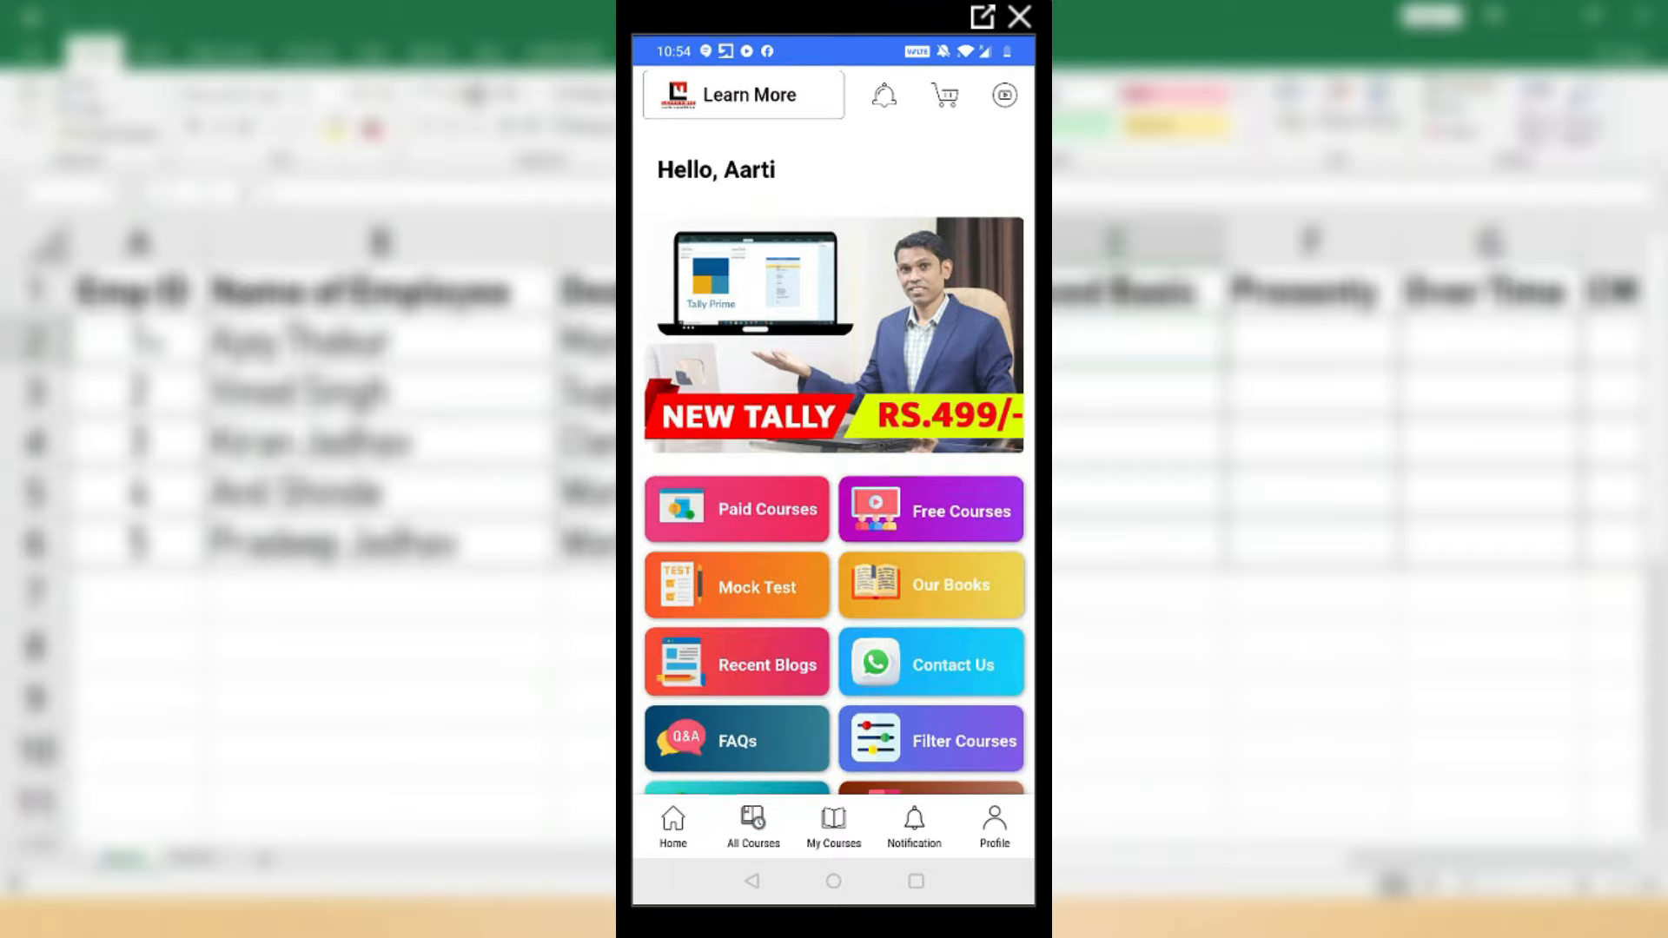
Step: From Recent Blogs, open the 'Create Salary slip in Excel' article and scroll to its Download Practice File button
left_click(754, 669)
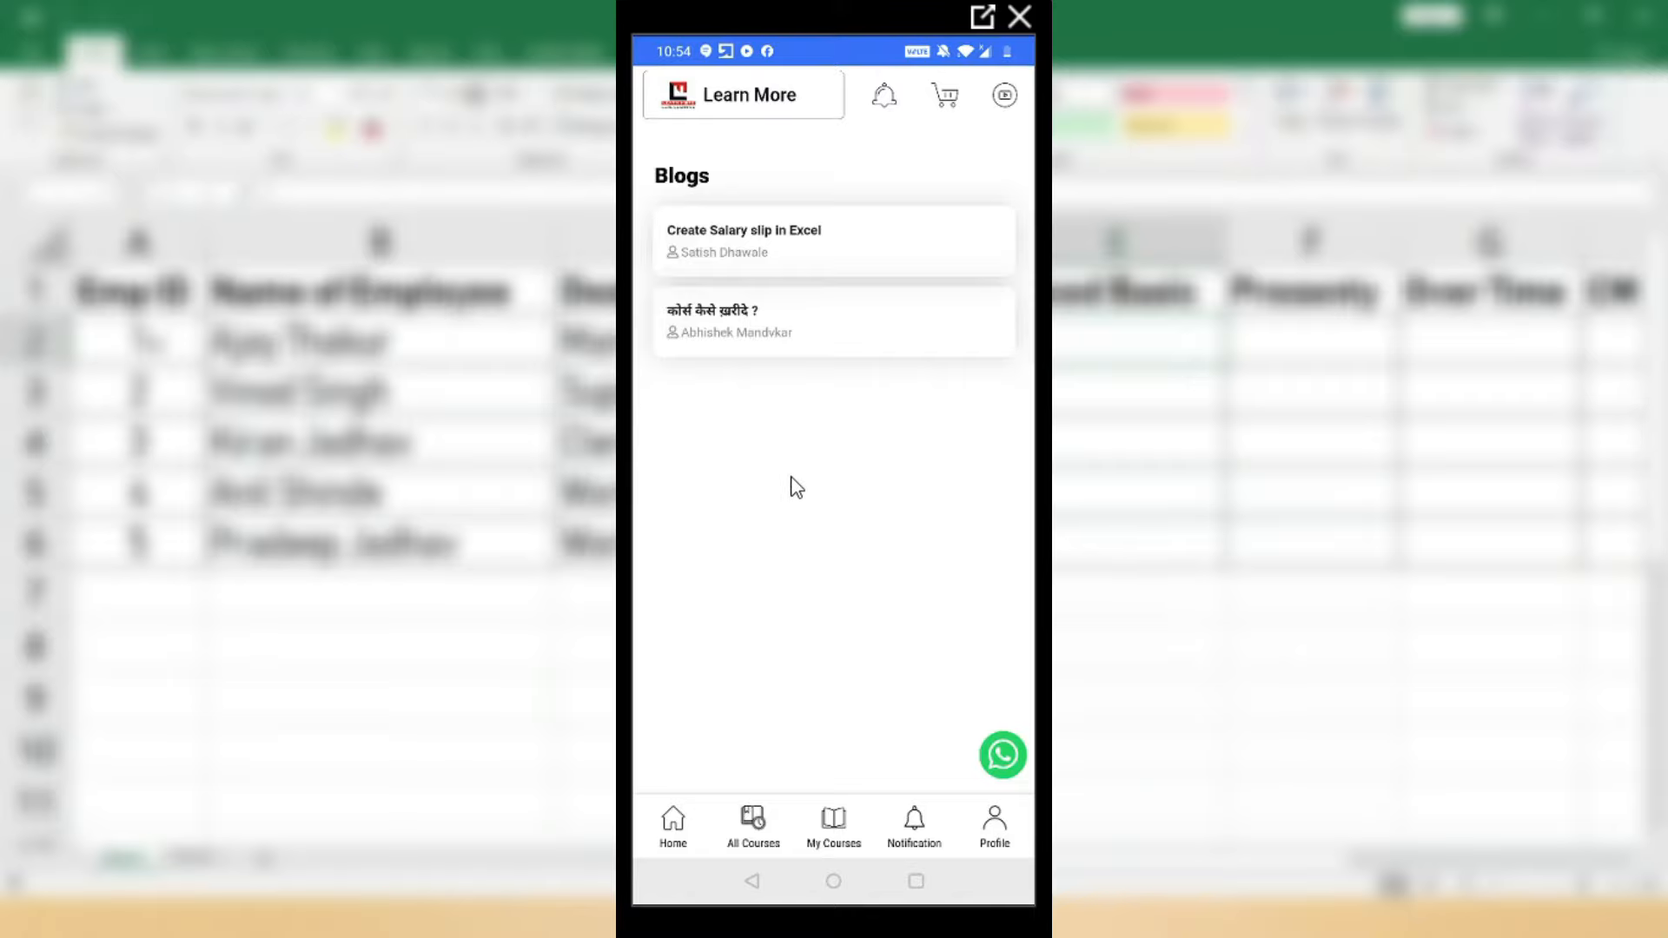
left_click(768, 242)
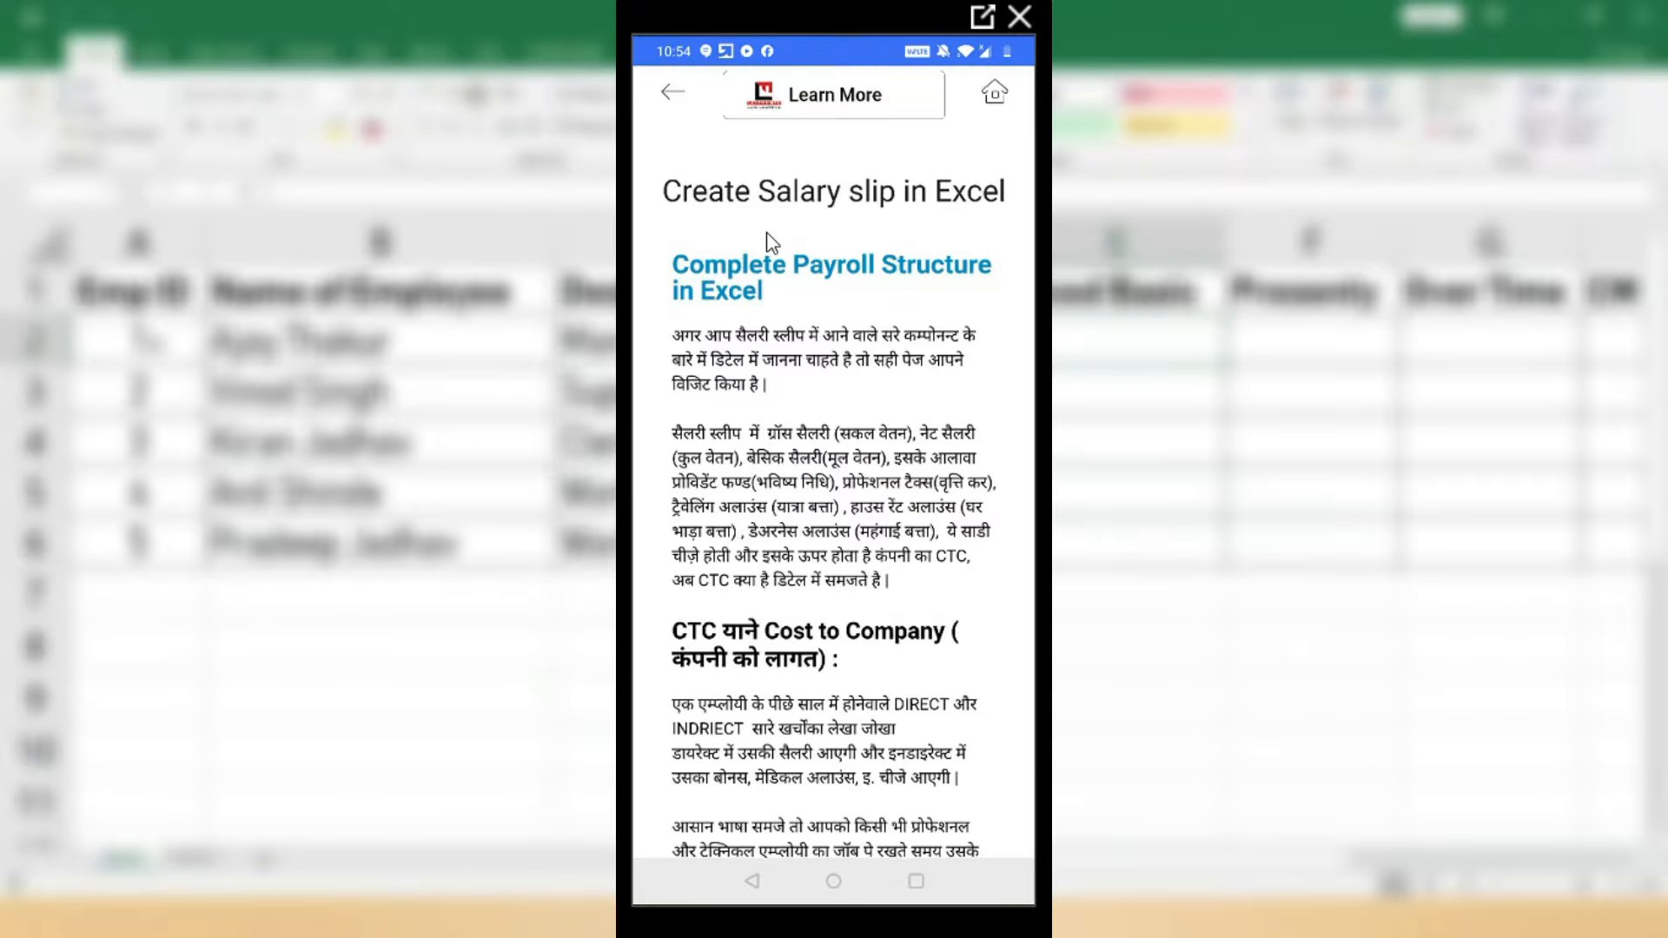
left_click_drag(800, 695, 799, 411)
left_click_drag(794, 612, 797, 339)
left_click_drag(831, 556, 824, 312)
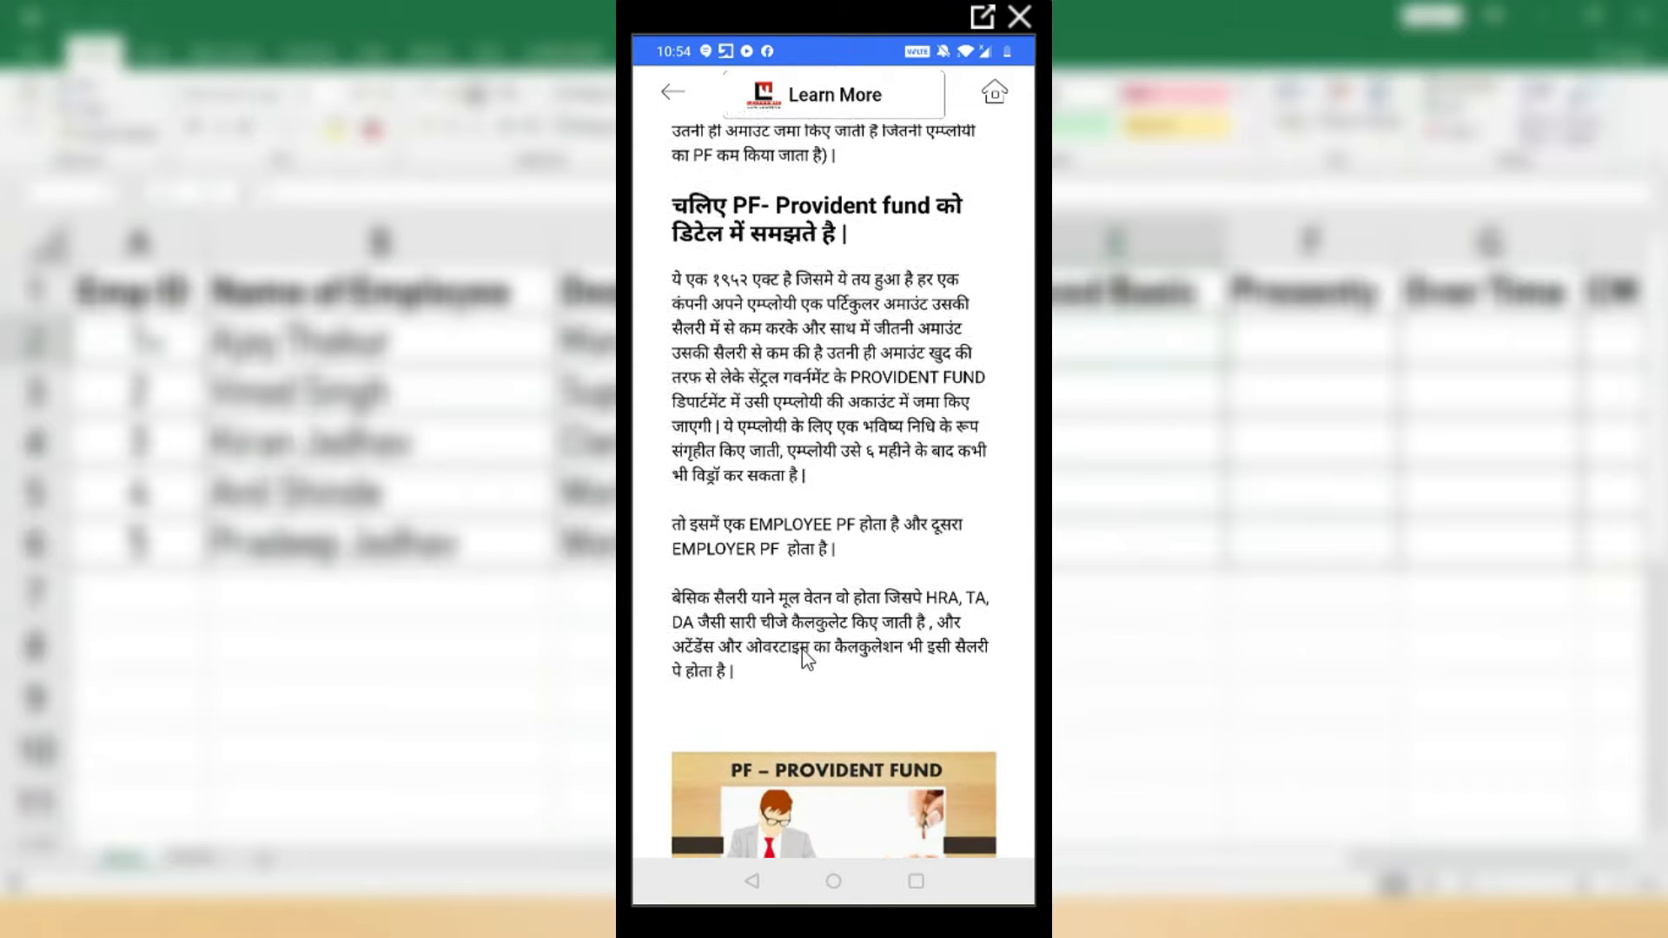
left_click_drag(801, 653, 800, 348)
left_click_drag(772, 641, 775, 460)
left_click_drag(771, 595, 789, 466)
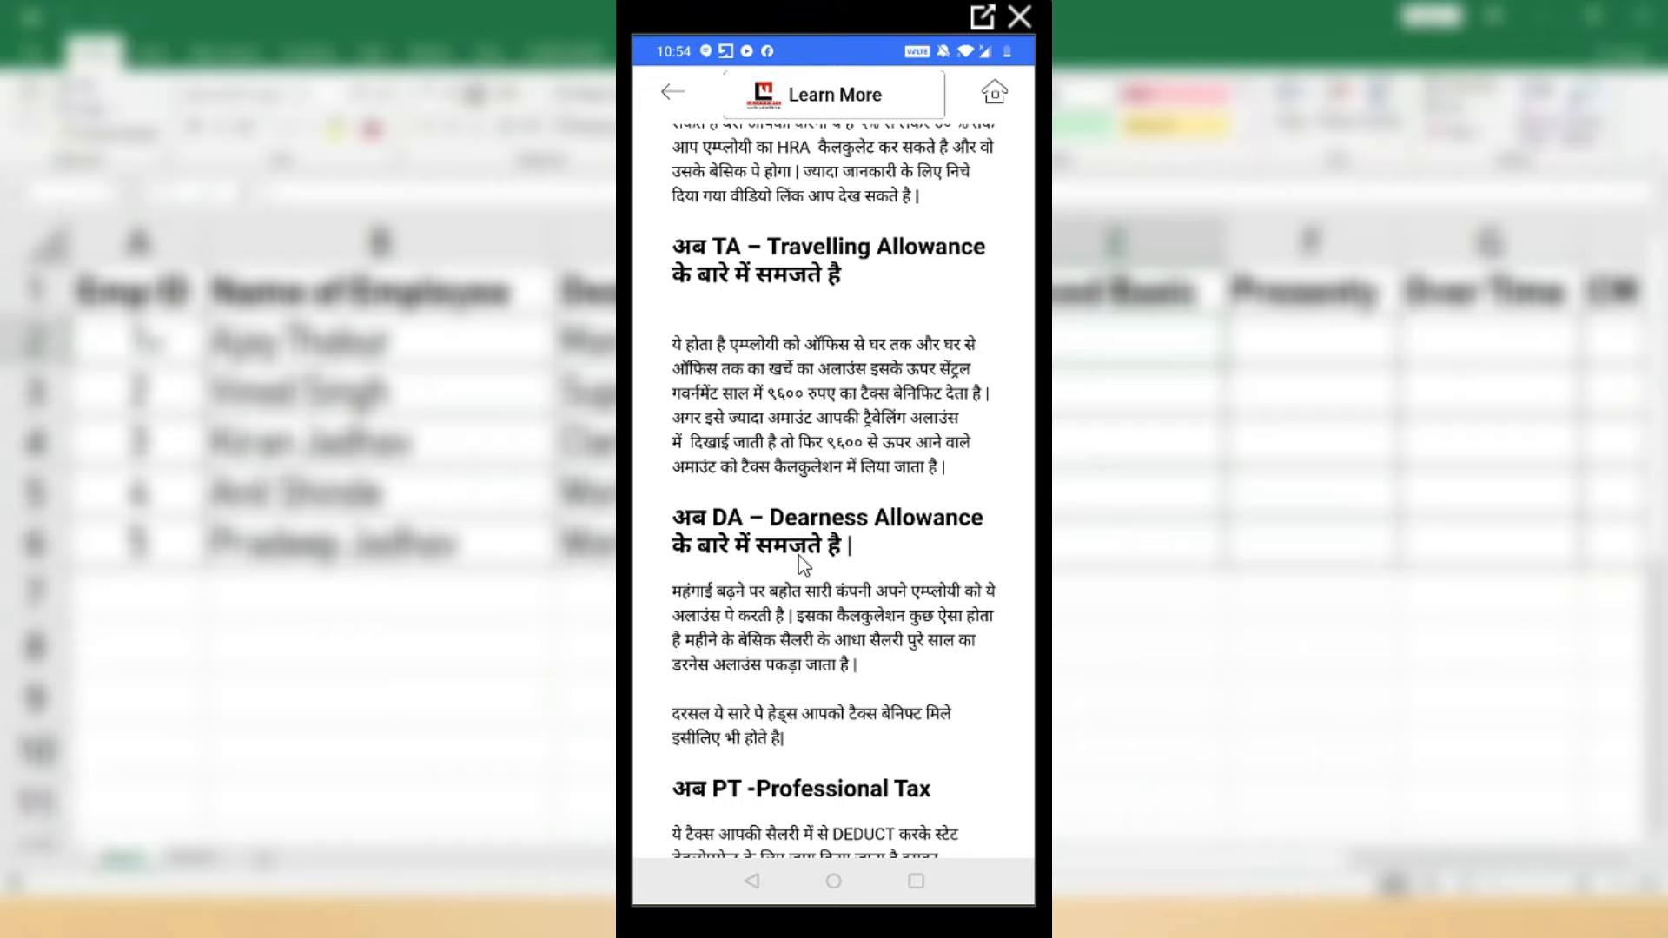
left_click_drag(797, 577, 817, 430)
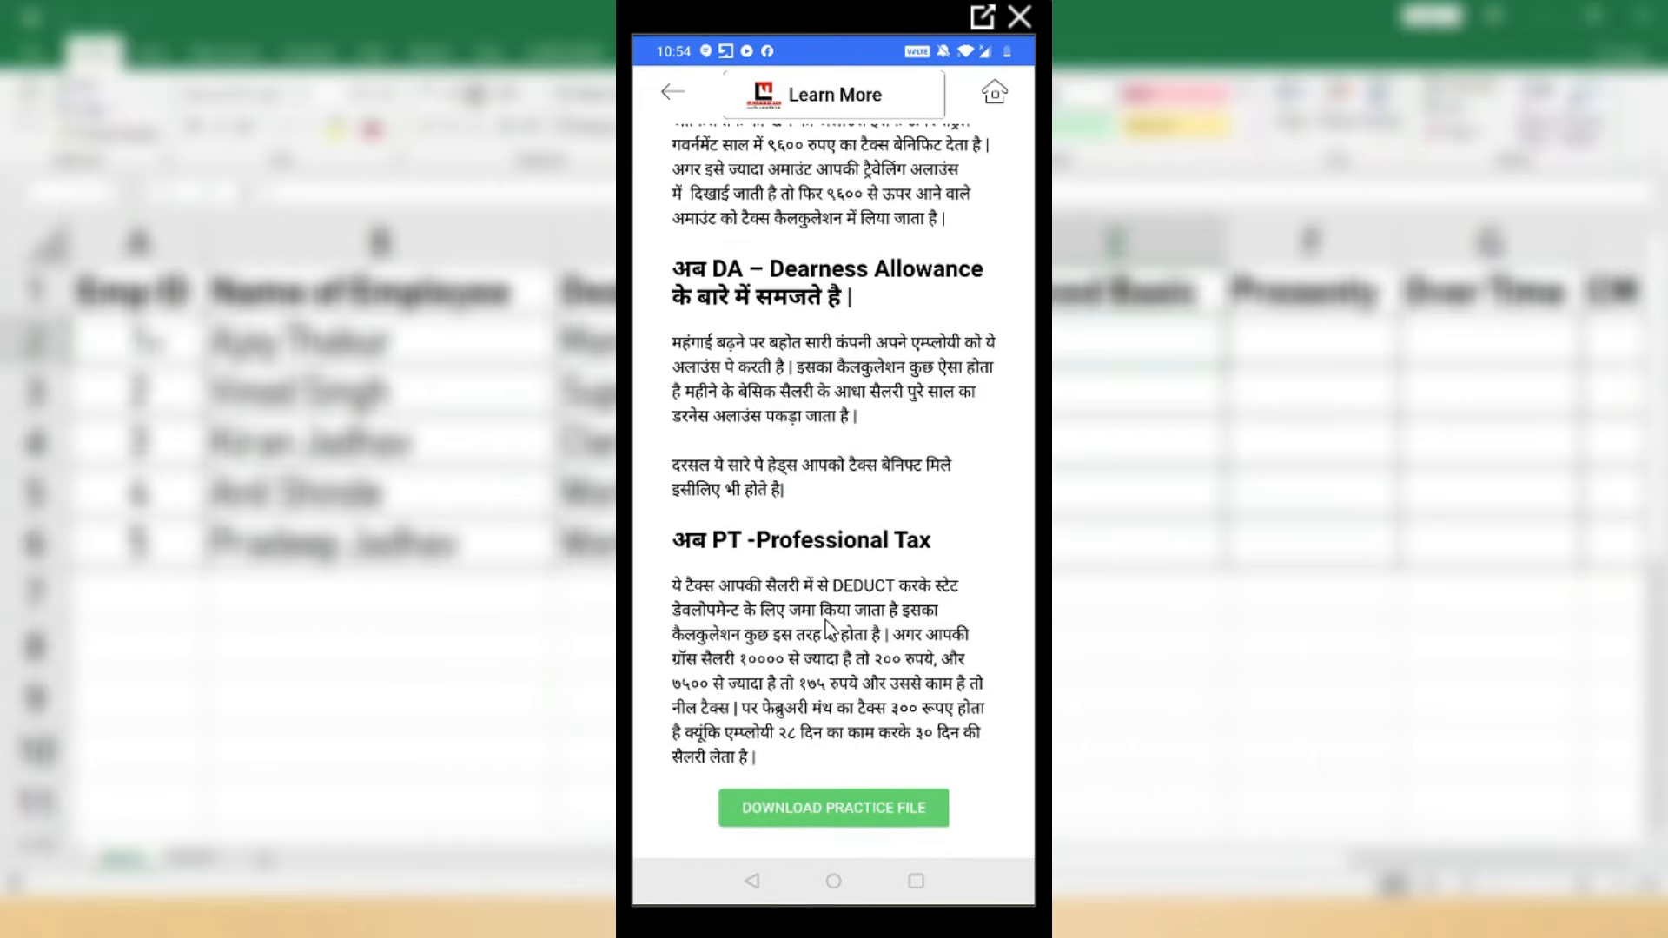
left_click_drag(830, 641, 825, 615)
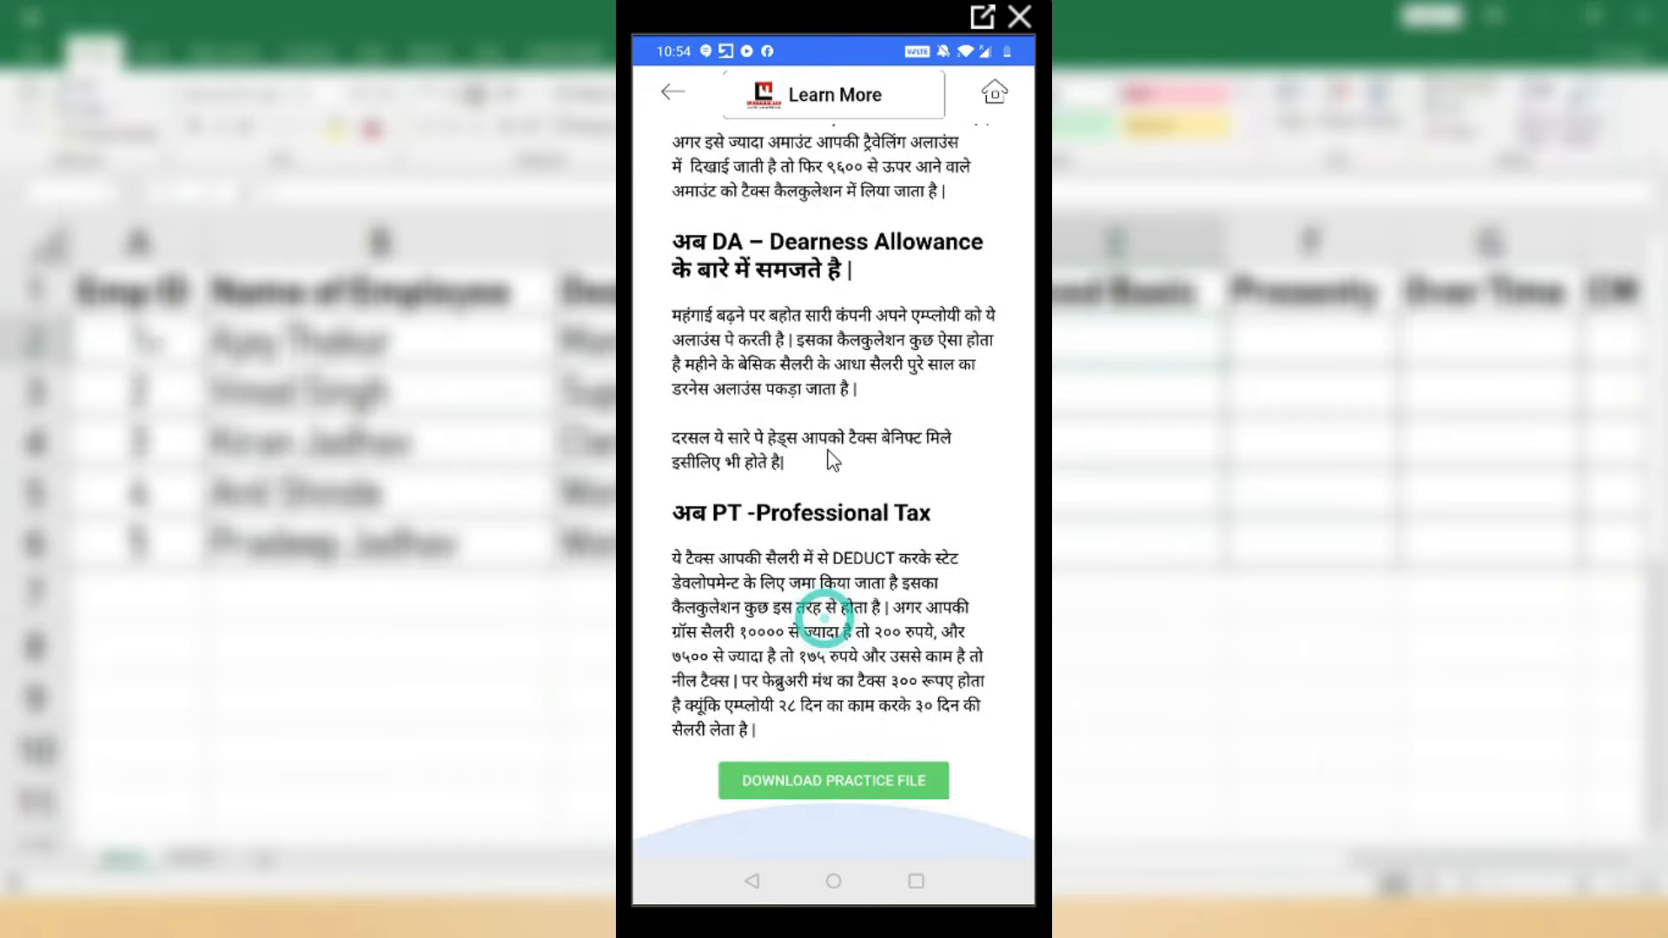
Step: Download the COMPLETE SALARY SLIP FILE practice workbook from the article's download page
left_click(829, 788)
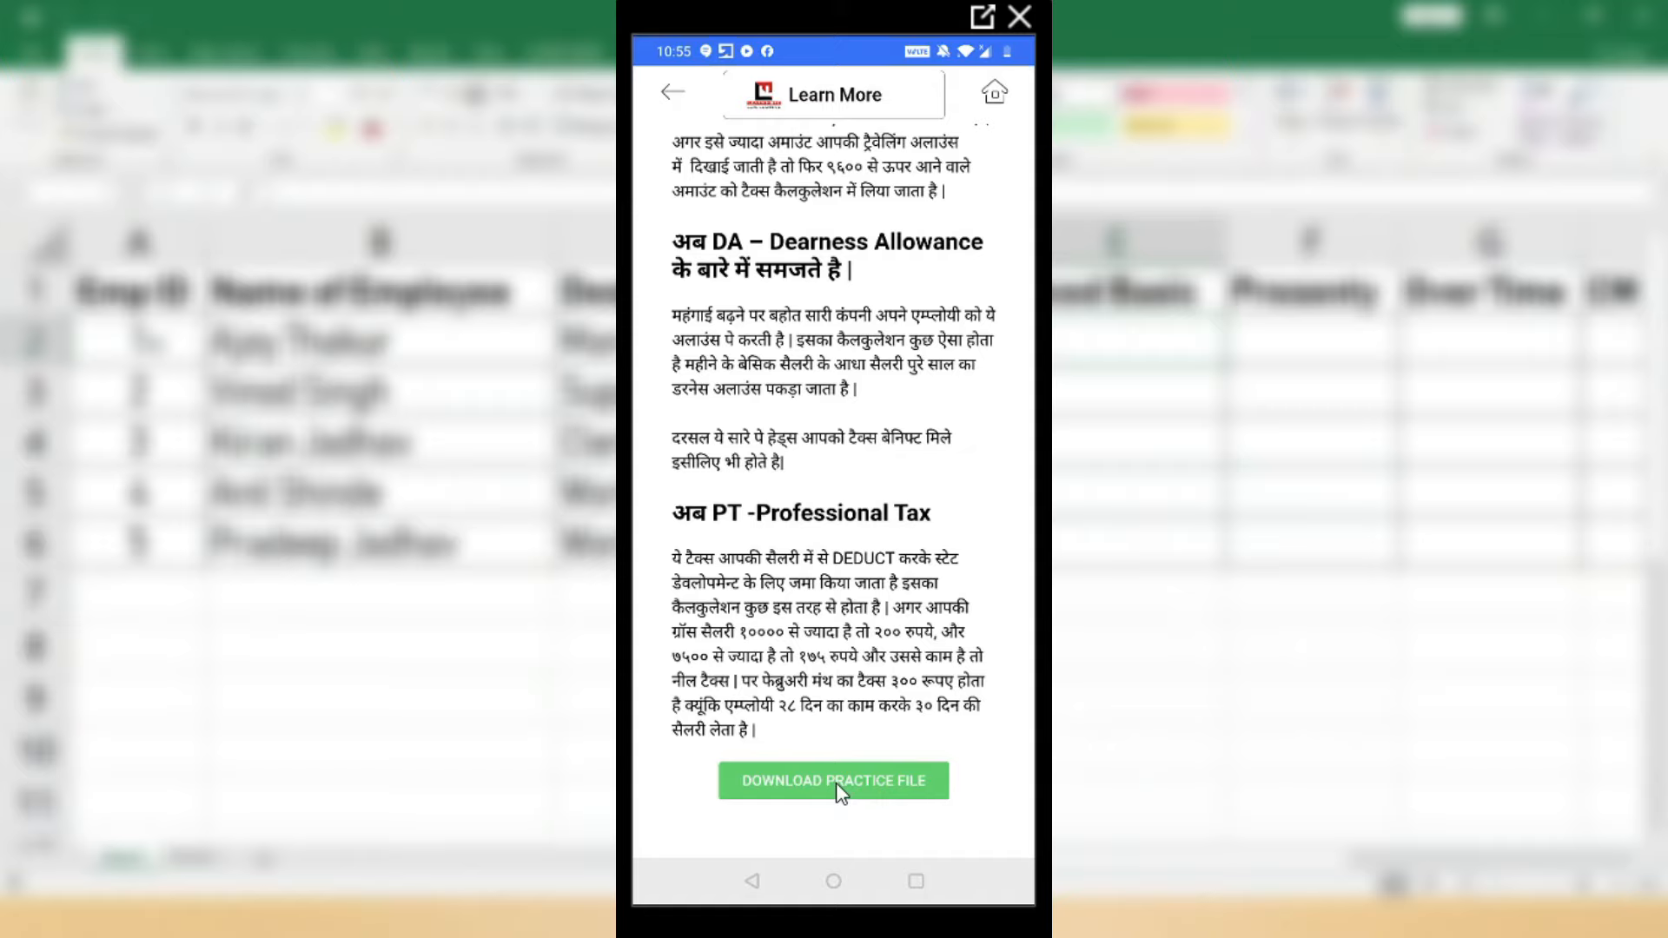
left_click(837, 781)
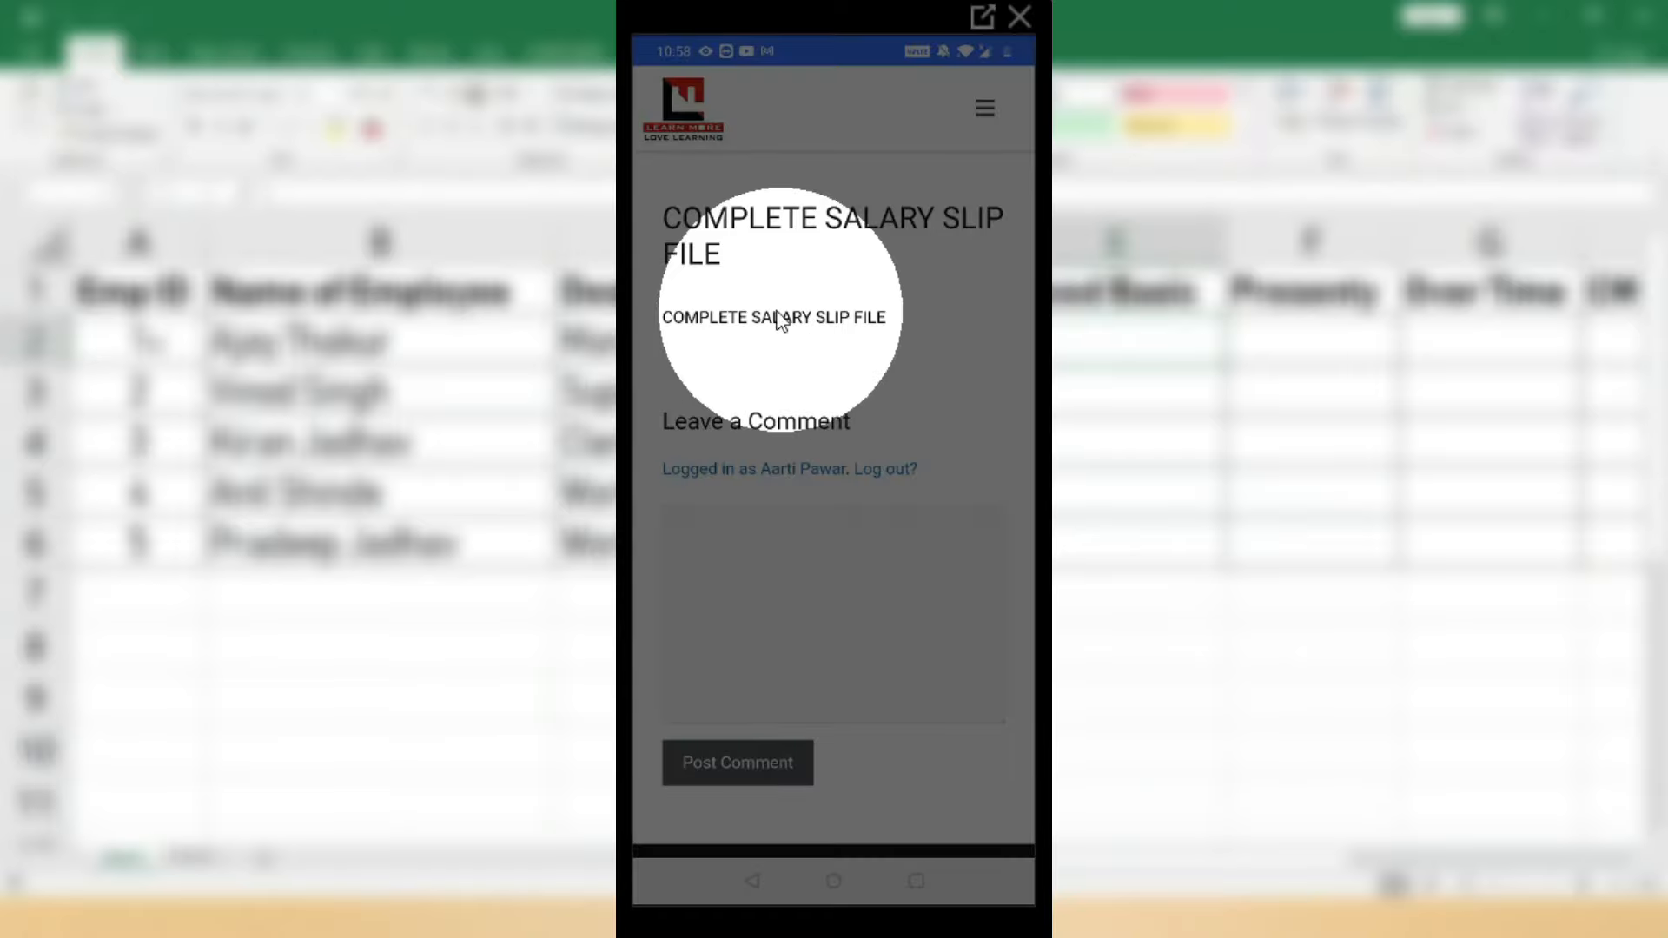
left_click(777, 318)
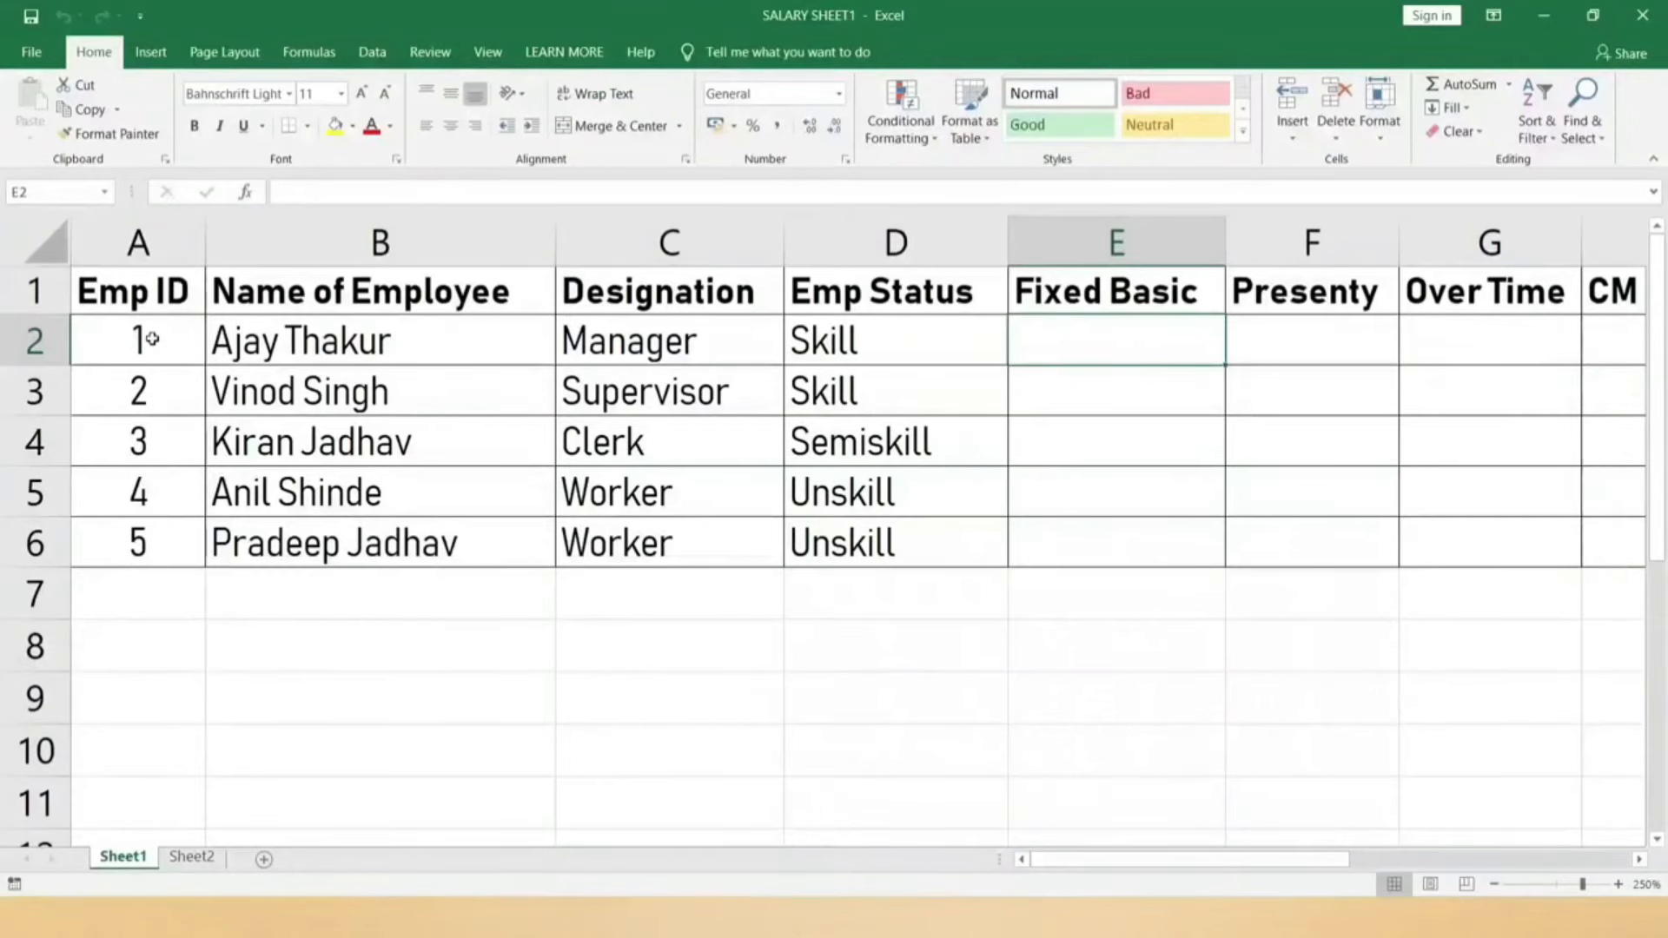
left_click_drag(152, 339, 141, 544)
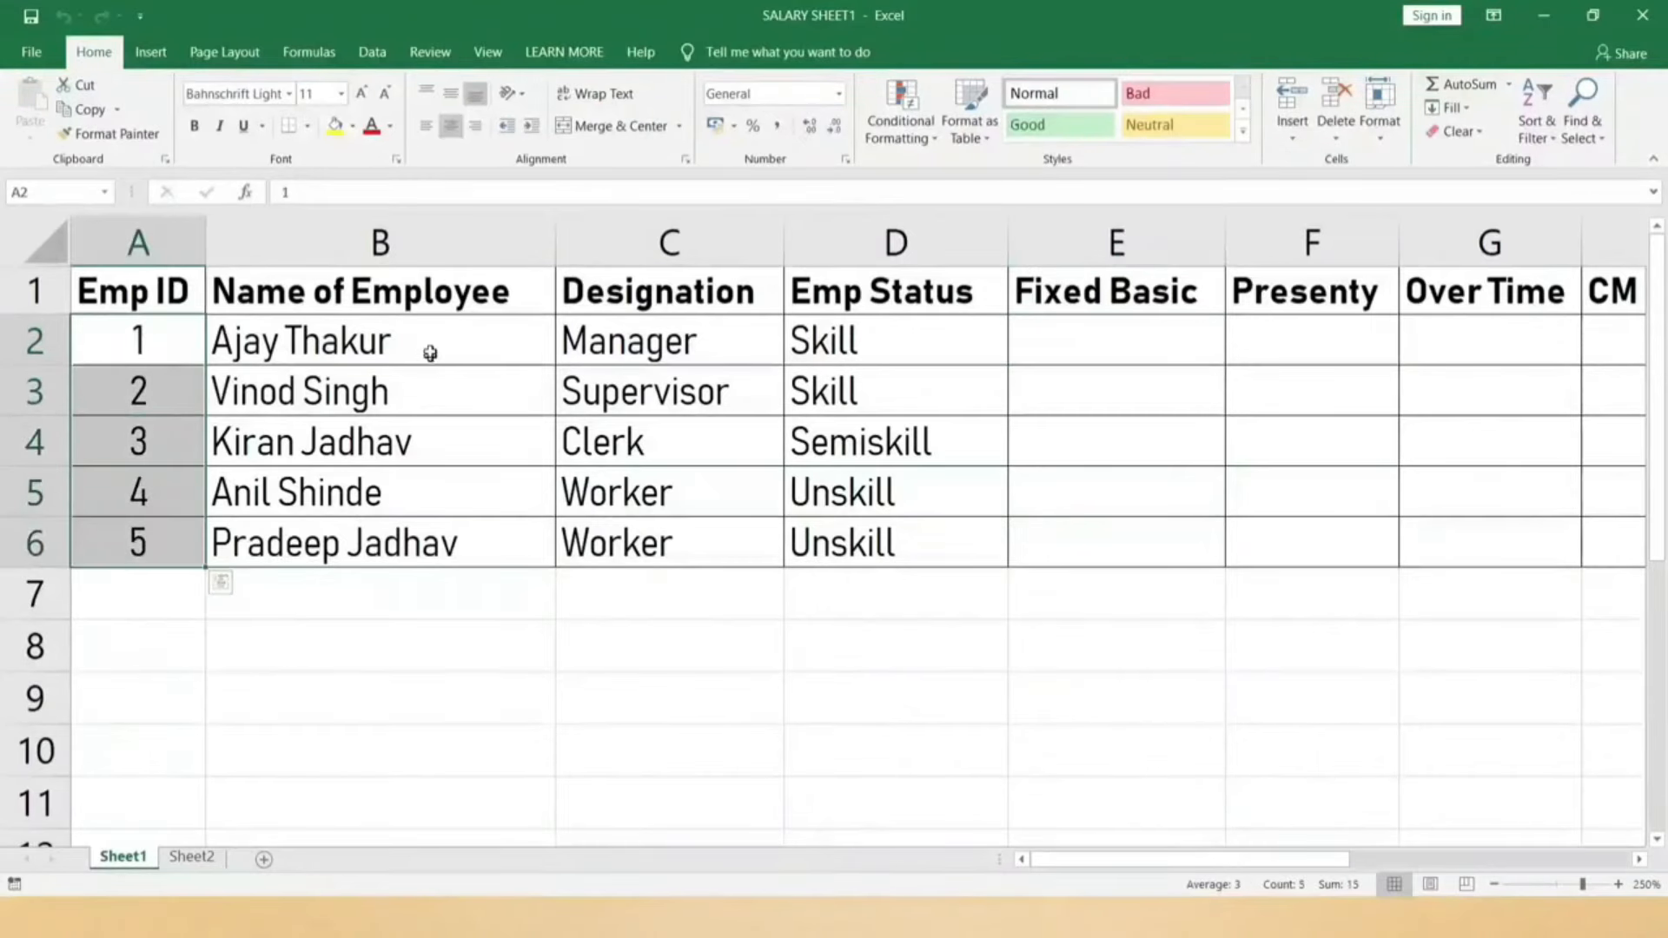
left_click_drag(430, 353, 439, 534)
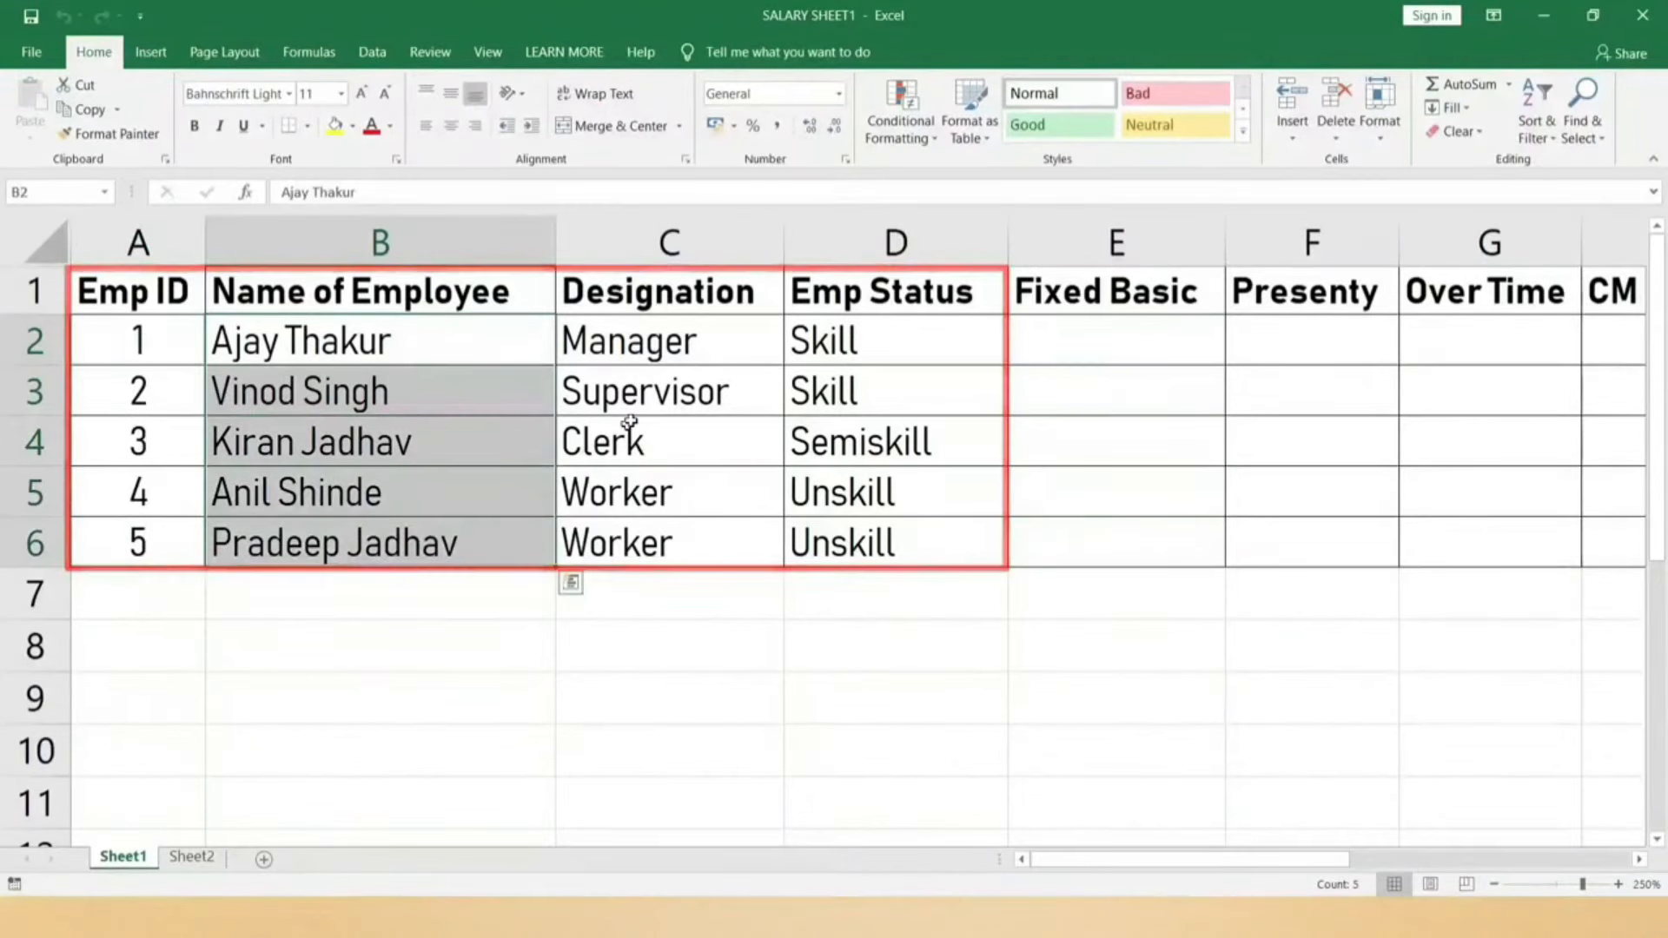
left_click_drag(692, 330, 675, 531)
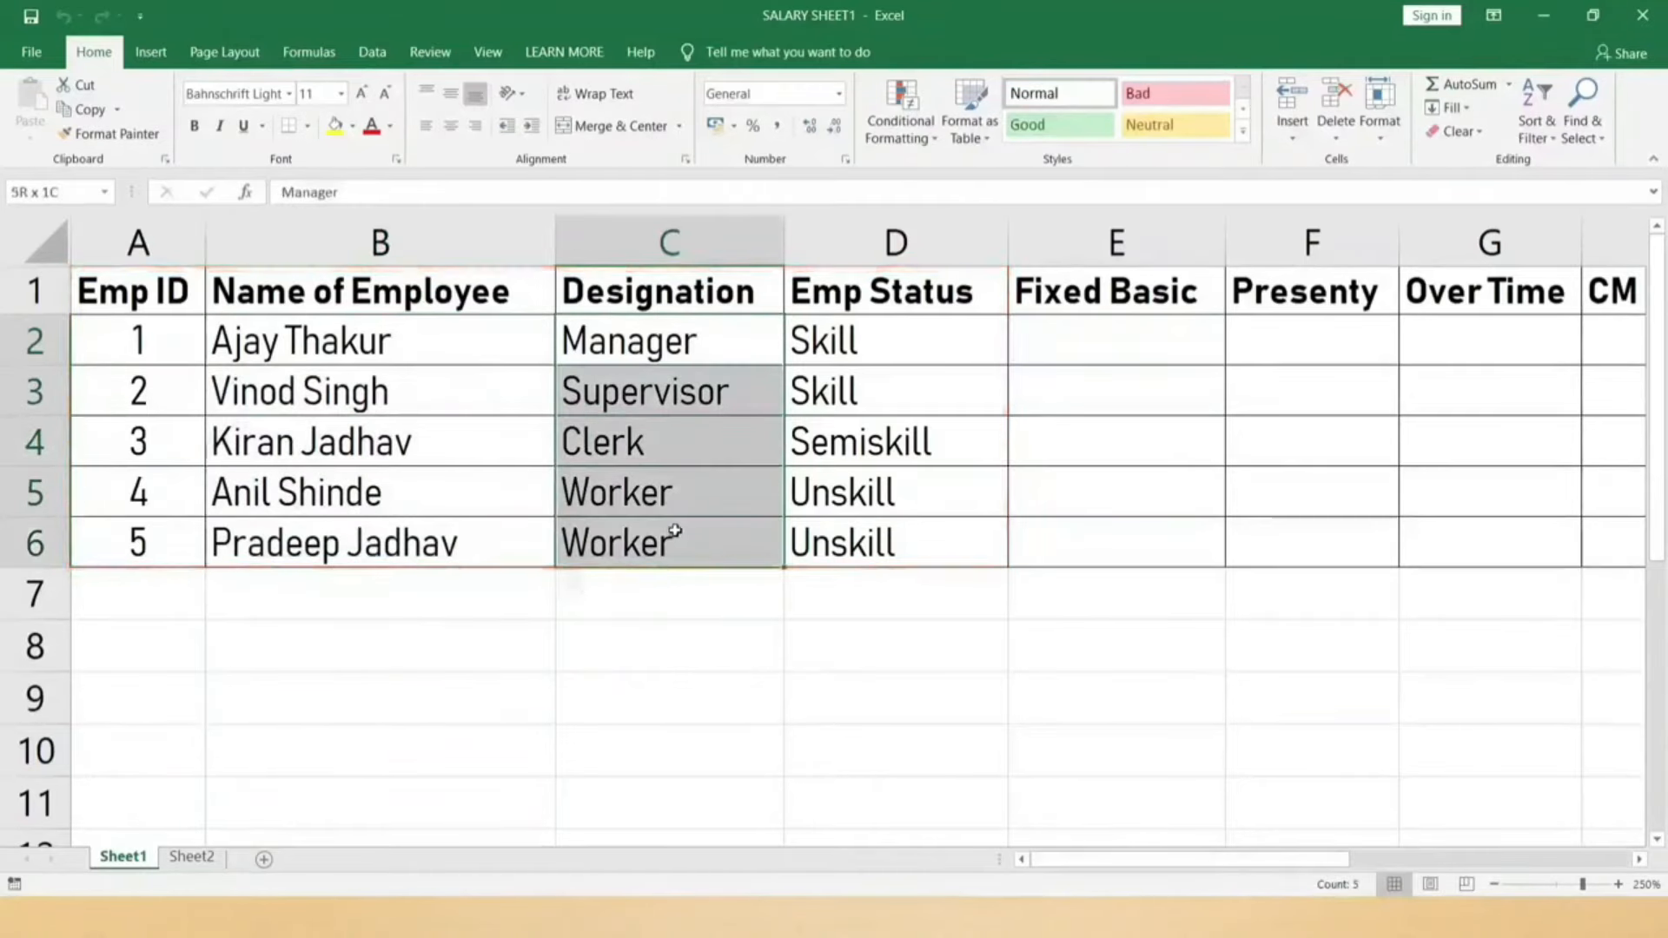
left_click_drag(921, 295, 910, 539)
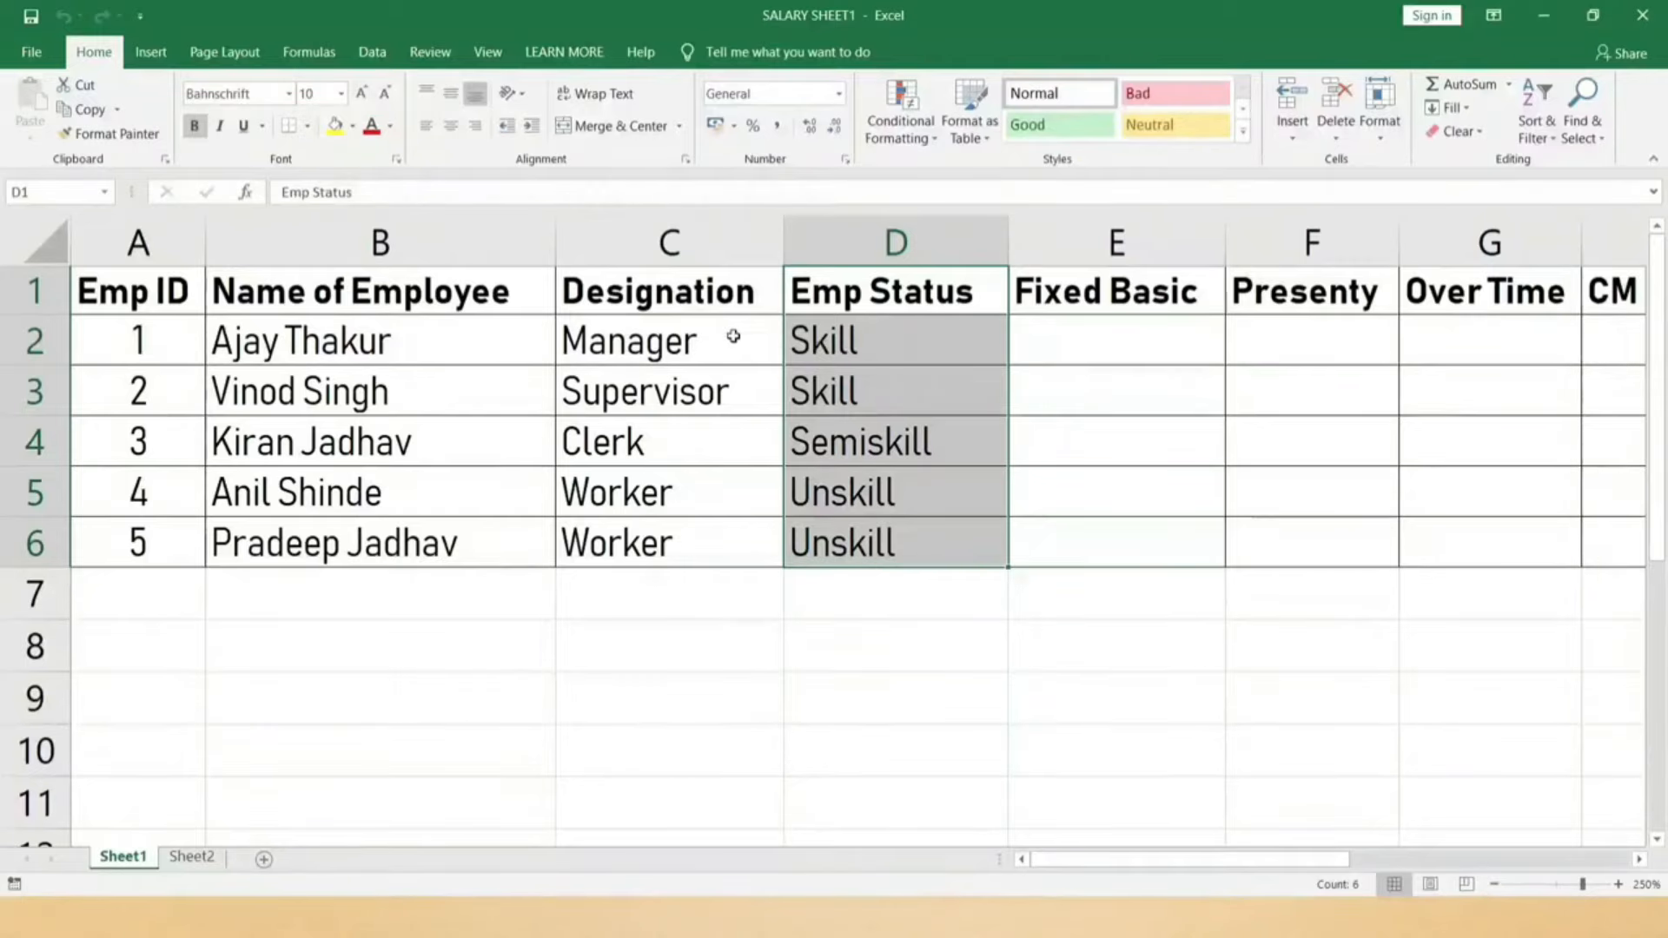
left_click_drag(733, 333, 684, 522)
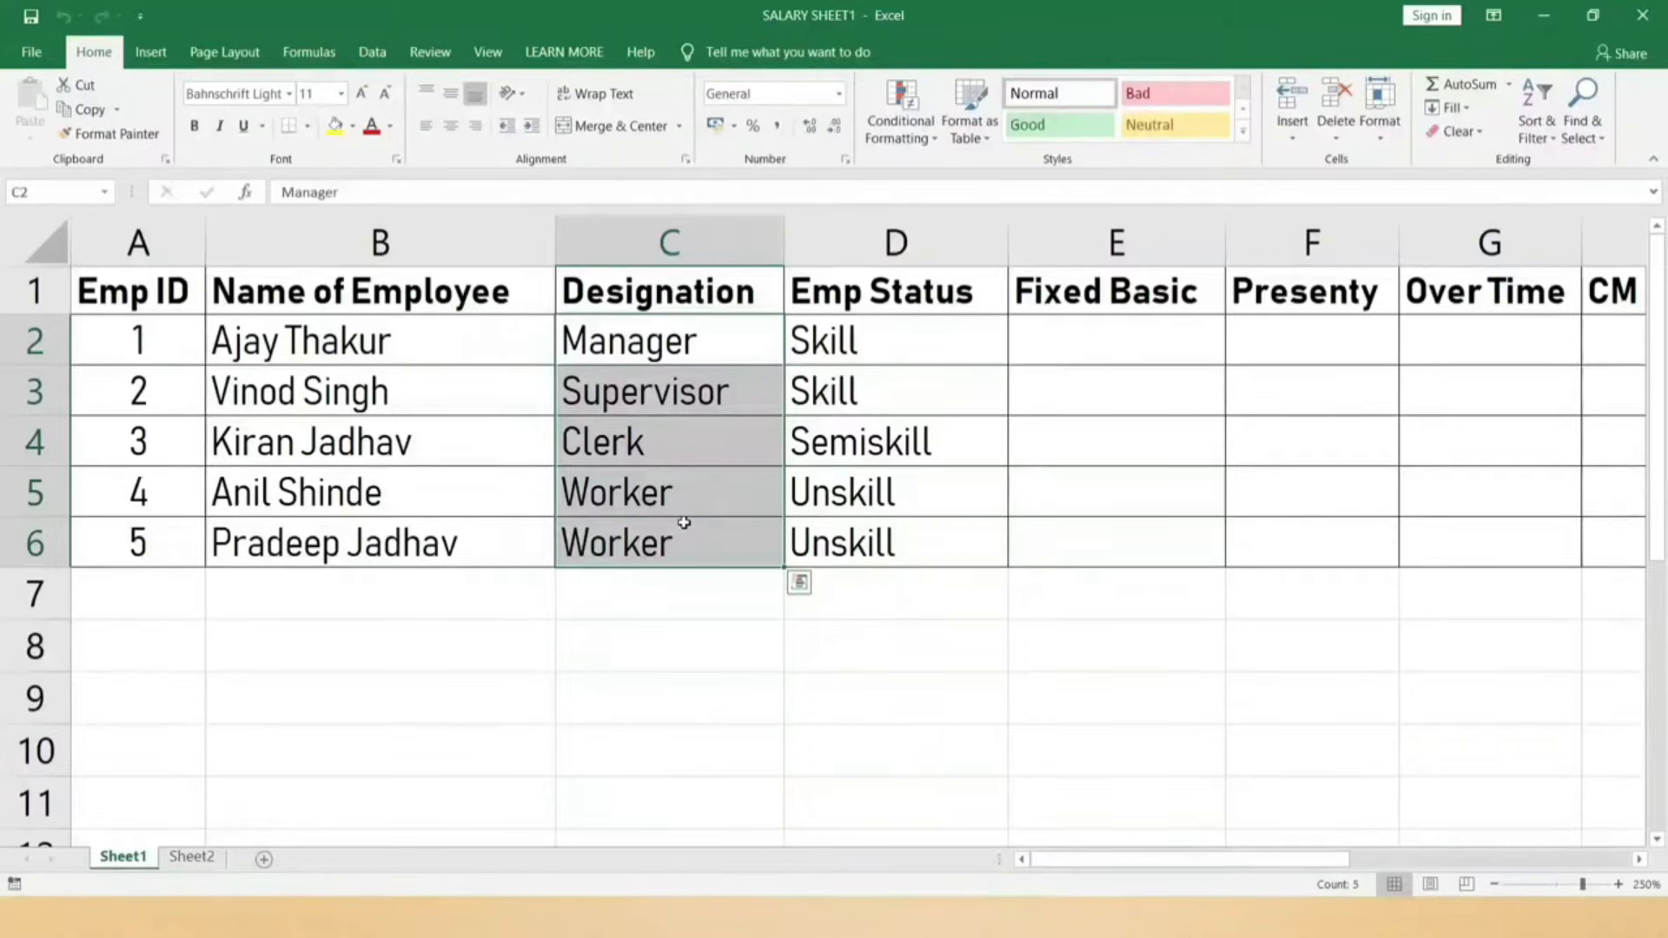
left_click(691, 399)
left_click(691, 441)
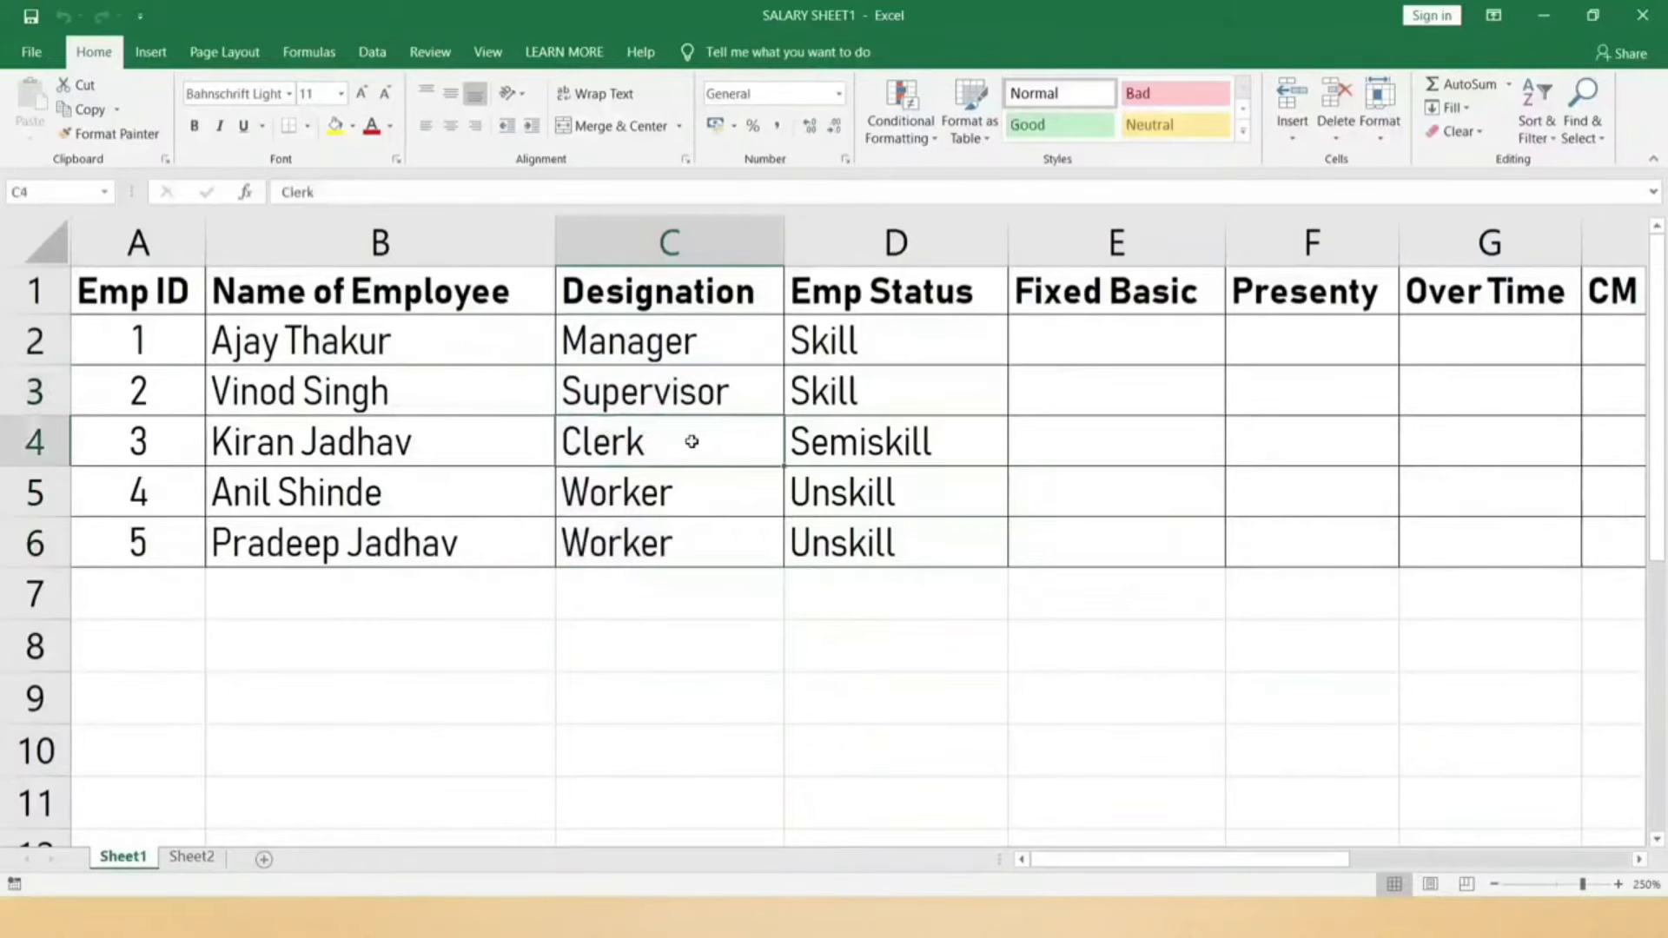
left_click(686, 486)
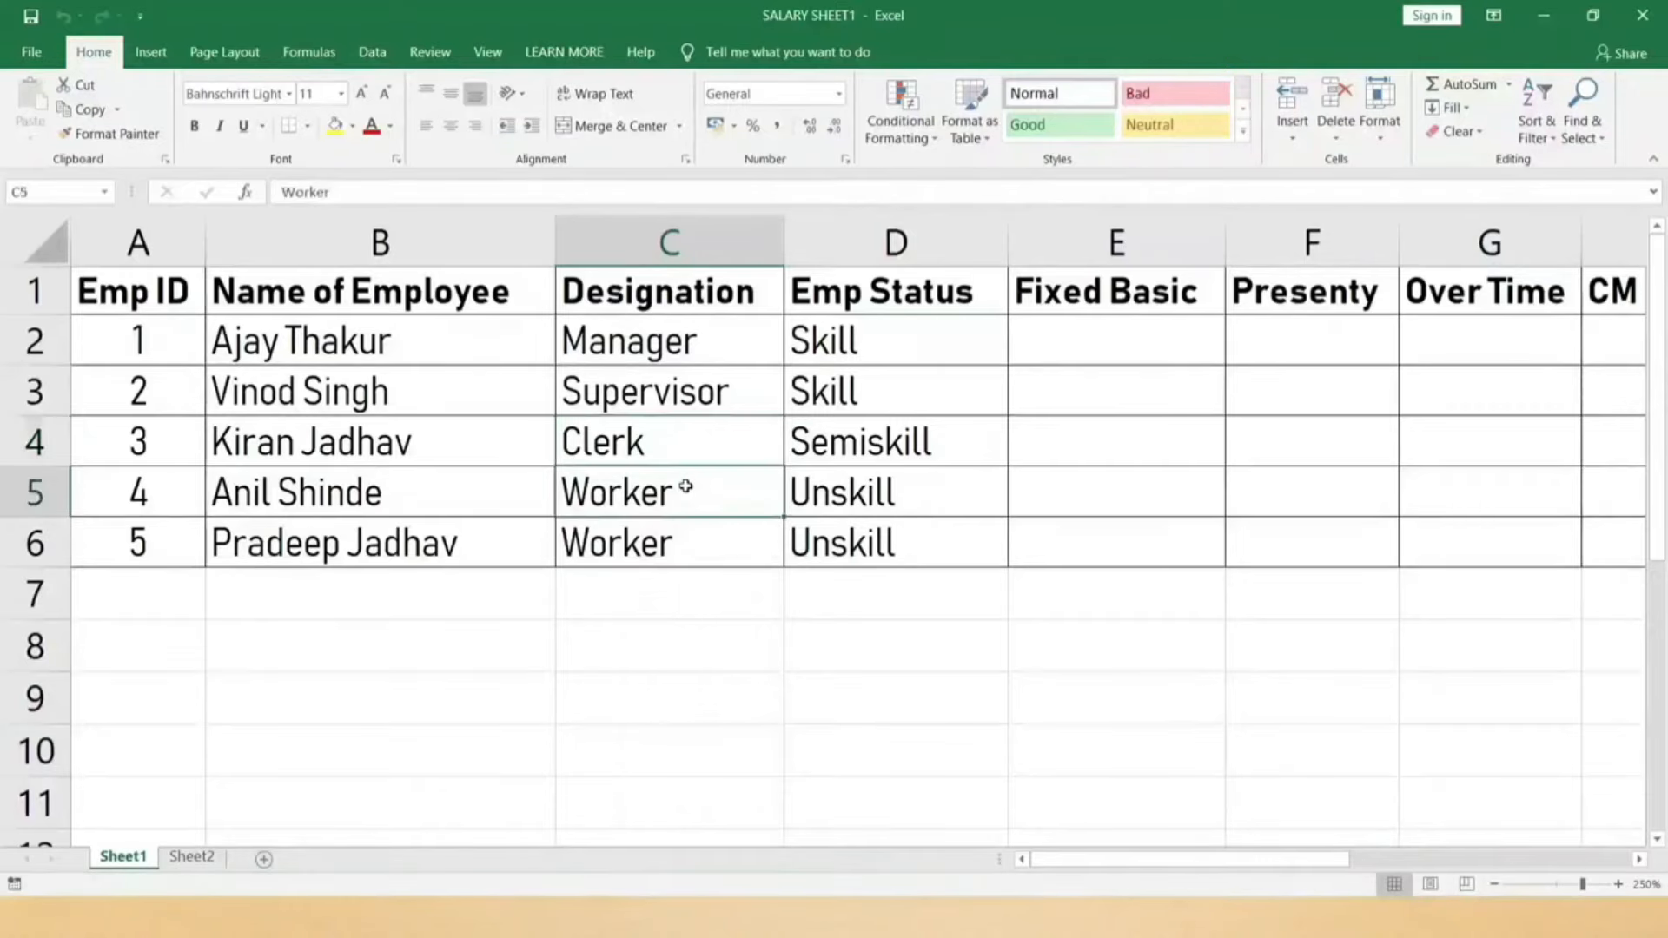
left_click(686, 530)
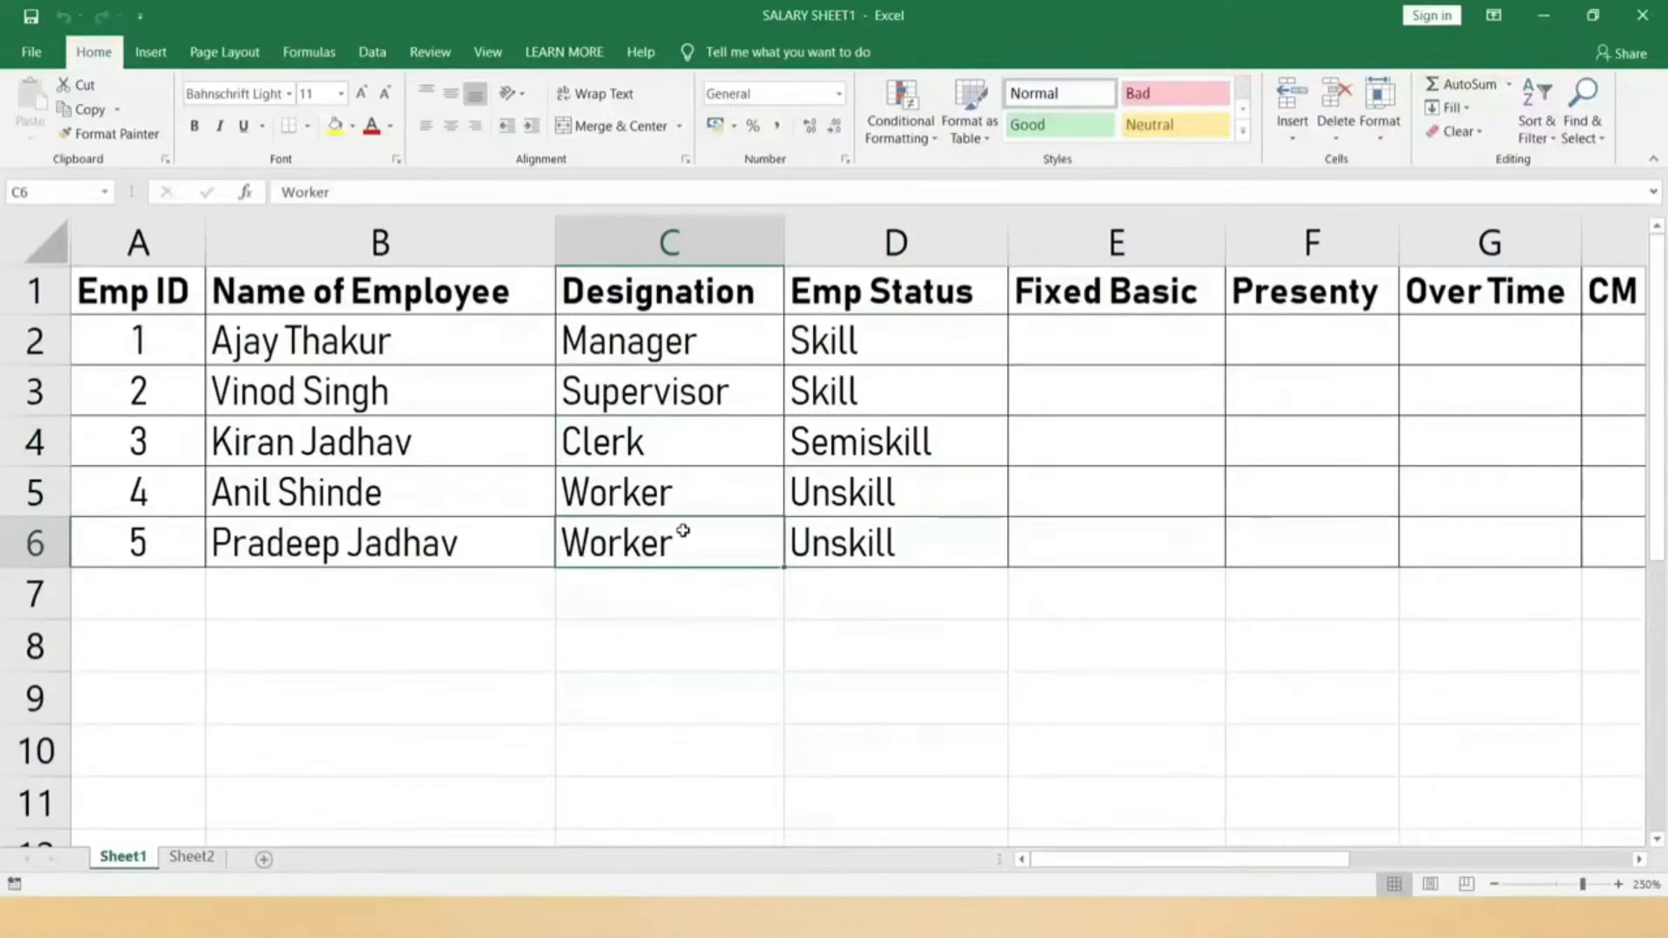
left_click_drag(707, 342, 704, 525)
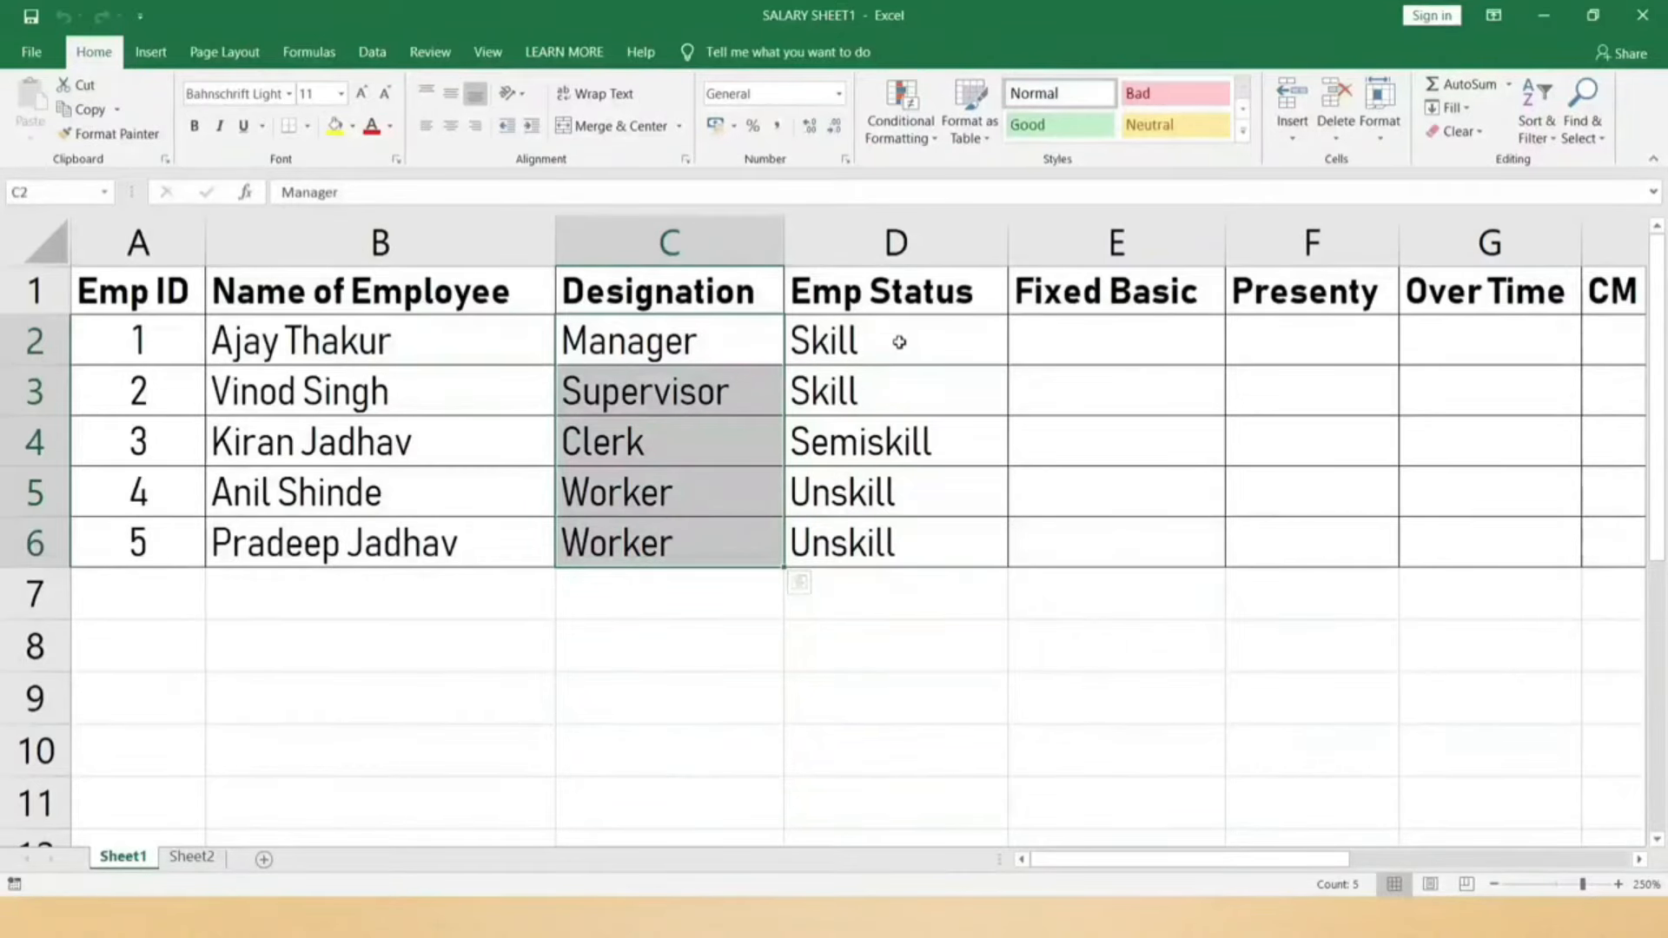
left_click_drag(904, 331, 901, 396)
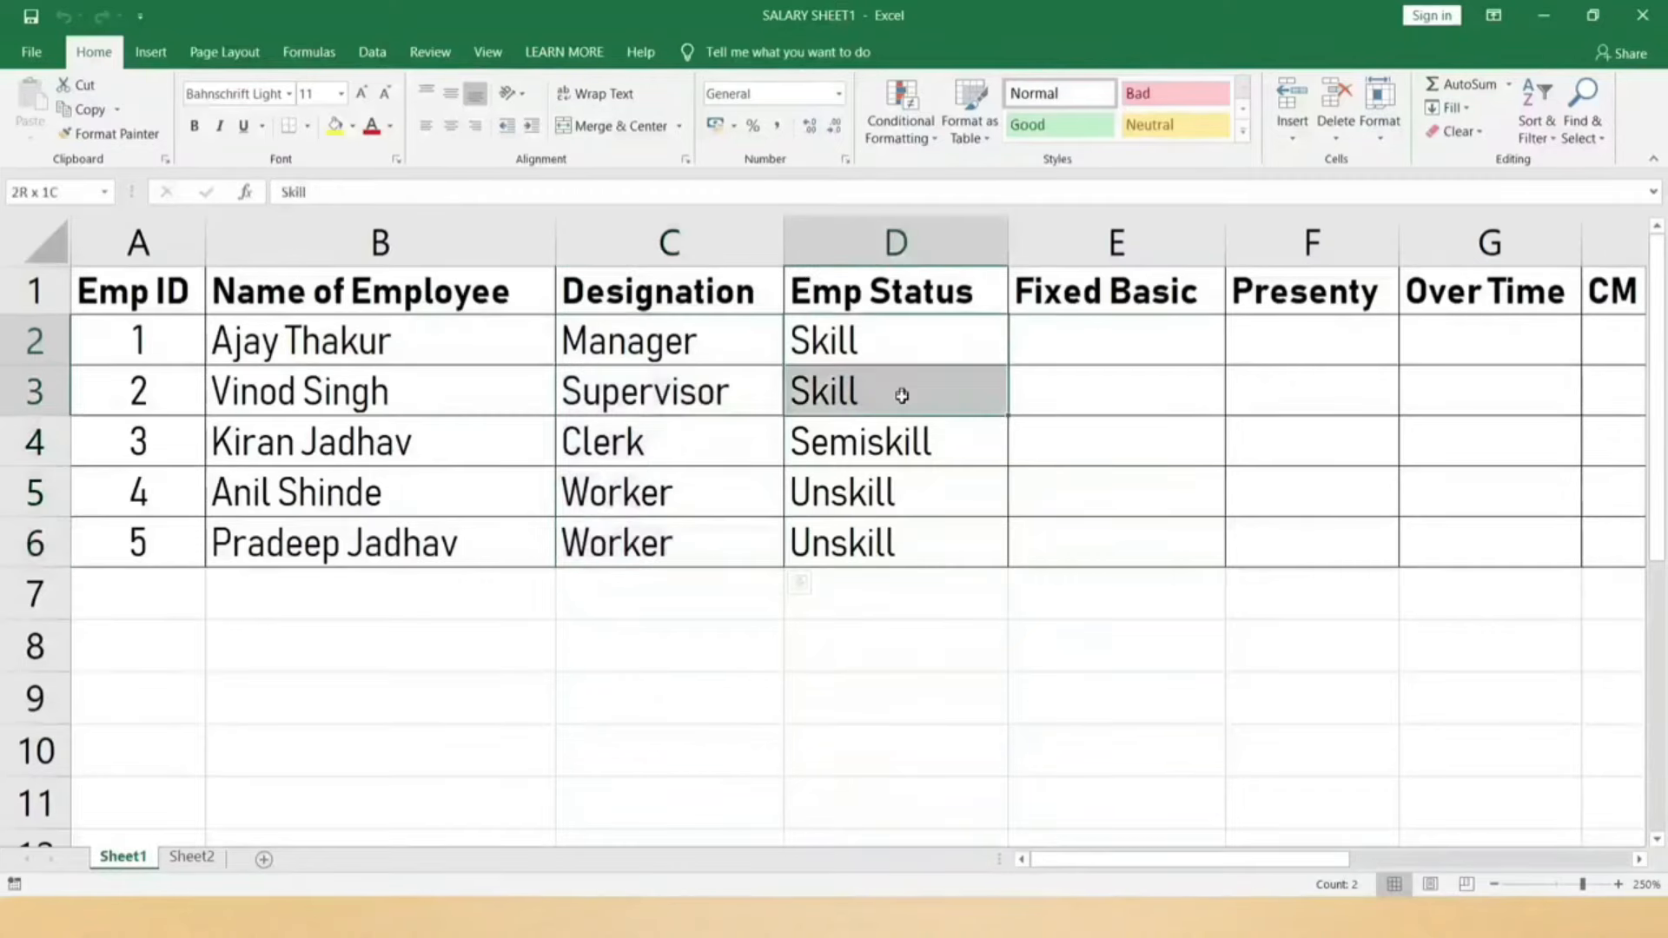
left_click(877, 454)
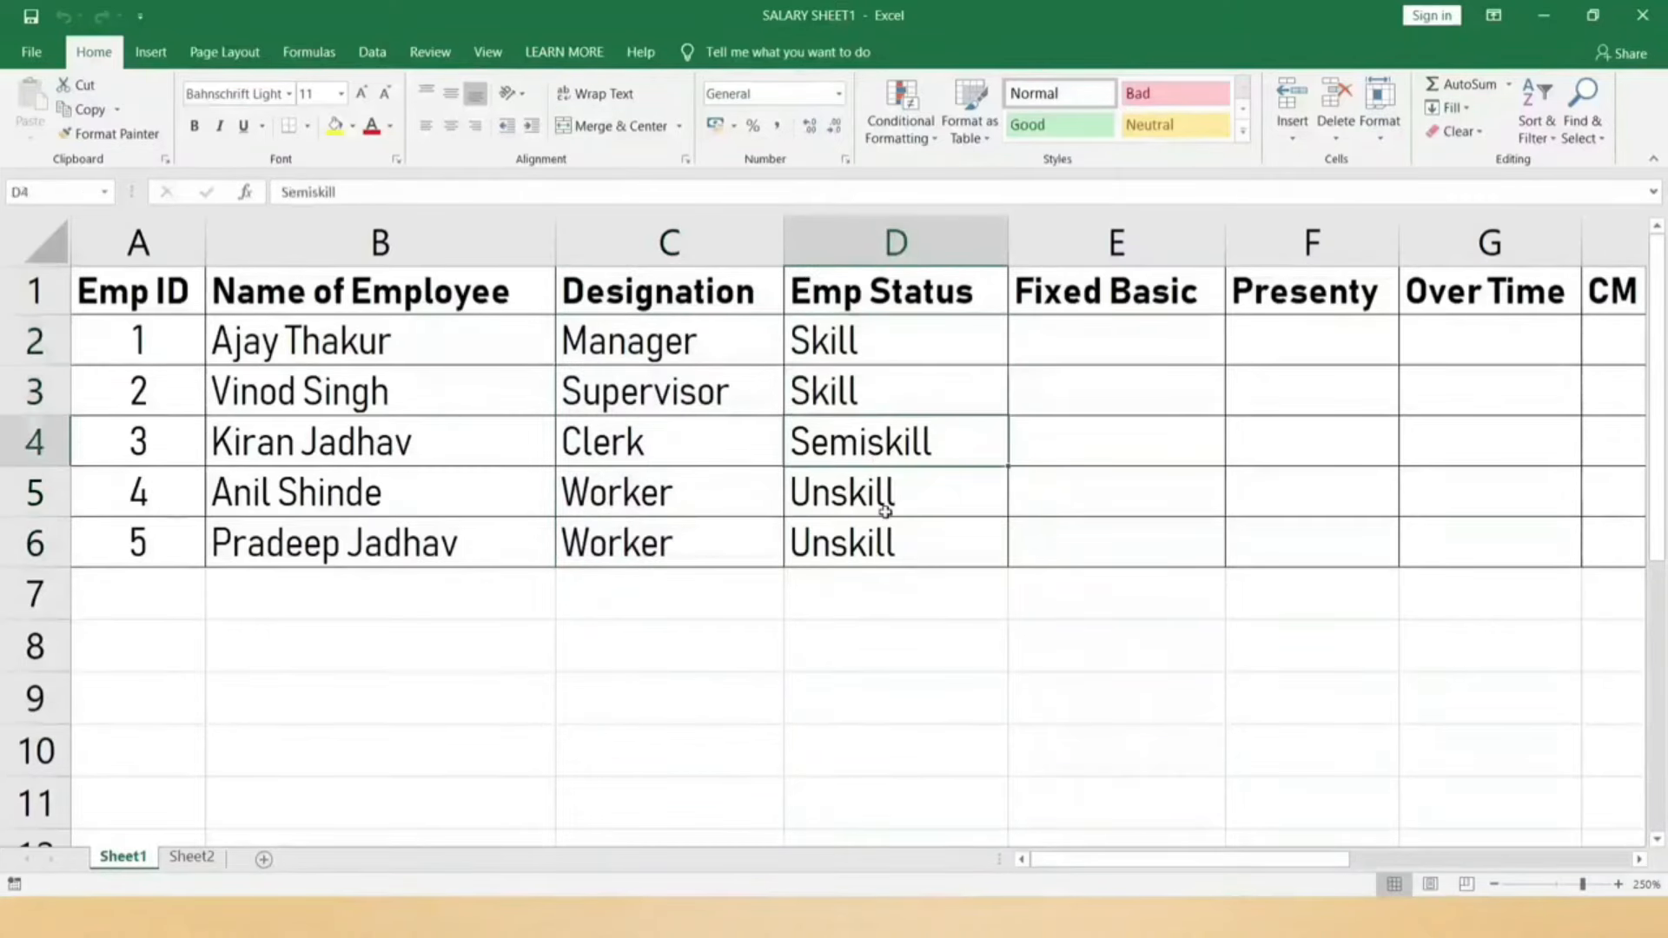
left_click_drag(893, 495, 889, 544)
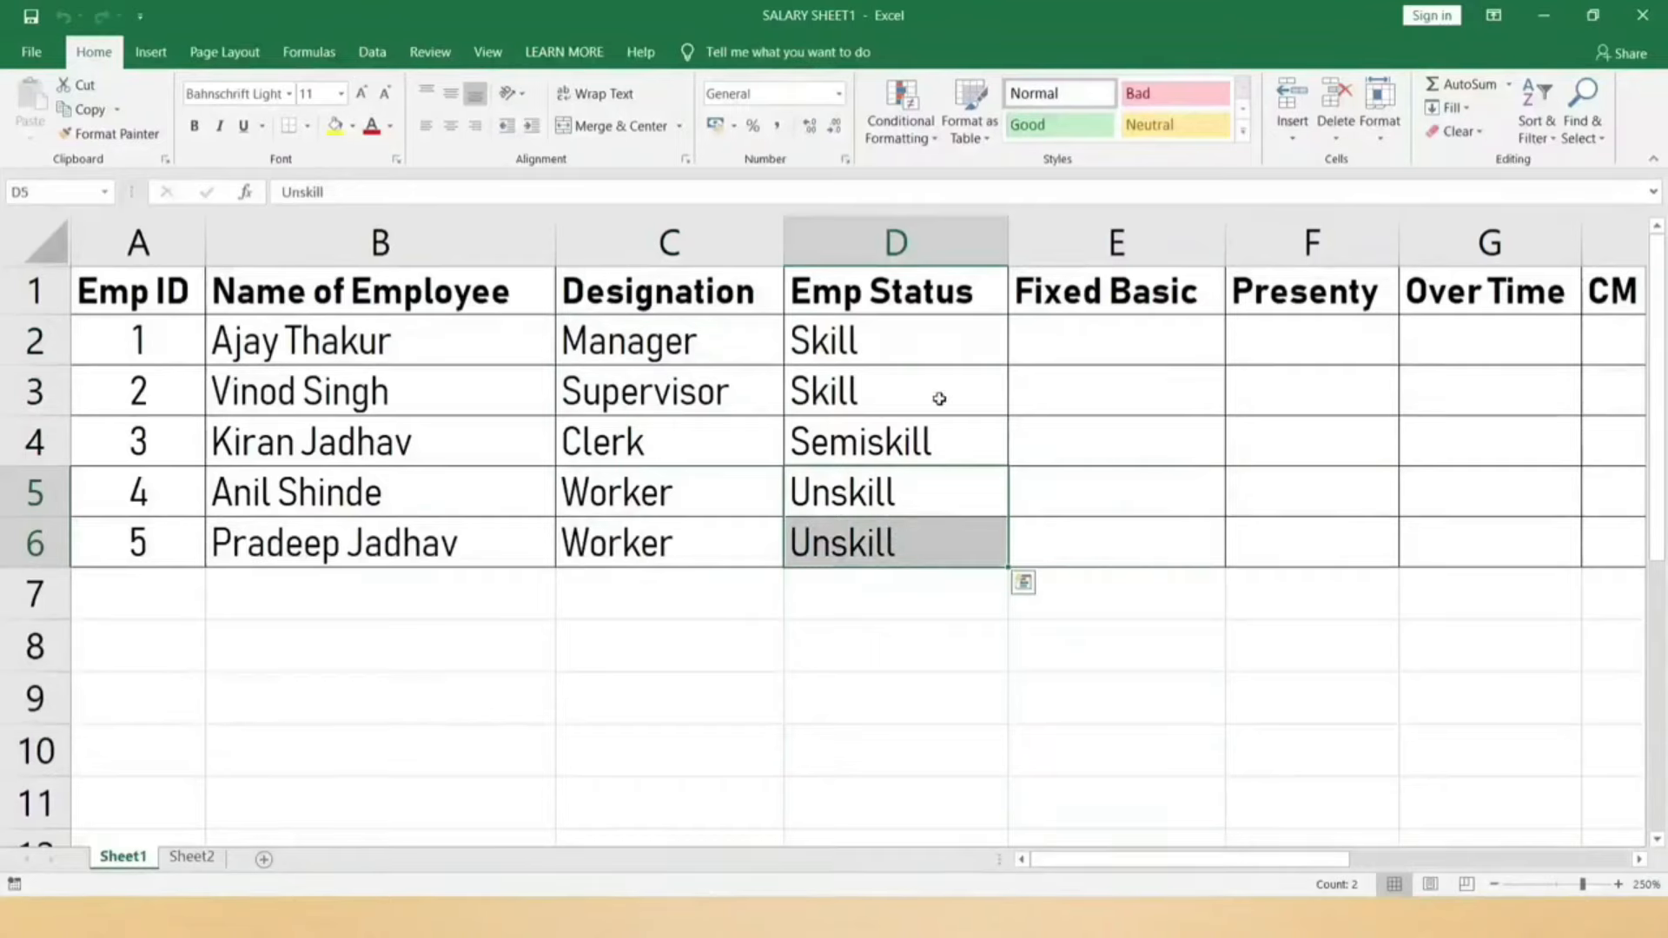
left_click_drag(930, 361, 930, 372)
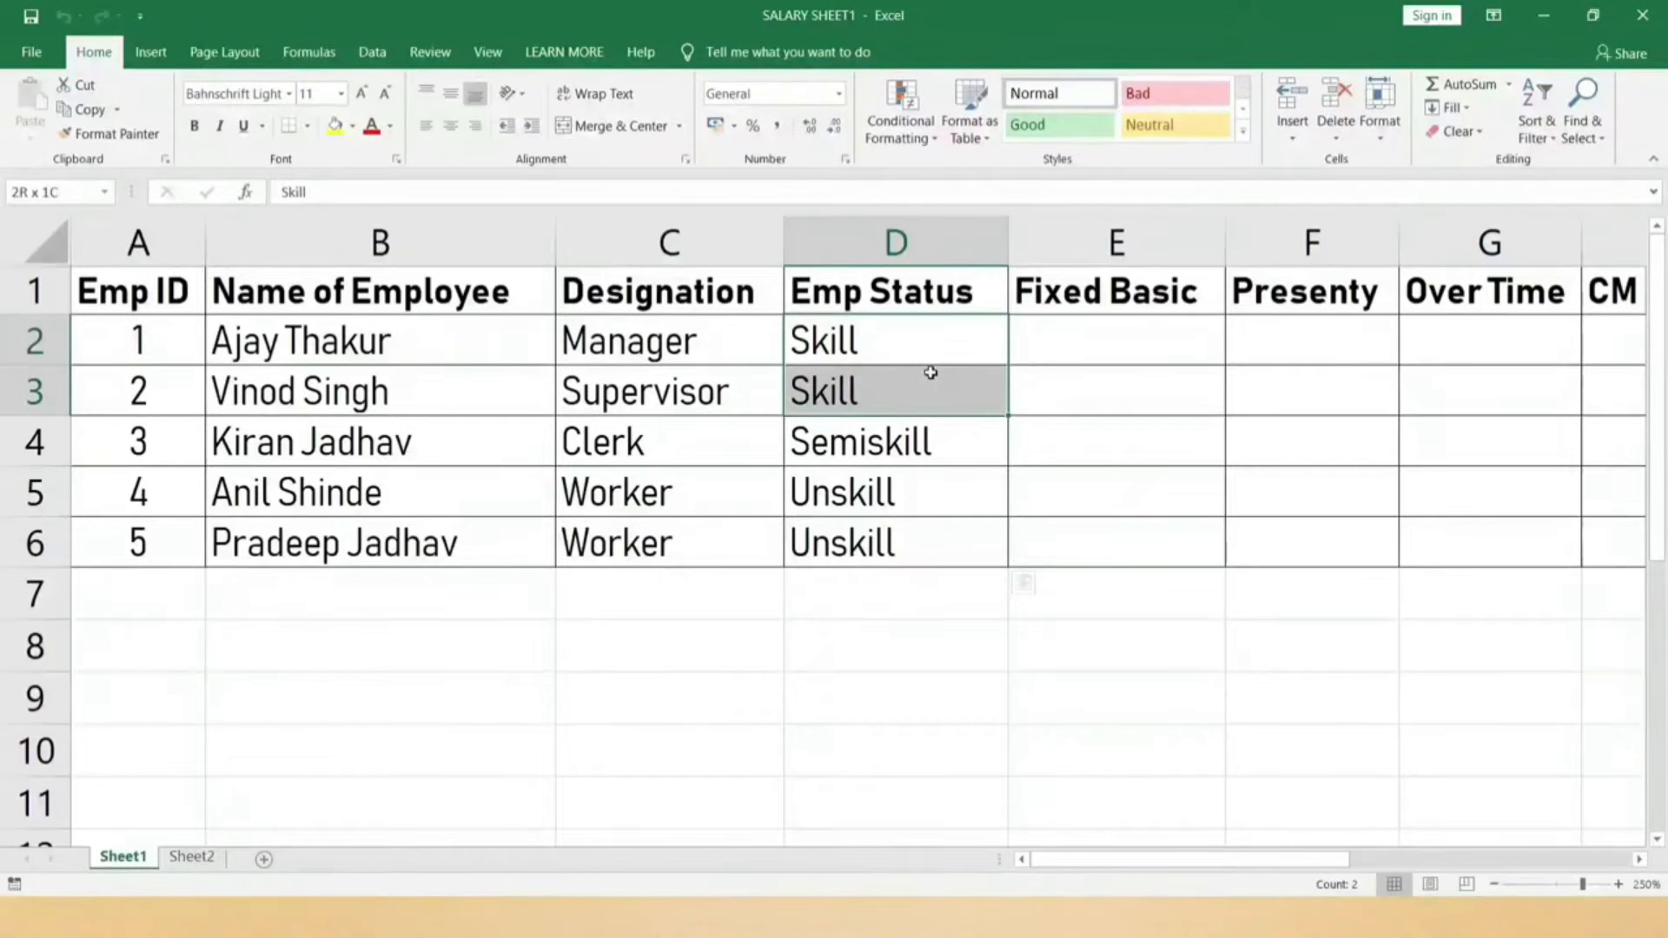
left_click_drag(931, 372, 930, 372)
left_click_drag(935, 443, 175, 431)
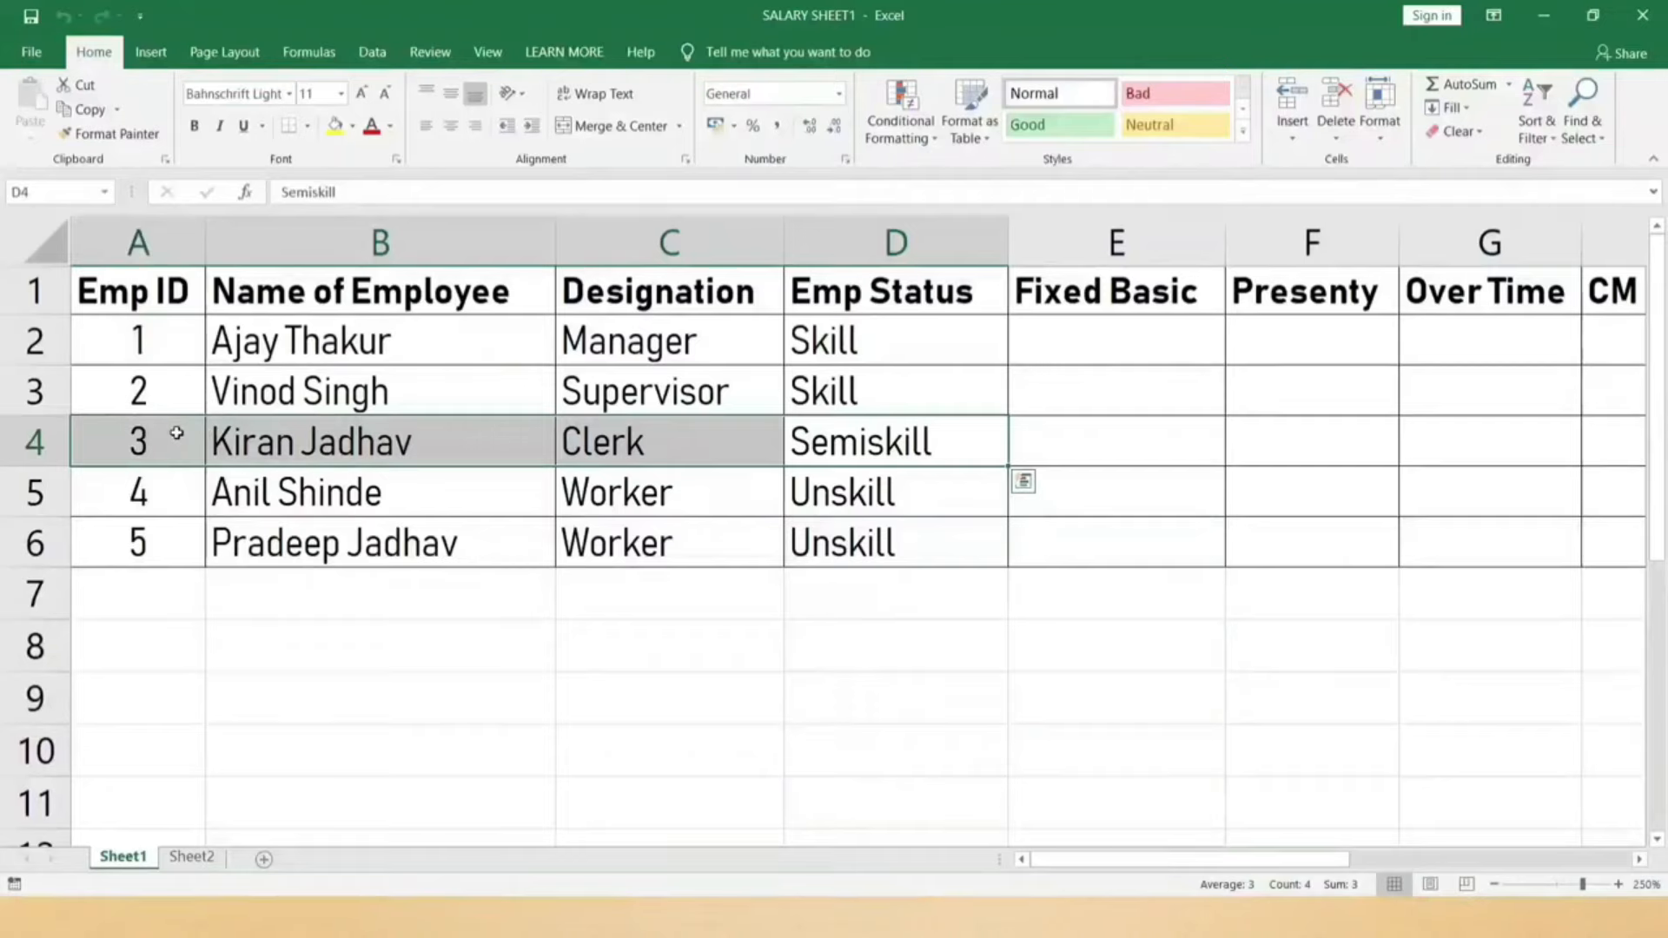
left_click(940, 489)
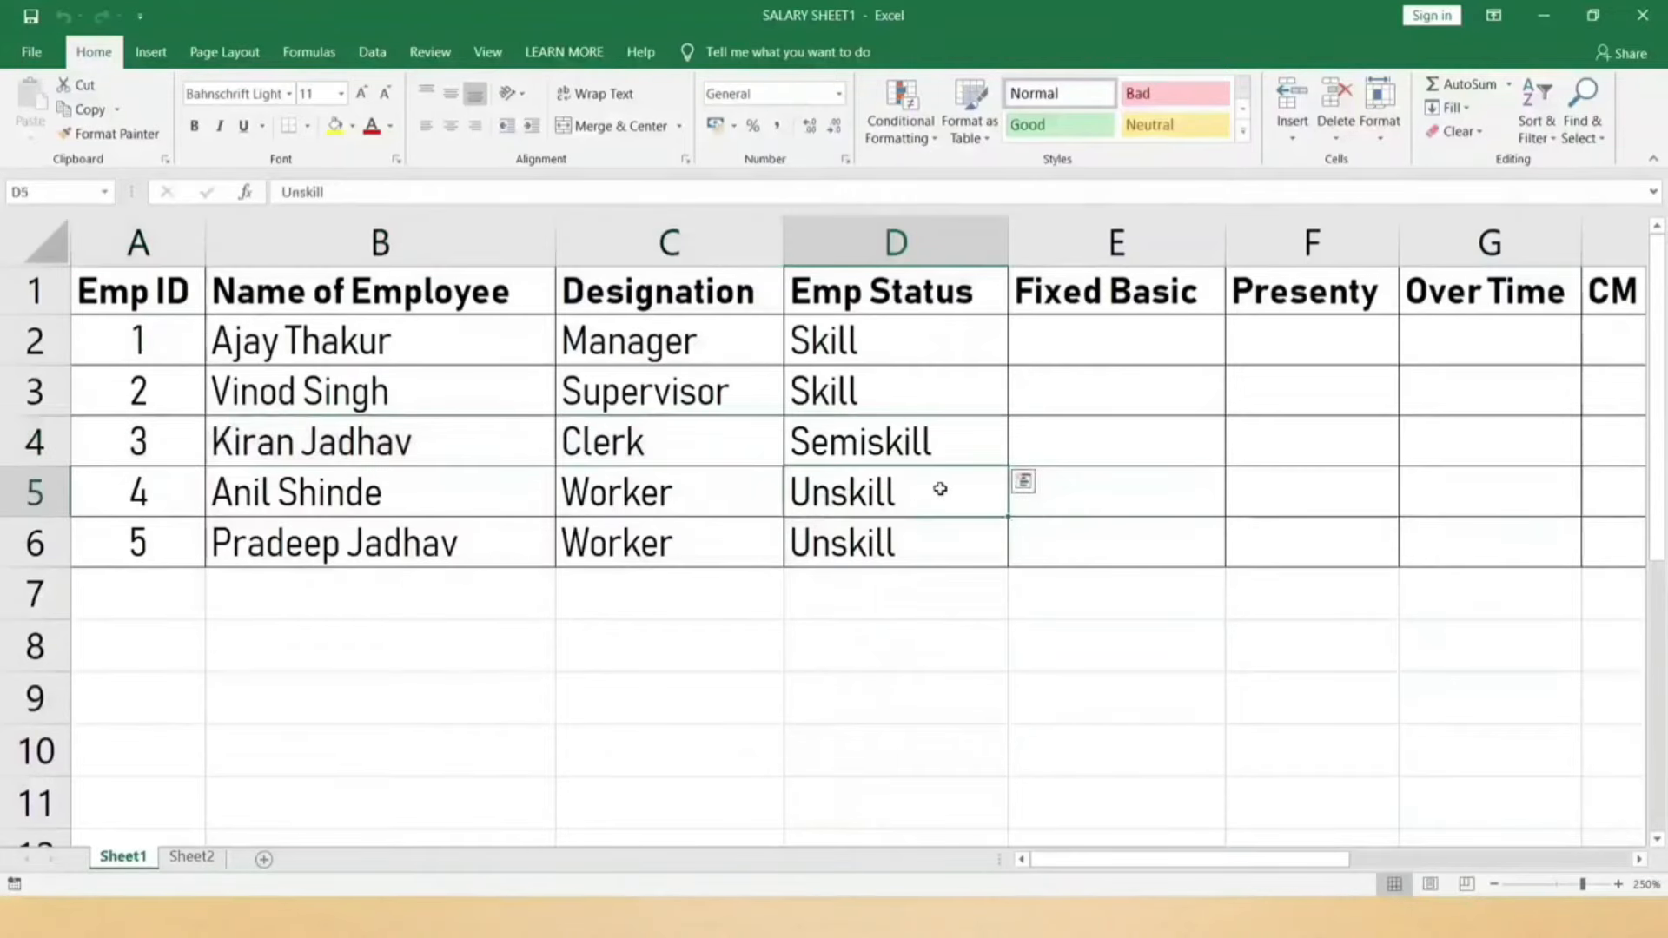
left_click_drag(937, 511, 105, 526)
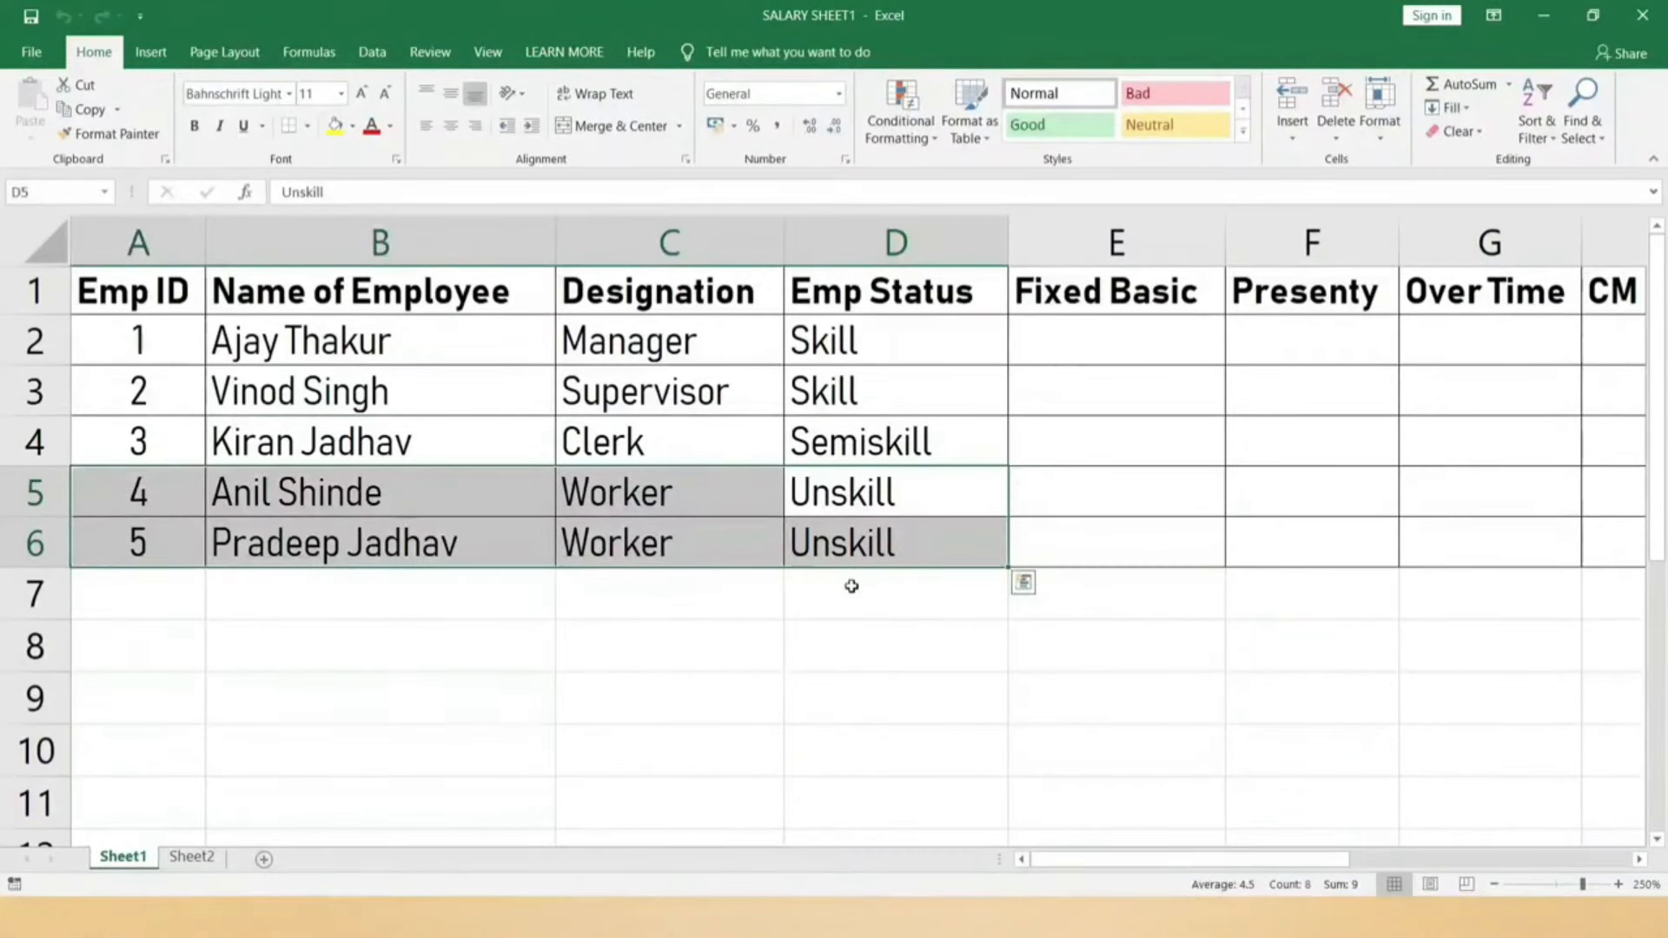
left_click(931, 359)
left_click_drag(931, 365, 929, 529)
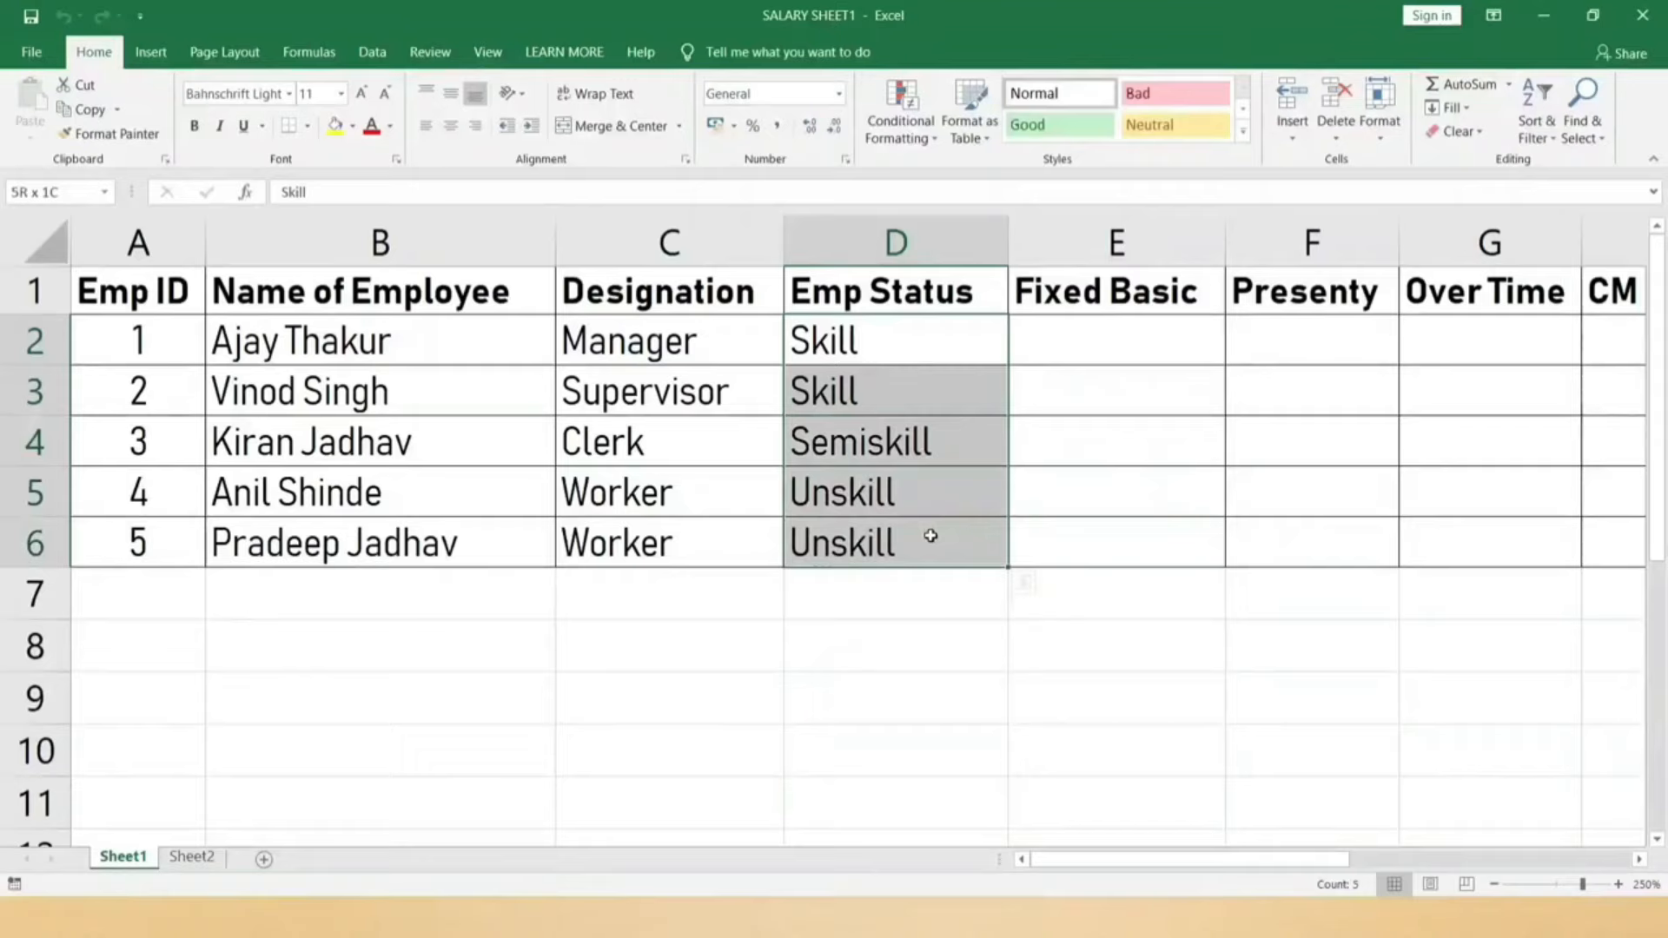
left_click_drag(930, 536, 929, 530)
left_click(1122, 347)
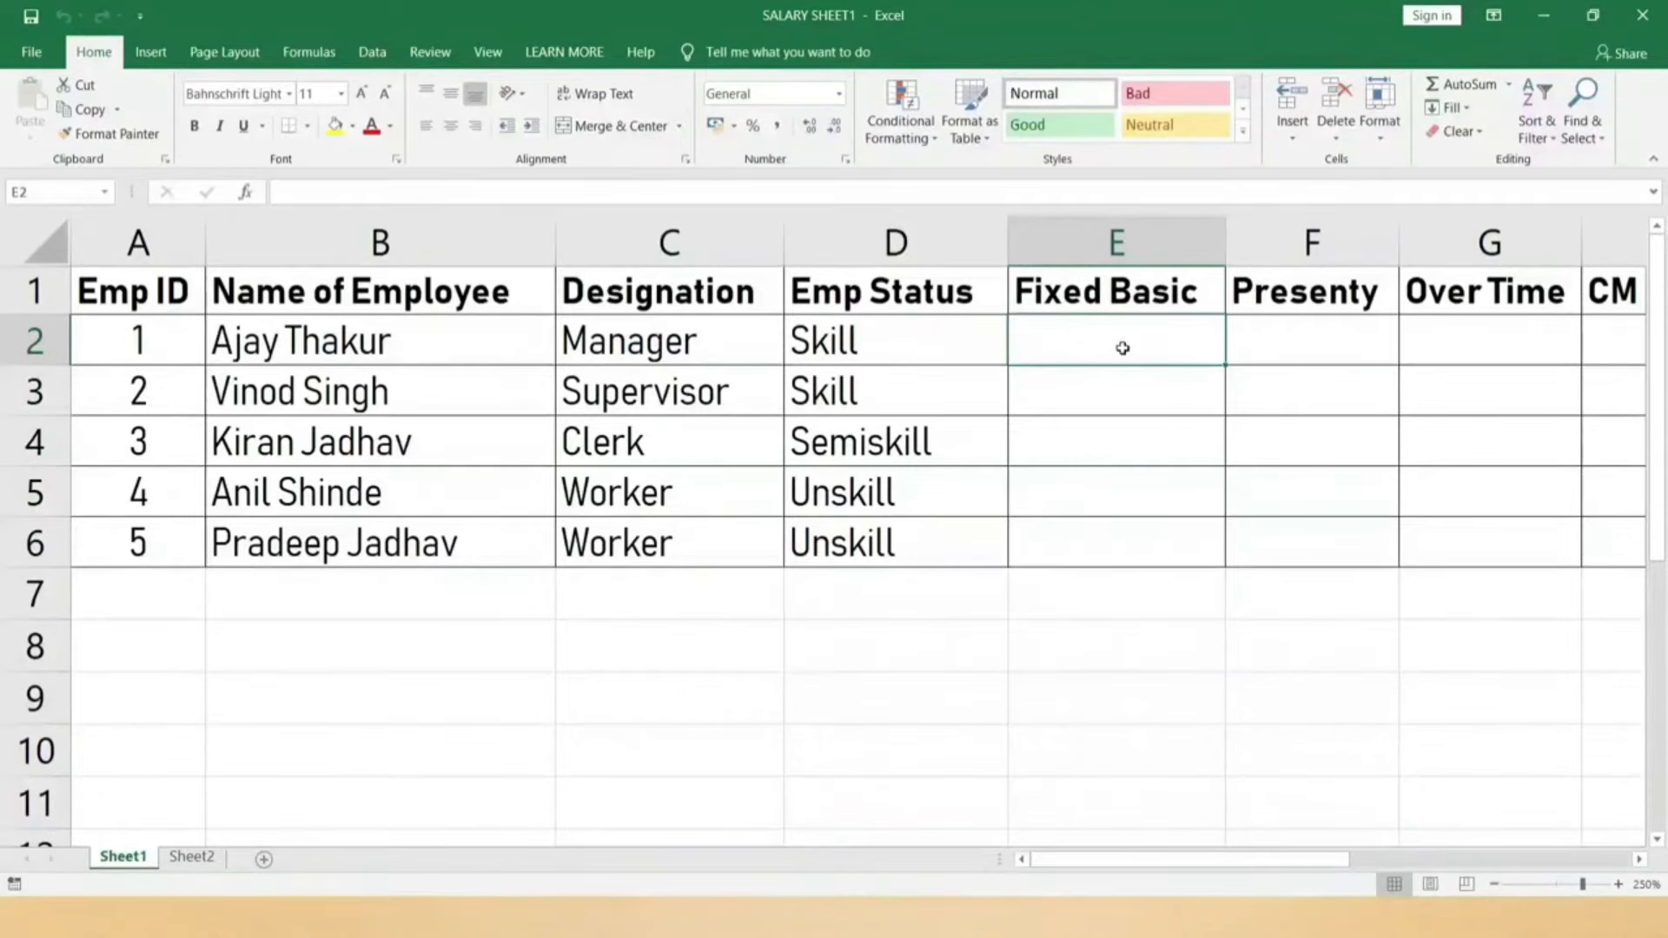
Step: Enter 22000 as the Fixed Basic in E2 and add a CTC label in C8
type("2")
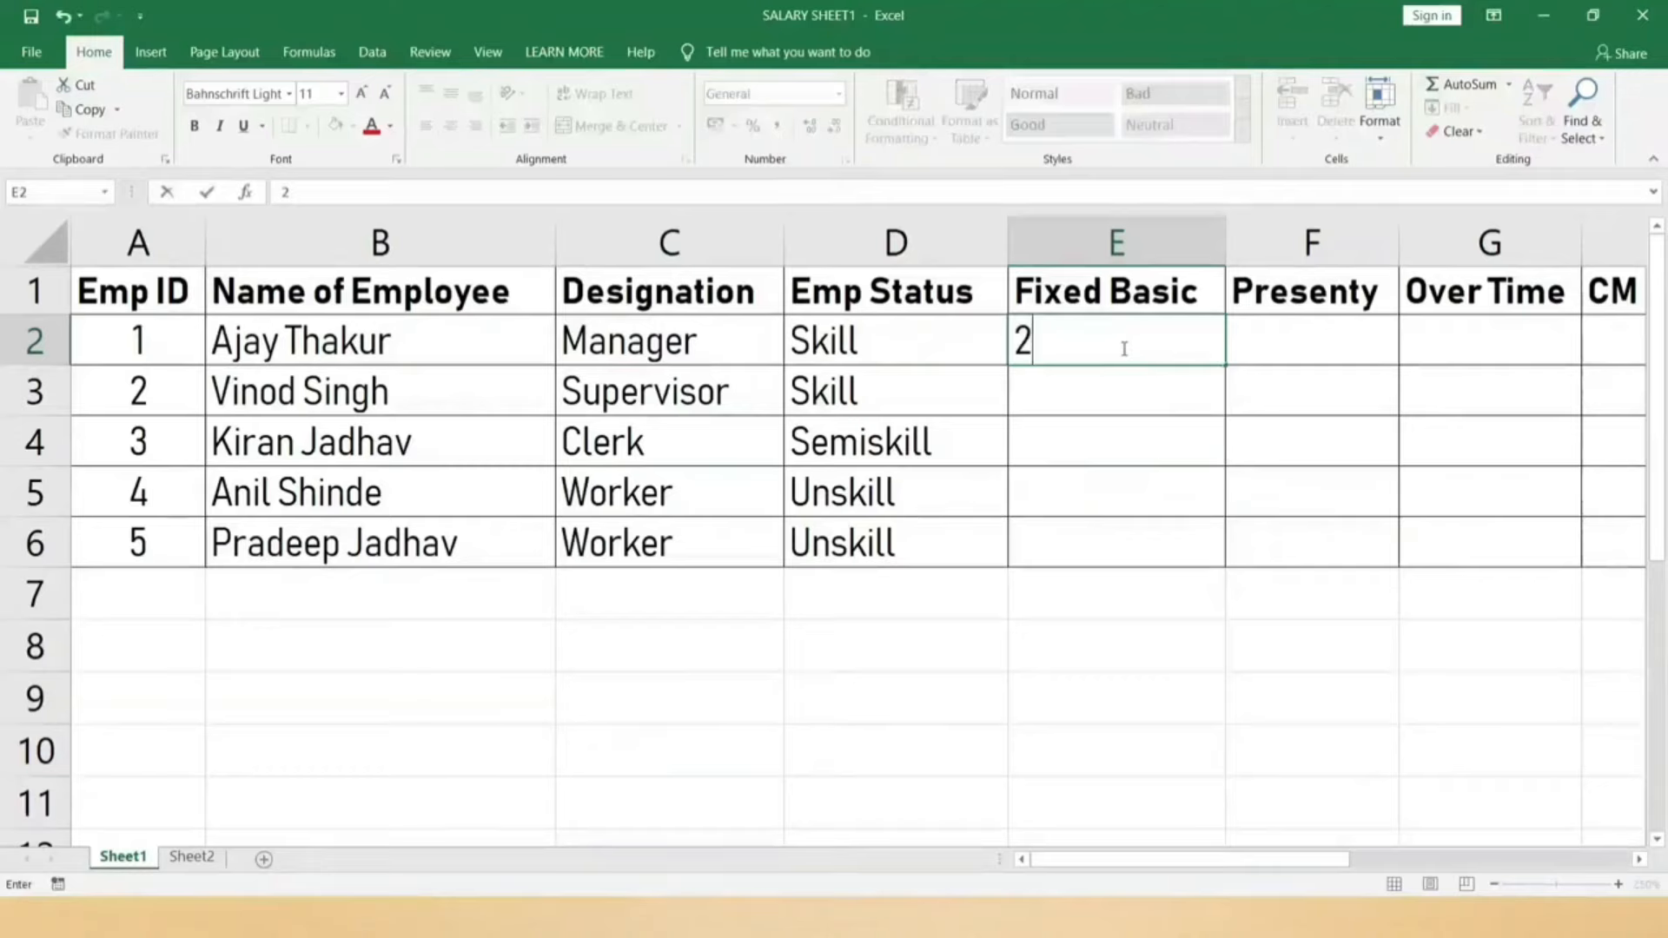
type("2000")
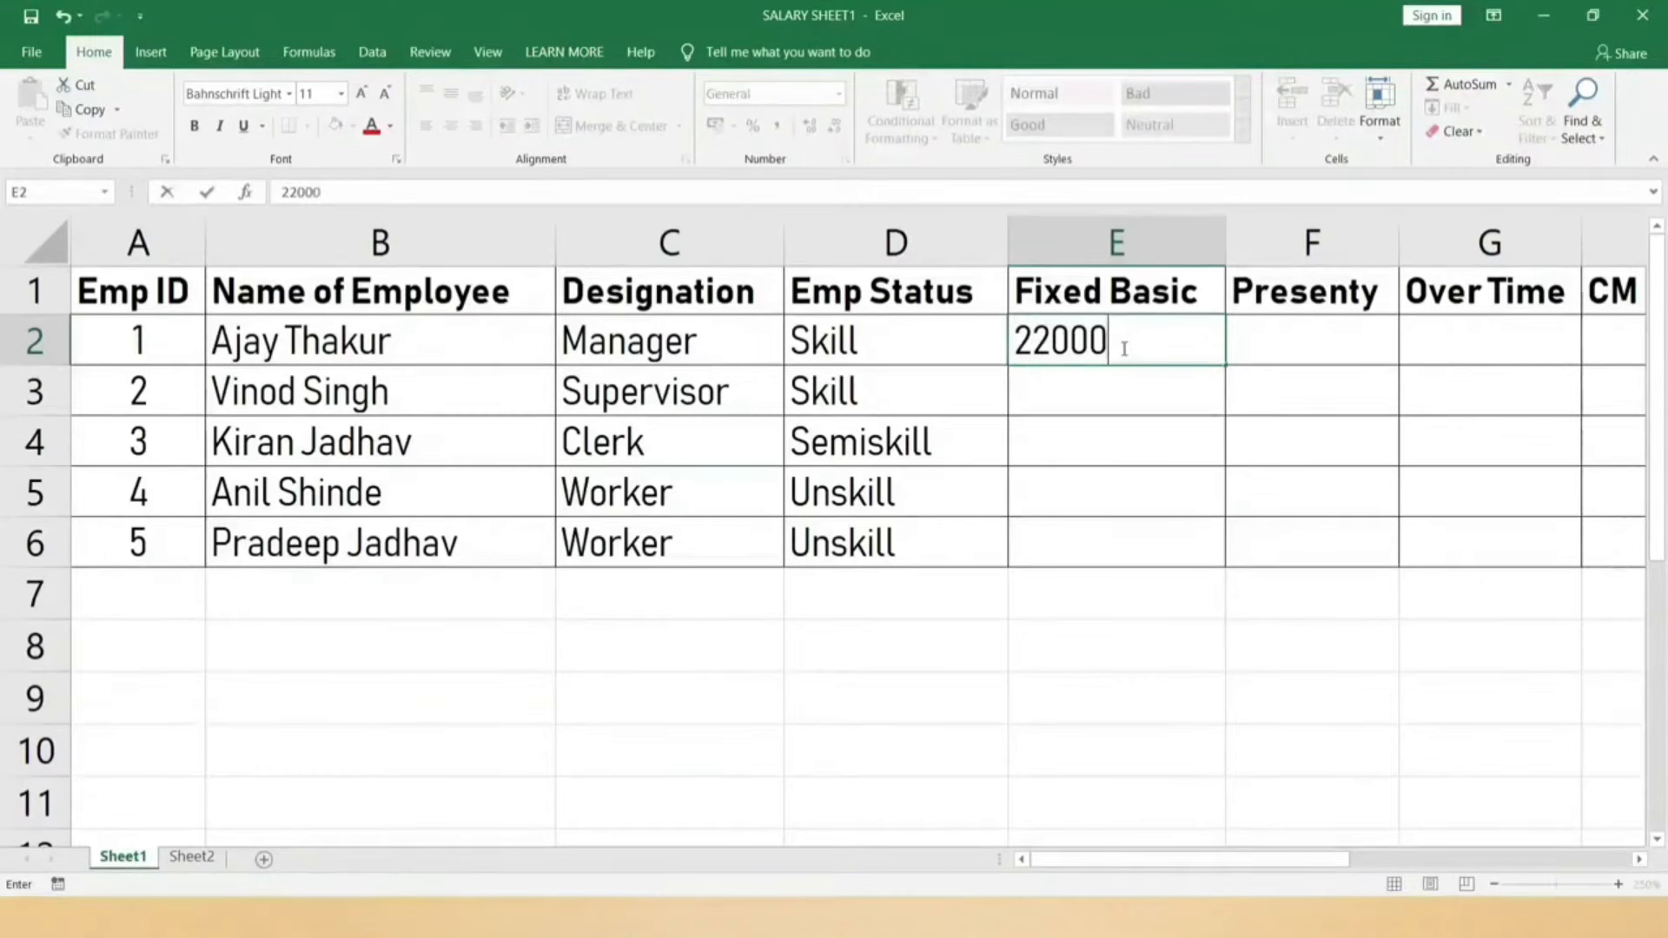
key("Return")
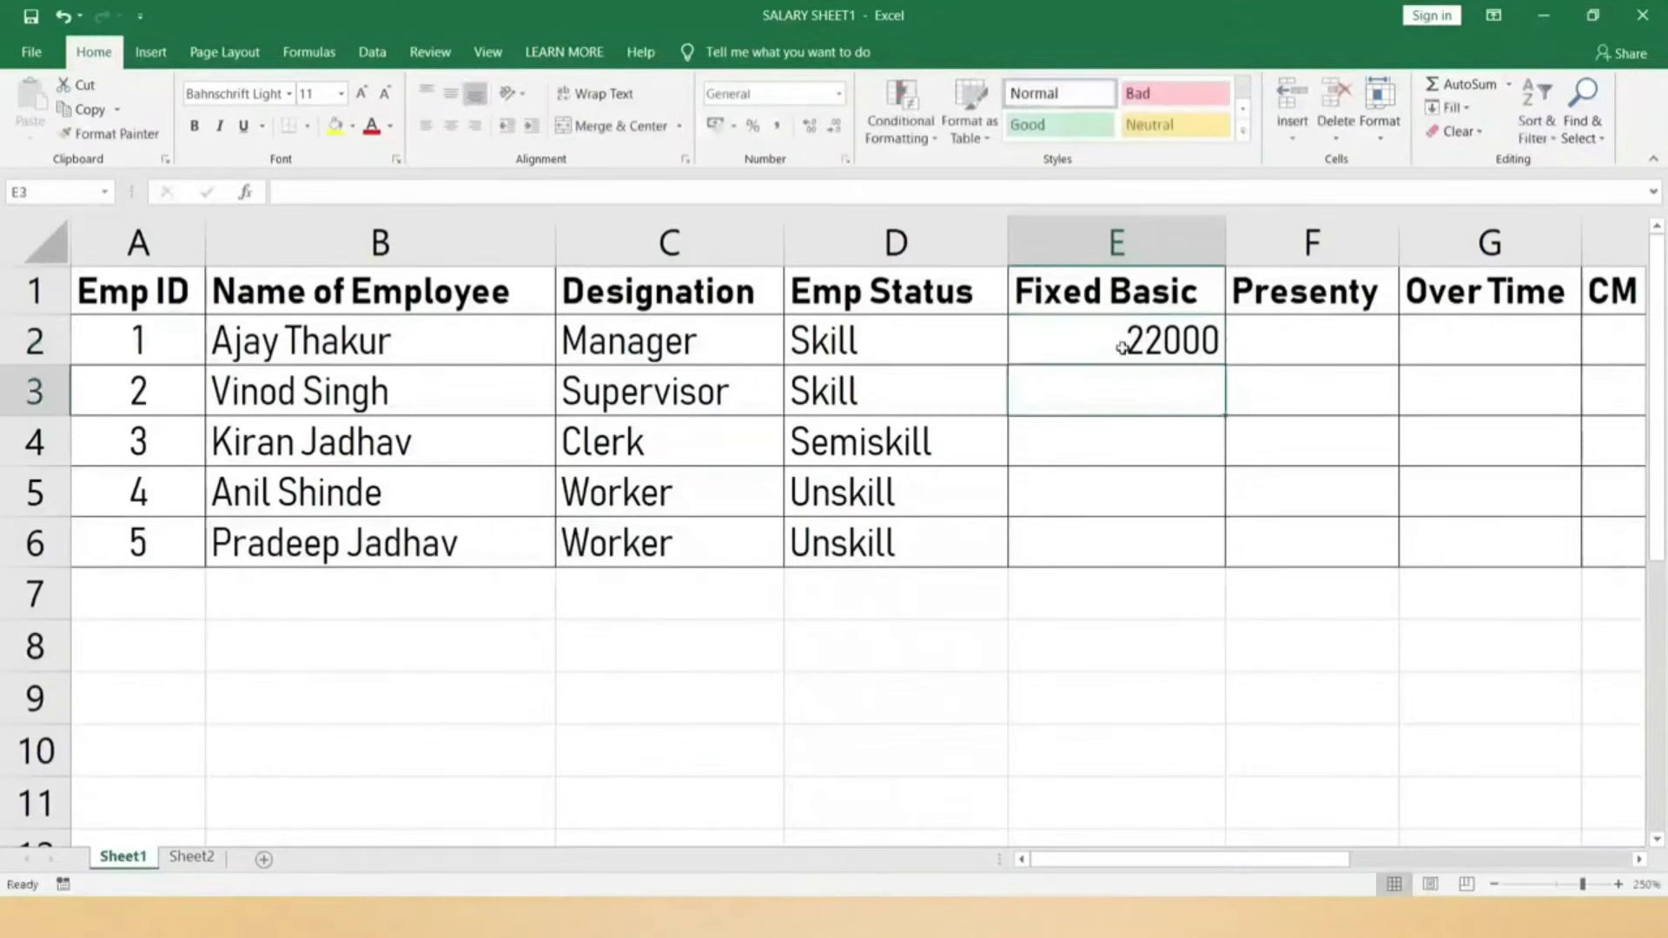
left_click(659, 651)
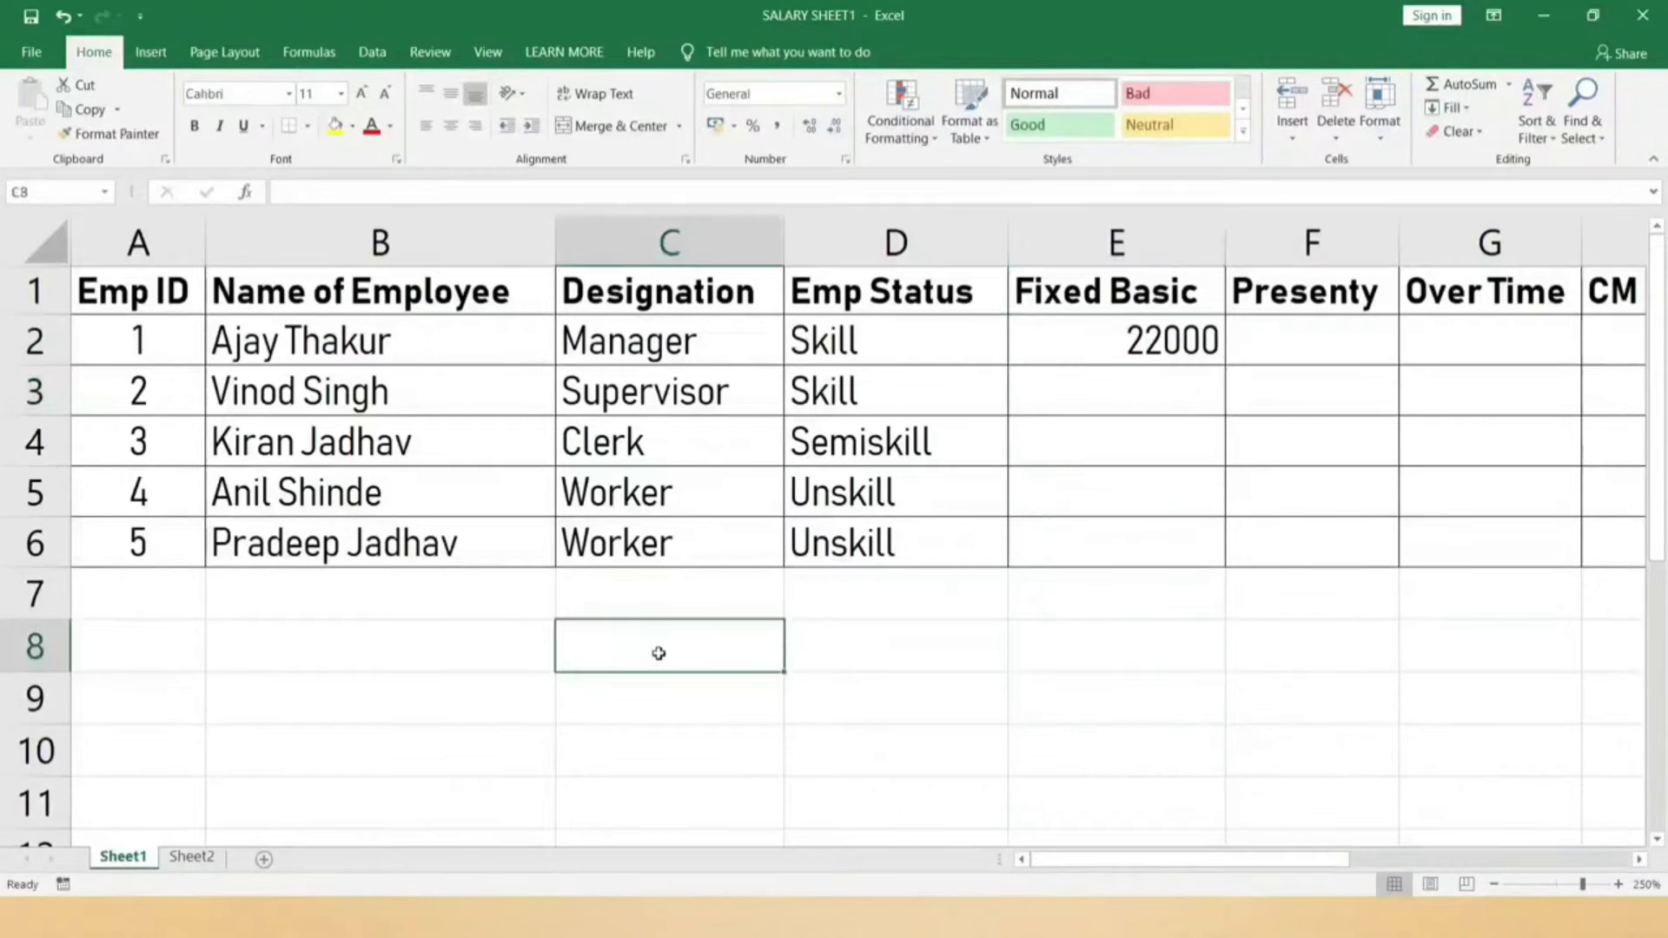
type("CTC")
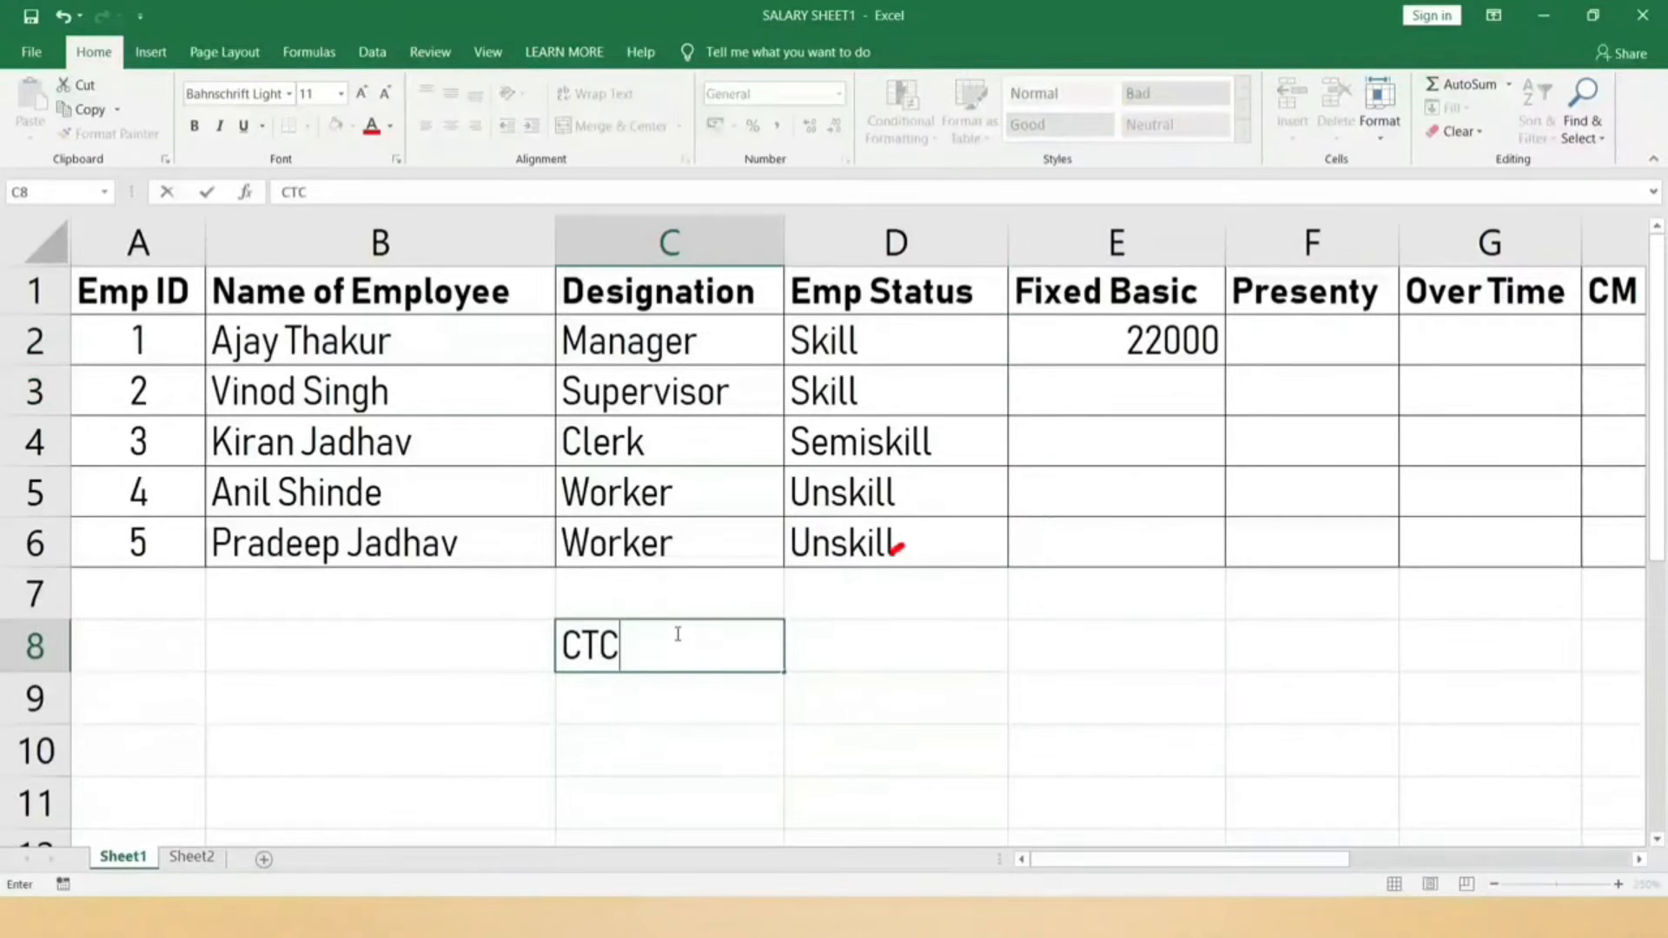
key("Return")
Step: Enter 550000 as the CTC amount in D8
left_click(678, 633)
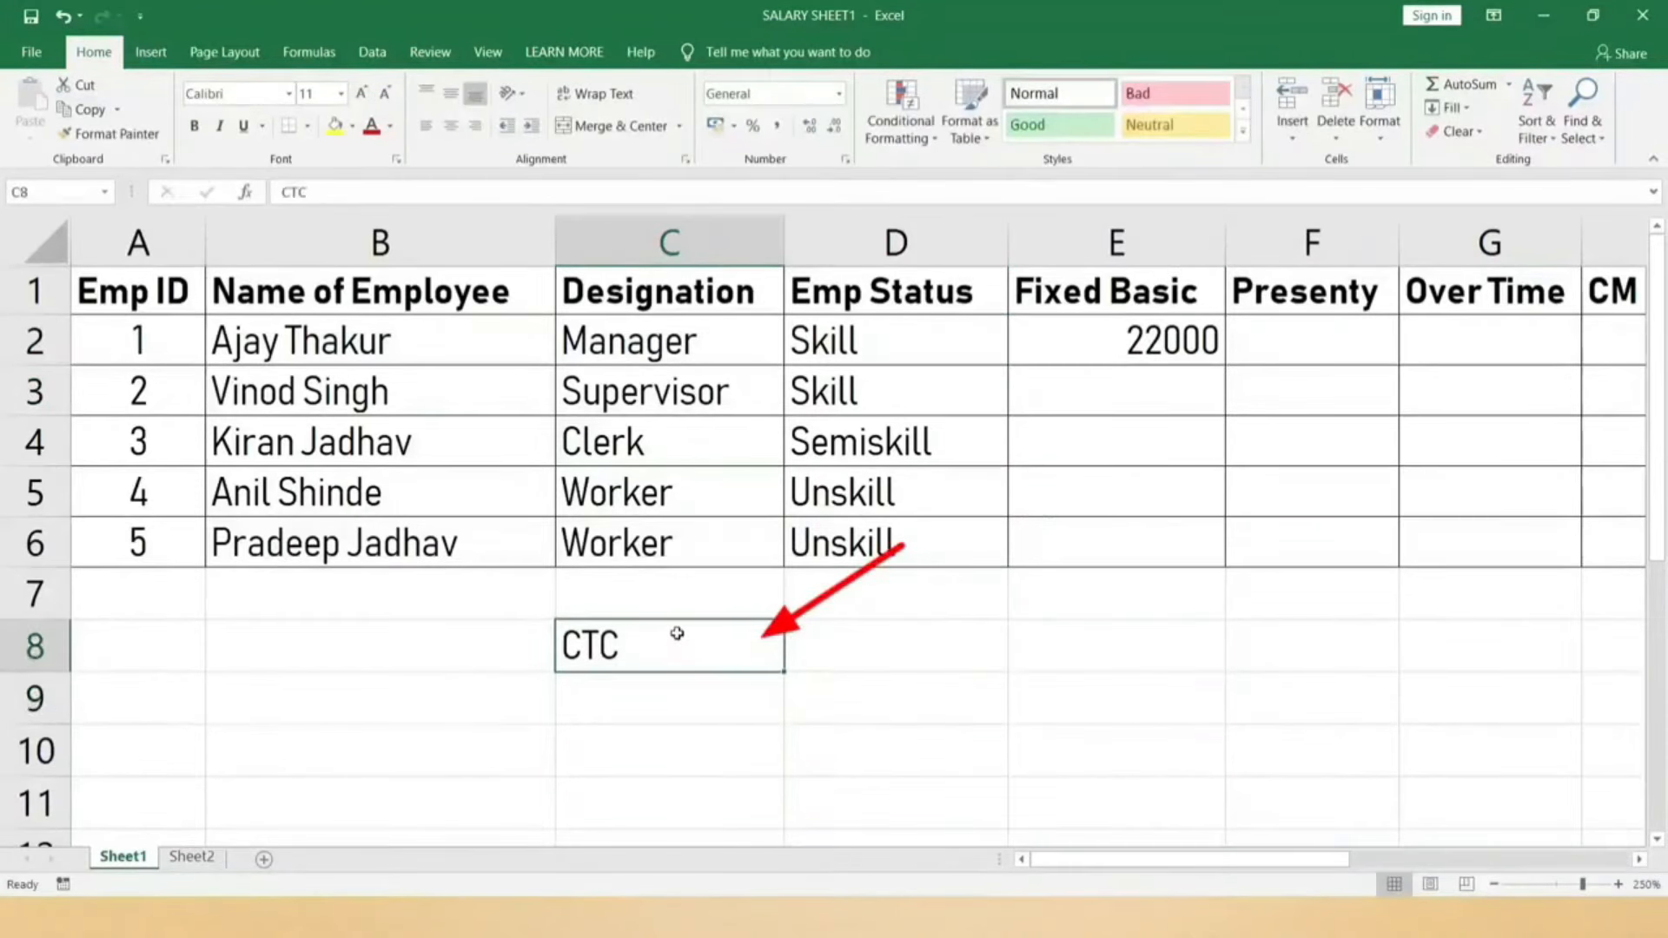
left_click(832, 636)
type("5.5")
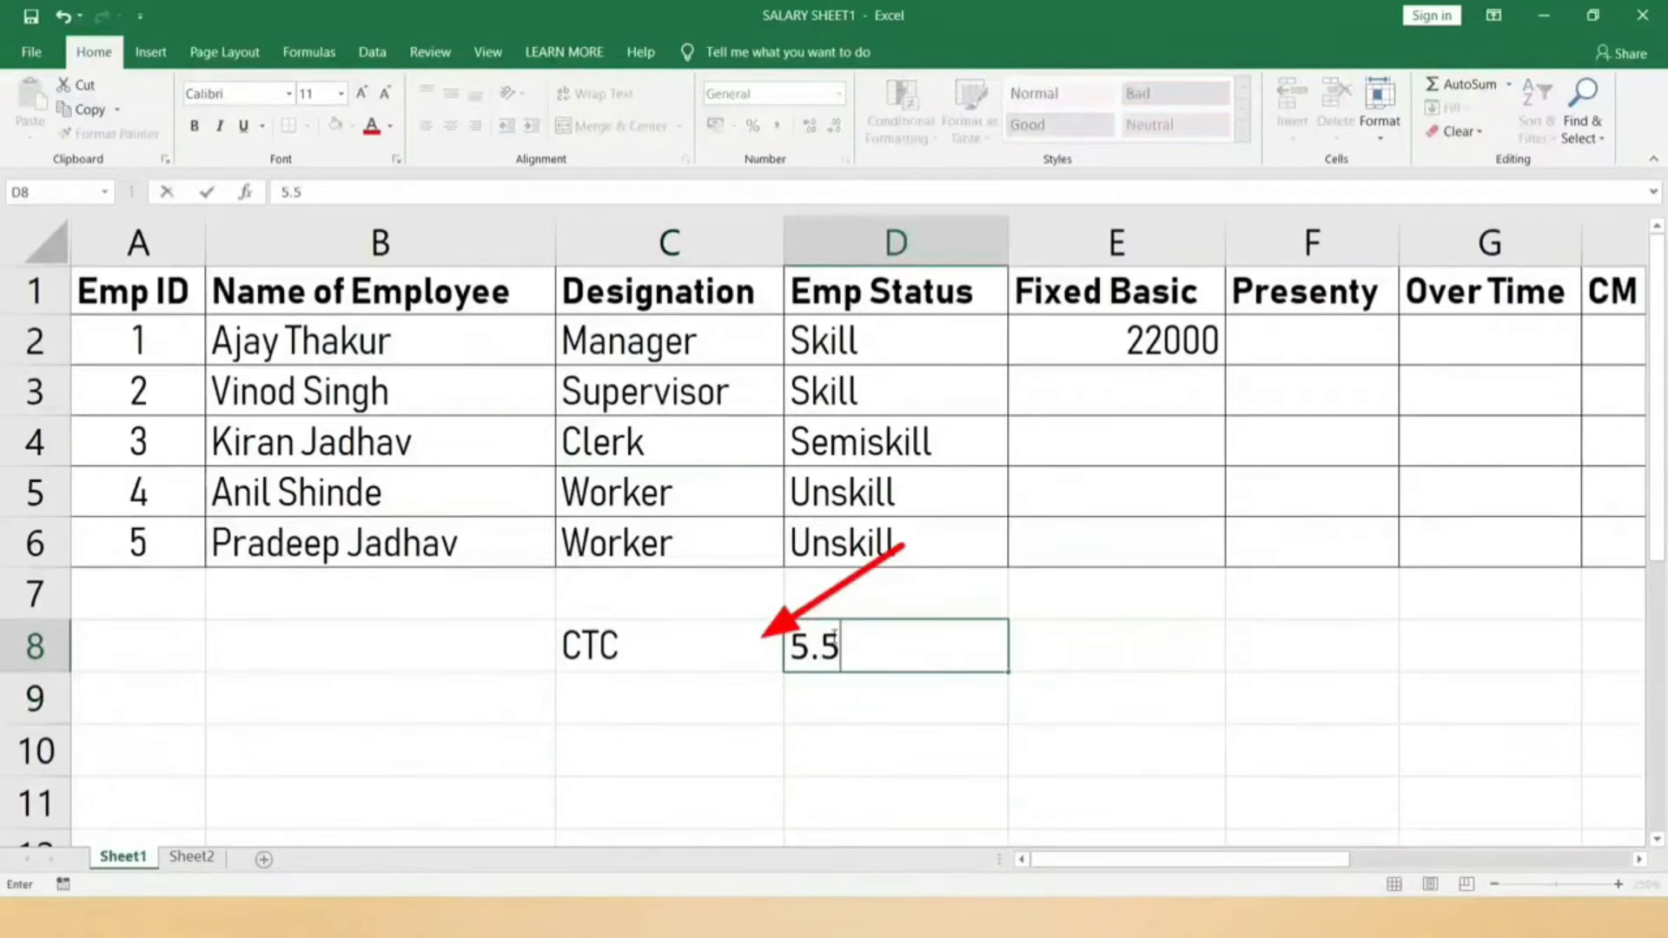
key("BackSpace")
key("BackSpace")
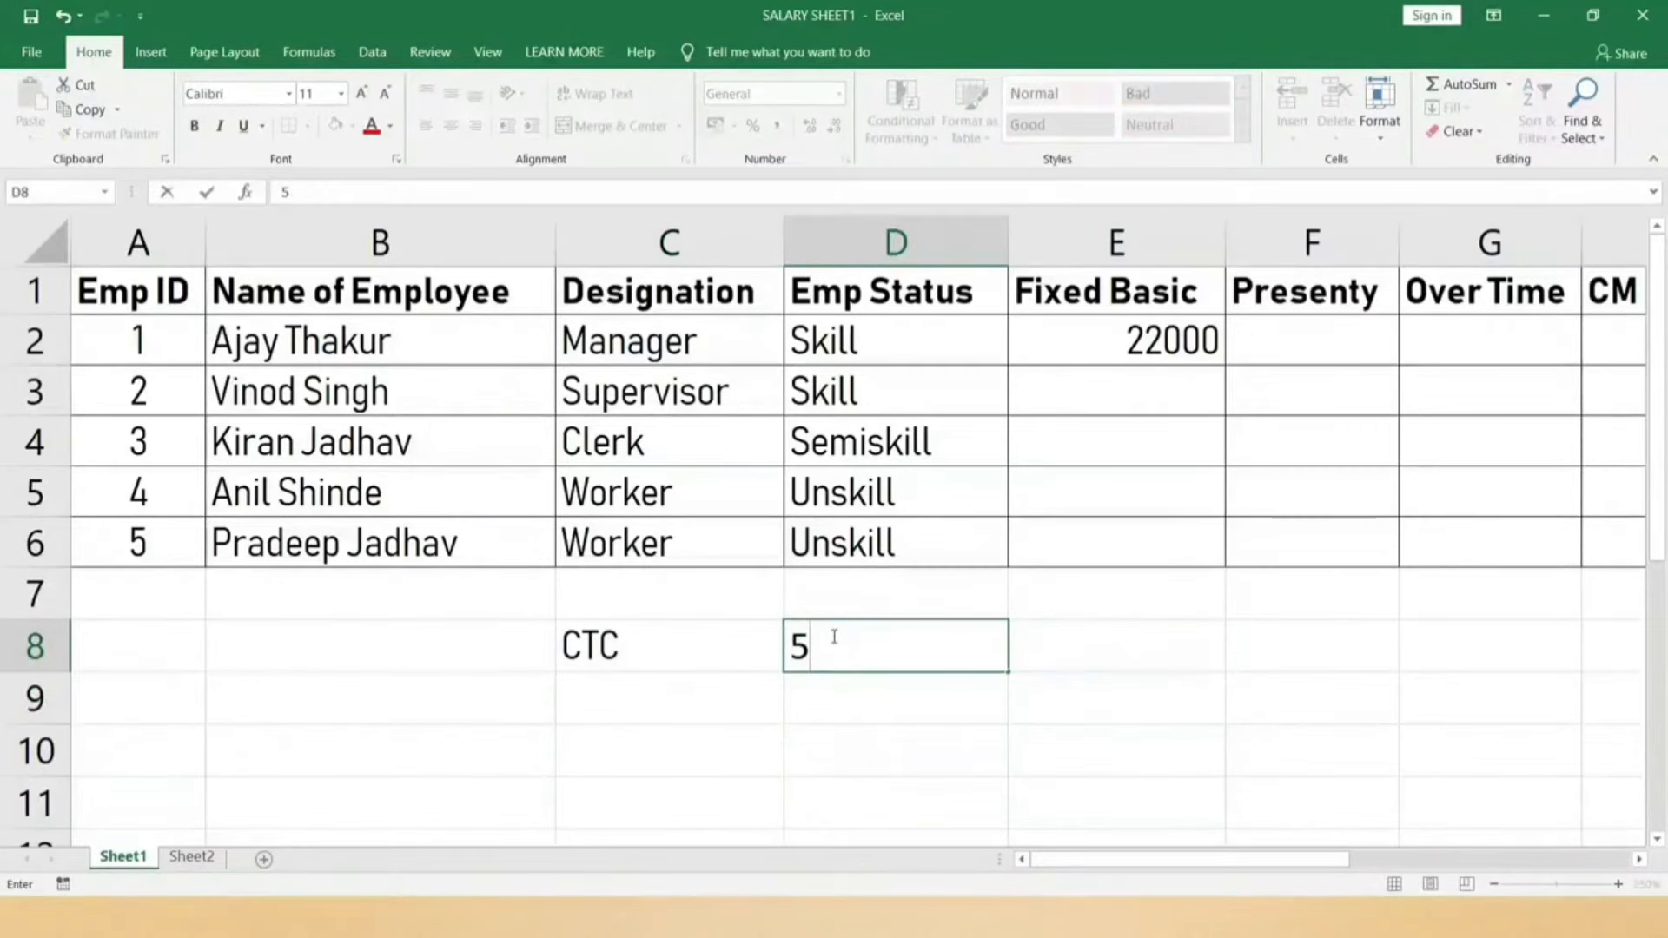
type("50000")
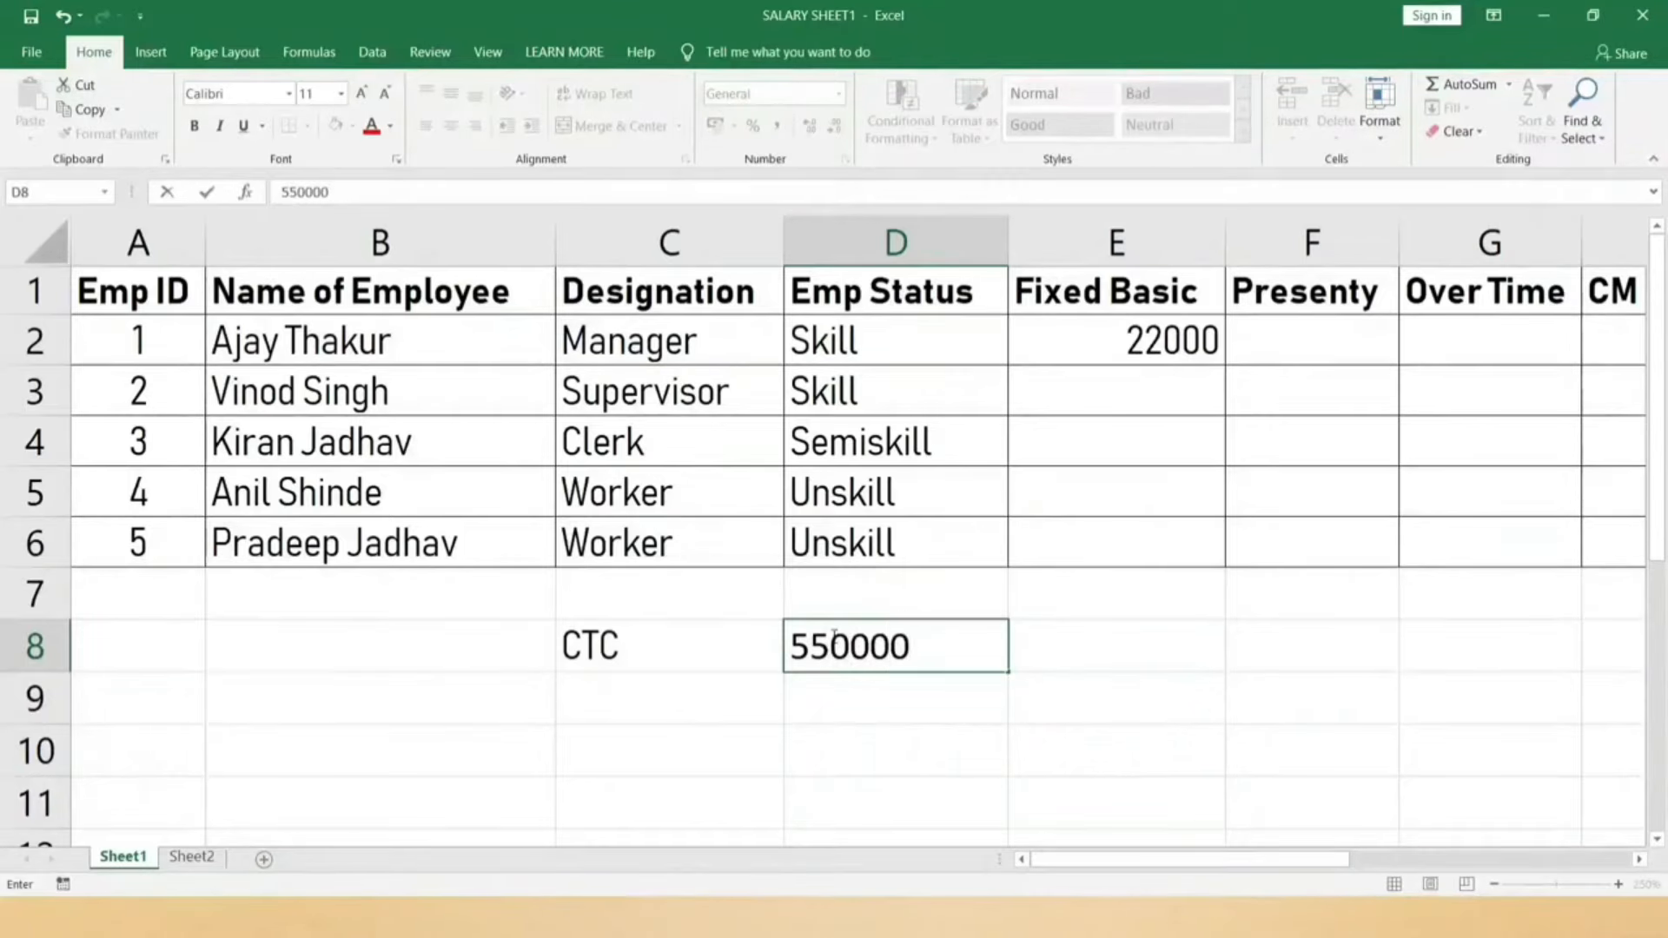
key("Return")
Step: Add a GROSS label in C9
left_click(685, 700)
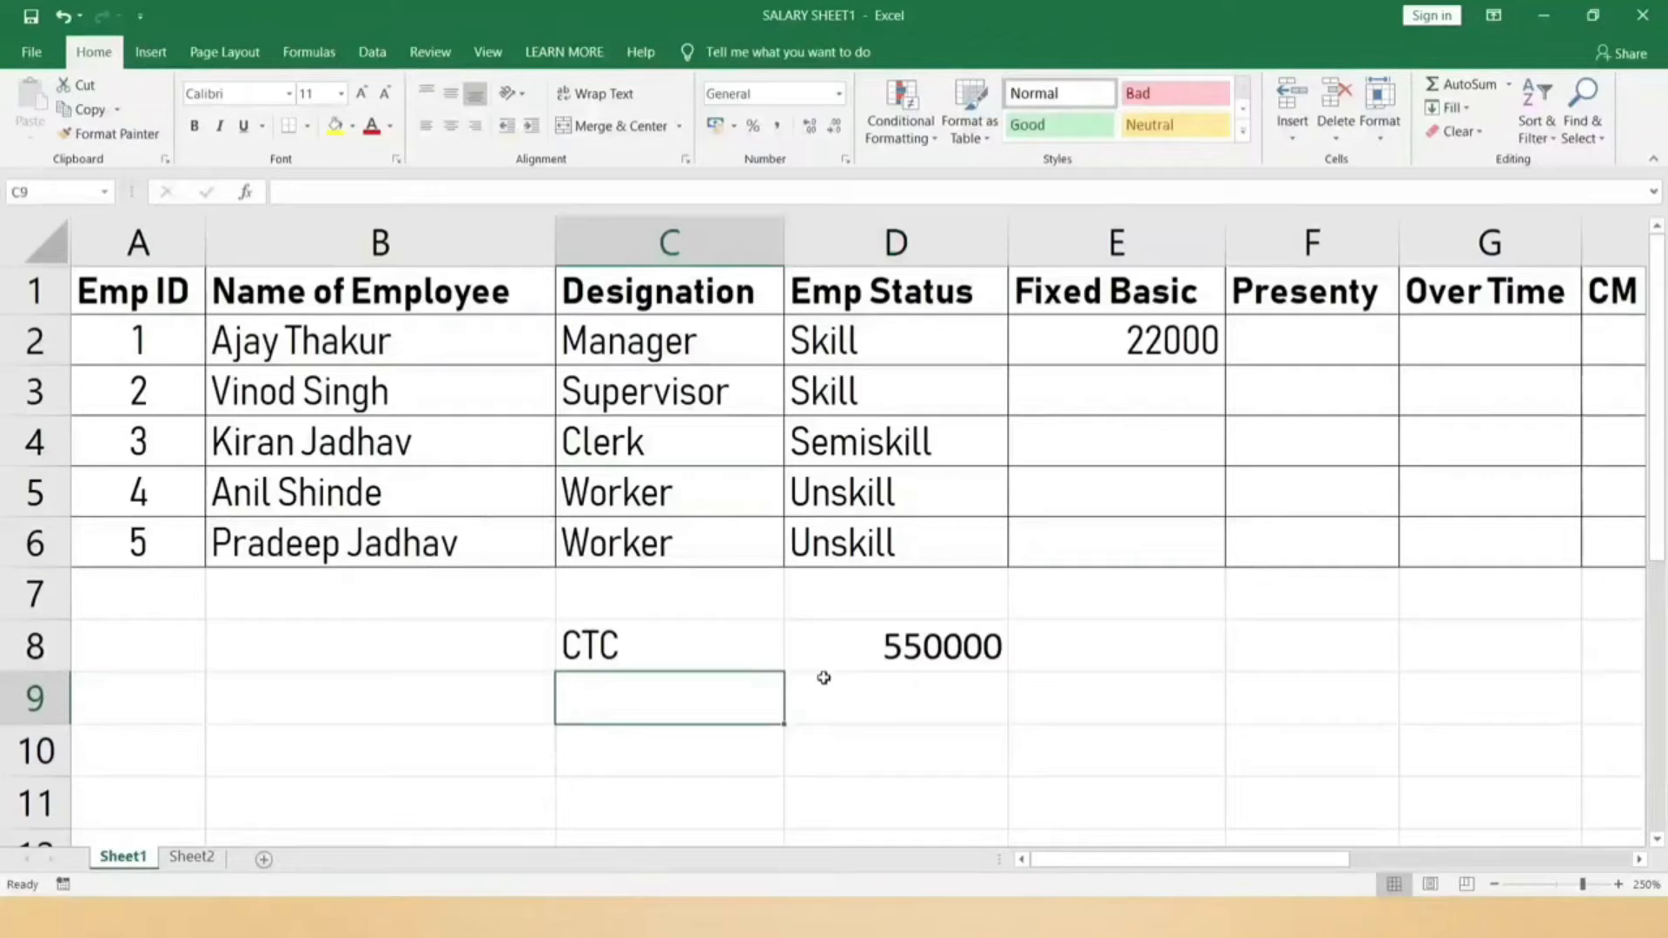
type("GROSS")
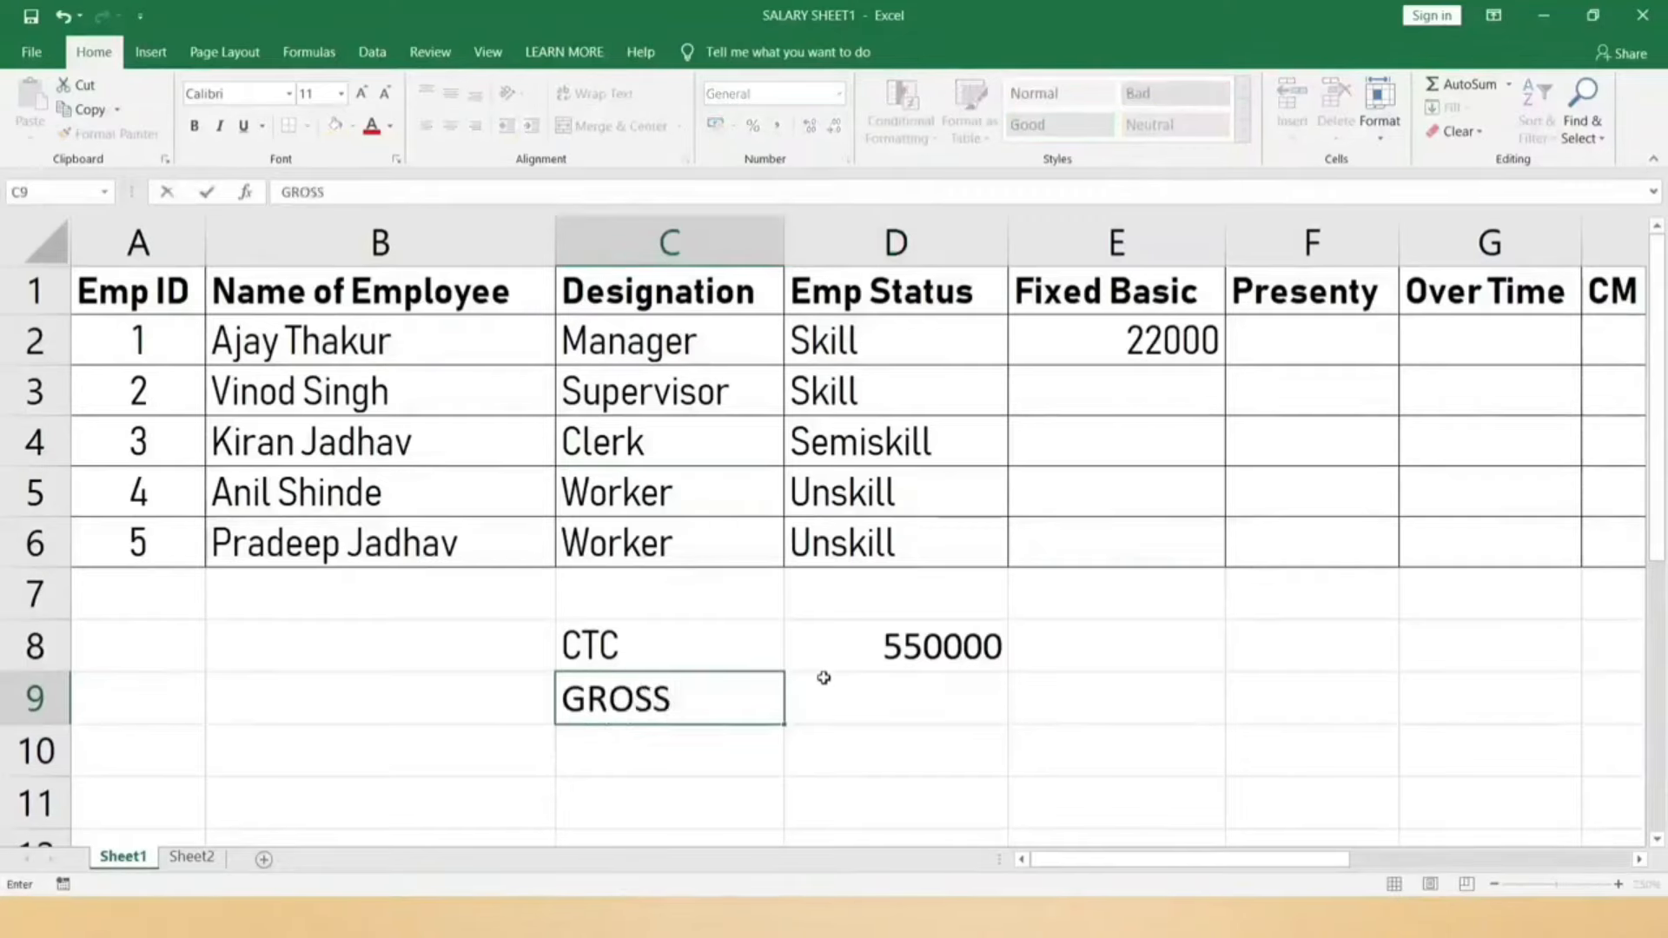
key("Return")
Step: Set GROSS in D9 to =D8*90%, giving 495000
key("Right")
key("Up")
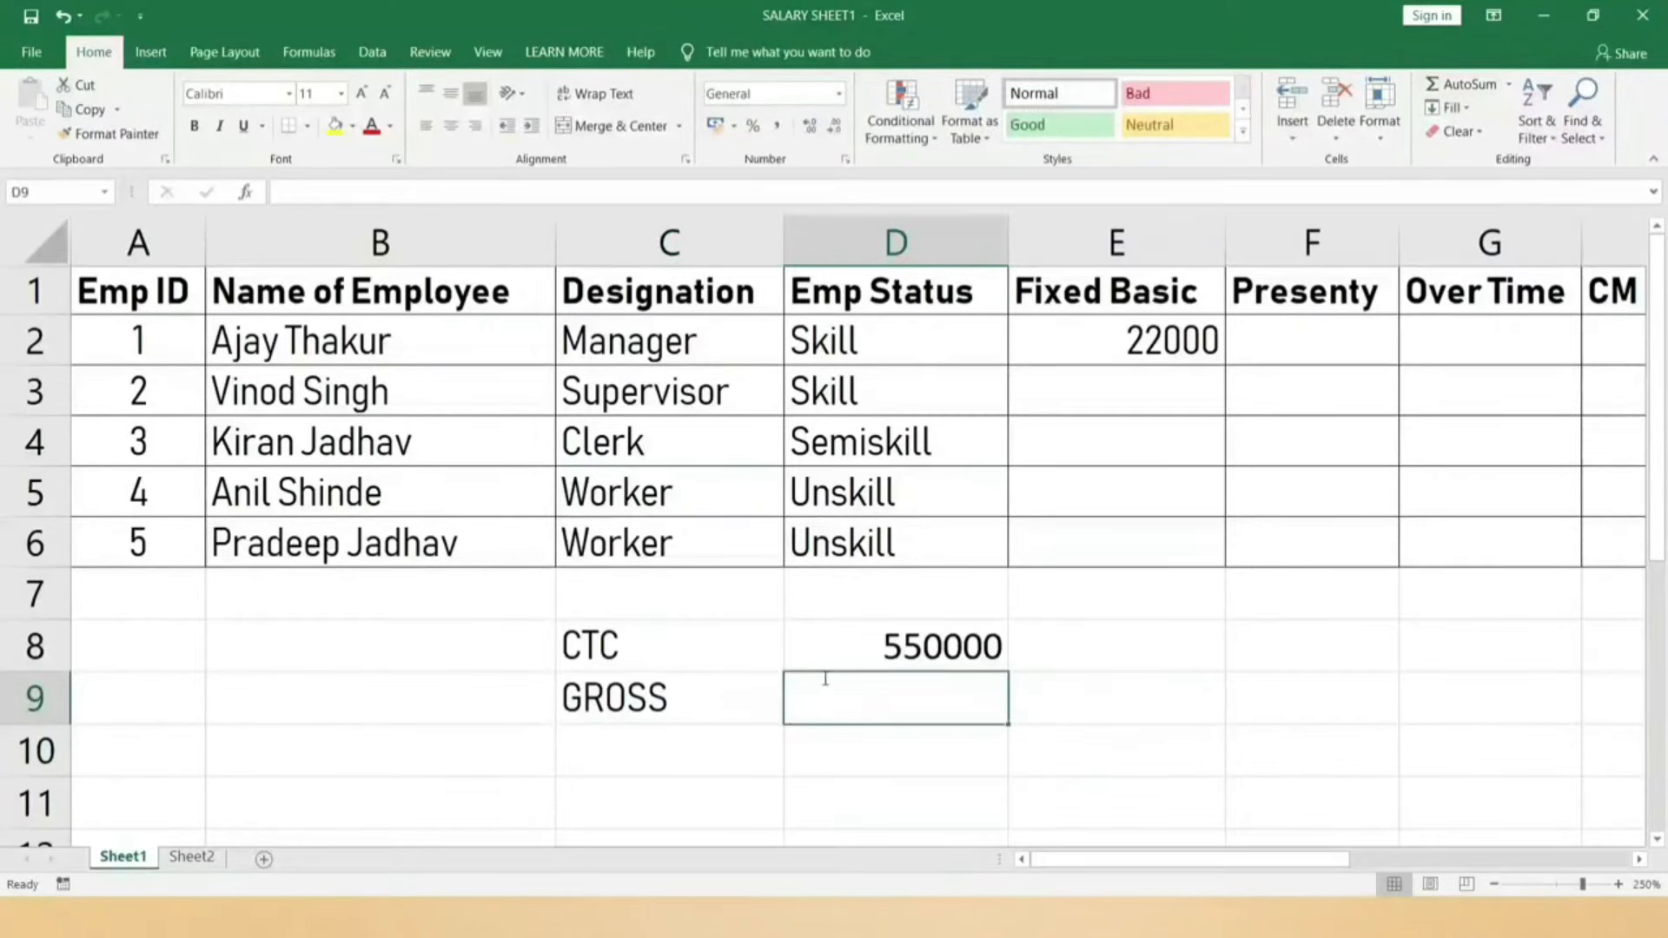
type("=")
key("Up")
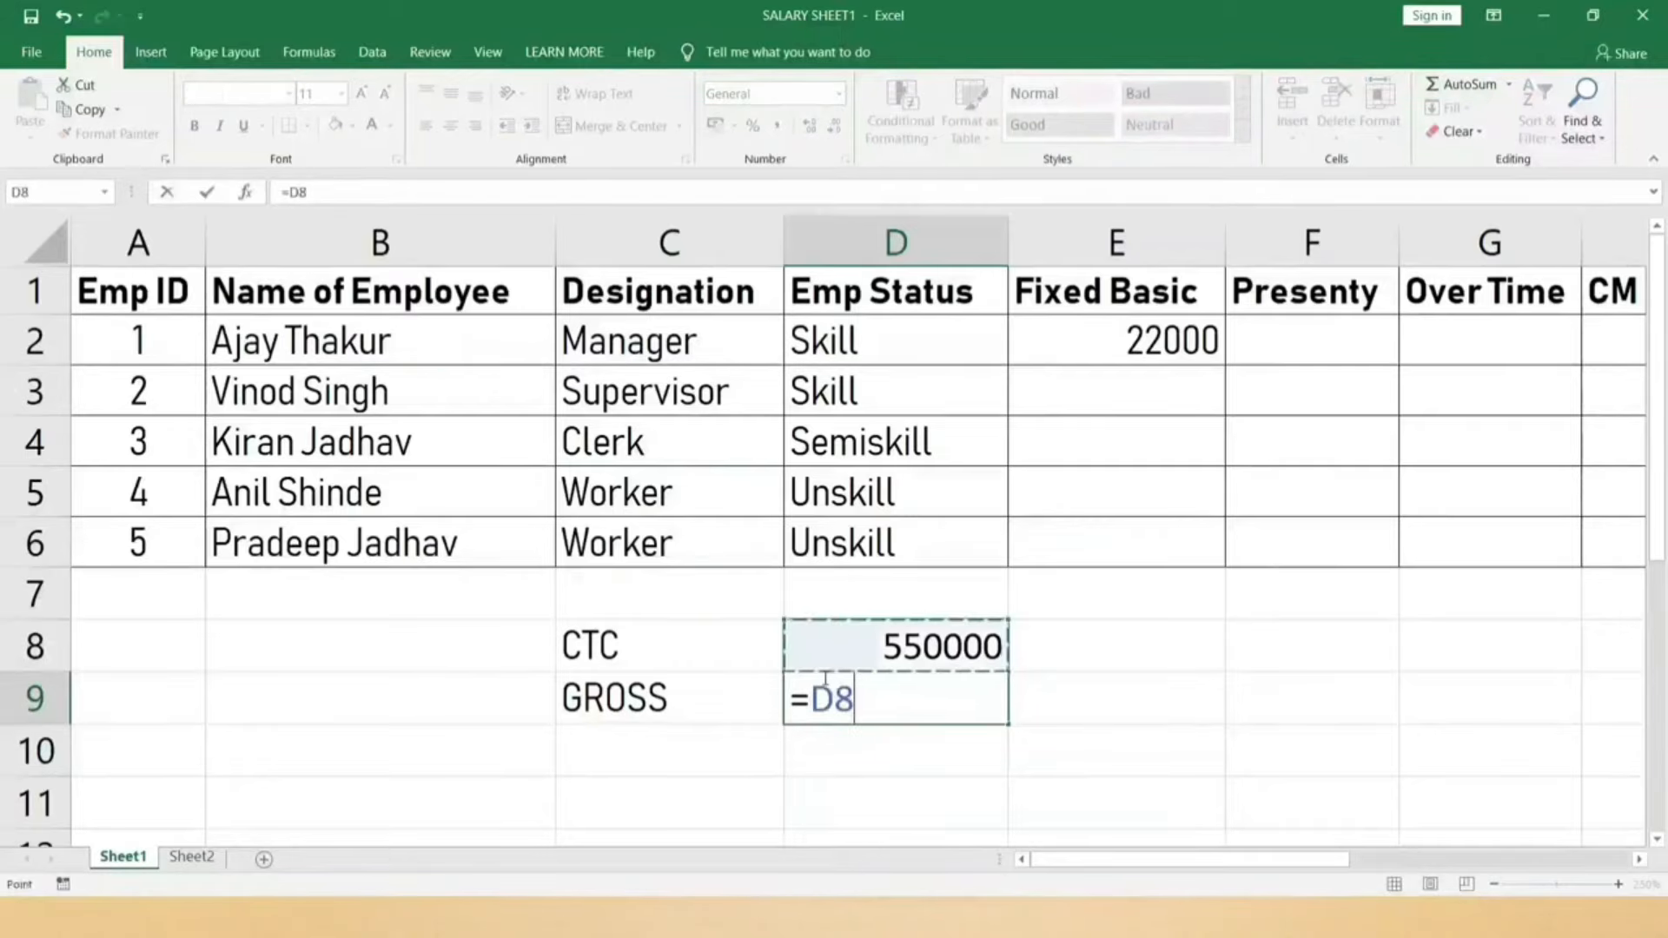
key("Up")
key("Down")
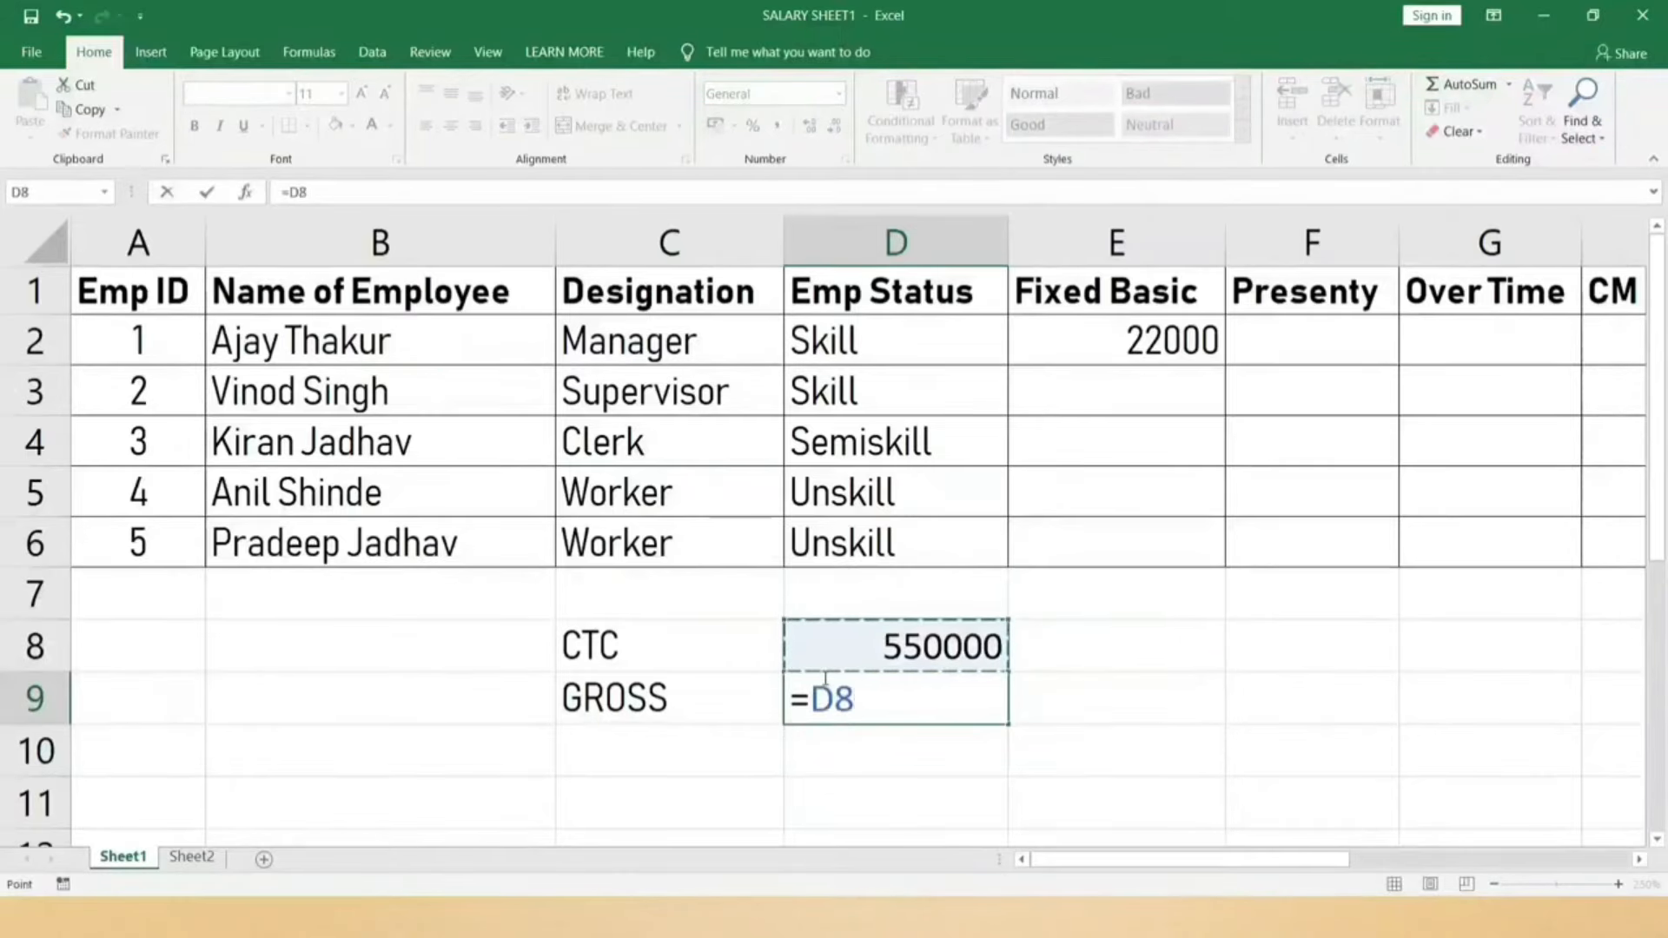
type("*90%")
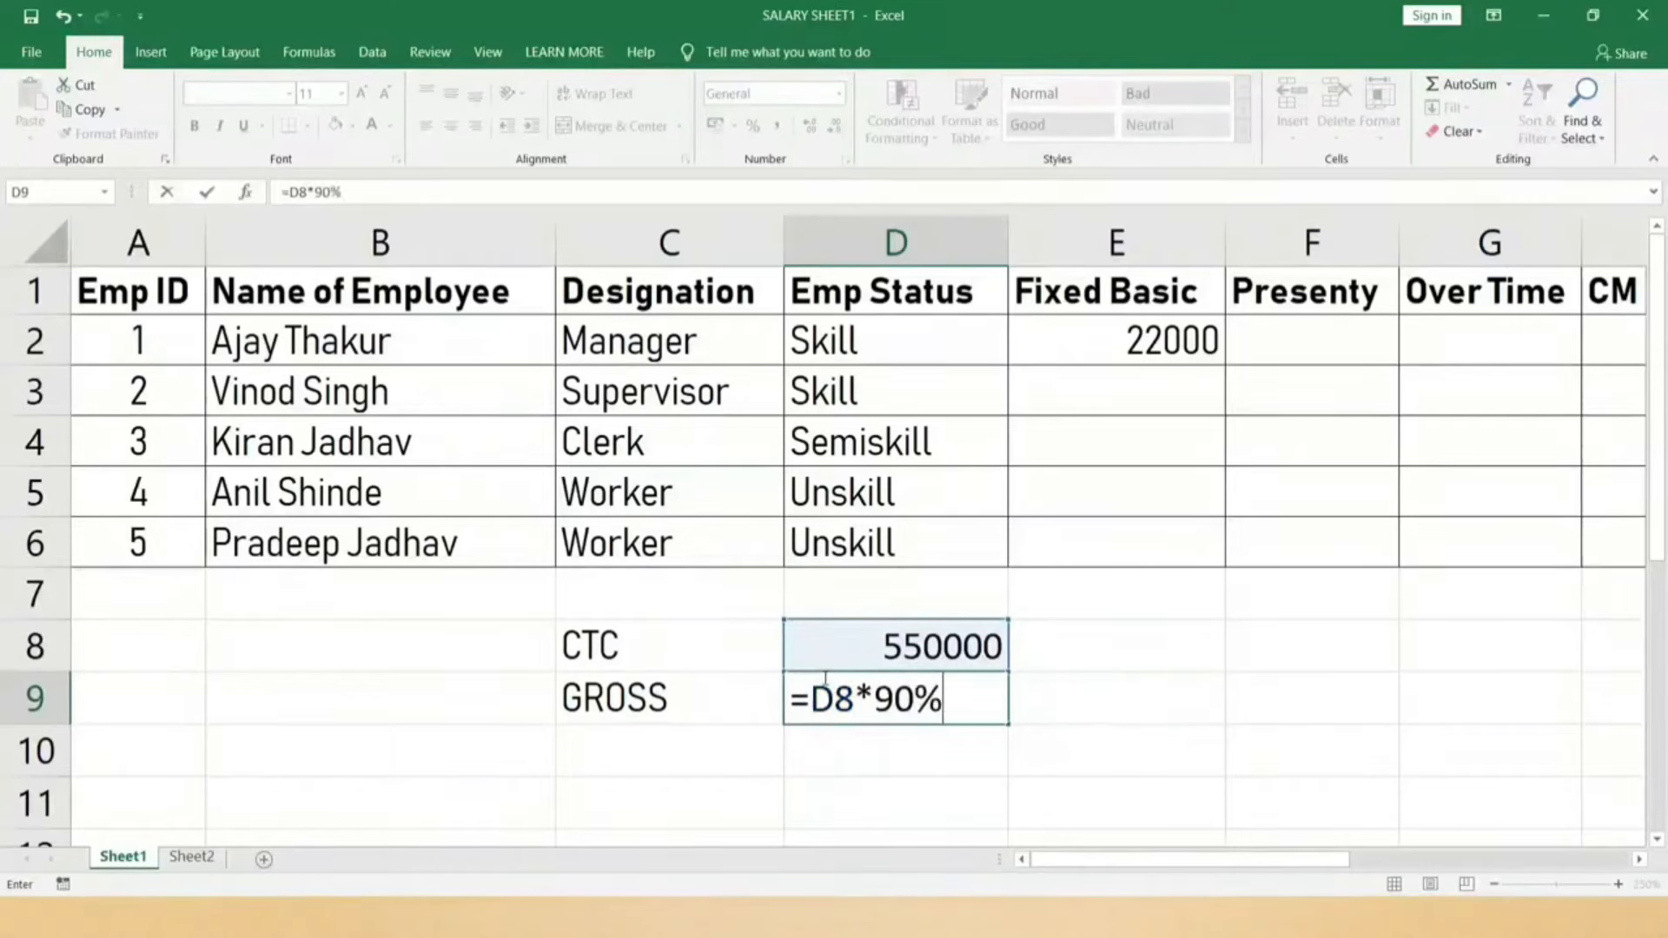
key("Return")
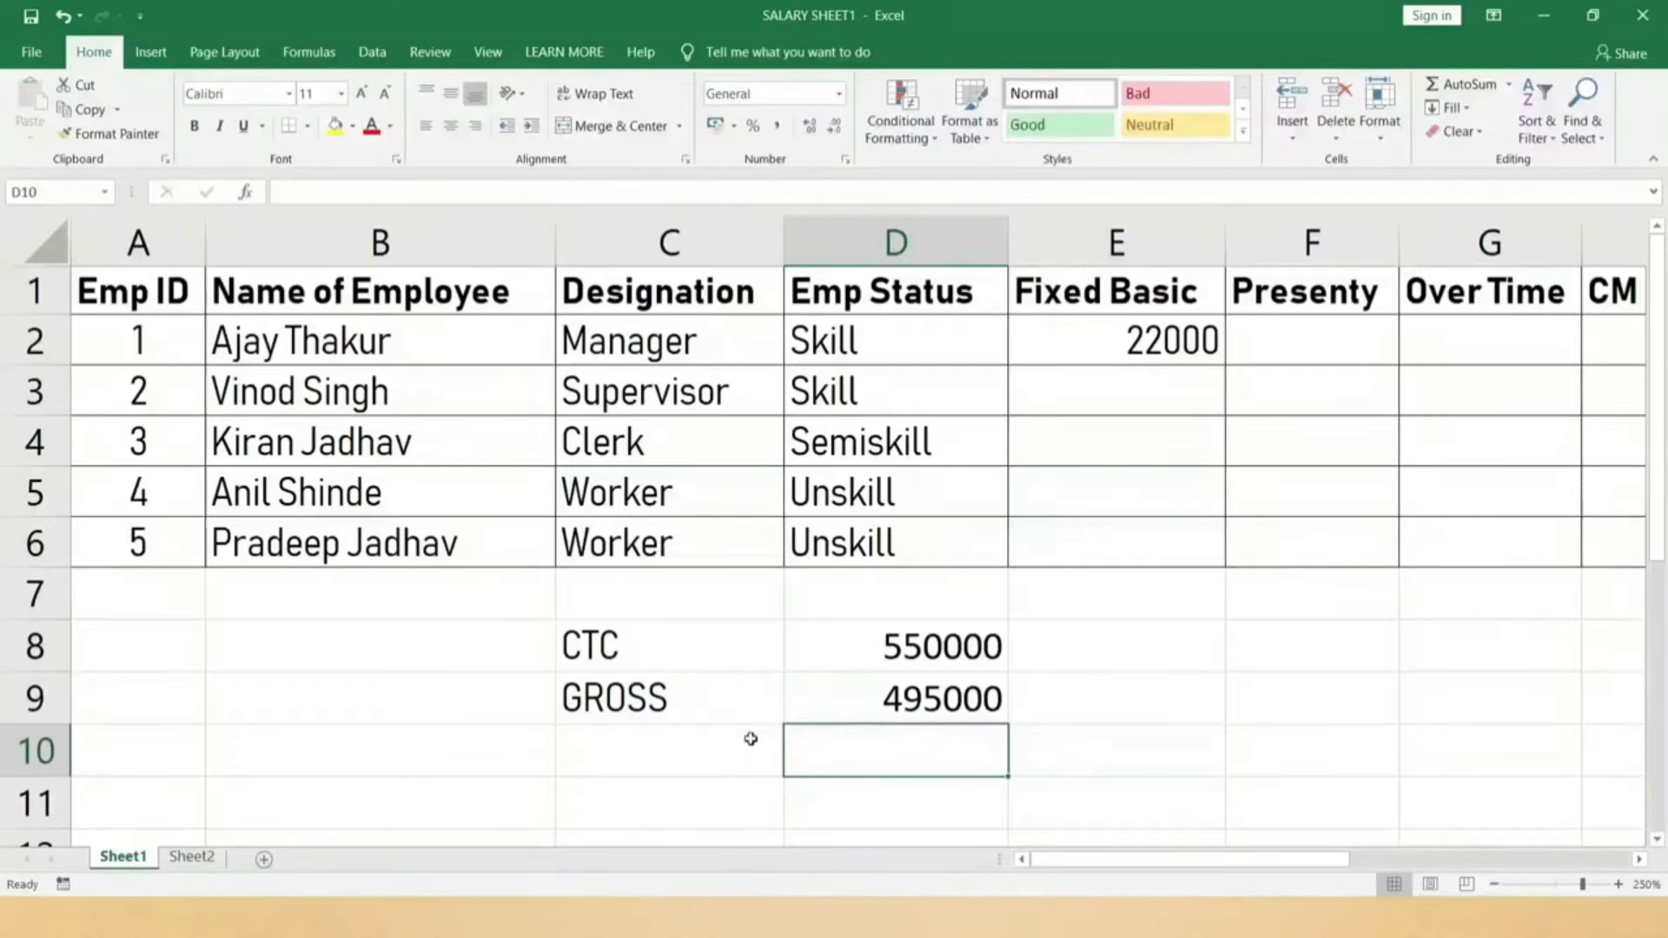
Step: Add a BASIC label in C10 and start its D10 formula referencing D9
left_click(740, 744)
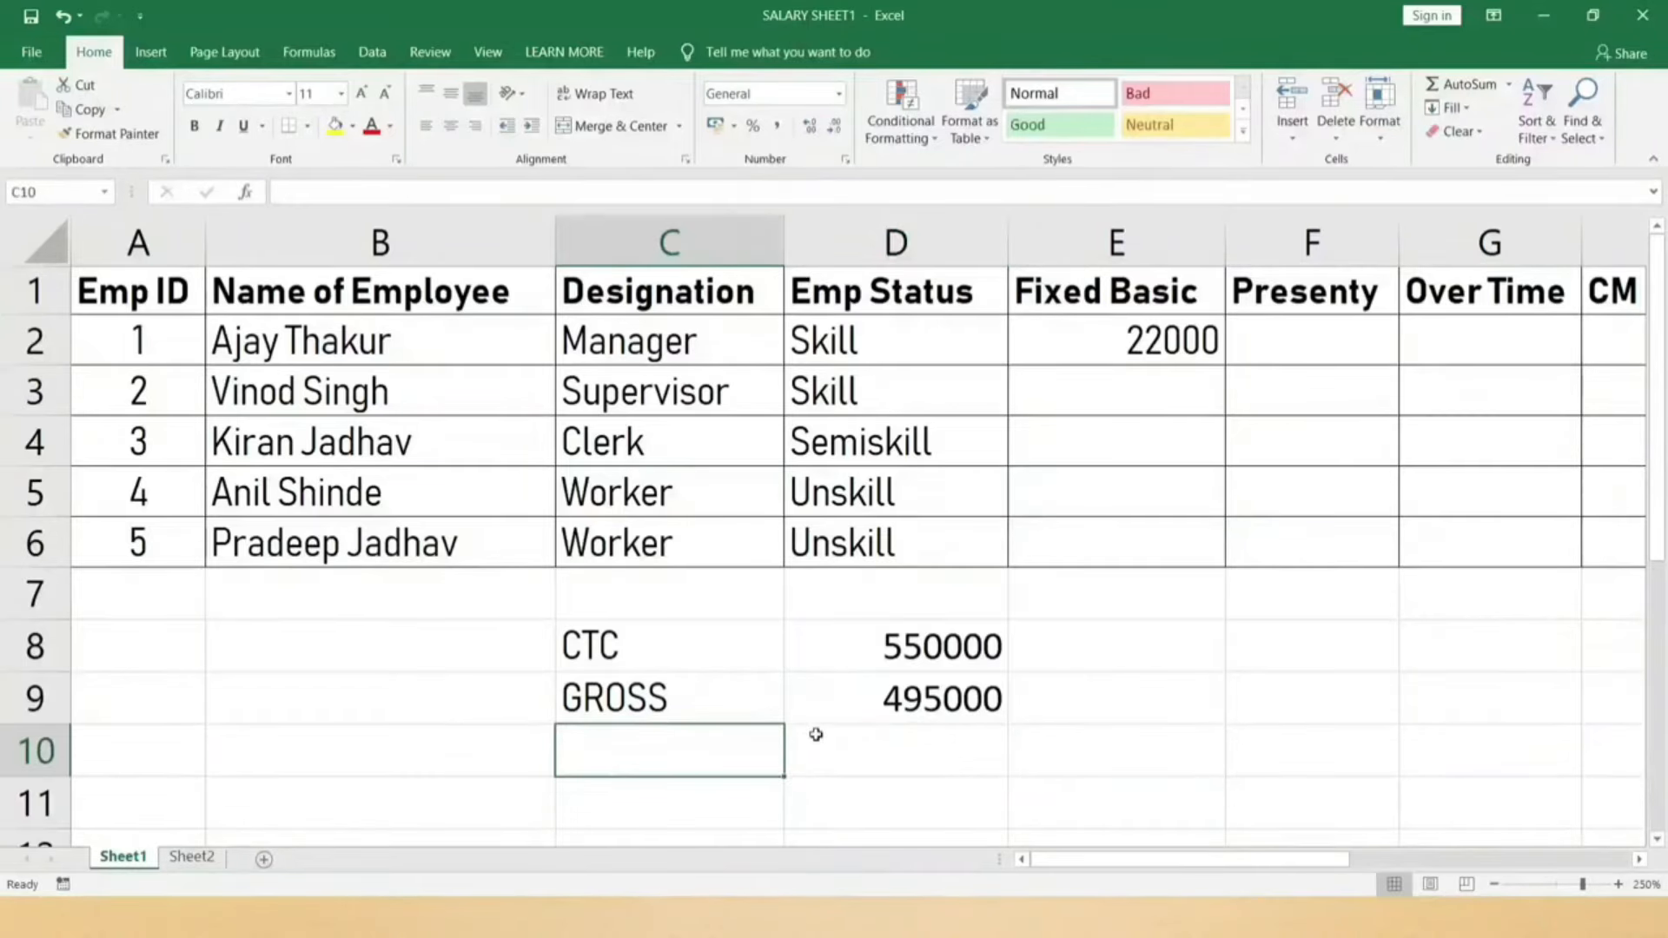
type("BASIC")
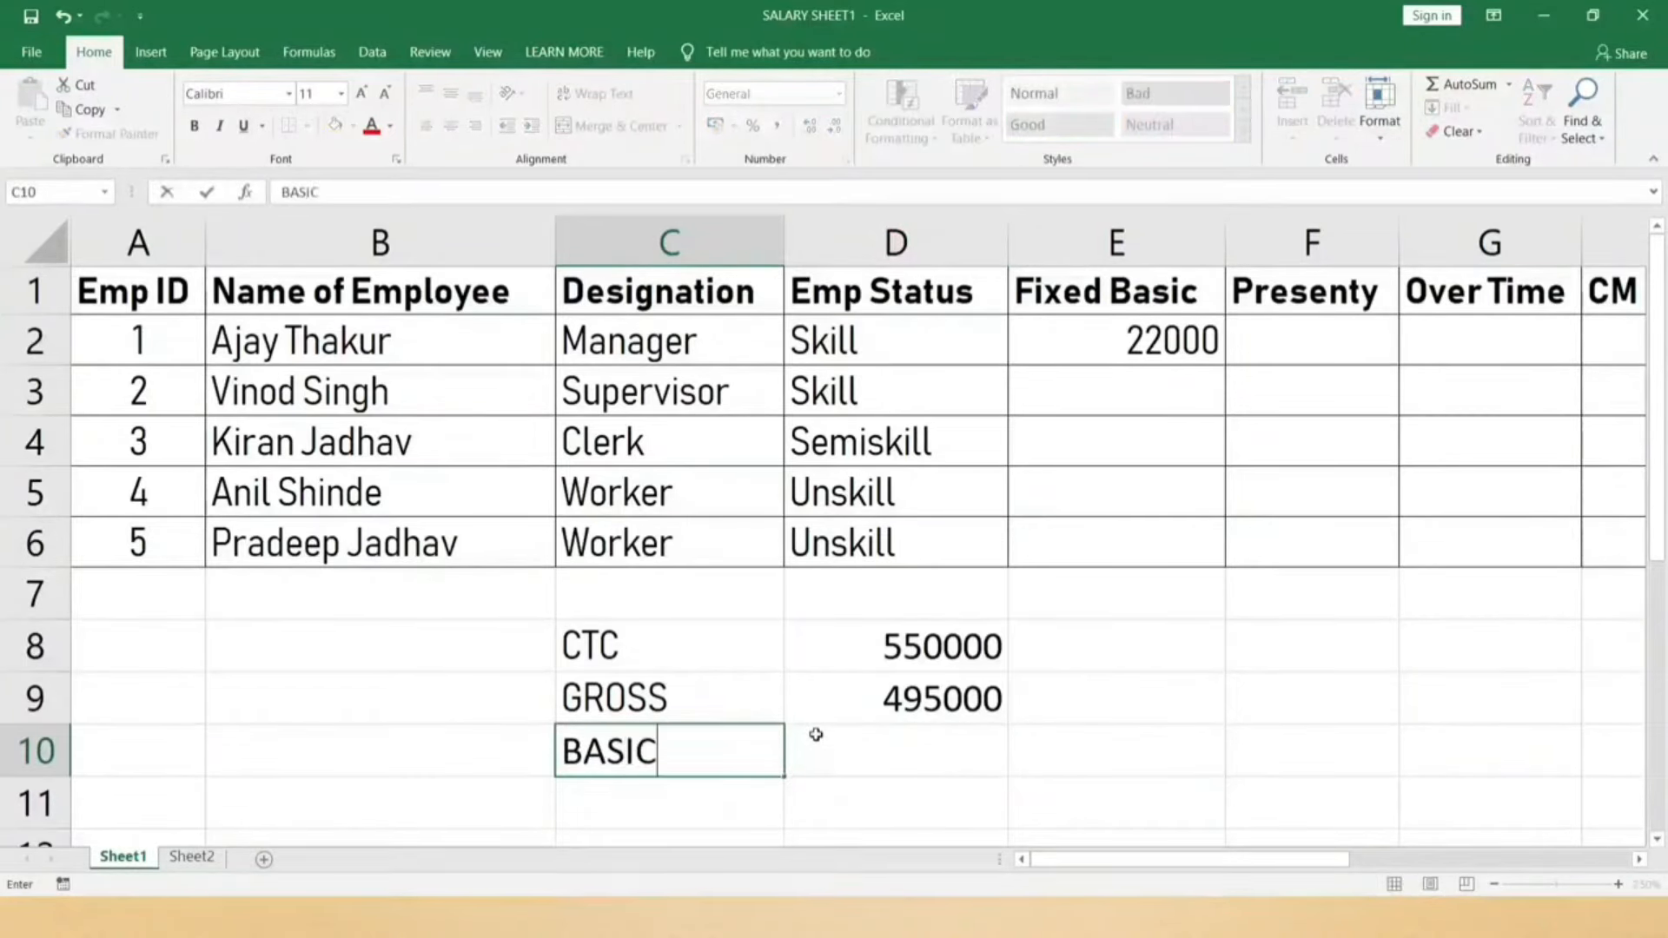
left_click(816, 733)
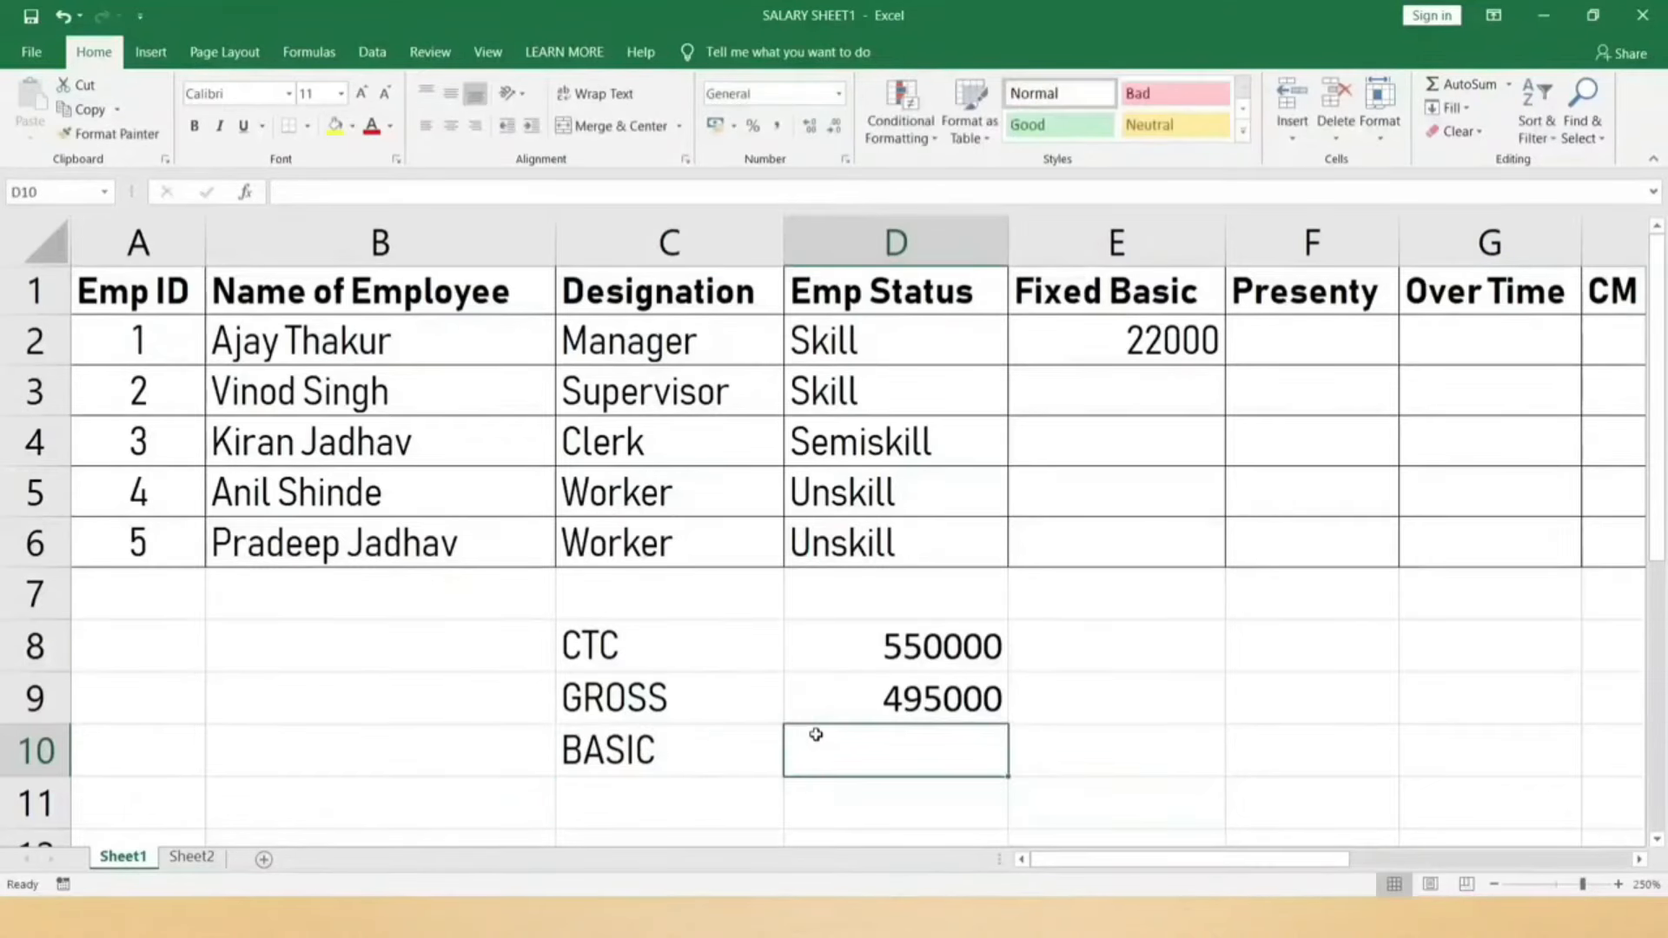
type("=")
key("Up")
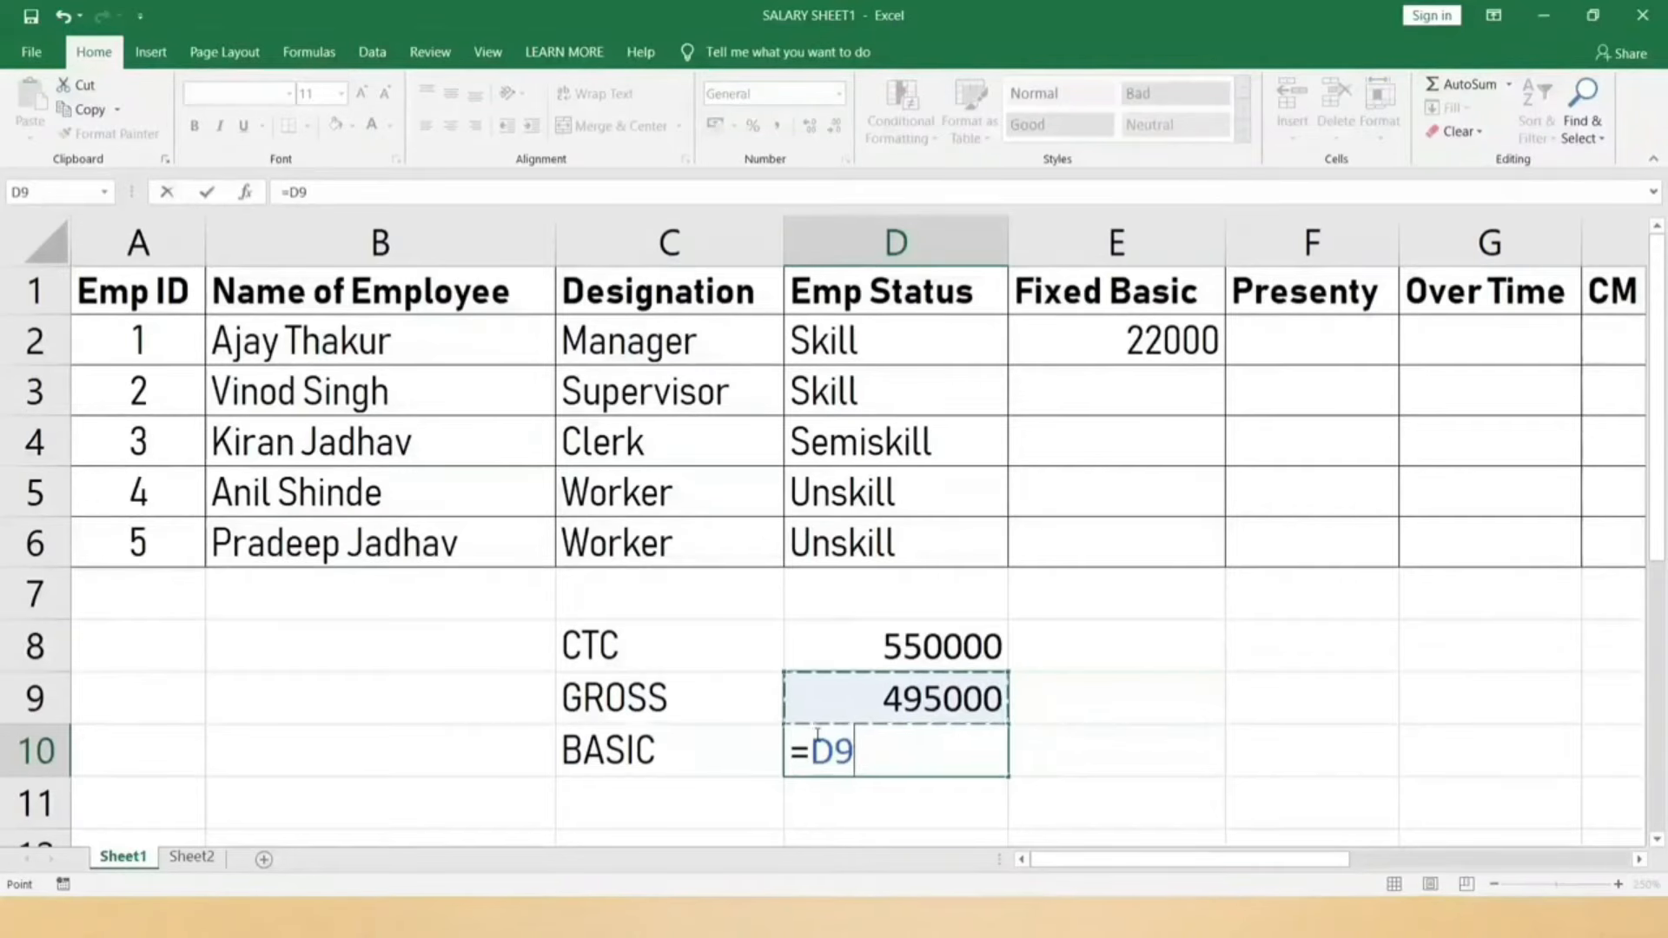
Step: Complete BASIC as =D9*60% (297000) and set D11 to =D10/12, giving 24750
type("*60")
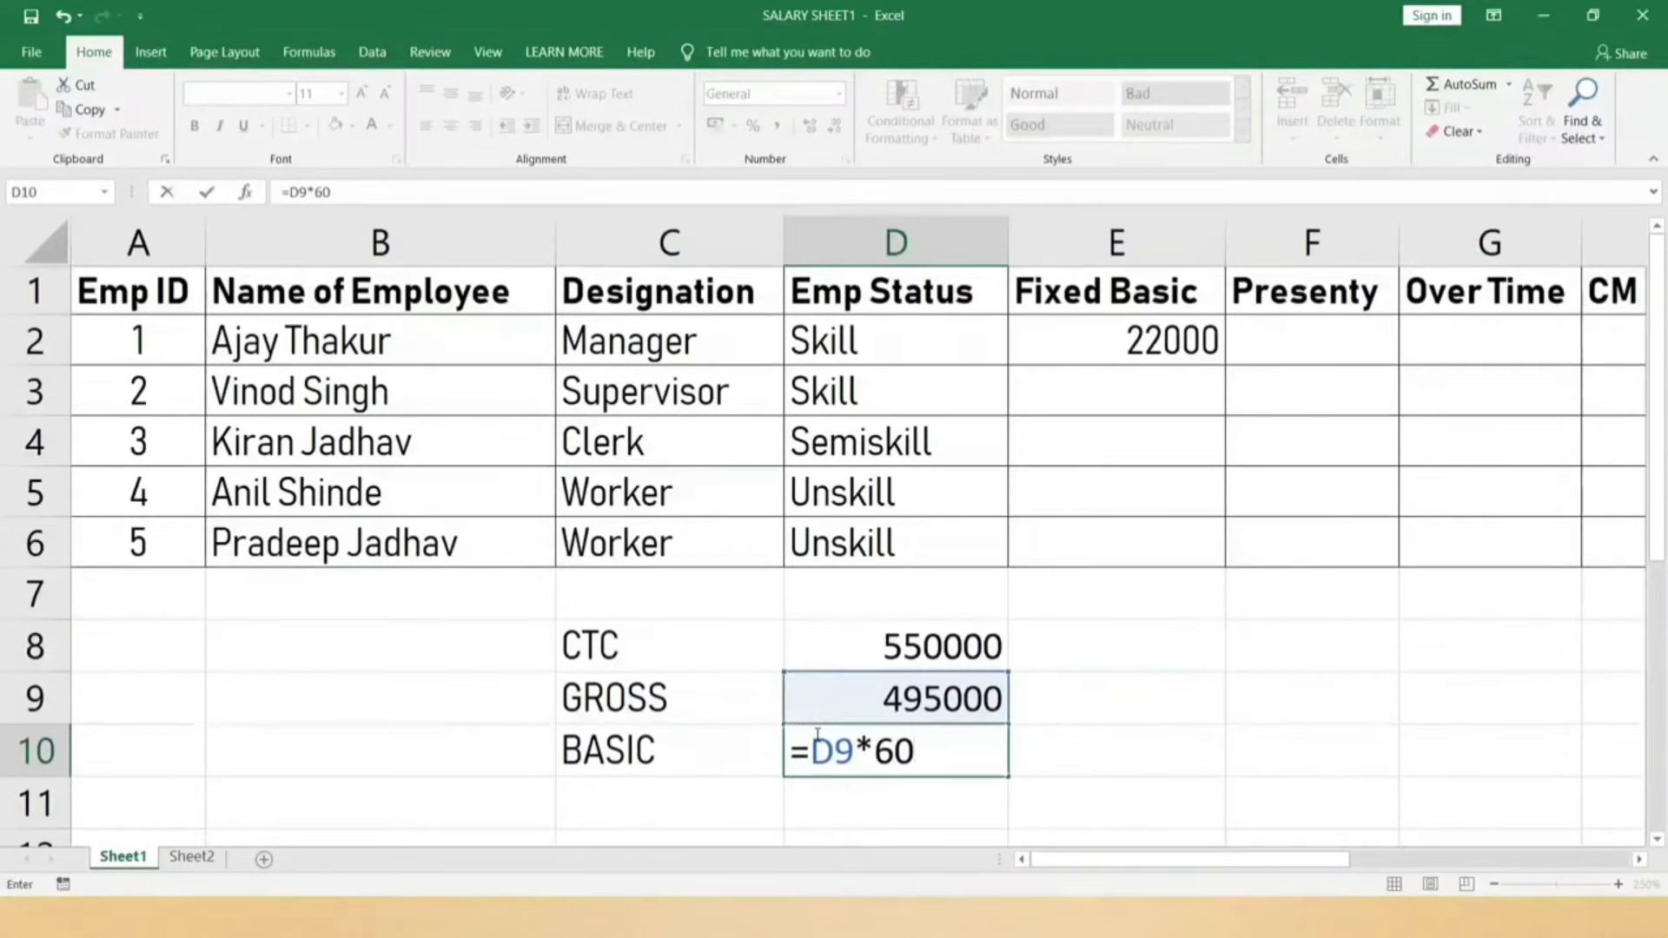
type("%")
key("Return")
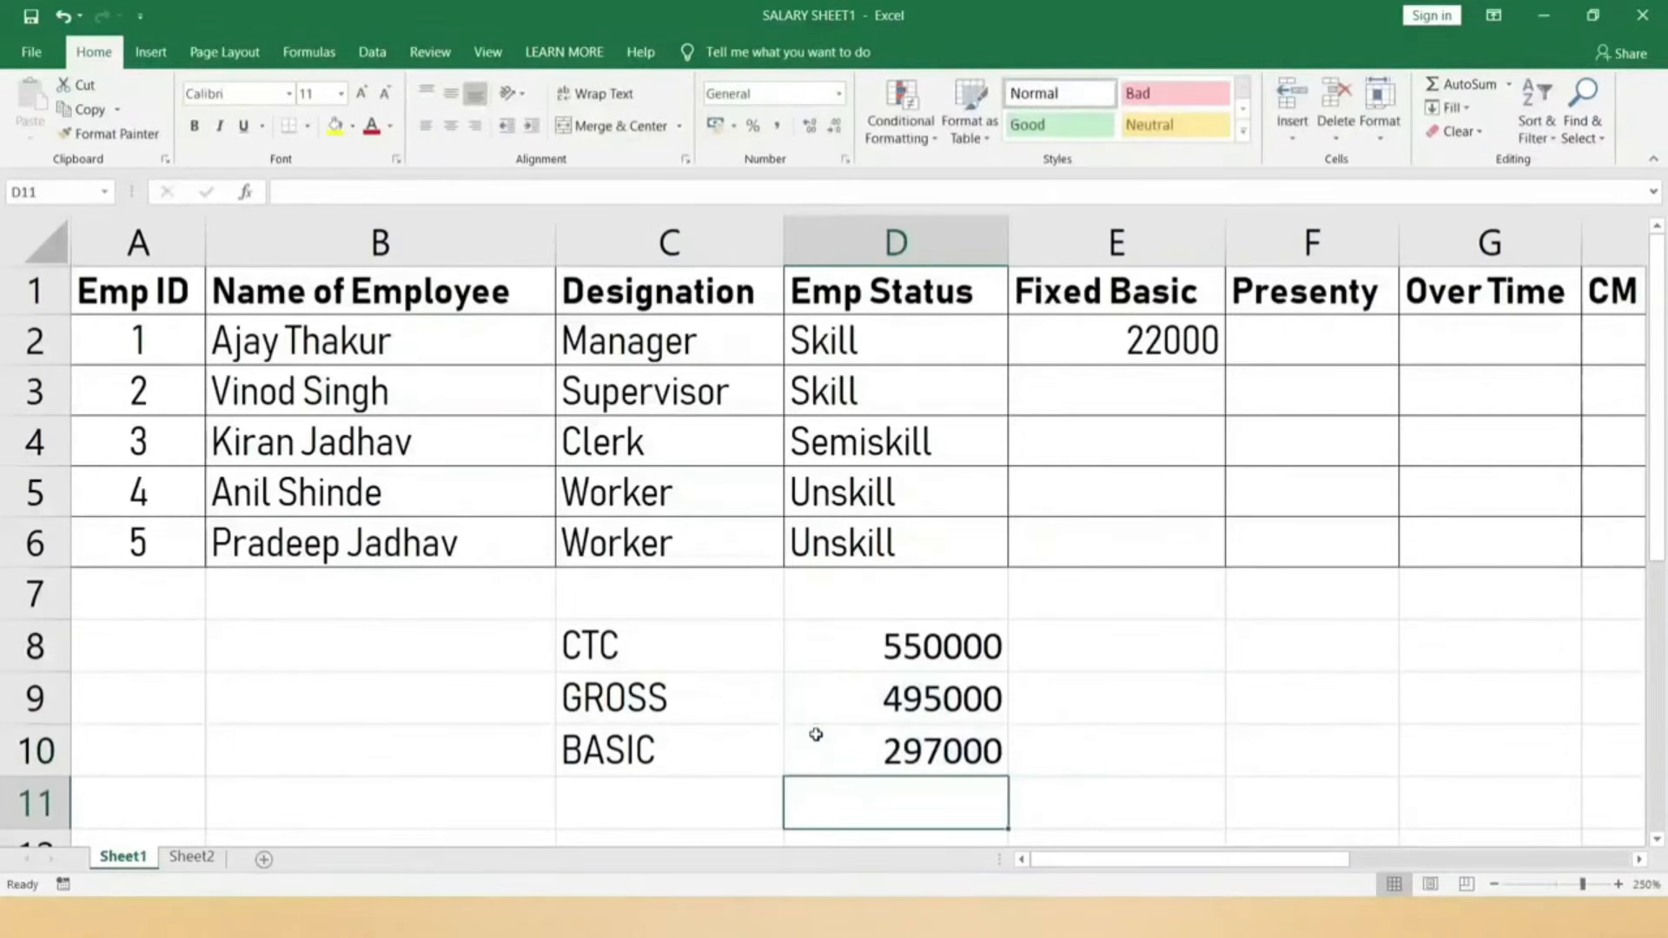
key("Left")
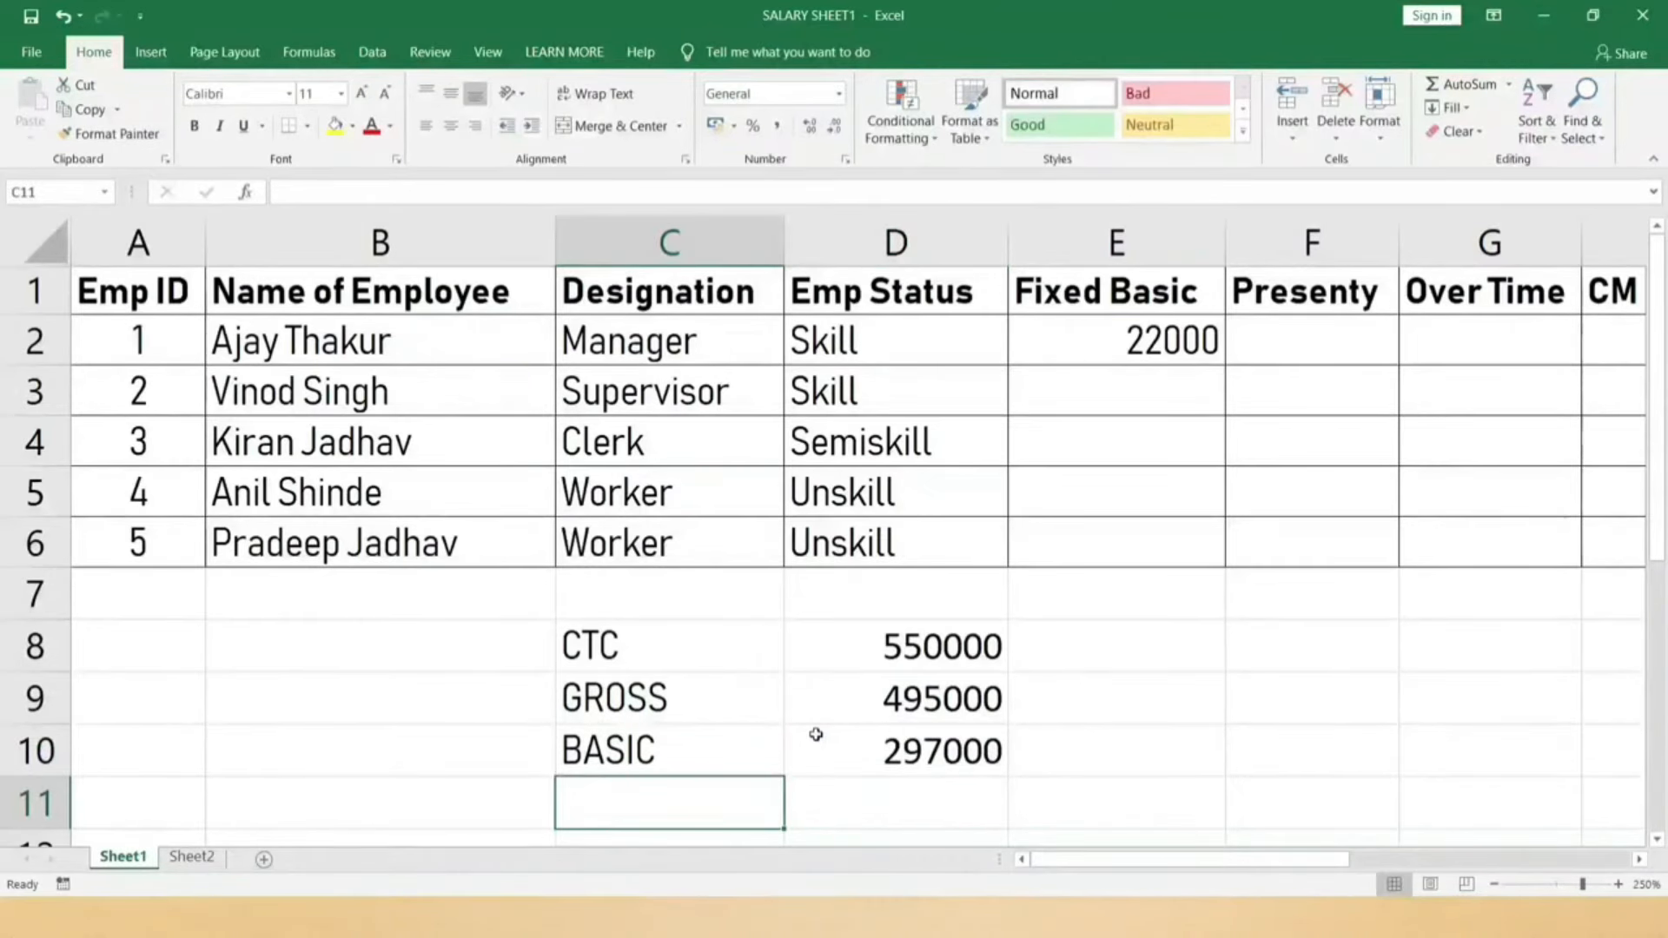
key("Right")
type("=")
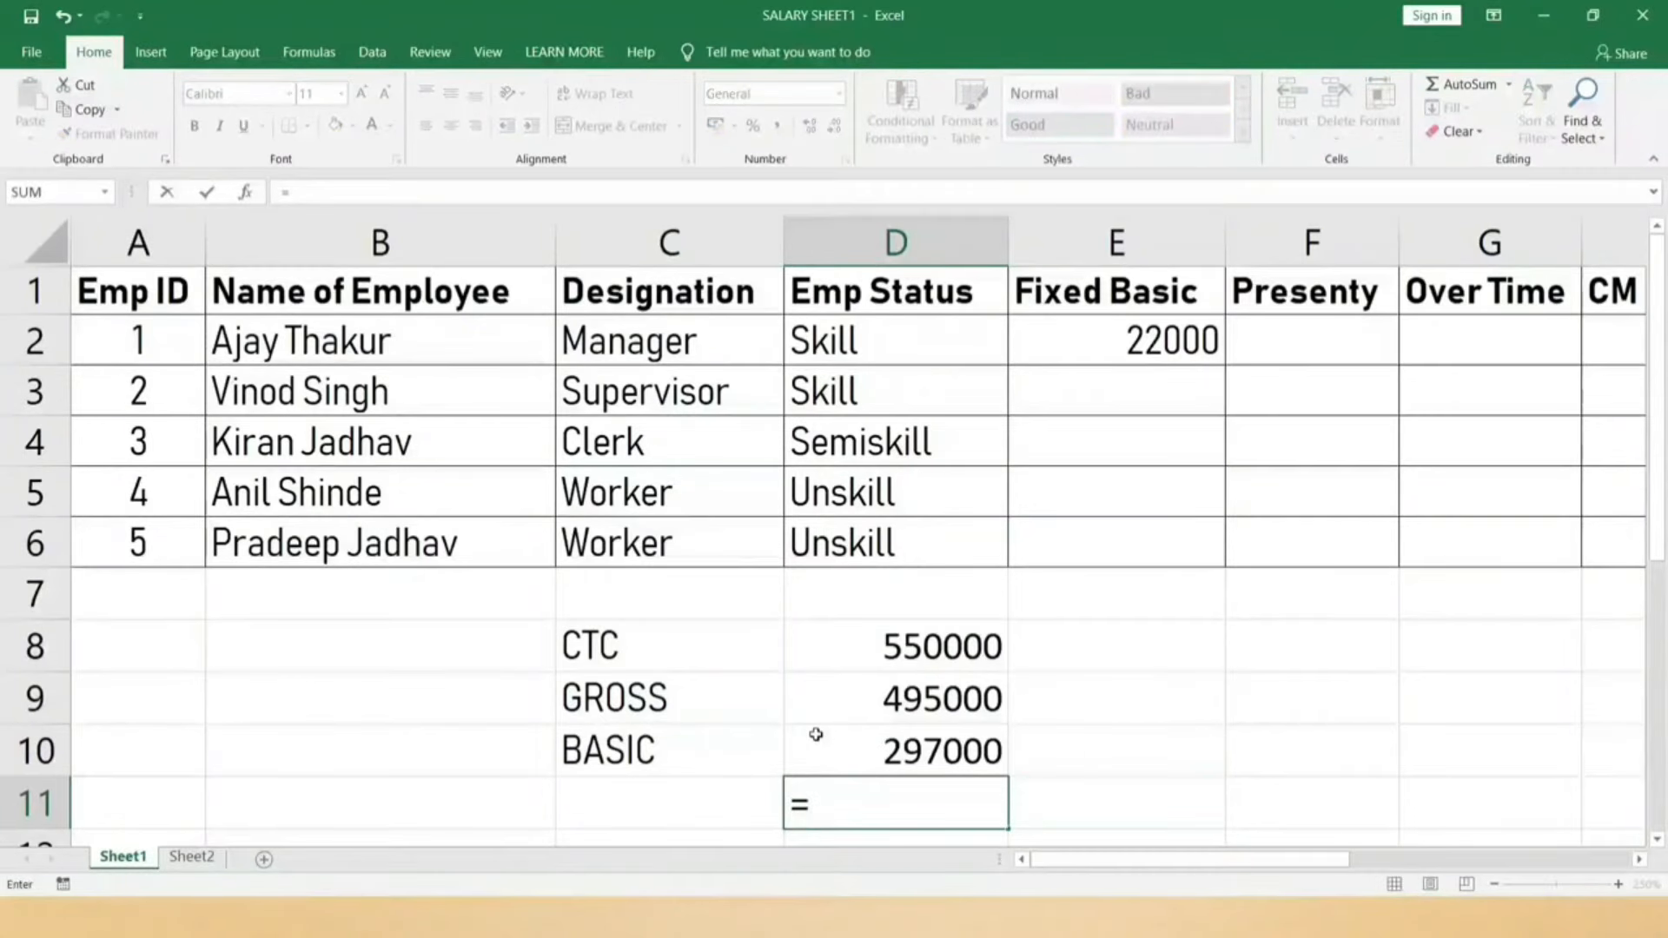
left_click(816, 735)
type("/12")
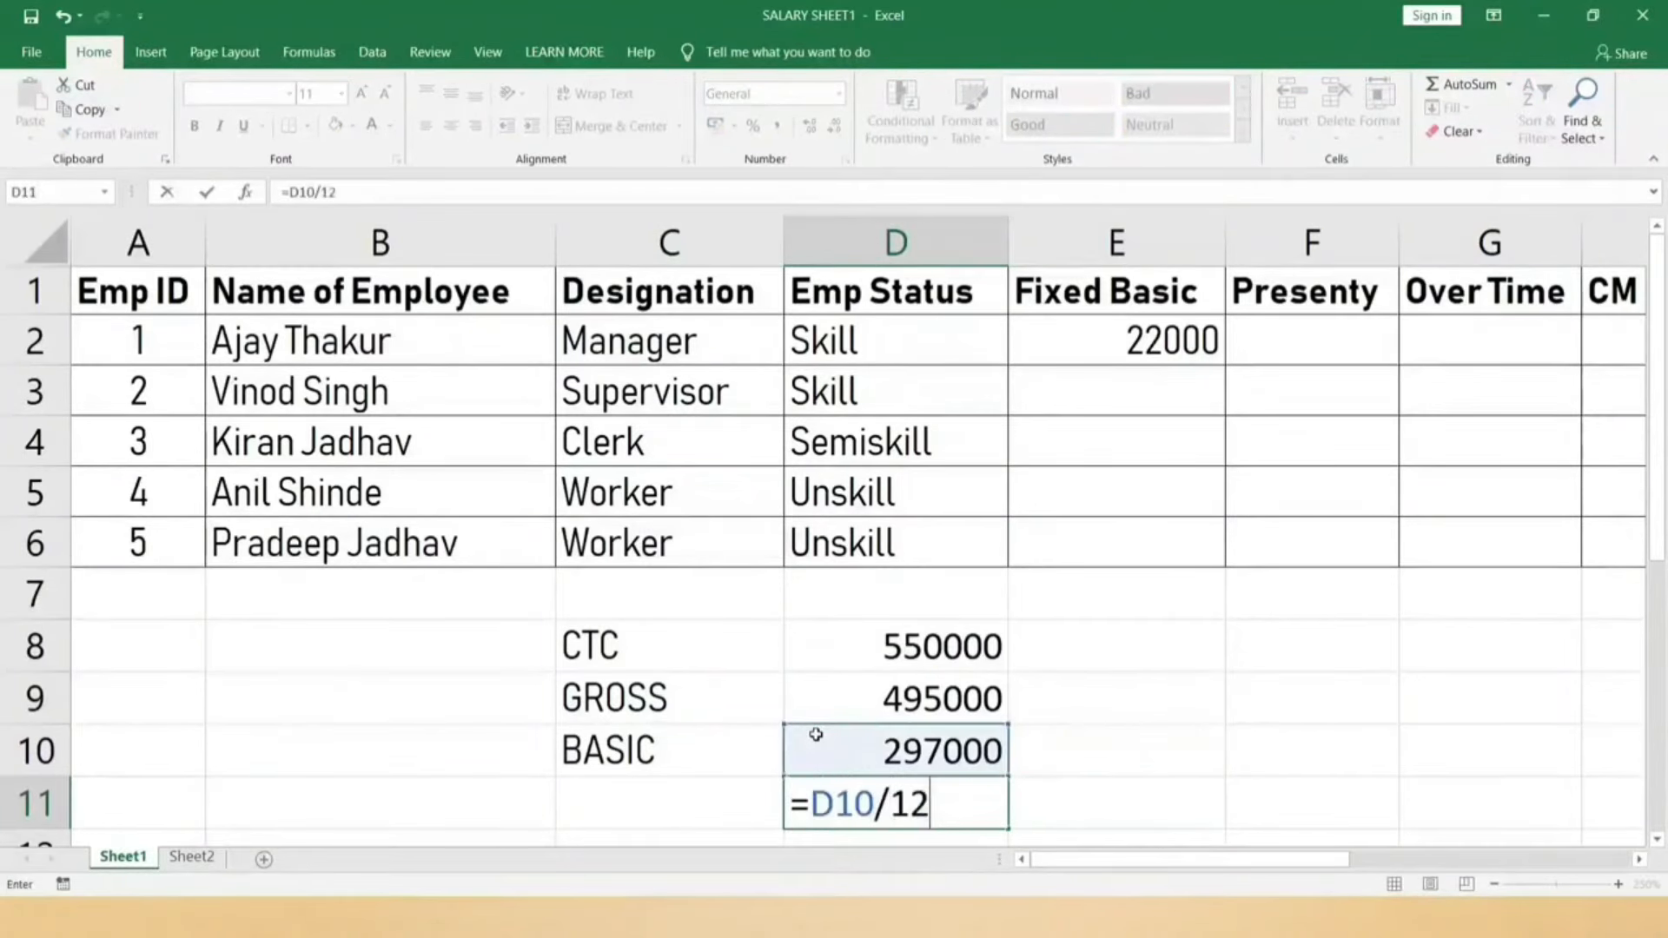
key("ctrl+Return")
Step: Select the amounts in column D and check the D10 and D11 formulas
scroll(878, 782, "down", 1)
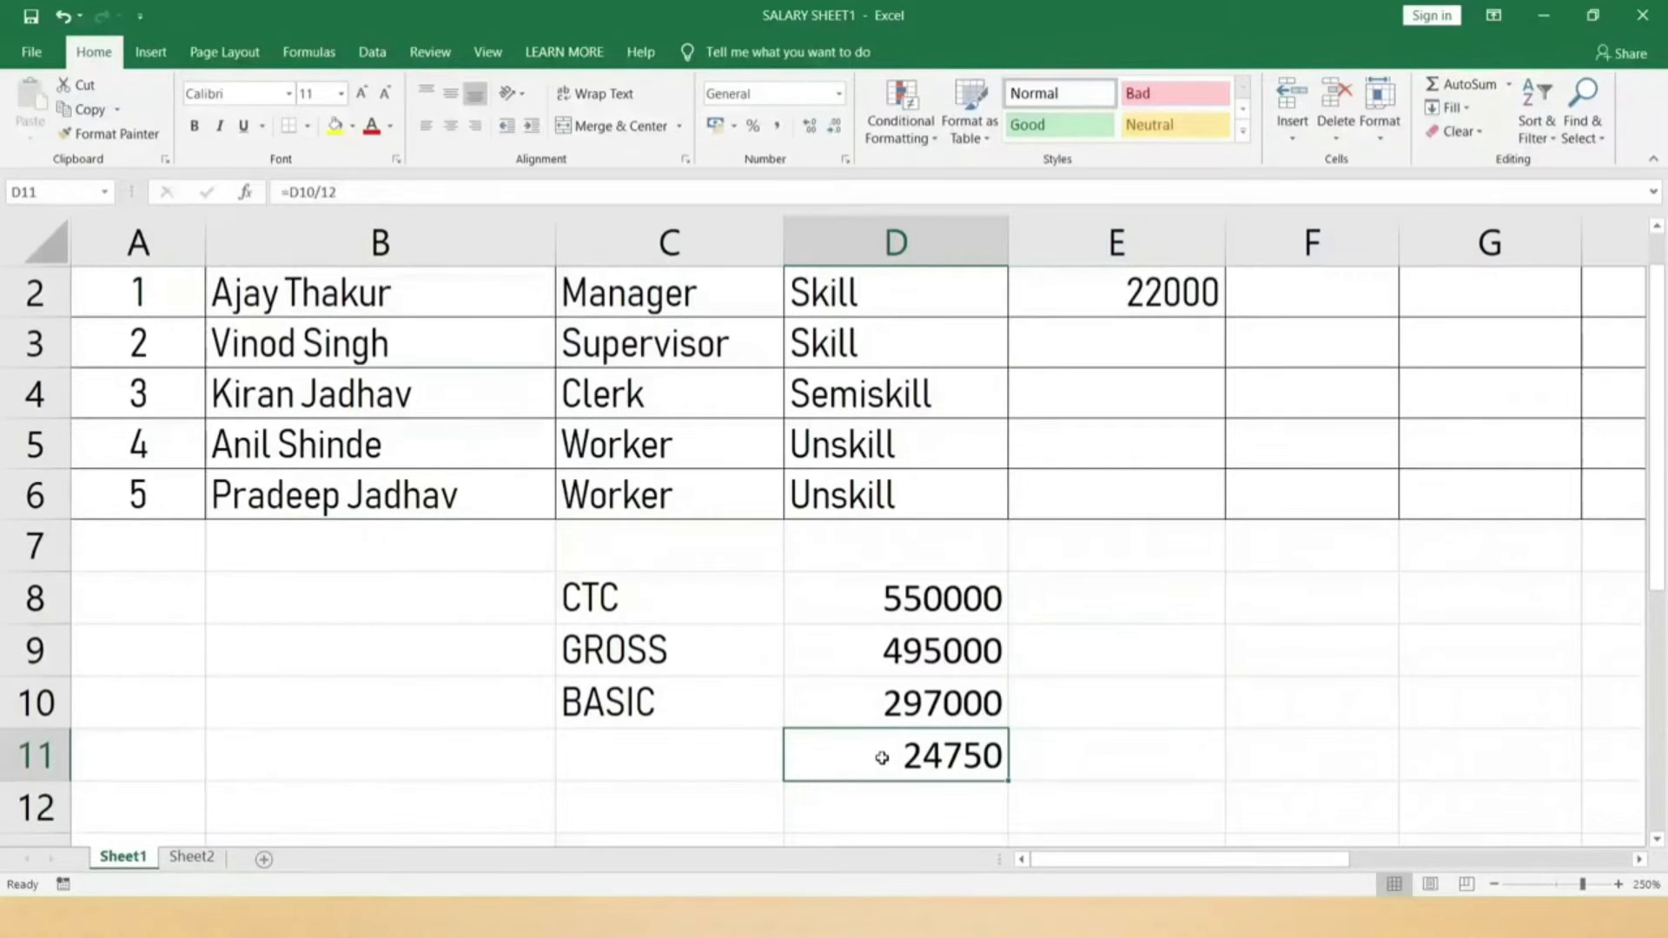
scroll(881, 757, "up", 1)
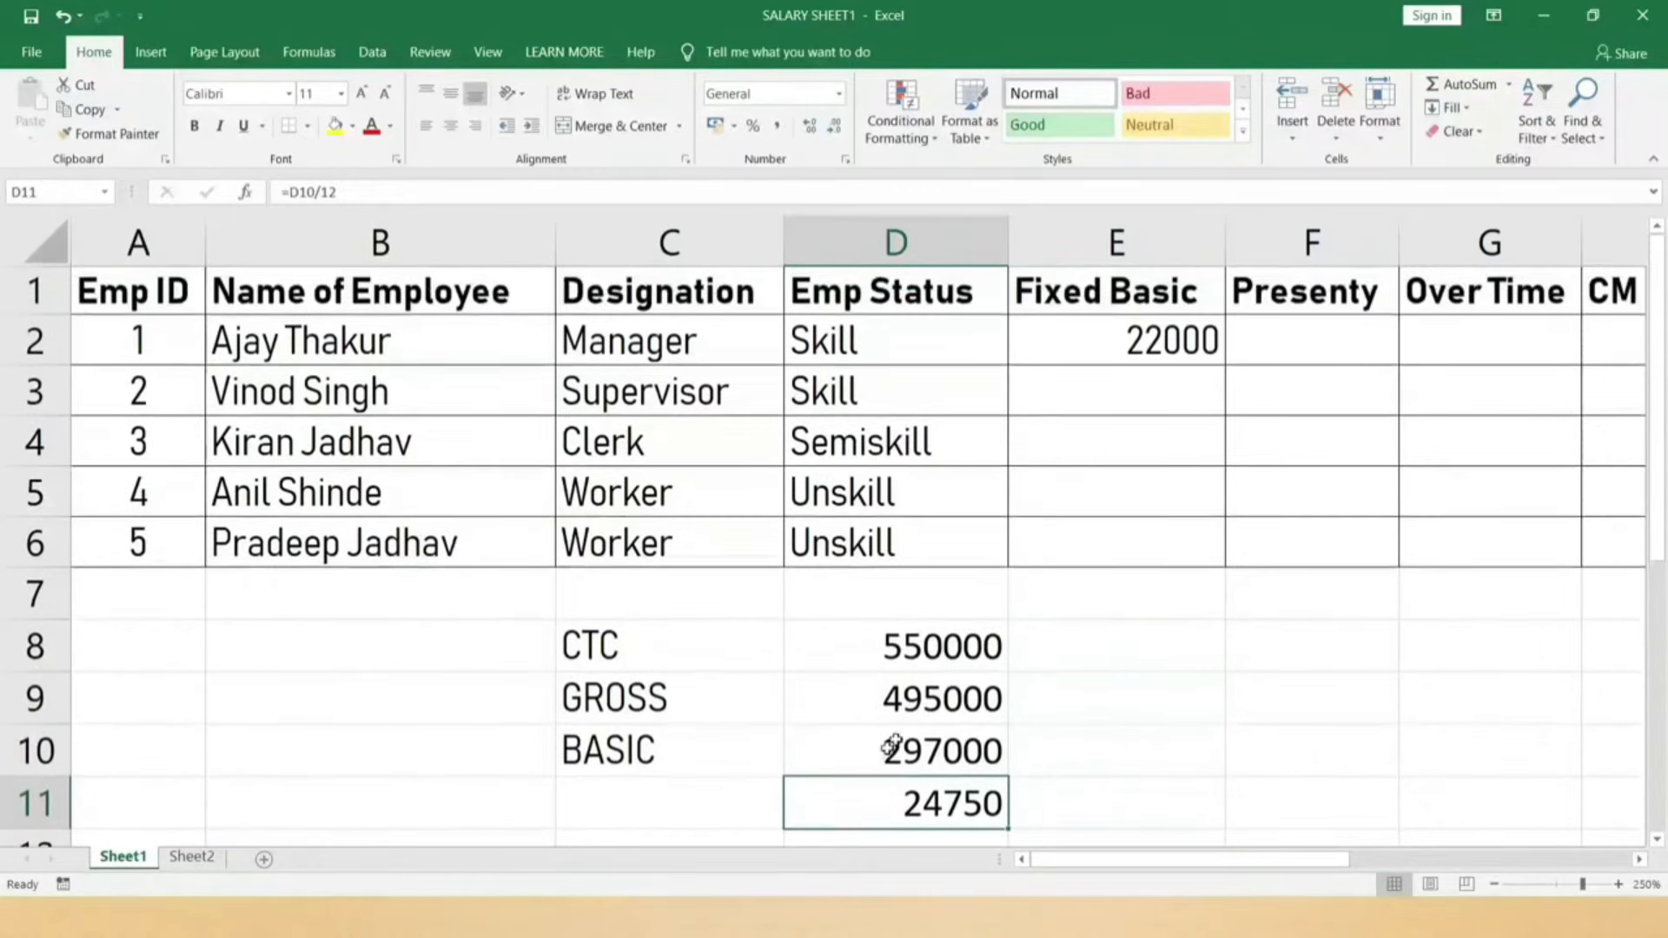
left_click_drag(935, 647, 946, 799)
left_click(945, 803)
left_click(946, 757)
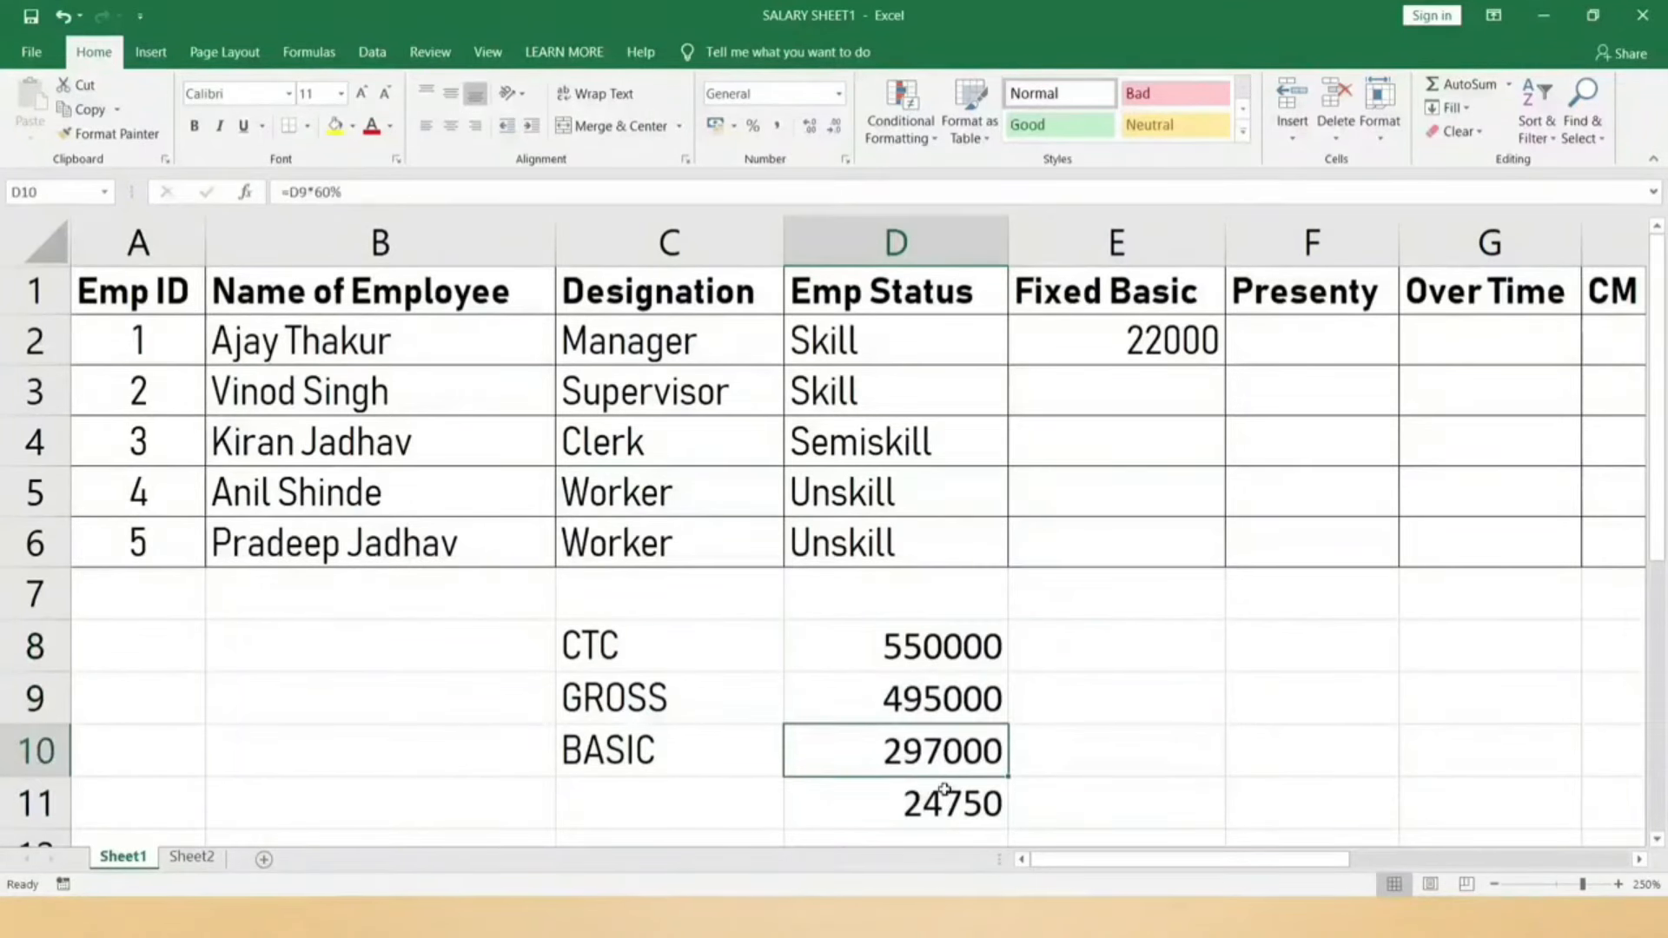
left_click(944, 796)
Step: Enter Fixed Basic values 18000, 16000, 12000 and 10000 in E3 through E6
left_click(1131, 346)
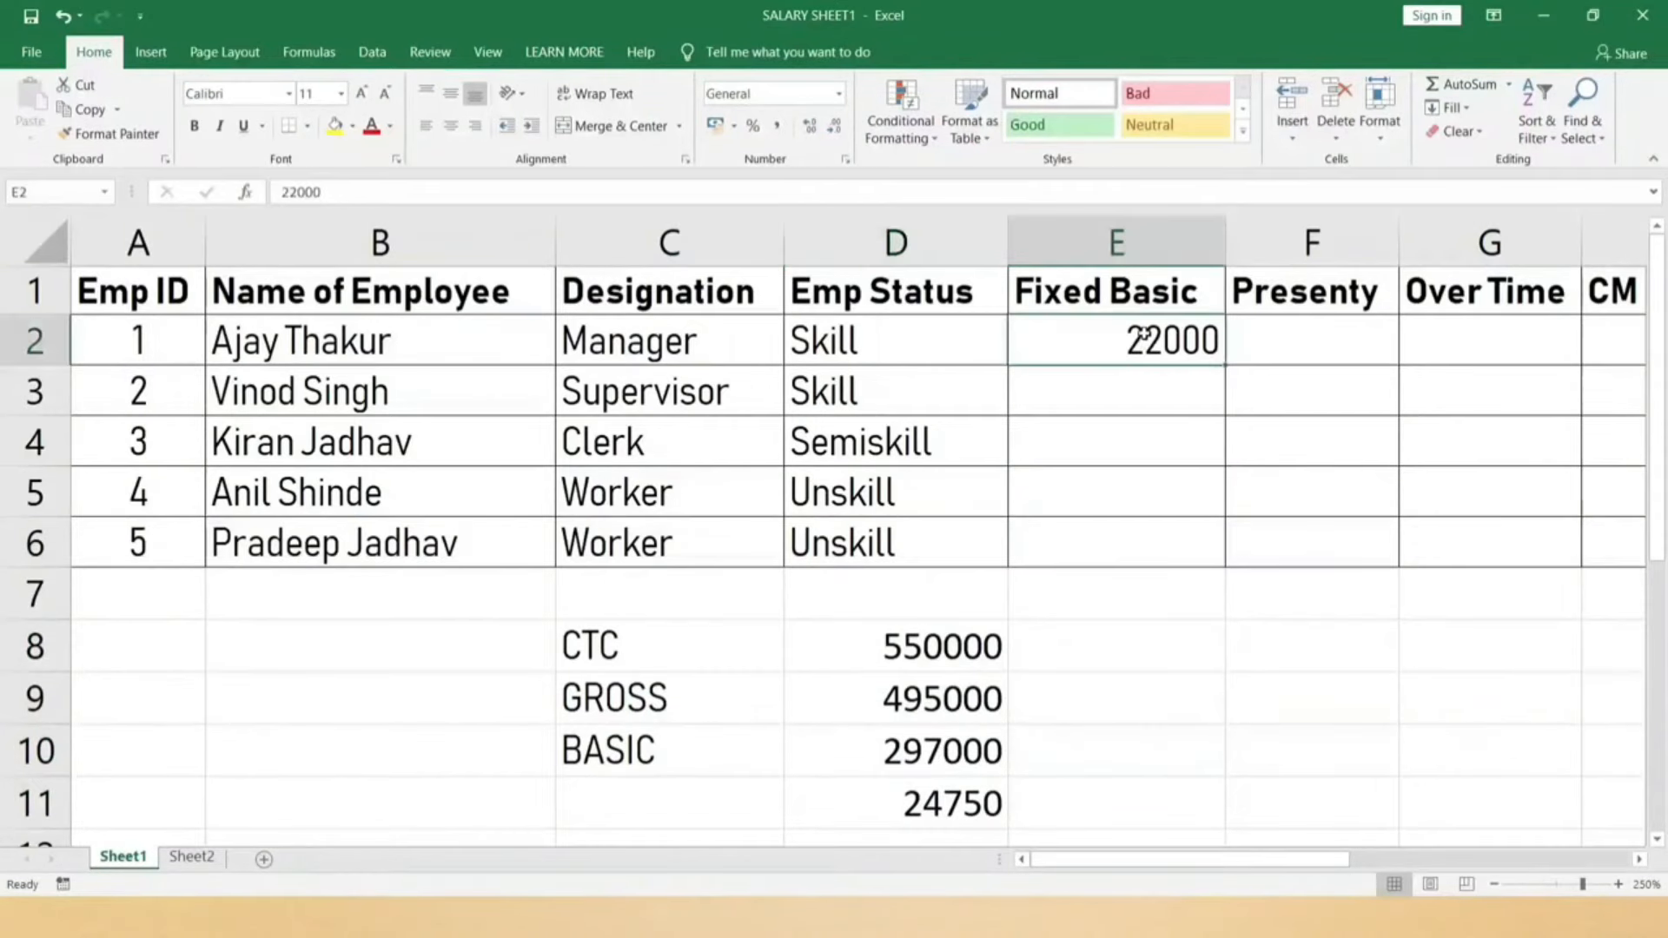
left_click(1130, 398)
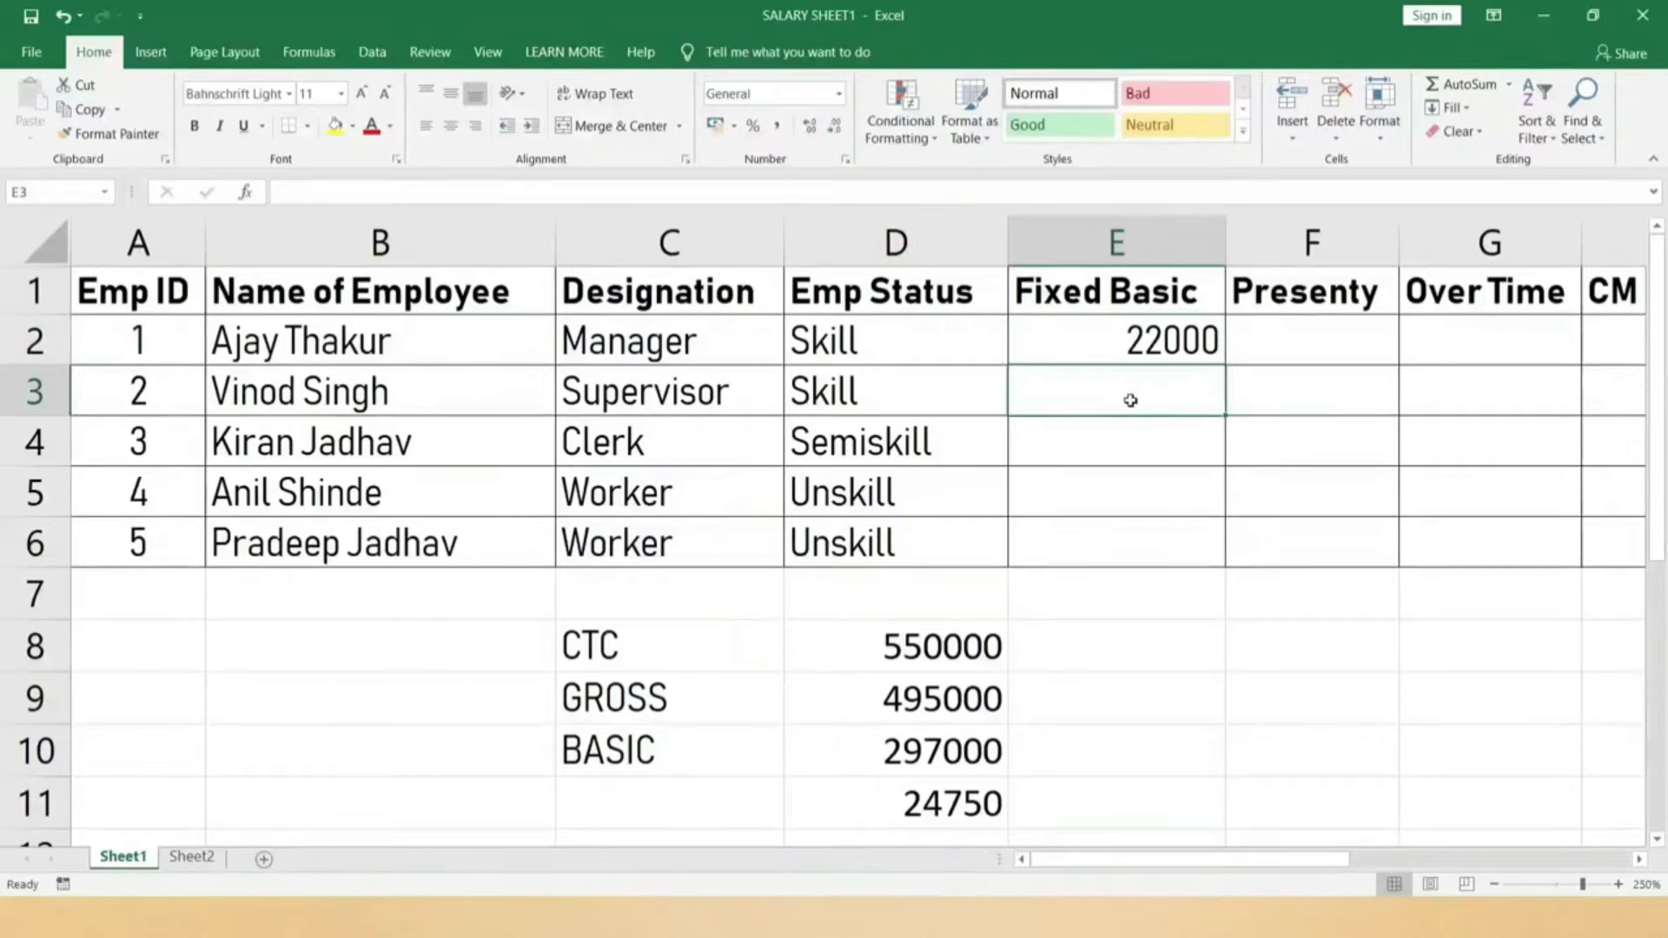
type("18000")
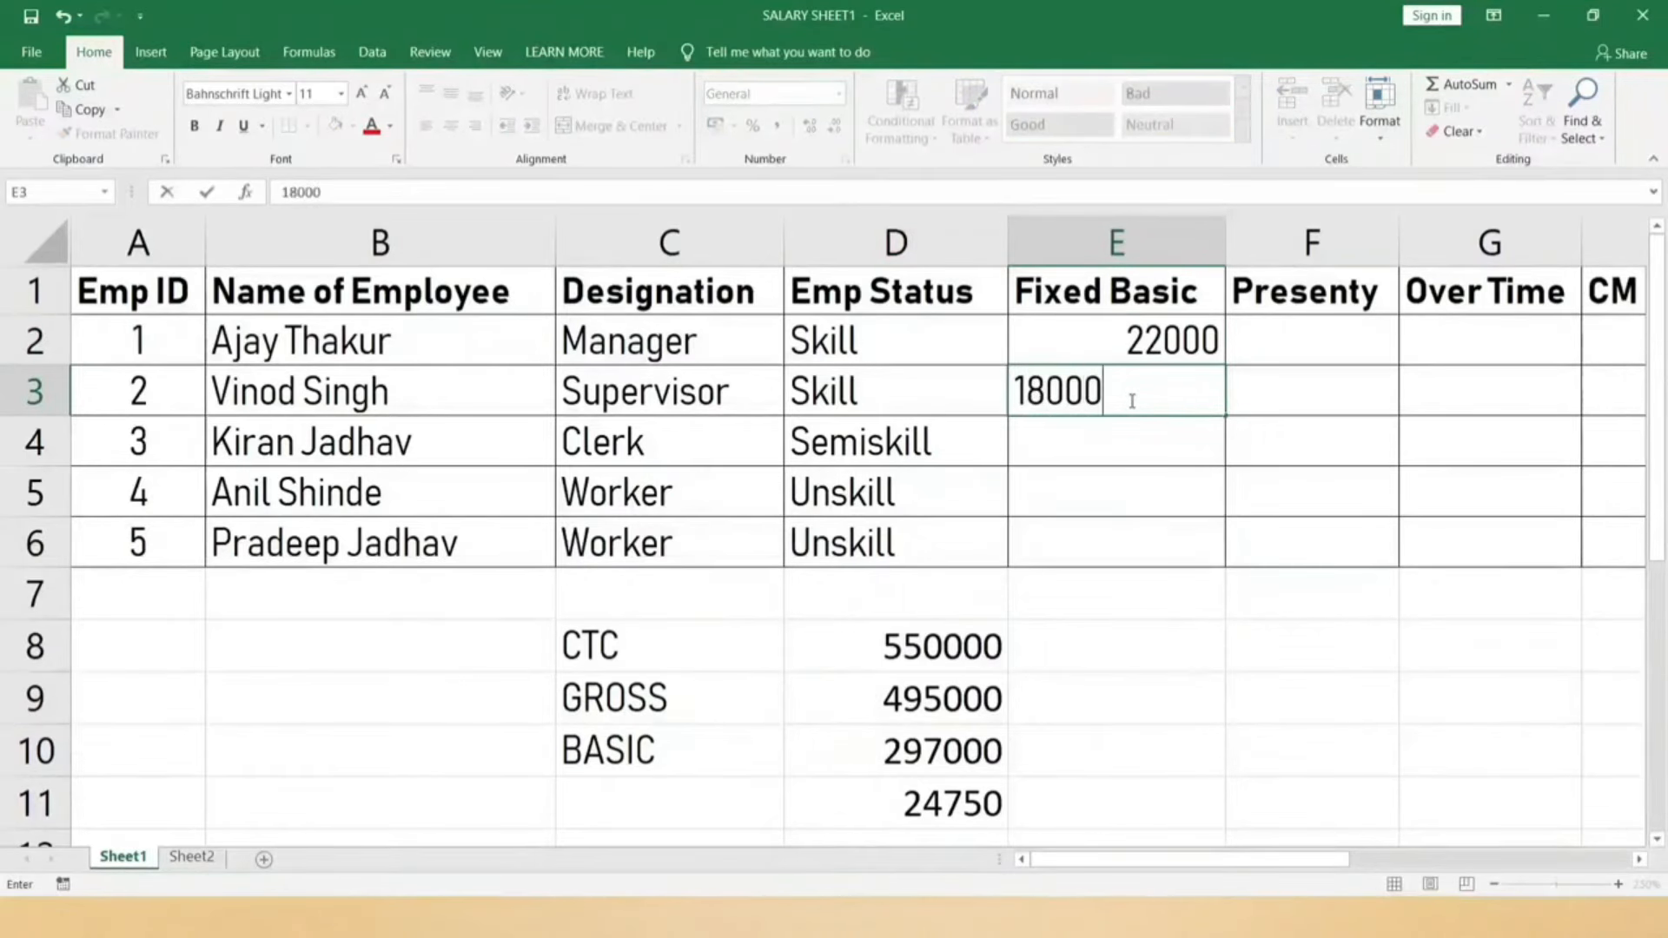
key("Return")
type("16000")
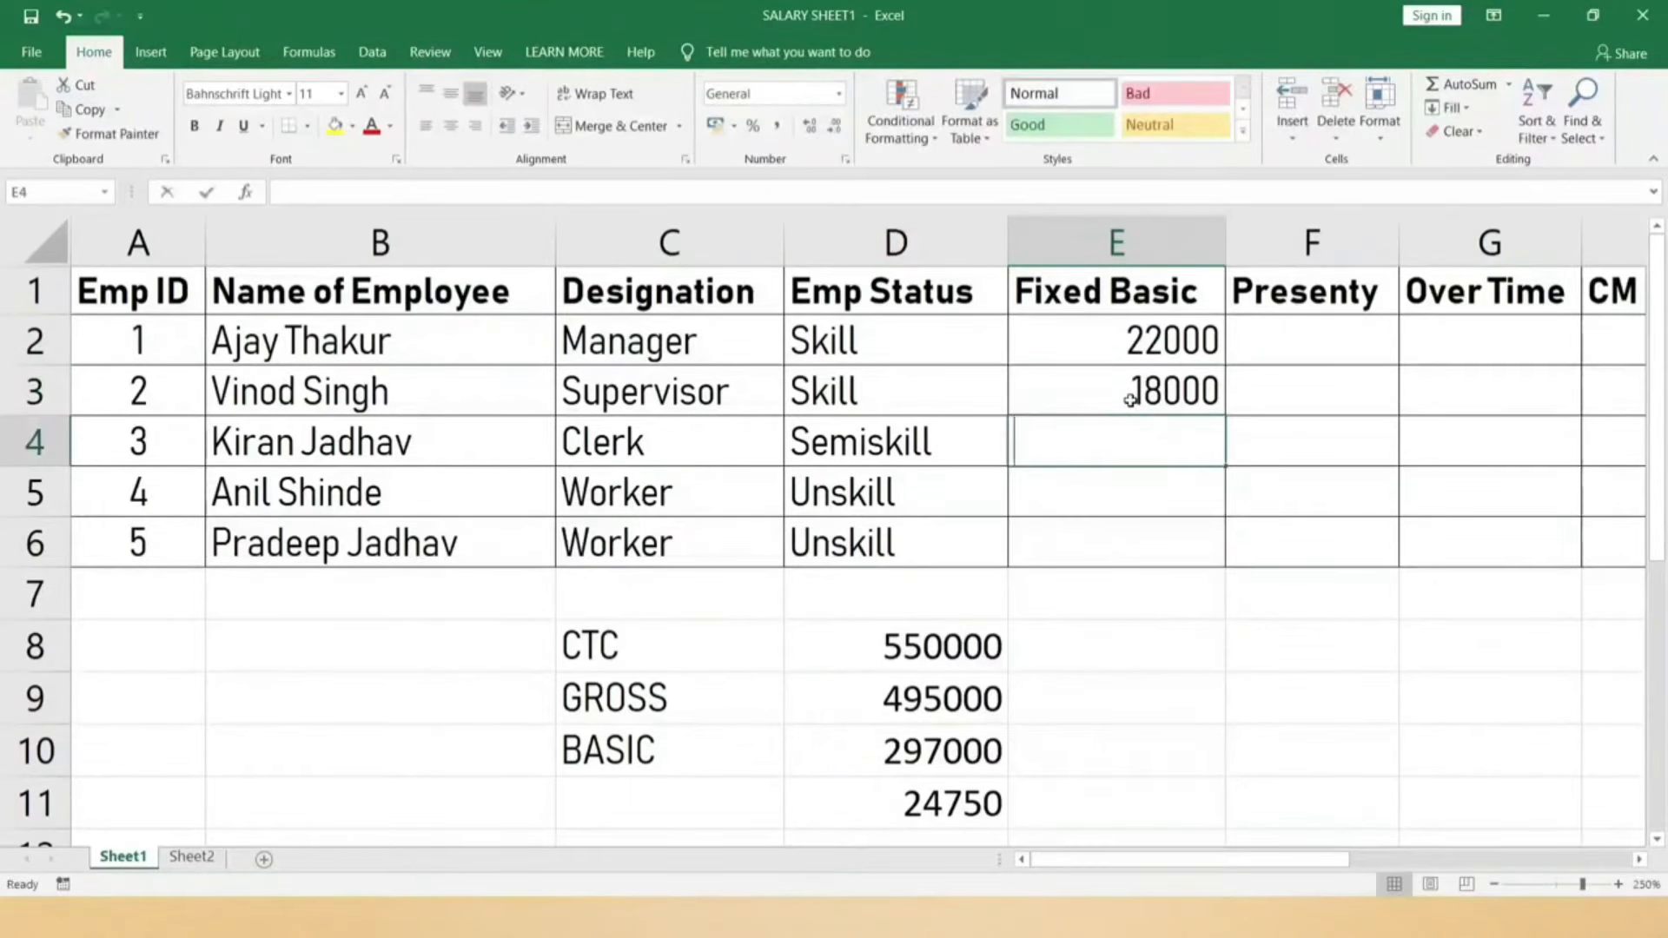
key("Return")
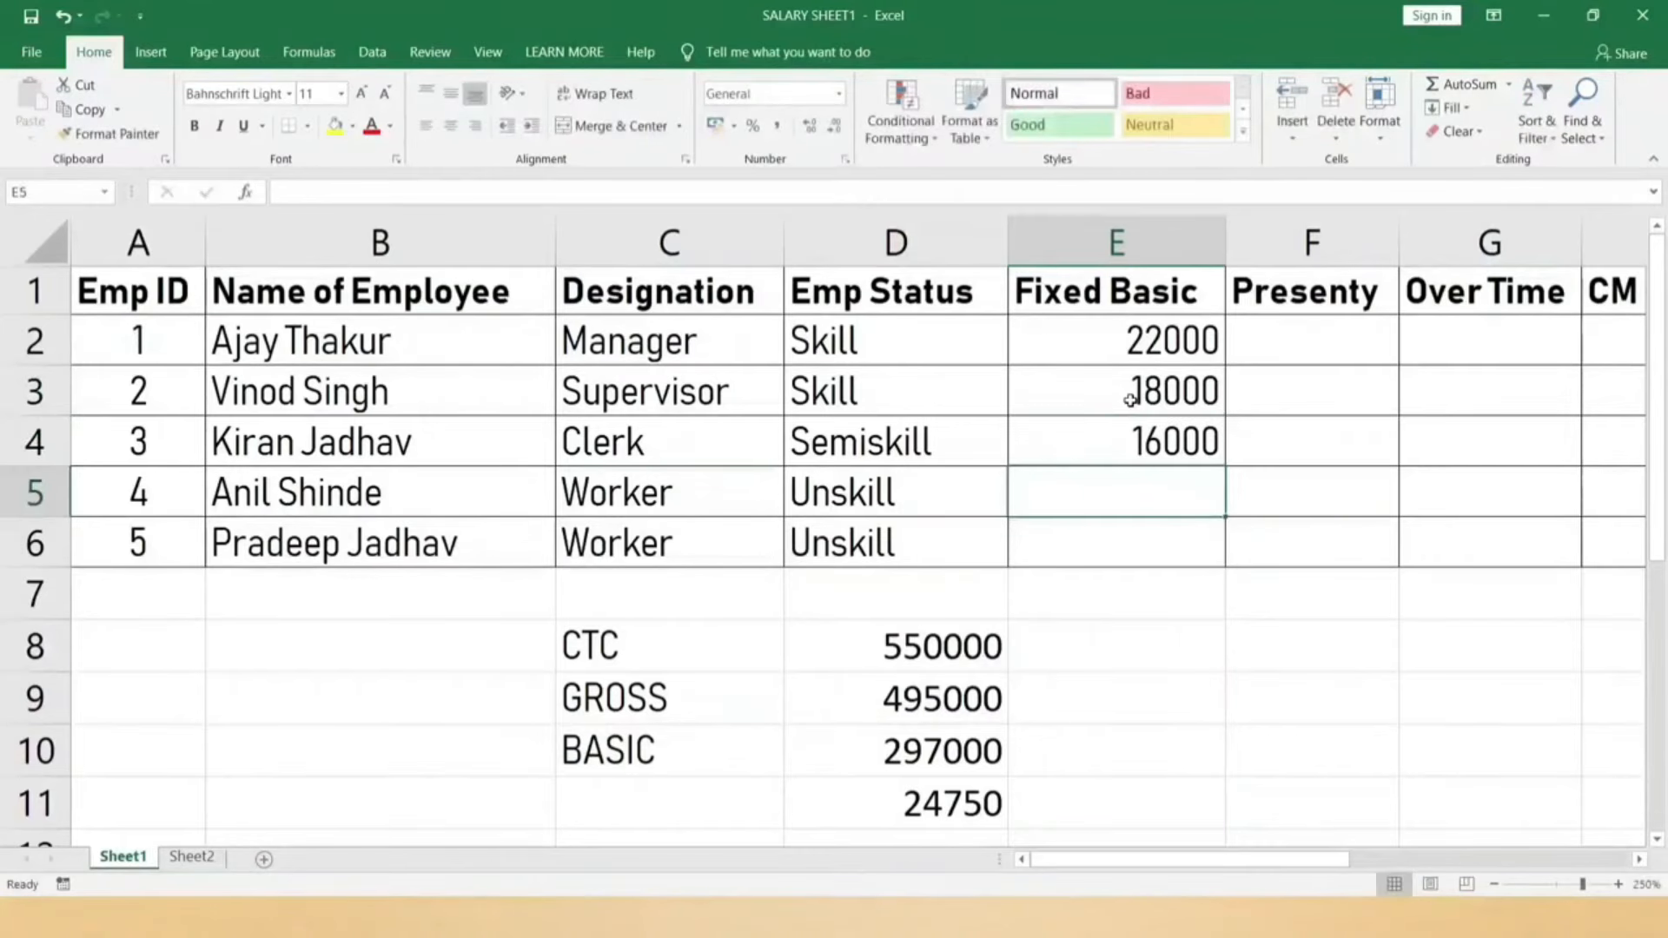
type("12000")
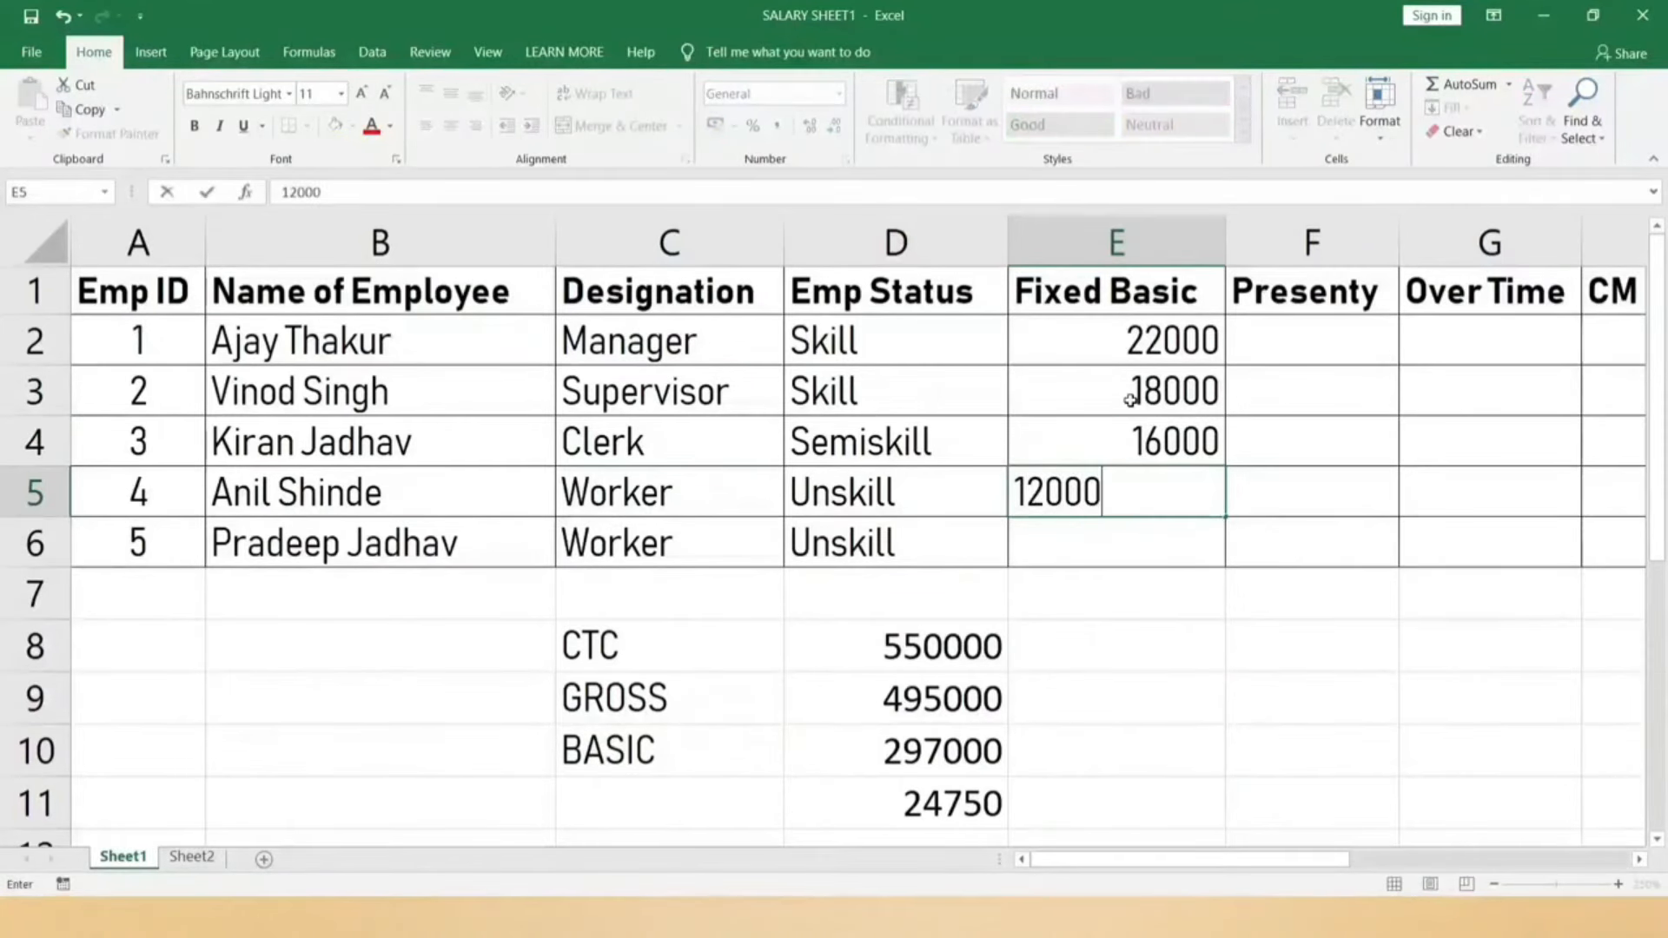
key("Return")
type("10000")
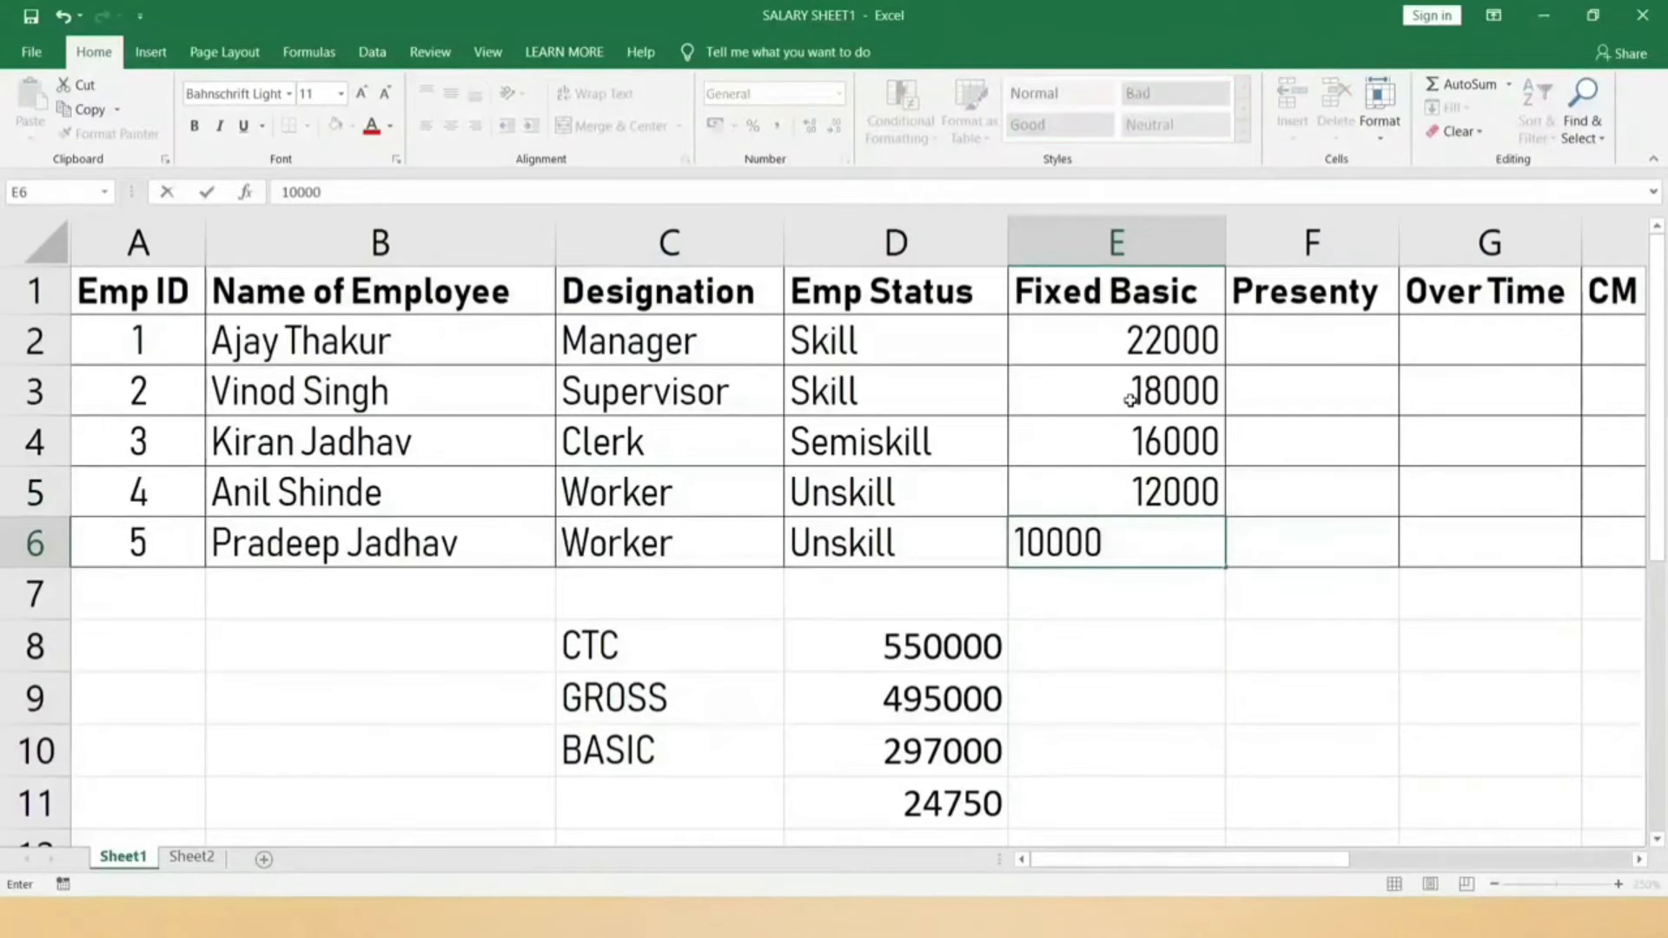
key("Tab")
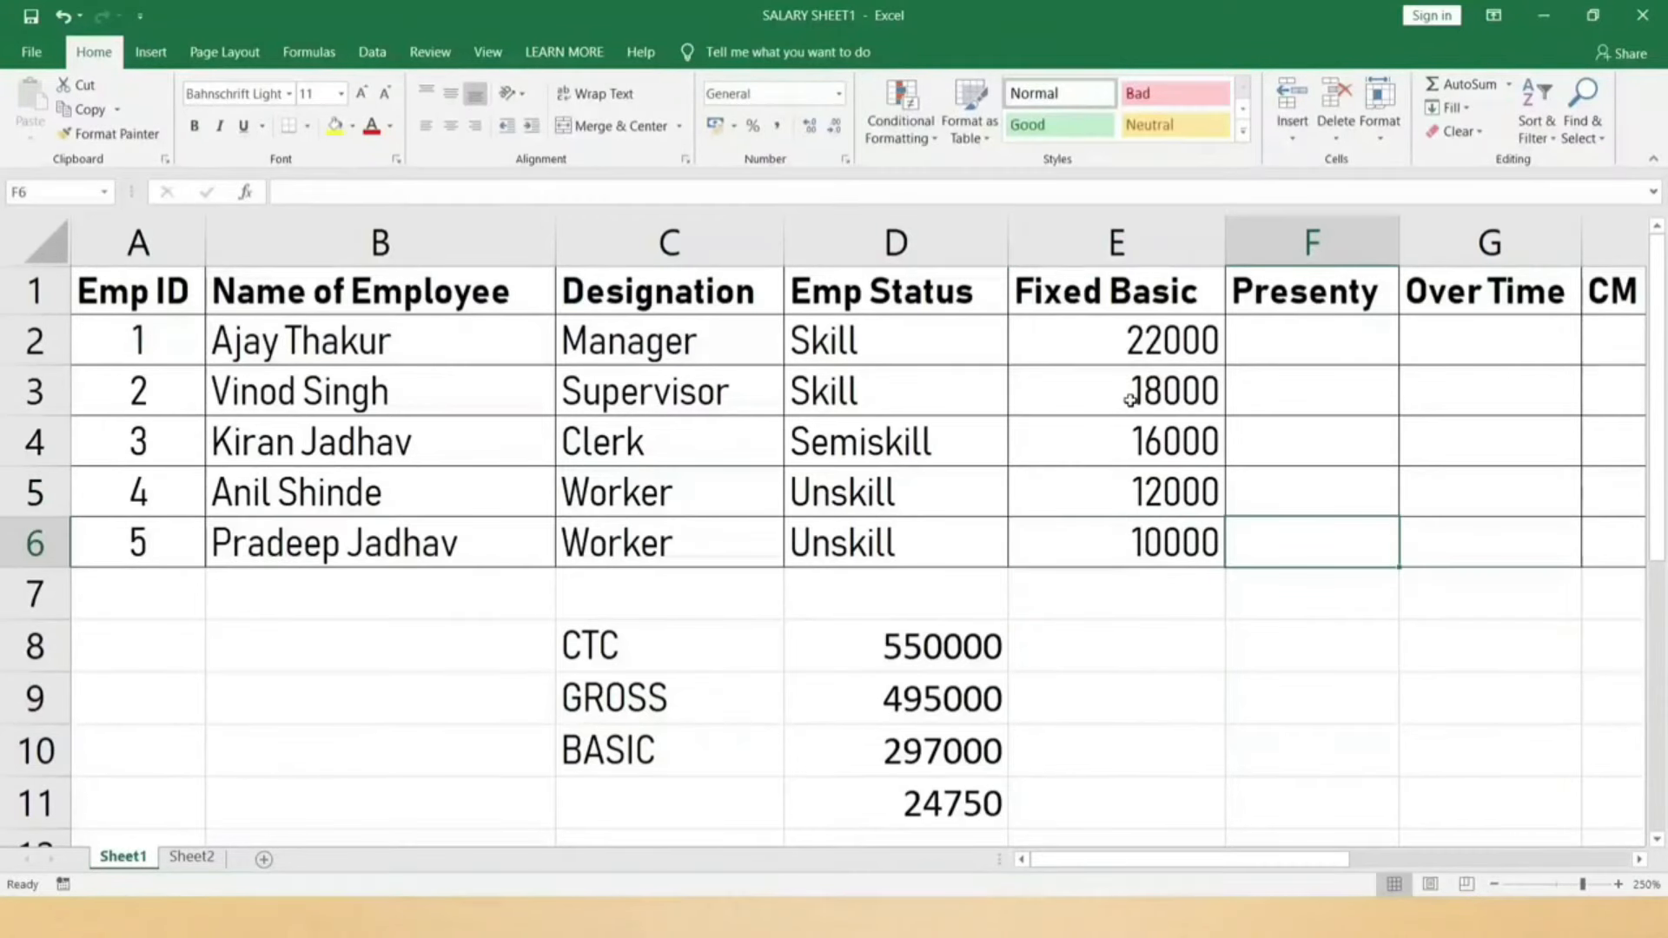
key("Right")
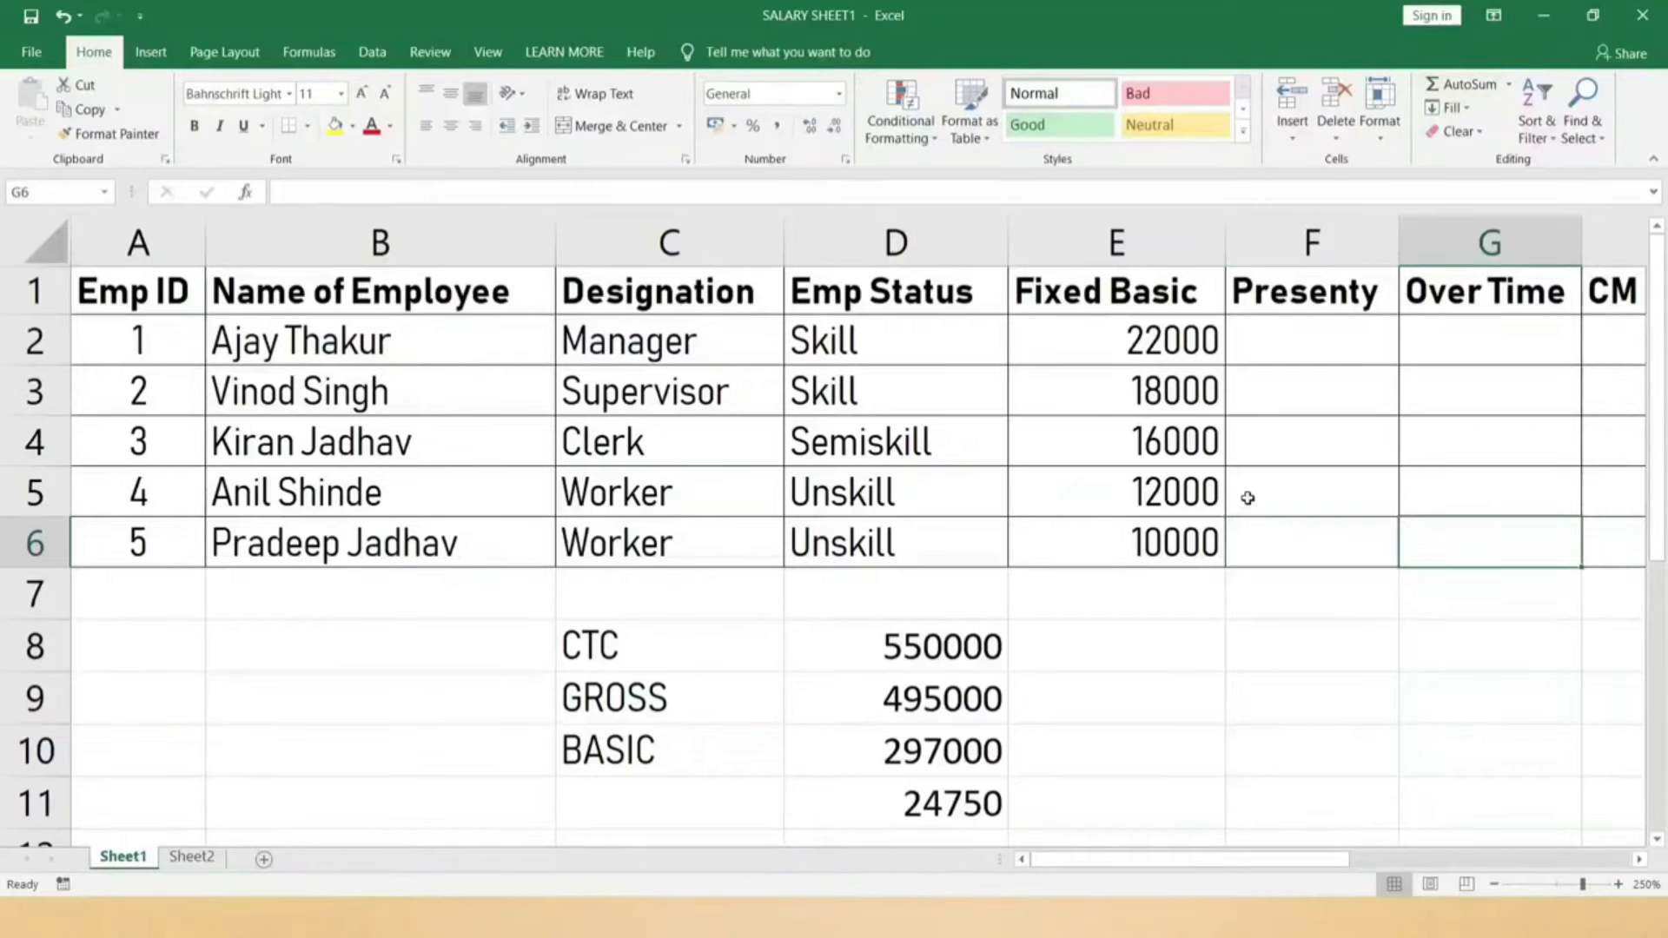
Step: Scroll right to bring the CM Basic, HRA and TA columns into view
left_click(1199, 534)
left_click(1640, 858)
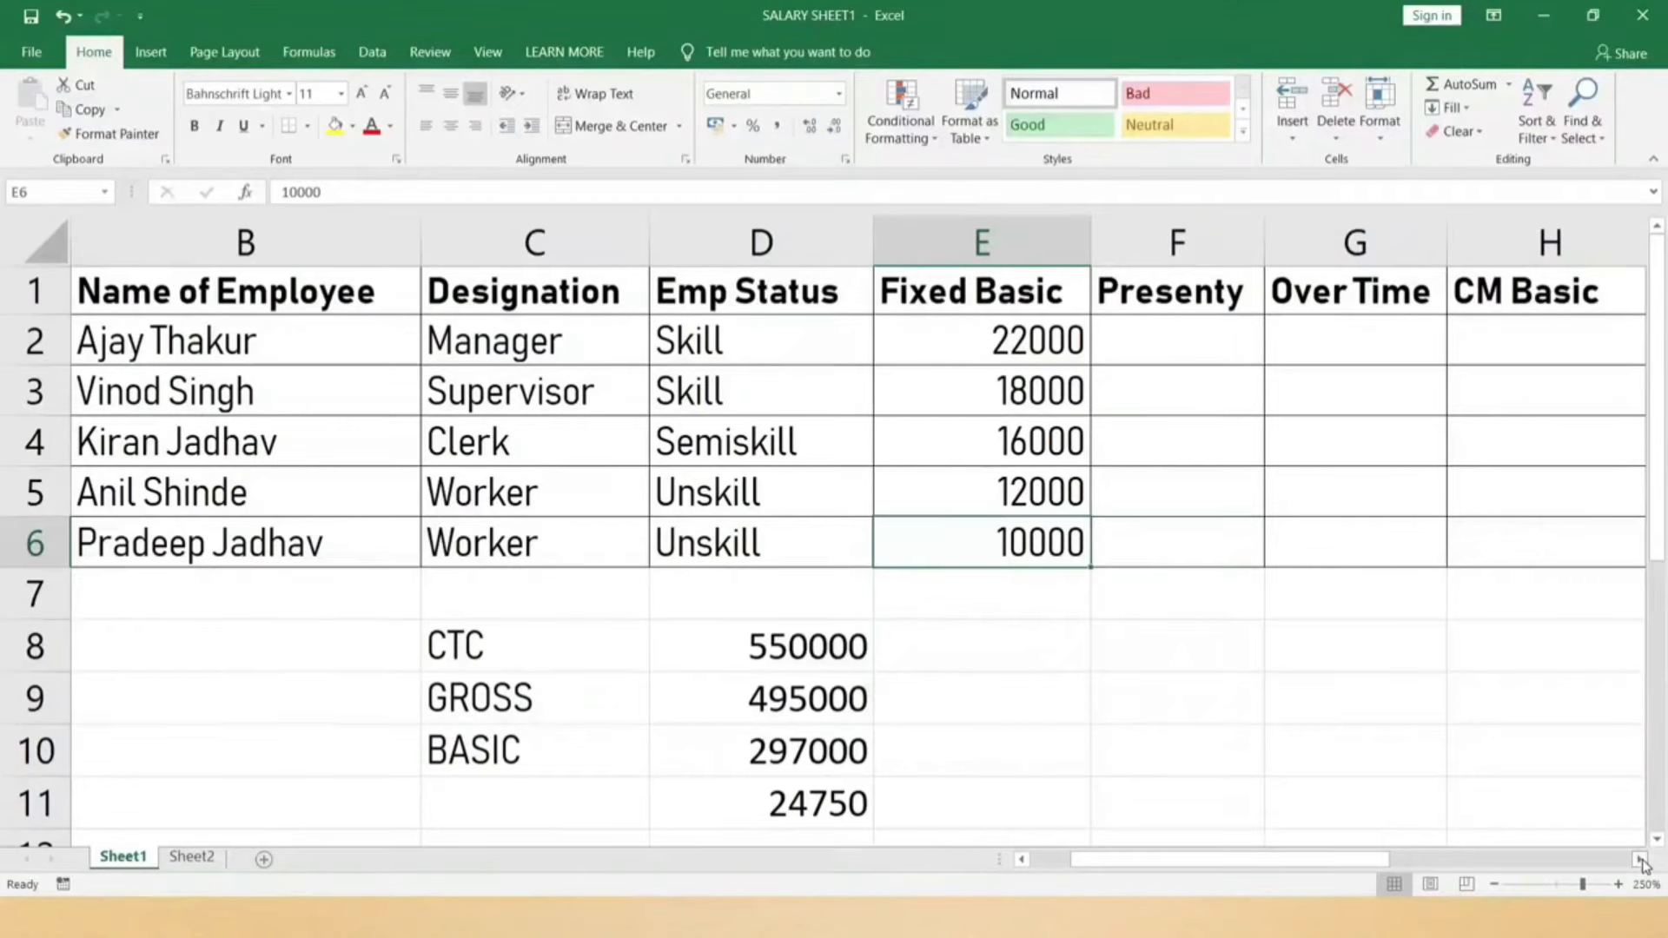
left_click(1639, 859)
left_click(850, 341)
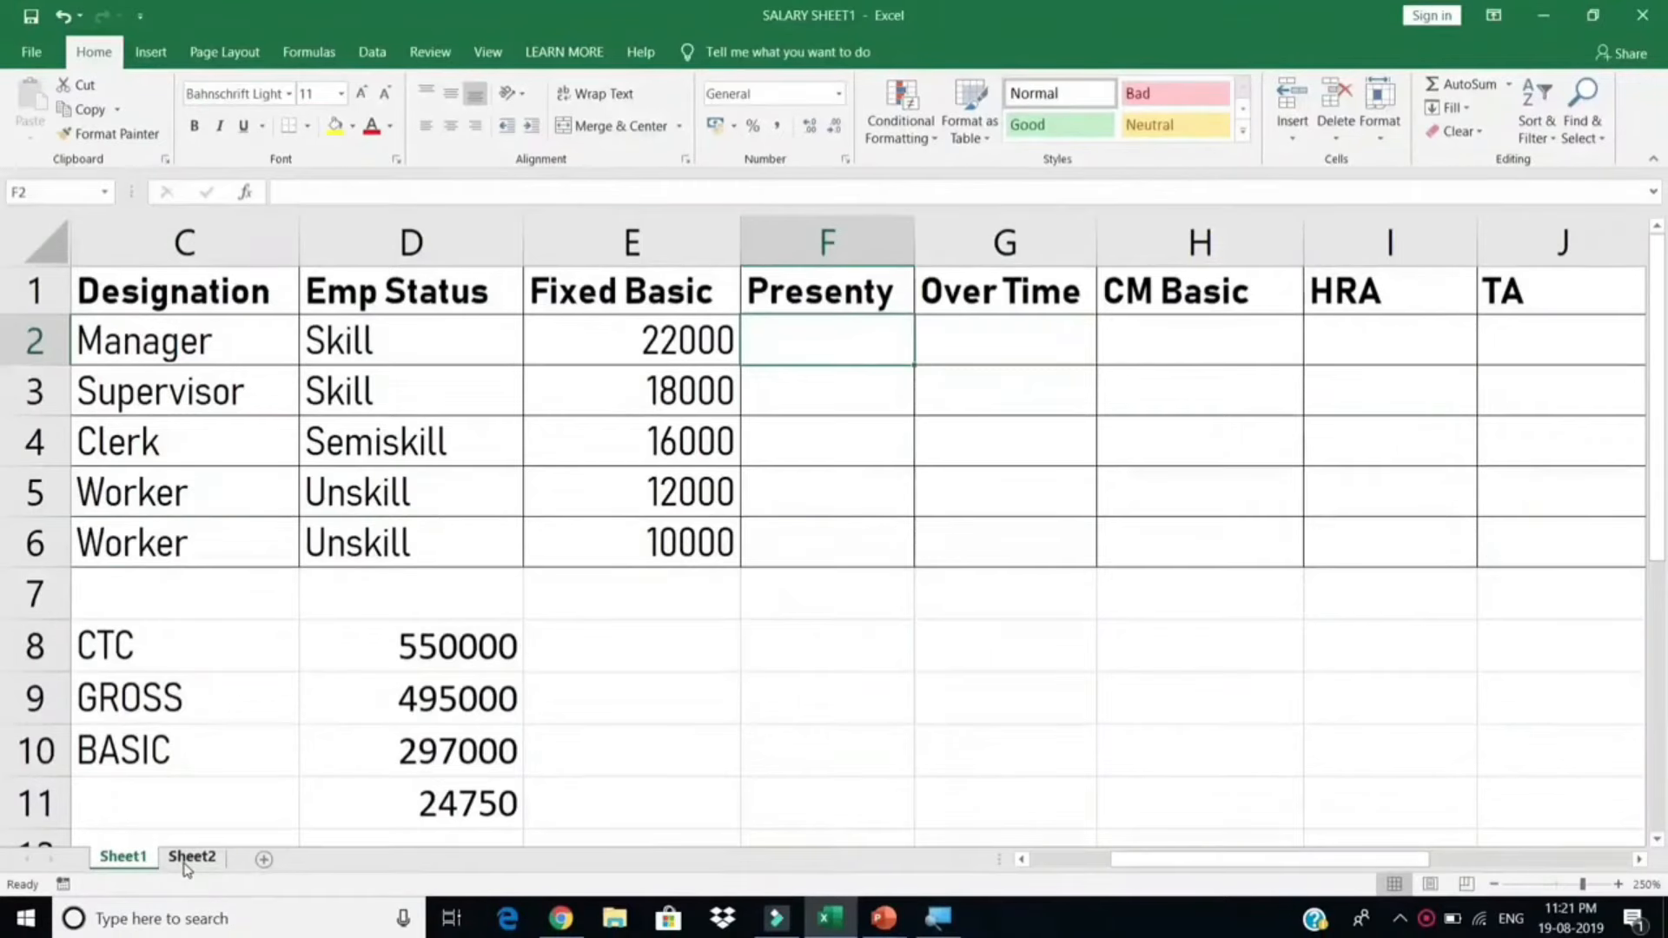
Step: On Sheet2, move the employee table from A2:D7 down one row to A3:D8
left_click(187, 866)
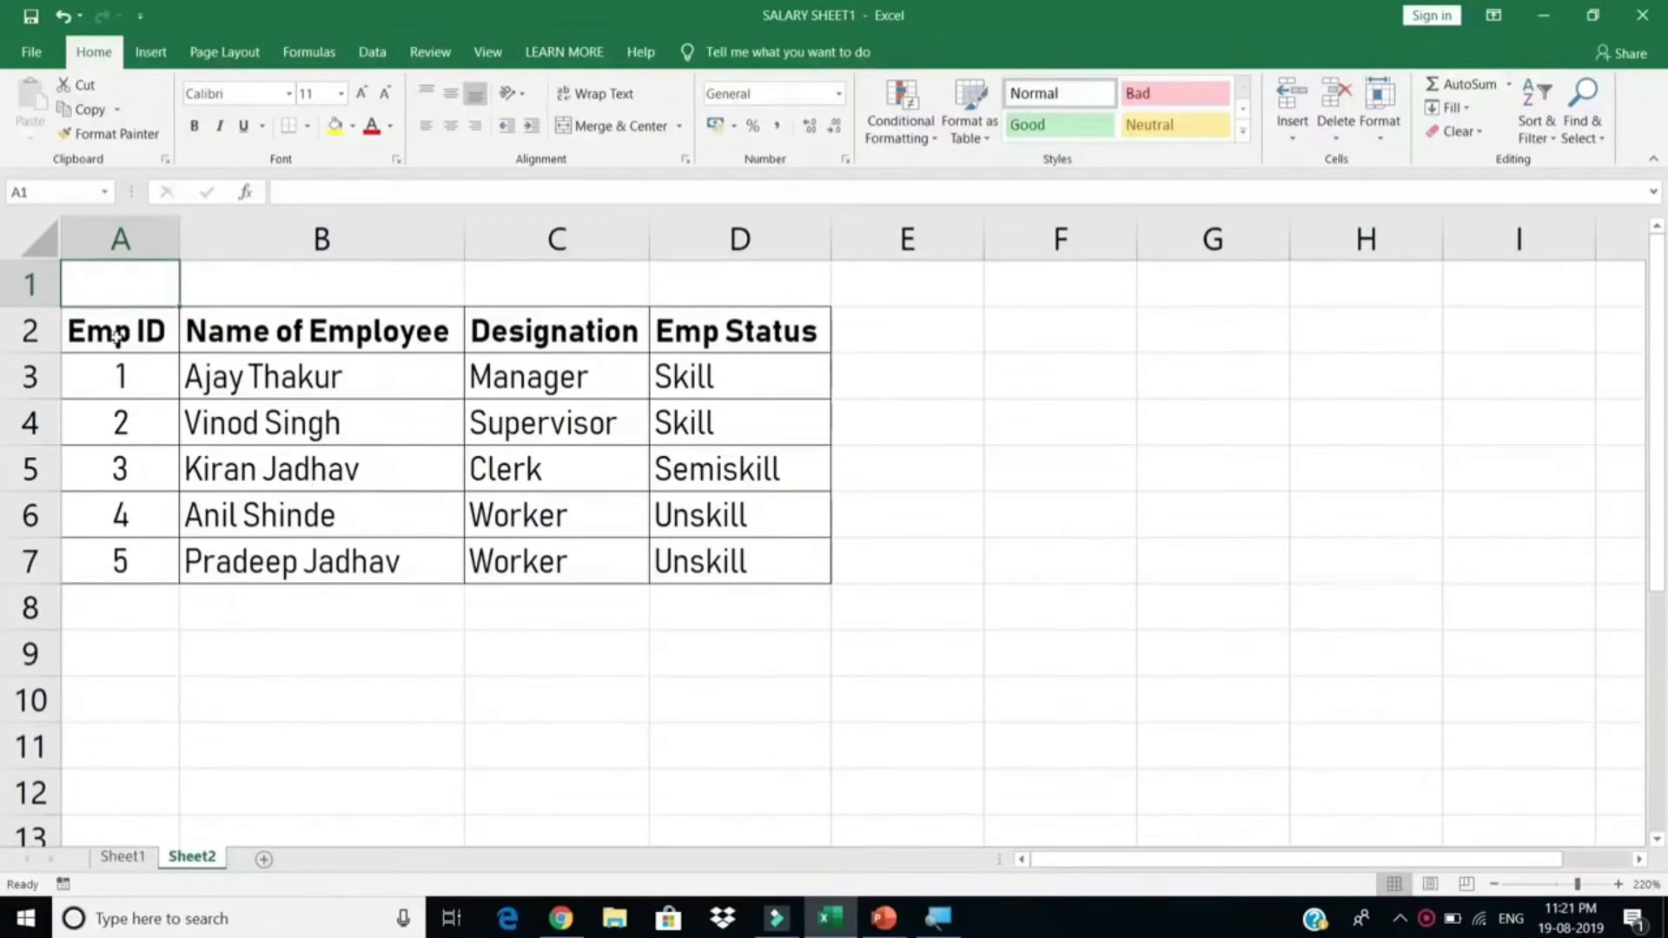
left_click_drag(117, 337, 762, 556)
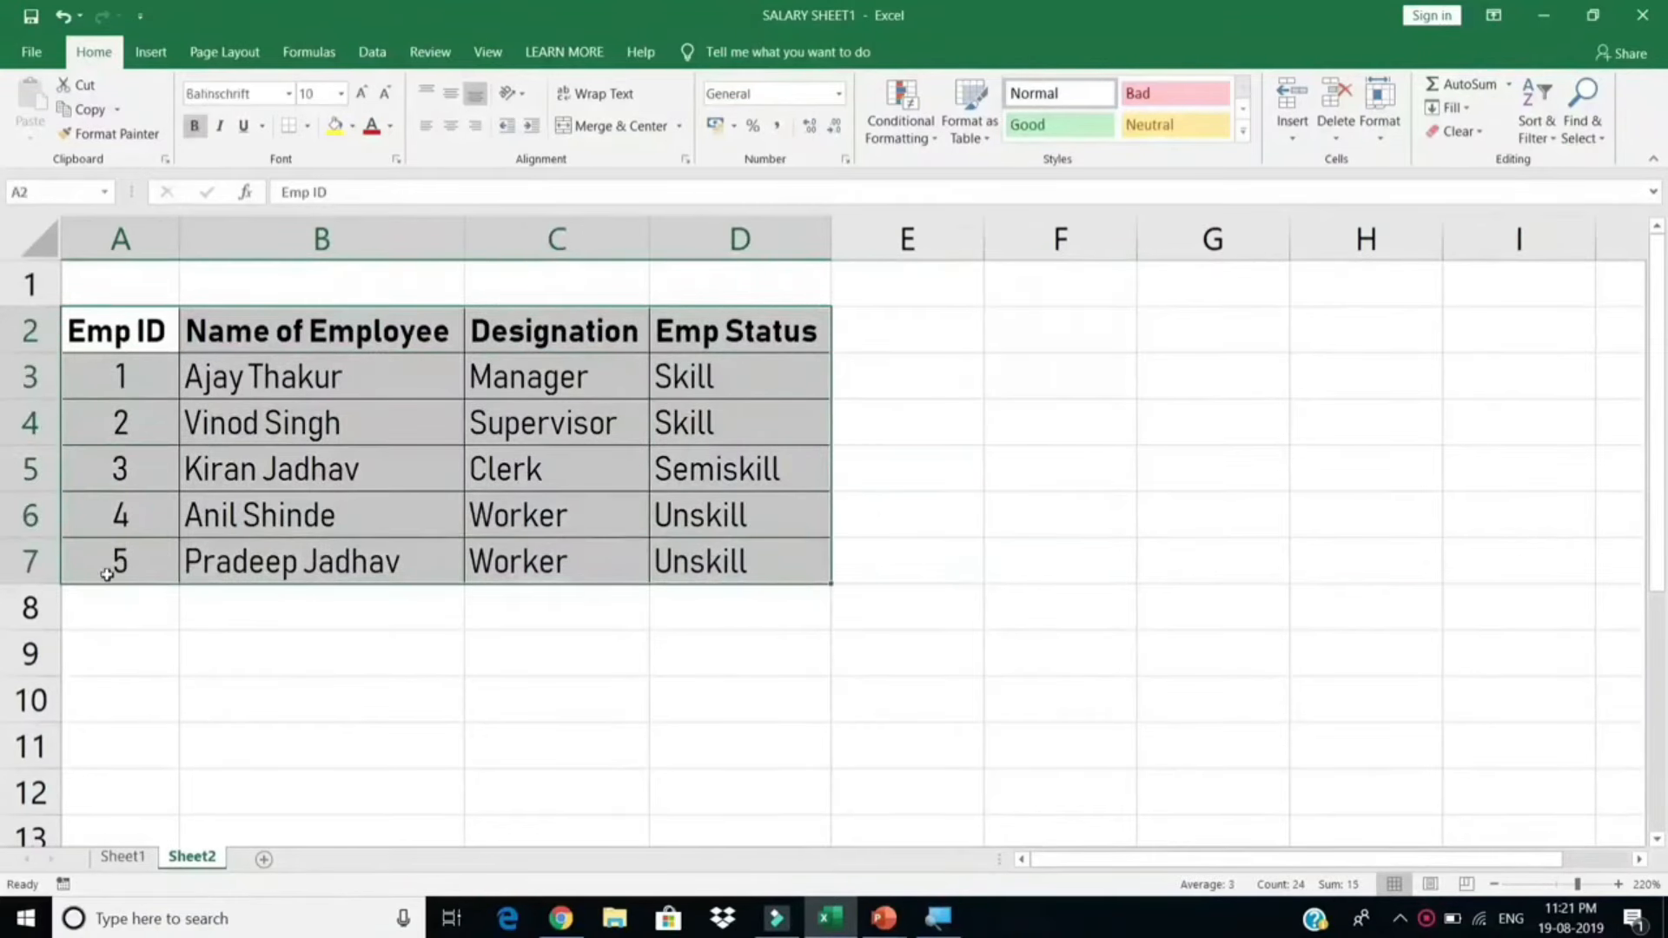
mouse_move(108, 605)
left_mouse_down()
mouse_move(112, 633)
mouse_move(134, 619)
left_mouse_up()
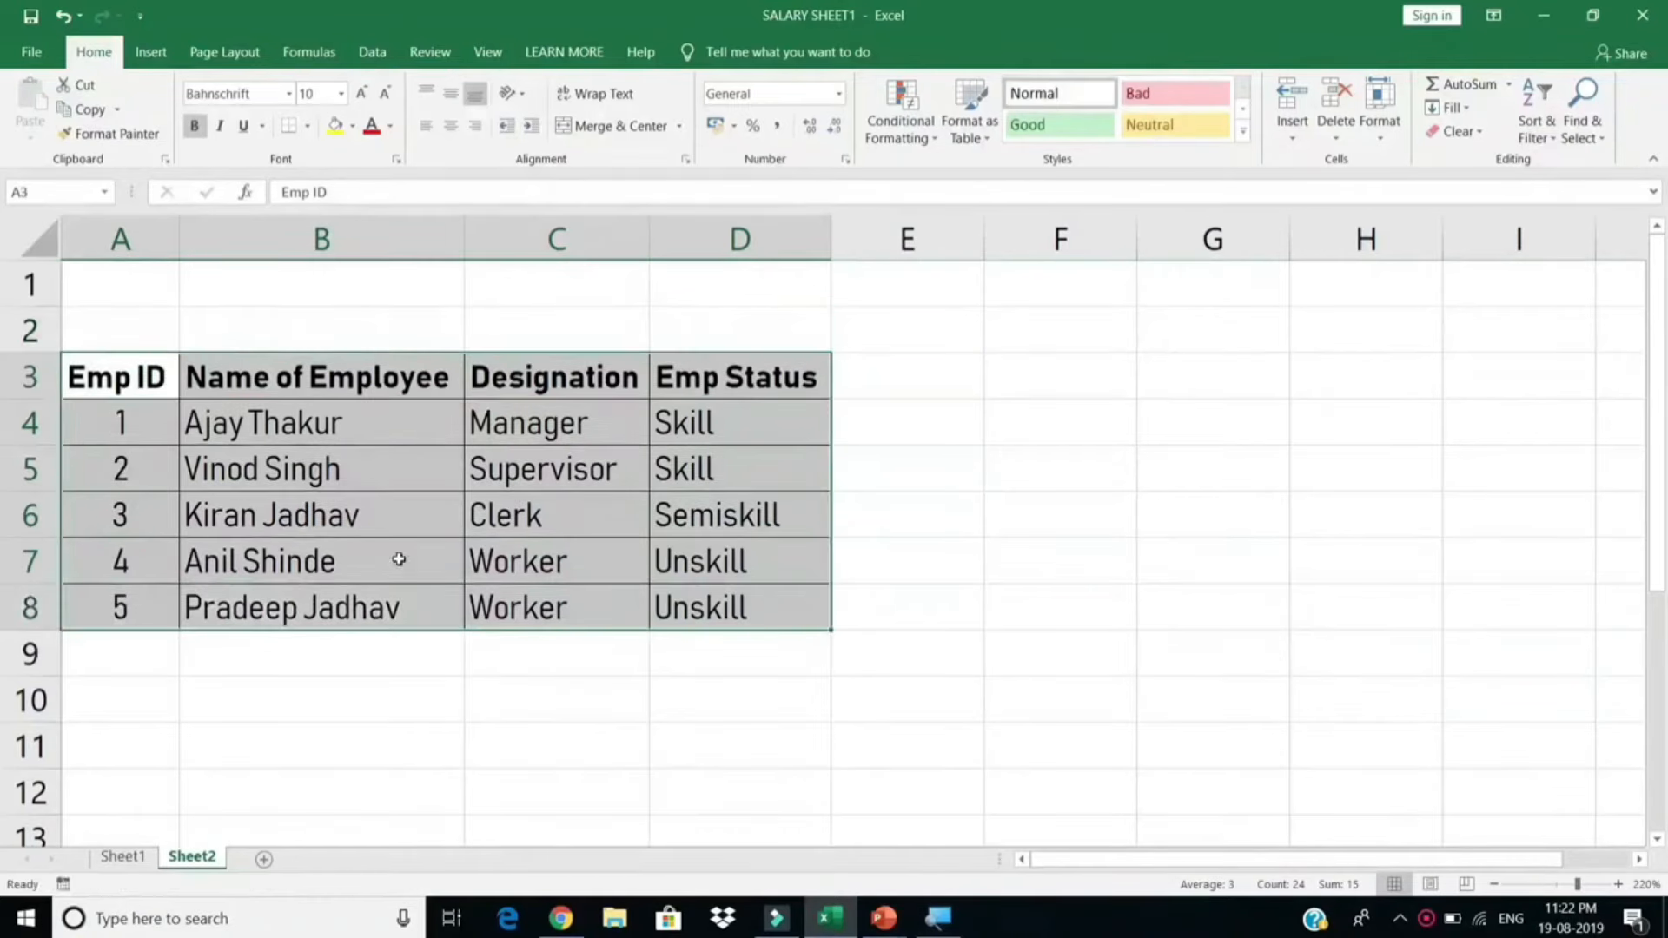
left_click(879, 369)
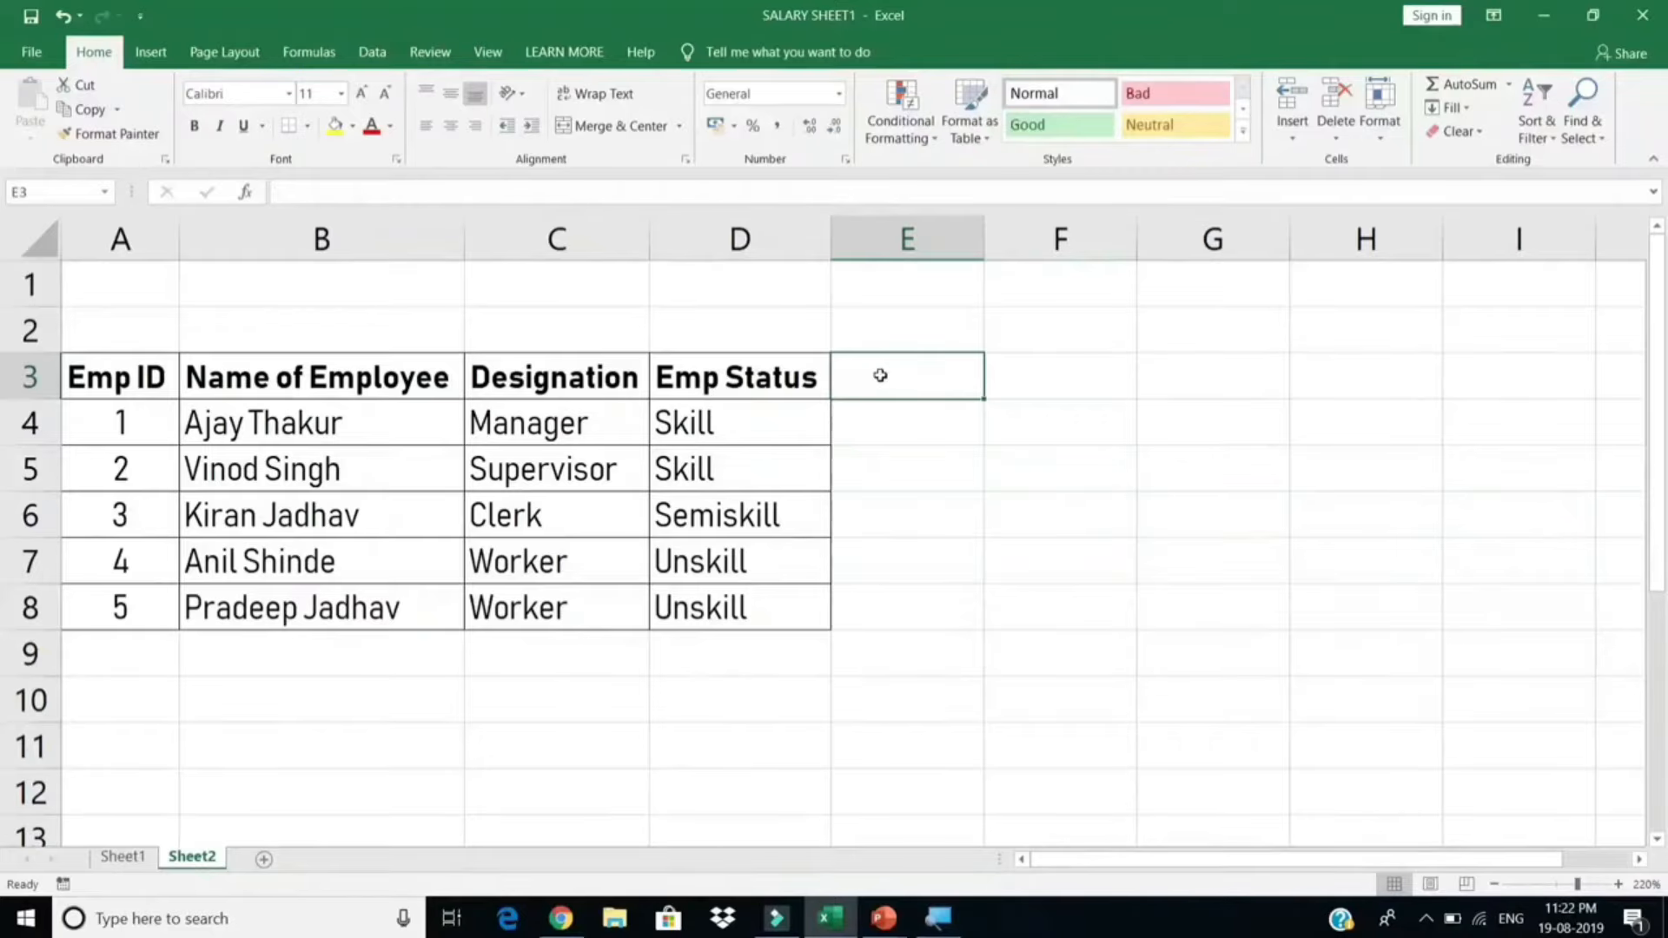
Step: Enter the date 01-08-2019 in E3
type("01")
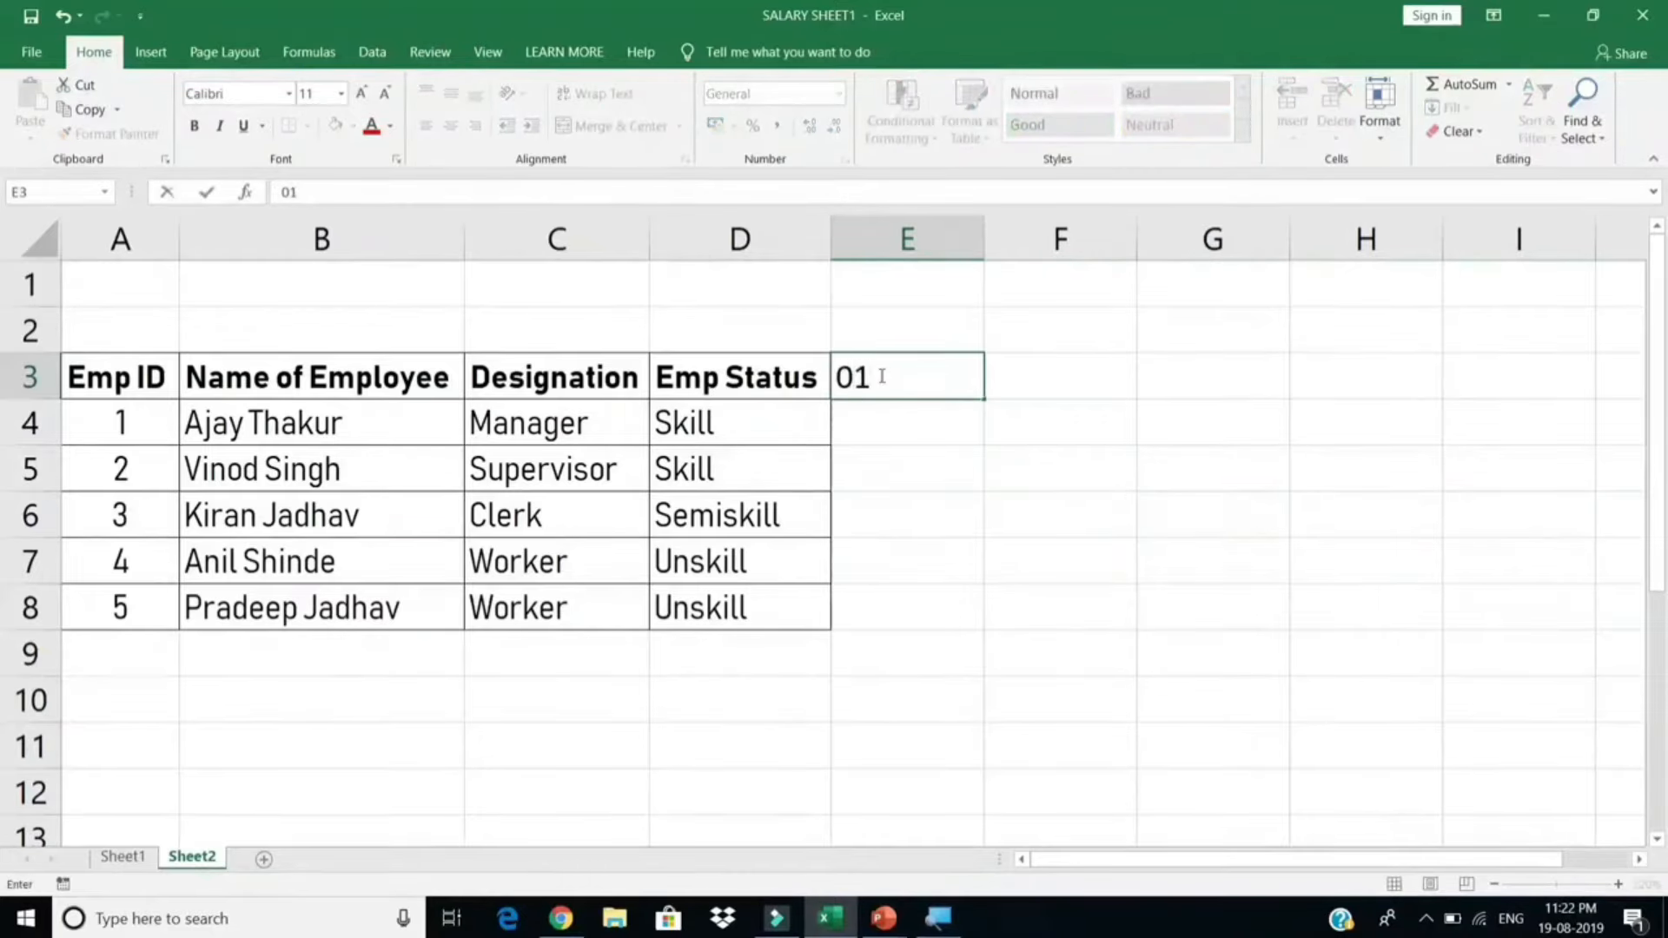
type("-08-2019")
key("Return")
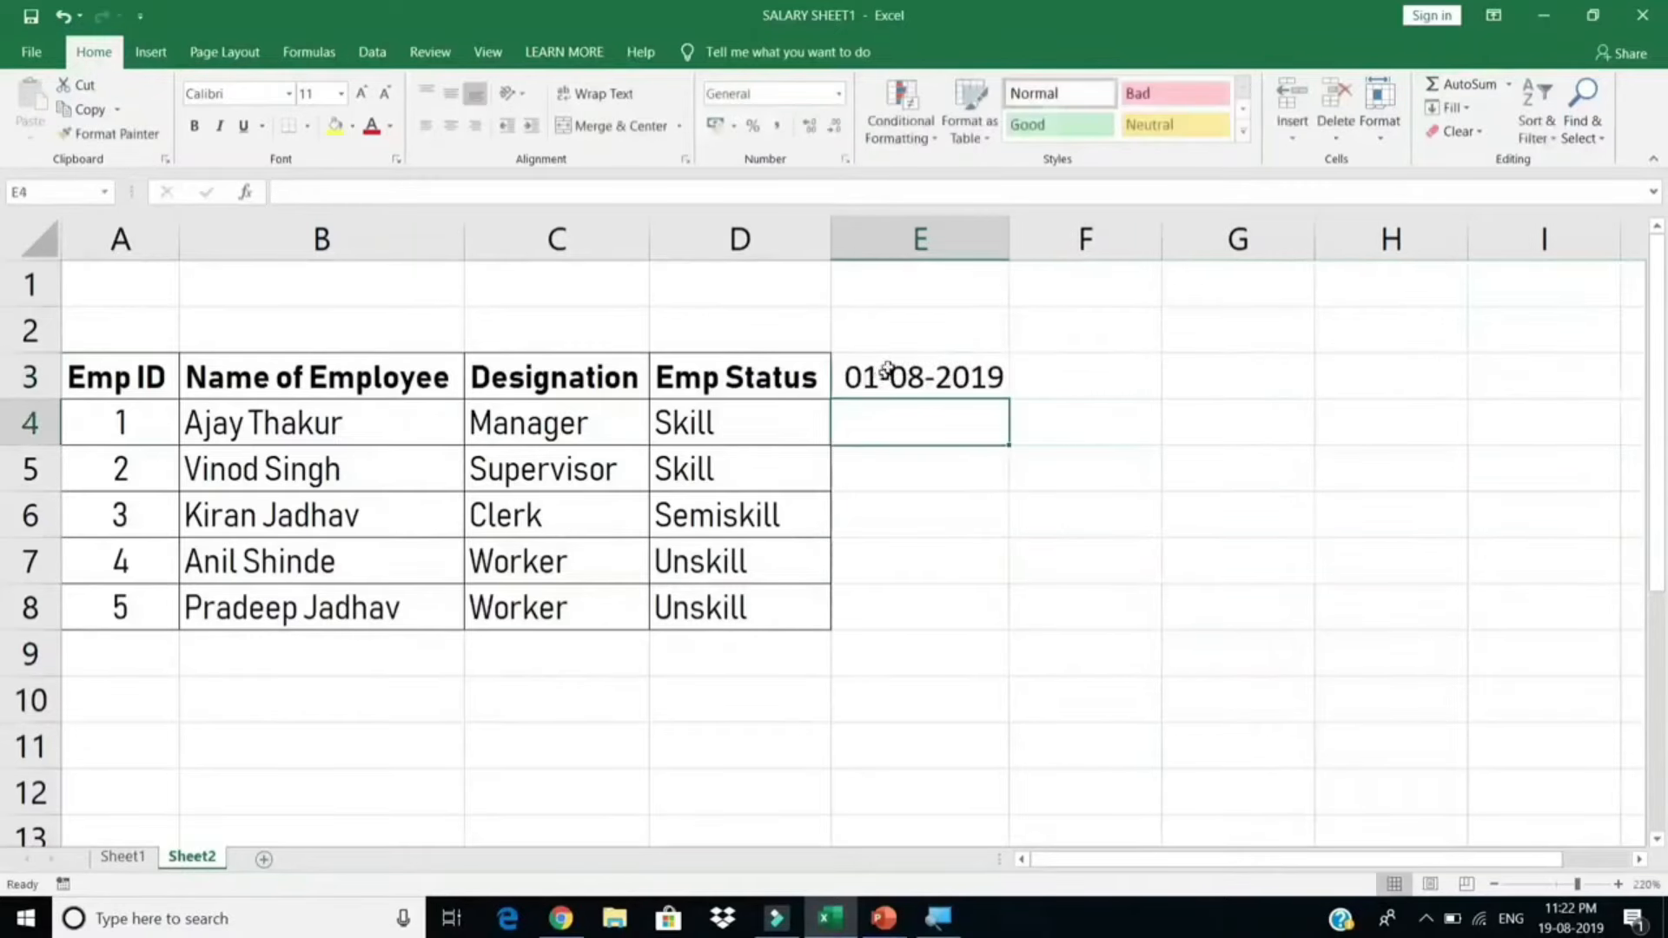
left_click(947, 366)
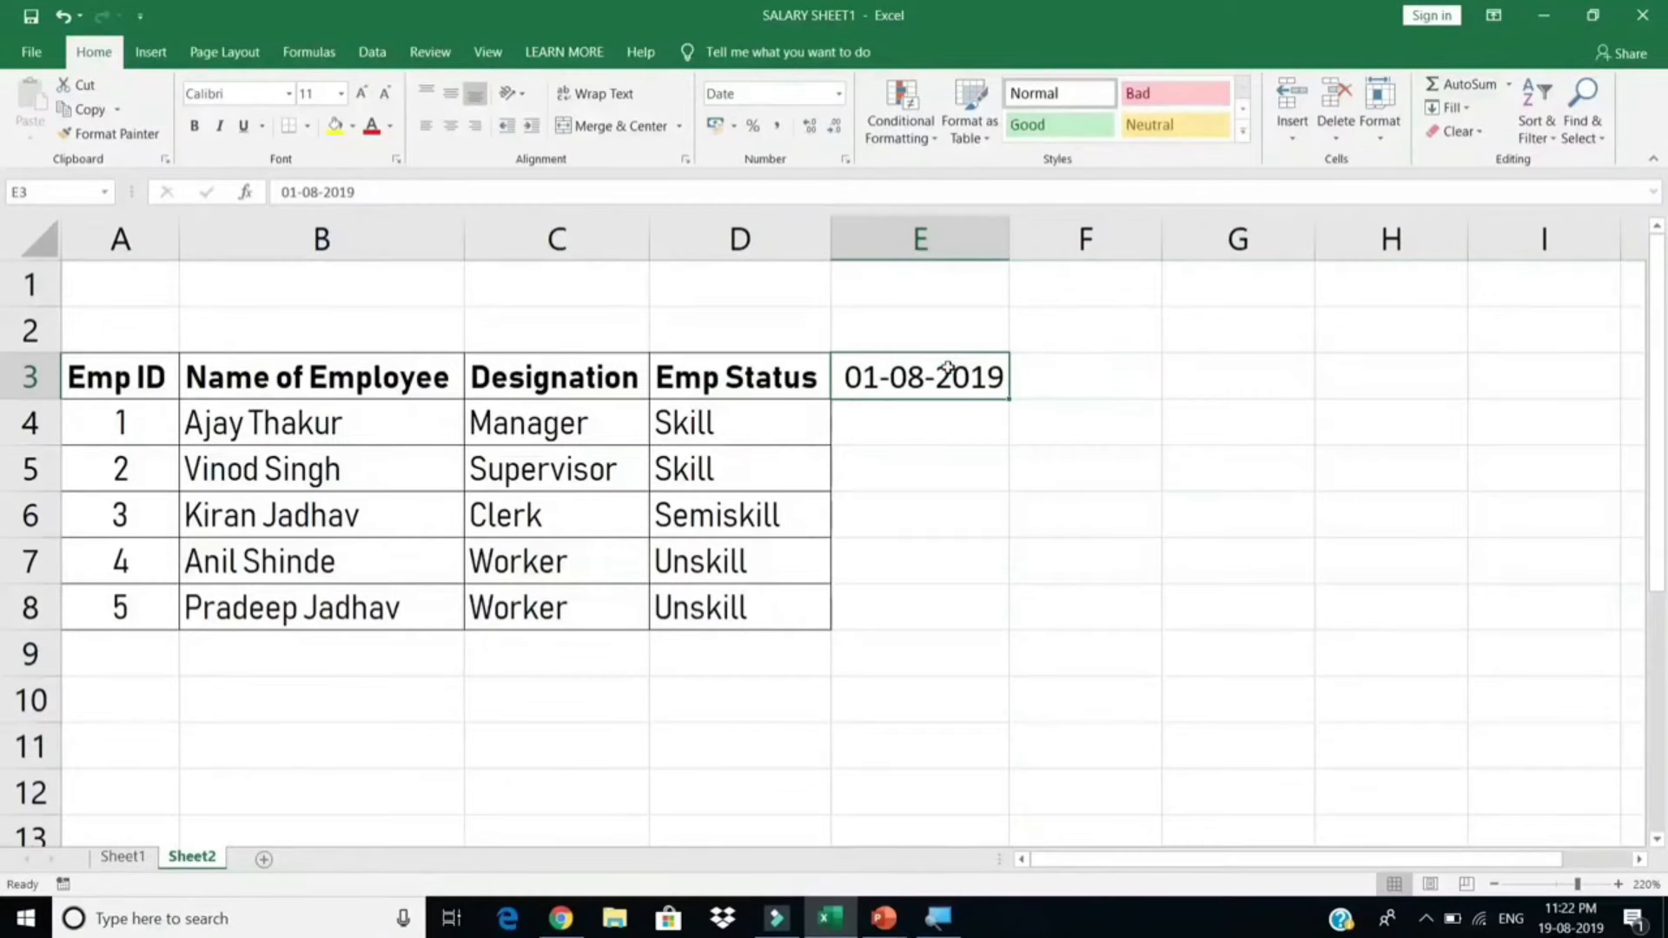
Step: Apply the custom number format DD to E3 so it shows only 01
key("ctrl+1")
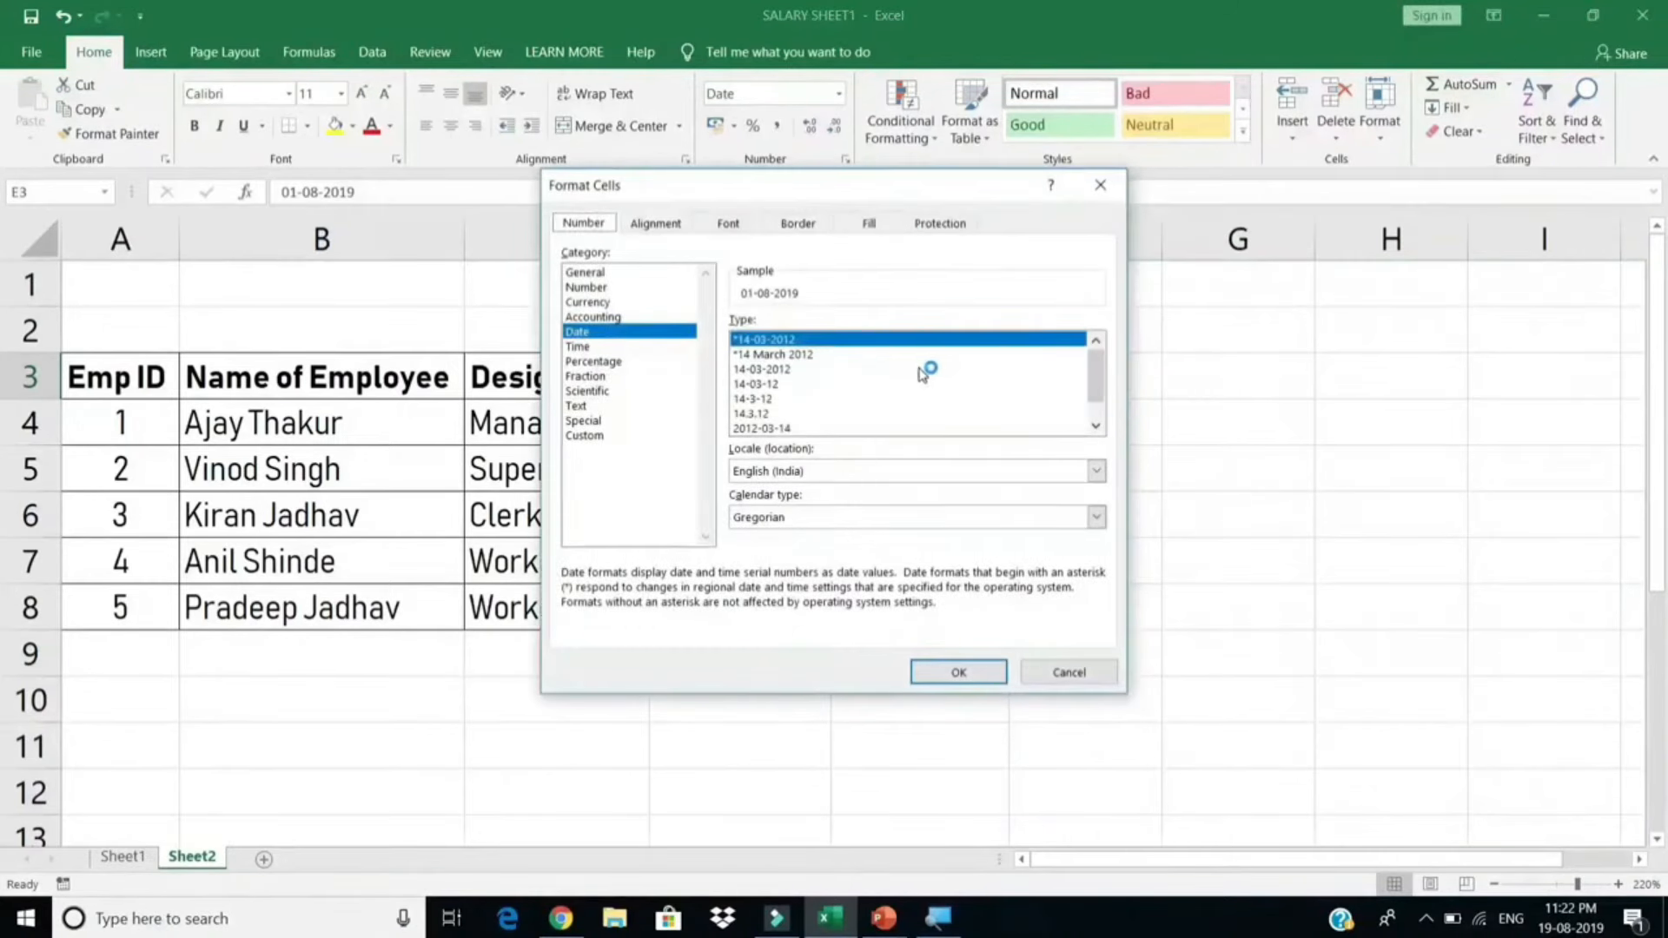
left_click(587, 436)
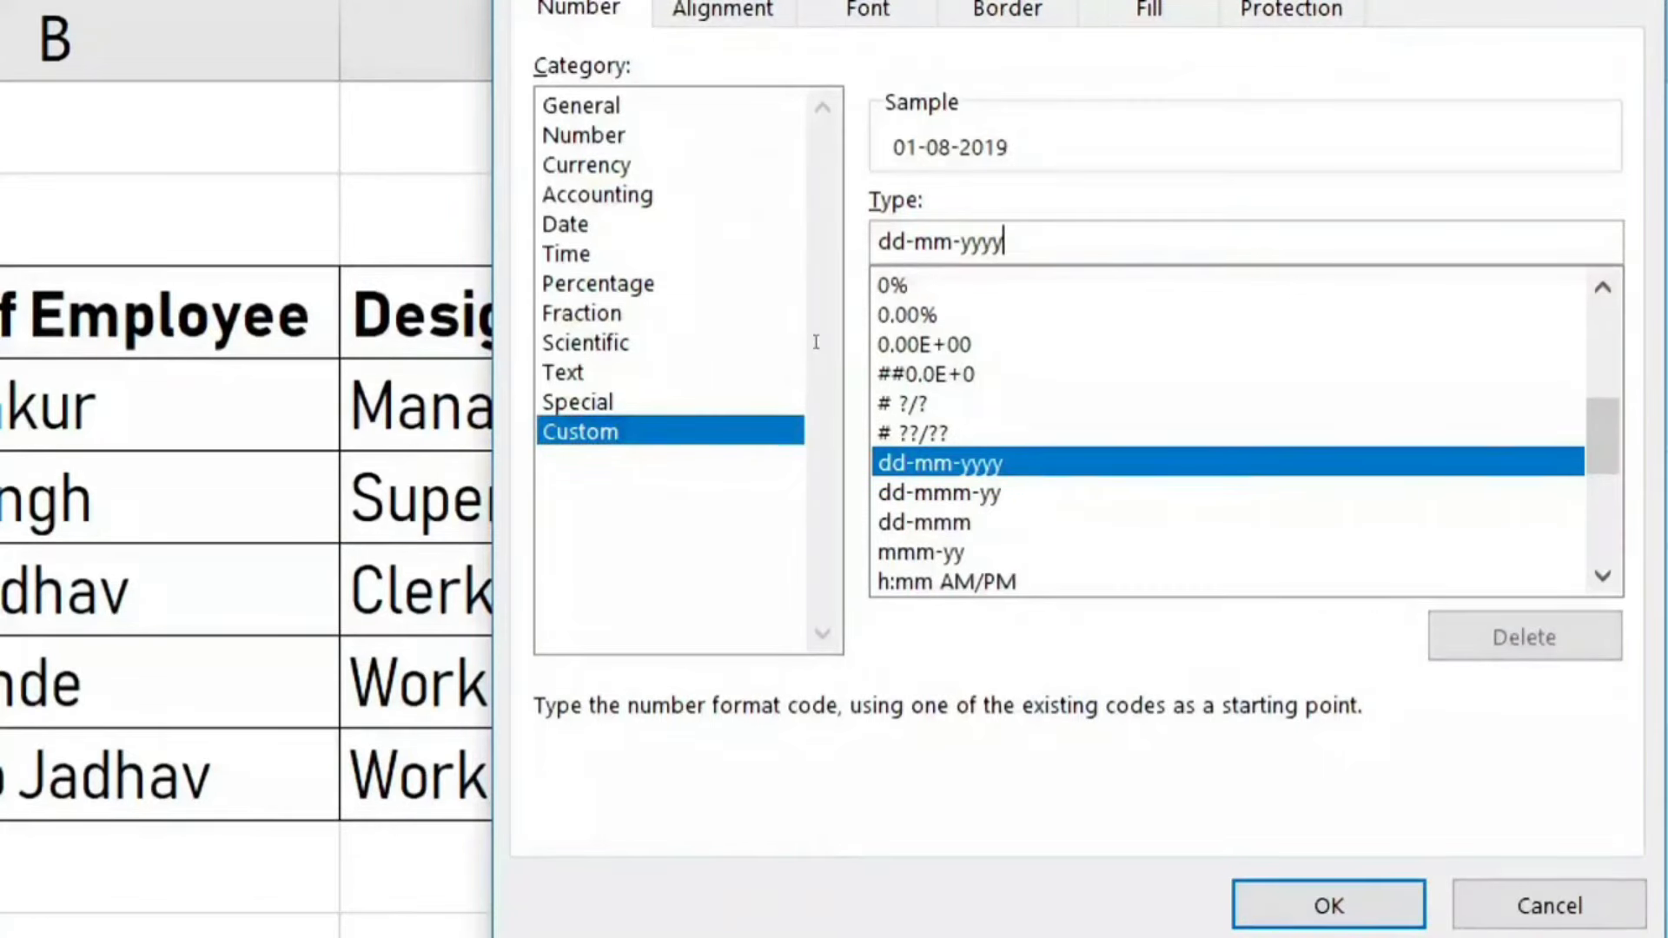
left_click_drag(815, 342, 684, 341)
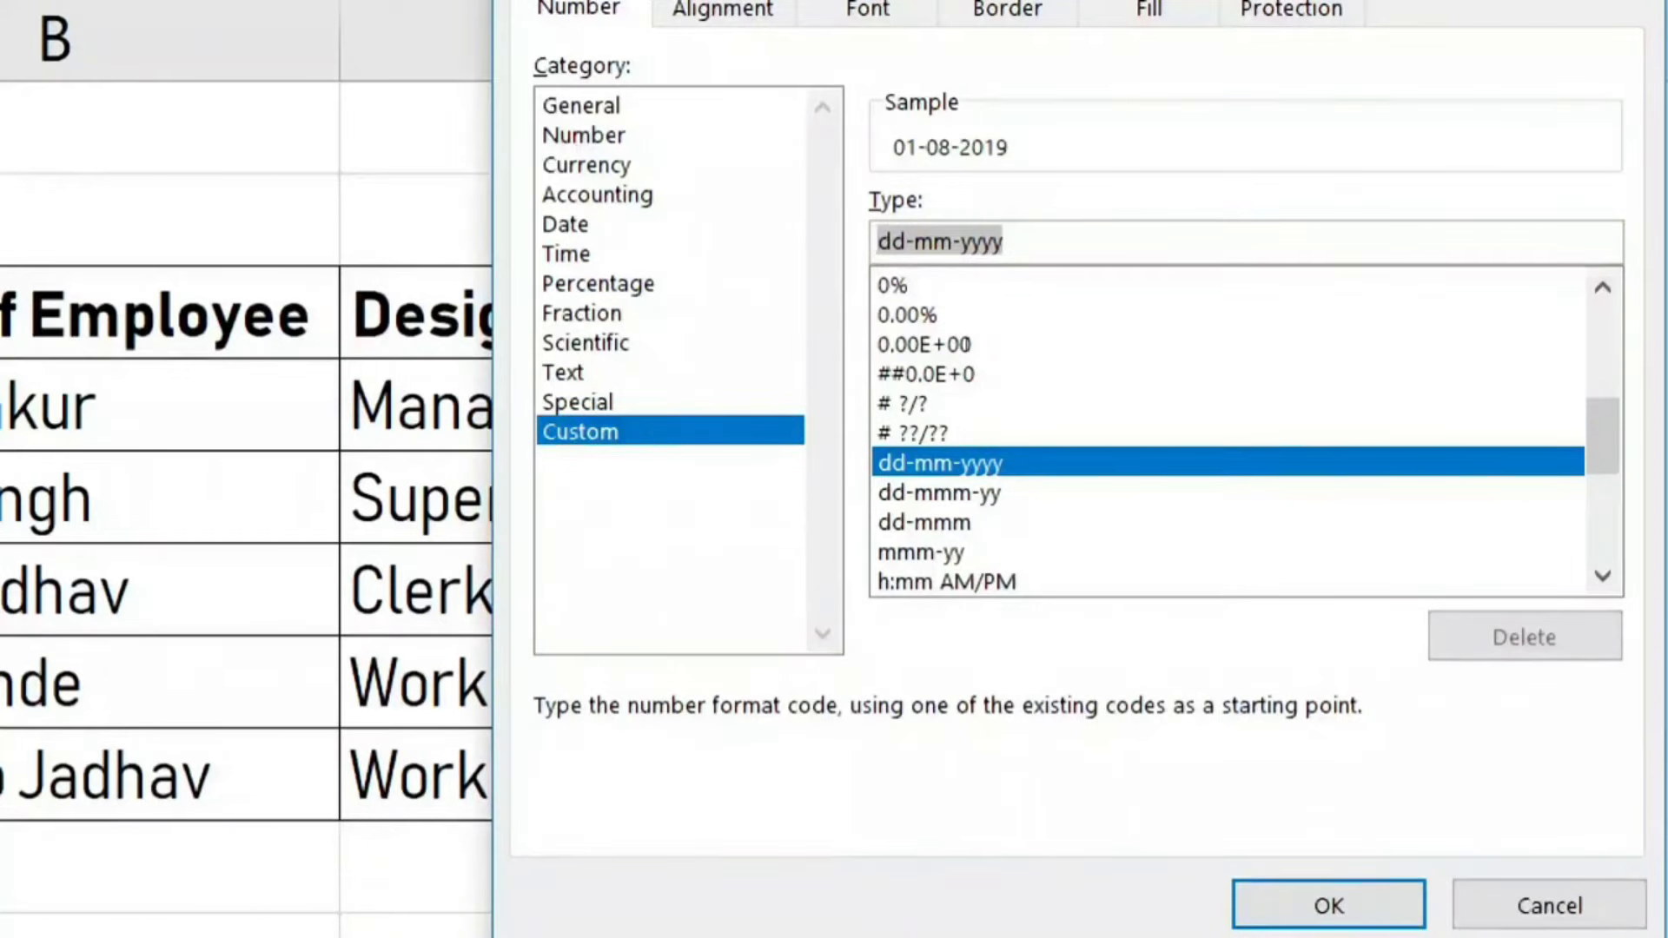
key("BackSpace")
type("DD")
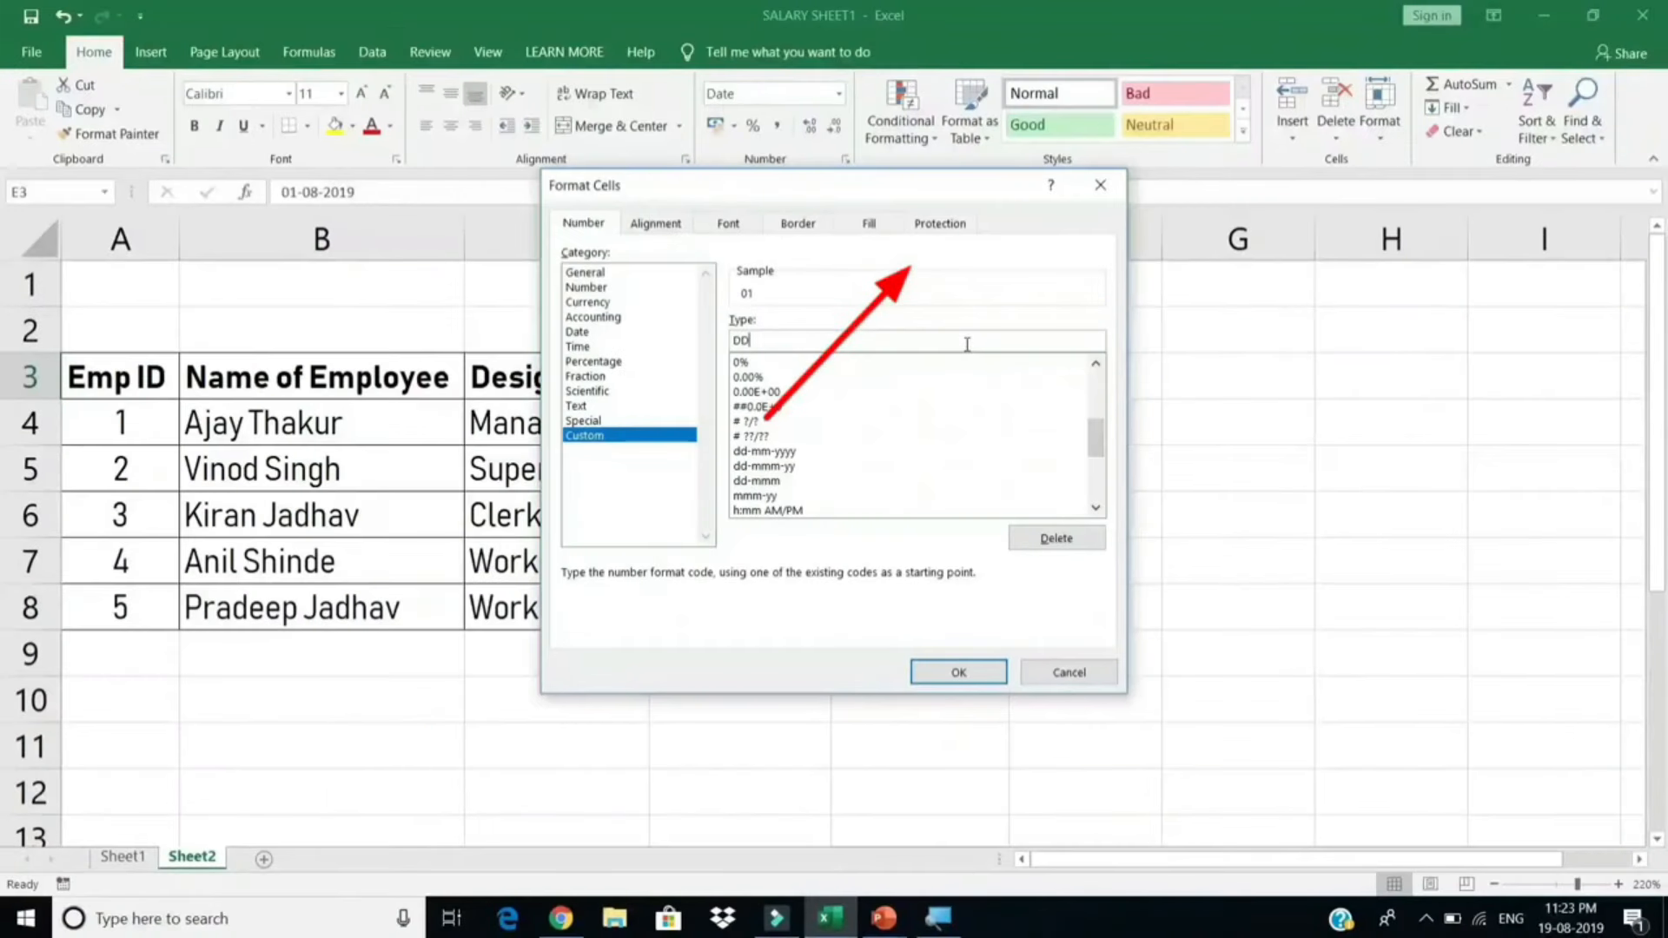
left_click(979, 661)
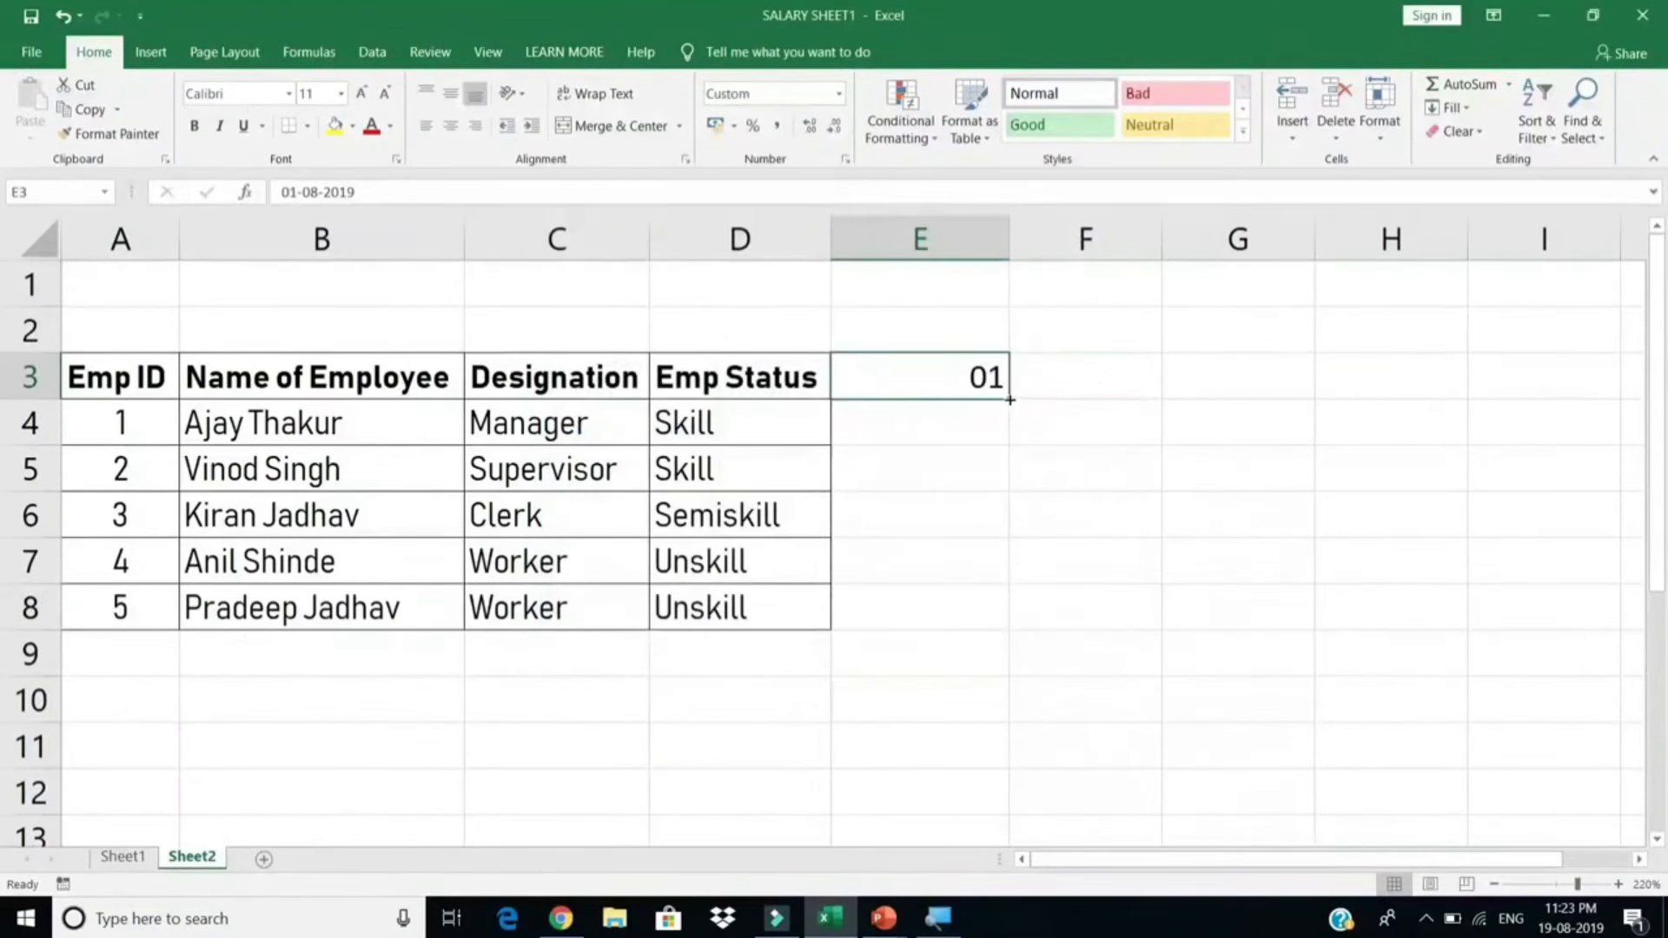
Step: Fill the day series 01 through 31 across E3:AI3
left_click_drag(1010, 400, 1445, 395)
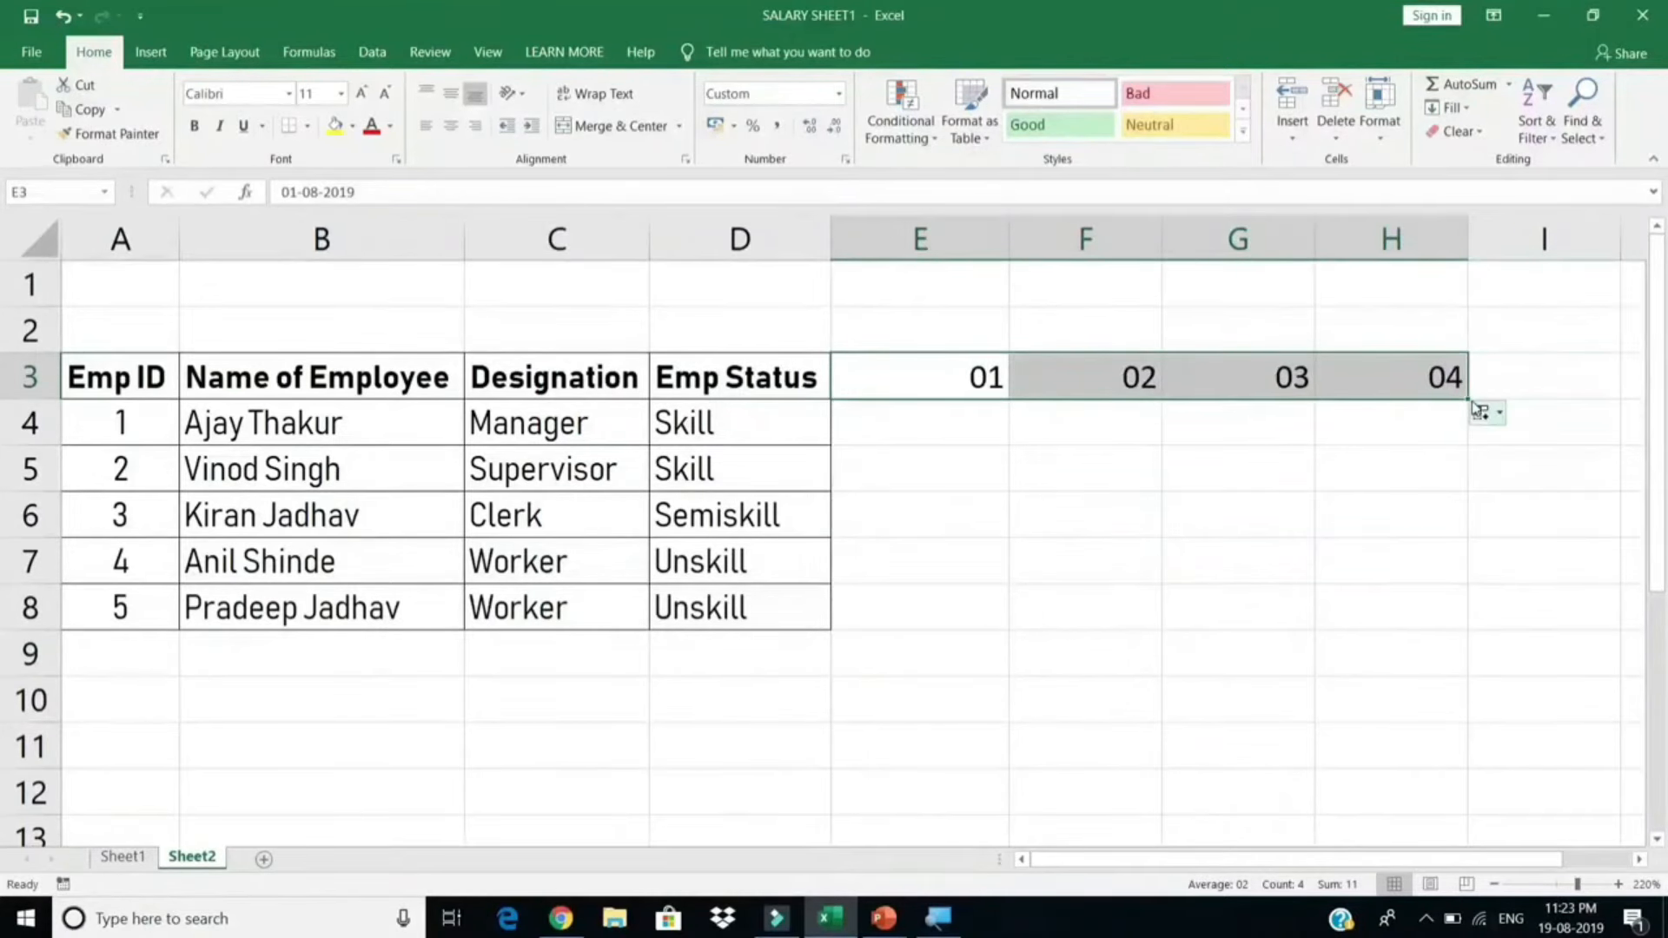
left_click_drag(1466, 401, 537, 410)
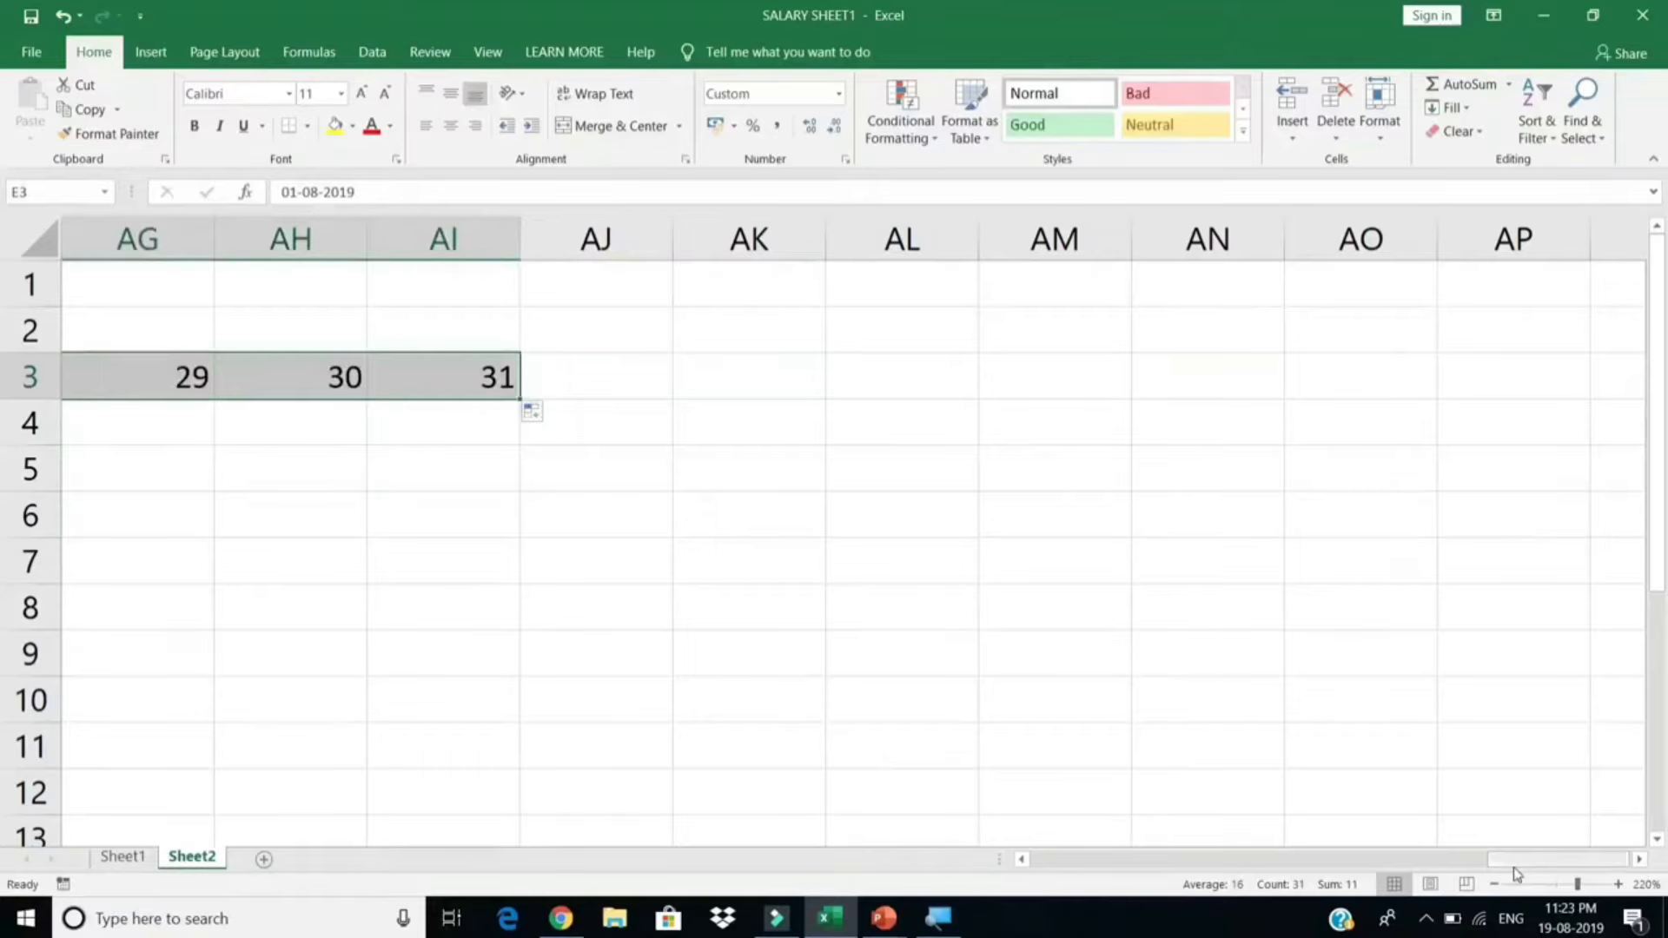
left_click_drag(1490, 860, 1023, 859)
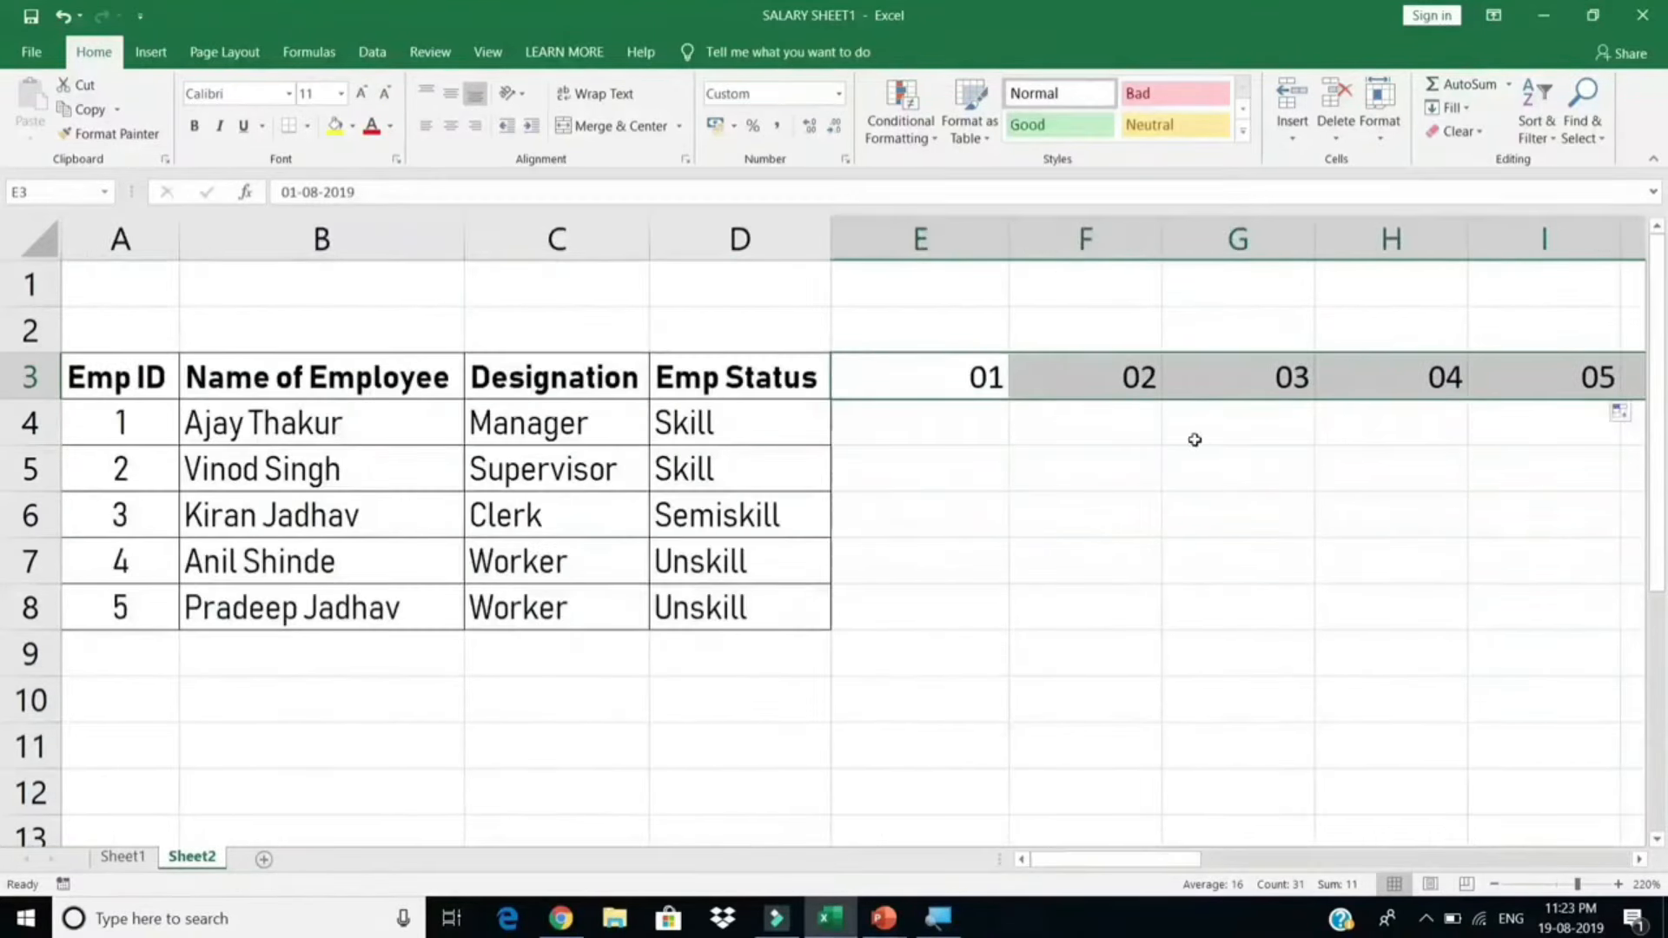
Step: AutoFit the day column widths and extend the selection down over rows 3–8
key("alt")
key("h")
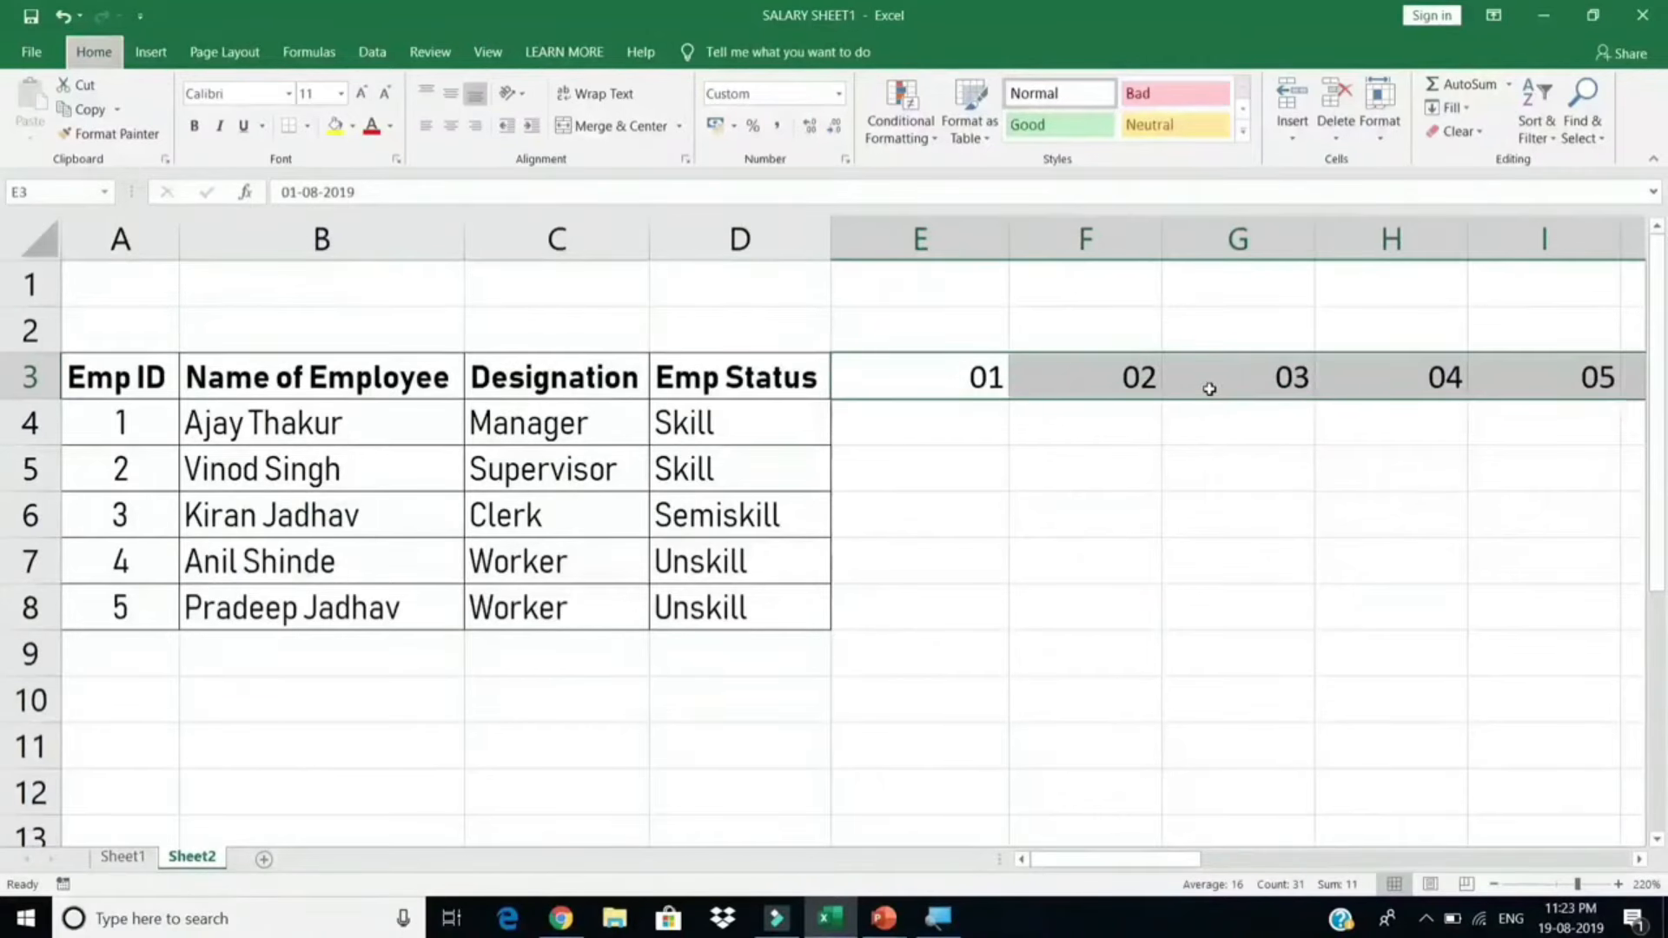
key("o")
key("i")
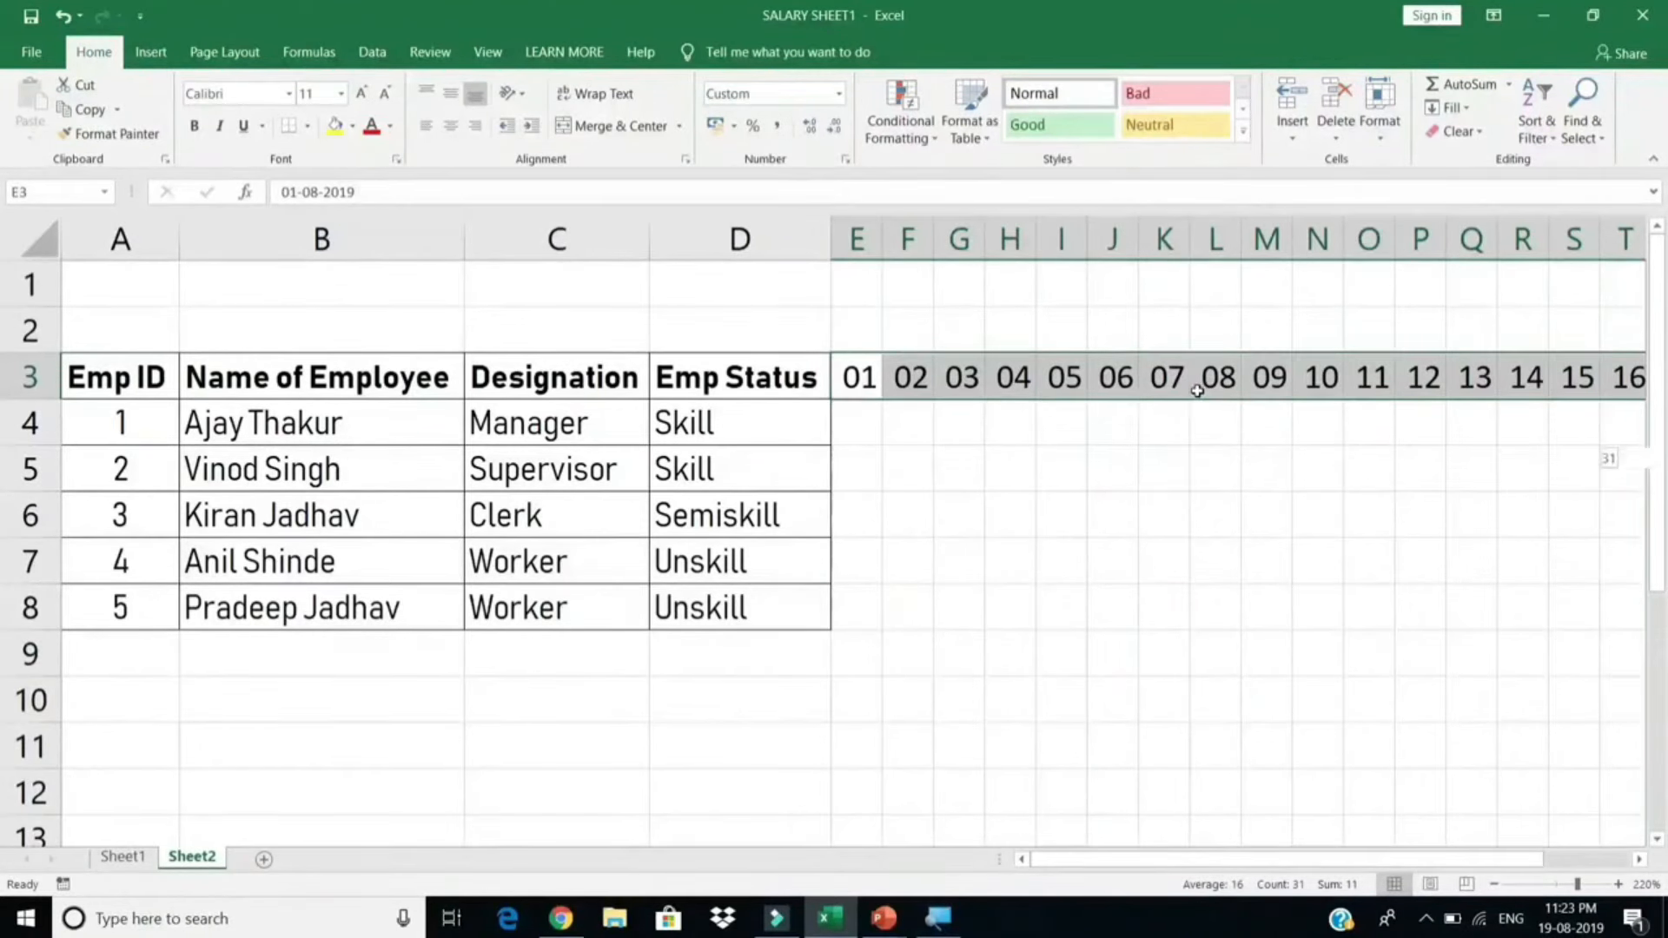
key("shift+Down")
key("shift+Down")
key("shift+Down")
key("shift+Down")
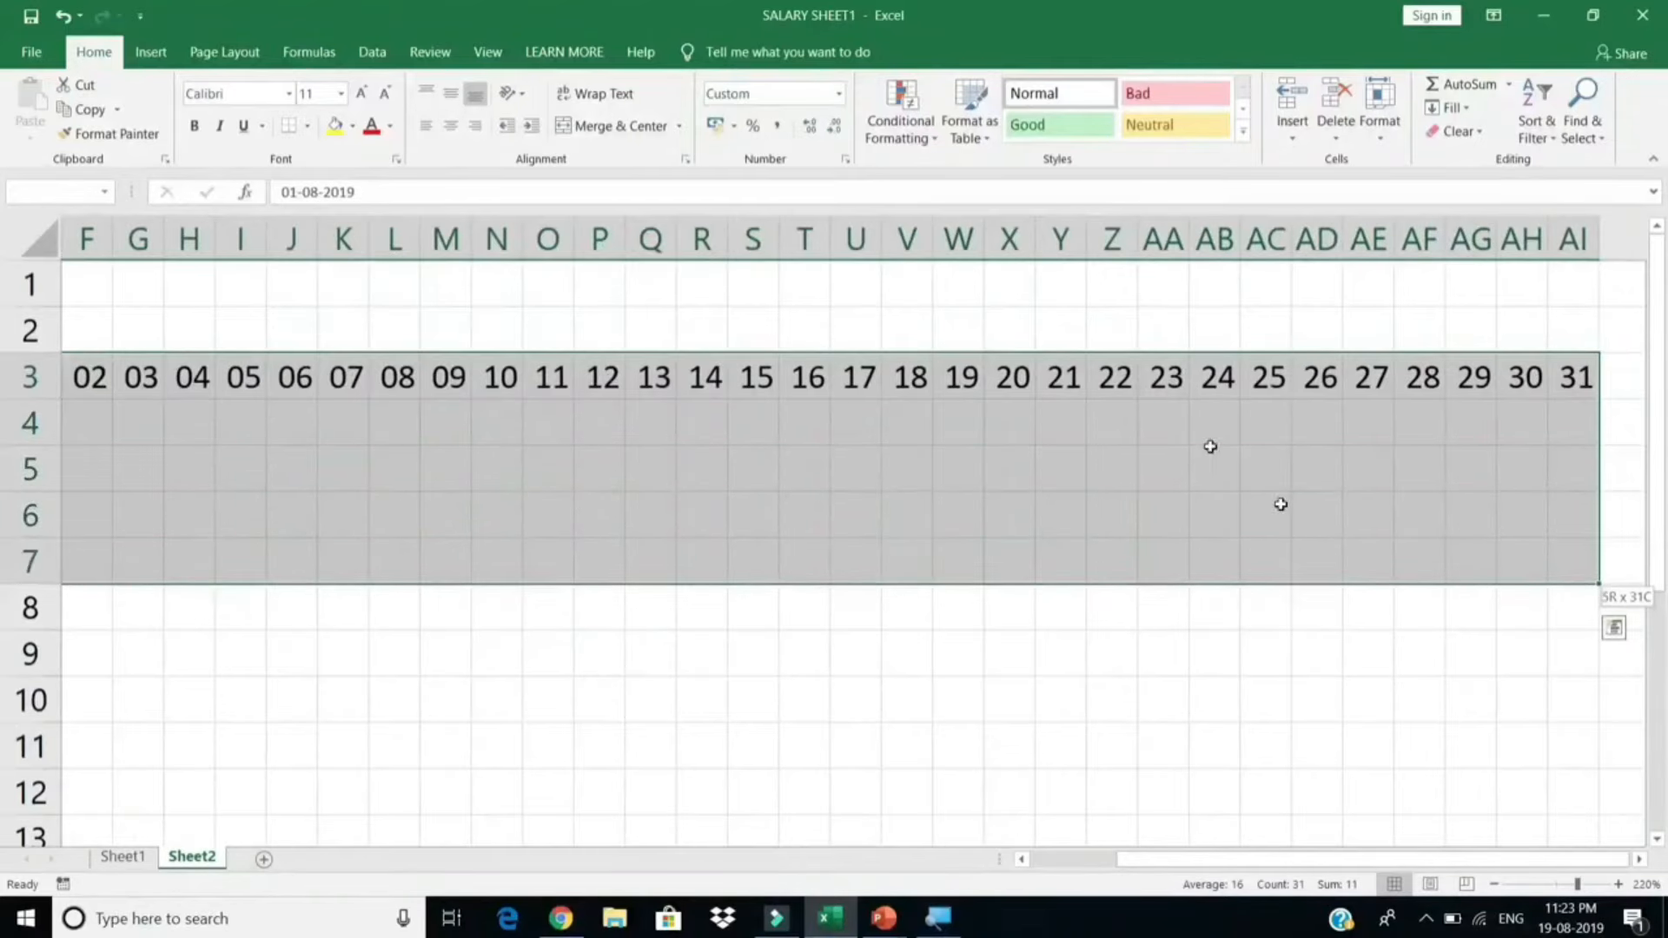
left_click_drag(1446, 864, 1278, 860)
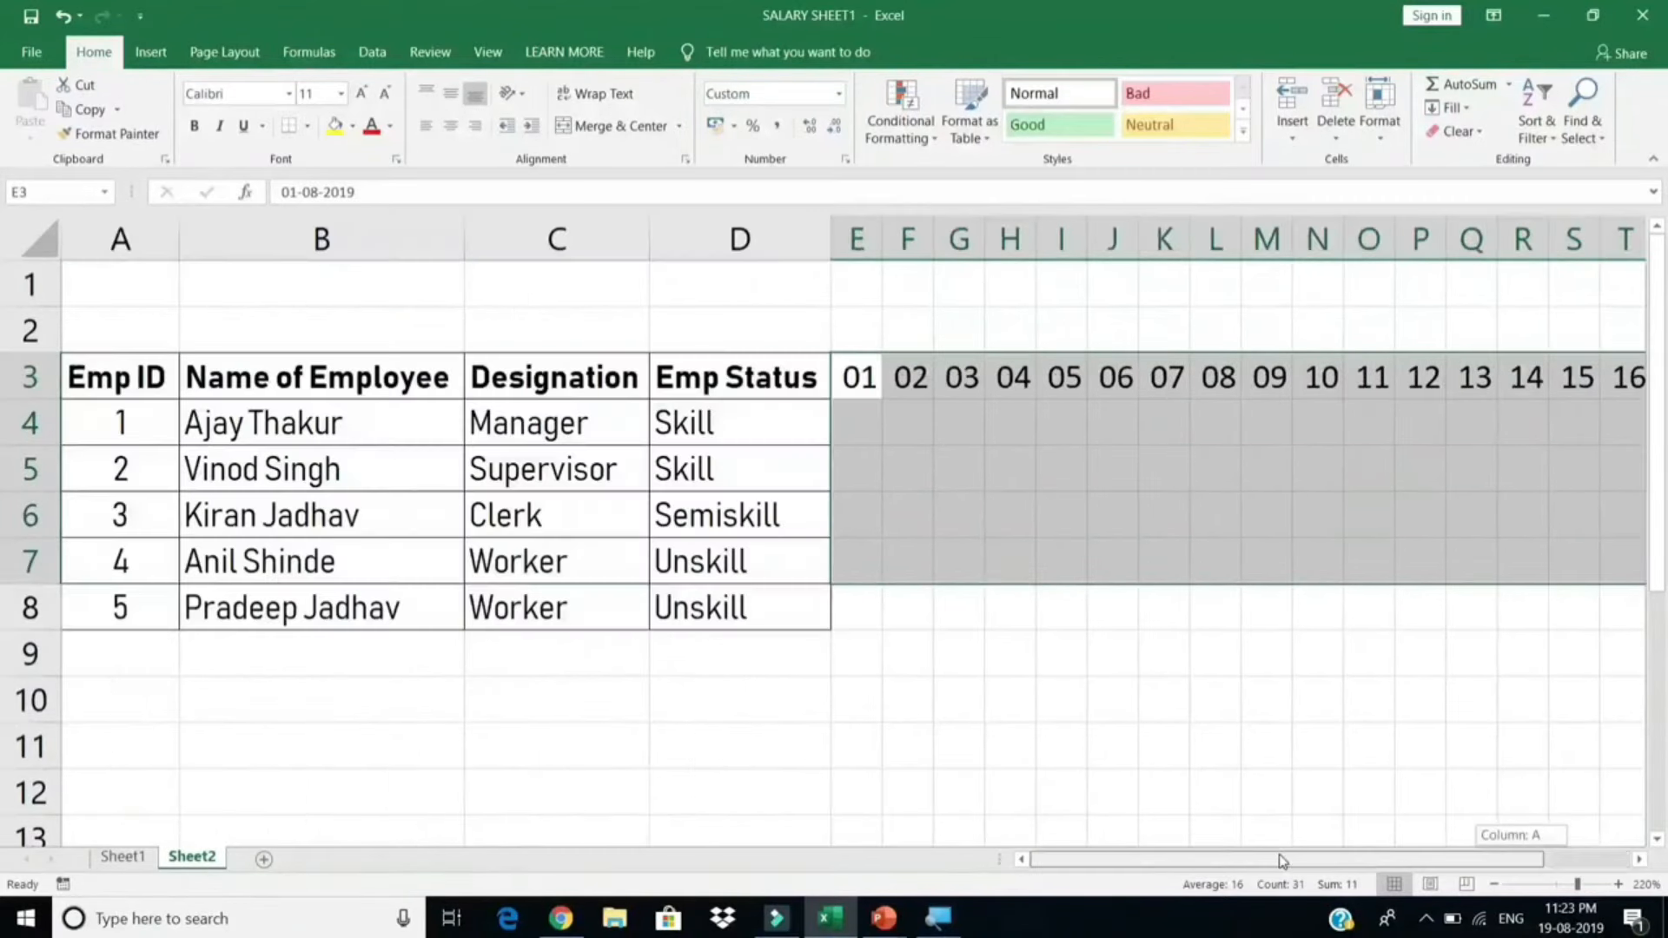
key("shift+Down")
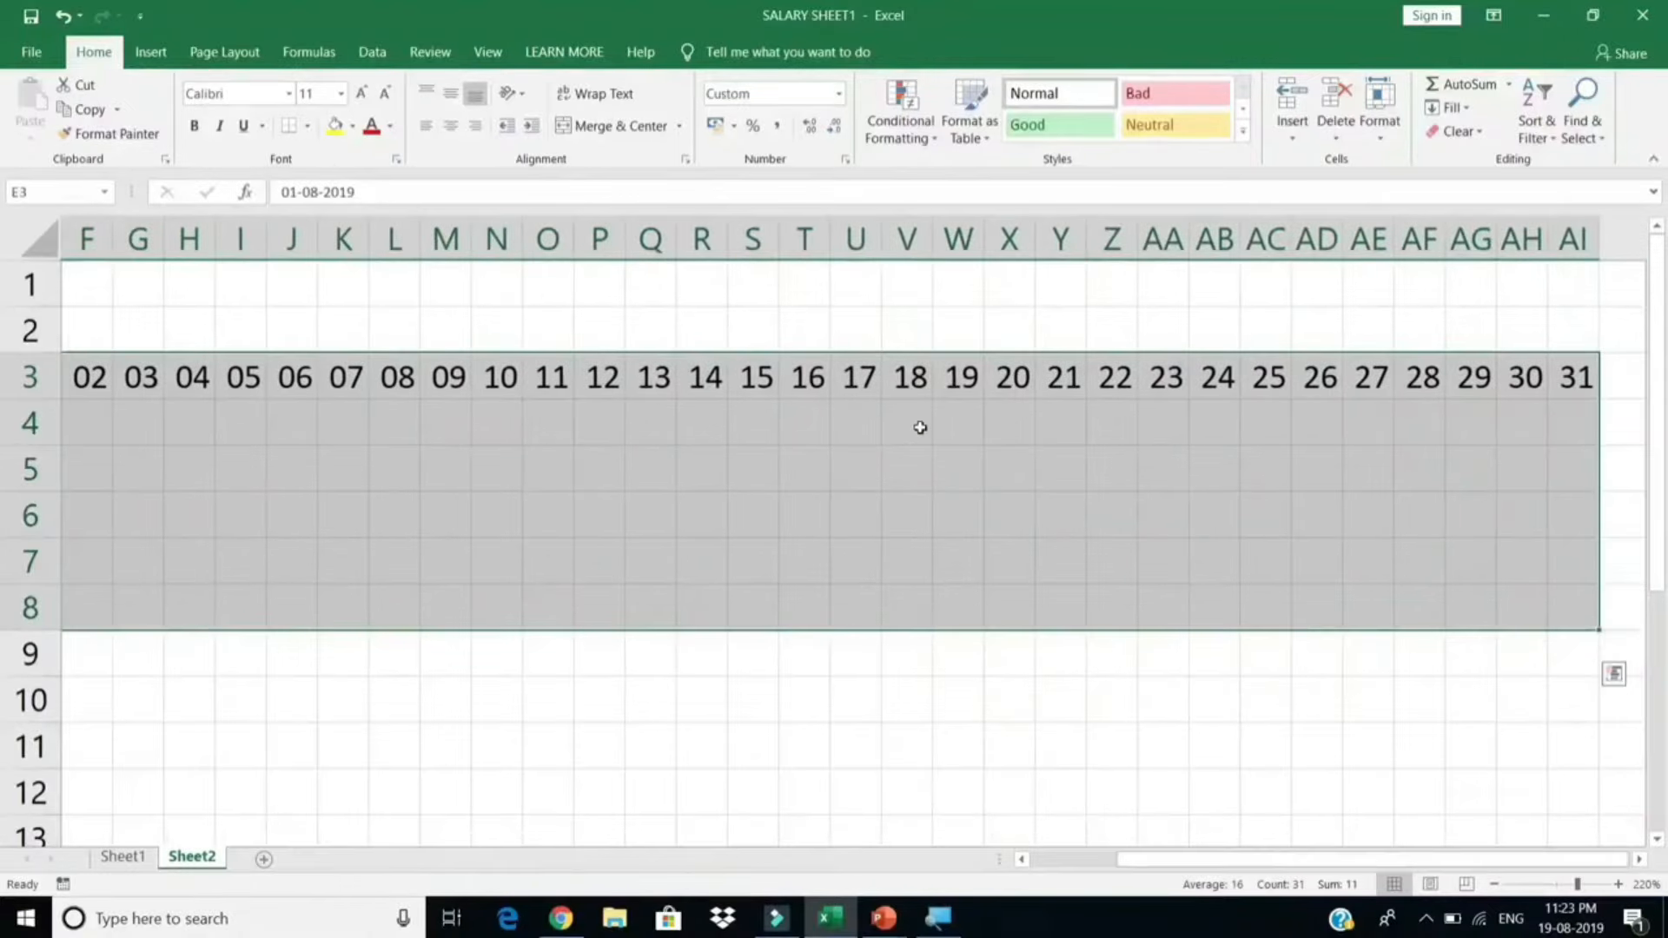
Step: Apply All Borders to the day grid E3:AI8
left_click(307, 126)
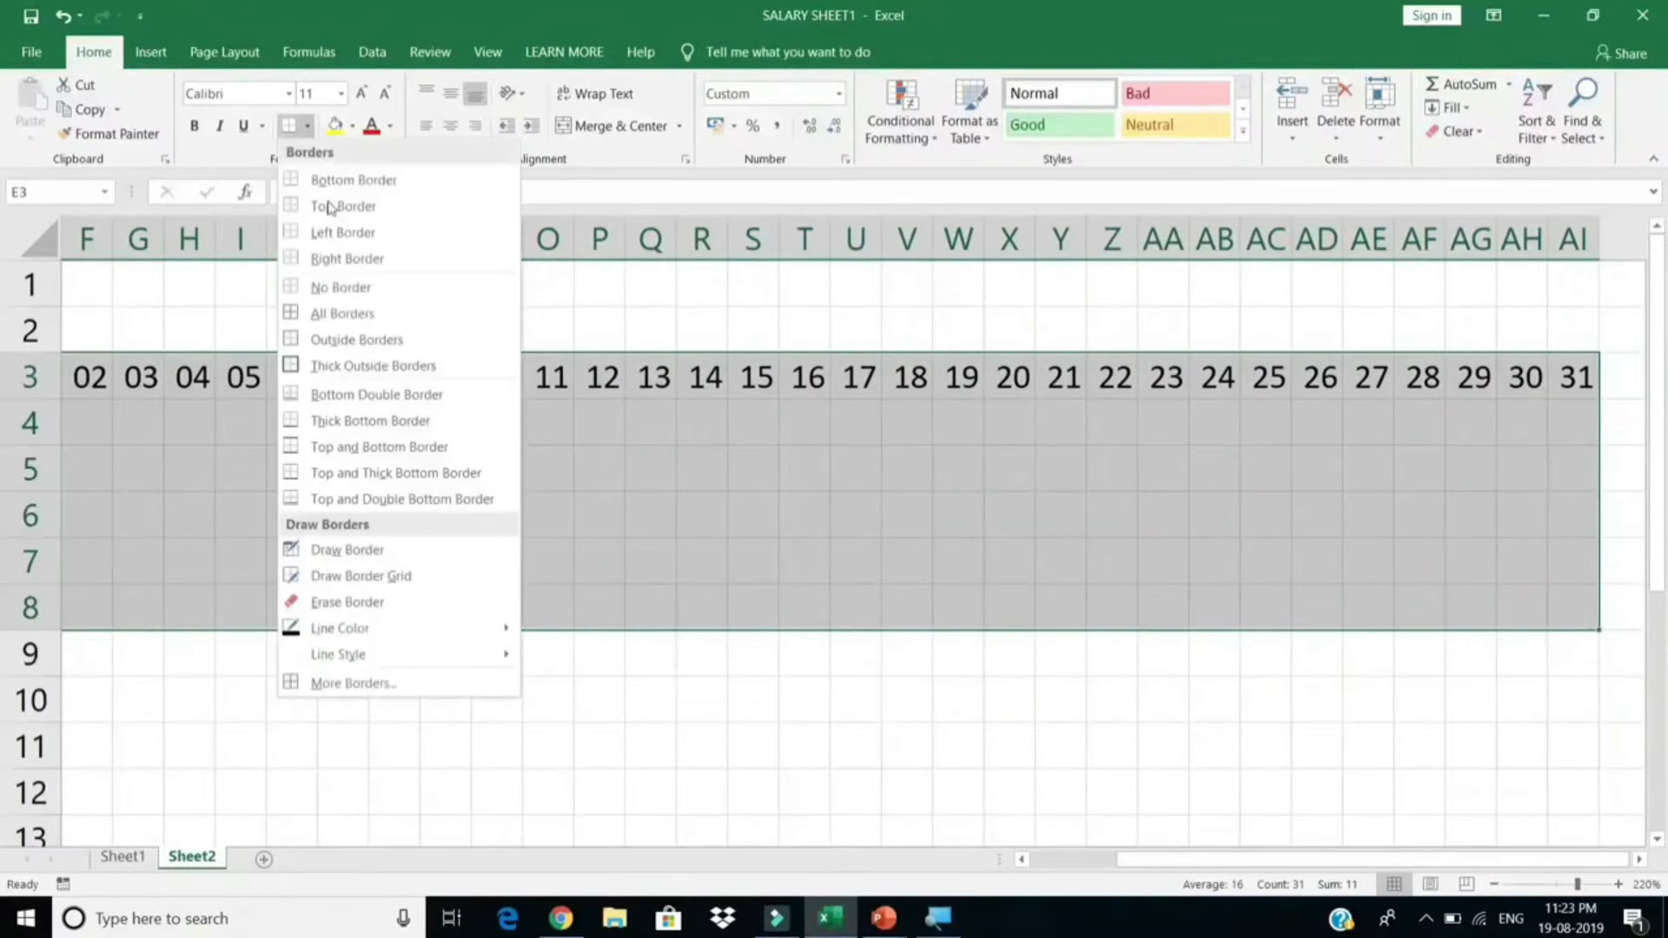
left_click(342, 313)
scroll(353, 343, "left", 5)
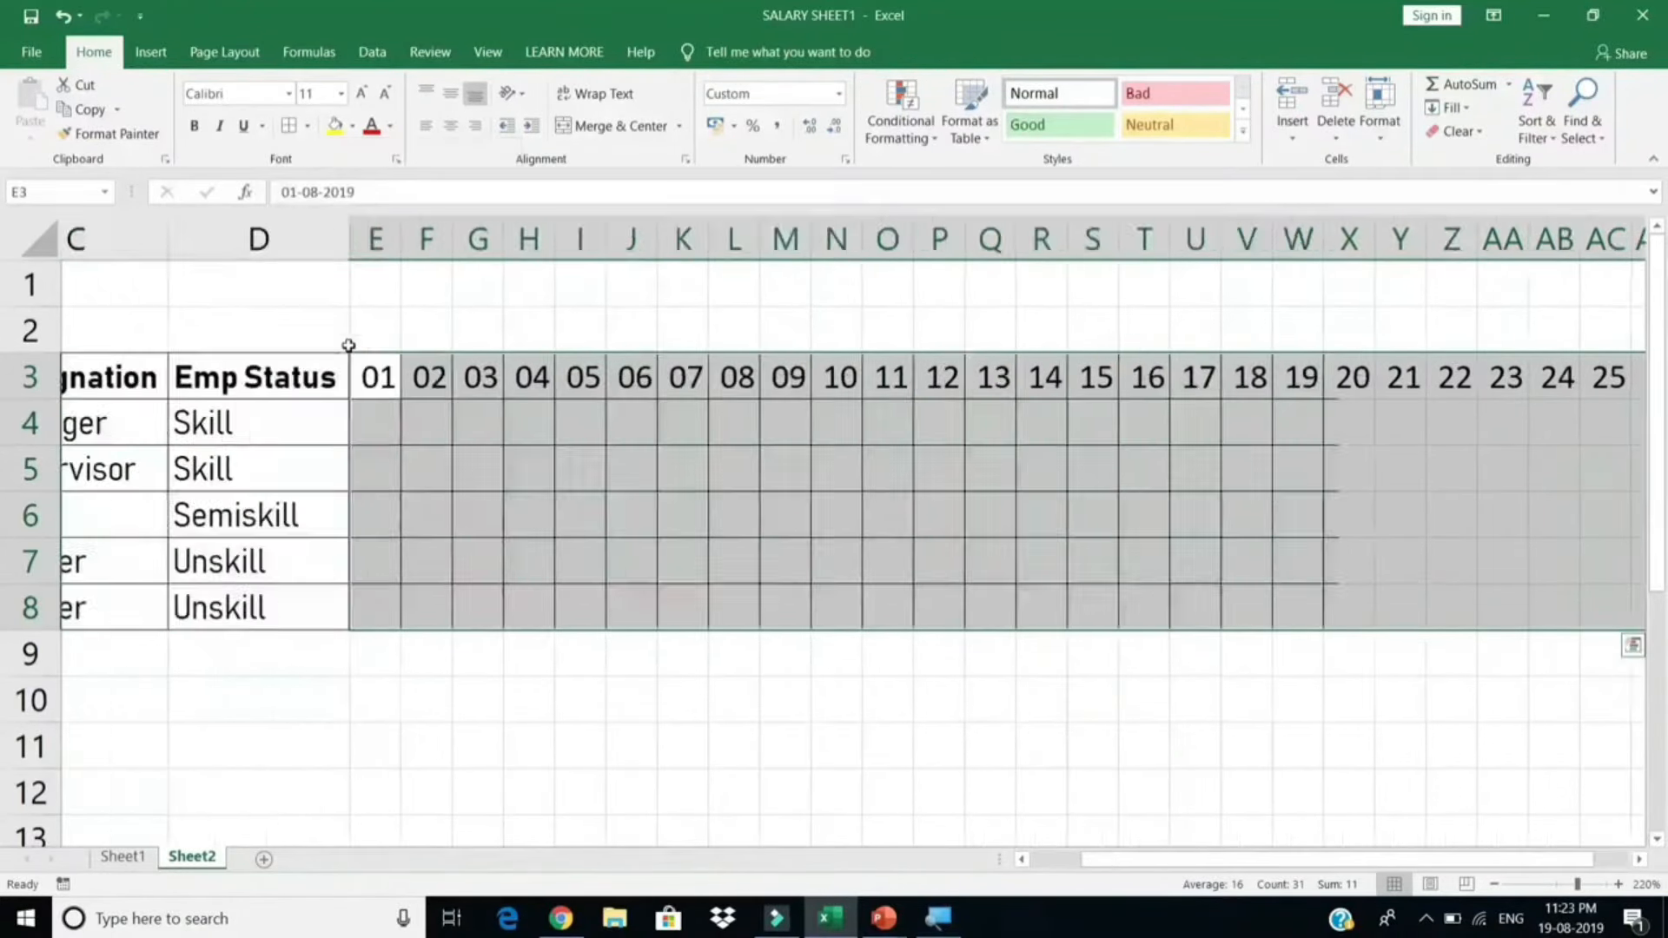
left_click(858, 482)
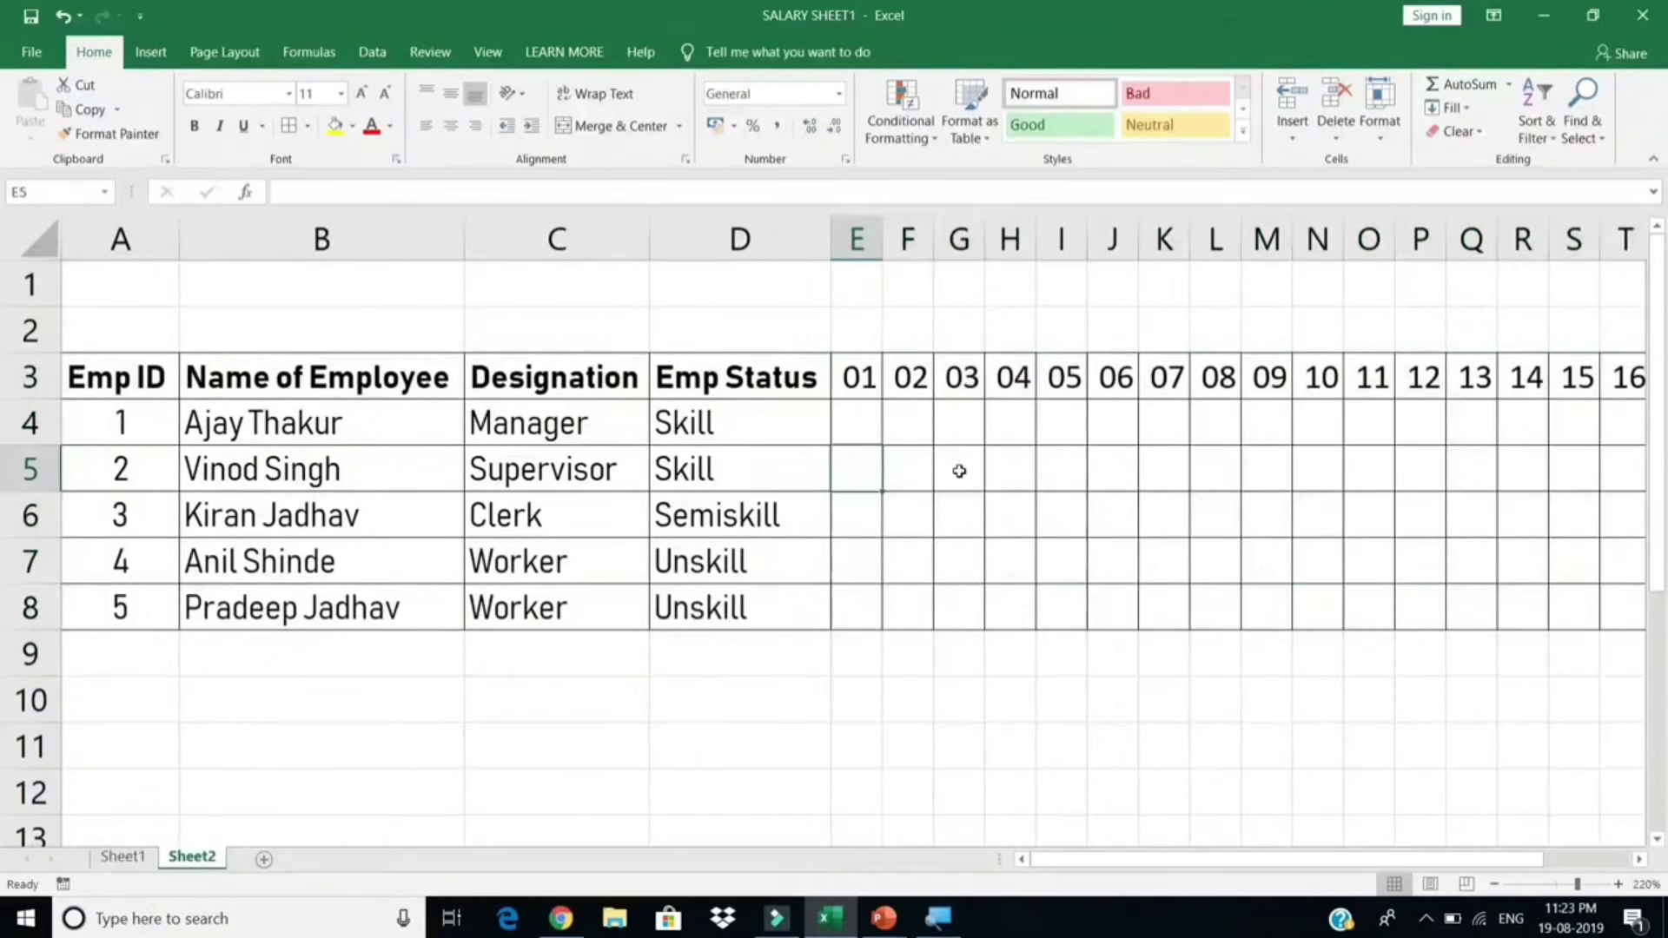
left_click(857, 330)
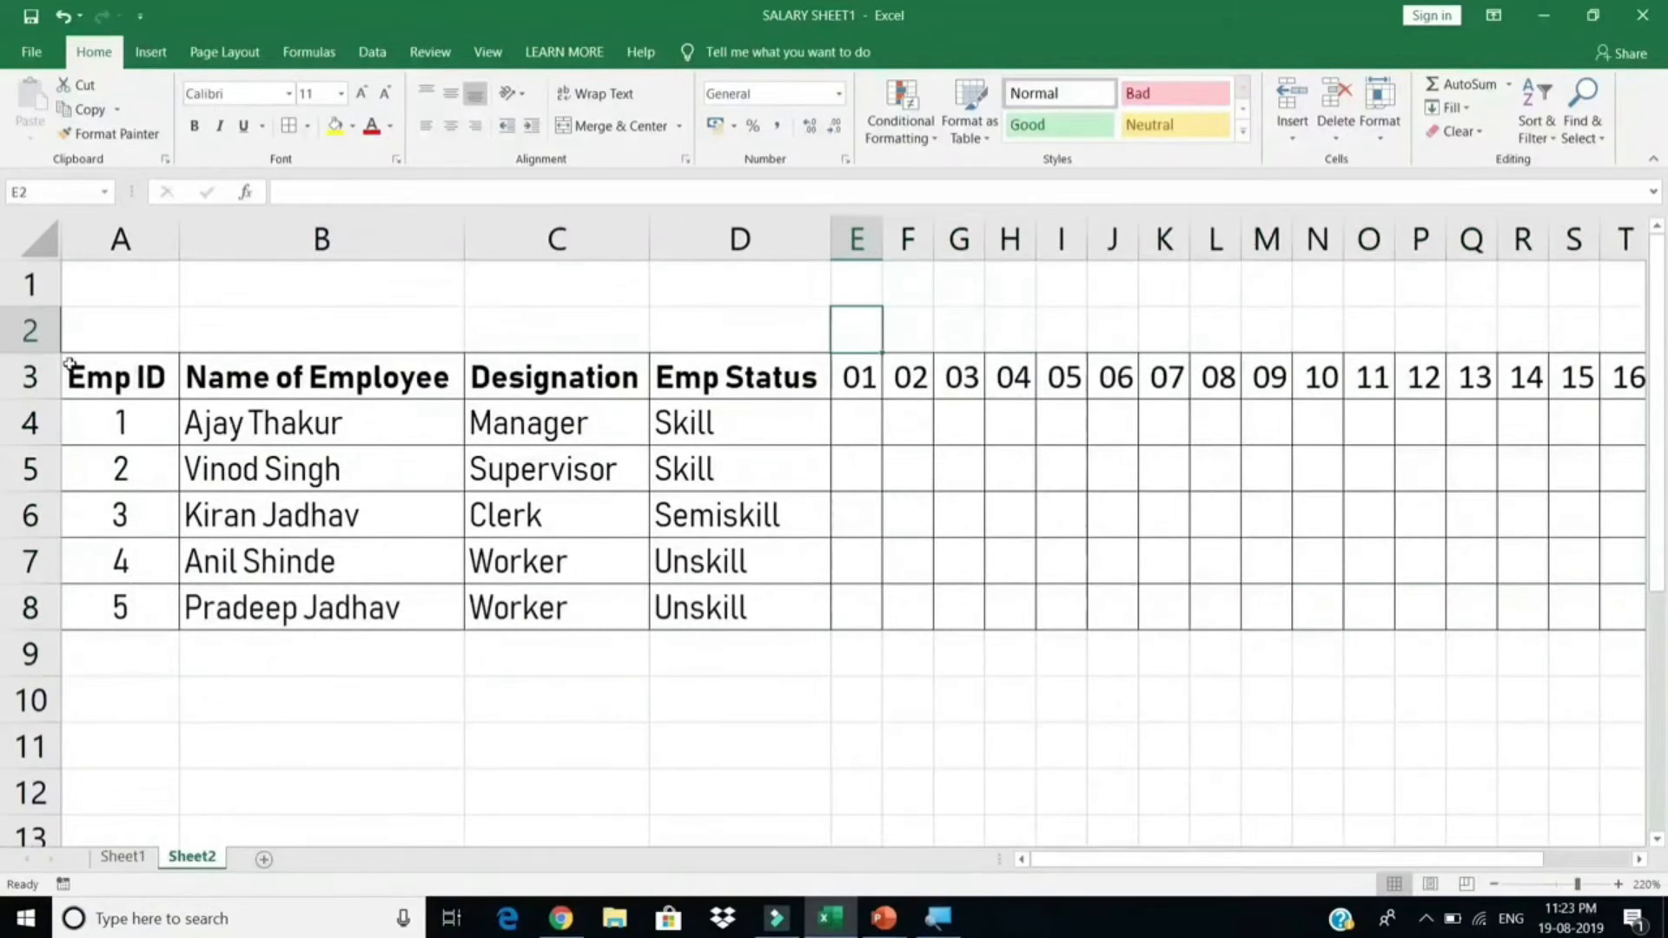
Step: Make row 2 taller and begin a =TEXT( formula in E2
left_click_drag(51, 353, 52, 383)
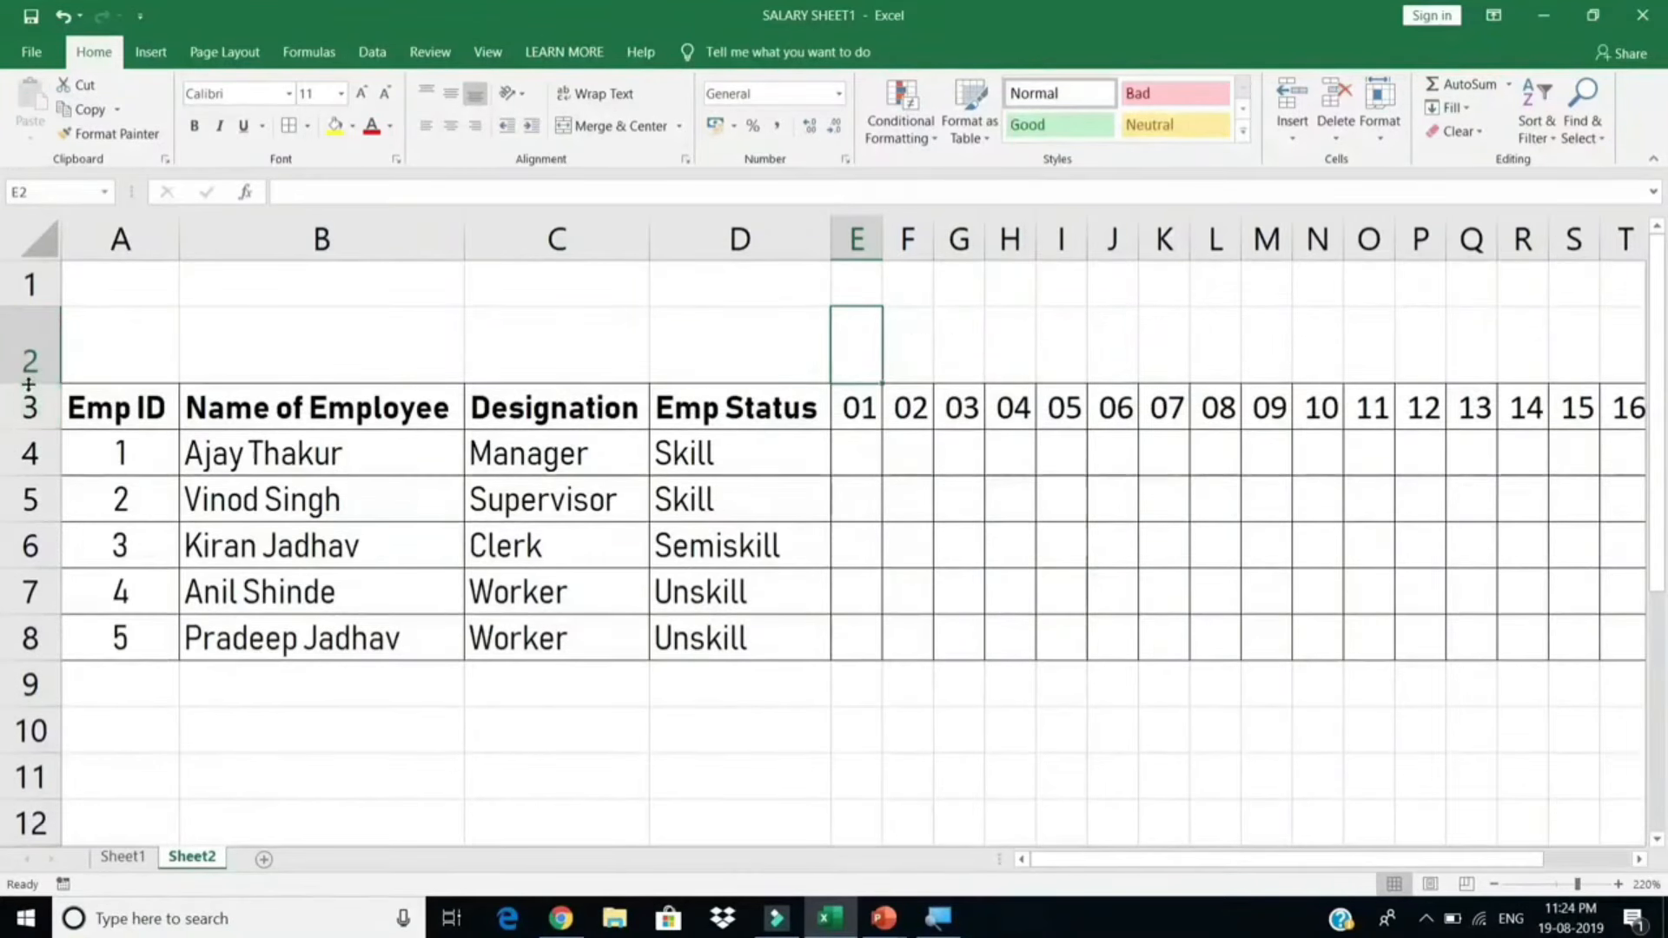
left_click_drag(27, 383, 26, 393)
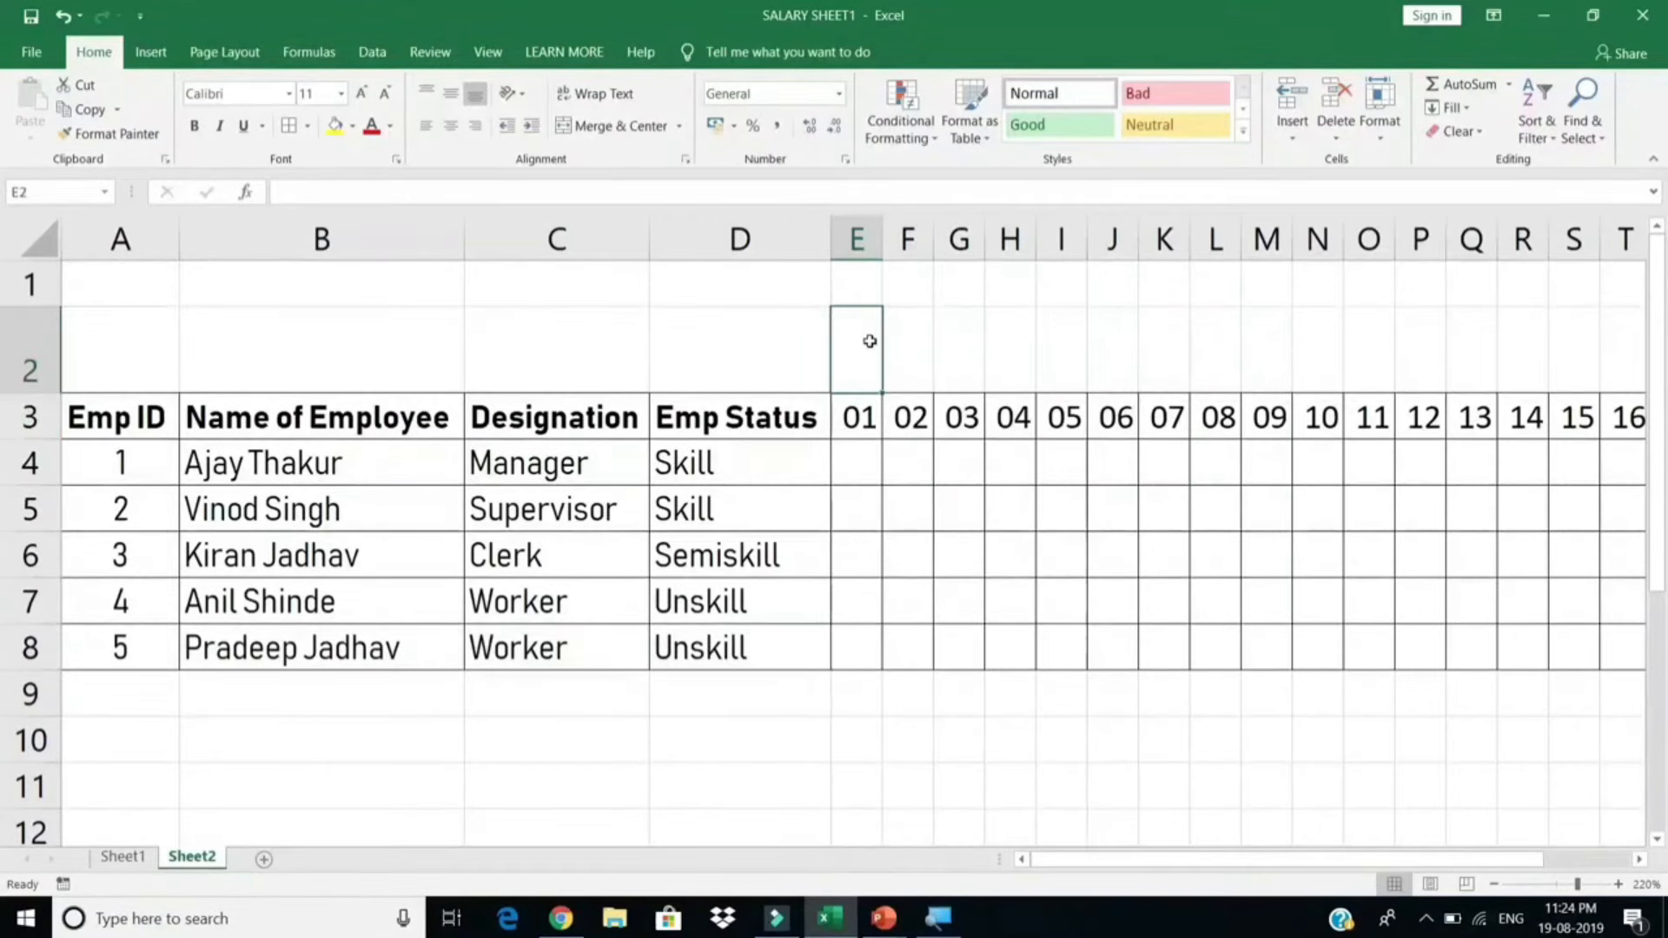
type("=TEXT(")
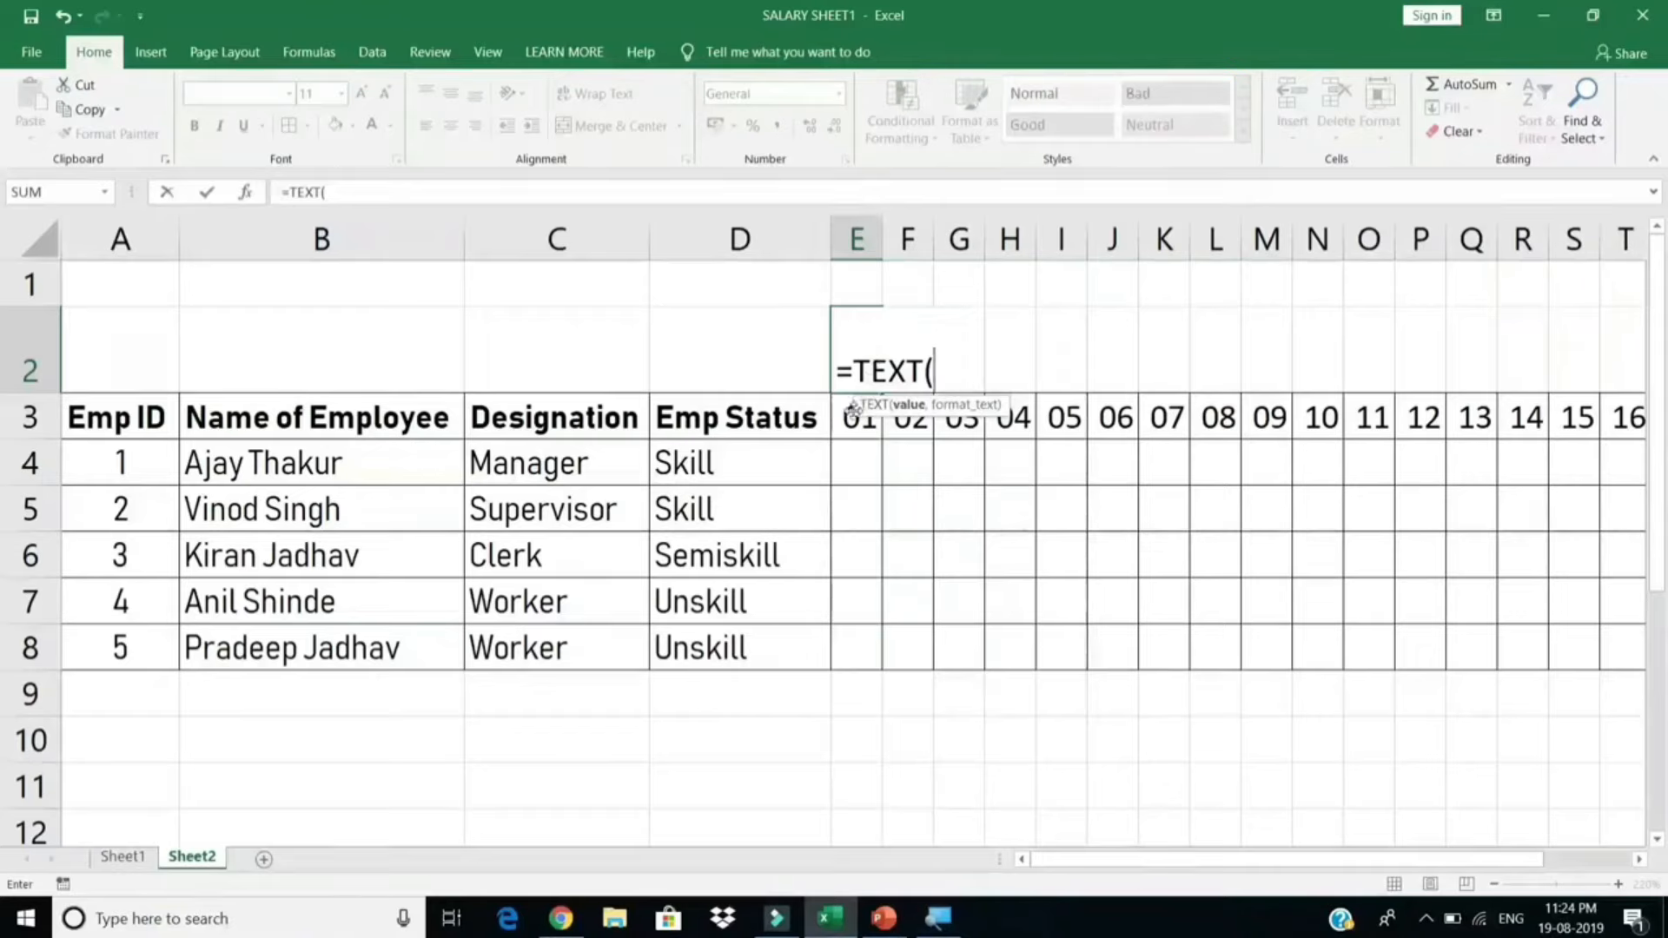
Step: Enter =TEXT(E3,"DDD") in E2 so it shows the weekday Thu
left_click(848, 436)
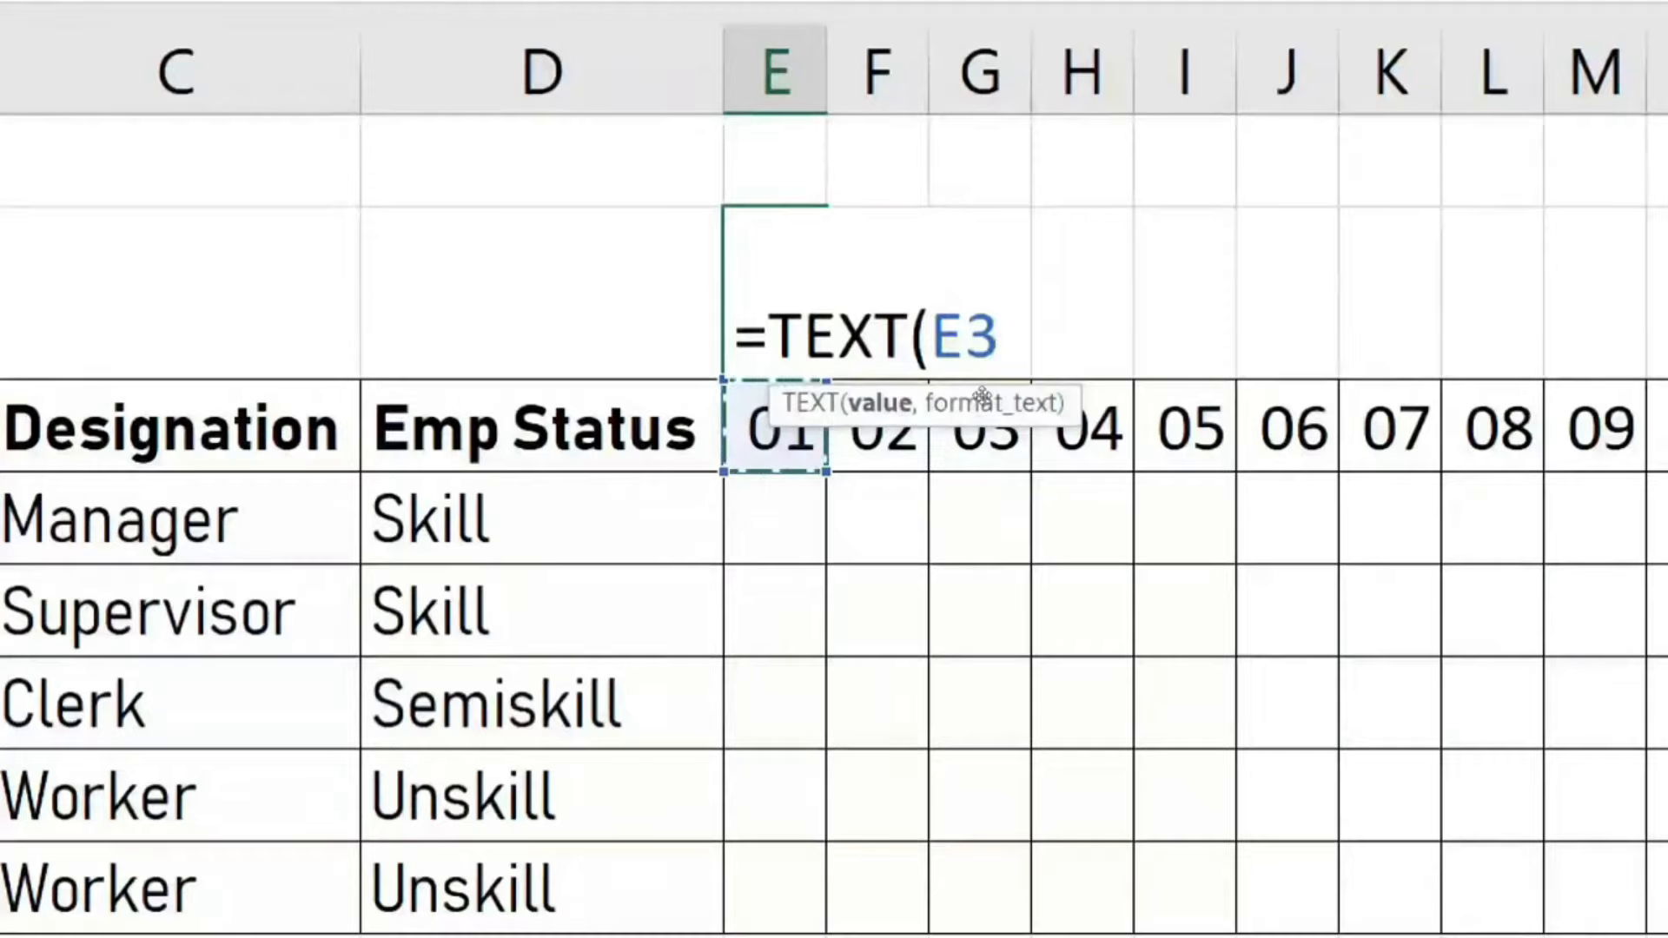
type(",\"D")
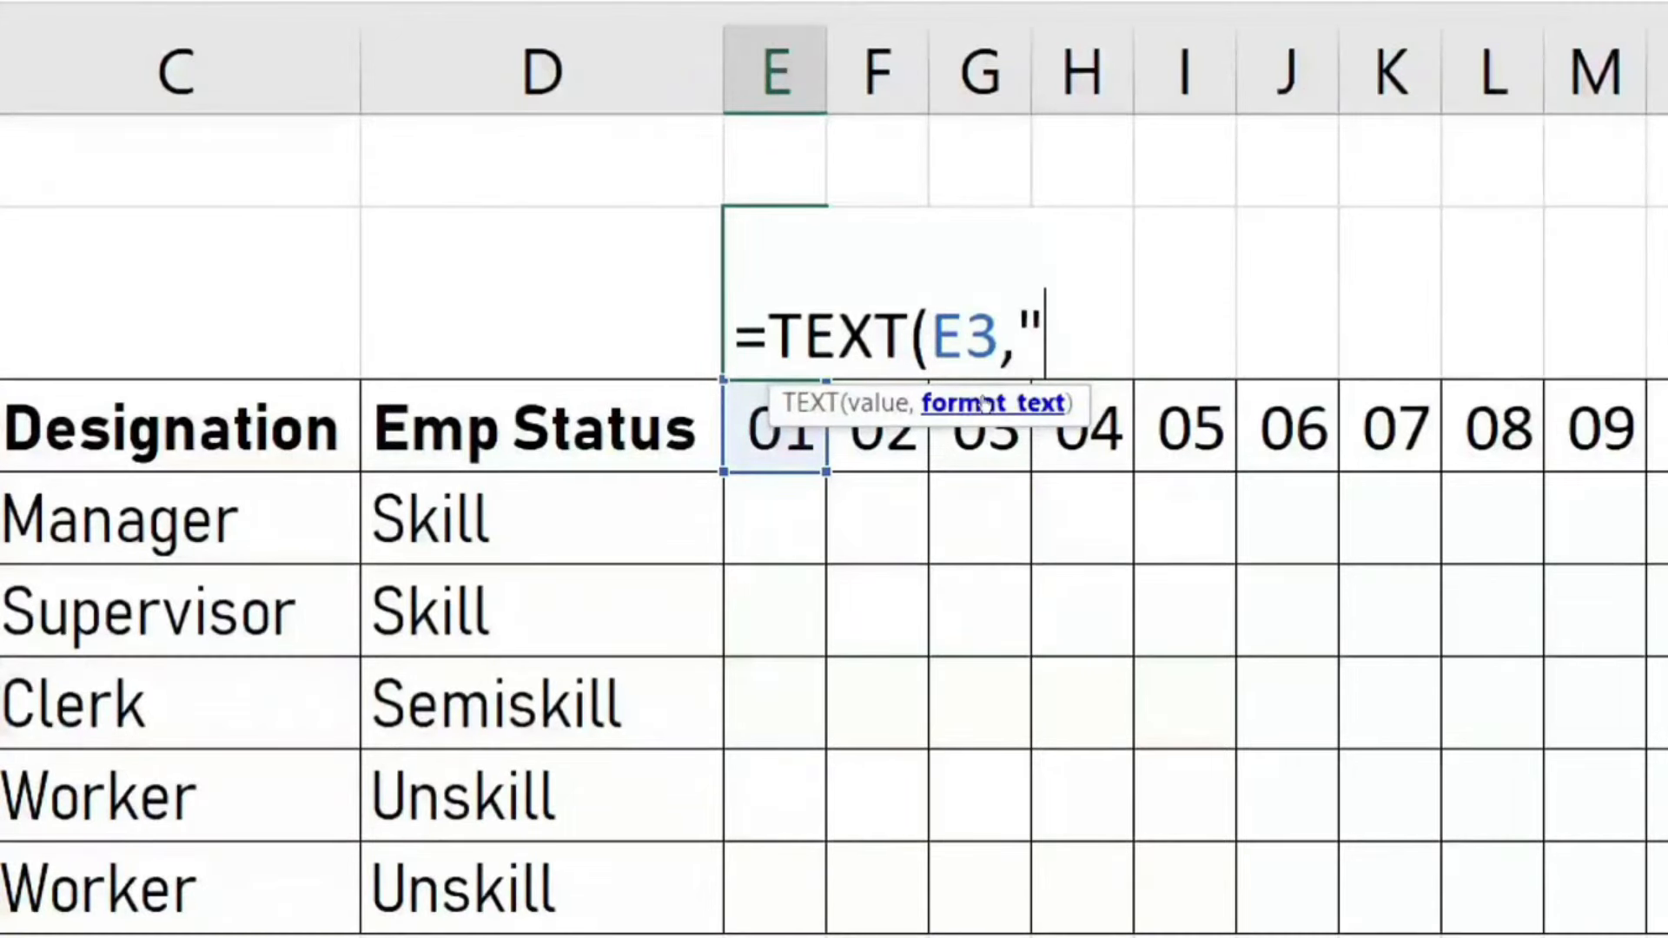
type("DD\"")
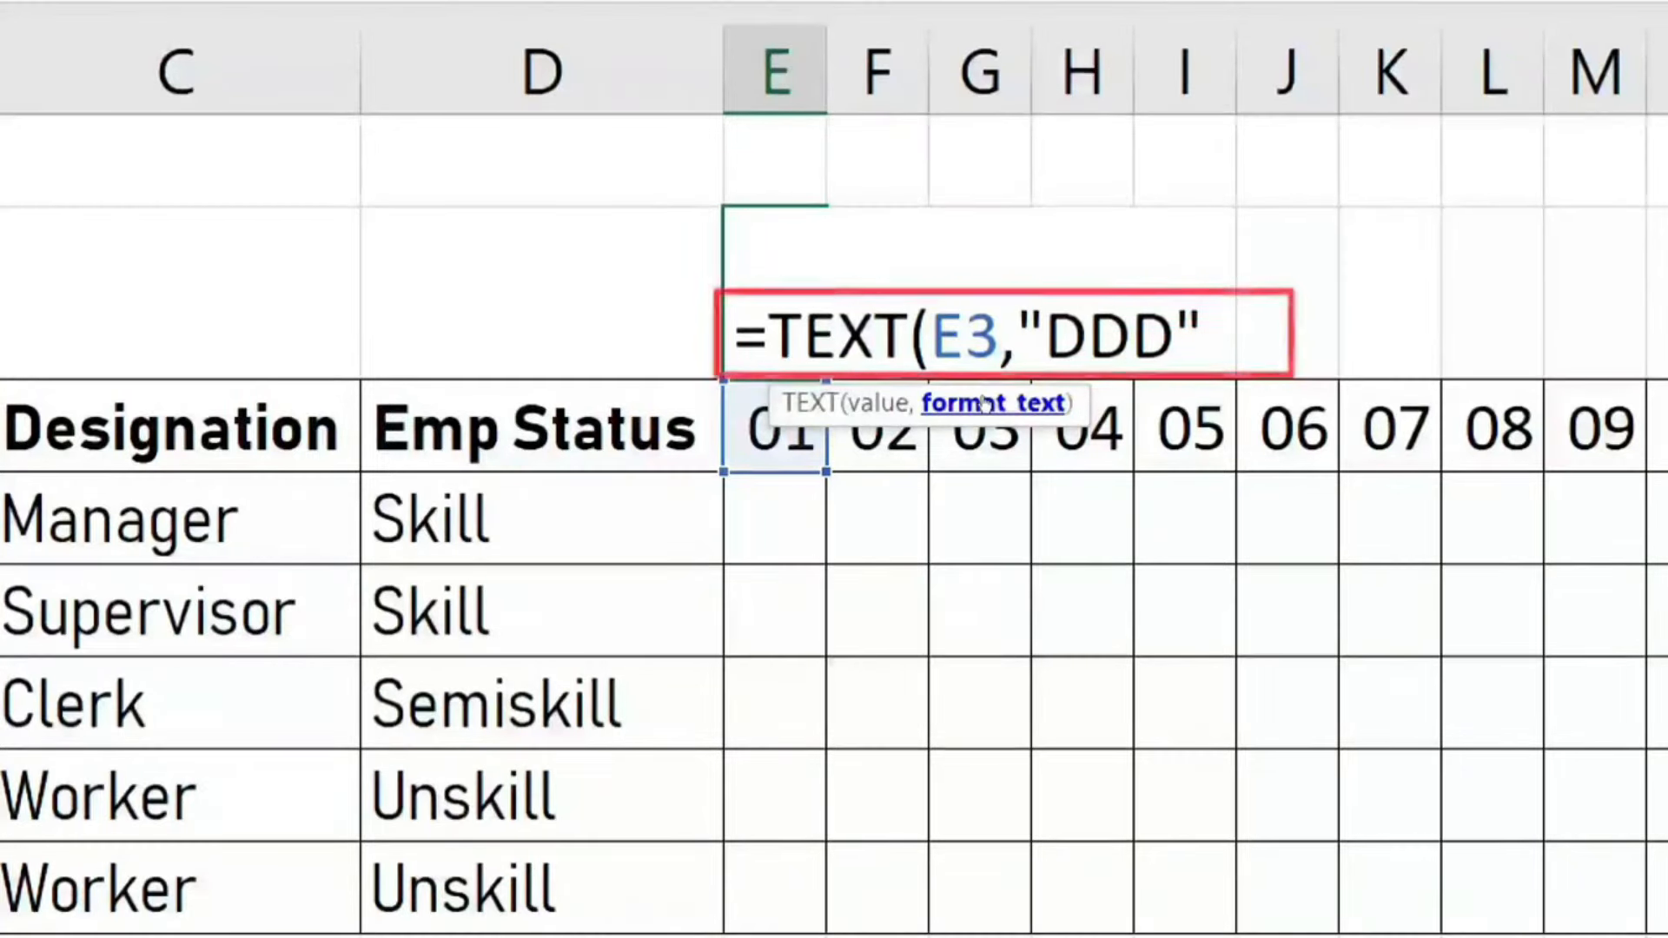
type(")")
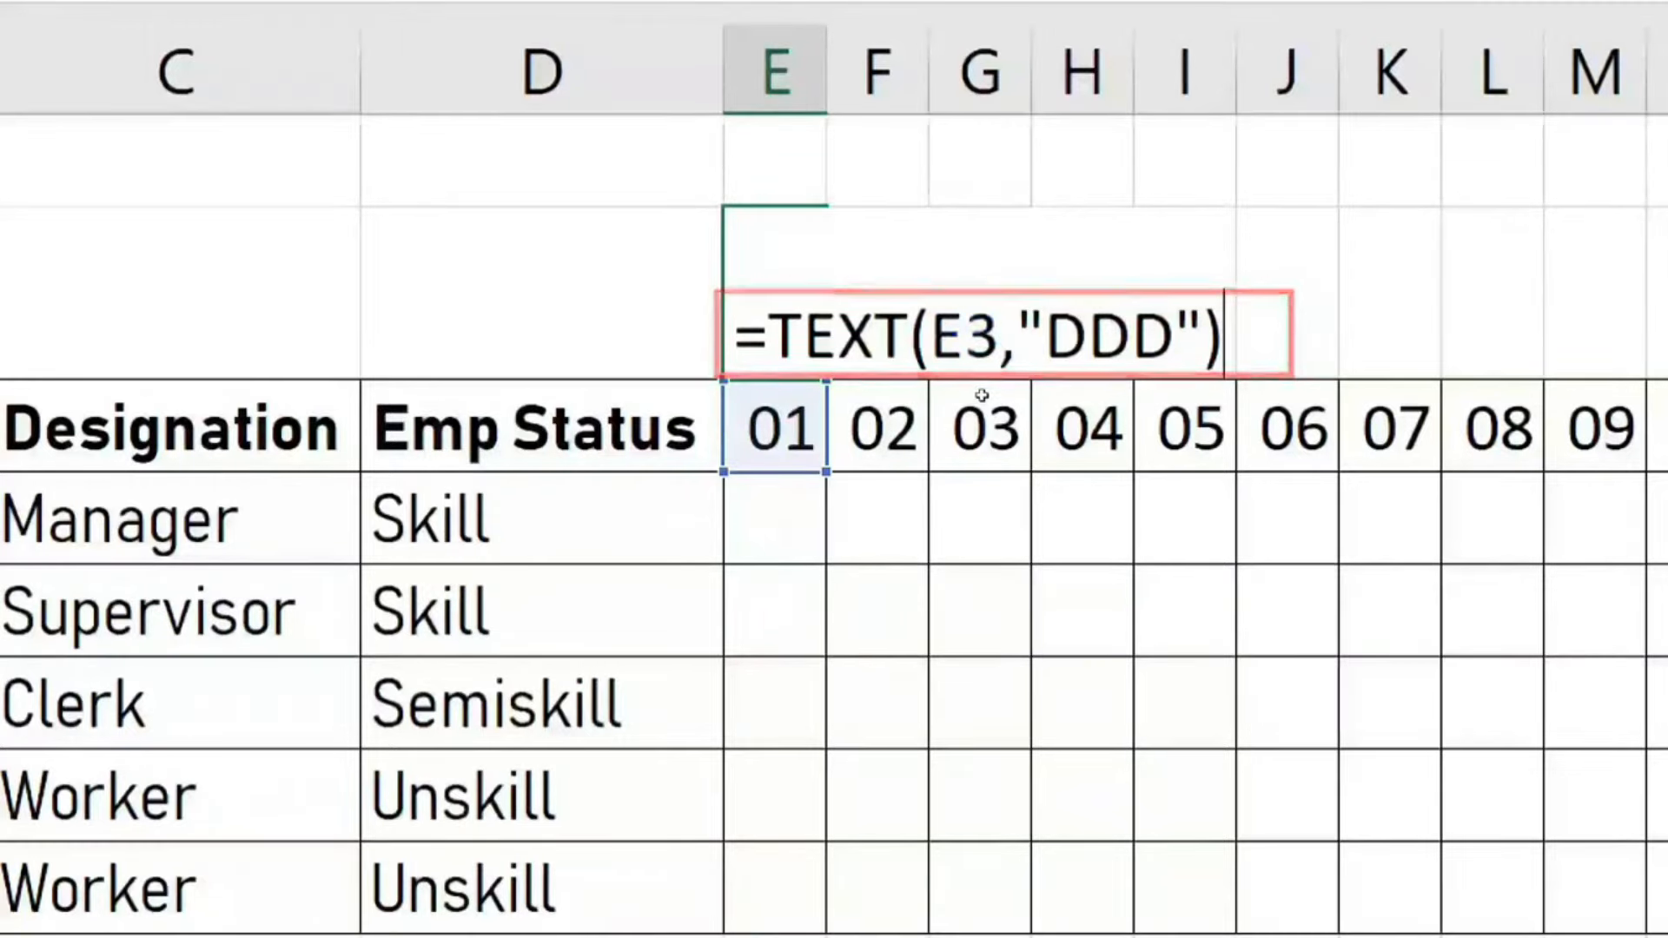
key("Return")
key("Up")
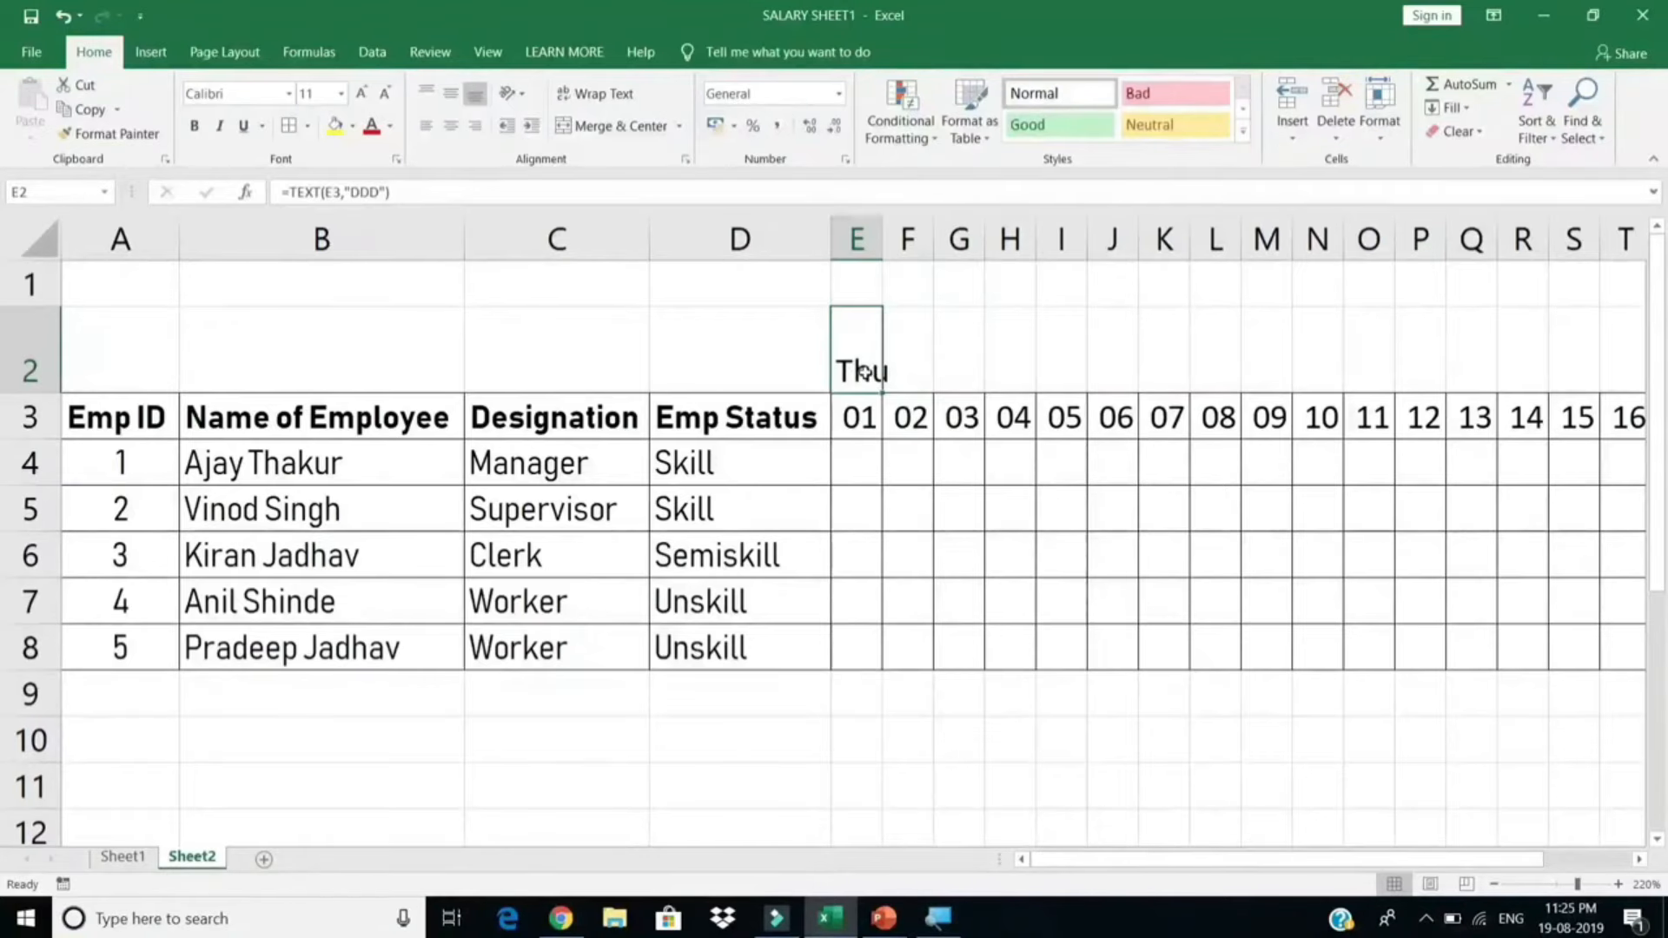
Step: Check the E2 formula, then fill it across row 2 above days 01–31
double_click(863, 373)
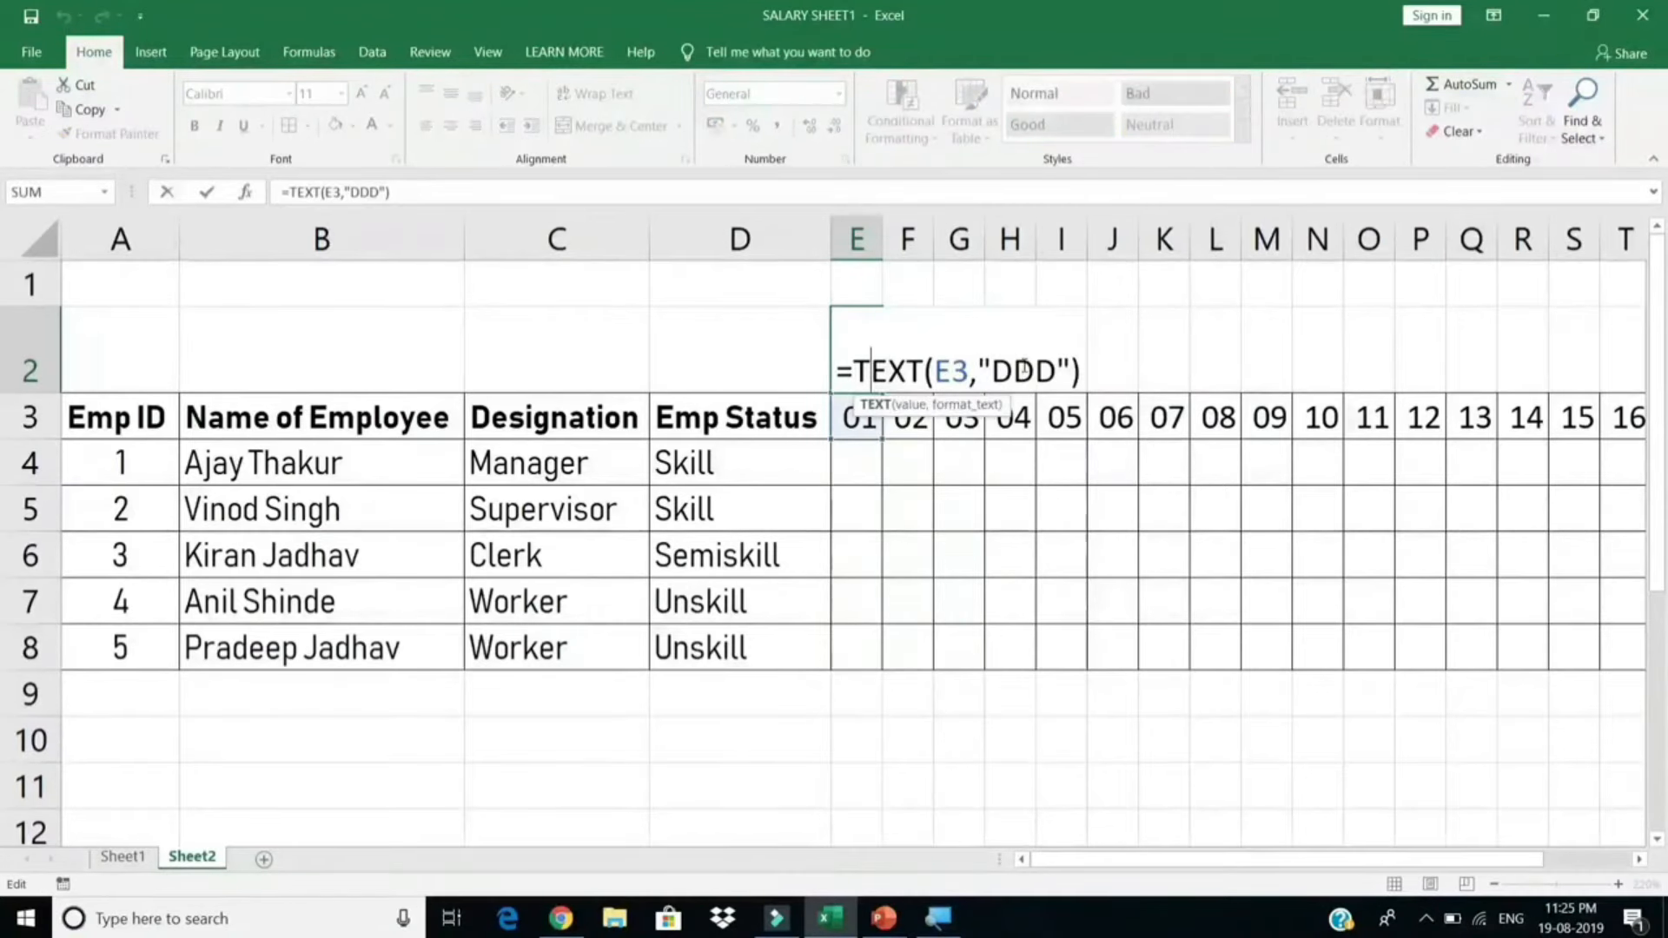
key("Escape")
left_click(867, 418)
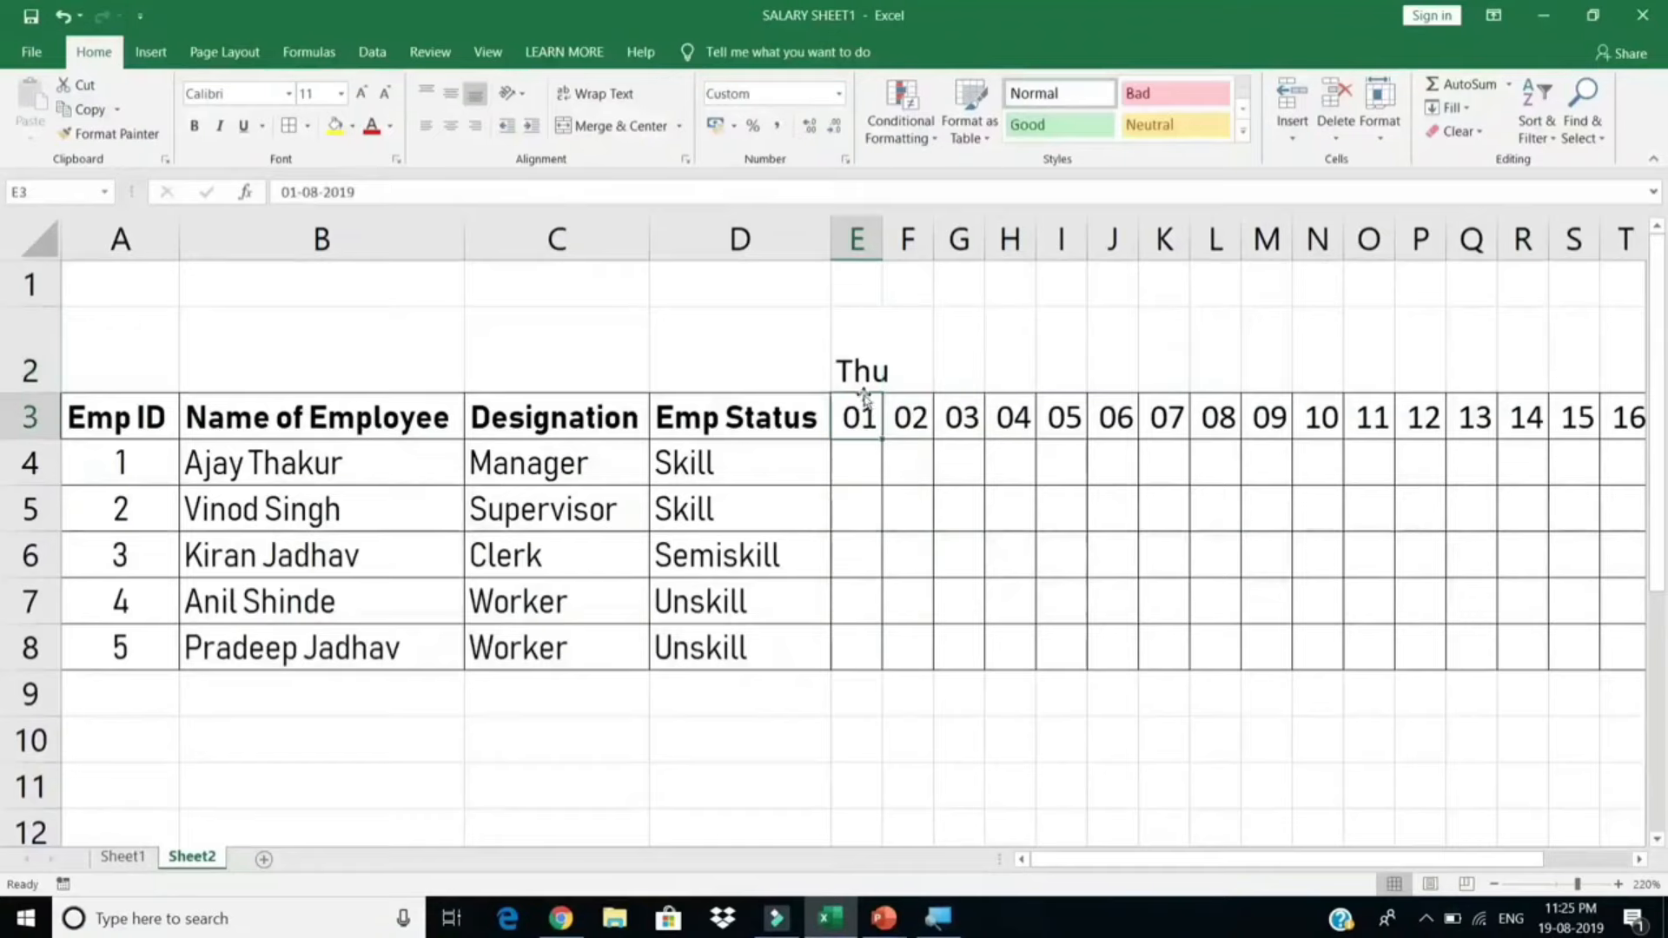
left_click(863, 366)
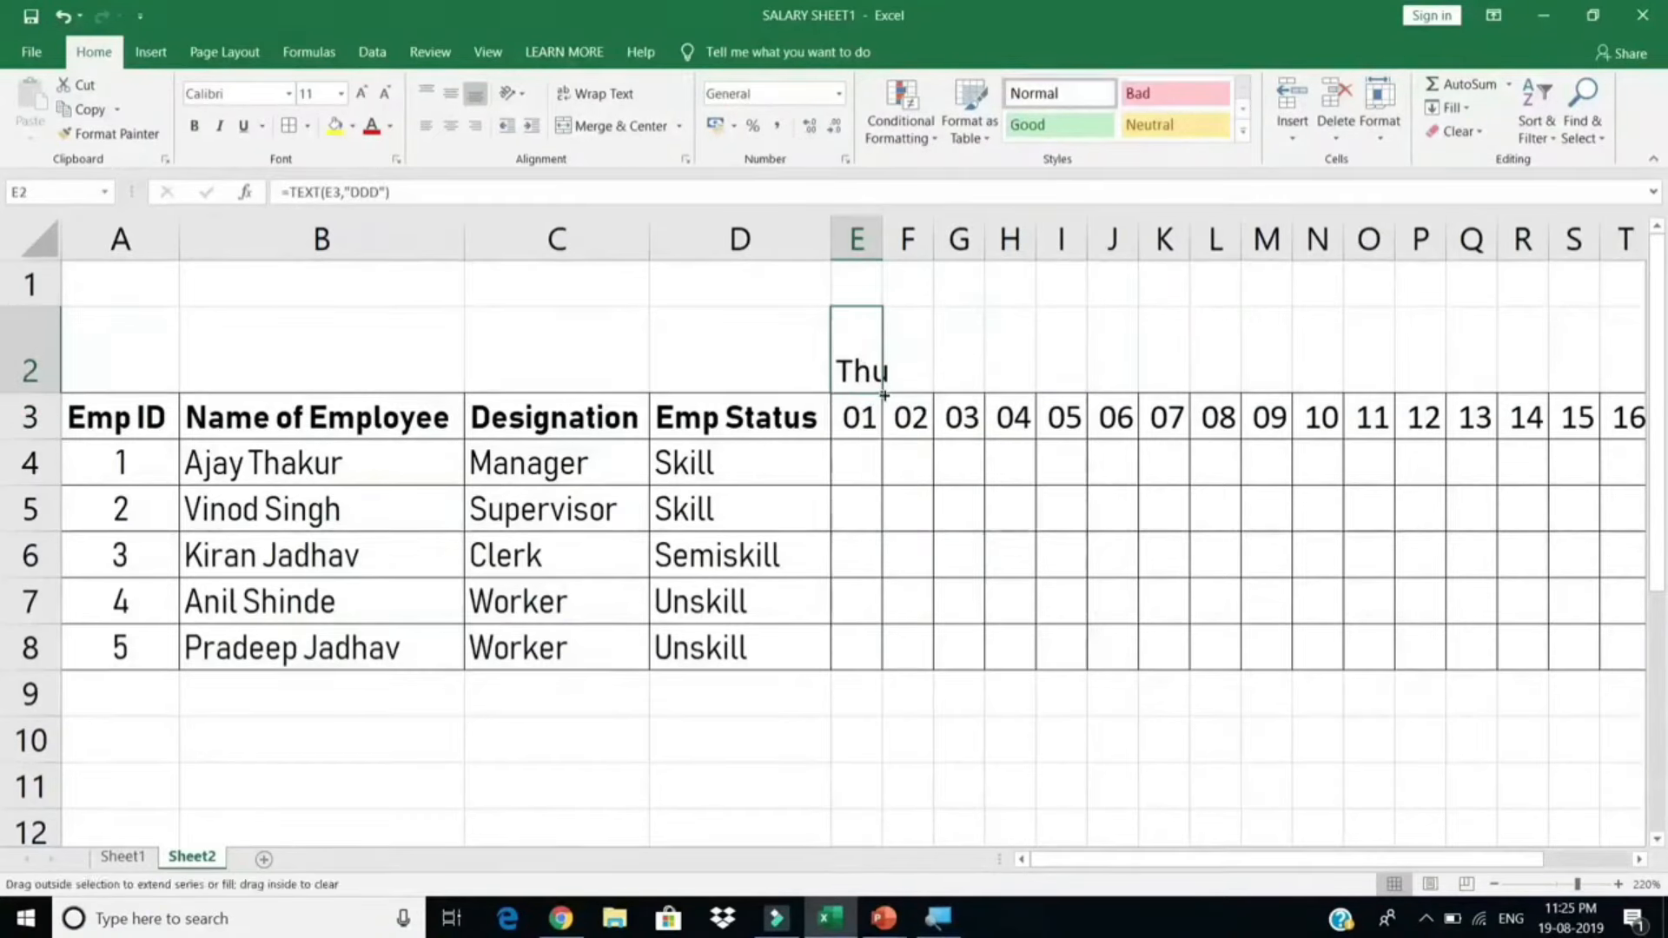
left_click_drag(882, 395, 1425, 342)
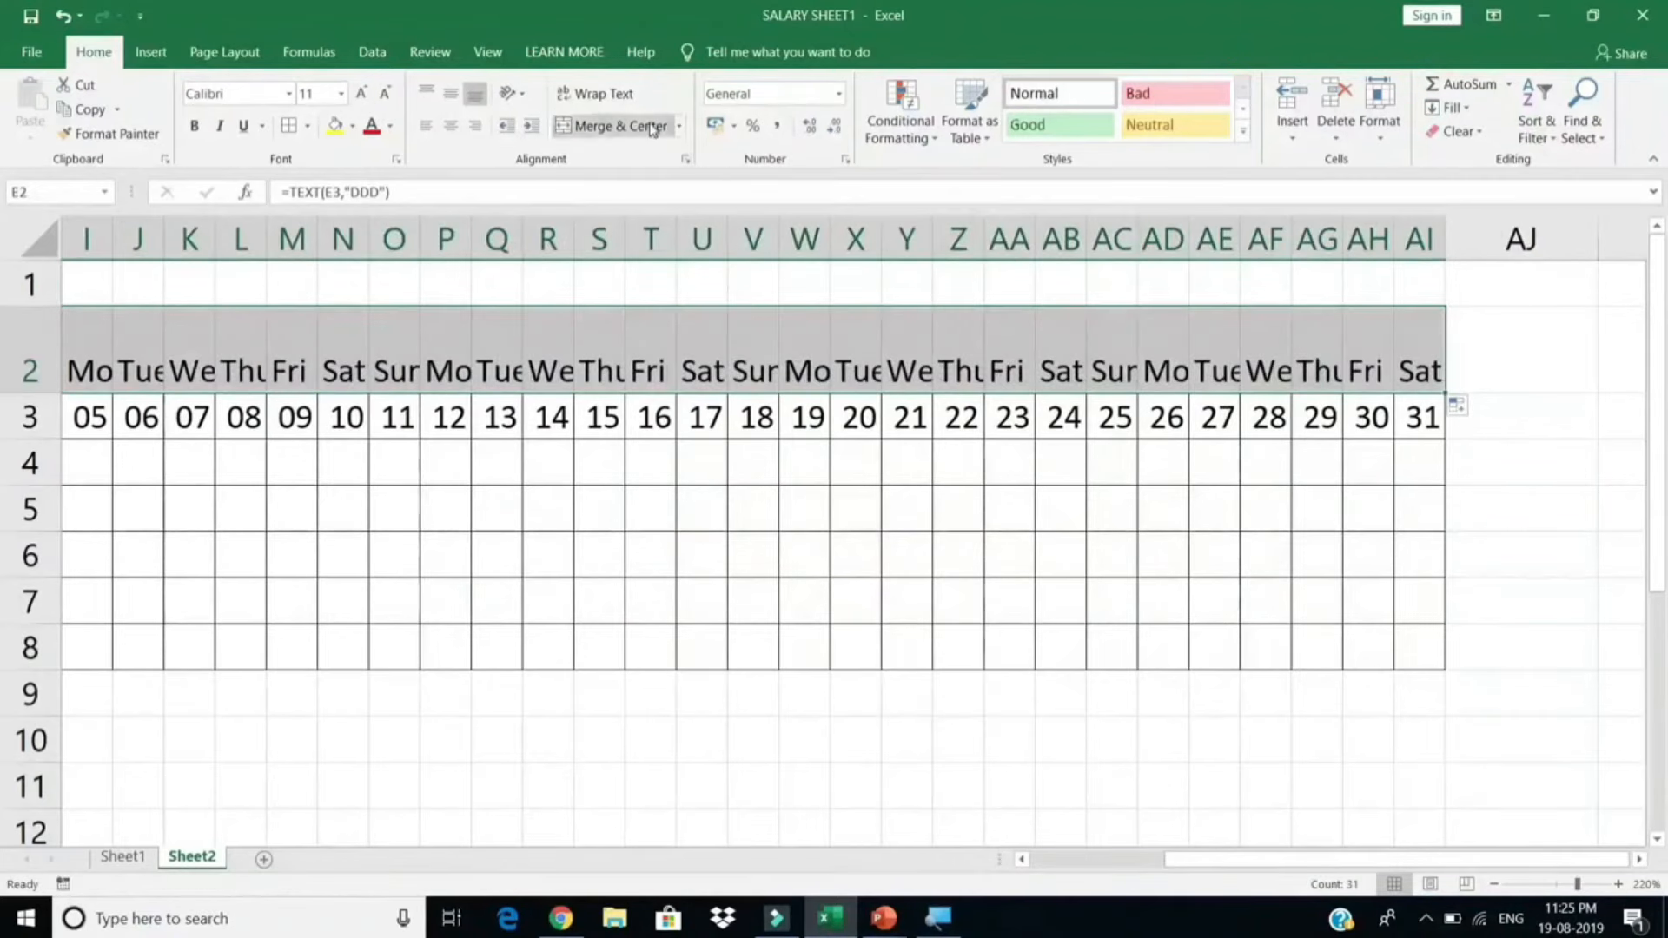
Step: Rotate the row 2 weekday names to read upward with Rotate Text Up
left_click(509, 95)
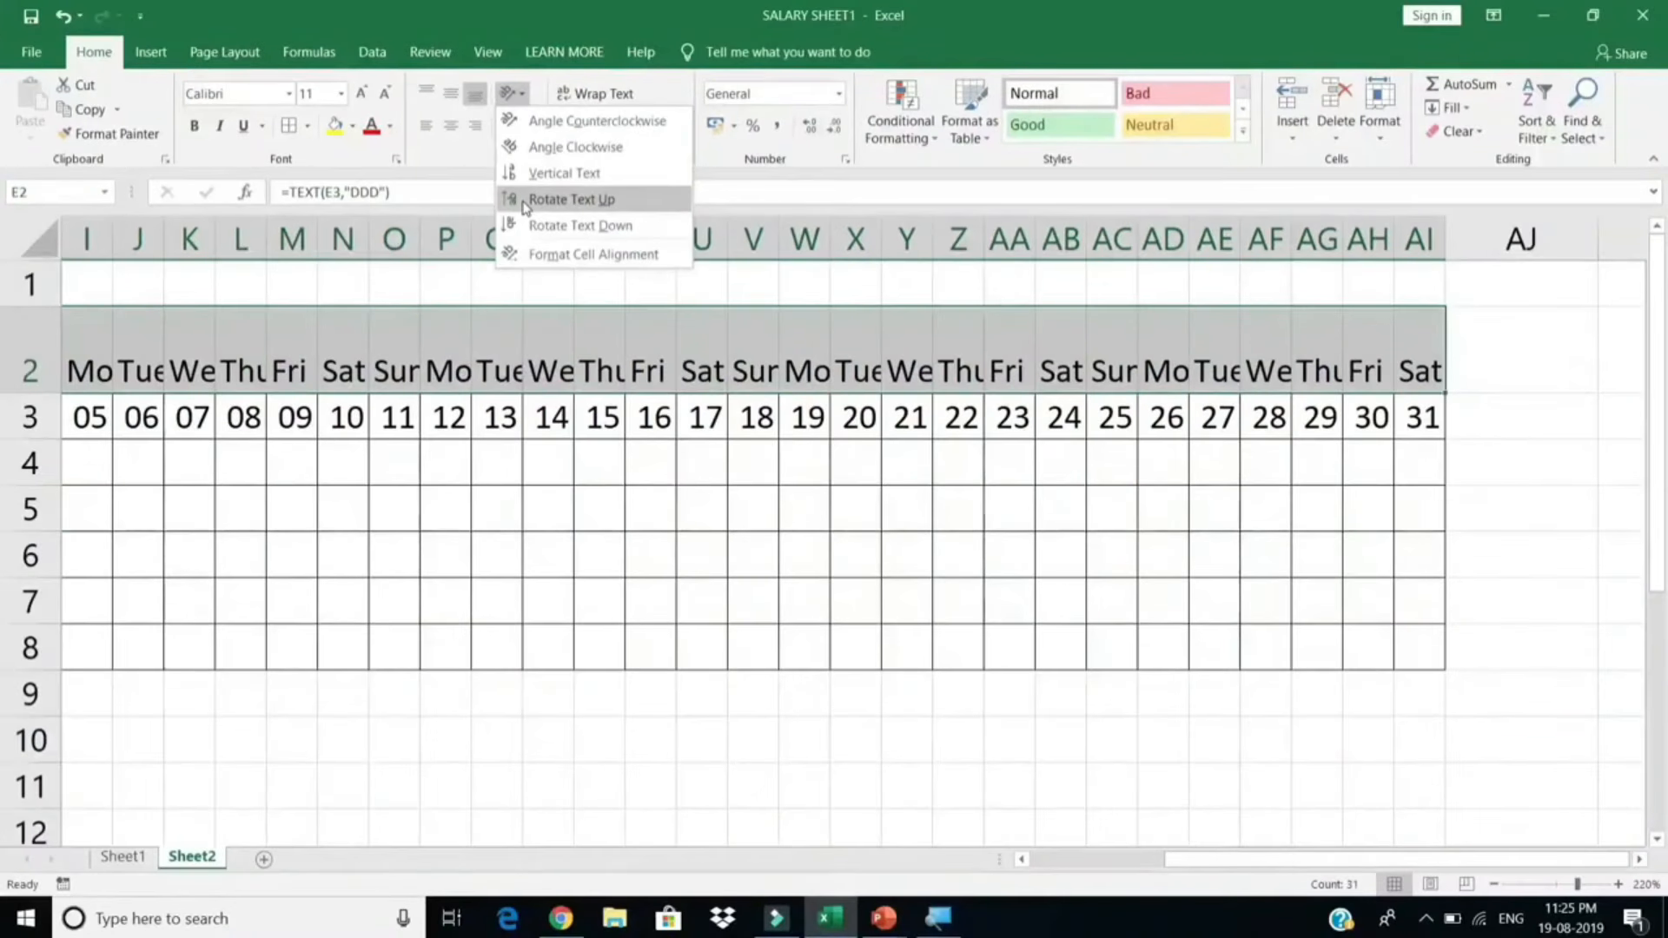
left_click(524, 207)
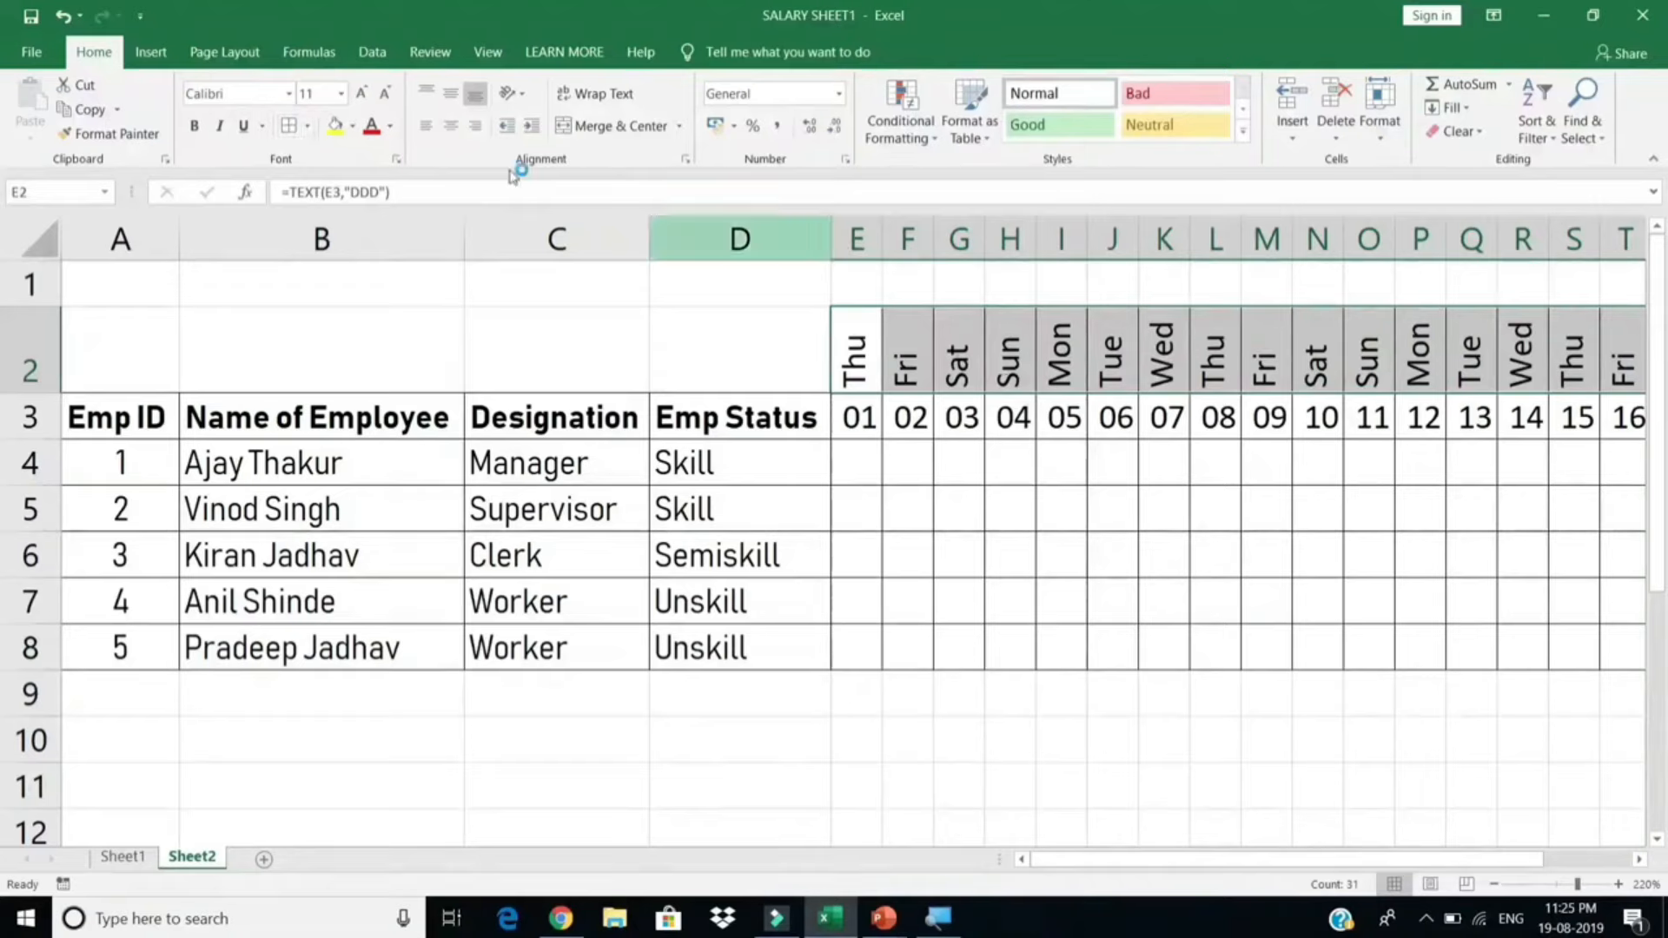
left_click(964, 410)
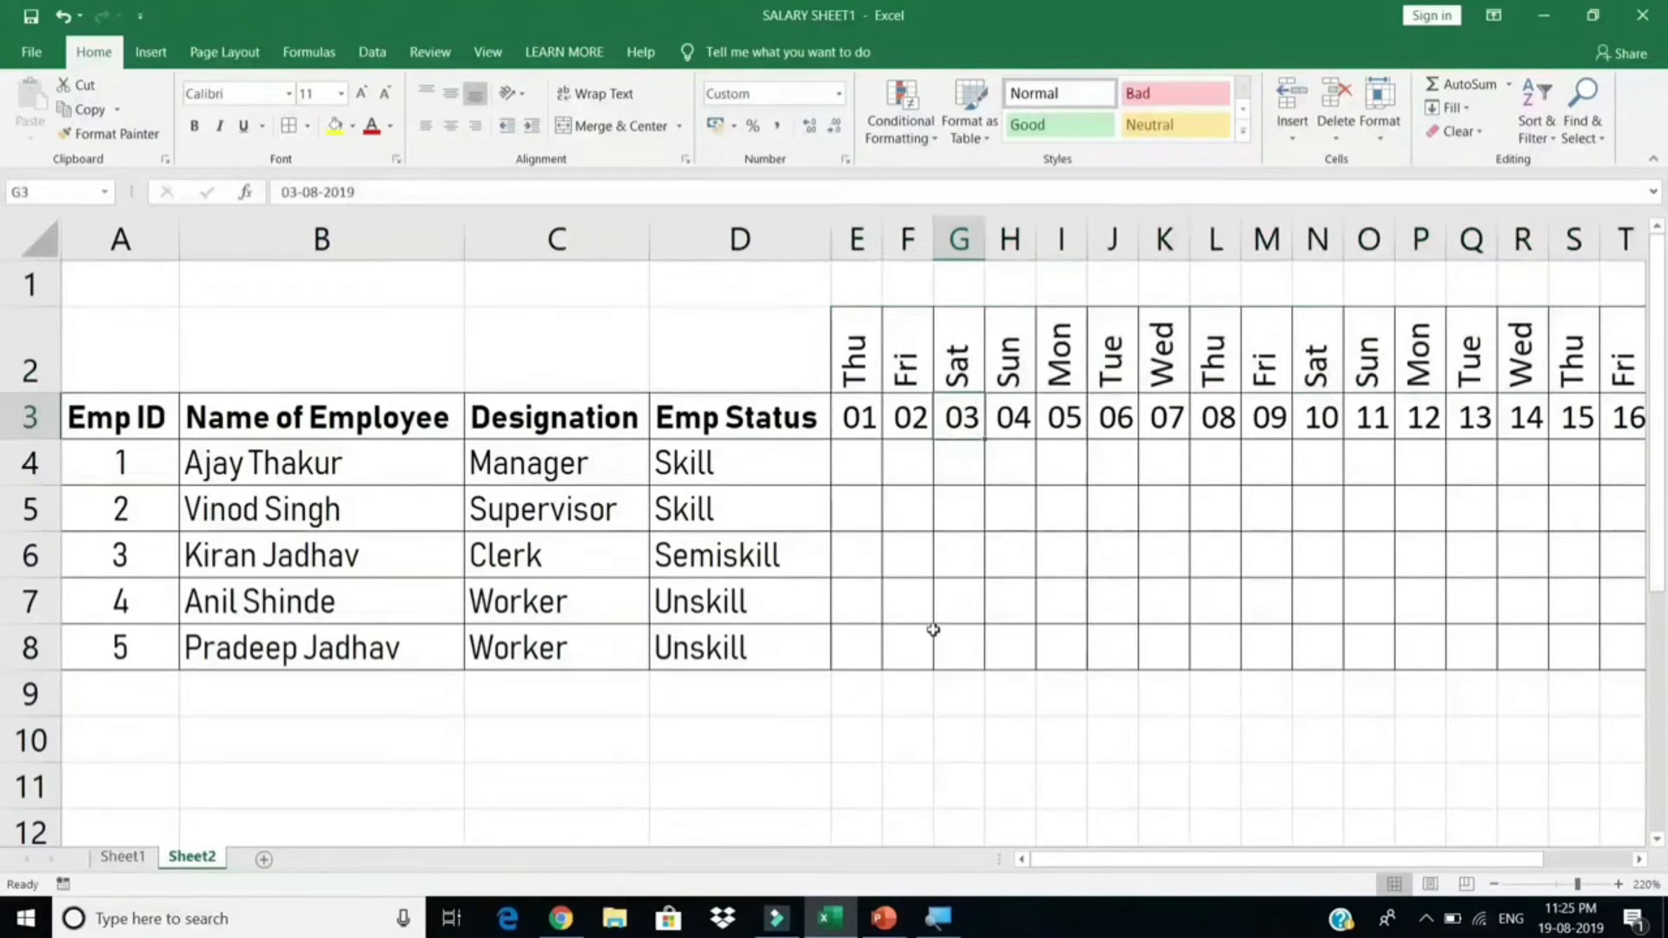
Step: Apply All Borders to cells A2:D2
left_click_drag(776, 352, 67, 352)
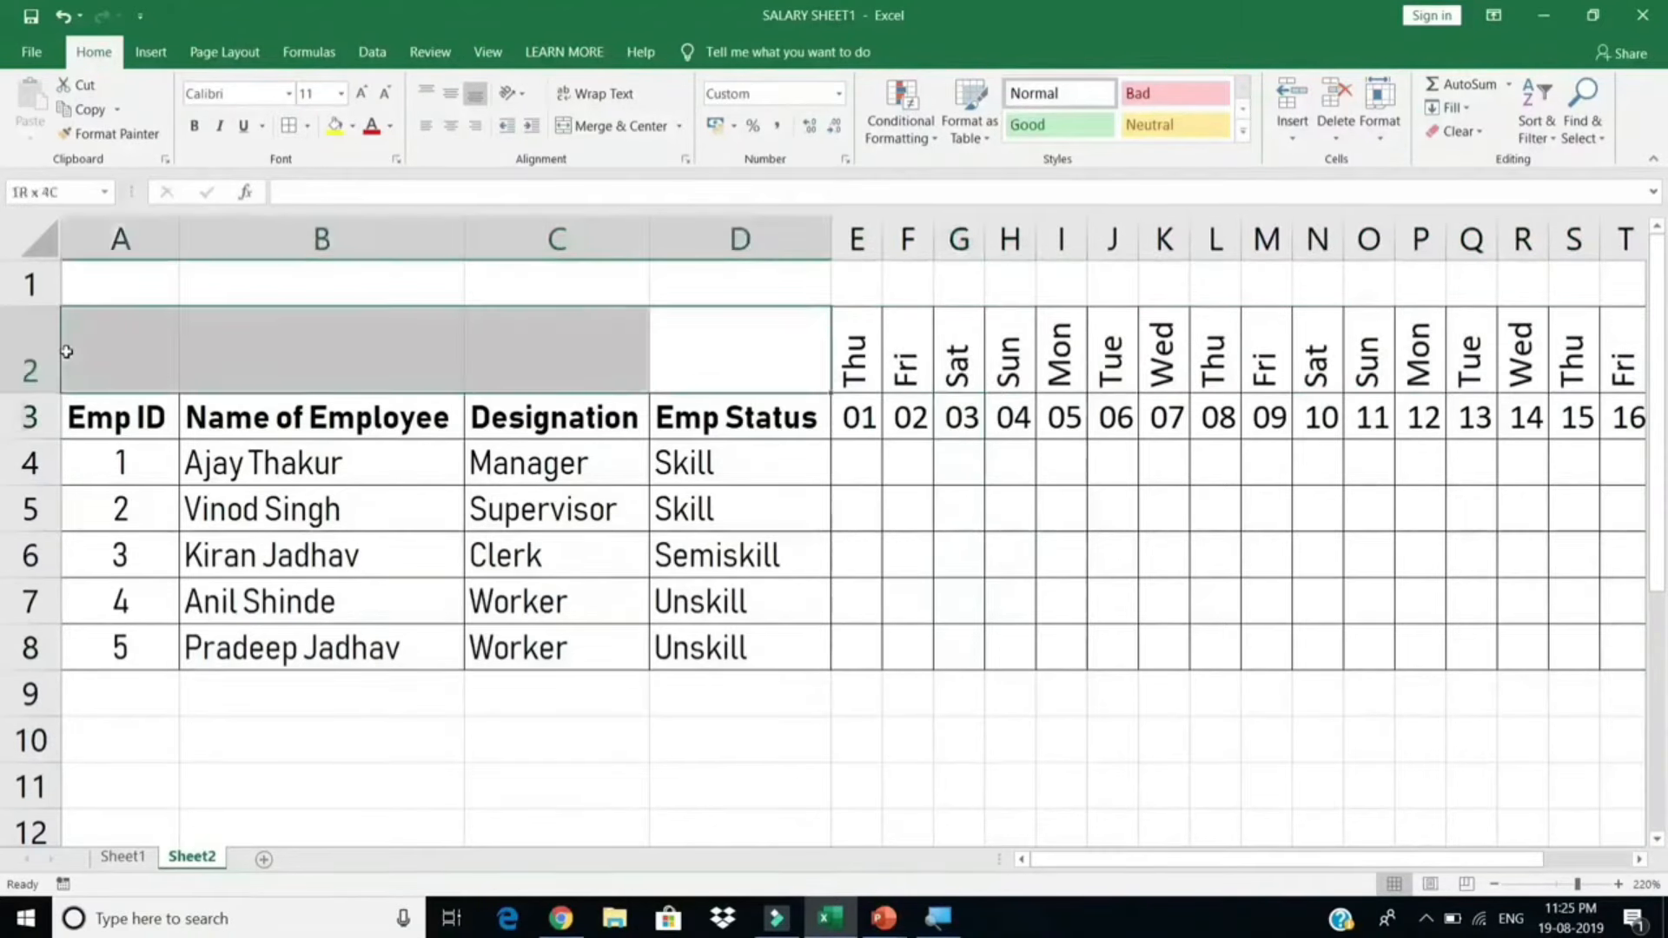
left_click(293, 136)
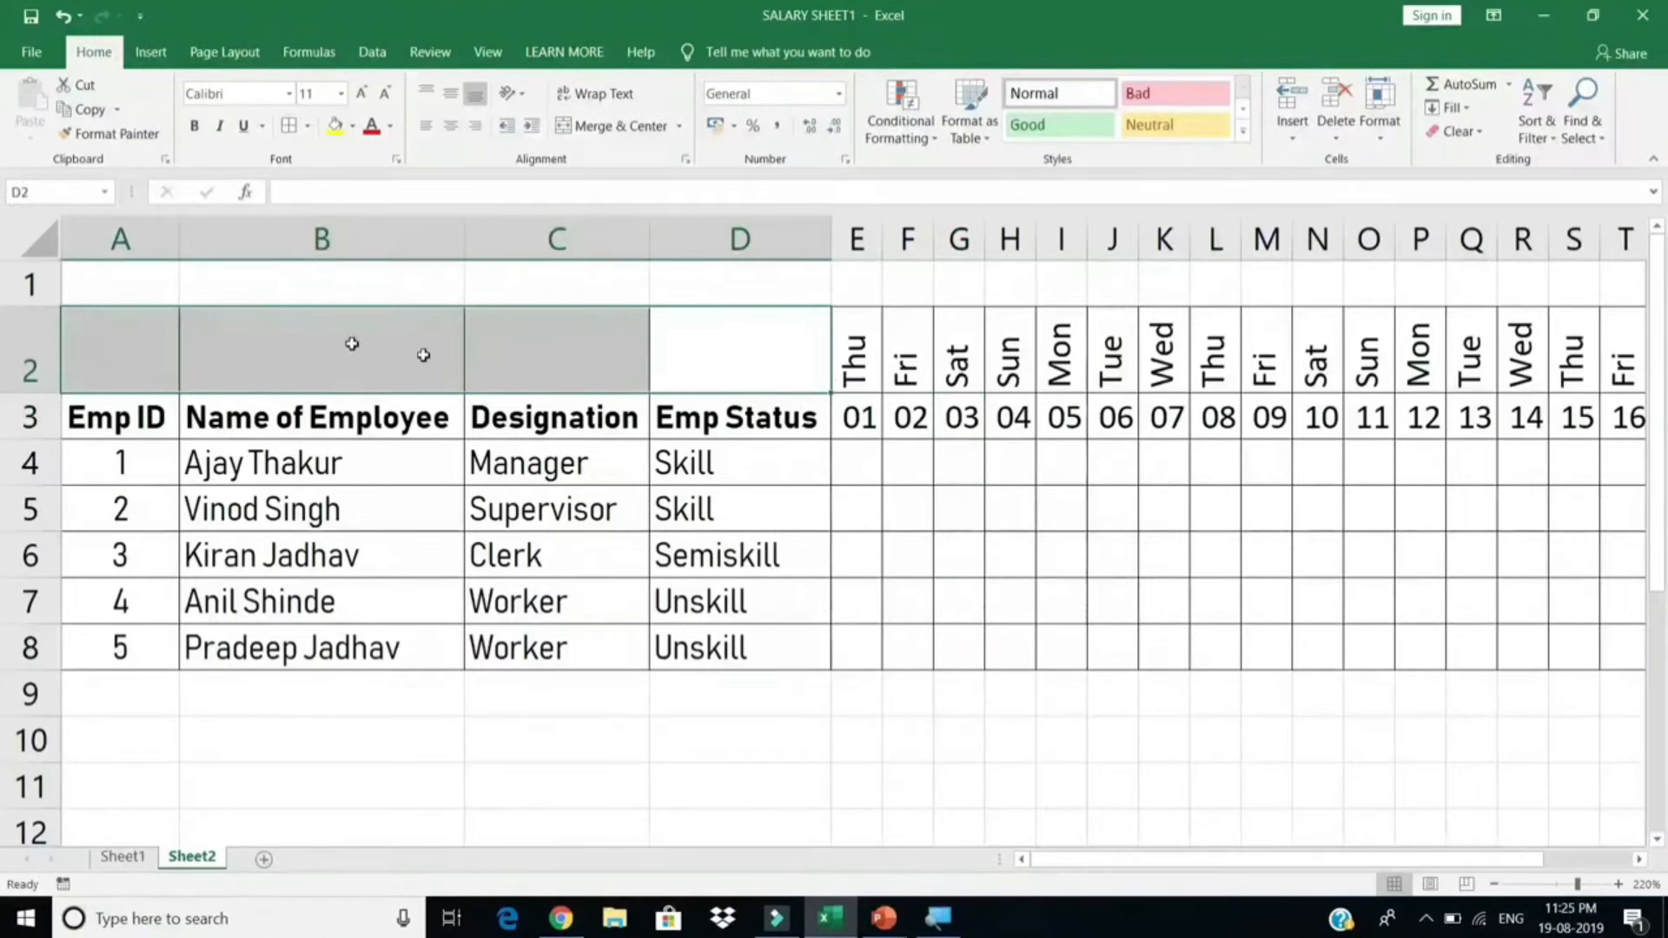
left_click(295, 362)
Step: Select the attendance range E4:AI8
left_click(877, 514)
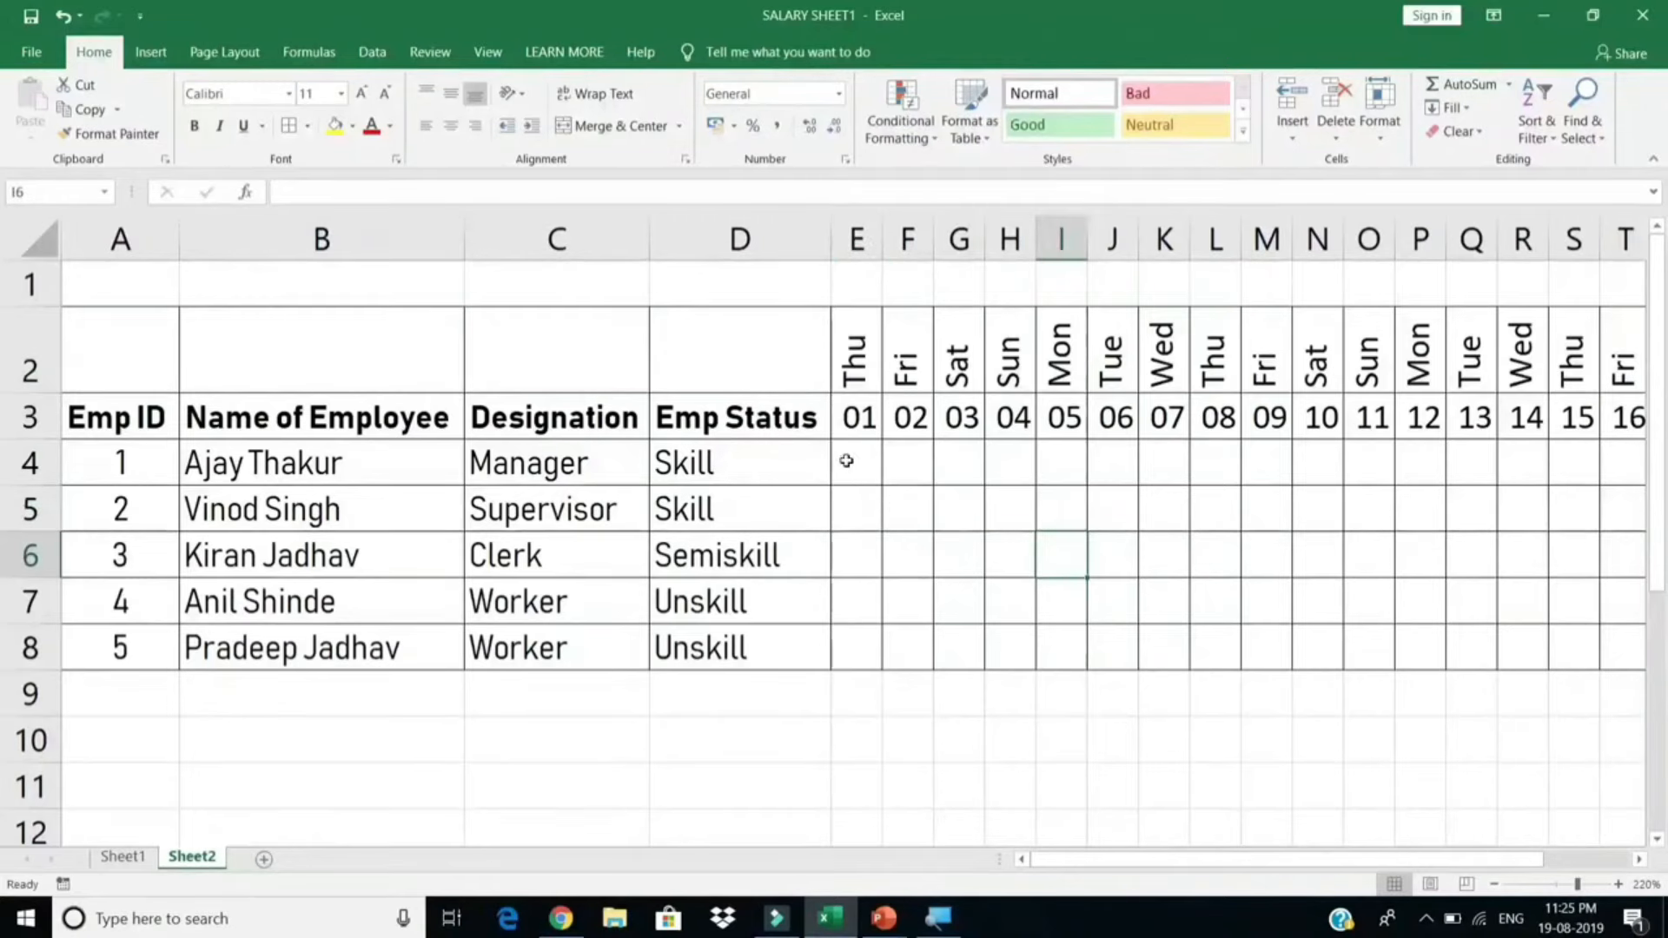
left_click_drag(849, 461, 959, 510)
left_click_drag(1271, 615, 1402, 650)
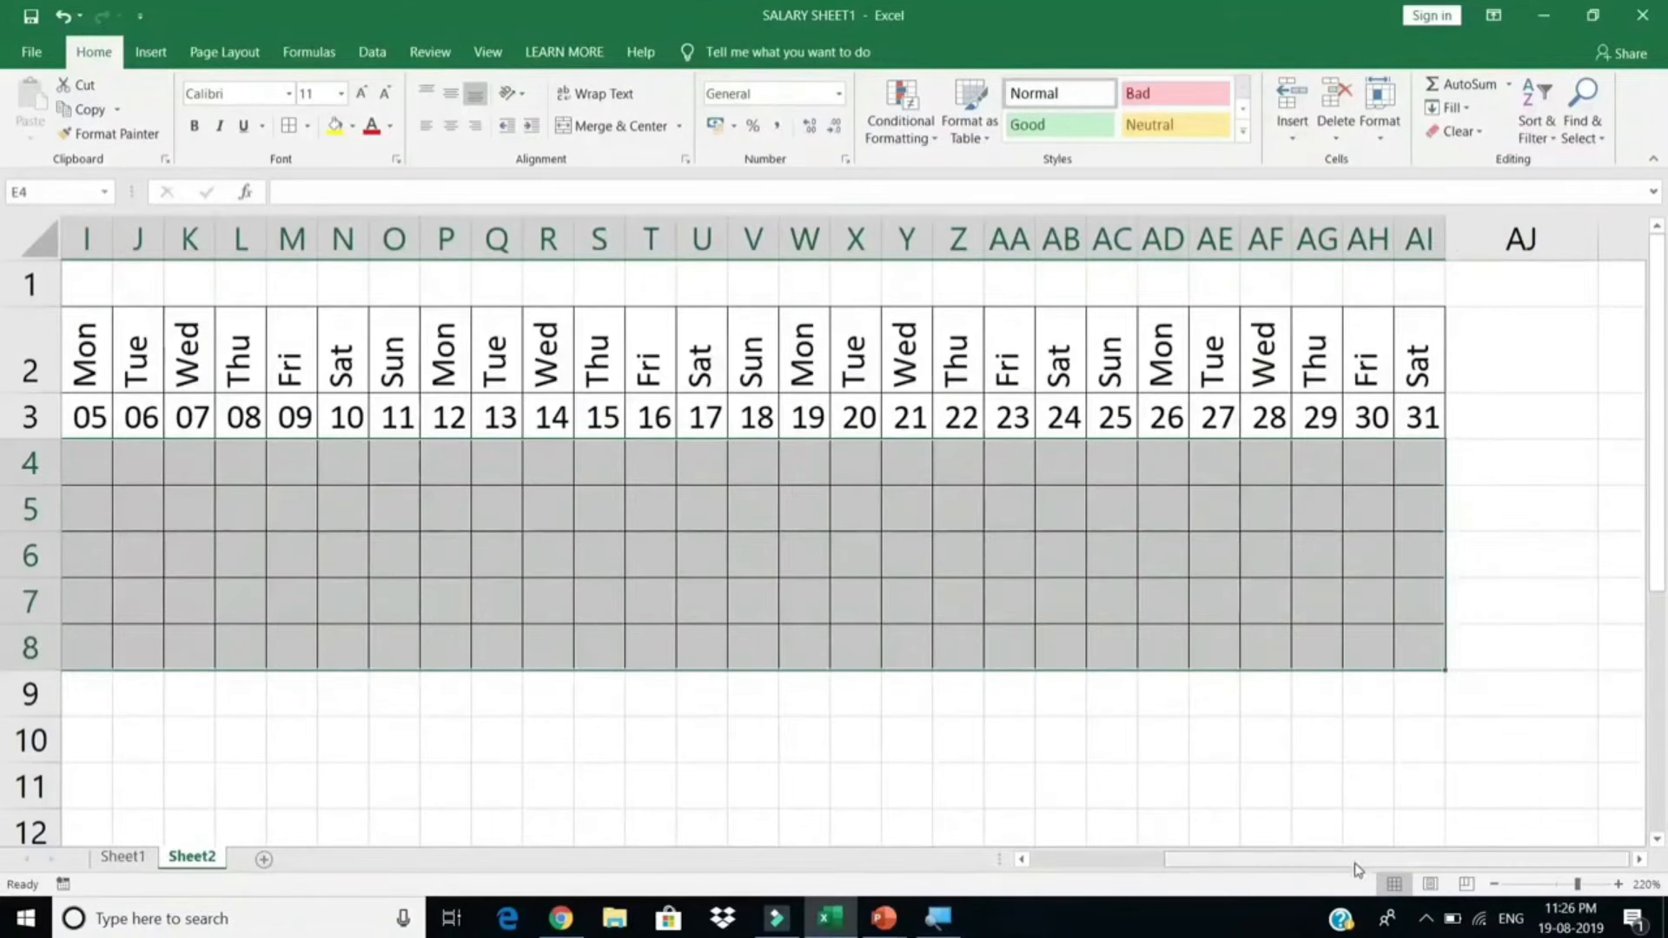
left_click_drag(1362, 861, 1223, 855)
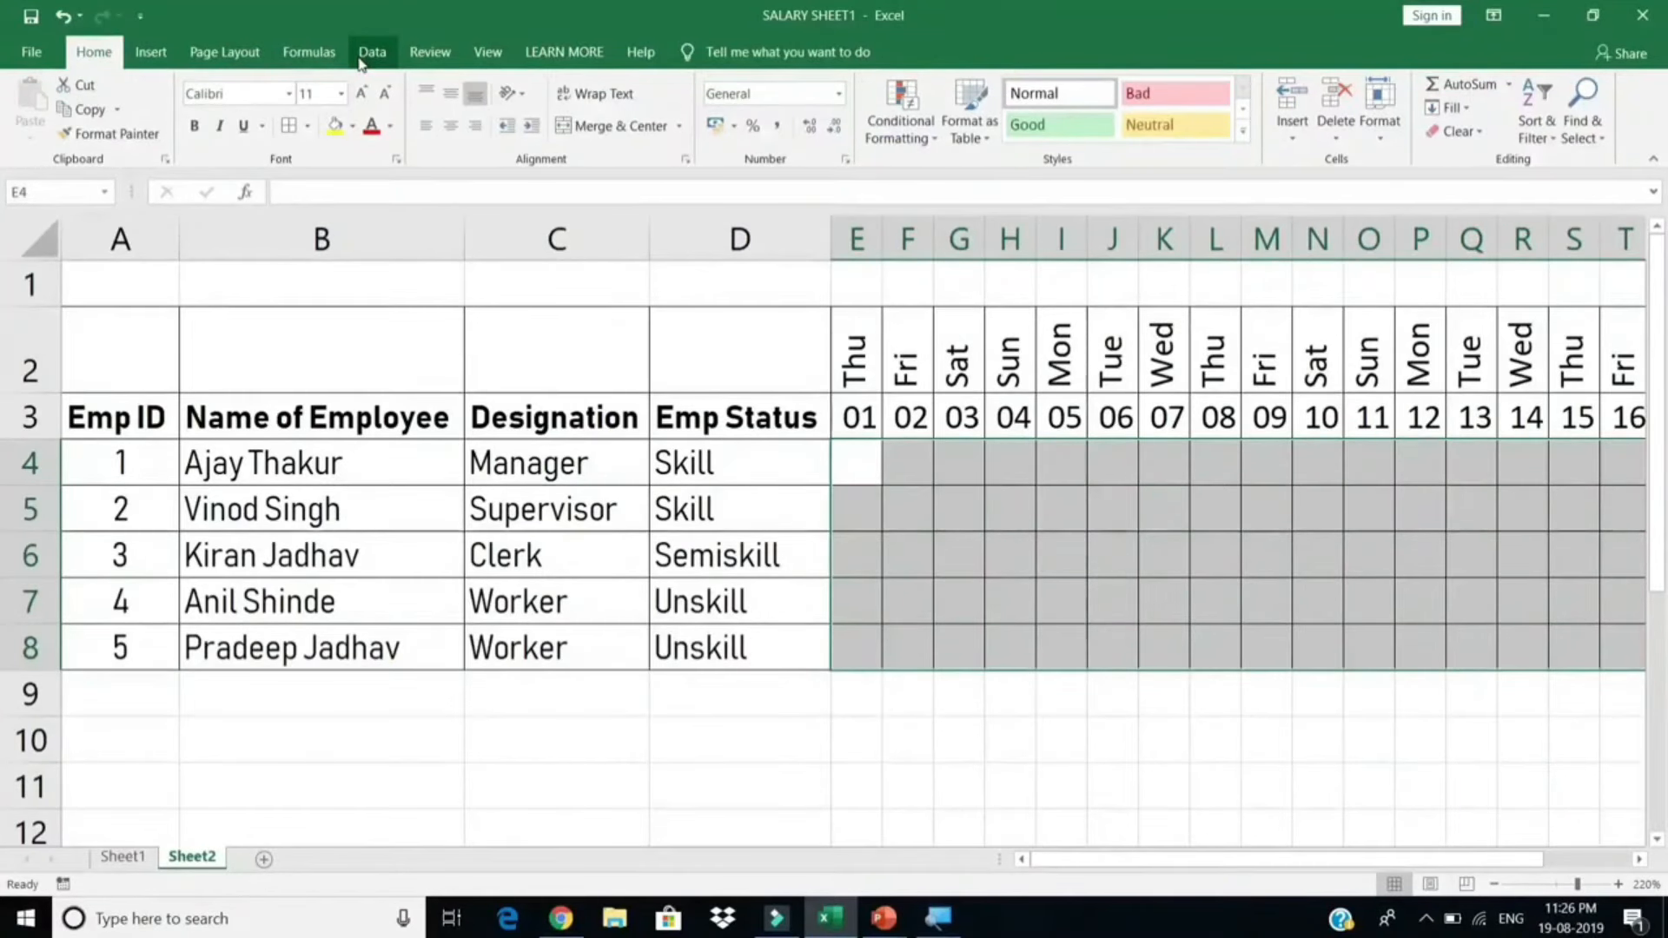
Step: Add a Data Validation List rule with source P,AB,SL,PL to the attendance cells
left_click(360, 59)
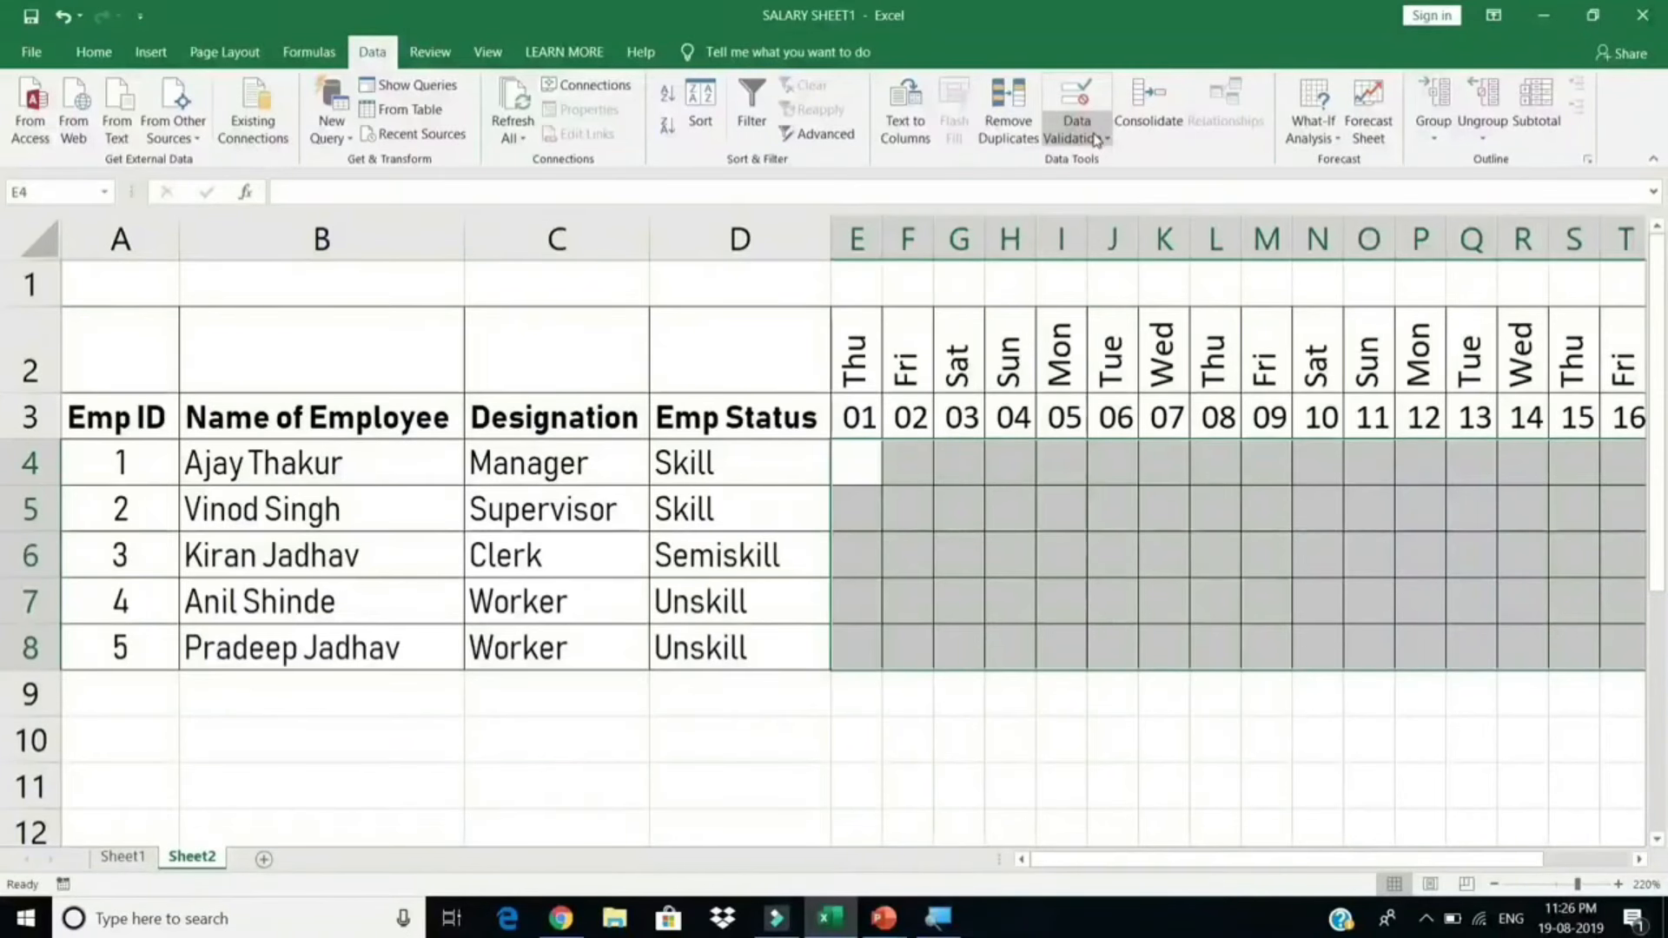
left_click(1097, 139)
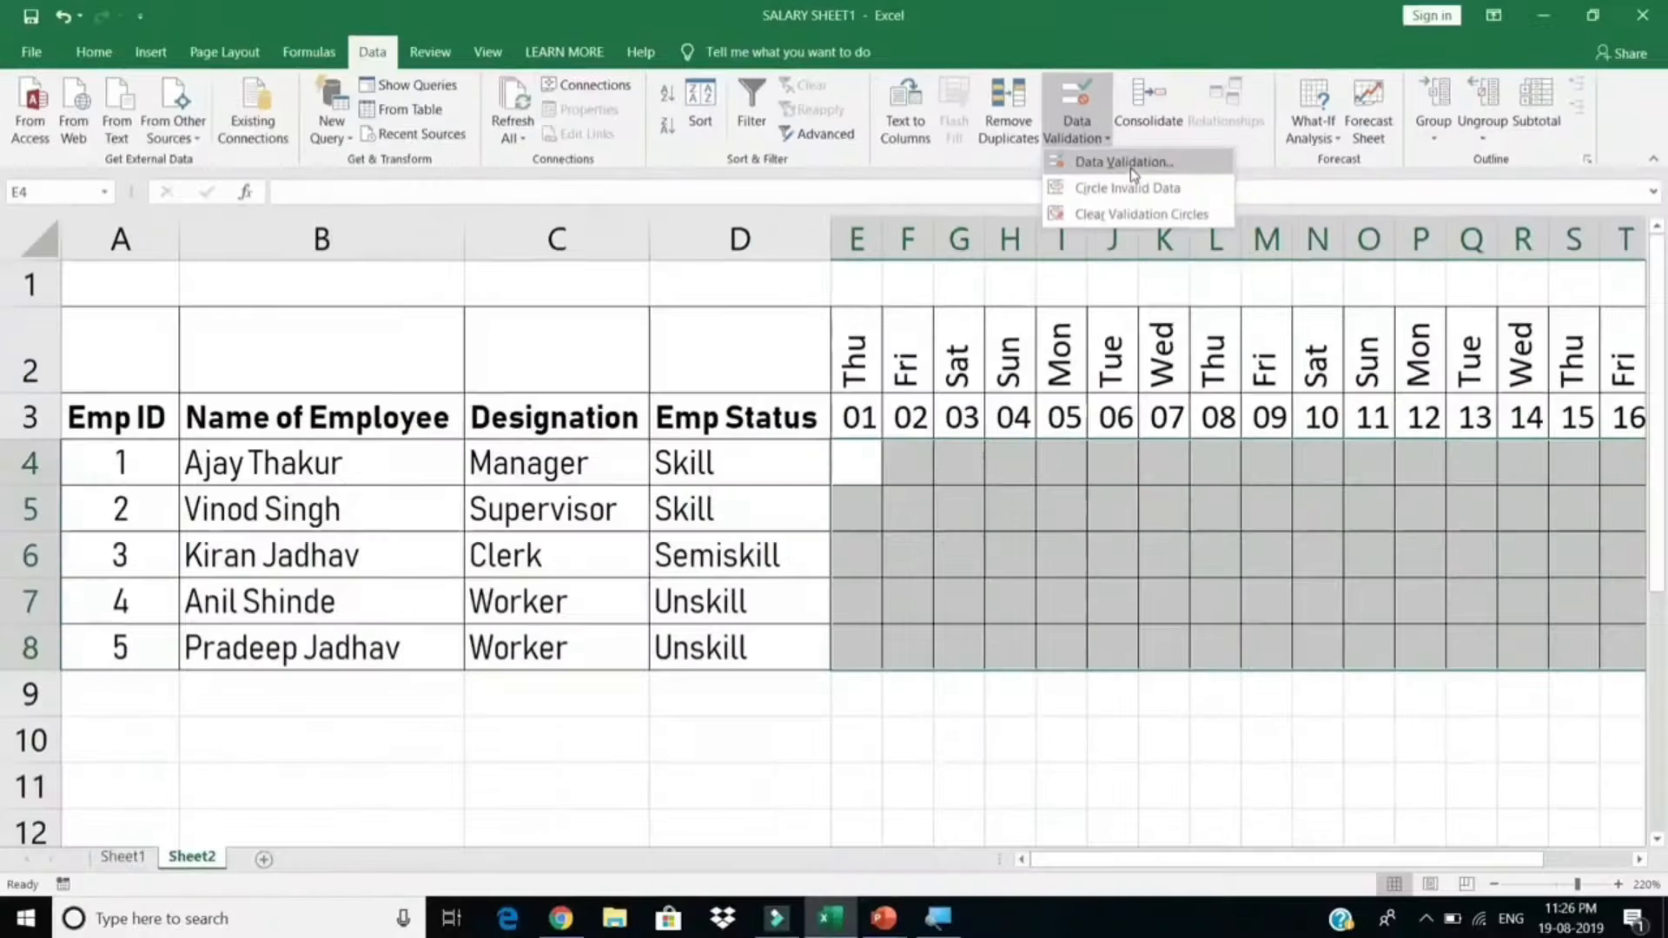
left_click(1131, 165)
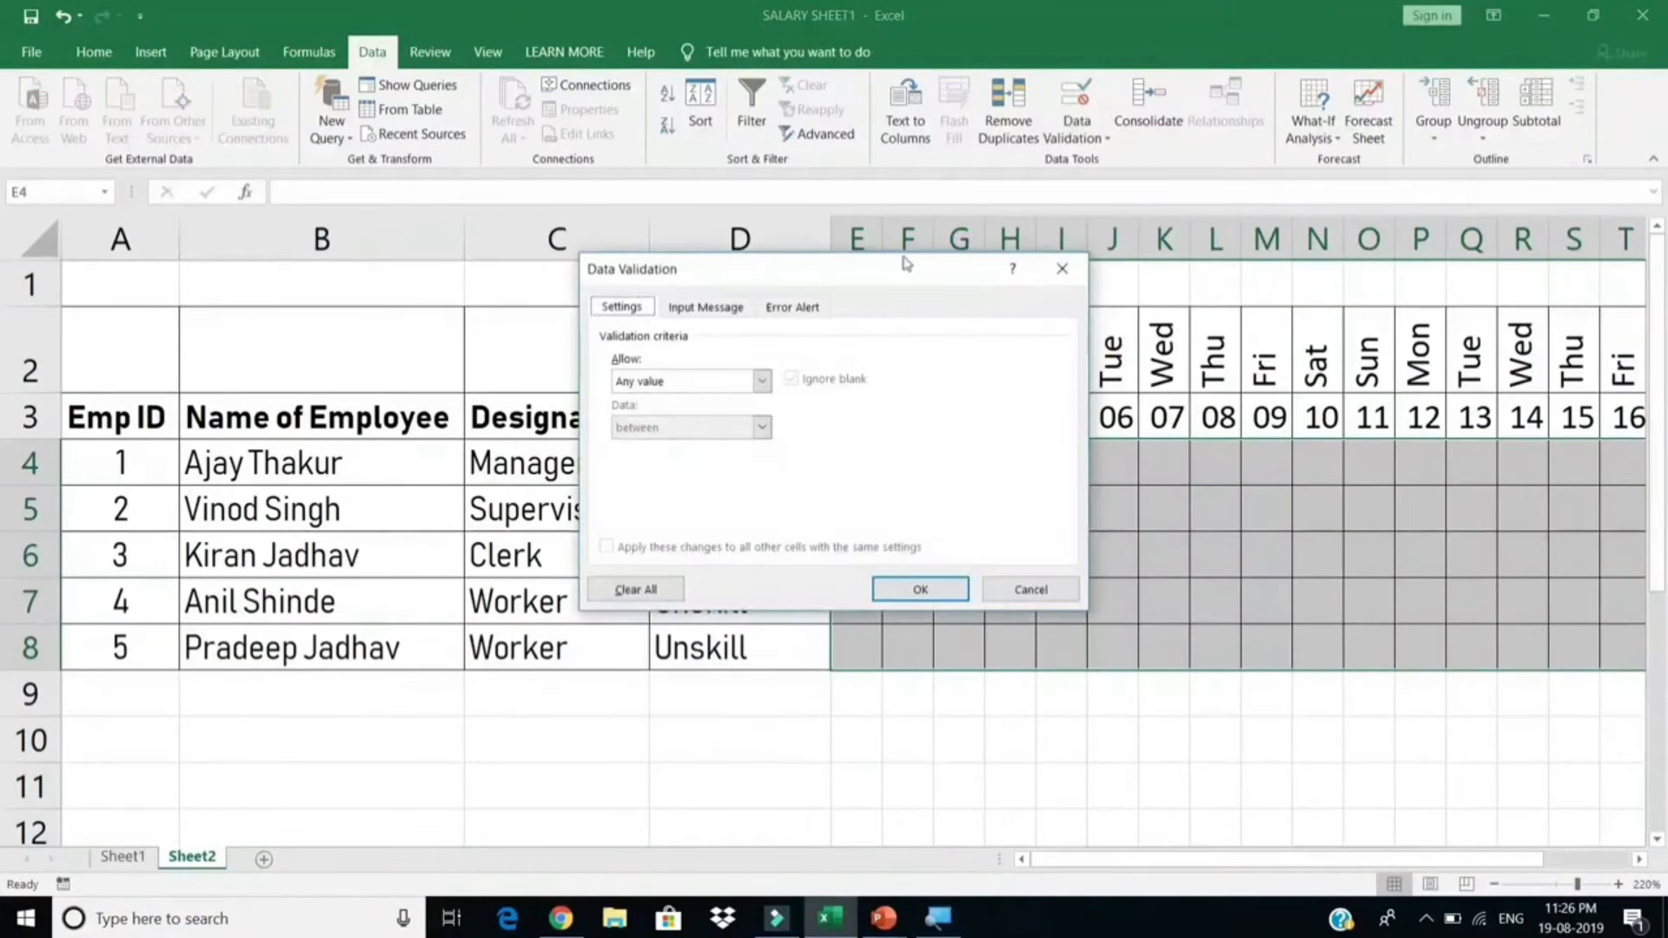
left_click(664, 382)
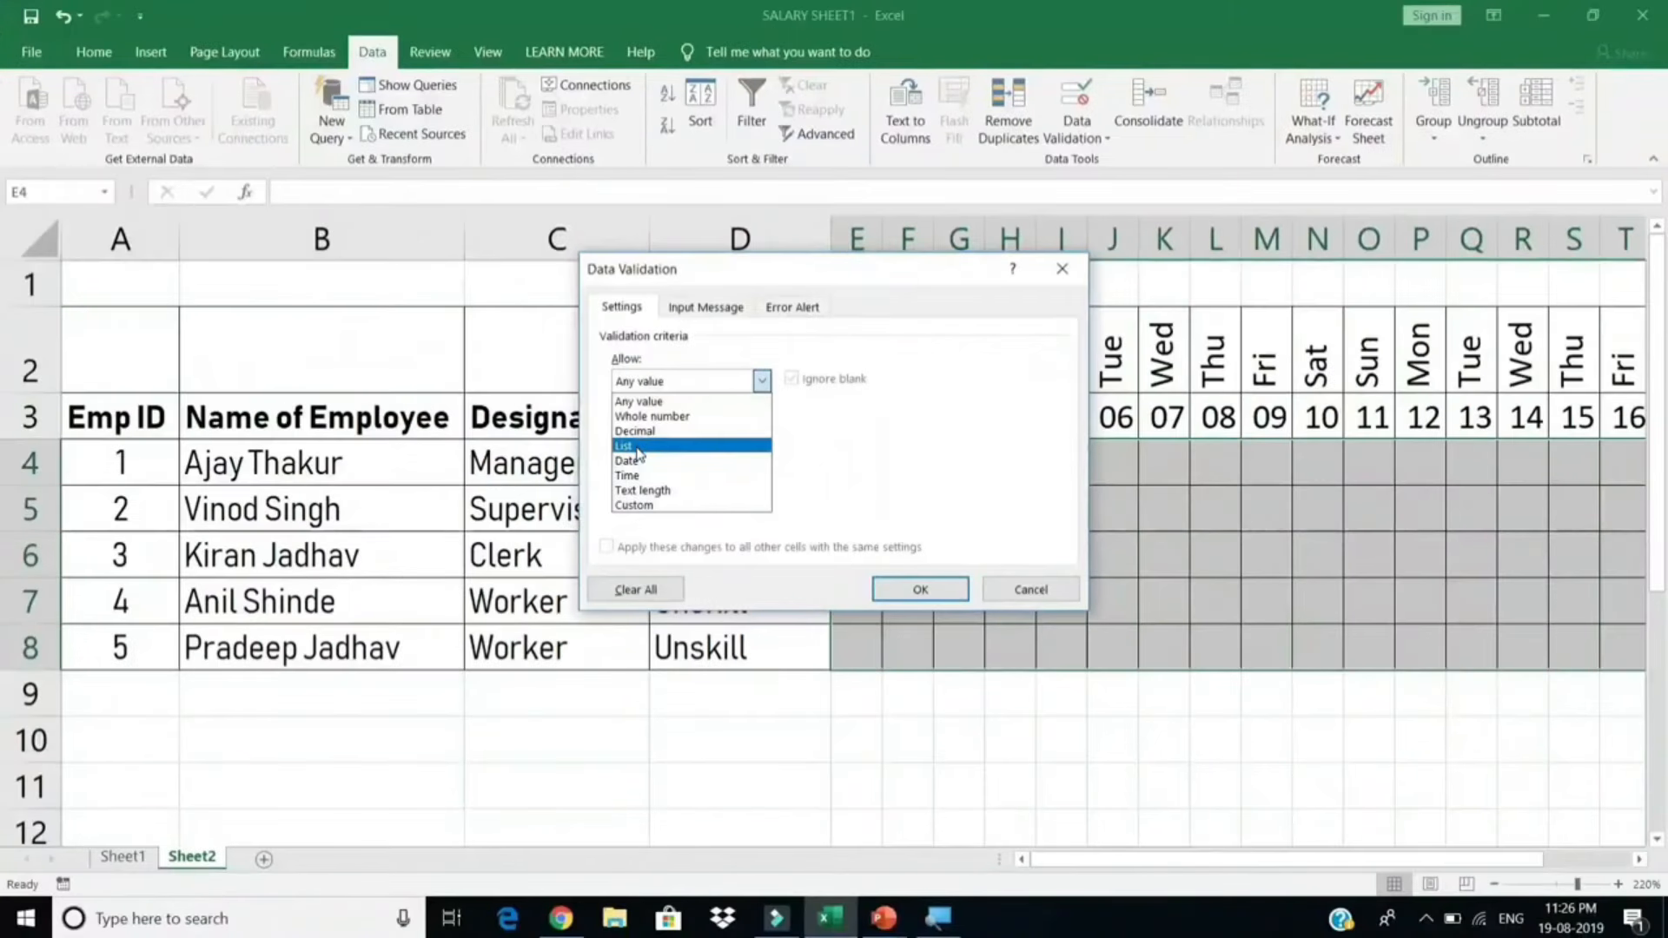
left_click(638, 447)
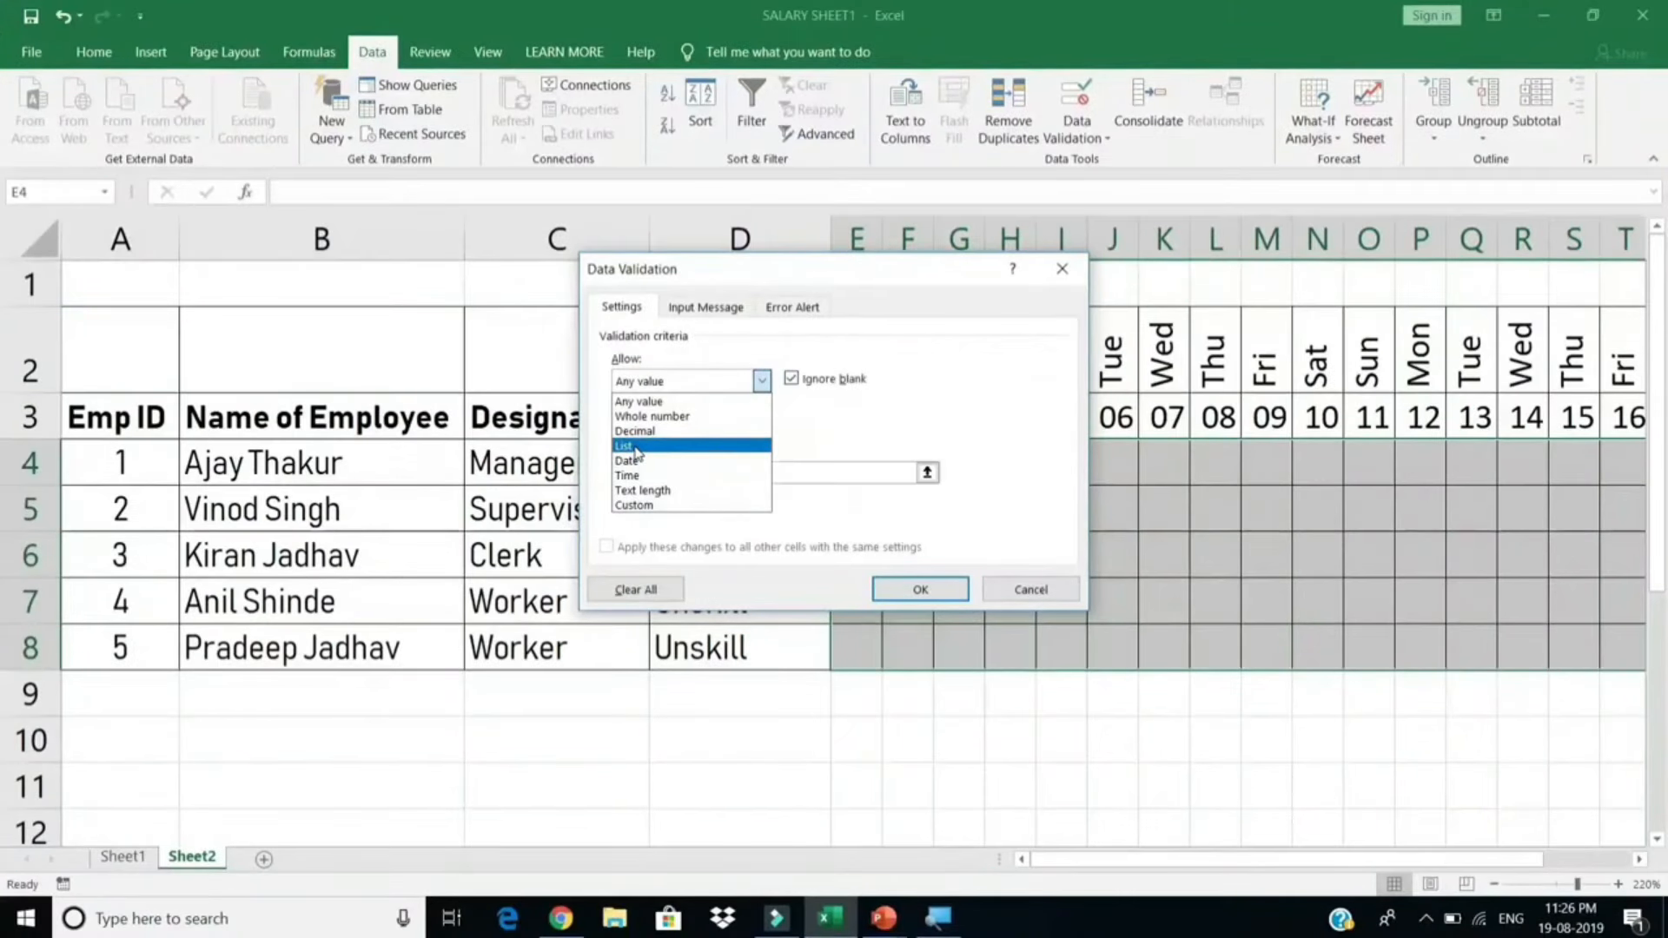
left_click(640, 472)
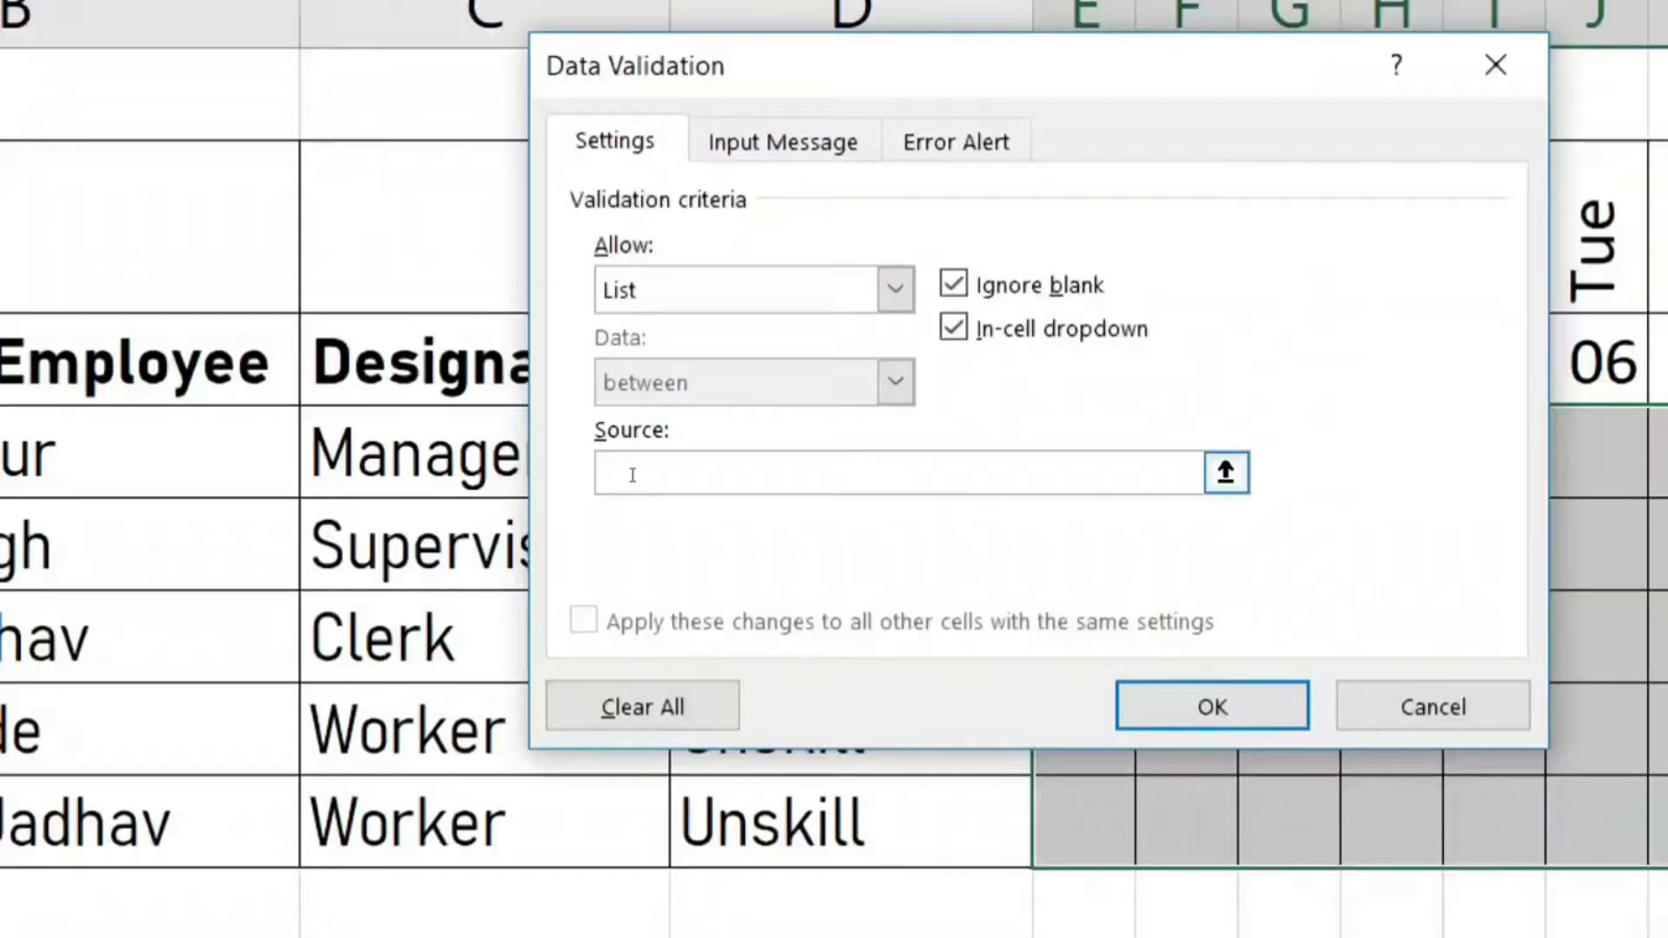
type("P,AB")
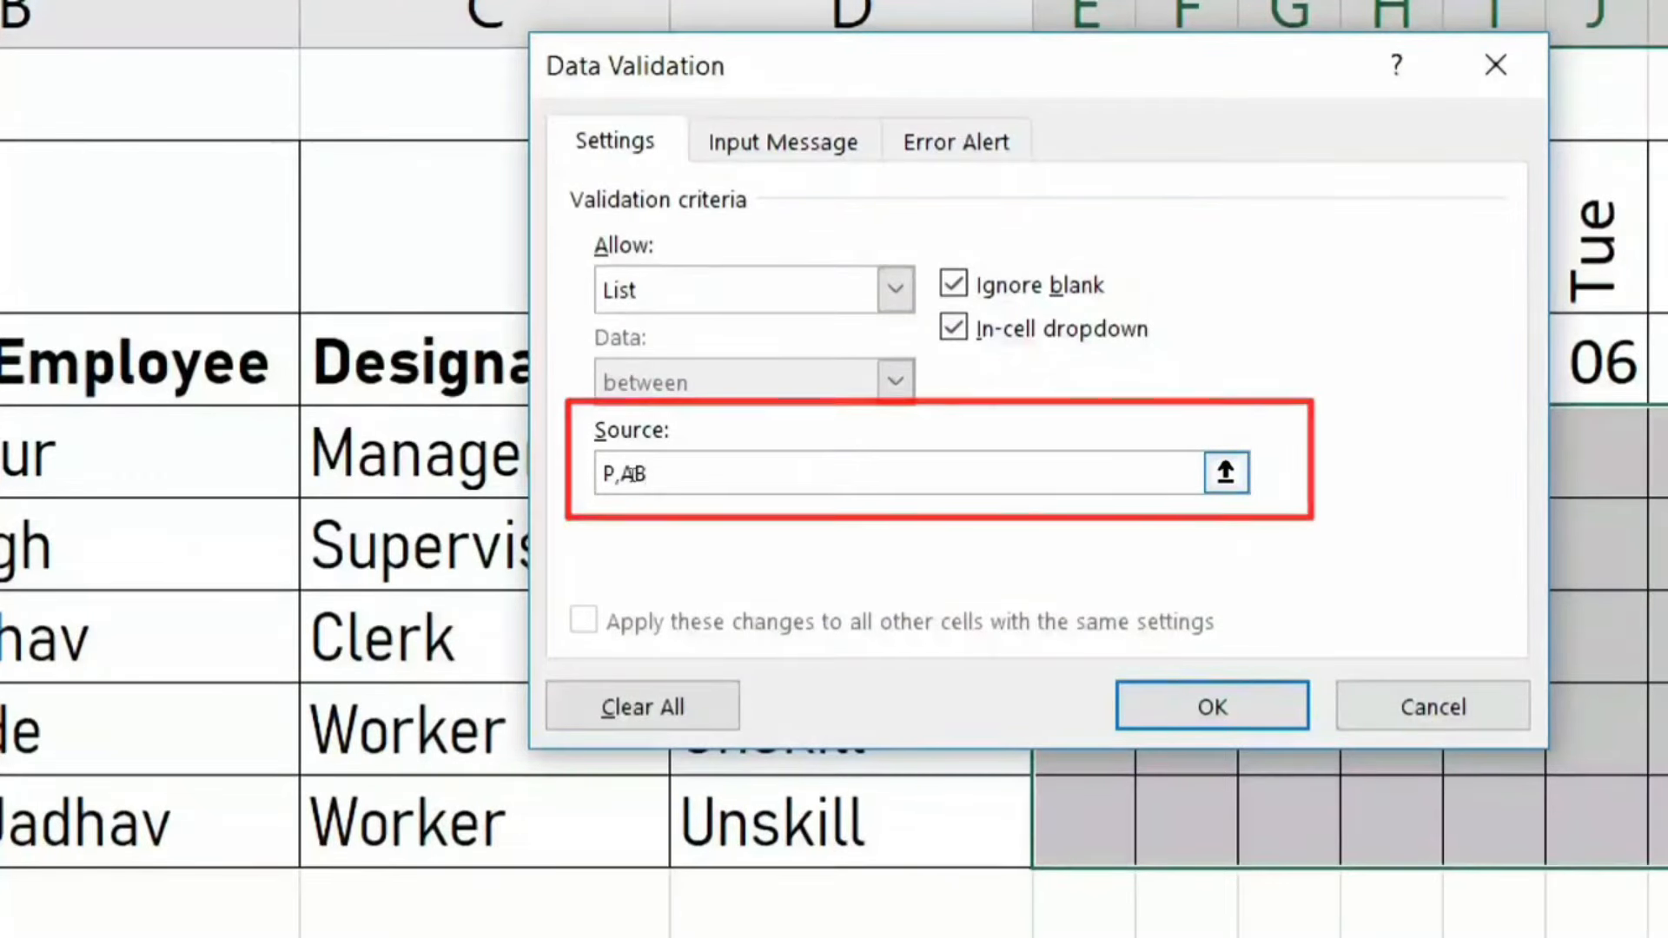
type(",SL,P")
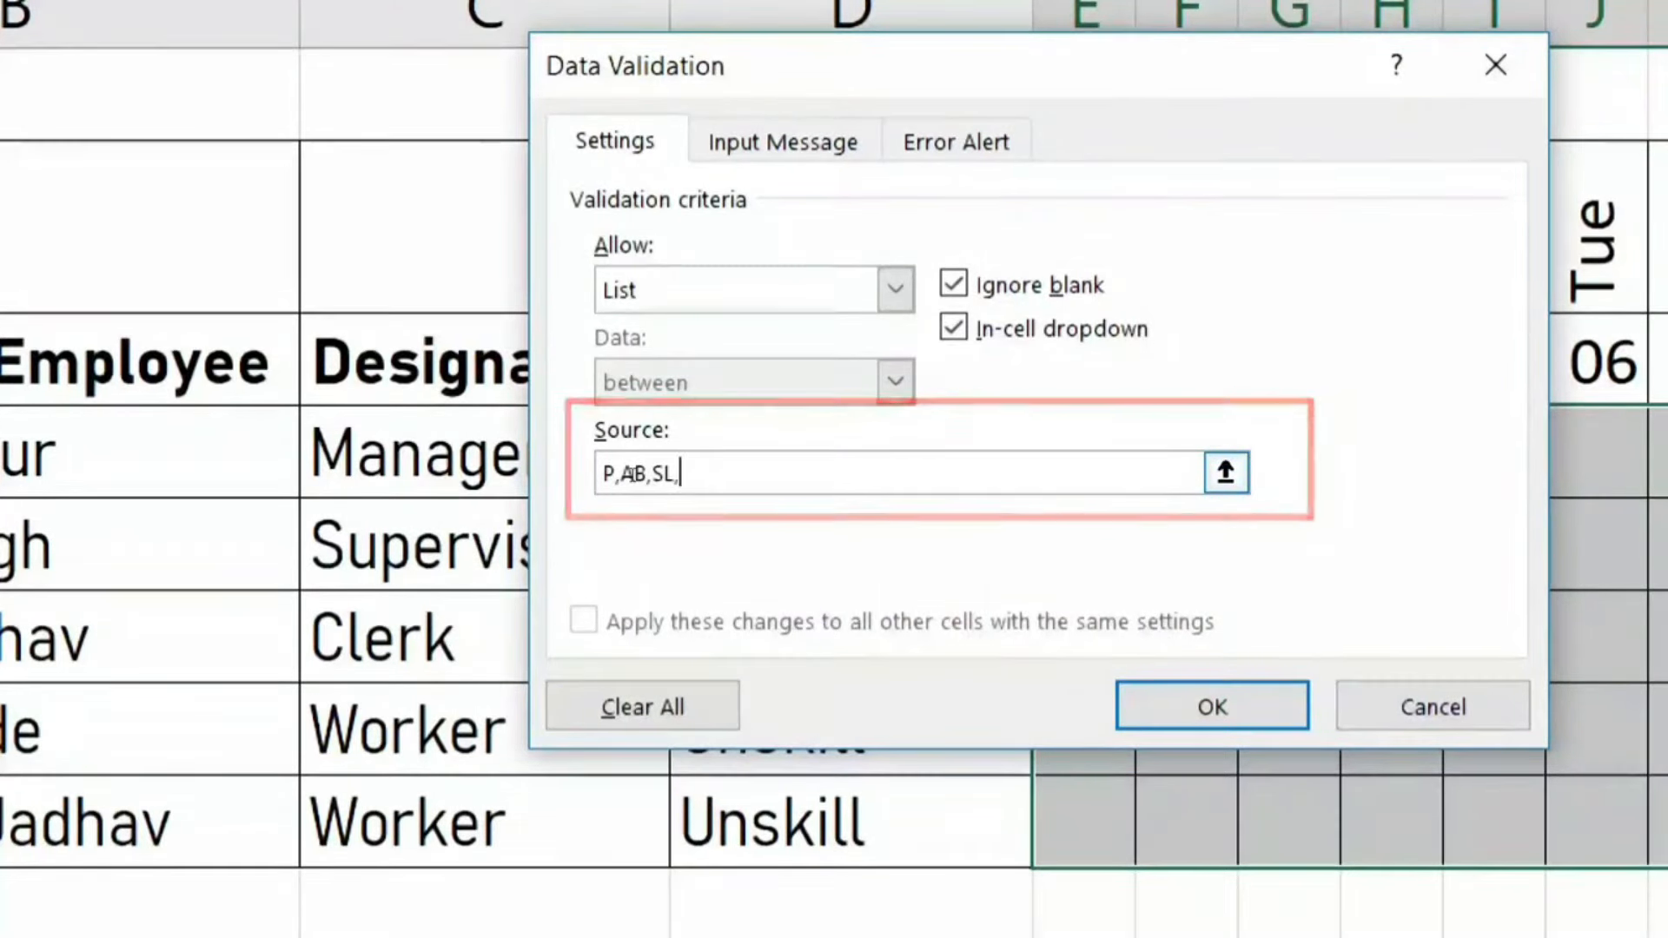
type("L")
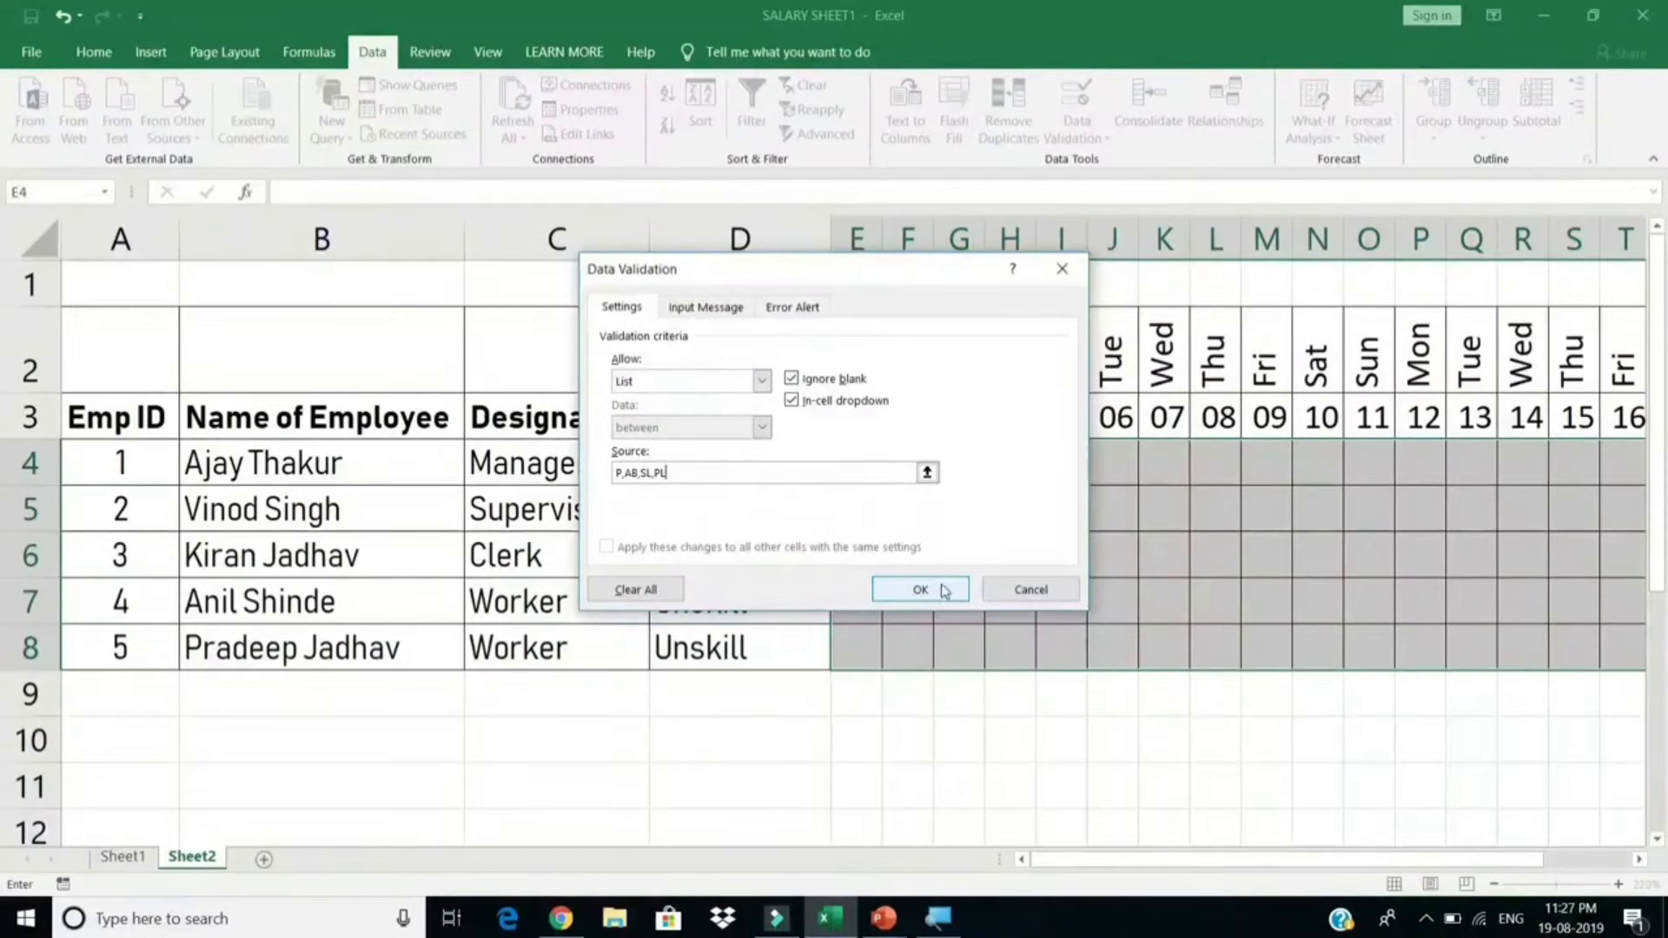
left_click(946, 591)
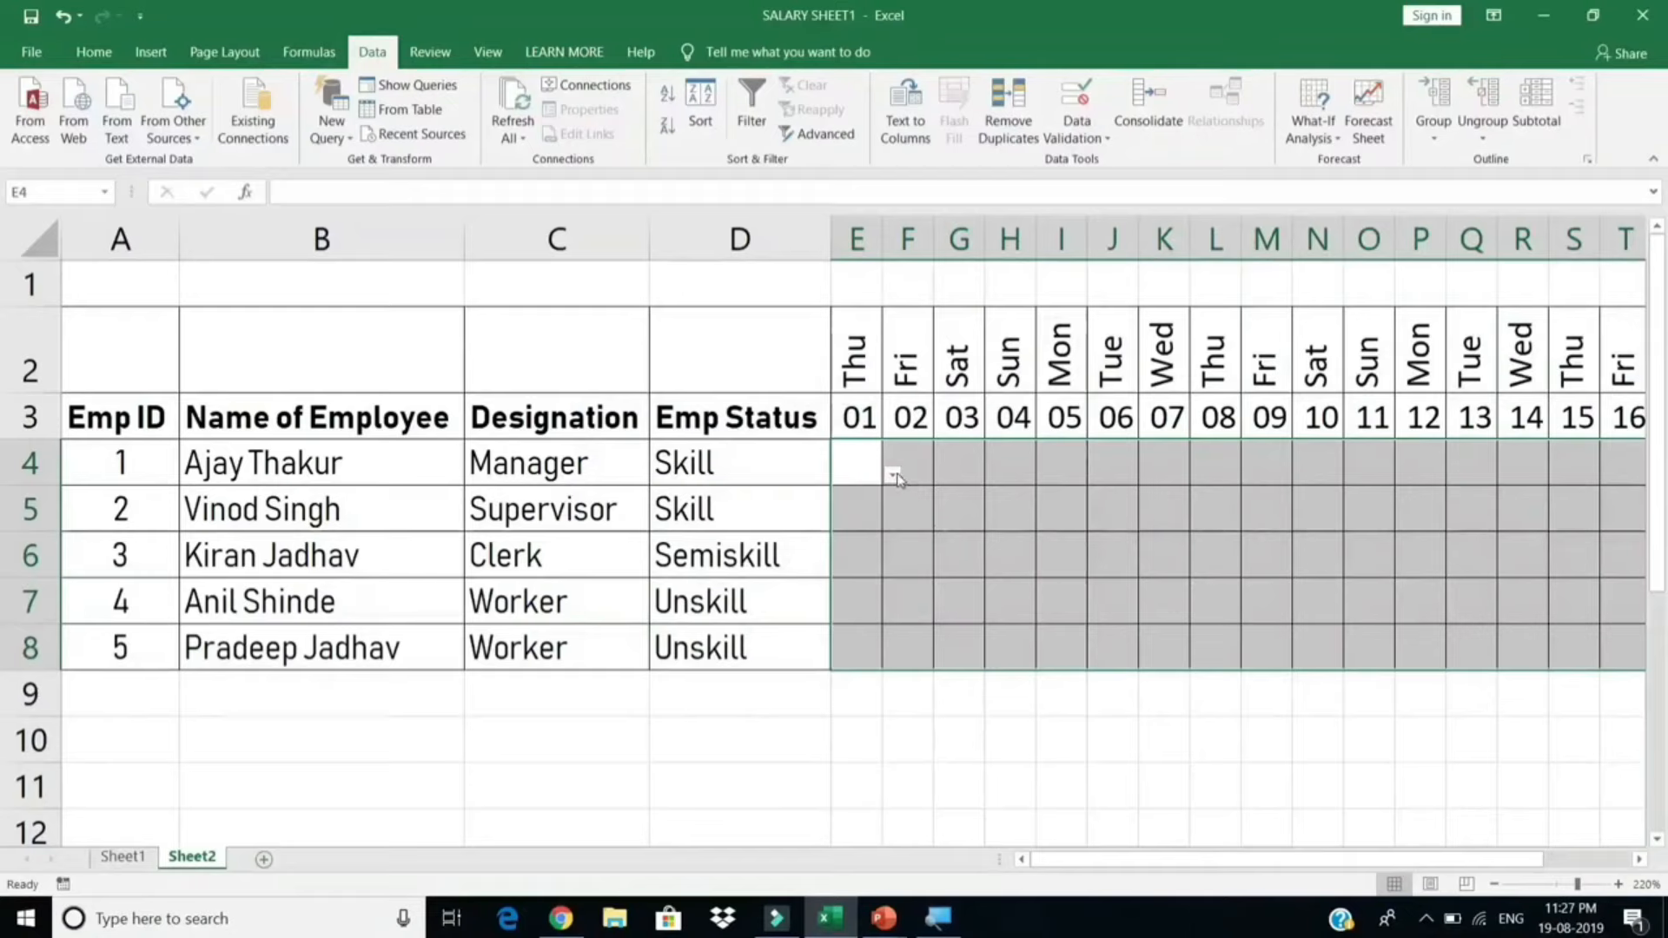
left_click(895, 475)
Step: Pick P in E4, then fill it right and down across all five employees' days
left_click(859, 501)
key("ctrl+r")
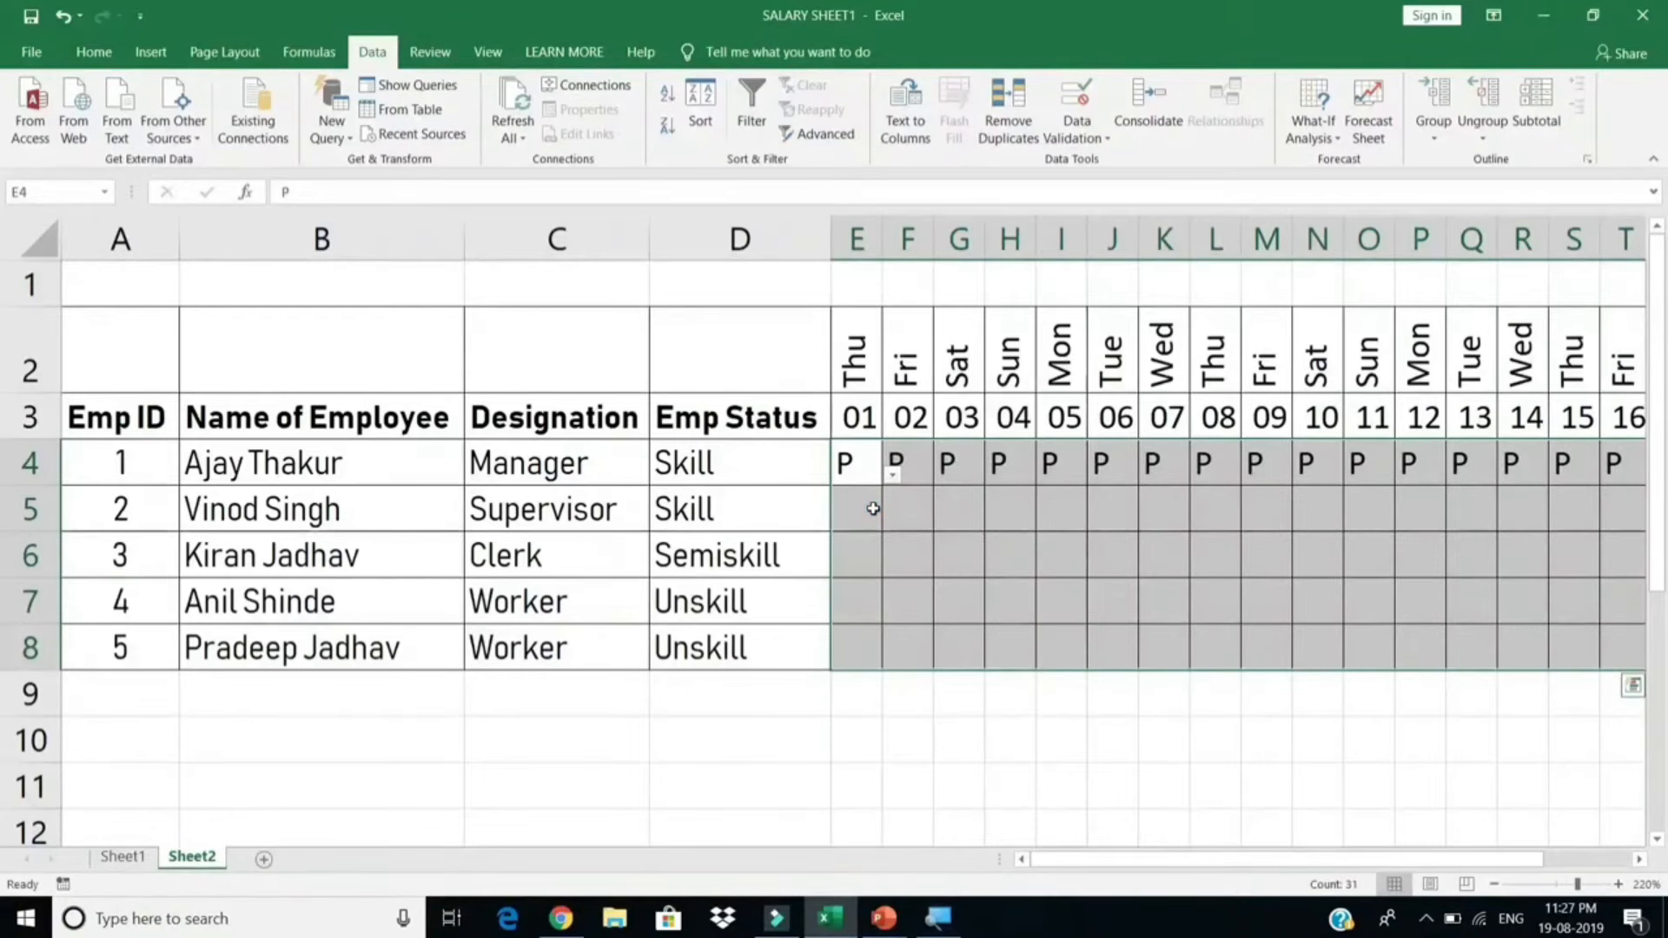
key("ctrl+d")
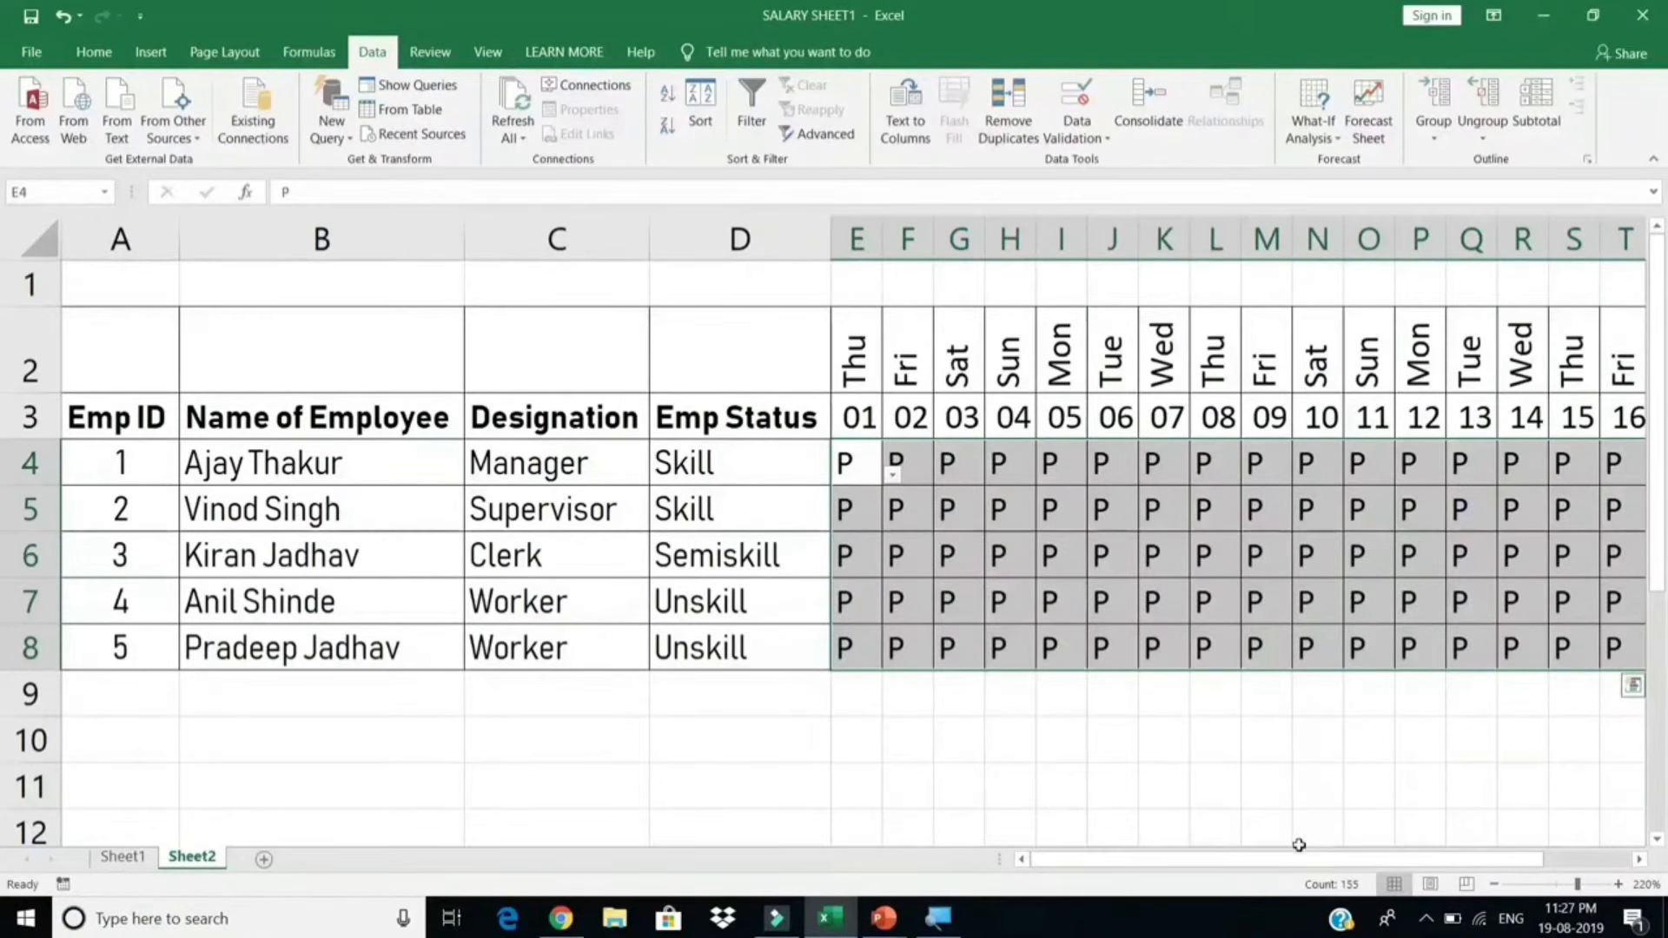
left_click_drag(1311, 866, 1516, 864)
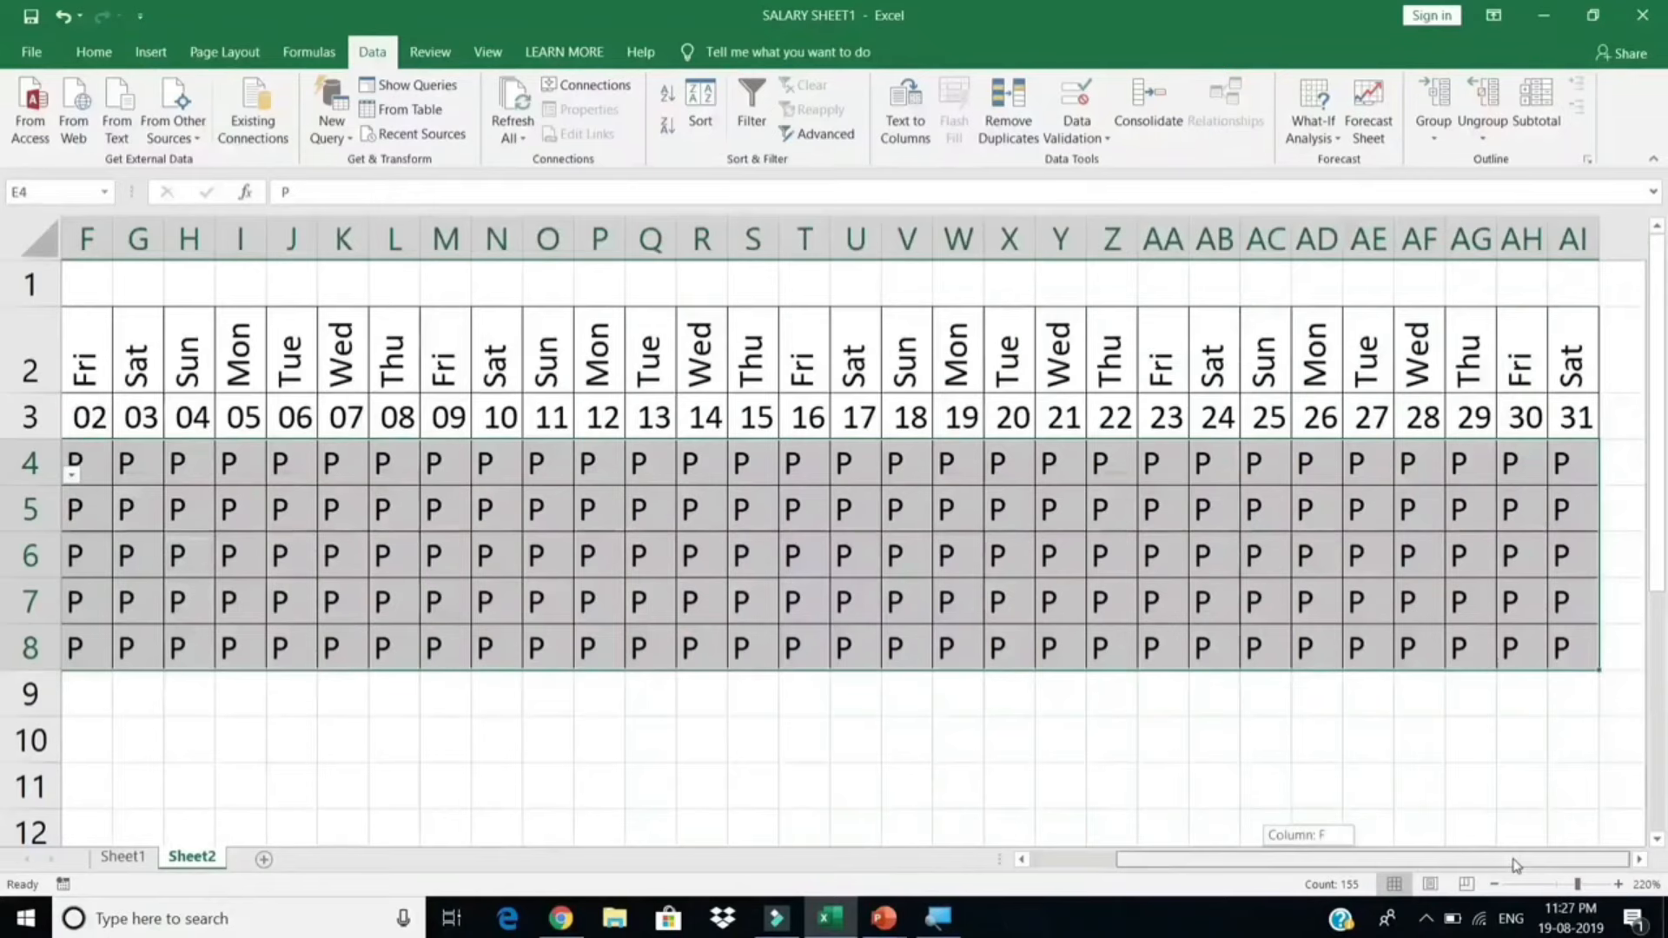
left_click_drag(1305, 865, 1346, 862)
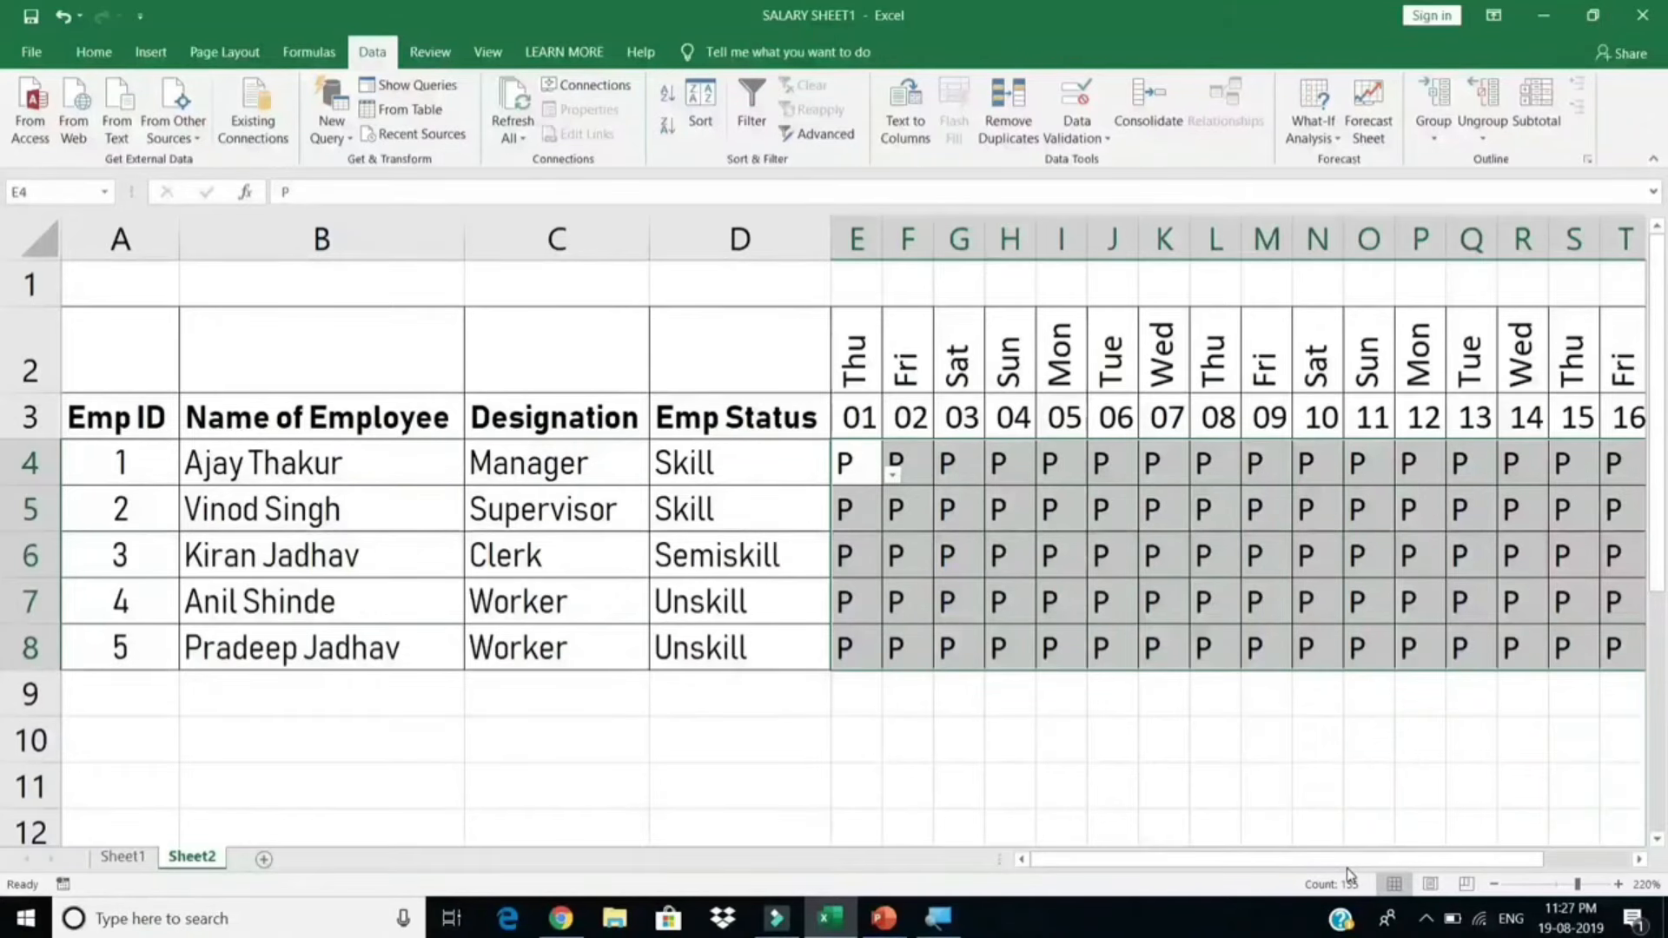
left_click_drag(1381, 866, 1297, 863)
left_click(94, 52)
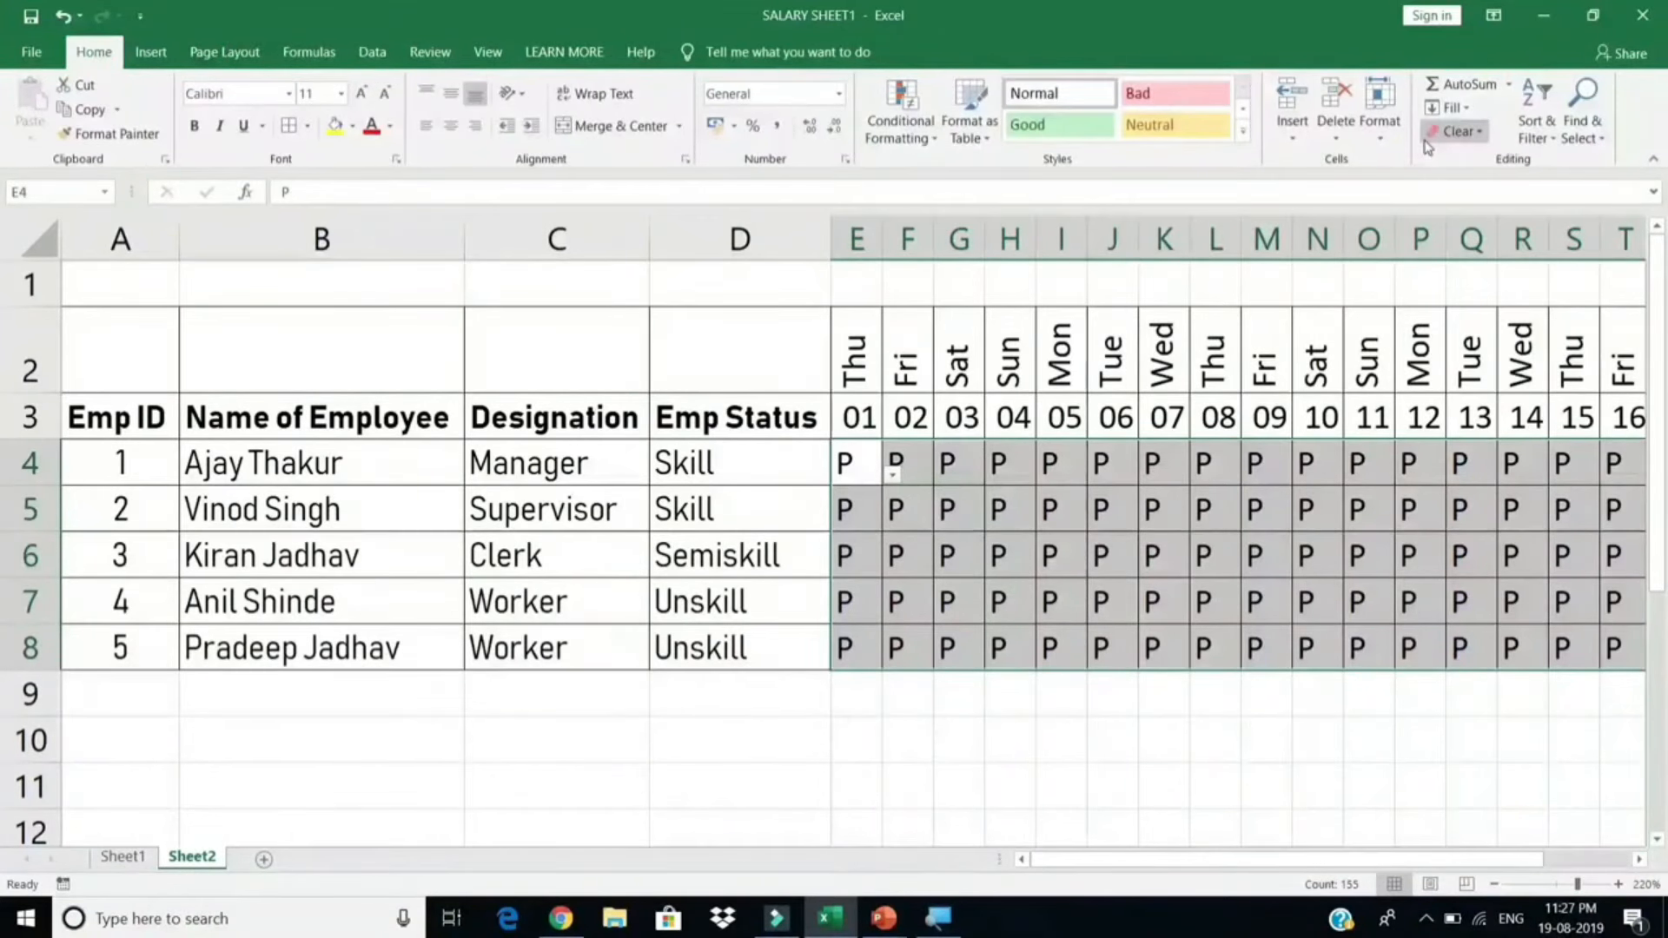
Step: Add an Equal To rule giving P cells Green Fill with Dark Green Text
left_click(928, 137)
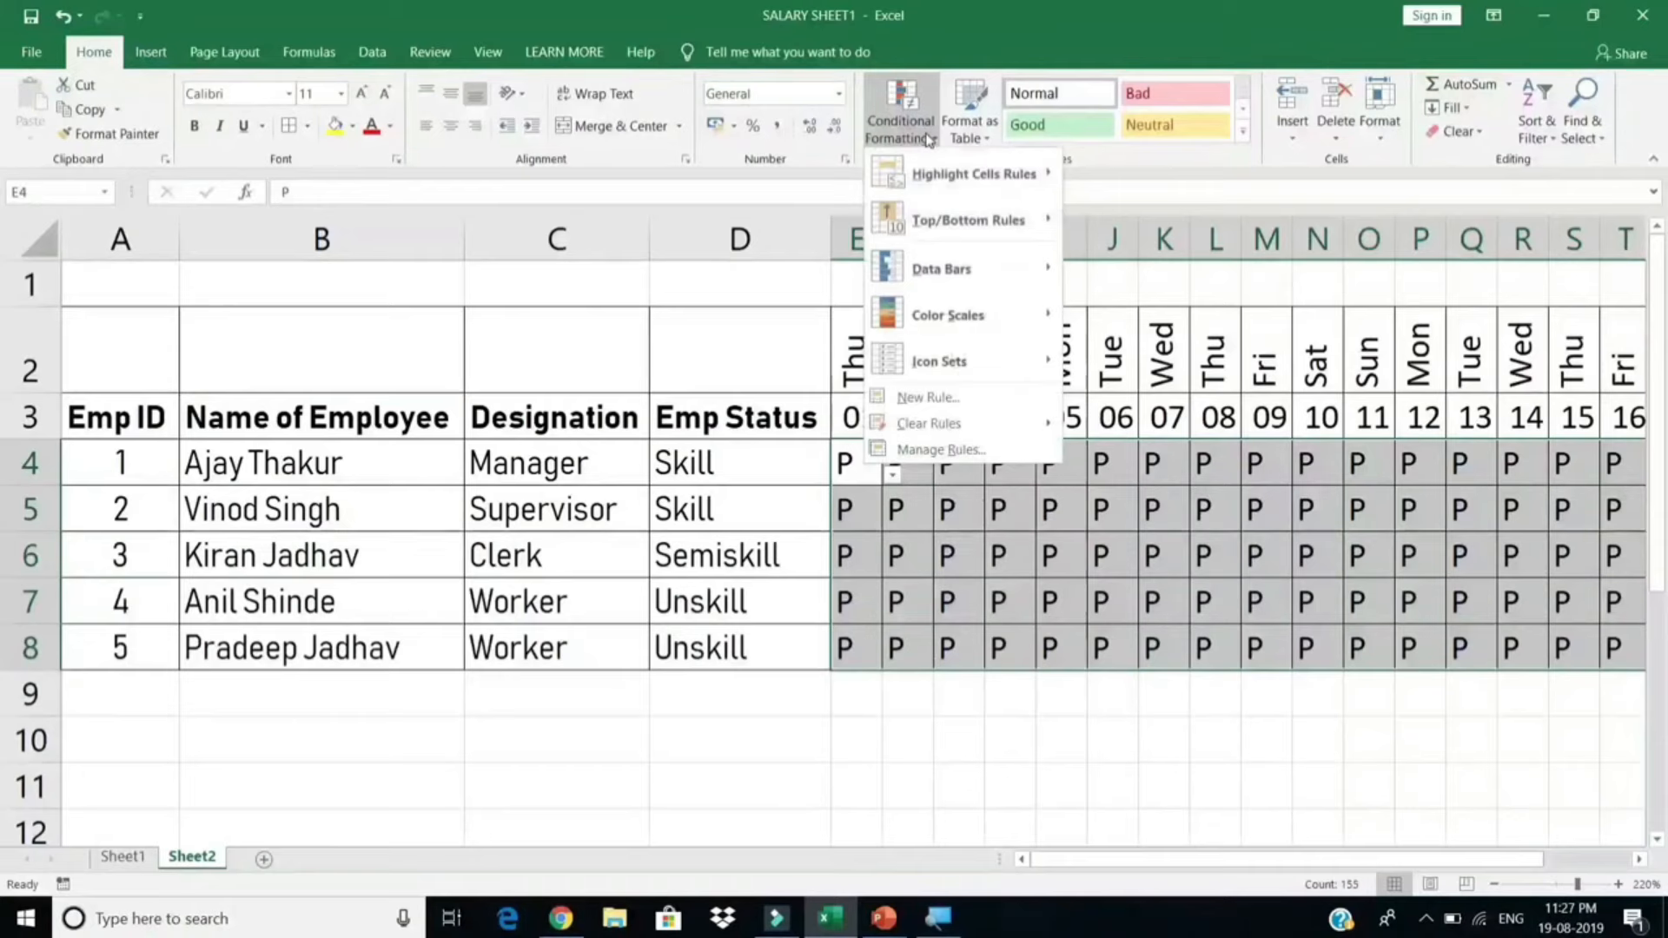
mouse_move(951, 178)
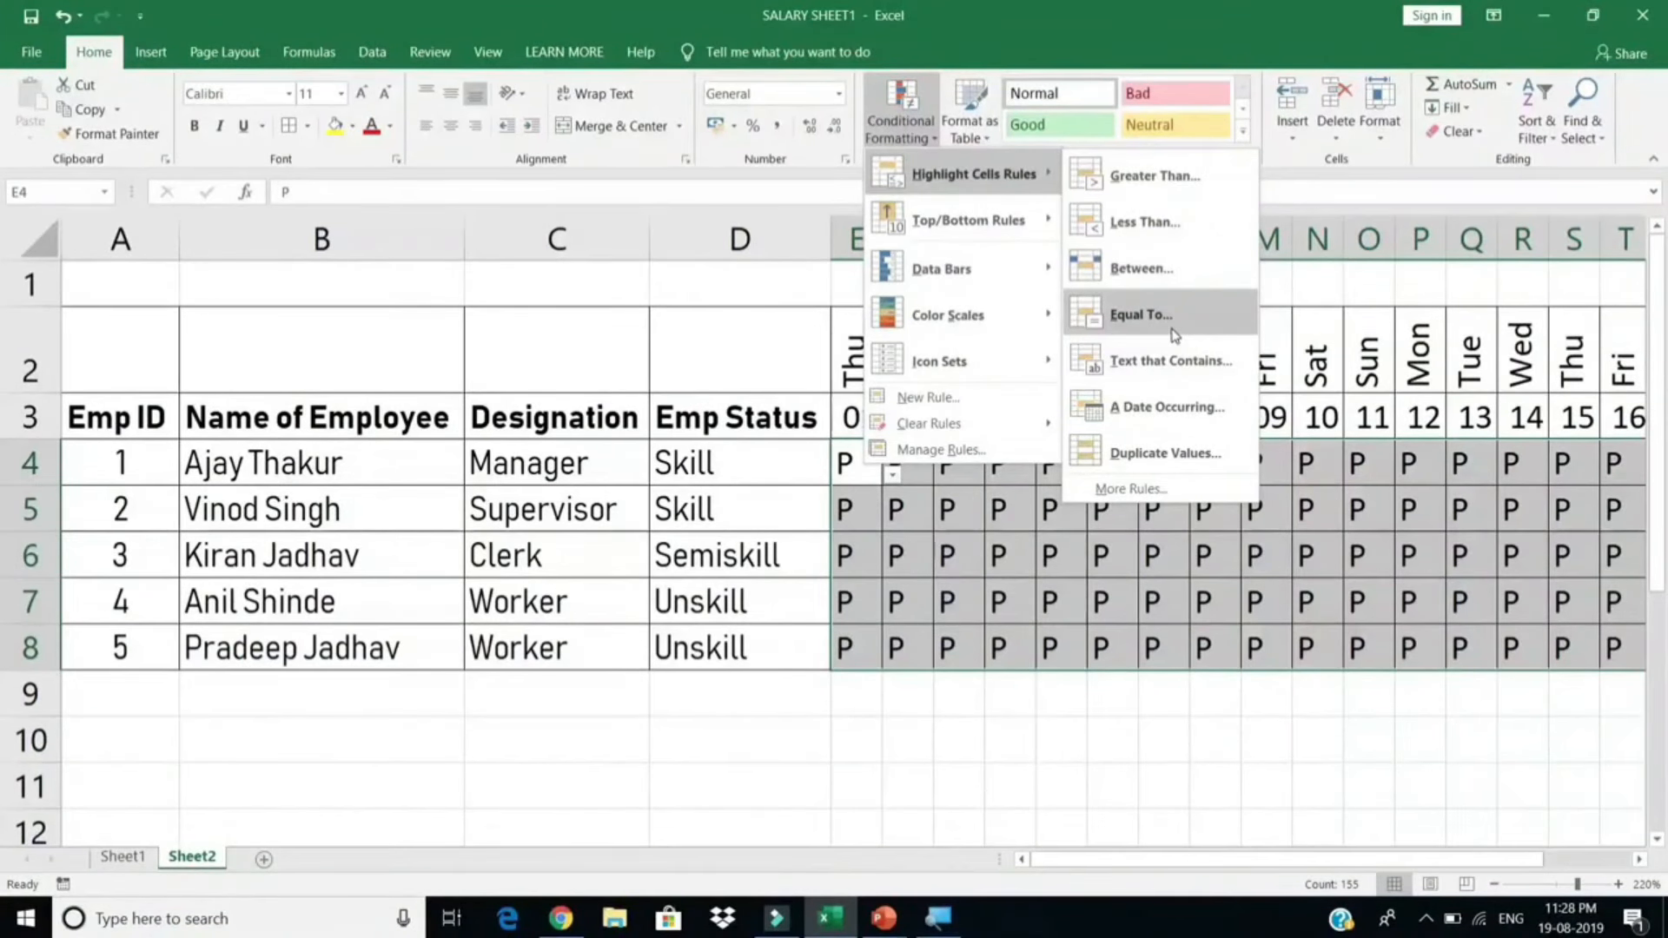
left_click(1174, 335)
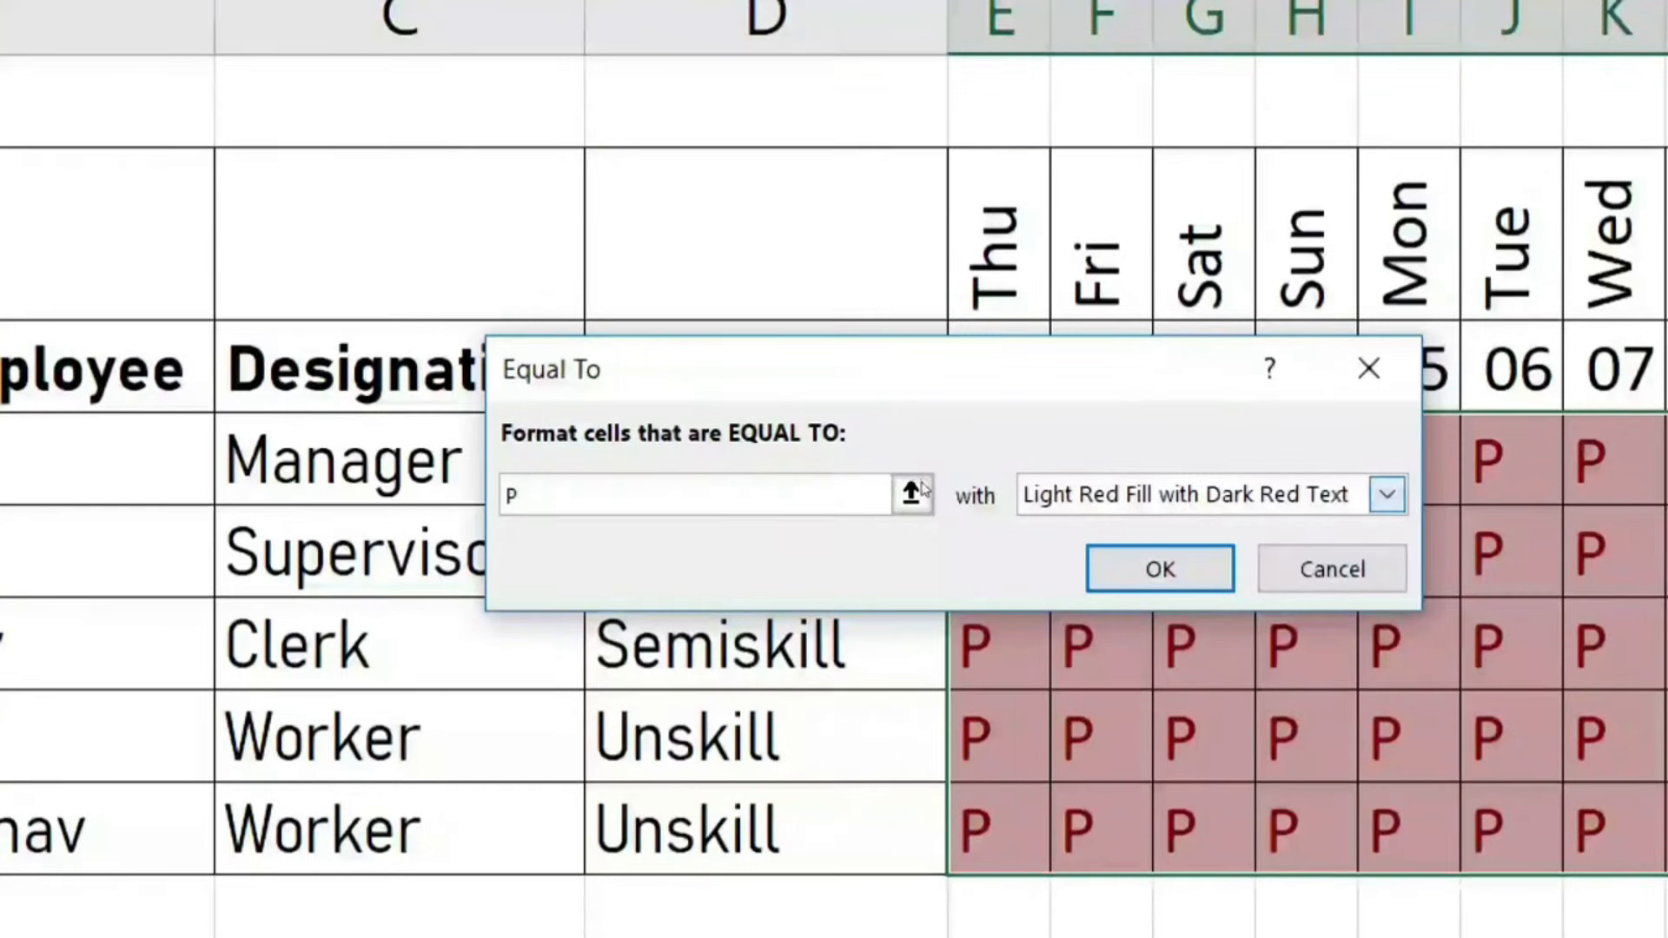
left_click(1387, 494)
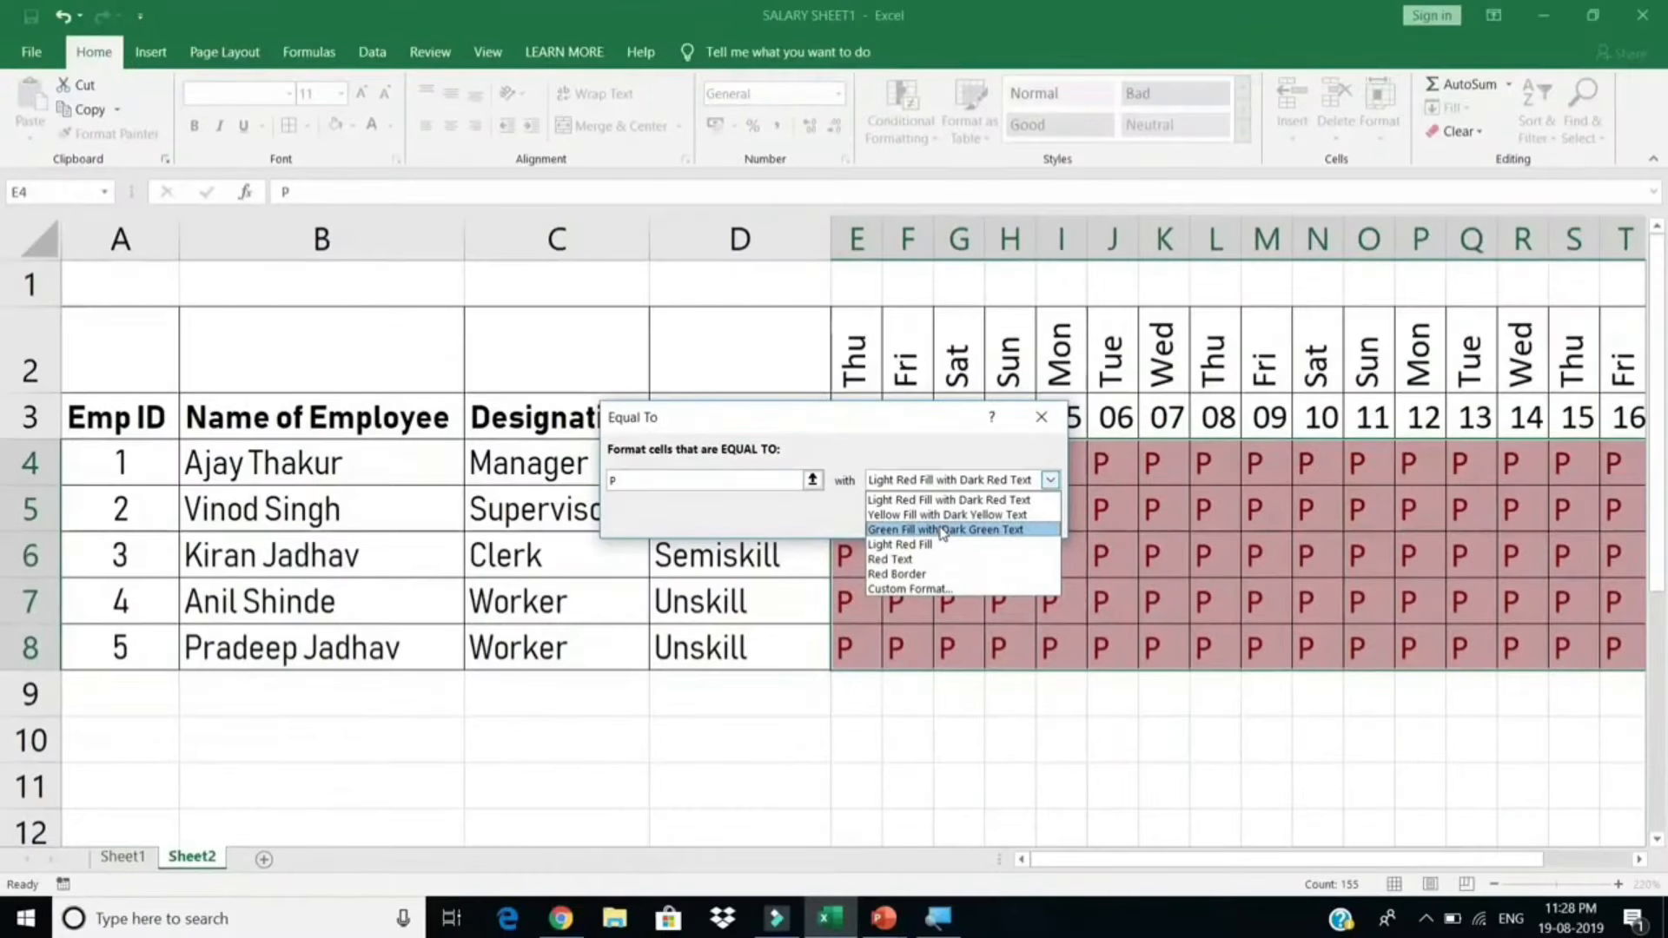
left_click(942, 530)
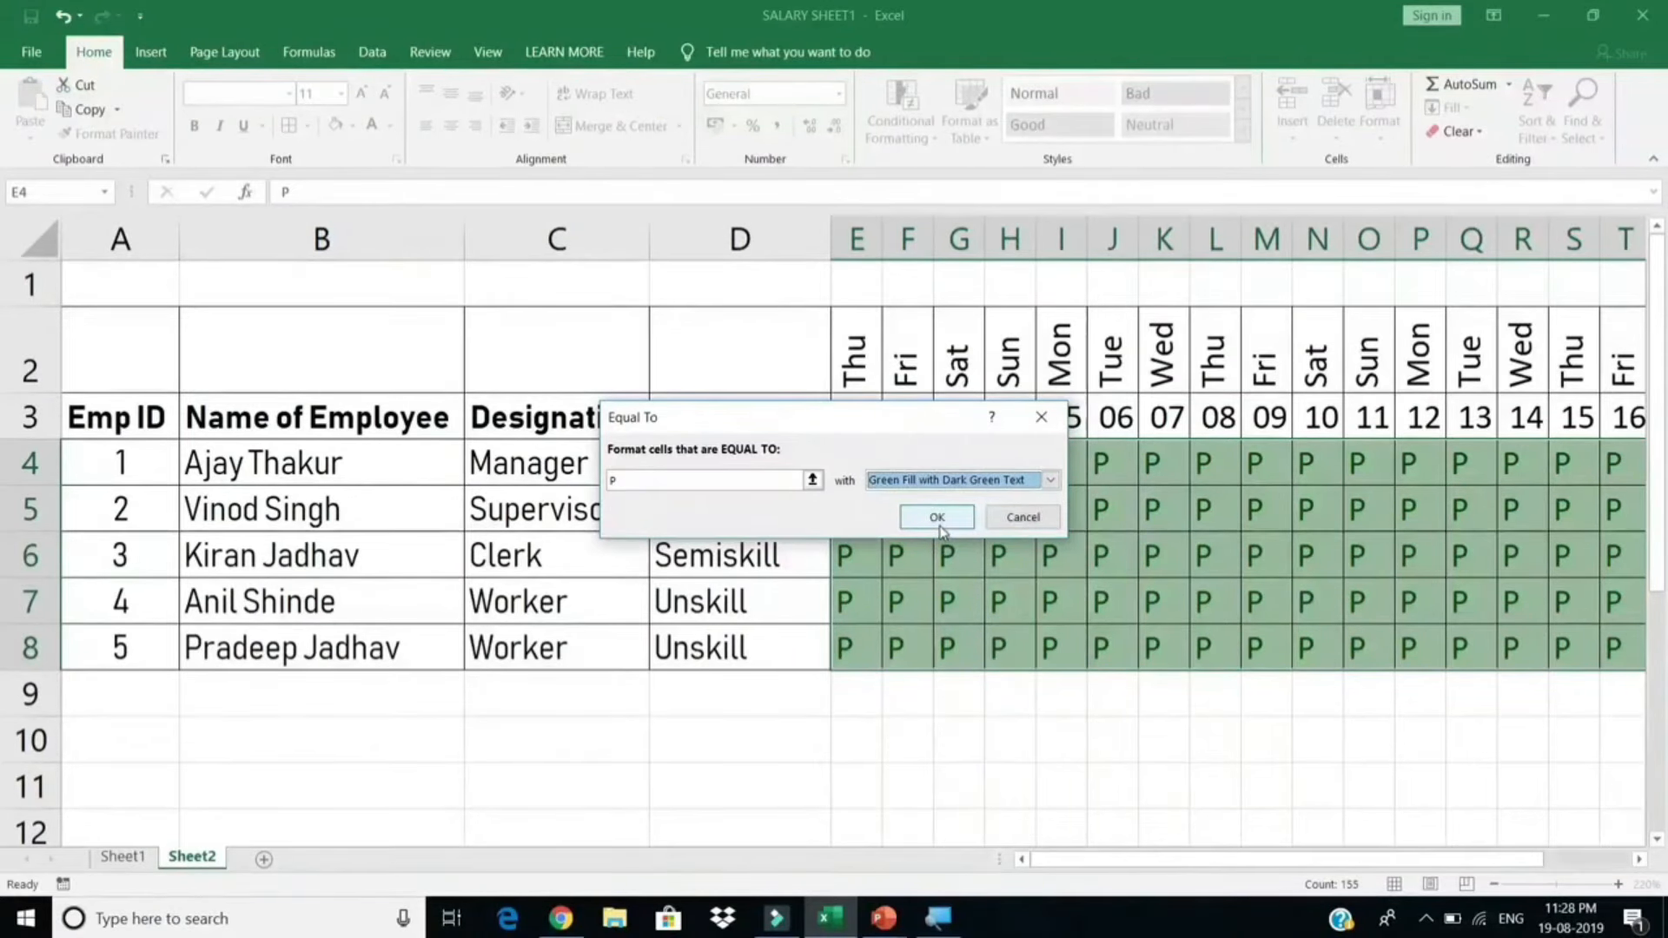
left_click(938, 524)
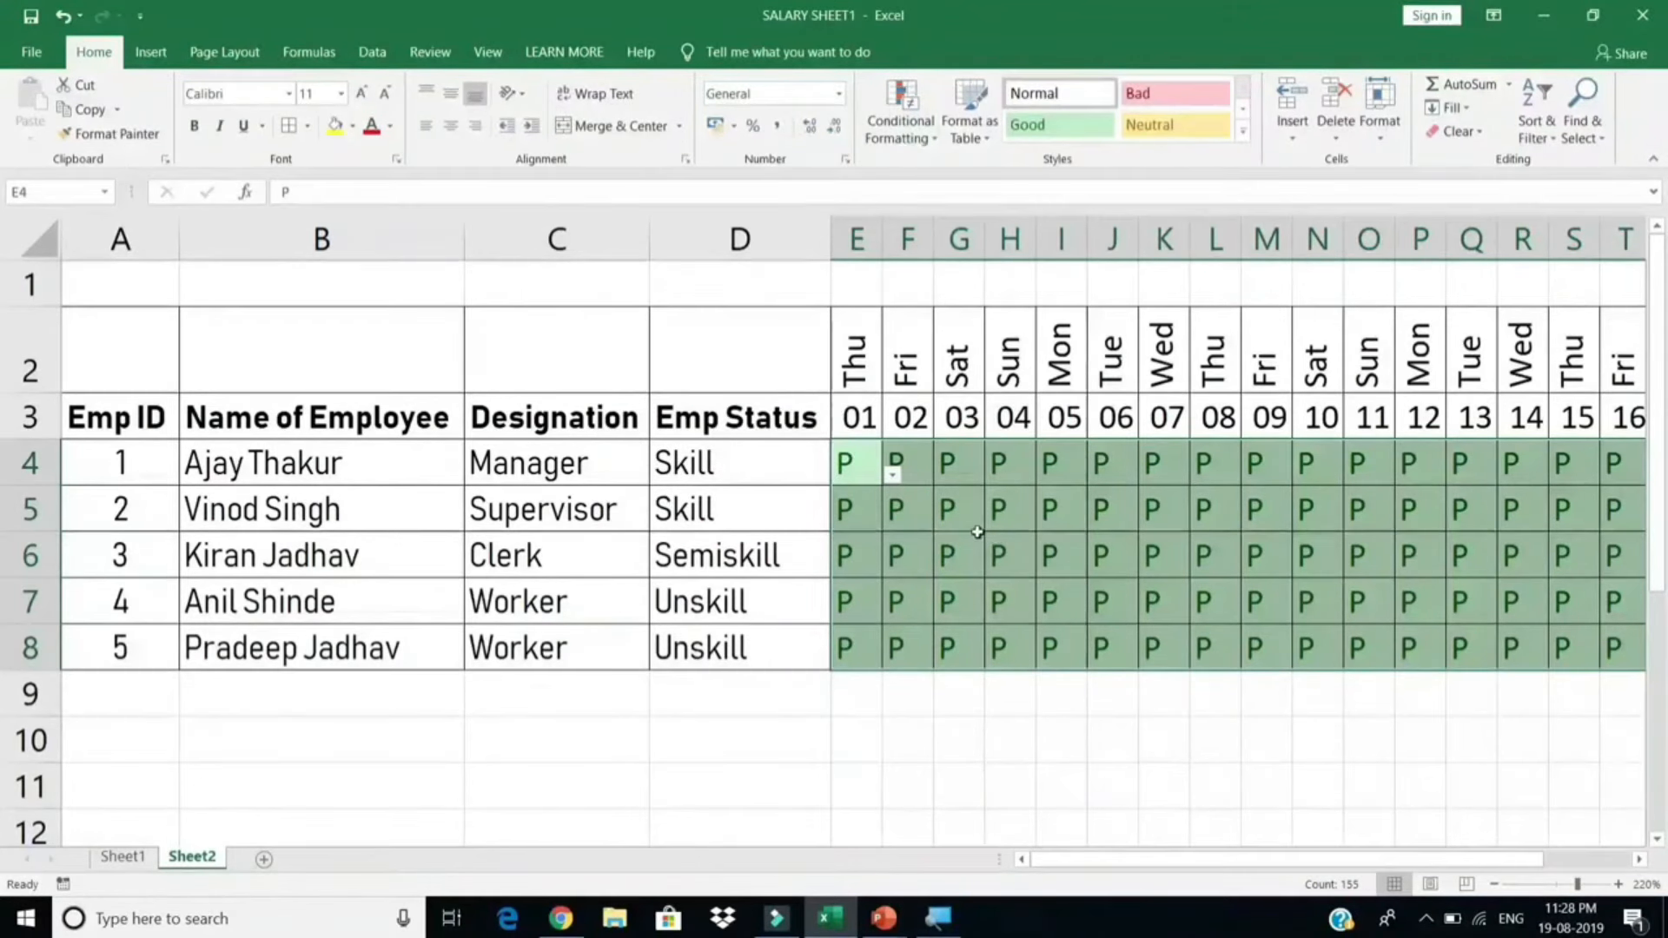
Step: Add an Equal To rule giving AB cells Light Red Fill with Dark Red Text
left_click(912, 141)
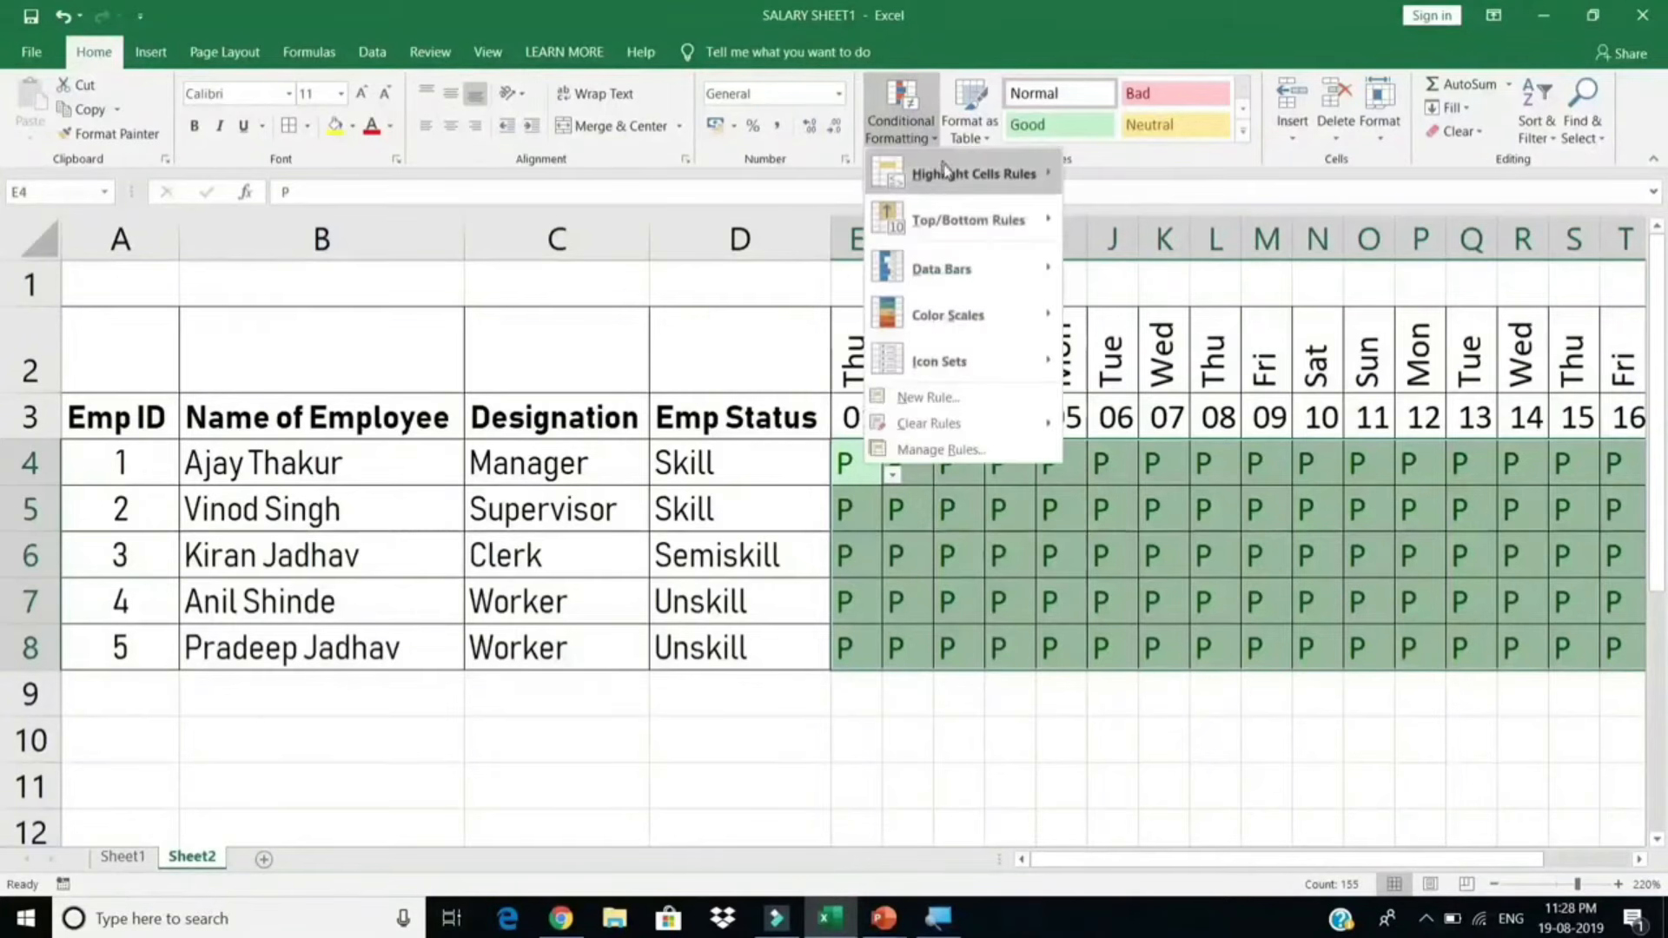
mouse_move(951, 178)
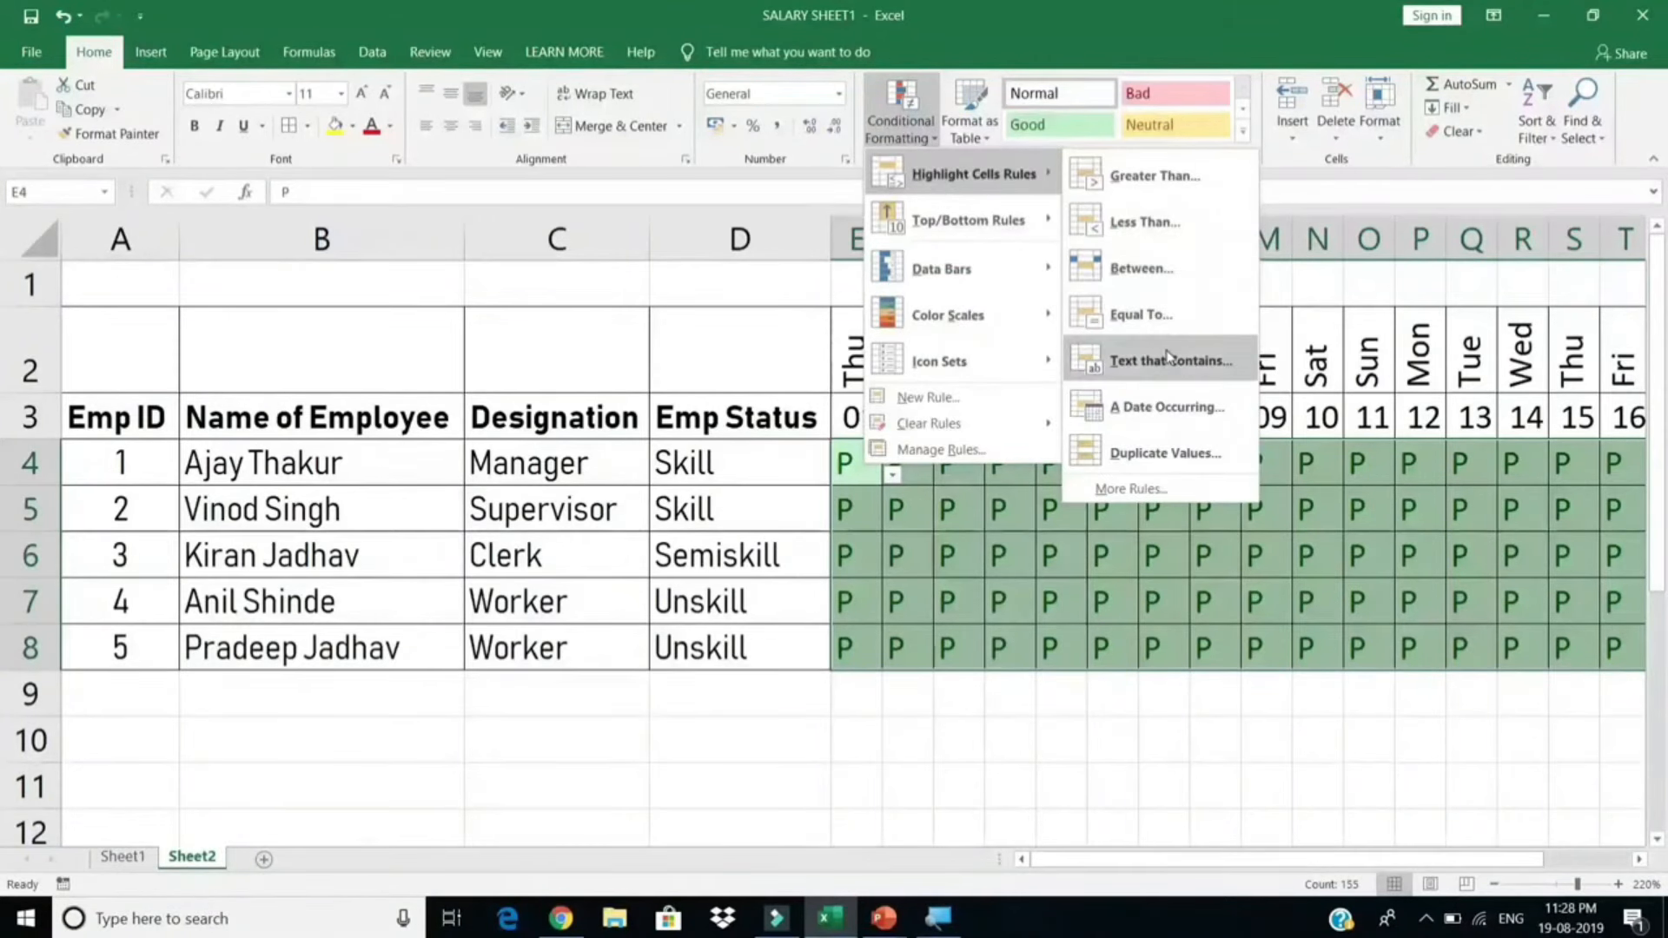
left_click(1147, 315)
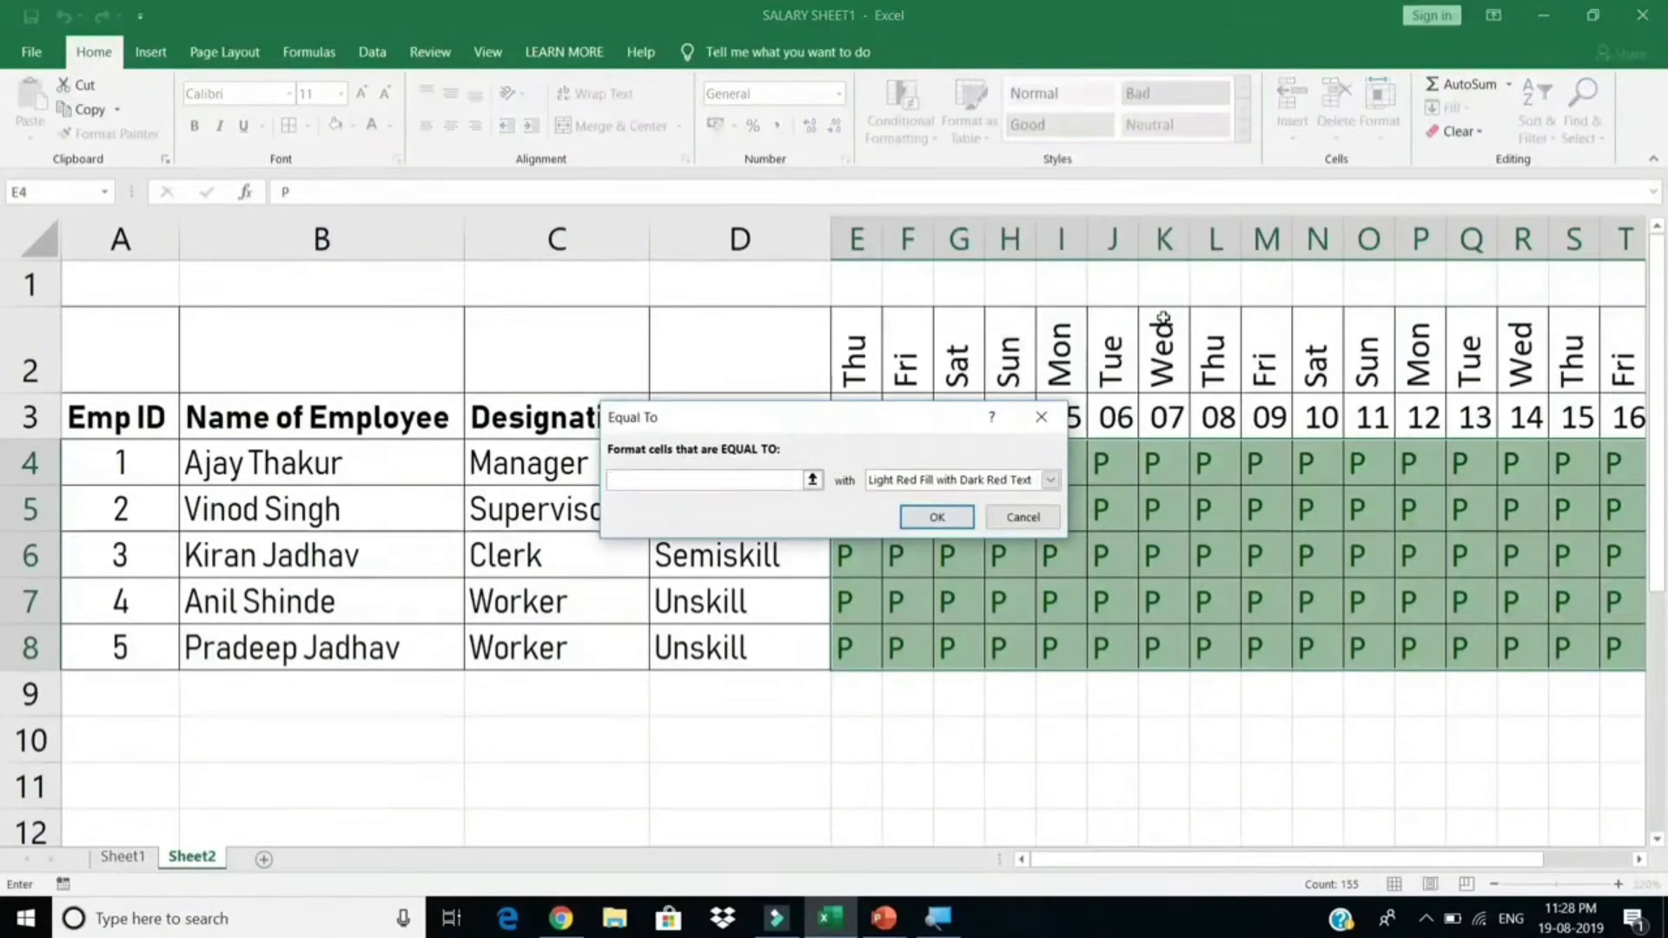
type("AB")
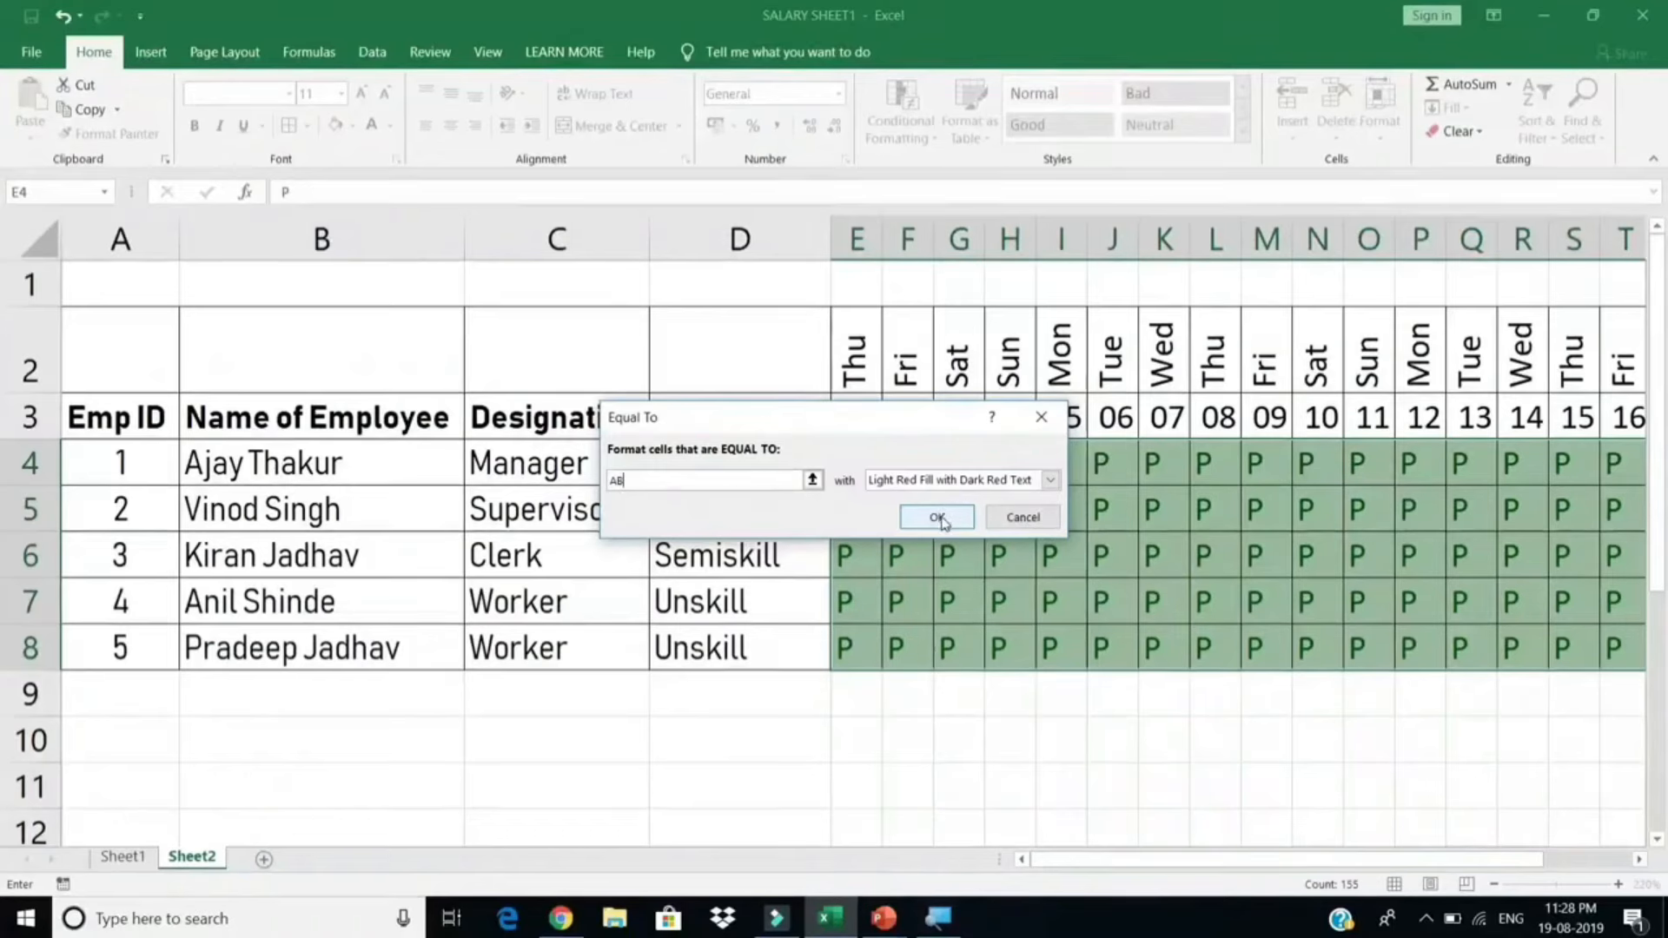
left_click(938, 516)
Step: Mark employee 2 absent on day 03 by choosing AB in G5
left_click(978, 515)
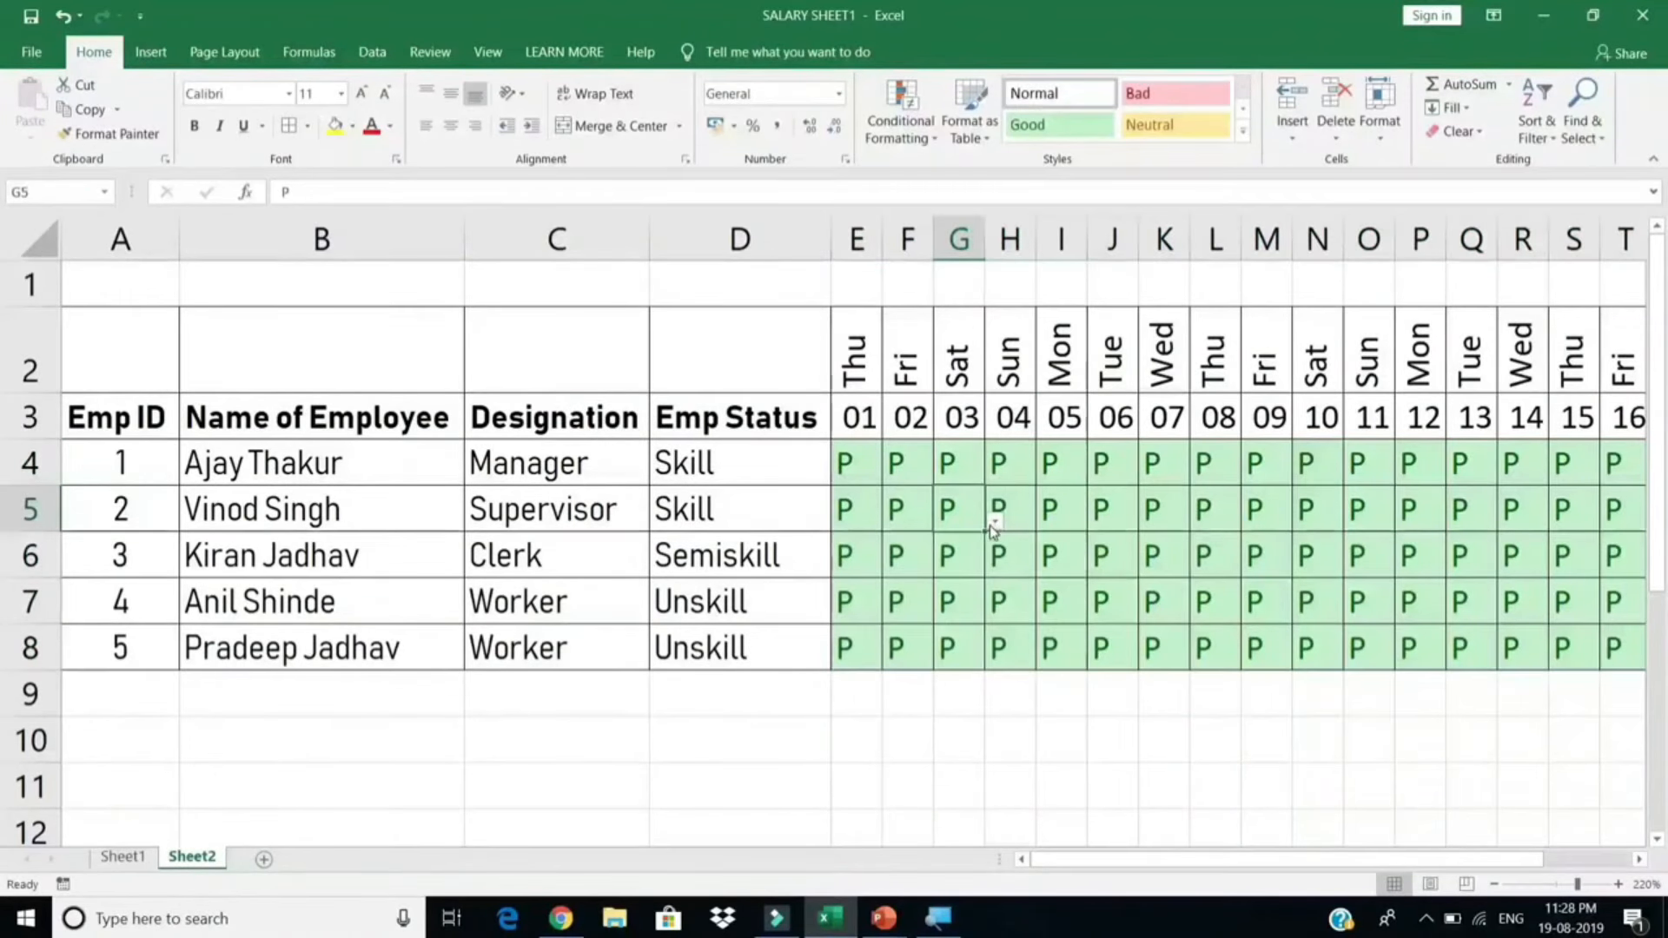
left_click(994, 519)
left_click(879, 580)
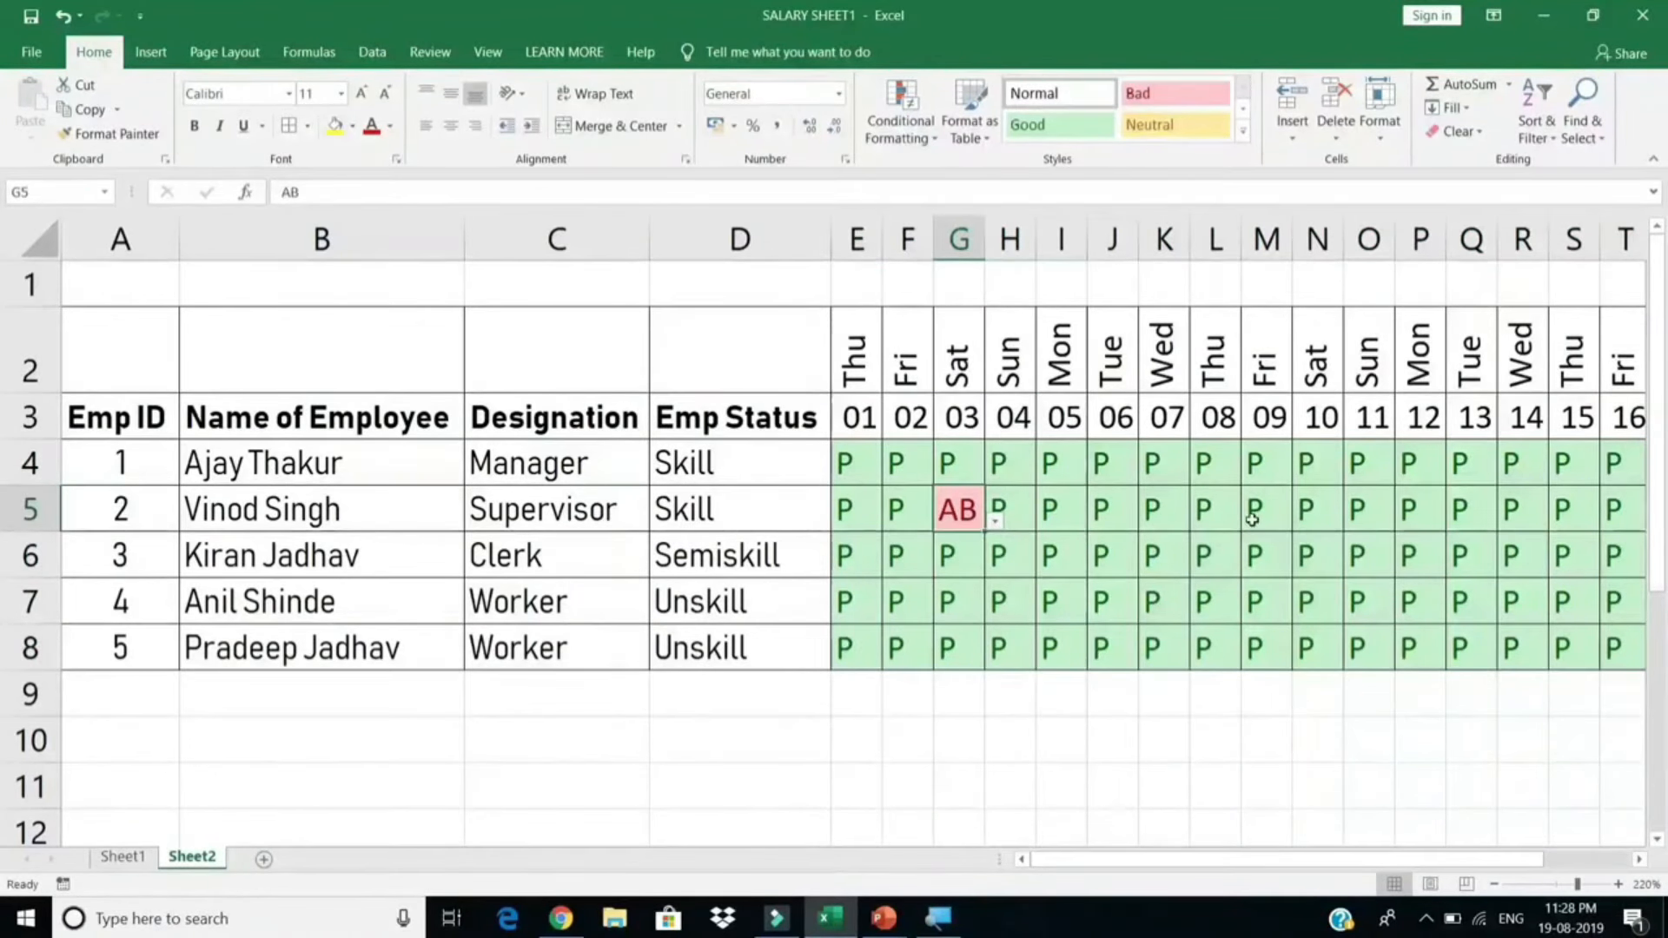
left_click(1181, 564)
Step: Choose AB in K6 to mark employee 3 absent on day 07
left_click(1199, 570)
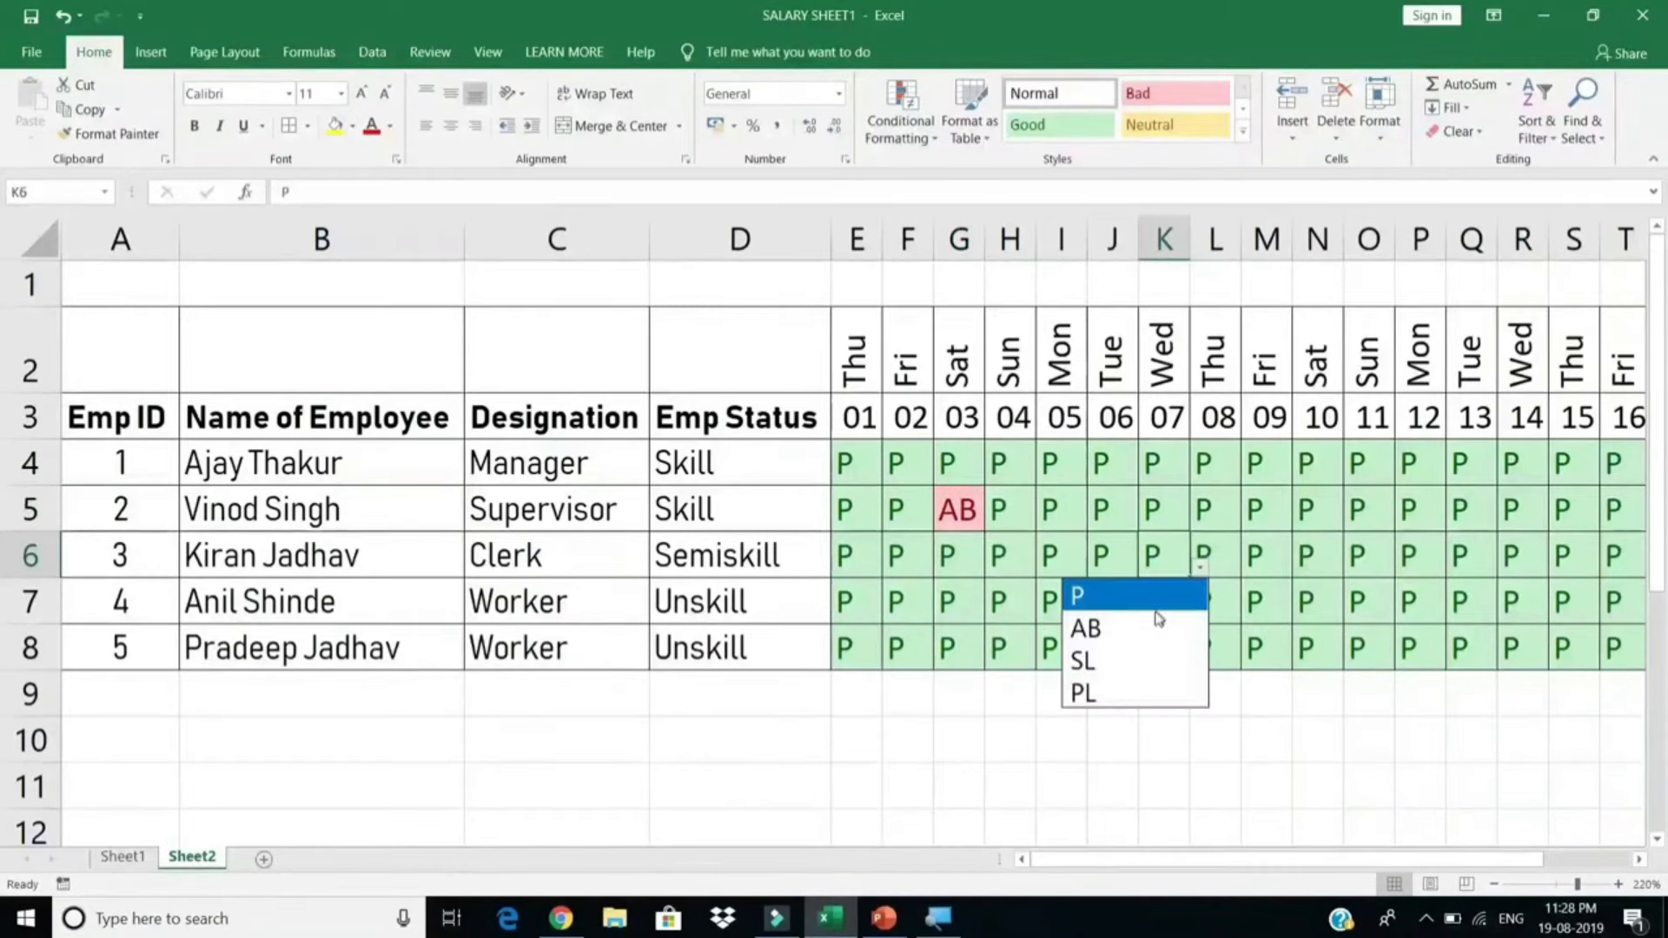
left_click(1108, 625)
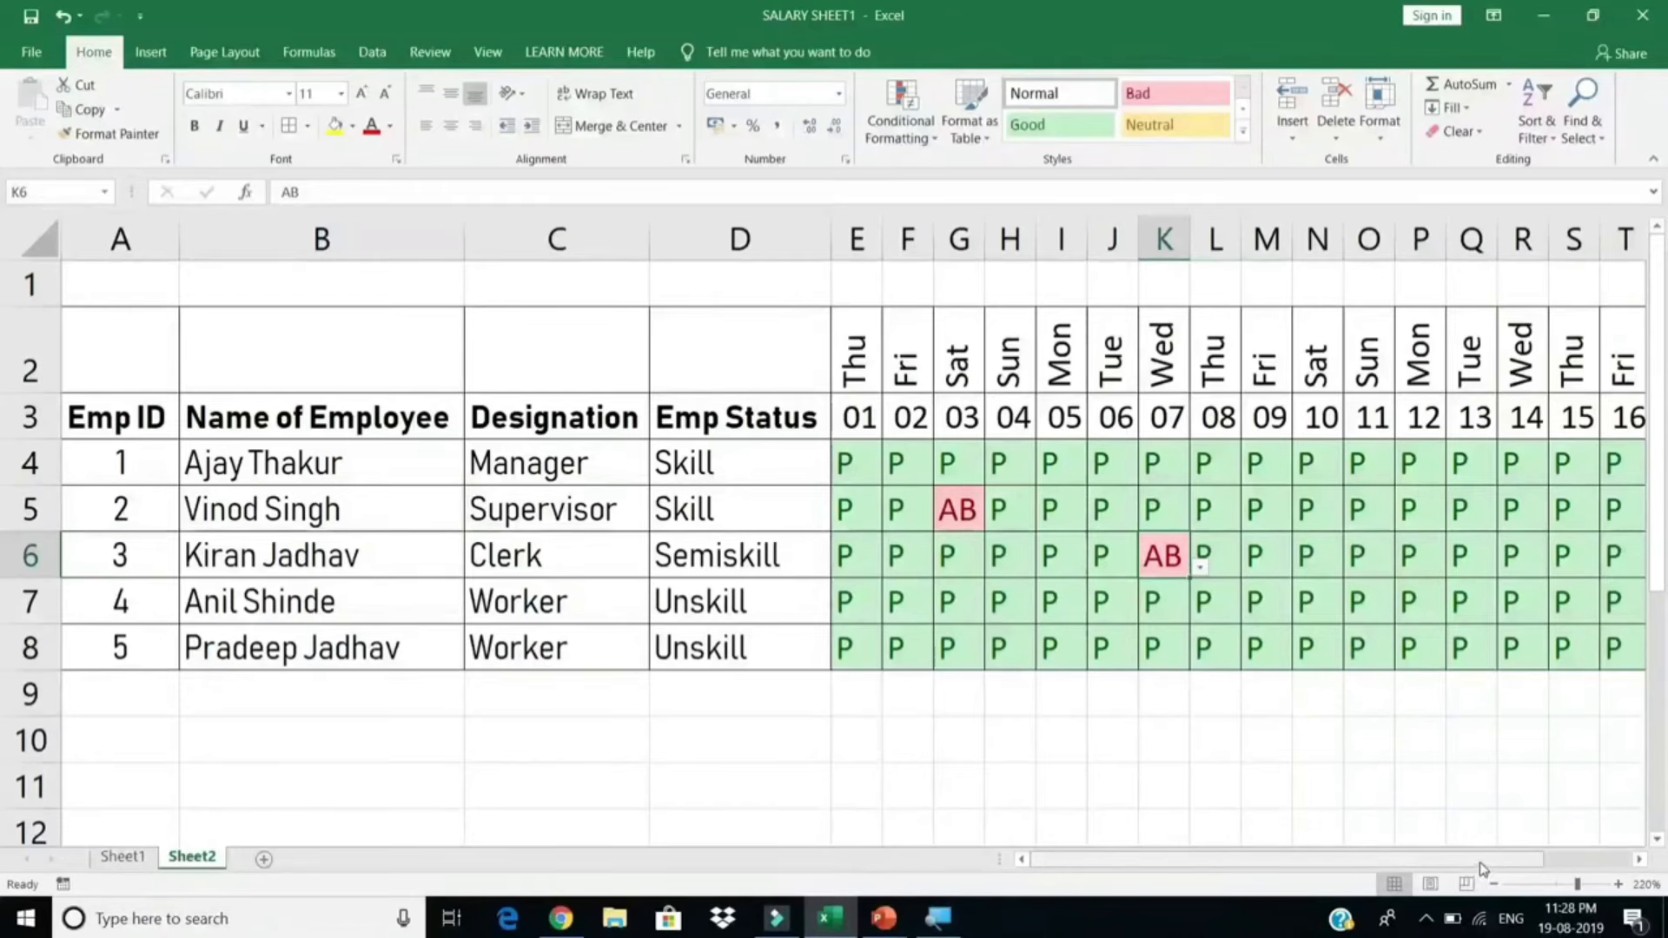
left_click_drag(1478, 863, 1572, 855)
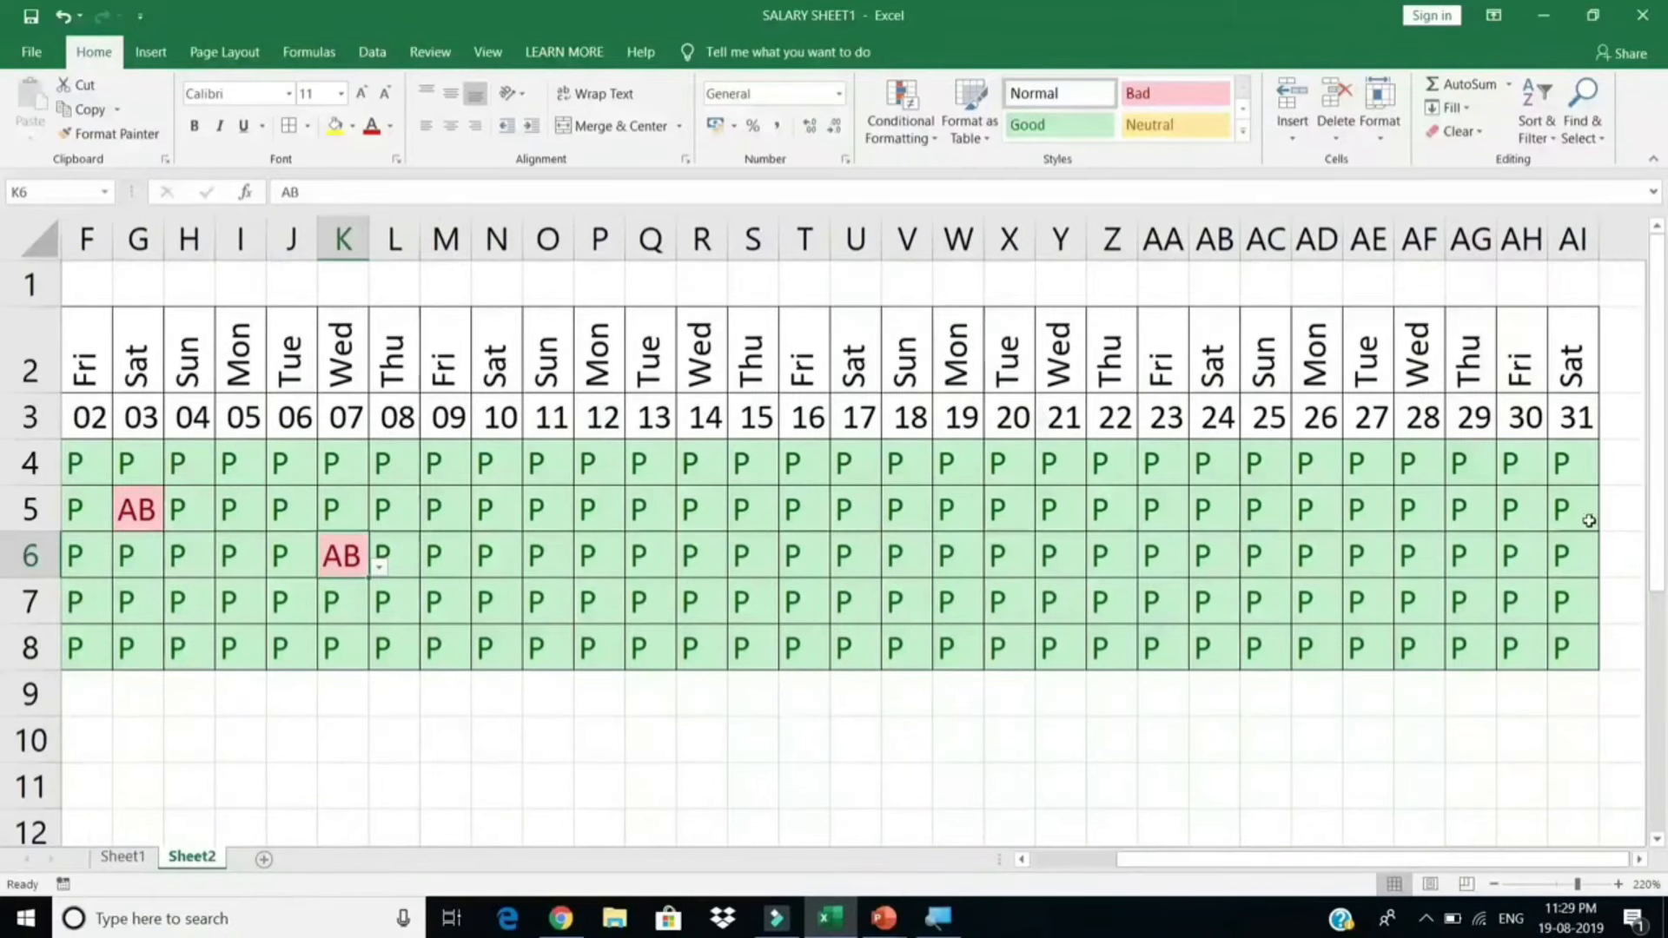
Step: Select E2:AI8, covering day names, dates and attendance marks
left_click_drag(1585, 373, 761, 635)
left_click_drag(742, 356, 1428, 649)
left_click_drag(1528, 859, 1444, 871)
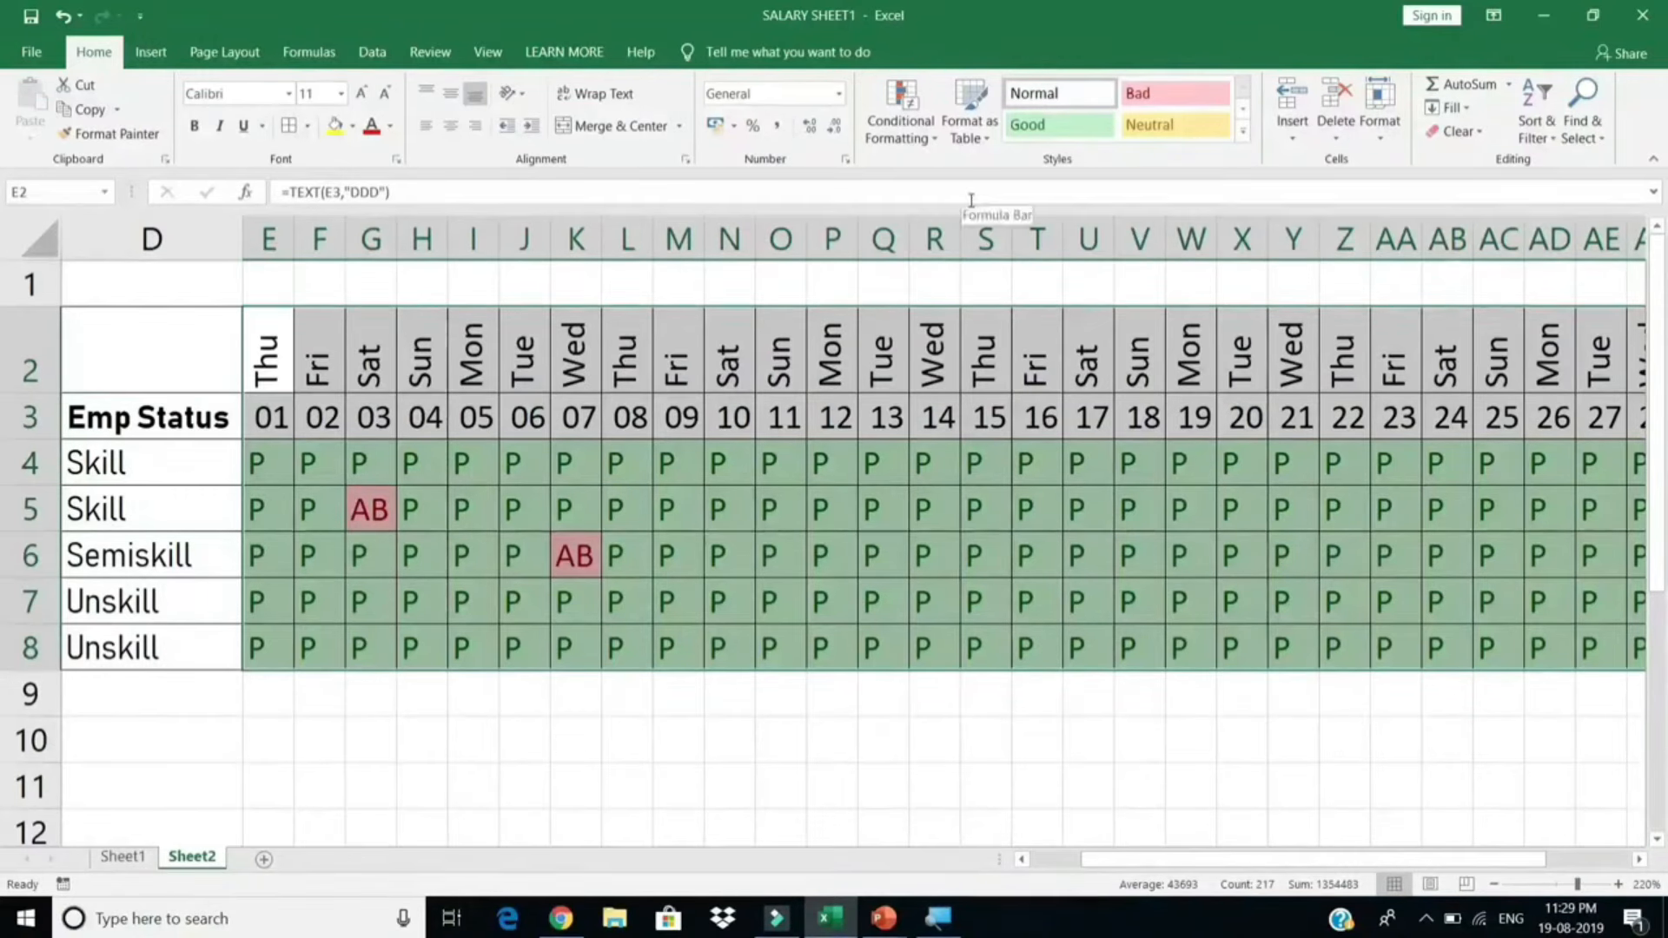
Step: Create a New Rule of type 'Use a formula to determine which cells to format'
left_click(906, 142)
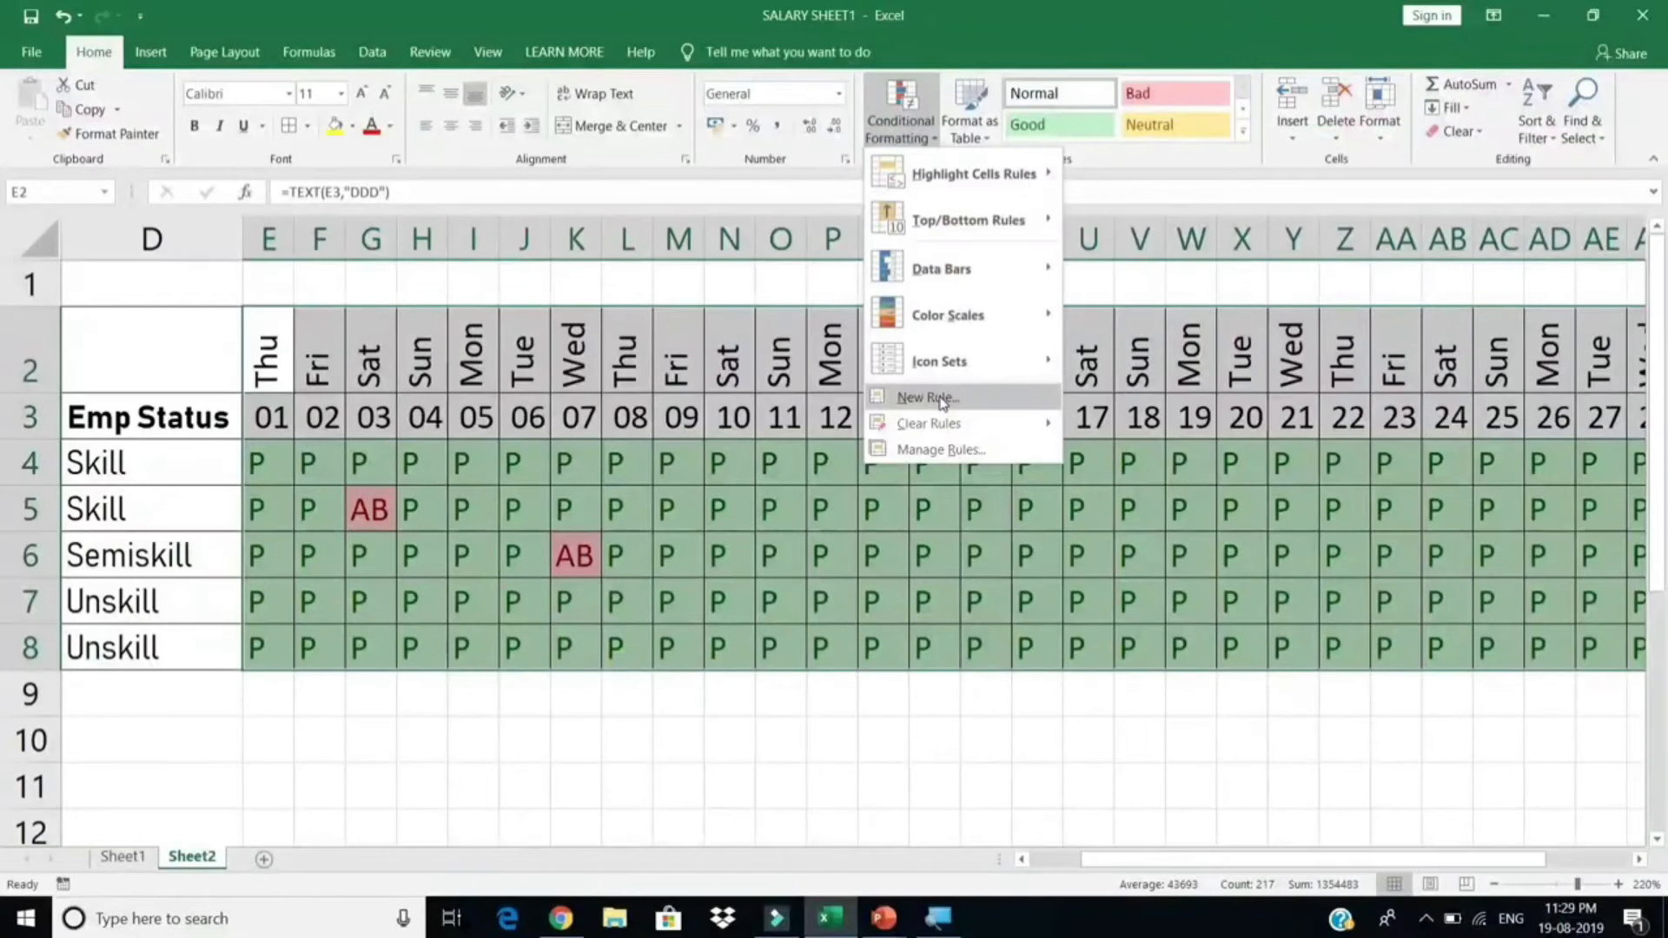
left_click(929, 398)
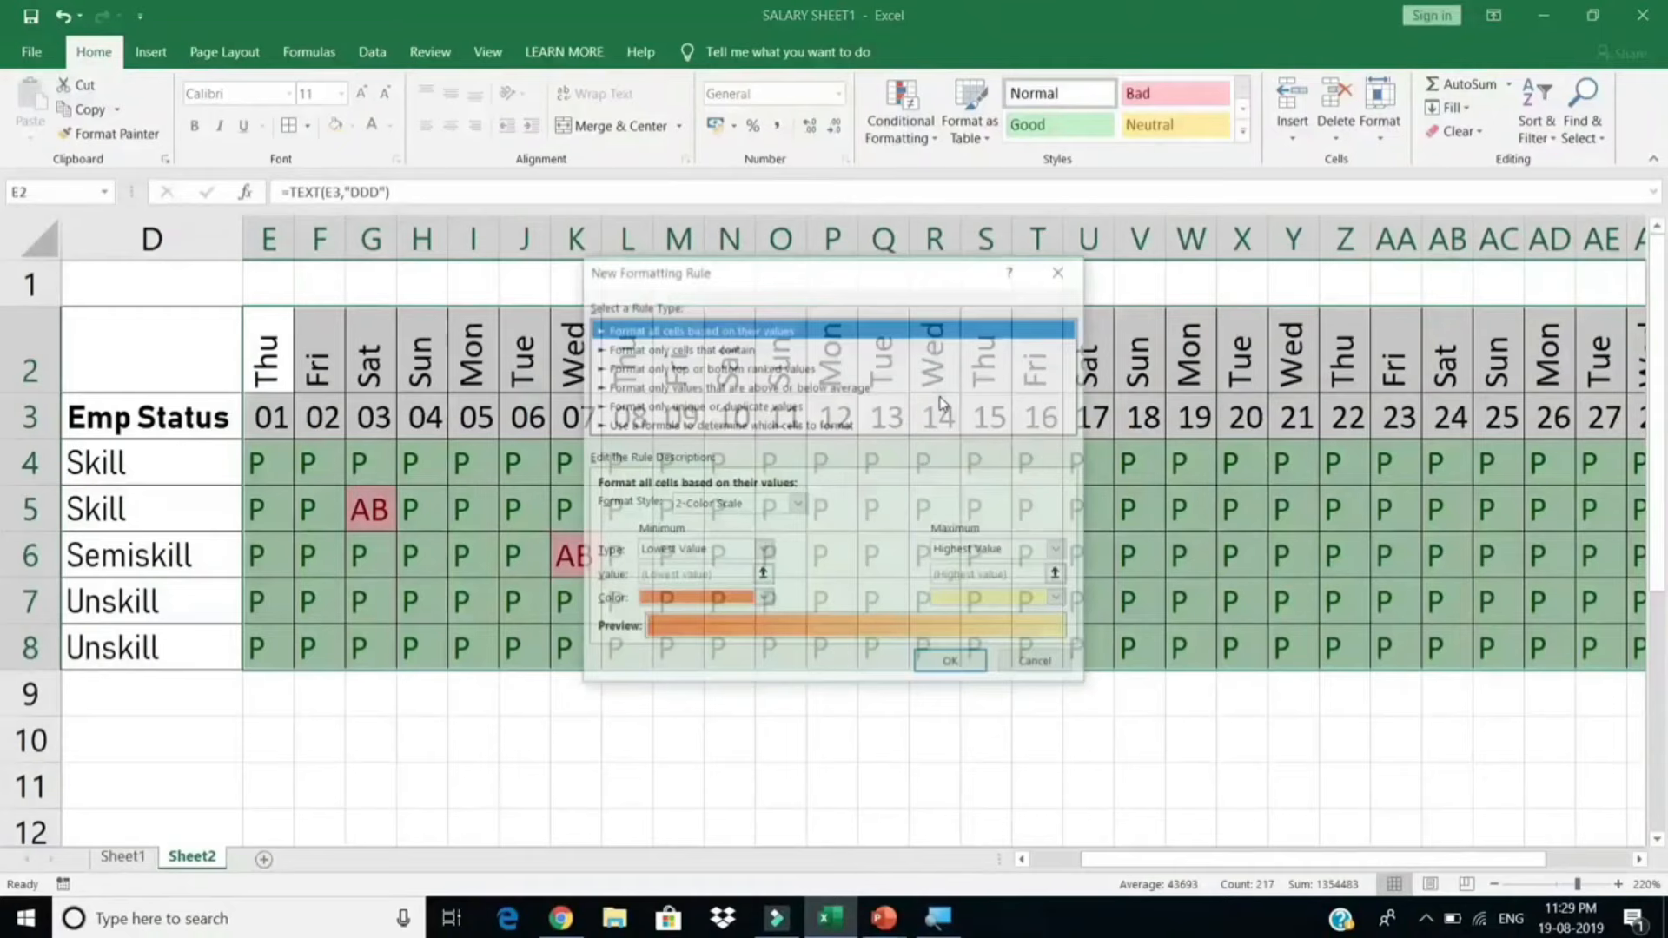
left_click_drag(871, 271, 1140, 273)
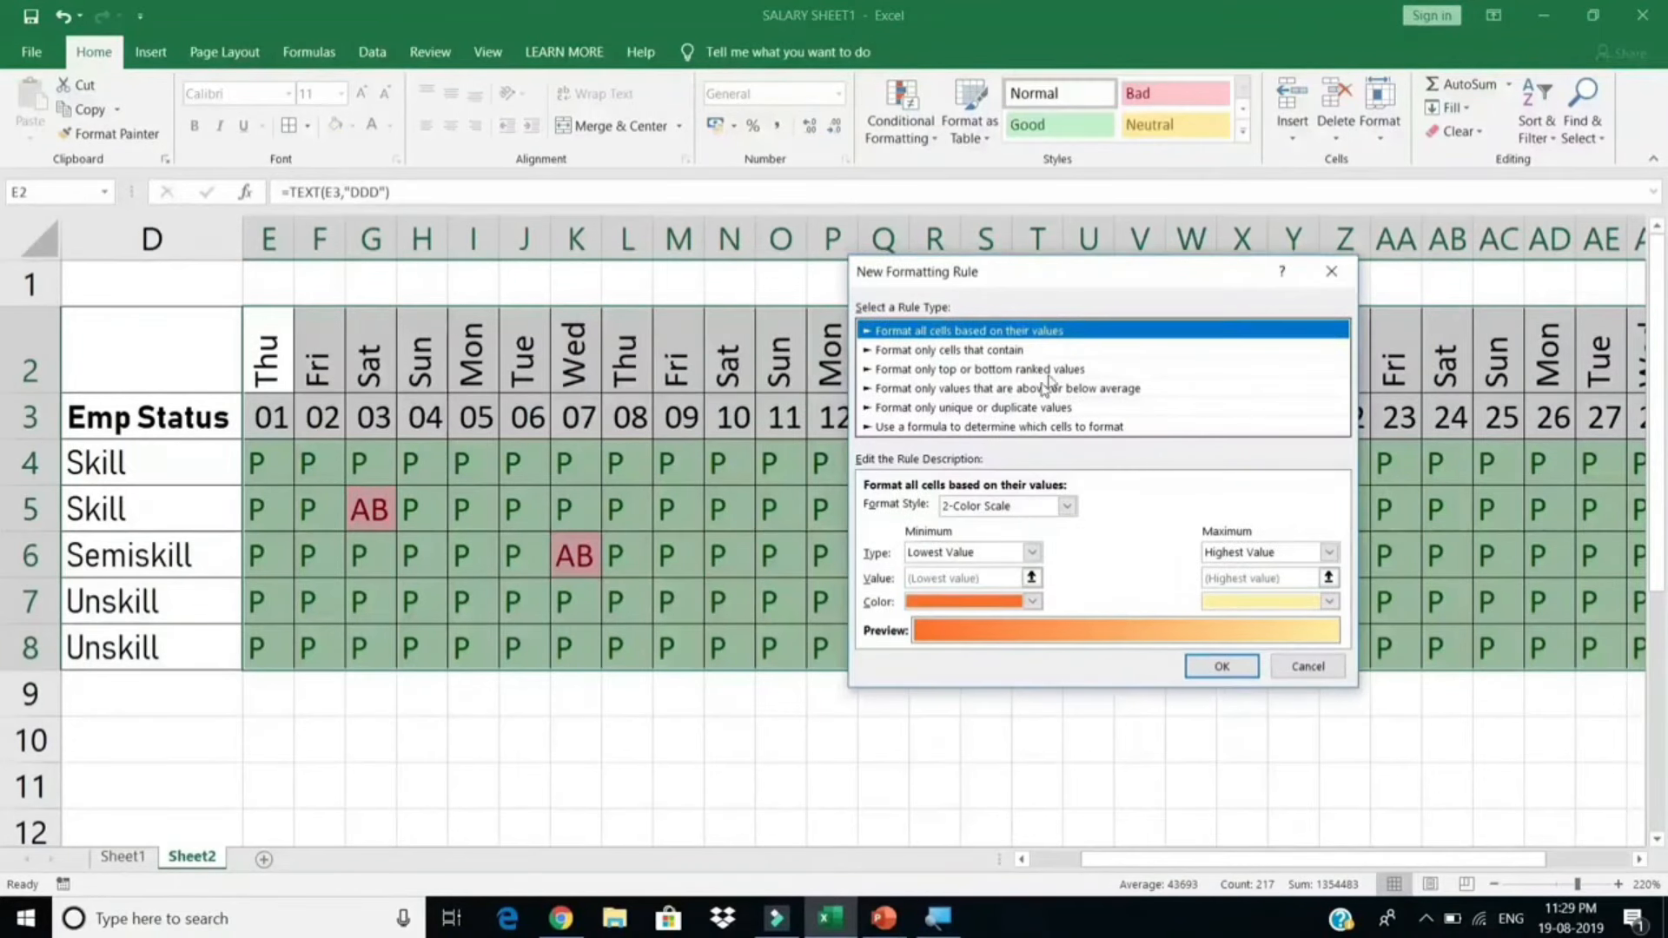
left_click(1018, 426)
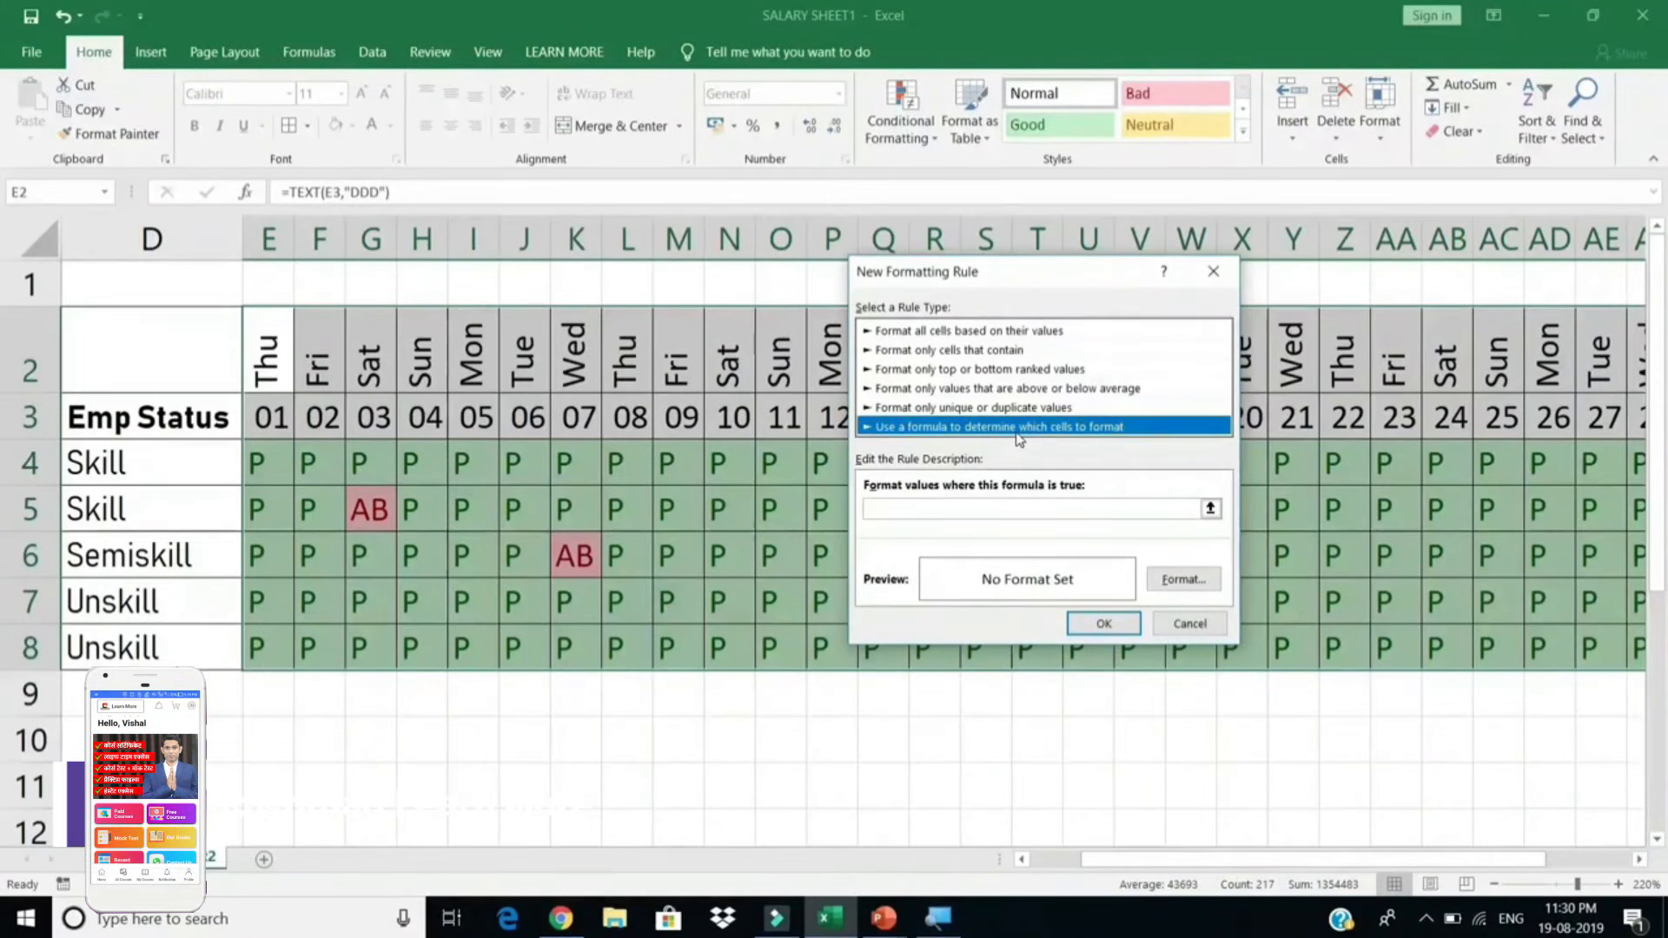
Step: Enter the rule formula =E$2="SUN" to match the Sunday columns
left_click(928, 508)
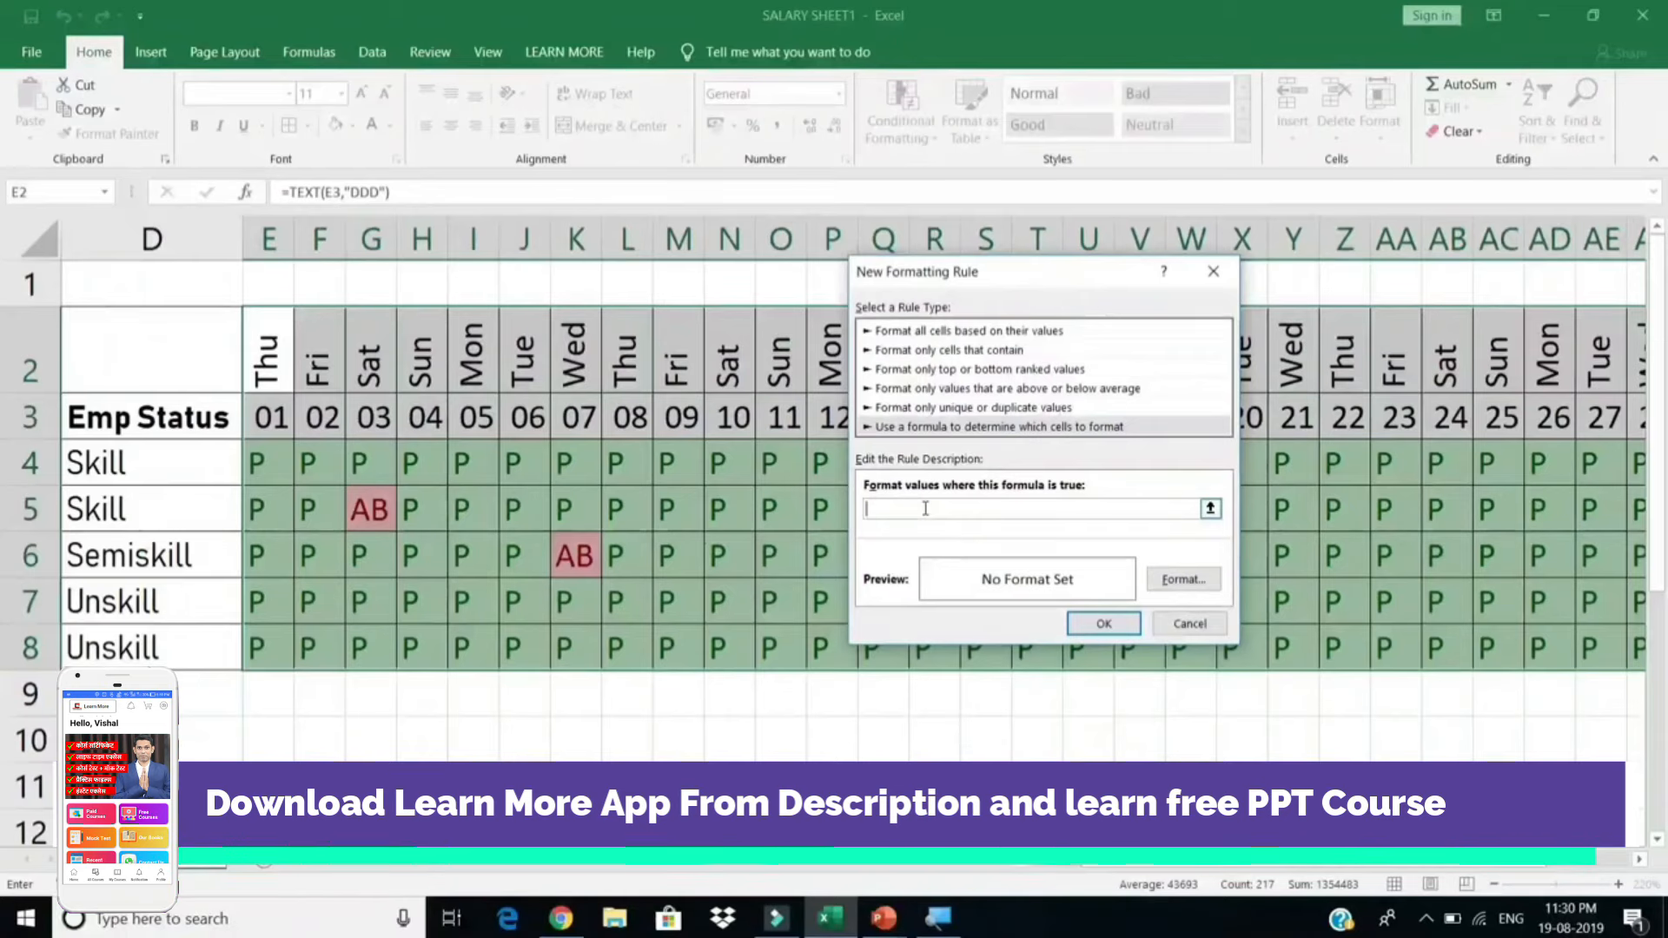
type("=")
left_click(262, 369)
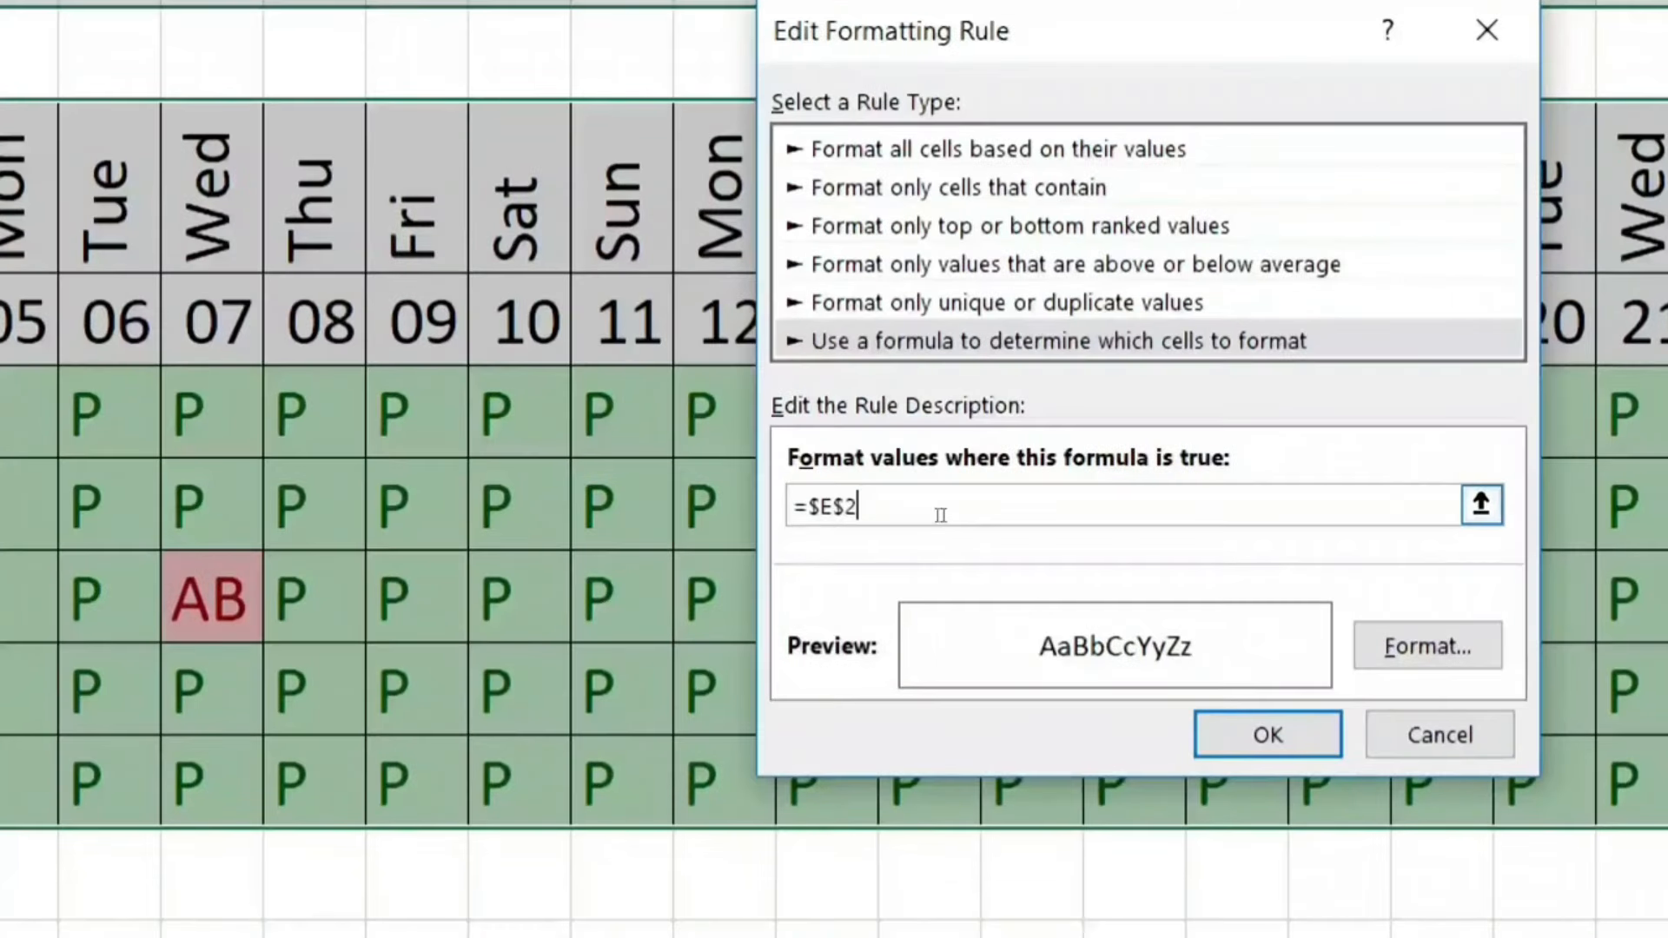
key("Left")
key("Left")
key("Left")
key("BackSpace")
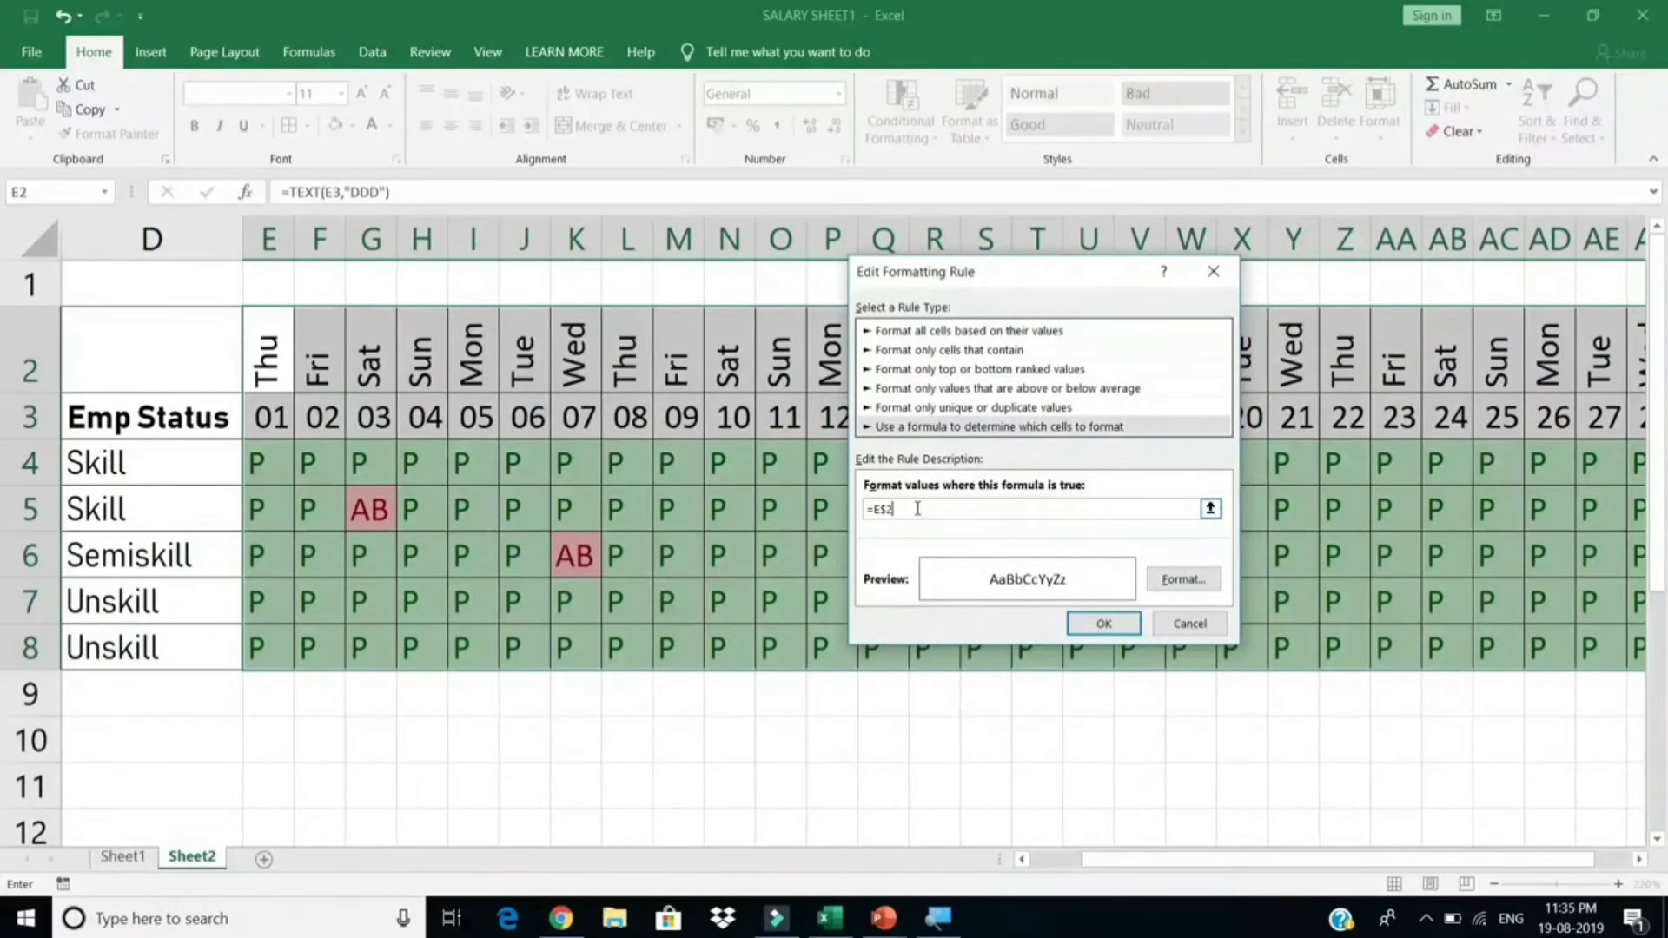
type("=SU")
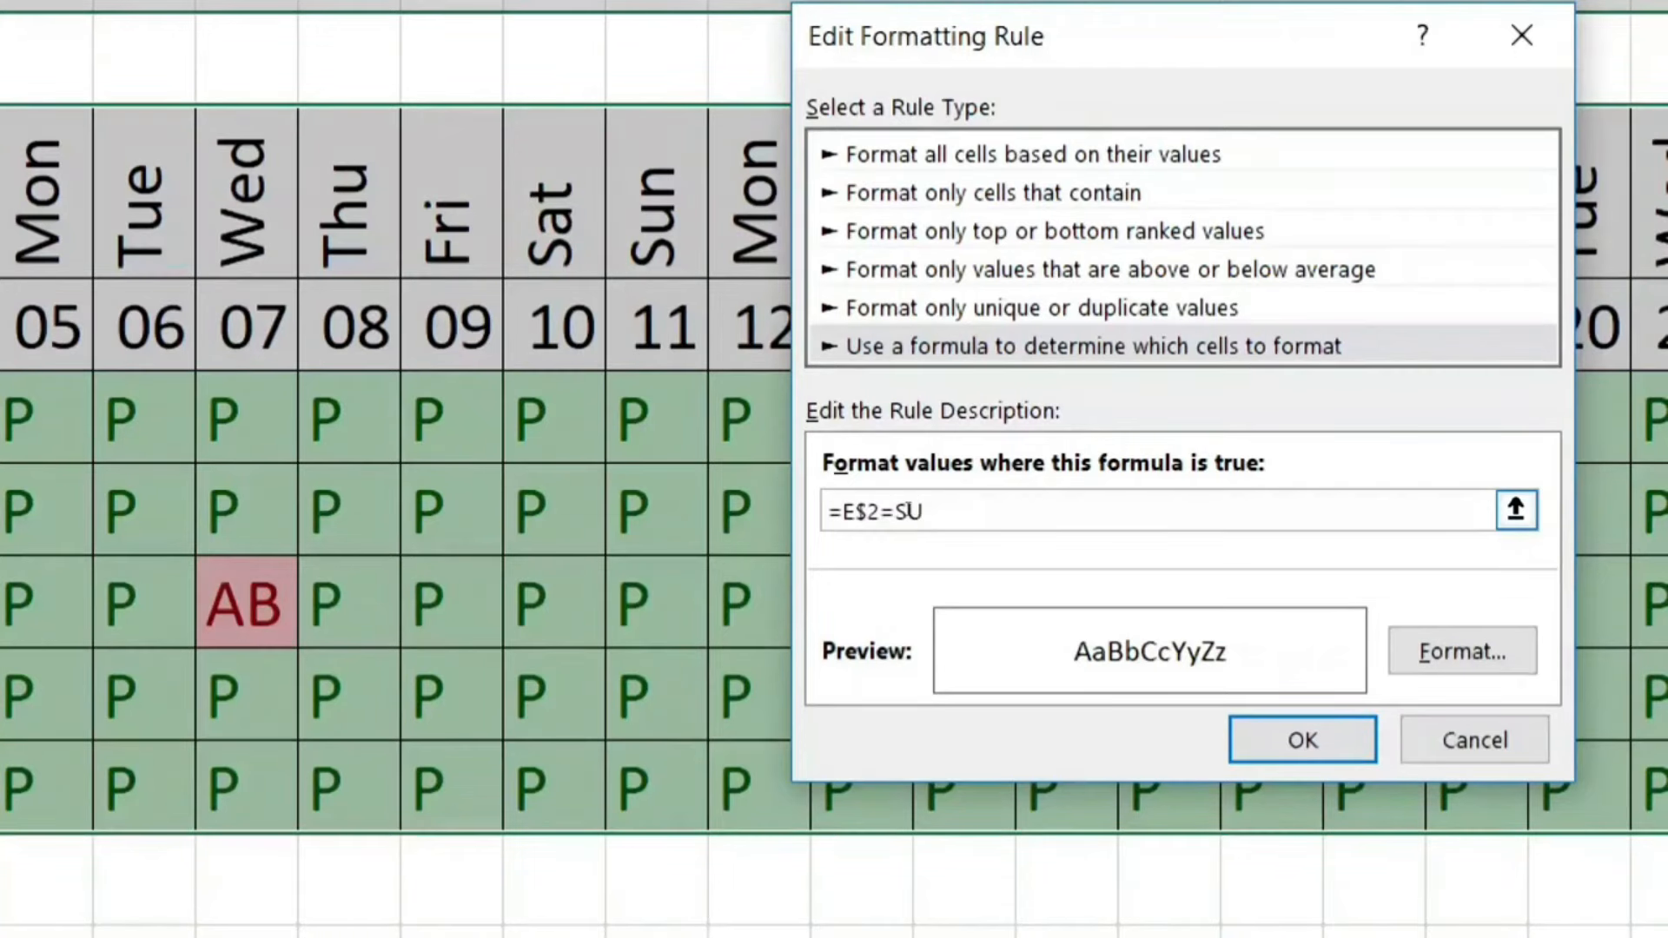
type("UN")
left_click(897, 512)
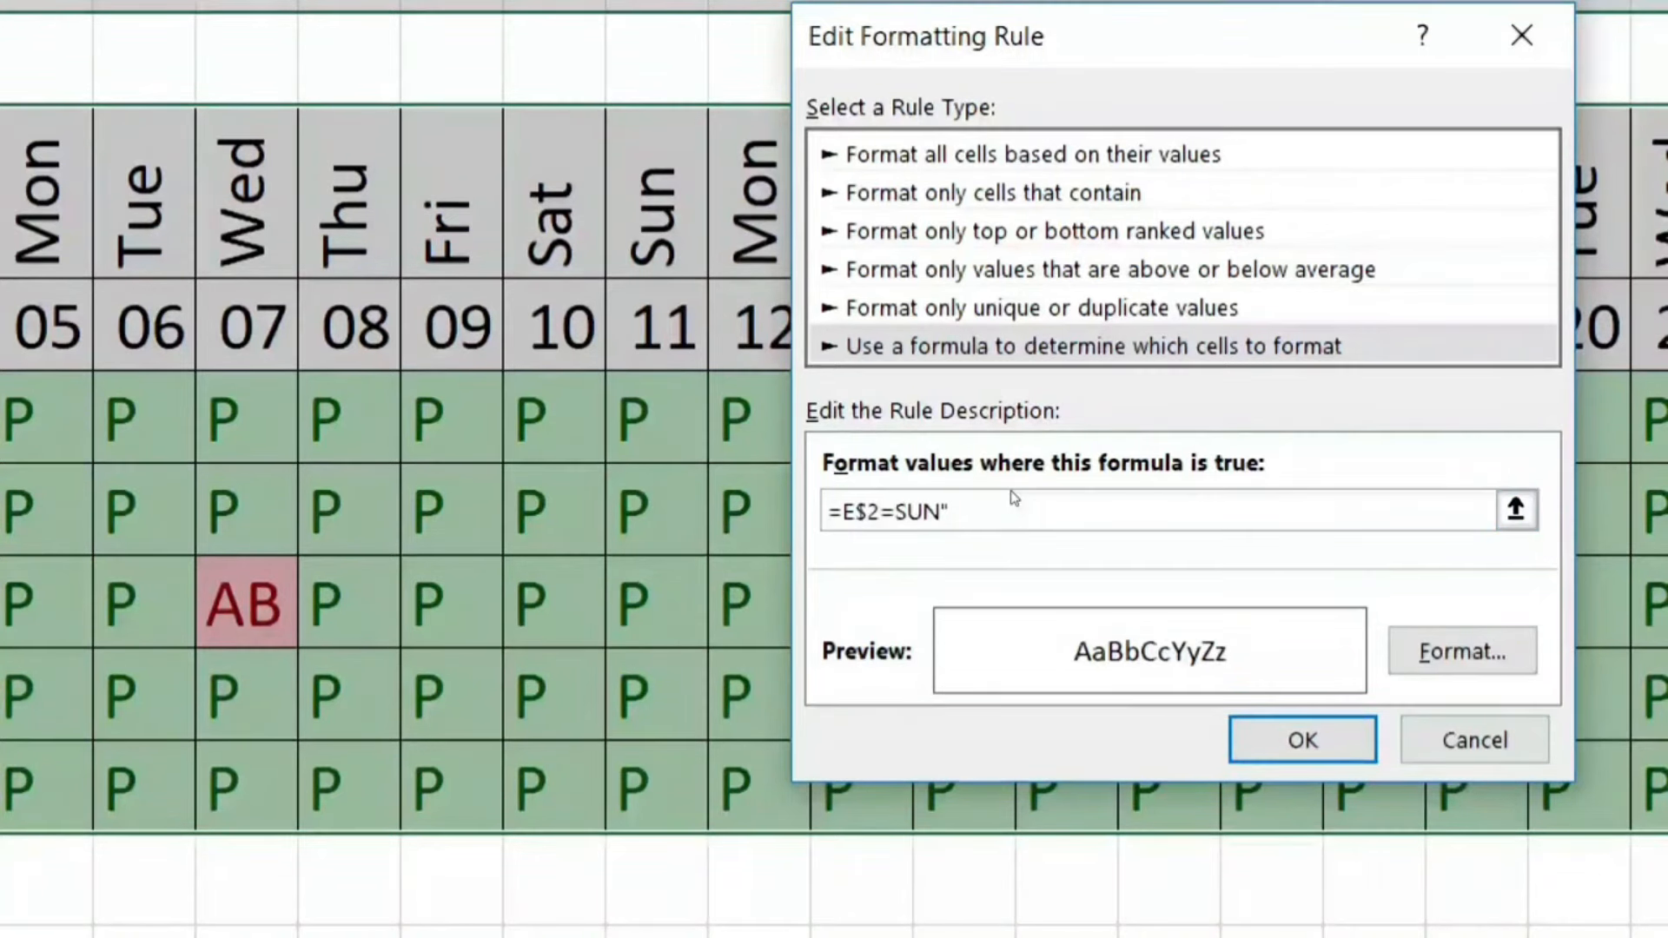
type("\"")
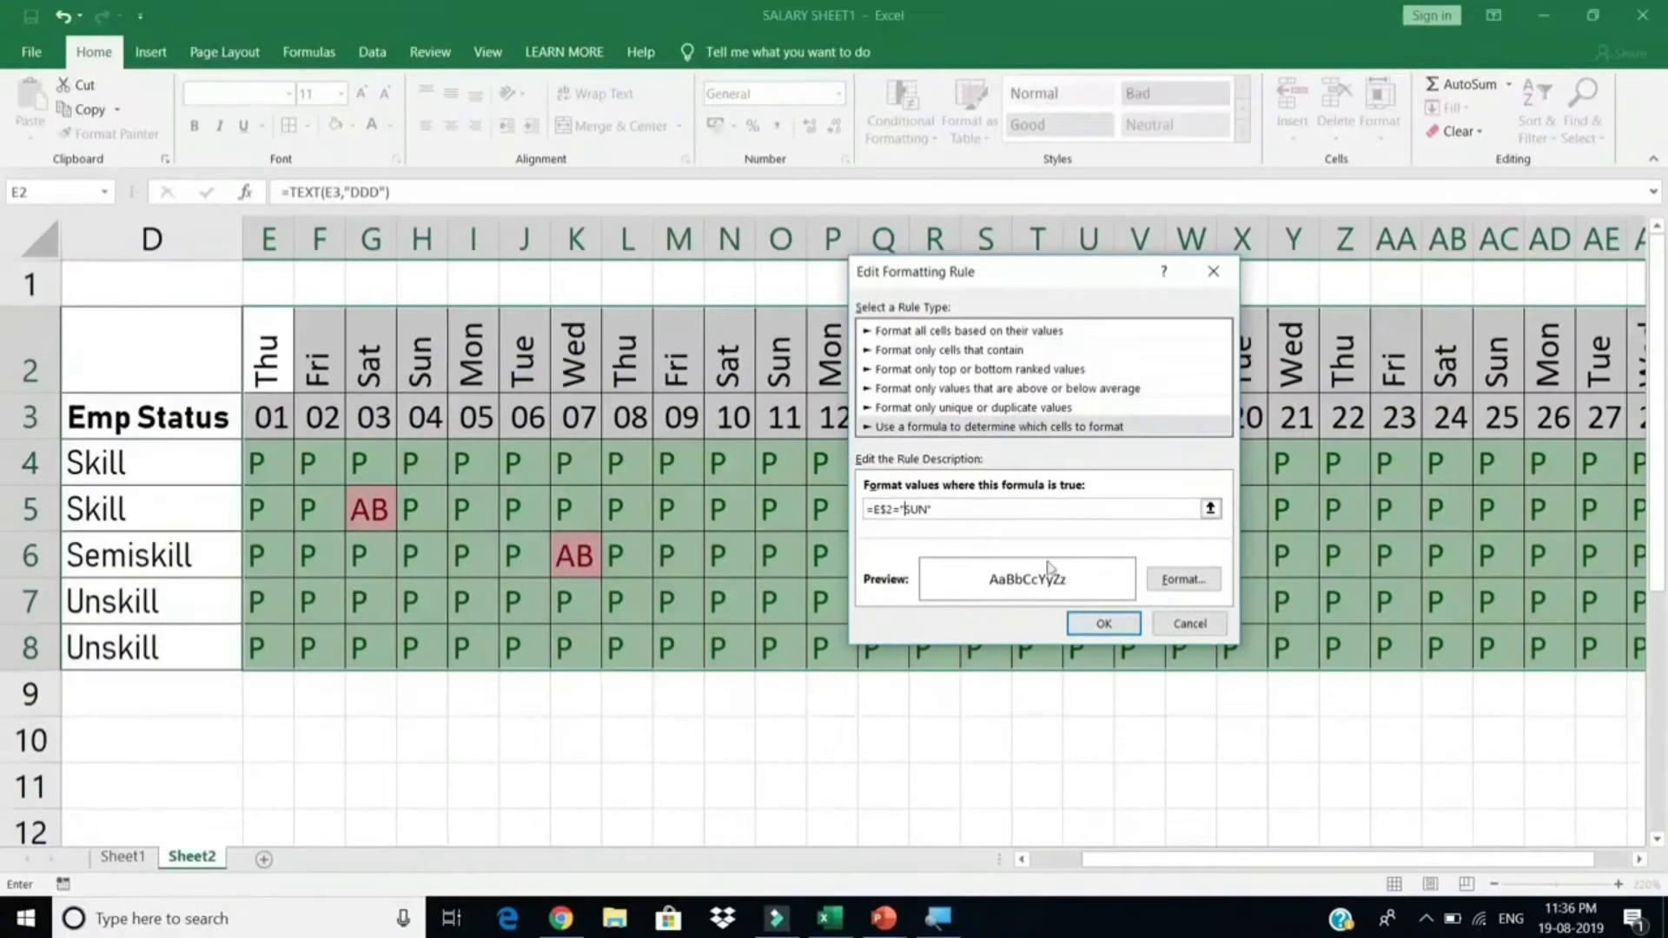
Step: Give the Sunday formula rule a solid red fill and apply it to the attendance grid
left_click(1165, 580)
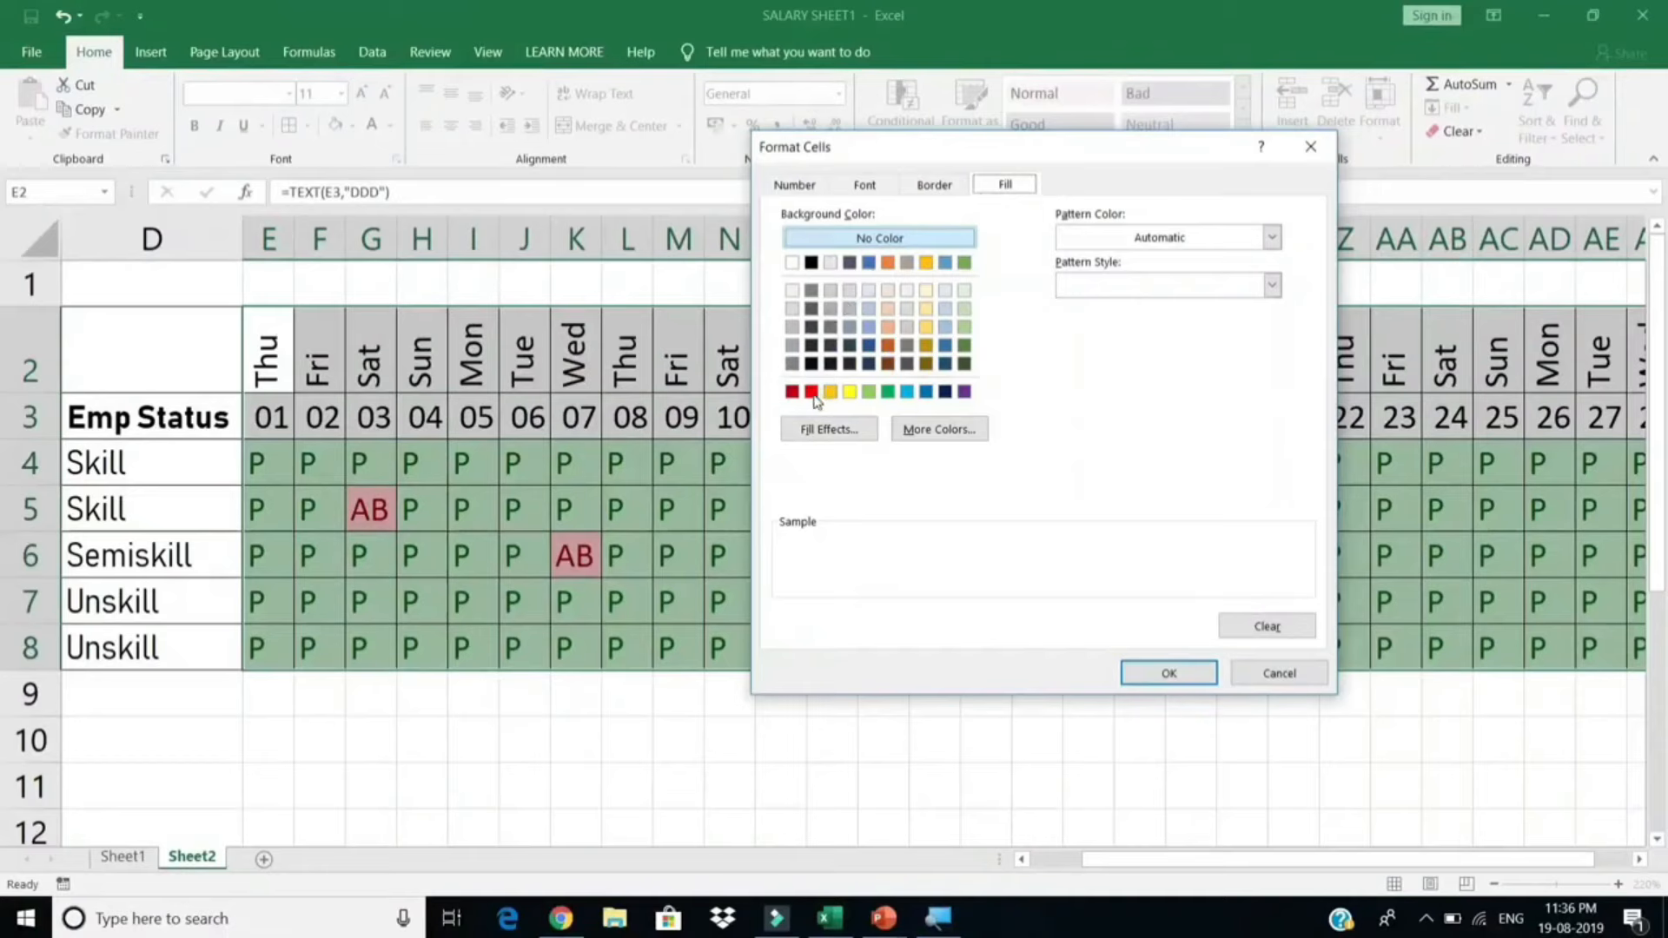
left_click(811, 391)
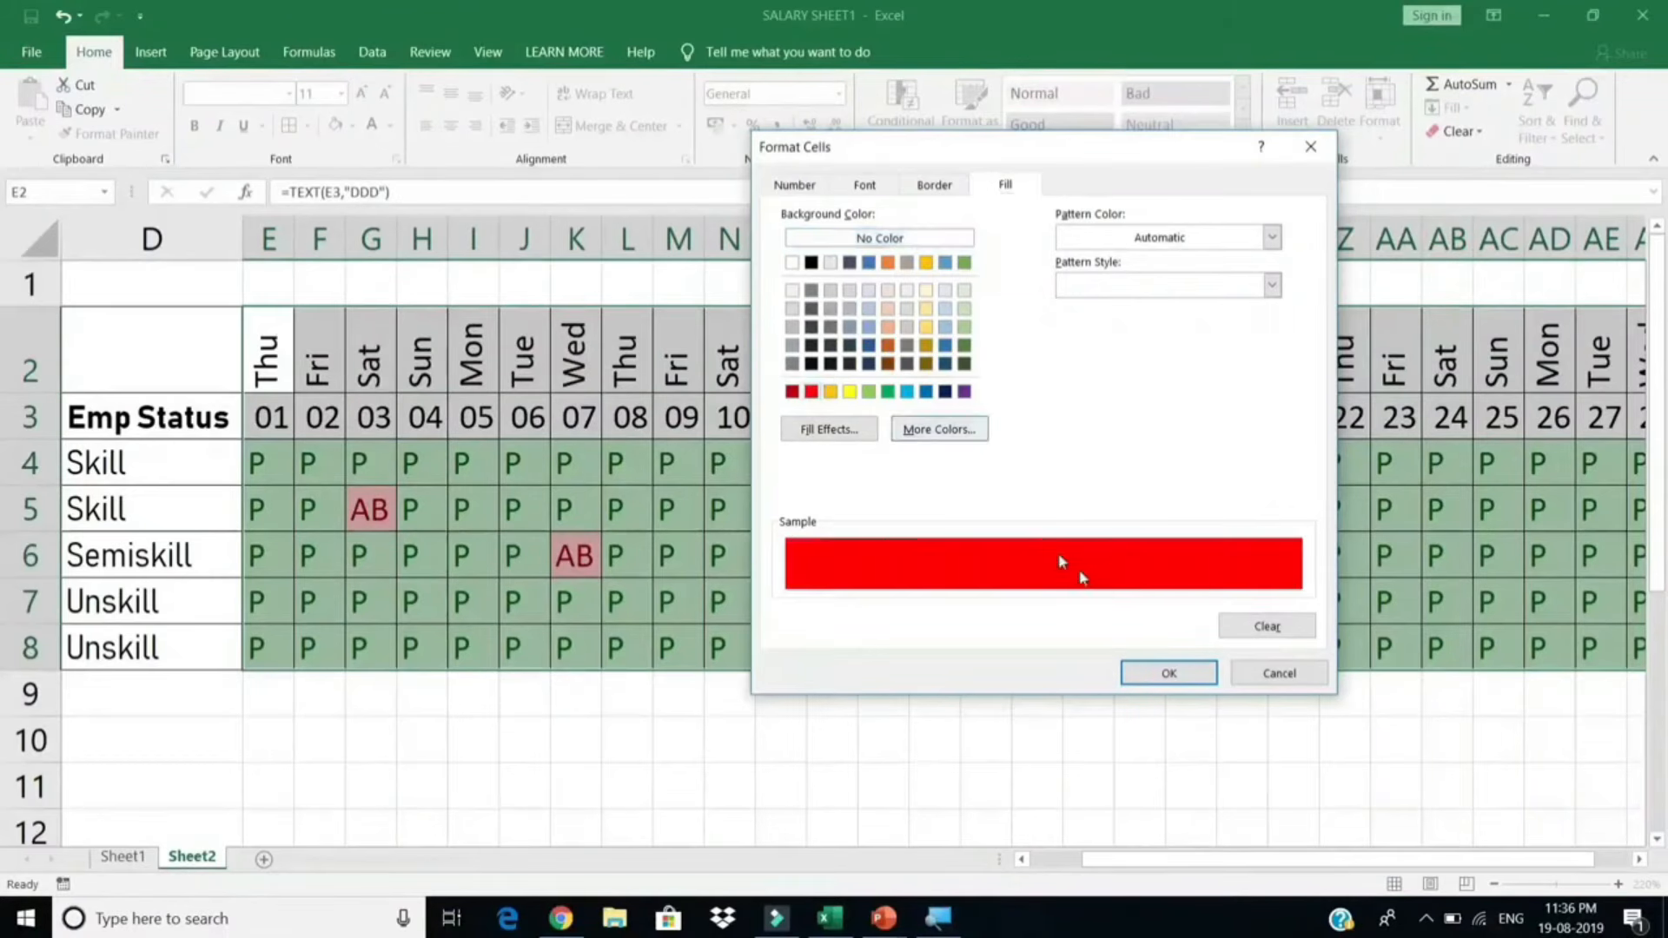
left_click(1168, 672)
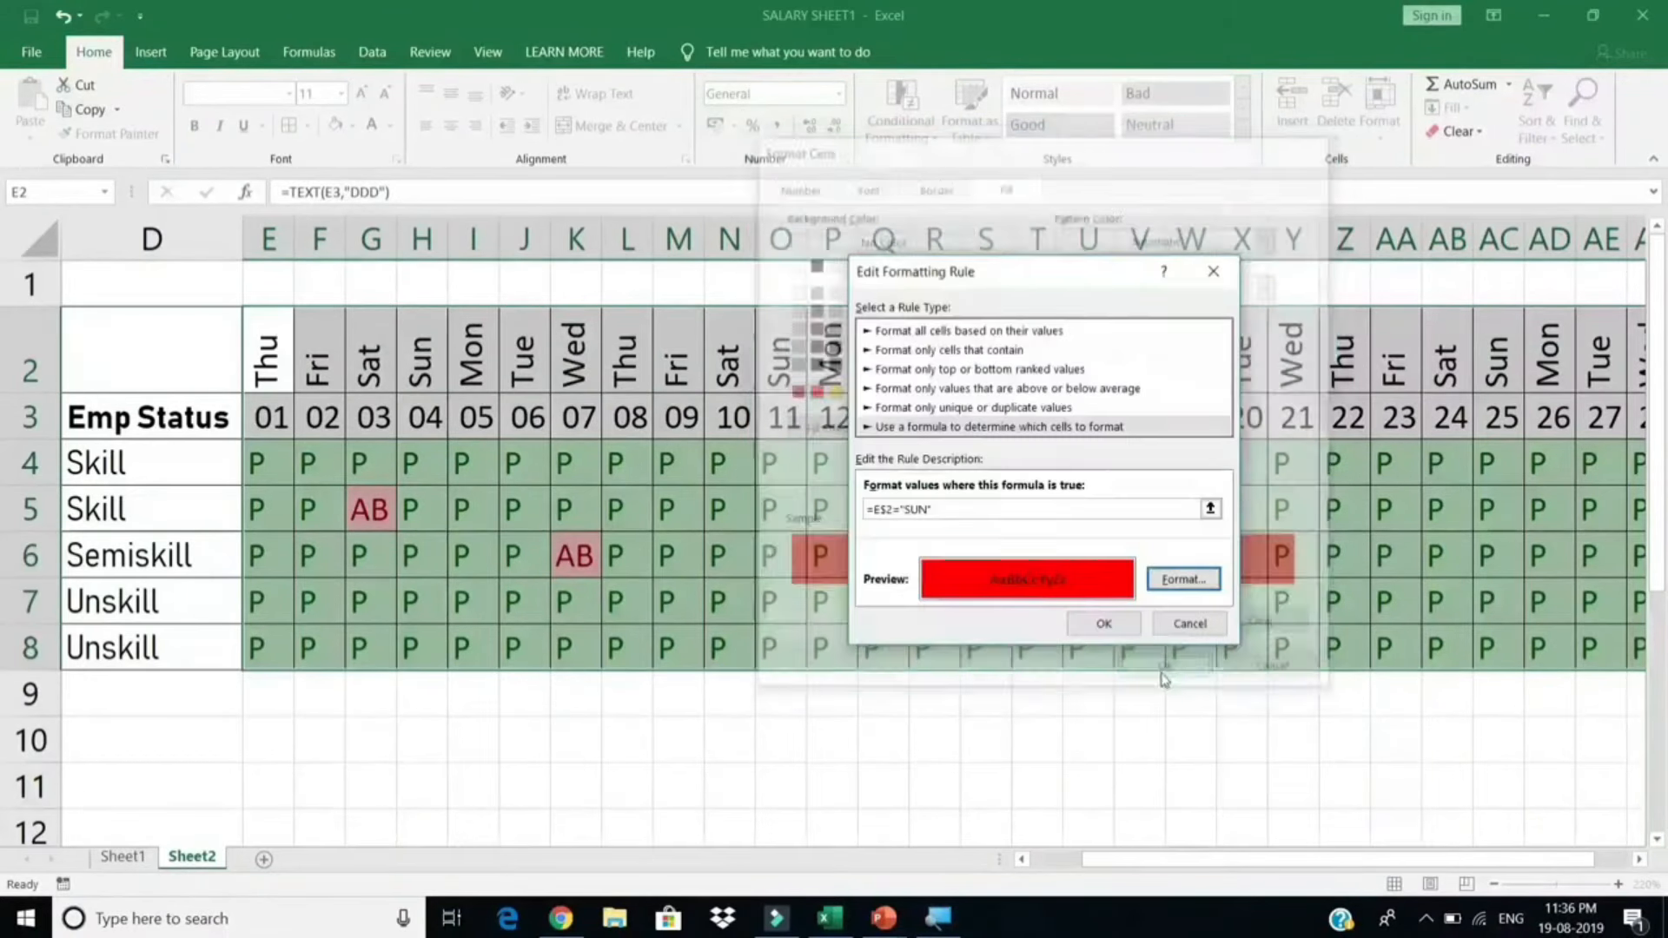
left_click(1118, 625)
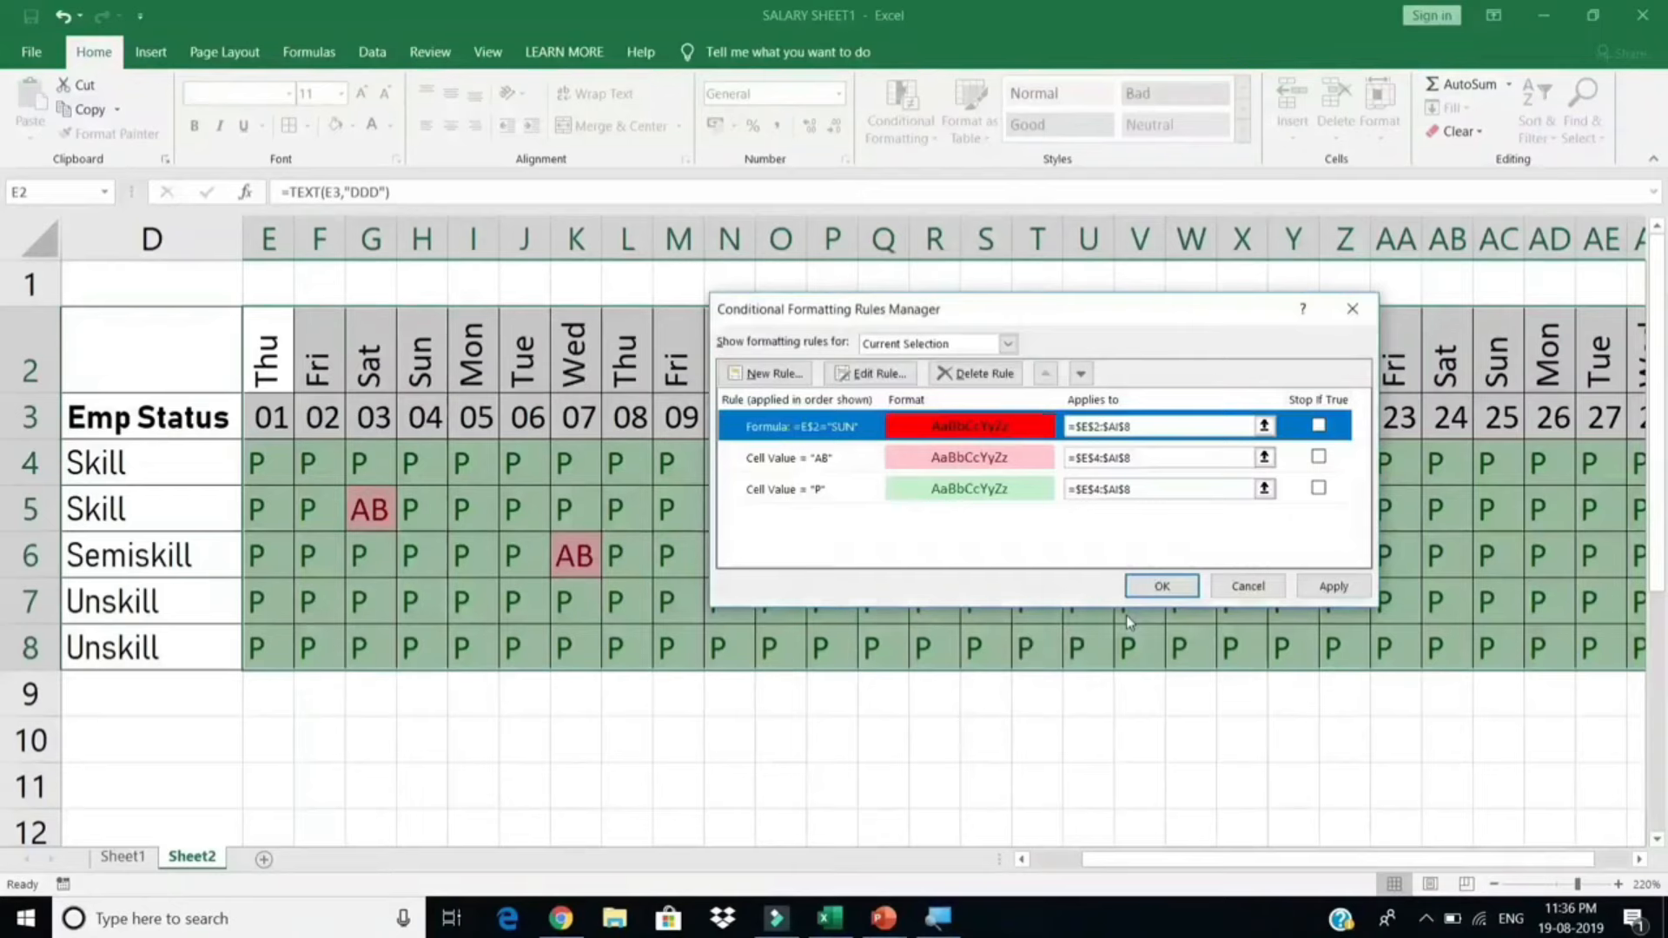
left_click(1325, 588)
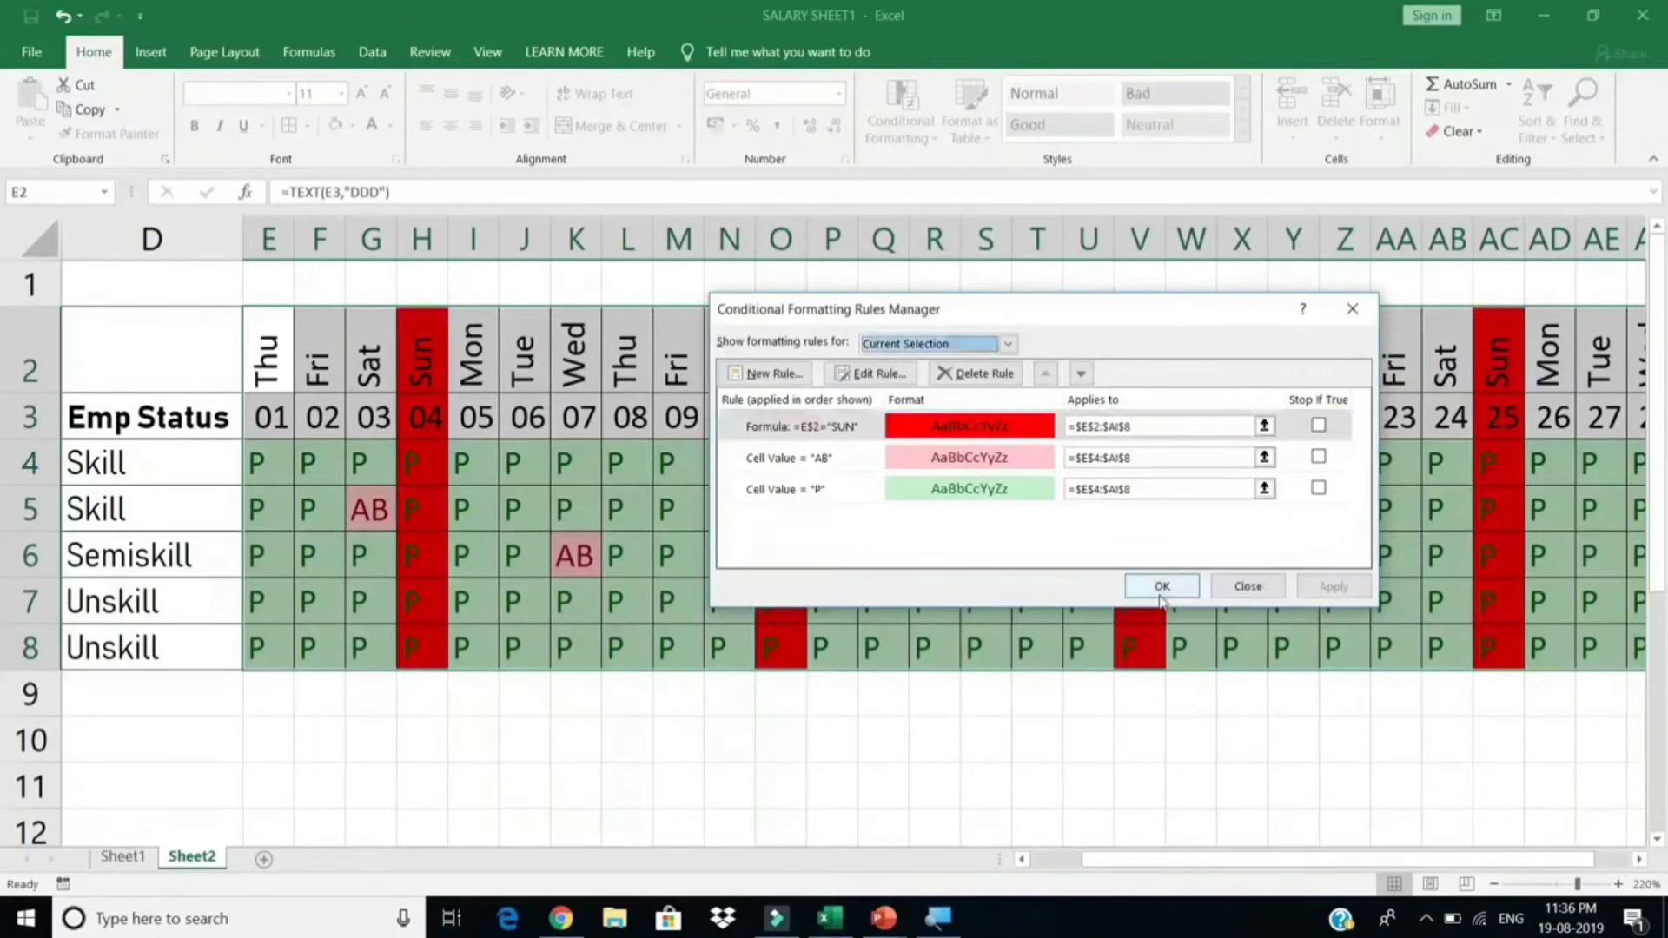
left_click(1160, 588)
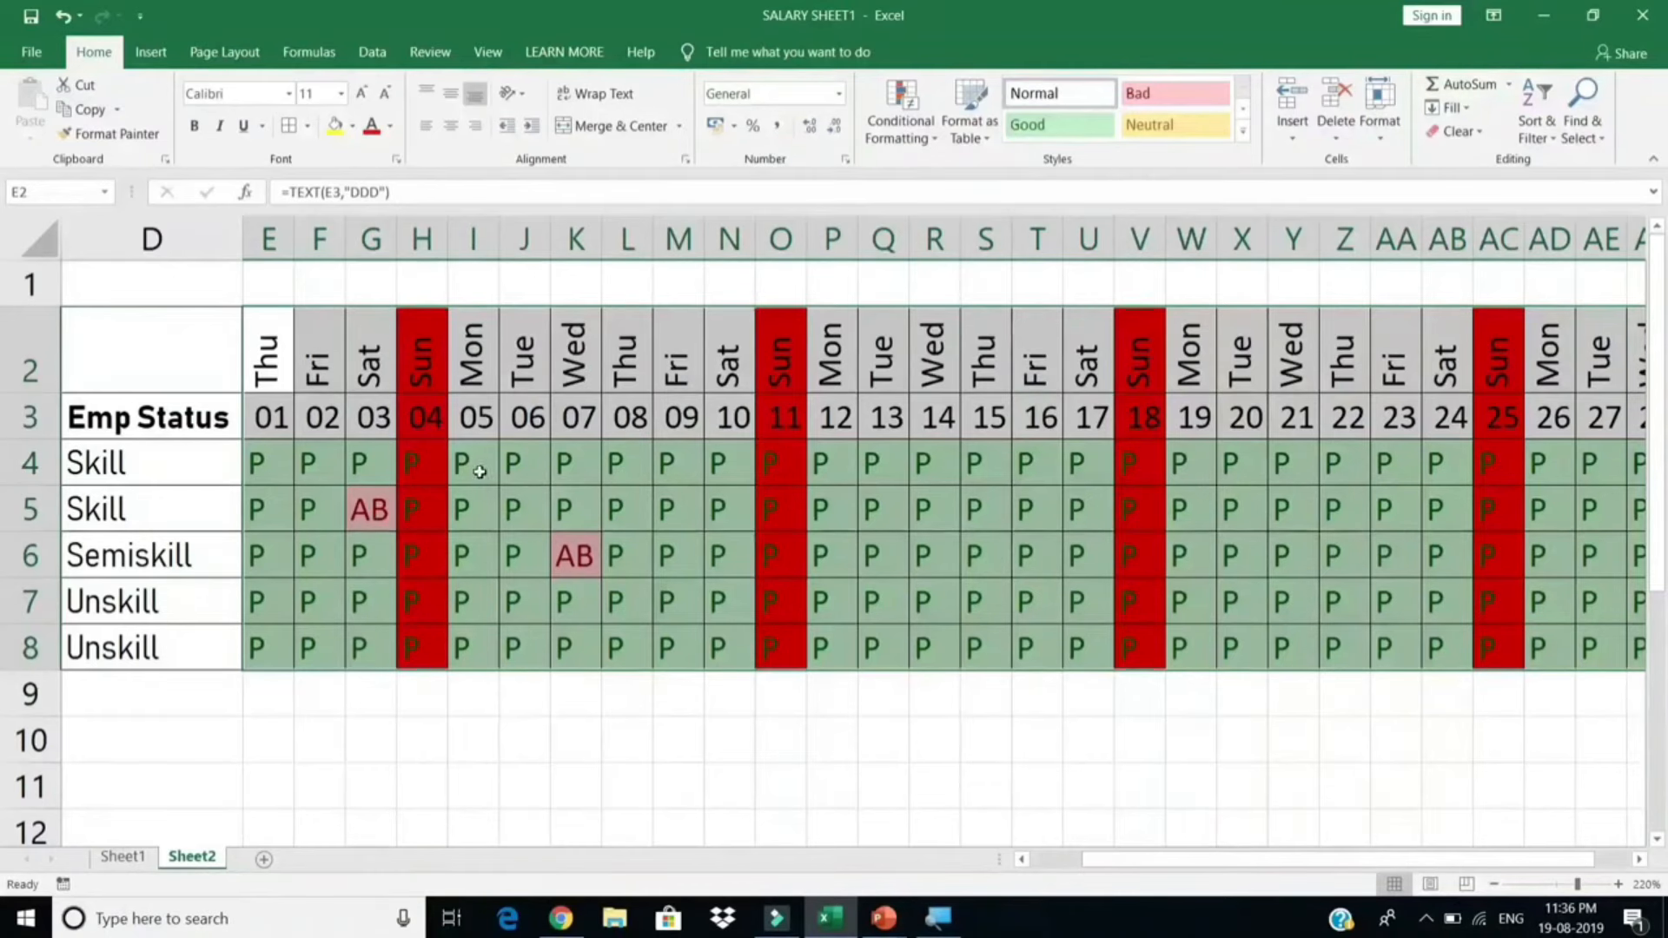
Step: Delete the P marks under Sundays 04, 11, 18 and 25 in columns H, O, V and AC
left_click_drag(410, 452, 432, 645)
key("Delete")
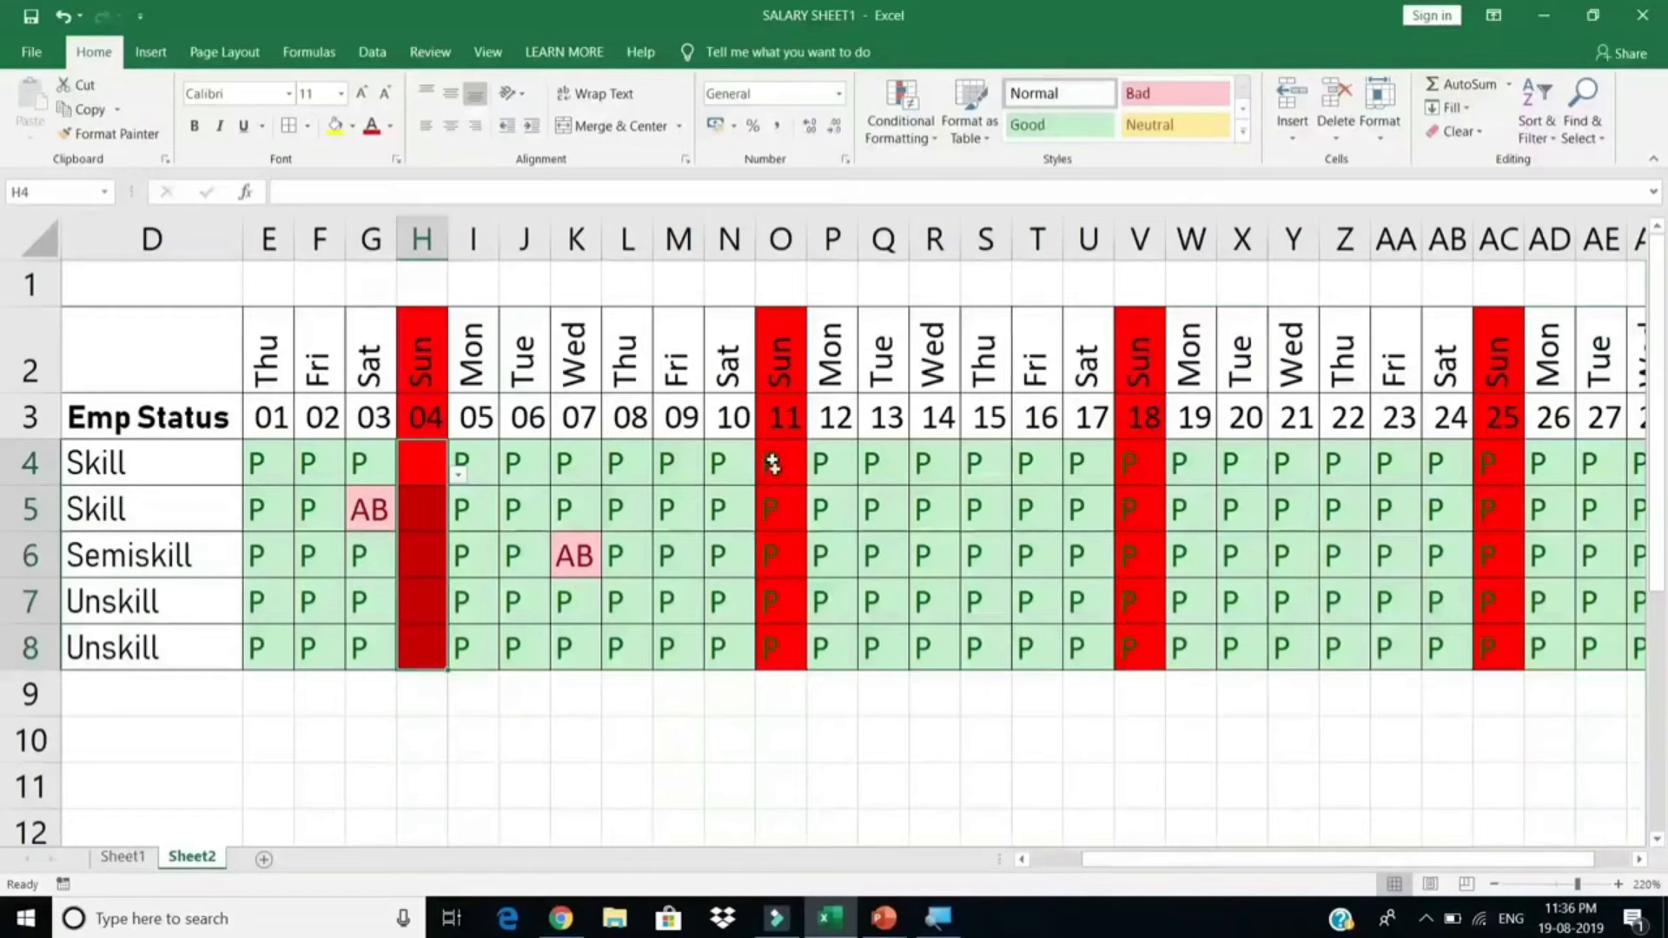
left_click_drag(770, 463, 769, 650)
key("Delete")
left_click(1134, 463)
left_click_drag(1137, 525, 1136, 641)
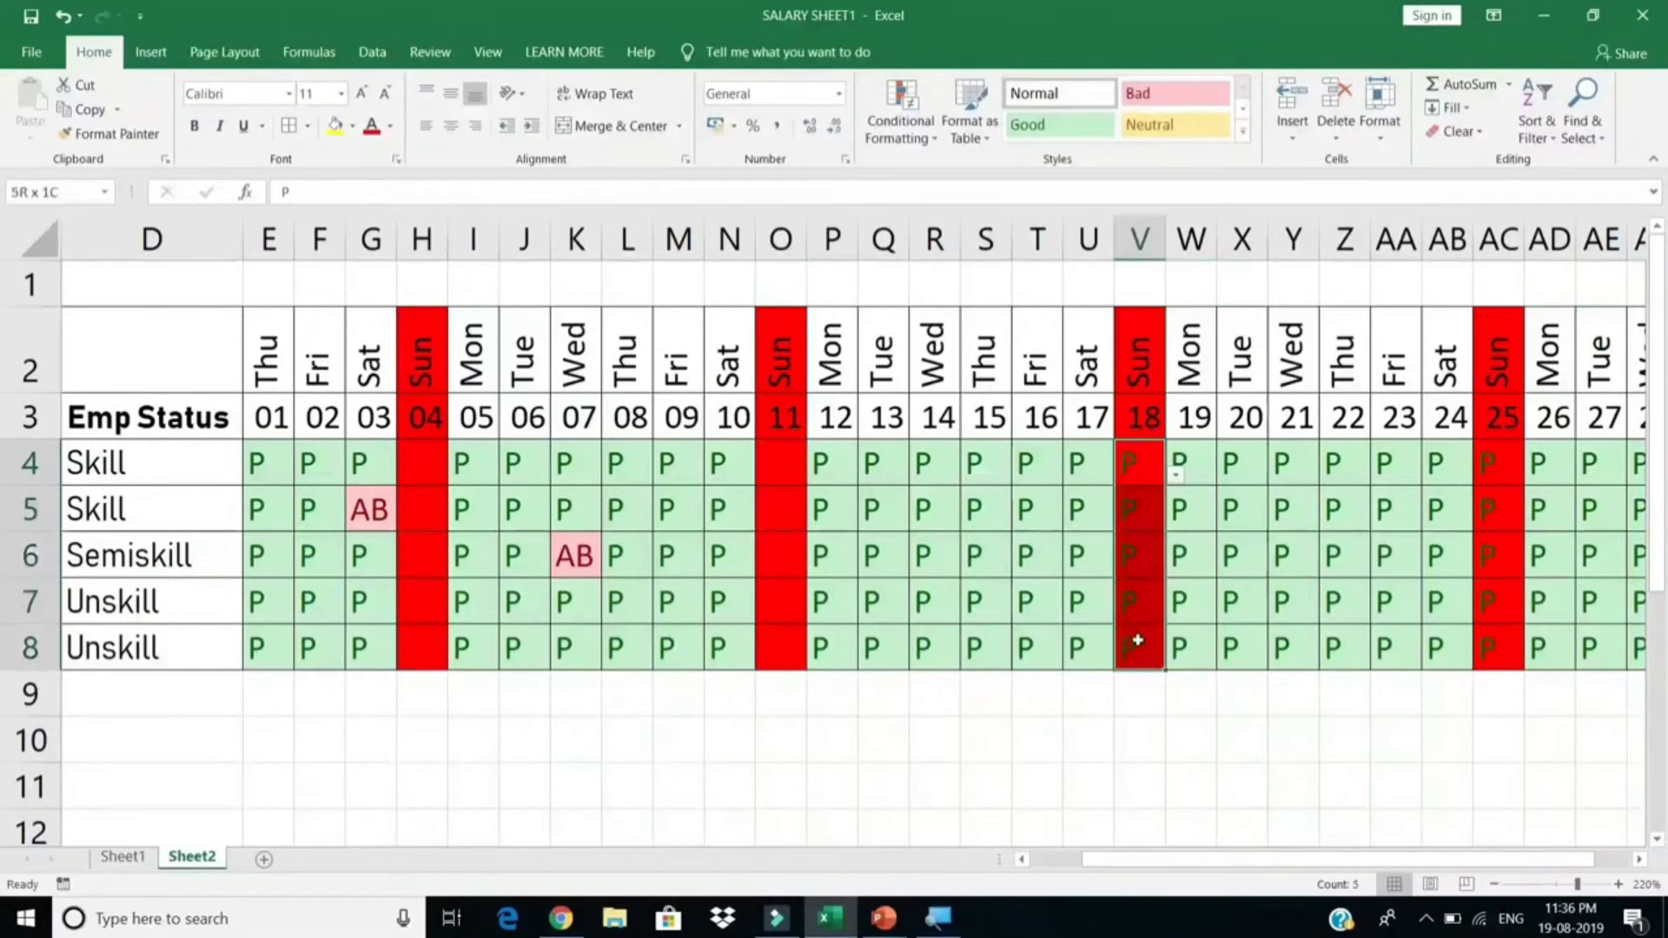
key("Delete")
left_click_drag(1490, 466, 1515, 707)
key("Delete")
Step: Scroll right to the first empty header cell after day 31
left_click(1171, 680)
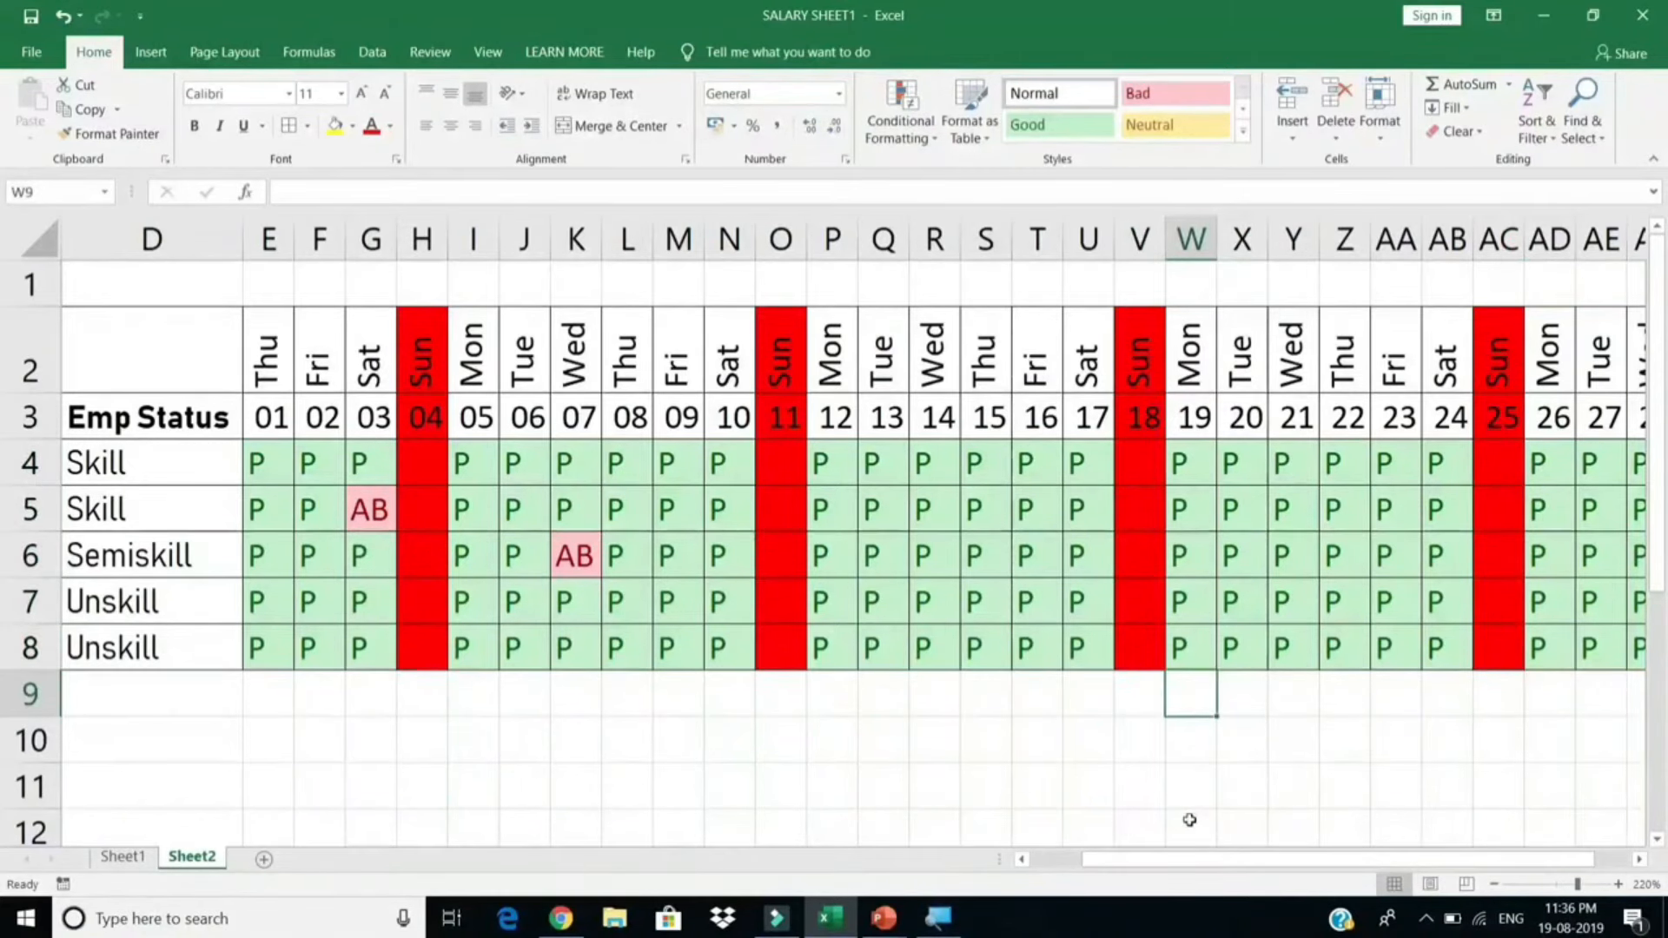
left_click_drag(1175, 870, 1068, 858)
left_click_drag(1196, 858, 1326, 860)
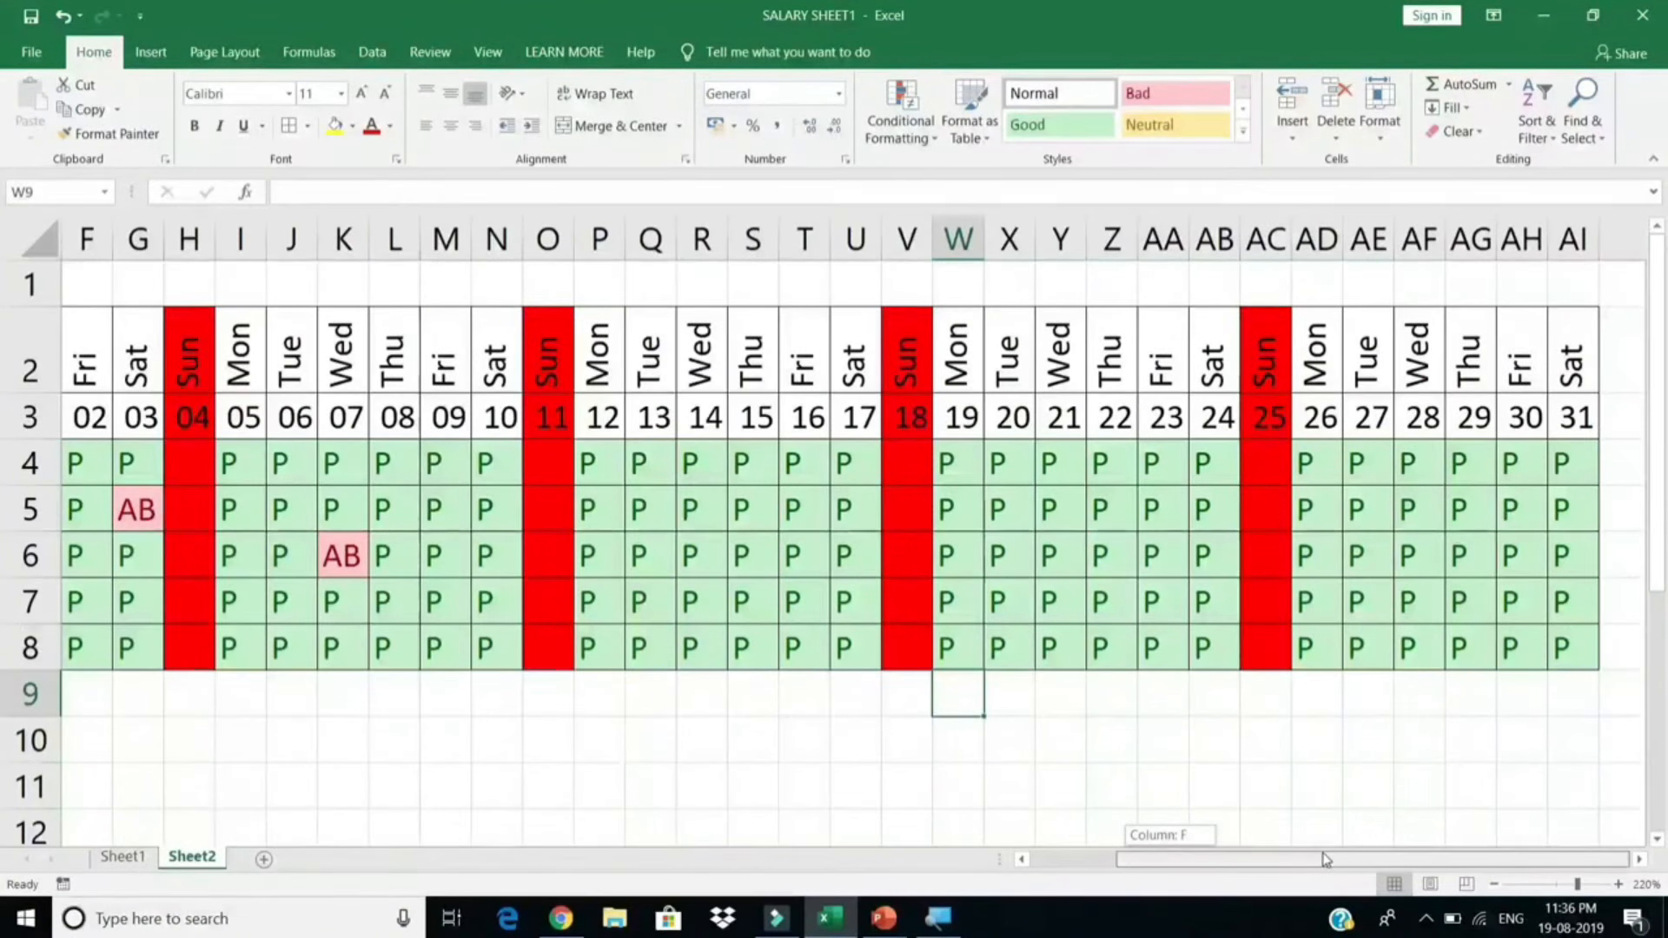
left_click(1640, 860)
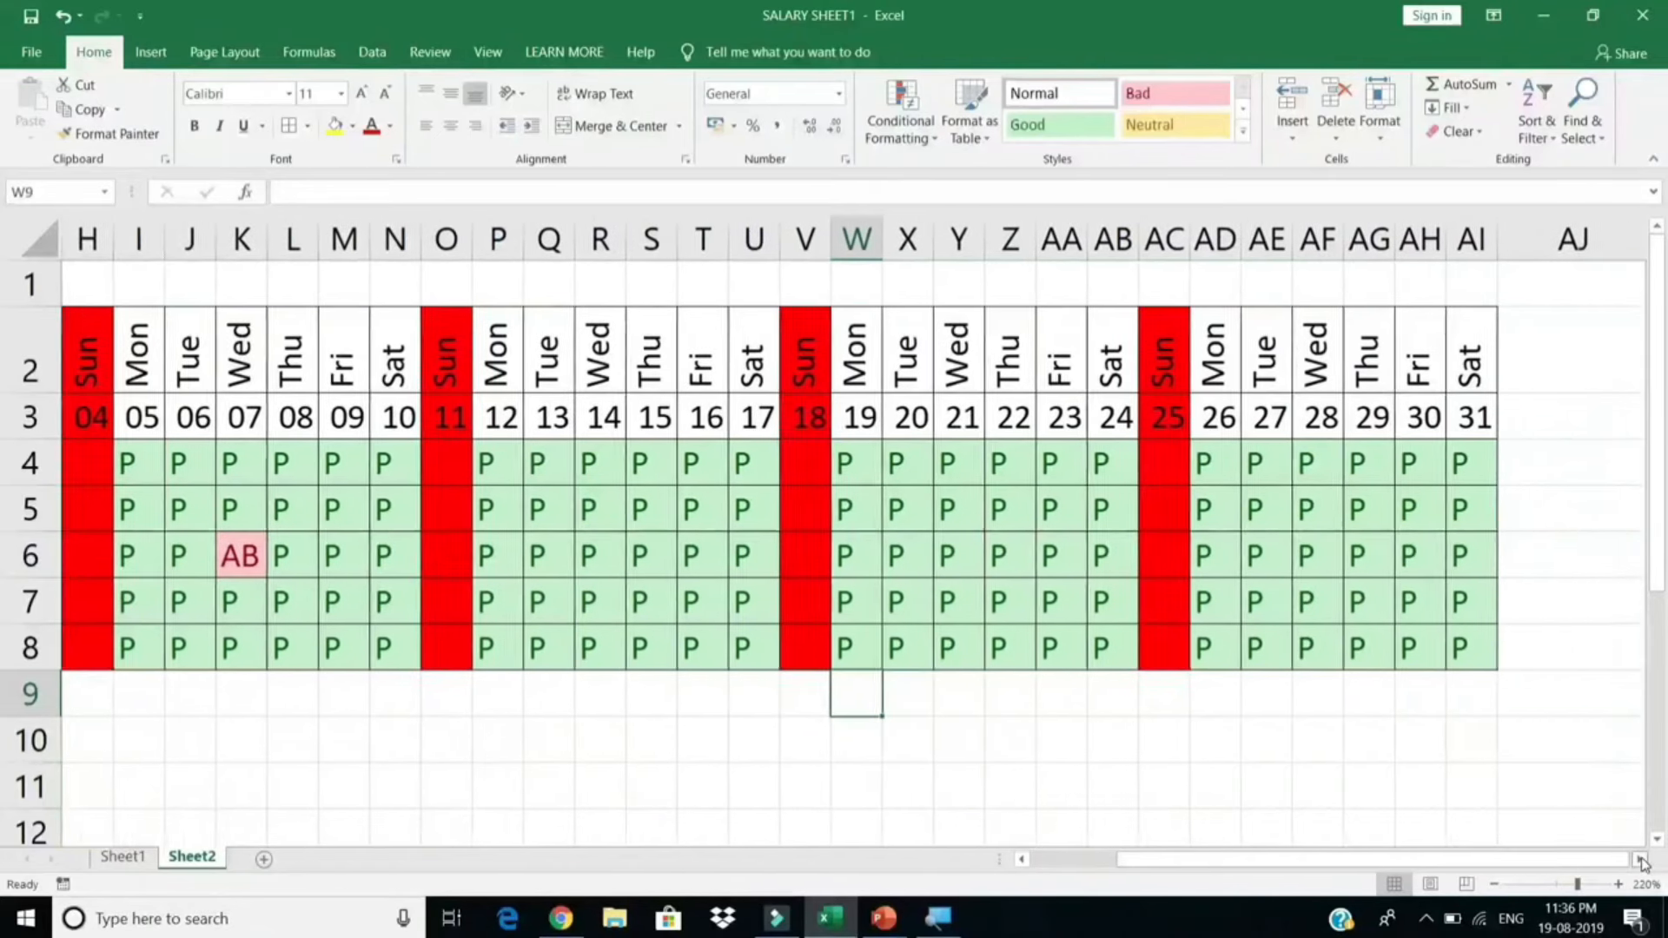
left_click(1452, 360)
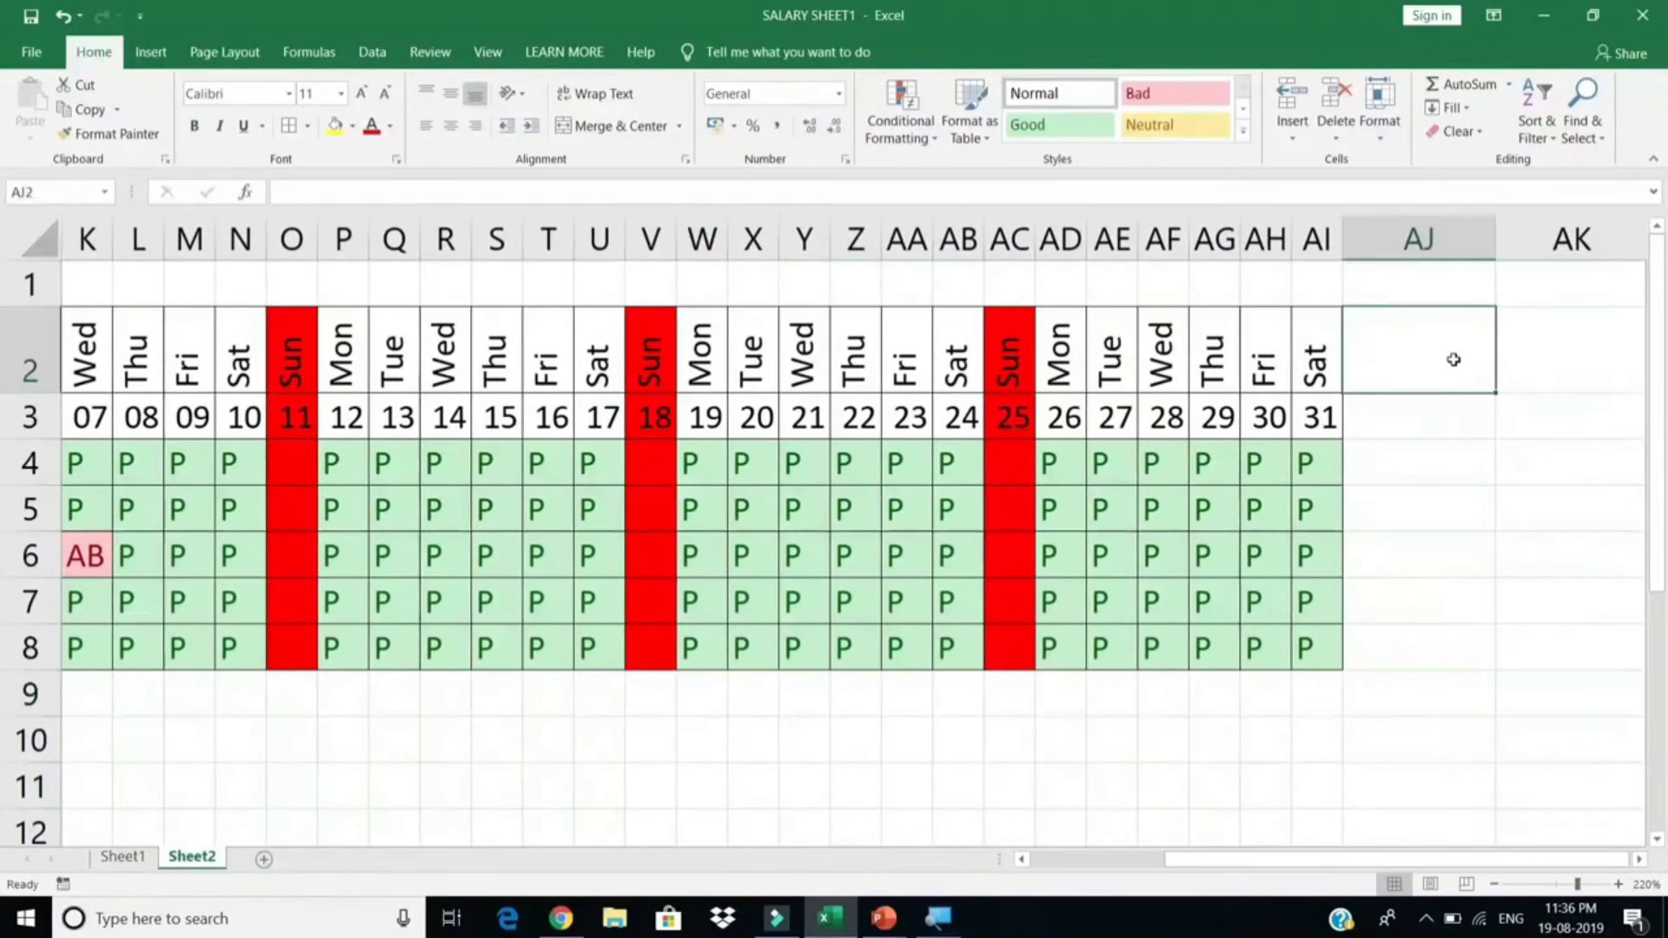
Step: Type the count headings PRESENTY, ABSENTY, SL, WL and W.OFF after day 31
type("PRESENTY")
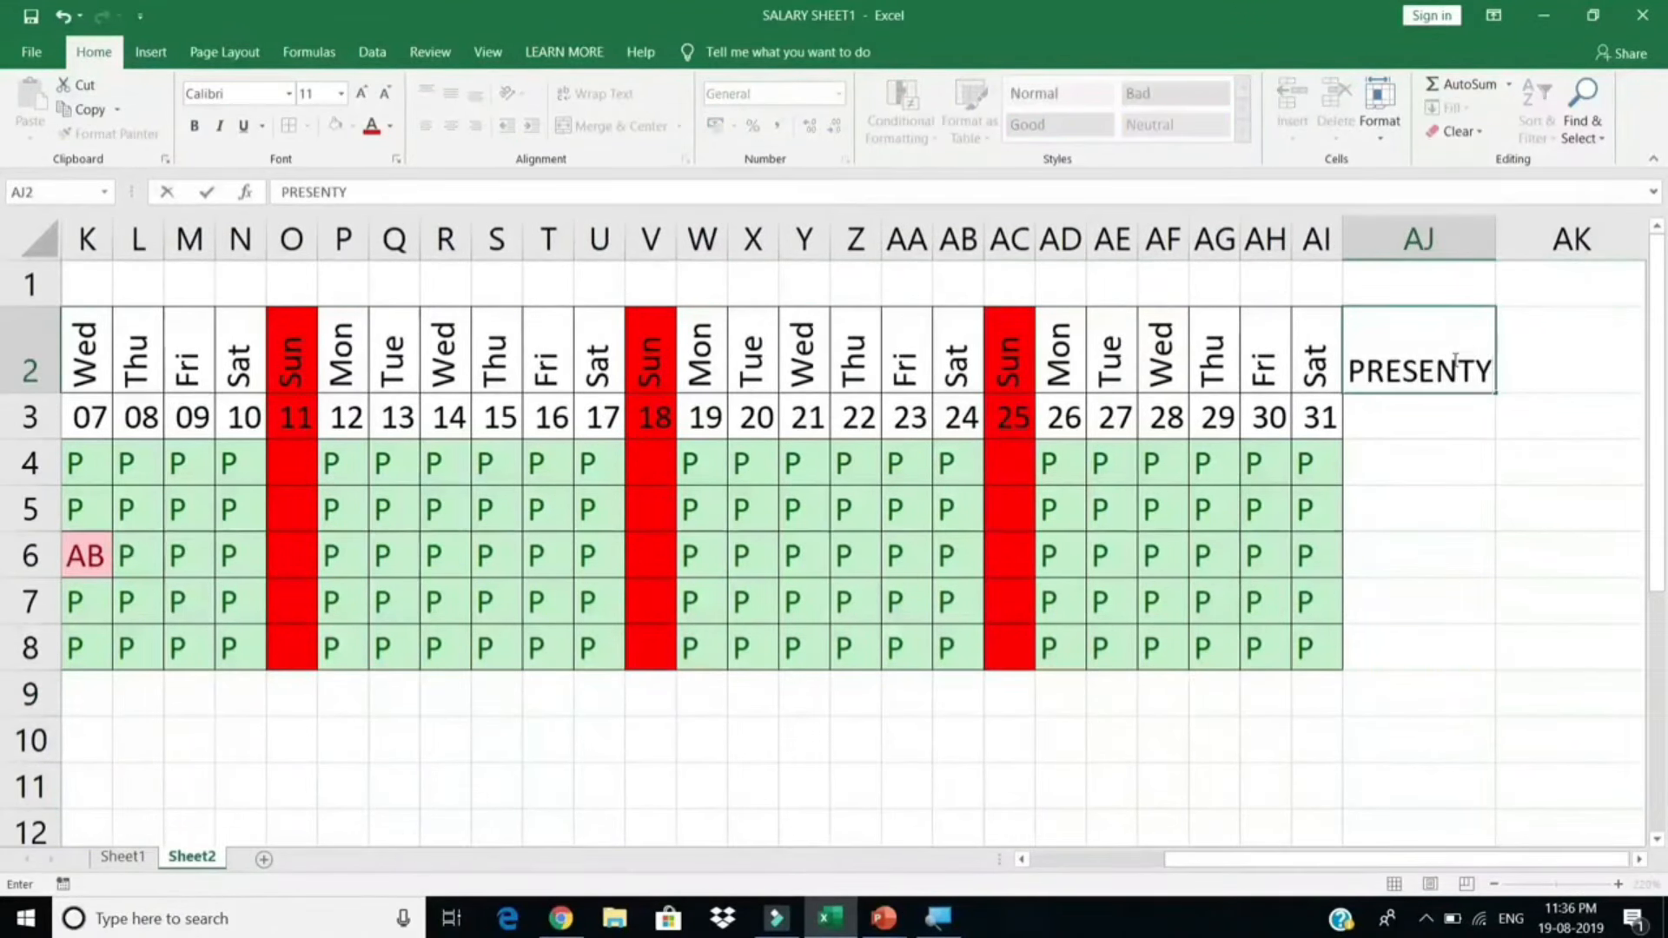
key("Tab")
left_click_drag(1439, 256, 1449, 256)
type("ABSENTY")
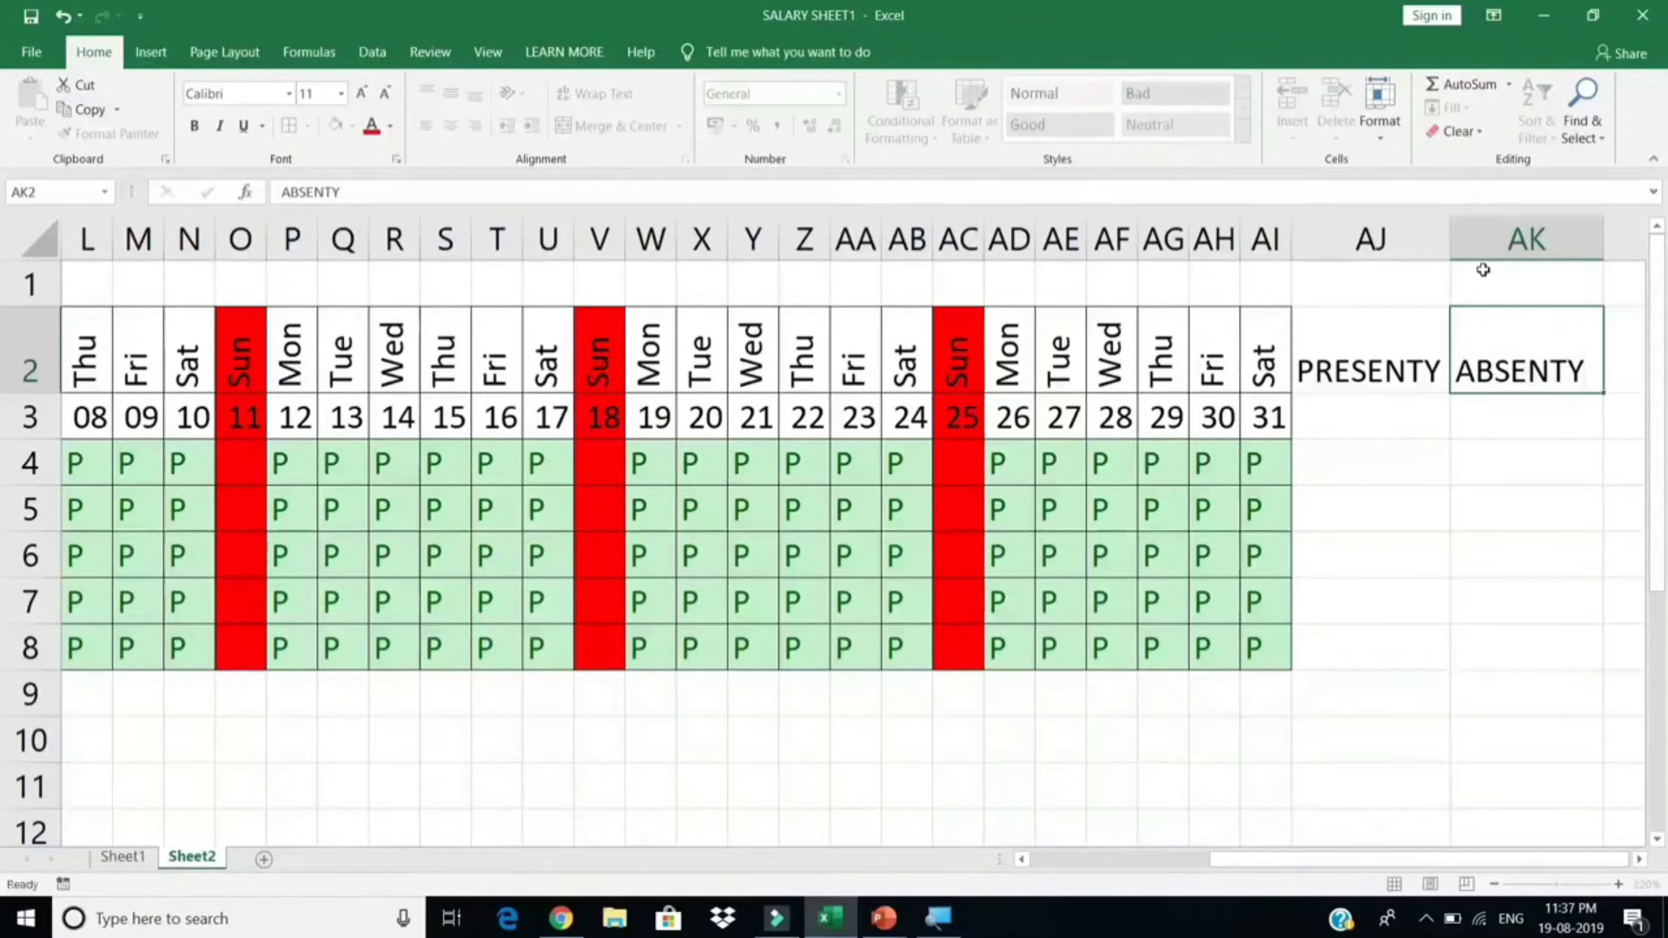
key("Tab")
type("SL")
key("Tab")
type("WL")
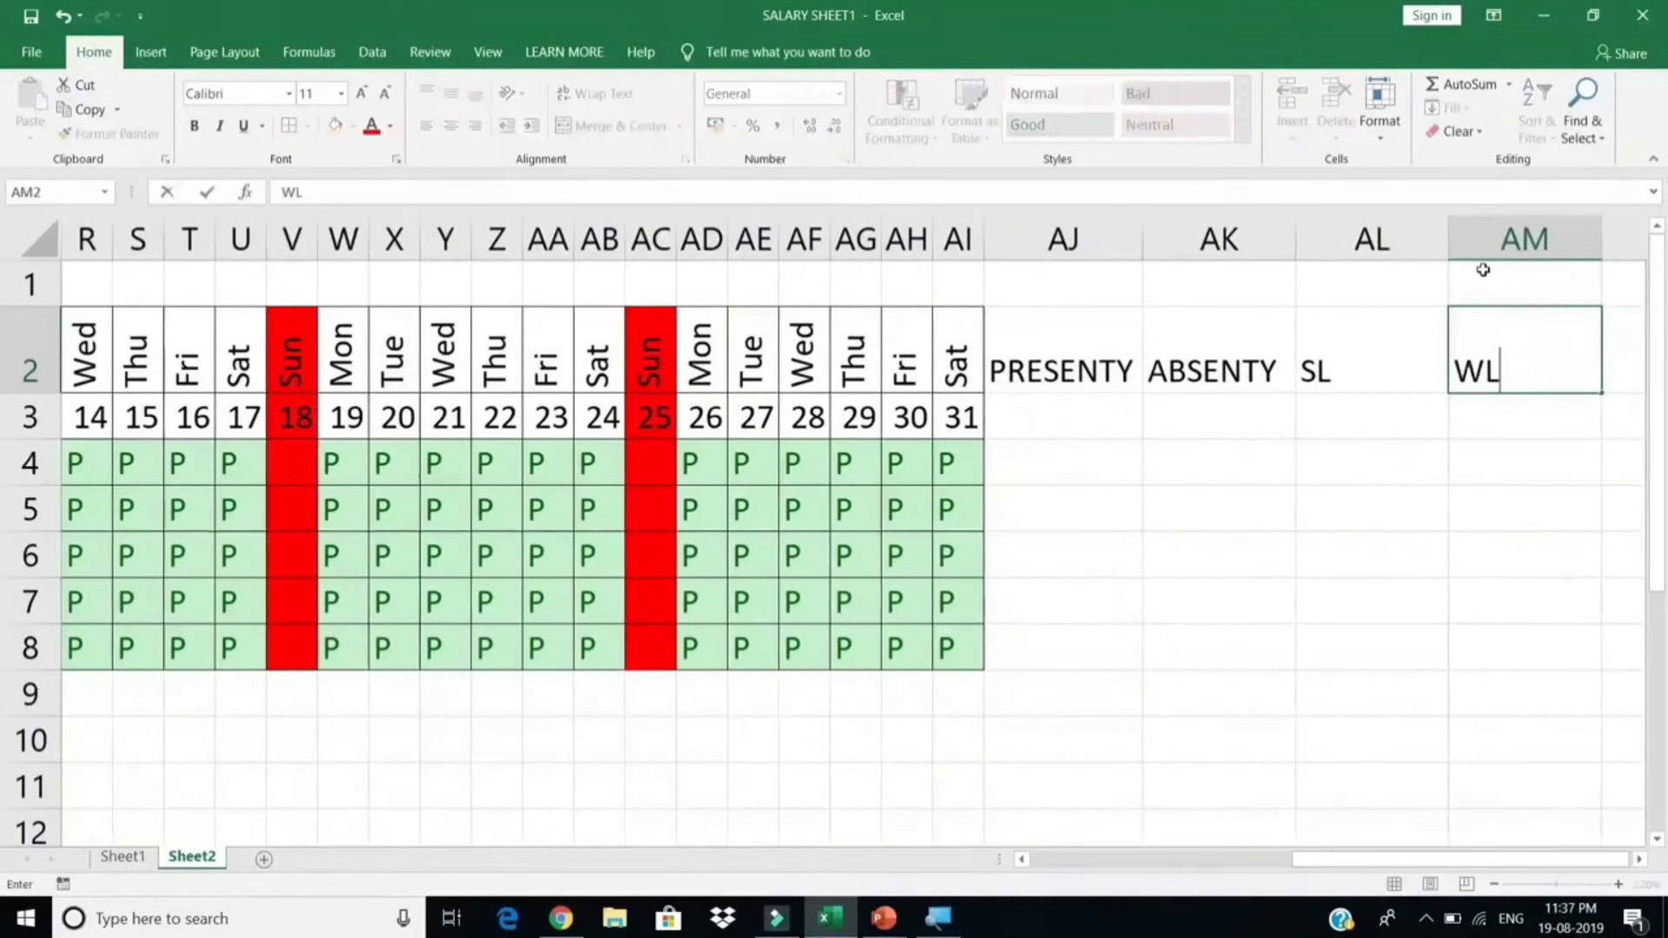
key("Tab")
type("W.")
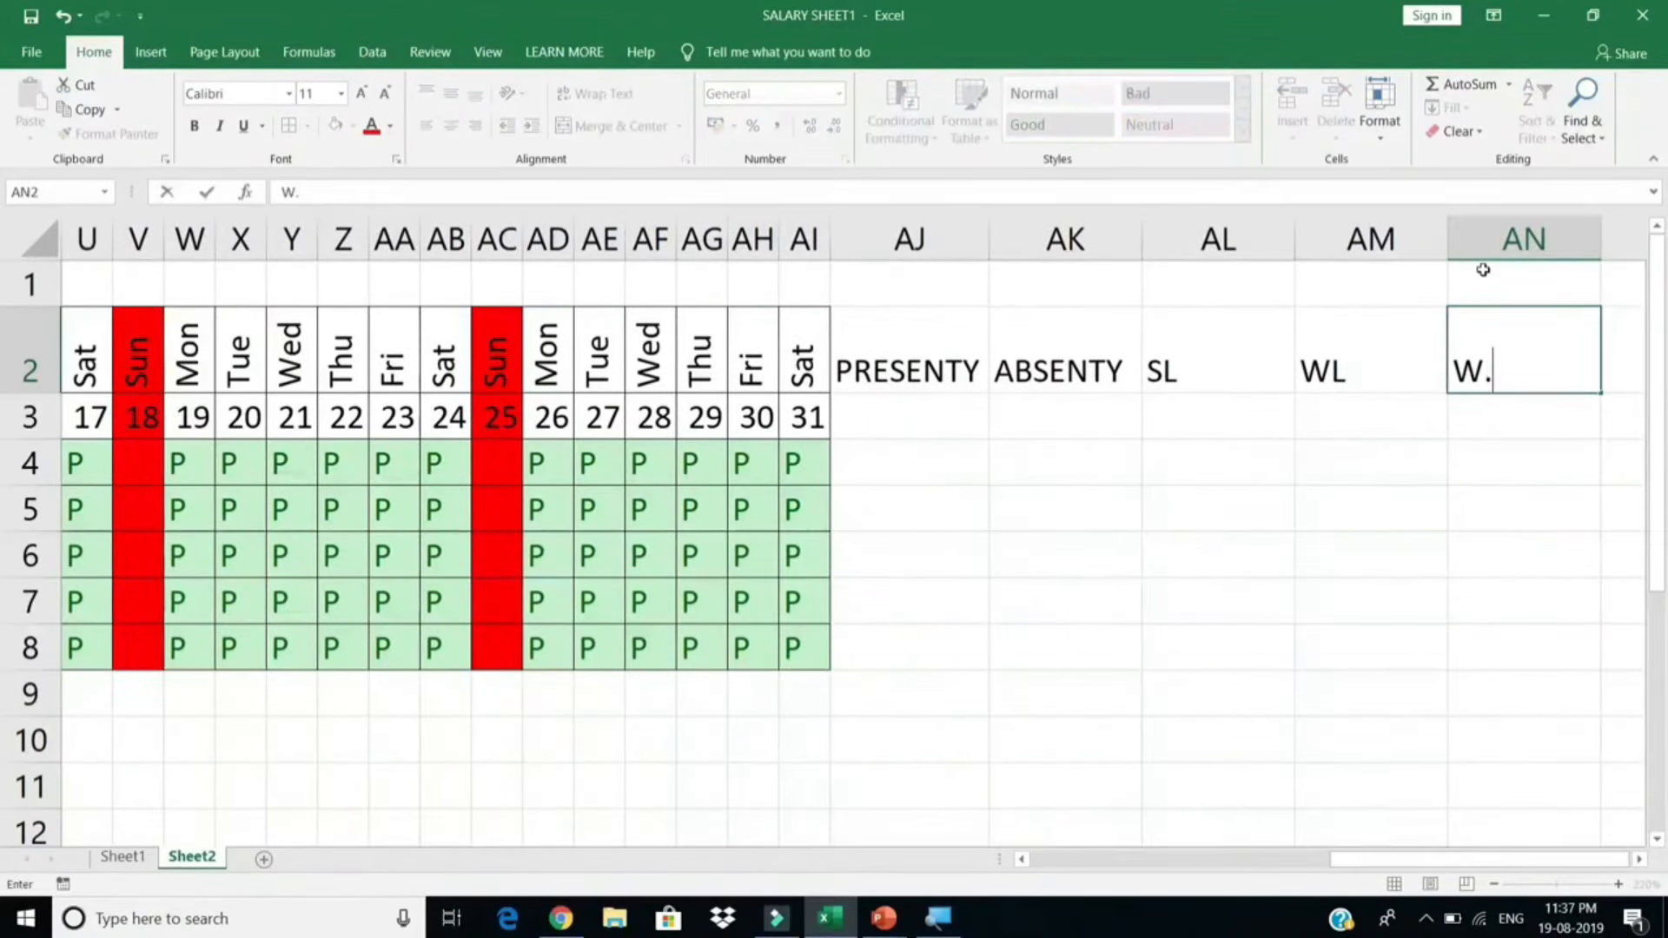
type("OFF")
key("Return")
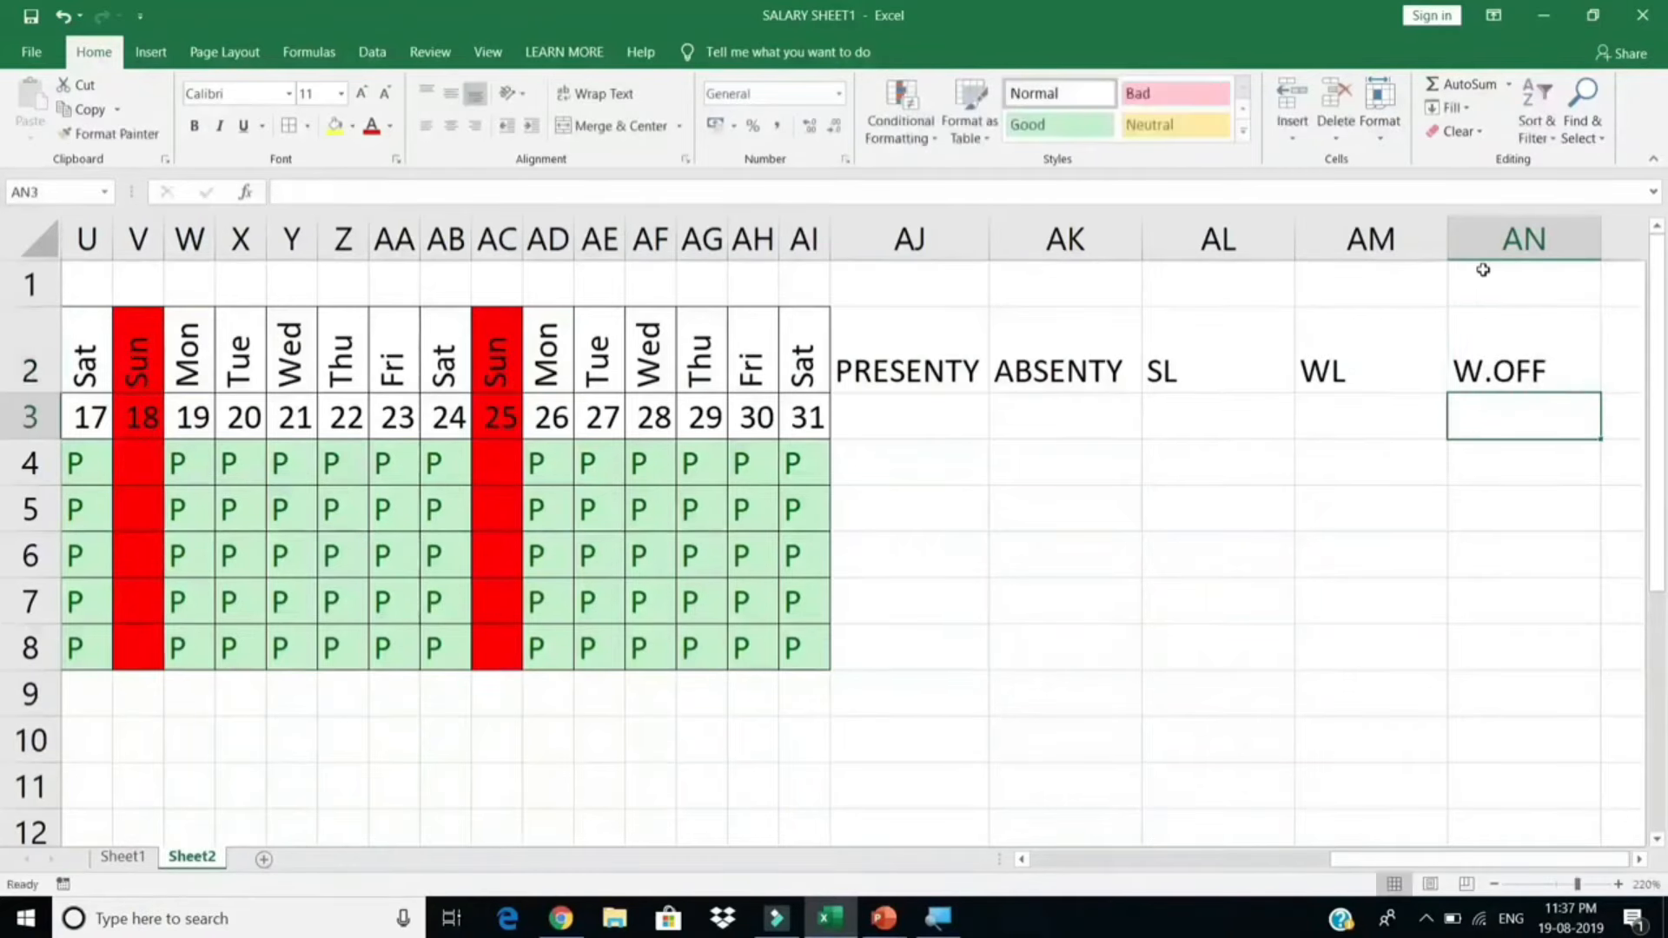
Step: Move the headings to row 3, widen column AJ, and give AJ3:AN8 All Borders
left_click(955, 421)
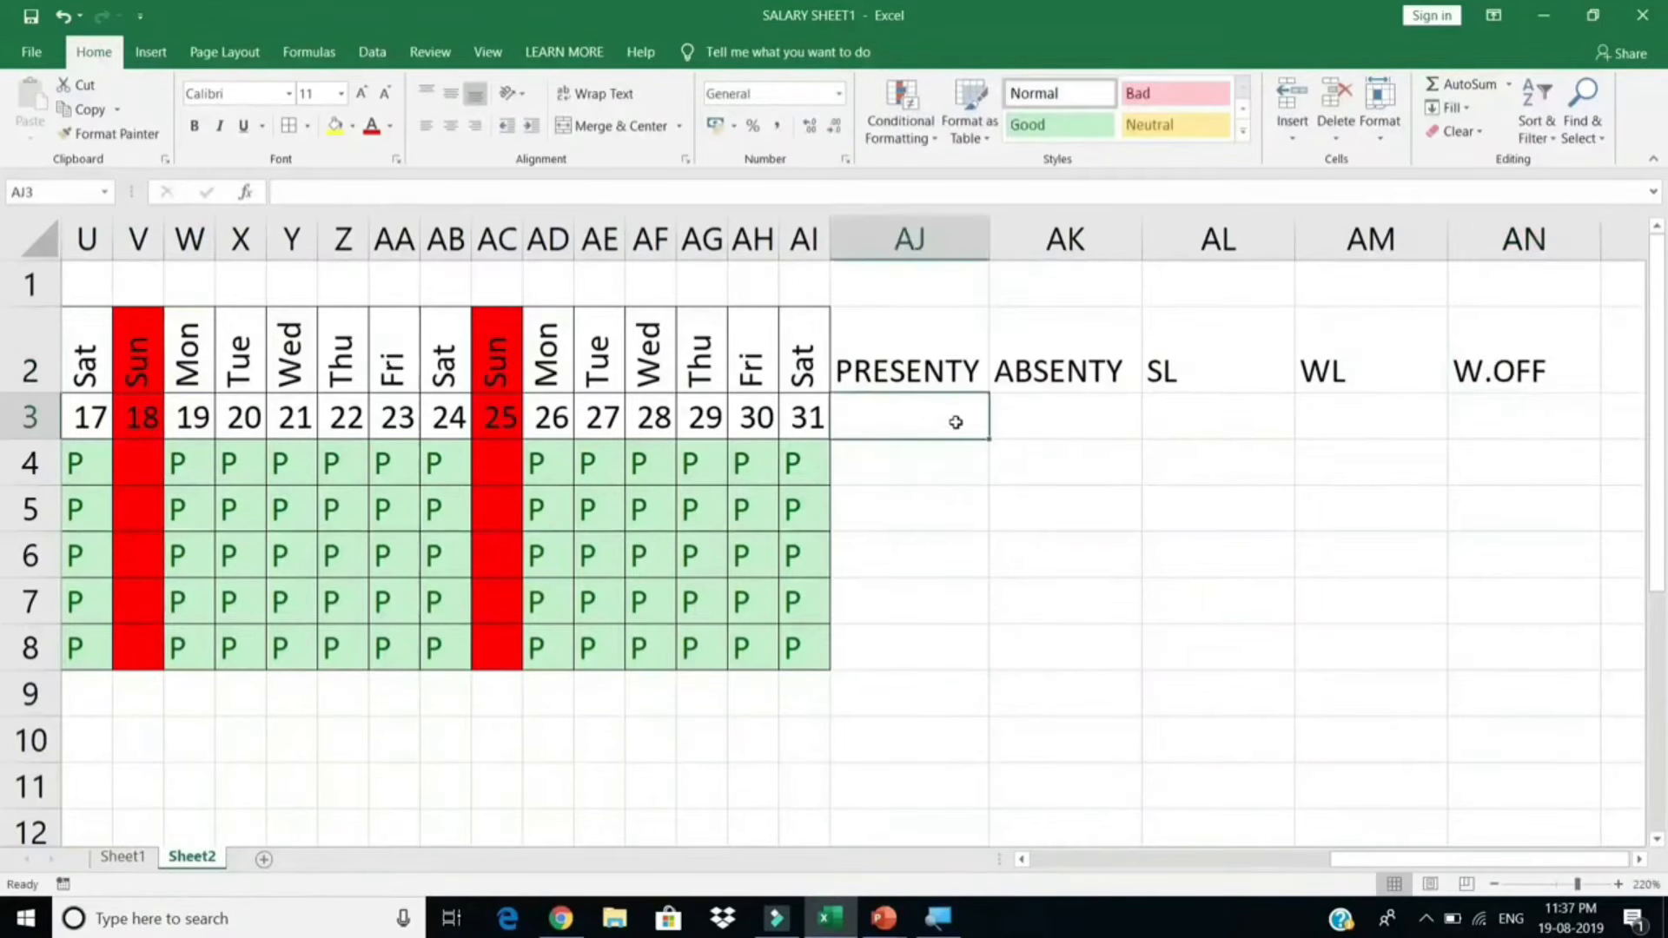
left_click_drag(992, 244, 1003, 246)
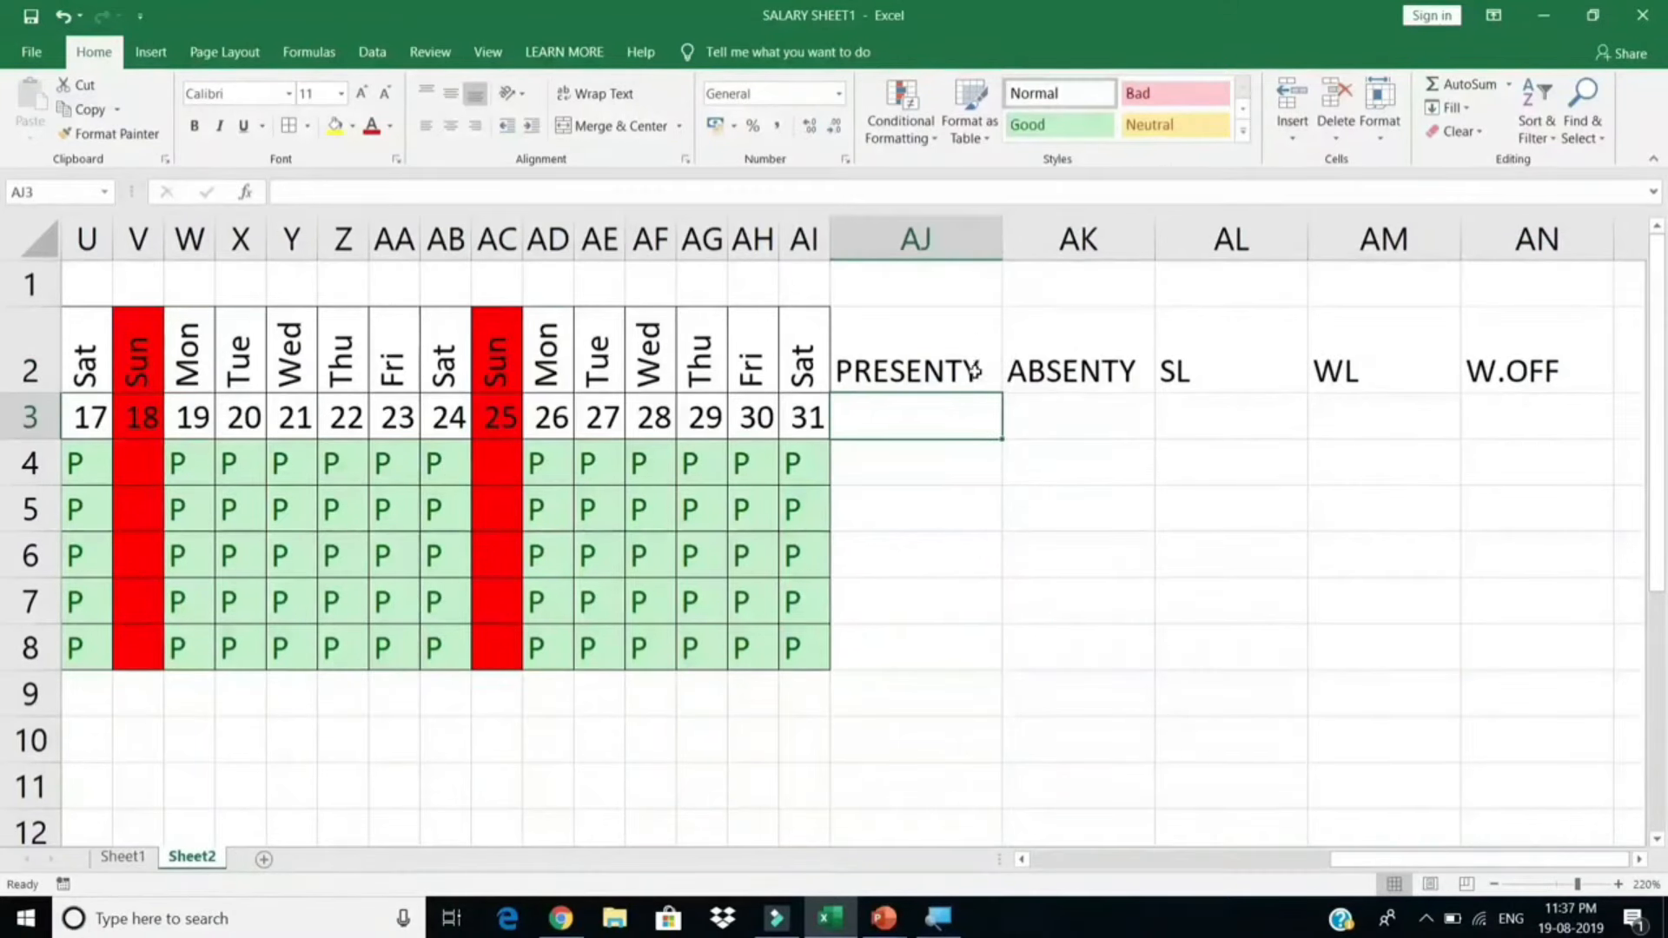
left_click_drag(919, 383, 1512, 380)
left_click_drag(945, 396, 948, 454)
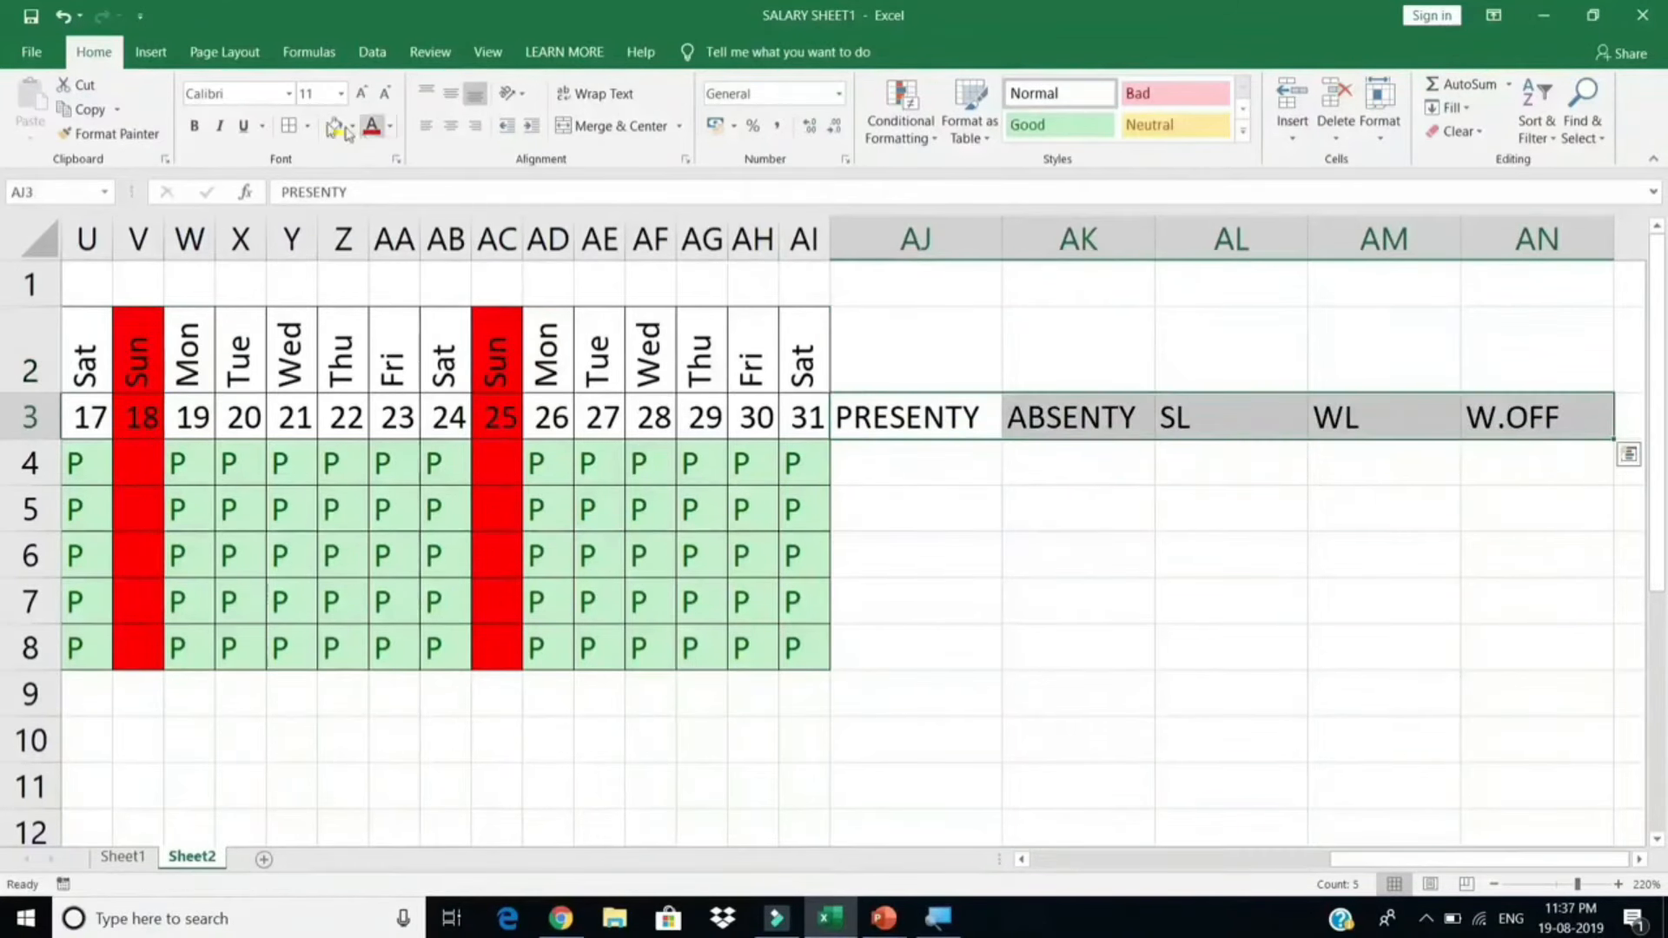
left_click_drag(934, 415, 1524, 639)
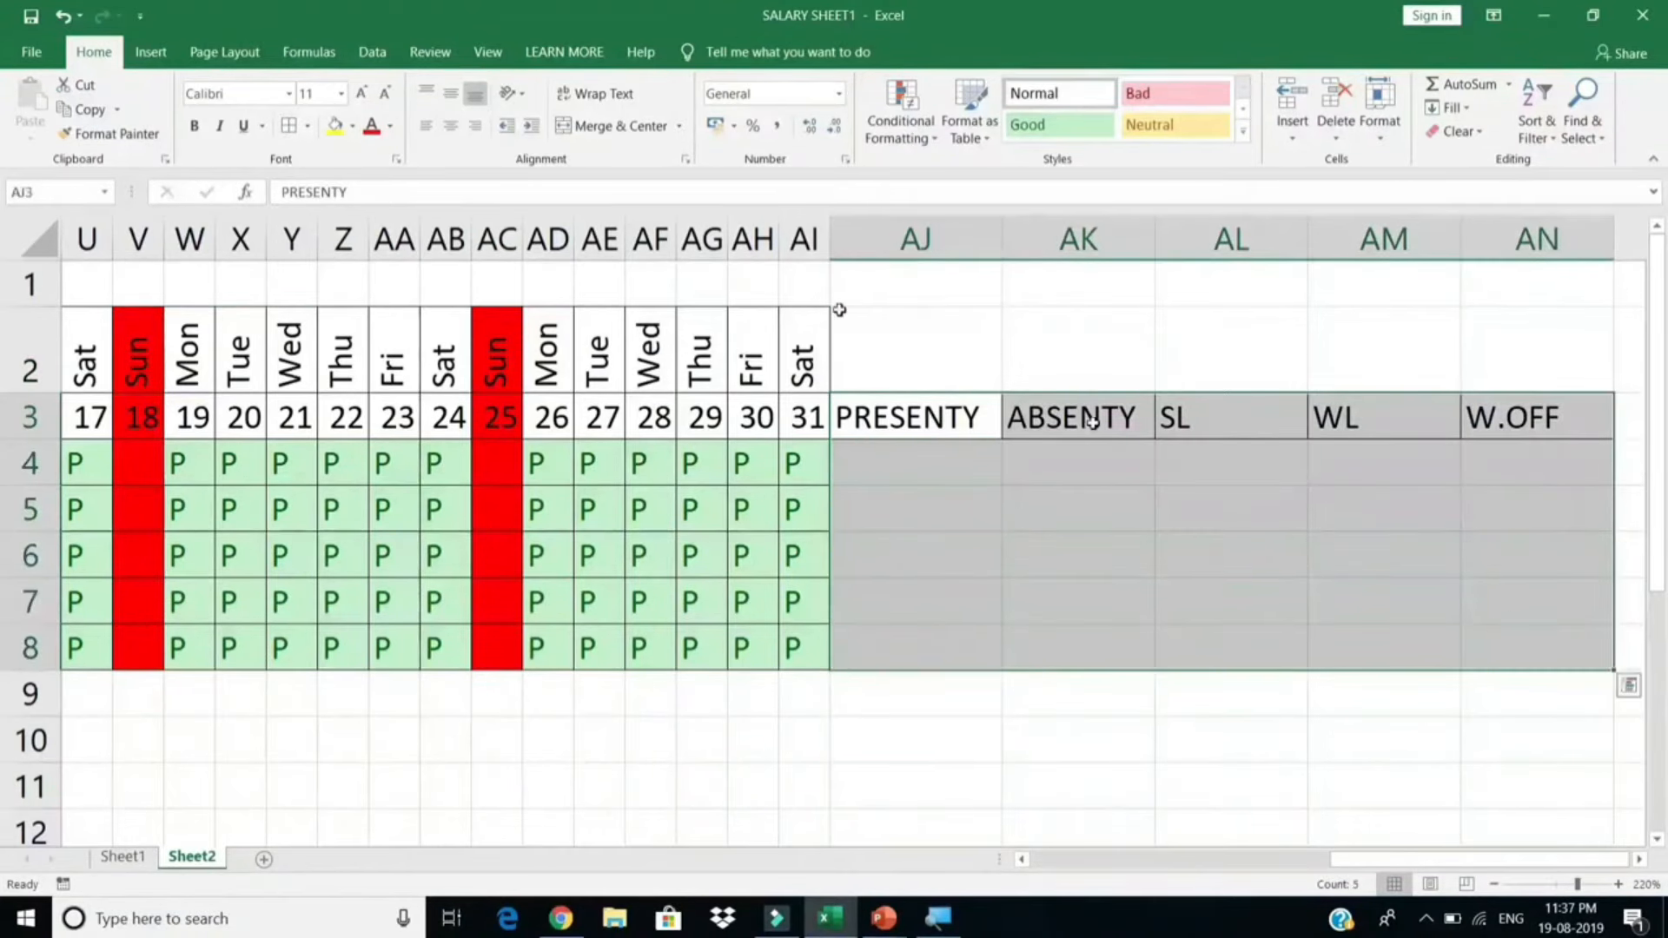
left_click(304, 128)
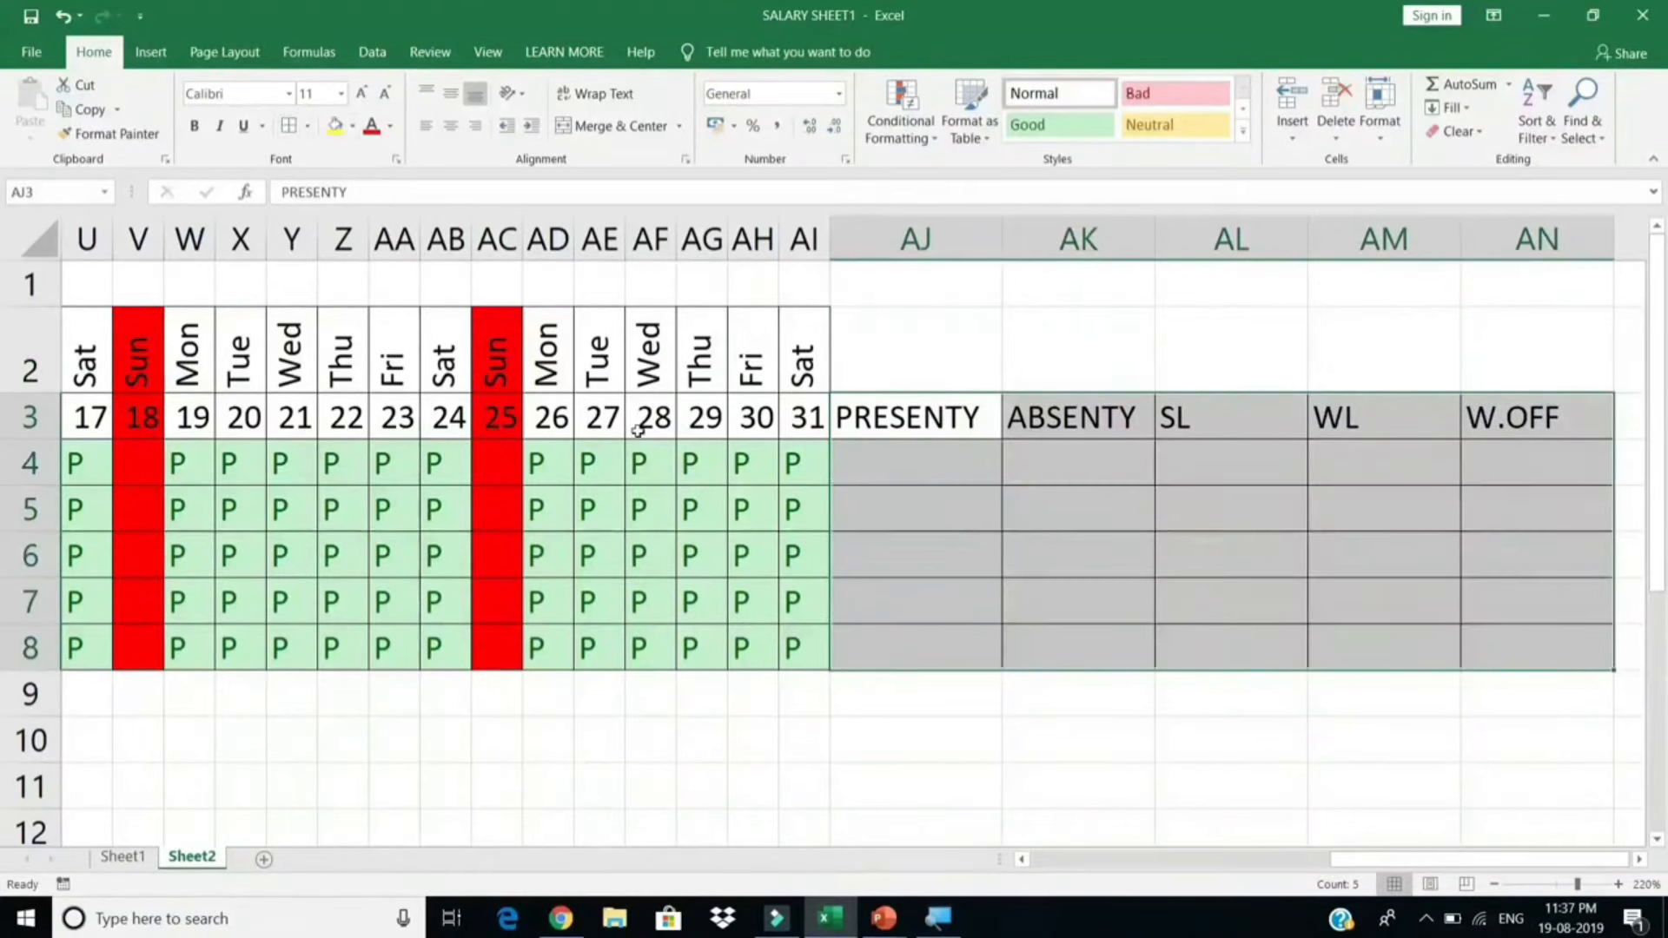
Step: Mark the first employee absent with AB in cell AD4
left_click(544, 466)
left_click(584, 475)
left_click(532, 530)
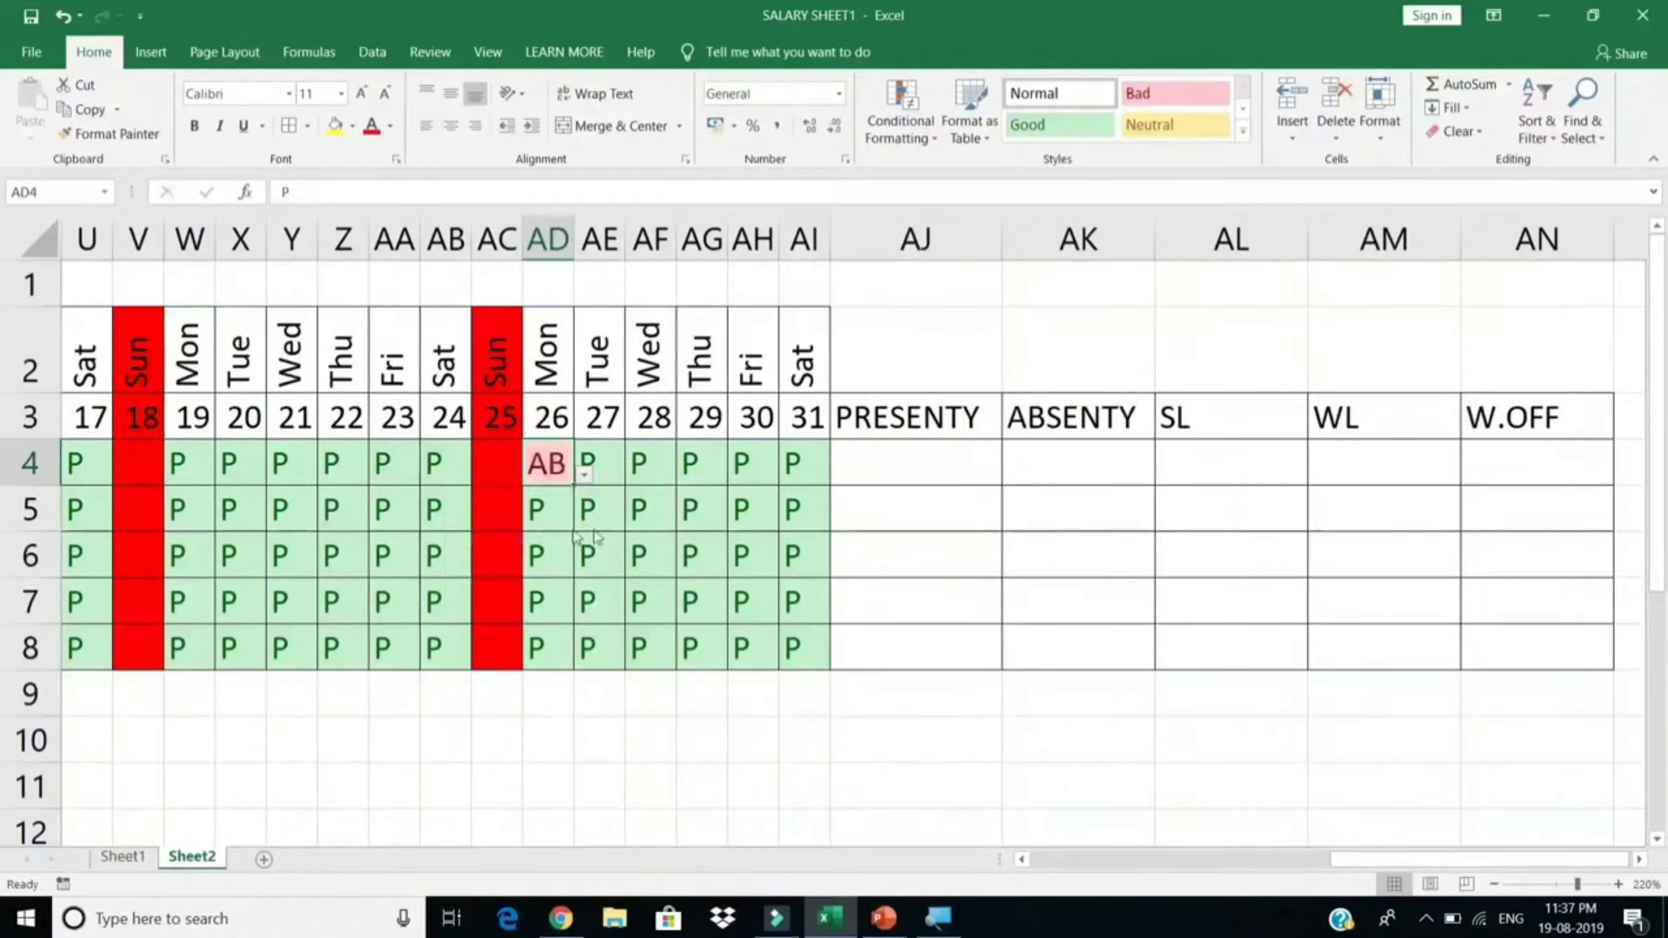
left_click(738, 472)
left_click(882, 475)
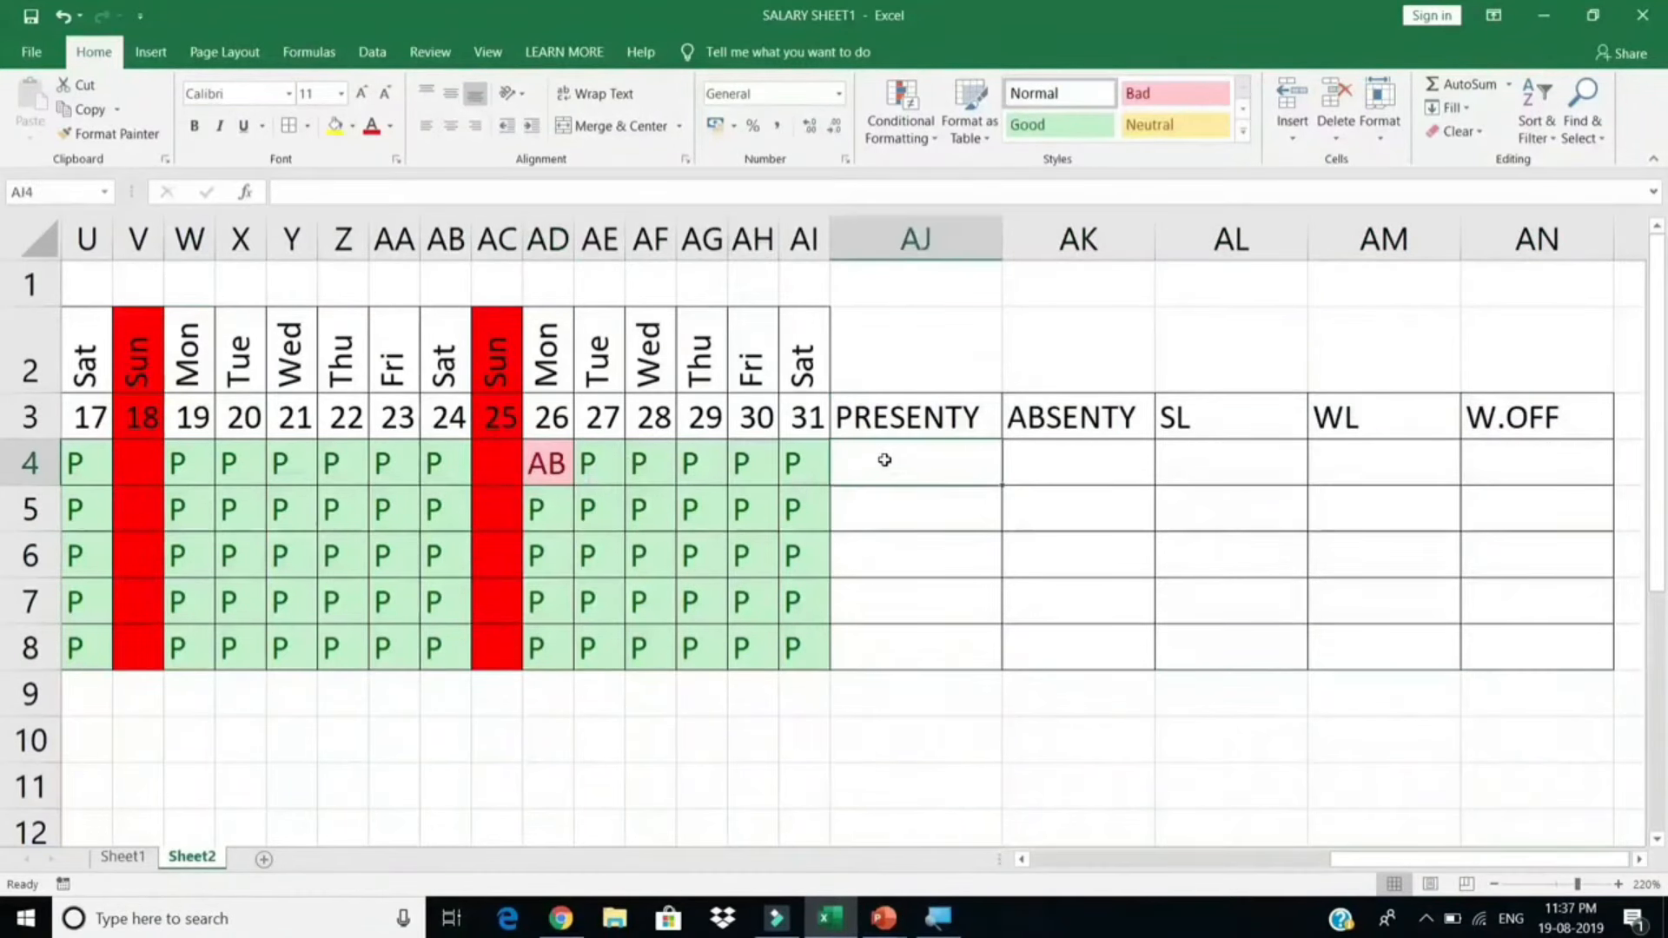
Step: Enter =COUNTIF(E4:AI4,"P") in AJ4 and fill it down to row 8
type("=")
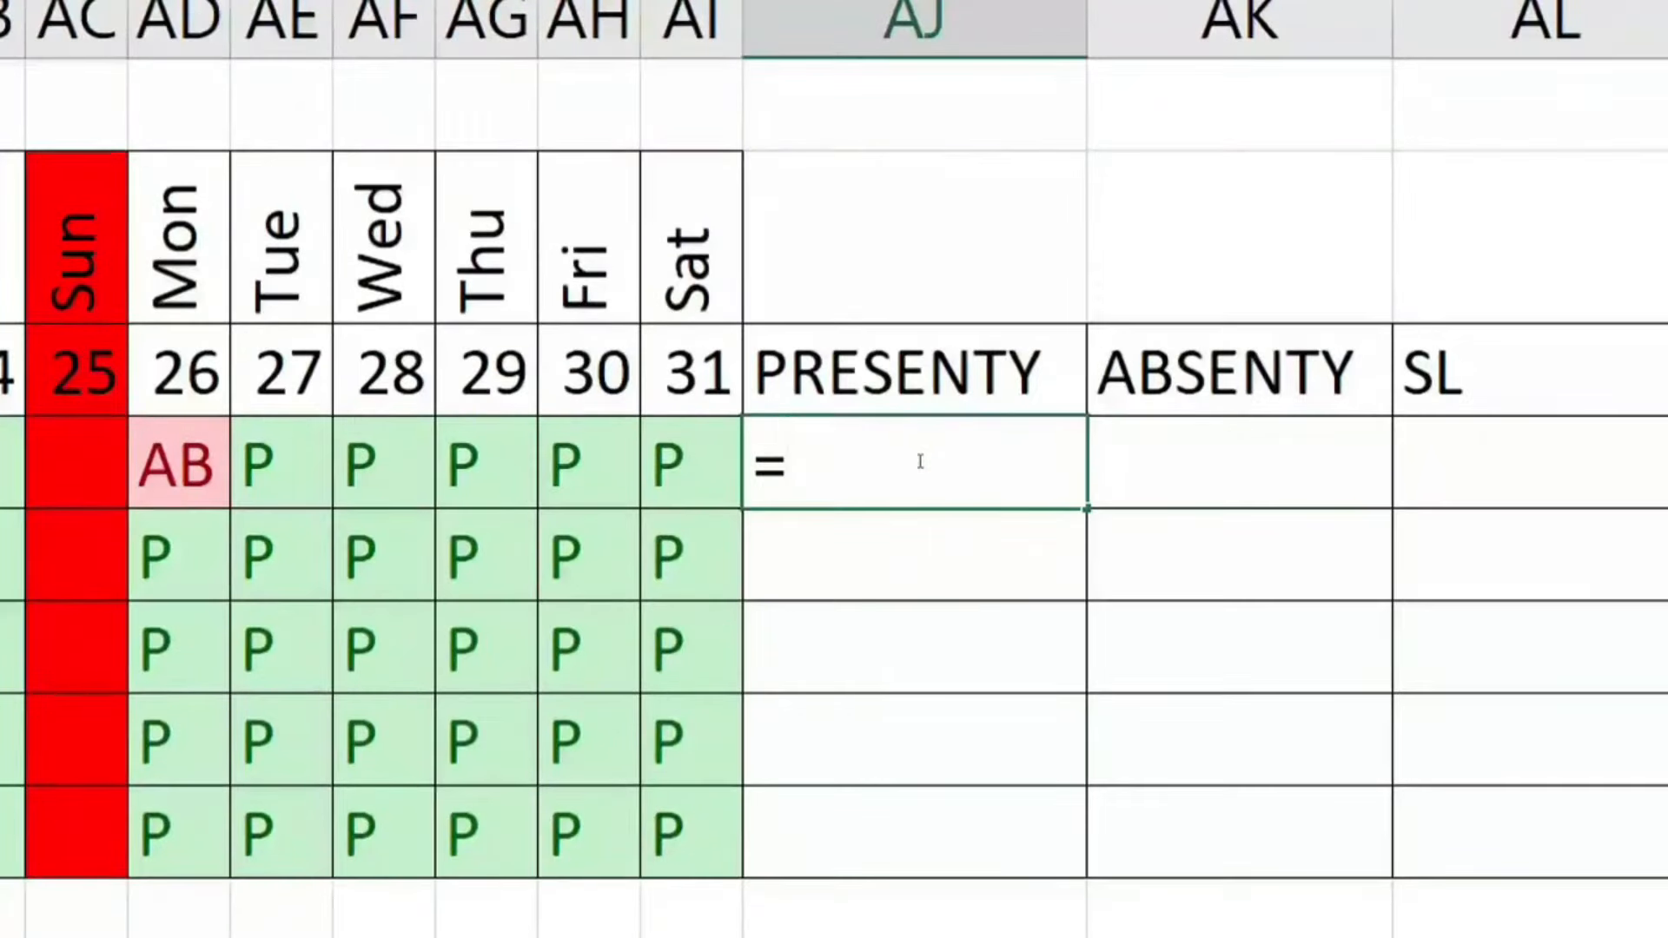
type("COUNTIF")
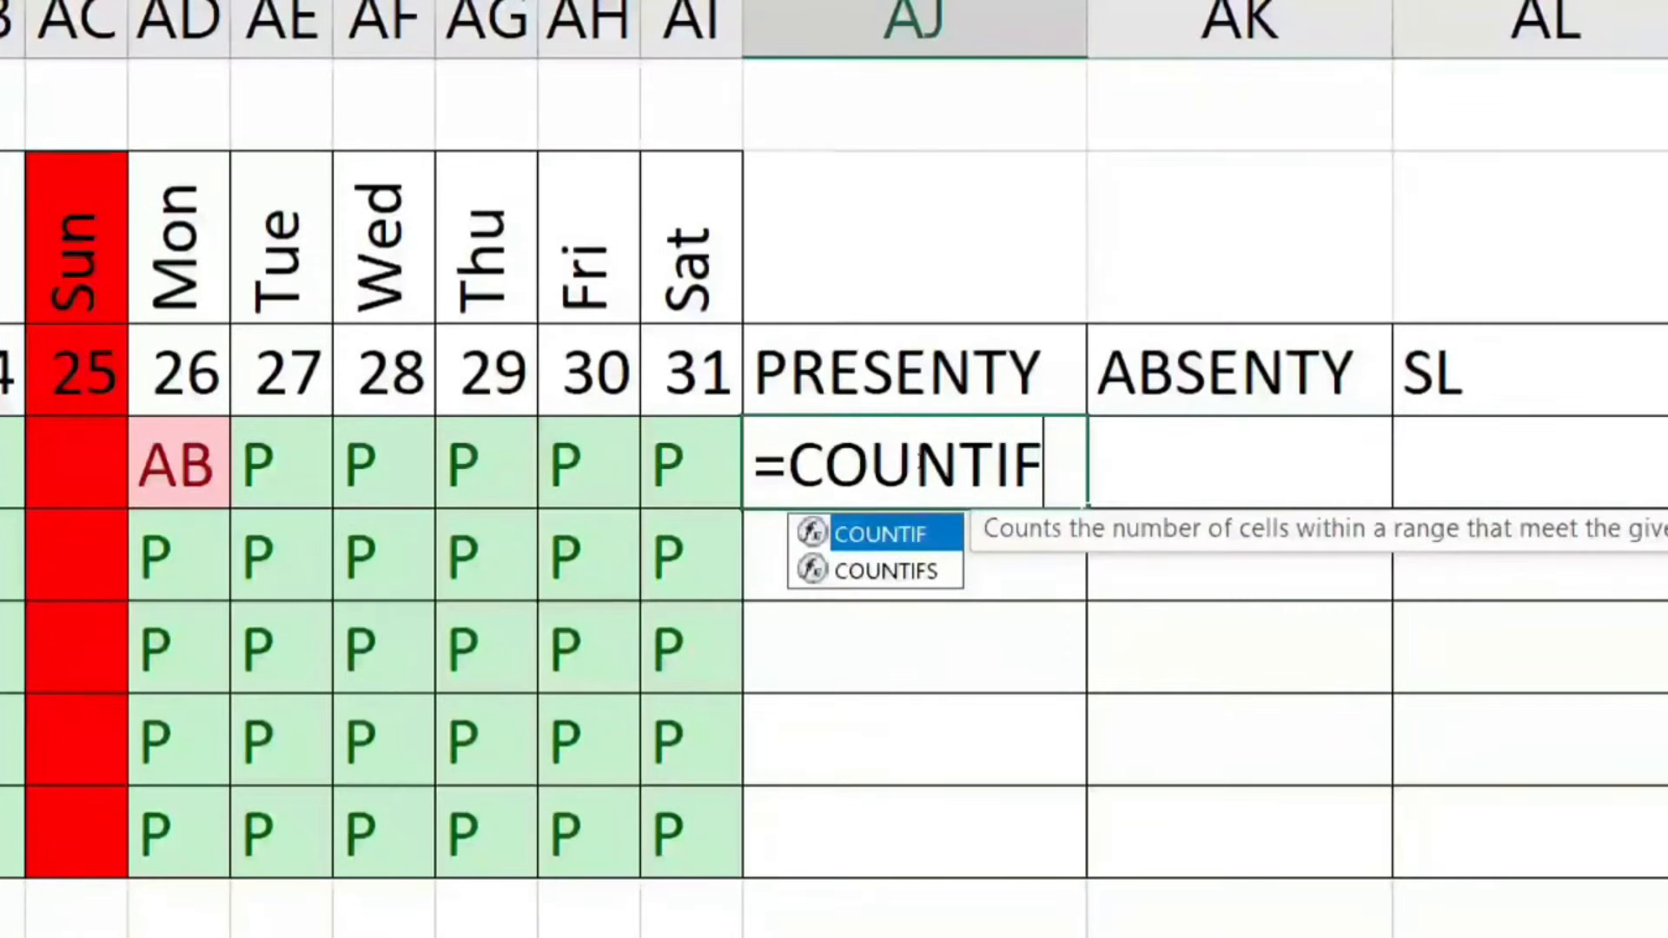
type("(")
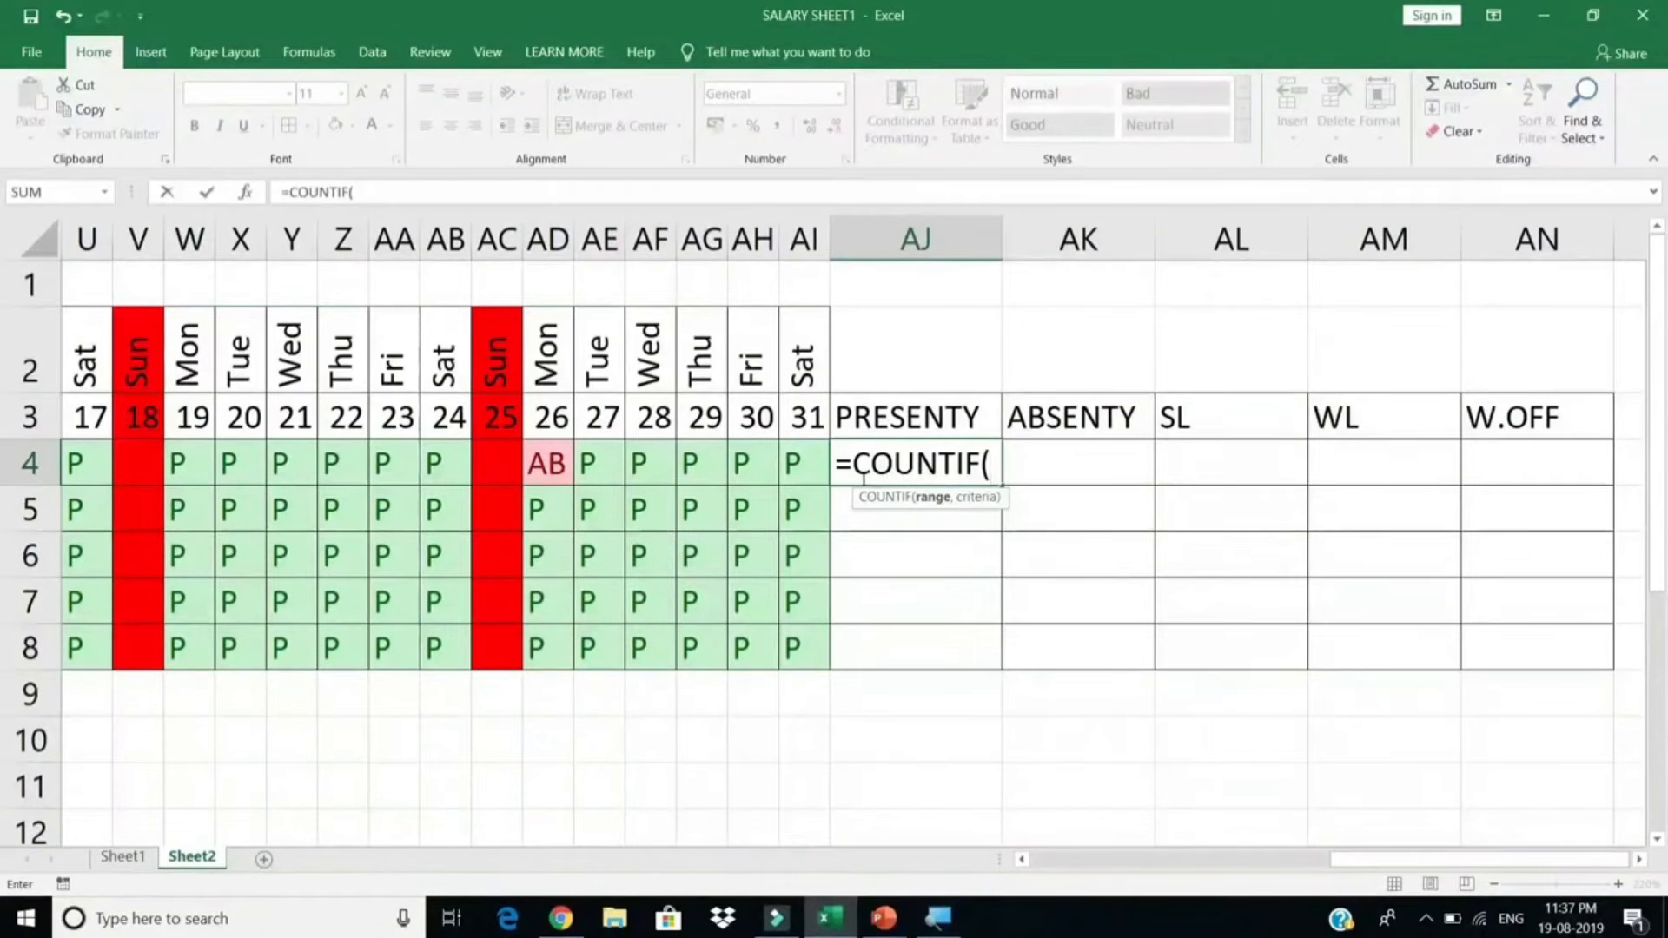
left_click_drag(798, 464, 847, 462)
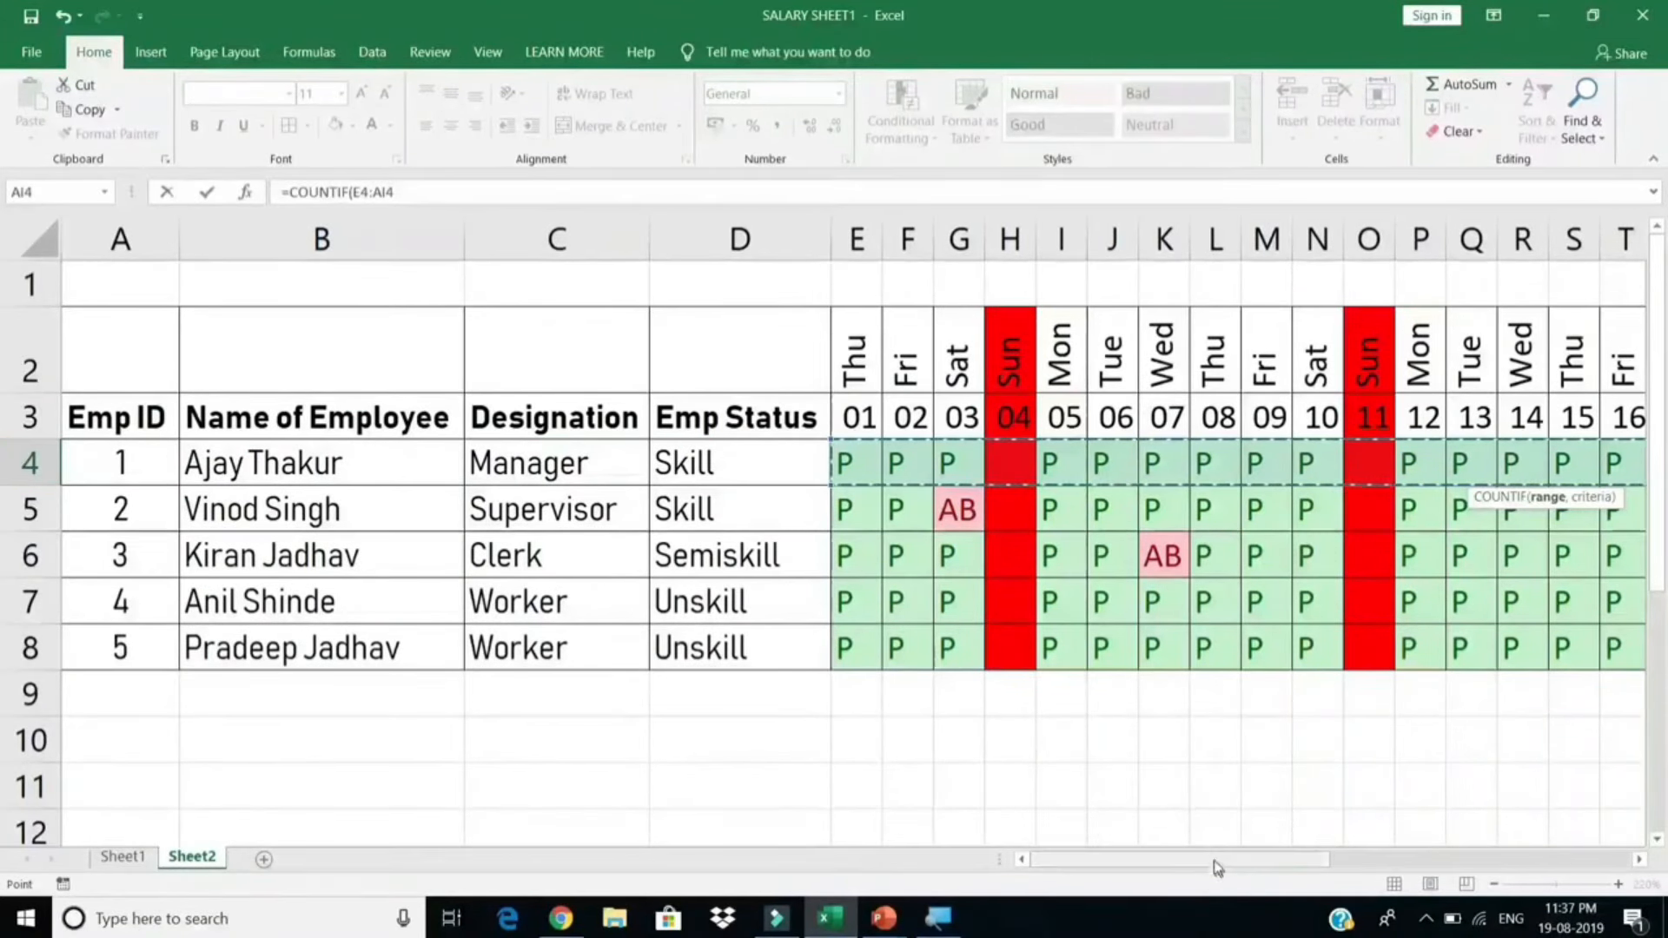
left_click_drag(1212, 860, 1600, 769)
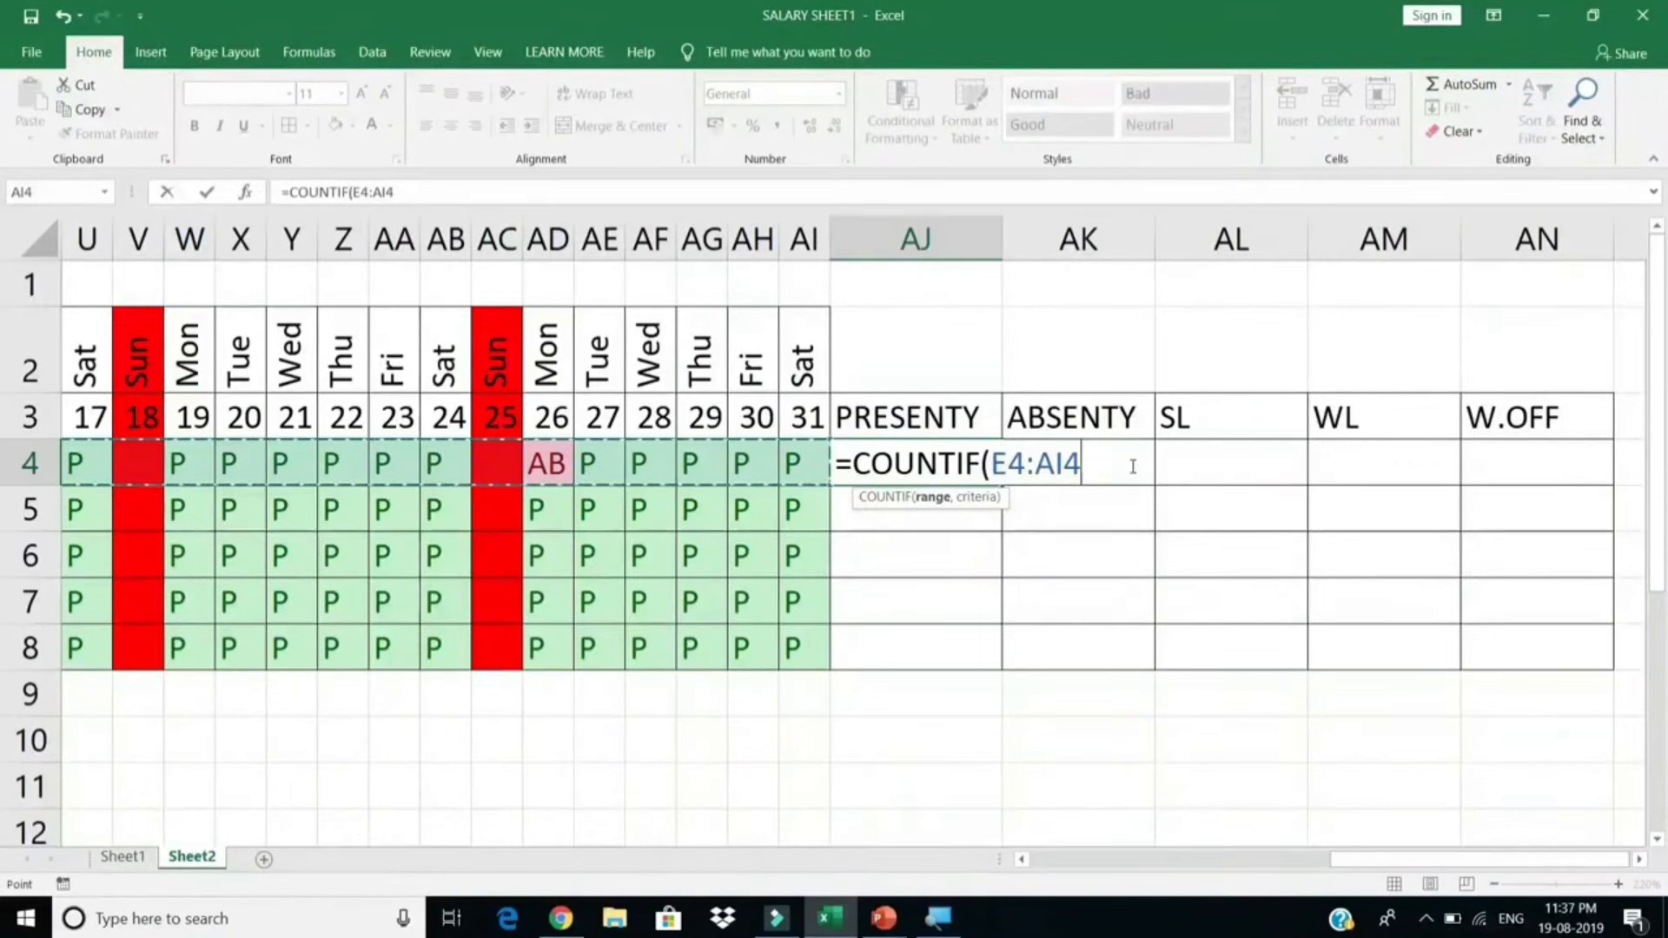
type(",")
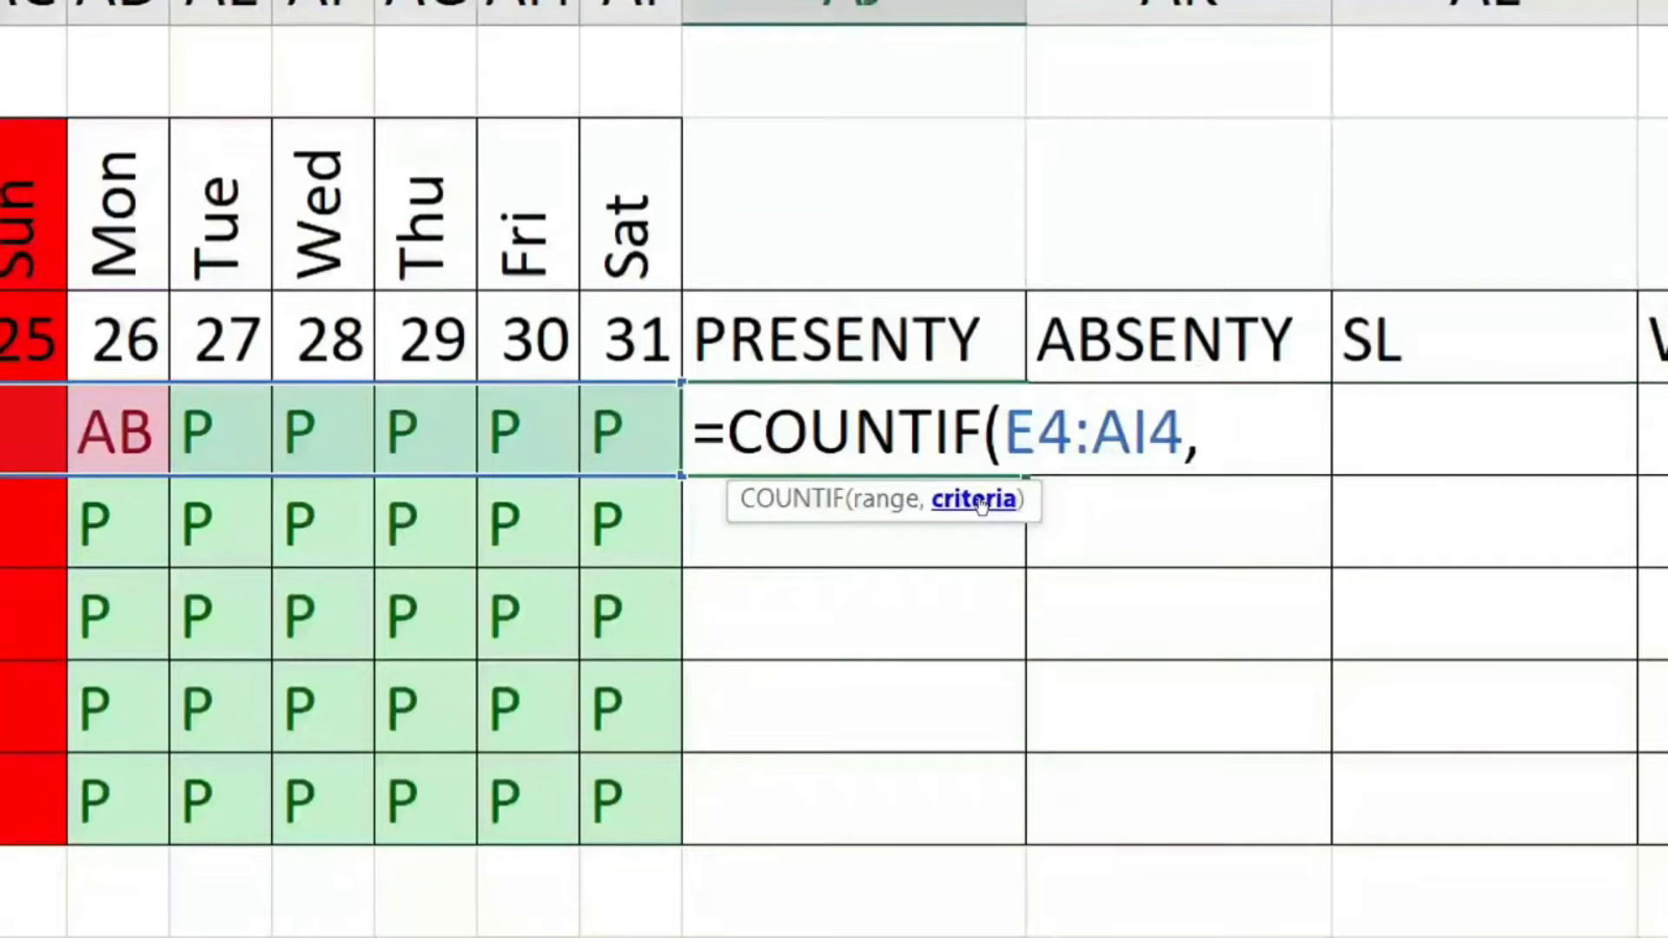
type("\"P")
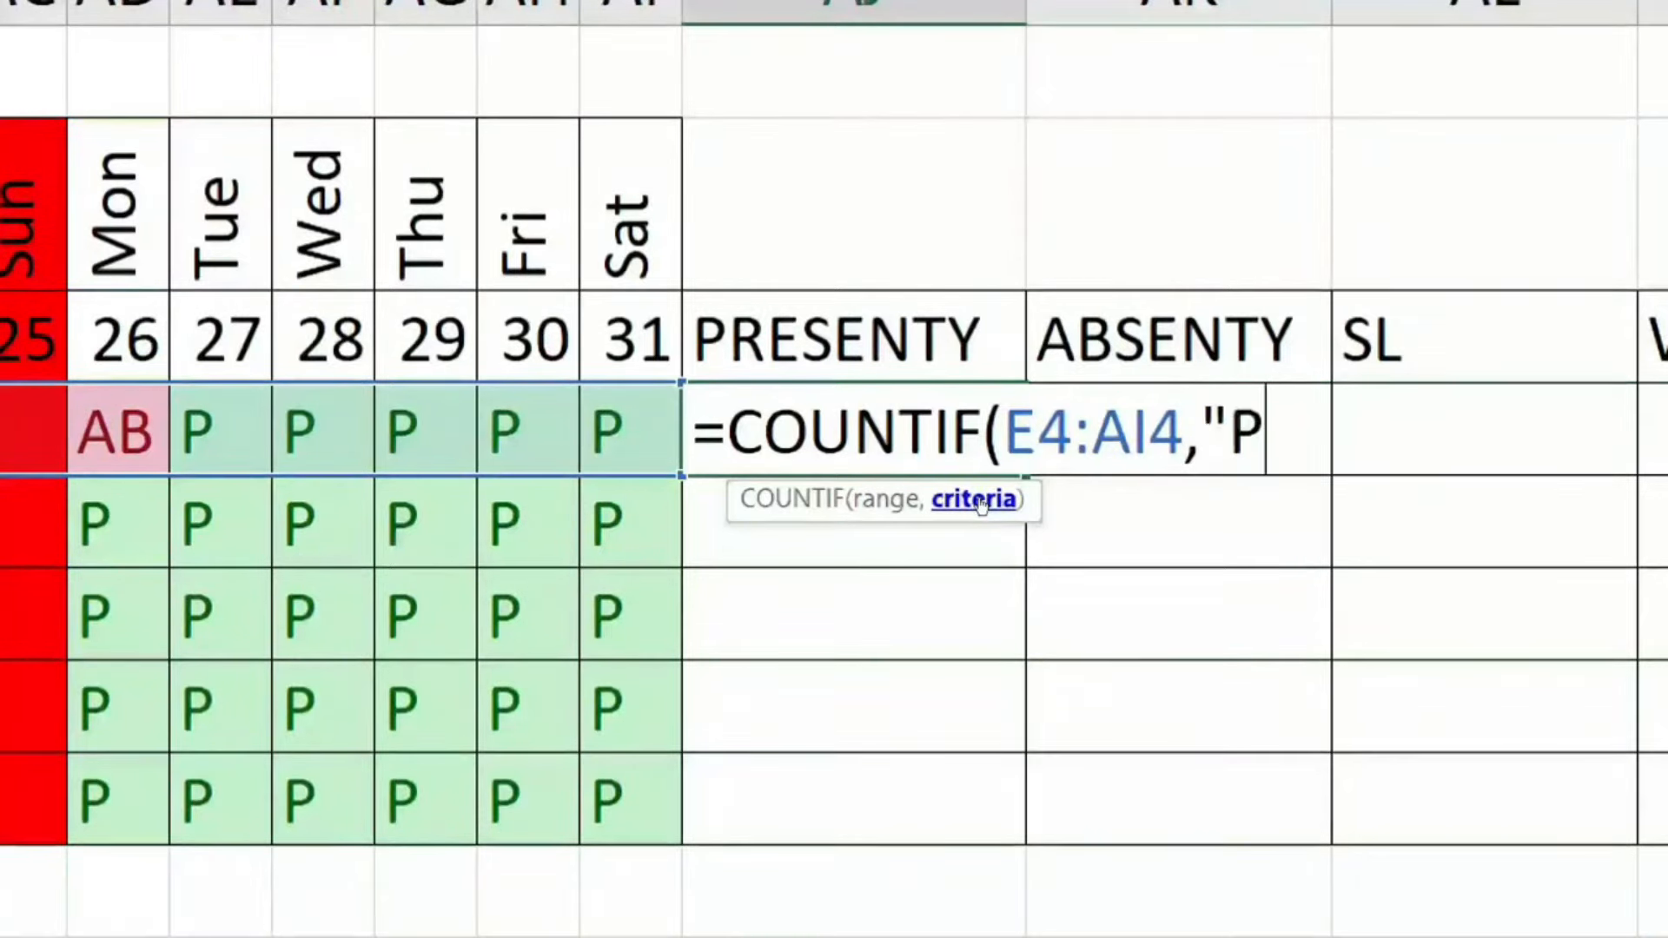
type("\"")
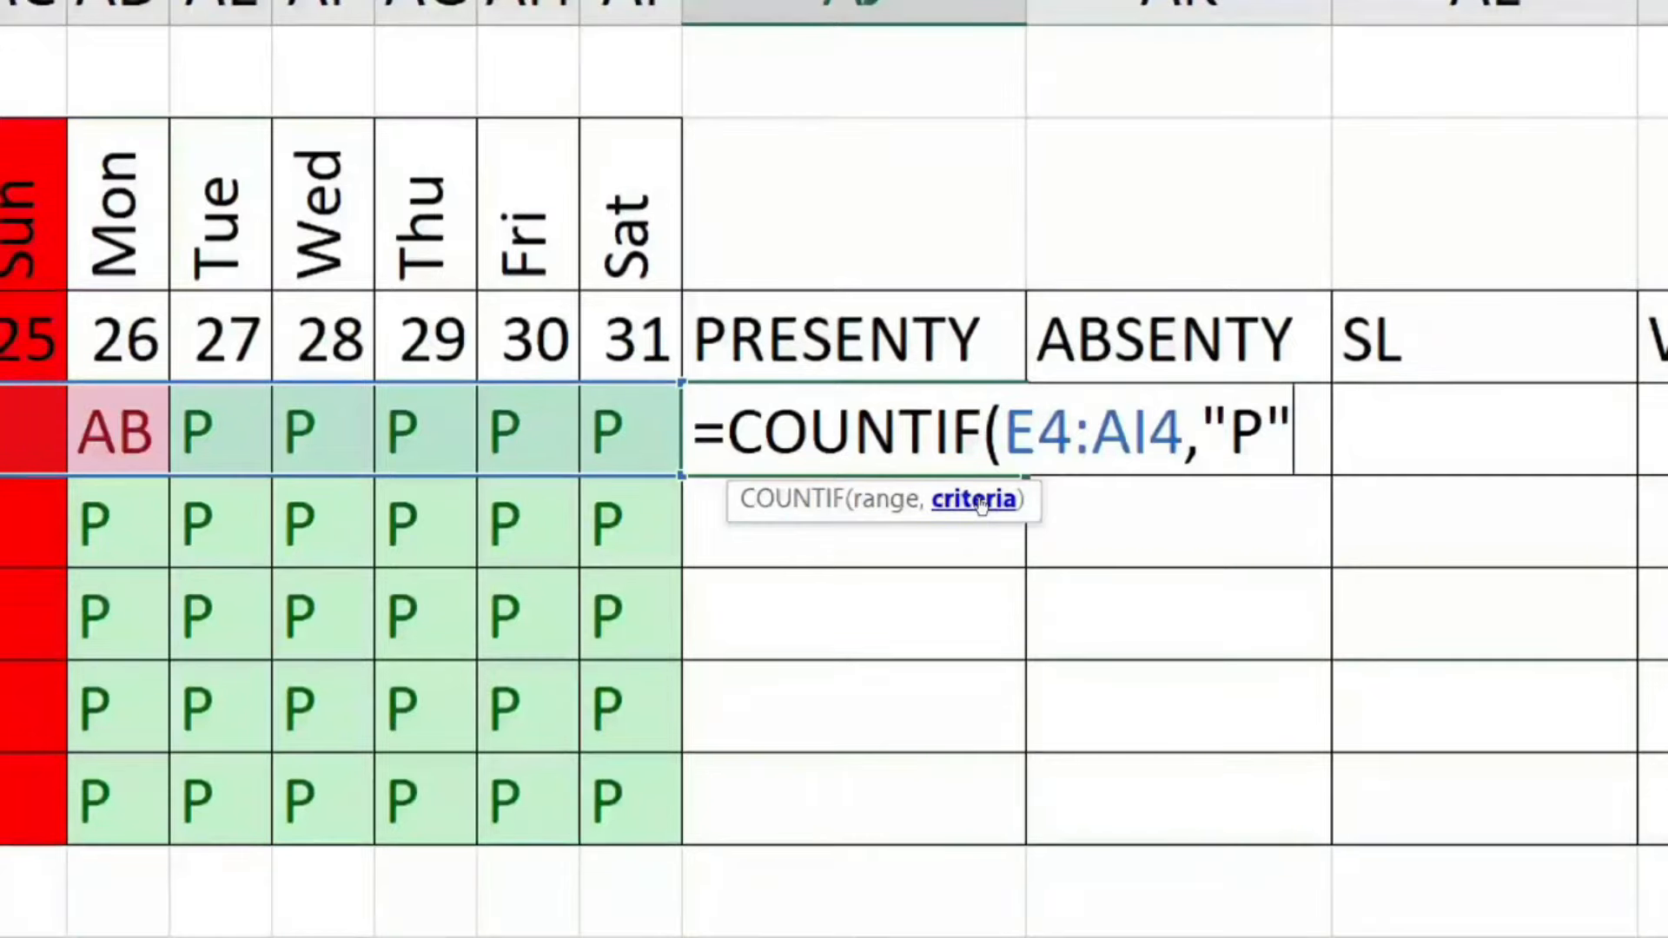
type(")")
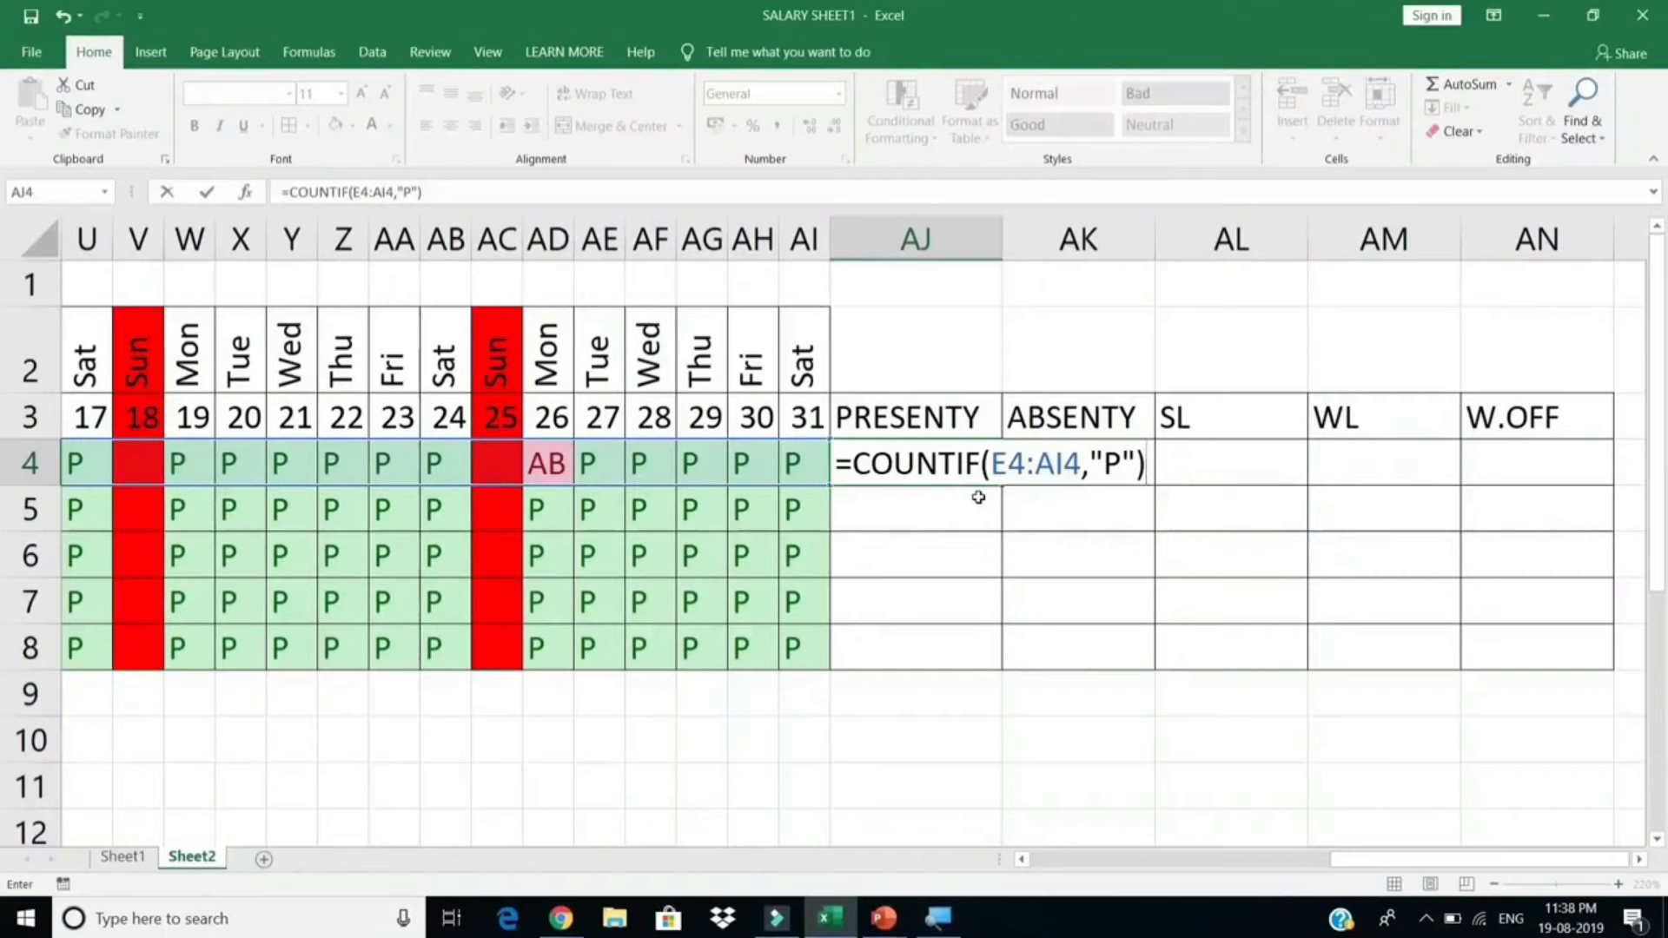
key("Return")
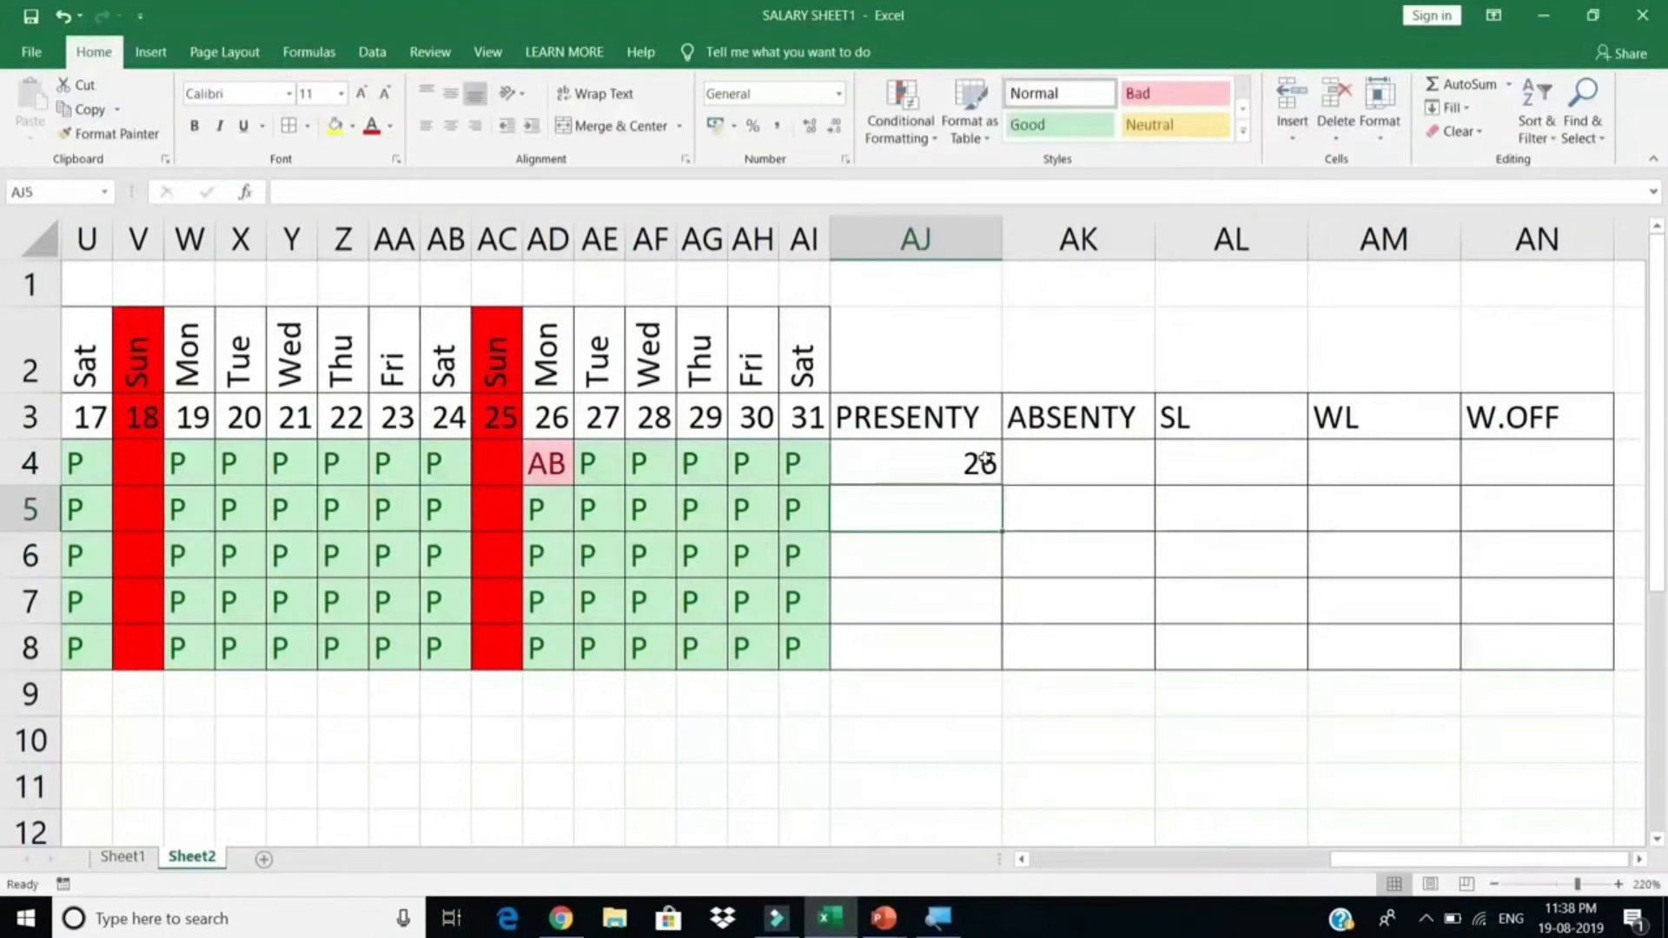
left_click(981, 473)
double_click(999, 488)
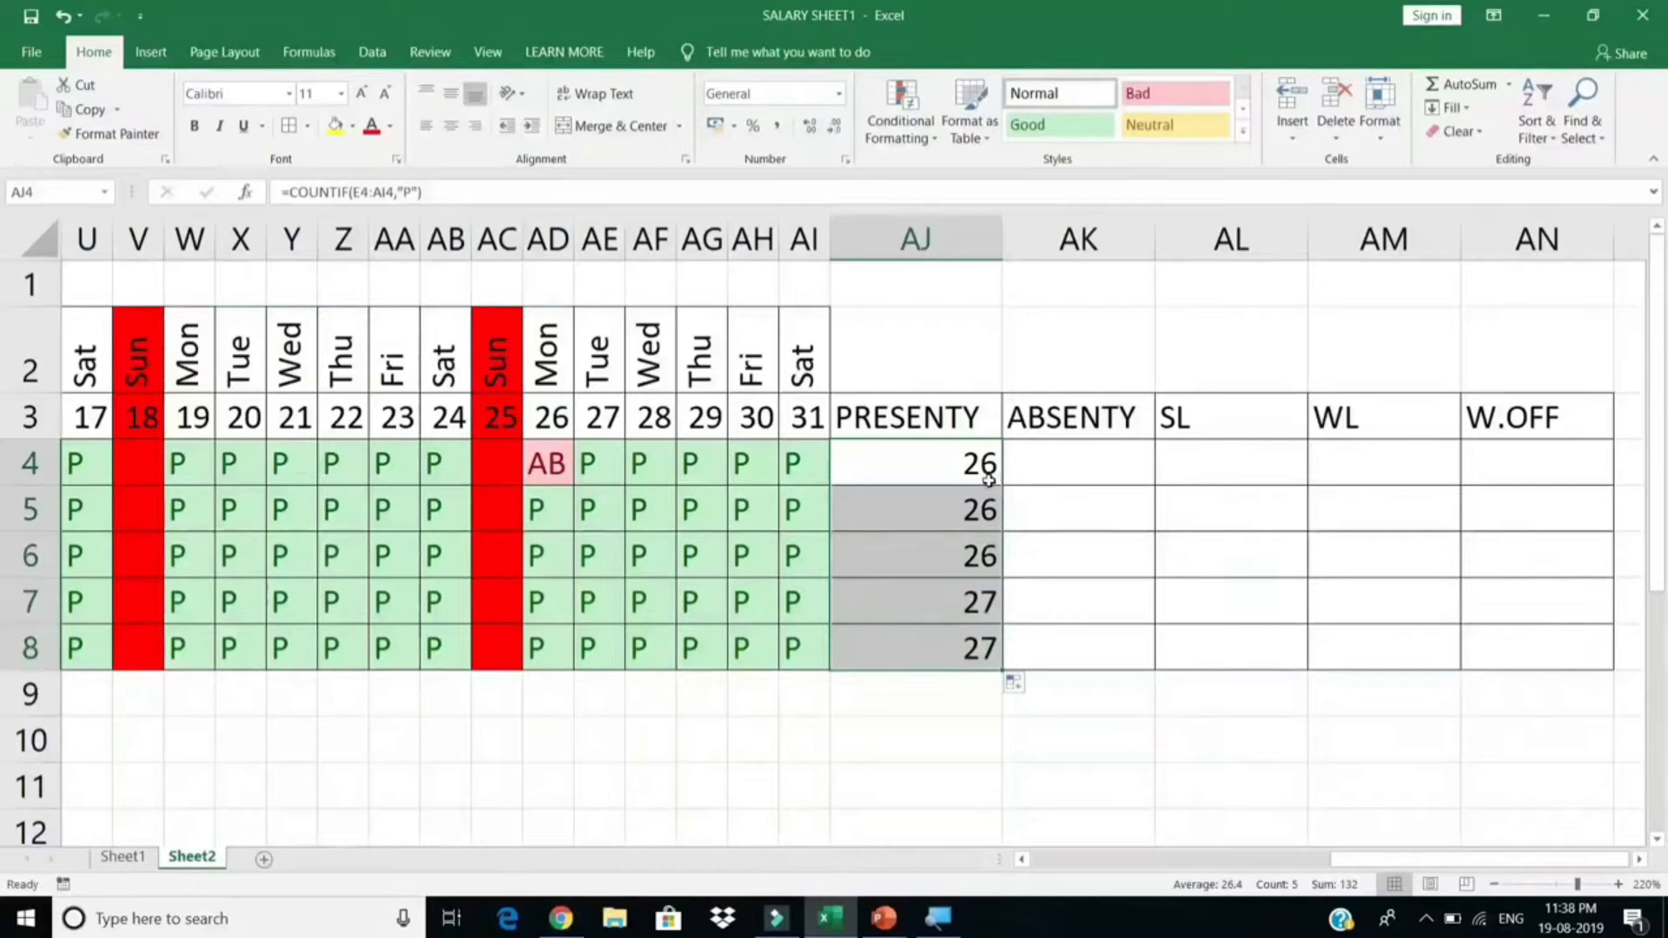
left_click(964, 634)
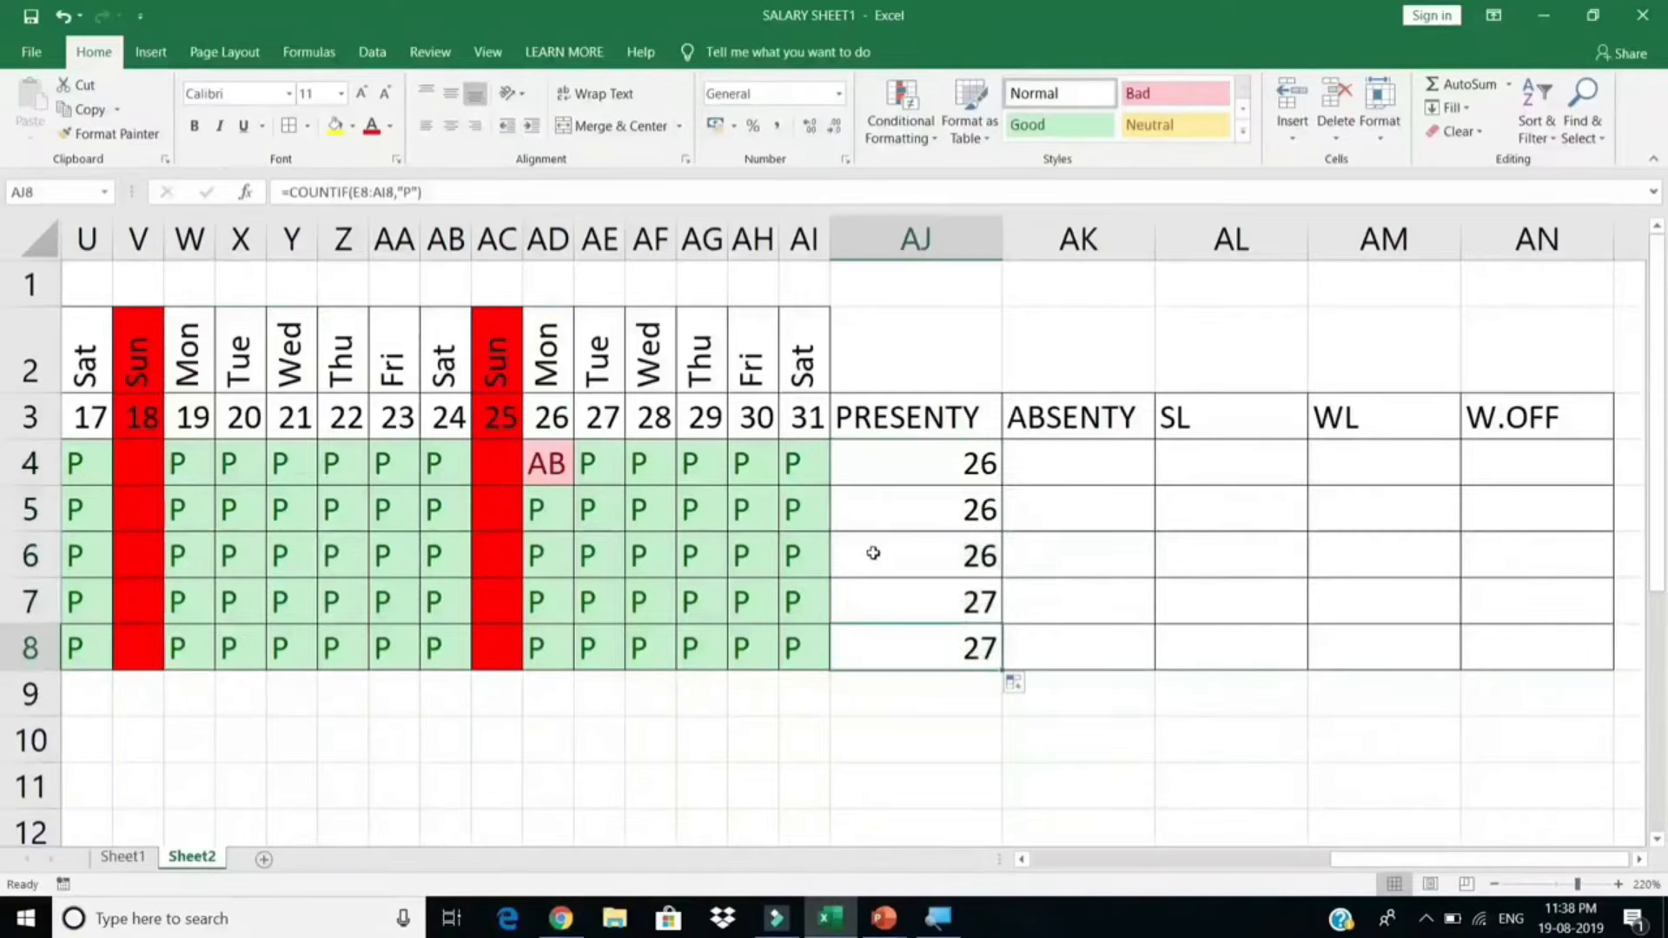
Step: Change the marks to AB in AF5, SL in AH4 and PL in AH5
left_click(647, 528)
left_click(686, 521)
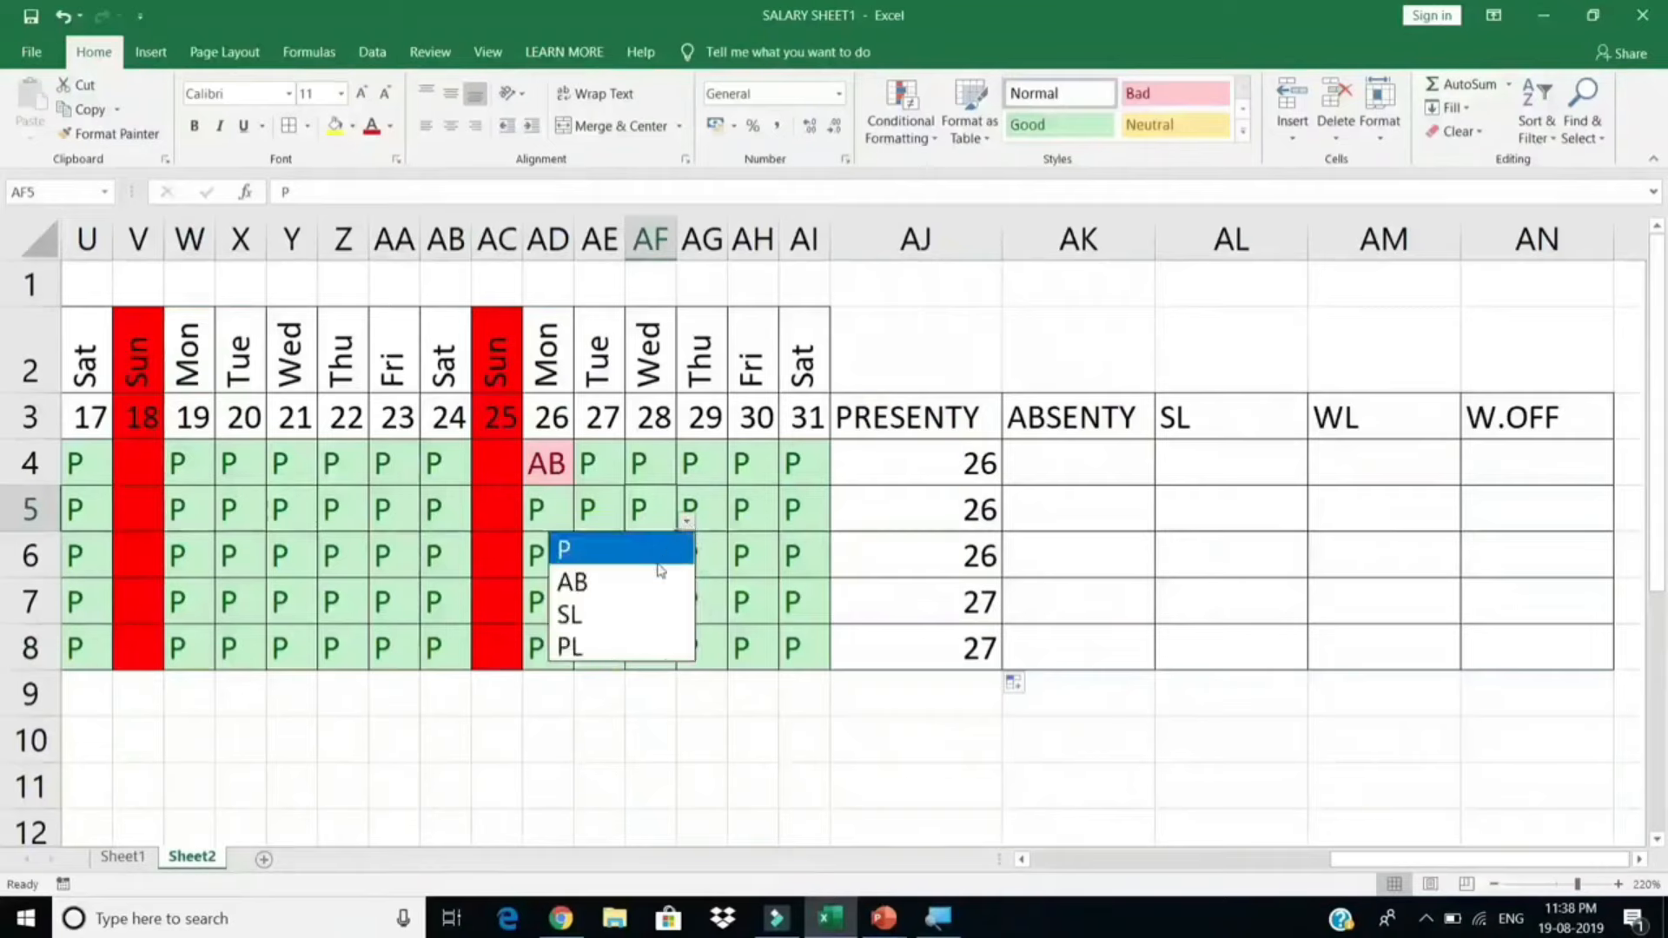
left_click(644, 582)
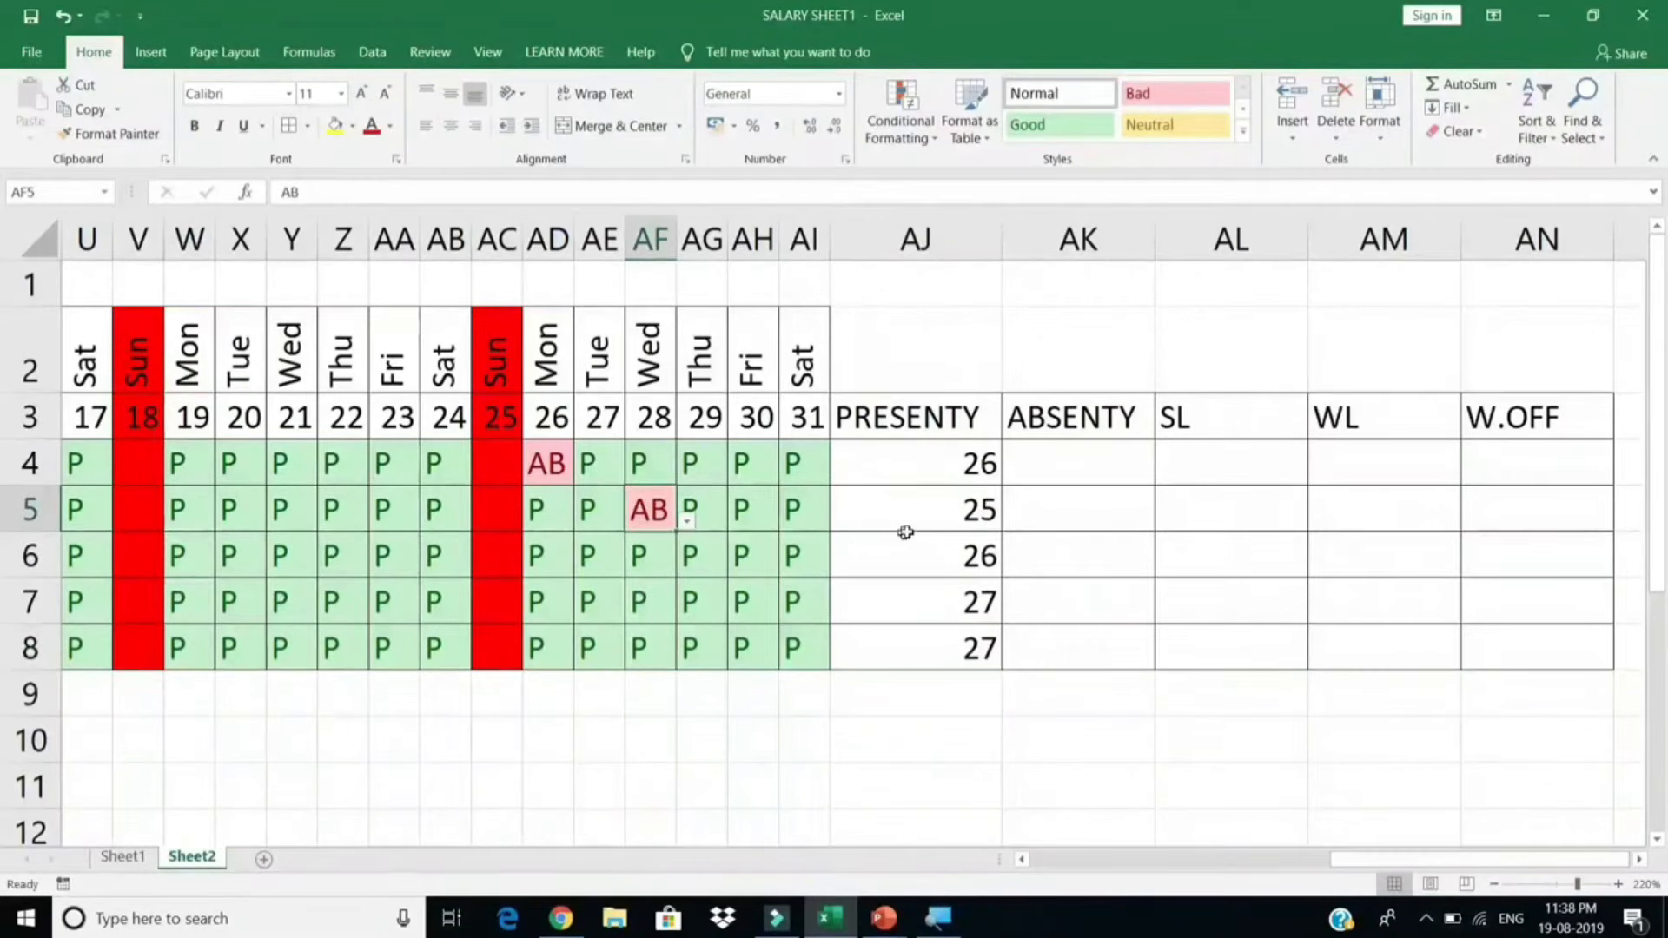
left_click(744, 465)
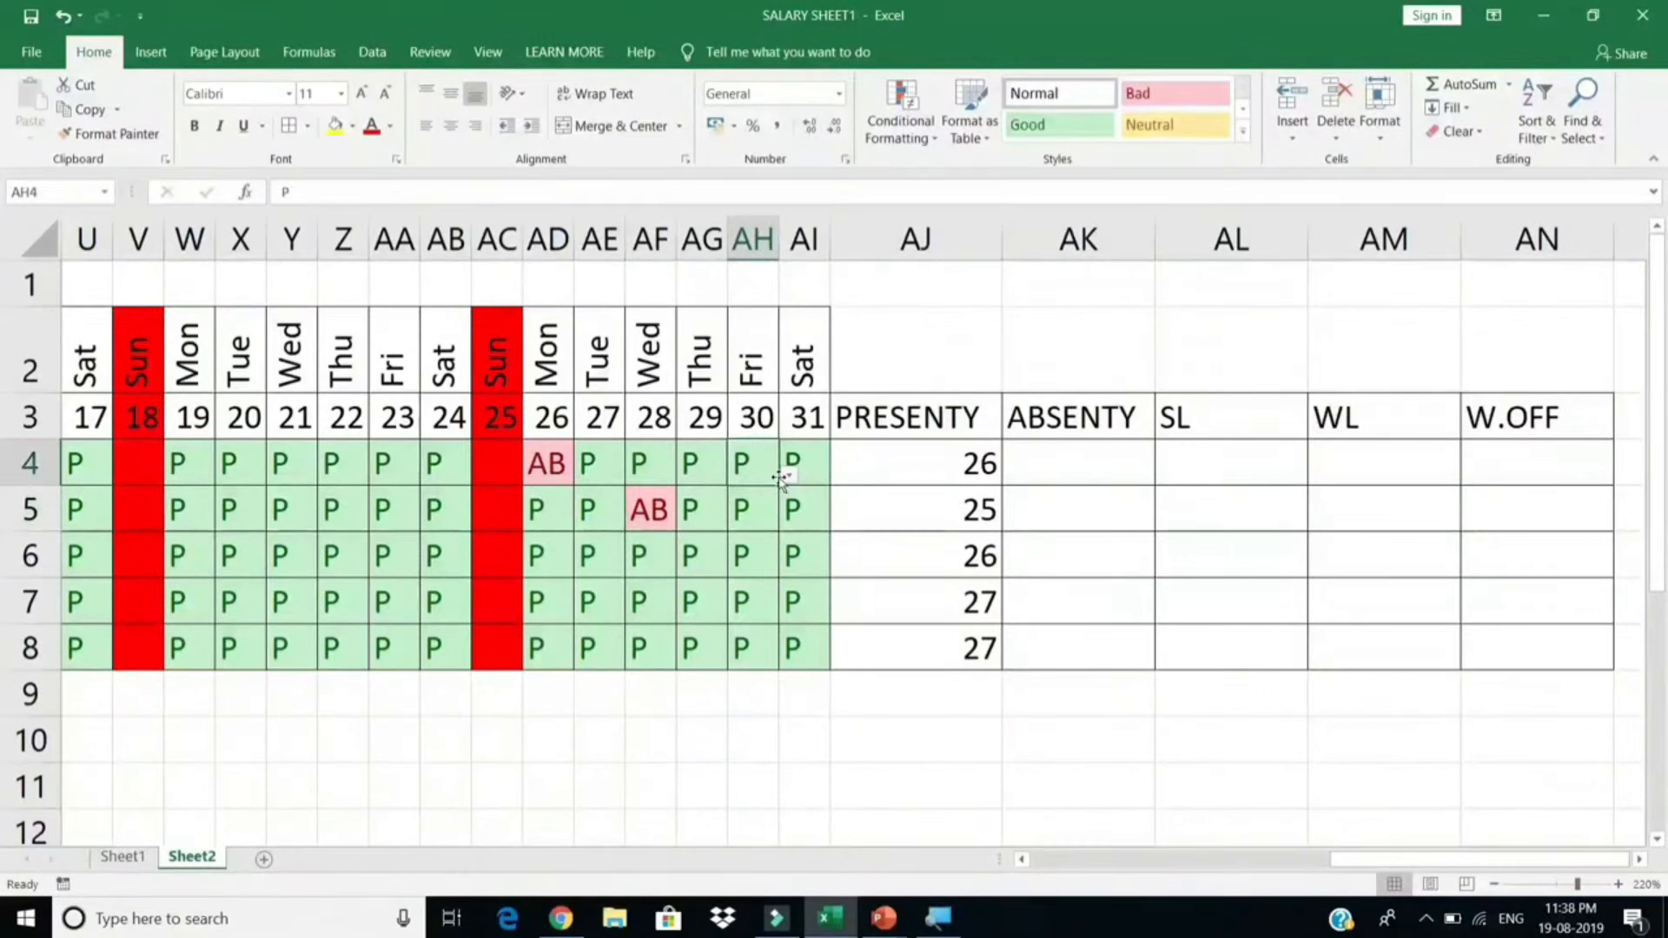
left_click(788, 477)
left_click(727, 570)
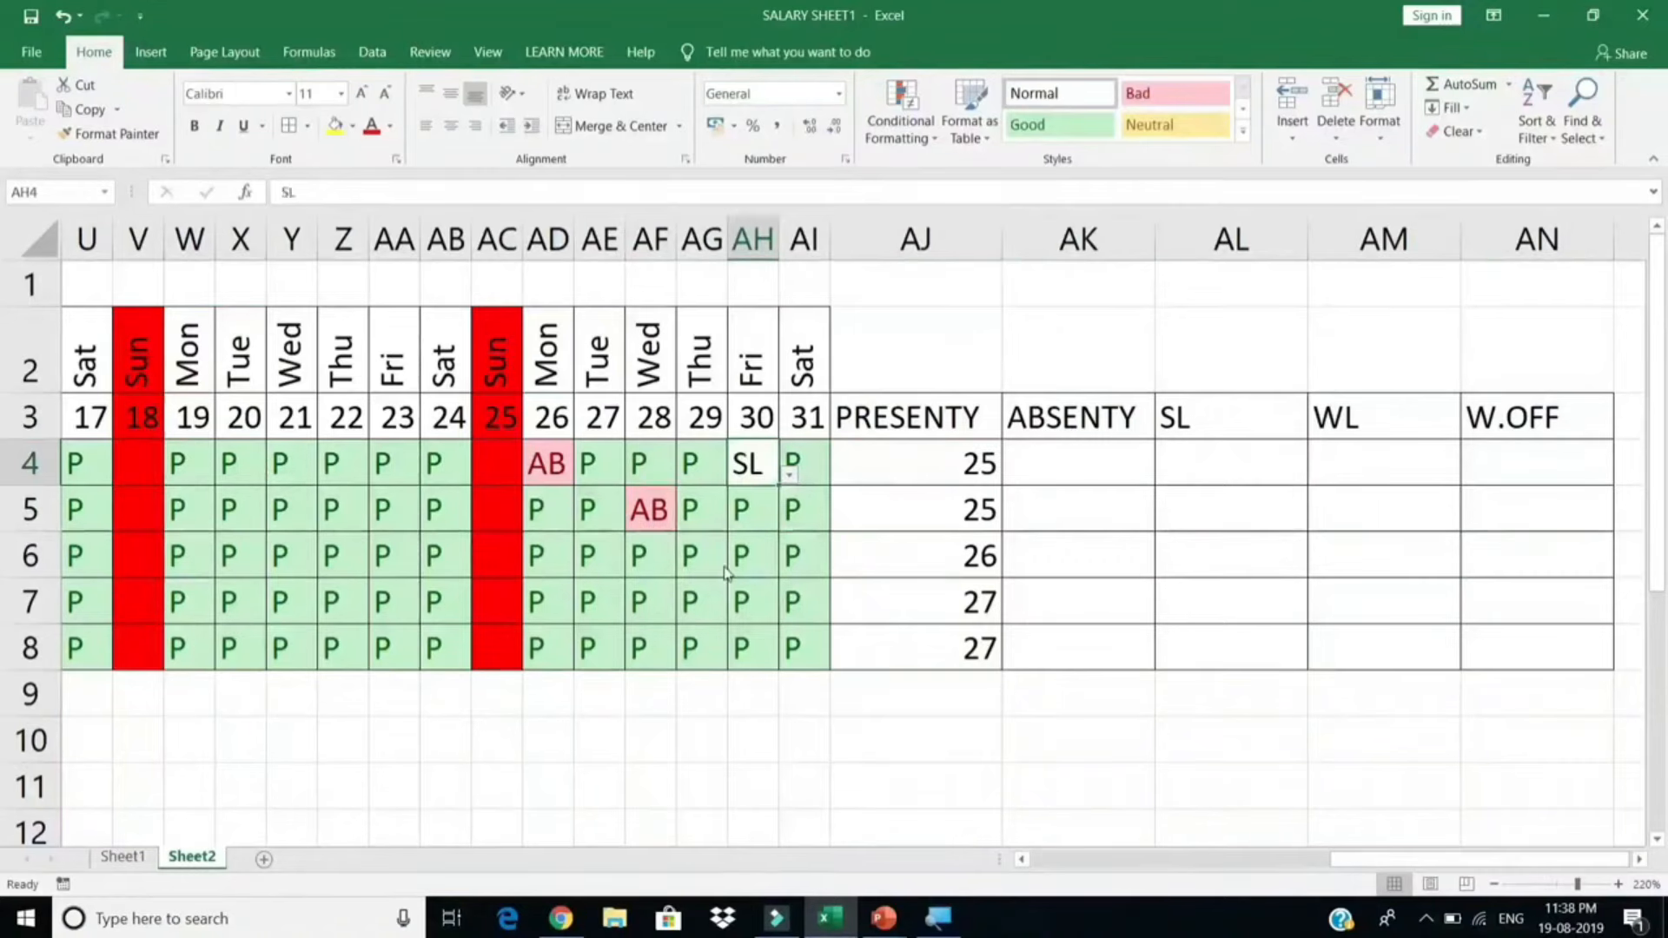
left_click(748, 511)
left_click(789, 524)
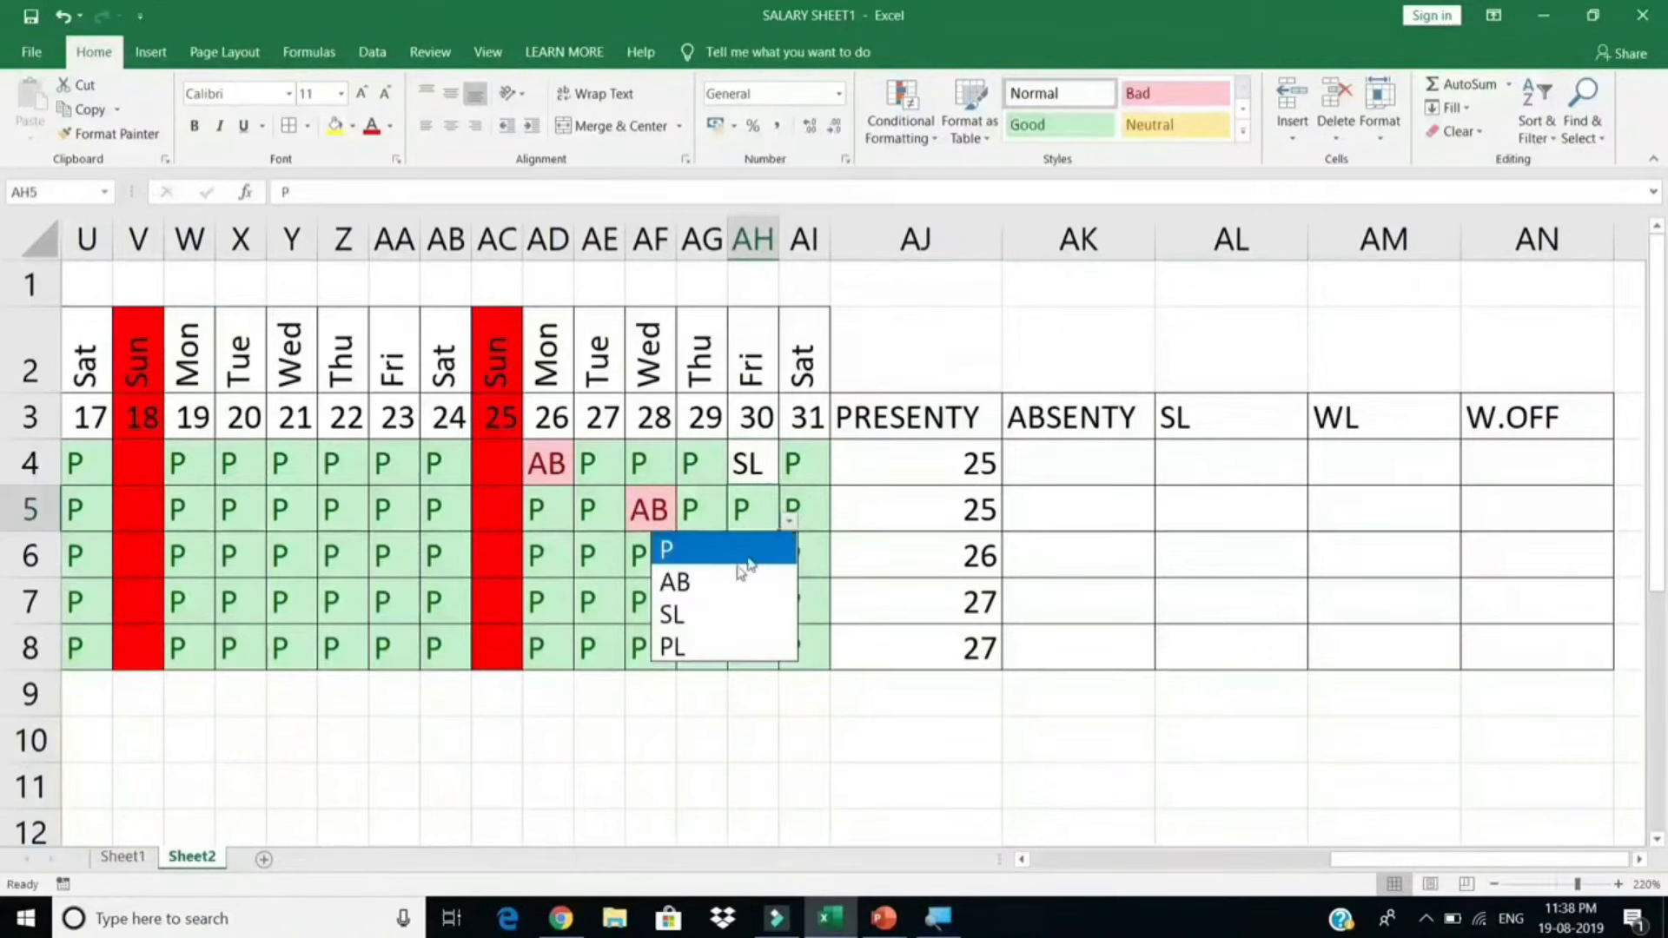
left_click(705, 647)
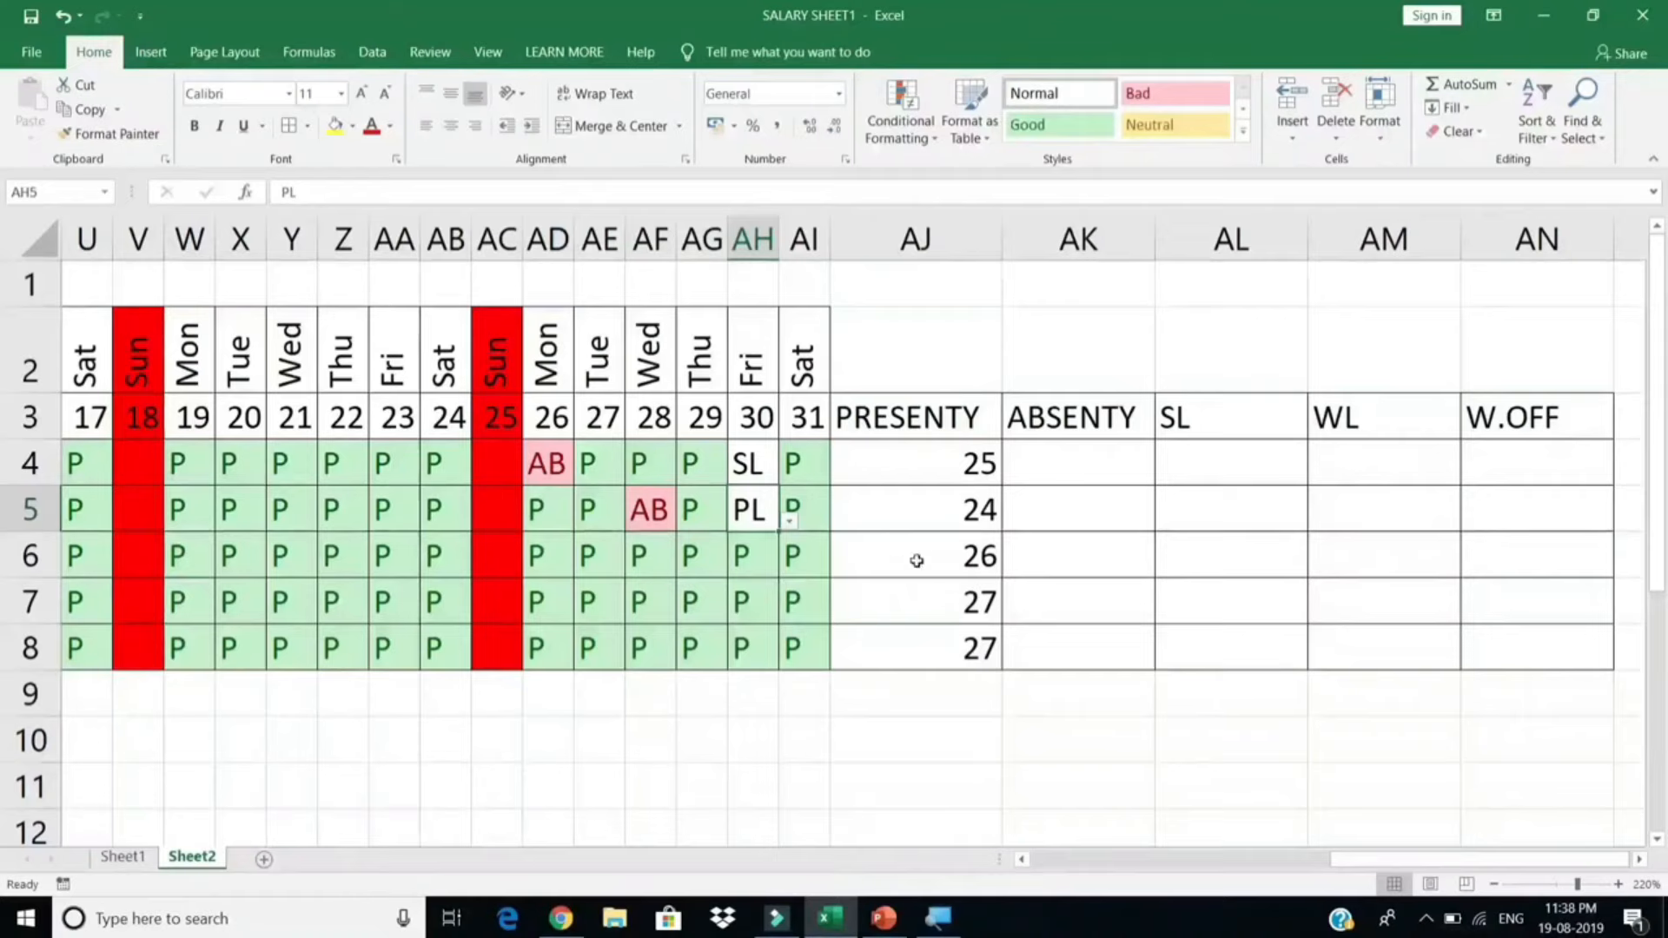
left_click_drag(971, 460, 966, 612)
Step: Copy the COUNTIF formula into AK4 with criterion "AB" and fill it down to row 8
double_click(970, 462)
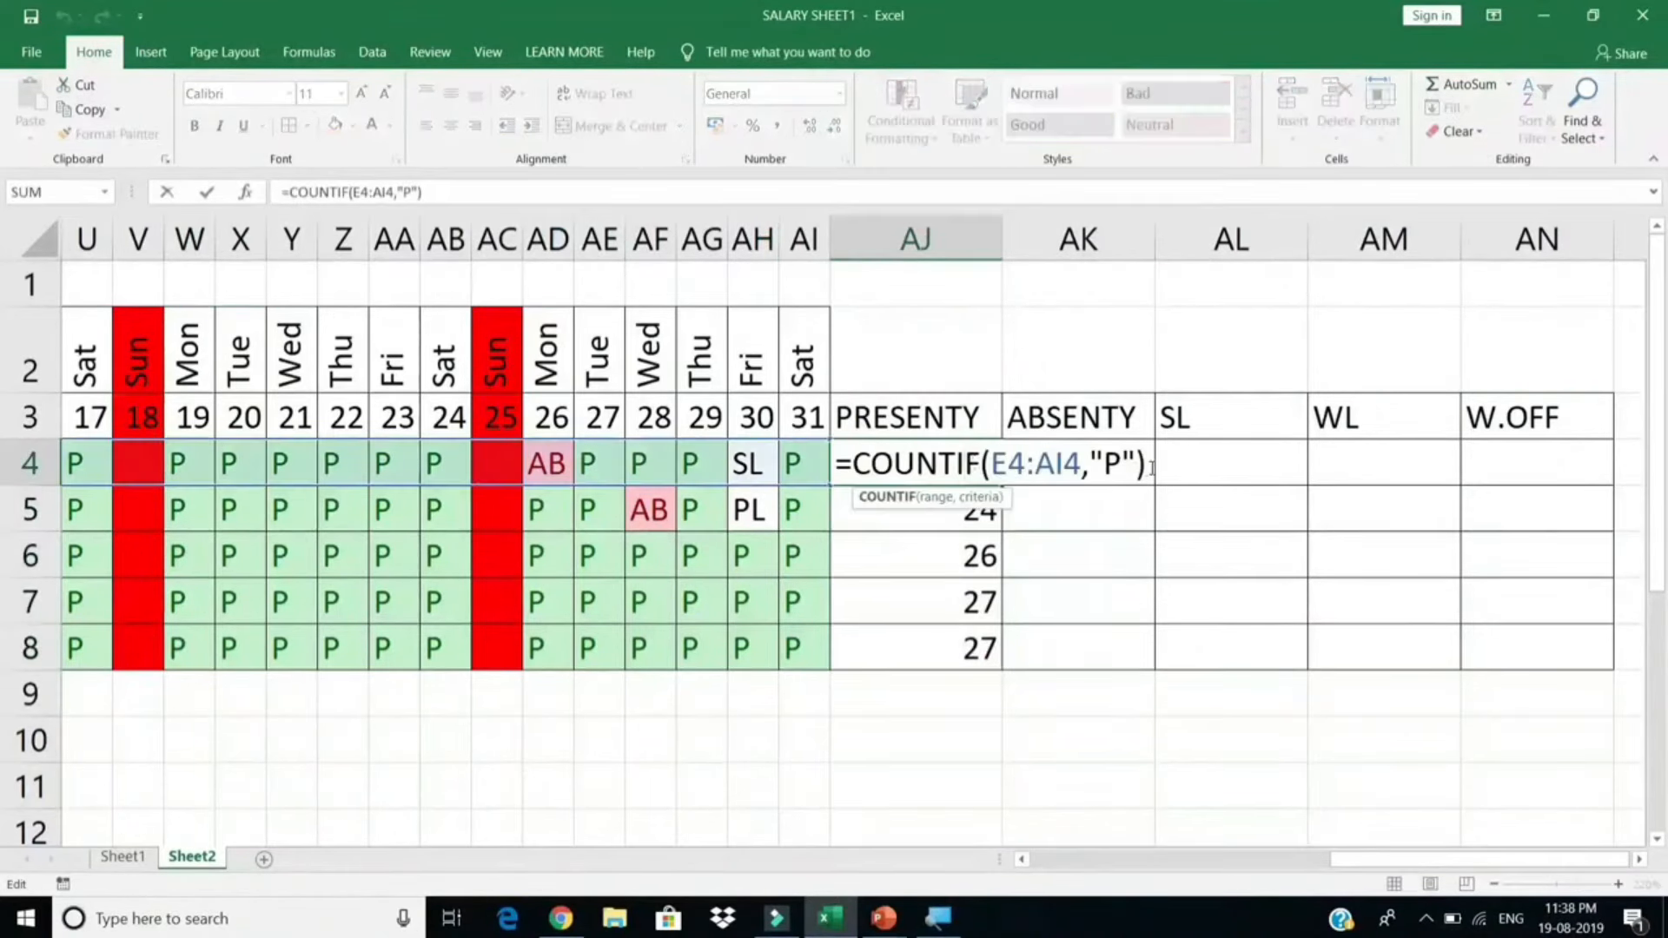
left_click_drag(1133, 464, 830, 466)
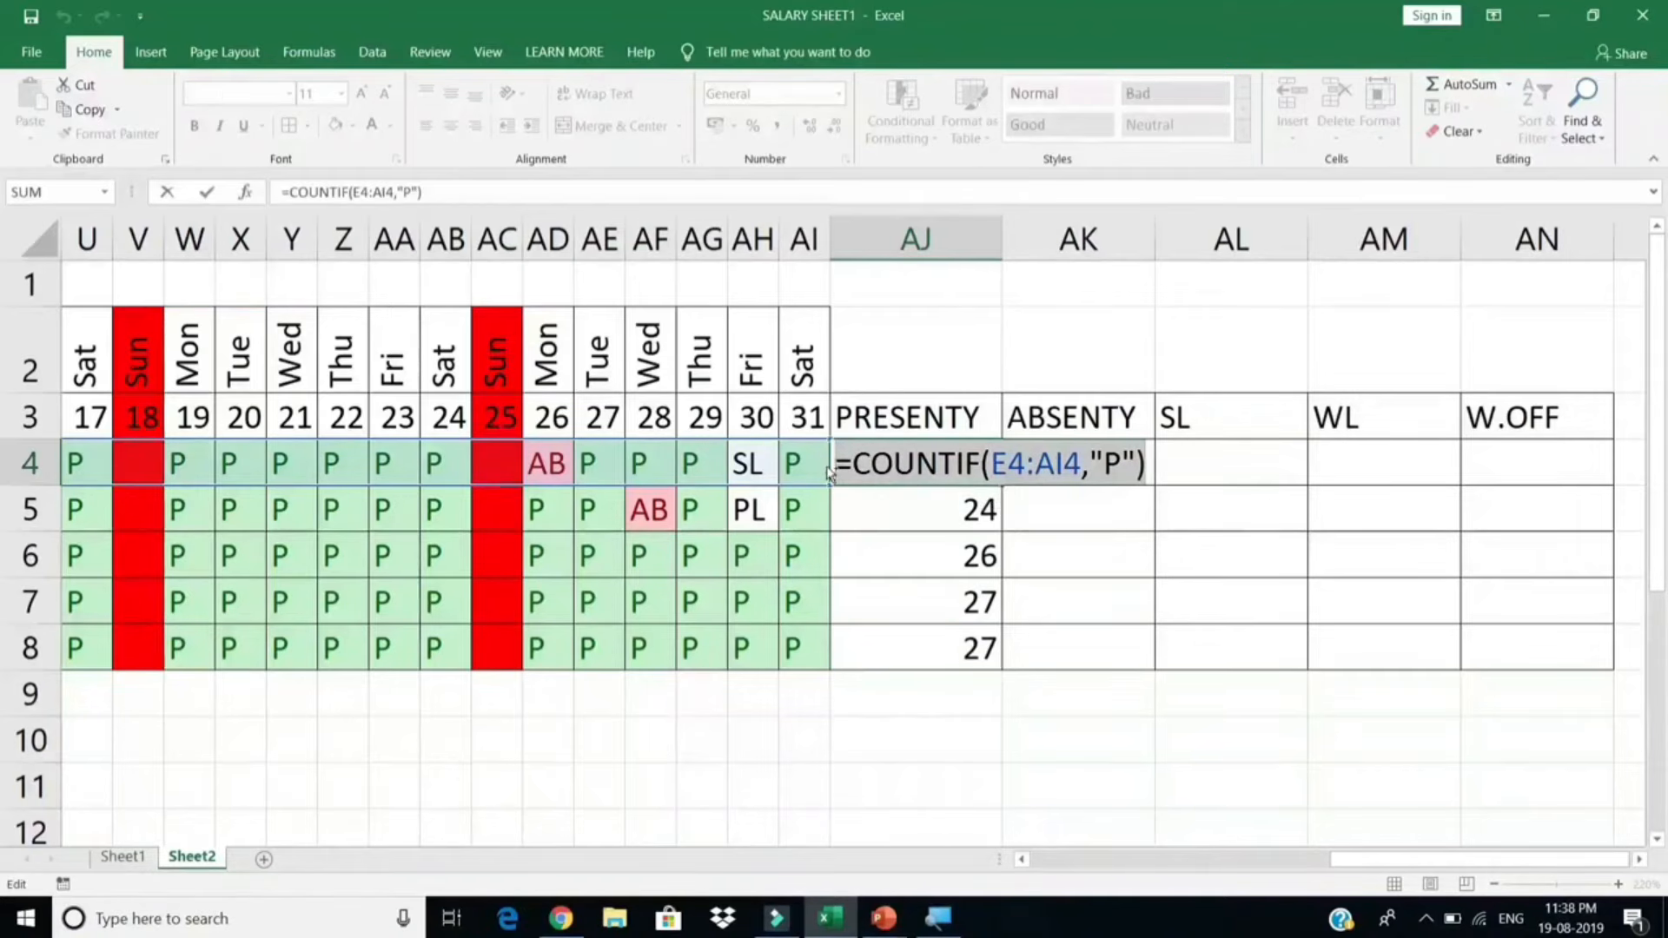
key("ctrl+c")
key("Escape")
left_click(1098, 465)
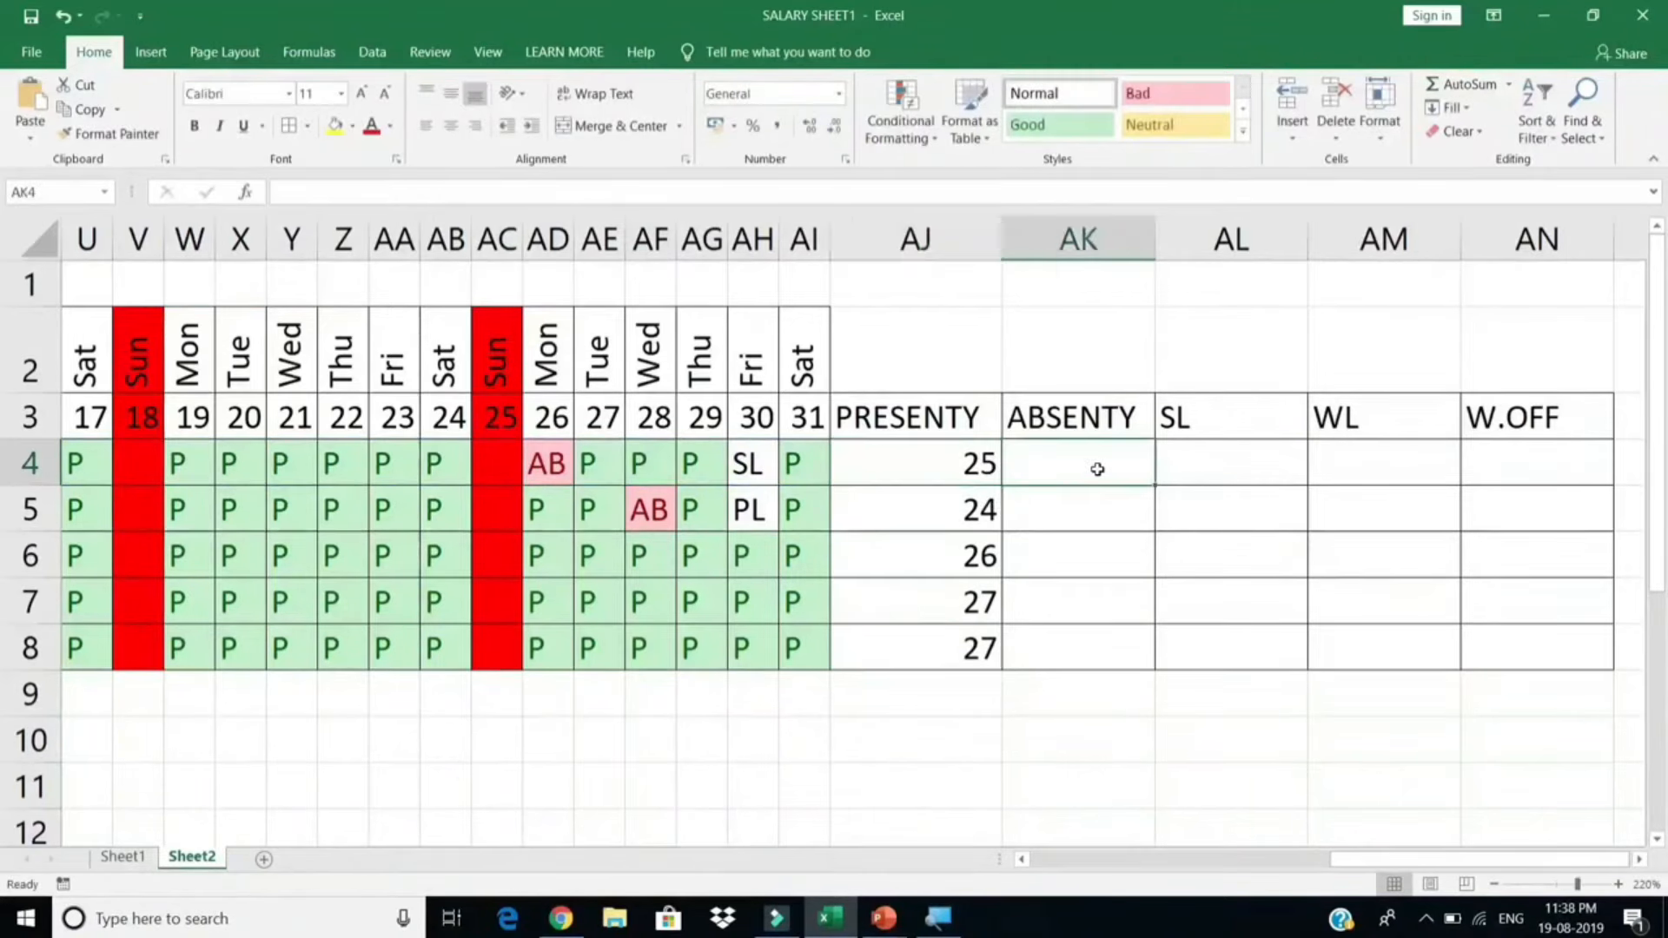
key("ctrl+v")
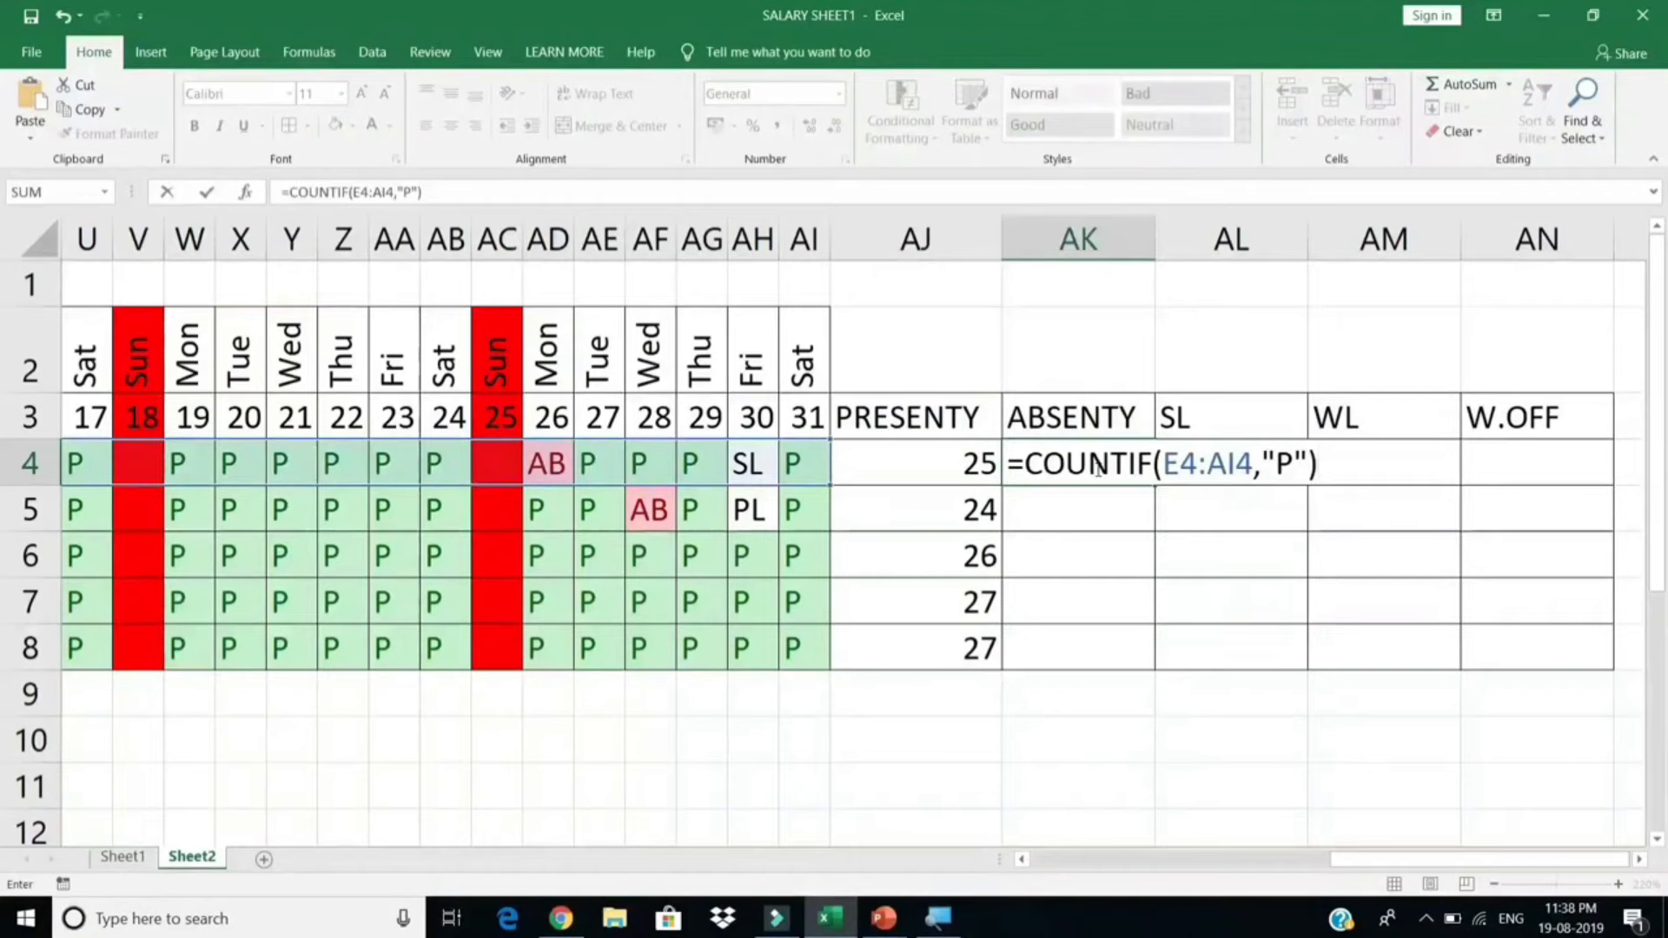
left_click(1294, 463)
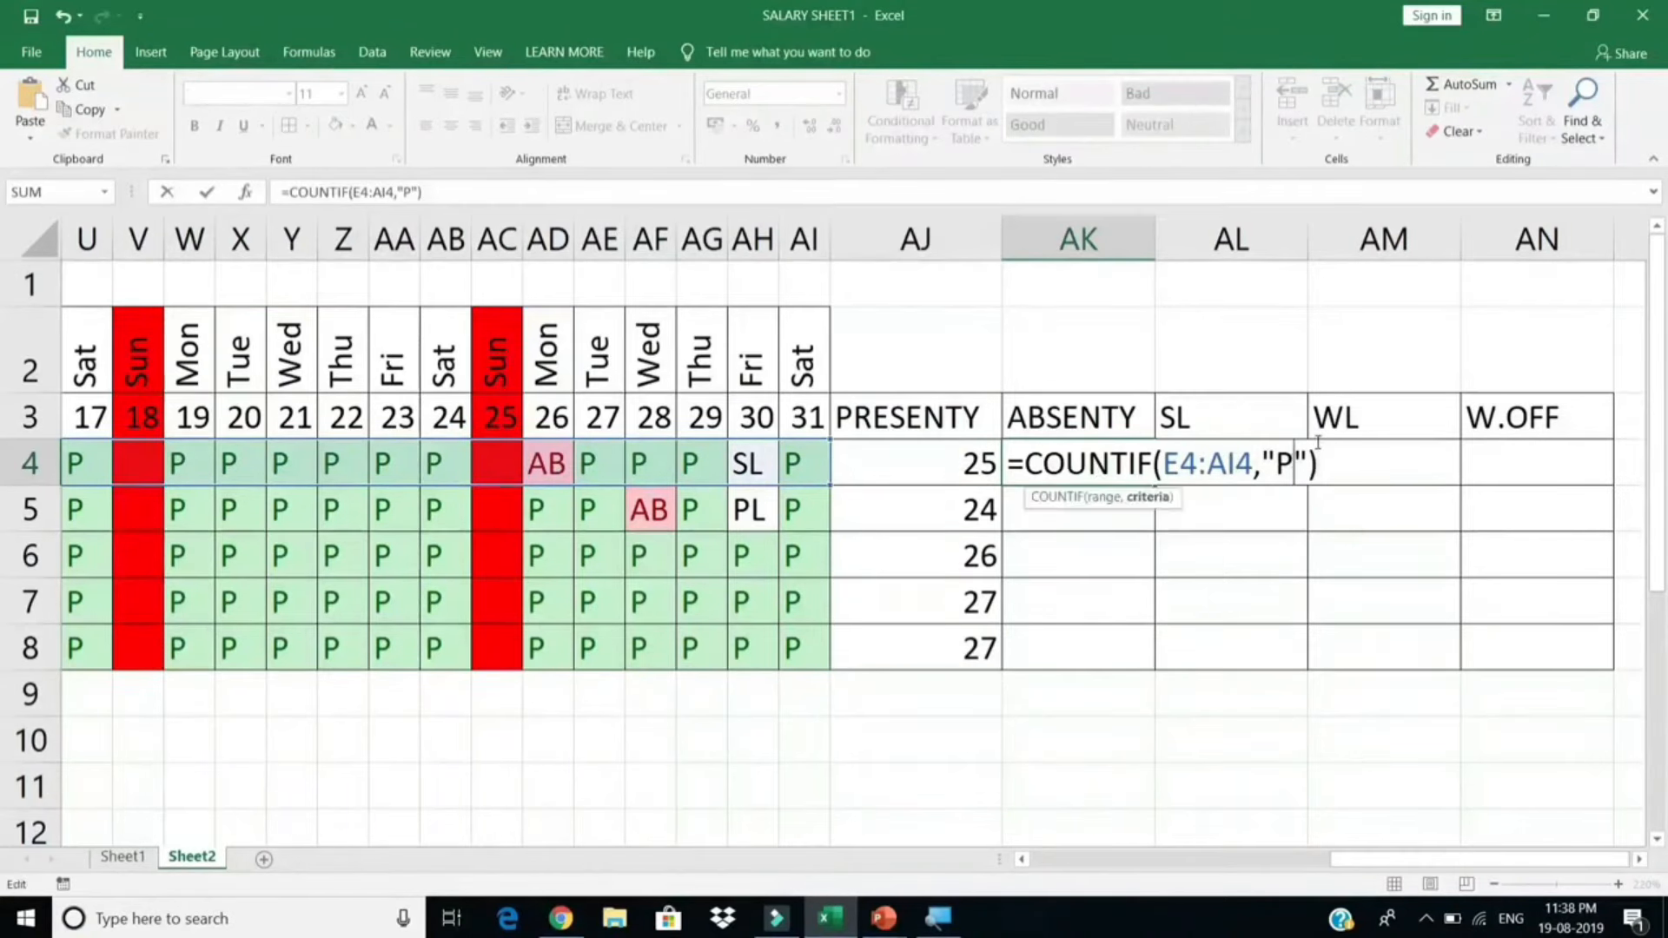
key("BackSpace")
type("AB")
key("Return")
left_click(1140, 465)
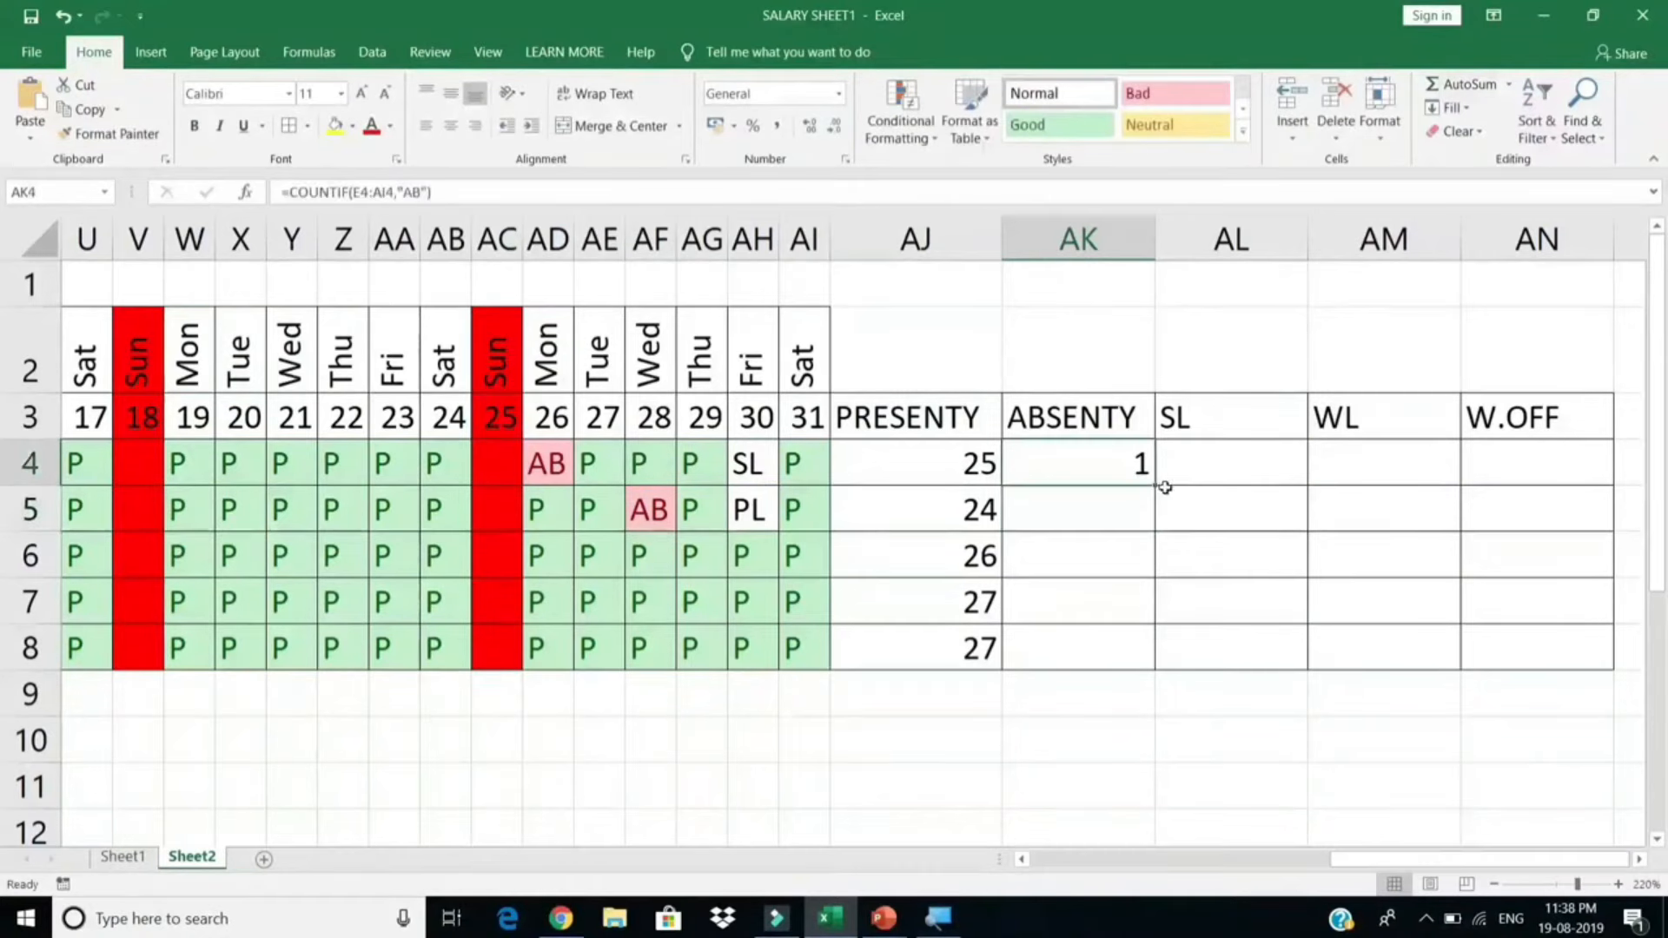
double_click(1154, 484)
Step: Make AL4 count each employee's "SL" marks with the COUNTIF formula
double_click(1191, 469)
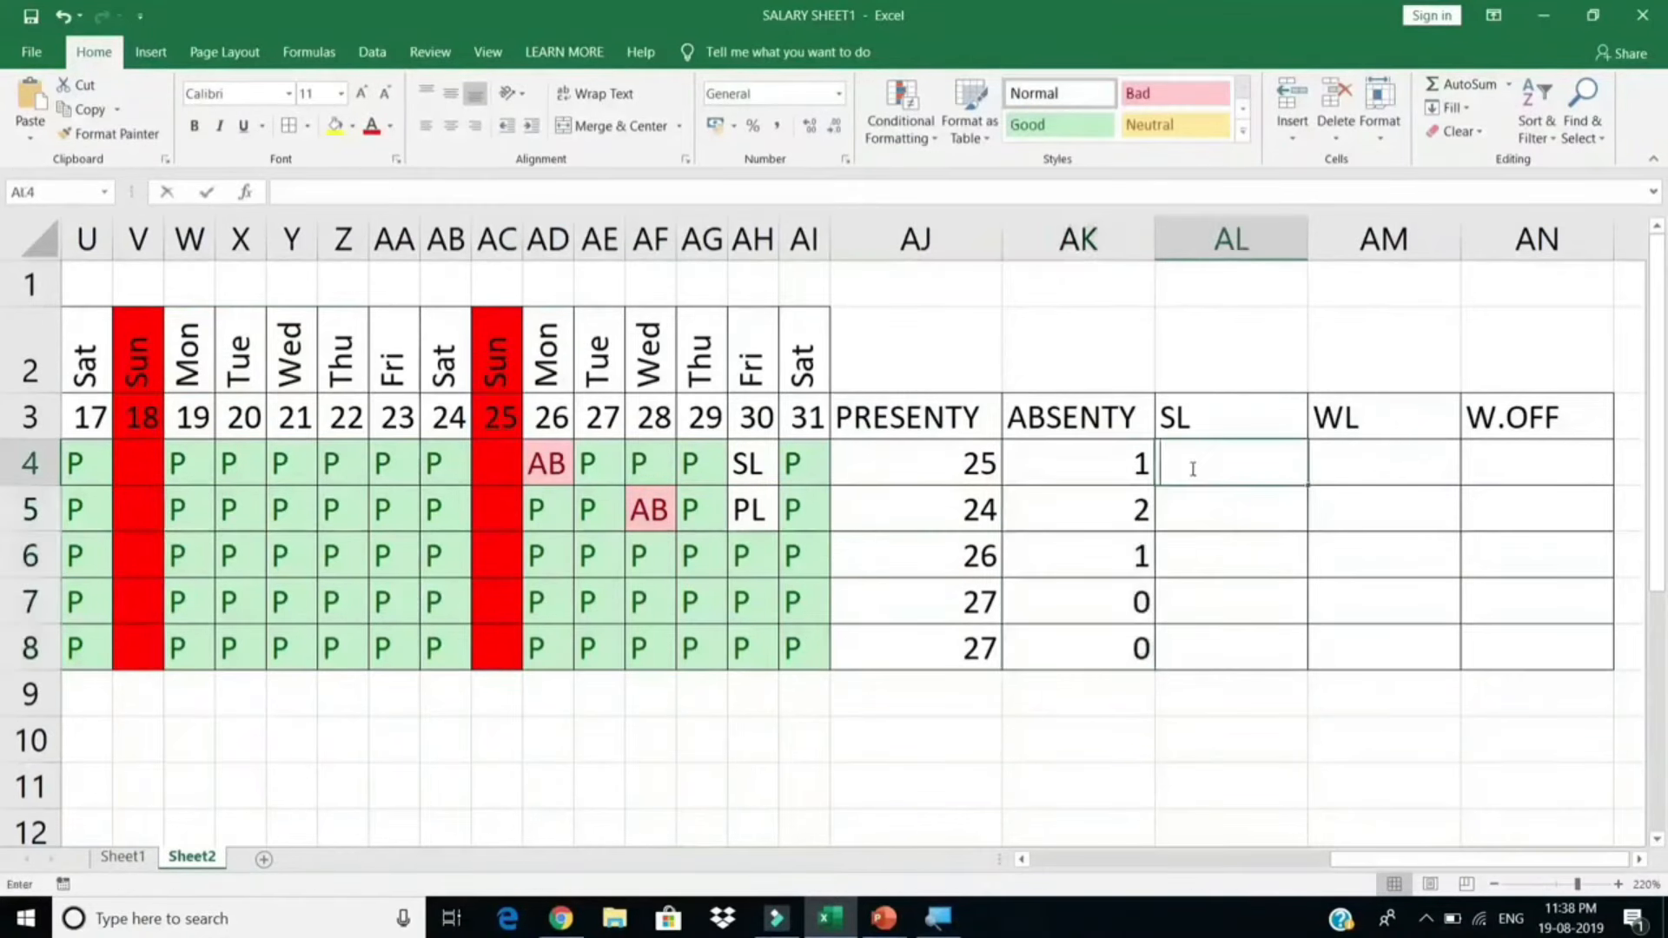
key("ctrl+v")
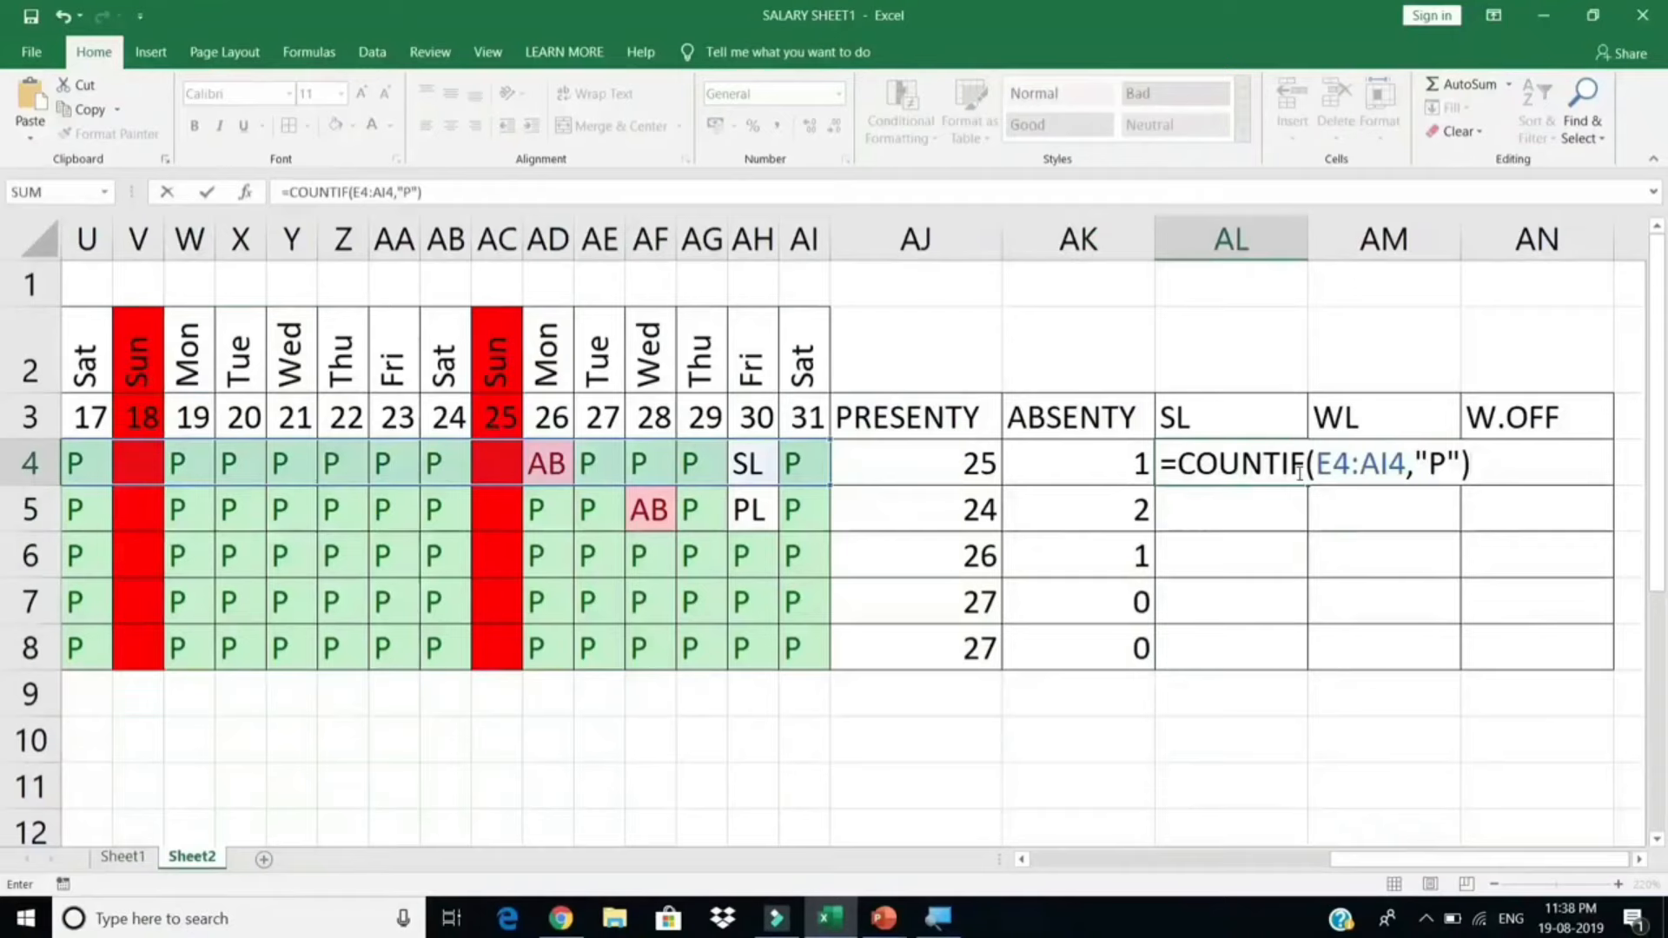
left_click(1446, 465)
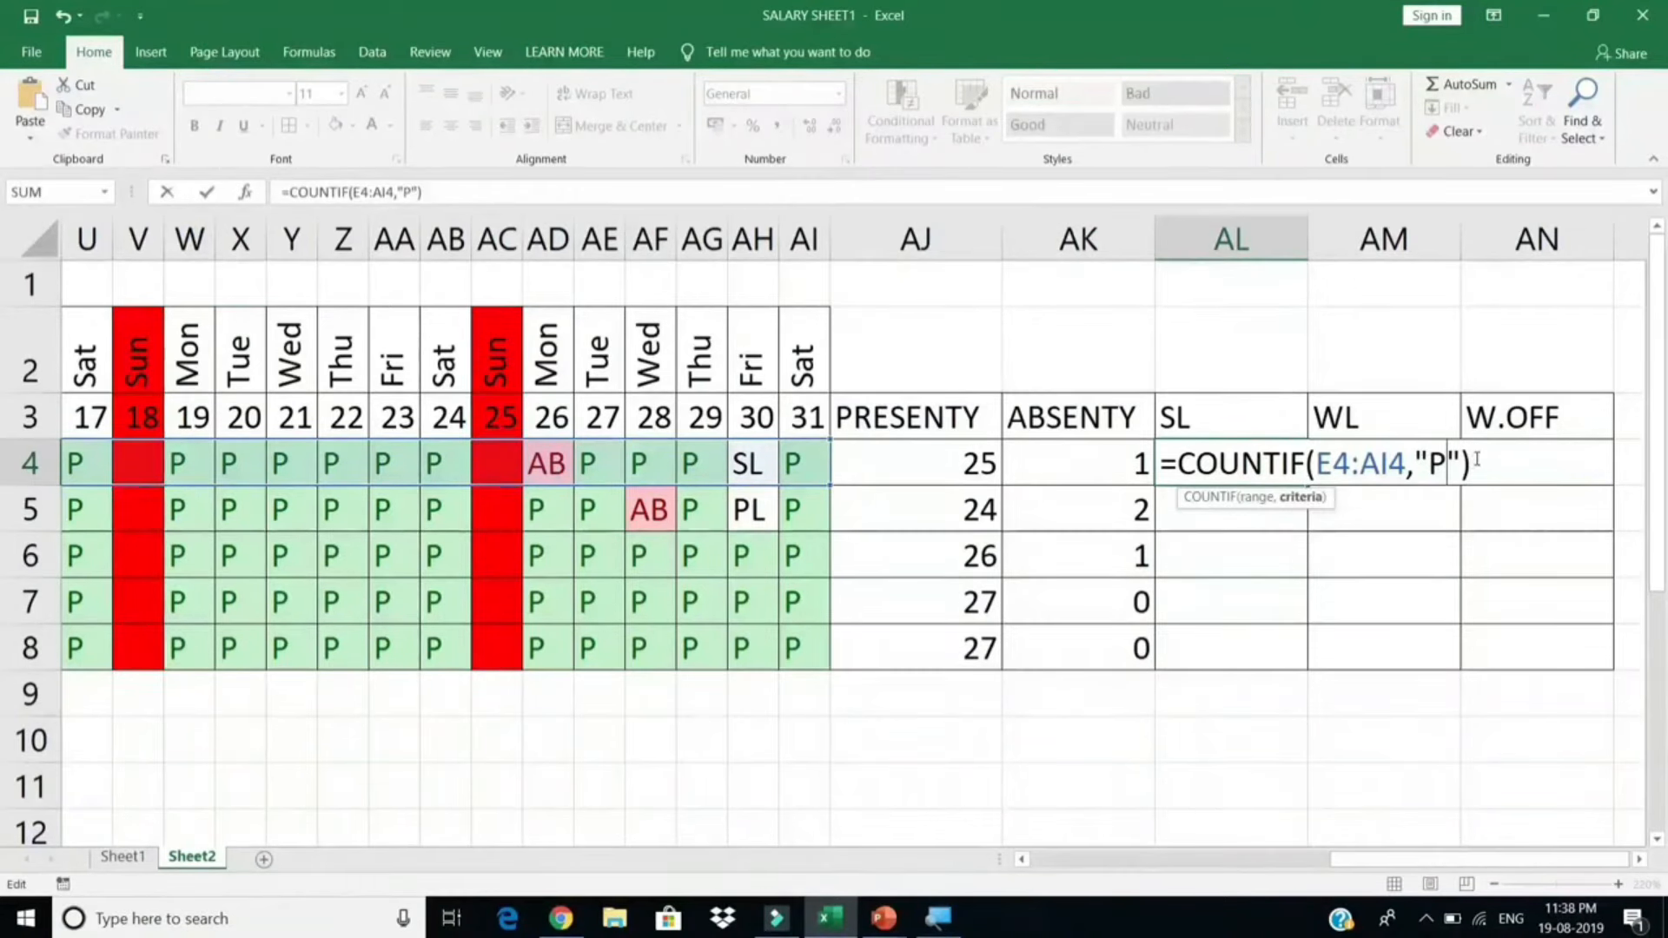
key("BackSpace")
type("SL")
key("Return")
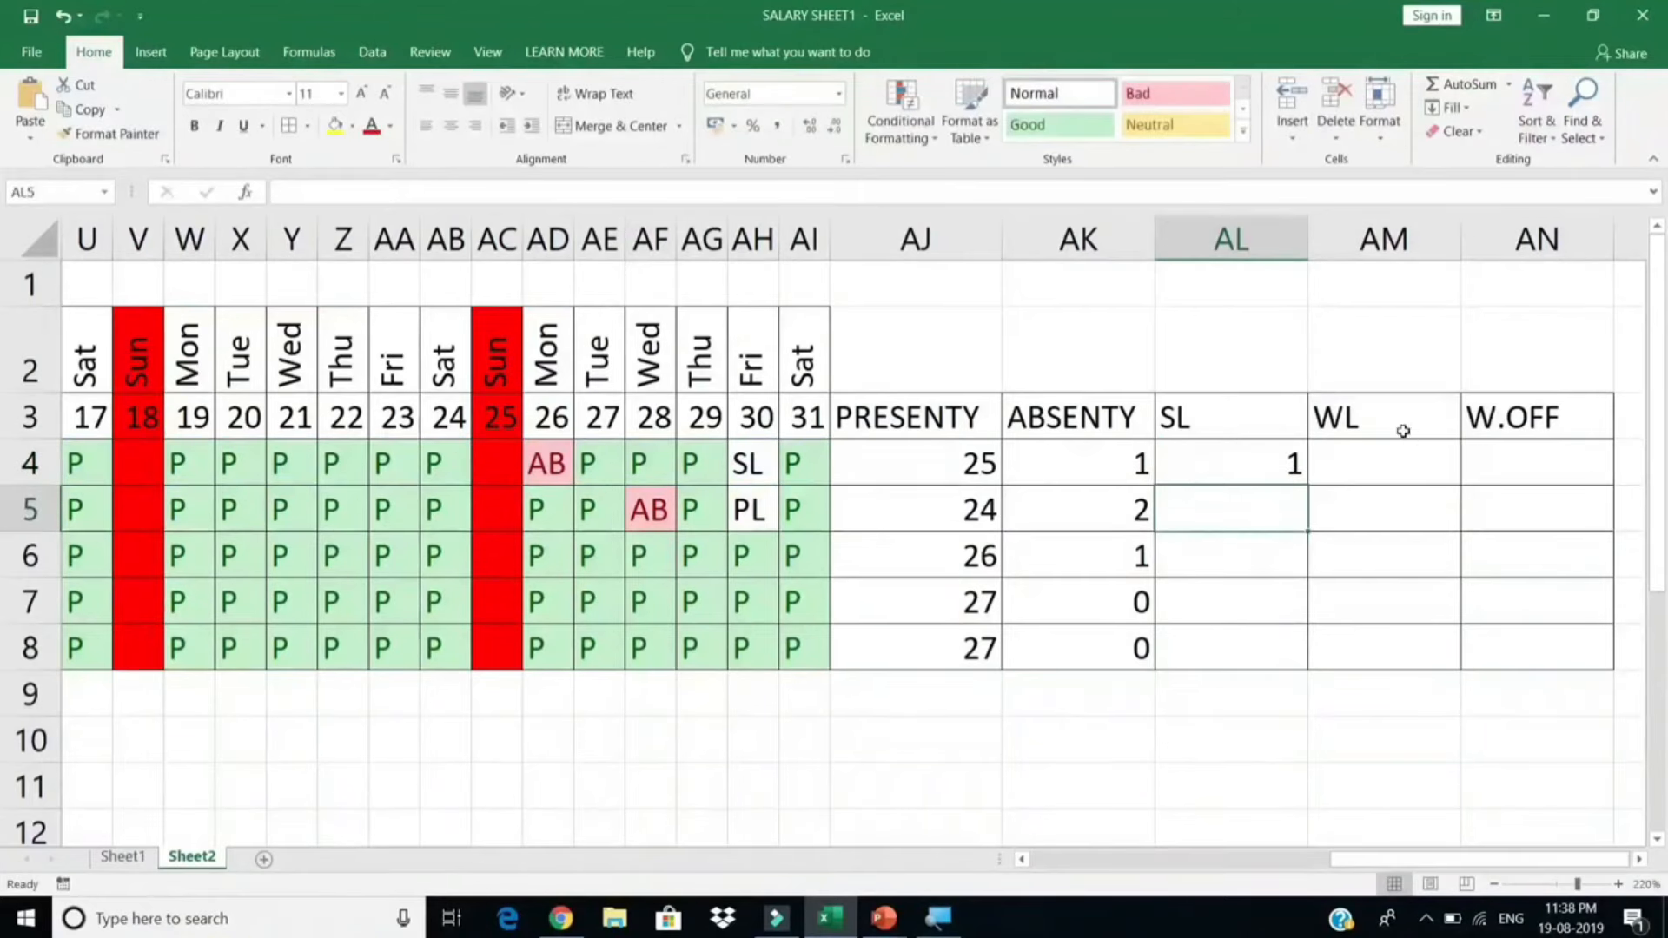
Step: Rename WL to PL, count "PL" marks in AM4, and fill both leave formulas to row 8
left_click(1403, 431)
type("PL")
key("Return")
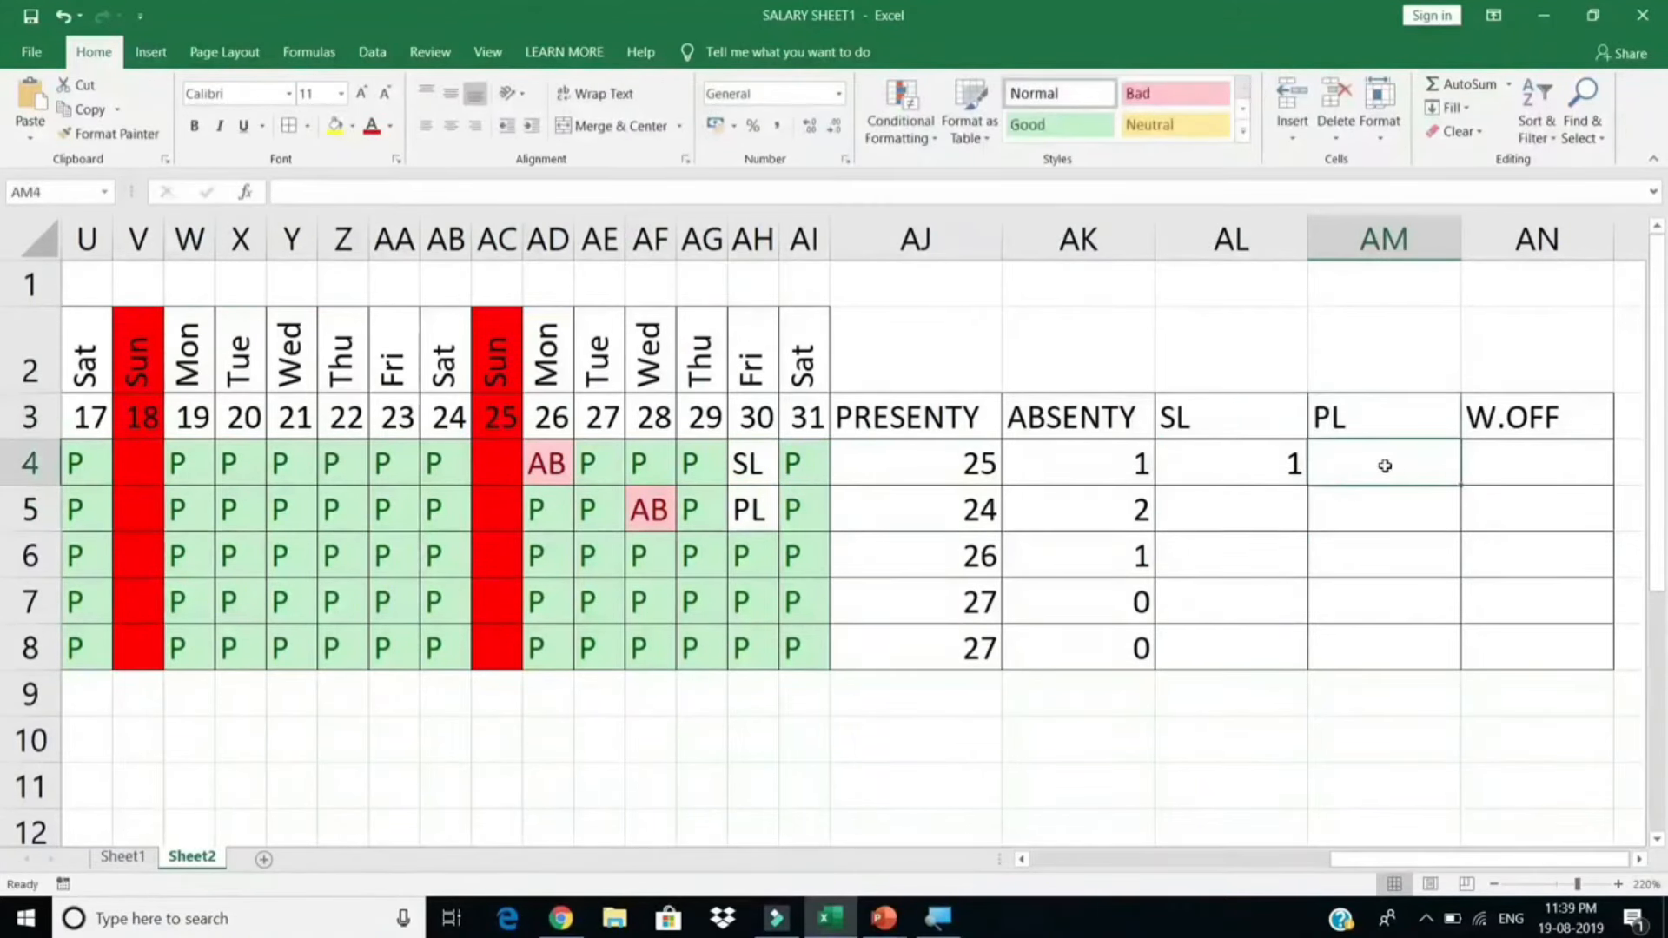
type("=COUNTIF(E4:AI4,\"P\")")
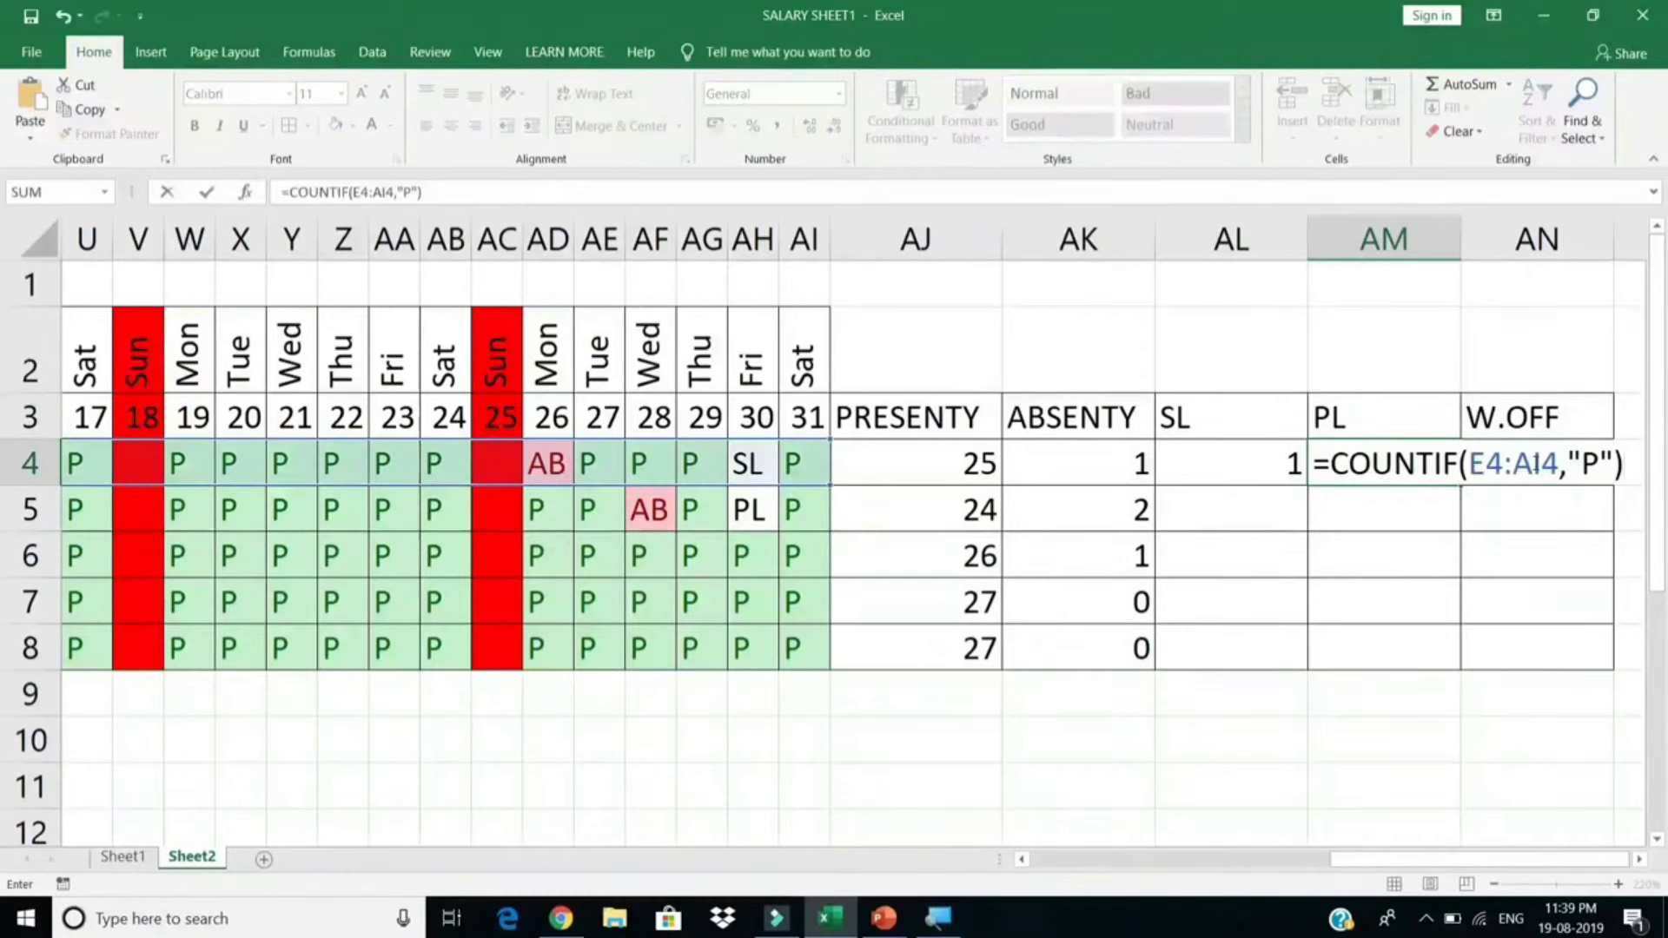
left_click(1598, 464)
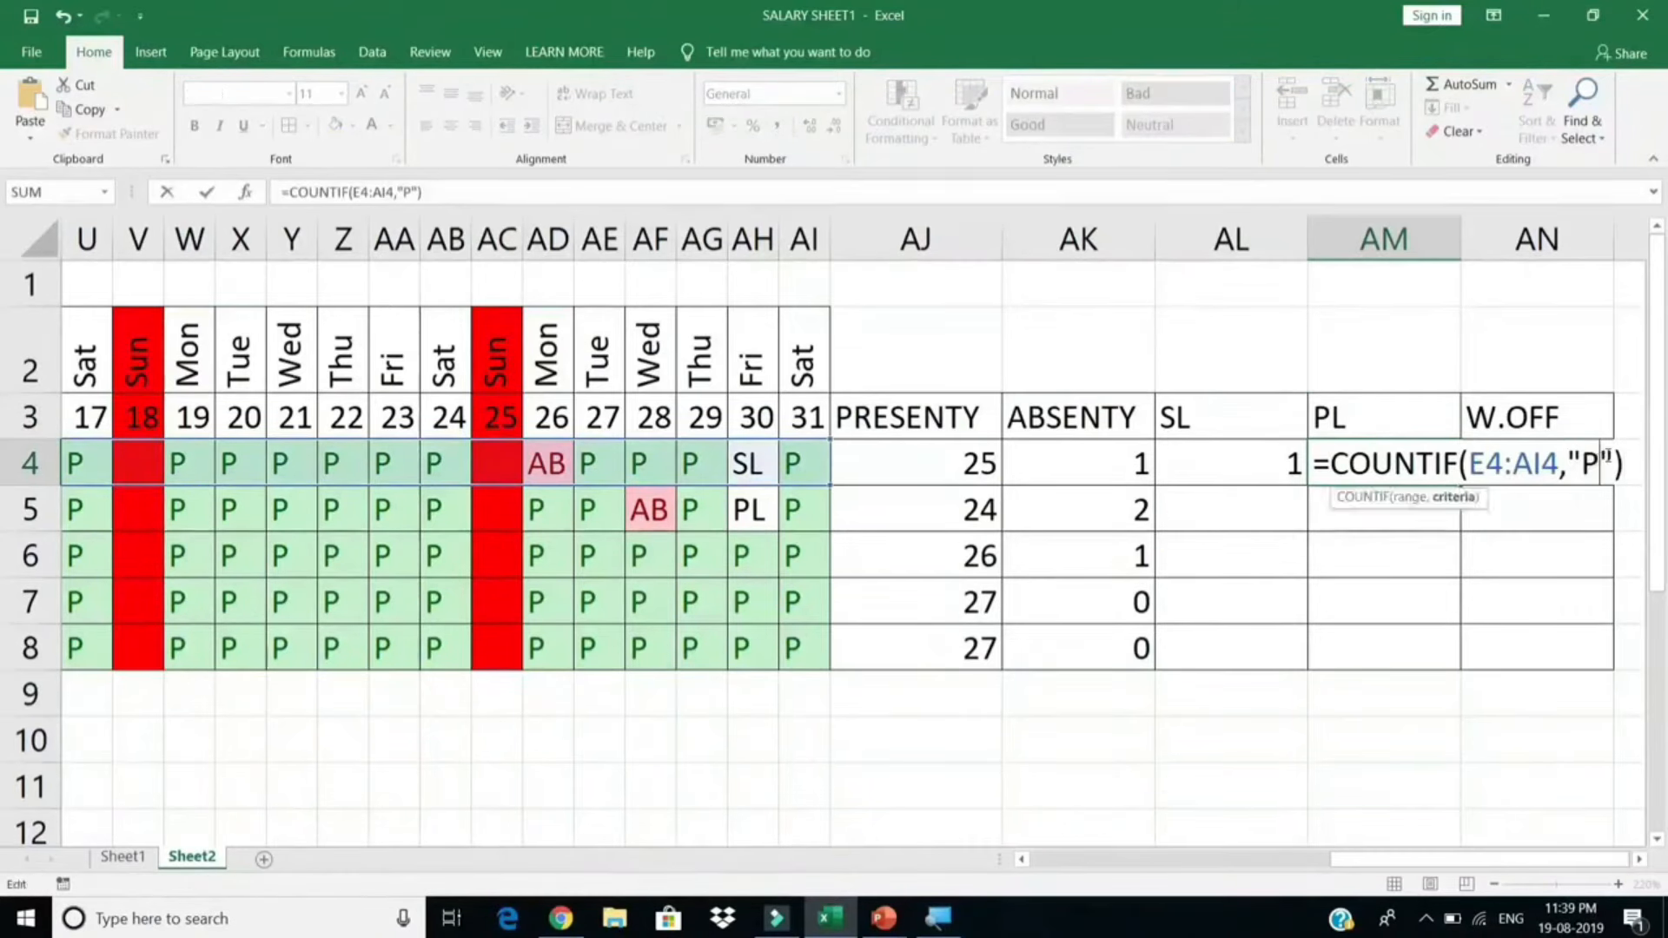
type("L")
key("Return")
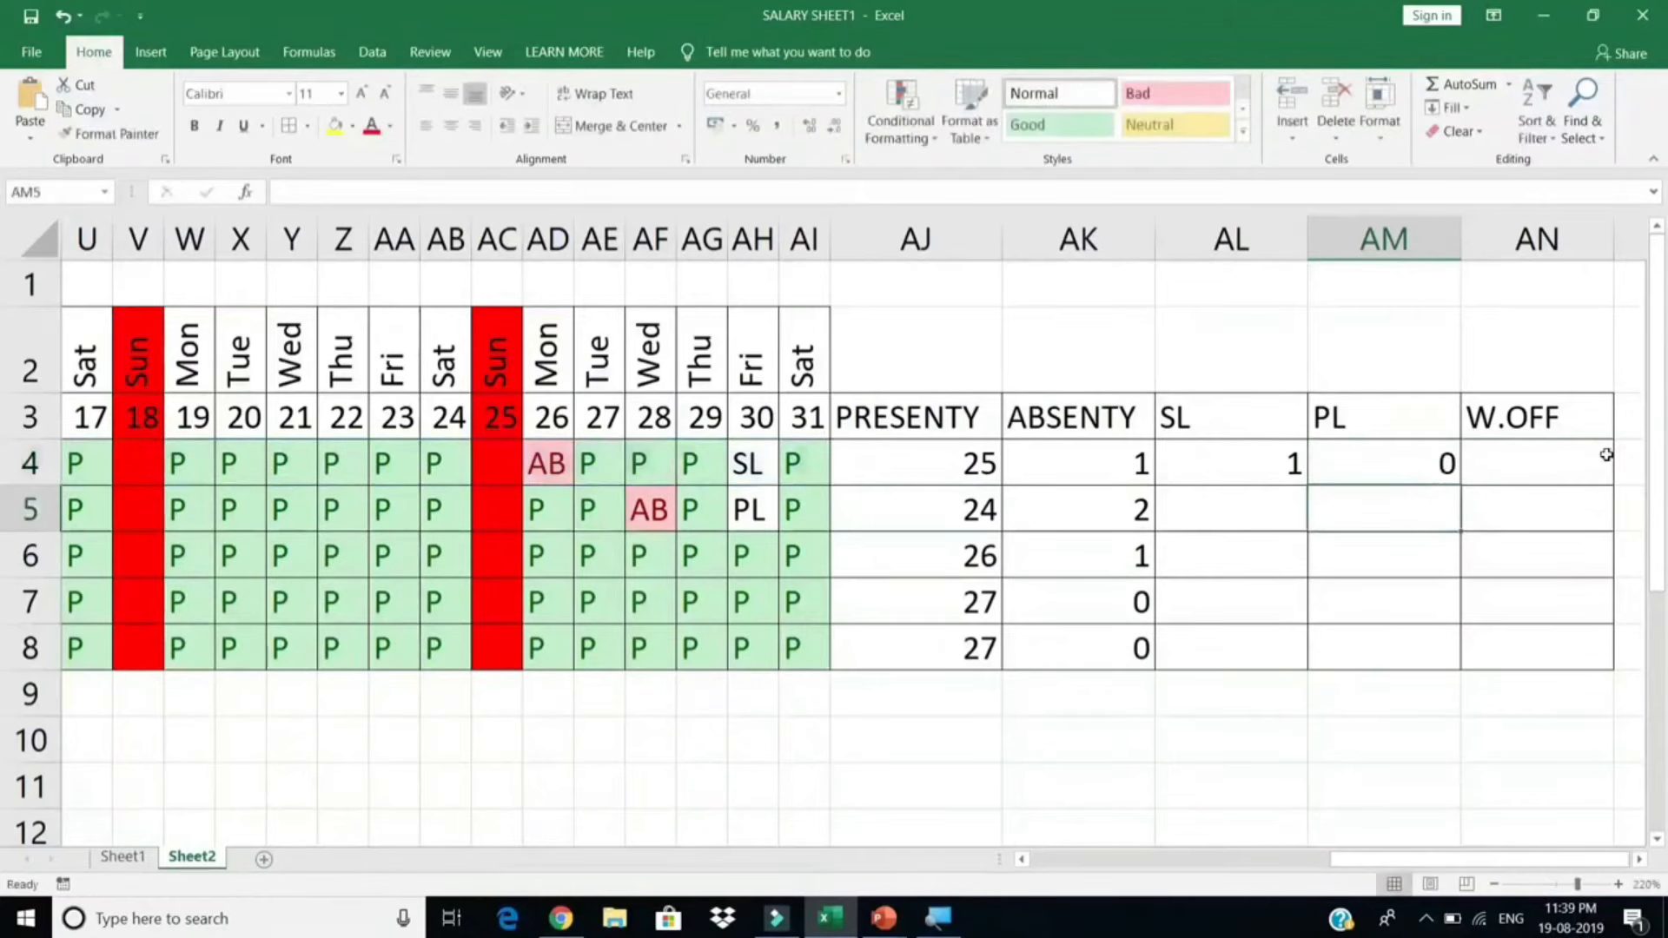
left_click_drag(1301, 464, 1407, 466)
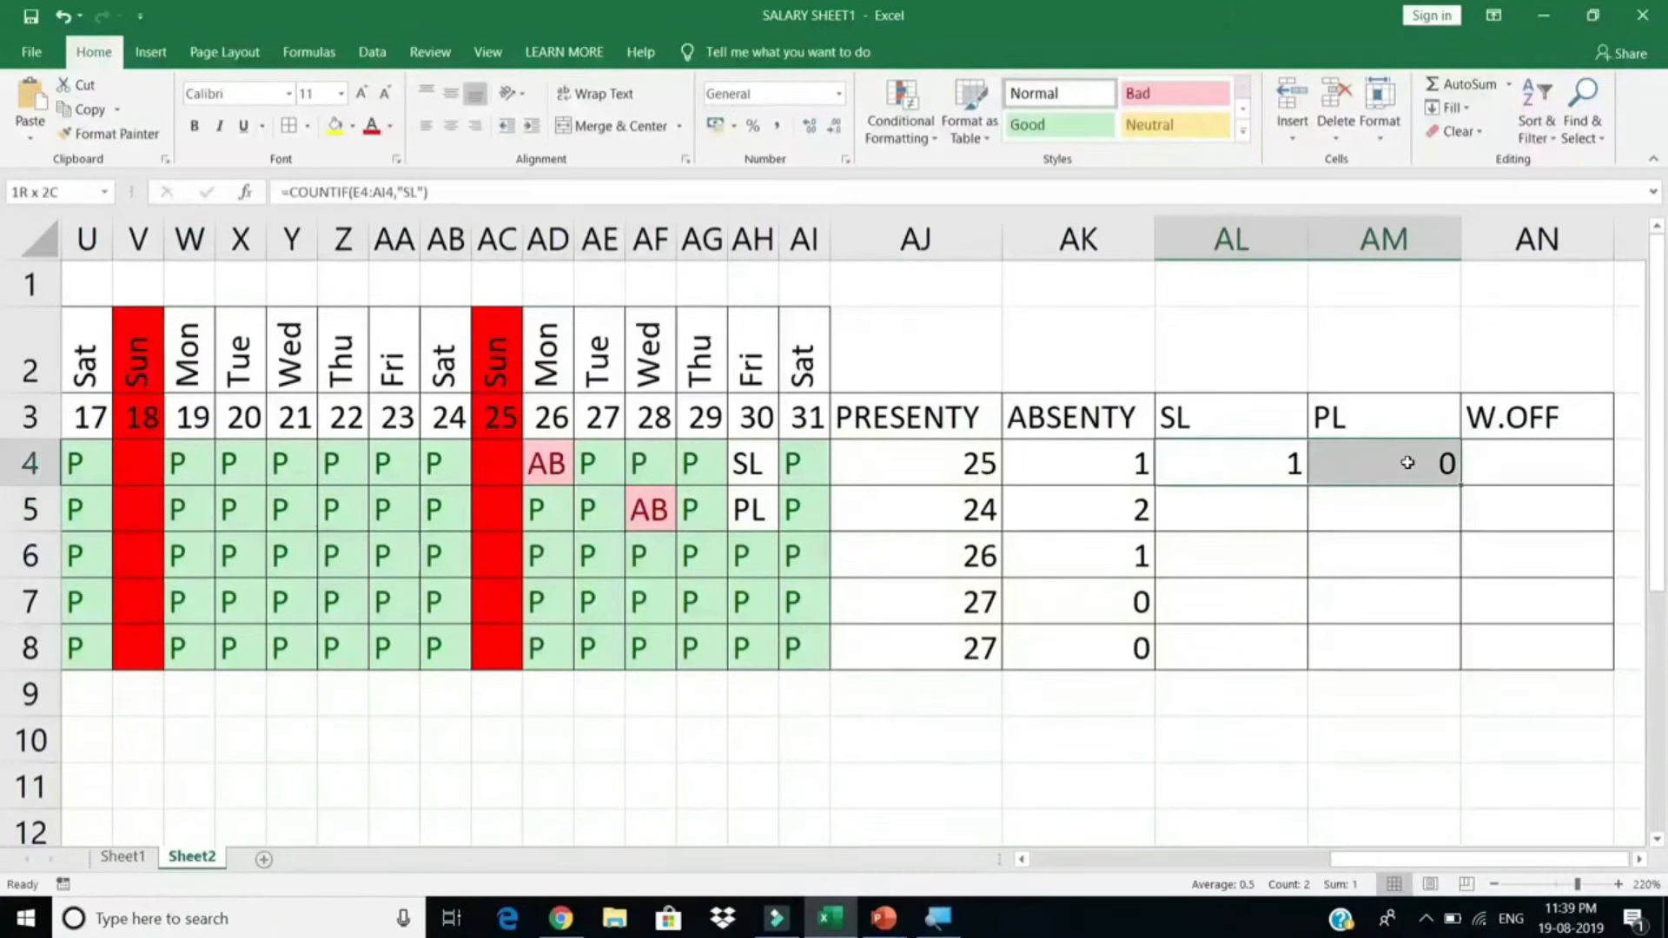
double_click(1459, 484)
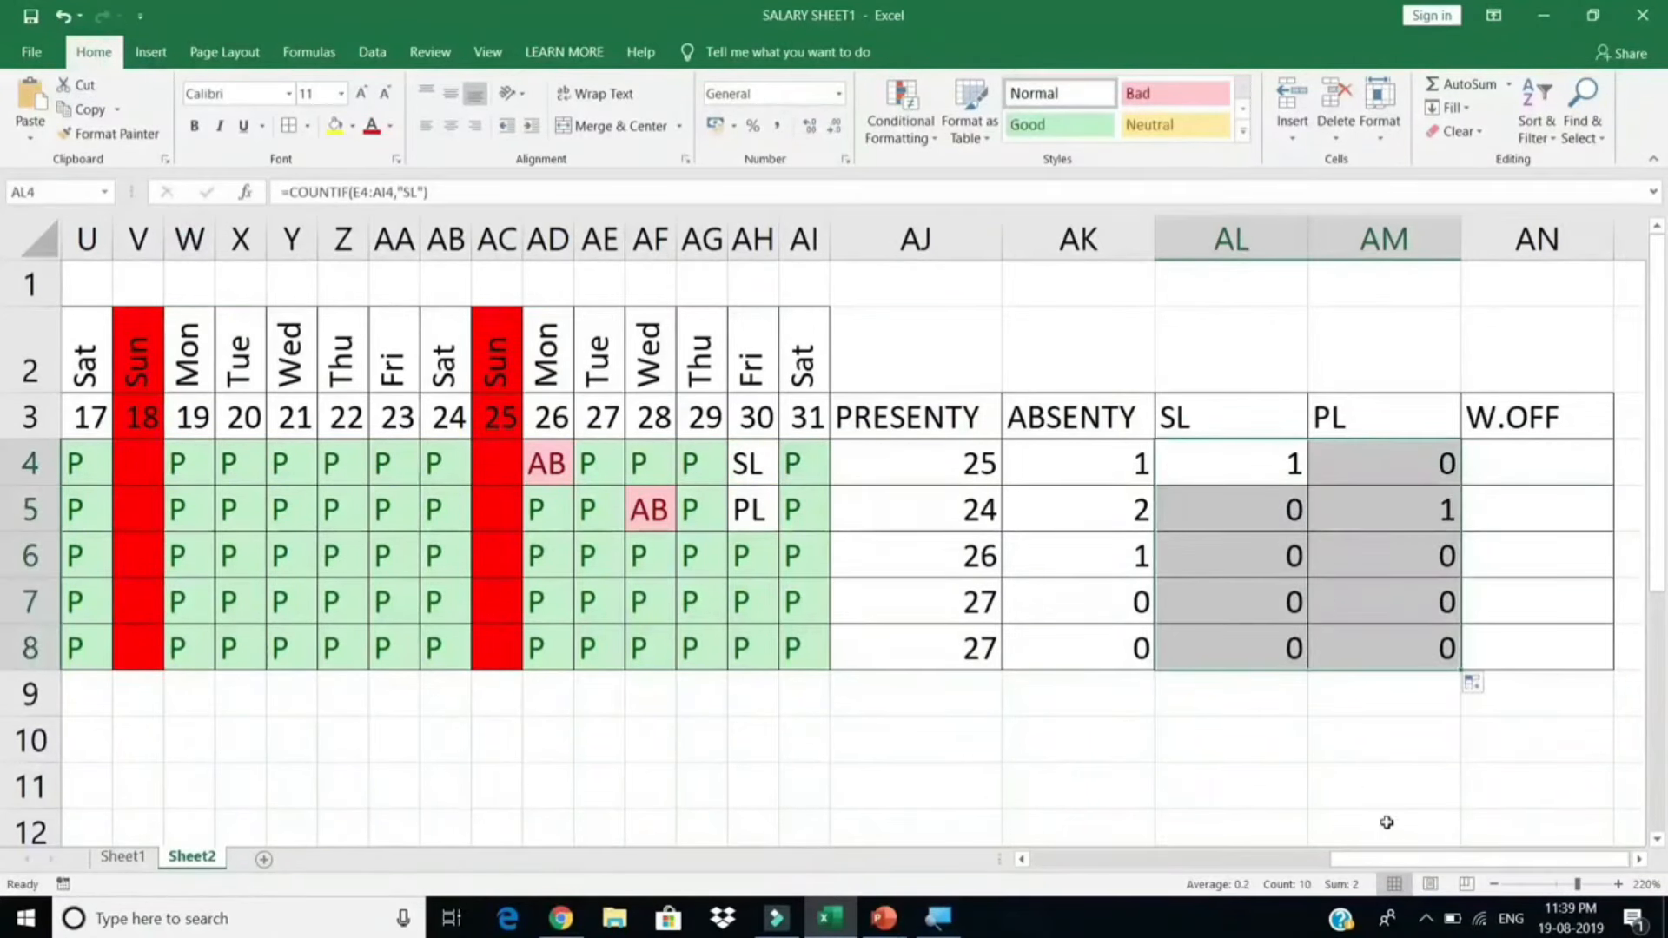
left_click_drag(1466, 860, 1497, 862)
Step: Point out the blank Sunday cells on the 18th and 25th that W.OFF will count
left_click(508, 465)
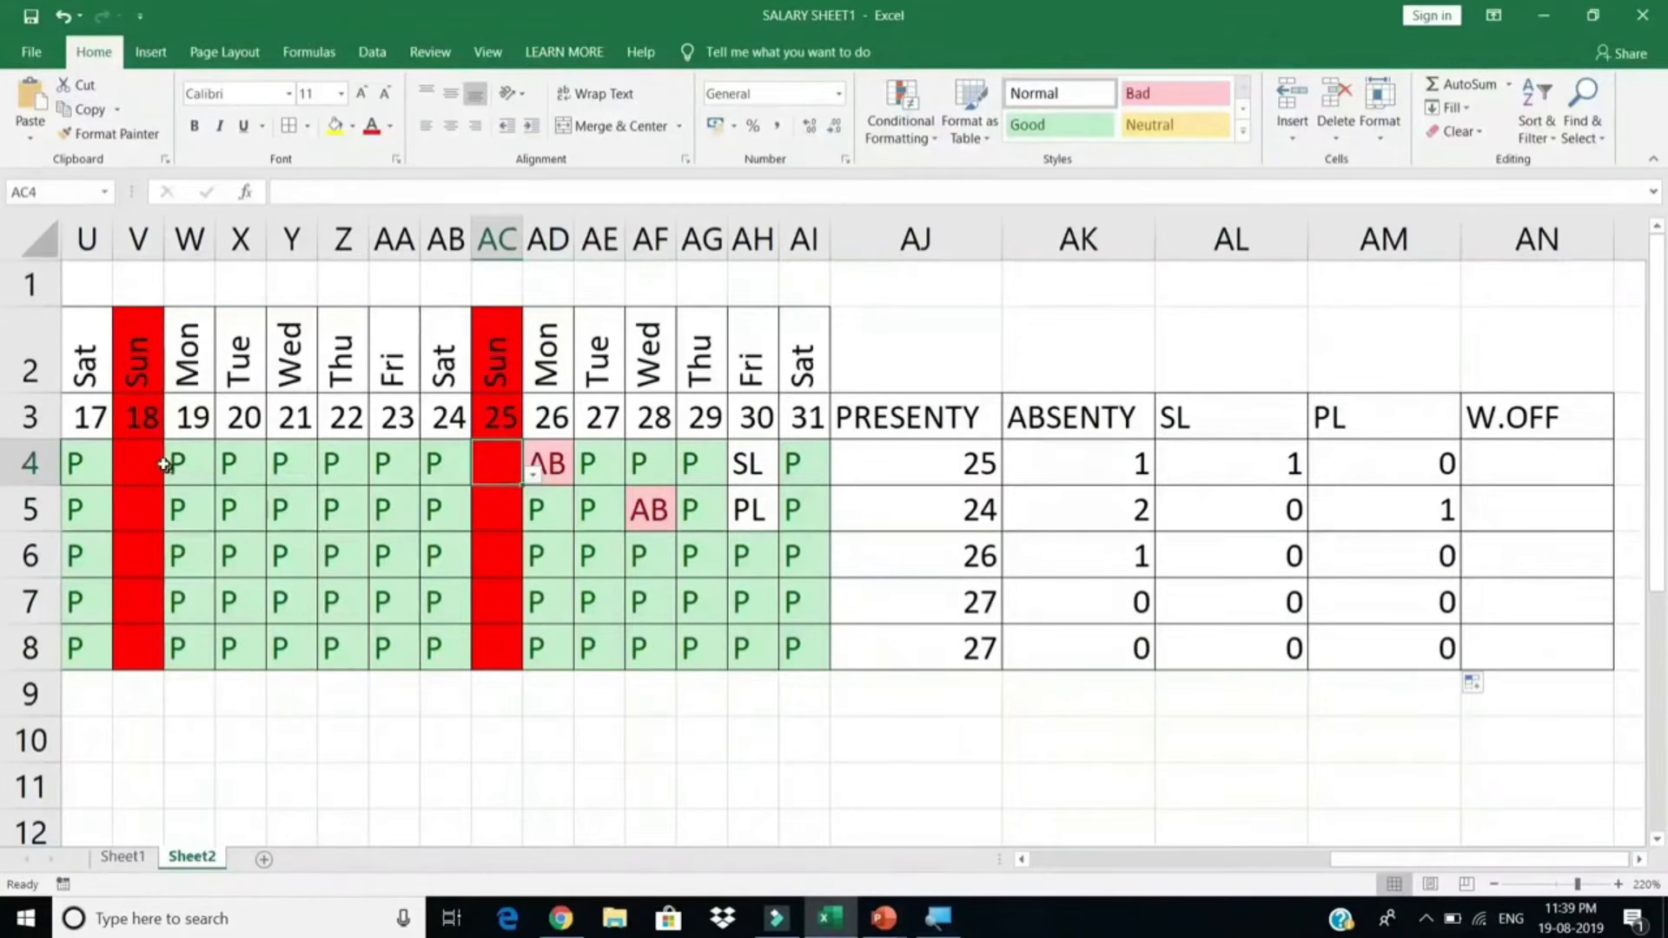
left_click(137, 456)
left_click(498, 458)
scroll(1407, 469, "right", 1)
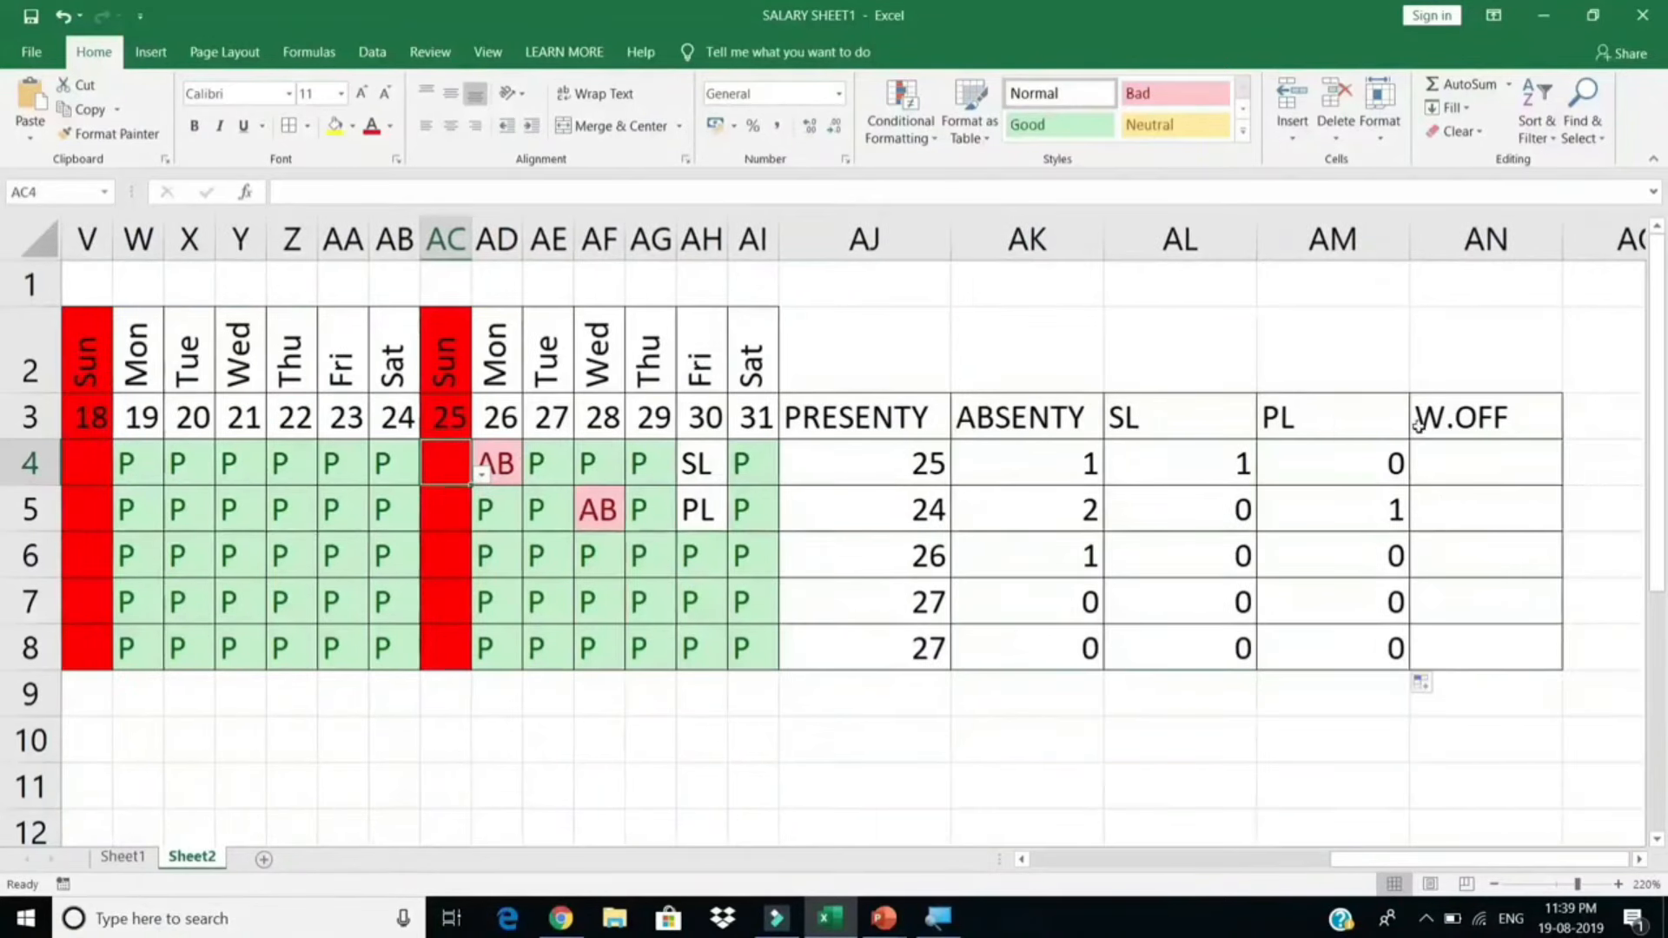
Step: Enter =COUNTBLANK(E4:AI4) in AN4 and copy it down to row 8
left_click(1434, 453)
type("=COUNT")
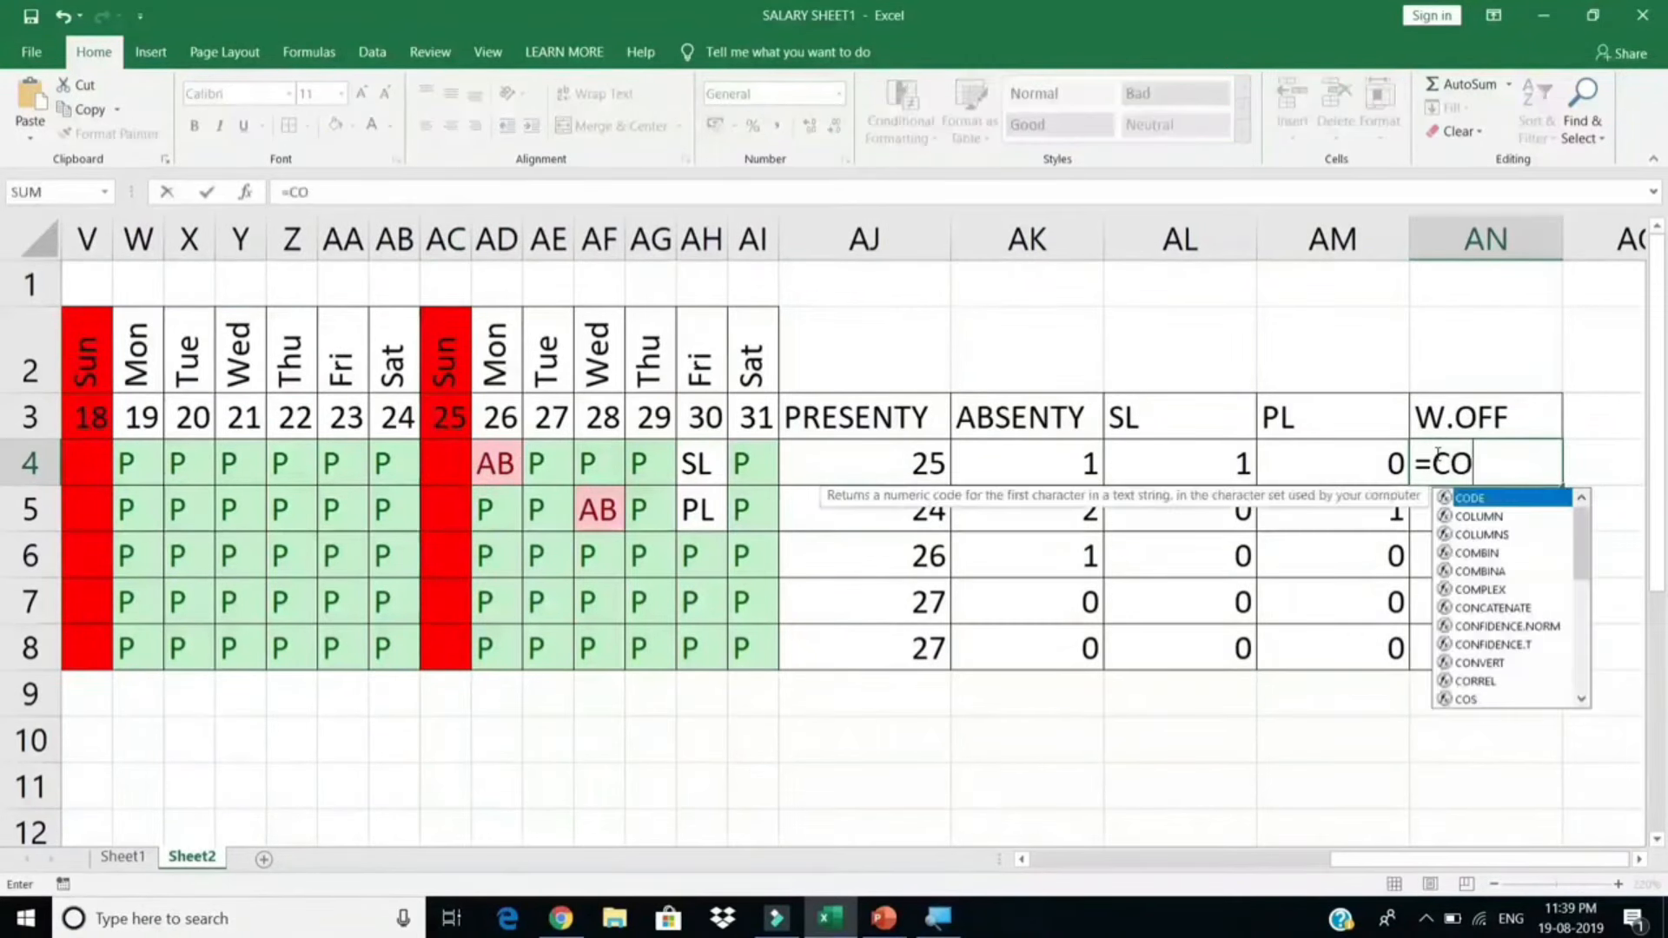
key("Down")
key("Down")
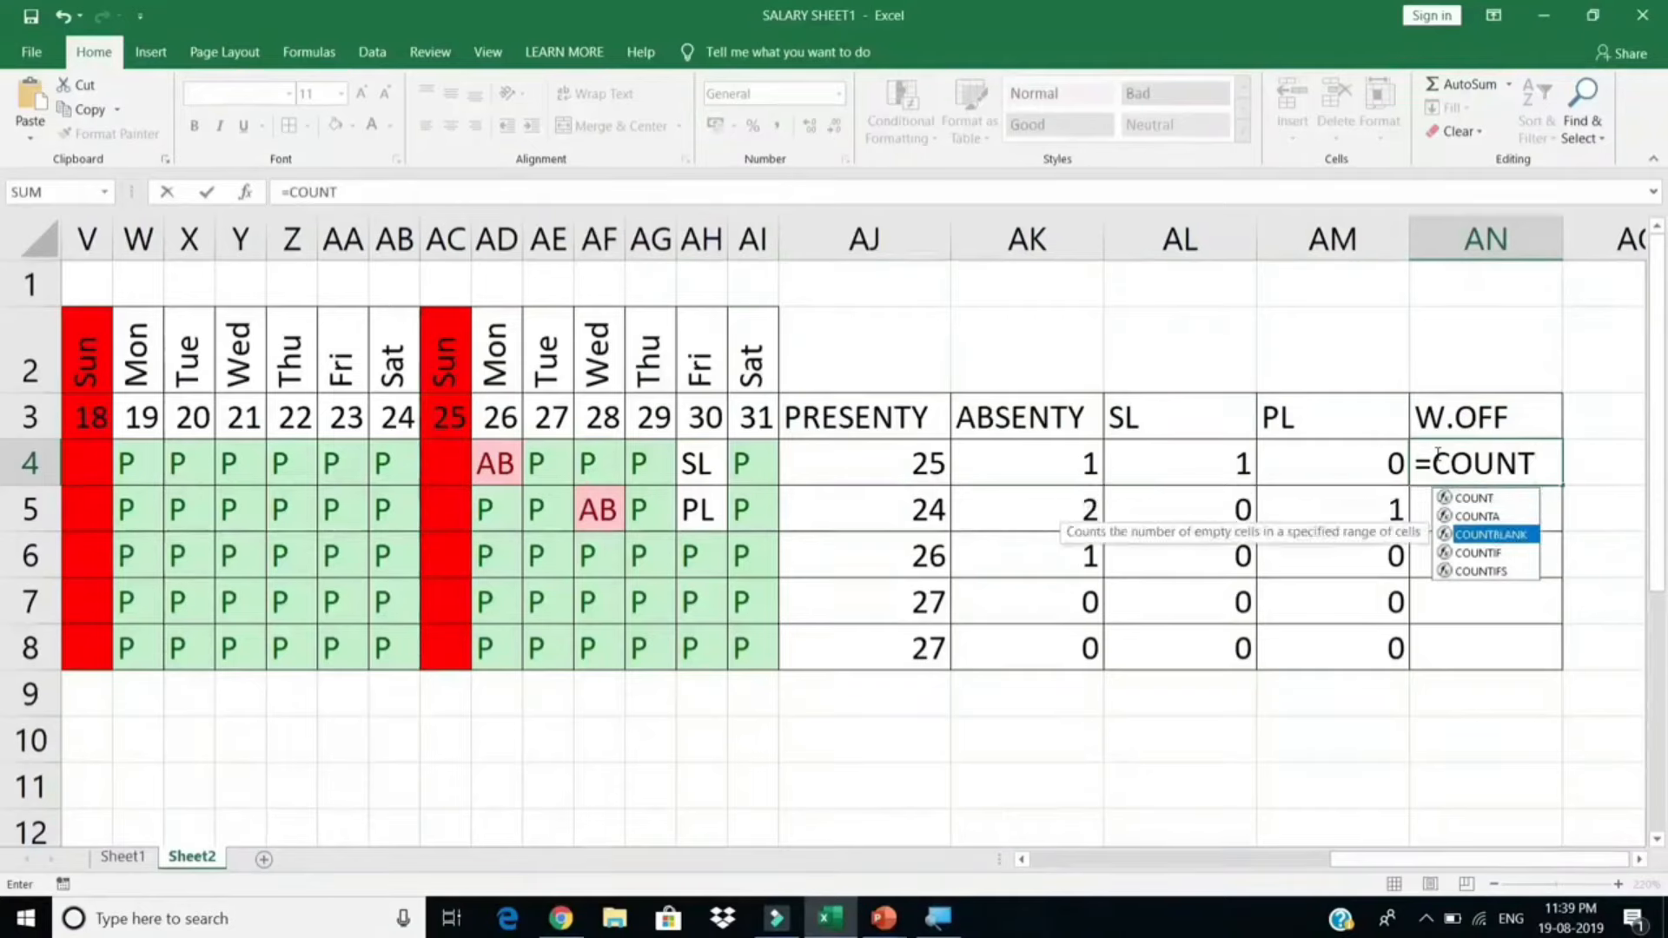
key("Tab")
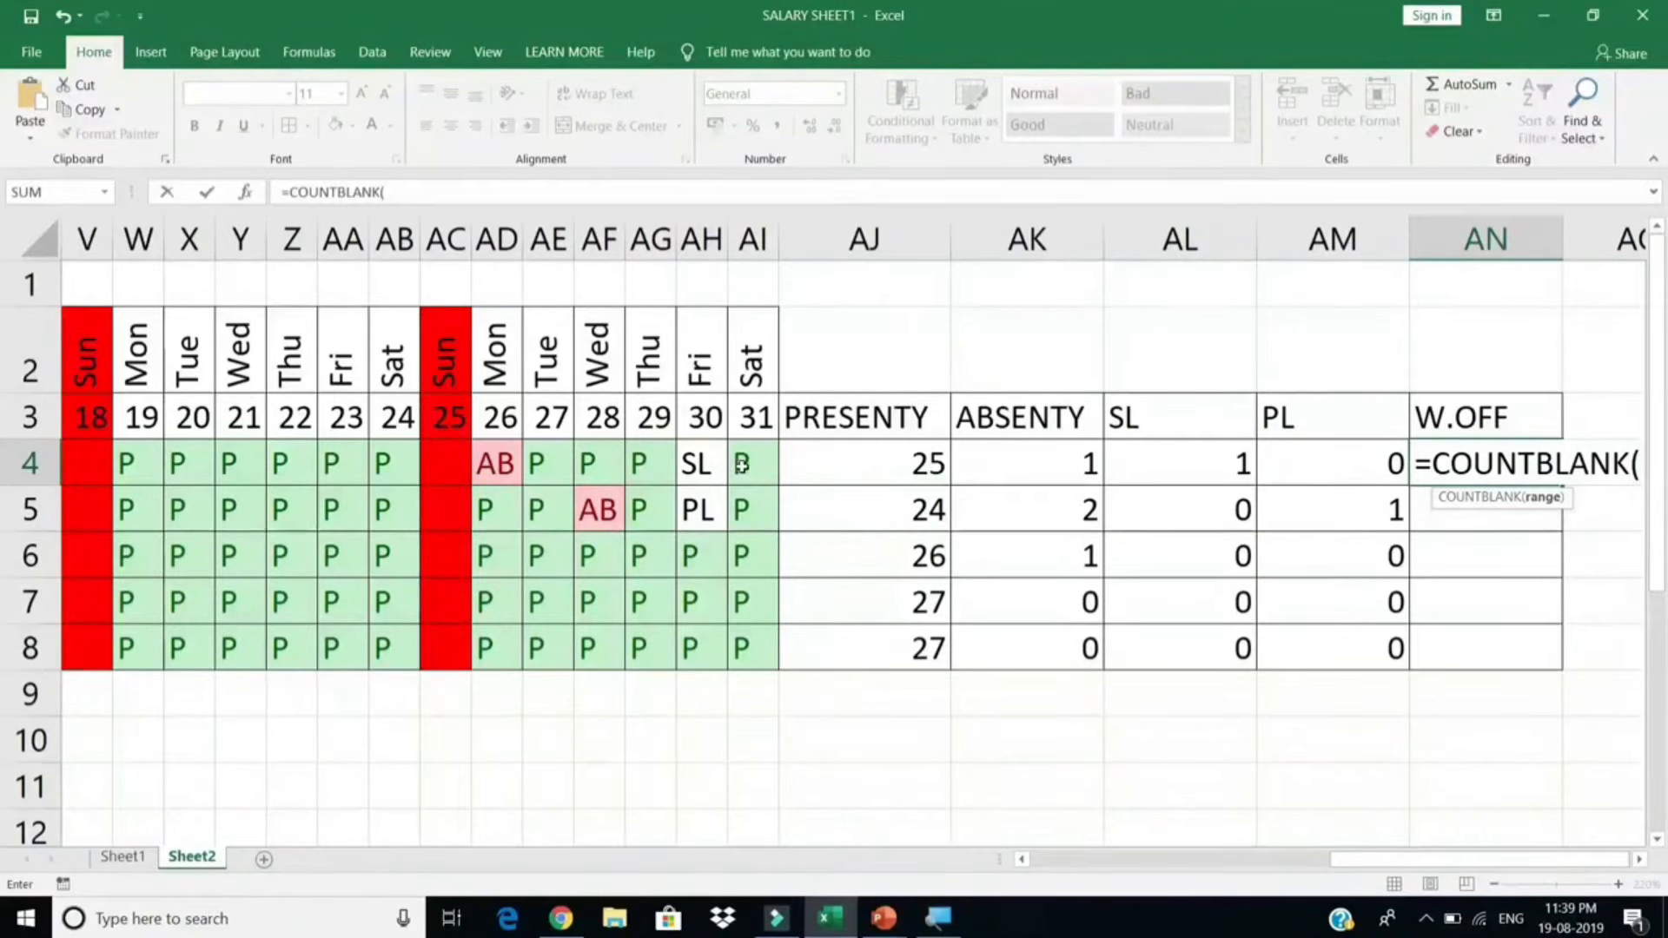
left_click_drag(741, 465, 856, 456)
key("Return")
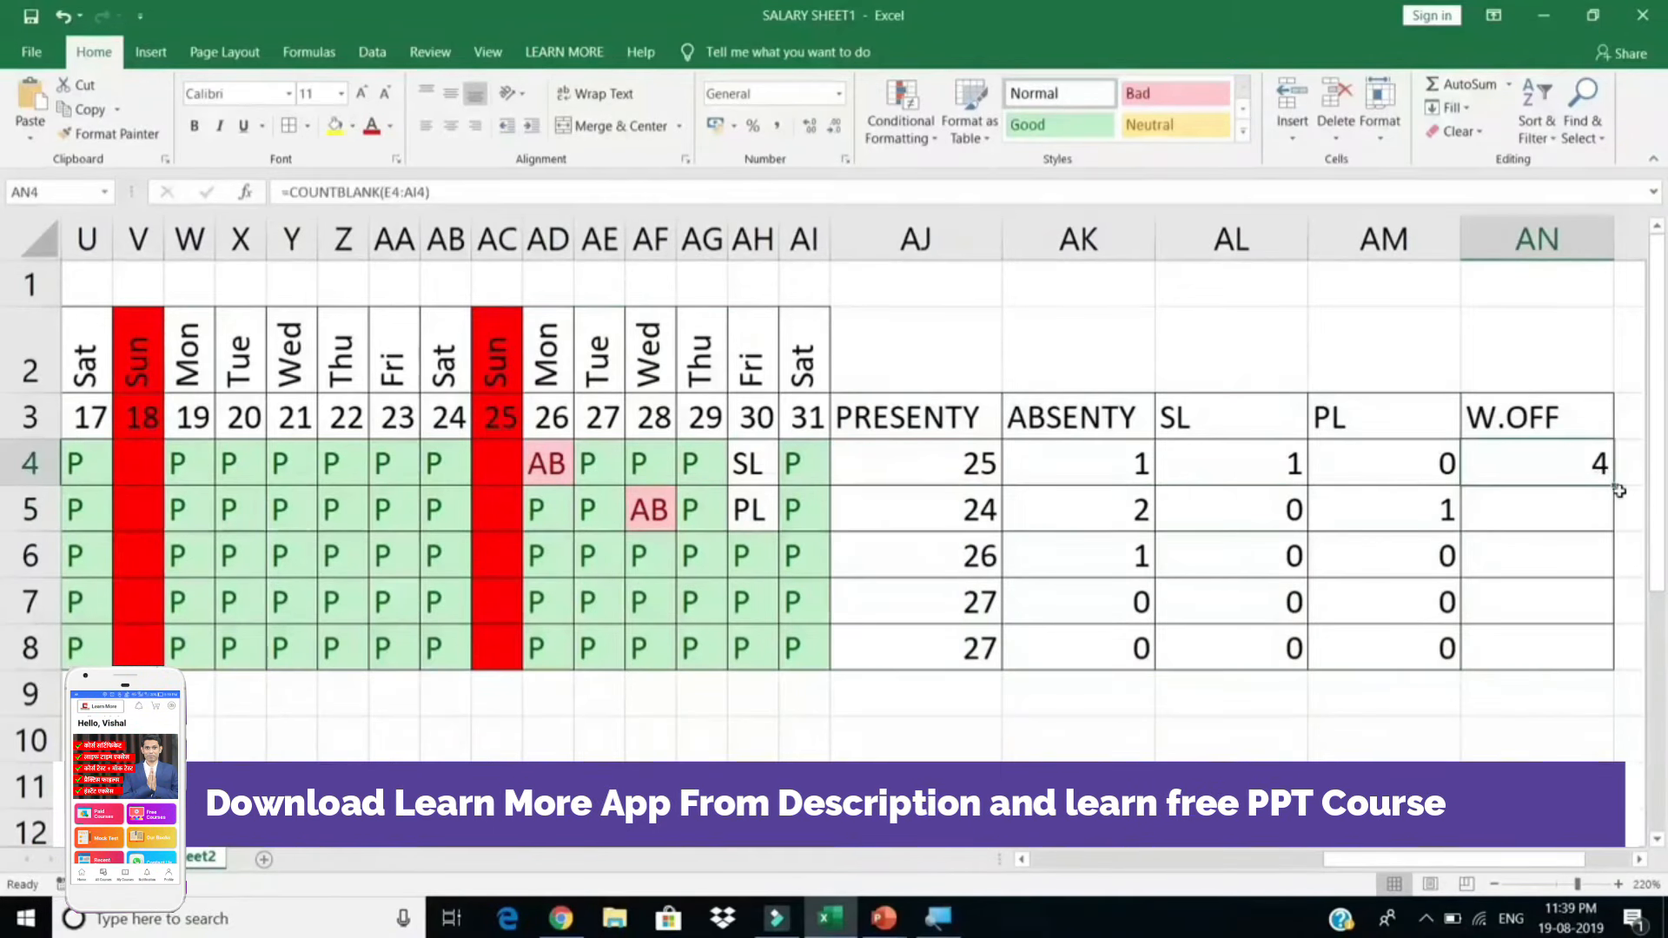
double_click(1617, 489)
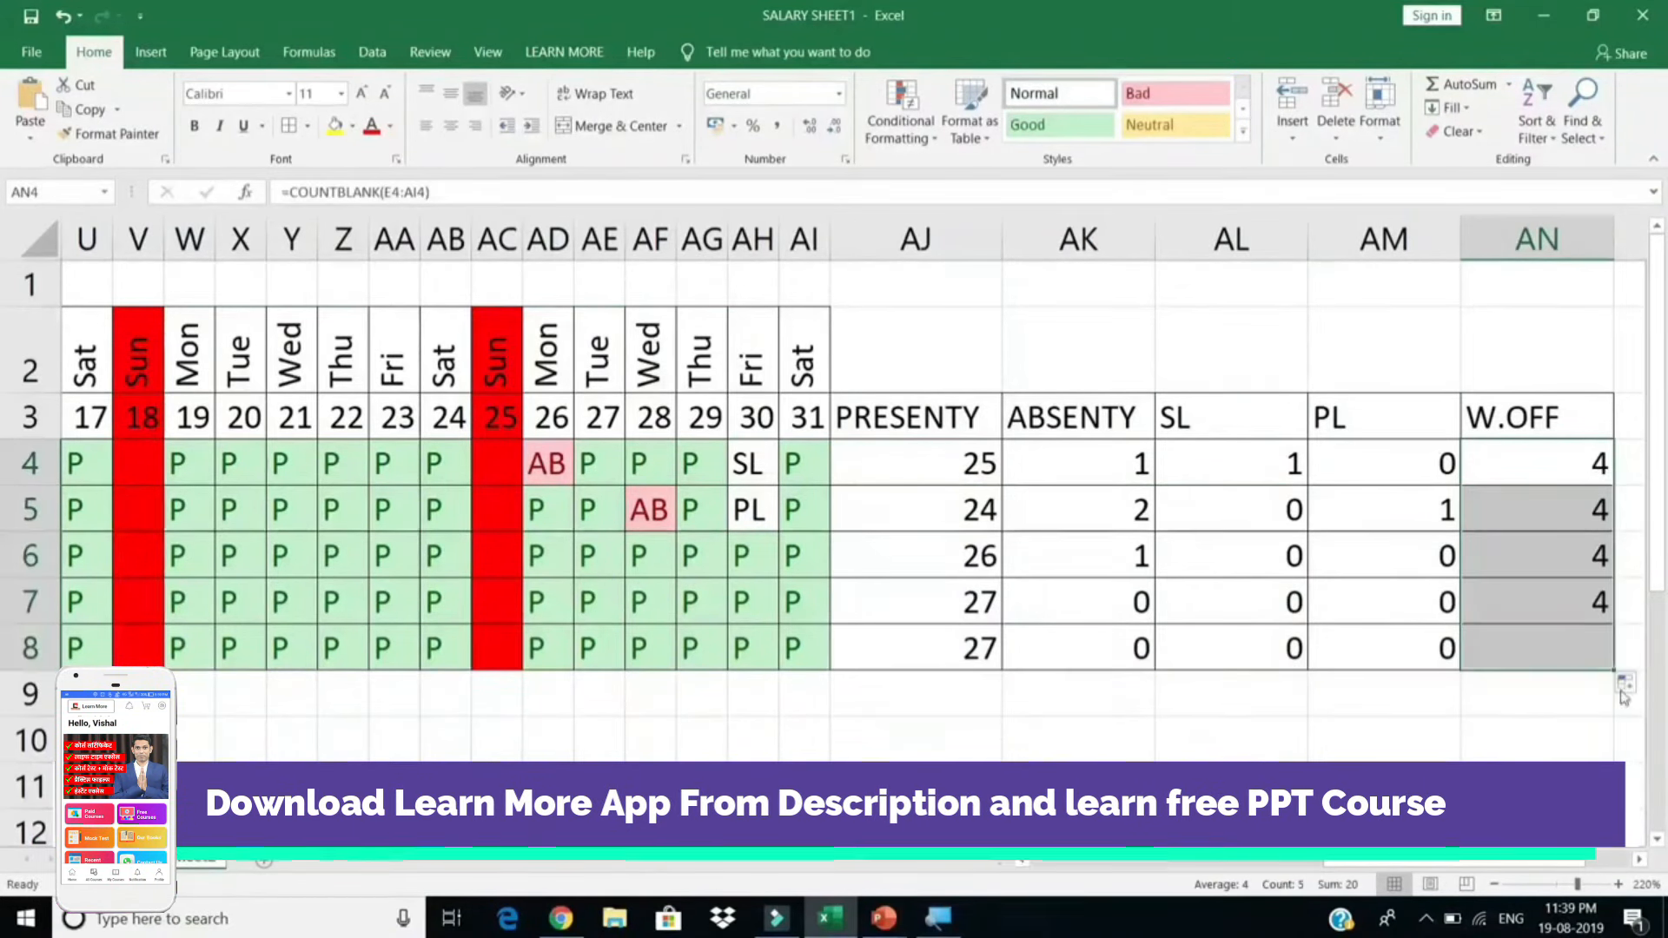
left_click(1639, 862)
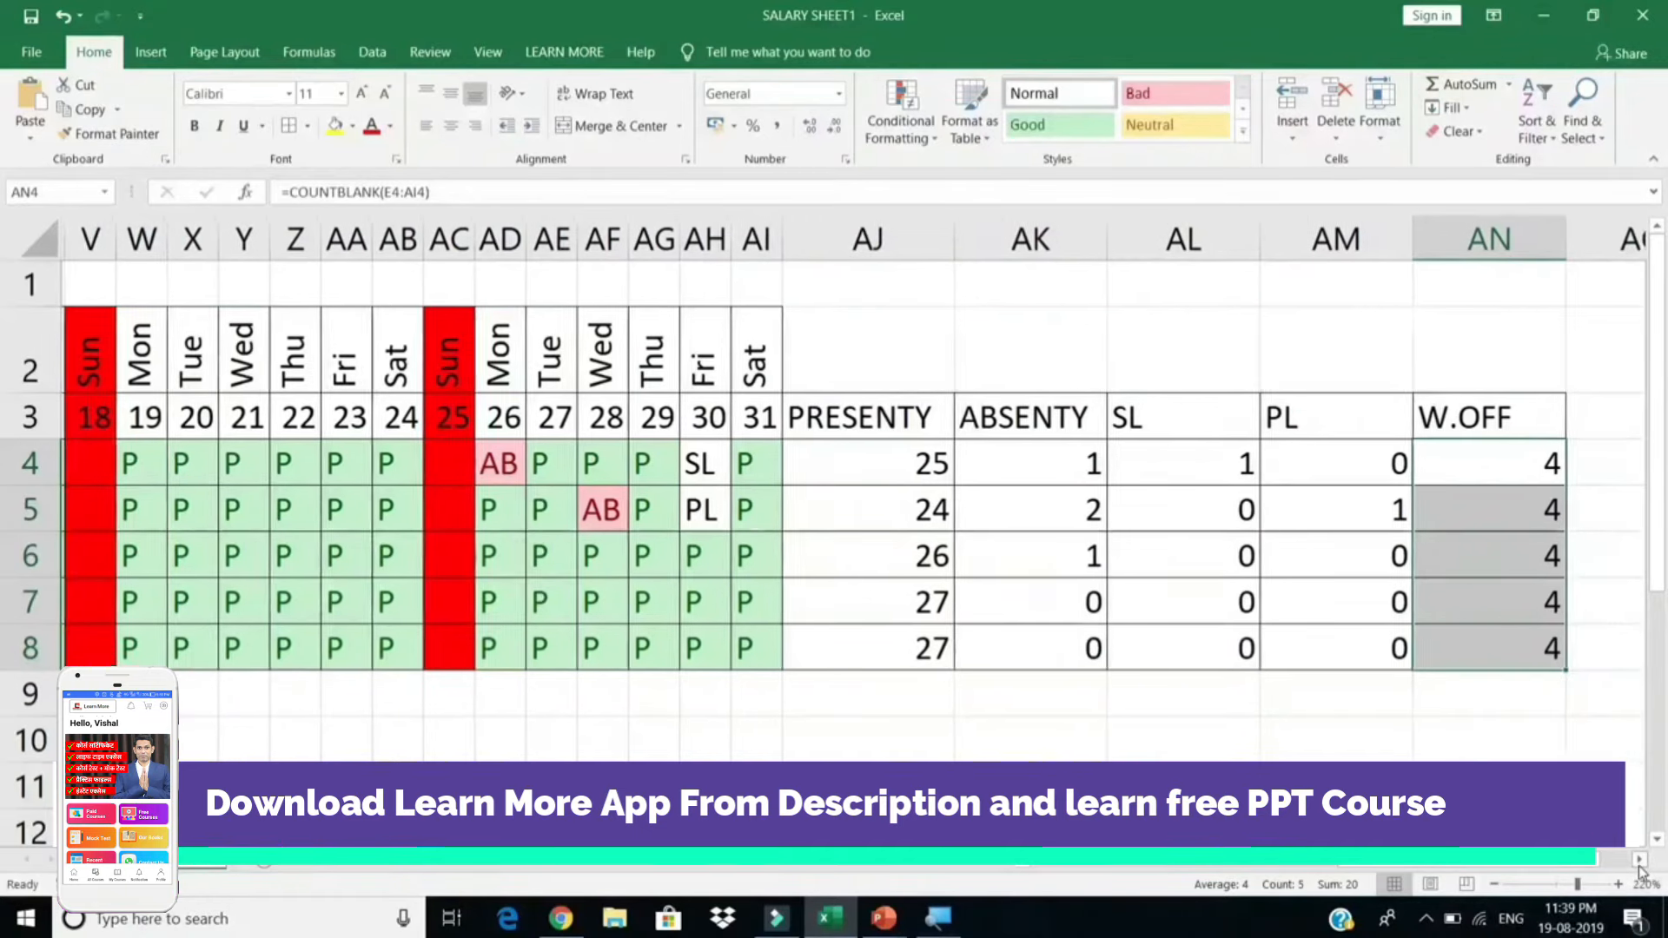
left_click(1639, 861)
left_click(1640, 862)
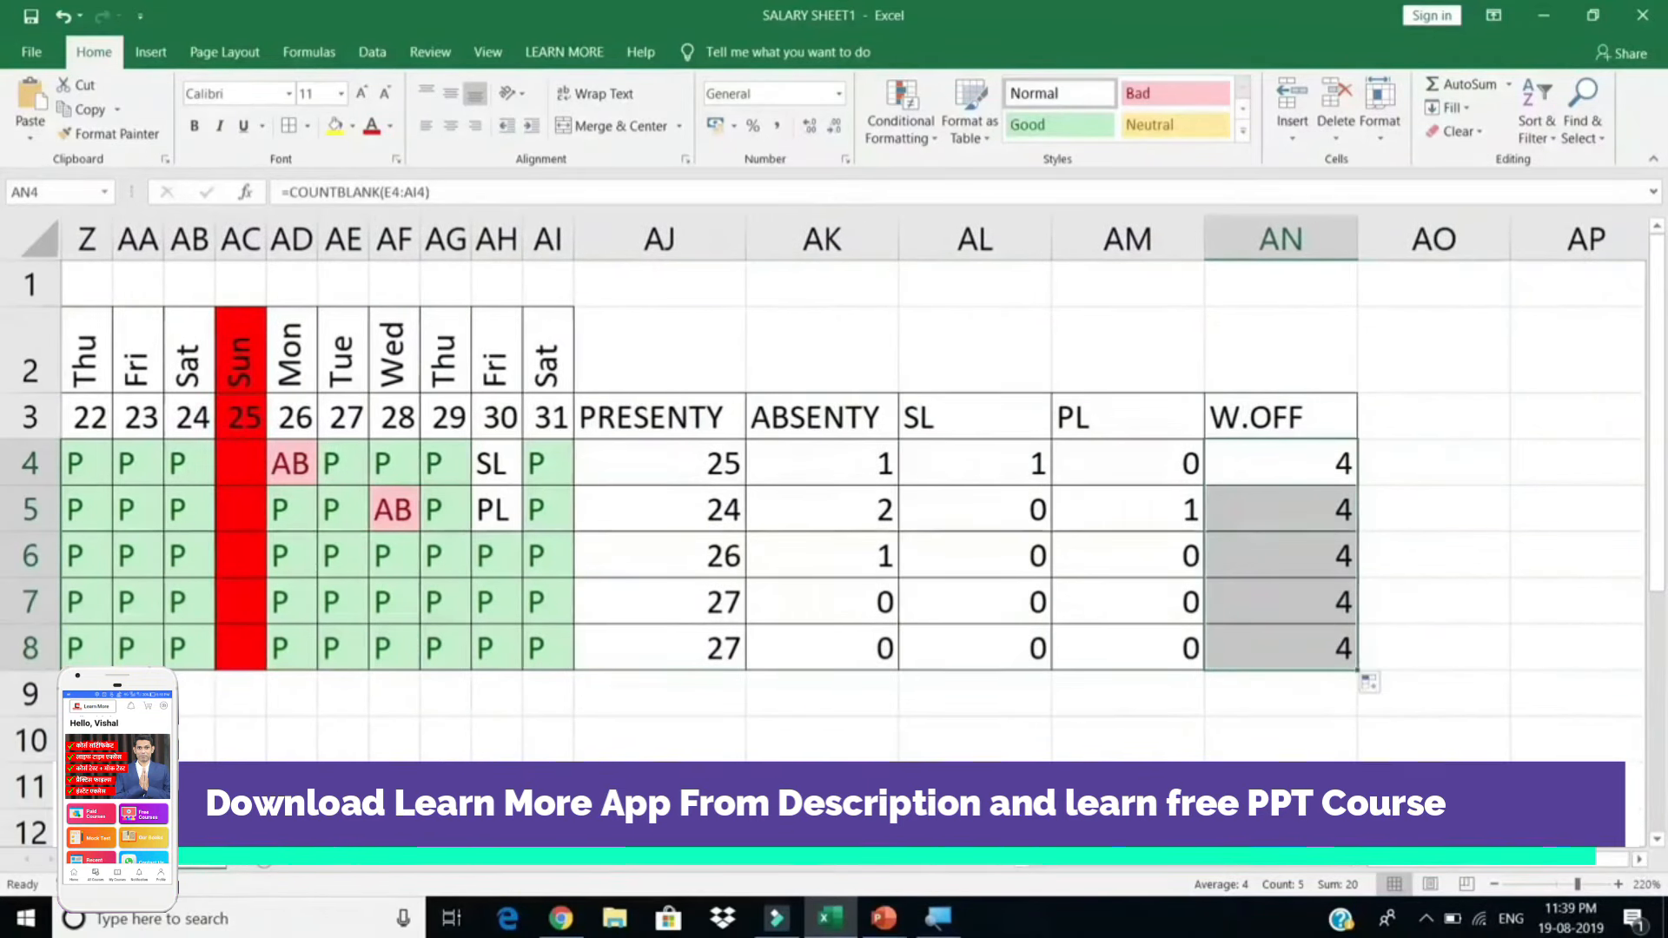
left_click(296, 462)
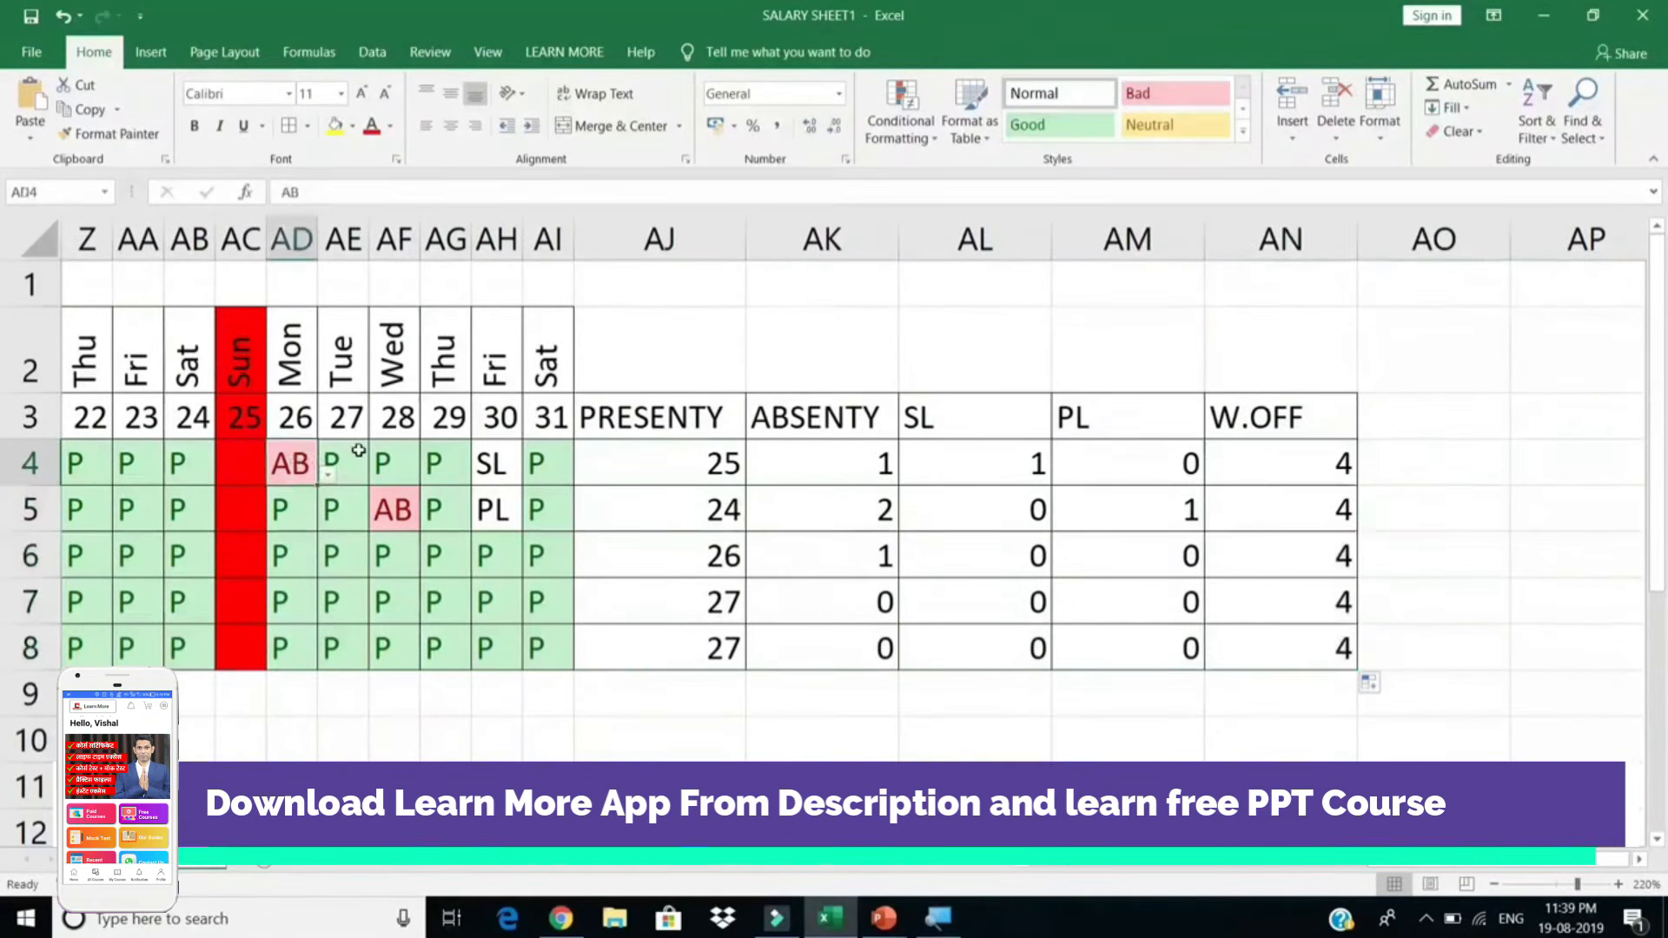
left_click(1437, 421)
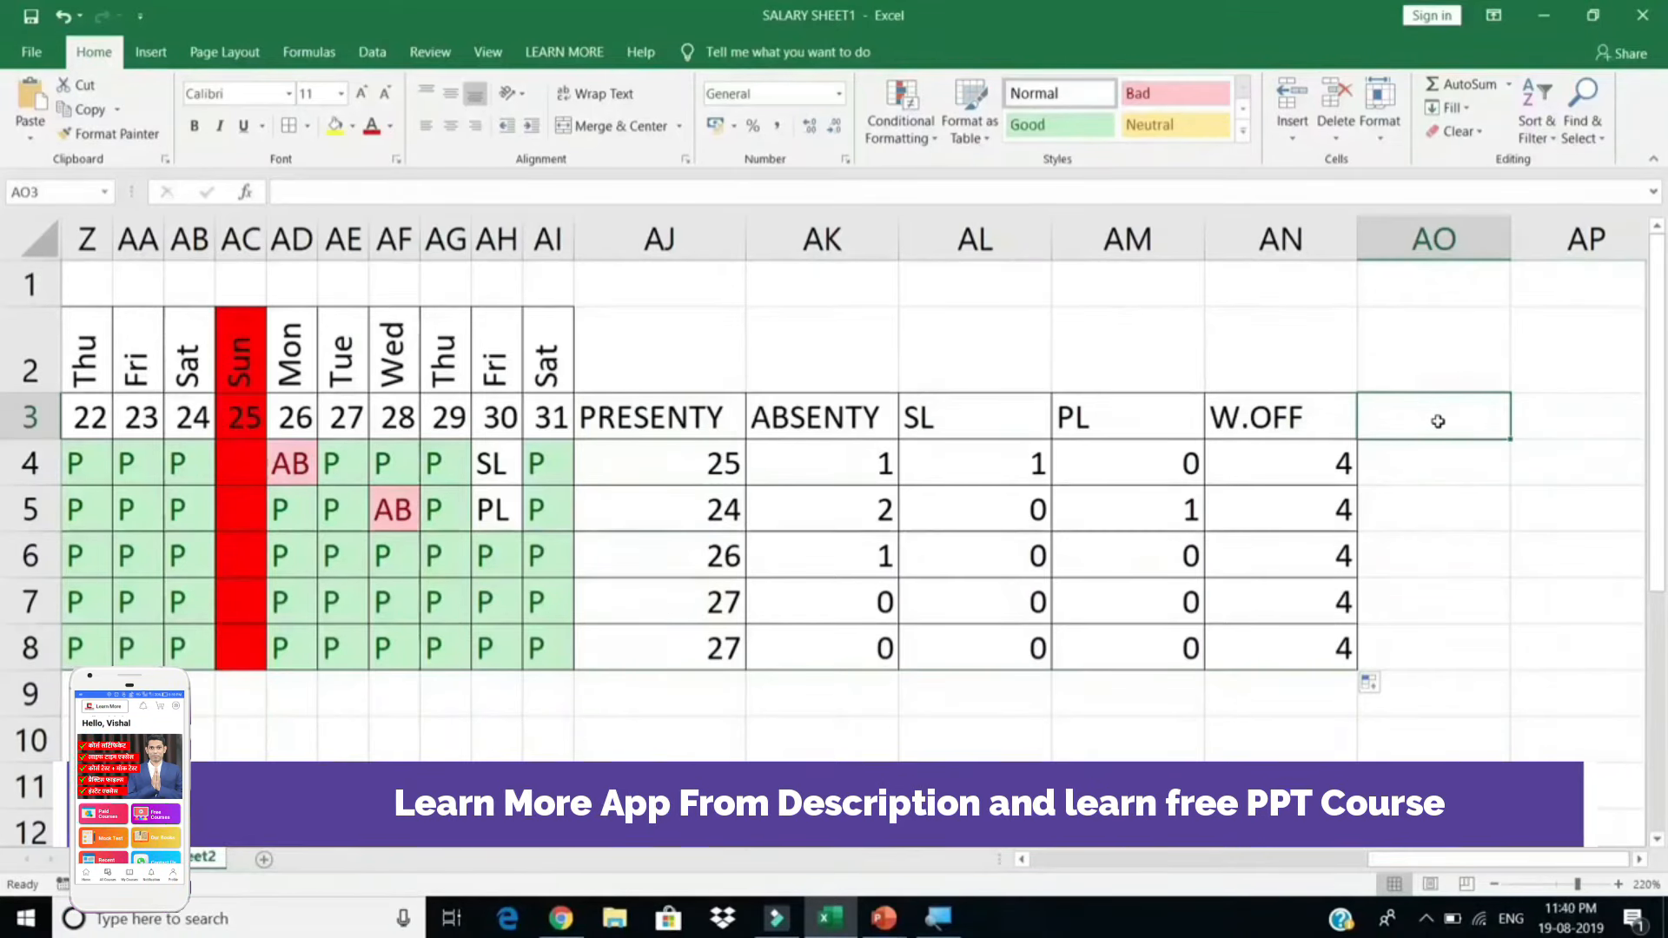
Step: Add a P.DAYS heading in AO3 and start =AJ4+AL4+AM4 in AO4
type("P.DAYS")
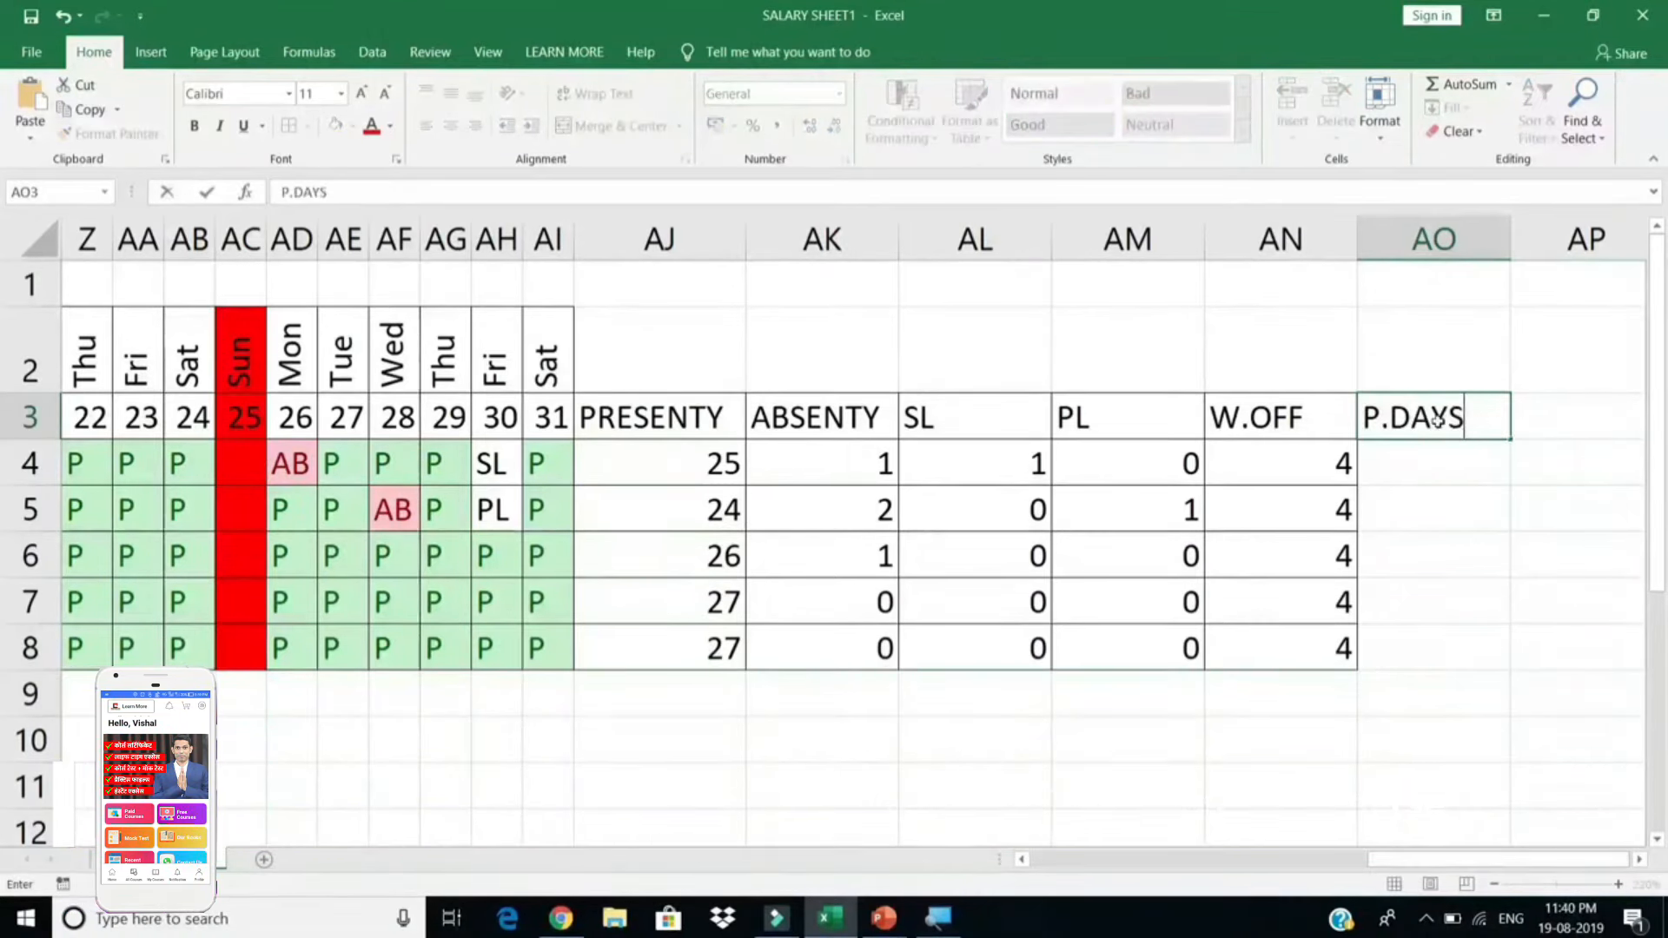
key("Return")
type("=")
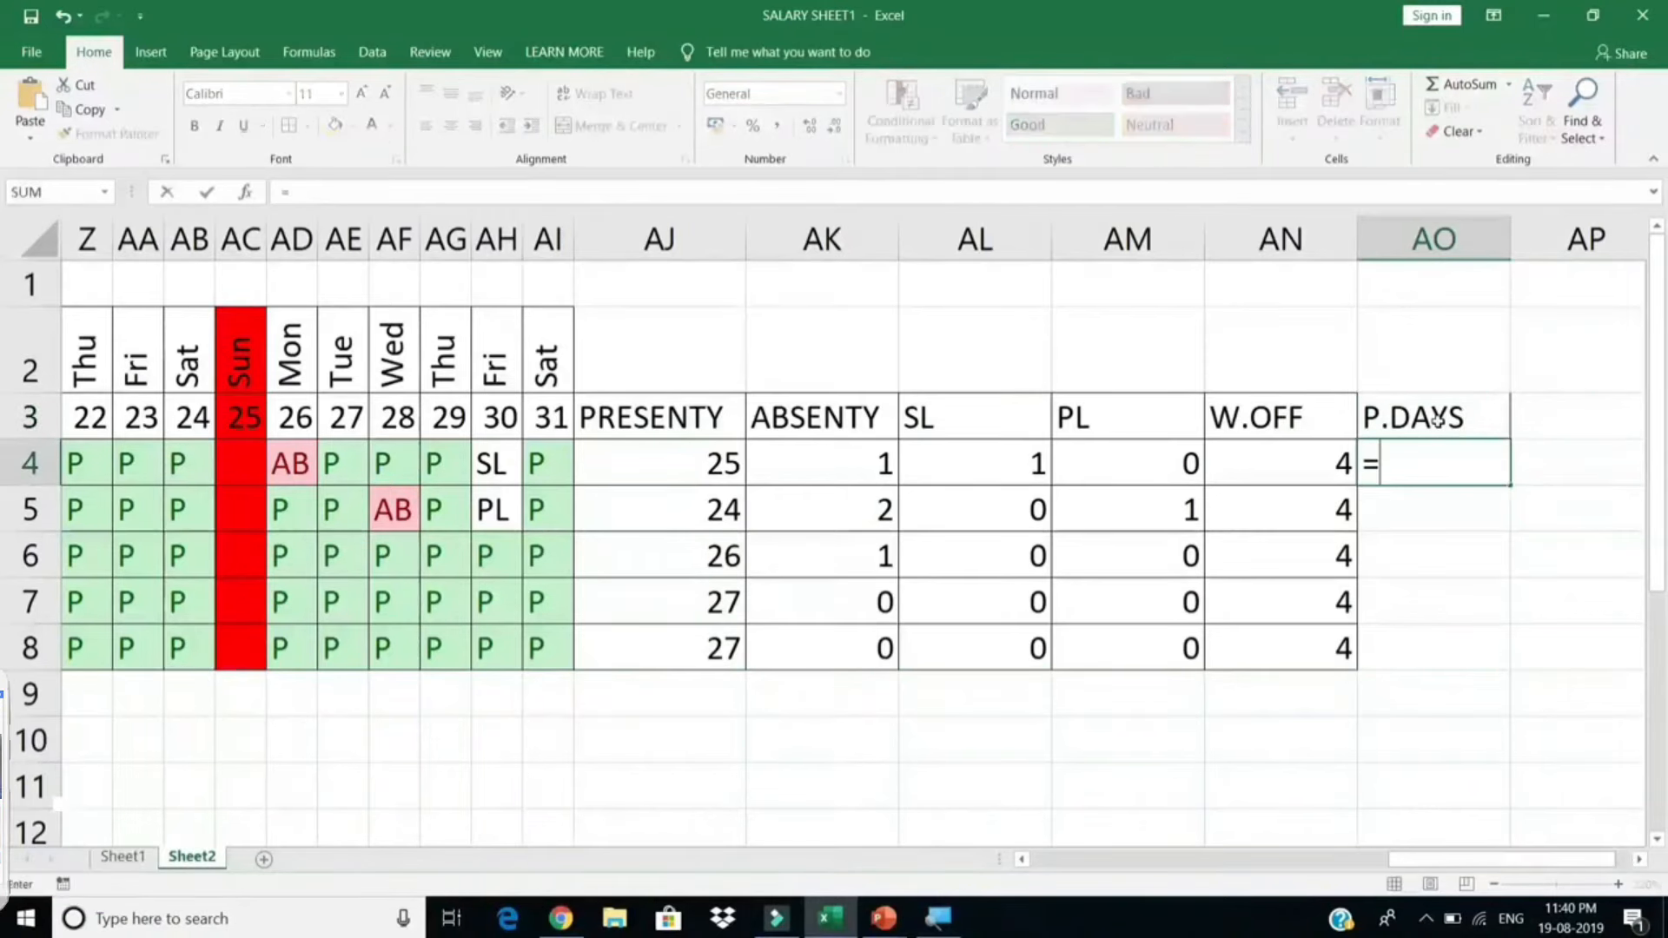
left_click(684, 482)
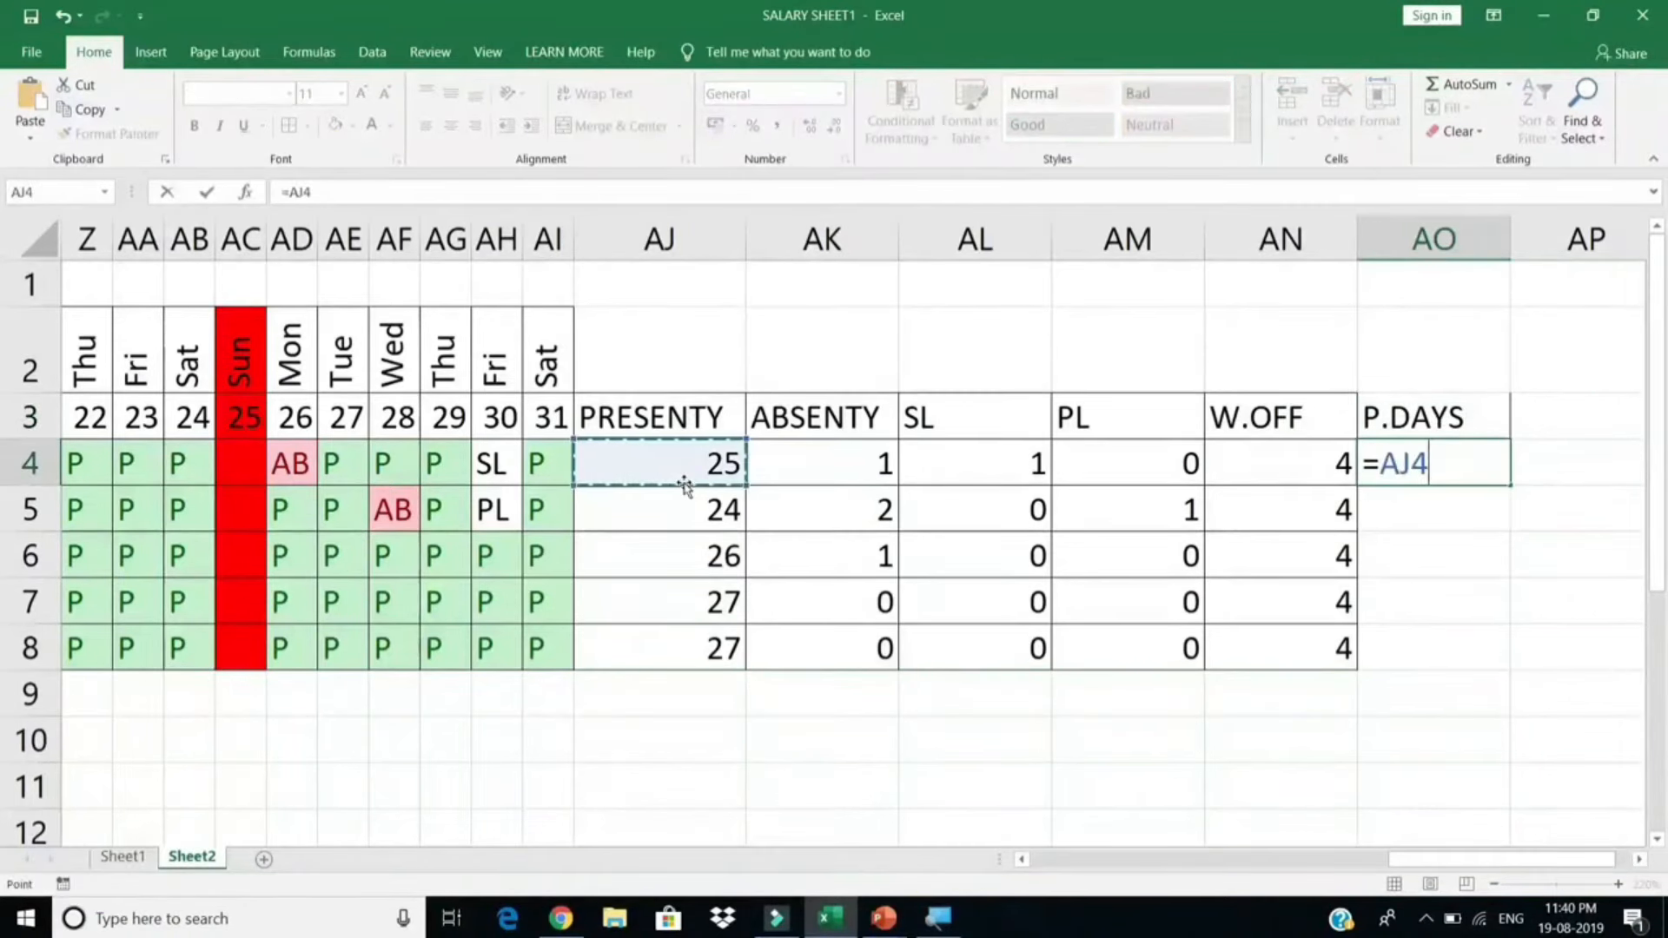
type("+")
left_click(995, 463)
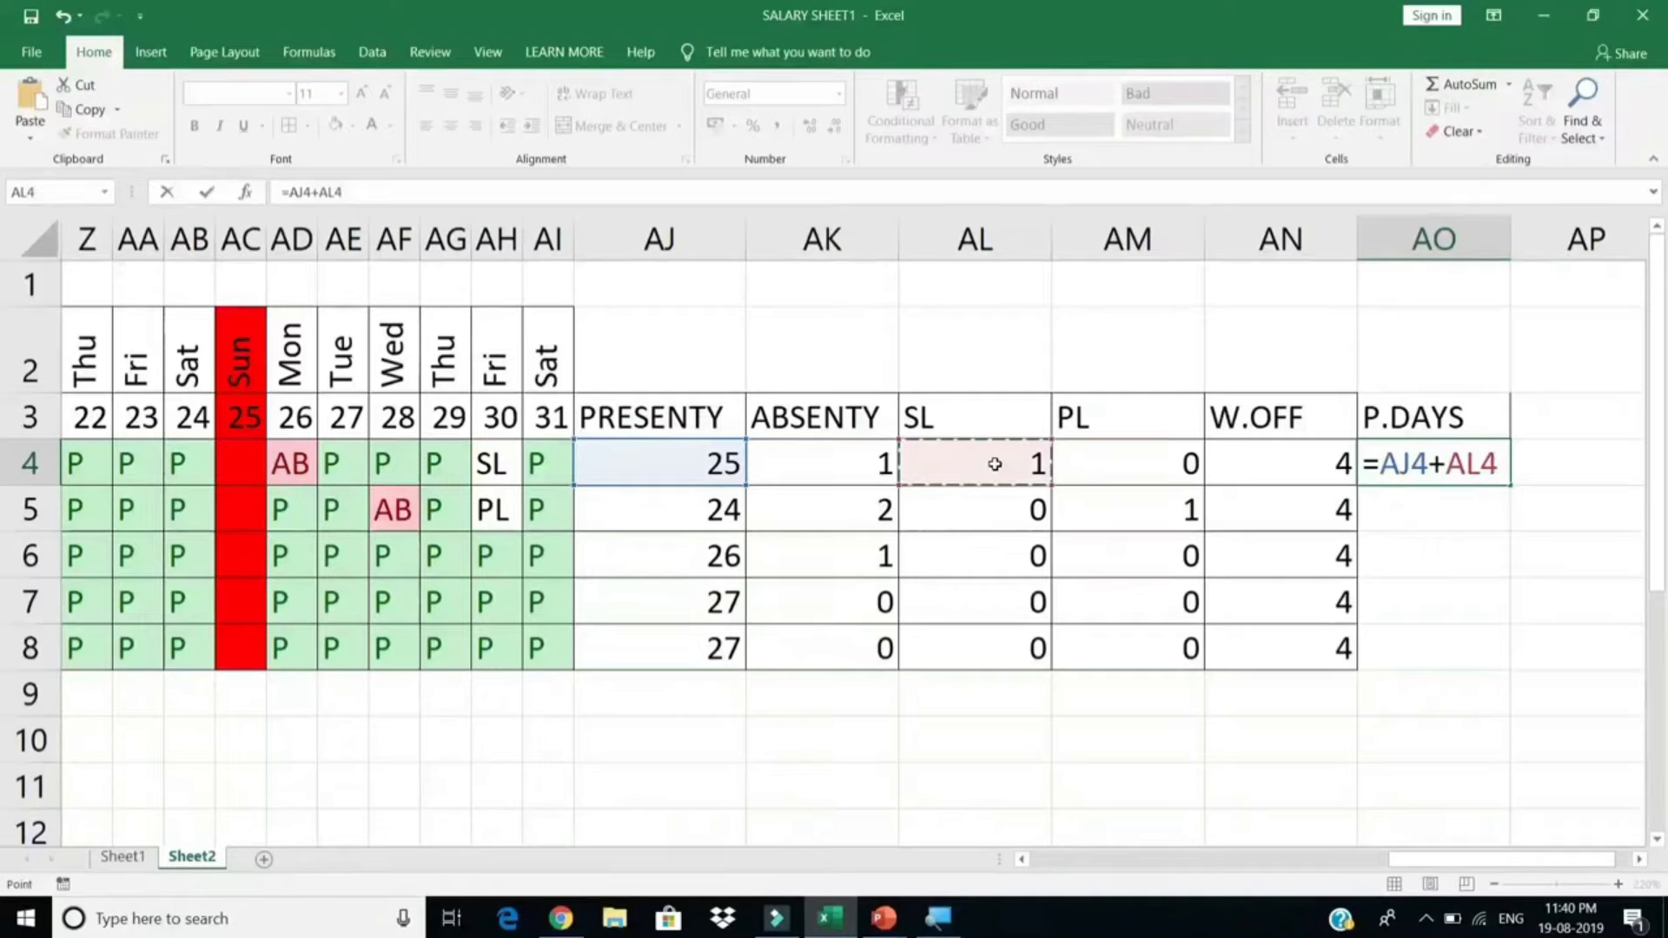
type("+")
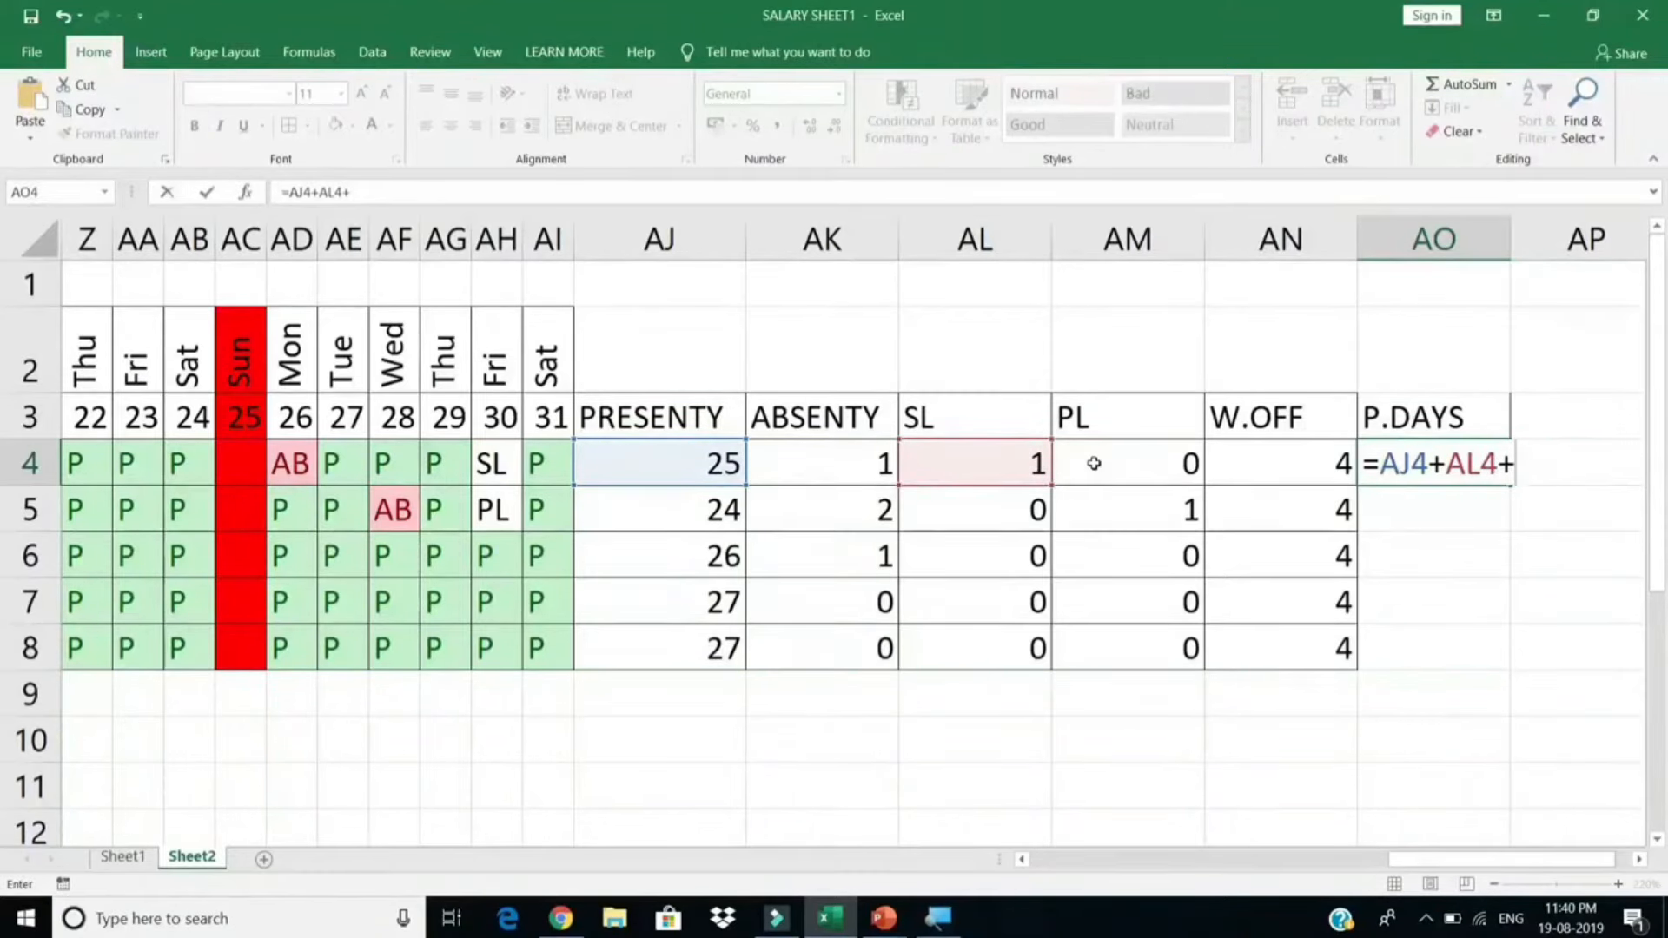
left_click(1093, 463)
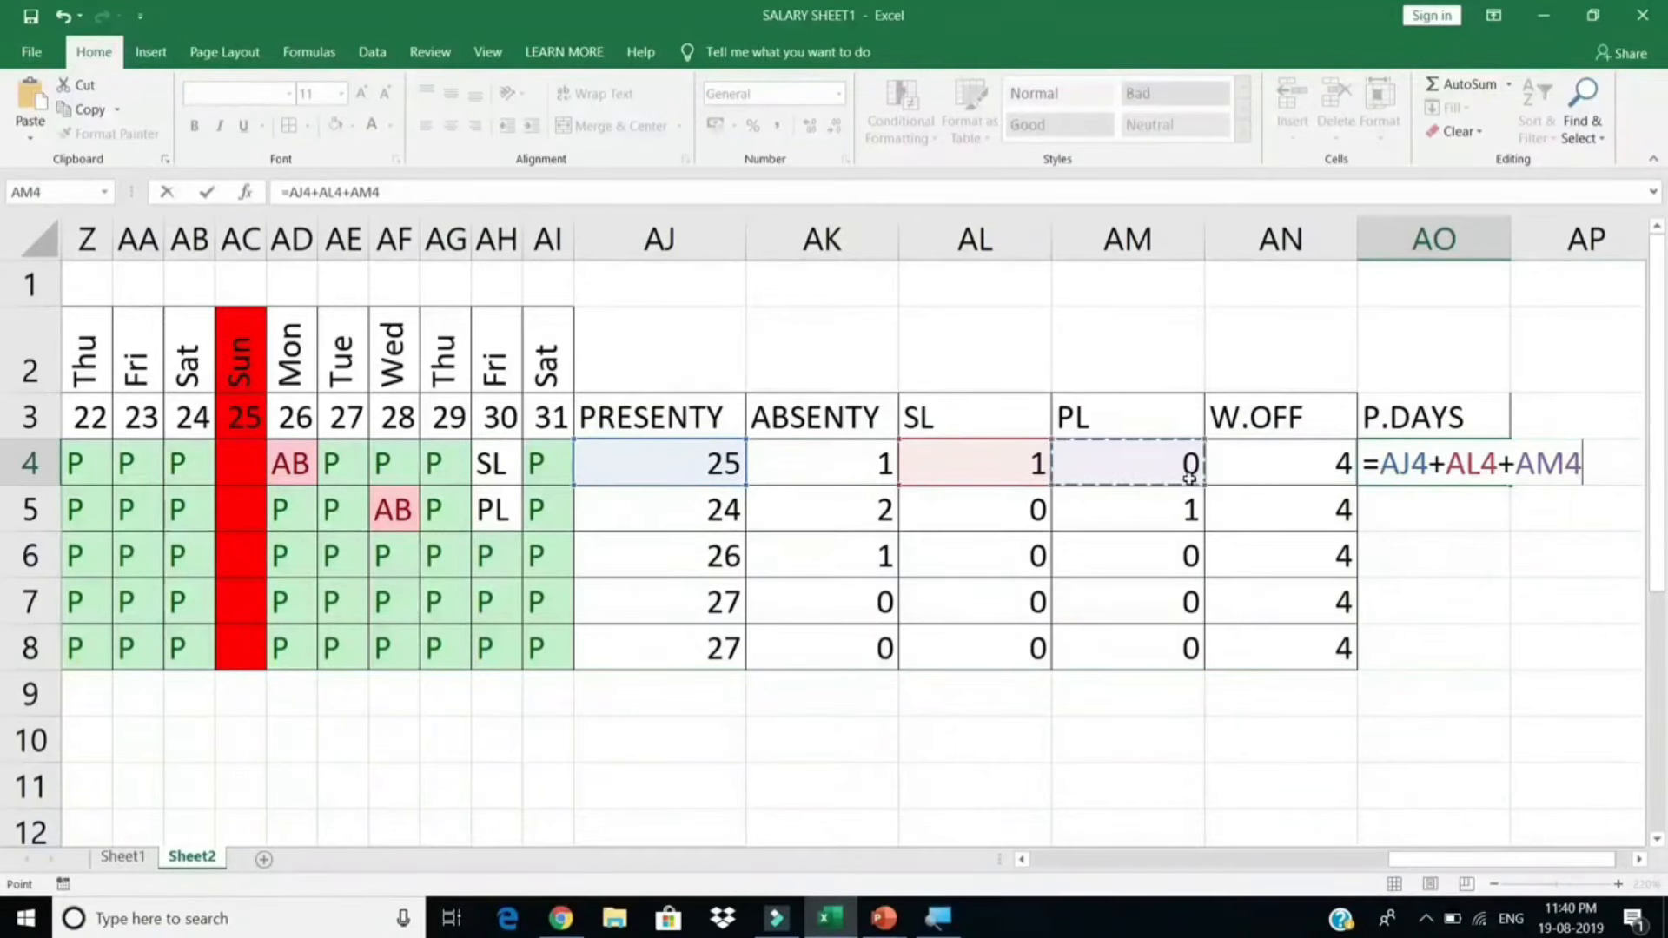
Step: Complete AO4 as =AJ4+AL4+AM4+AN4 and fill it down to AO8 (30, 29, 30, 31, 31)
type("+")
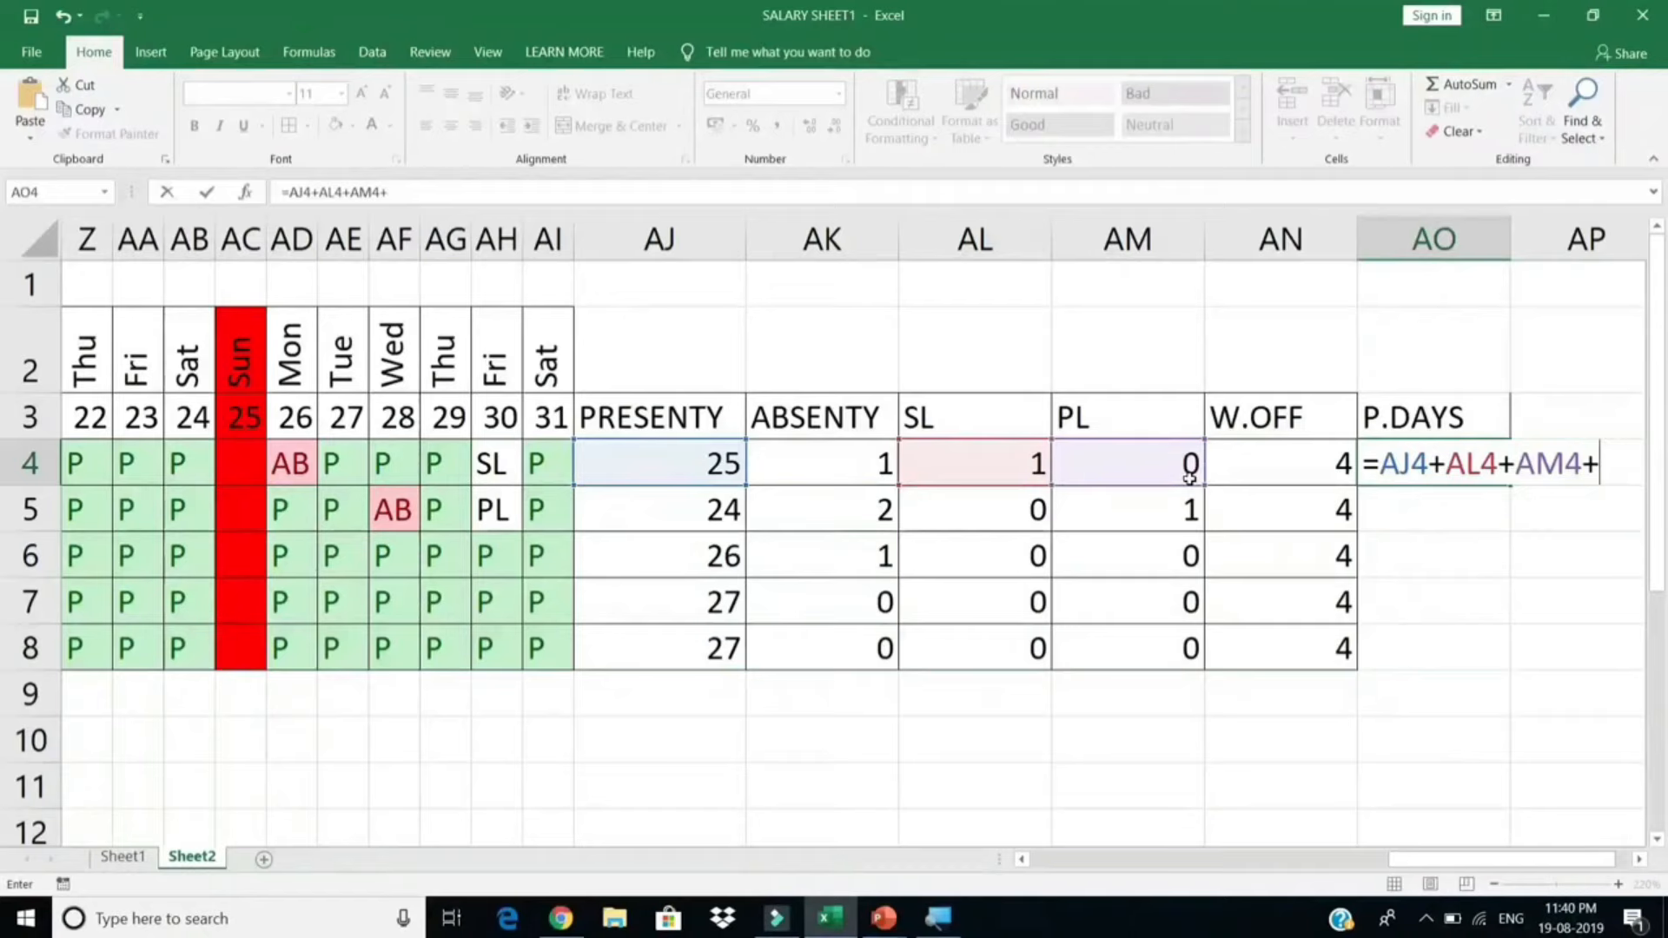
left_click(1321, 478)
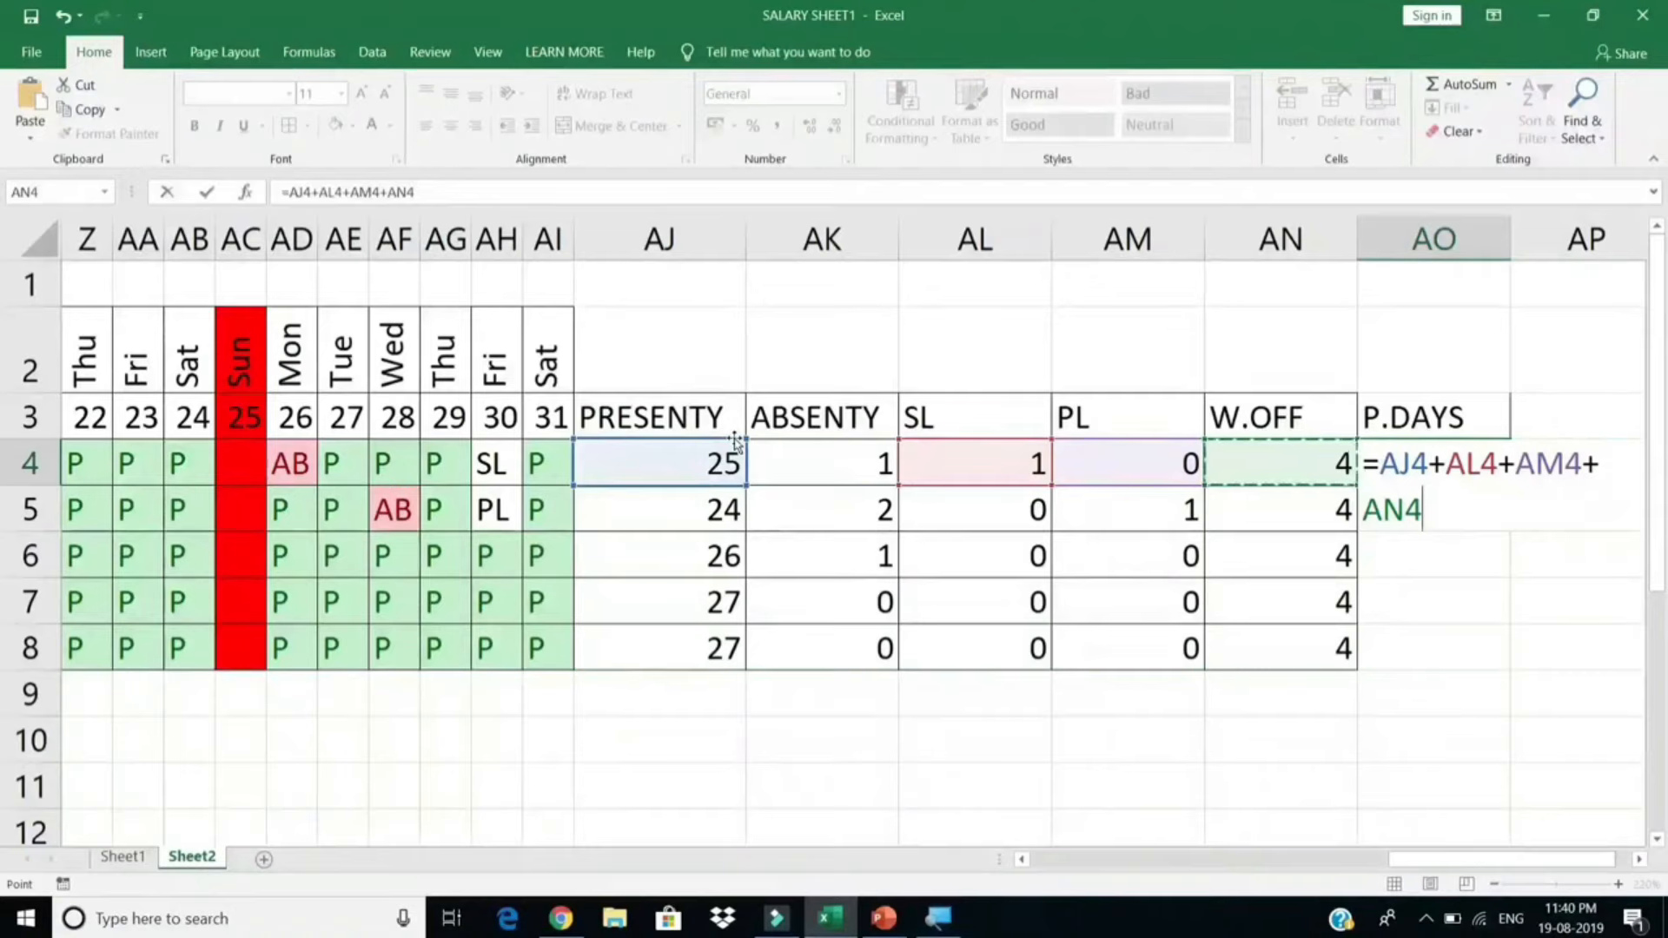
key("Return")
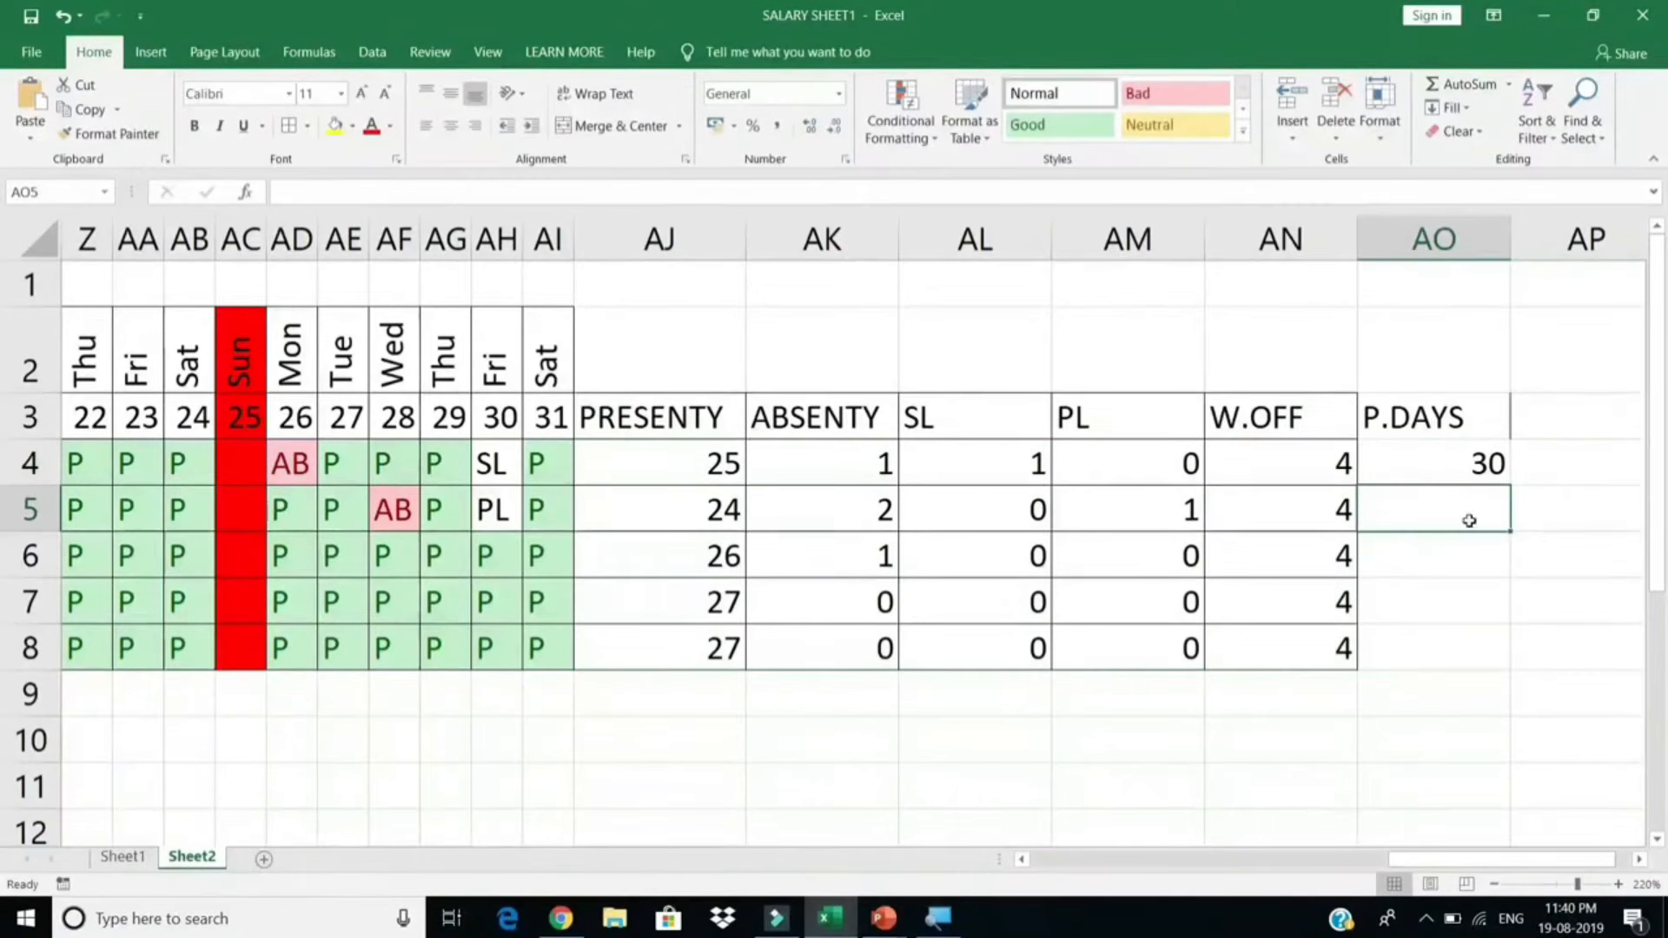
left_click(1484, 467)
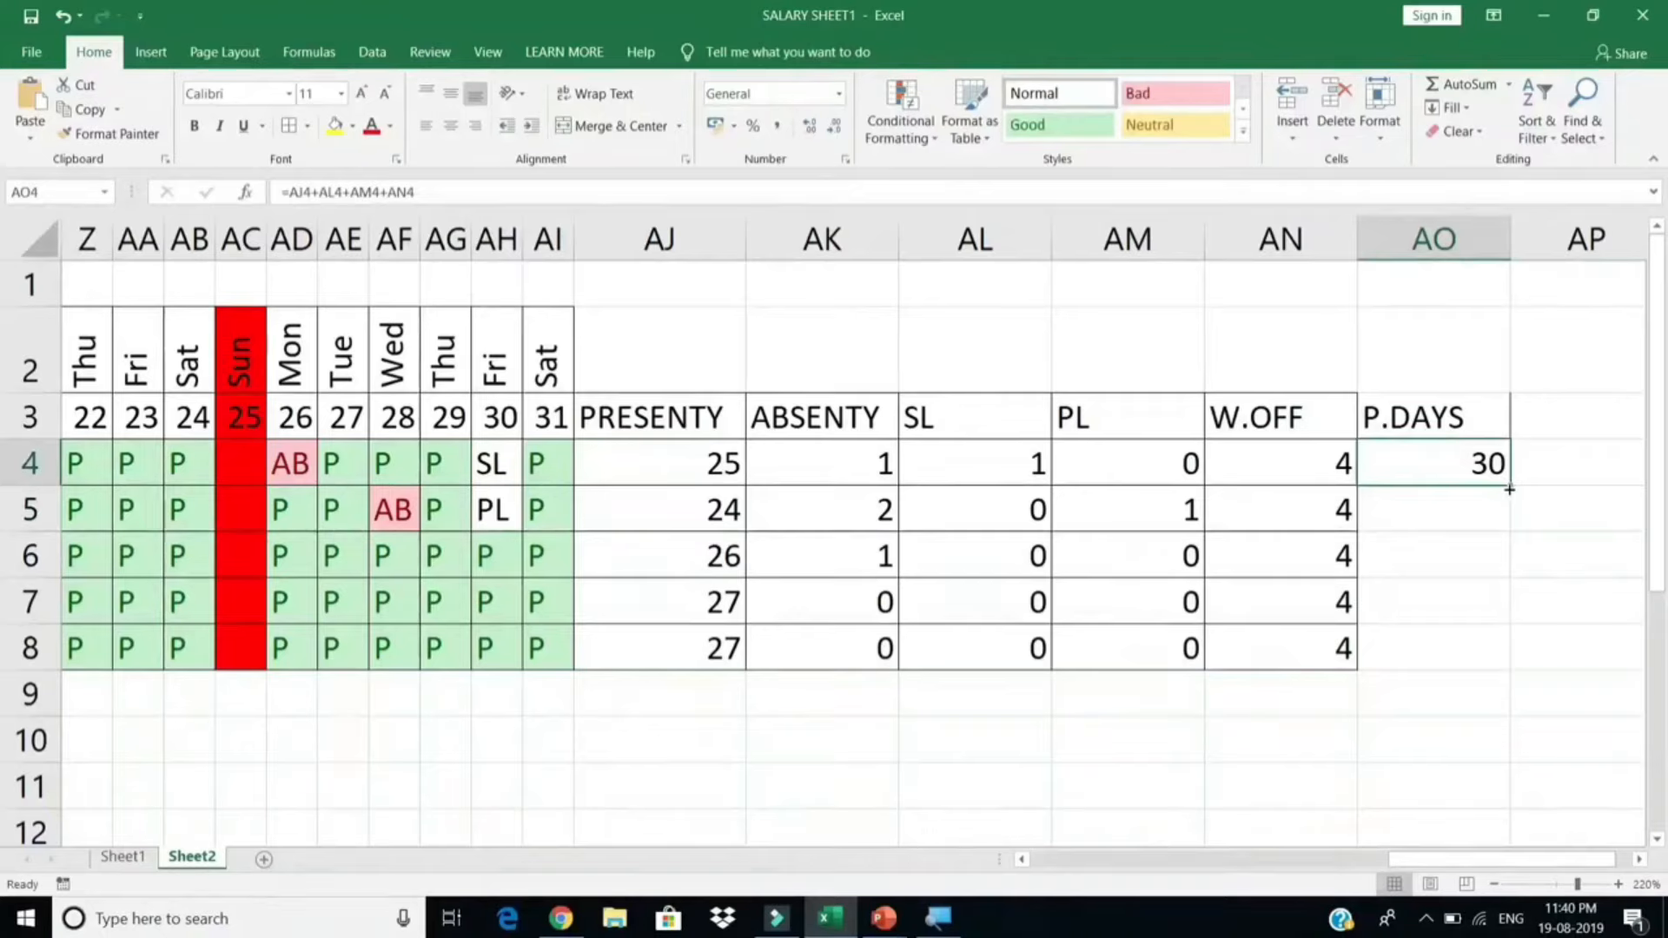
left_click_drag(1509, 489, 1509, 669)
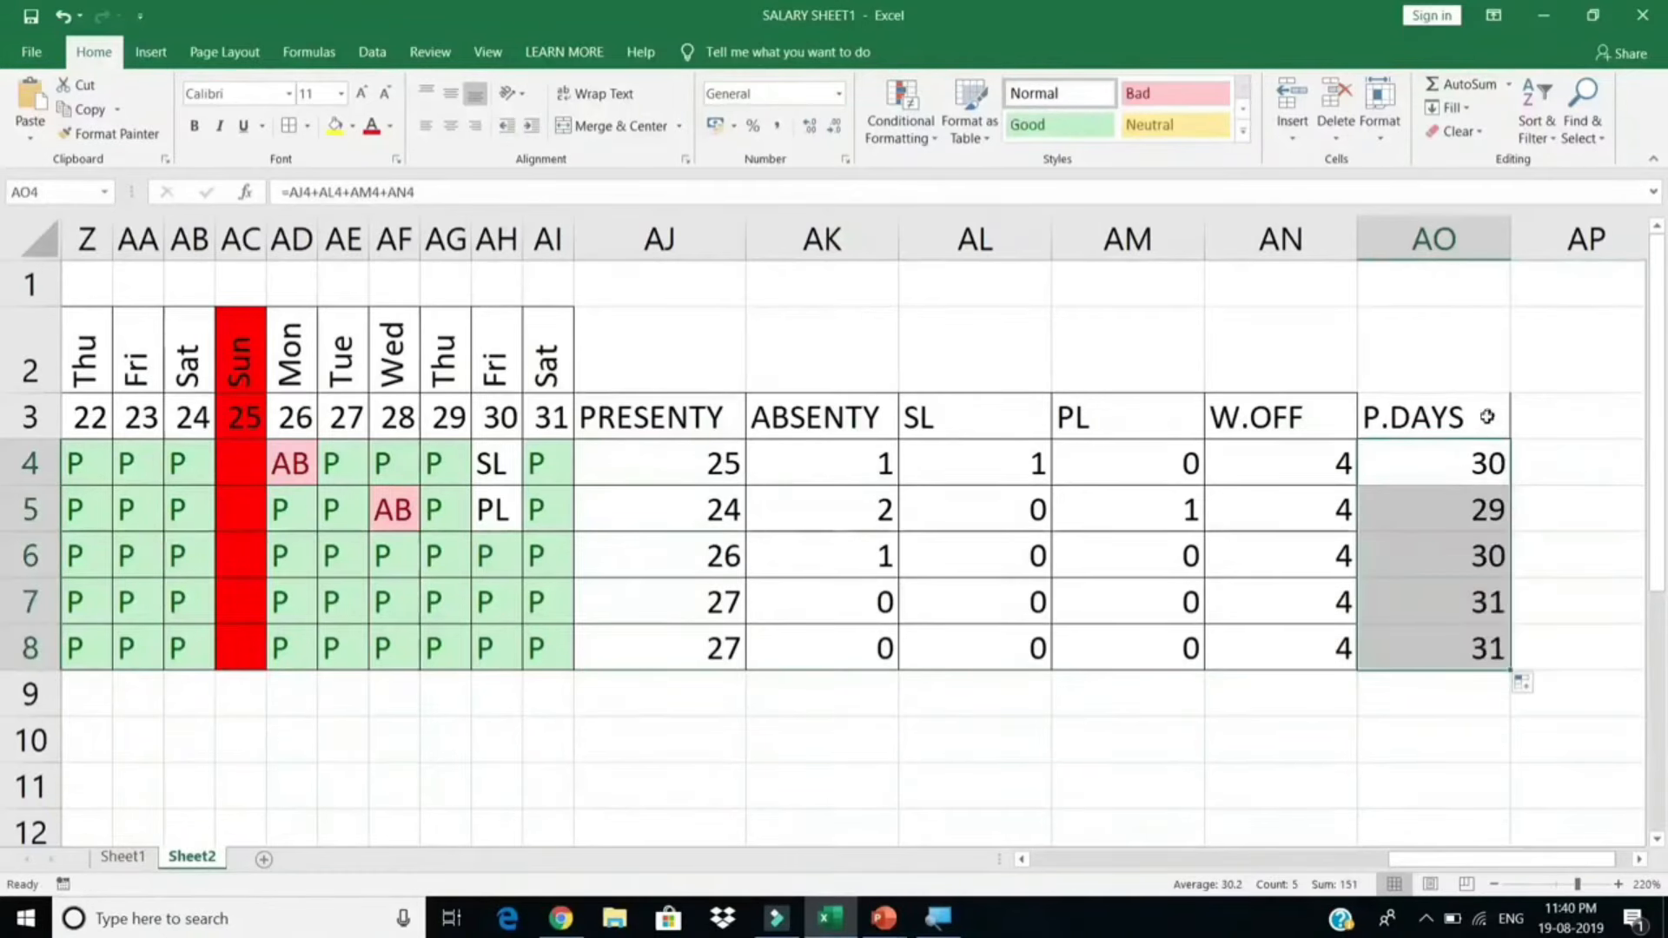
Step: Centre and border the AJ3:AO8 summary table, then auto-fit columns AJ to AO
left_click_drag(1487, 417, 691, 653)
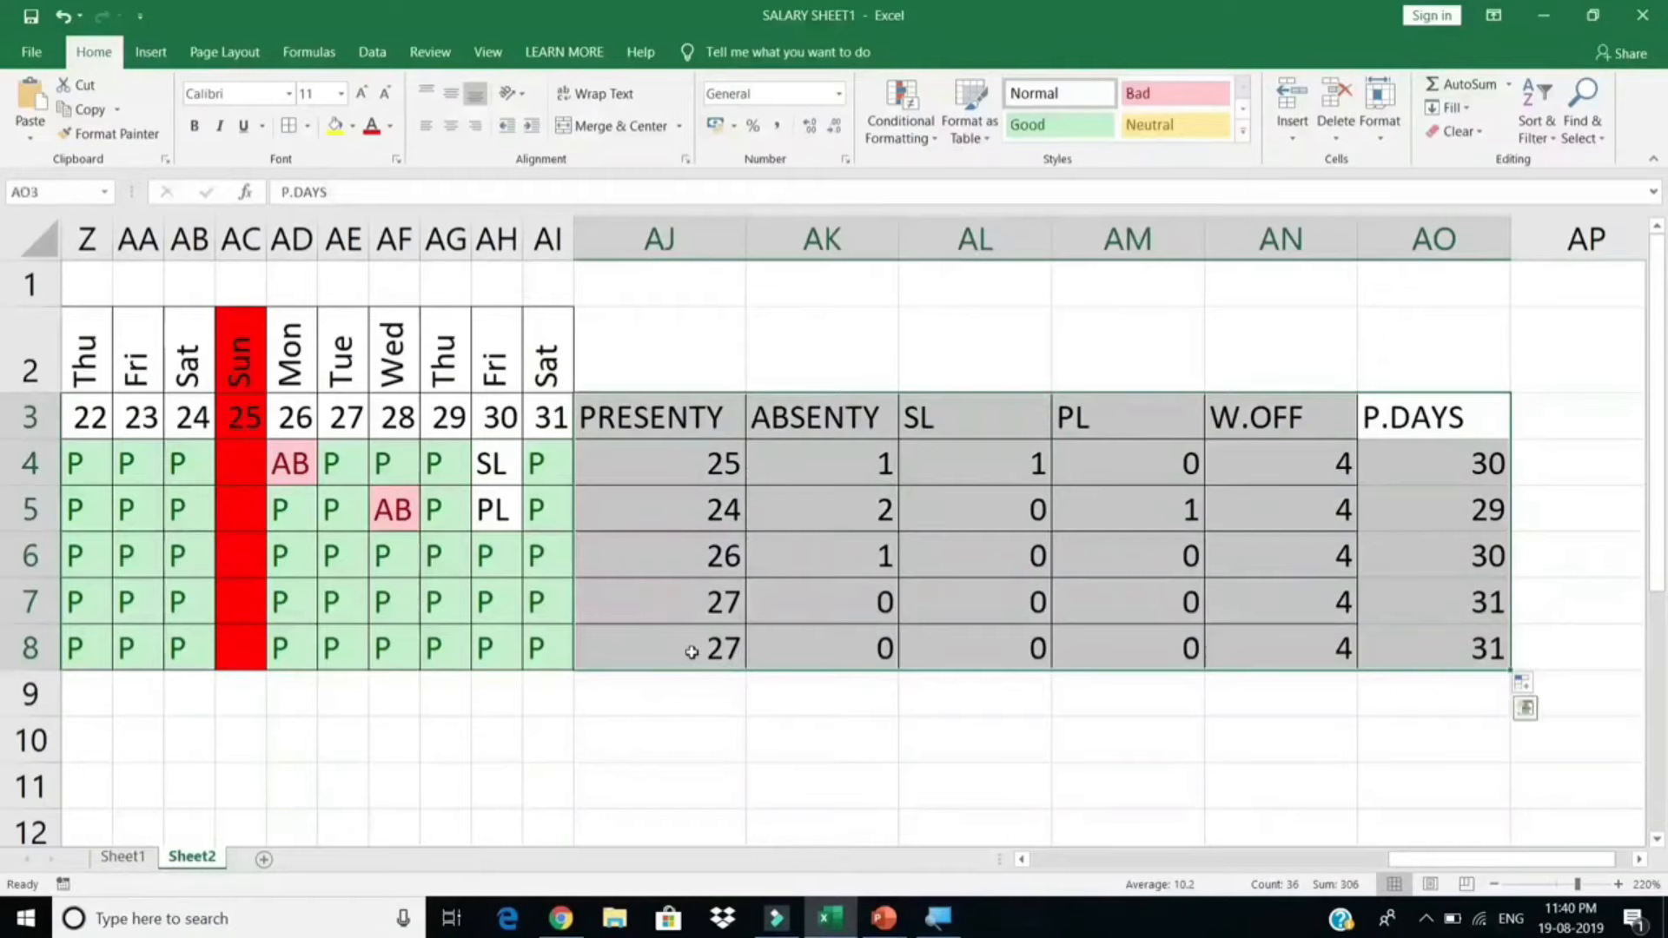
left_click(450, 125)
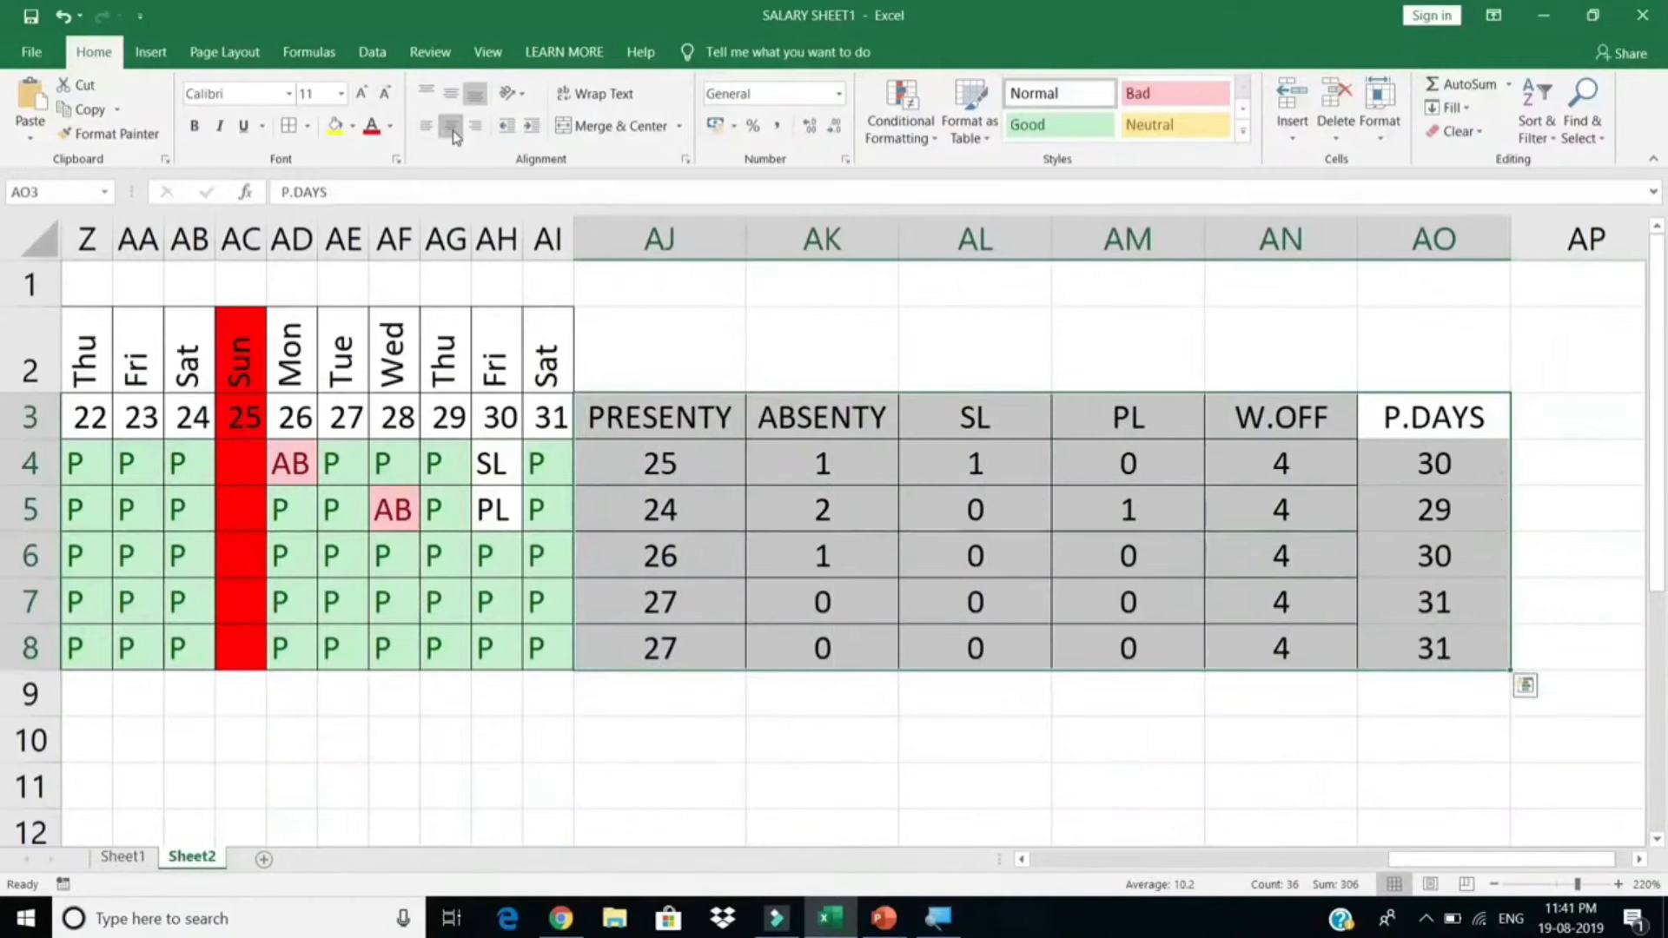
left_click(287, 126)
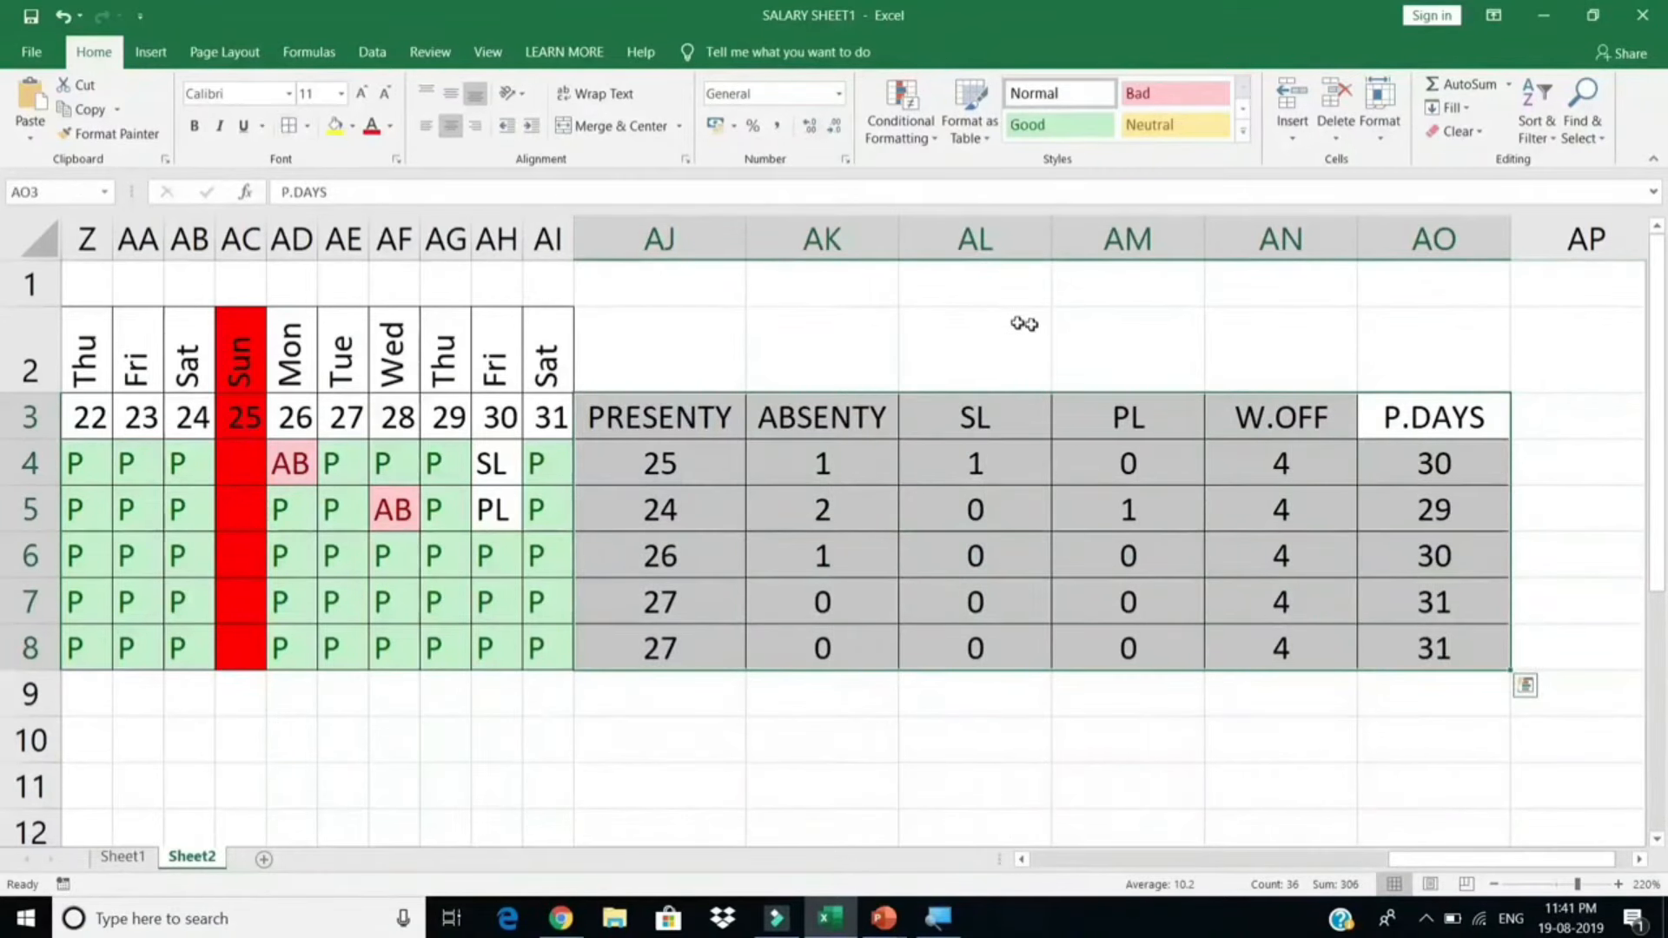
double_click(1051, 236)
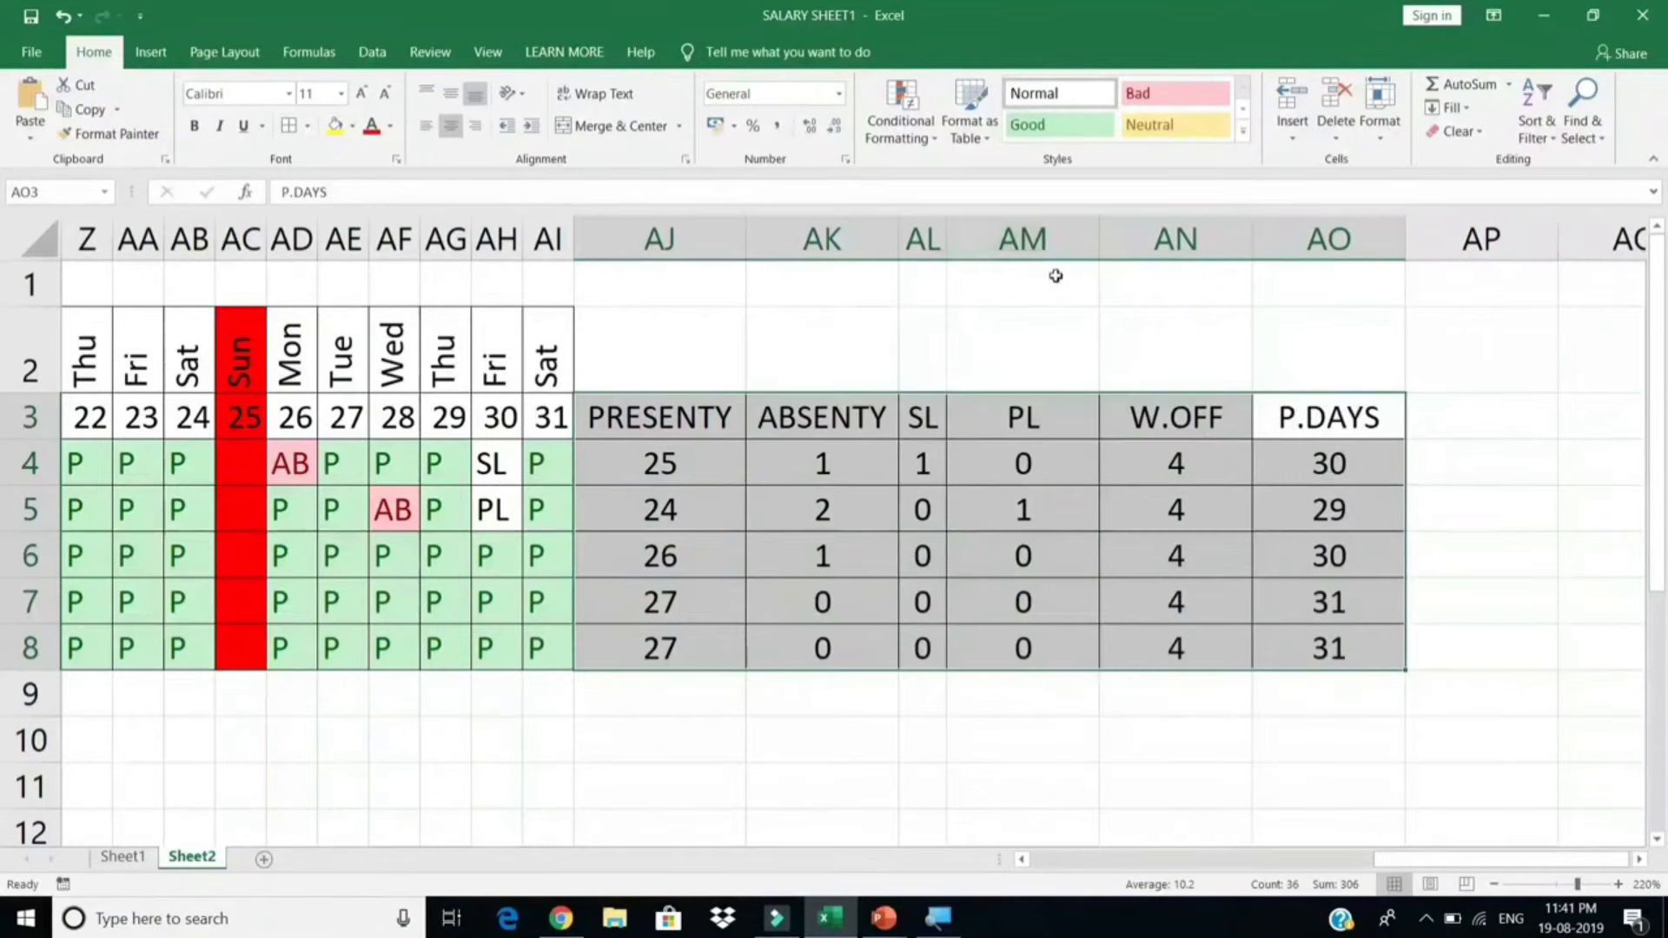
left_click_drag(1328, 239, 705, 239)
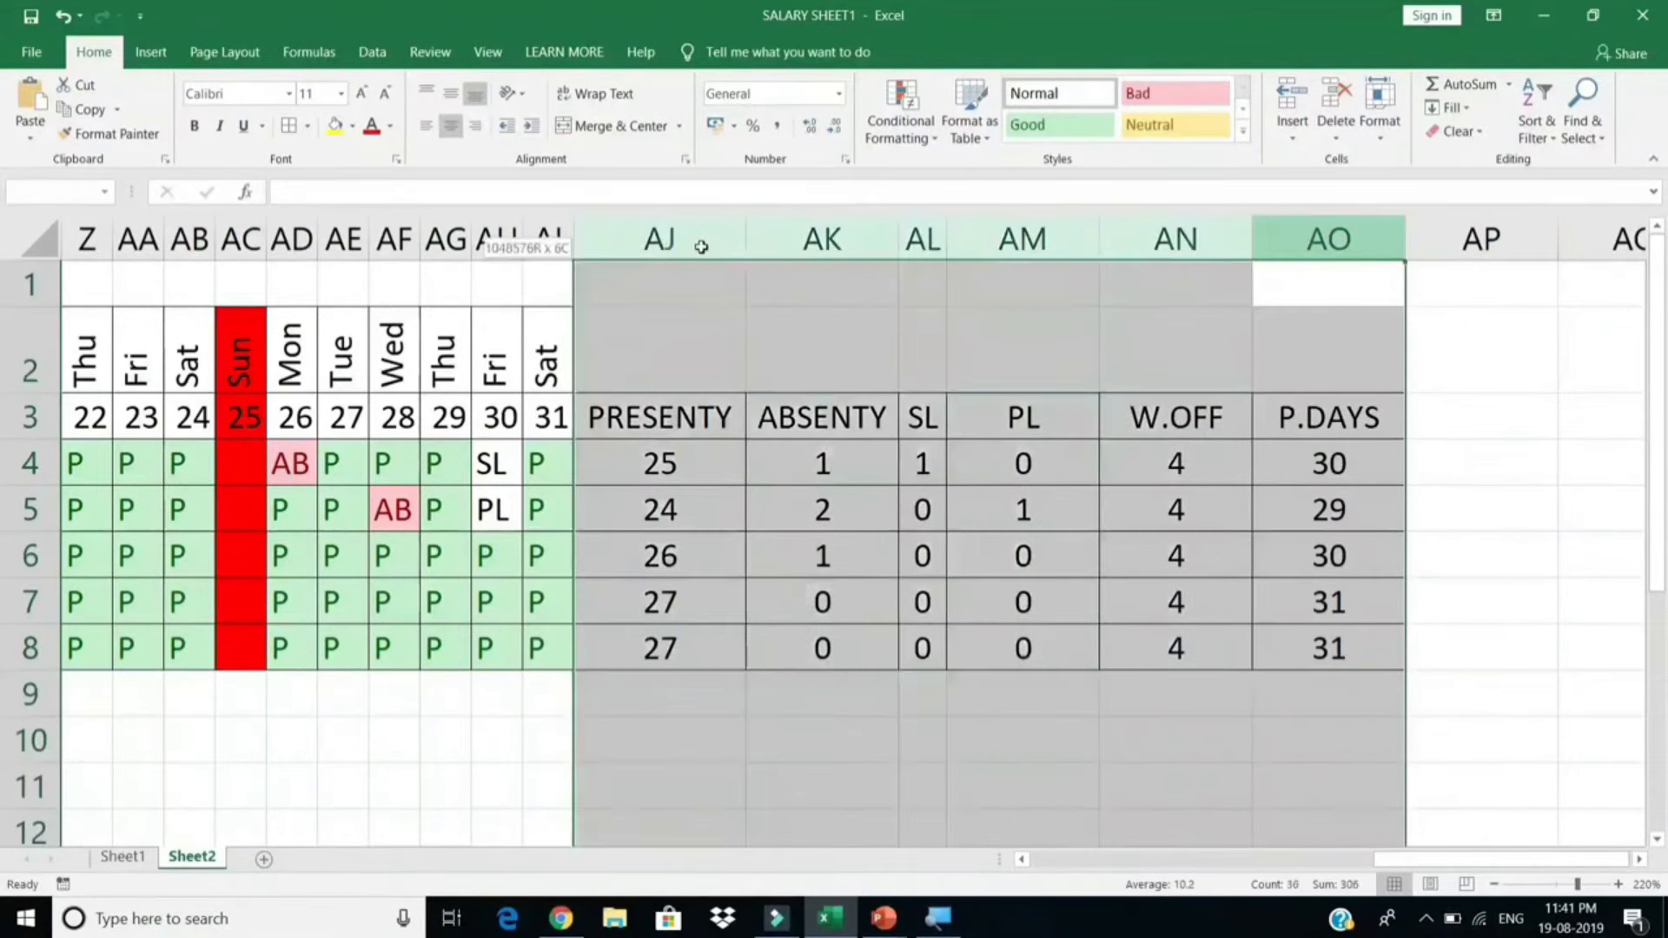
double_click(1407, 239)
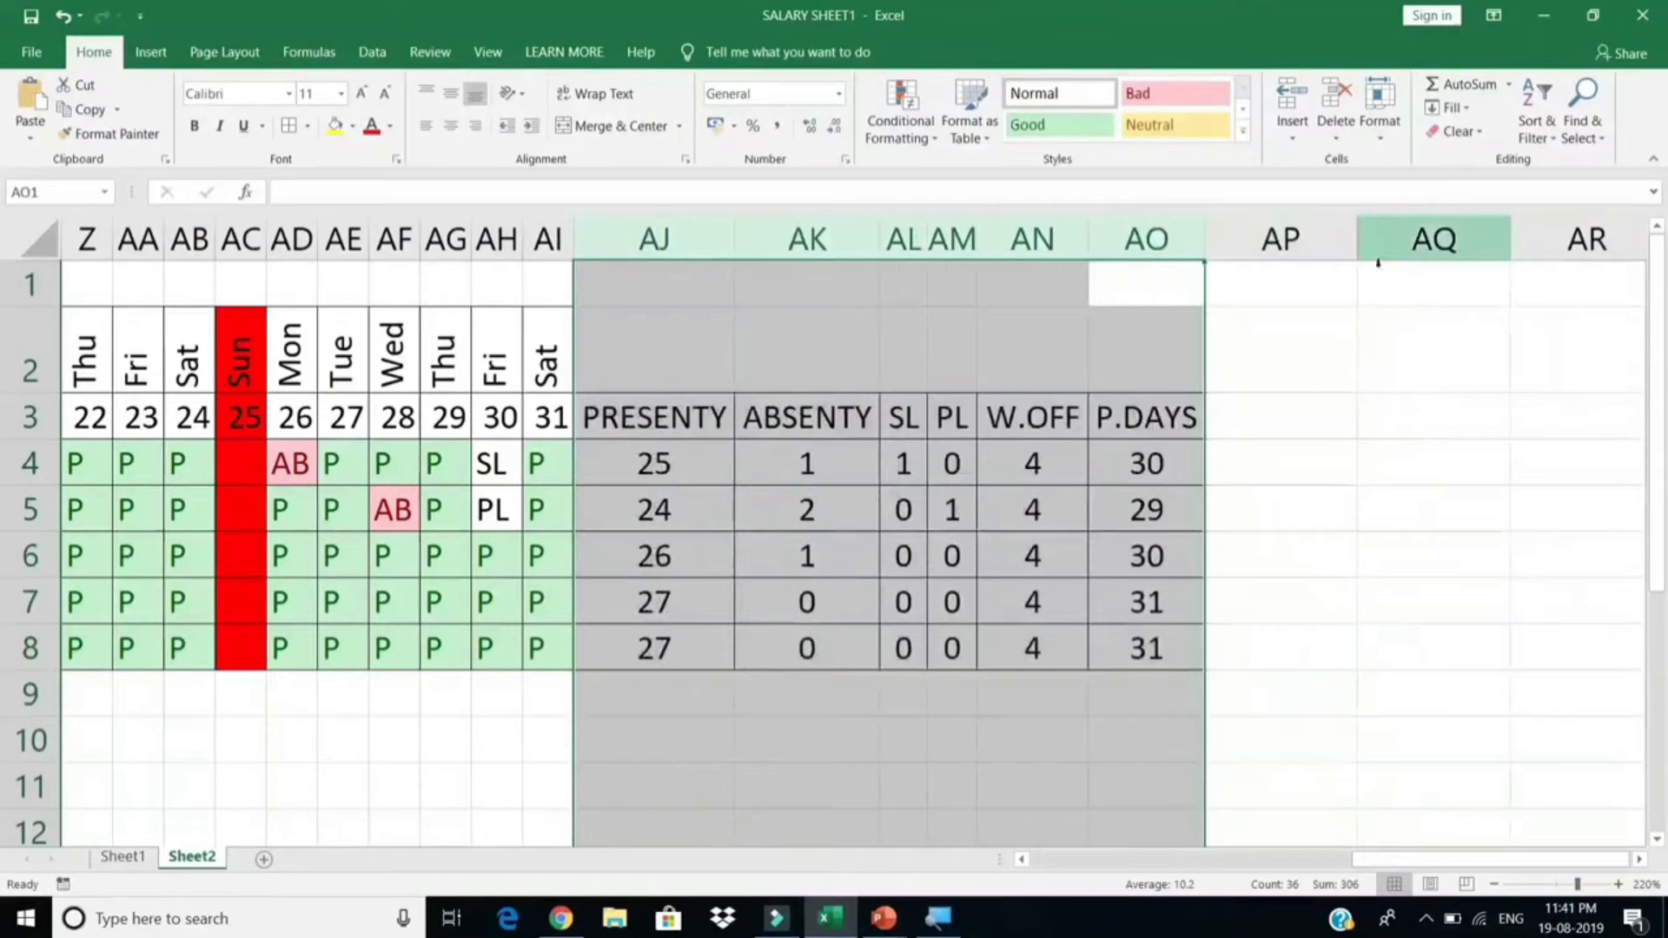
Step: Add an O.T heading in AP3 and select the new column cells down to AP8
left_click(1274, 409)
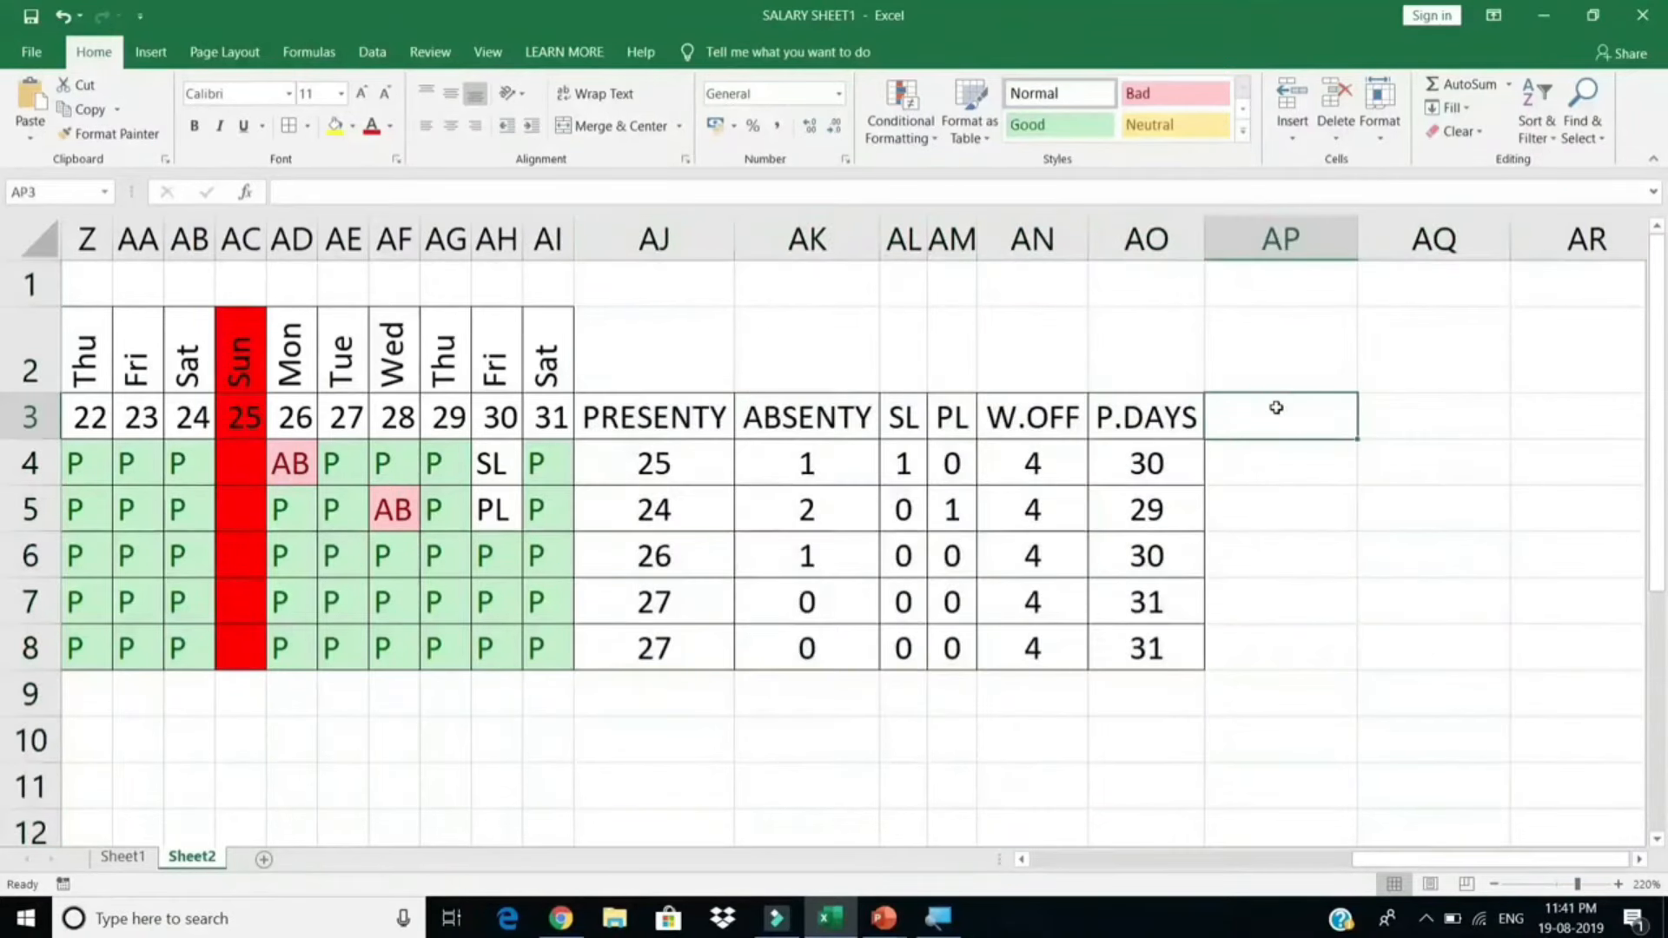
type("L")
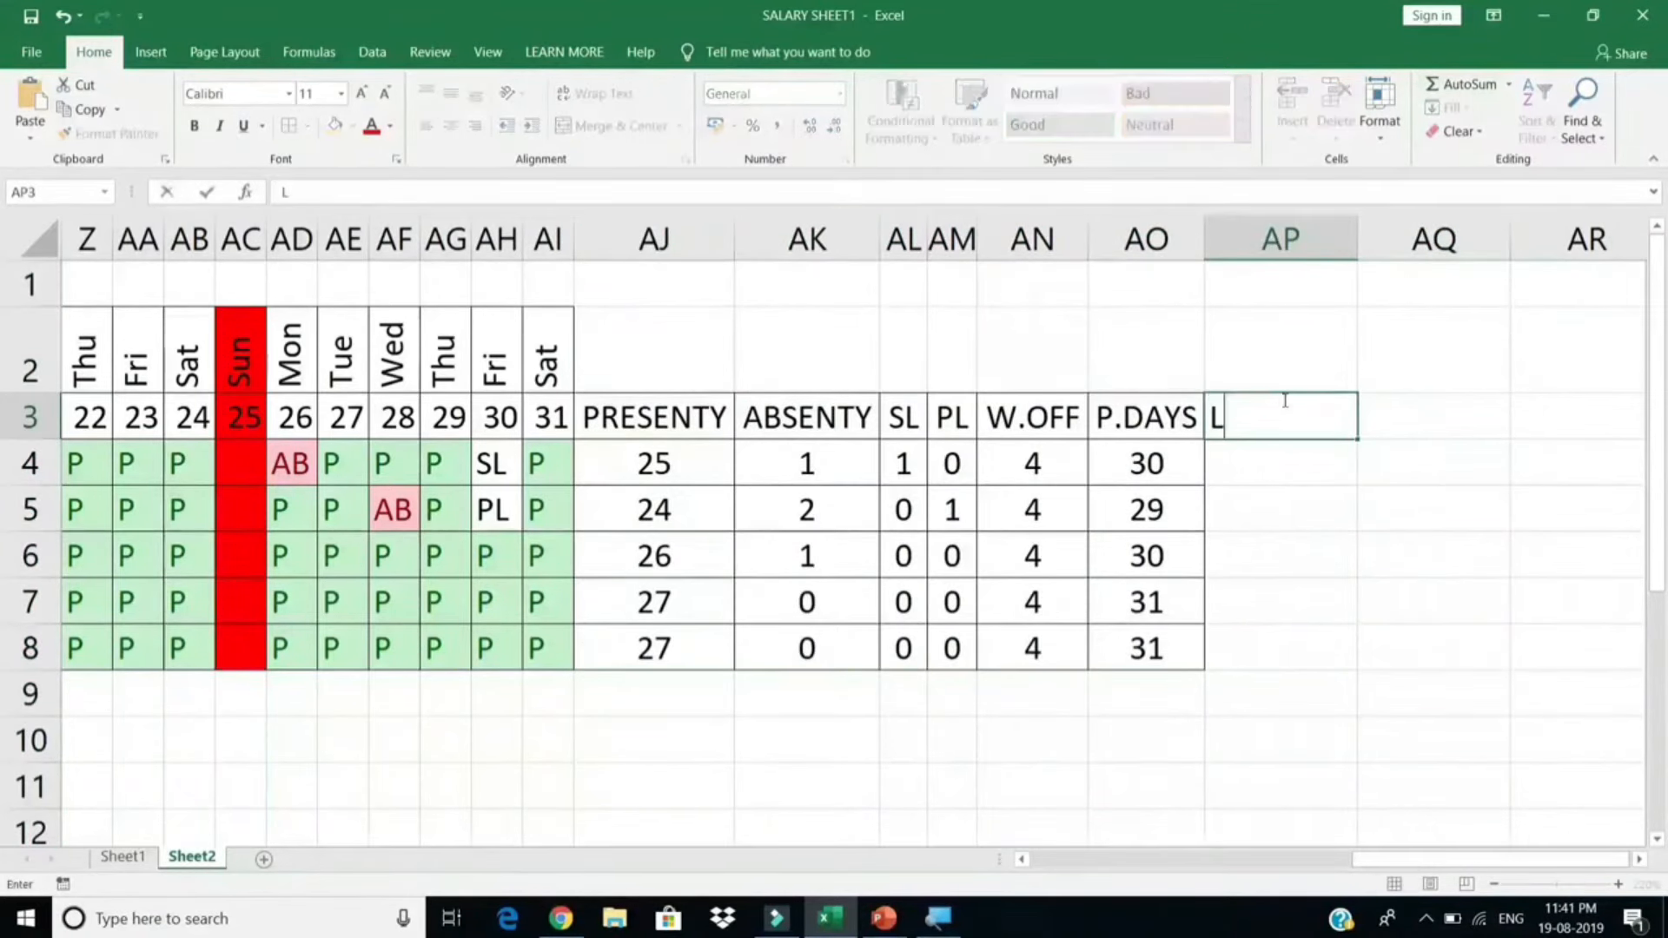
key("BackSpace")
type("O.T")
key("Return")
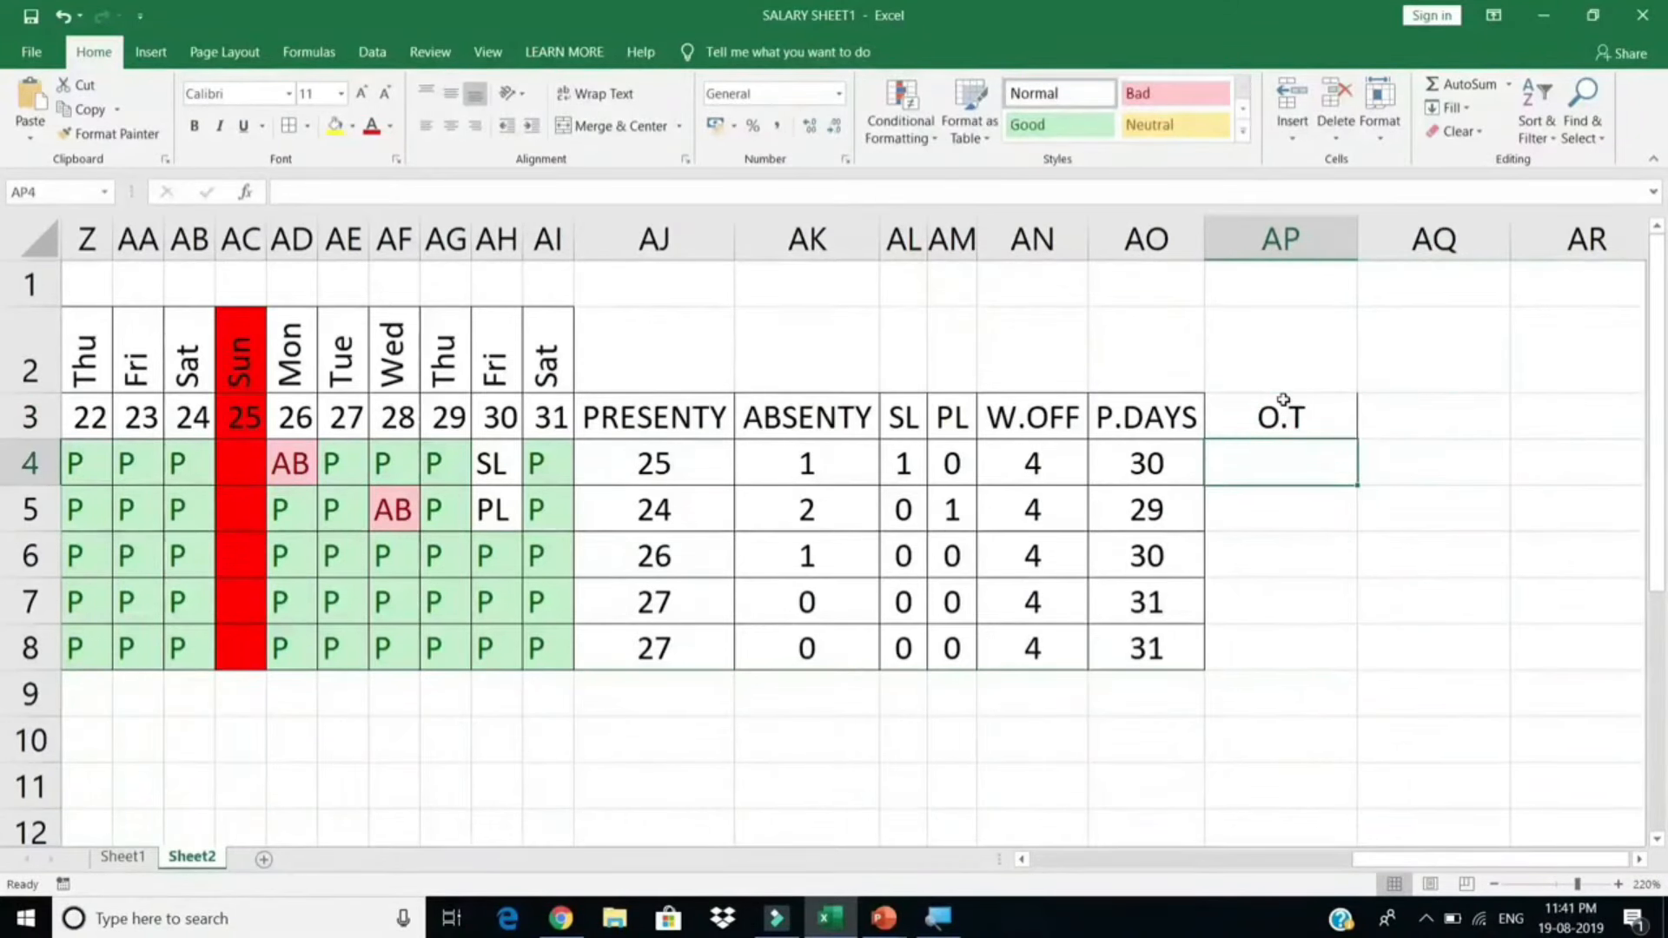
left_click_drag(1283, 400, 1280, 640)
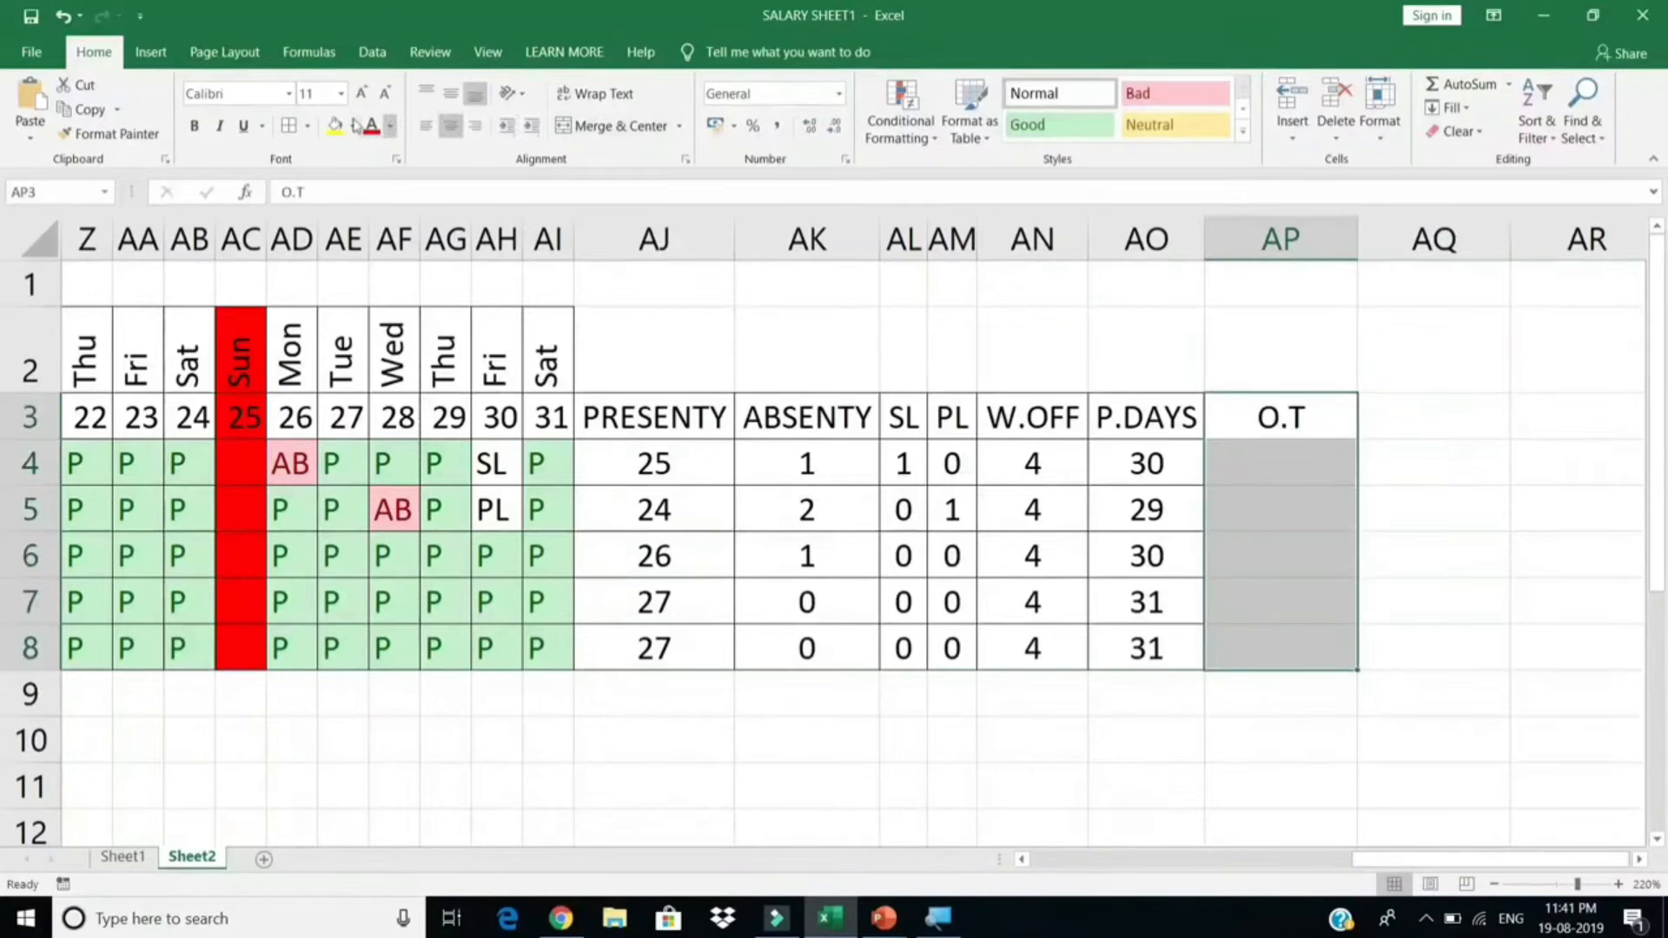
Step: Enter overtime hours 0, 0, 20, 30 and 10 in AP4:AP8
left_click(1242, 466)
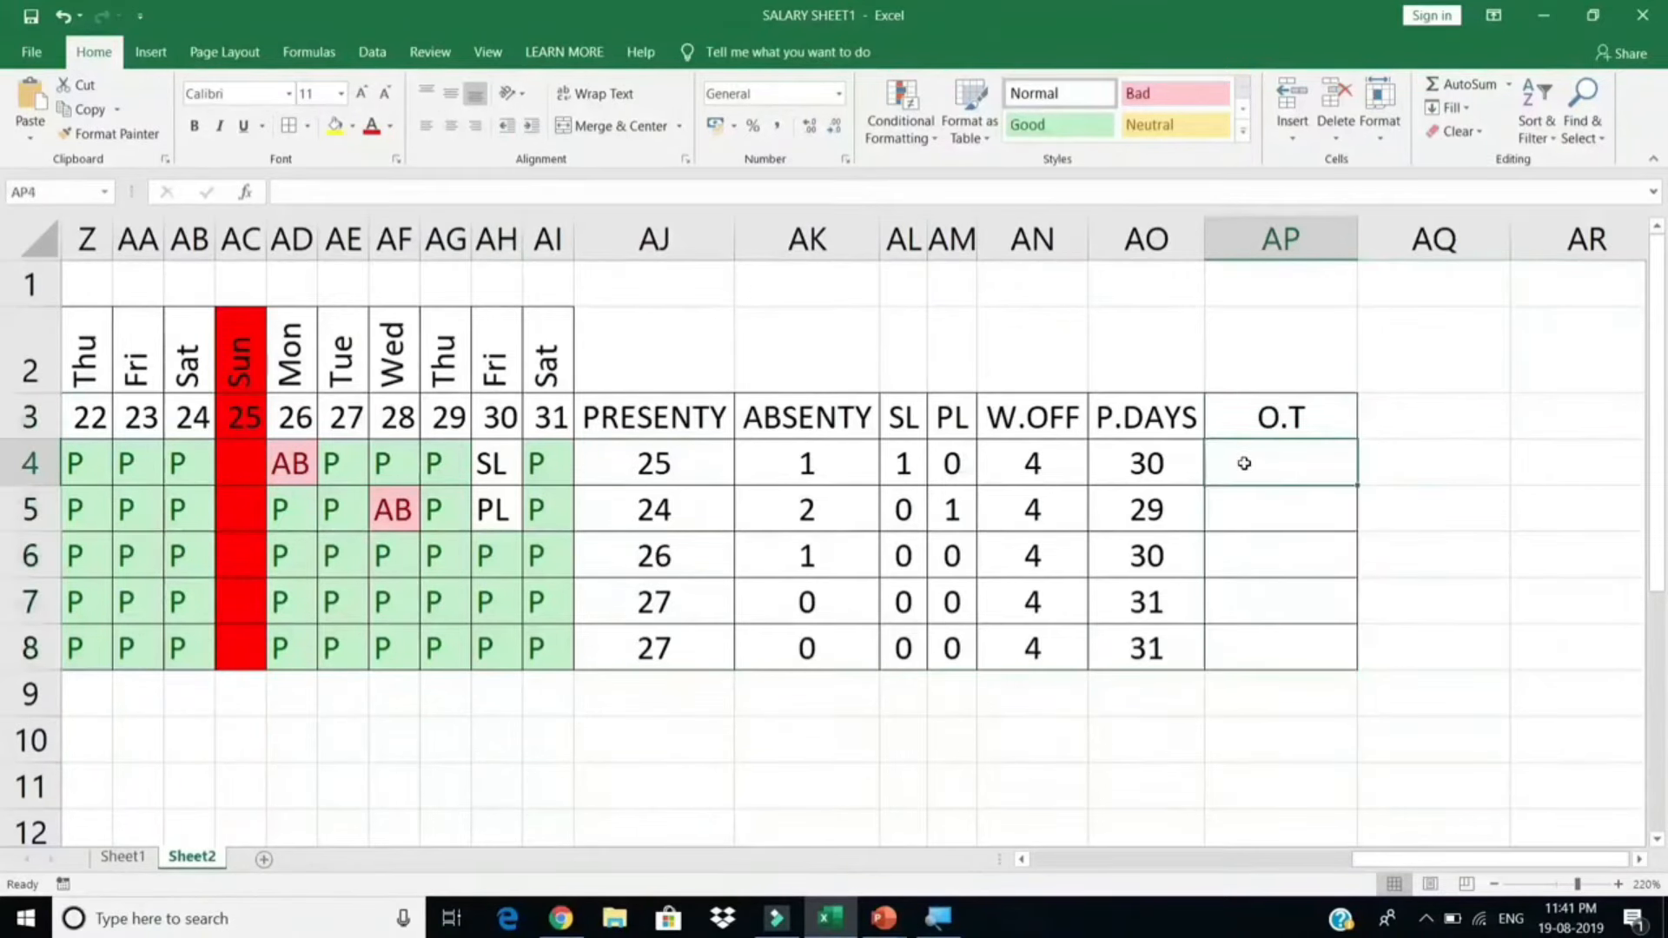
type("2")
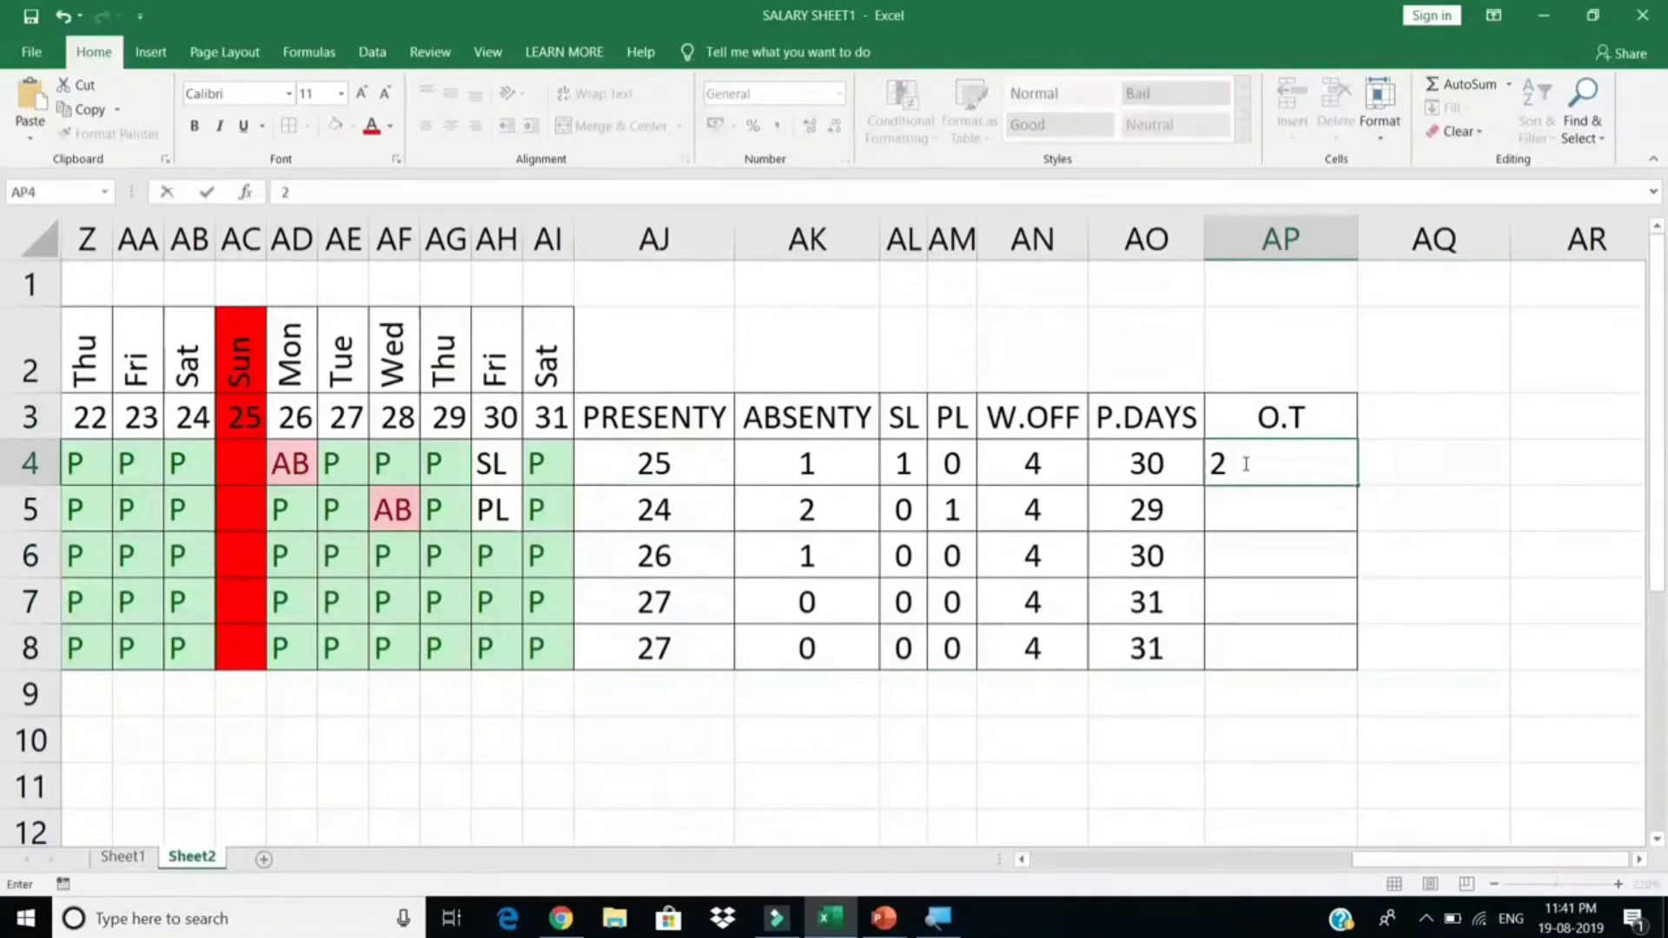
key("BackSpace")
type("0")
key("Return")
type("0")
key("Return")
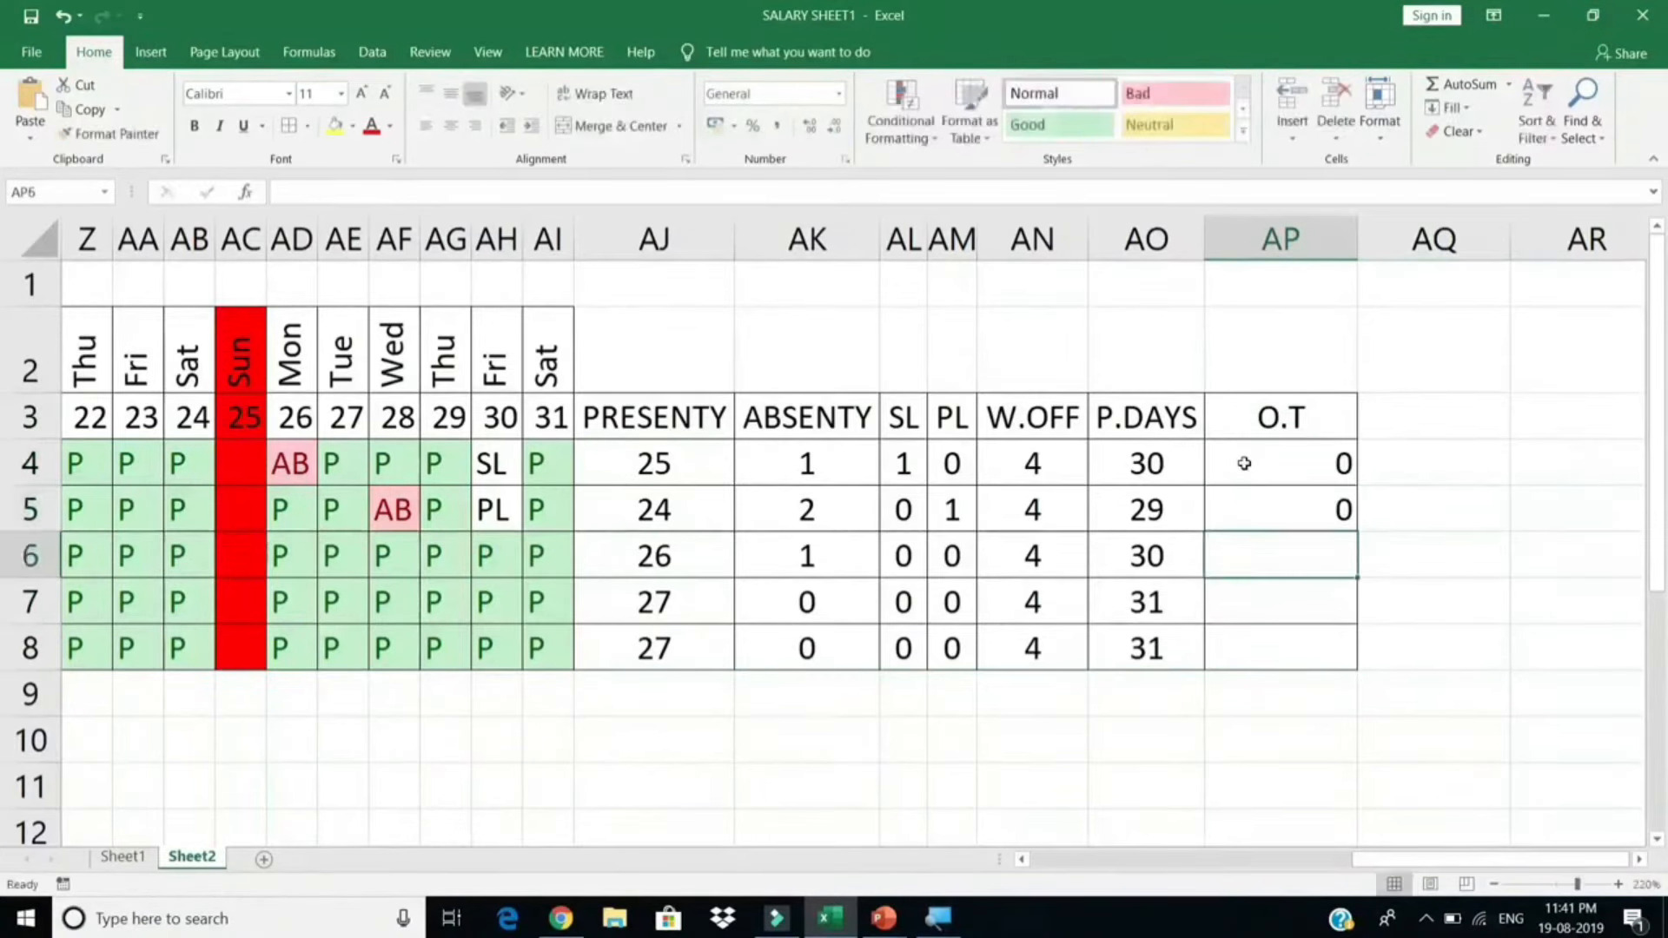
type("20")
key("Return")
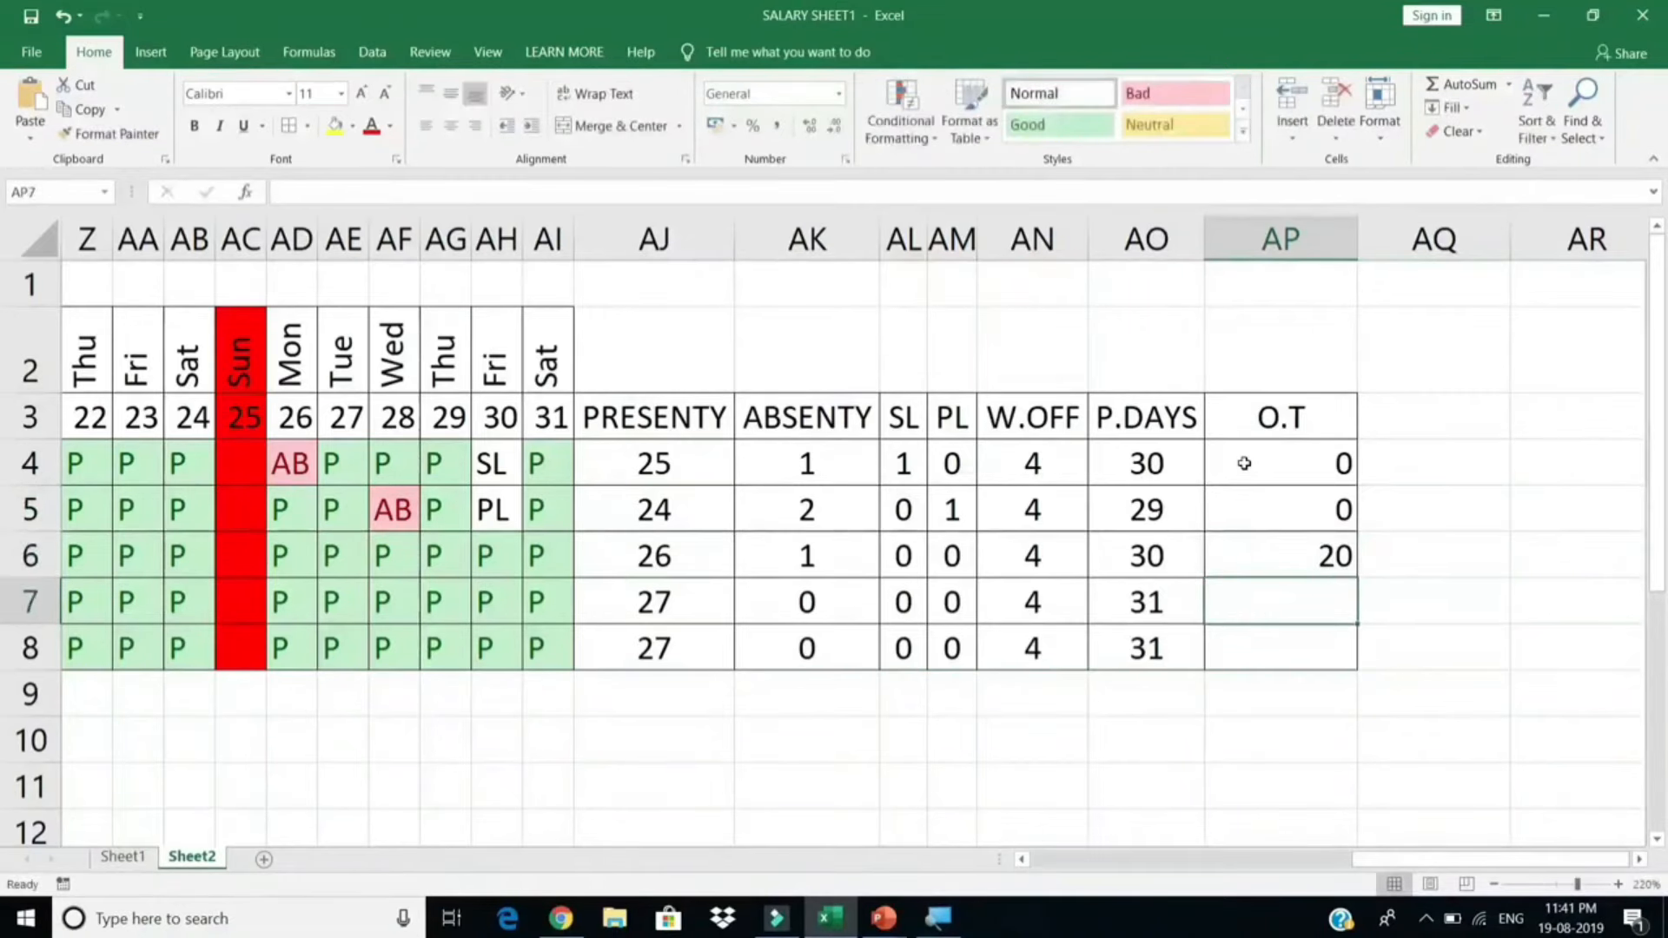
type("30")
key("Return")
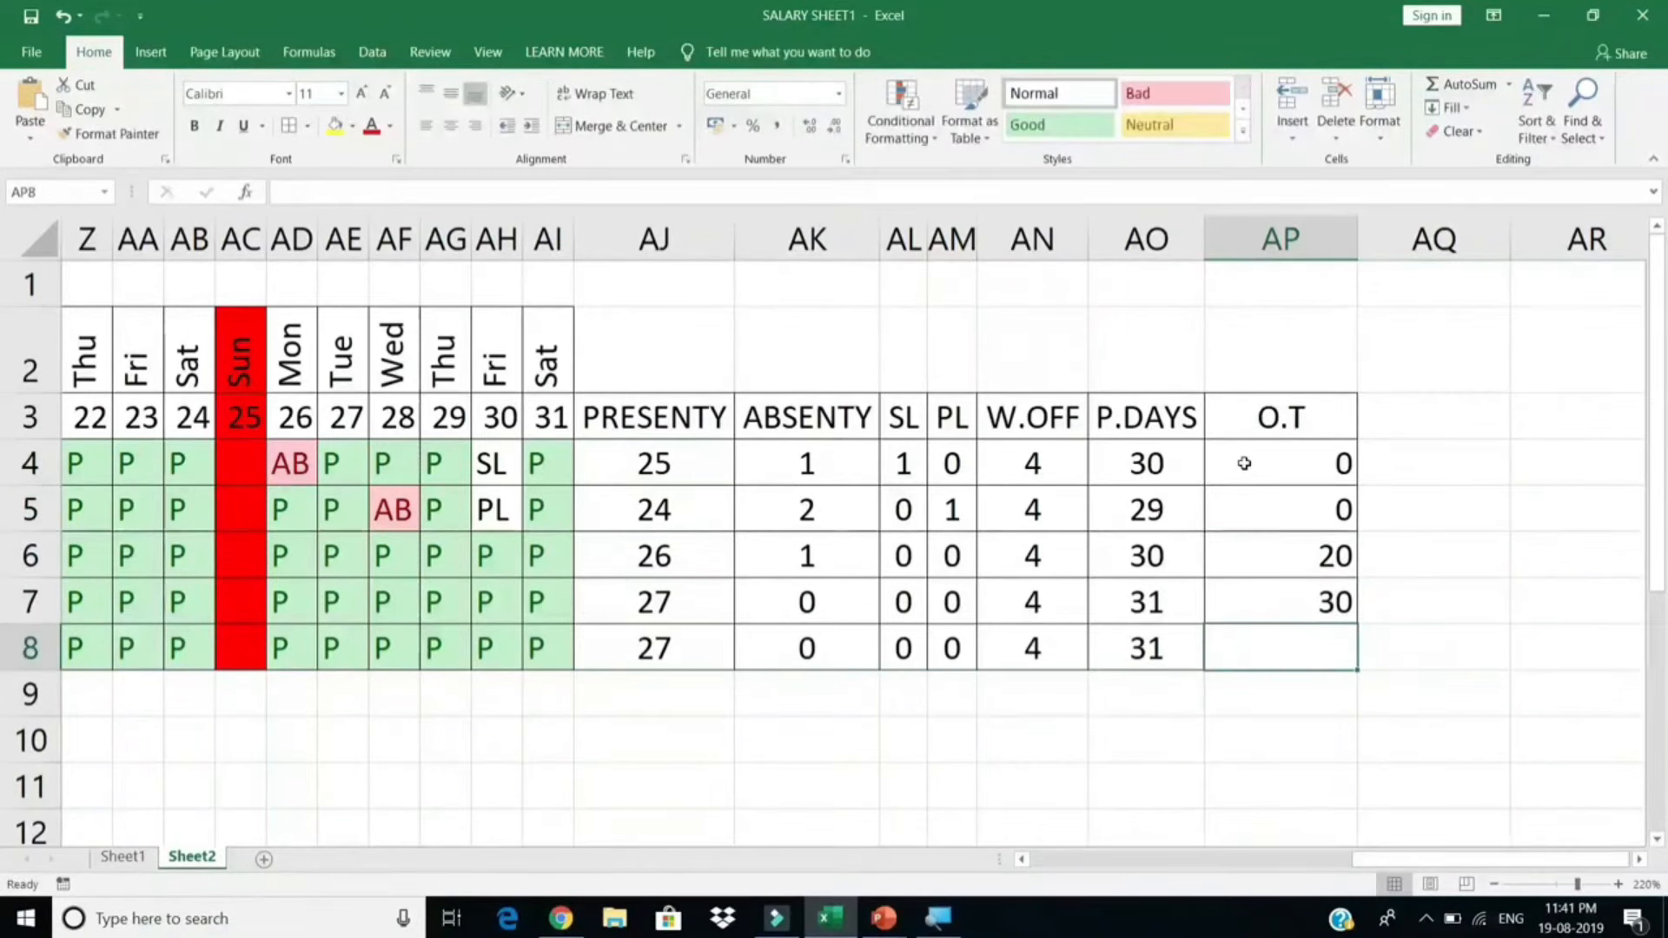
type("10")
key("Return")
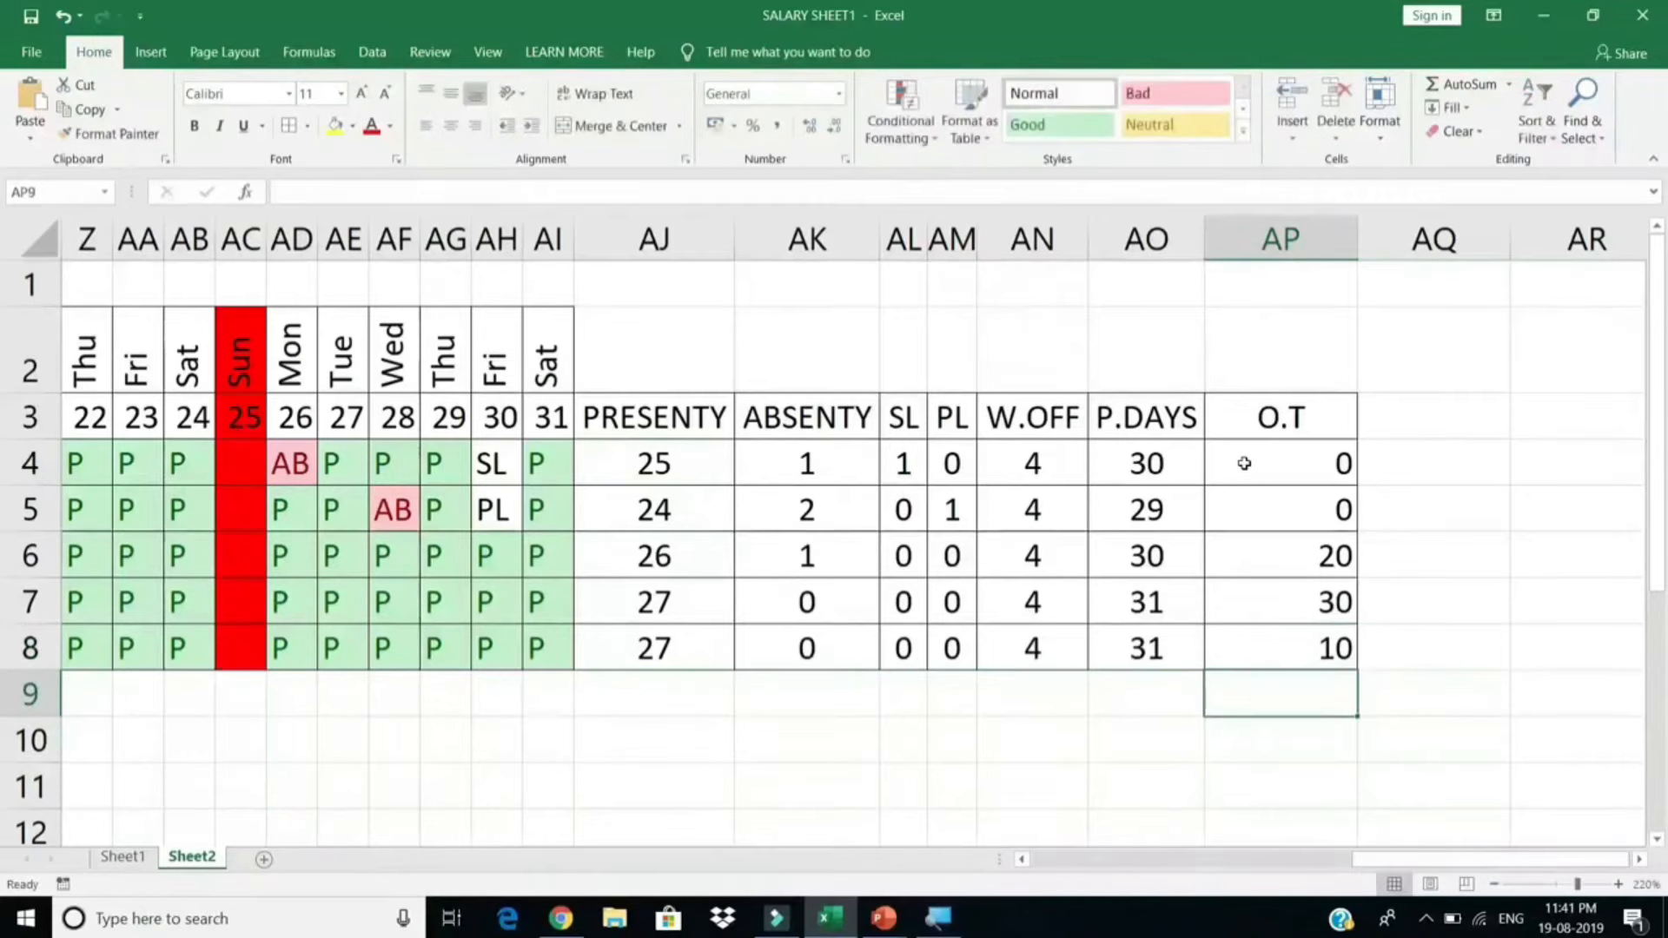
Step: Rename the heading to O.T IN HOURS, auto-fit column AP, and review the P.DAYS values
double_click(1328, 435)
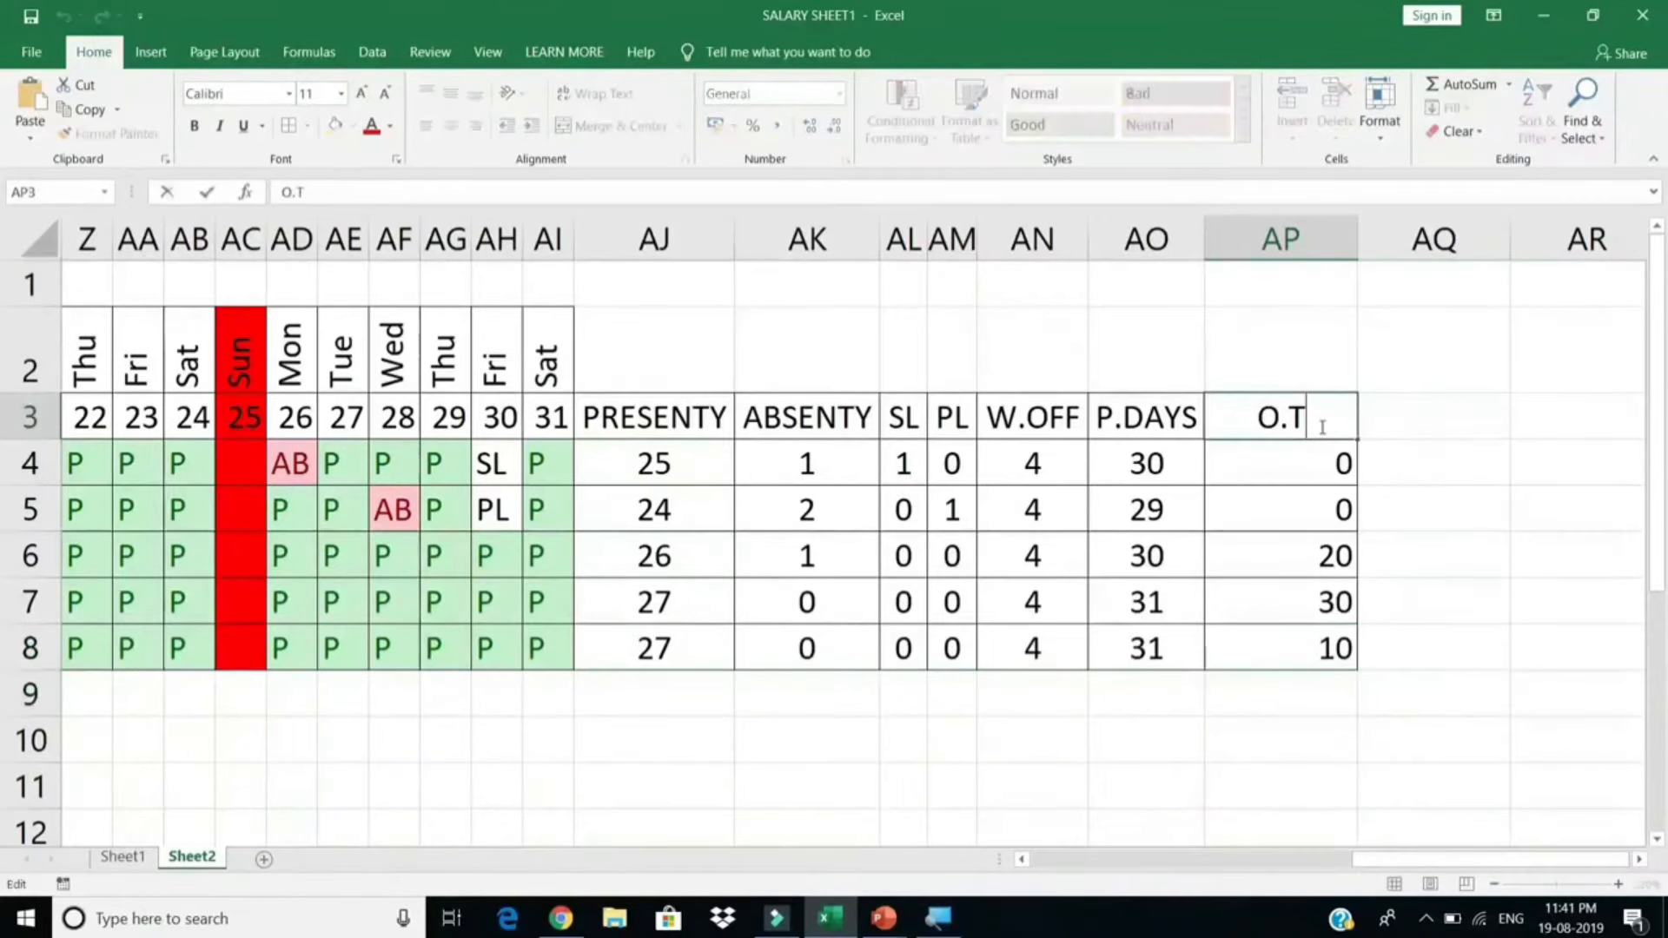
type("IN HOURS")
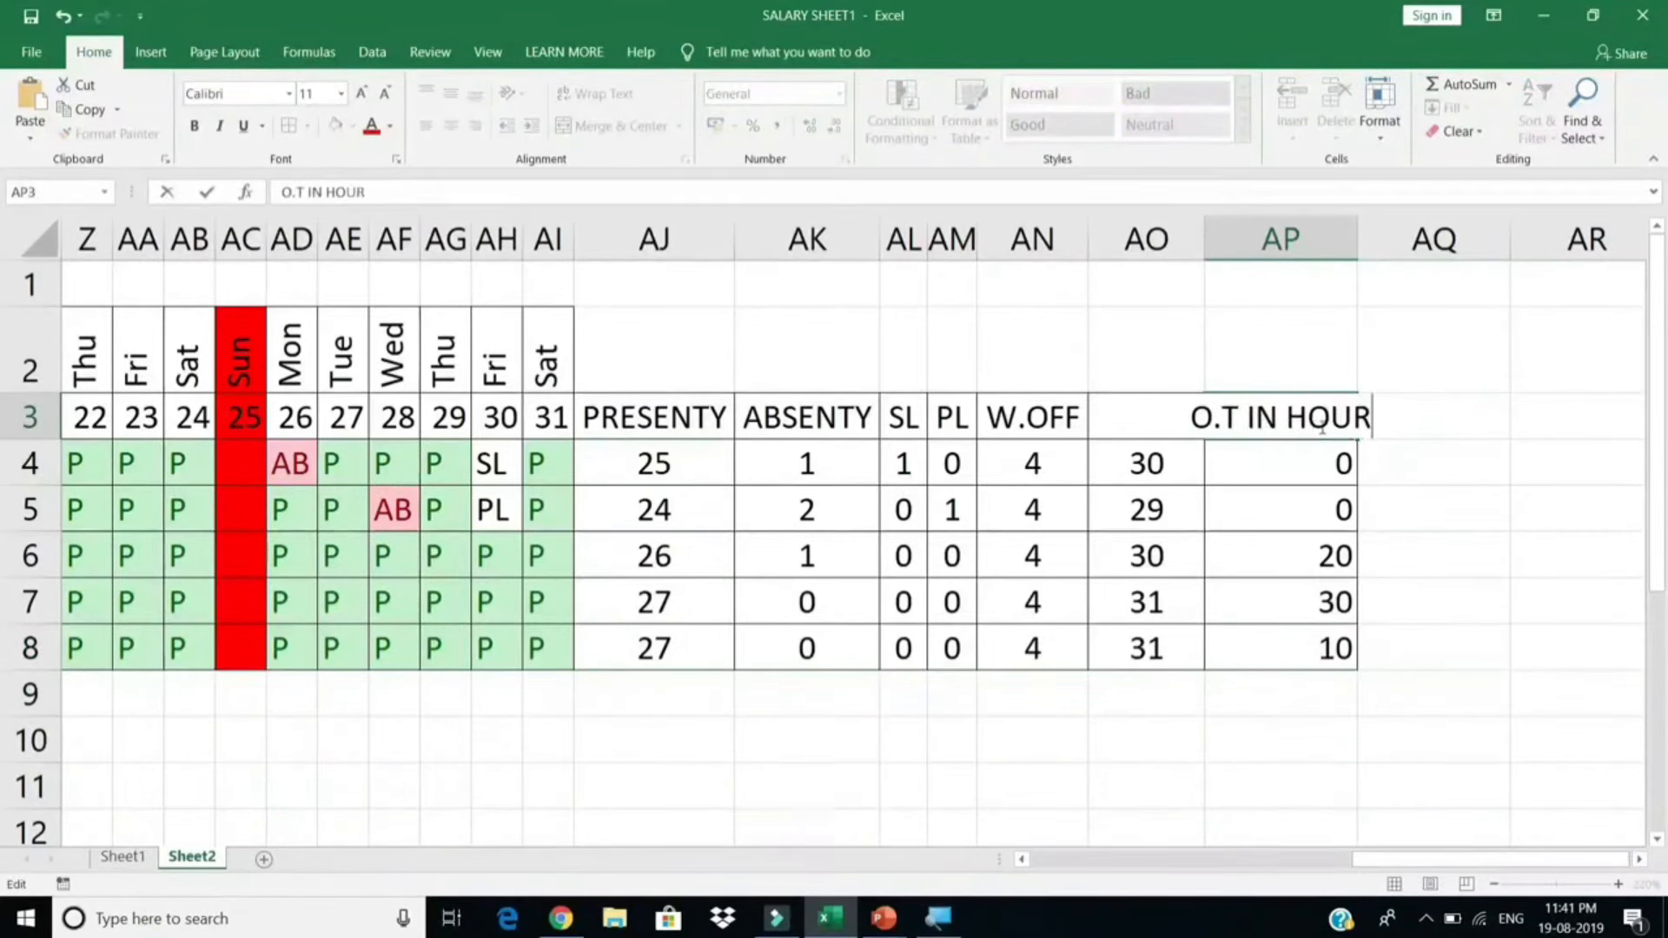
key("Return")
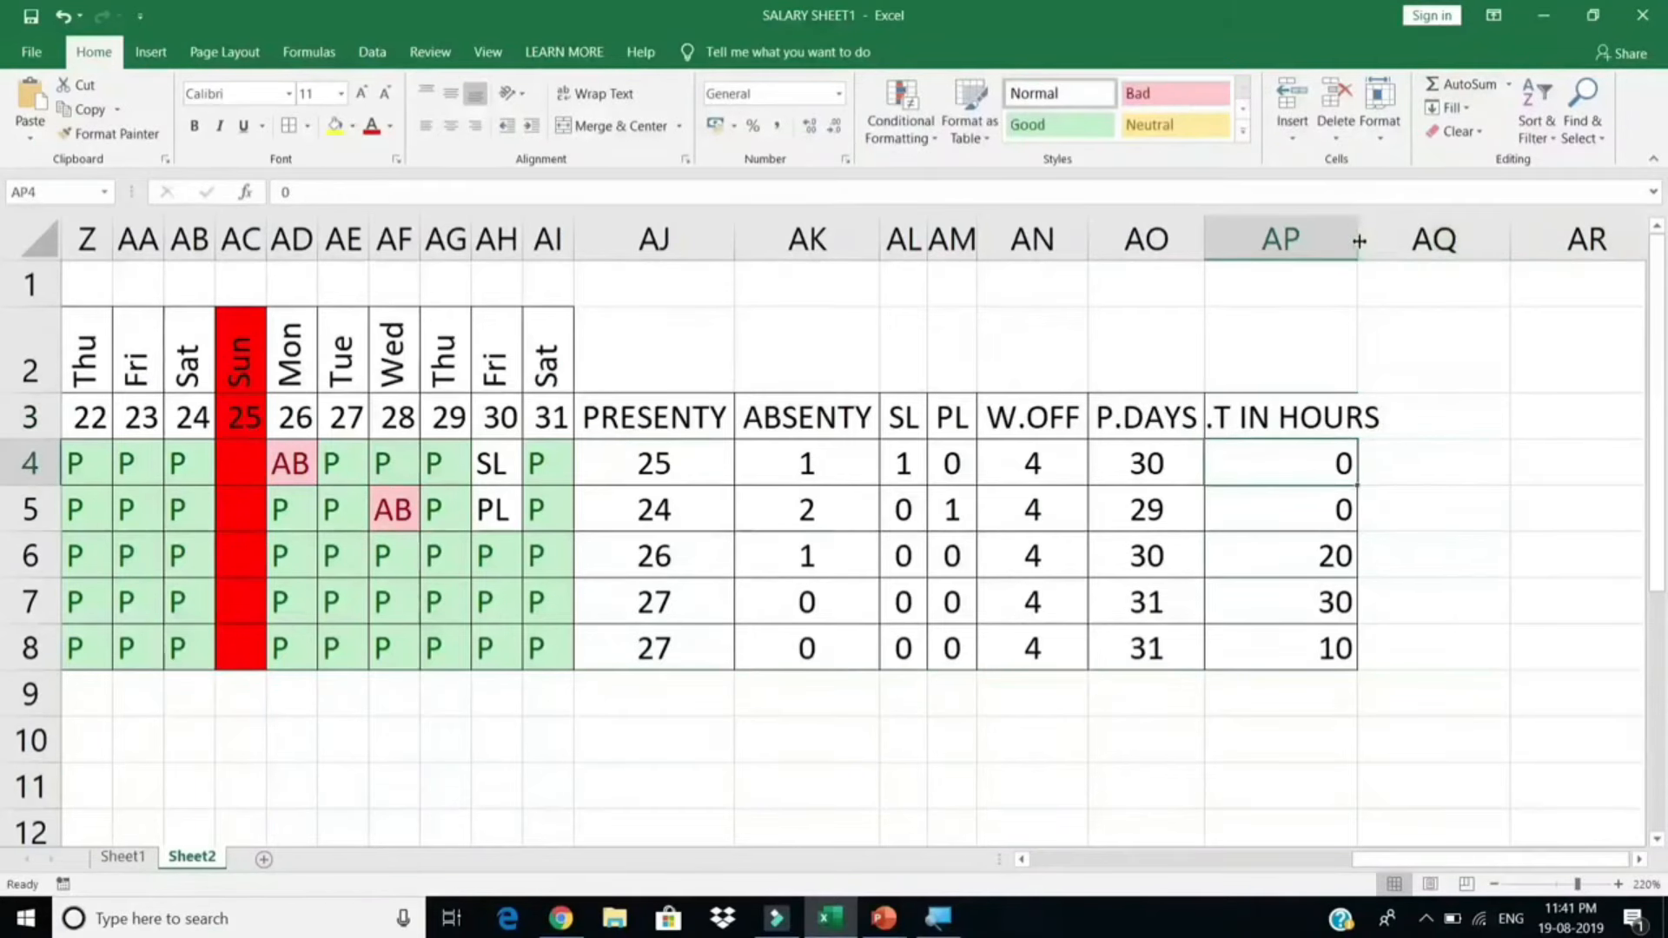
double_click(1357, 239)
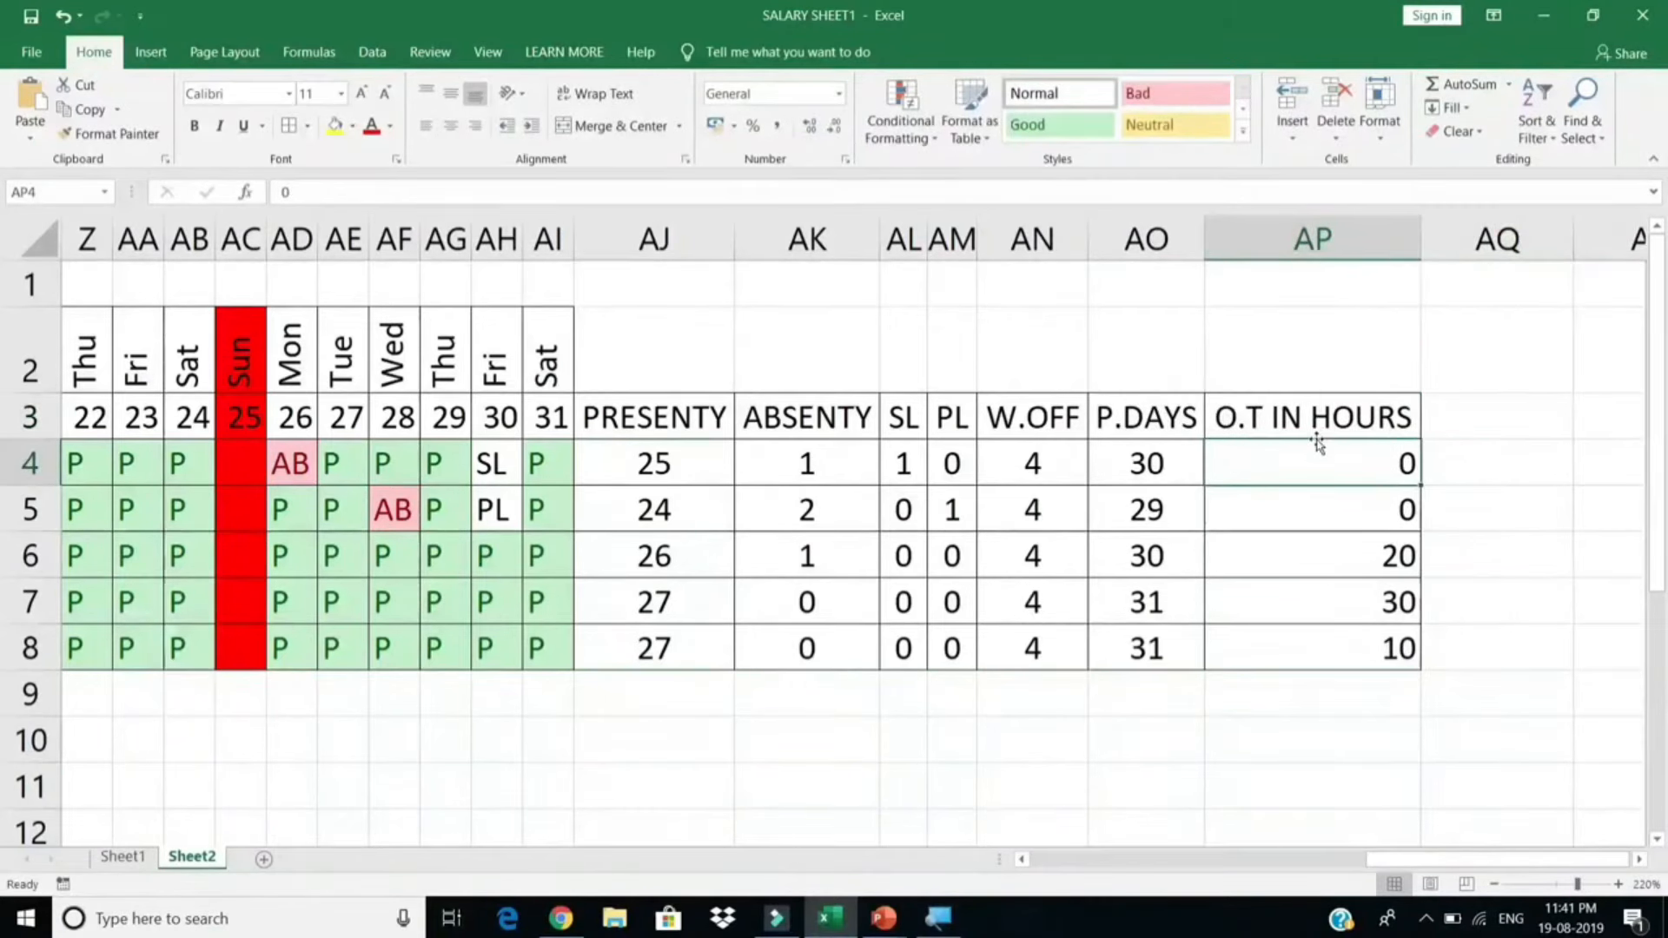
left_click_drag(1316, 434, 608, 640)
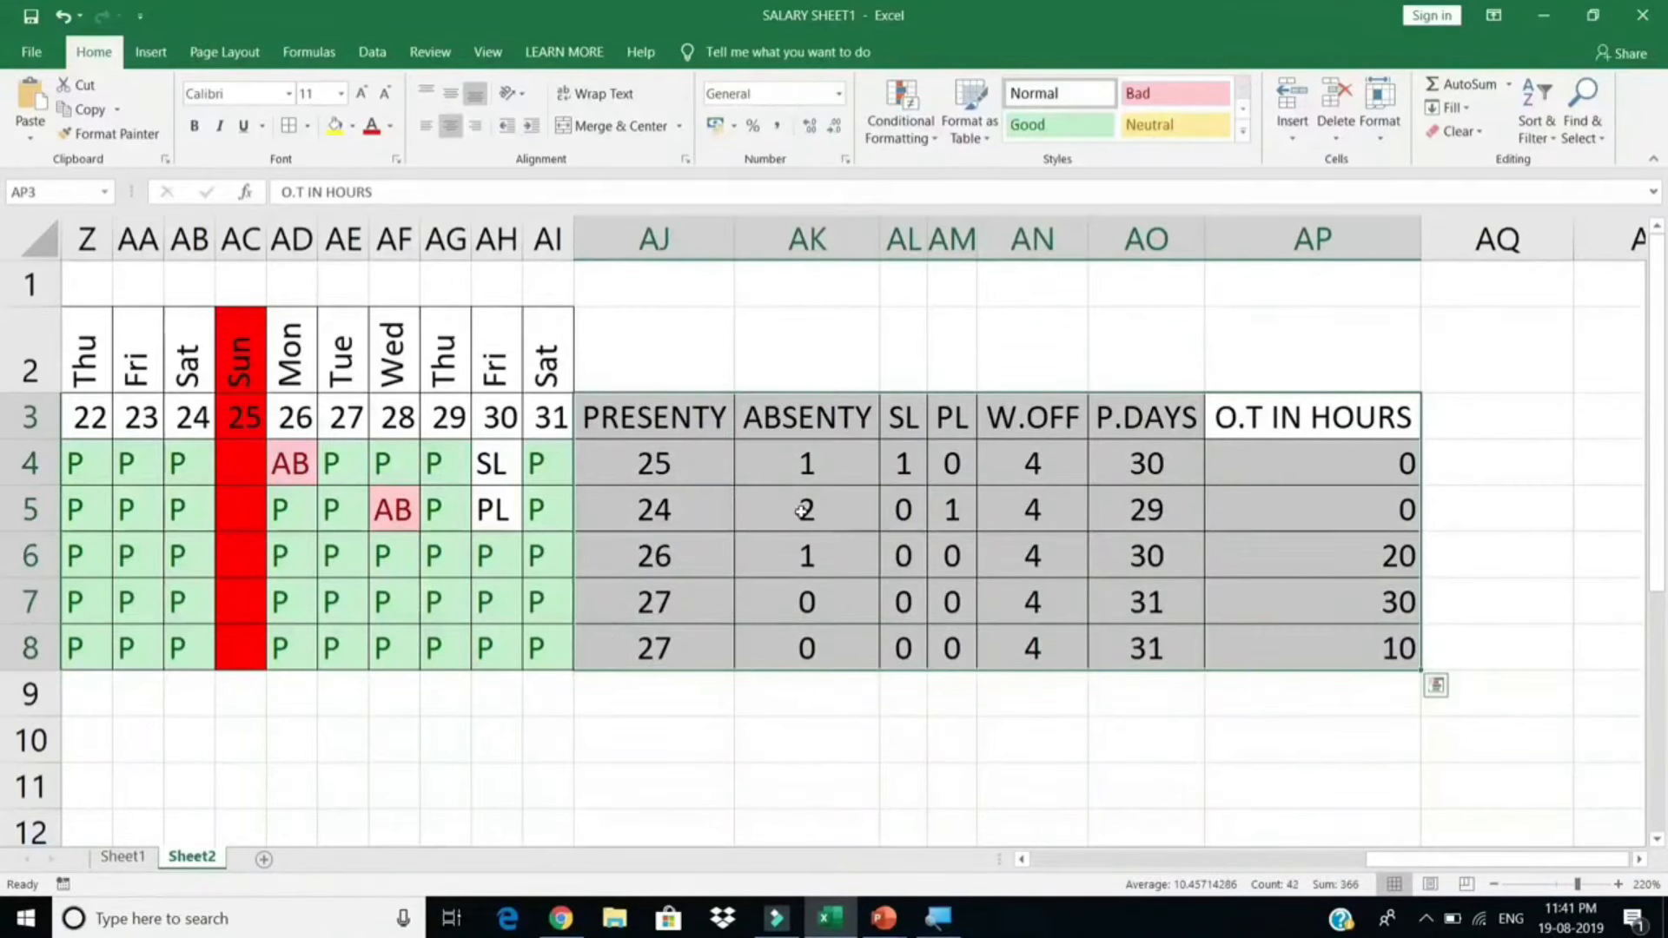
left_click_drag(1138, 456, 1127, 644)
left_click(1133, 469)
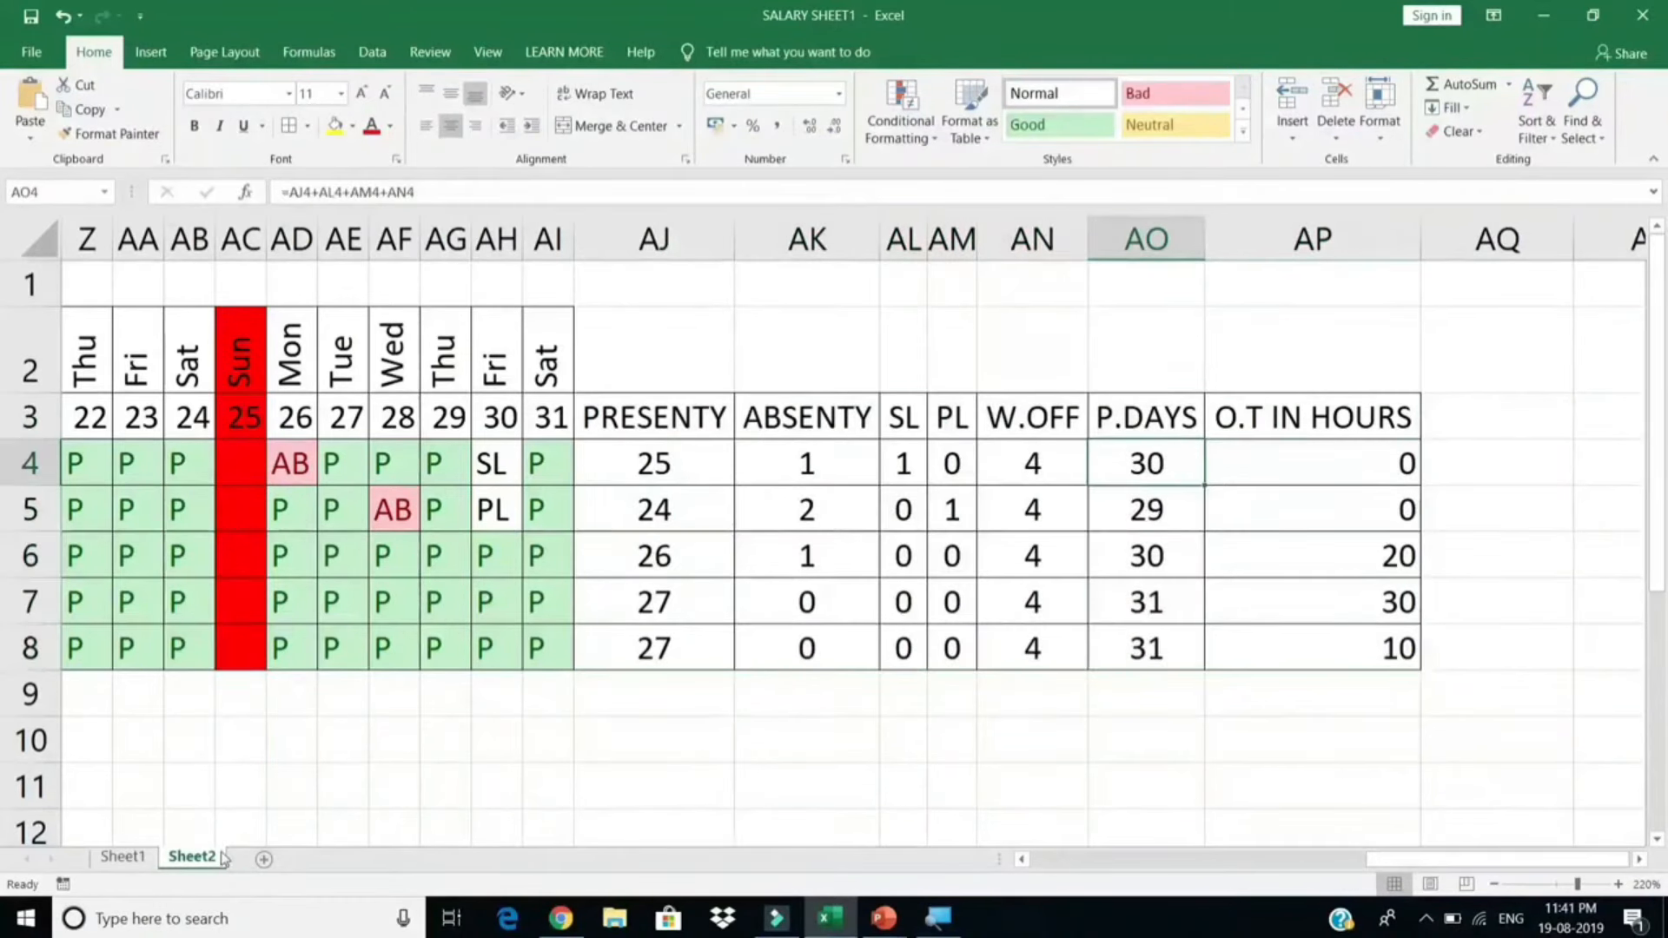
Step: Link Sheet1's Presenty cell F2 to =Sheet2!AO4 and fill it down to F6
left_click(141, 859)
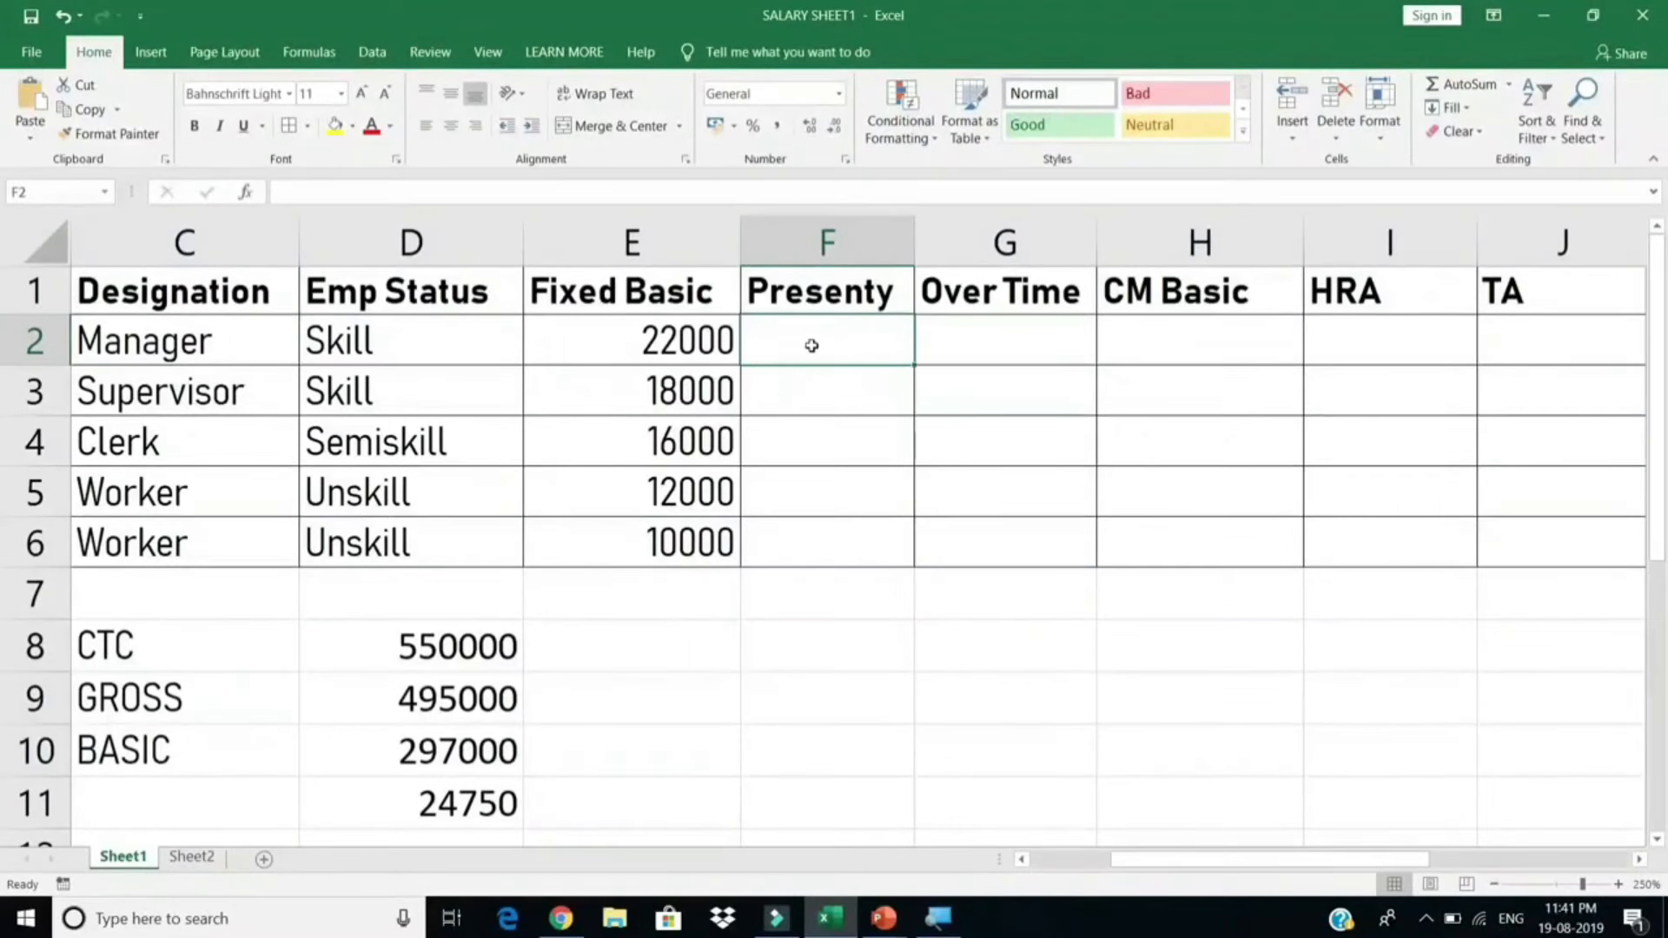
type("=")
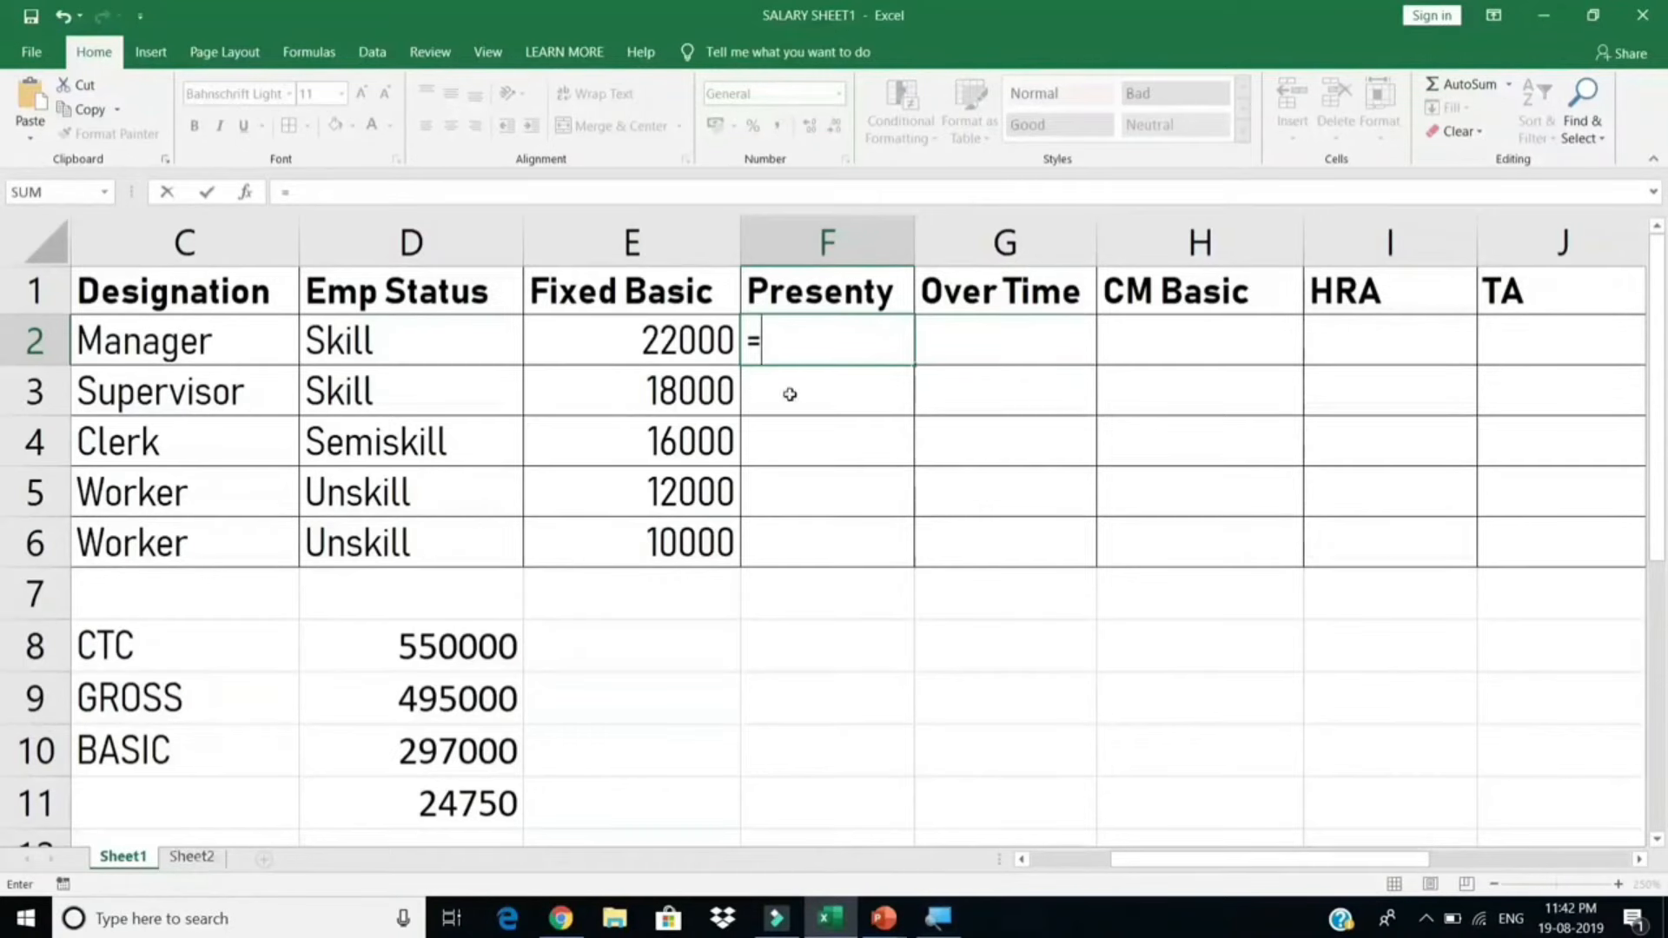
left_click(191, 856)
left_click(1171, 467)
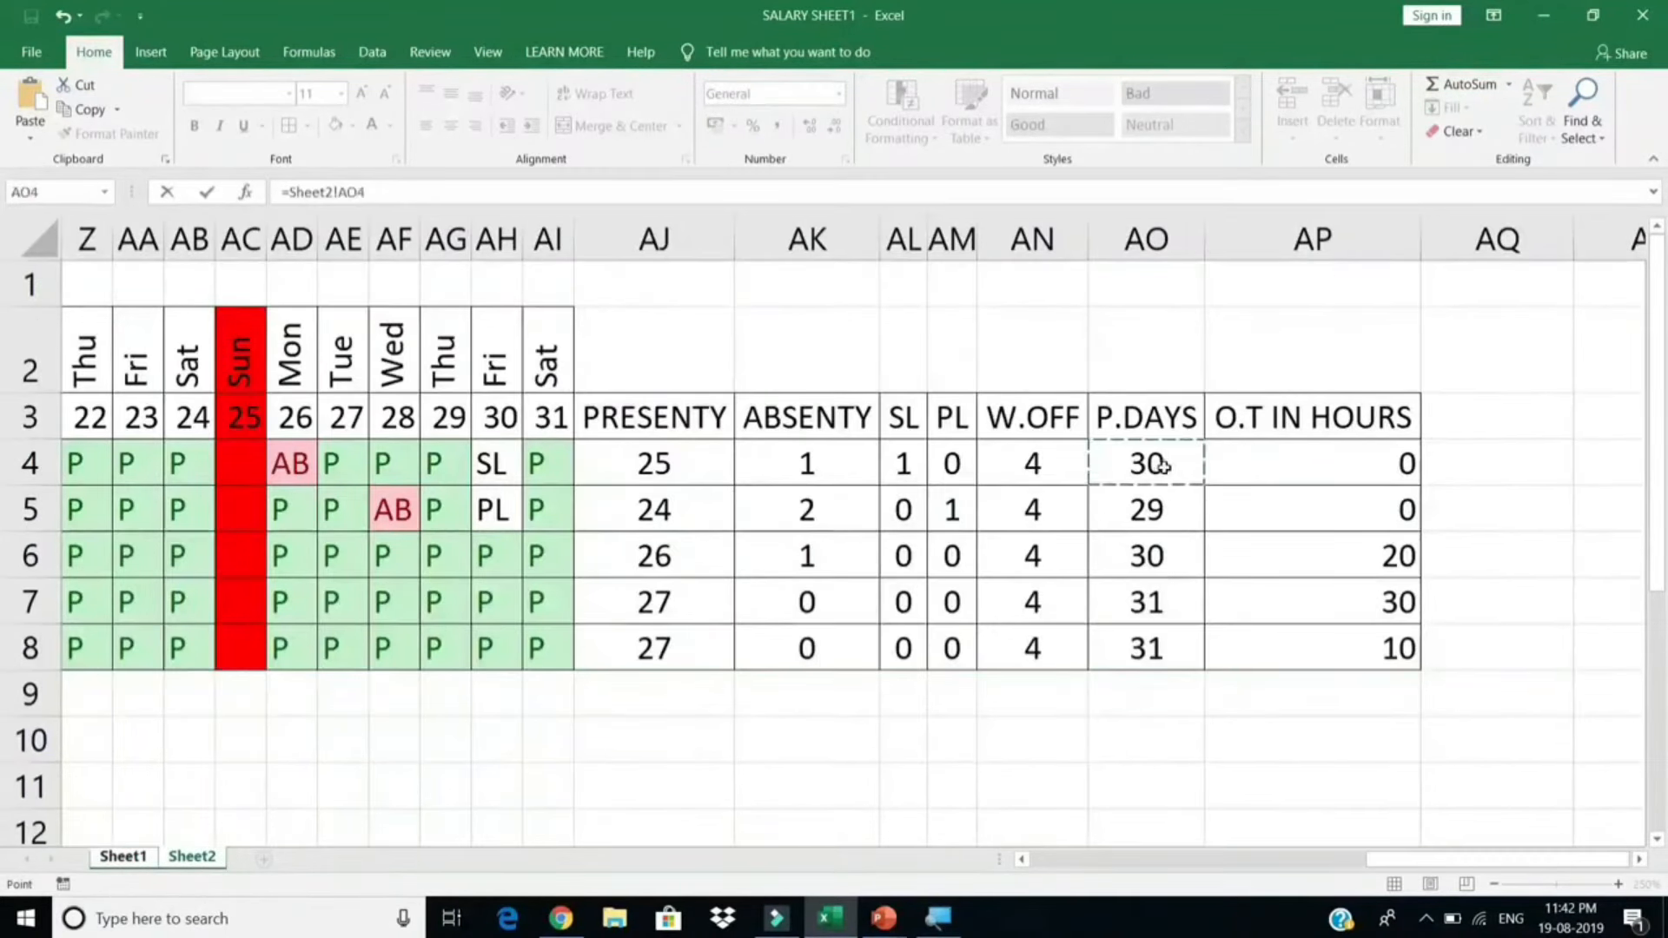
key("Return")
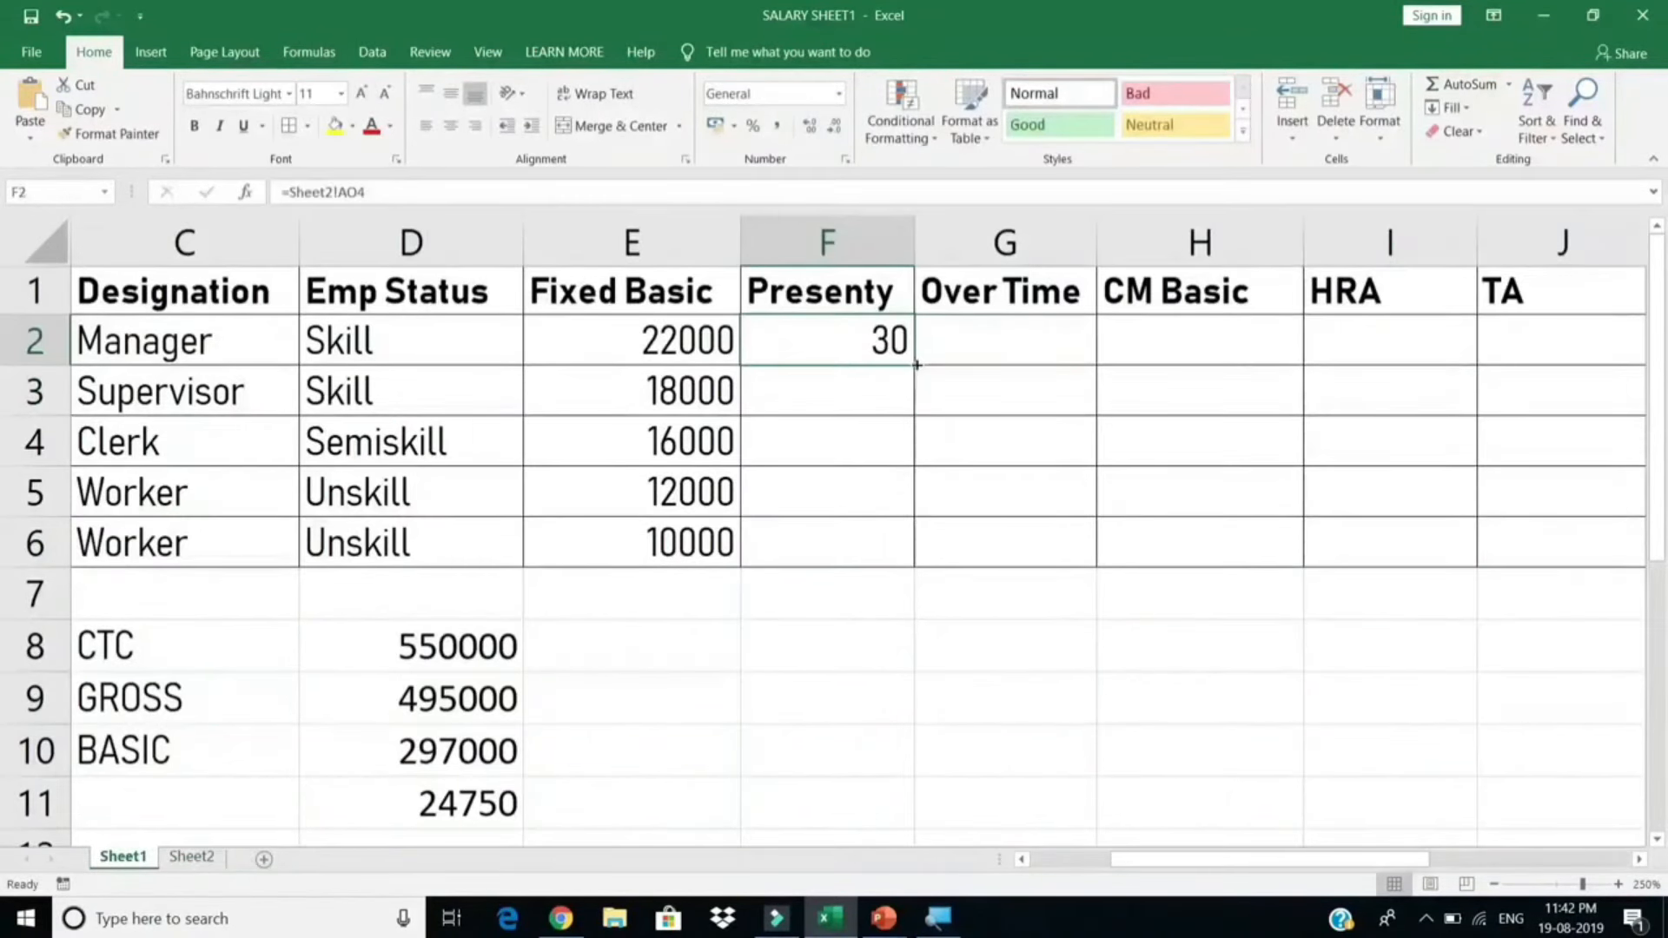
left_click_drag(915, 363, 894, 576)
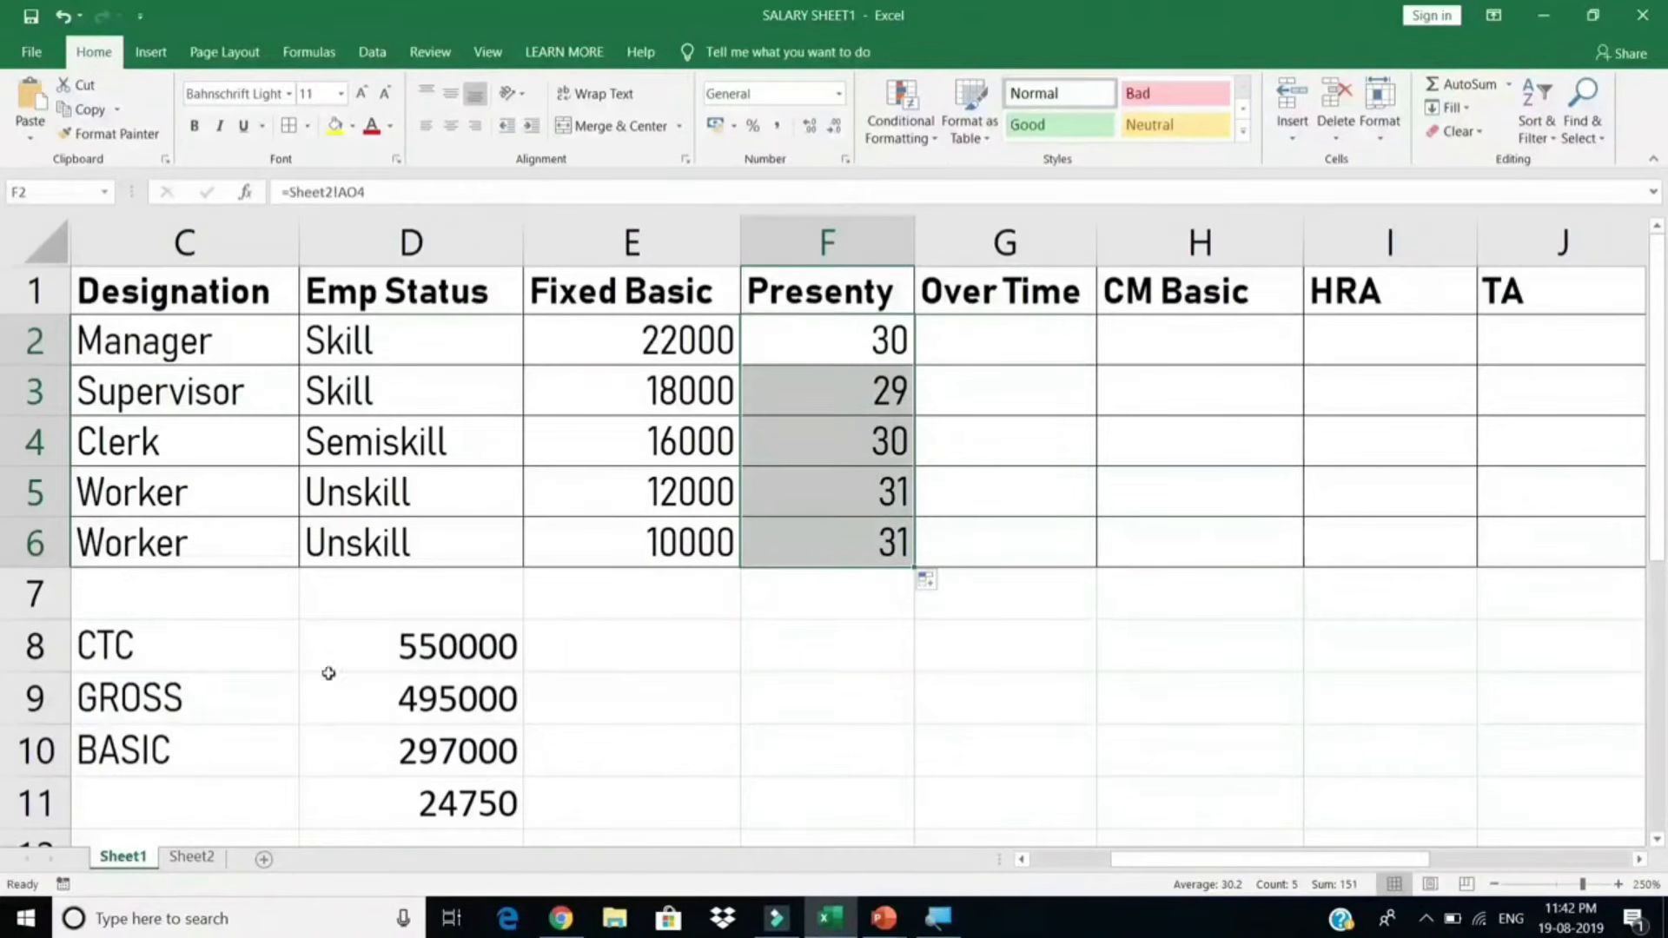
Step: Set Sheet2's AG4 to AB so the Manager's Presenty on Sheet1 drops to 29
left_click(202, 857)
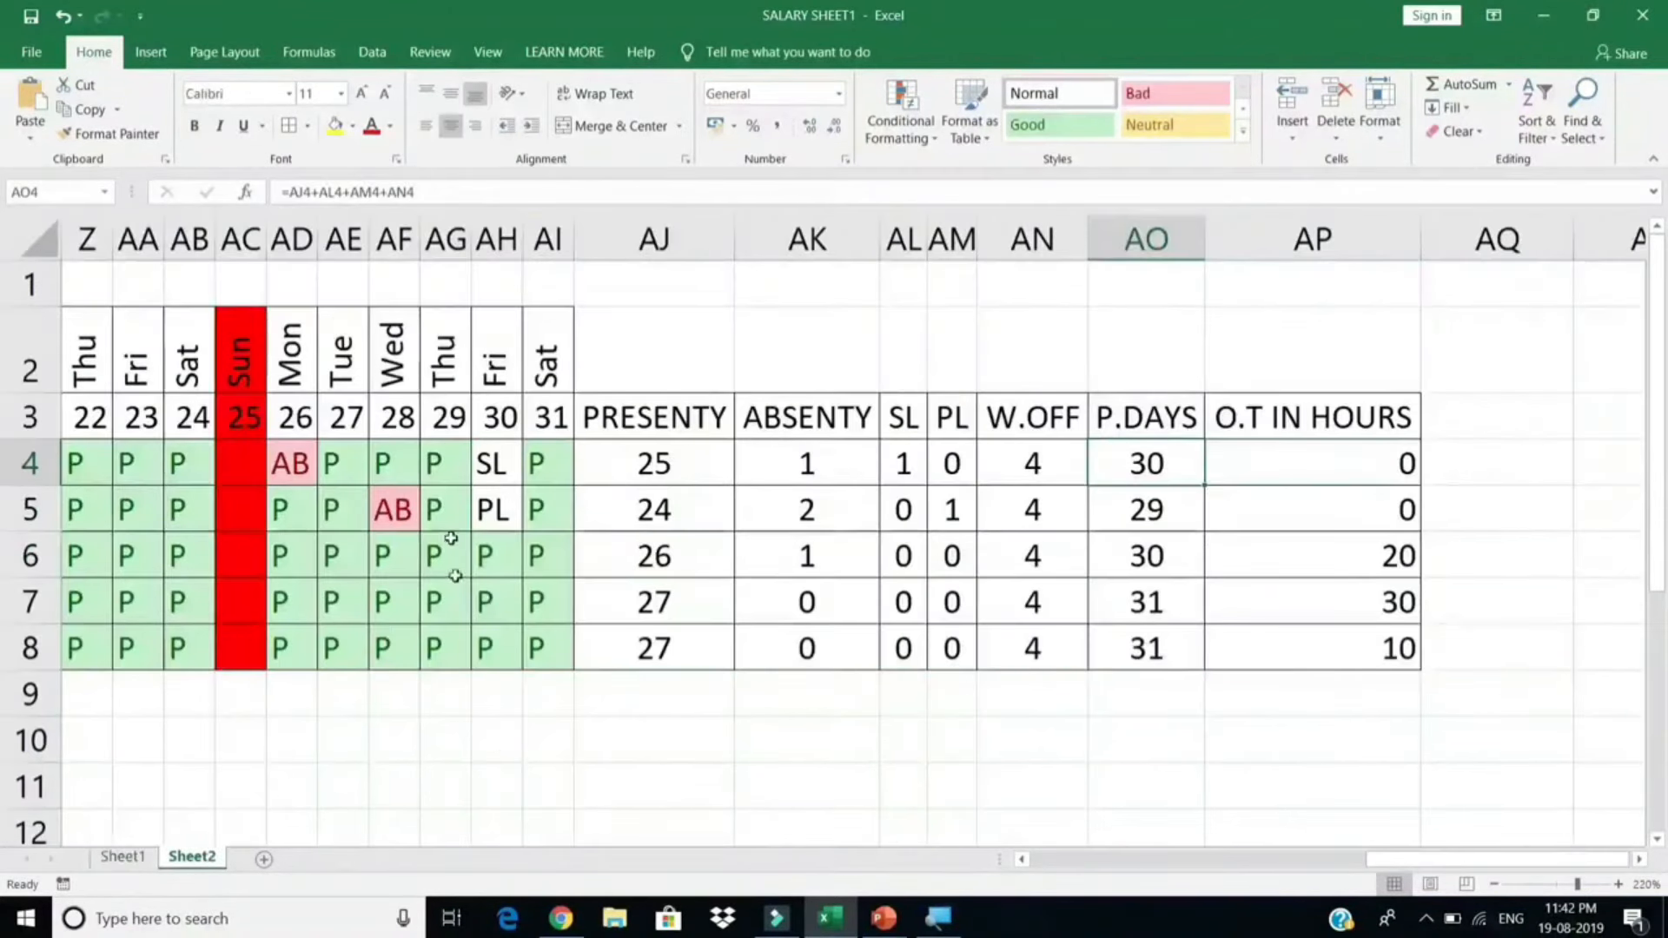
left_click(441, 465)
left_click(481, 474)
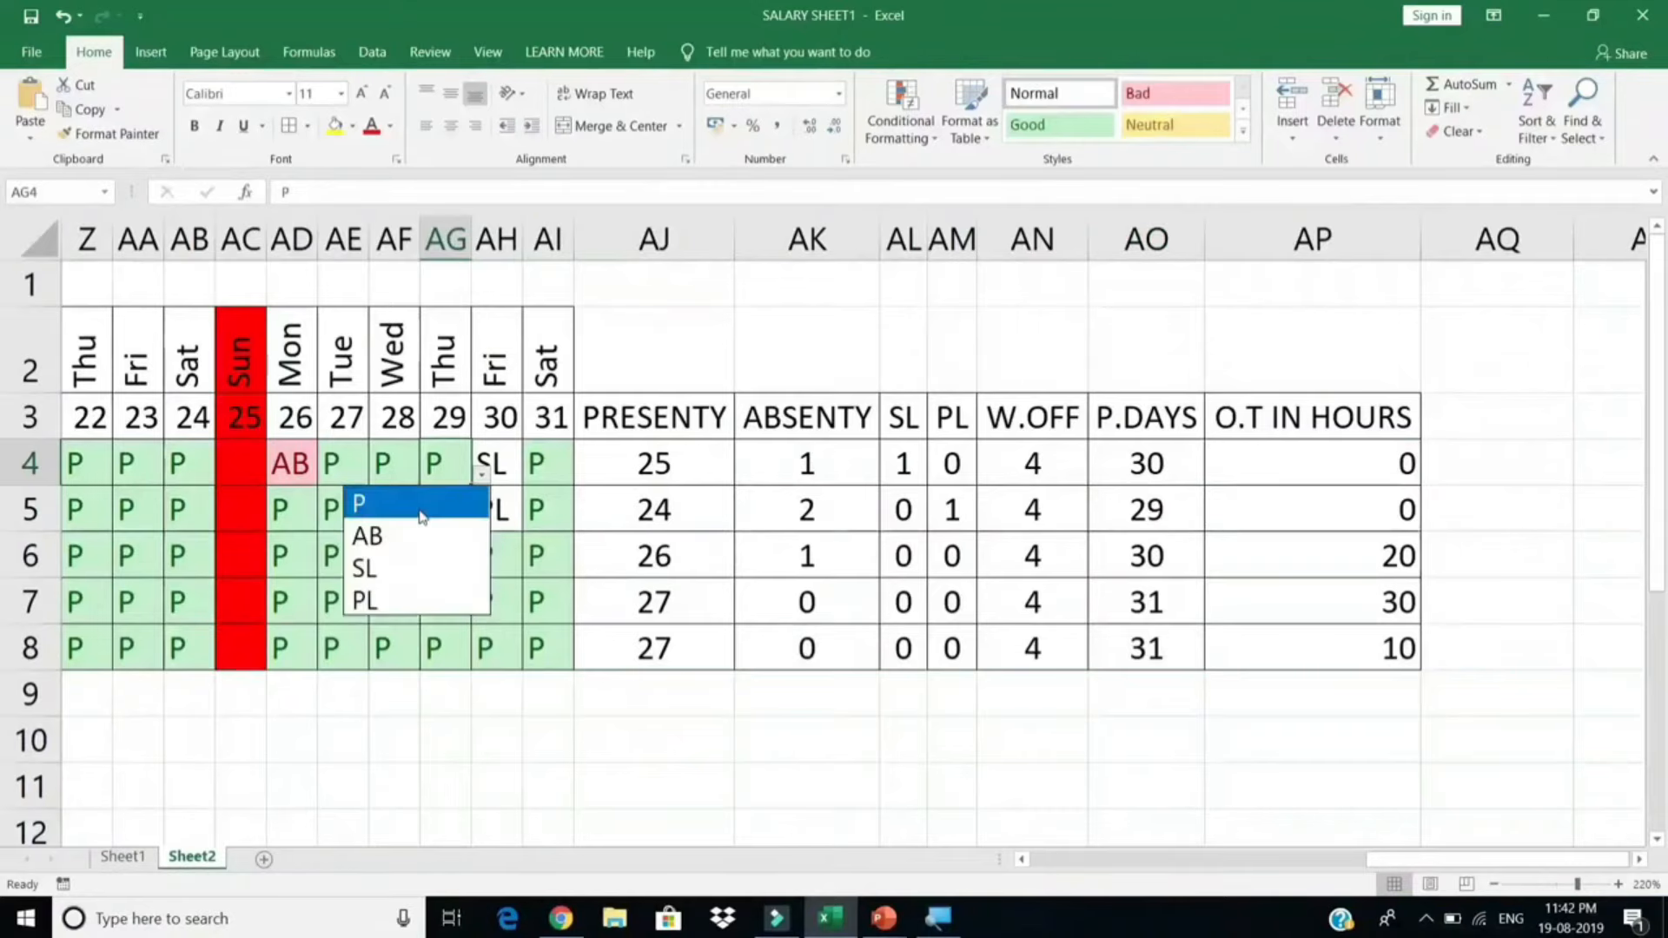
left_click(419, 536)
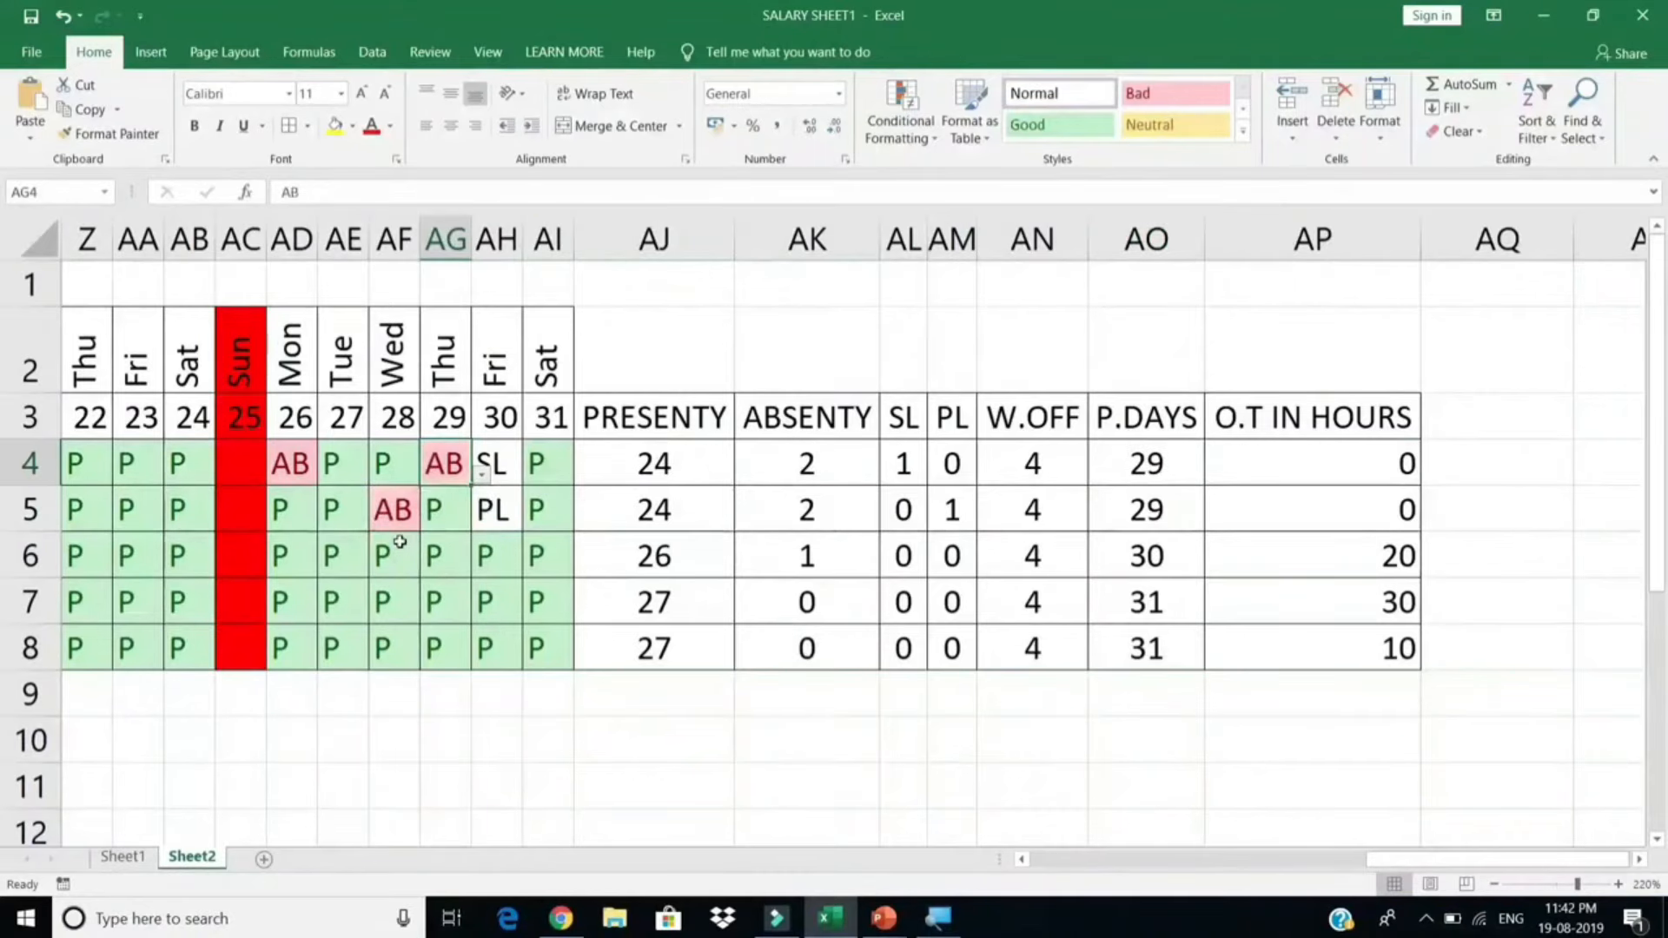
left_click(135, 864)
left_click(871, 353)
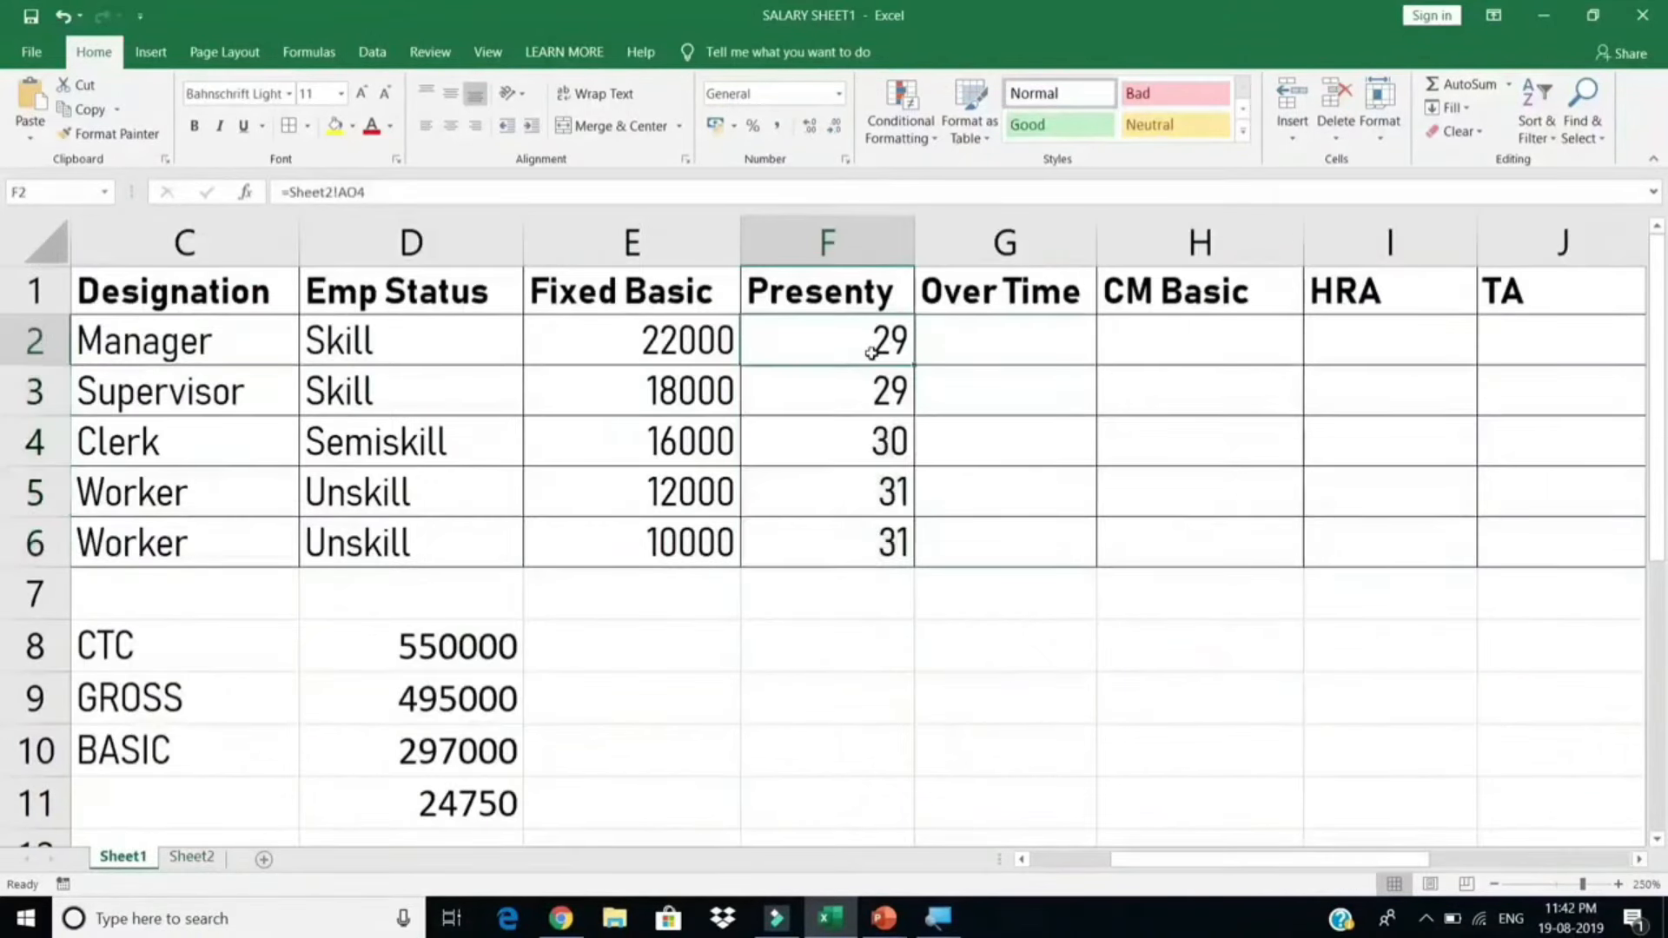
left_click(189, 858)
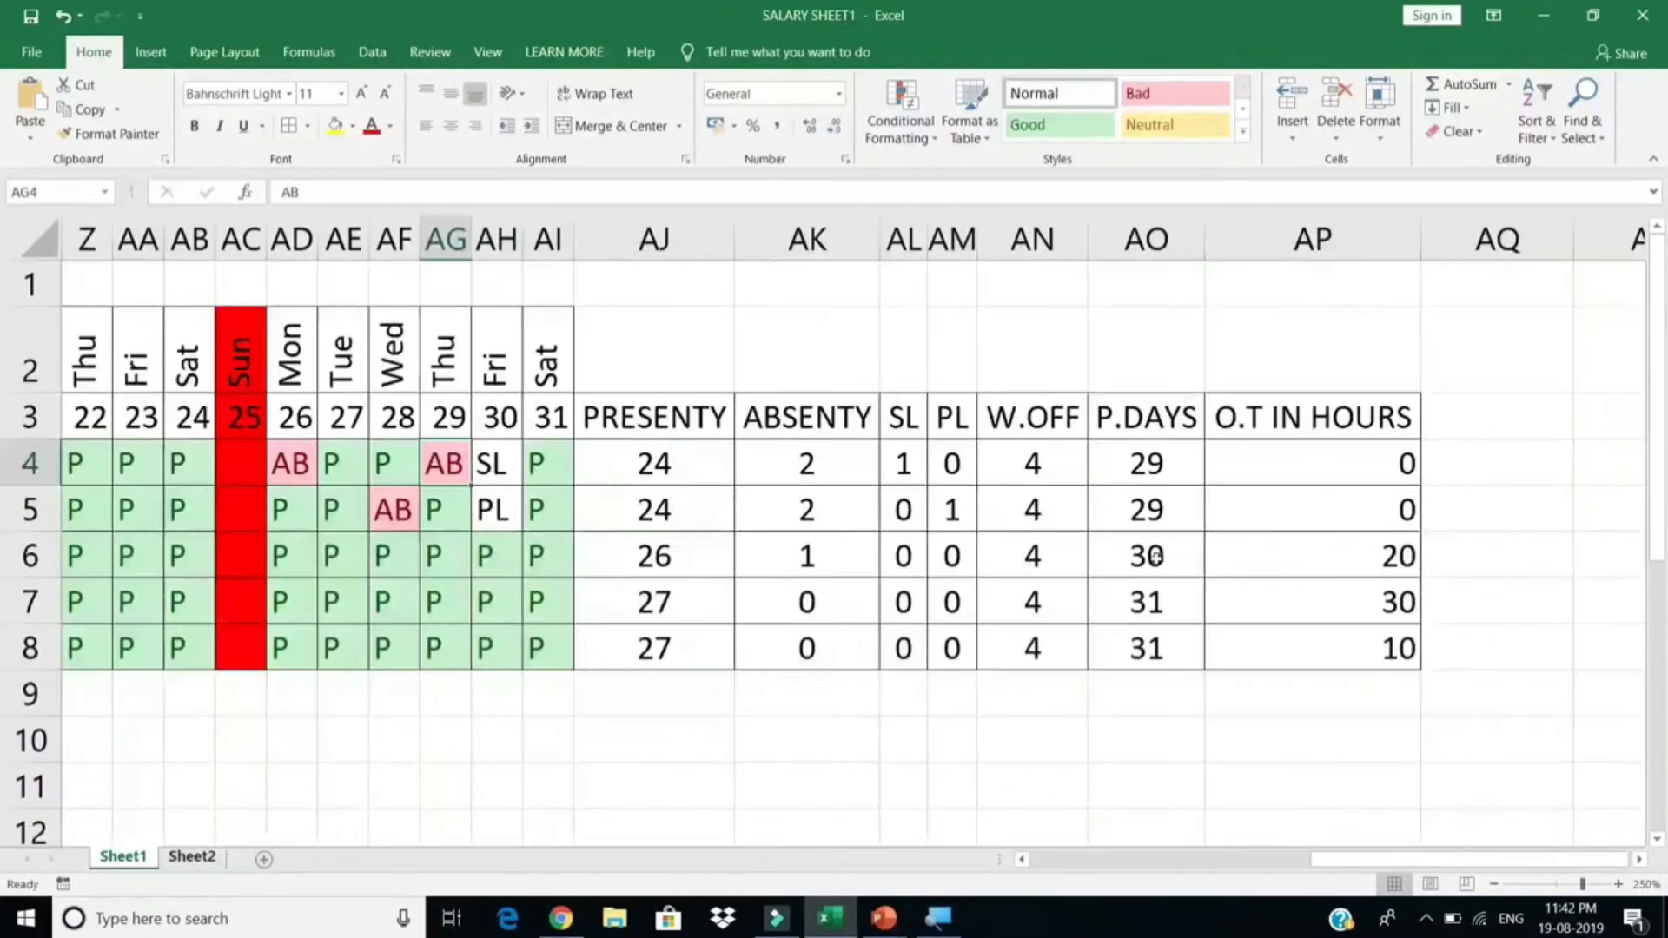
left_click(123, 857)
Step: Enter =Sheet2!AP4 in G2 and fill it down to G6, giving 0, 0, 20, 30, 10
left_click(974, 350)
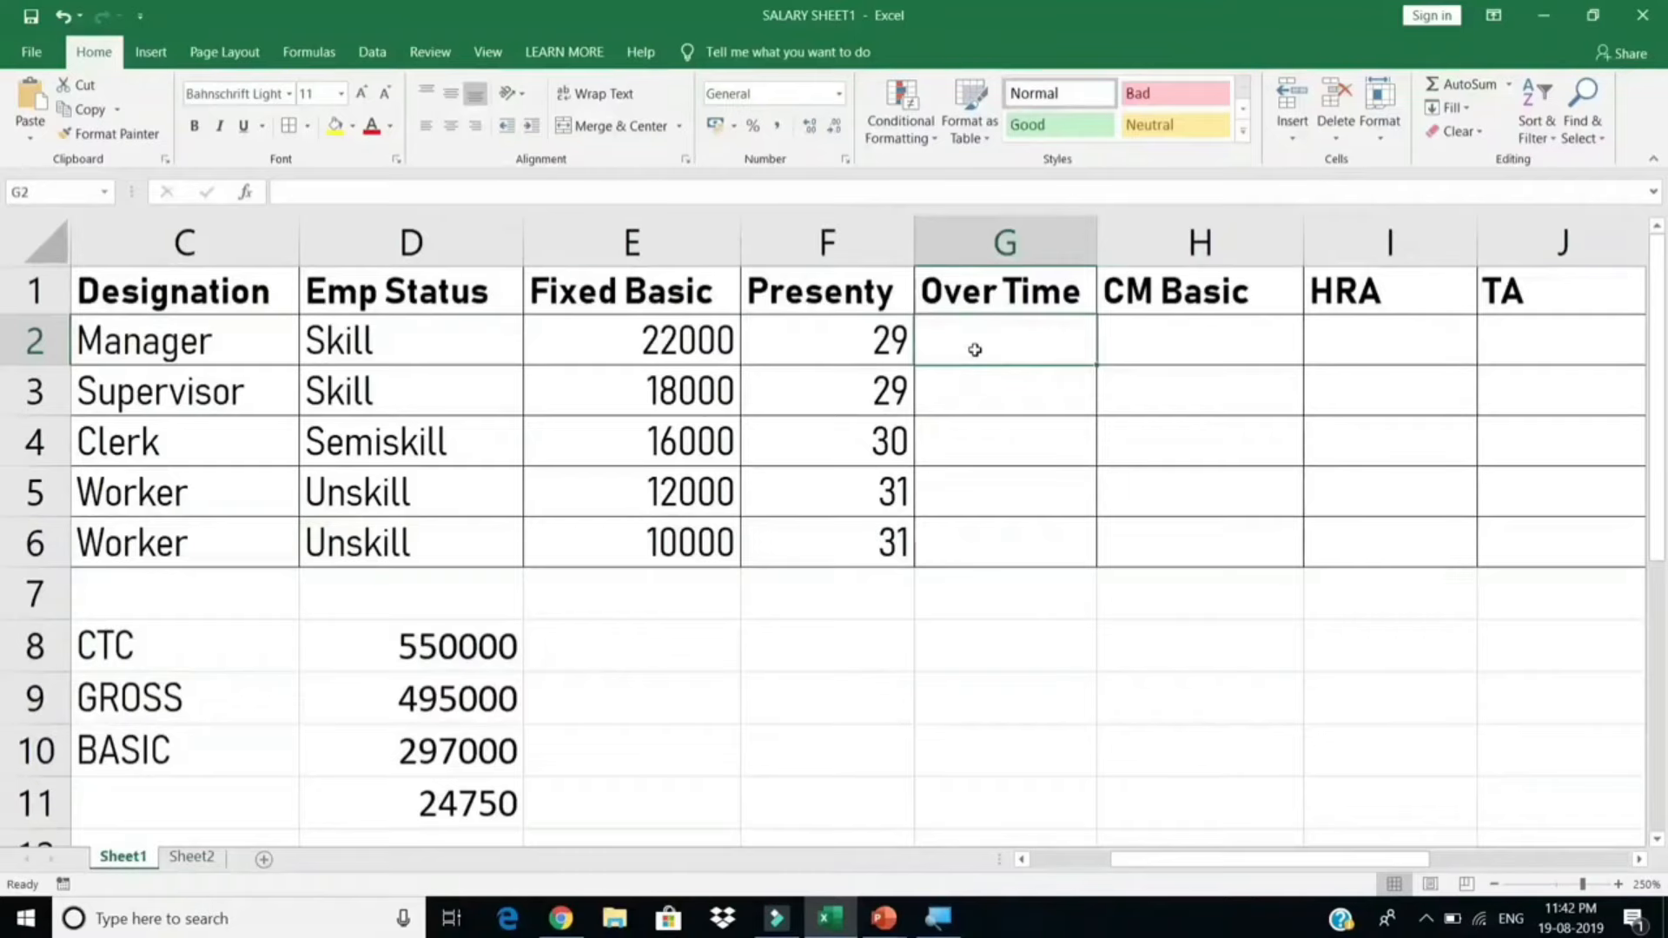
type("=")
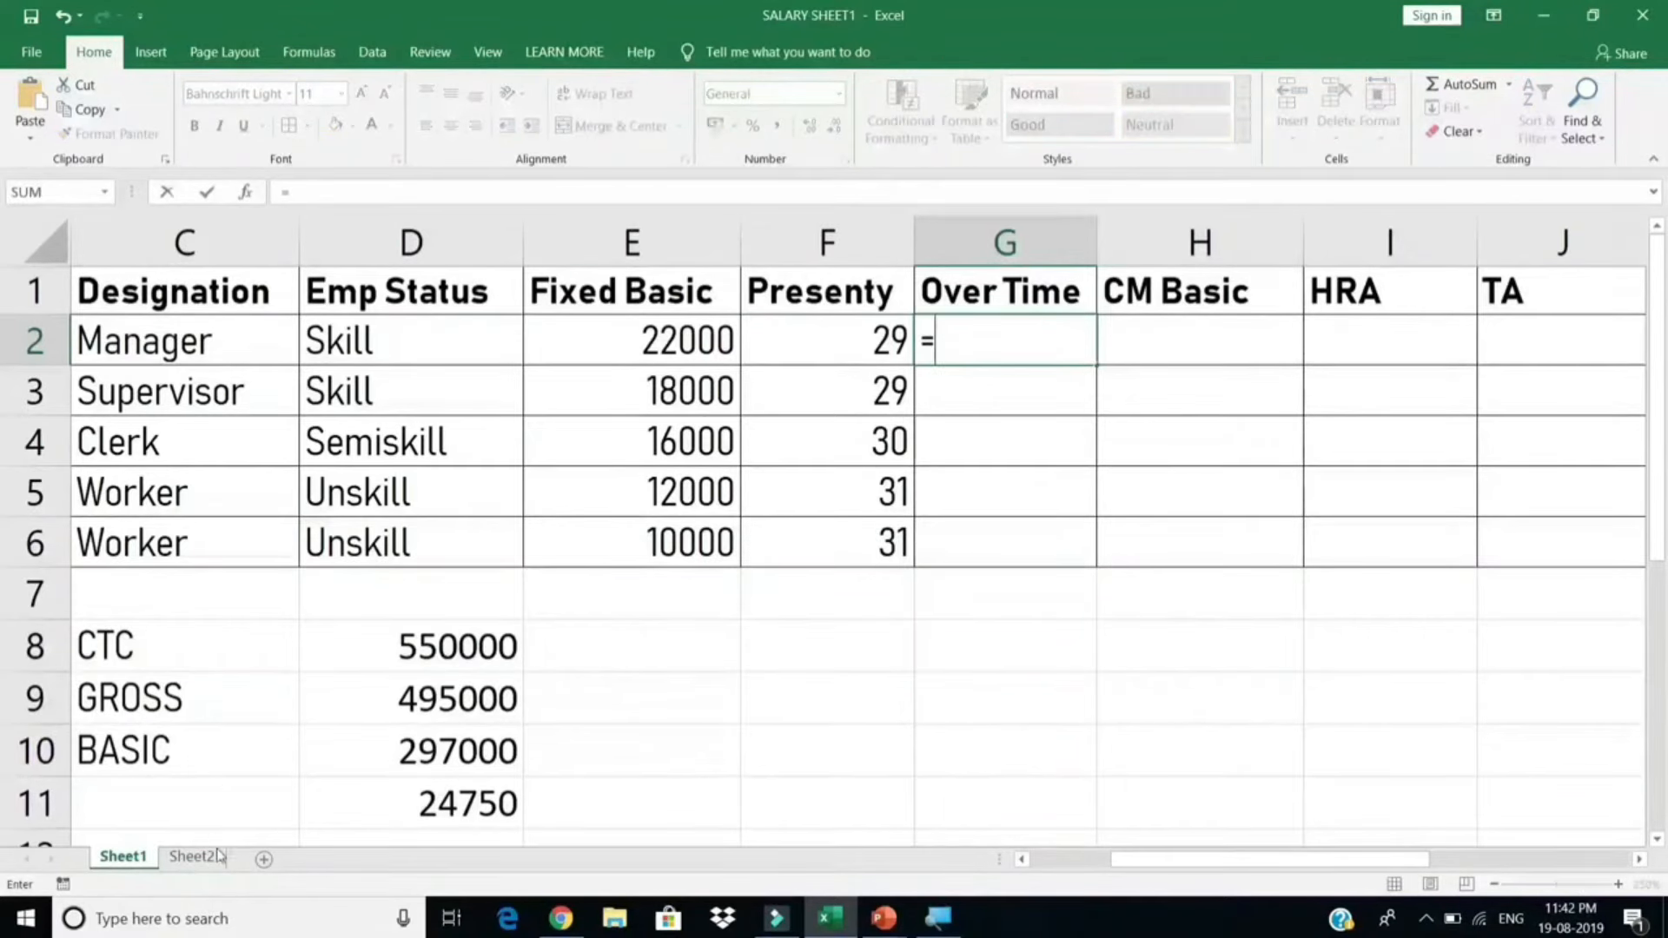
left_click(211, 858)
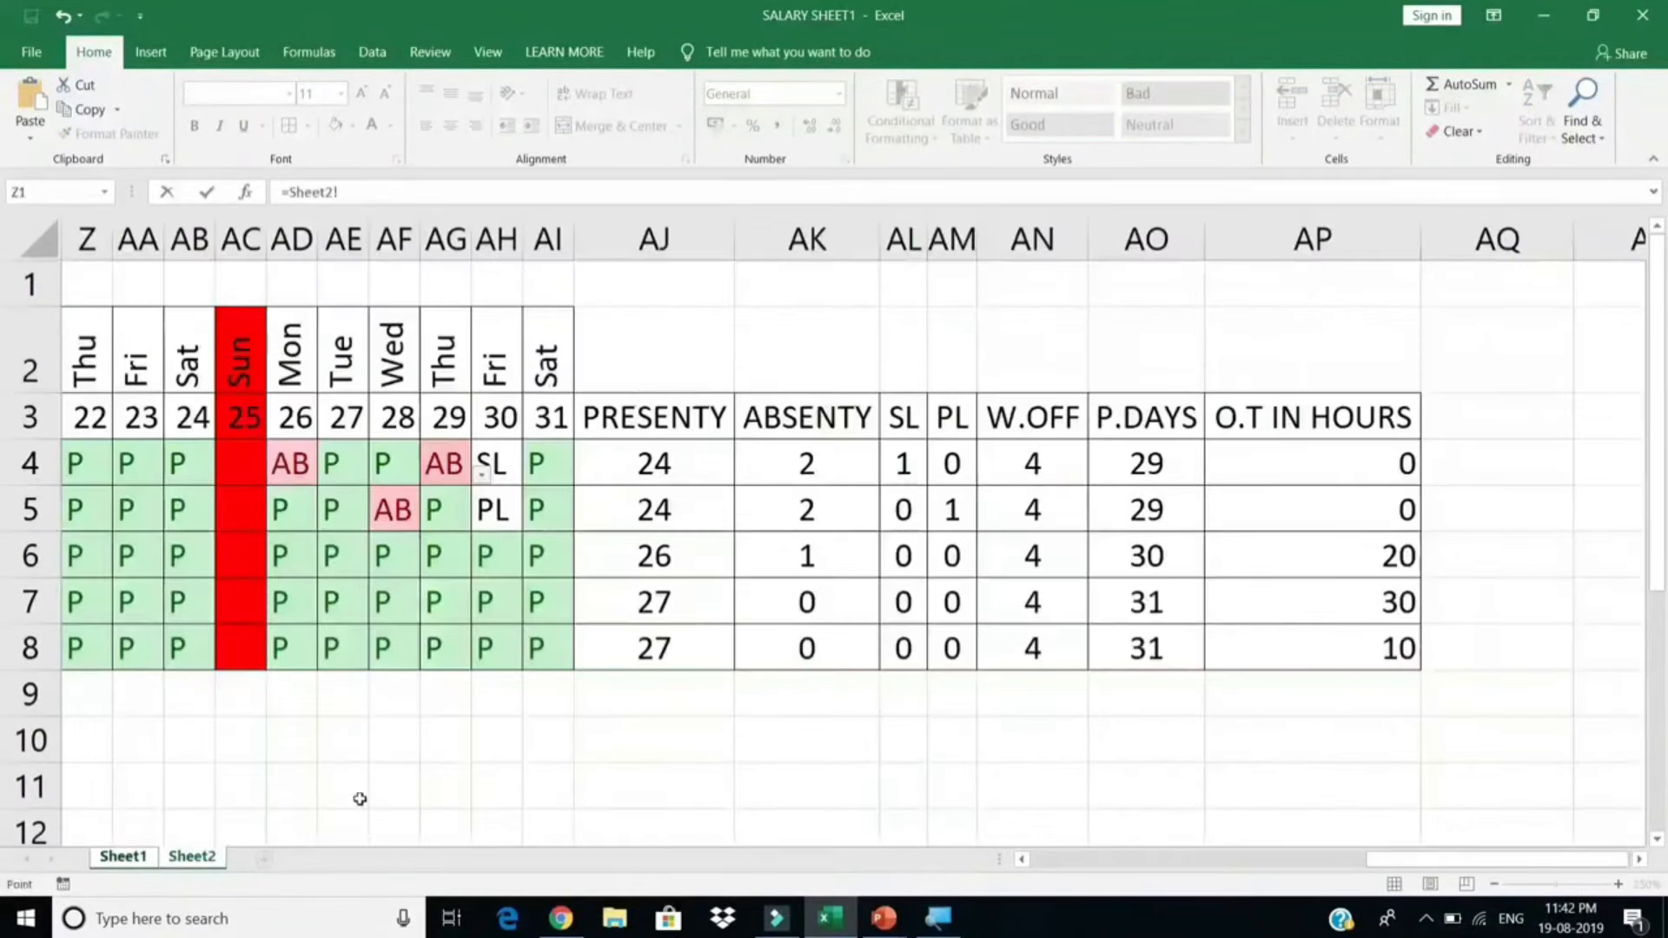
left_click(1344, 470)
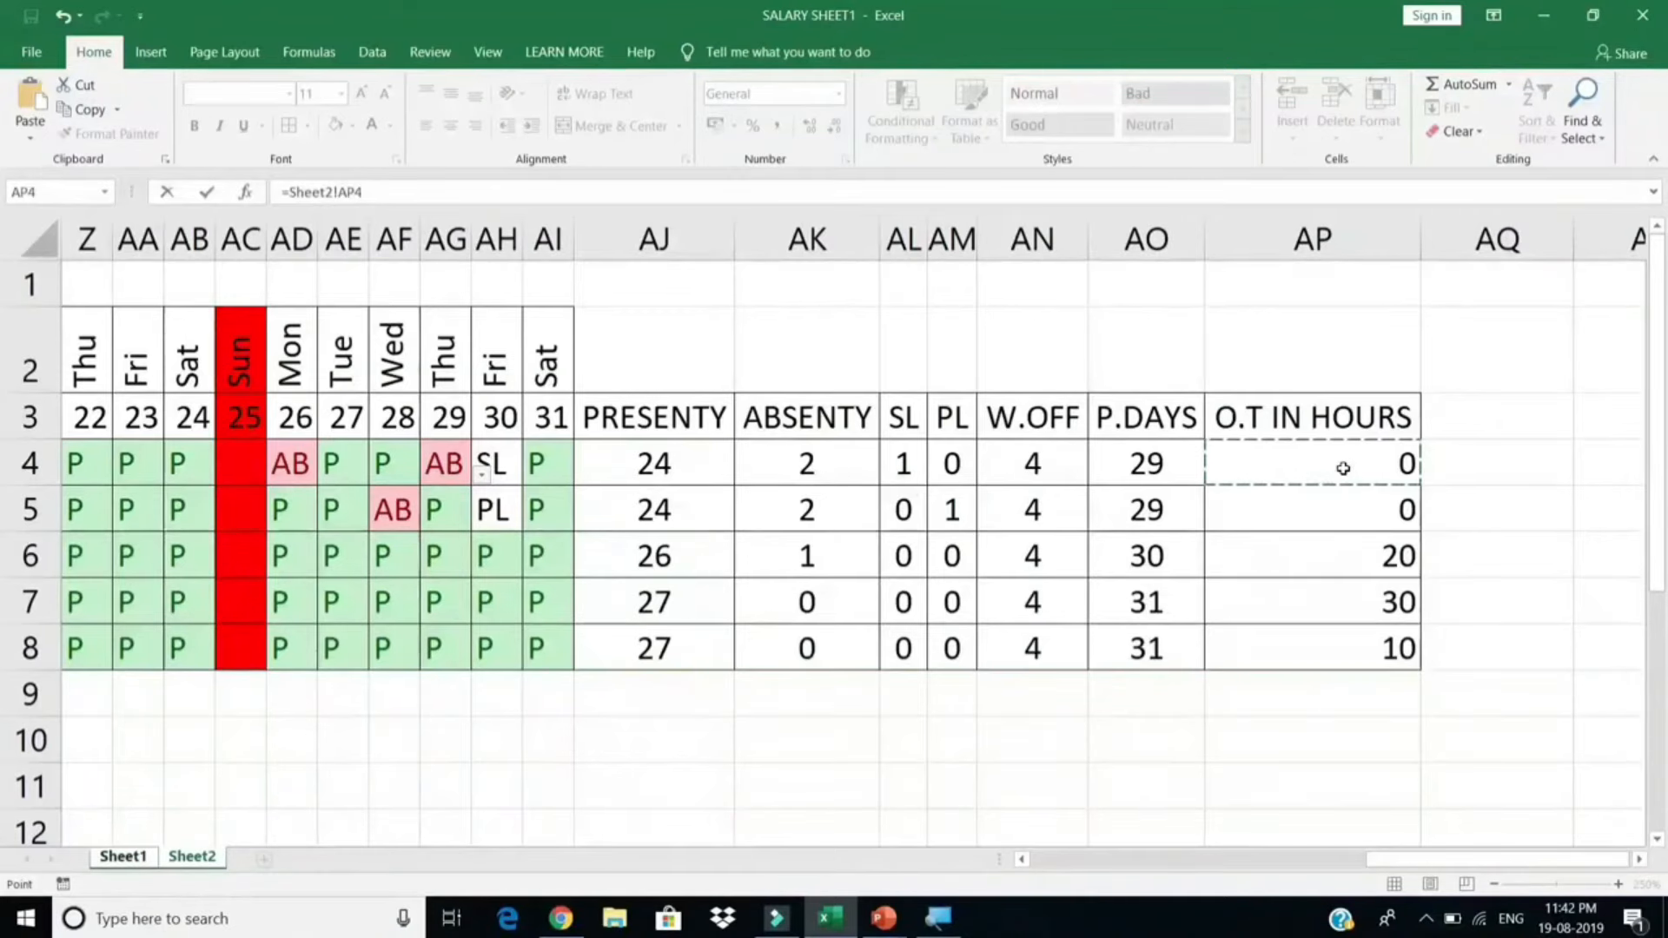
key("Return")
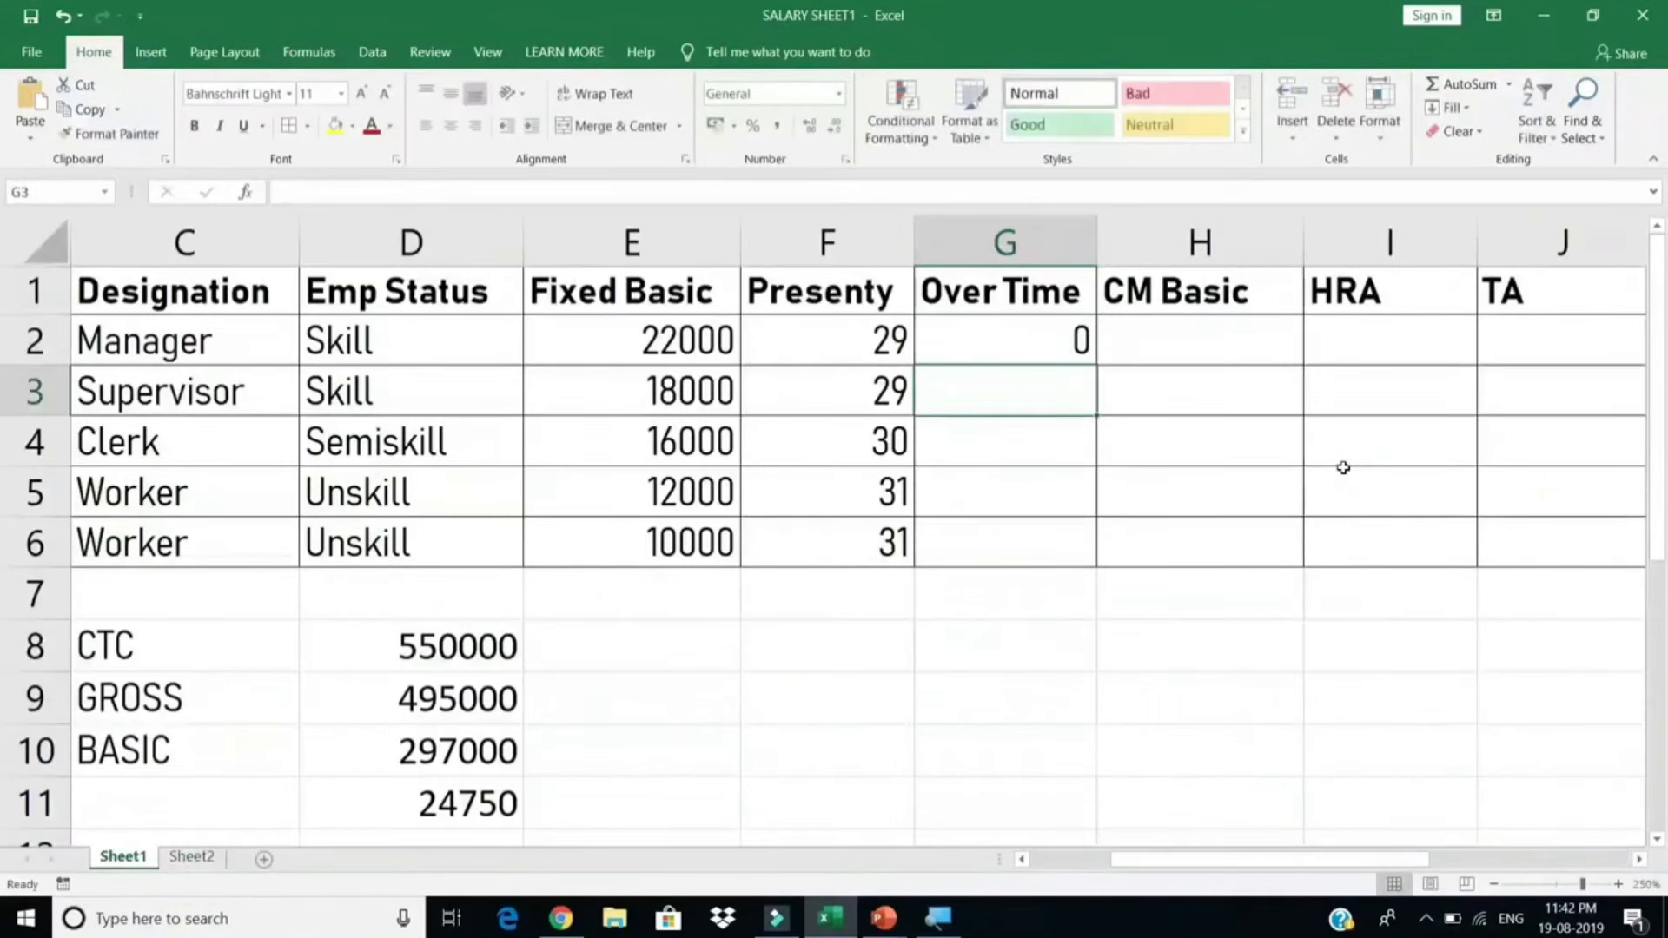
left_click(1080, 340)
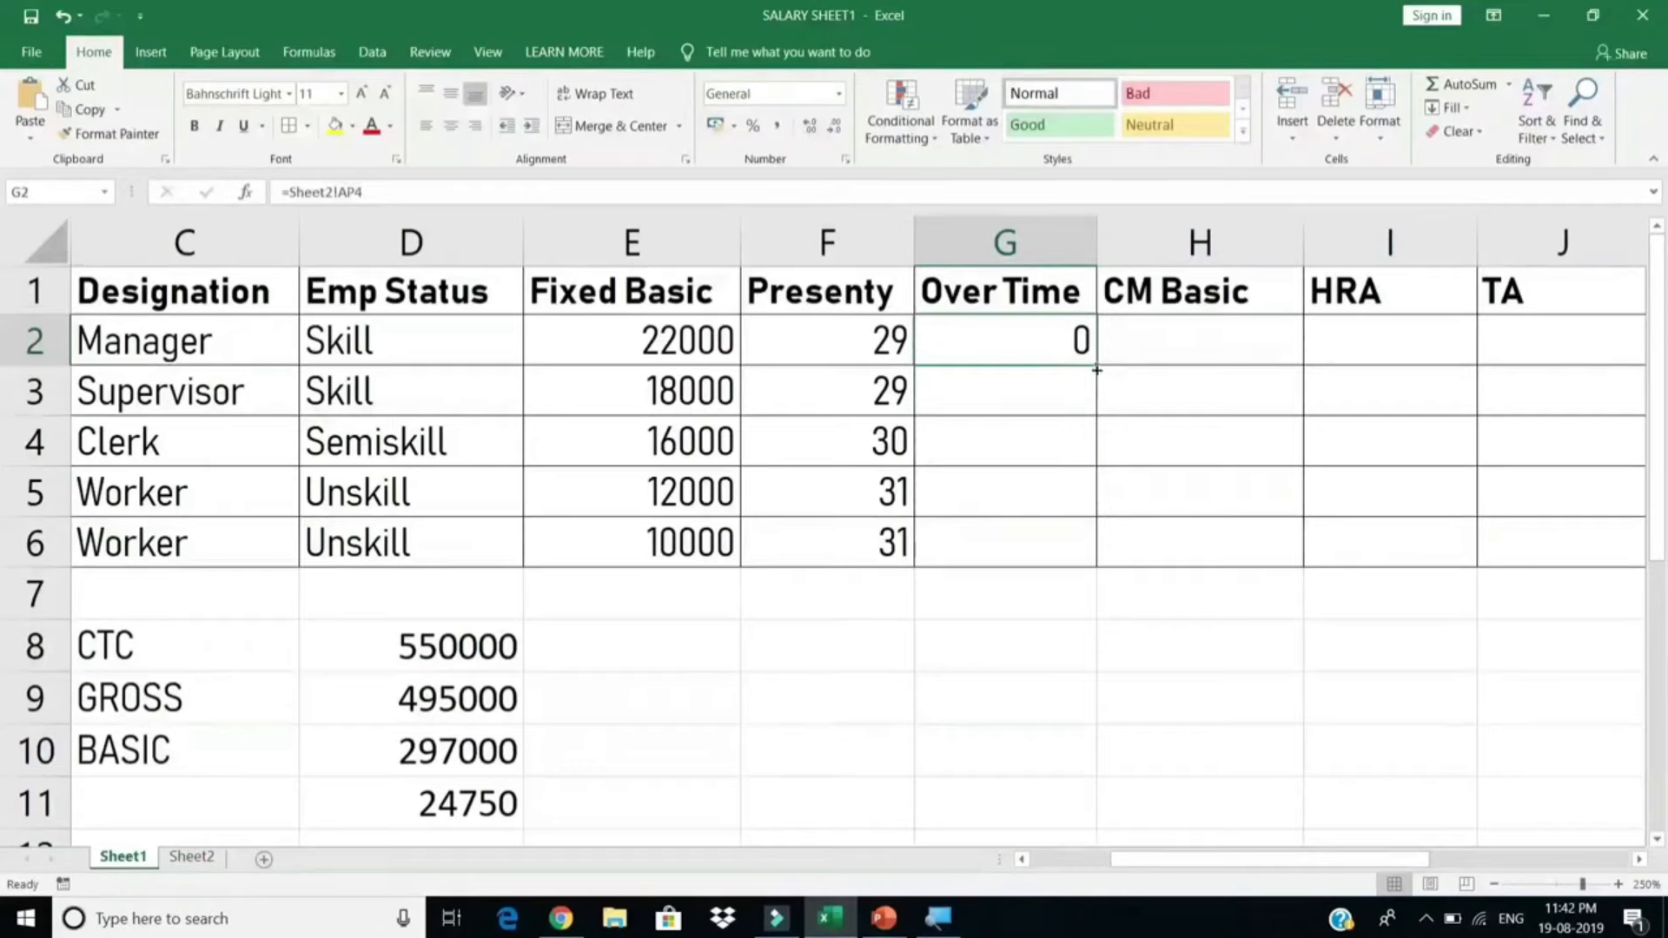
double_click(1096, 370)
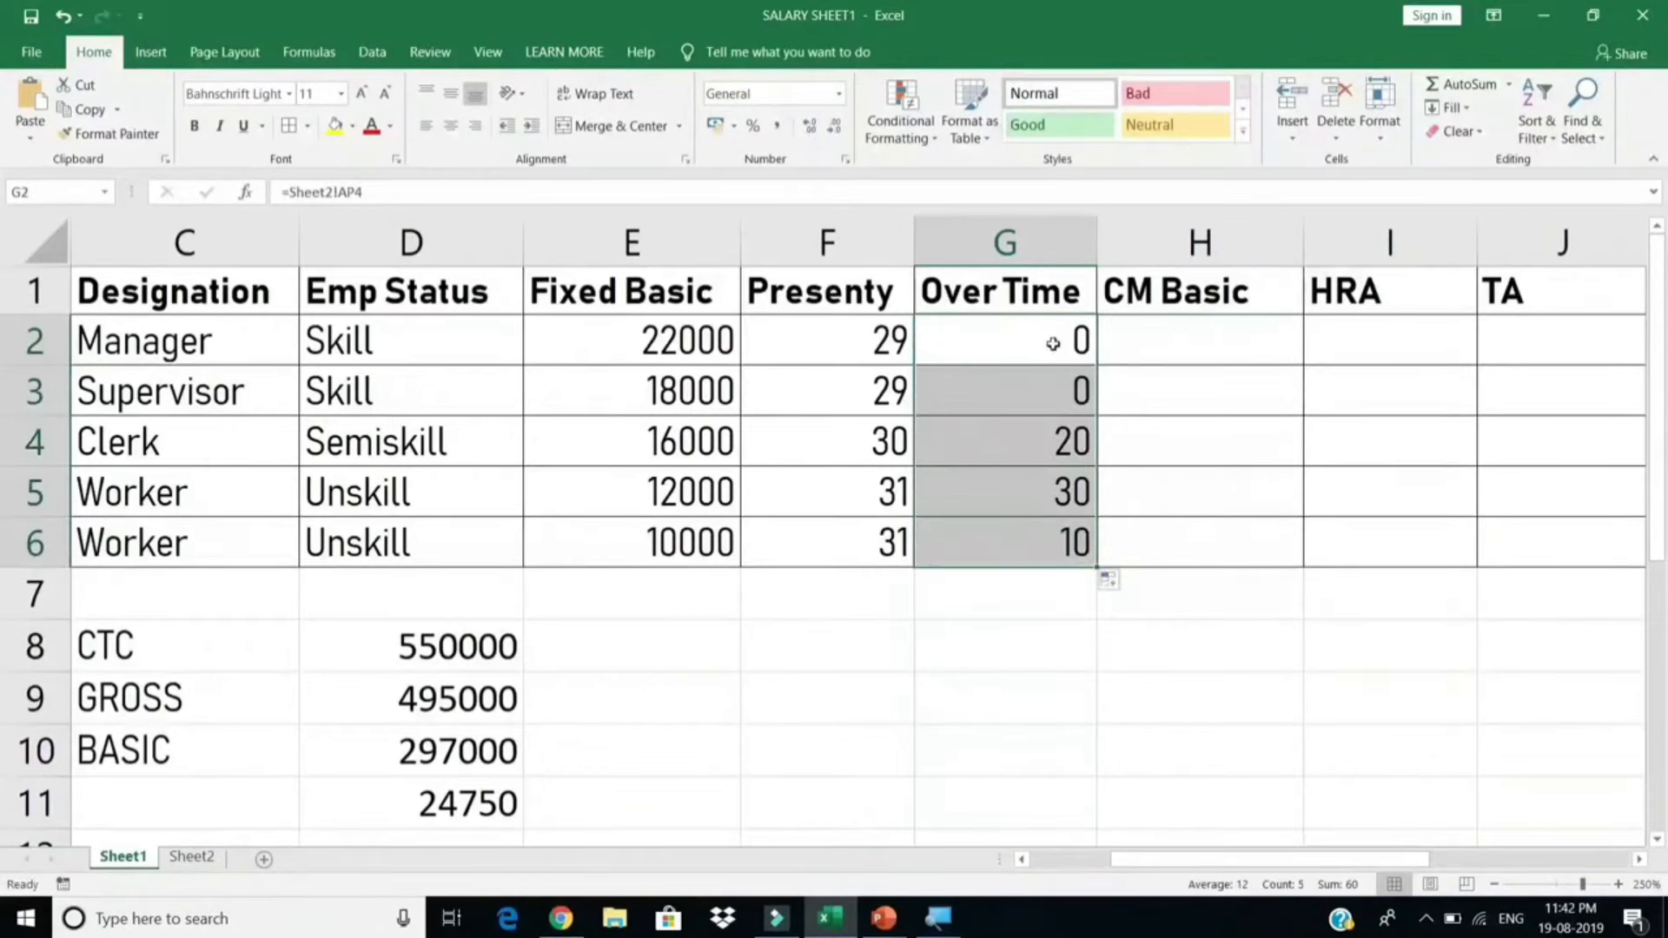
Step: Inspect the G2 and F2 link formulas without changing them
left_click(1053, 344)
double_click(1051, 342)
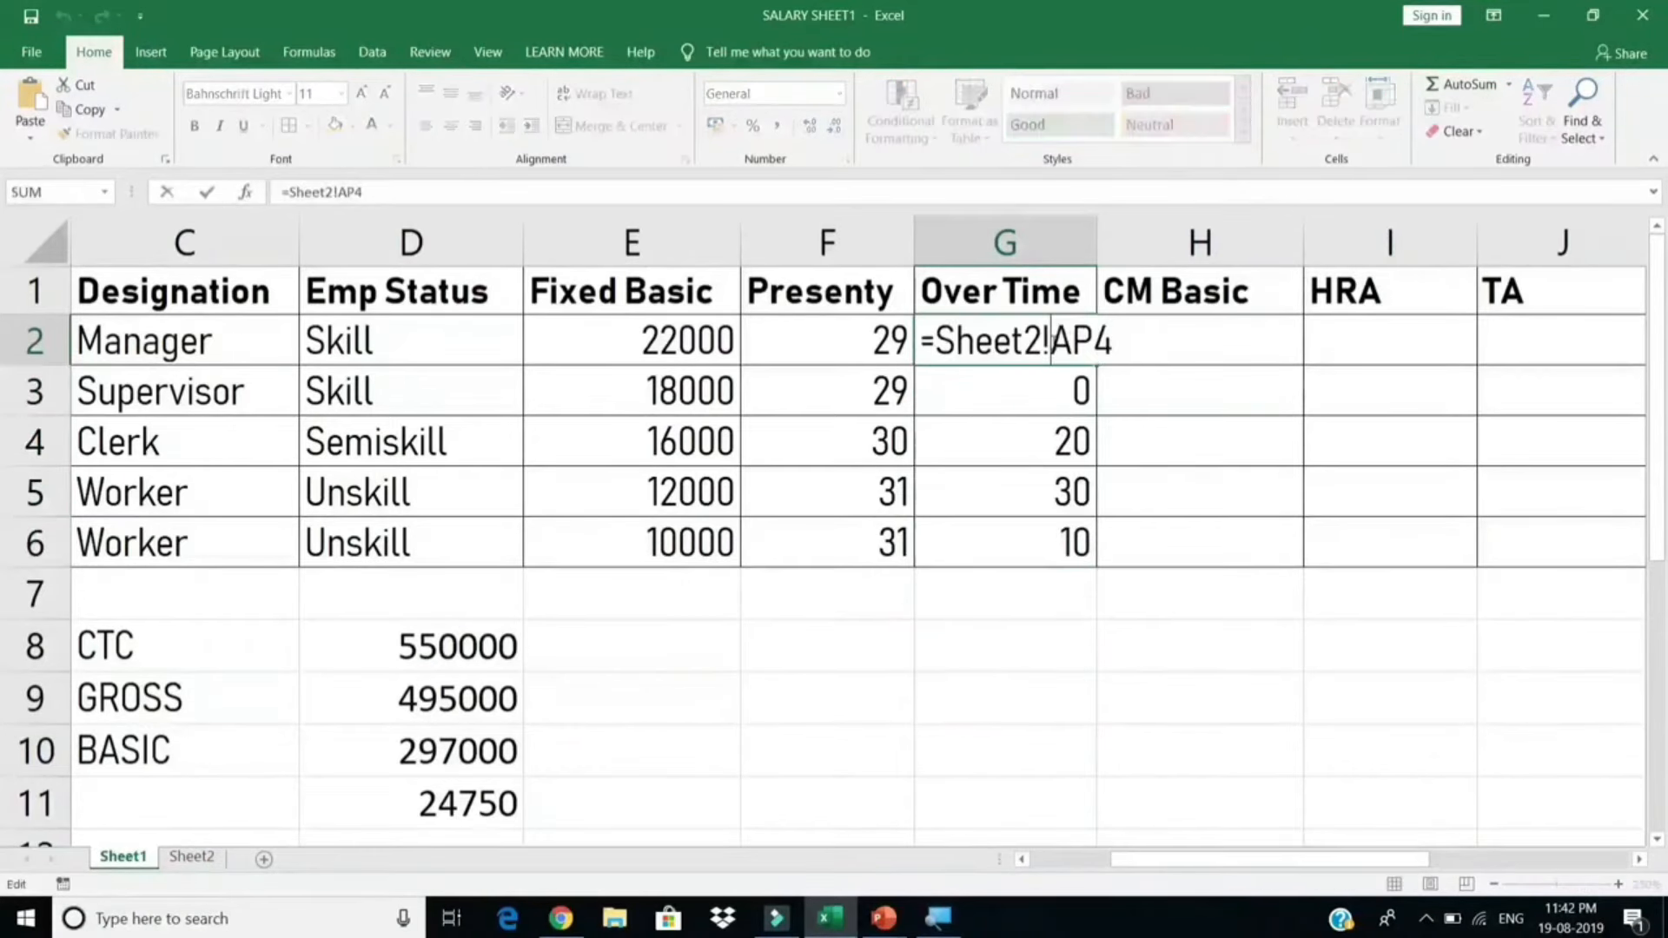
left_click(877, 338)
double_click(873, 339)
key("Escape")
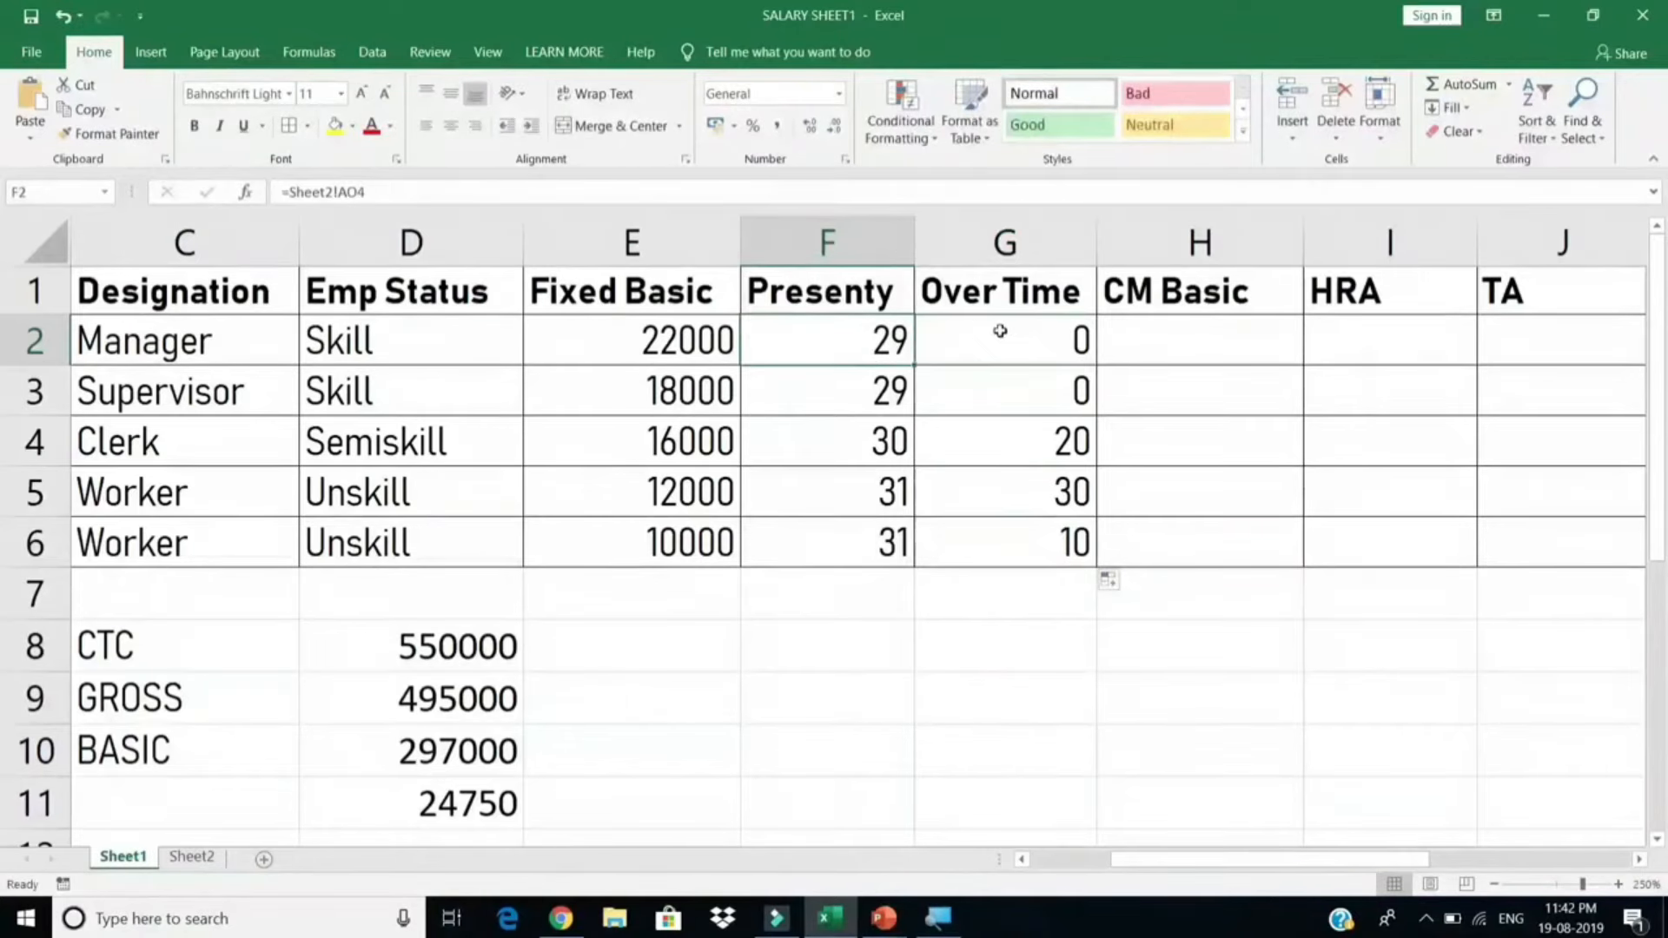
left_click(1000, 331)
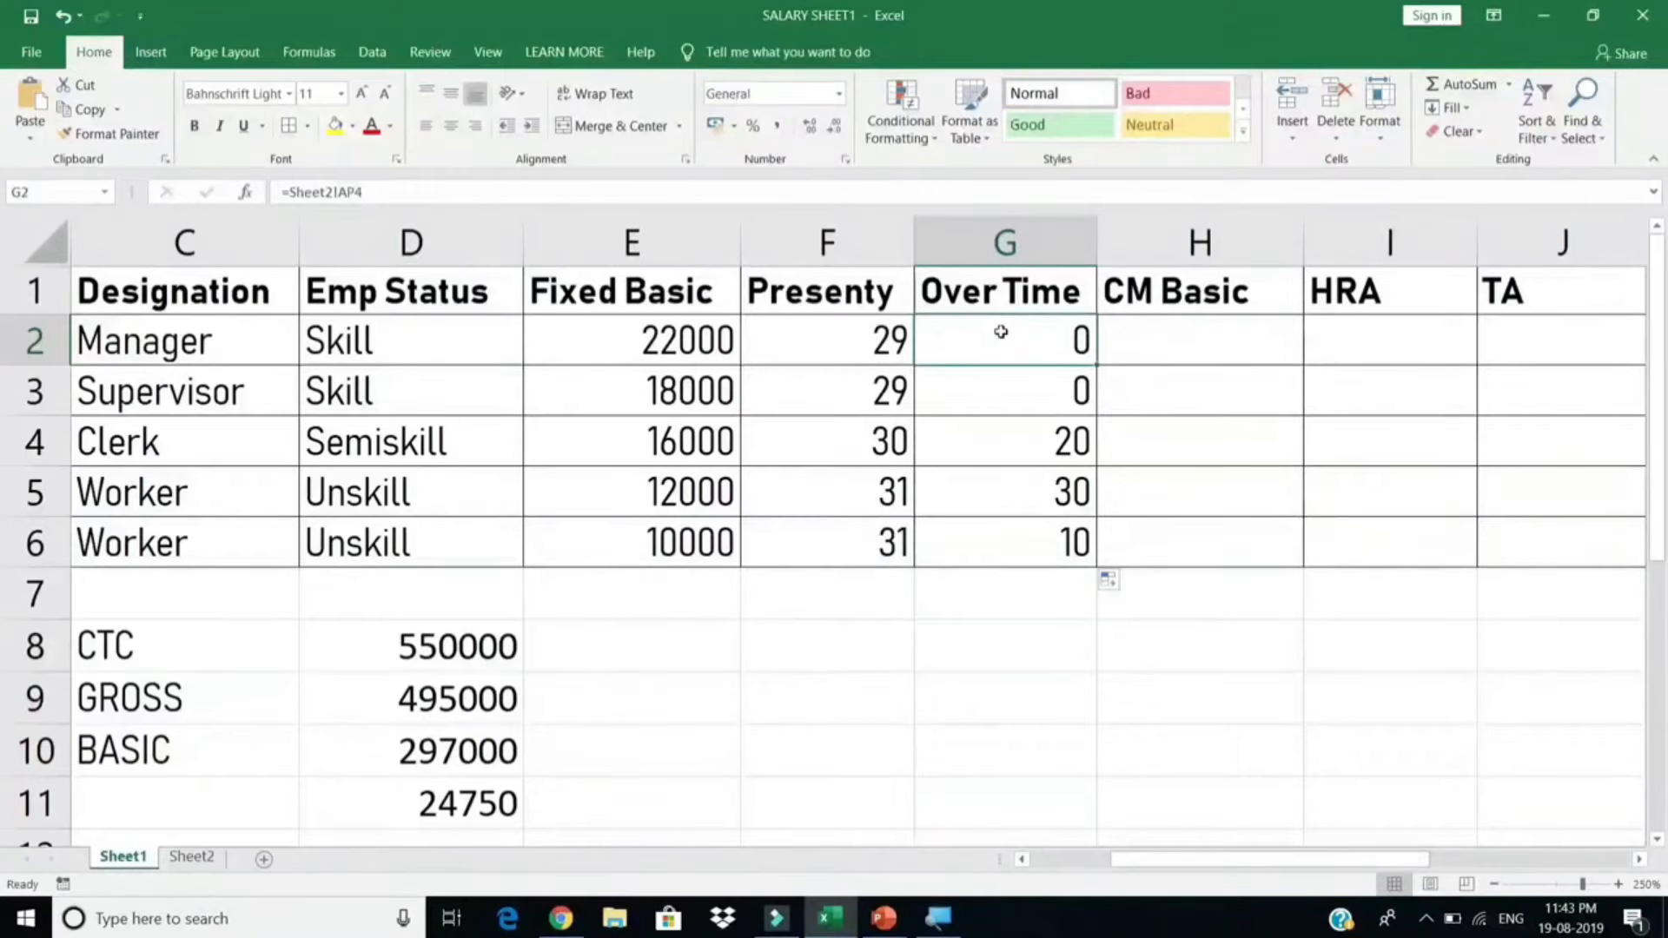
Step: Review the Presenty values in F2:F6 and choose H2 for the CM Basic formula
left_click(1165, 341)
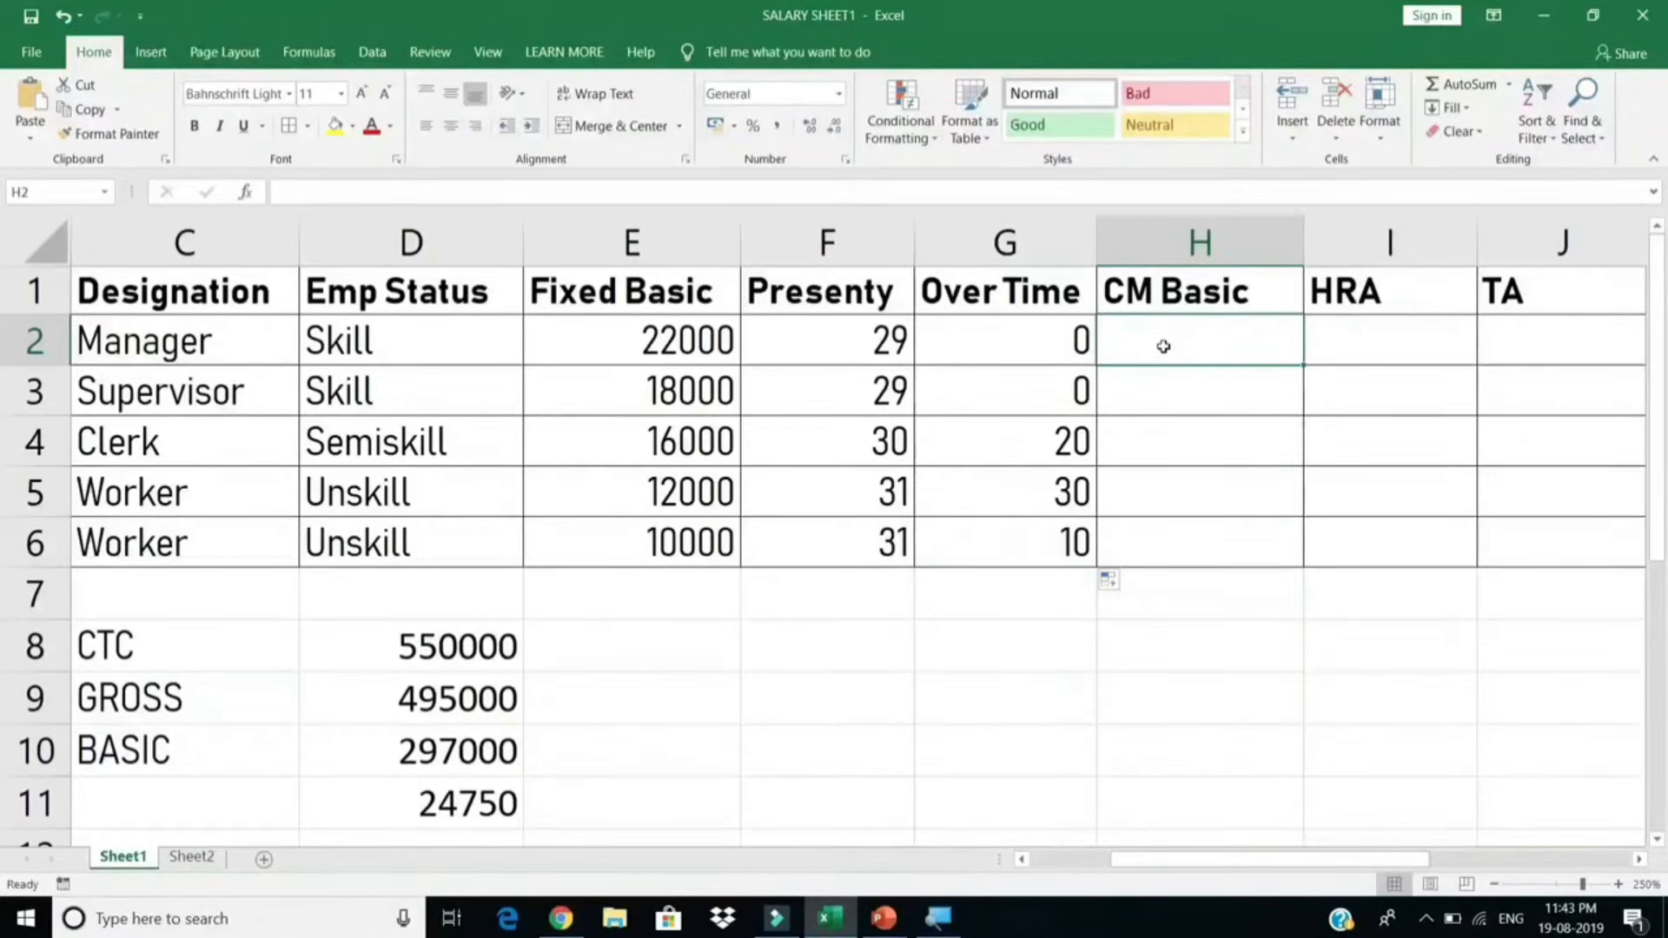
left_click(809, 342)
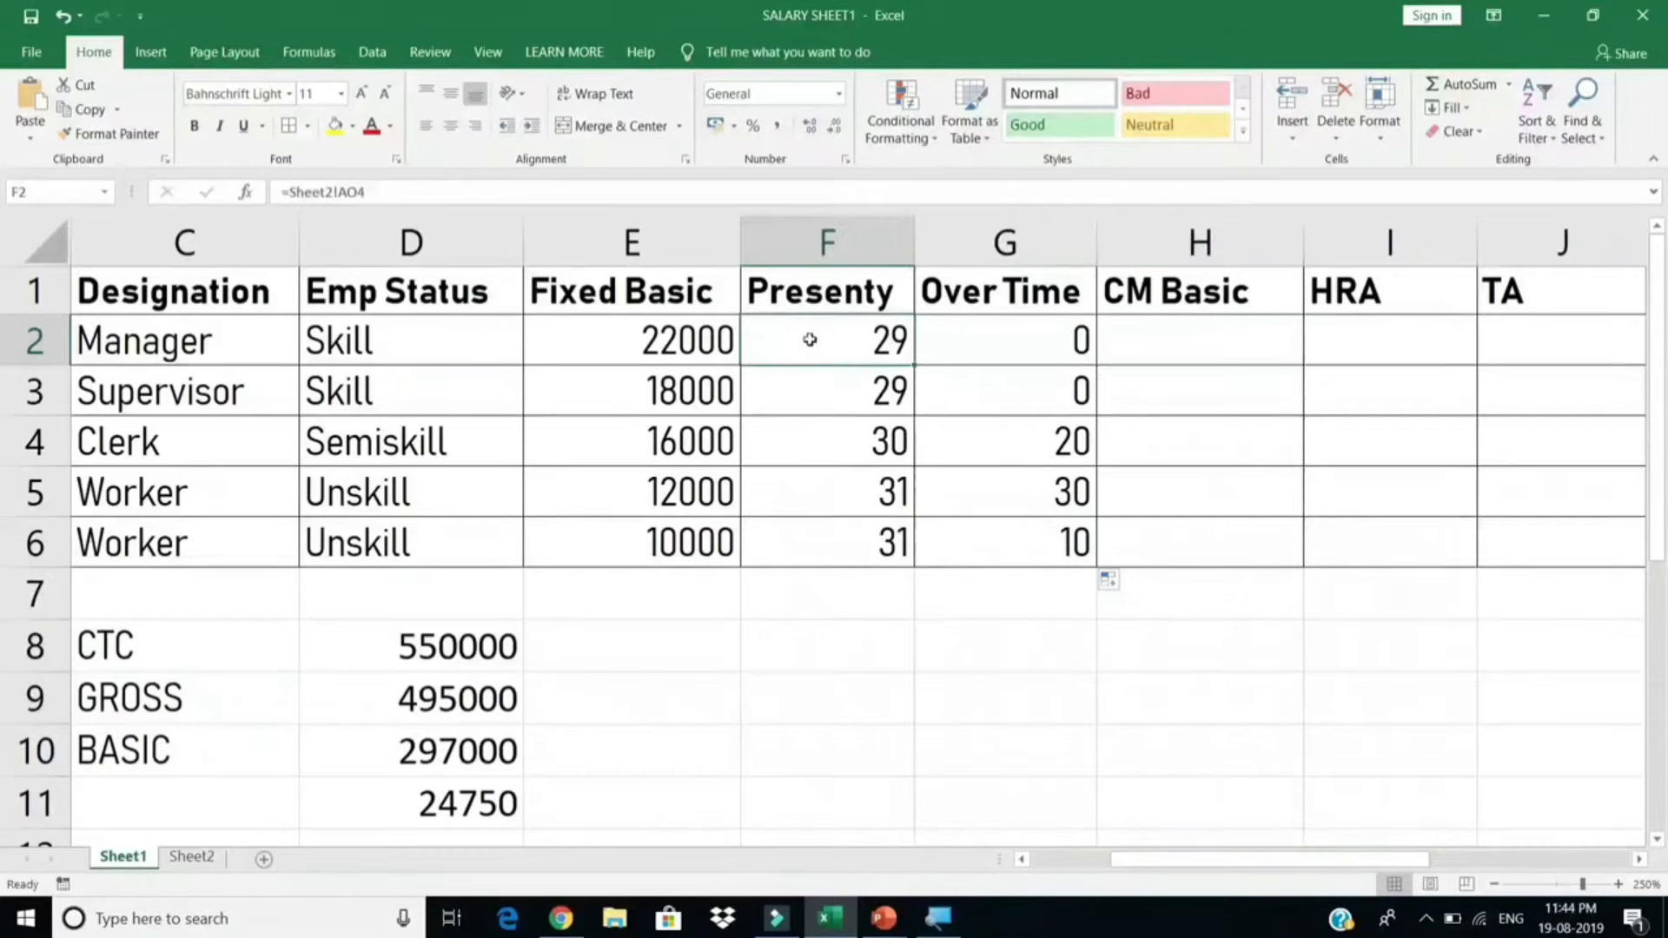
left_click(1141, 354)
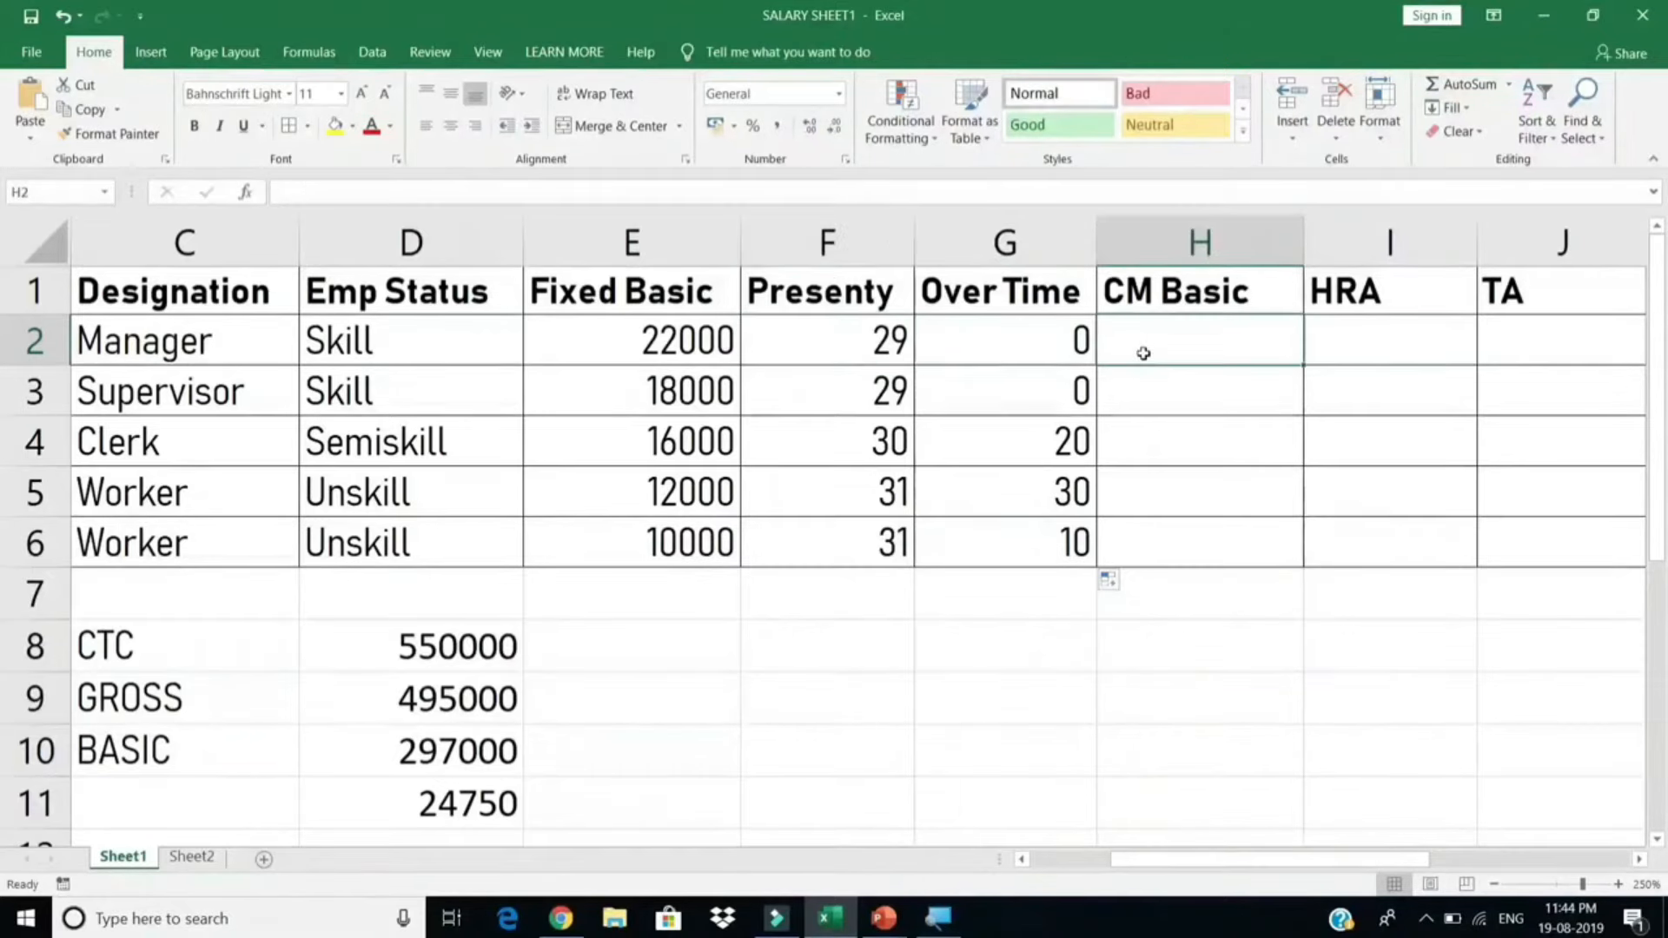
left_click(888, 351)
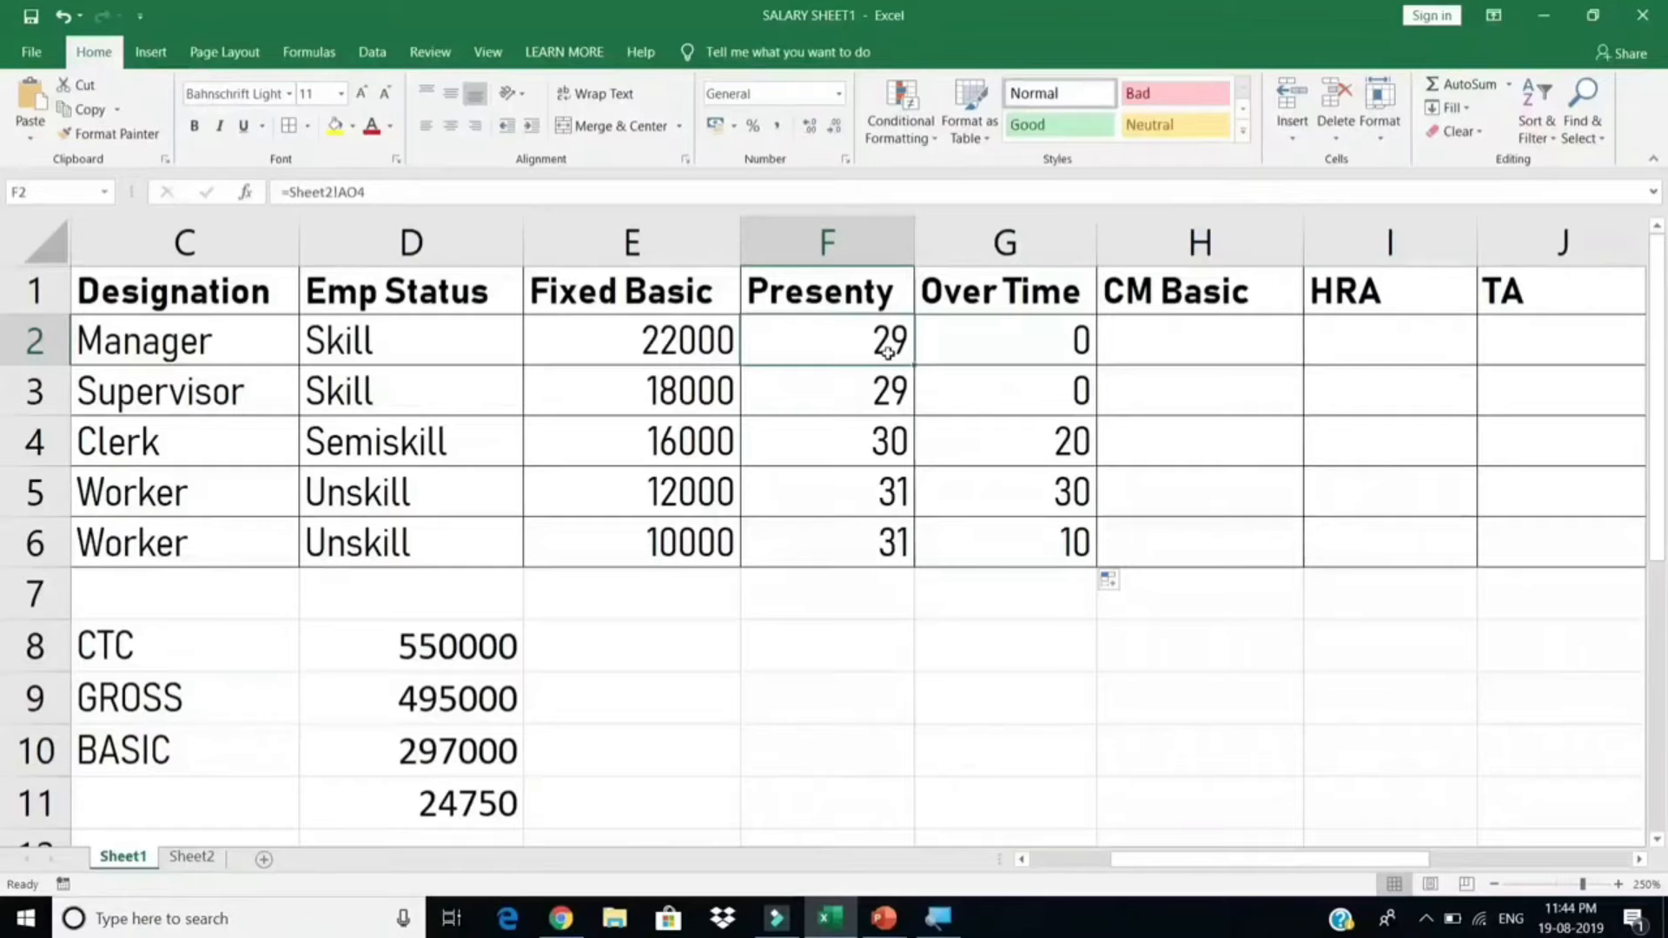
left_click_drag(888, 351, 886, 540)
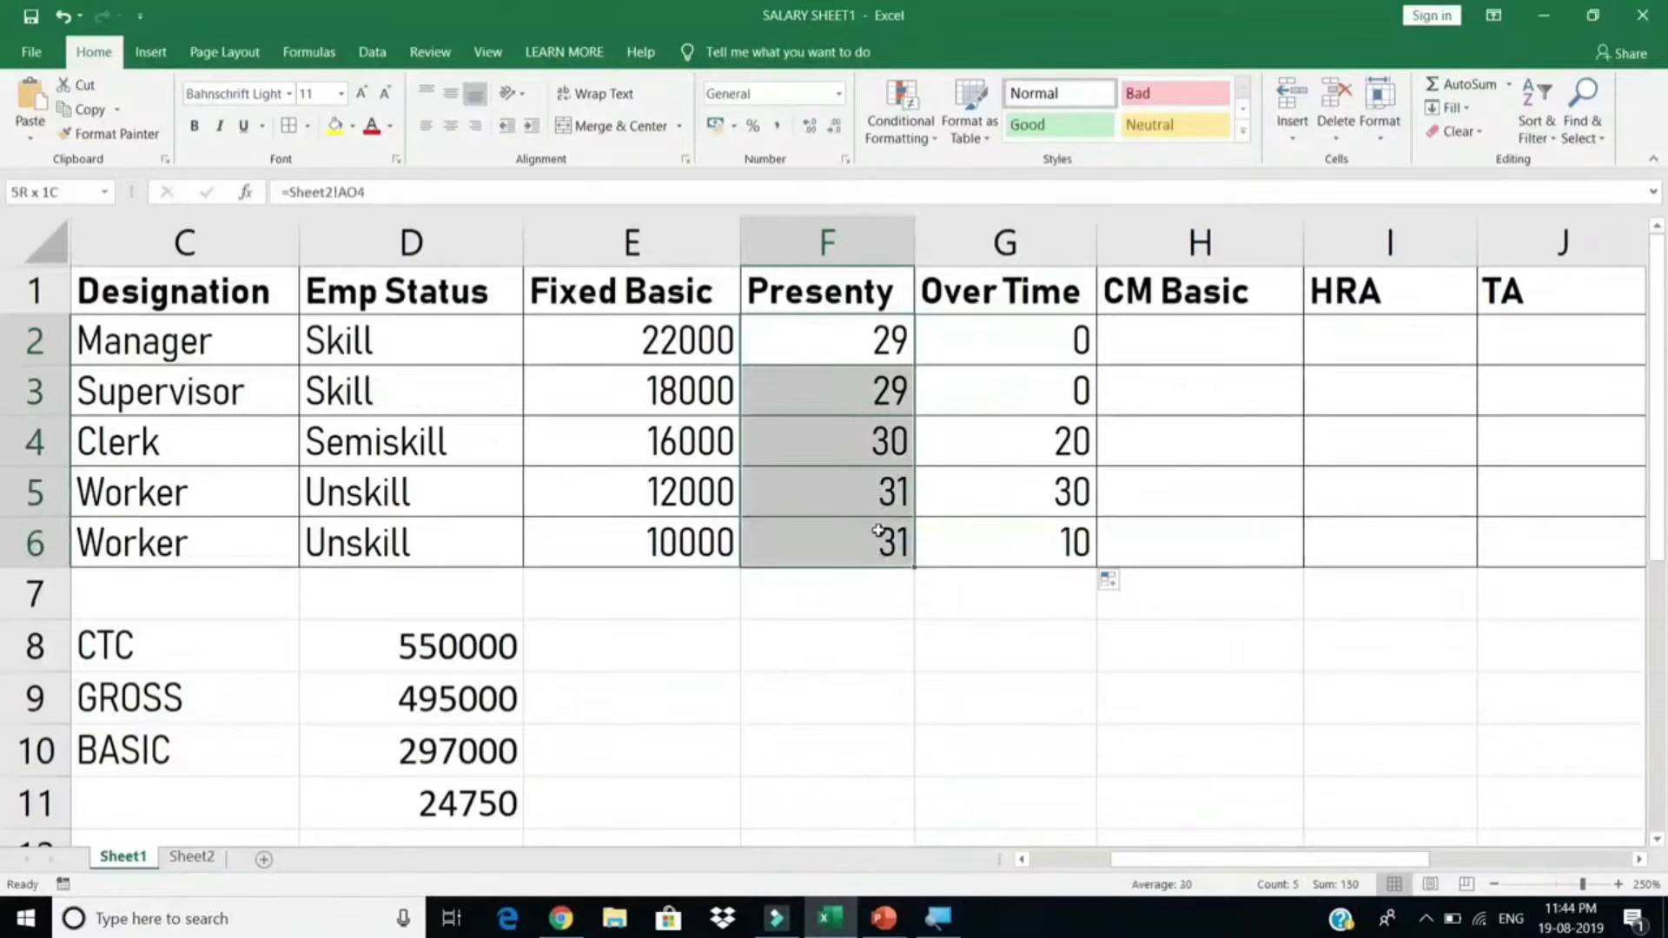
left_click(1167, 353)
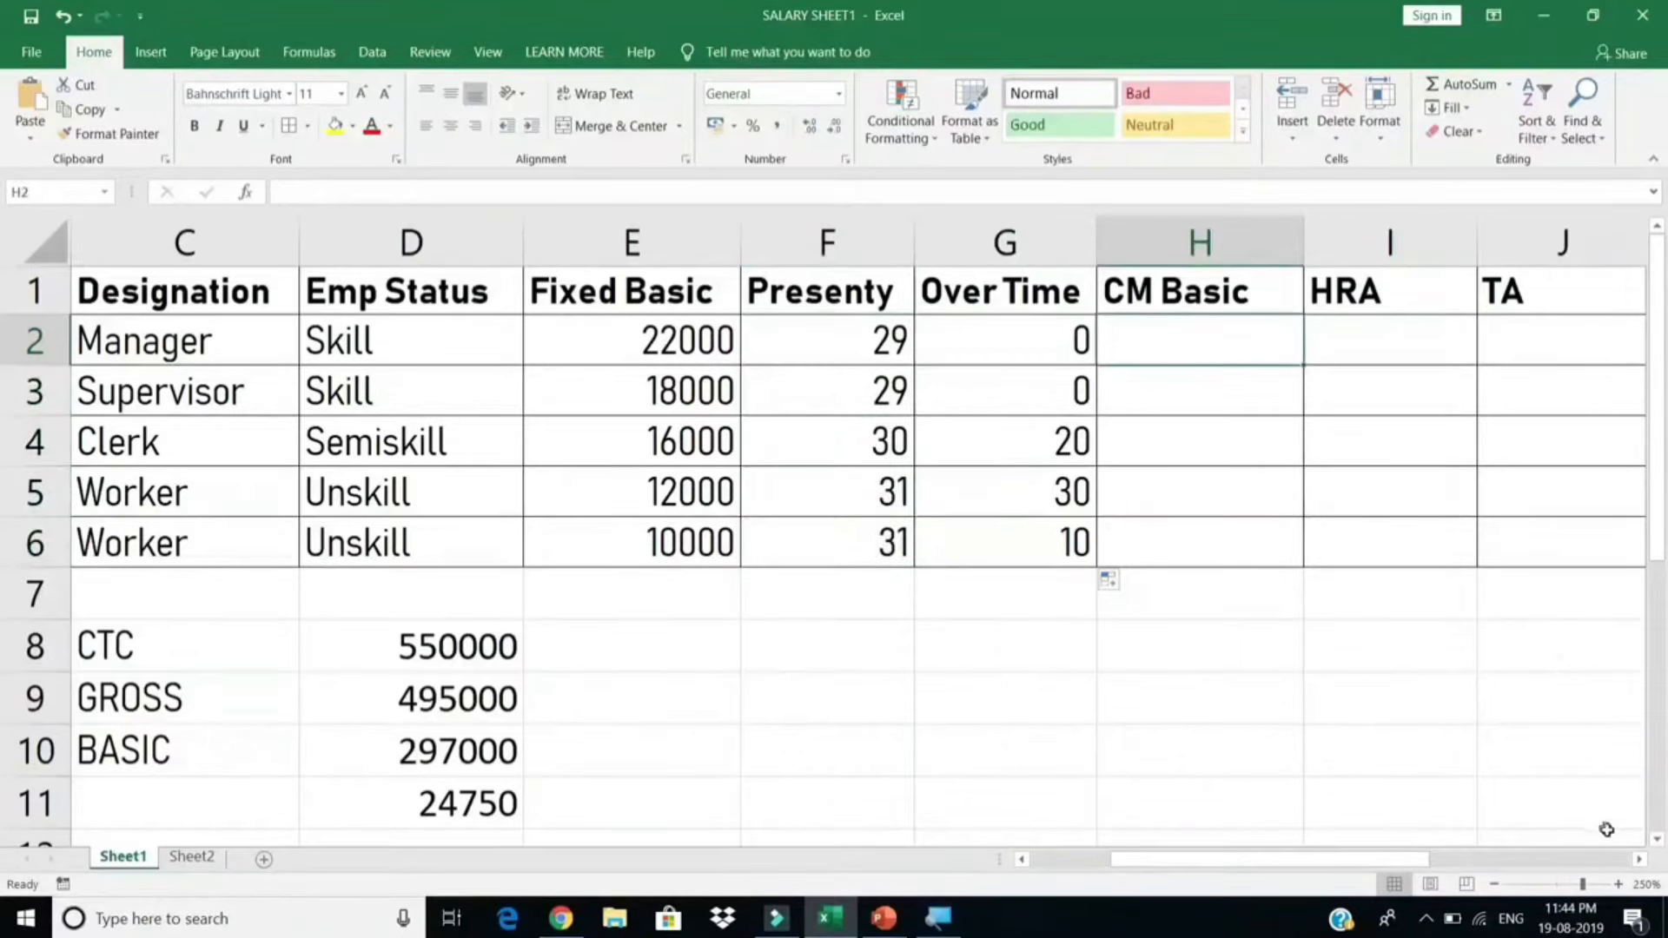
left_click(1638, 860)
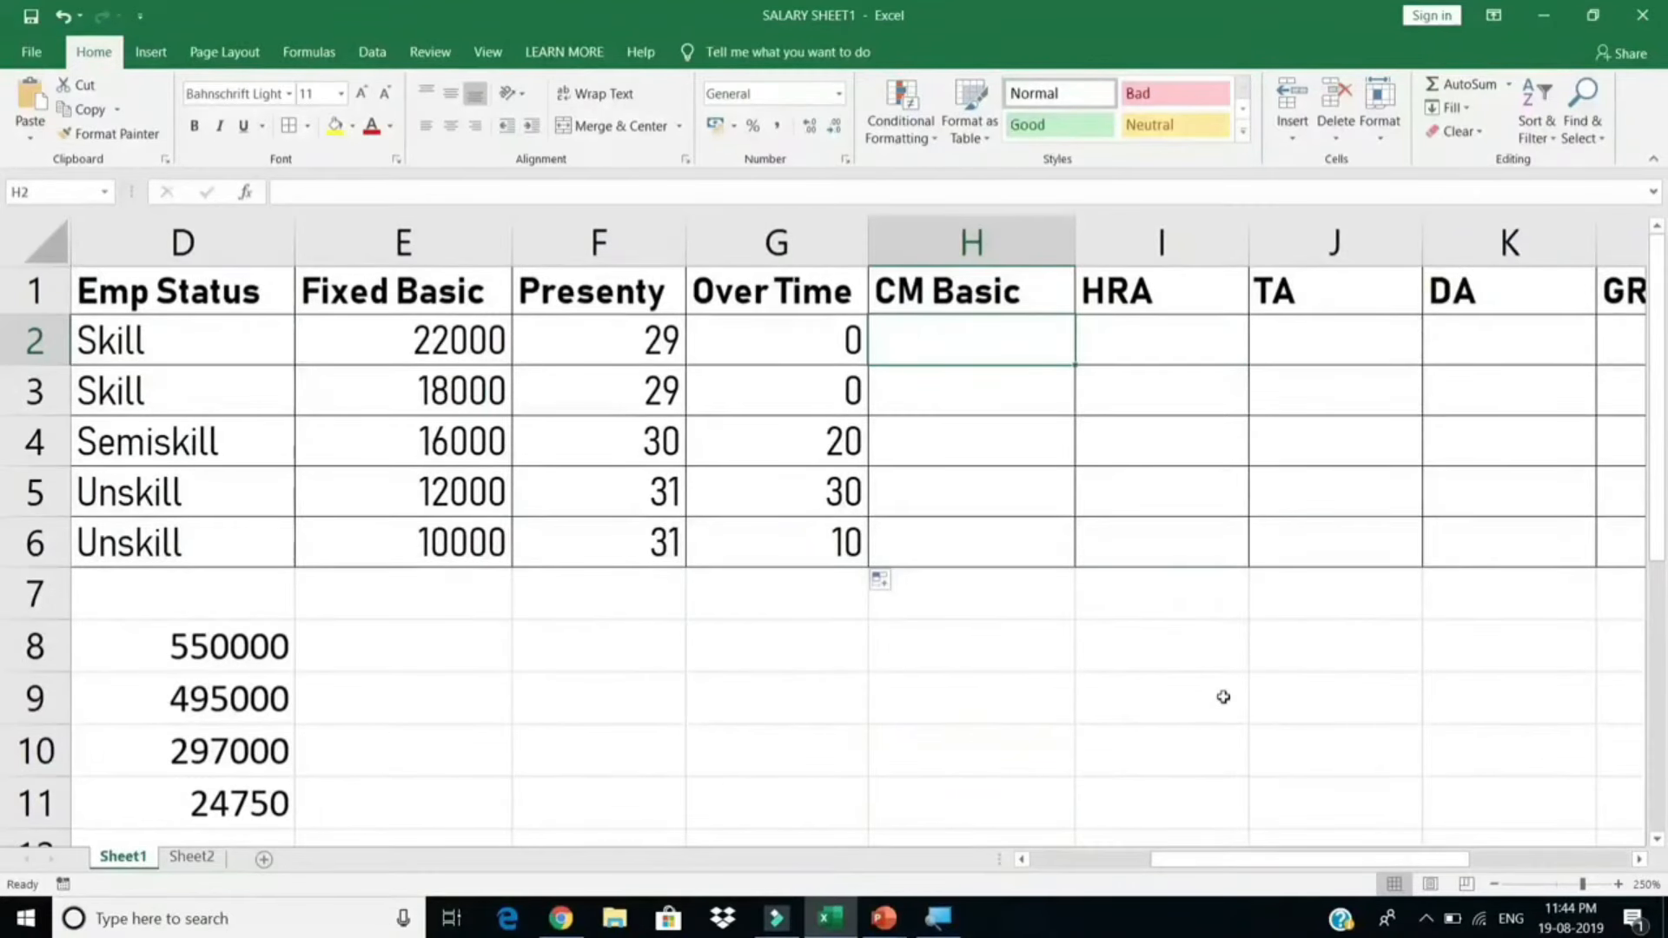
Step: Enter =(E2/30)*F2 in H2, checking E2/30 with F9, to get 21266.667
type("=")
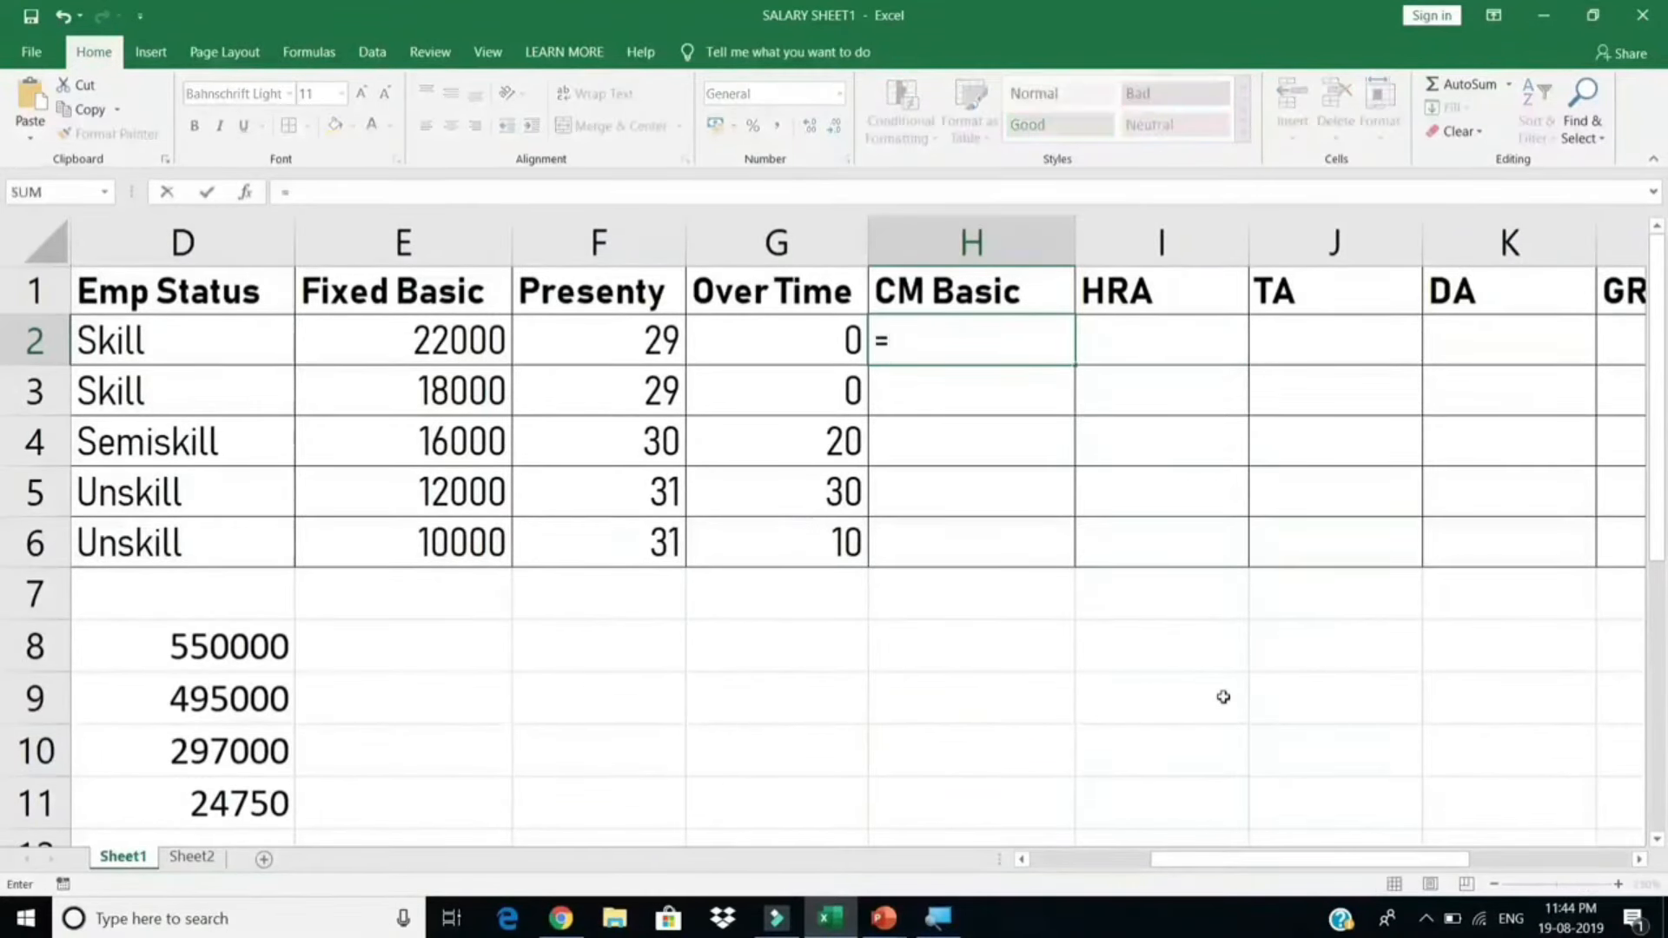
type("(")
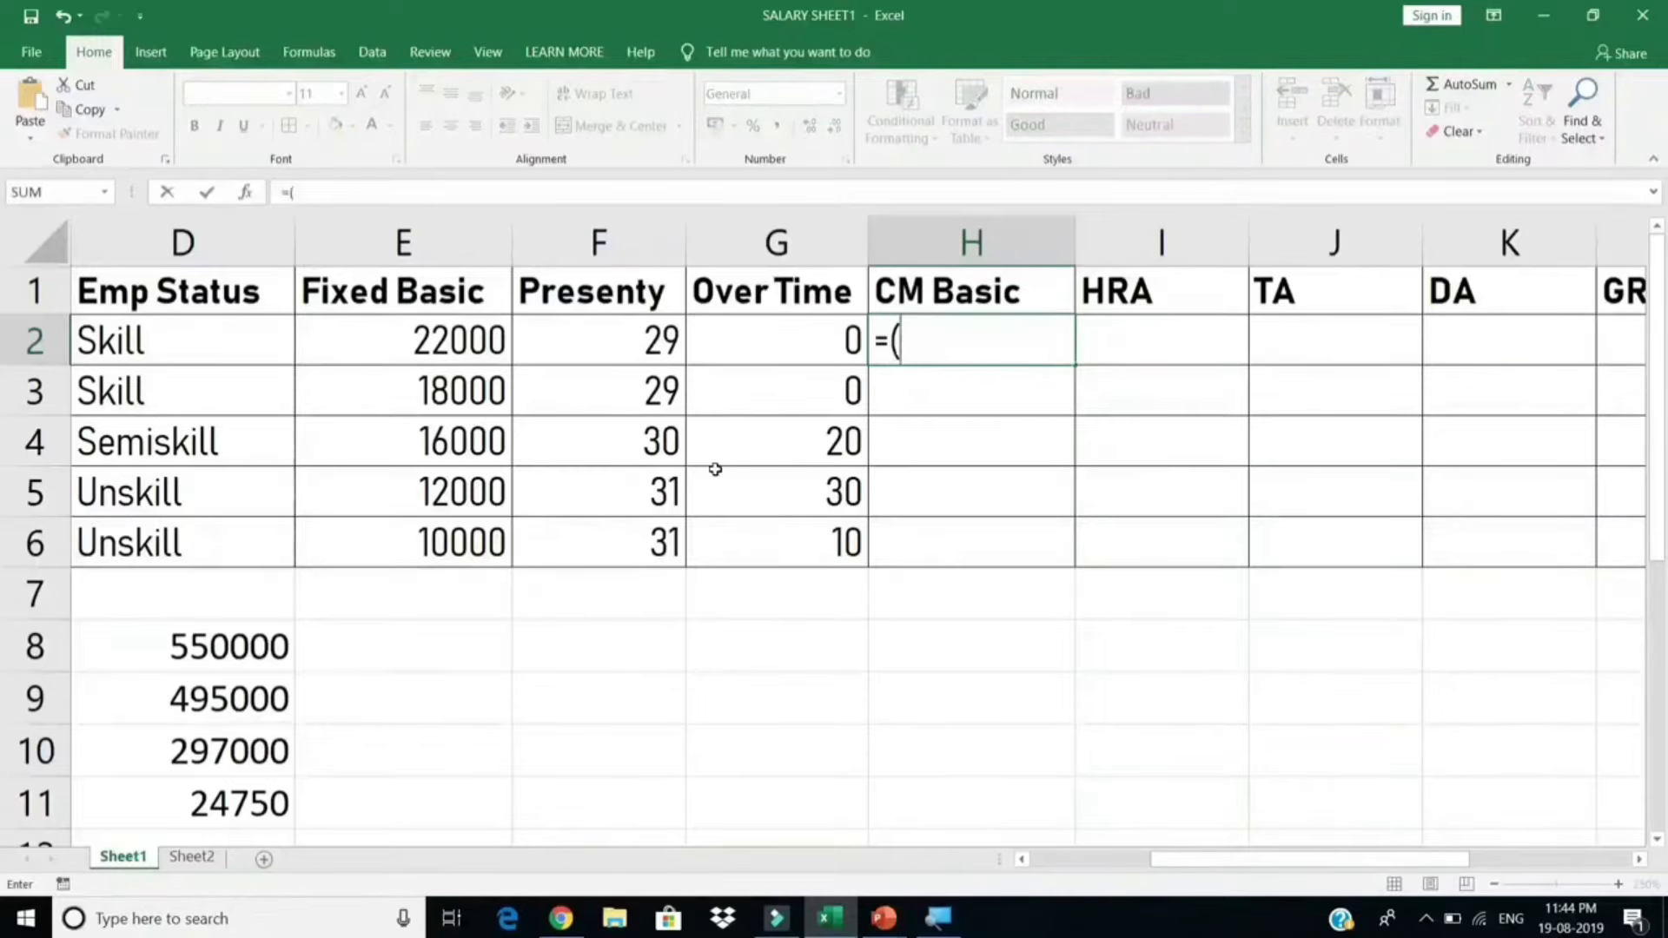
left_click(489, 341)
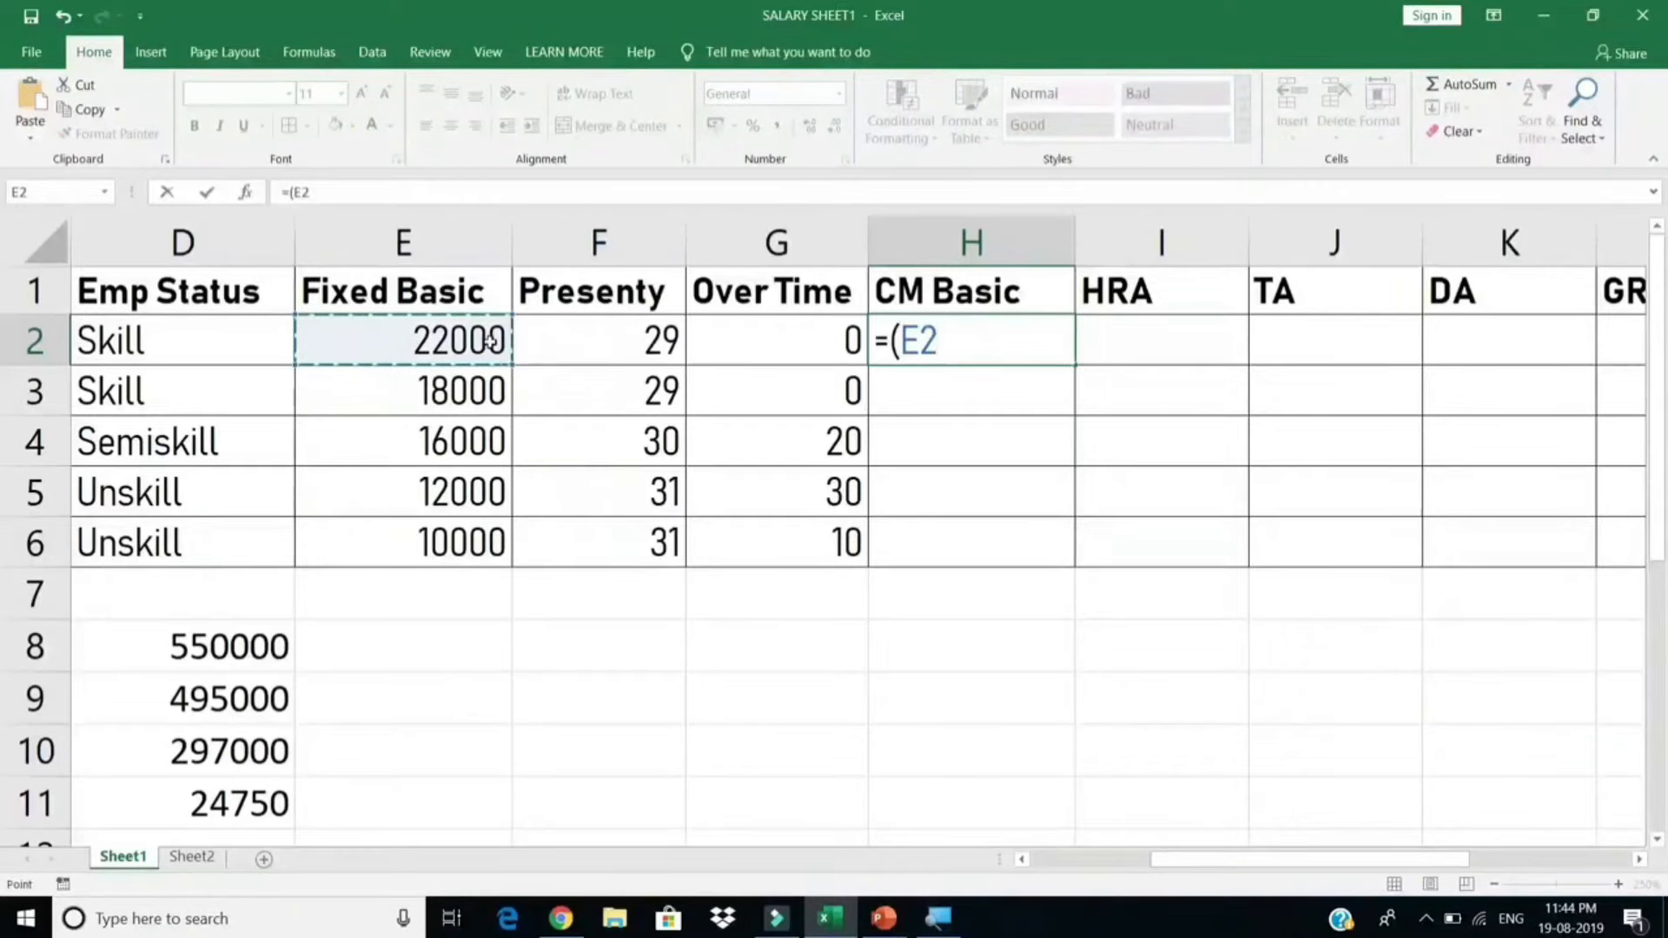
type("/30")
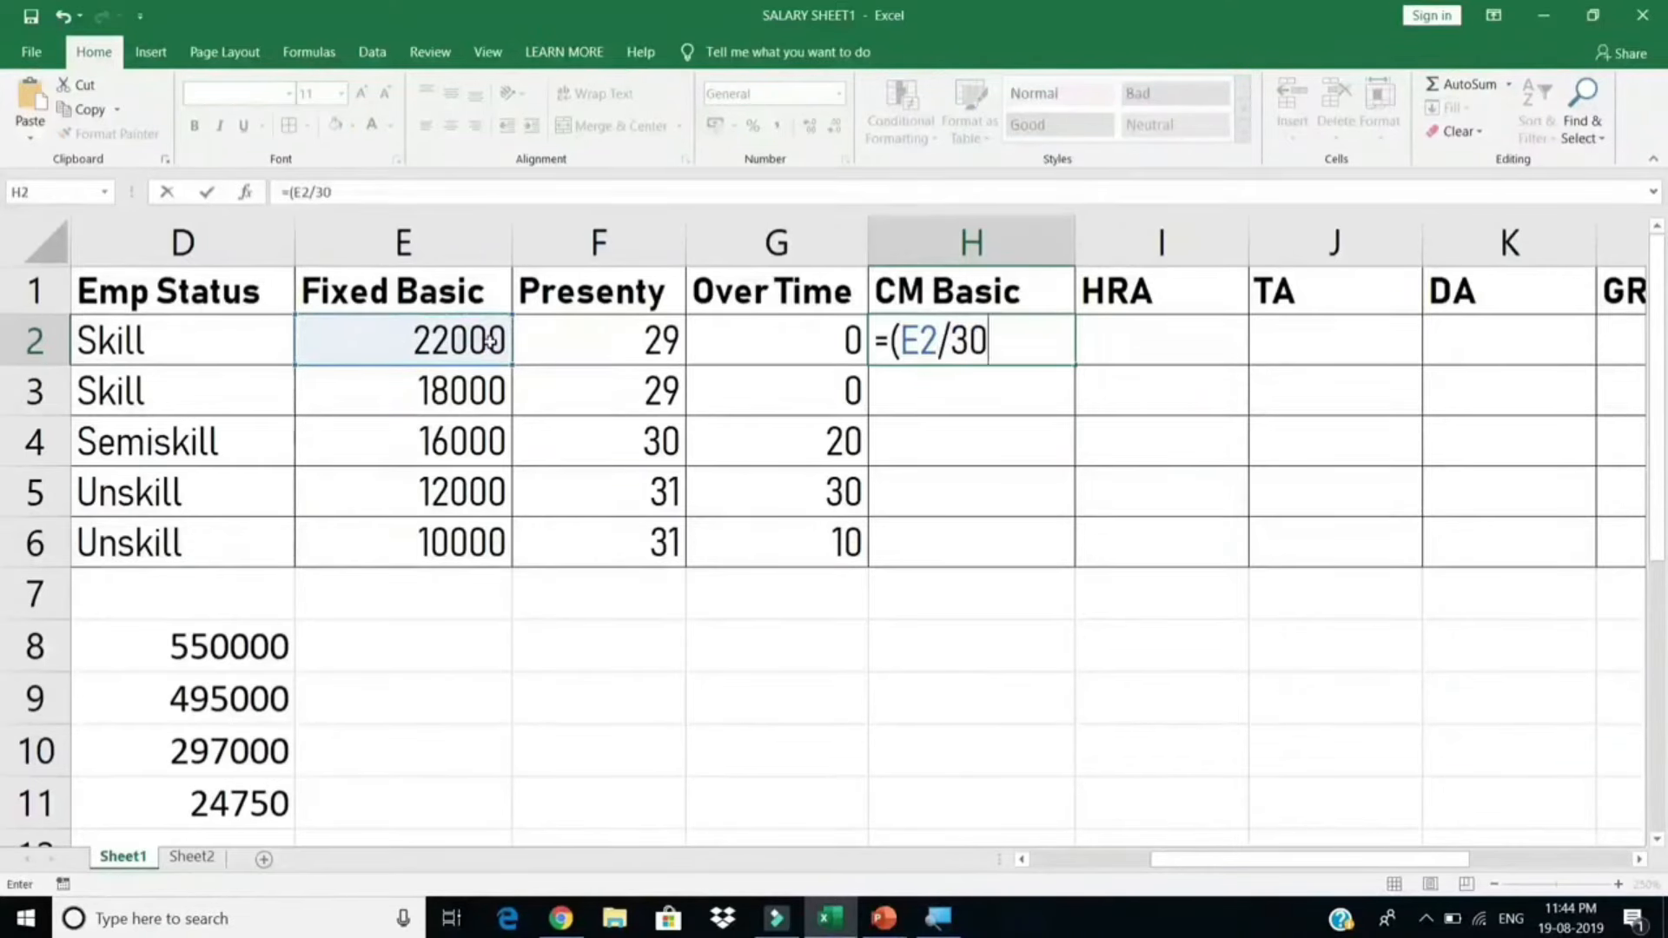
type(")")
type("*")
left_click(585, 342)
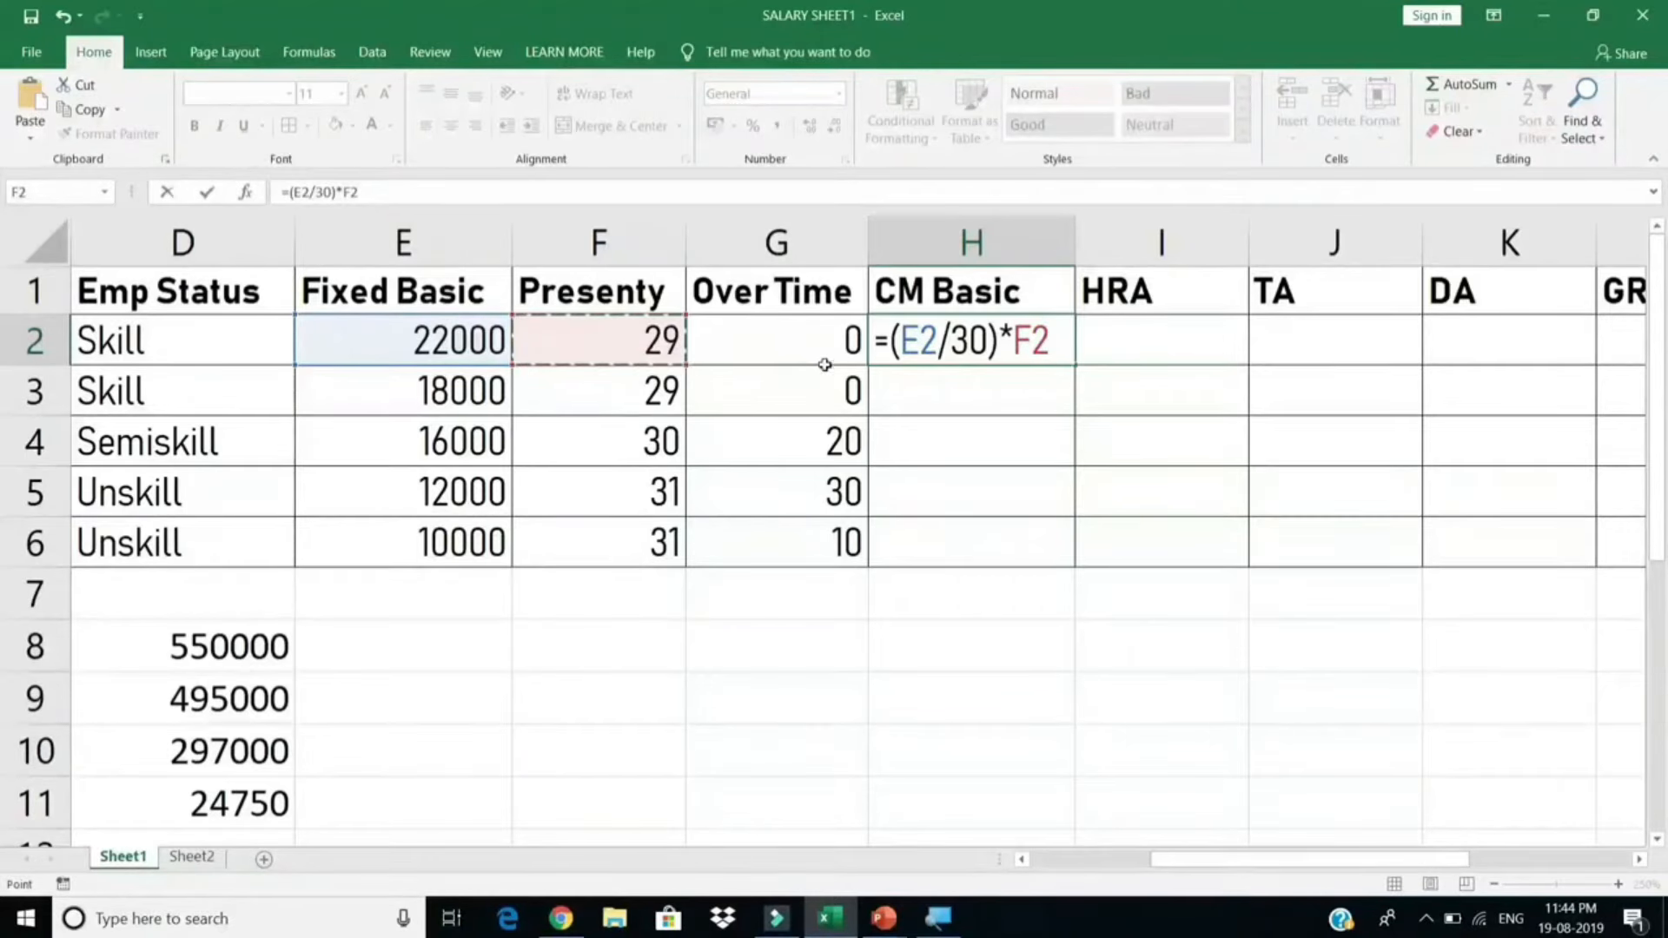
left_click_drag(897, 339, 990, 339)
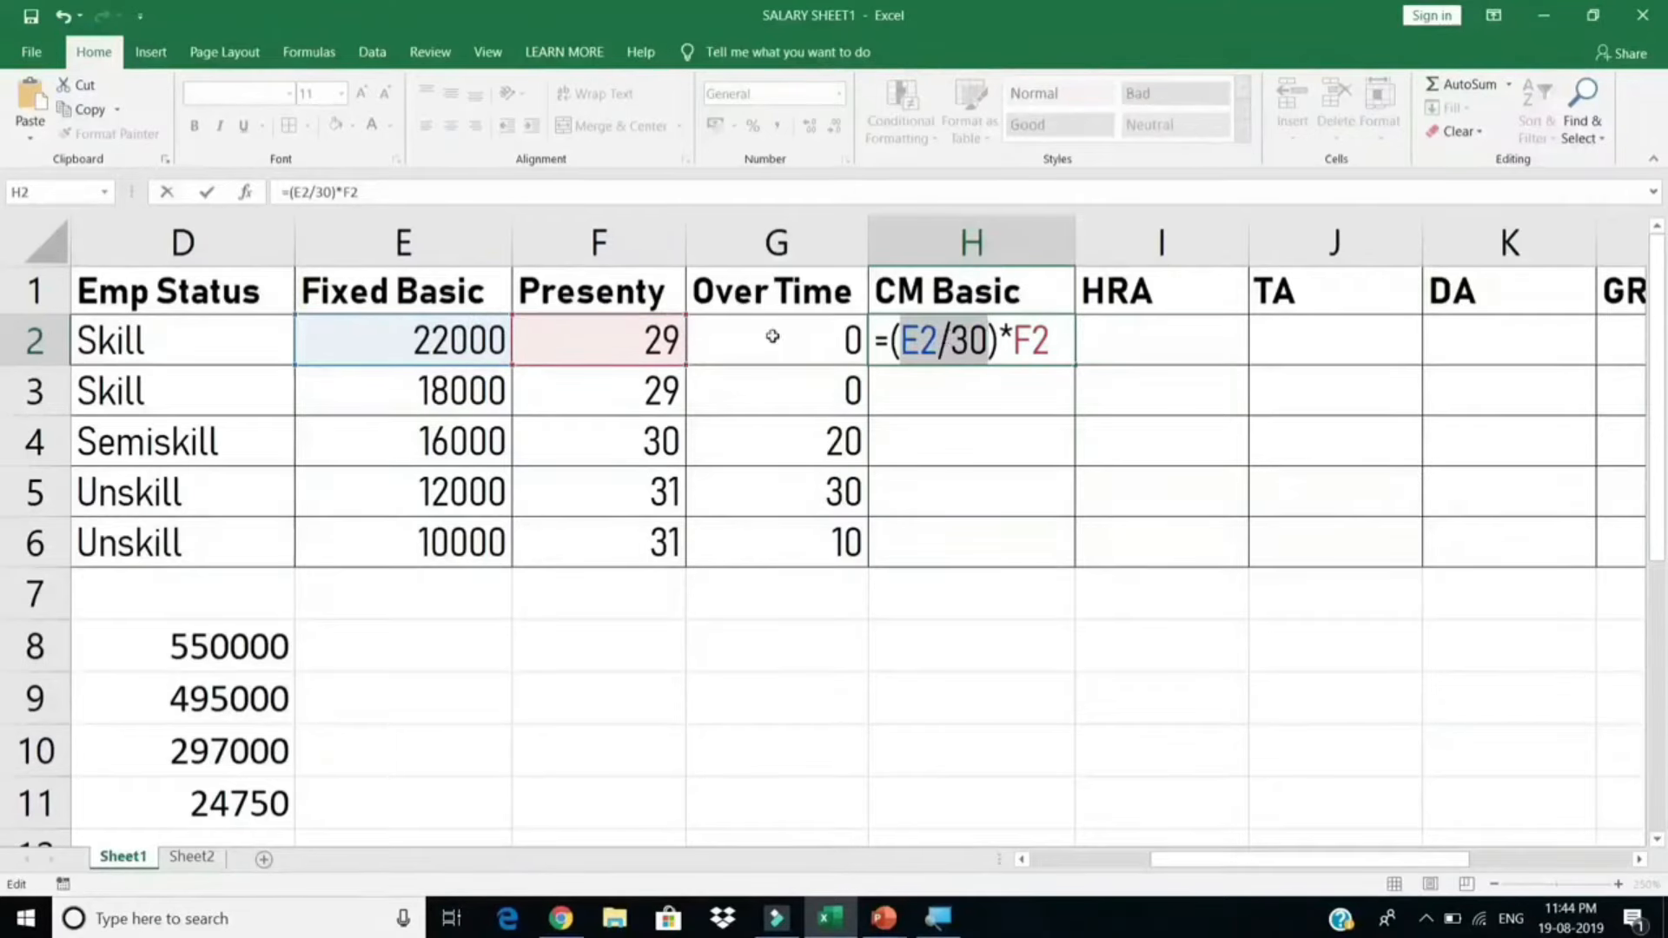
left_click(920, 337)
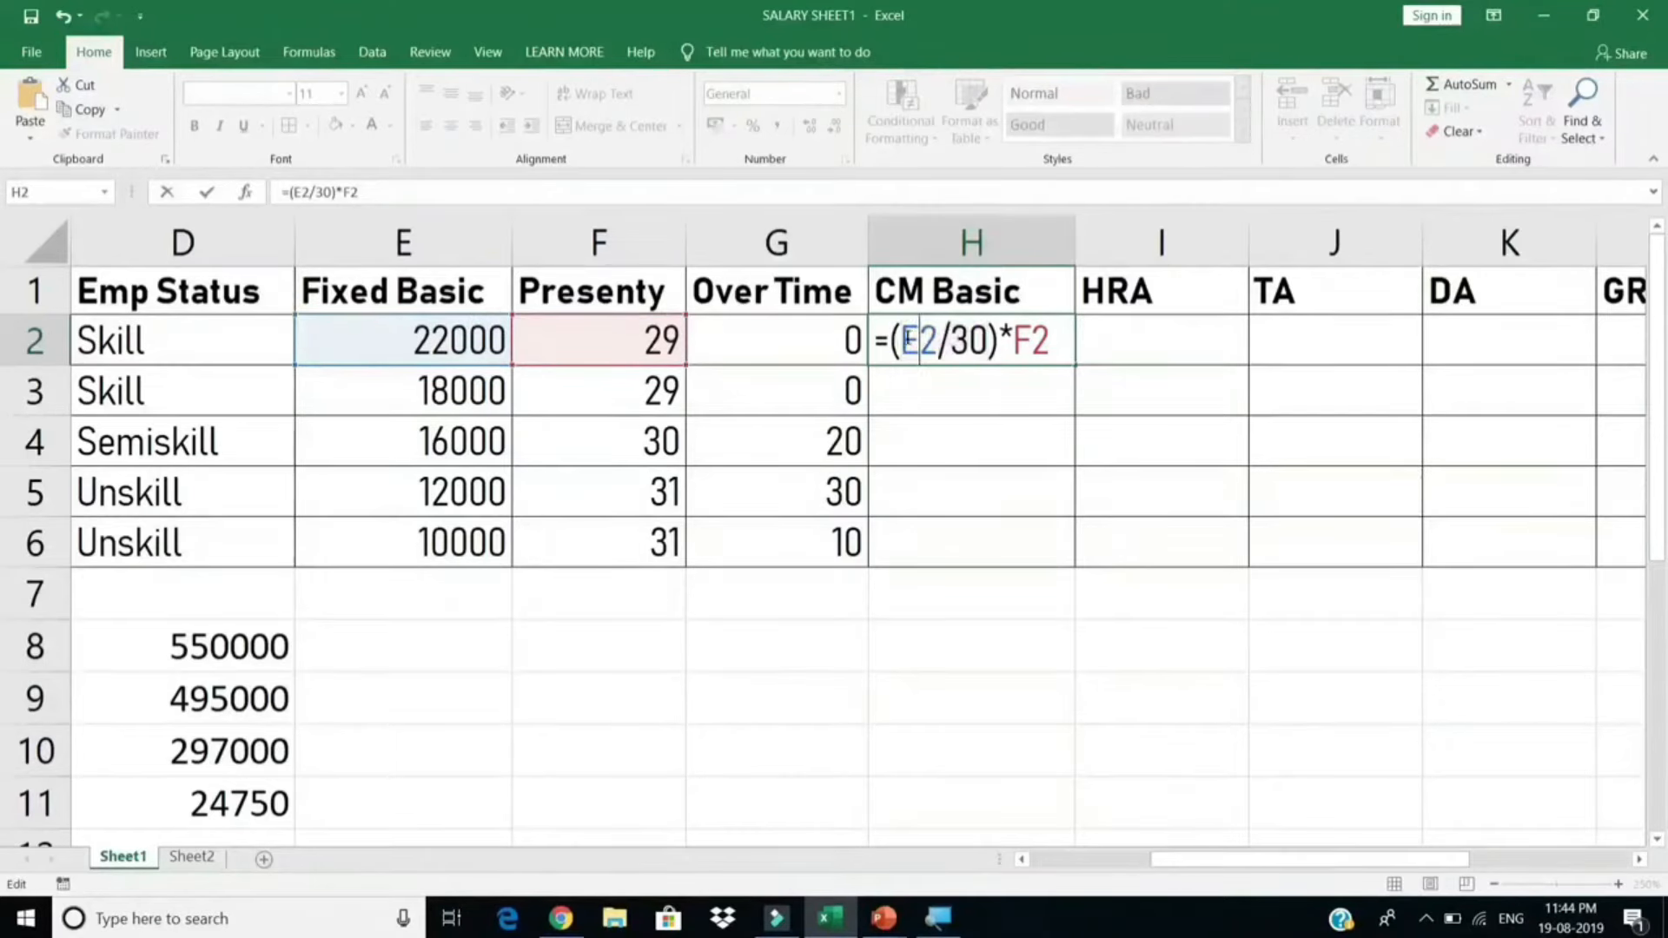
left_click_drag(900, 337, 989, 337)
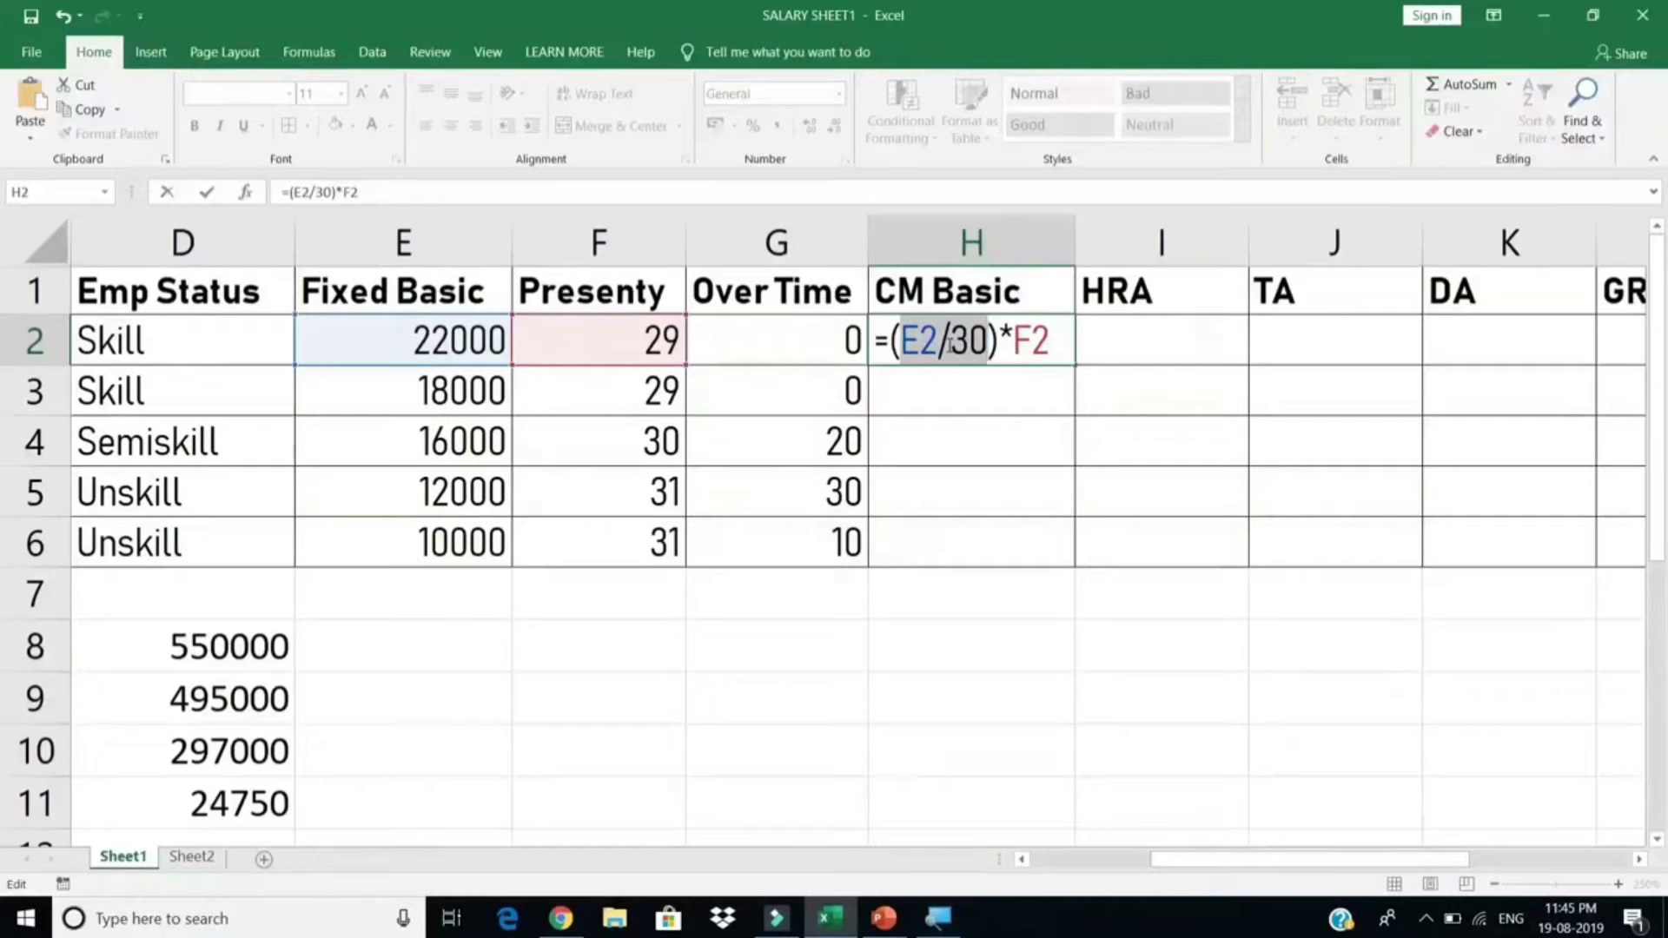
key("F9")
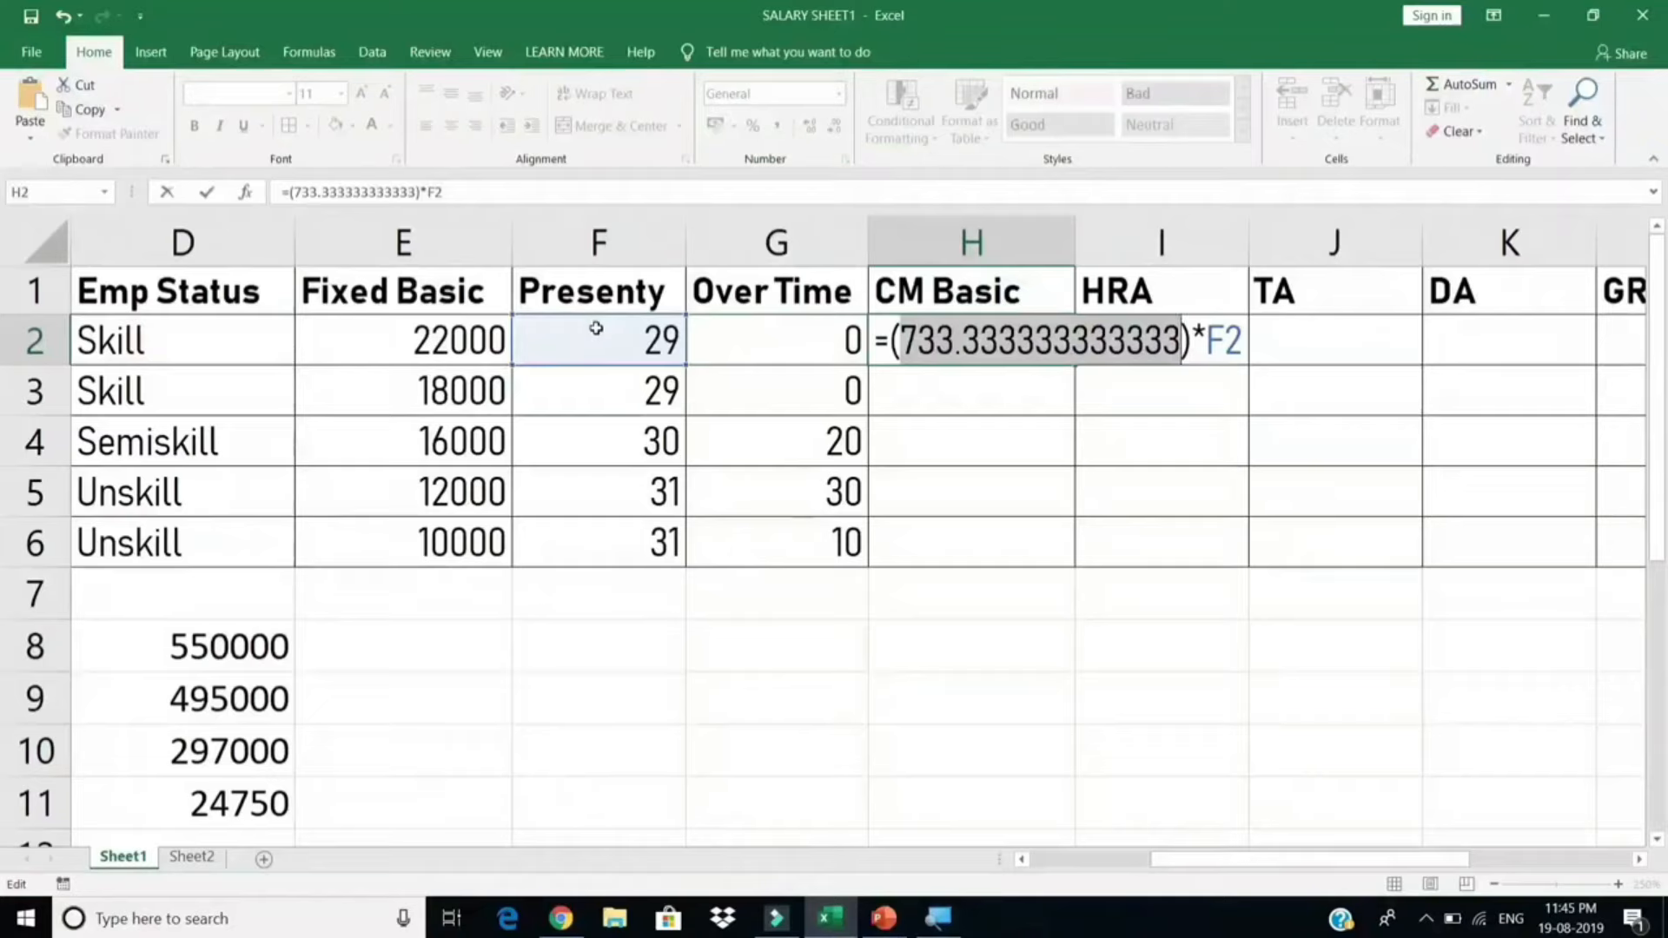
key("ctrl+z")
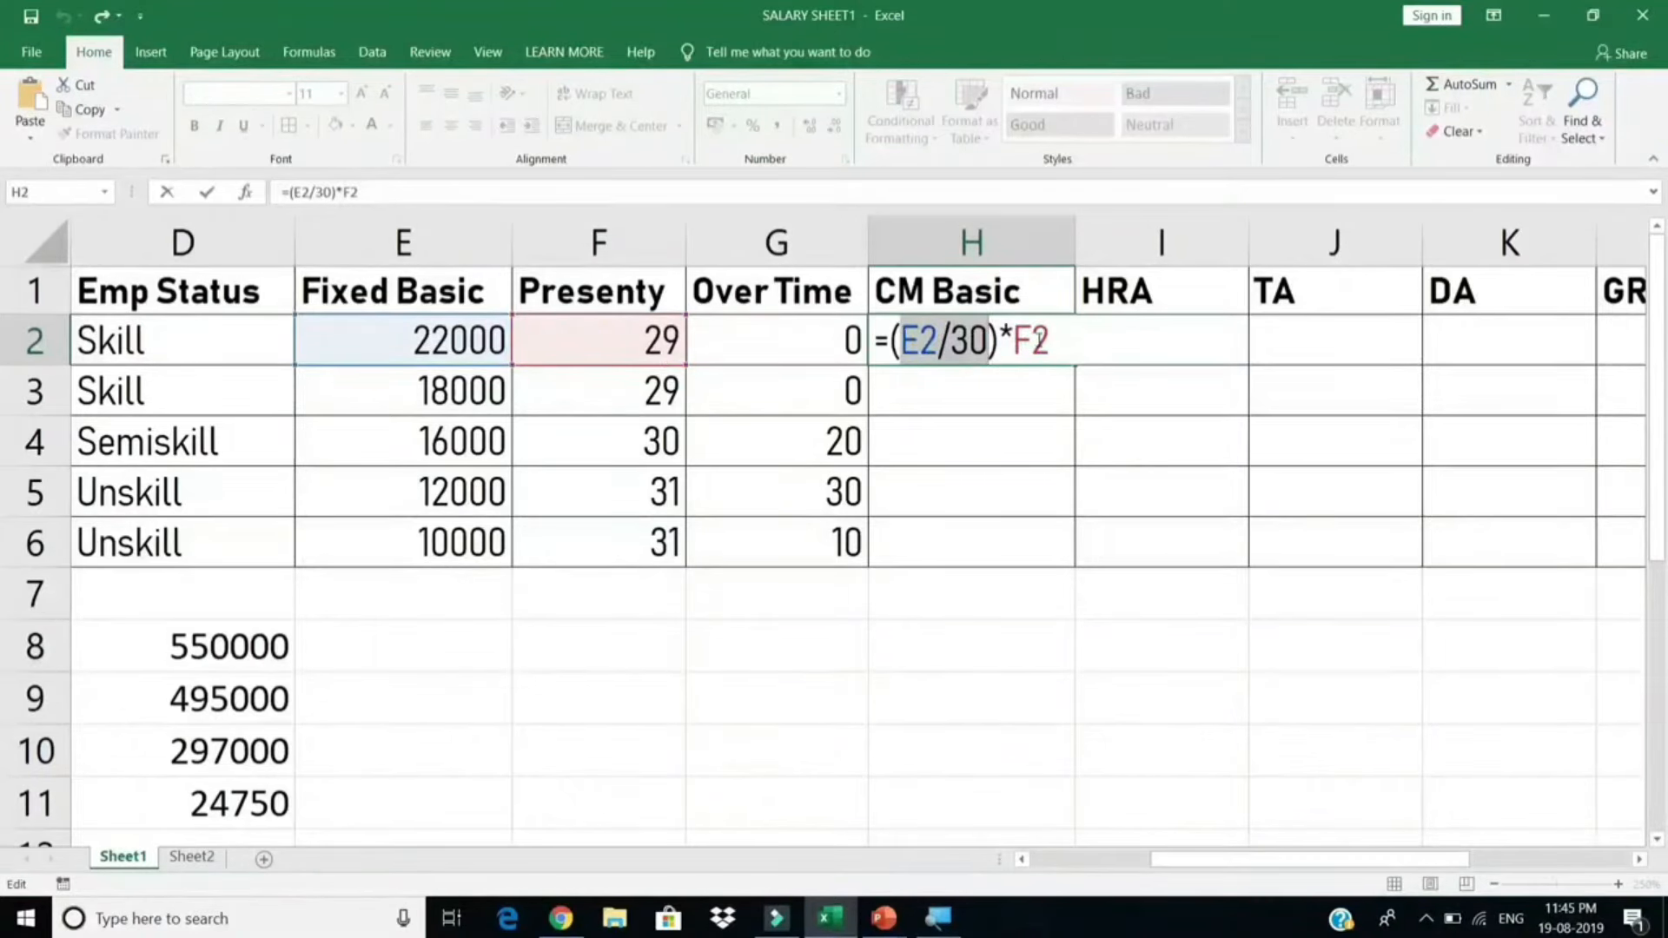
key("Return")
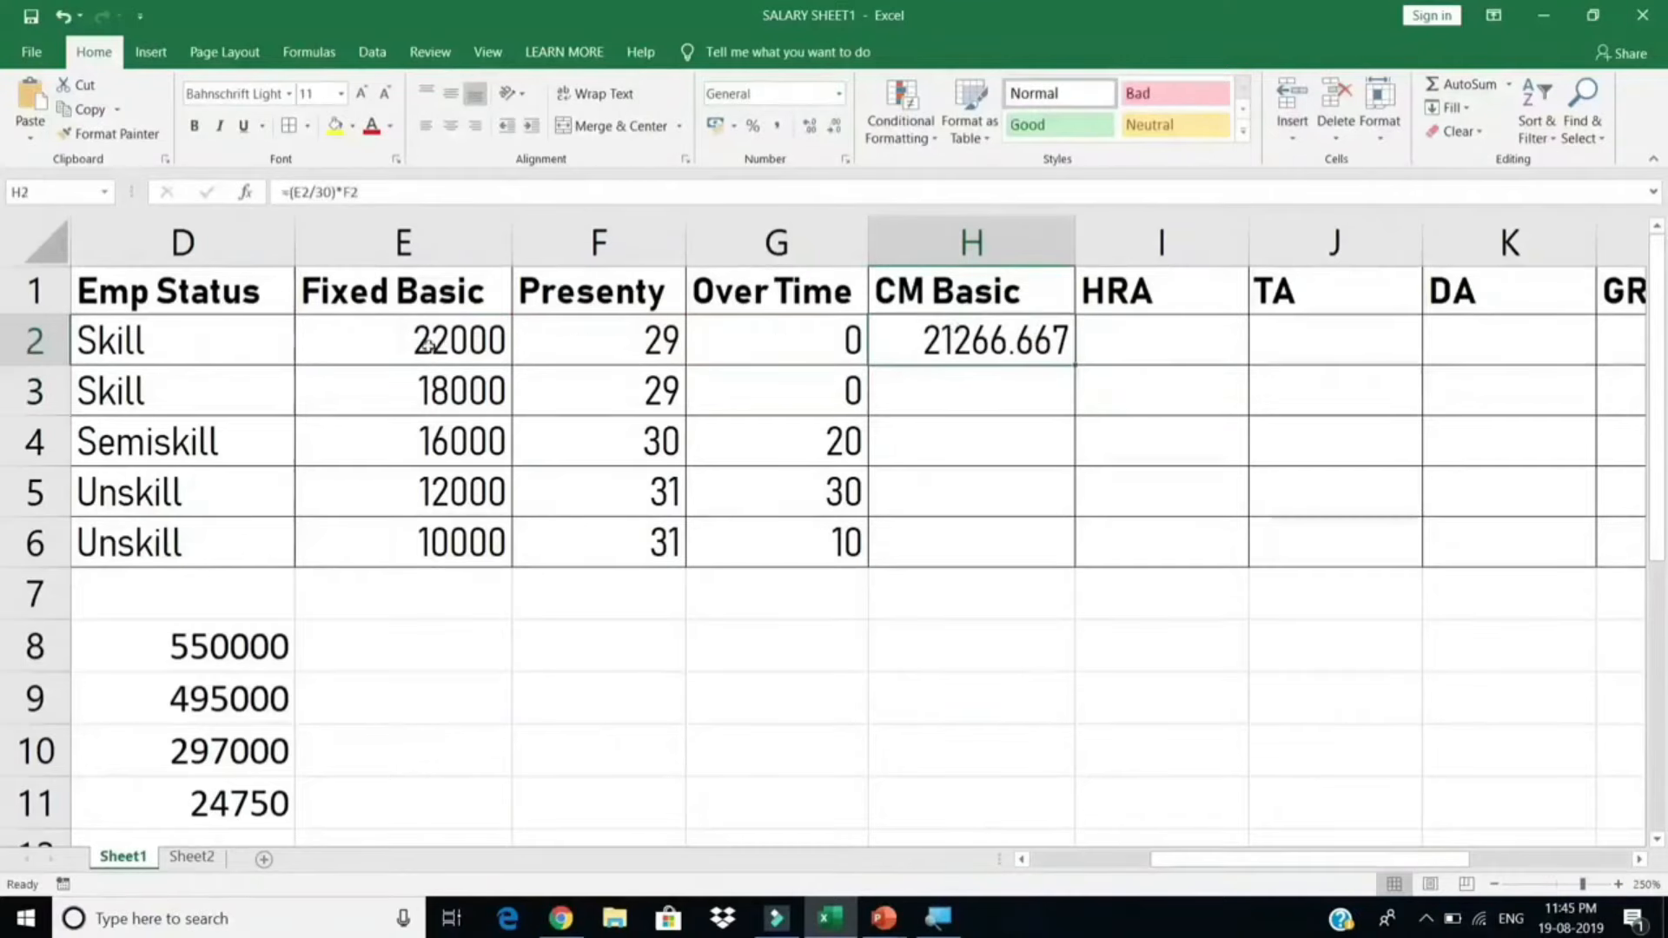
Step: Fill H2's formula down to H6 and spot-check the Presenty and CM Basic values in rows 4-6
left_click(429, 343)
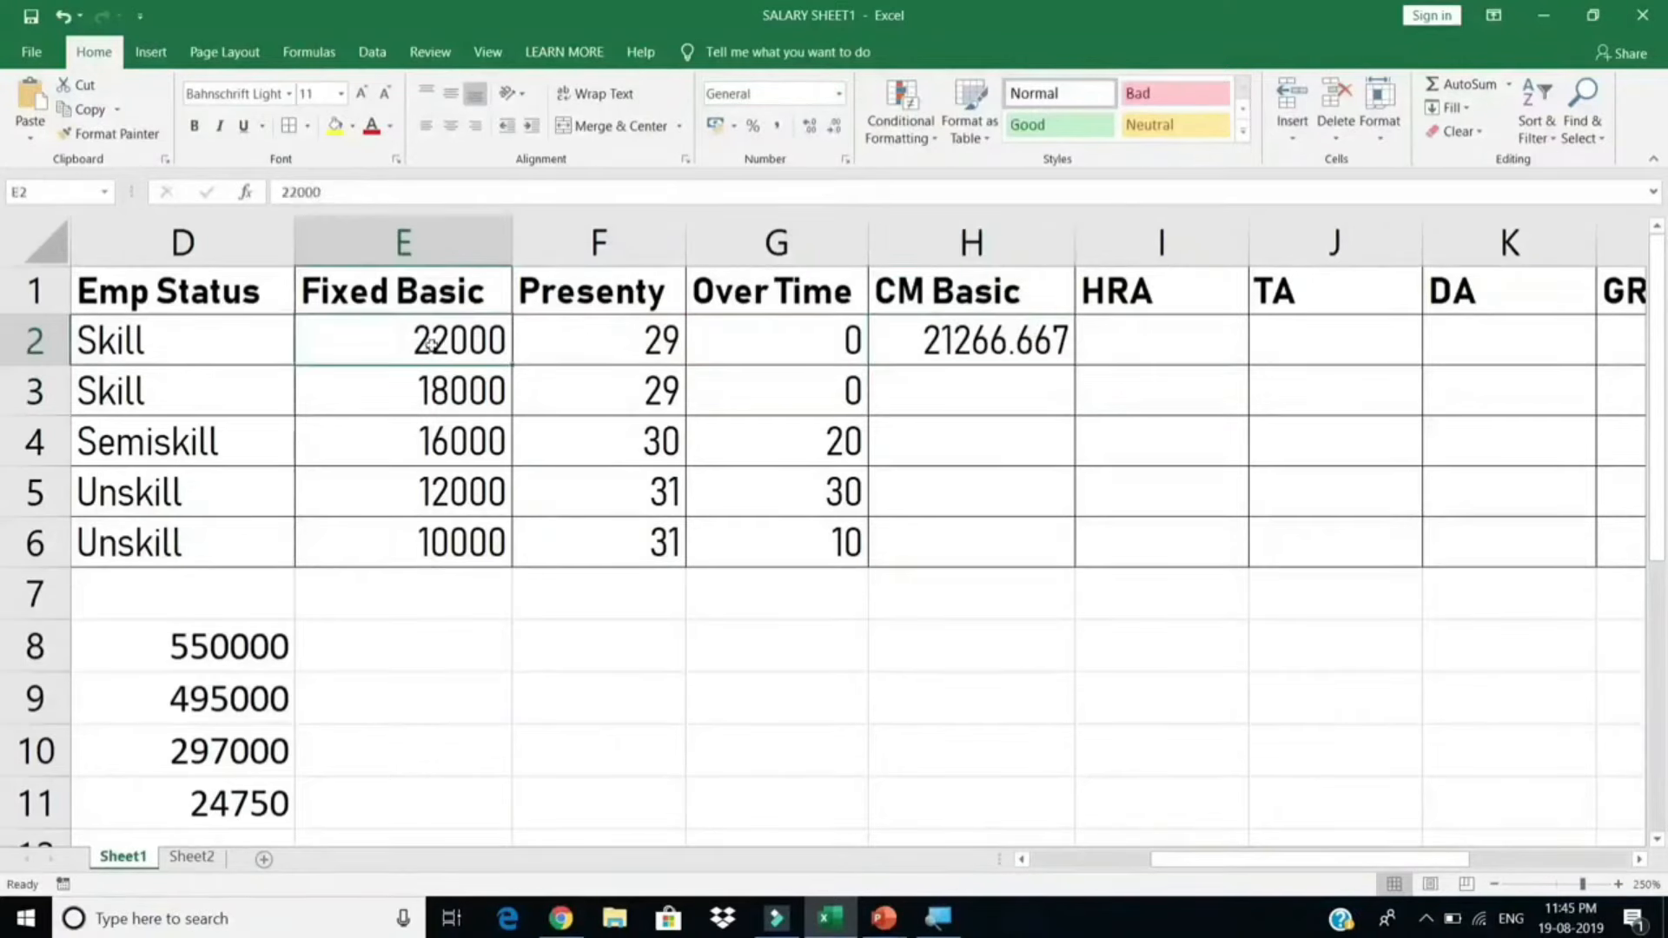
left_click(964, 335)
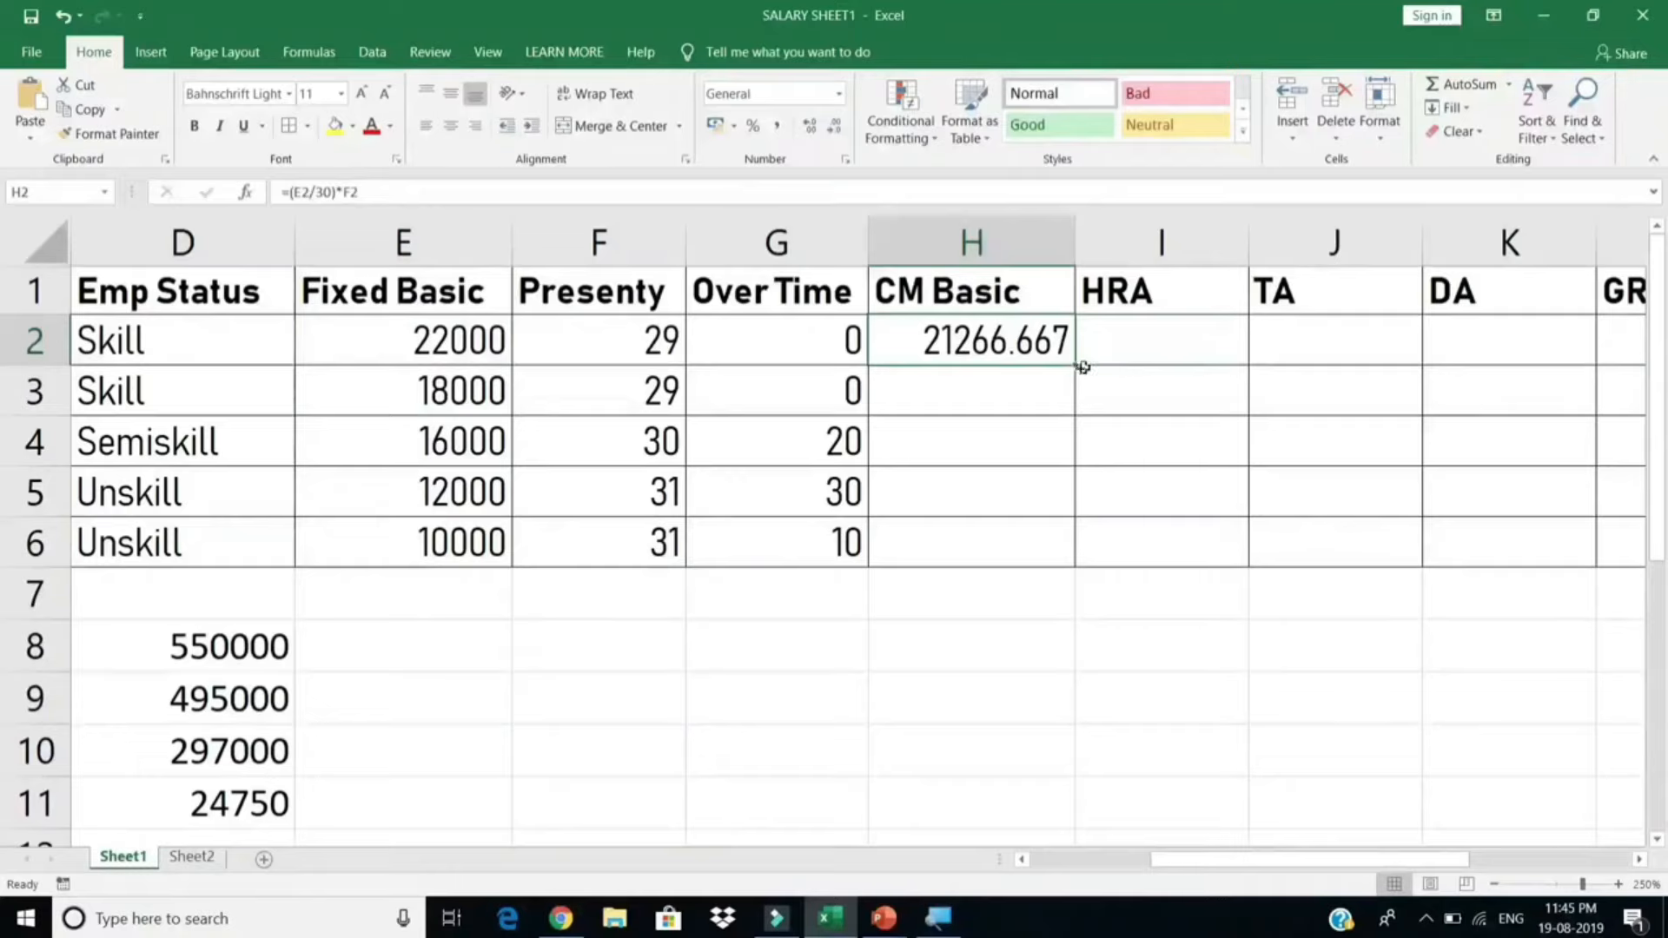
left_click_drag(1068, 365, 1077, 565)
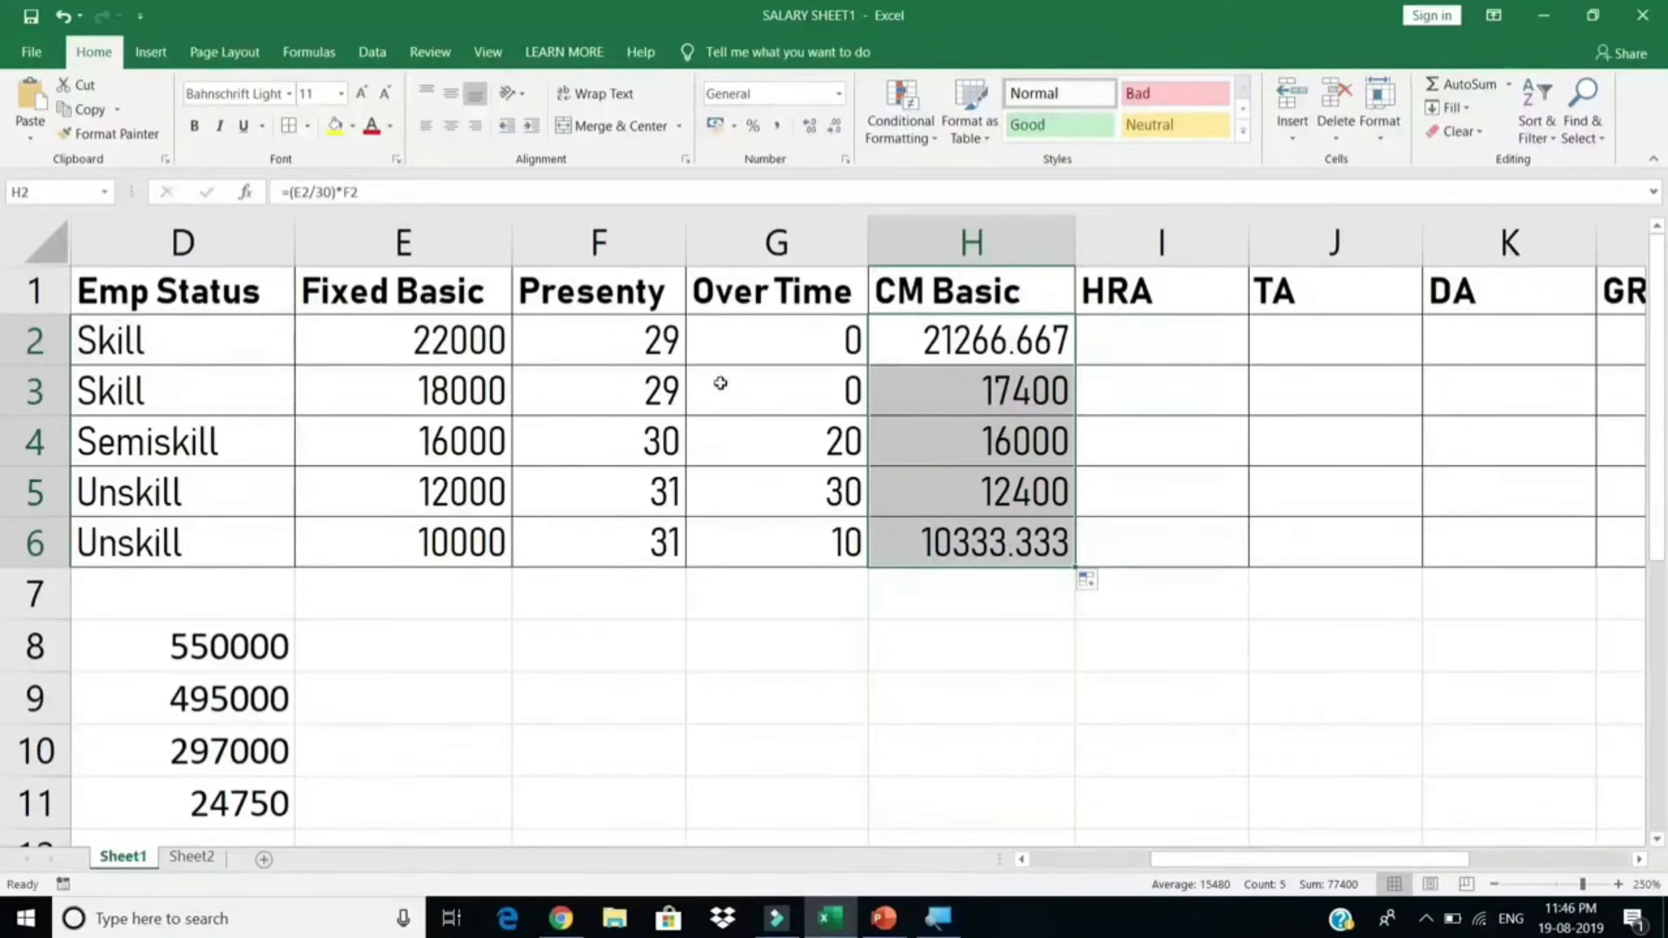
left_click(658, 429)
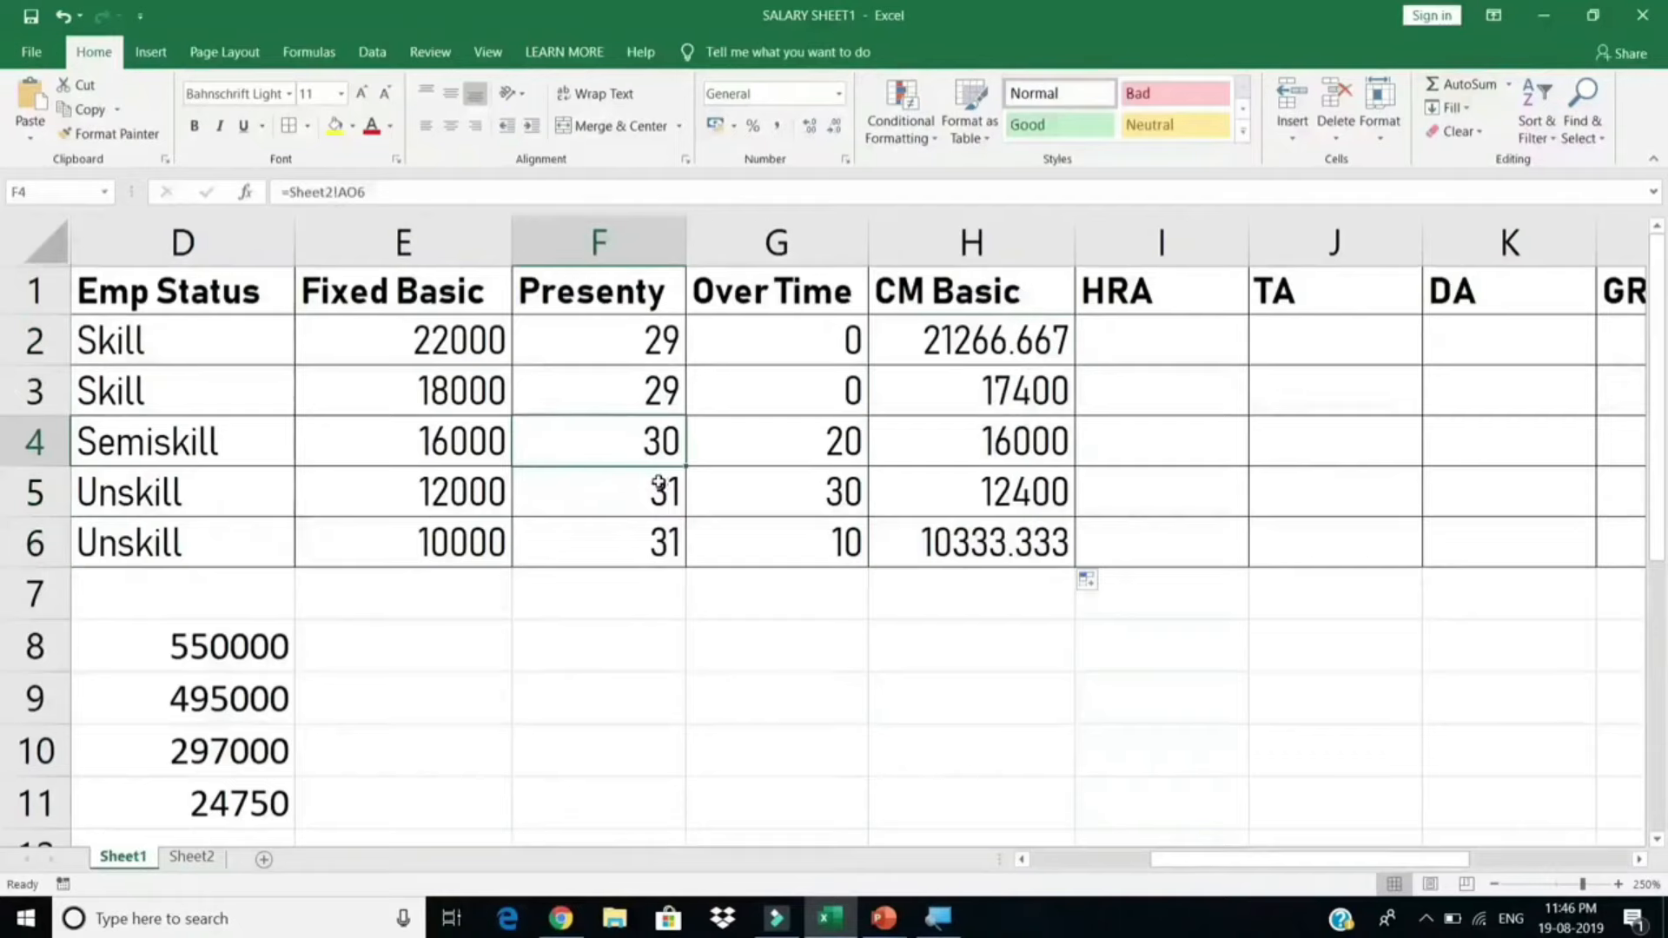
left_click(657, 483)
left_click(1065, 500)
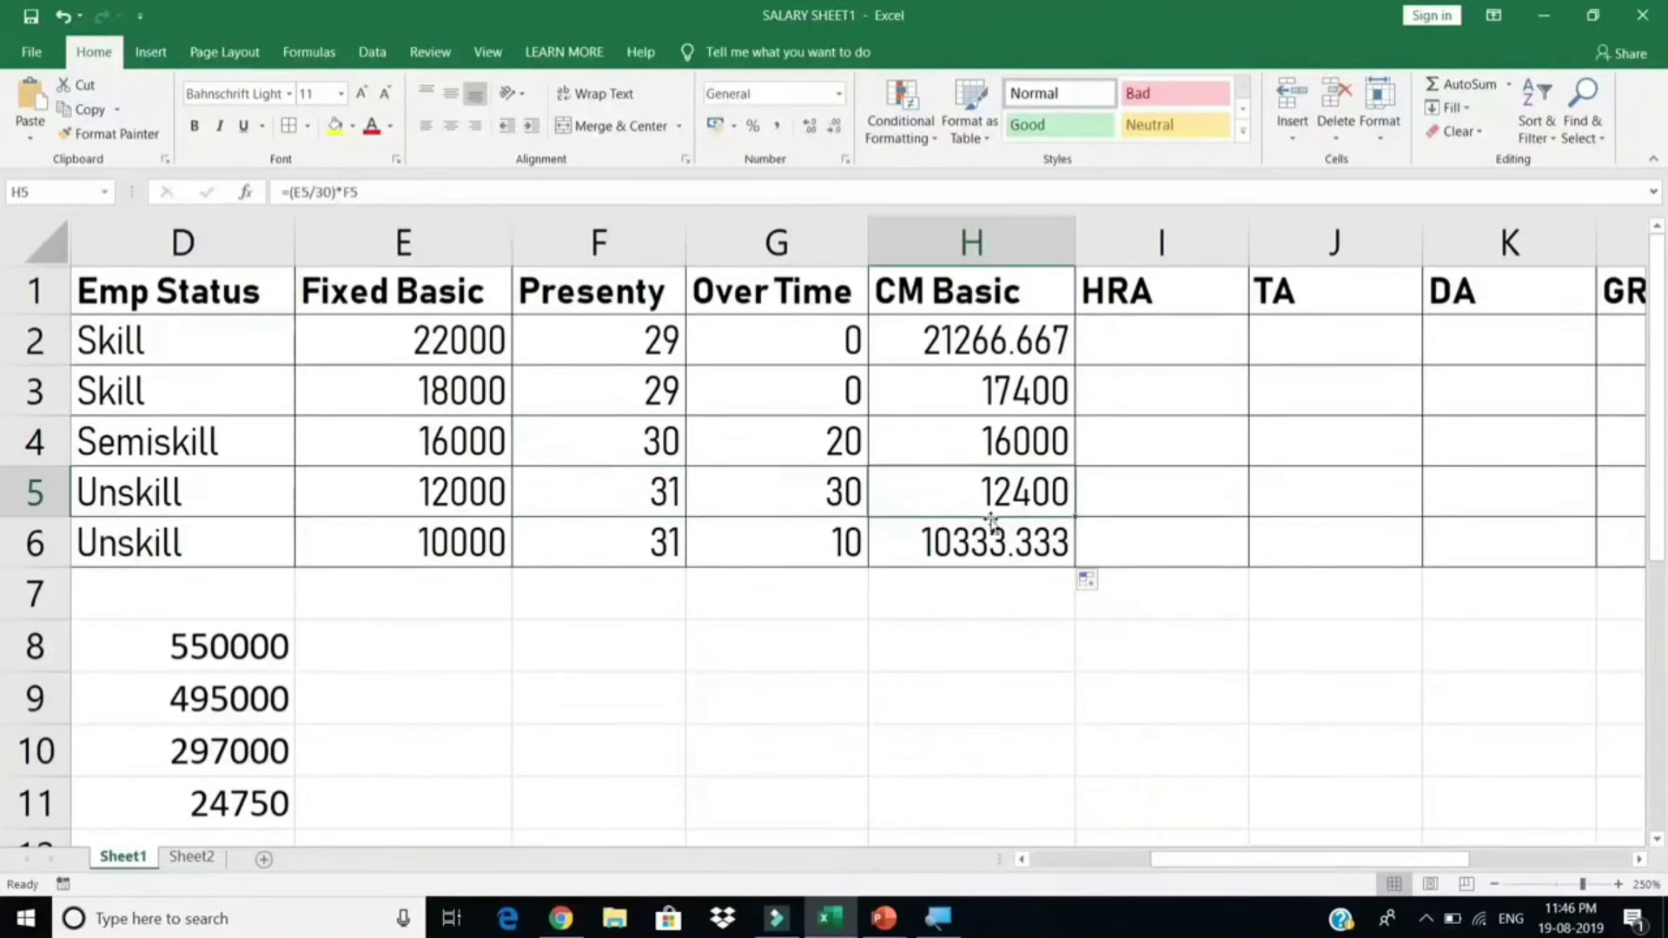
left_click(1011, 550)
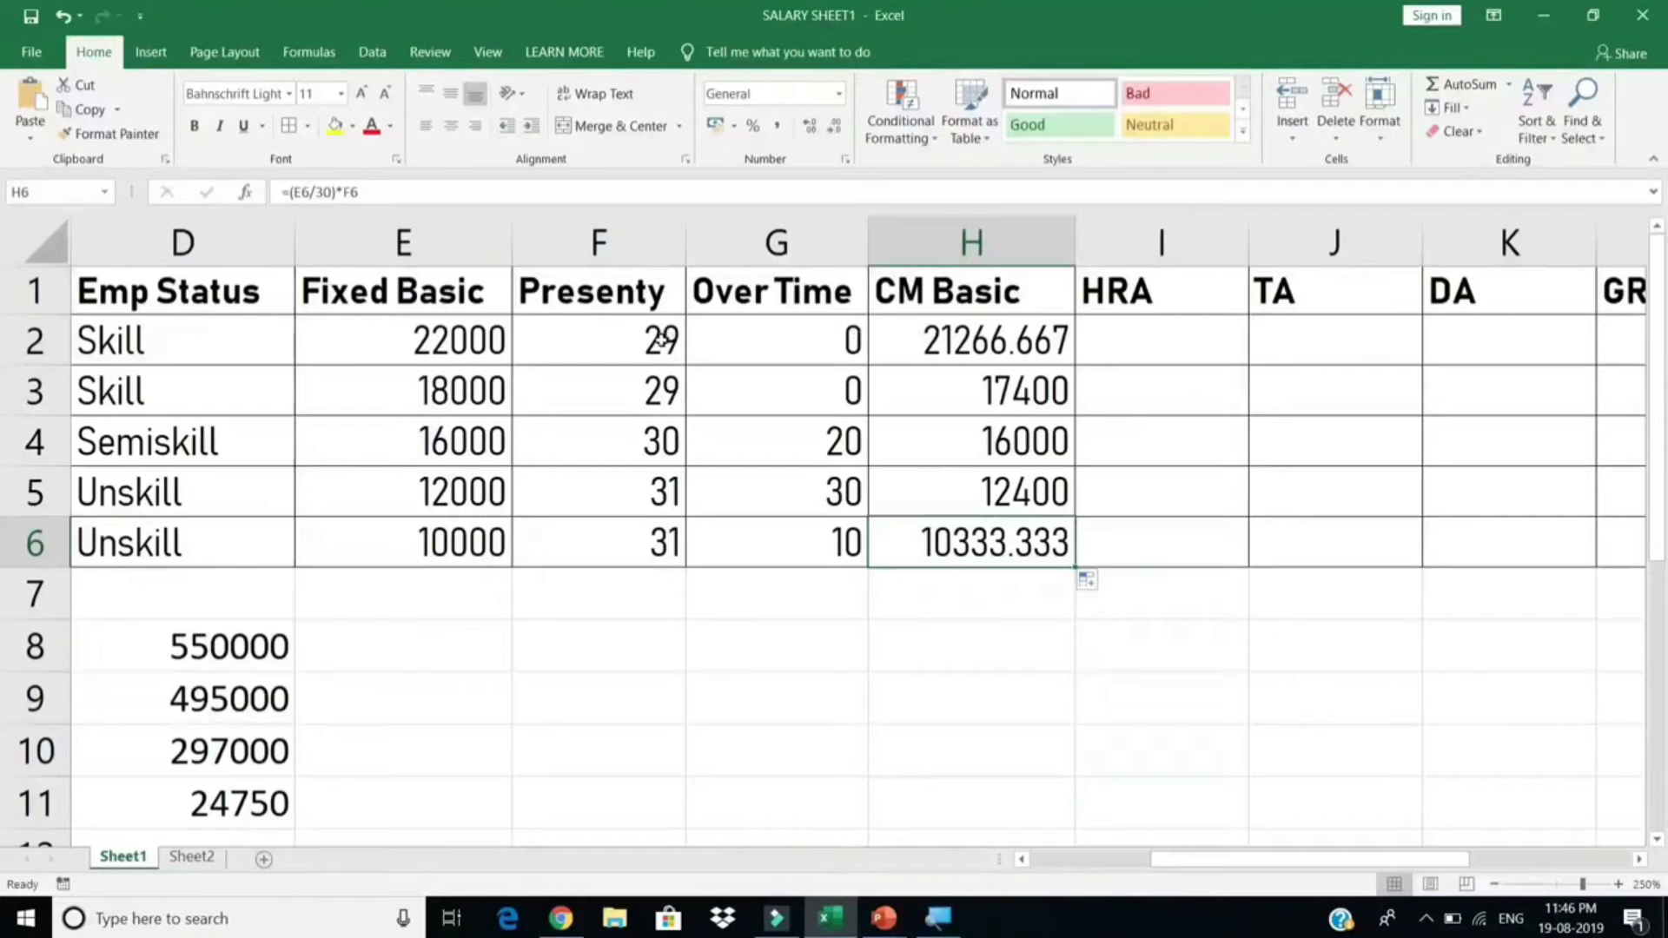
left_click_drag(665, 338, 642, 540)
Step: Append +(E2/30/8) to H2's formula, checking the hourly rate with F9
left_click(957, 357)
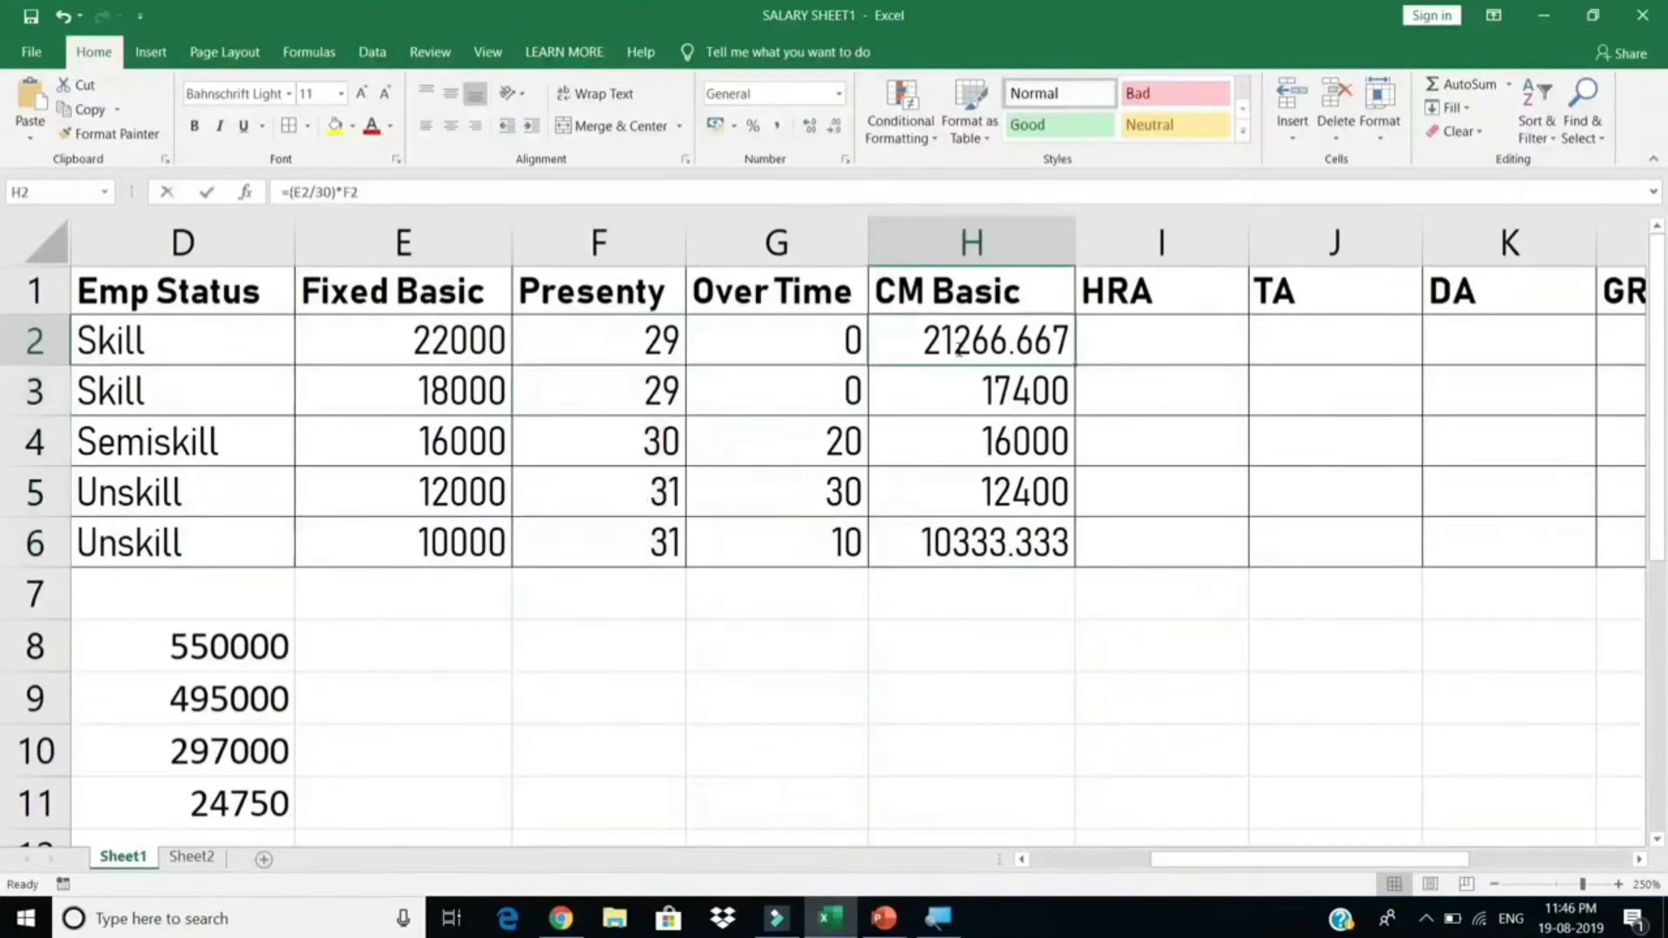
double_click(953, 348)
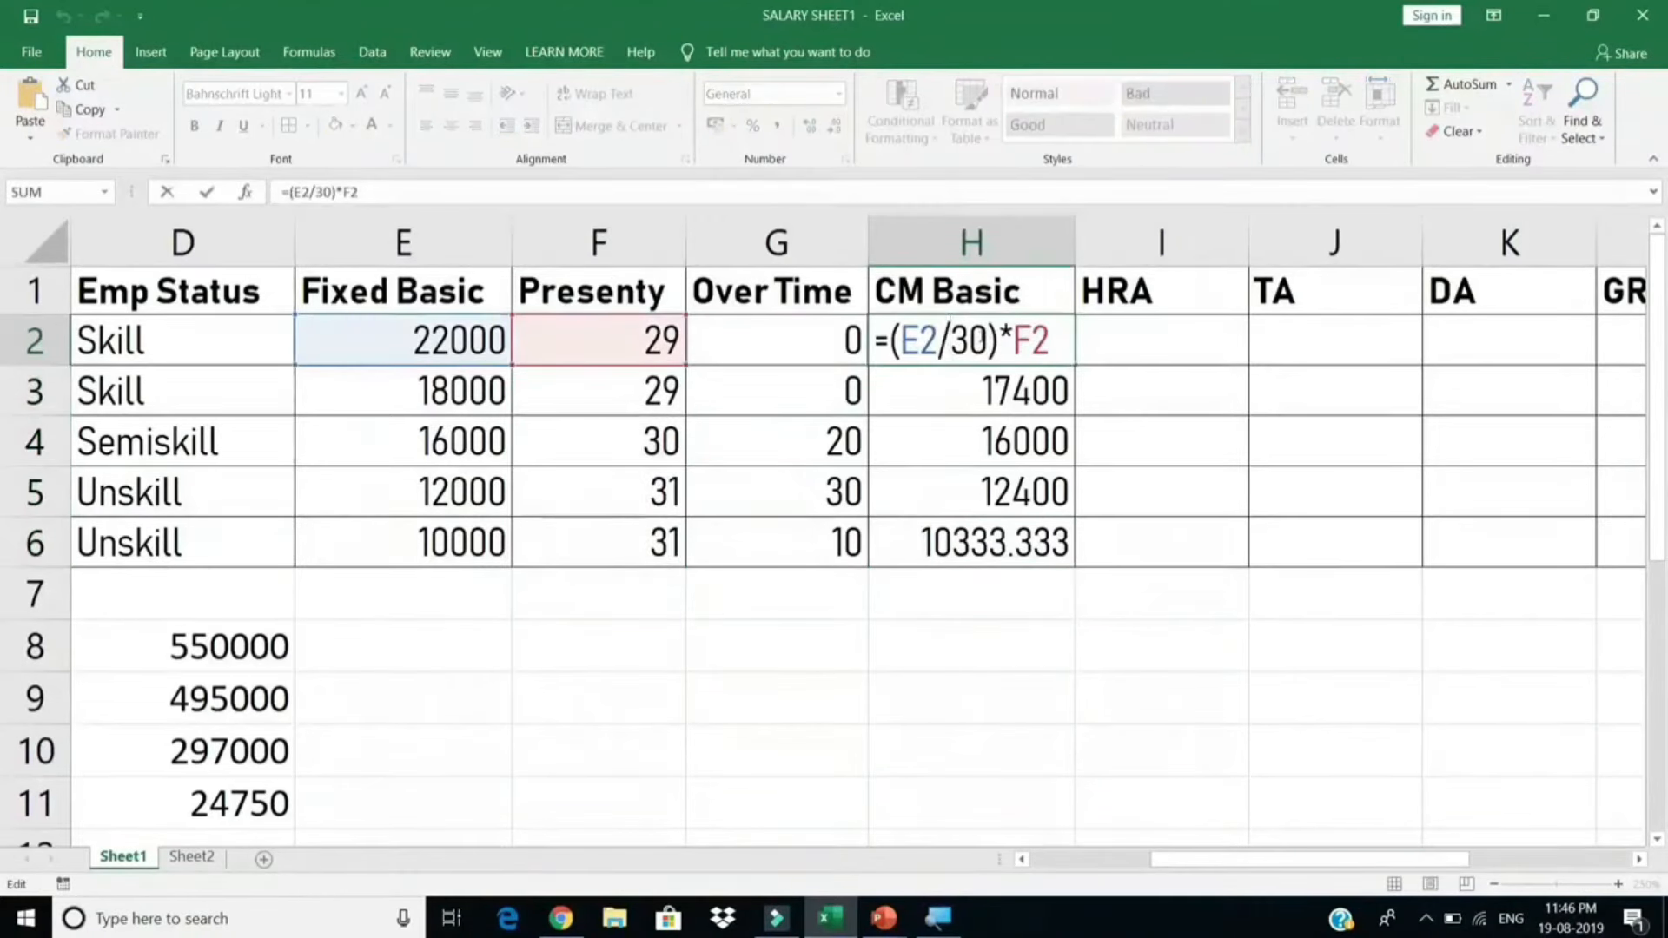
left_click_drag(969, 340, 986, 341)
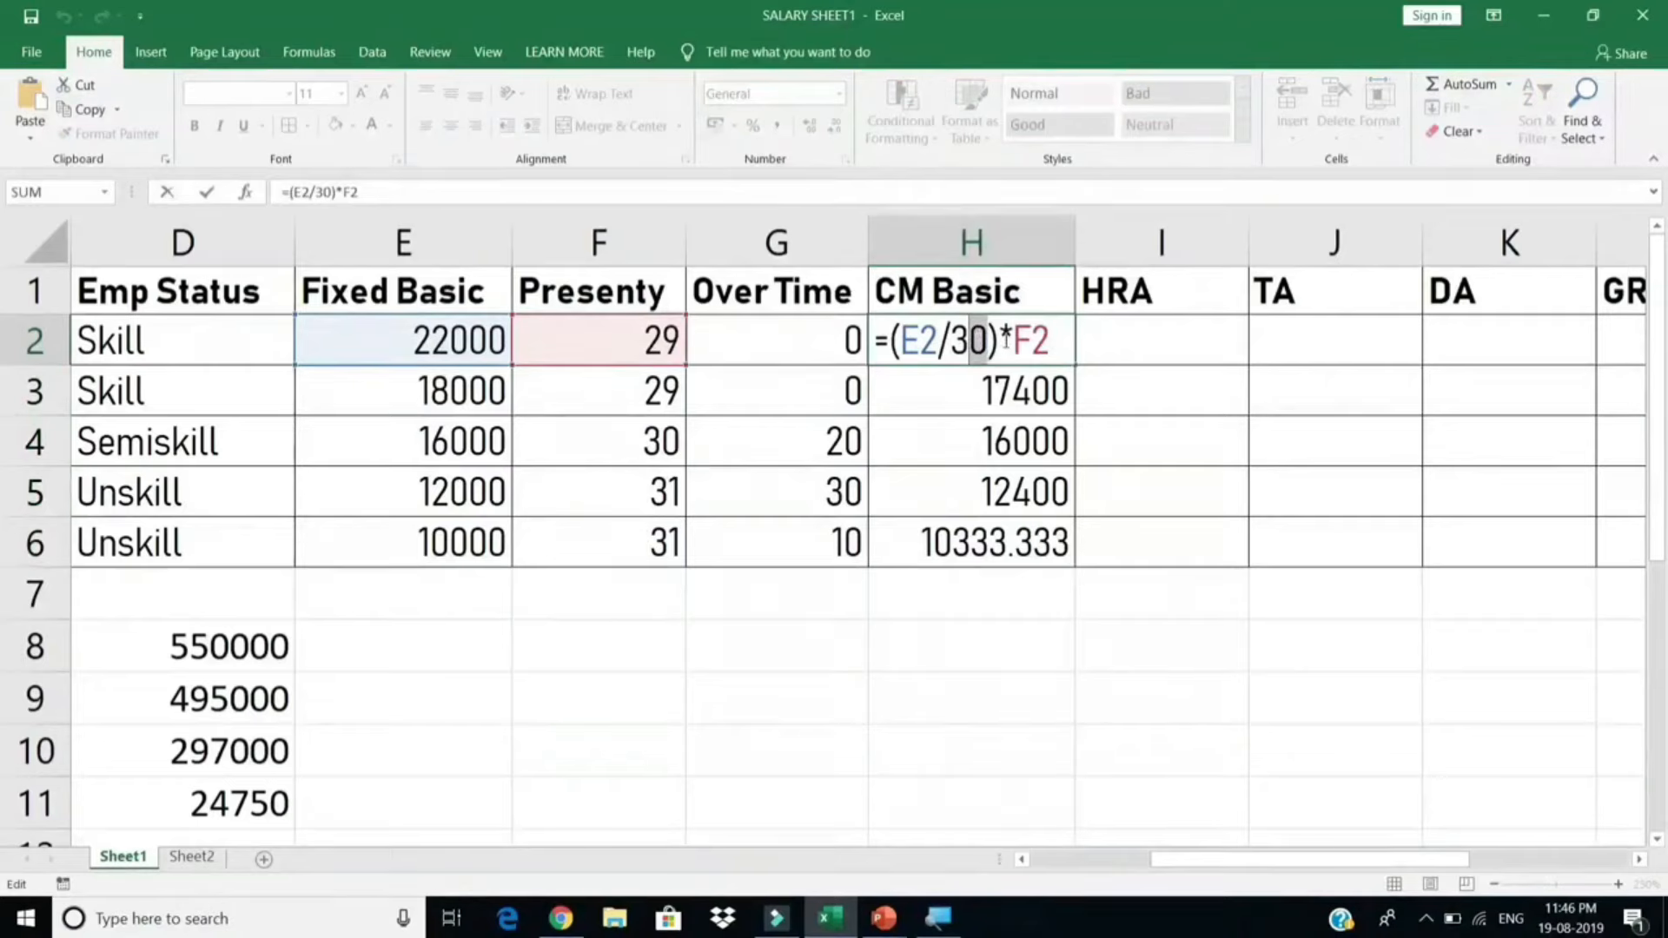
key("Escape")
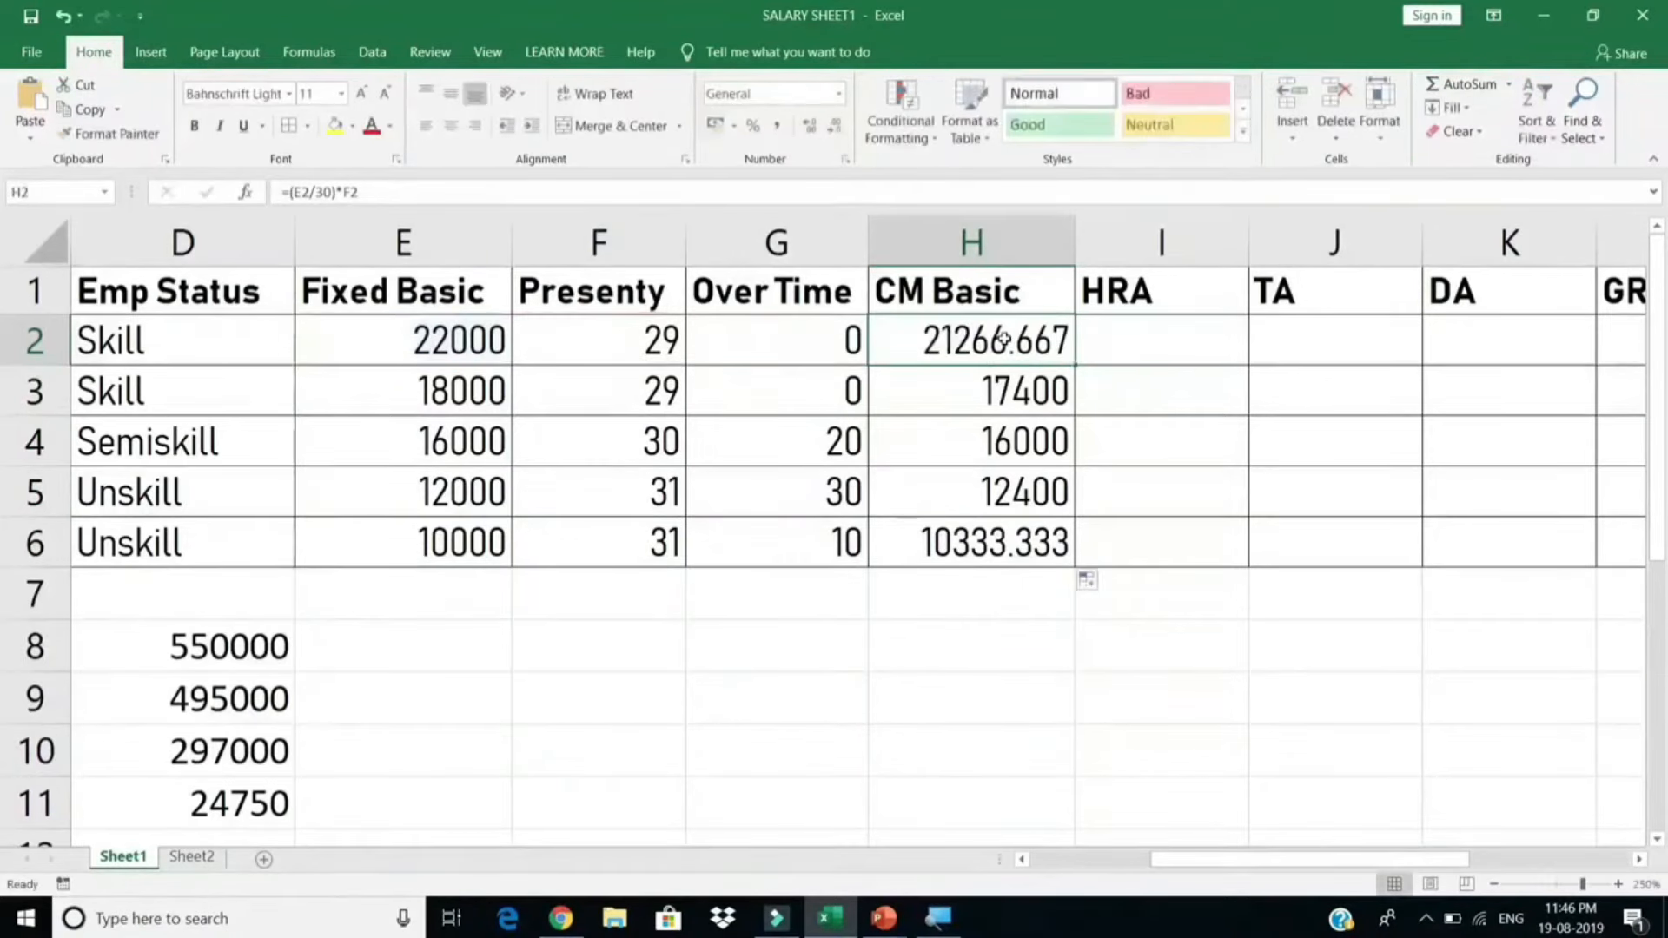
double_click(958, 341)
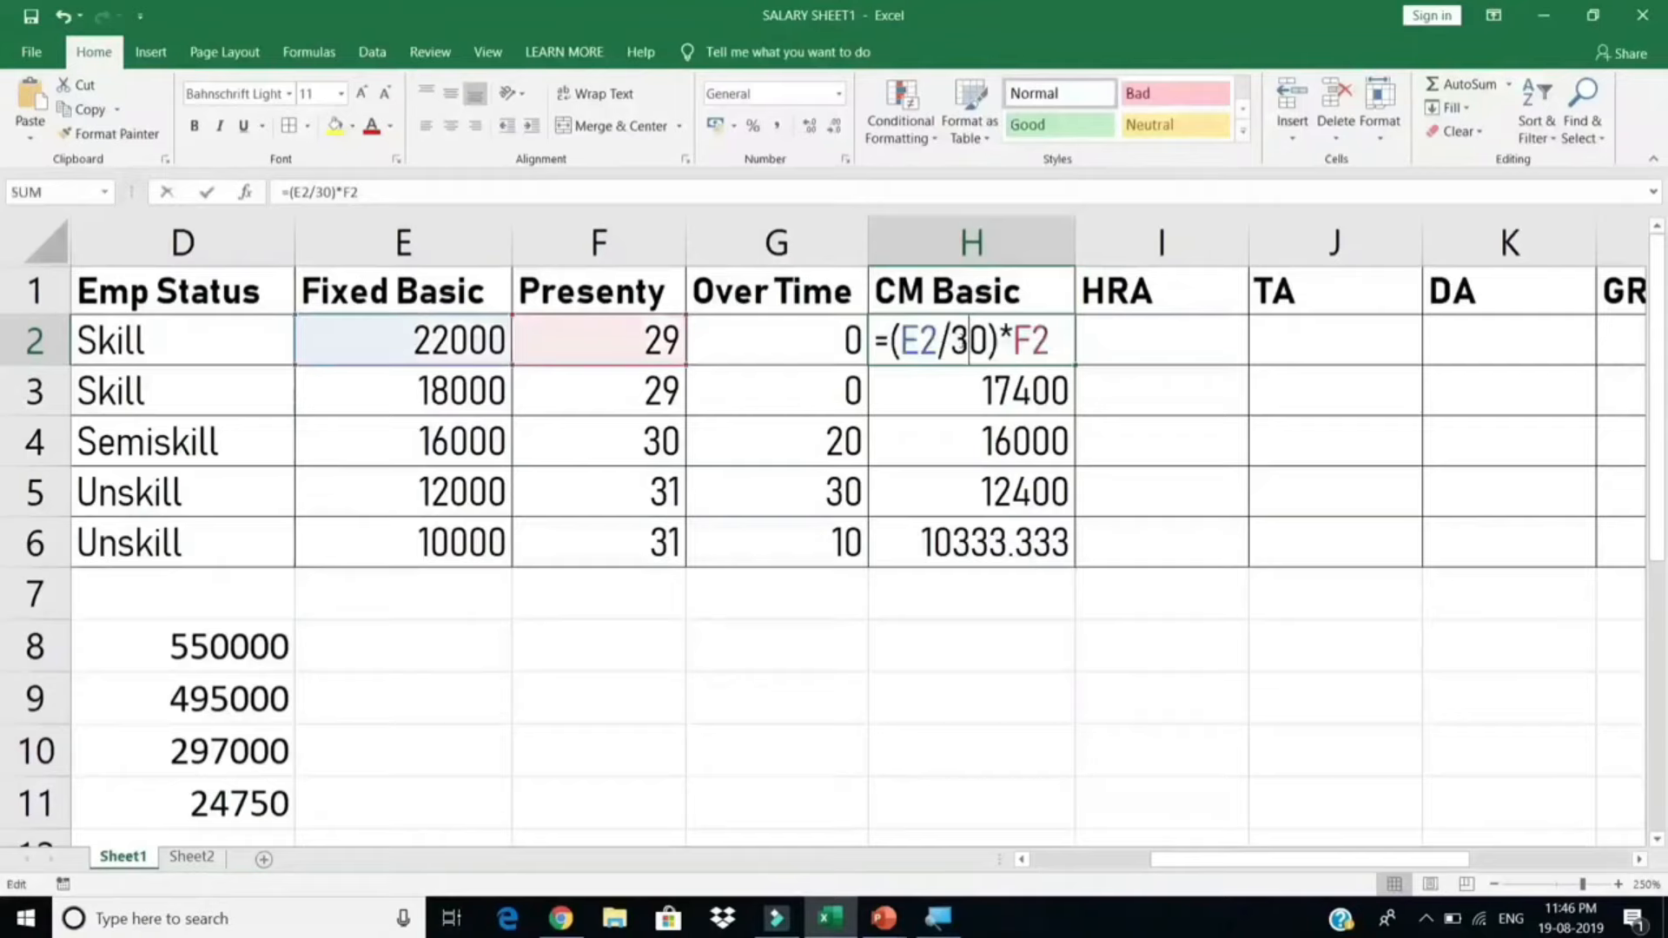
left_click(1054, 341)
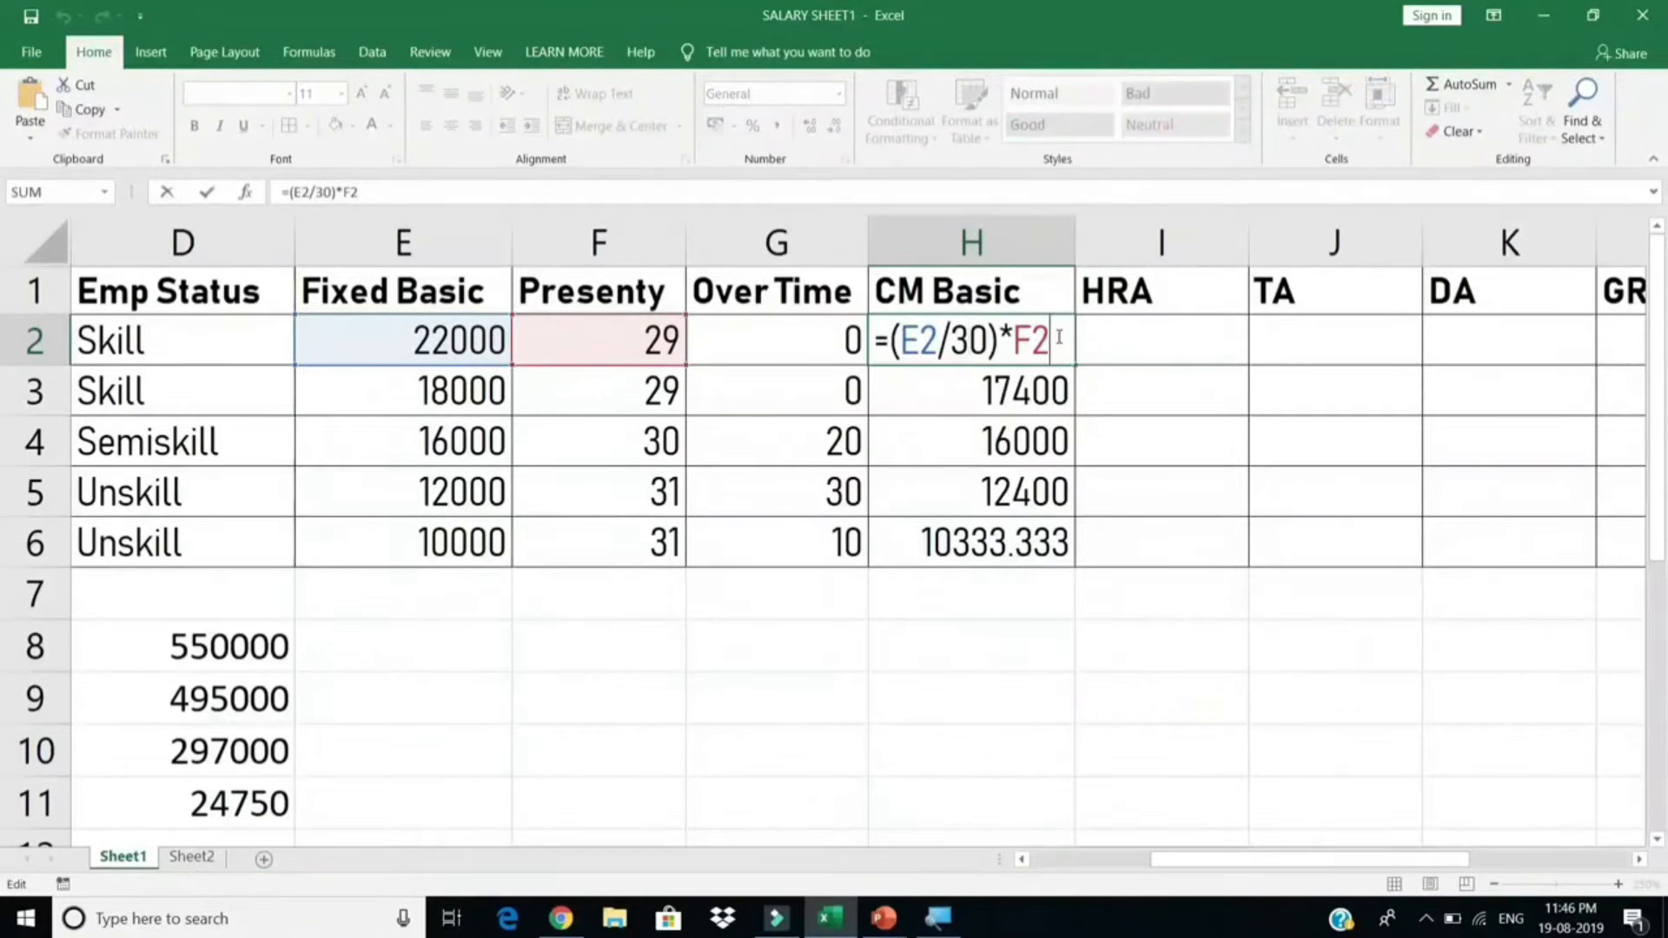
type("+(")
left_click(446, 345)
type("/3")
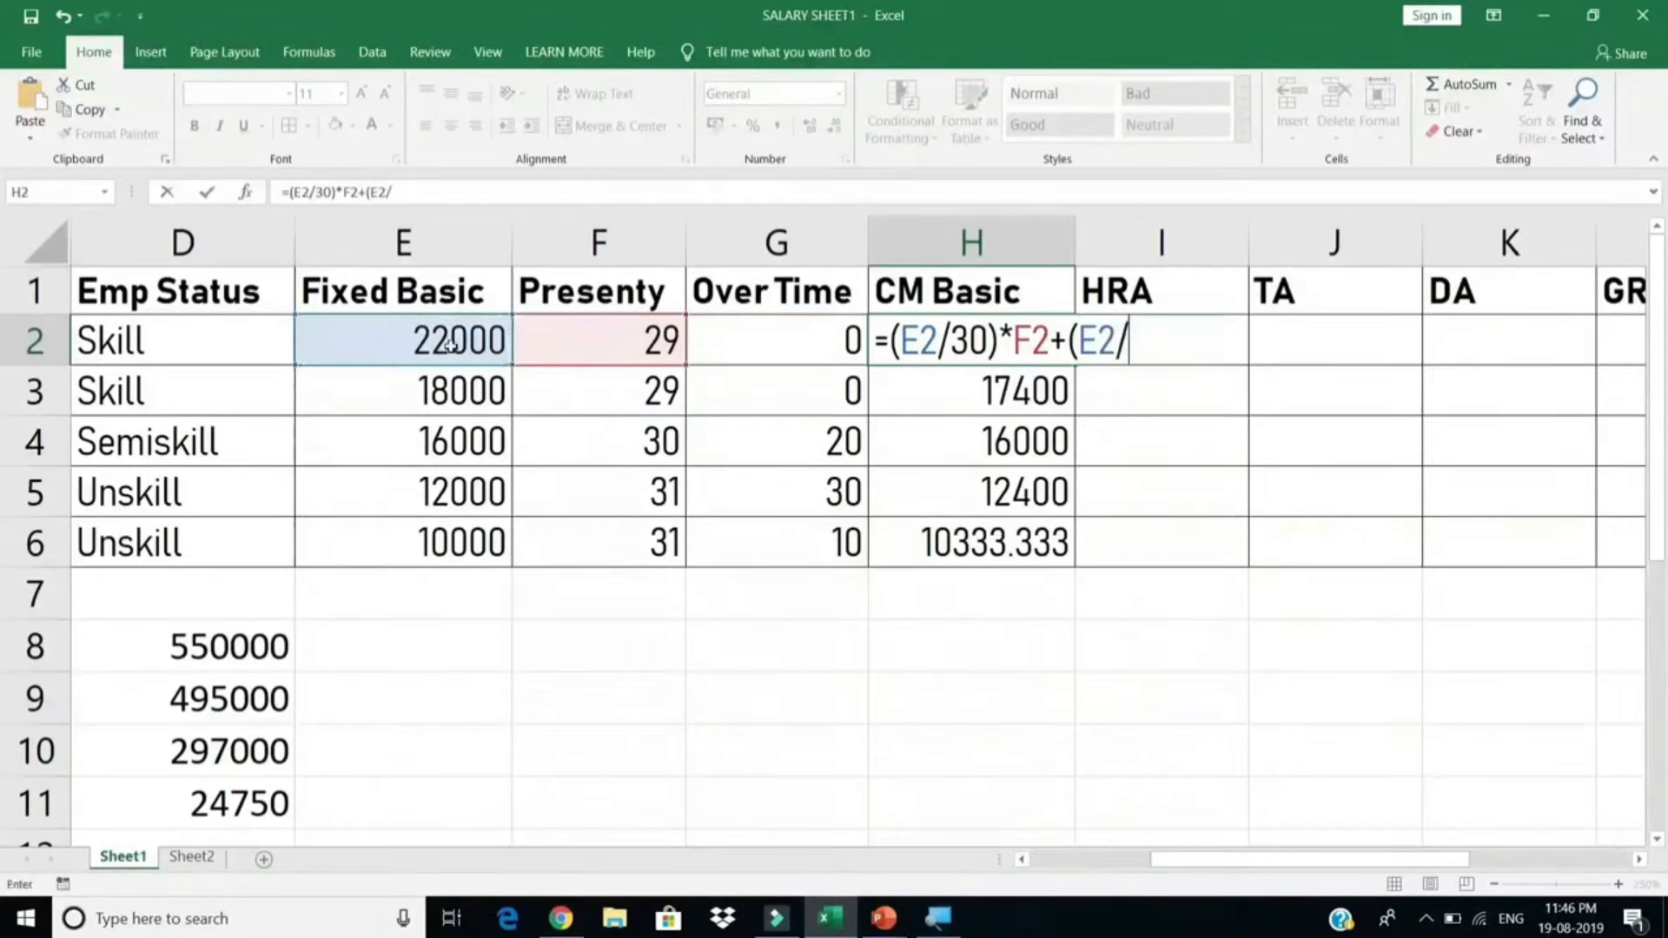
type("0/")
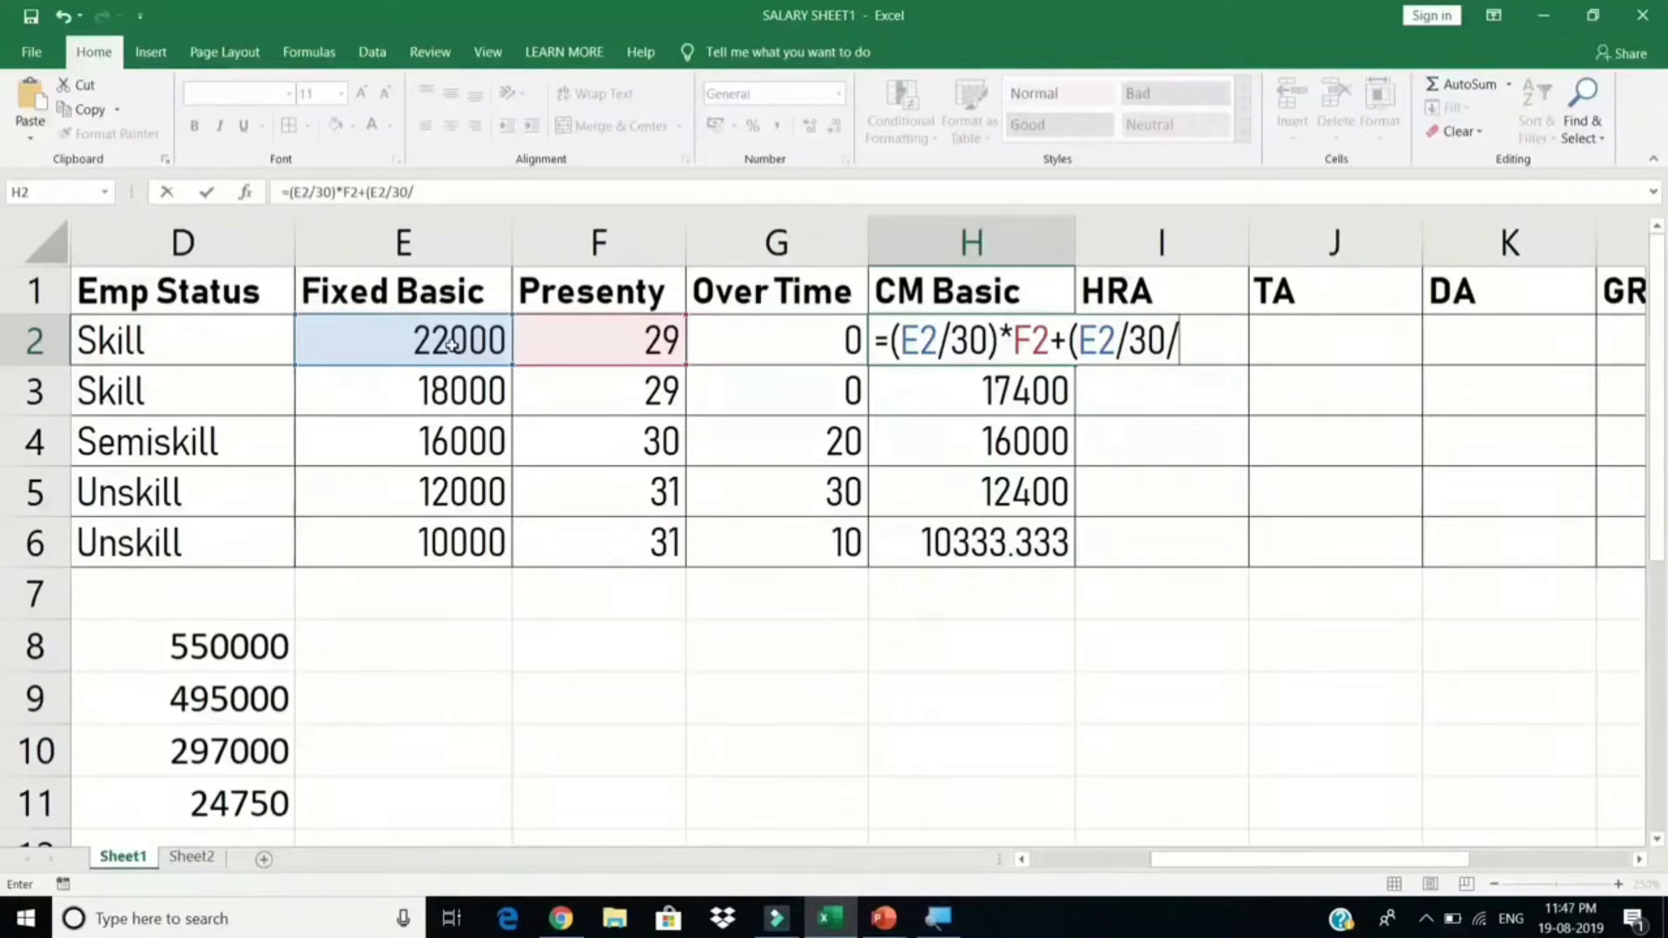
type("8)")
left_click_drag(1078, 341, 1198, 341)
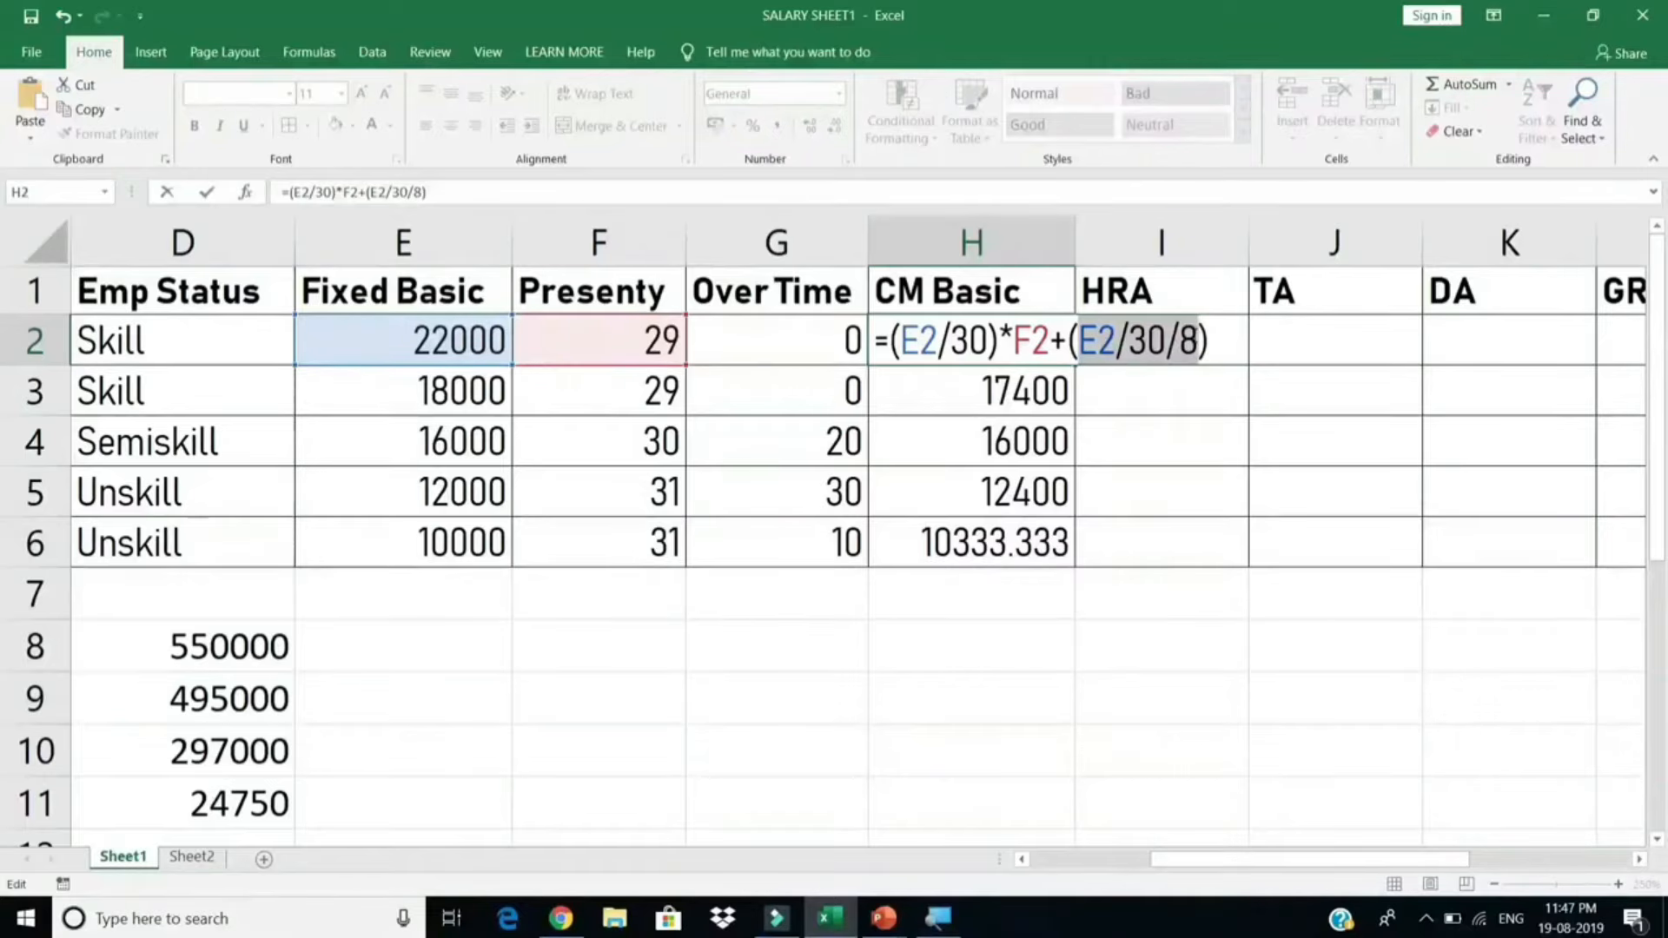
key("F9")
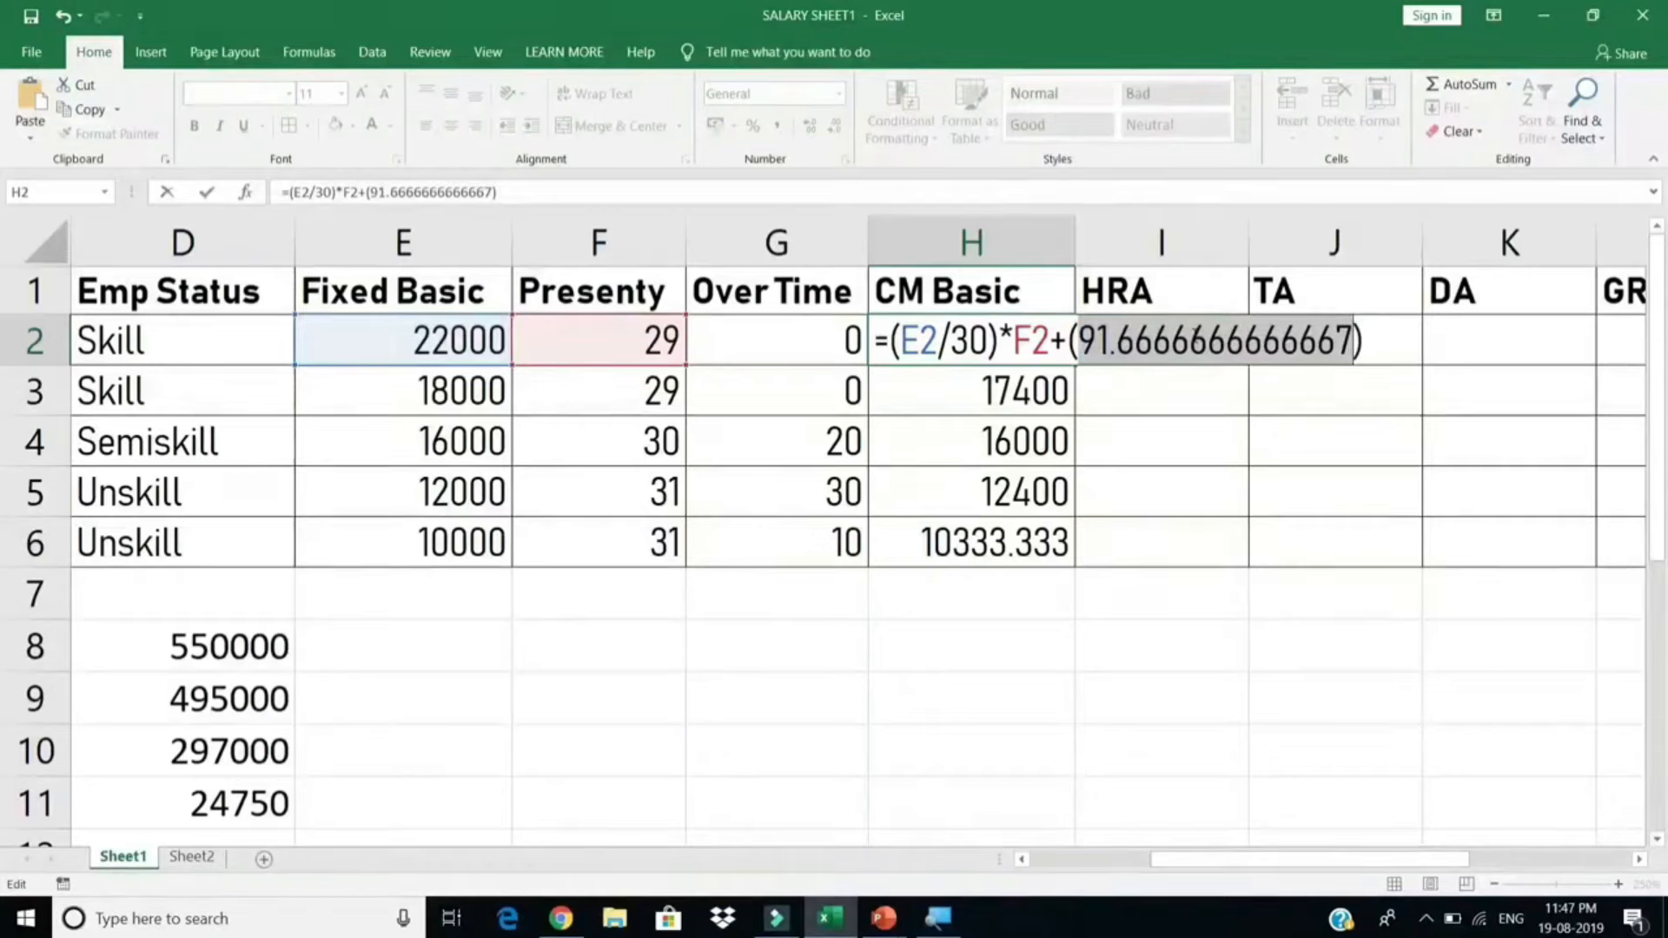
key("ctrl+z")
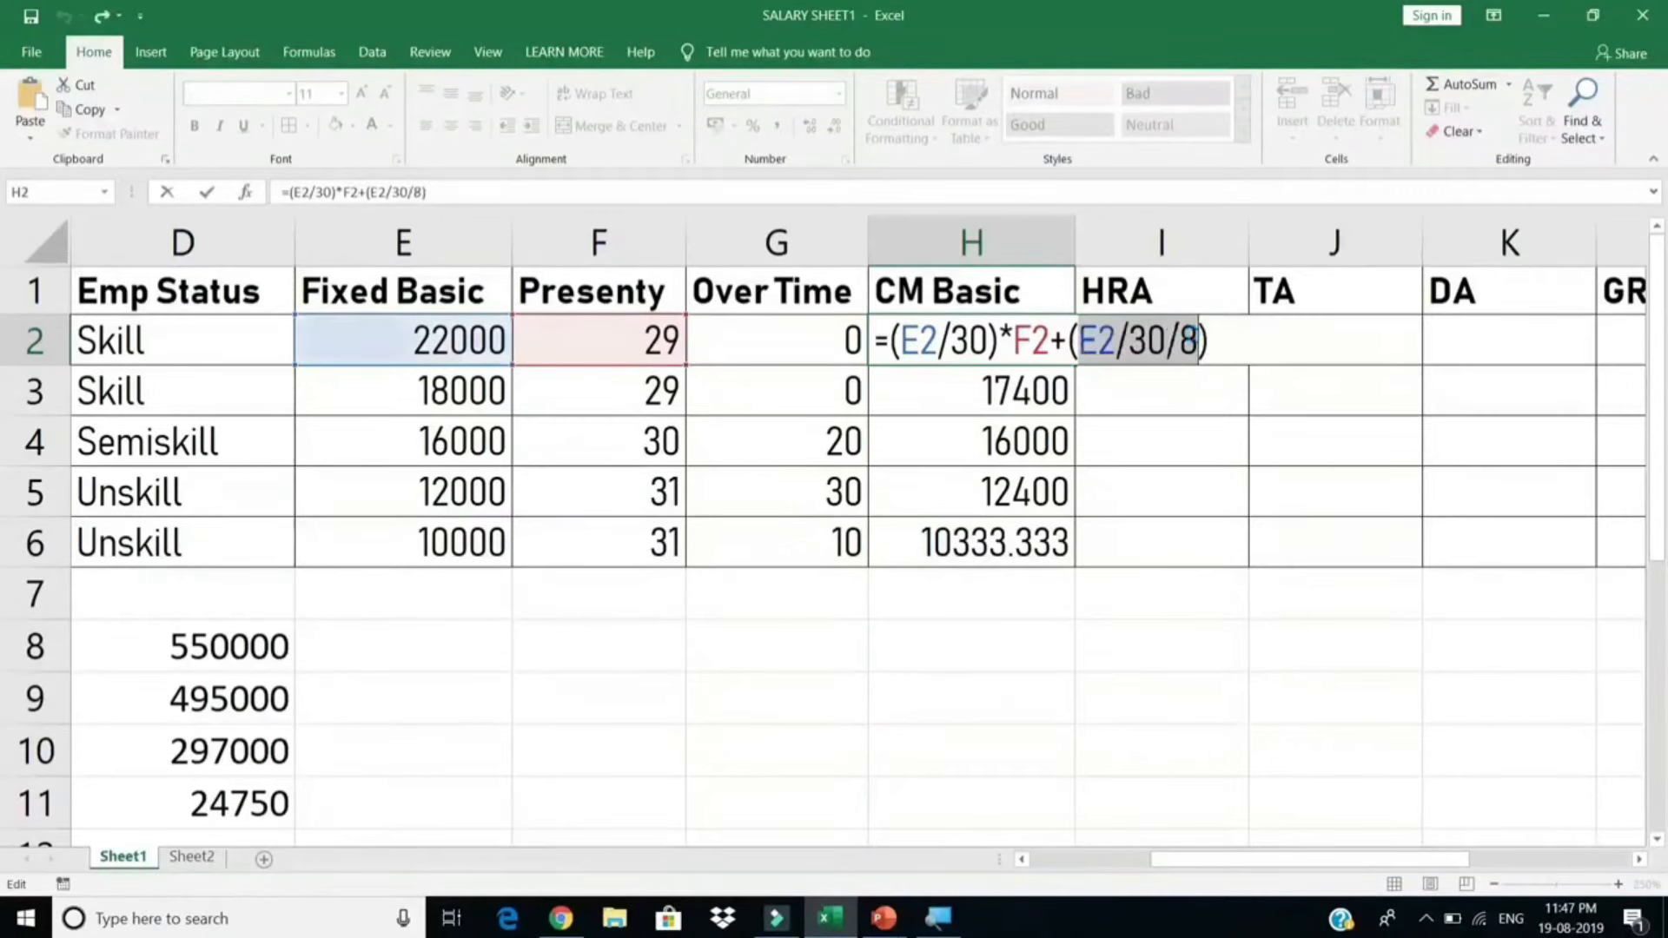
Step: Multiply the overtime term by G2 and commit =(E2/30)*F2+(E2/30/8)*G2
left_click(1280, 328)
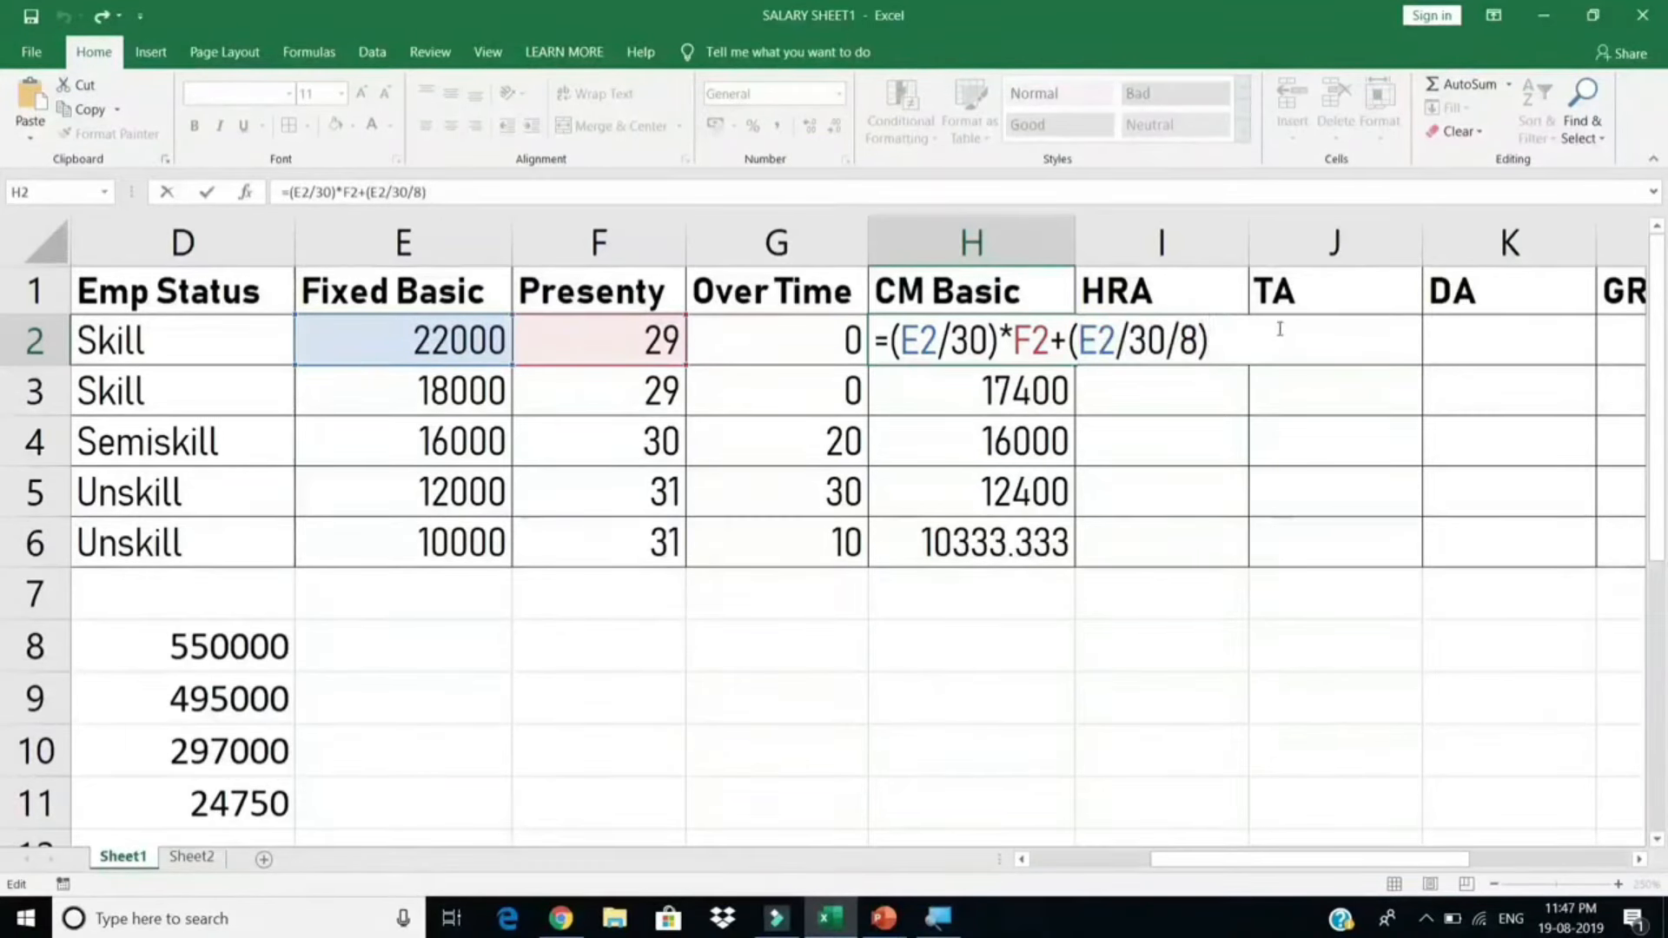
type("*")
left_click(789, 338)
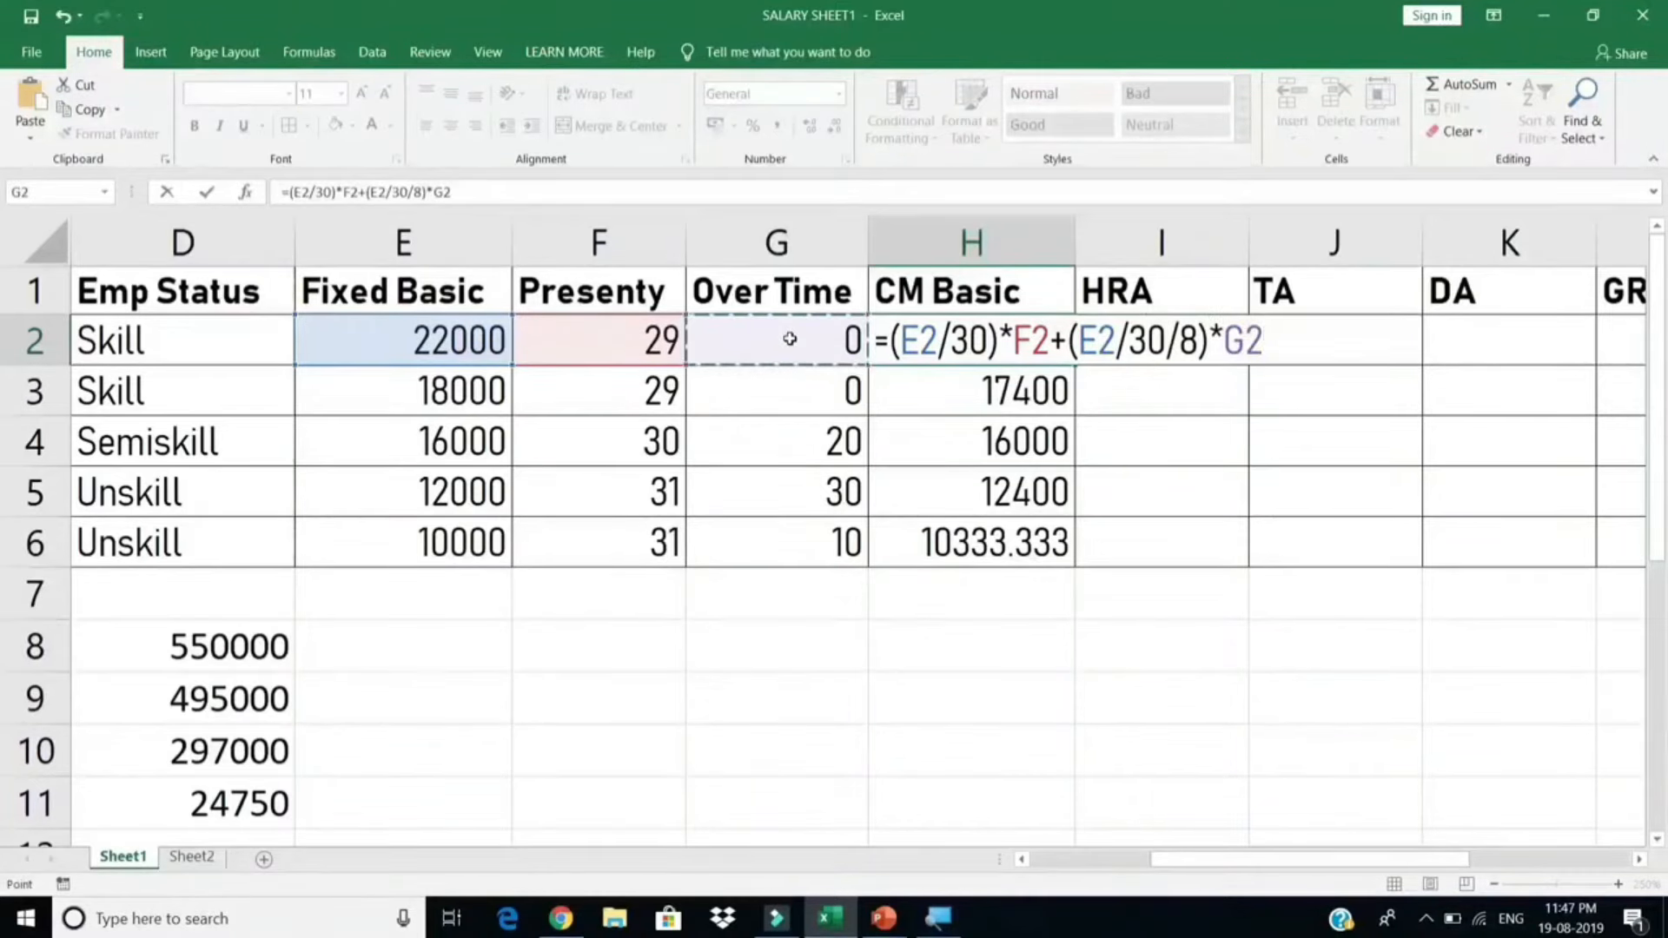
left_click(1060, 340)
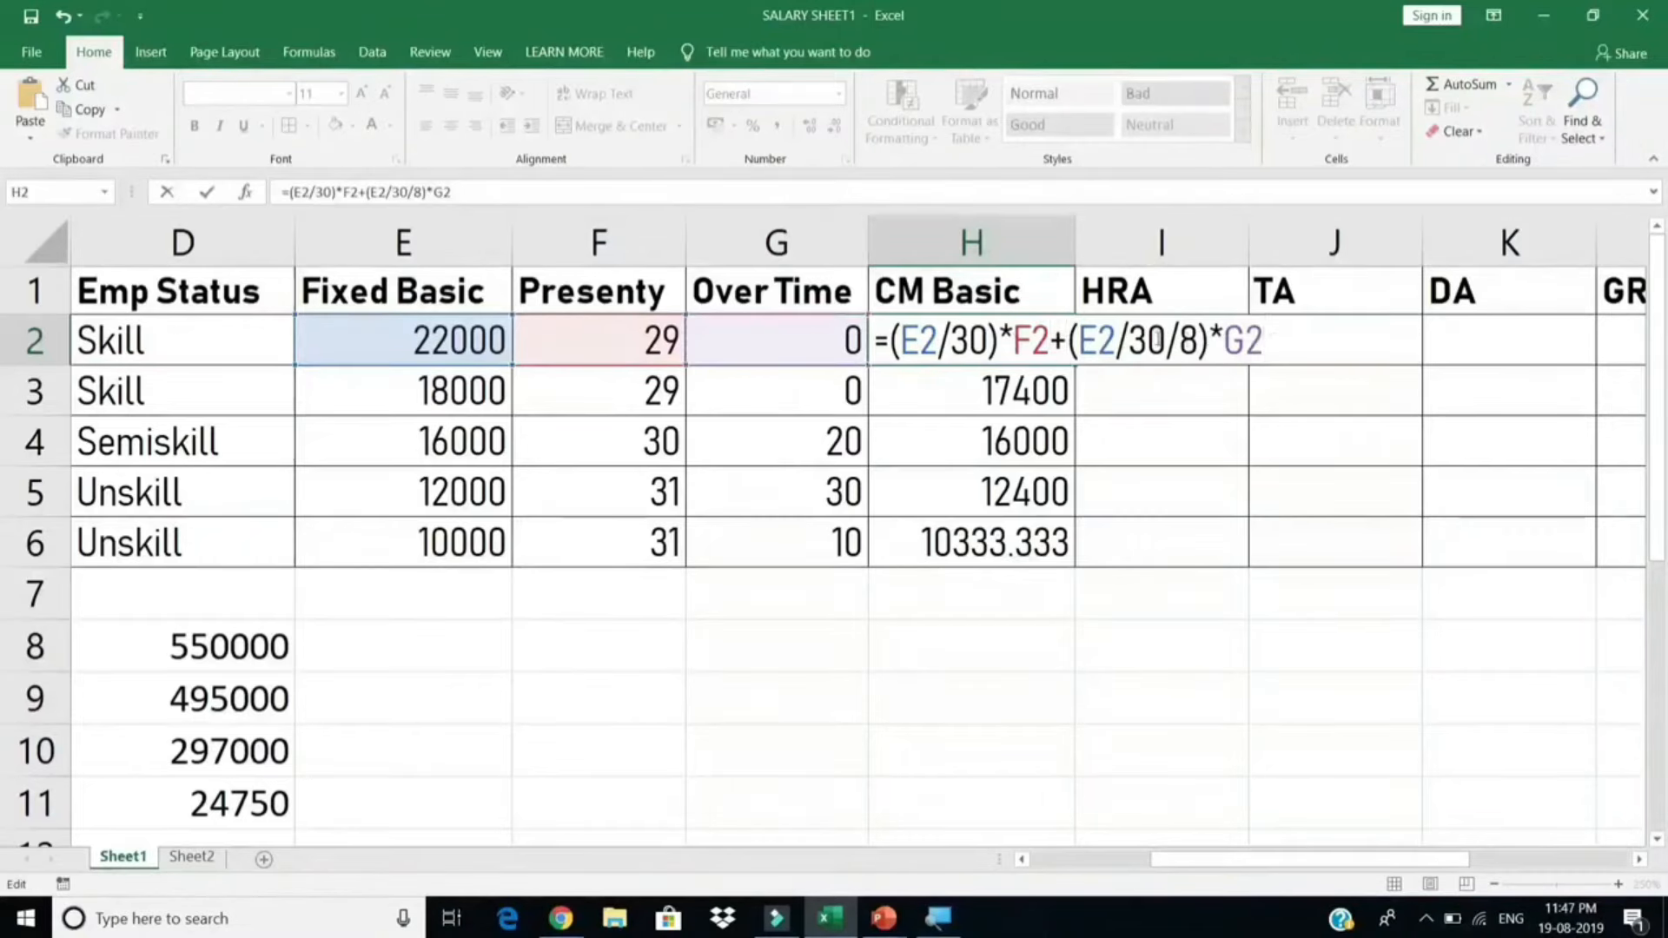
left_click_drag(1068, 340, 1281, 338)
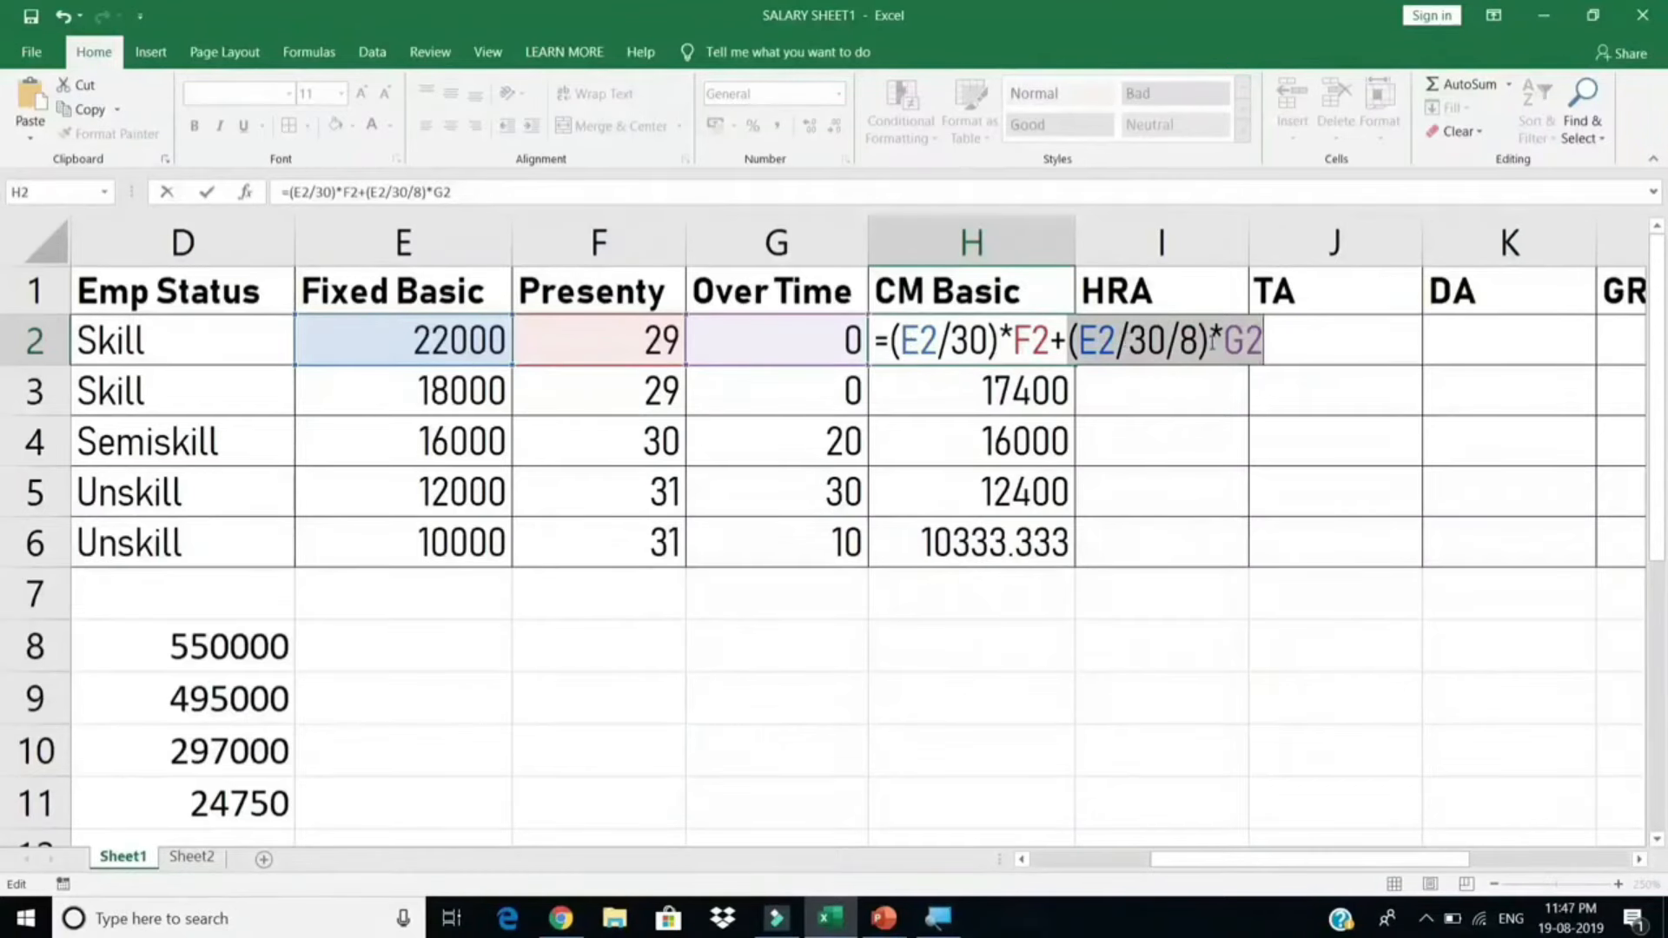
key("Return")
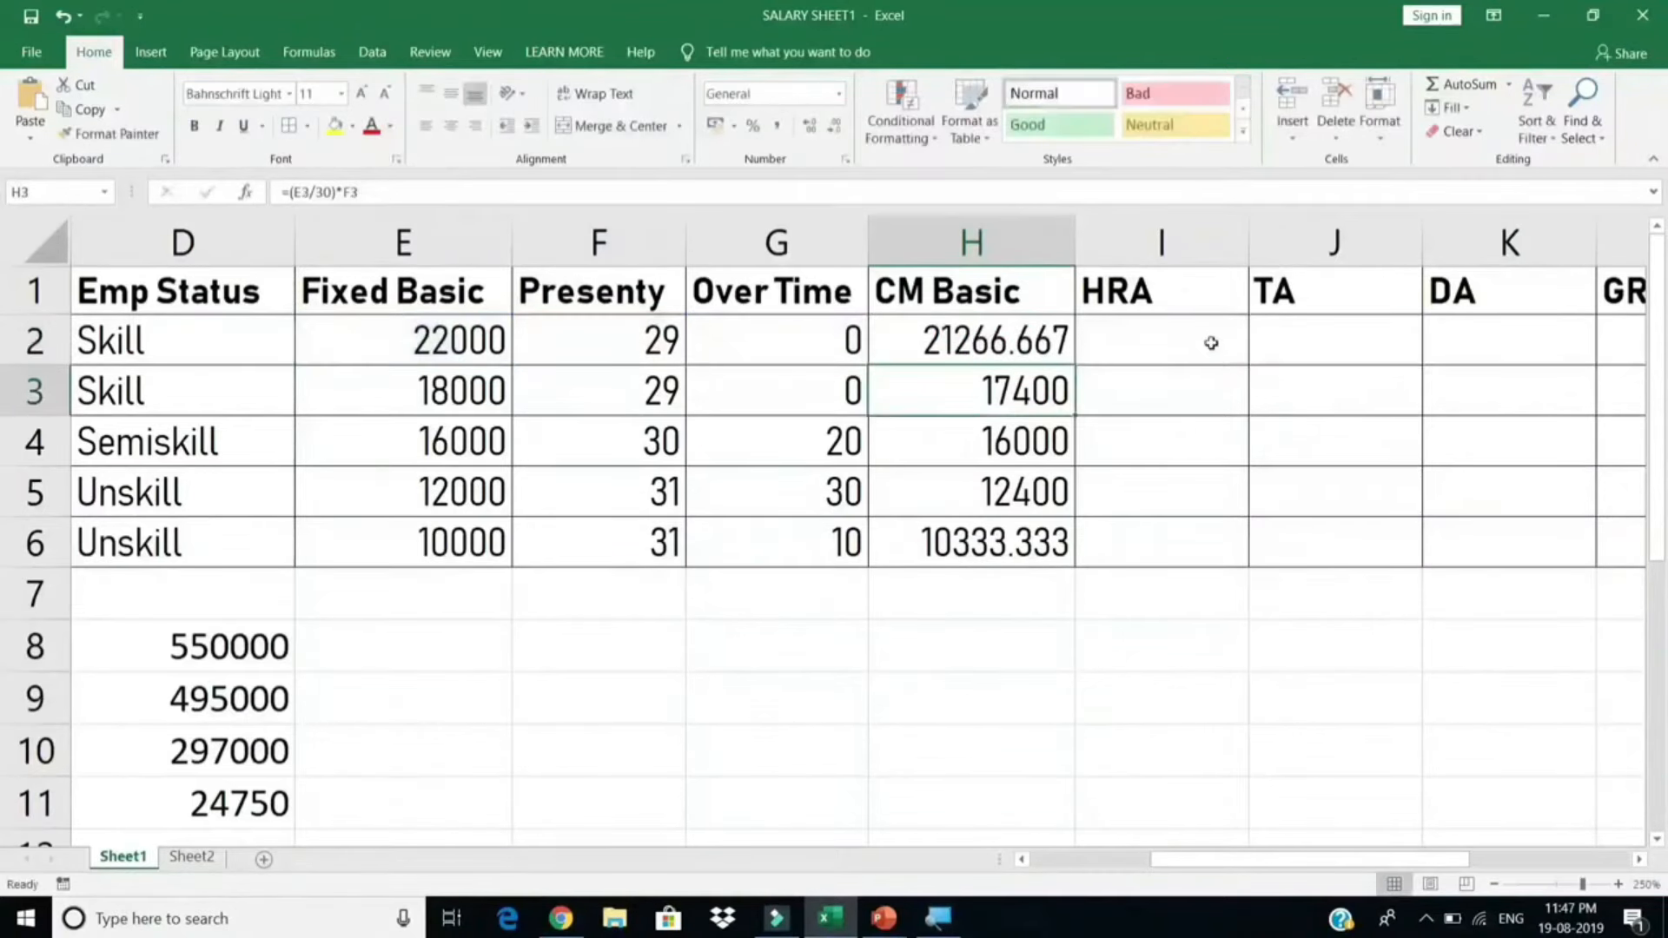
Step: Copy H2's updated formula down to H6, so H4 now includes overtime pay
left_click(1045, 358)
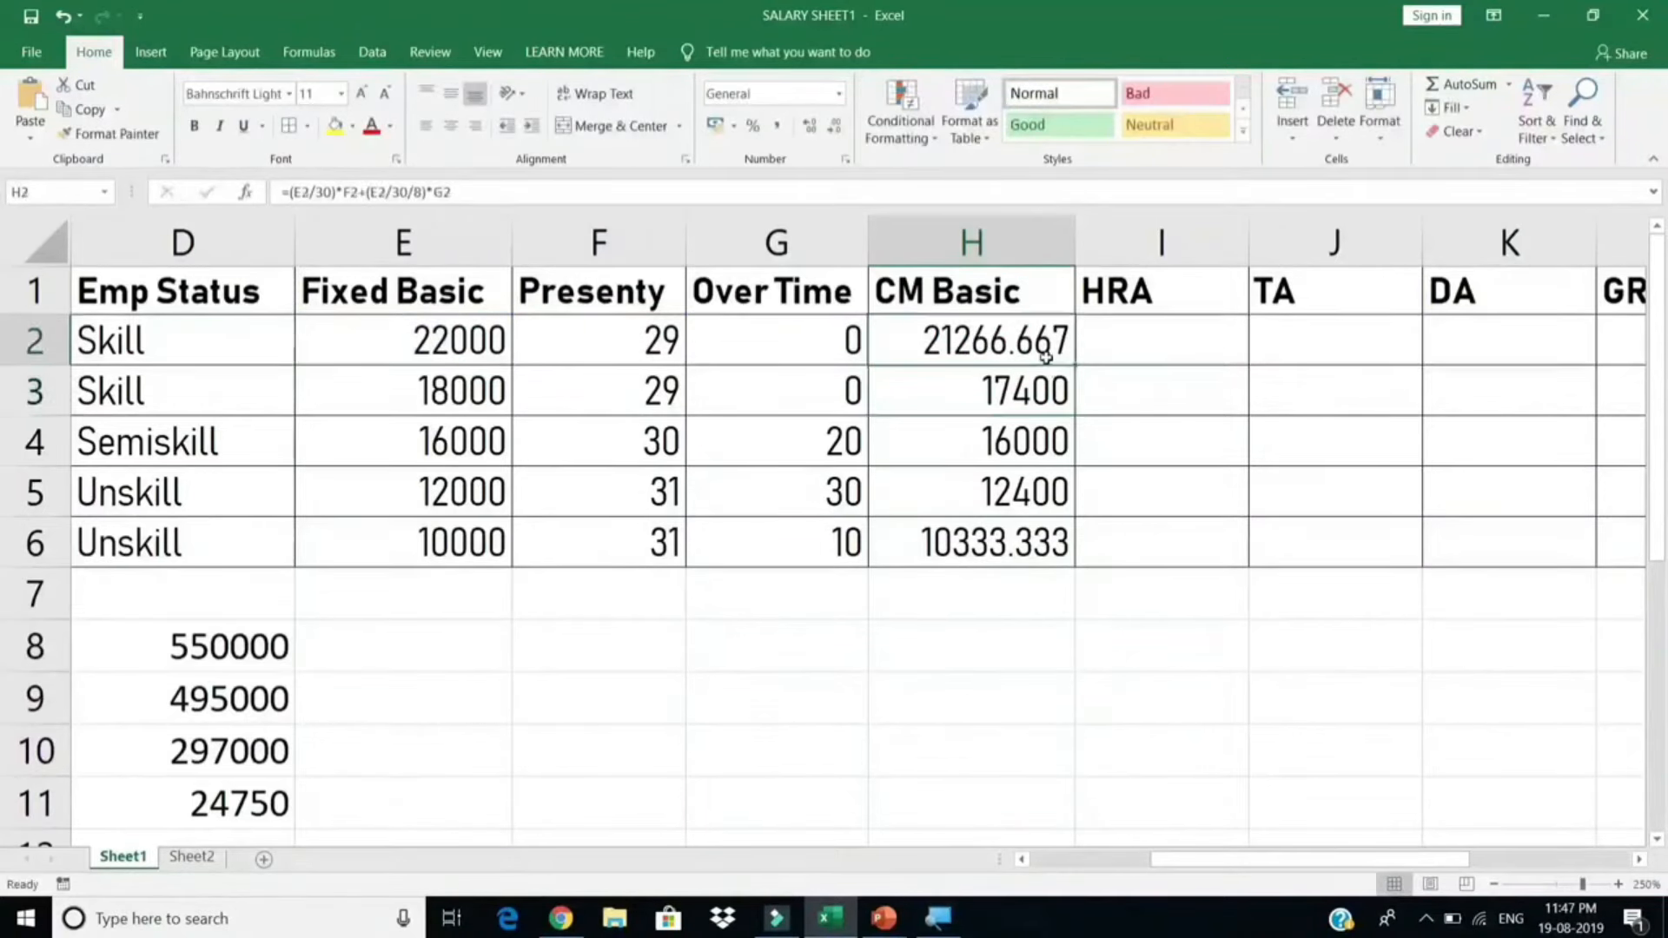
left_click(1011, 439)
left_click(1059, 350)
left_click_drag(1075, 365, 1077, 566)
left_click(960, 443)
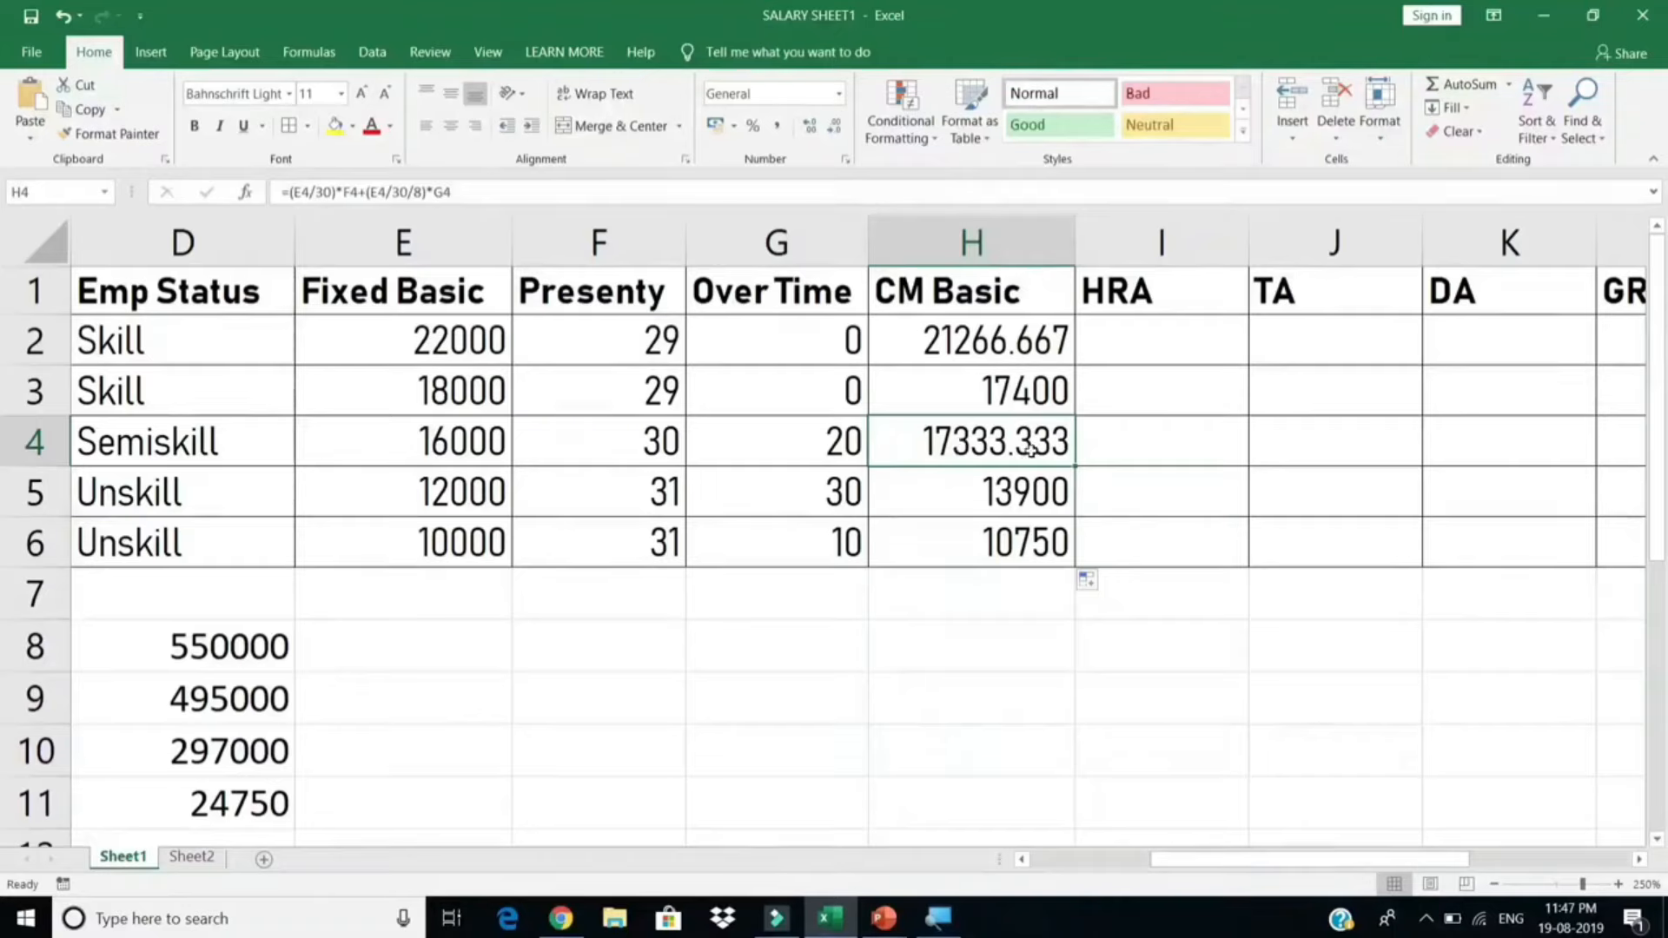
Step: Format H2:H6 with two decimal places and review the H2 formula
left_click_drag(1008, 323, 992, 527)
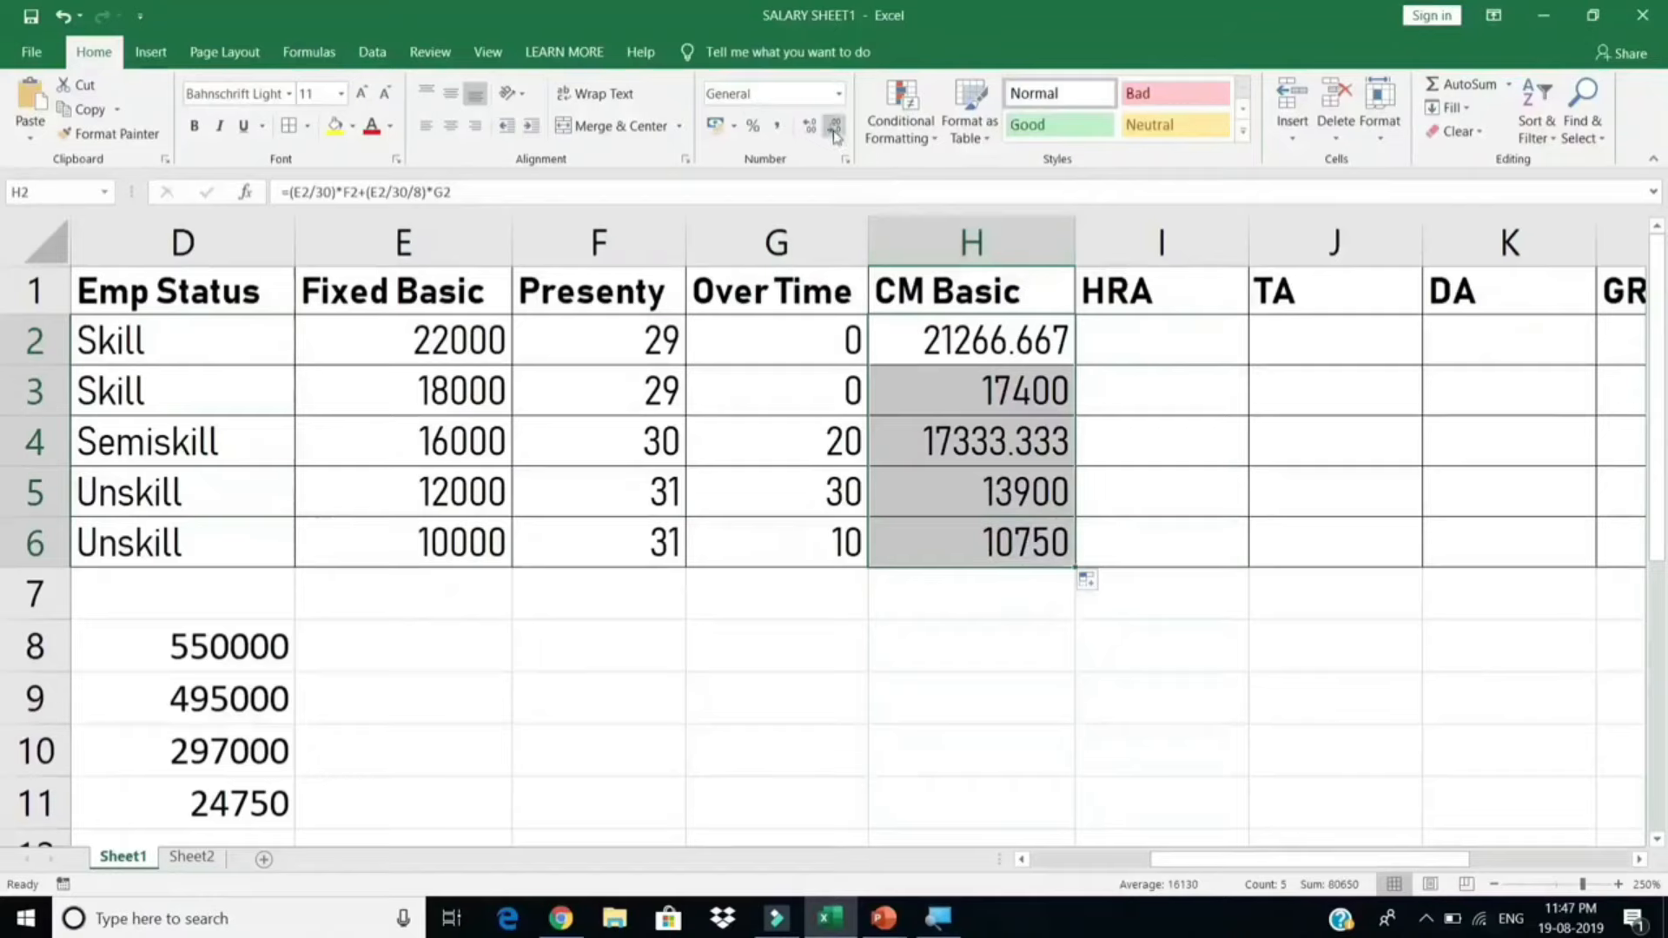
left_click(833, 131)
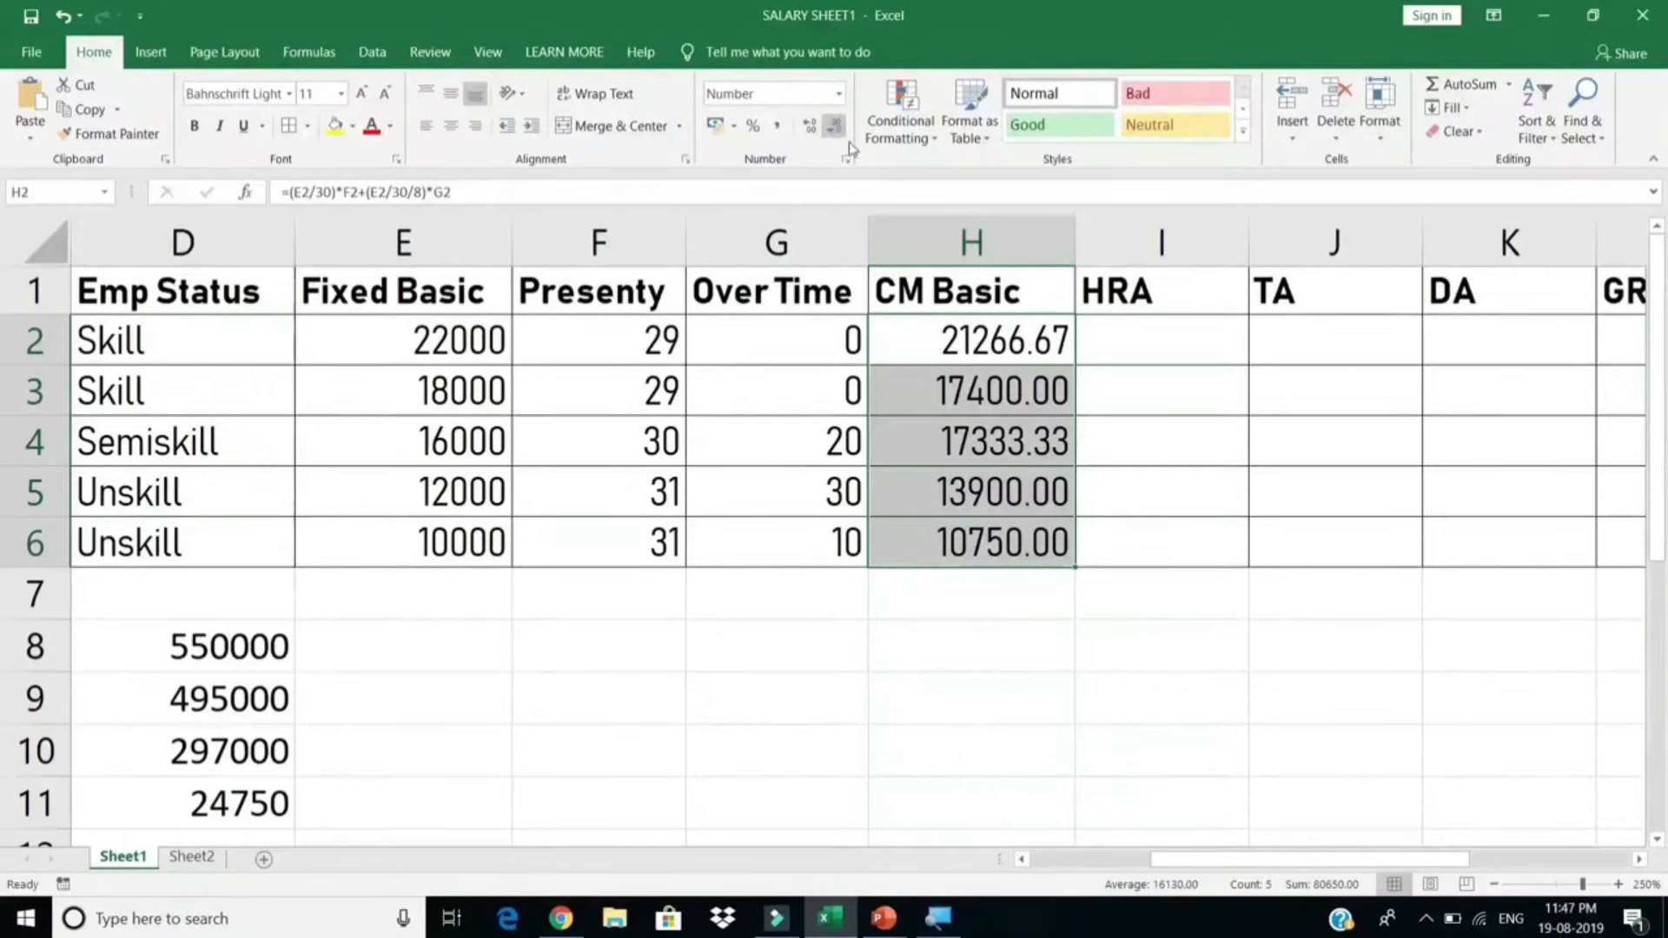
left_click_drag(1051, 337, 1037, 521)
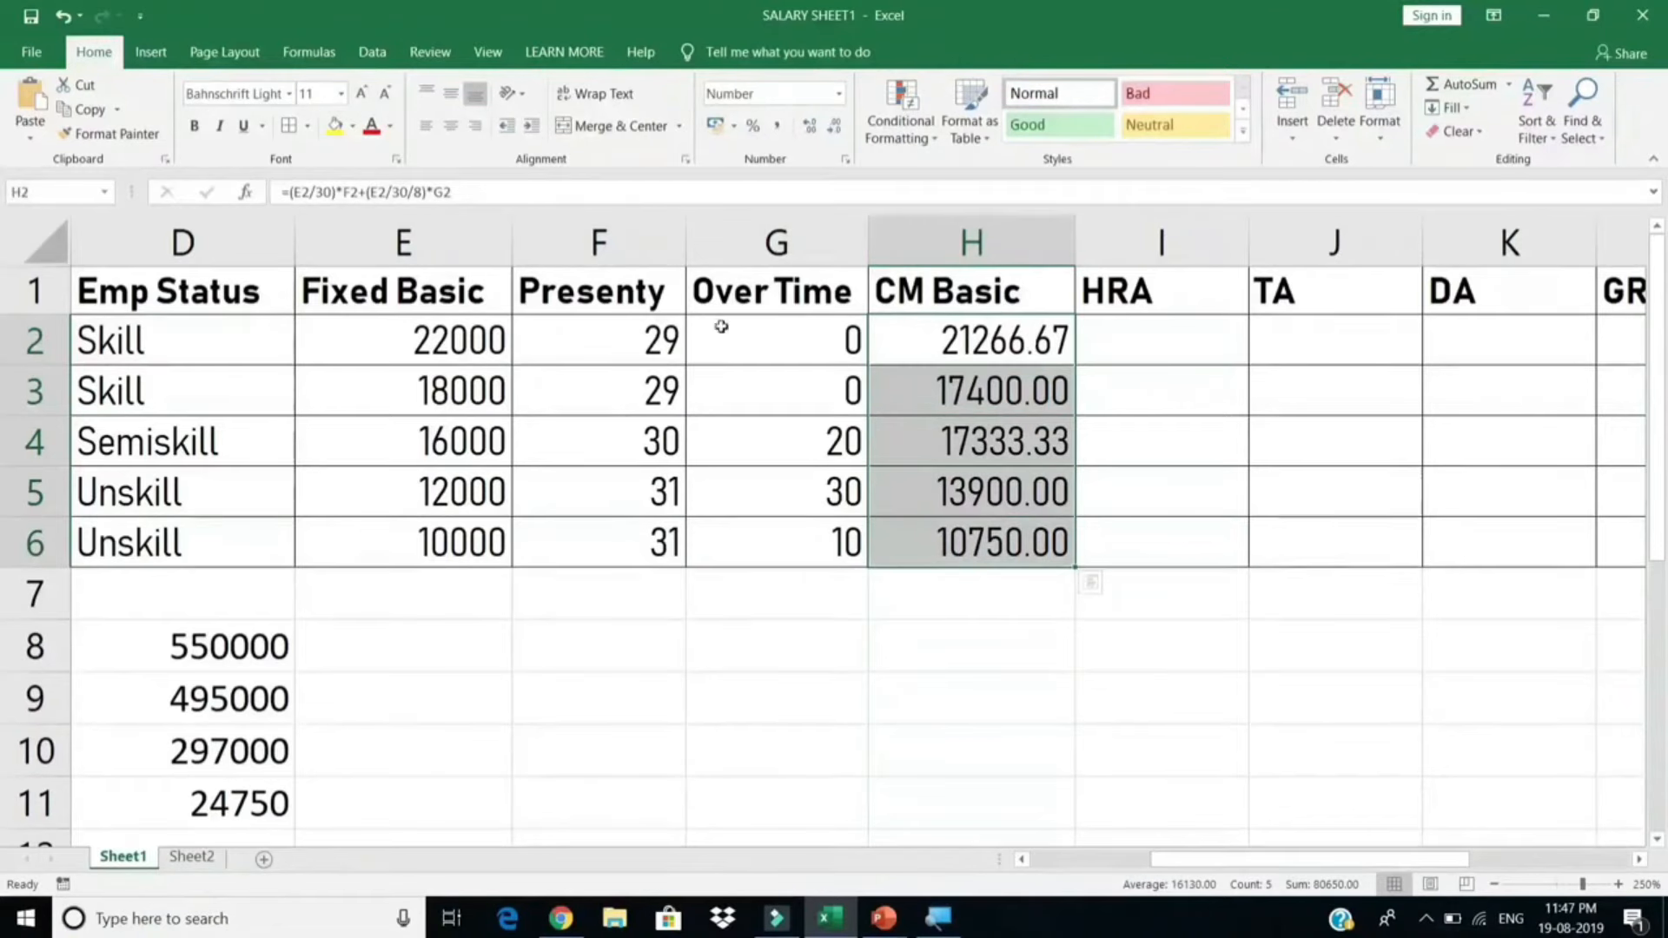
left_click_drag(603, 334, 643, 541)
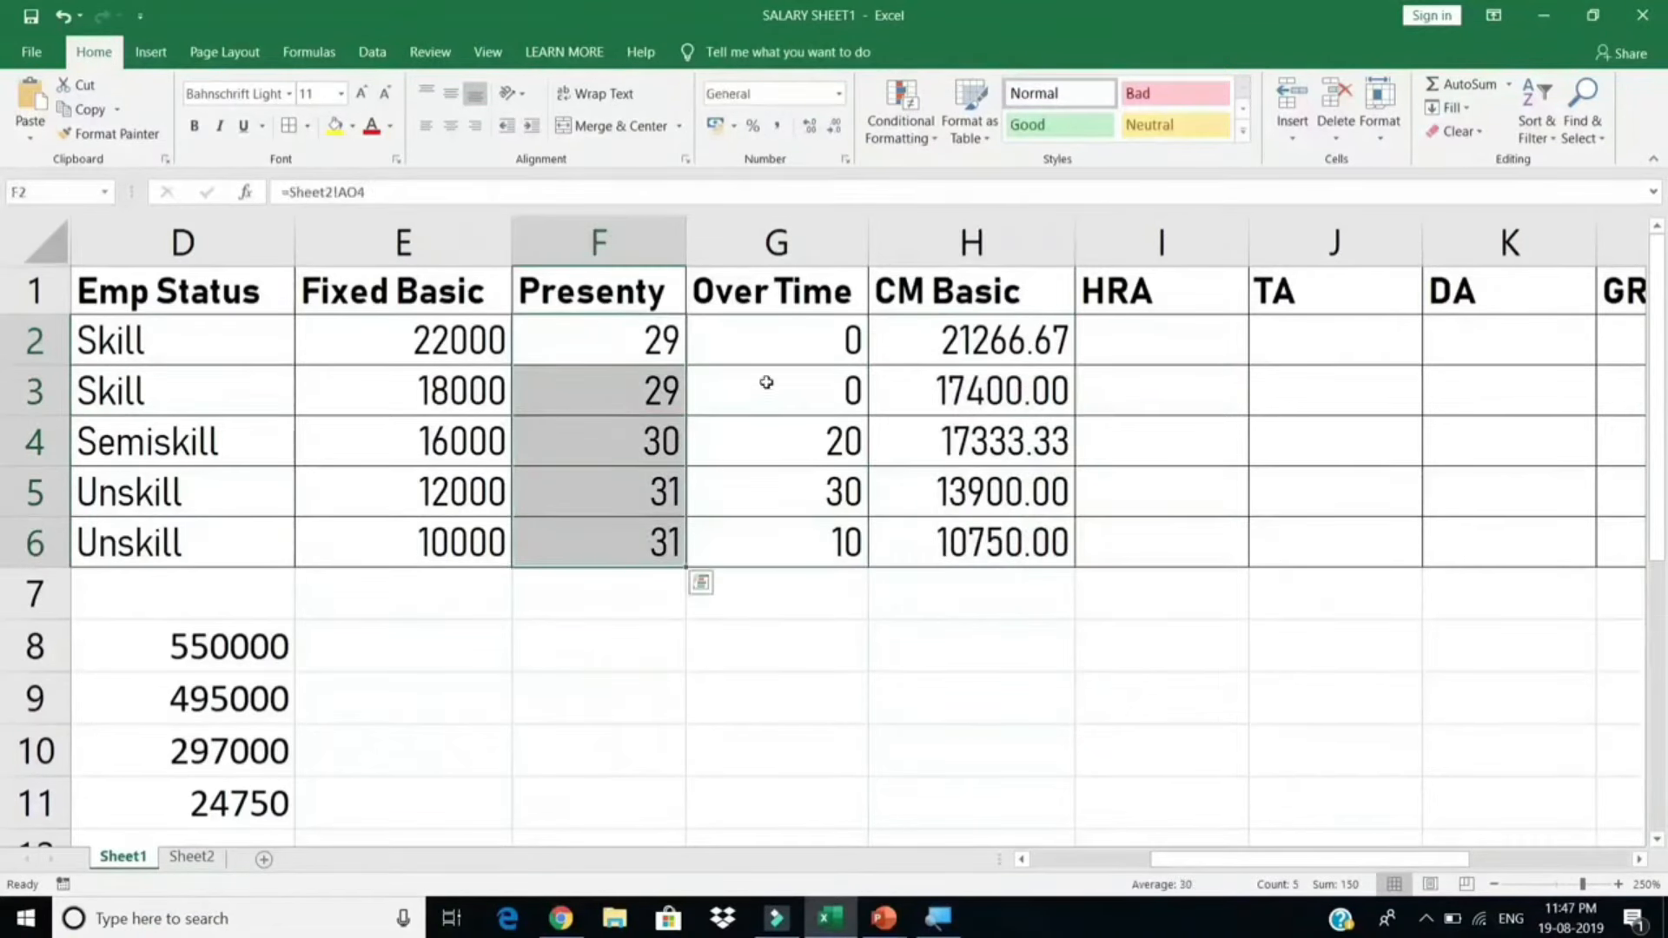
left_click_drag(784, 348, 787, 539)
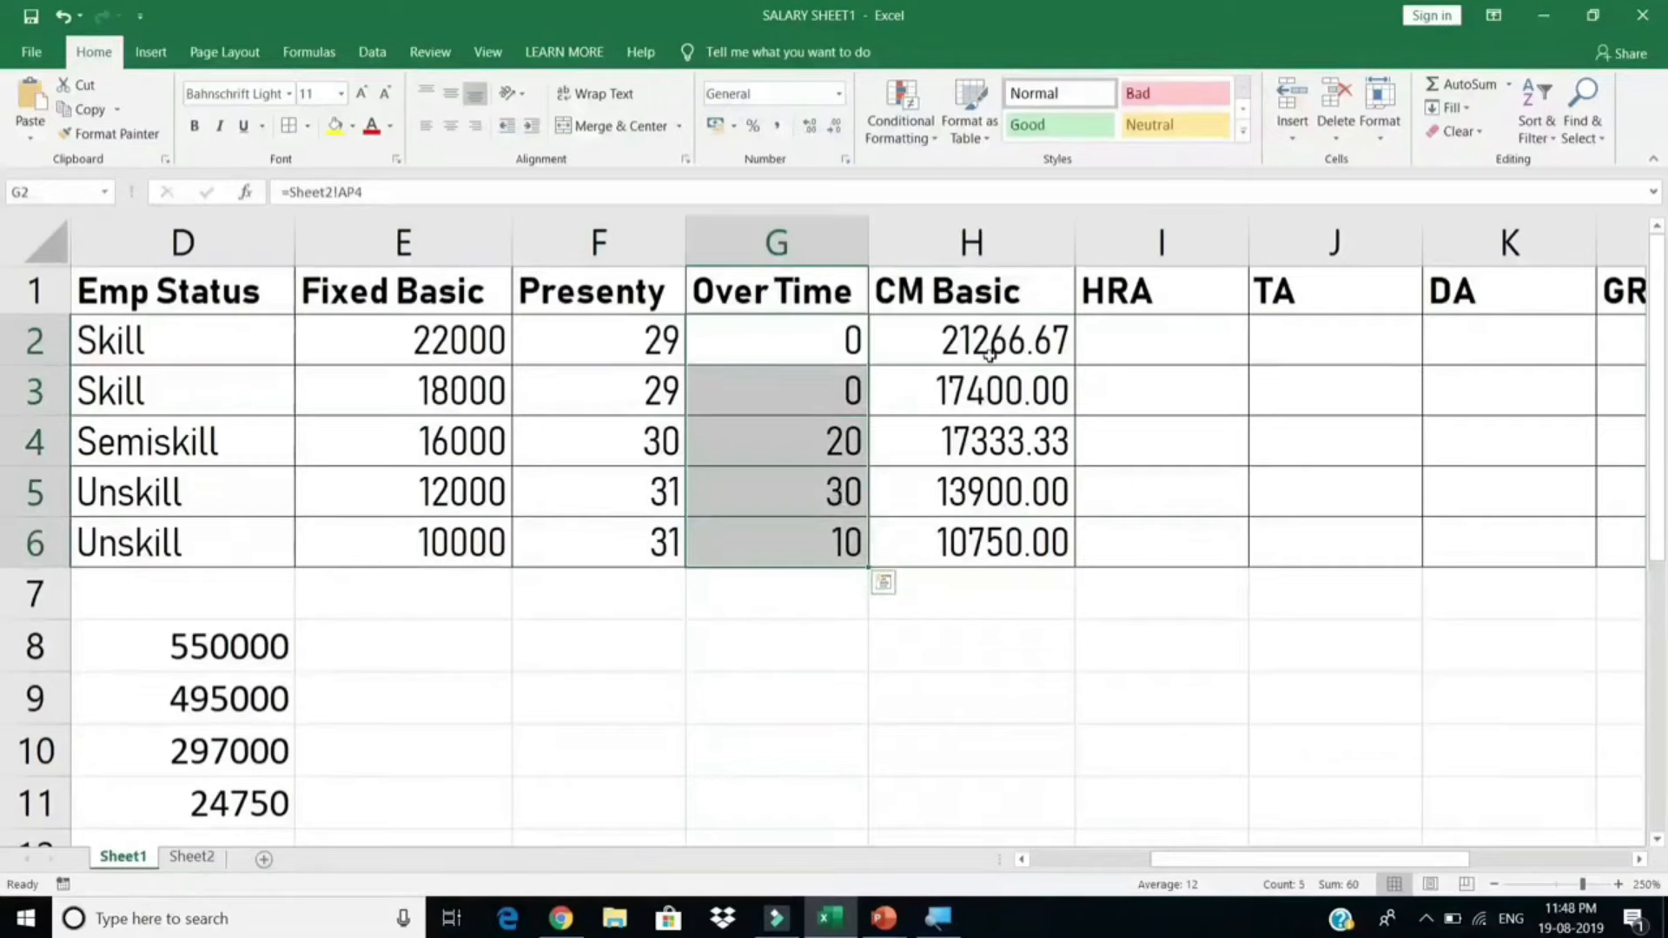
left_click_drag(991, 352, 995, 517)
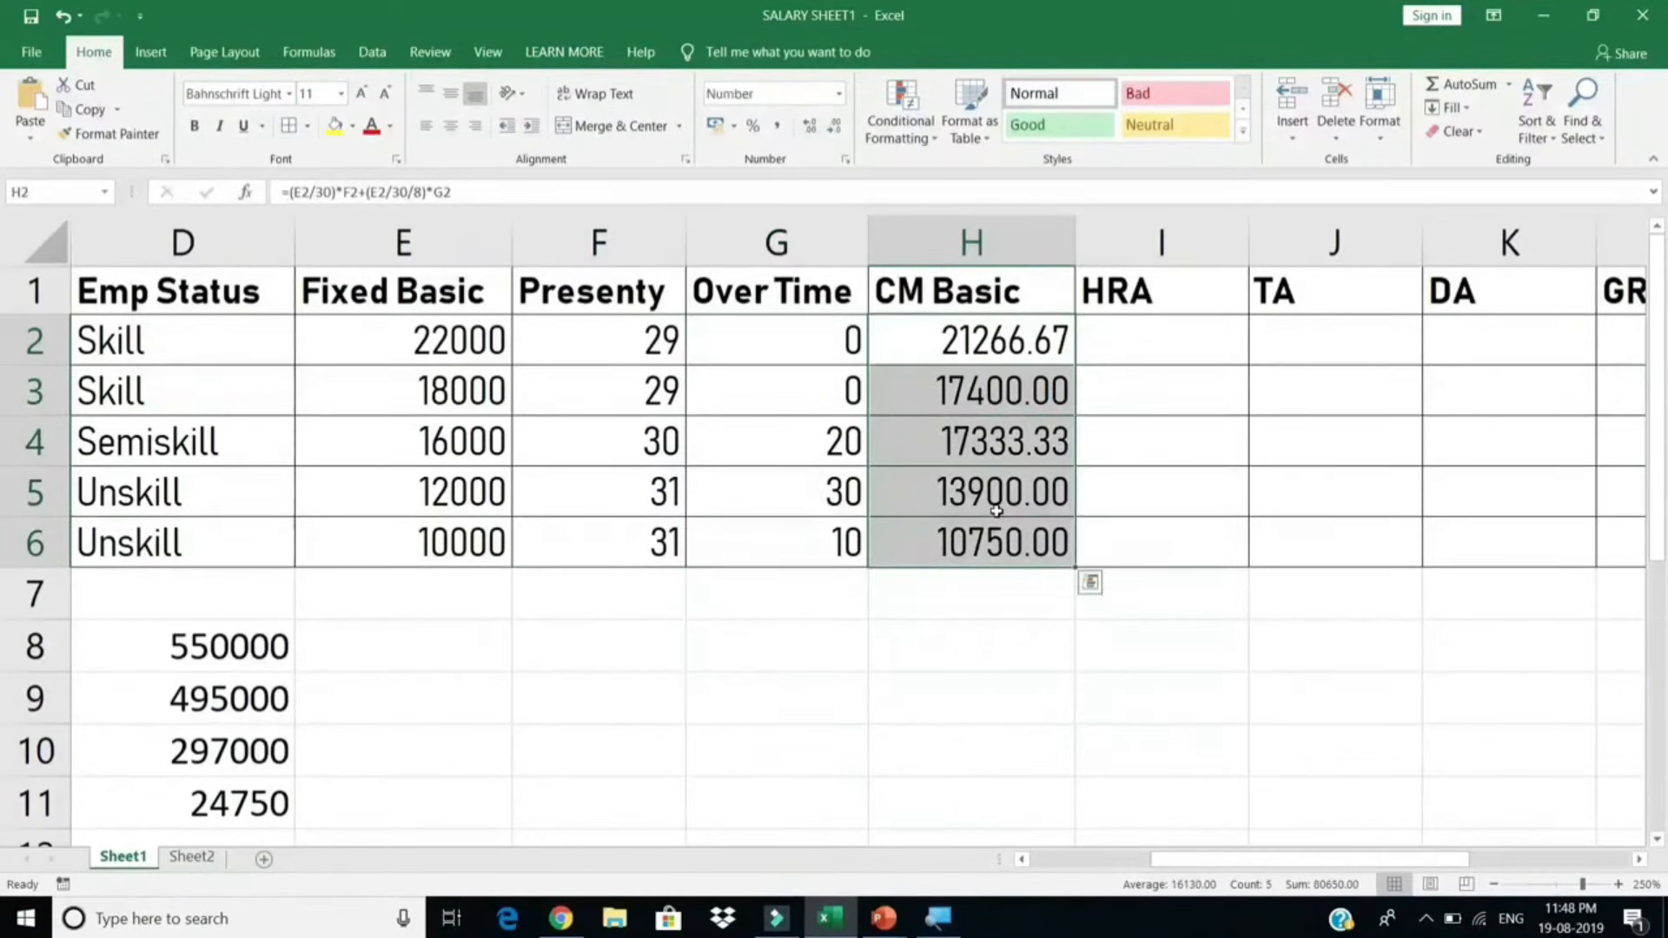
double_click(993, 348)
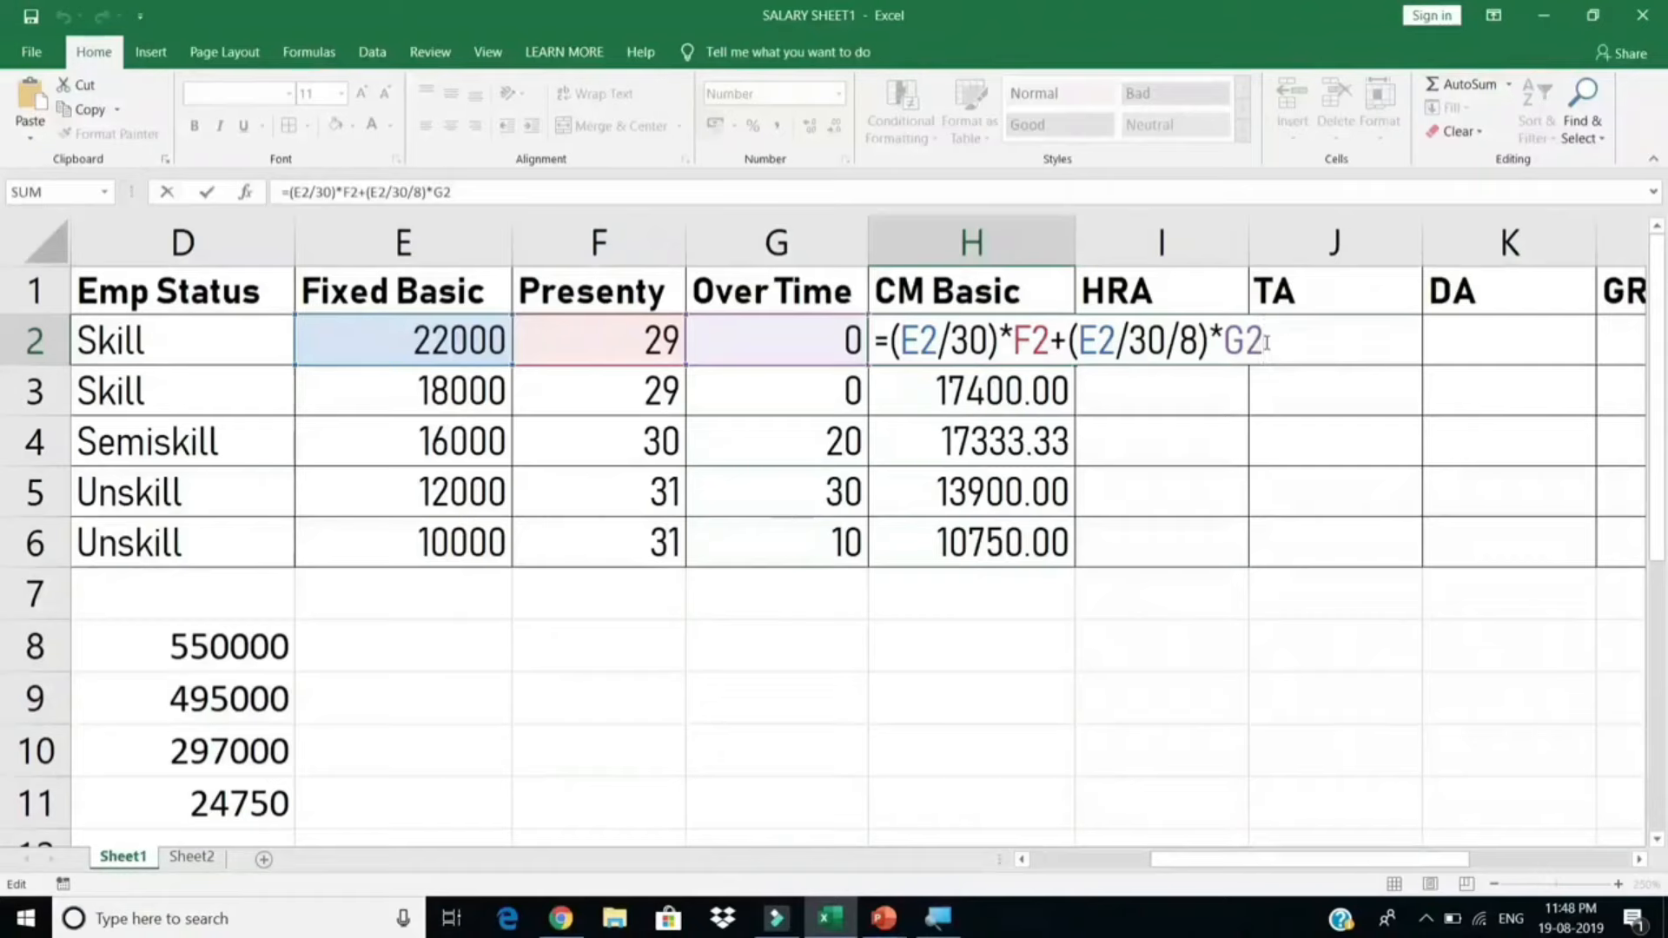
key("Return")
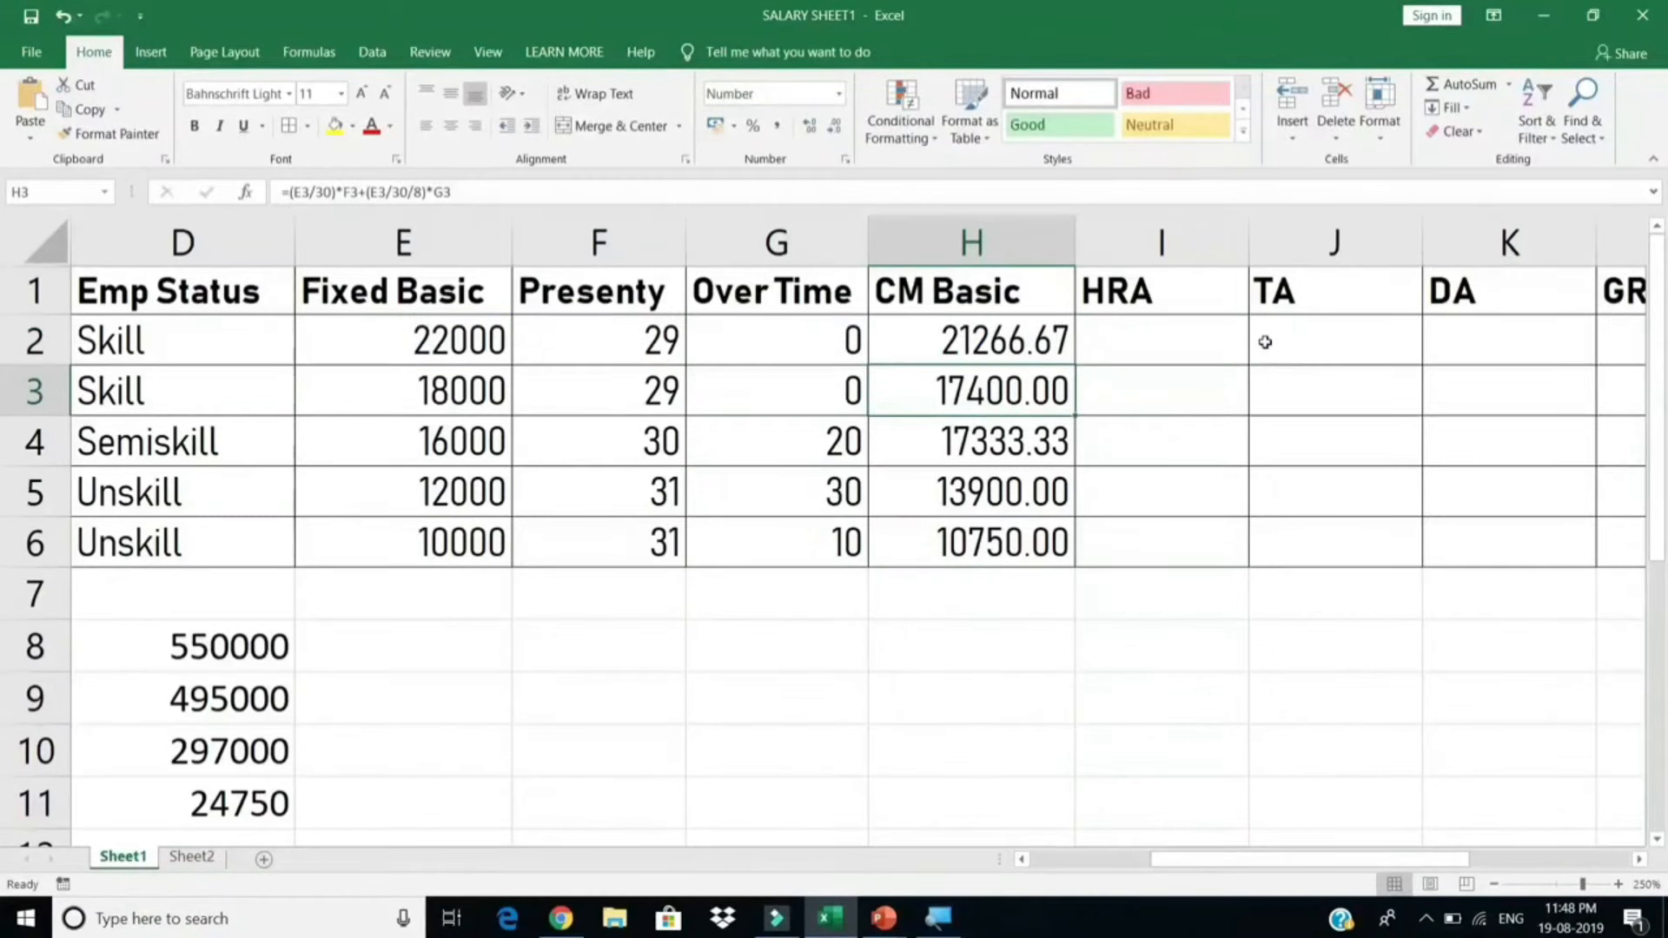
left_click(1156, 356)
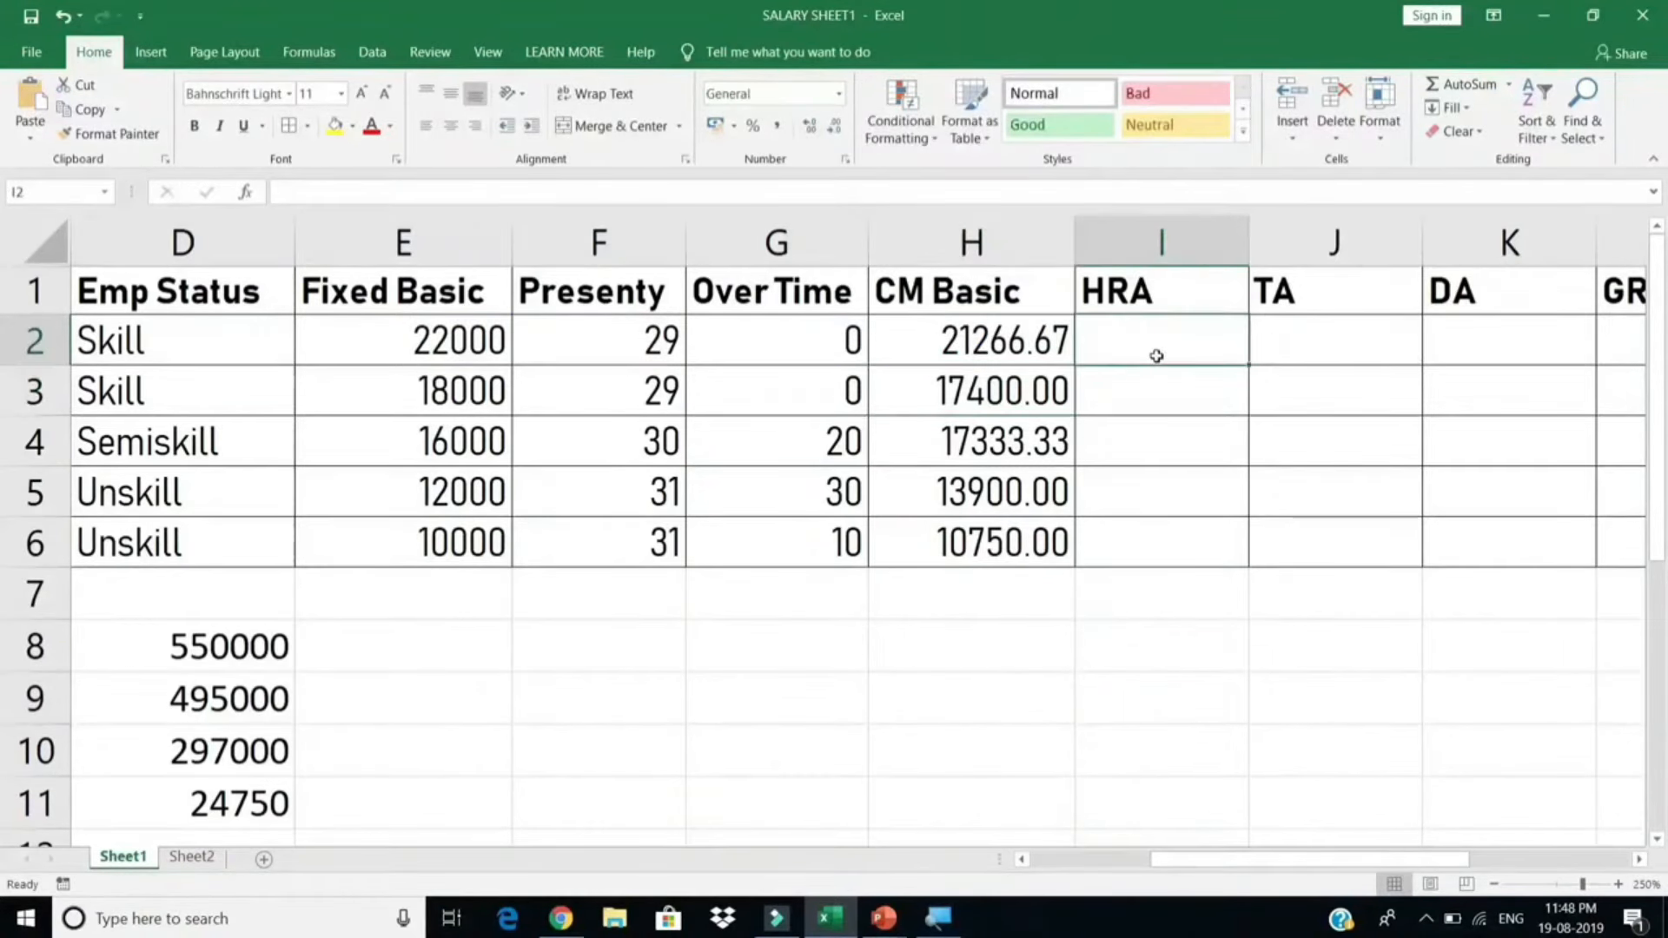
left_click_drag(964, 330, 968, 549)
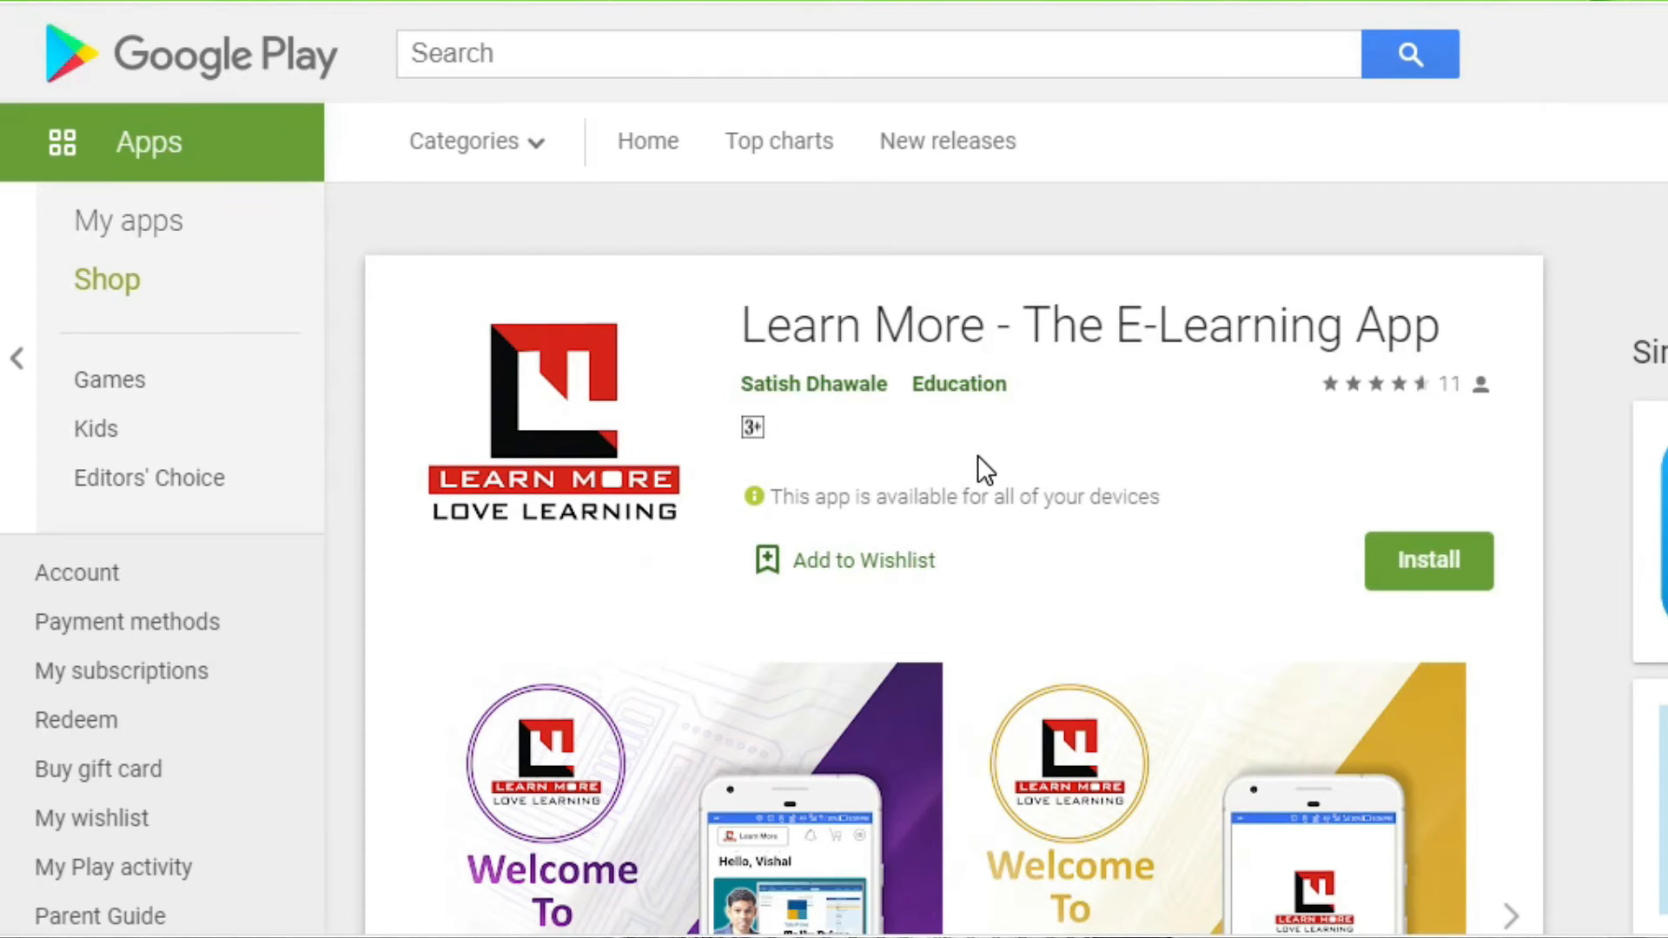
scroll(978, 461, "down", 8)
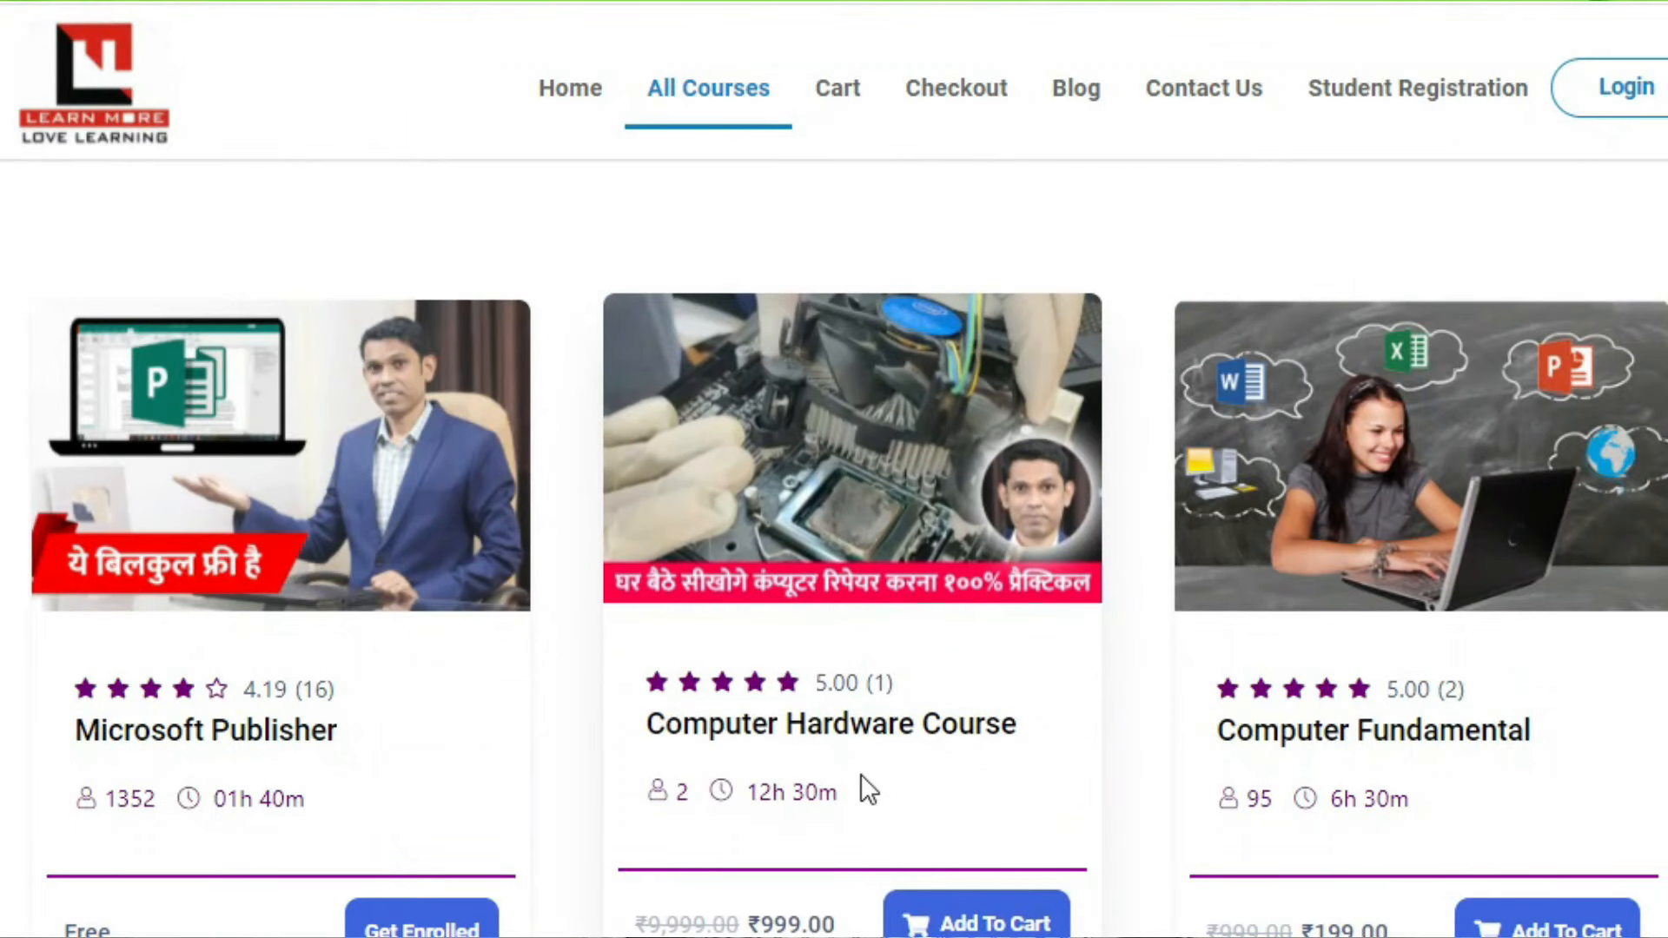
left_click(804, 738)
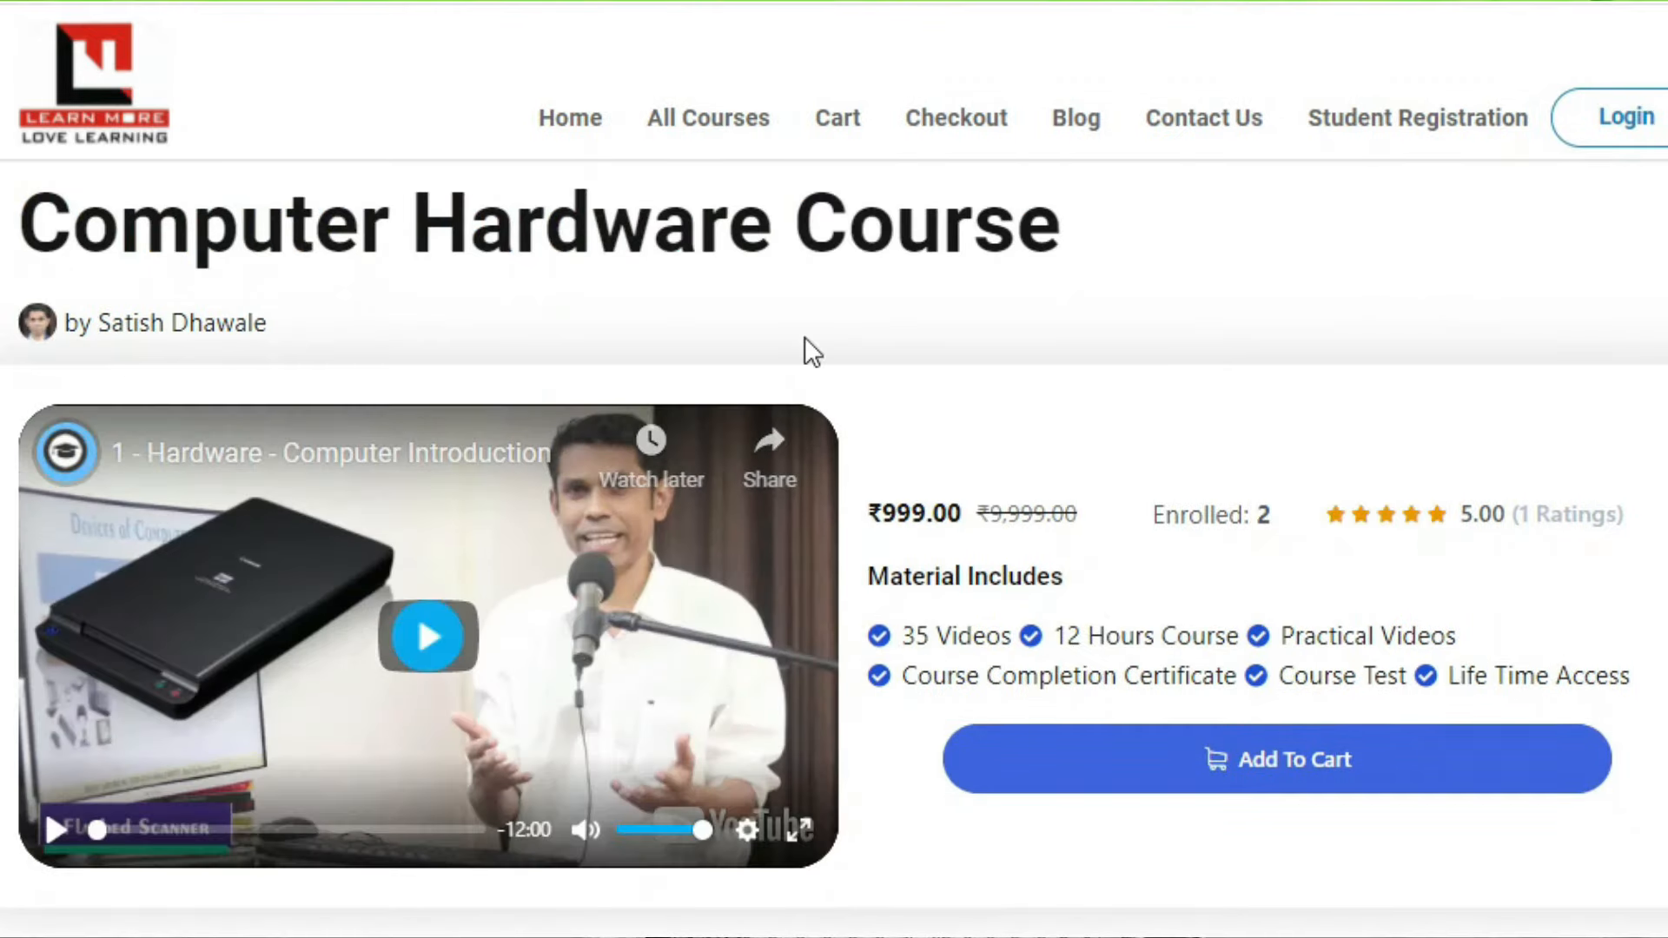
scroll(492, 325, "down", 4)
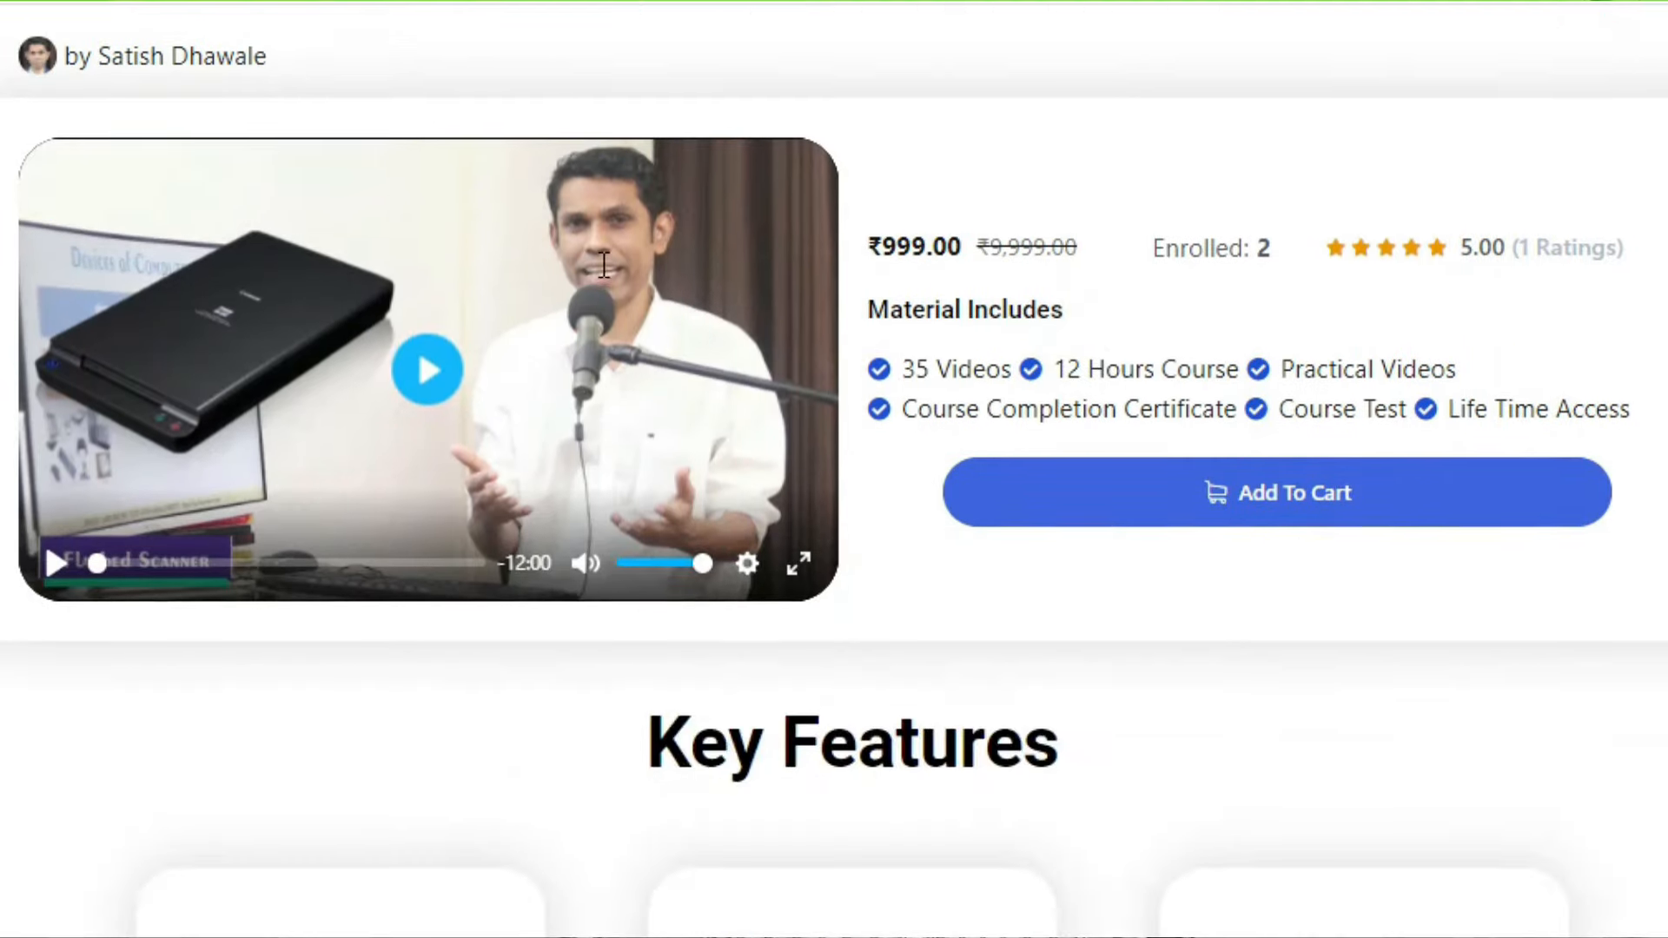
scroll(631, 405, "up", 4)
left_click_drag(35, 232, 1005, 276)
left_click(826, 350)
scroll(840, 456, "down", 5)
scroll(841, 456, "down", 15)
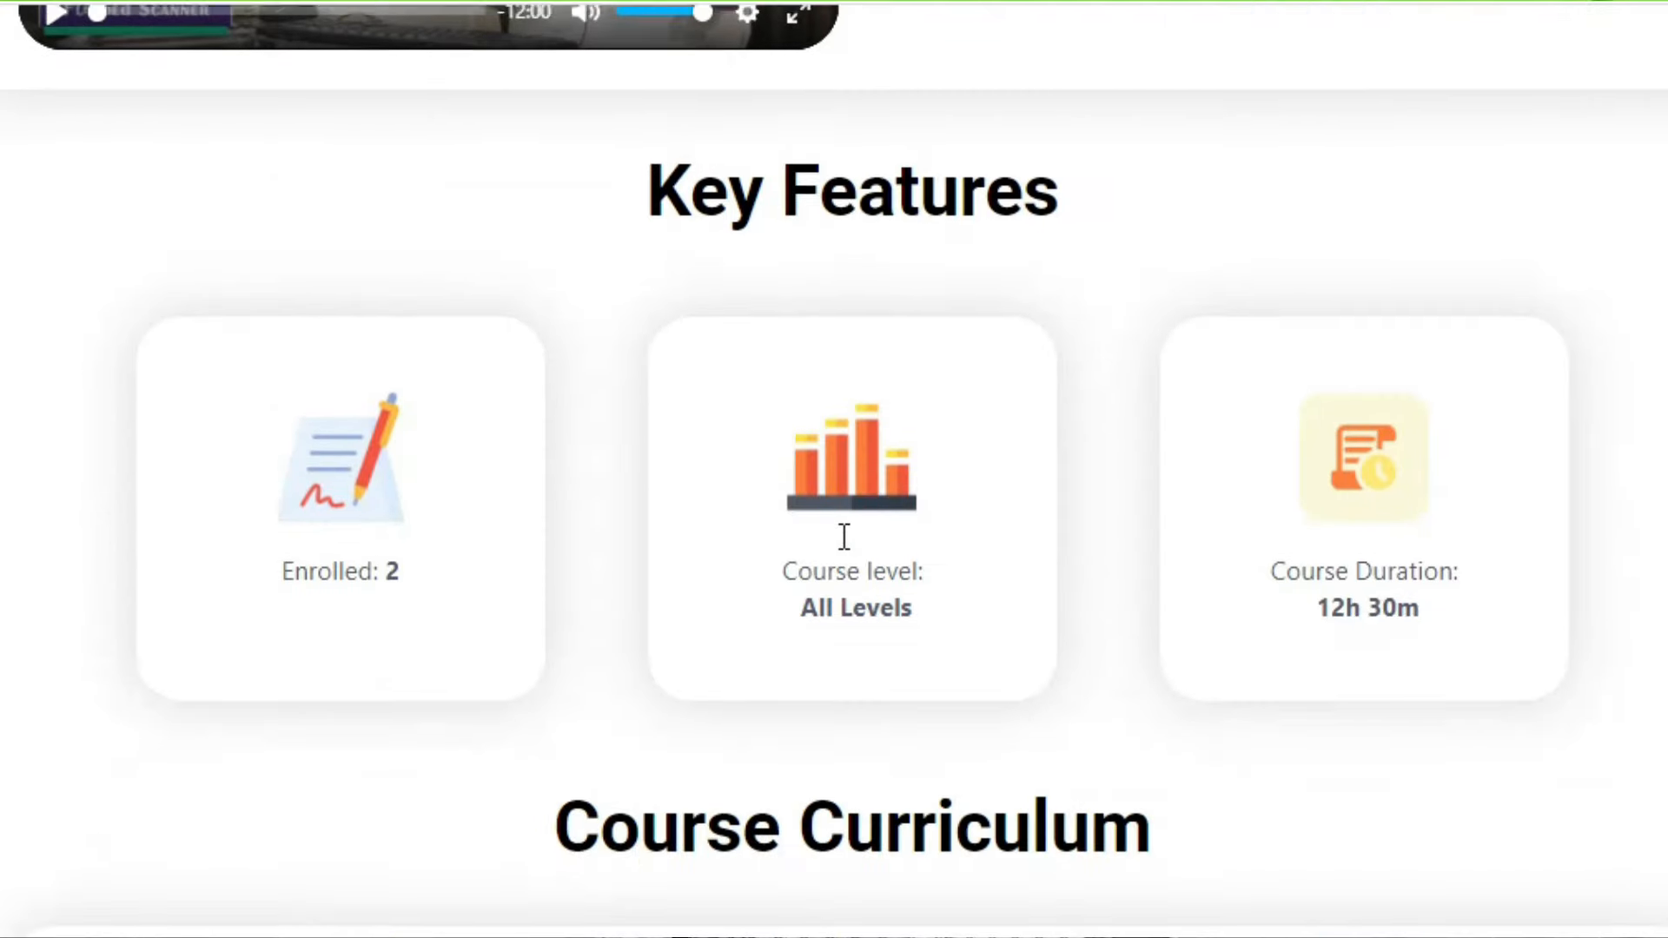
scroll(841, 539, "down", 9)
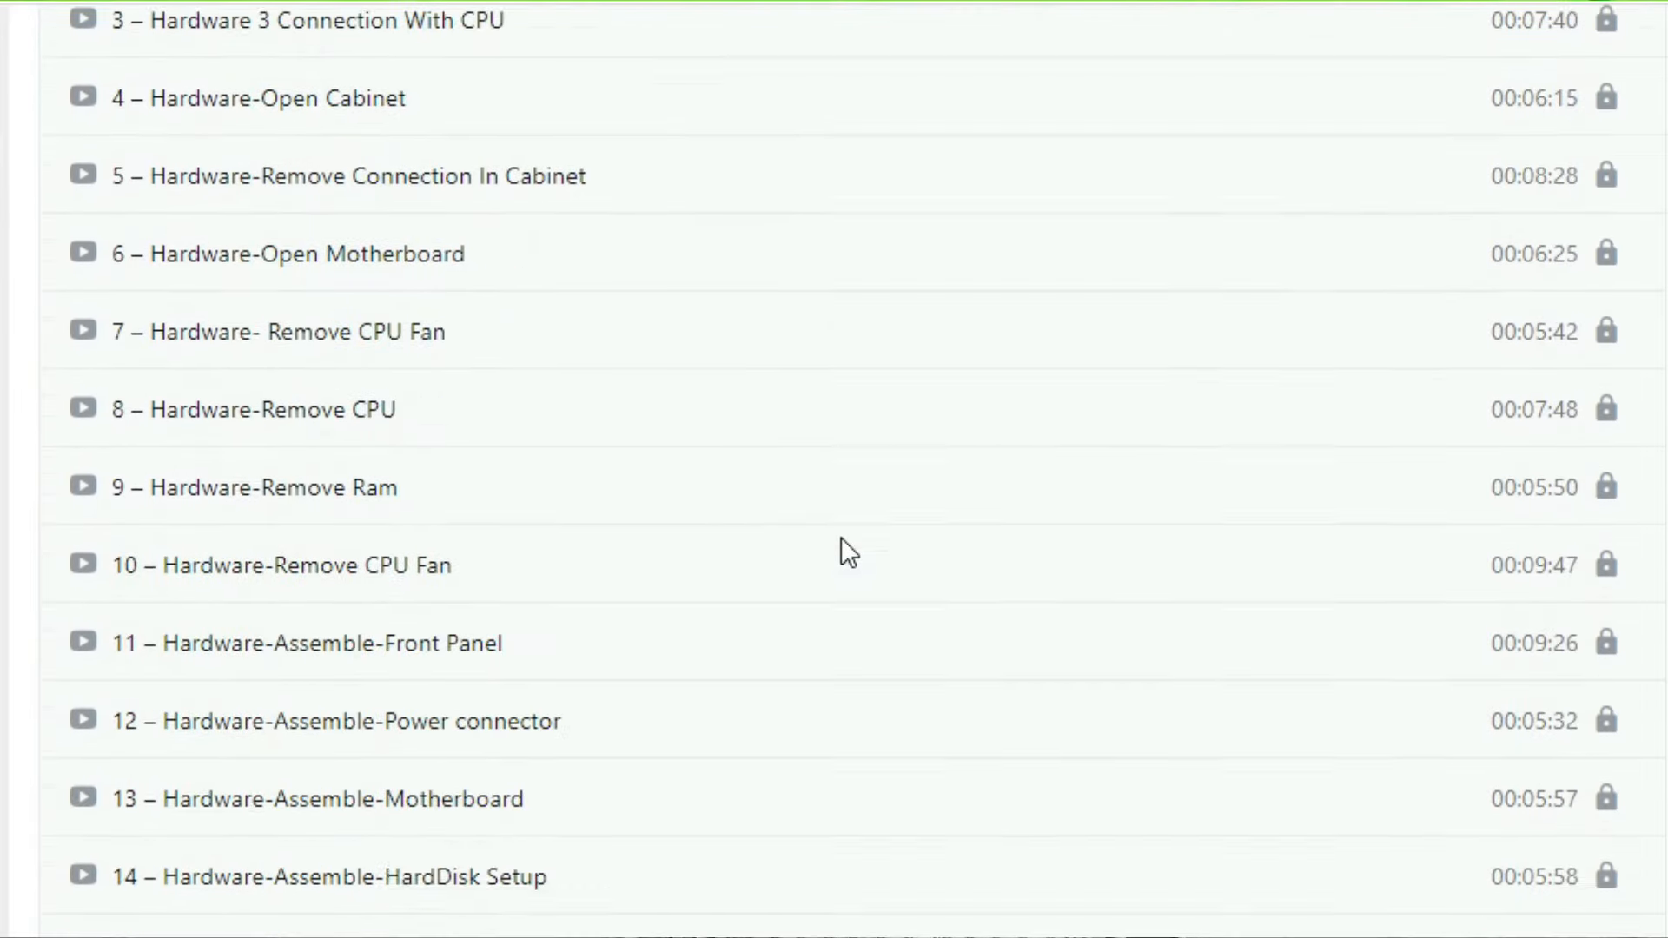
scroll(841, 538, "up", 4)
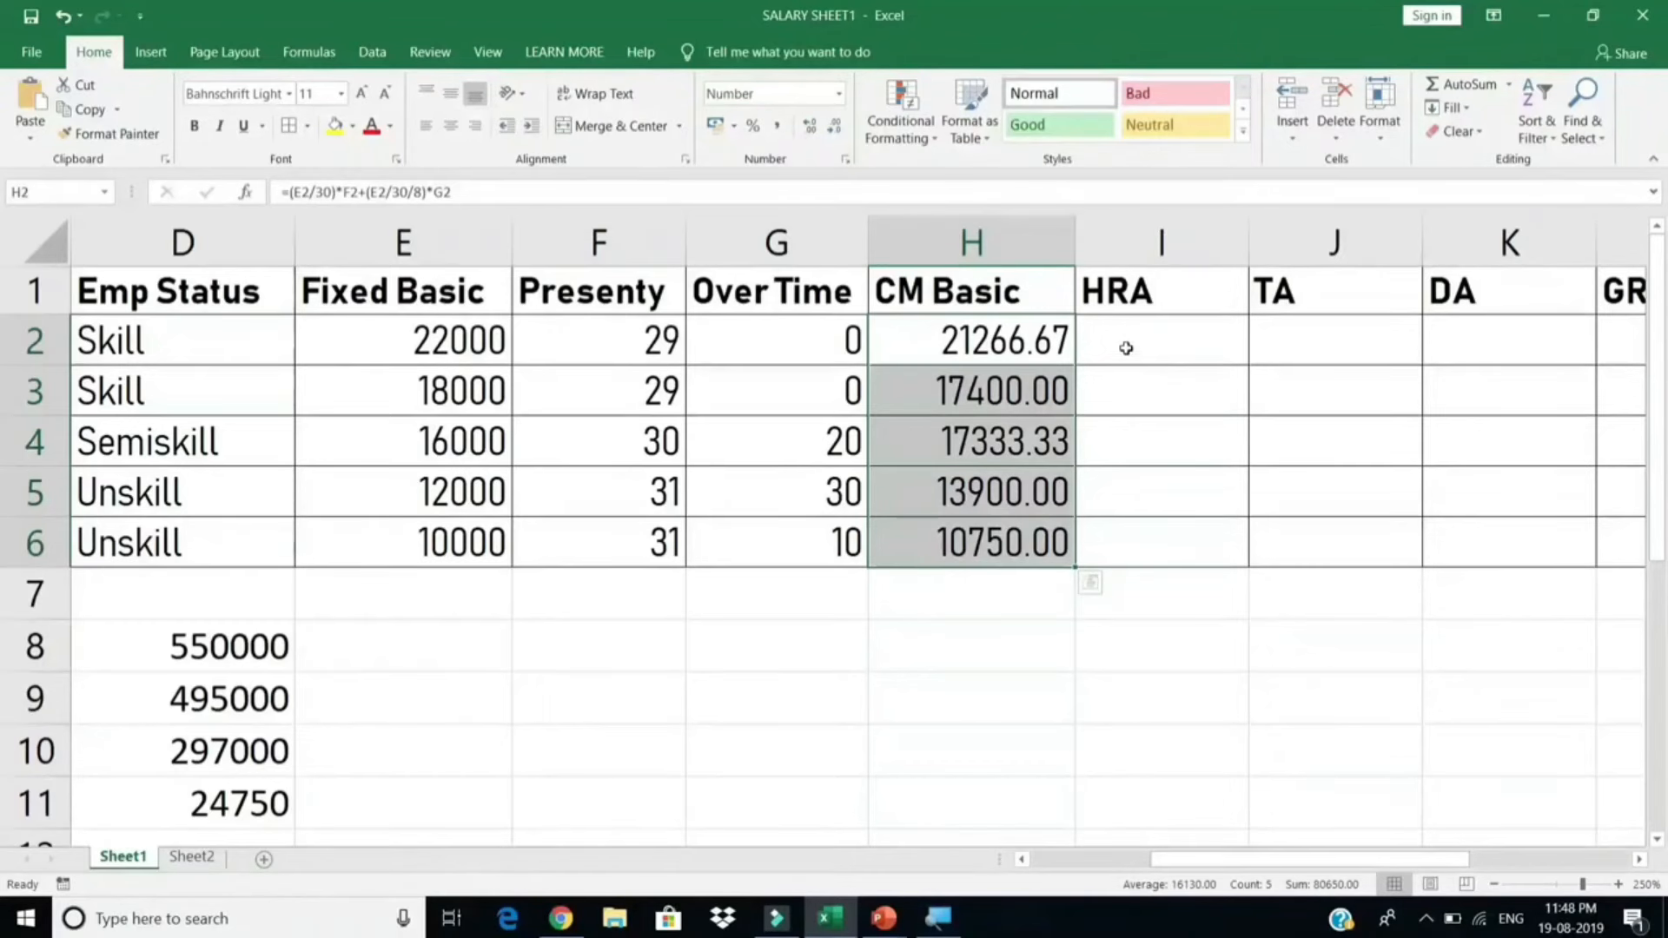
left_click_drag(634, 338, 641, 540)
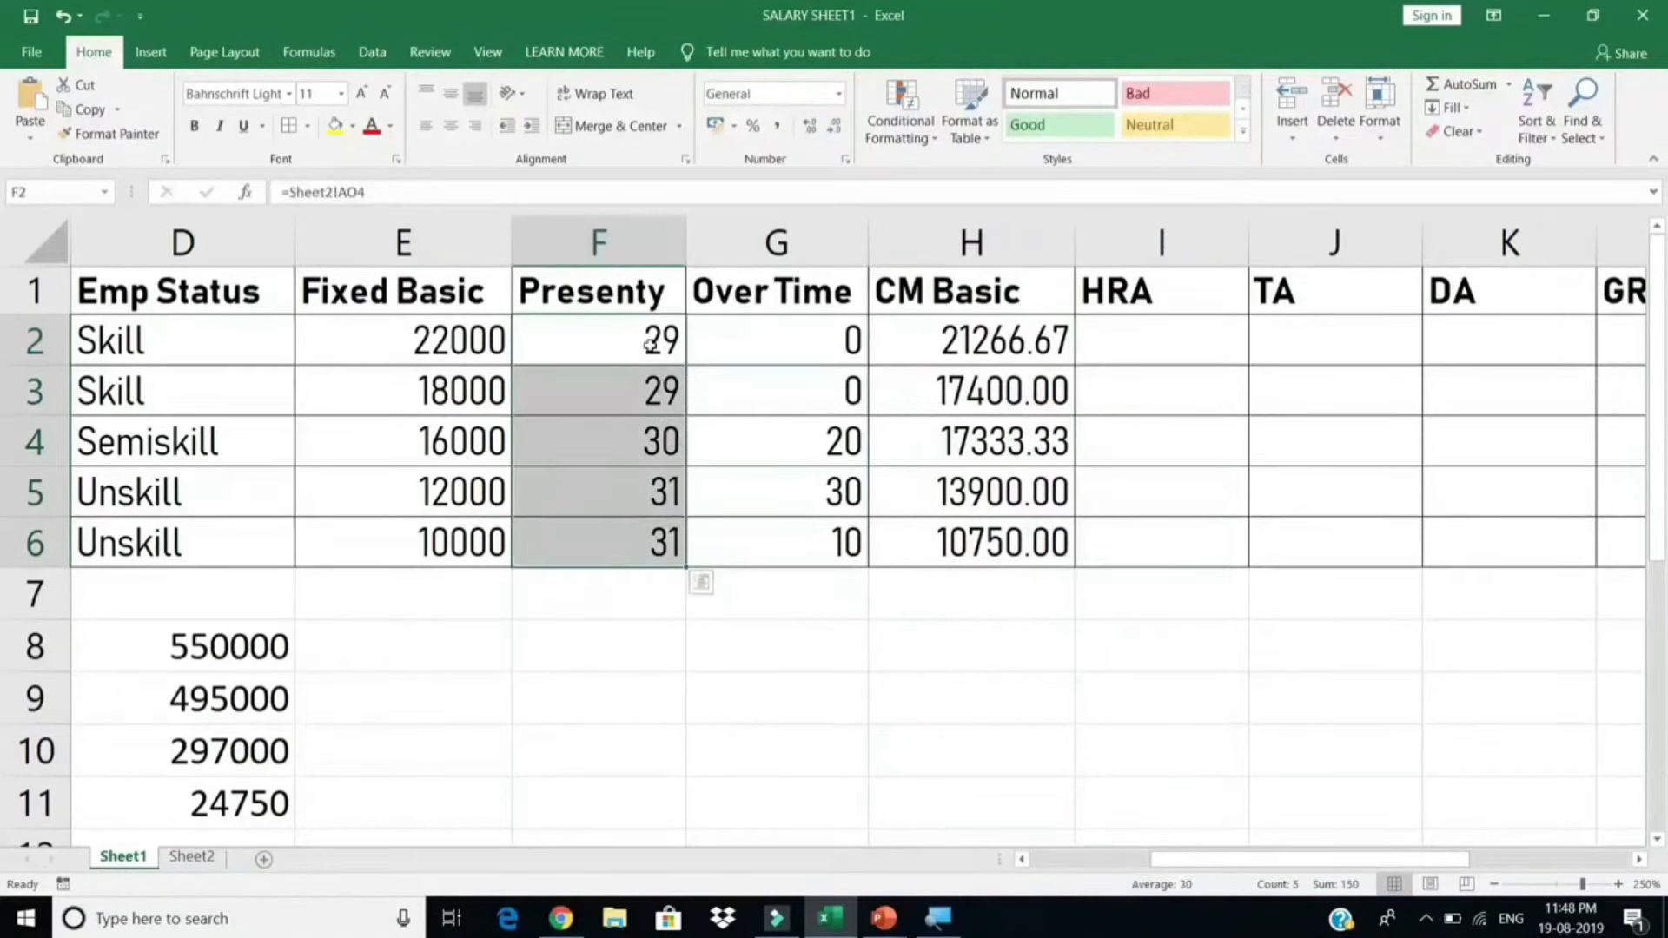
left_click(737, 373)
left_click_drag(1007, 348, 1006, 542)
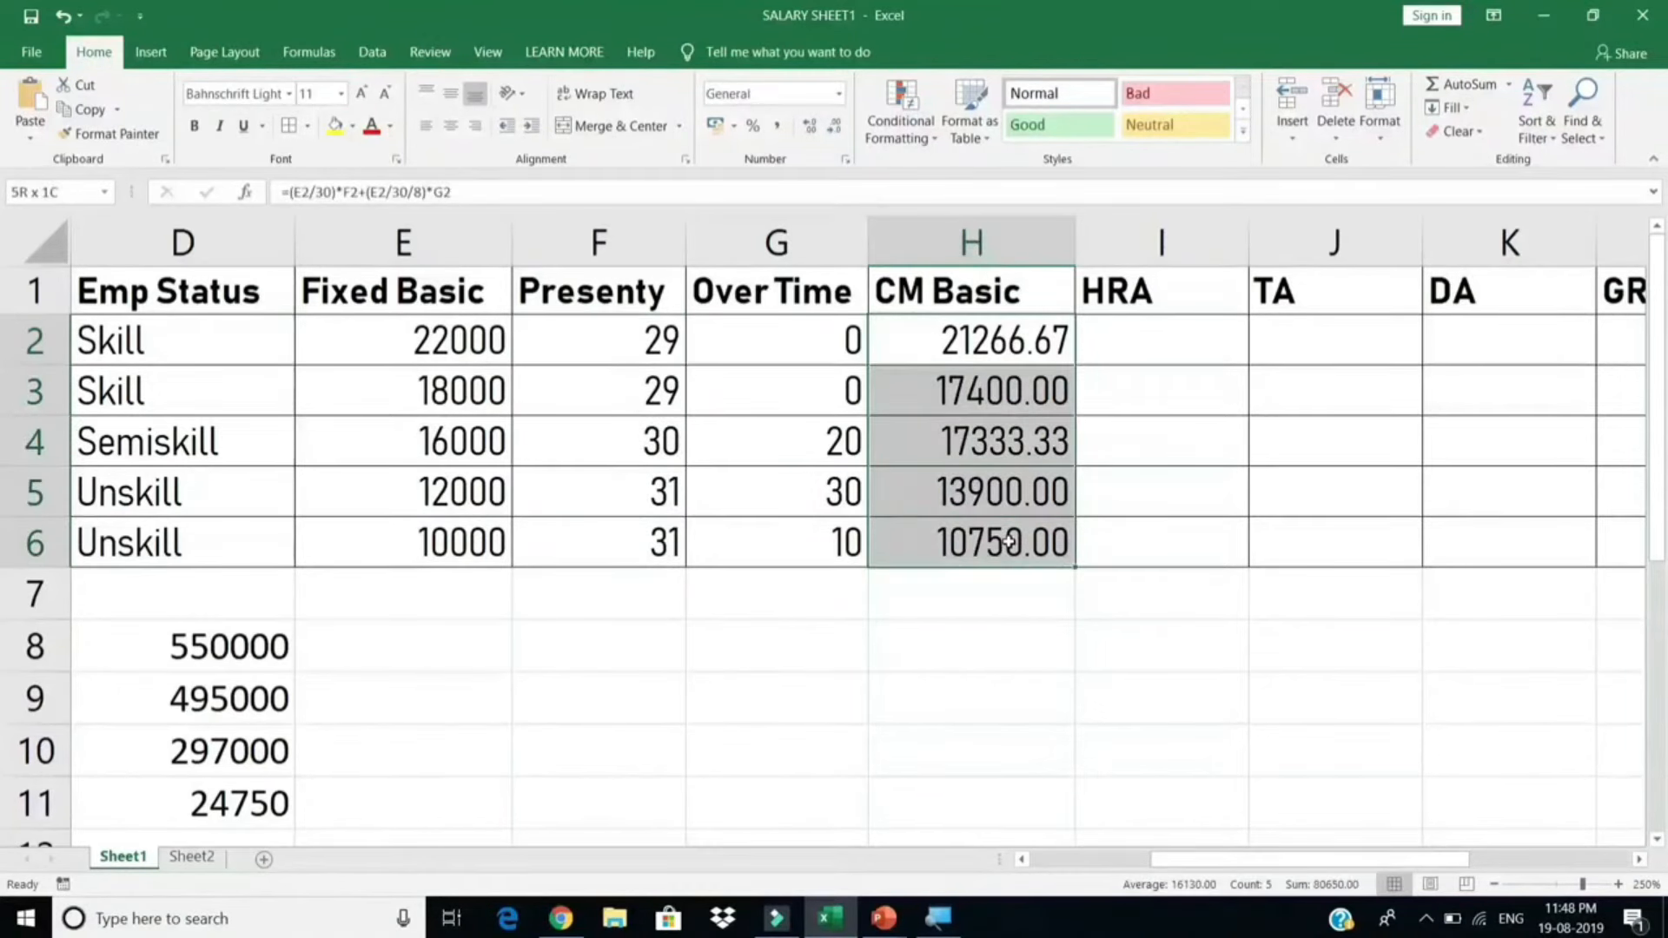
left_click(1154, 339)
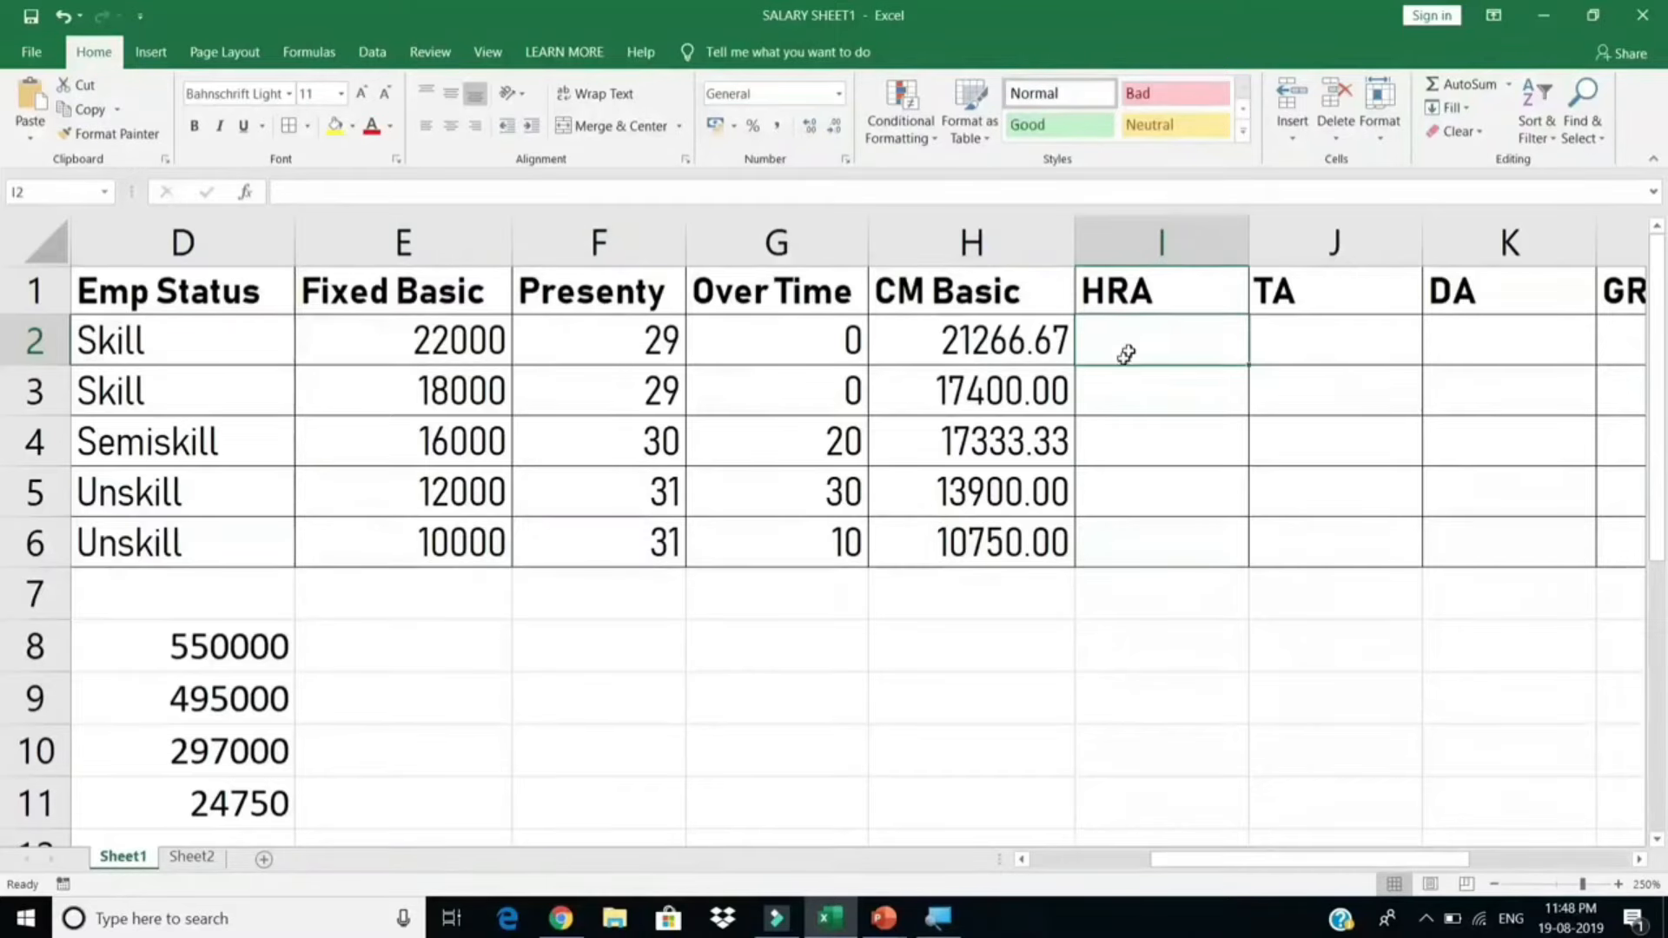
Step: Enter 5% and 70% in F8:G8, then SKILL with 50% in row 9
left_click(642, 637)
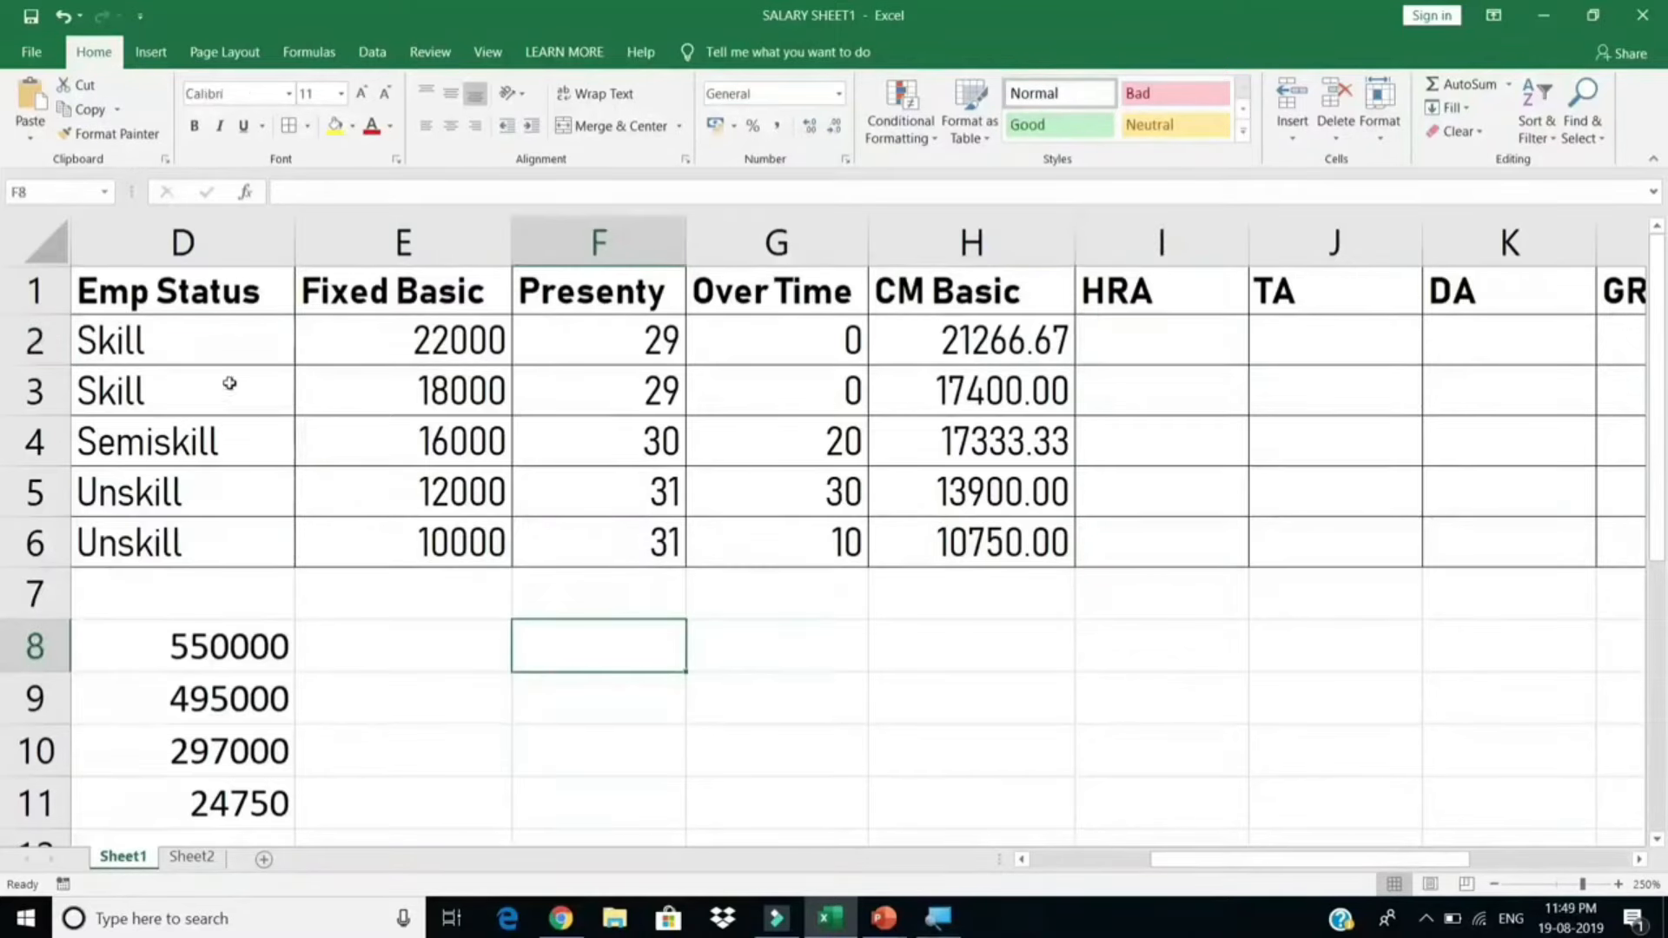
type("5")
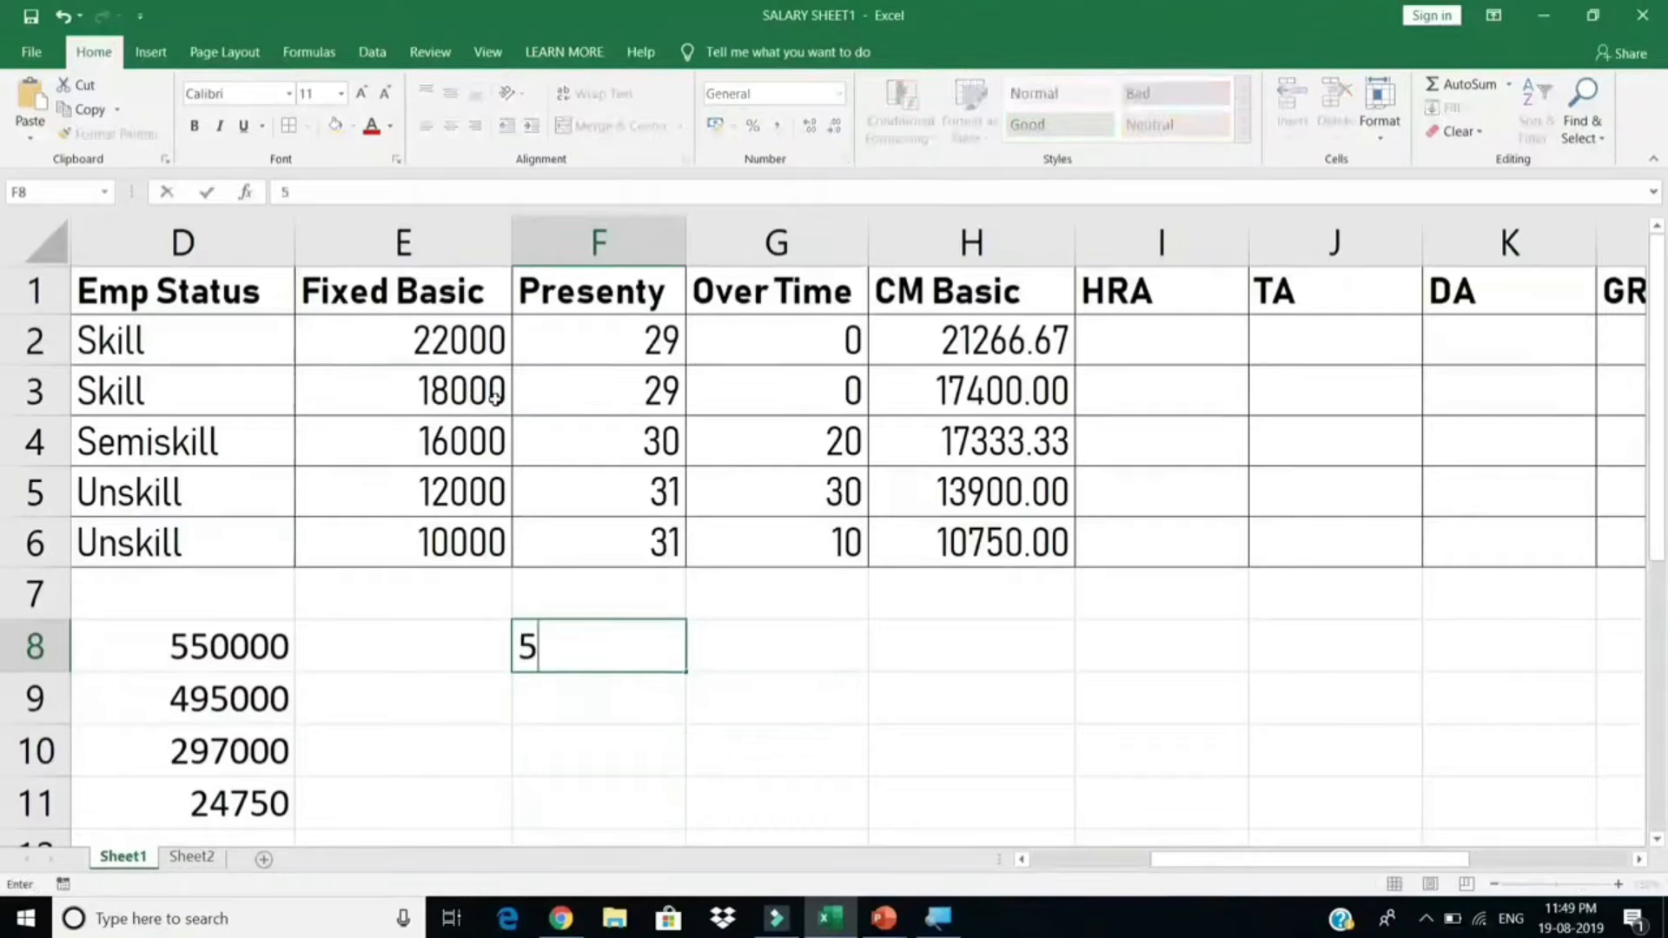
type("%")
key("Tab")
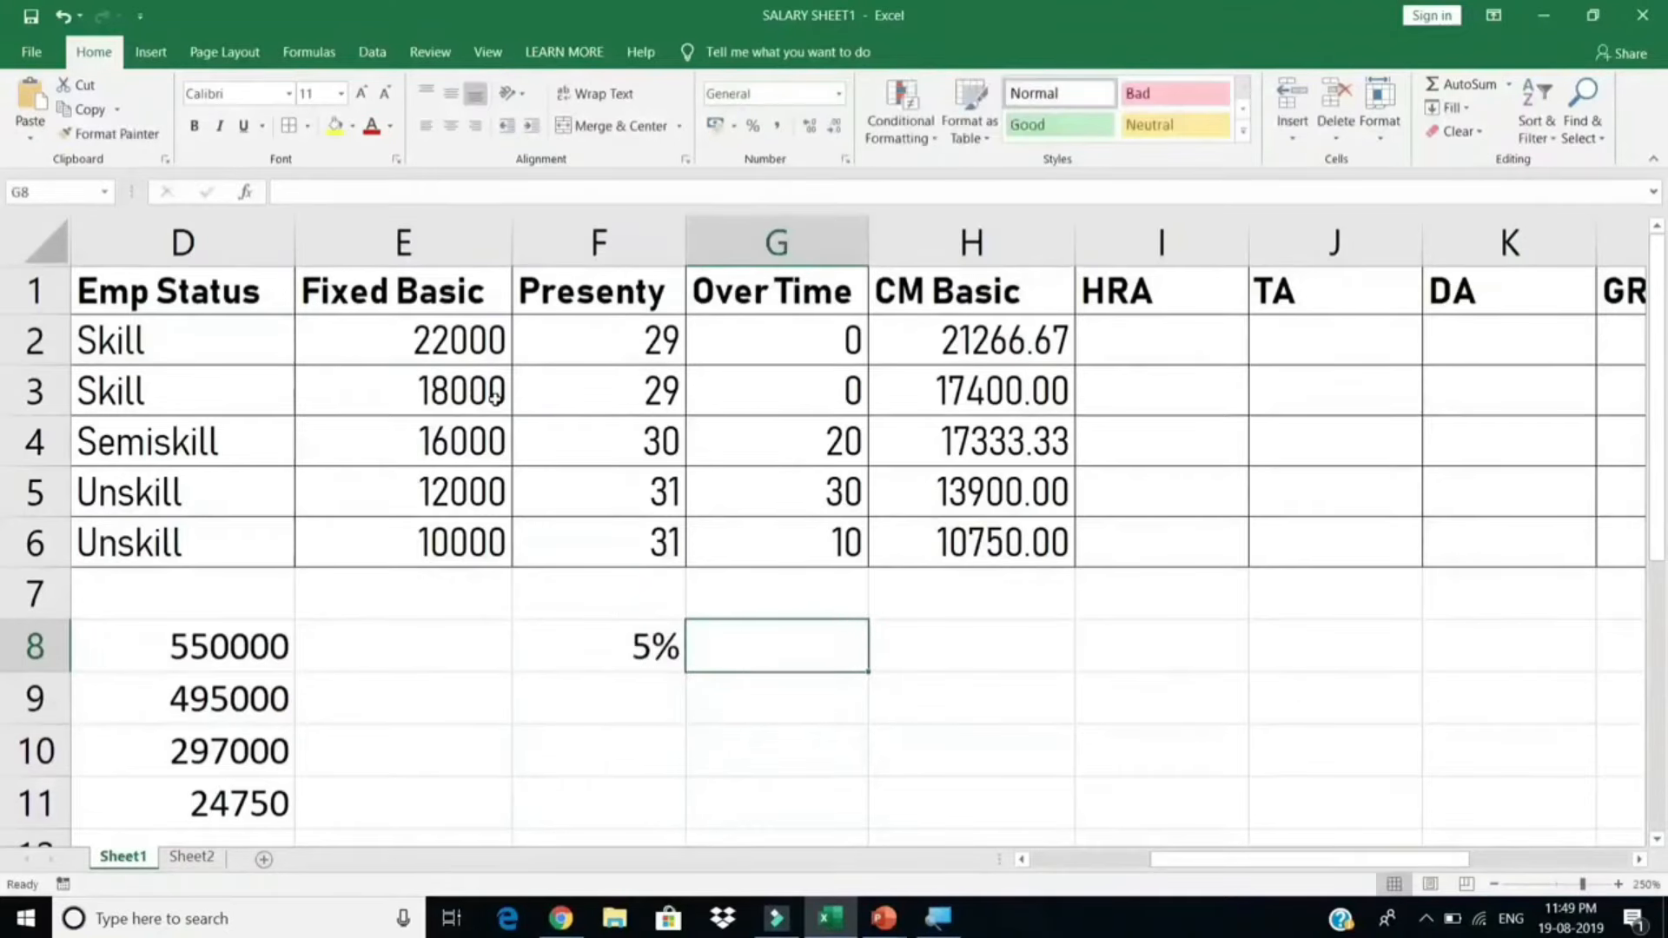
type("70%")
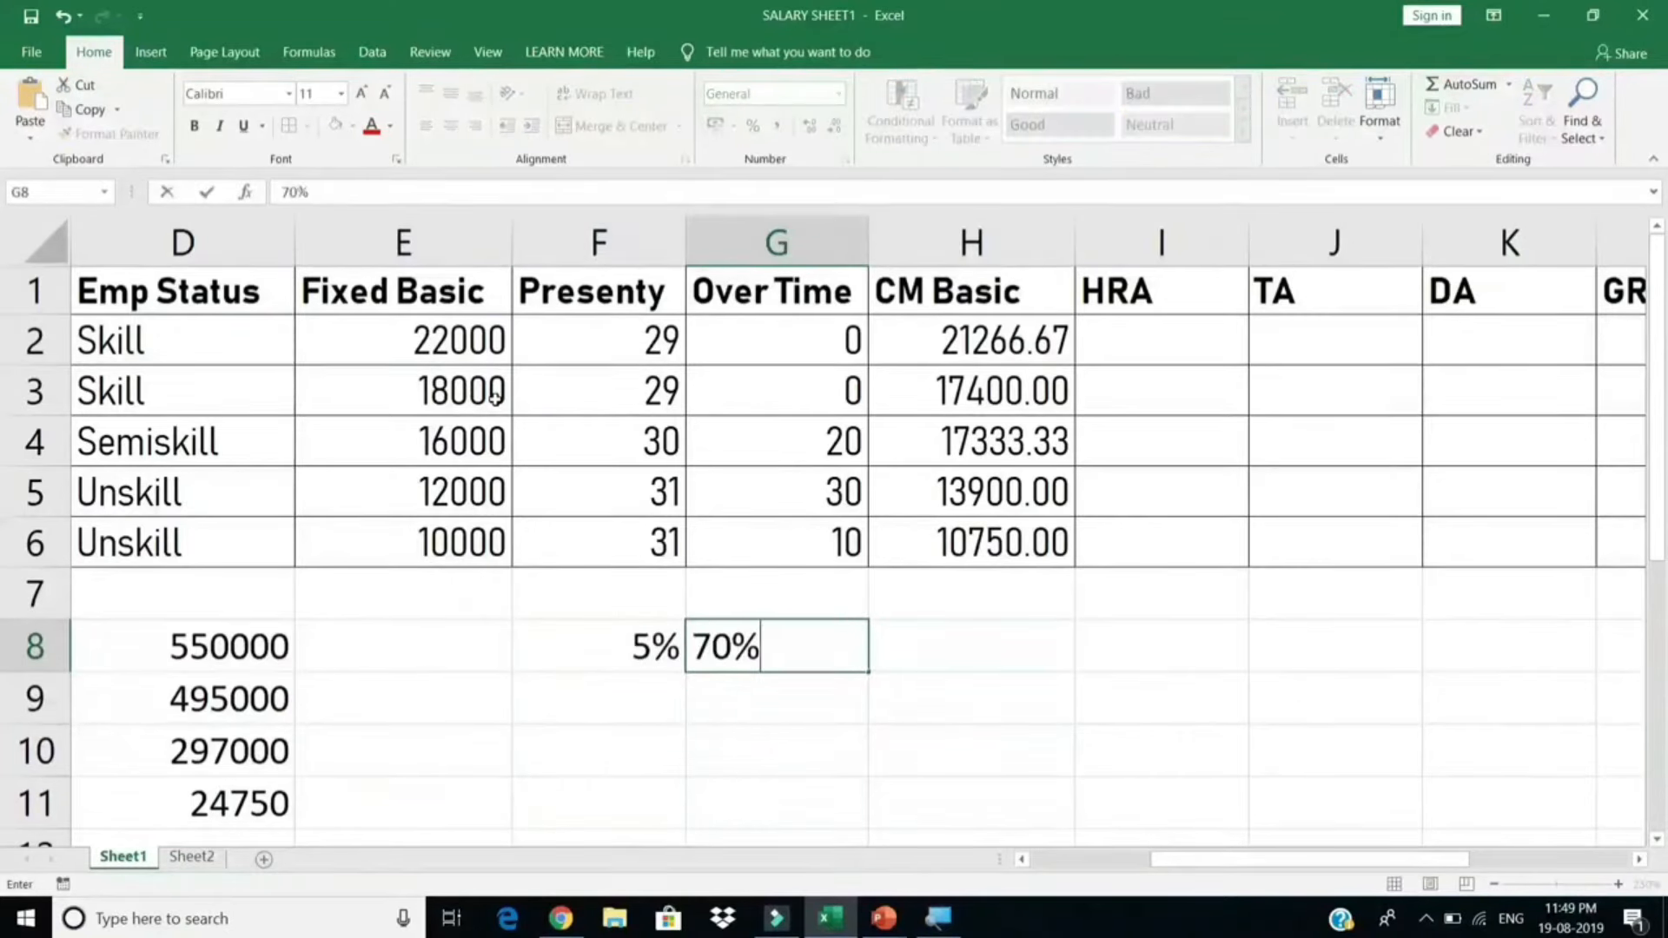
key("Return")
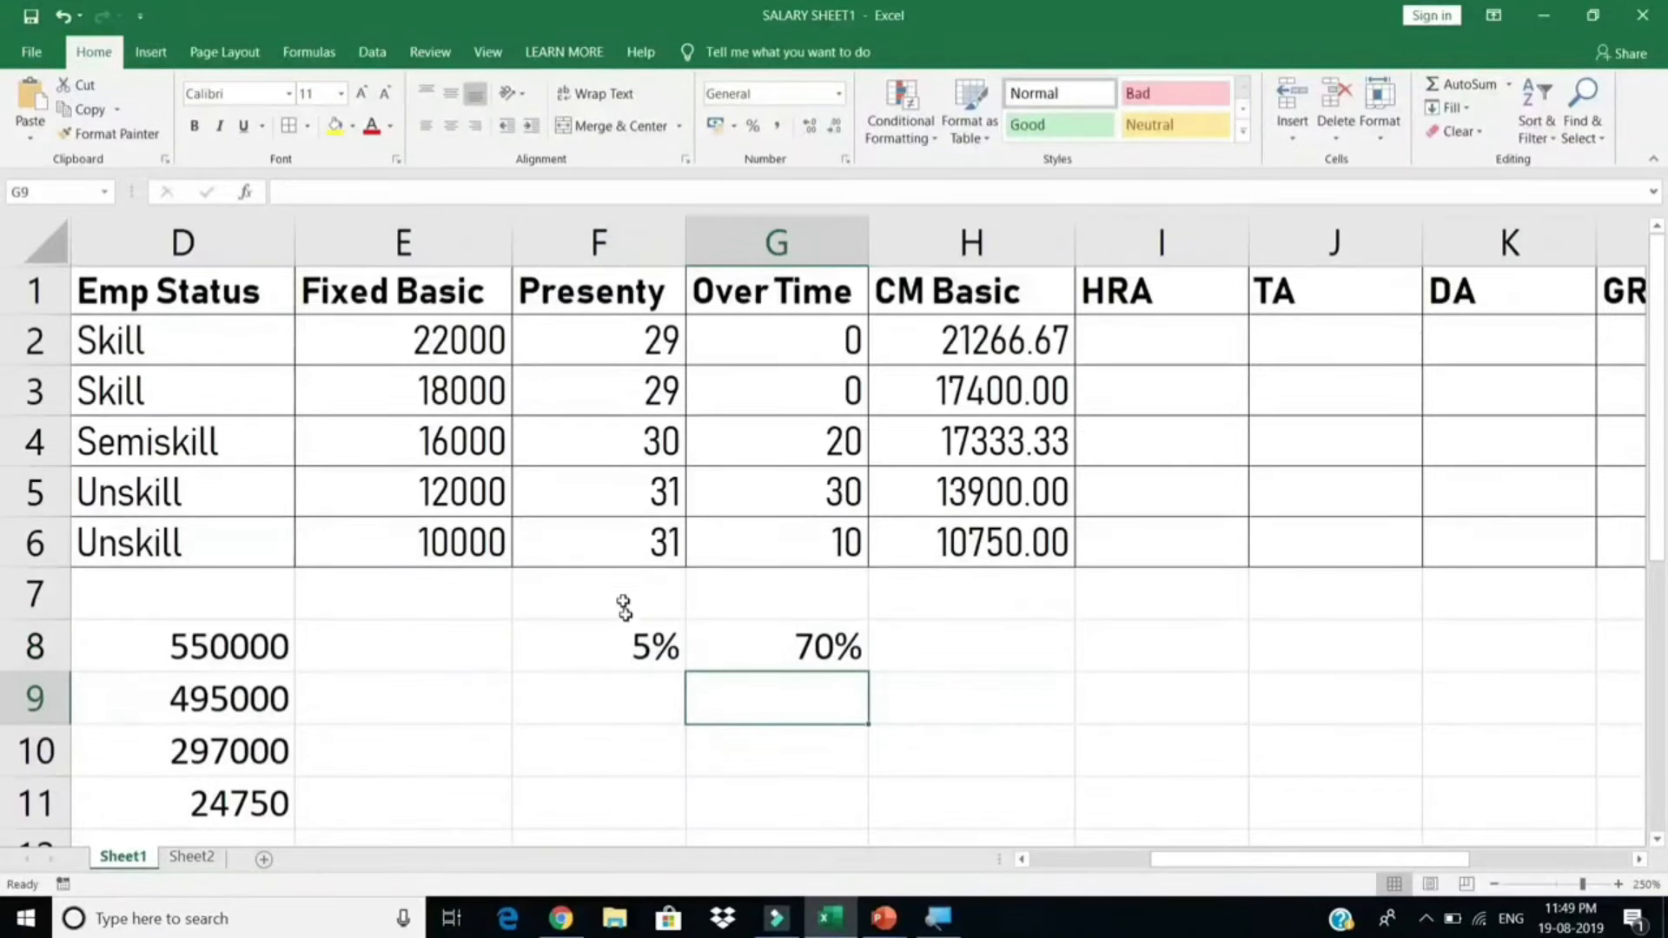
left_click(653, 697)
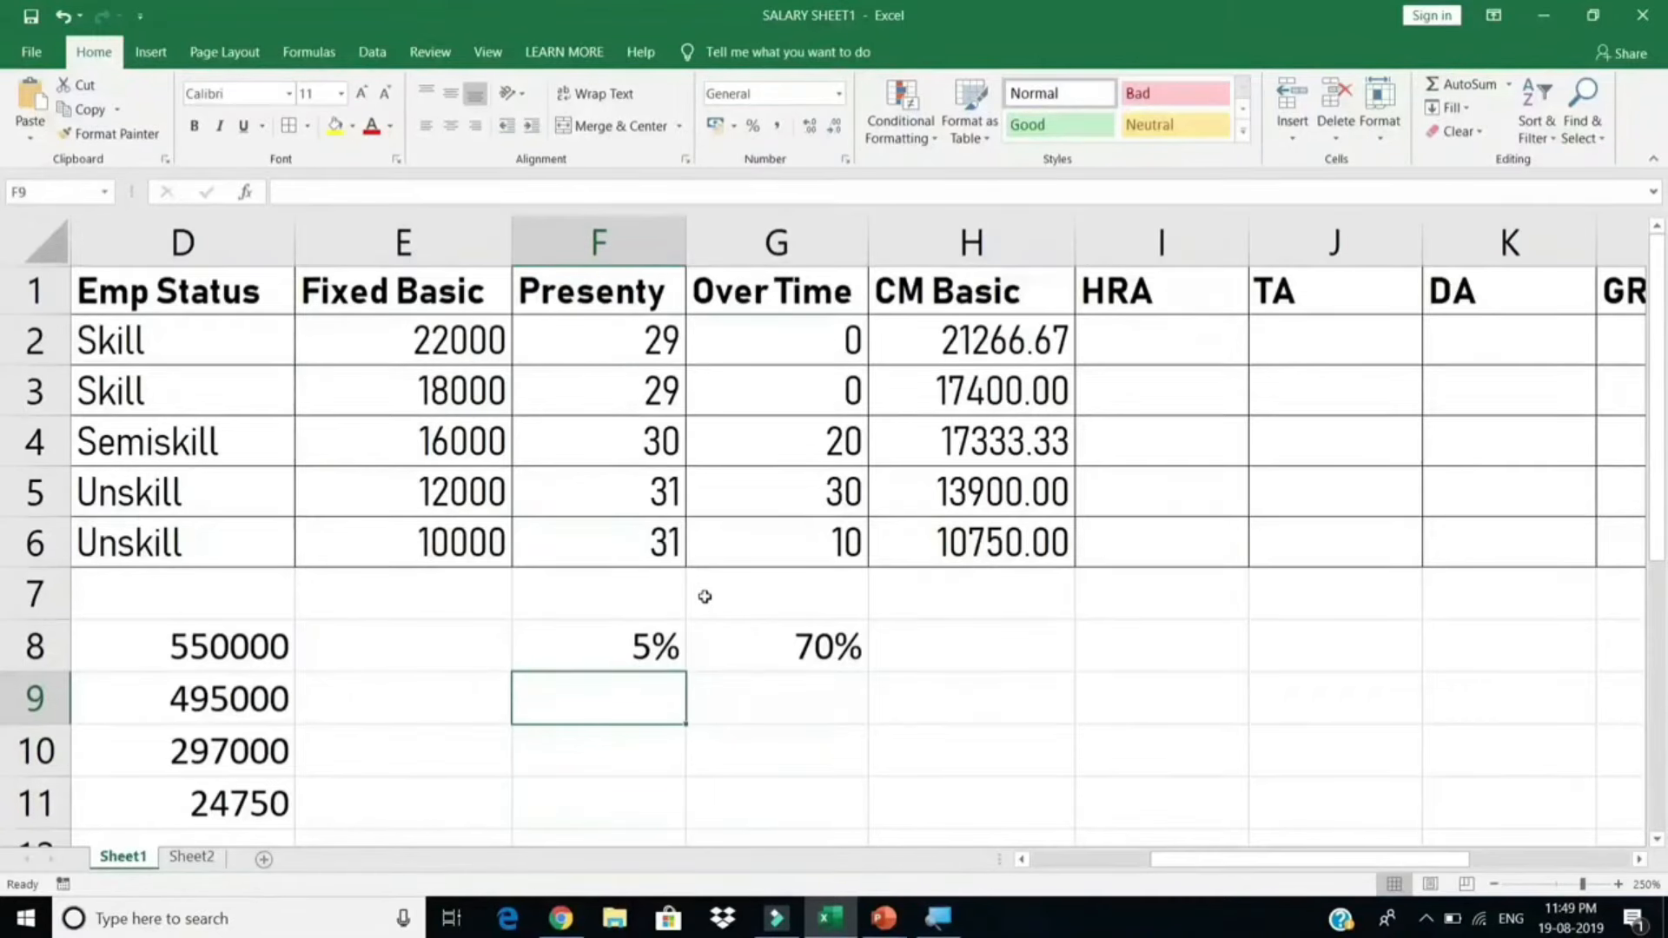
type("SKILL")
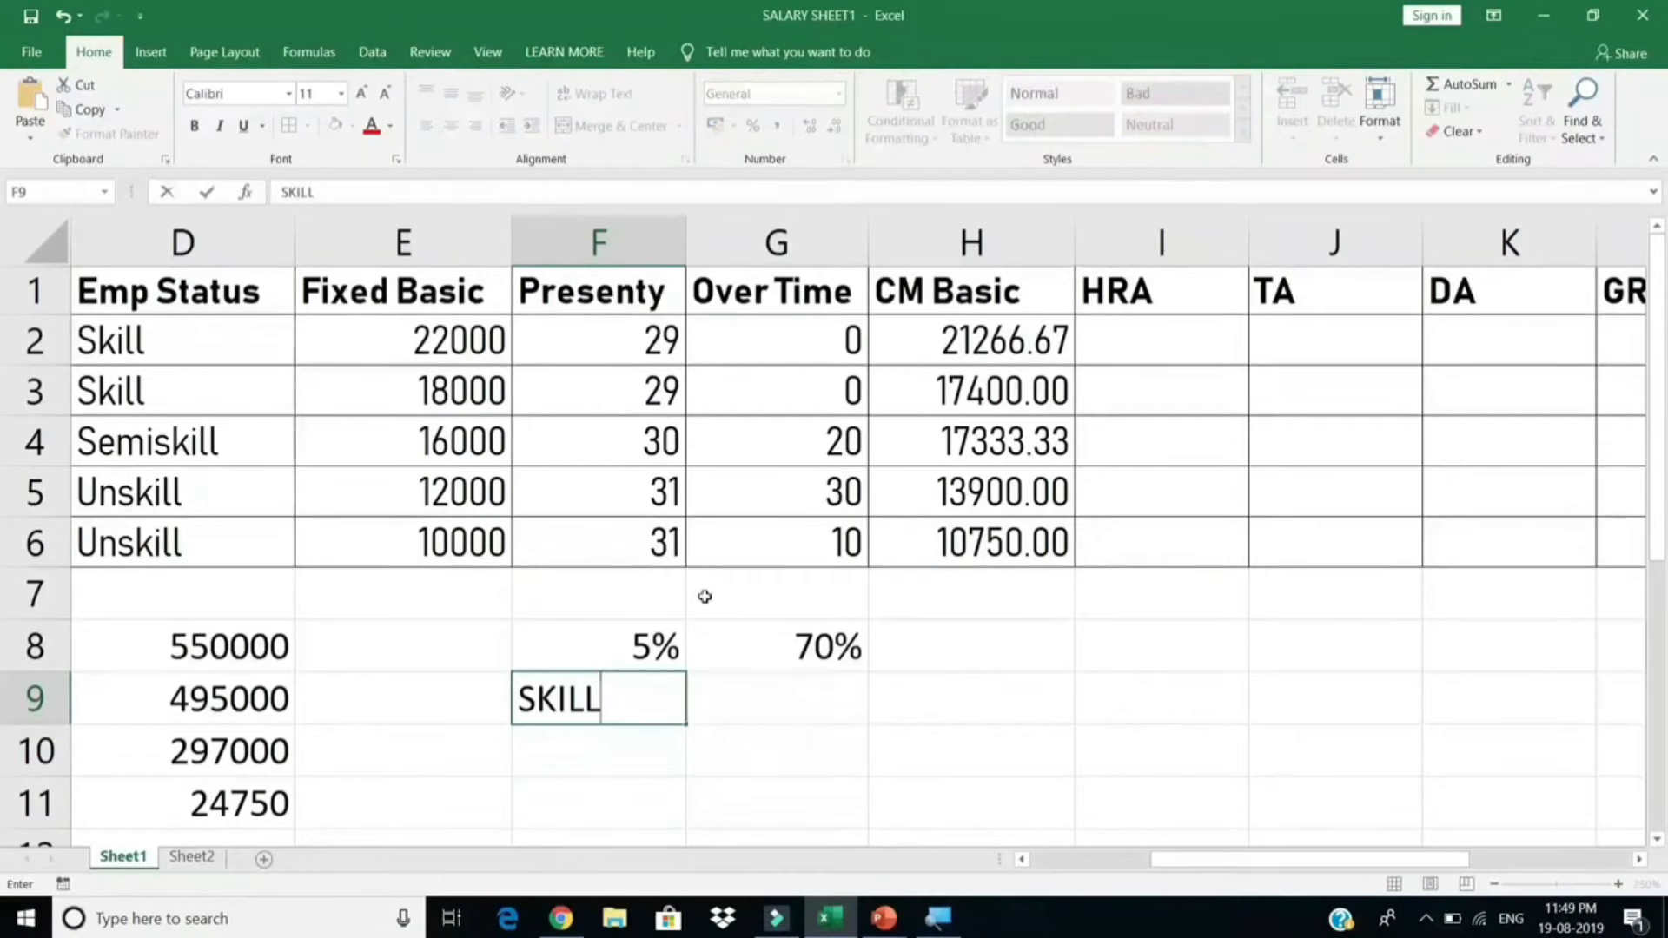
key("Tab")
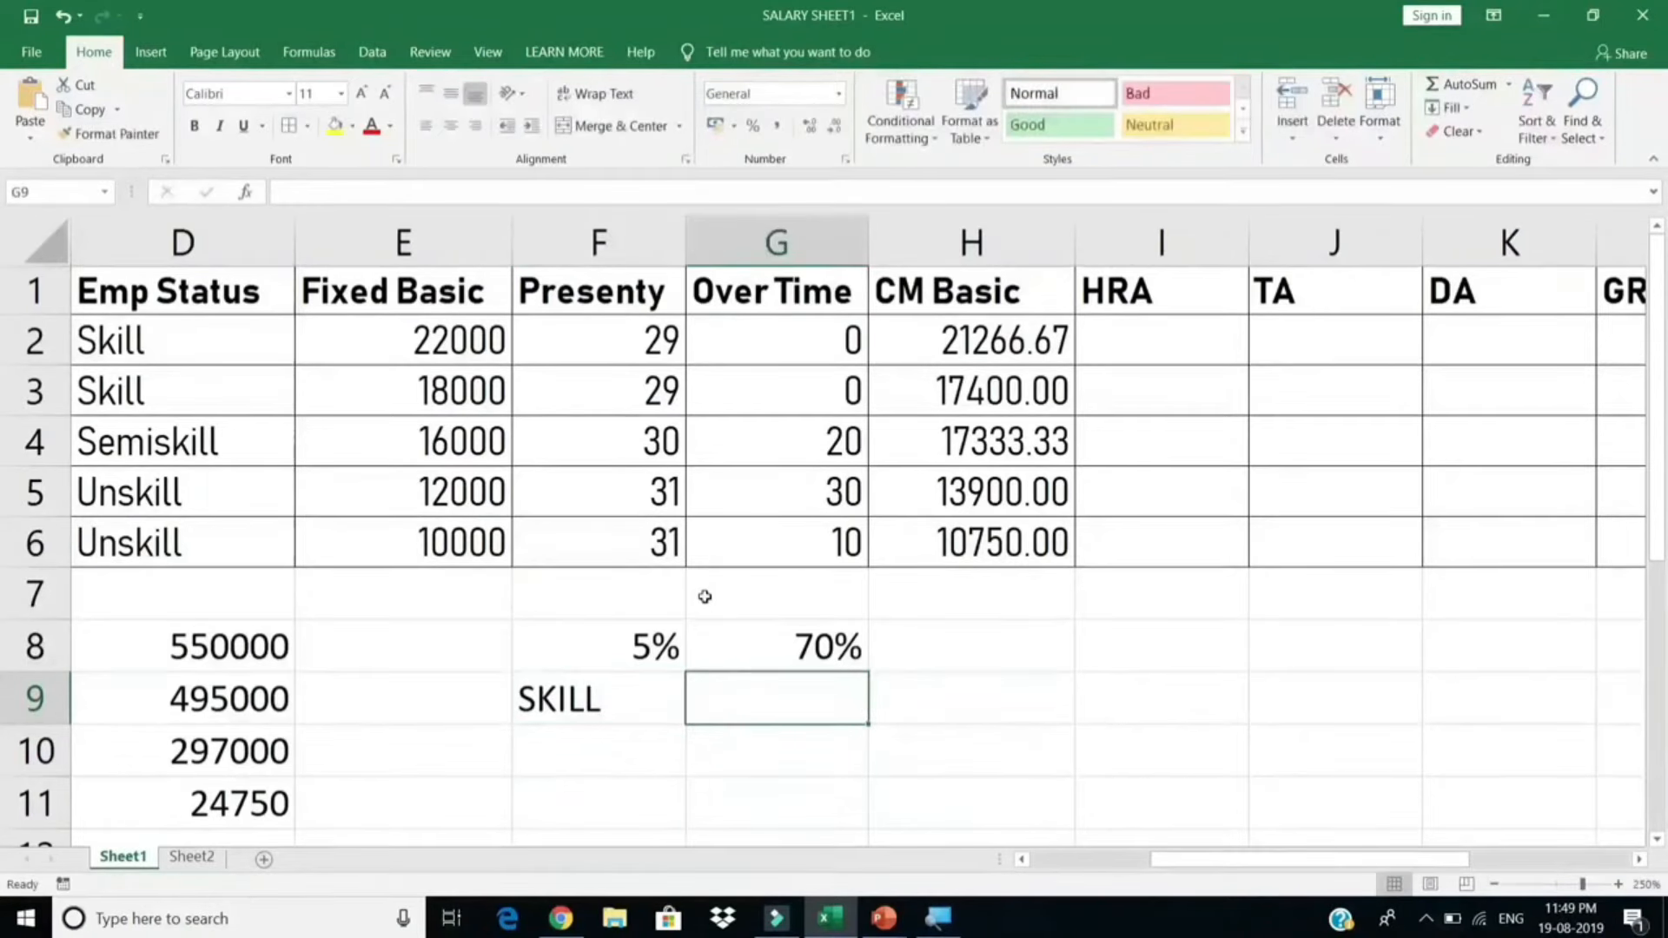
type("50%")
key("Return")
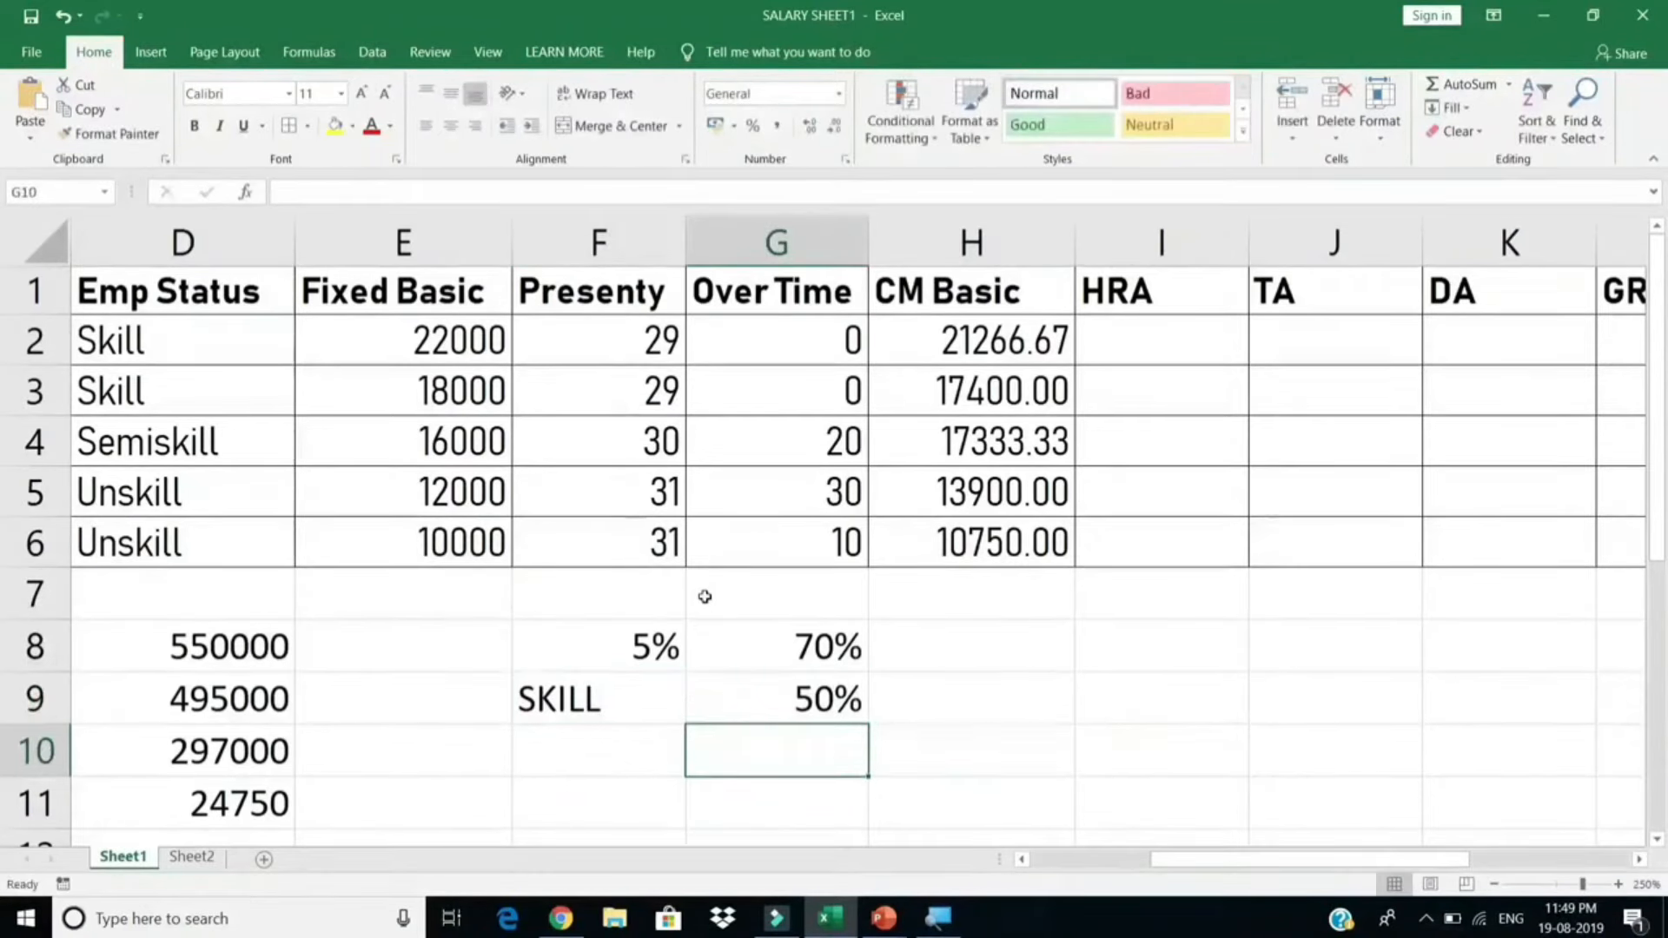
Step: Add SEMISKILL with 40% in row 10 and 30% in G11, then select F9:G11
key("Left")
type("SEM")
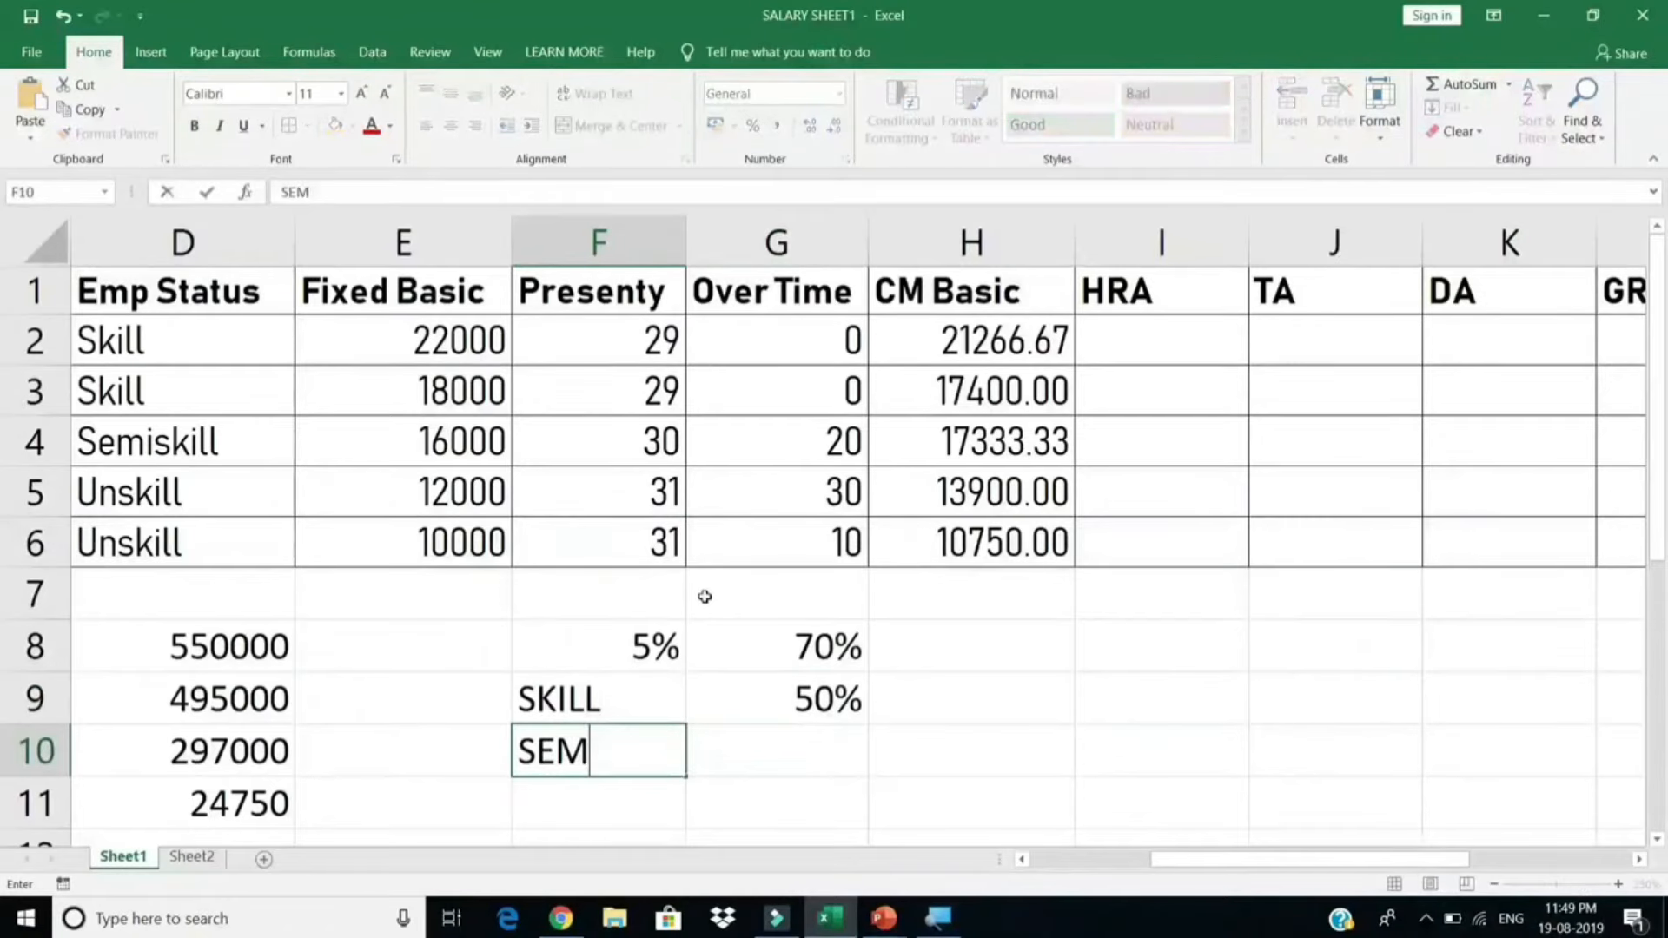
type("ISKILL")
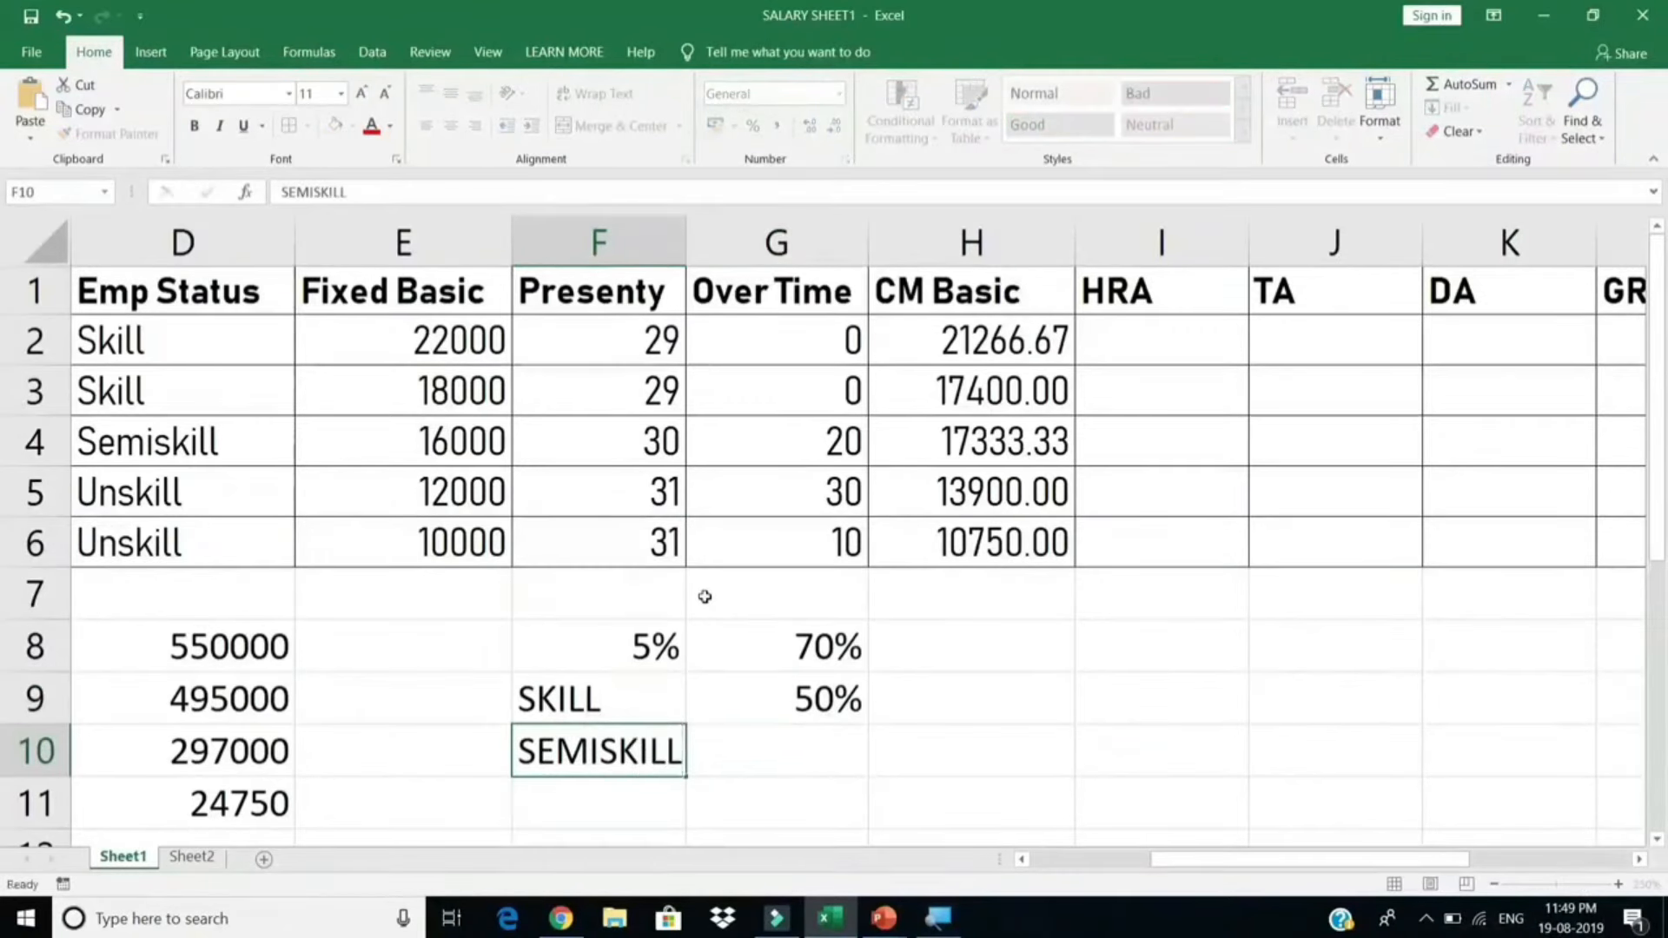
key("Right")
type("40%")
key("Return")
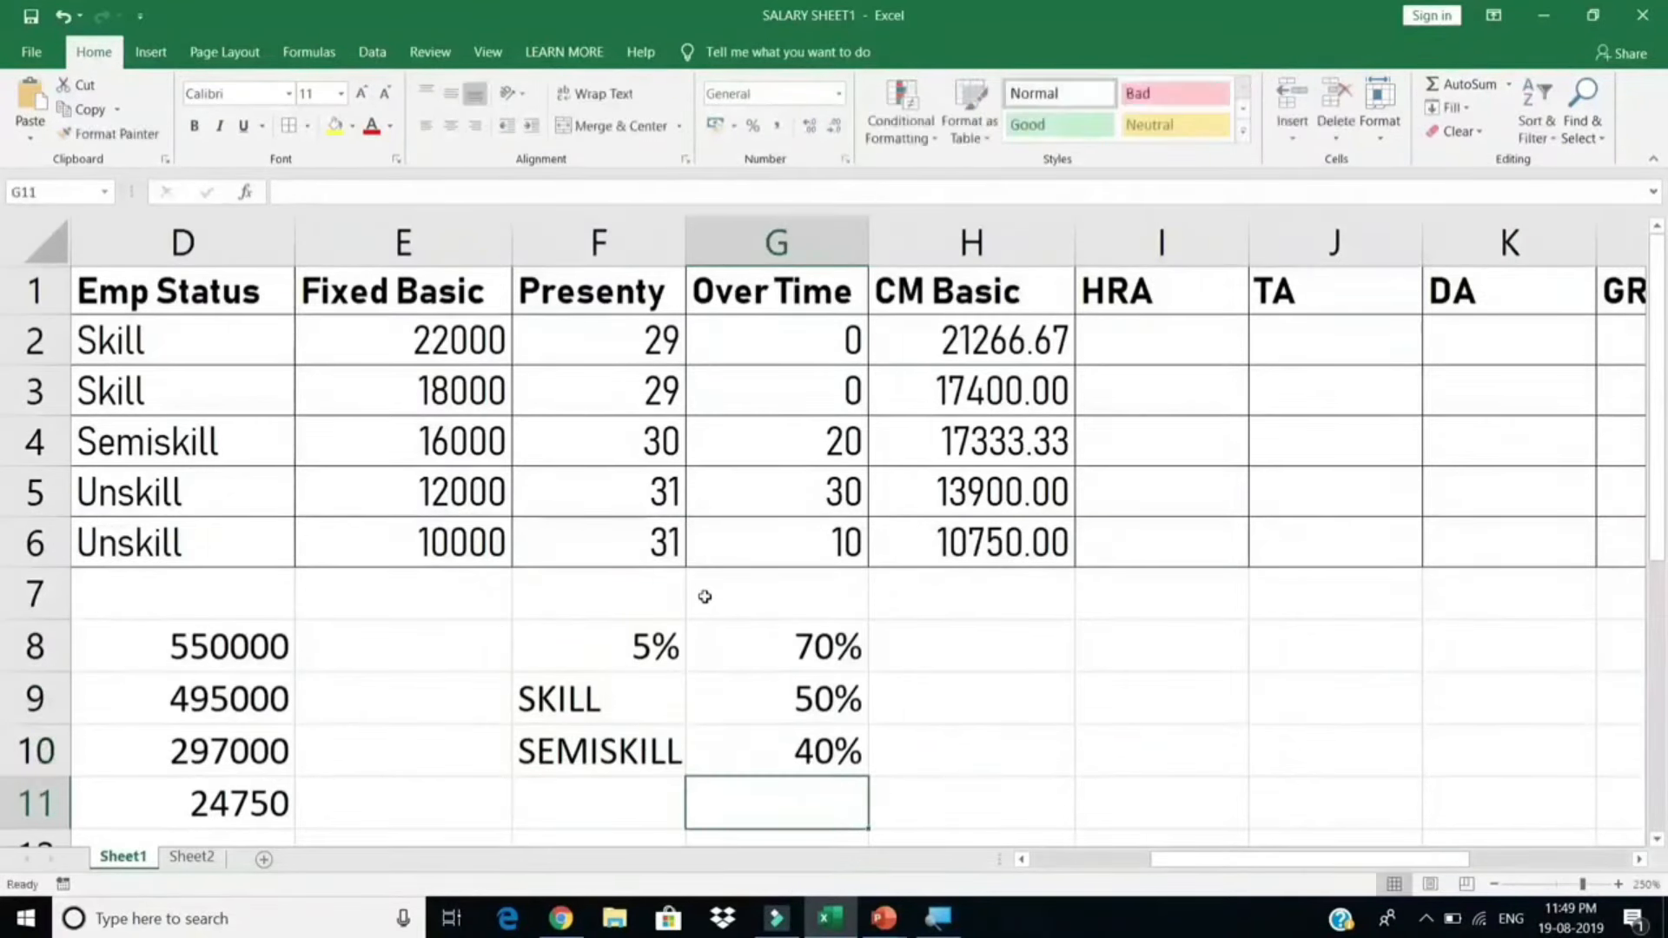
key("Left")
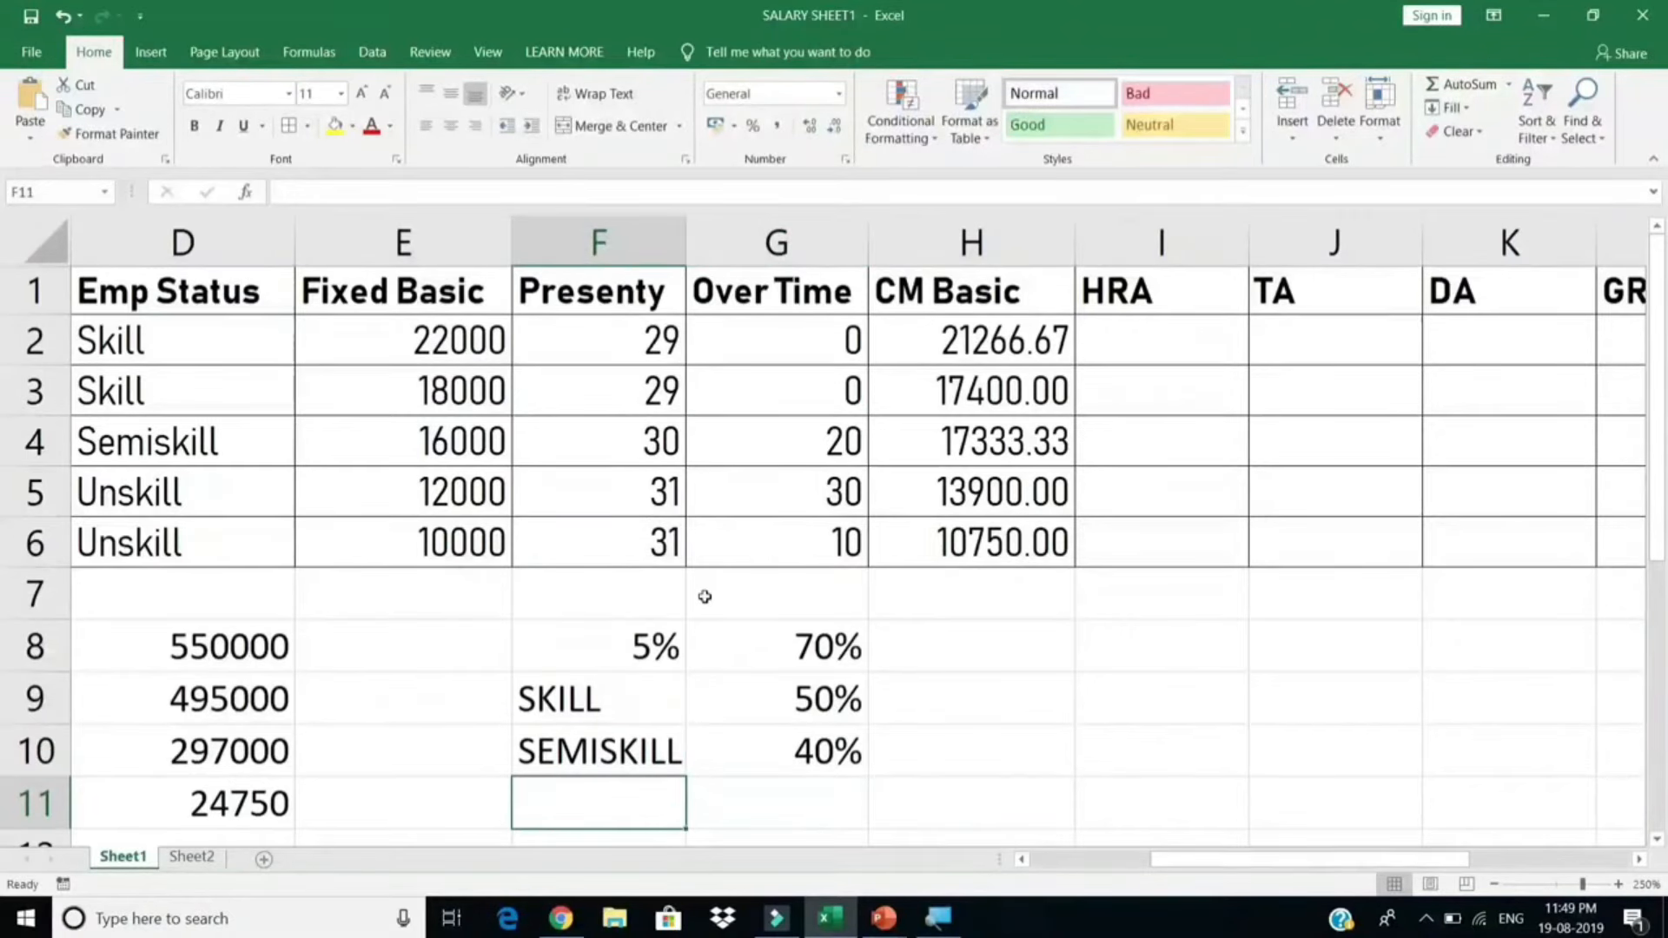
key("Right")
type("30%")
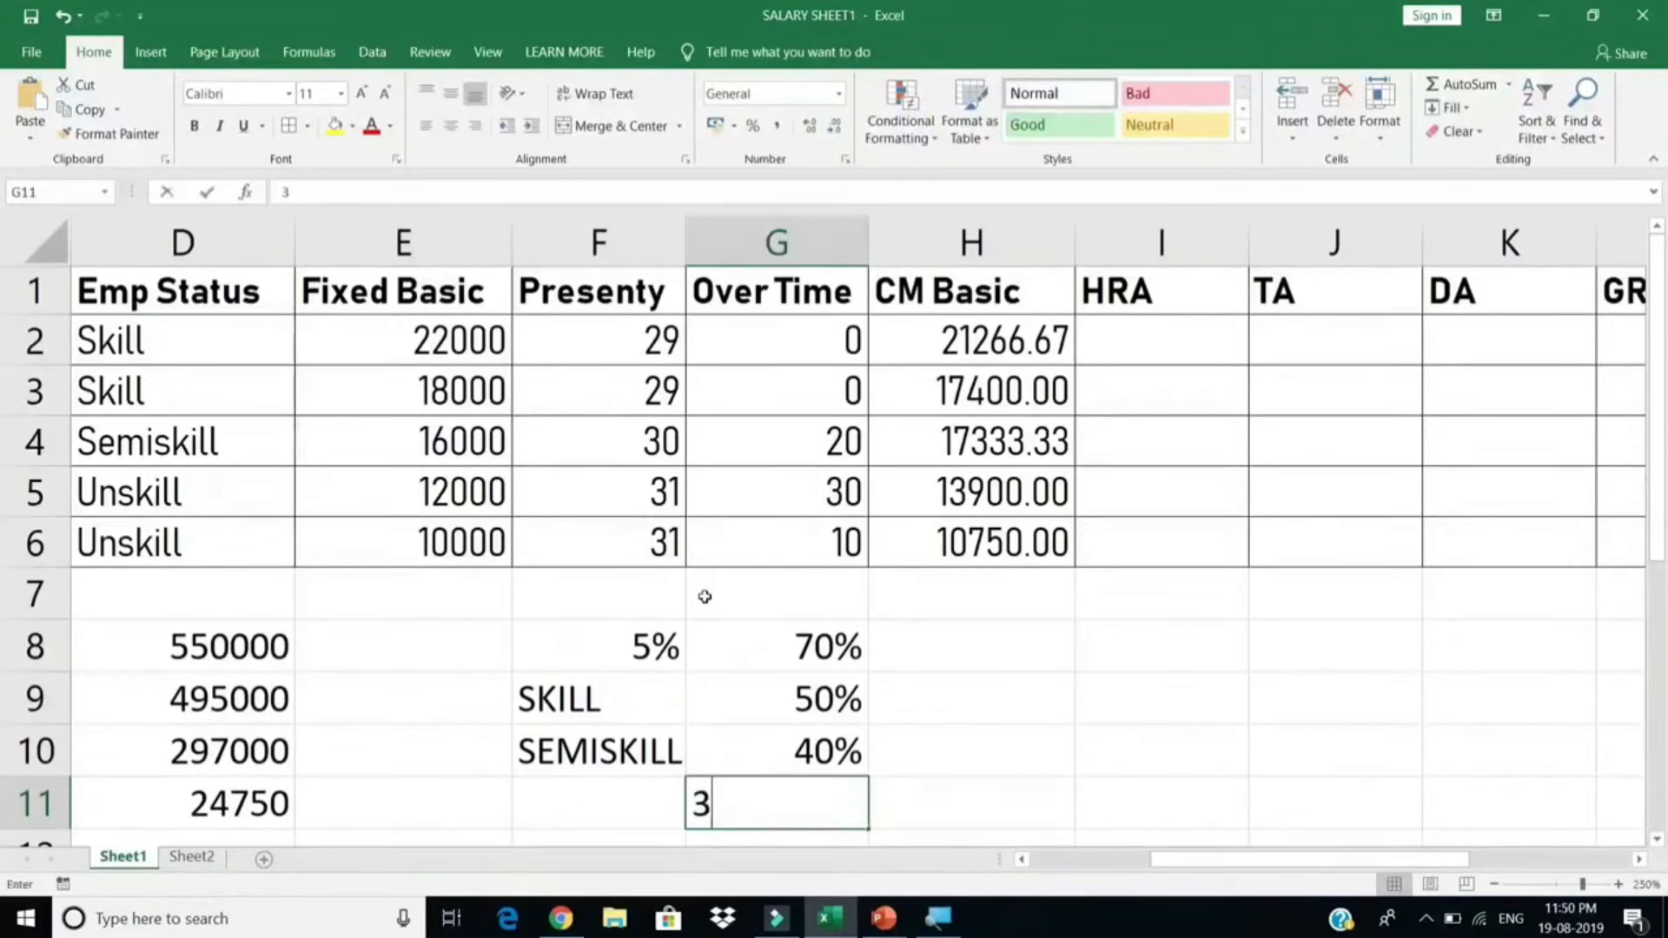
key("Return")
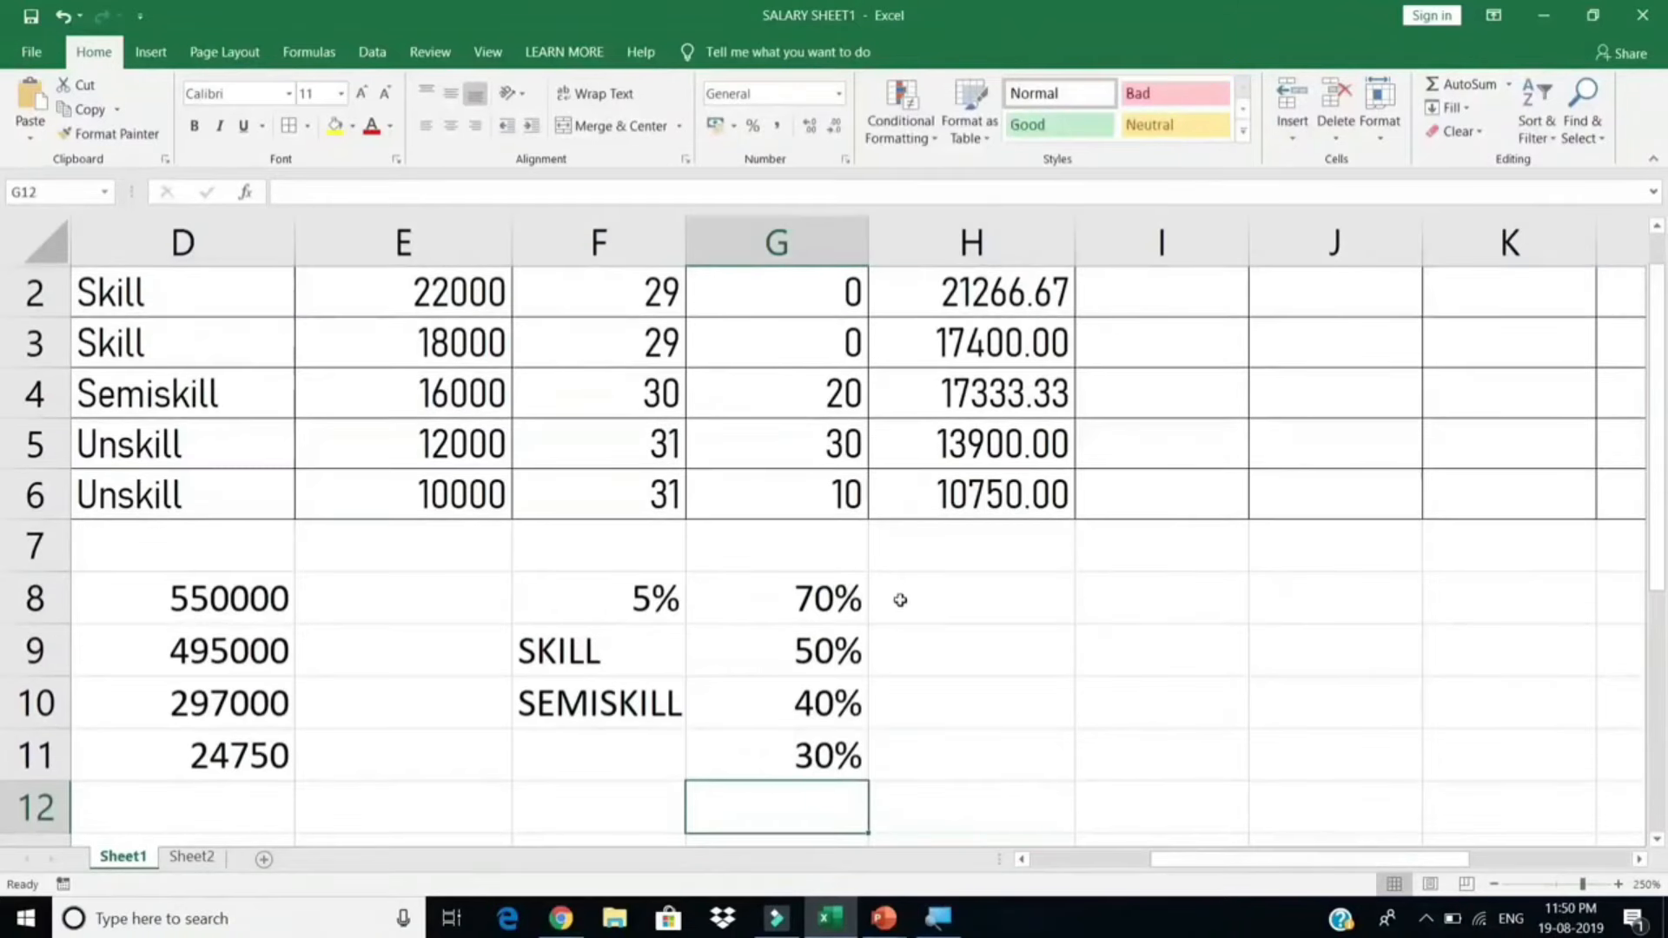
left_click_drag(854, 647, 640, 747)
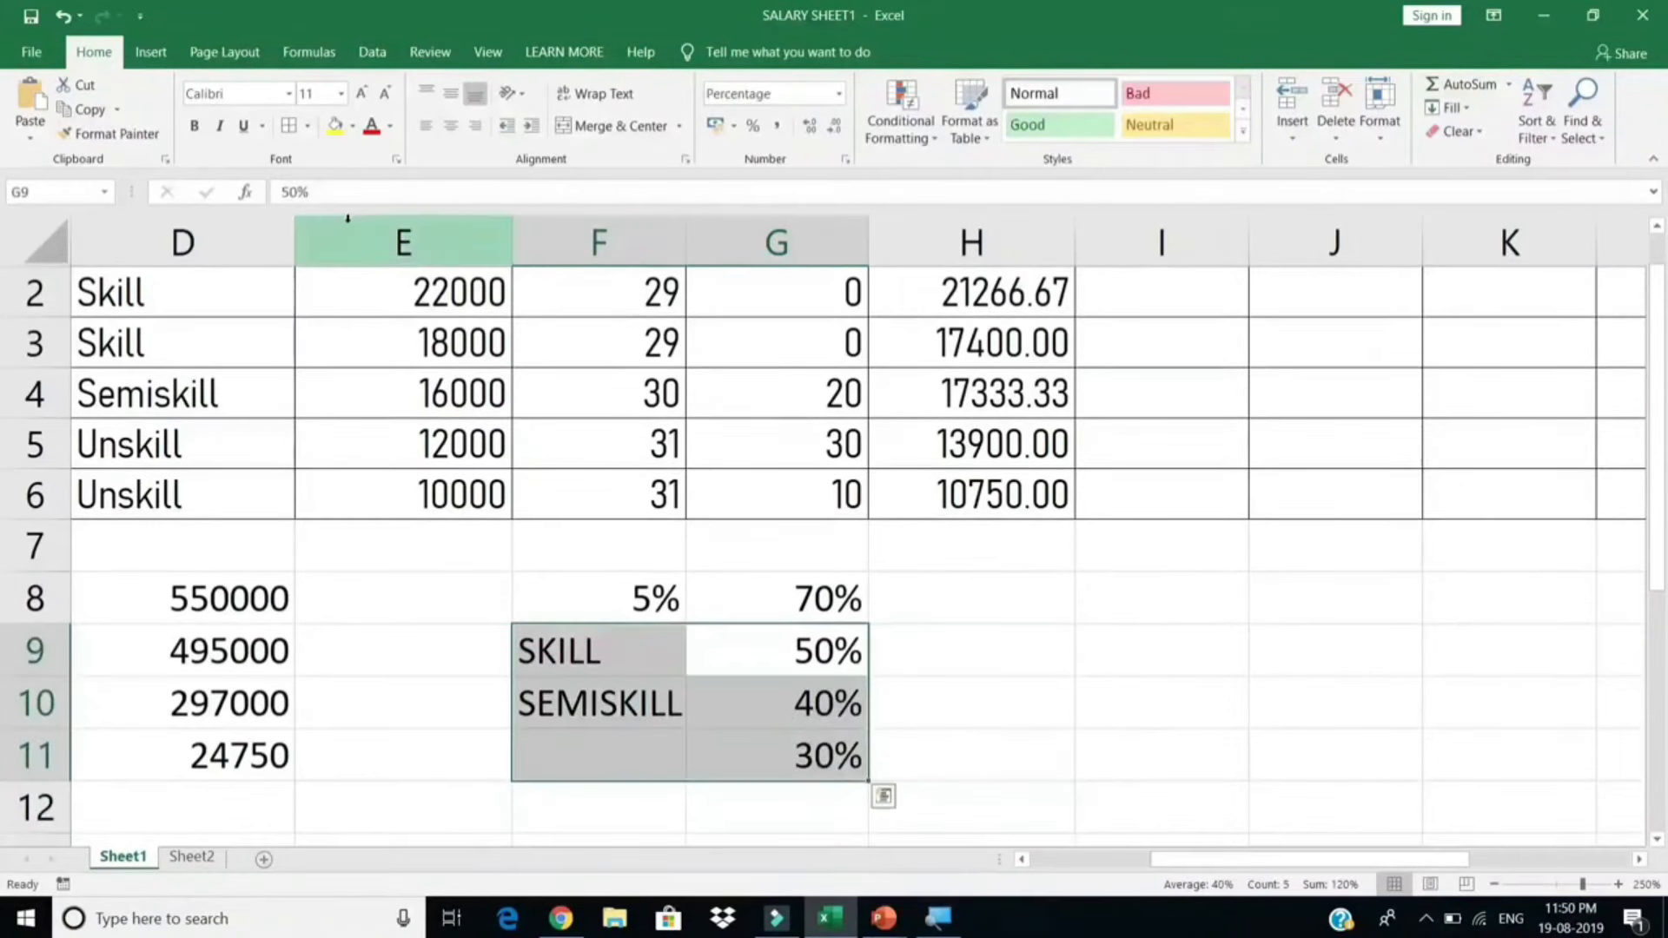
scroll(967, 656, "up", 1)
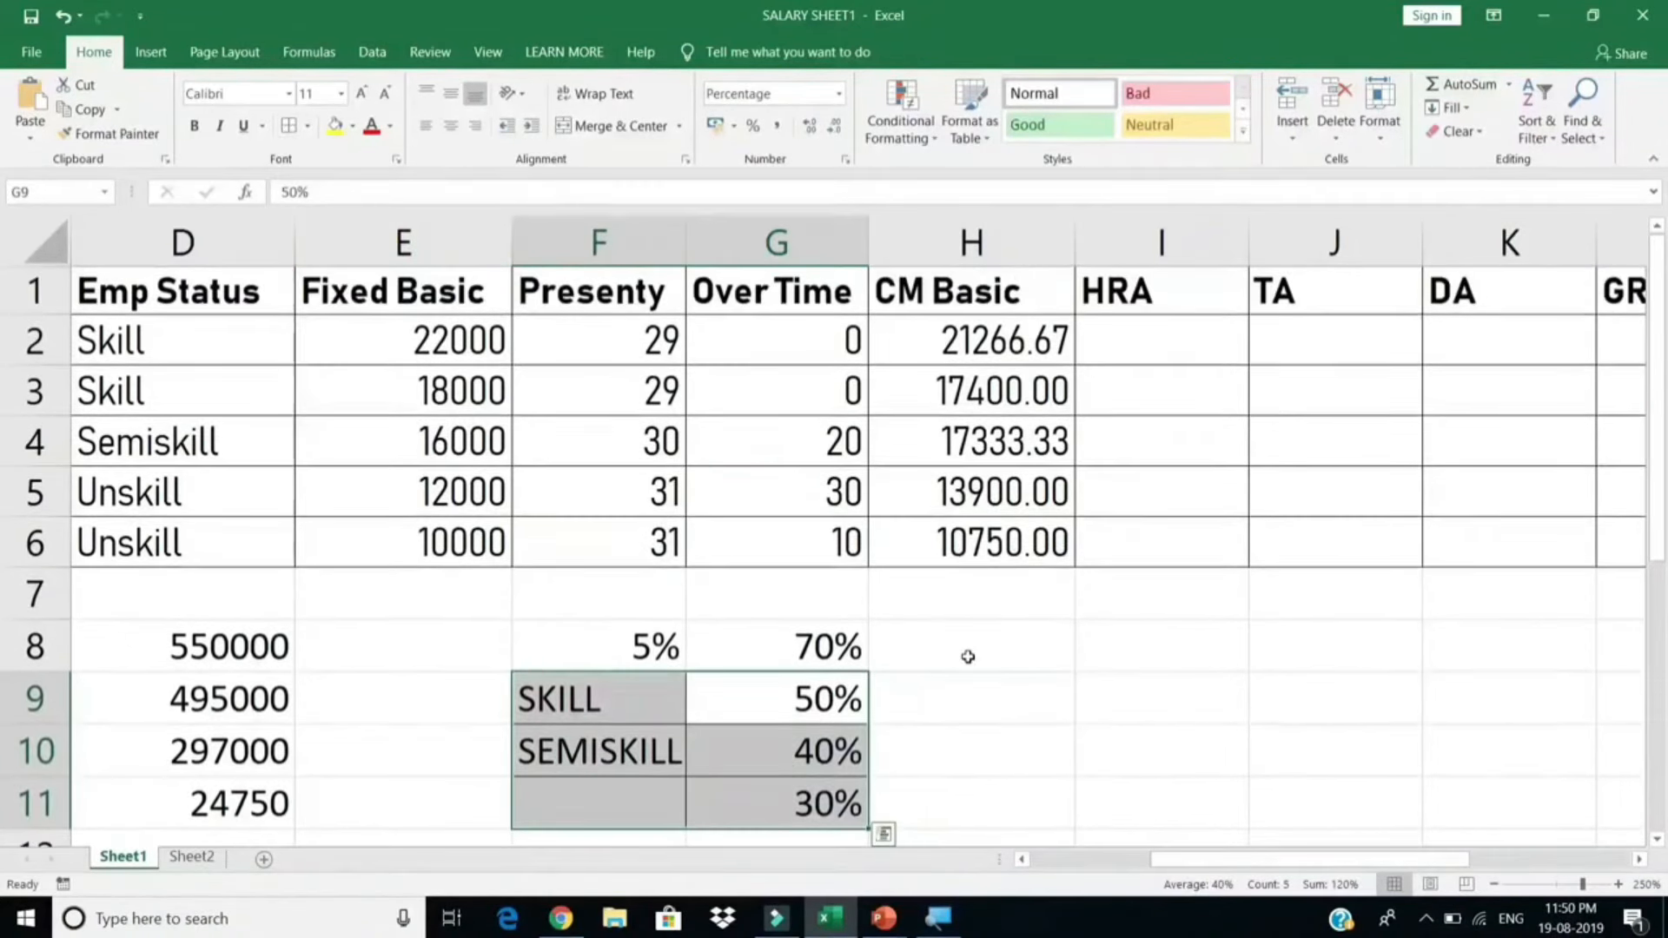
Step: Begin the HRA formula in I2 with =IF( and dismiss the missing-parenthesis warning
left_click(1182, 346)
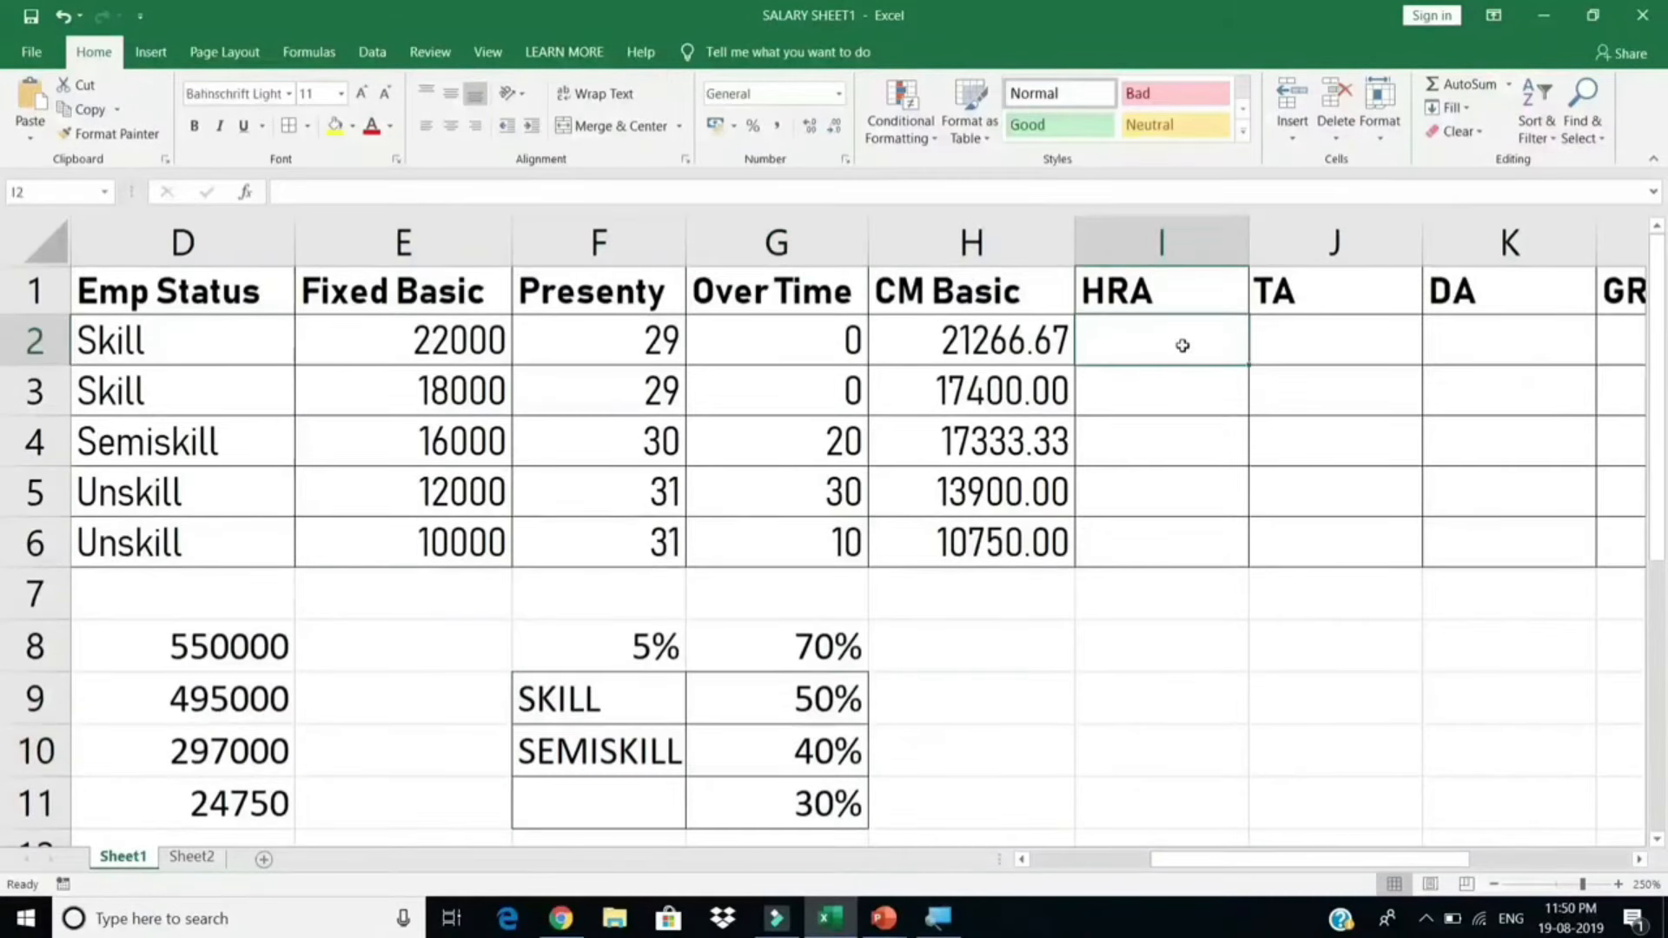
type("=I")
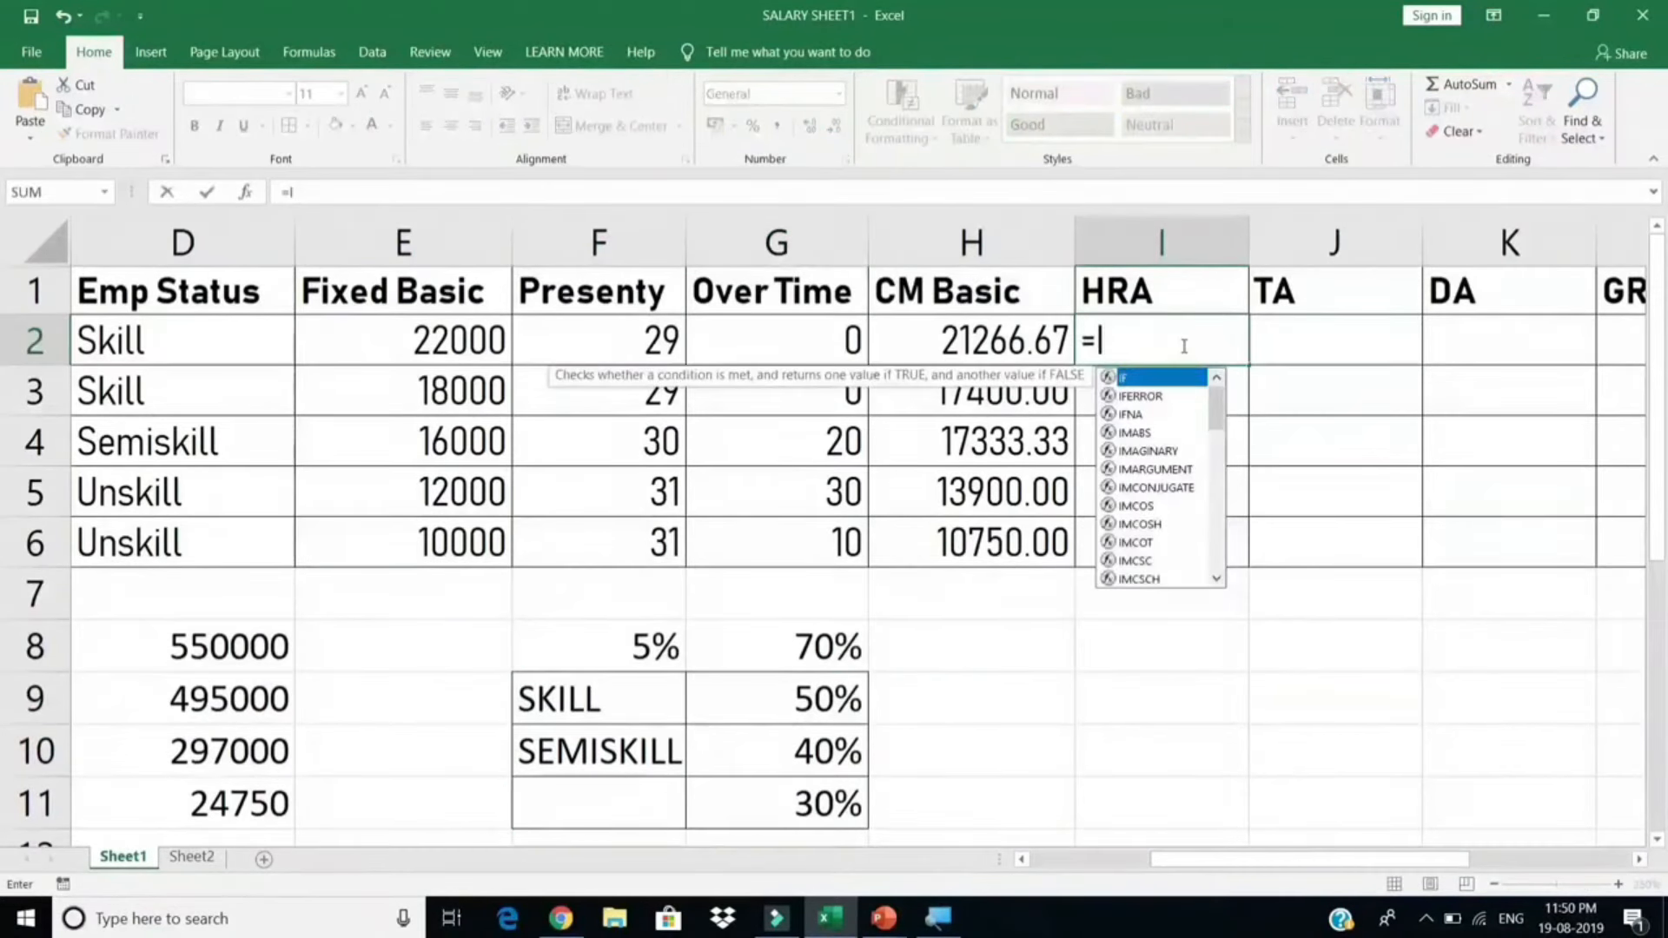
type("F(")
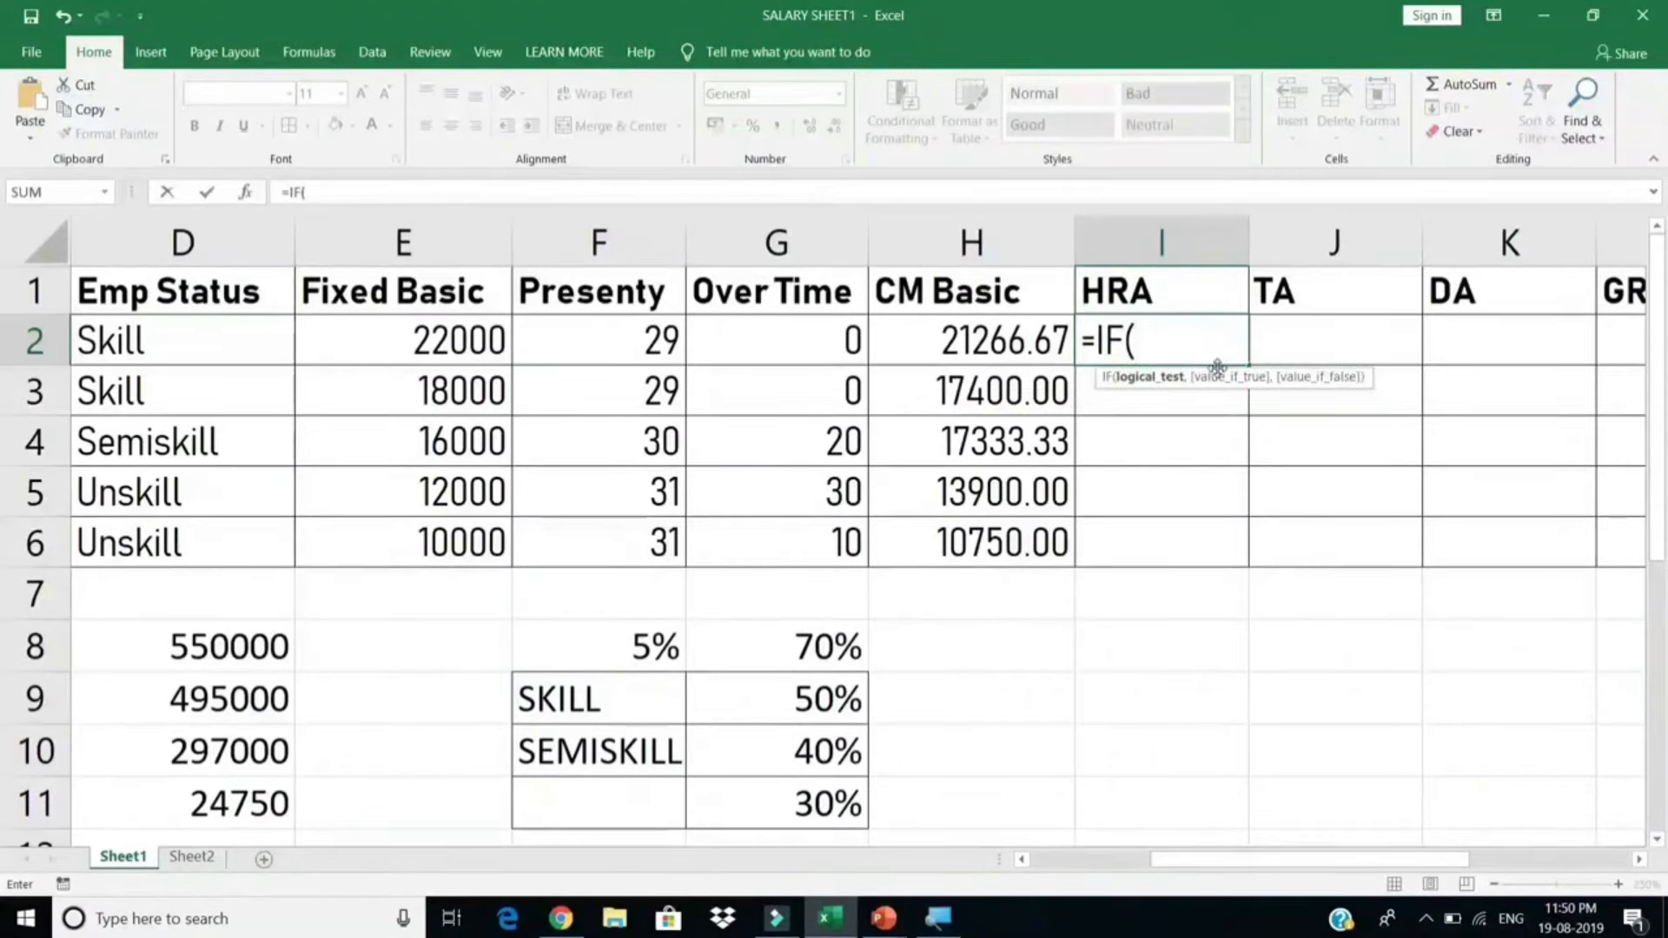
key("Return")
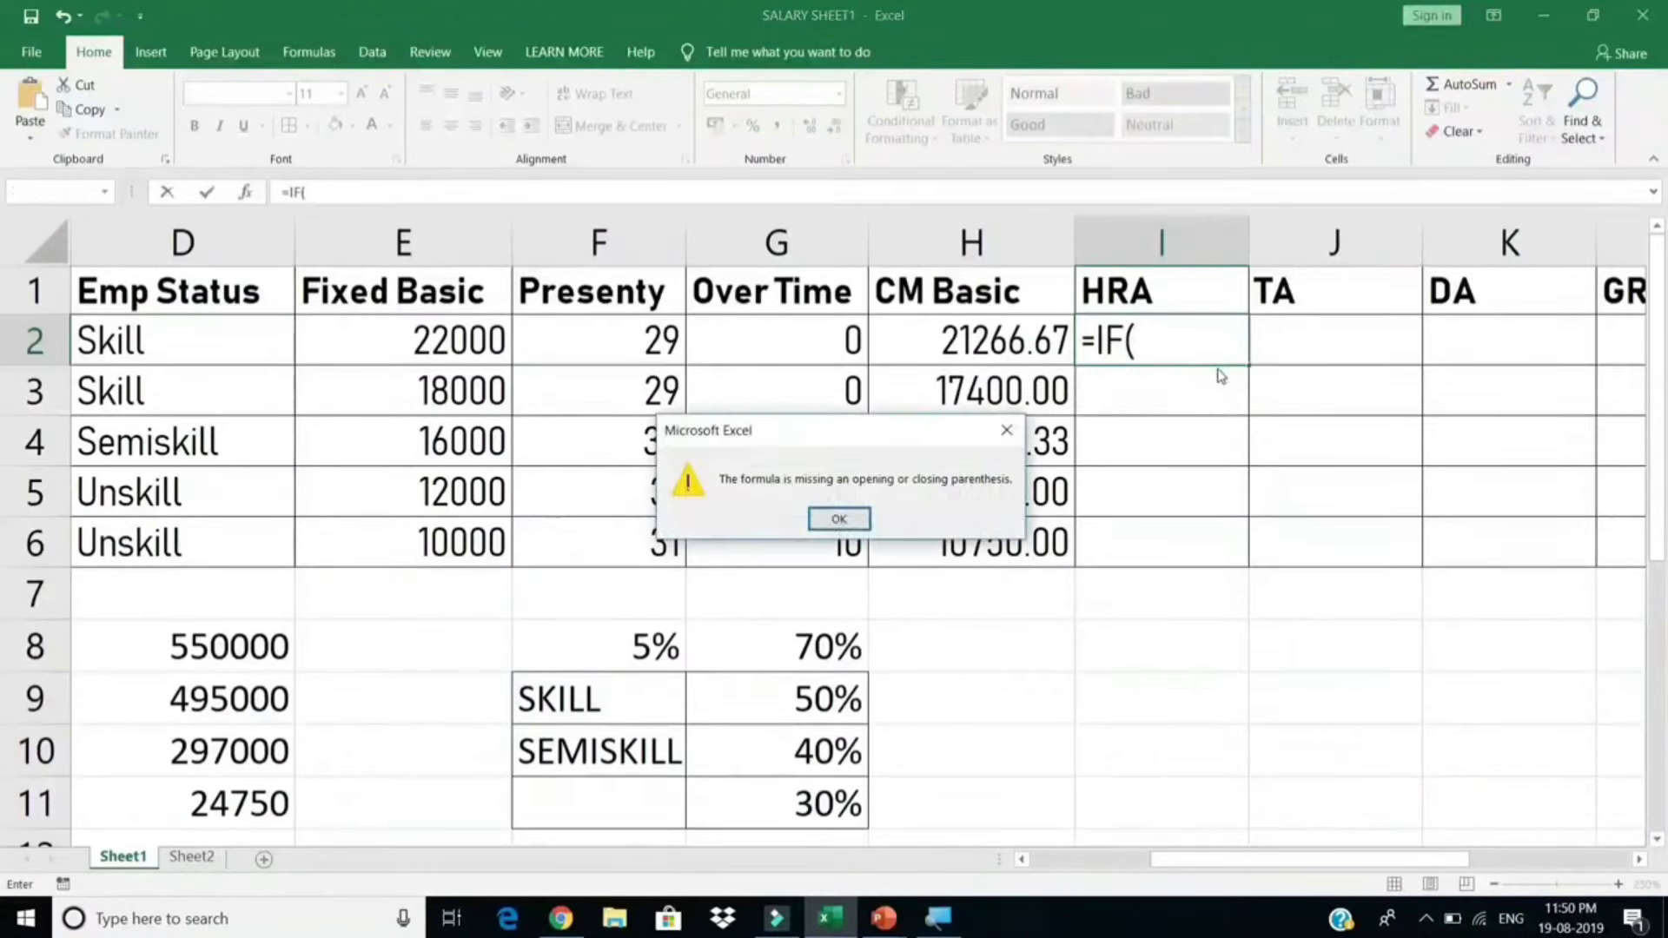
key("Return")
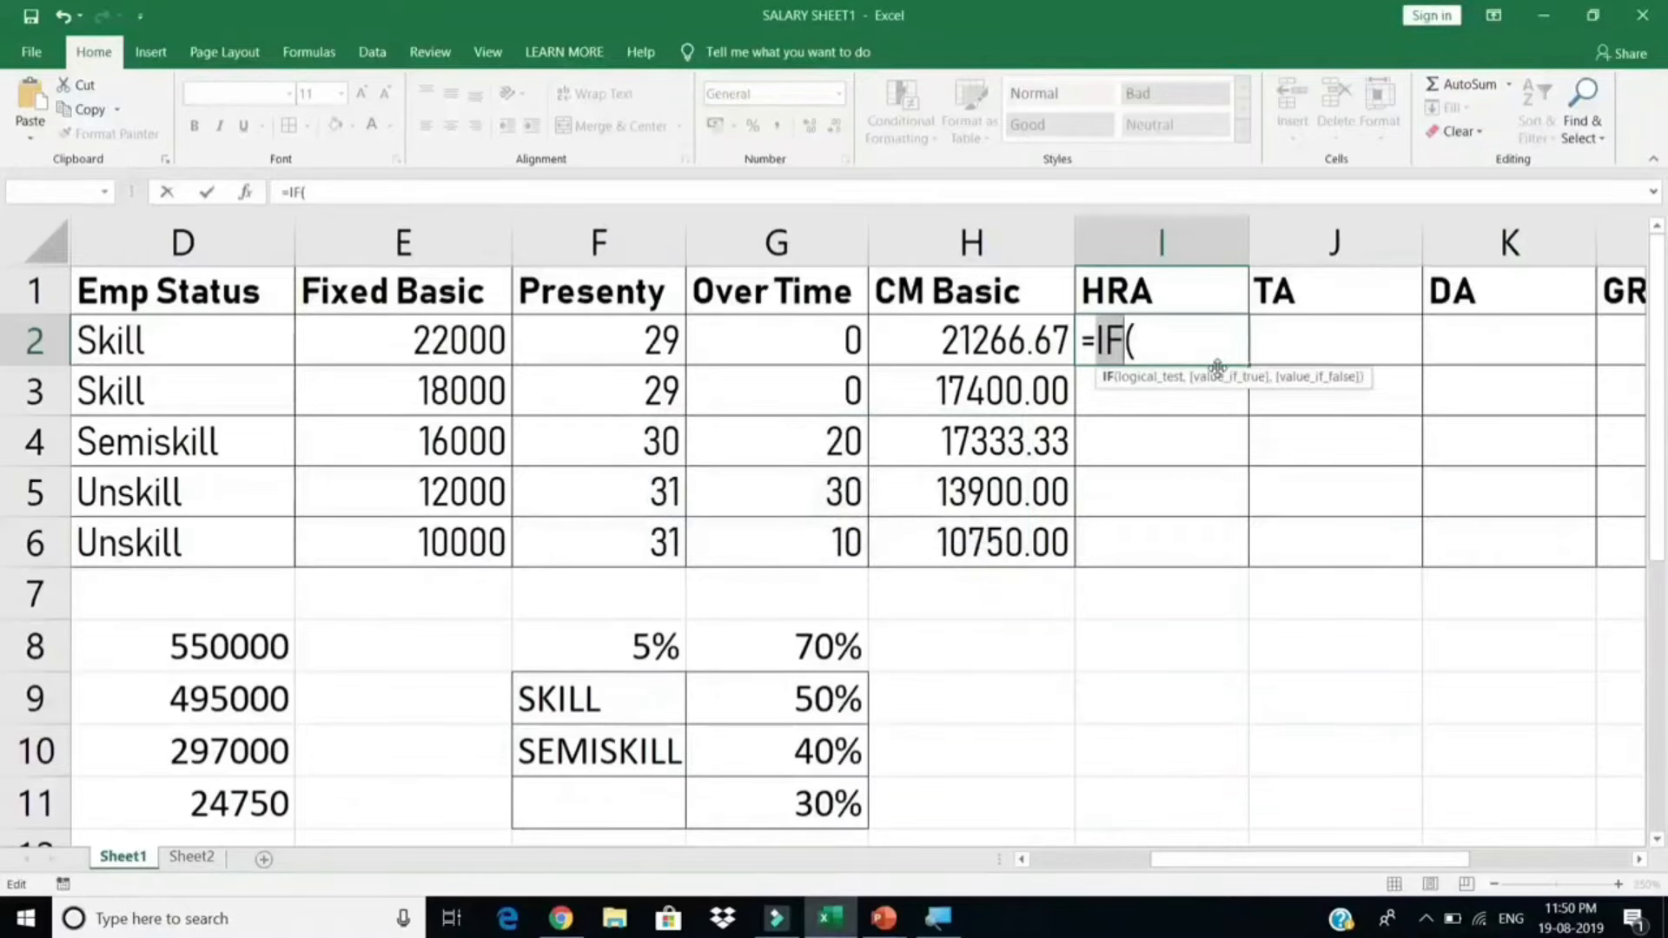
key("Right")
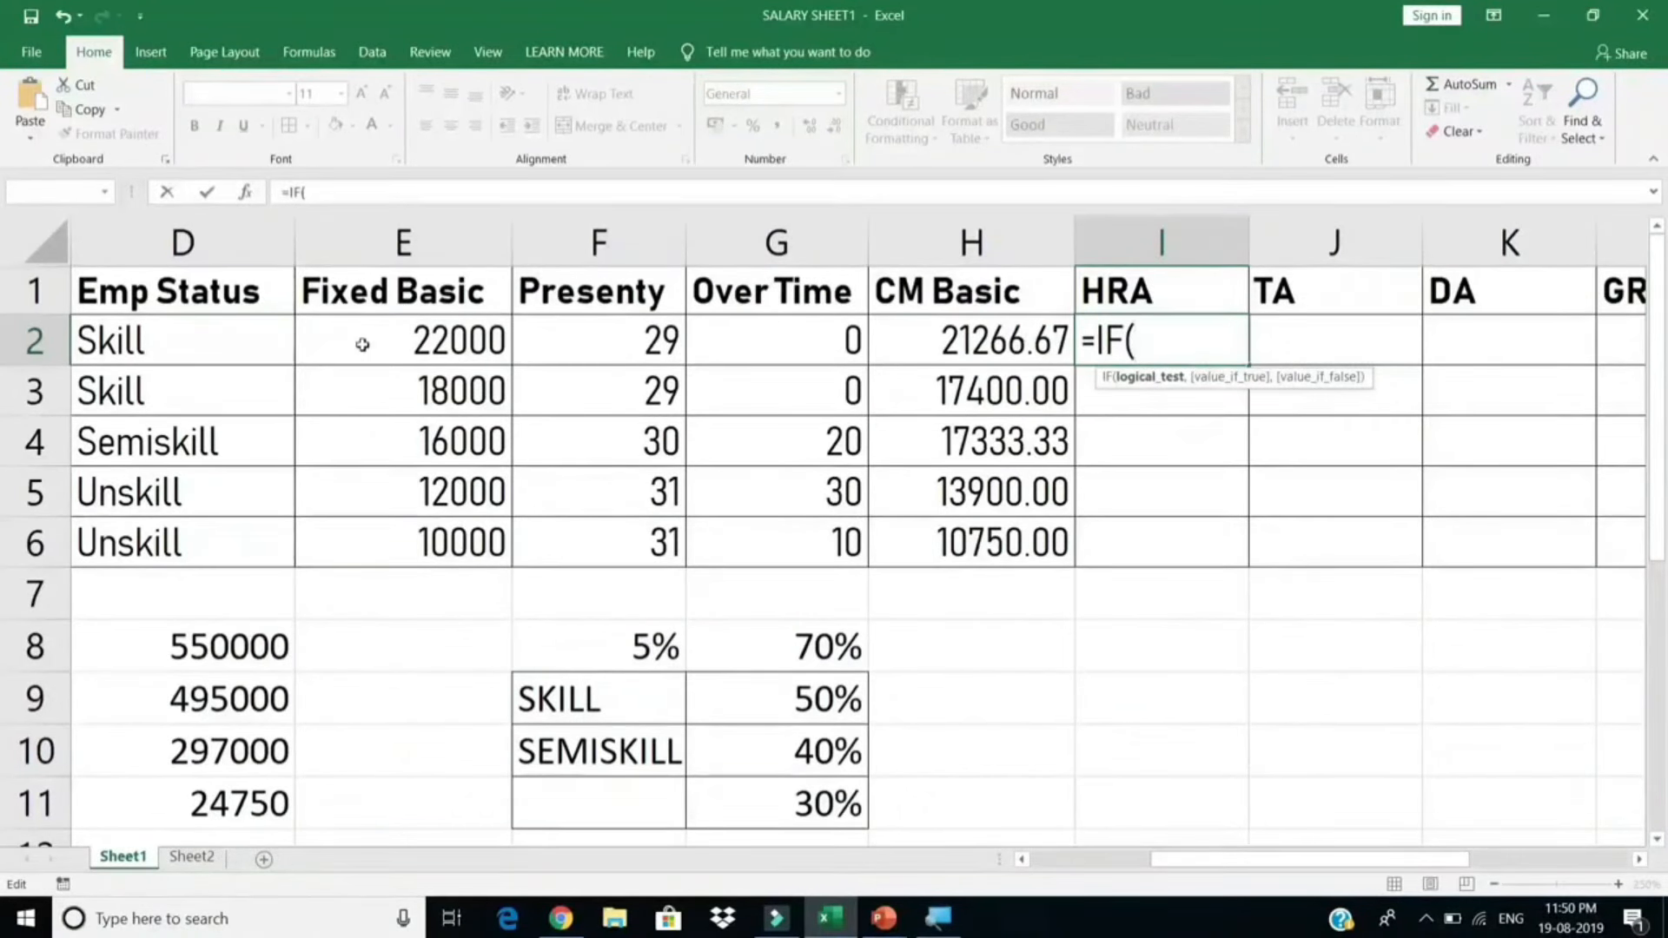
Step: Write the first condition D2="SKILL" returning E2*50%
left_click(167, 341)
type("=\"SKILL")
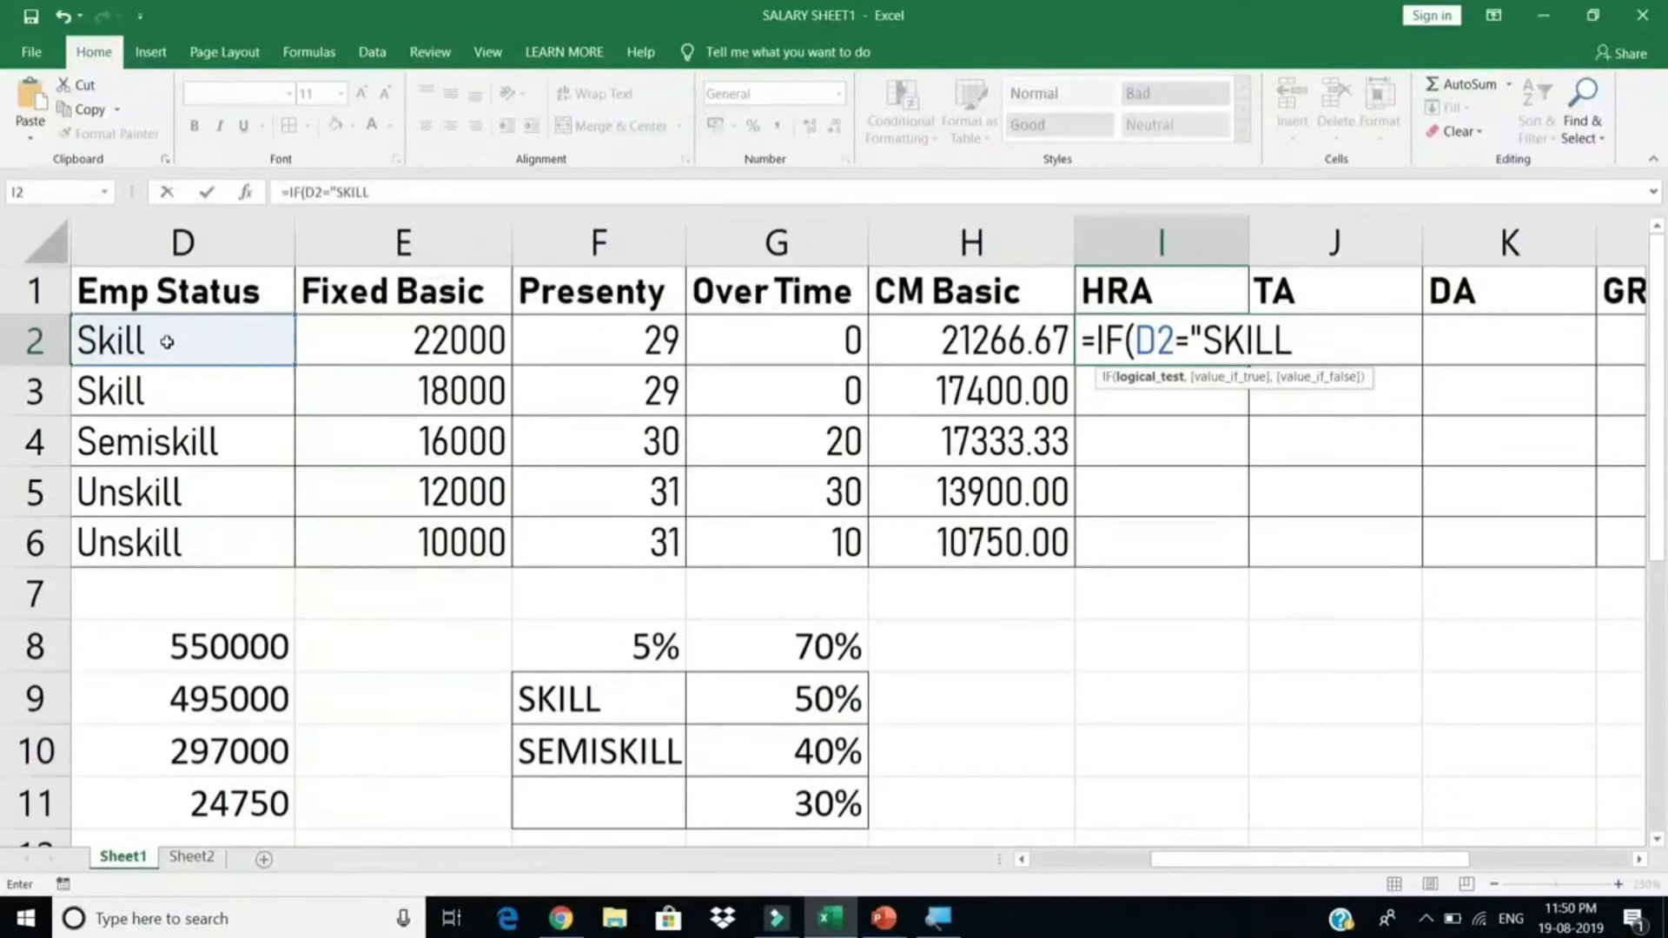
type("\"")
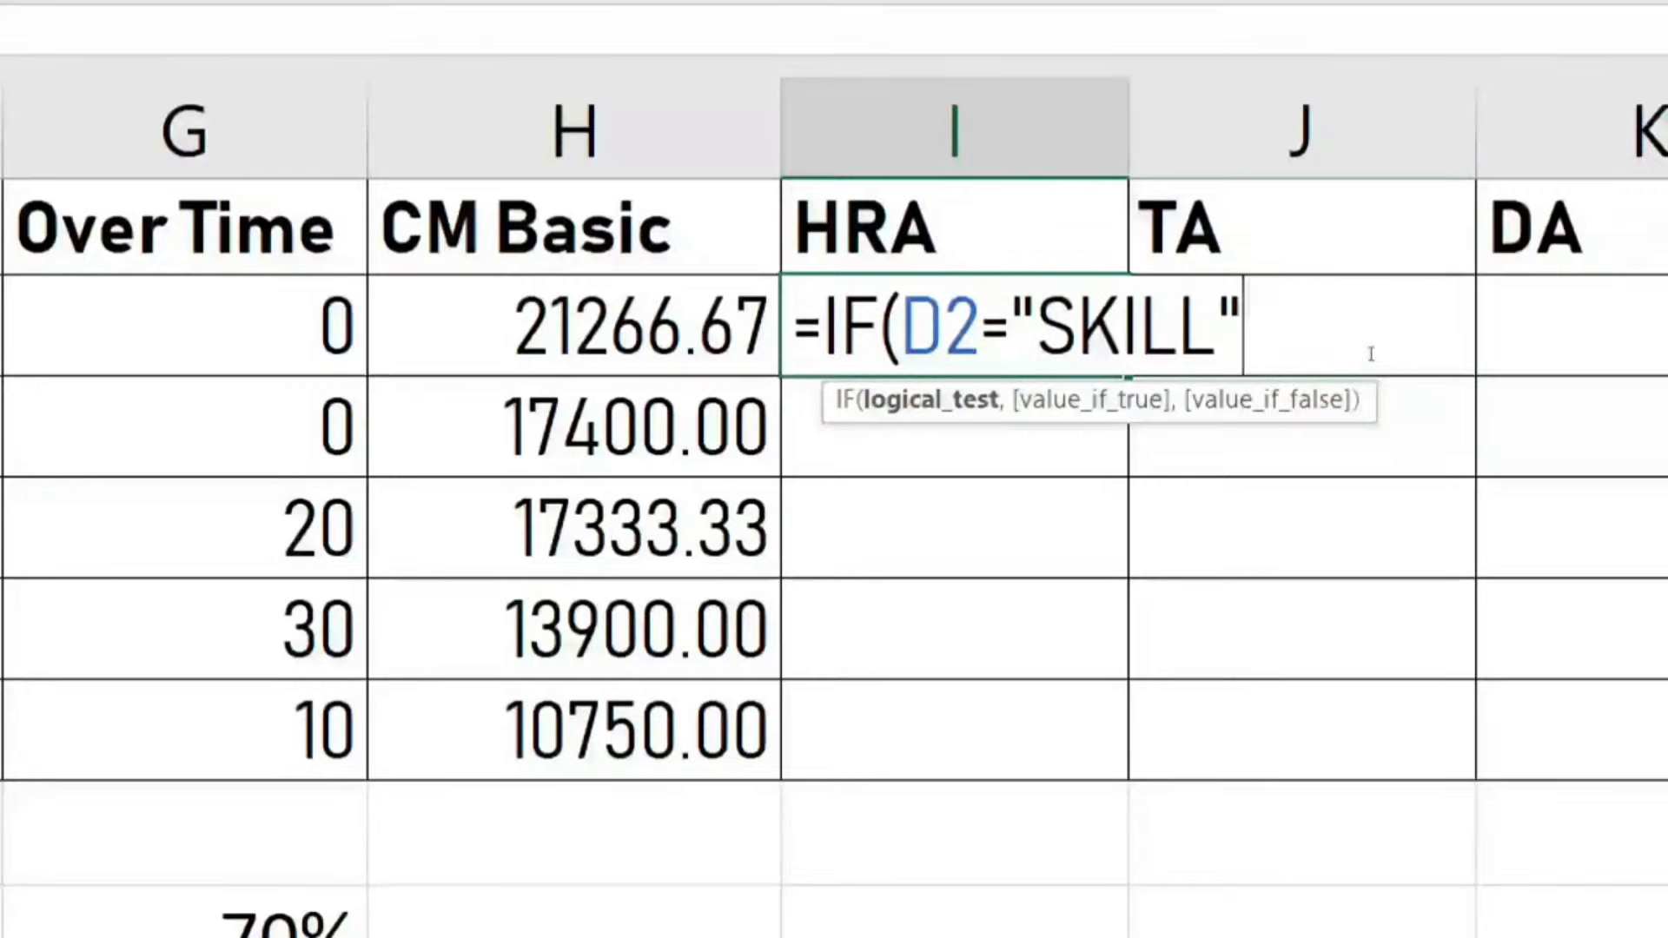
type(",")
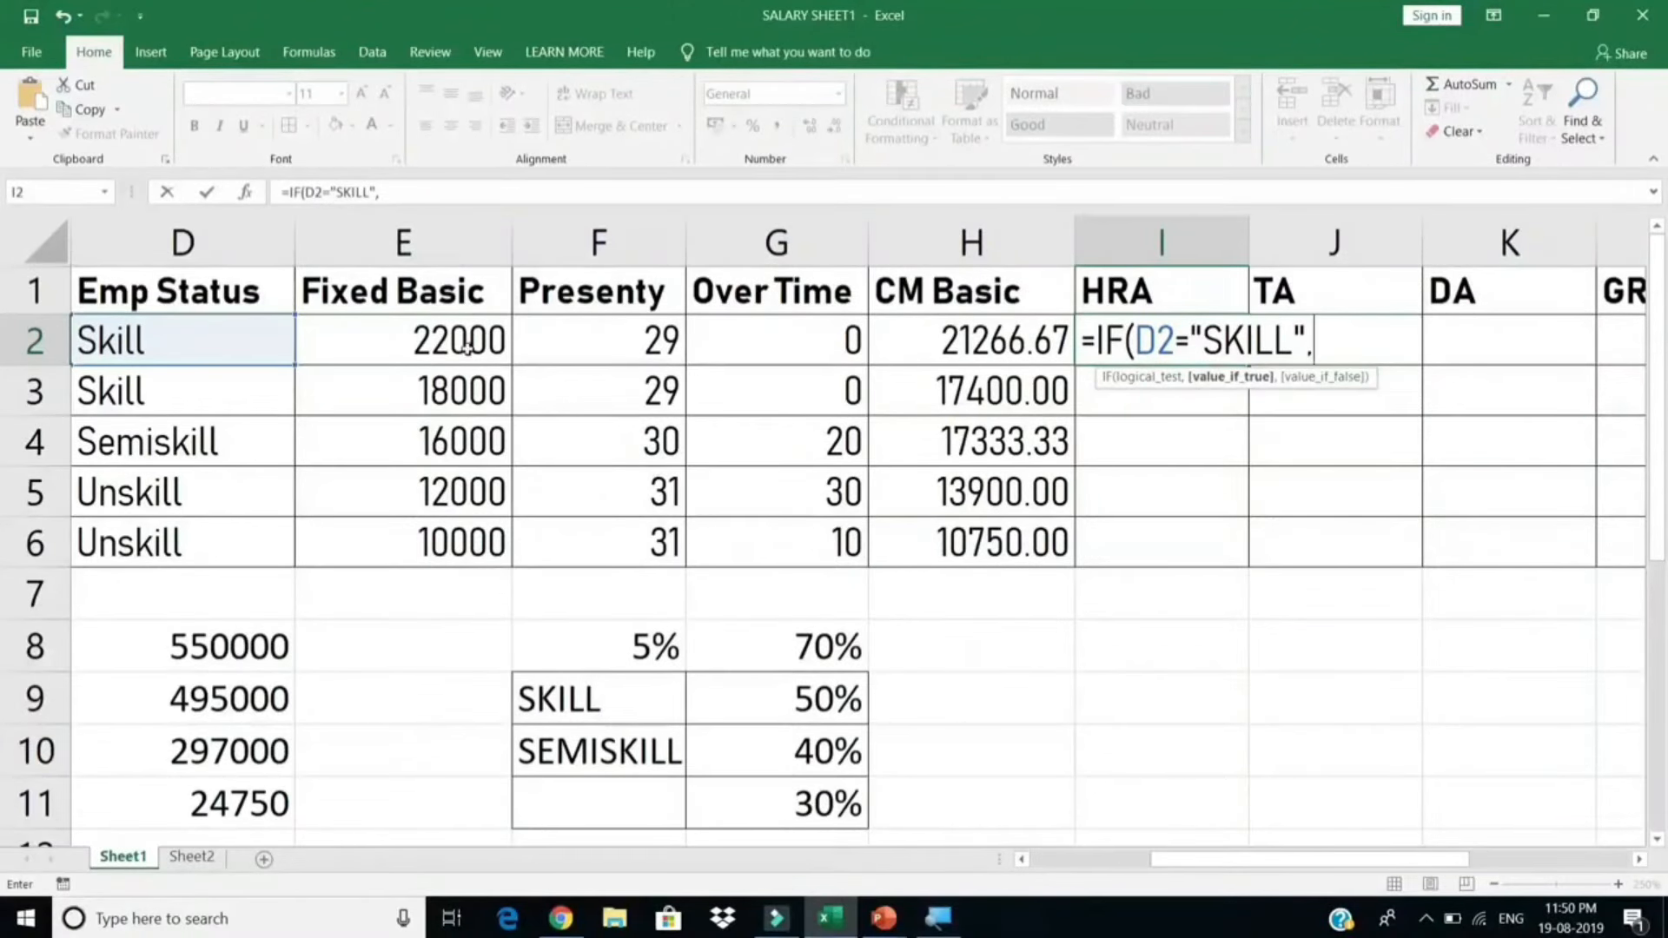
left_click(464, 346)
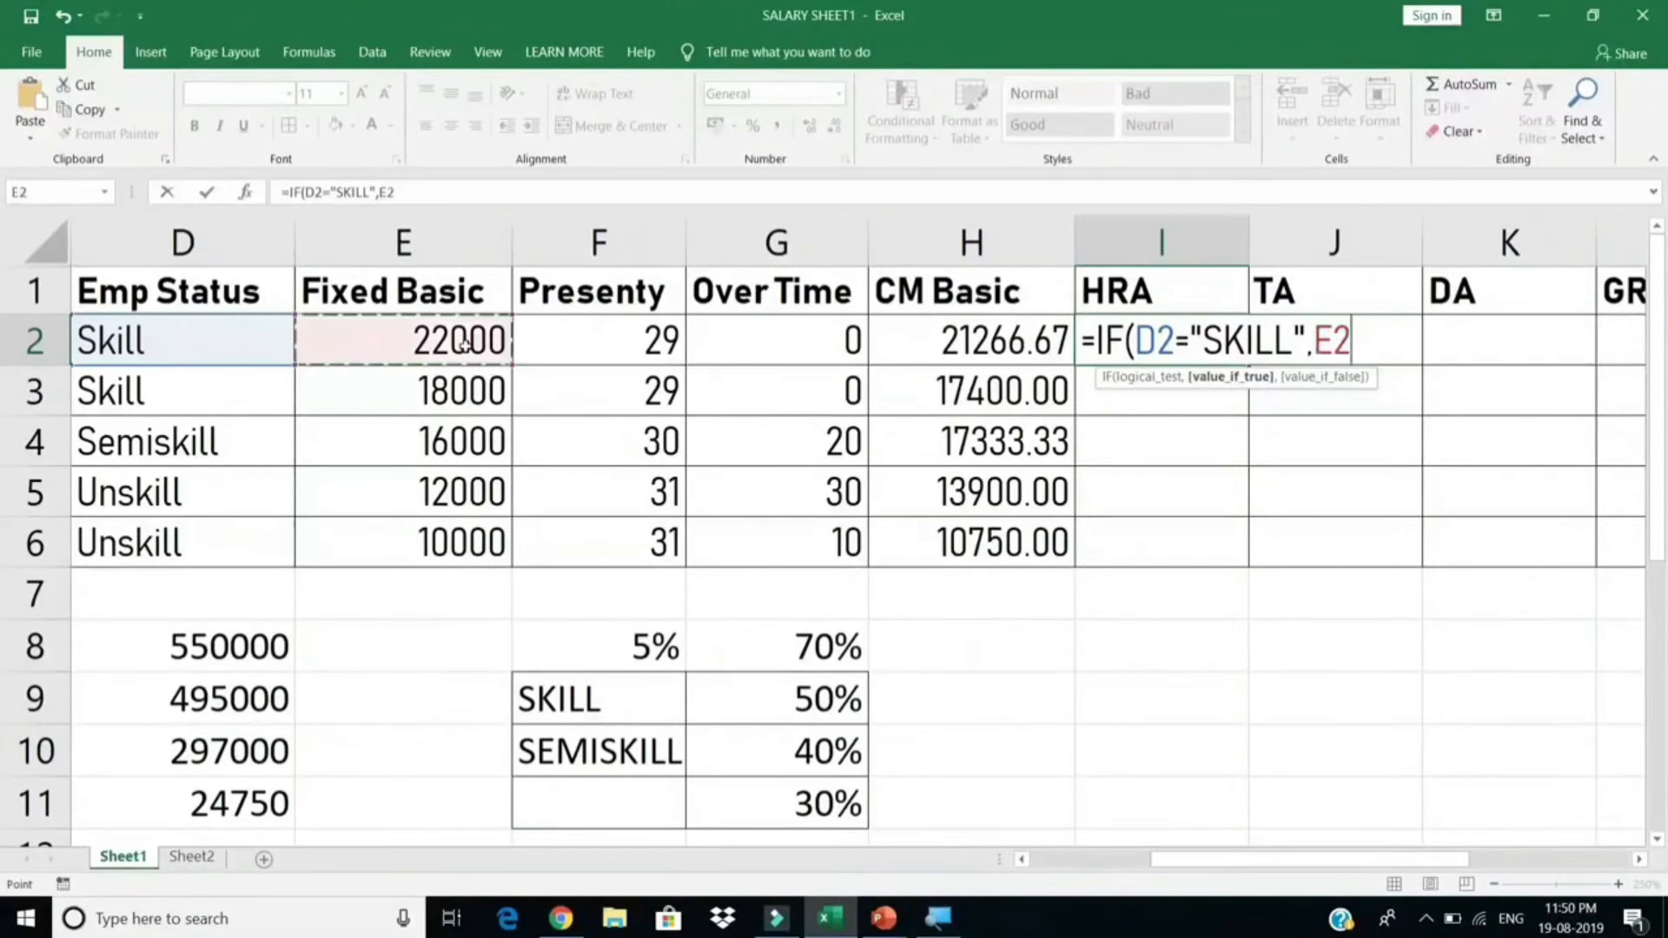
type("*")
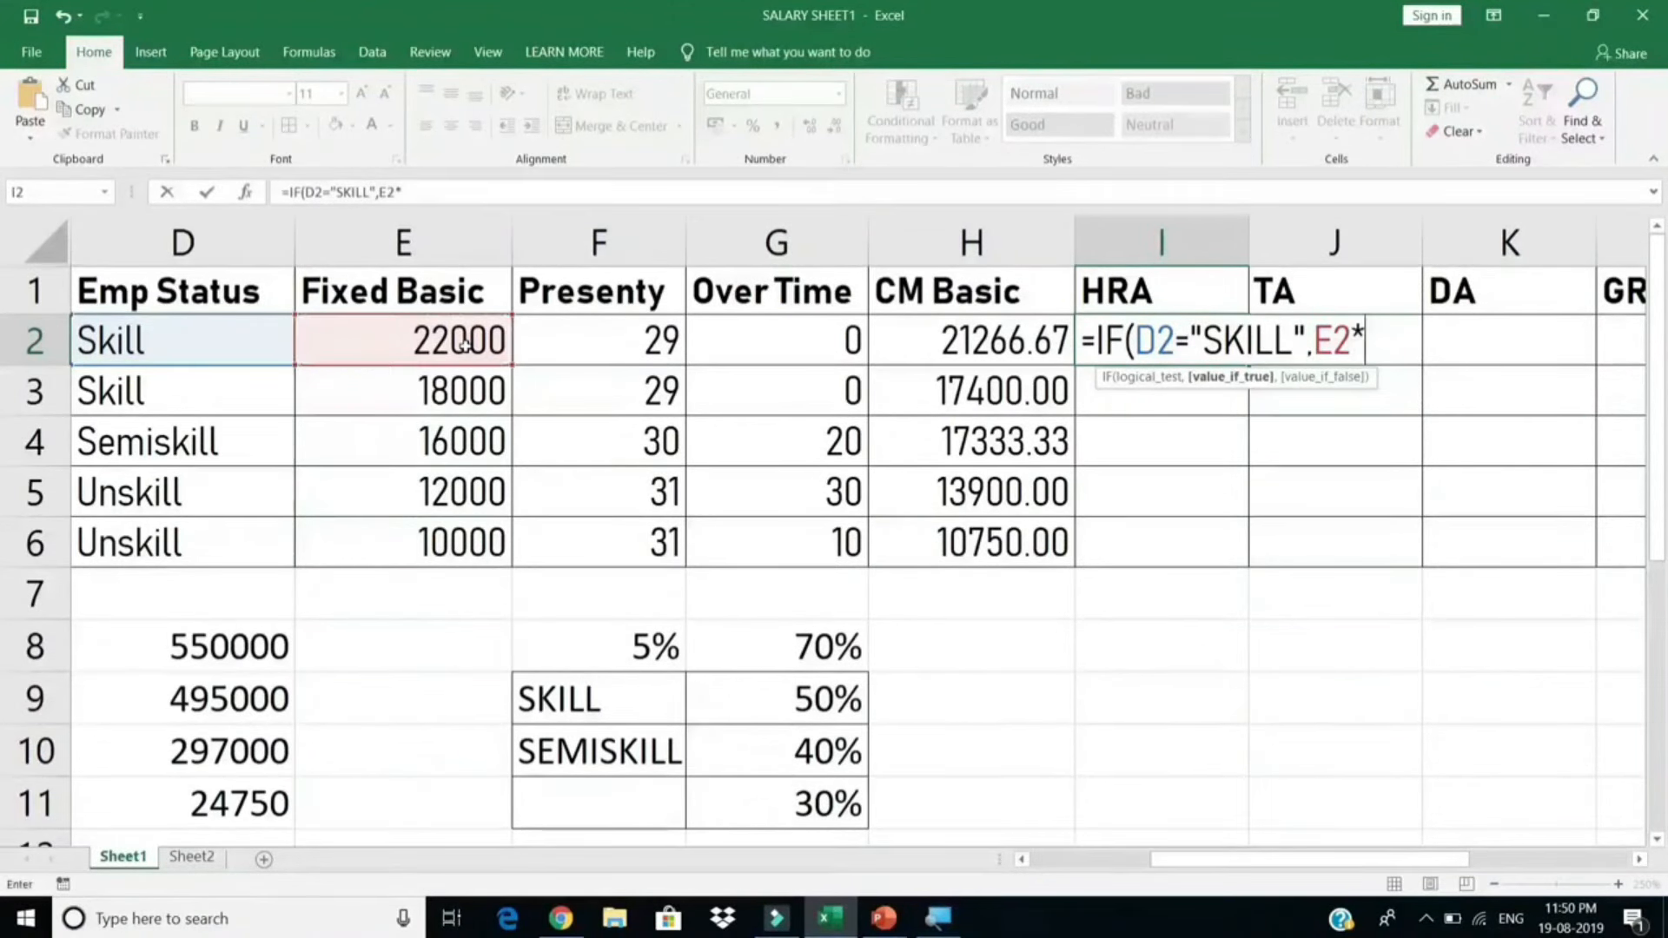
type("50%,")
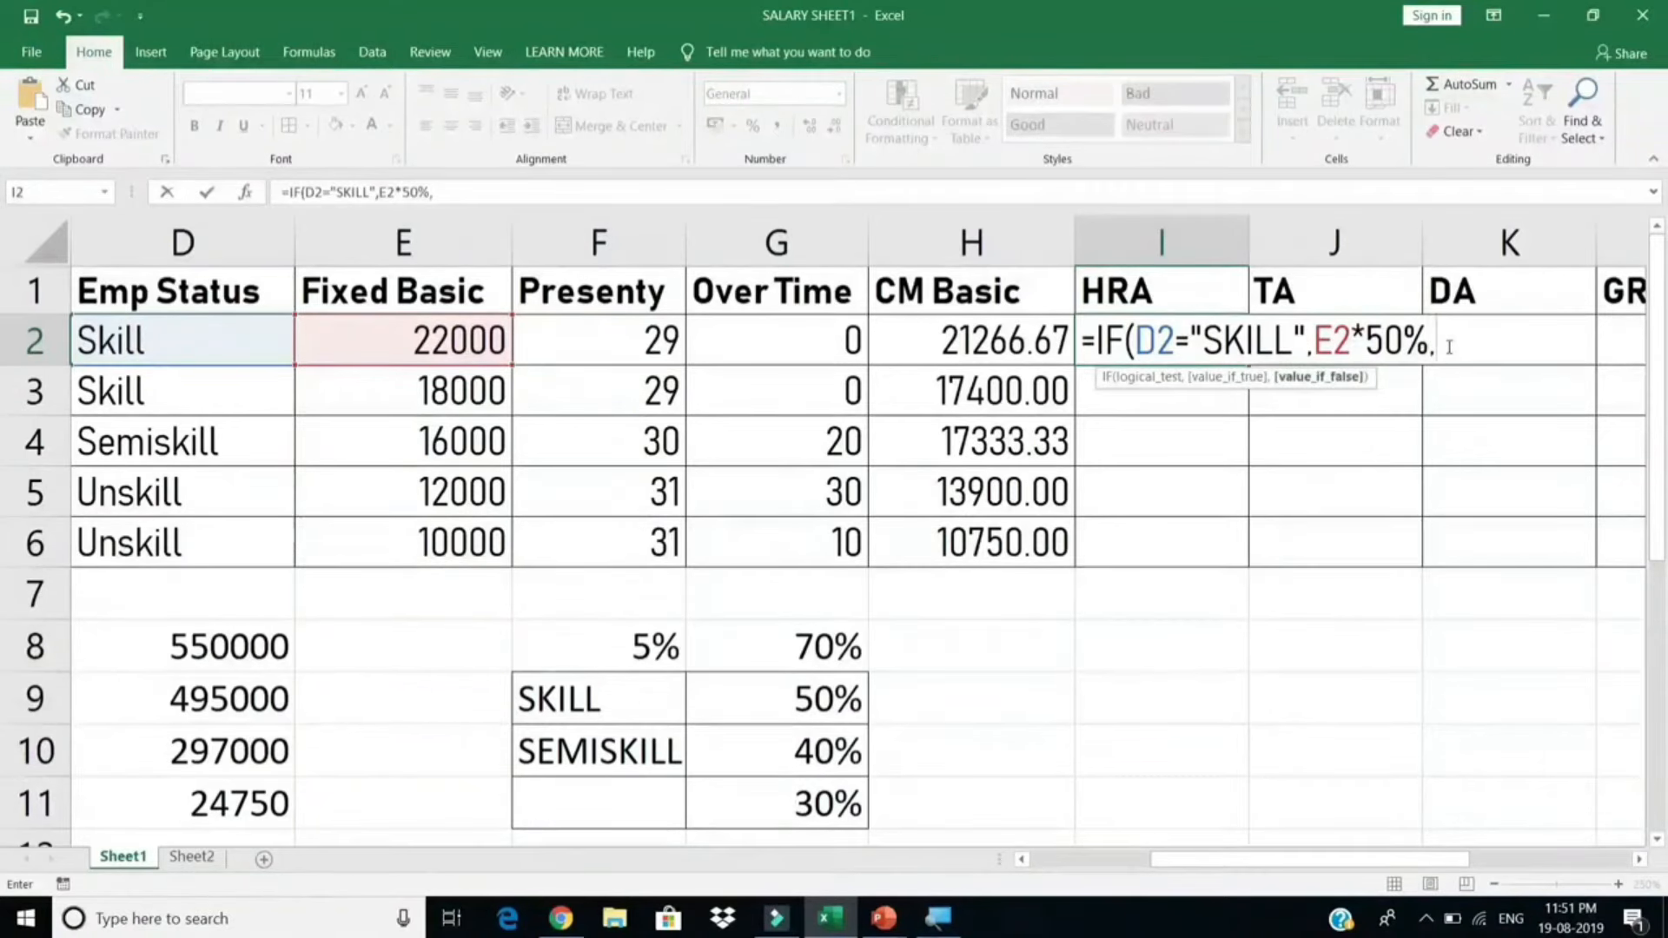
Step: Nest IF(D2="SEMISKILL", E2*40%, E2*30%) as the remaining cases
type("IF")
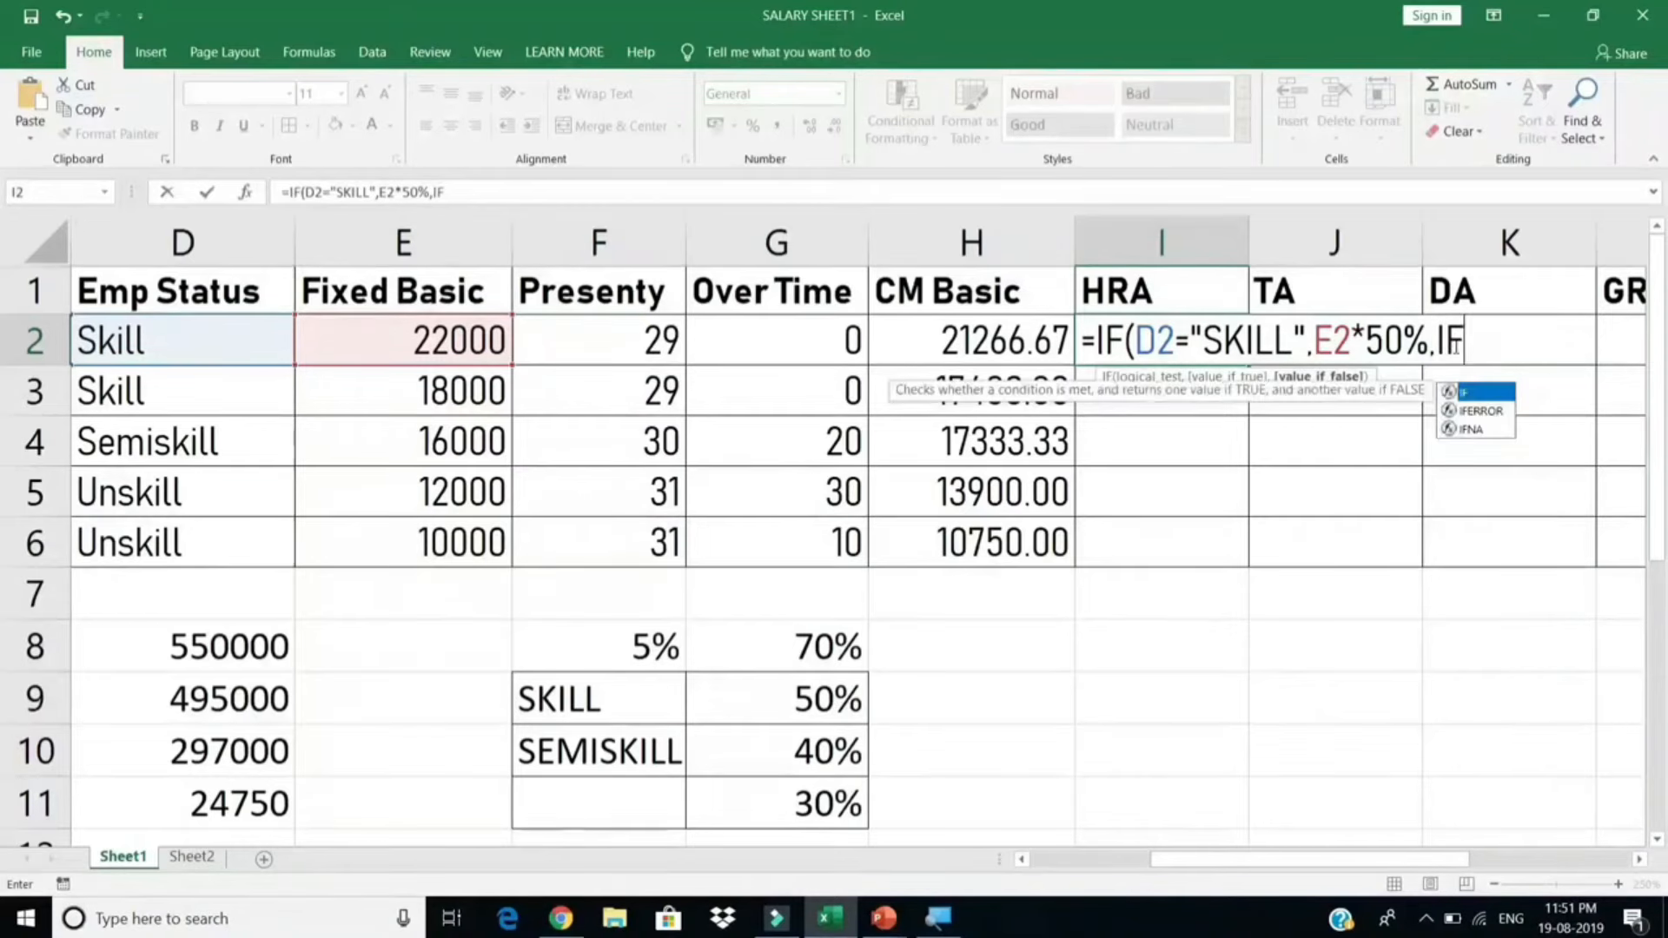
type("(")
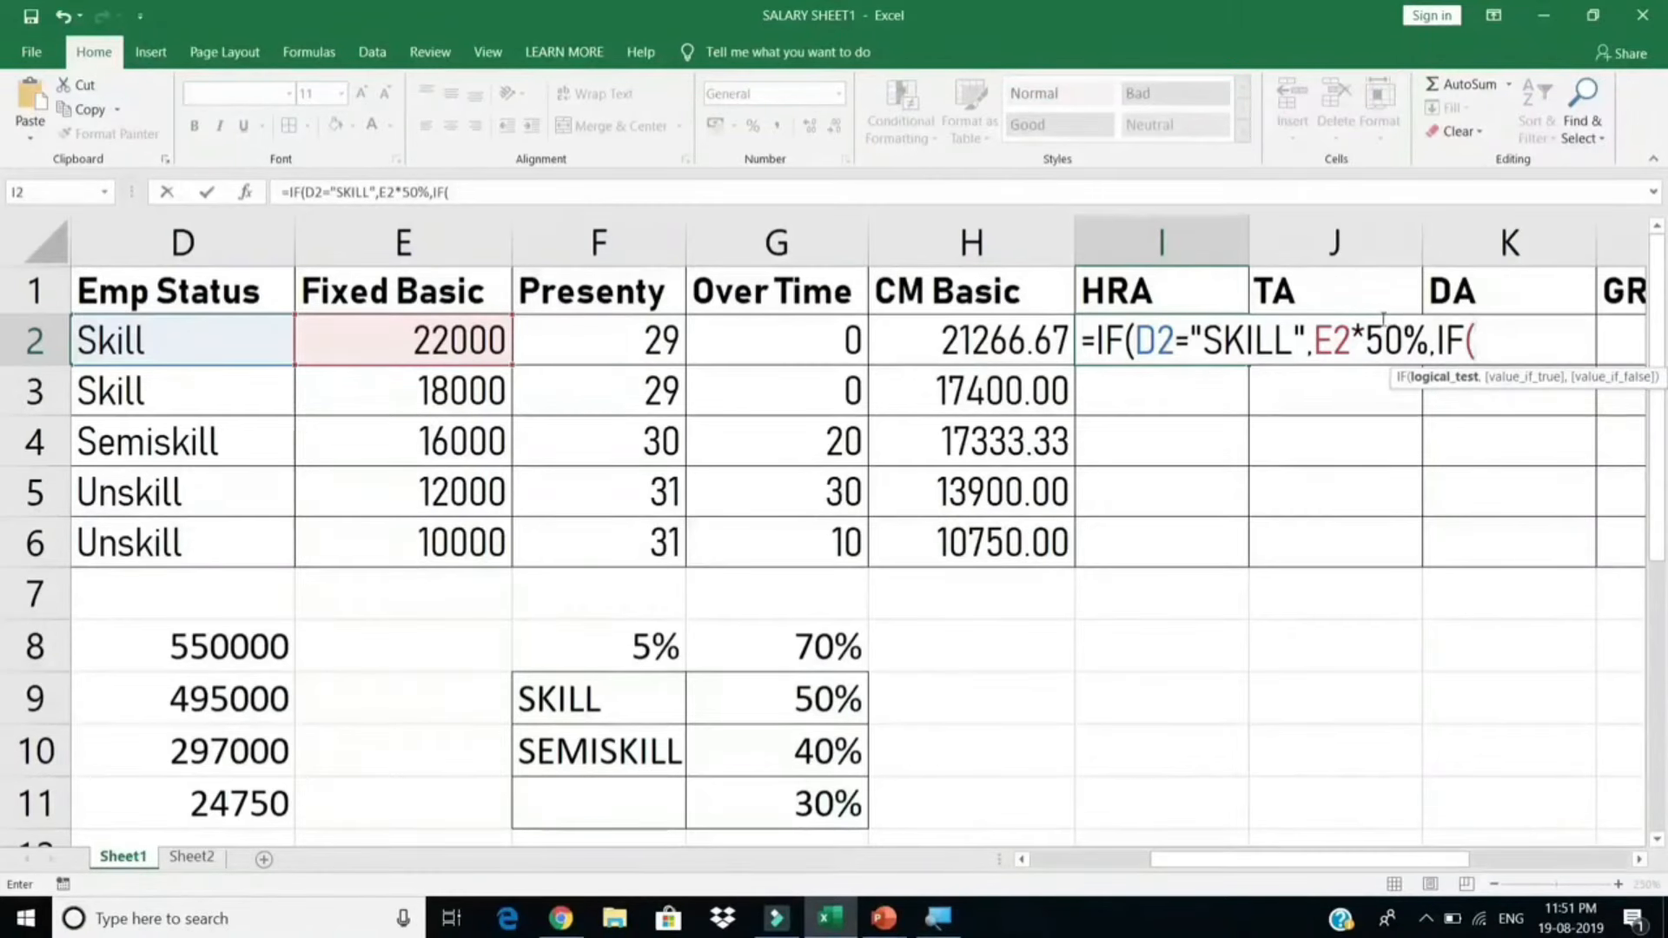
left_click(252, 343)
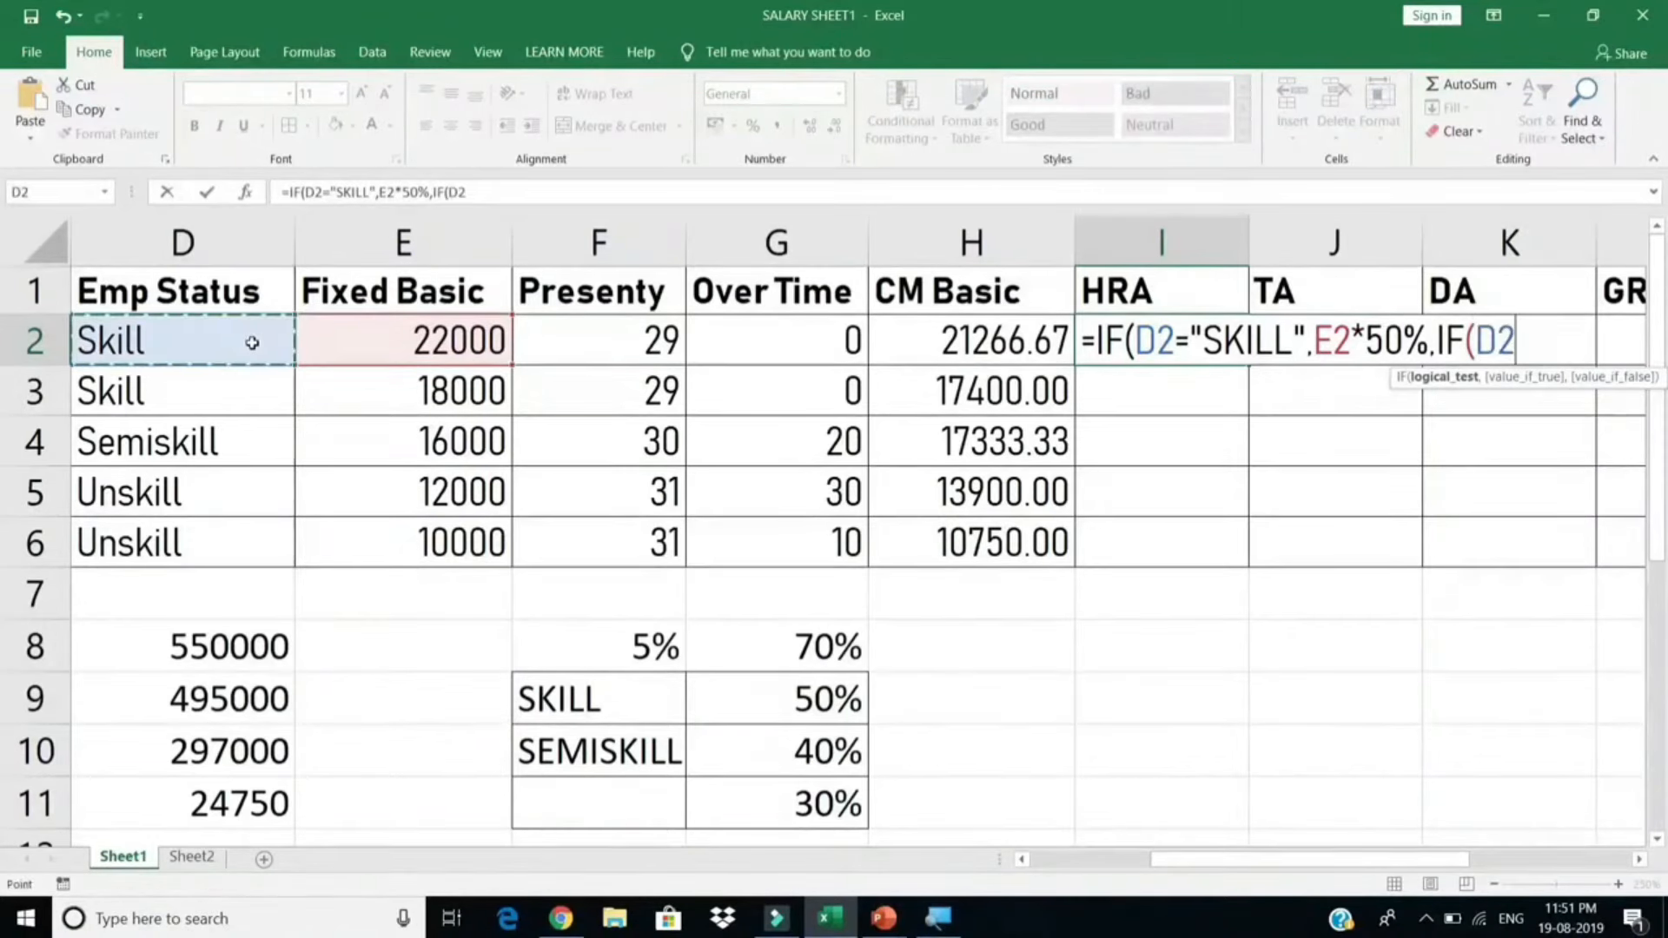
type("=")
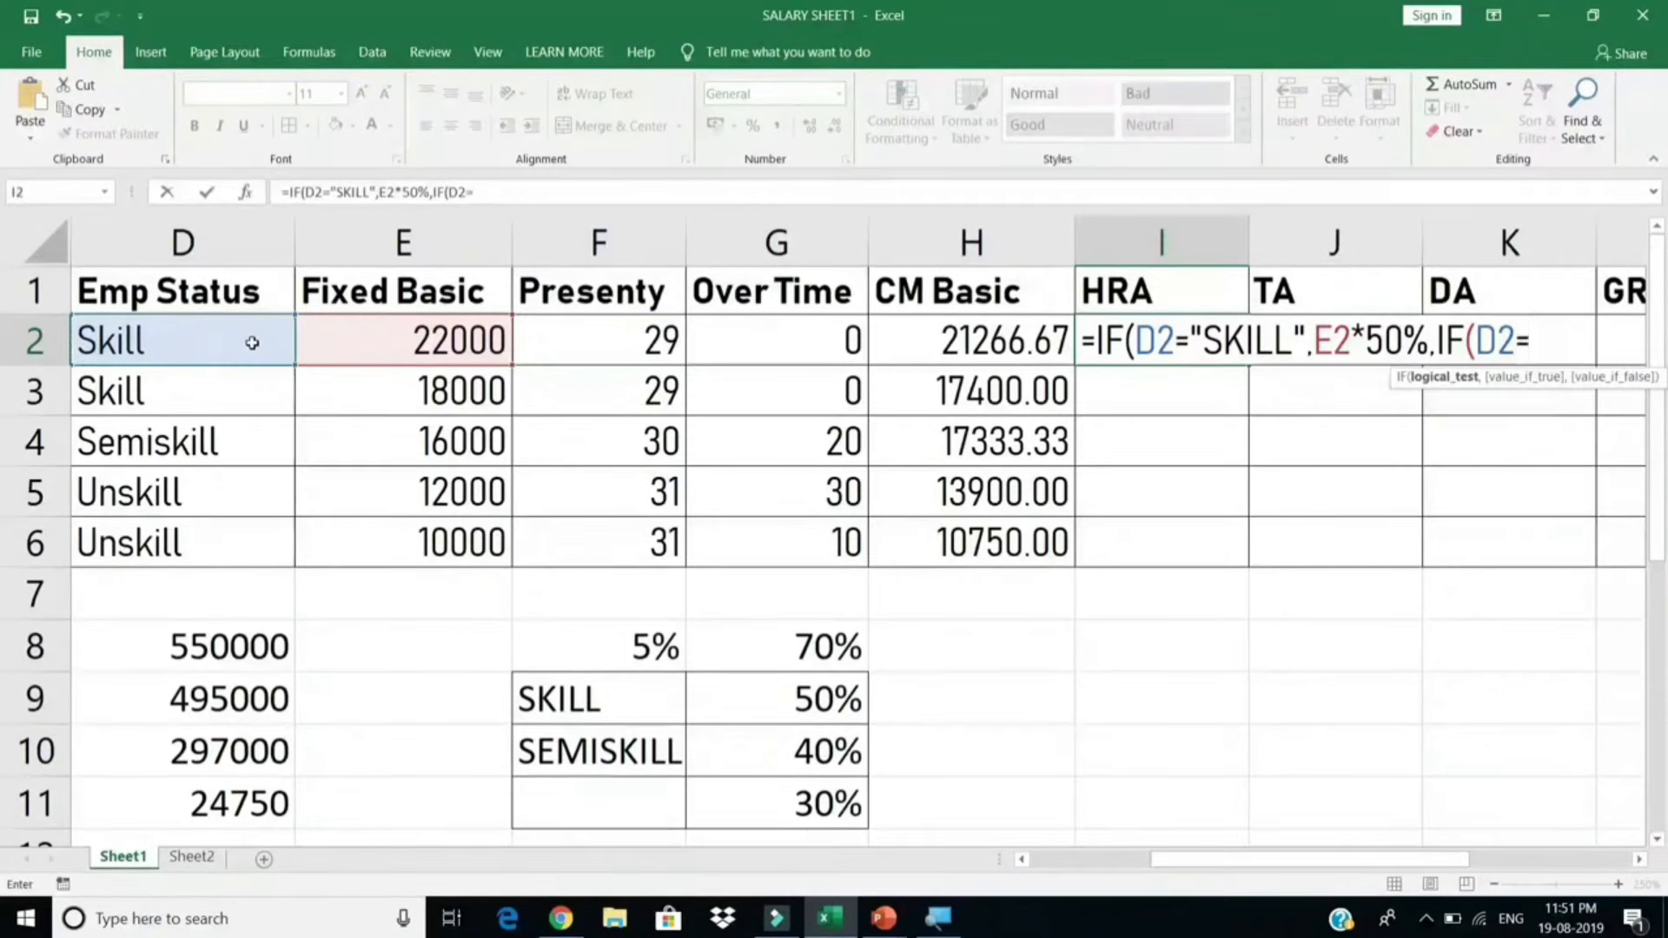
type("\"SEMISKILL")
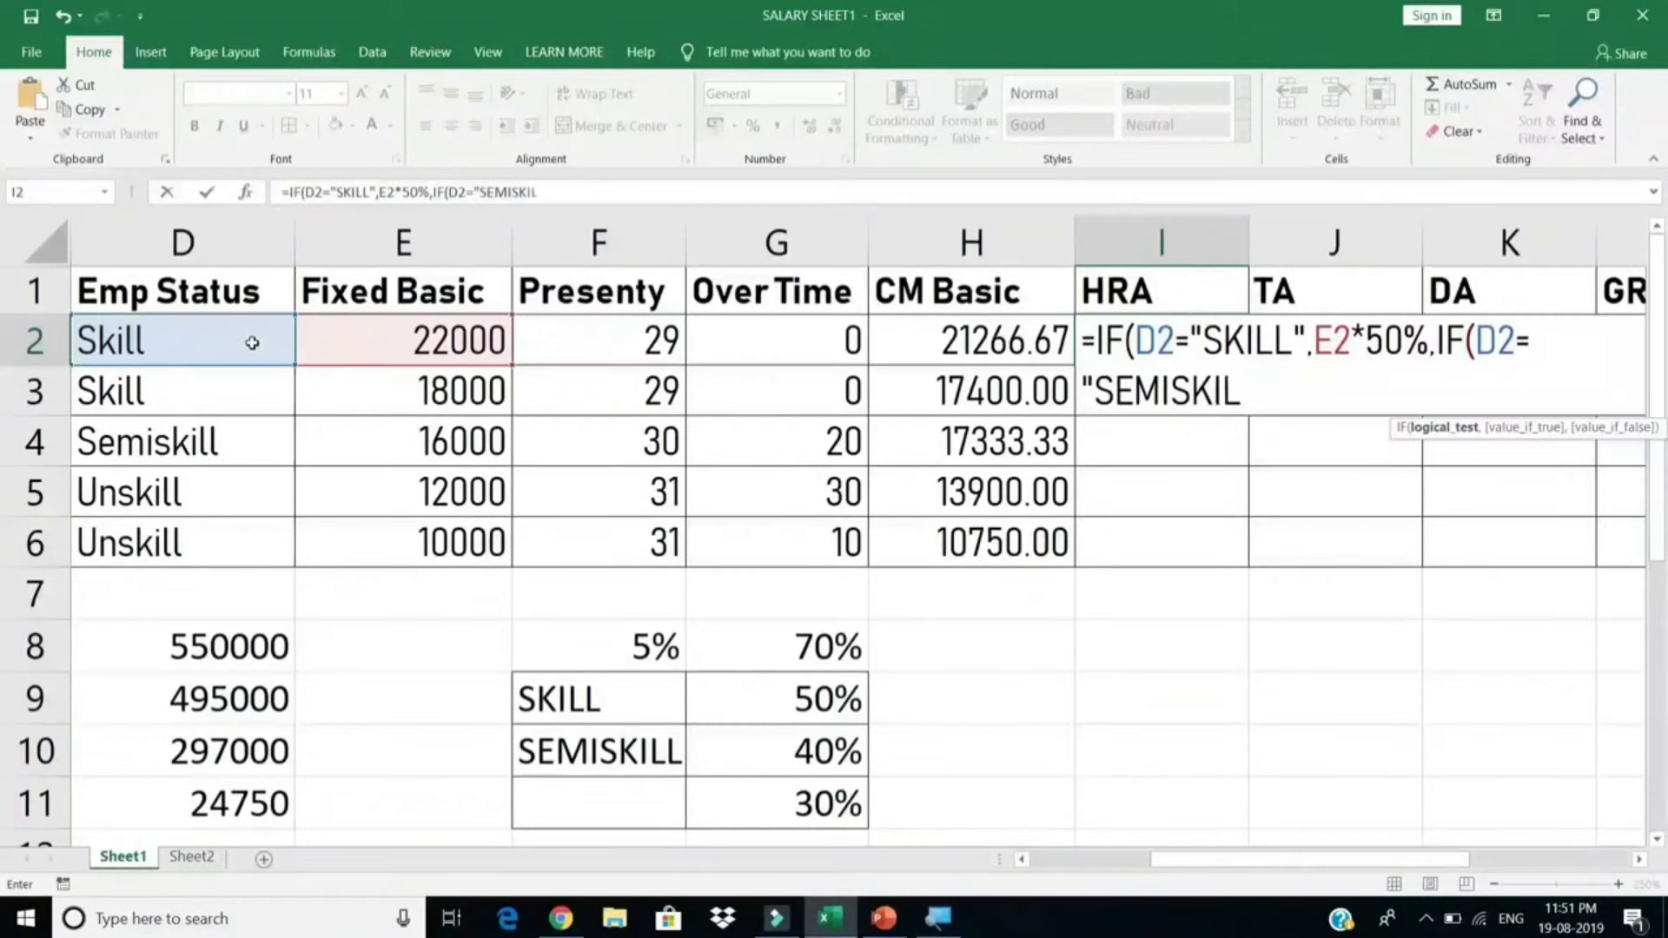
type("\",")
left_click(368, 344)
type("*40%")
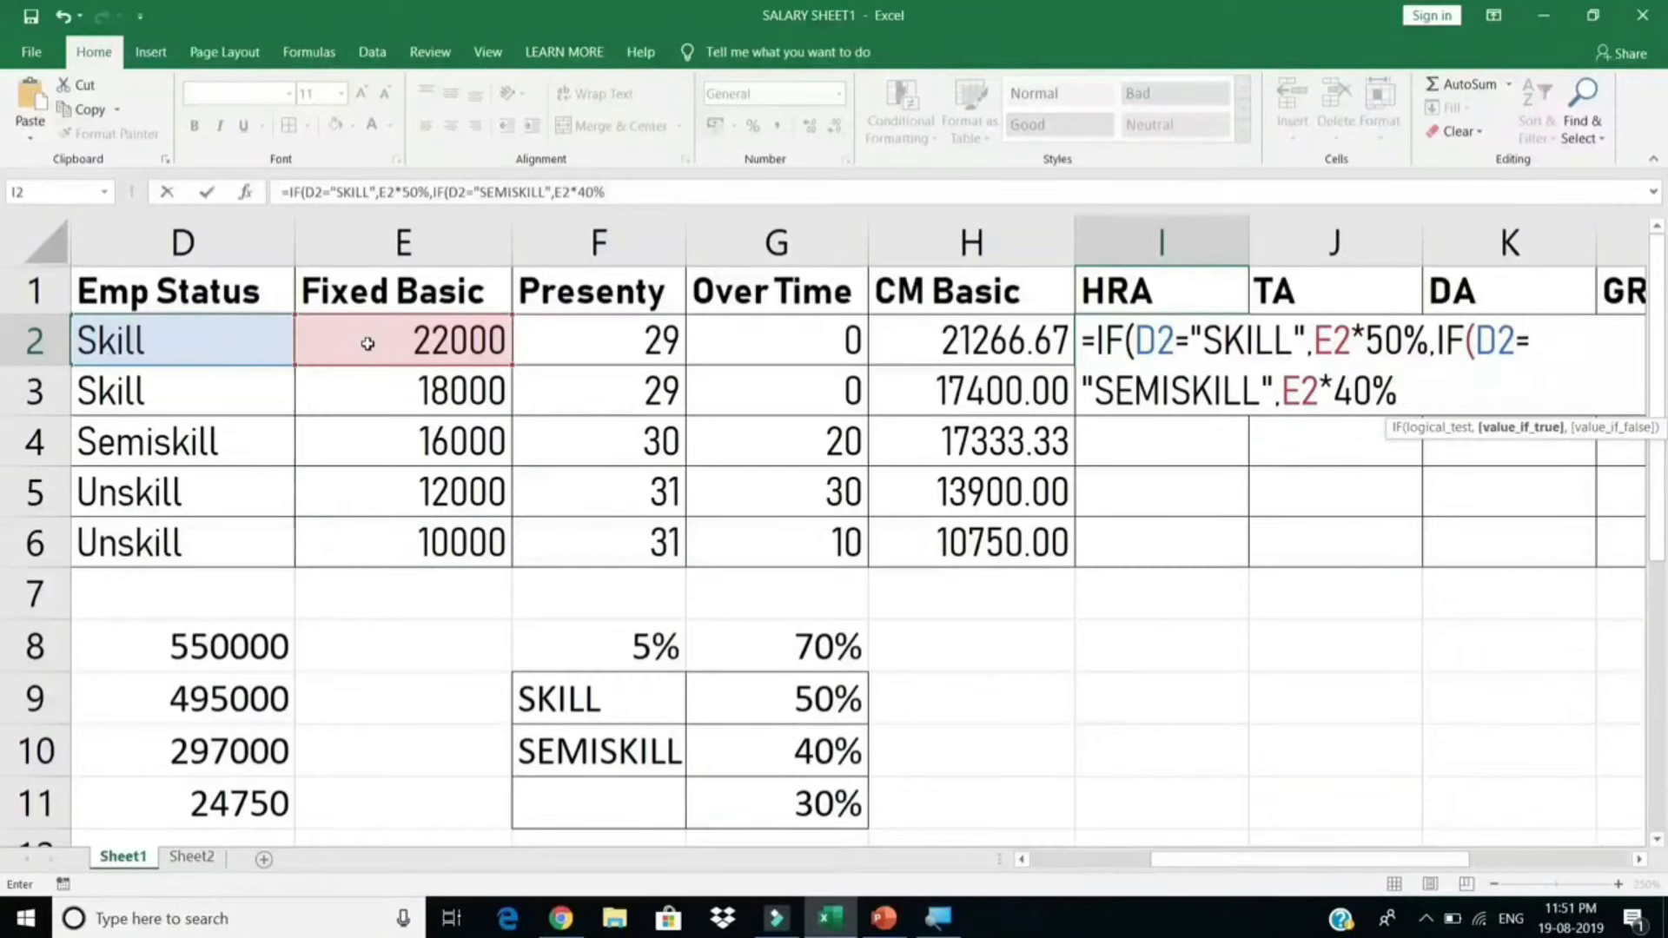
type(",")
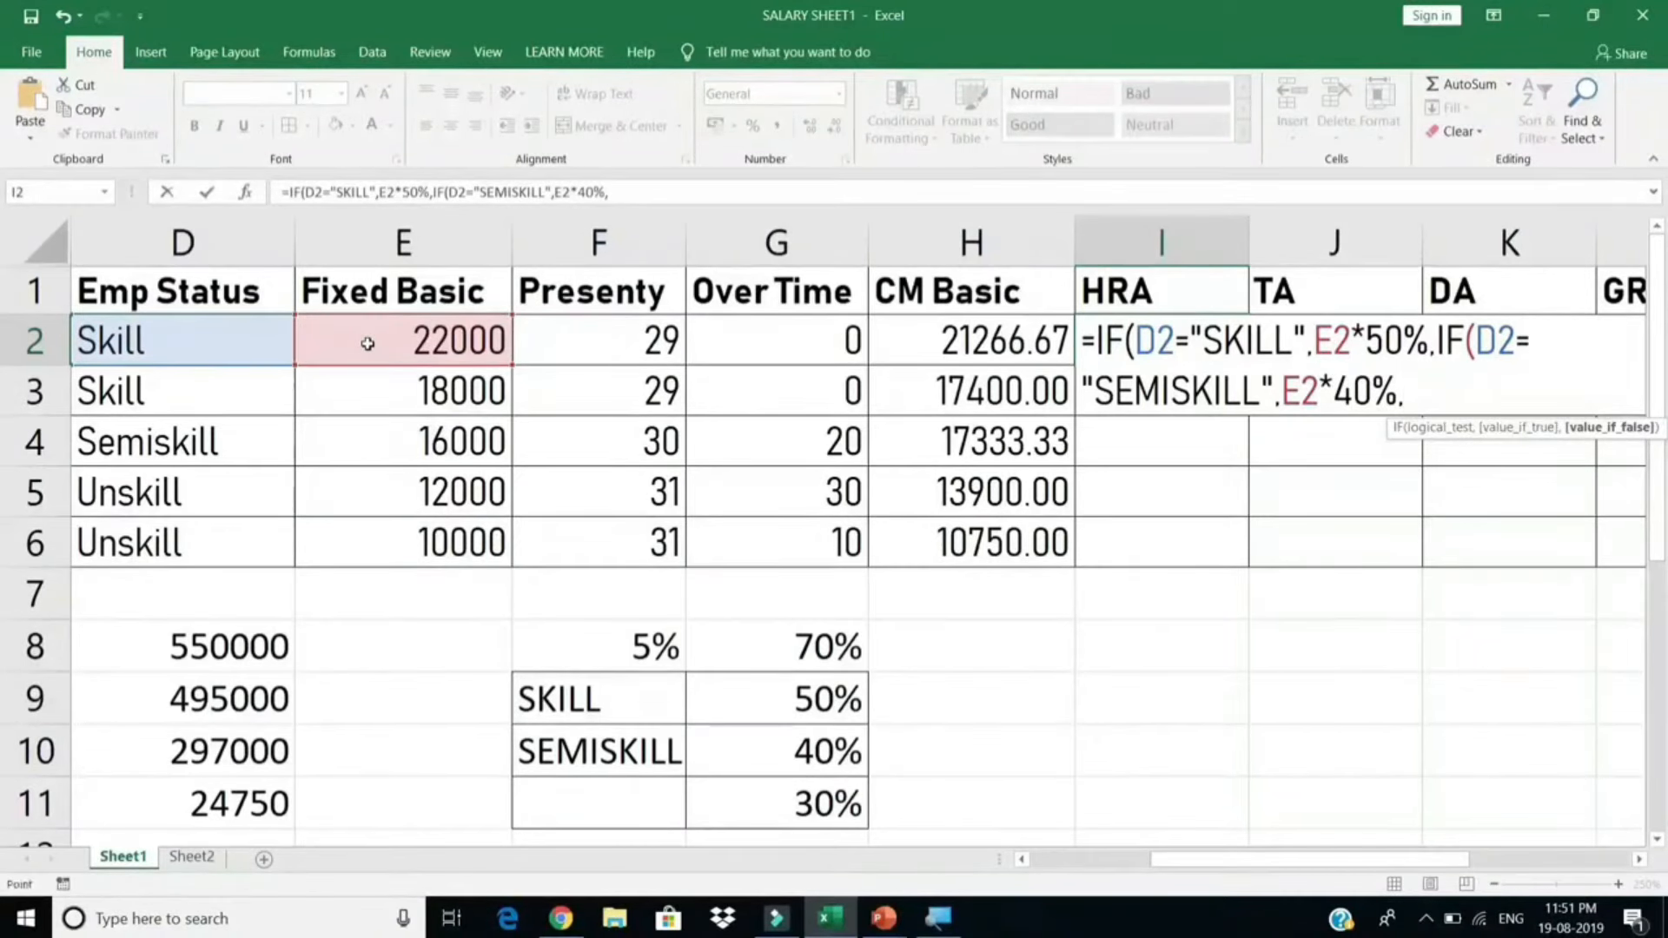
left_click(368, 343)
type("*30%")
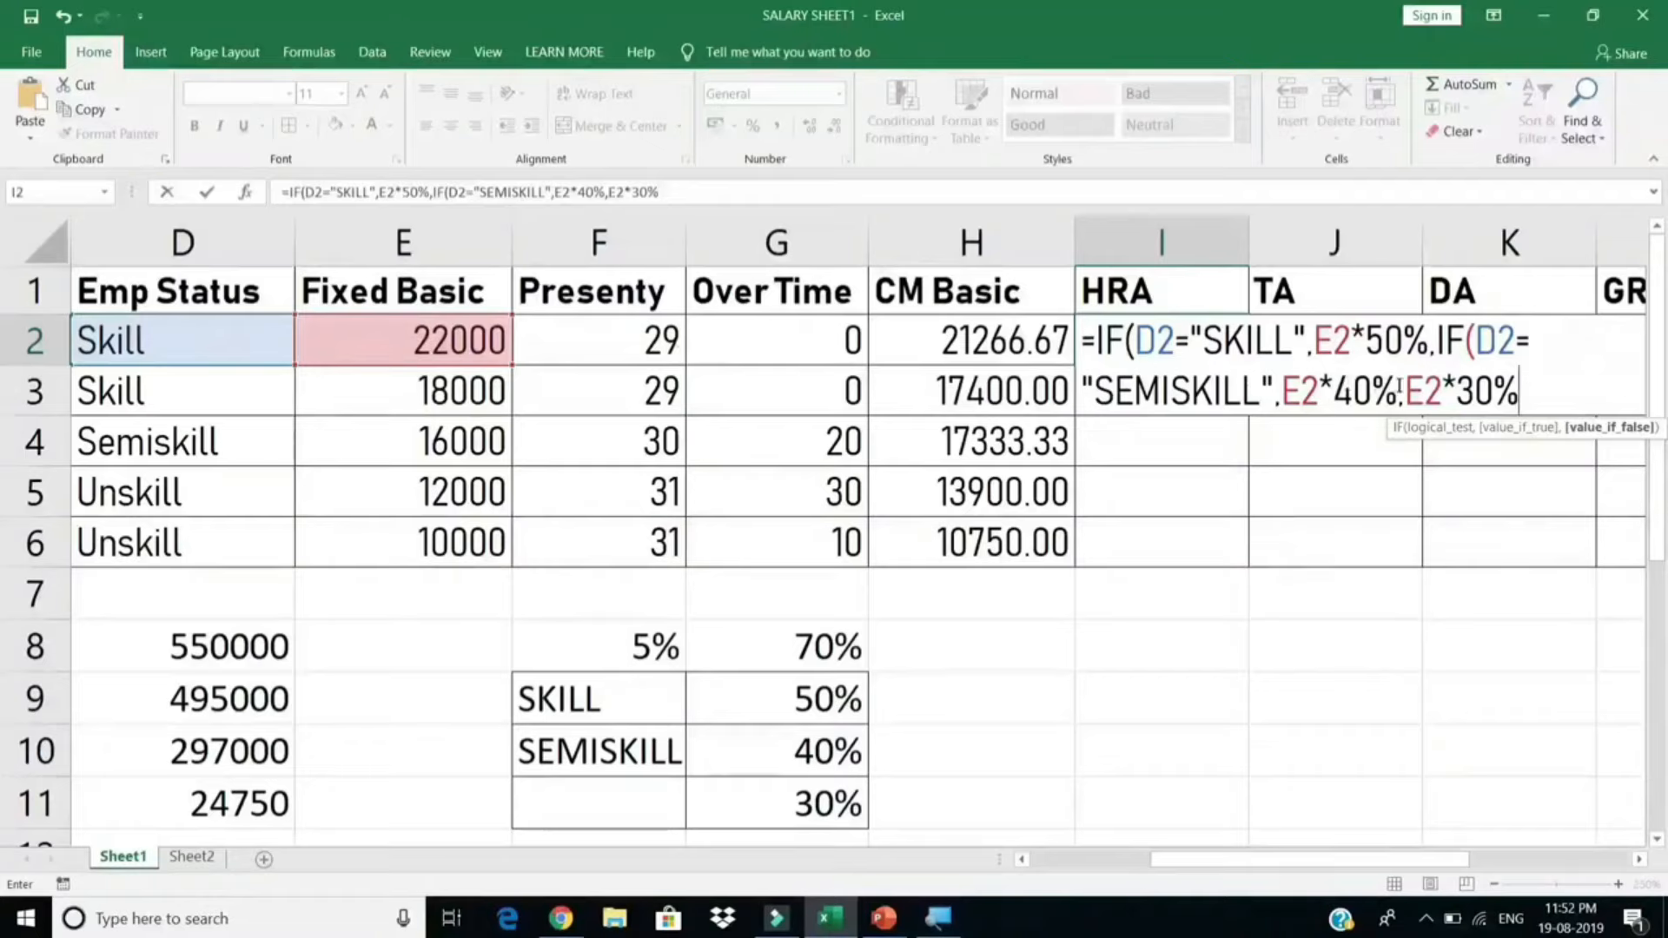
Step: Review the formula parts, then commit it, accepting the suggested bracket correction to show 11000
left_click_drag(1401, 391, 1528, 392)
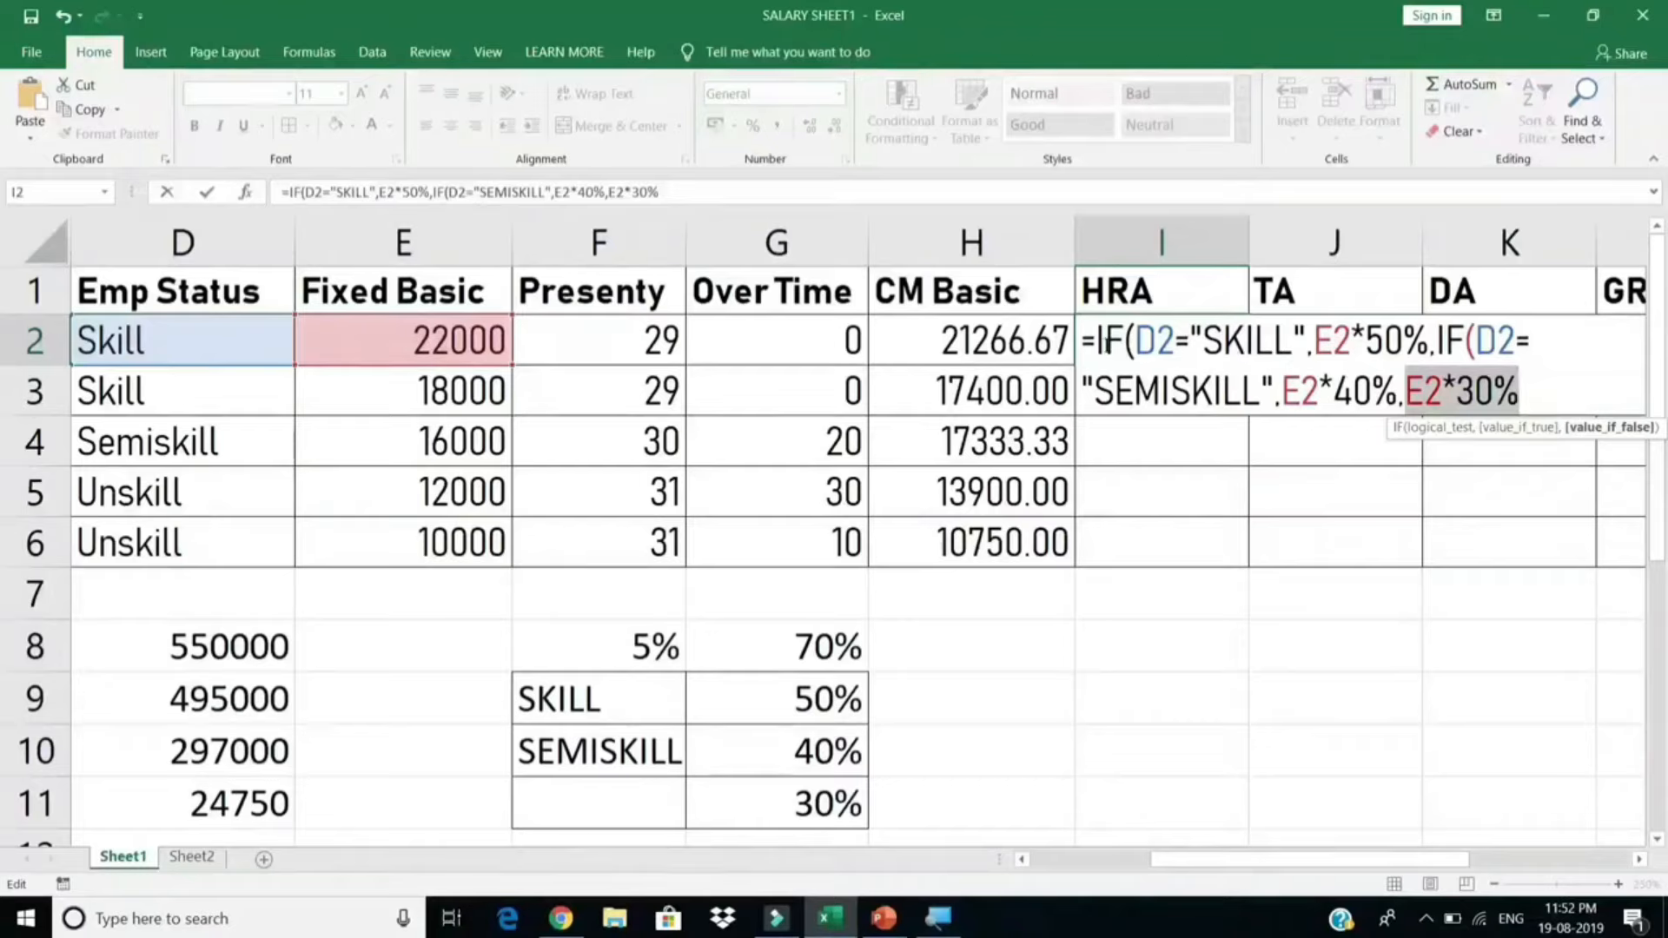
left_click_drag(1101, 341, 1428, 340)
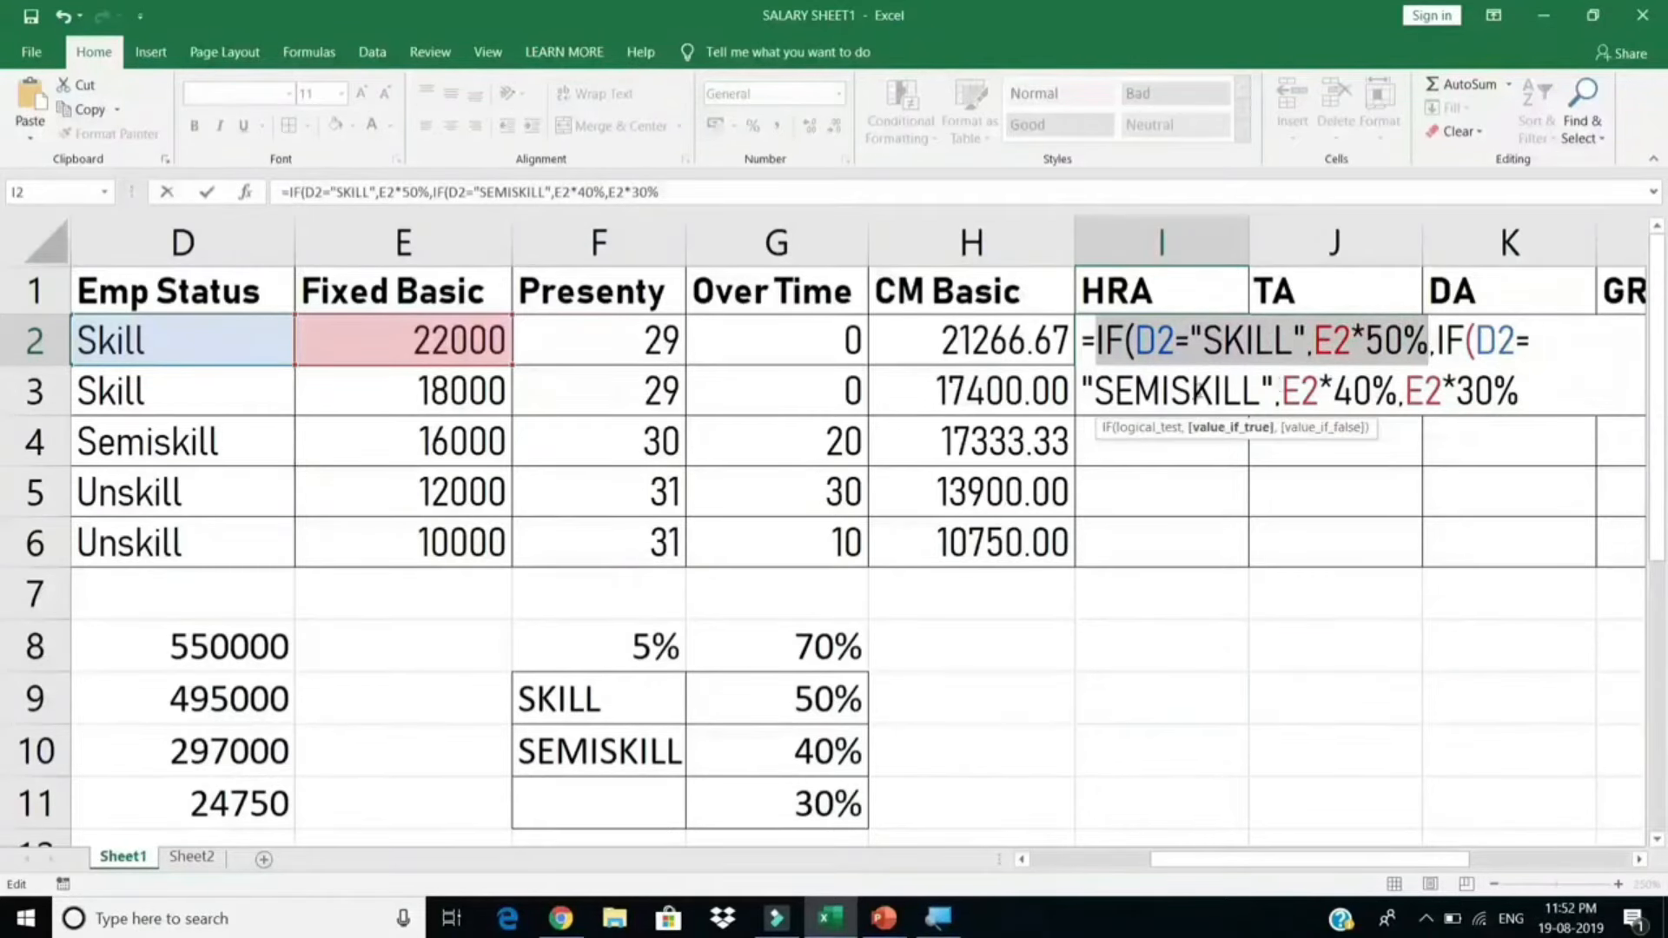
left_click(1344, 391)
left_click_drag(1168, 390, 1527, 386)
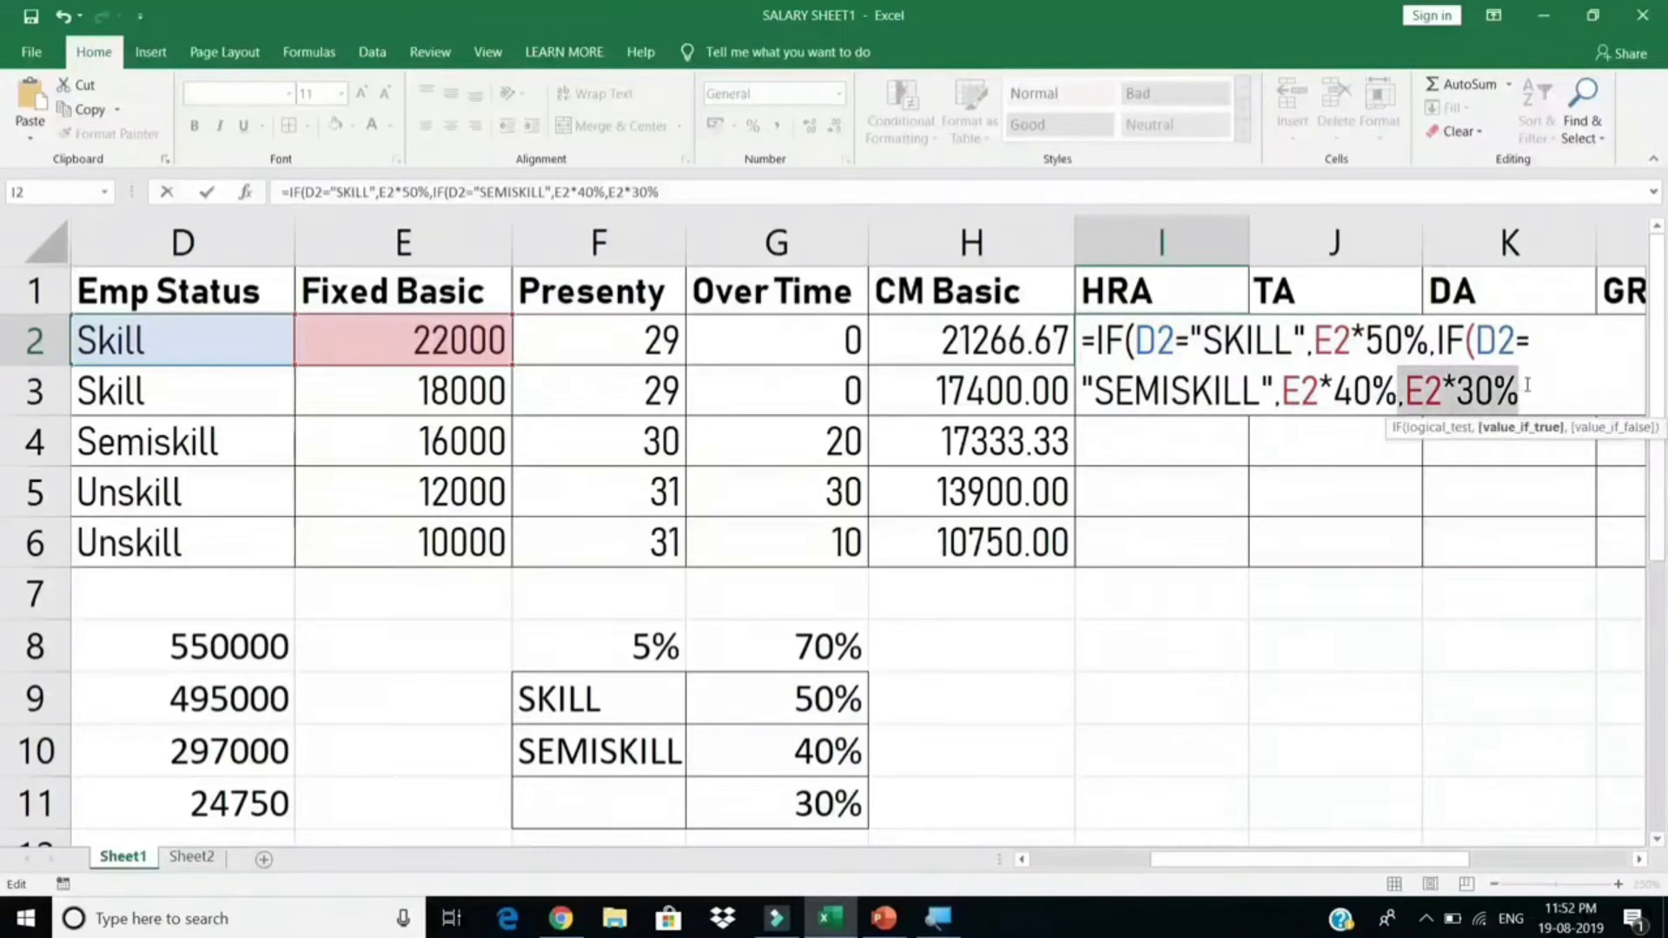
left_click(1527, 386)
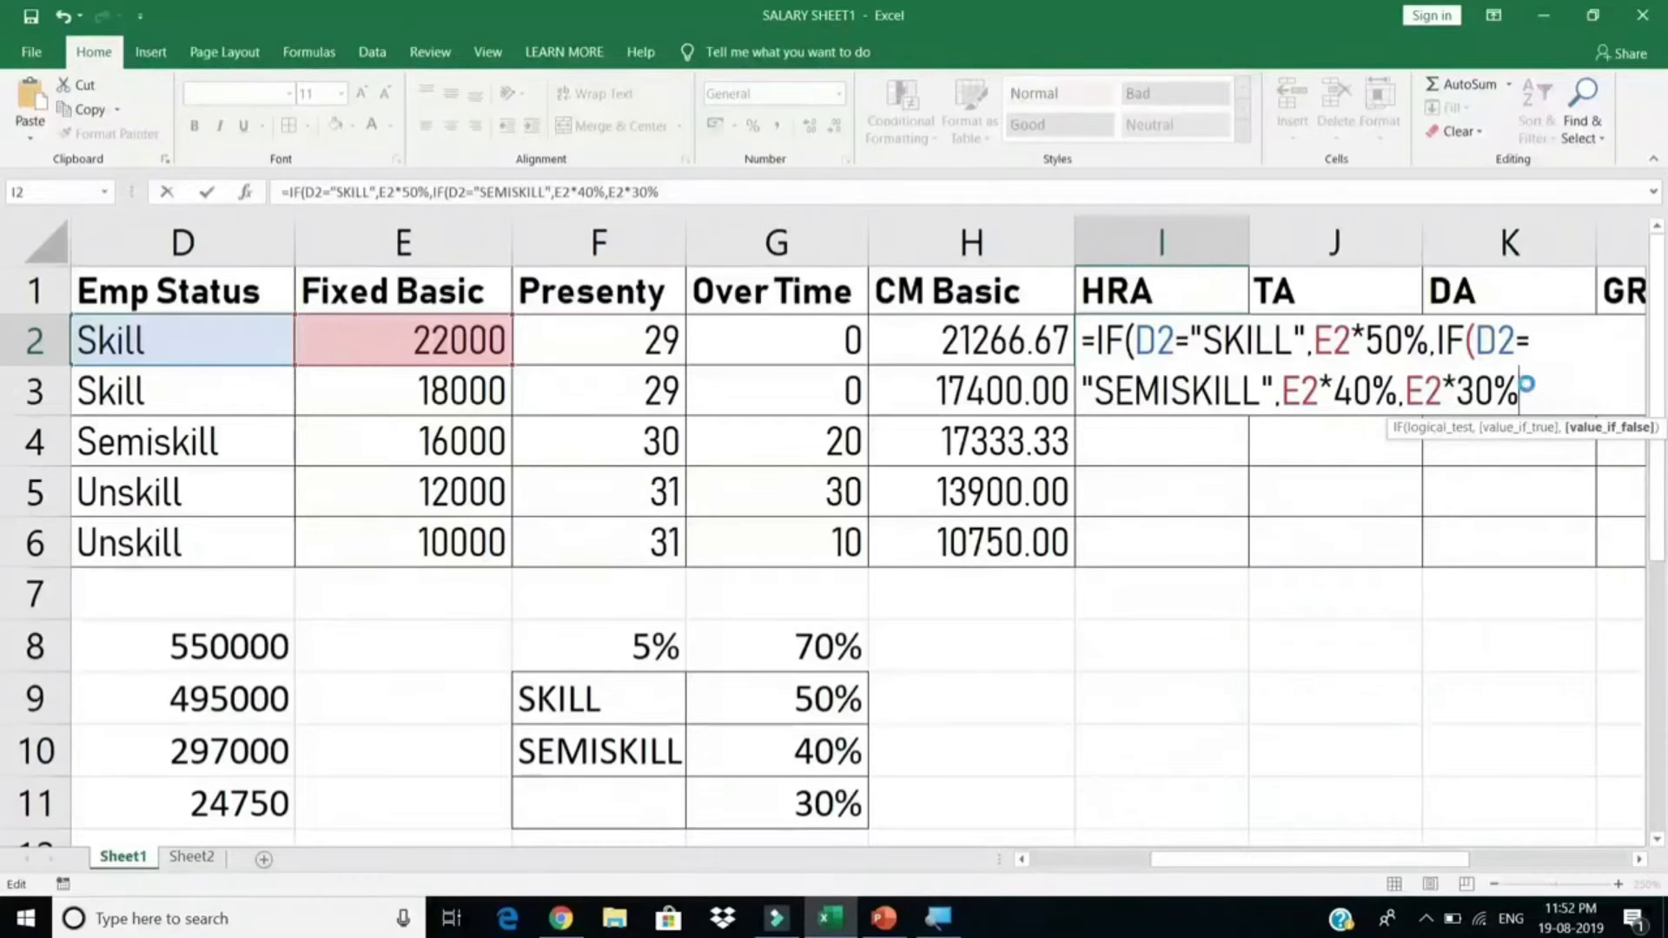
key("Return")
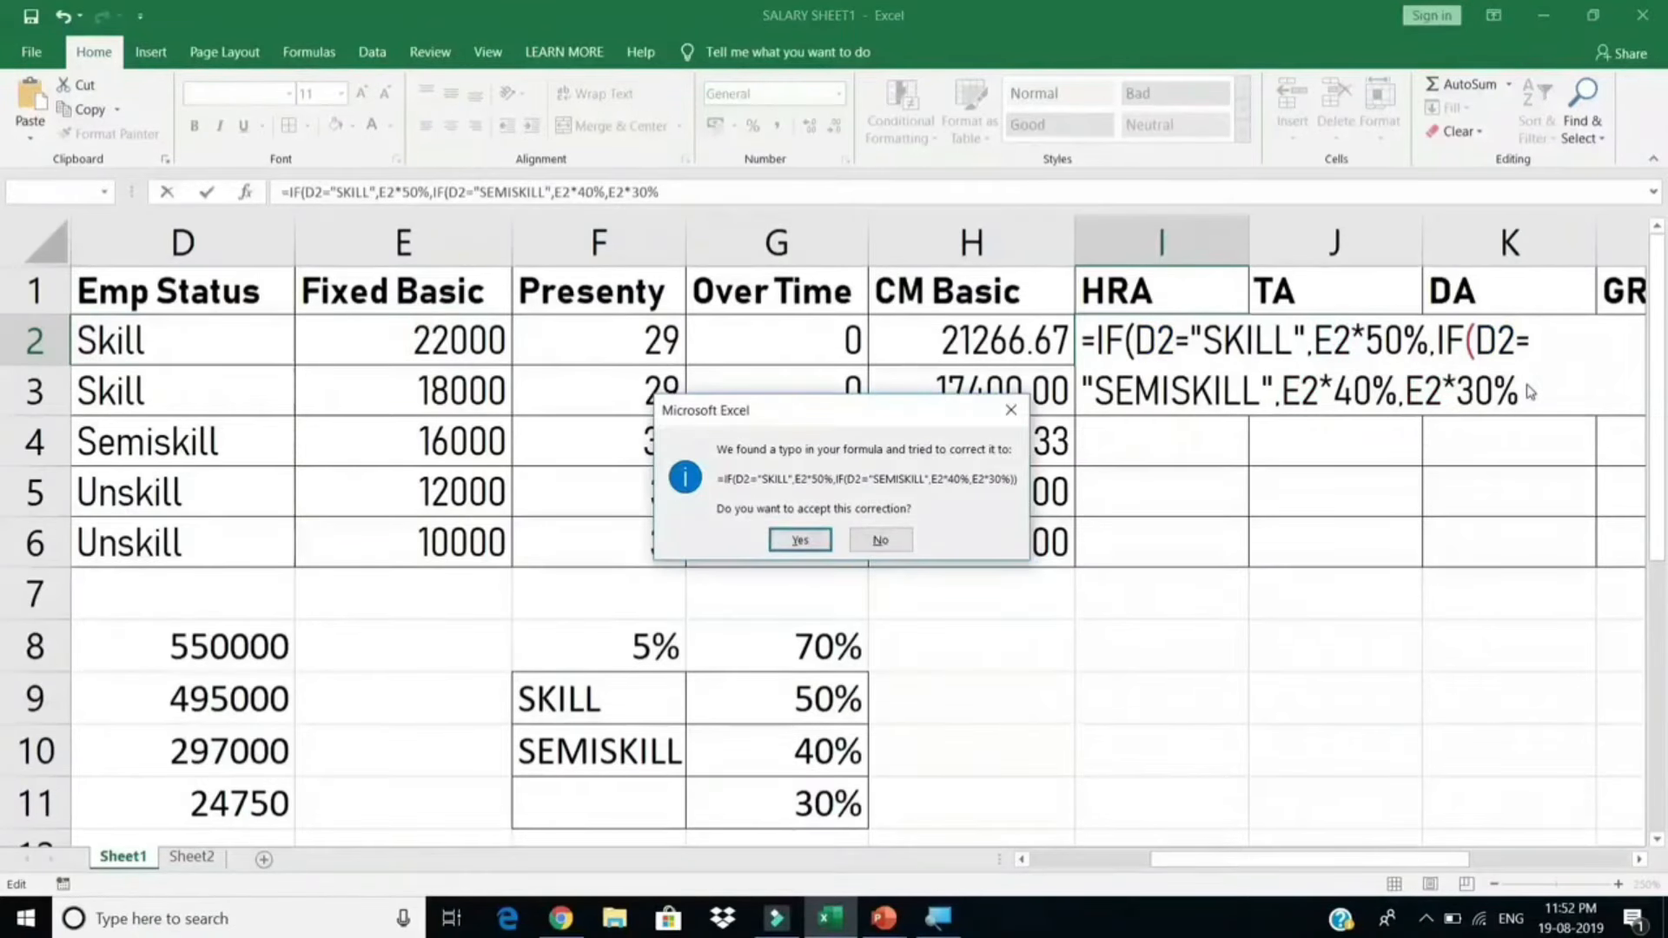
key("Return")
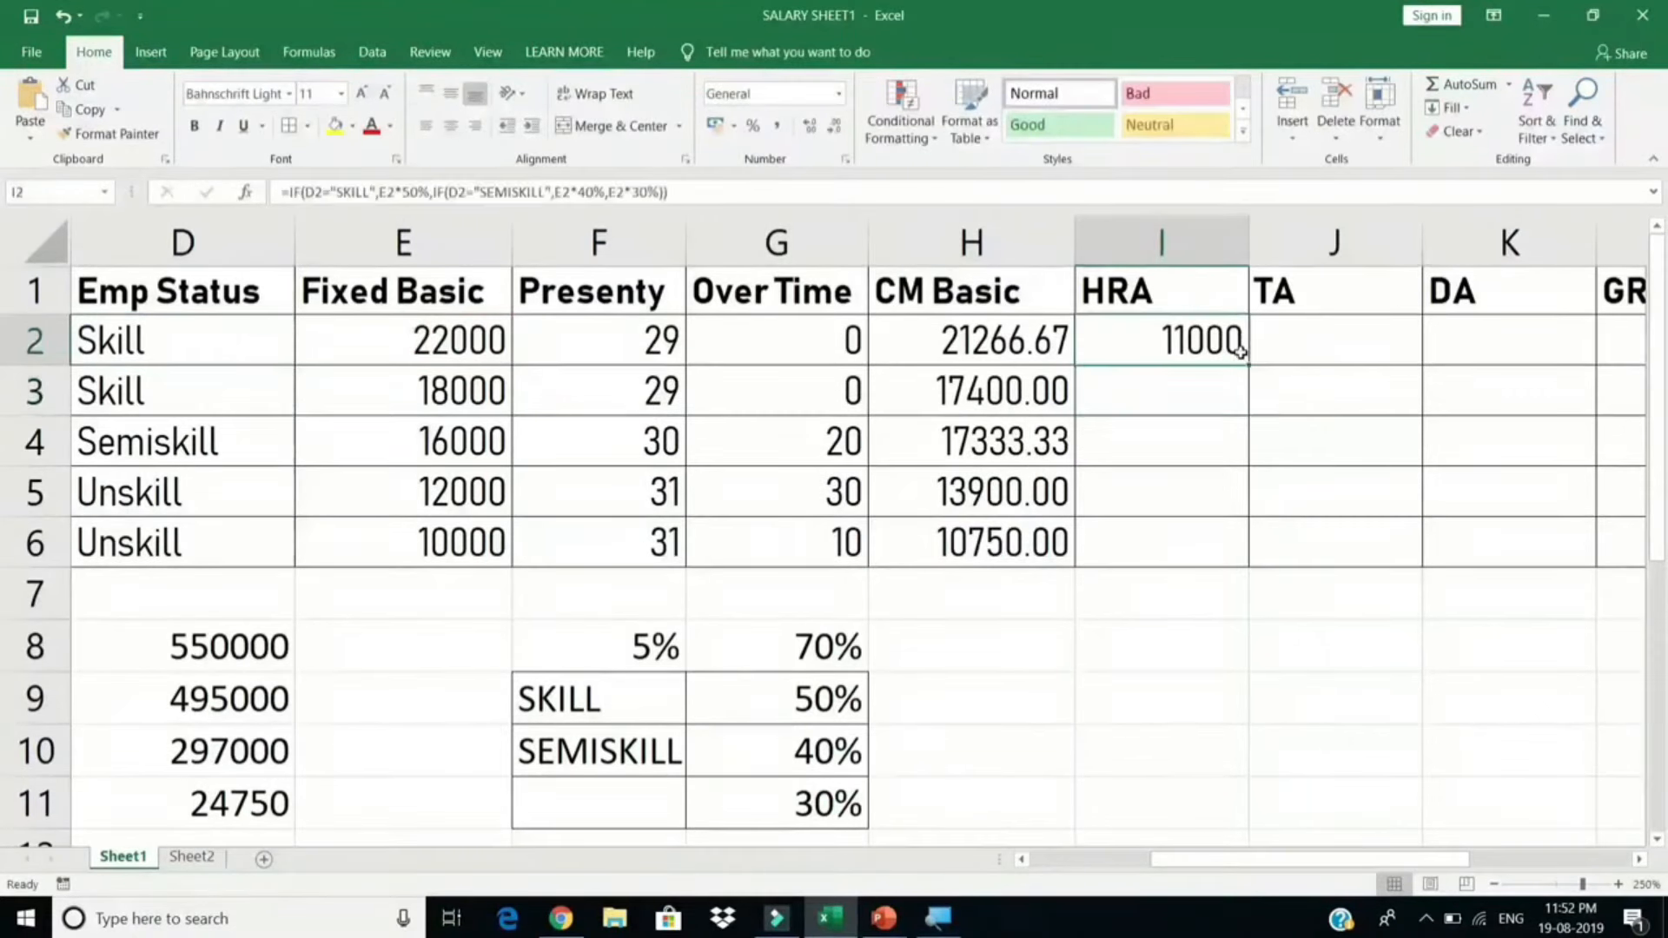
Step: Copy the HRA formula down to I6, giving 11000, 9000, 6400, 3600 and 3000
double_click(1247, 366)
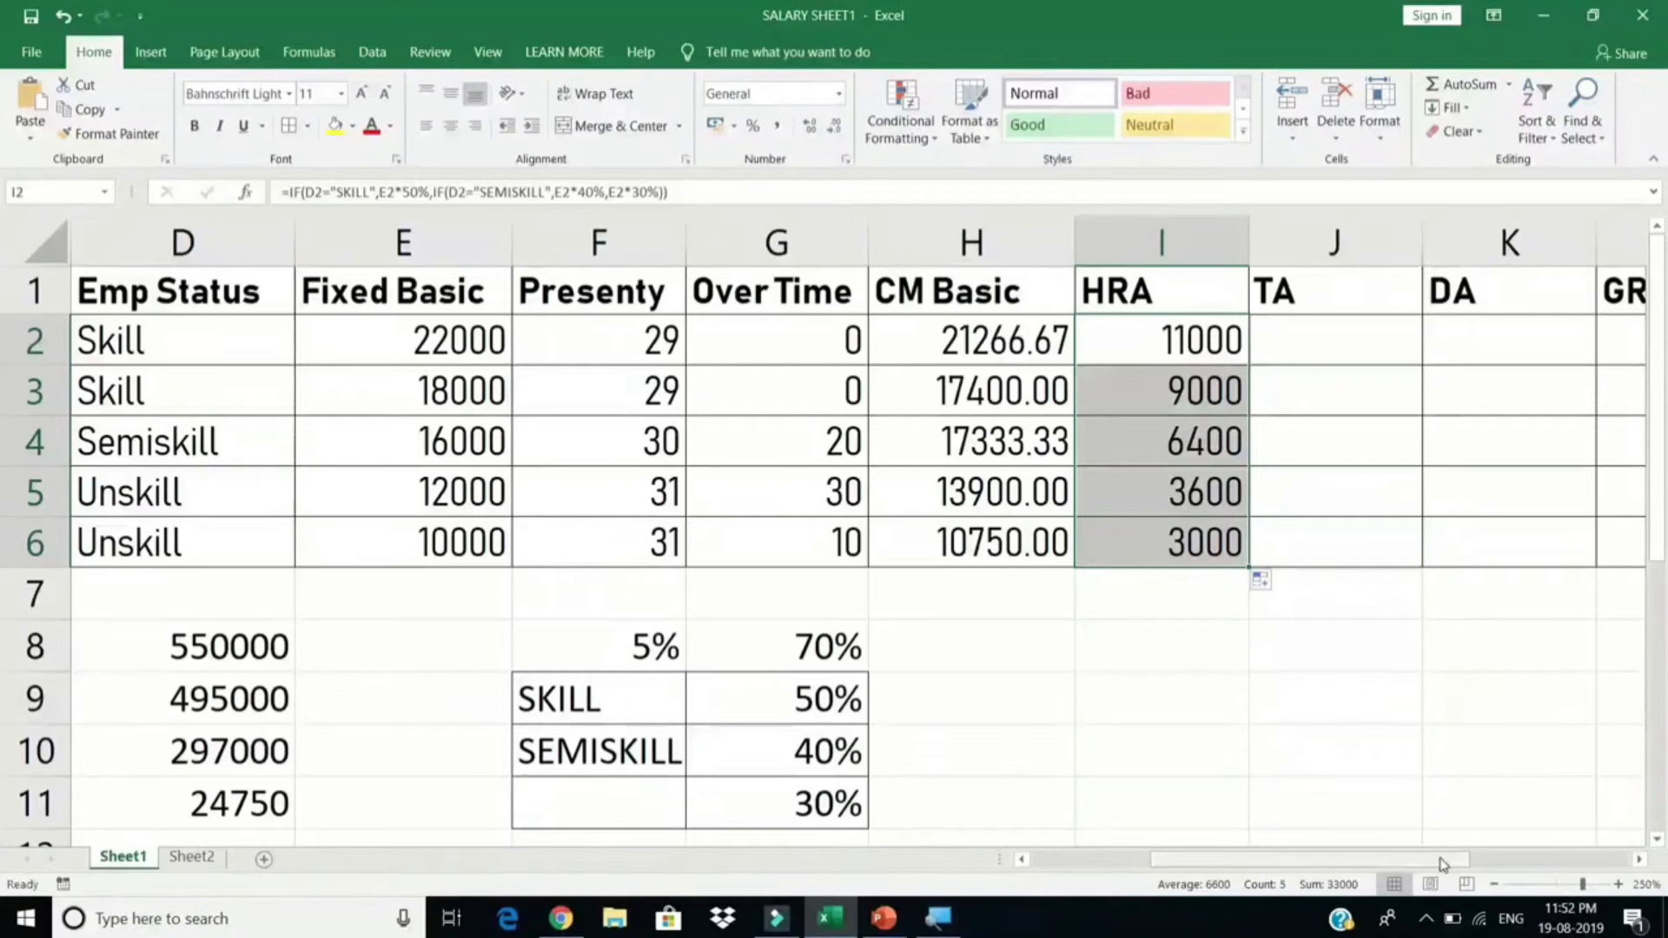
left_click_drag(1441, 864, 1491, 860)
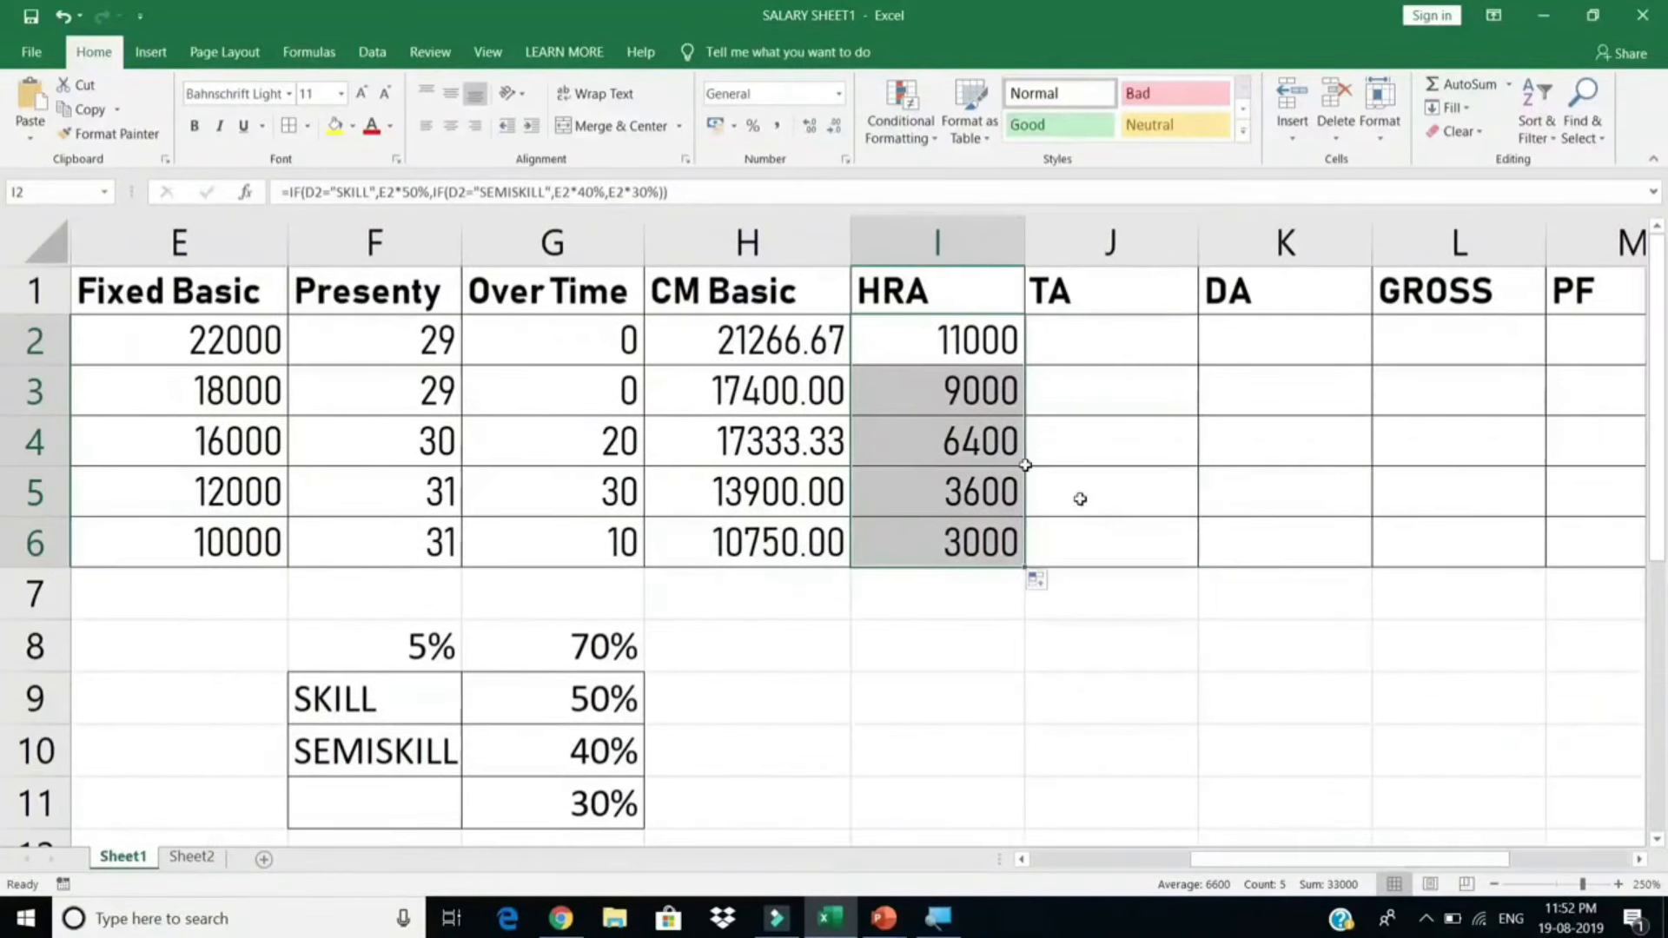
double_click(967, 346)
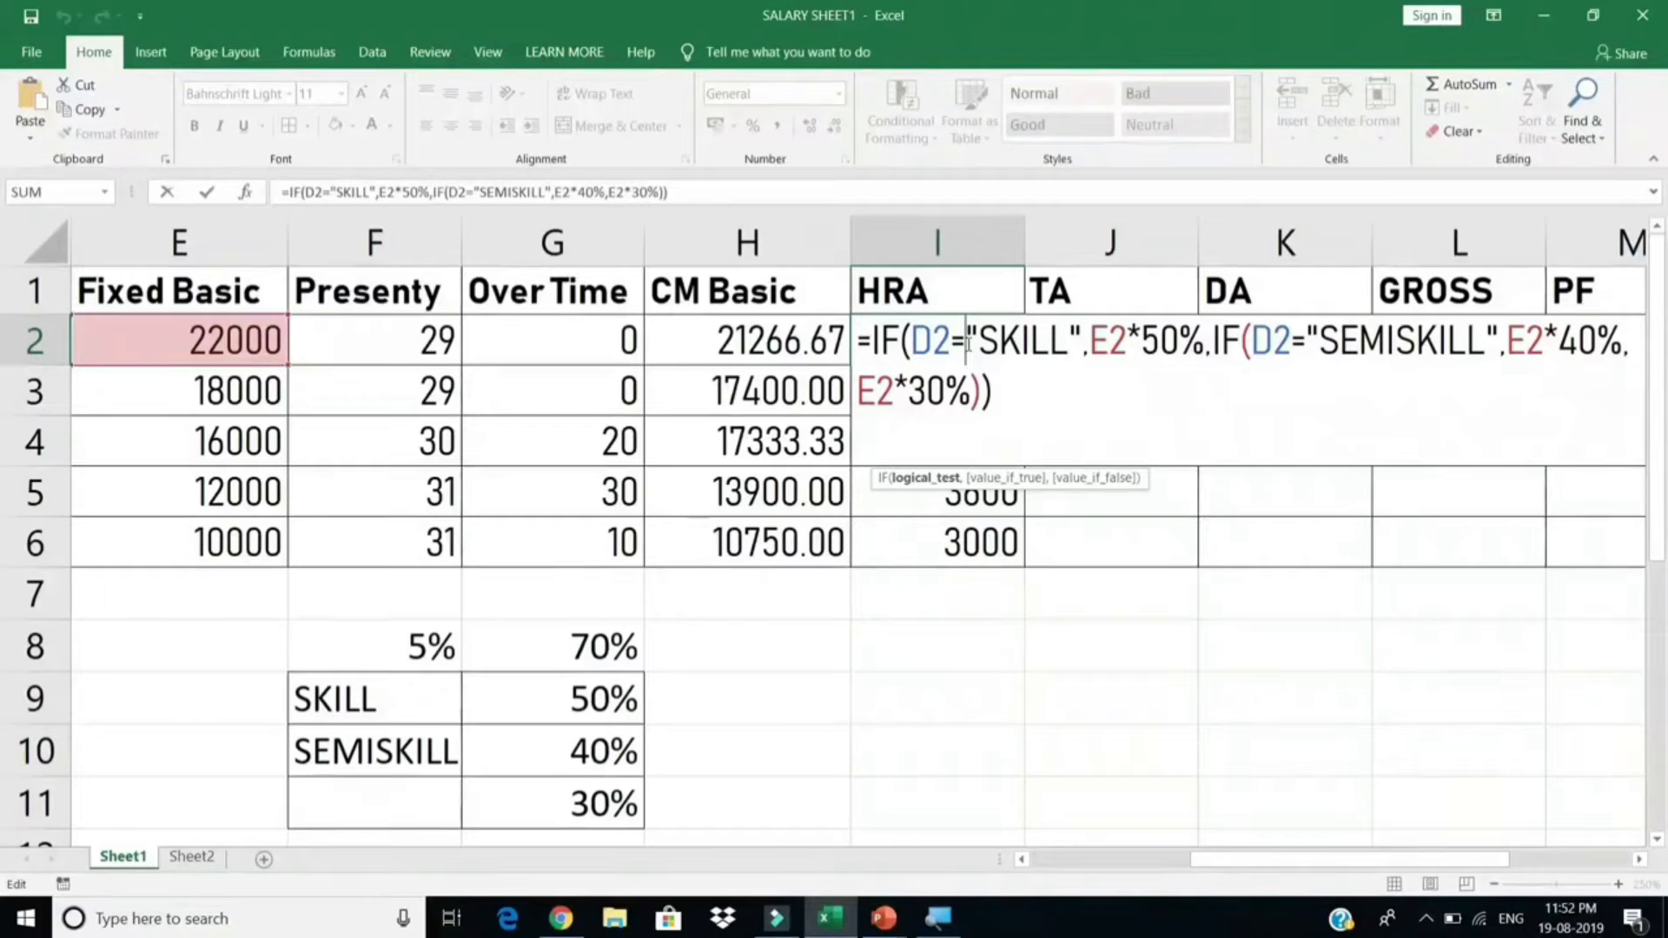
key("ctrl+Return")
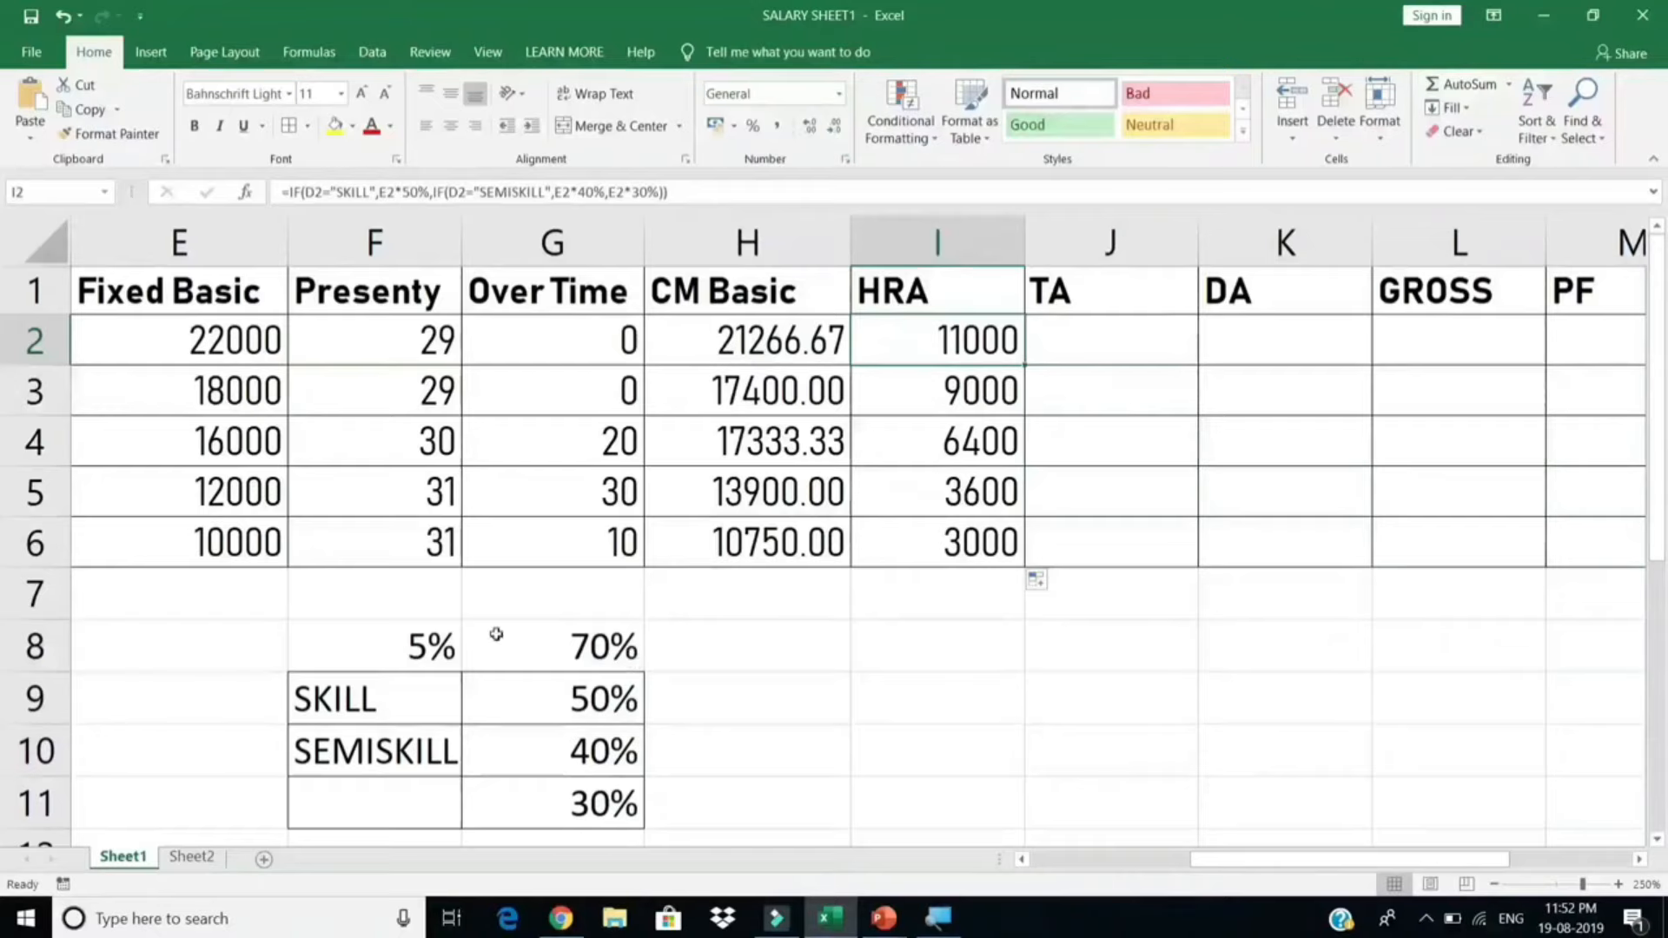
left_click_drag(425, 644, 594, 647)
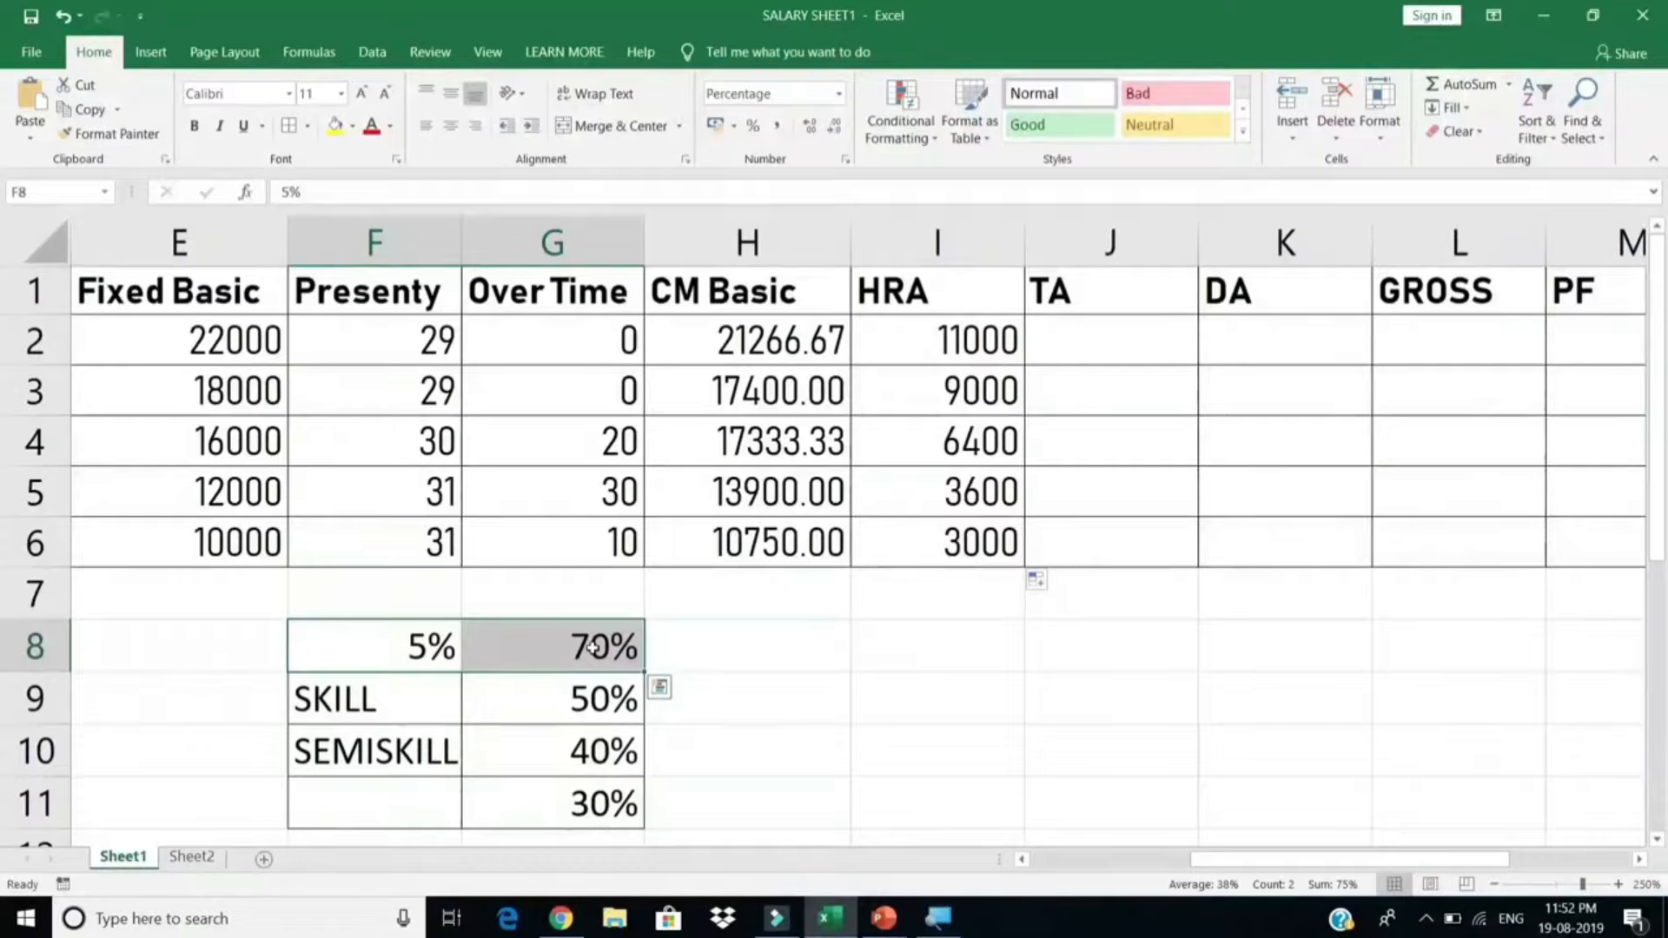
left_click(1143, 349)
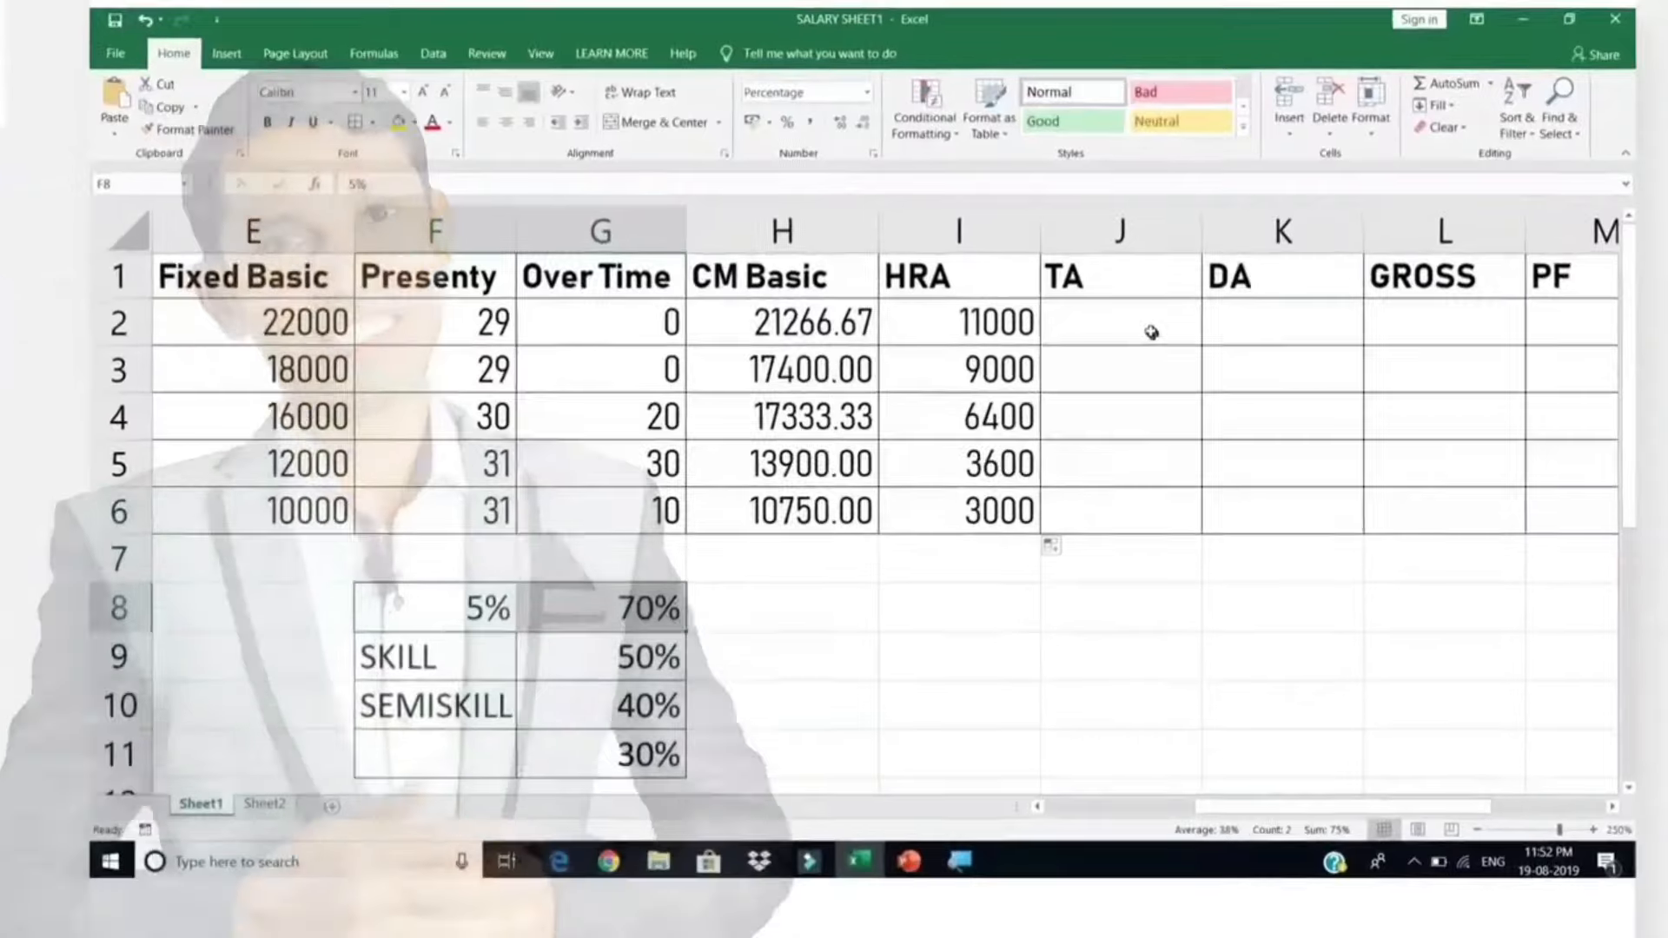
left_click(1174, 260)
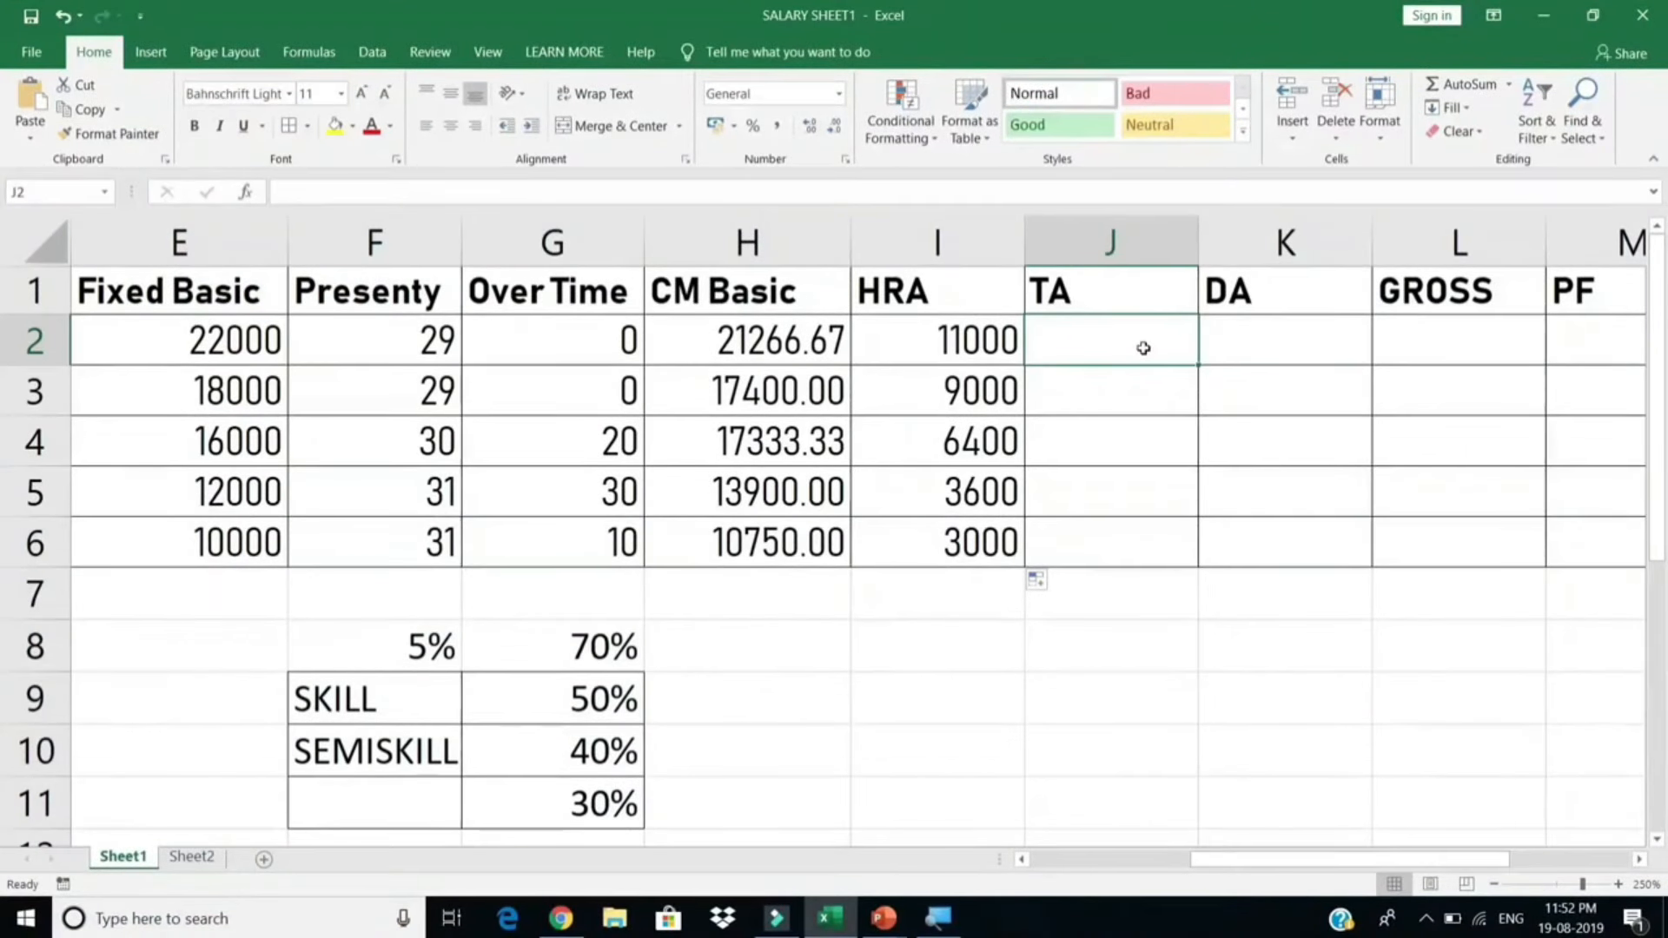
Step: Enter 9600 in J9 and =J9/12 in I9, giving 800
left_click(1050, 692)
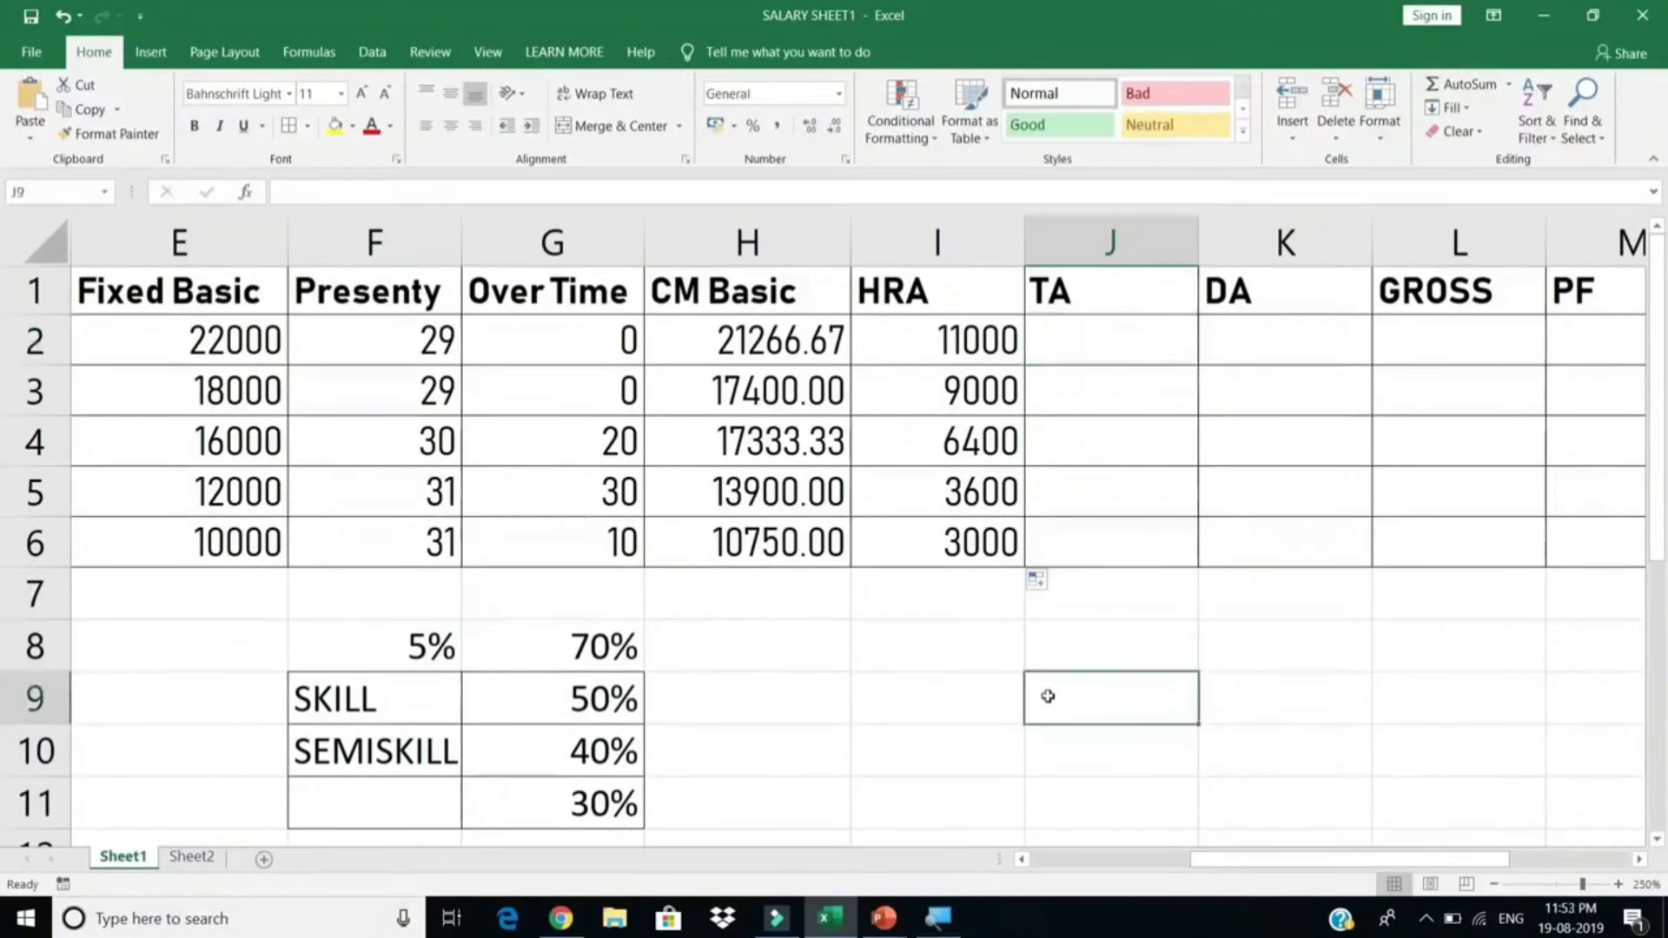
type("9600")
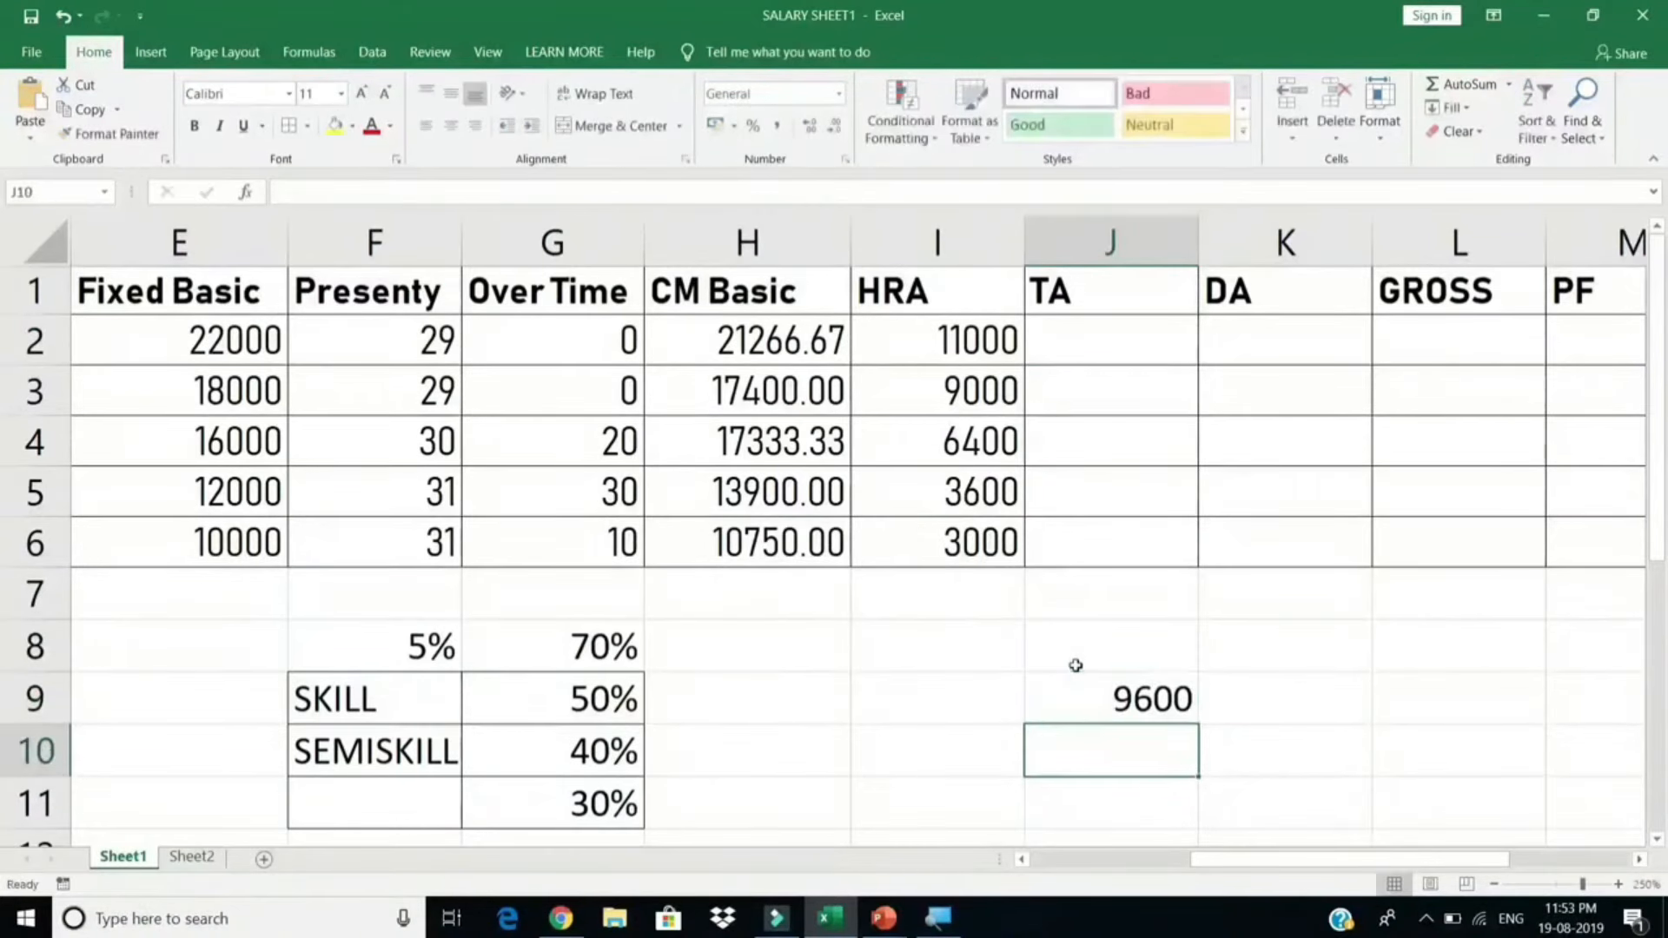
key("Return")
left_click(1072, 693)
left_click(947, 715)
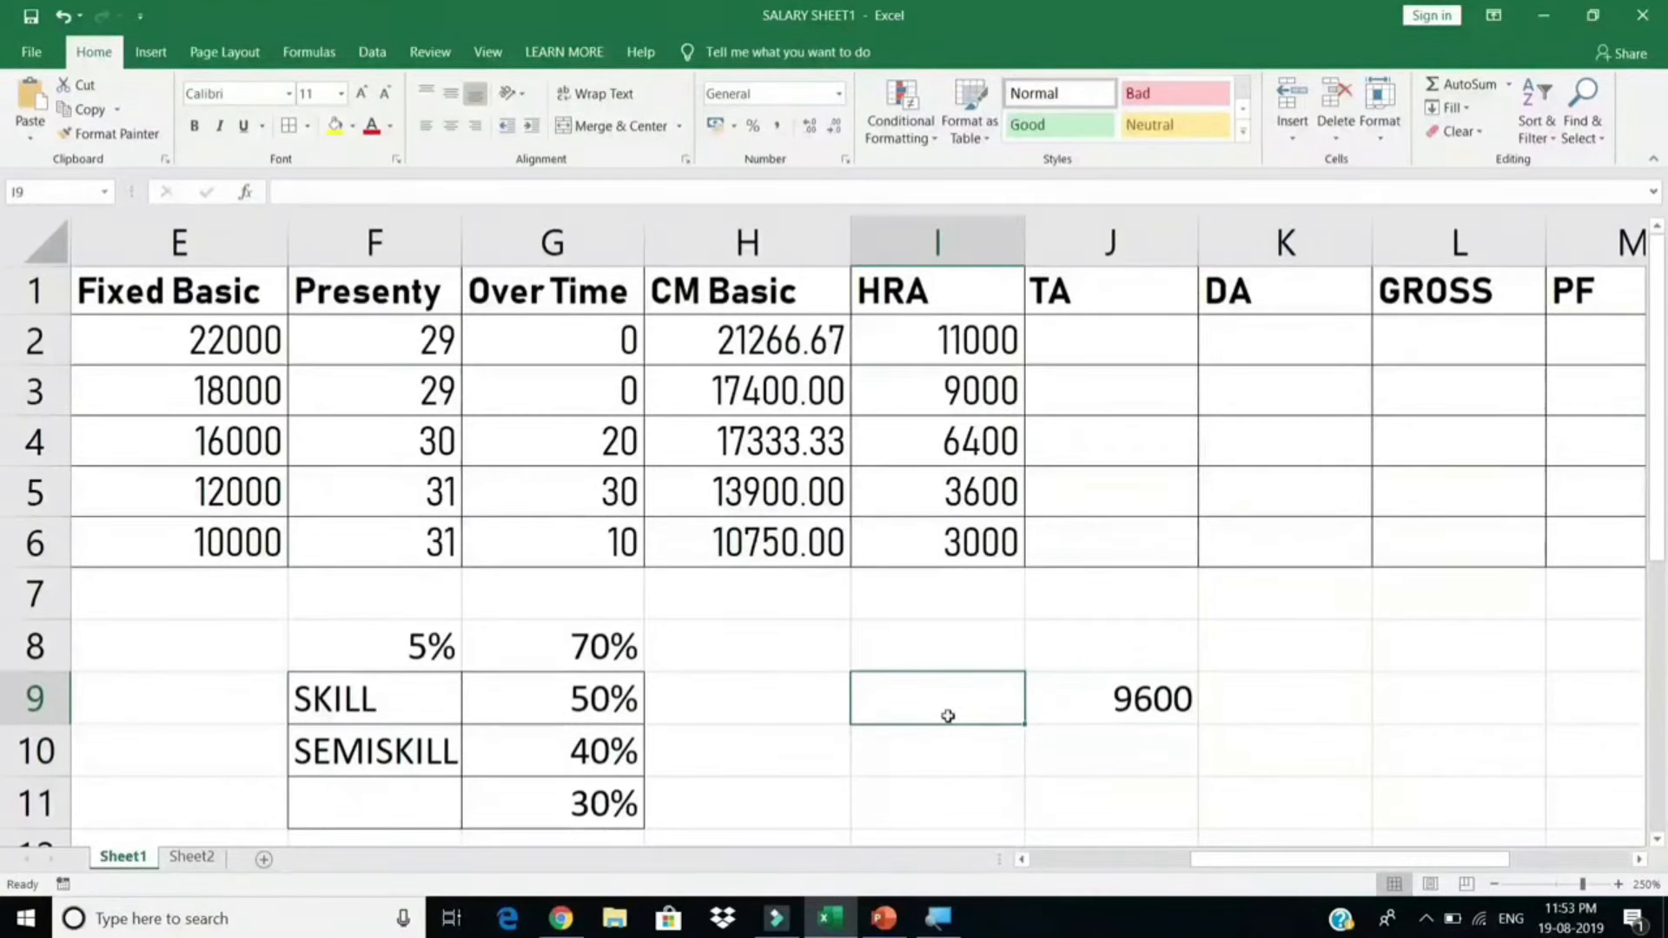
type("=")
key("Right")
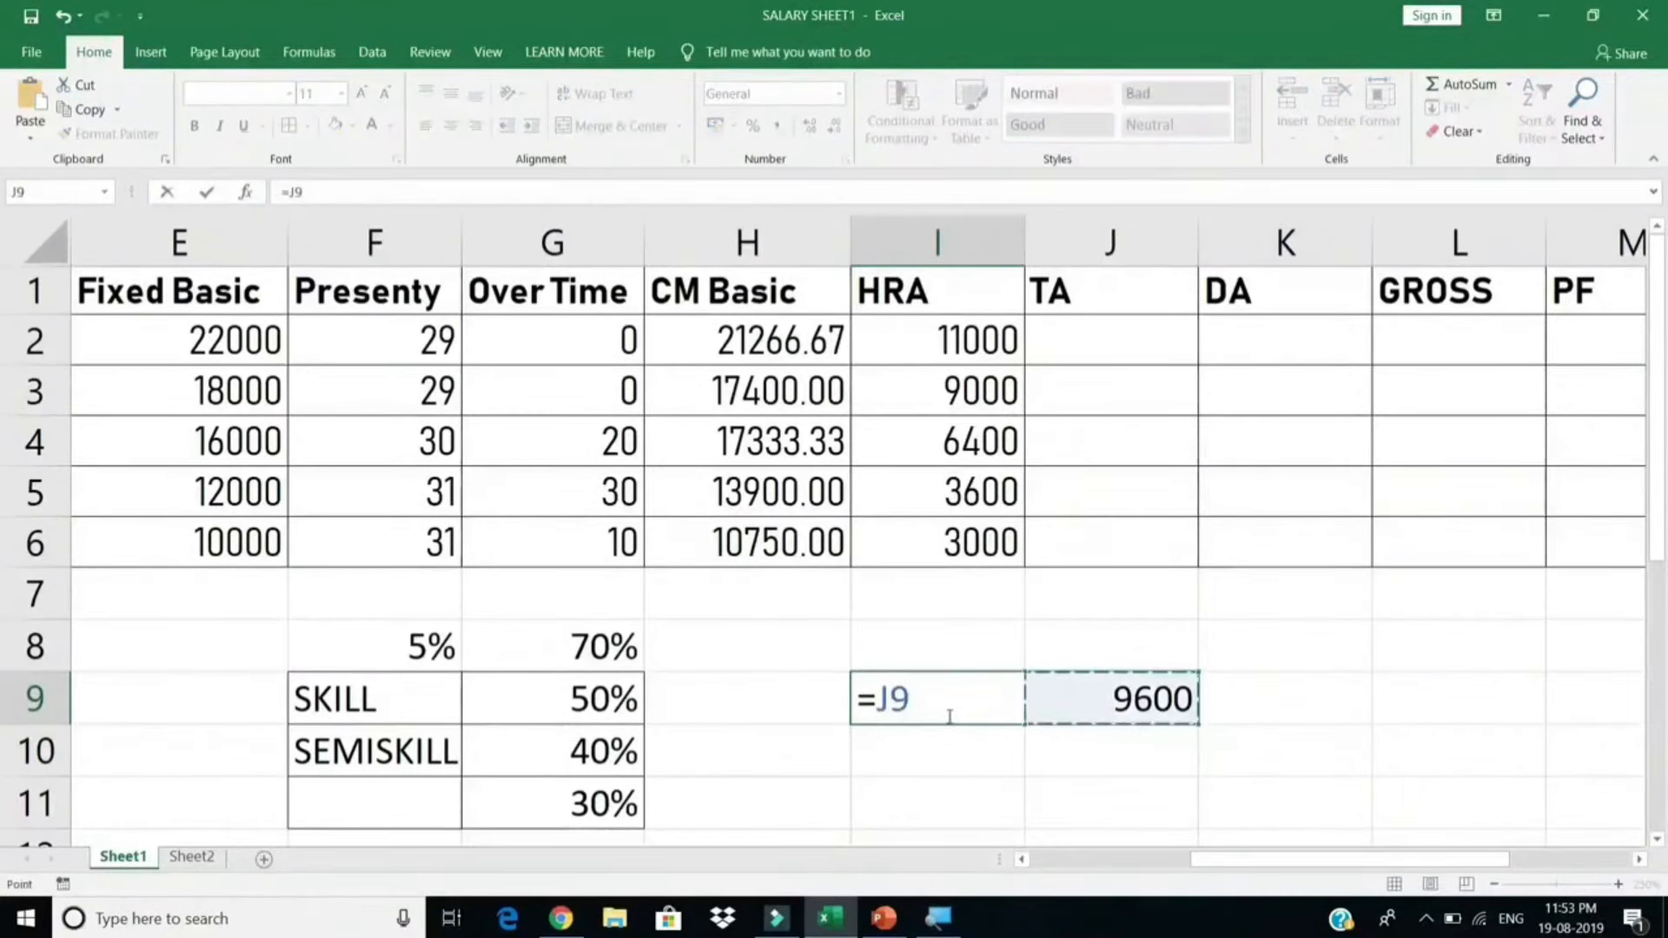
type("/12")
key("Return")
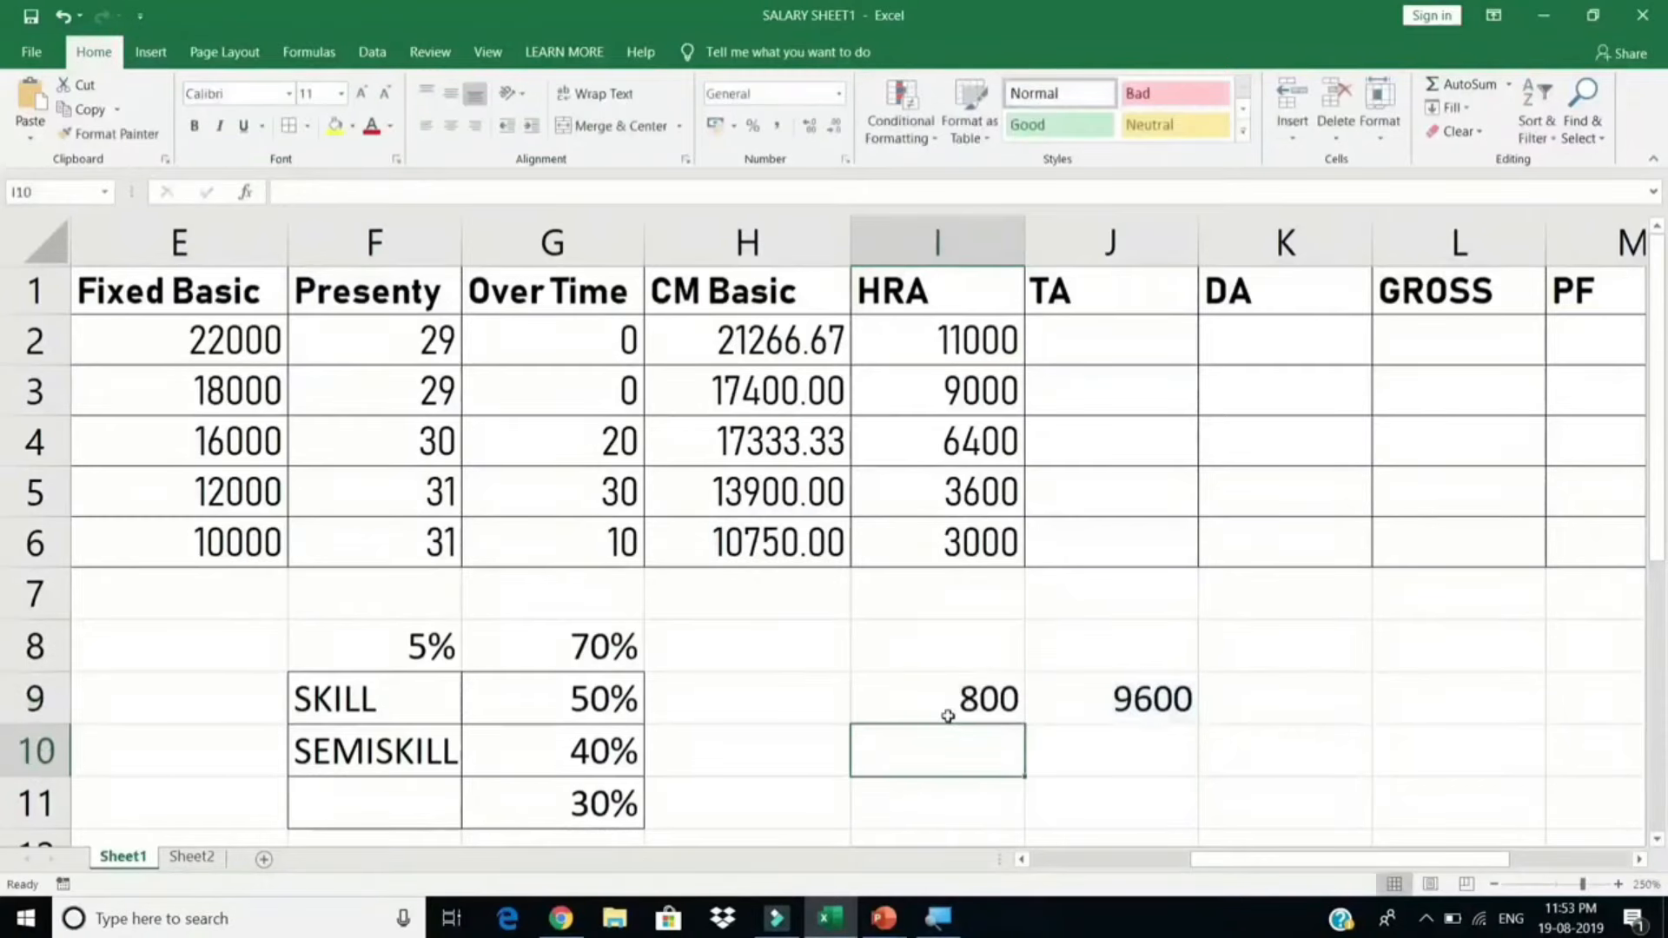
double_click(947, 715)
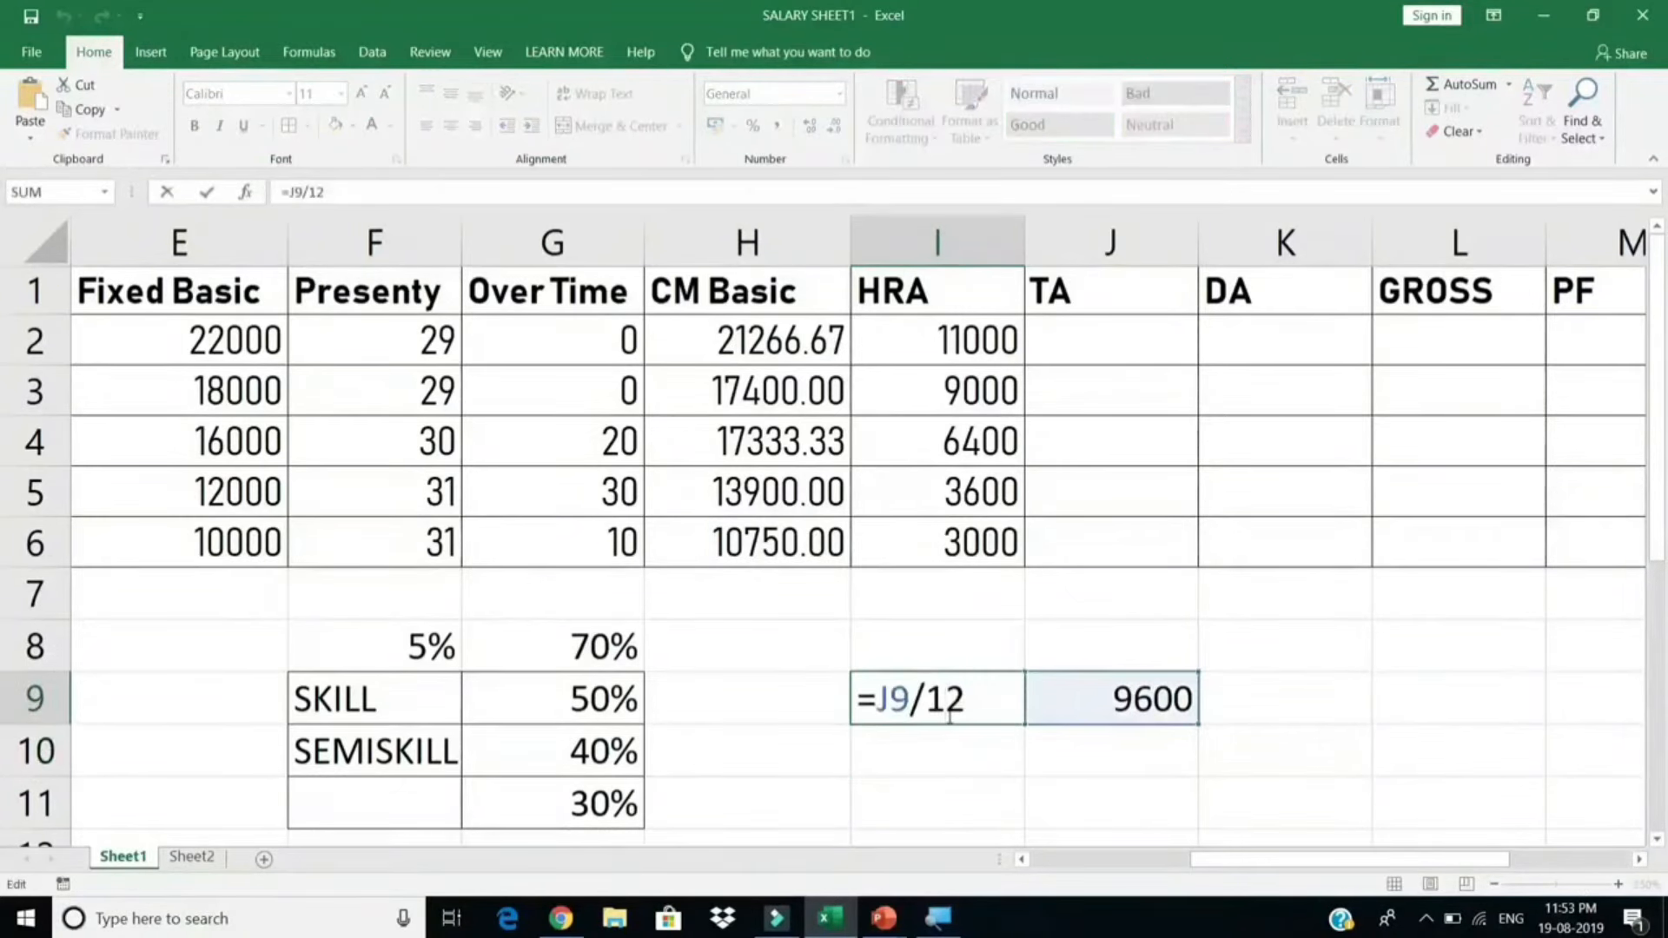
key("Escape")
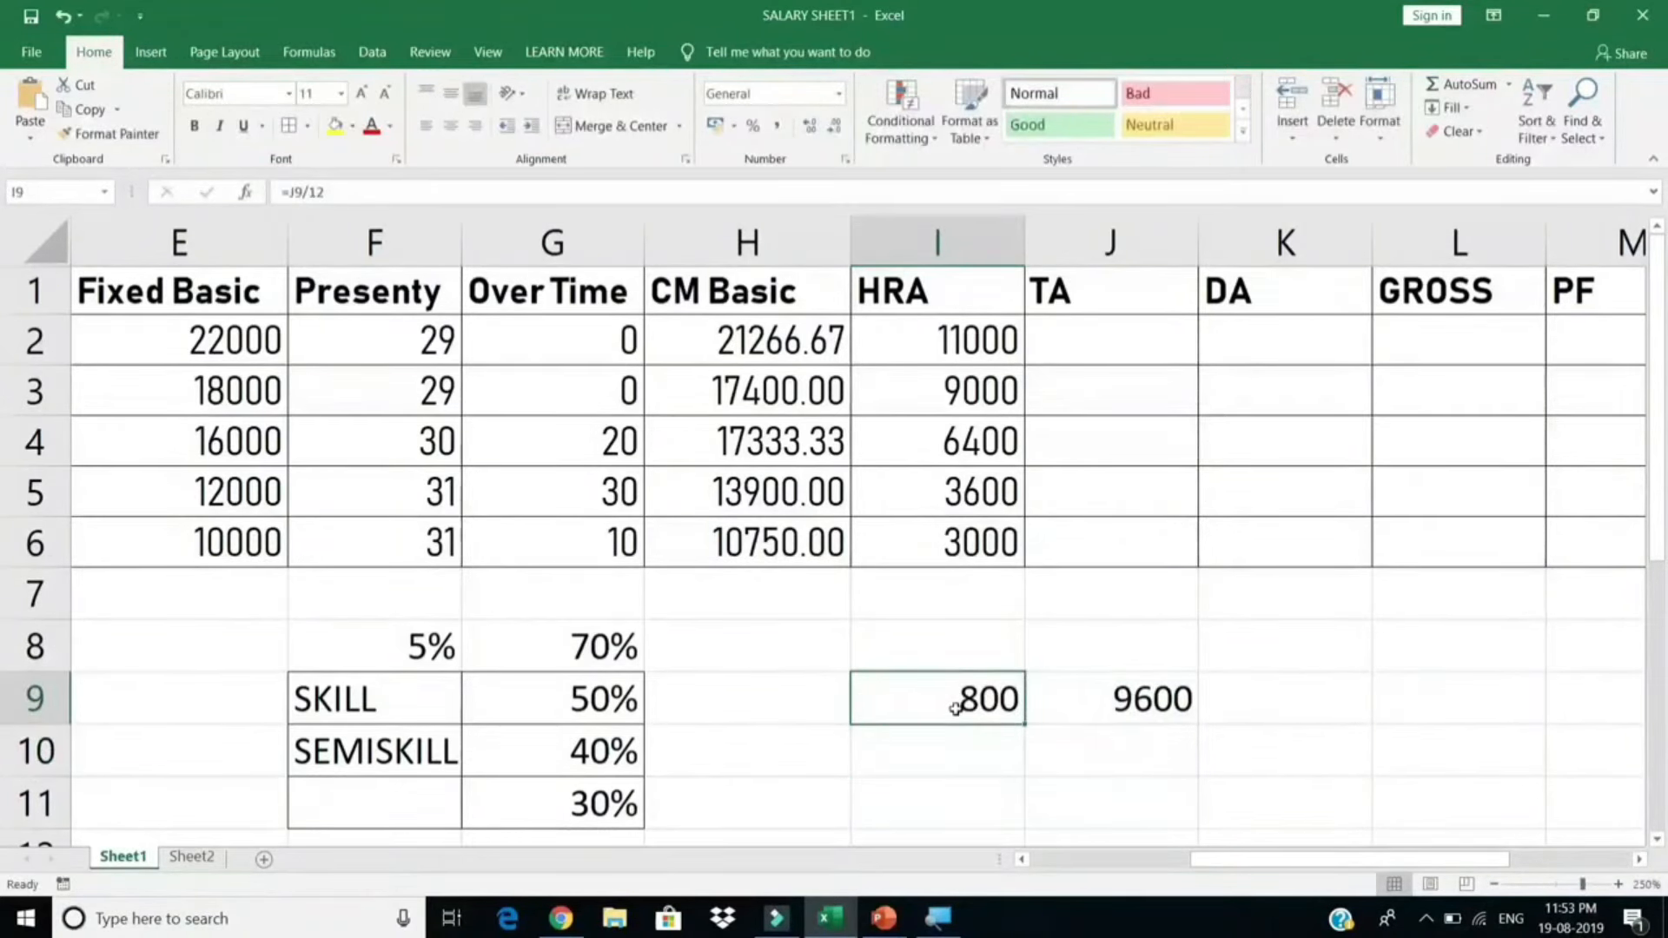
left_click(1114, 341)
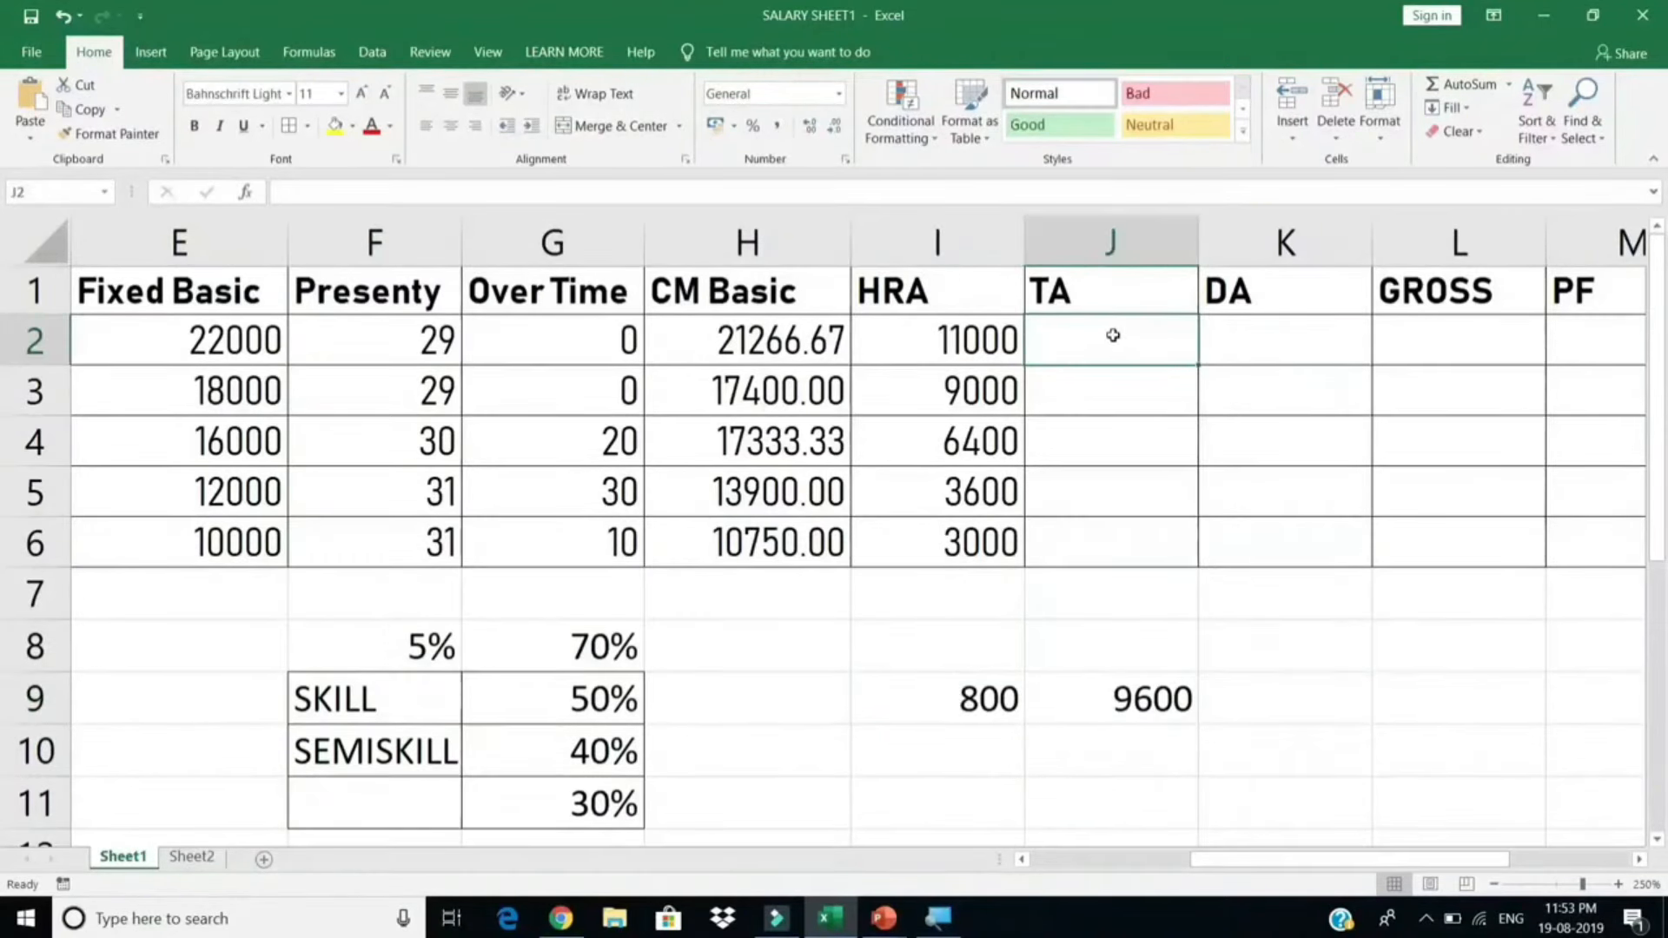
Step: Enter 800 in J2 and fill it down to J6
type("800")
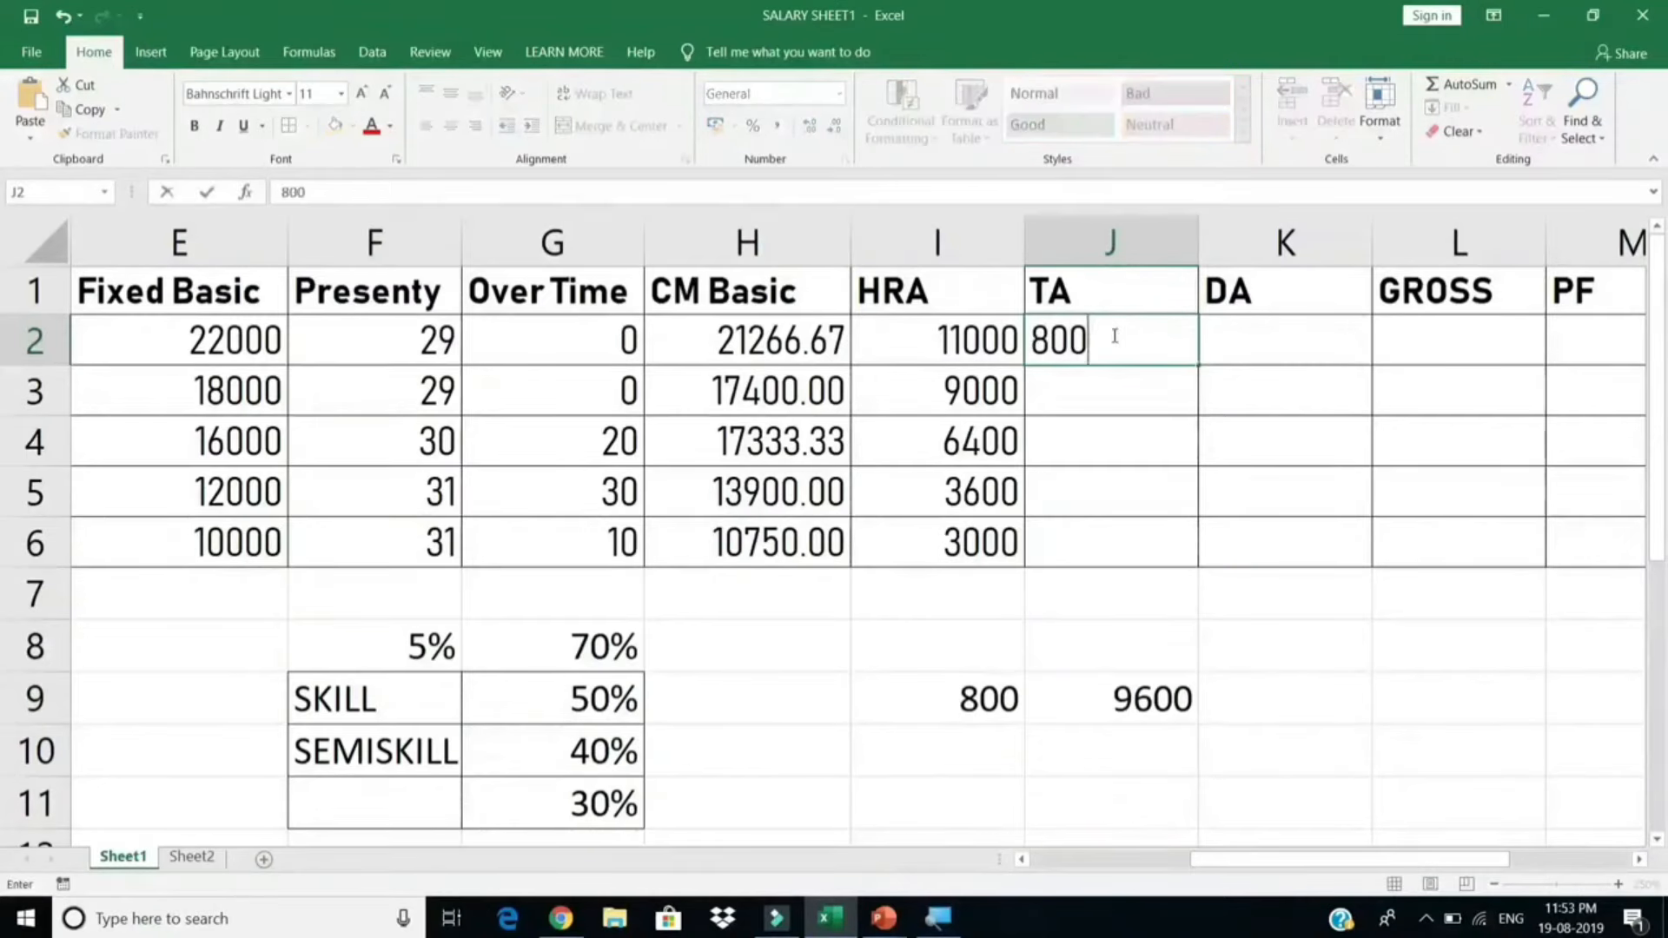
key("Return")
left_click(1112, 335)
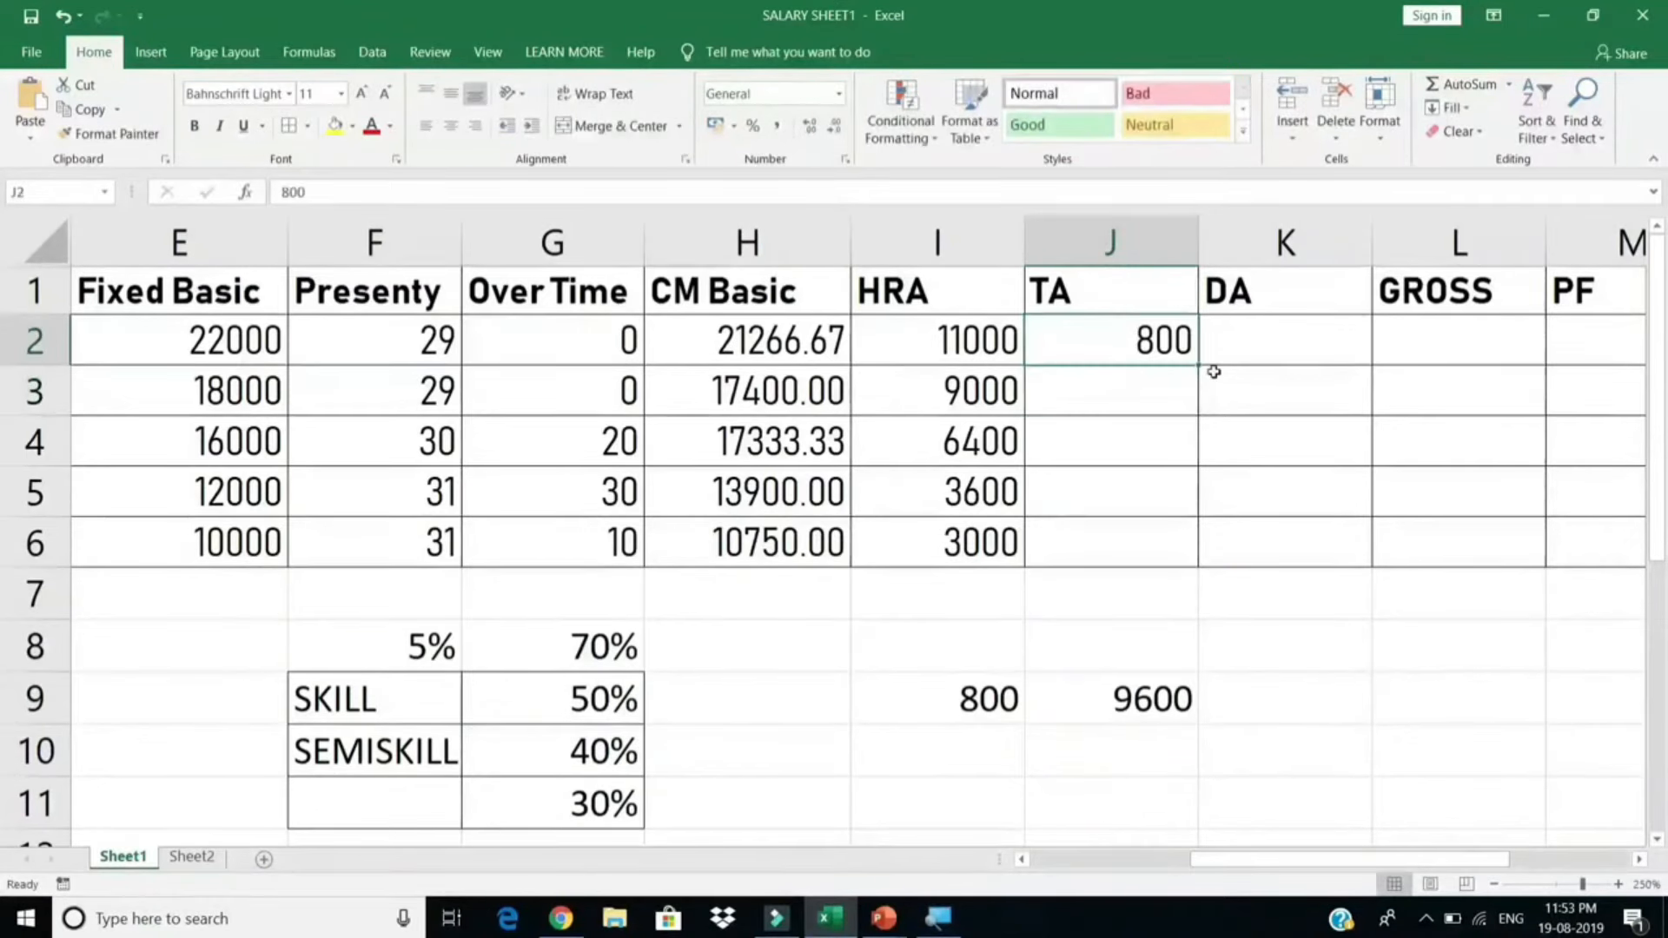
left_click_drag(1196, 370, 1216, 534)
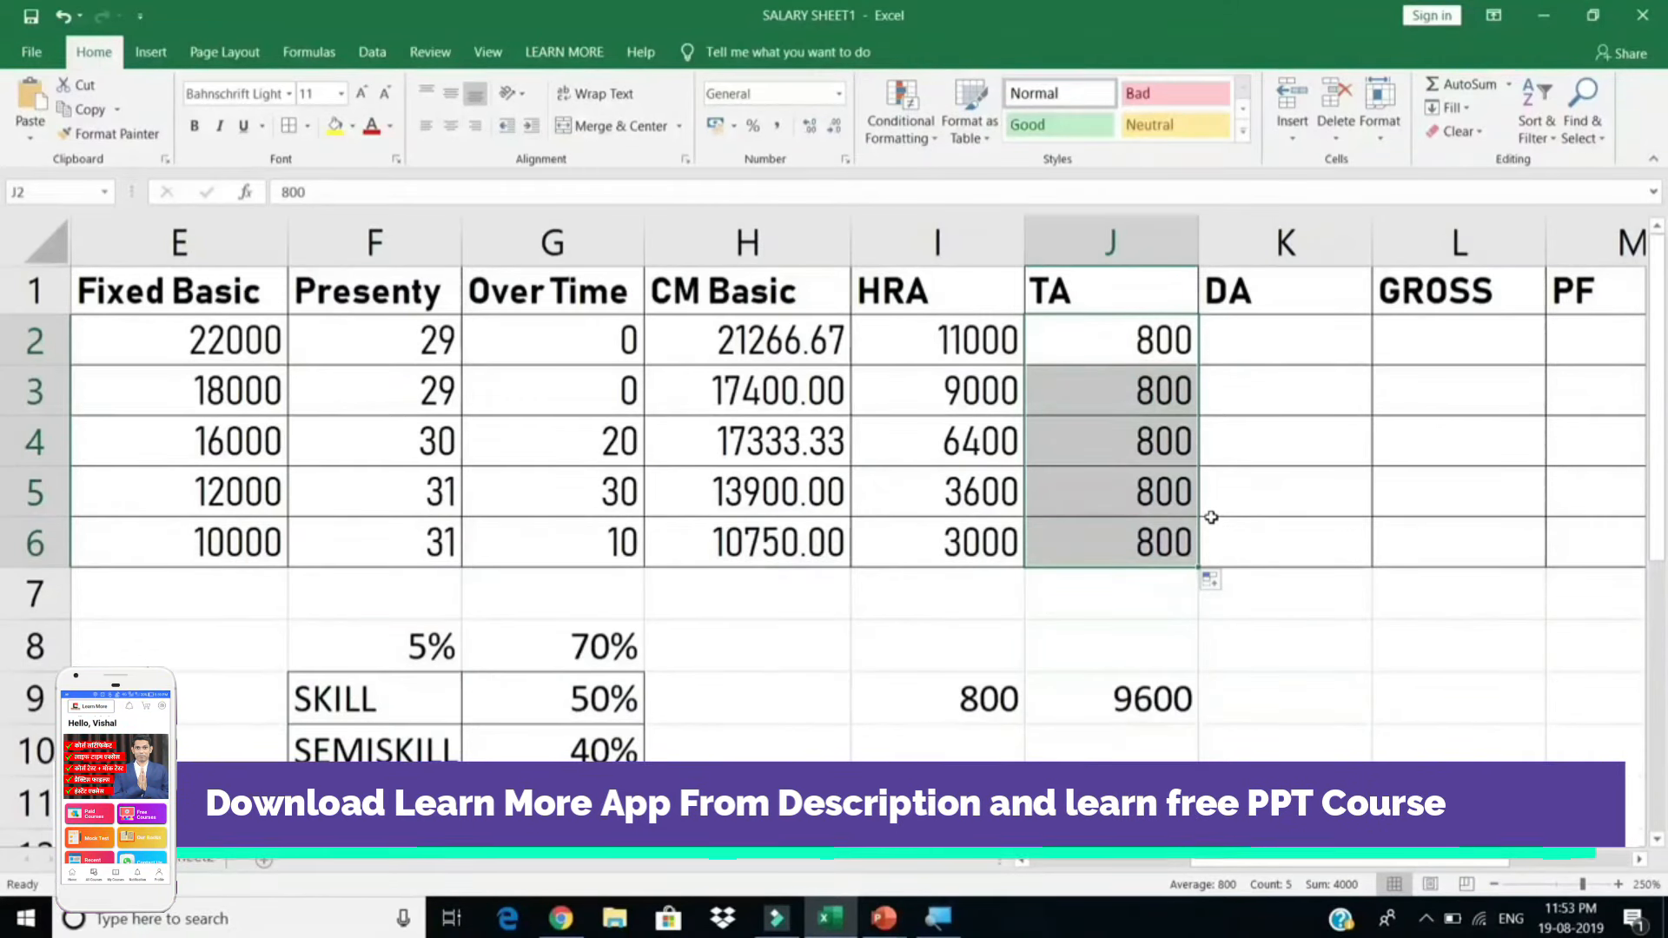
left_click(1119, 695)
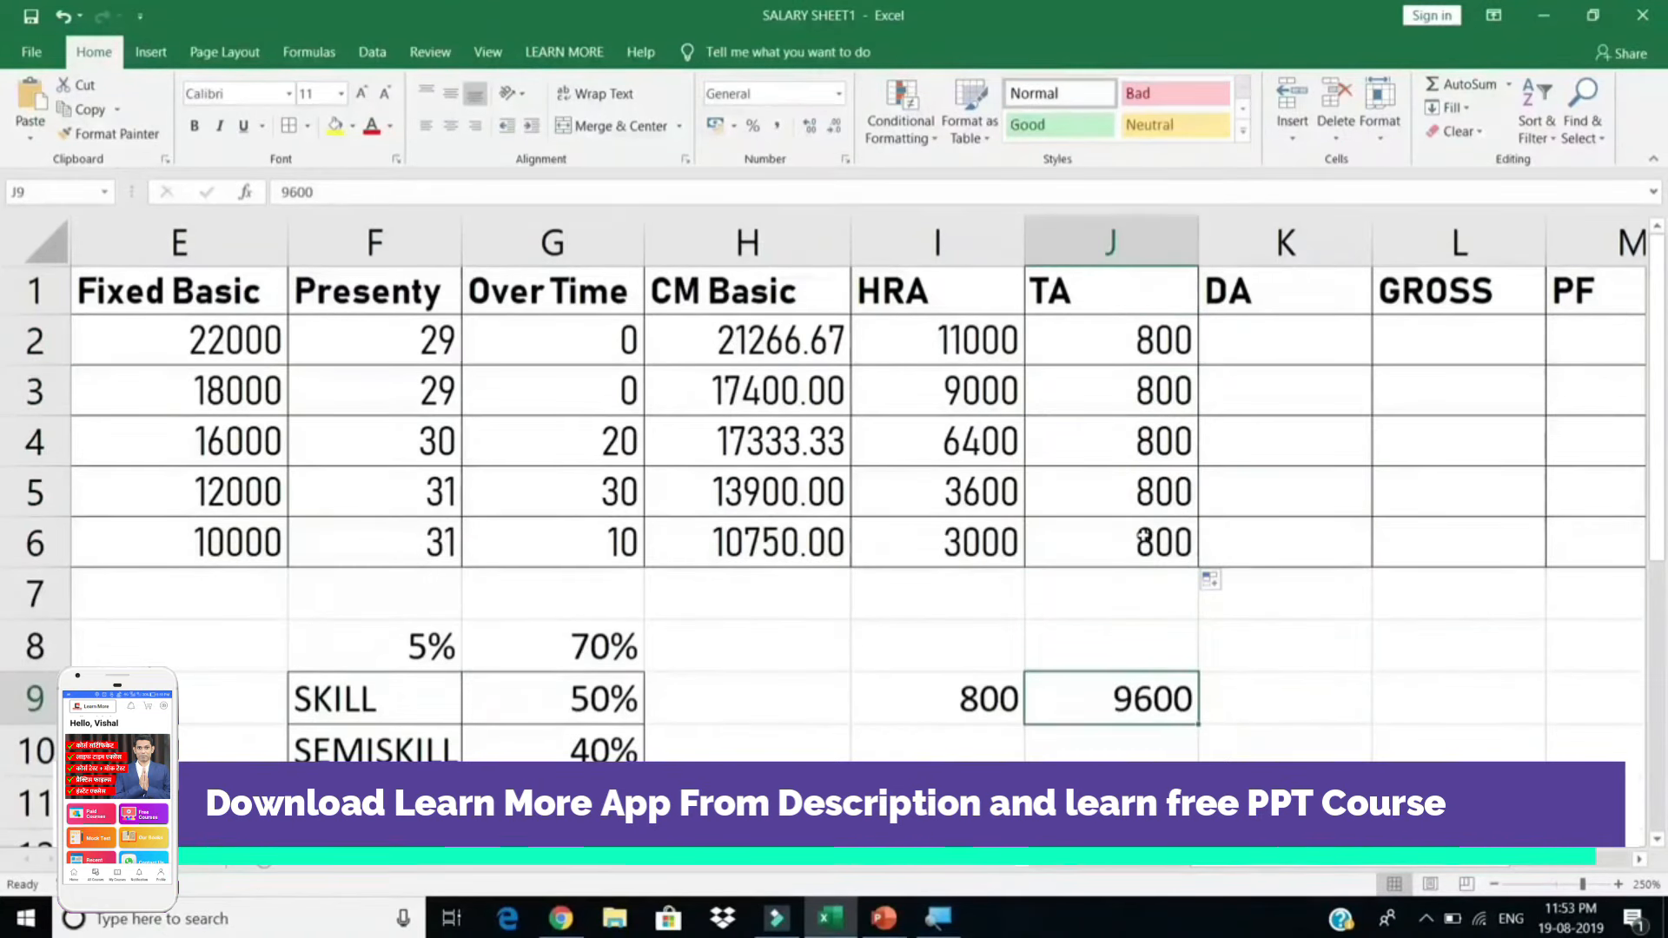
left_click(1092, 348)
left_click_drag(1103, 412, 1110, 531)
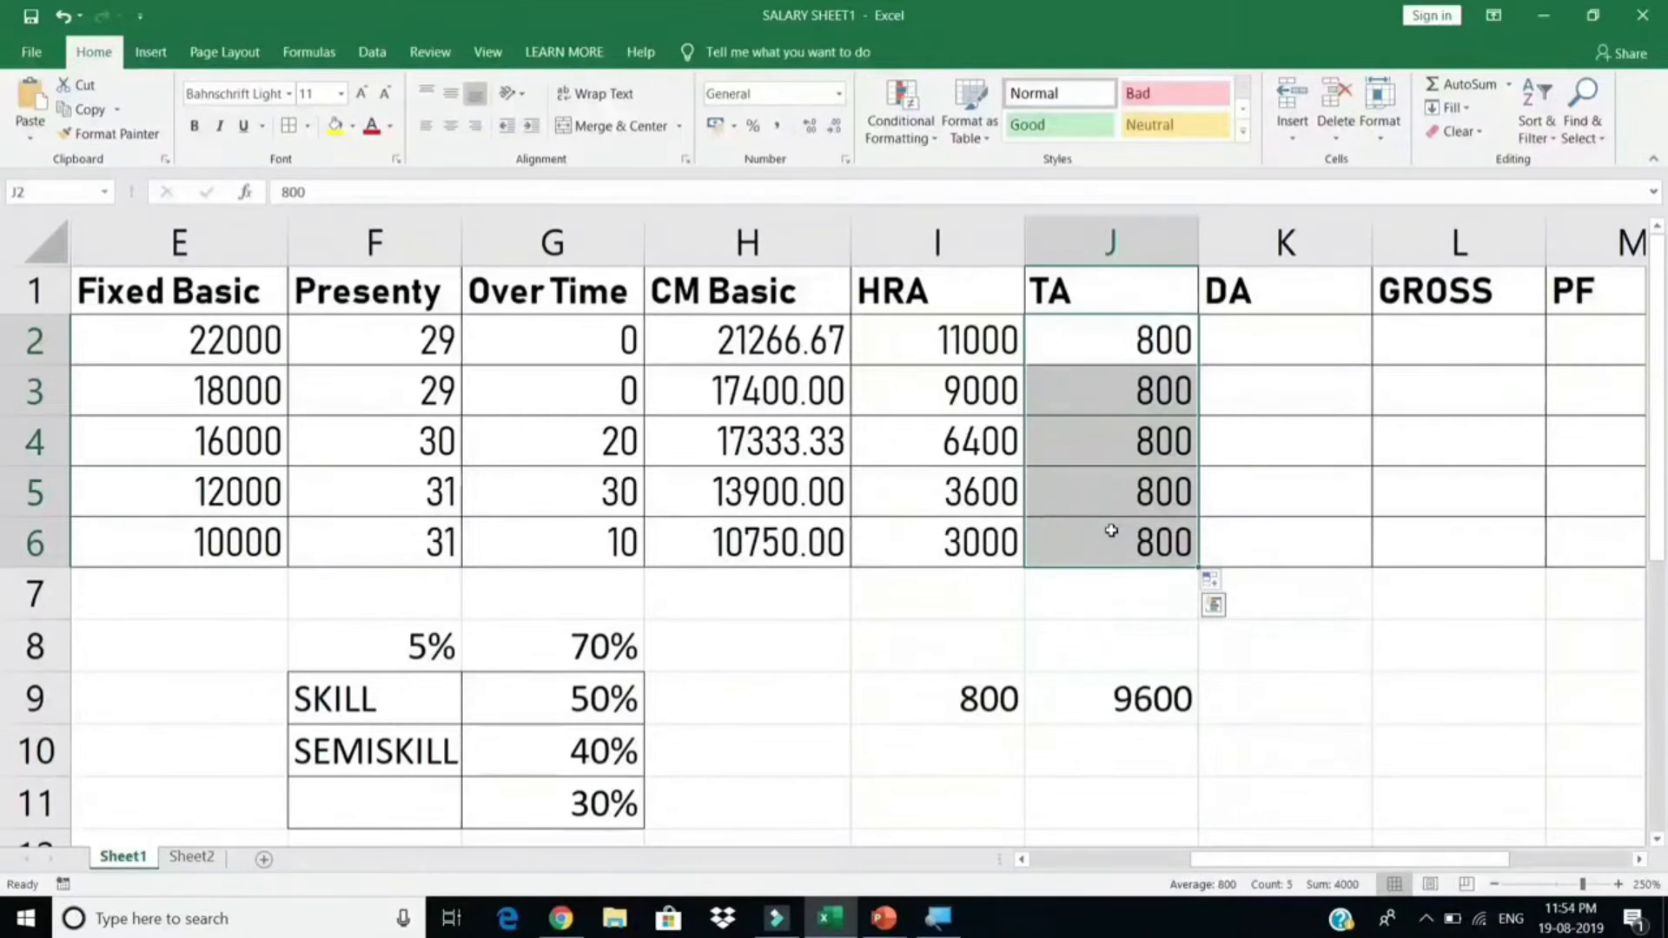
Step: Replace the TA values with =E2*10% filled down J2:J6 (2200, 1800, 1600, 1200, 1000)
key("Delete")
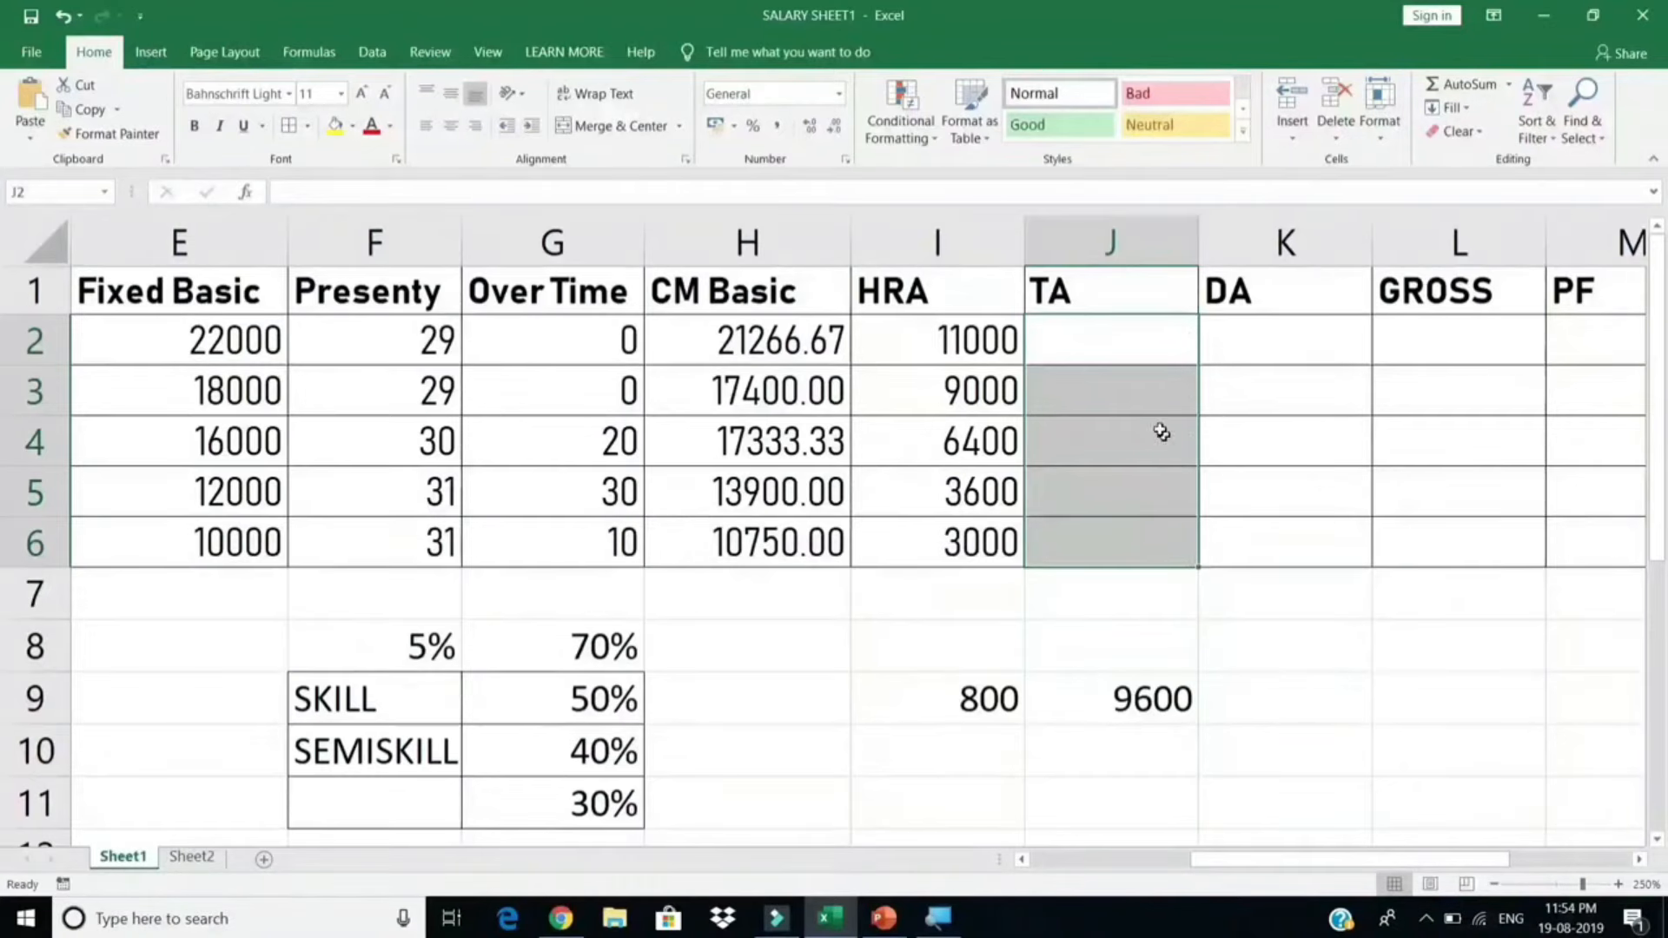
left_click(1090, 345)
type("=")
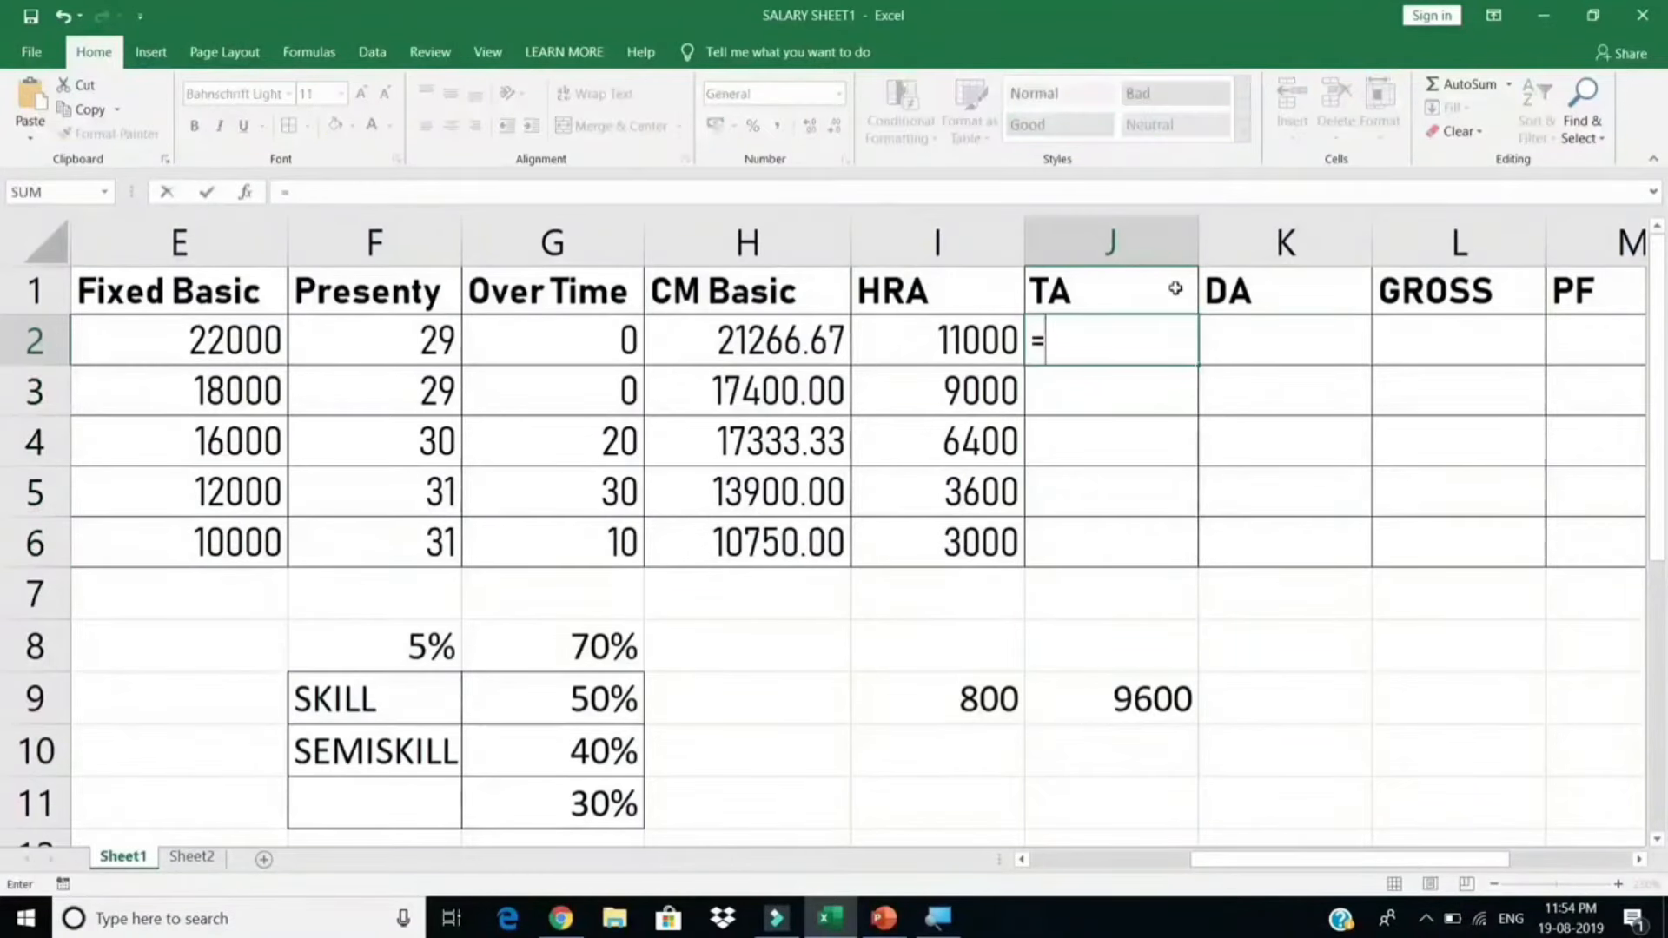
left_click(131, 349)
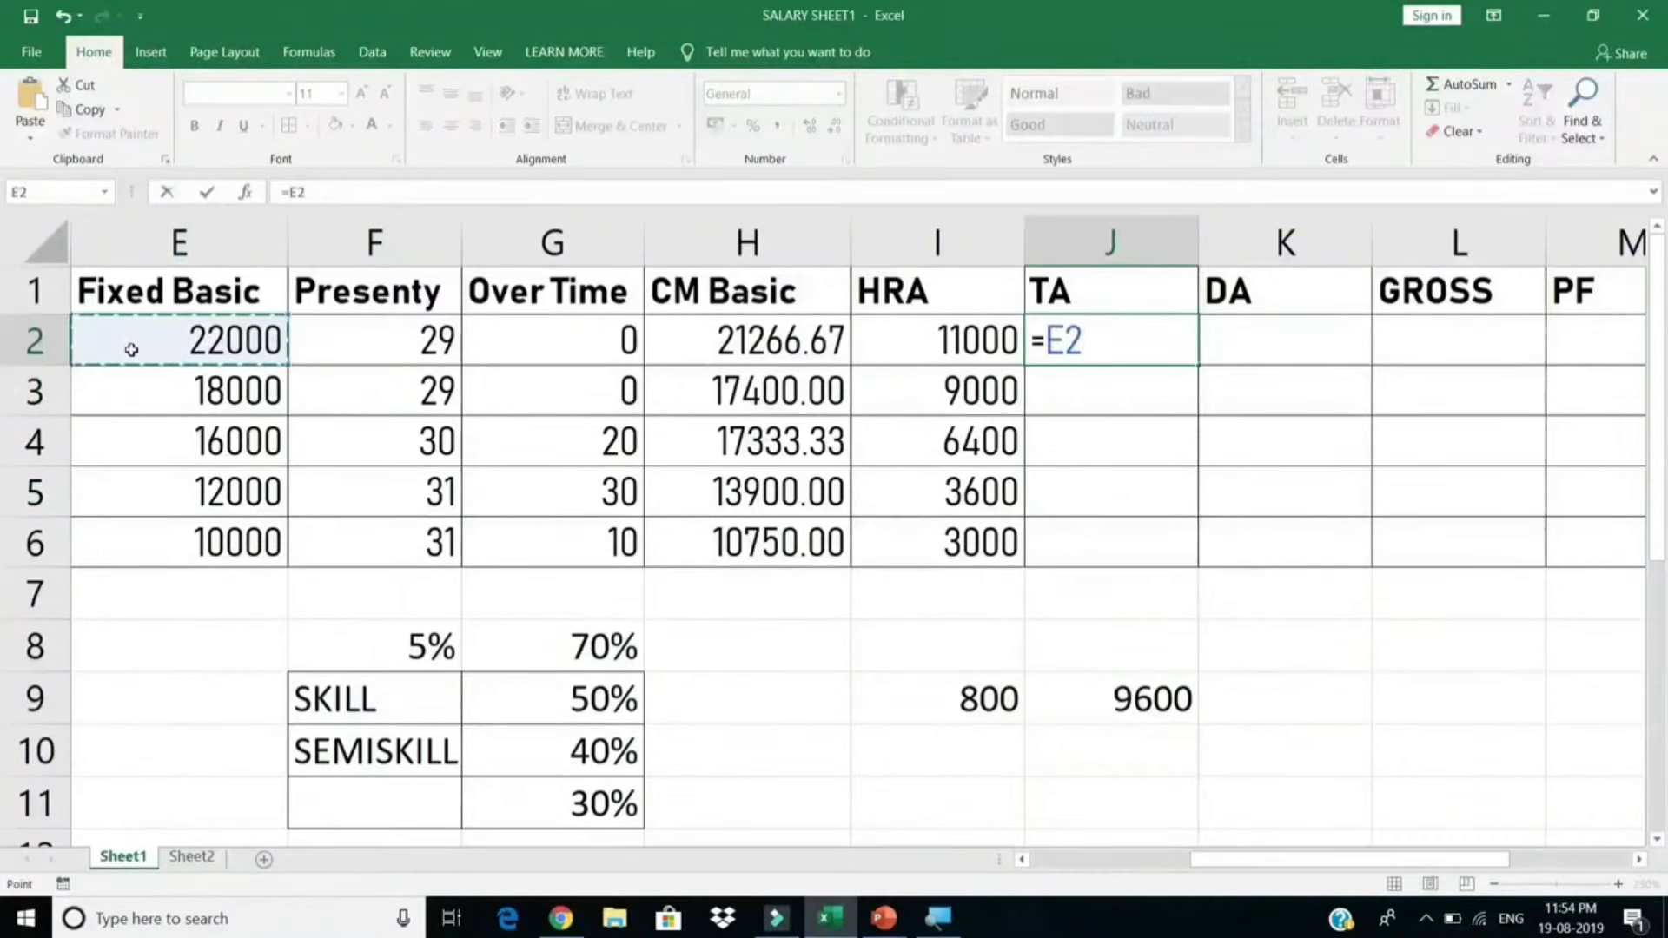
type("*10%")
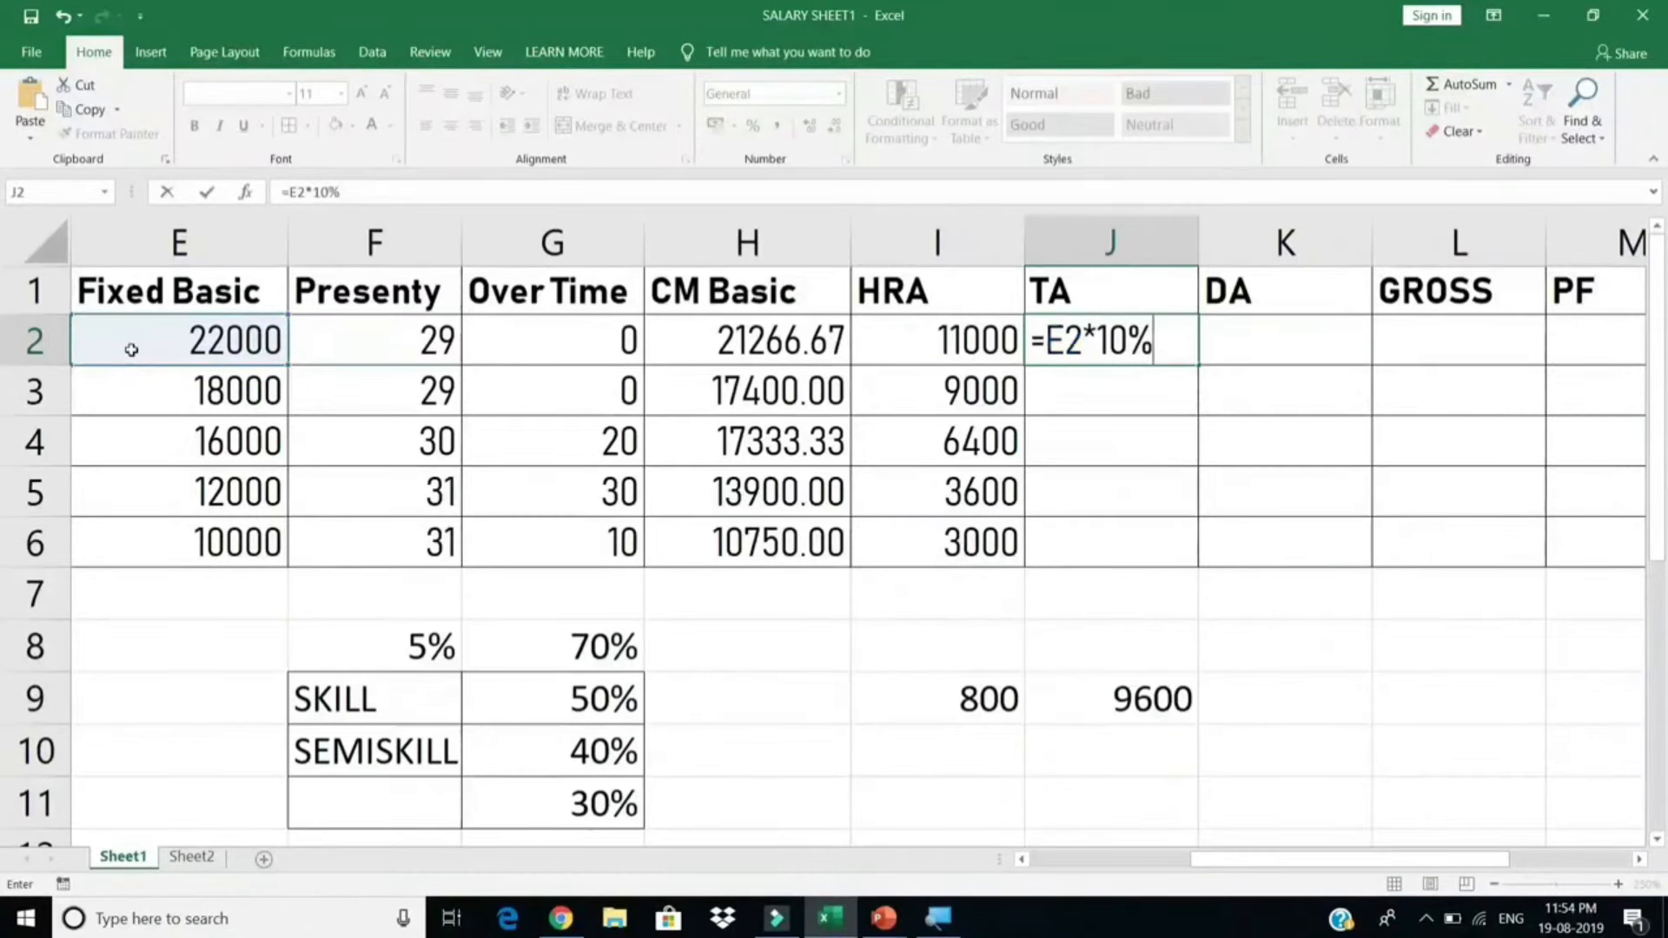
key("Return")
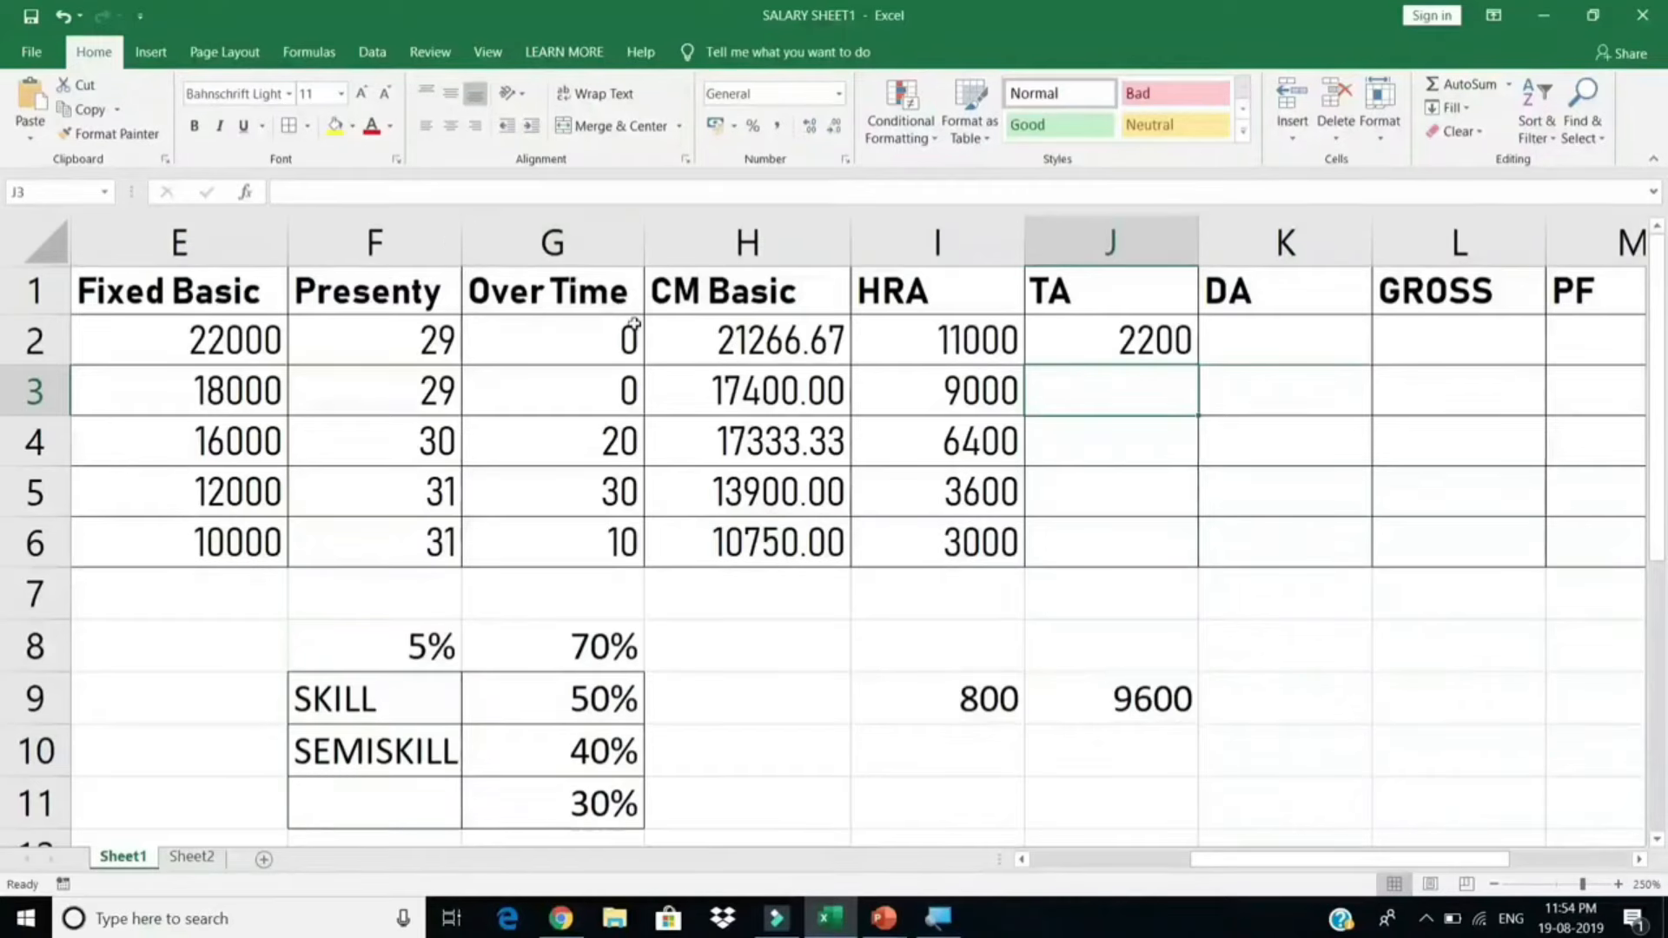
left_click(1138, 356)
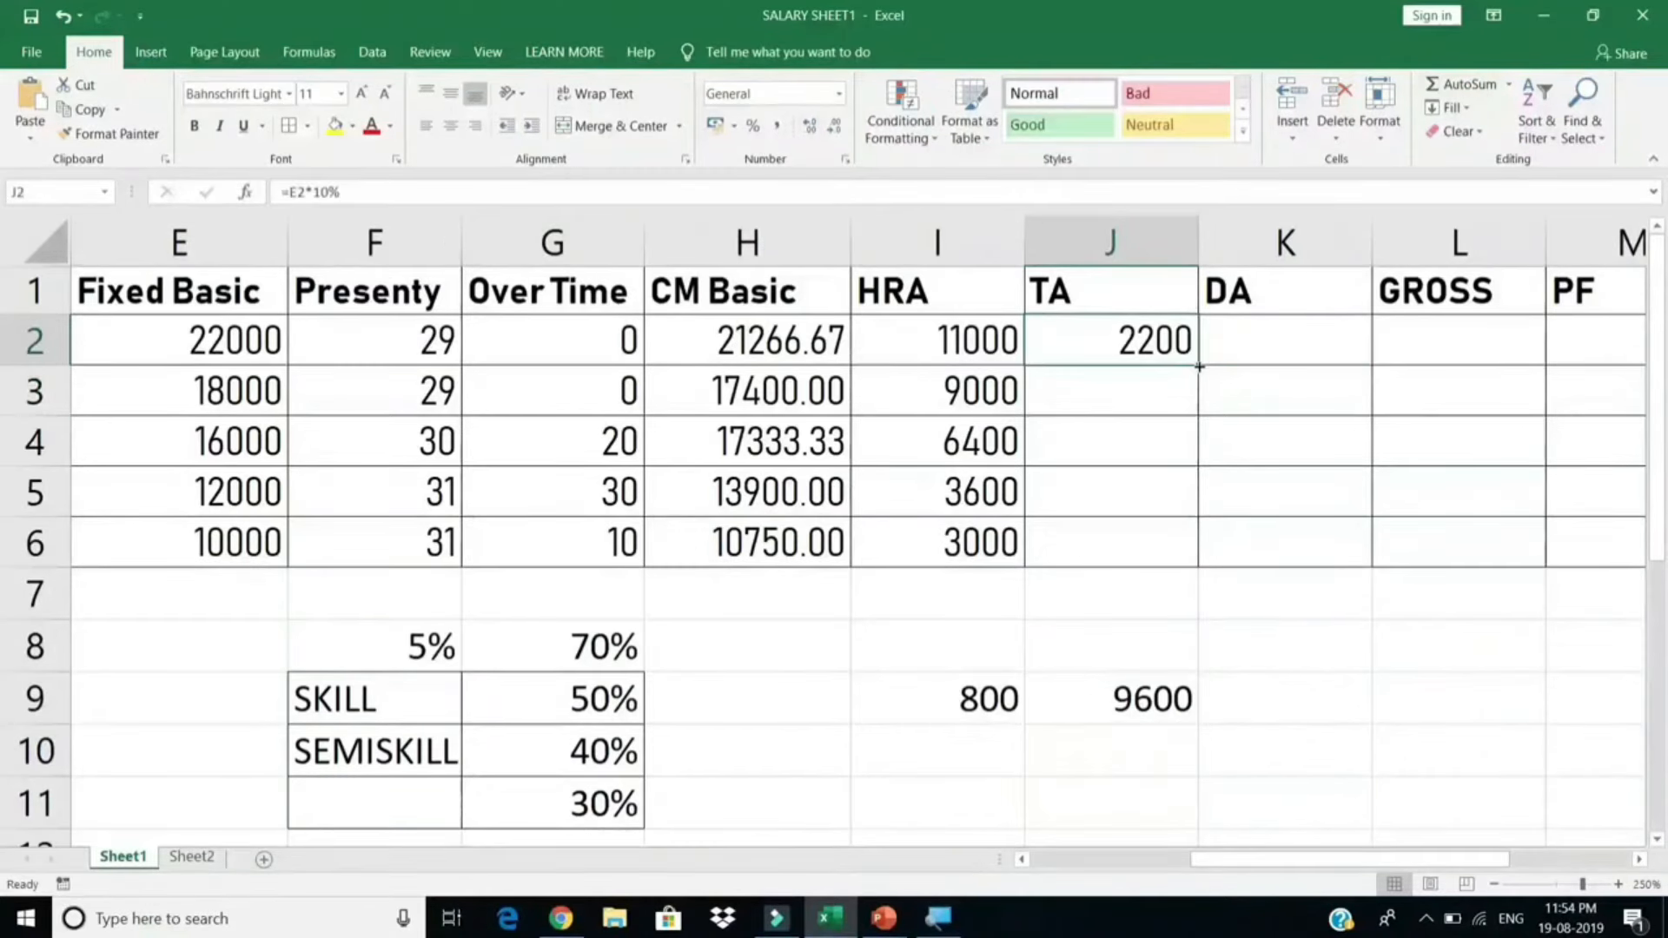
left_click_drag(1201, 365, 1197, 572)
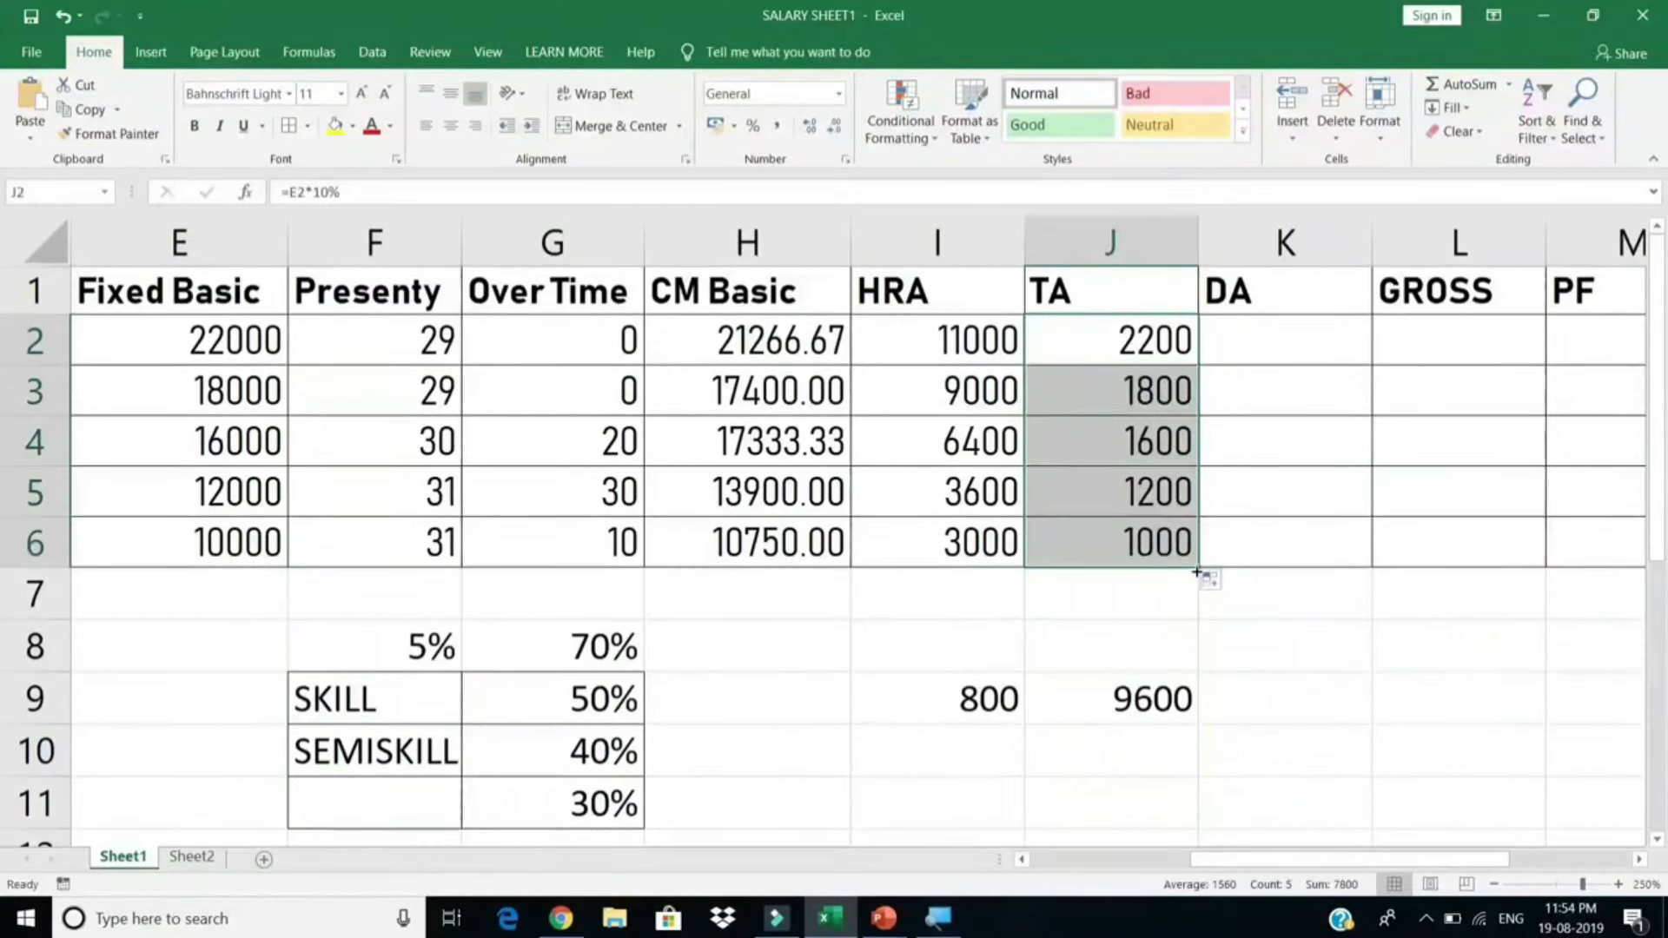
left_click(1155, 694)
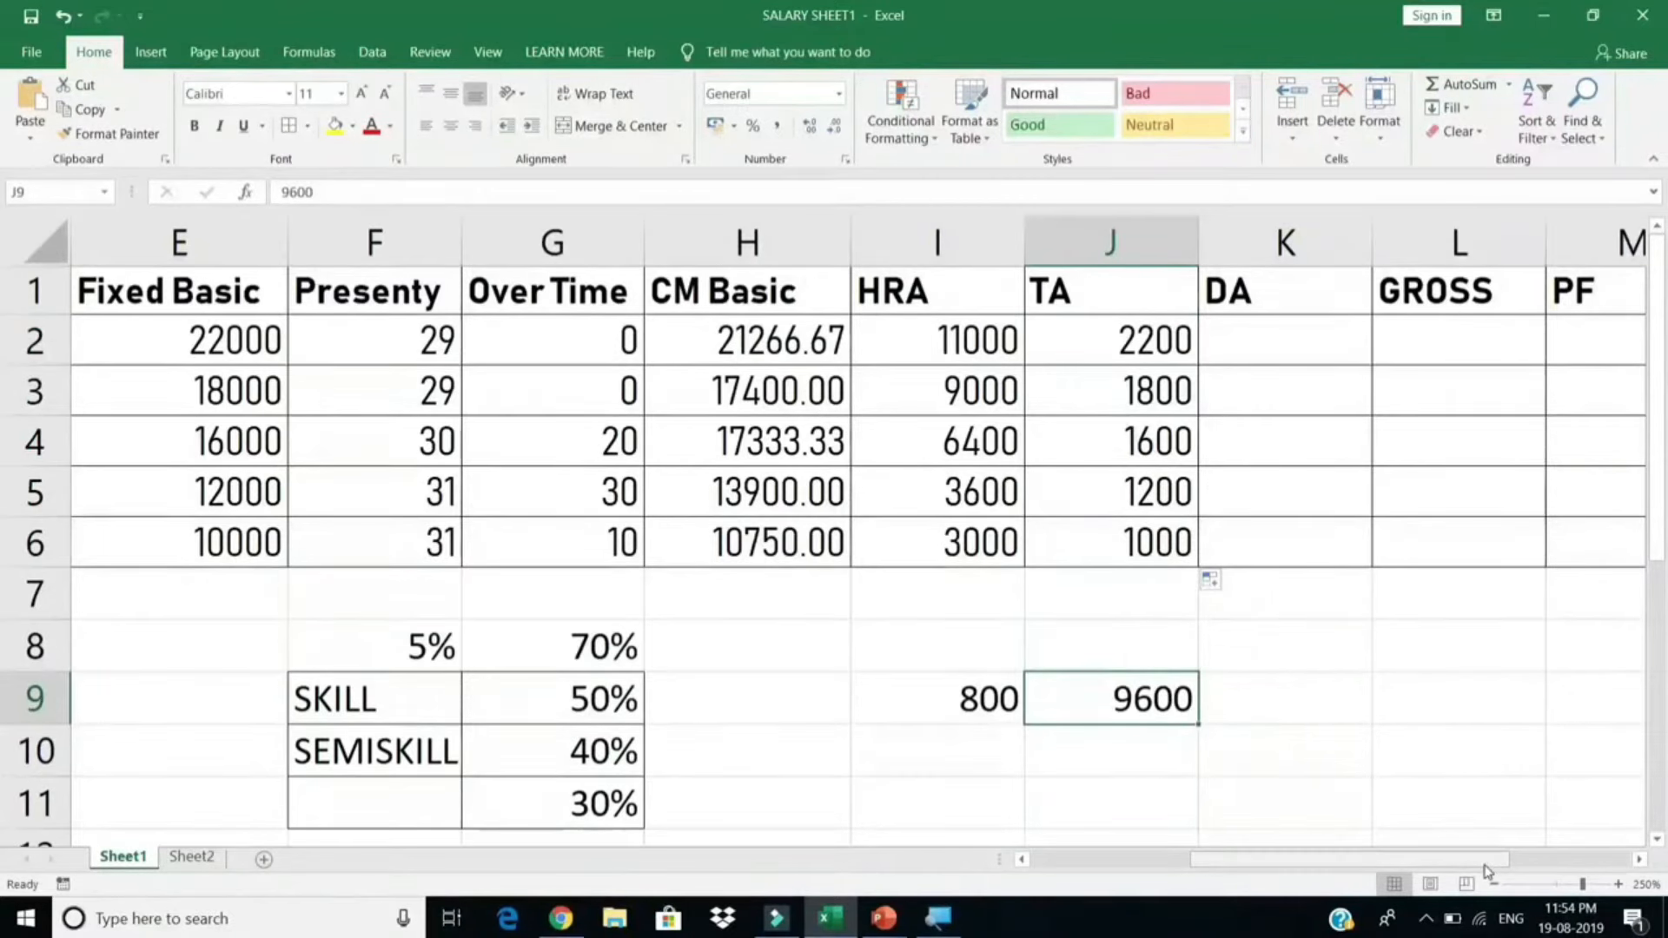
left_click_drag(1487, 871, 1528, 873)
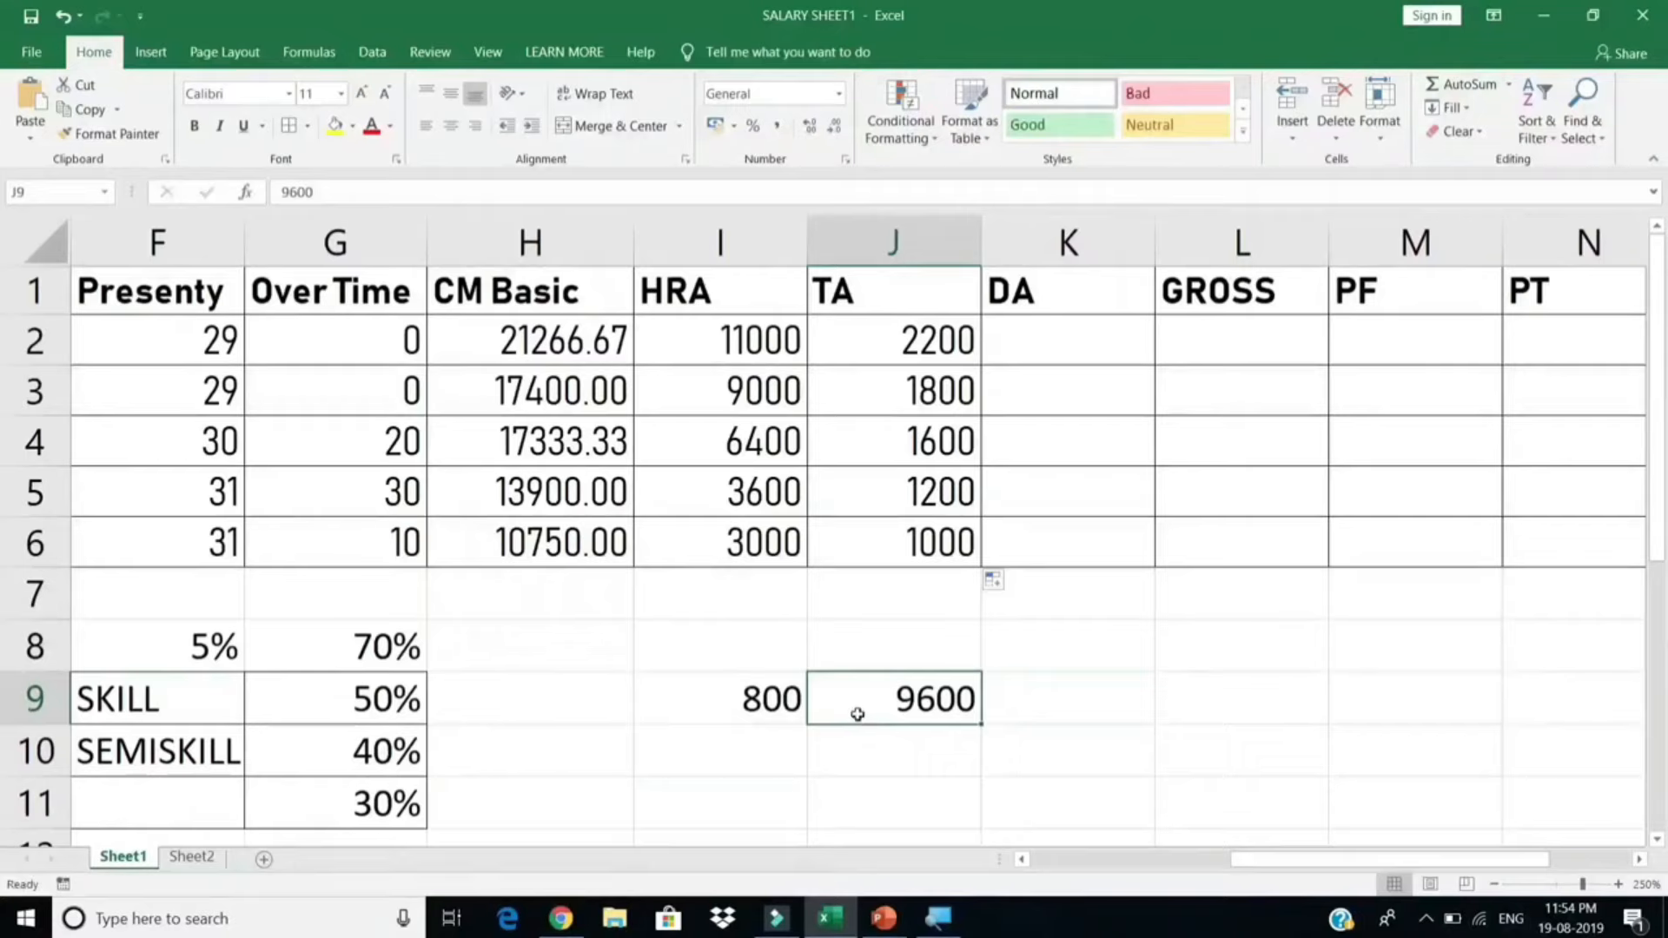
Step: Enter the DA formula =(E2/2)/12 in K2
left_click(1037, 343)
left_click_drag(1037, 343, 1031, 558)
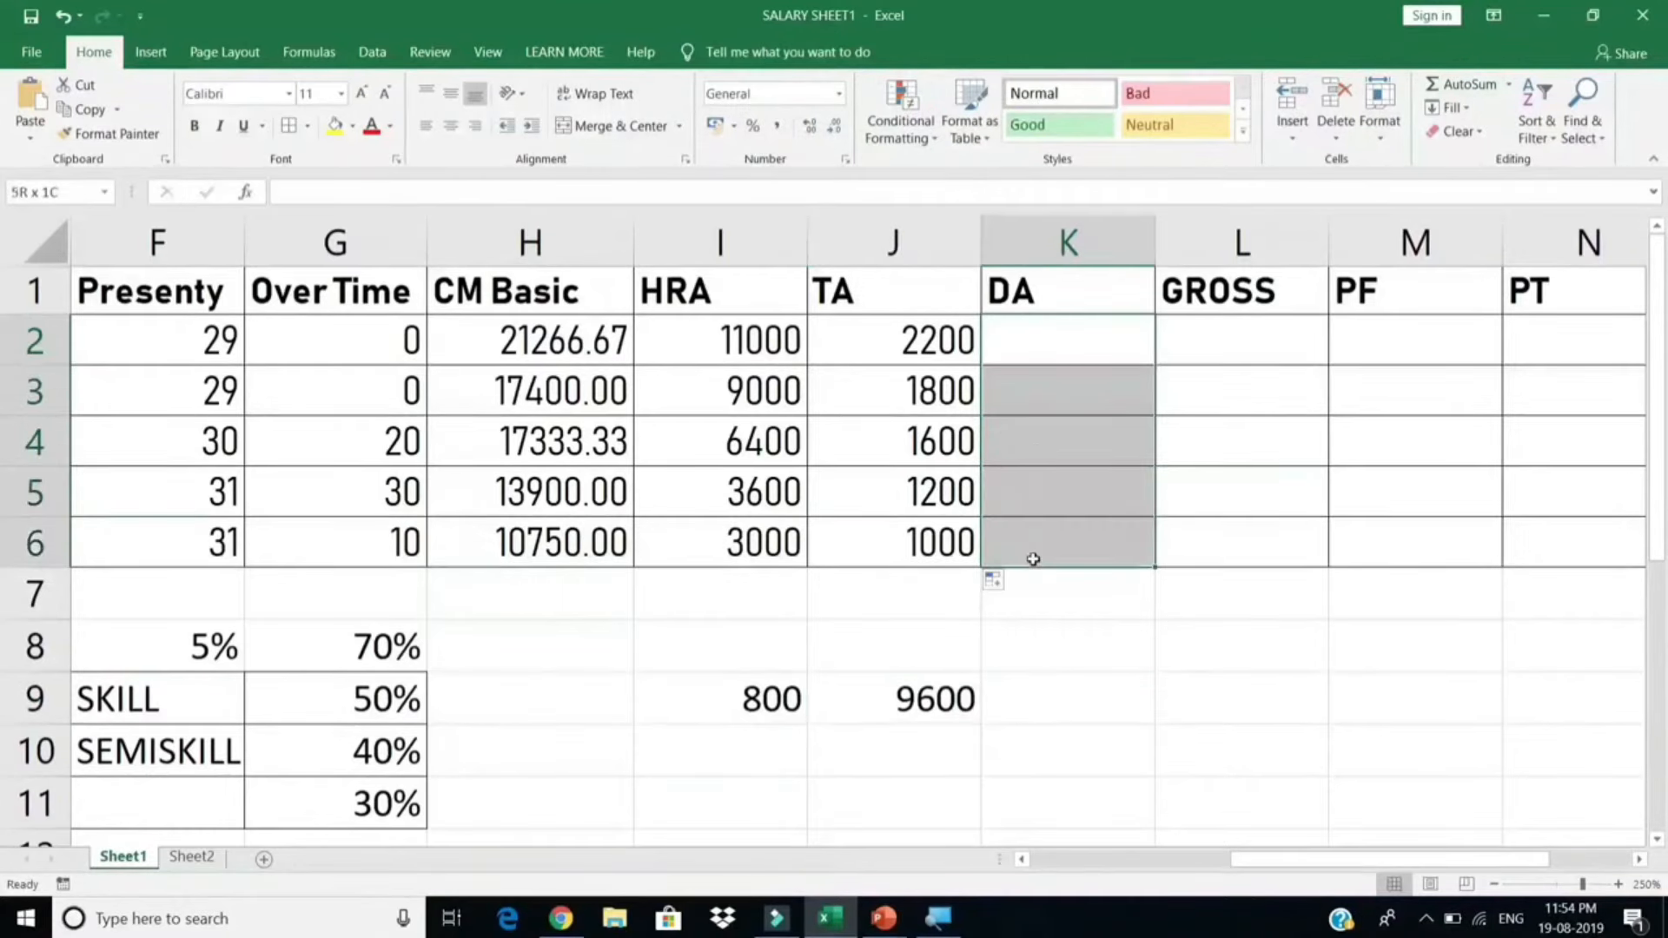
left_click(1047, 333)
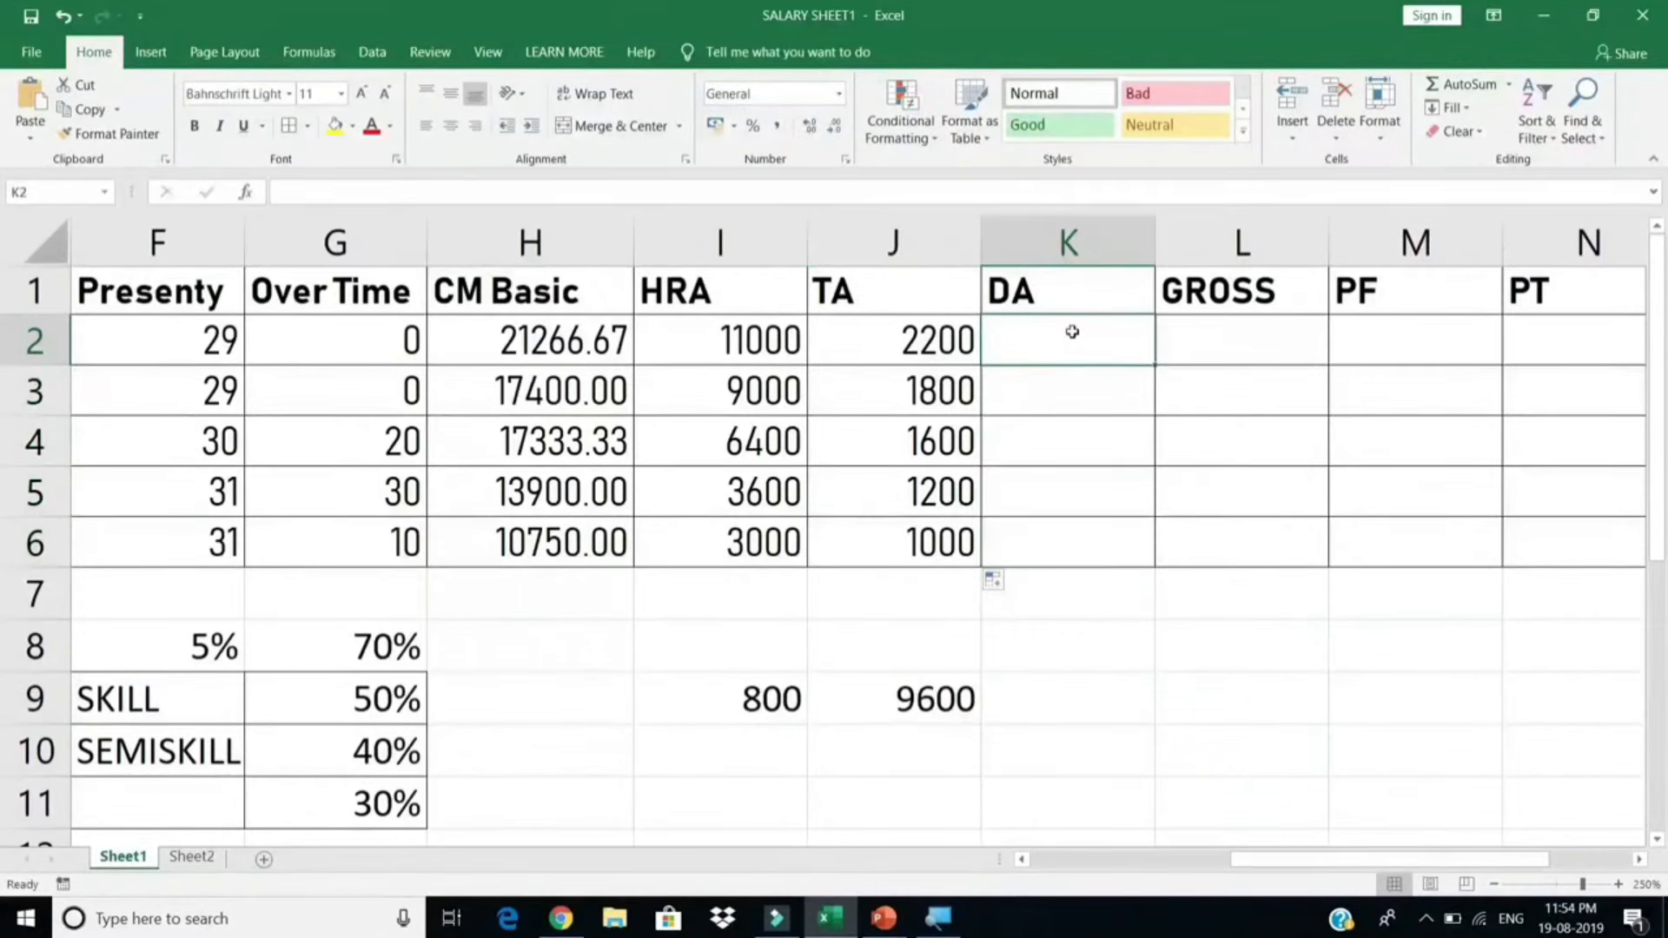
type("=")
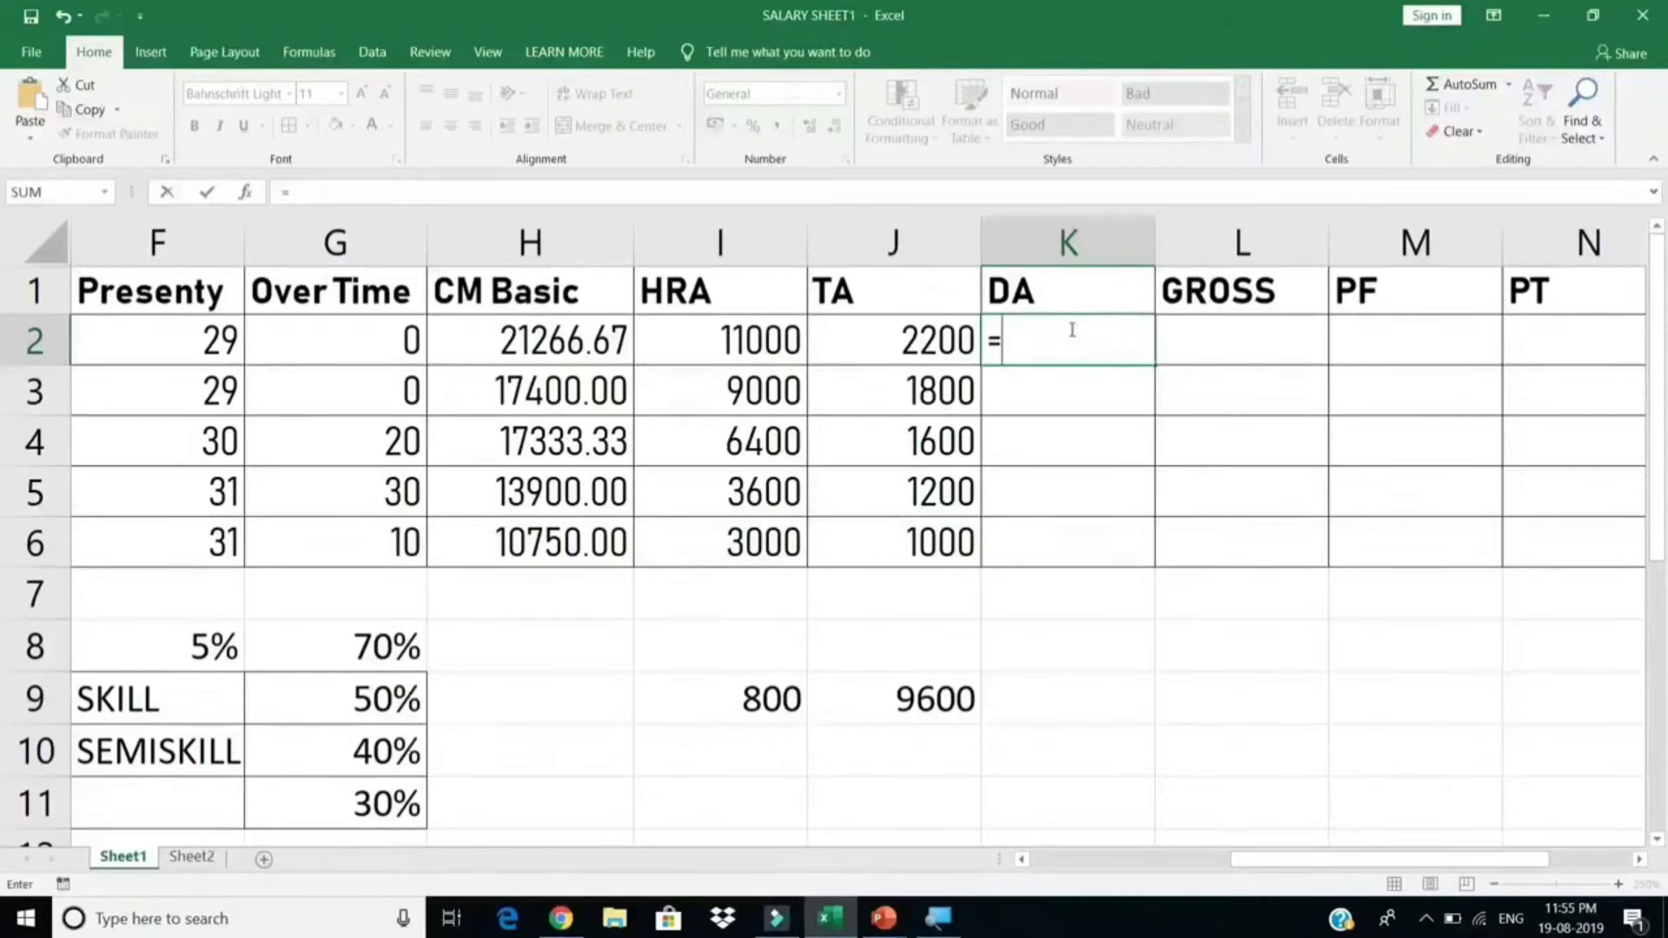
left_click(87, 350)
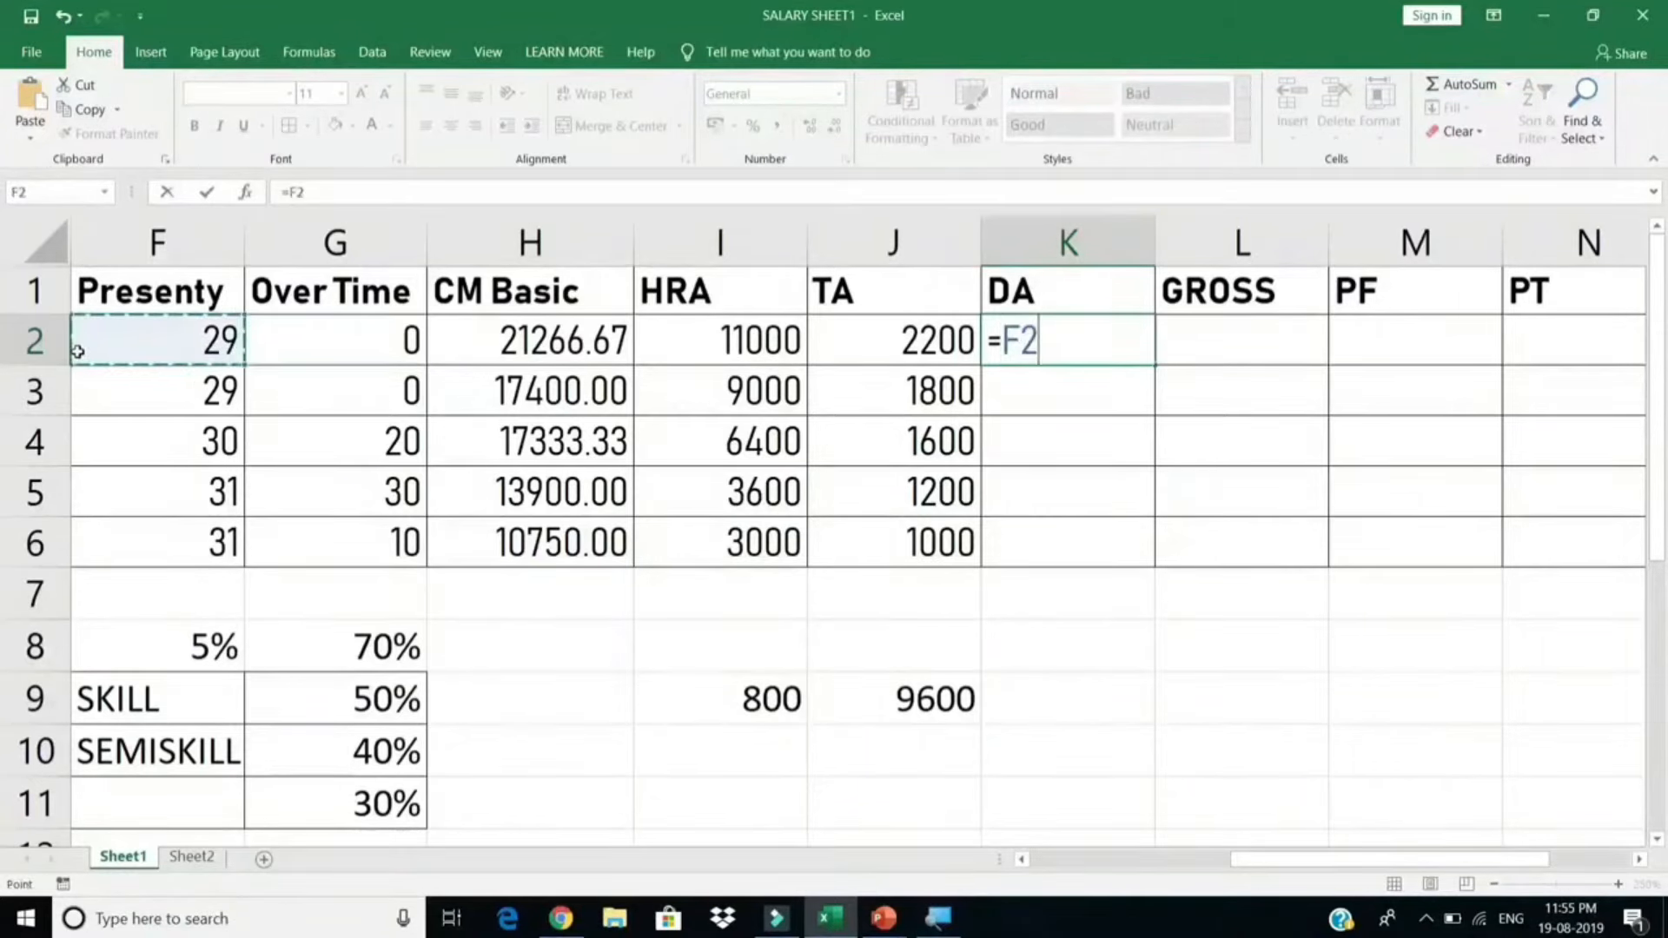
left_click_drag(130, 351, 421, 349)
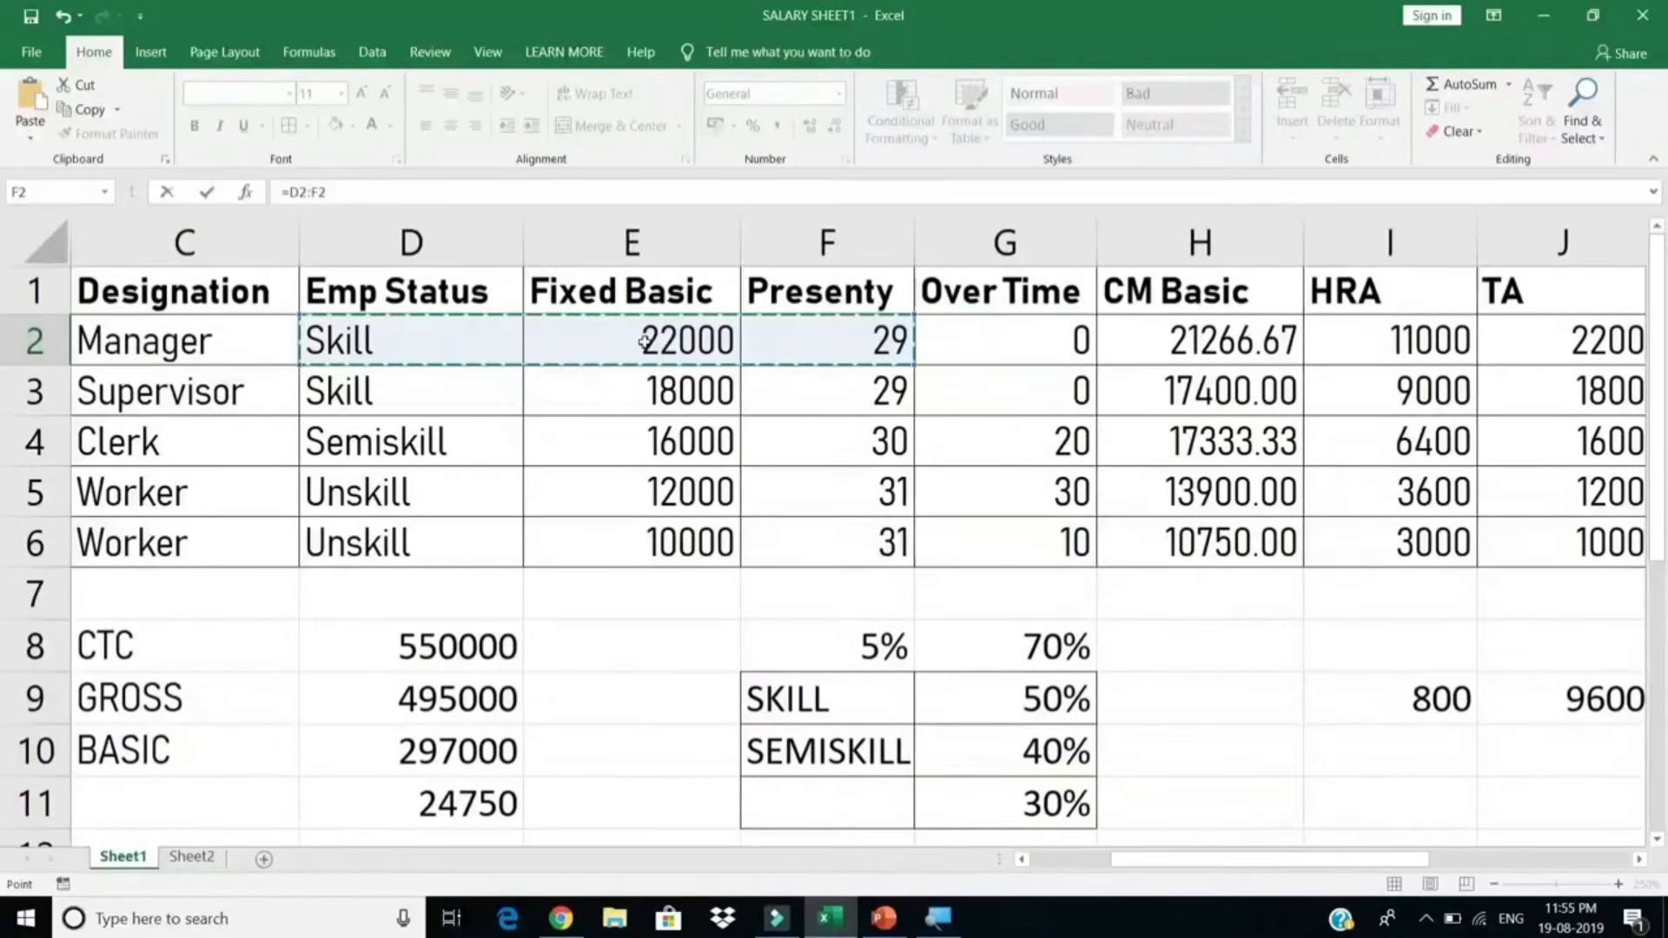
left_click(644, 340)
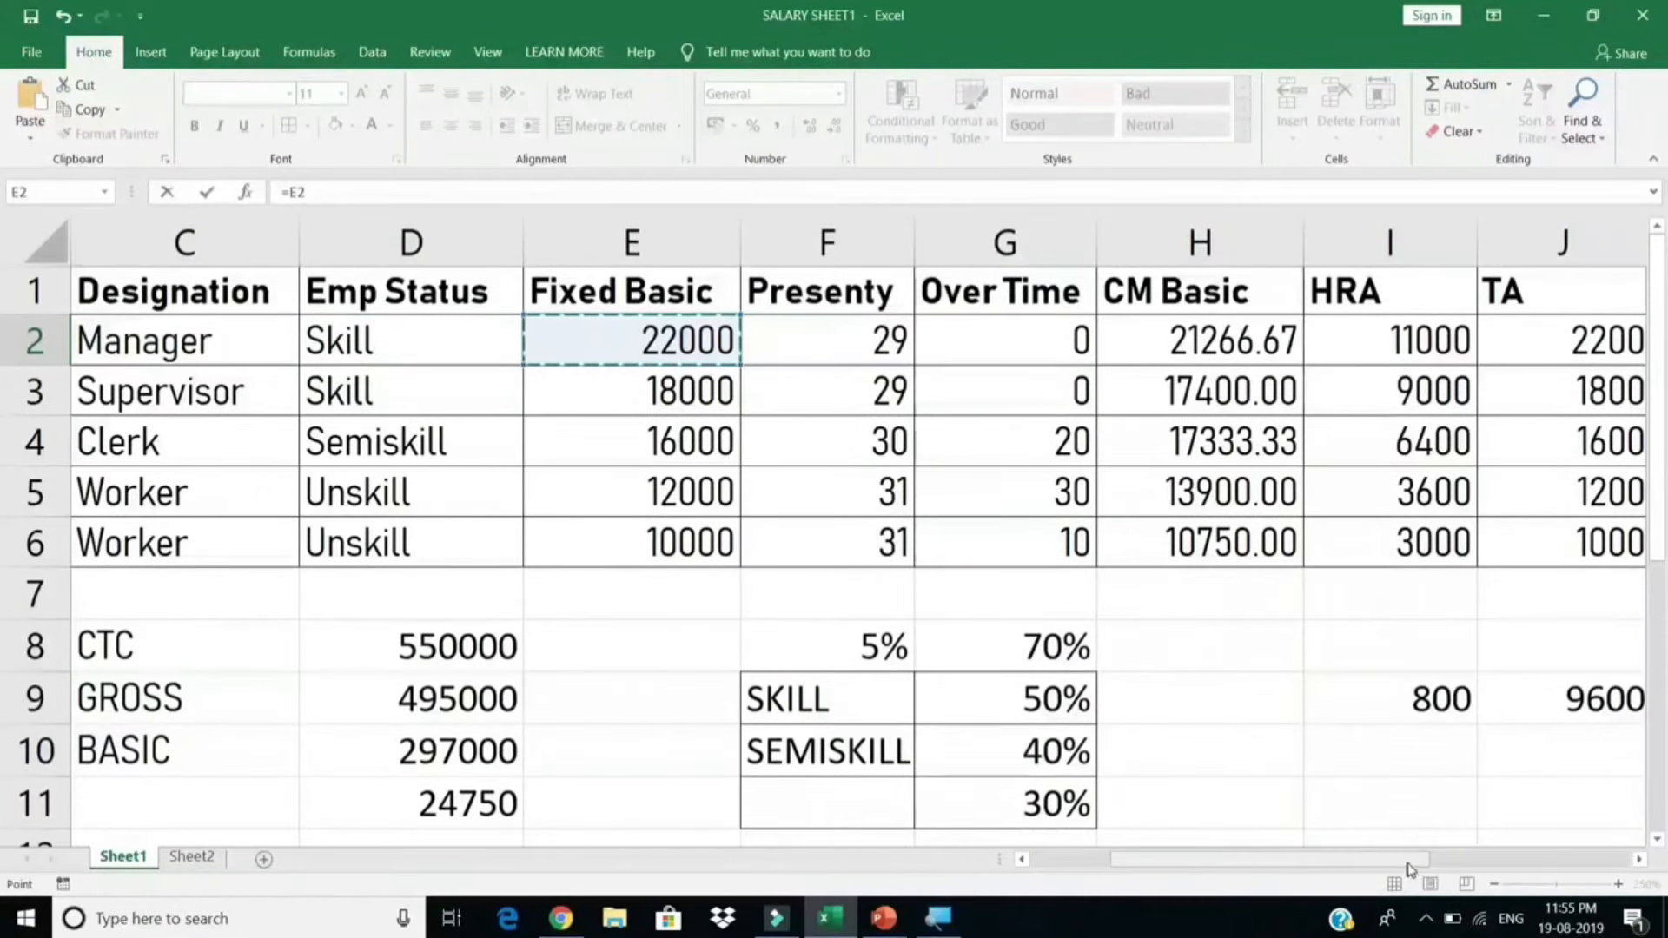
left_click_drag(1444, 865, 1496, 859)
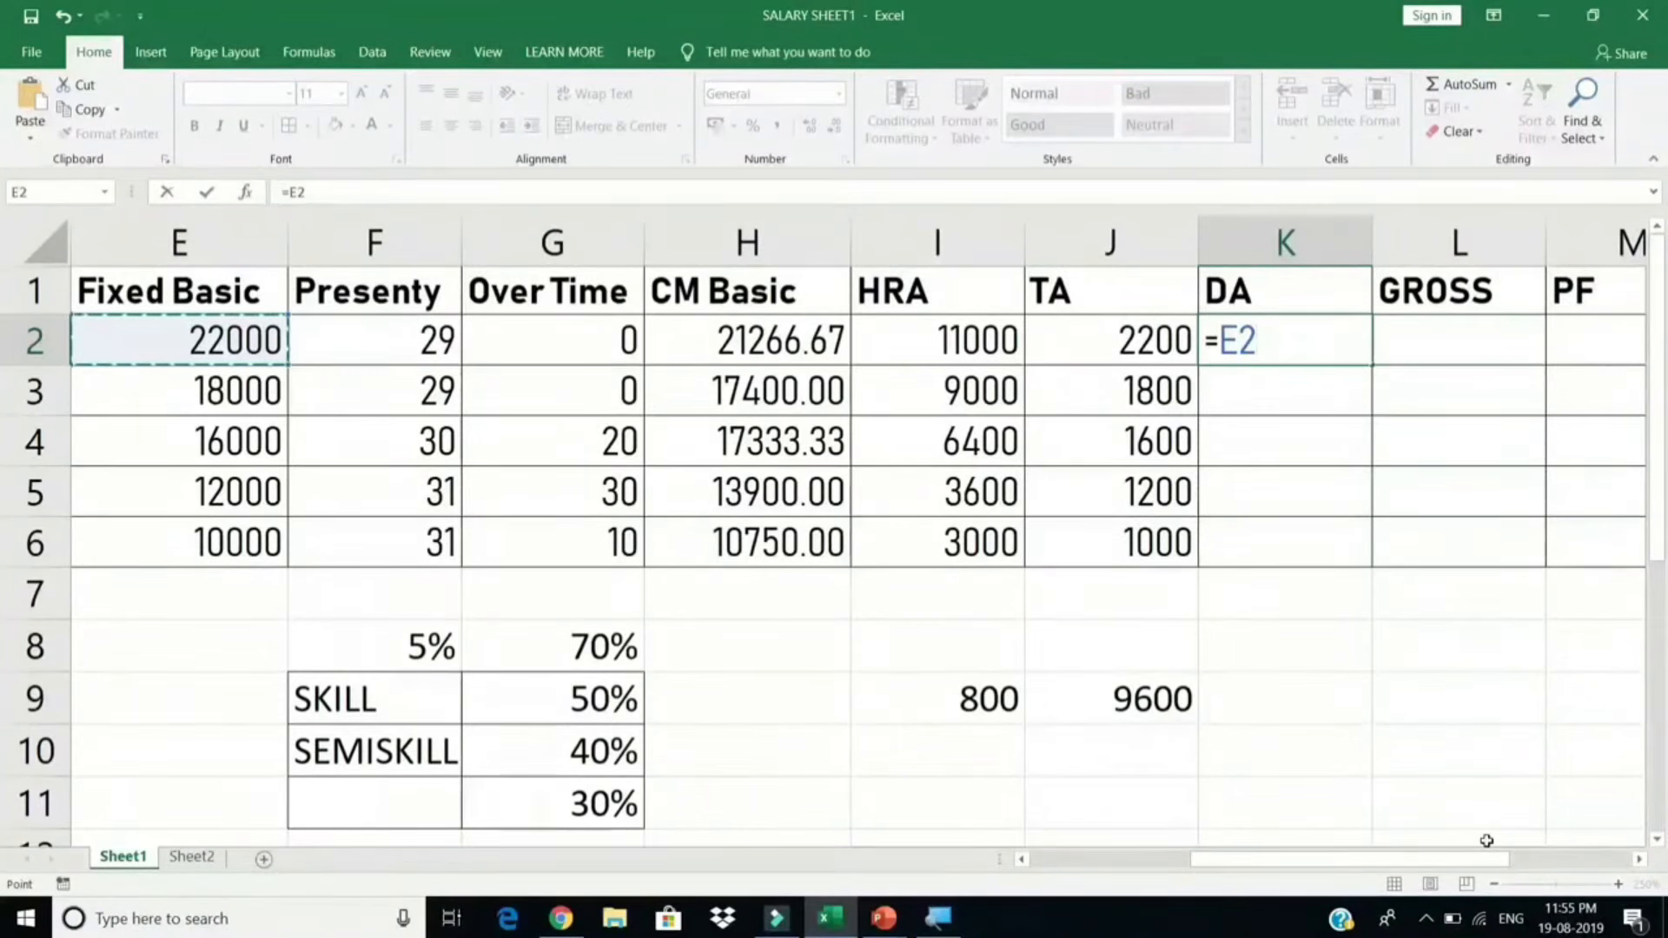
type("/")
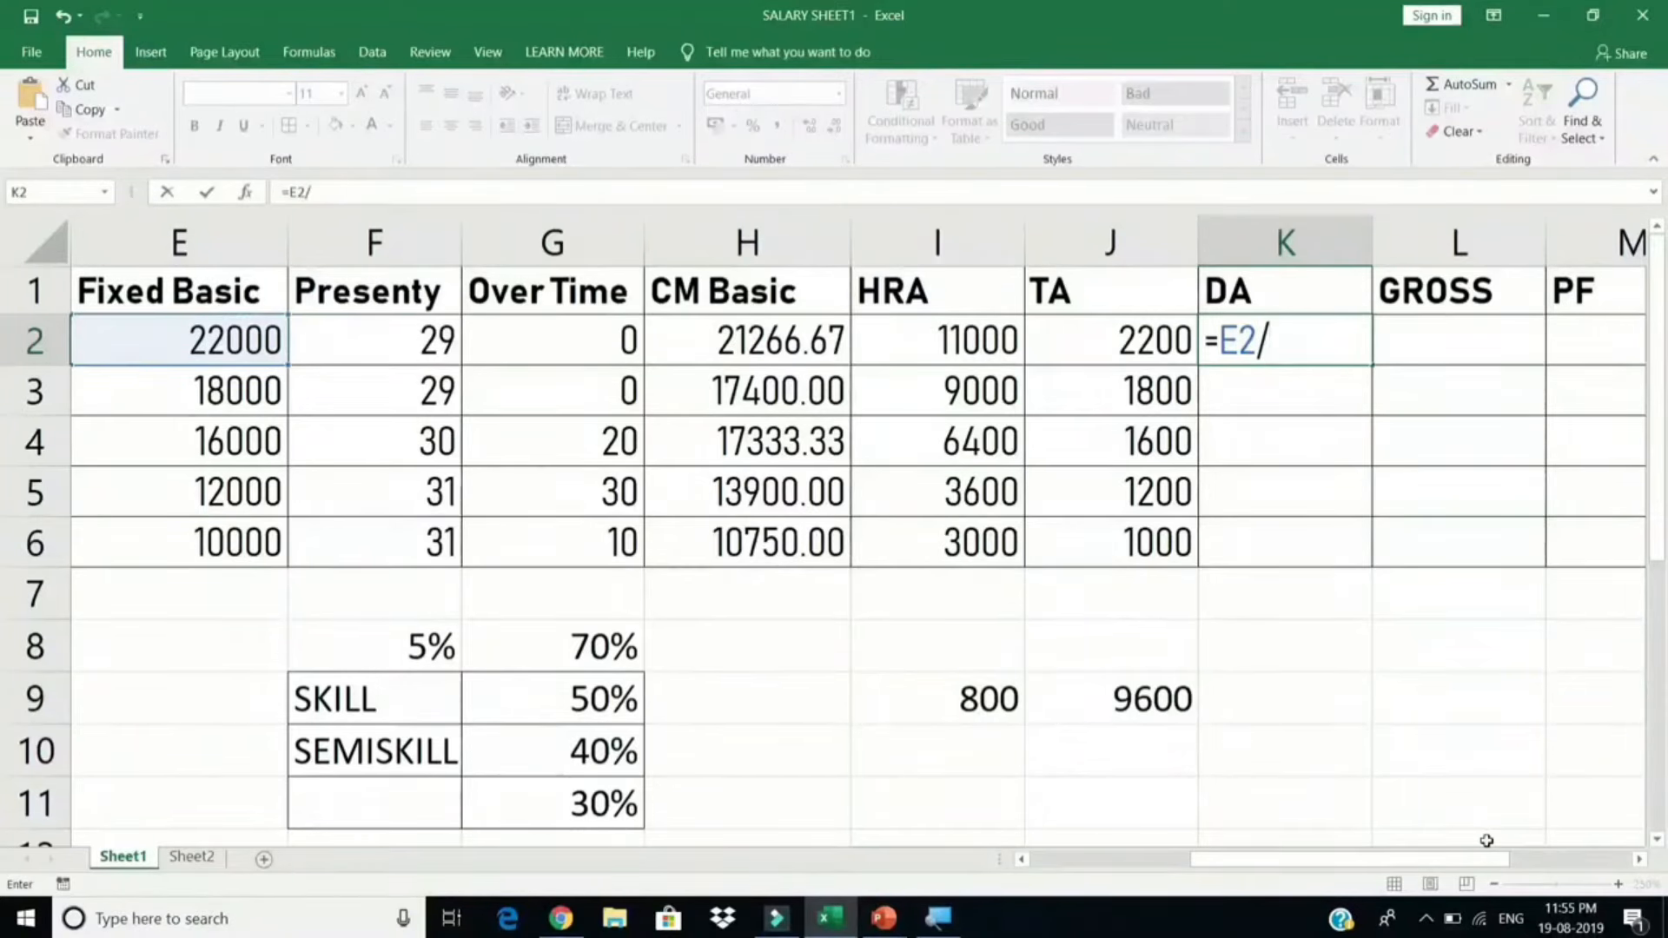
type("2")
left_click(1219, 341)
type("(E2/2")
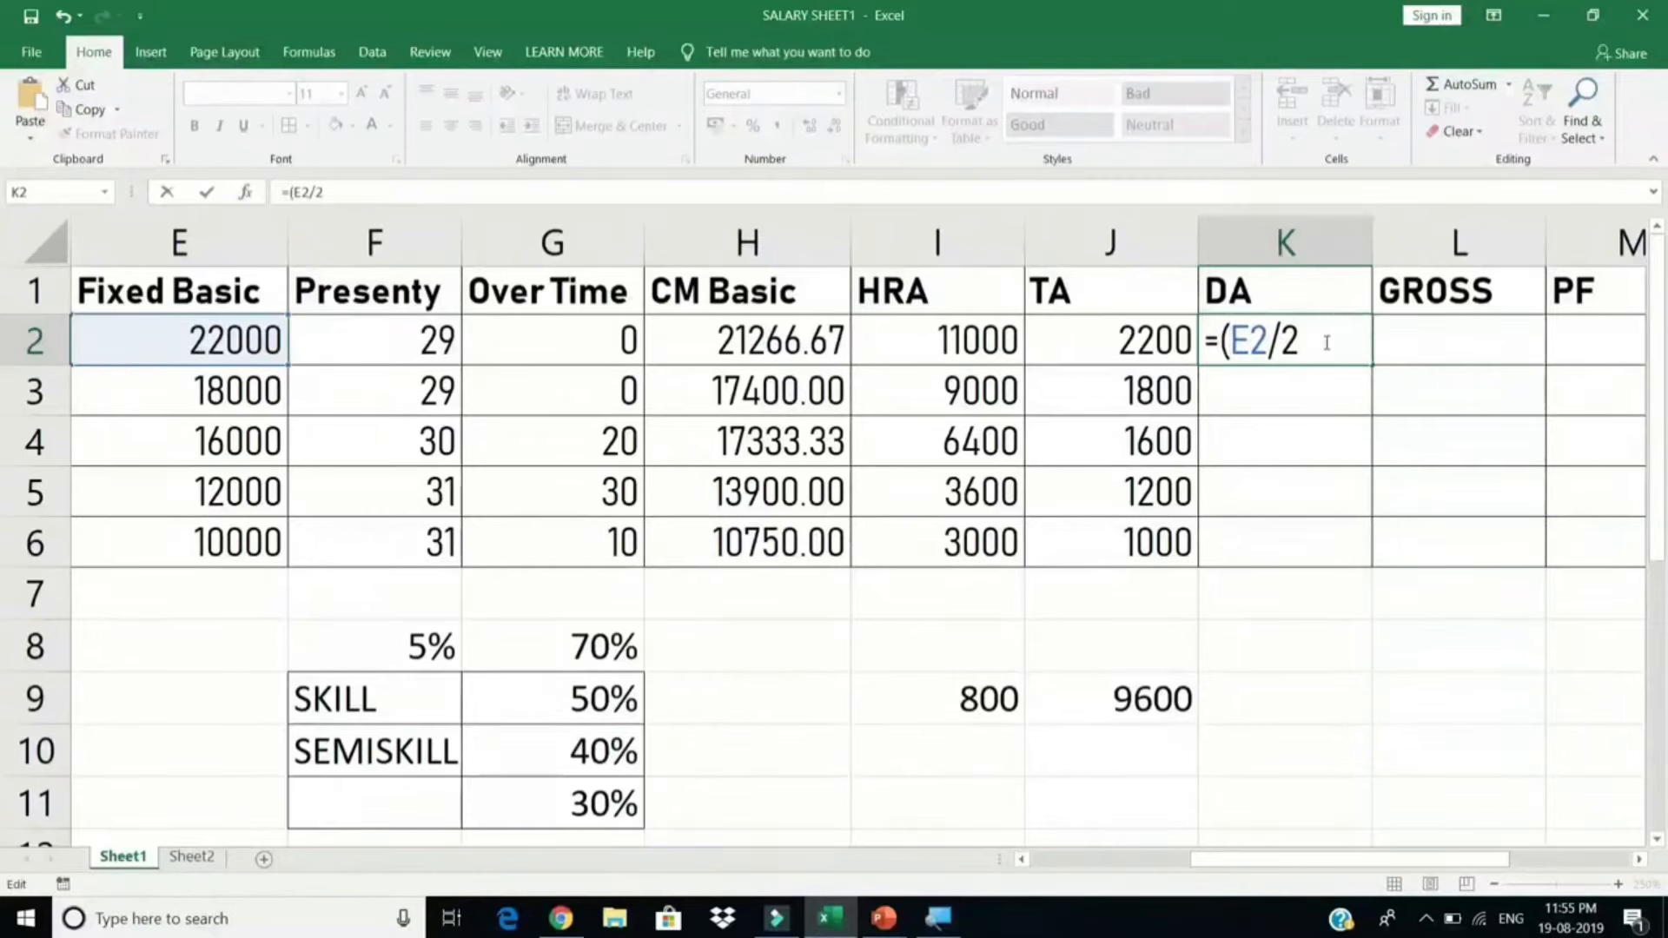
type(")")
type("/12")
key("Return")
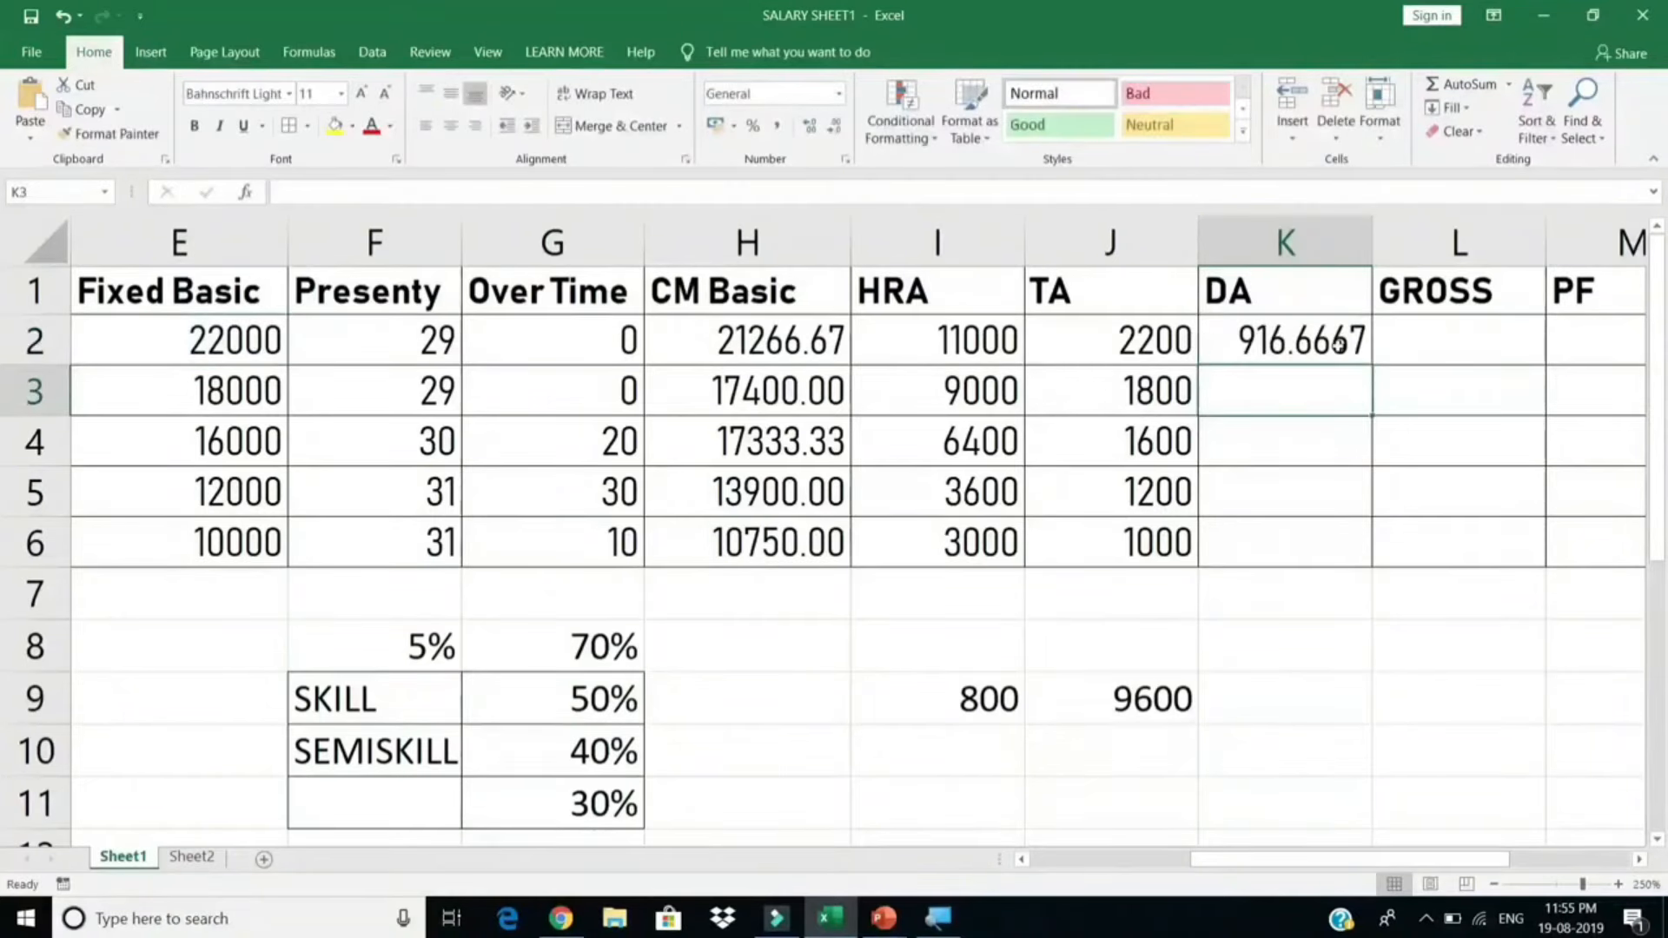
Step: Fill the DA formula to K6 at two decimals (916.67, 750.00, 666.67, 500.00, 416.67)
left_click(1351, 340)
left_click_drag(1365, 360, 1370, 556)
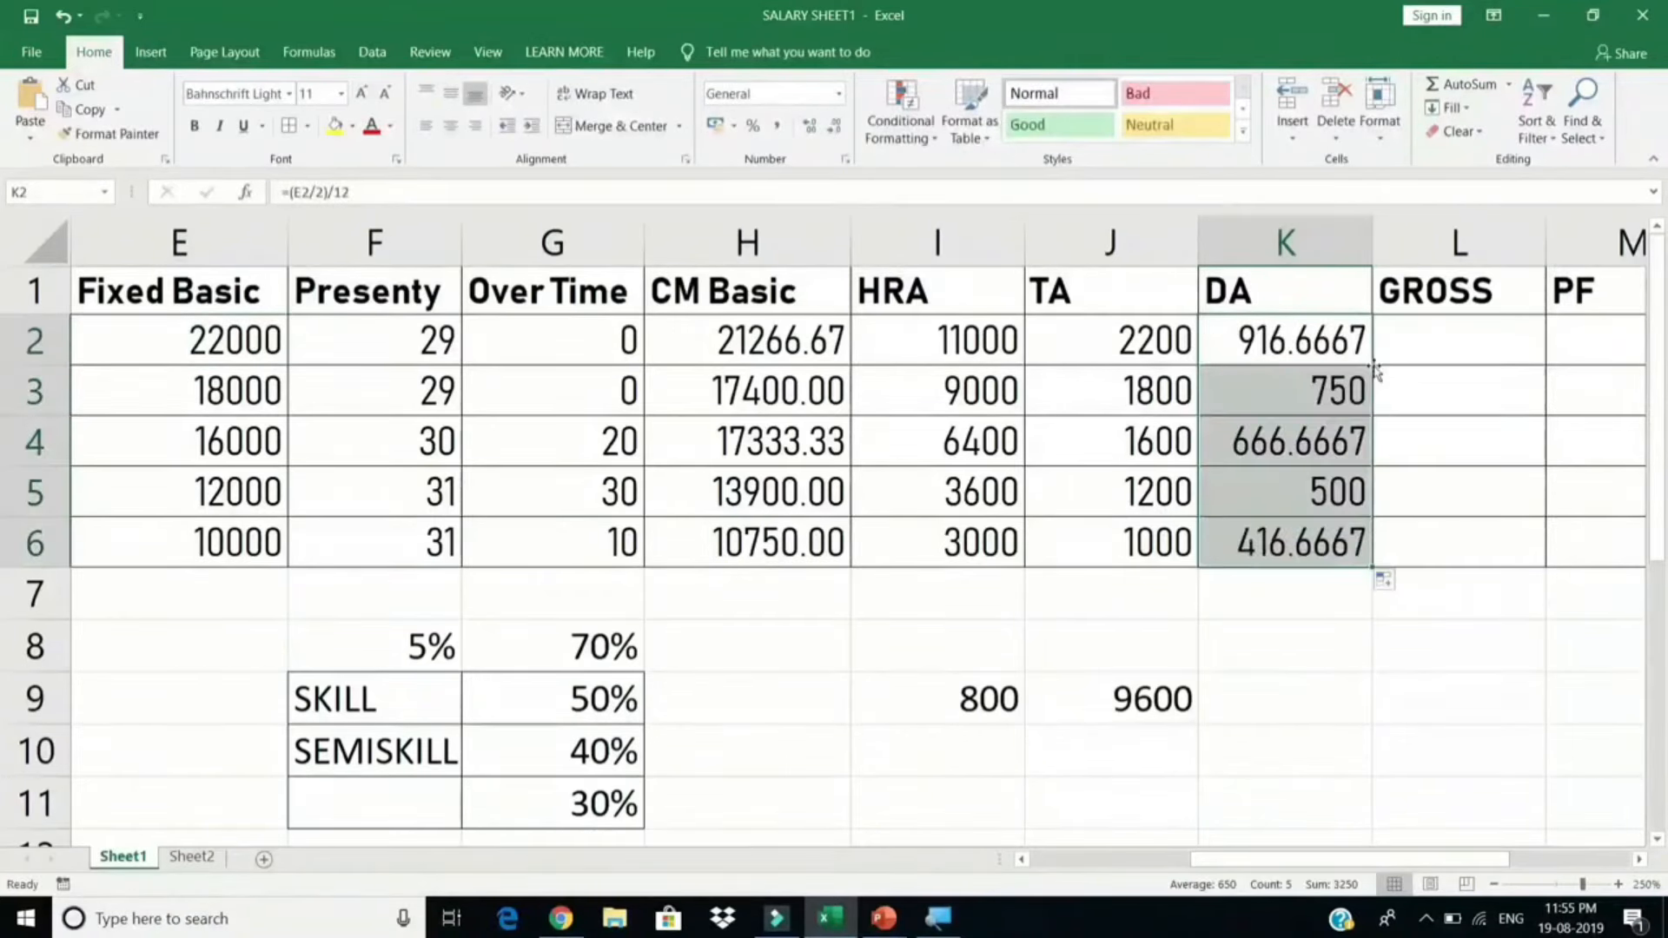
left_click(836, 127)
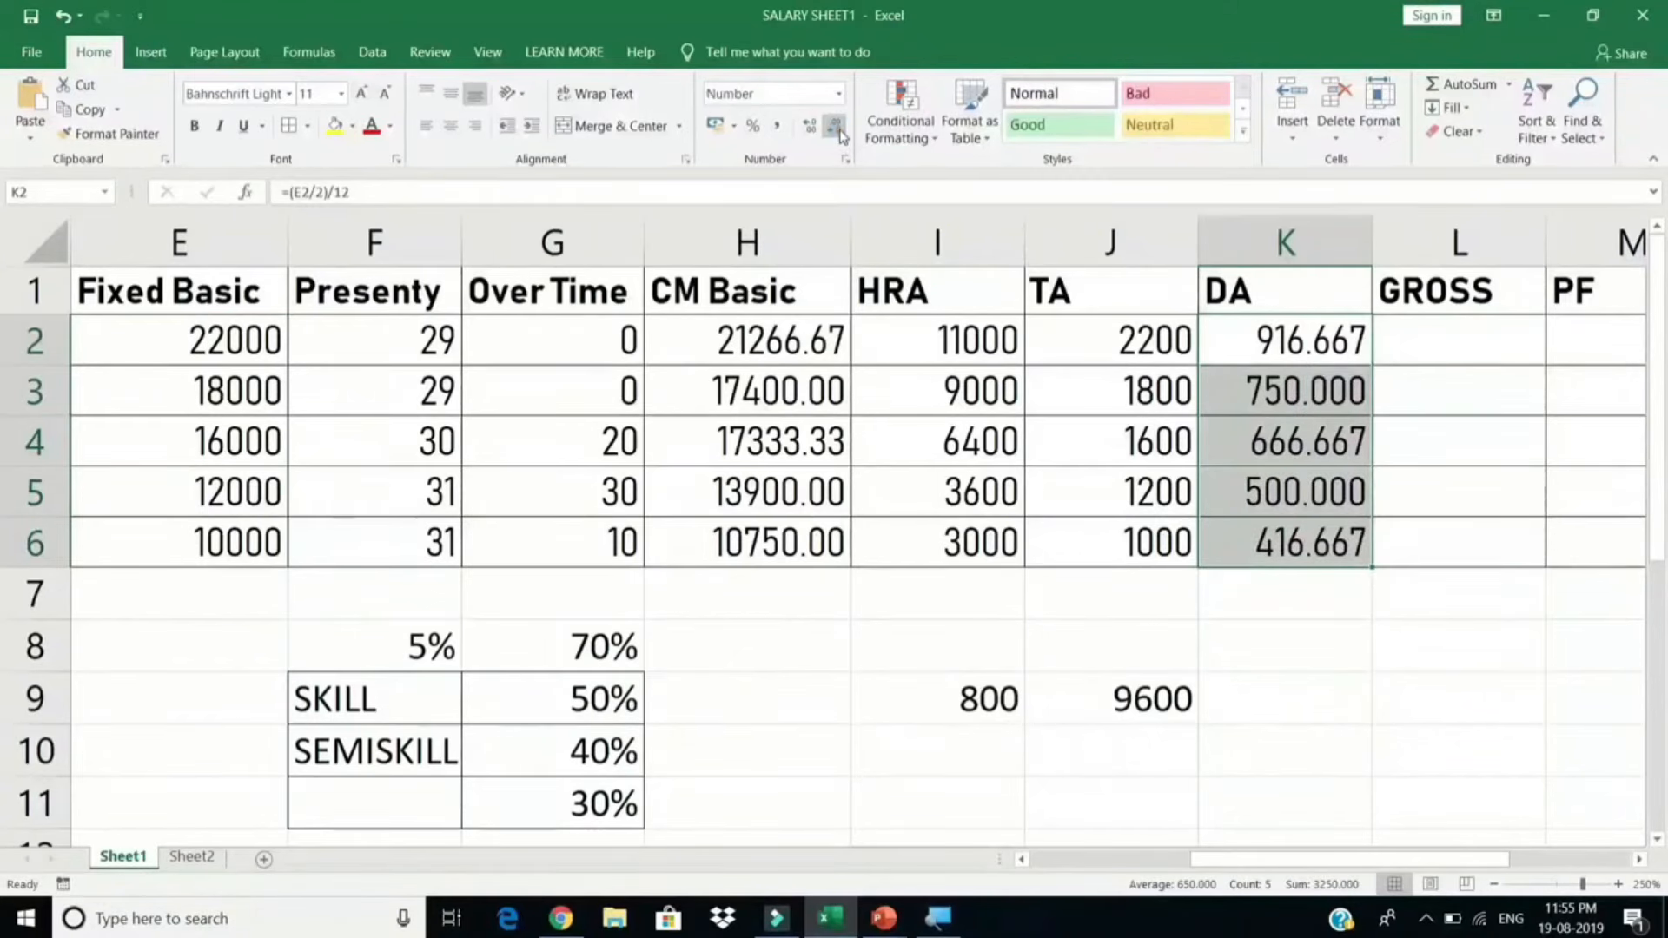
left_click(835, 128)
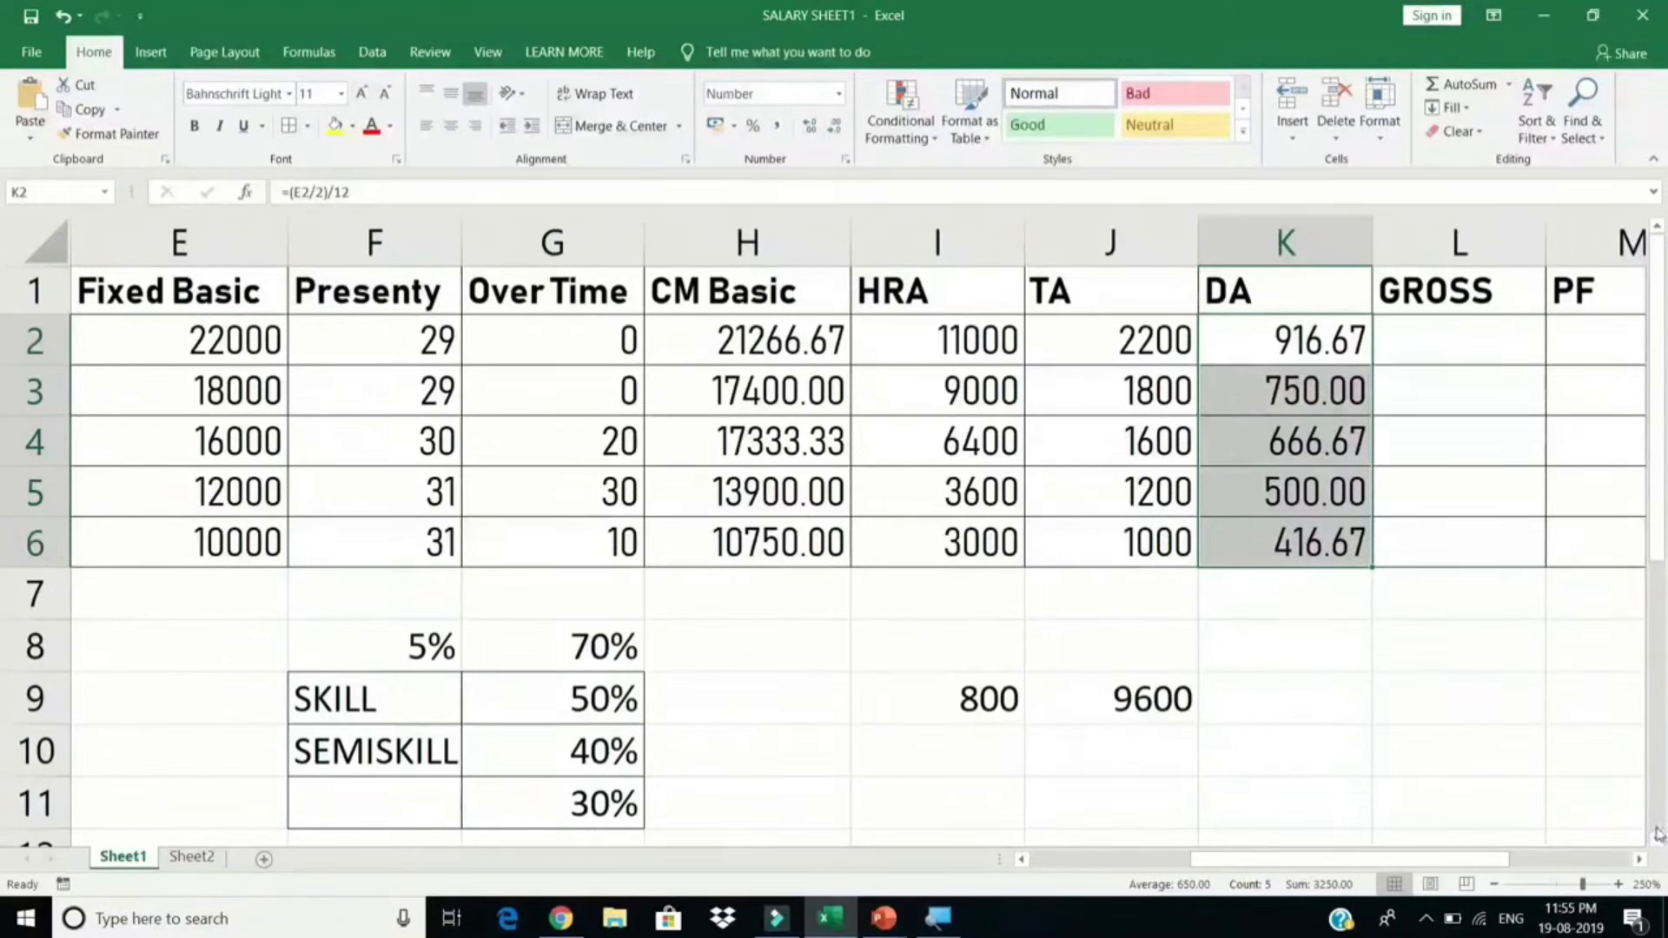
left_click(1642, 859)
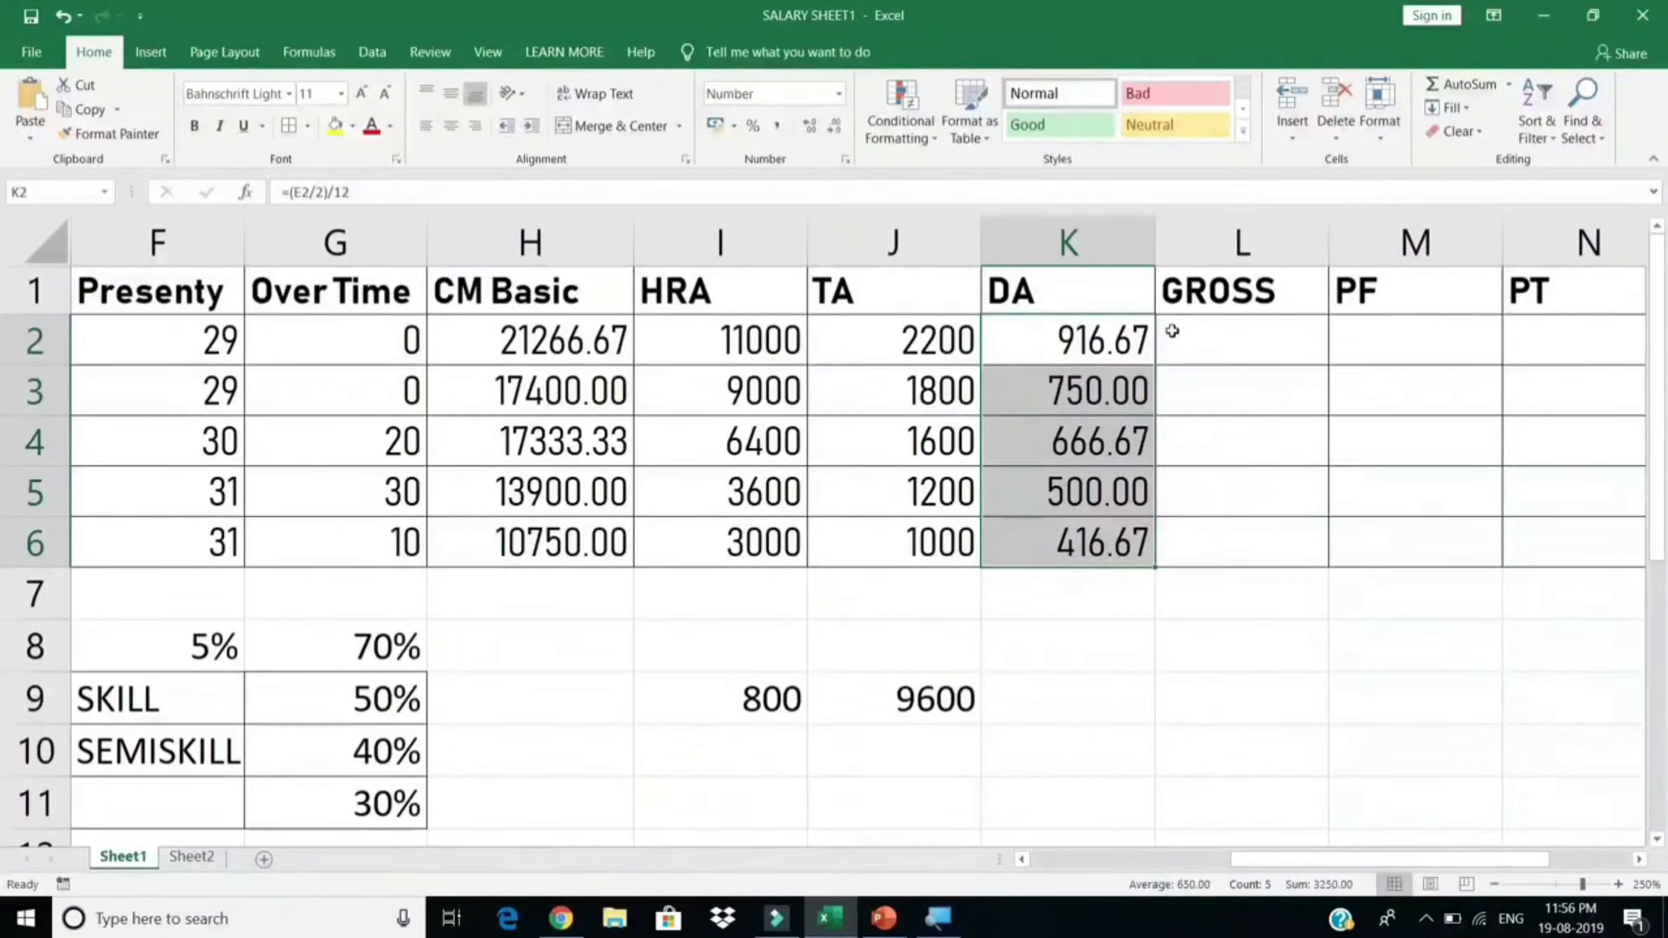
double_click(1120, 340)
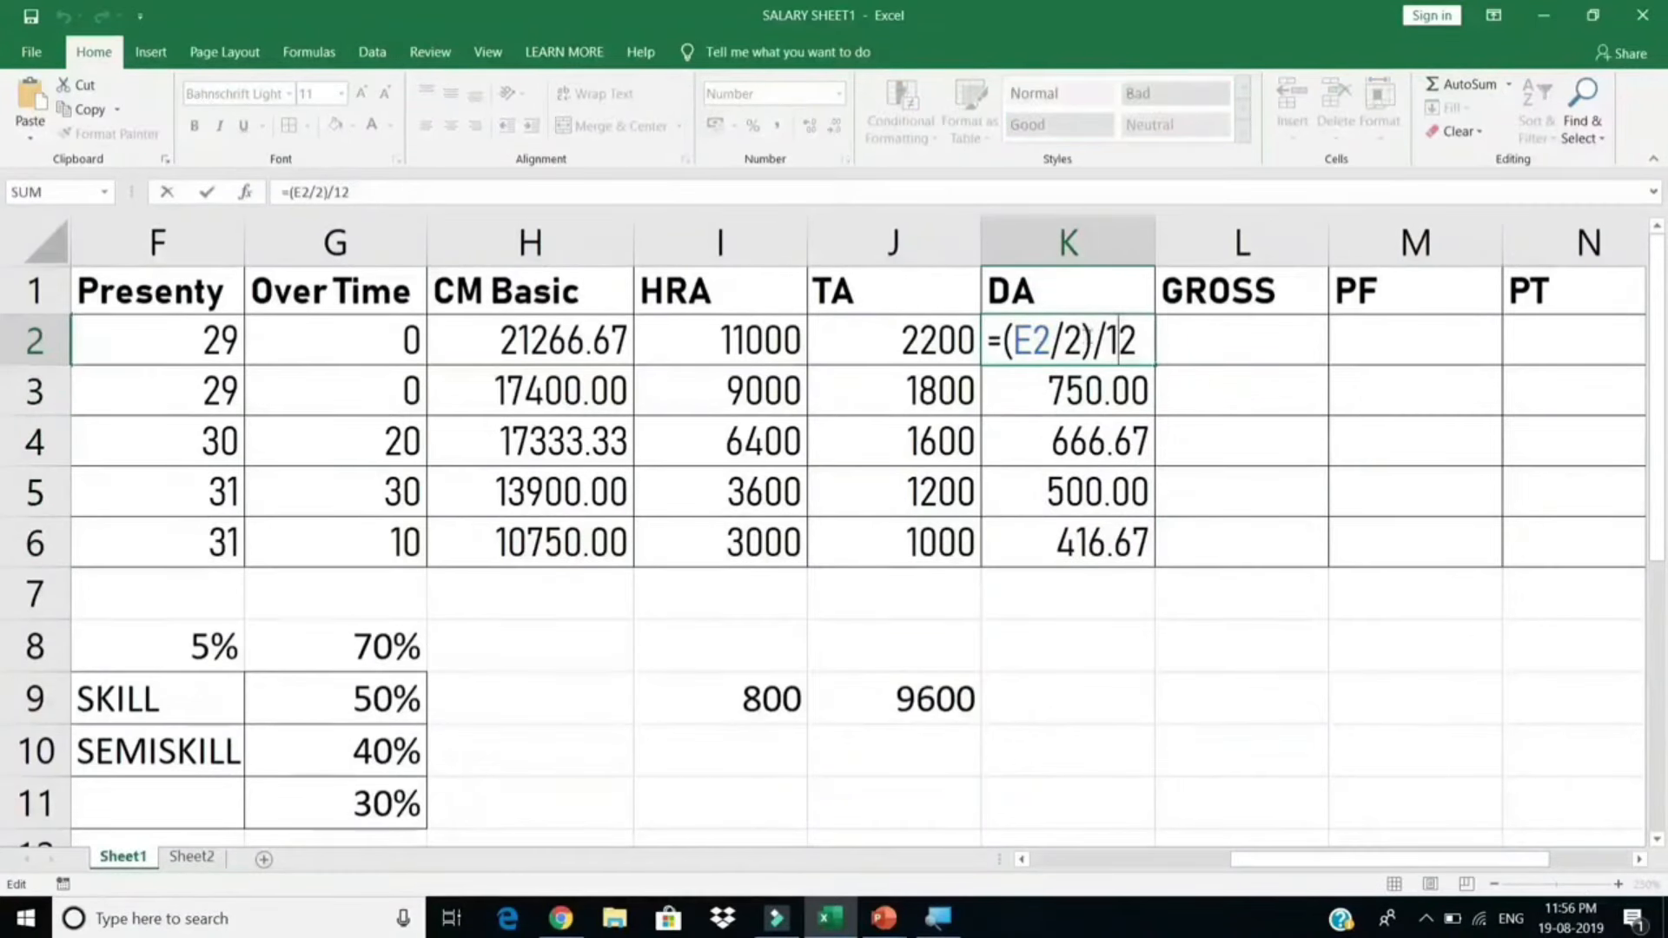
left_click_drag(1088, 340, 1001, 340)
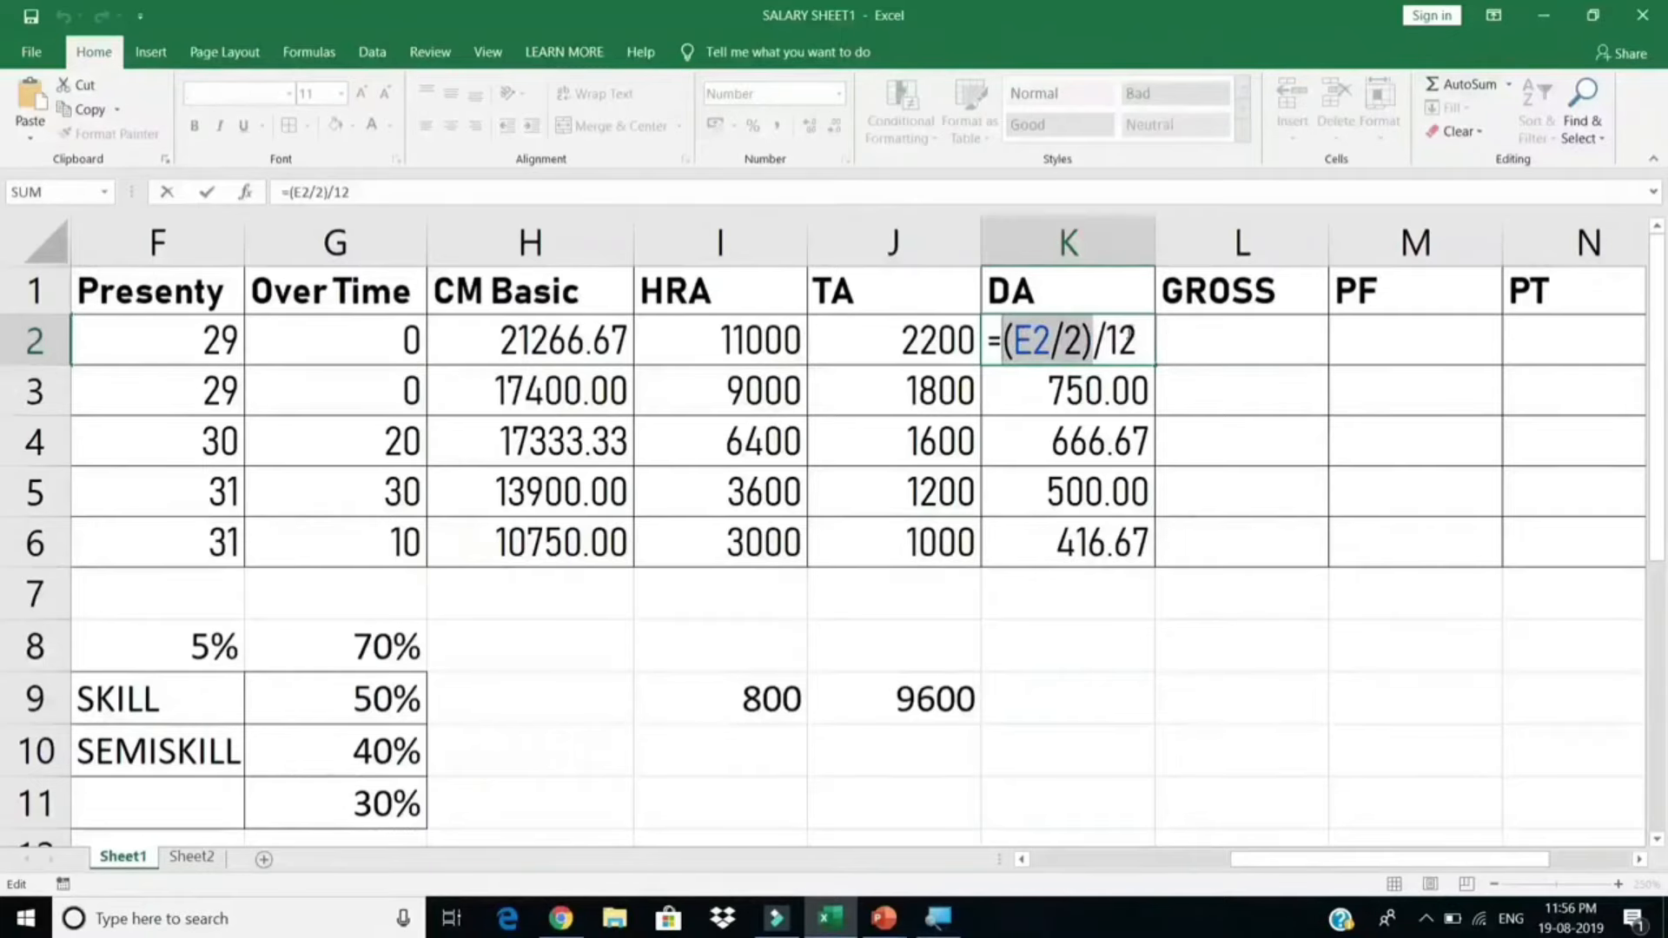
key("Escape")
left_click_drag(1132, 340, 1129, 543)
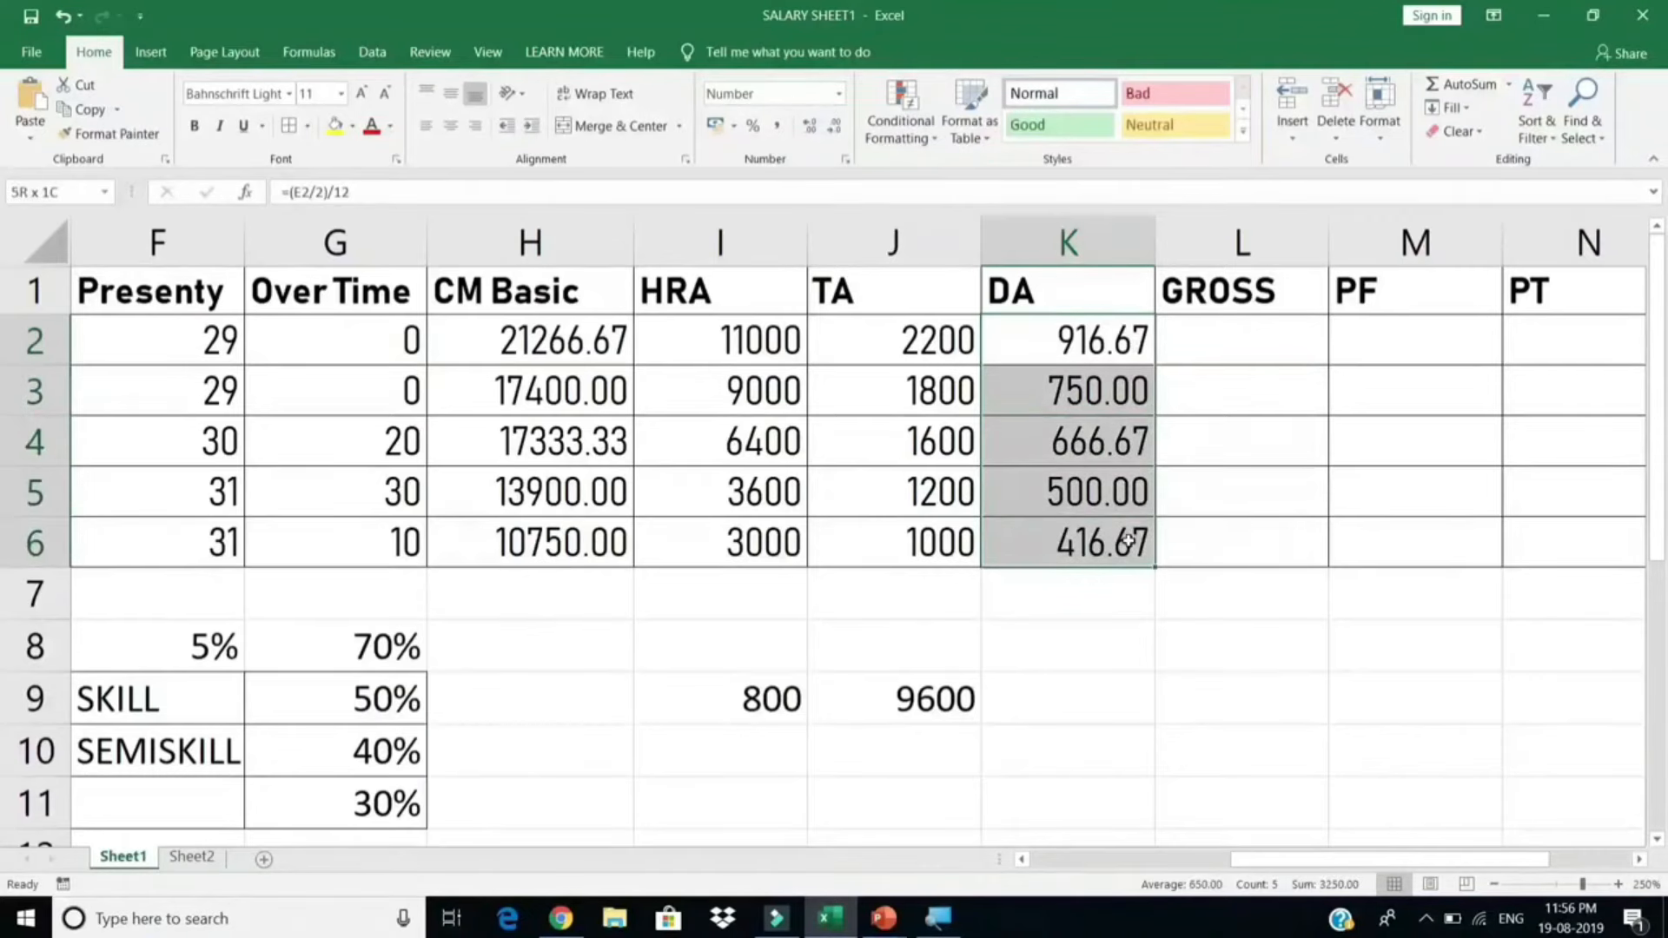
Step: AutoSum H2:K2 into L2 and fill it to L6 (35383.33 down to 15166.67)
left_click(1268, 344)
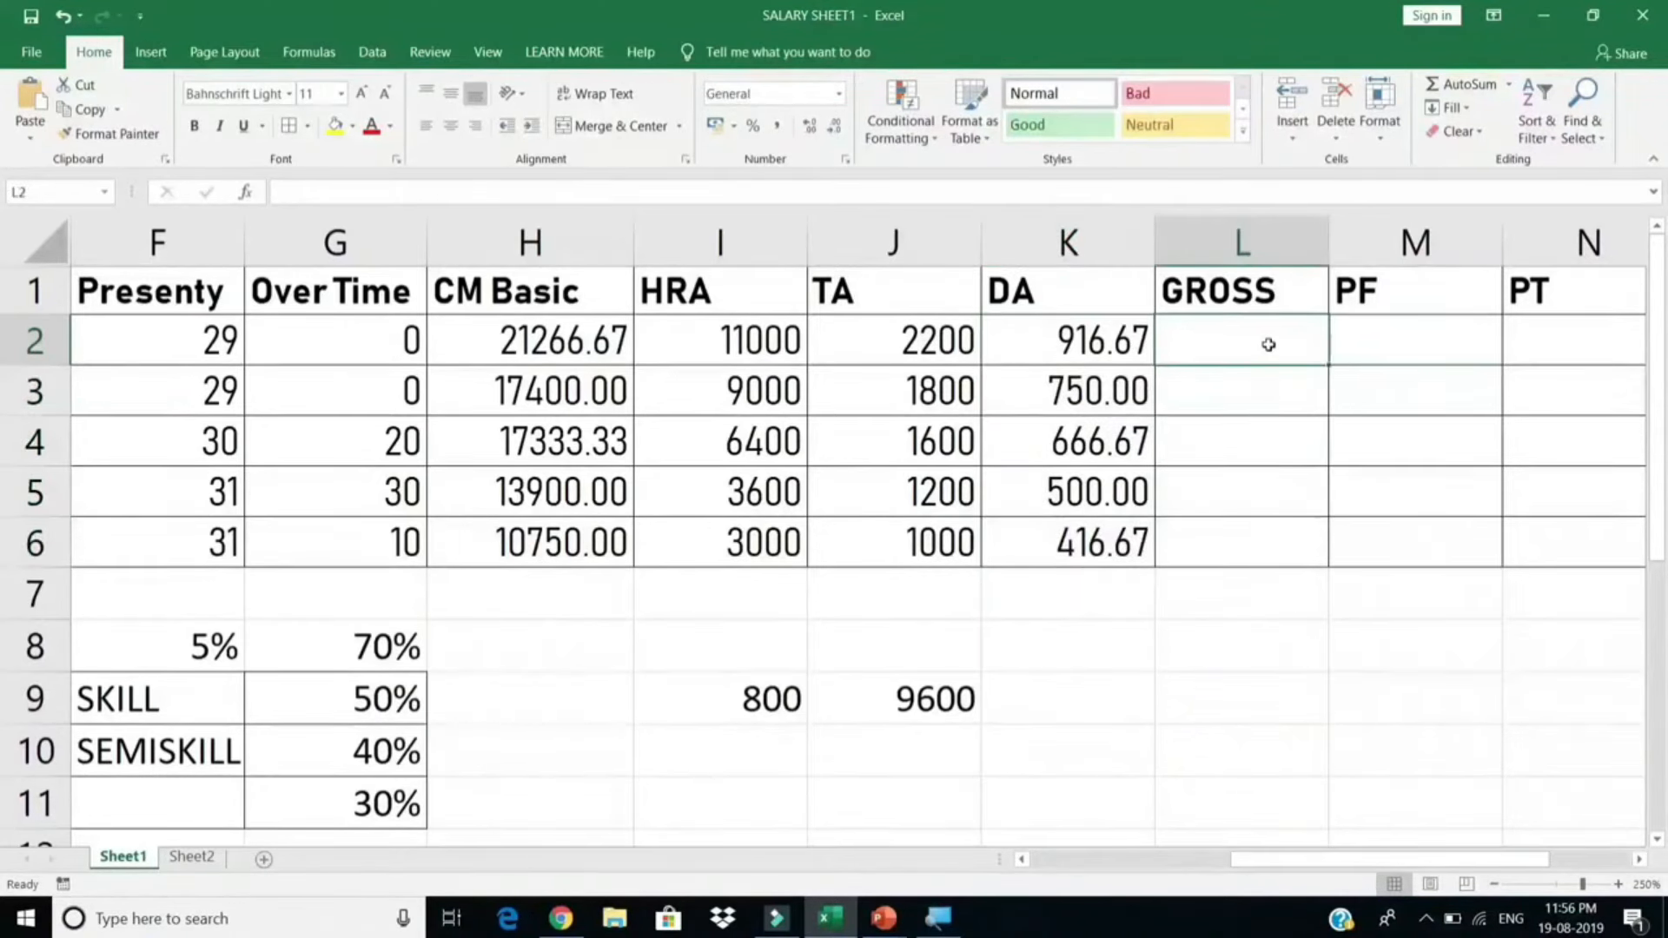
left_click_drag(590, 352, 1023, 324)
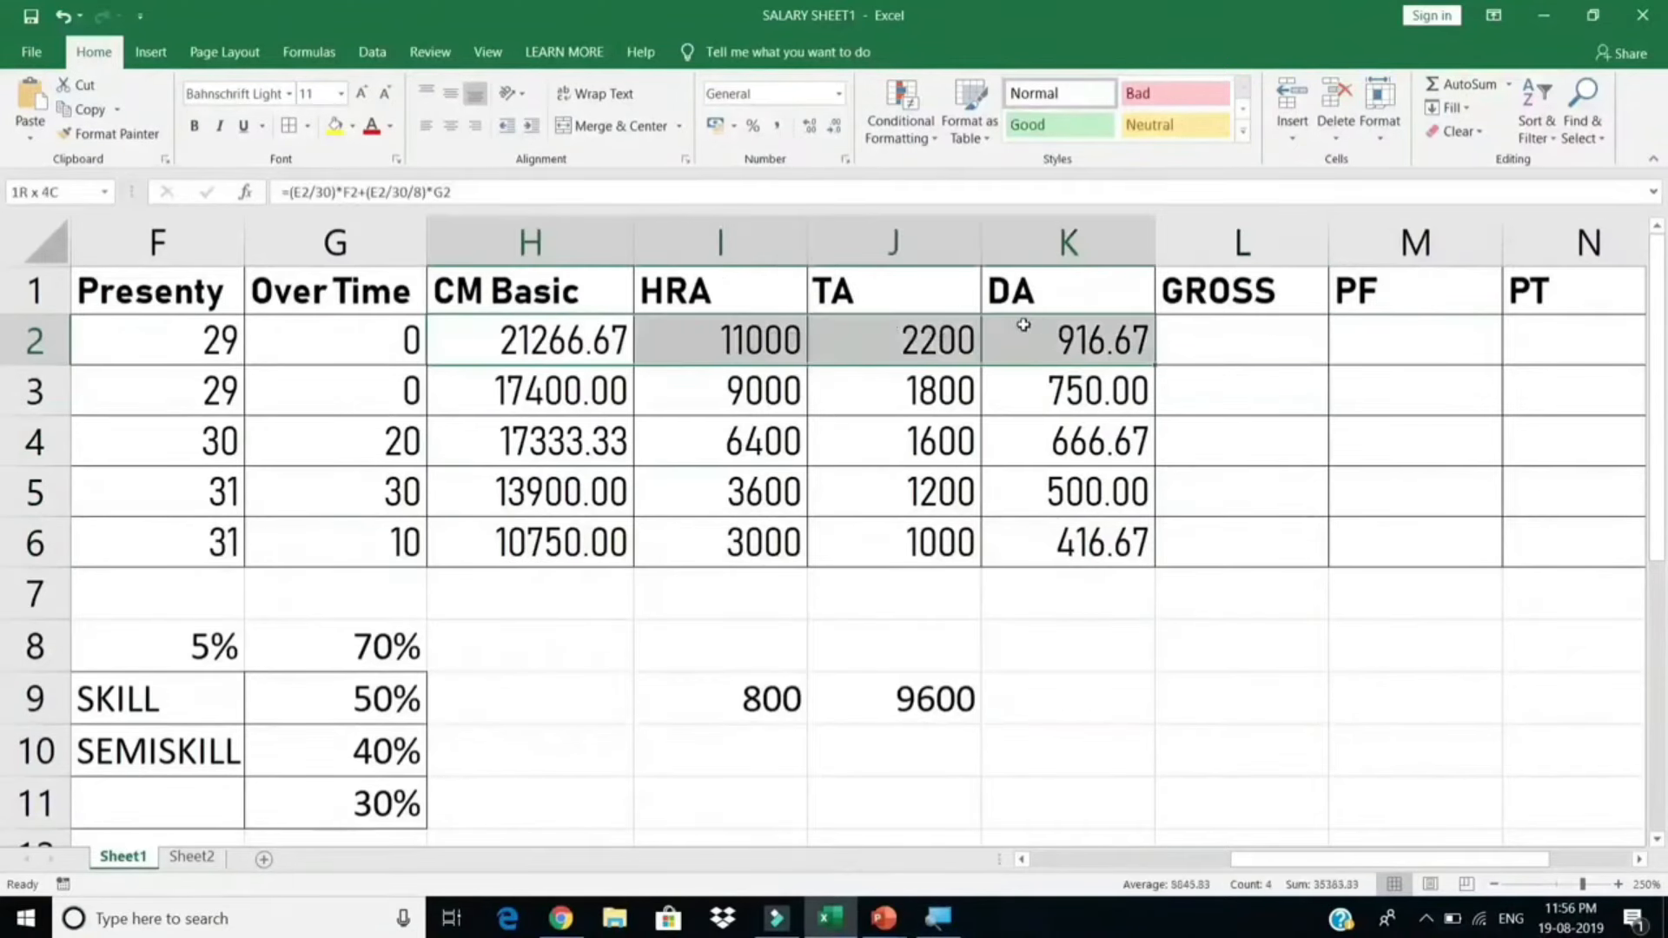
left_click(1237, 343)
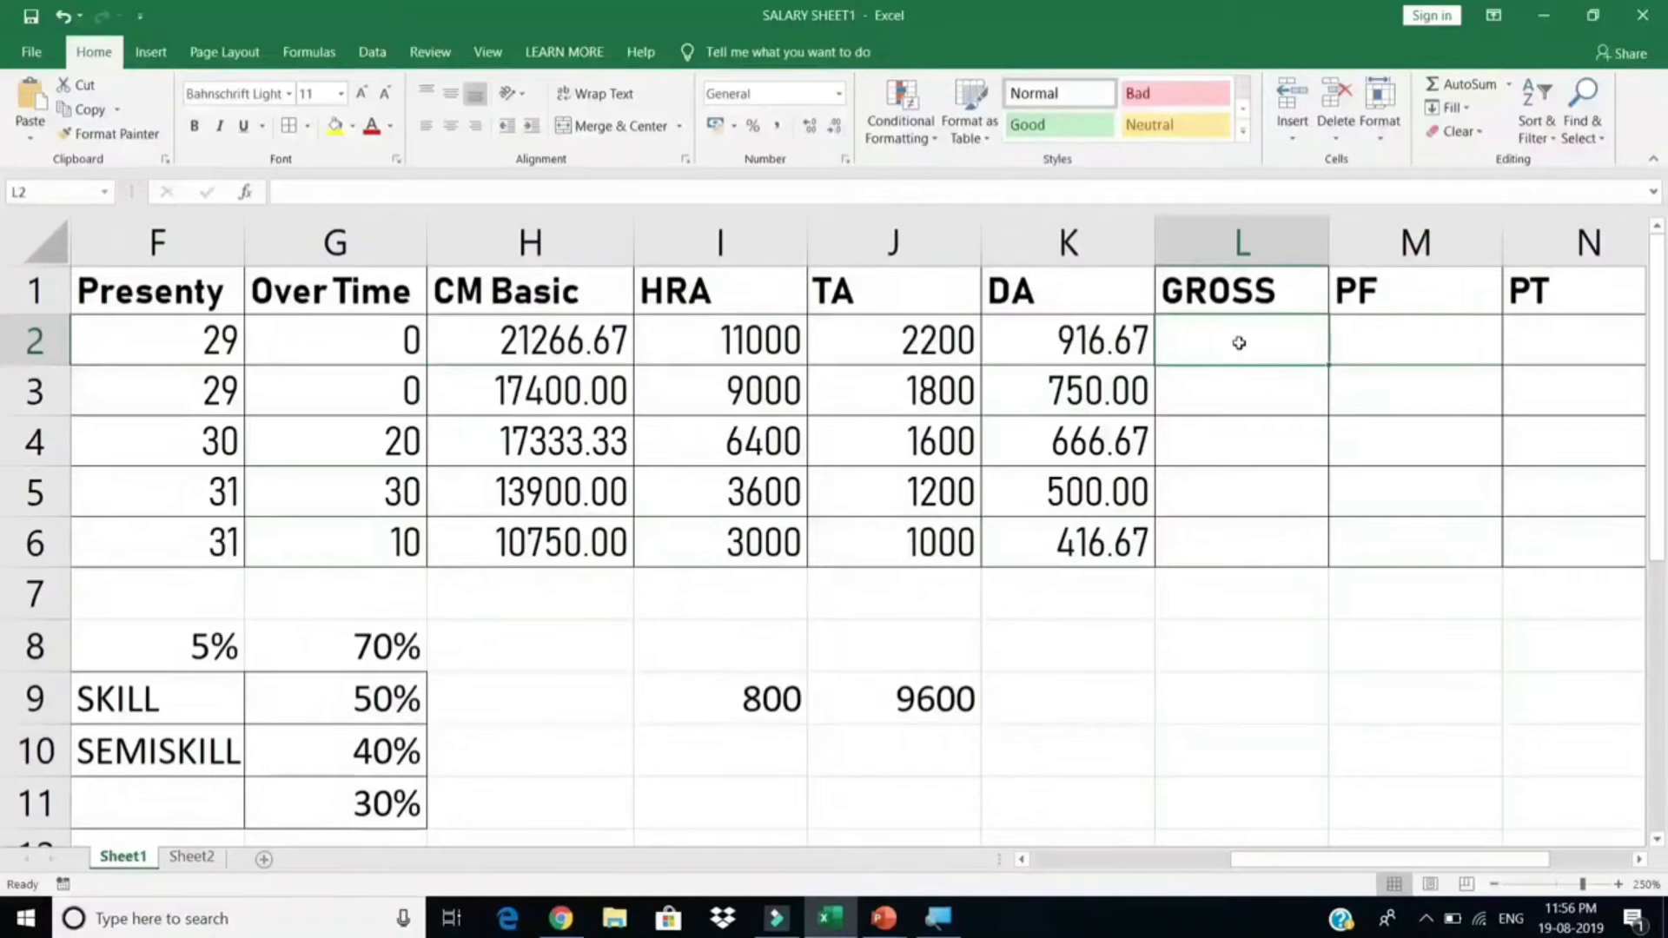
key("alt+equal")
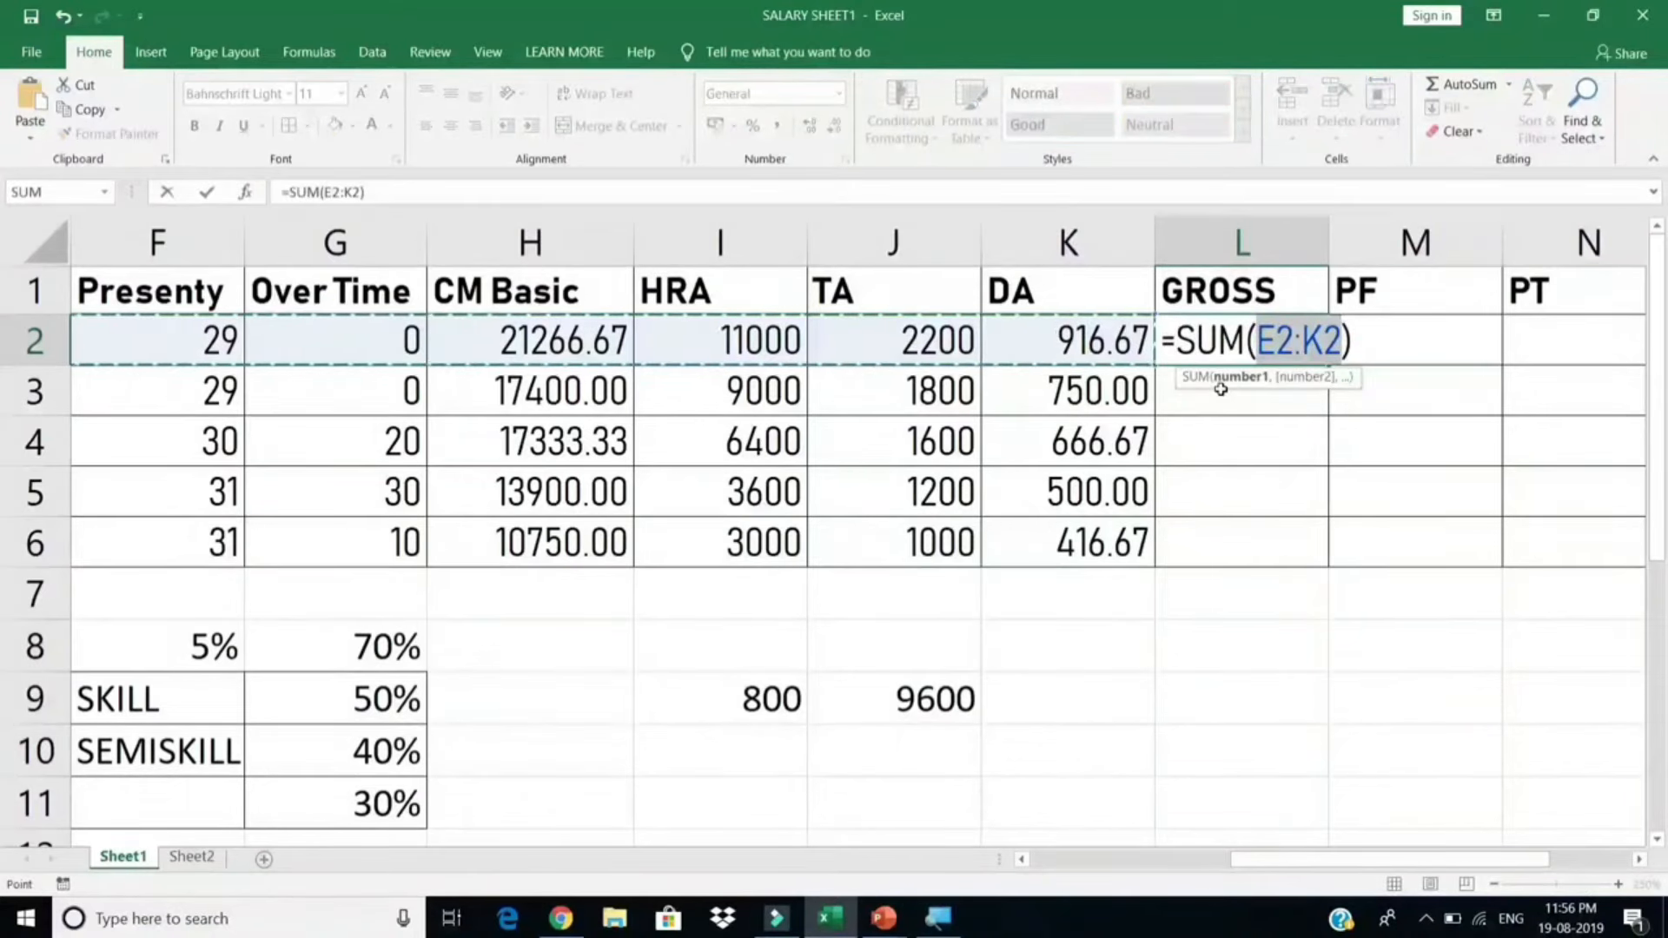
left_click_drag(564, 342, 1110, 323)
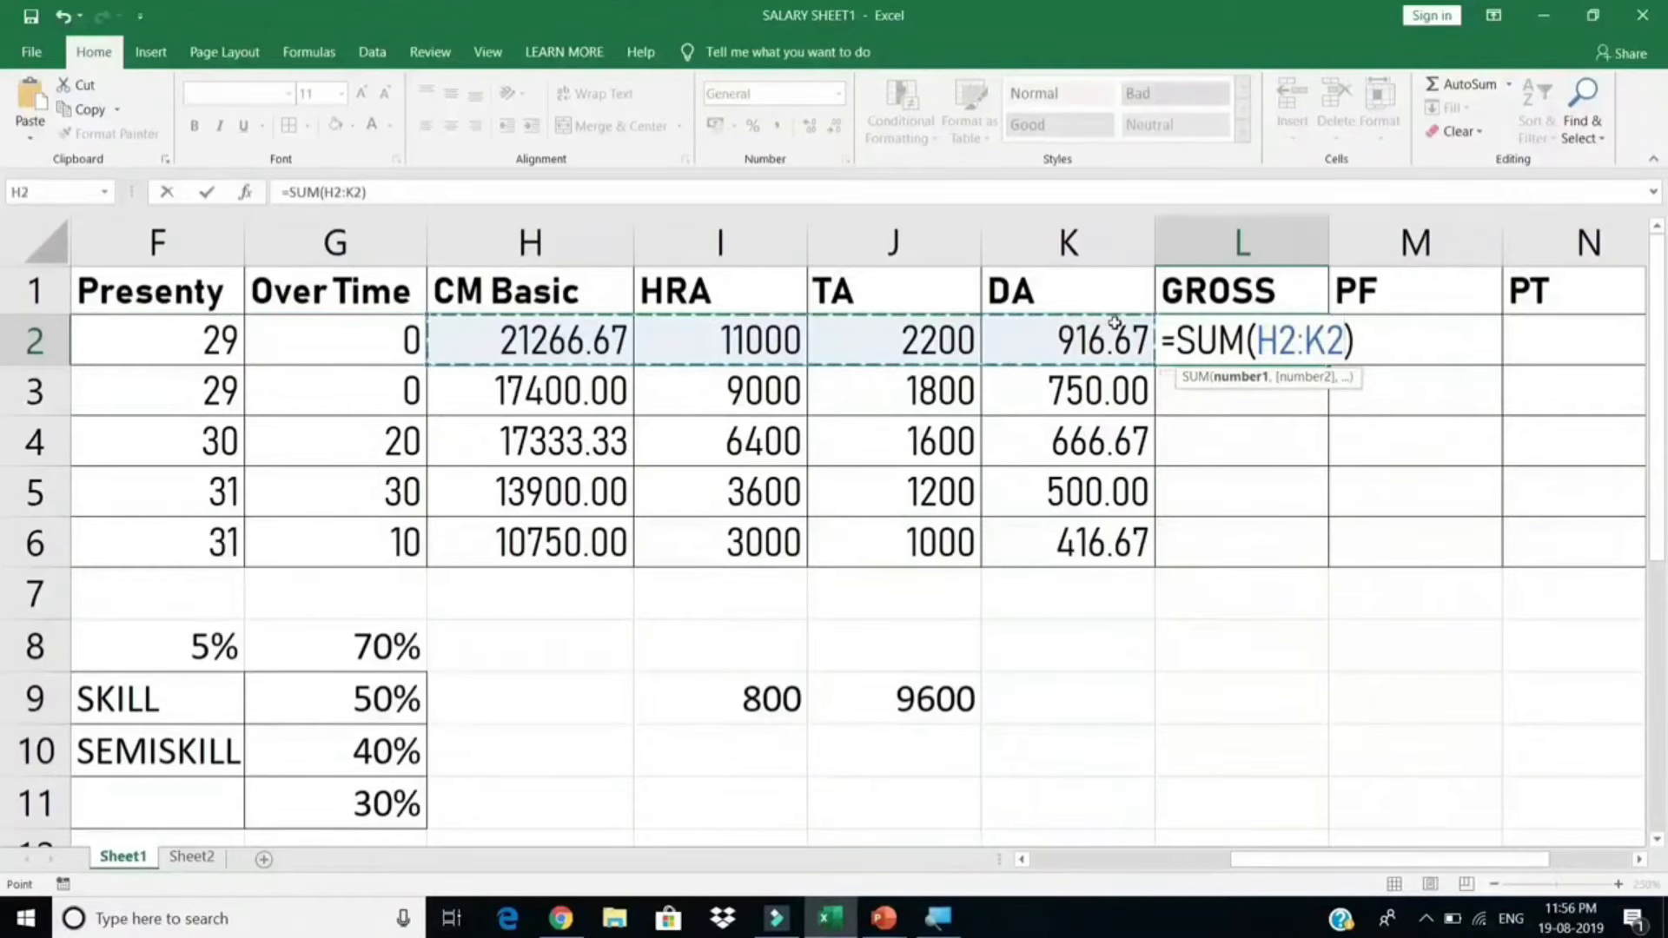
key("Return")
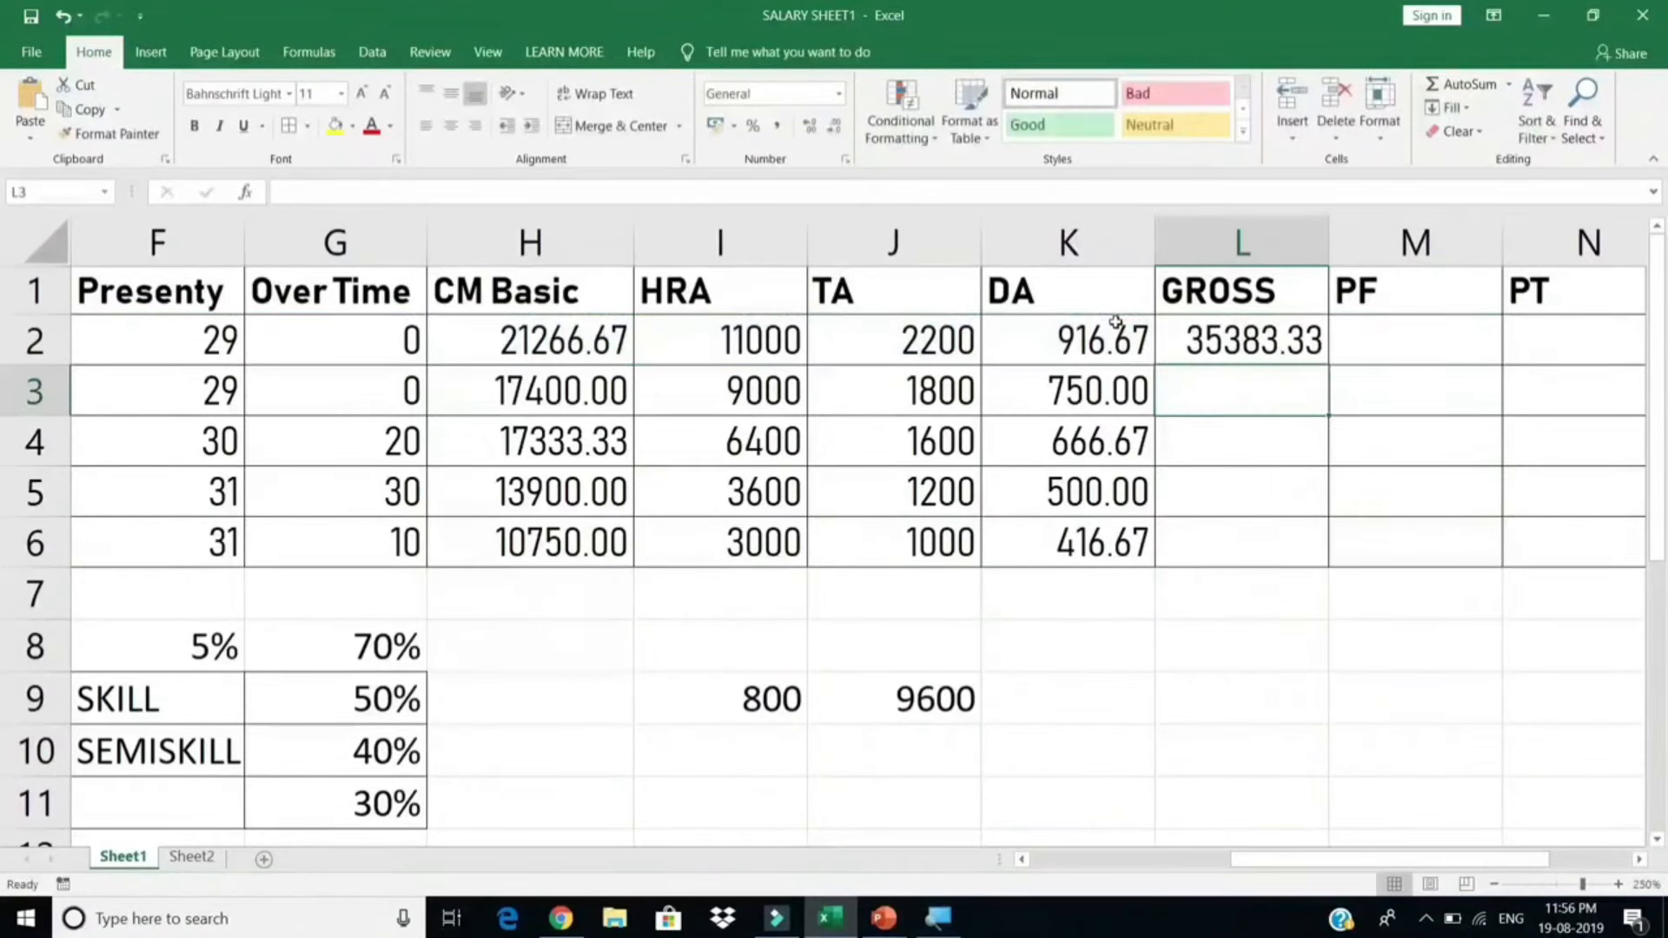
left_click(1303, 341)
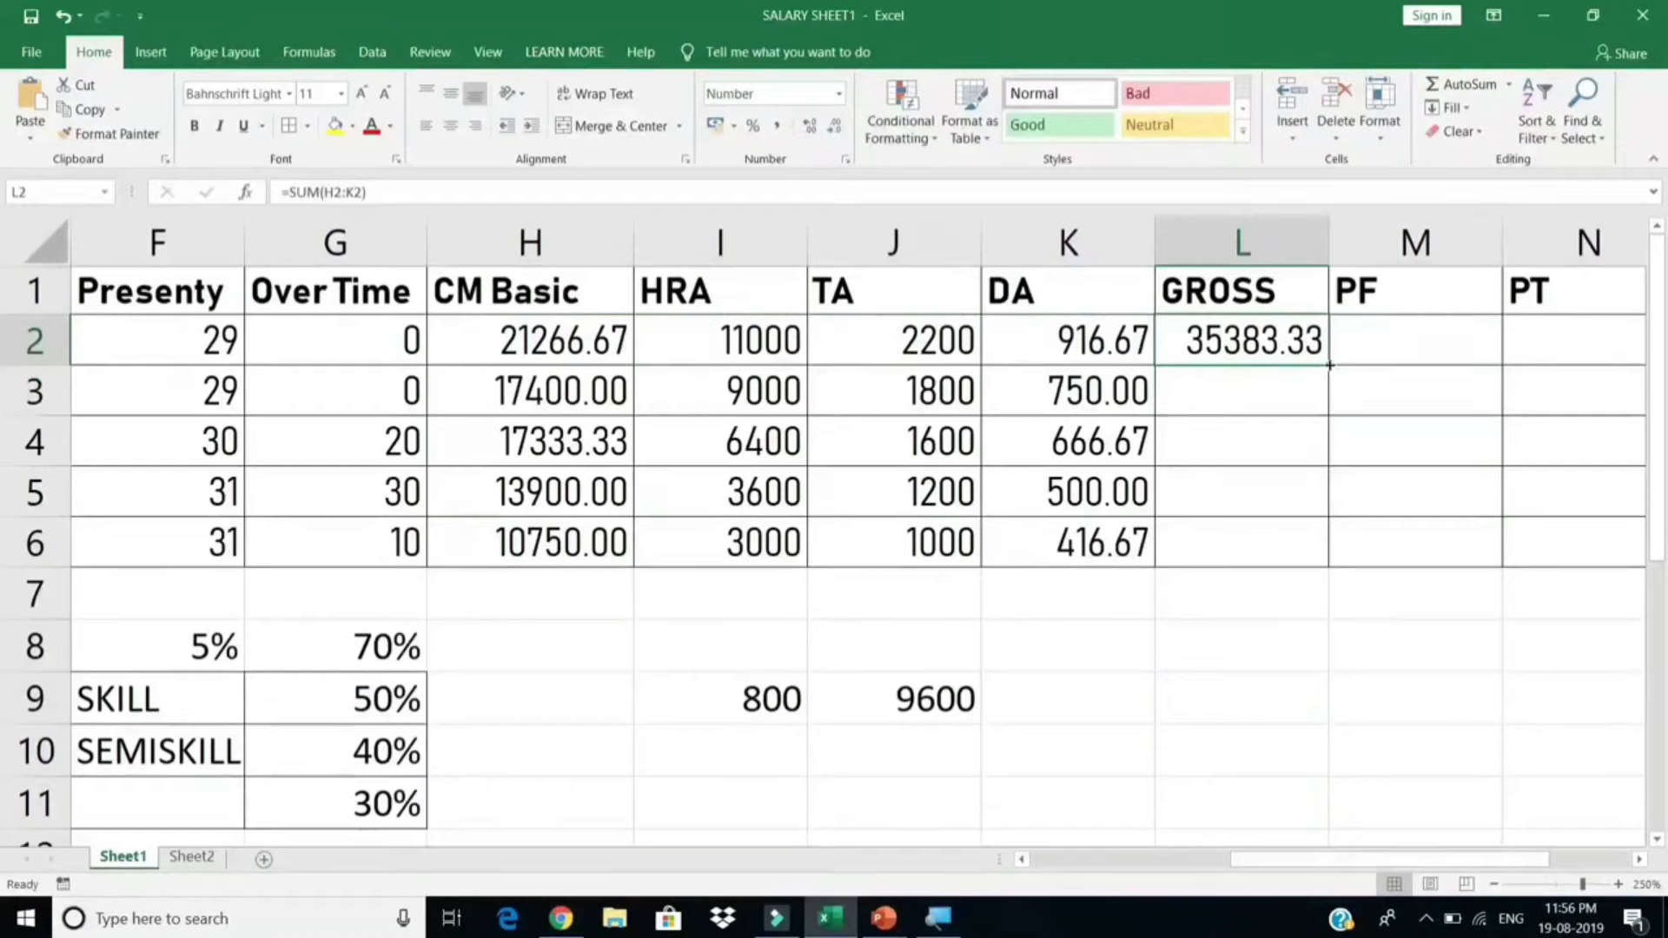
double_click(1326, 364)
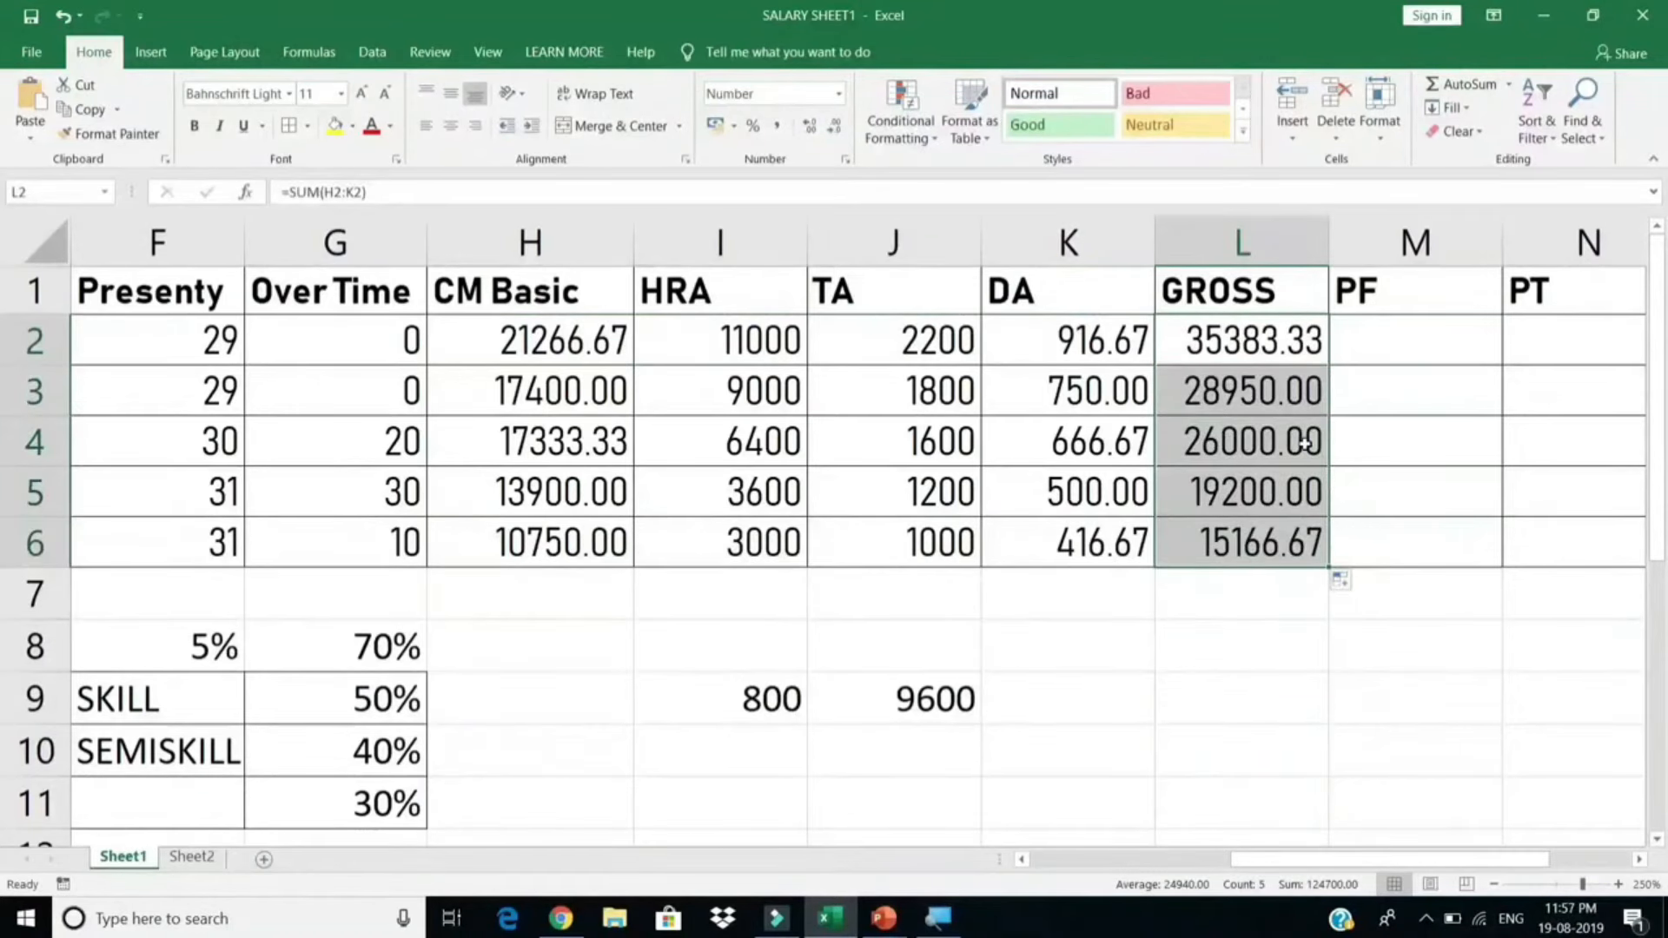
double_click(1276, 345)
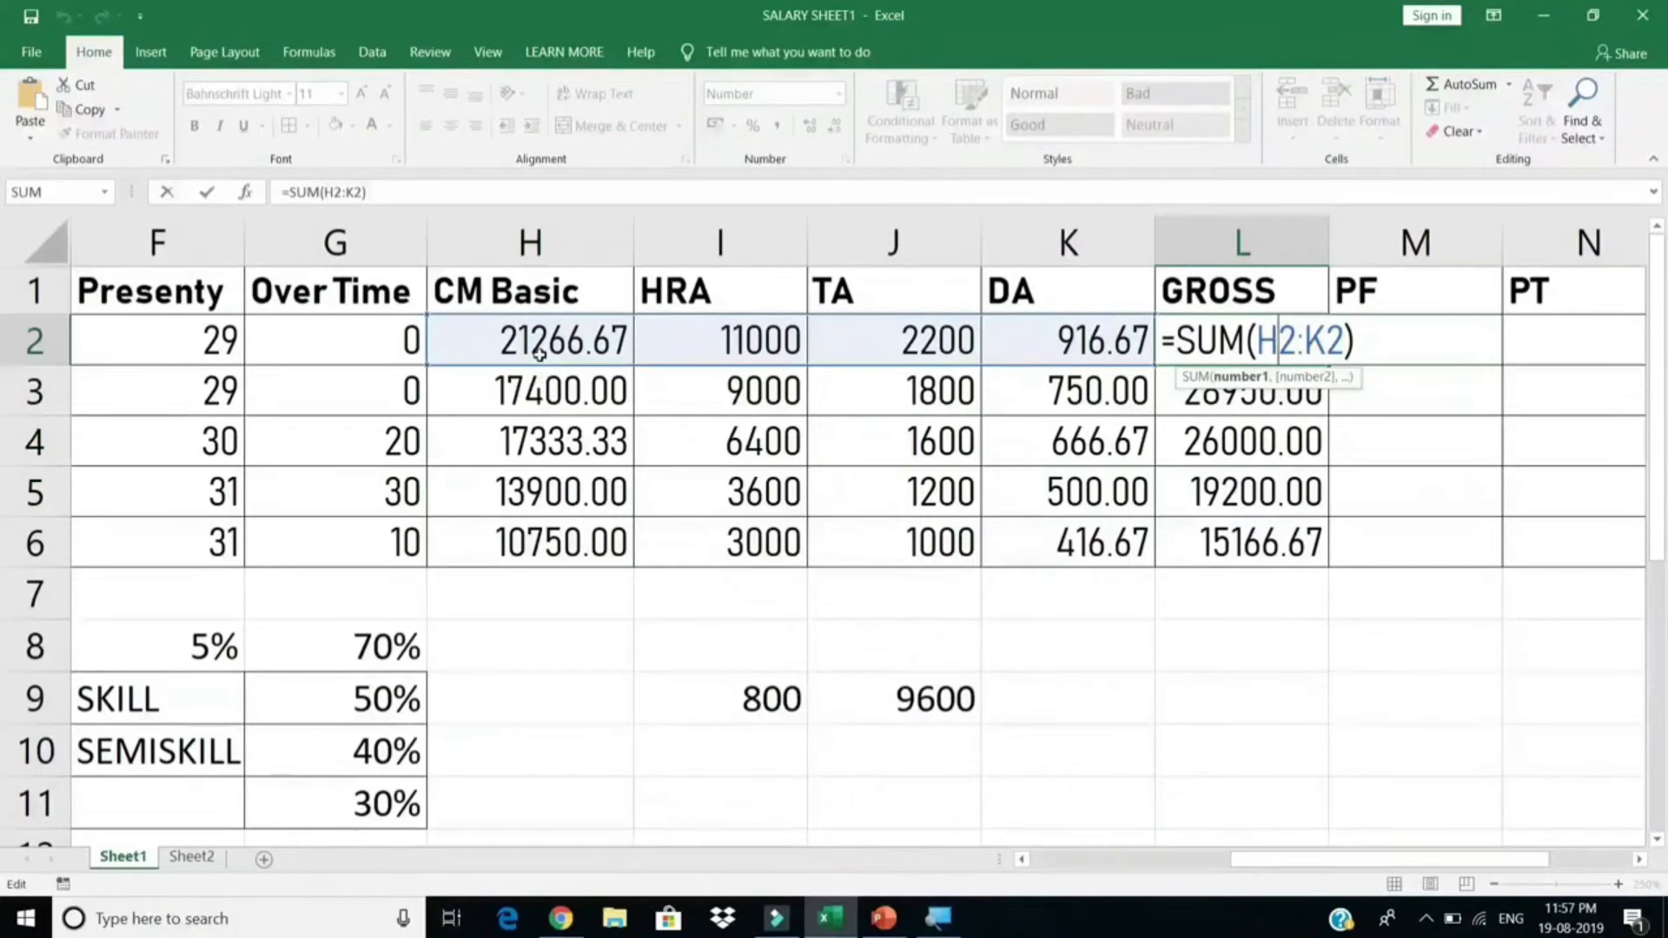
key("Escape")
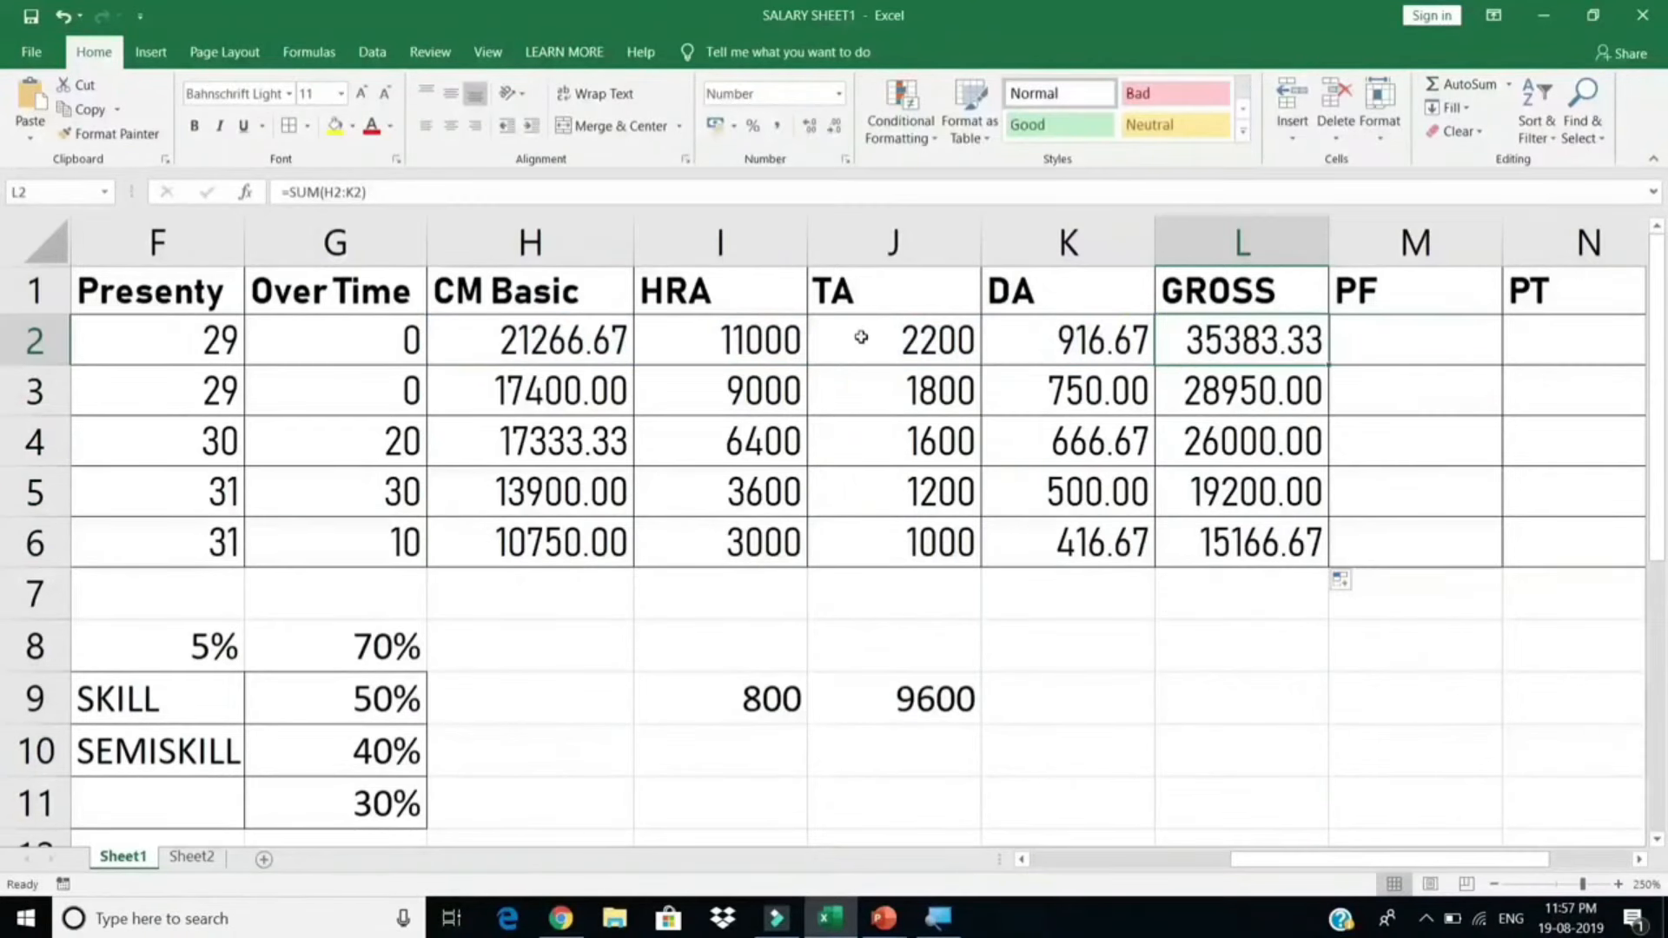
left_click(860, 339)
left_click(1046, 343)
left_click(1416, 338)
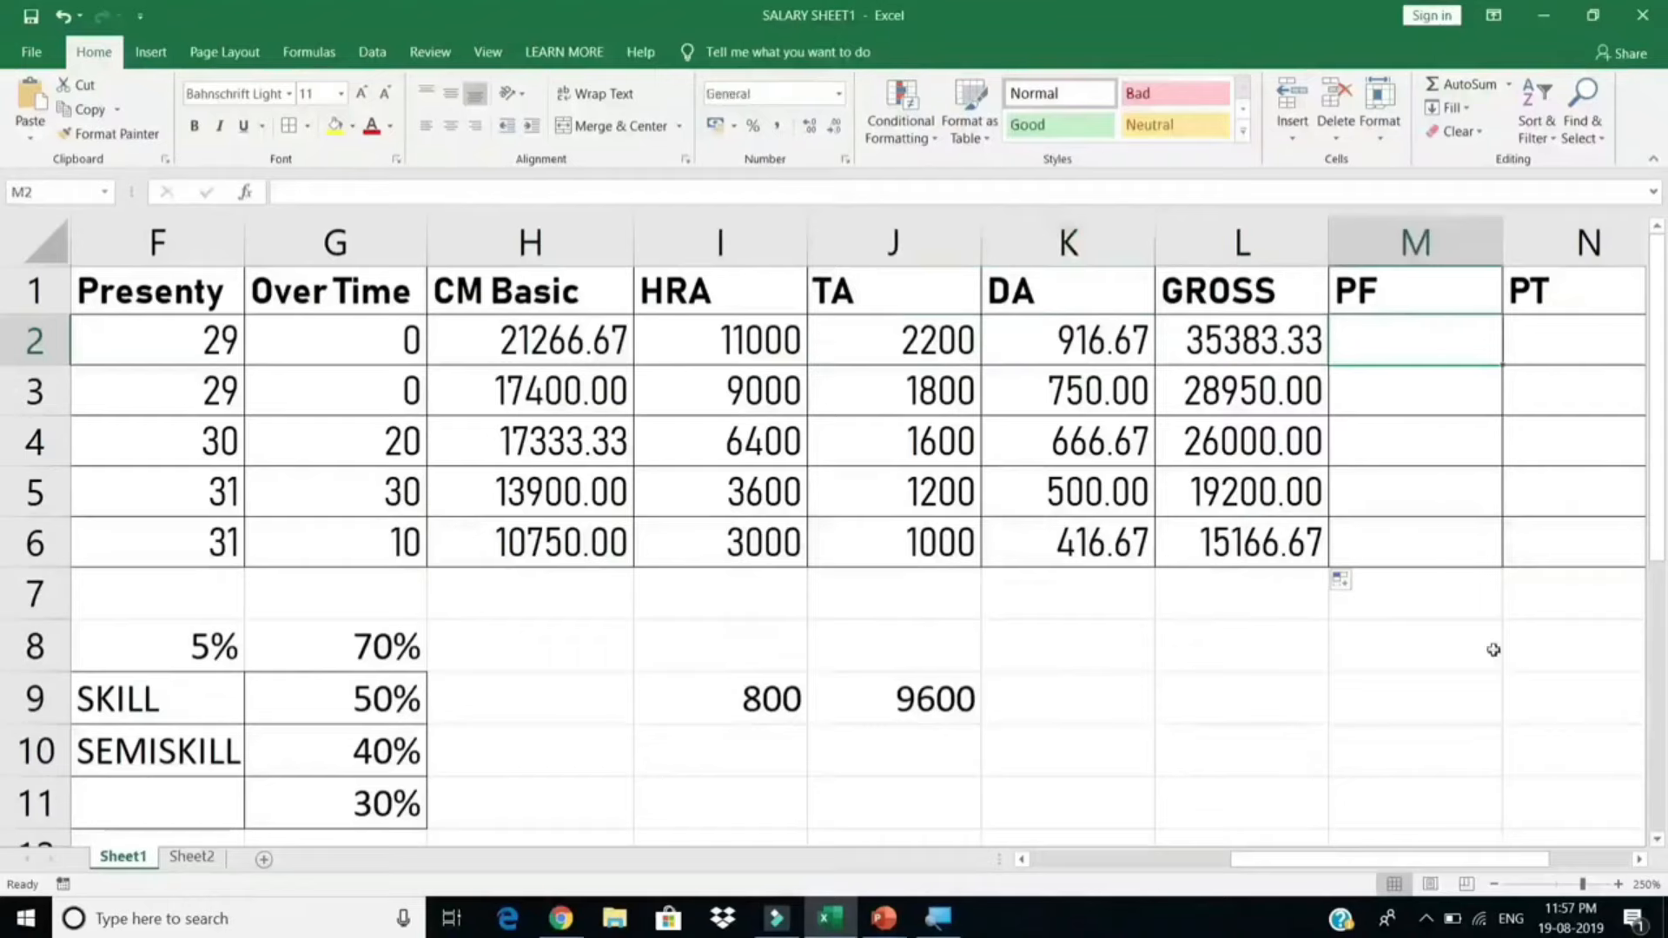
left_click(1638, 859)
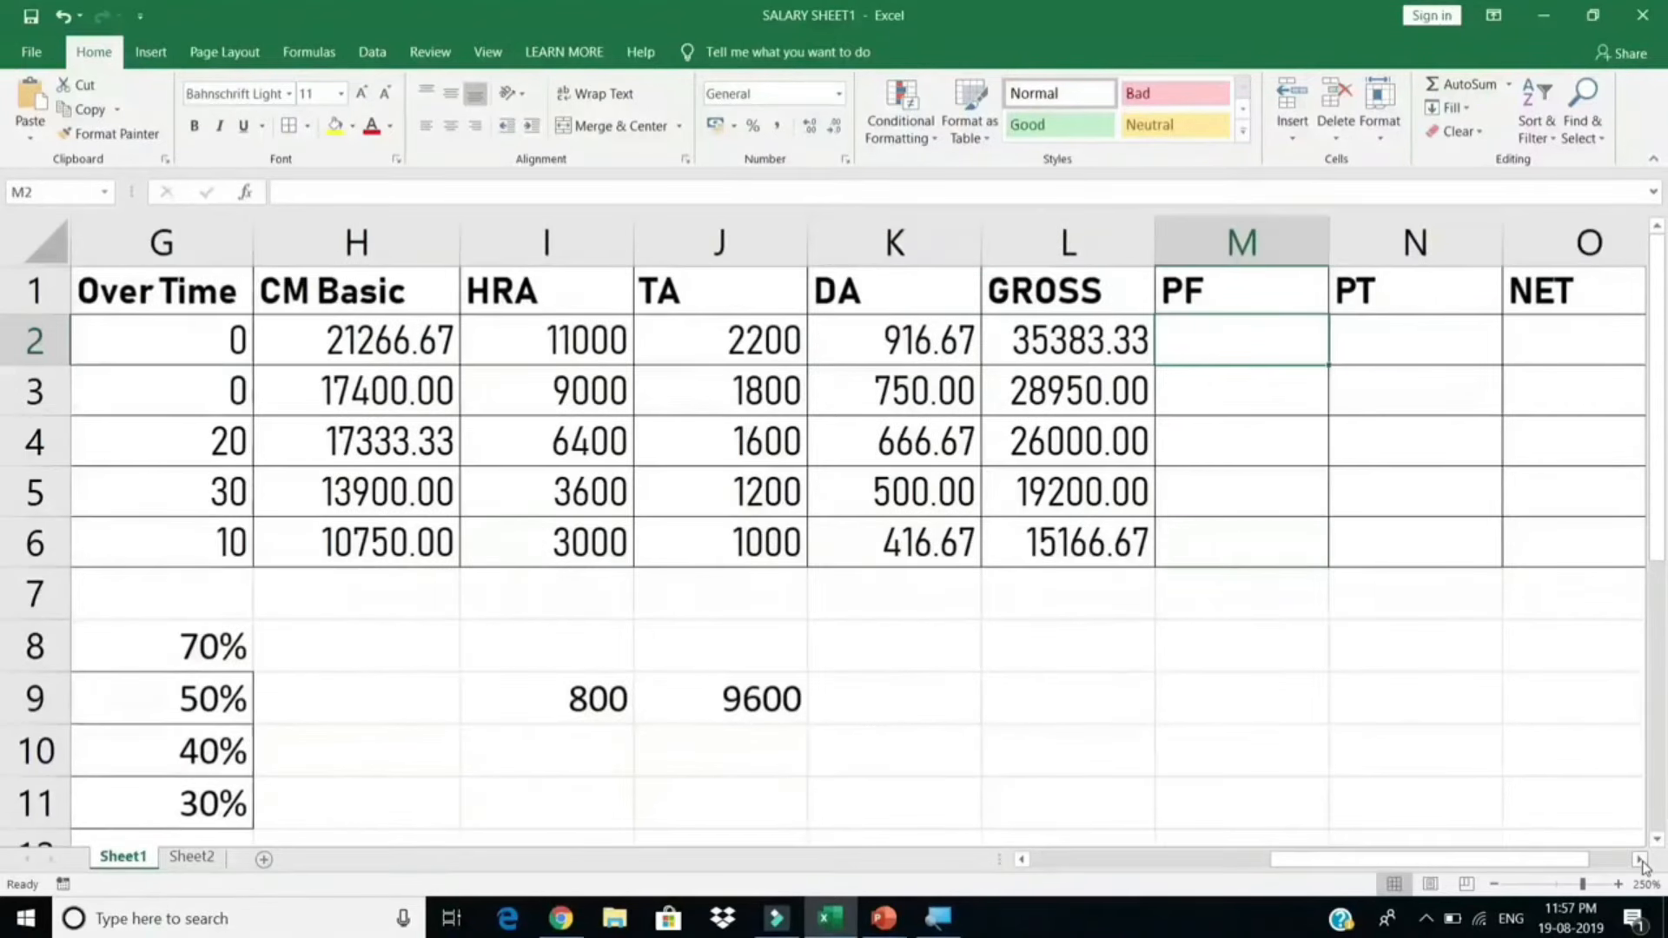
left_click(1638, 859)
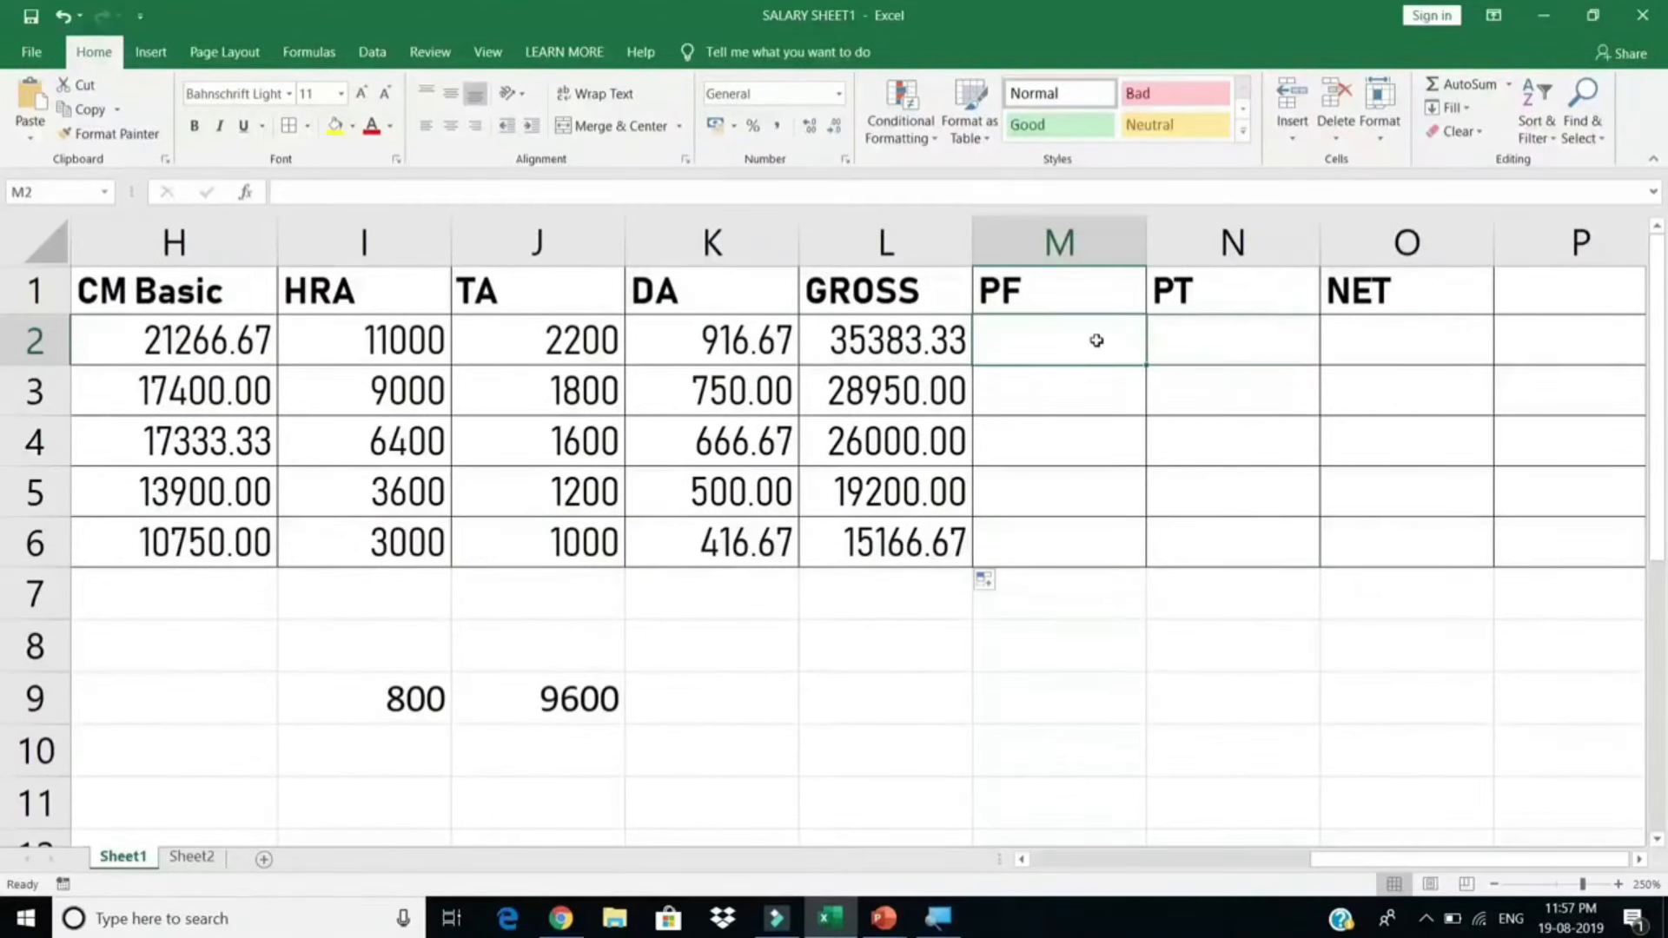
left_click_drag(1094, 339, 1097, 540)
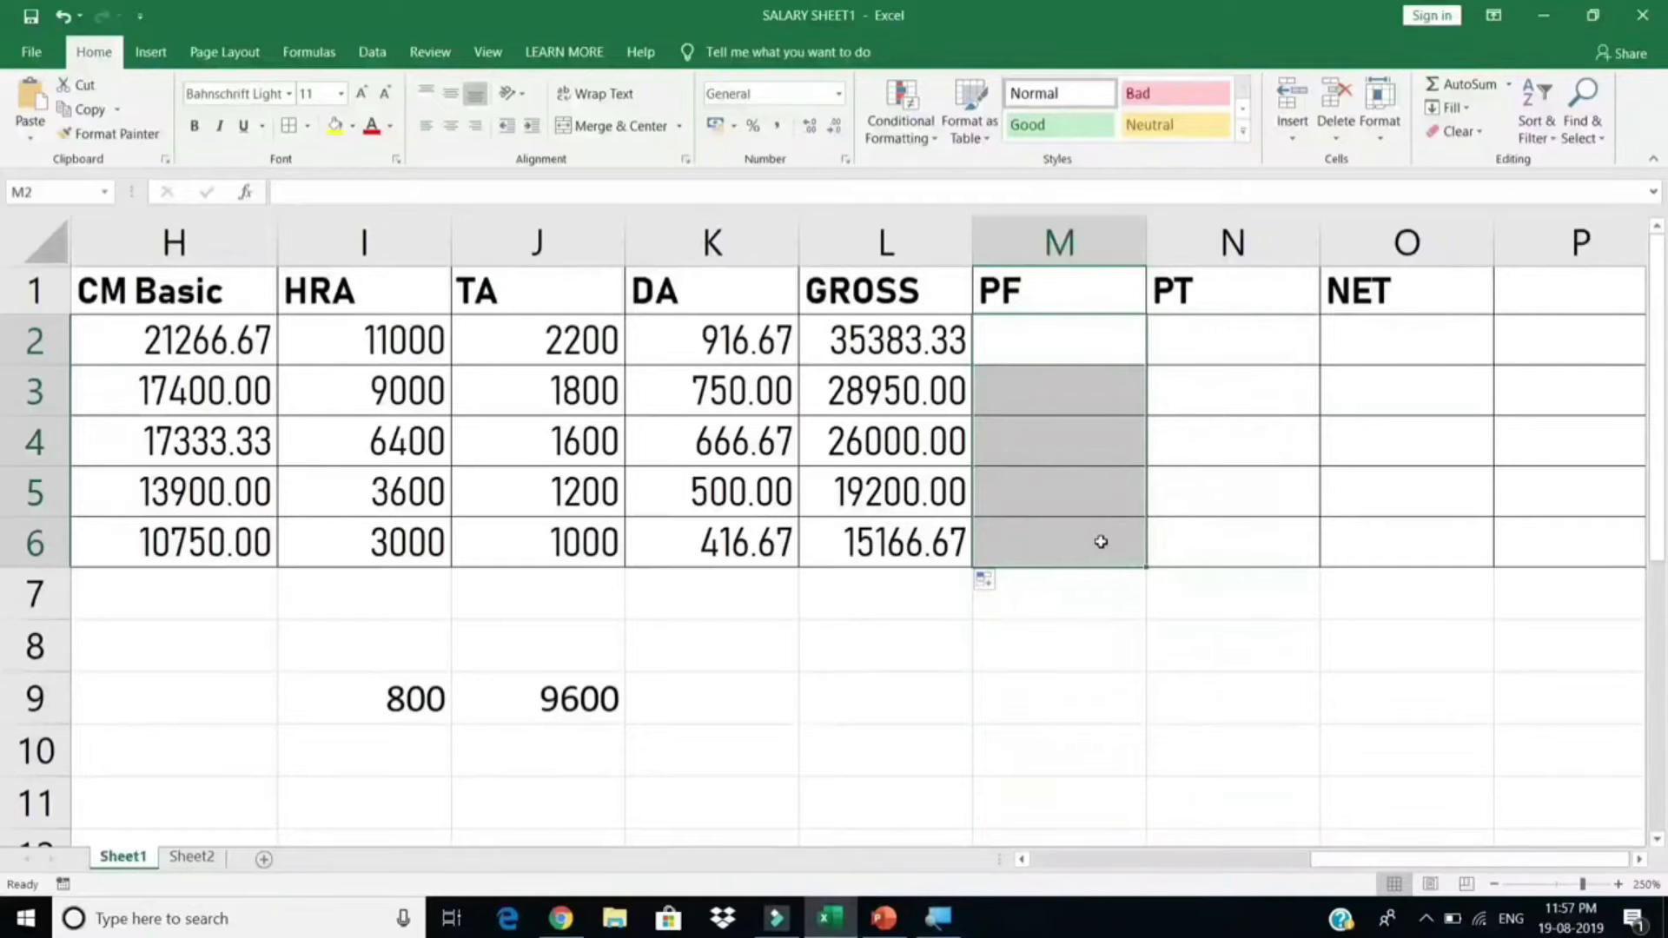
left_click(1063, 343)
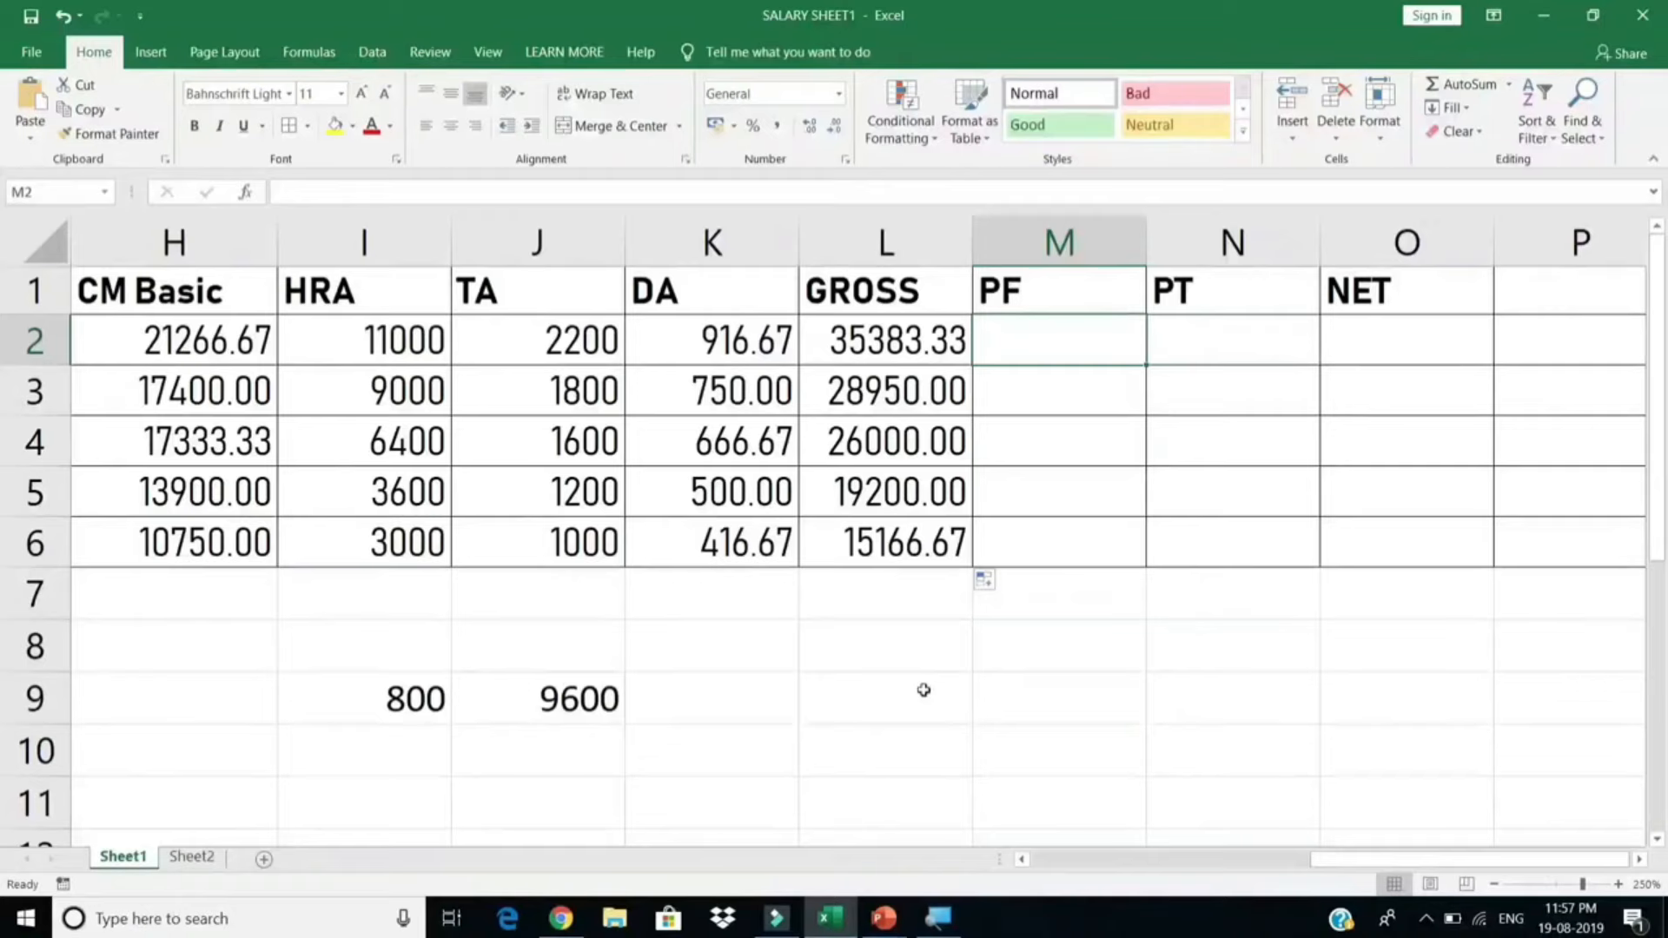
left_click(921, 693)
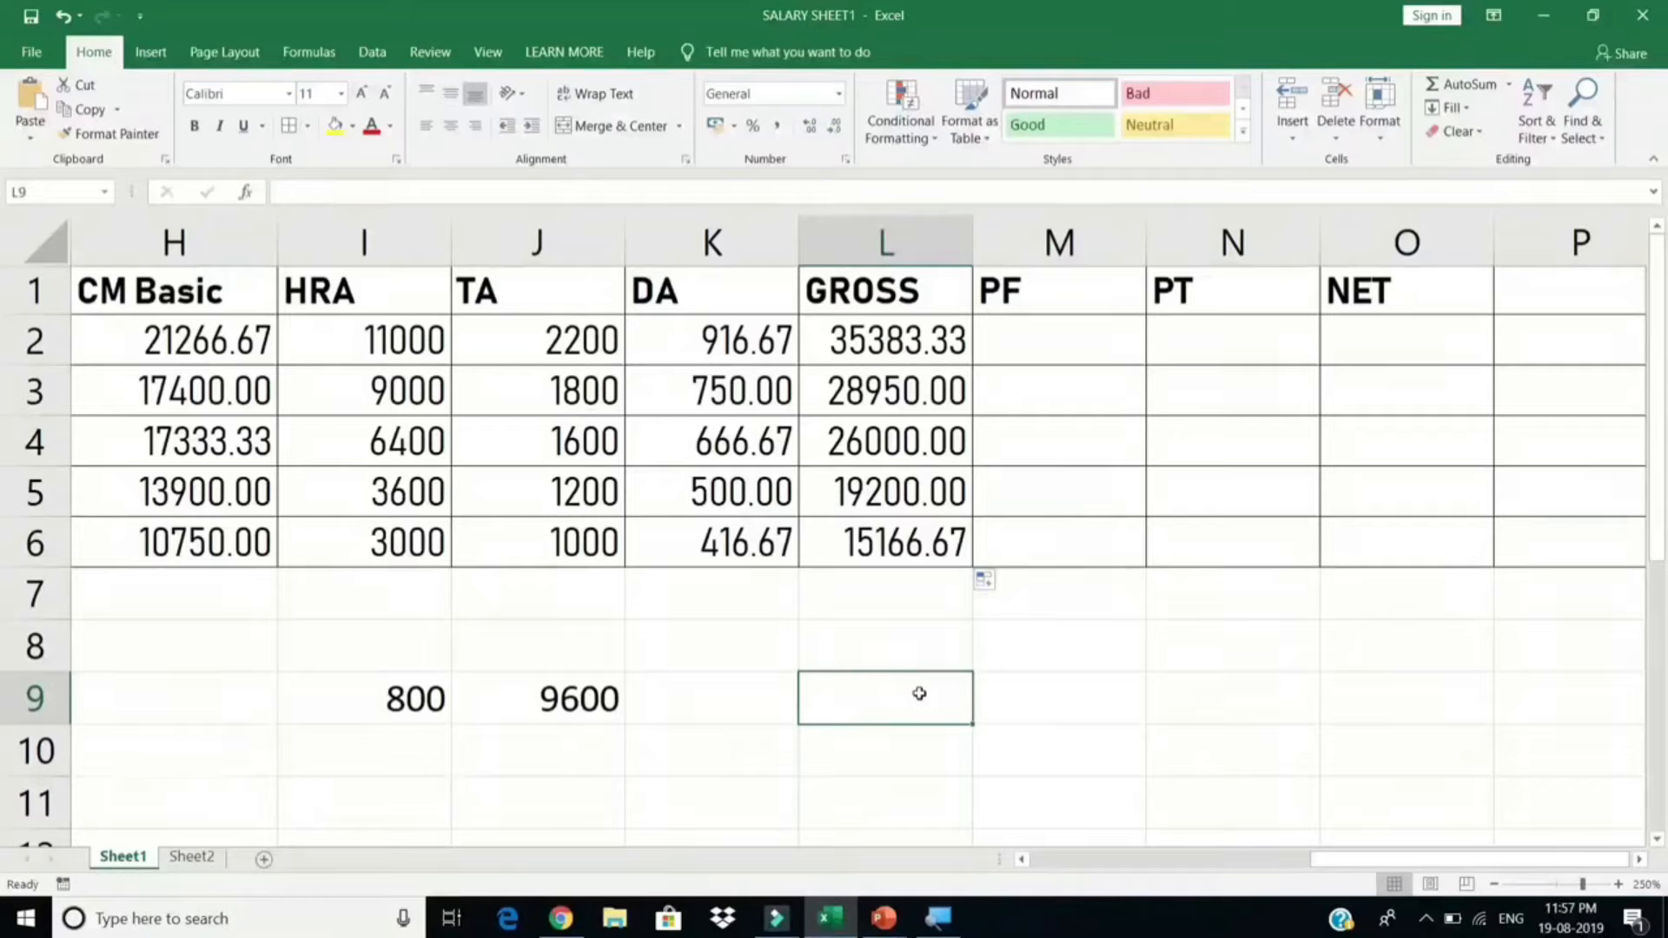
Step: Enter Celling and Actual headings in row 9, and EE and ER row labels
type("C")
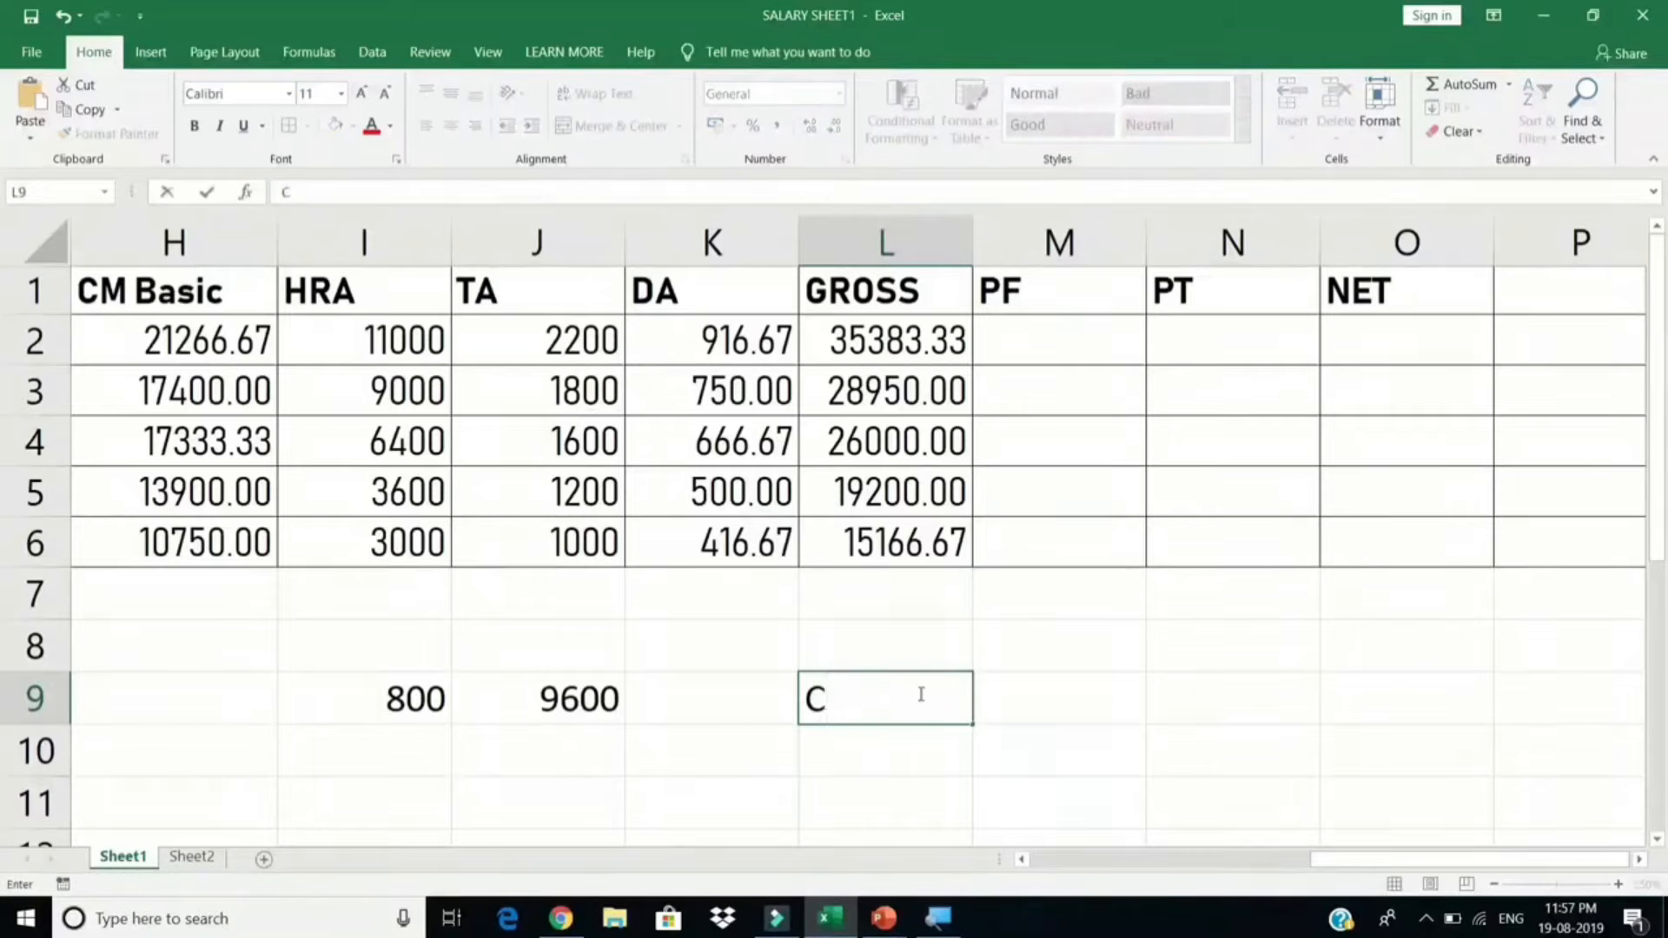
type("elling")
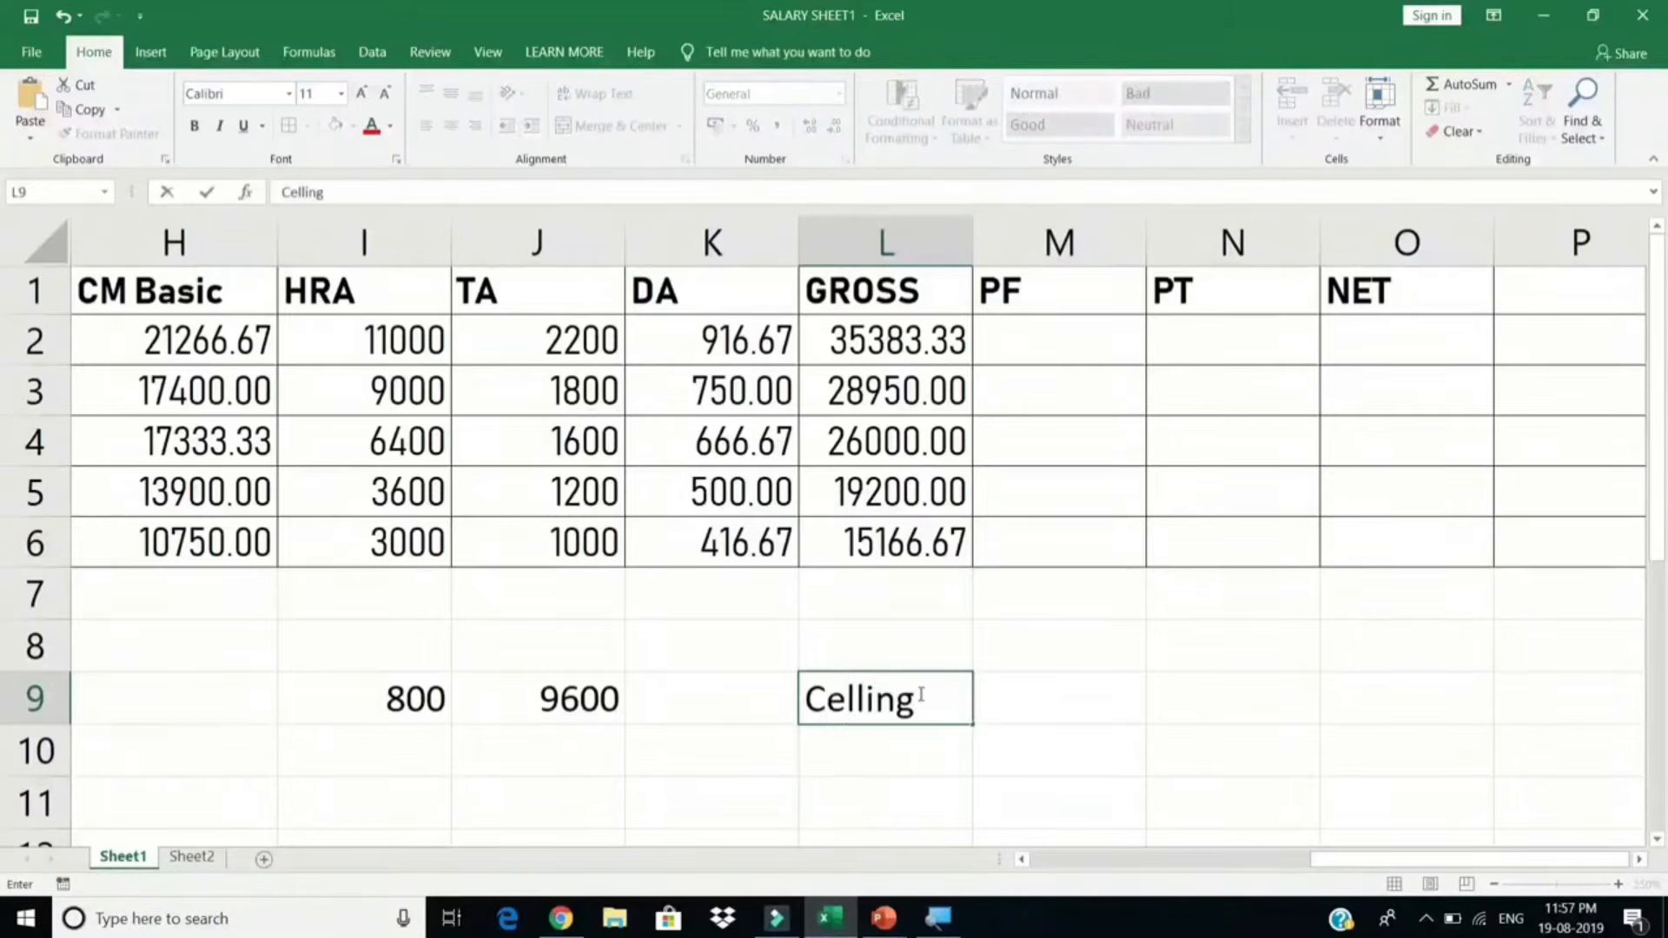
key("Tab")
type("Actual")
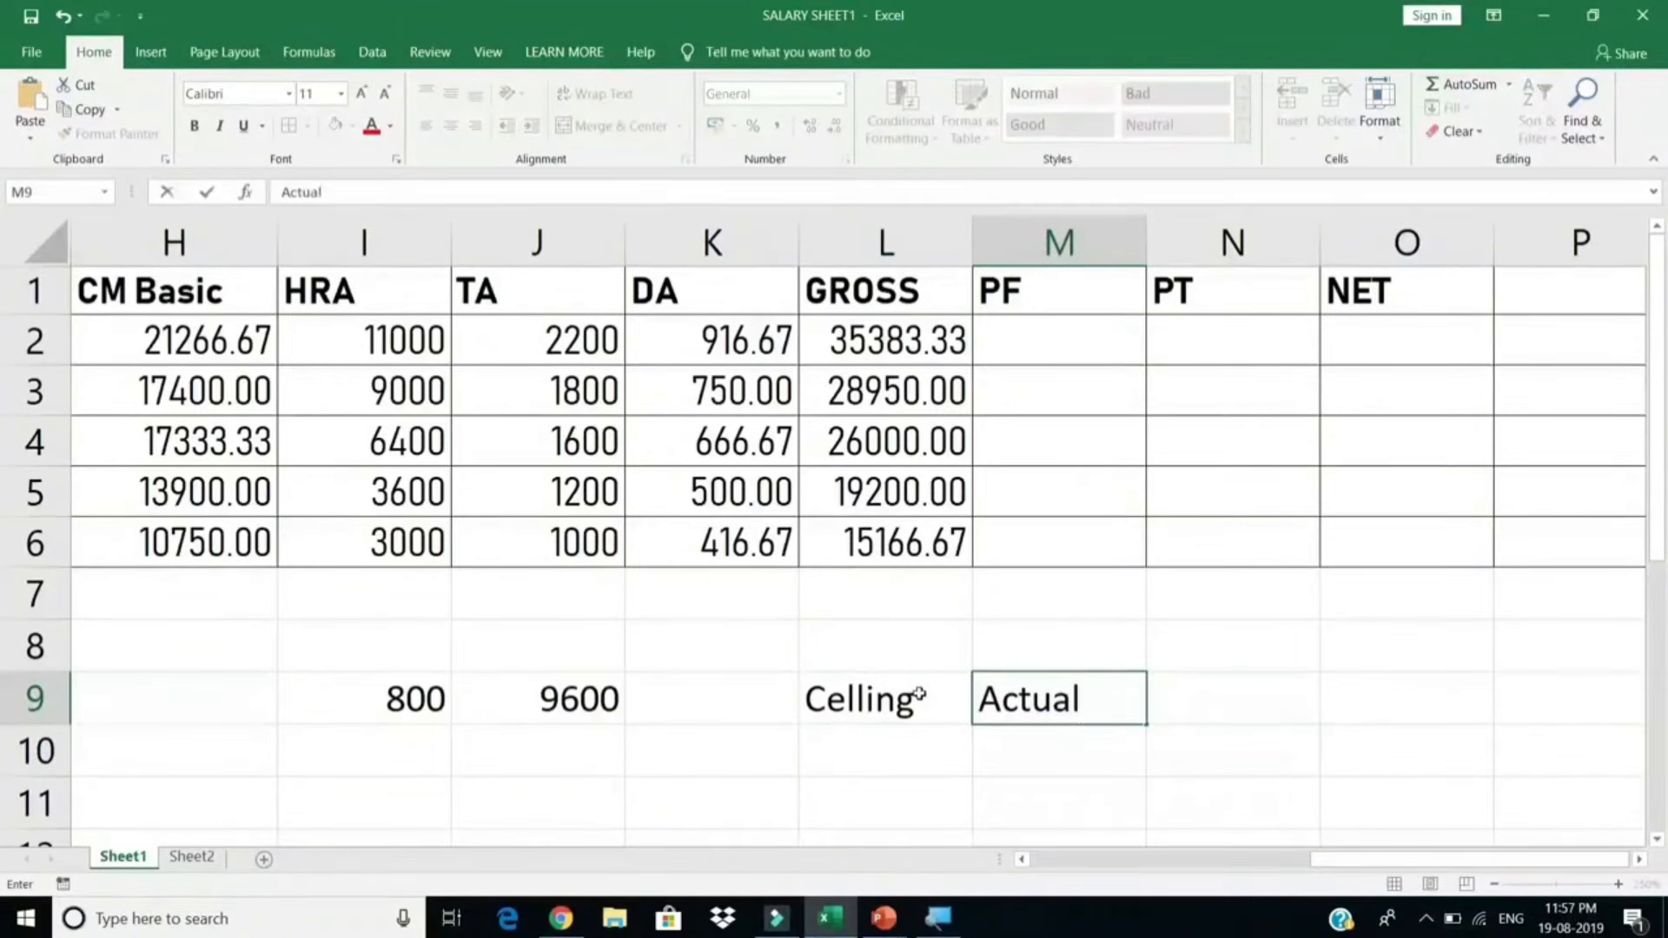
key("Return")
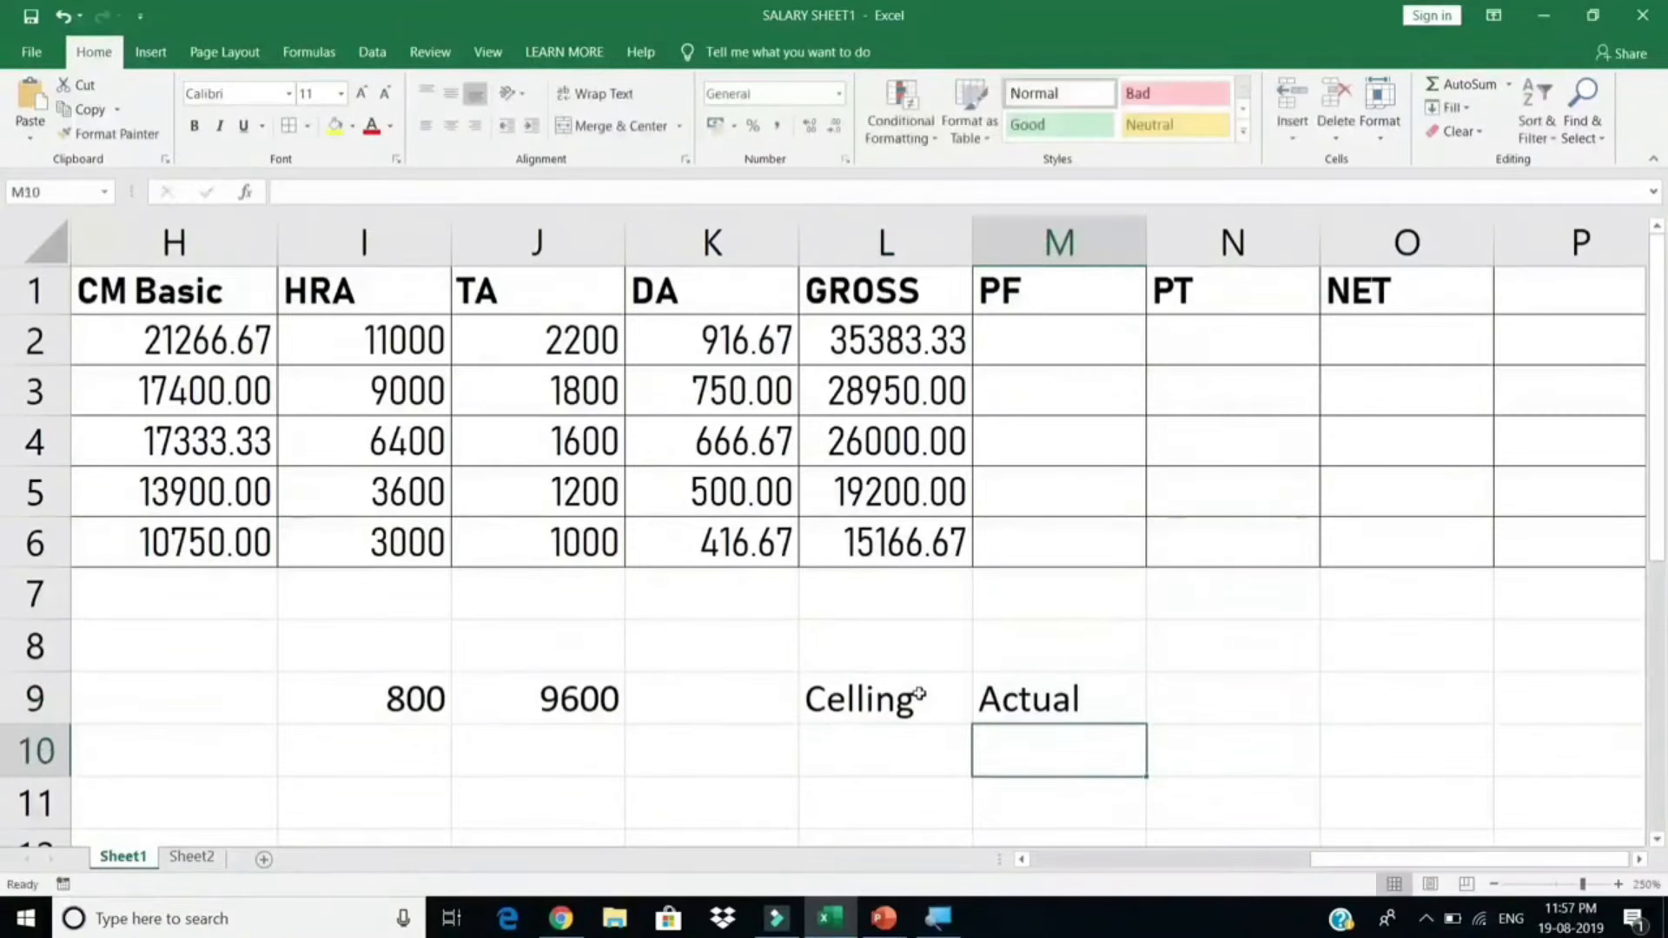
key("Left")
key("Left")
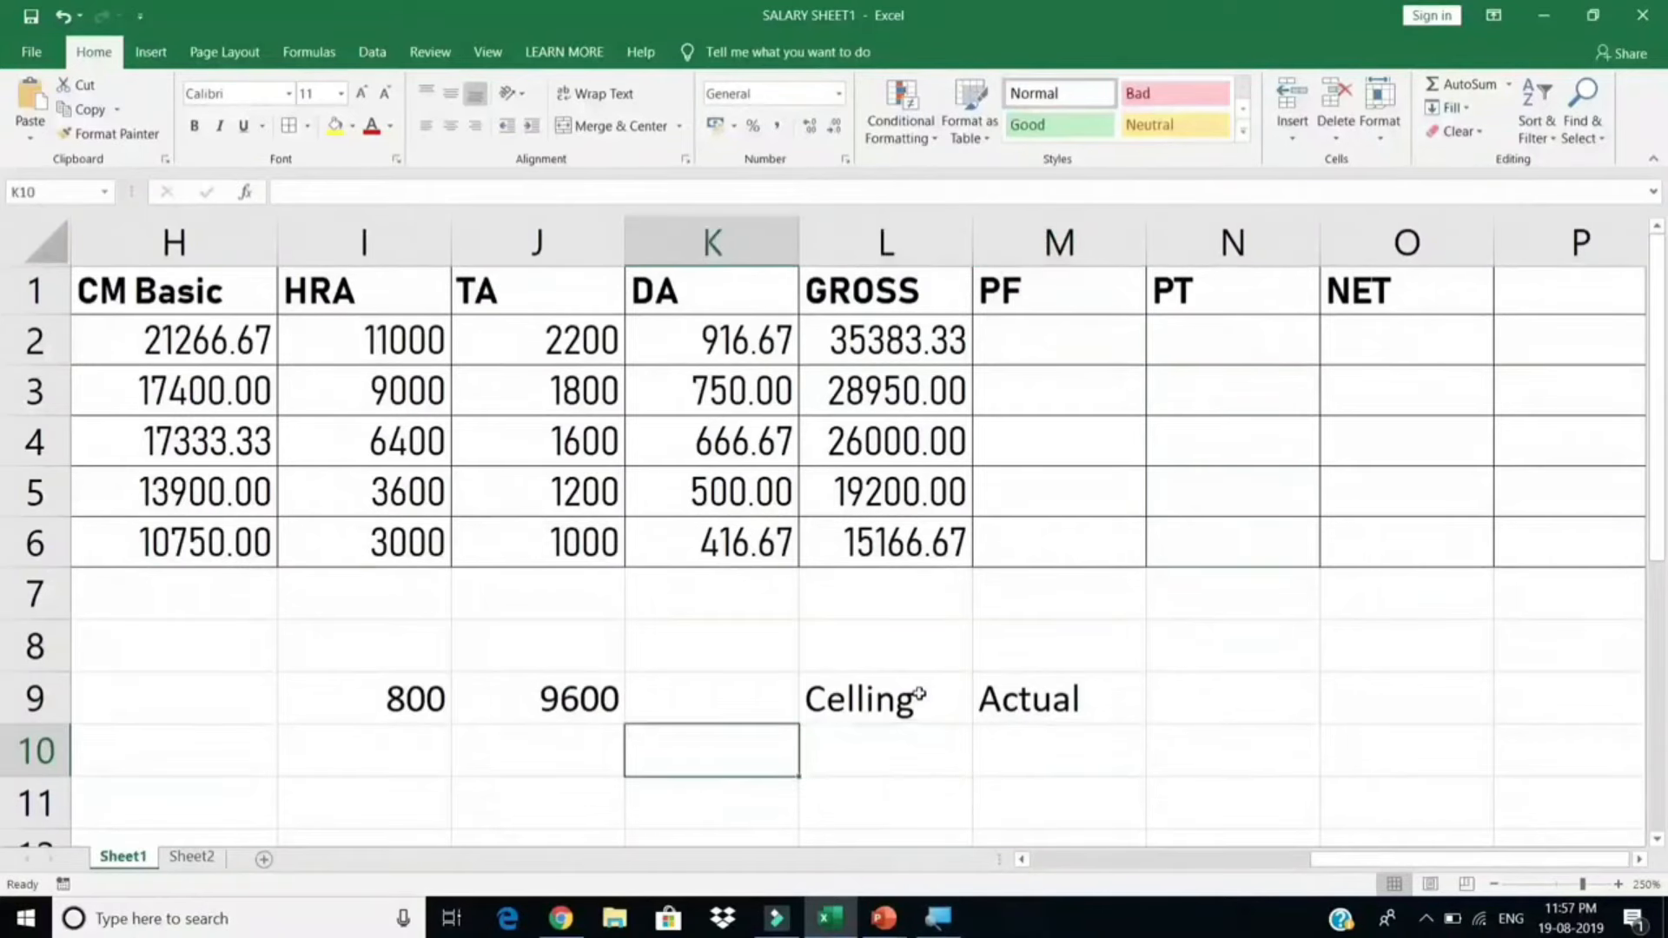
type("EE")
key("Return")
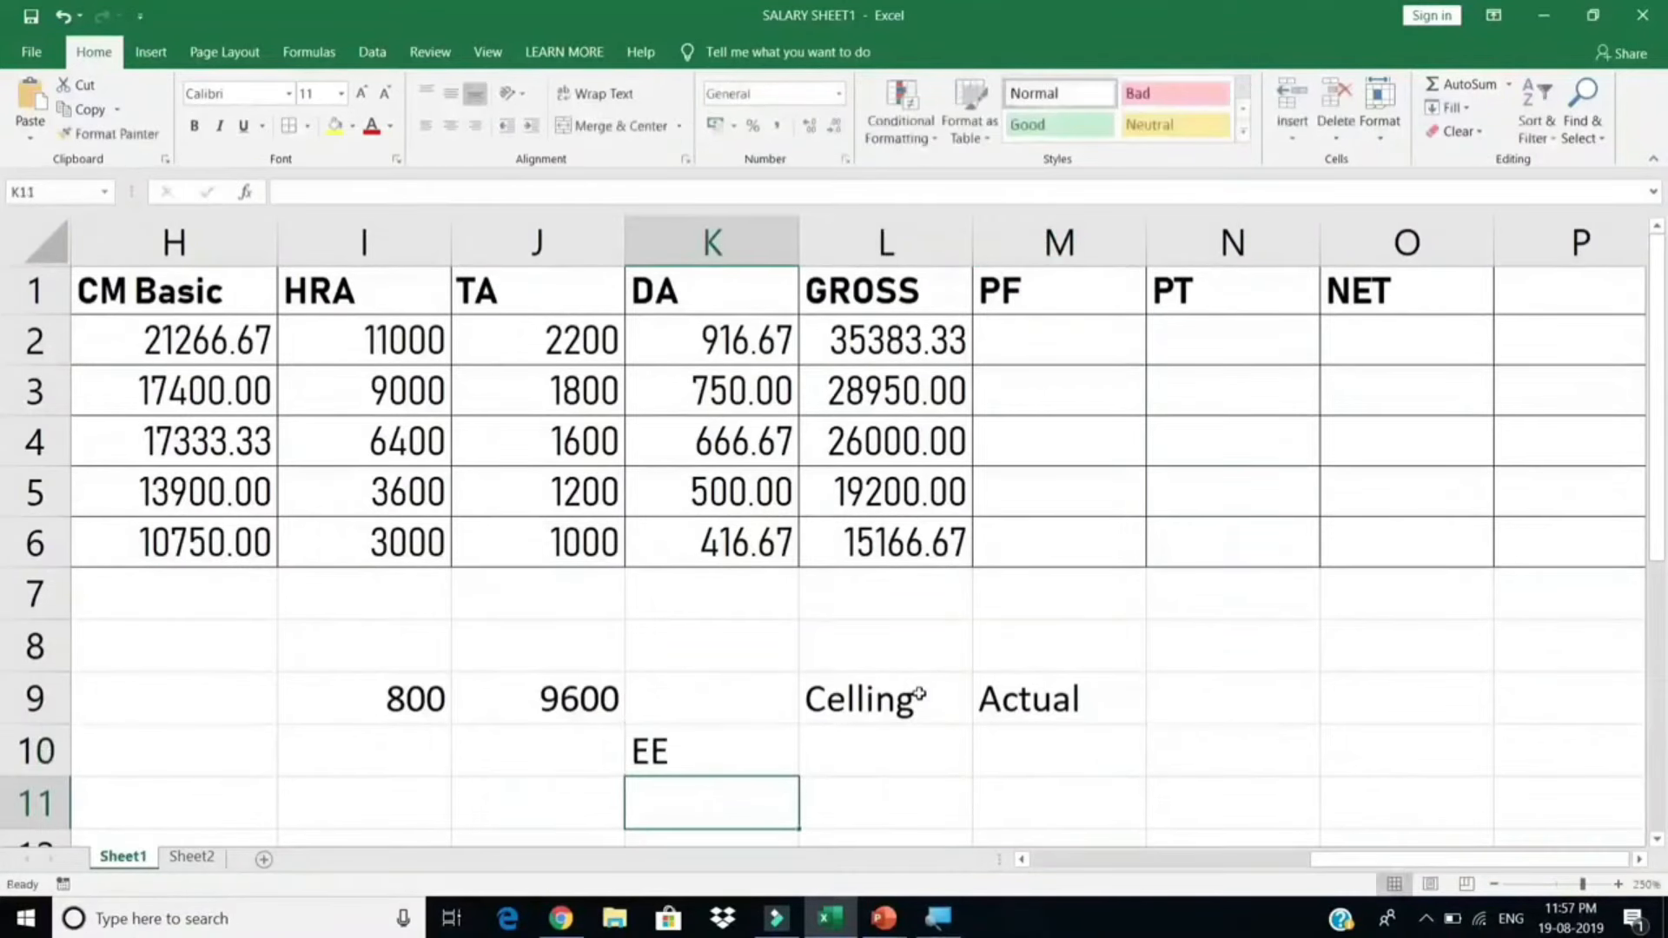
type("ER")
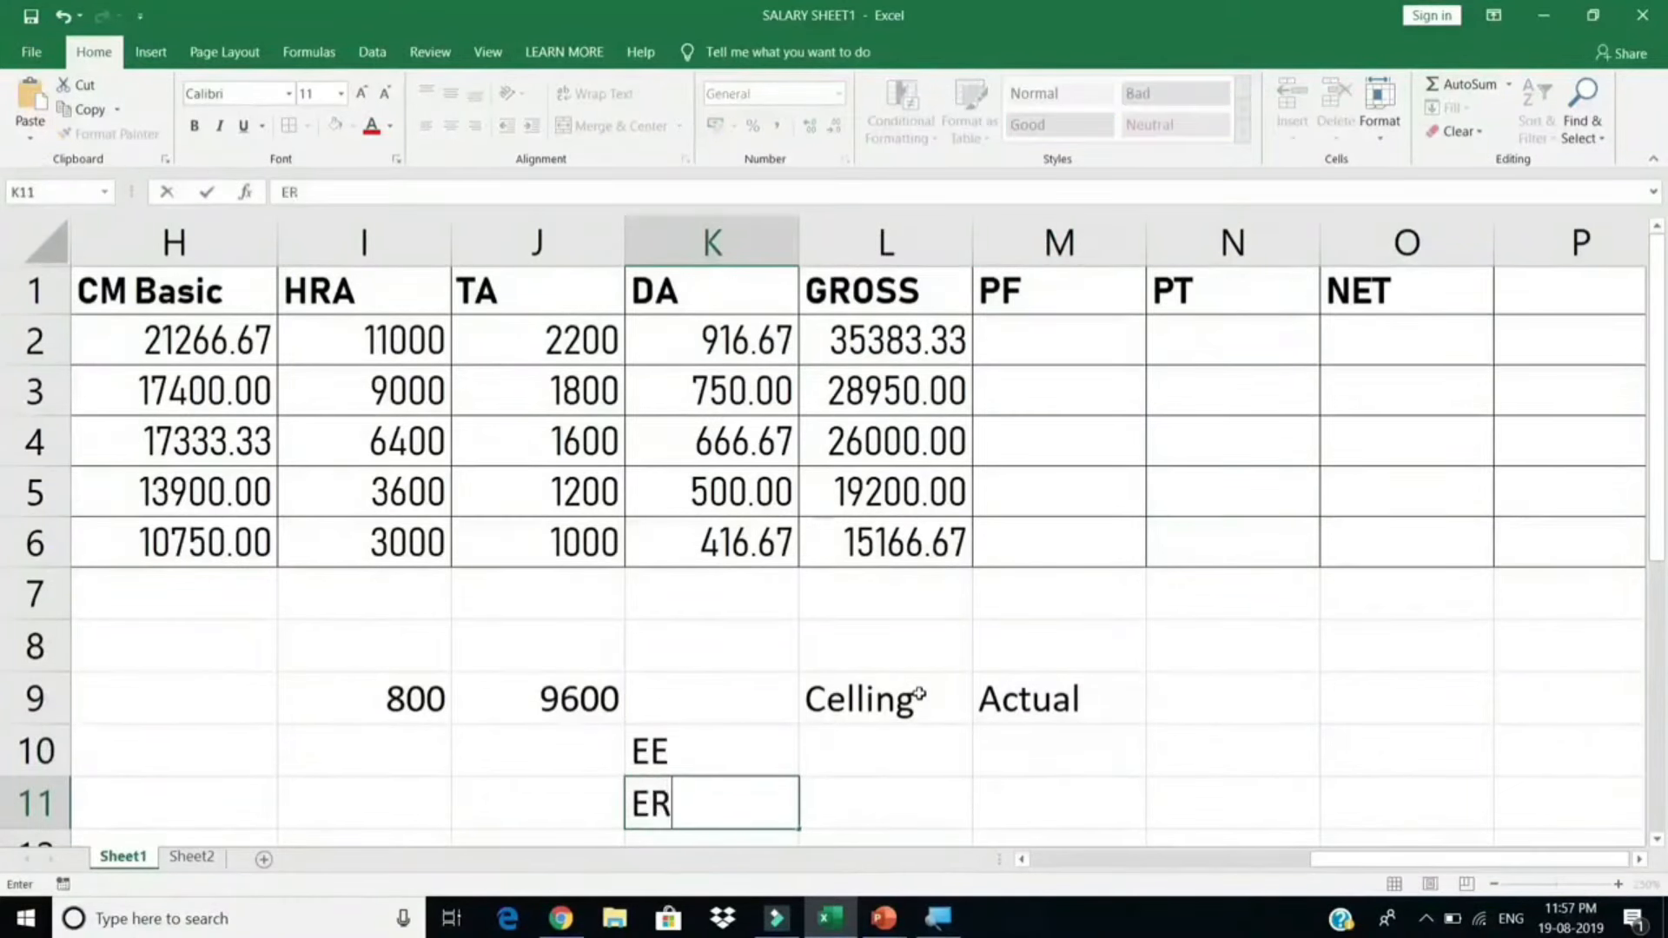
key("Return")
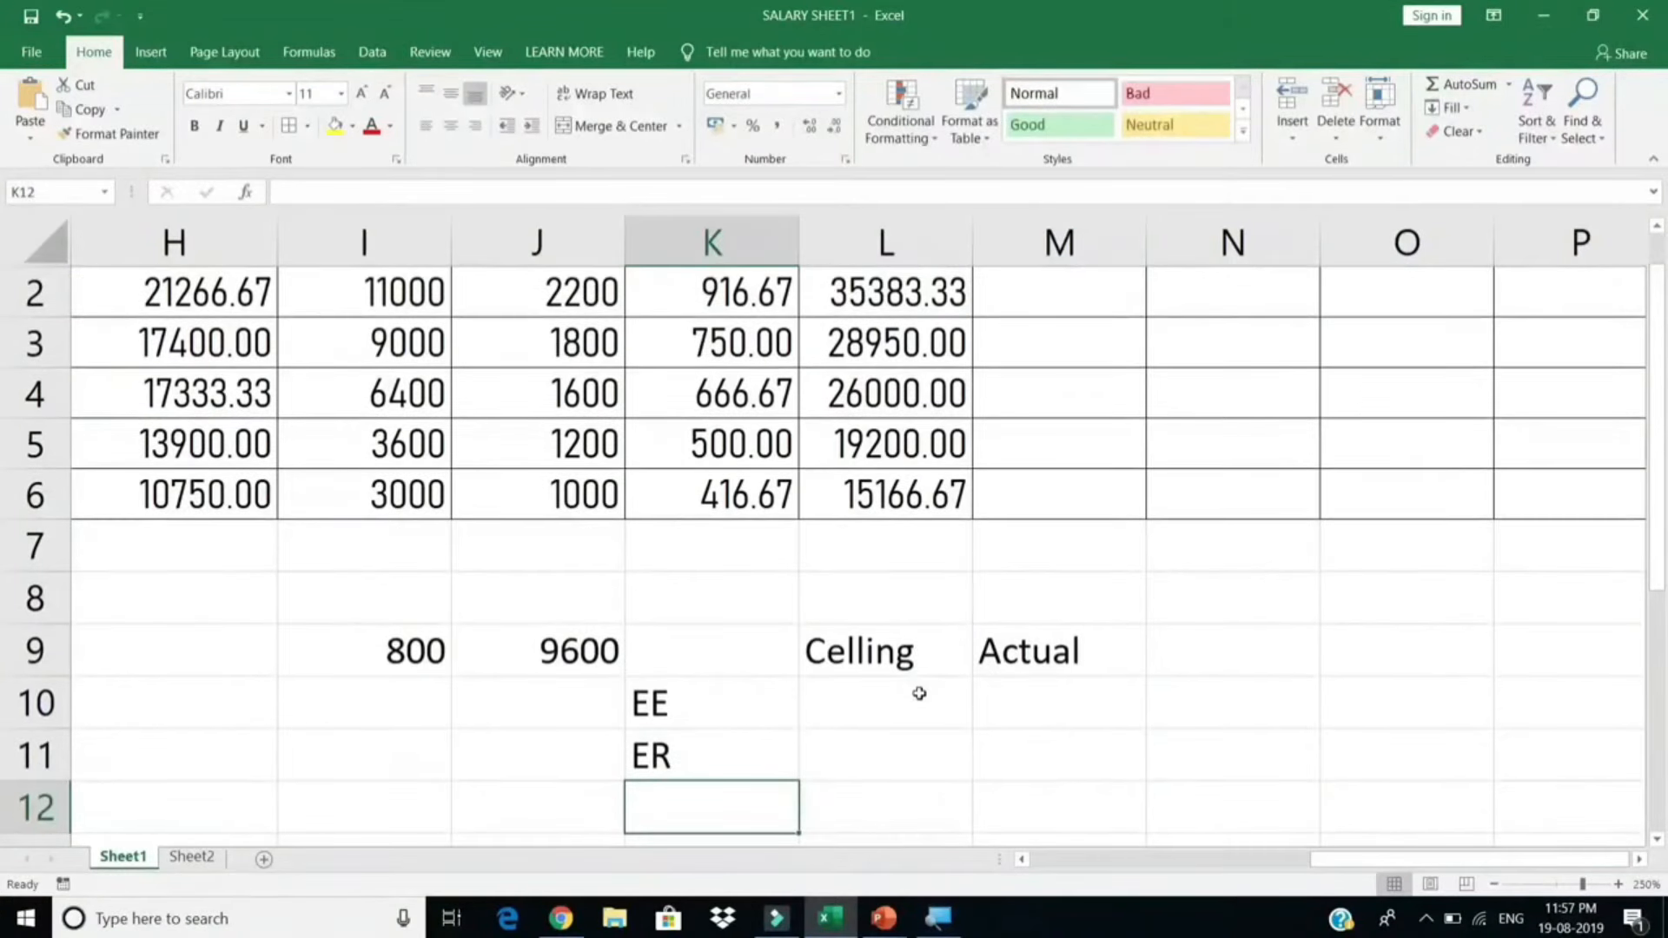
Step: Mark yes under Celling for both the EE and ER rows
scroll(919, 702, "up", 1)
type("ye")
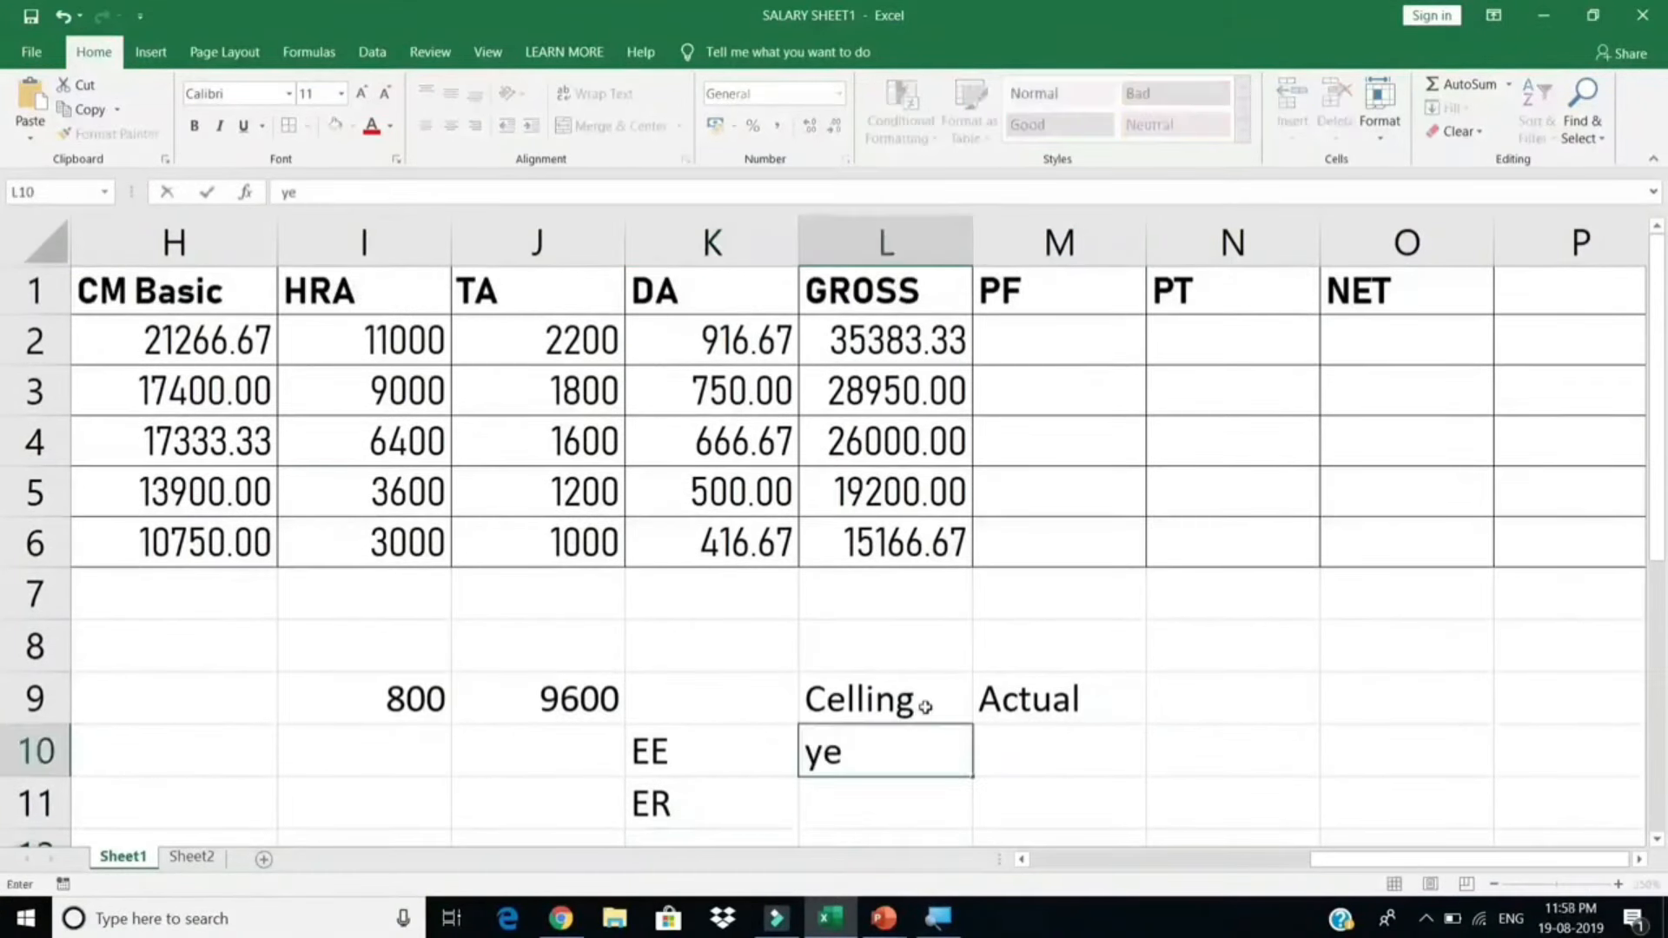
type("s")
key("Return")
type("yes")
key("Return")
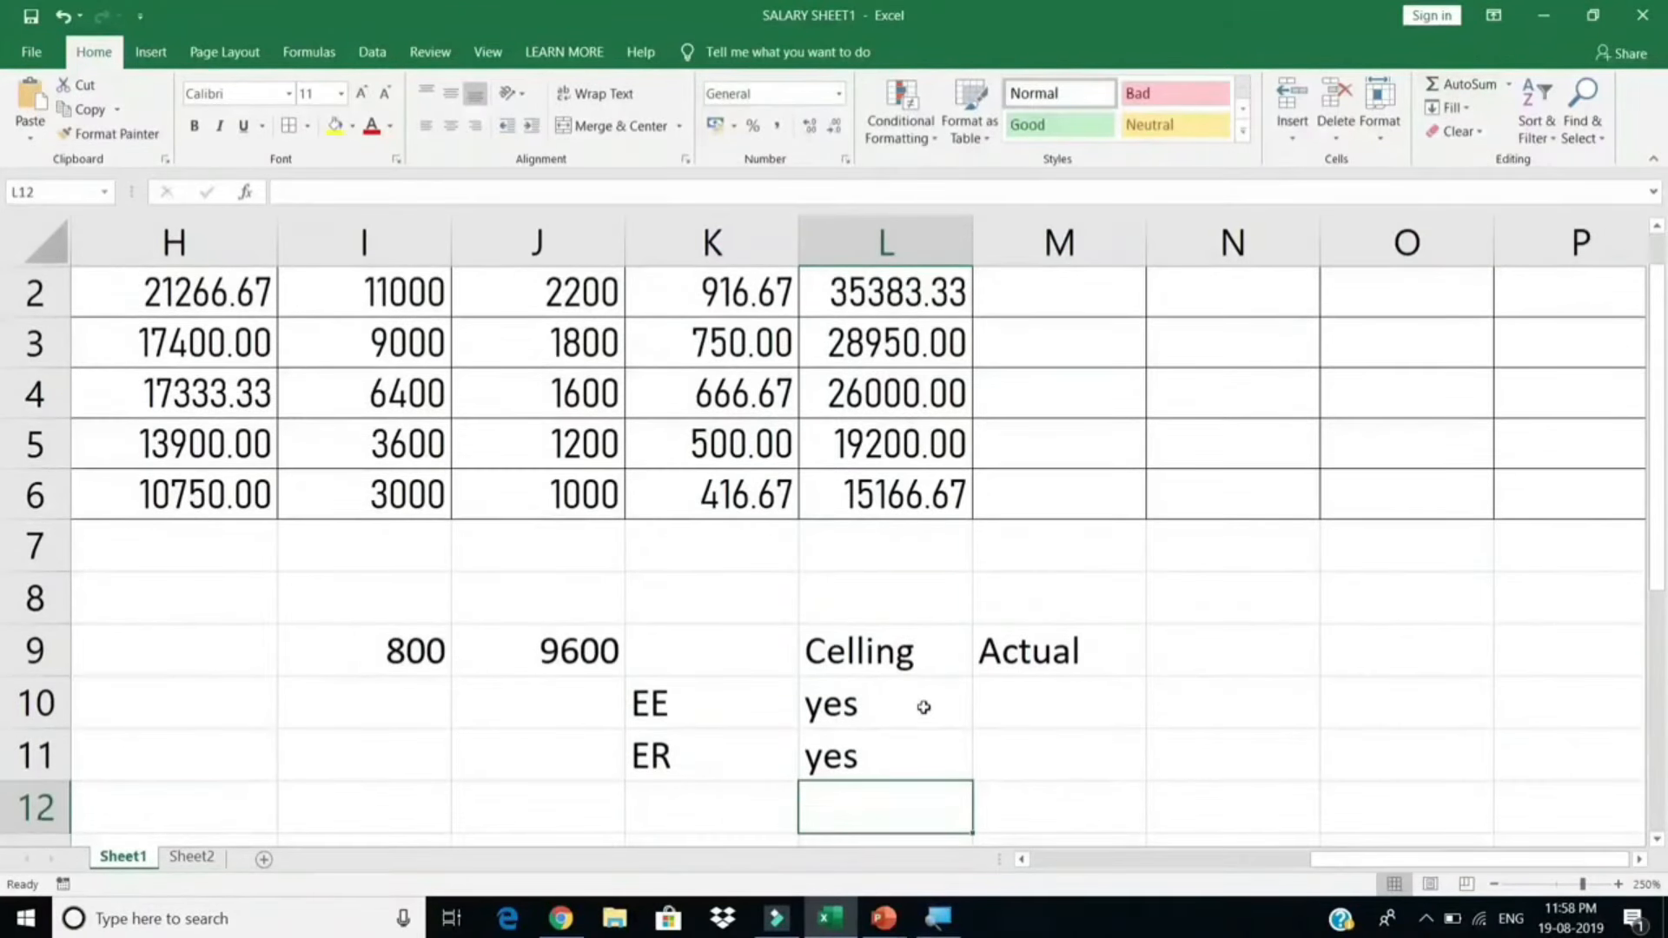
scroll(920, 711, "down", 1)
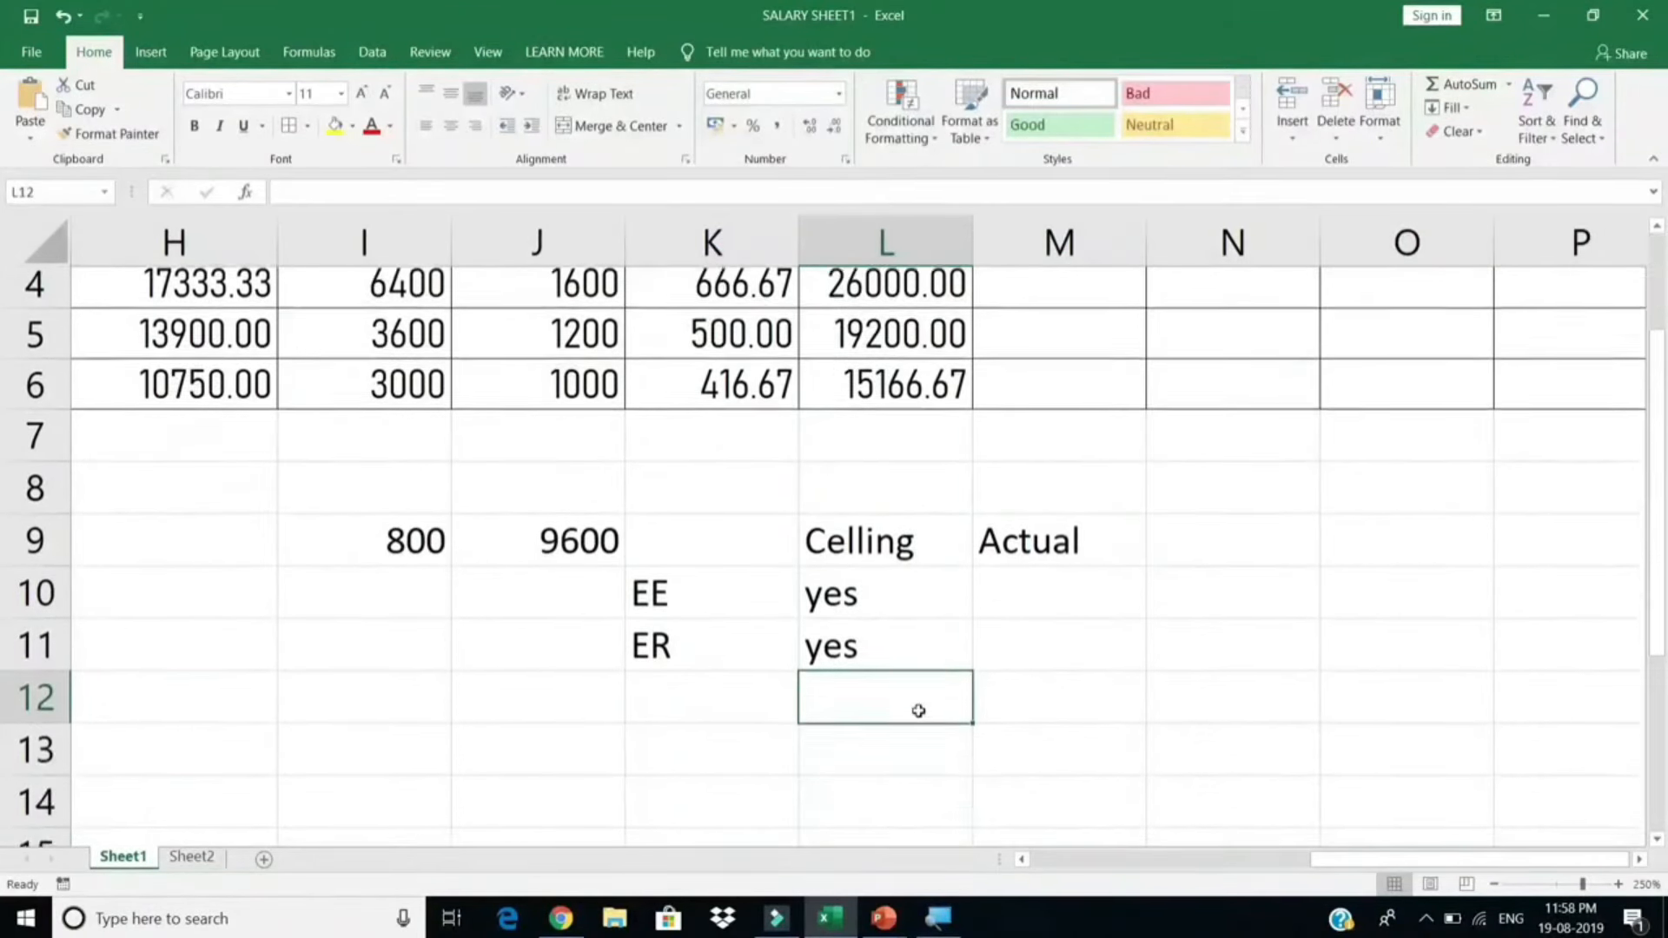
Step: Enter the ceiling calculation =15000*12 in cell K13
left_click(740, 714)
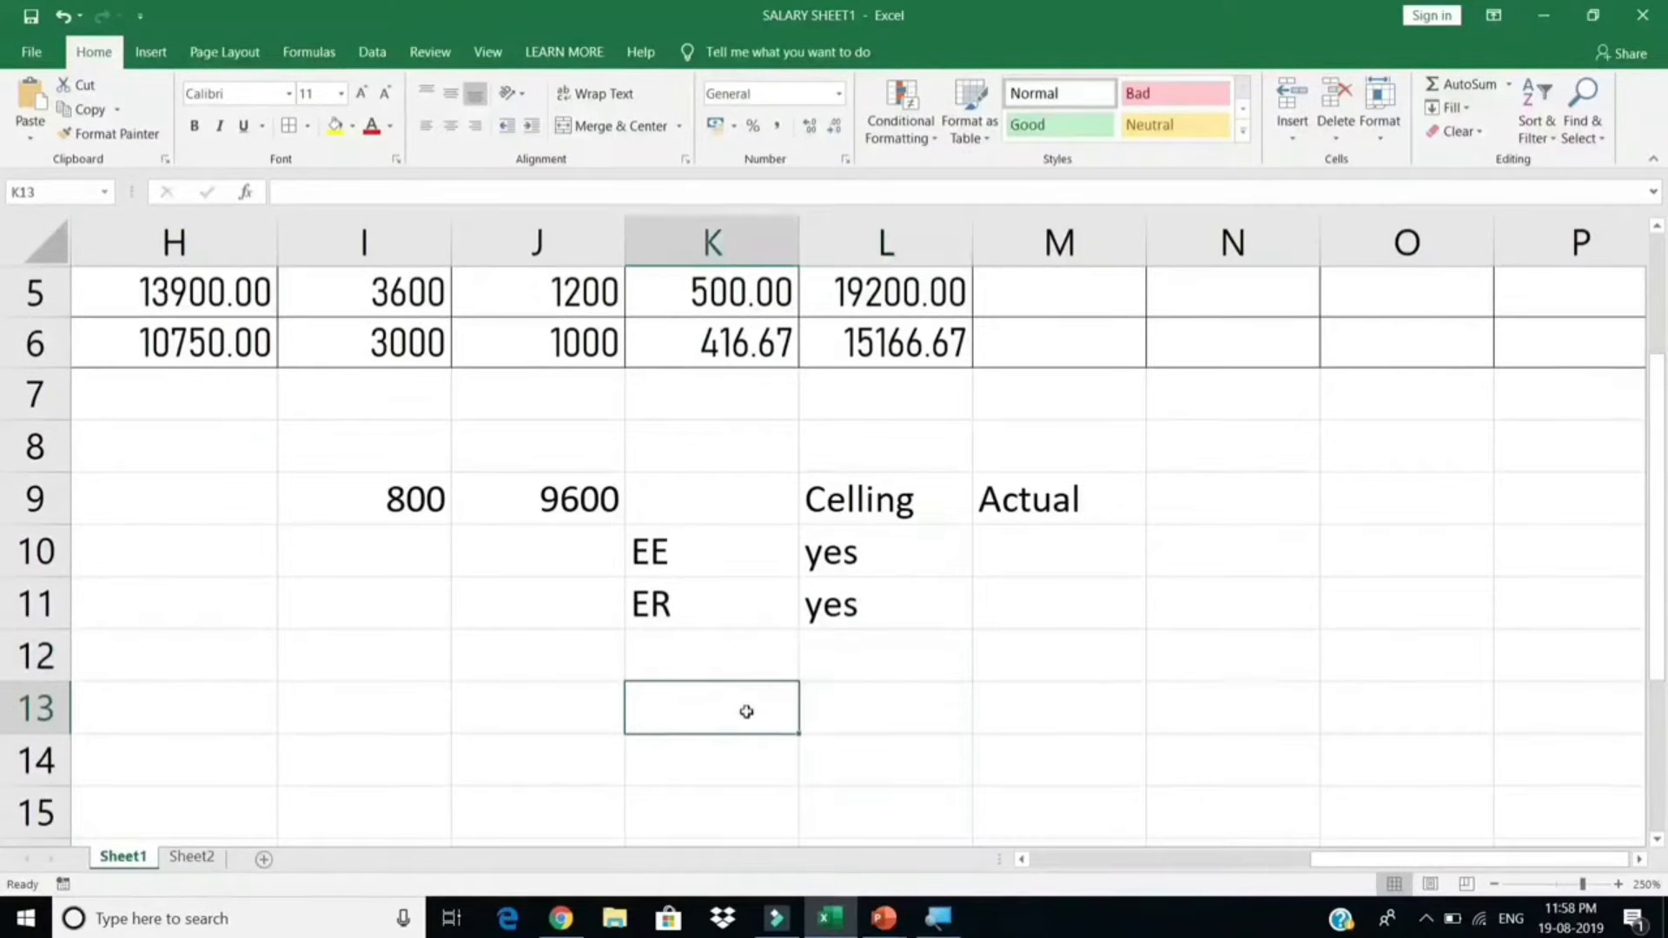
type("=15000")
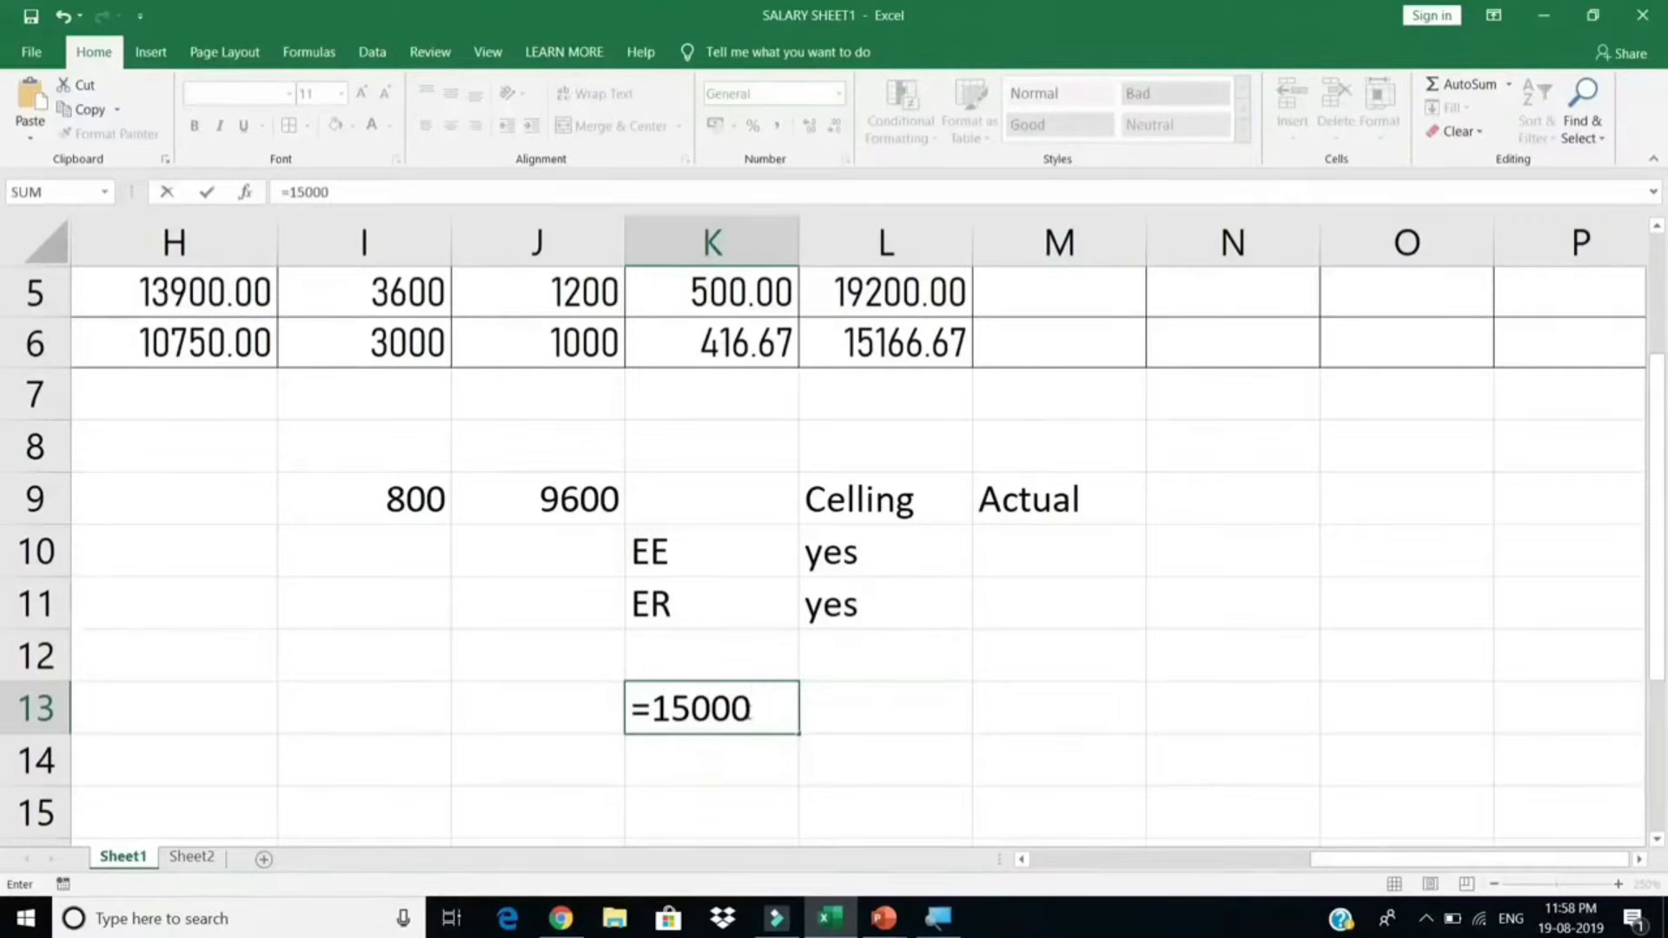
type("*12")
key("Return")
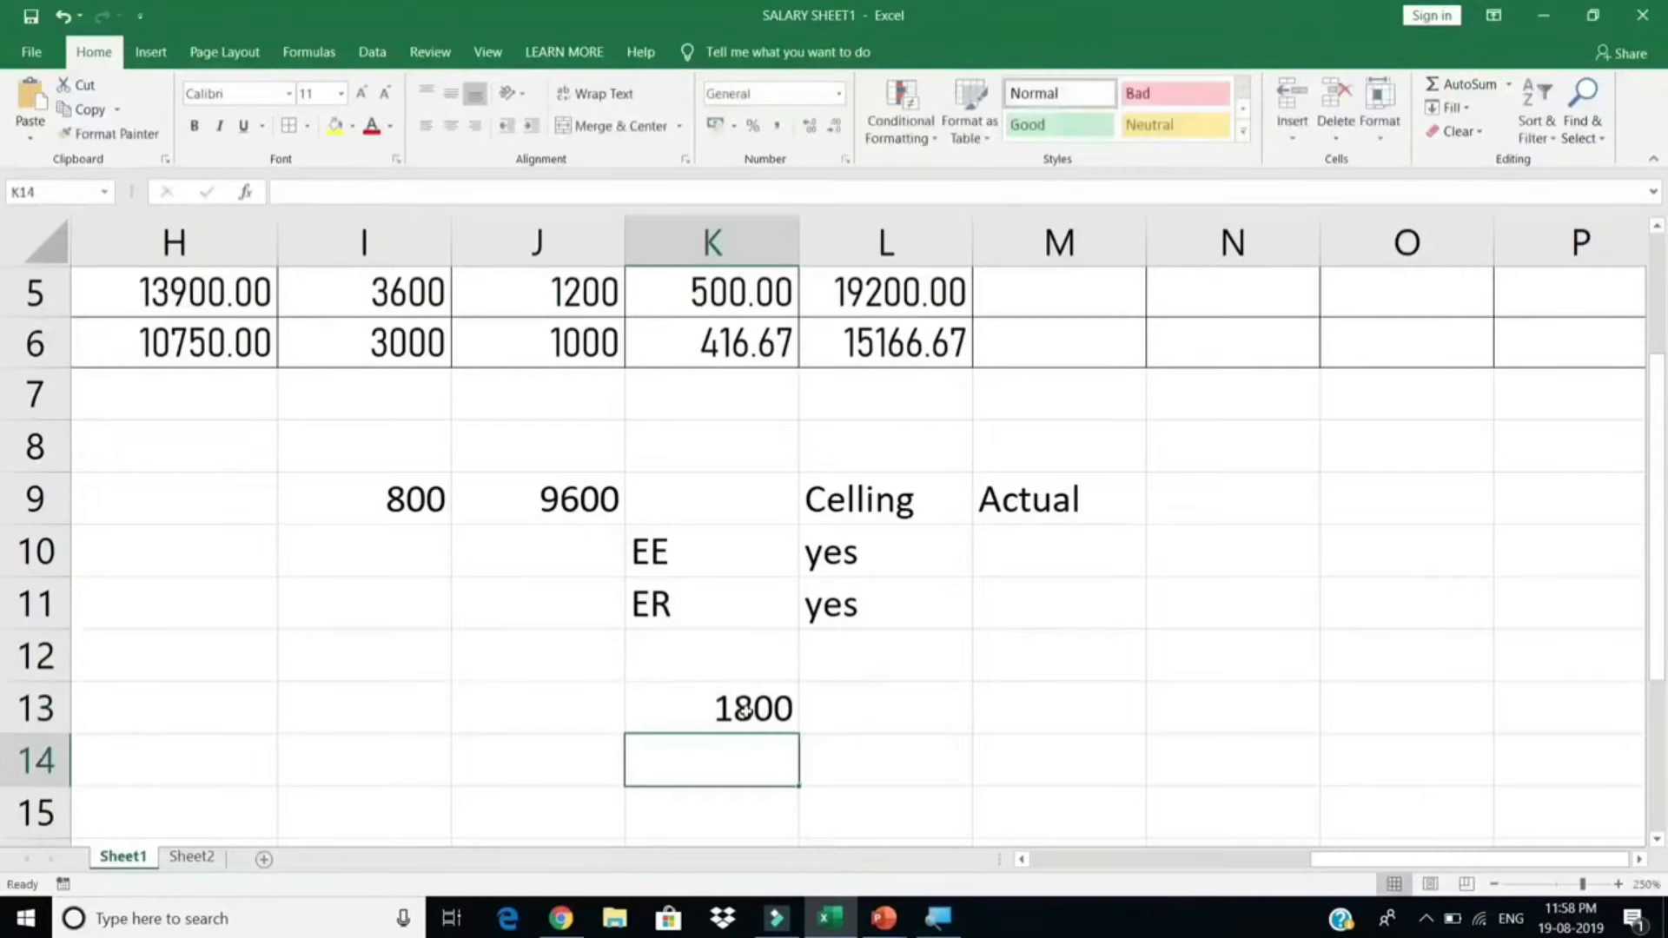
Step: Enter 1800 as both the EE and ER values under Celling
key("Up")
key("Right")
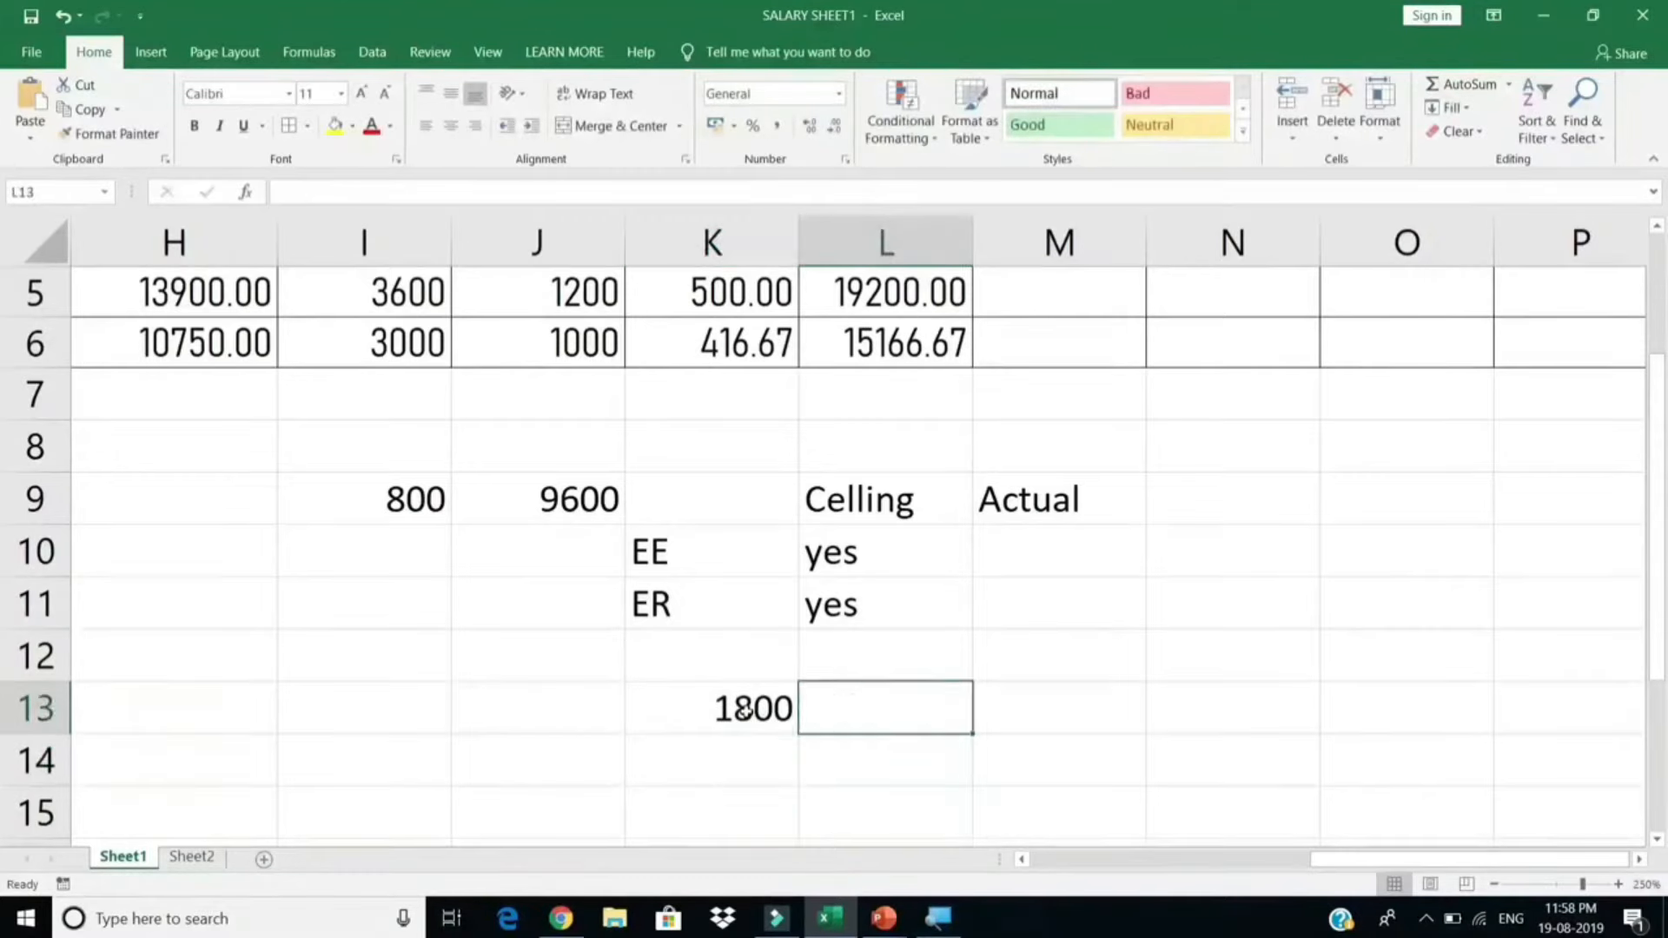
key("Up")
key("Up")
key("Up")
type("1800")
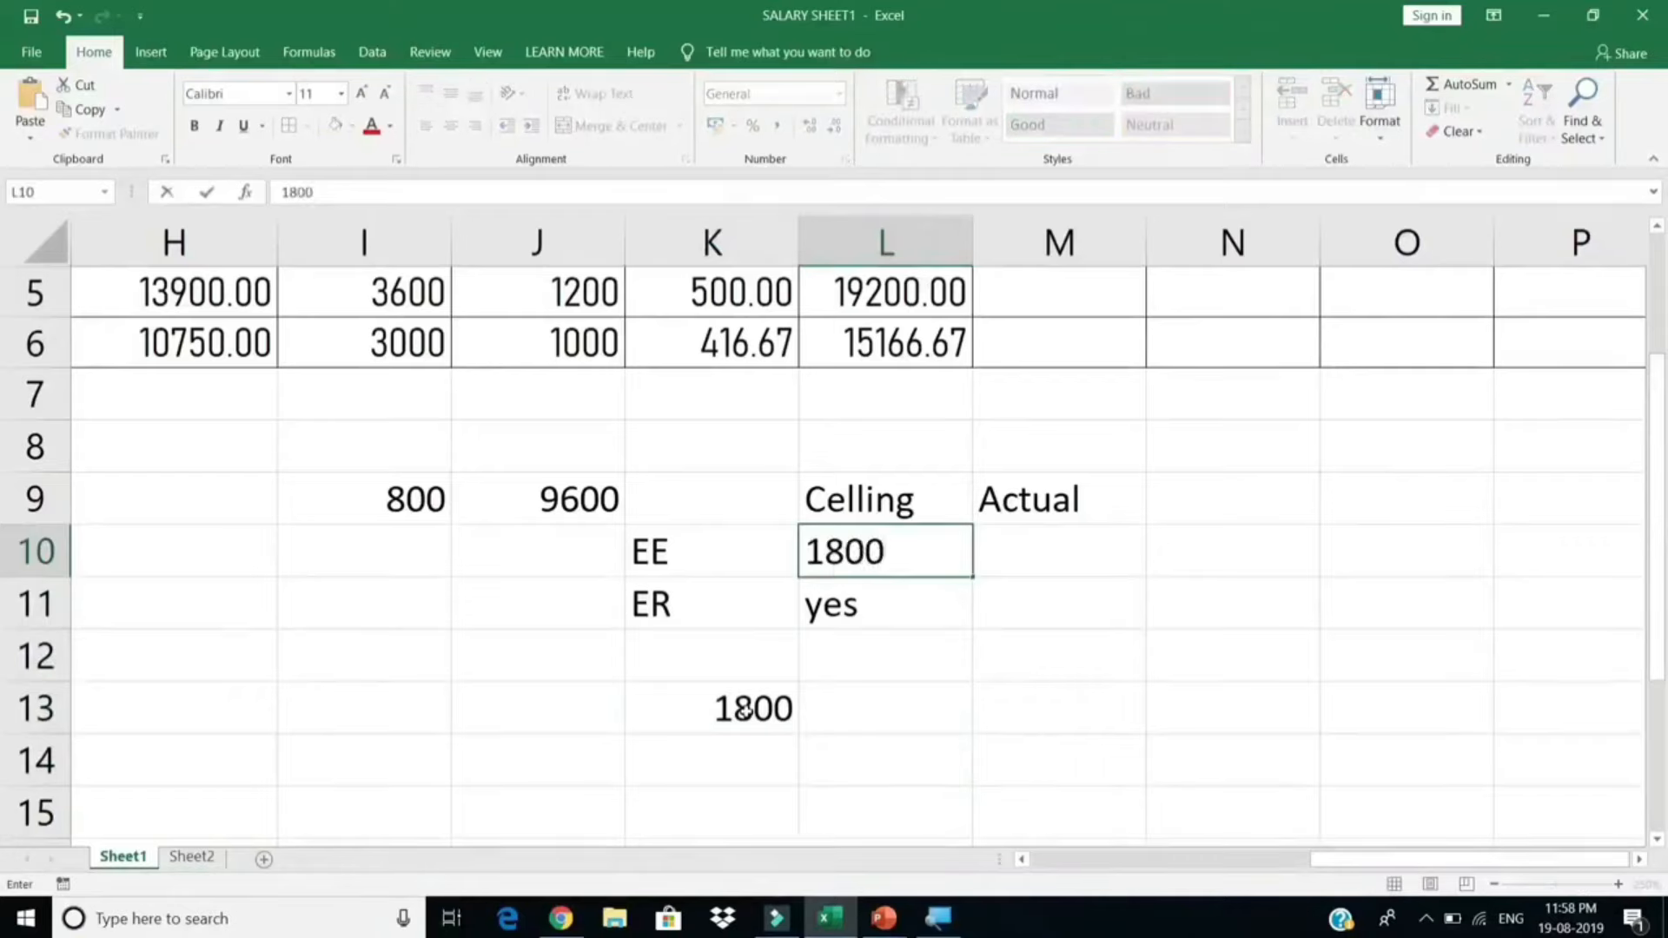
key("Return")
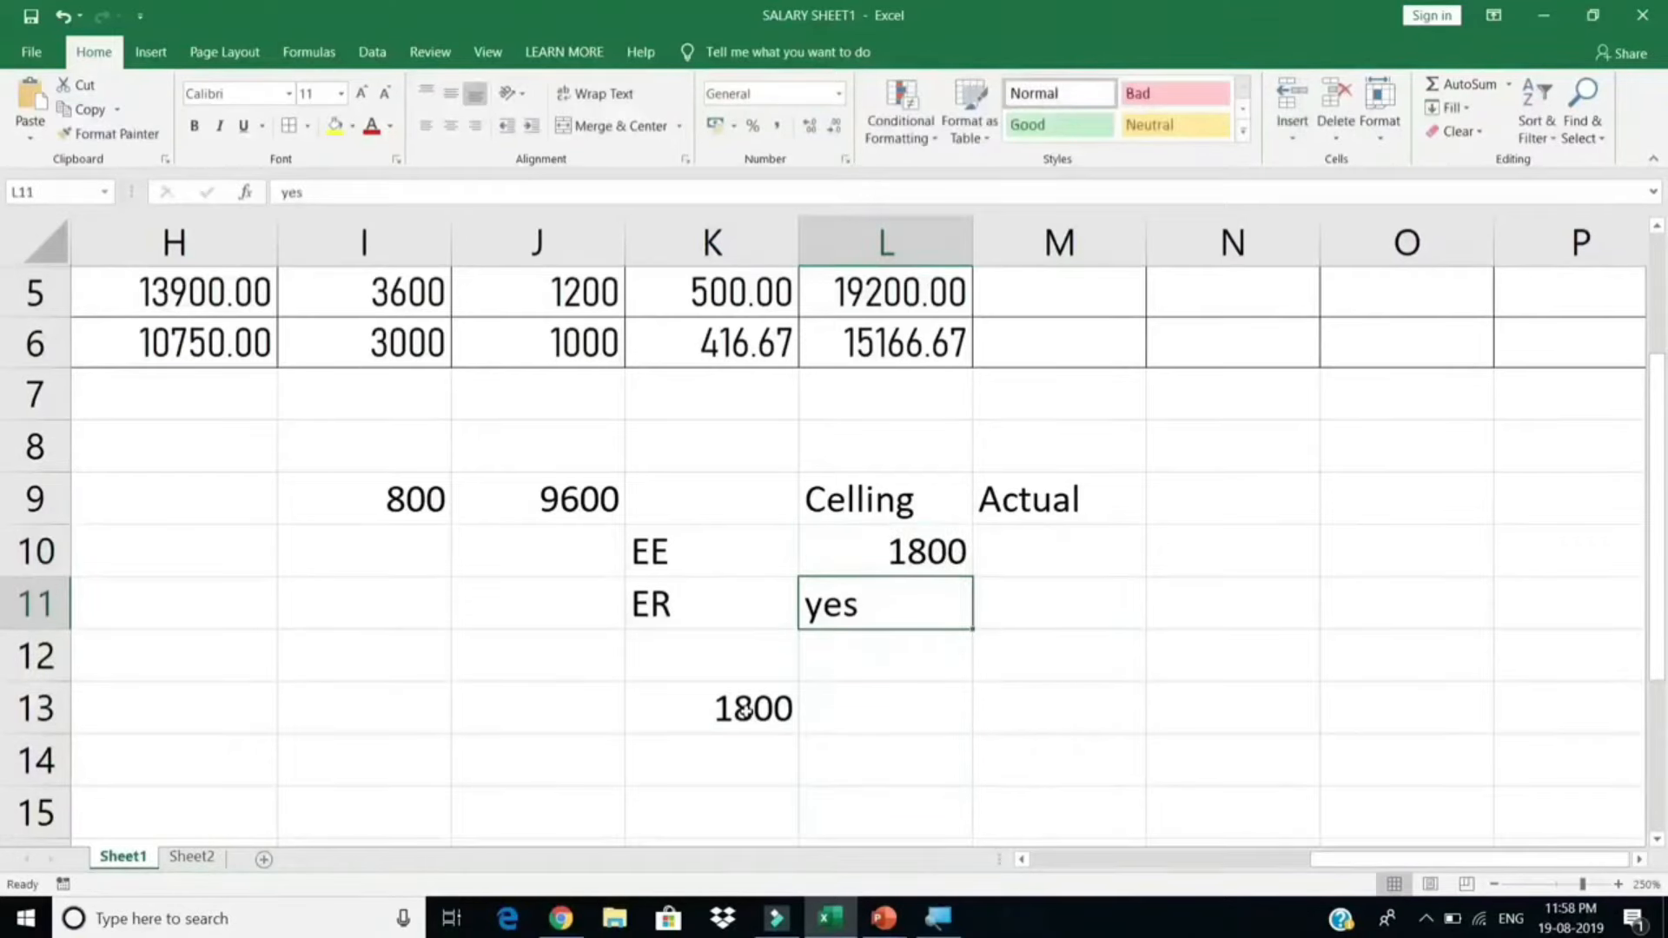
type("18")
type("000")
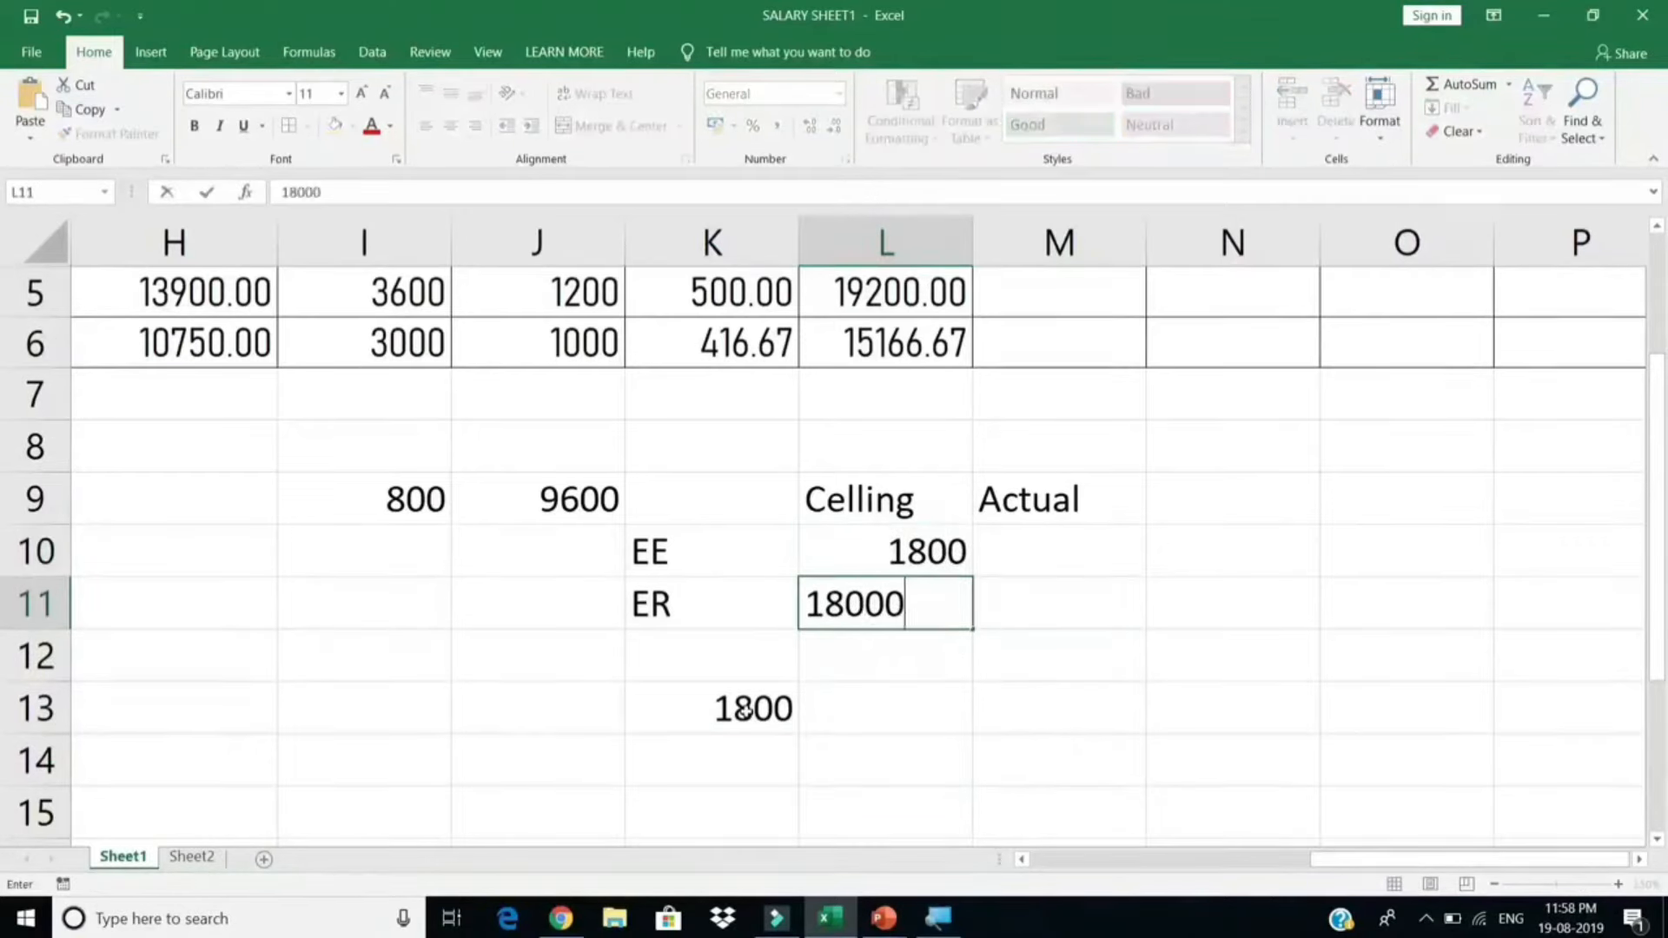
key("BackSpace")
key("Return")
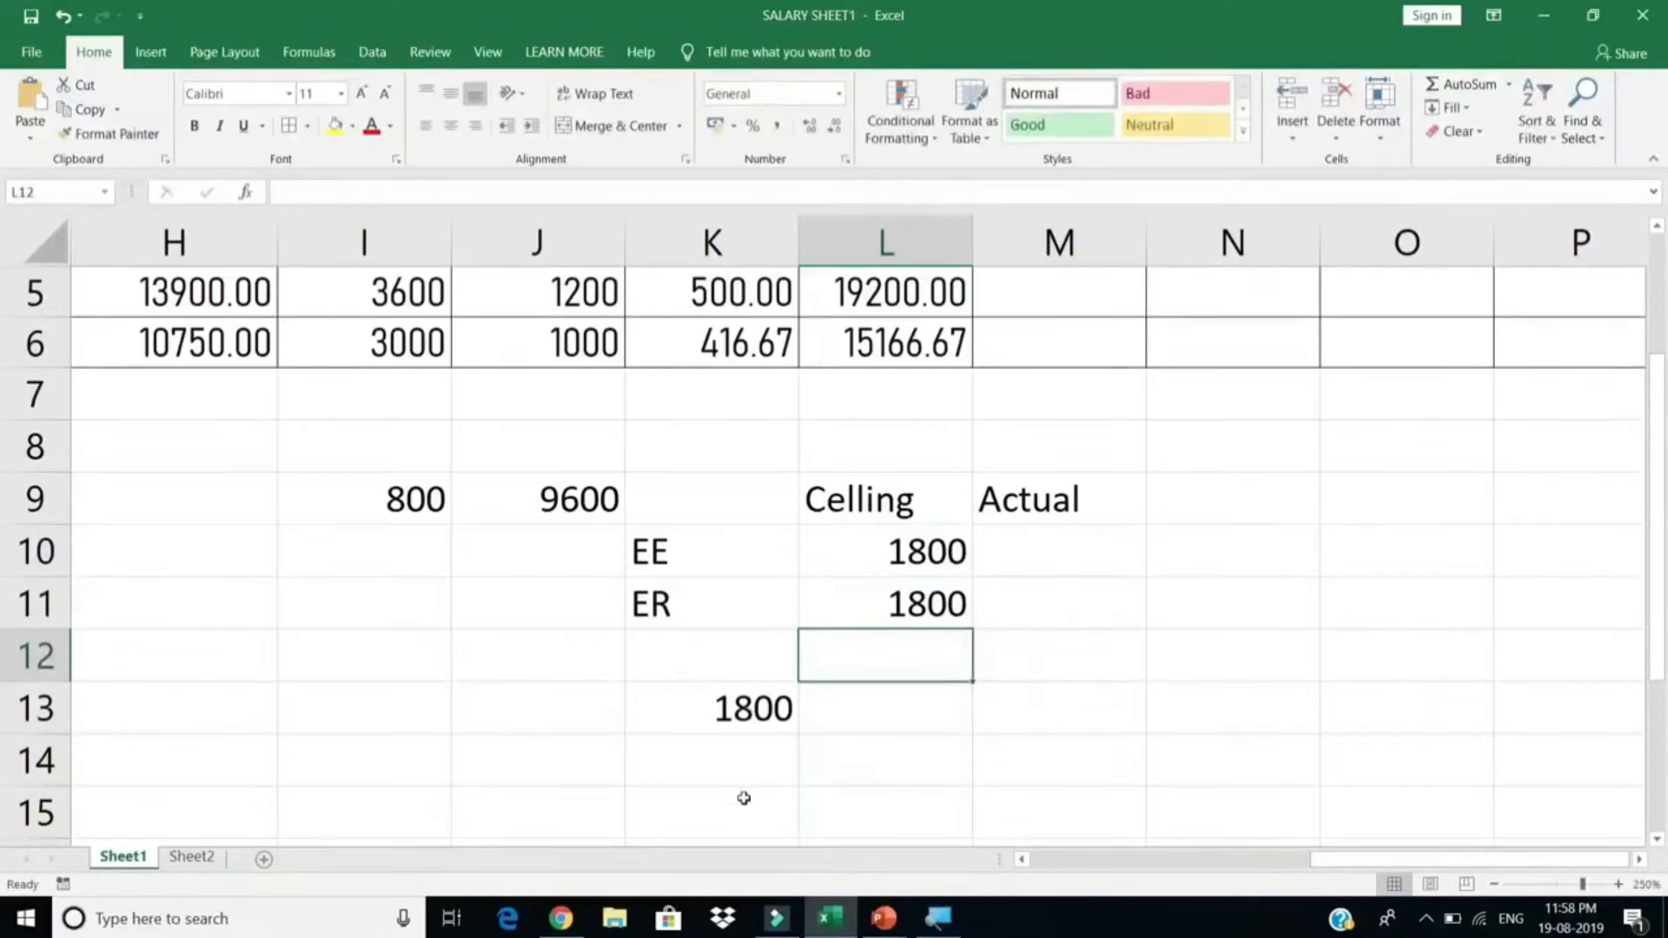
Step: Select the EE and ER Celling cells to check their 1800 values
left_click_drag(919, 548, 904, 629)
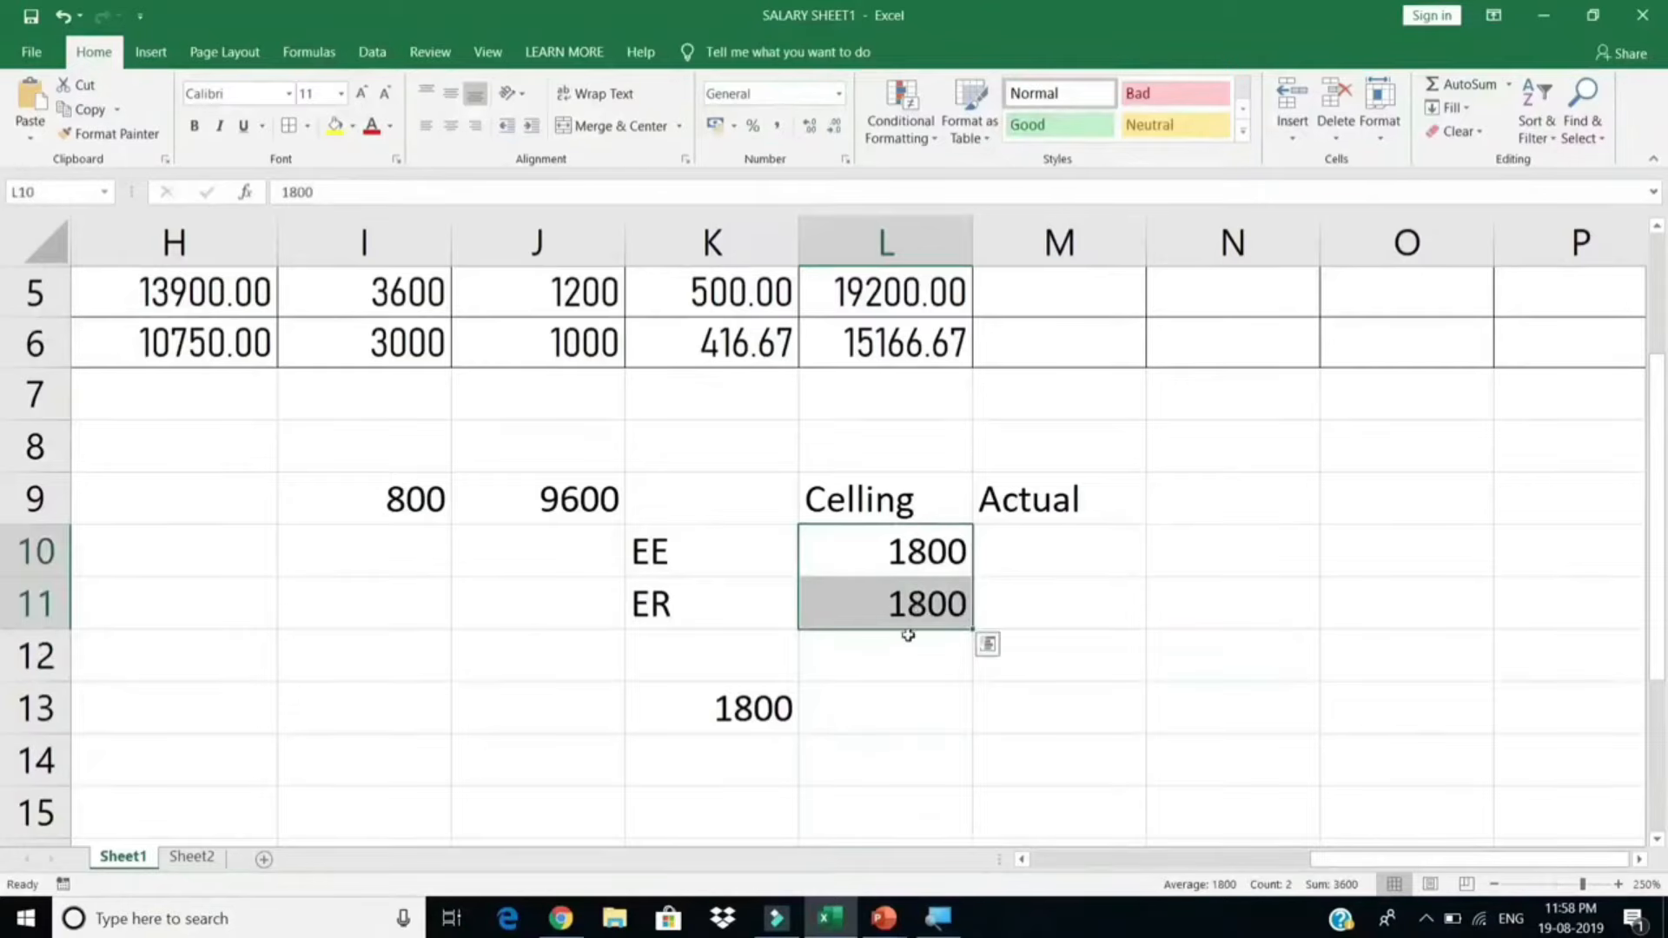
left_click(899, 640)
left_click_drag(900, 564, 903, 592)
left_click_drag(903, 592, 897, 559)
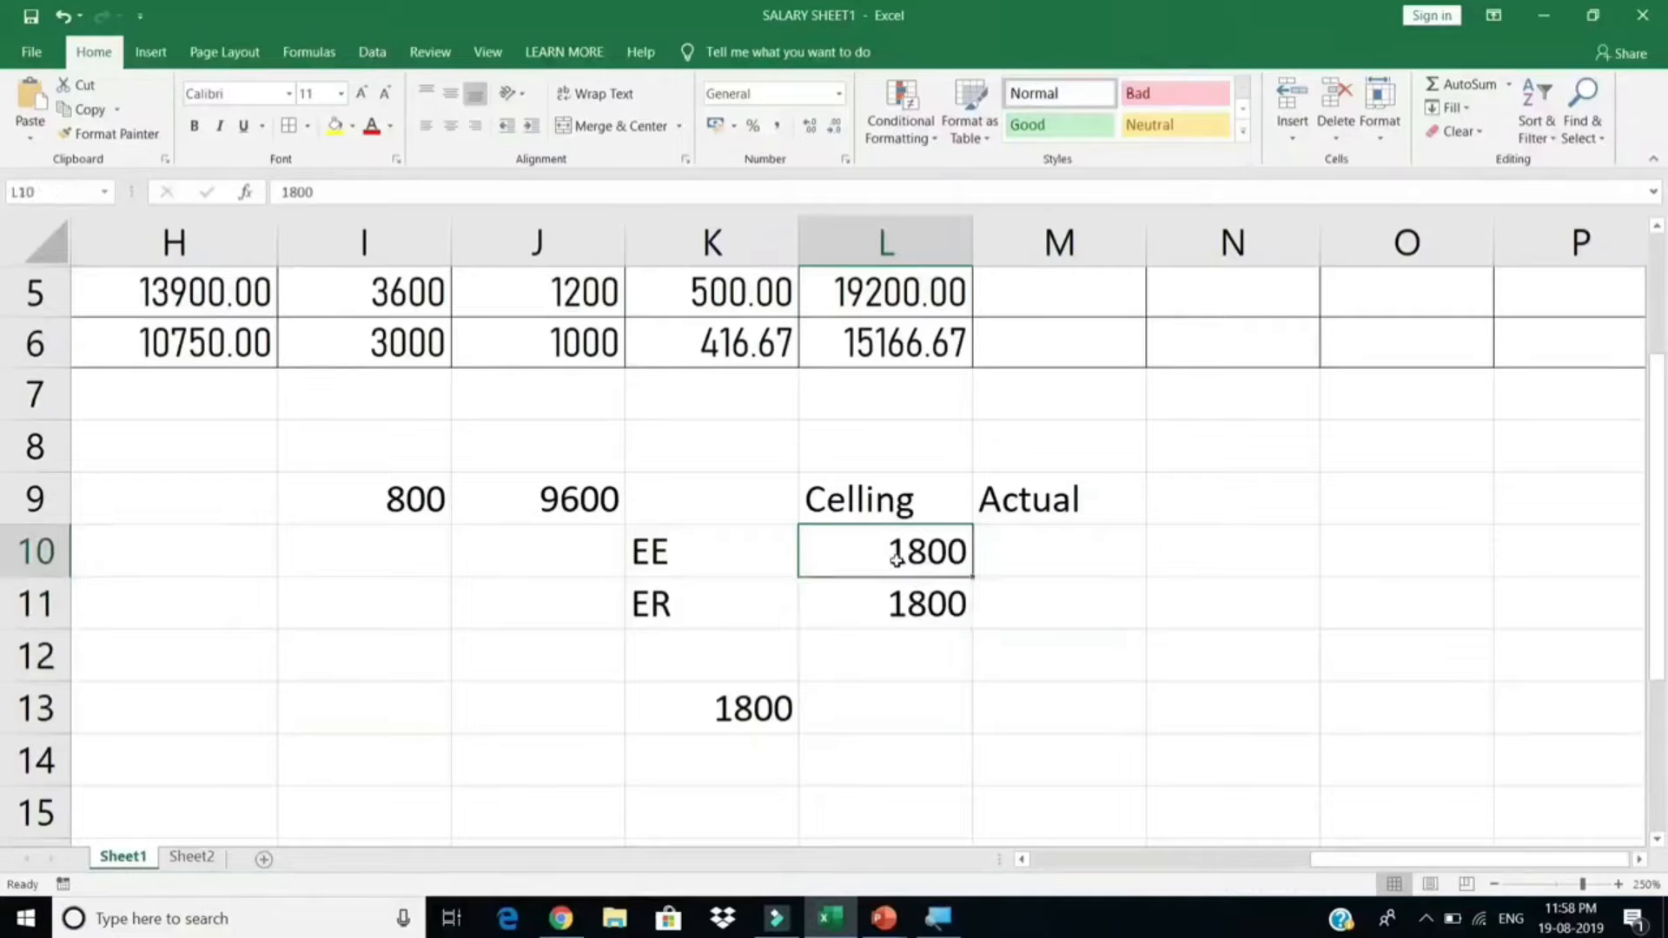
left_click(895, 604)
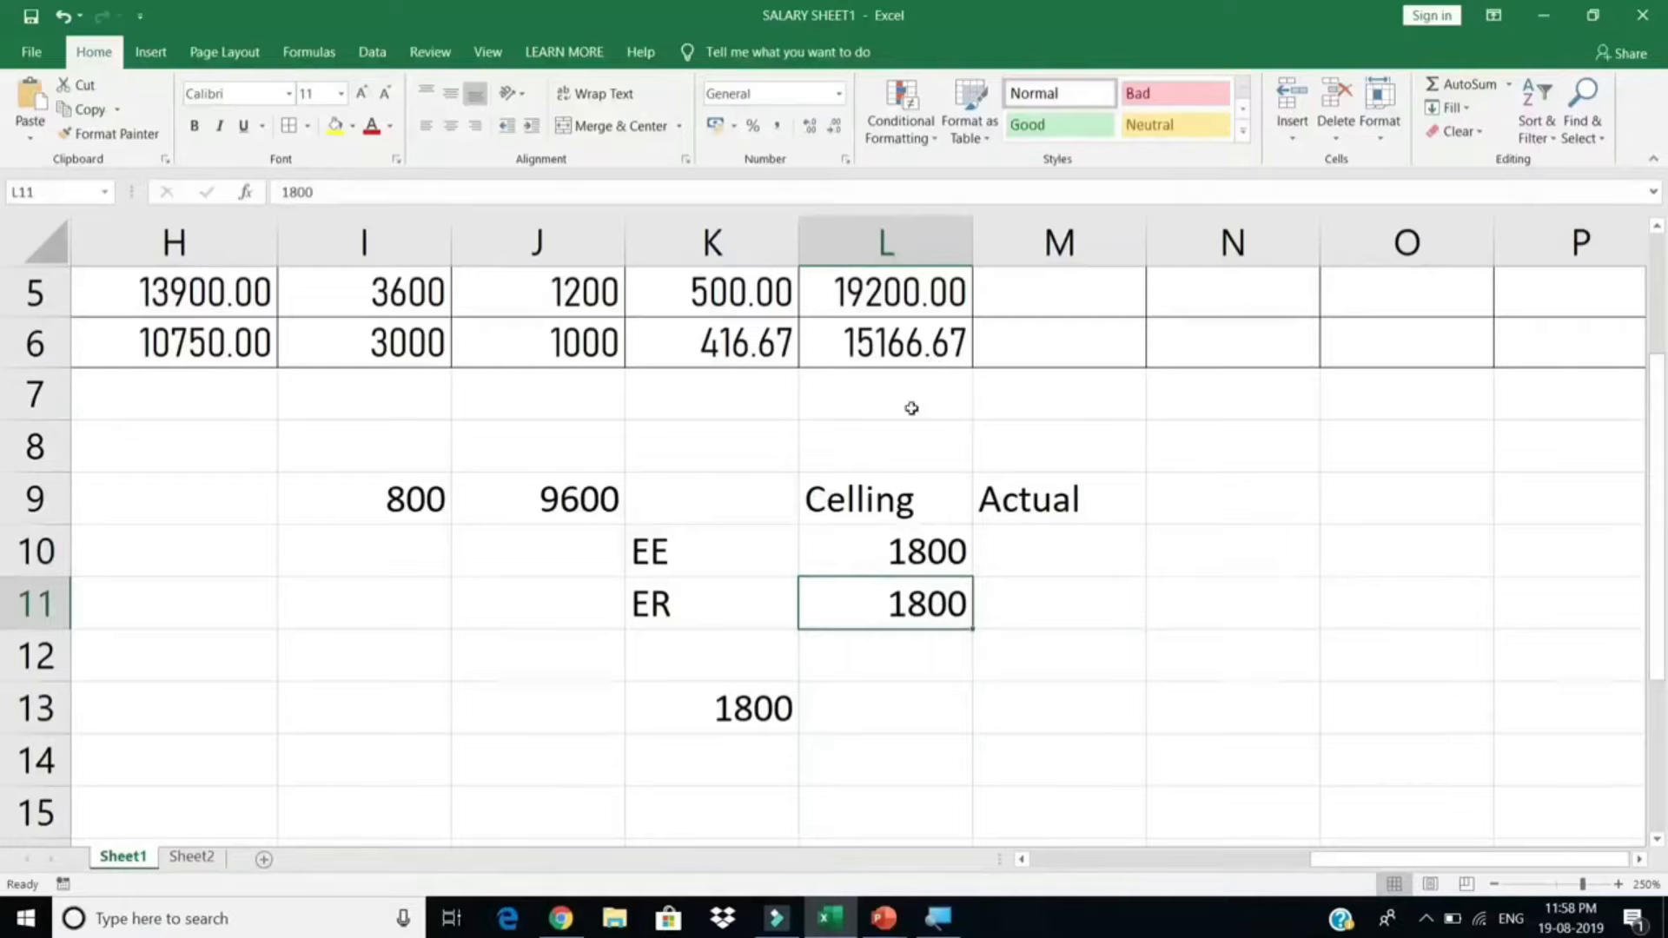
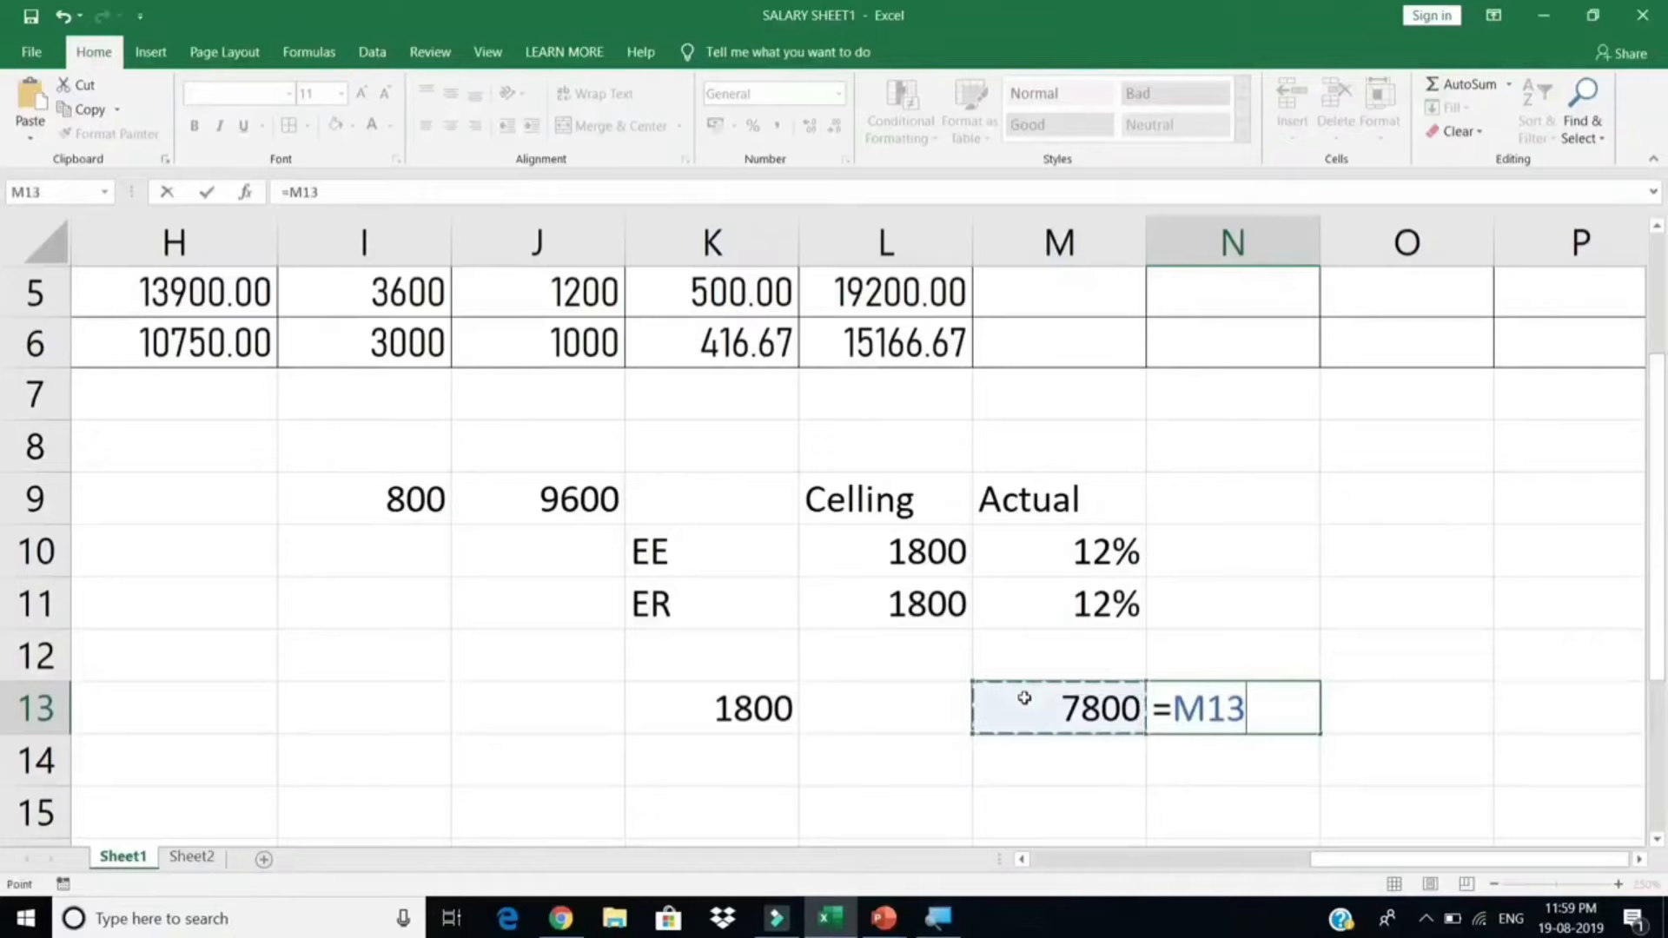
Step: Complete N13 as =M13*M11 so it returns 936, 12% of the 7800 actual
type("*")
left_click(1048, 592)
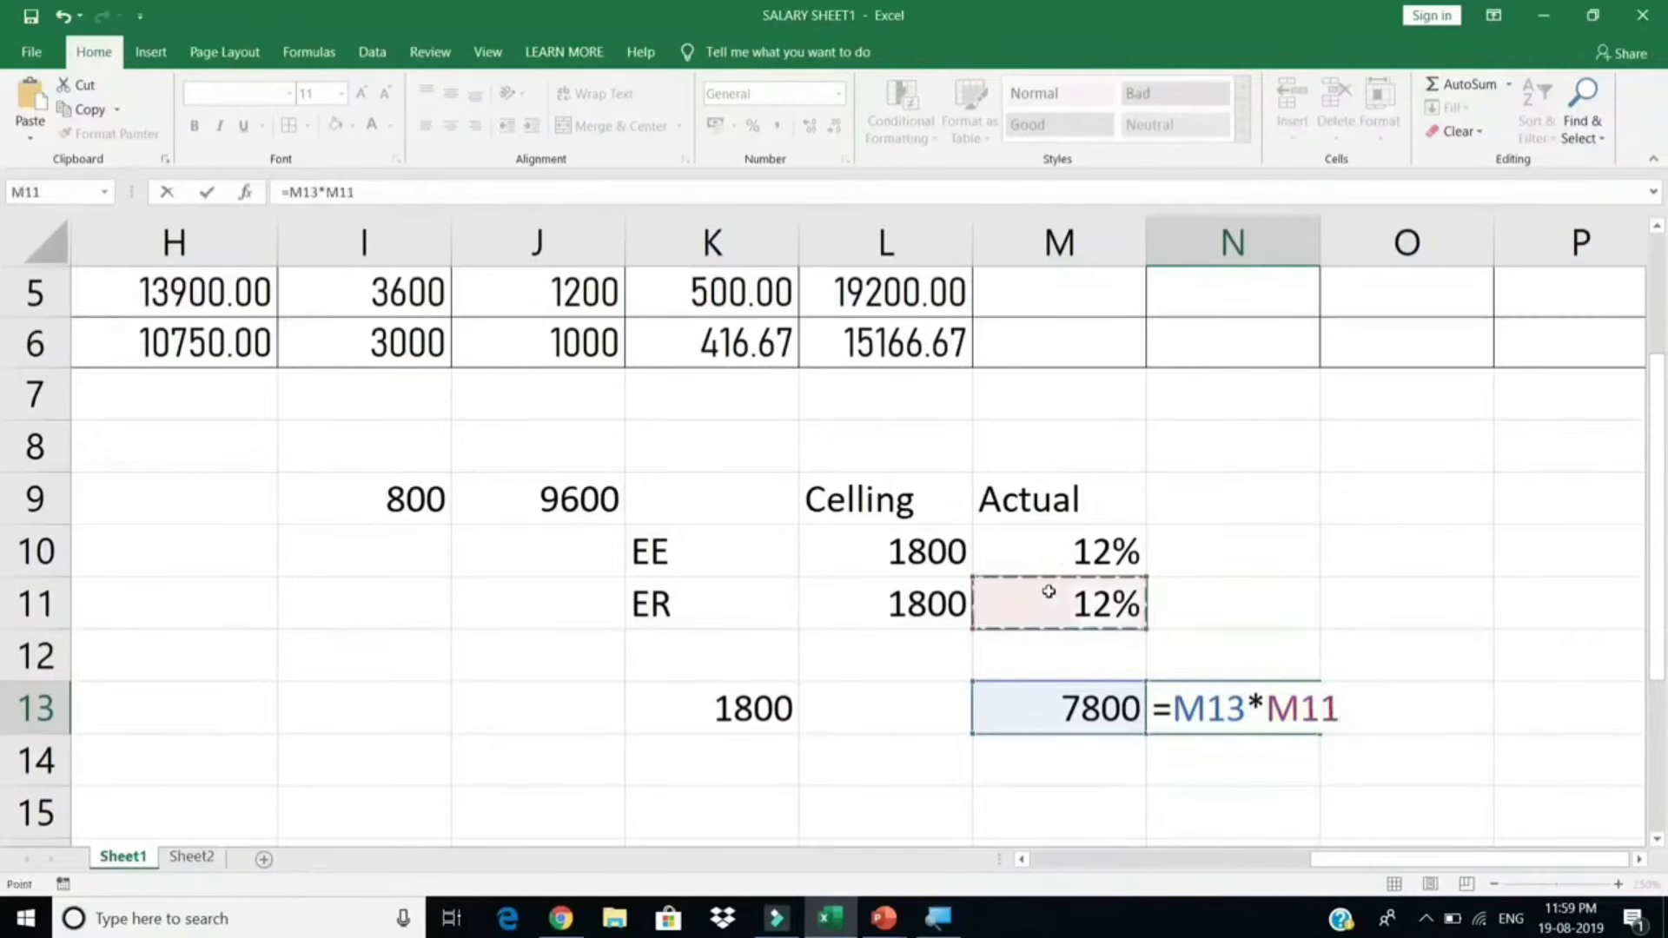
key("Return")
left_click(1303, 714)
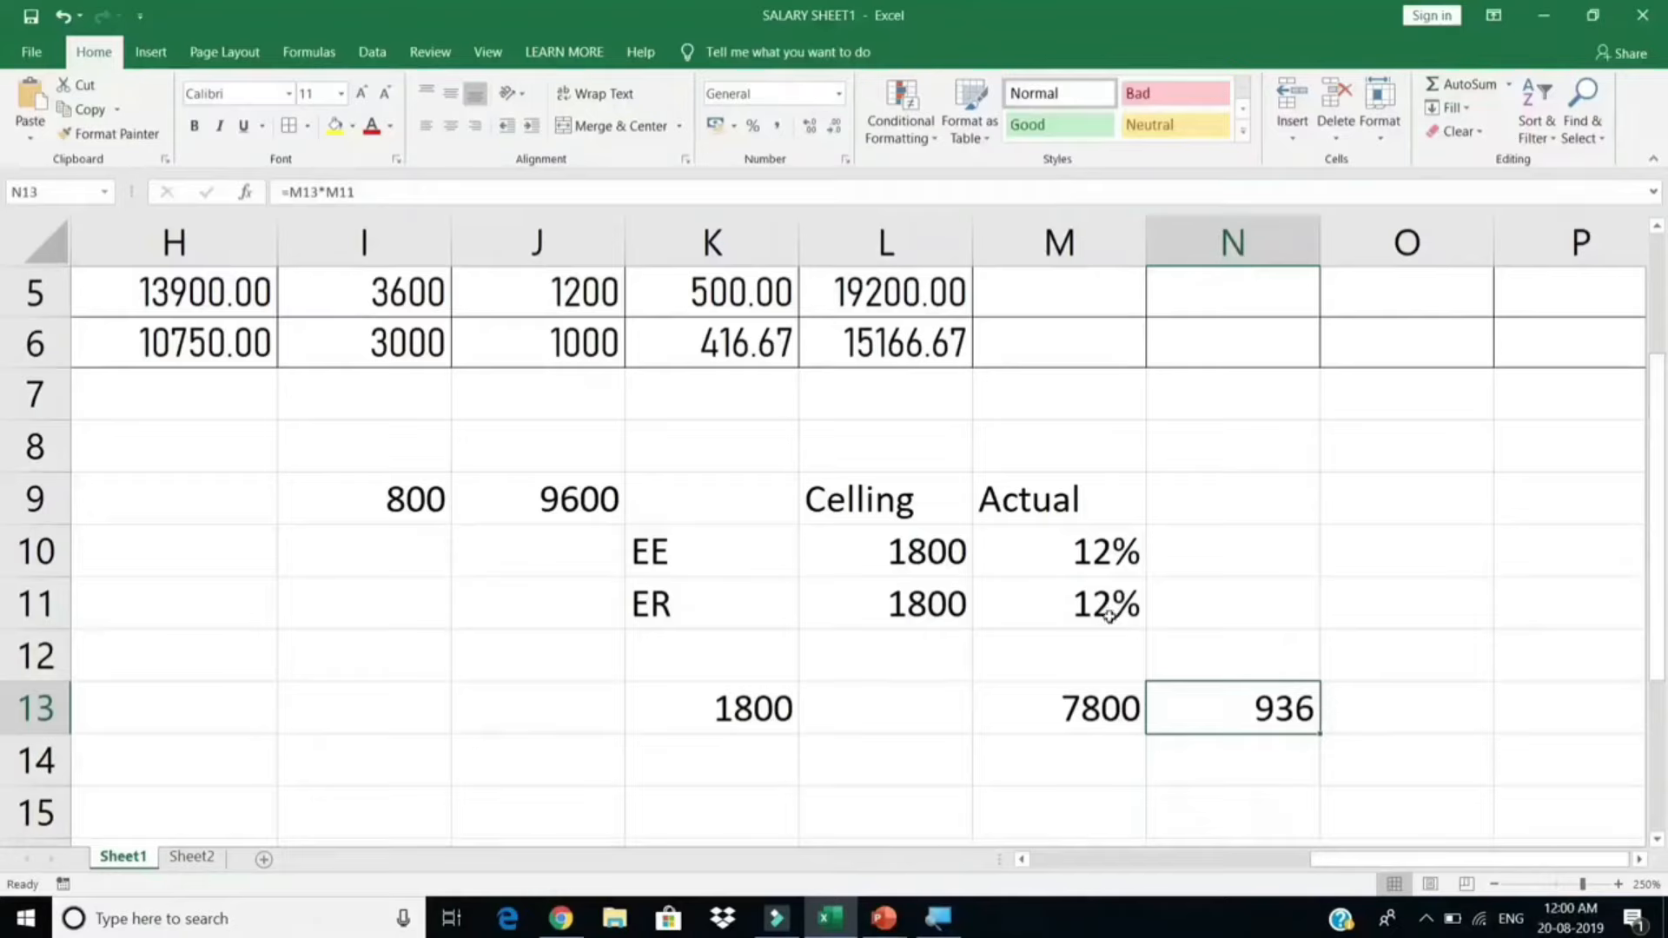
left_click(1089, 555)
left_click_drag(1090, 583, 1092, 607)
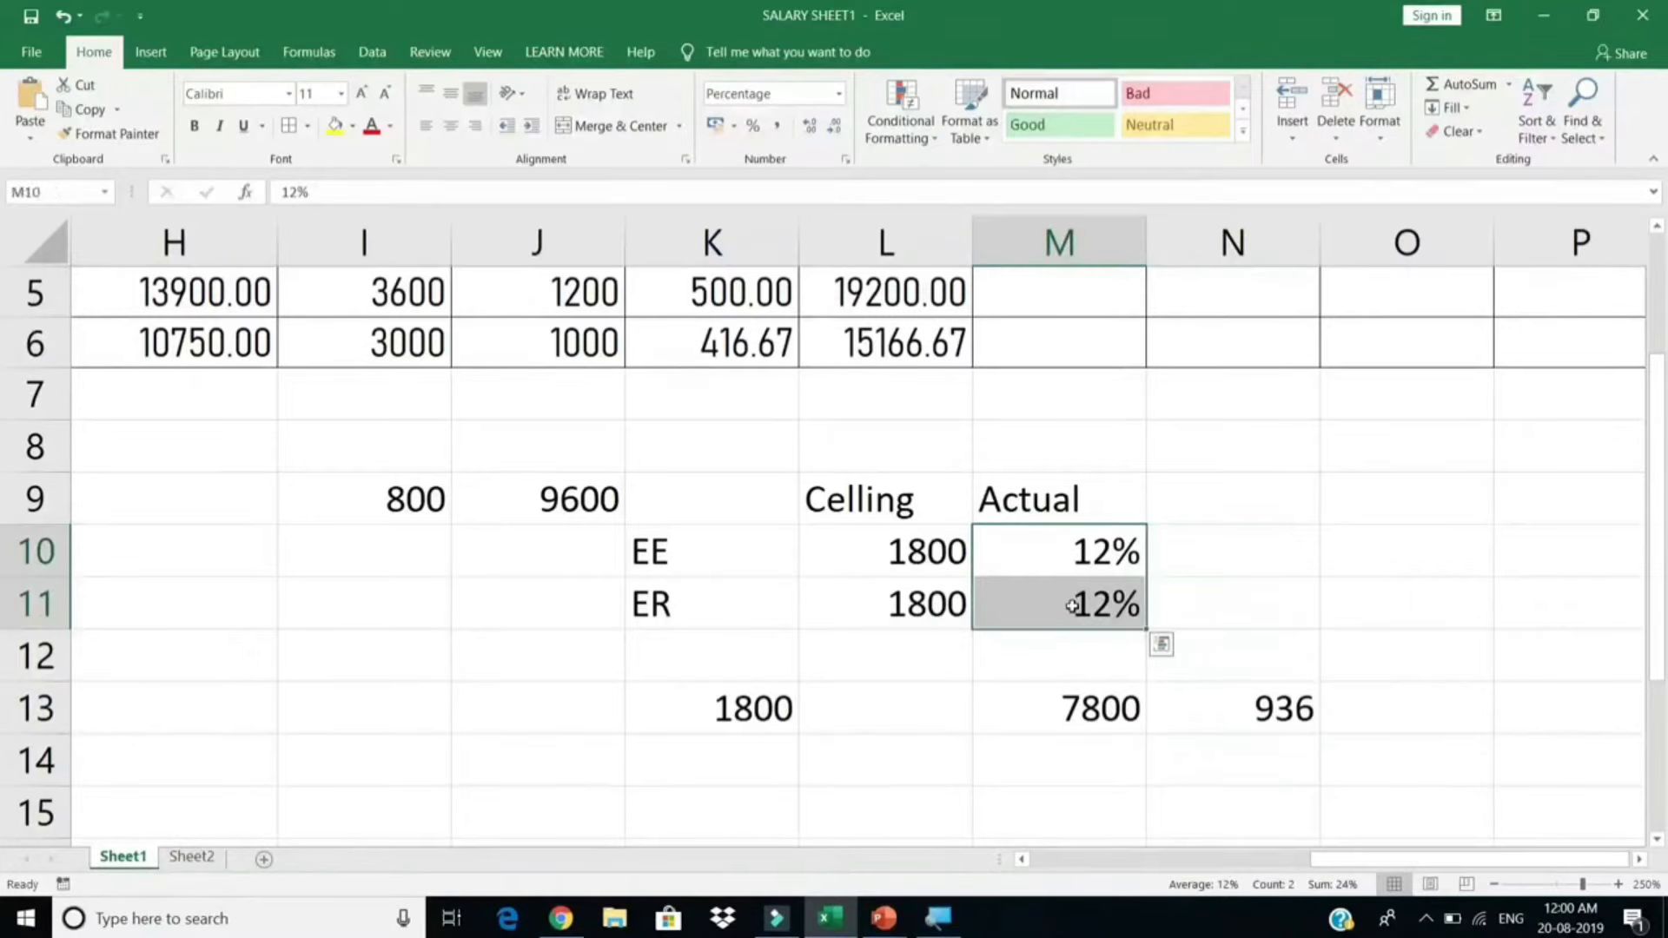
left_click_drag(923, 574, 925, 608)
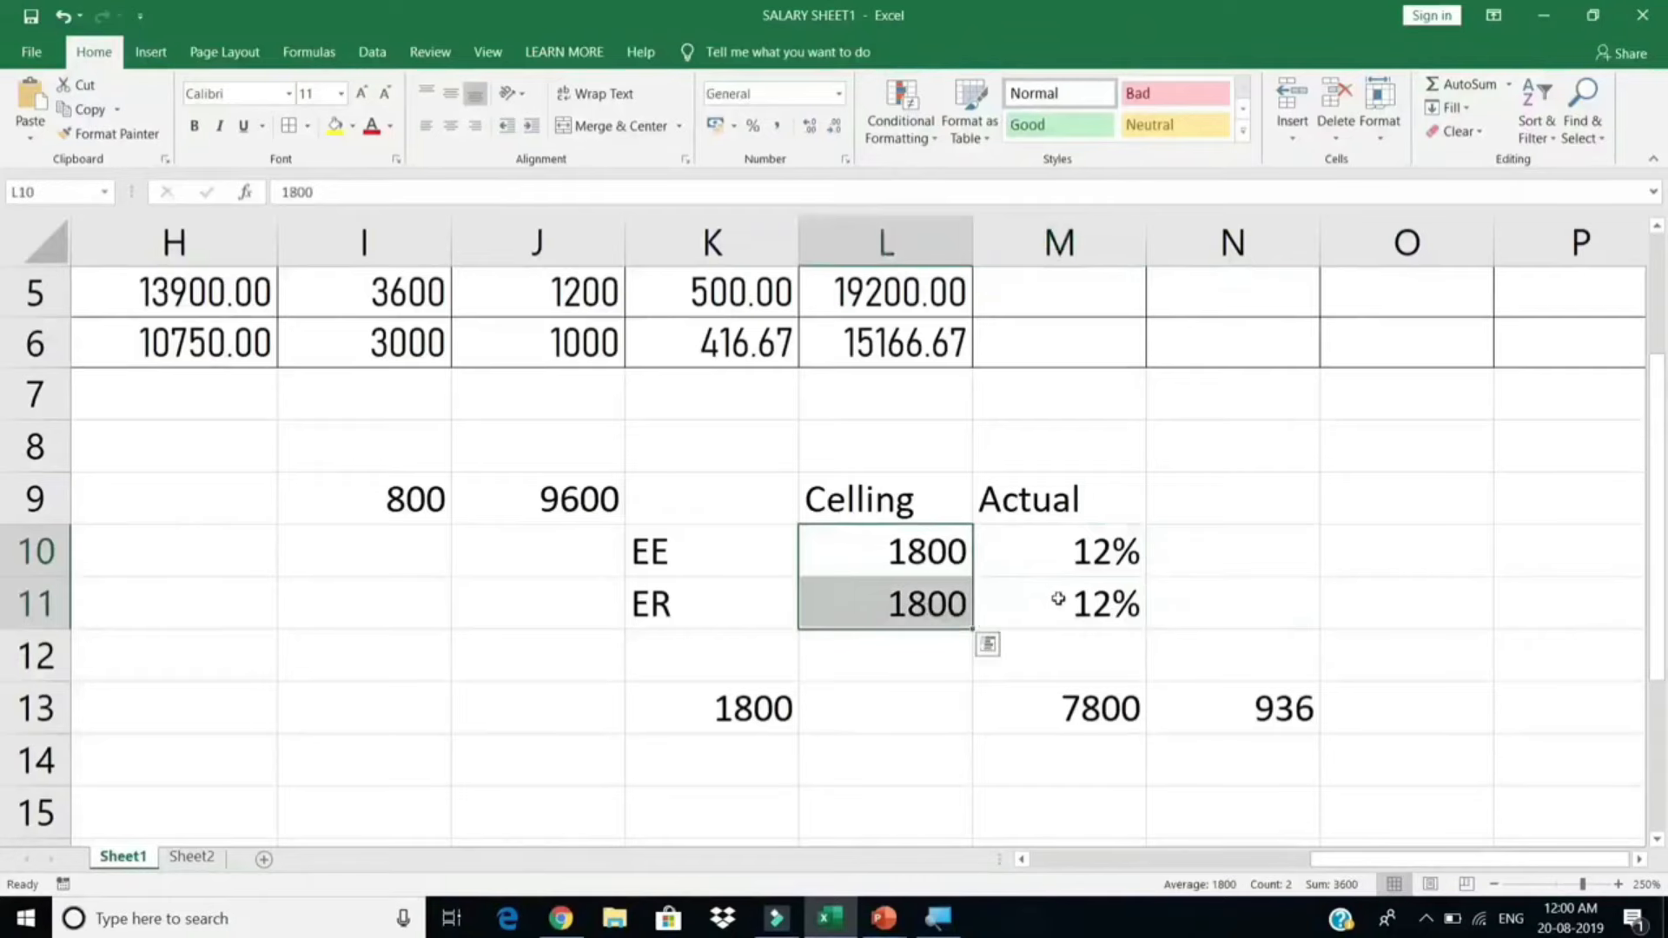
scroll(1064, 591, "up", 2)
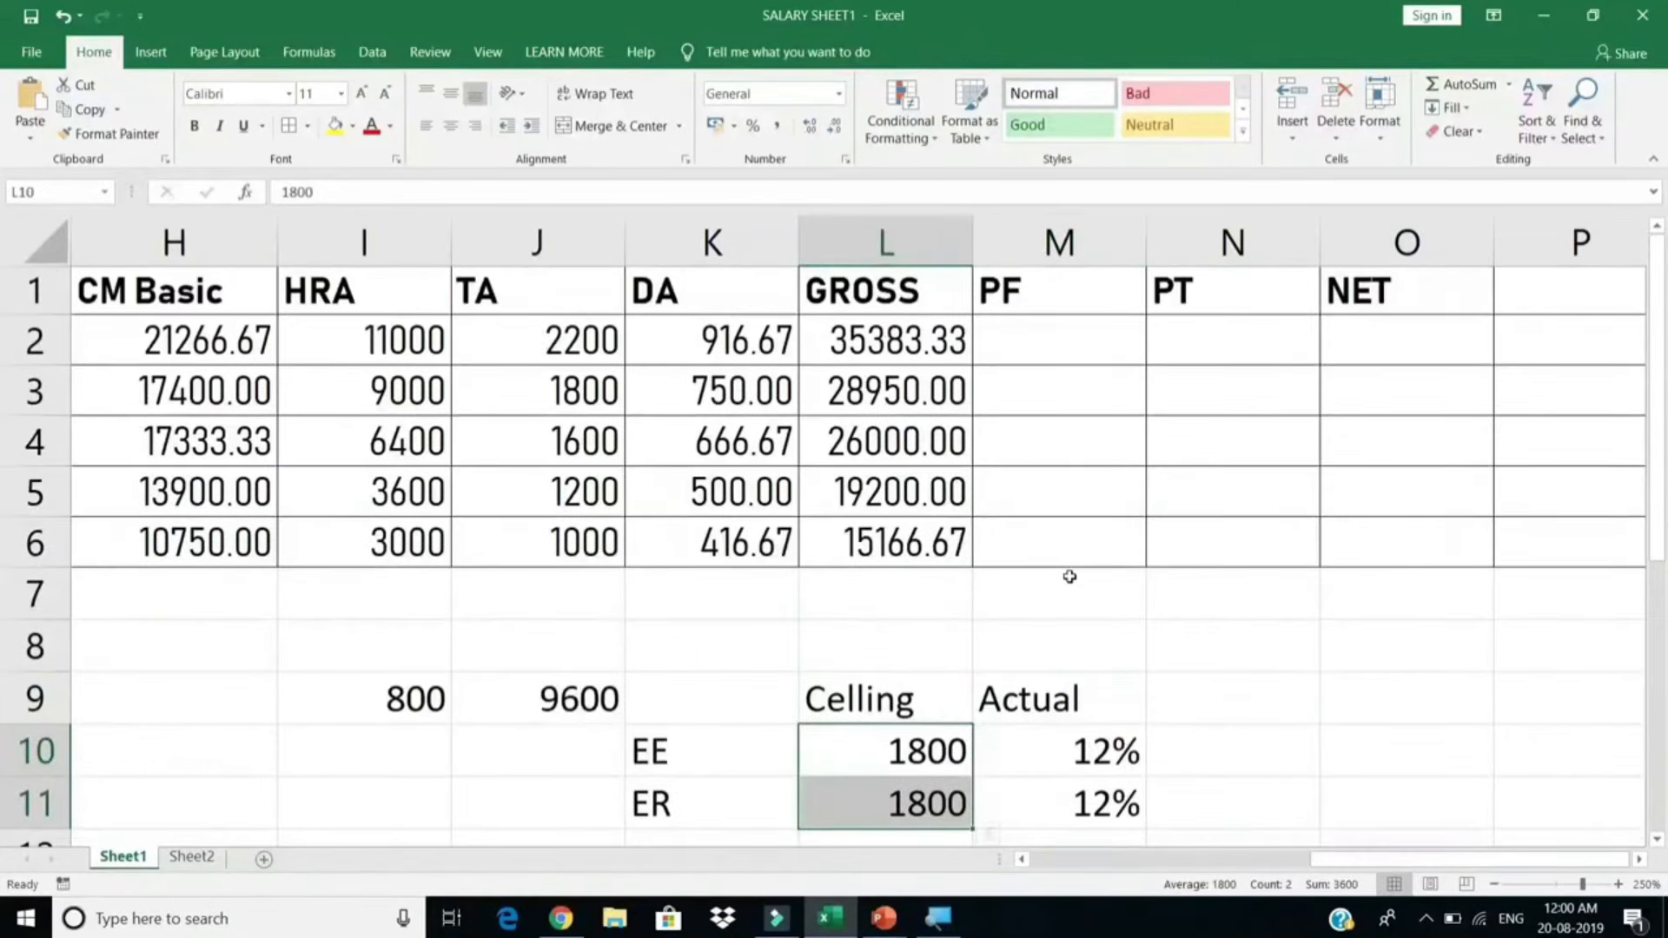
scroll(1025, 586, "down", 2)
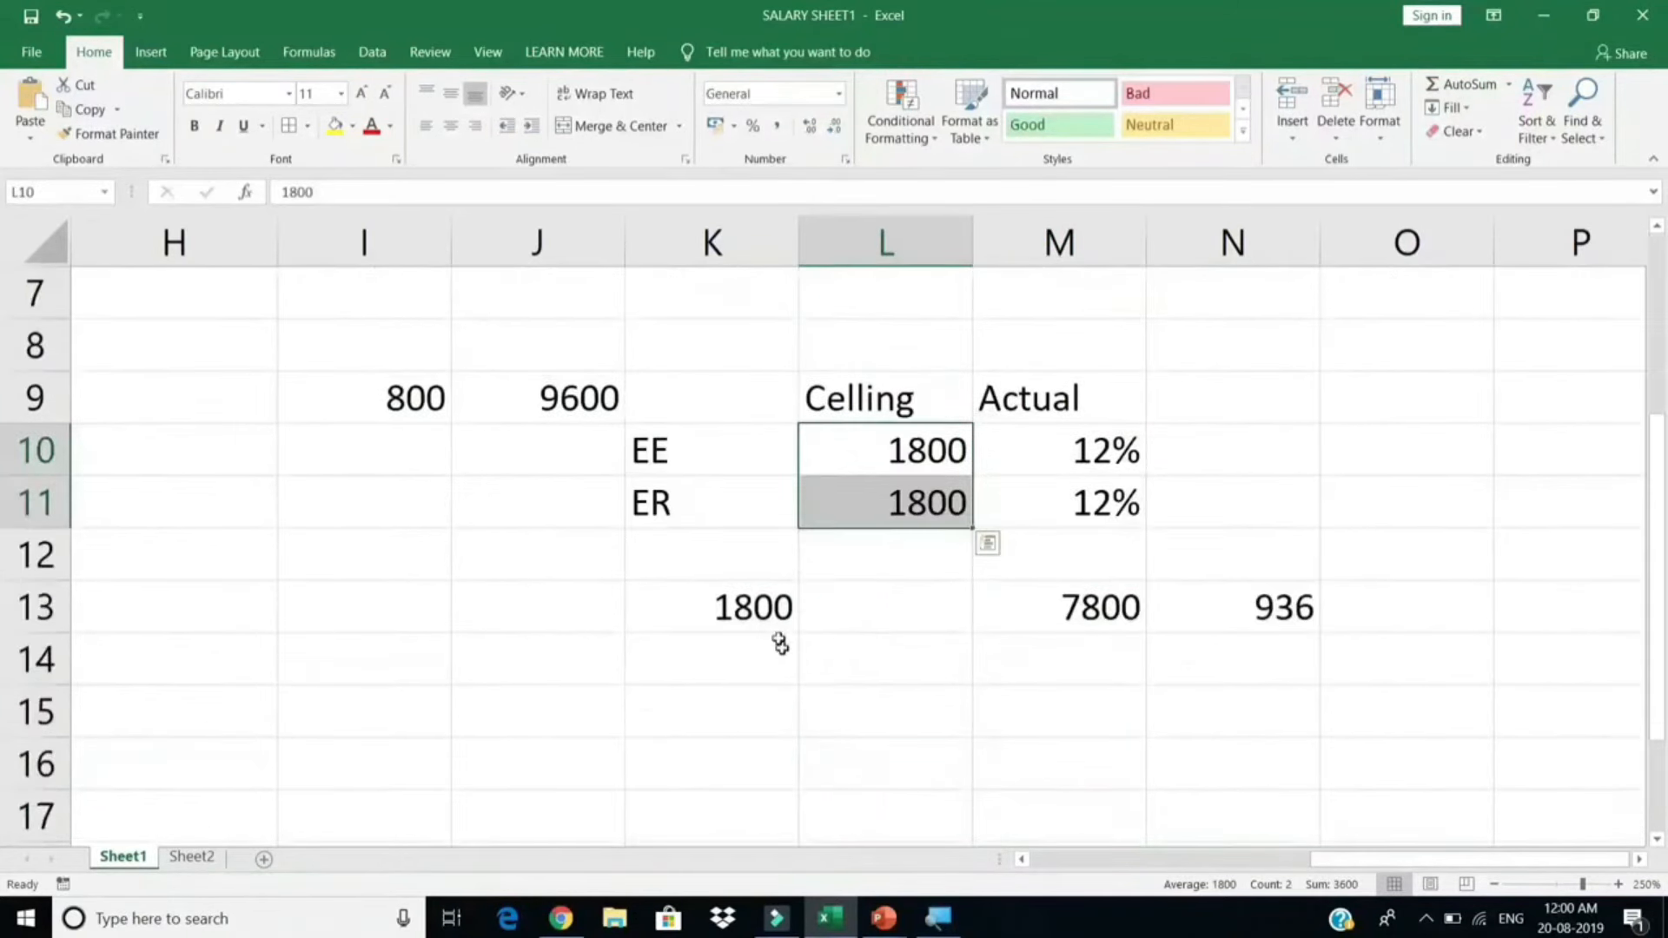
left_click(754, 599)
double_click(755, 599)
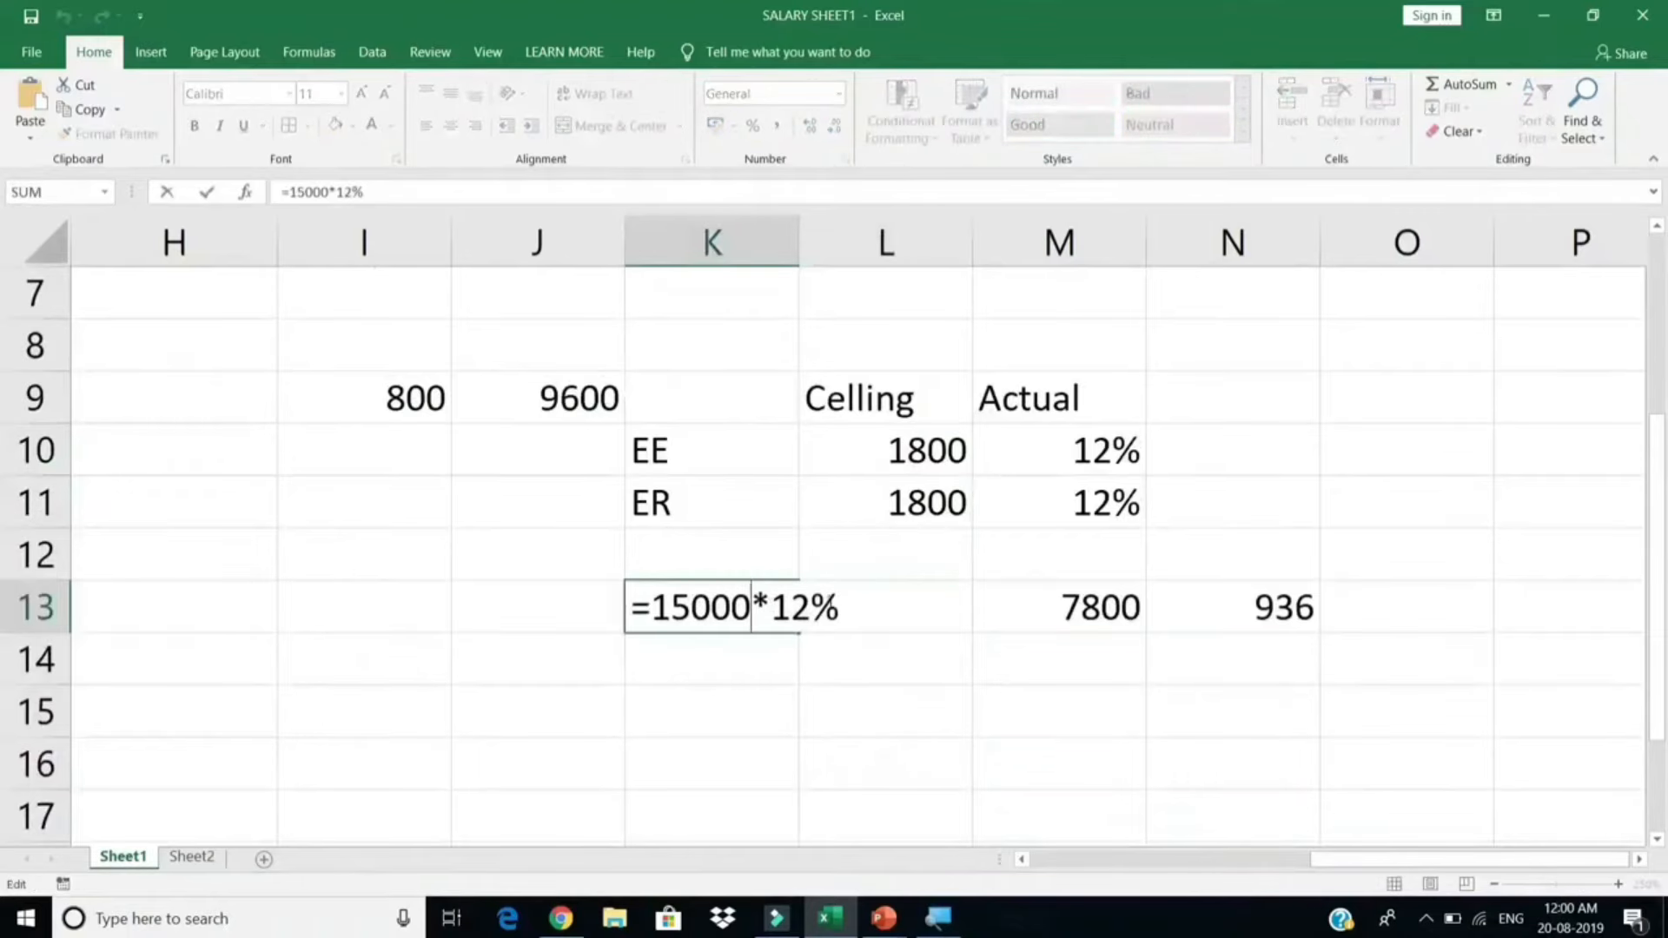
key("Escape")
scroll(847, 604, "up", 2)
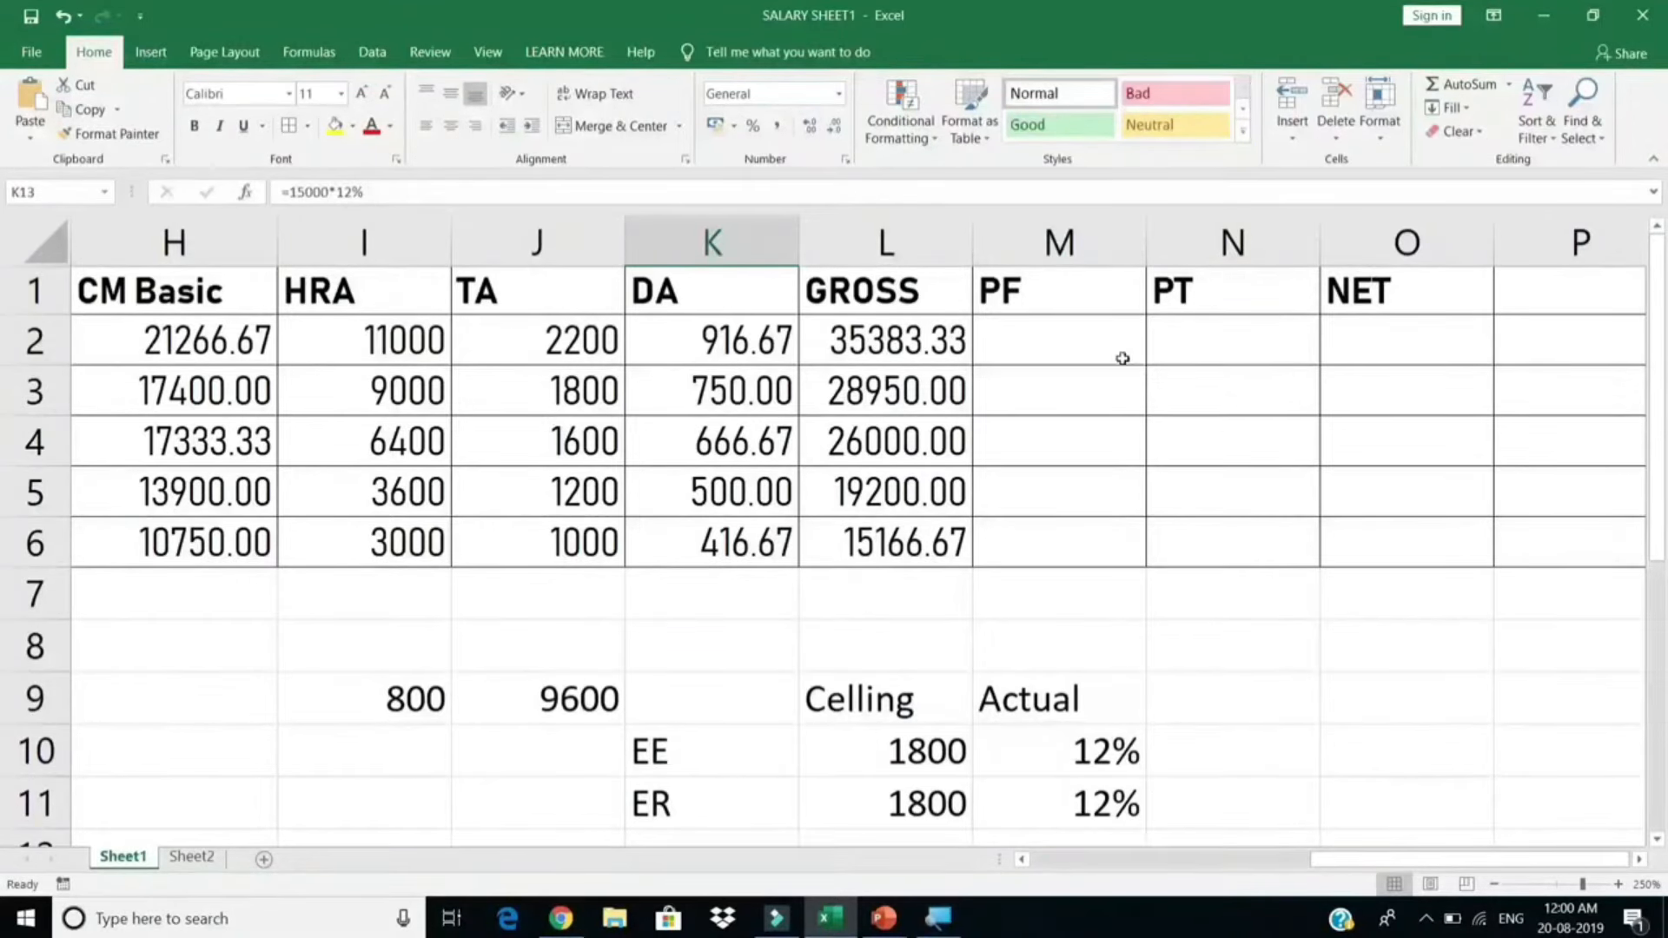
Step: Enter =IF(E2>15000,1800,E2*12%) in PF cell M2, which returns 1800
left_click(1098, 341)
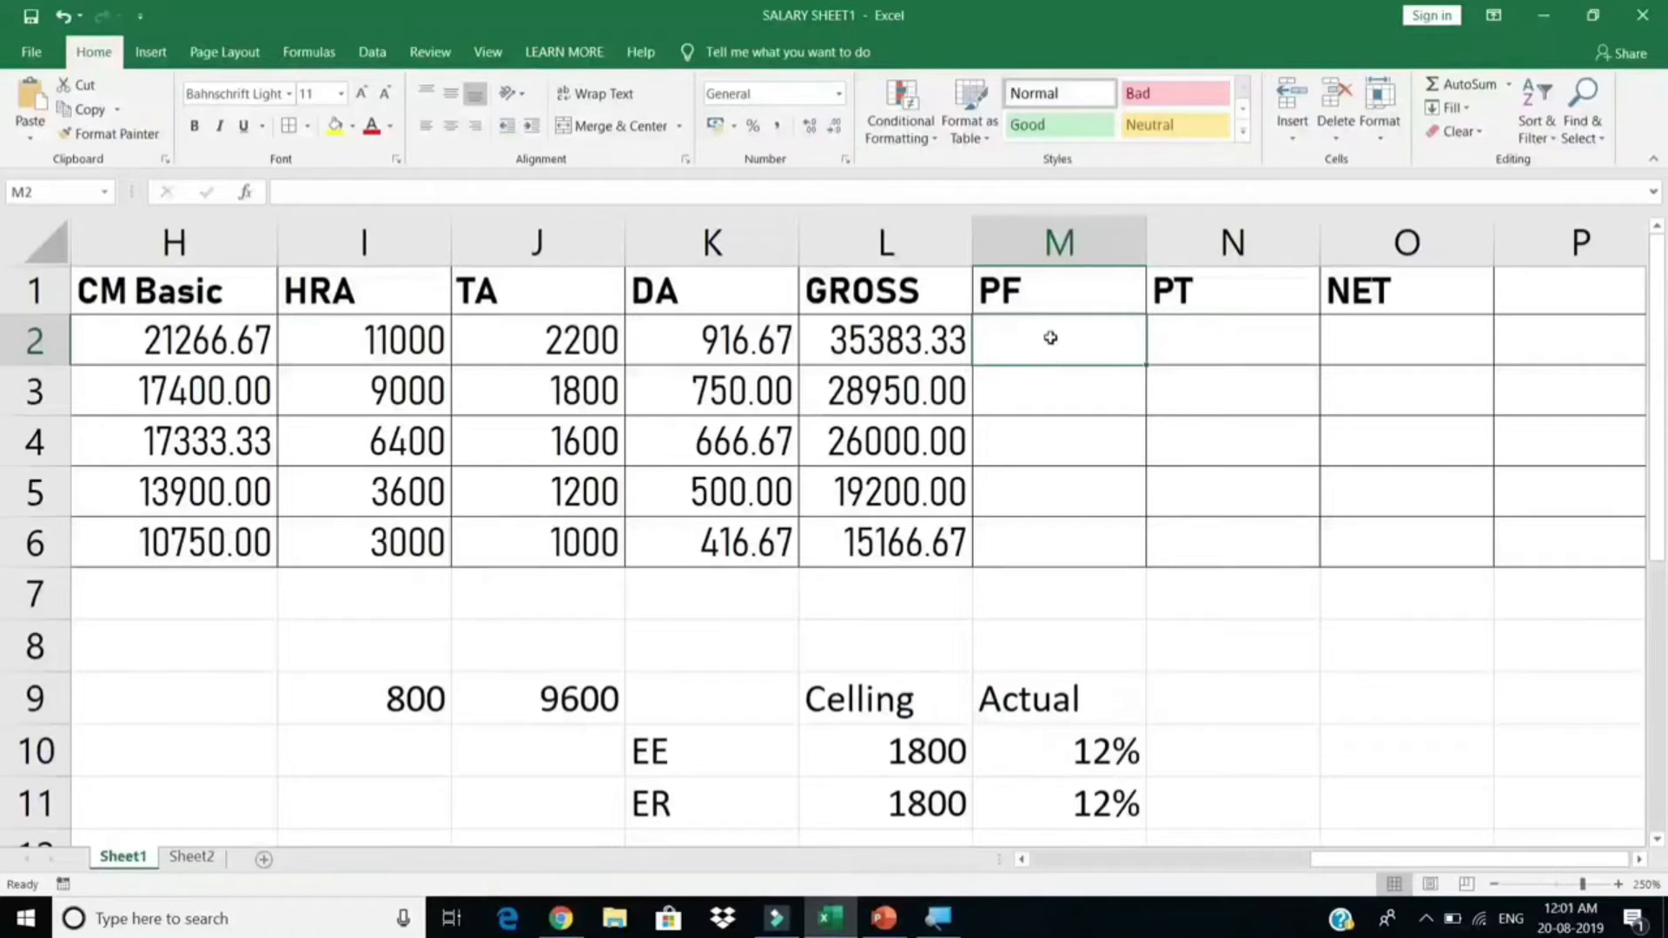
type("=if")
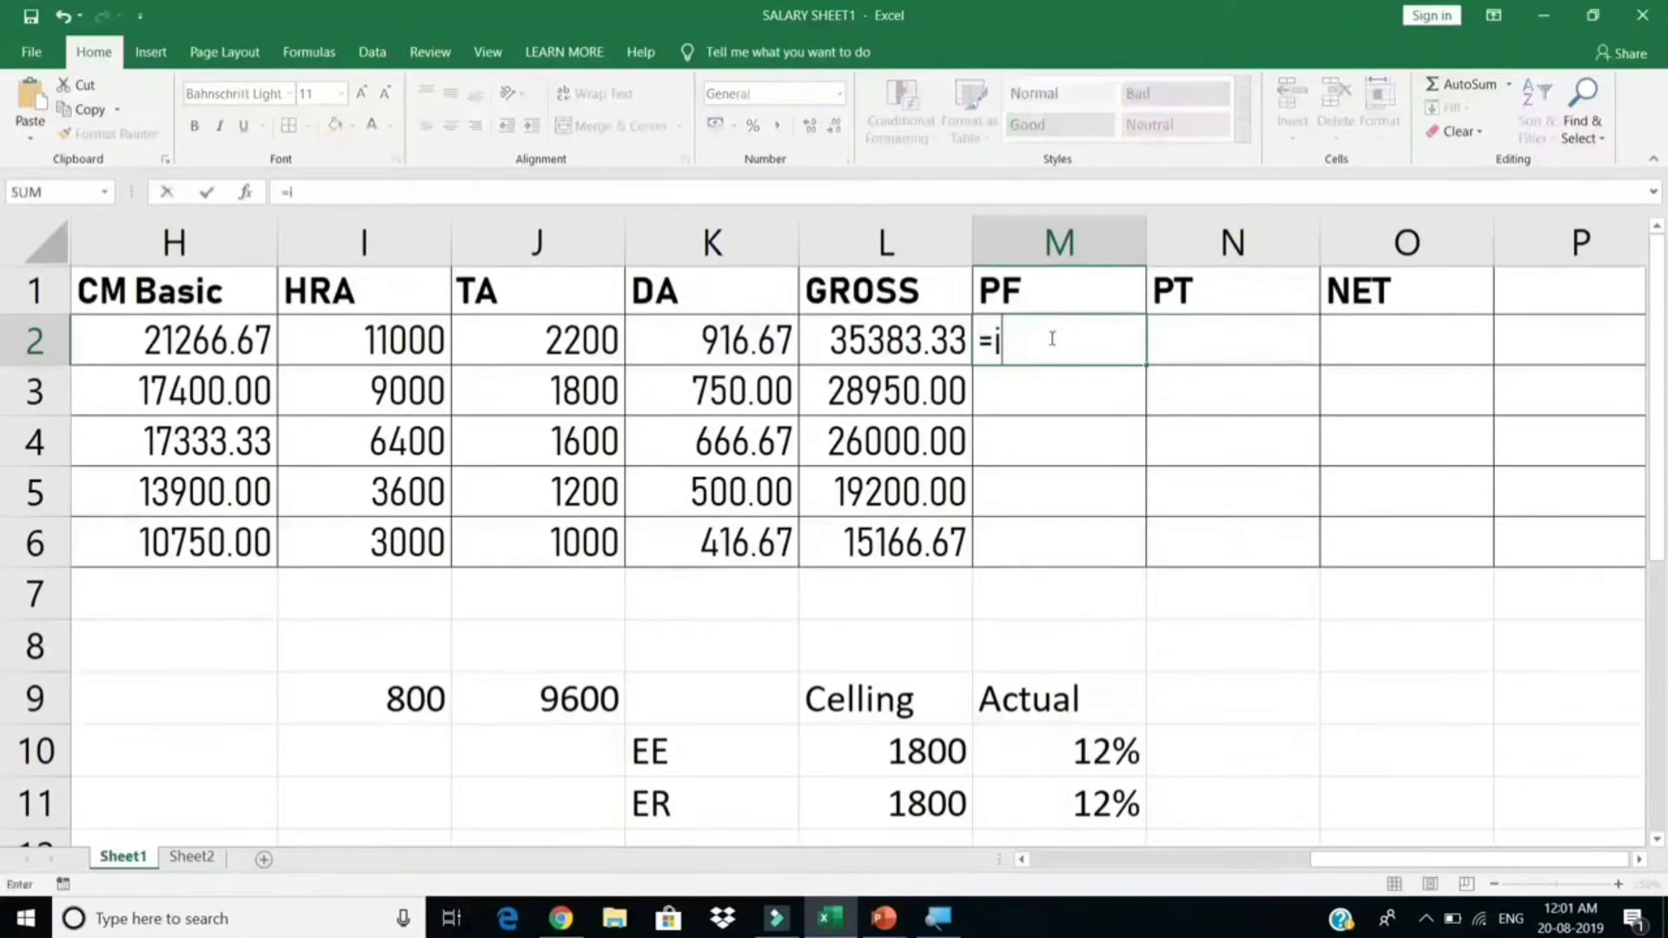
type("(")
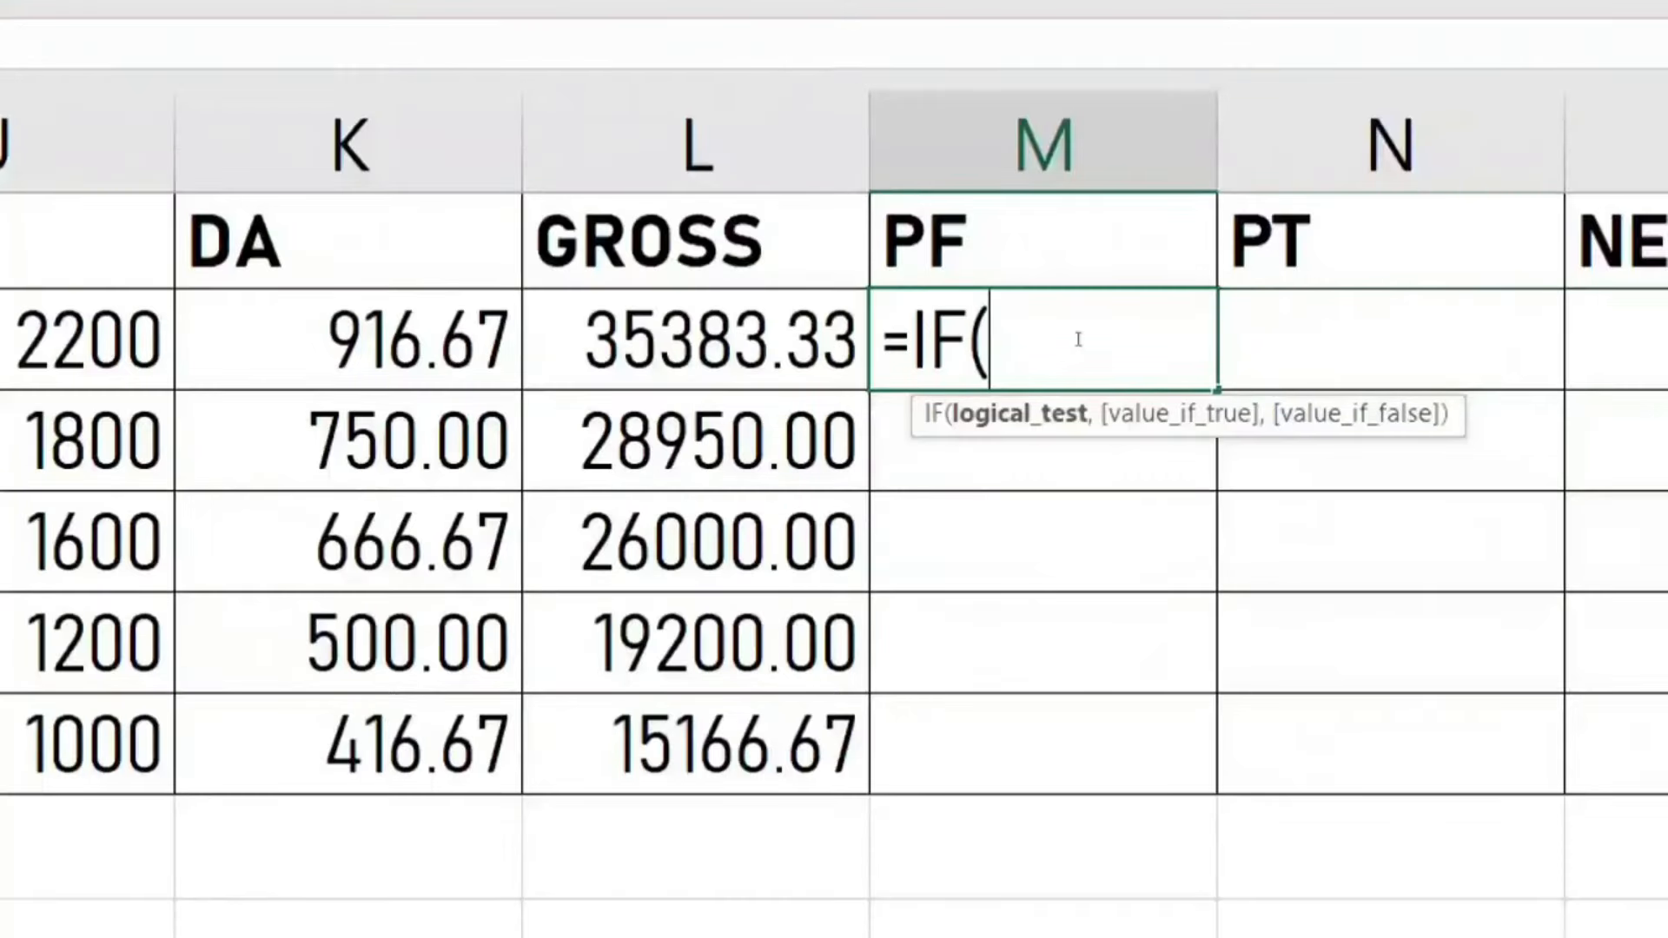
type("E2")
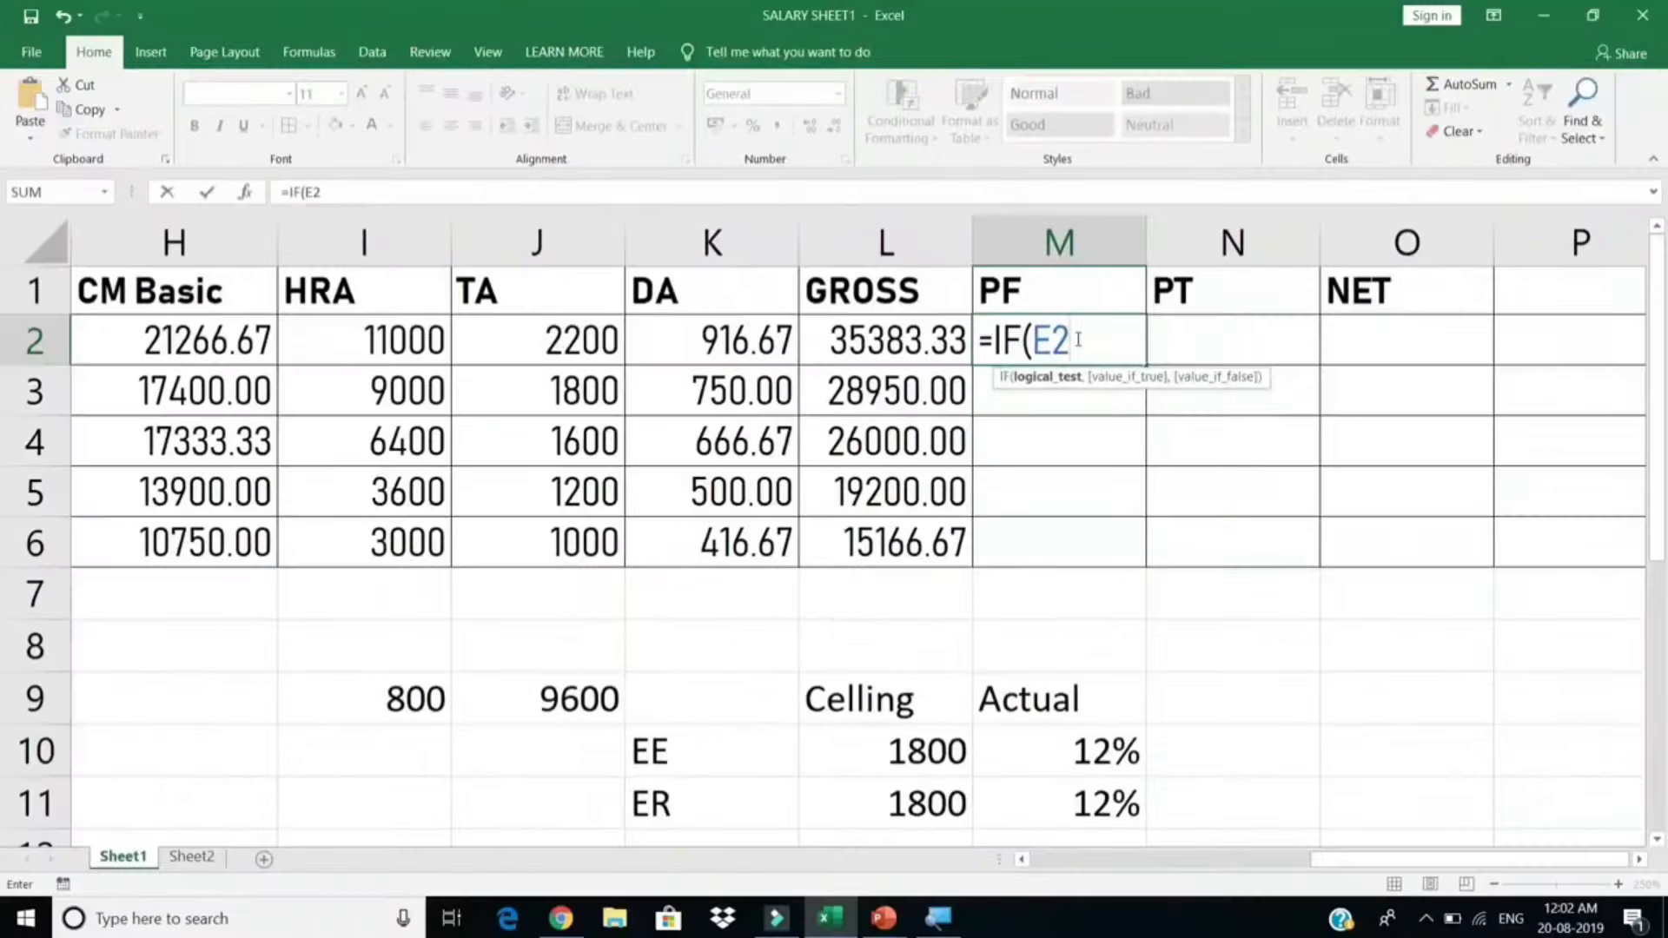
mouse_move(1389, 860)
left_mouse_down()
mouse_move(1120, 868)
mouse_move(1394, 871)
left_mouse_up()
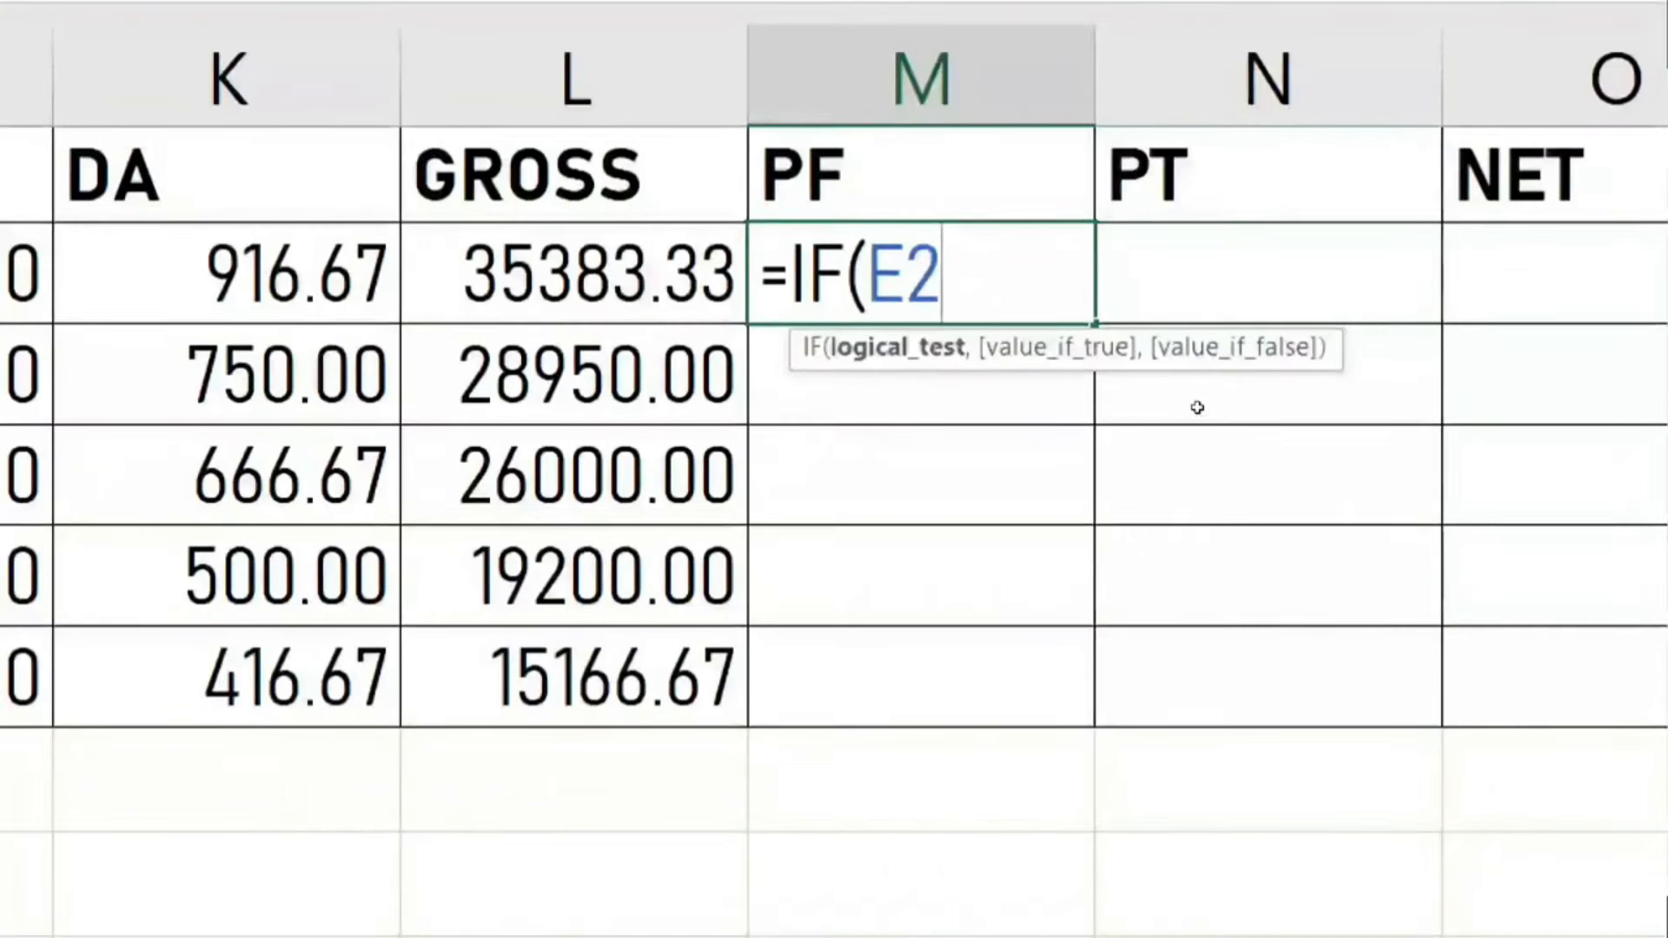
type(">")
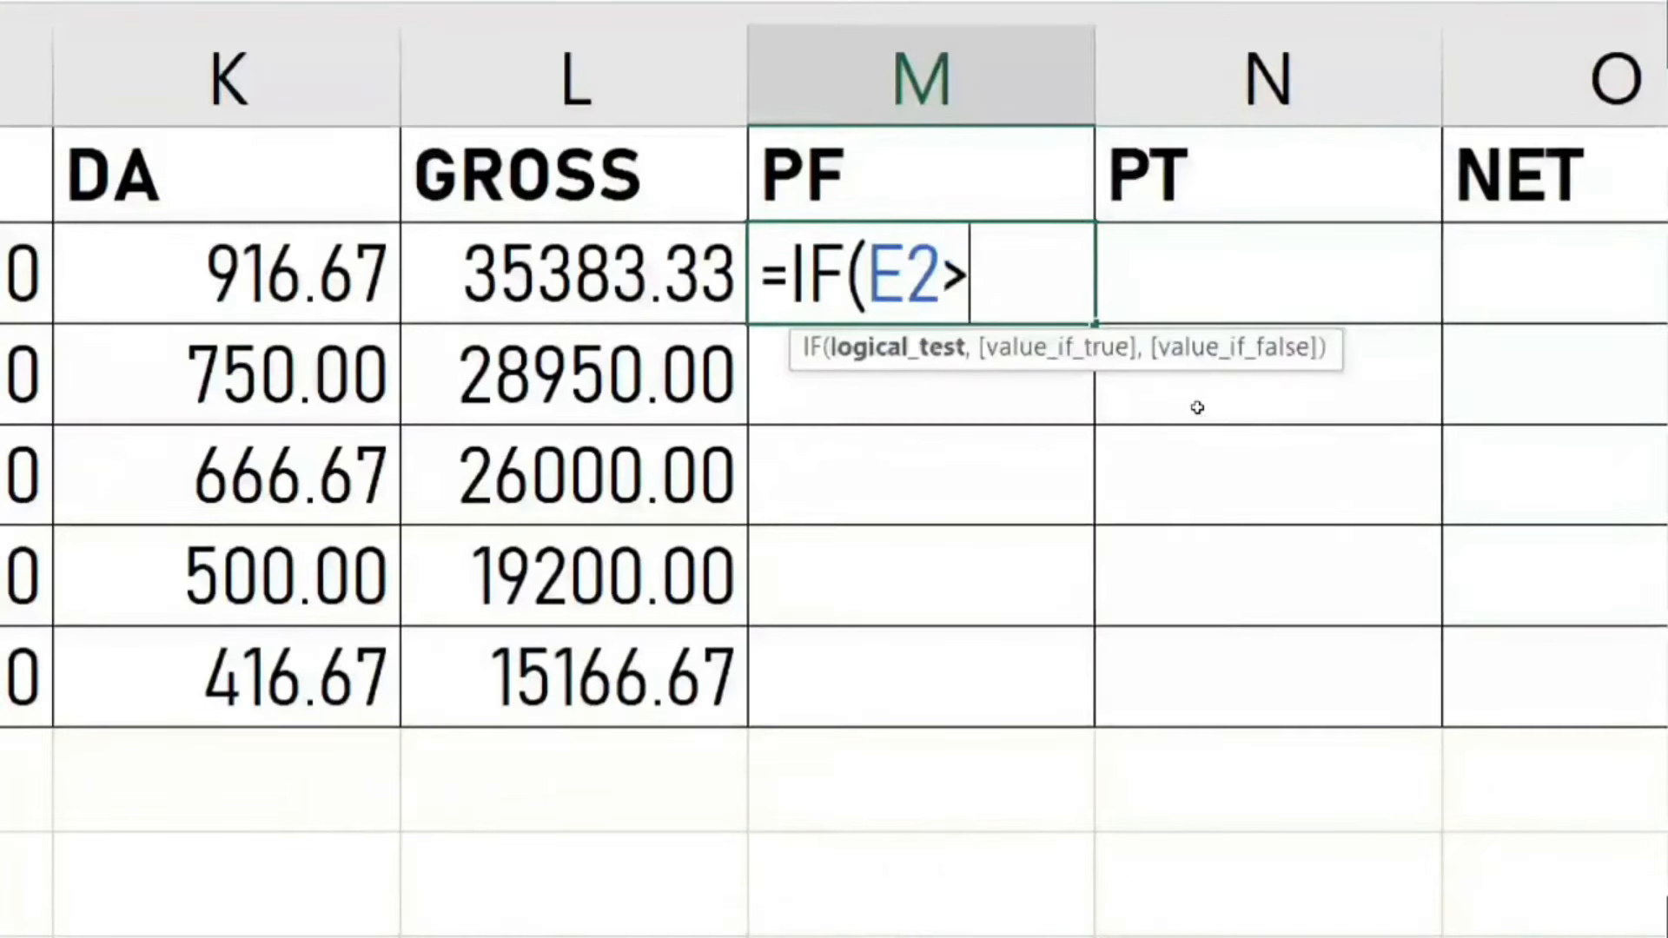
type("15000,")
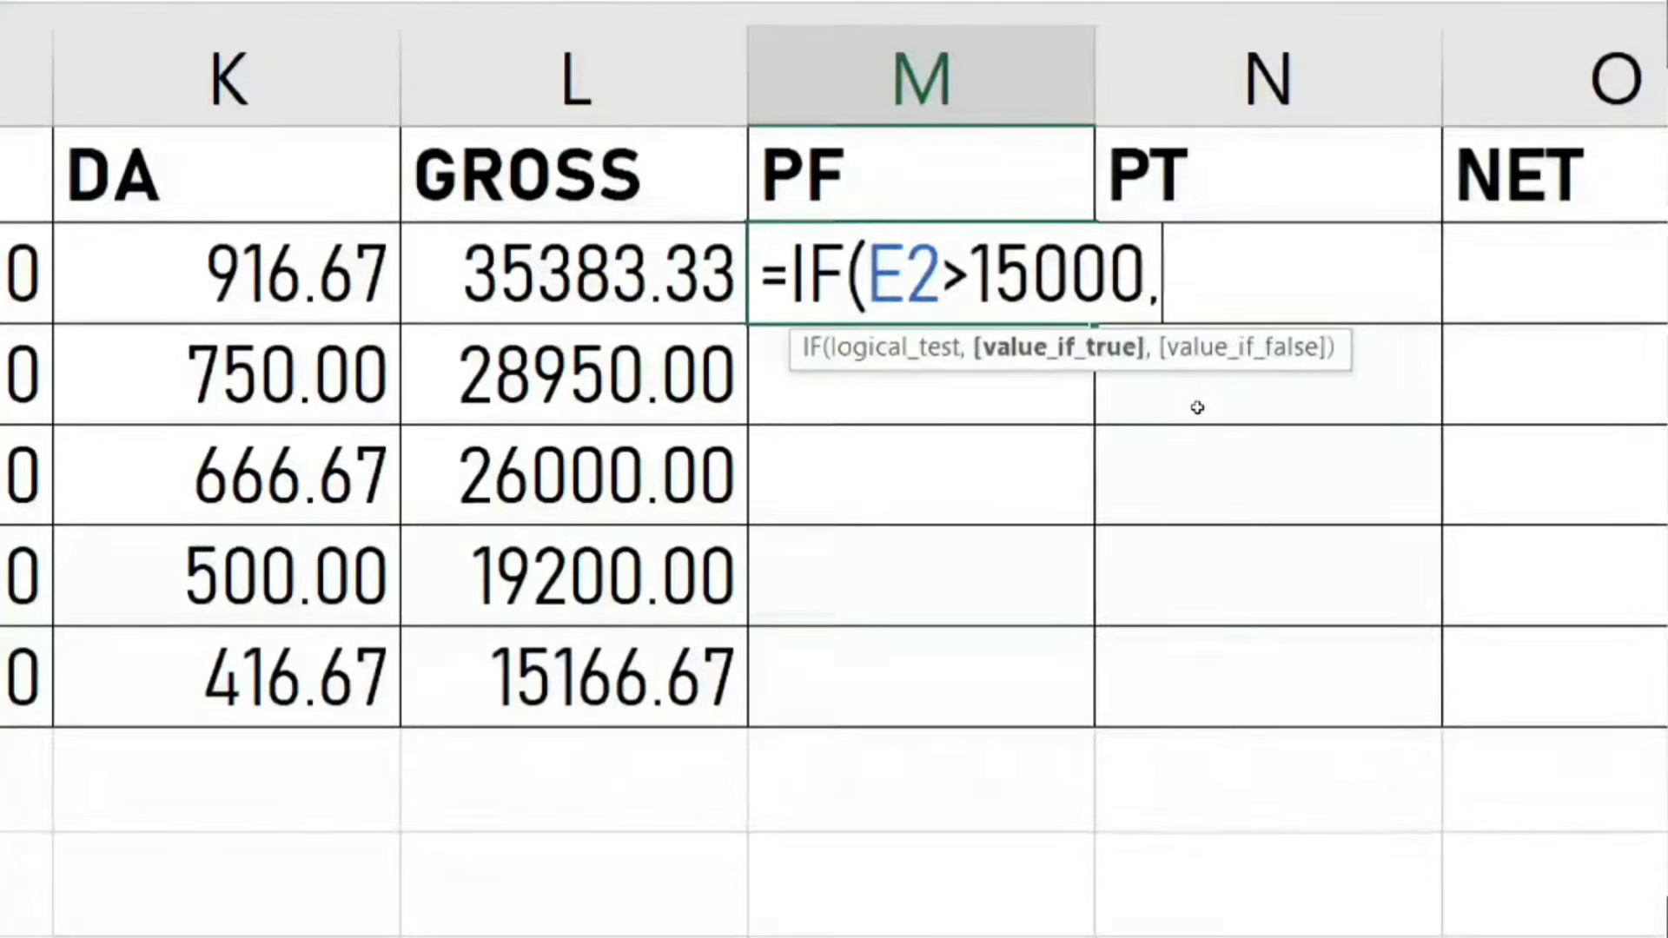
type("1800")
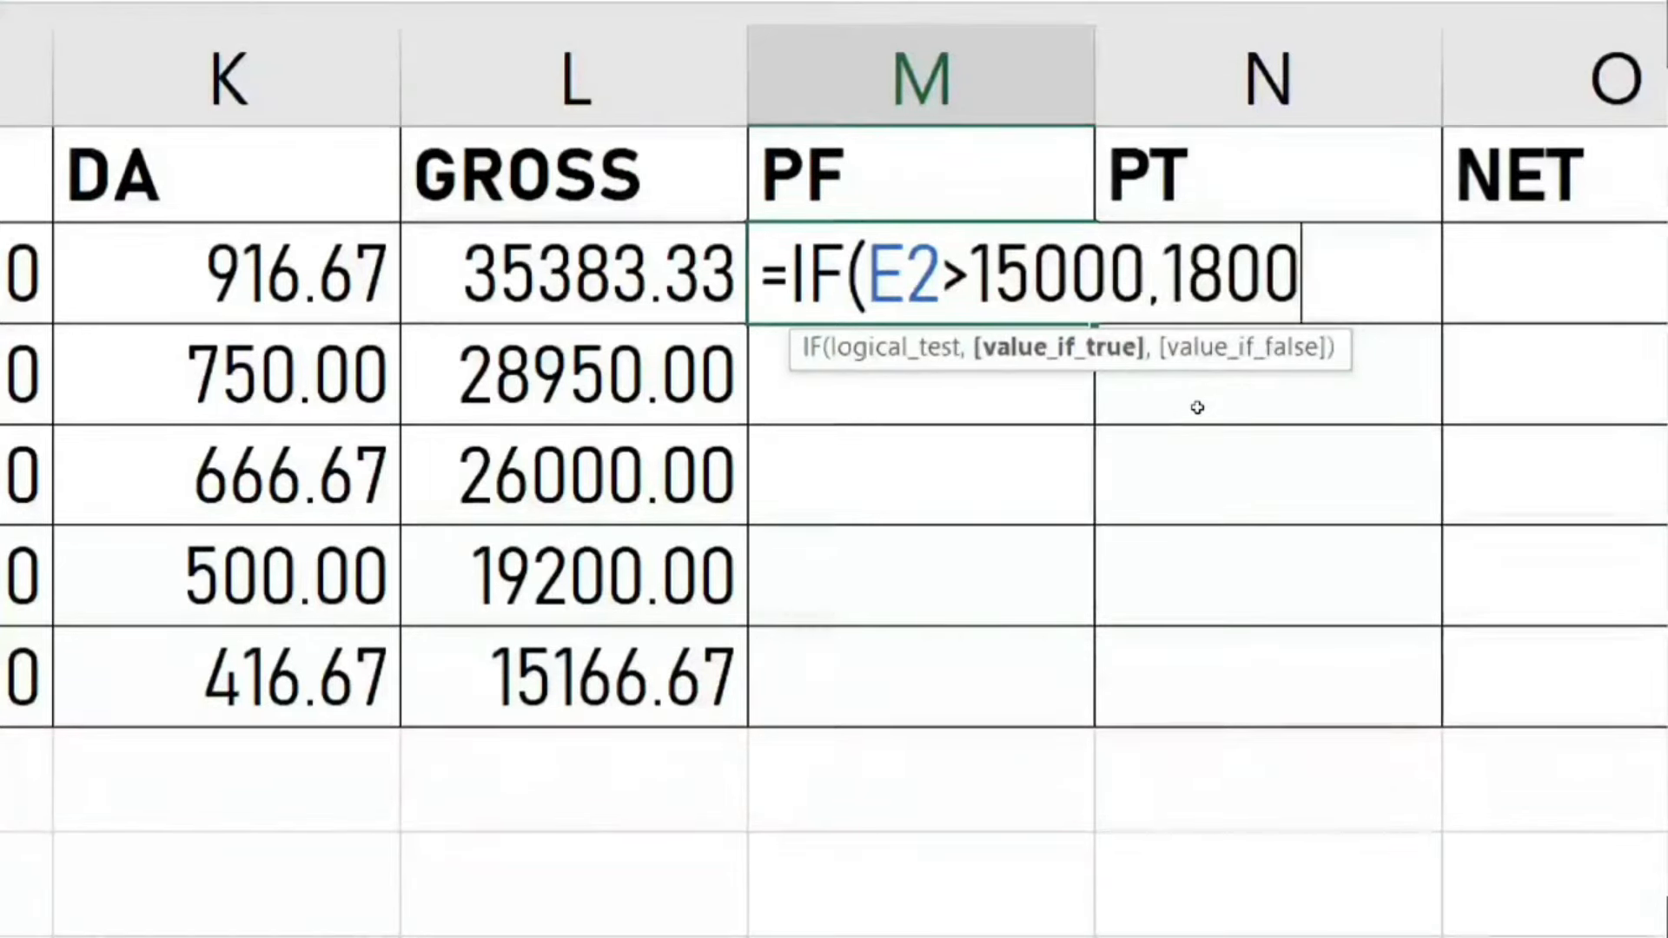
type(",")
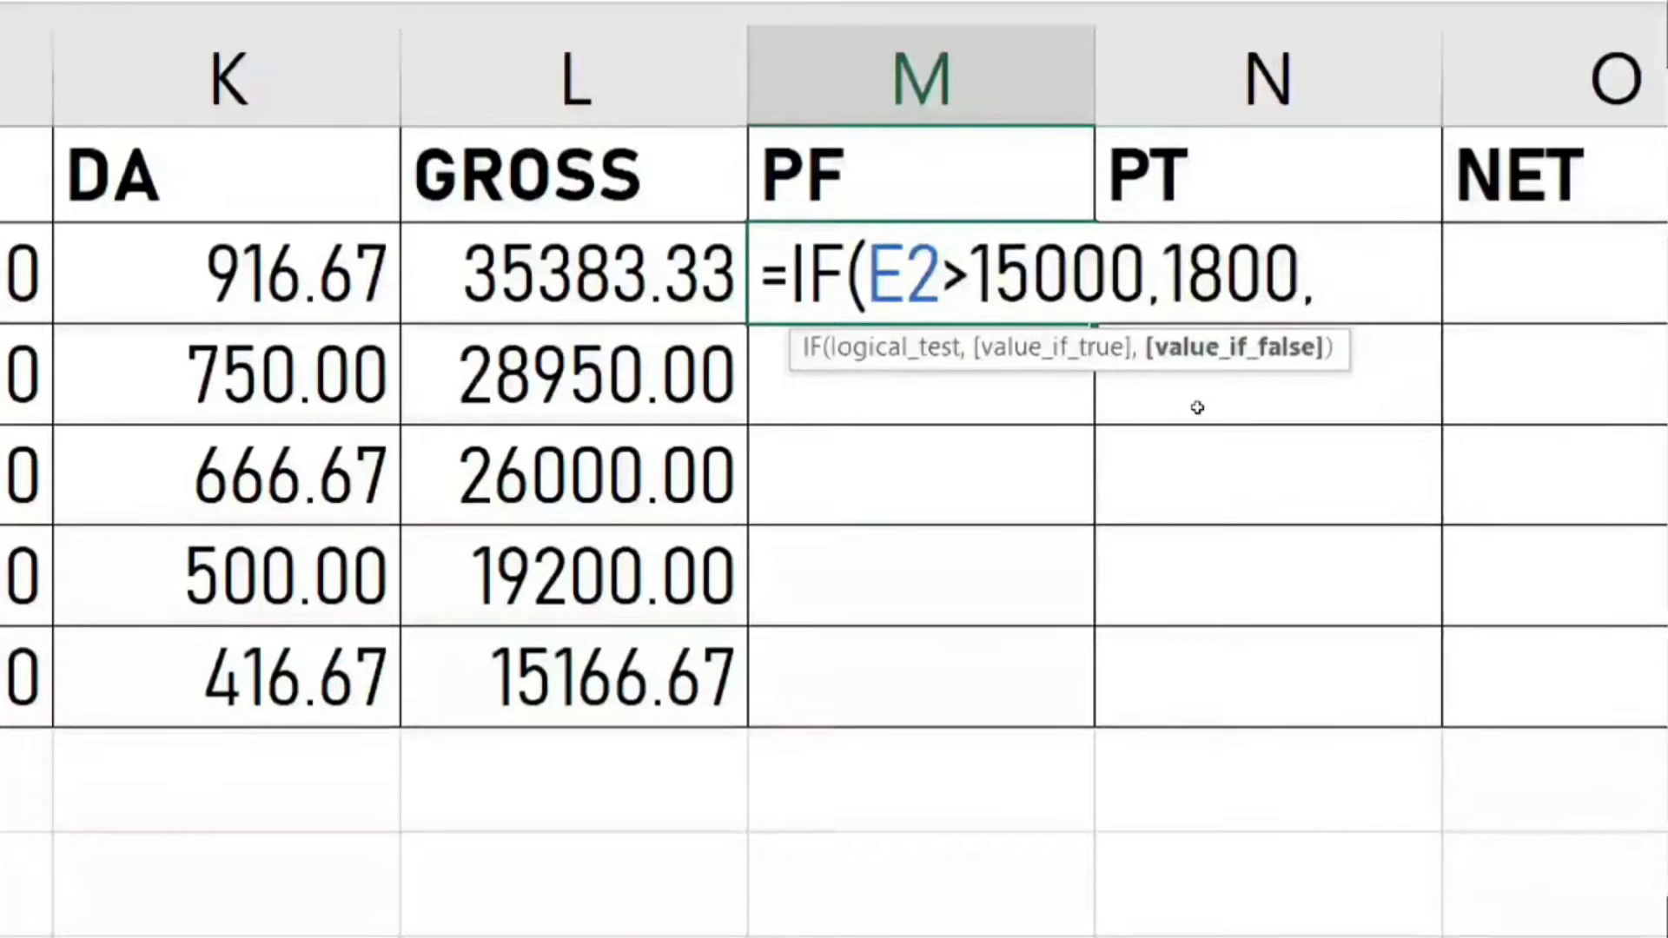
type("E2")
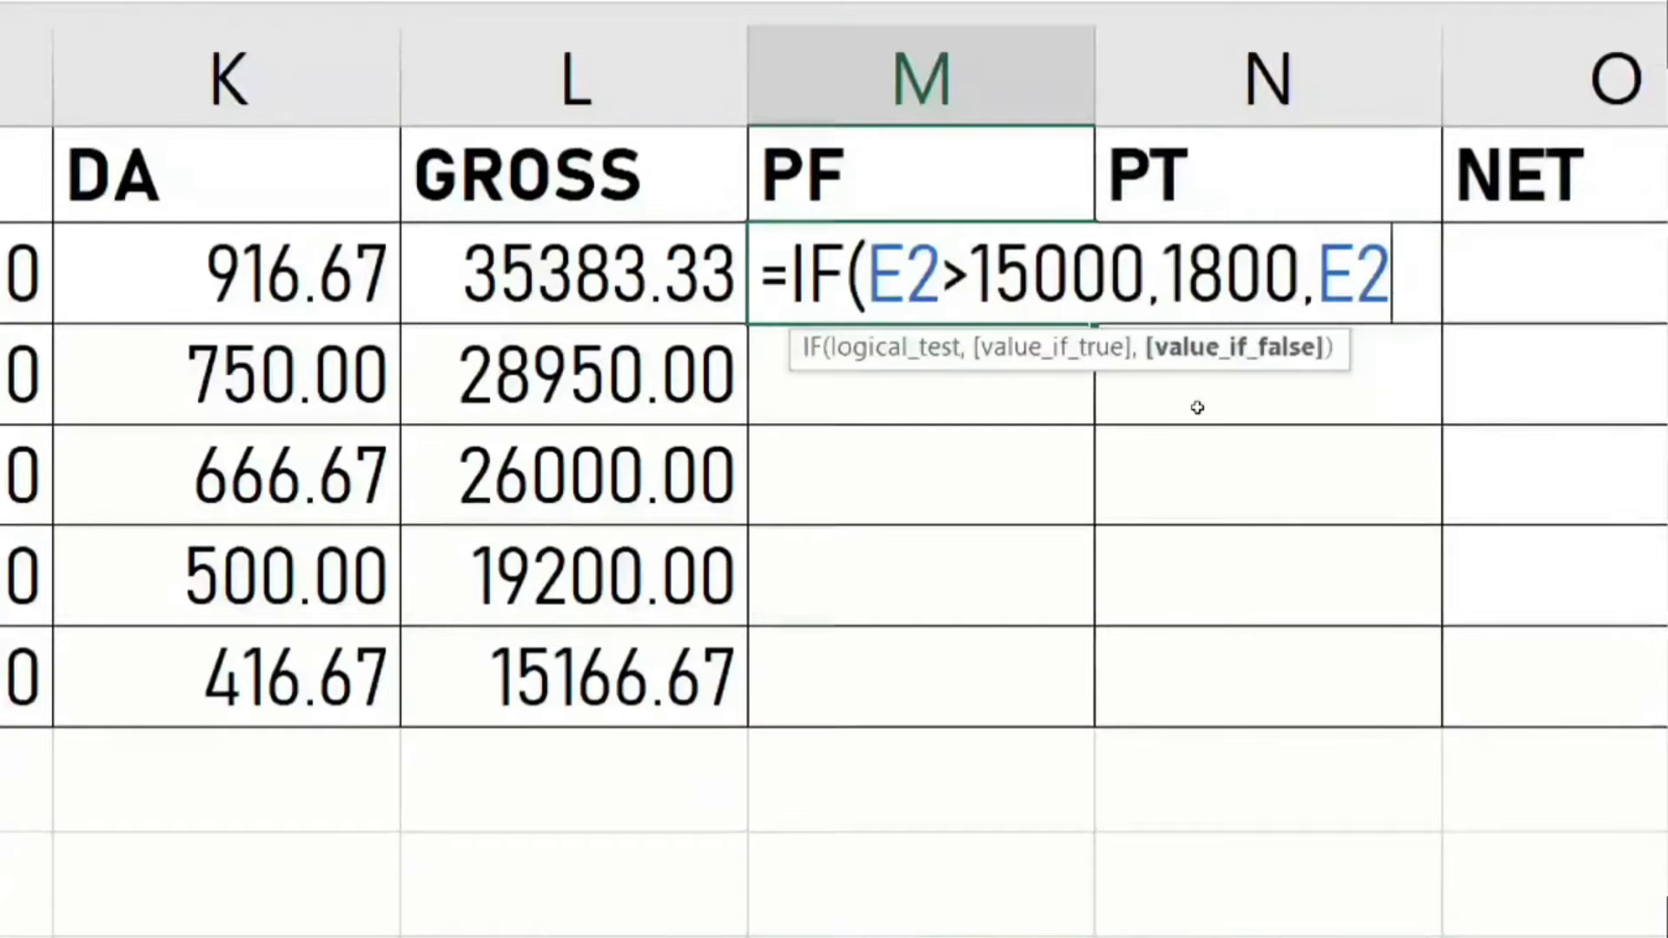
type("*12%")
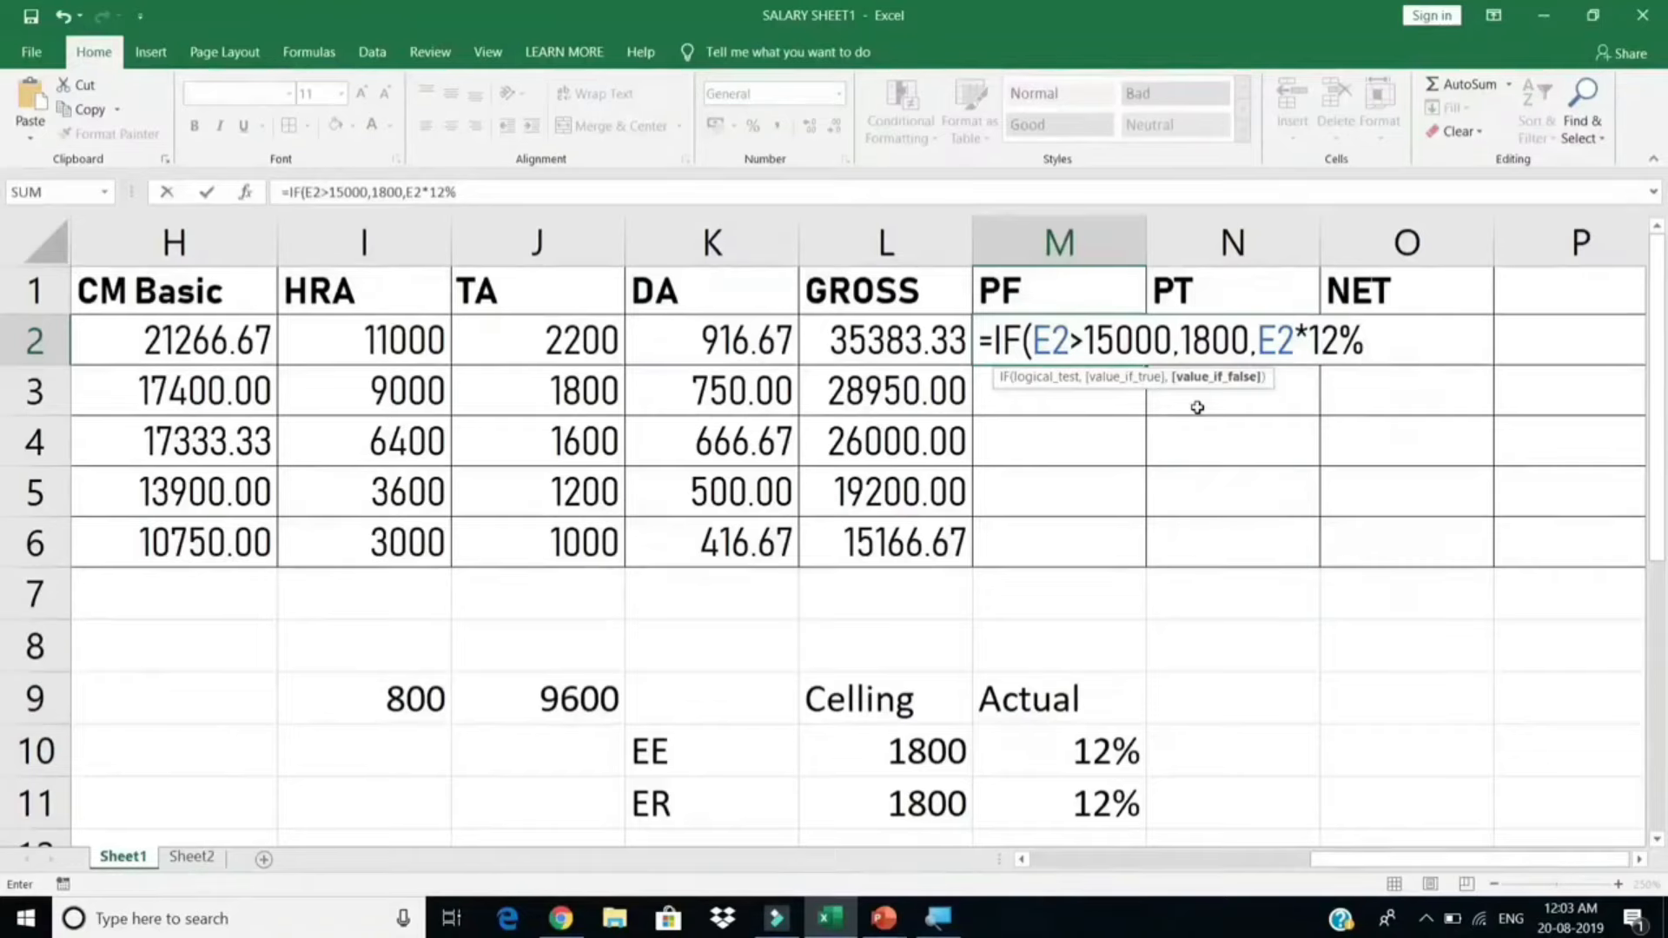
key("Return")
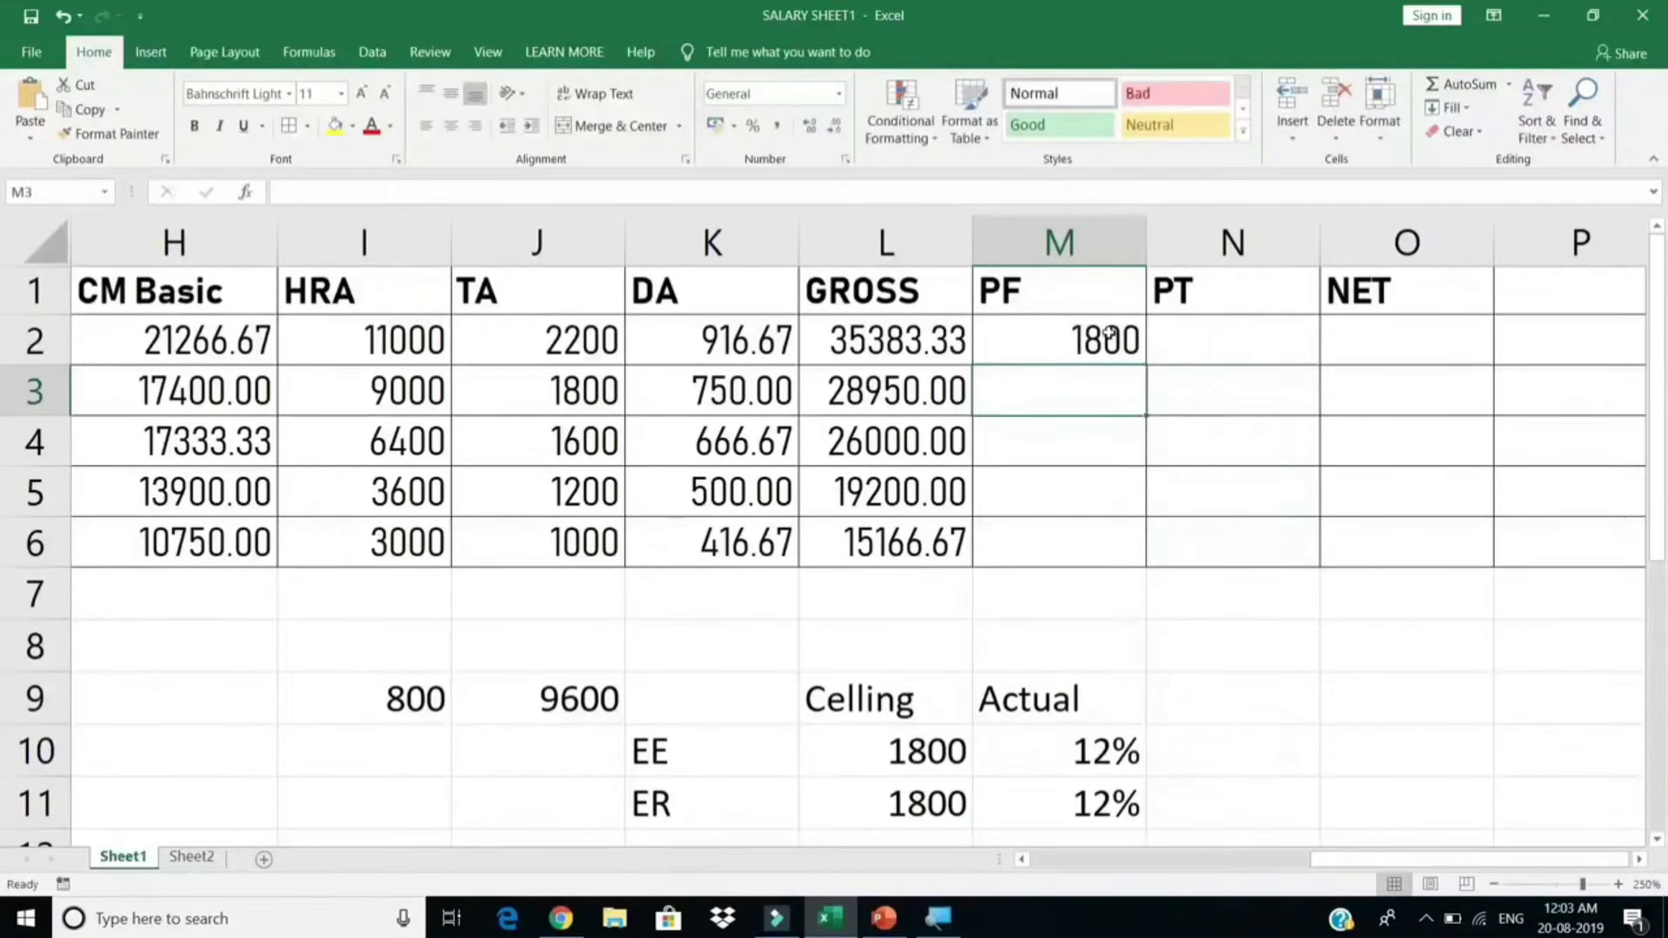
left_click(1112, 339)
Step: Fill the PF formula down to M6 and check the results 1800, 1800, 1800, 1440, 1200
double_click(1144, 366)
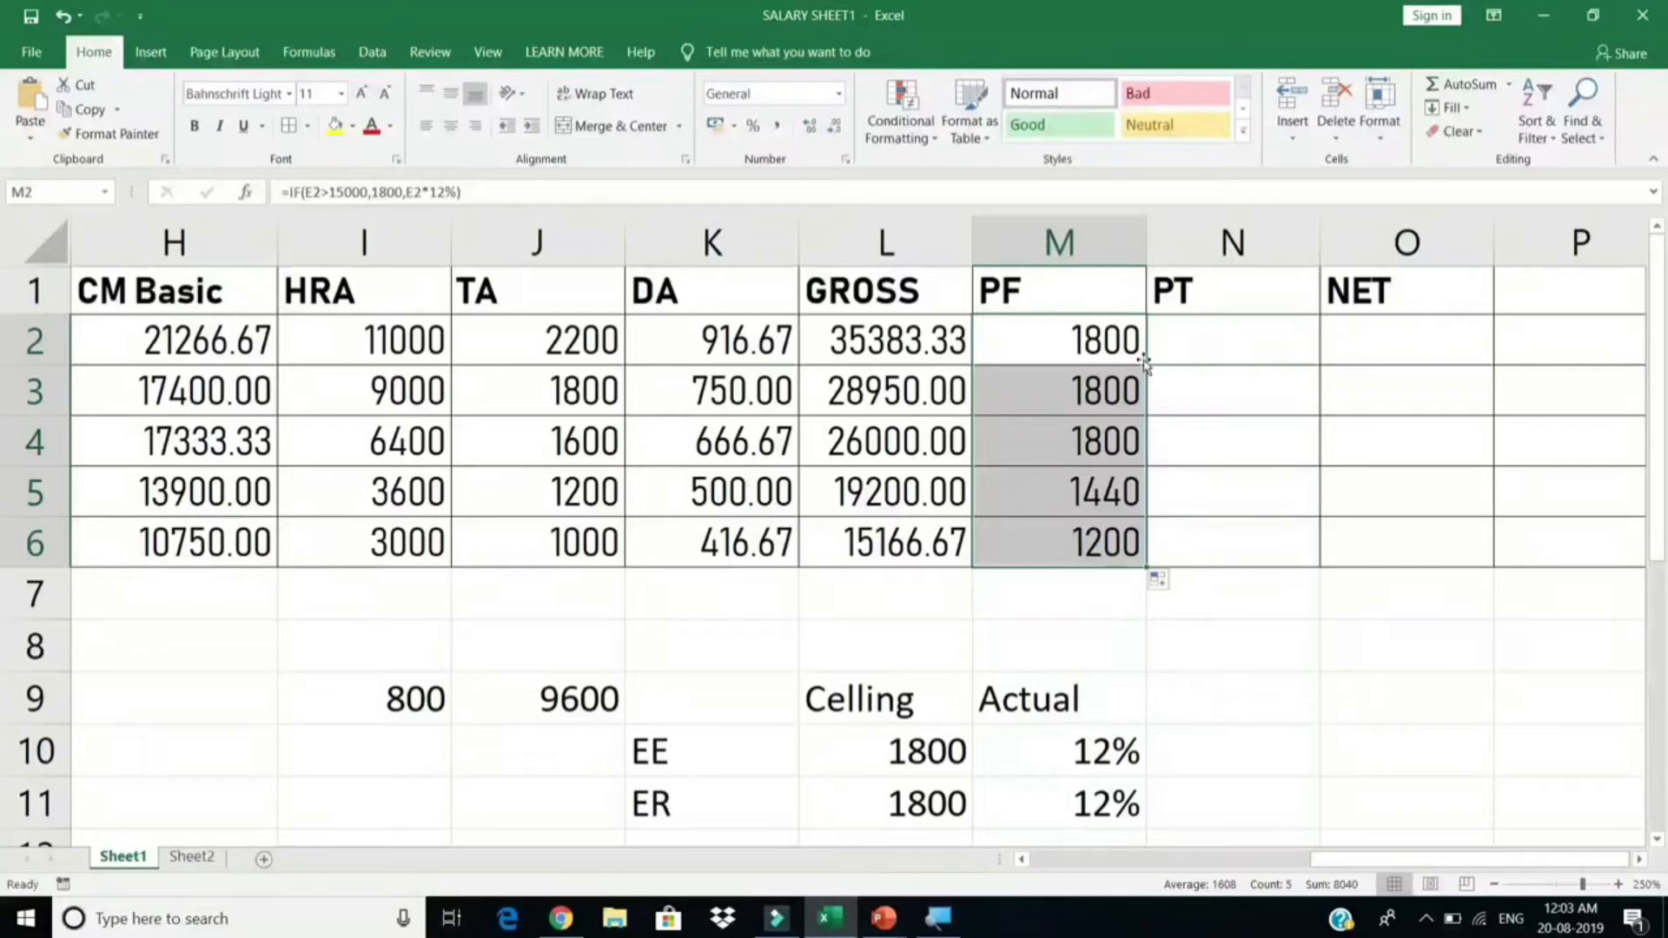
left_click(1112, 497)
left_click(1108, 547)
left_click(1104, 449)
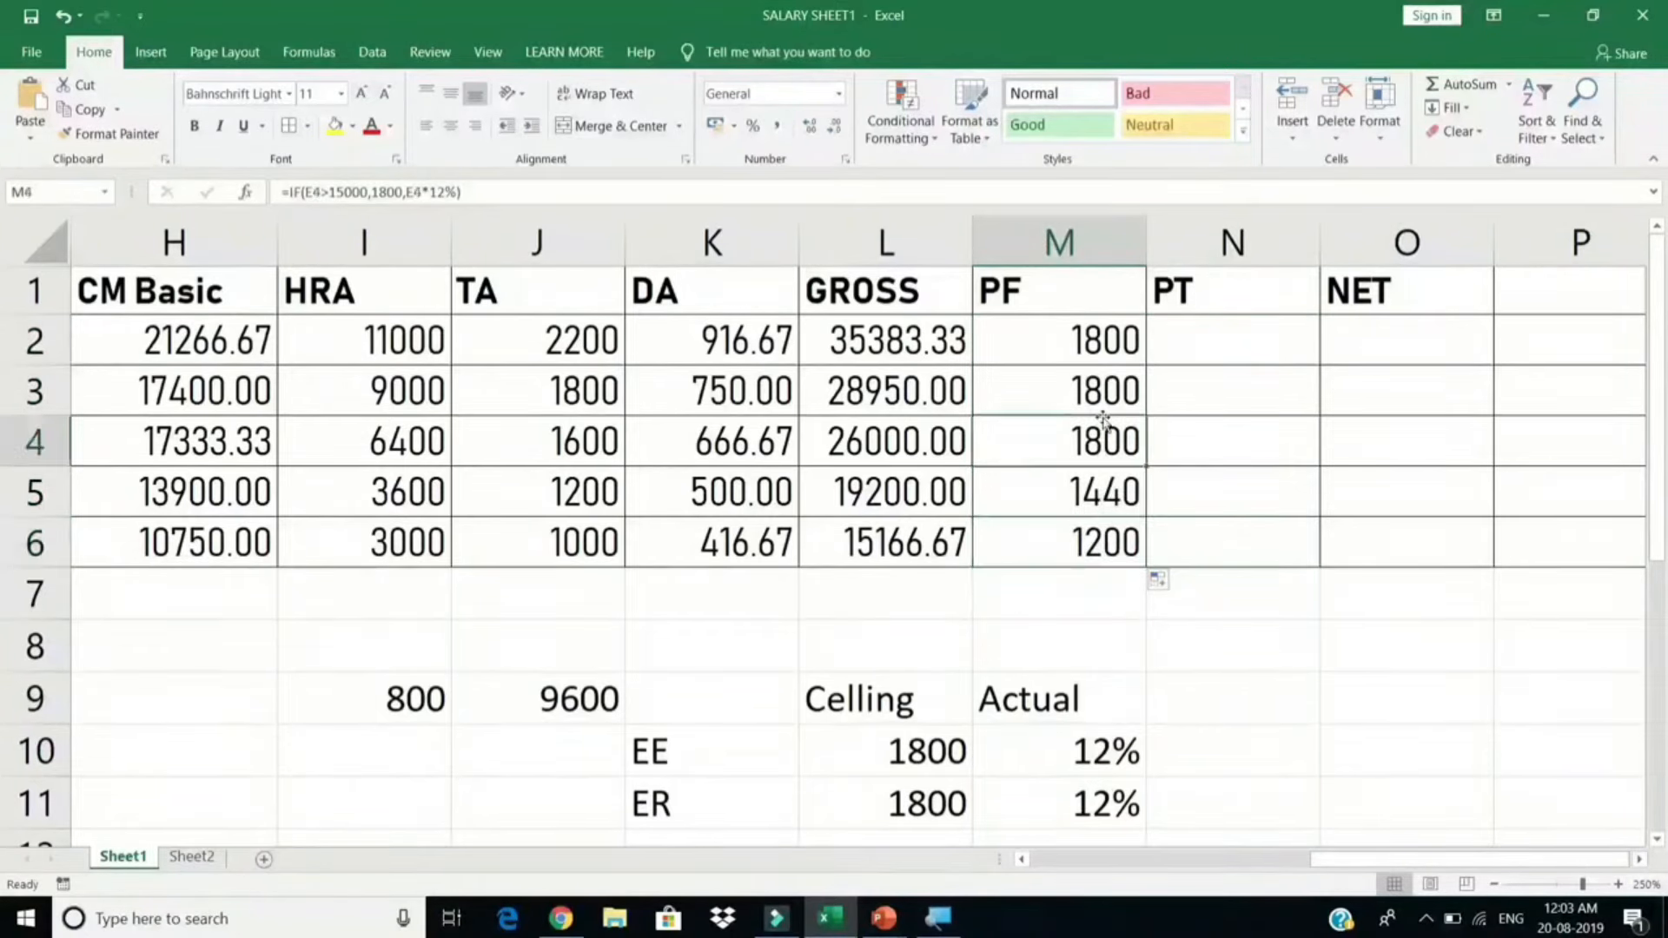
left_click(1104, 382)
left_click(1103, 341)
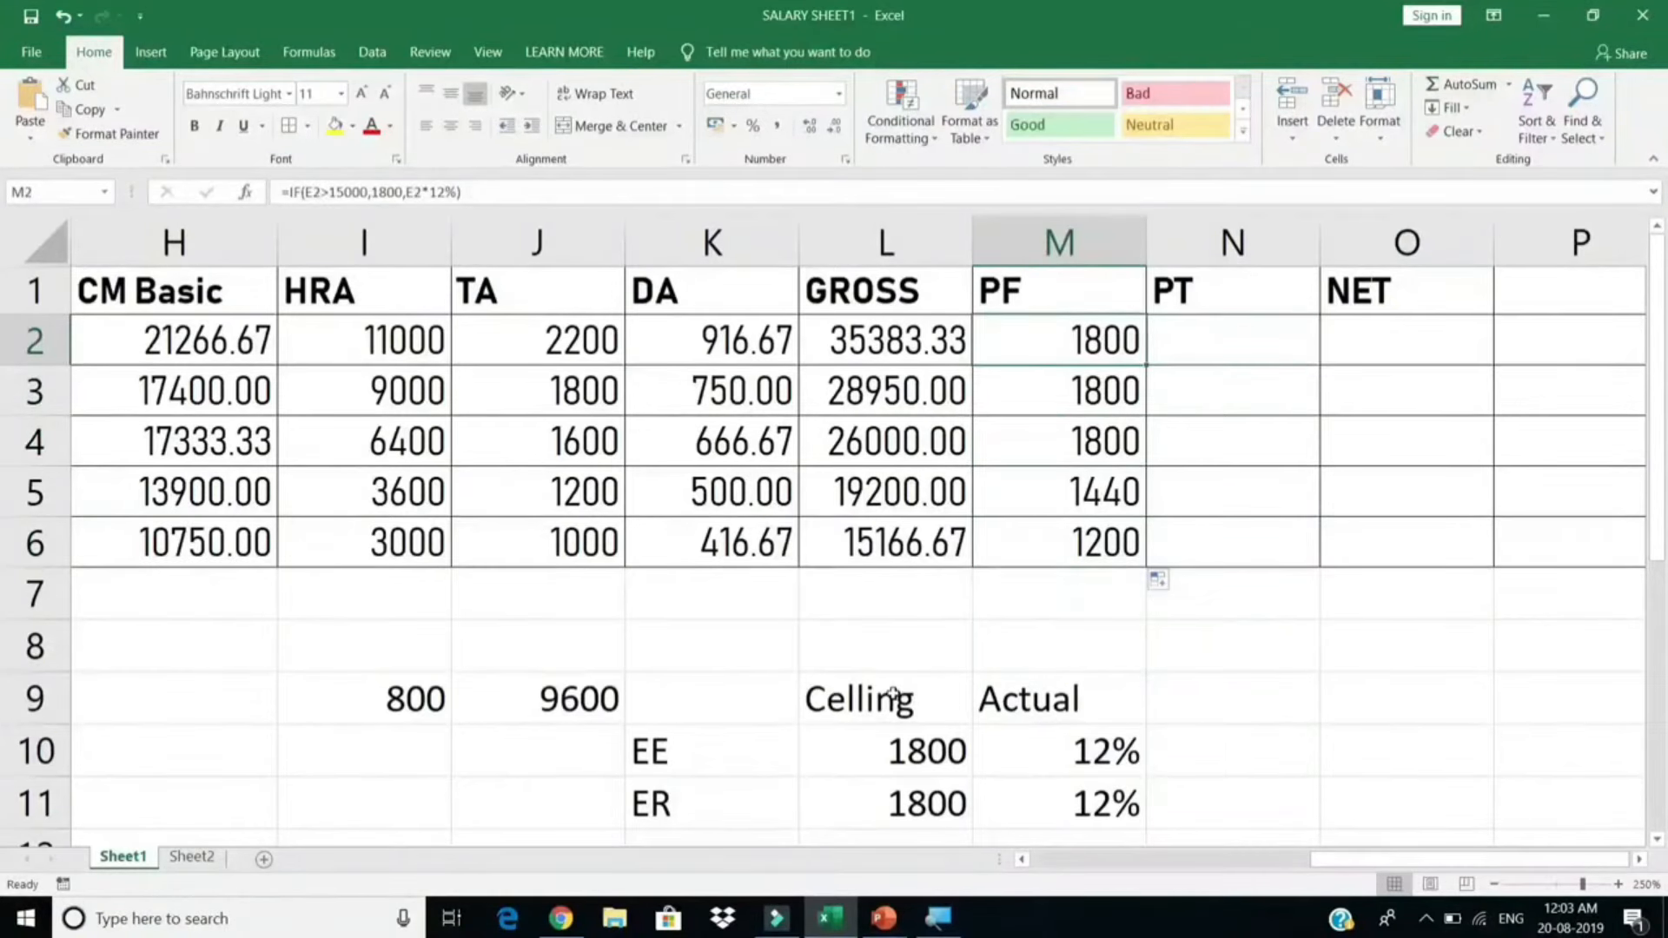
Step: Review the Celling/Actual block K9:M11 and select cell O9 for the PT slab table
left_click_drag(795, 694, 1087, 797)
left_click(1247, 327)
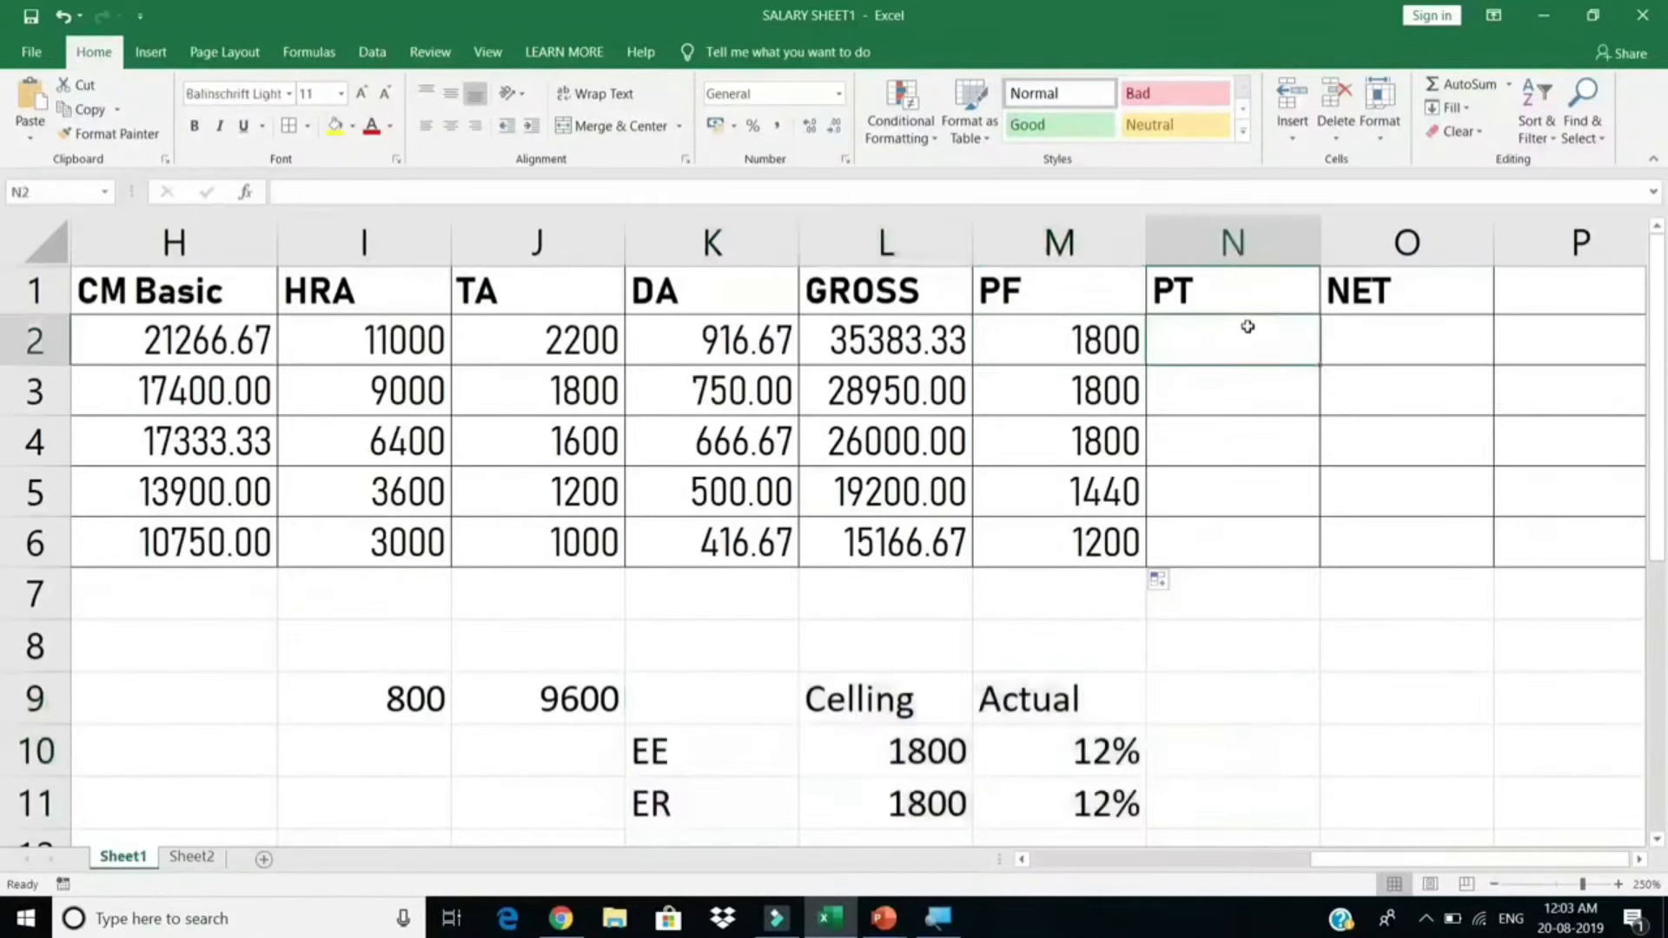
left_click(1639, 860)
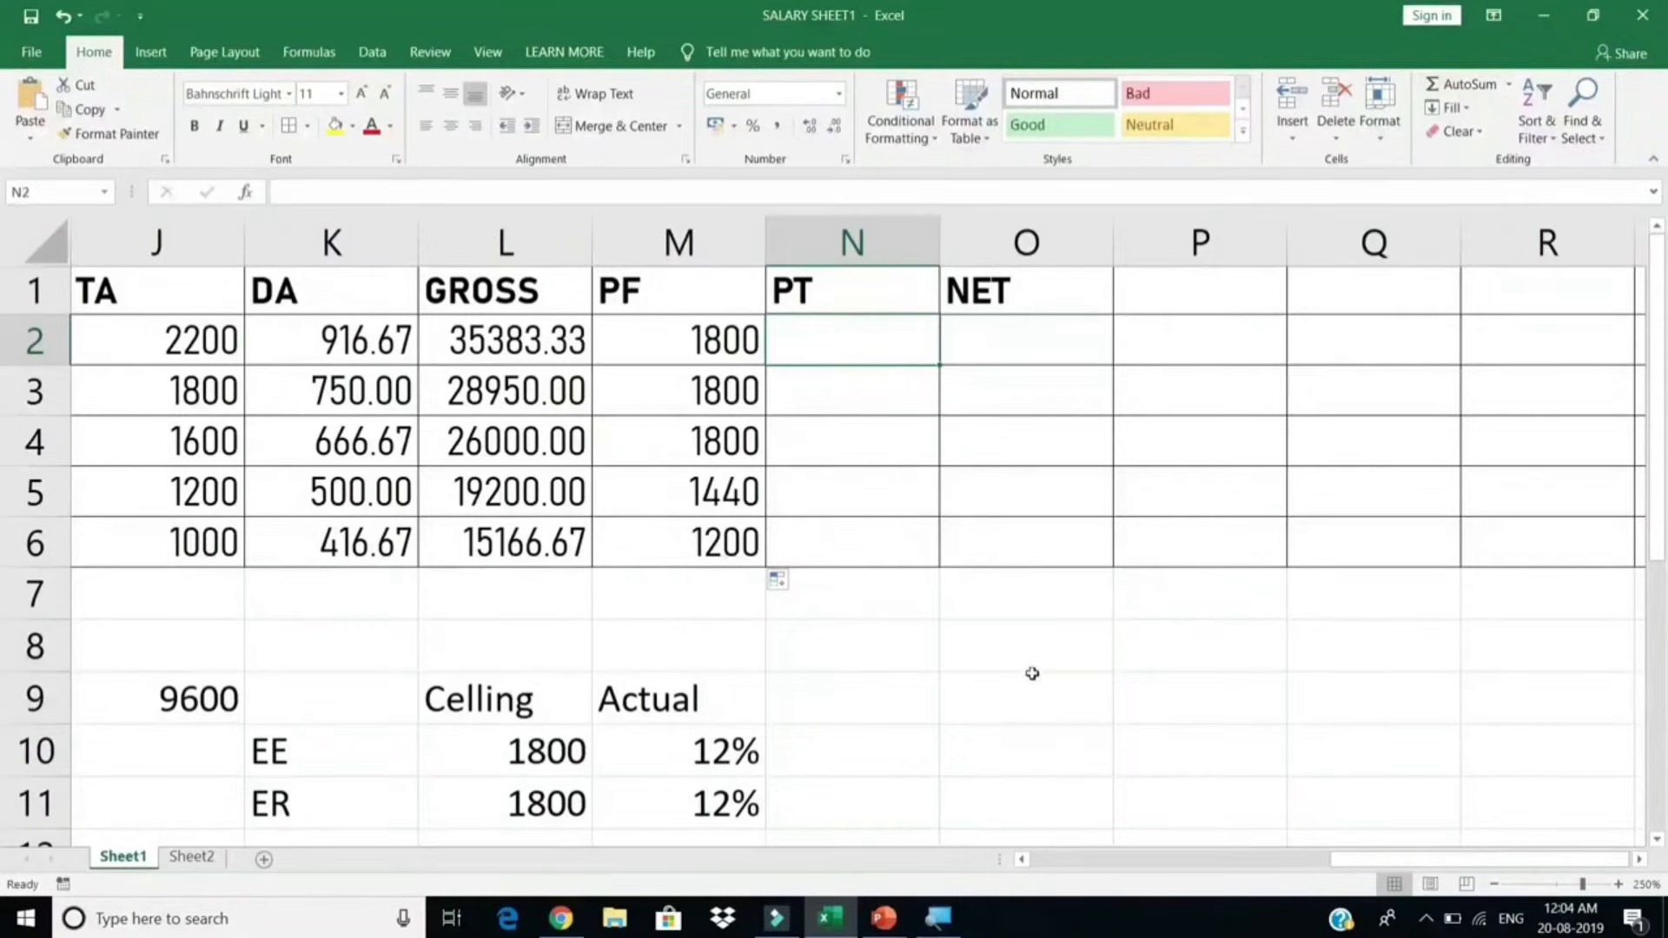
left_click(1010, 705)
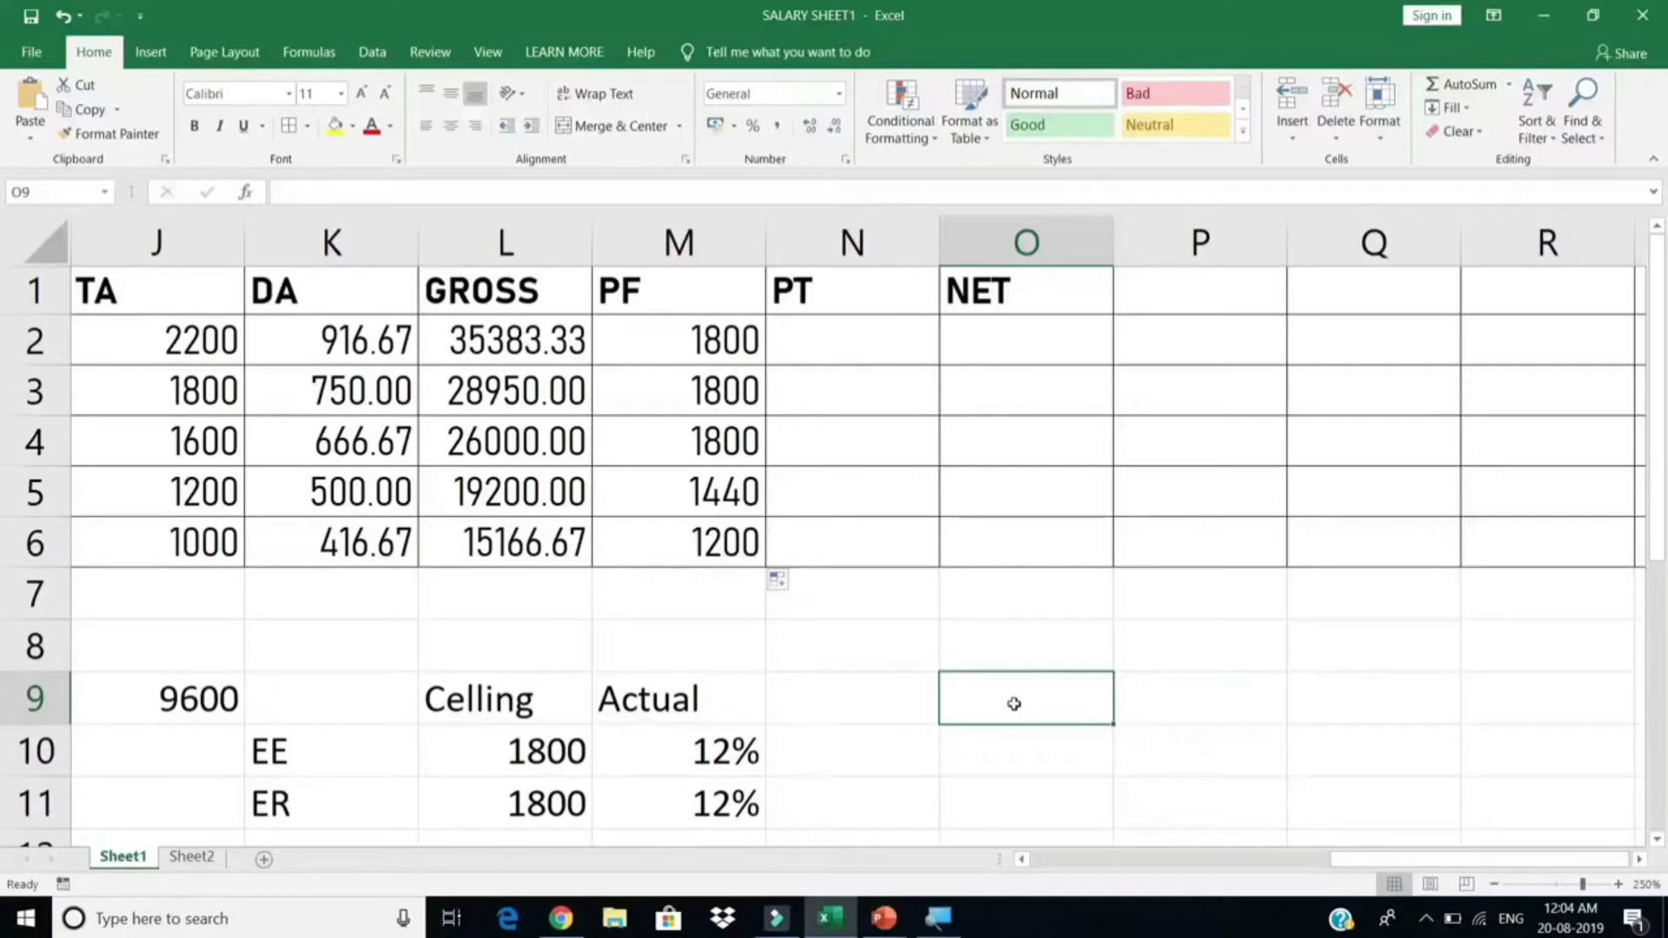
Step: Build the PT slab table in O9:P11: 10000 pays 200, 7500 pays 175, otherwise 0
type("10000")
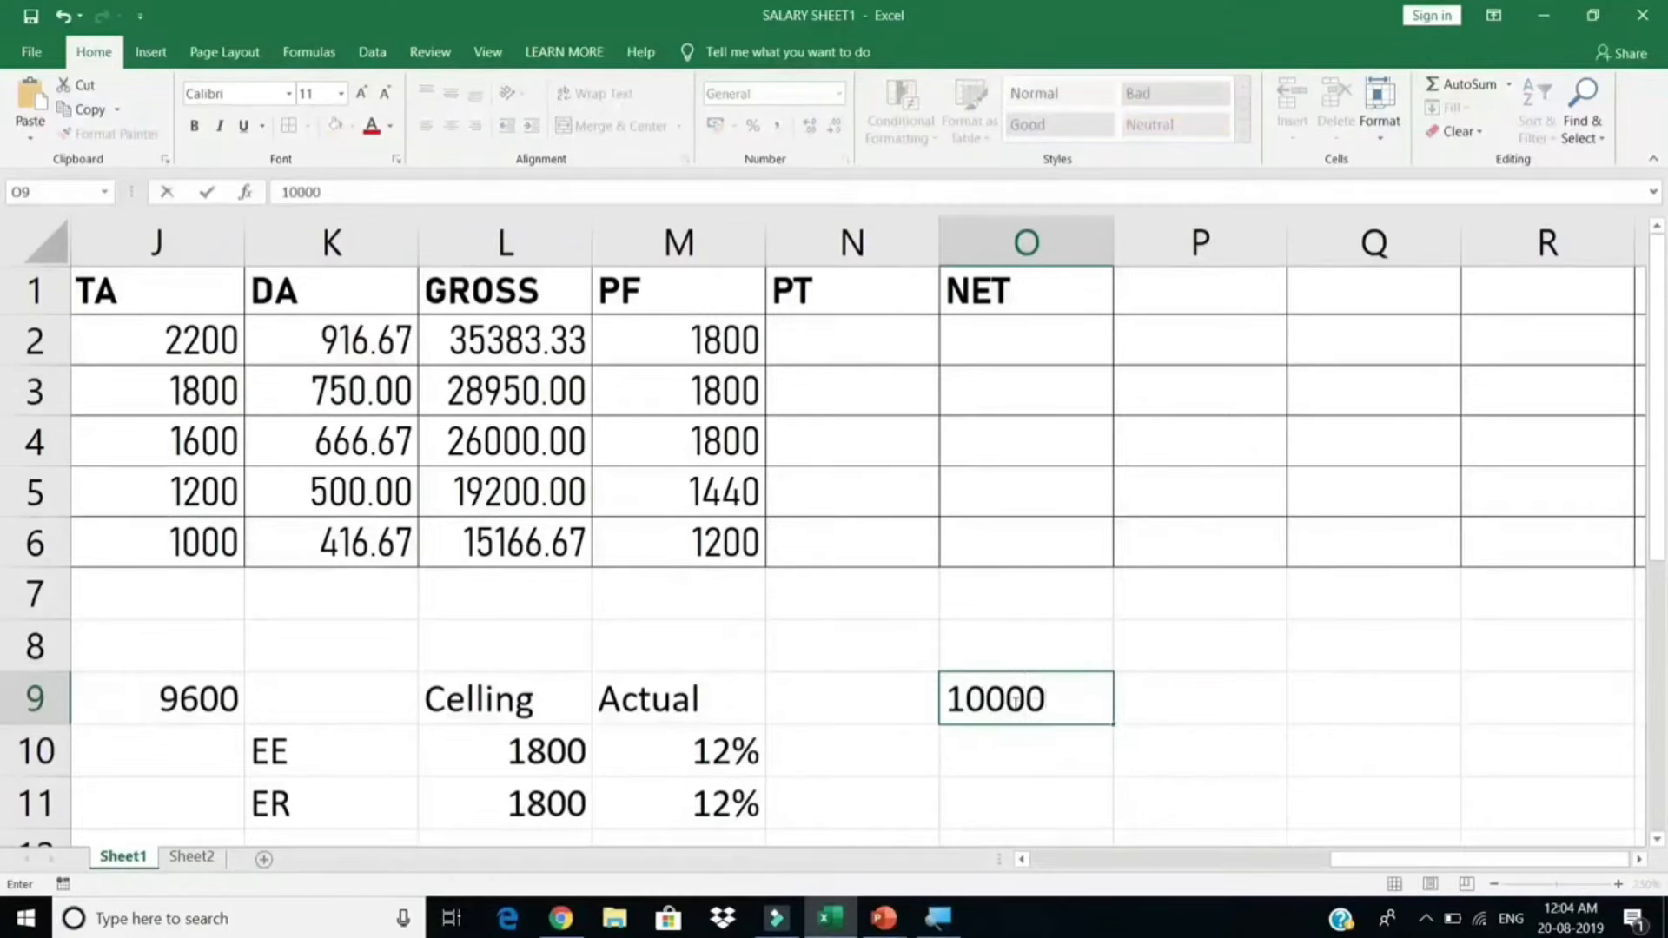
key("Tab")
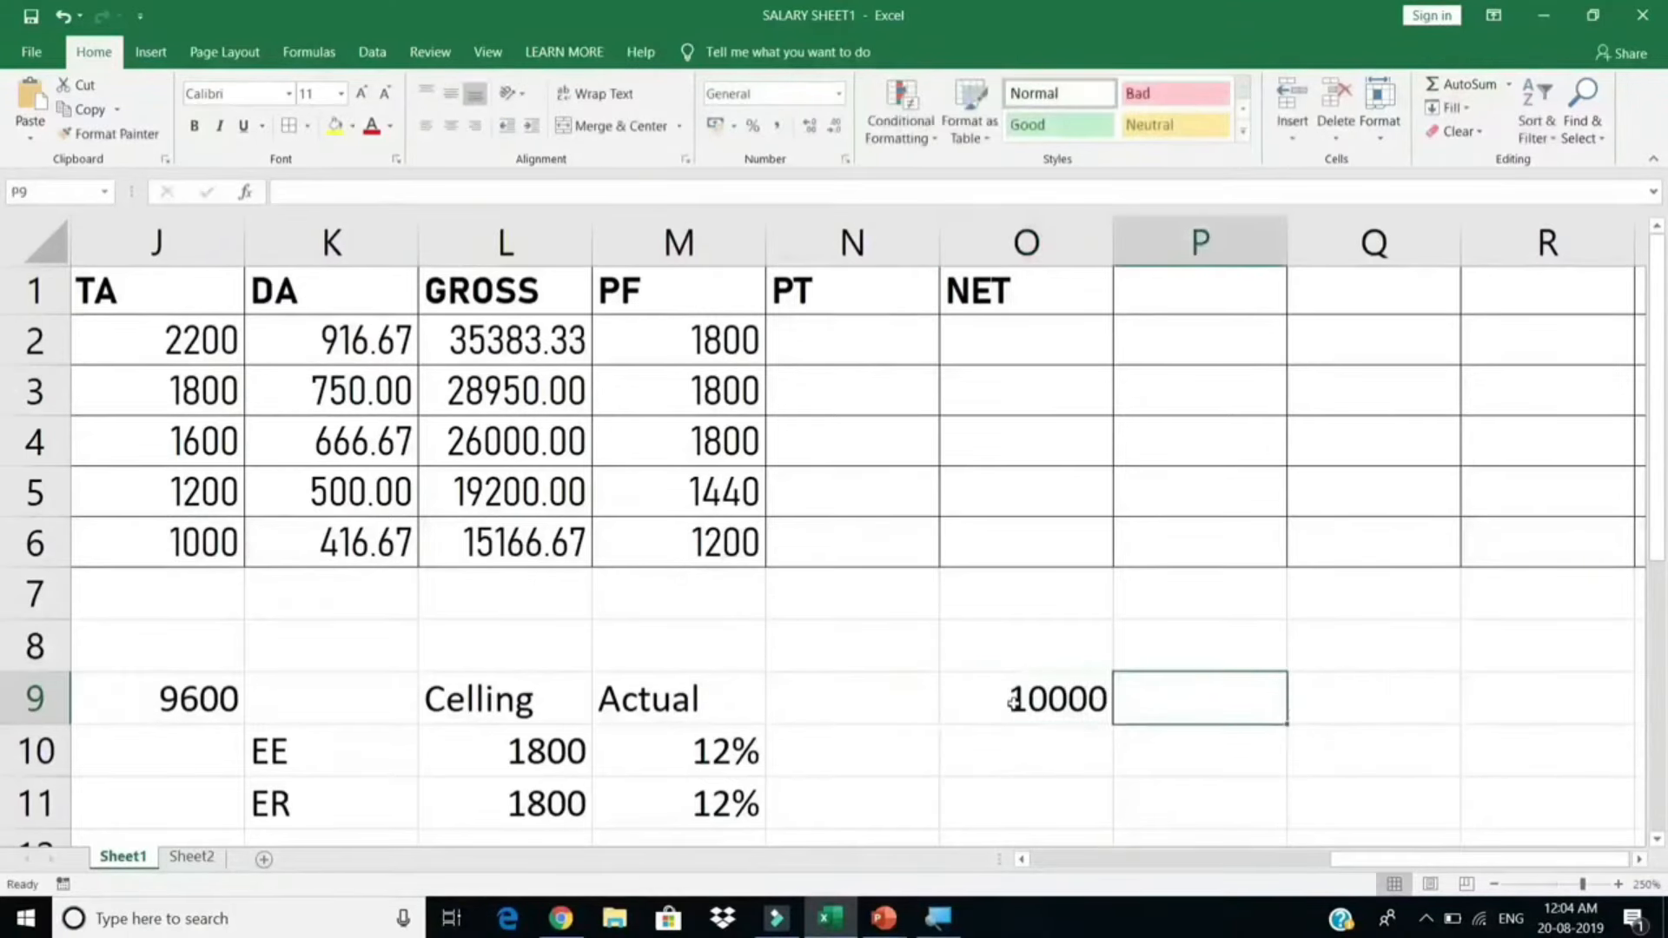
type("200")
key("Return")
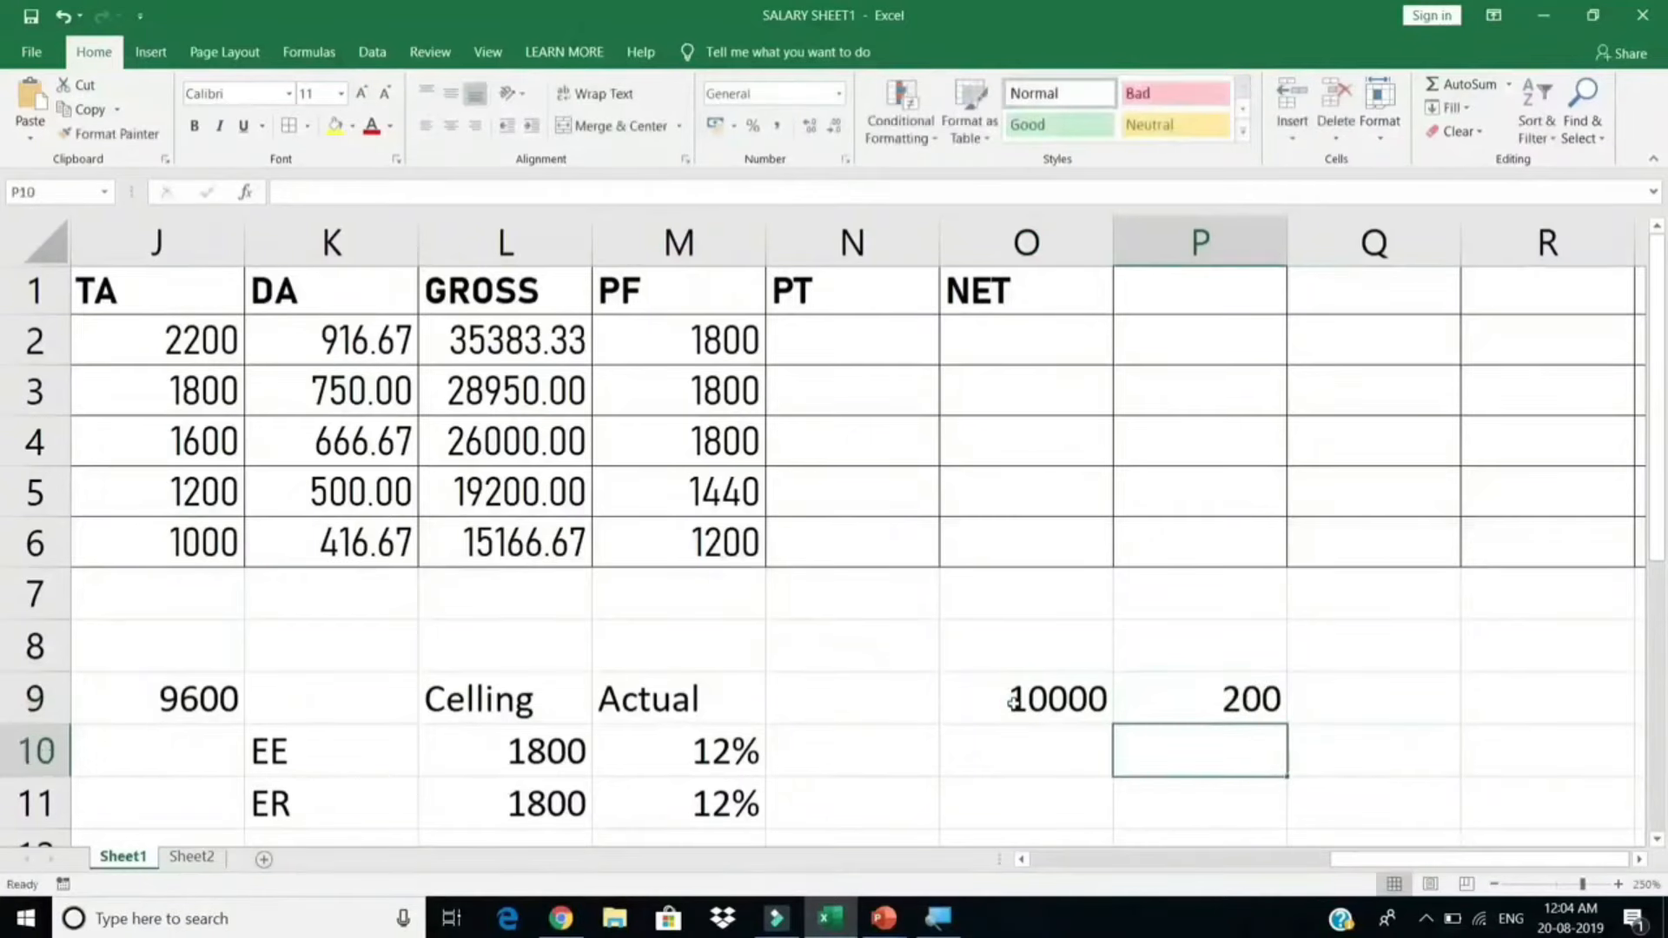
key("Left")
type("75")
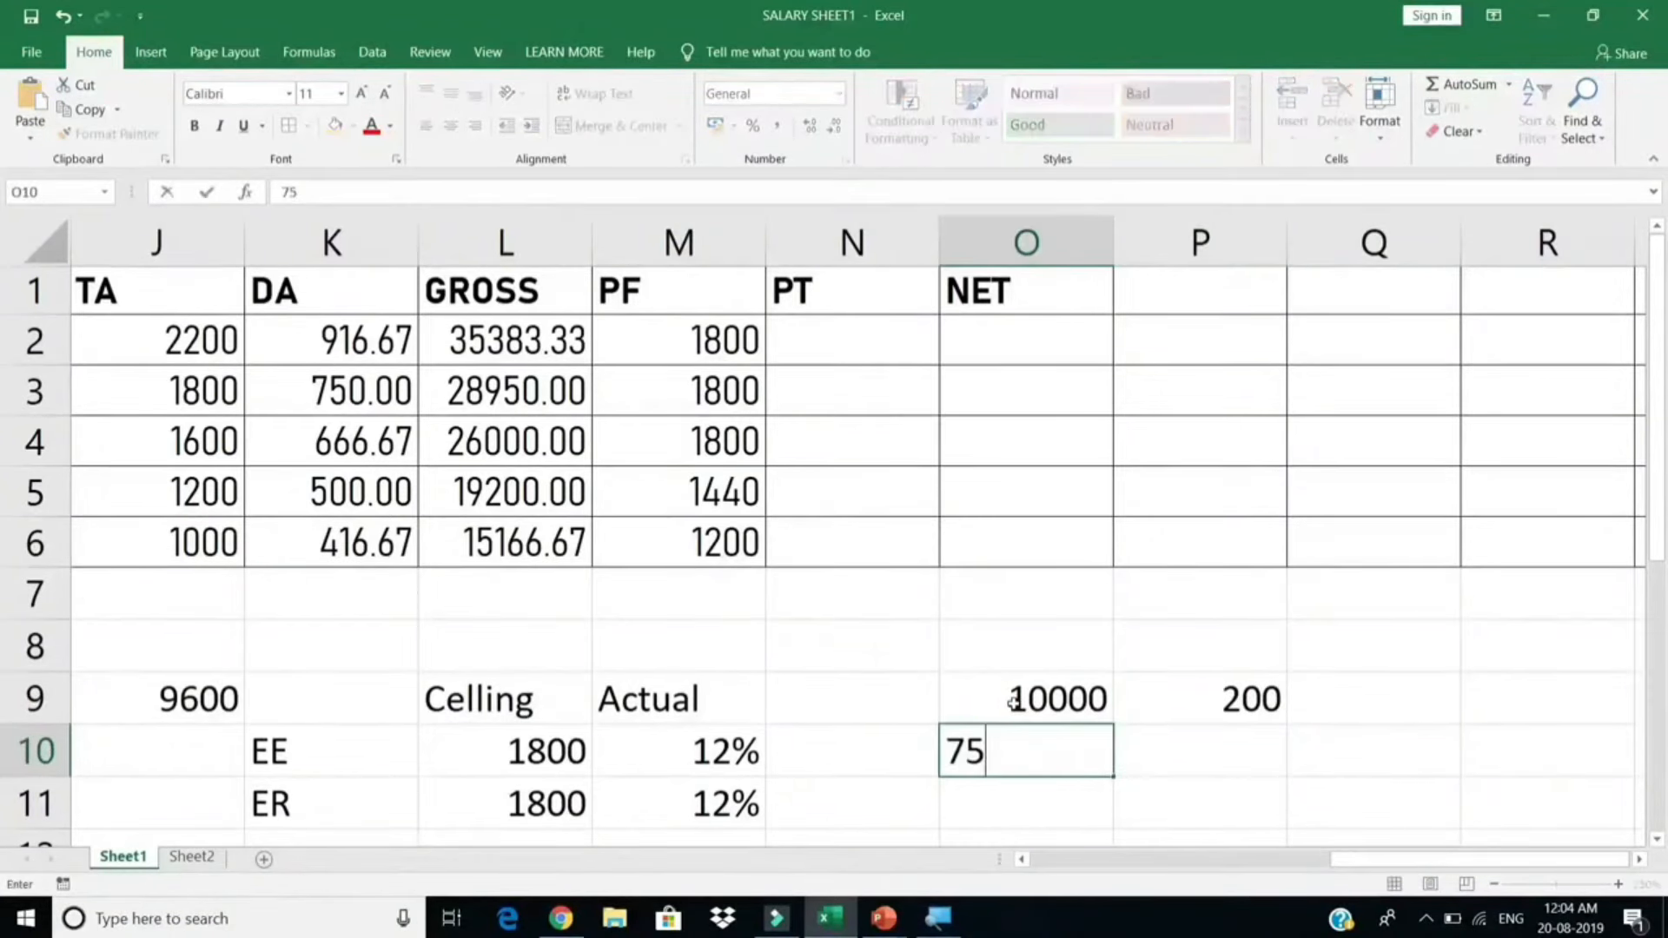
type("00")
key("Tab")
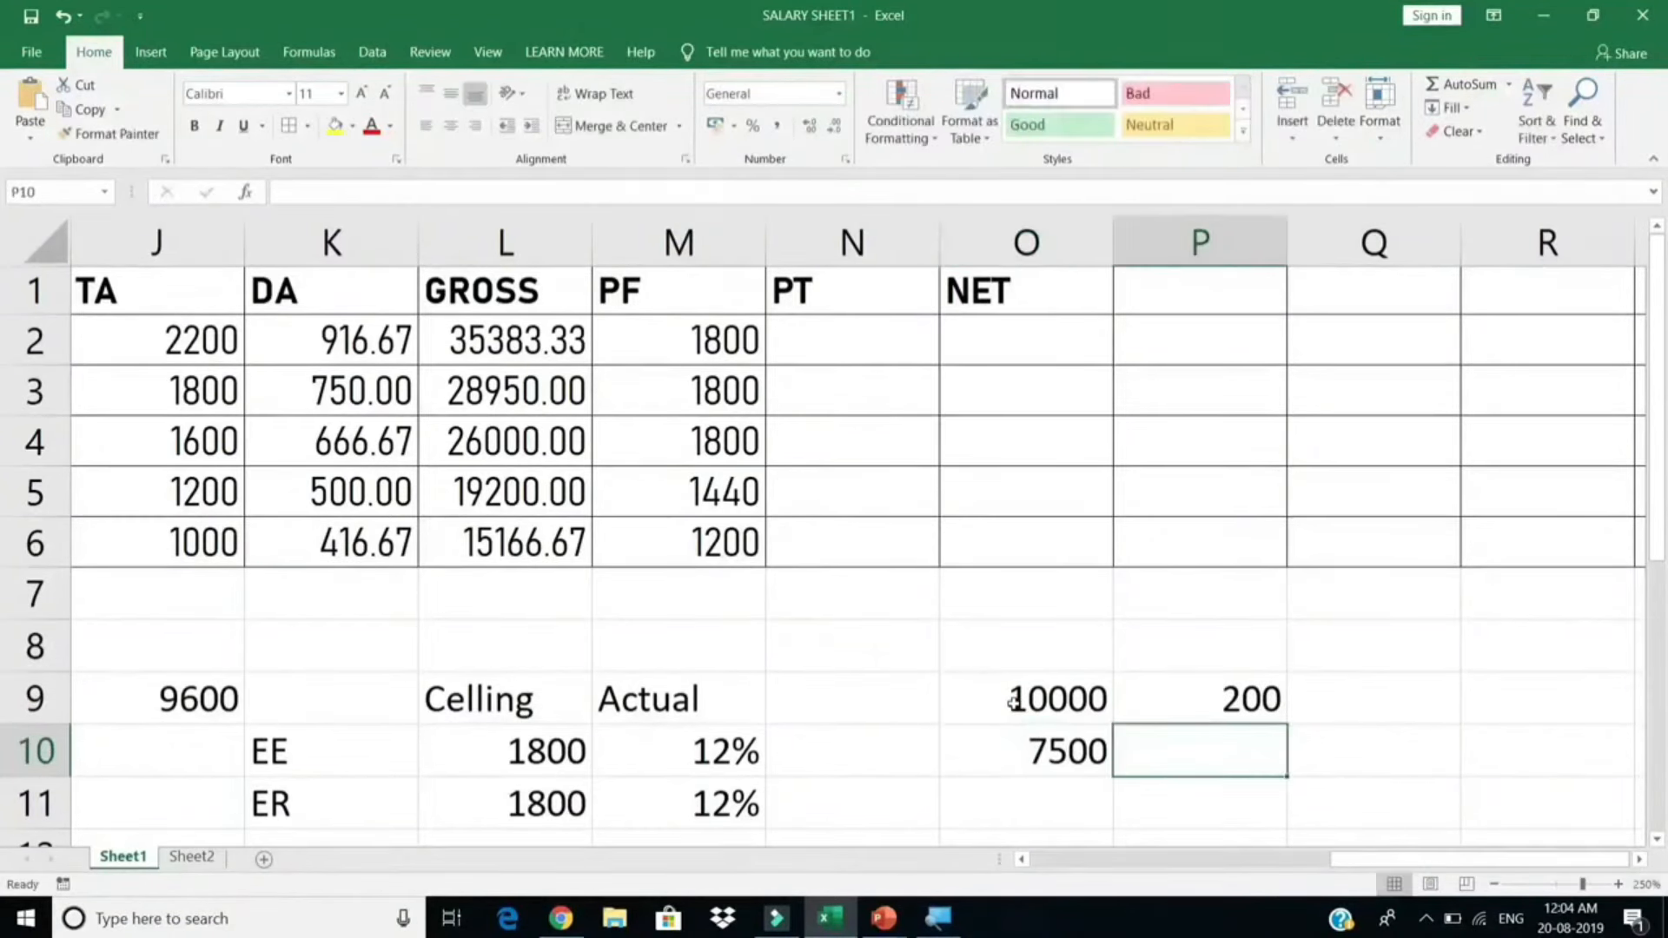
type("175")
key("Return")
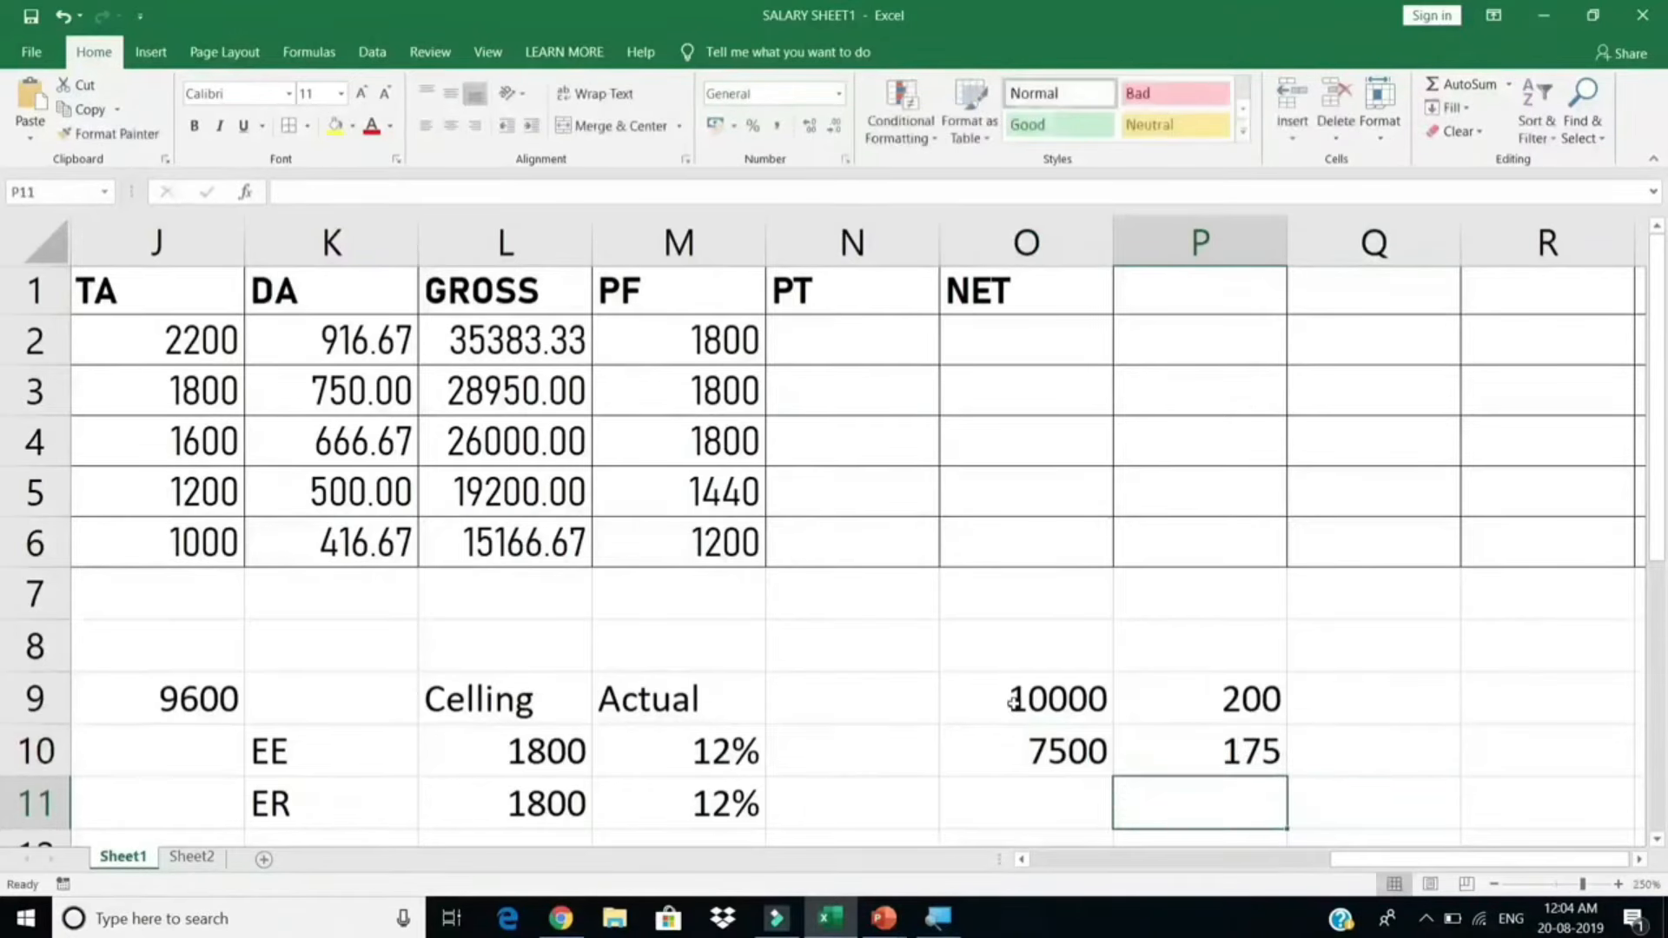
type("0")
key("Return")
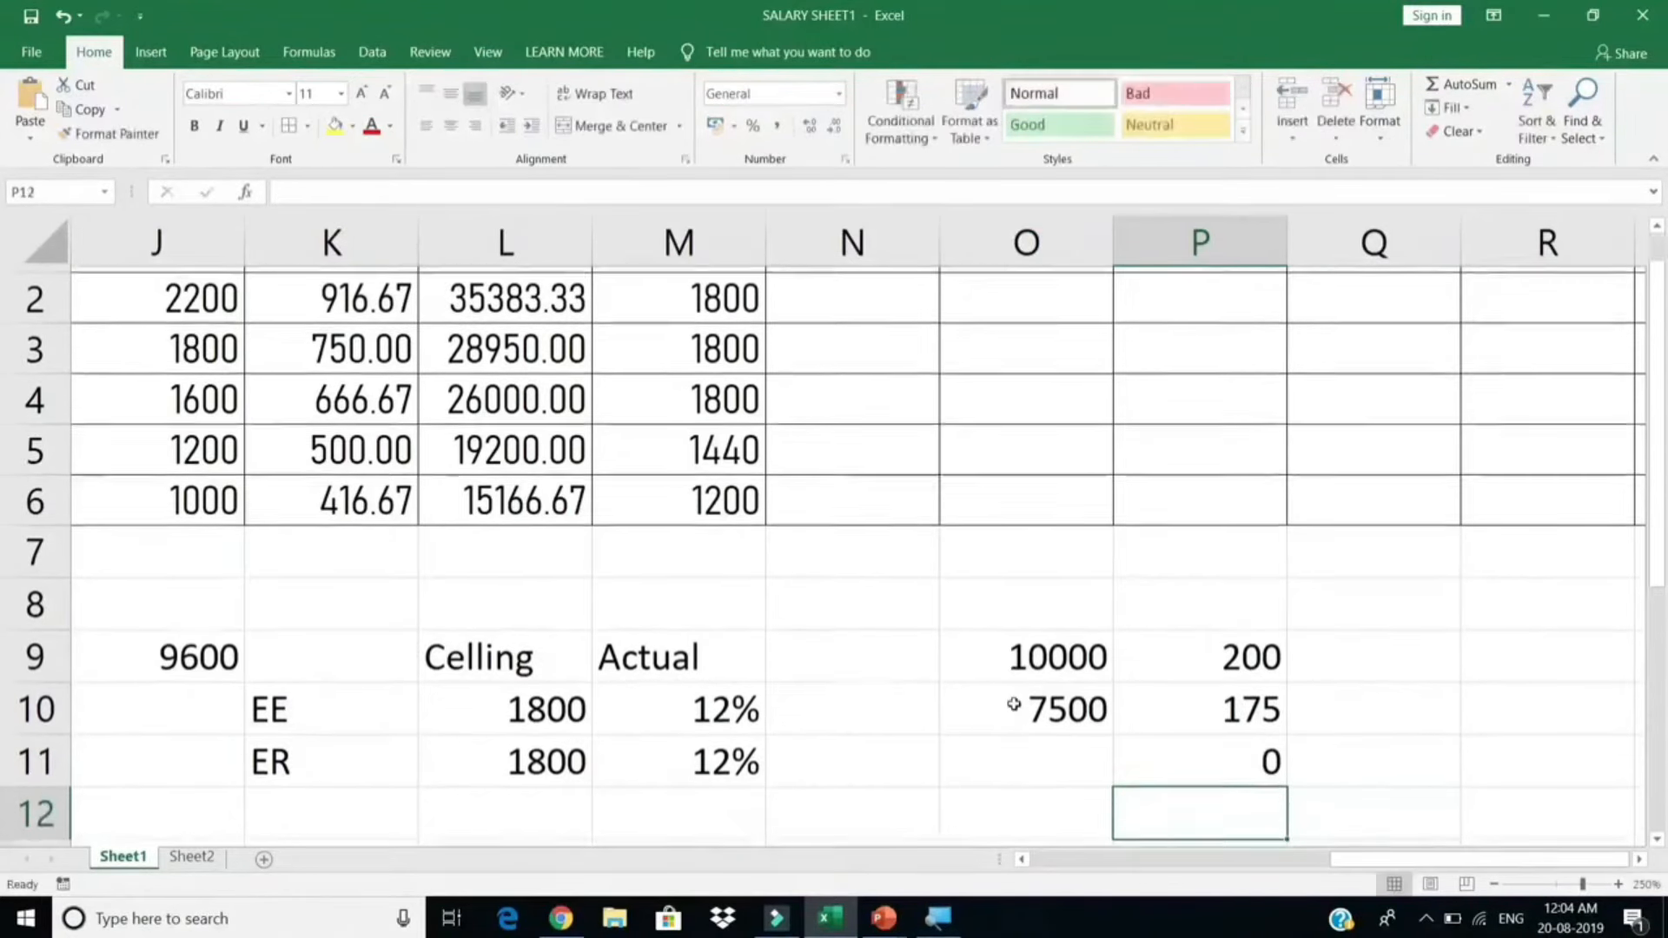
scroll(1081, 703, "up", 1)
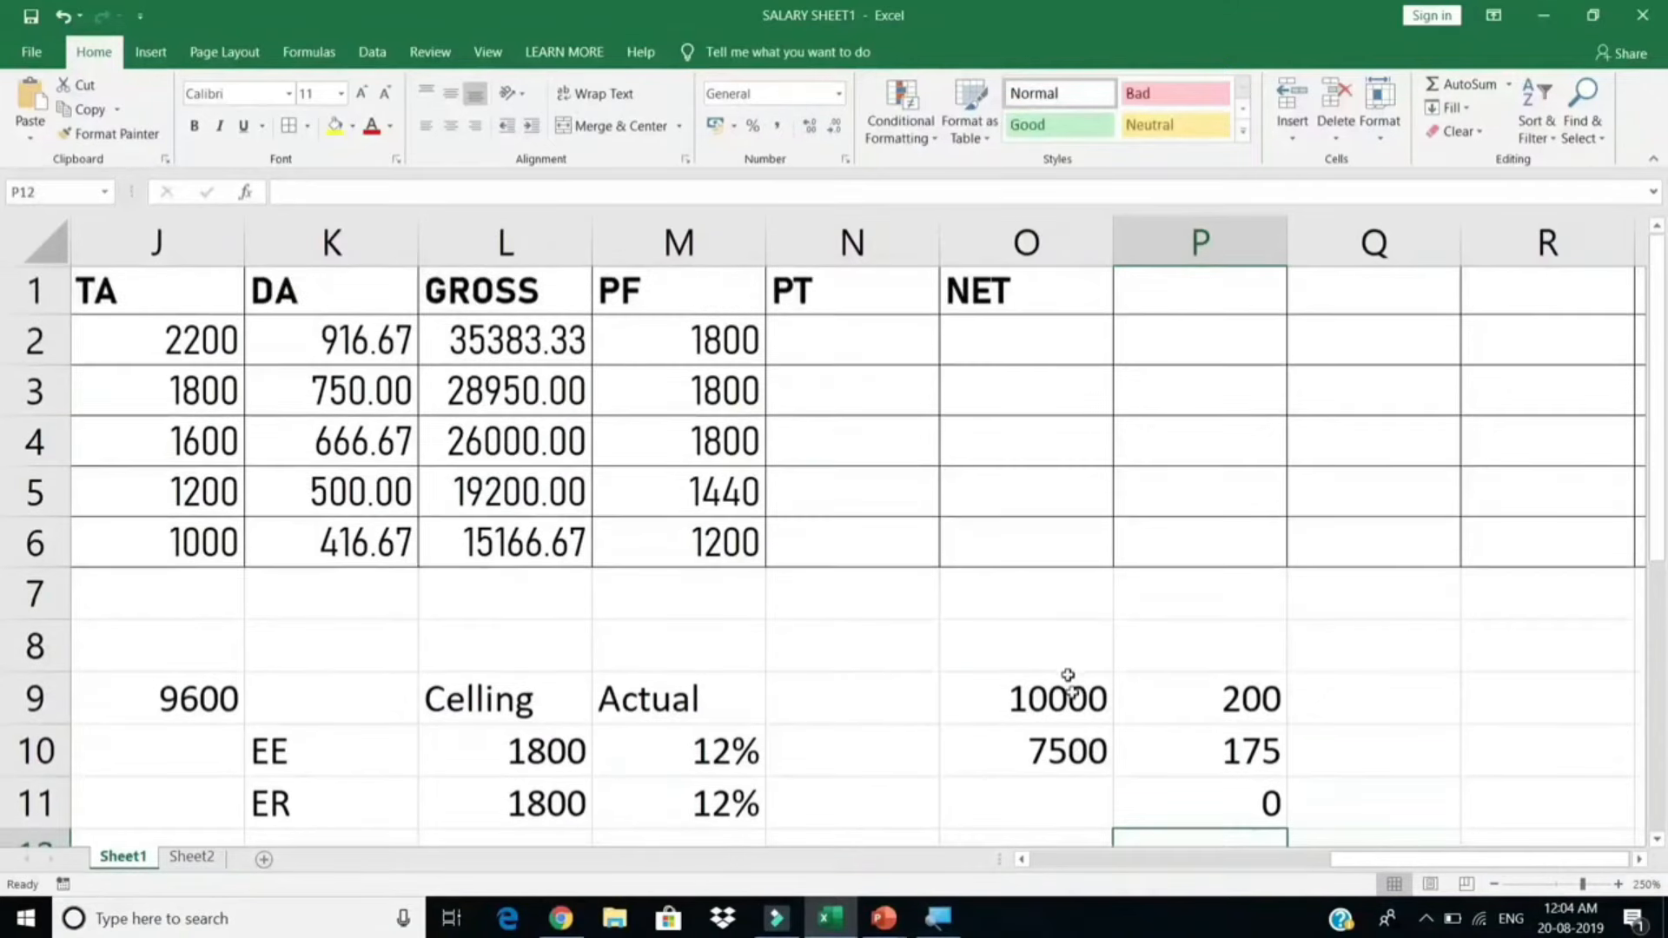
left_click_drag(1068, 682, 1232, 793)
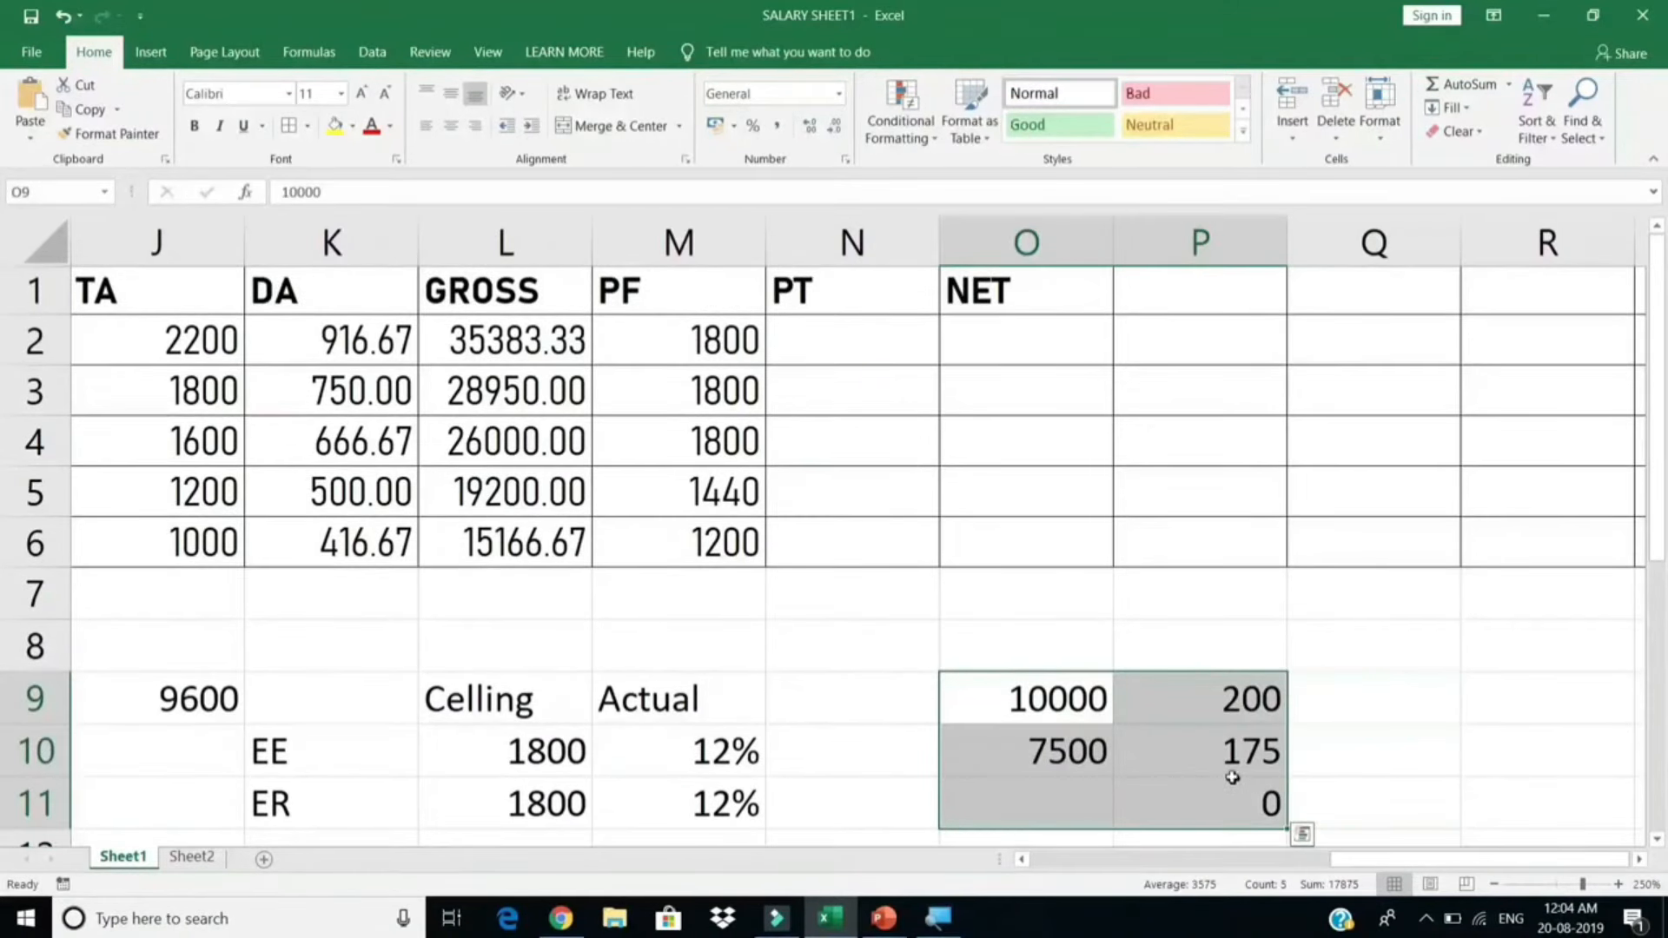
Step: Type the nested formula =IF(L2>10000,200,IF(L2>7500,175,0)) into PT cell N2
left_click(834, 338)
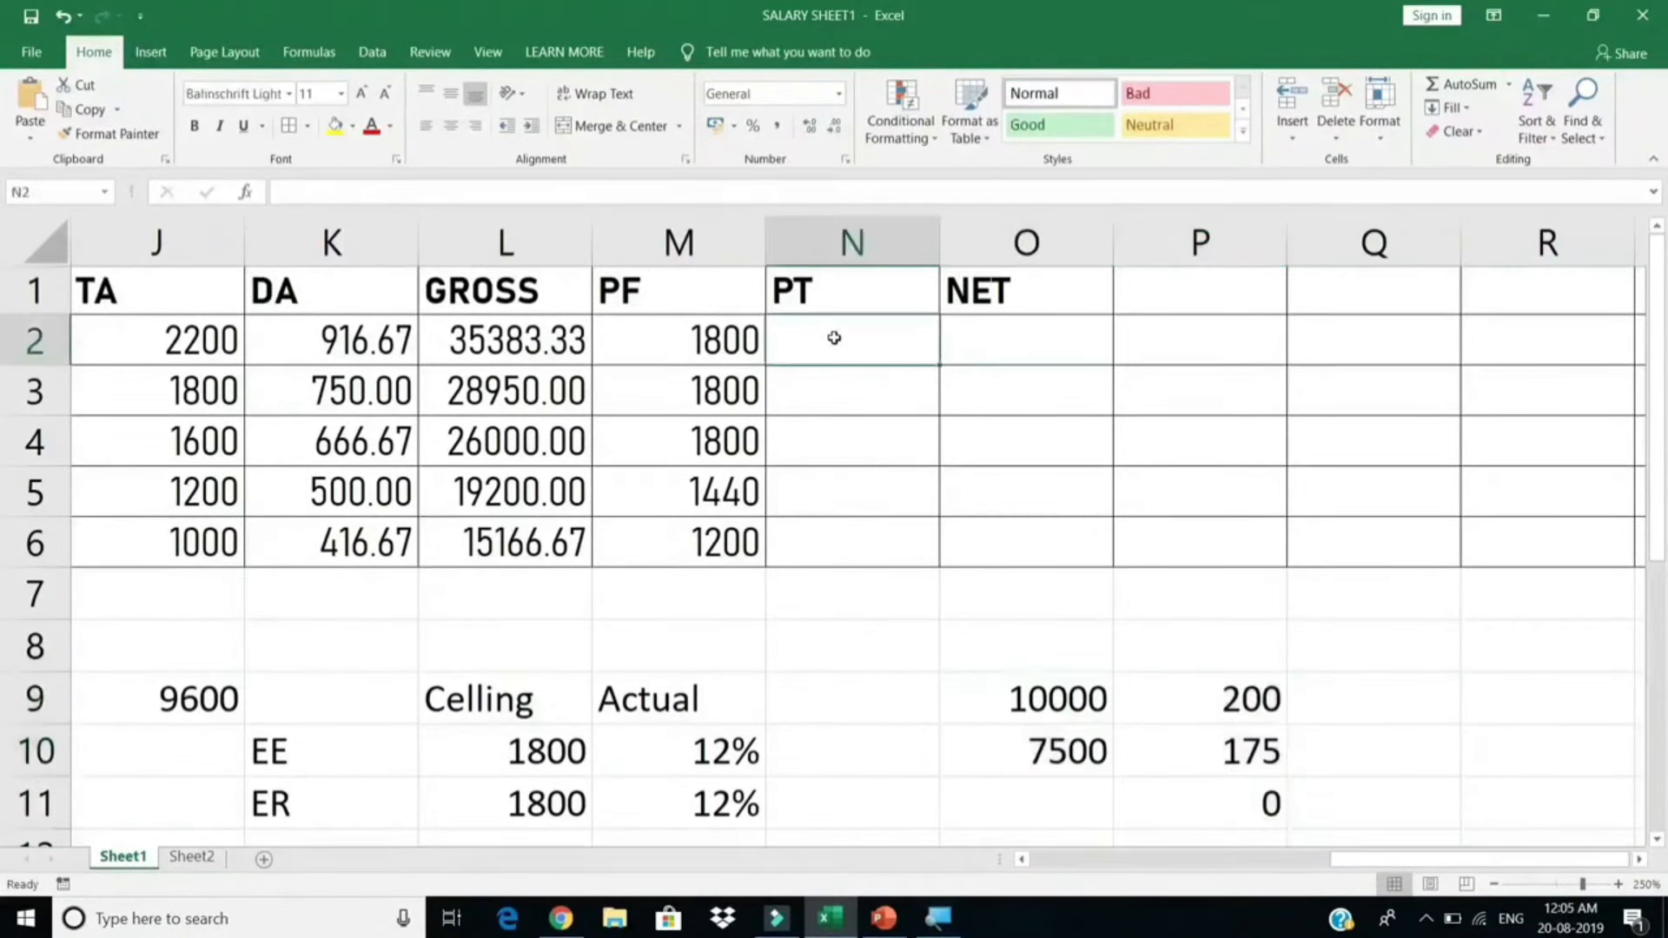
type("=IF")
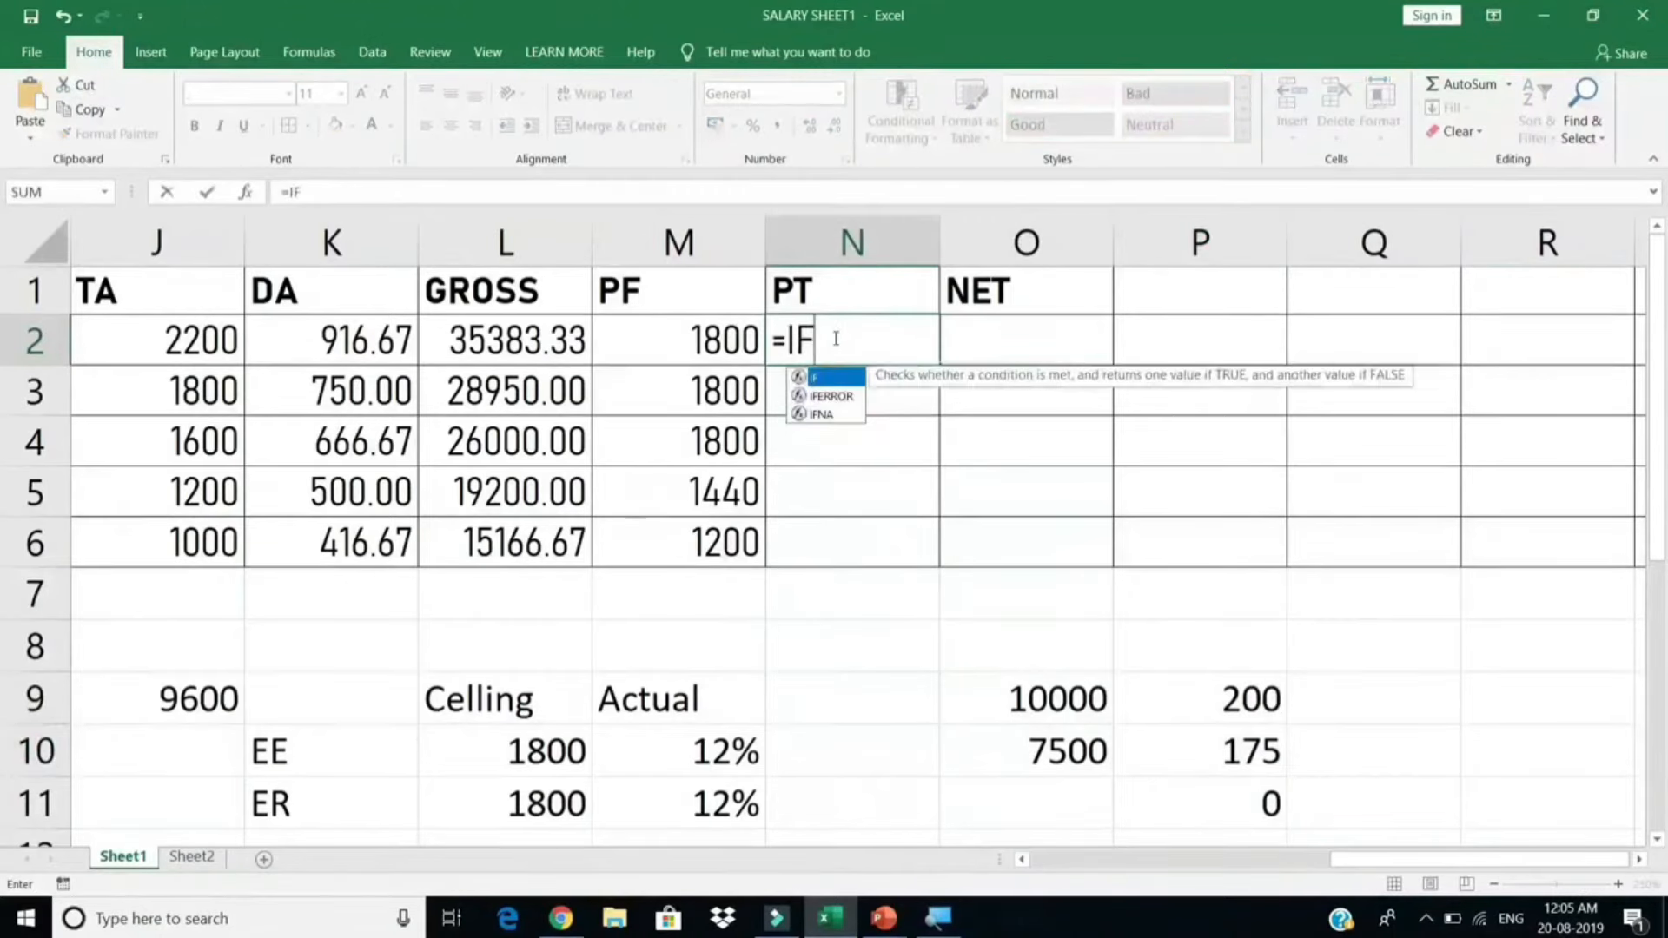
type("(")
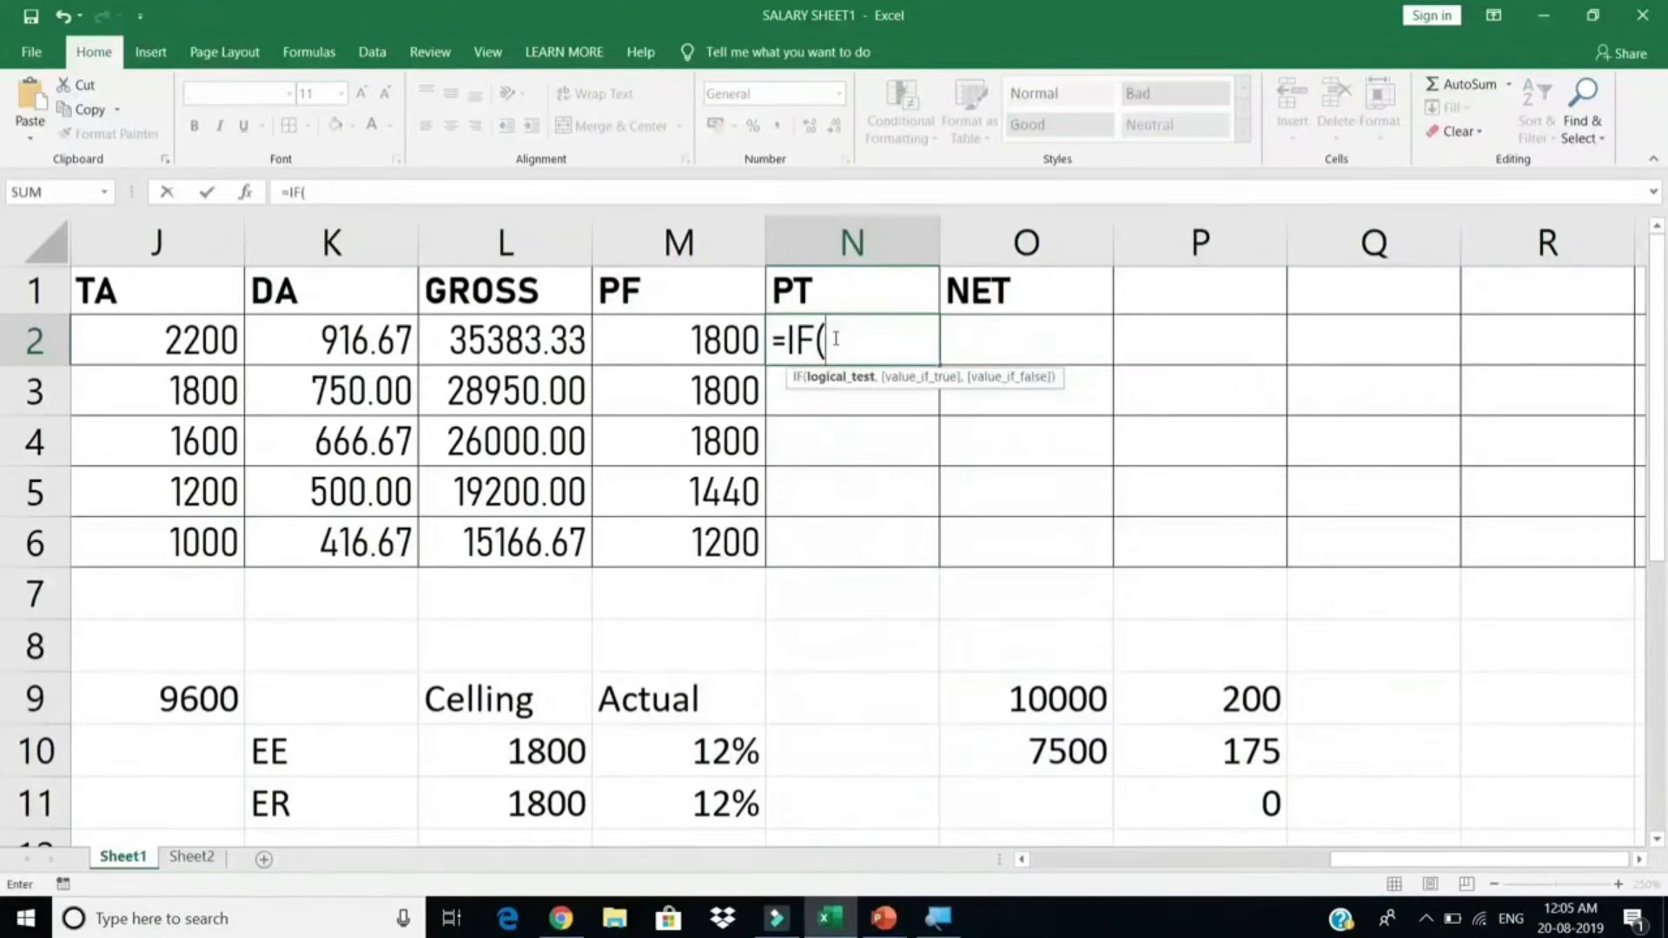
left_click(547, 334)
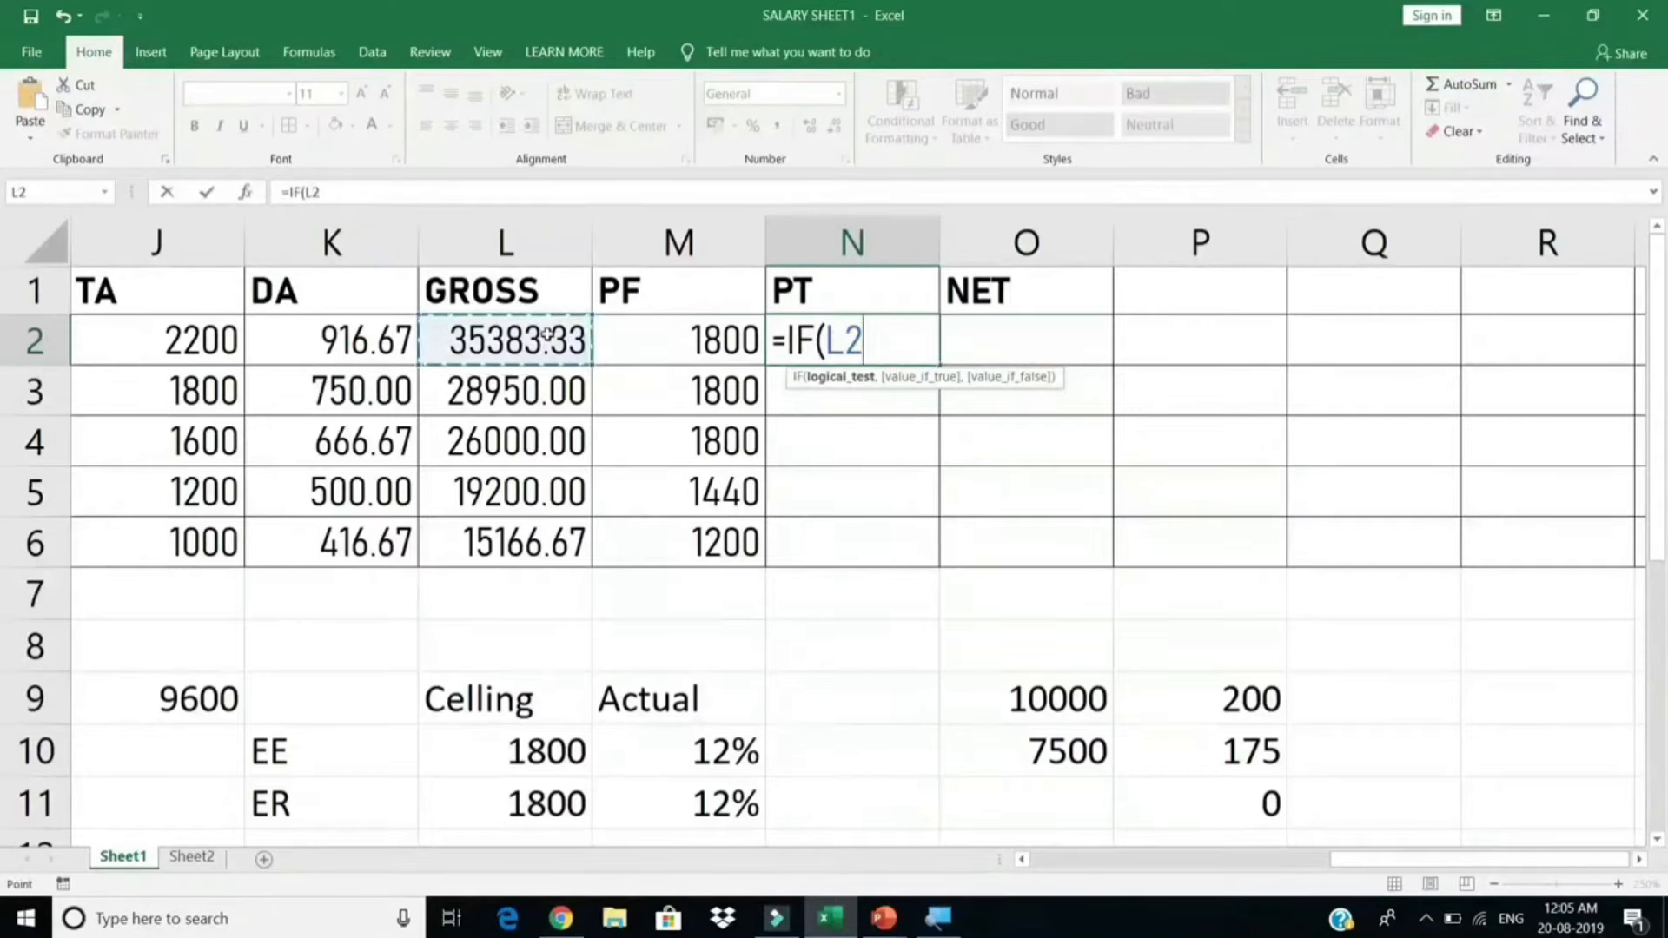
type(">")
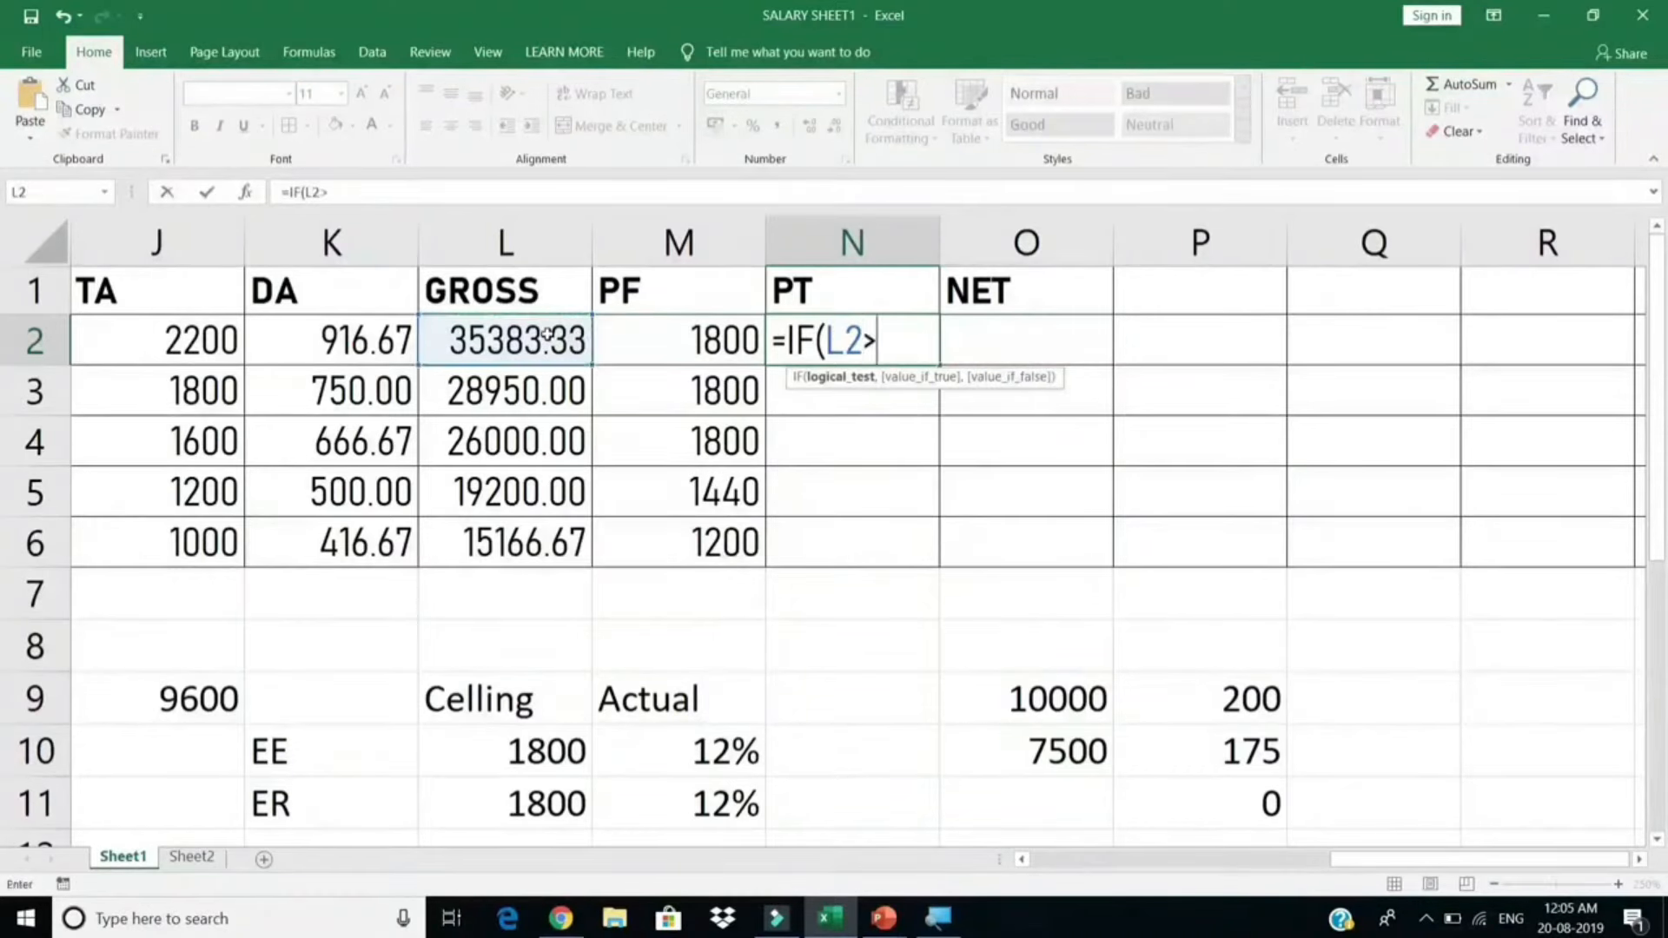
type("10000,")
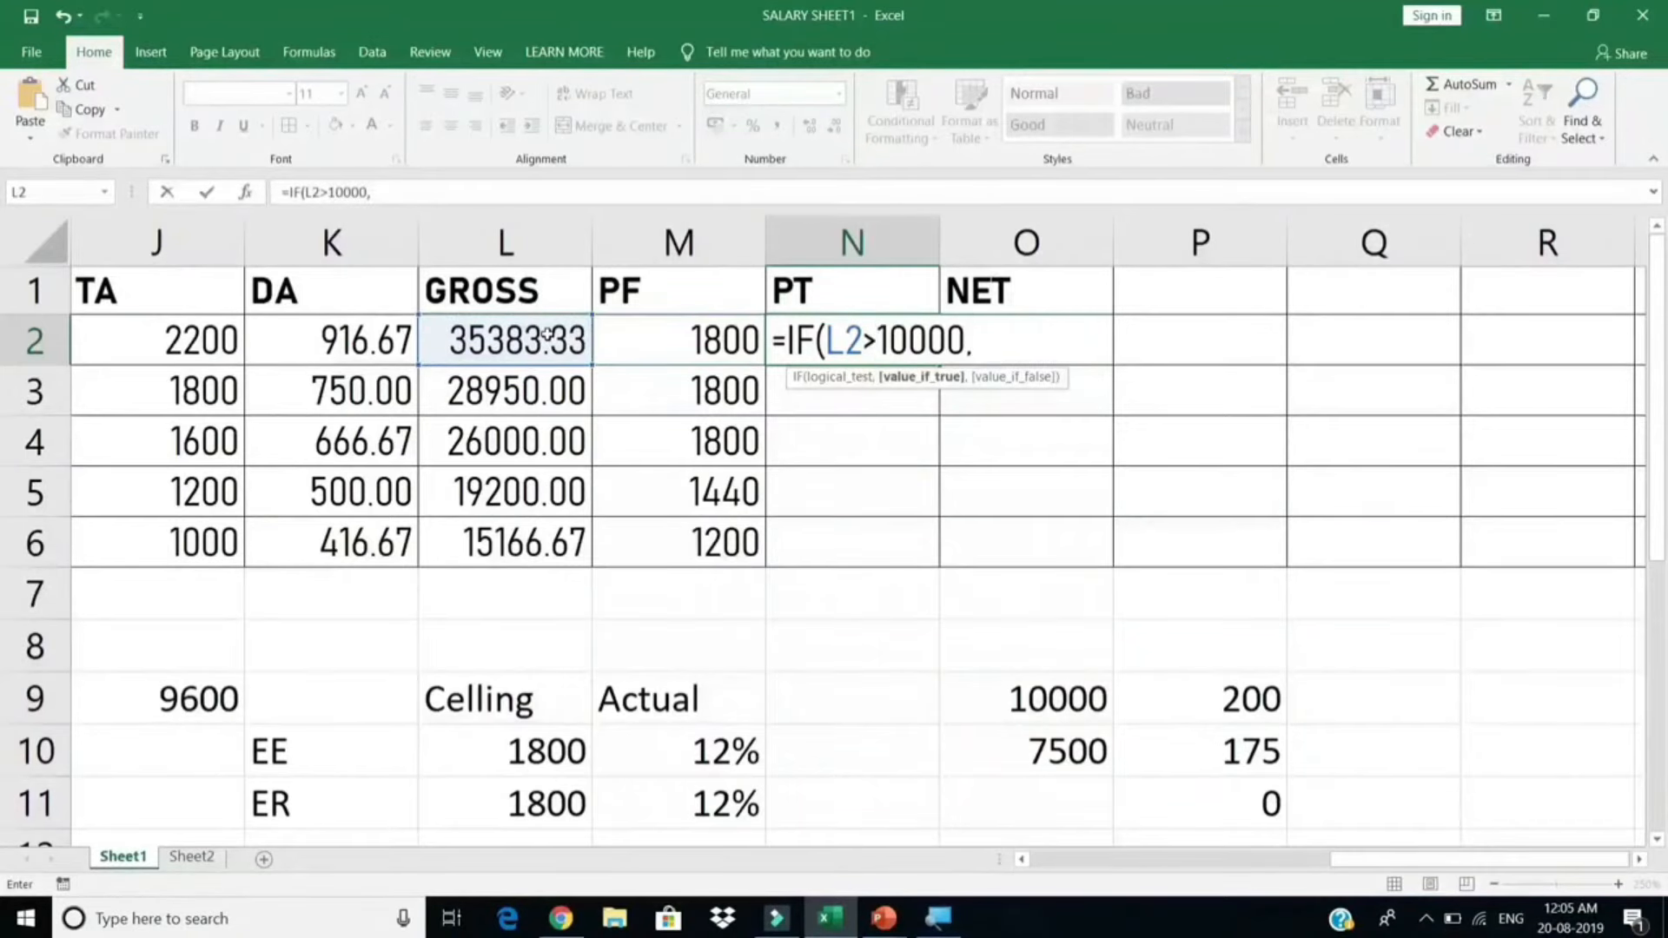
type("200,OF")
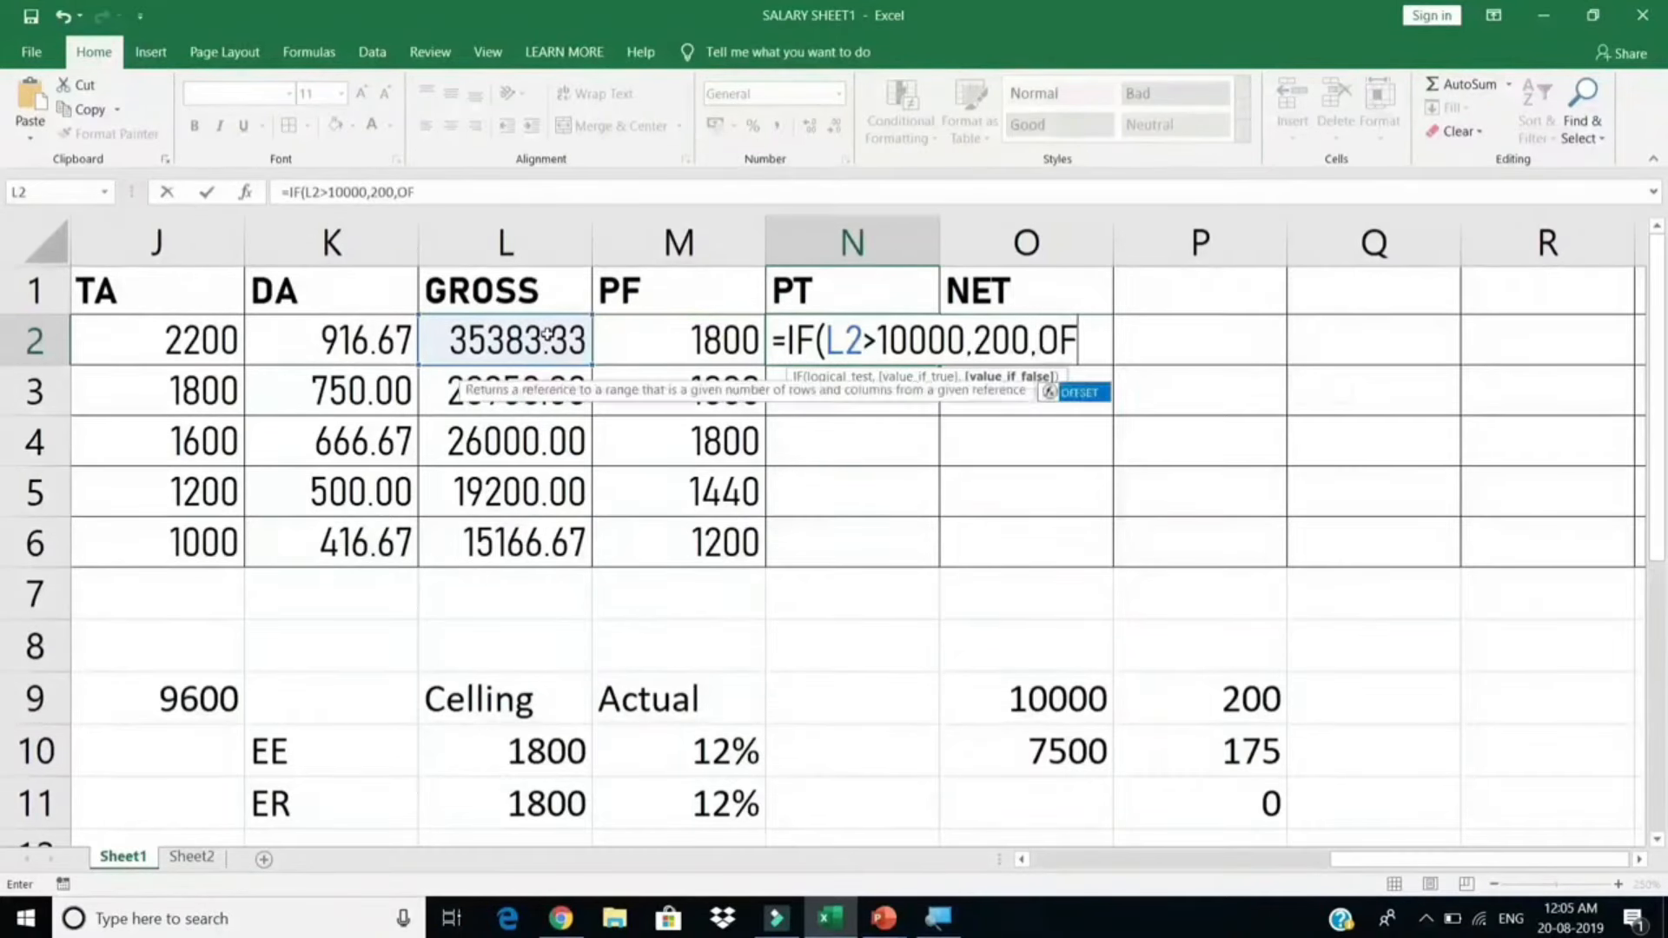
key("BackSpace")
key("BackSpace")
type("IF(")
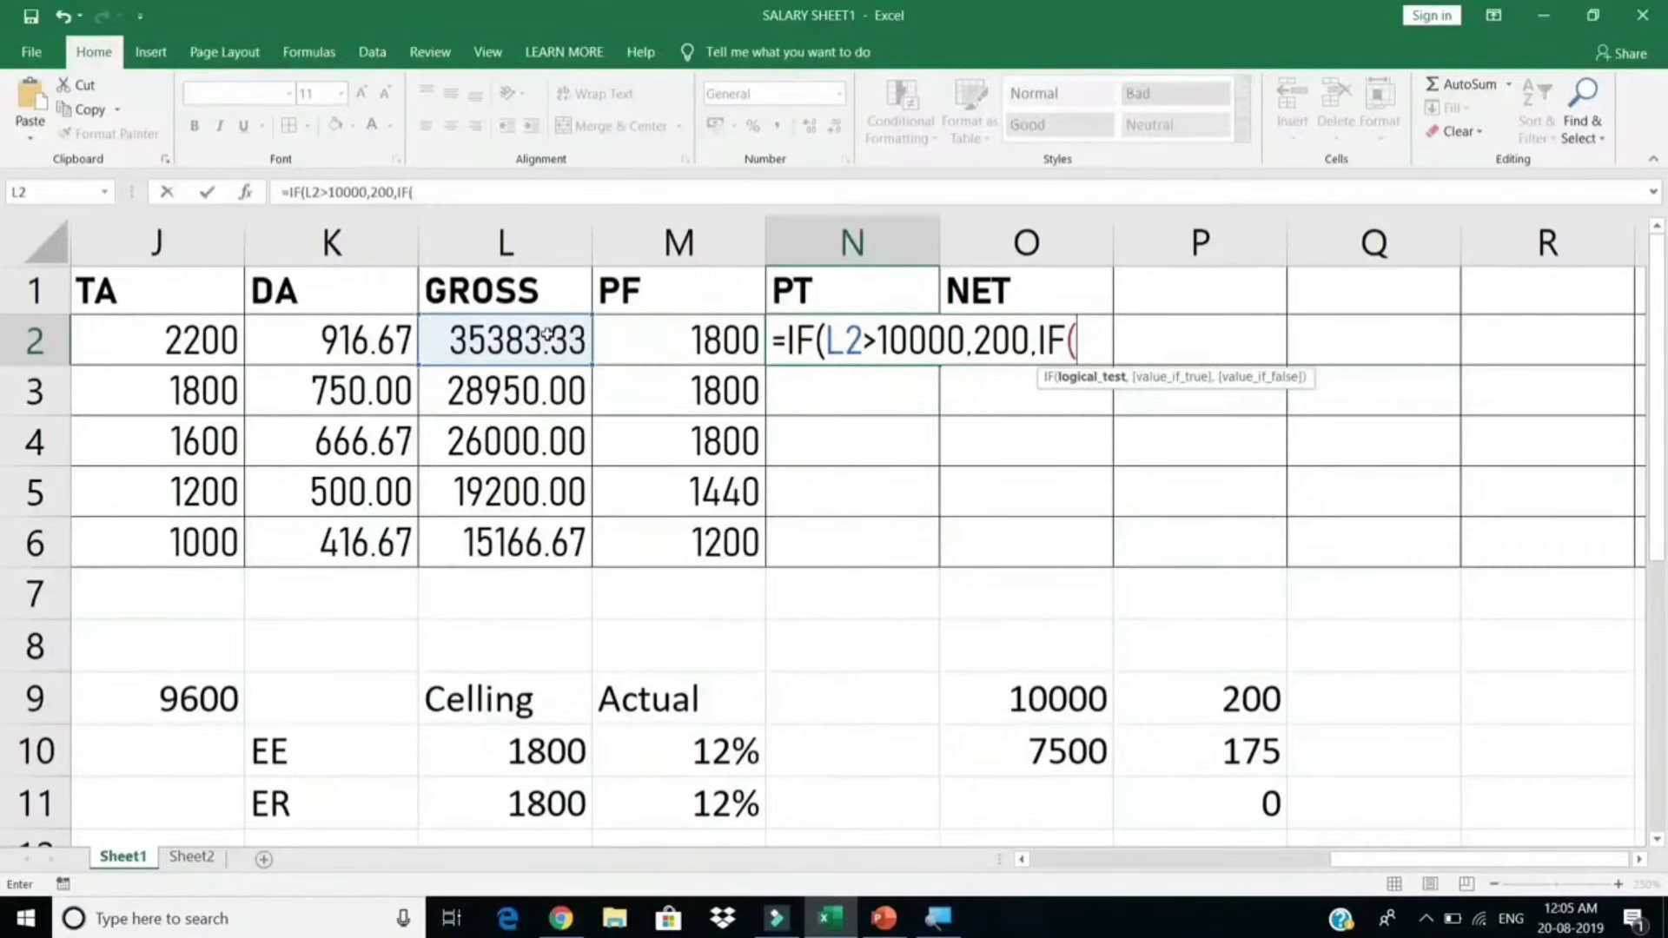
left_click(547, 335)
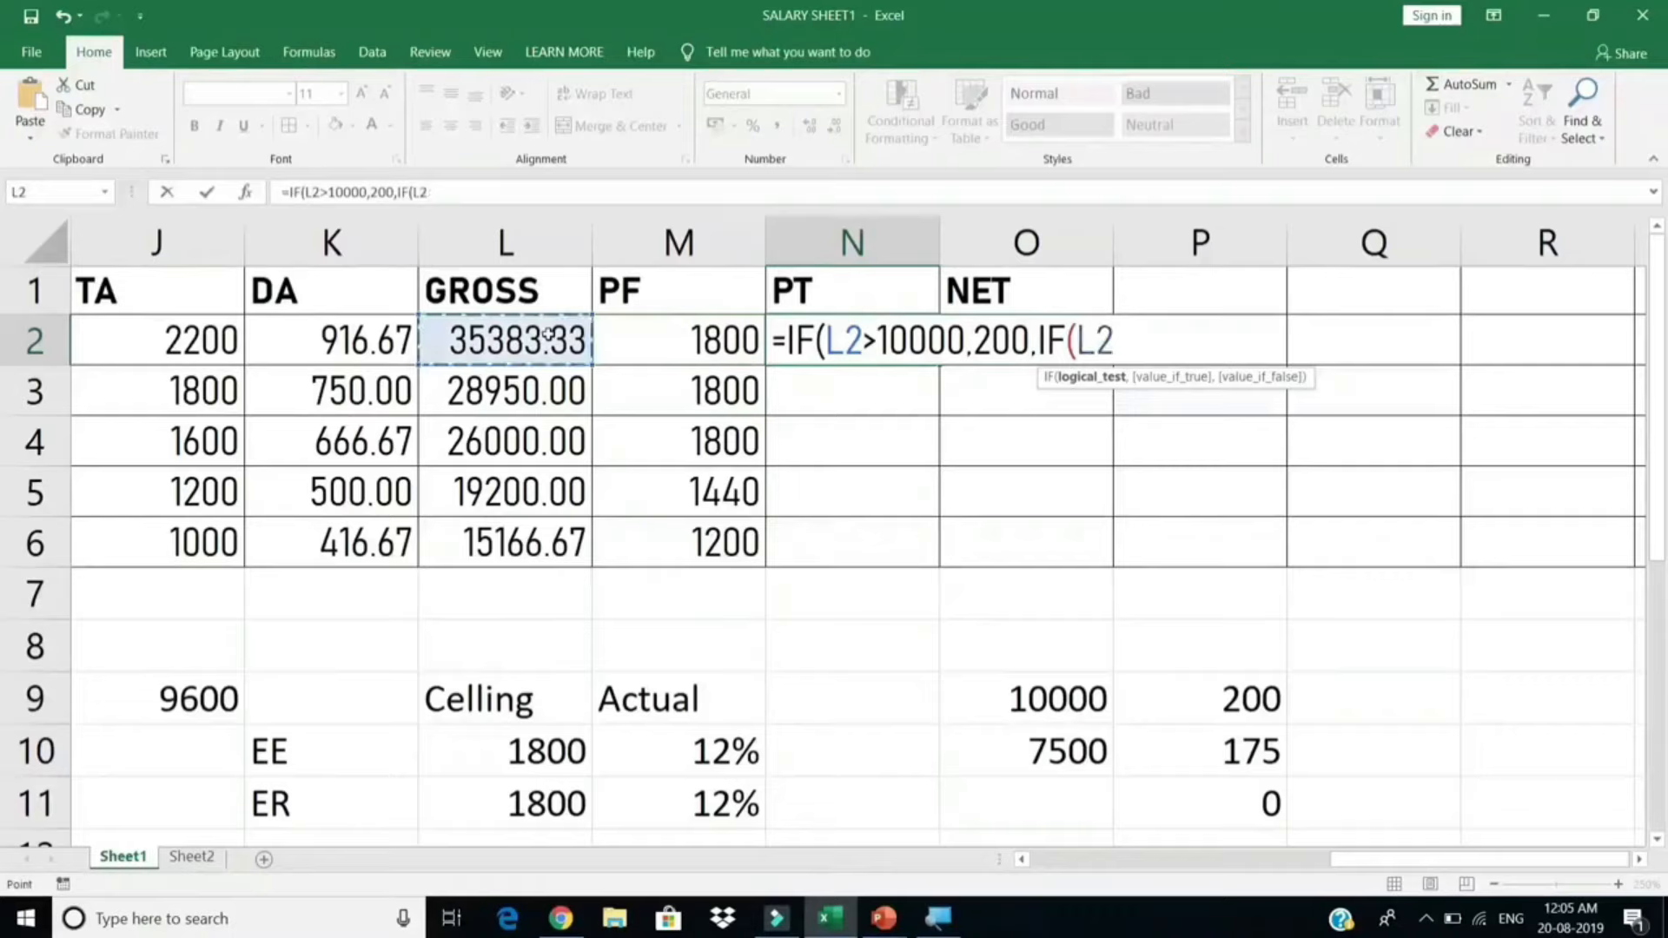
type(">7")
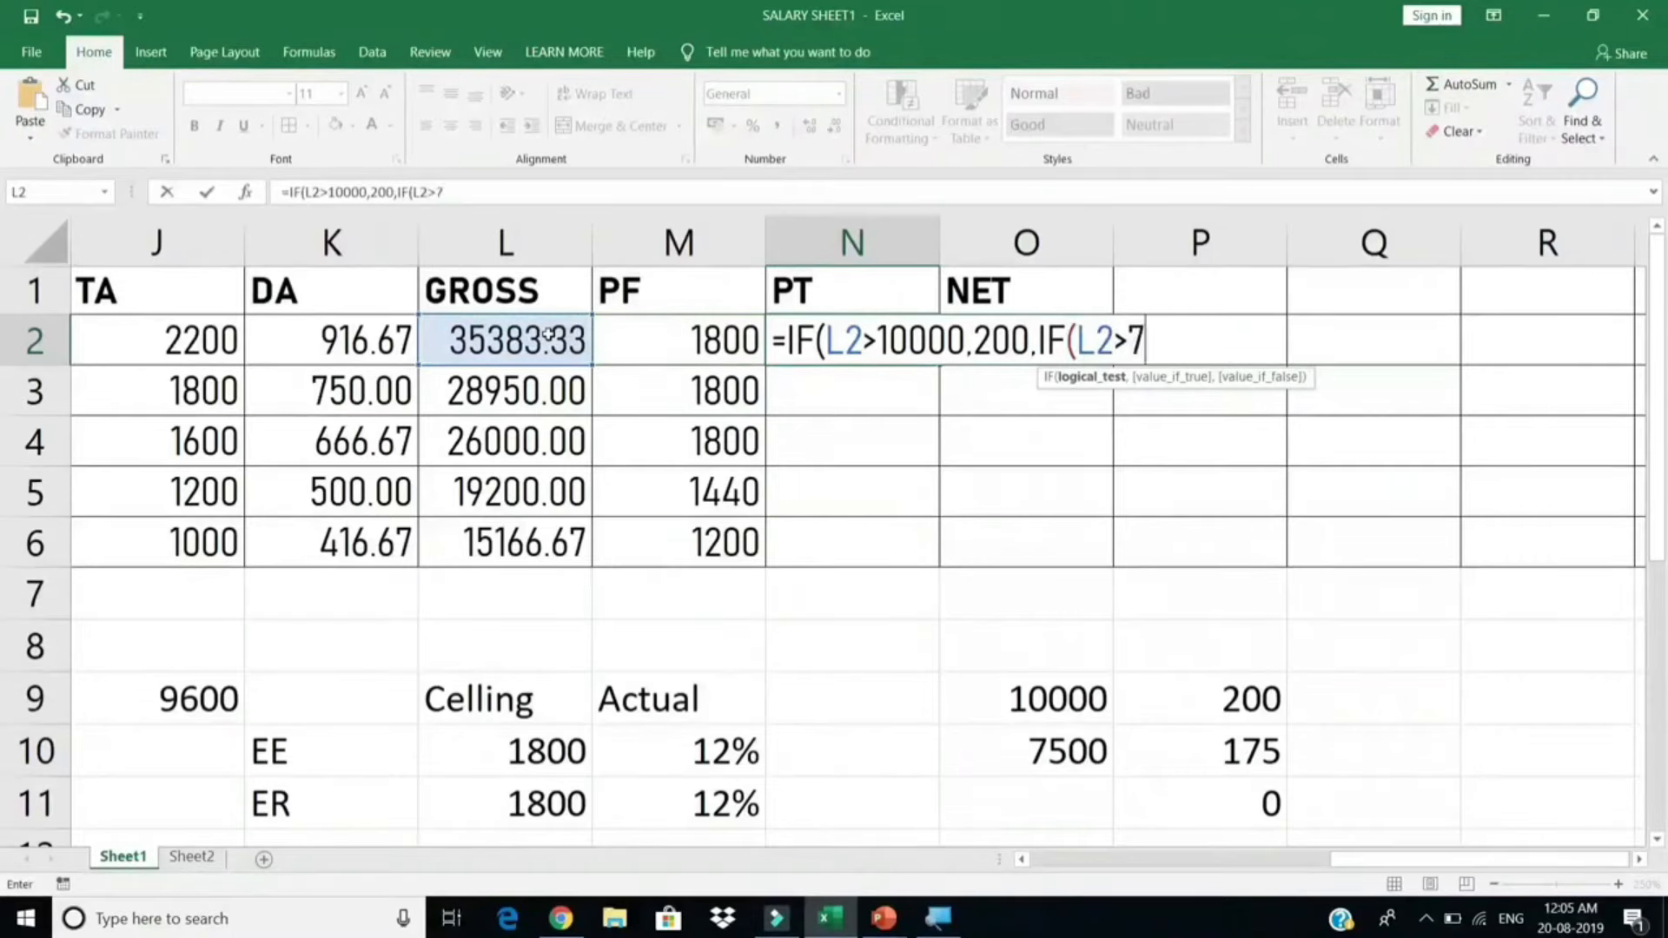
type("500,172")
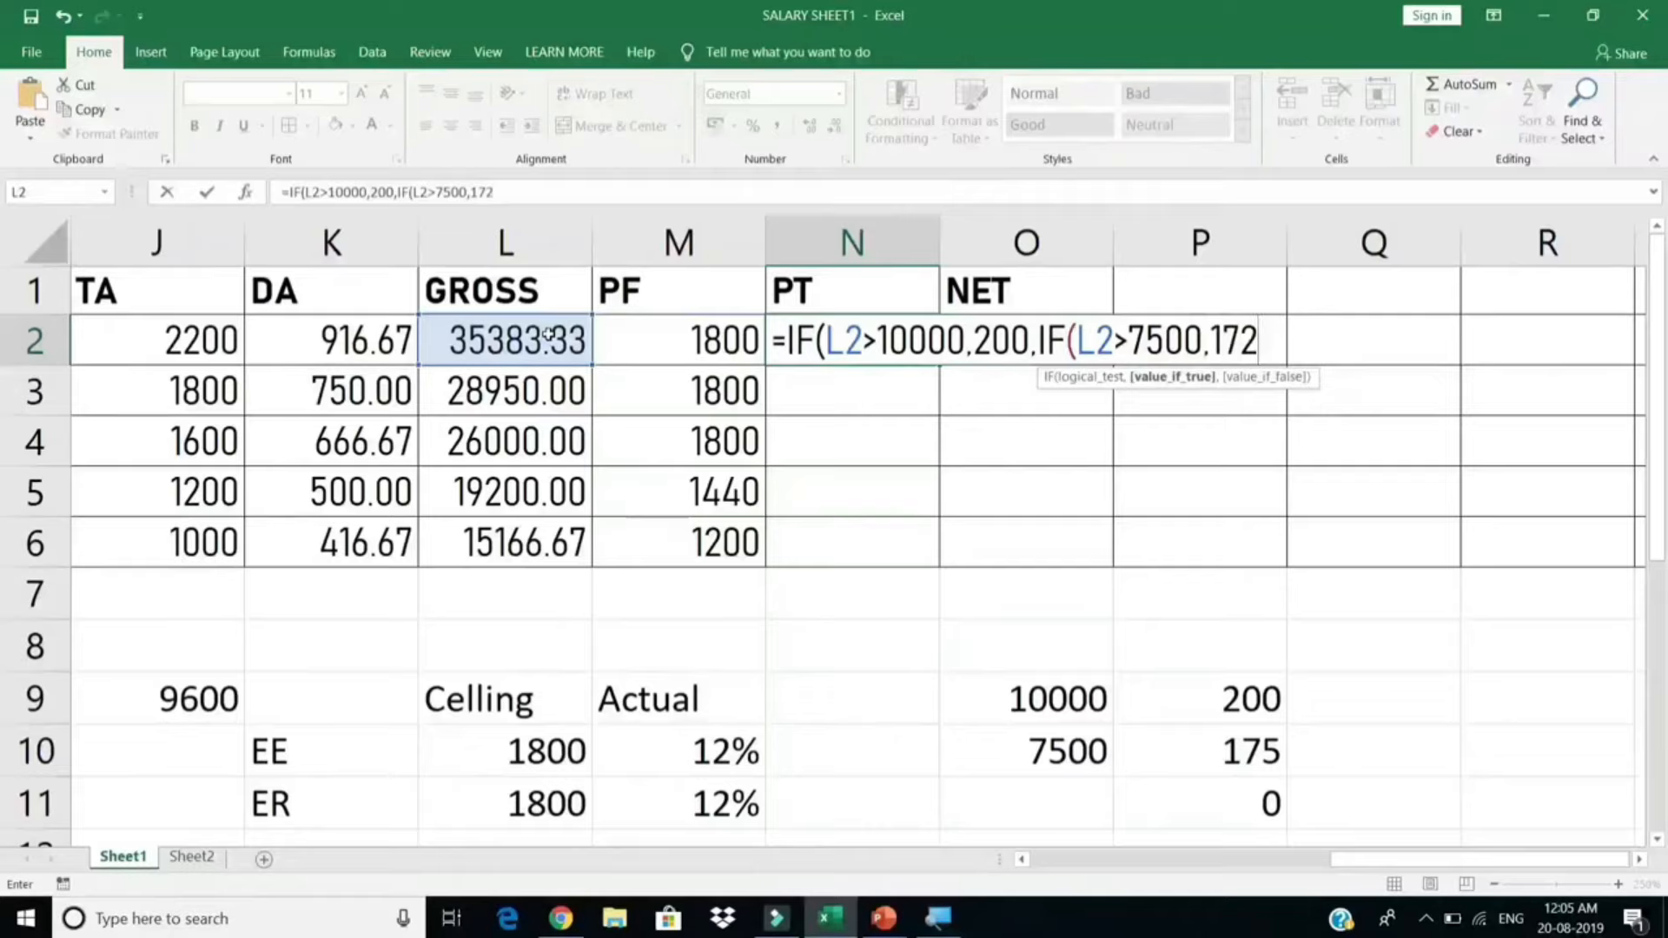
key("BackSpace")
type("5,0")
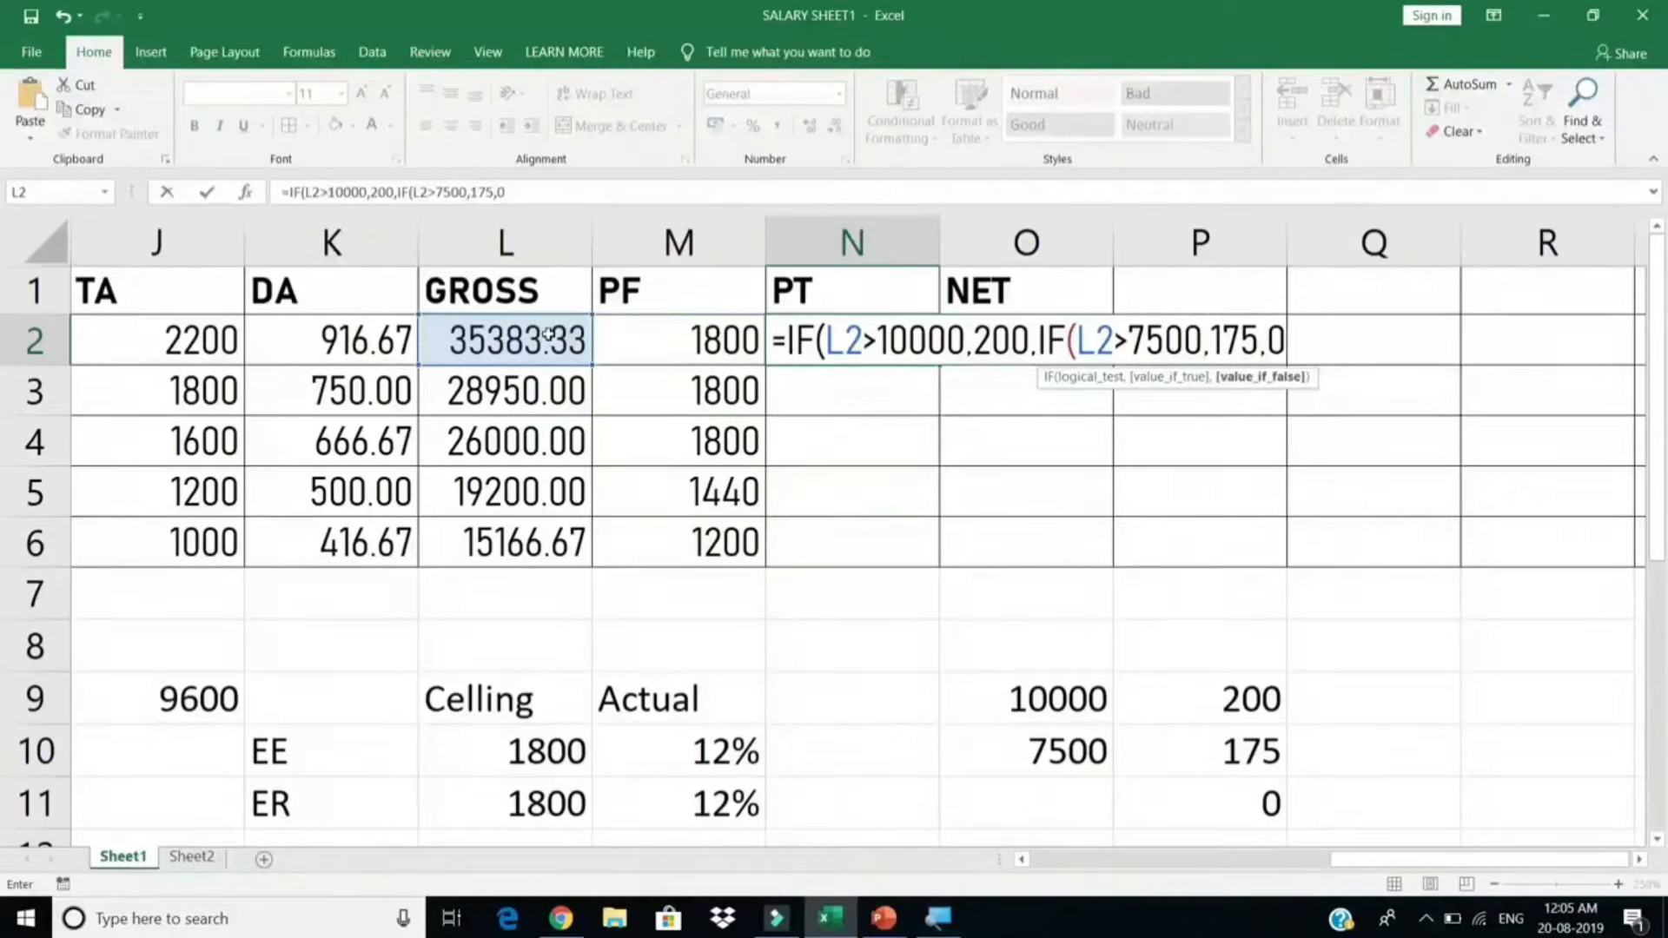
type(")")
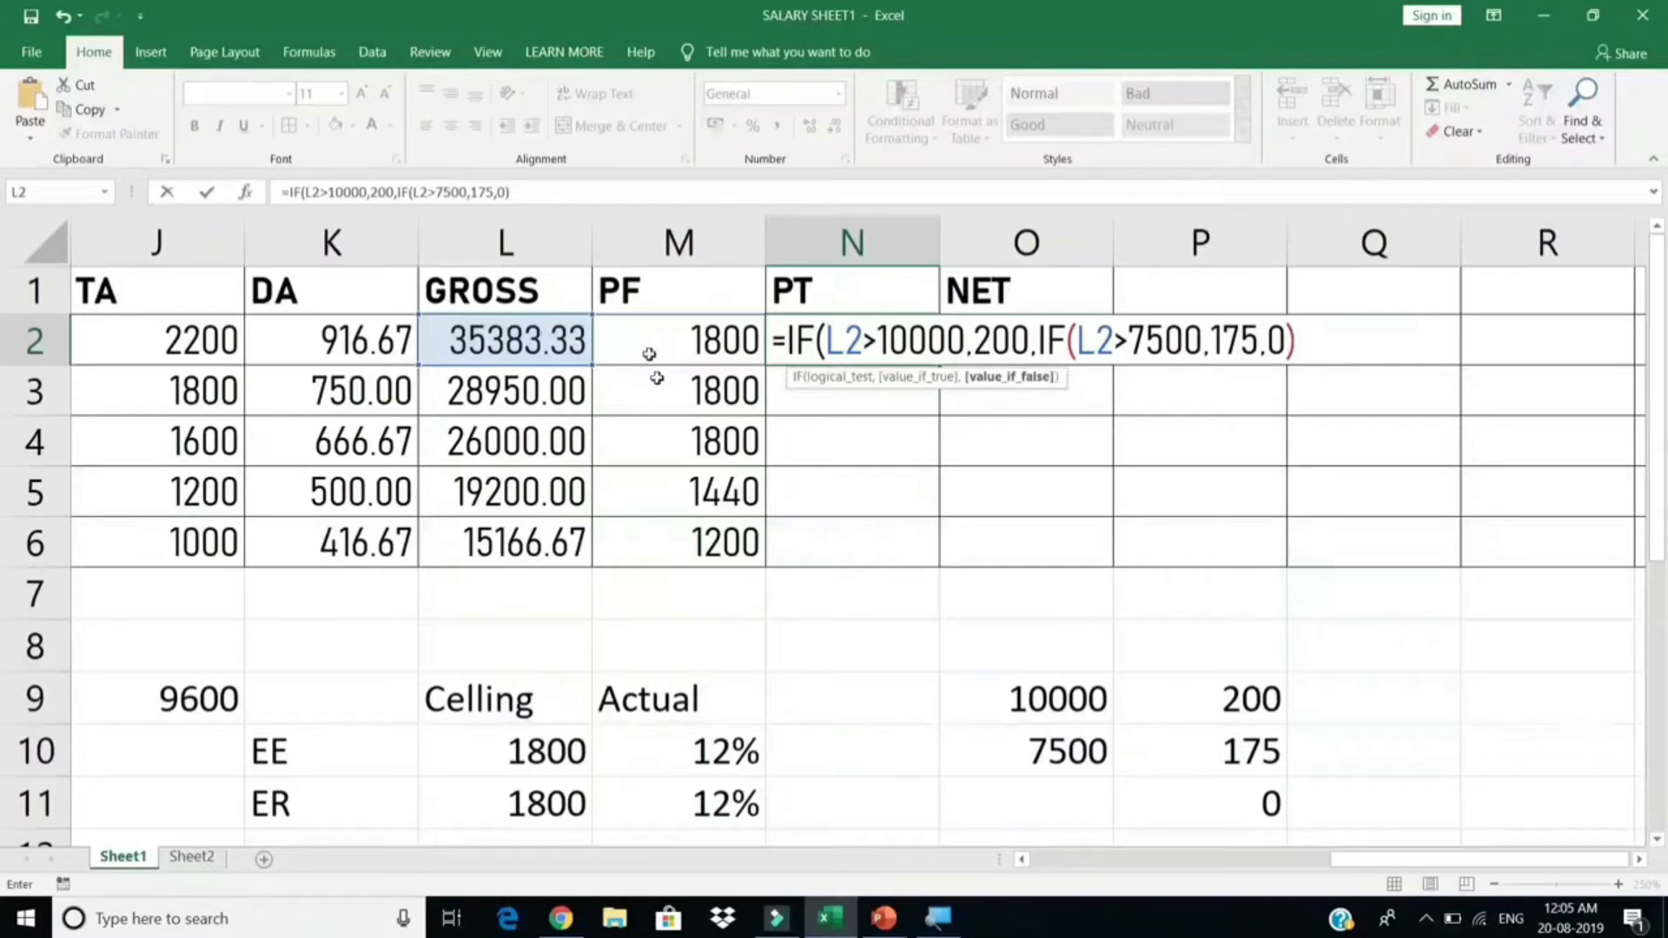
Step: Commit the PT formula, accepting Excel's parenthesis correction, so N2 shows 200
left_click_drag(863, 338, 1255, 341)
left_click(1039, 340)
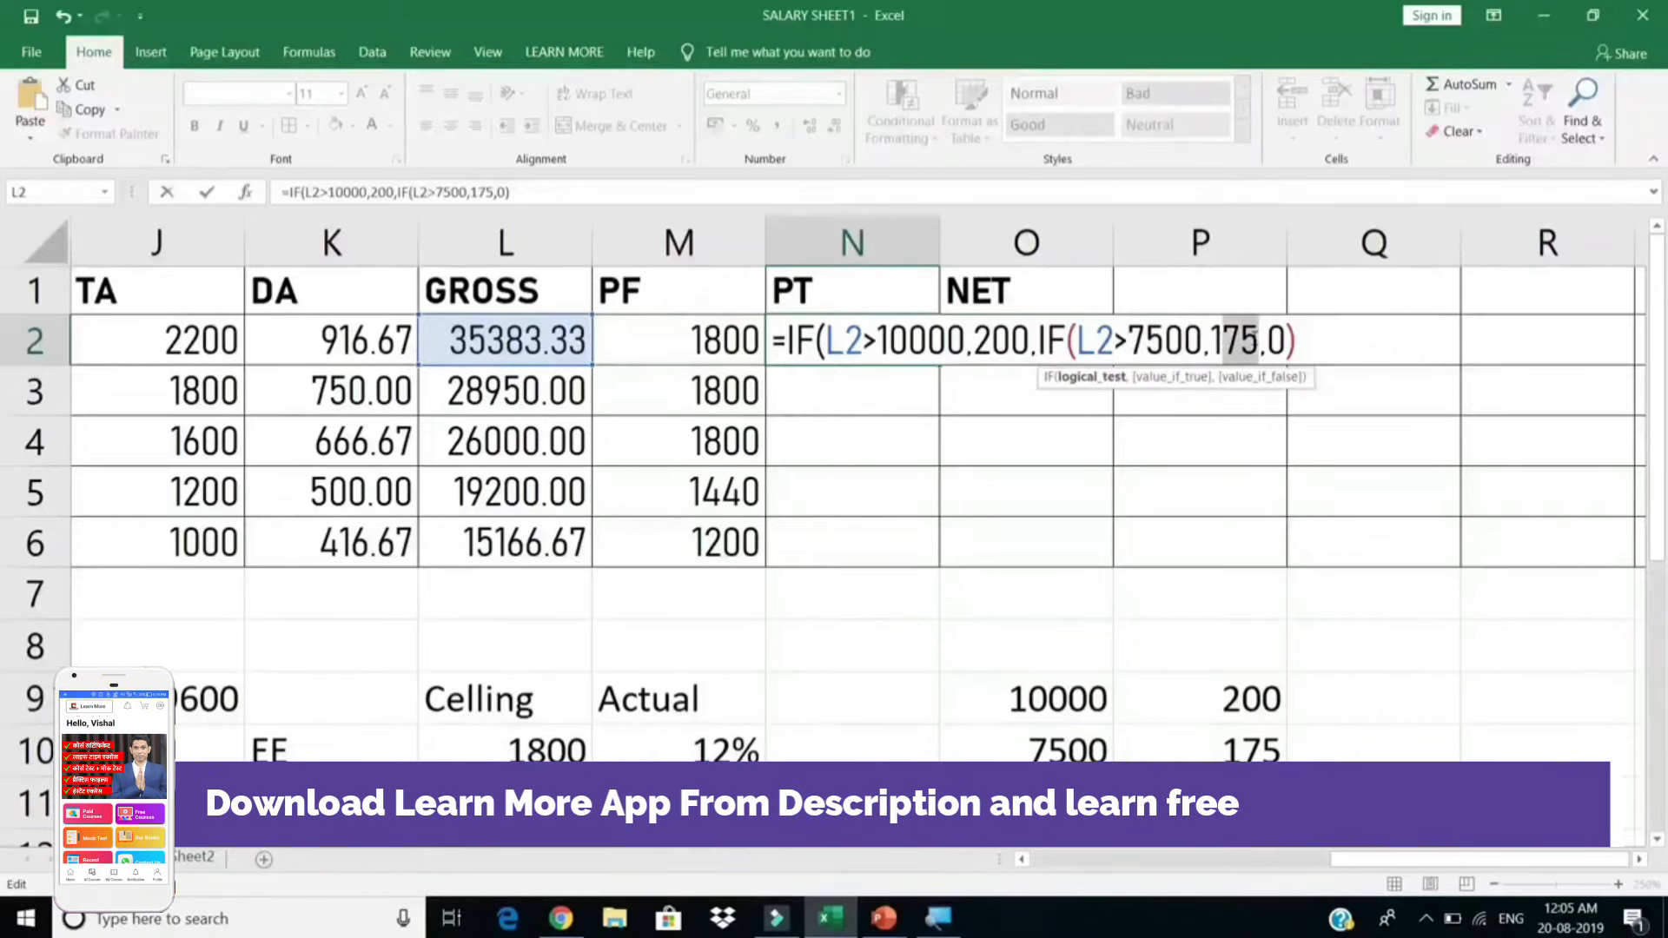
key("Return")
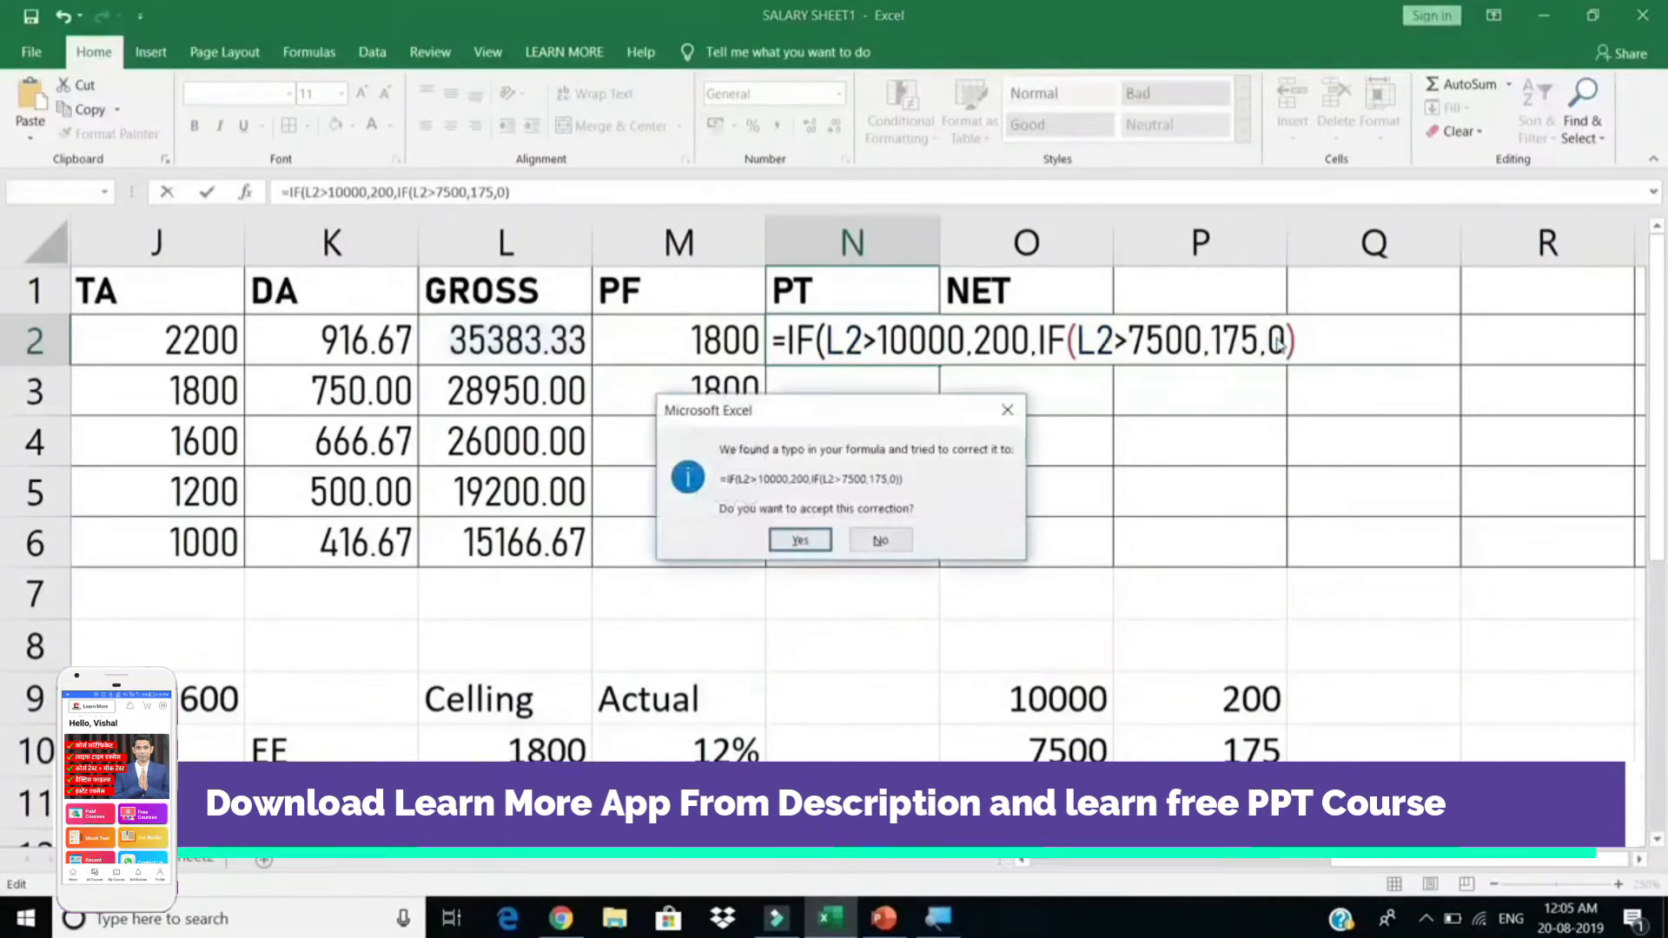
key("Return")
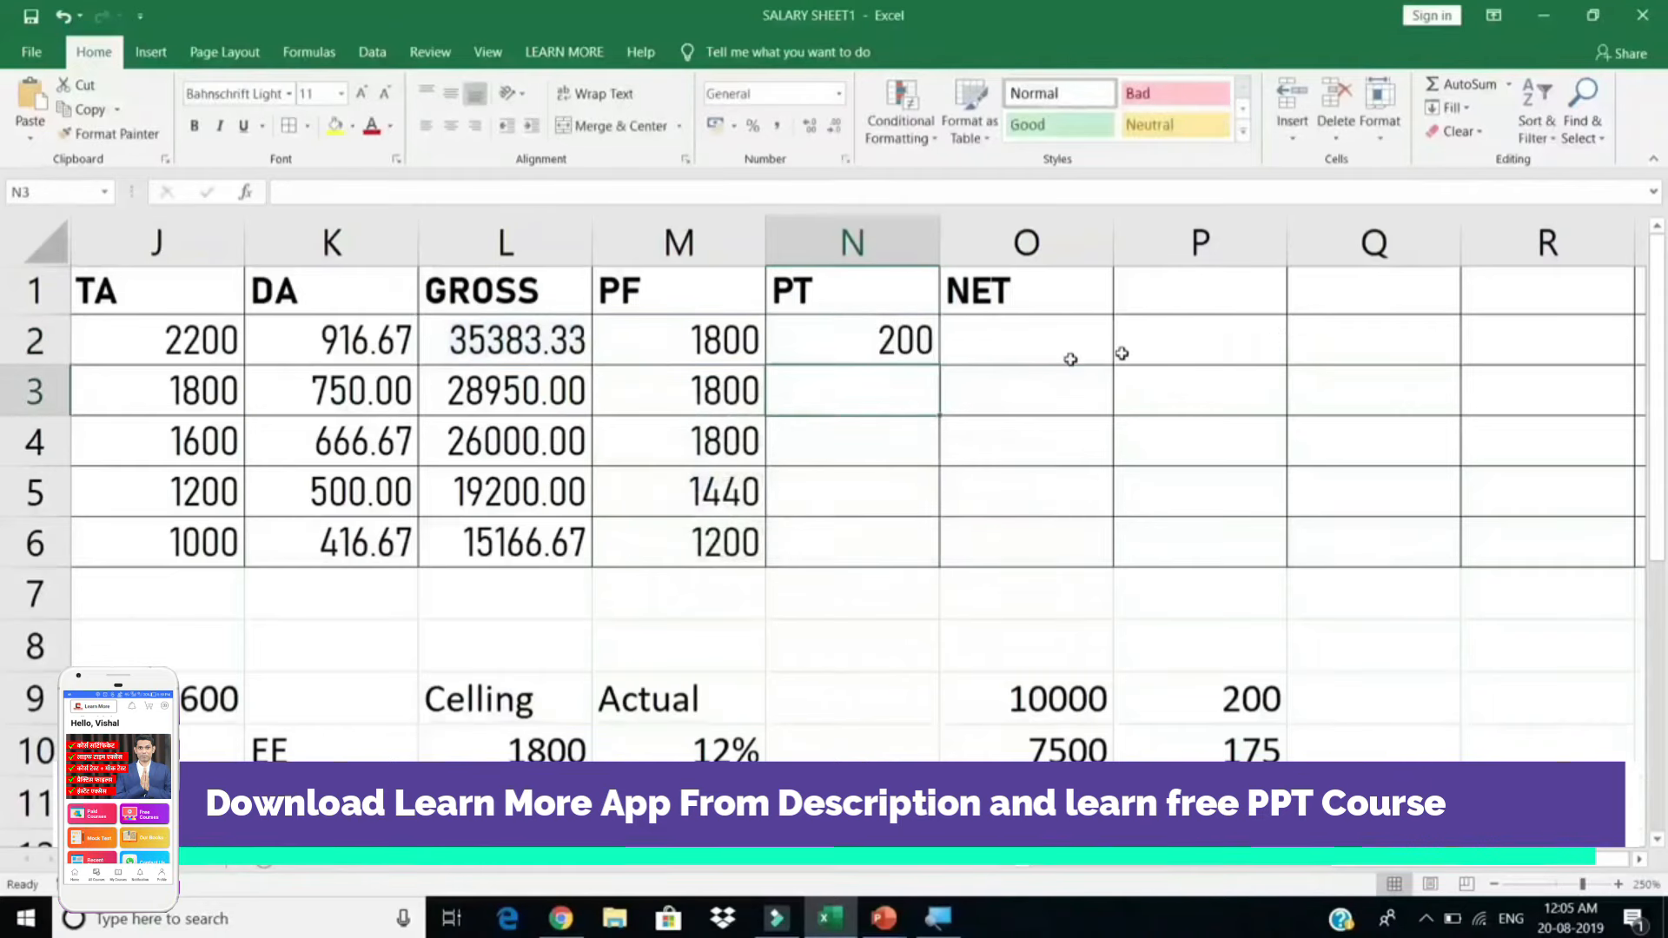
left_click(916, 352)
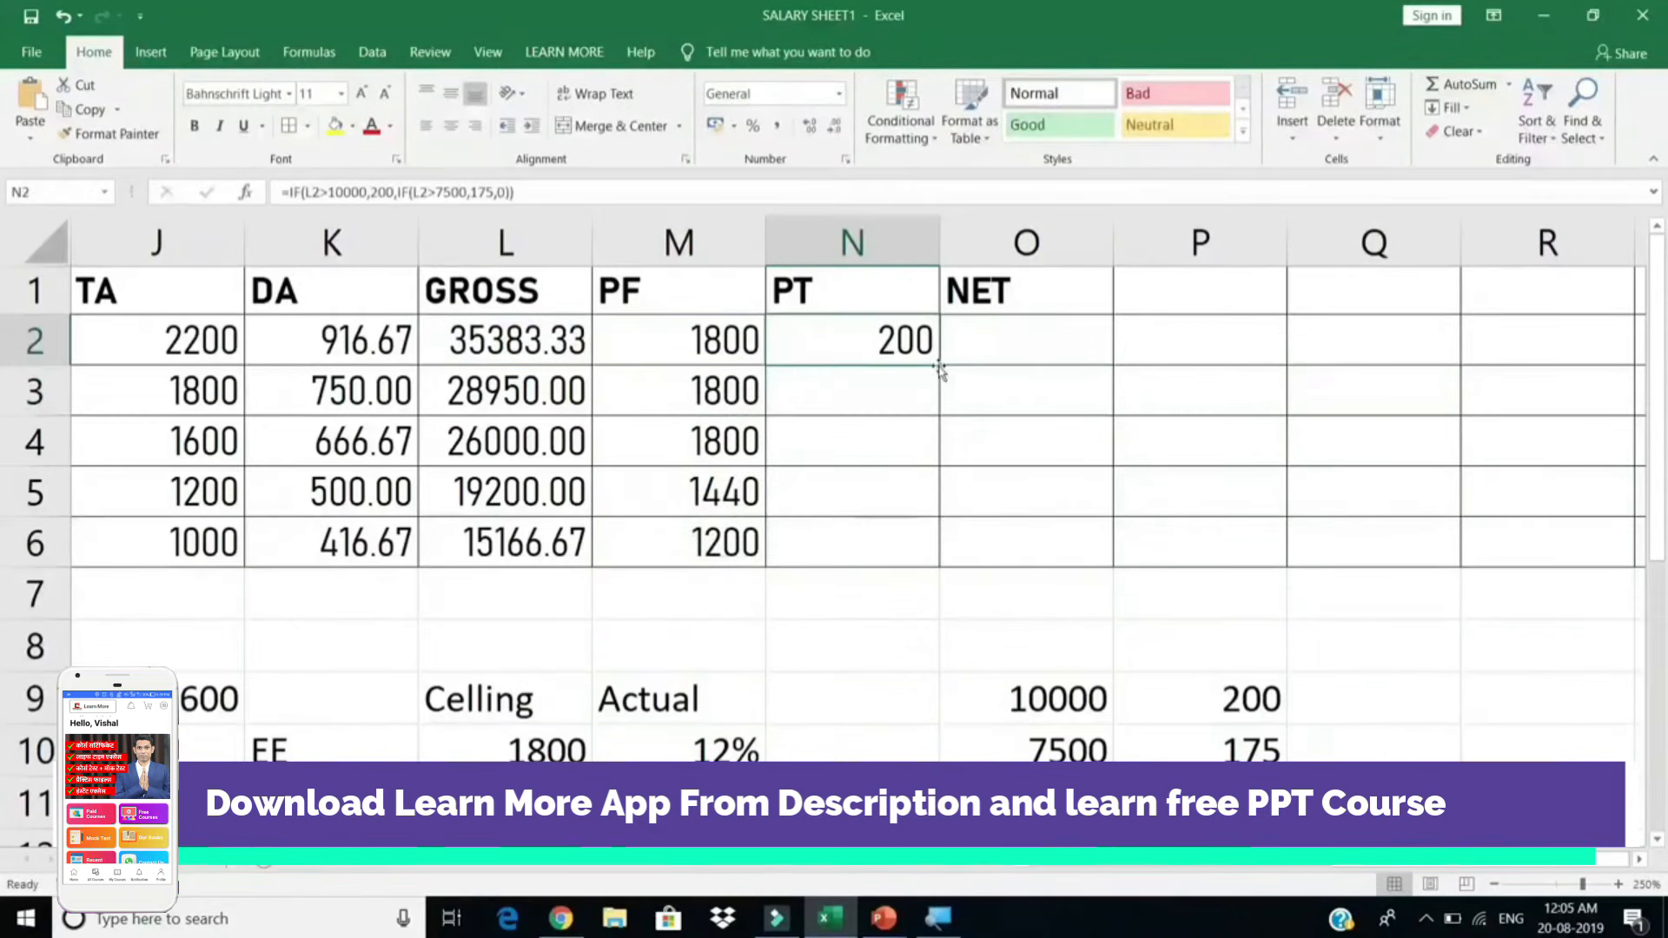
Step: Fill the PT formula down to N6 so every employee shows 200
double_click(938, 366)
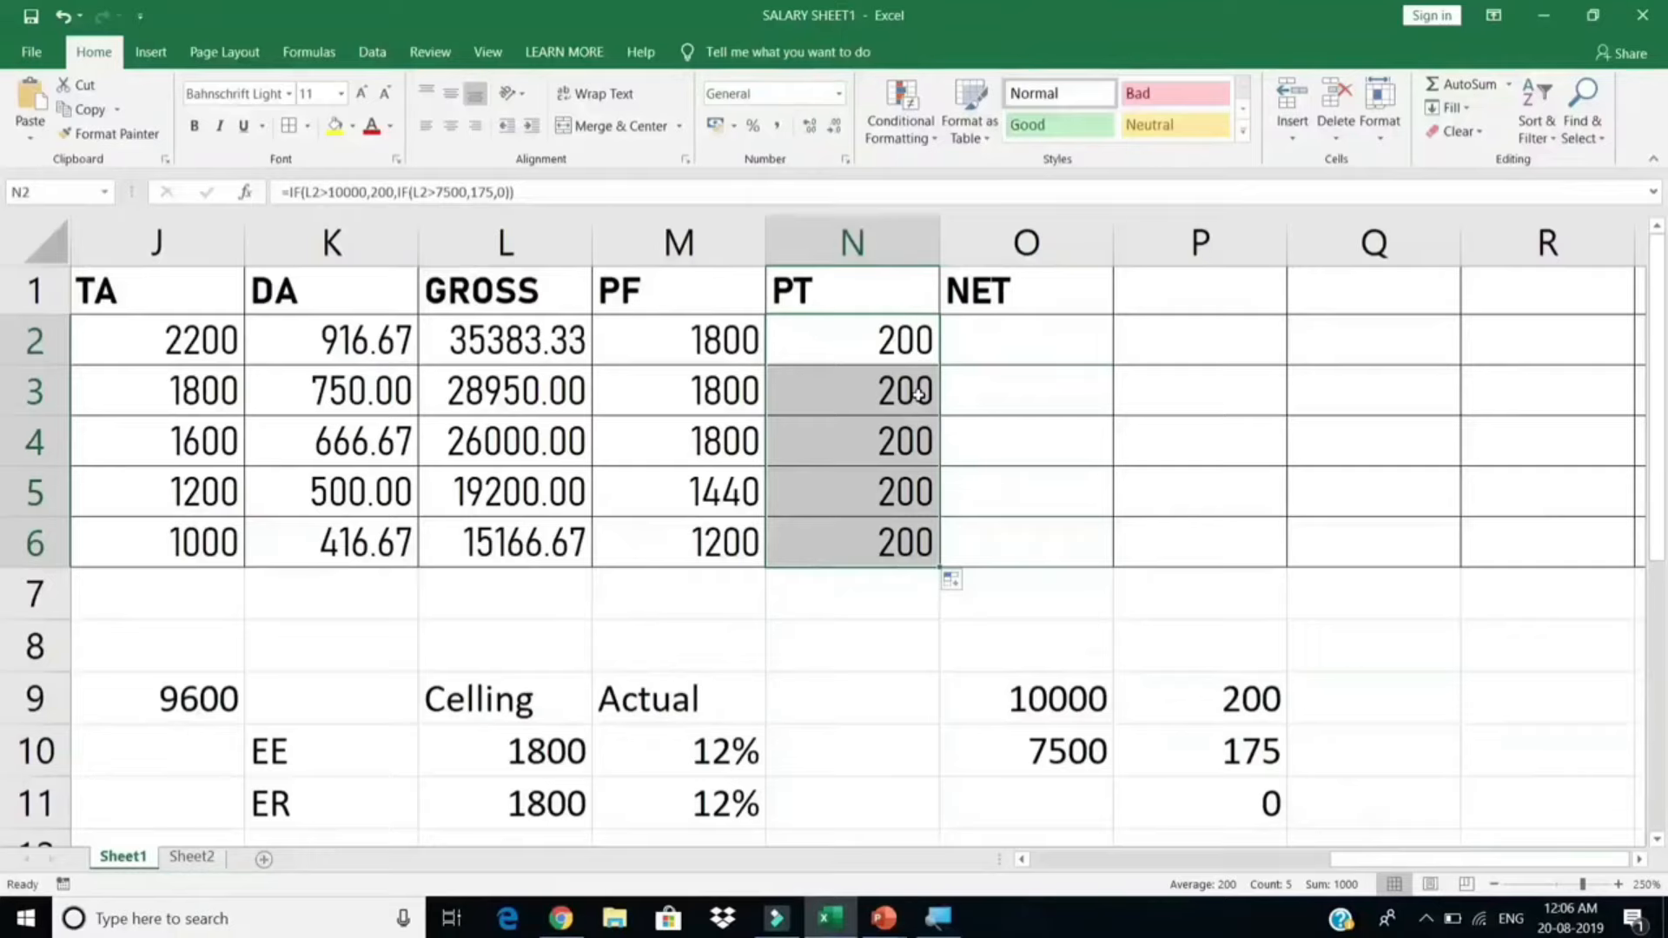
left_click(1042, 347)
Step: Enter =L2-(M2+N2) in O2 and fill it to O6, giving 33383.33 down to 13766.67
type("=")
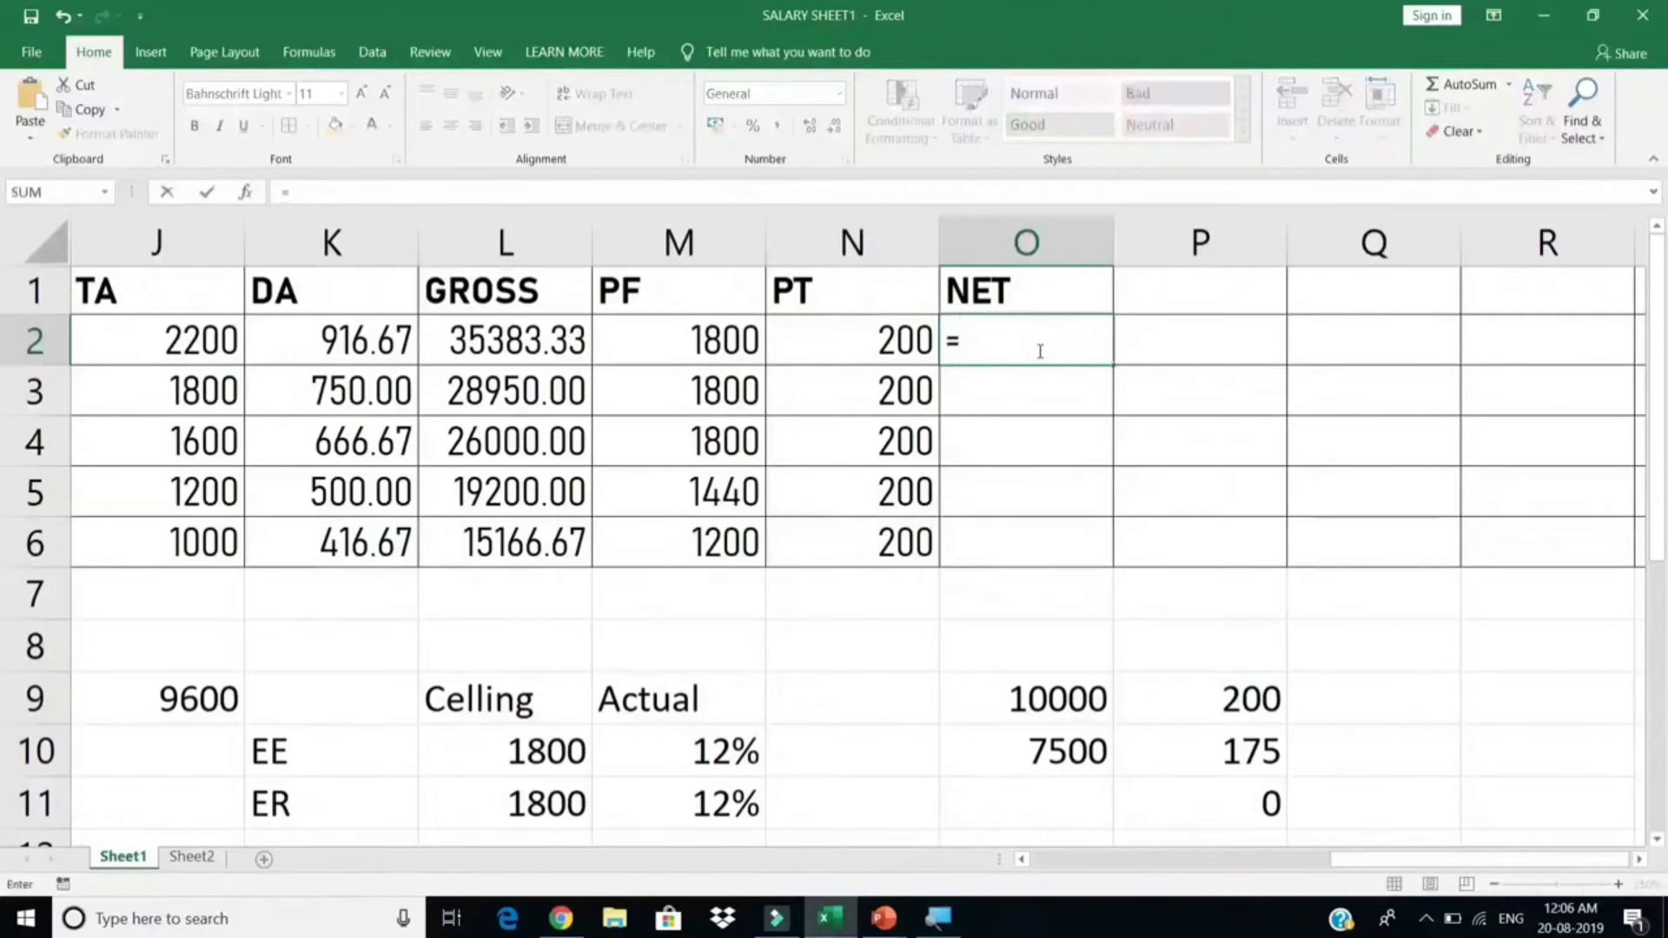
left_click(551, 338)
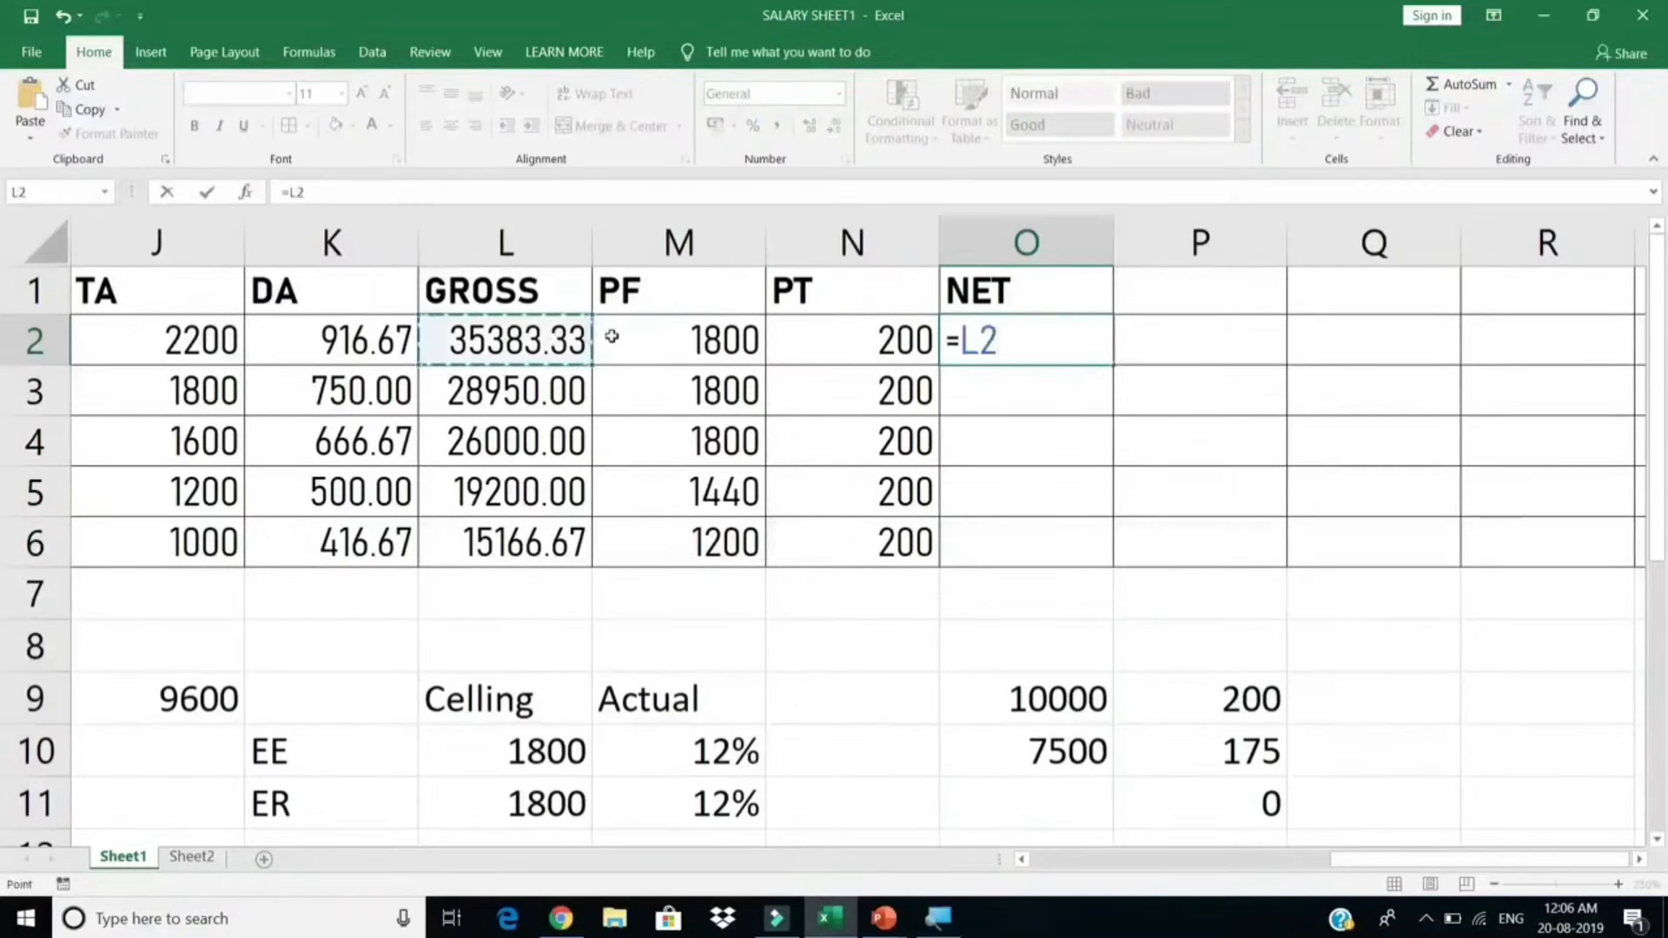
type("-")
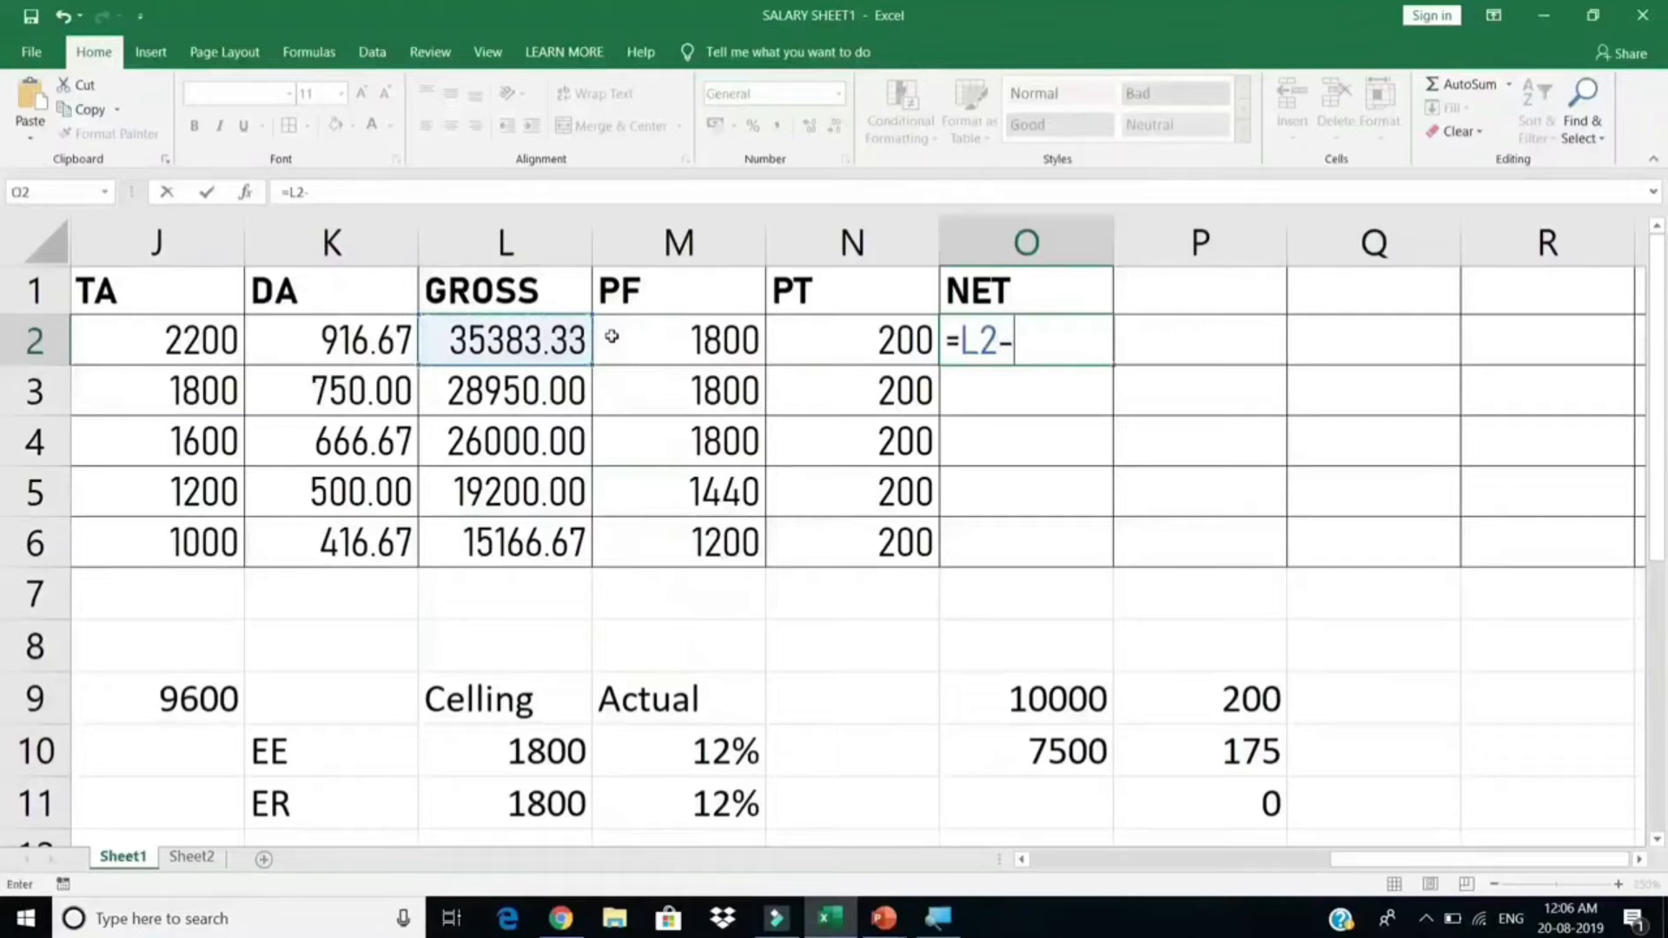
type("(")
left_click(697, 339)
type("+")
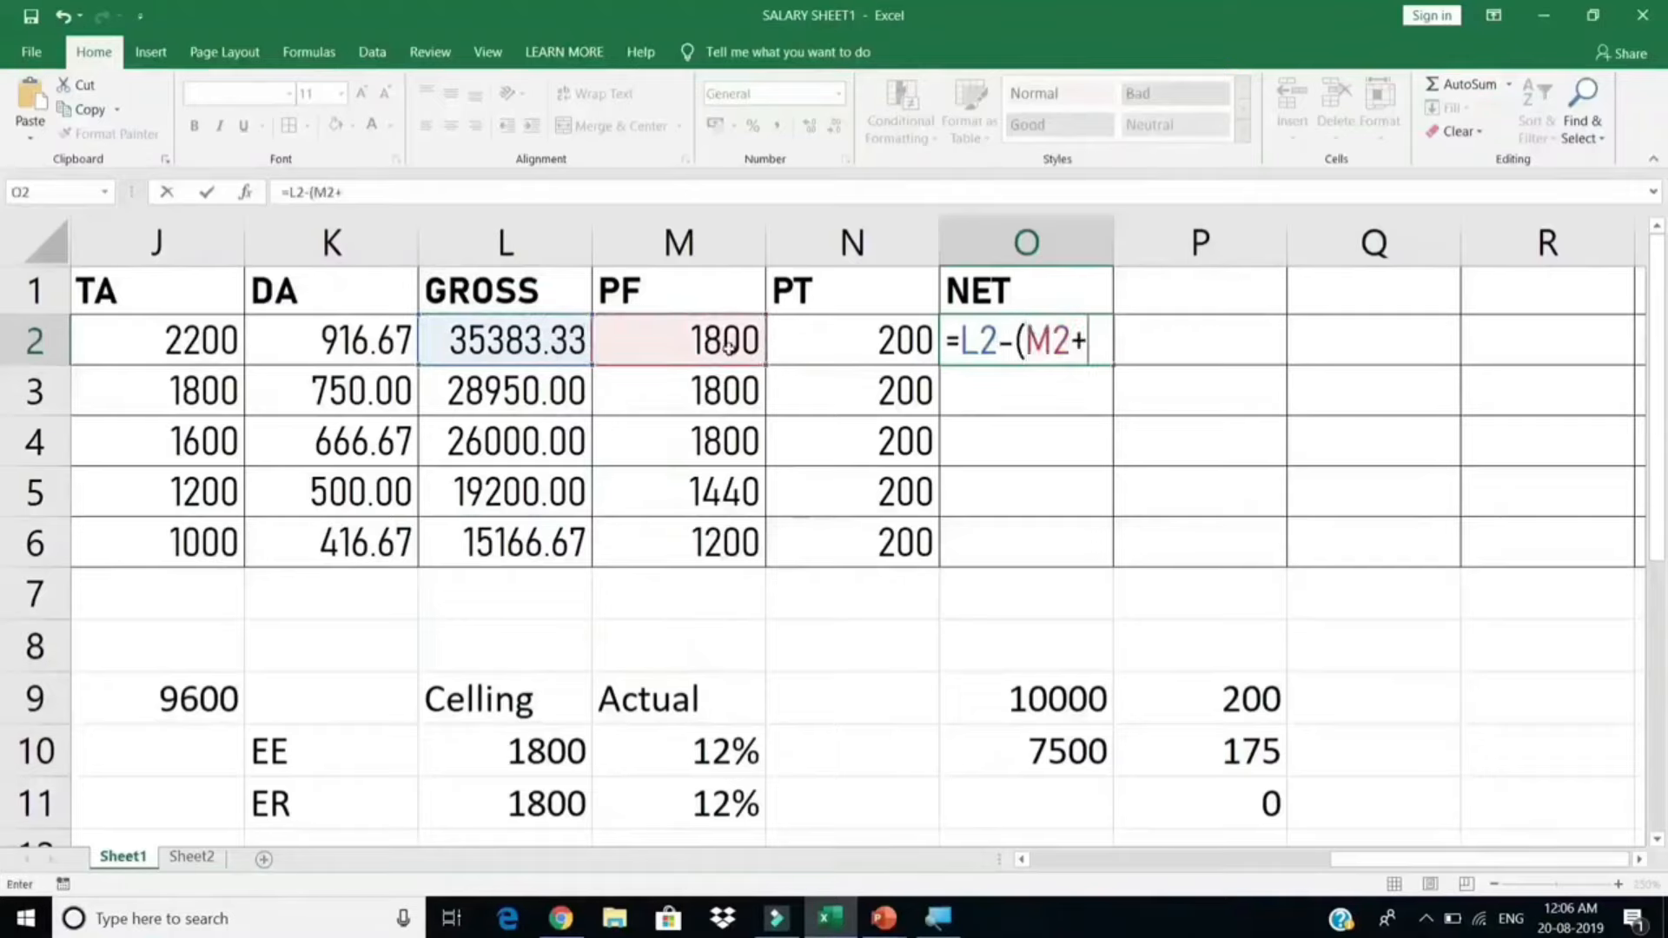
left_click(846, 344)
type(")")
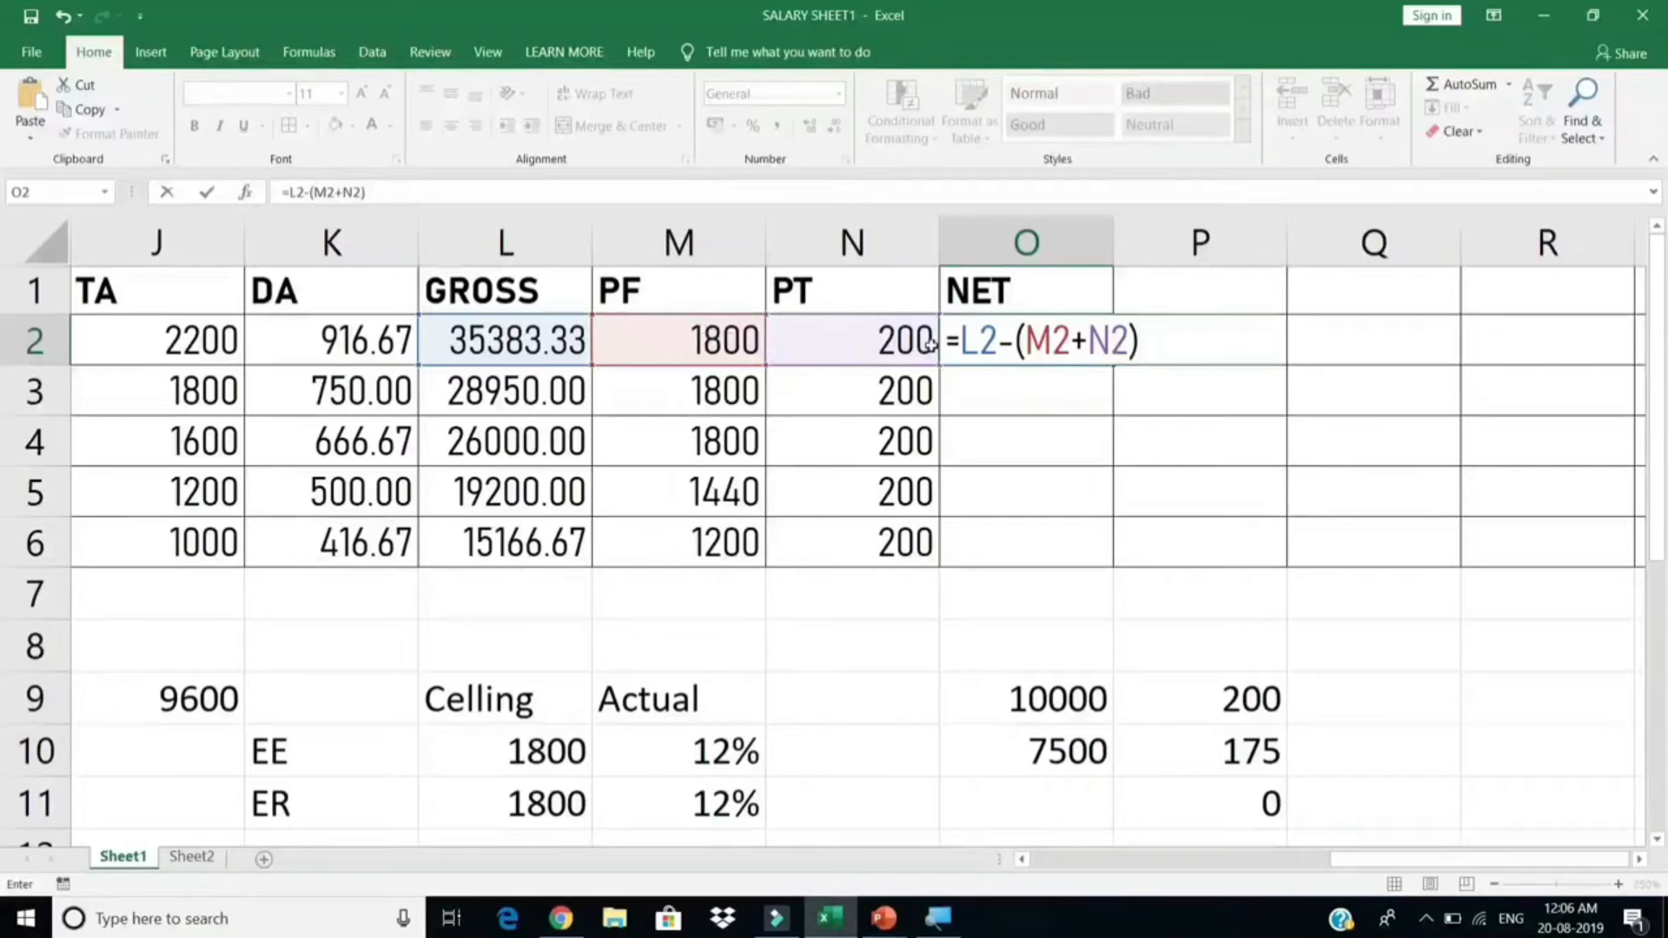
key("Return")
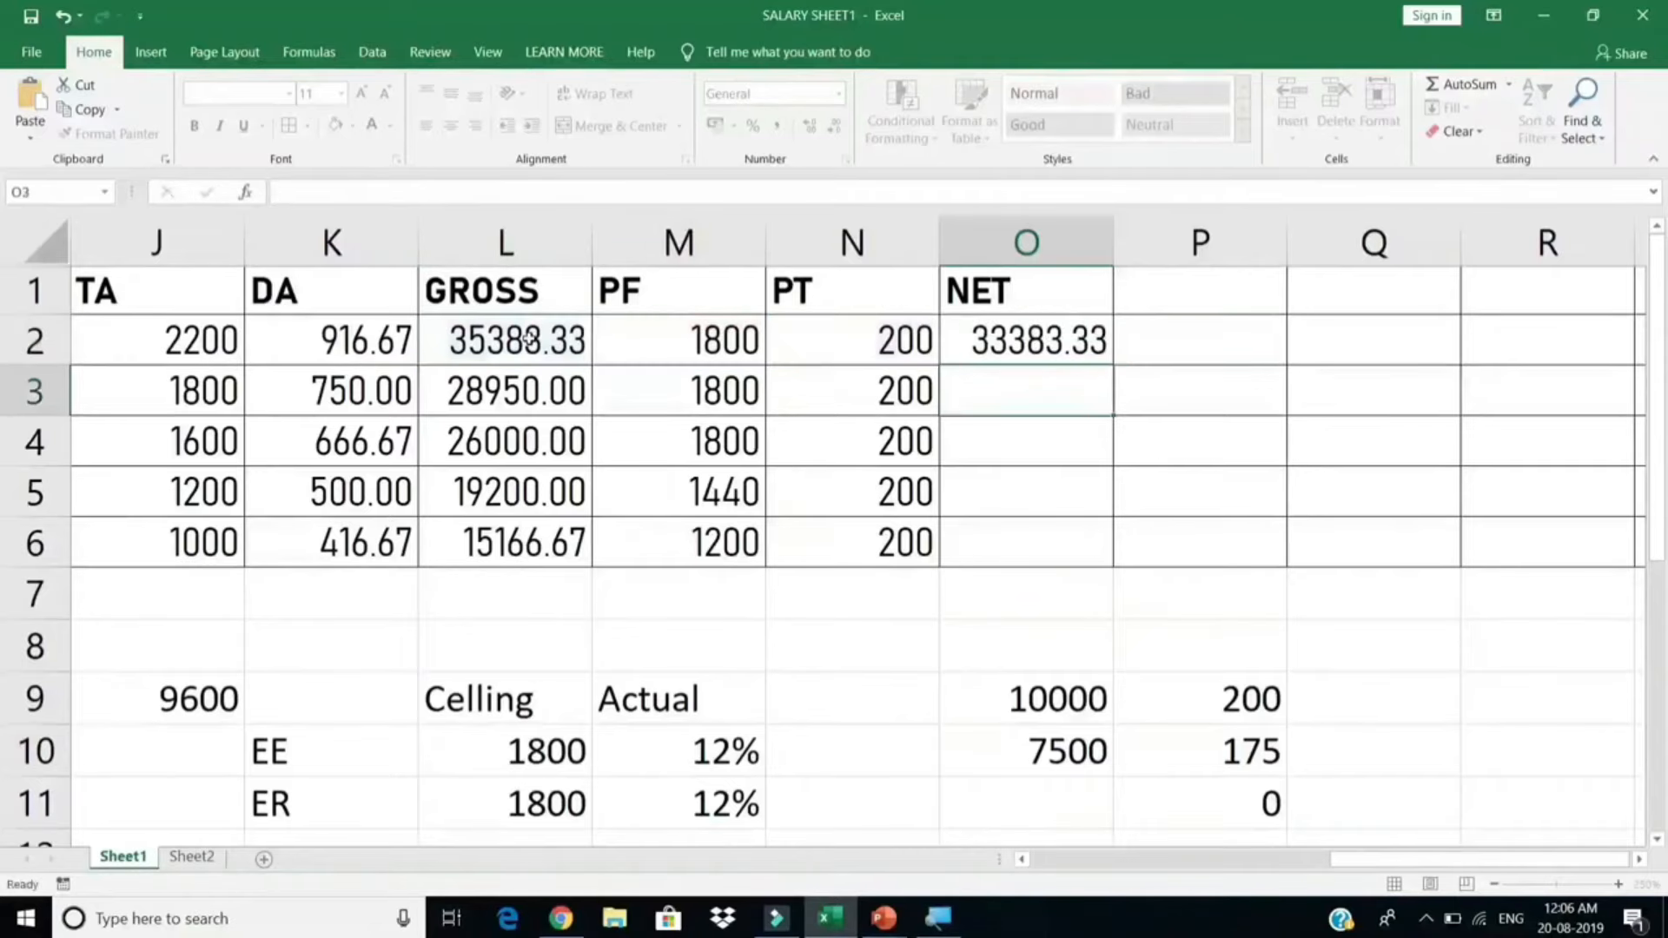
left_click(1040, 347)
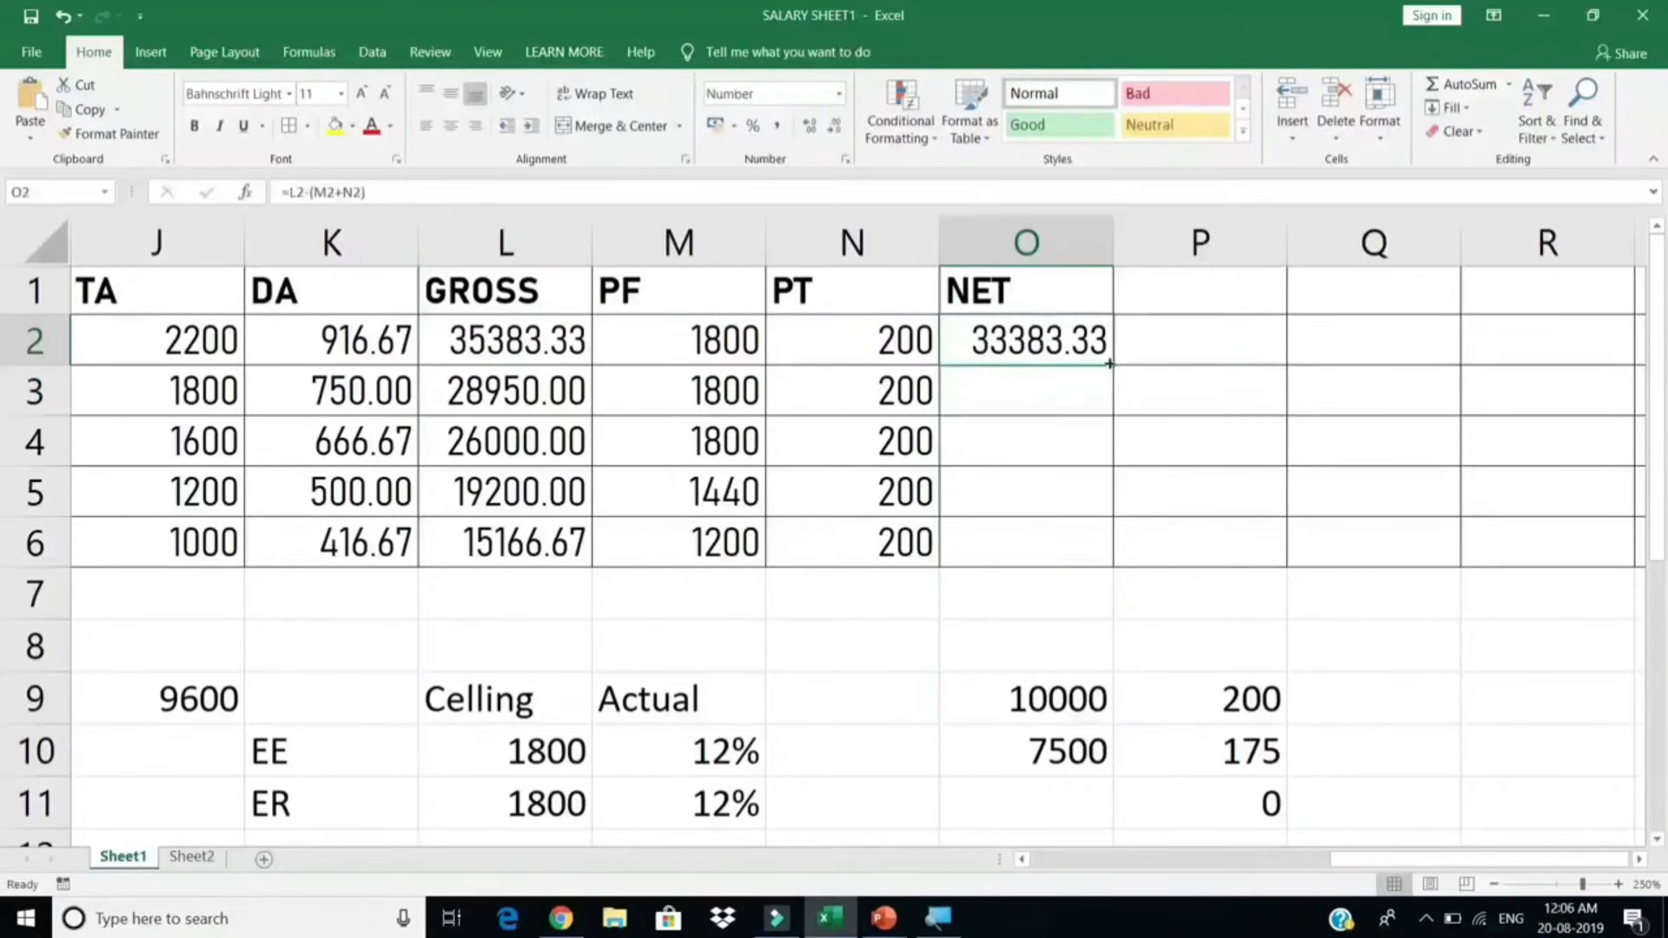
double_click(1110, 364)
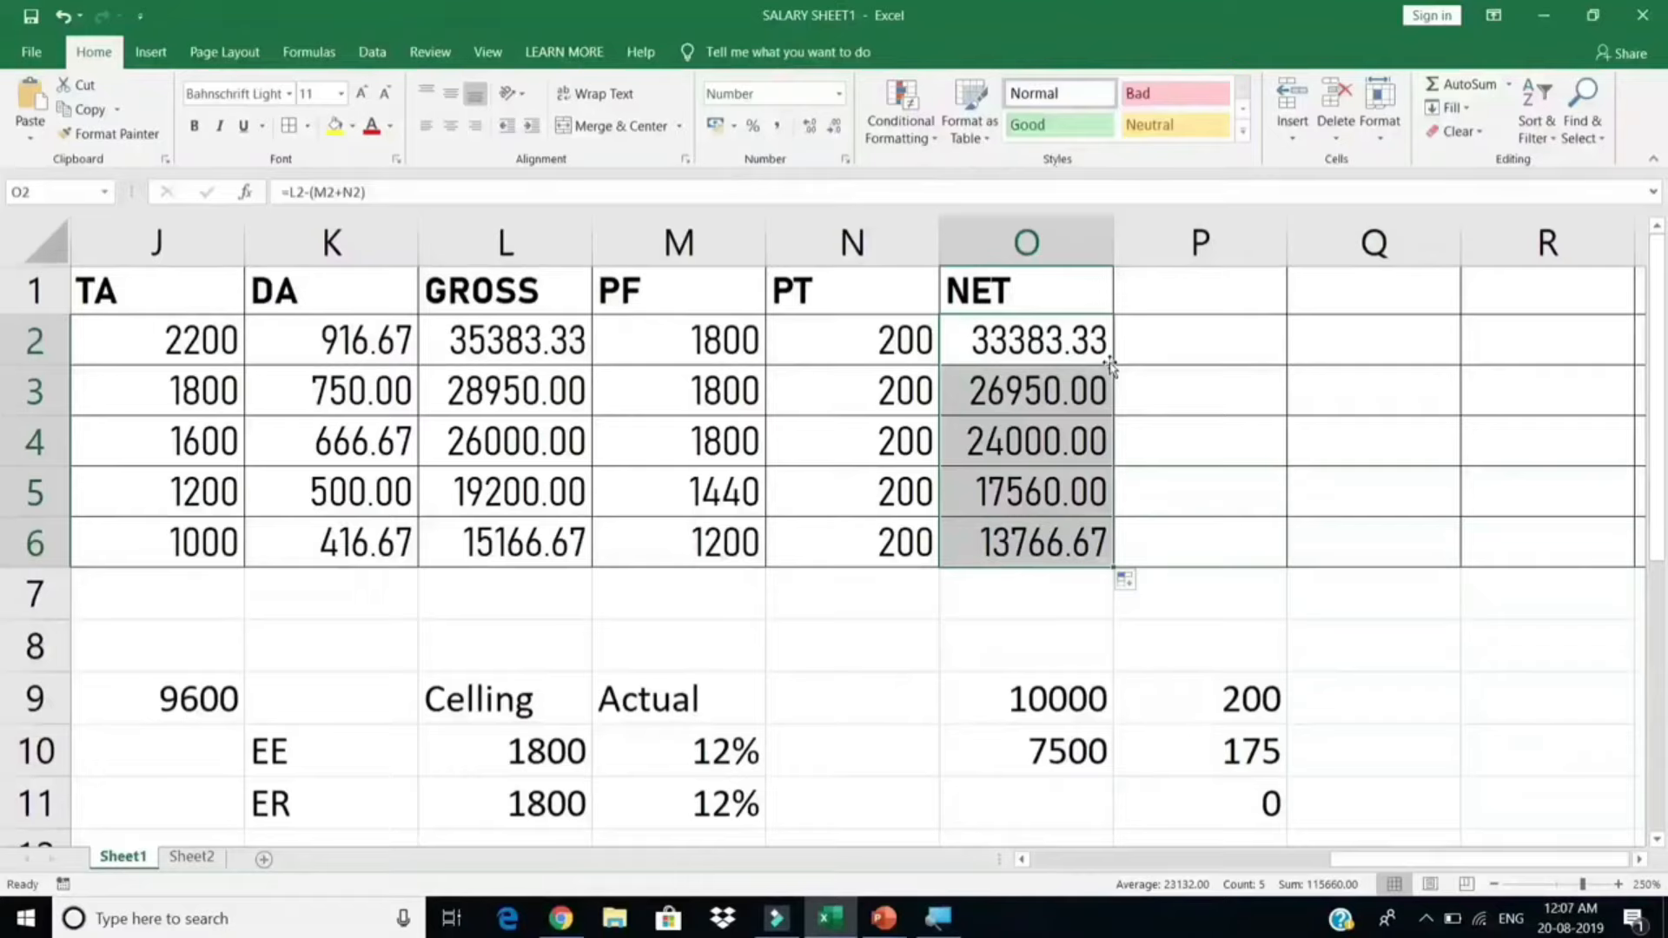
Step: Insert a new blank worksheet, Sheet3, after the Sheet2 attendance sheet
left_click_drag(1025, 291, 16, 556)
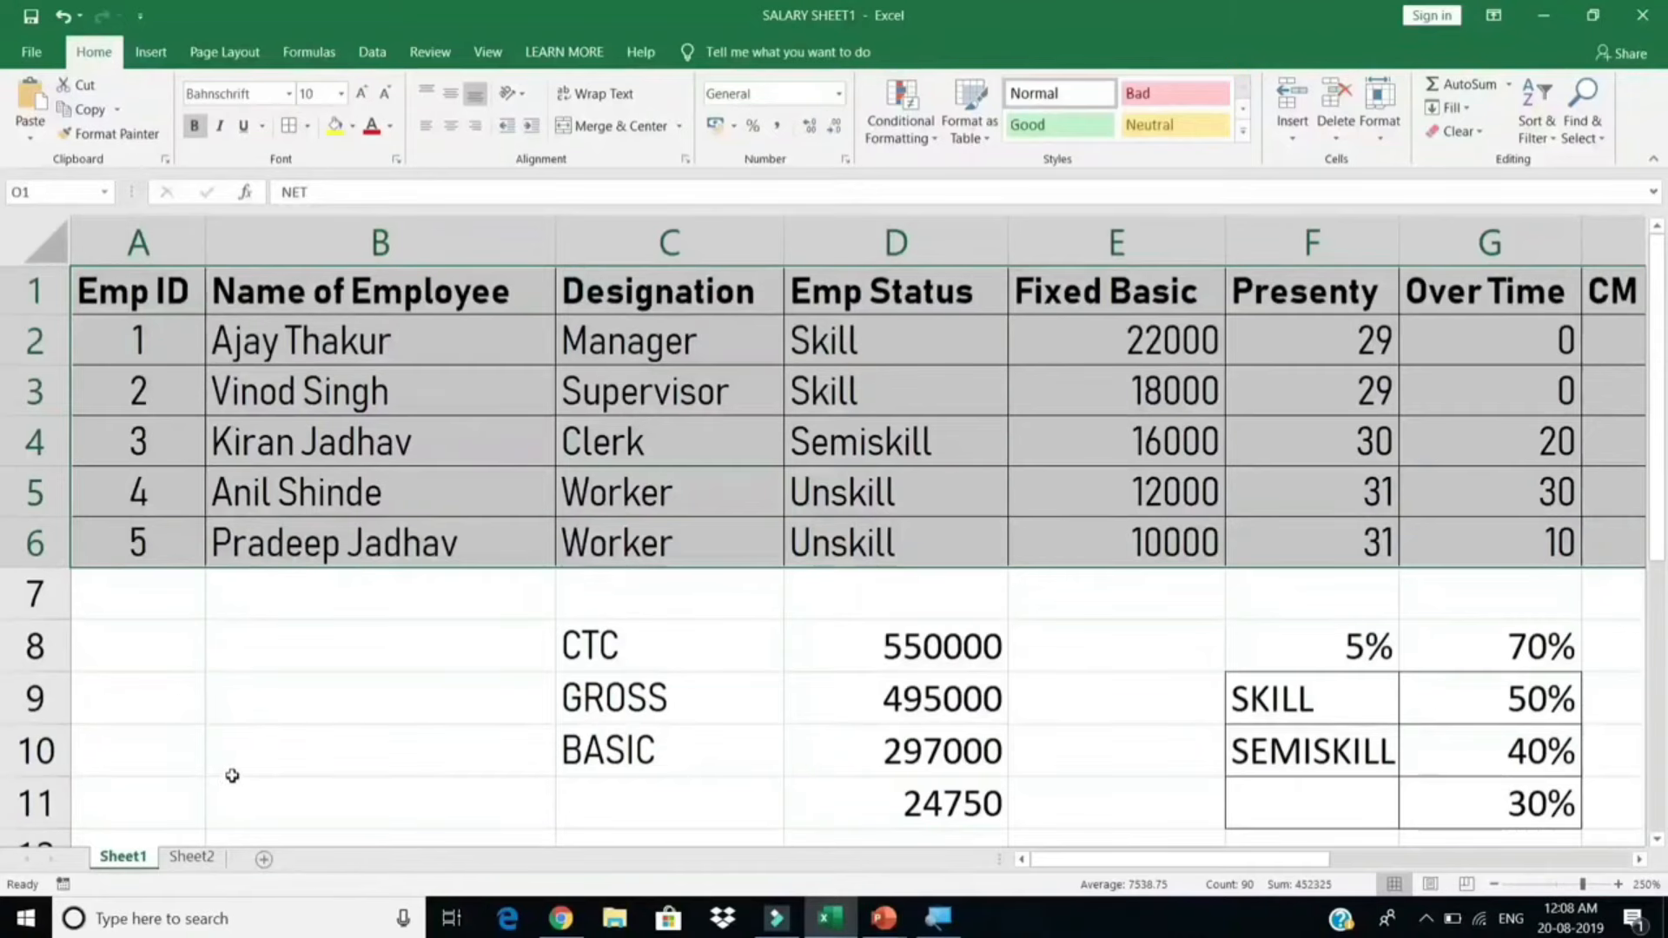
left_click(190, 858)
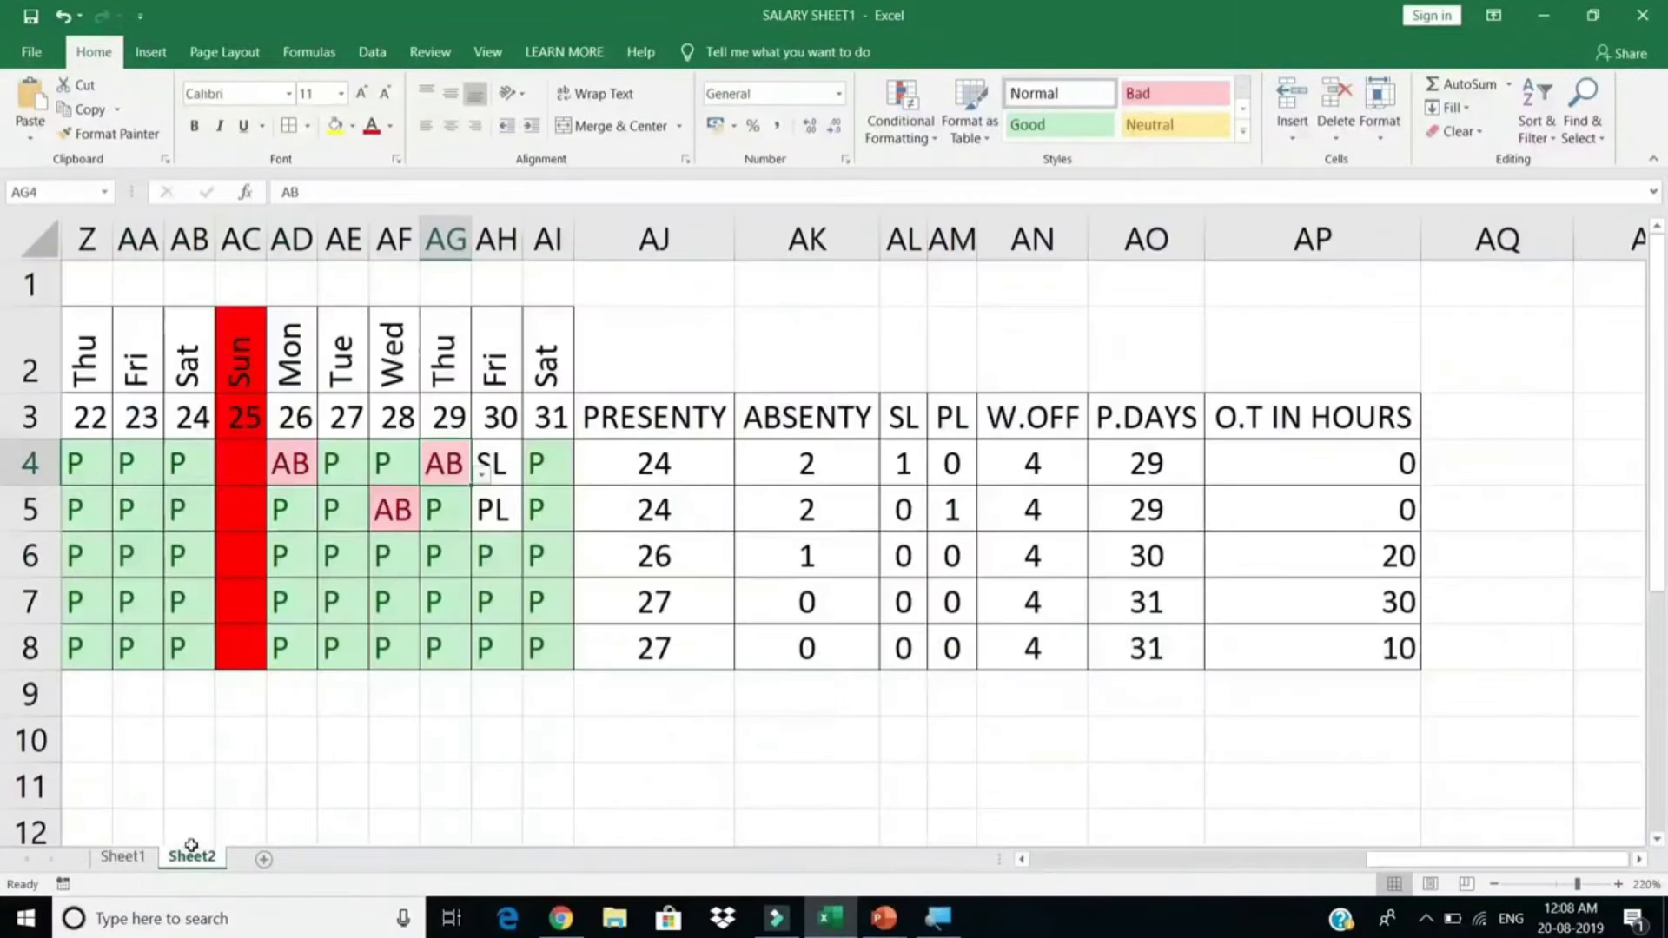
left_click(265, 860)
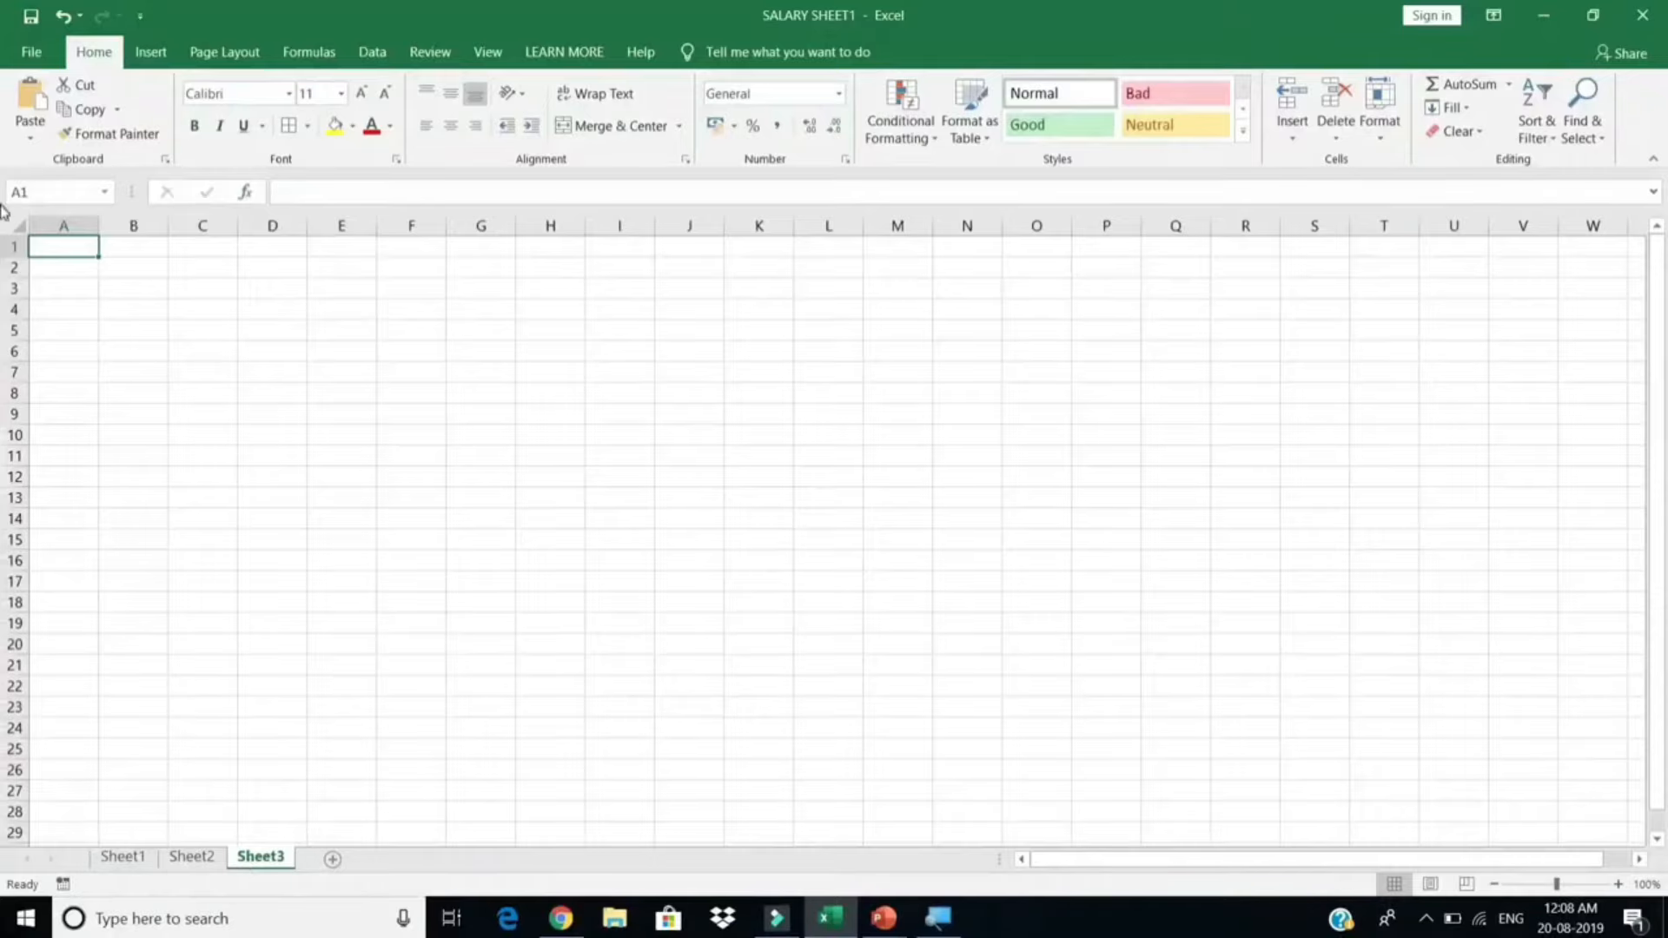
Step: Zoom in and enter 'Learn More Company' in A1 and 'Address' in A2
scroll(104, 278, "up", 6)
scroll(171, 338, "up", 2)
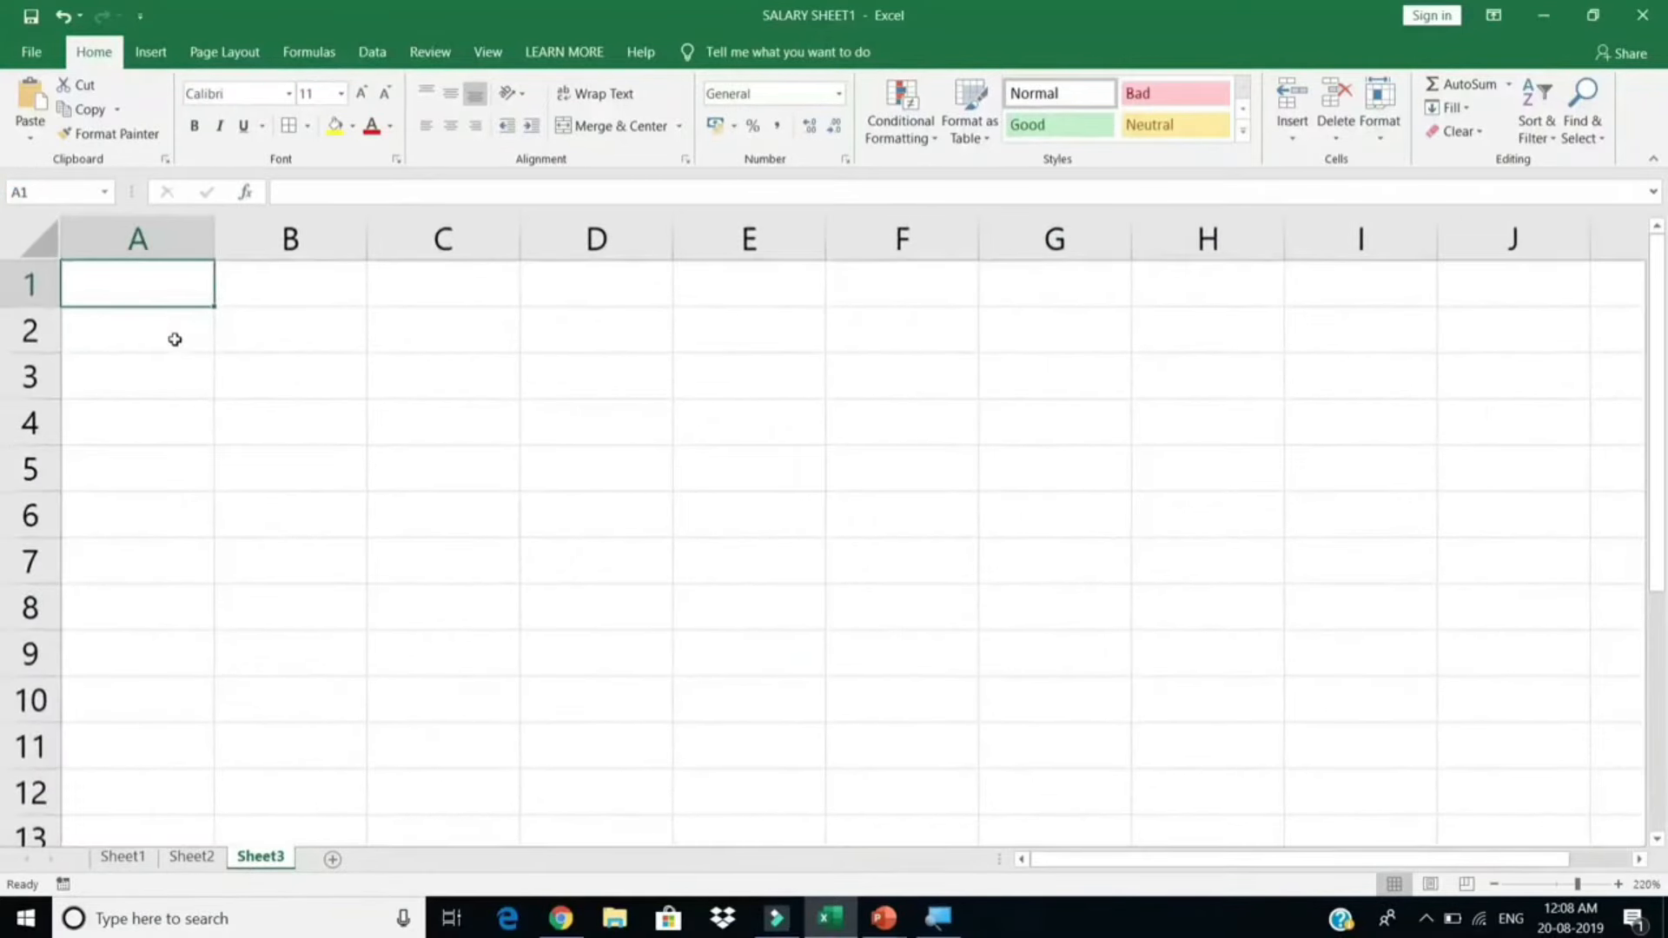
scroll(175, 339, "up", 4)
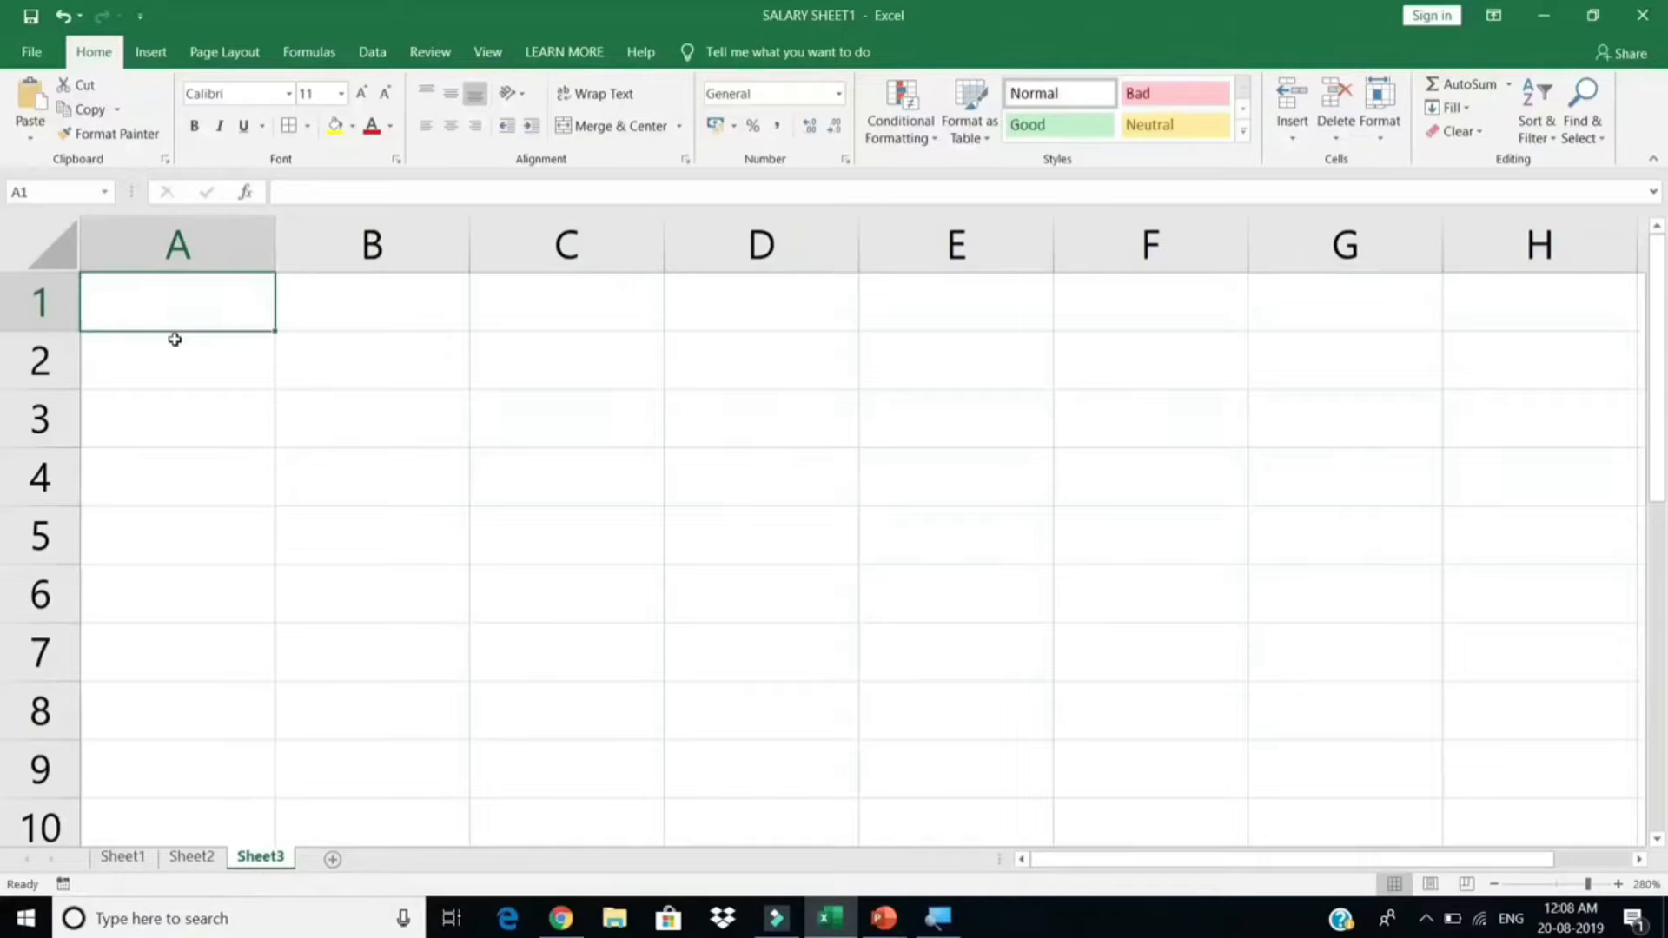
key("BackSpace")
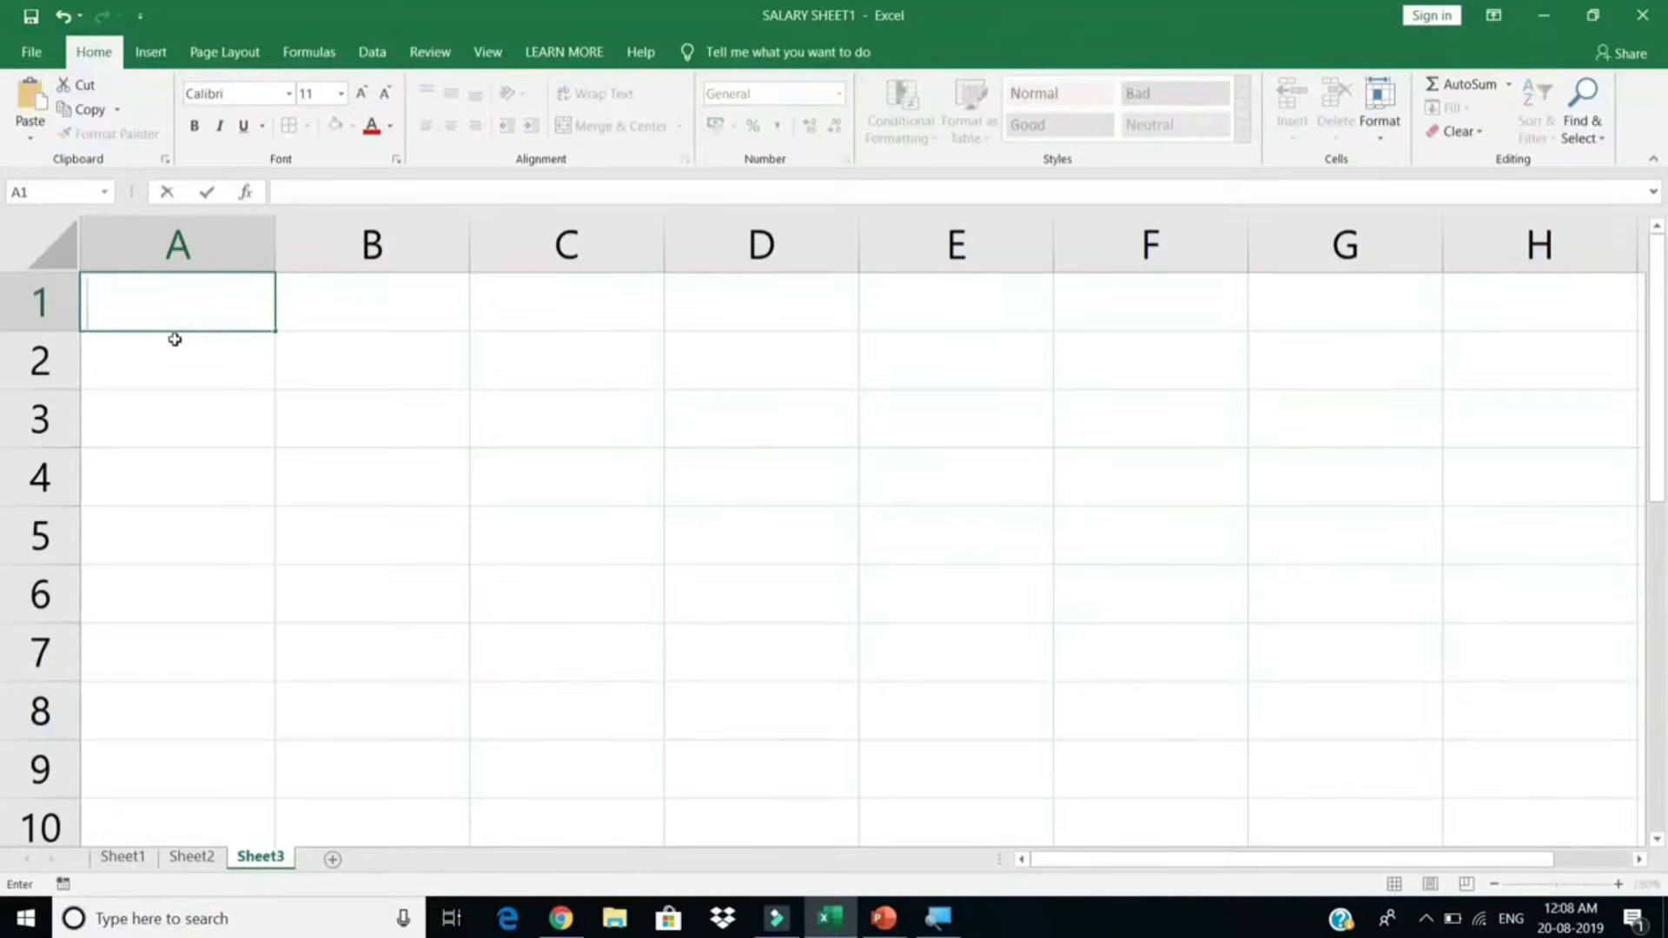
type("Learn More Company")
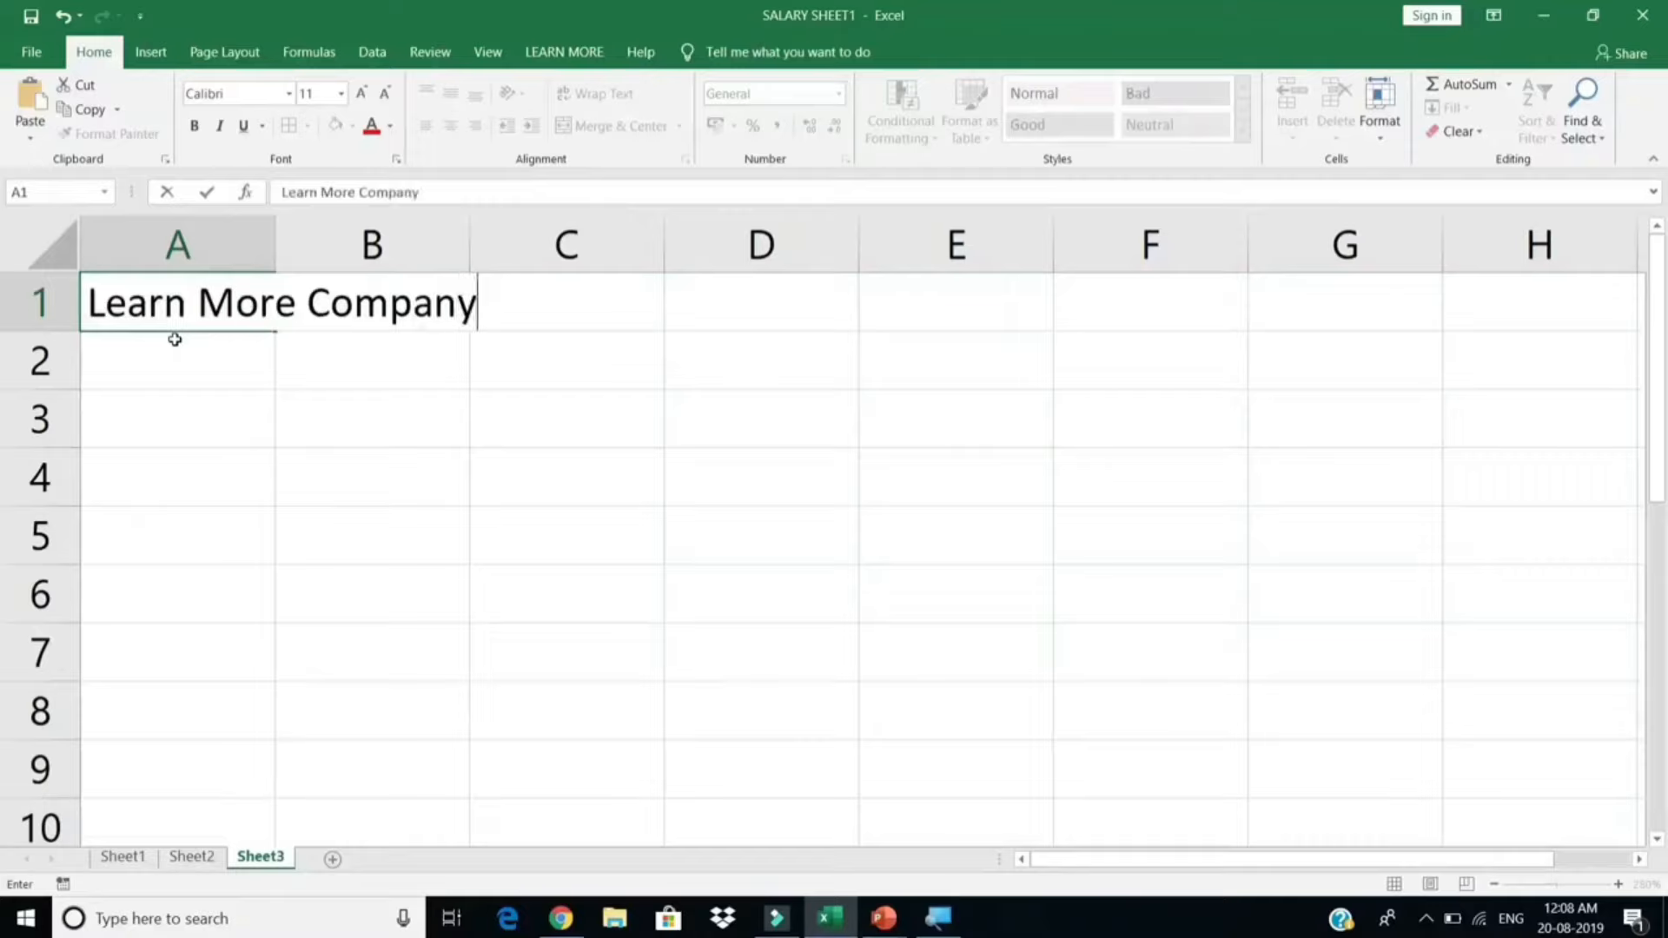
key("Return")
type("Address")
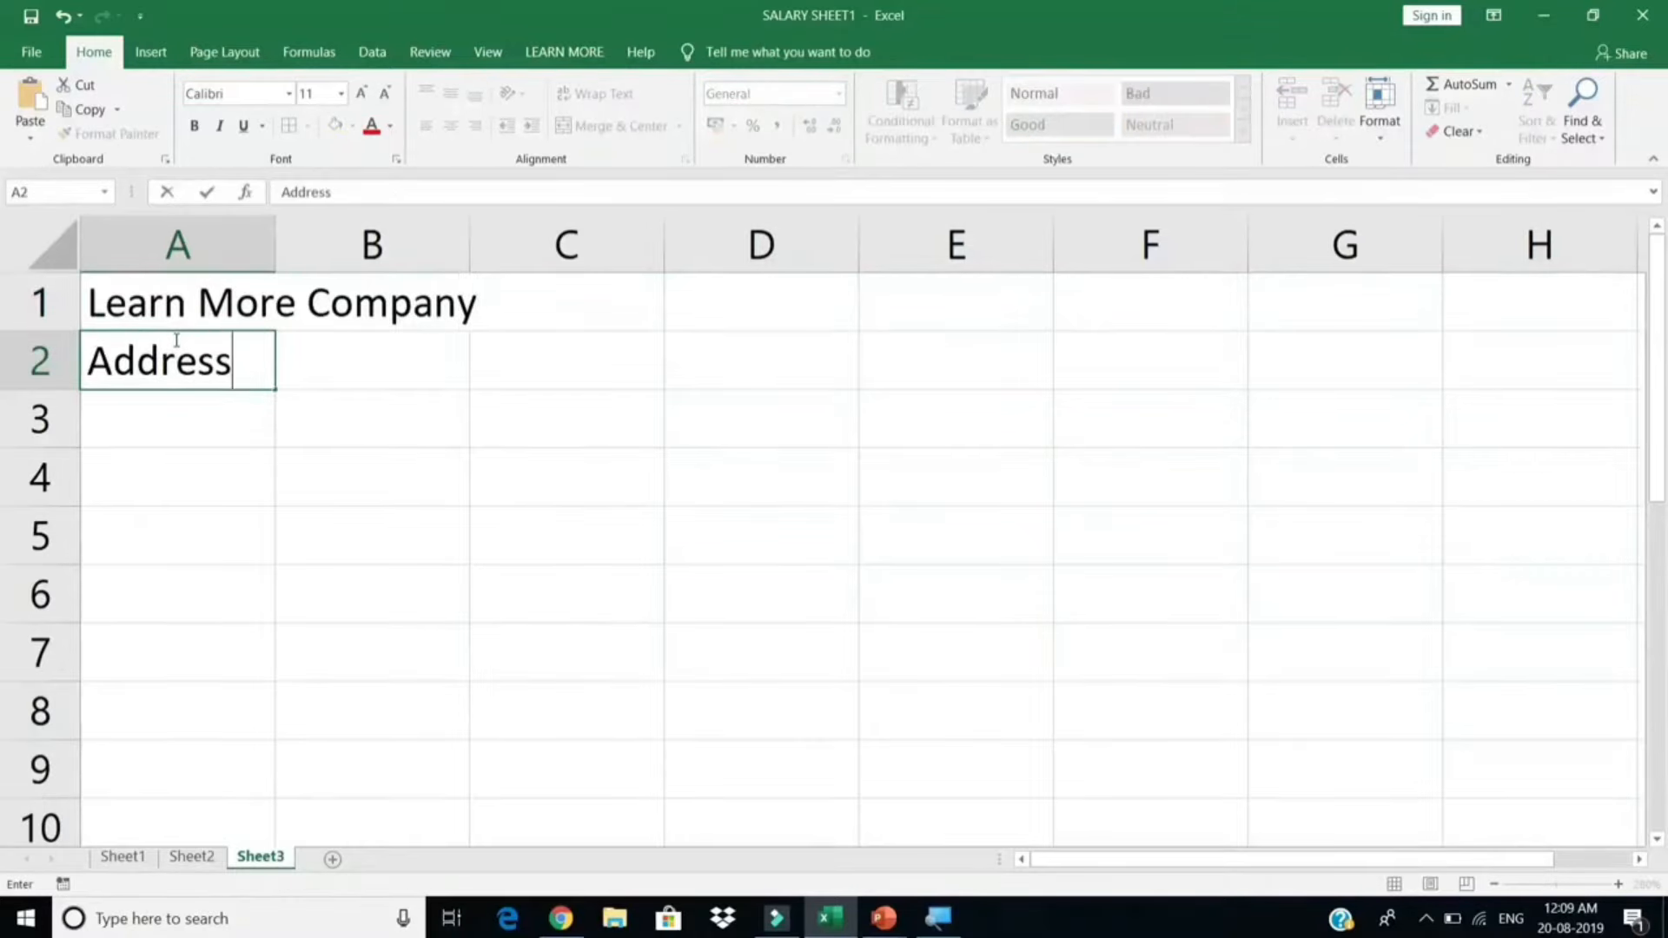
key("Return")
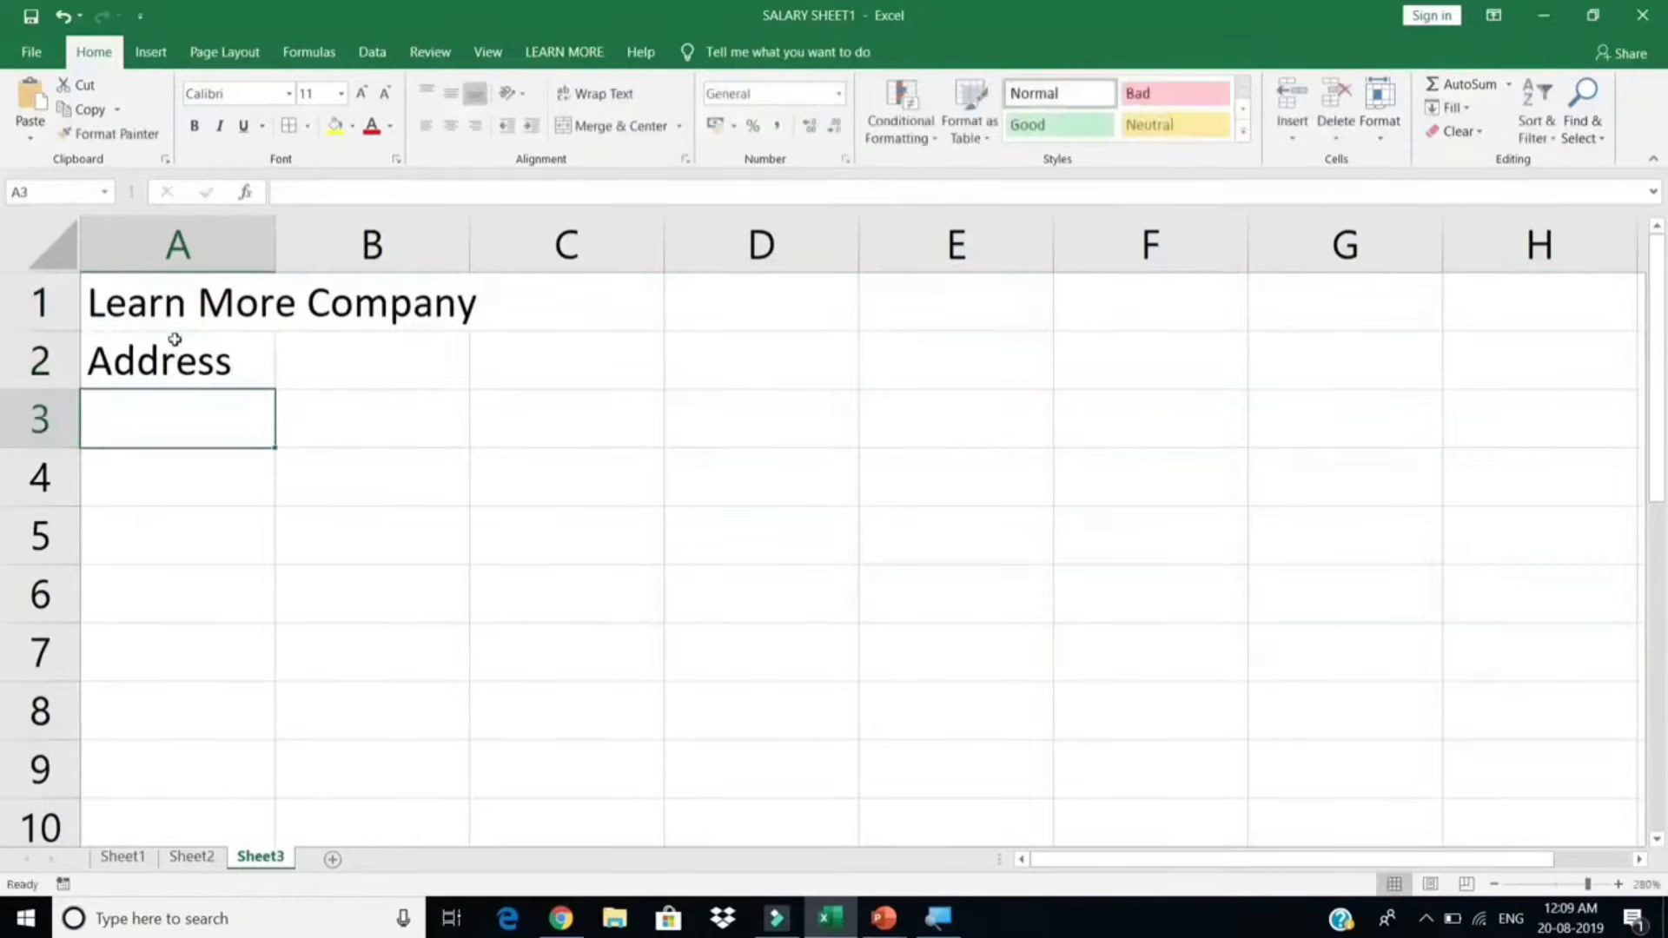
Step: List the labels EmpID, Emp Name, Desg, Skill, P.Days and Over Time in A5:A10
key("Return")
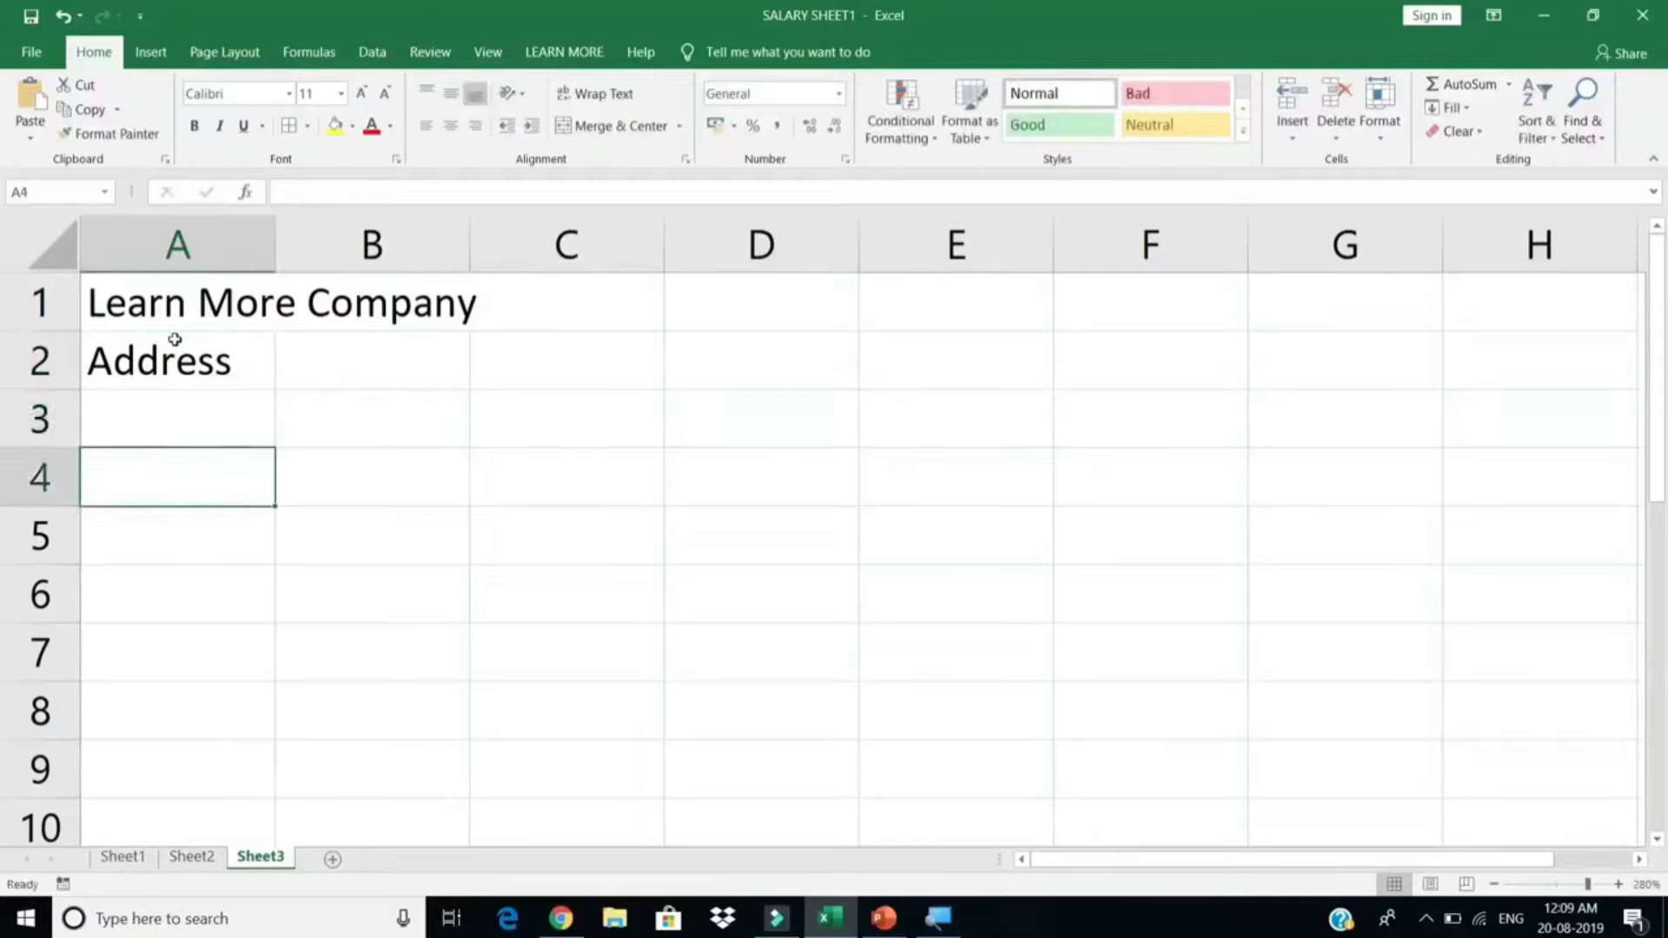
key("Return")
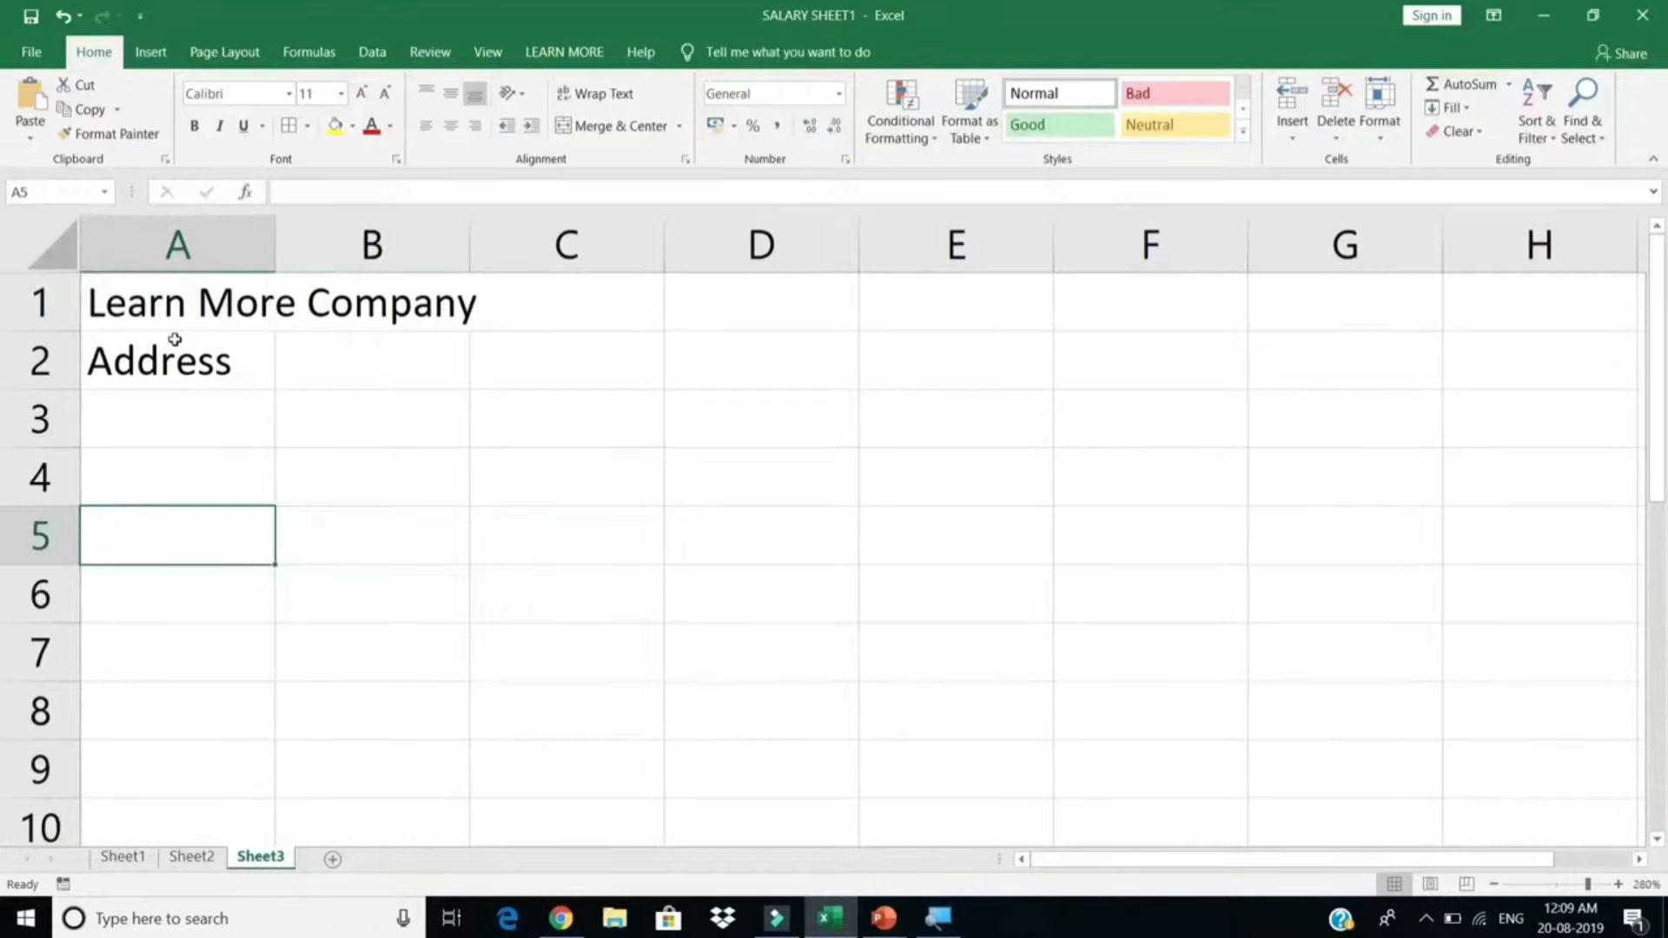
type("E")
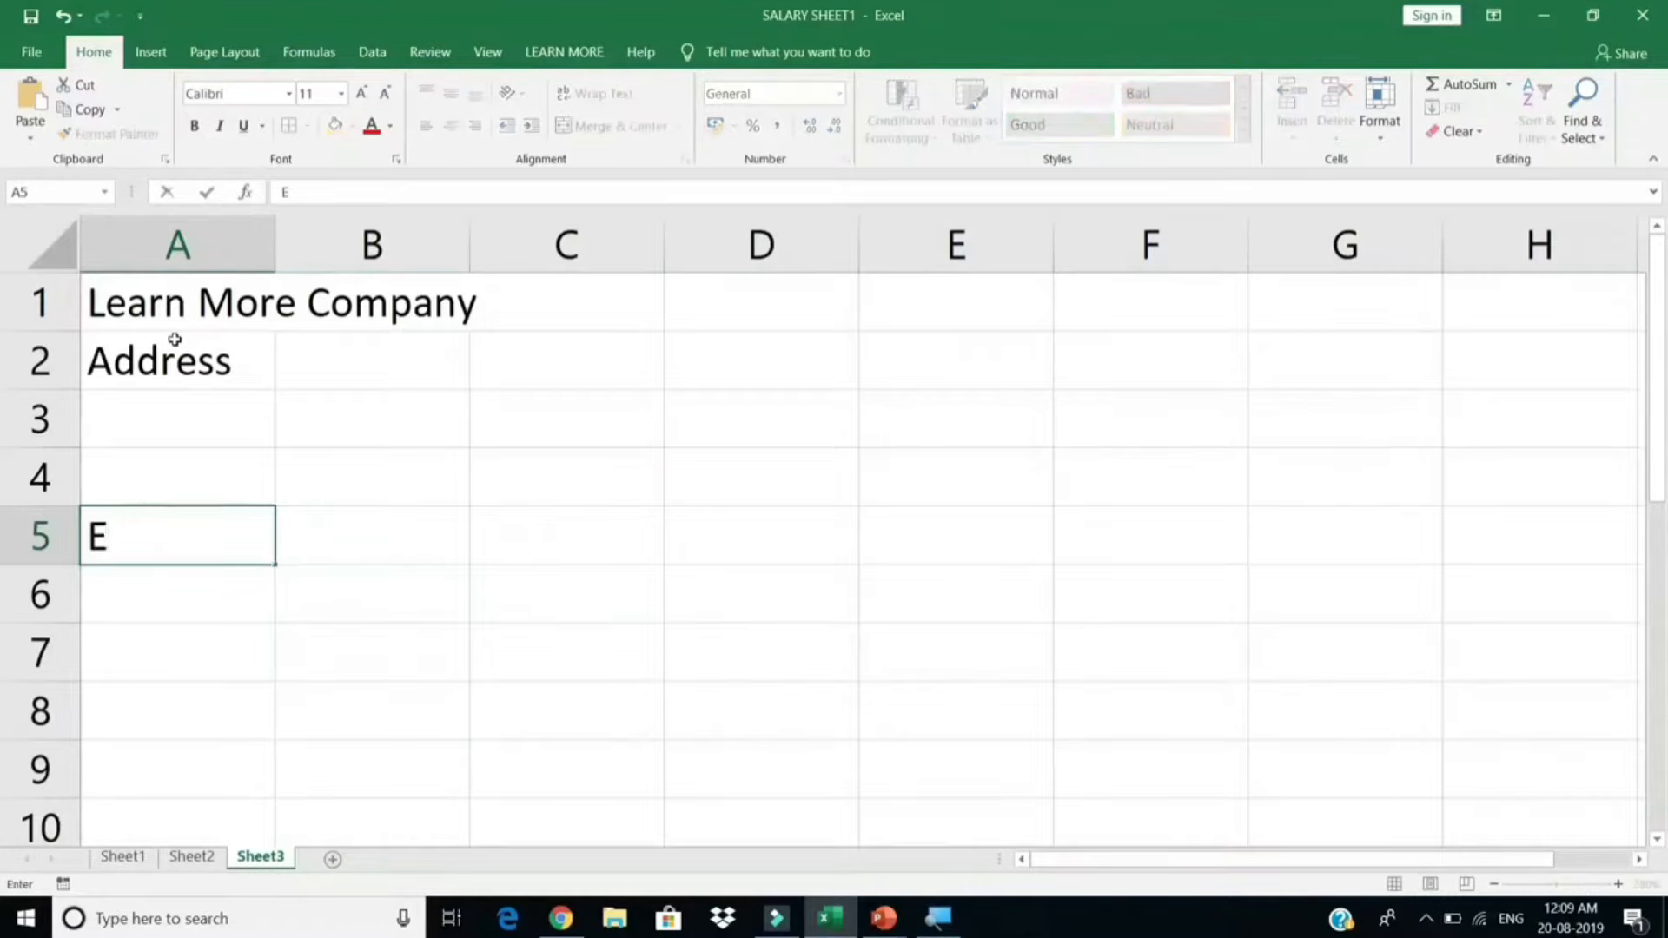
type("mpID")
key("Return")
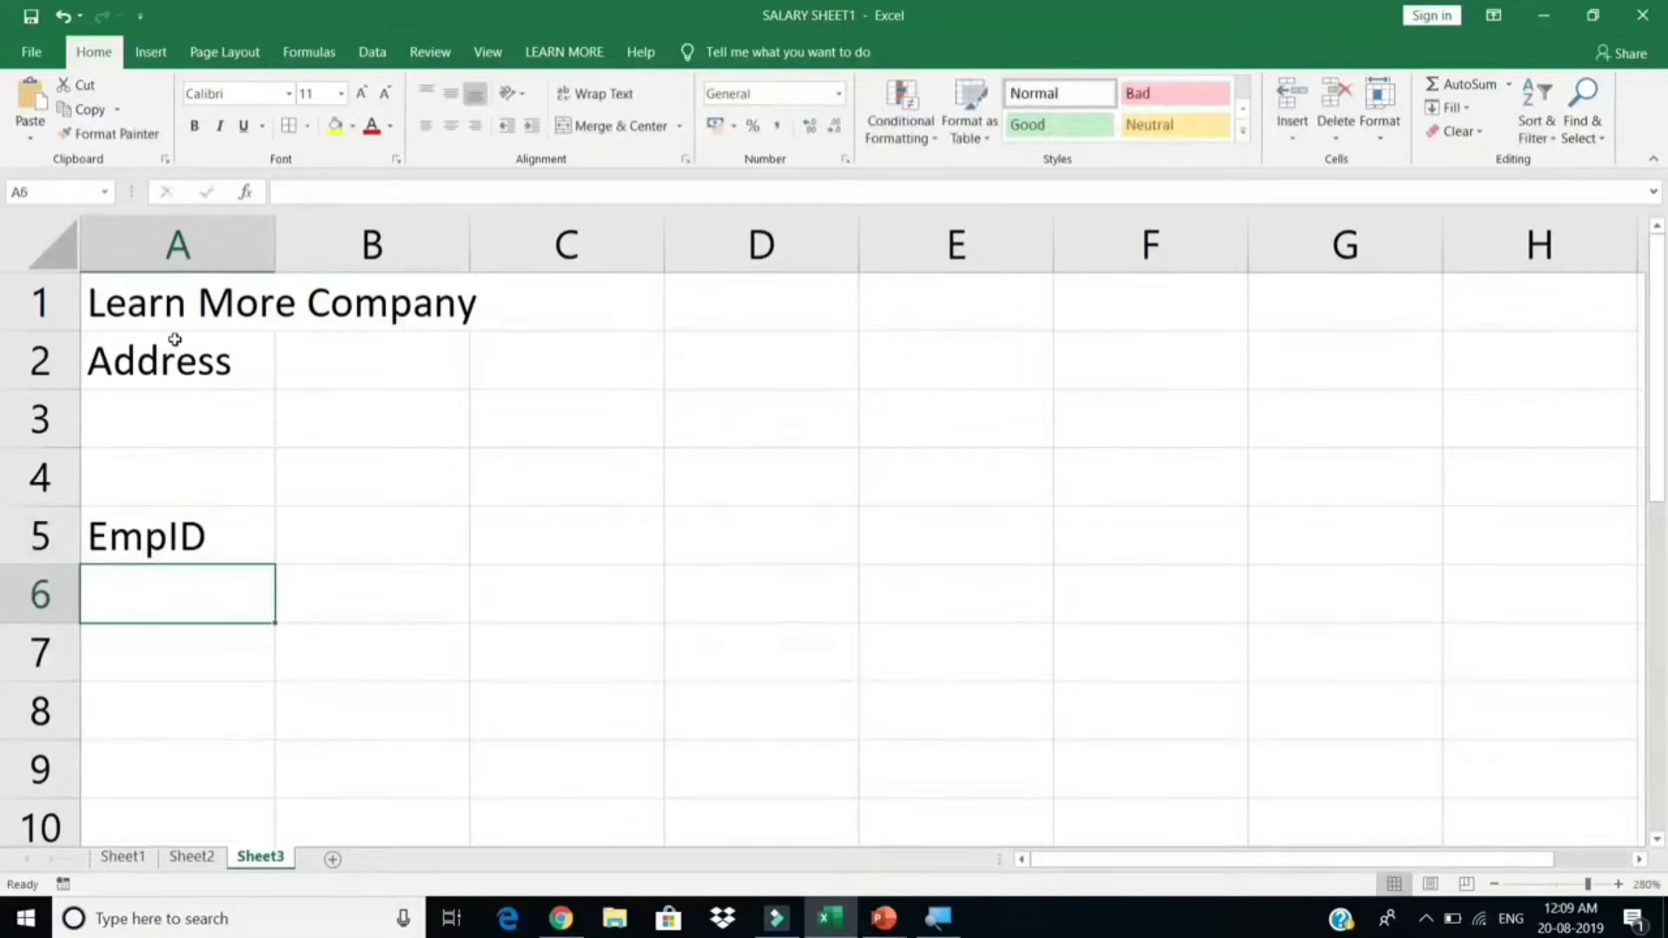
type("Emp Name")
key("Return")
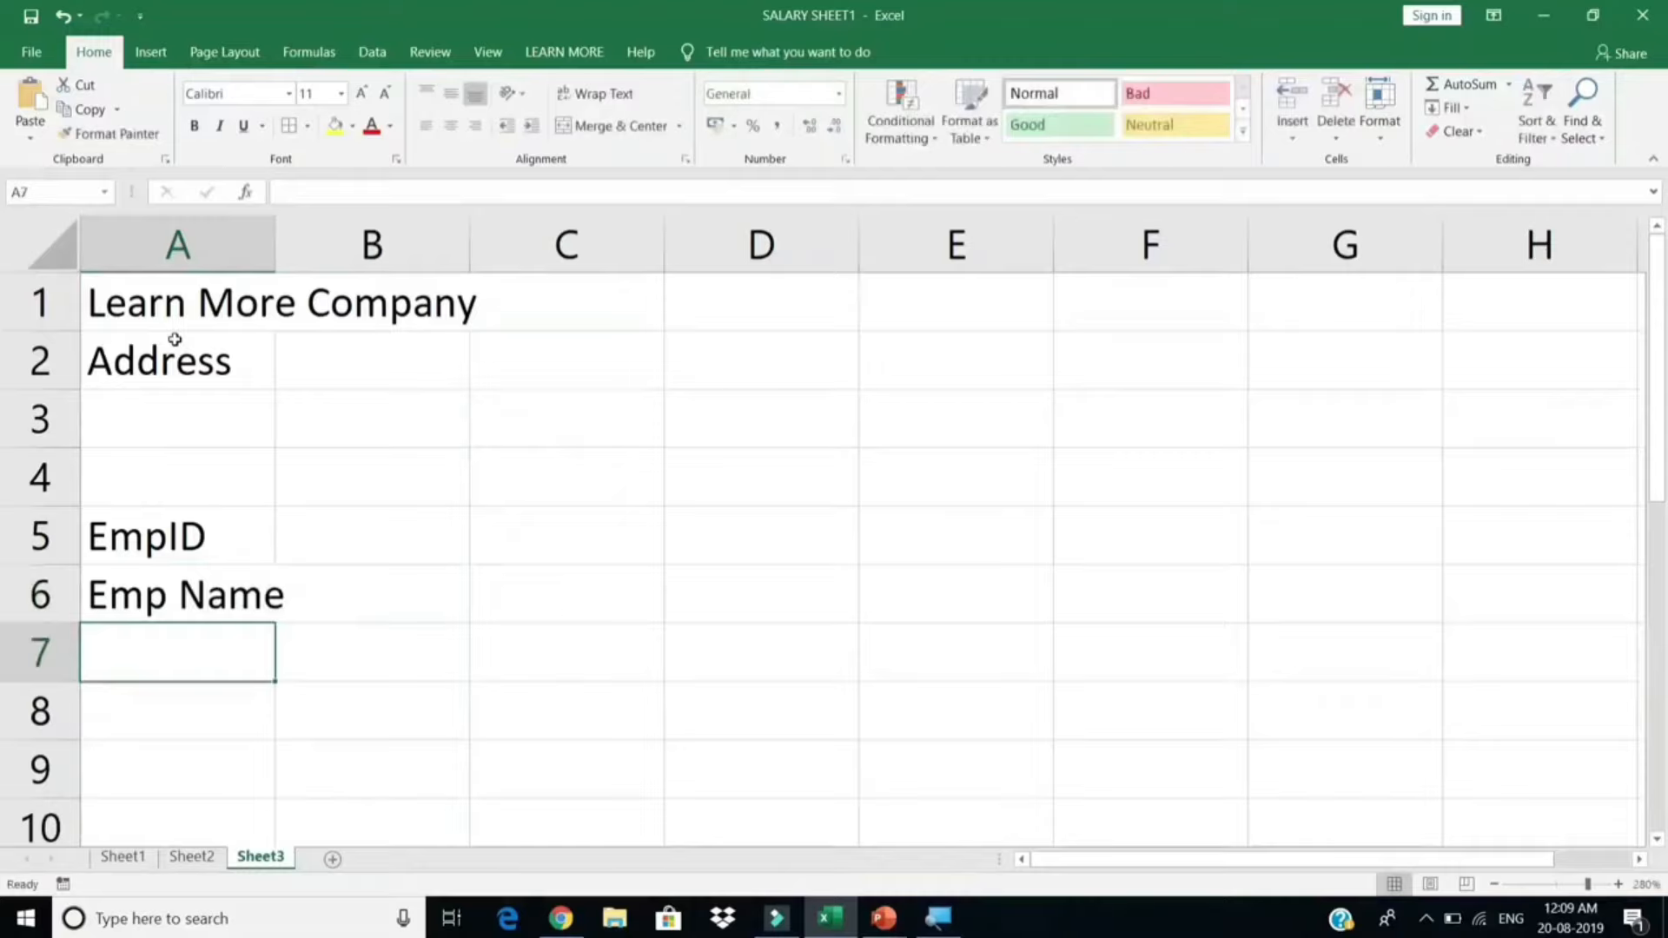
type("Desg")
key("Return")
type("Skill")
key("Return")
type("P.")
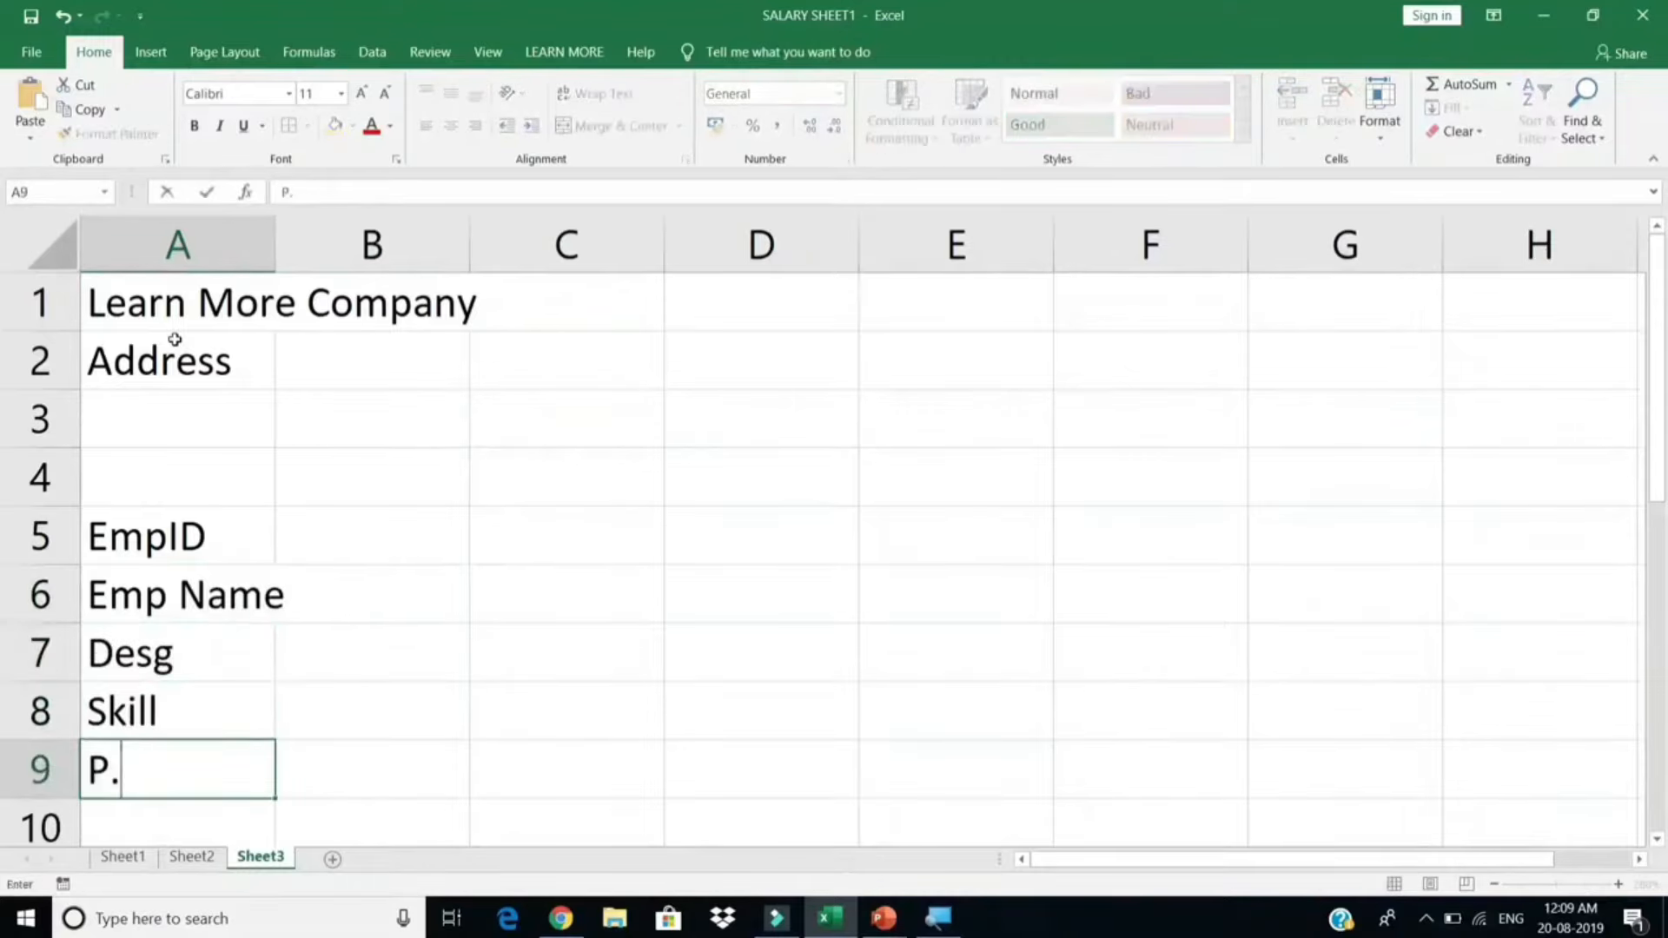
type("Days")
key("Return")
type("Over Time")
key("Return")
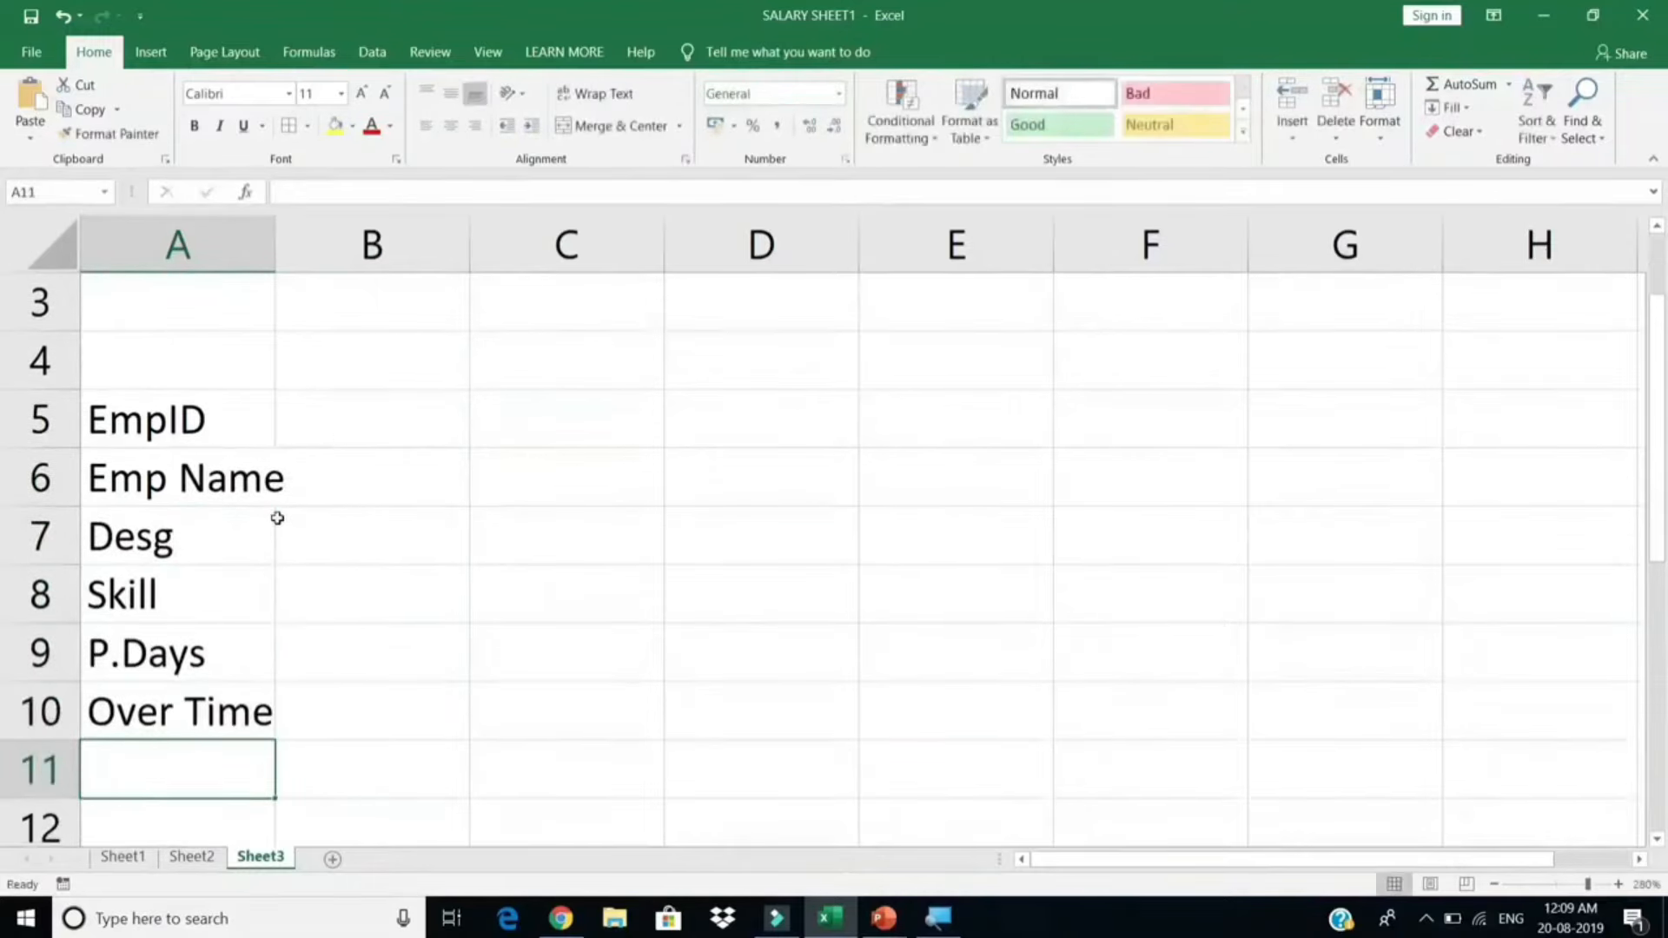
scroll(277, 518, "up", 1)
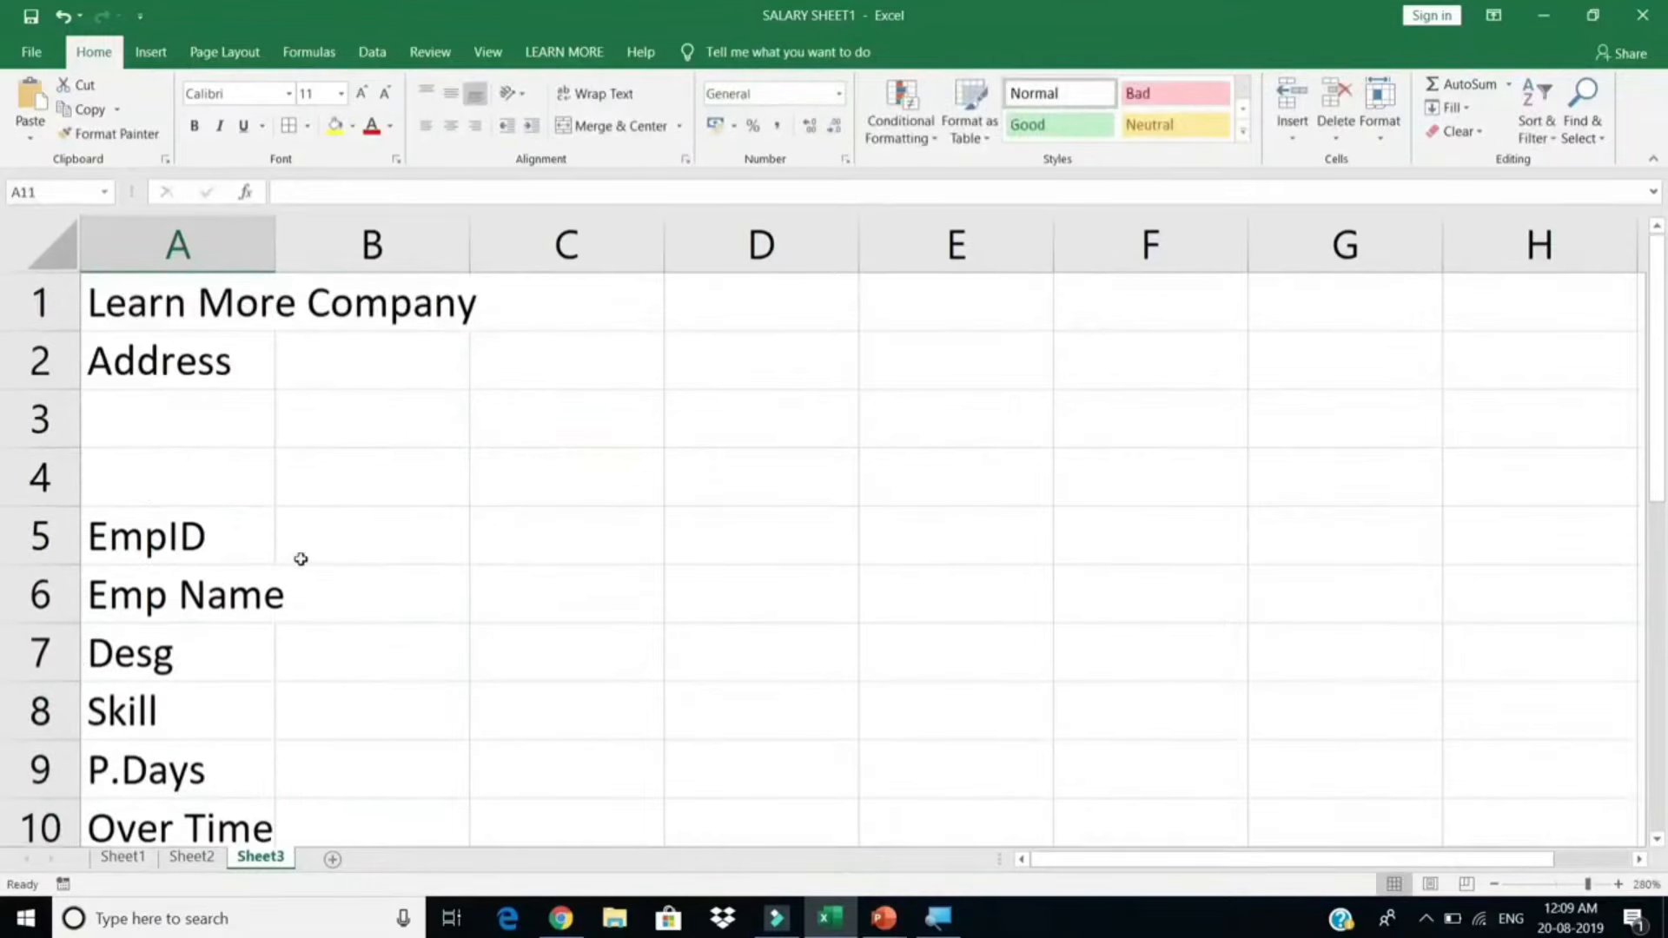
Step: Enter the labels 'PF A/c No.' in C5 and 'Esic A/c No' in C6
left_click(726, 548)
left_click_drag(396, 556, 420, 669)
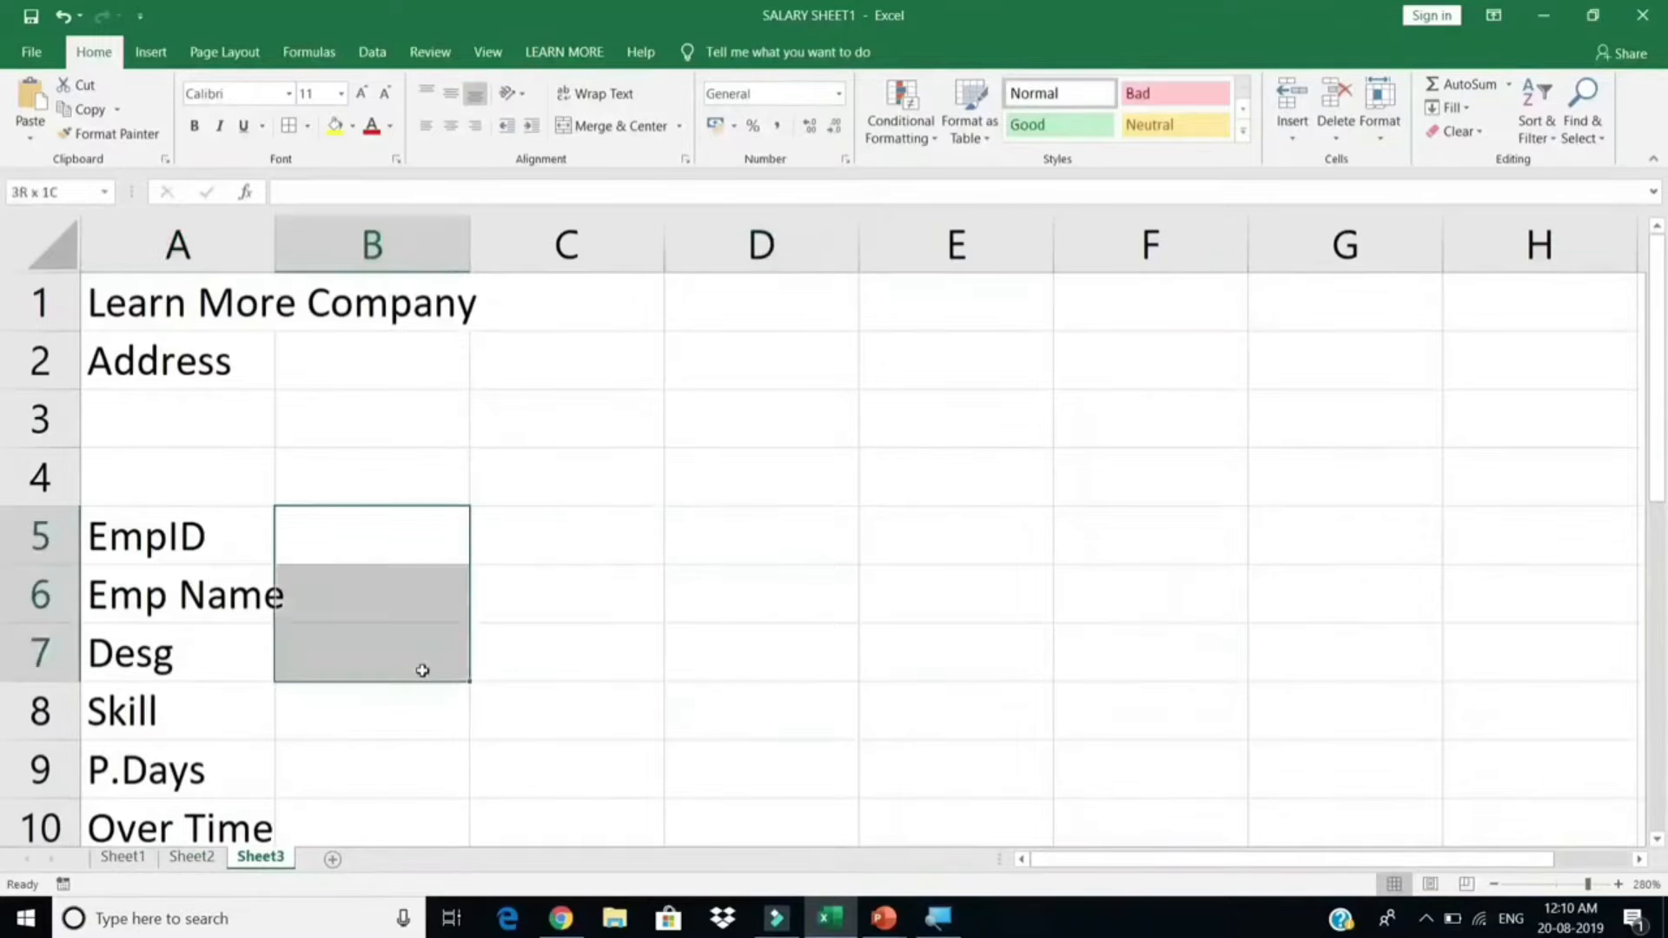
left_click(556, 517)
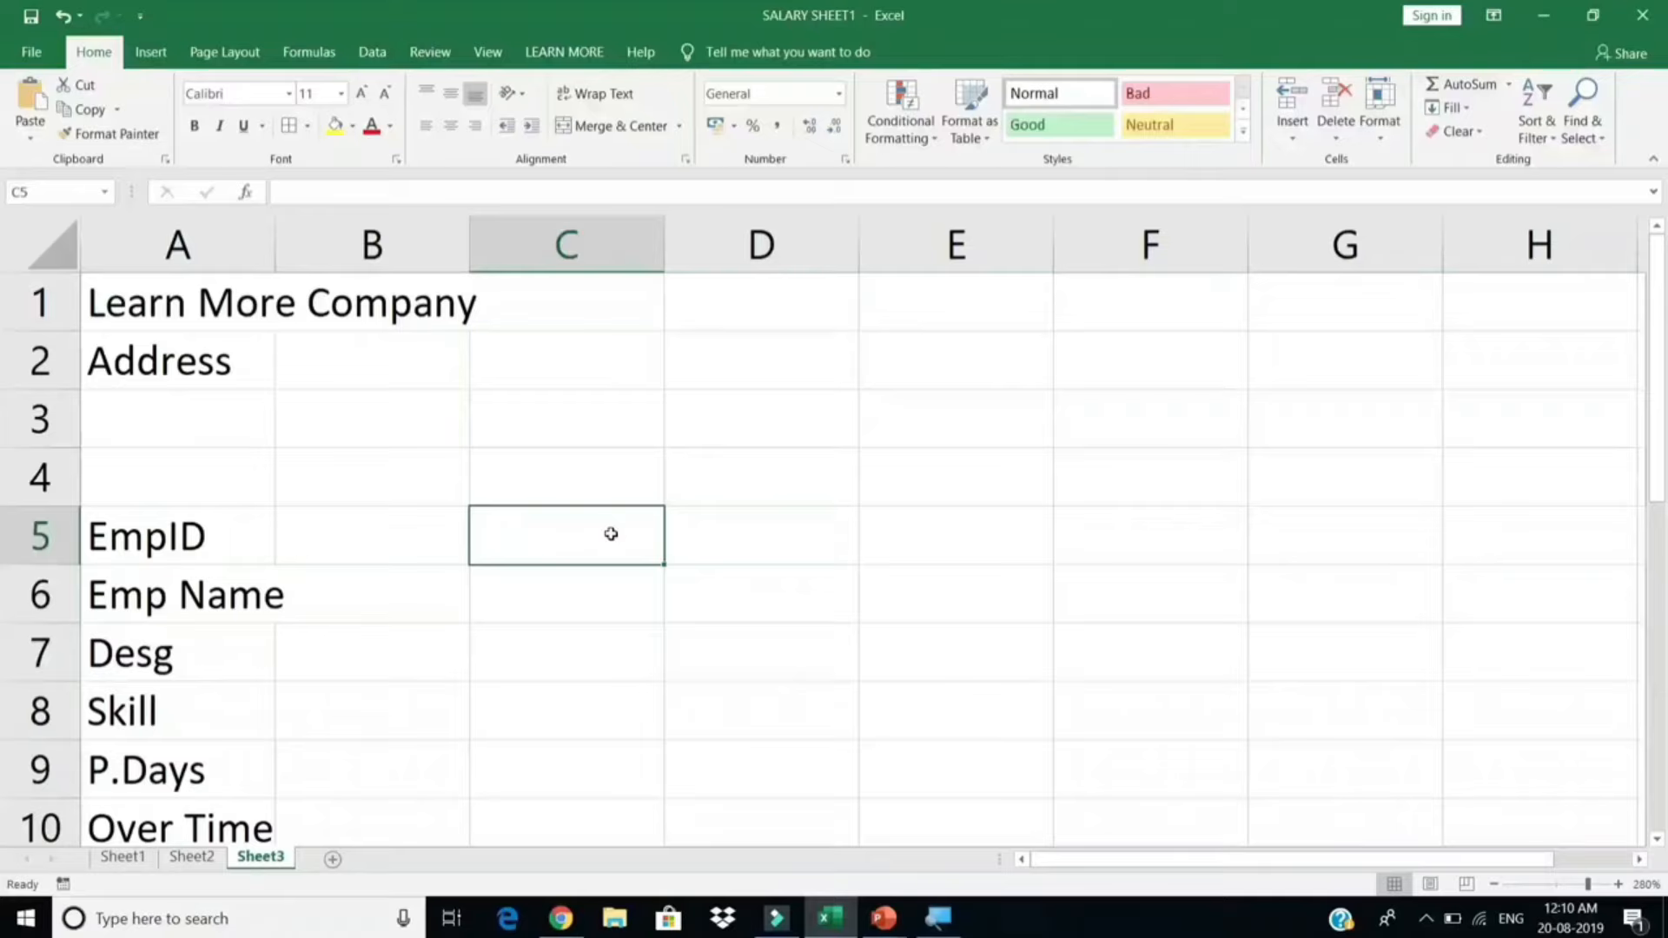
type("PF A/c No.")
key("Return")
type("Esic")
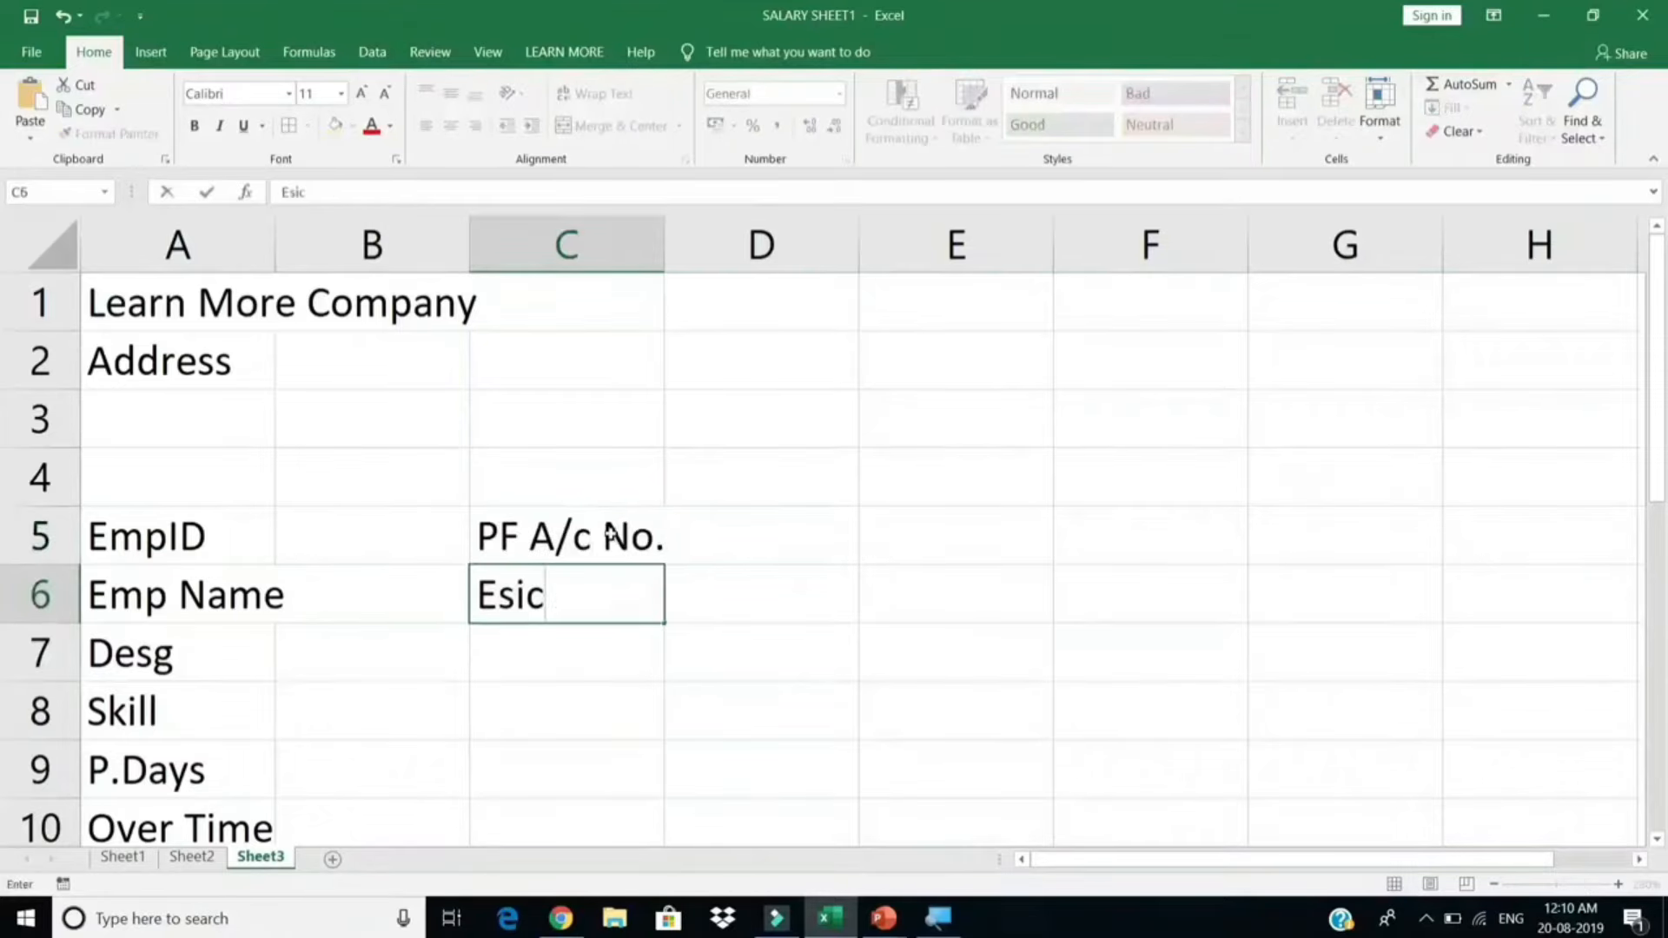
type(" A/c No")
key("Return")
Step: Add 'Bank A/c No.' and 'IFSC no' in C7:C8, then autofit column C
type("BankA/c")
key("BackSpace")
key("BackSpace")
key("BackSpace")
type("A/c No.")
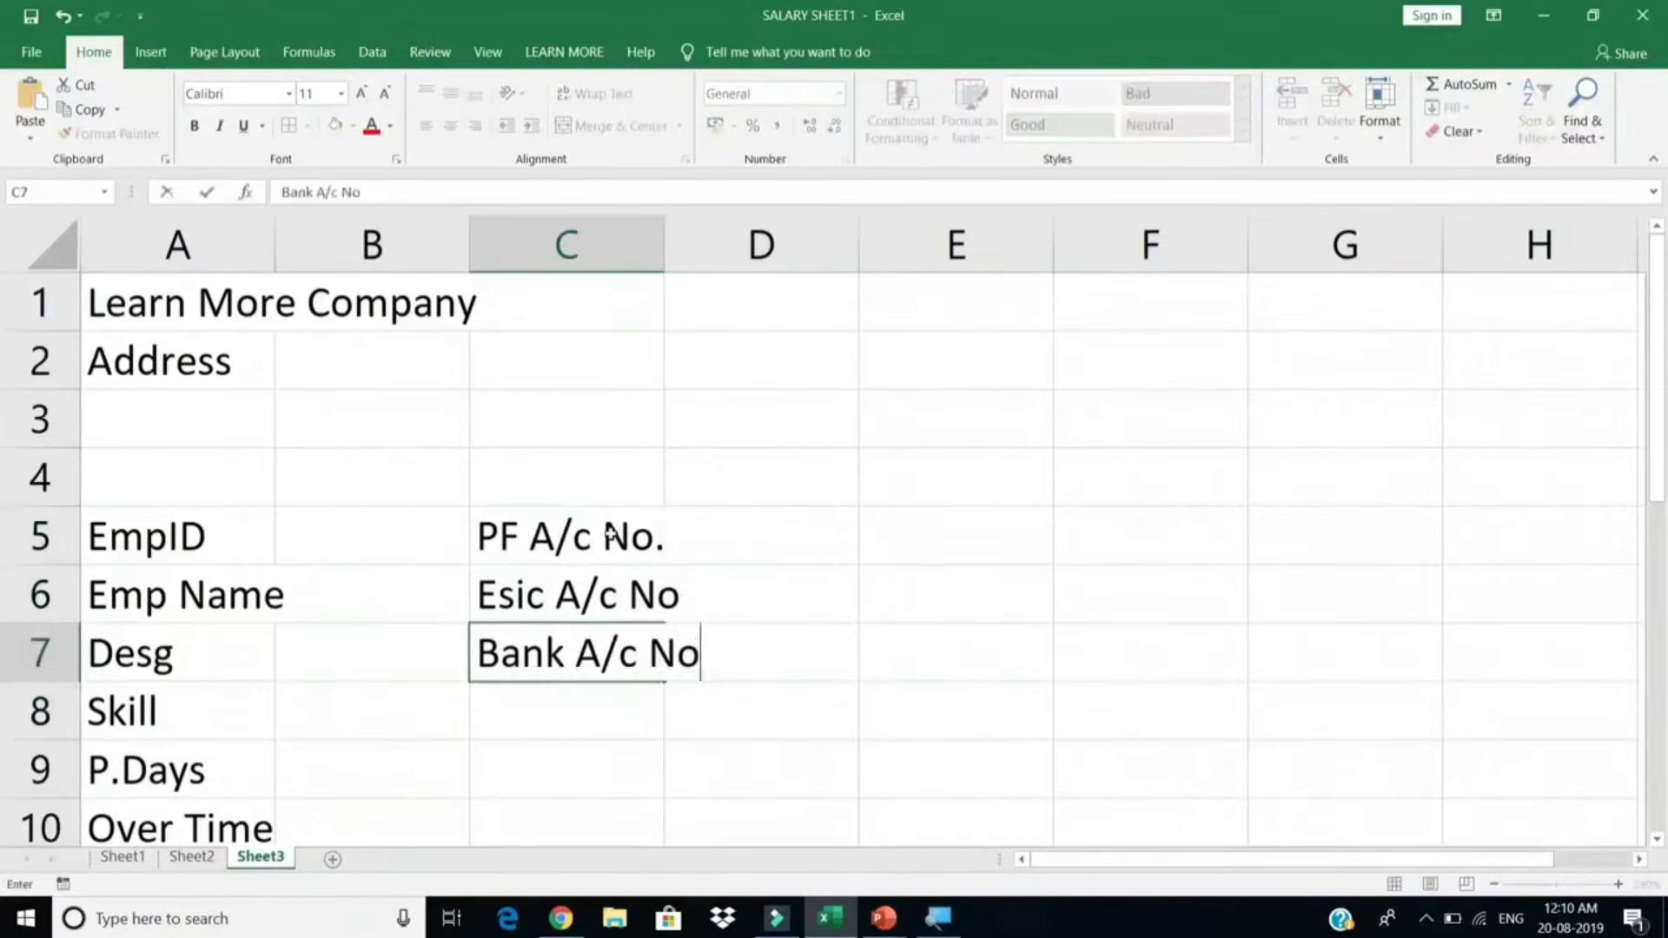
key("Return")
type("IFSC no")
key("Return")
double_click(665, 251)
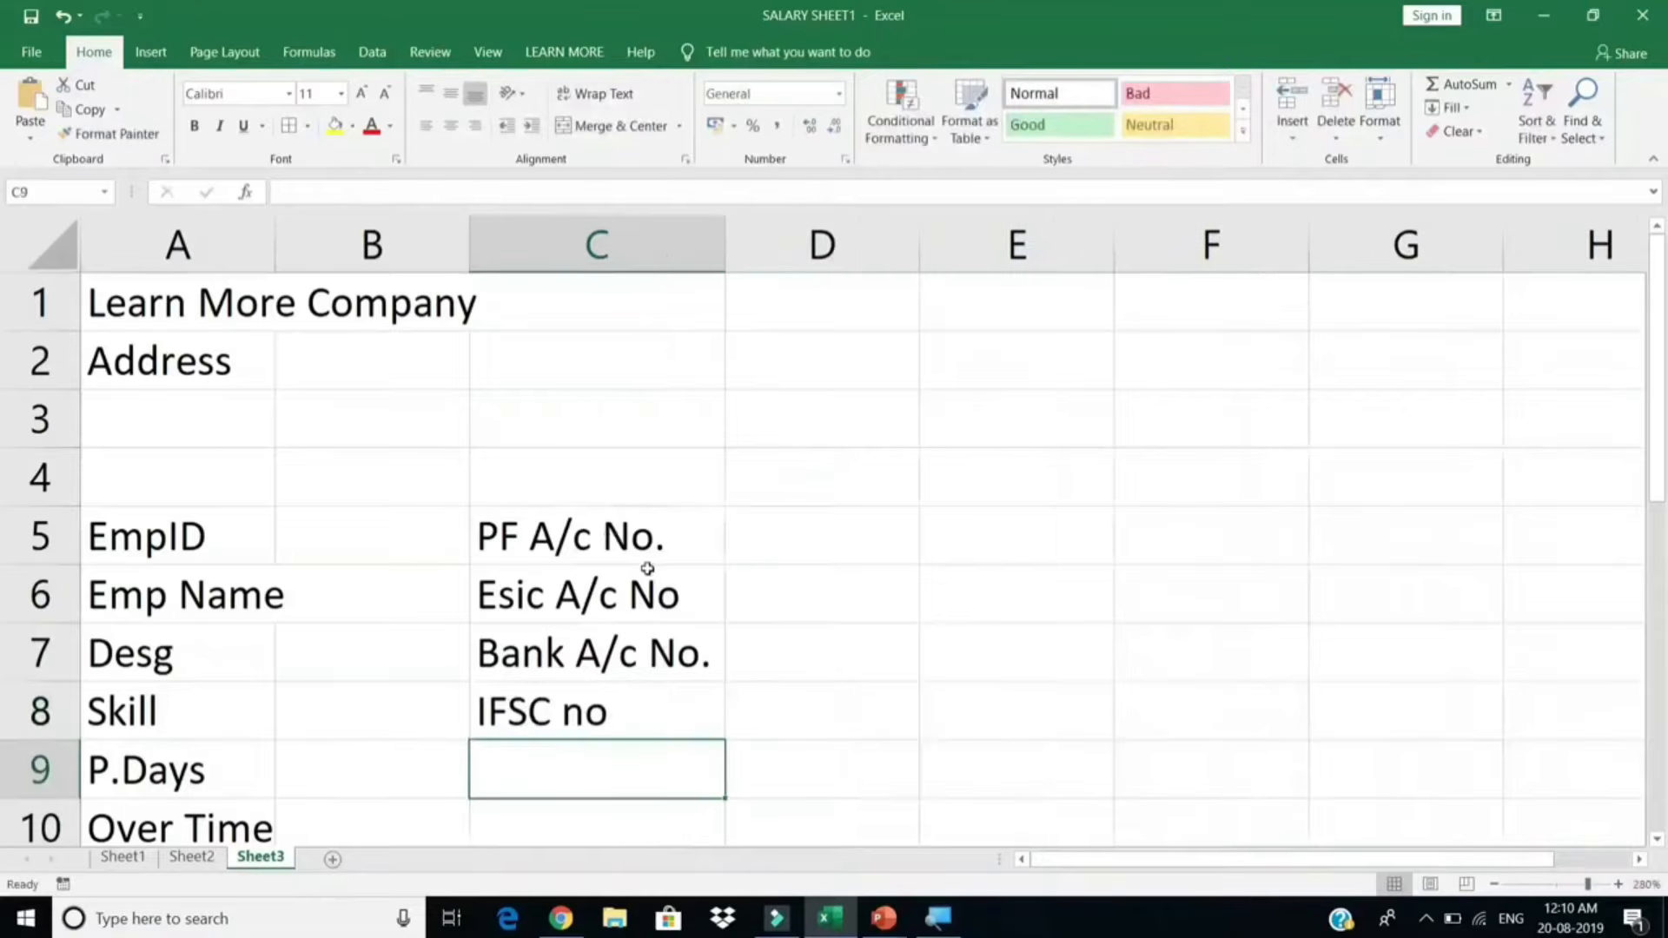
left_click(630, 533)
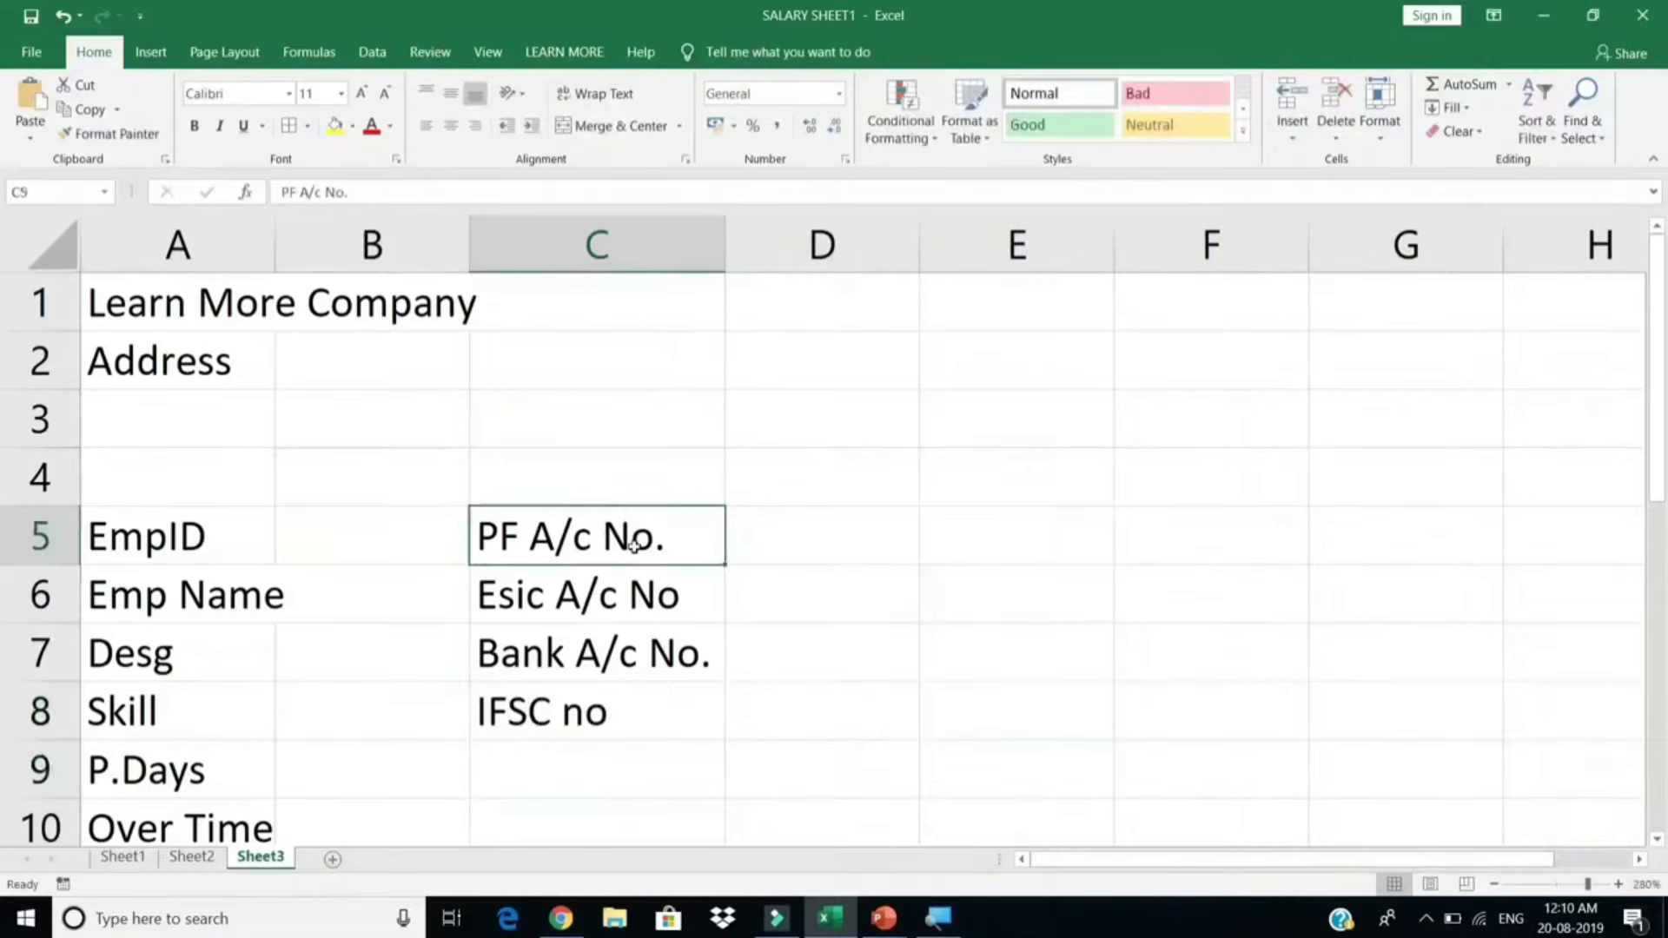
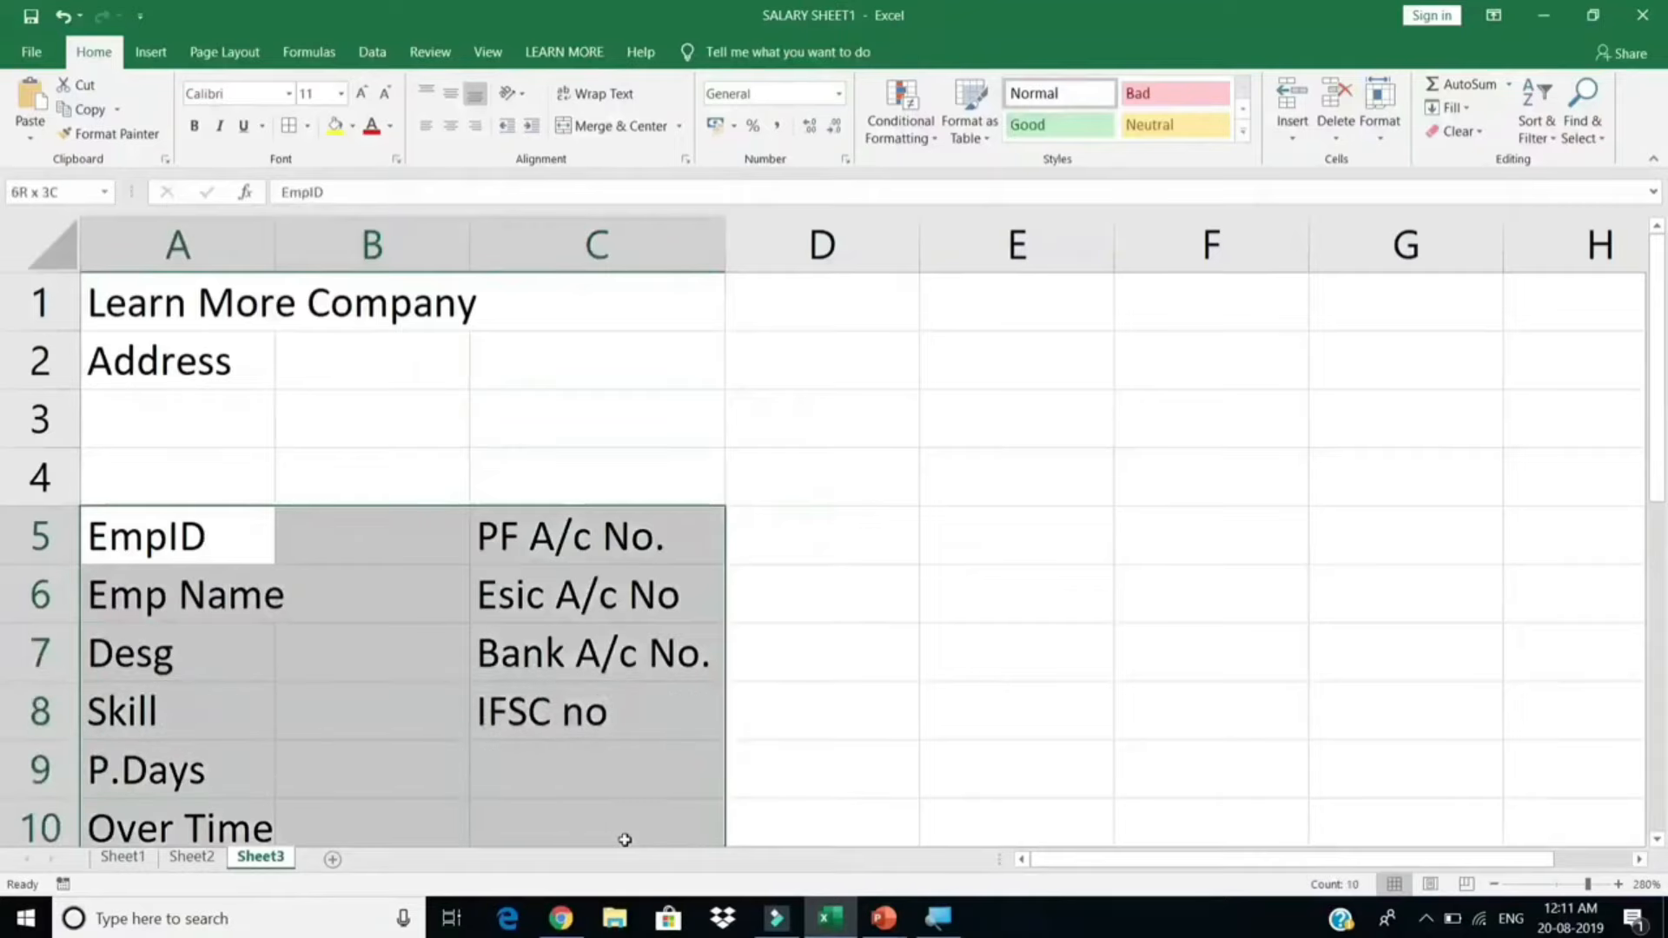
Step: Widen columns A and C, and column B slightly, to fit the labels
scroll(499, 503, "down", 2)
scroll(502, 507, "up", 2)
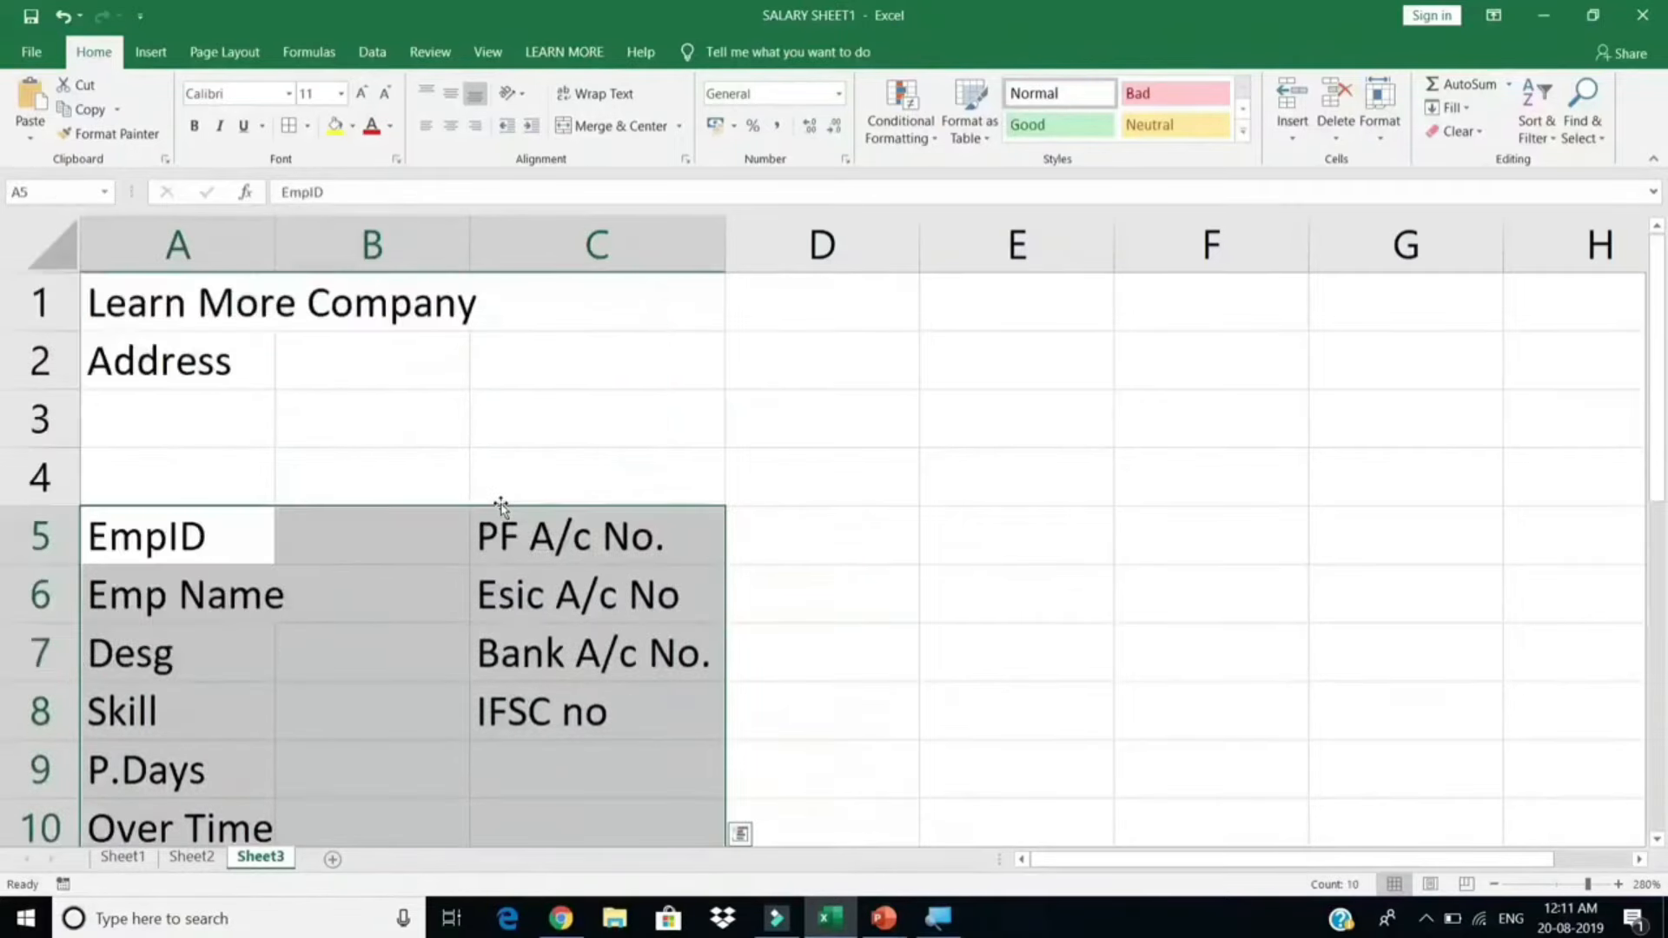
left_click_drag(275, 260, 353, 267)
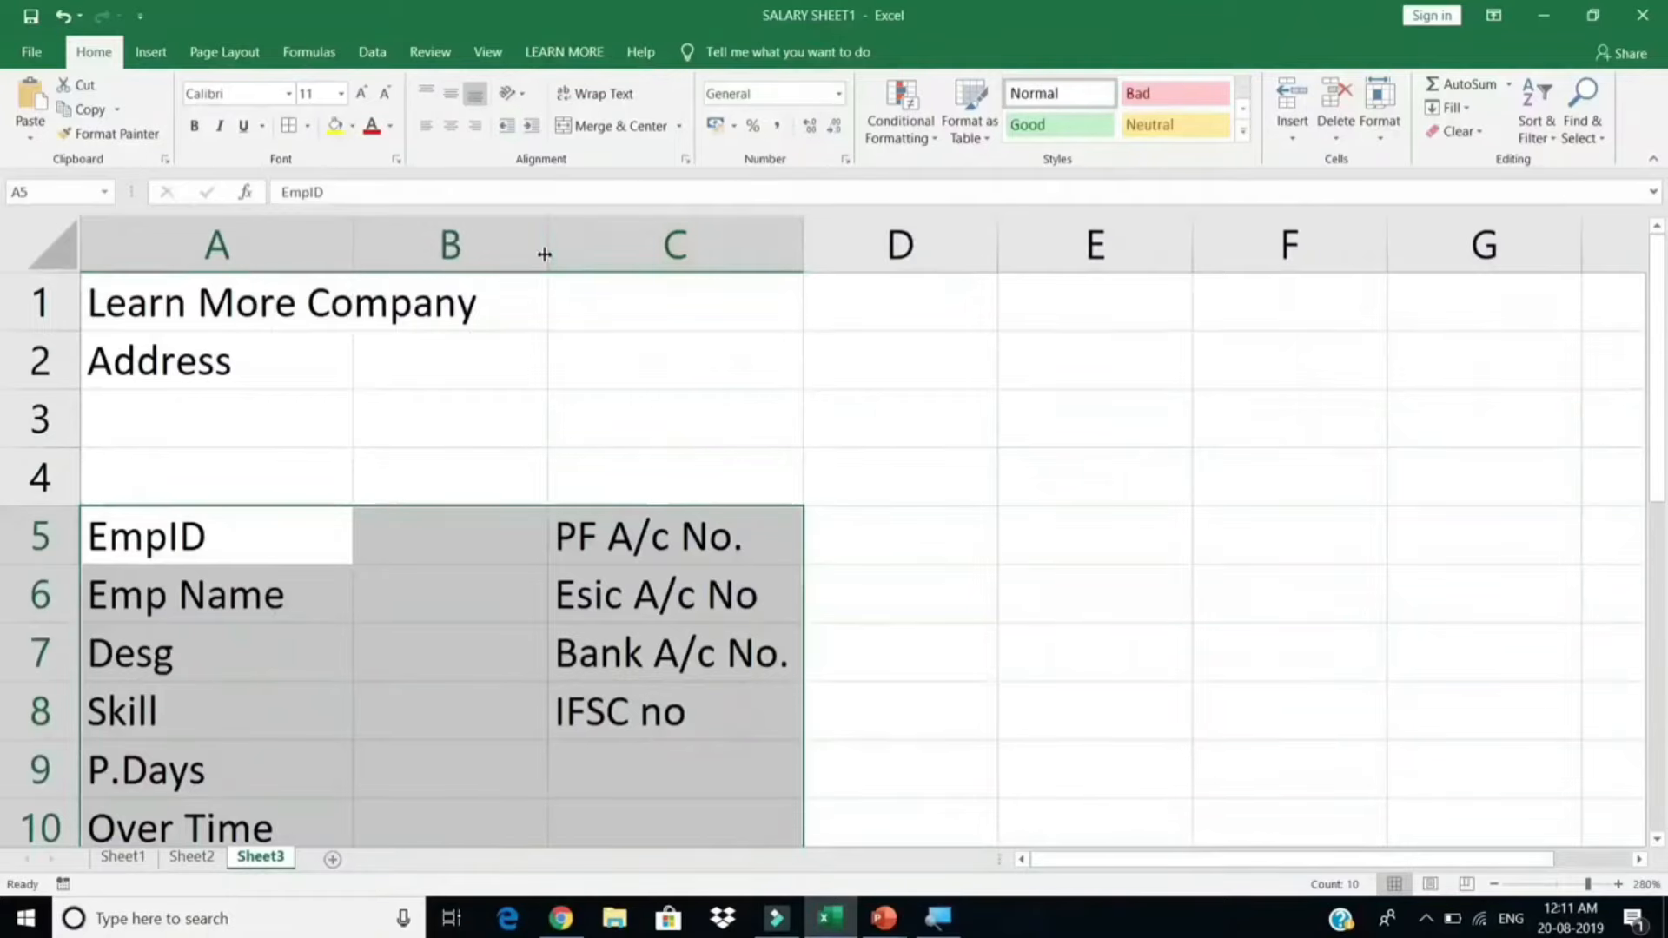
left_click_drag(803, 250, 900, 269)
left_click_drag(547, 245, 581, 252)
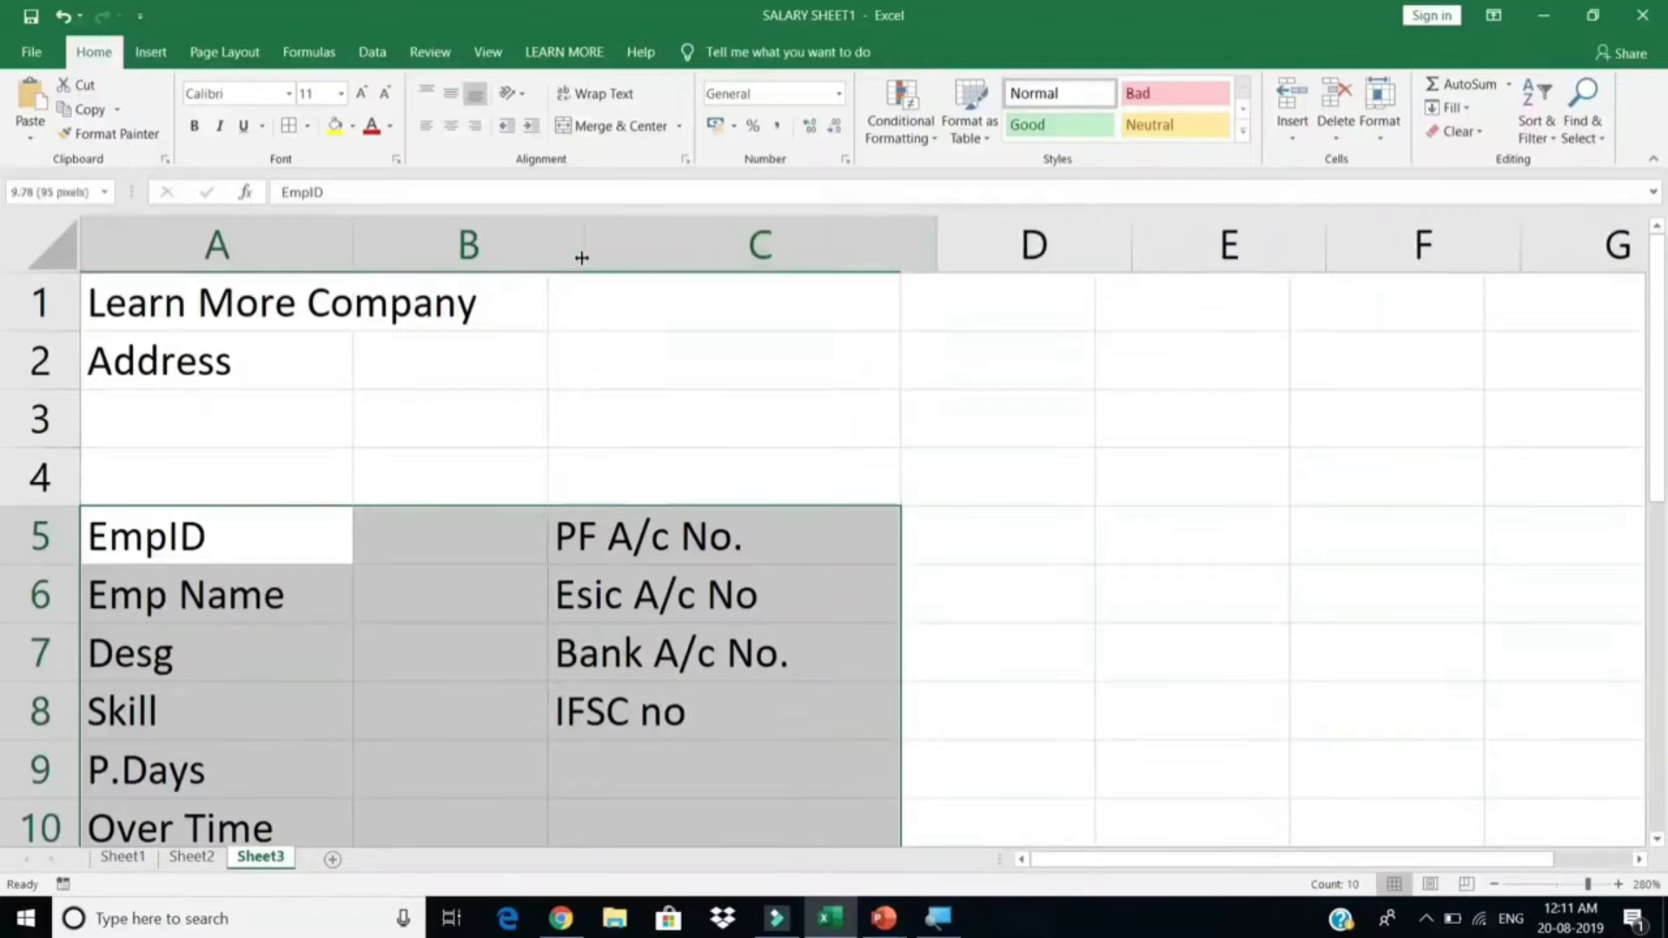
Step: Apply All Borders to every cell of the A5:D10 details table
scroll(685, 394, "down", 1)
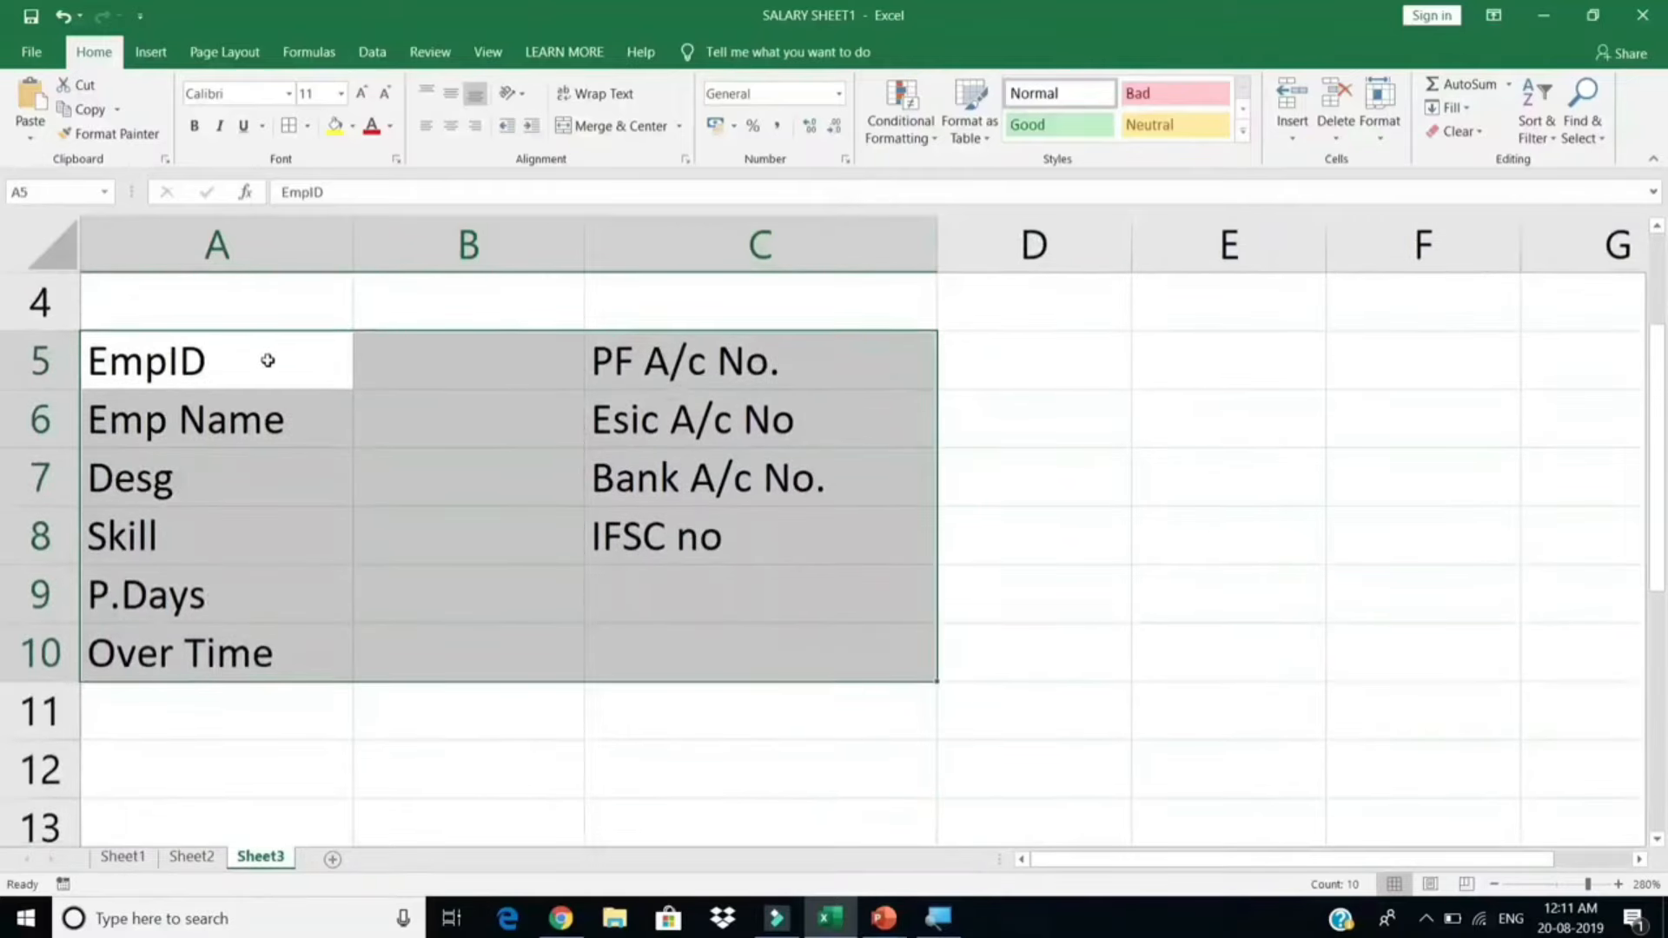
left_click_drag(268, 360, 1077, 660)
left_click(288, 125)
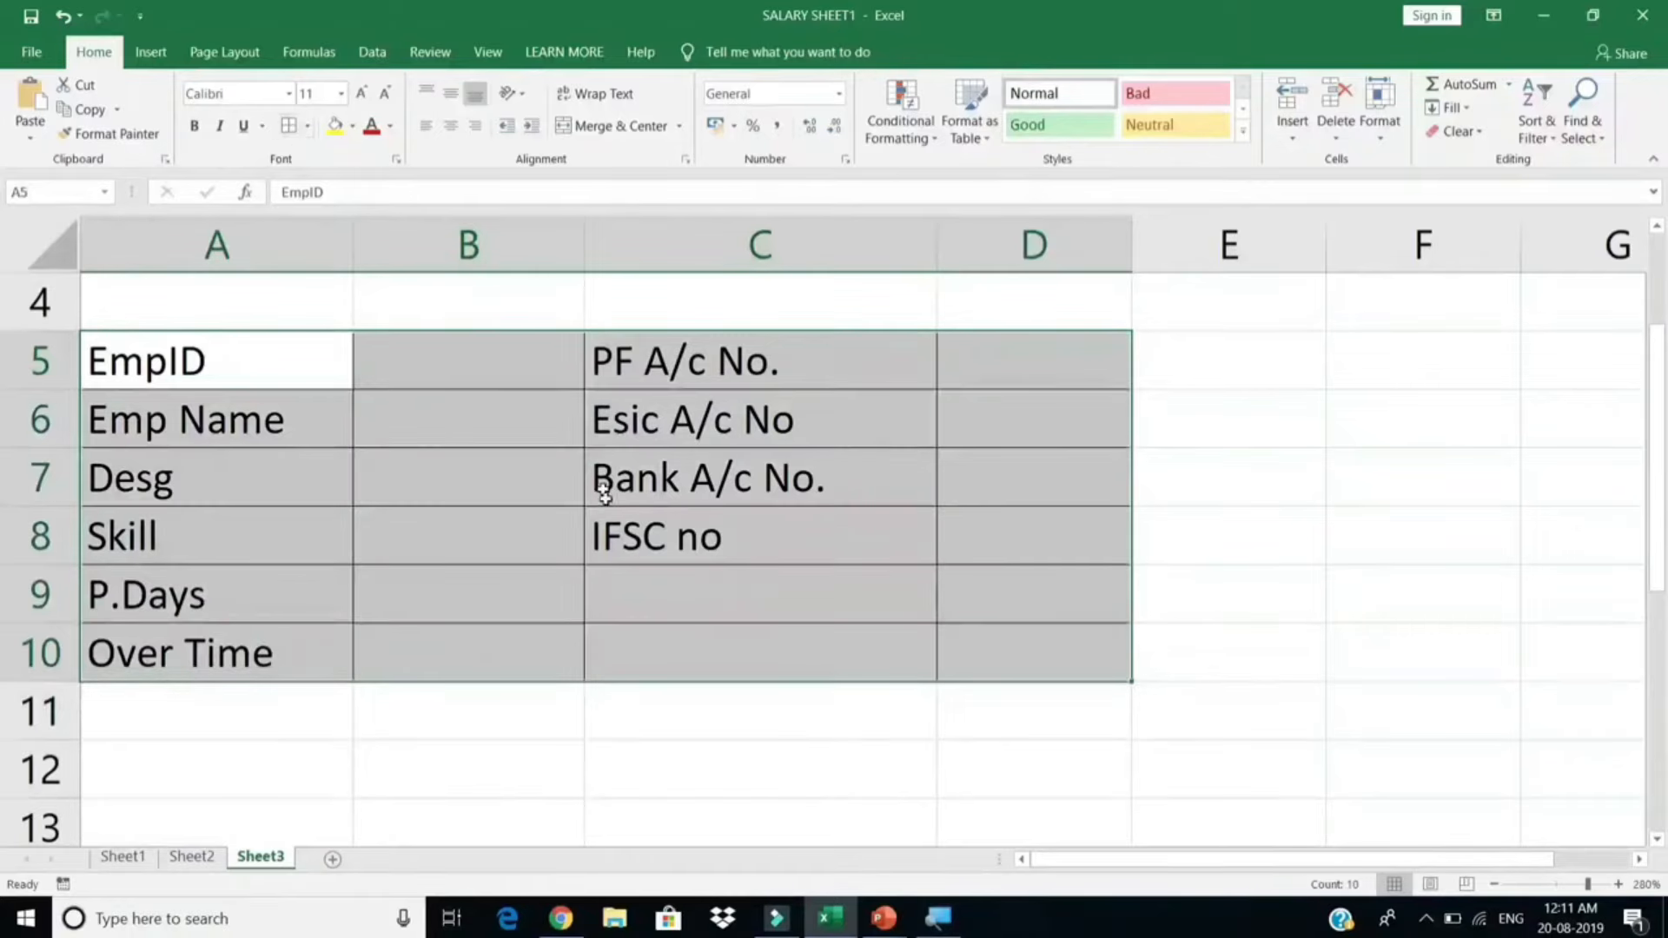
left_click(597, 526)
scroll(596, 495, "up", 1)
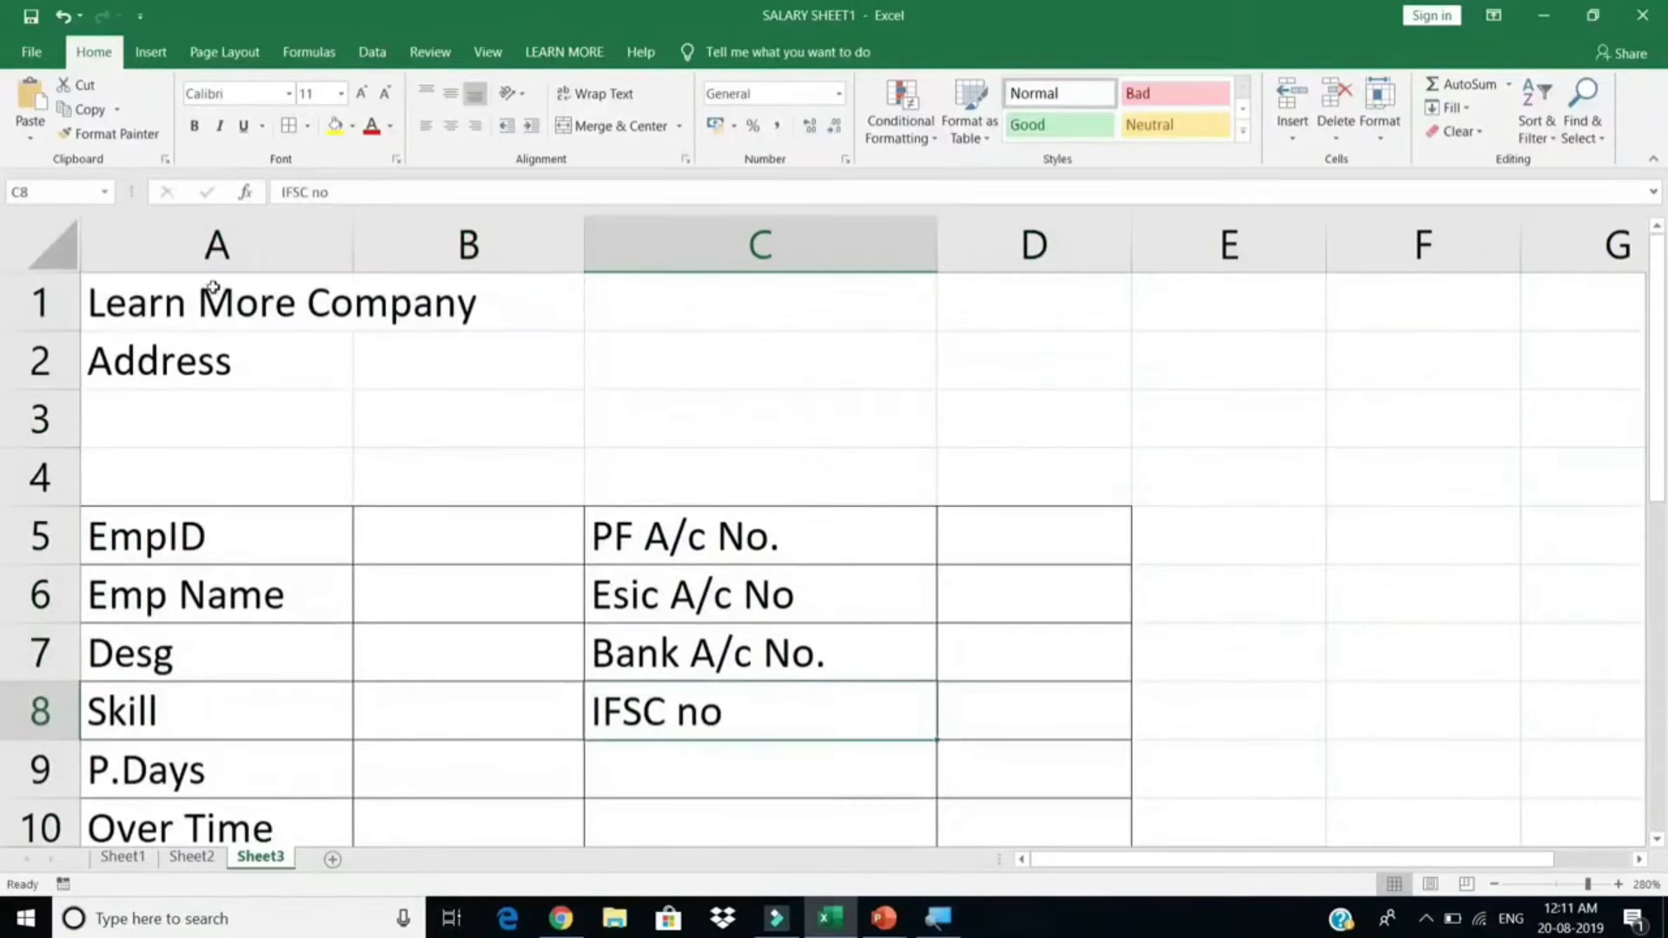
Step: Merge and centre the title across A1:D1 and the address across A2:D2, completing the company address
left_click_drag(213, 287, 976, 301)
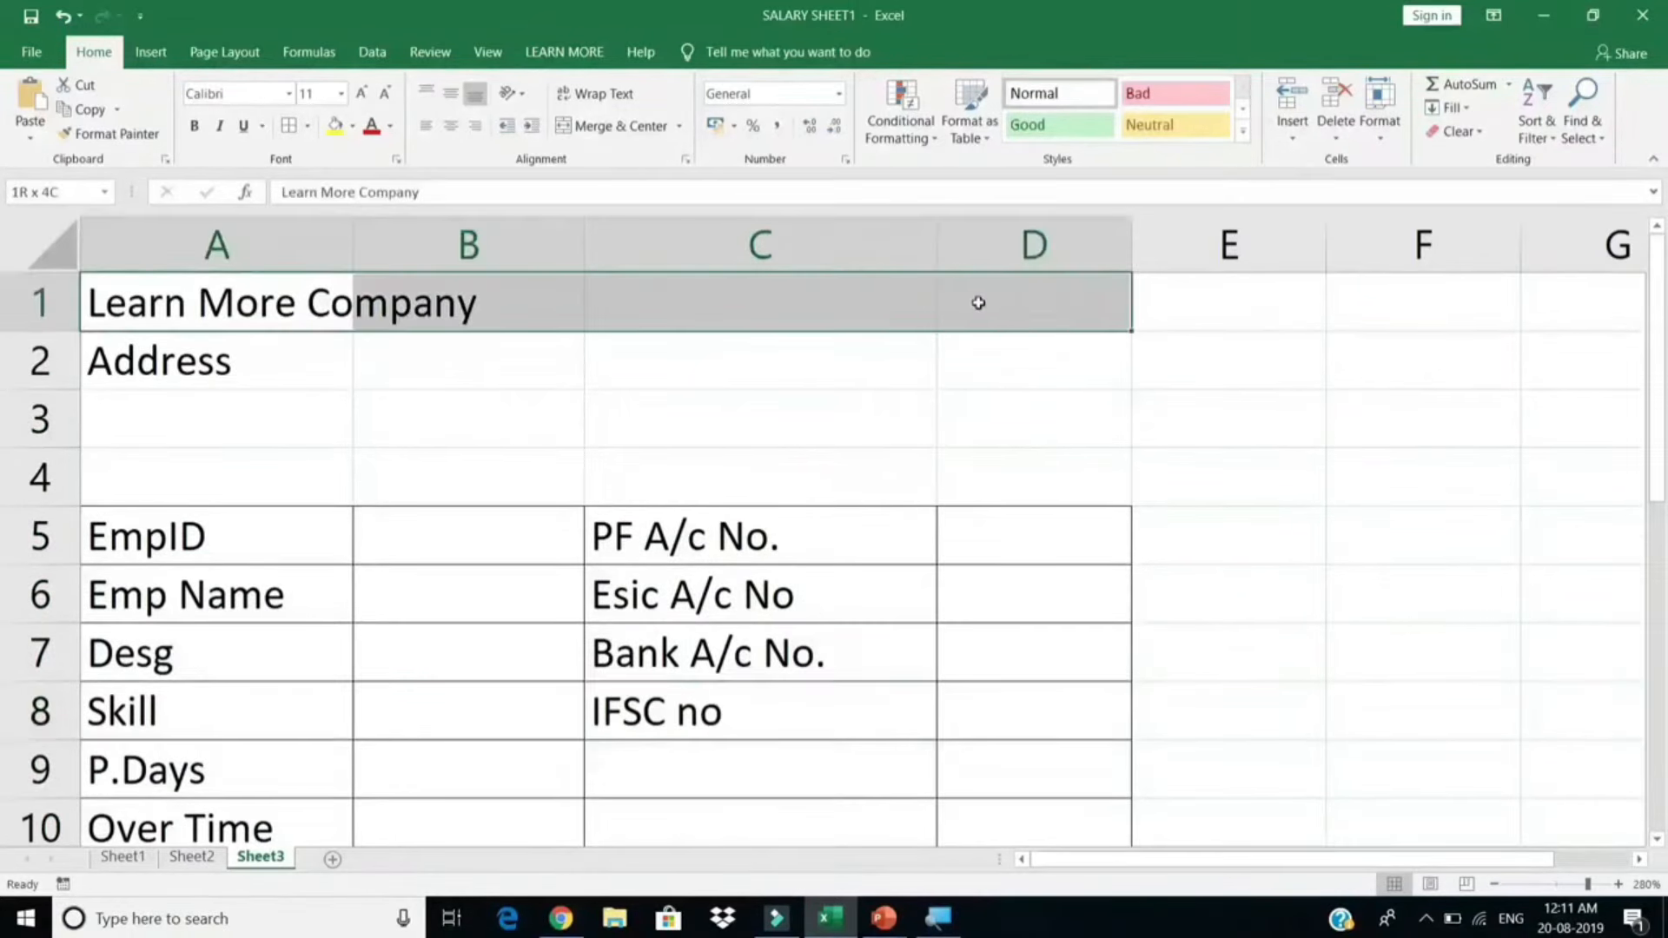
left_click(608, 127)
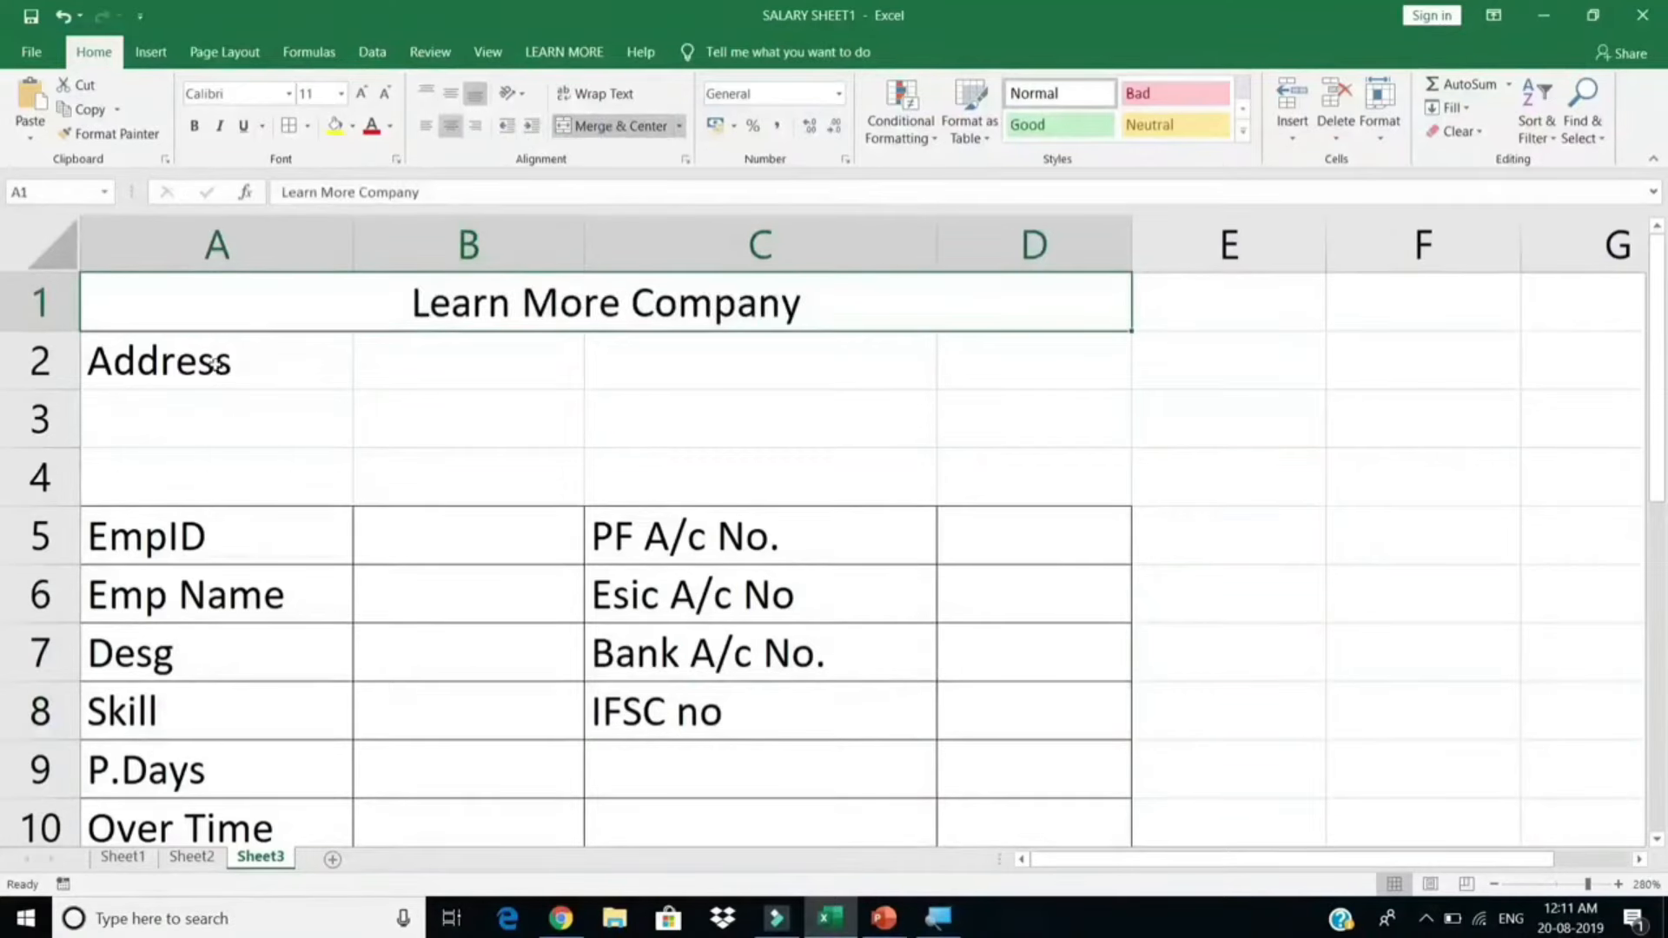
left_click_drag(217, 363, 967, 357)
left_click(608, 127)
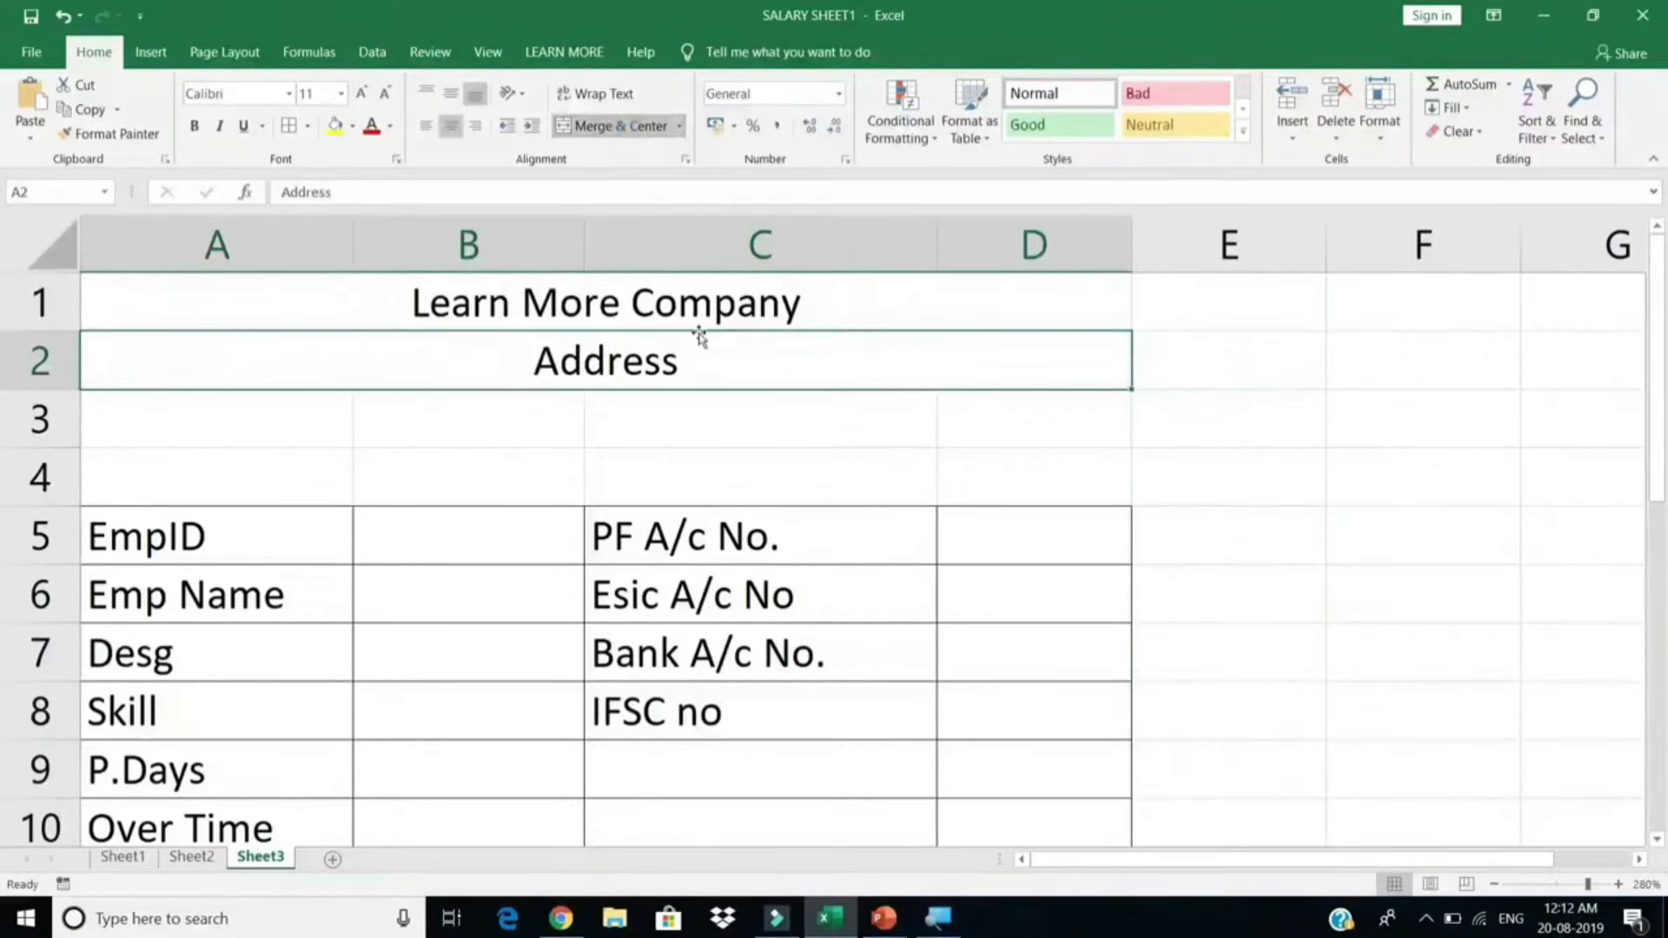
double_click(733, 347)
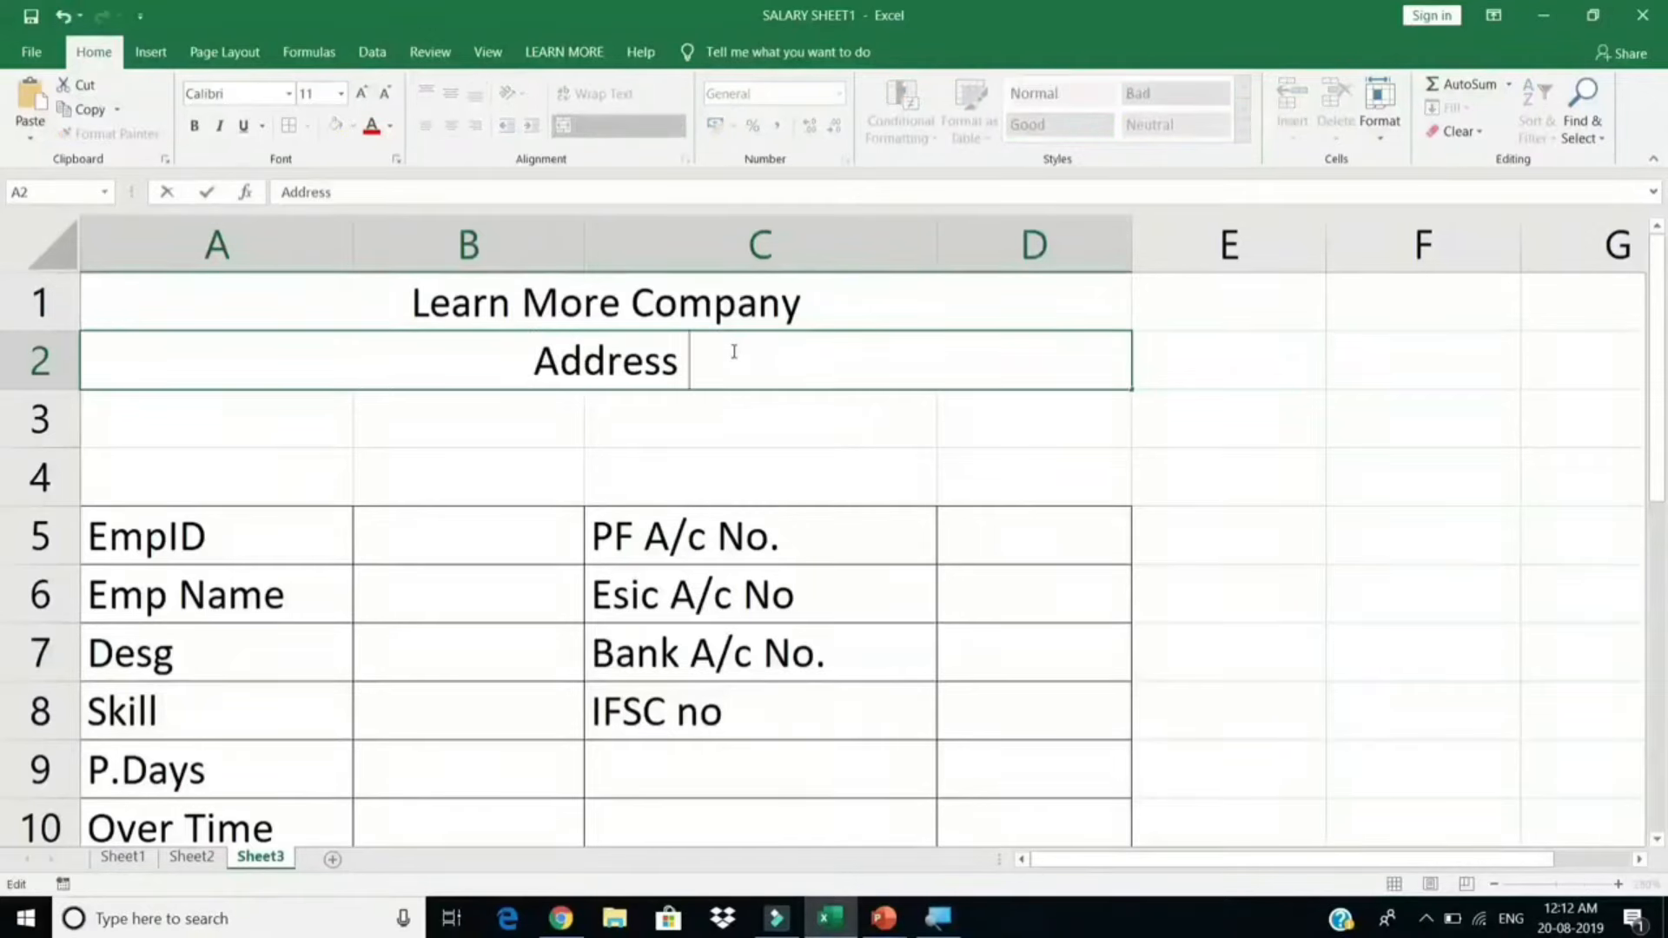
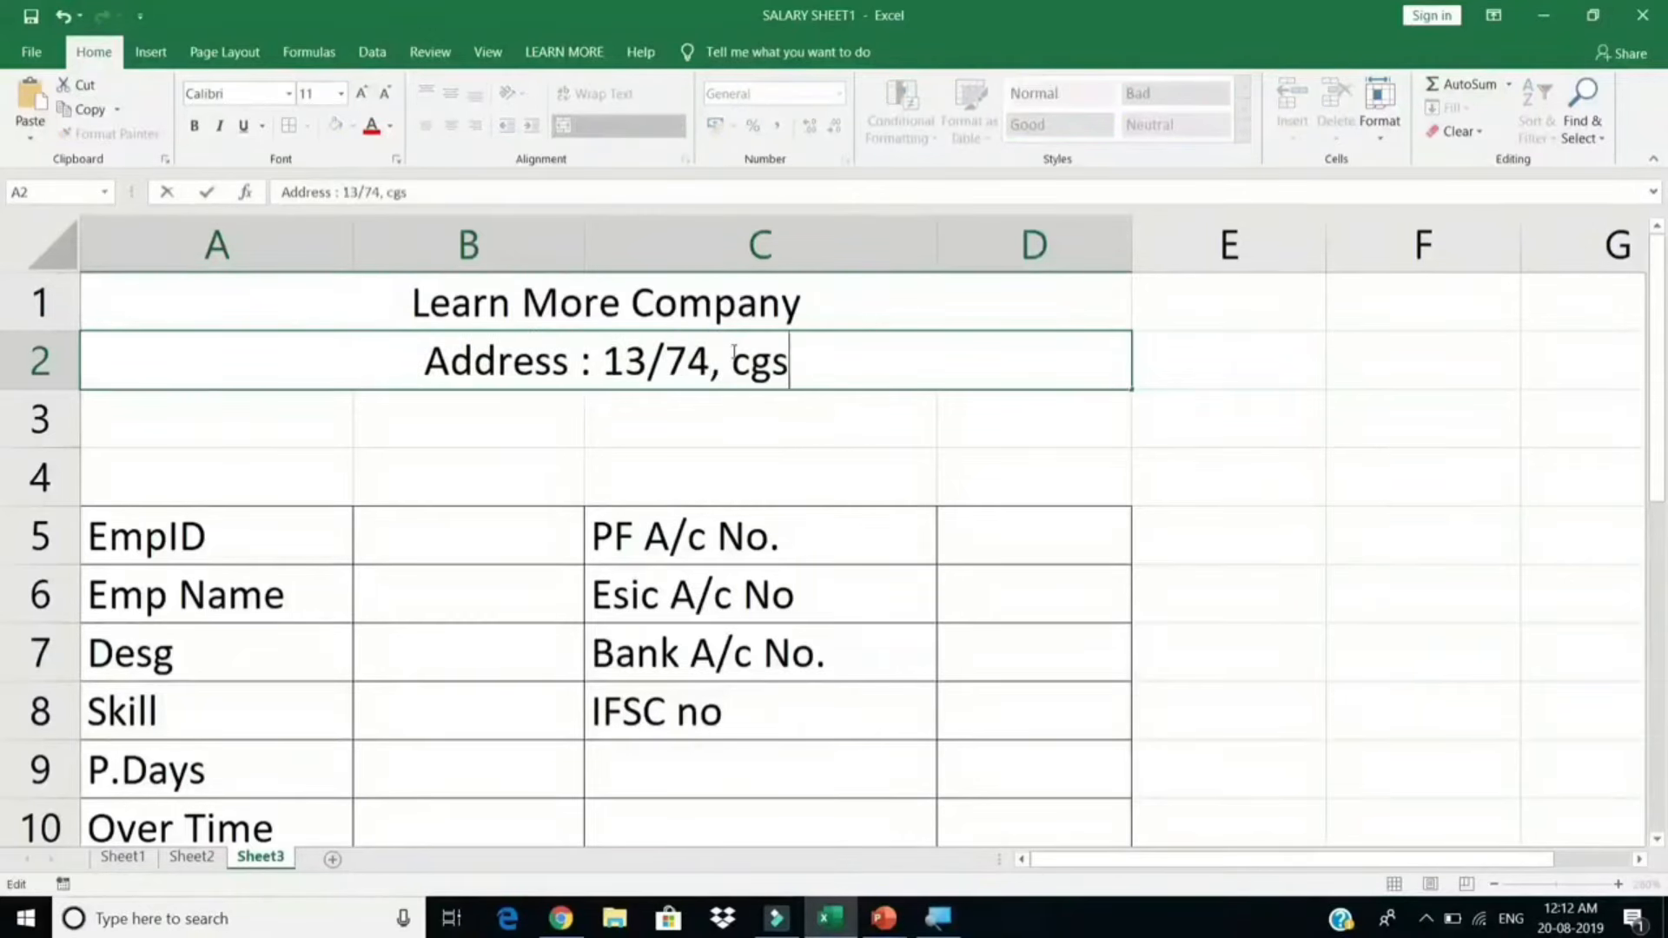
key("Return")
Step: Make the company title bold, size 14, in Bahnschrift Condensed
left_click(690, 277)
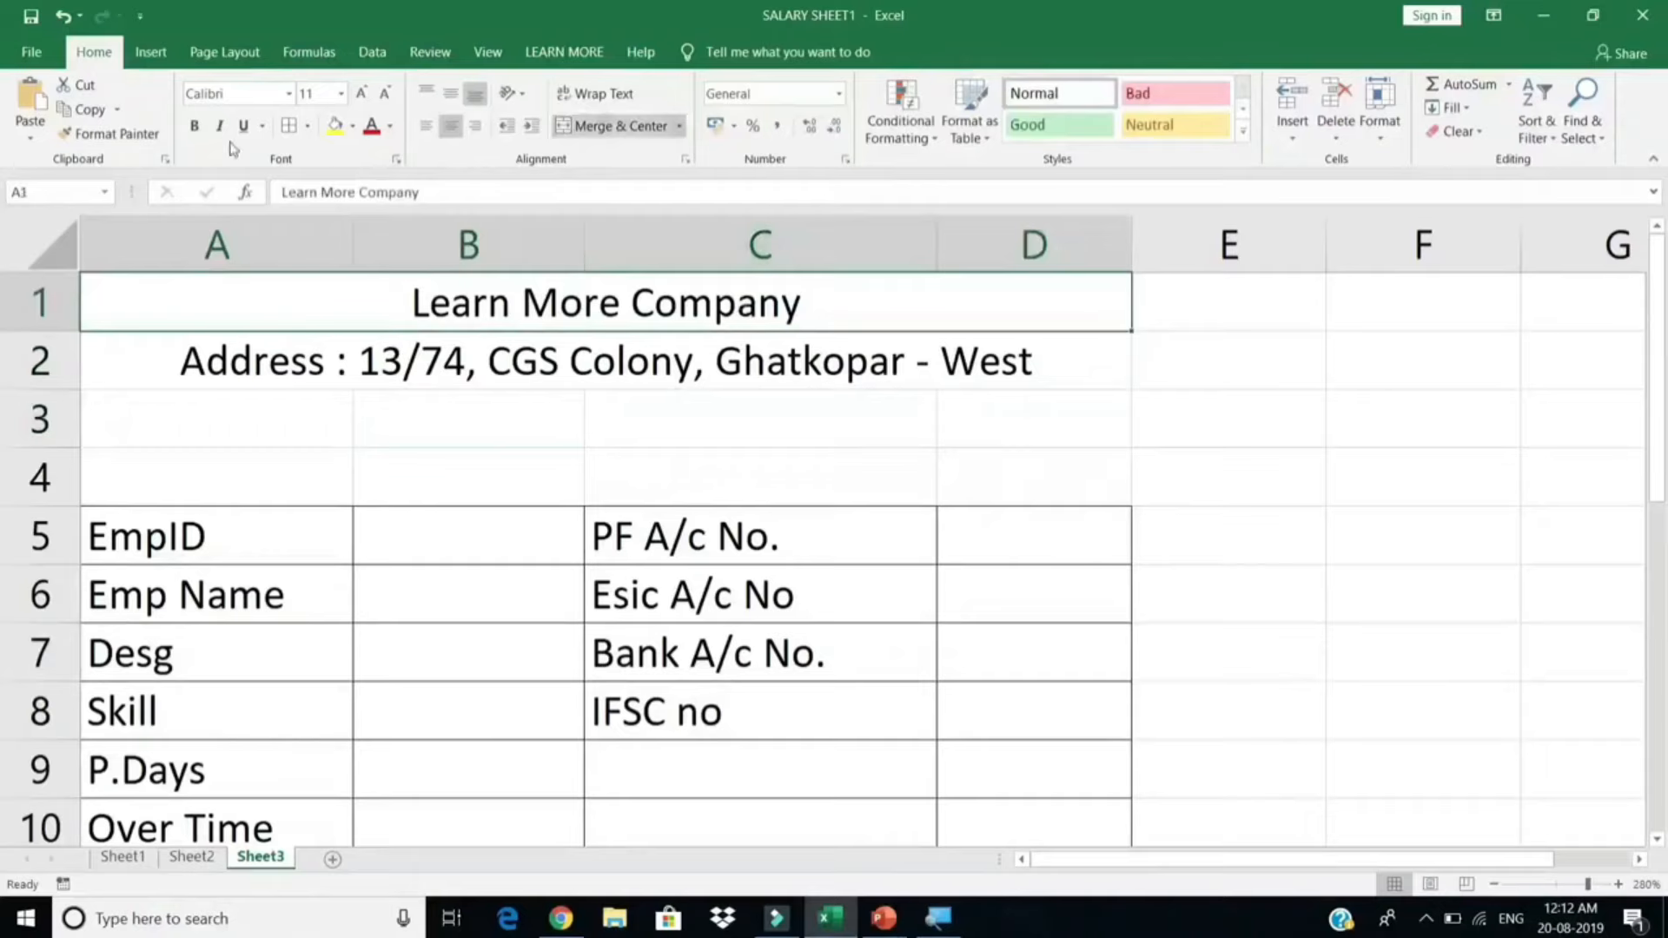
left_click(195, 126)
left_click(360, 97)
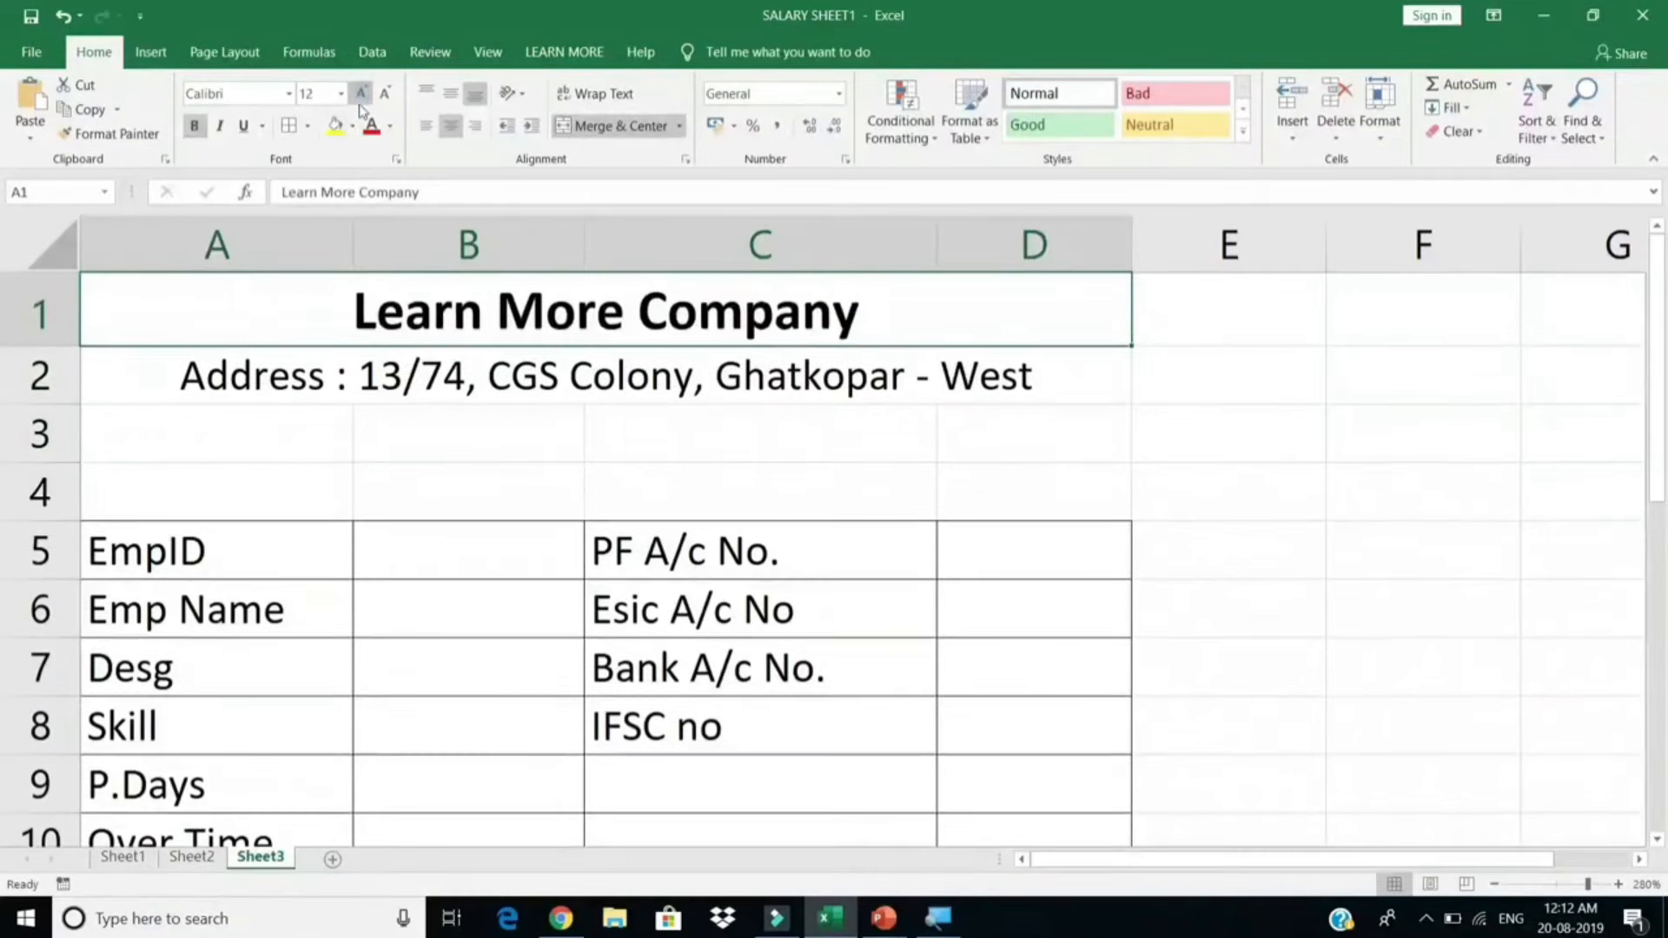
left_click(360, 95)
left_click(289, 93)
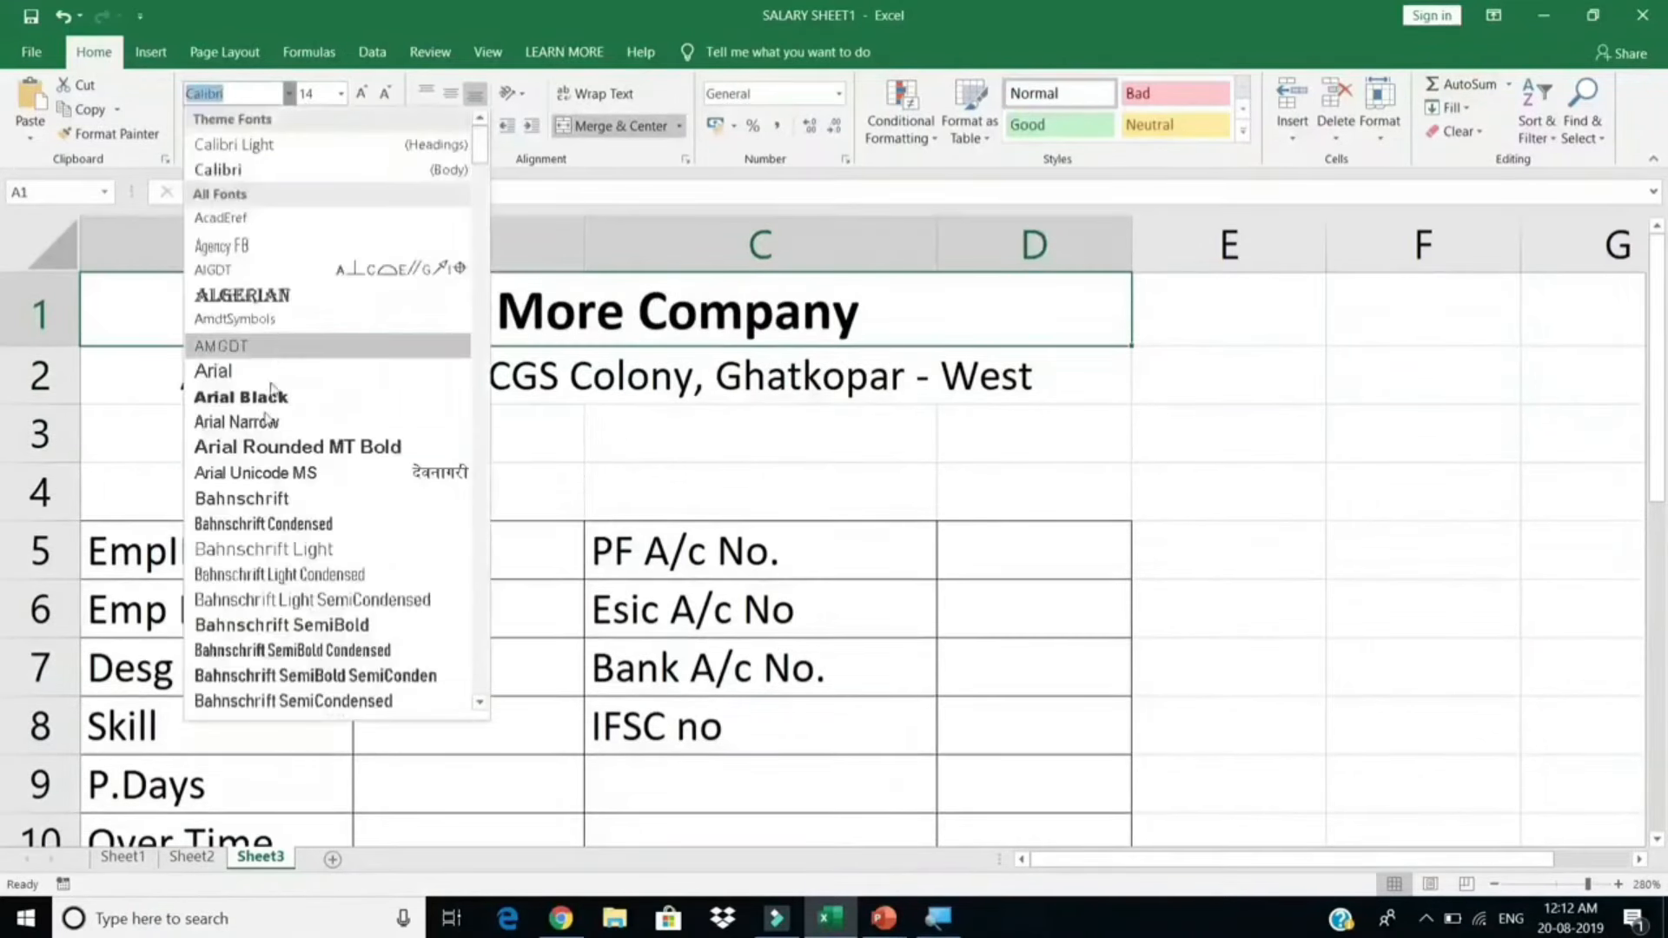
left_click(273, 521)
Step: Set the address line to size 9 and append the company contact number
left_click(557, 382)
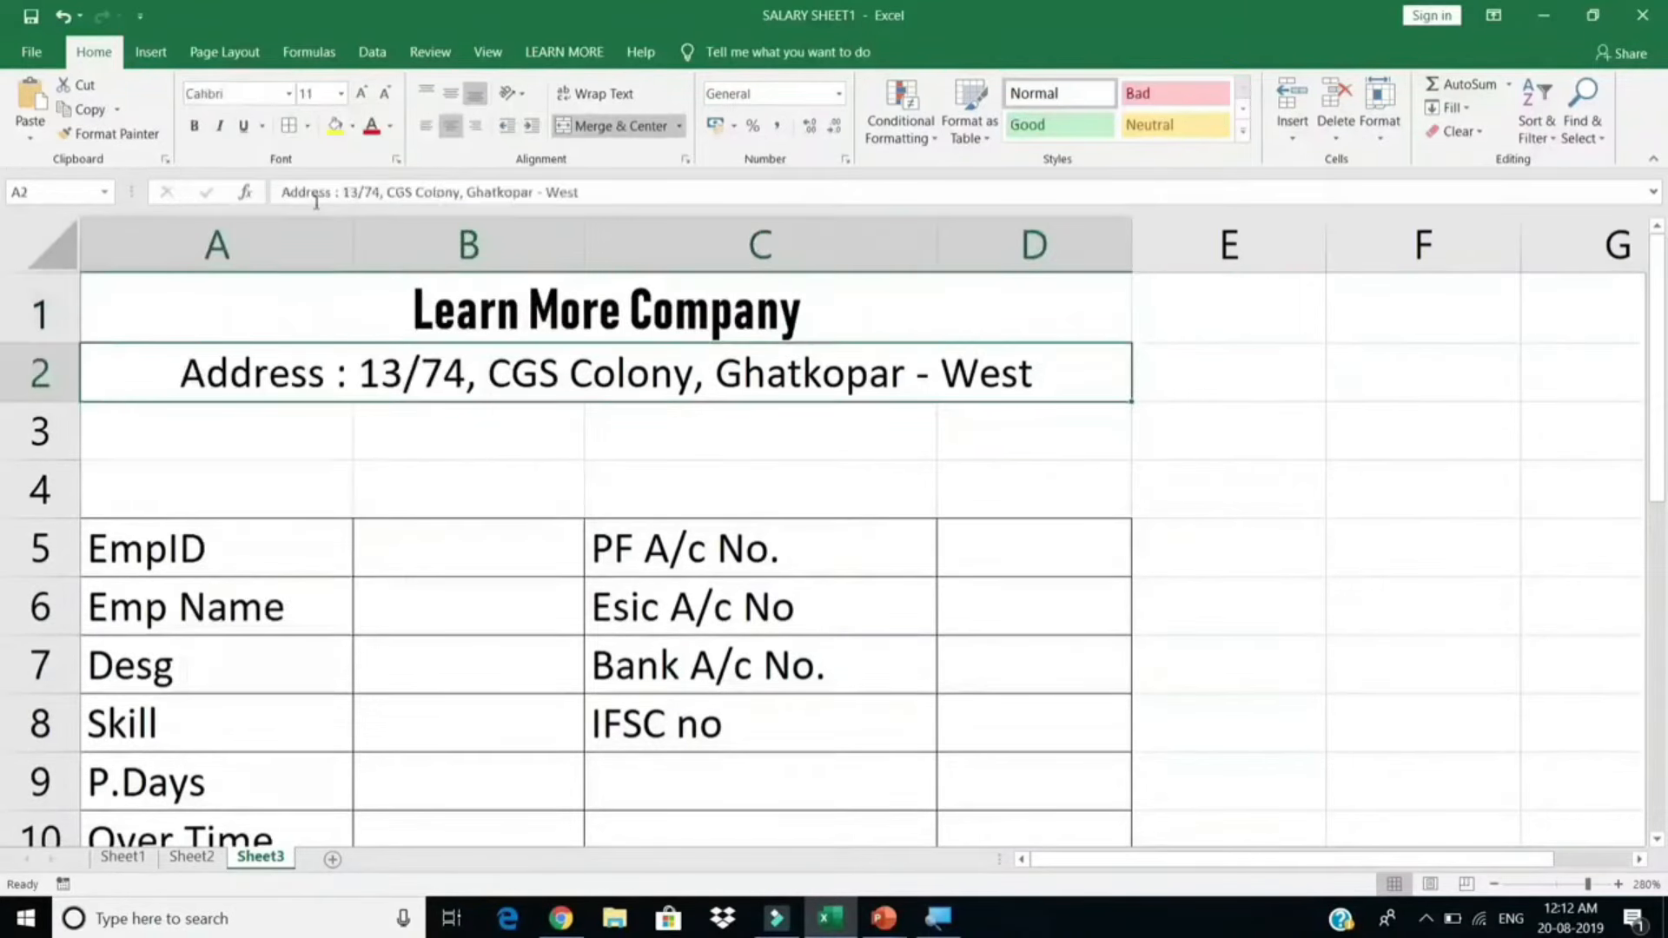
left_click(386, 97)
left_click(387, 97)
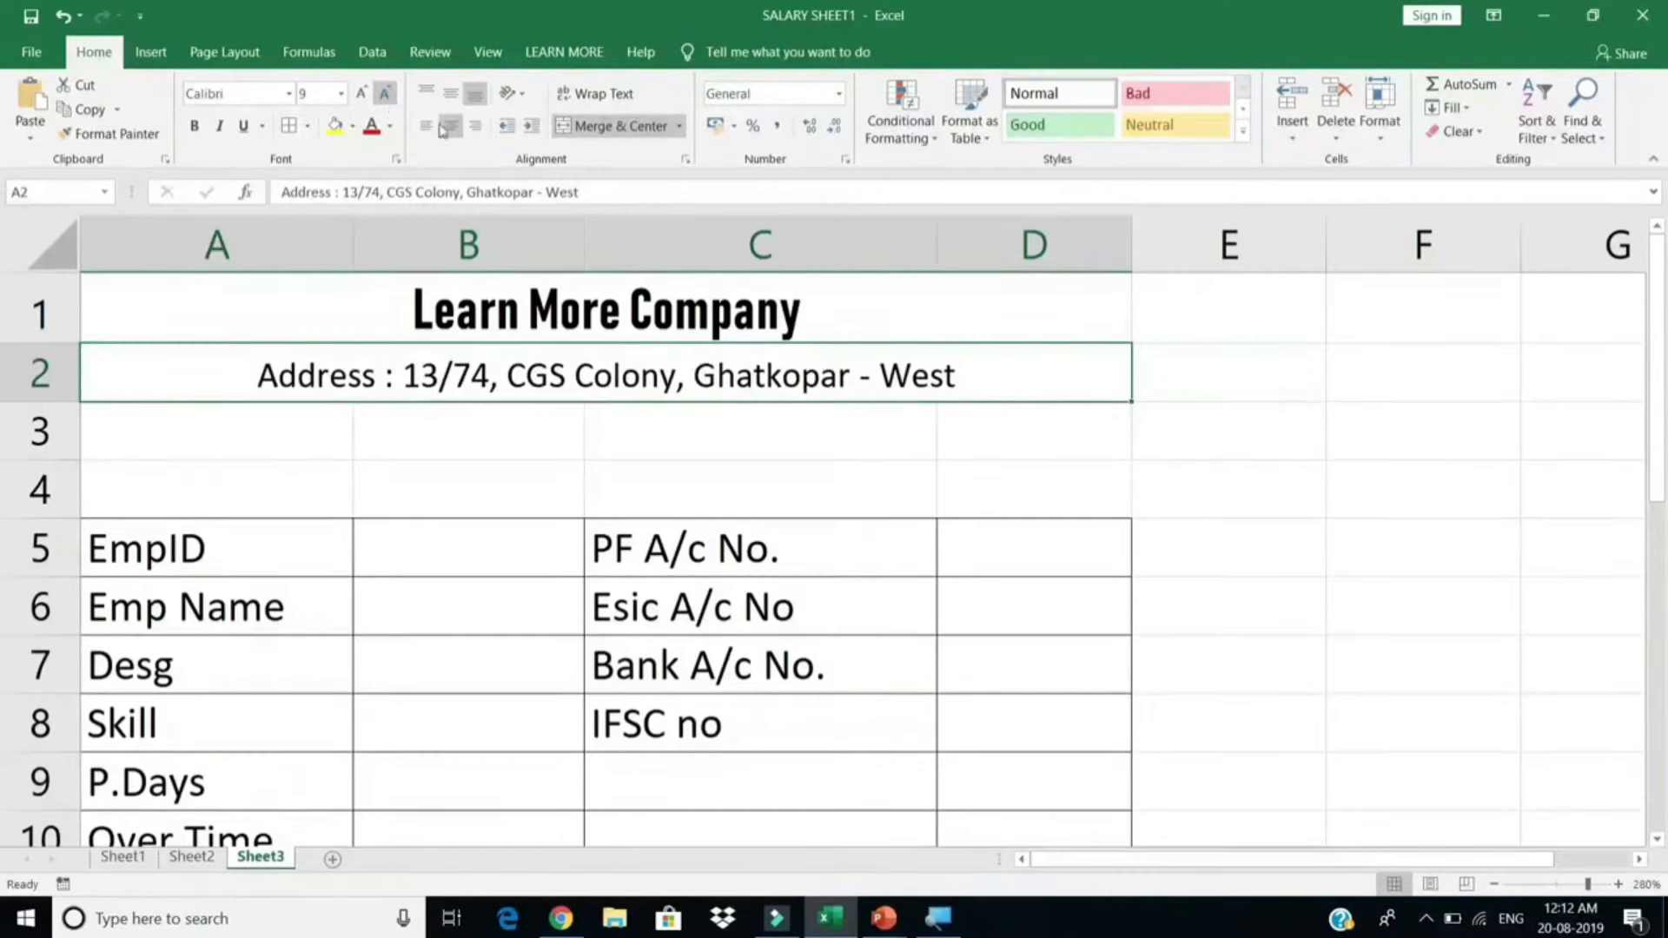
double_click(1016, 377)
type(", ")
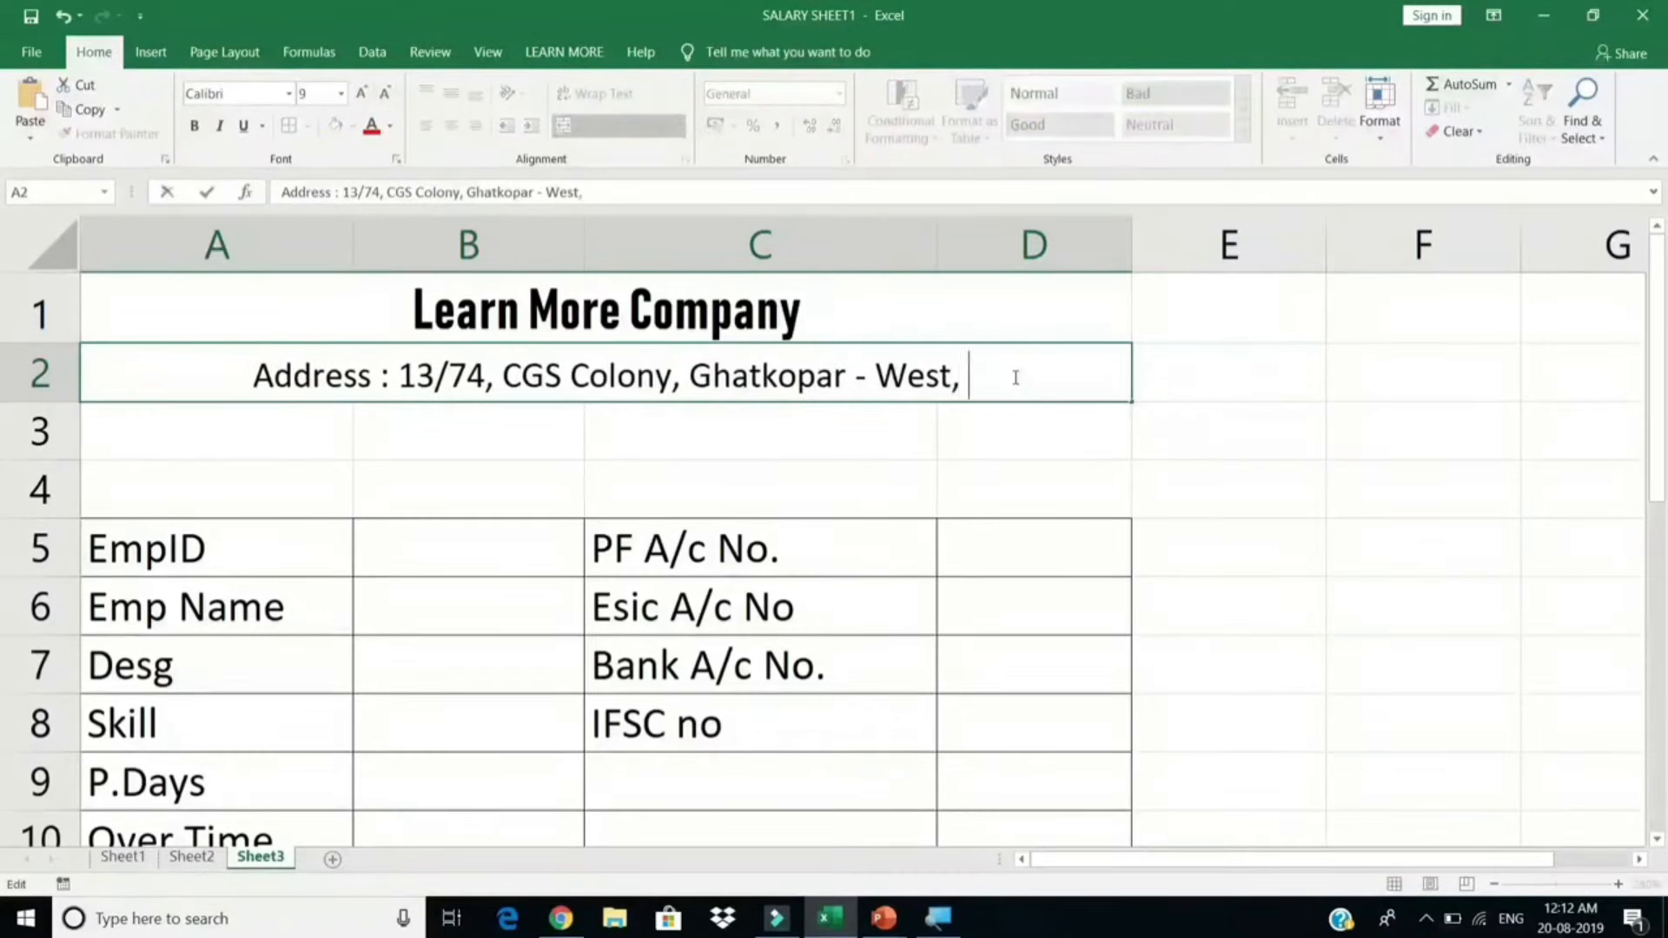
type("Contact")
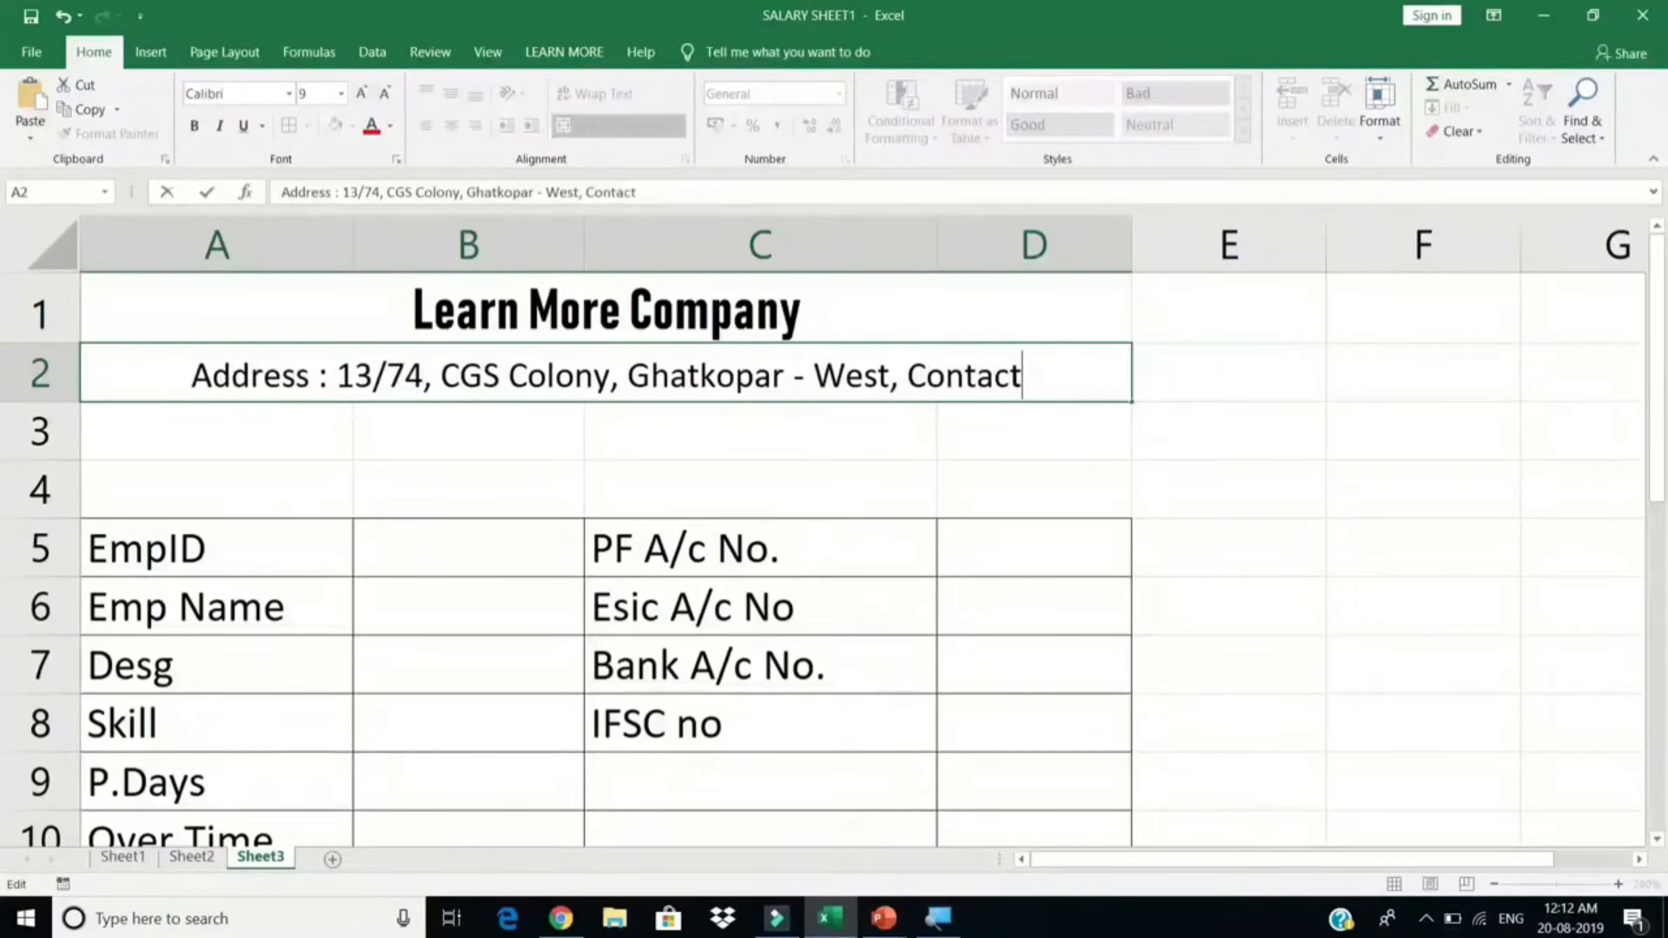
left_click(1018, 348)
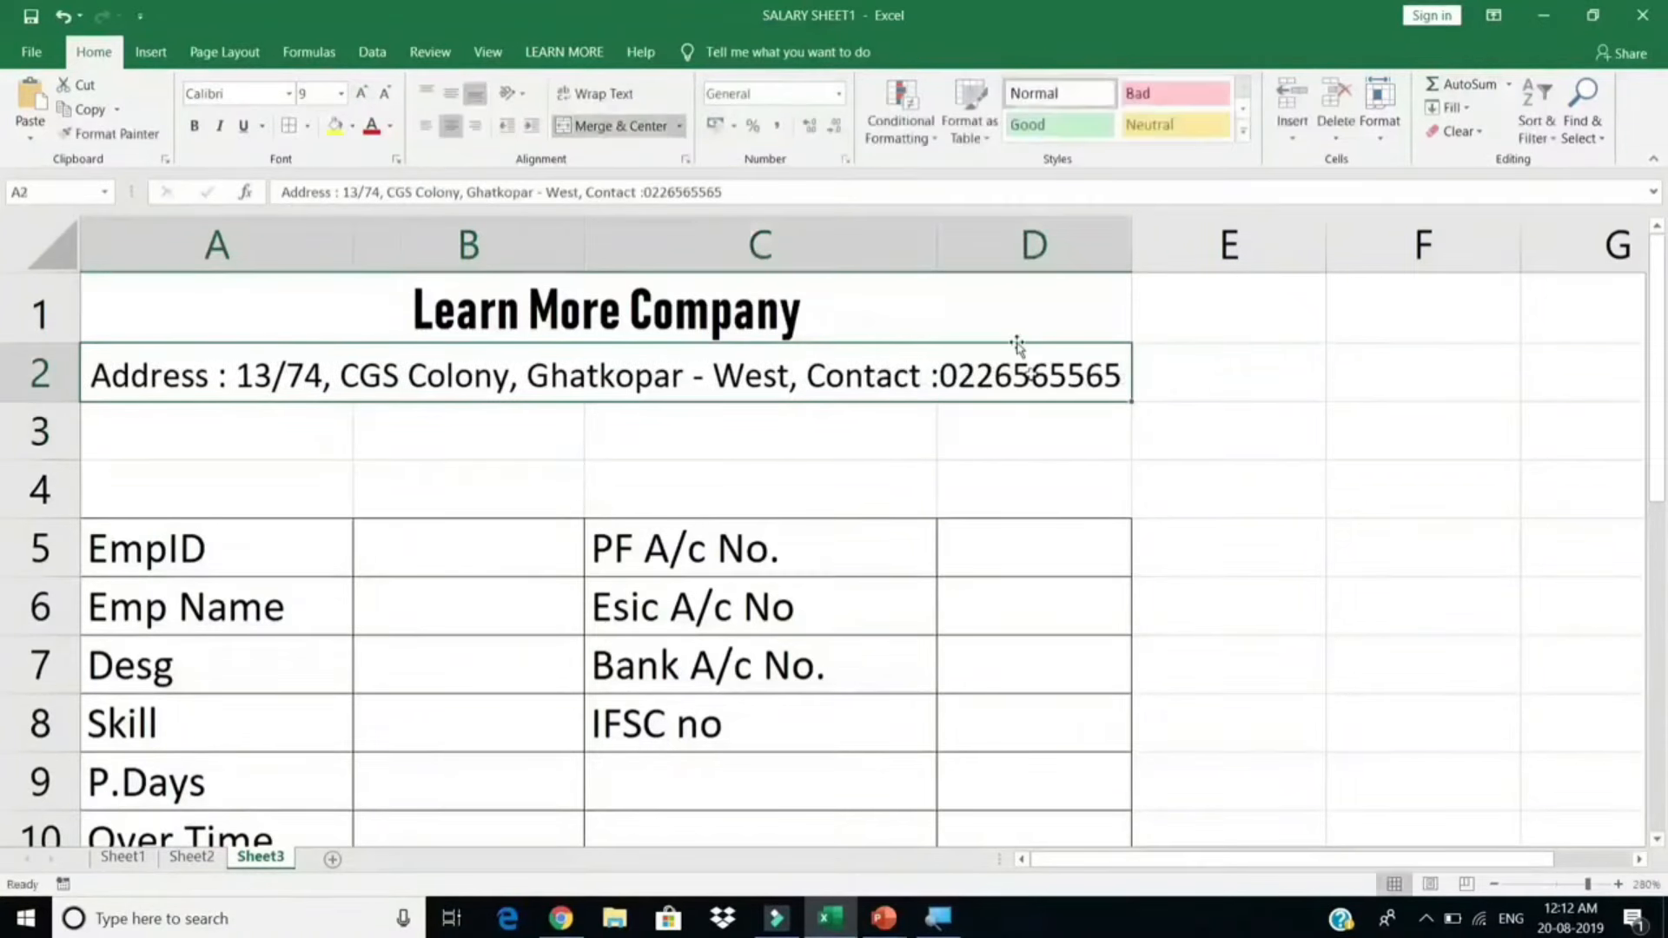
Step: Open the print preview to check the slip layout
left_click(932, 309)
scroll(903, 433, "down", 1)
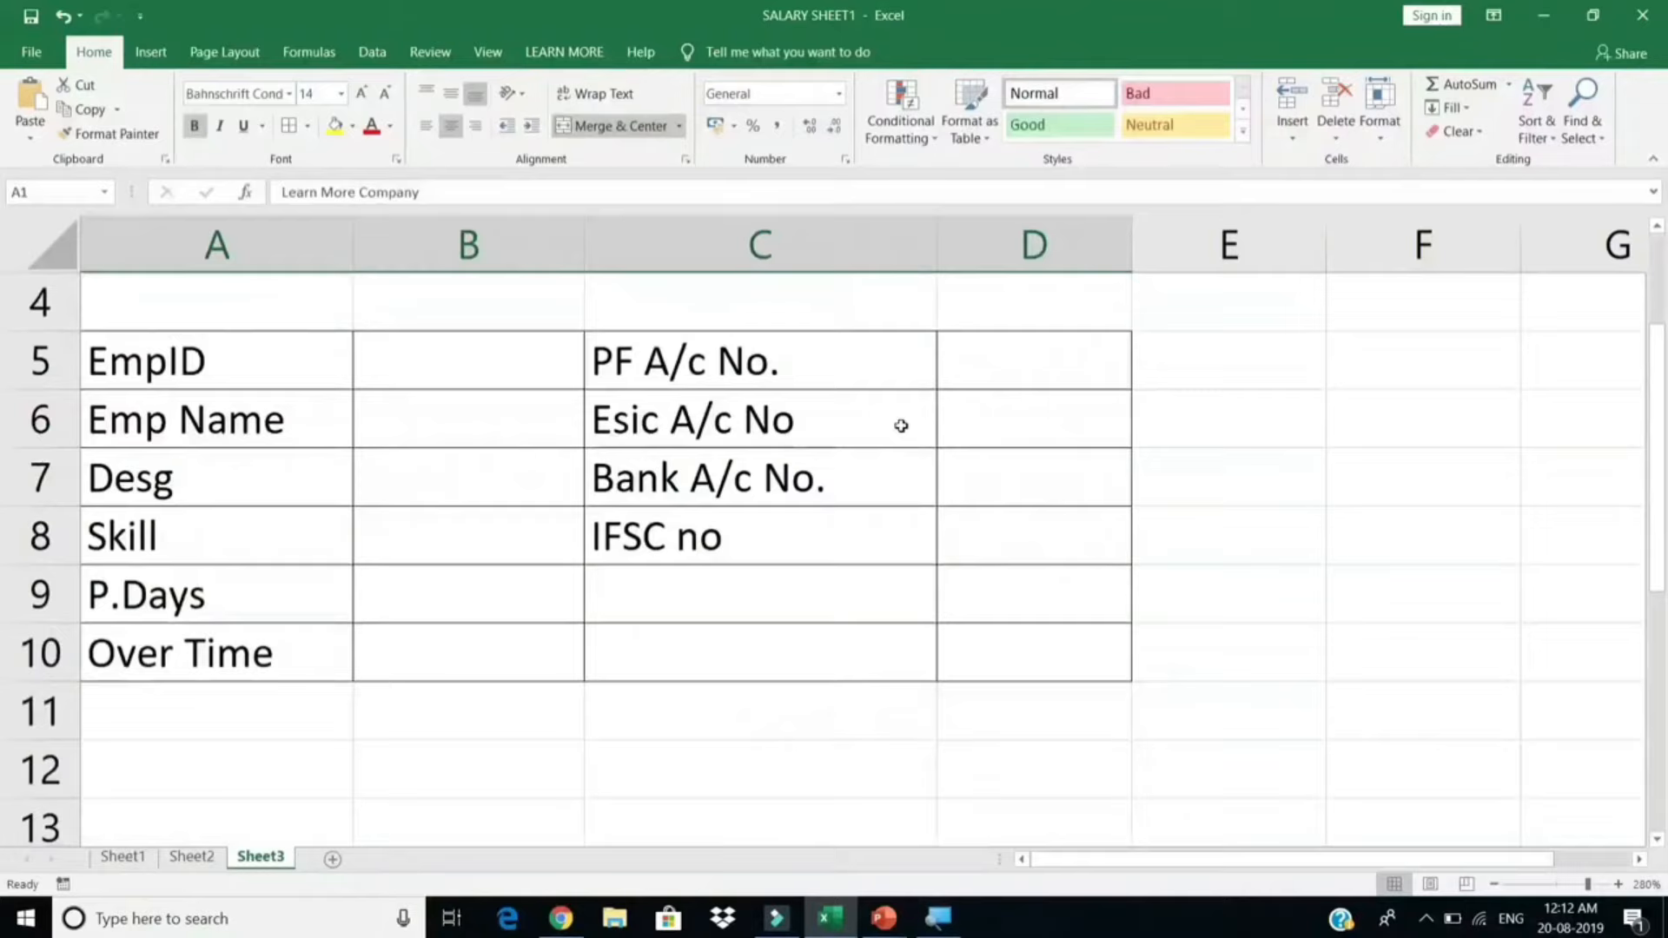
scroll(863, 446, "up", 1)
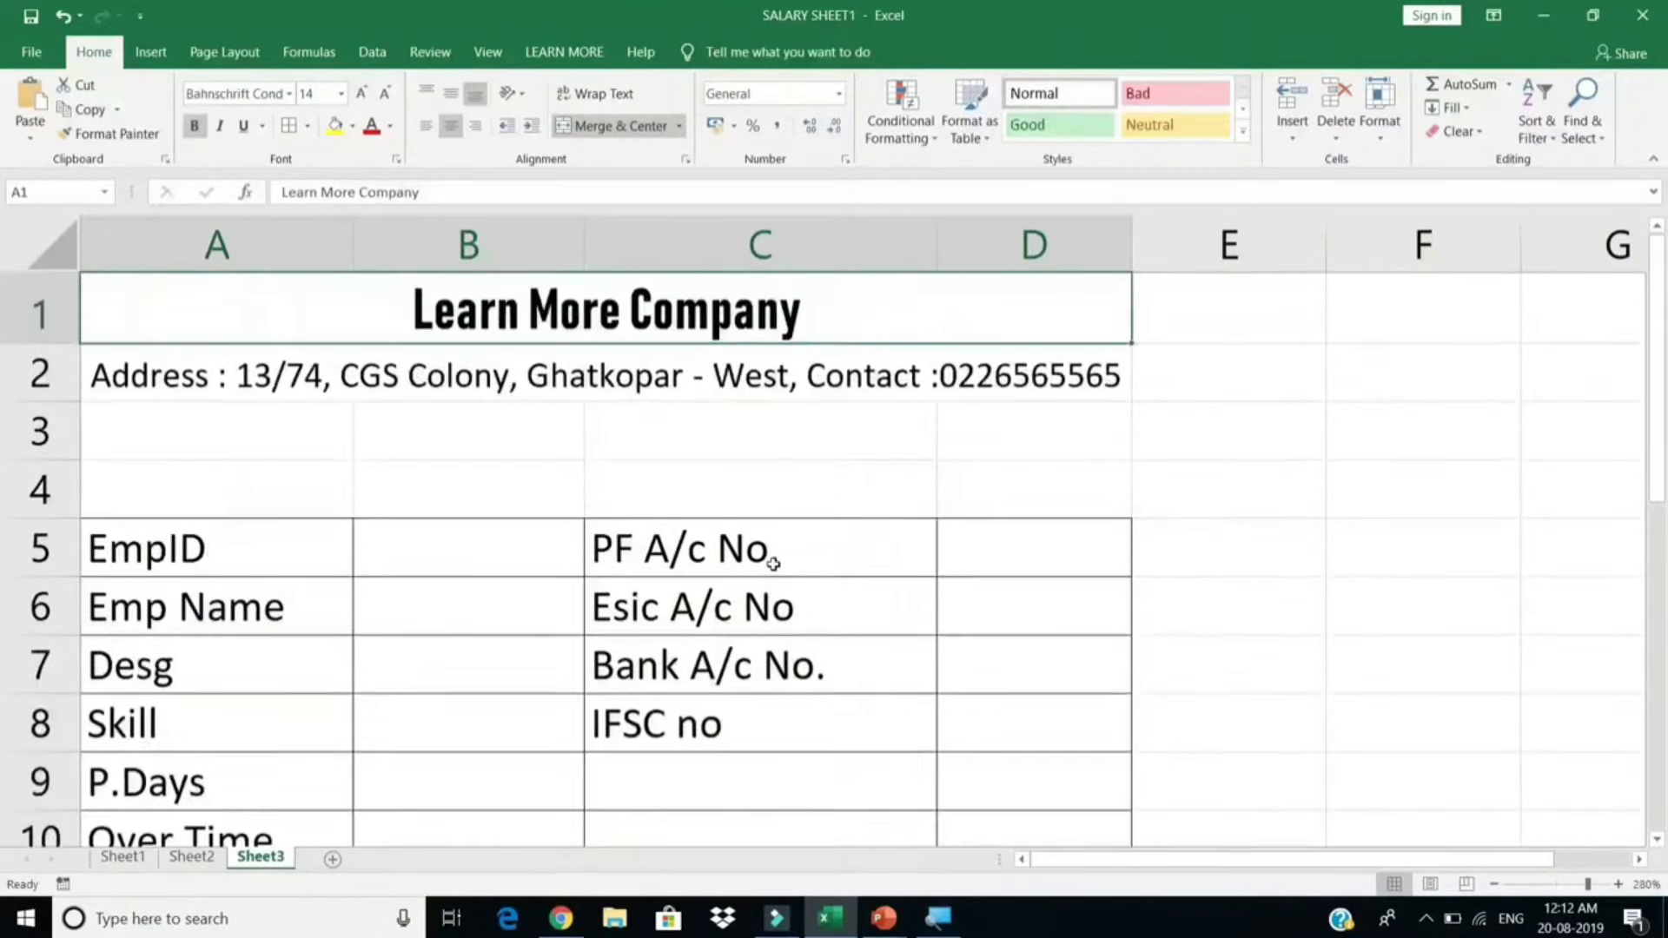
left_click(773, 559)
key("ctrl+p")
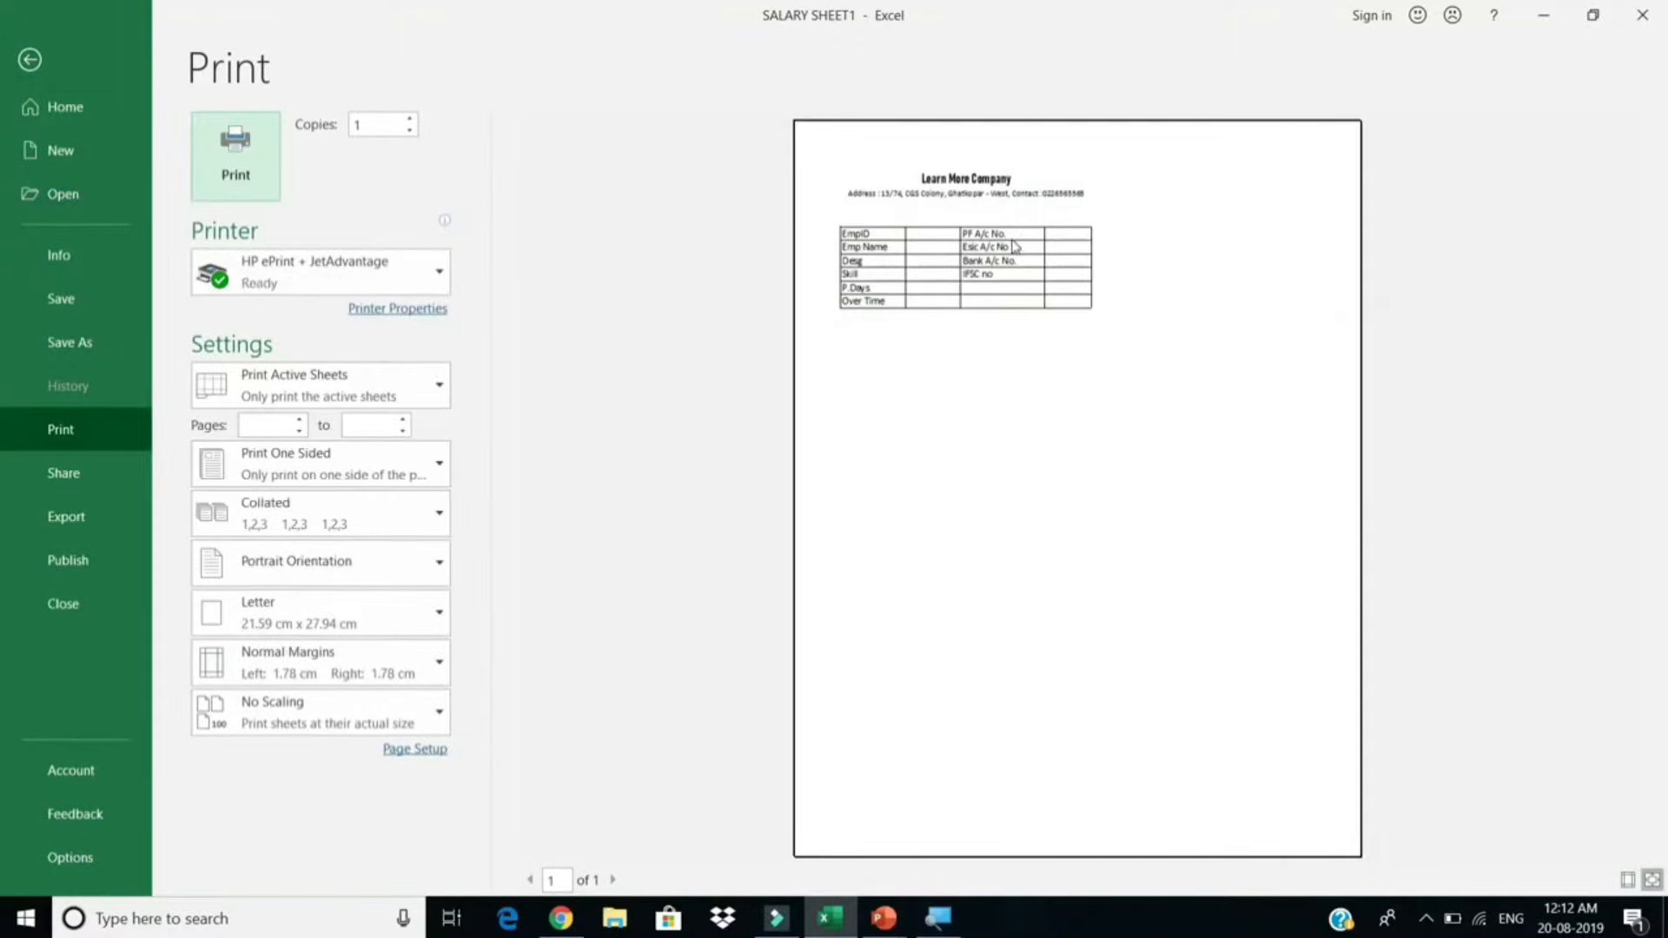
Step: Zoom the preview to page, change the paper size from Letter to A4, and return to the sheet
left_click(1051, 255)
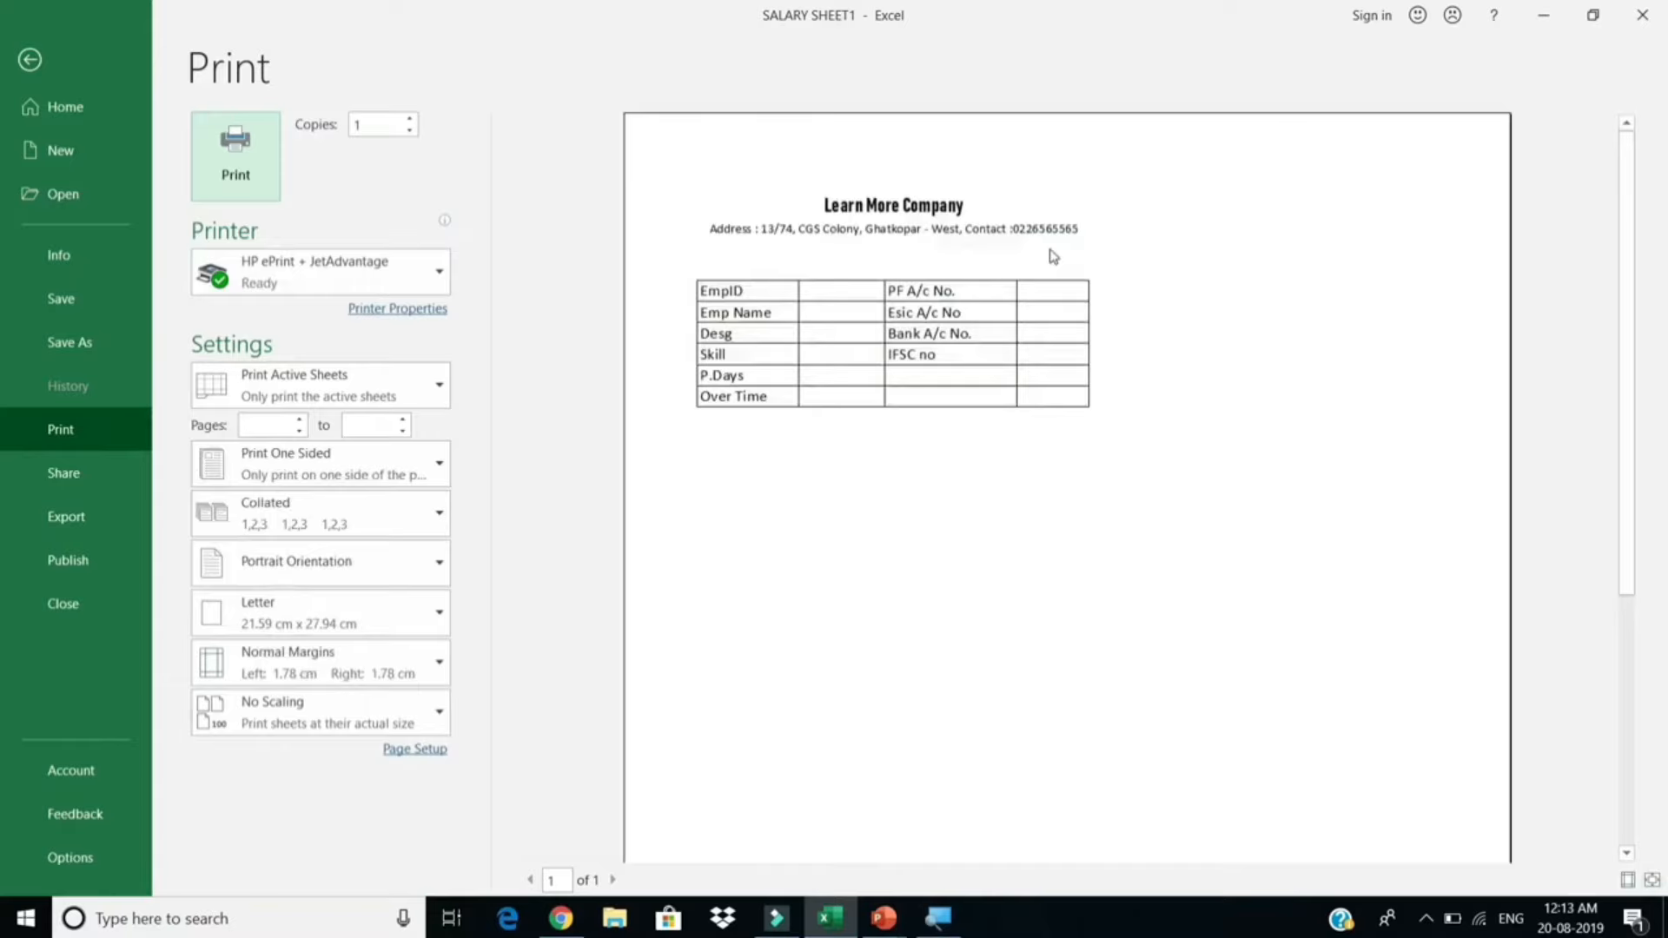
left_click(296, 621)
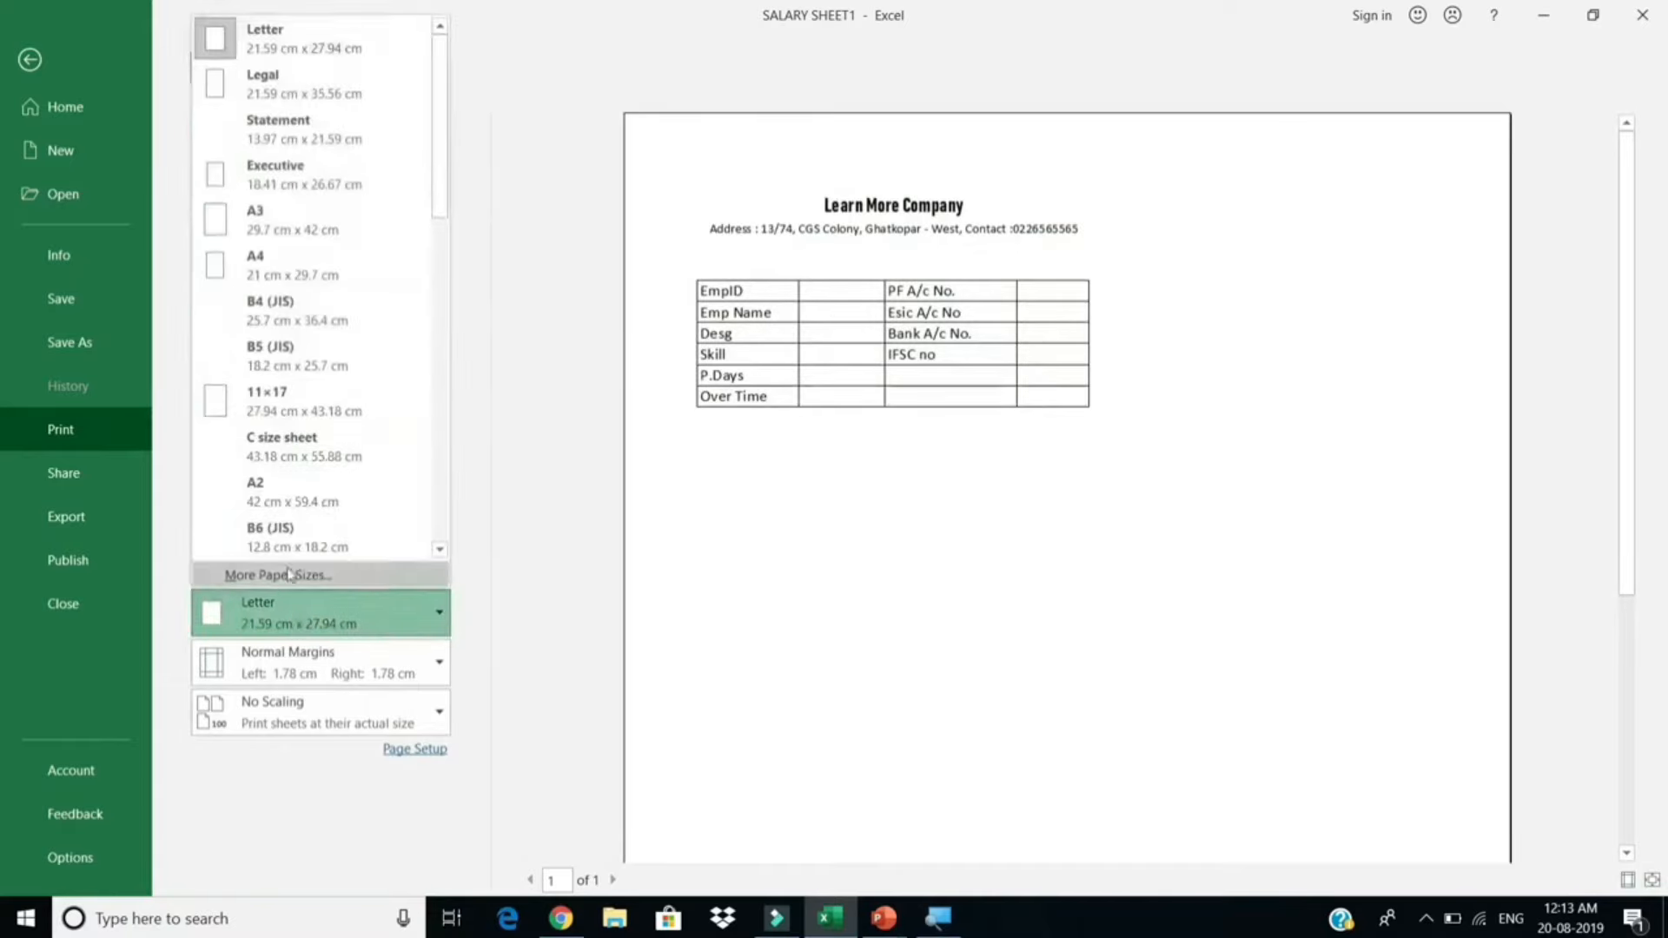
left_click(291, 265)
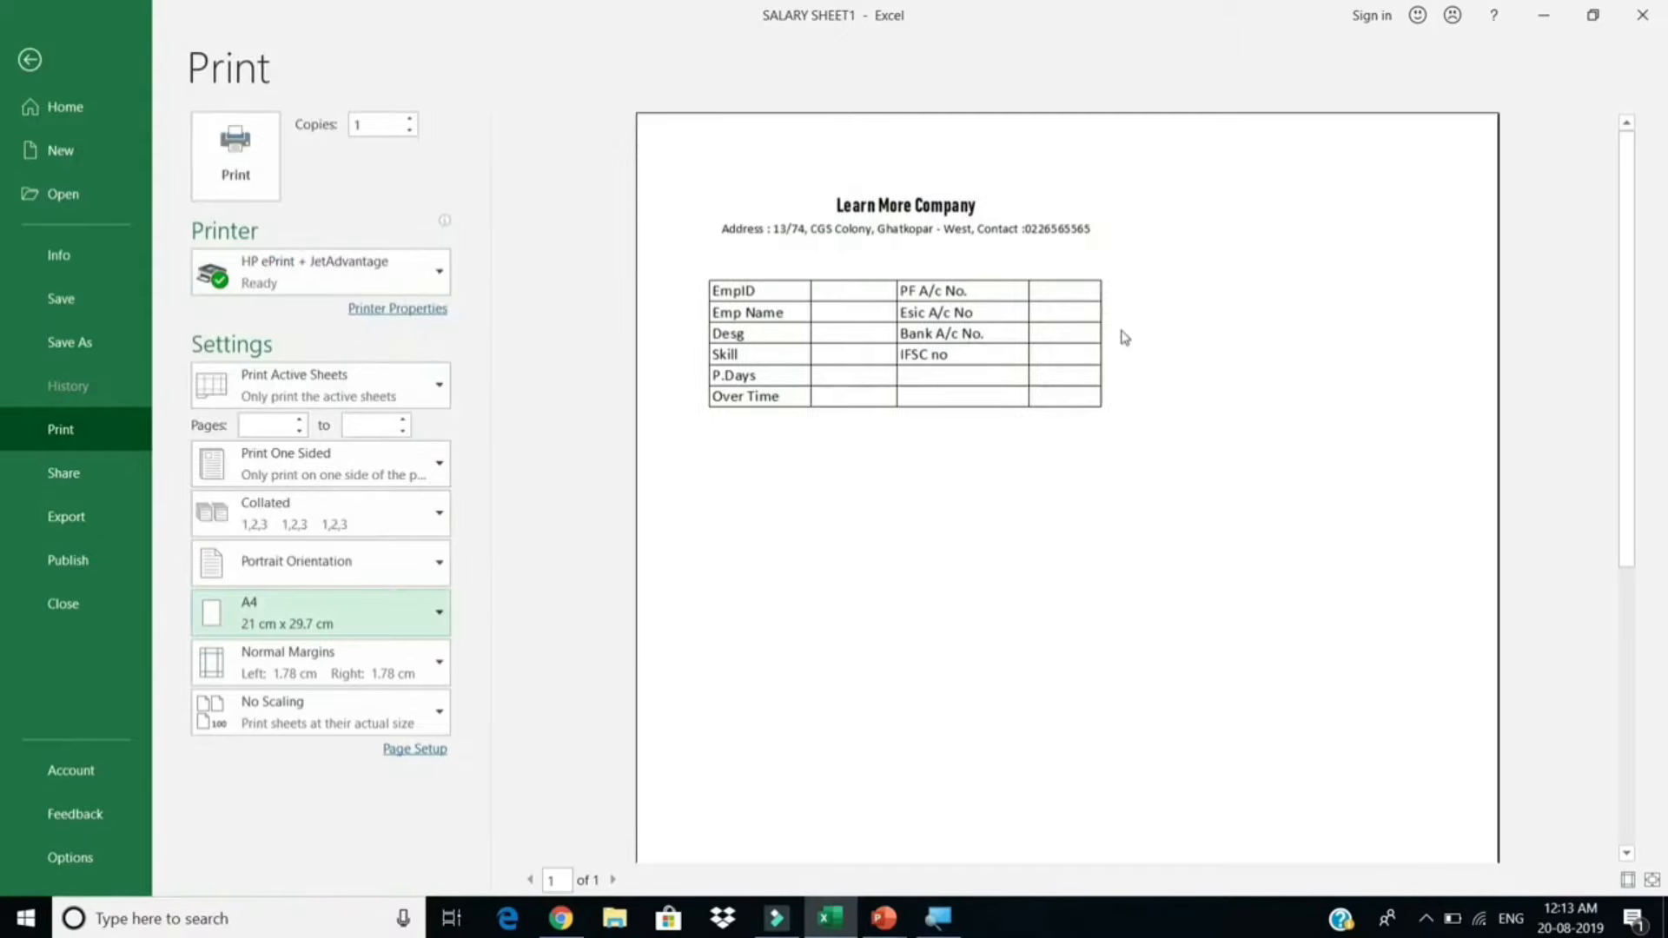
key("Escape")
scroll(858, 393, "down", 4)
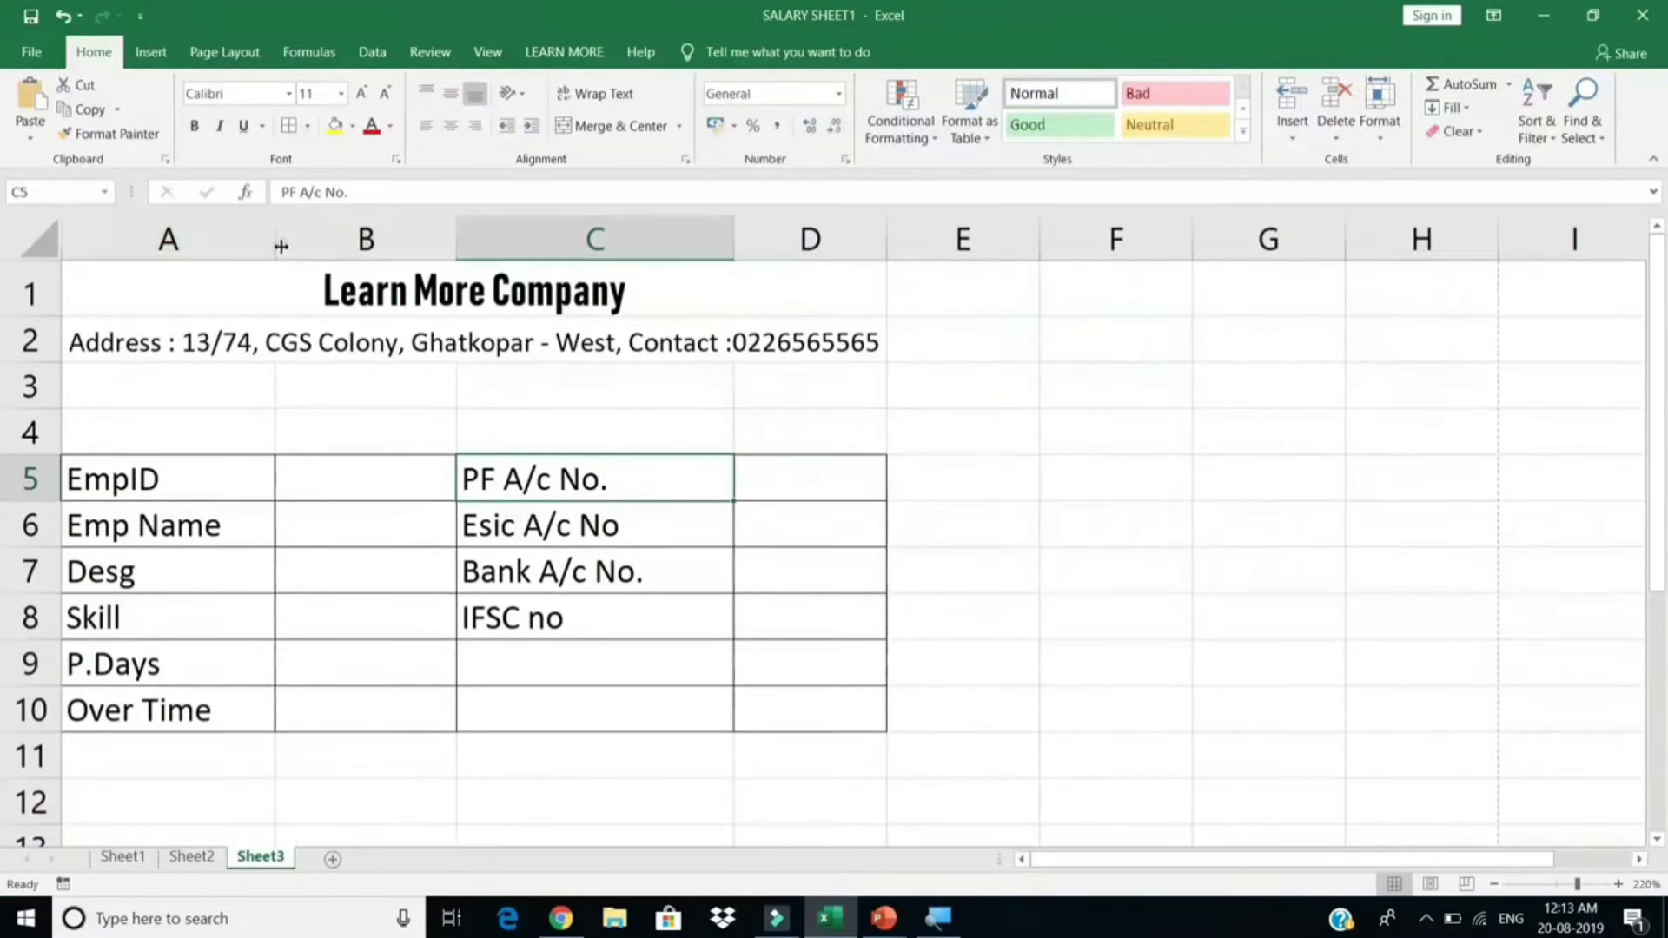
Step: Widen columns A, B and D and set the A5:D10 details table to size 14
left_click_drag(279, 247, 338, 266)
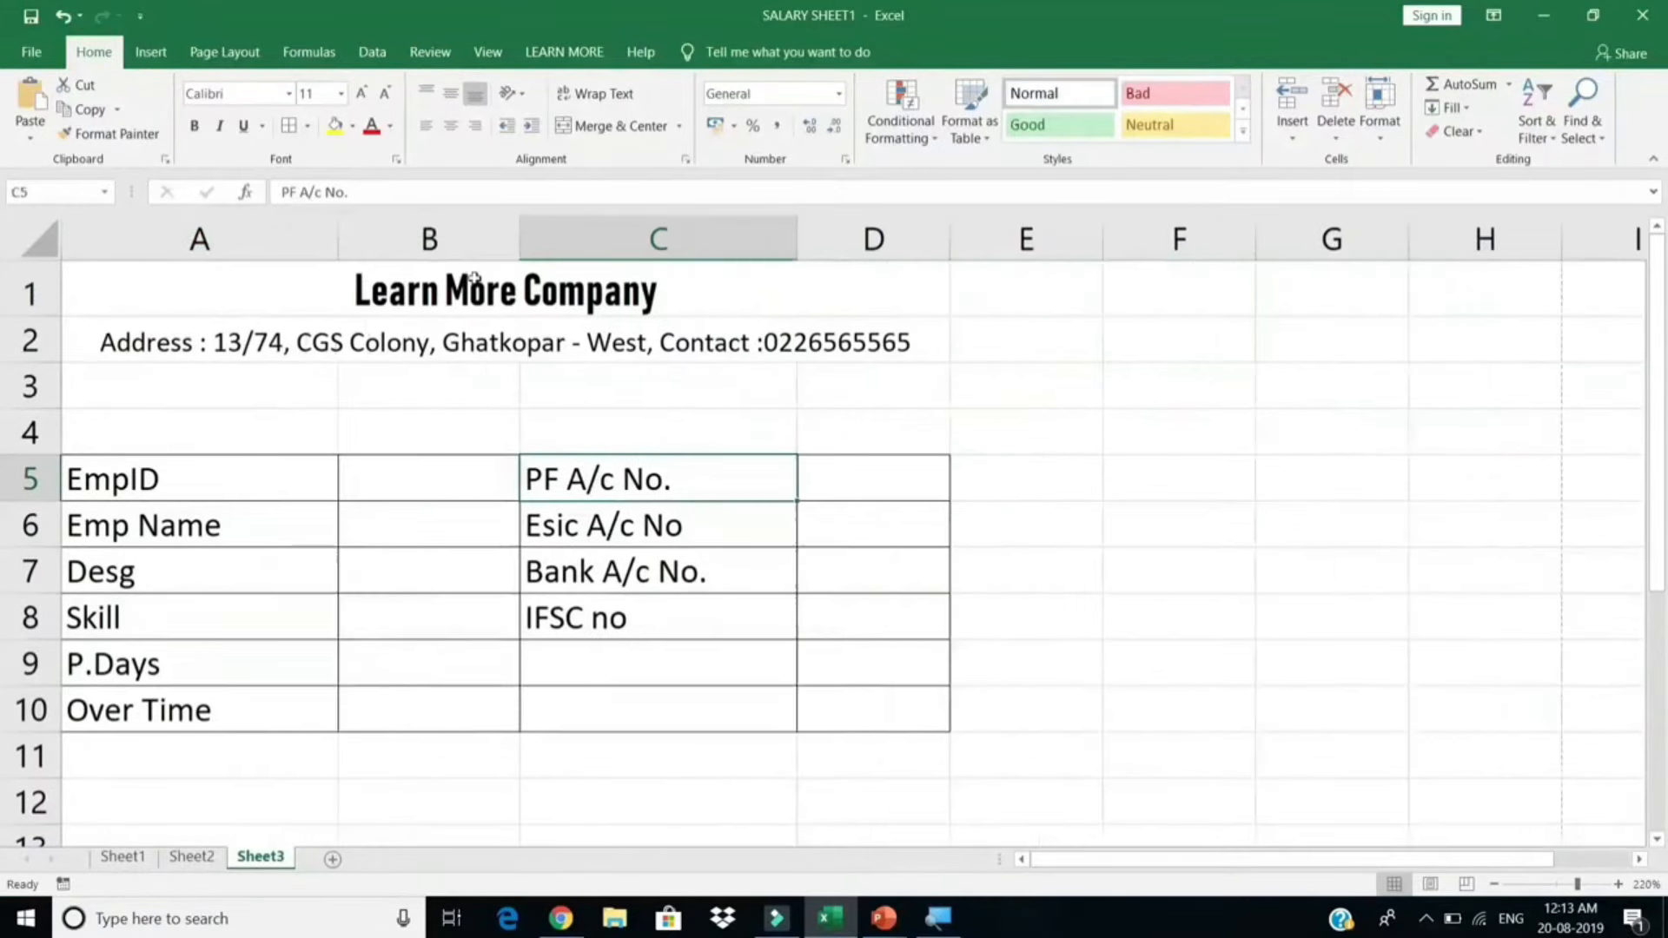
left_click_drag(521, 250, 625, 265)
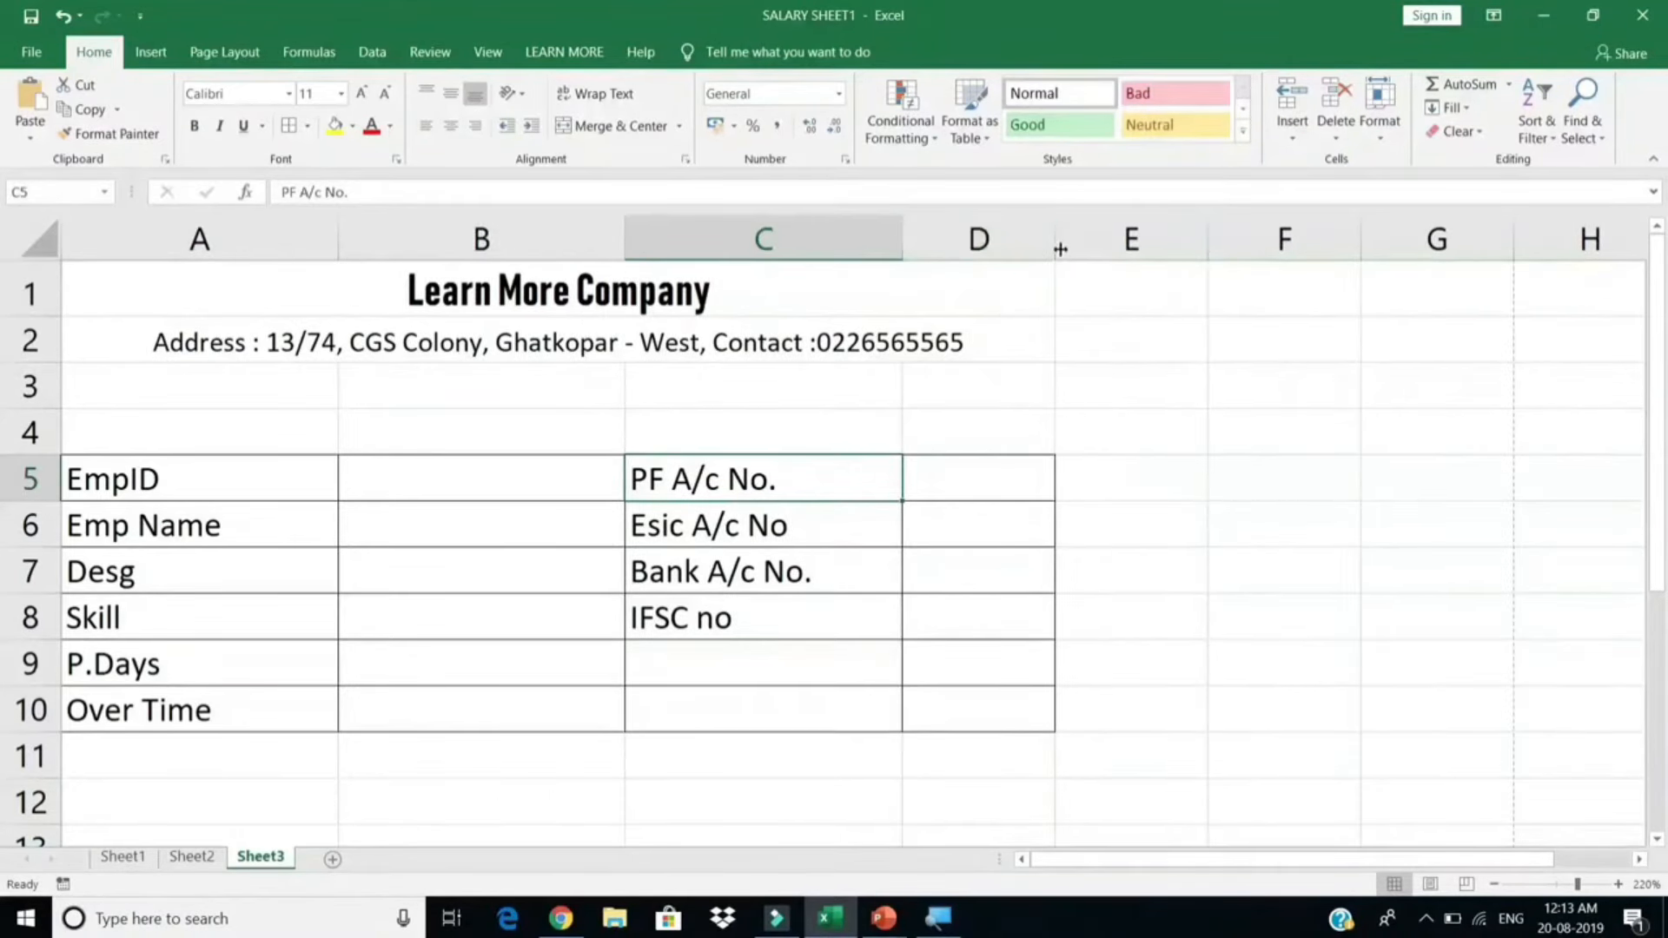
left_click_drag(1055, 243, 1163, 252)
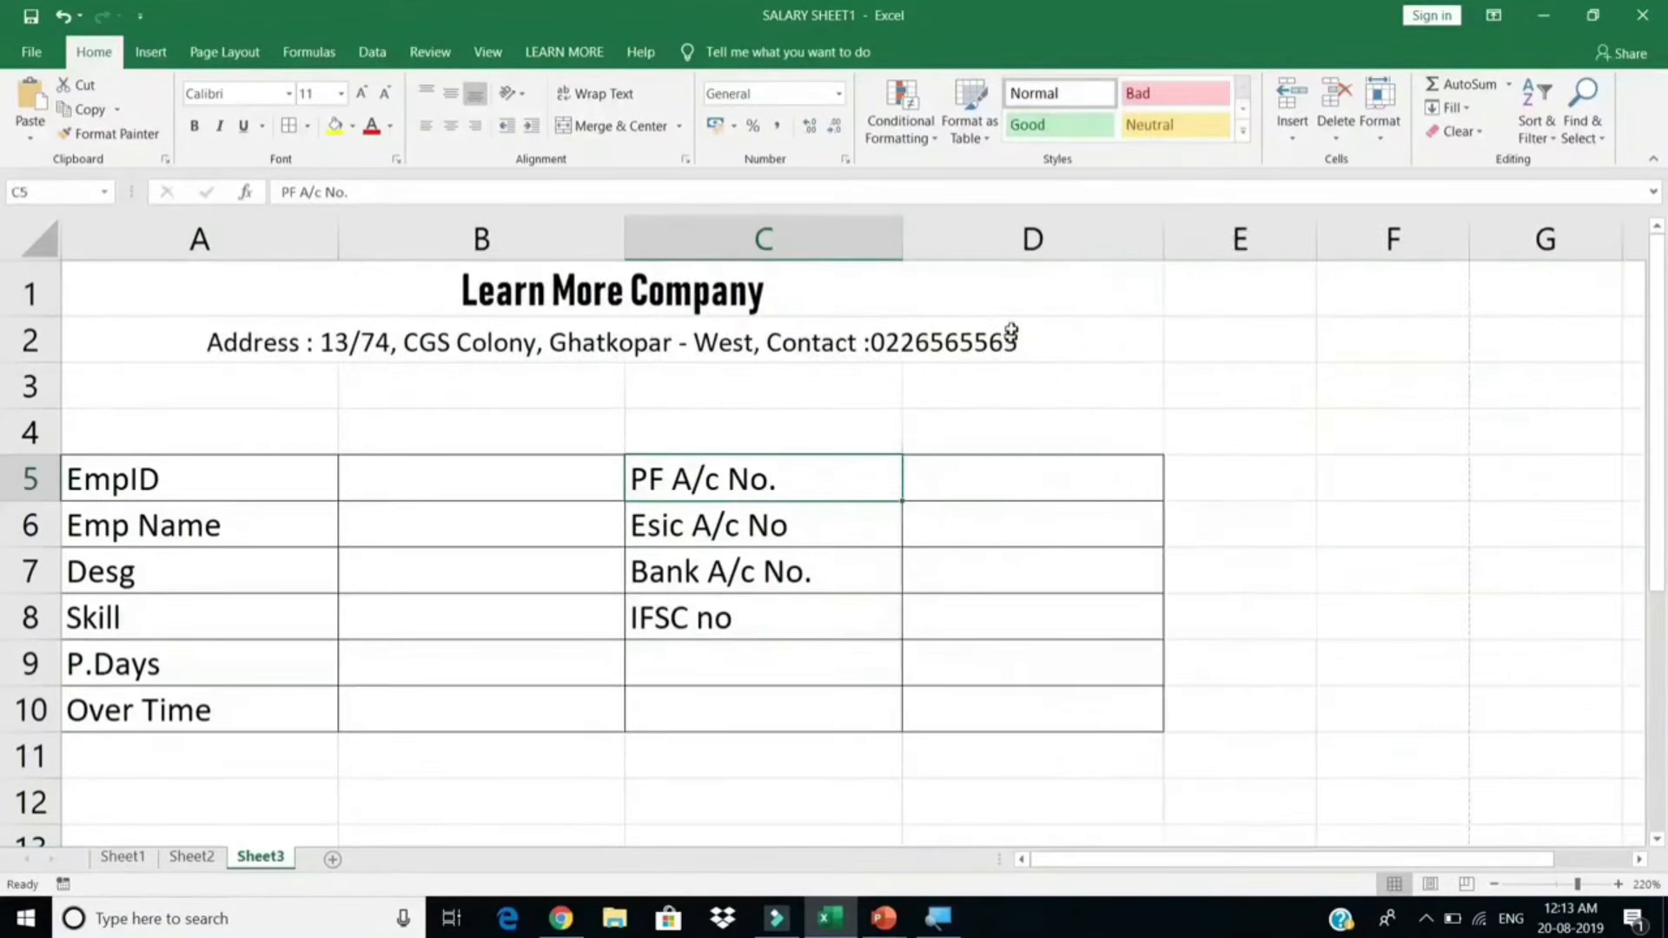
left_click_drag(1014, 304, 477, 703)
left_click_drag(208, 479, 1023, 707)
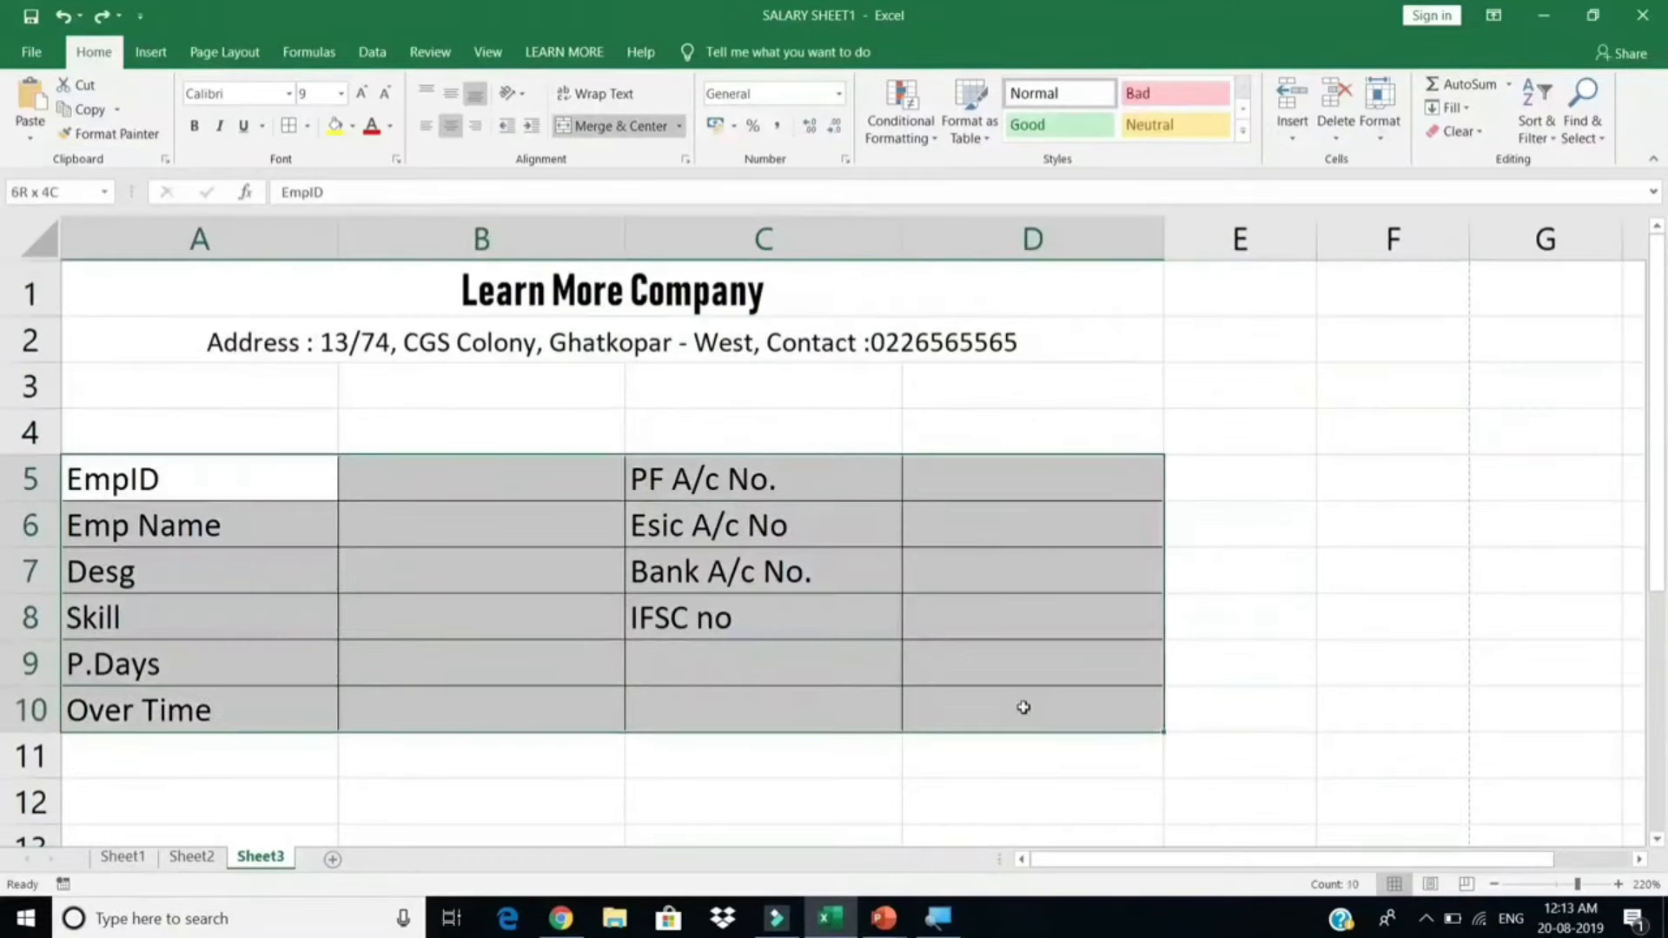
left_click(323, 91)
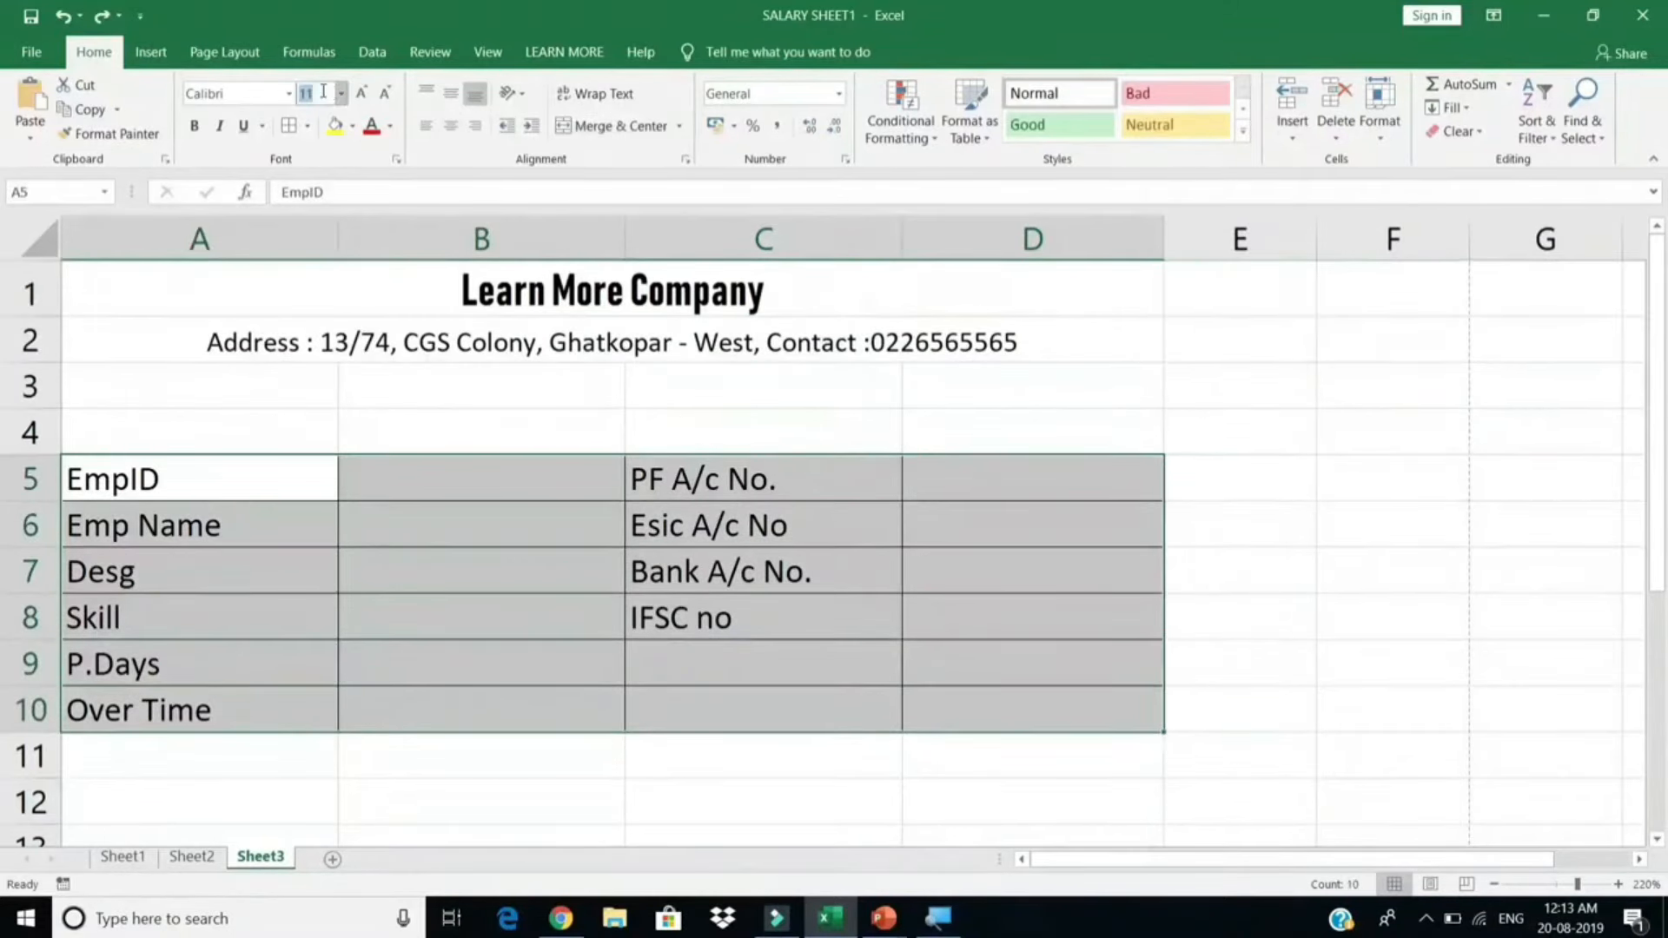
type("14")
key("Return")
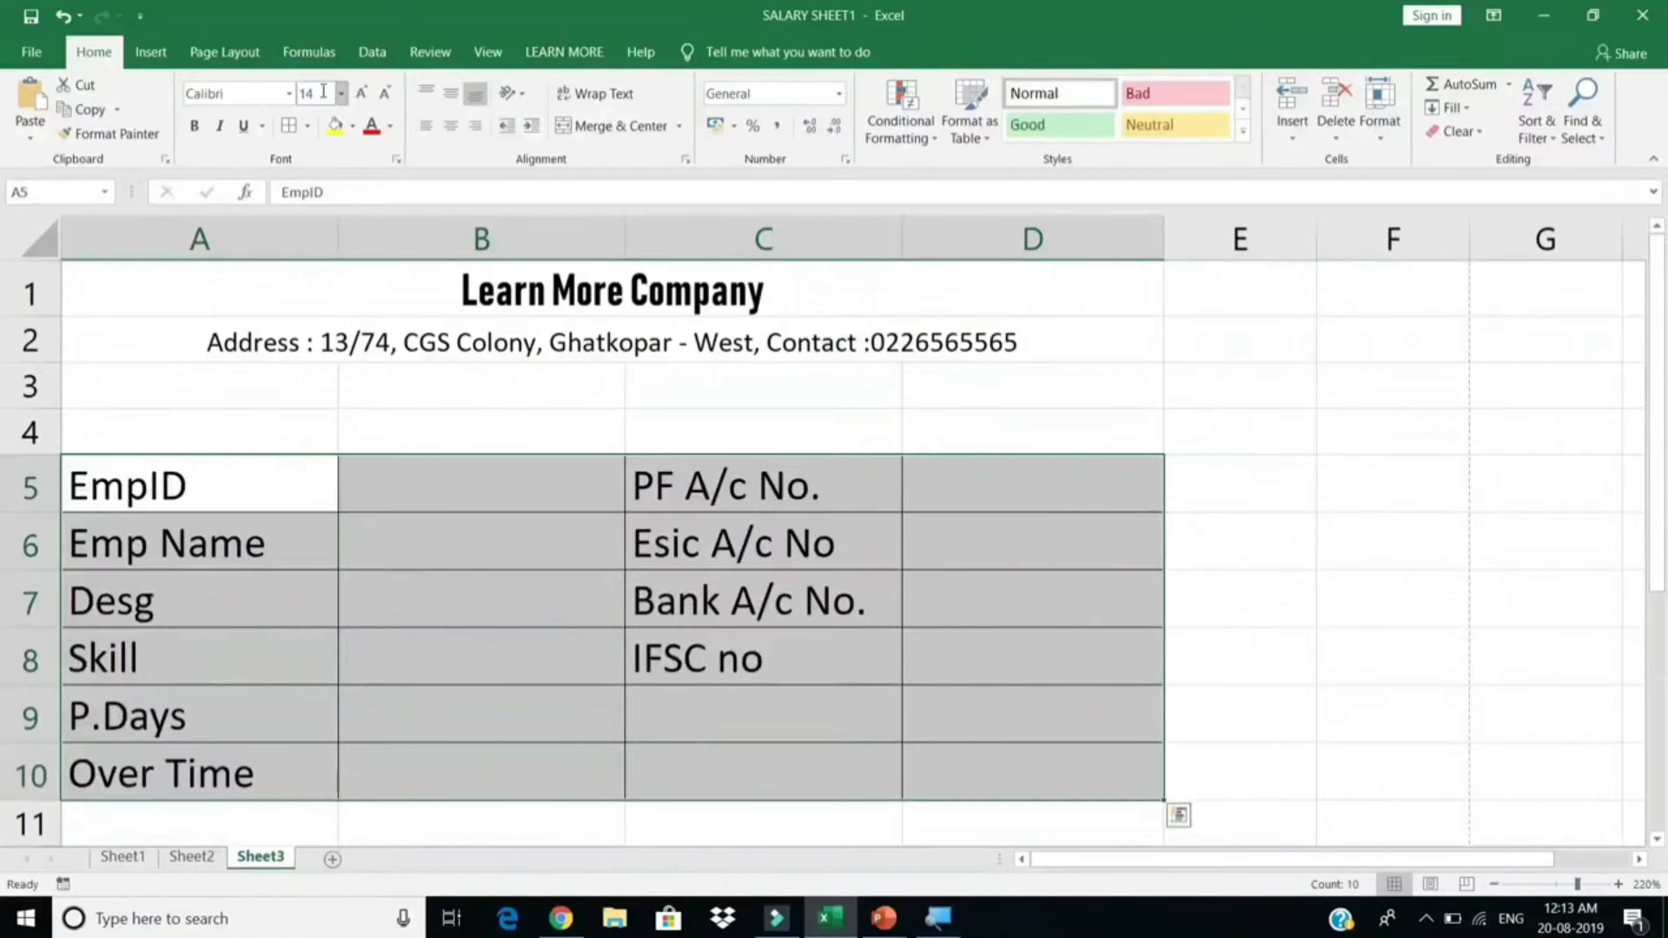
Step: Widen columns C, D, A and B further to fit the larger text, then check the print preview
left_click_drag(901, 239, 942, 251)
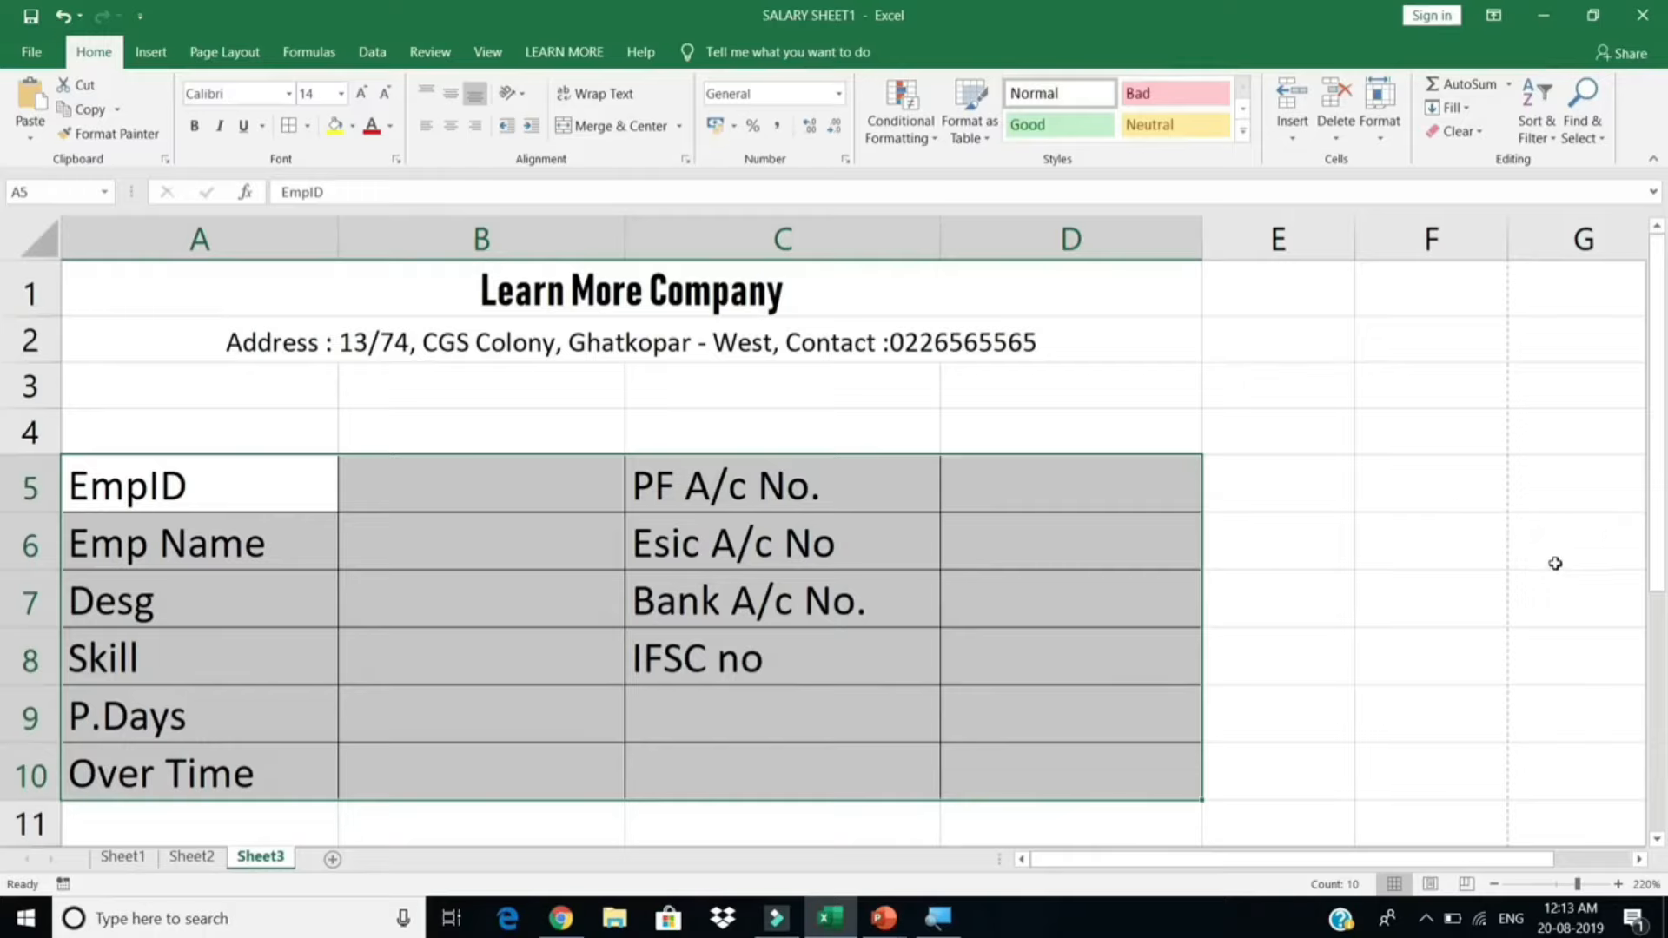
left_click_drag(939, 244, 1043, 269)
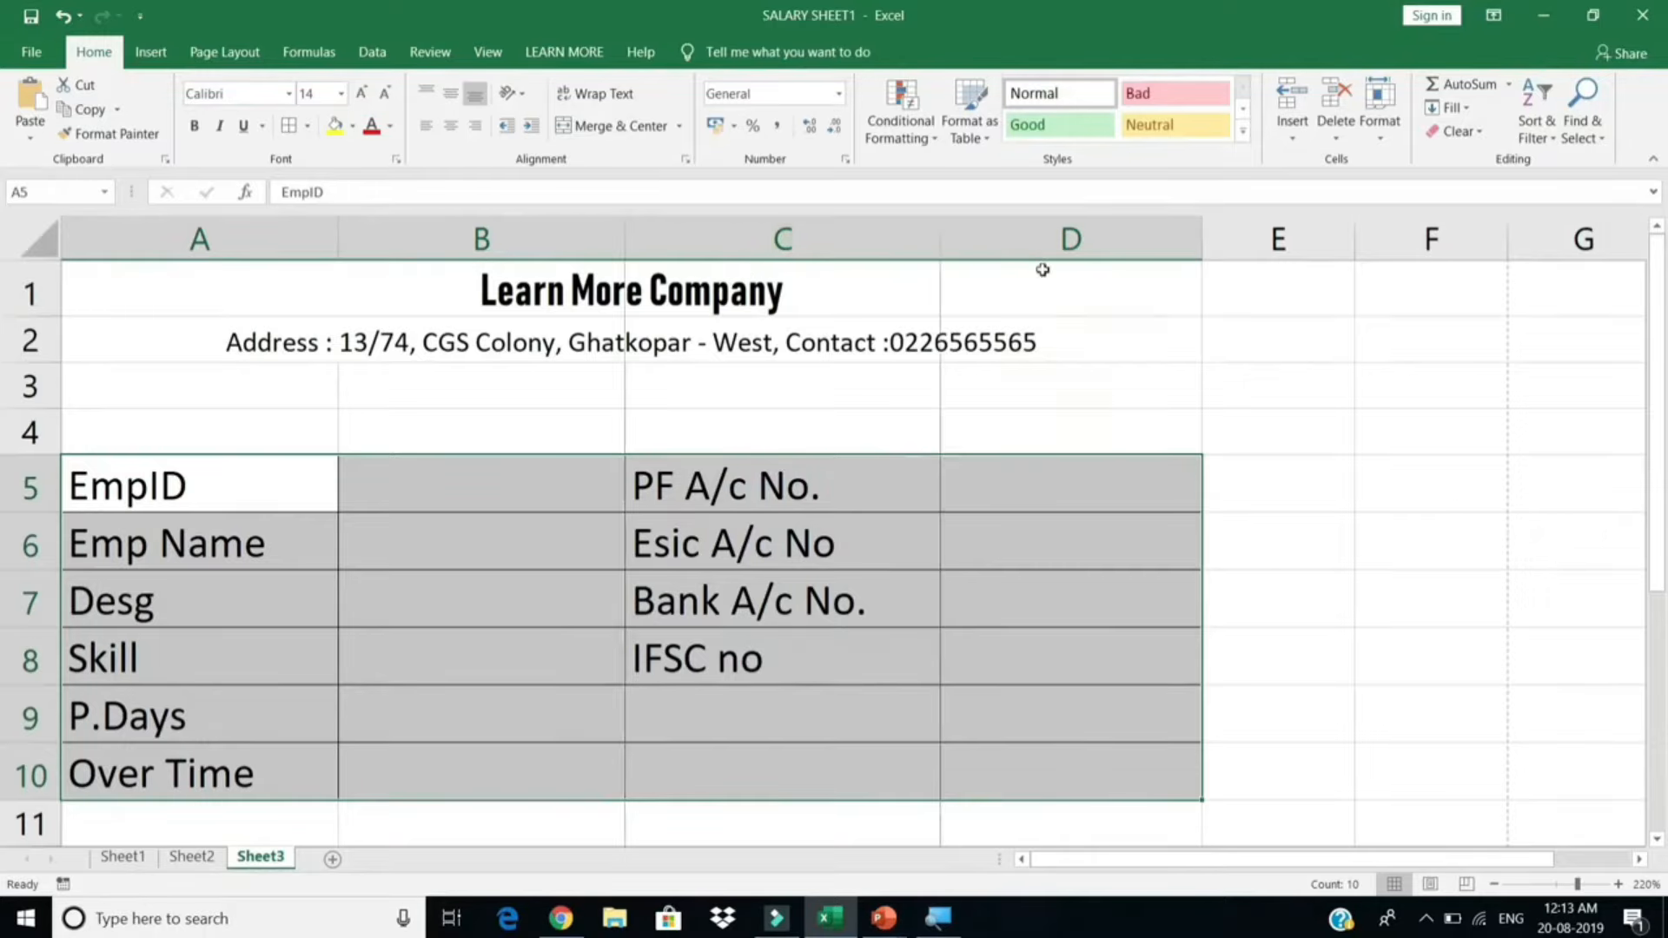
left_click_drag(1304, 243, 1355, 246)
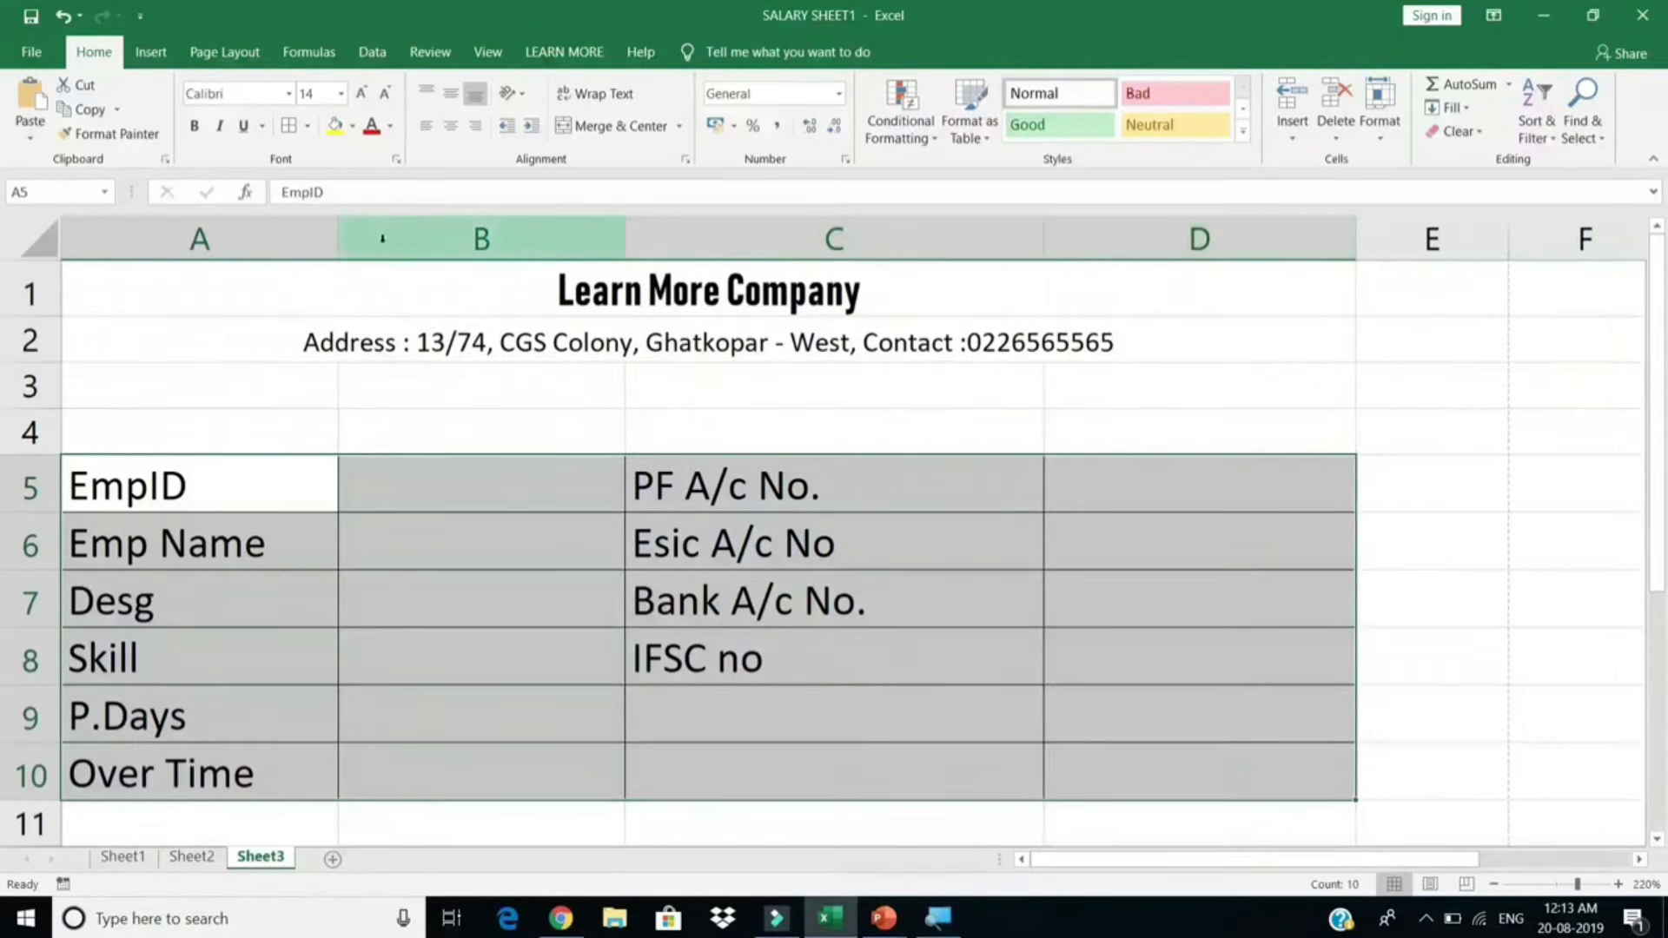
left_click_drag(338, 241, 383, 249)
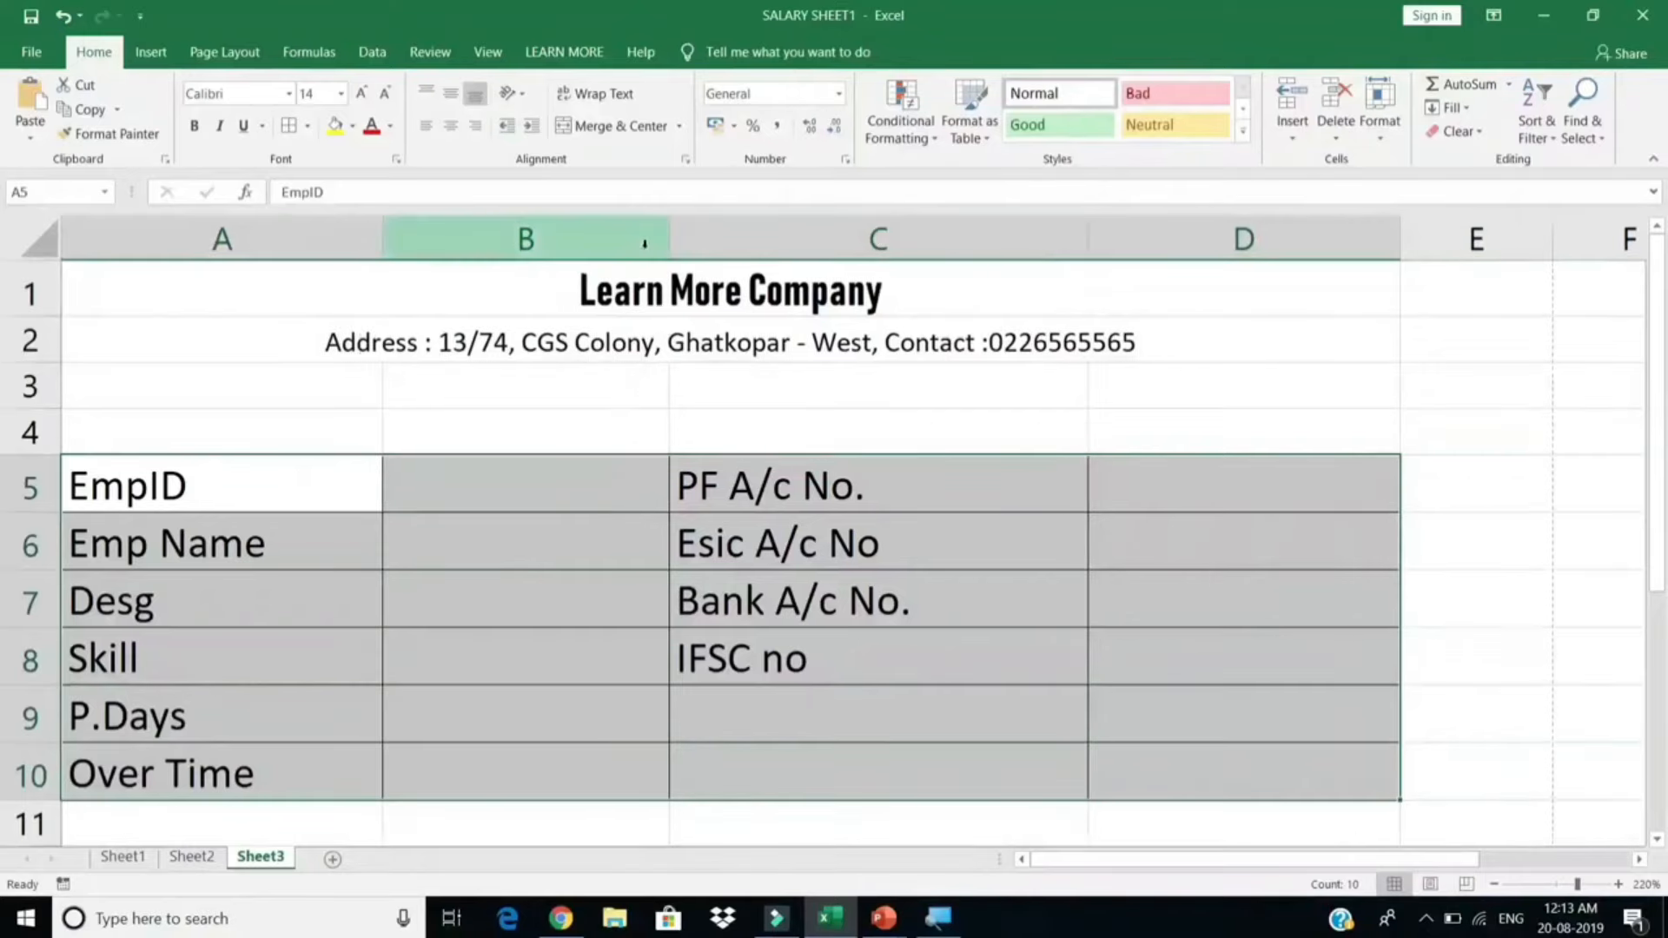
left_click_drag(670, 236, 712, 239)
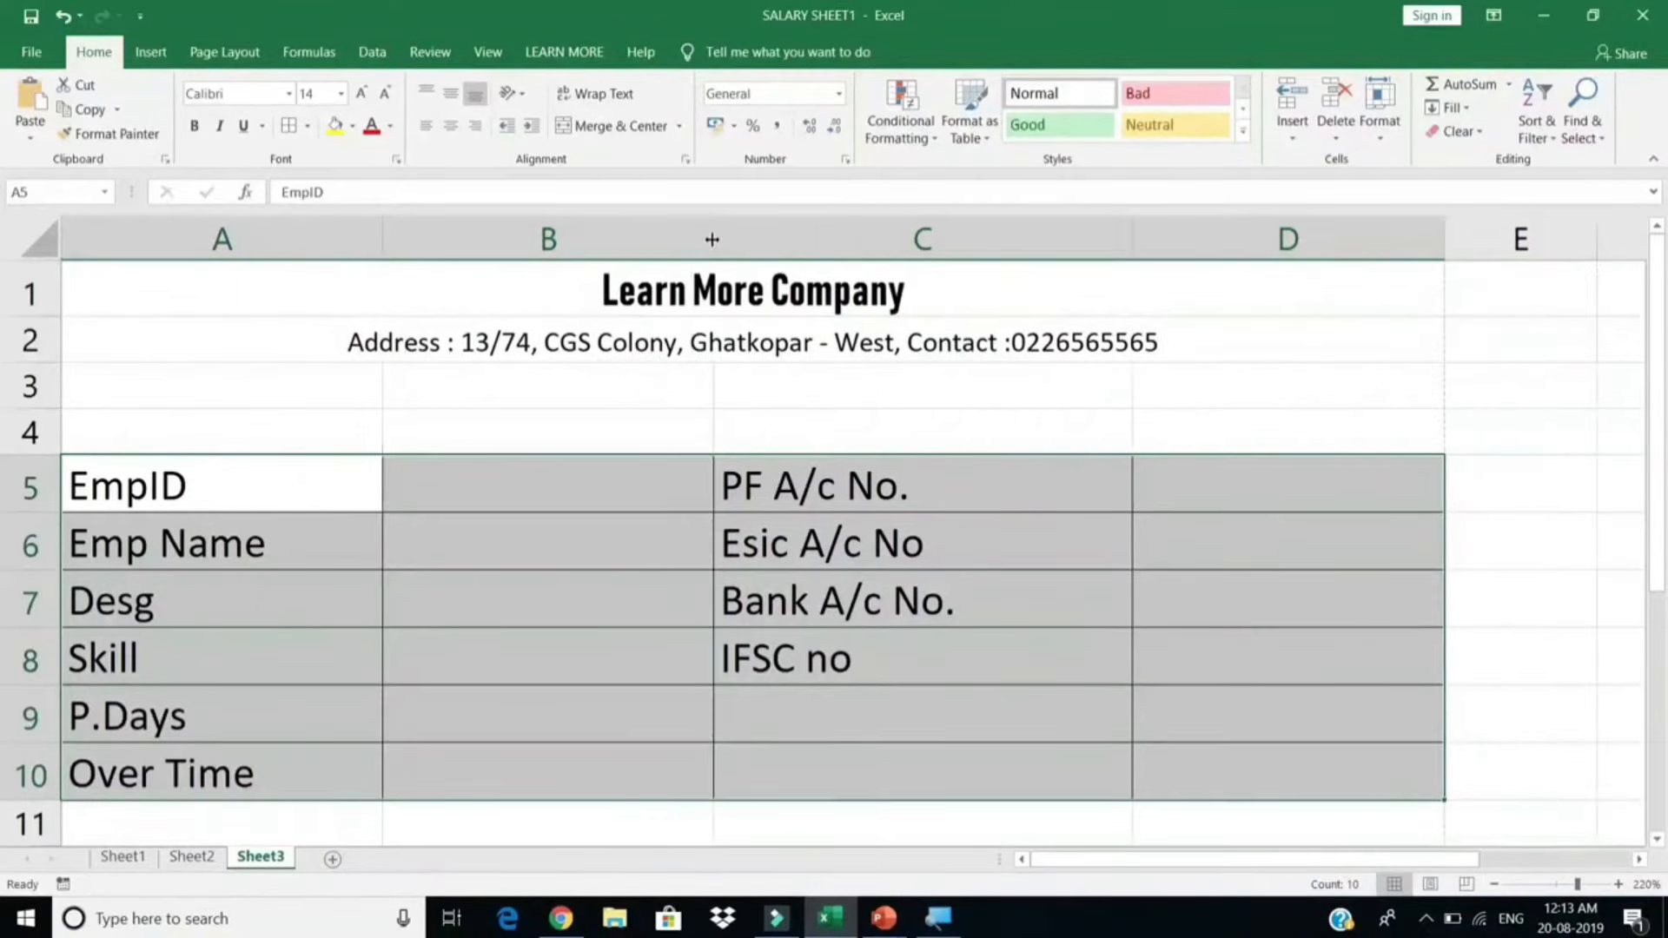
left_click(1221, 486)
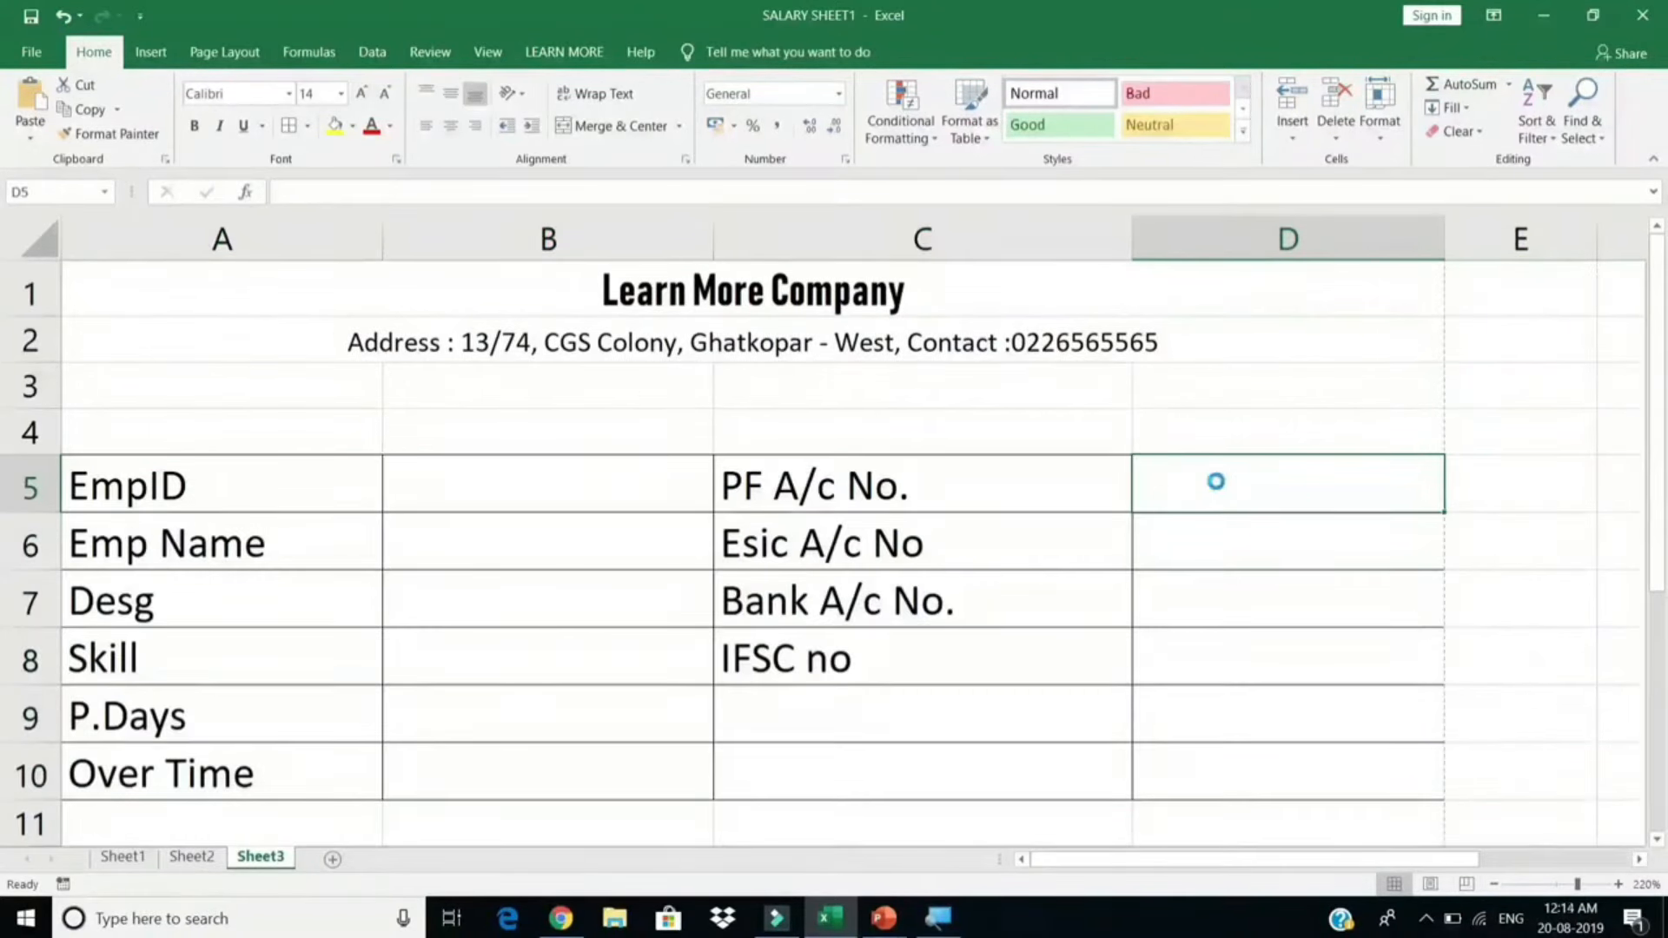
key("ctrl+p")
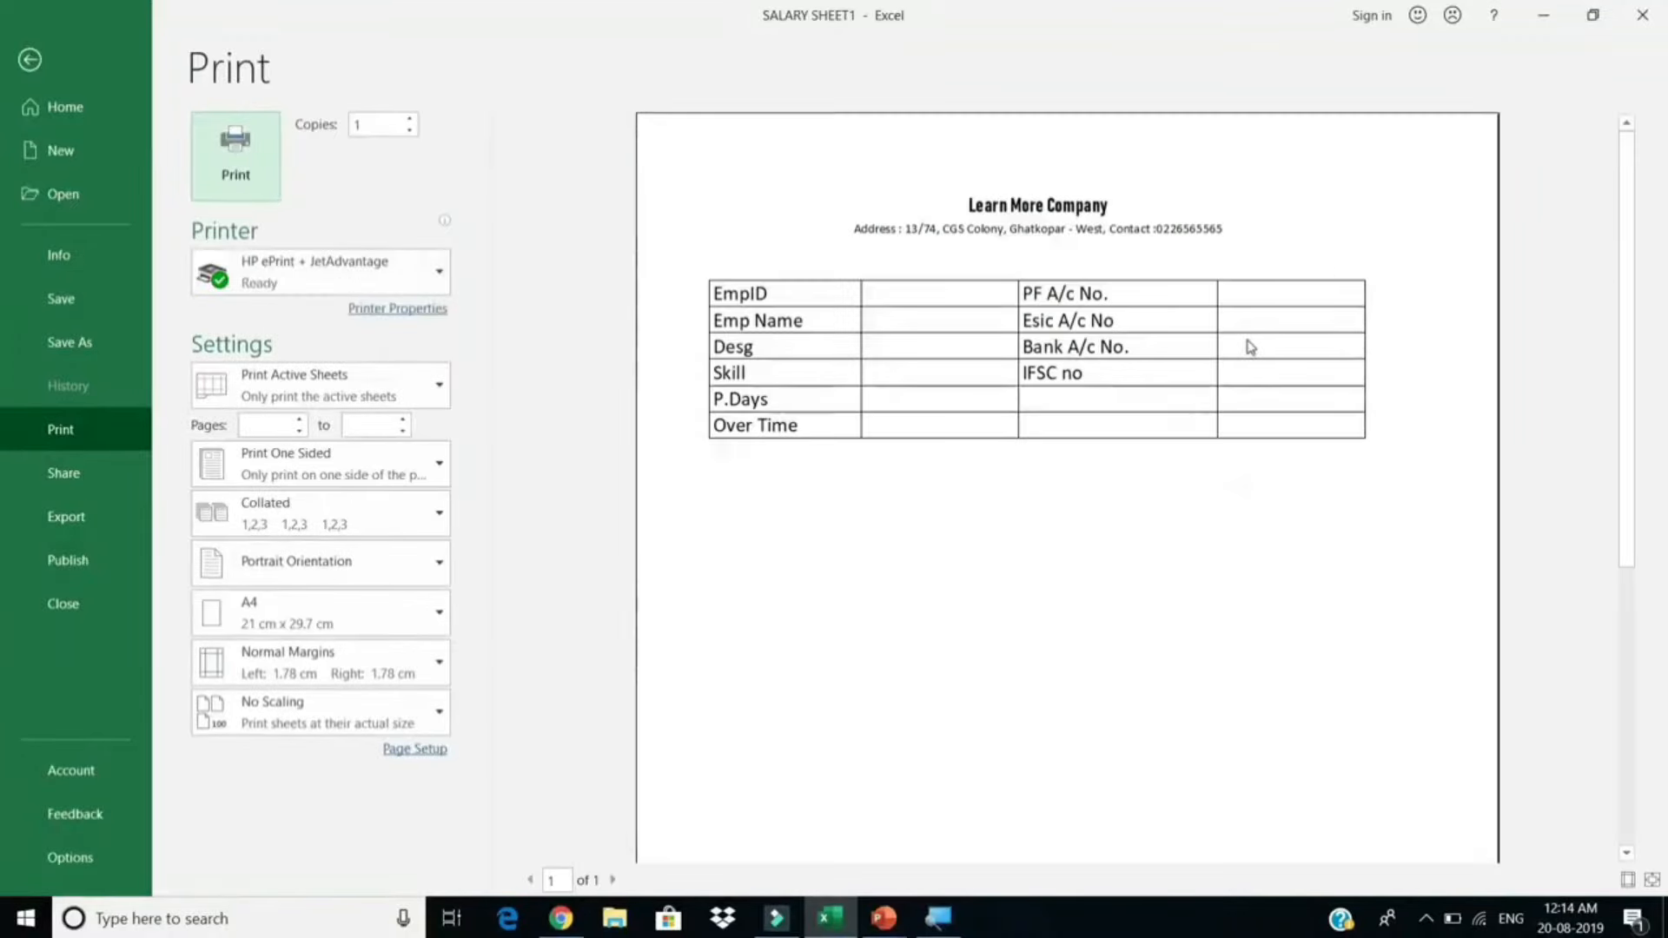
Step: Enlarge the Learn More Company title step by step up to size 28
key("Escape")
left_click(743, 315)
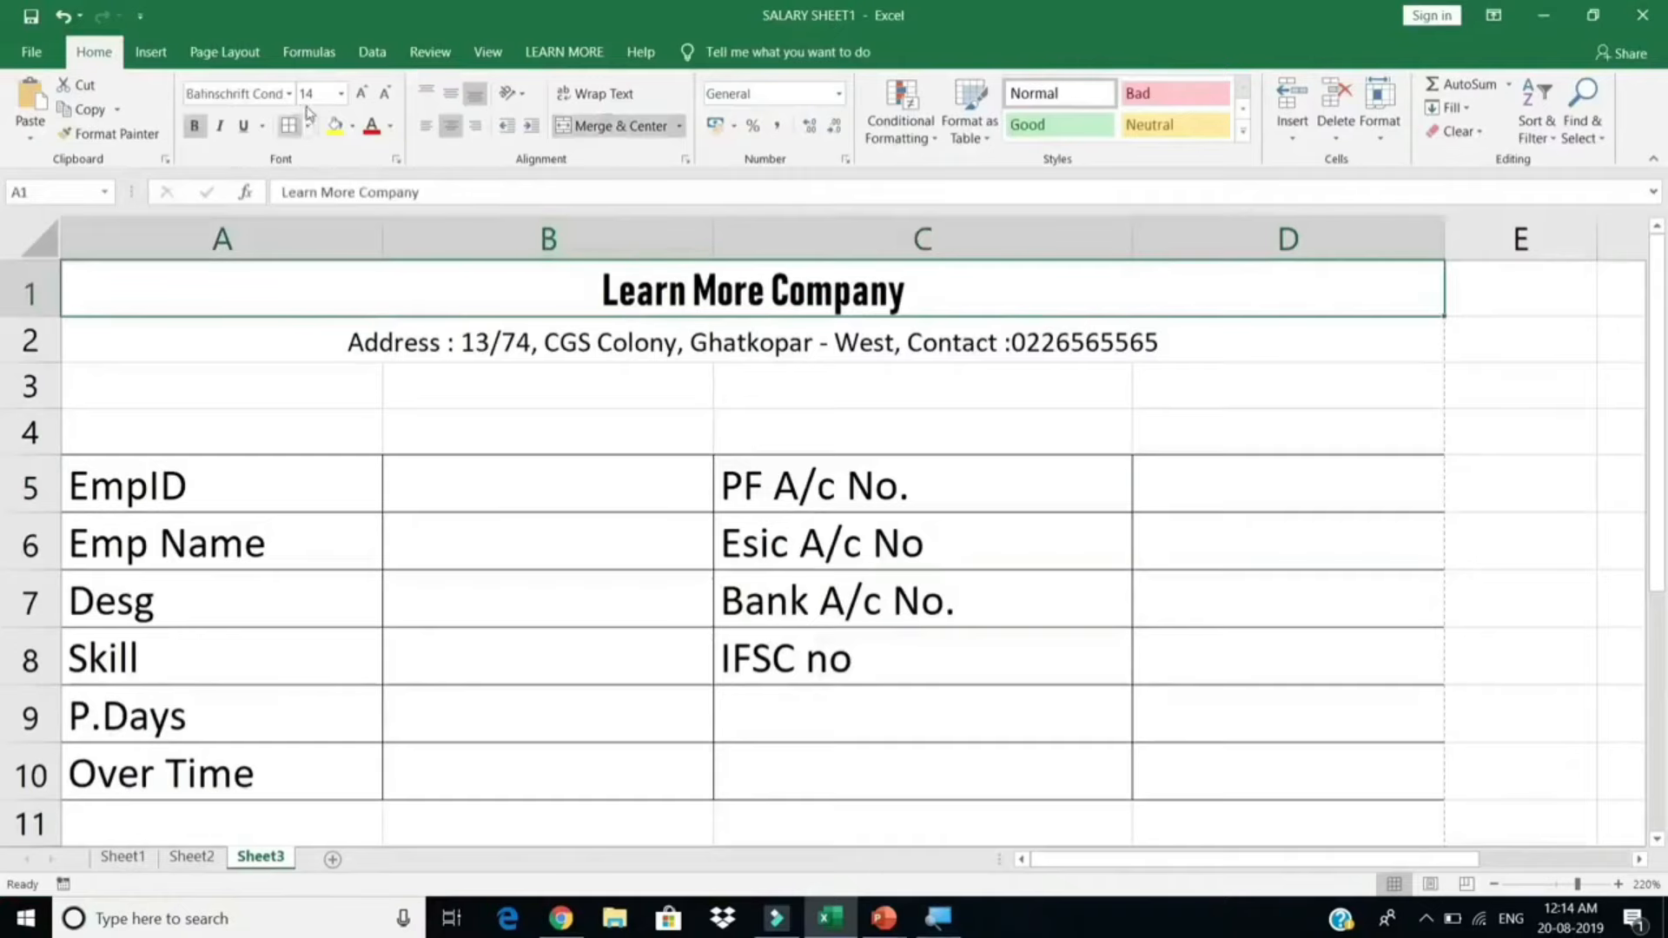
left_click(363, 94)
left_click(362, 94)
left_click(362, 94)
left_click(362, 94)
left_click(362, 94)
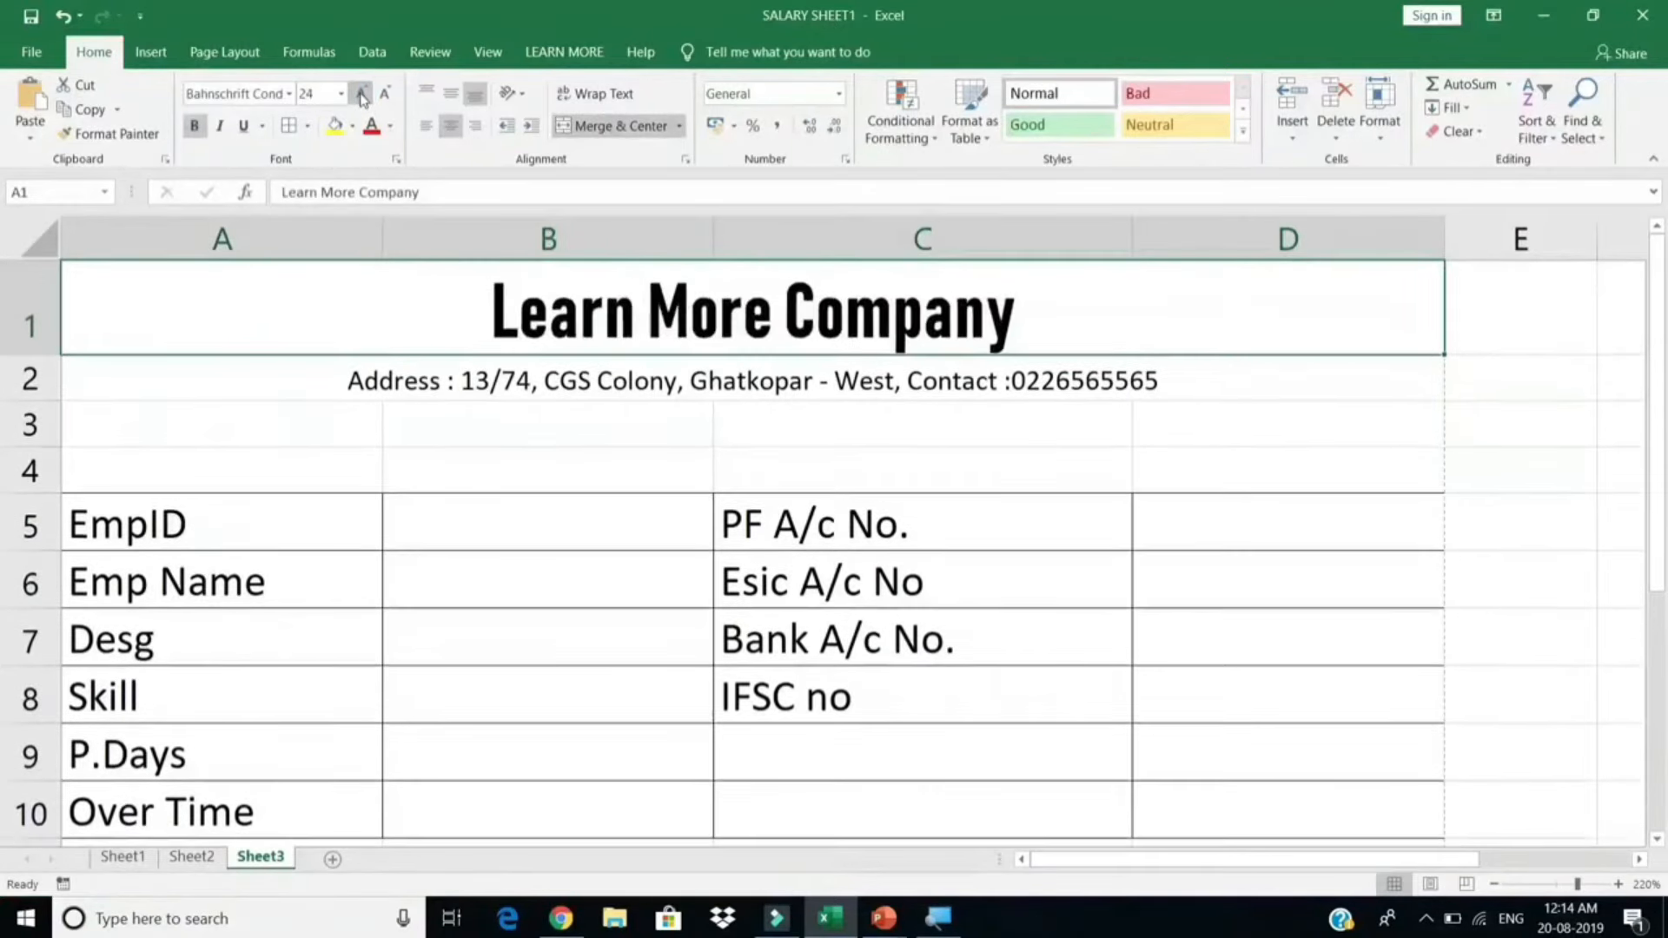
left_click(362, 94)
left_click(362, 93)
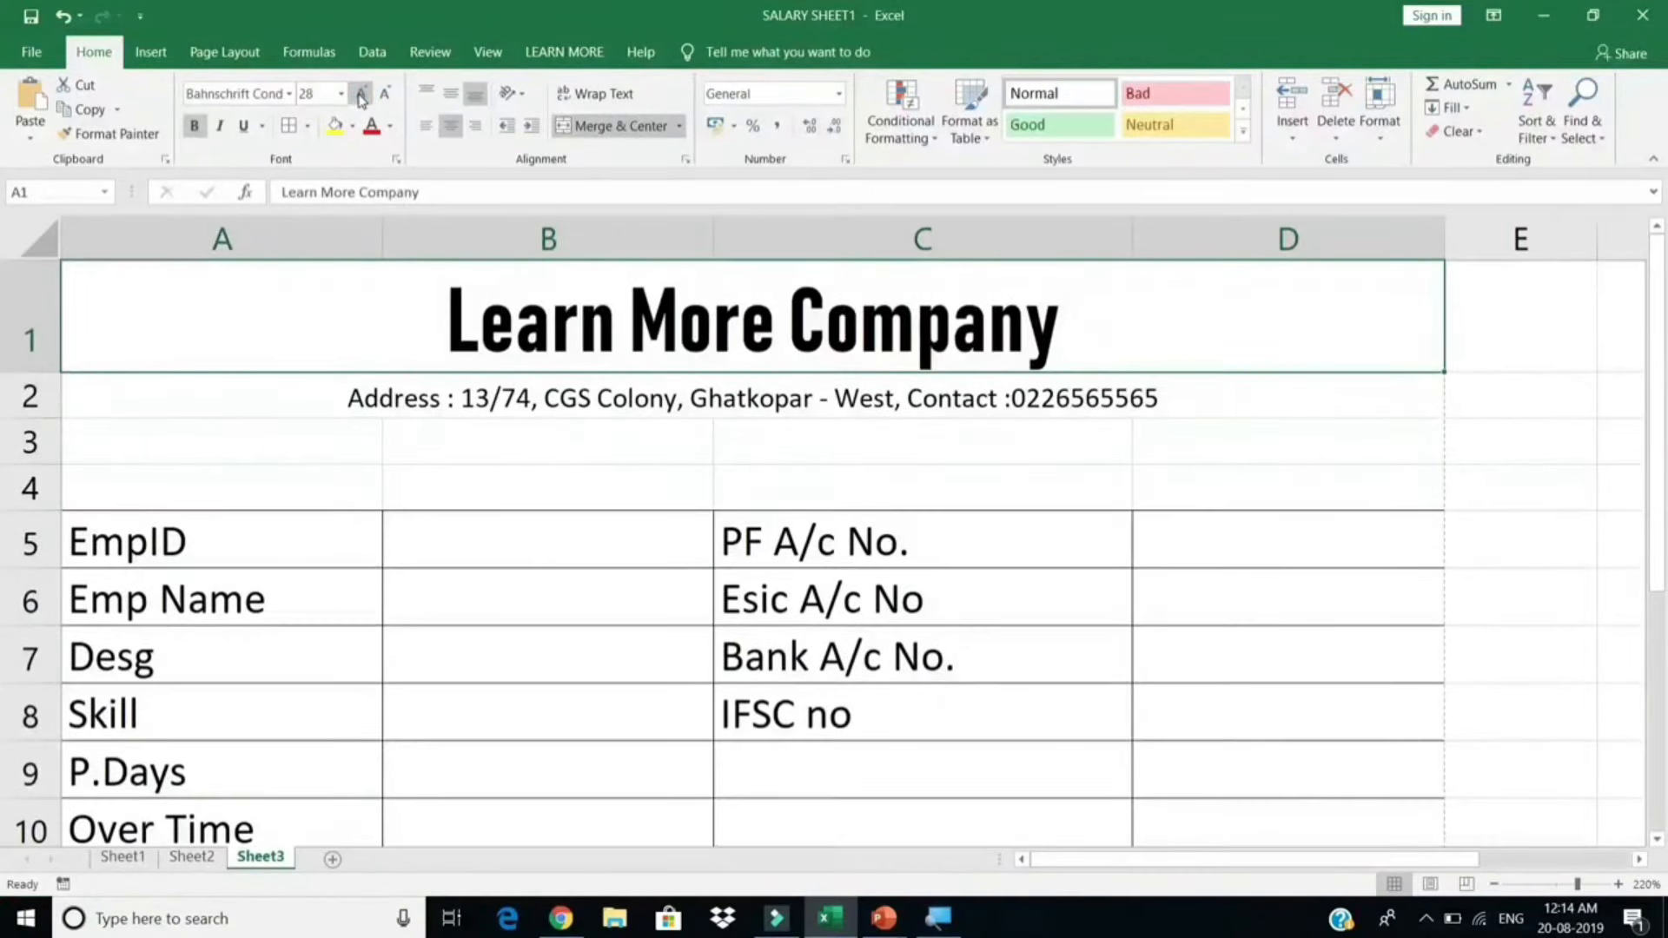
left_click(362, 94)
Step: Deselect the title and check the bigger heading in print preview
left_click(360, 467)
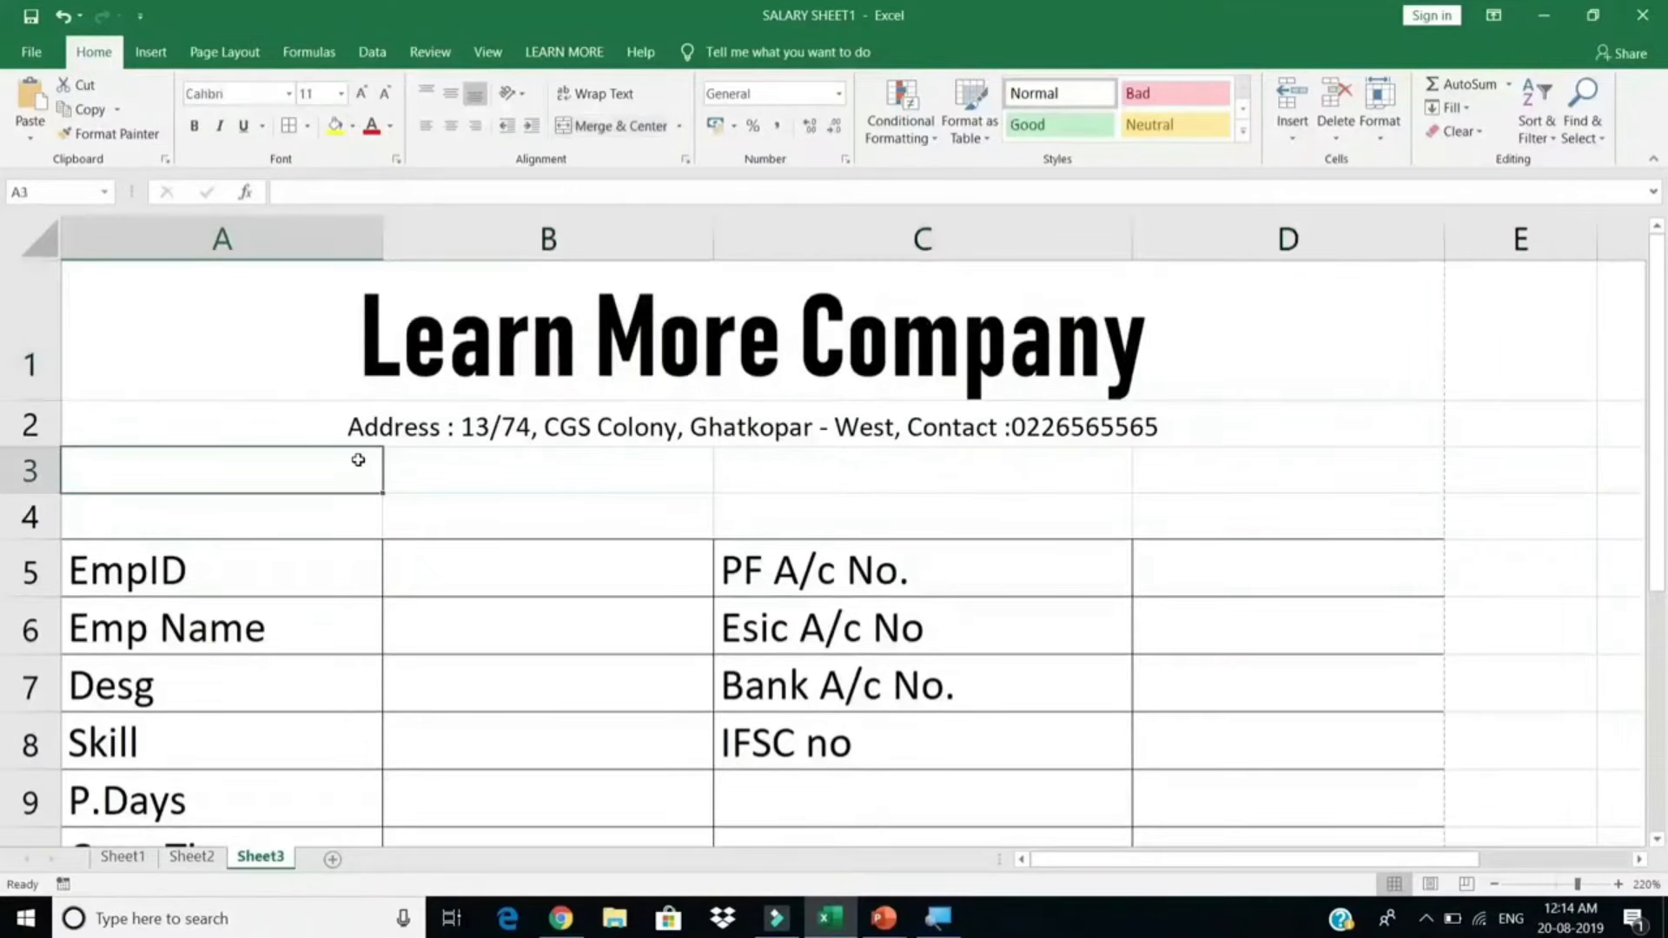
left_click(456, 474)
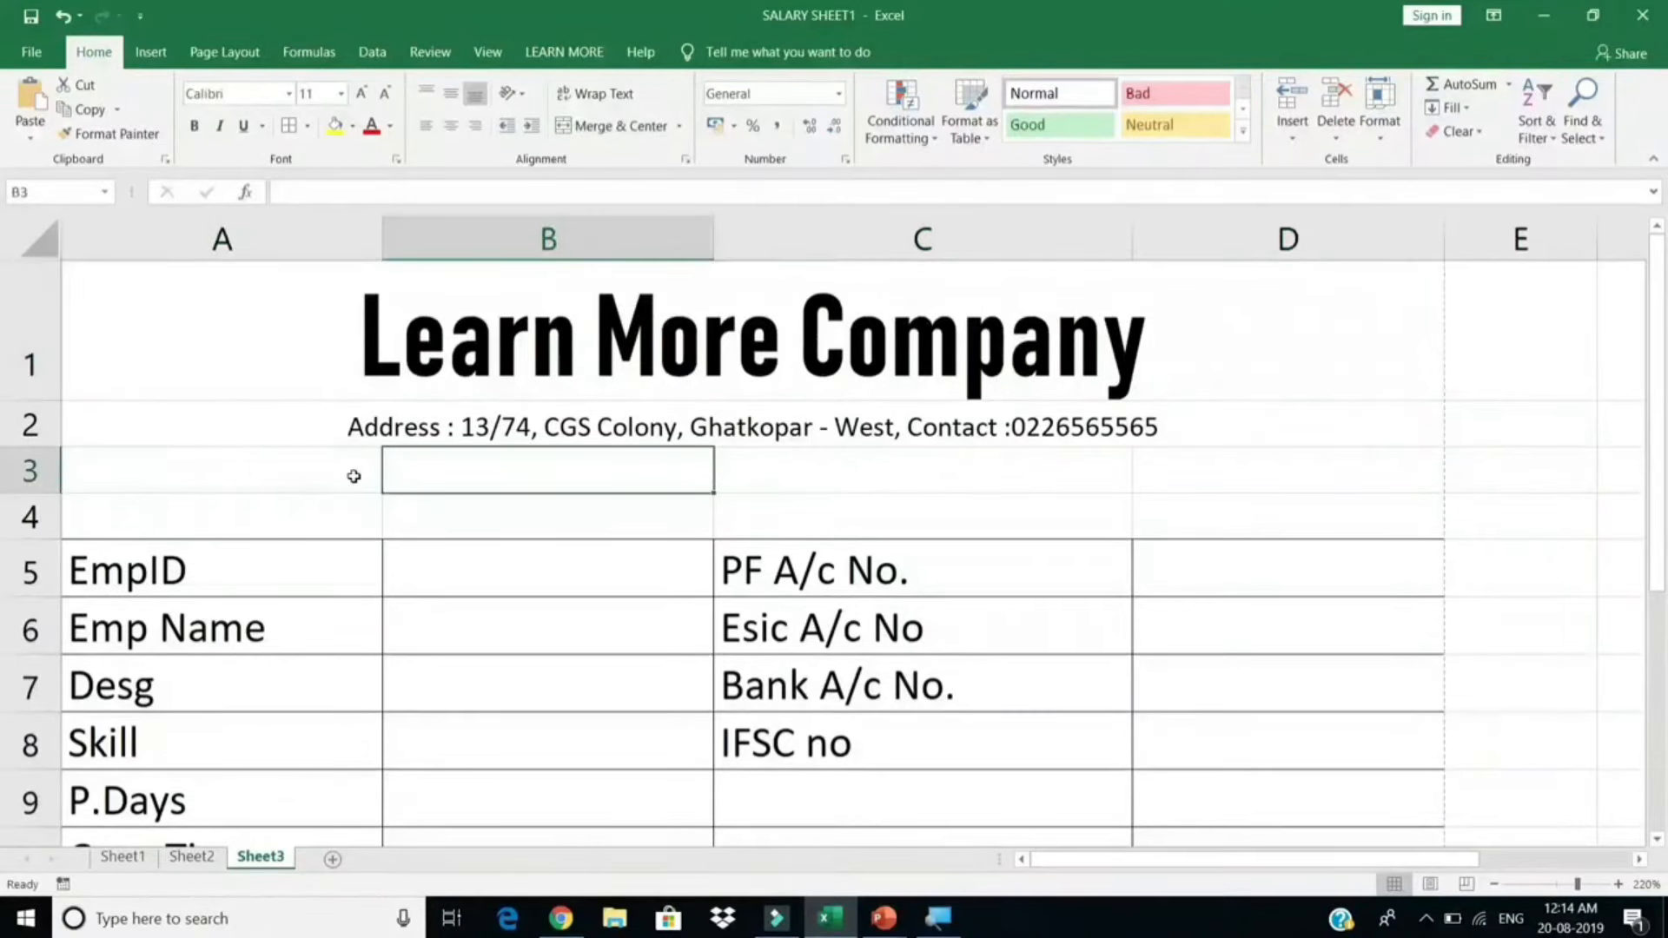
scroll(326, 585, "down", 1)
scroll(308, 638, "up", 1)
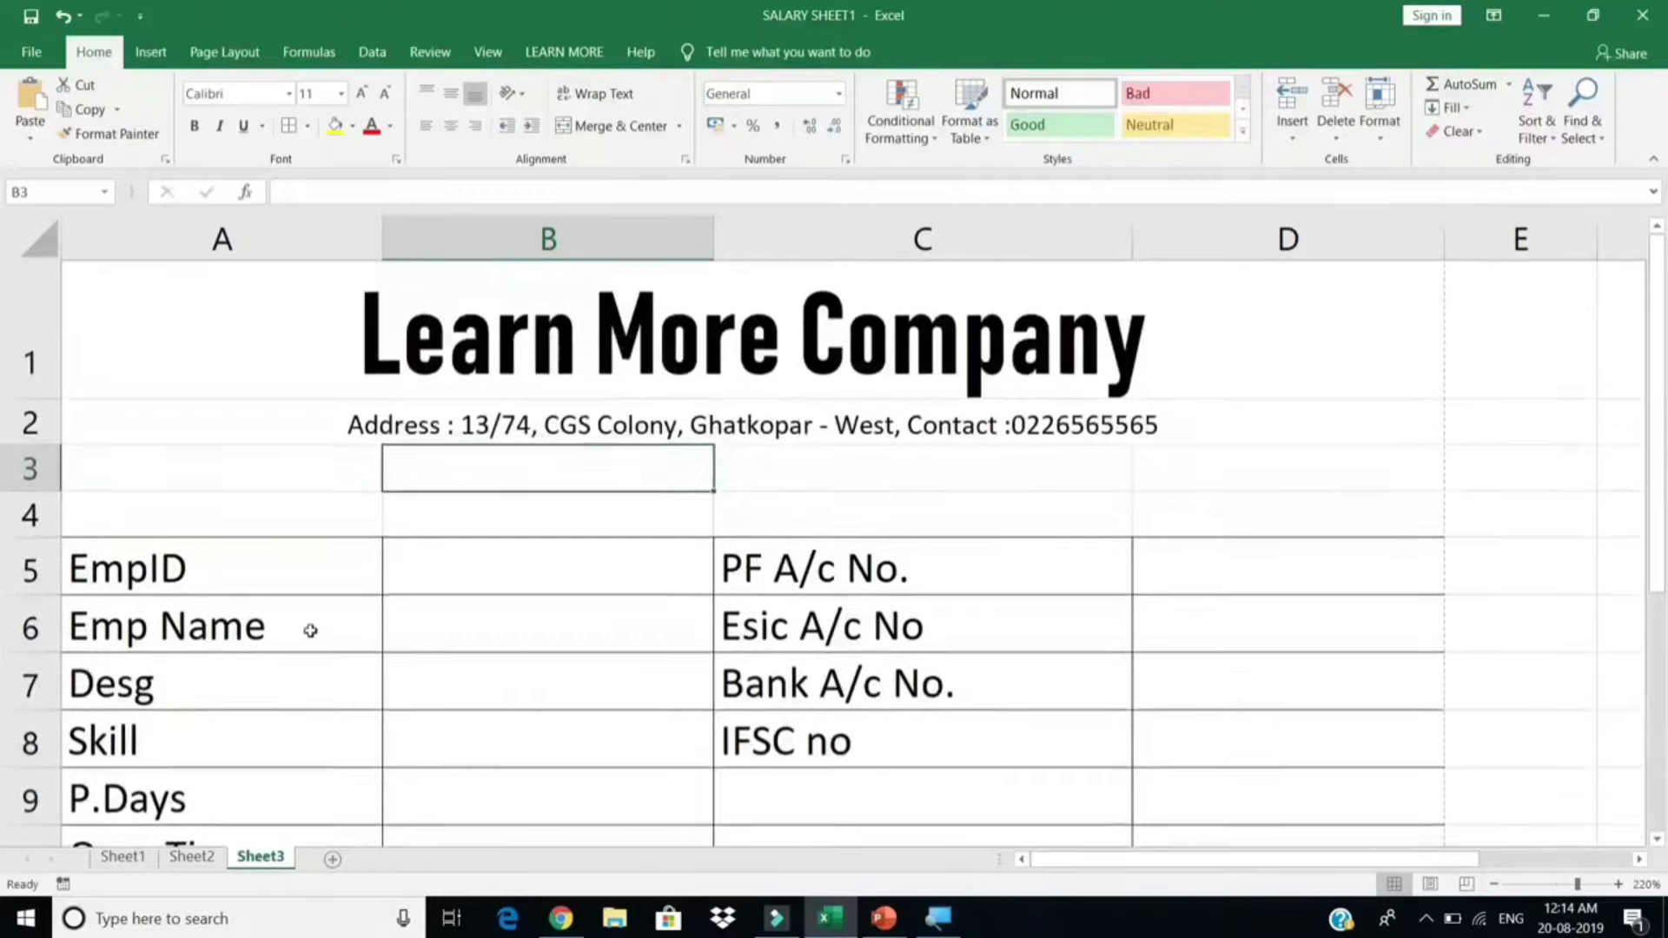
scroll(503, 569, "down", 2)
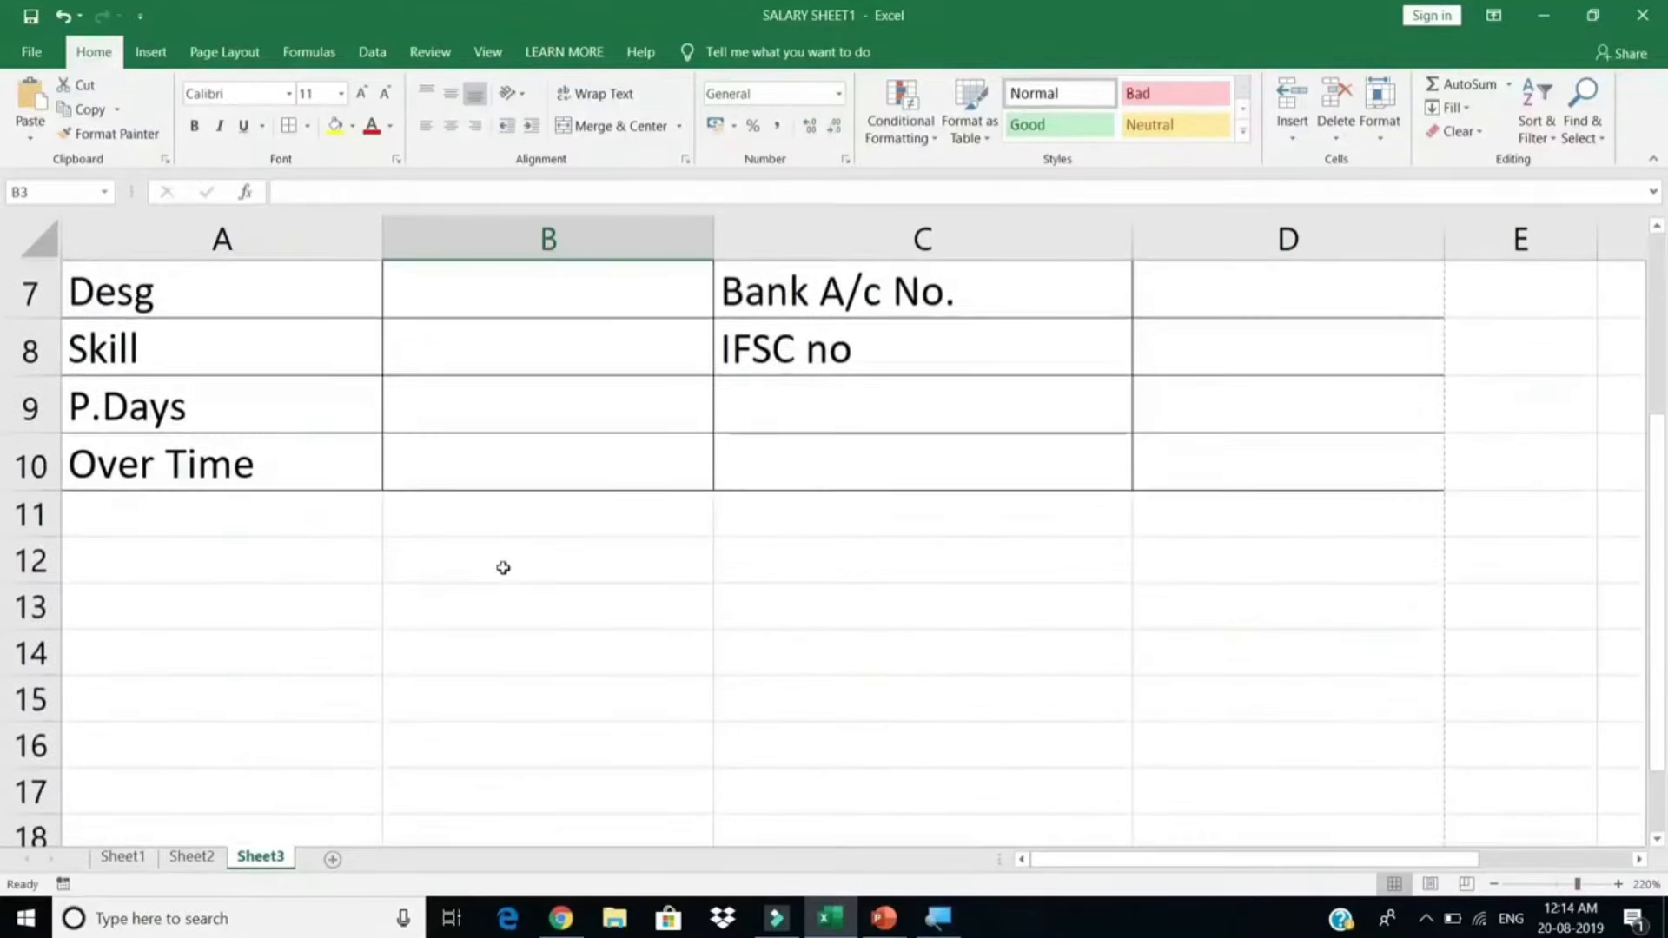
key("ctrl+p")
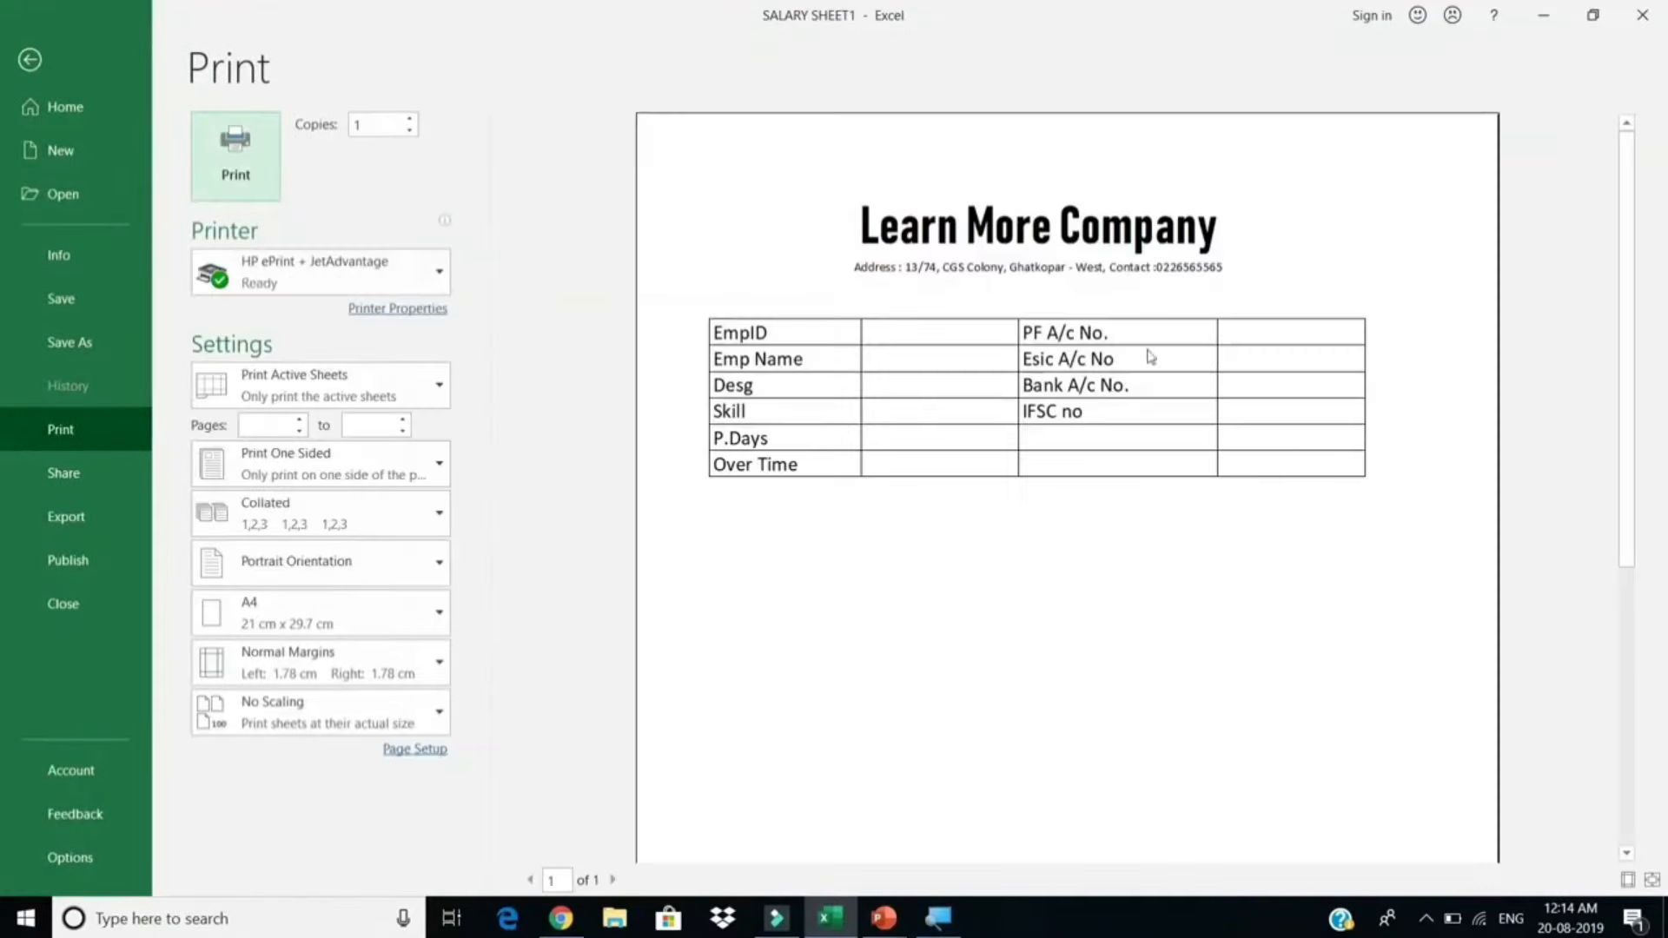
Step: Enter the headings 'Earnings' in A12 and 'Deductions' in C12
key("Escape")
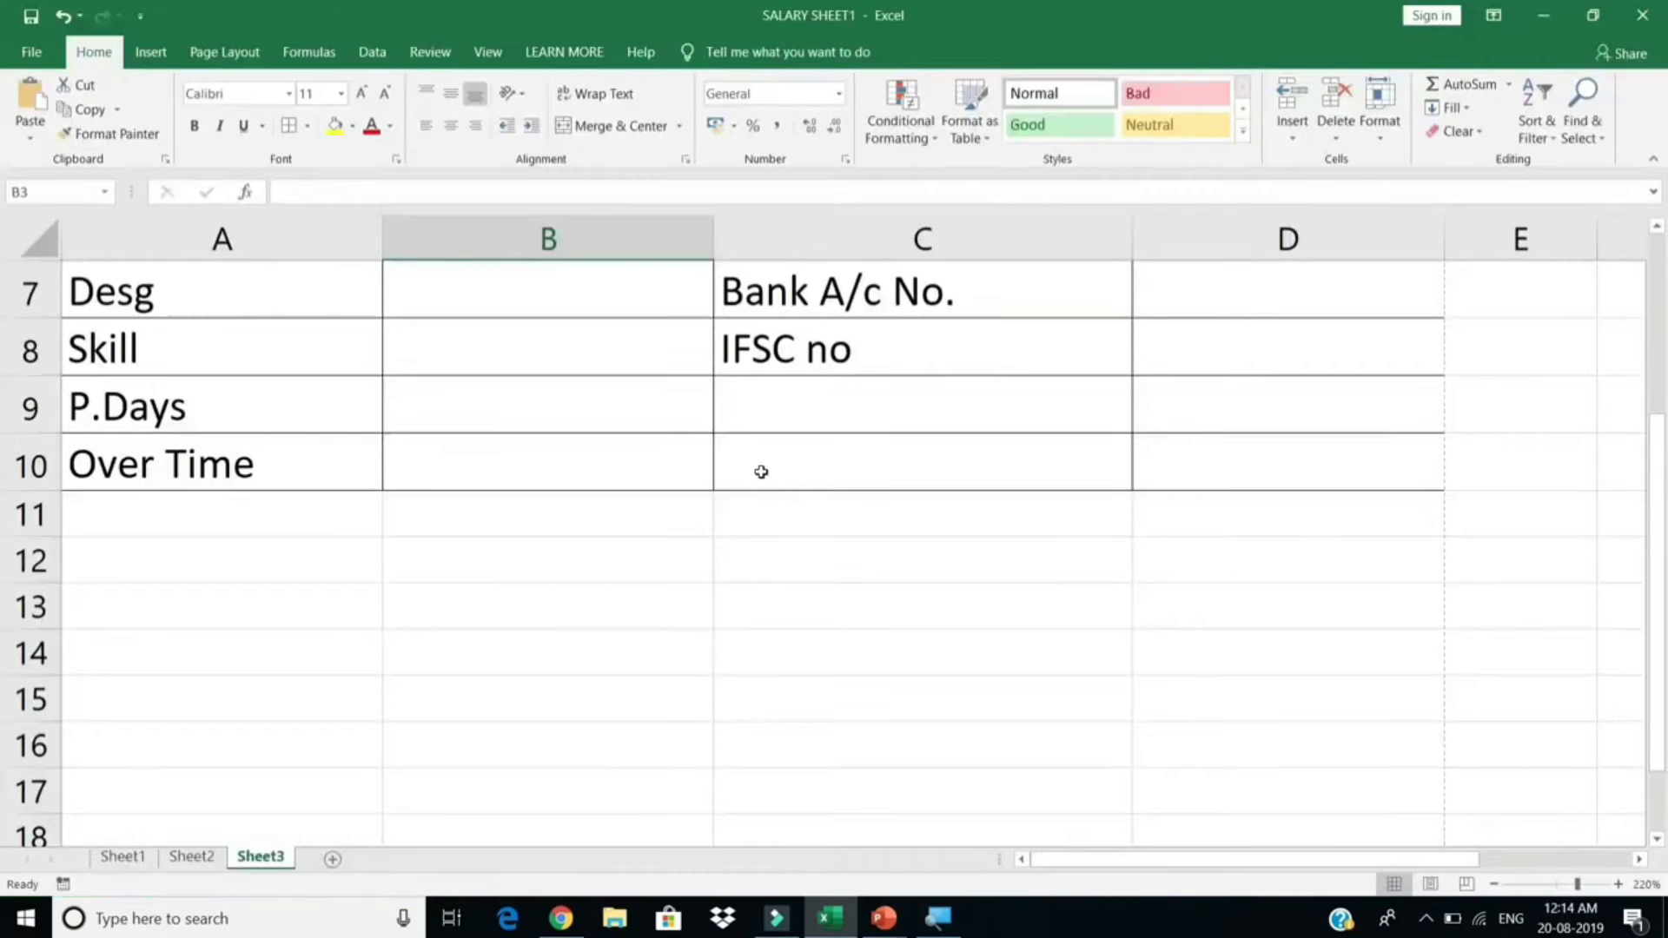
left_click(235, 552)
left_click(238, 517)
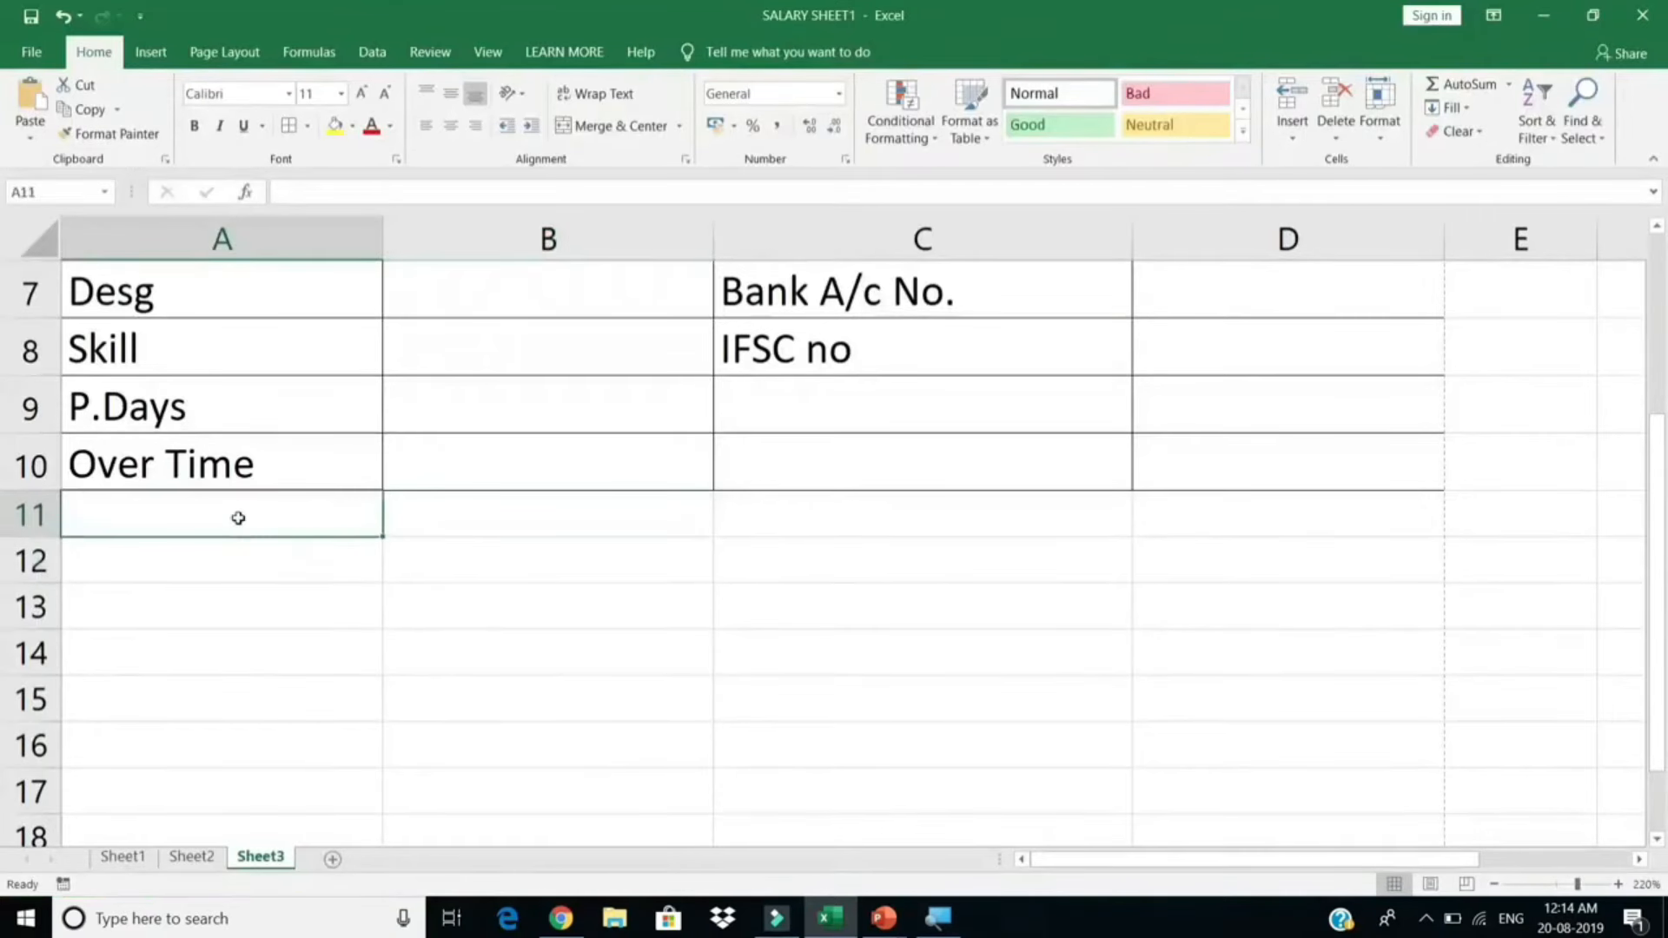
scroll(252, 520, "up", 1)
scroll(291, 518, "down", 1)
key("Down")
type("Ea")
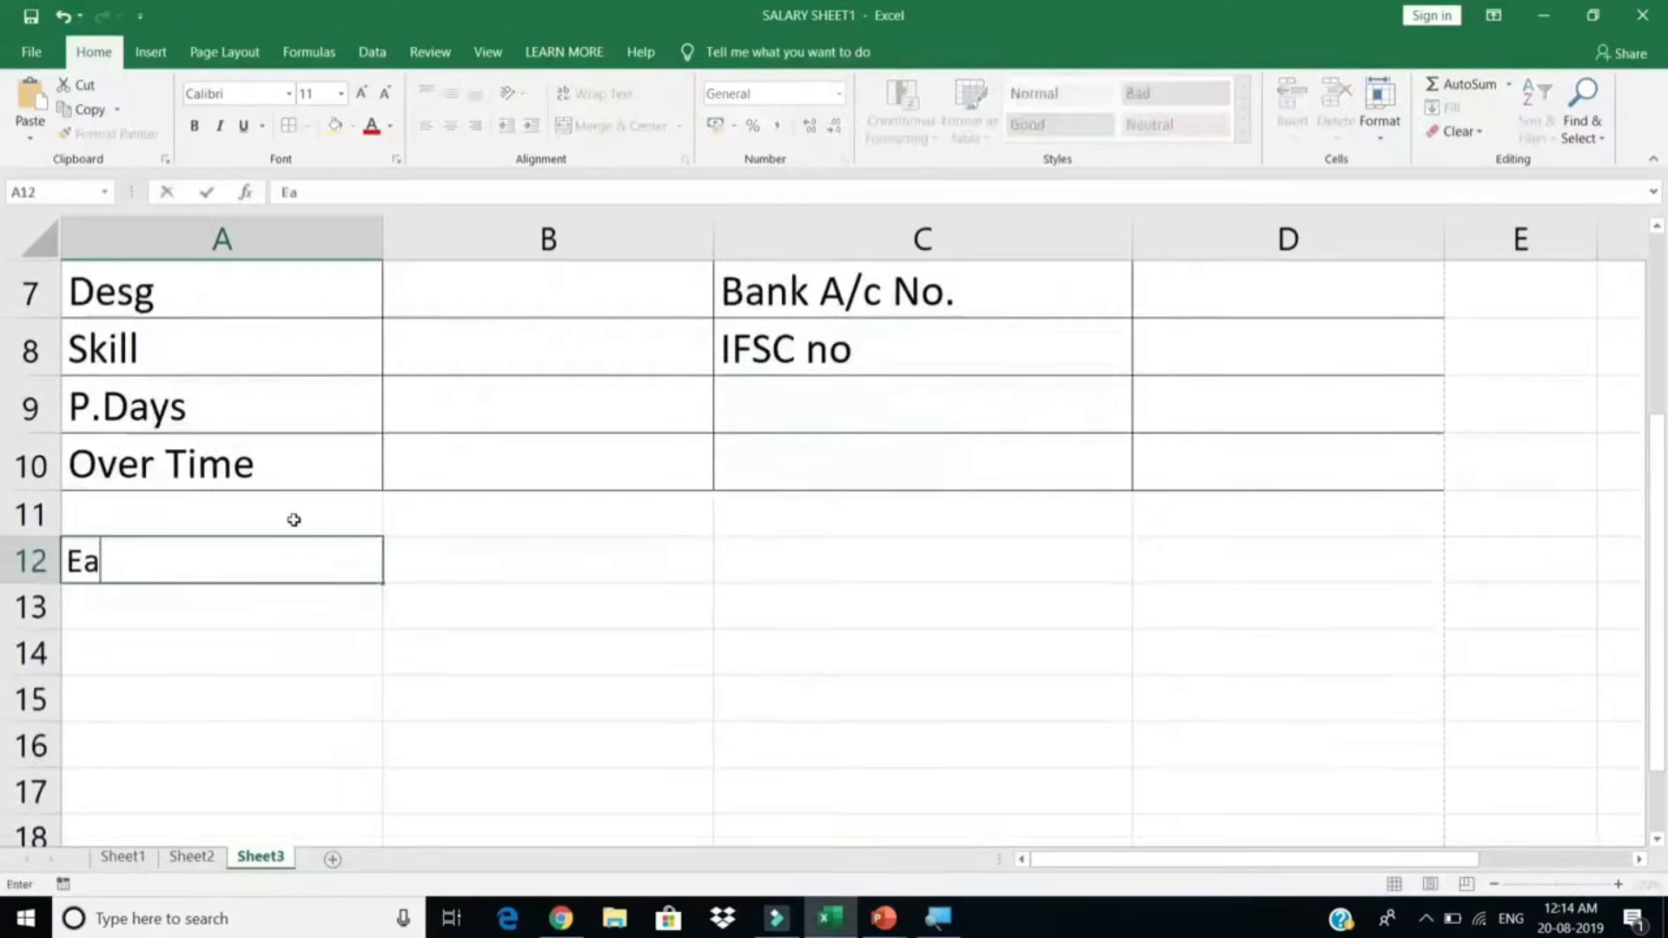
type("rnings")
key("Return")
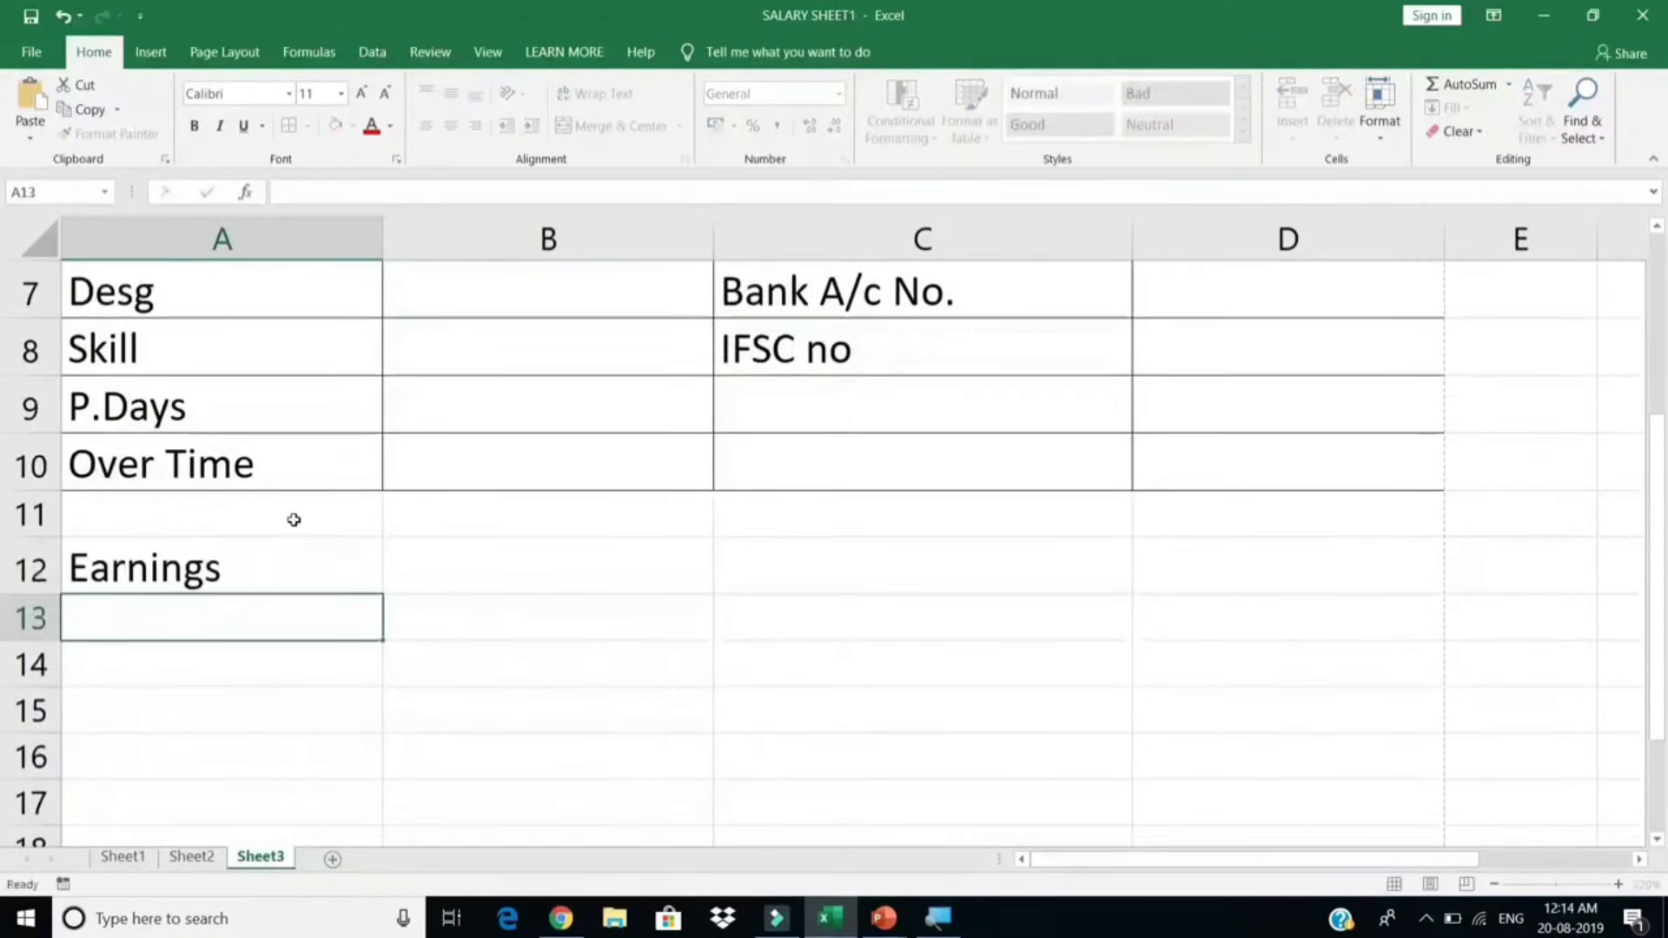
left_click(817, 558)
type("D")
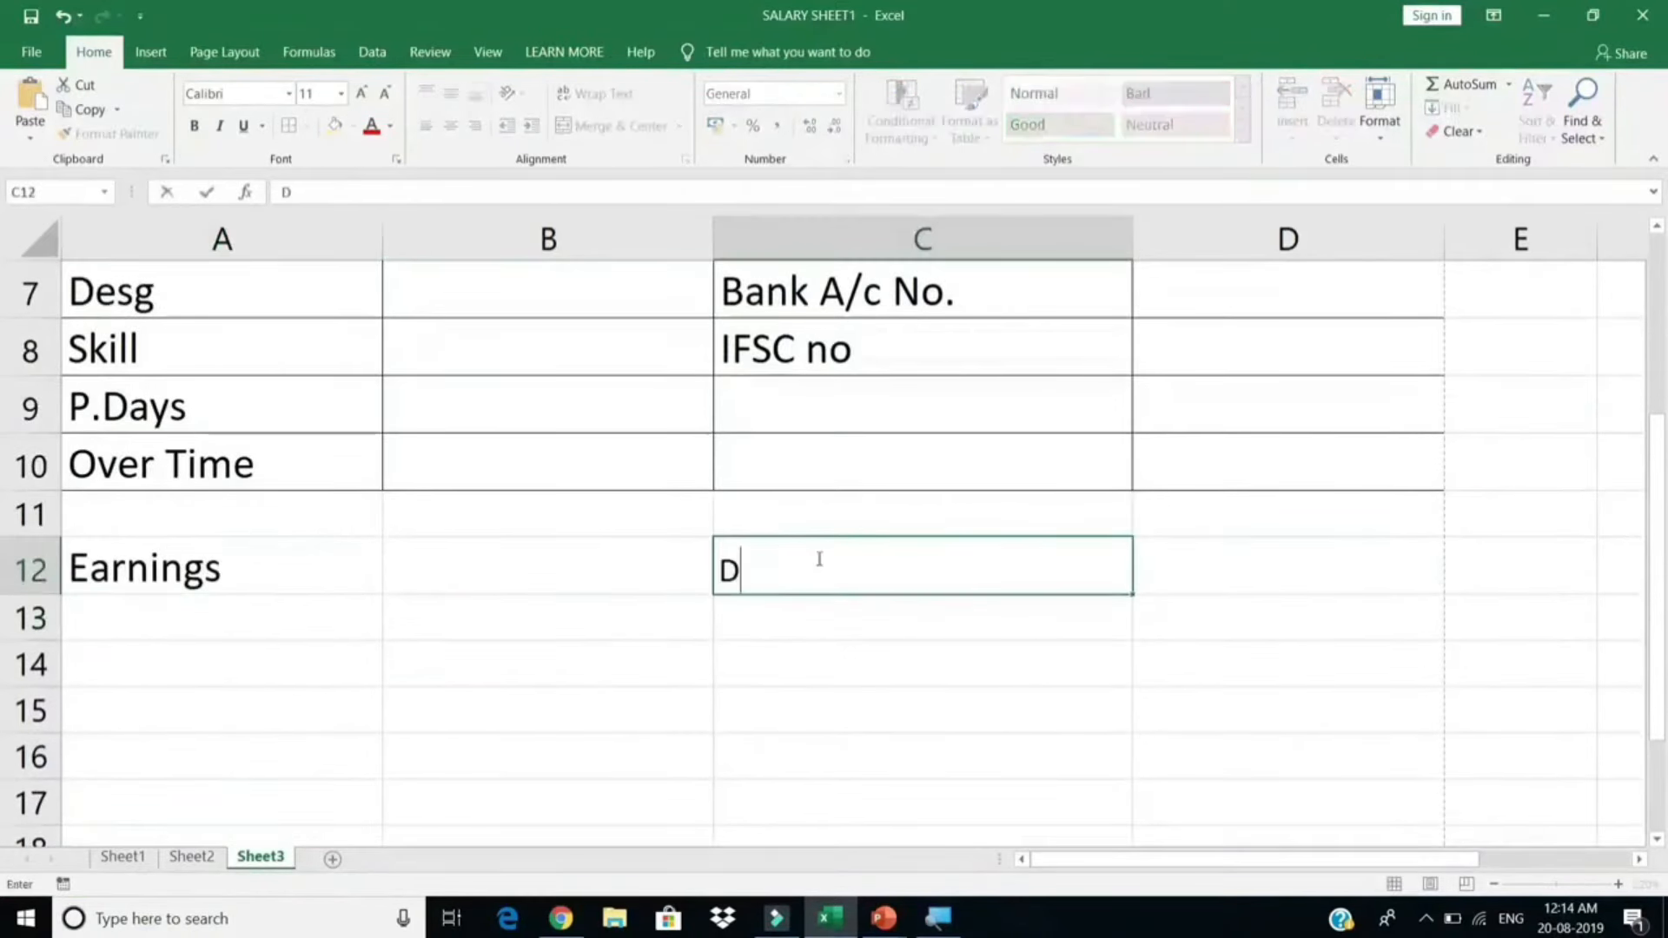
type("eduction")
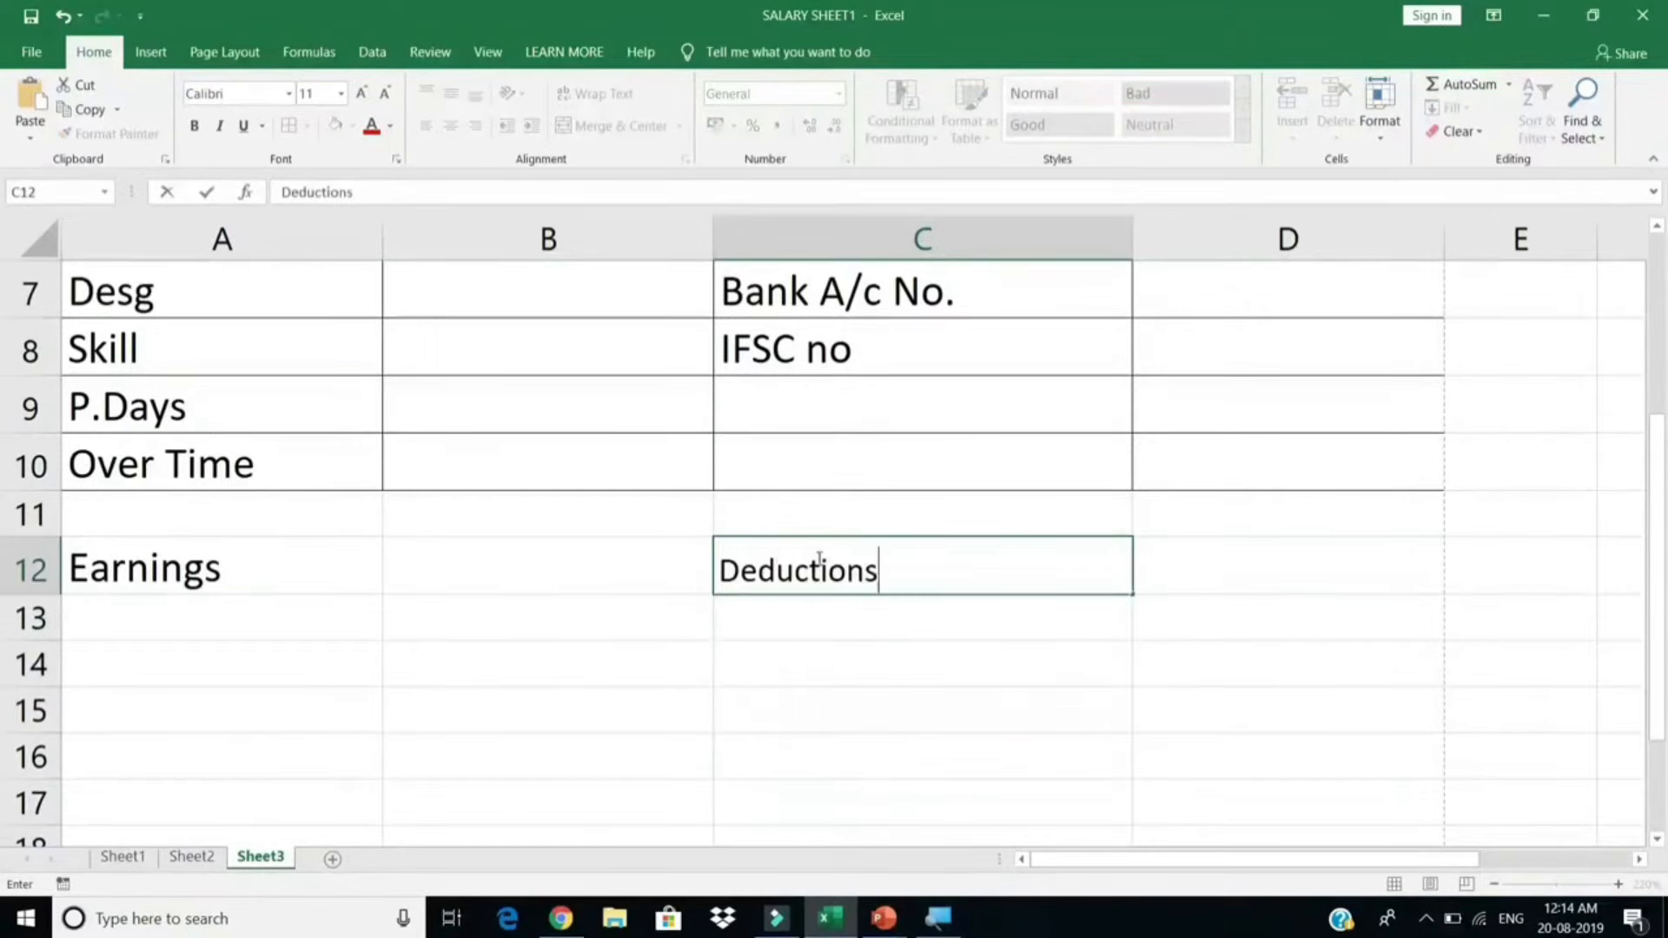
type("s")
key("Return")
Step: Increase the font size of the Earnings and Deductions heading row
left_click_drag(331, 556, 1023, 569)
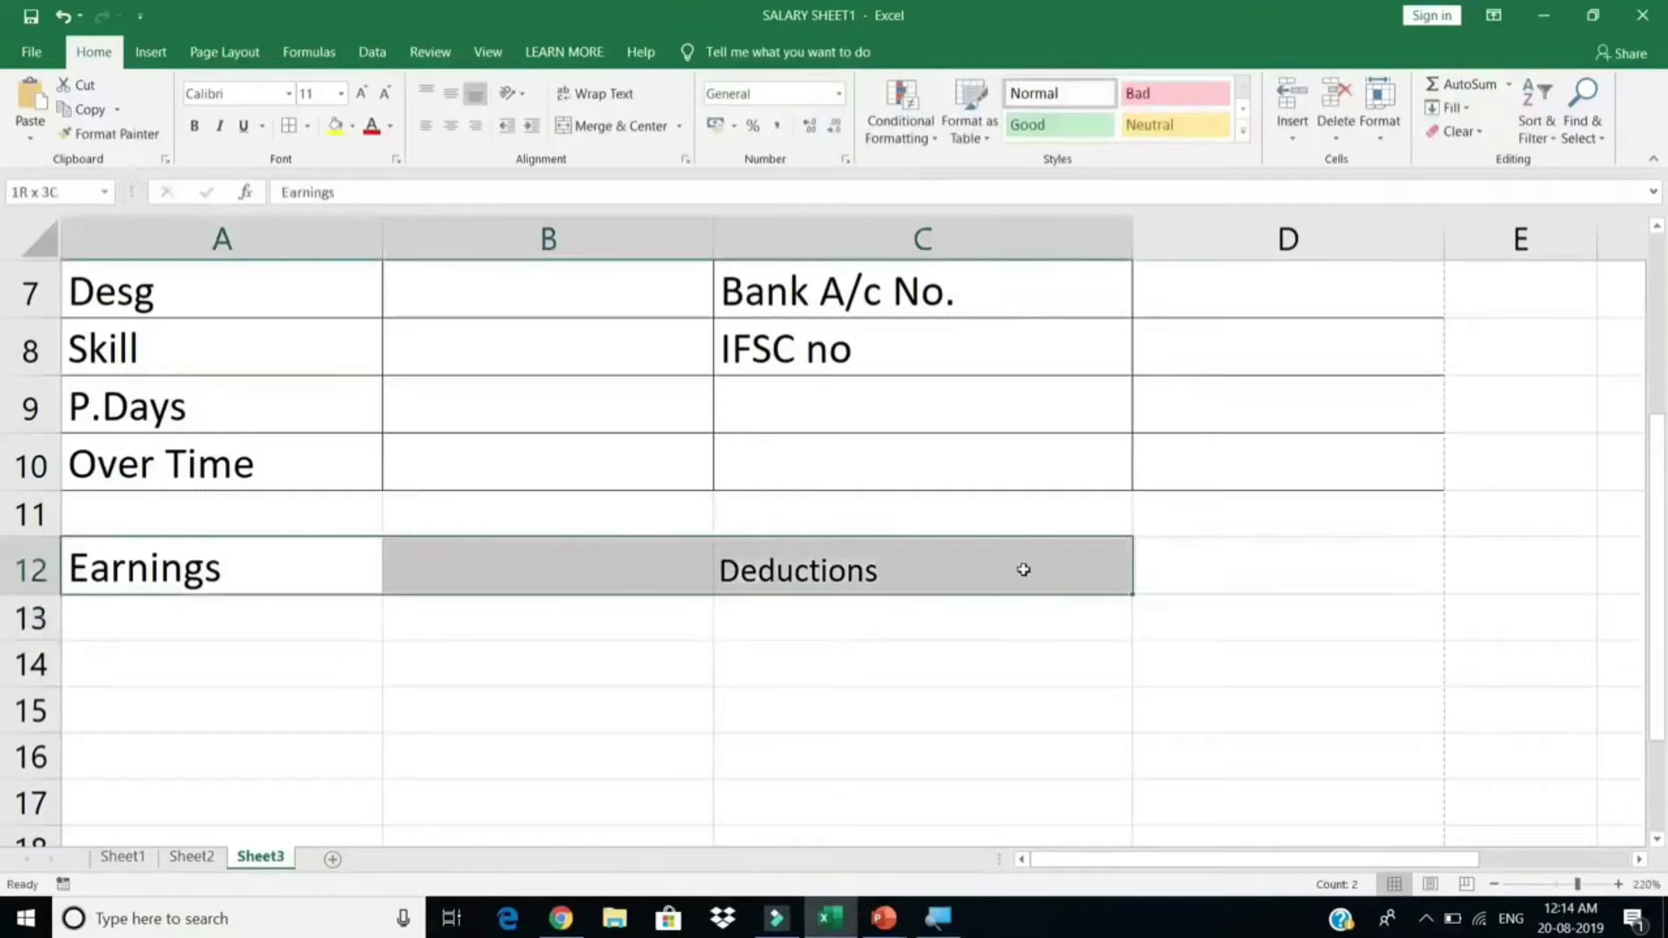
left_click(320, 89)
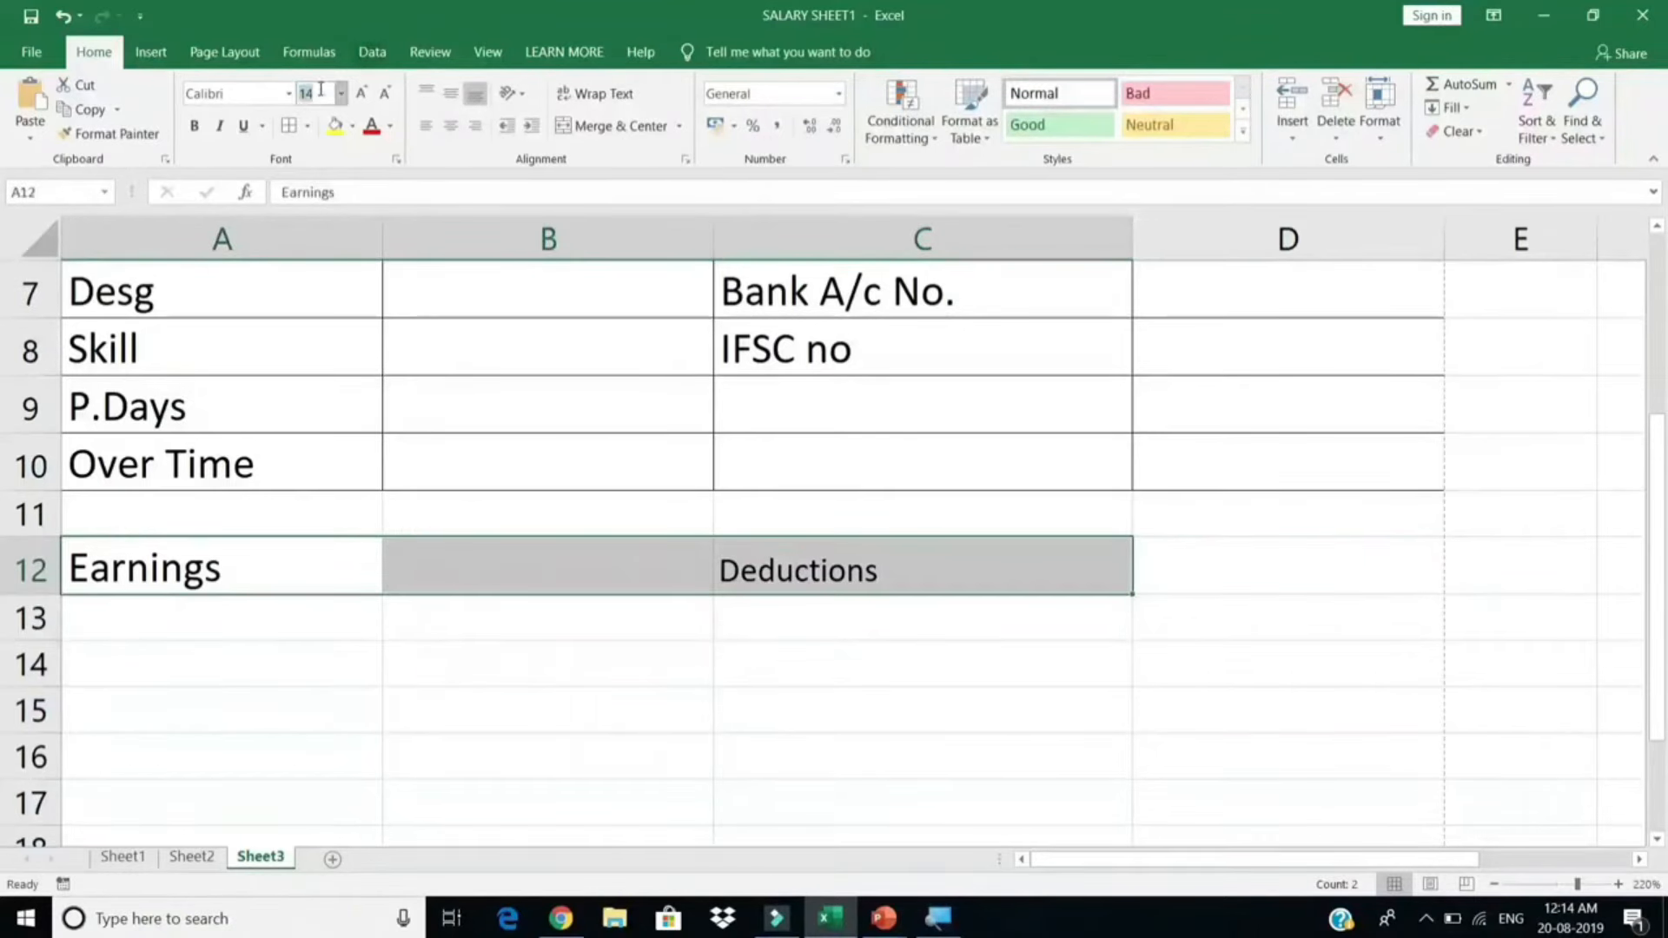
left_click(362, 93)
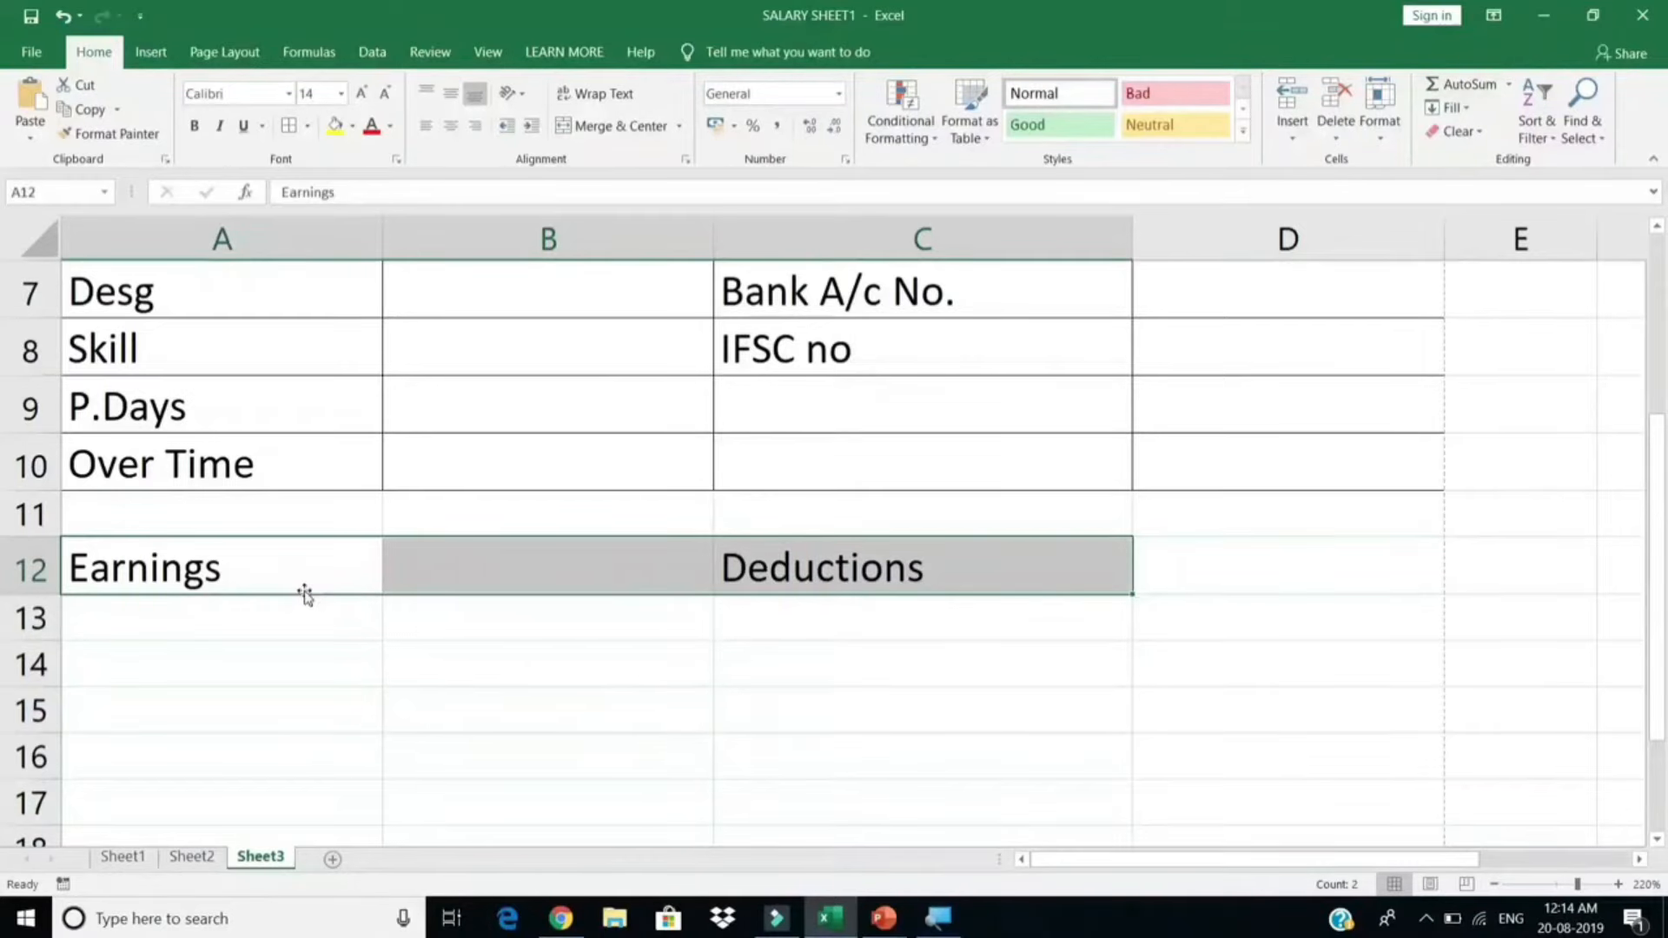
left_click(310, 662)
left_click_drag(279, 584, 957, 763)
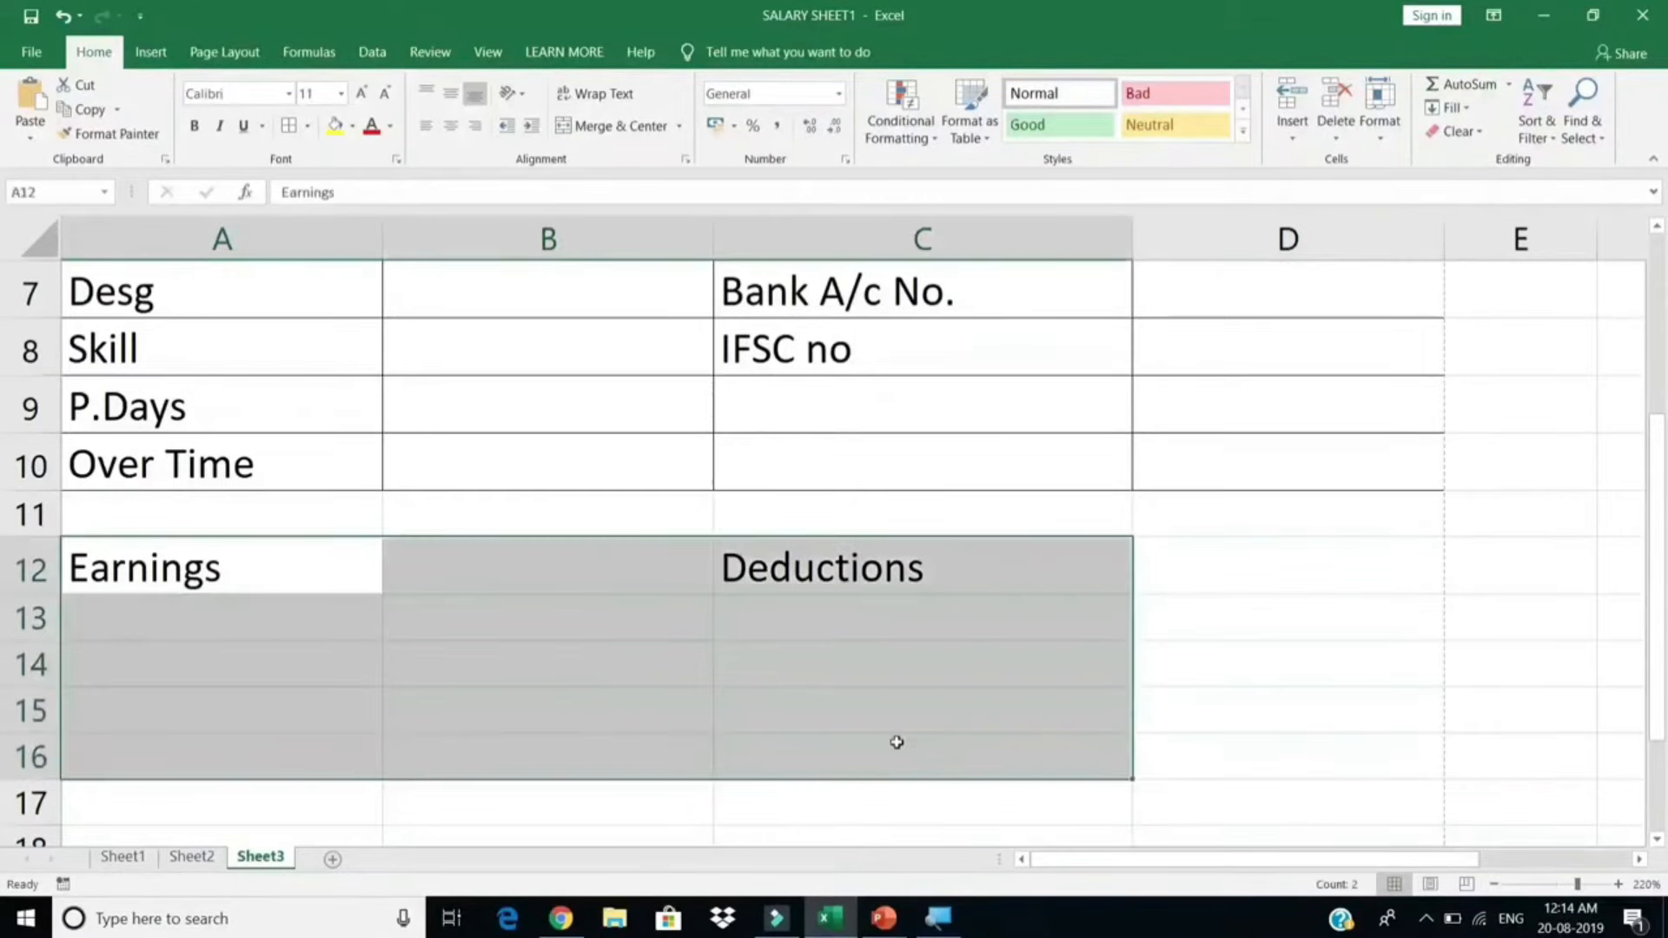
left_click(707, 711)
Step: List Basic, HRA, TA and DA under Earnings, then select the A12:D17 block
left_click(316, 633)
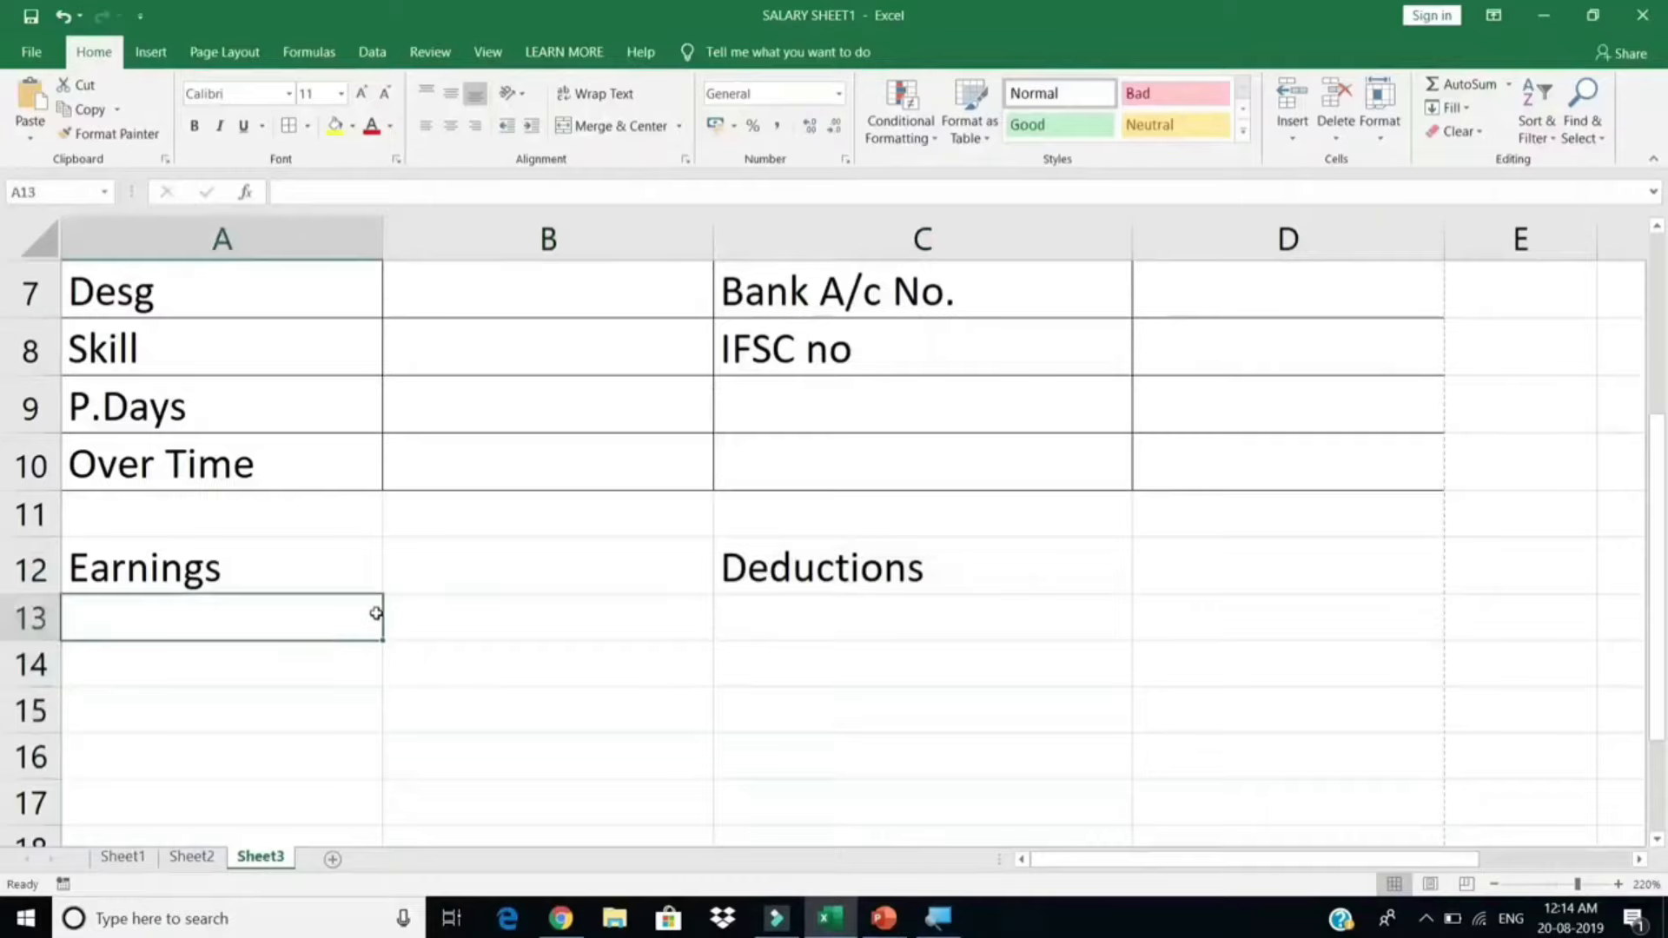
type("Basic")
key("Return")
type("HRA")
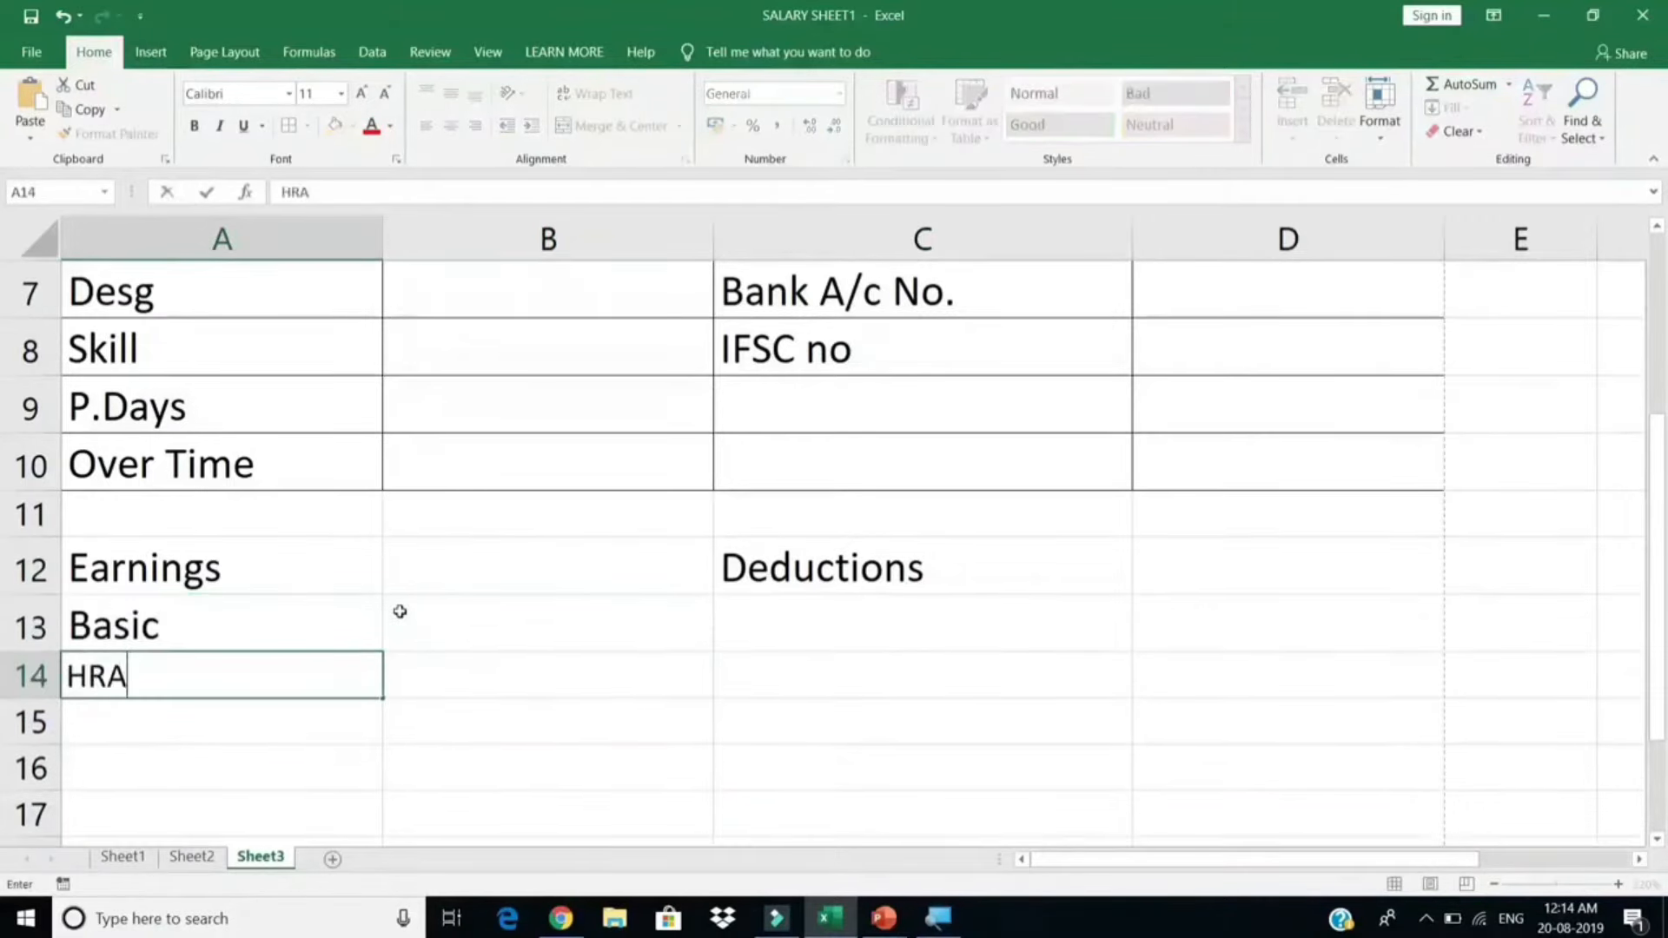
key("Return")
type("TA")
key("Return")
type("DA")
key("Return")
left_click_drag(979, 620, 1238, 630)
Step: Give the Earnings/Deductions block all borders and 14 pt text
left_click(289, 126)
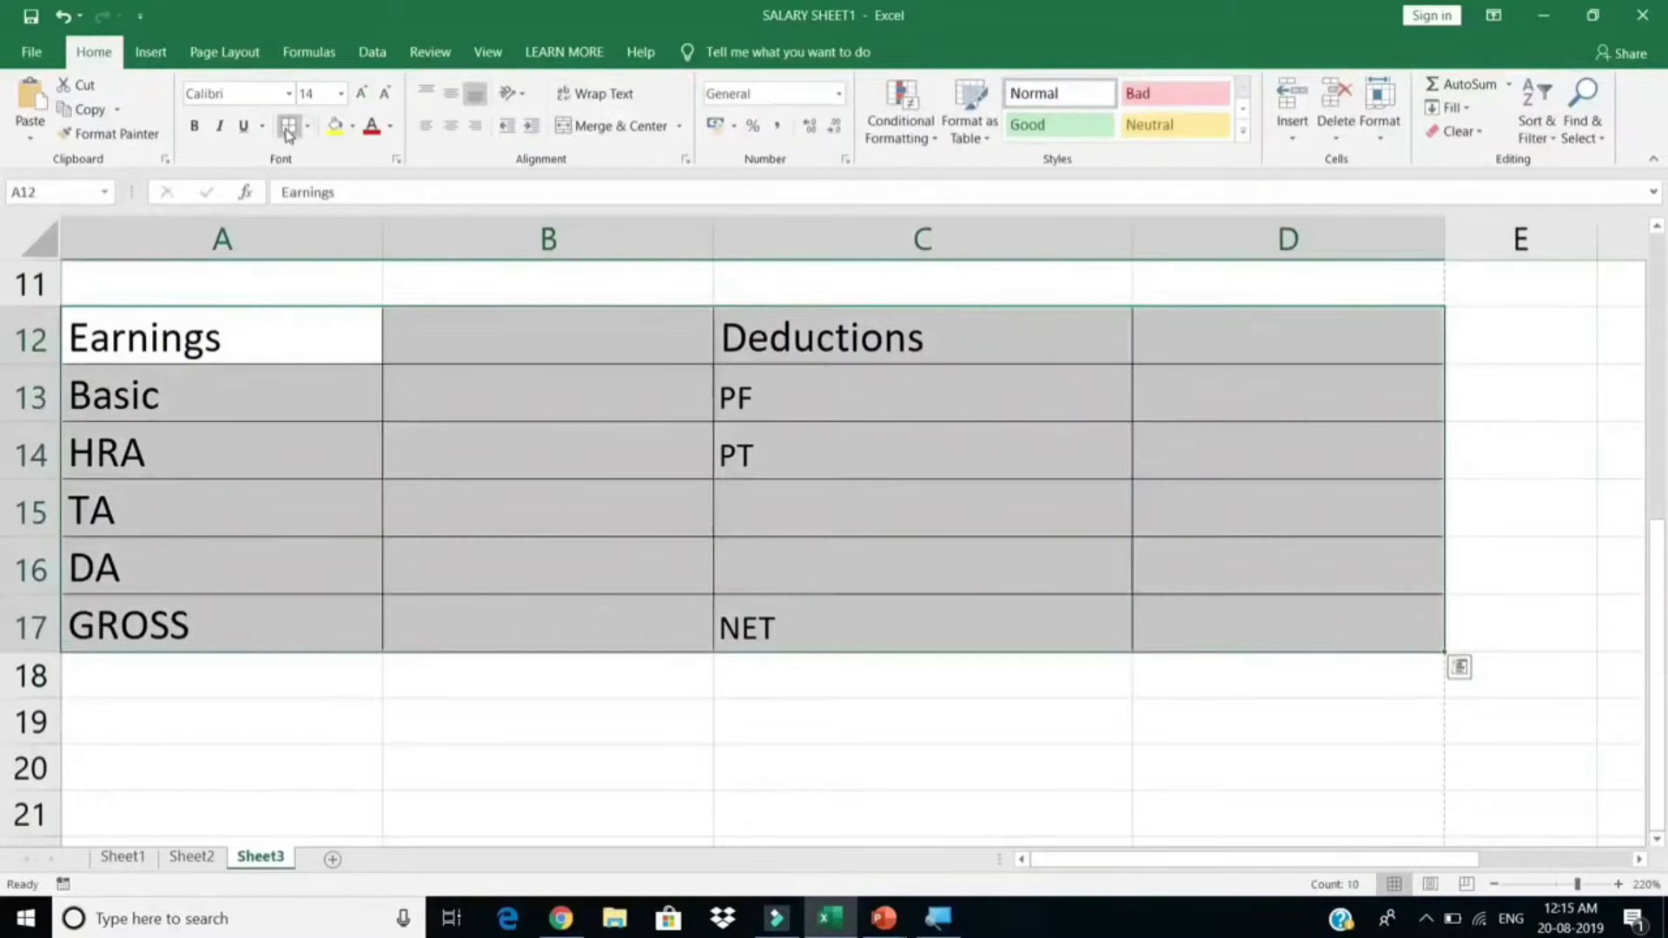
left_click(323, 90)
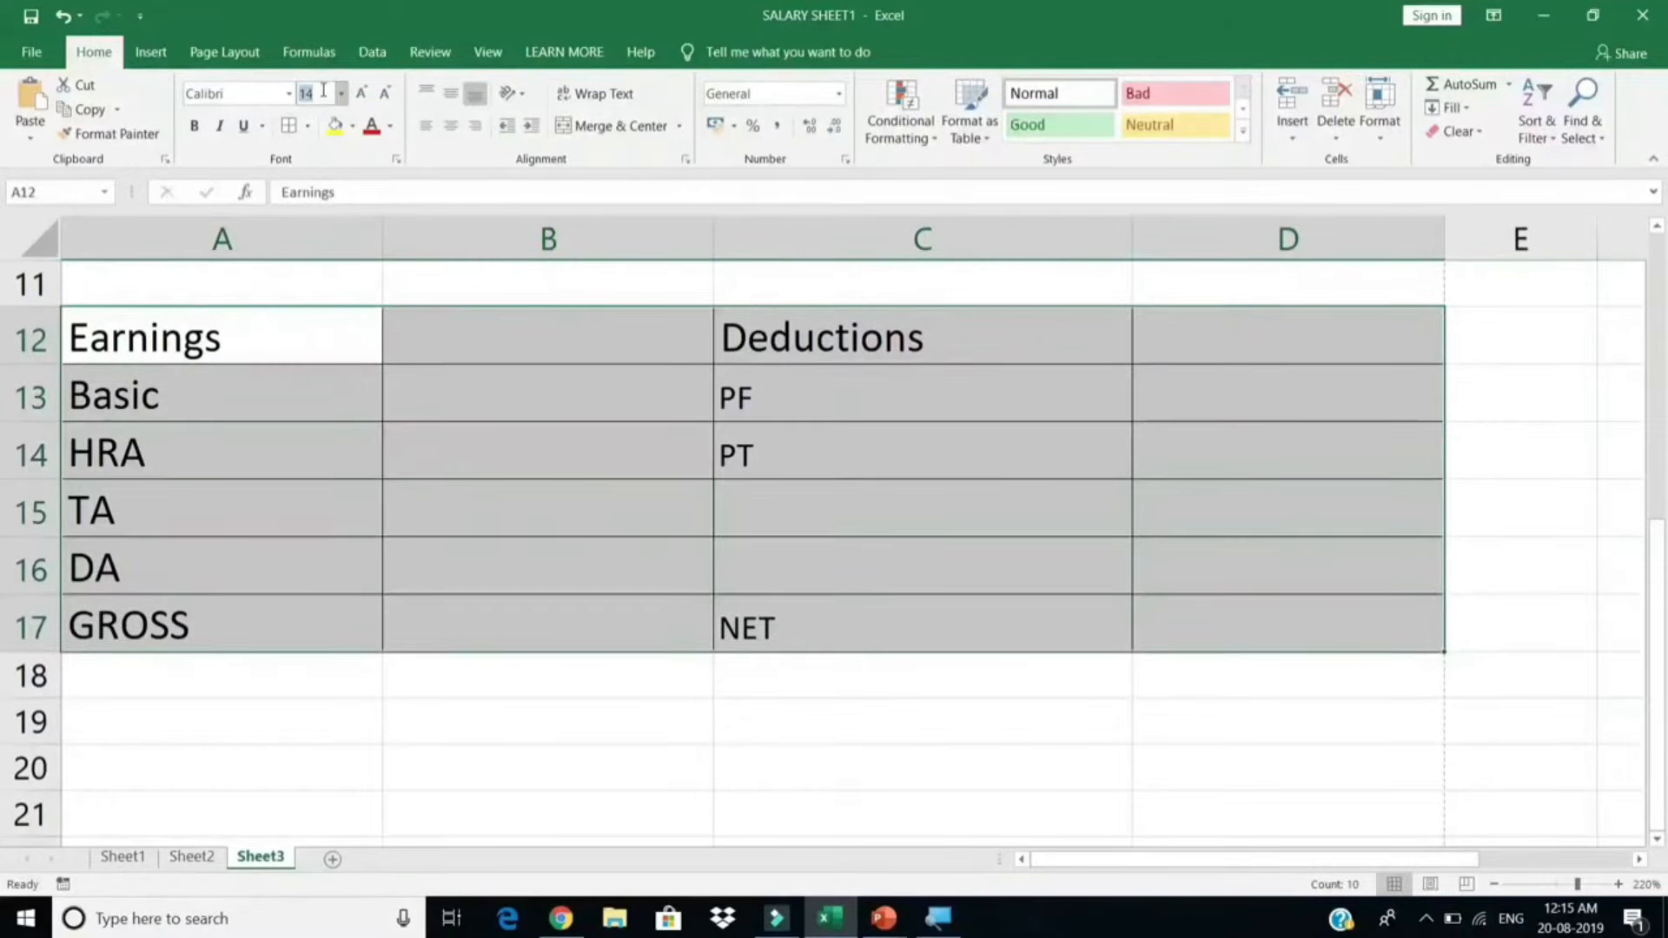
type("14")
key("Return")
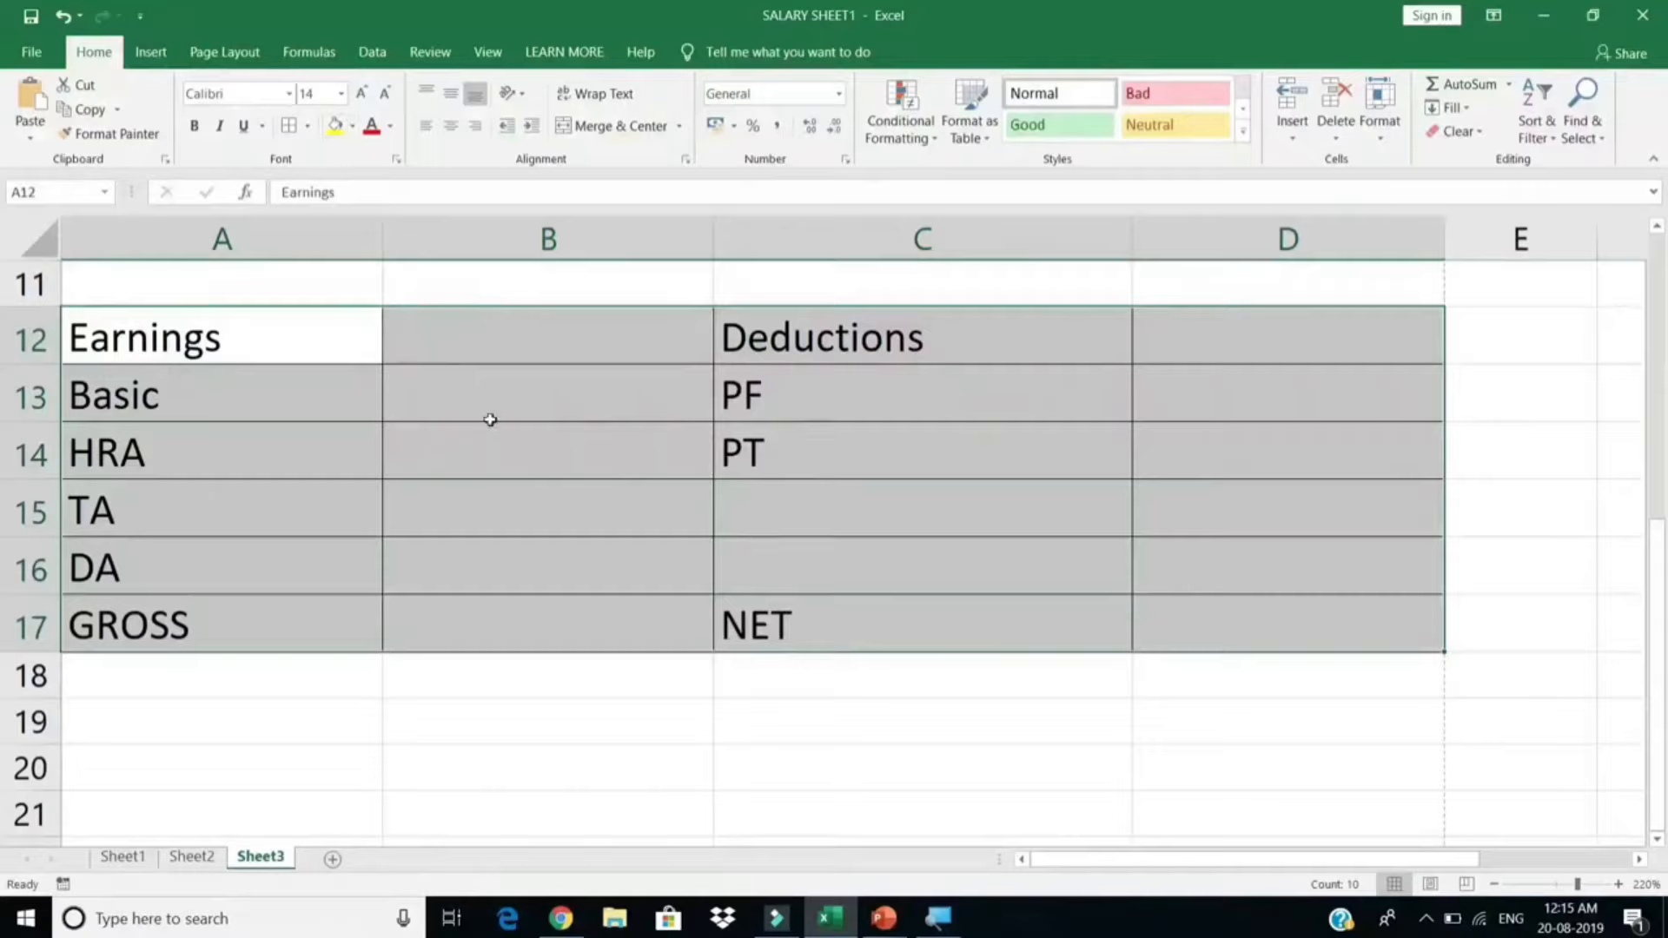
scroll(575, 517, "up", 1)
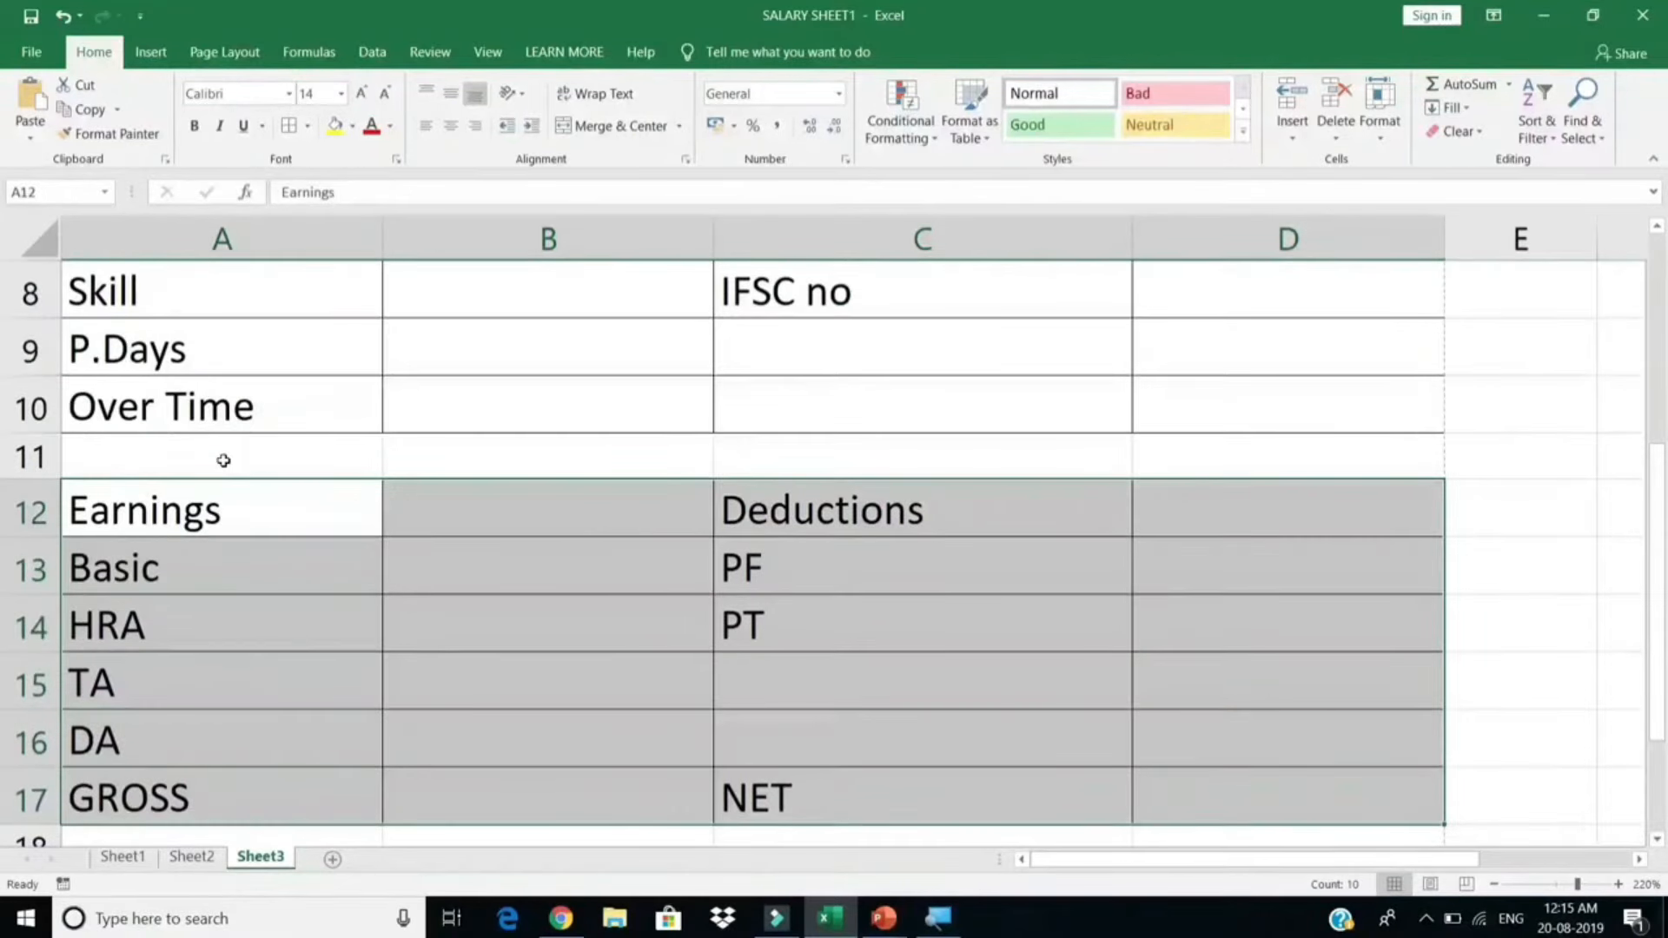
left_click(224, 461)
Step: Fill the Earnings and Deductions heading cells with grey
left_click_drag(186, 500, 987, 495)
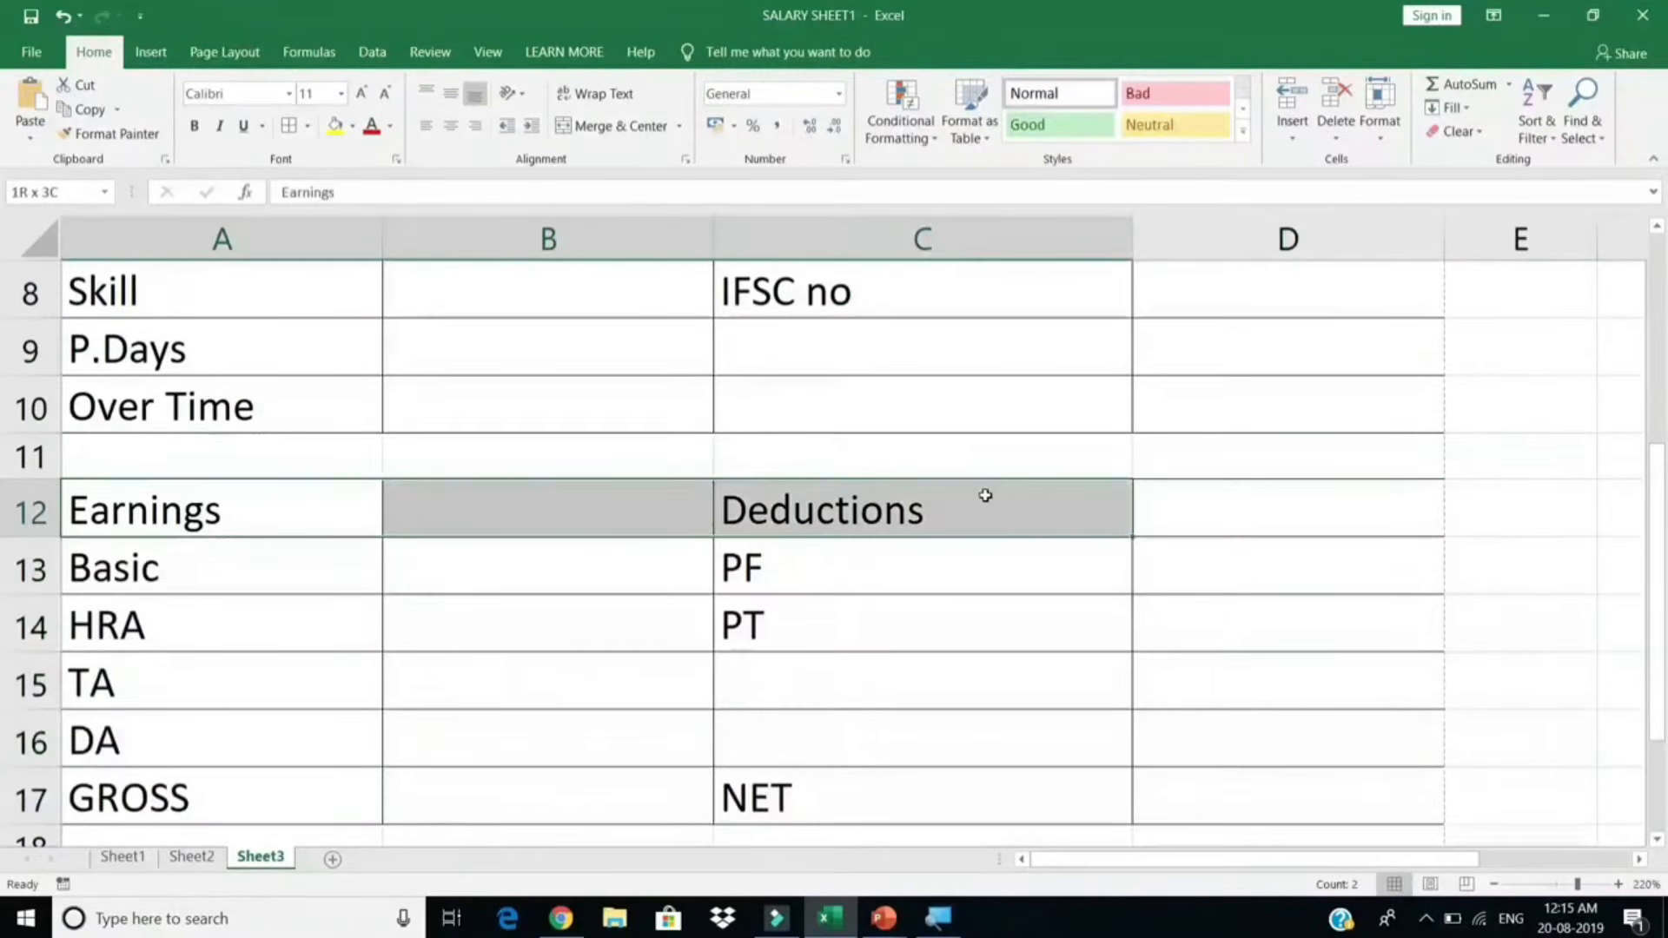
left_click(268, 518)
left_click(352, 125)
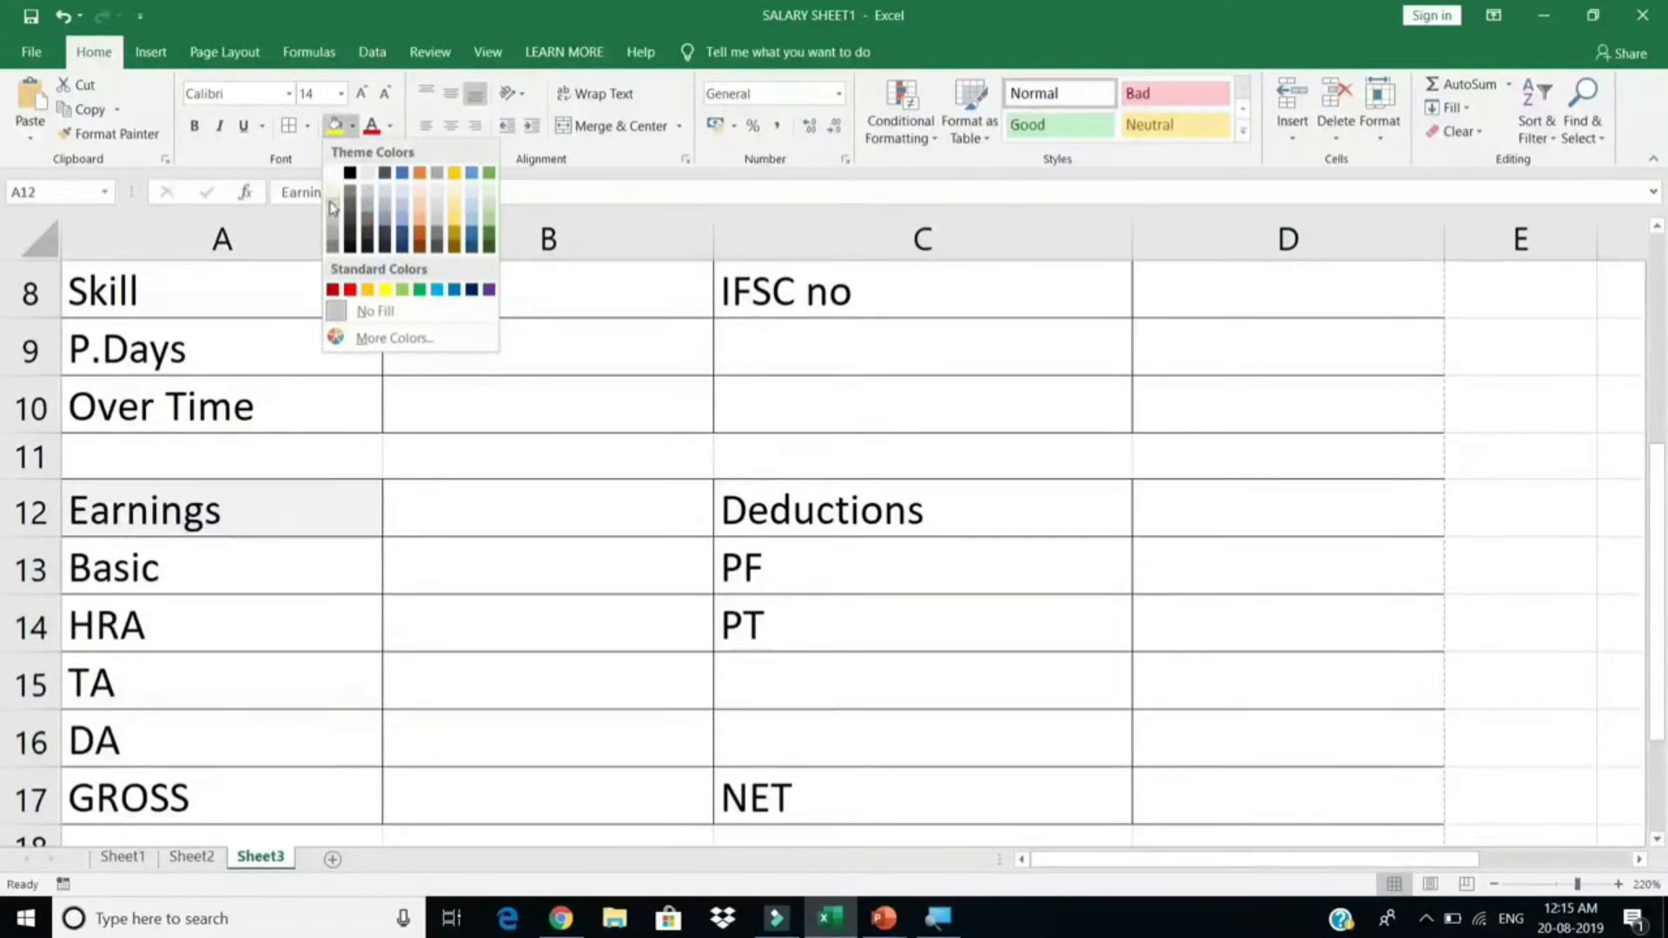
left_click(332, 207)
left_click(856, 505)
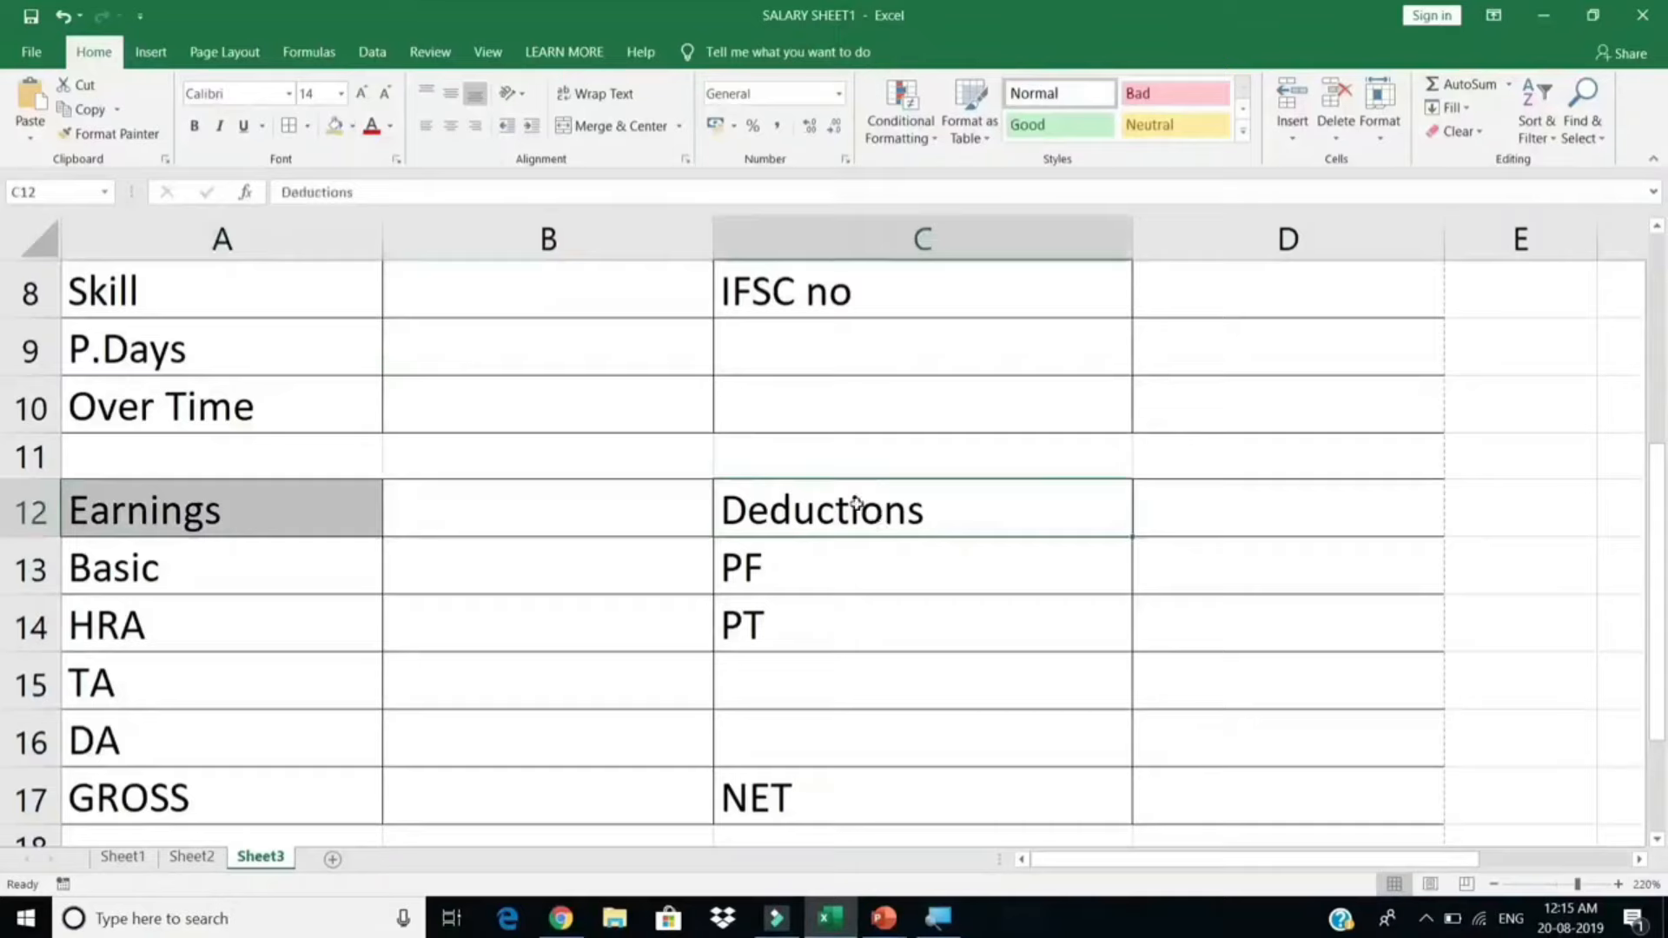
left_click(334, 126)
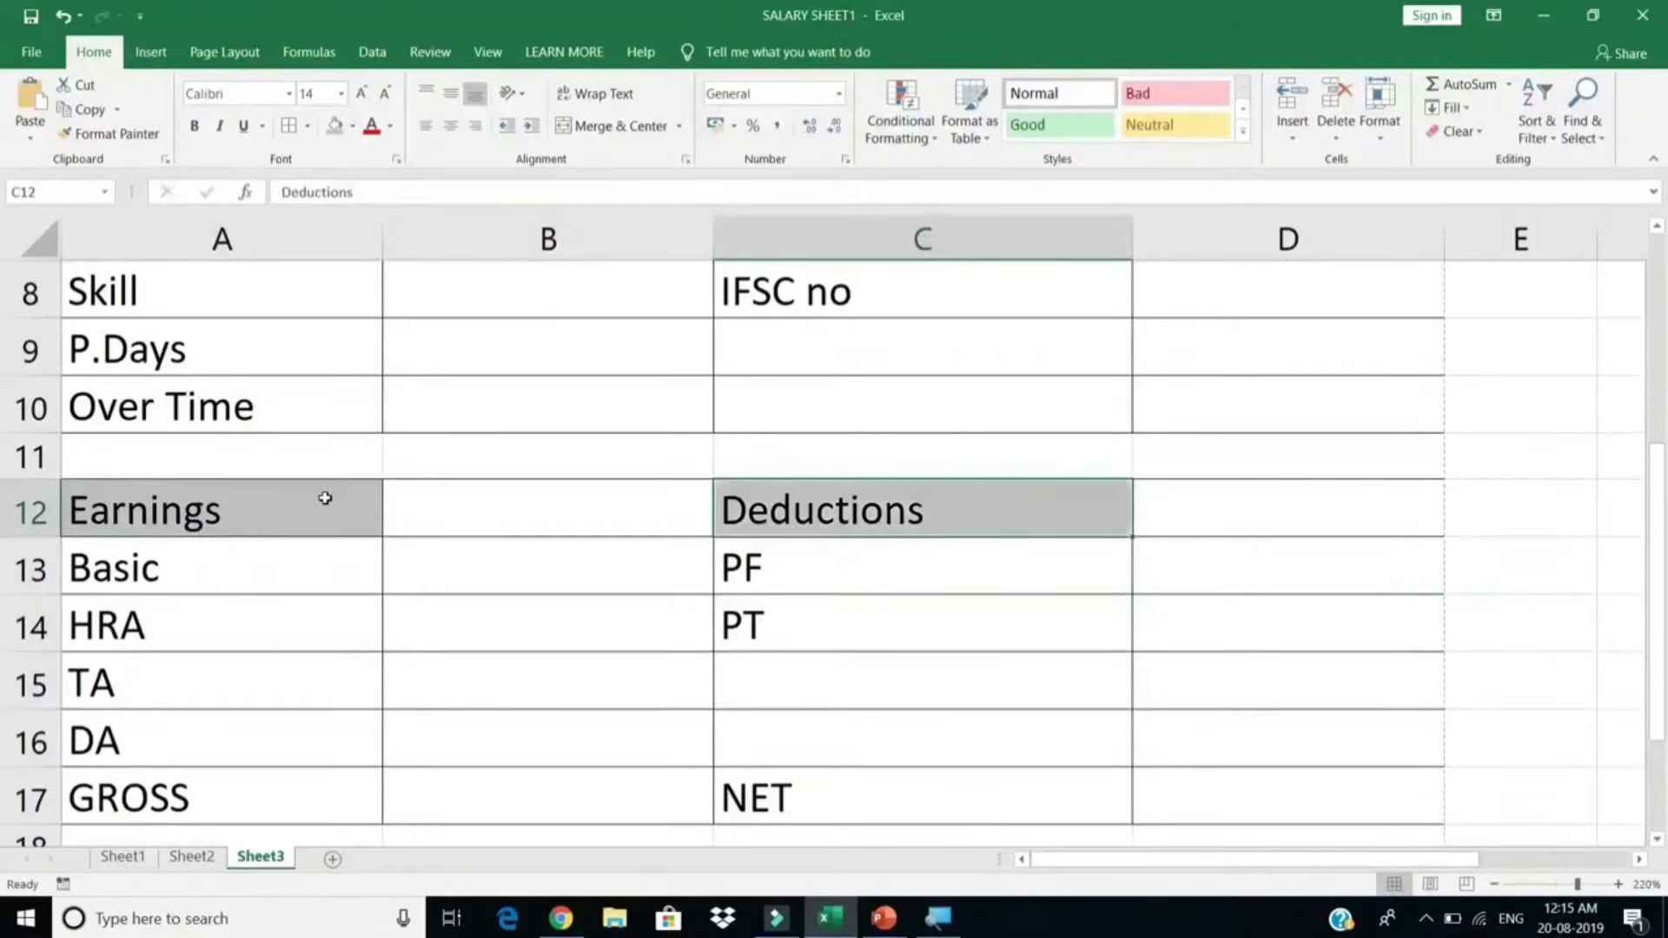
Step: Merge and centre Deductions across C12:D12 and Earnings across A12:B12
left_click_drag(325, 498, 1240, 510)
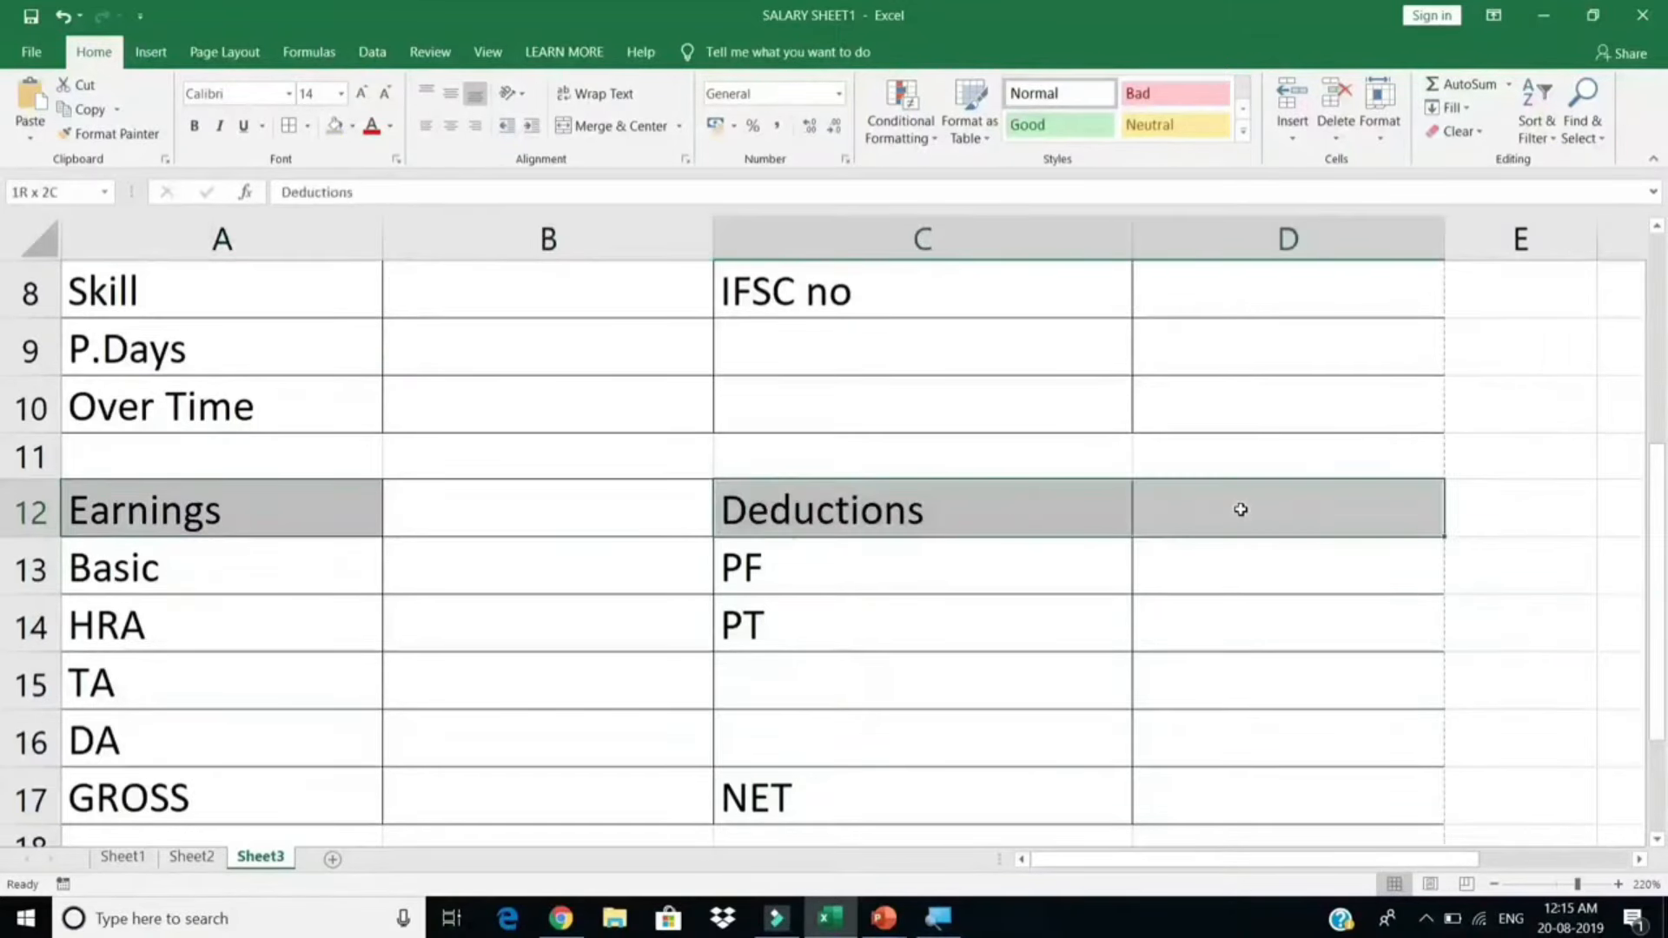
left_click(584, 128)
left_click_drag(304, 501, 503, 518)
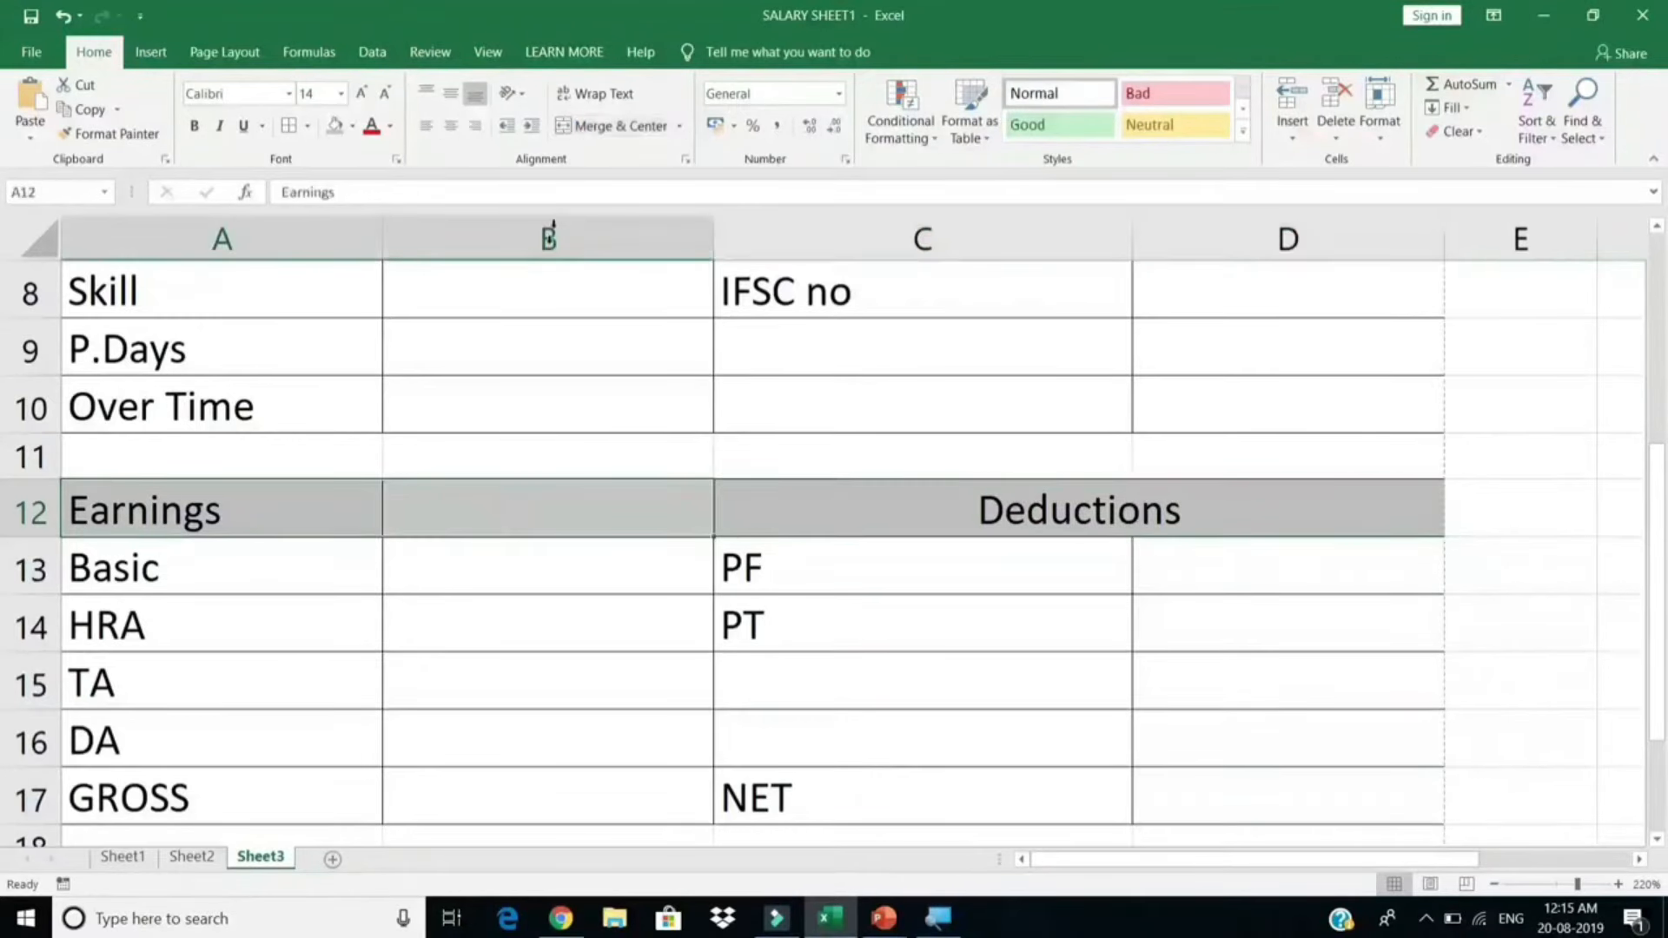
left_click(590, 128)
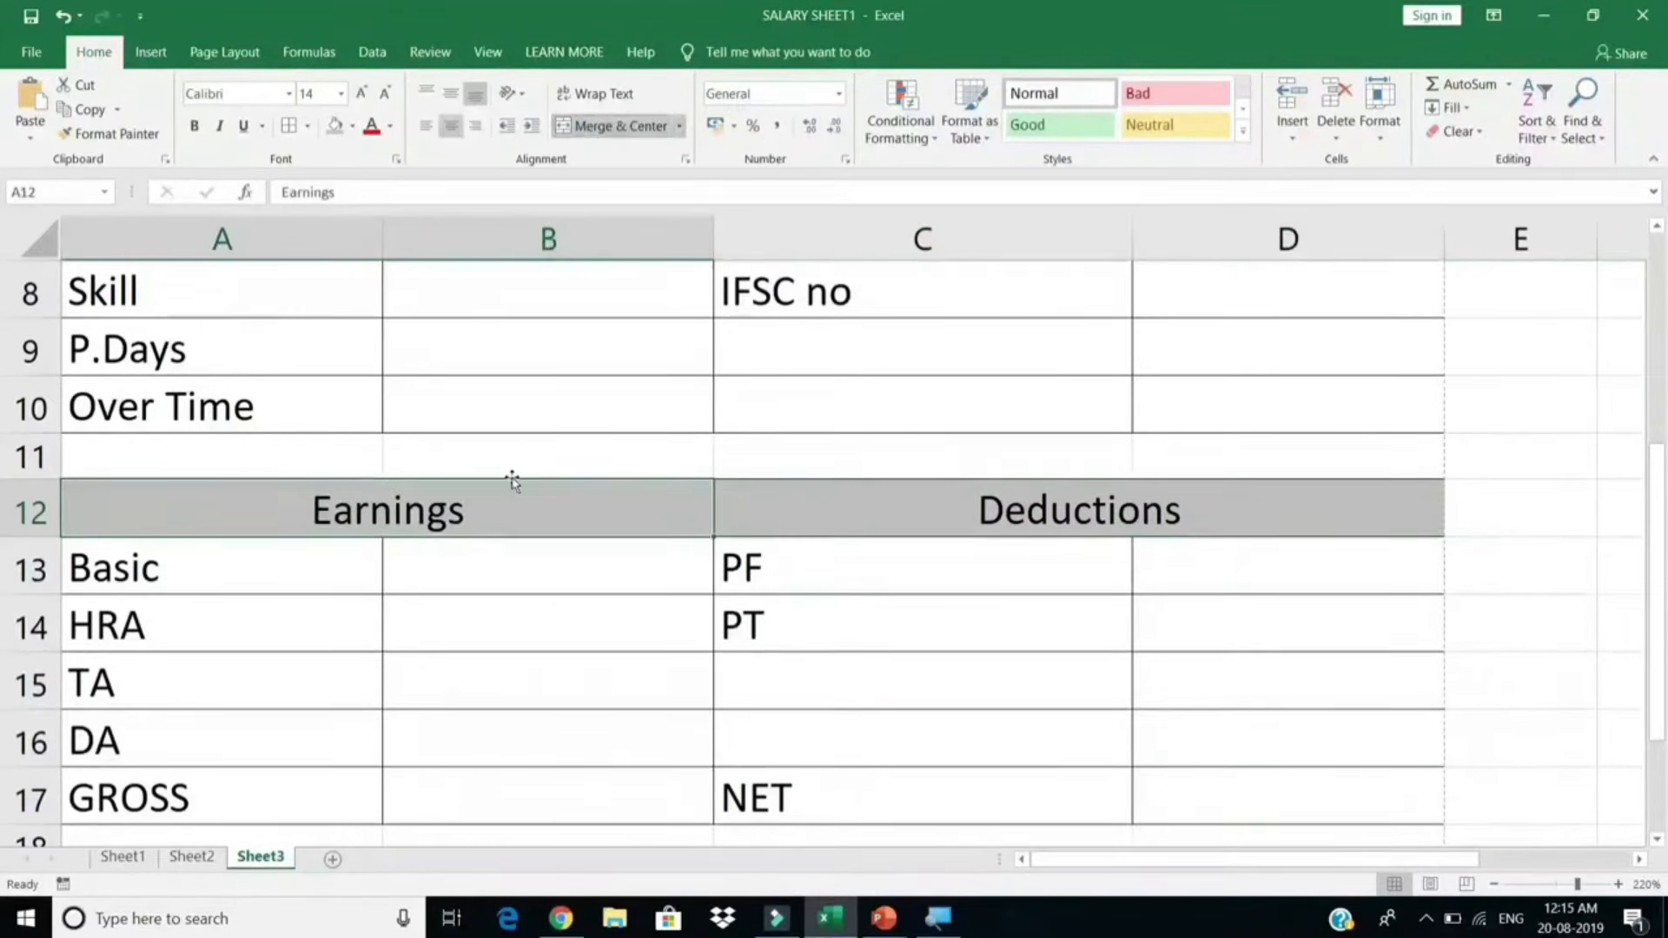
left_click(495, 590)
left_click(883, 489)
scroll(855, 550, "up", 3)
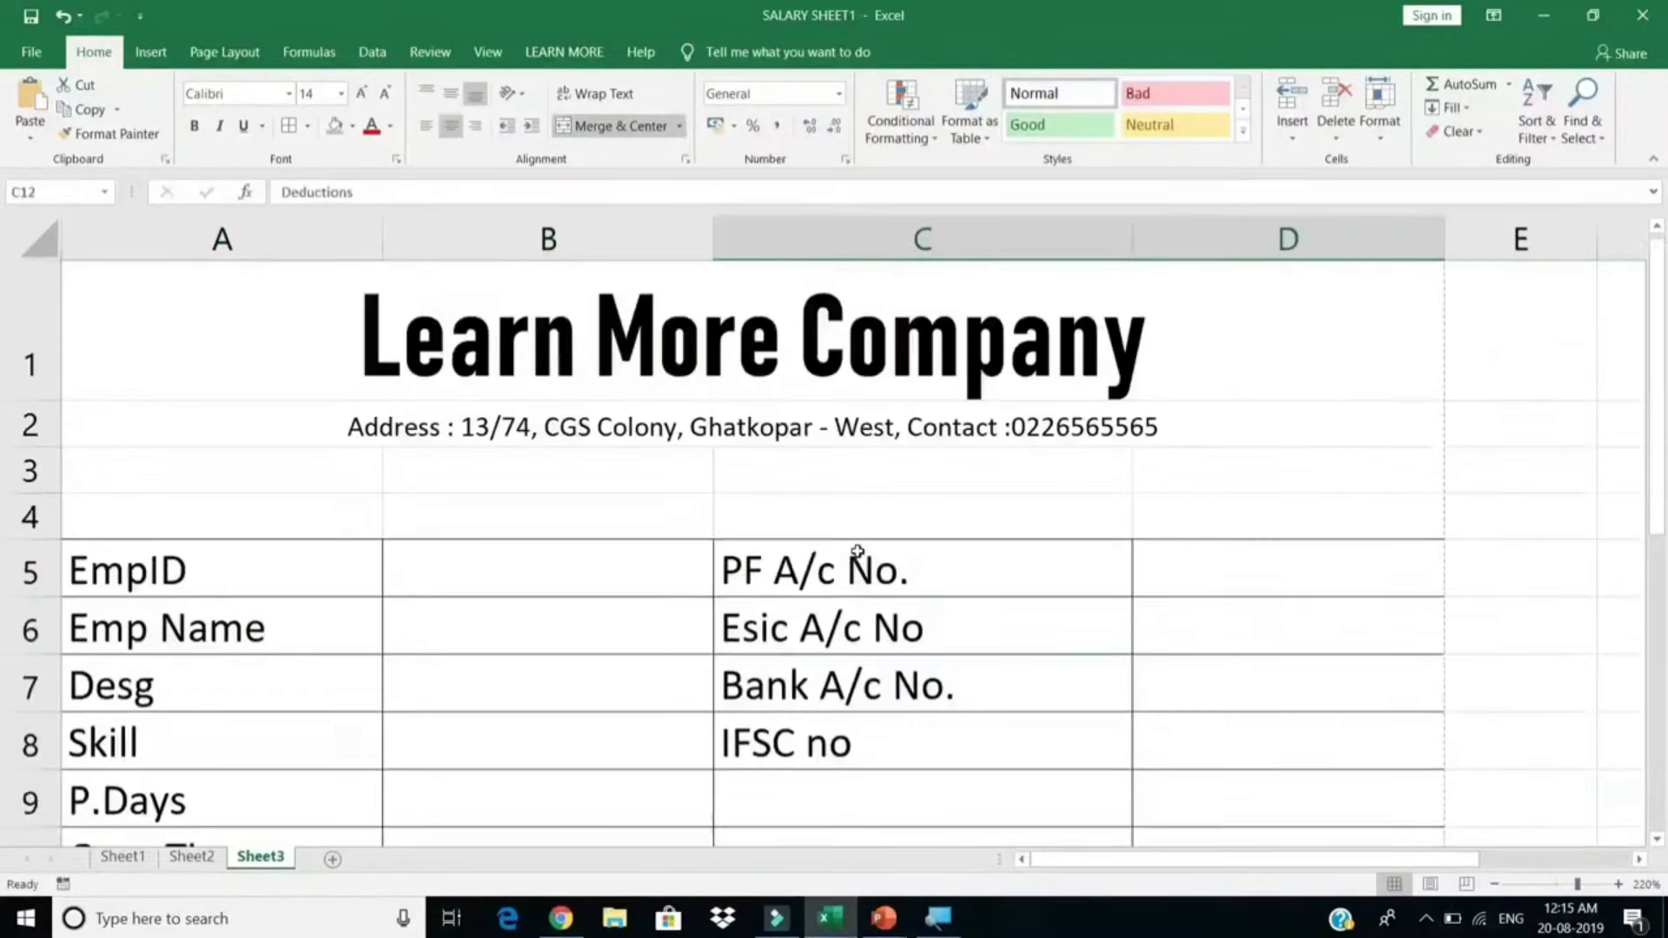
scroll(856, 551, "down", 2)
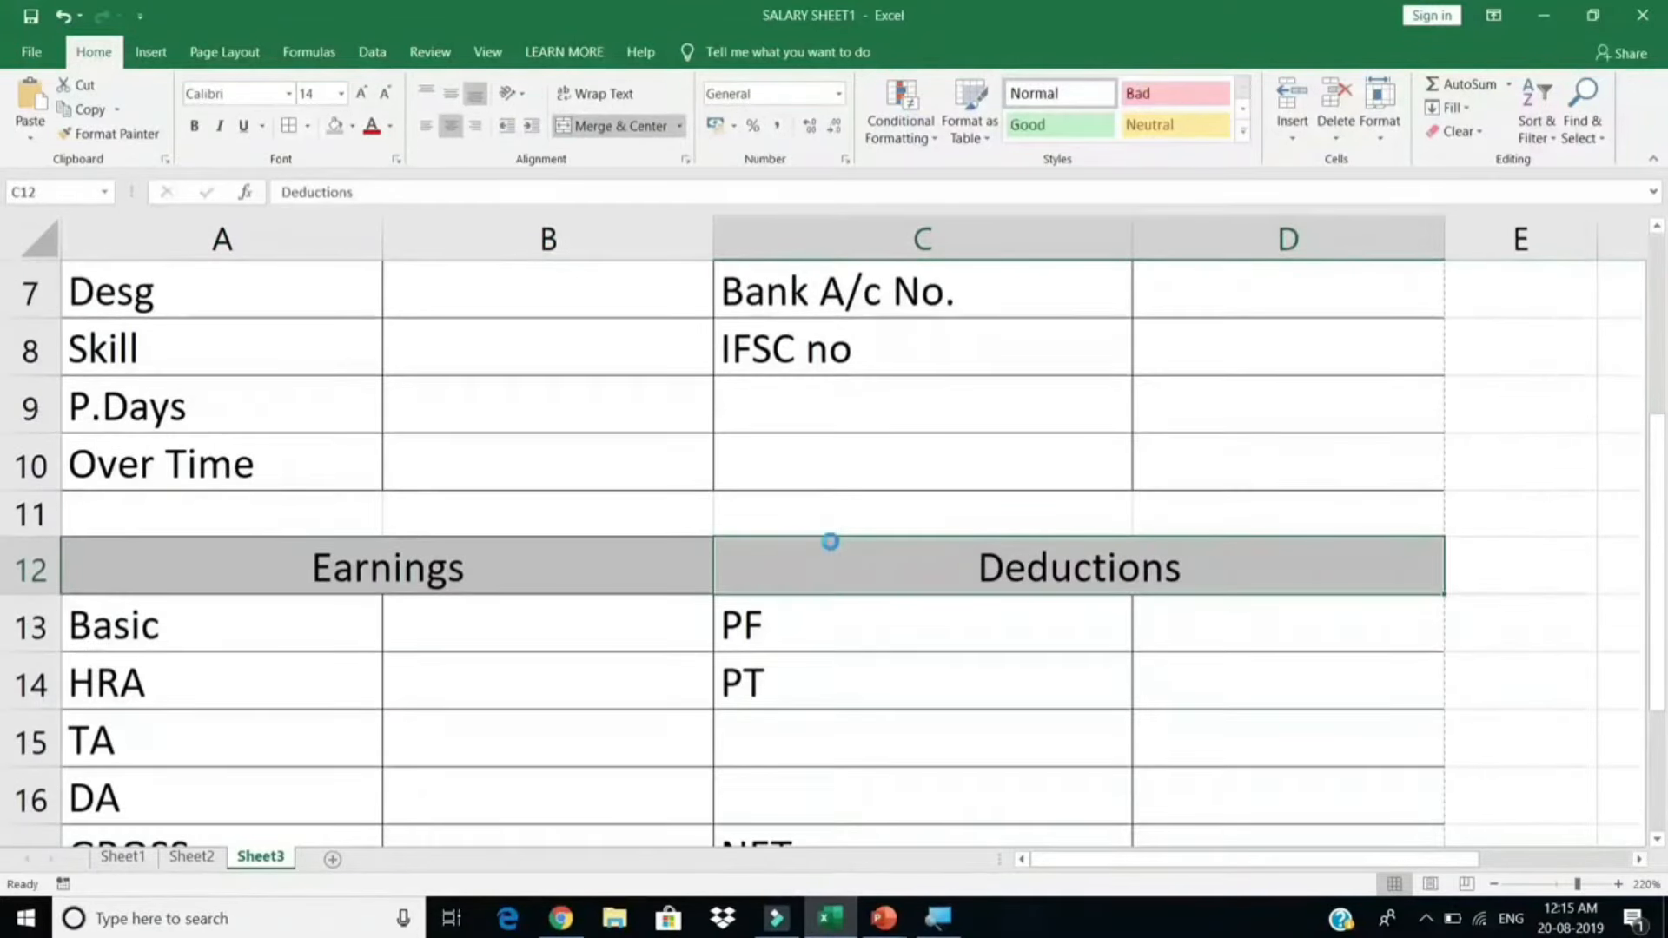
Step: Put an outside border around the blank row A11:D11
key("ctrl+p")
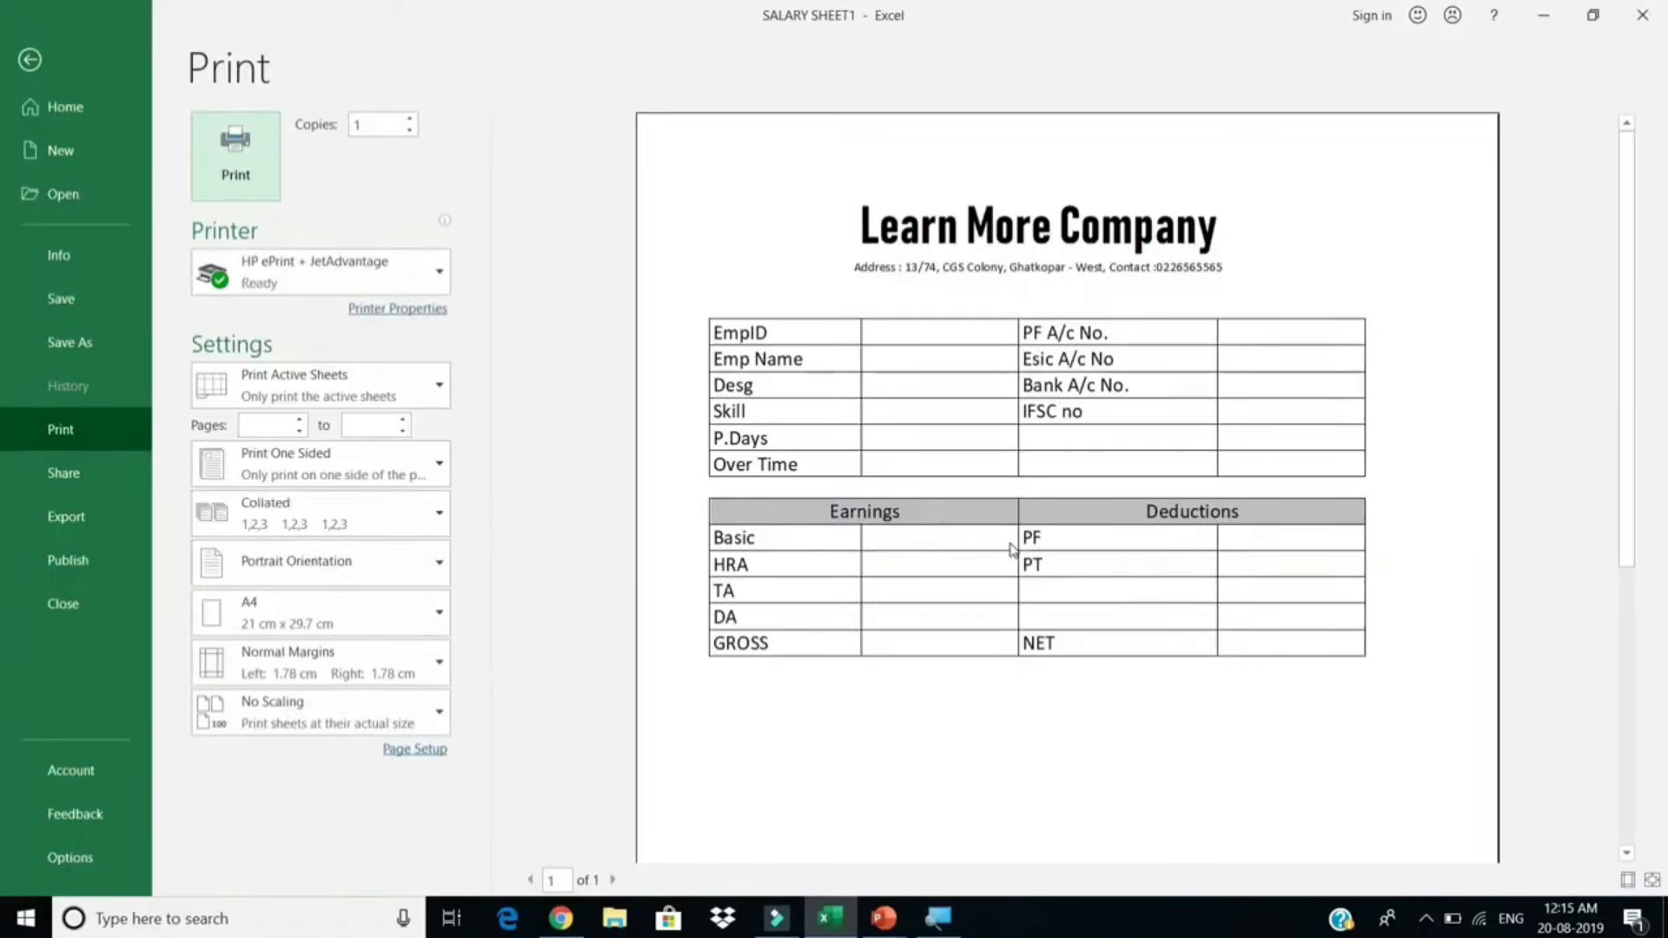
key("Escape")
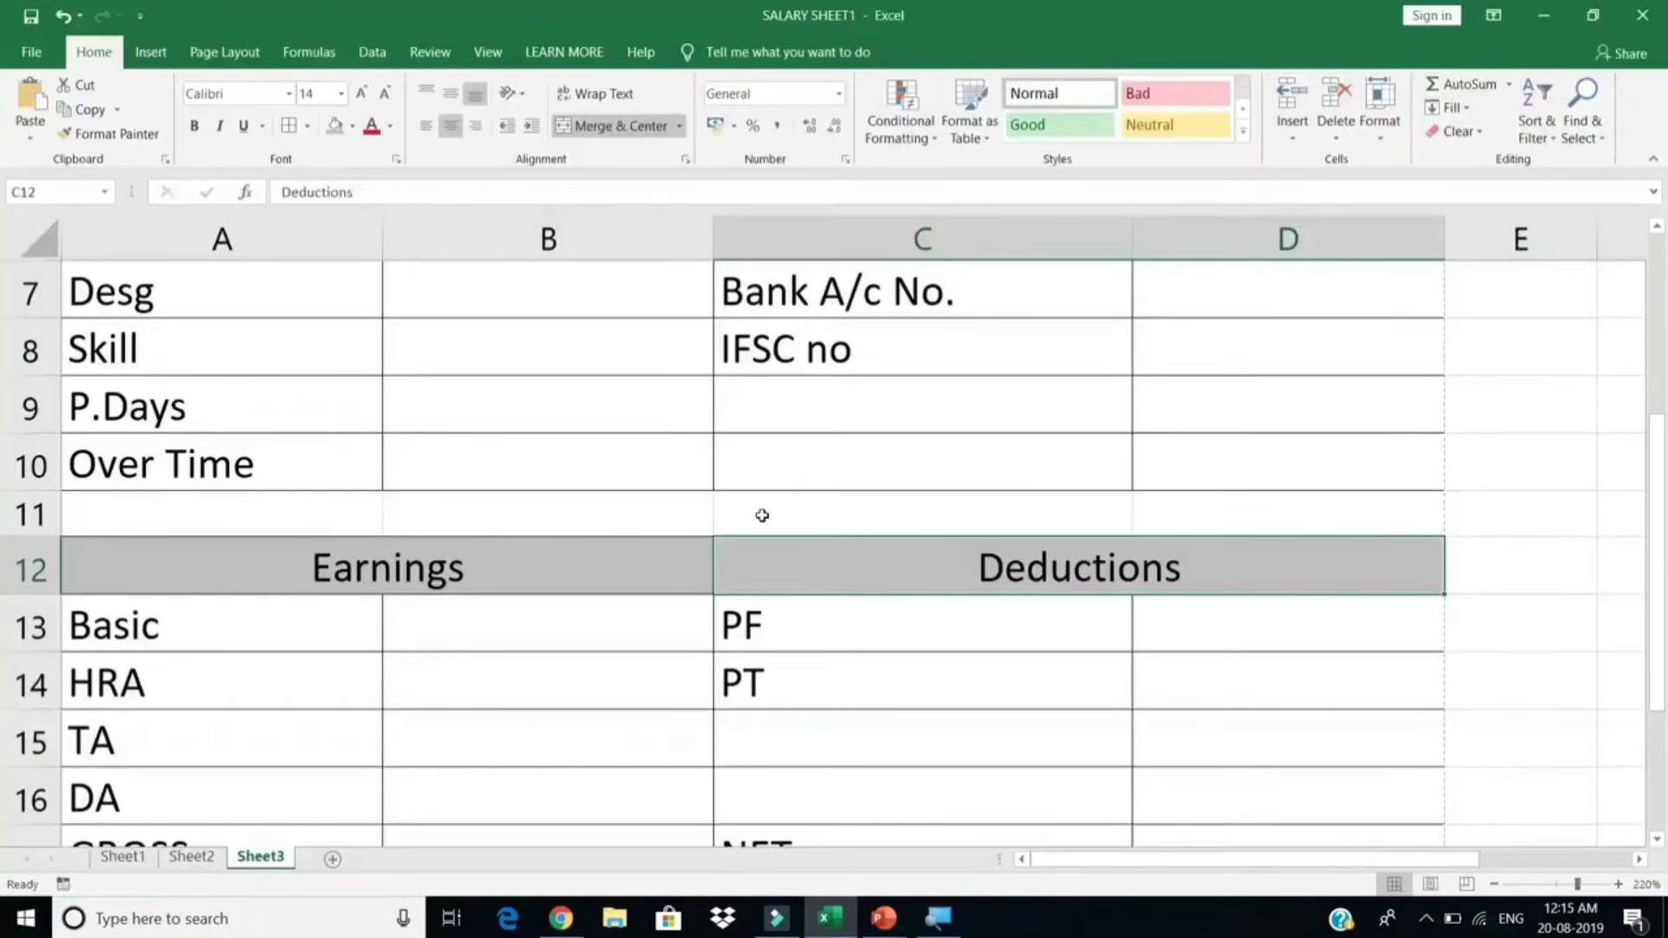
left_click(298, 511)
left_click_drag(324, 510, 1251, 503)
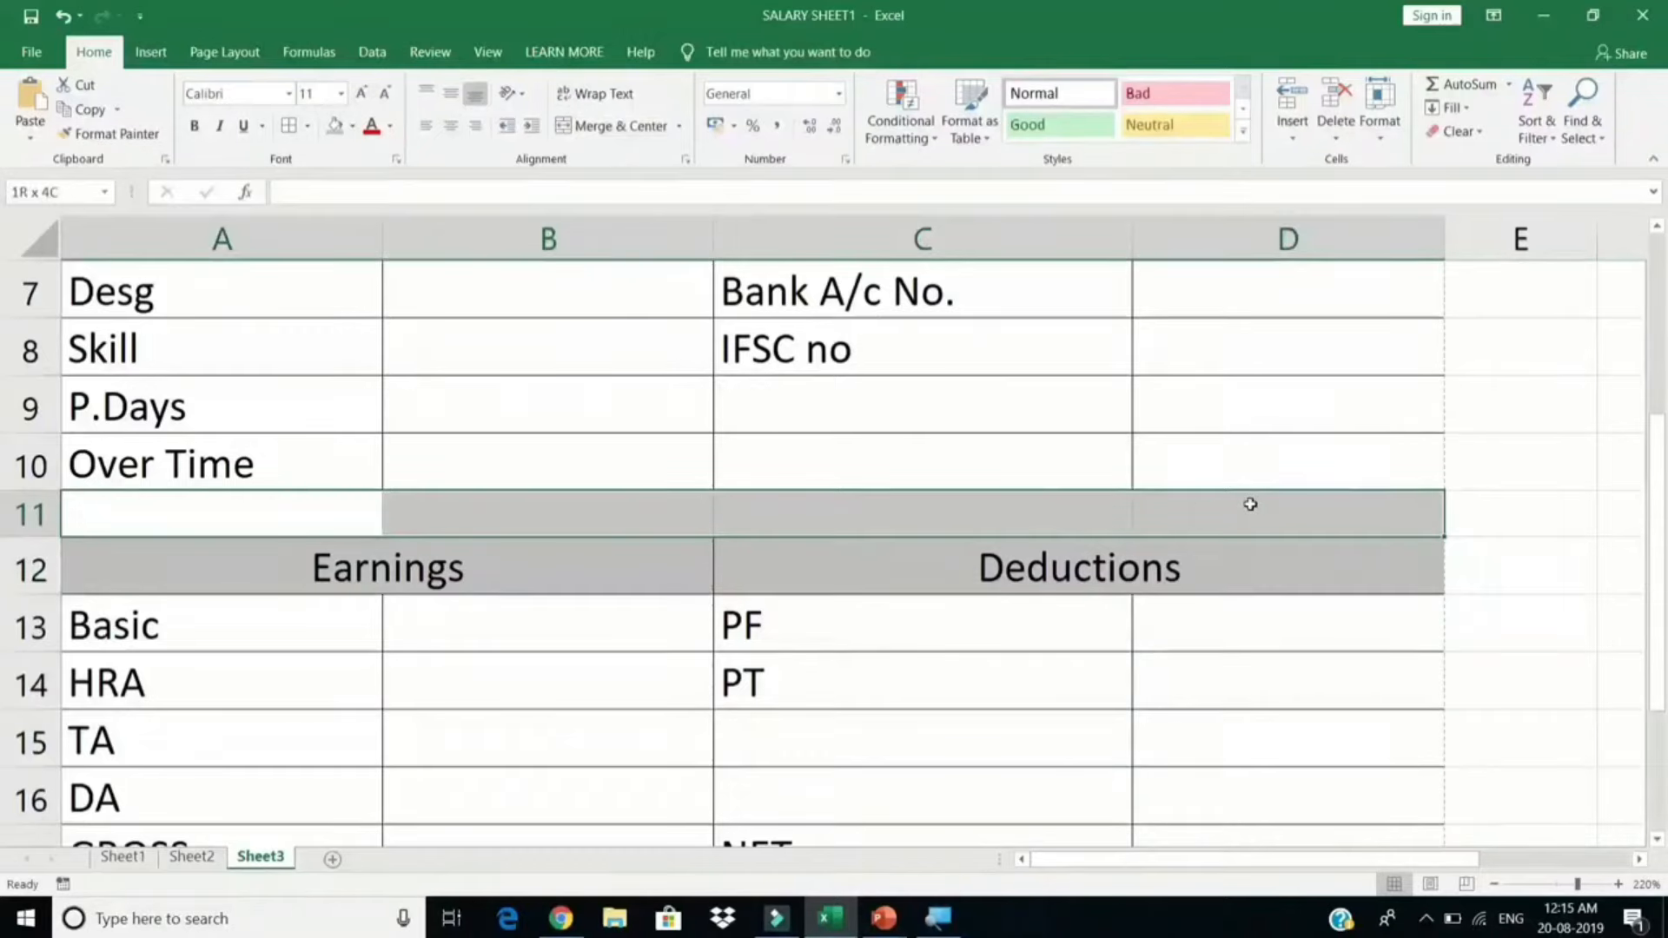
left_click(307, 128)
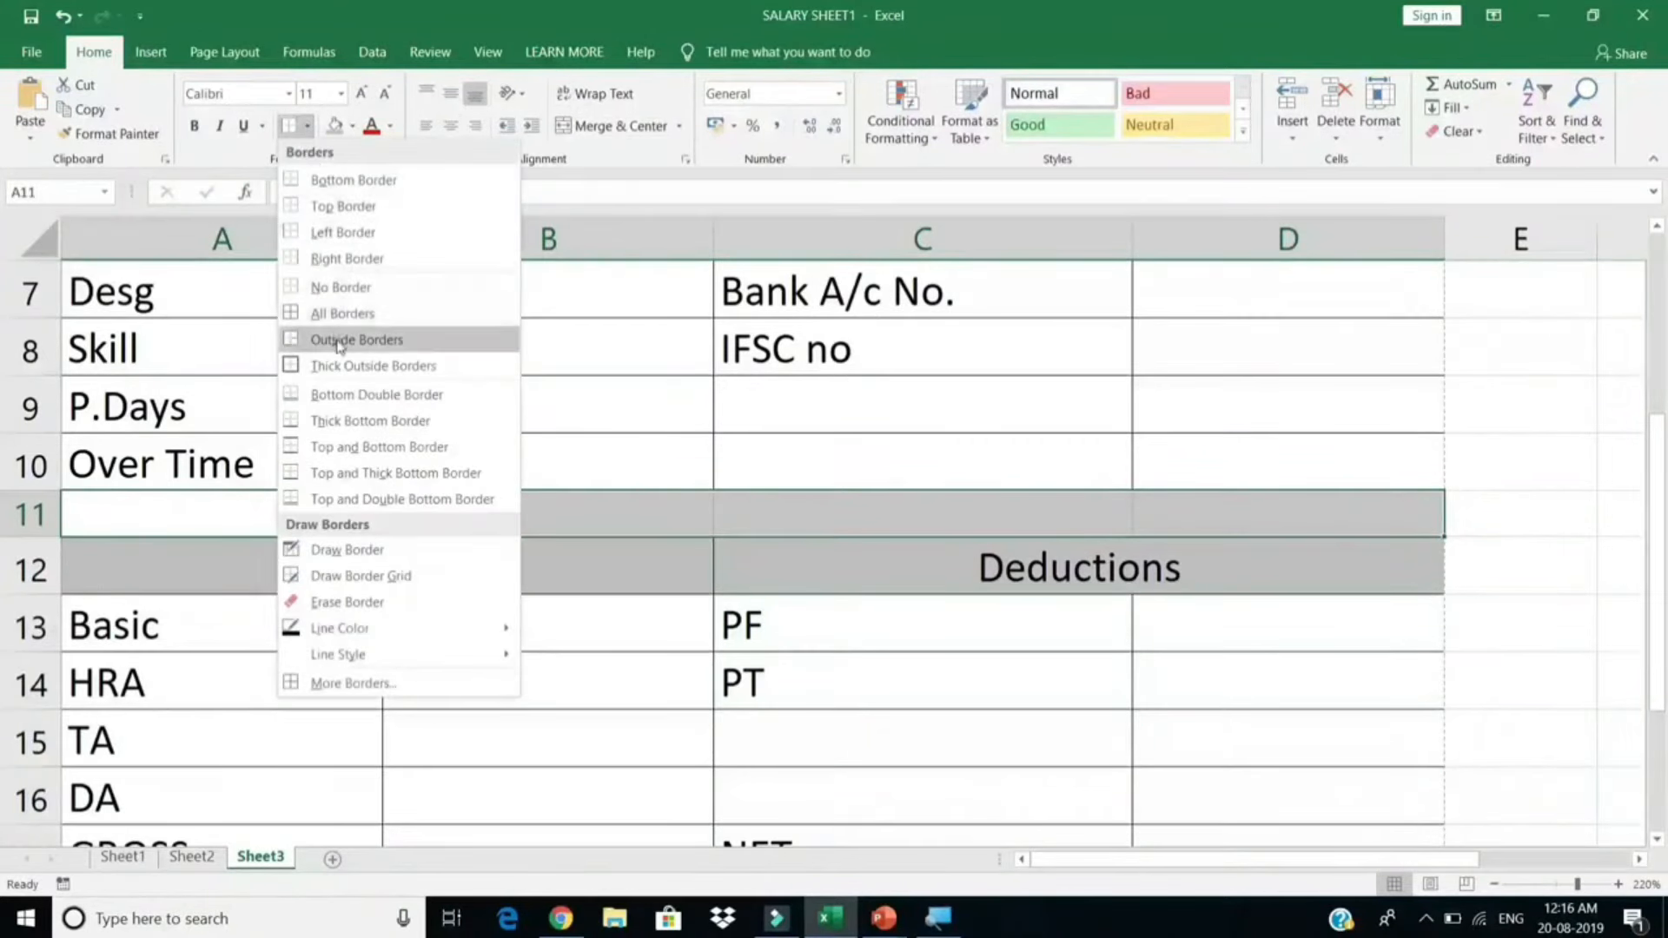
left_click(354, 261)
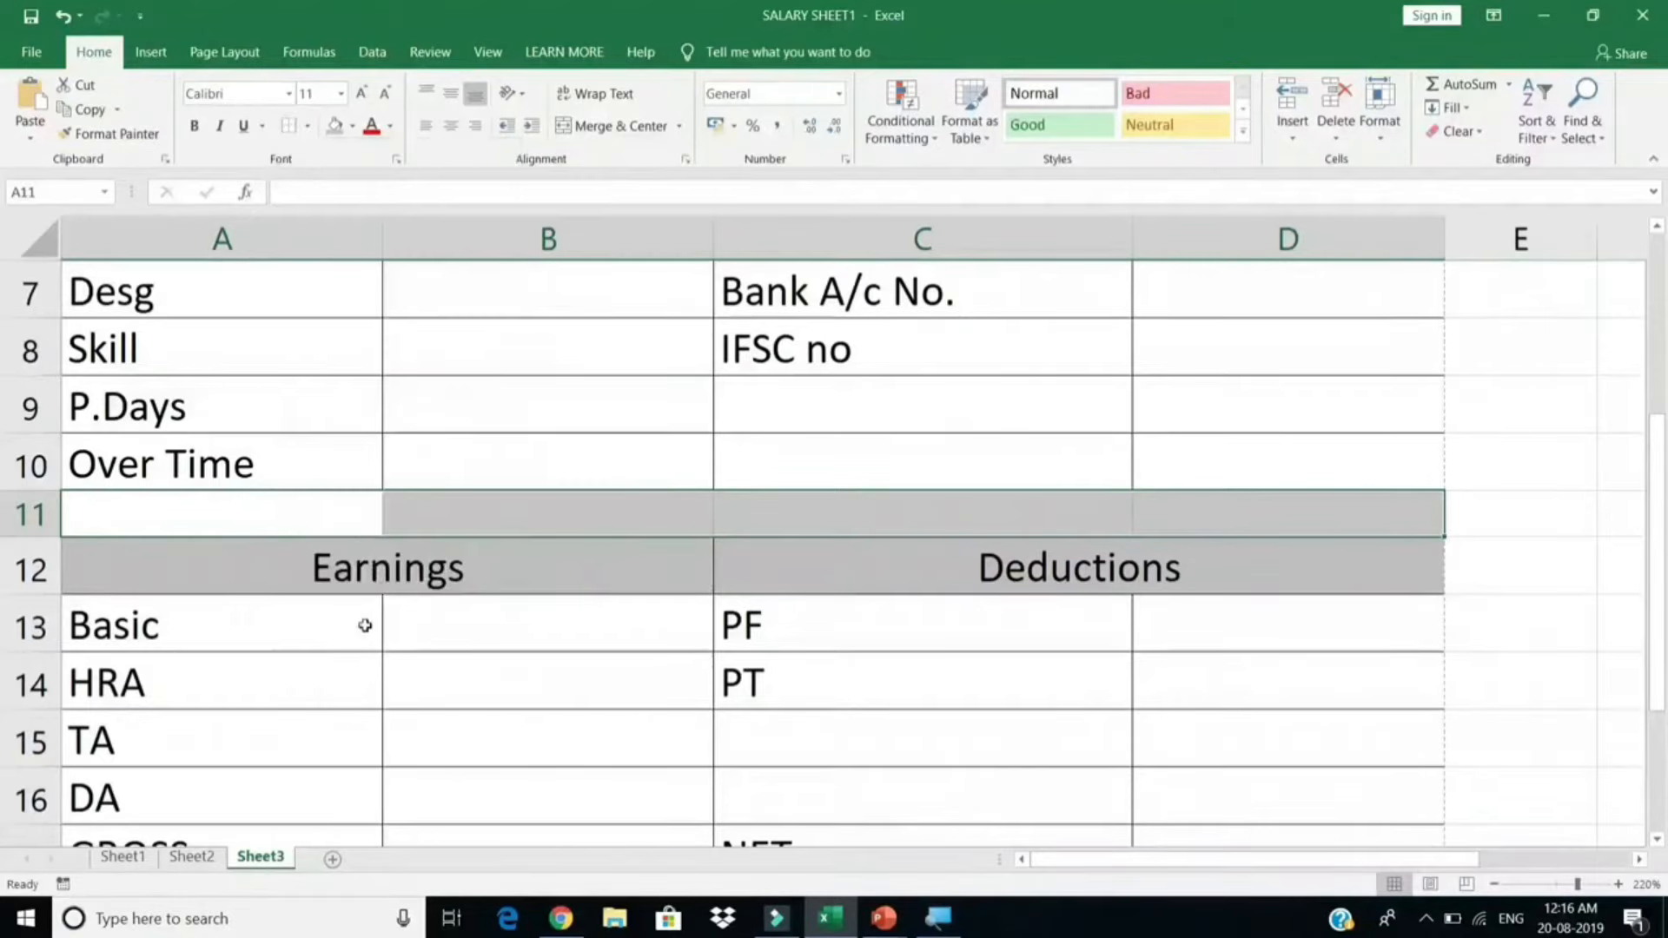
left_click(356, 530)
Step: Widen column A to about 20 and confirm the payslip layout in print preview
key("ctrl+p")
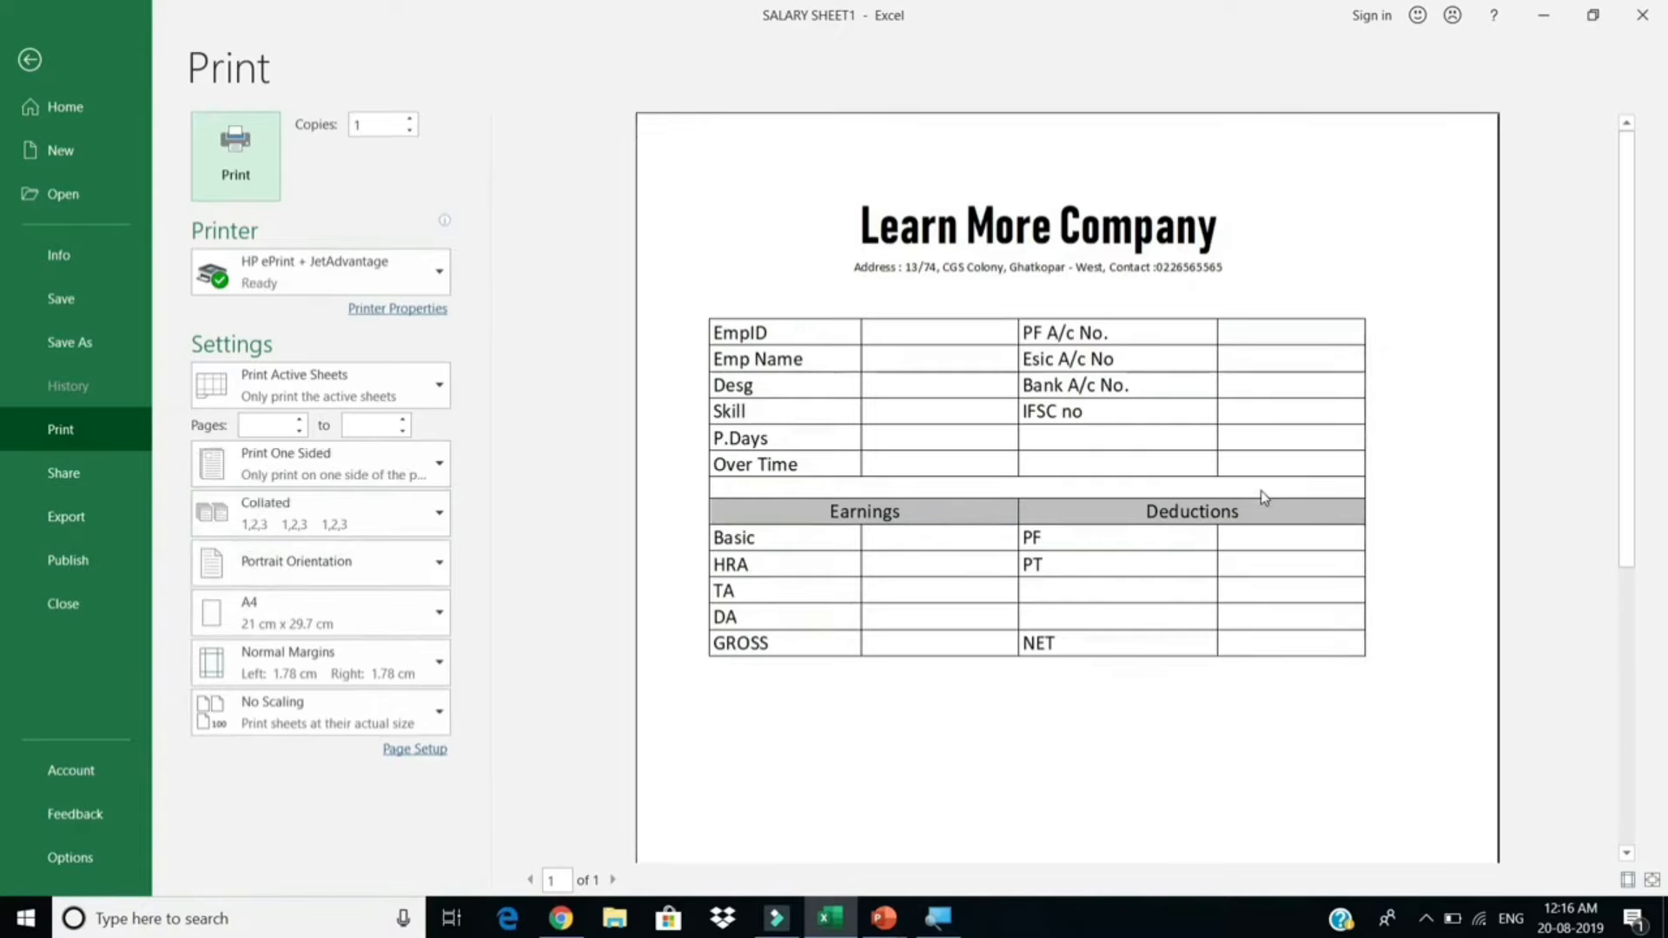
key("Escape")
scroll(754, 584, "up", 2)
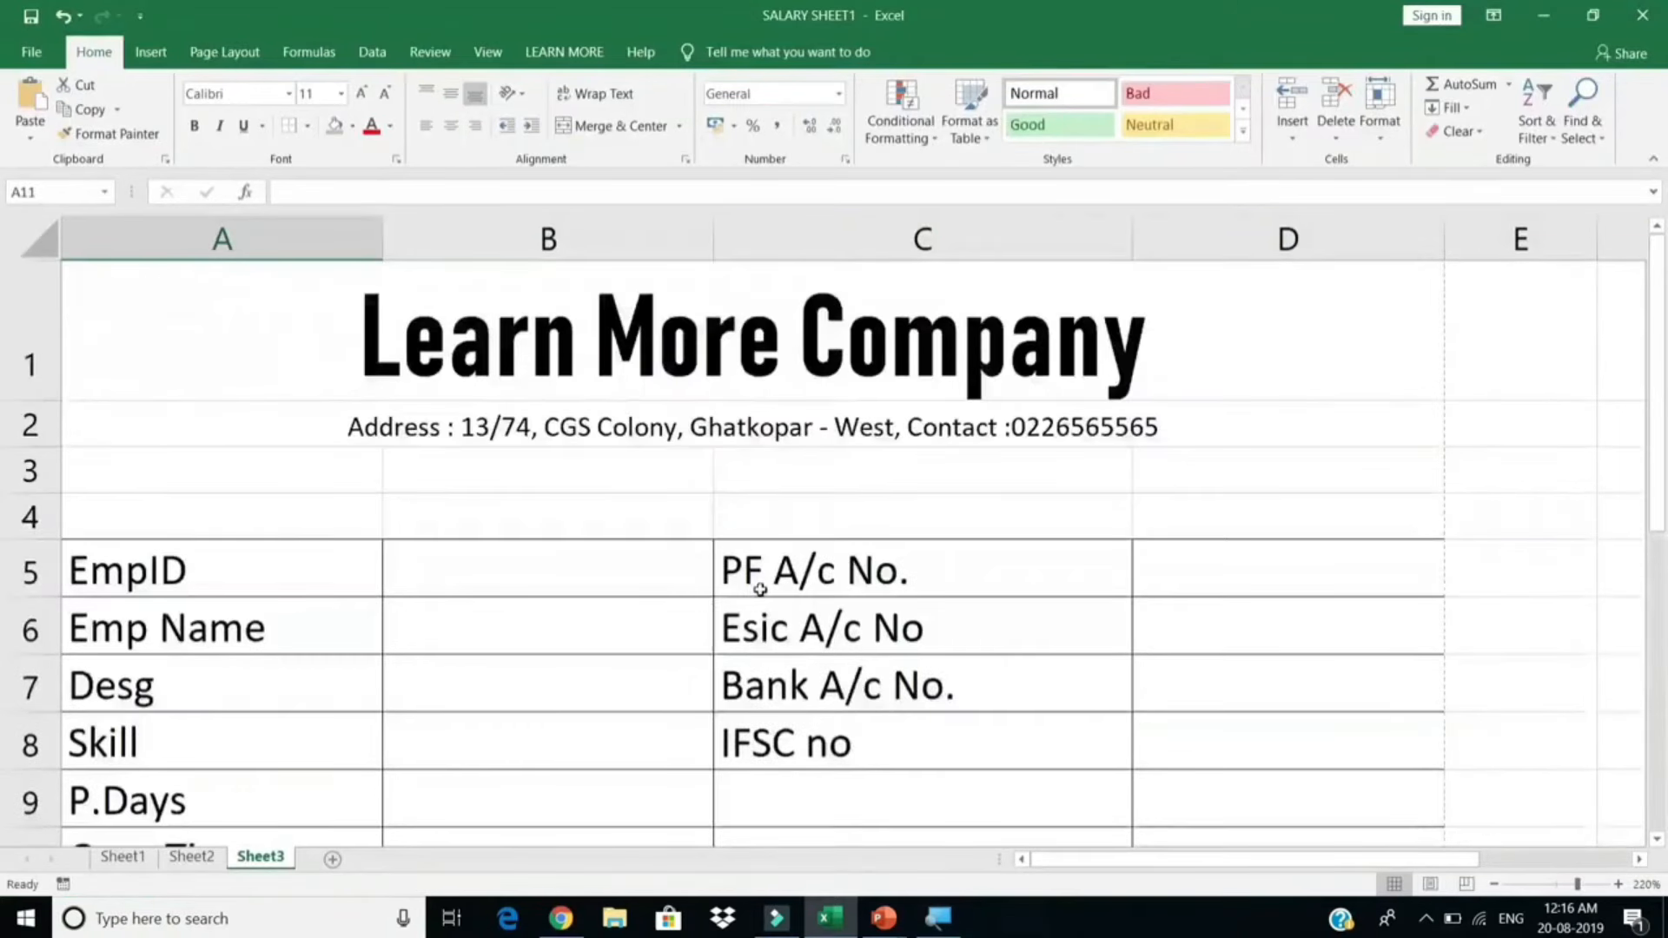
left_click(692, 469)
left_click_drag(1269, 310, 693, 519)
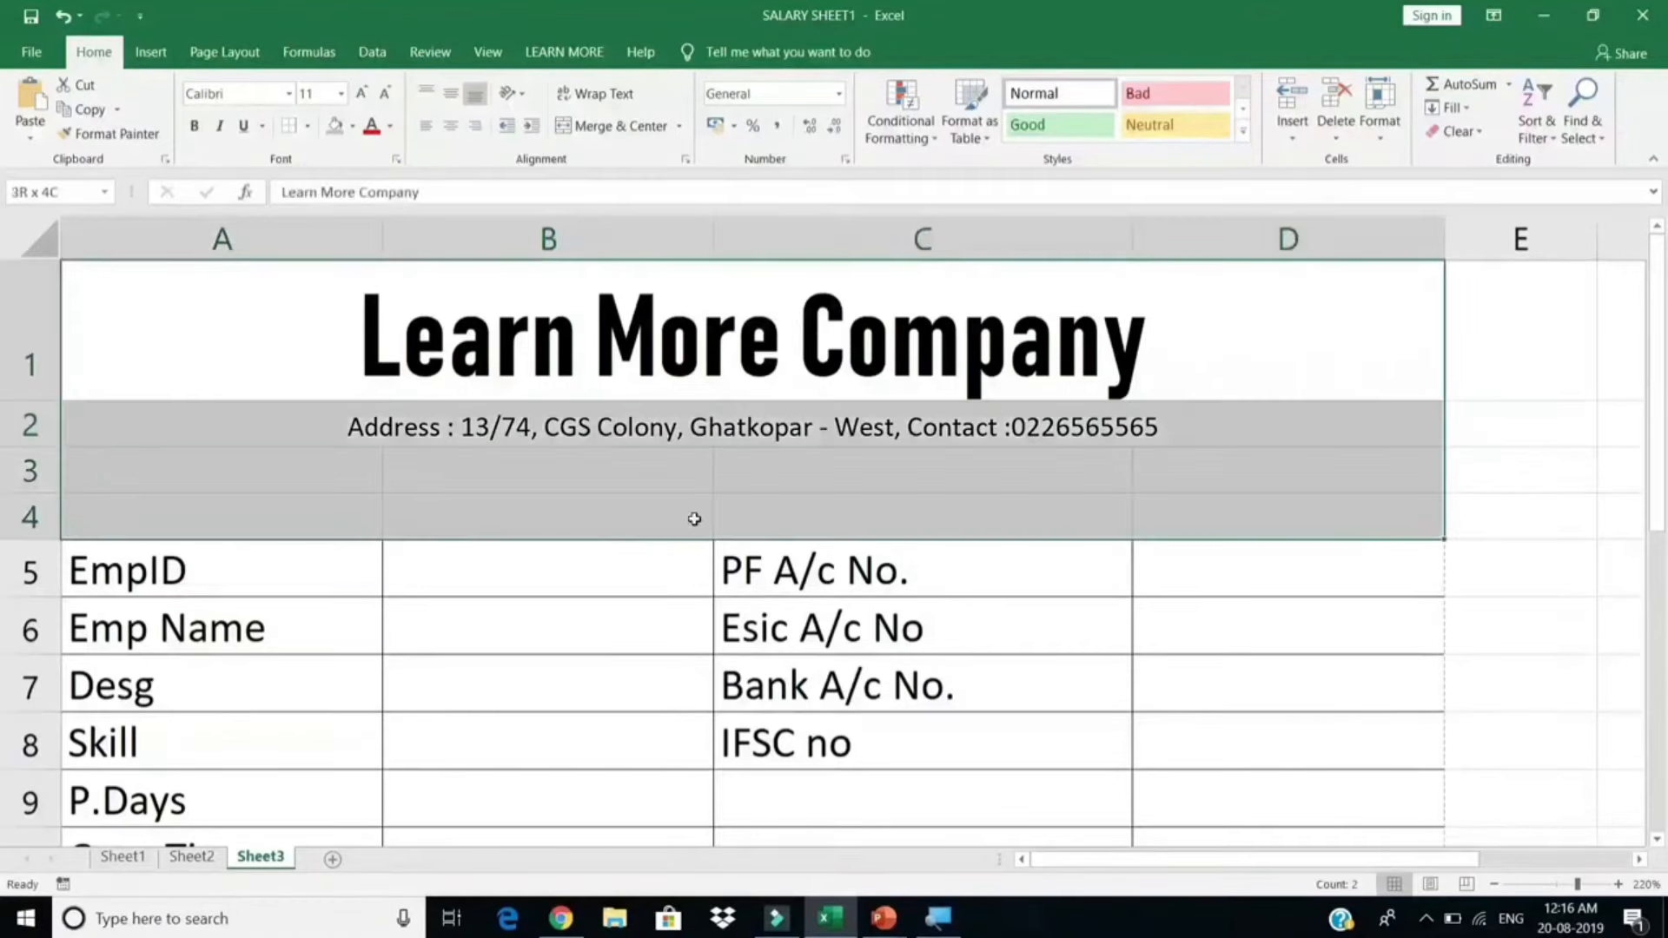
left_click(526, 499)
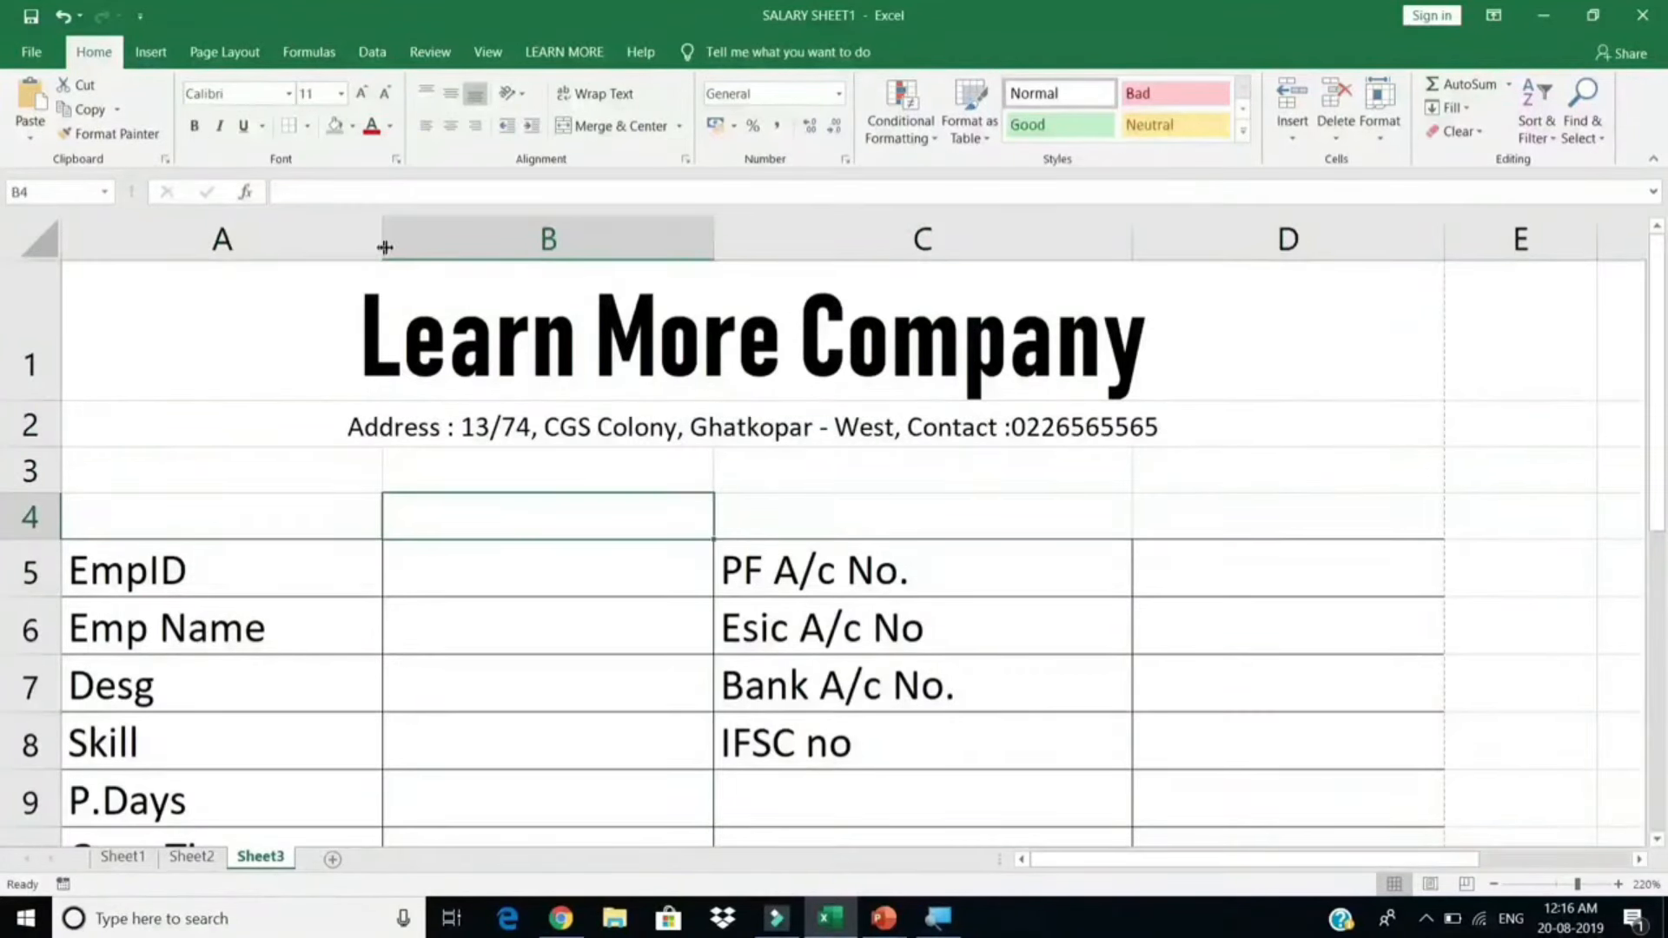
left_click_drag(385, 248, 423, 245)
key("ctrl+p")
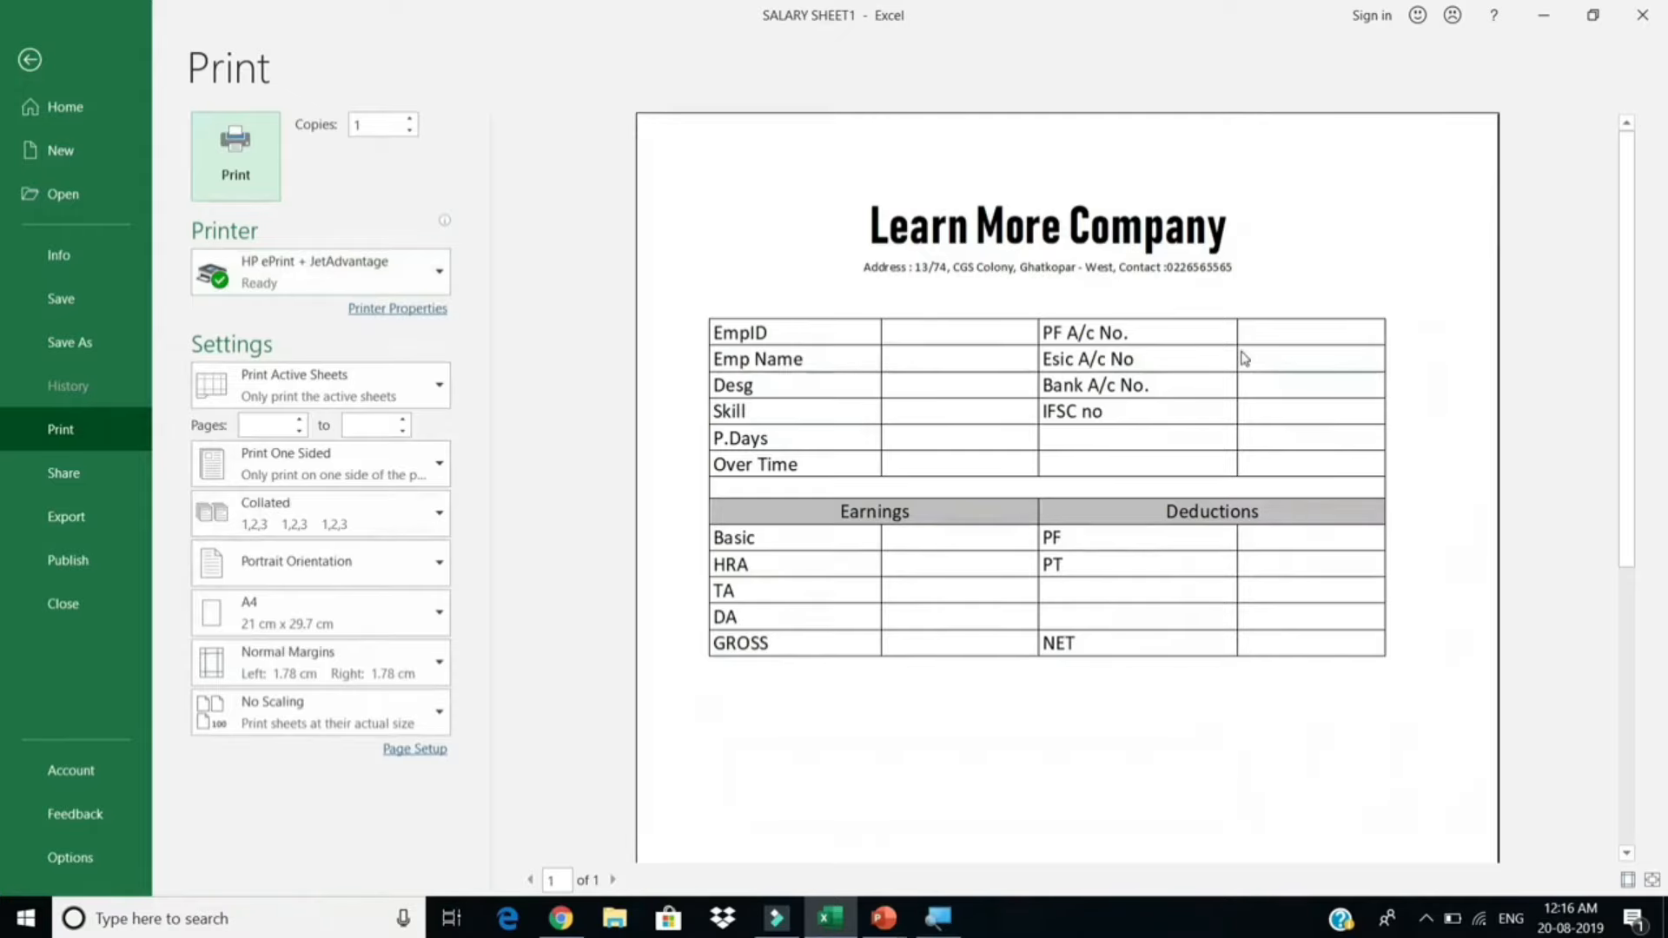
key("Escape")
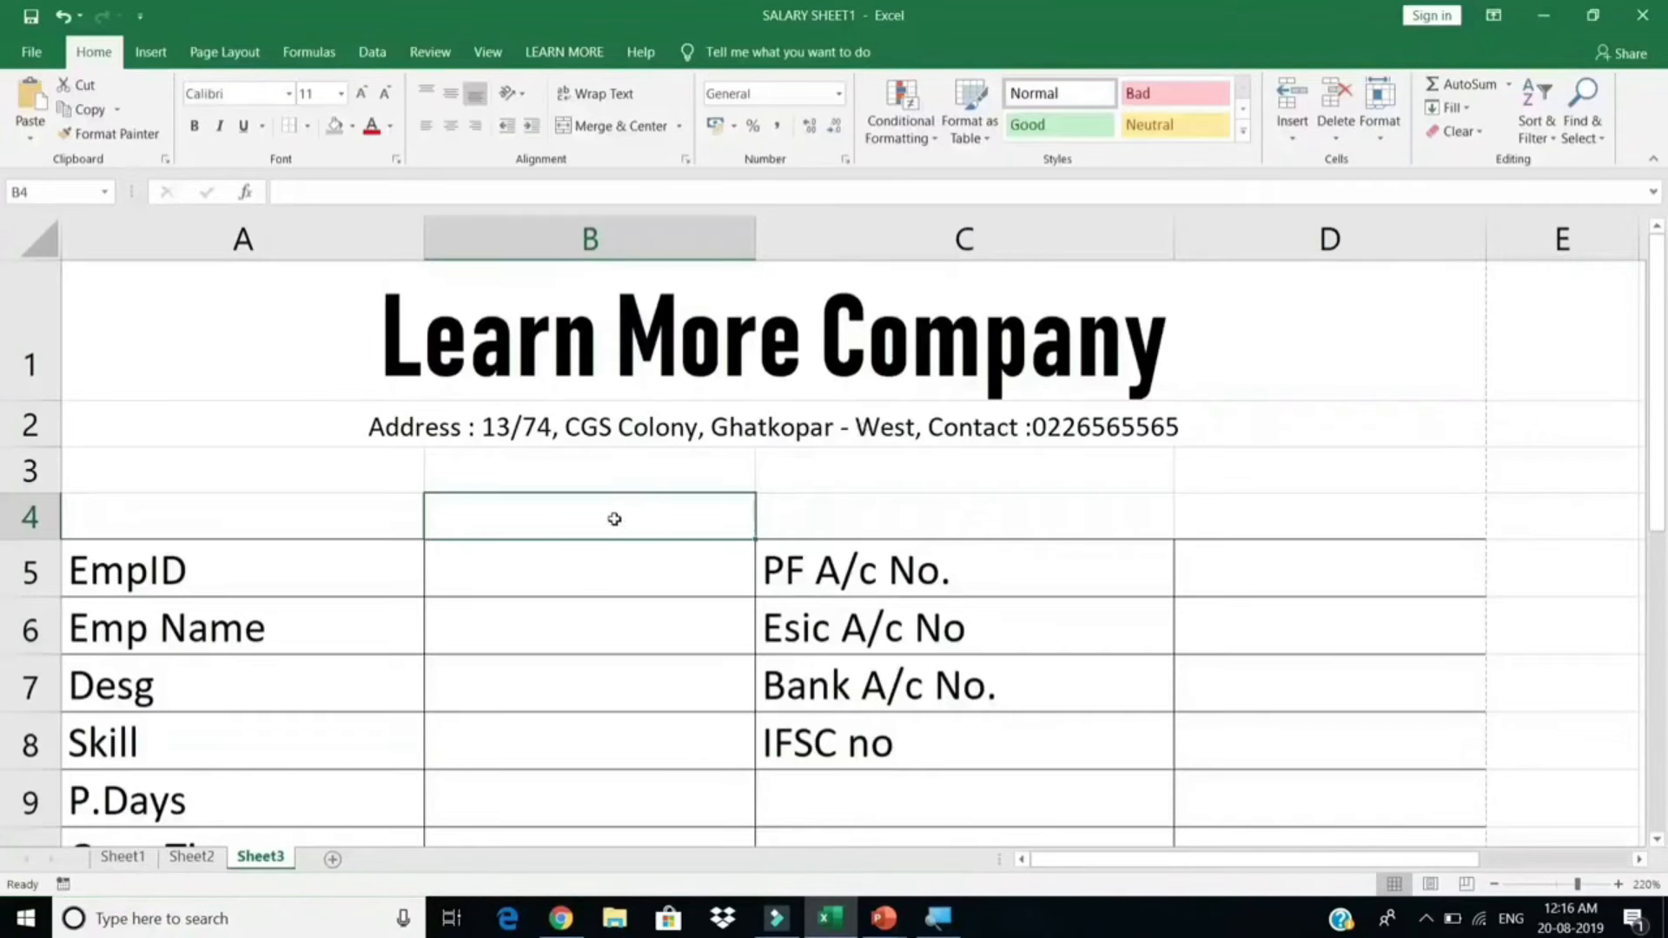
left_click(584, 564)
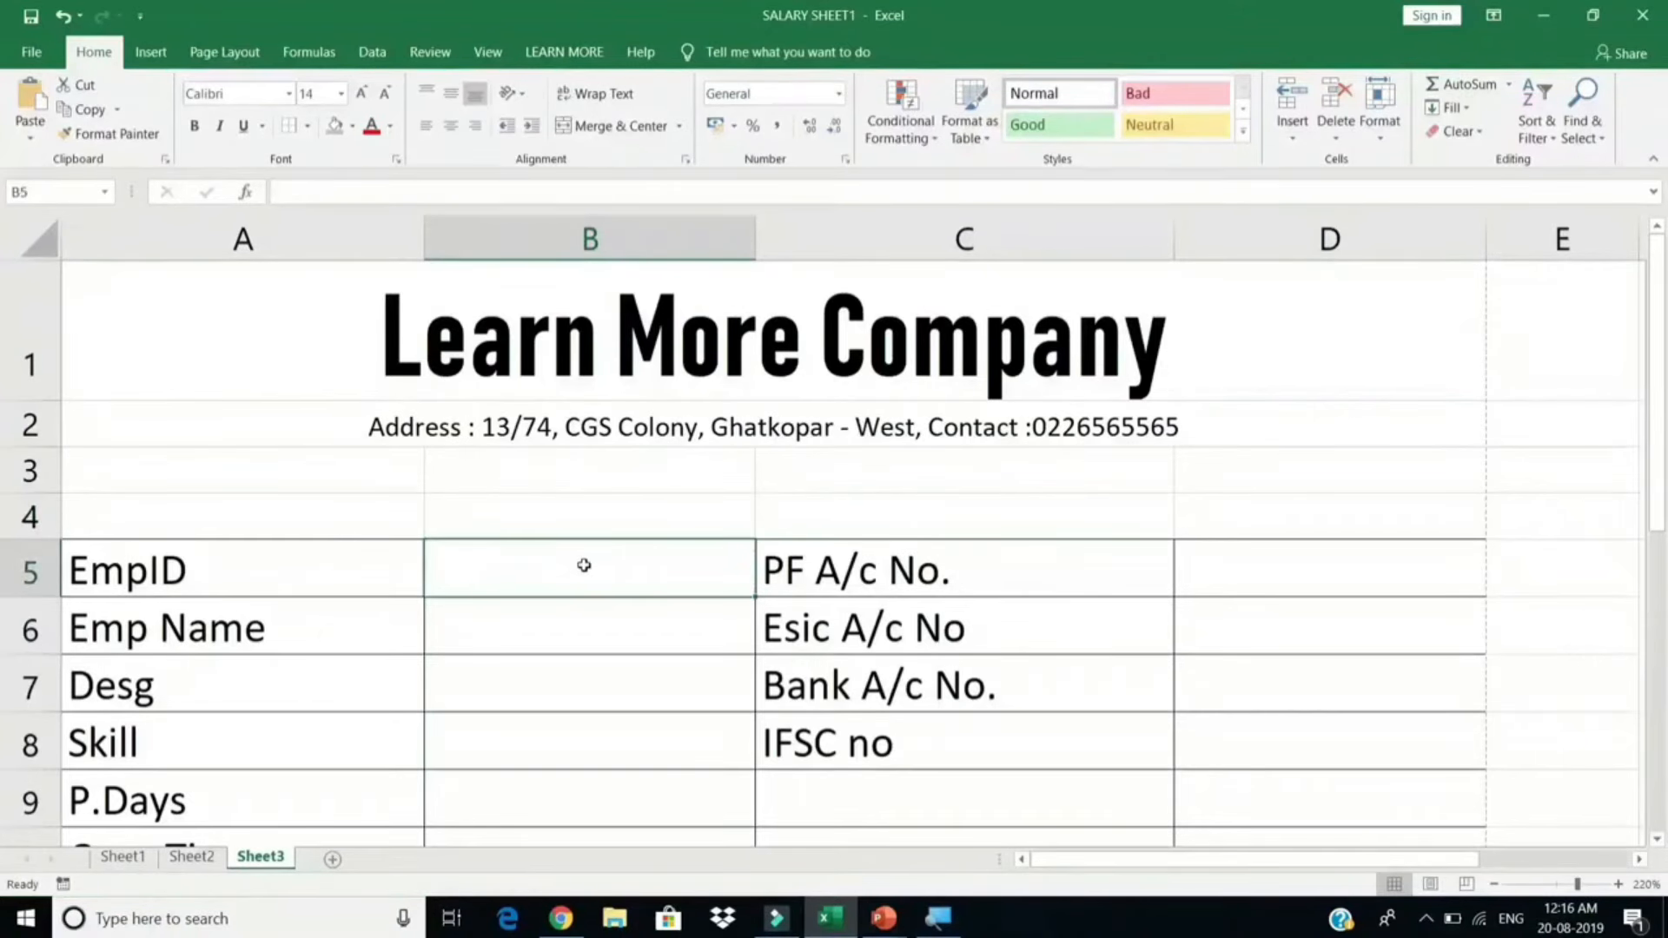
Step: Restrict B5 to a dropdown list sourced from Sheet1!$A$2:$A$6 and choose EmpID 1
left_click(372, 52)
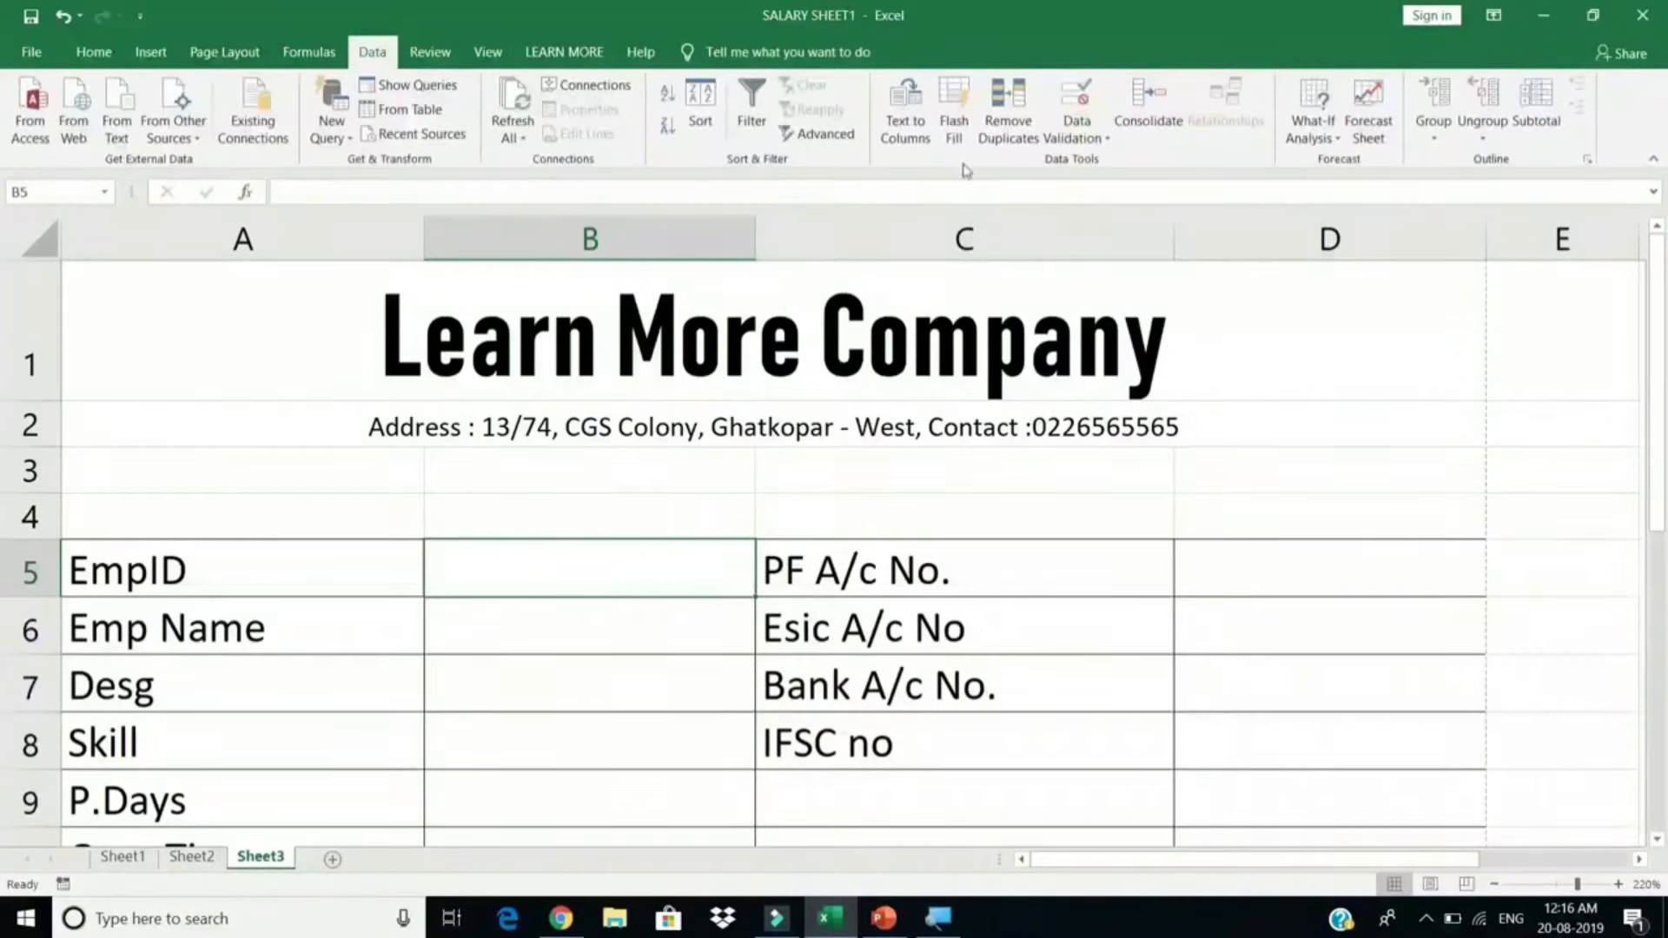
left_click(1079, 137)
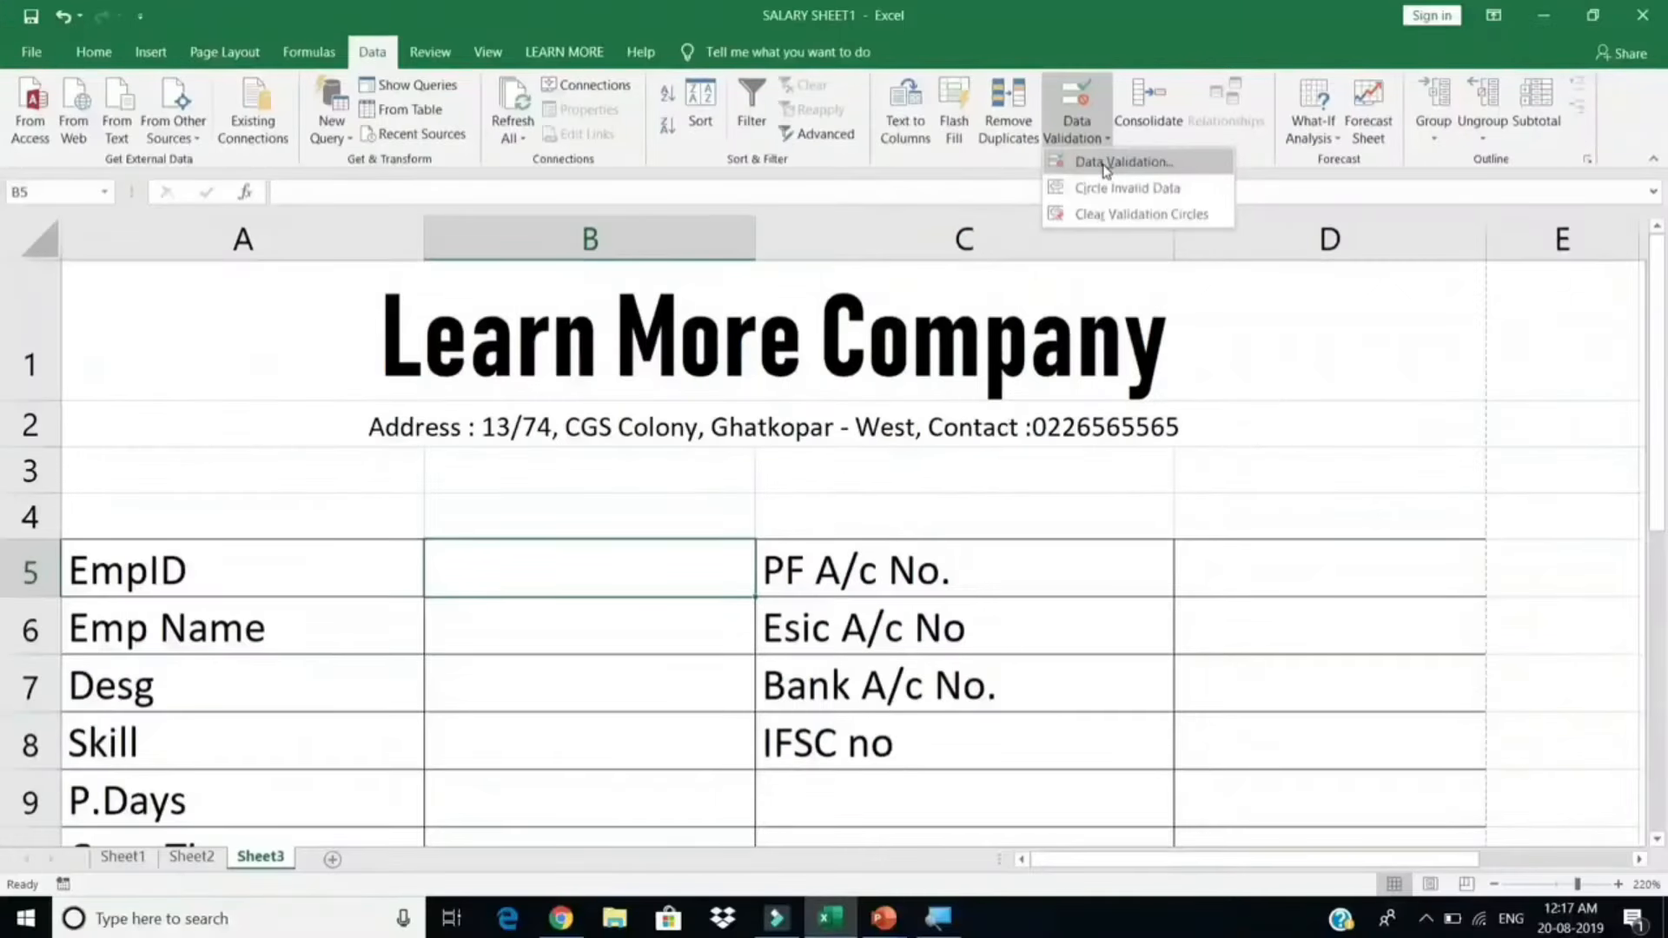
left_click(1106, 163)
left_click(920, 363)
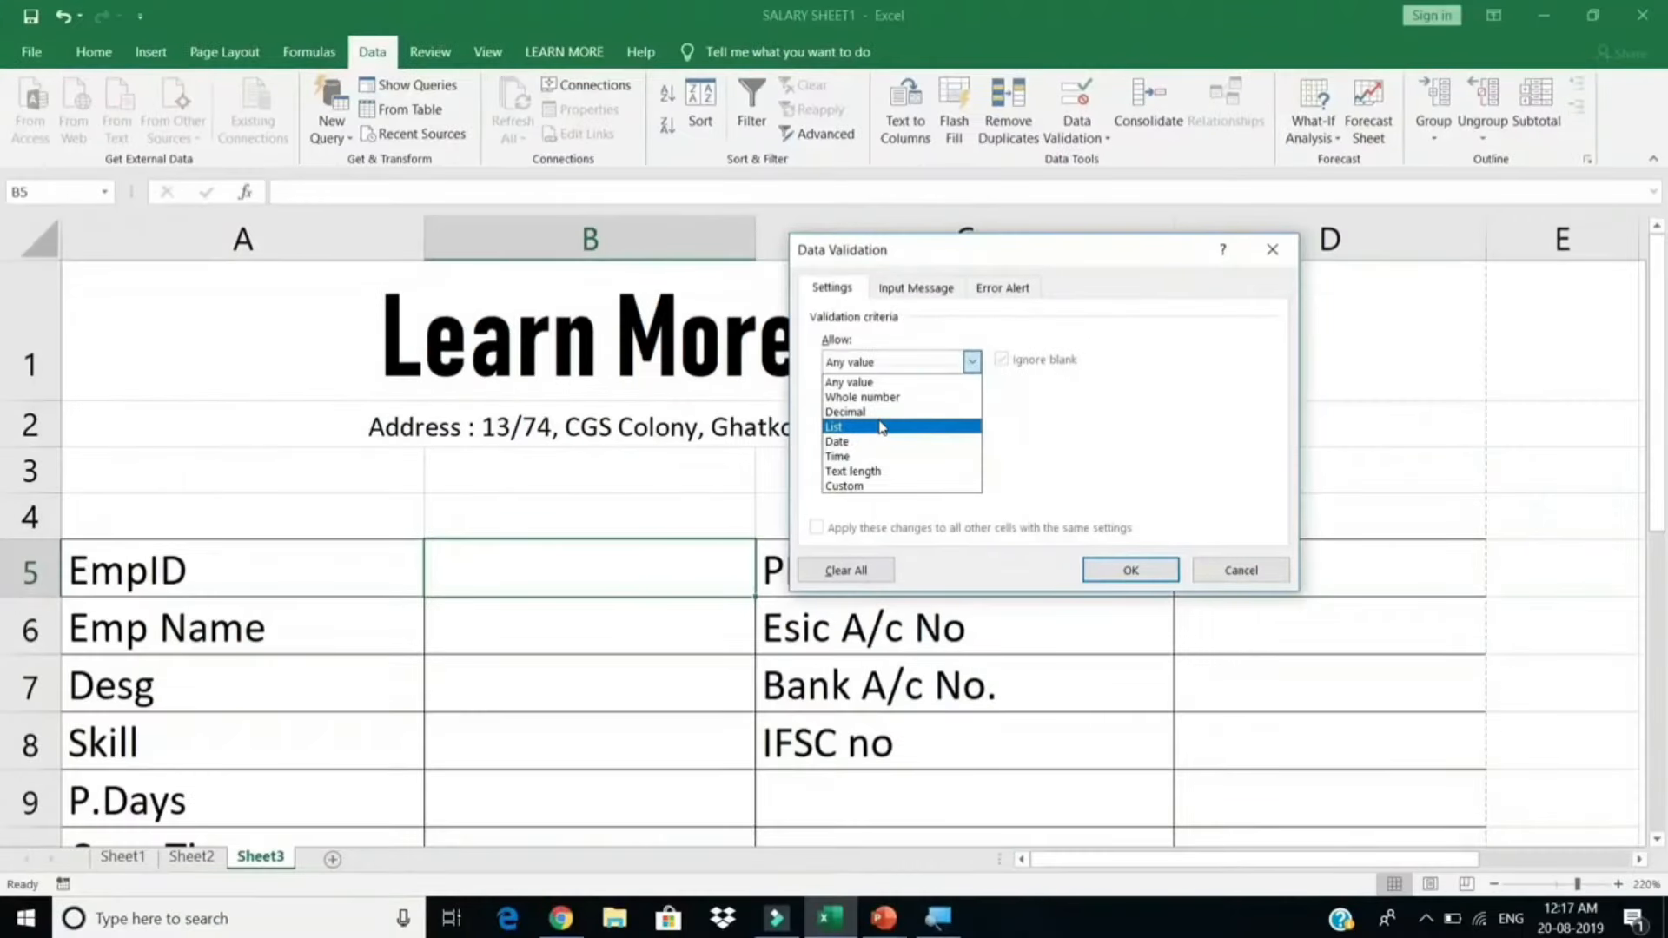
left_click(882, 426)
left_click(864, 449)
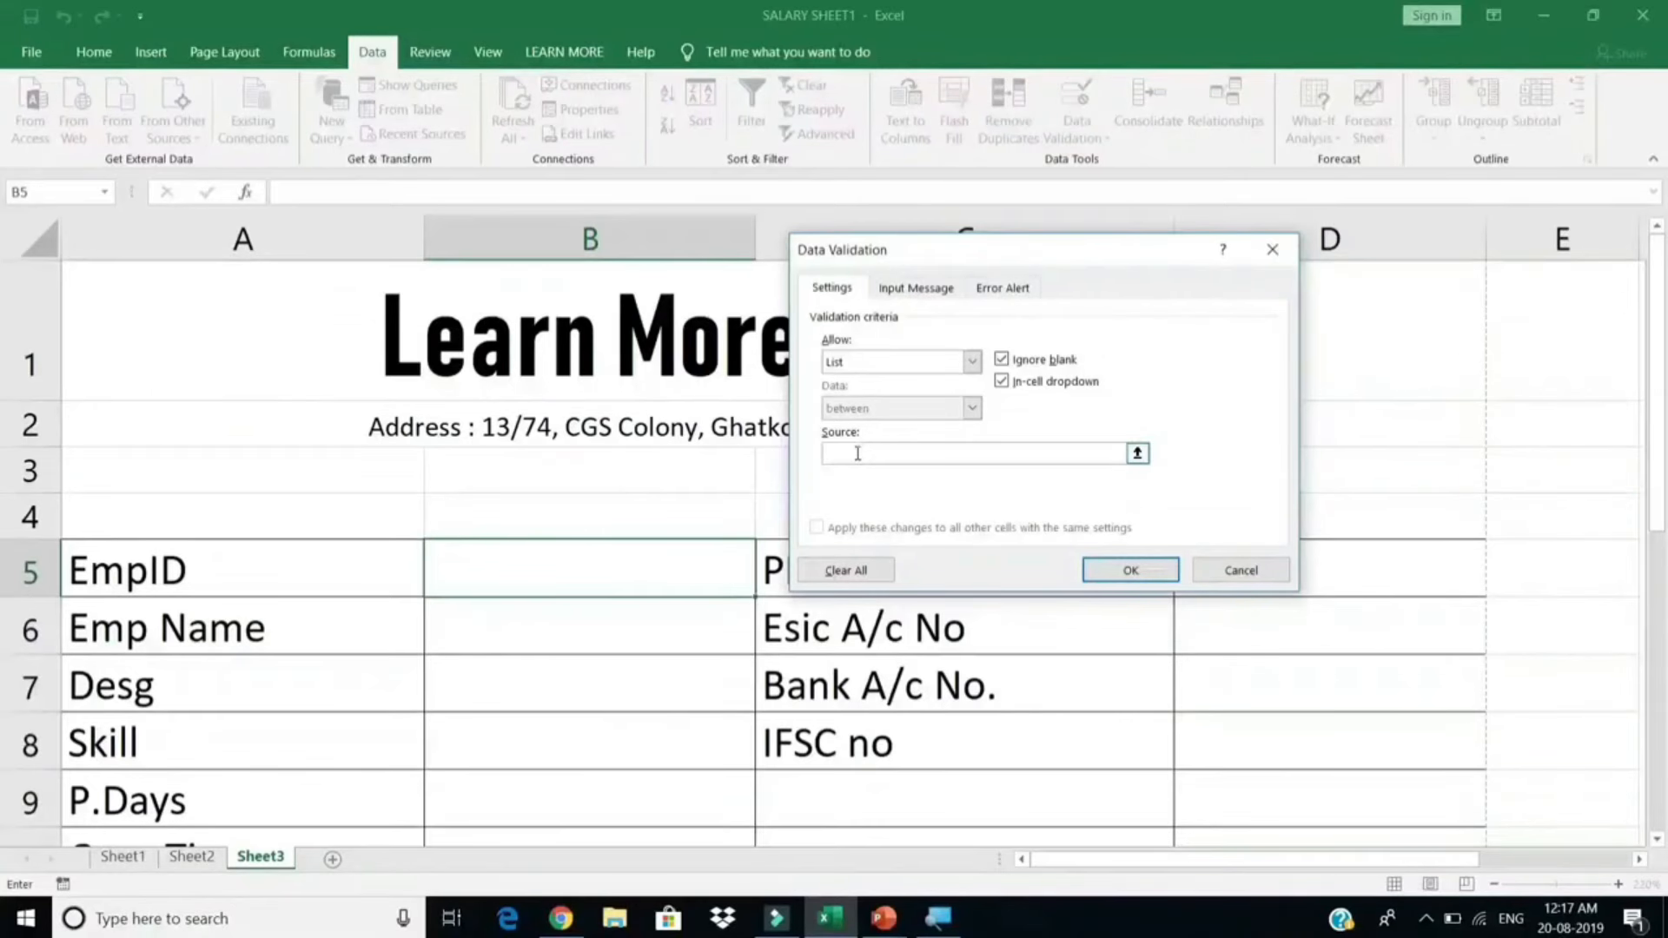
left_click(122, 856)
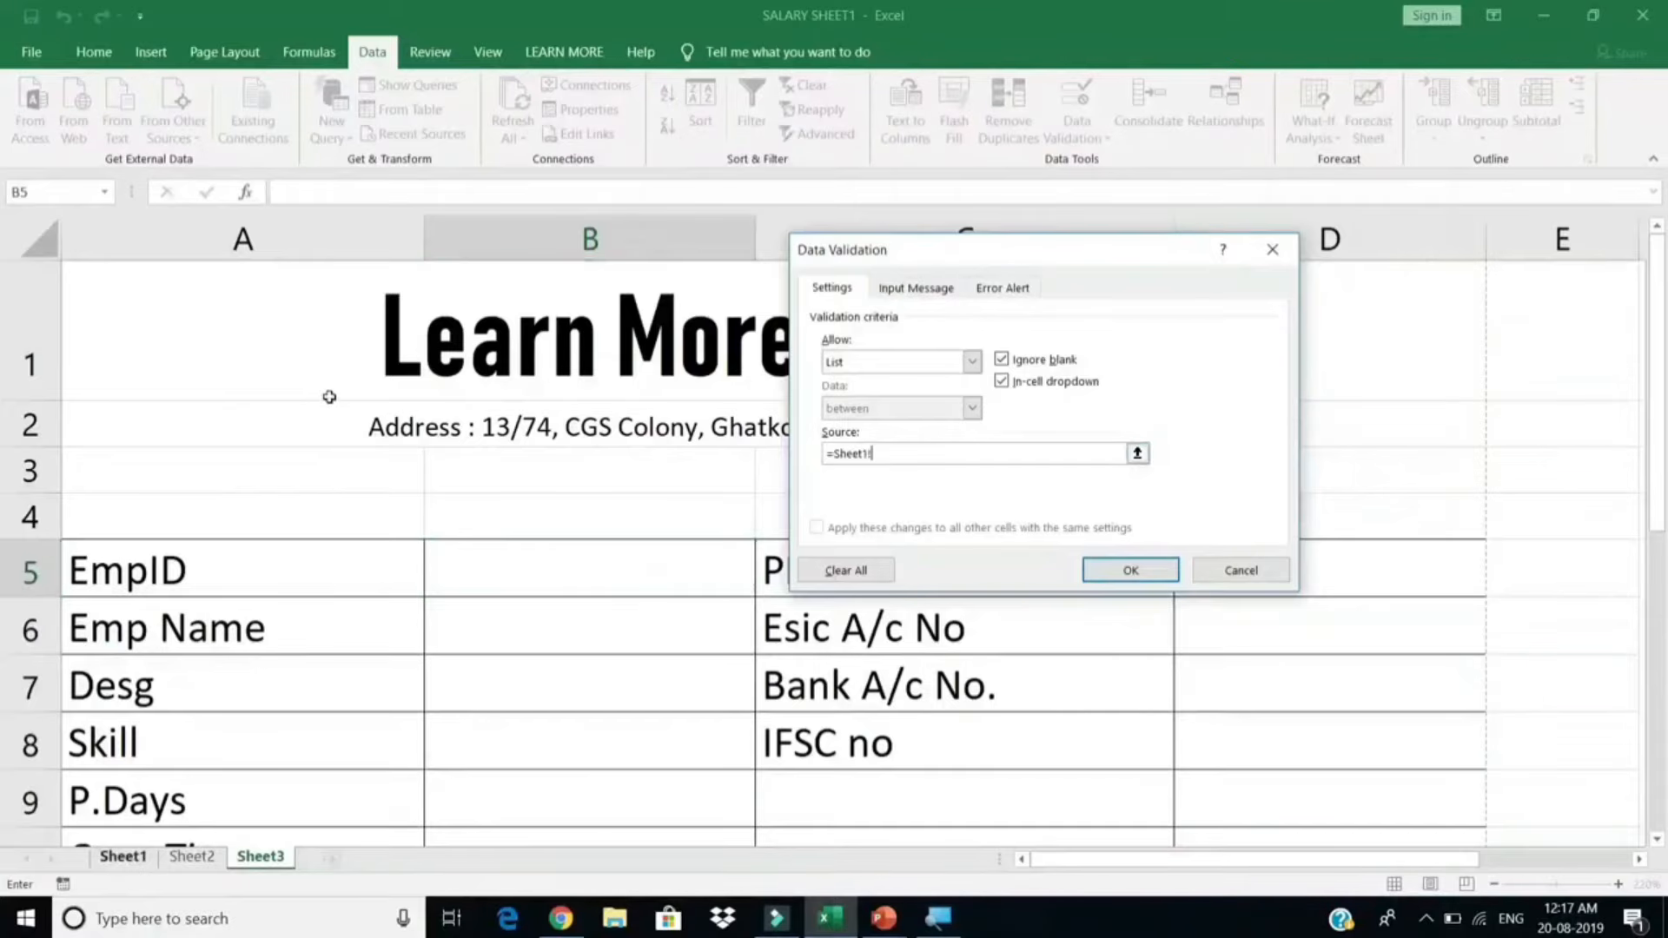
left_click_drag(160, 399, 160, 538)
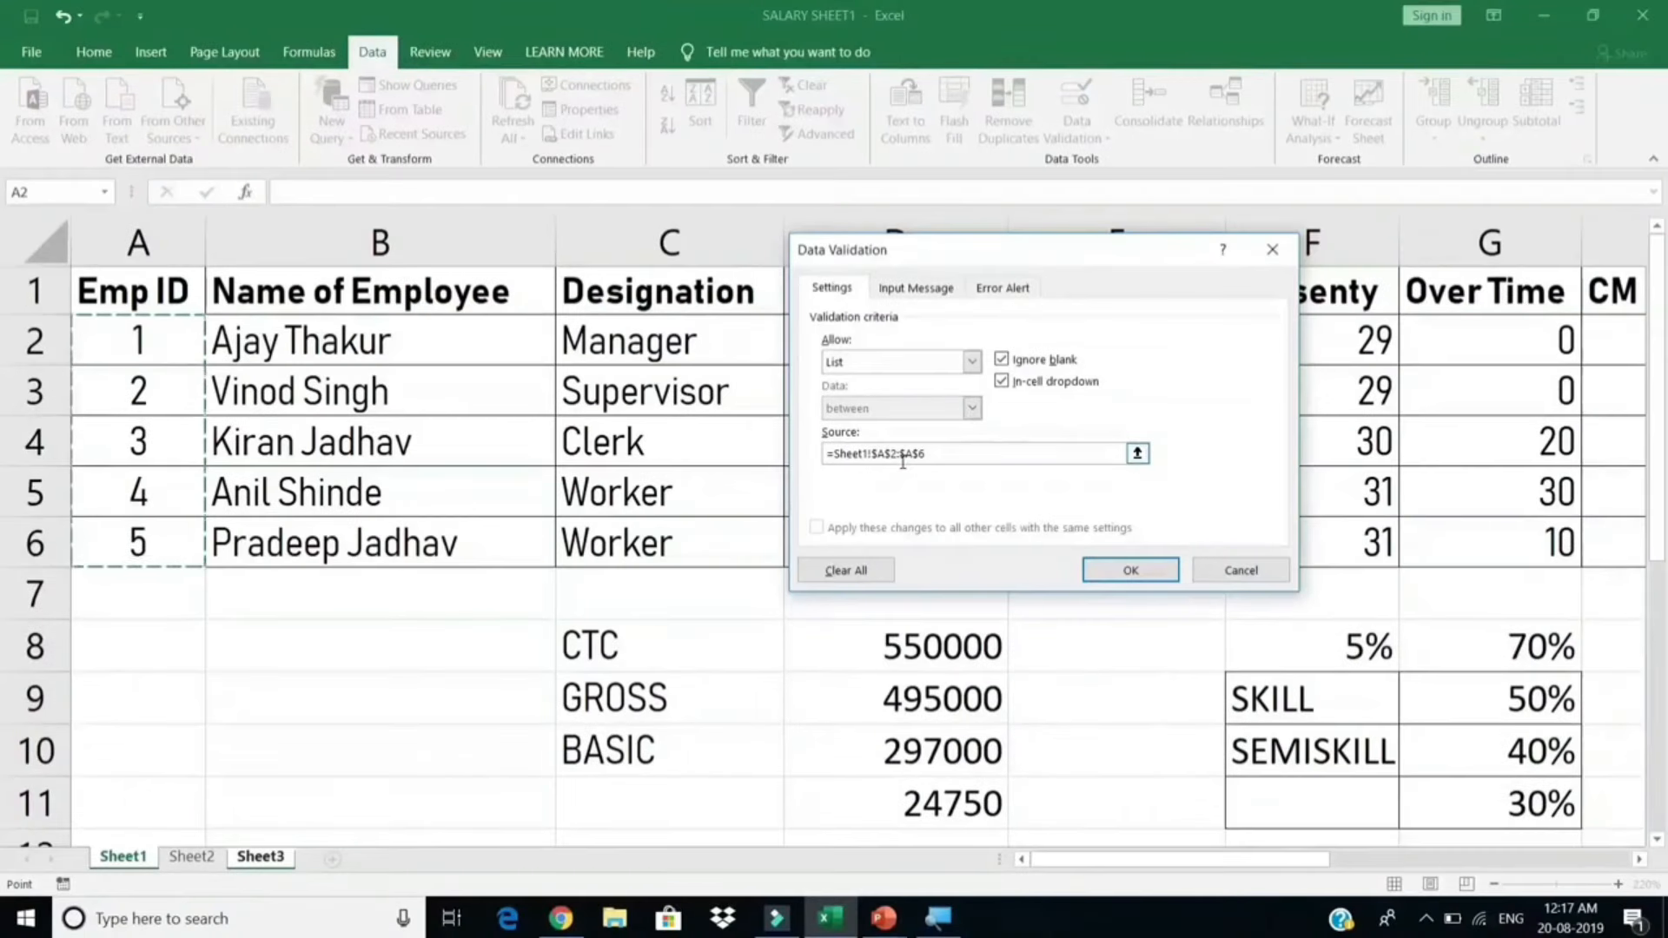
left_click(151, 233)
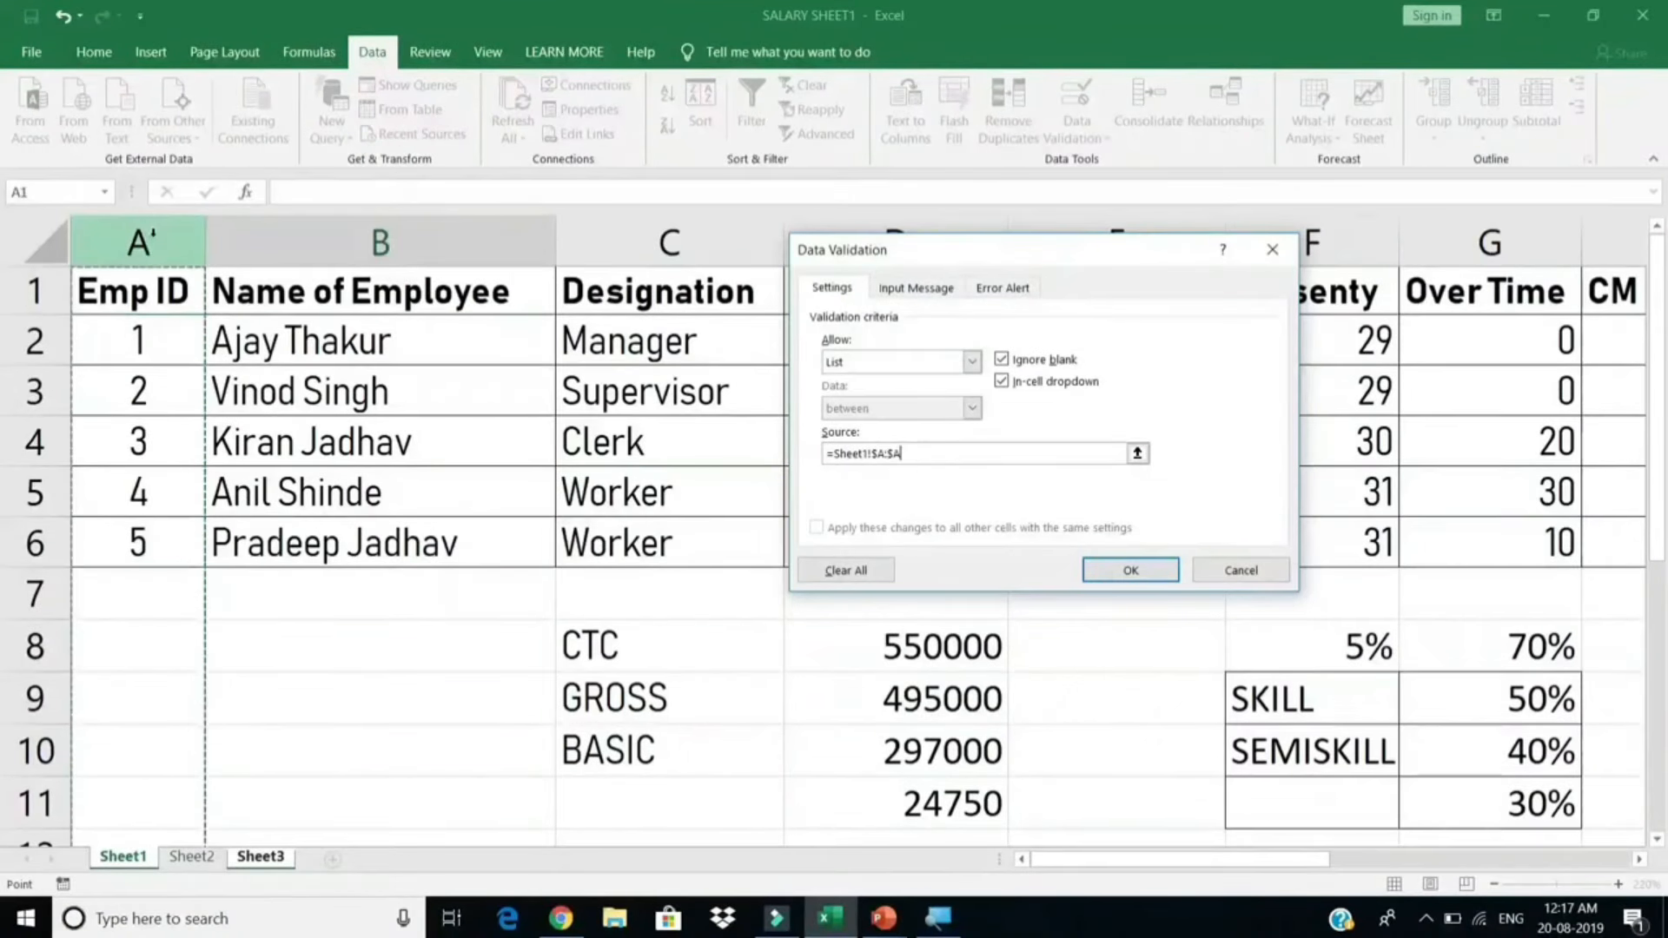
left_click_drag(139, 343, 237, 546)
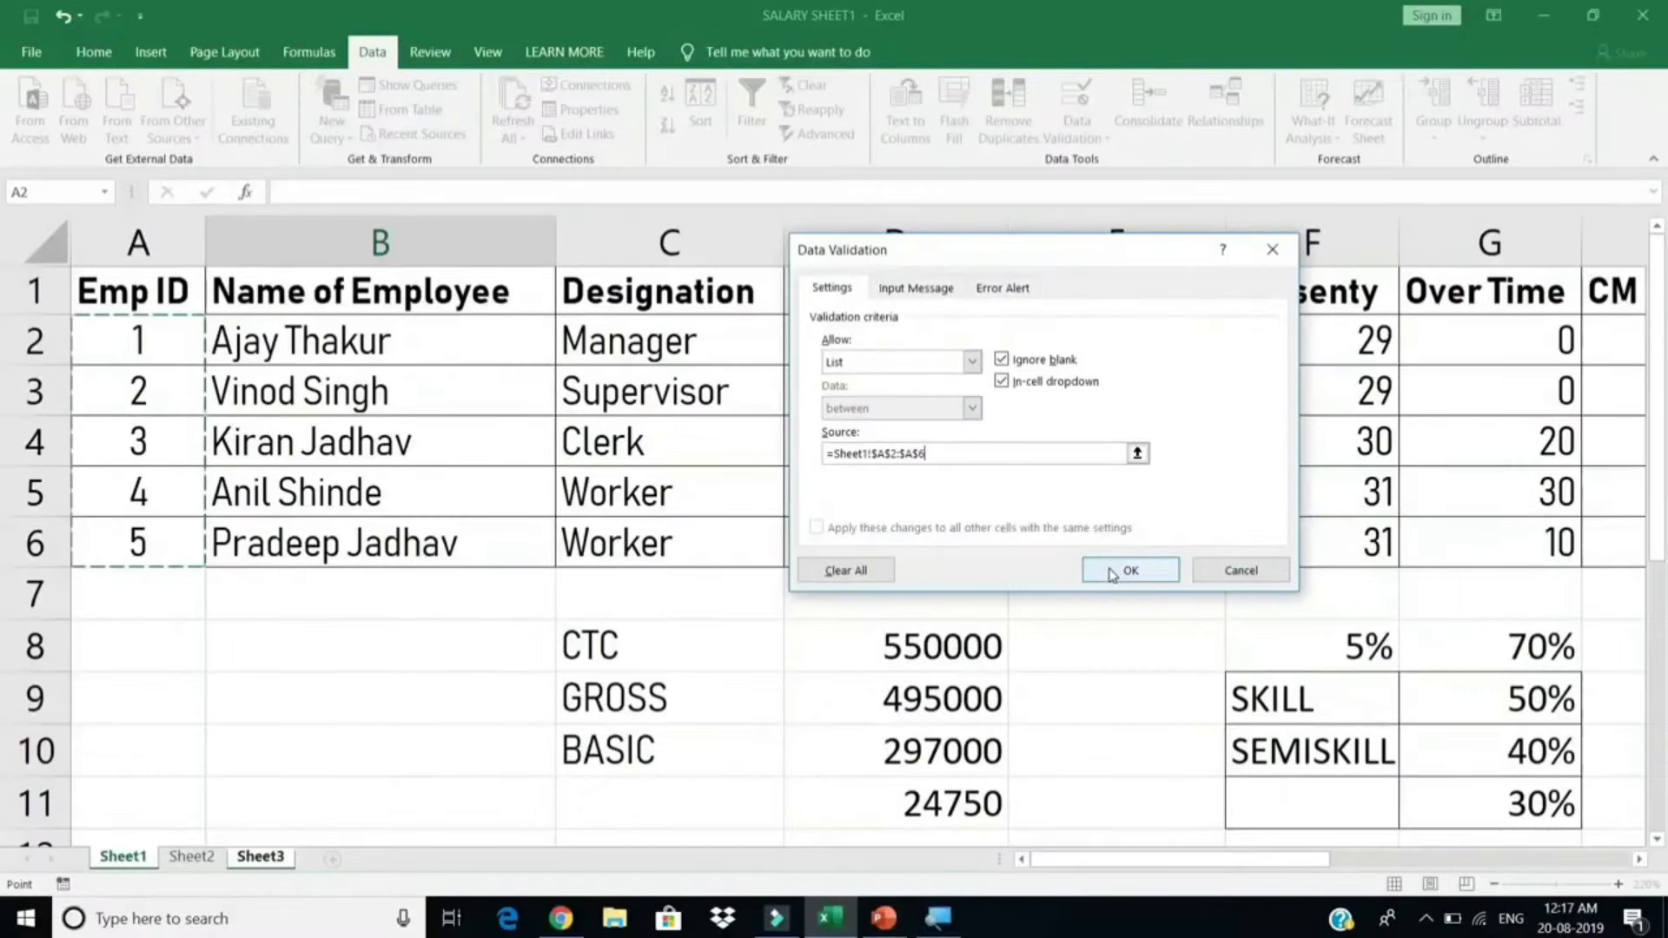
left_click(1110, 570)
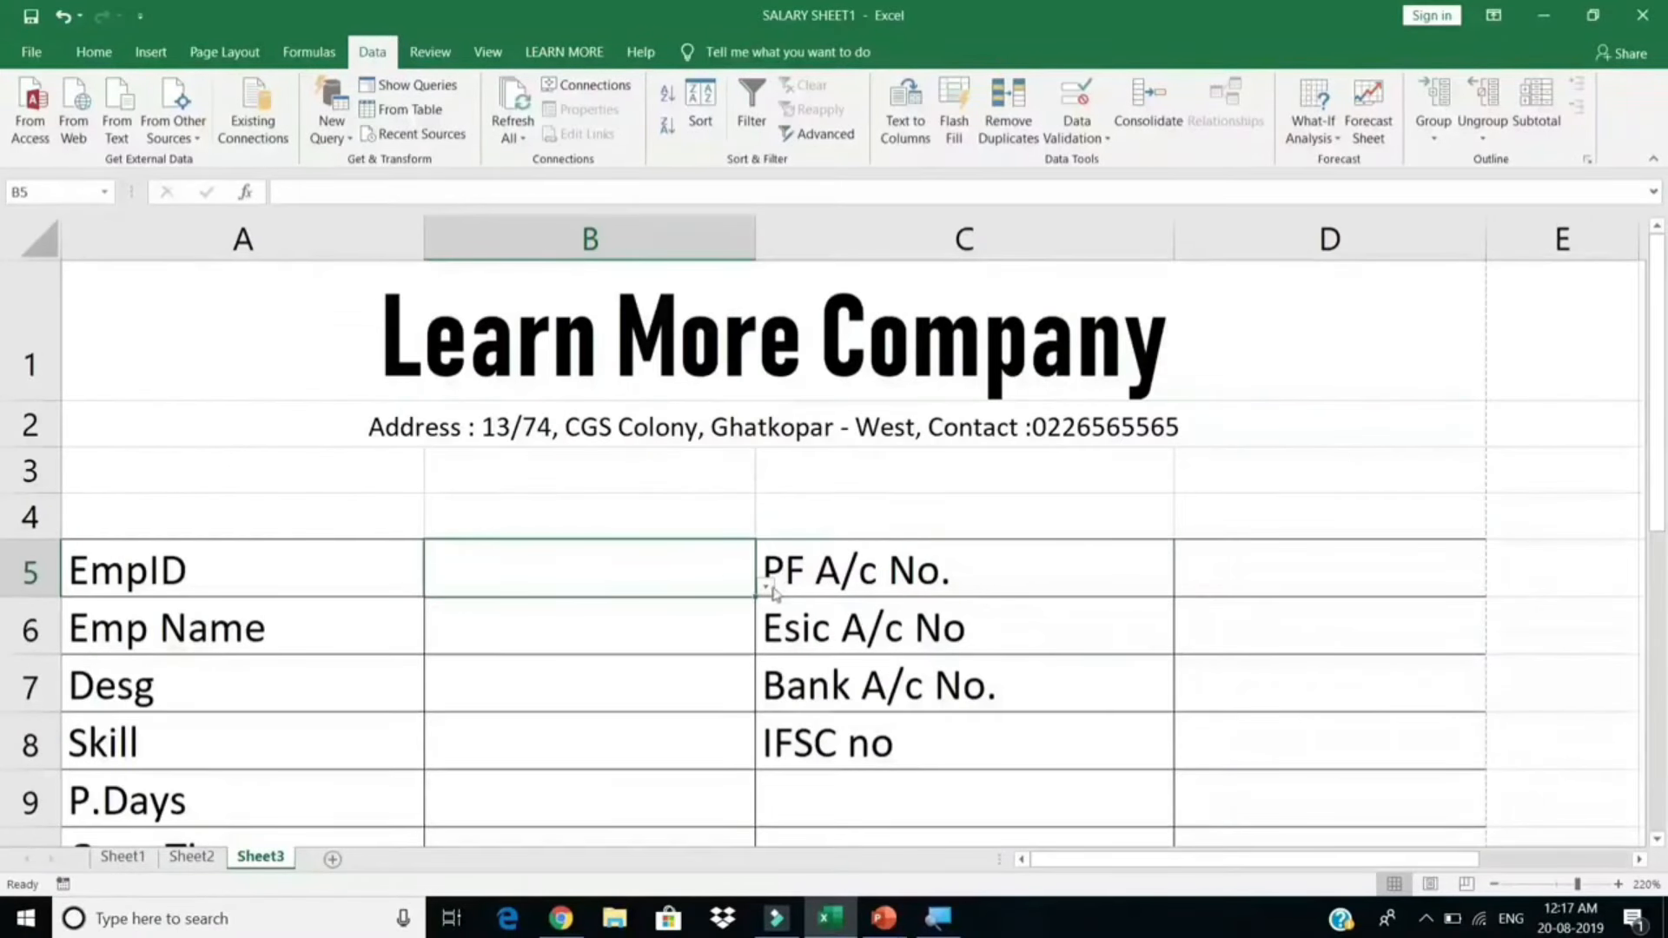
left_click(768, 588)
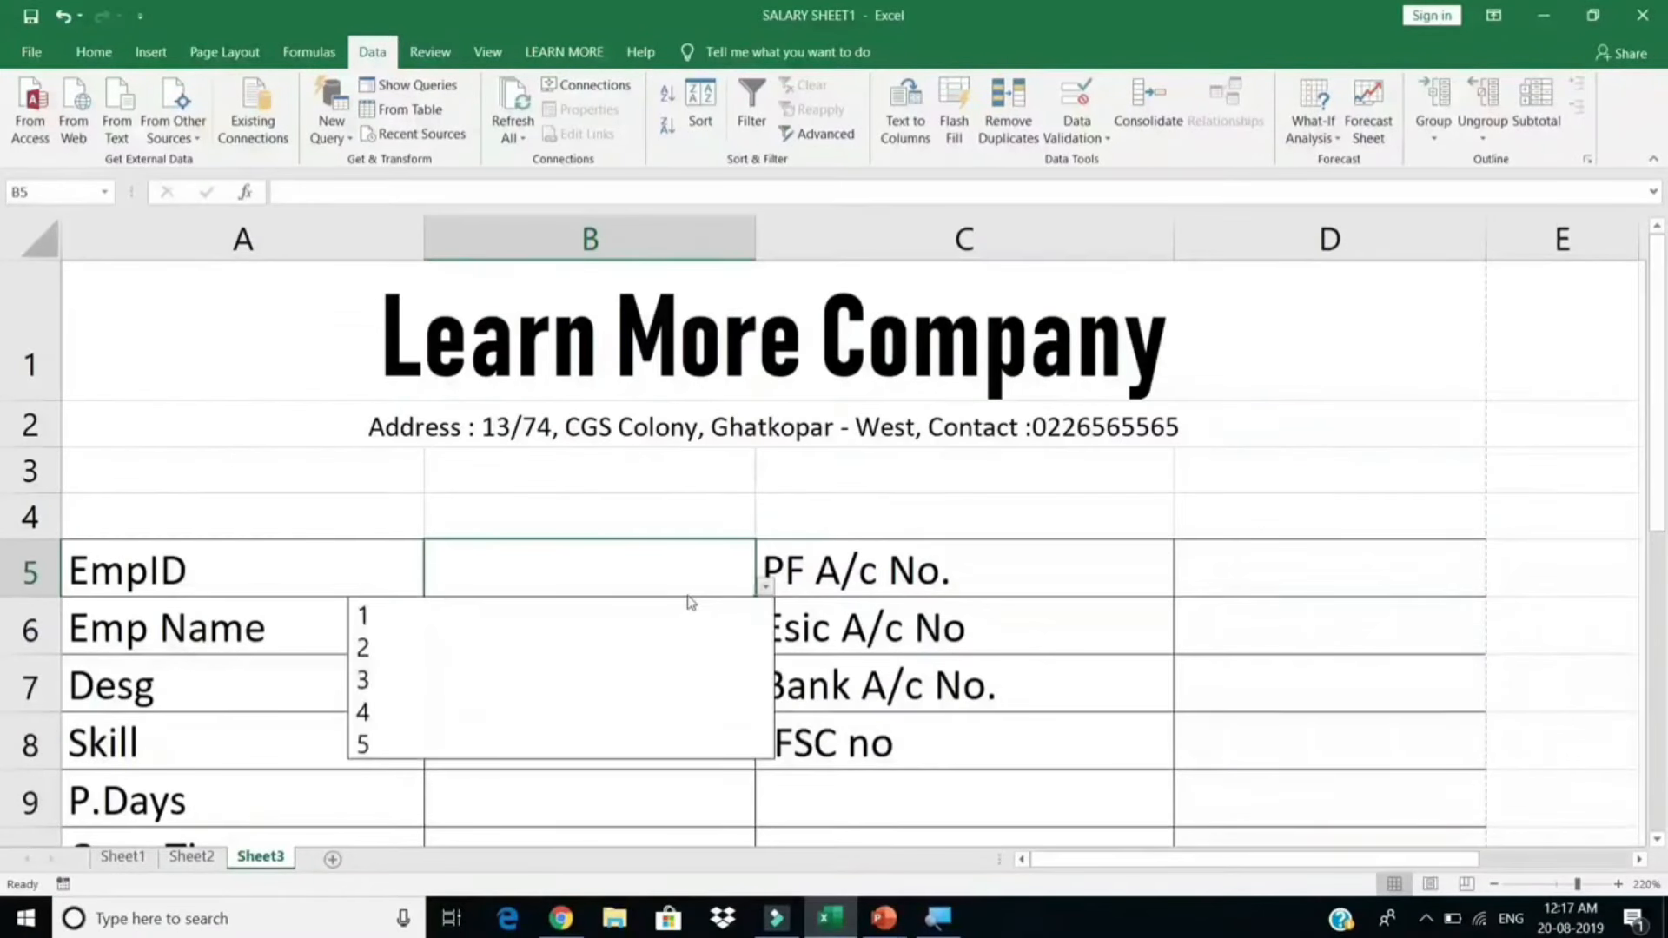
left_click(622, 623)
left_click(677, 623)
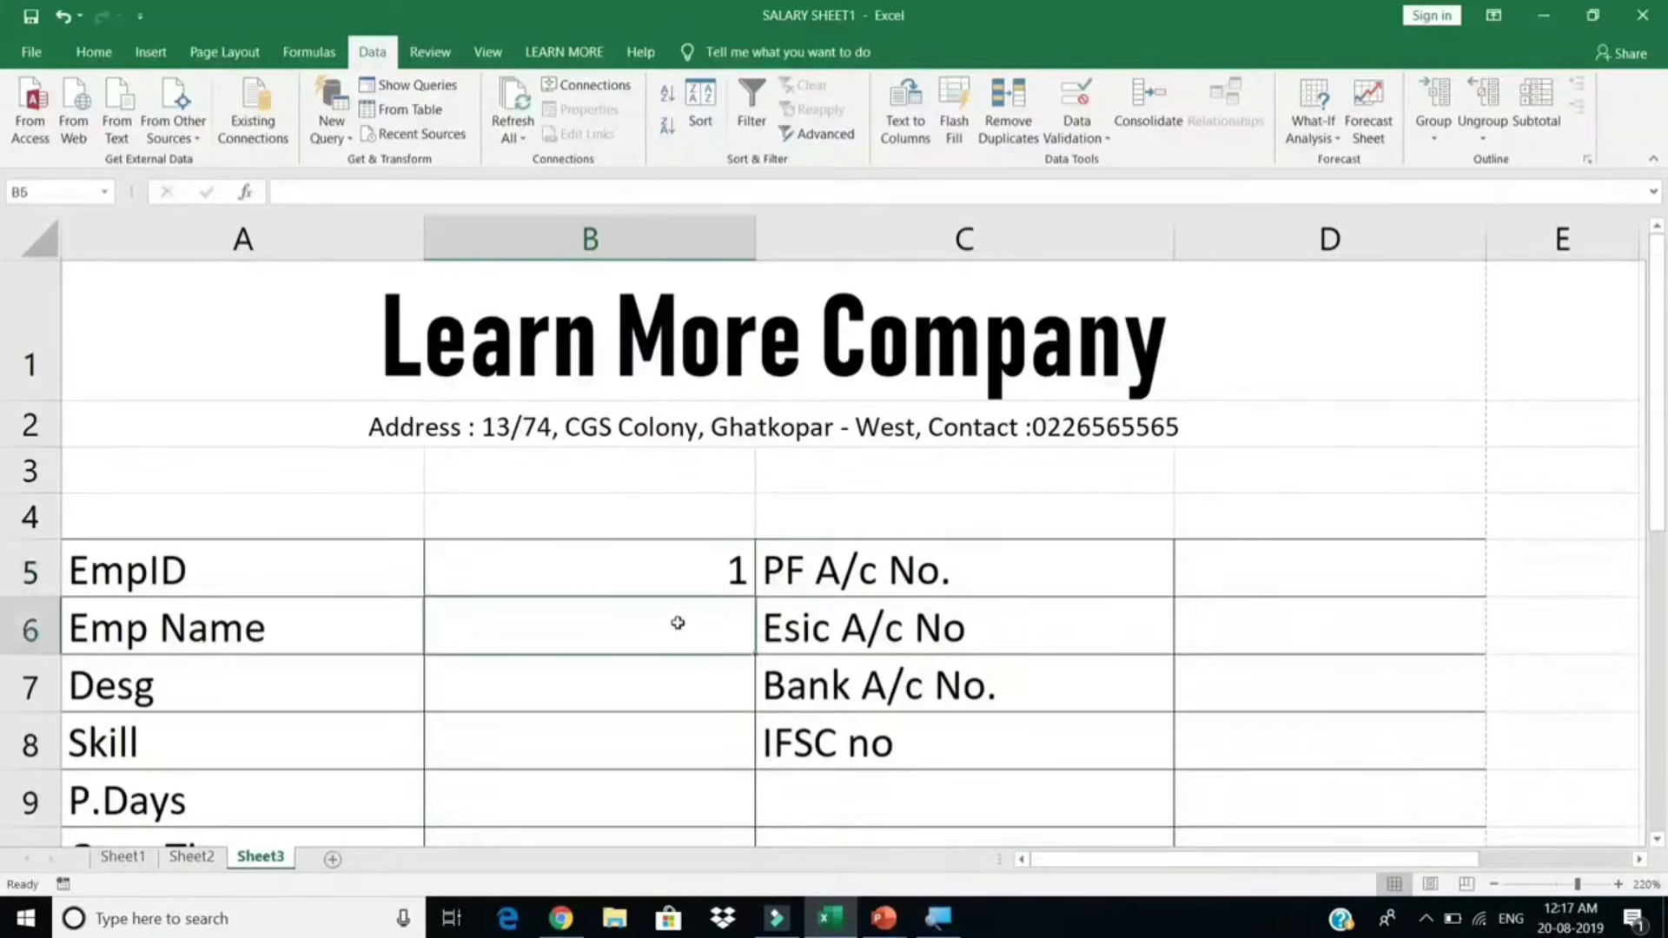
scroll(678, 623, "down", 5)
scroll(677, 623, "up", 2)
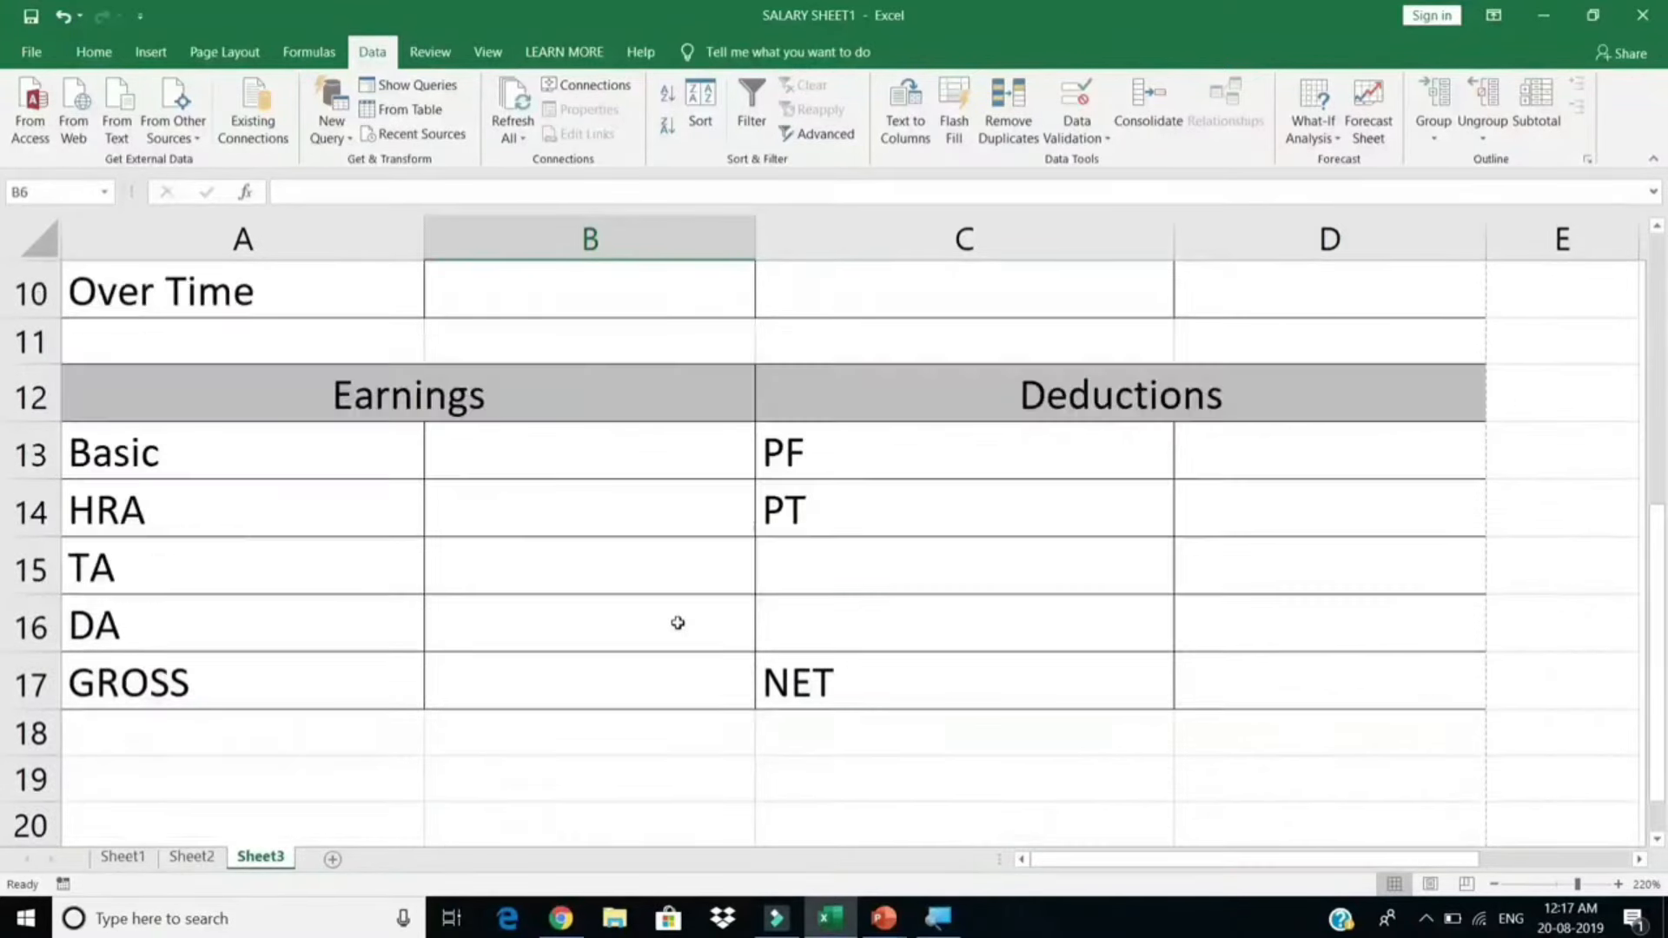
scroll(488, 719, "down", 2)
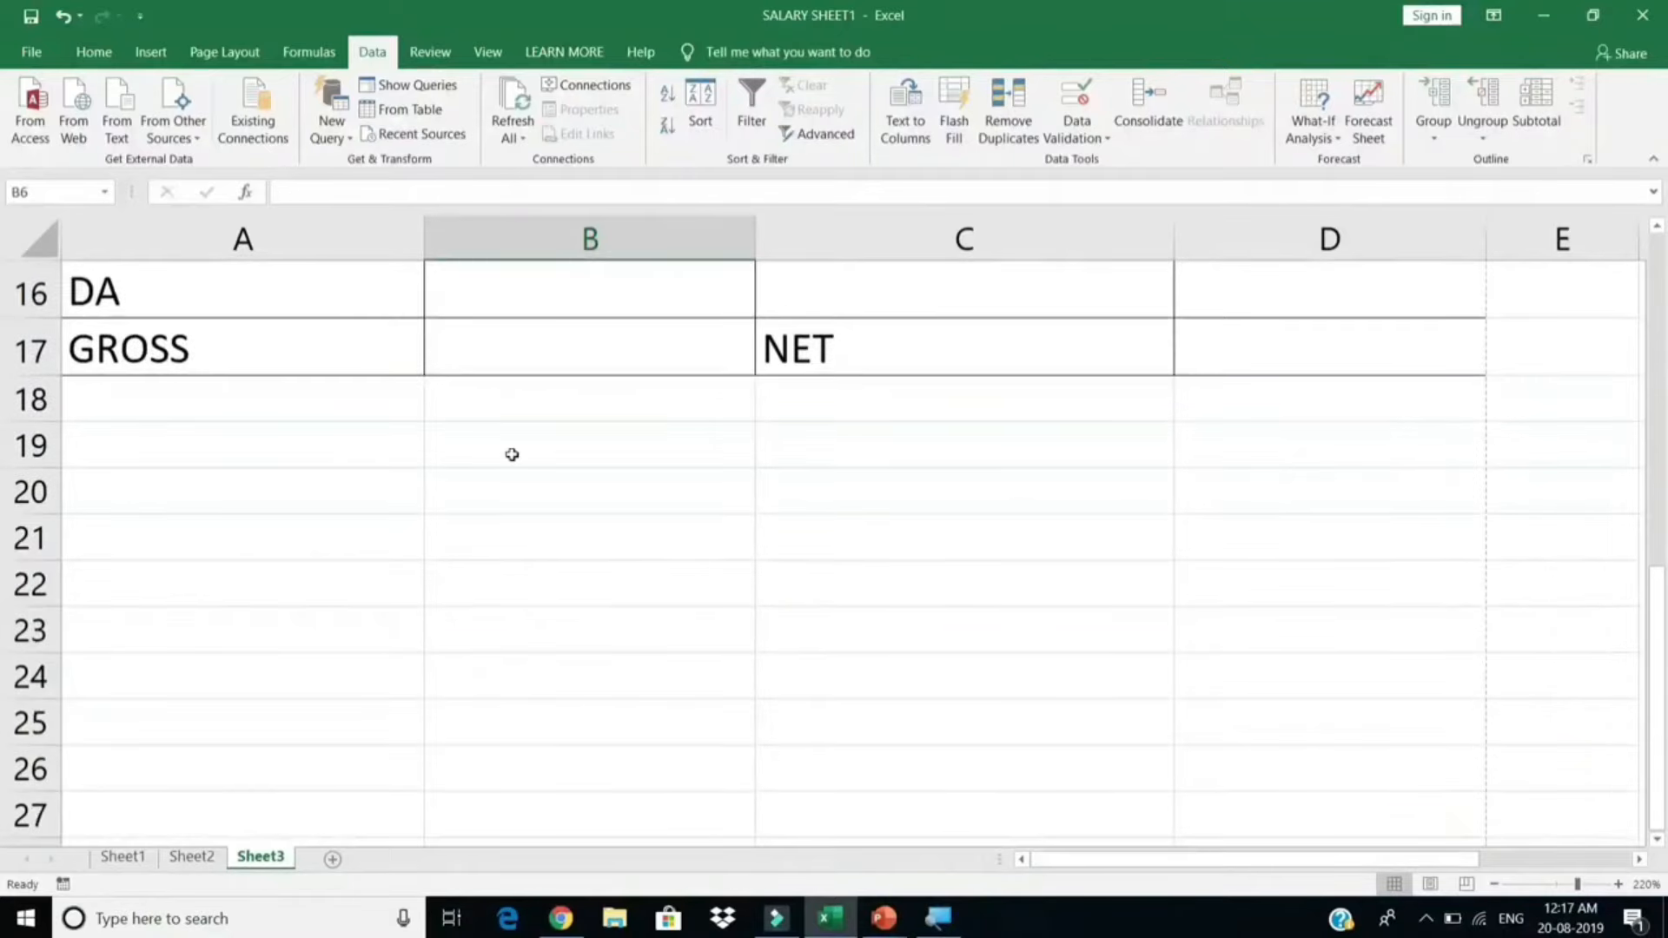
scroll(558, 484, "up", 5)
scroll(567, 488, "down", 1)
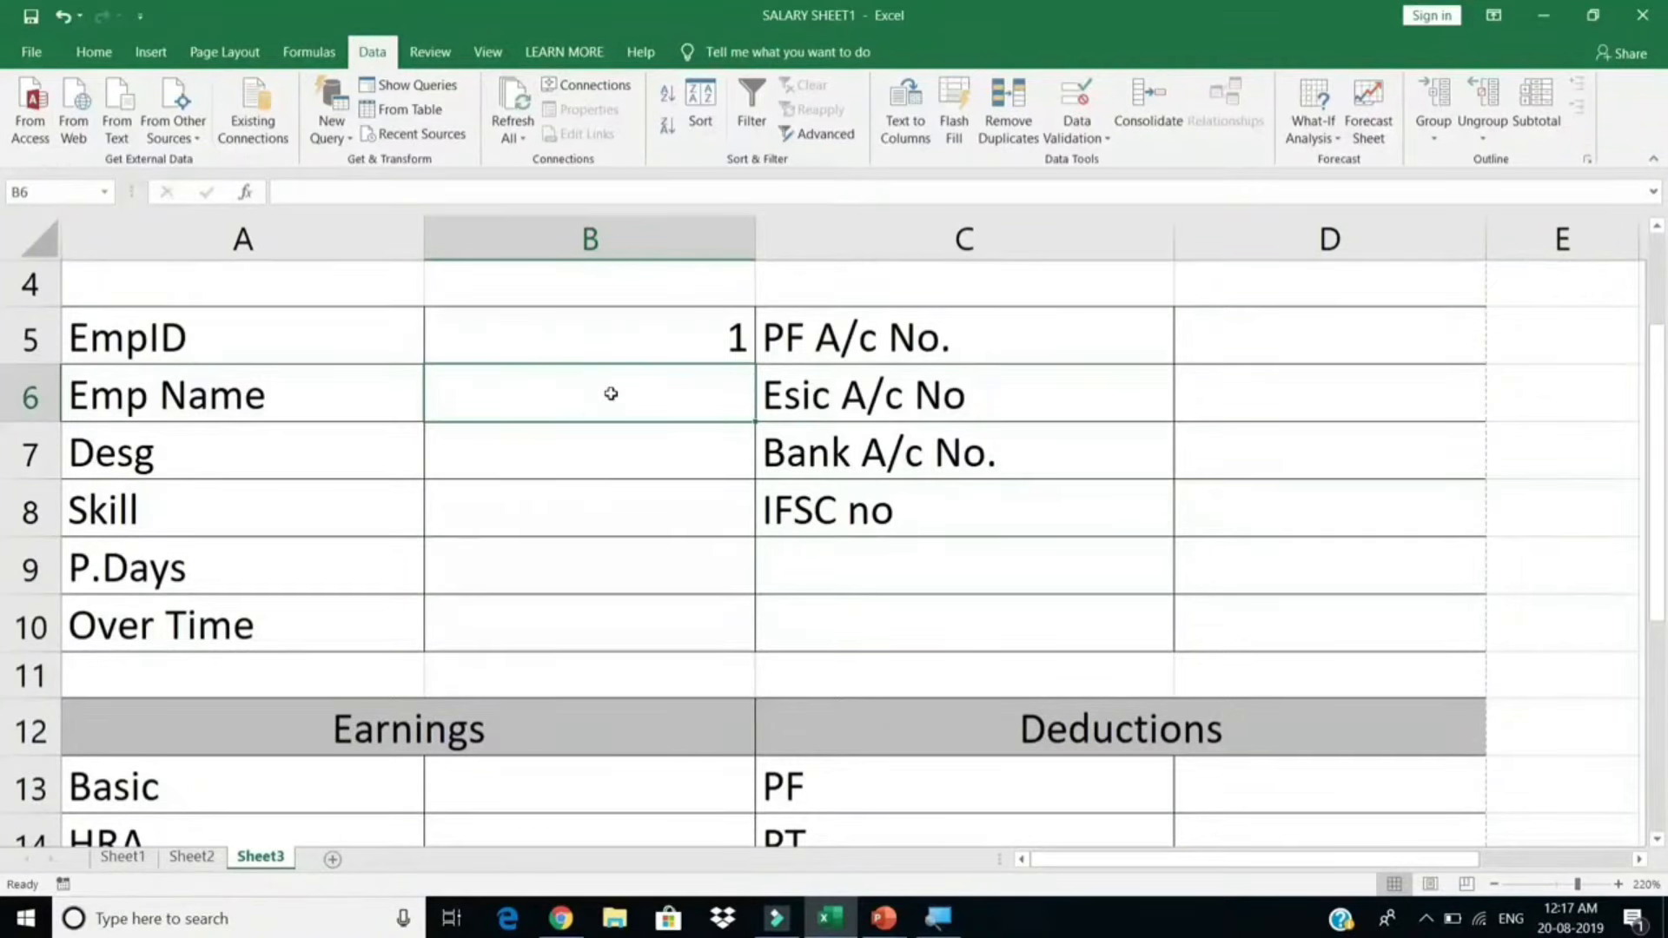
type("=VLO")
key("Escape")
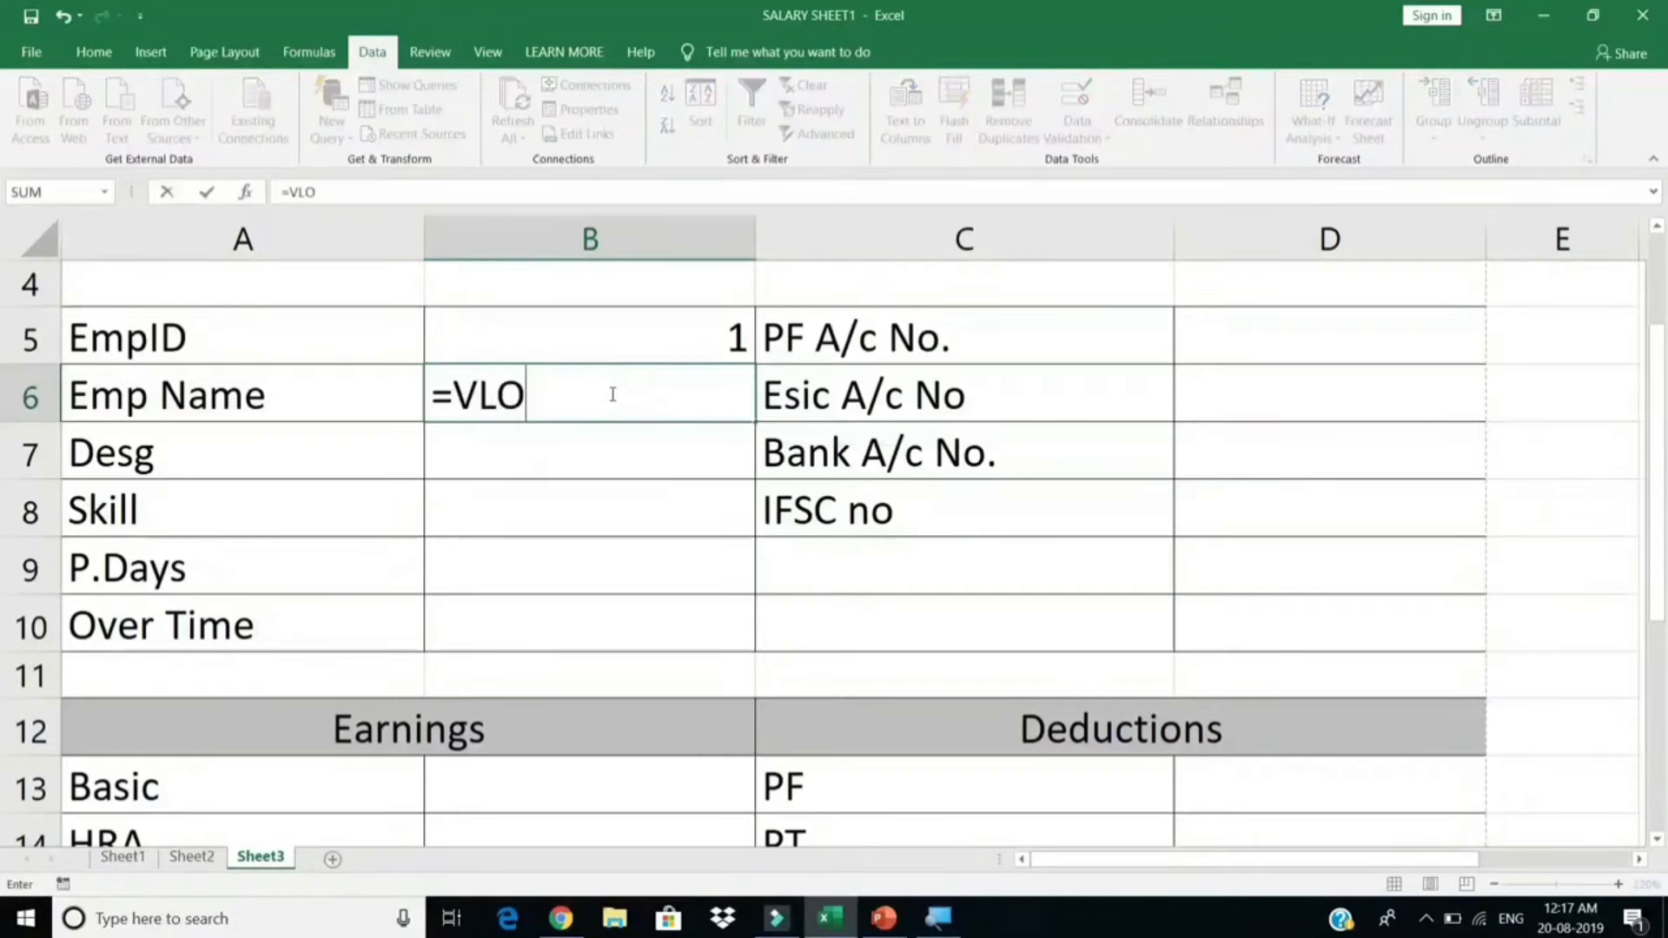
key("Escape")
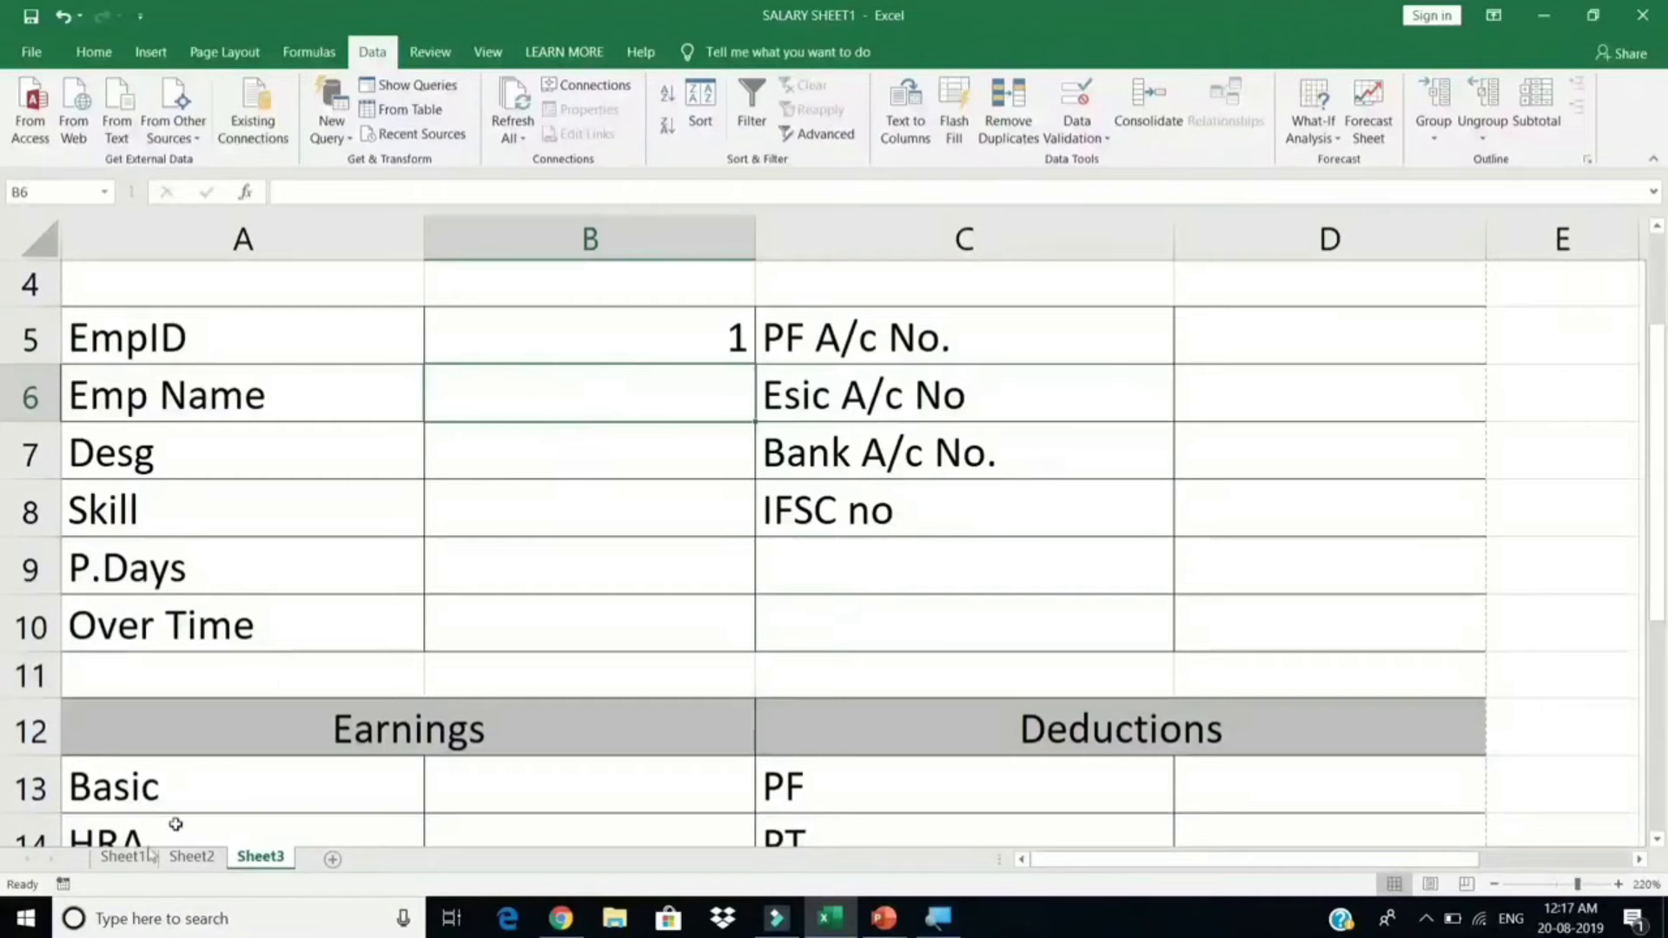
Step: Select the Sheet1 employee table and name it Salary_sheet in the Name Box
left_click(111, 862)
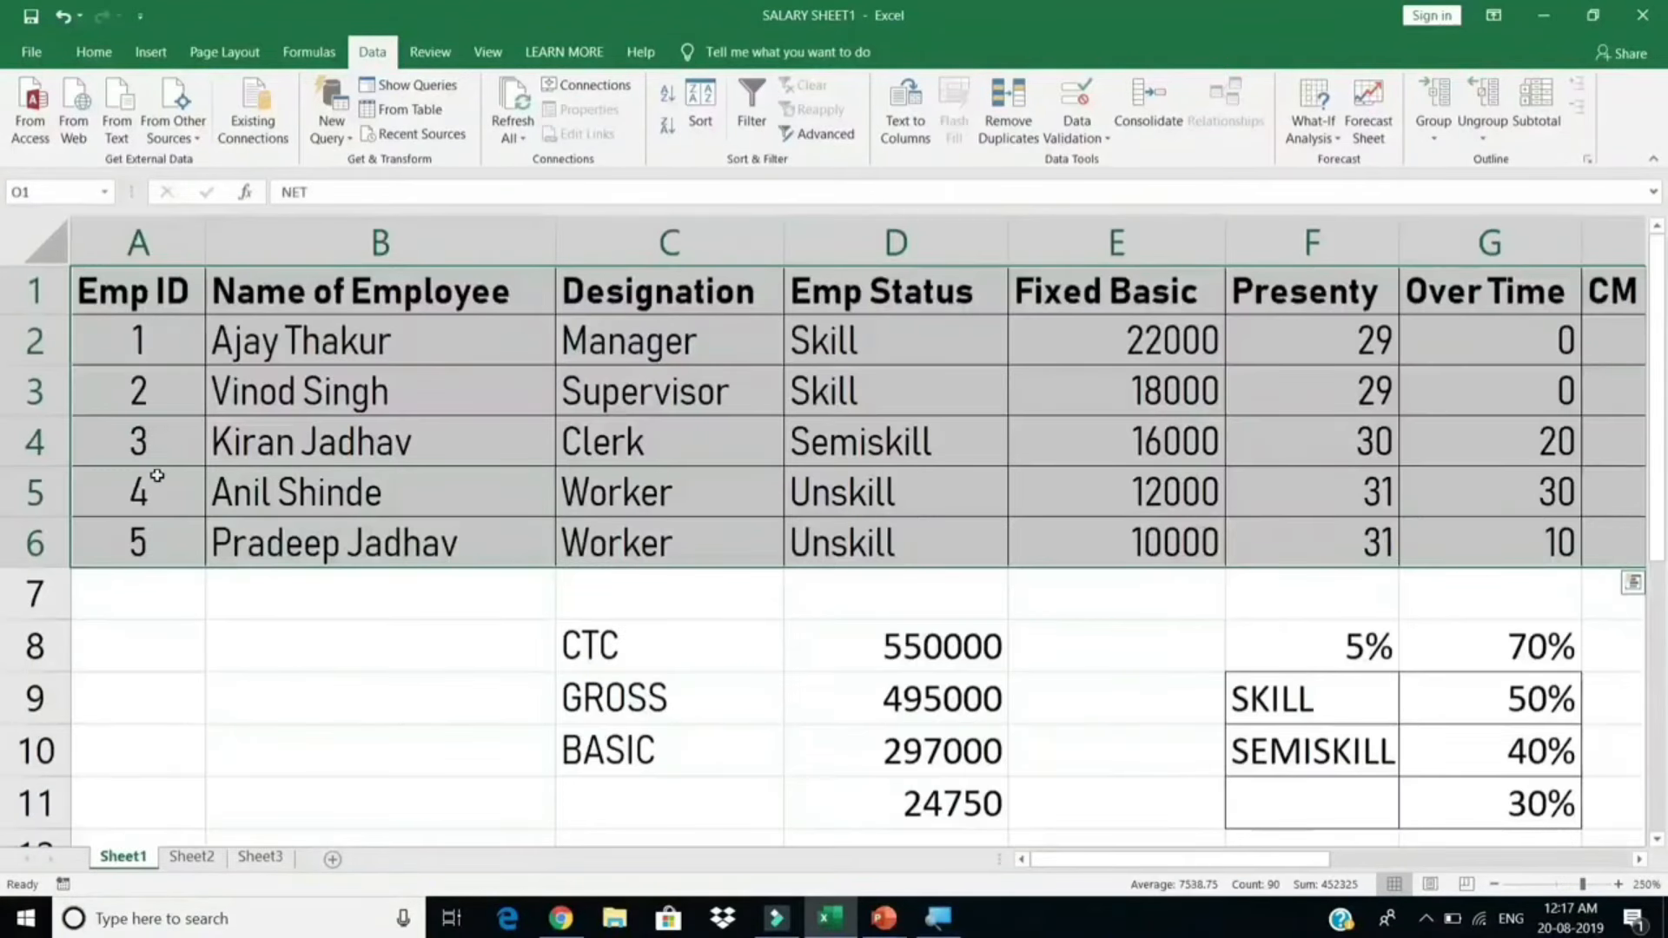
left_click_drag(138, 291, 1220, 526)
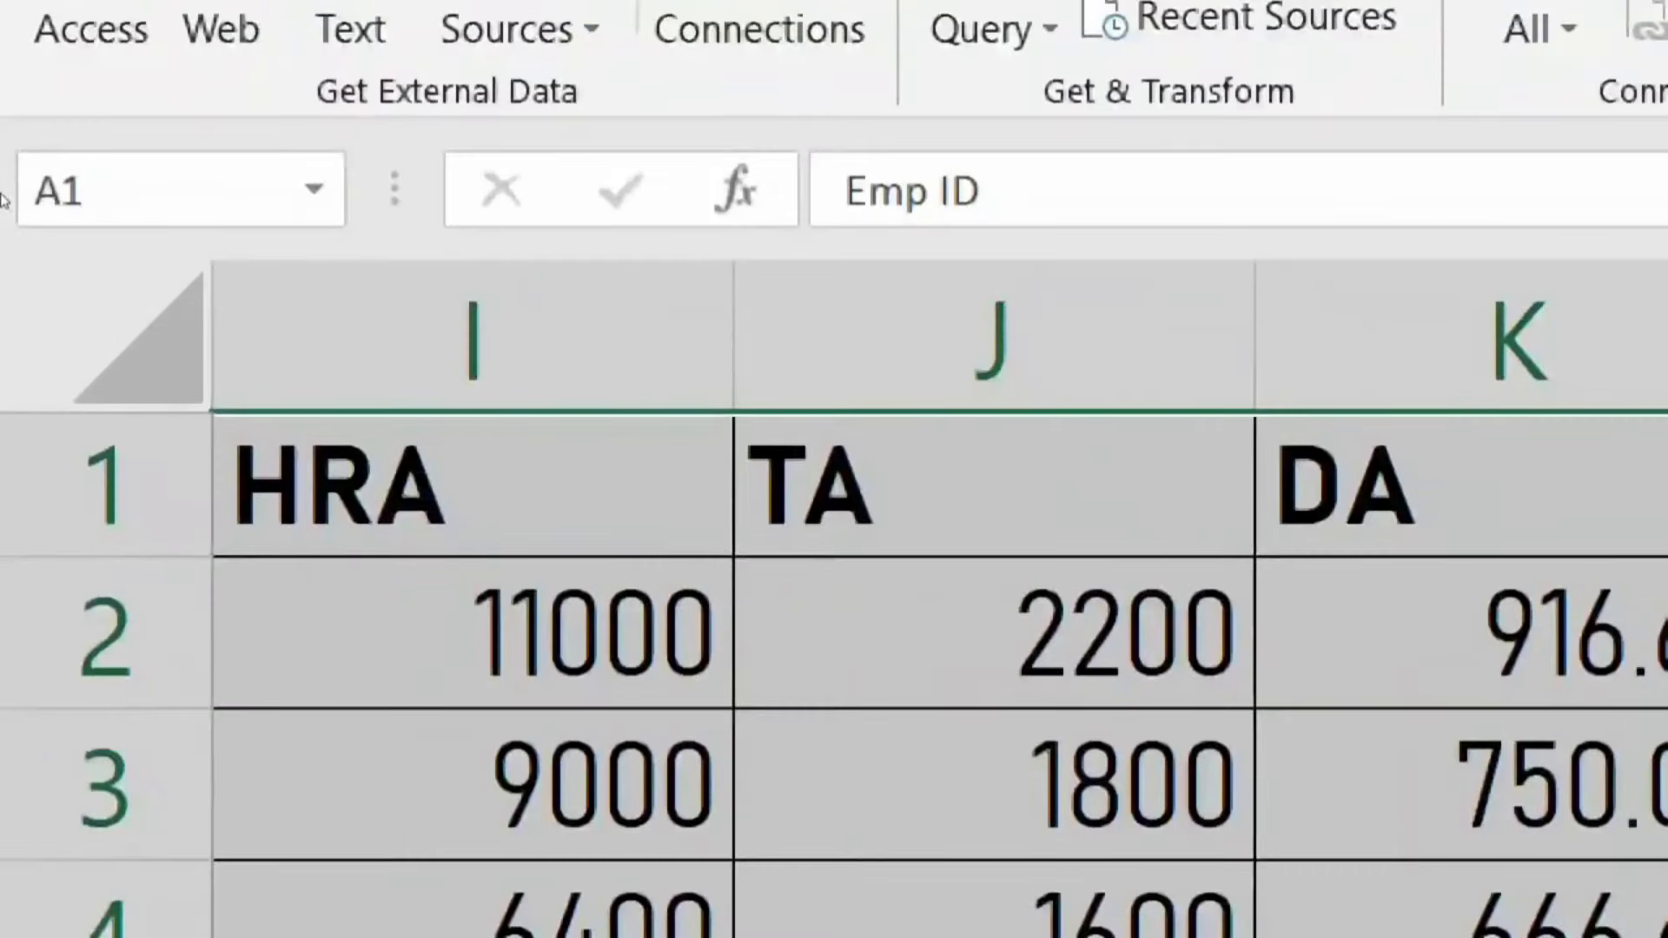
left_click(11, 191)
key("Right")
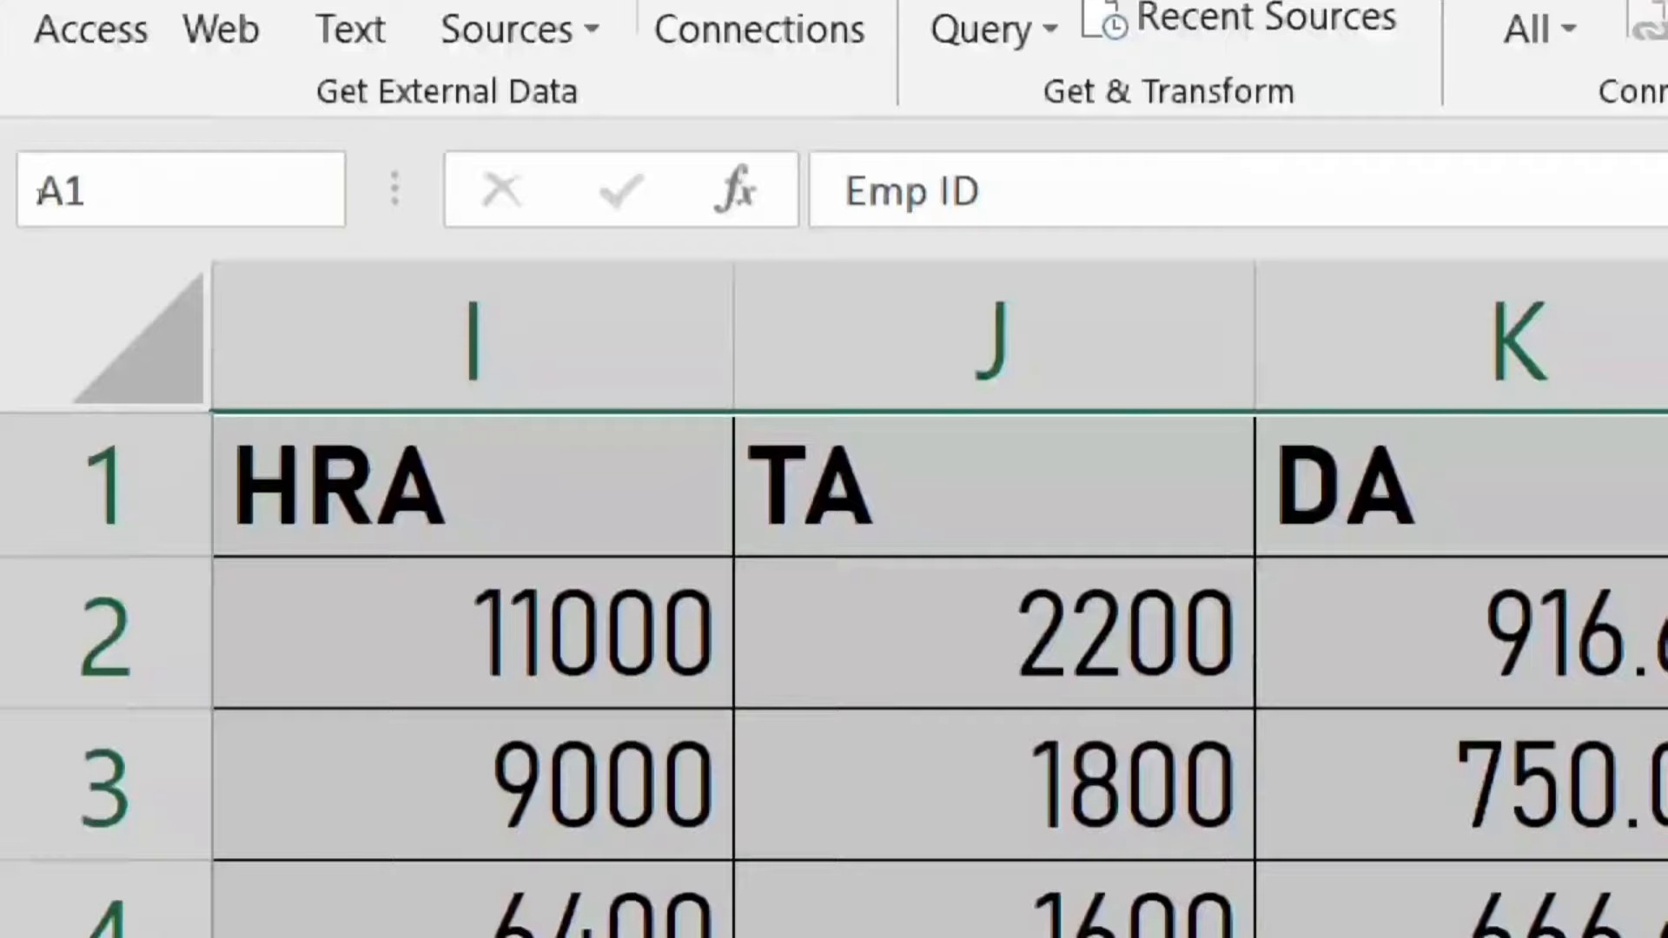
type("S")
key("BackSpace")
key("BackSpace")
key("BackSpace")
type("S")
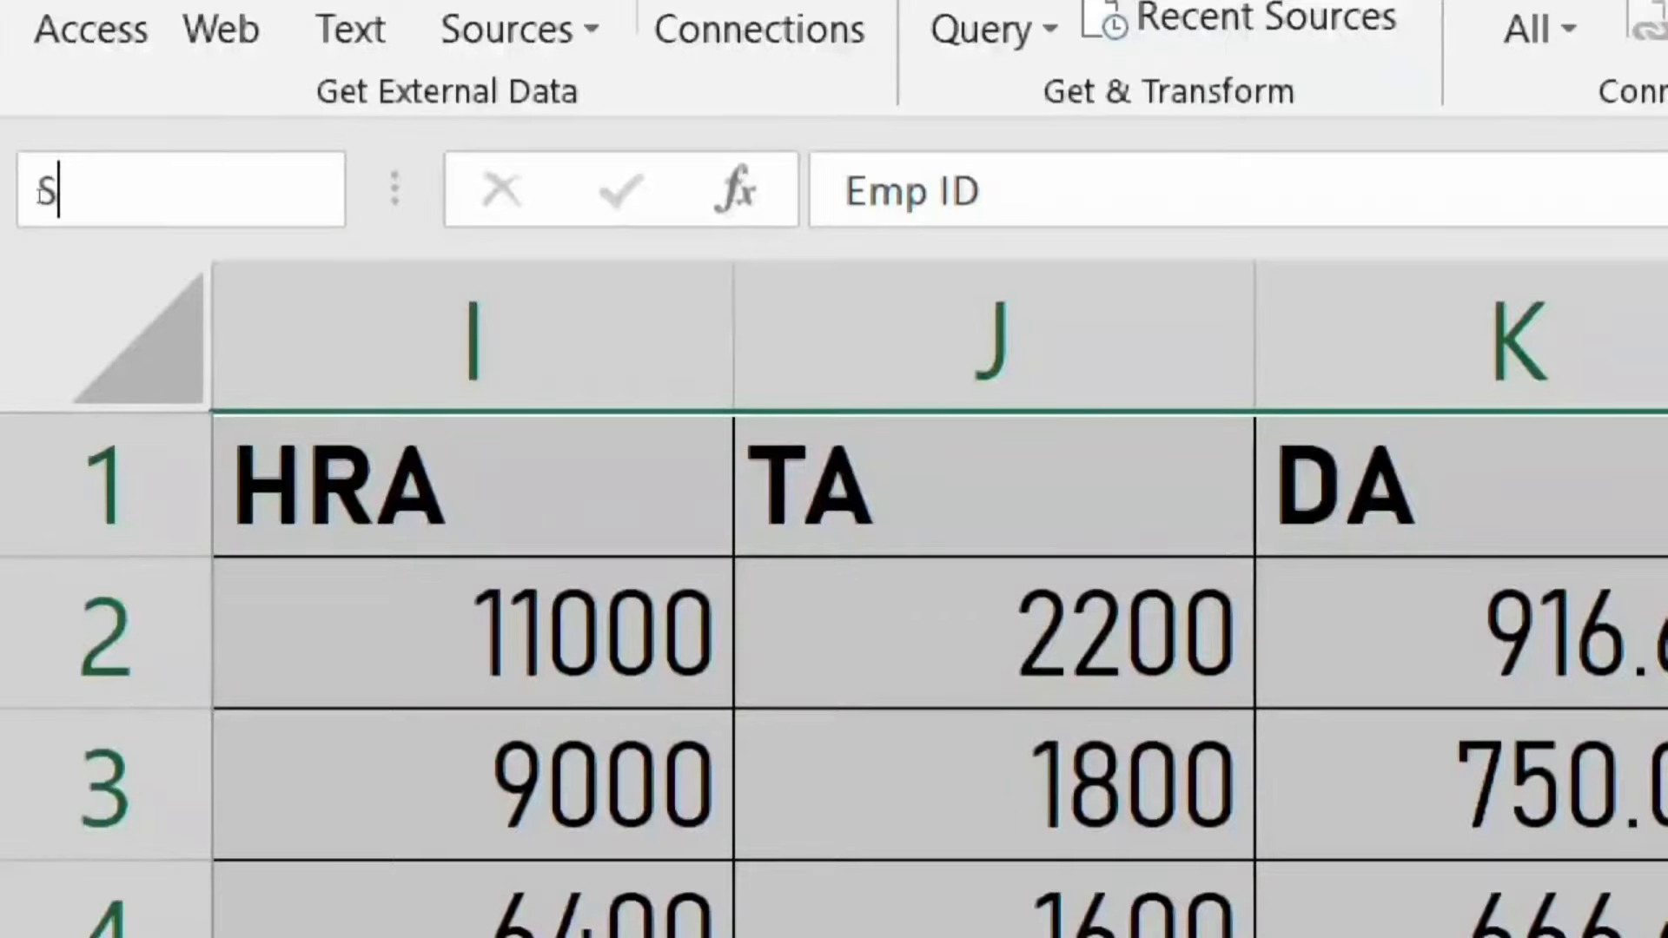
type("alary_s")
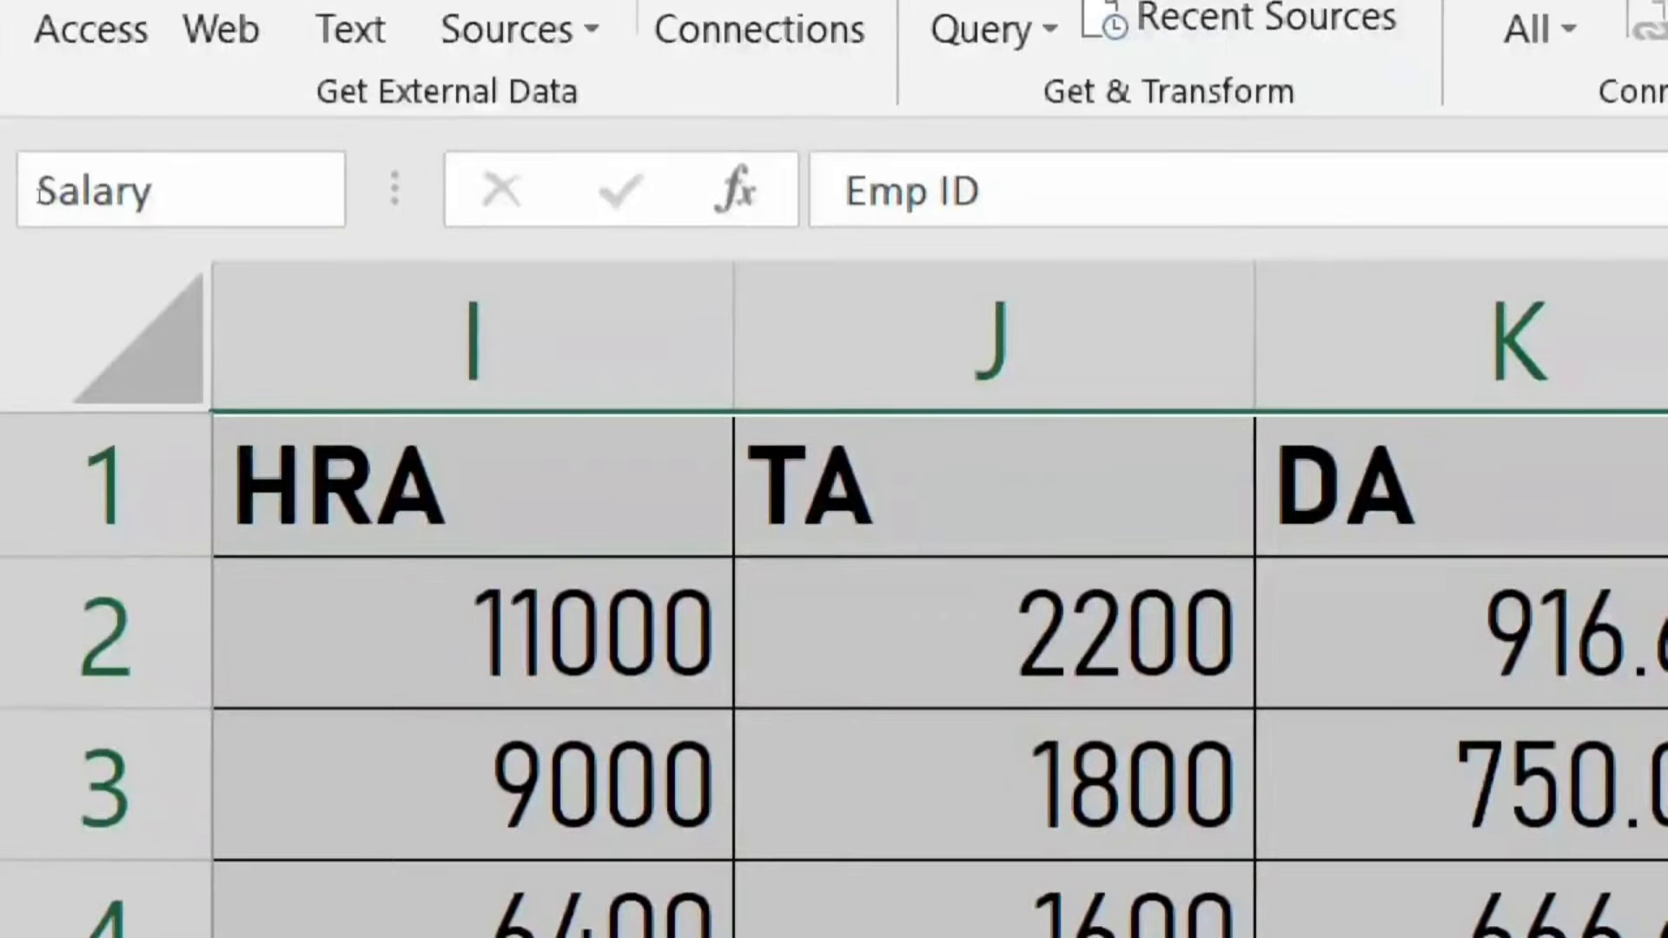
type("heet")
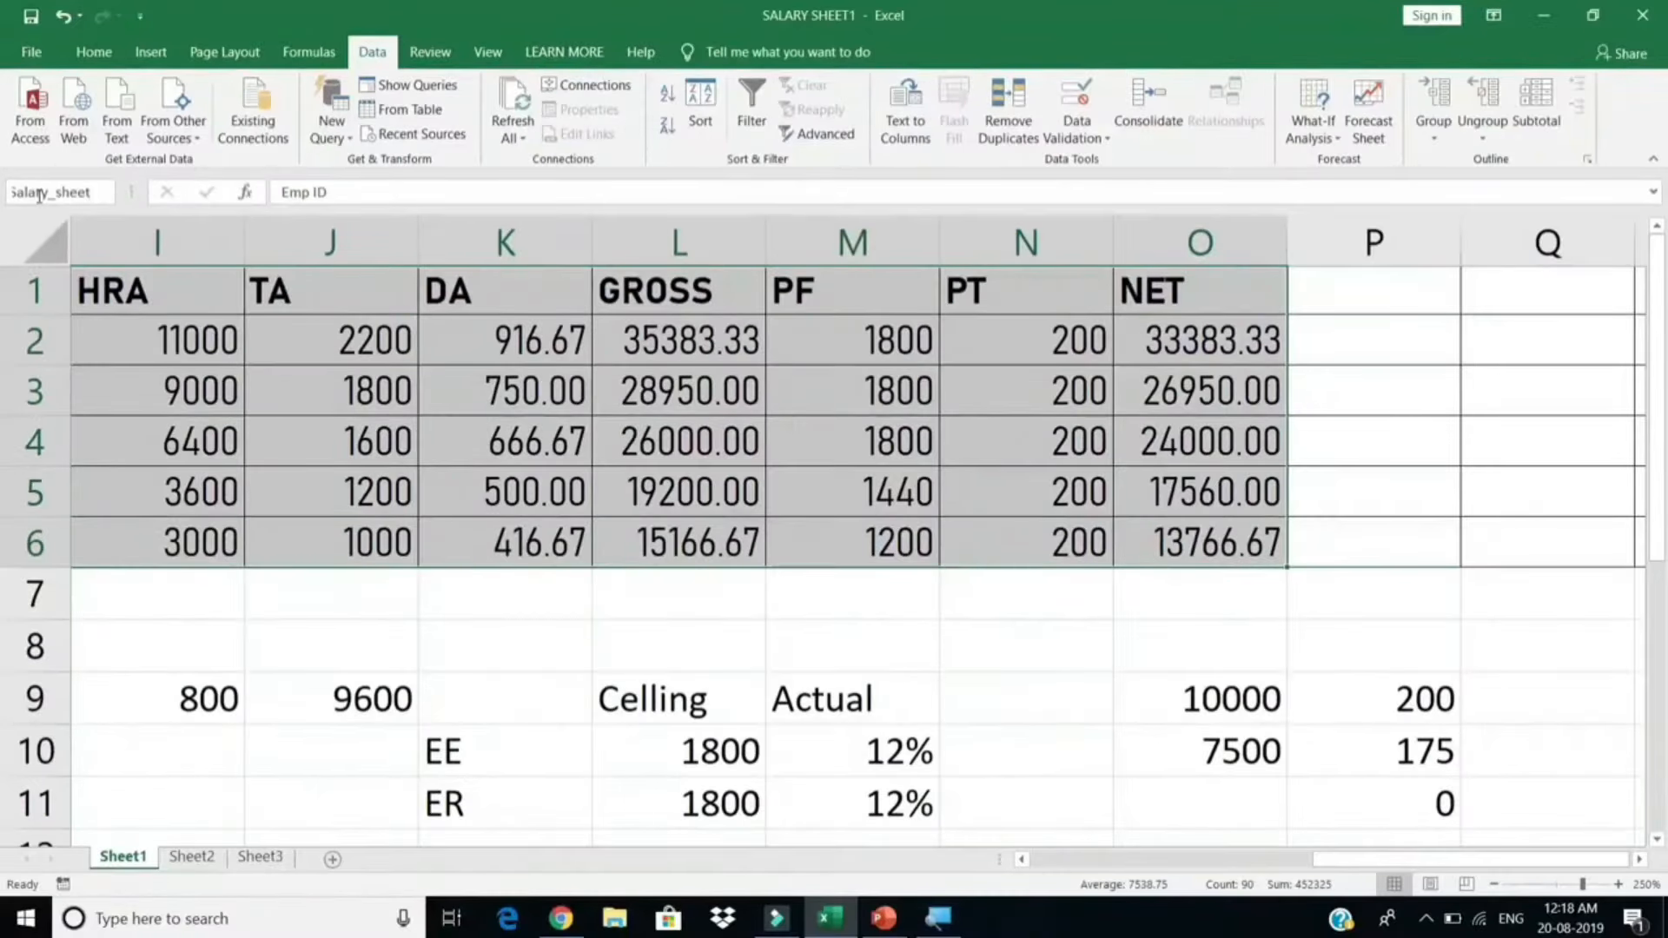
key("Return")
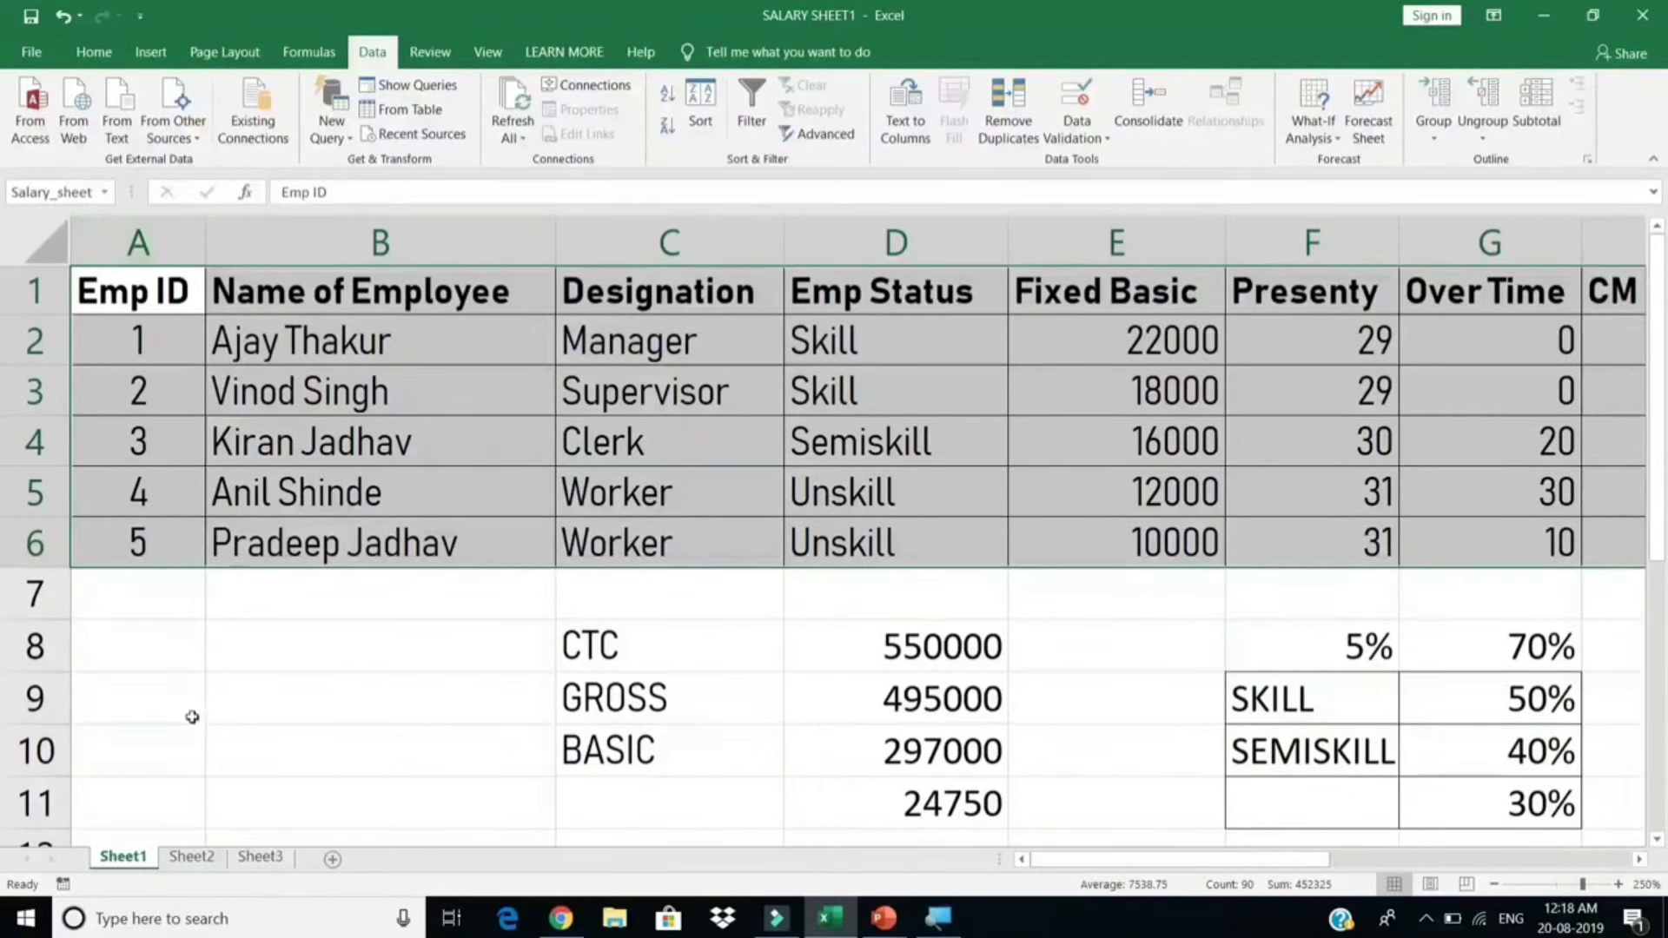
Step: Name the Sheet2 attendance block A3:AP8 att_trc, then return to Sheet3
left_click(186, 856)
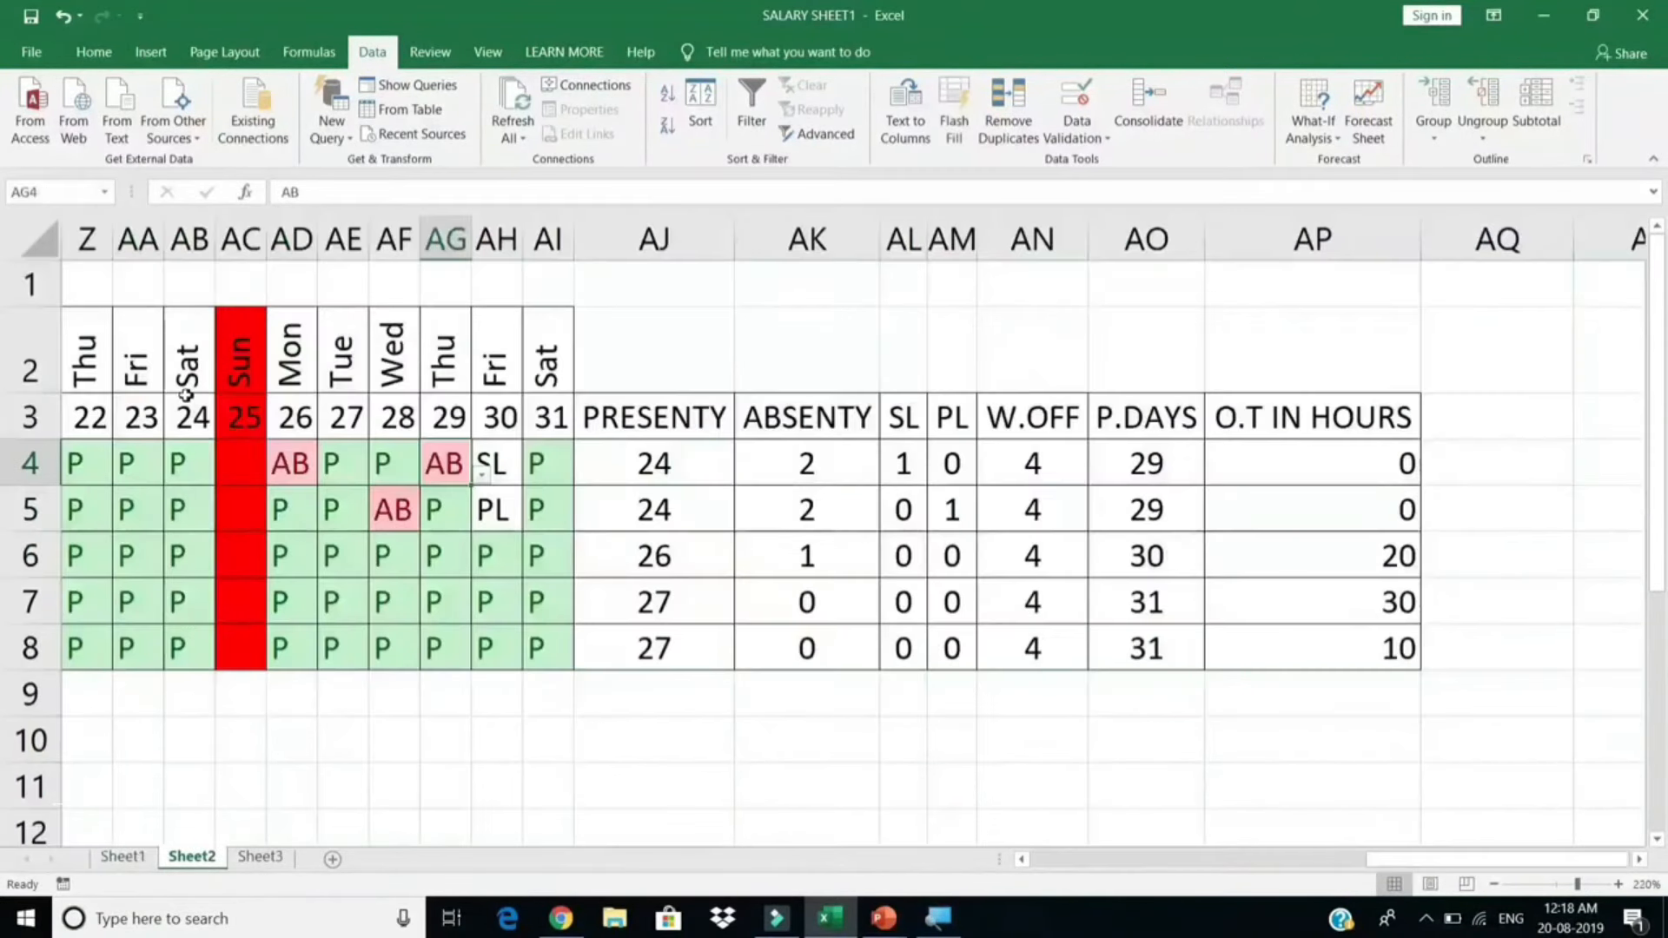
left_click_drag(1354, 430, 82, 640)
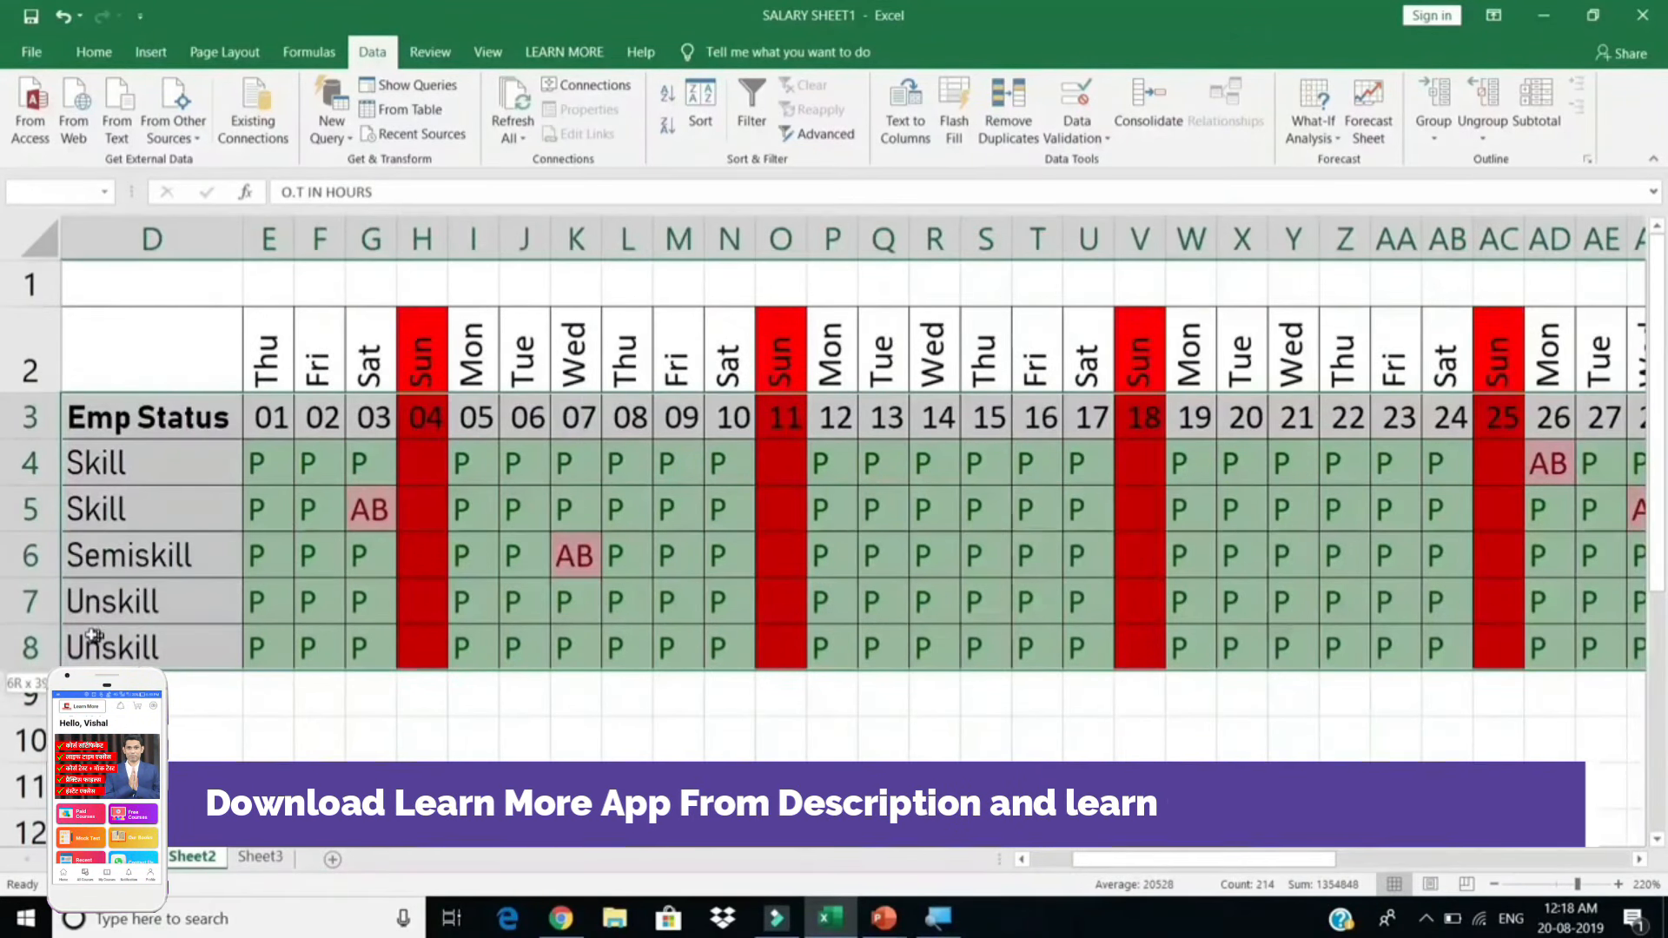
left_click(39, 192)
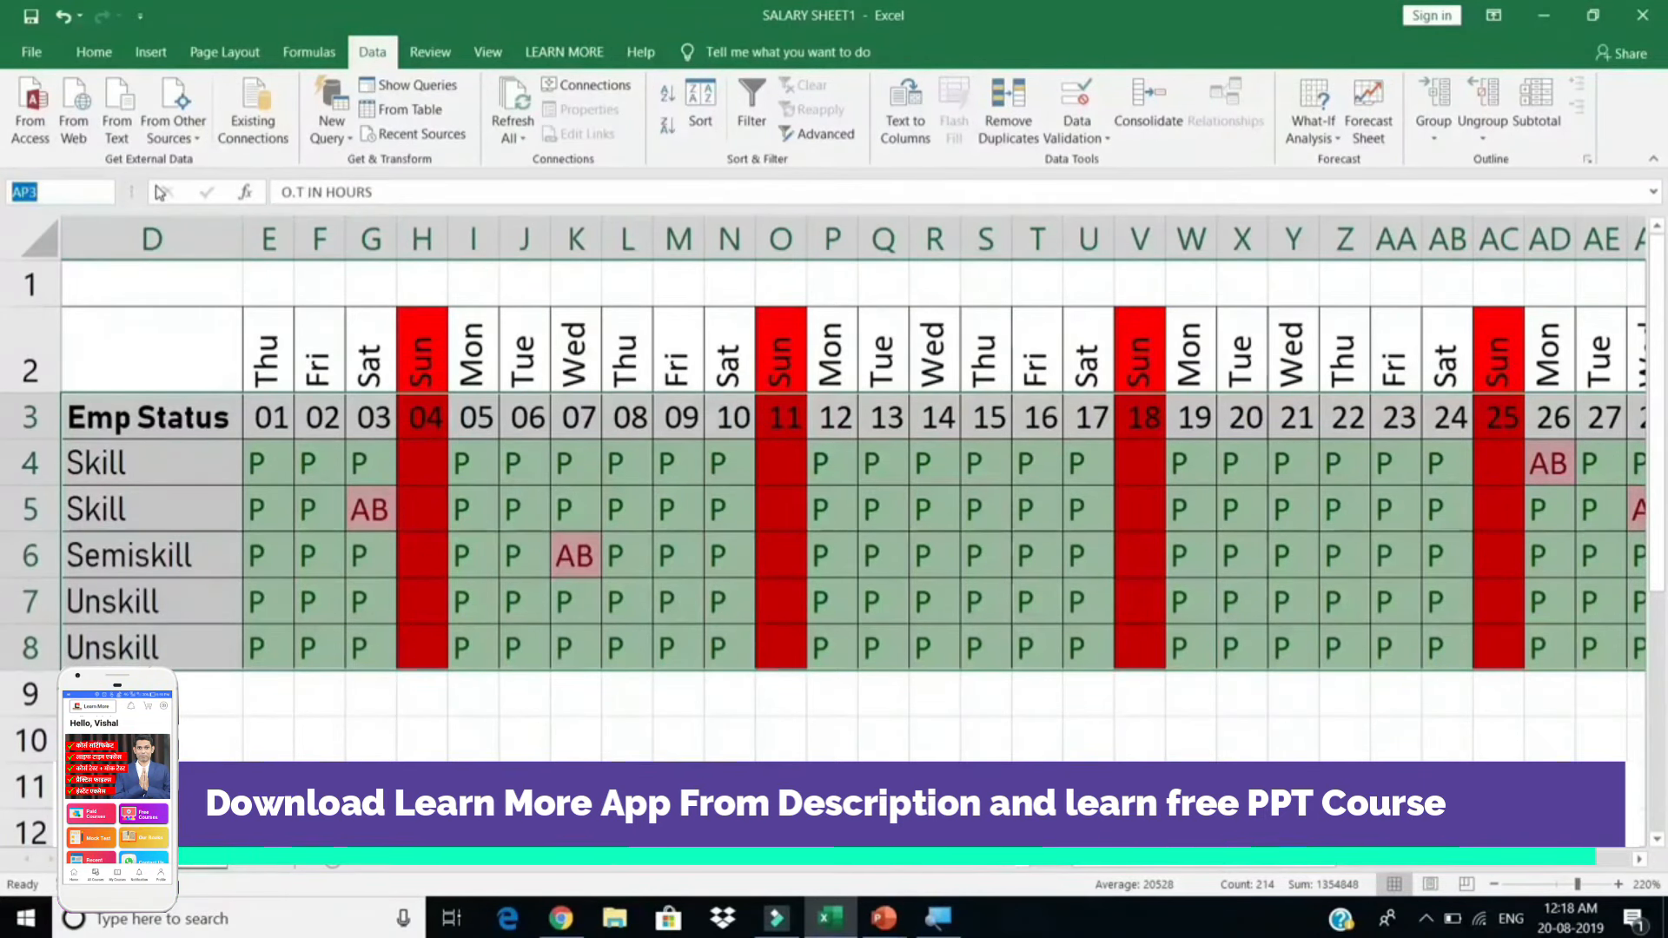
left_click_drag(178, 420, 1472, 668)
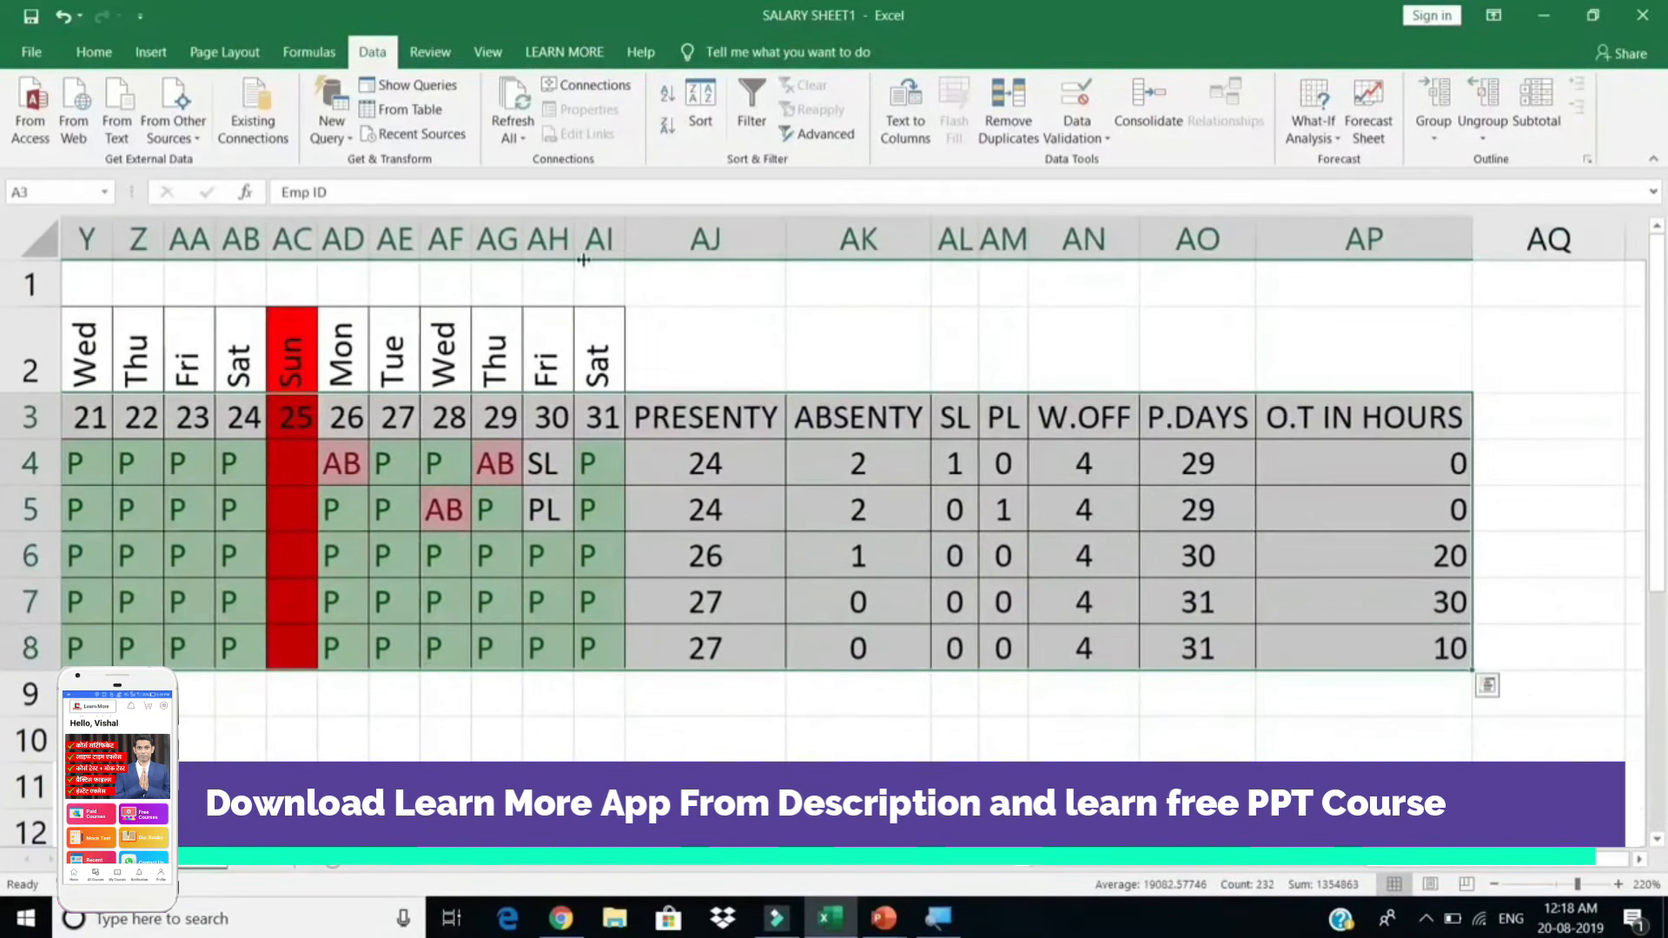
left_click(46, 187)
type("at")
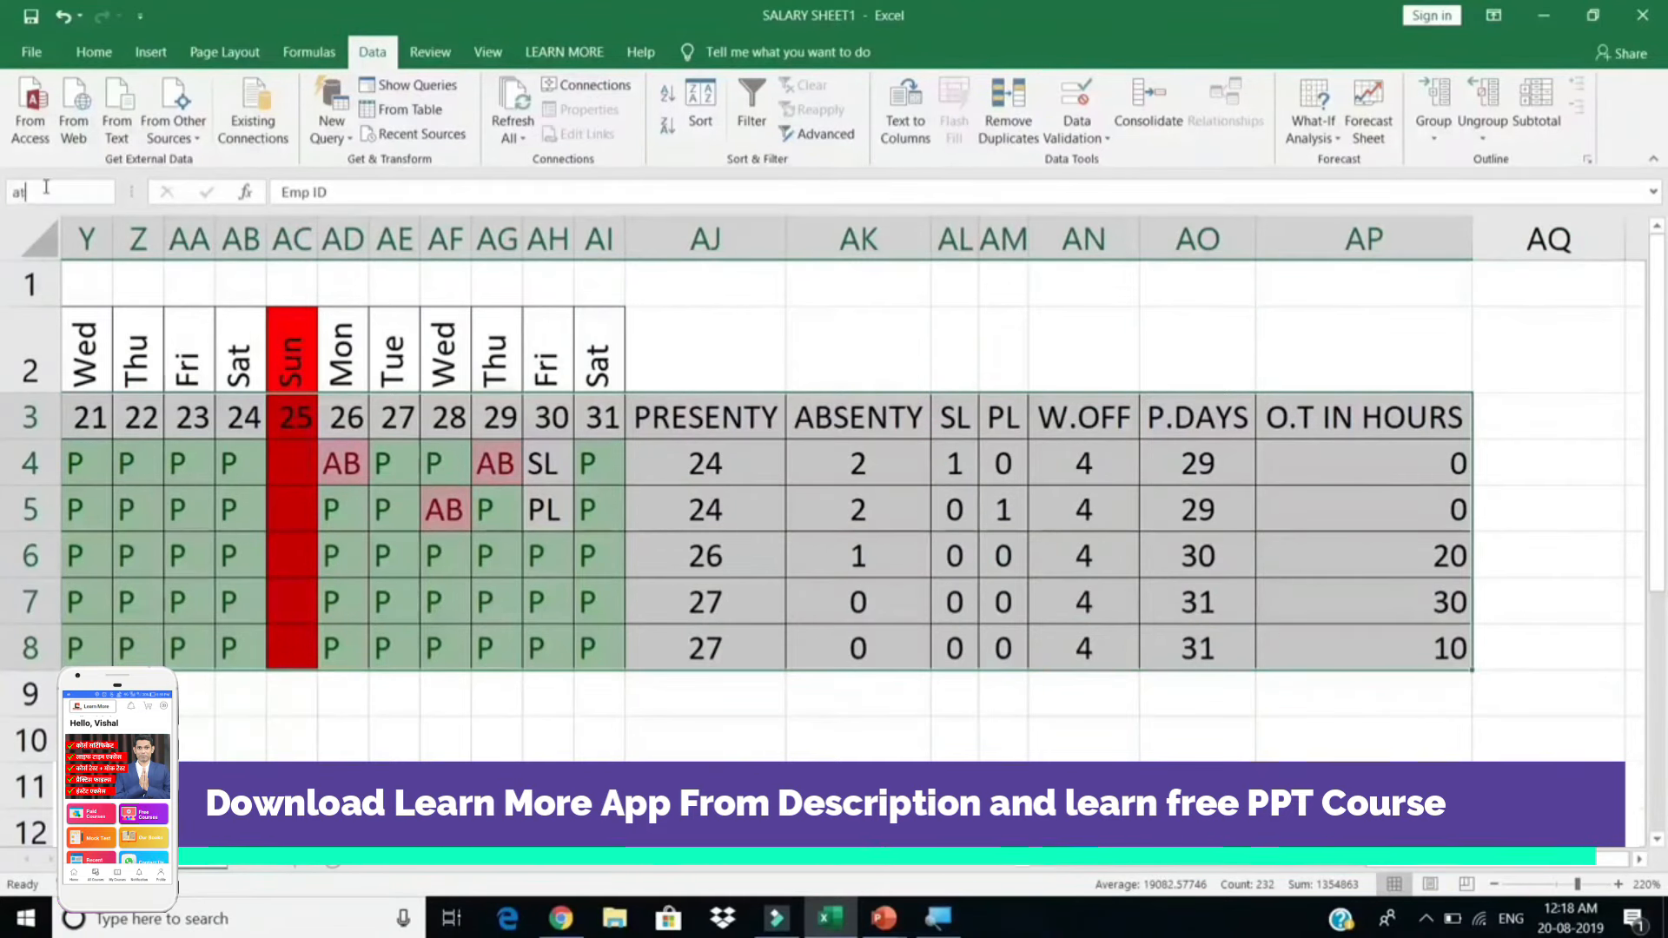
type("t_")
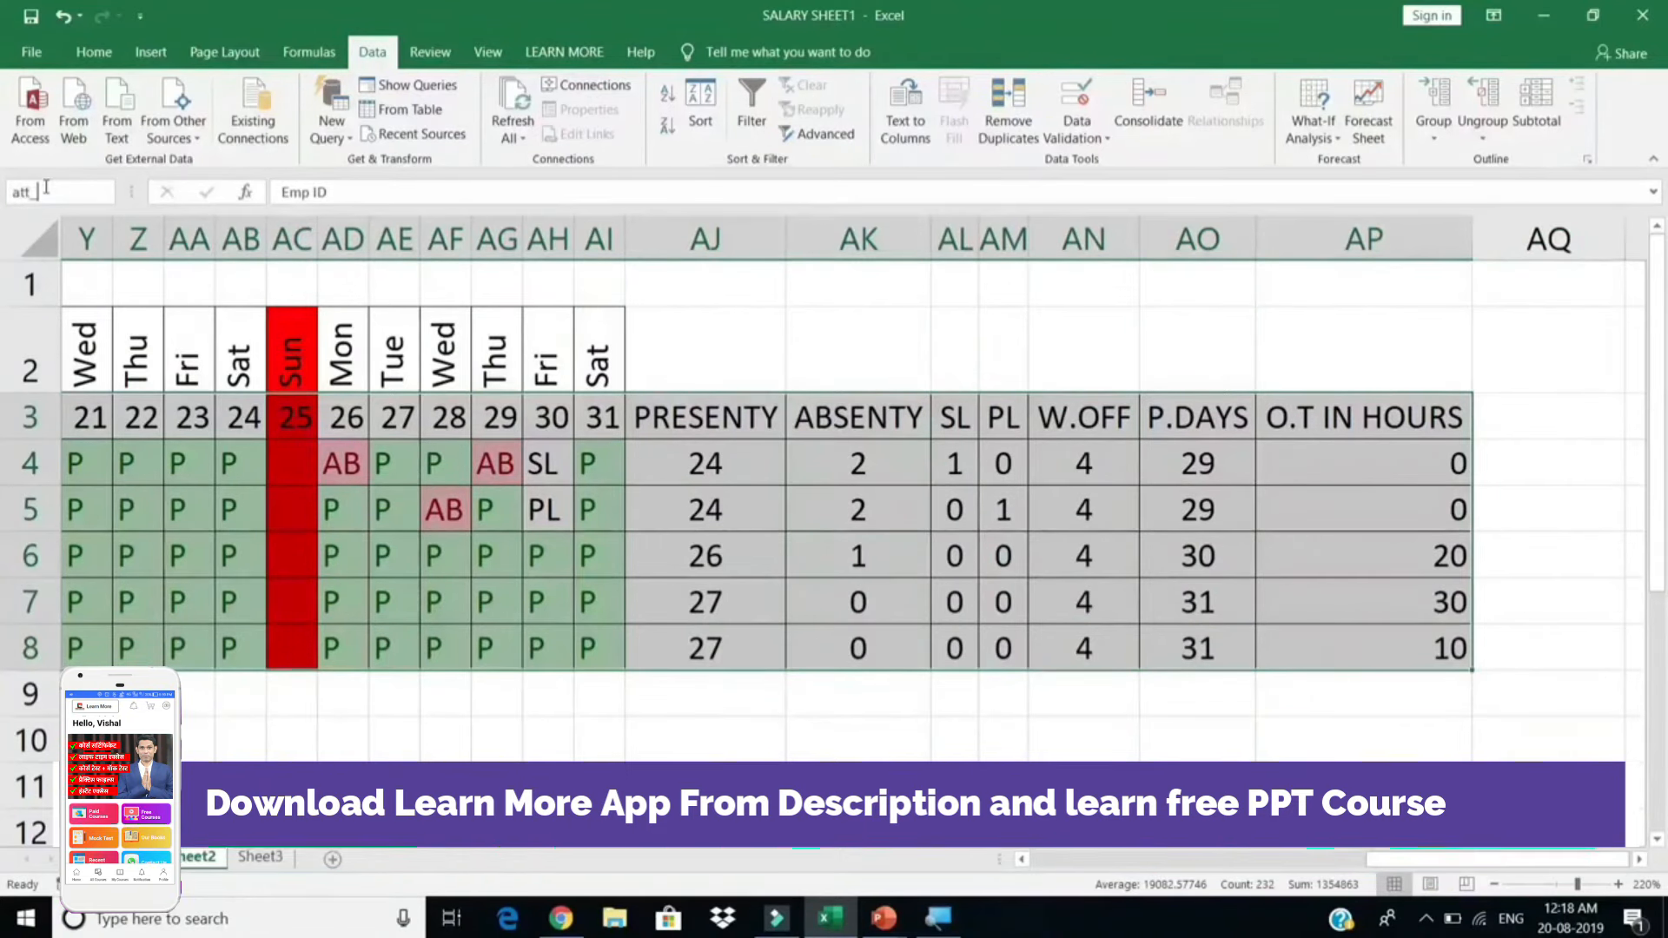
type("tr")
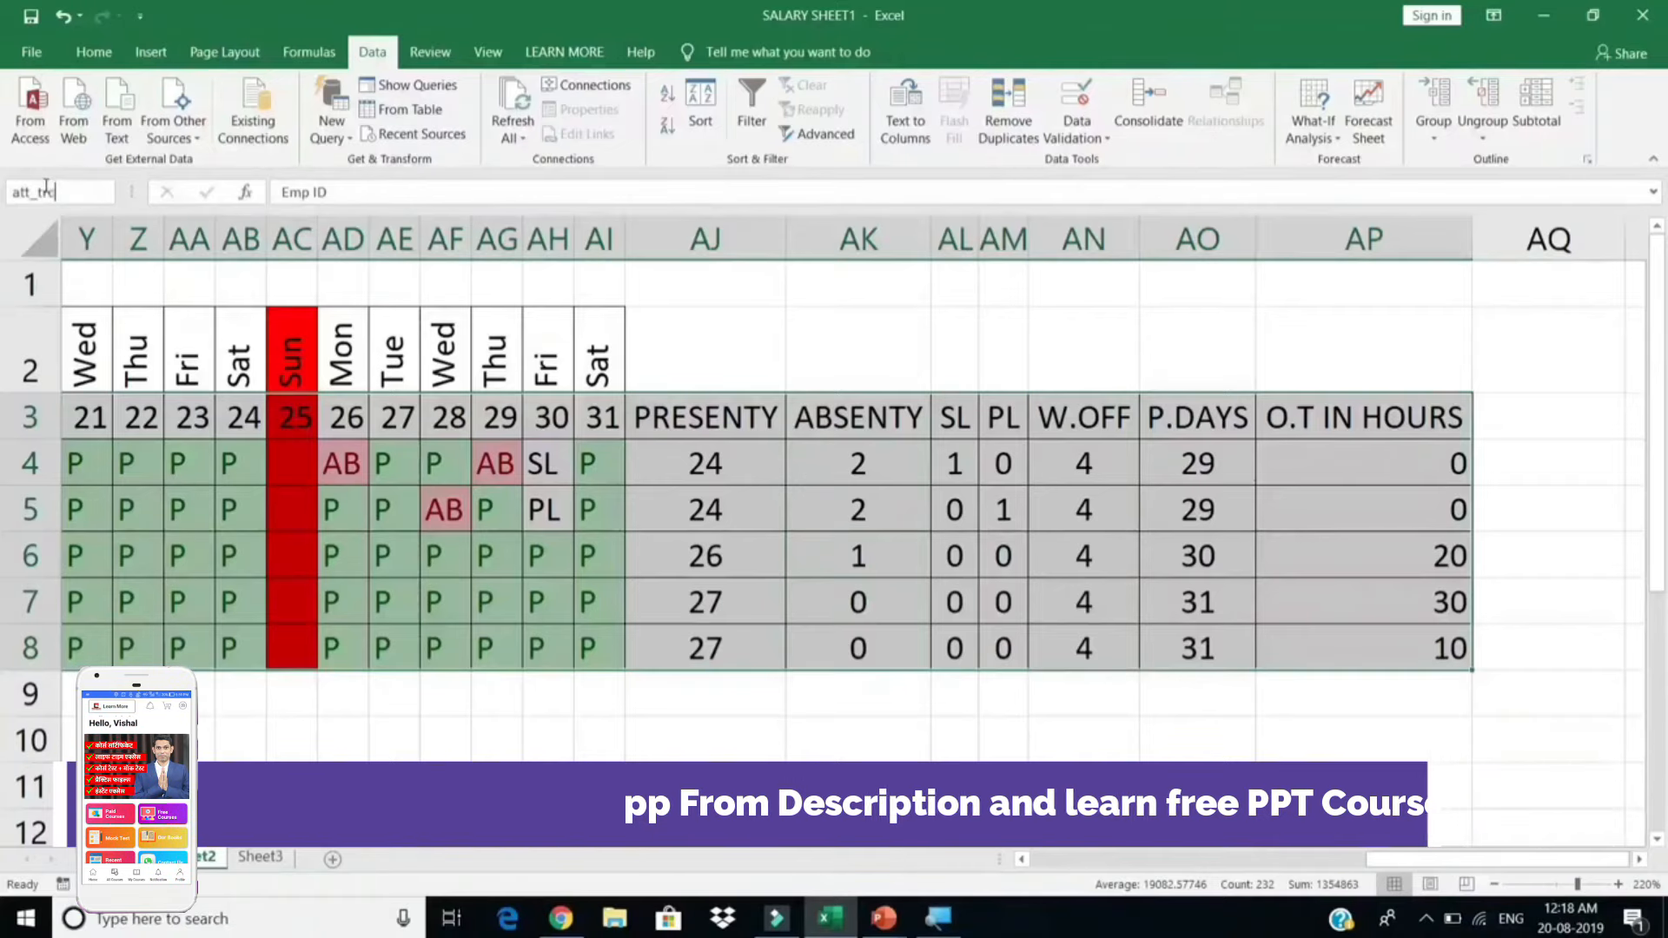
type("c")
key("Return")
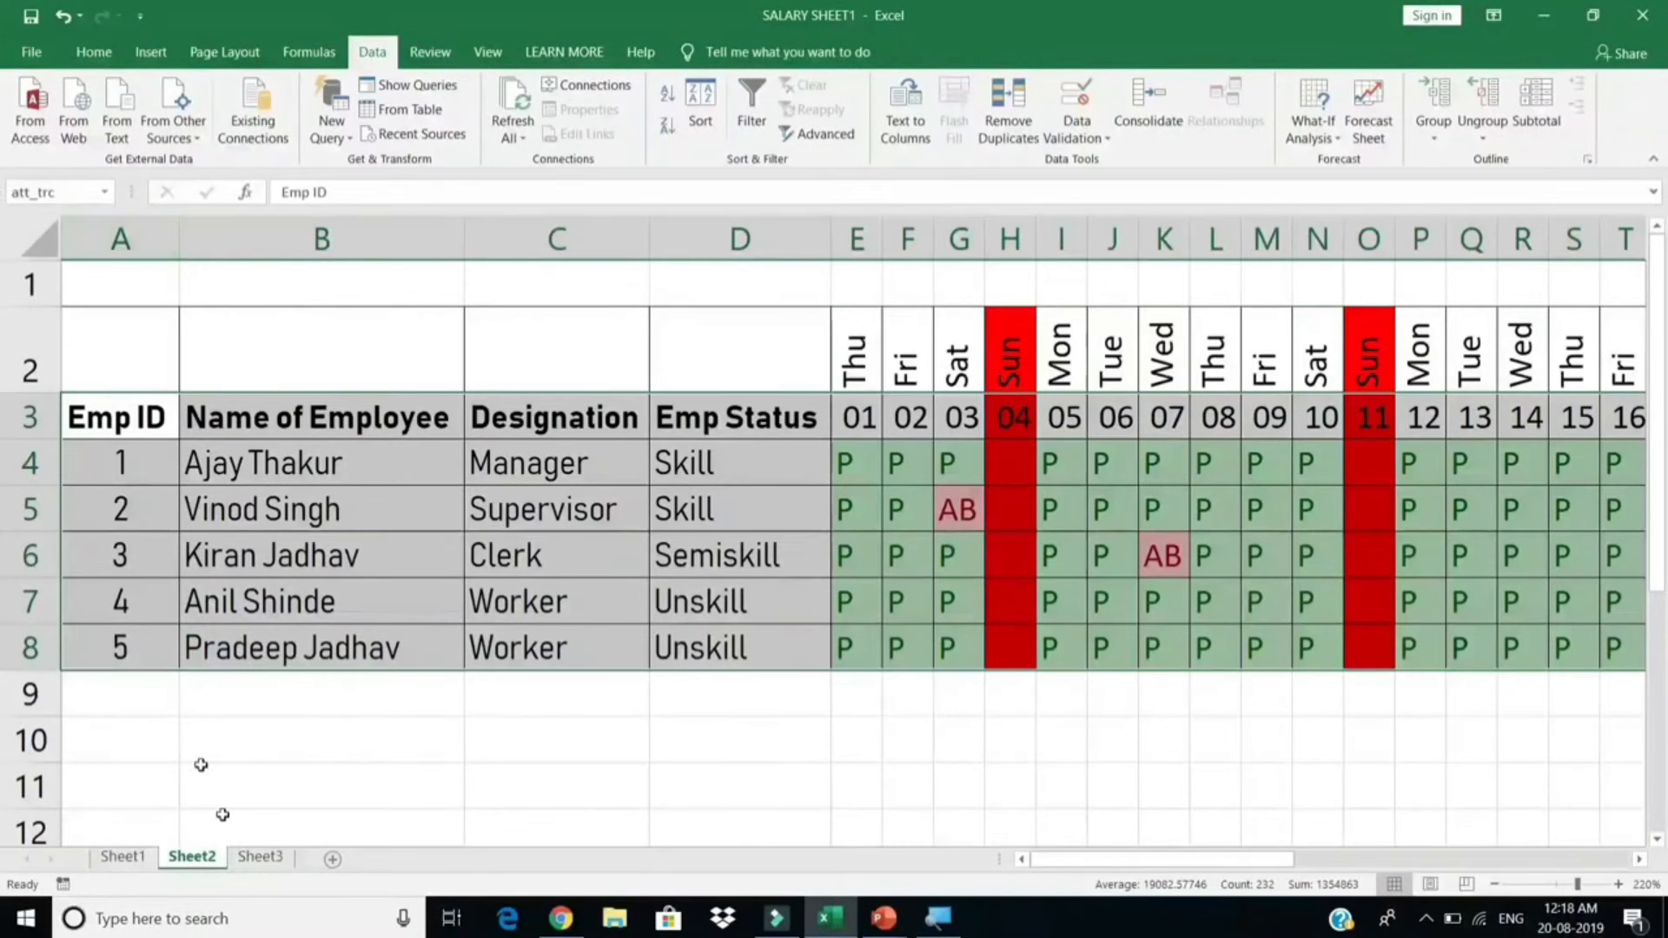
left_click(248, 858)
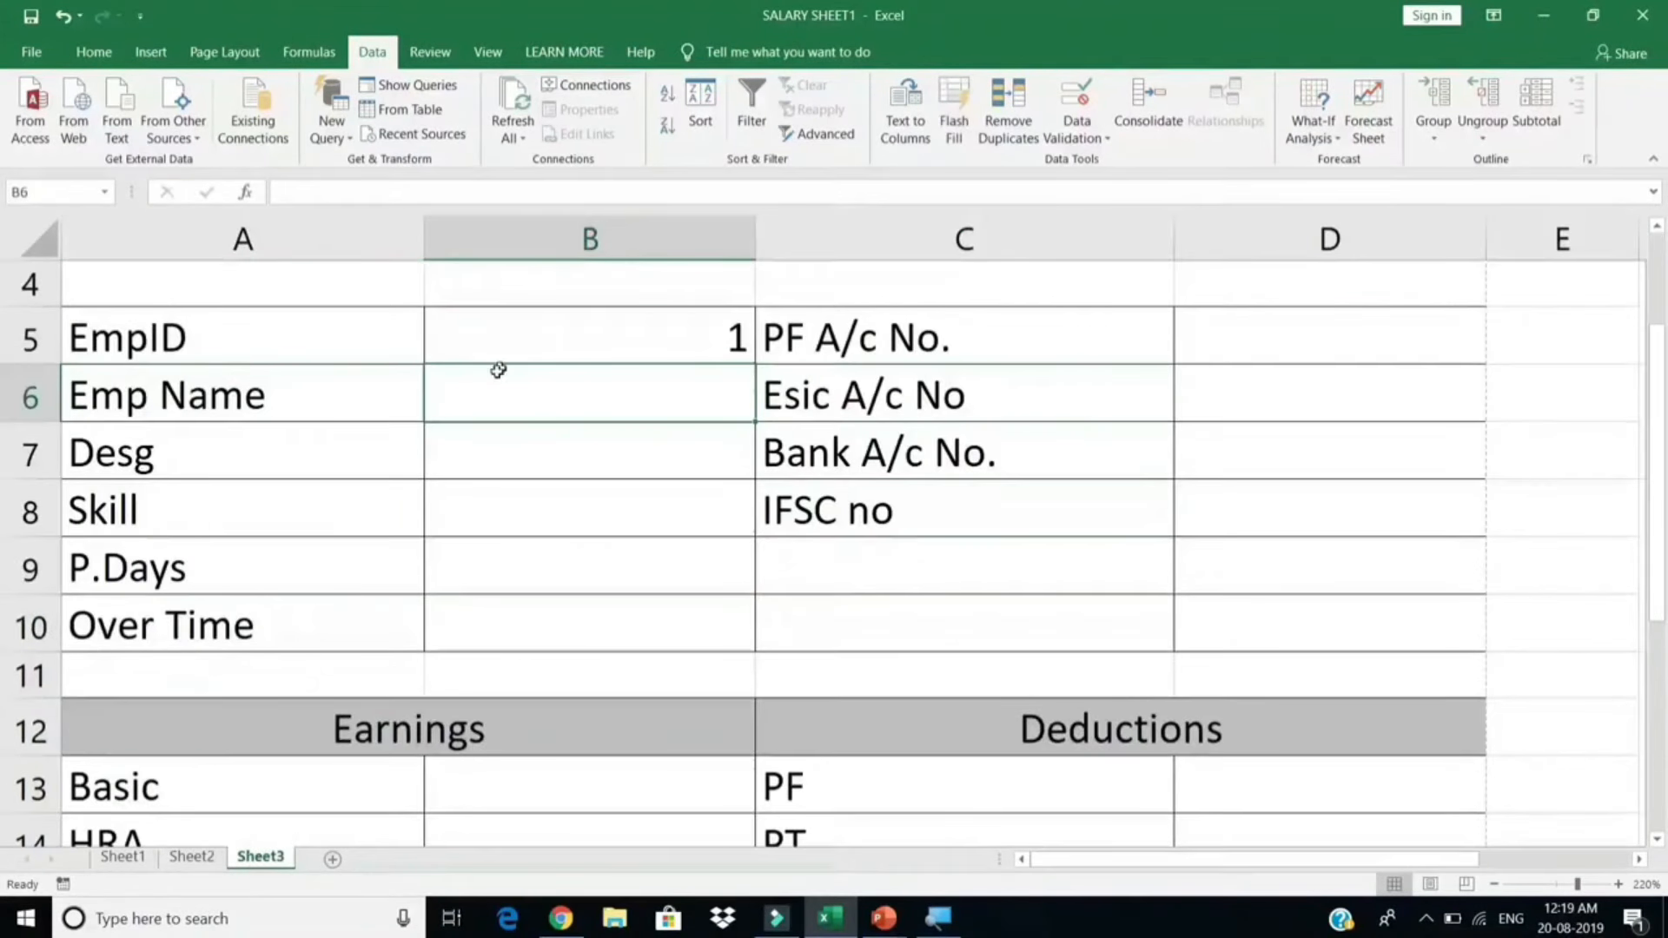
Step: Enter =VLOOKUP(B5,Salary_sheet,2,0) in B6 to show the employee's name
type("=vlo")
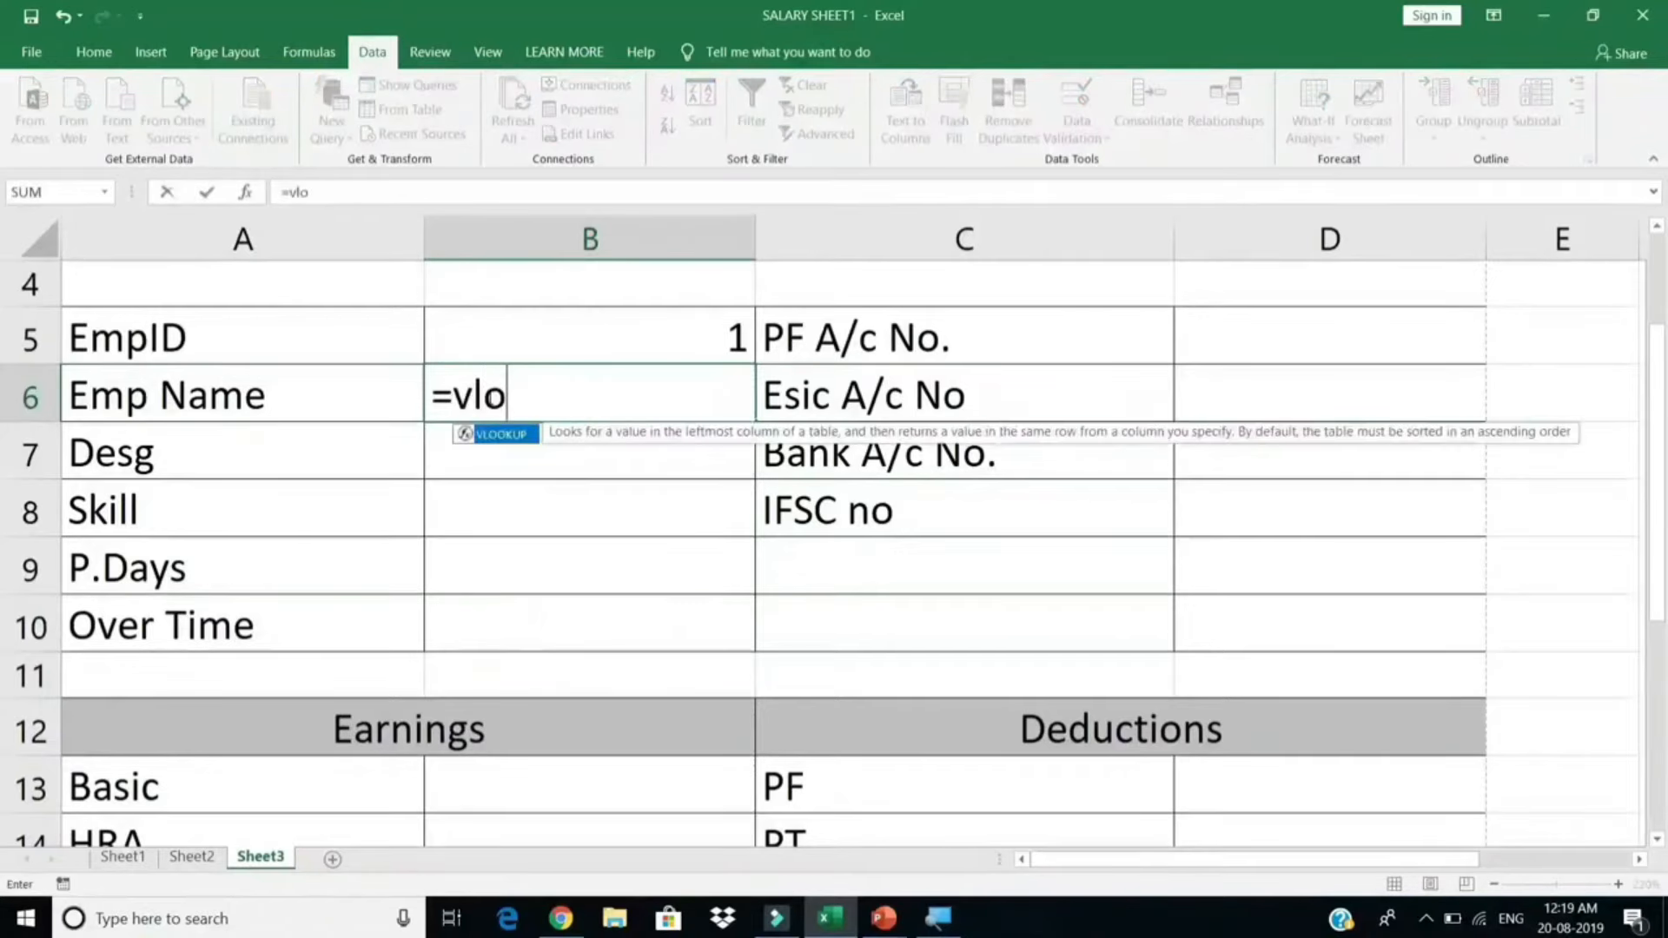
key("Tab")
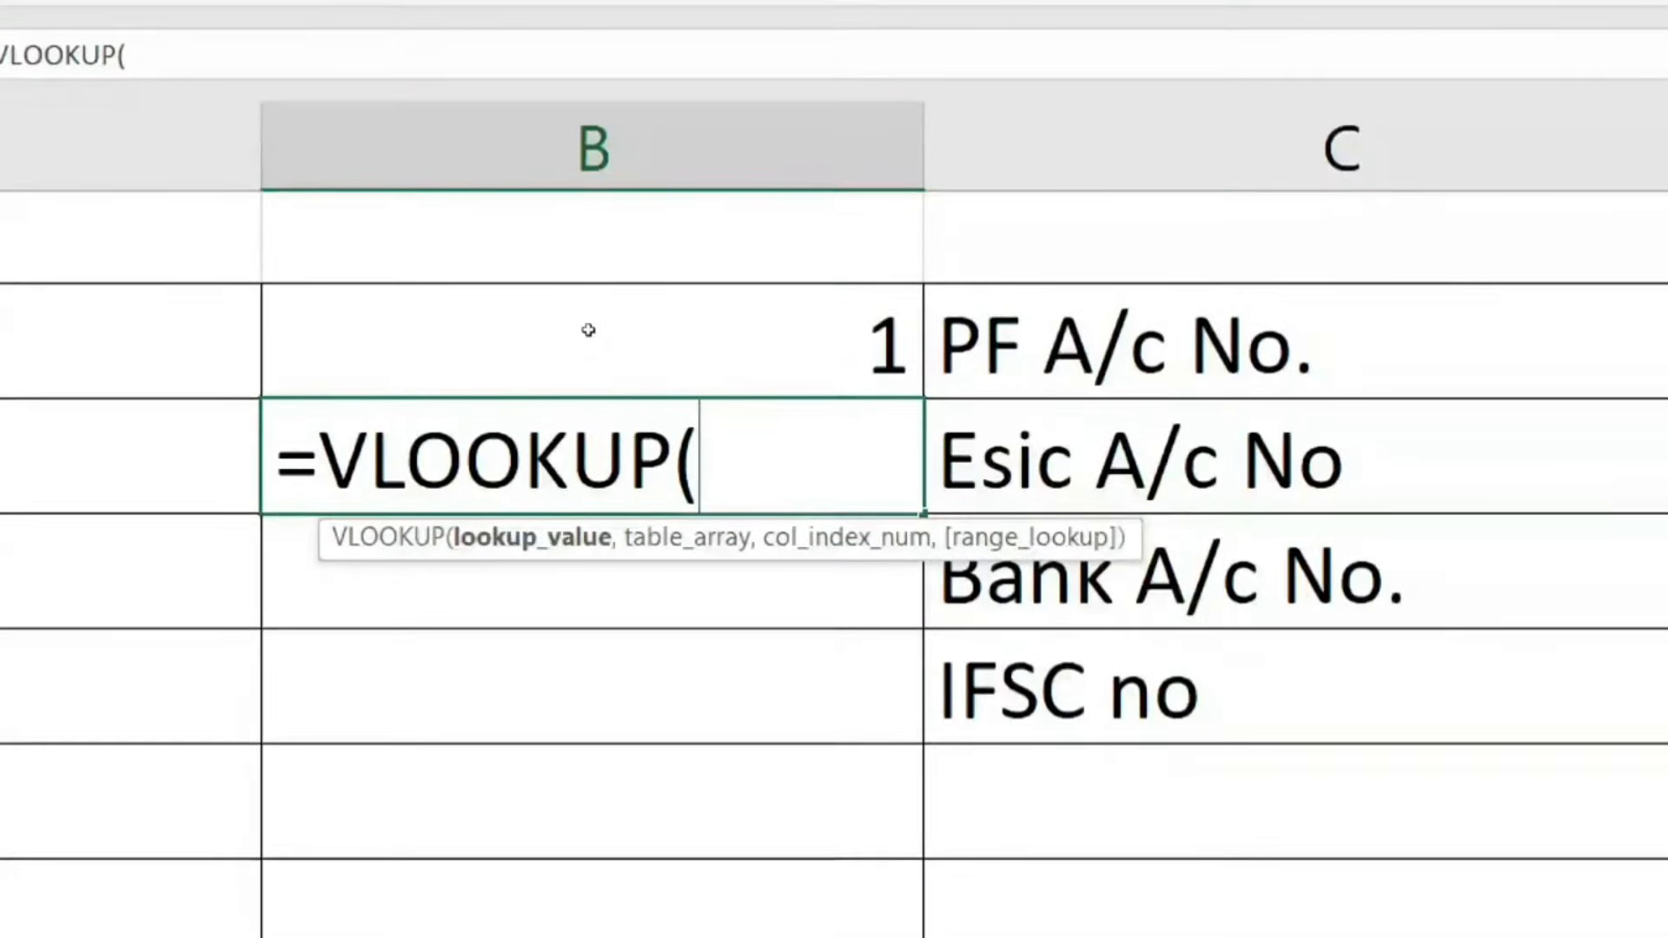
left_click(588, 331)
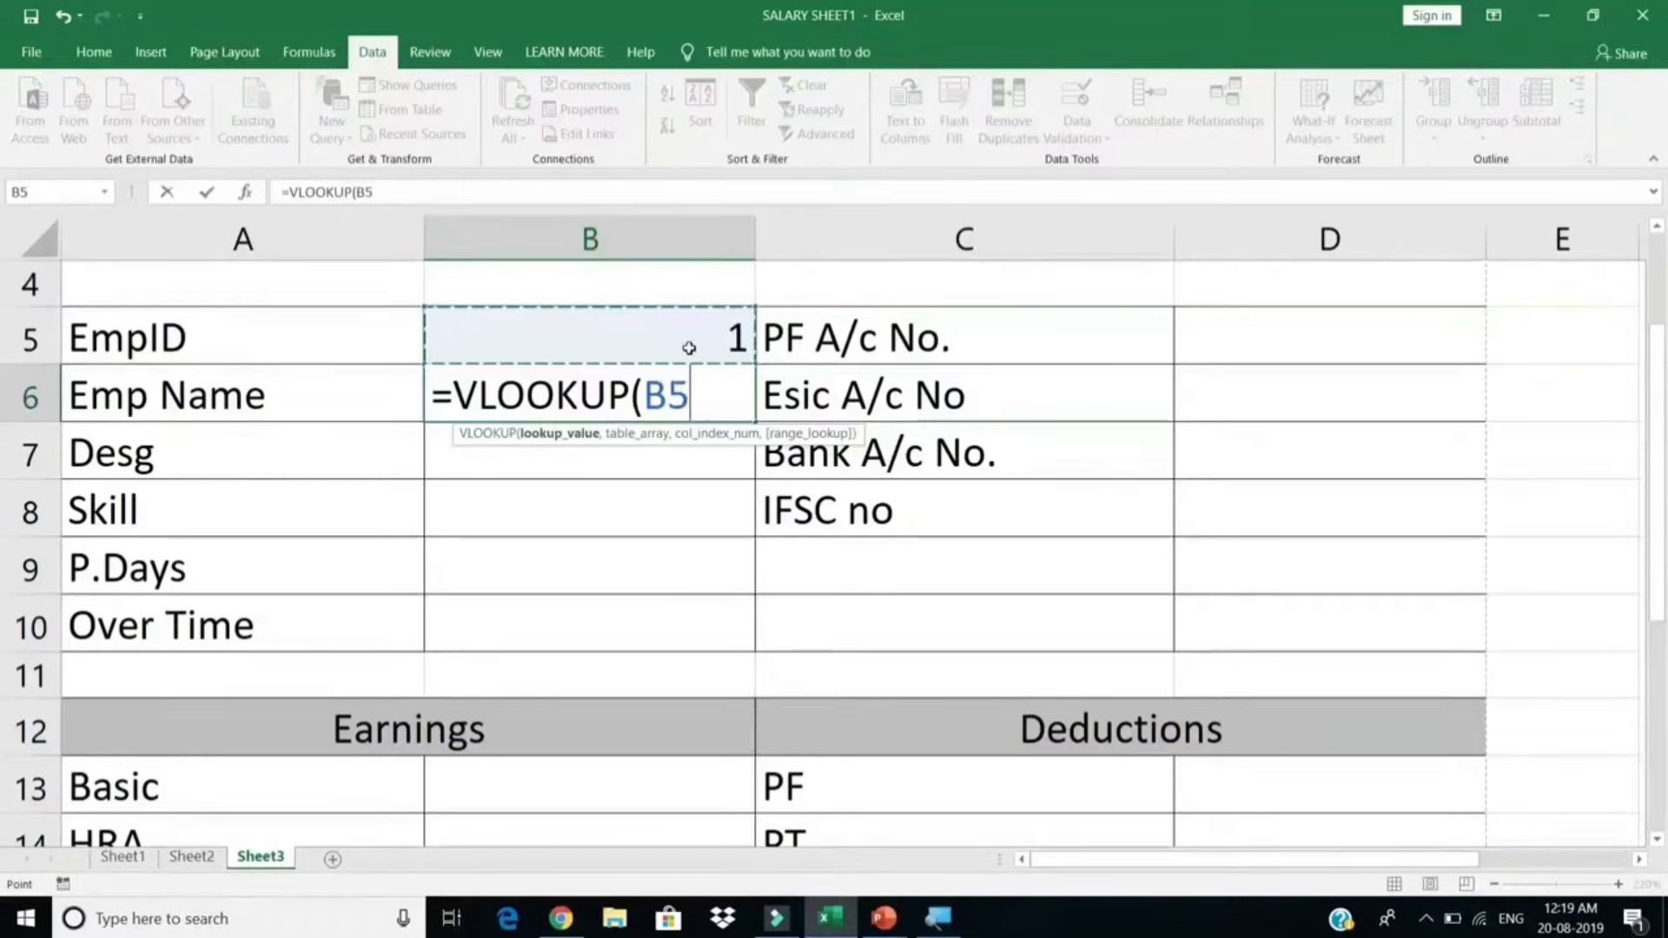
type(",")
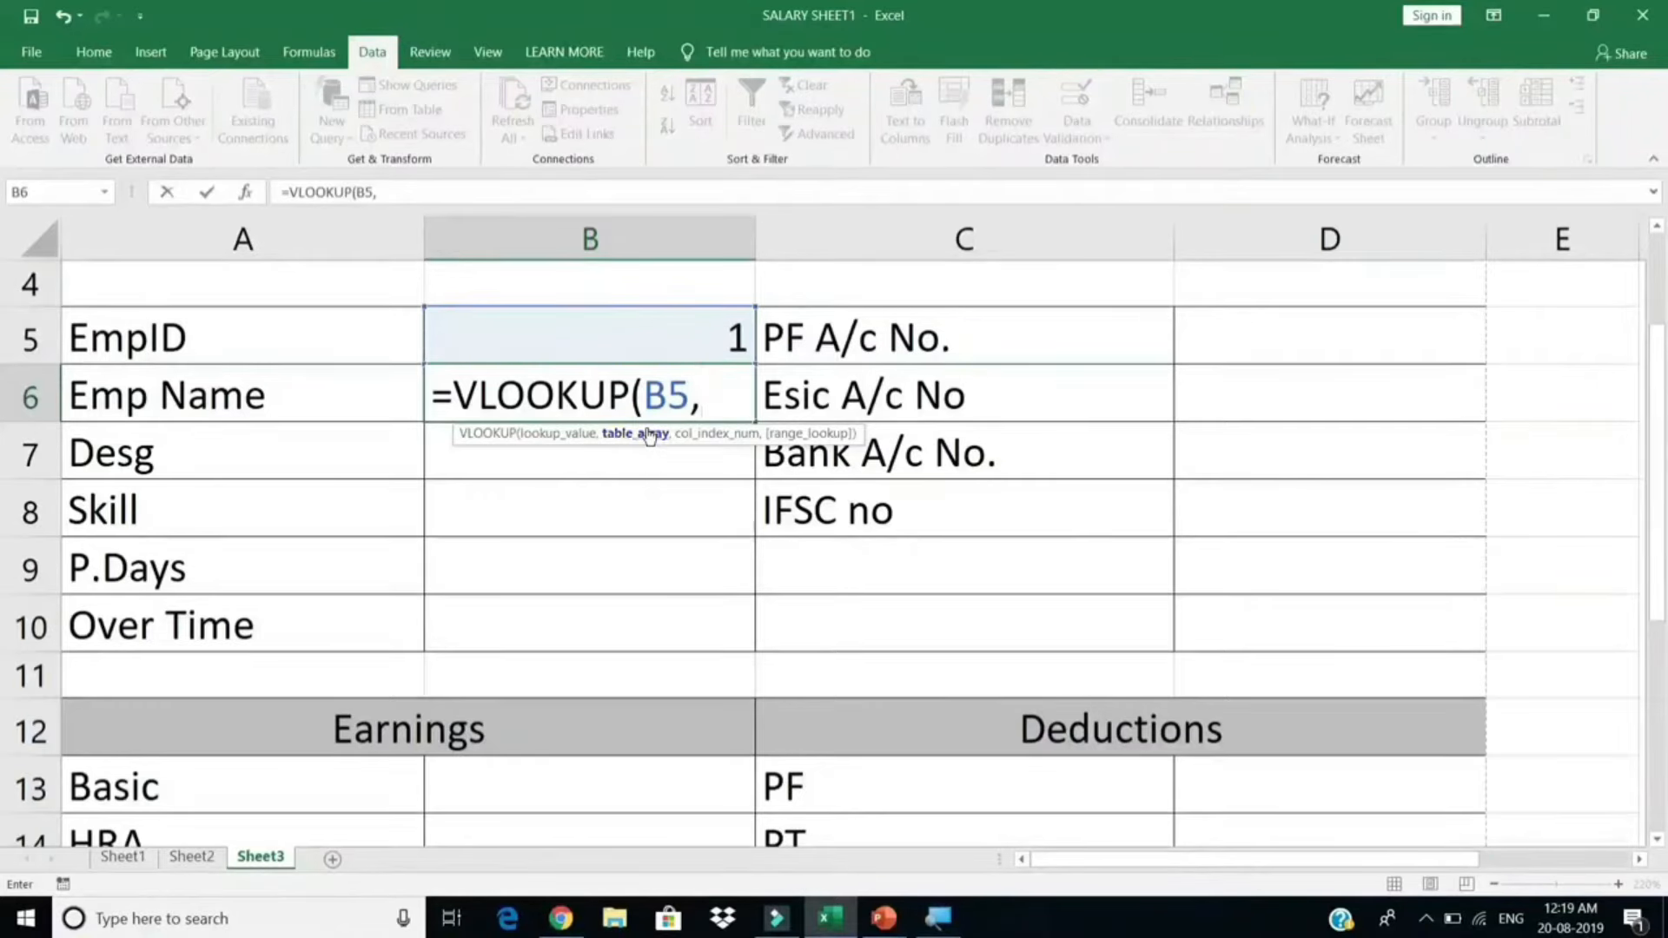
type("sa")
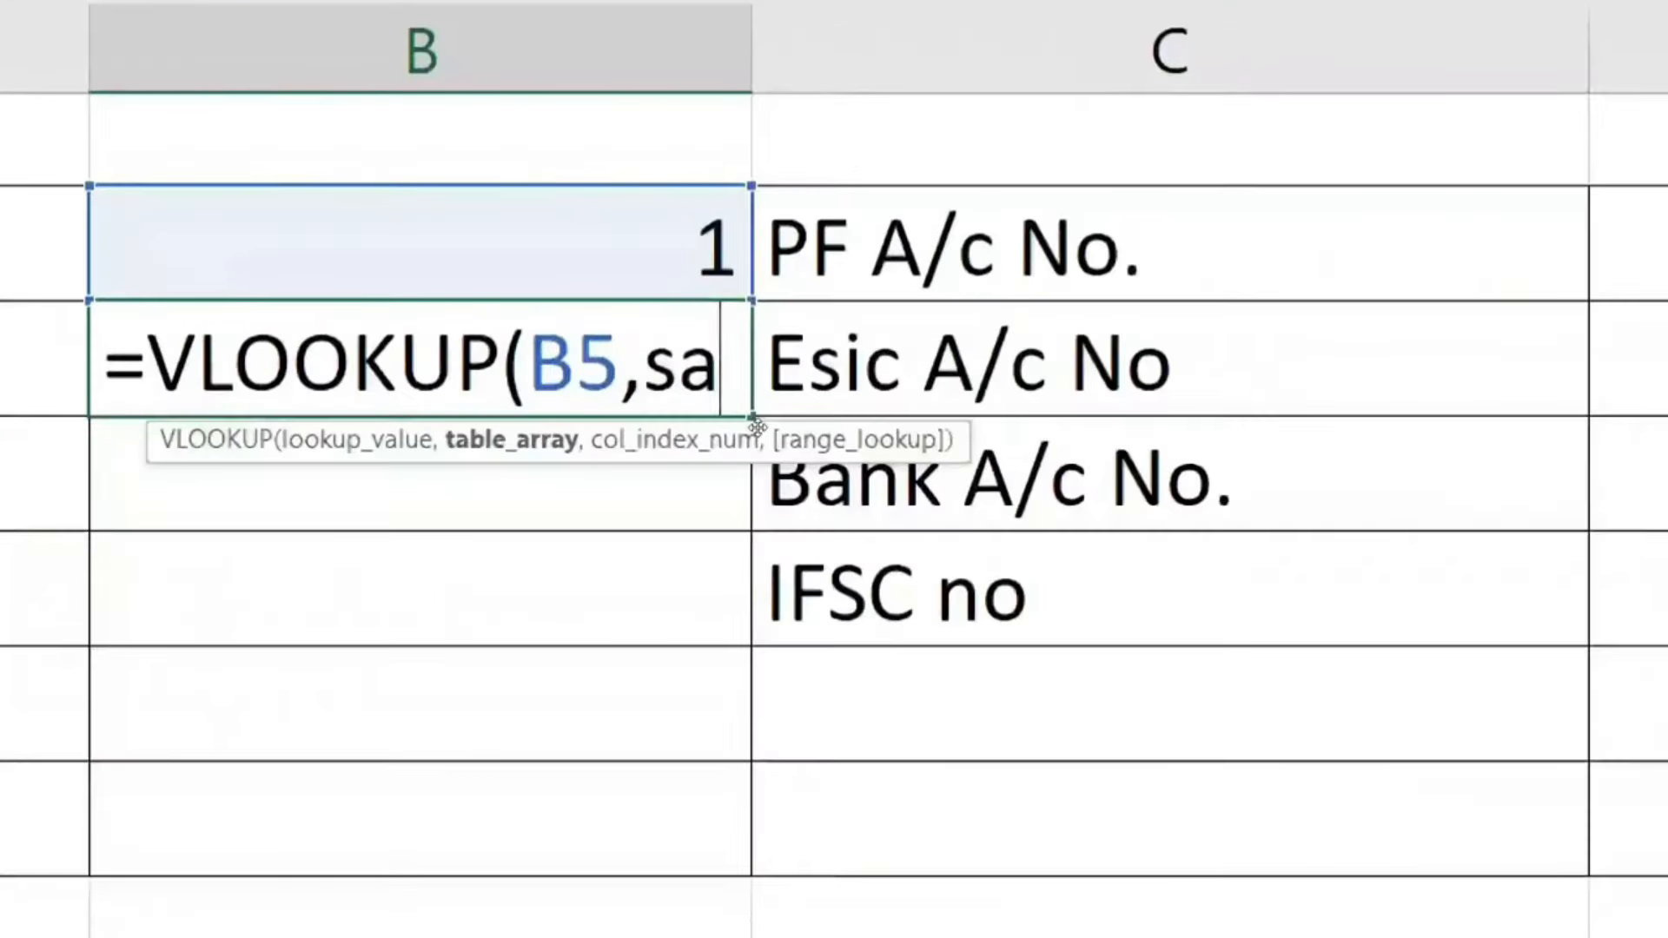
type("l")
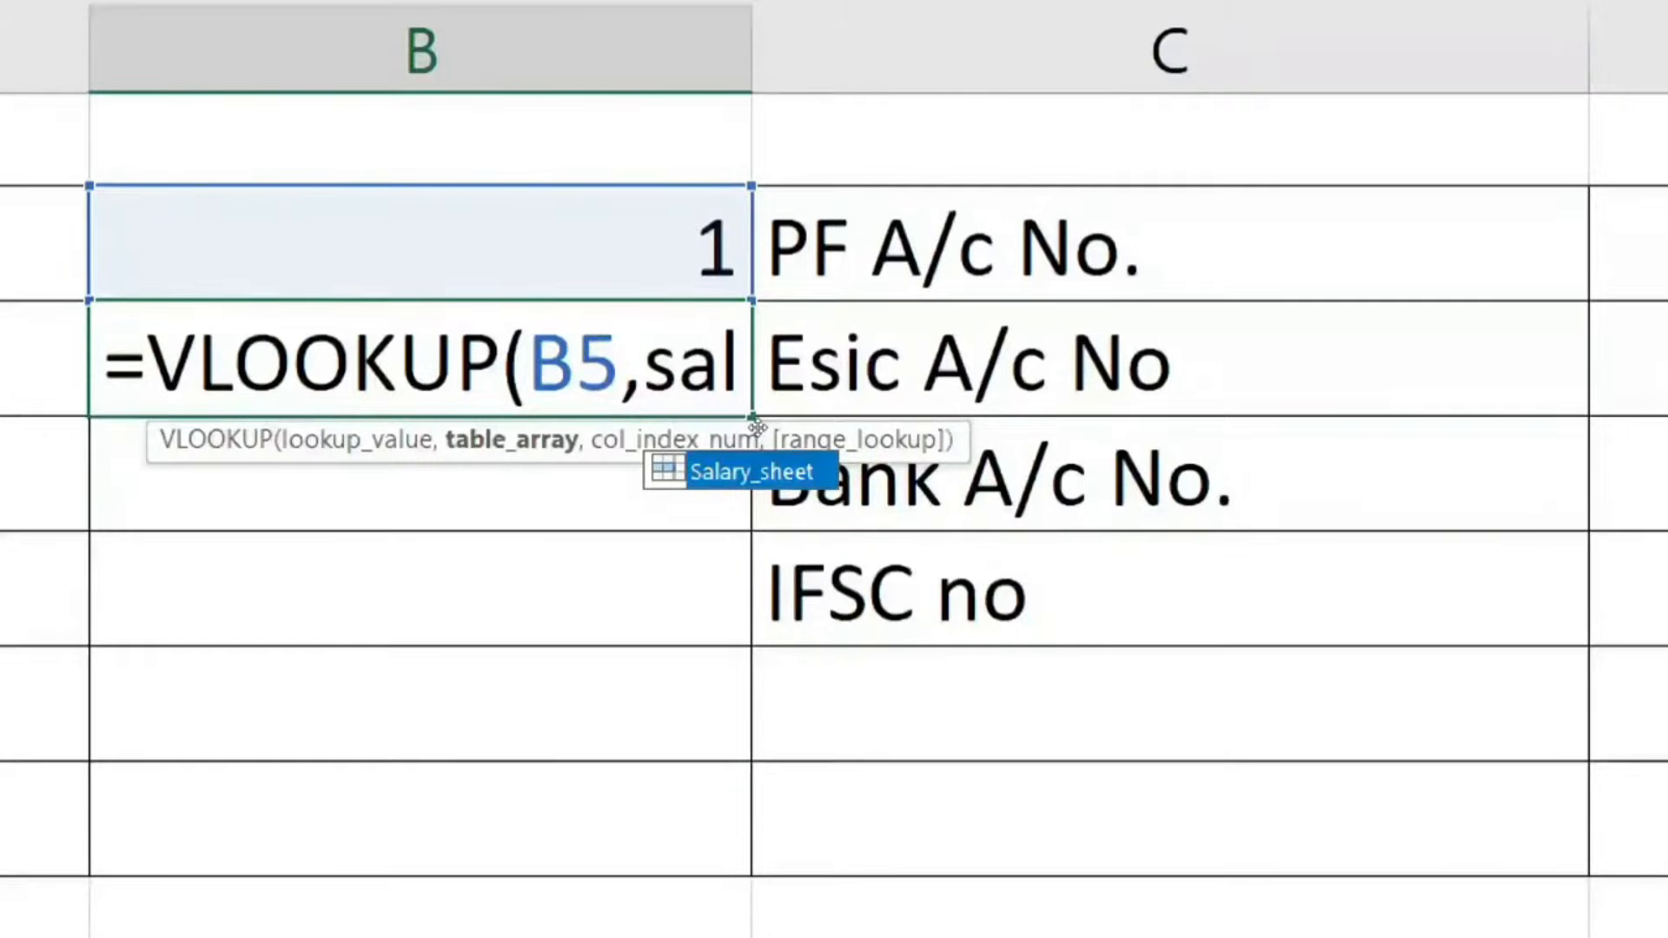
key("Tab")
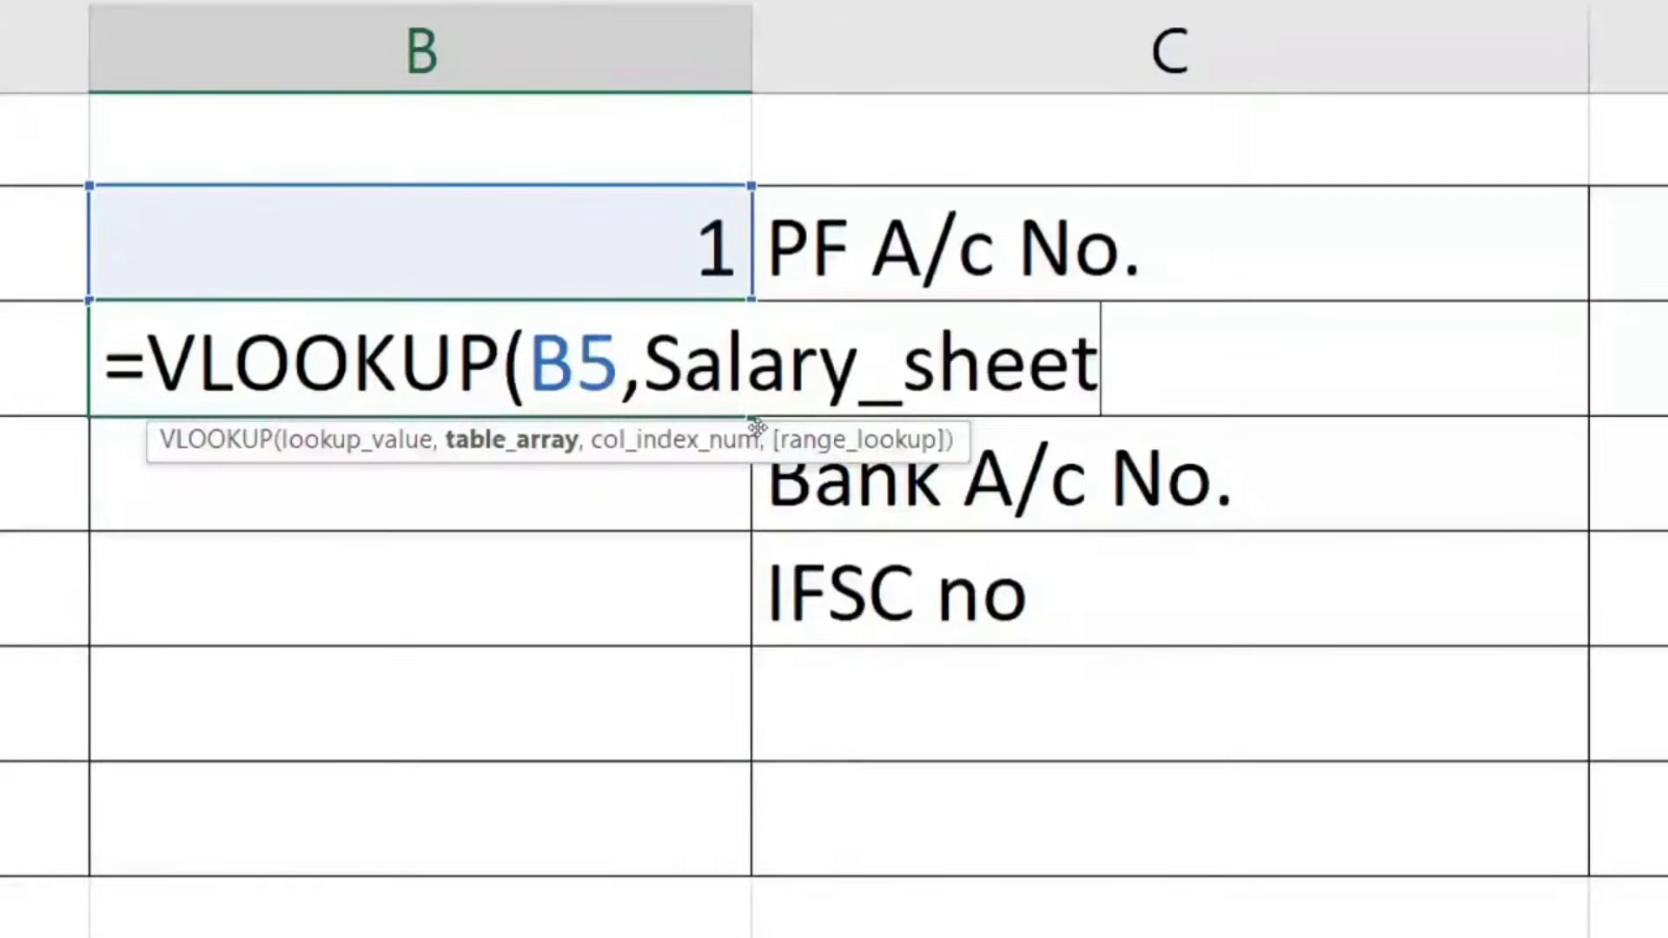
type(",")
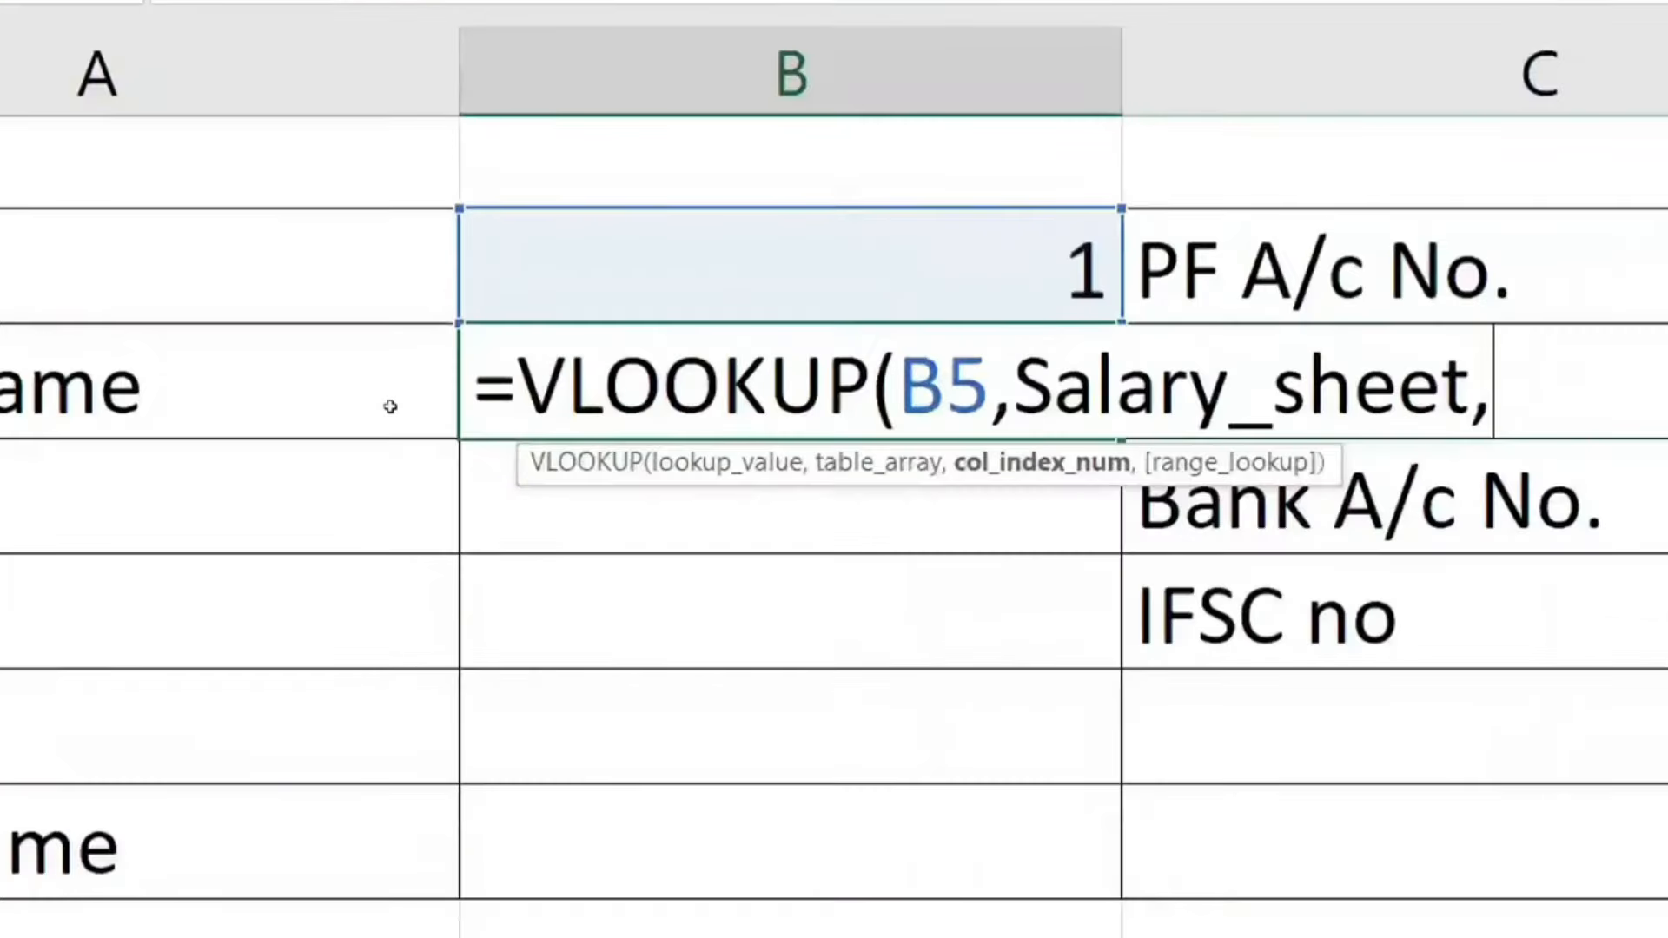
type("2")
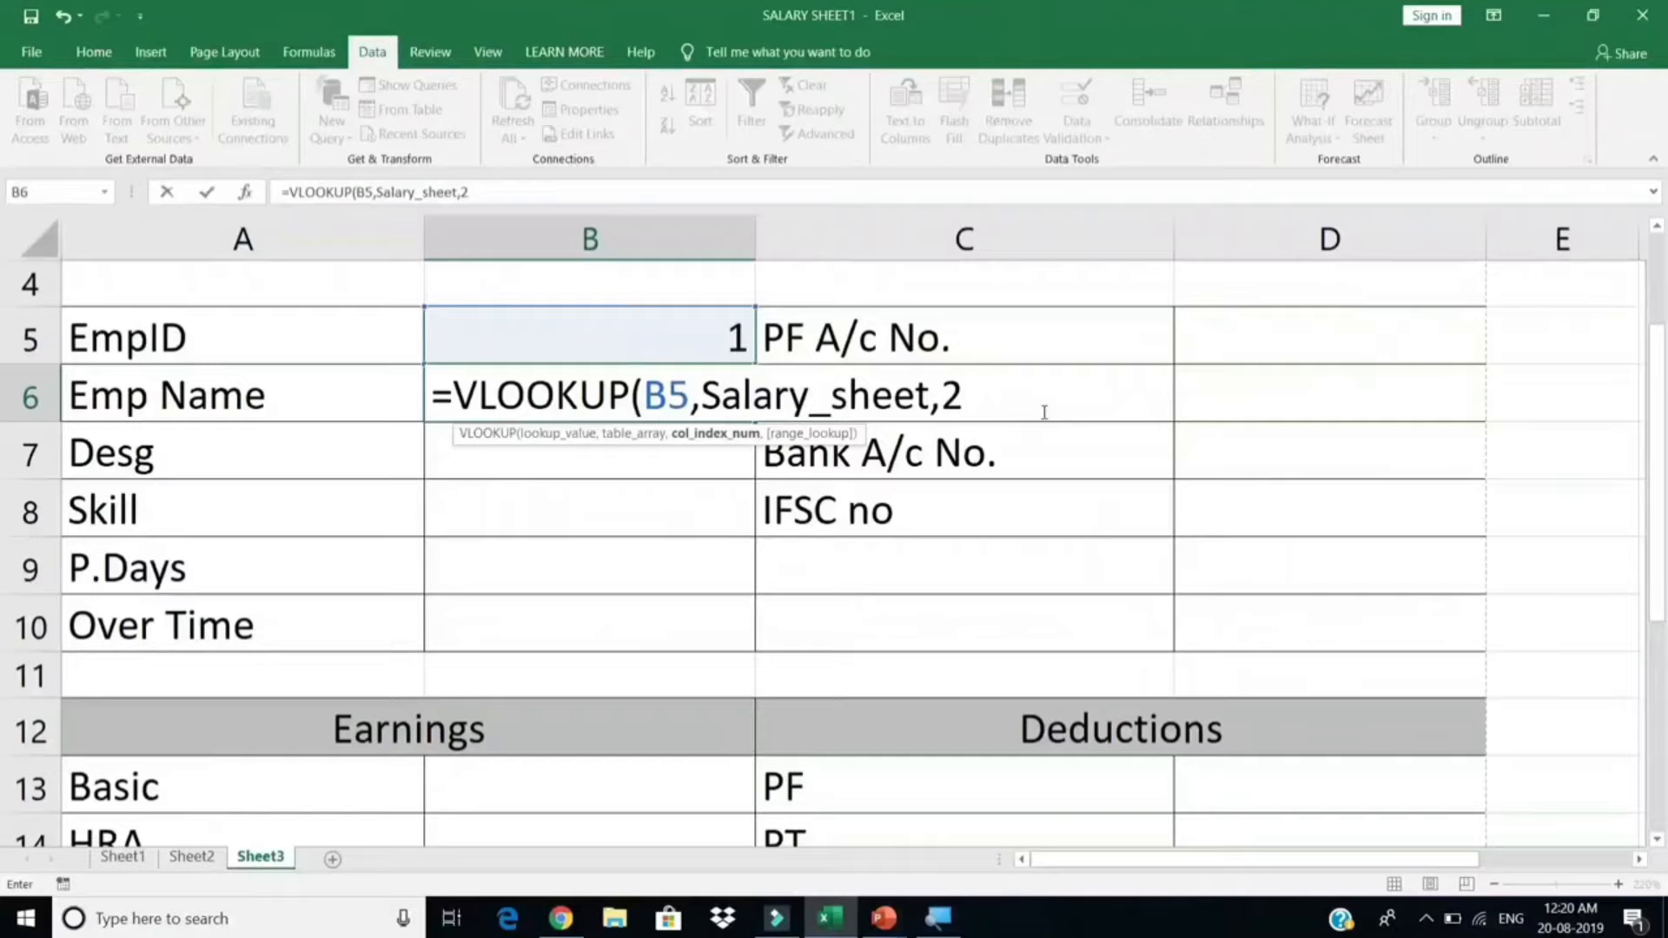
type(",0")
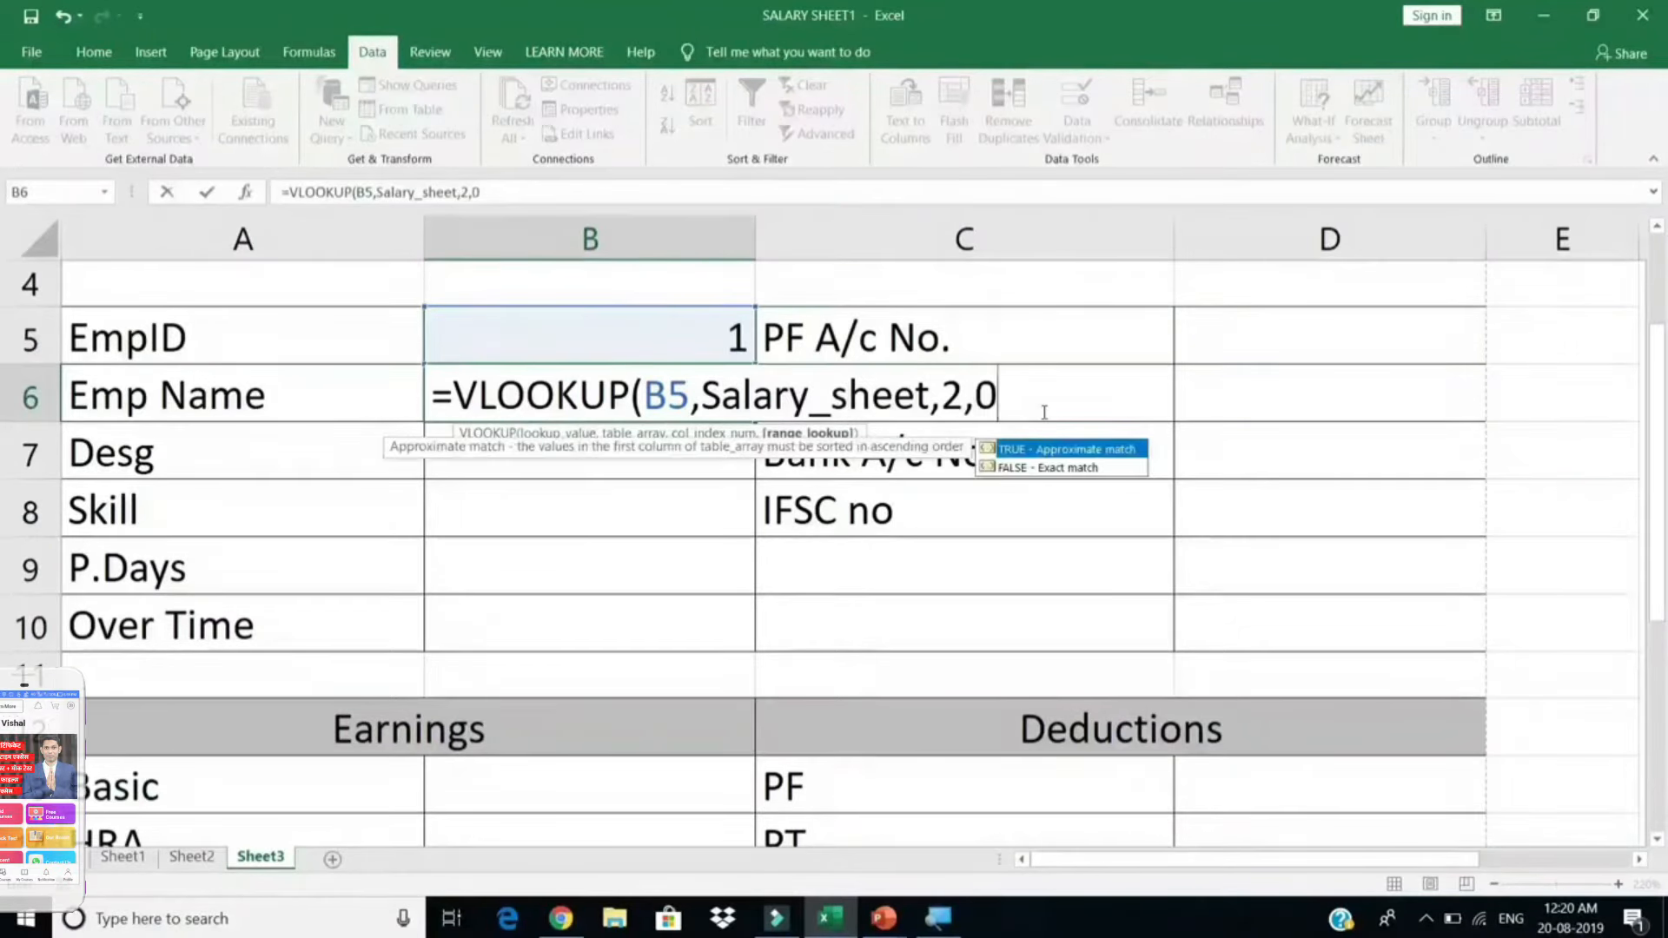
type(")")
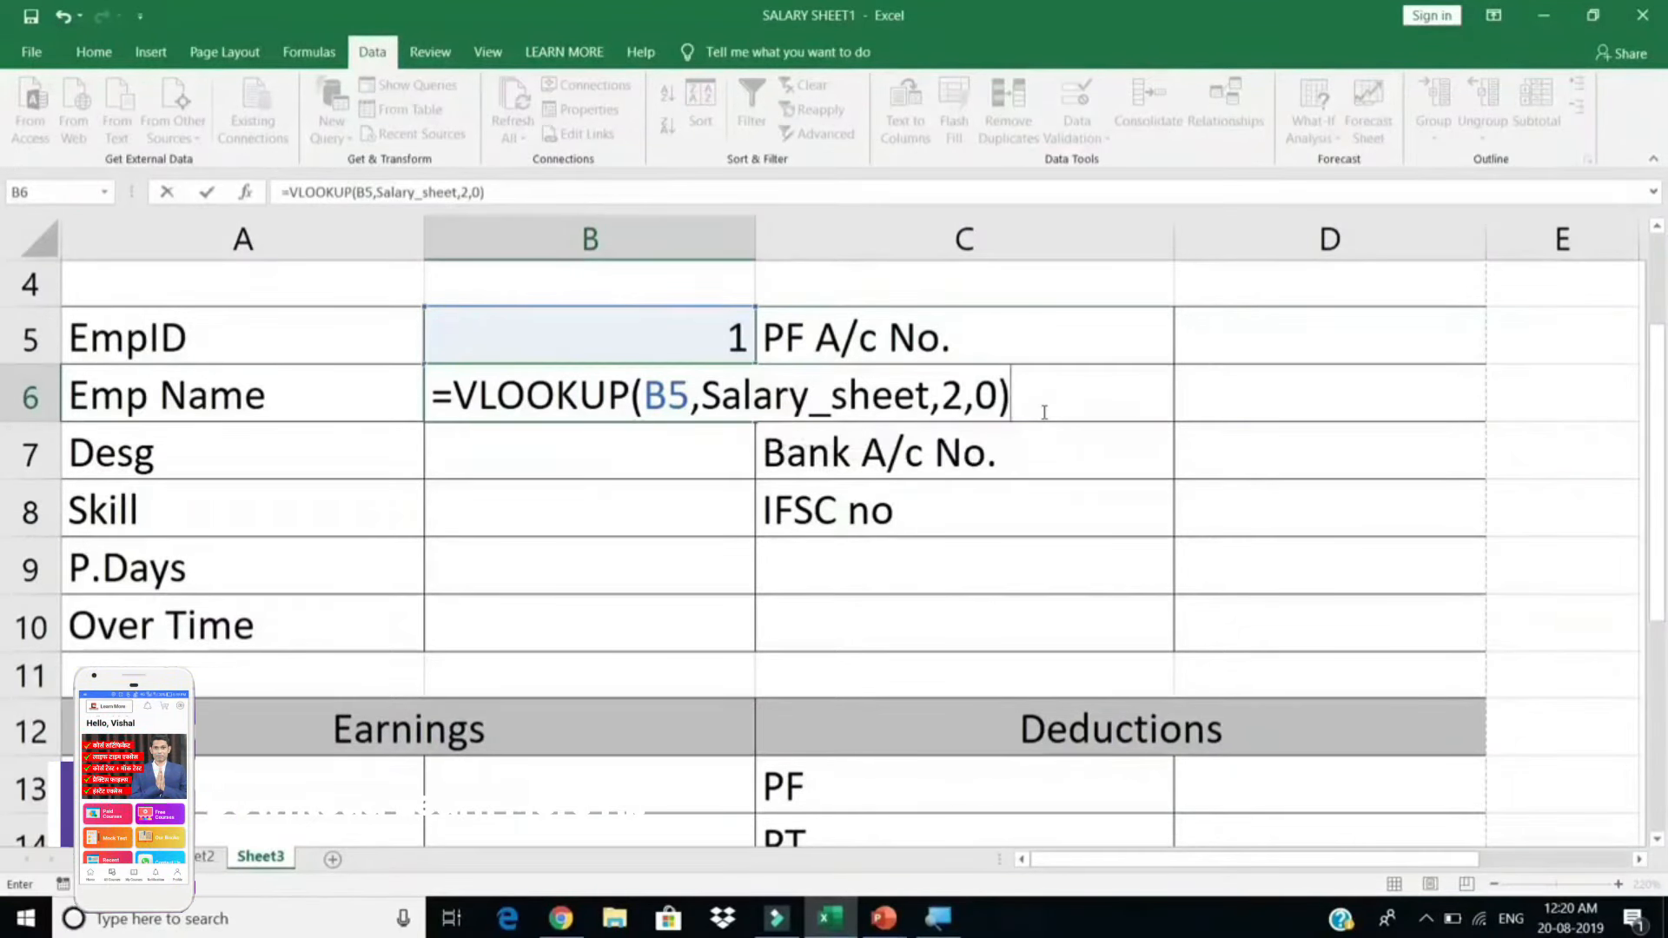
key("Return")
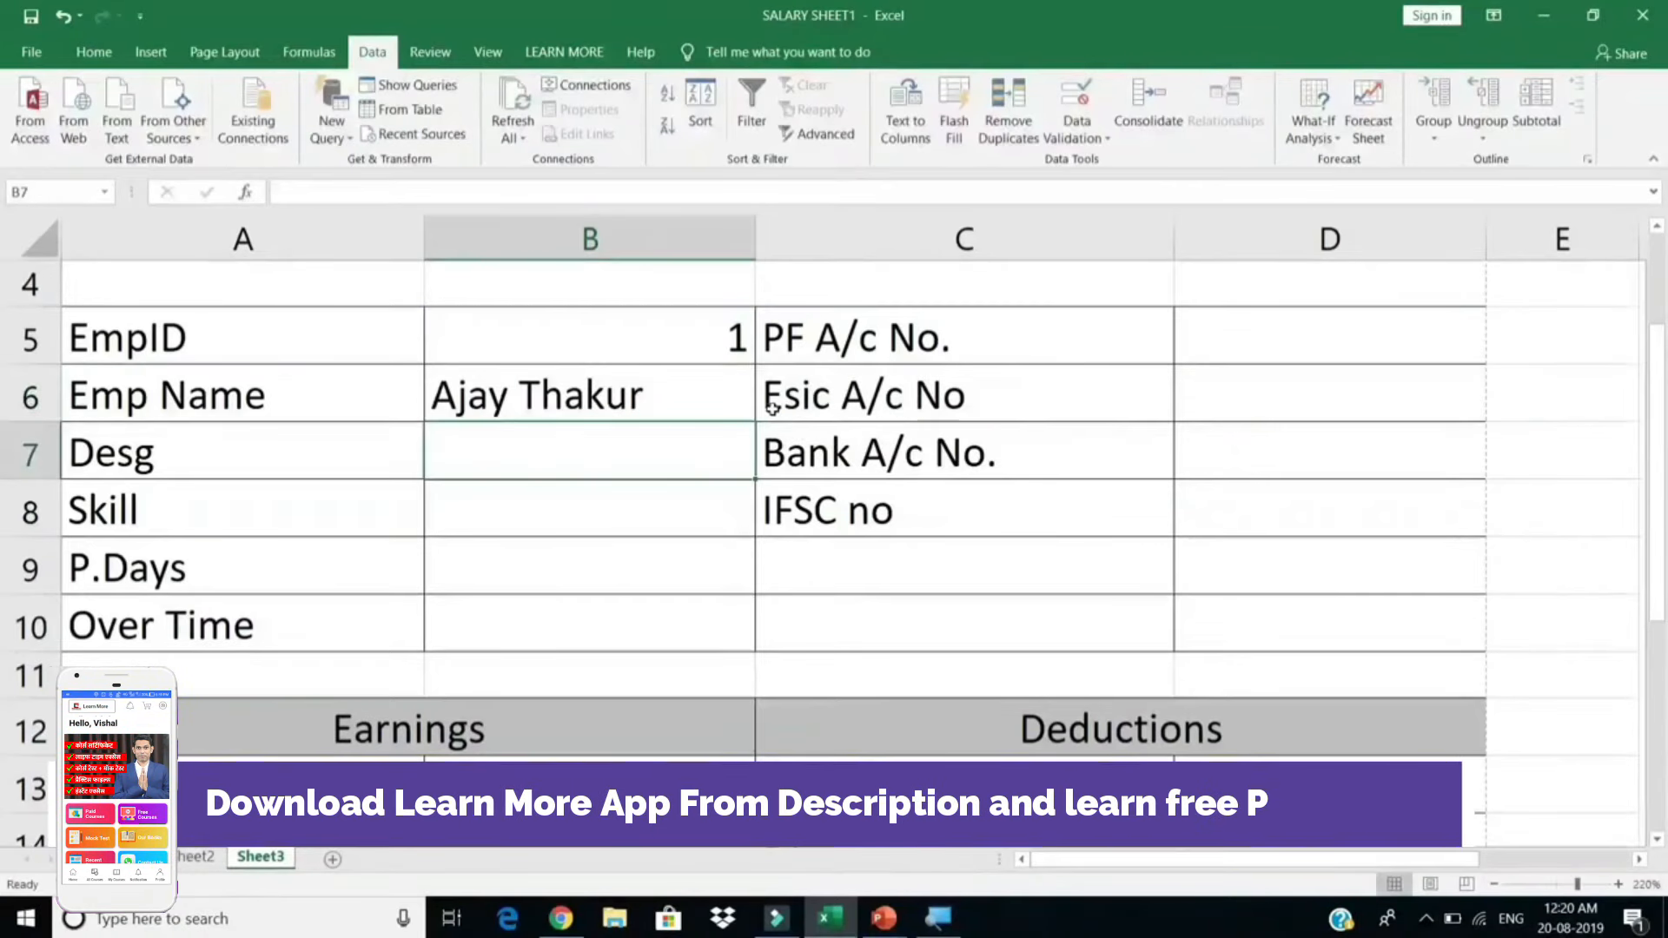
left_click(126, 857)
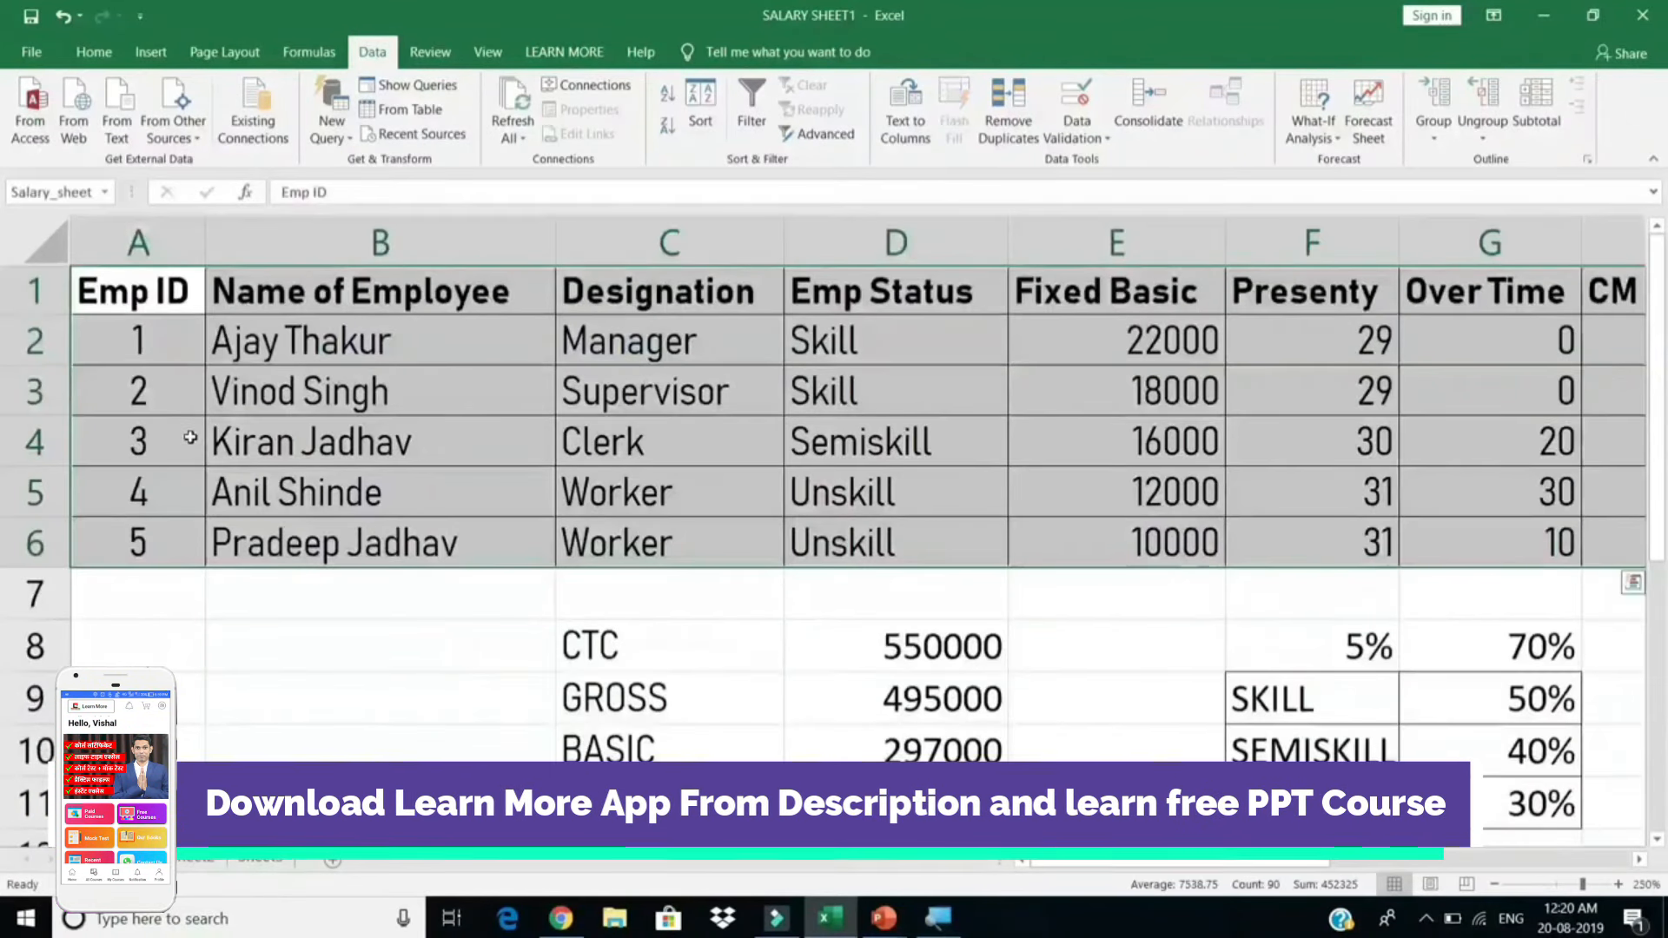
left_click_drag(300, 342, 323, 538)
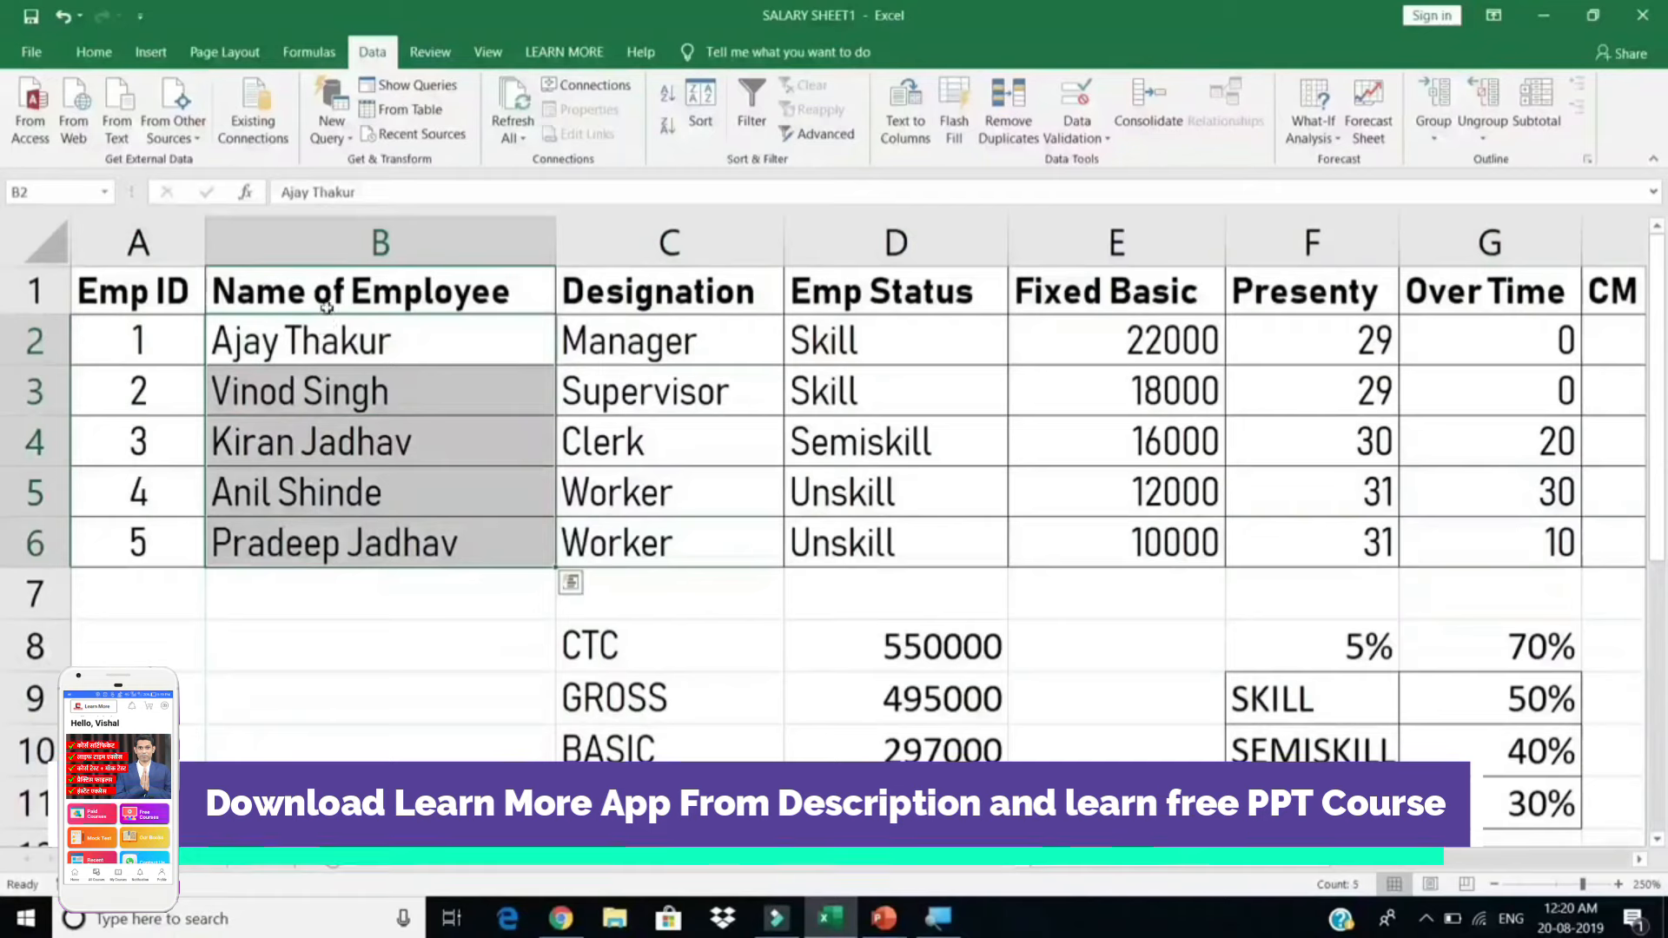
left_click_drag(324, 304, 323, 546)
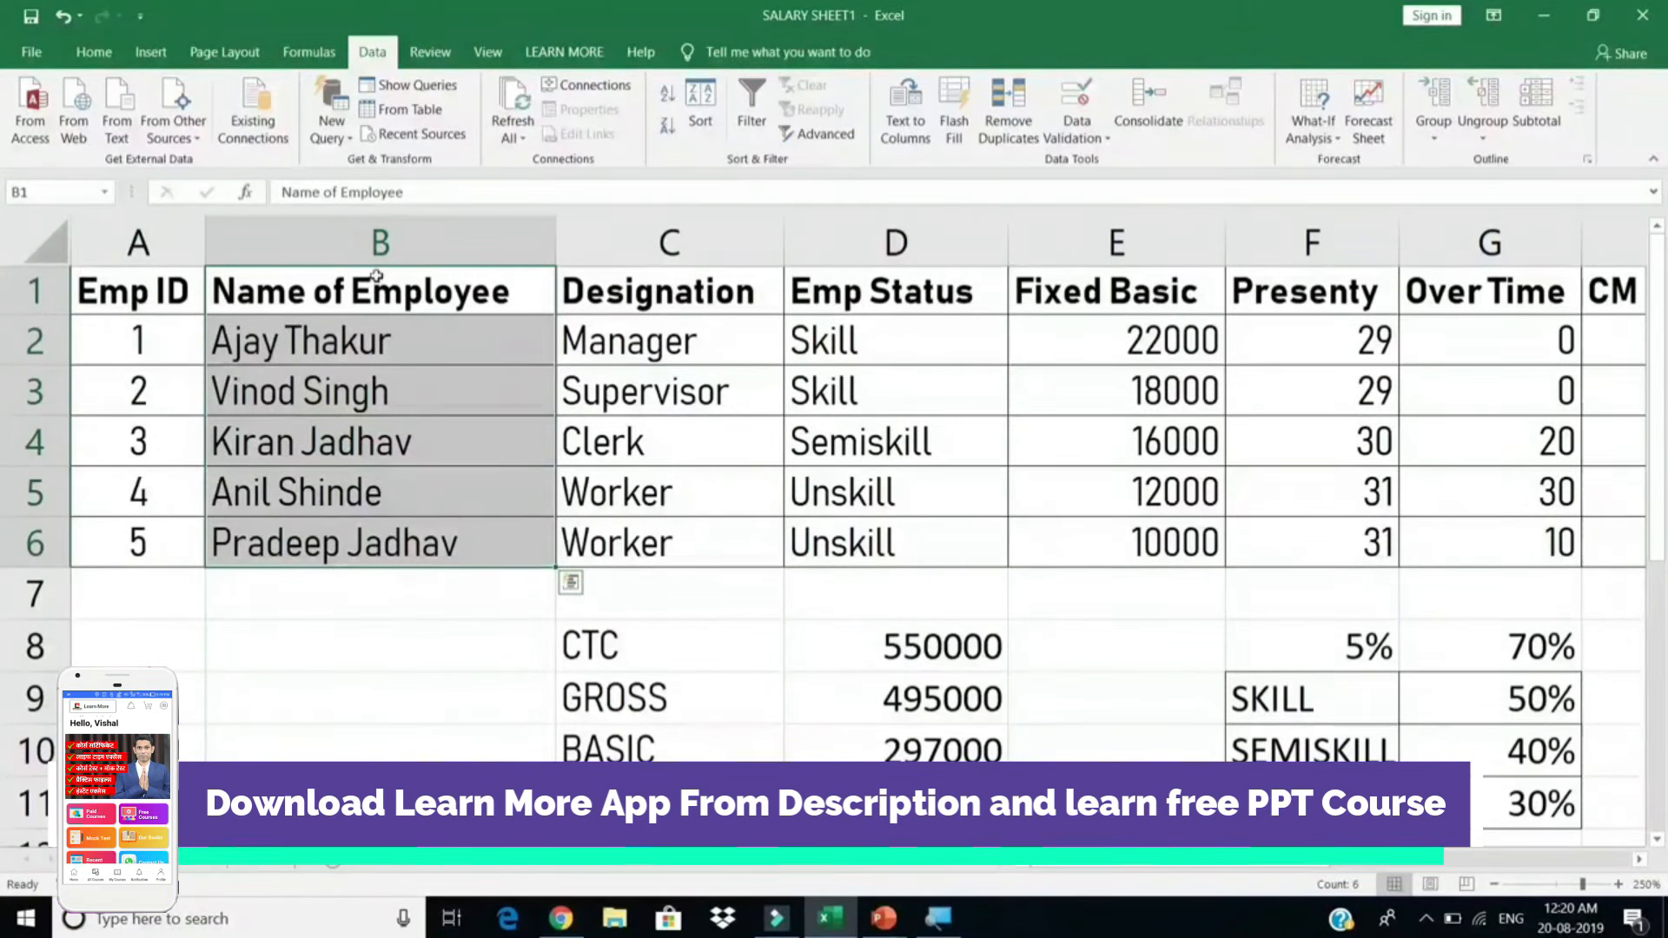
left_click_drag(647, 296, 773, 608)
left_click(884, 311)
left_click_drag(884, 315, 886, 551)
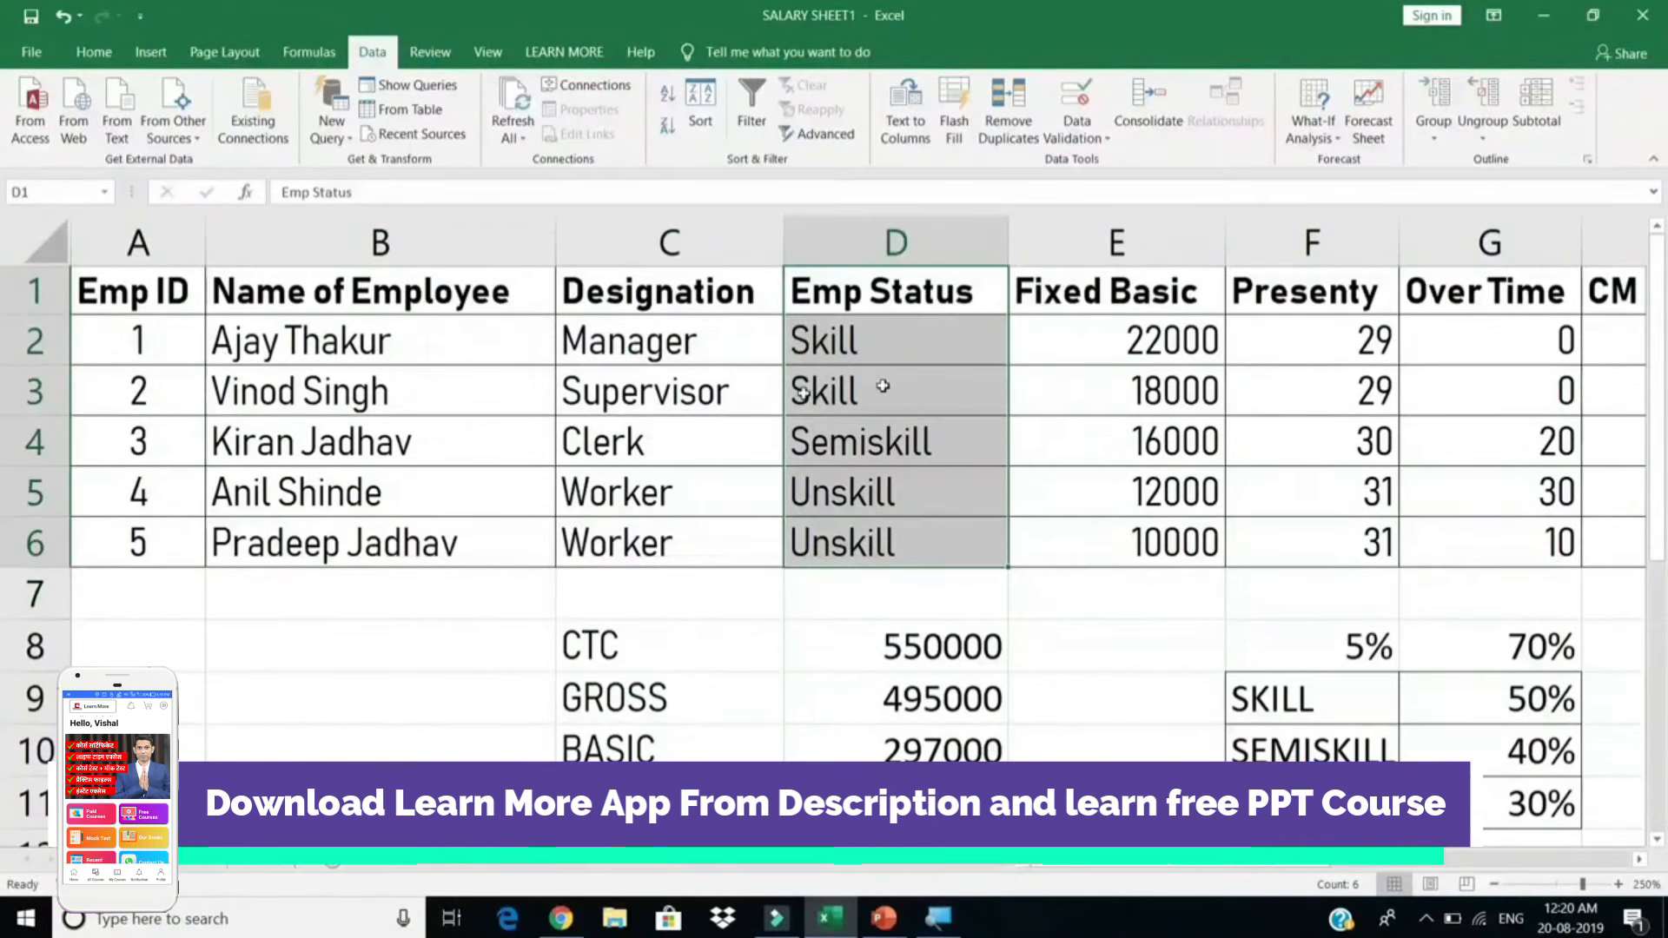
key("alt")
key("alt+Tab")
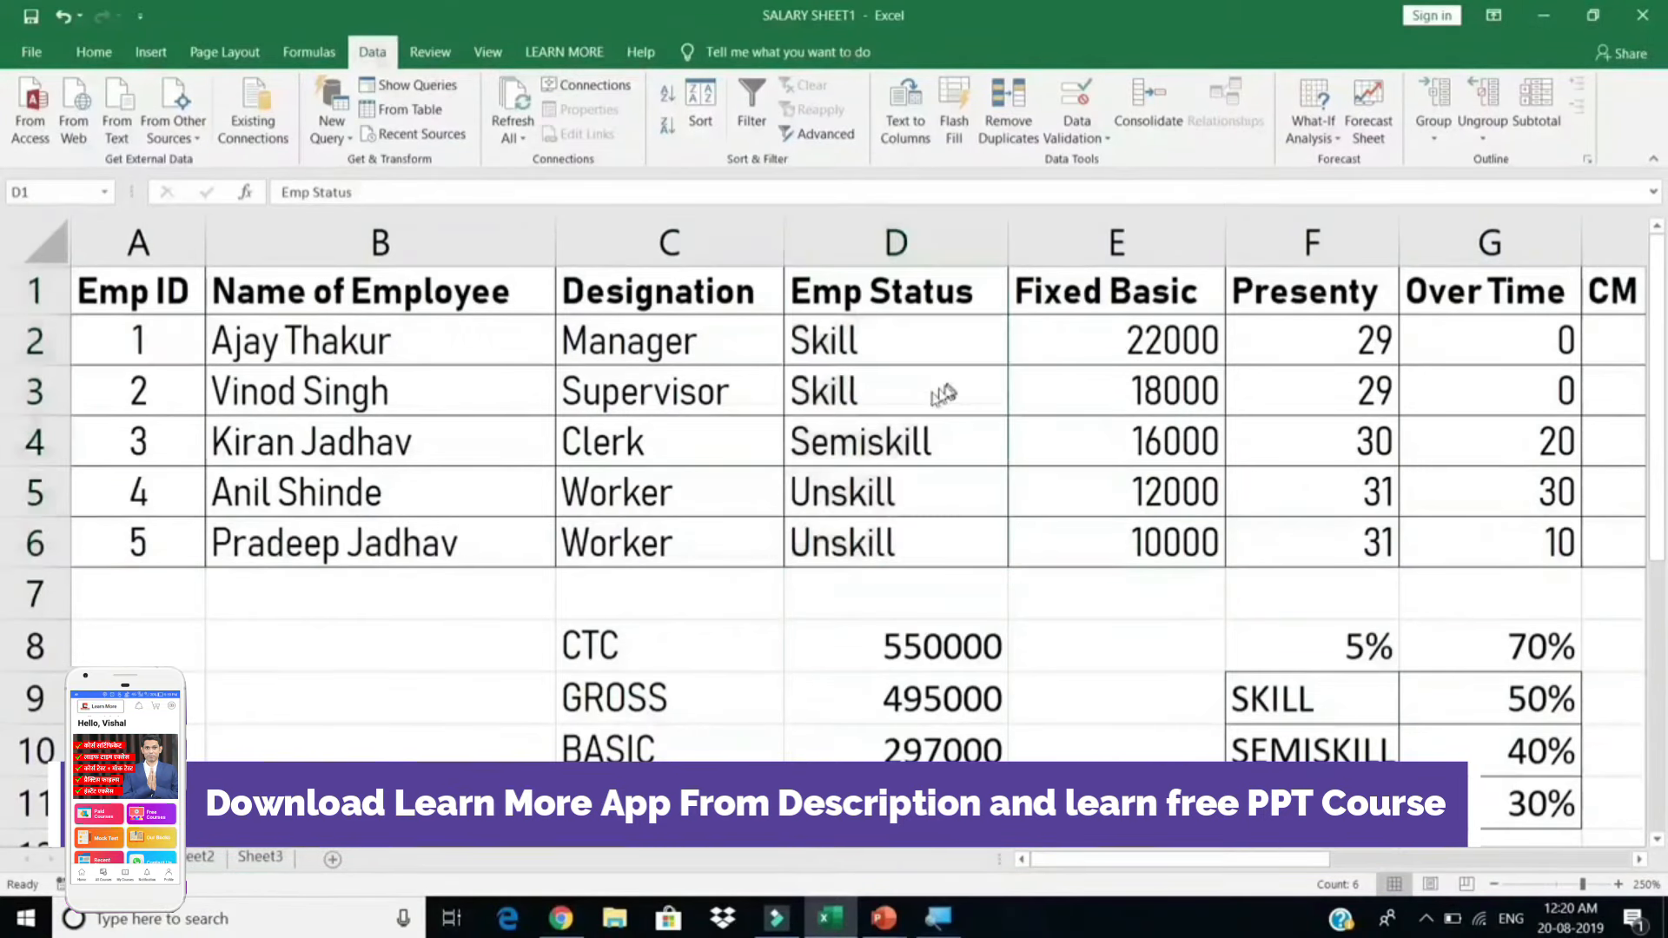
key("alt+Tab")
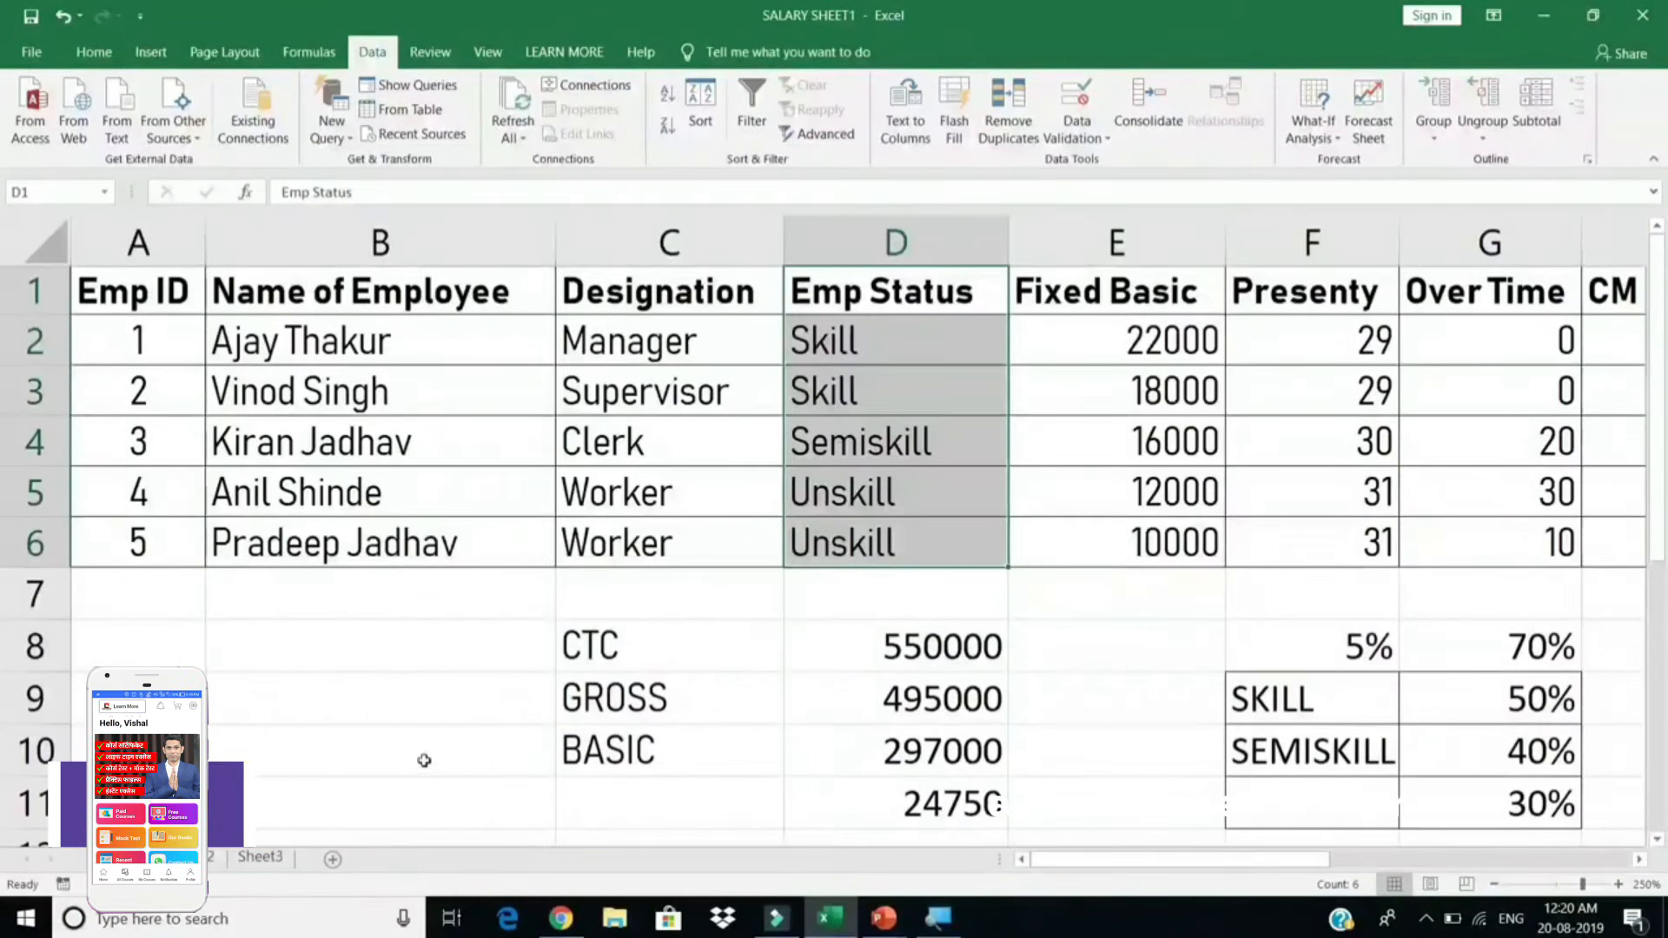
left_click(260, 856)
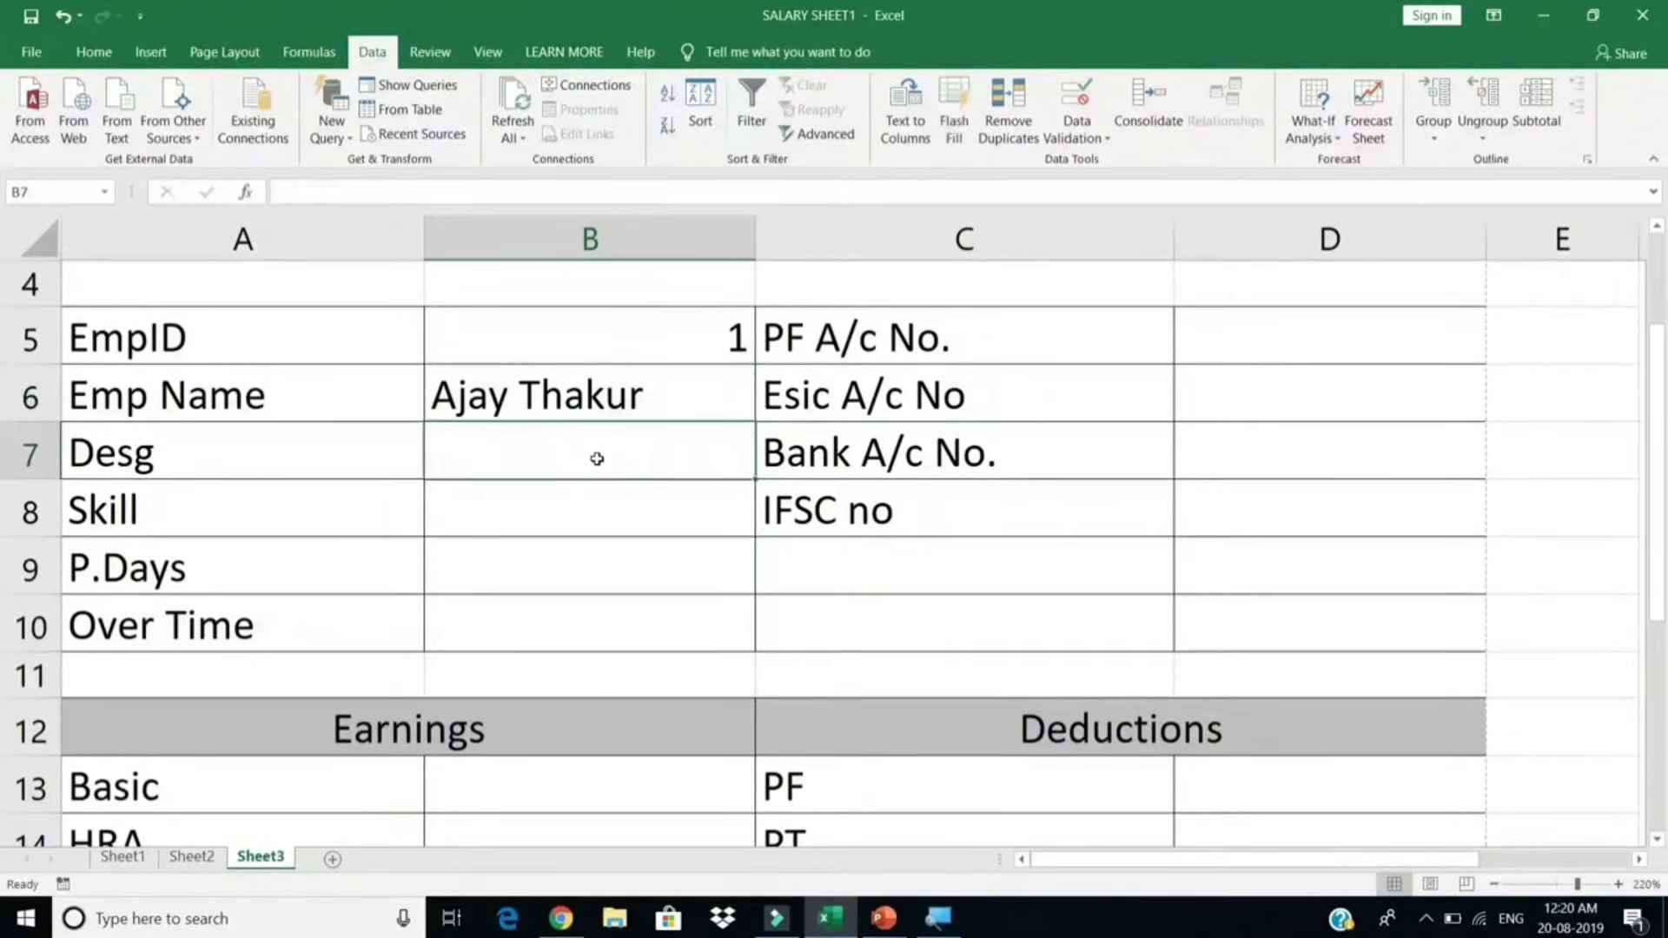
Step: Copy the name lookup into B7 for Desg, using column index 3
key("ctrl+apostrophe")
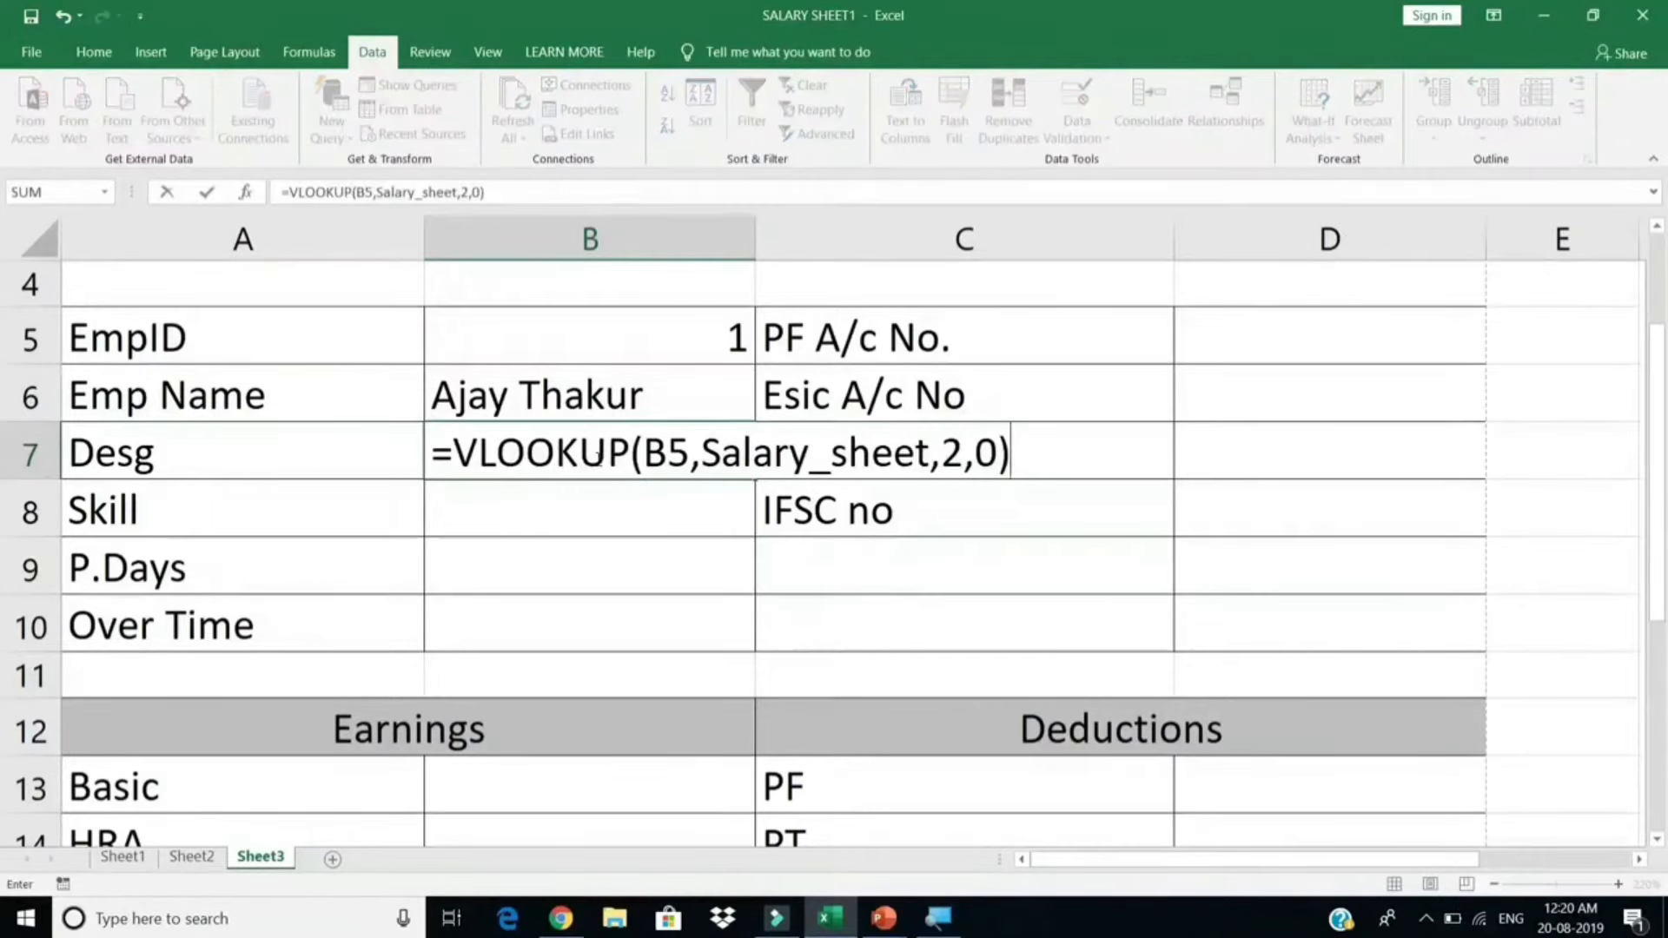
left_click(962, 455)
key("BackSpace")
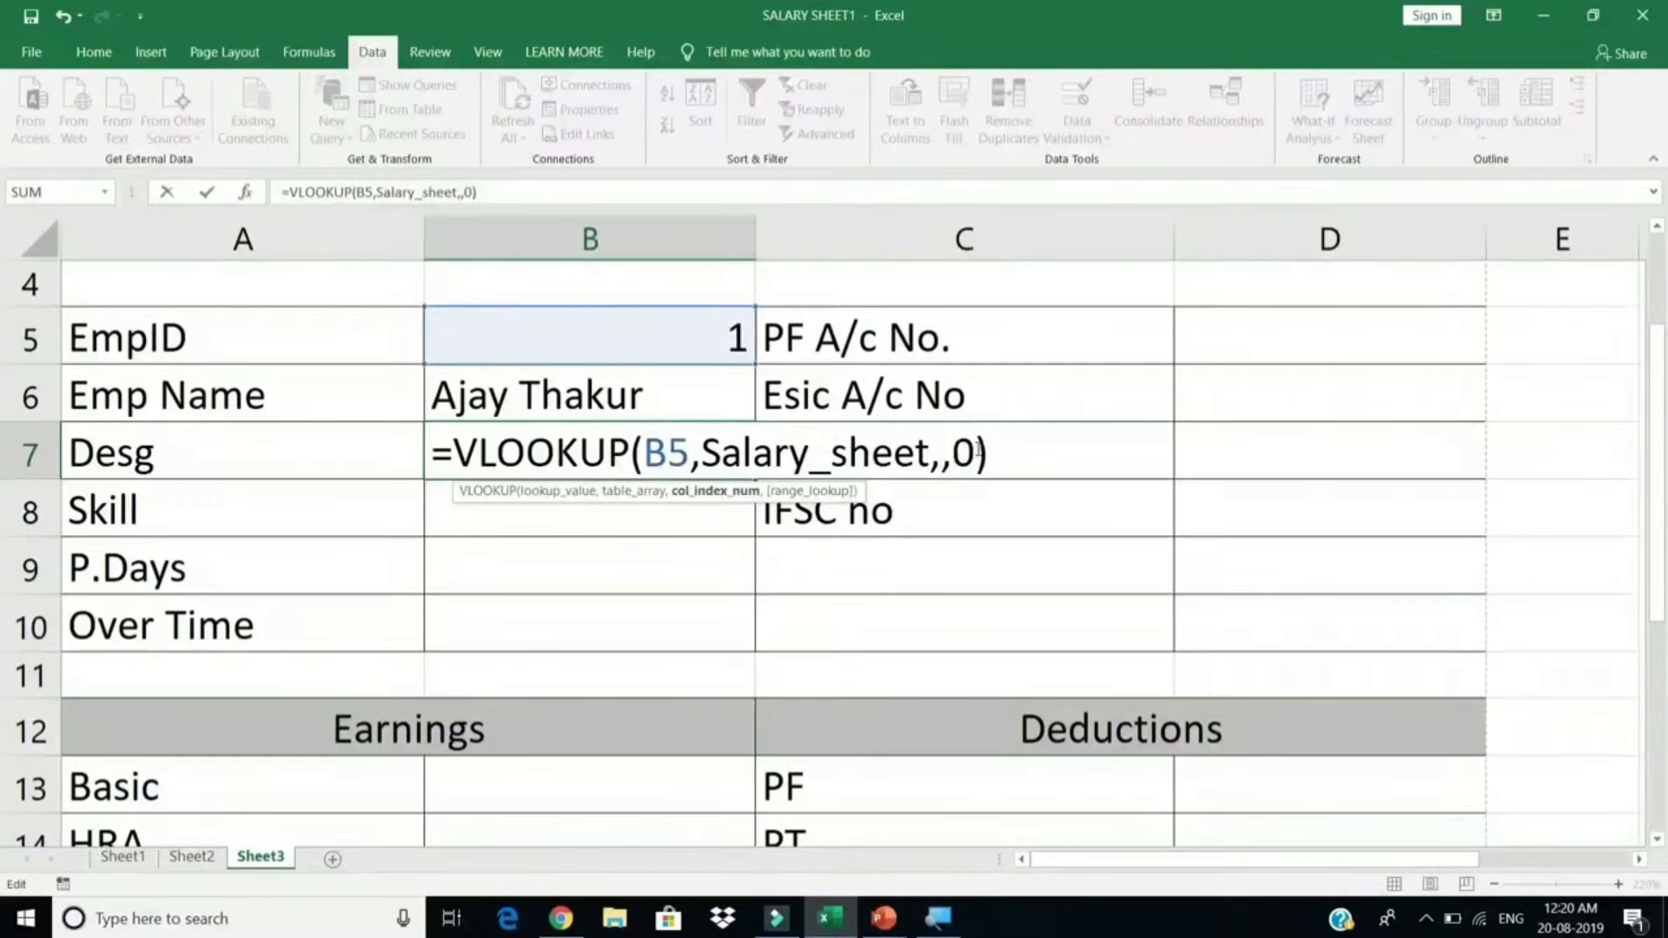
type("3")
key("Return")
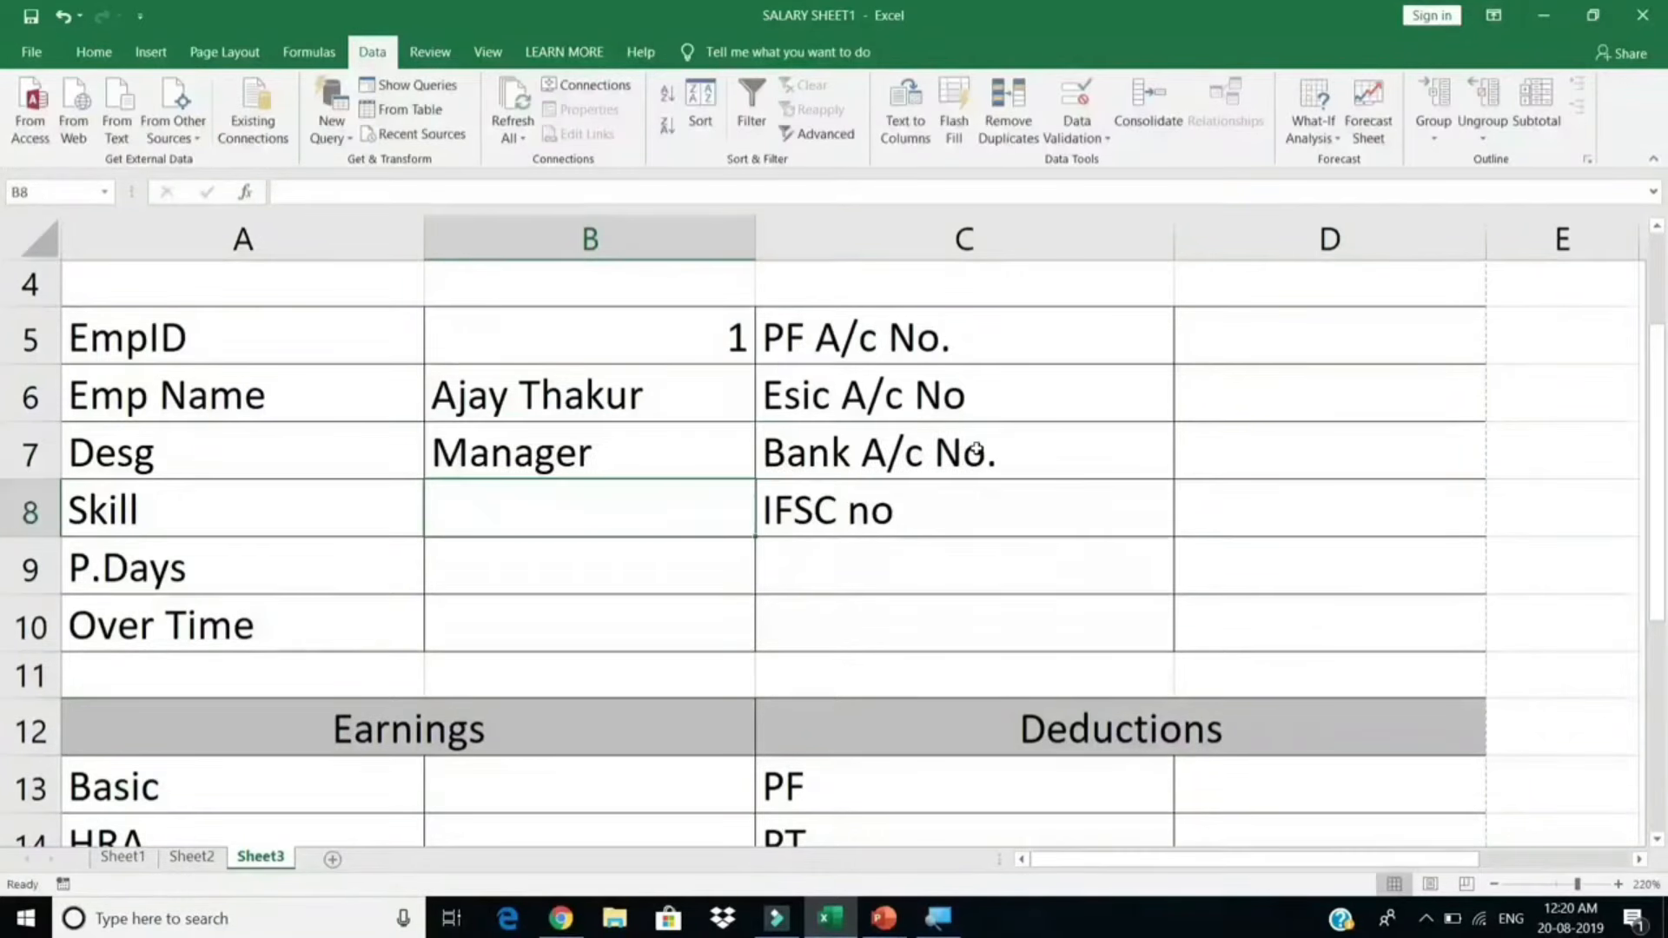
Step: Copy the lookup into B8 with column index 4 to show the employee status
key("ctrl+apostrophe")
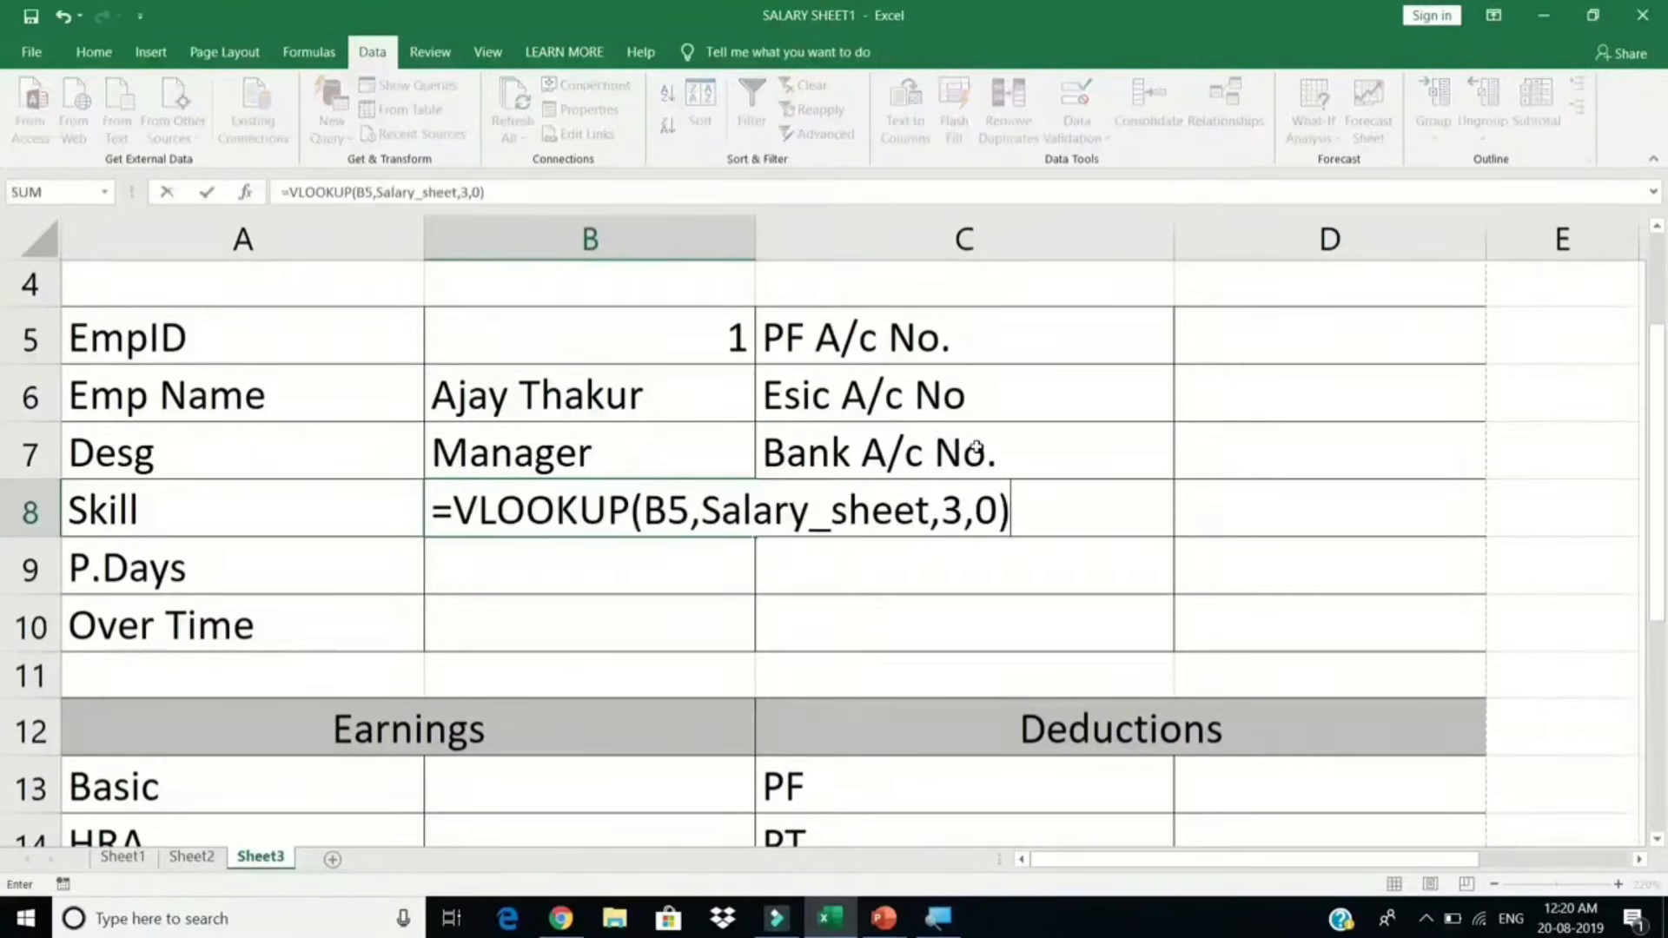
left_click(977, 495)
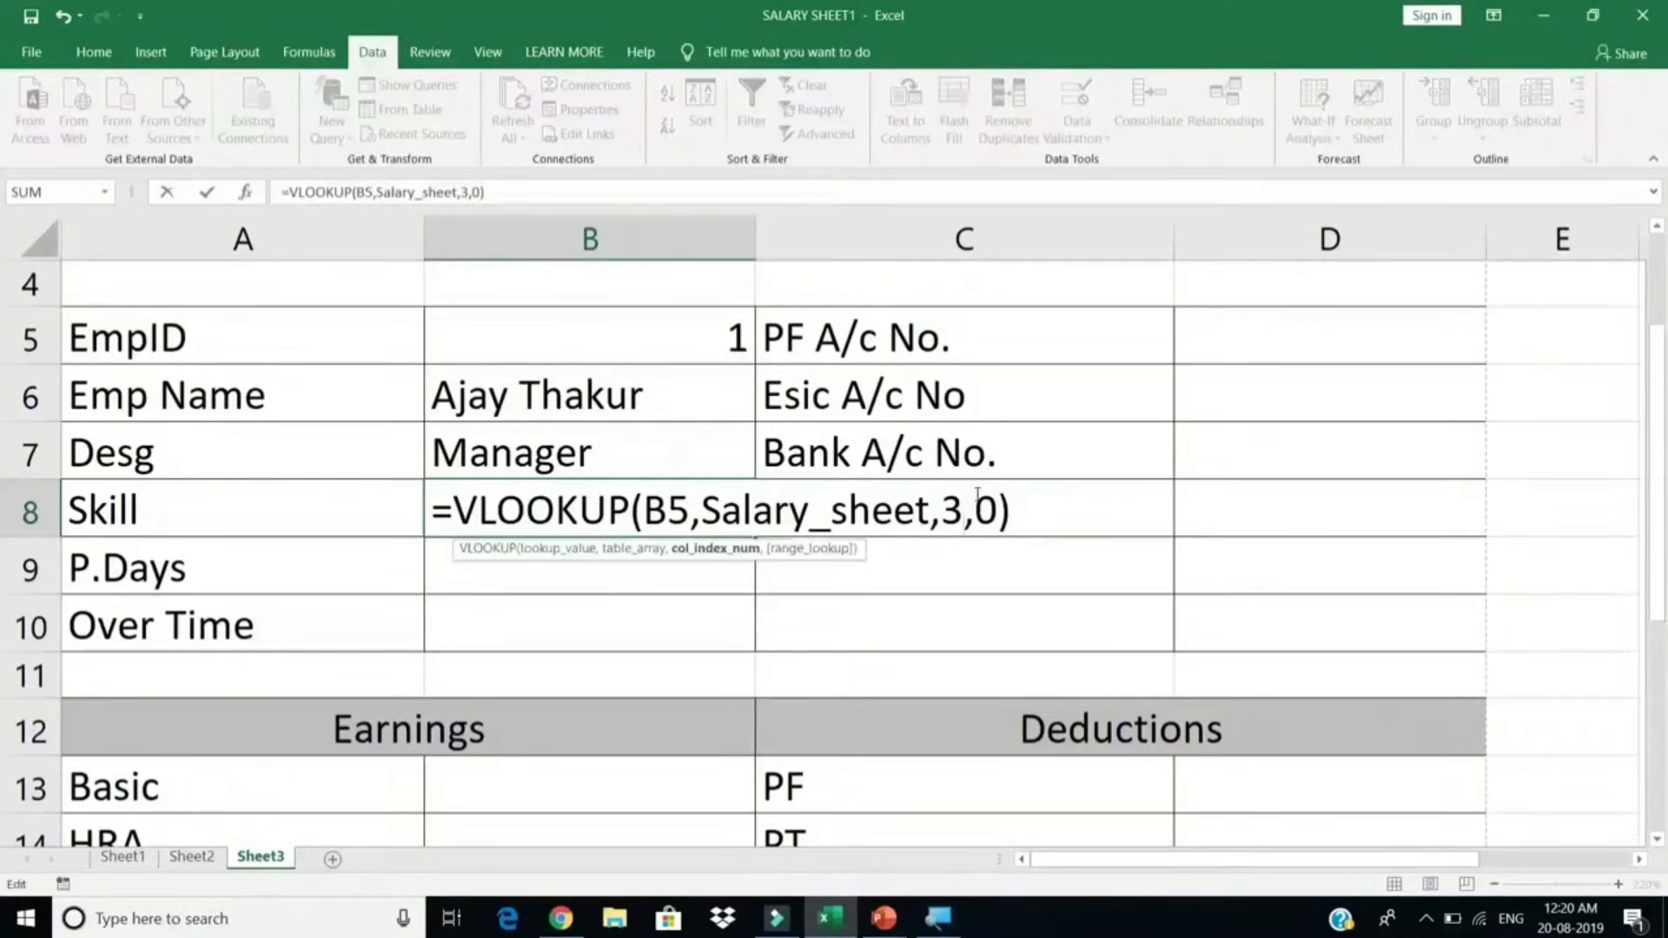
key("BackSpace")
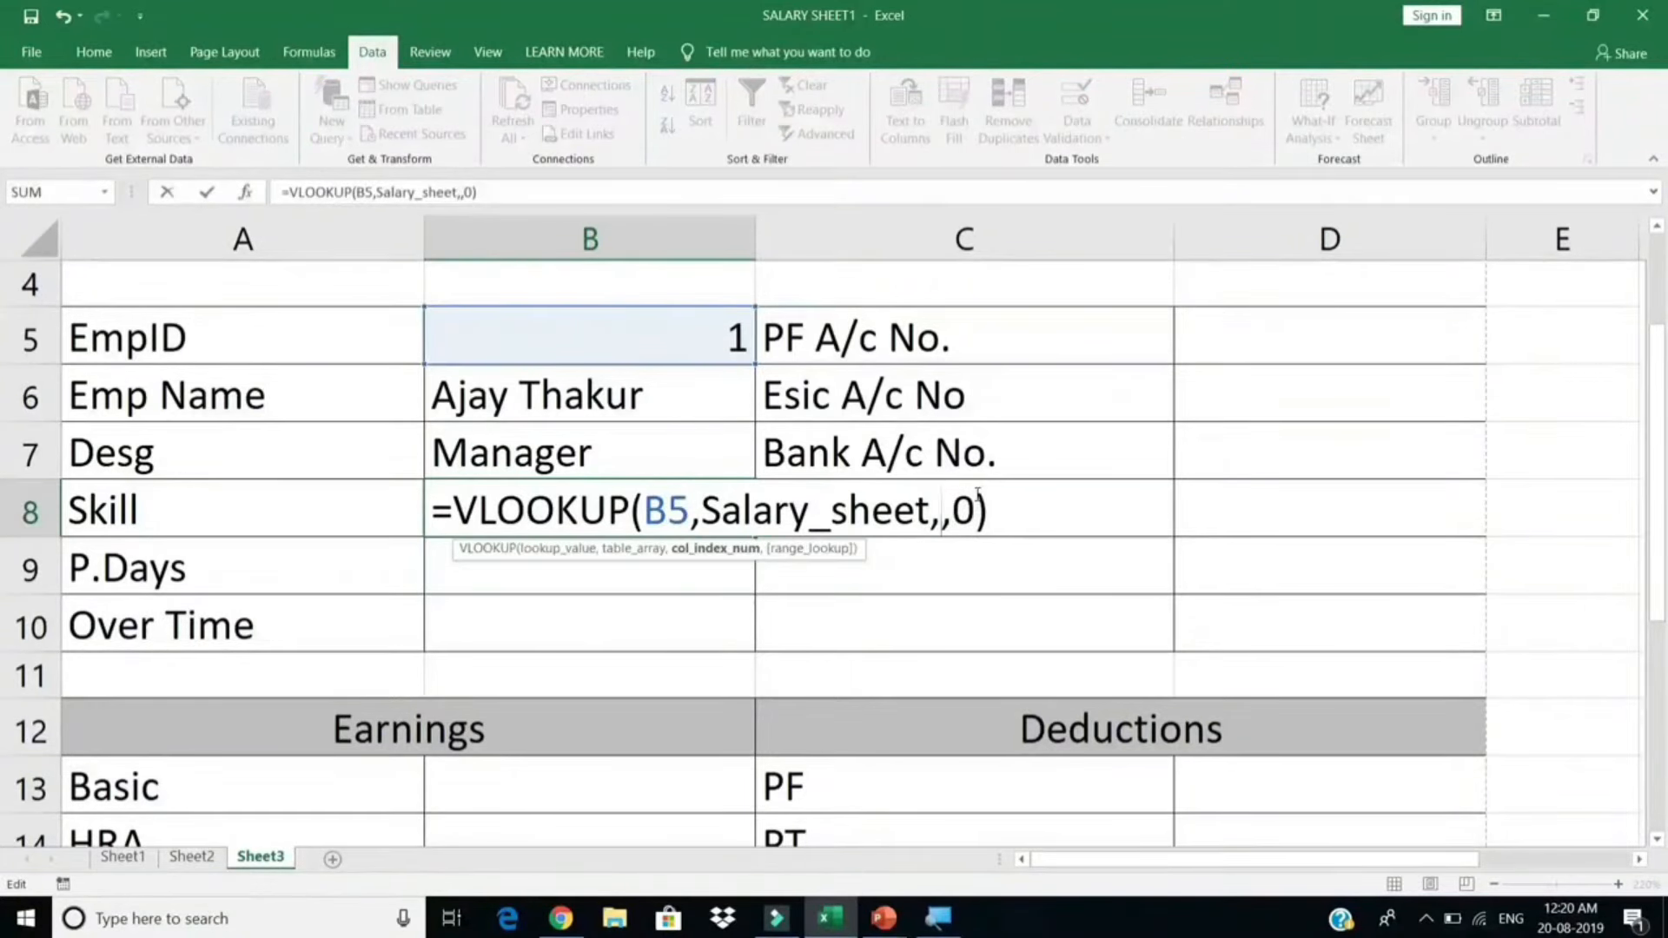
type("4")
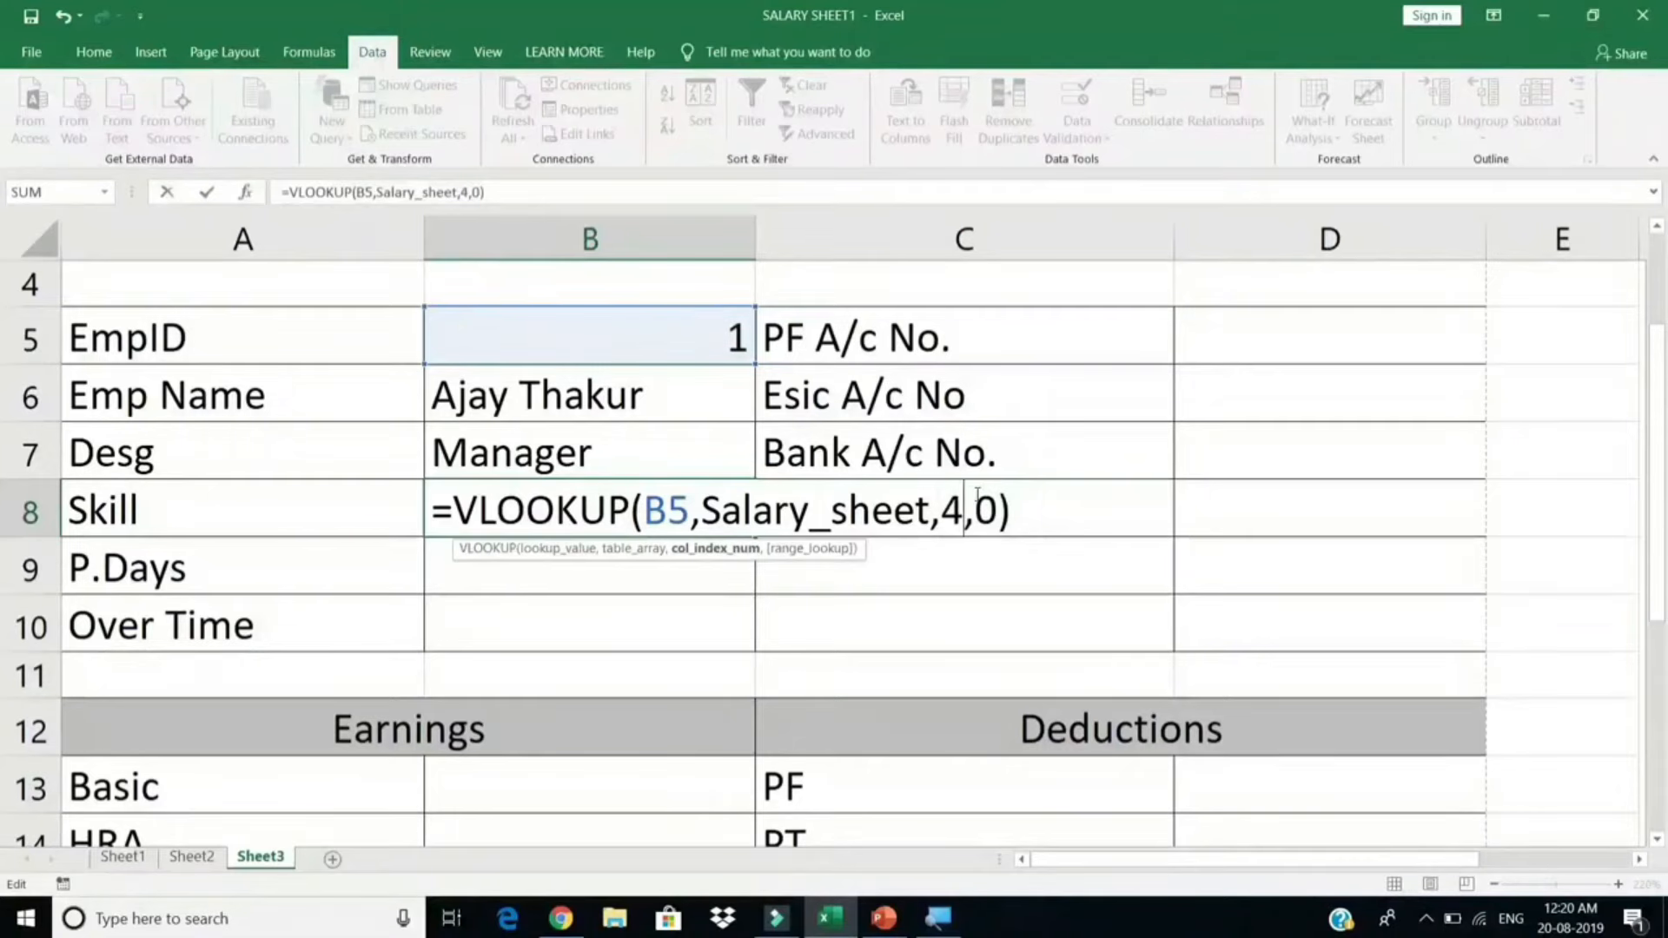
key("Return")
Step: Relabel A8 as 'Emp Status' and review the status lookup formula
left_click(335, 498)
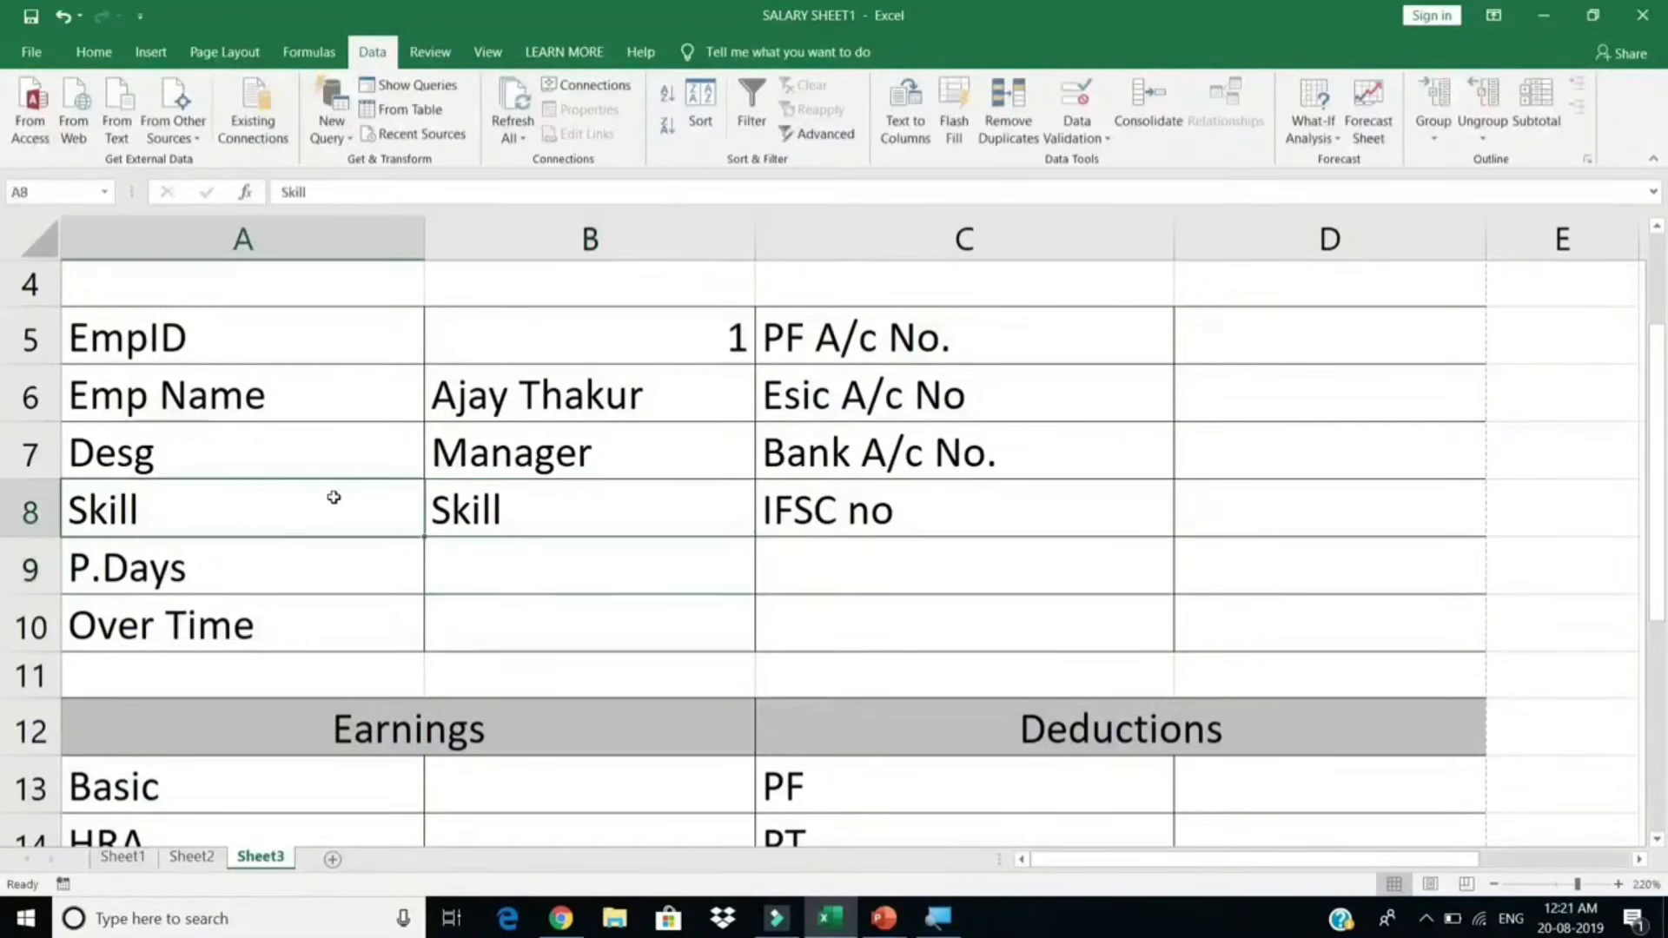
type("Emp ")
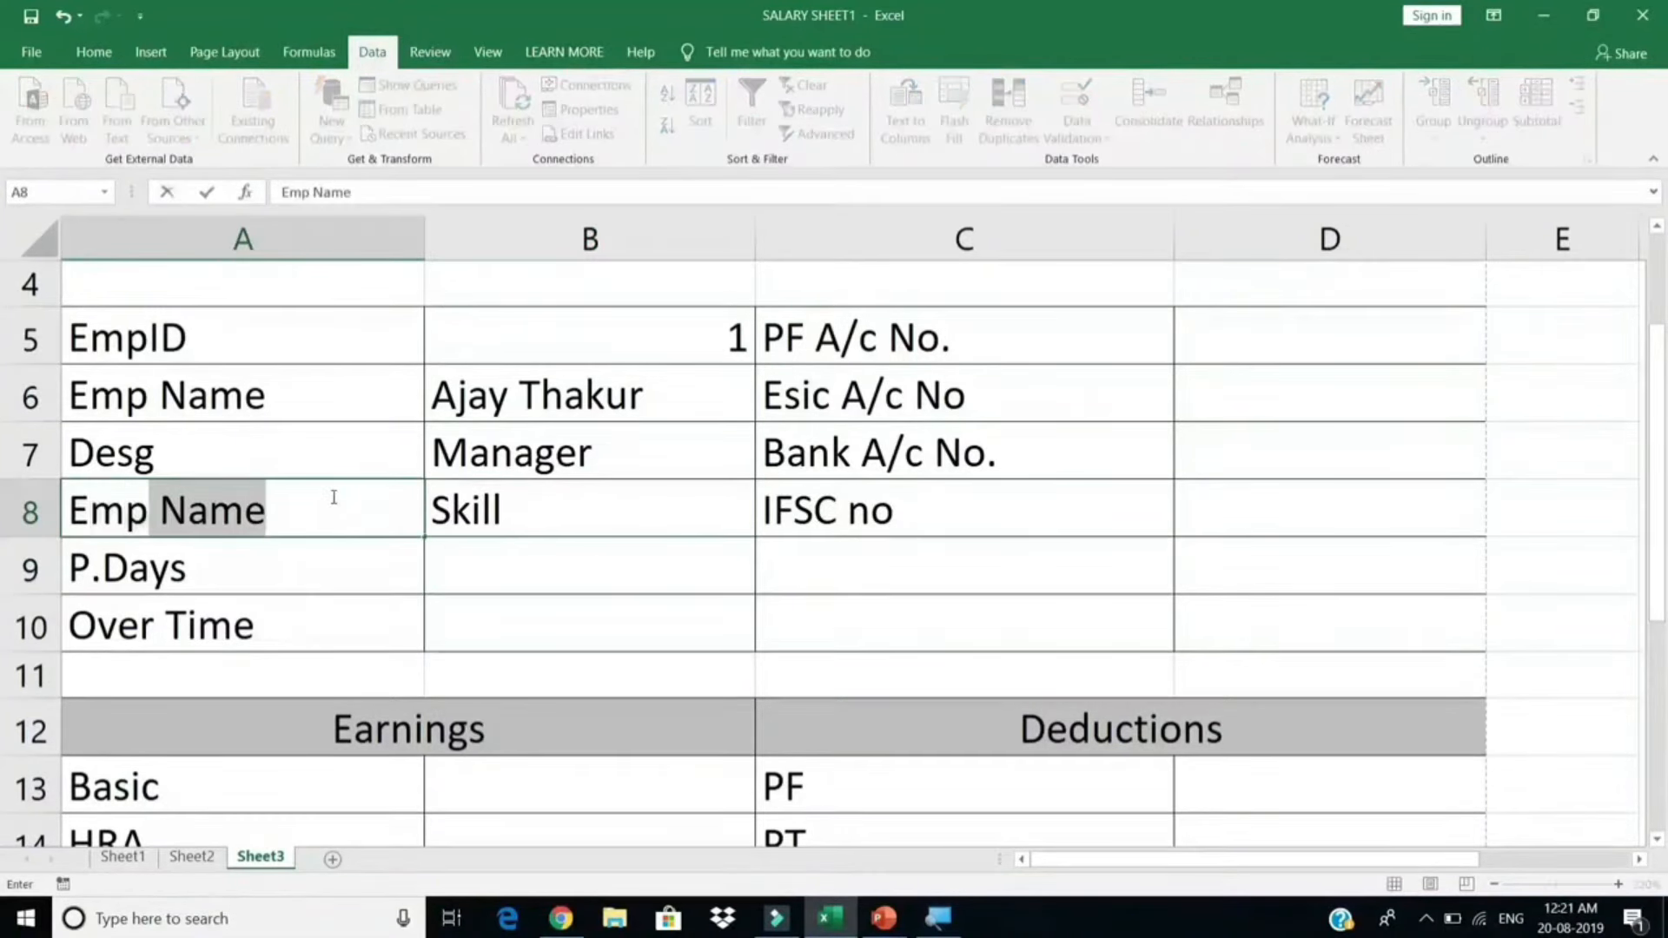
type("Status")
key("Return")
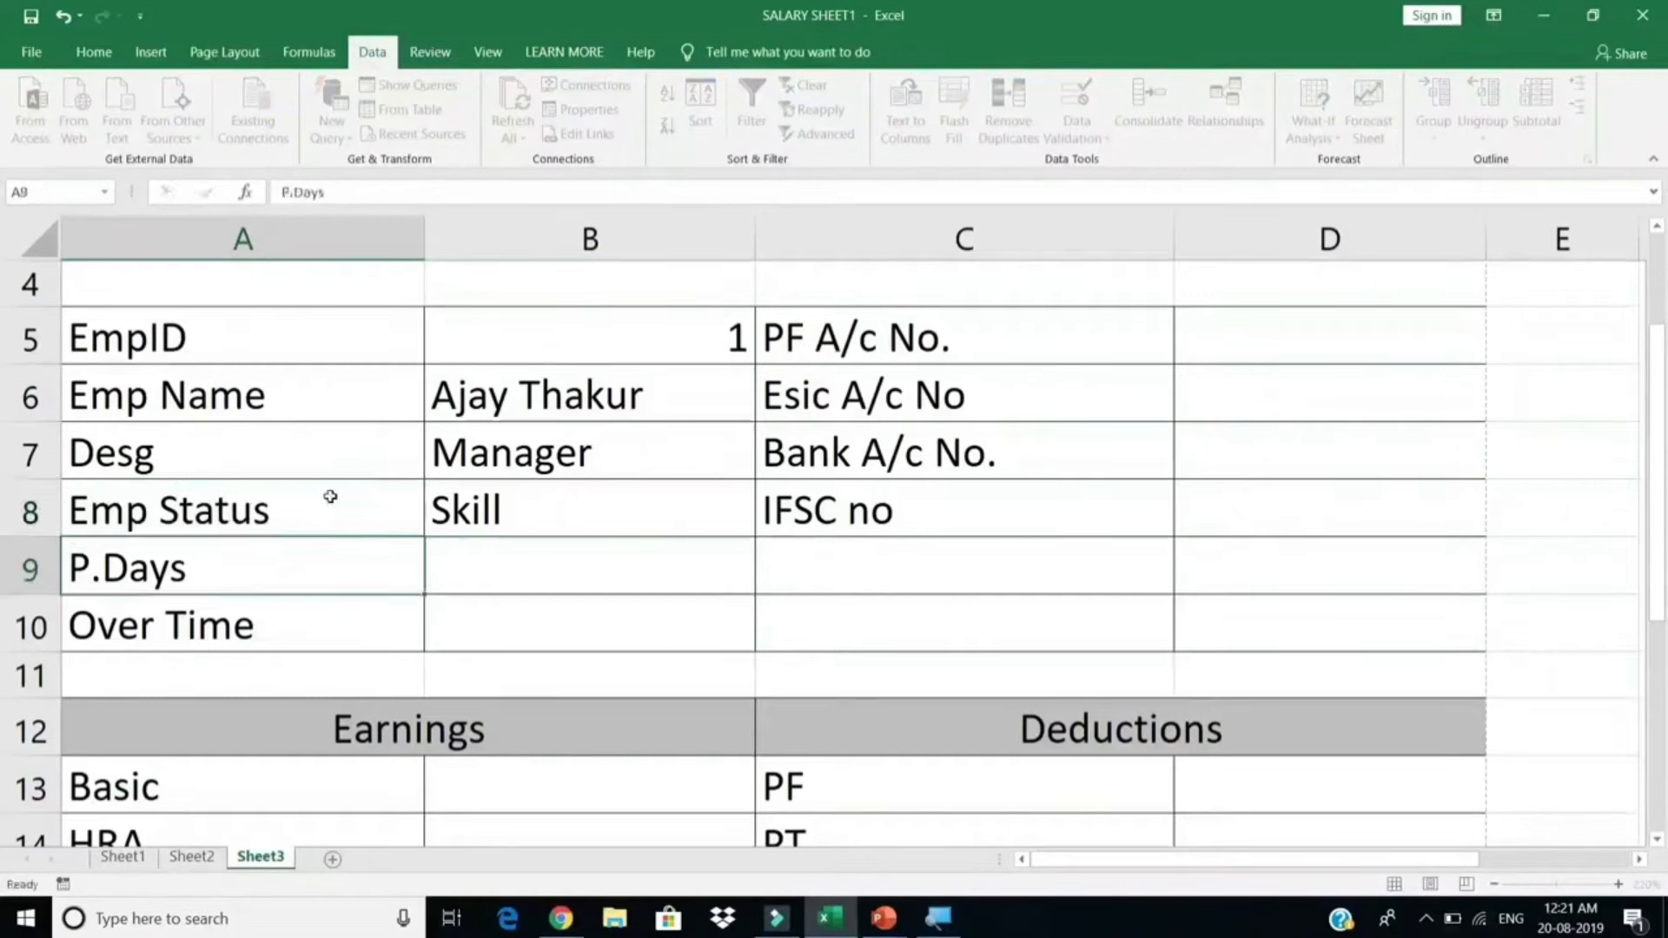
left_click(531, 522)
left_click(271, 515)
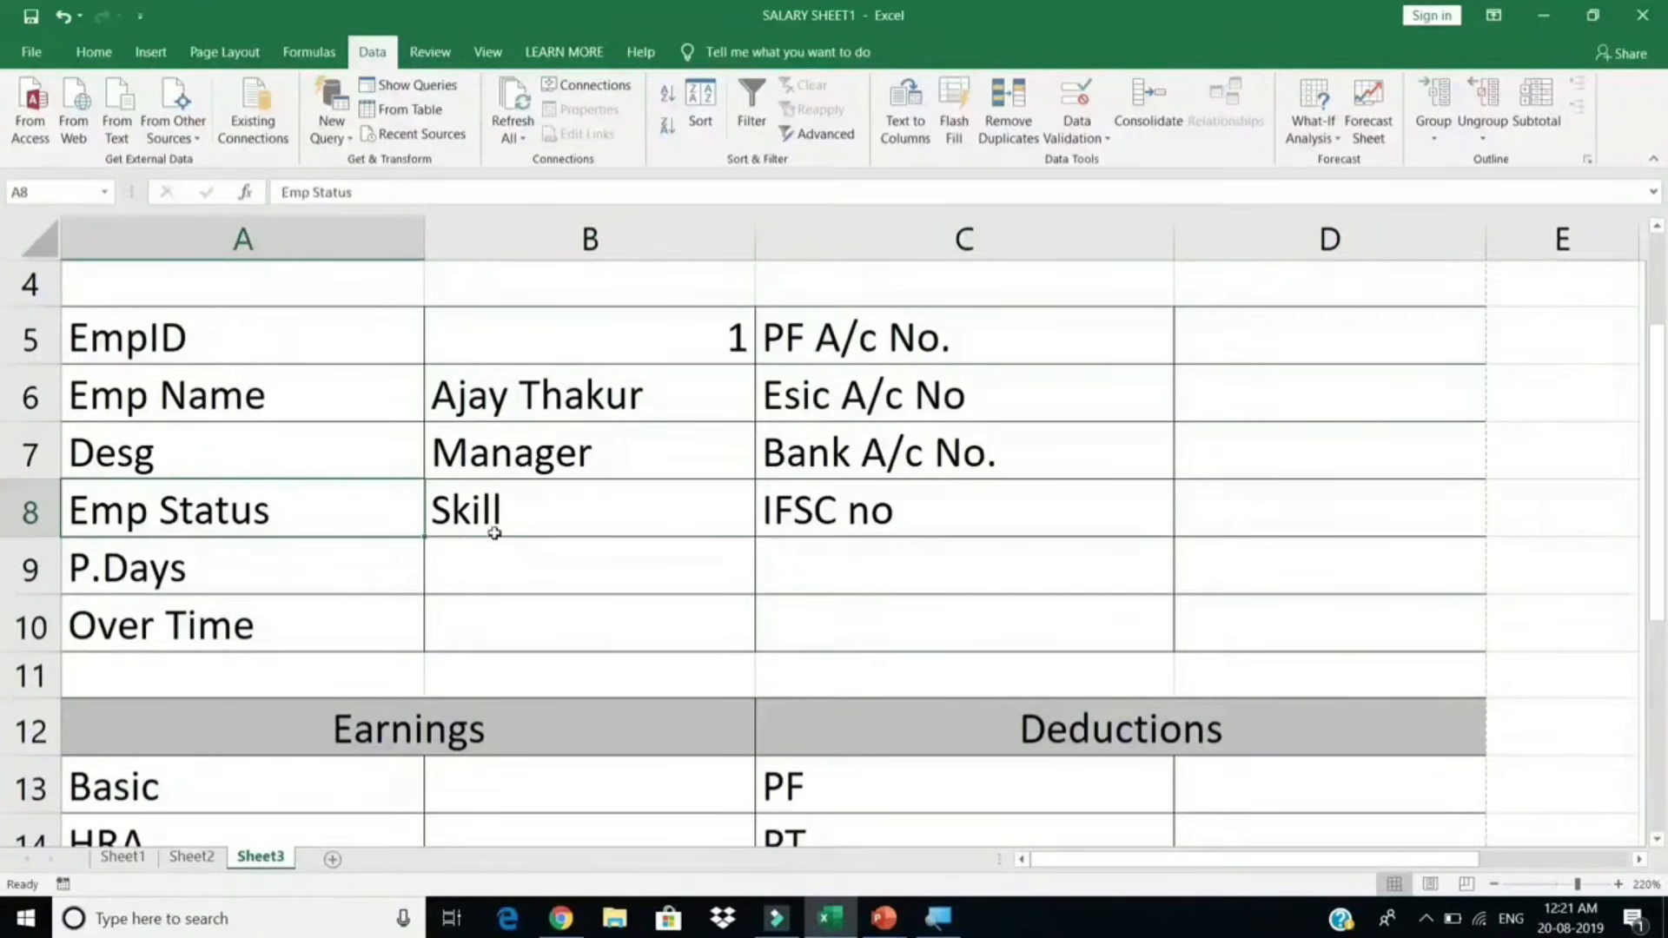
left_click(497, 528)
left_click(729, 343)
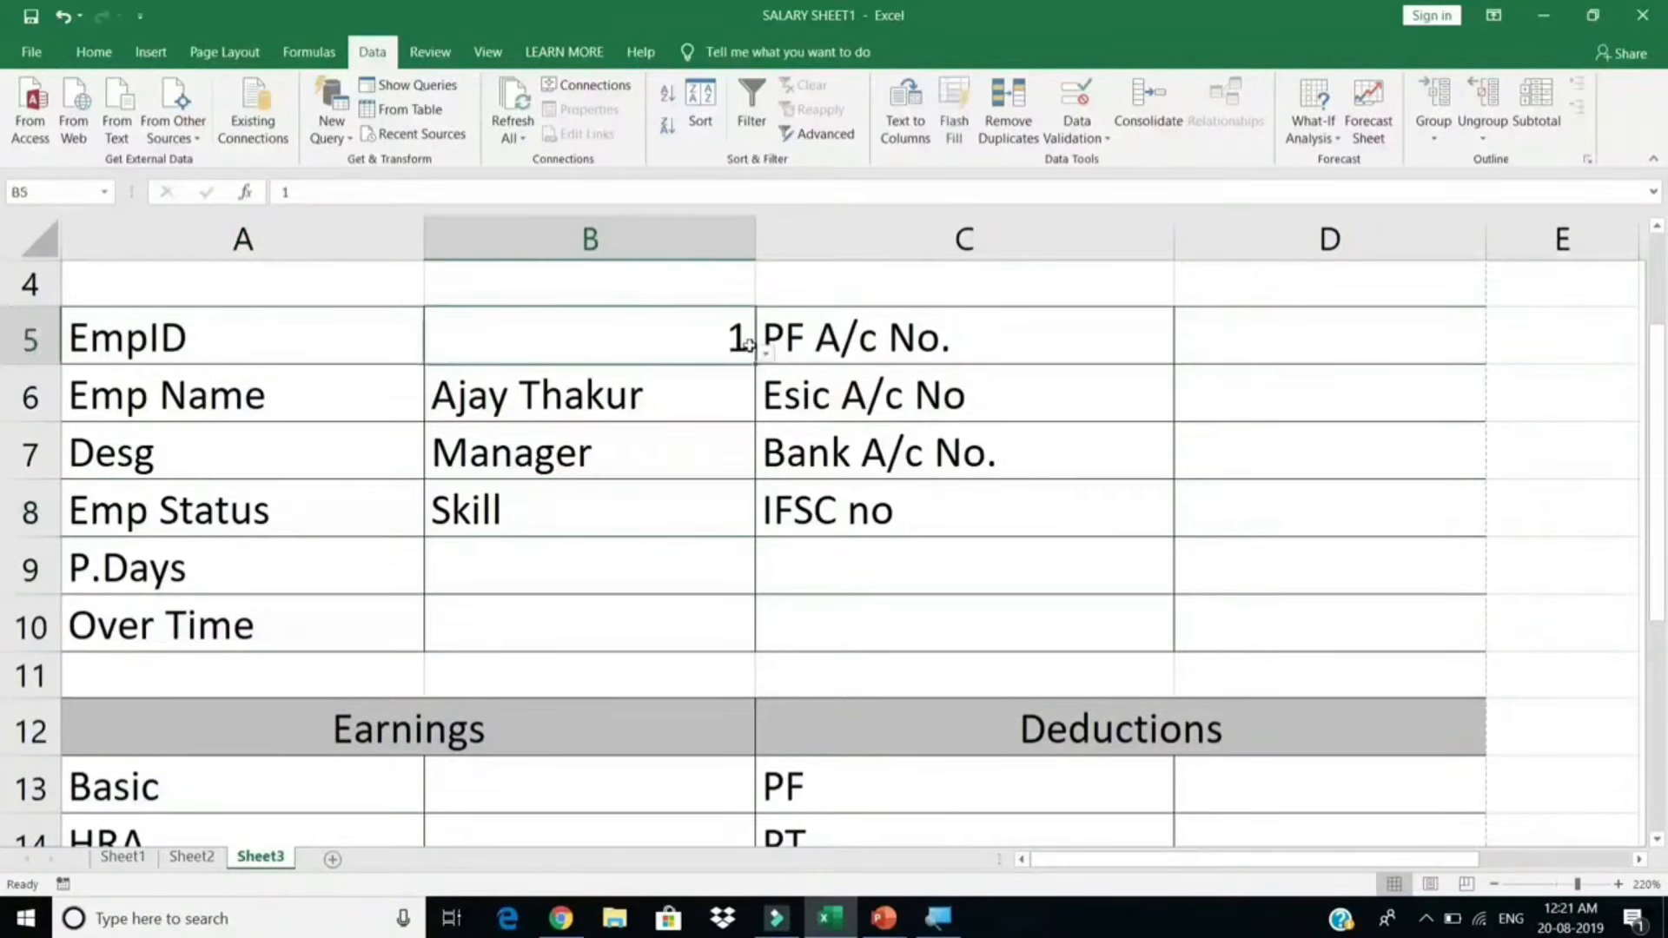
Step: Switch EmpID to 2, then 4, to test the lookups showing Worker and Unskill
left_click(765, 352)
left_click(616, 415)
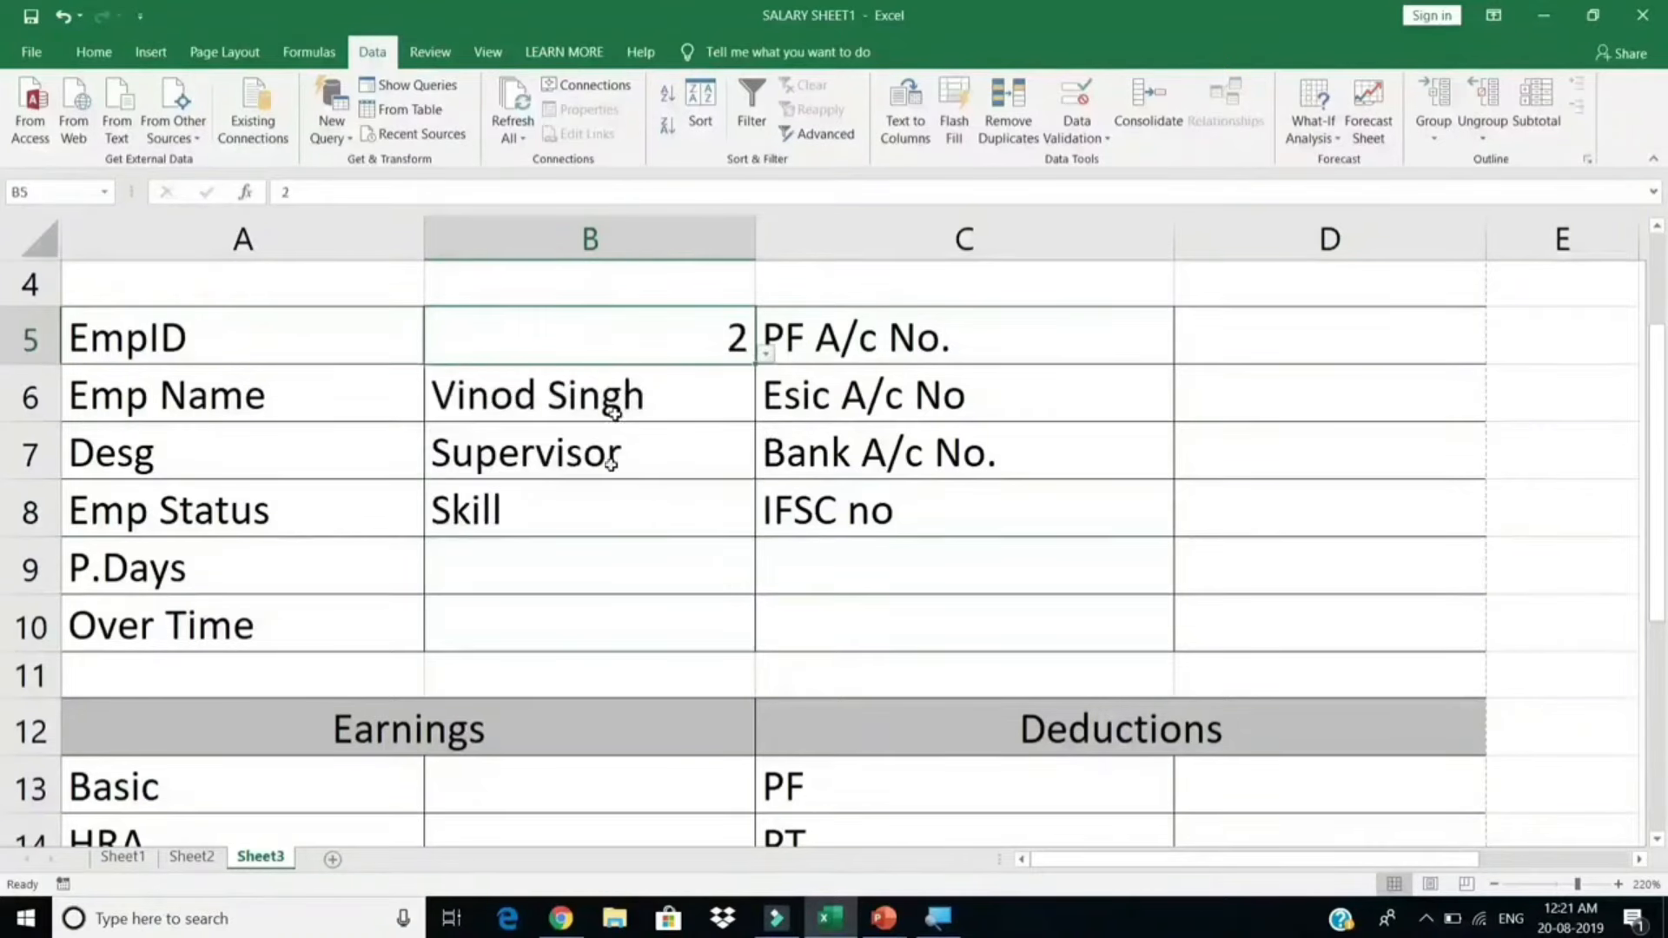
left_click(765, 355)
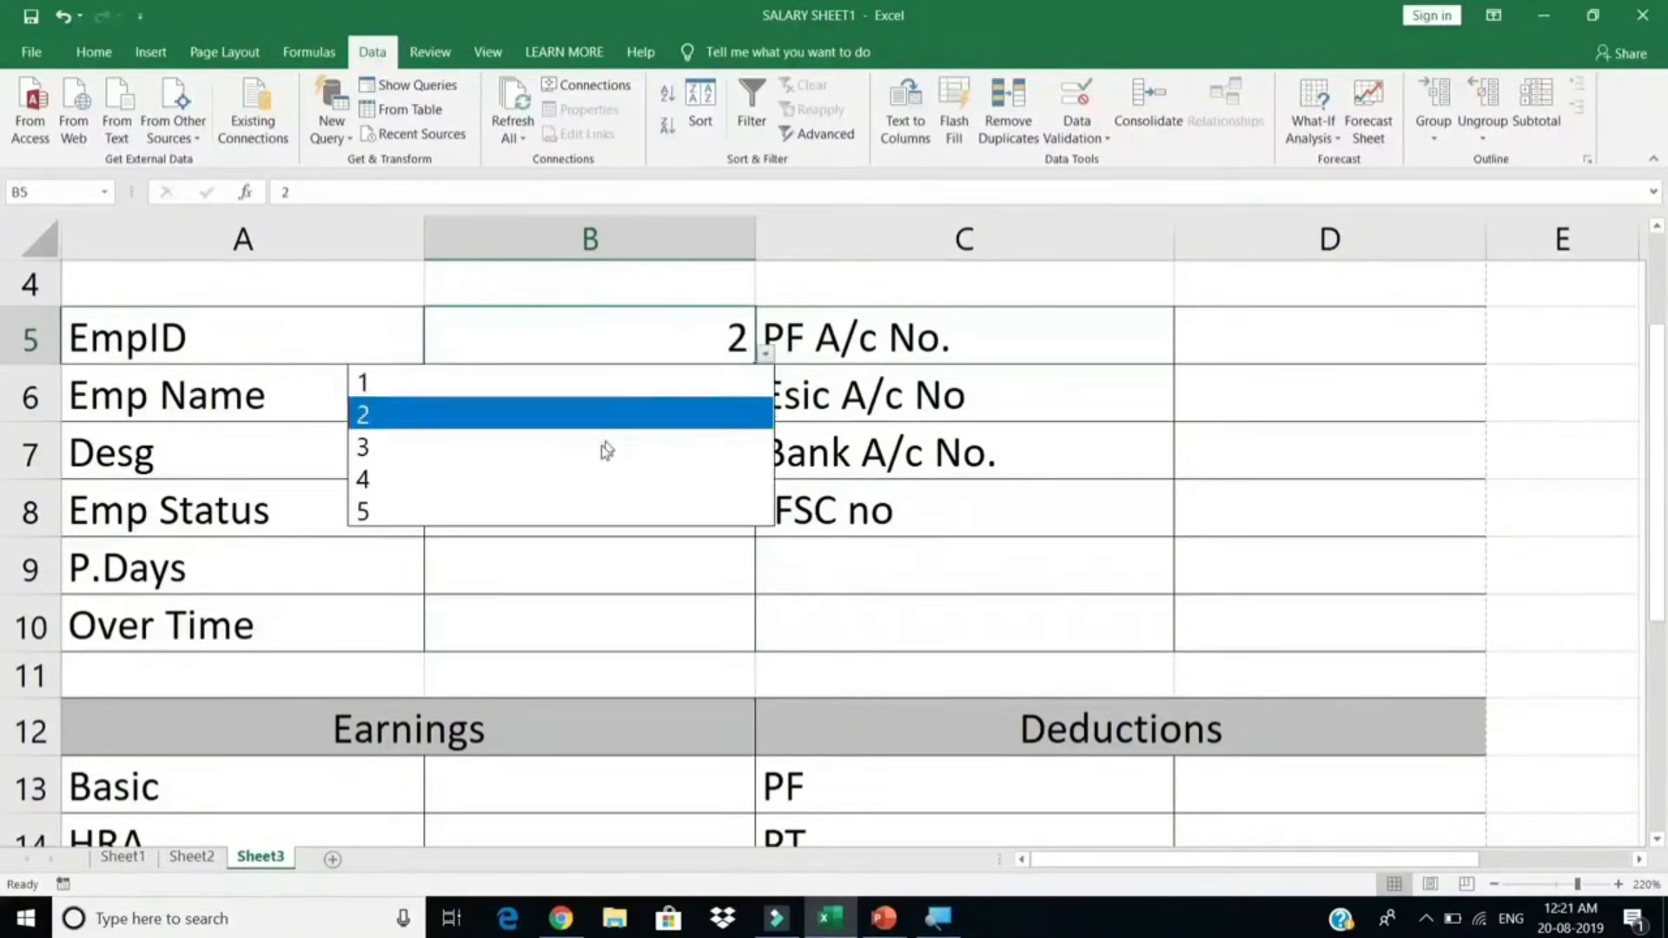
left_click(582, 480)
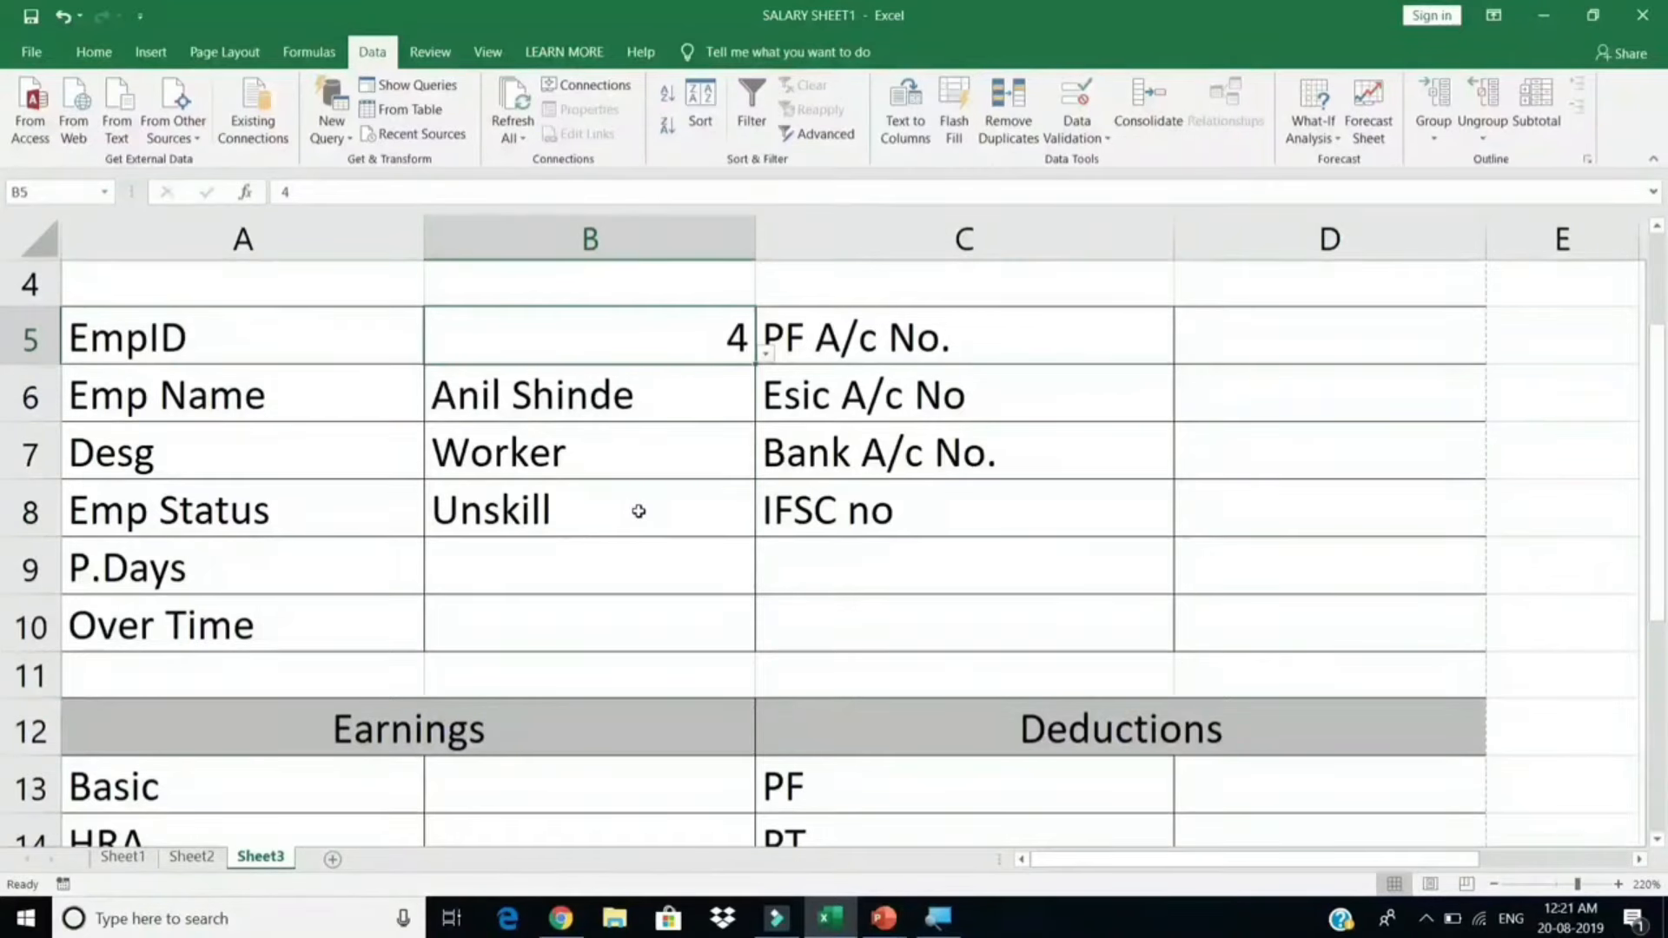
left_click(561, 568)
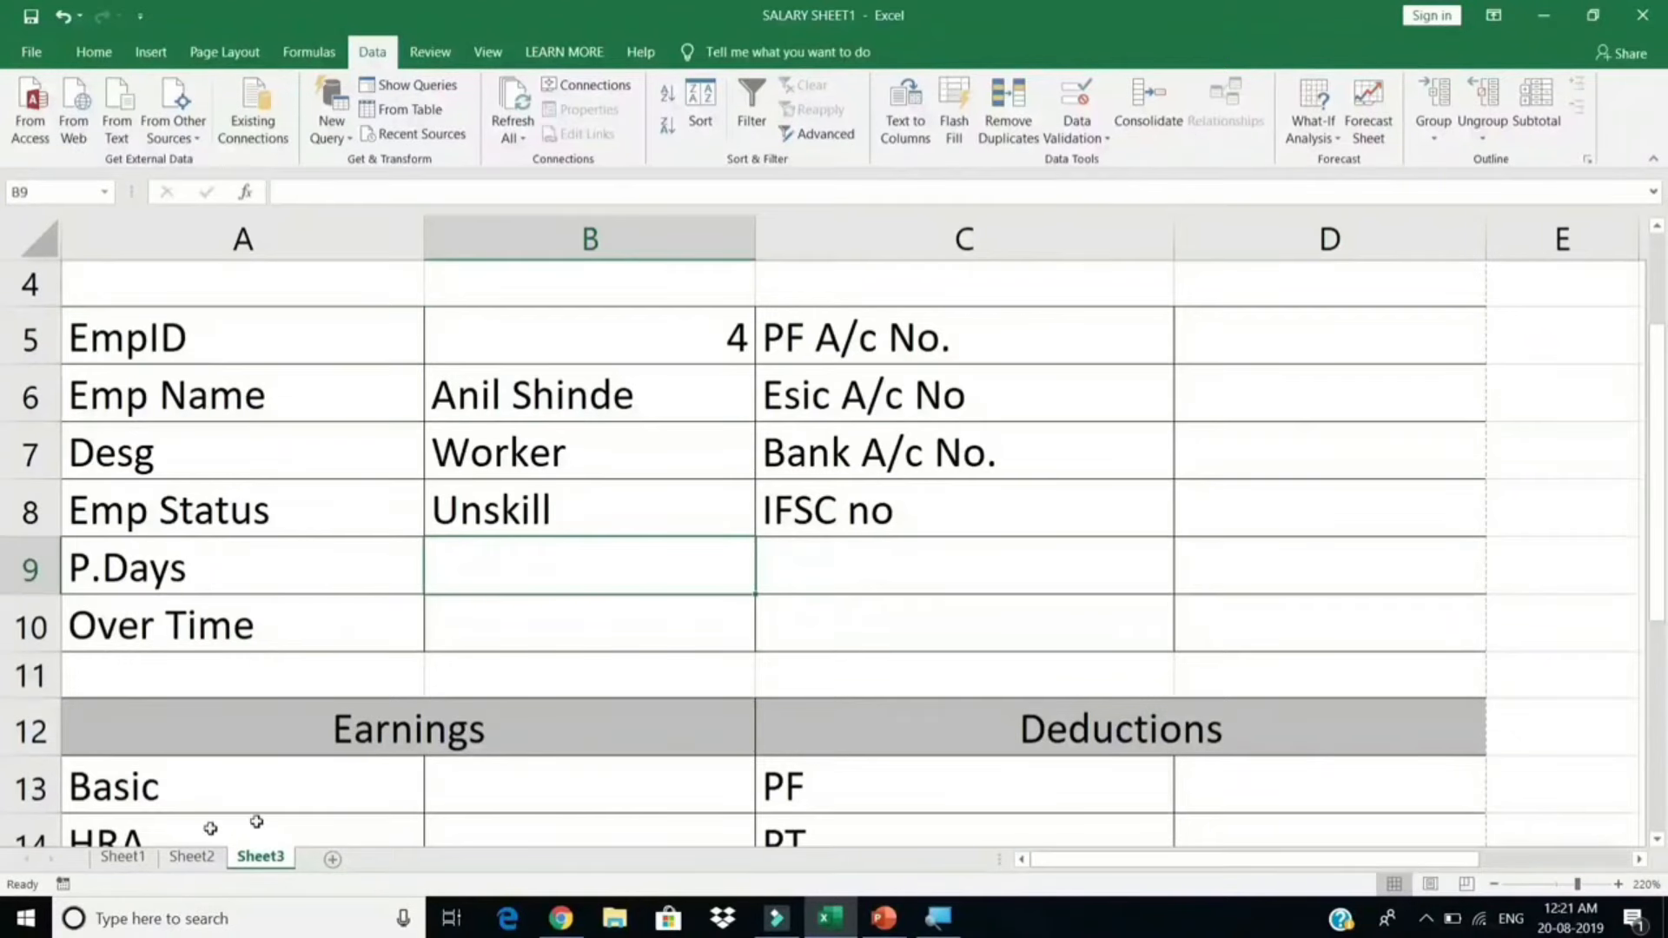
left_click(123, 856)
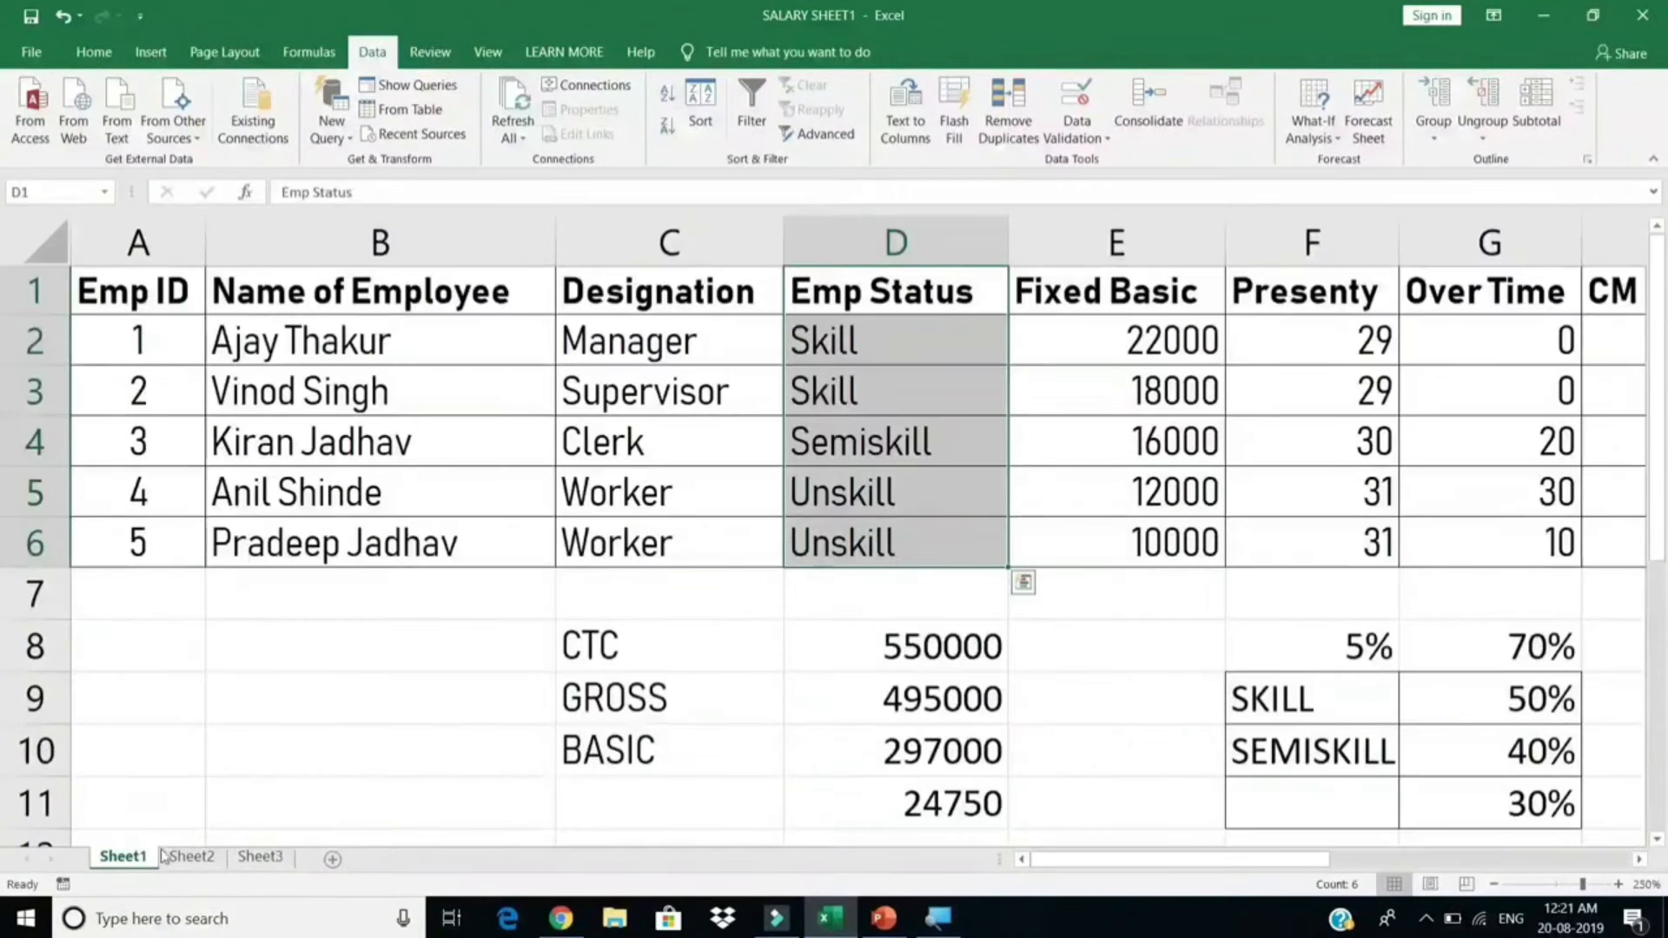
left_click(165, 856)
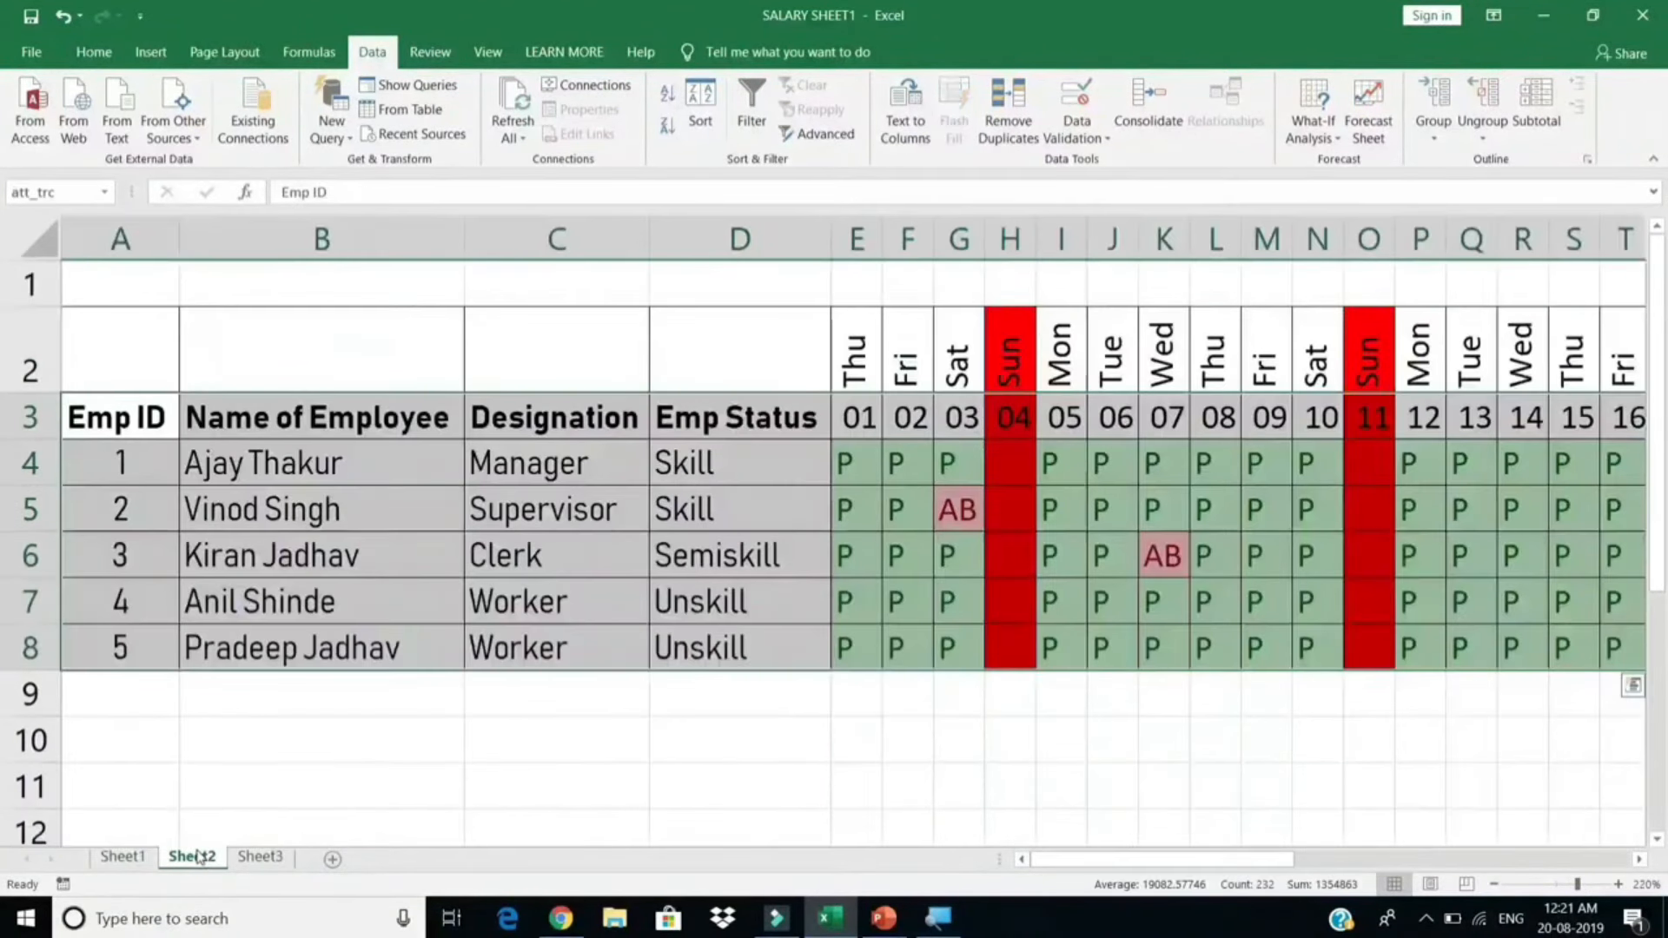
left_click(122, 856)
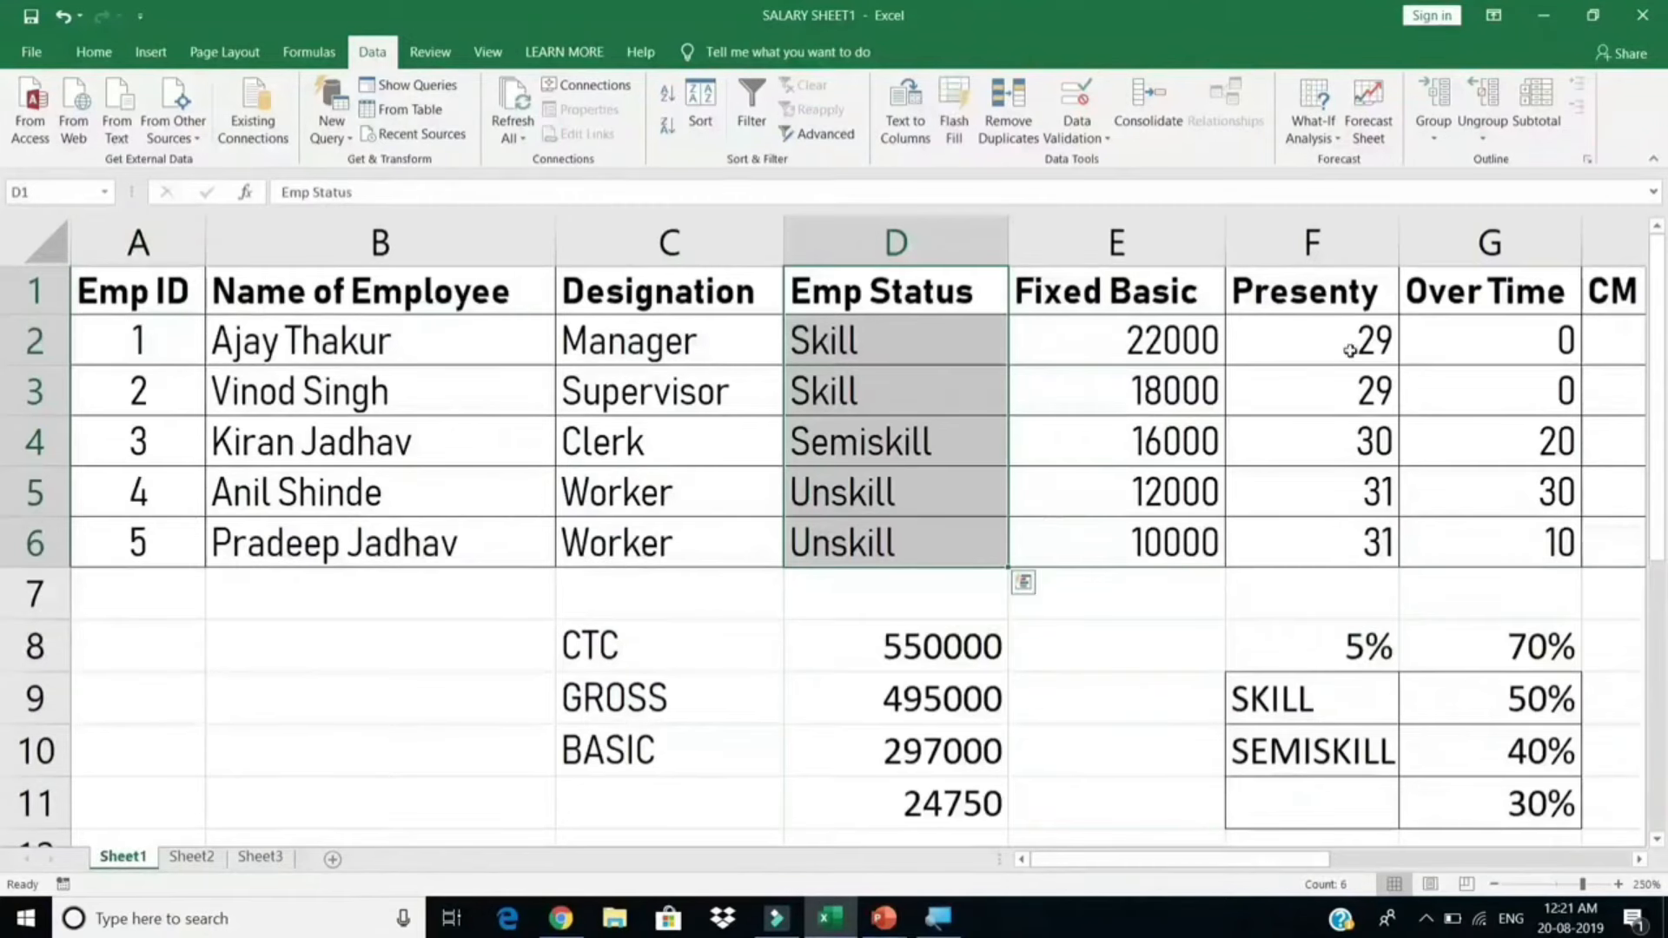
left_click_drag(1345, 335, 1330, 545)
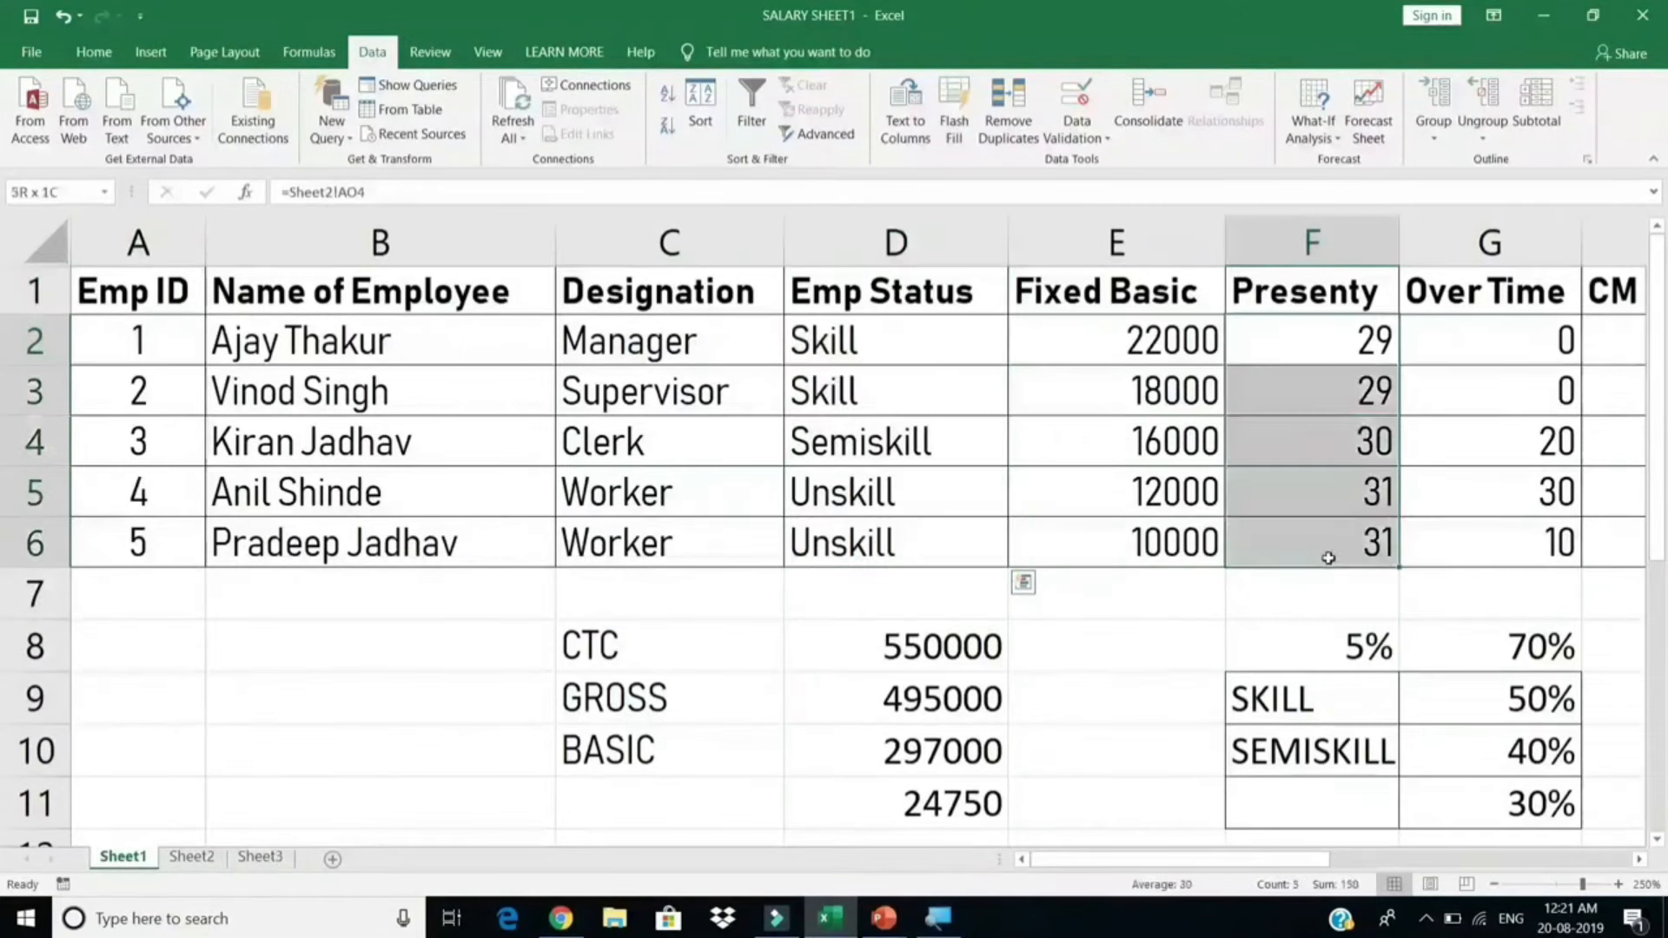
left_click(163, 472)
left_click(386, 448)
left_click(677, 457)
left_click(912, 452)
left_click(1168, 453)
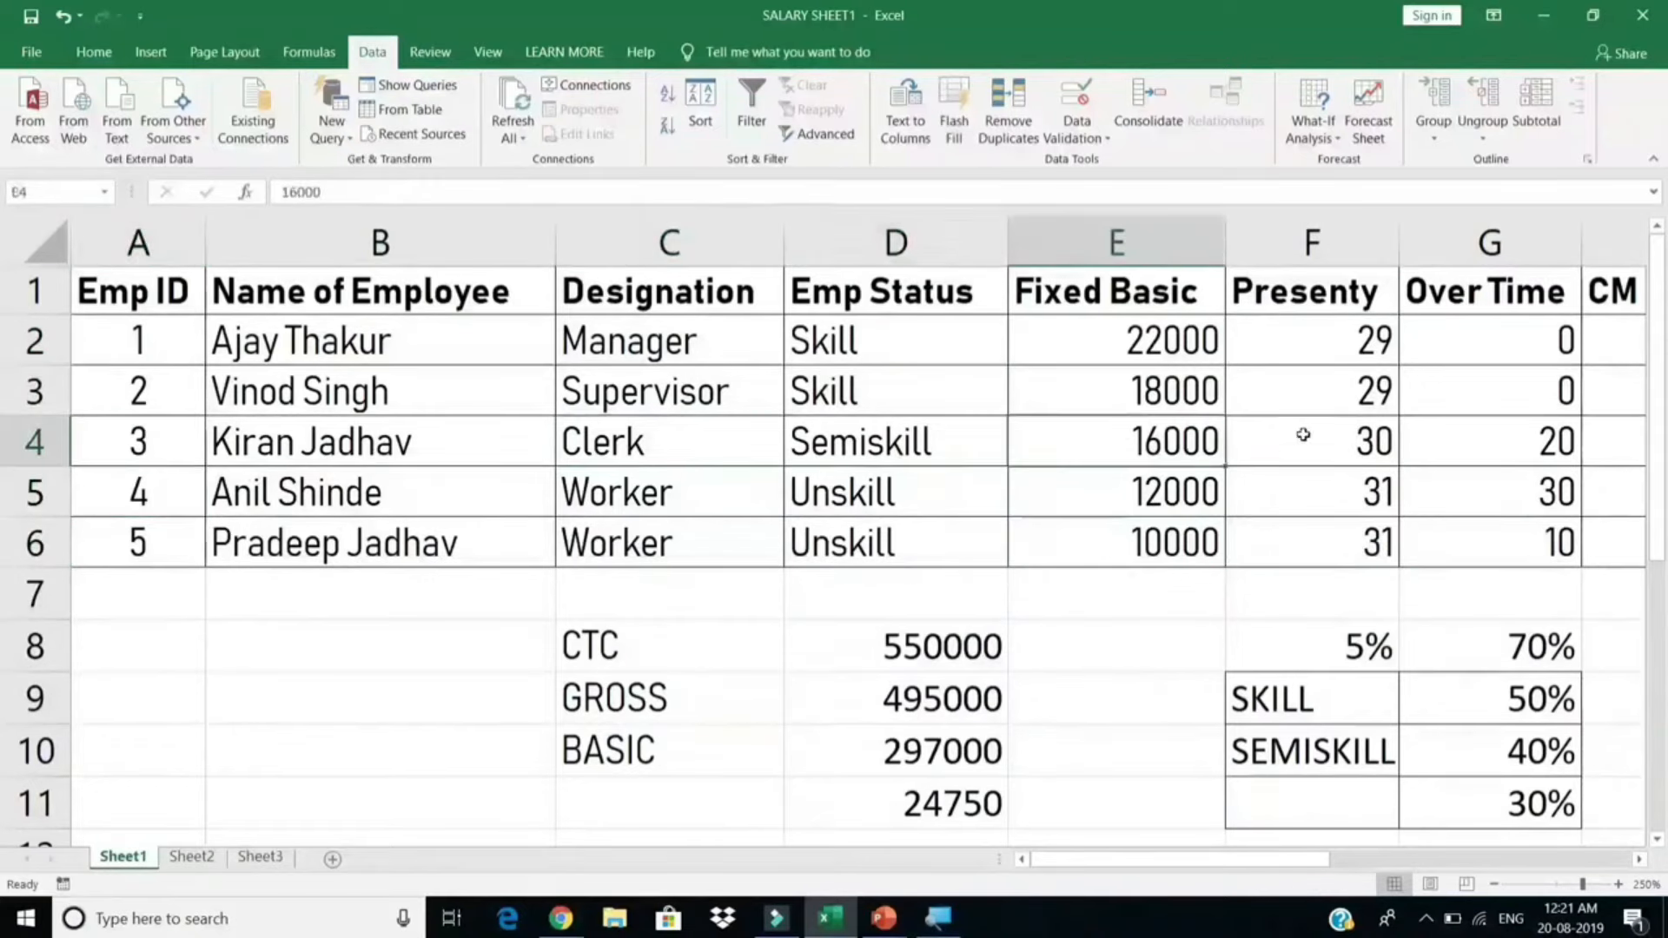
left_click(1304, 434)
left_click_drag(1336, 345, 1355, 543)
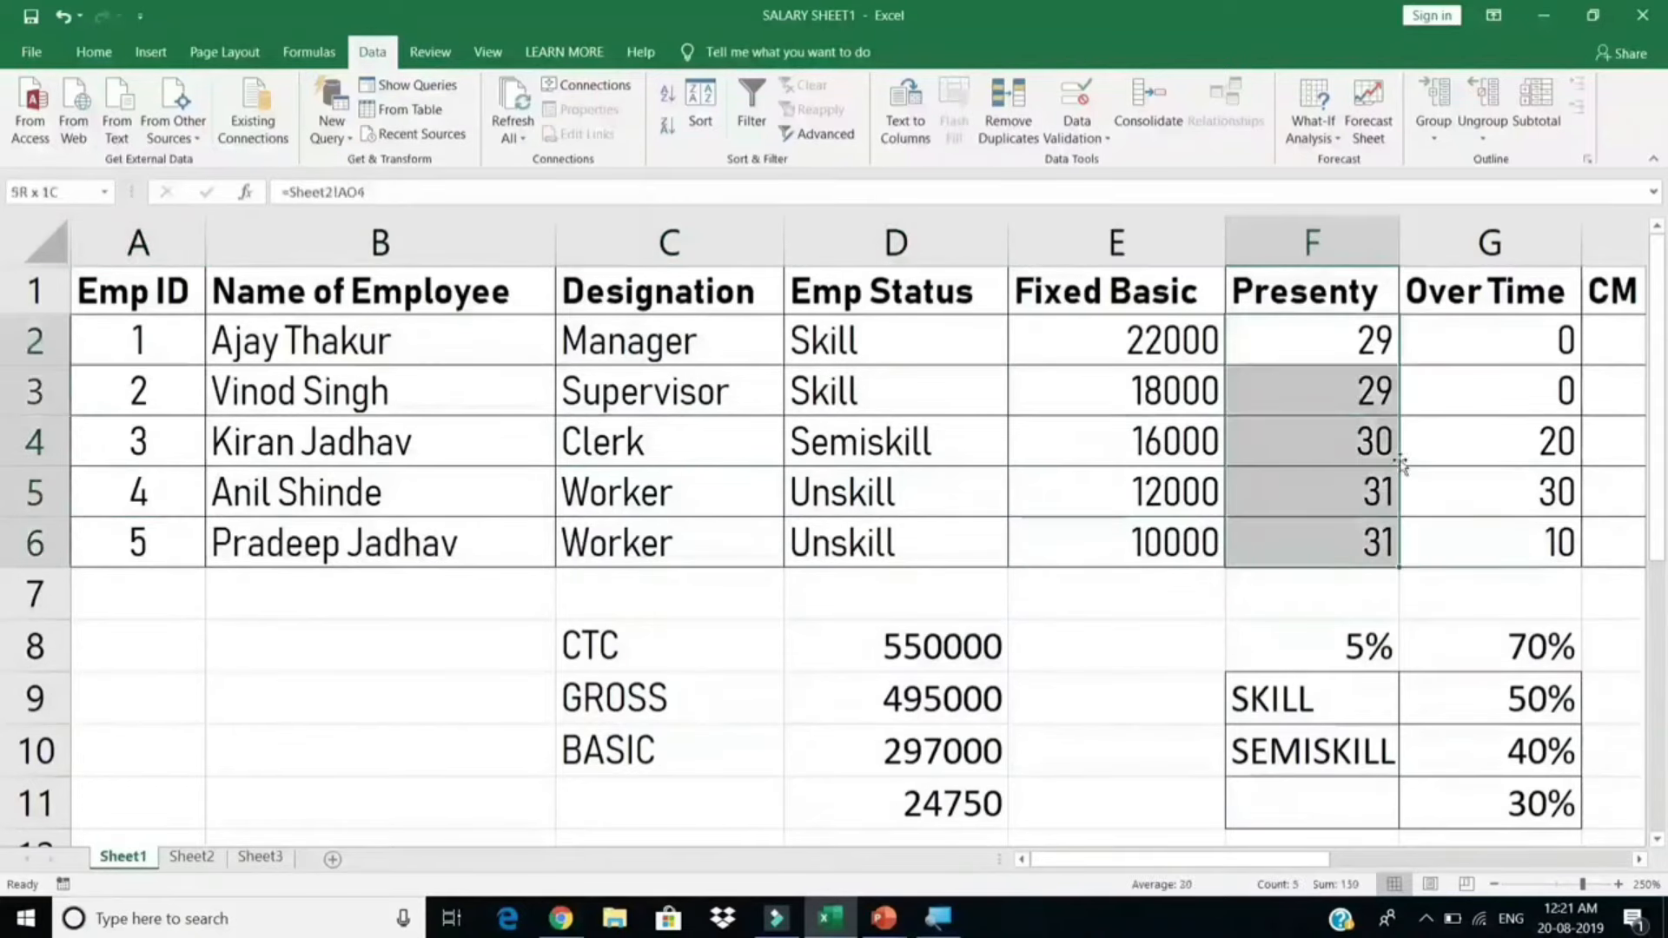
left_click_drag(1490, 343, 1474, 540)
key("alt+Tab")
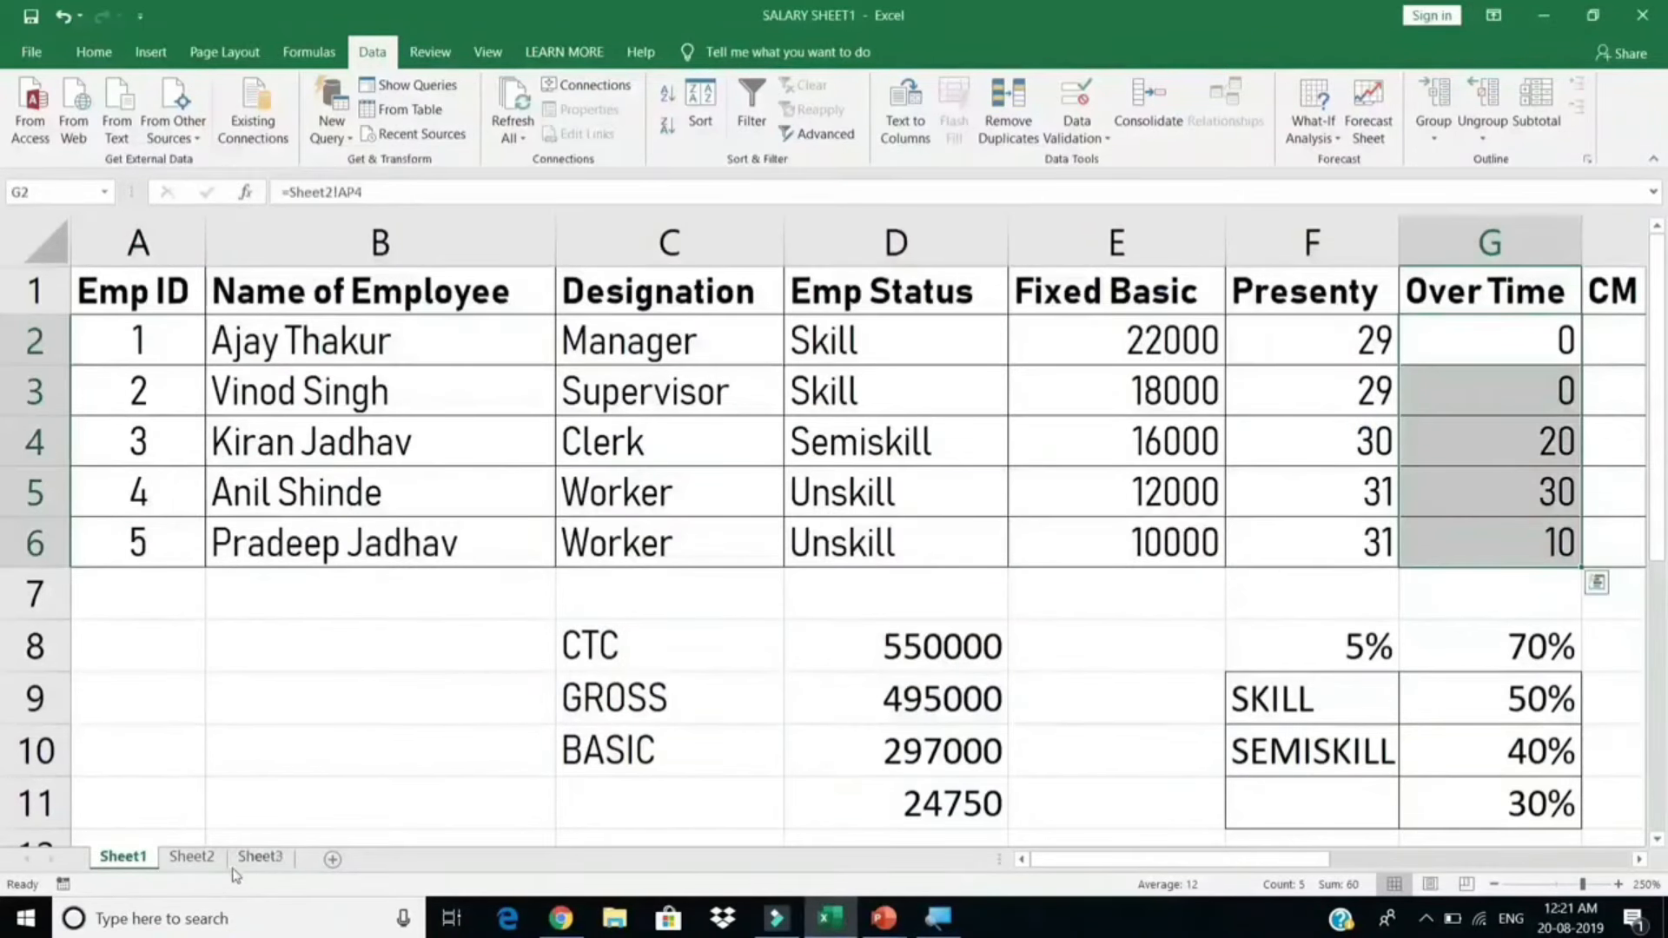
left_click(259, 856)
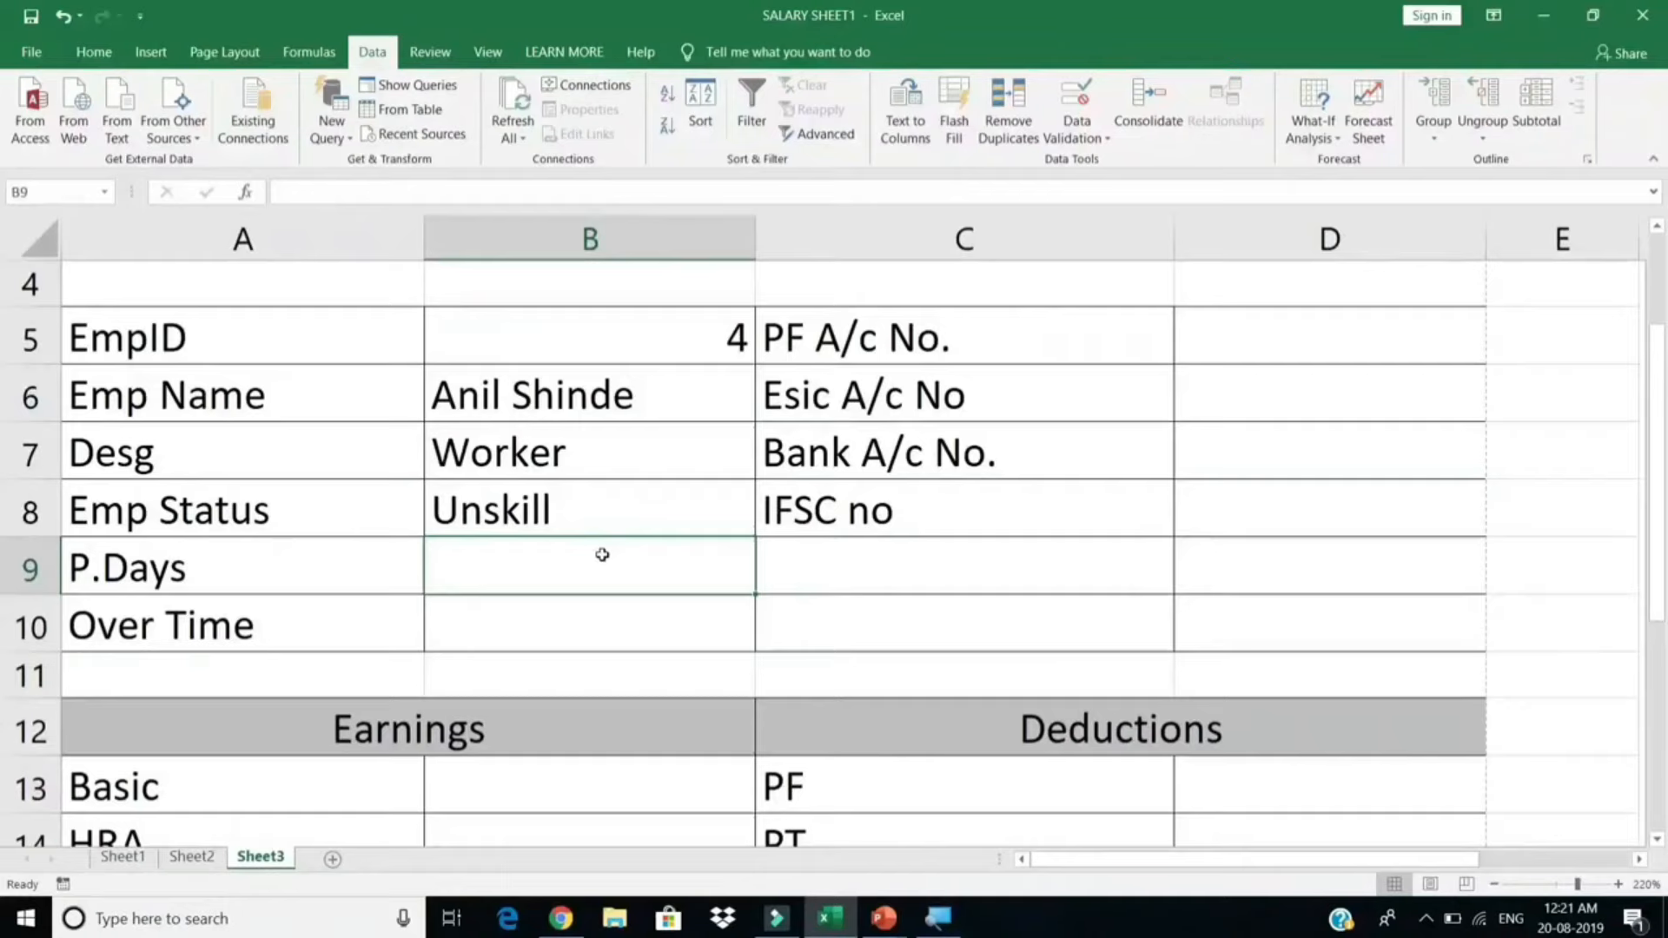
Step: Enter Salary_sheet lookups in B9 (column 6, P.Days 31) and B10 (column 7, Over Time 30)
type("=VLOOKUP(B5,Salary_sheet,4,0)")
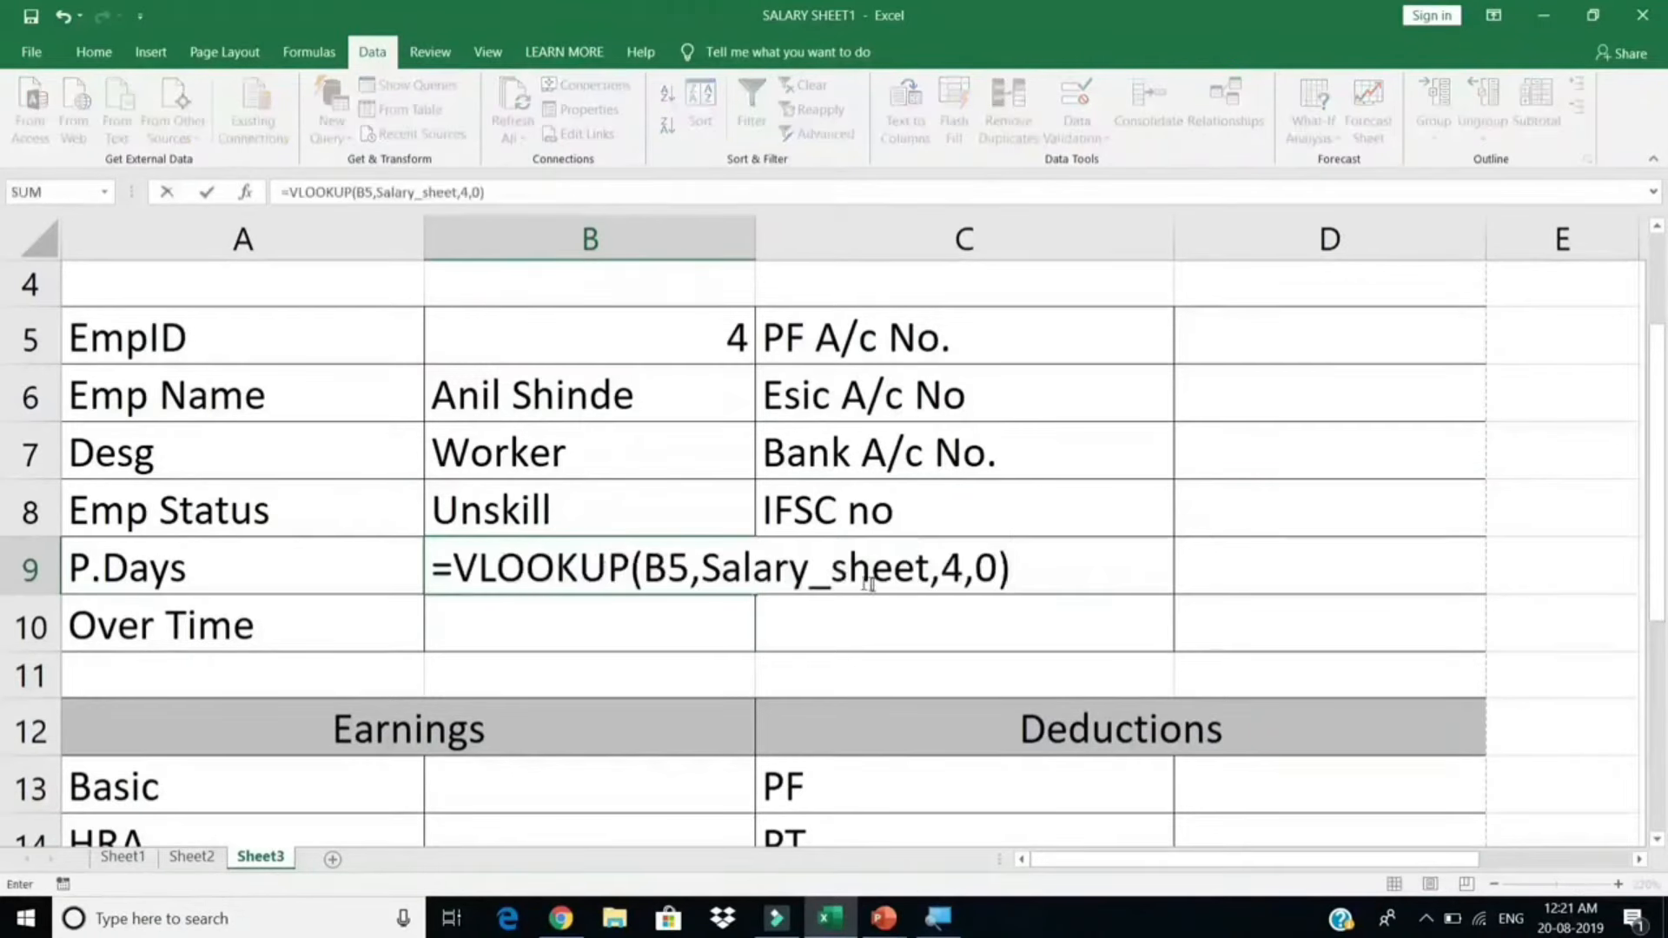
left_click(963, 573)
key("BackSpace")
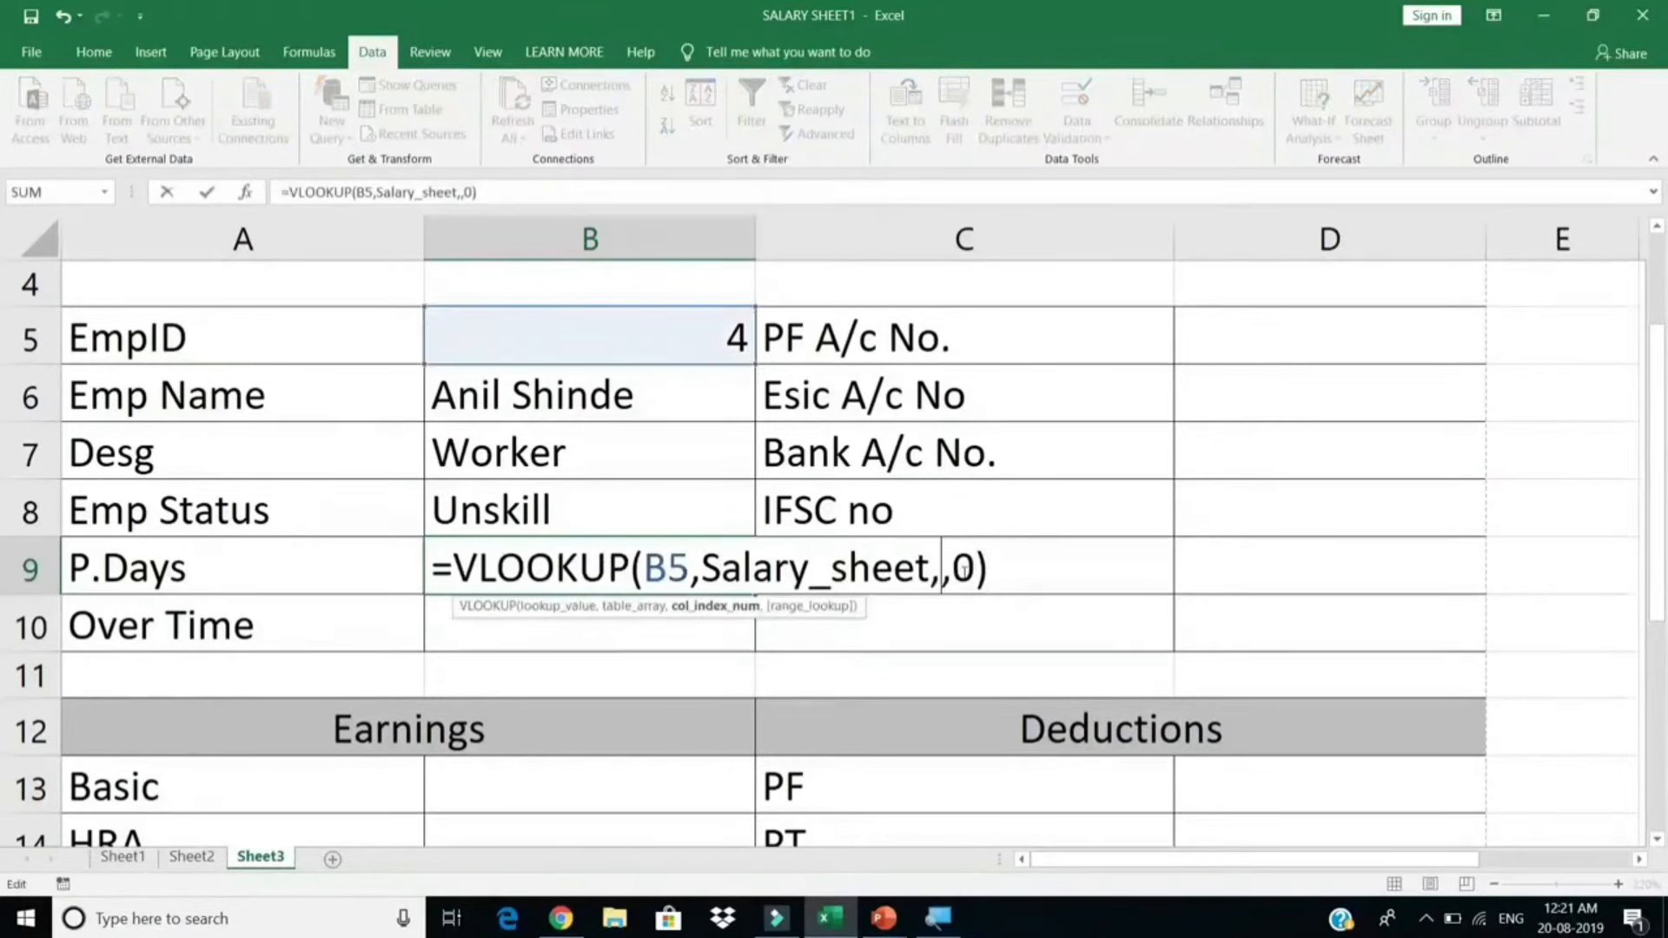
type("6")
key("Return")
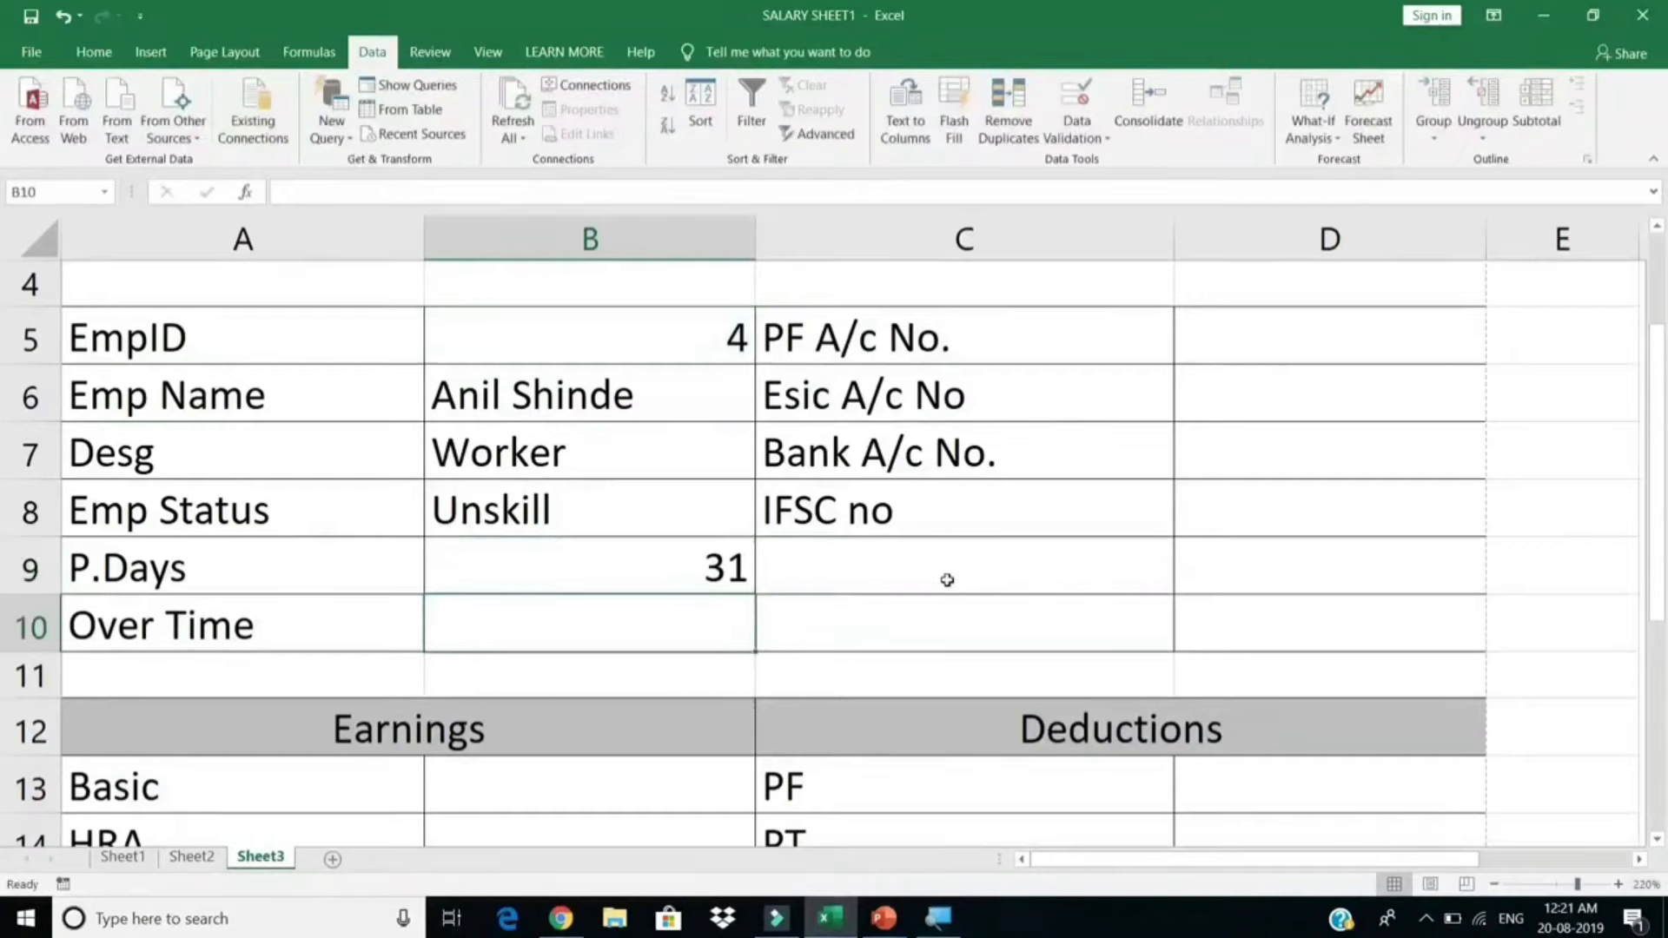
type("=VLOOKUP(B5,Salary_sheet,6,0)")
left_click(967, 629)
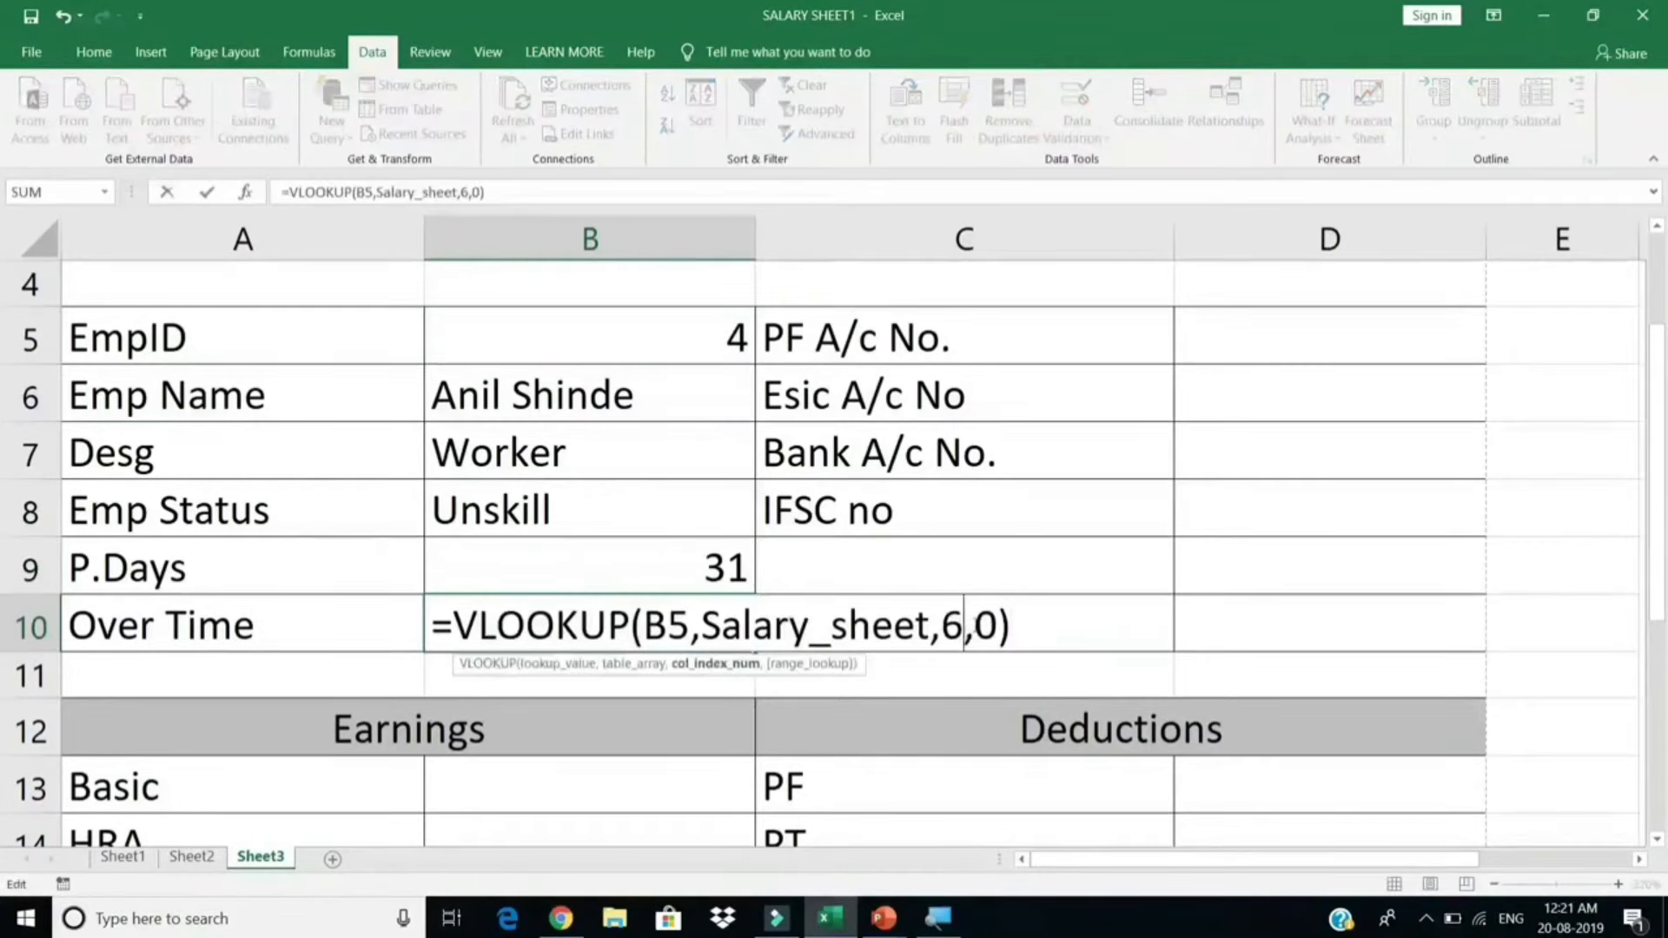
key("BackSpace")
type("7")
key("Return")
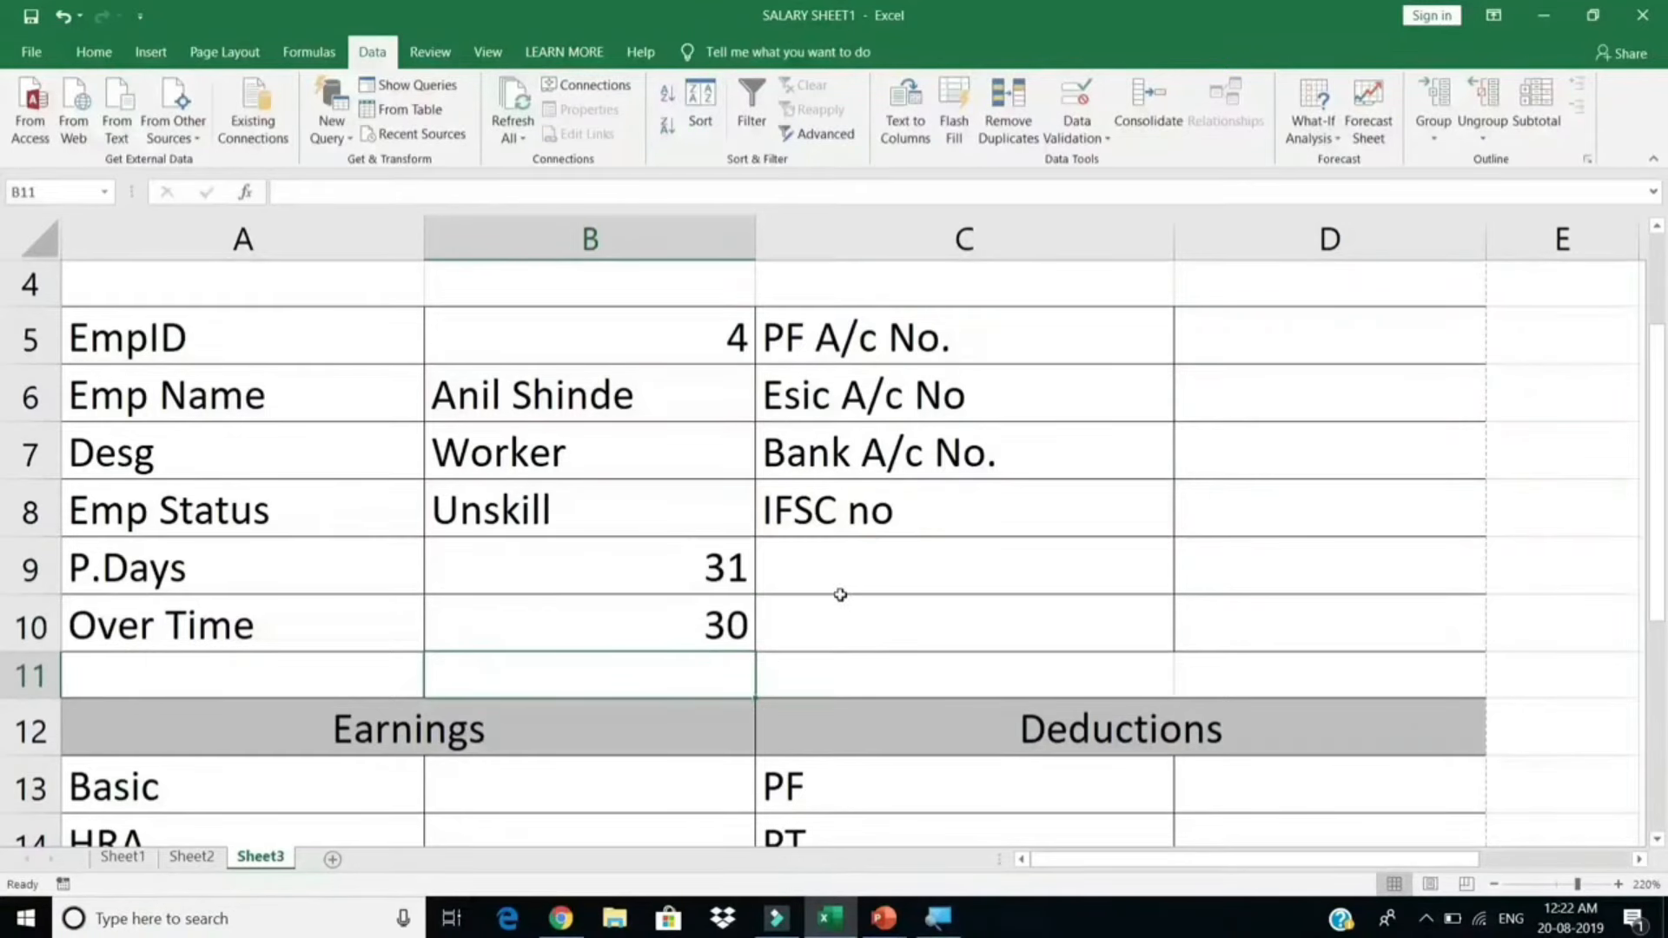
left_click(692, 627)
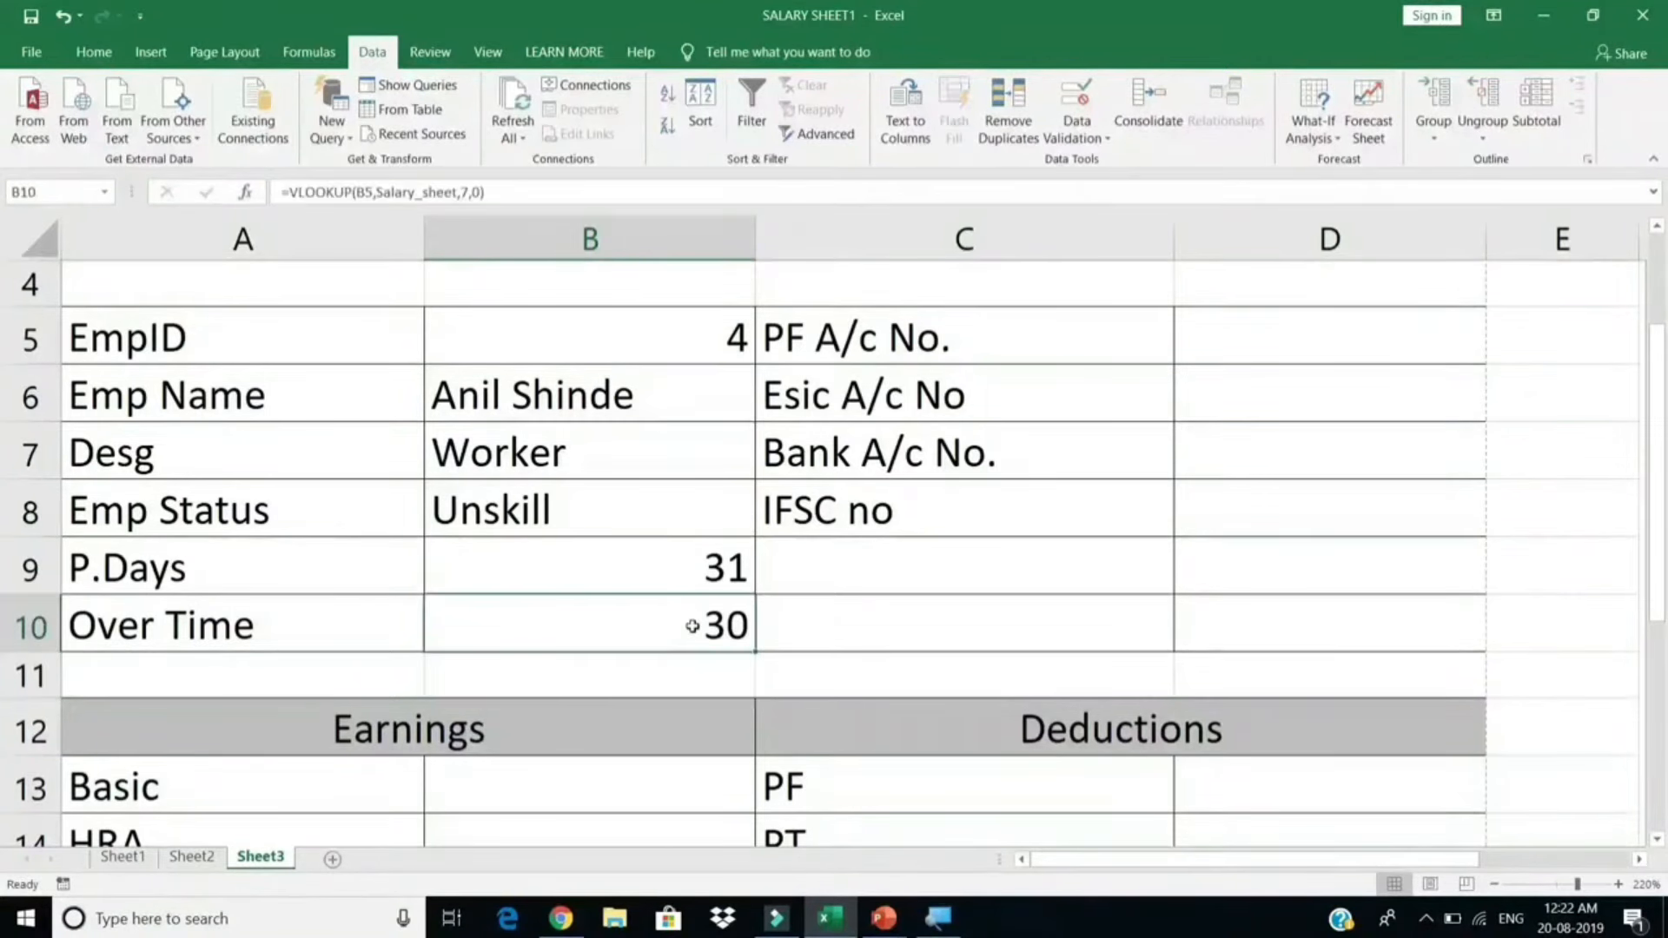
Step: Choose EmpID 2 and check the refreshed lookups: Supervisor, Skill, 29 days, 0 overtime
left_click(712, 334)
left_click(763, 355)
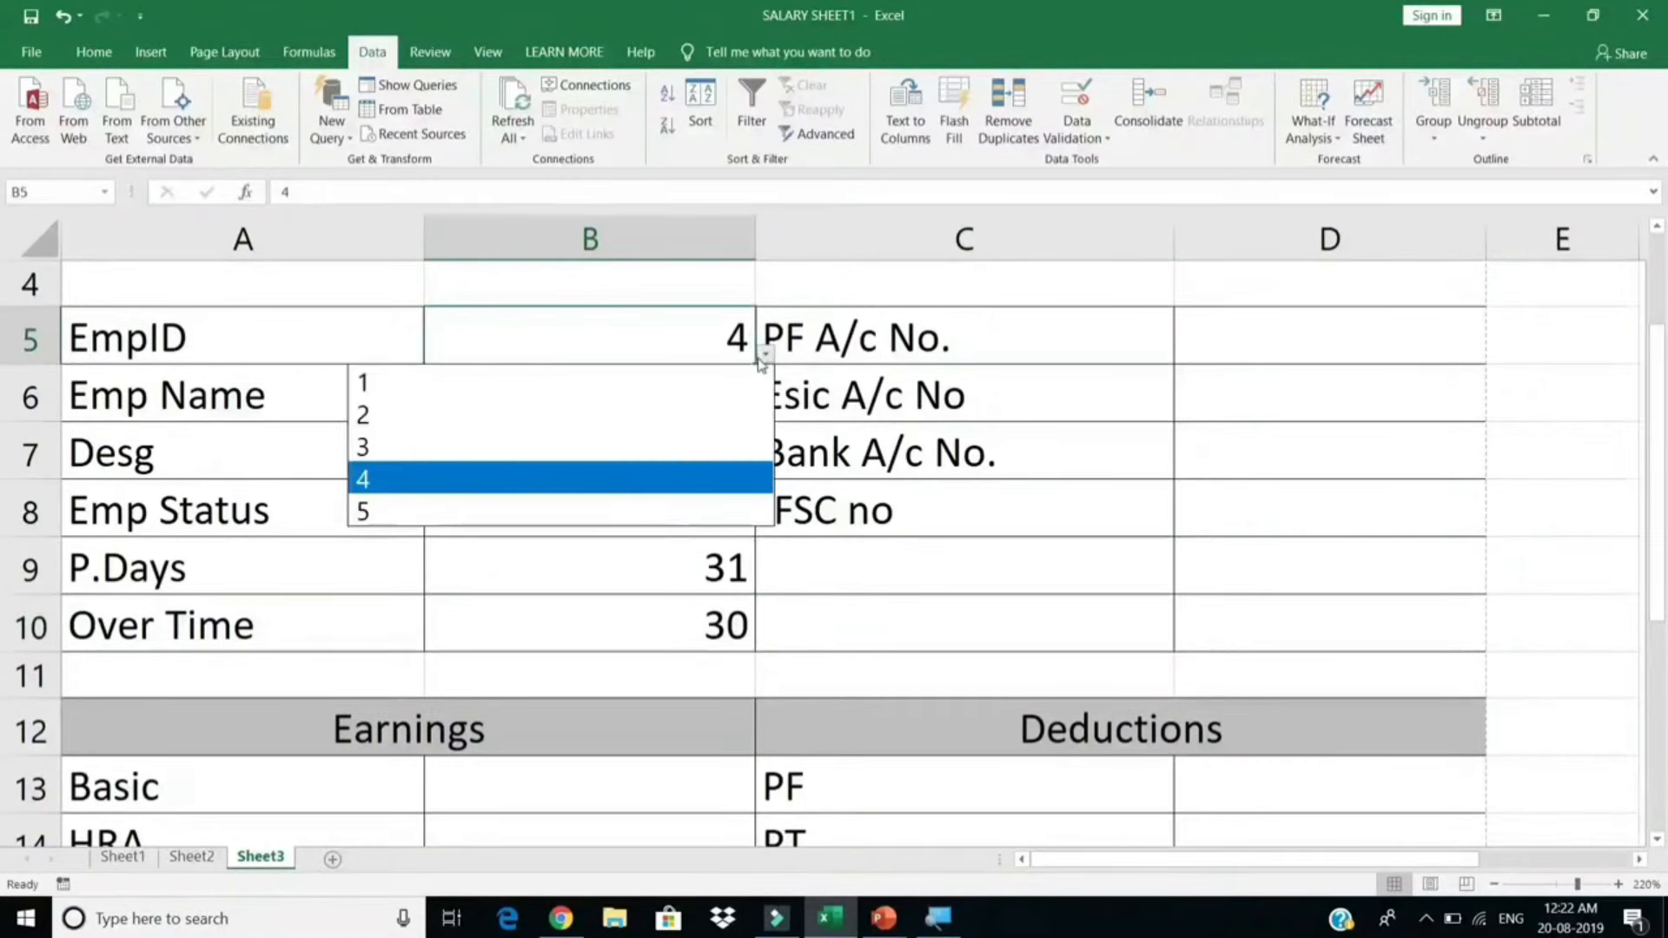
left_click(596, 416)
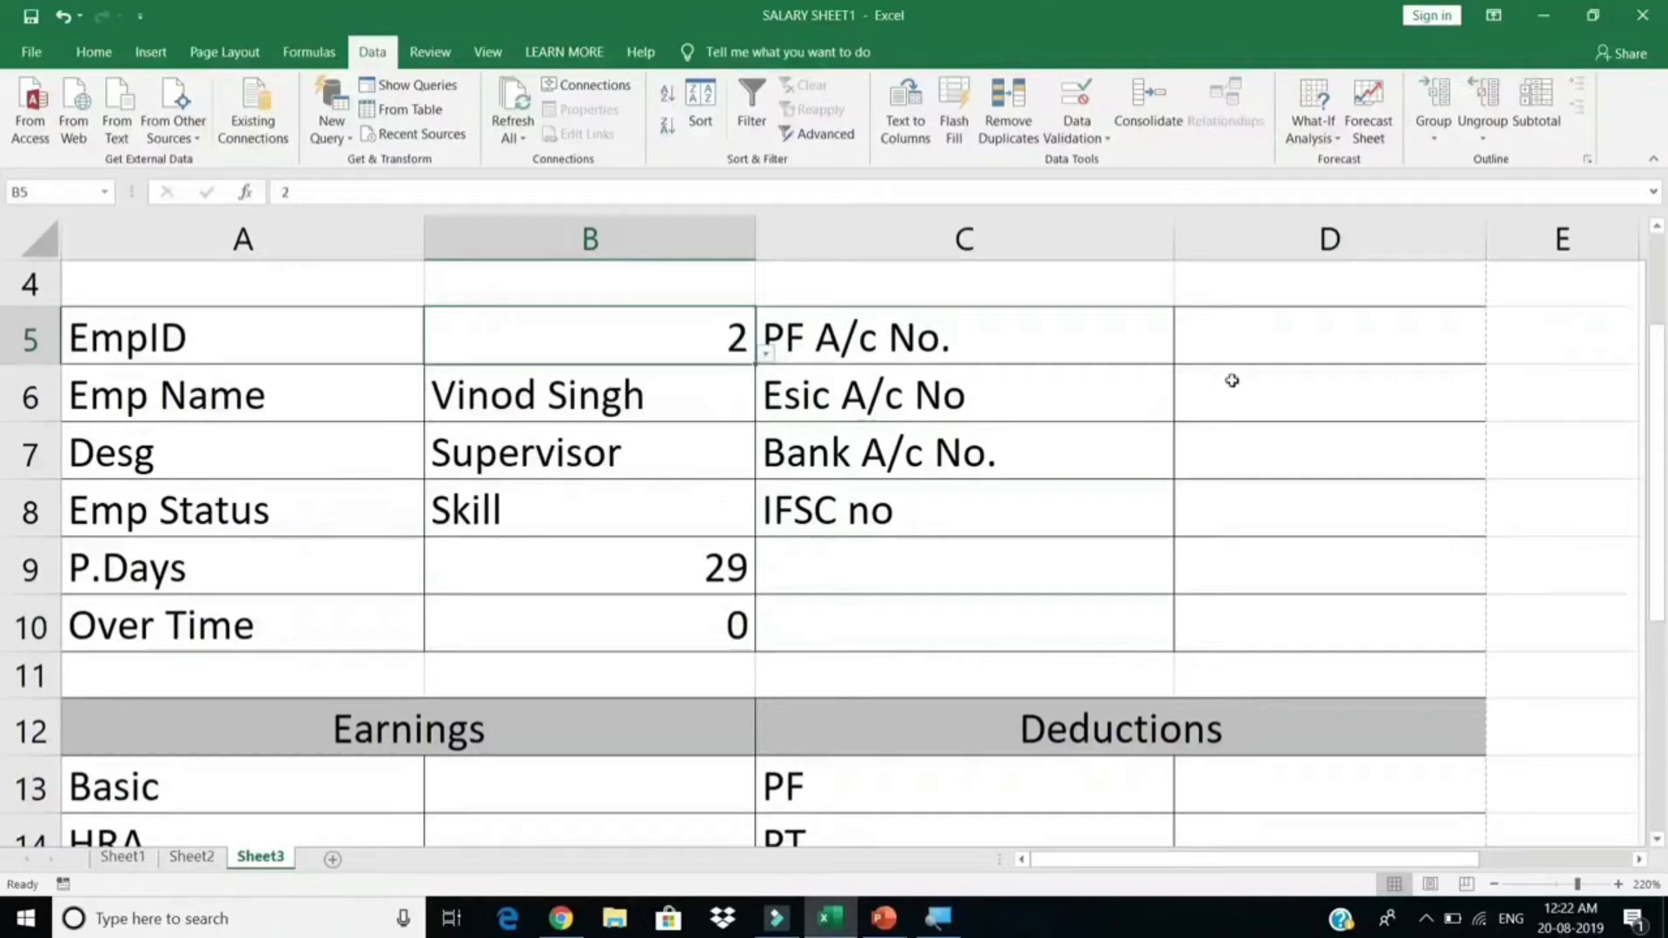
left_click_drag(1248, 338, 1257, 512)
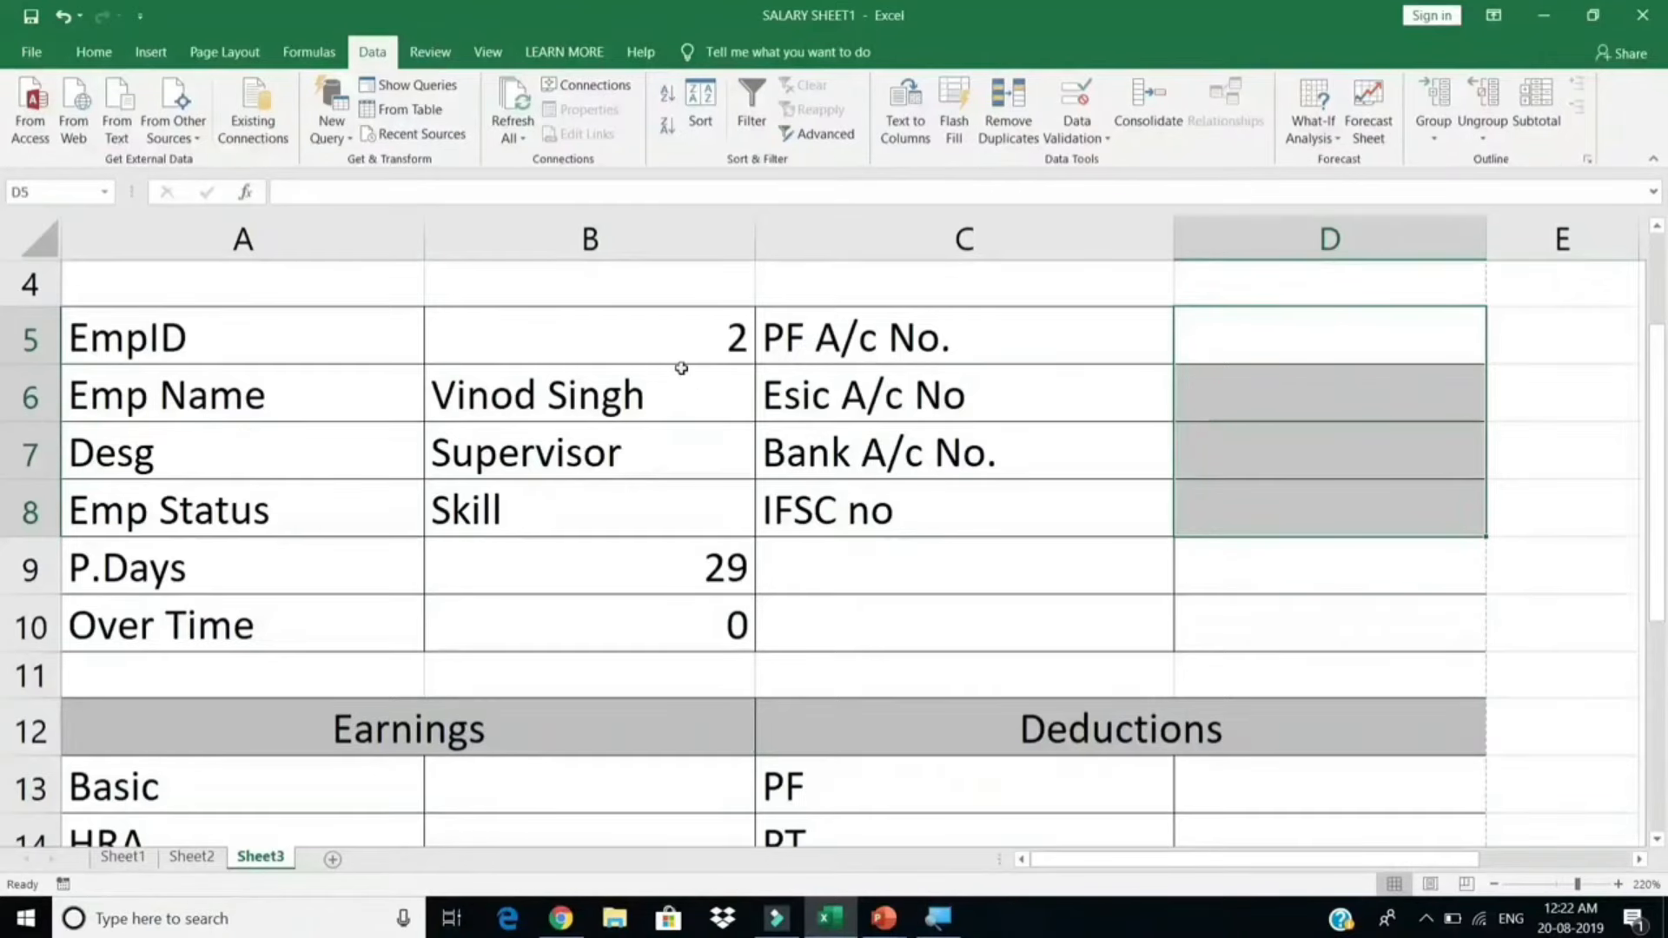
left_click_drag(1381, 356, 1087, 509)
left_click(747, 627)
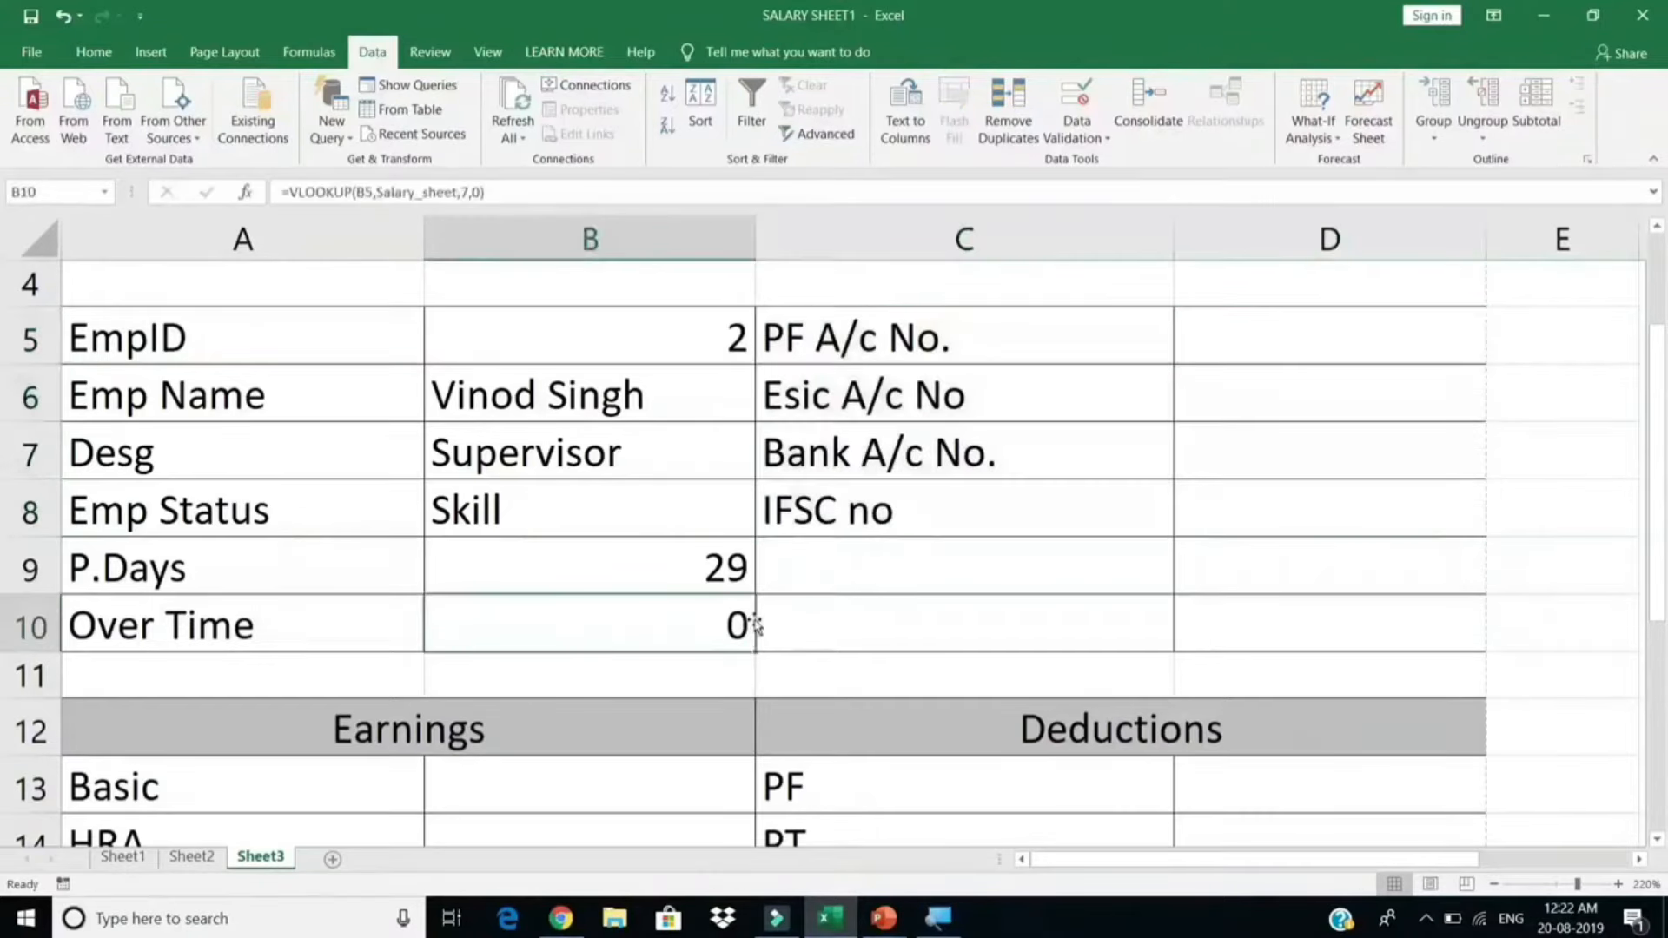
scroll(755, 621, "down", 2)
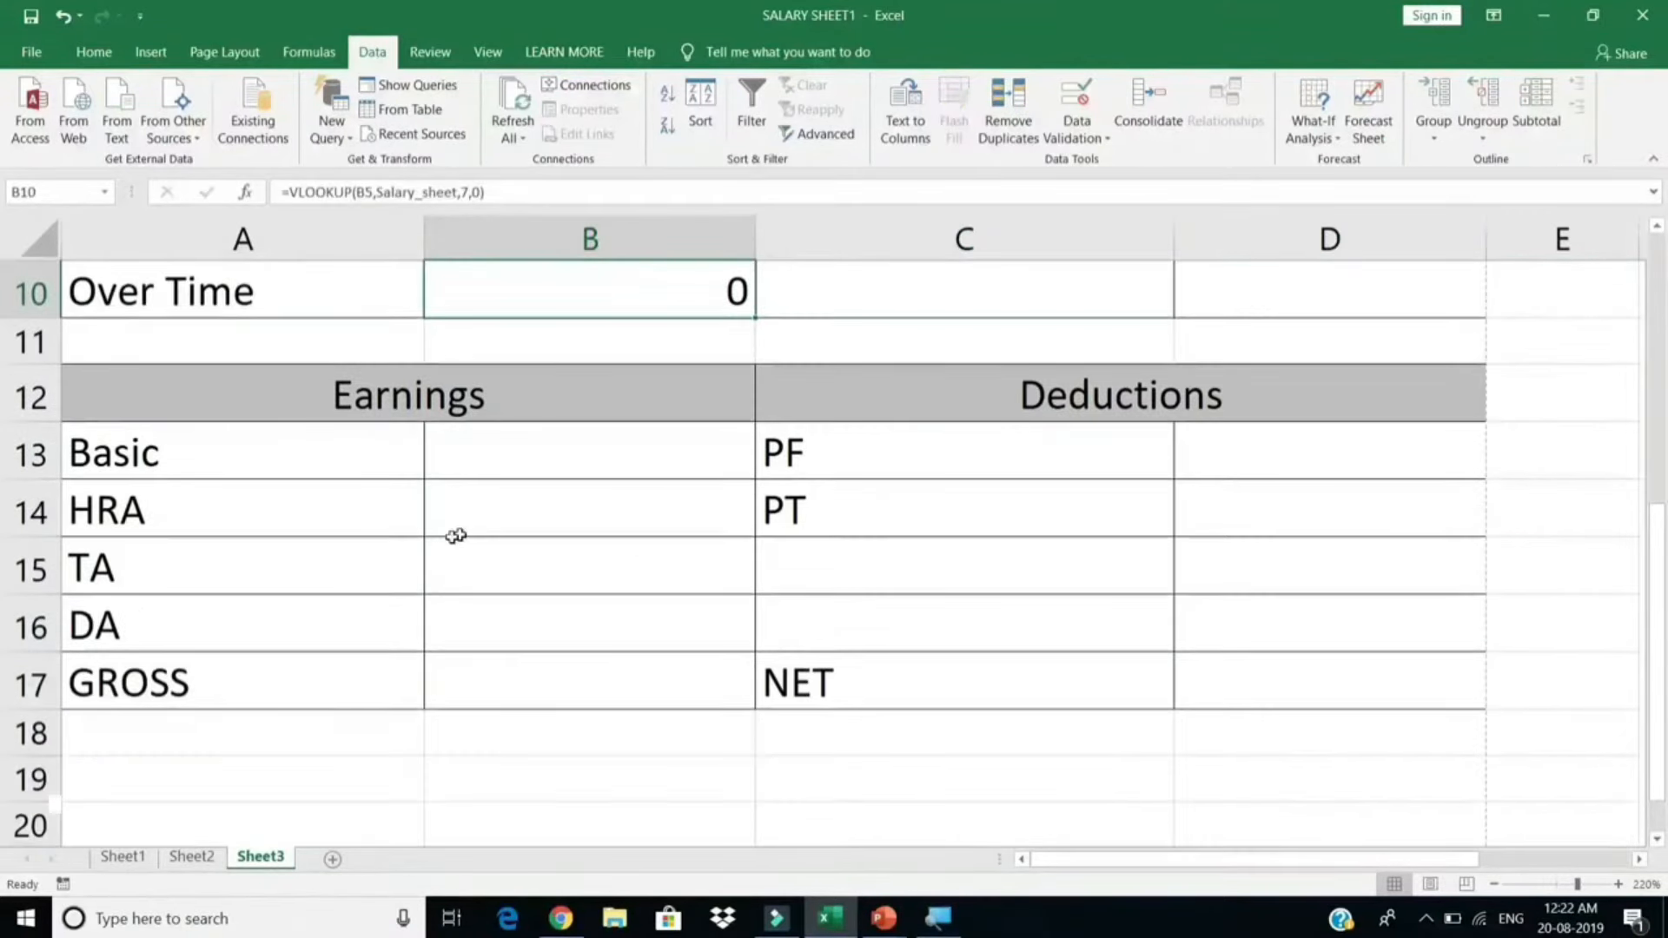
left_click_drag(242, 469, 227, 692)
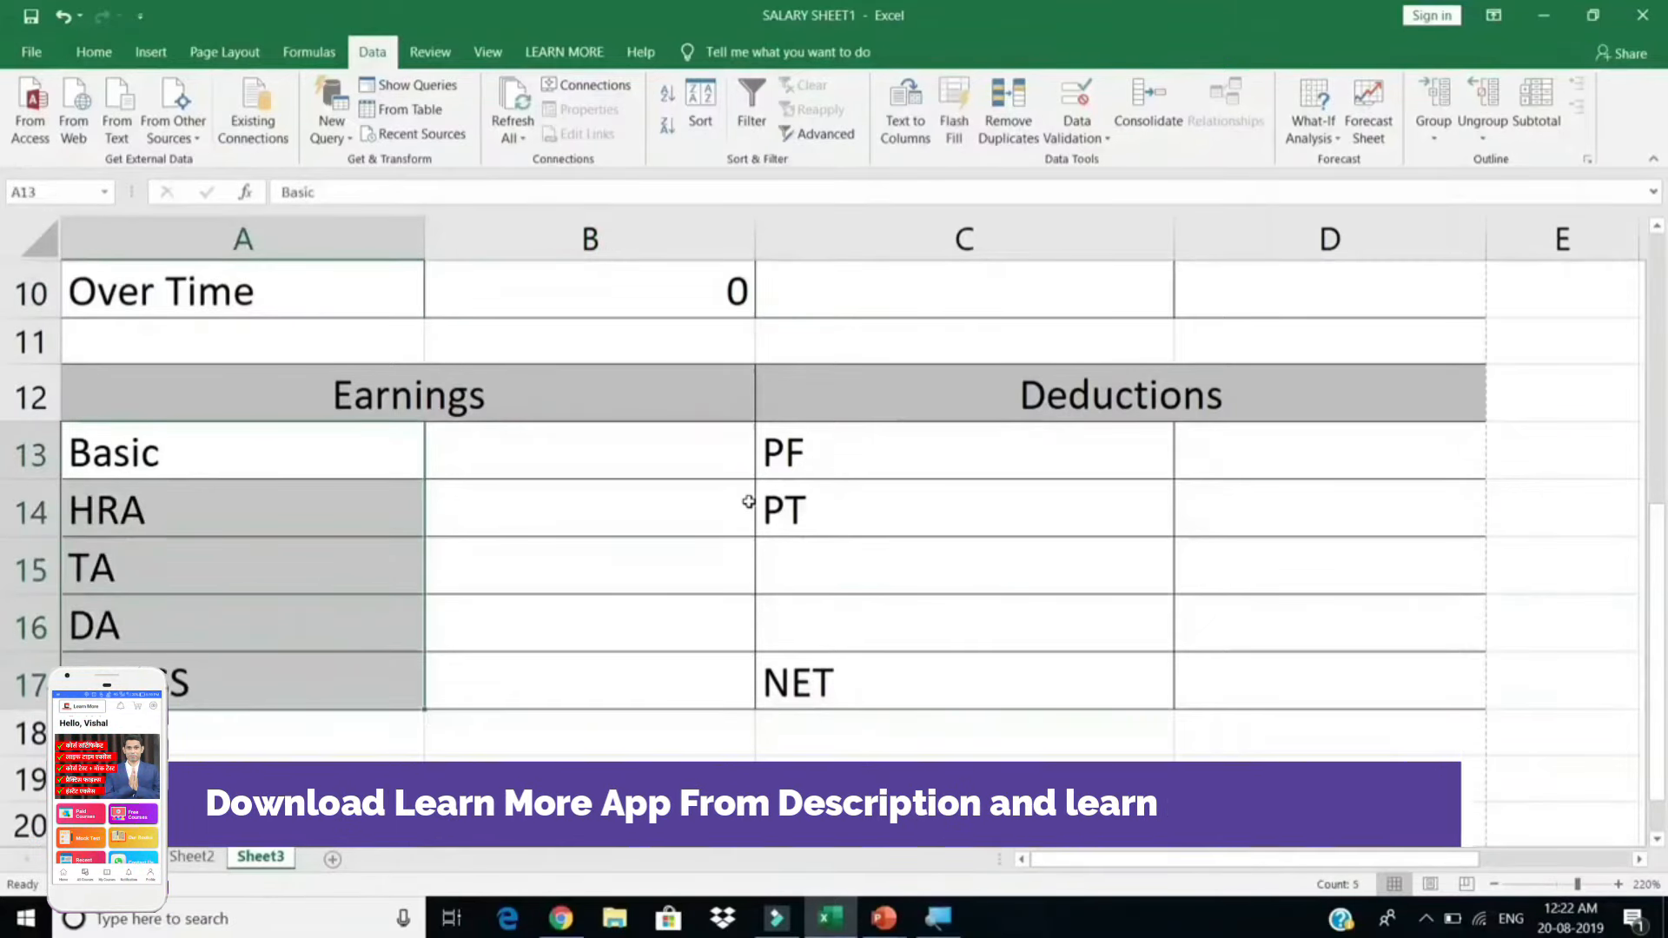
left_click_drag(837, 457, 839, 514)
left_click(851, 689)
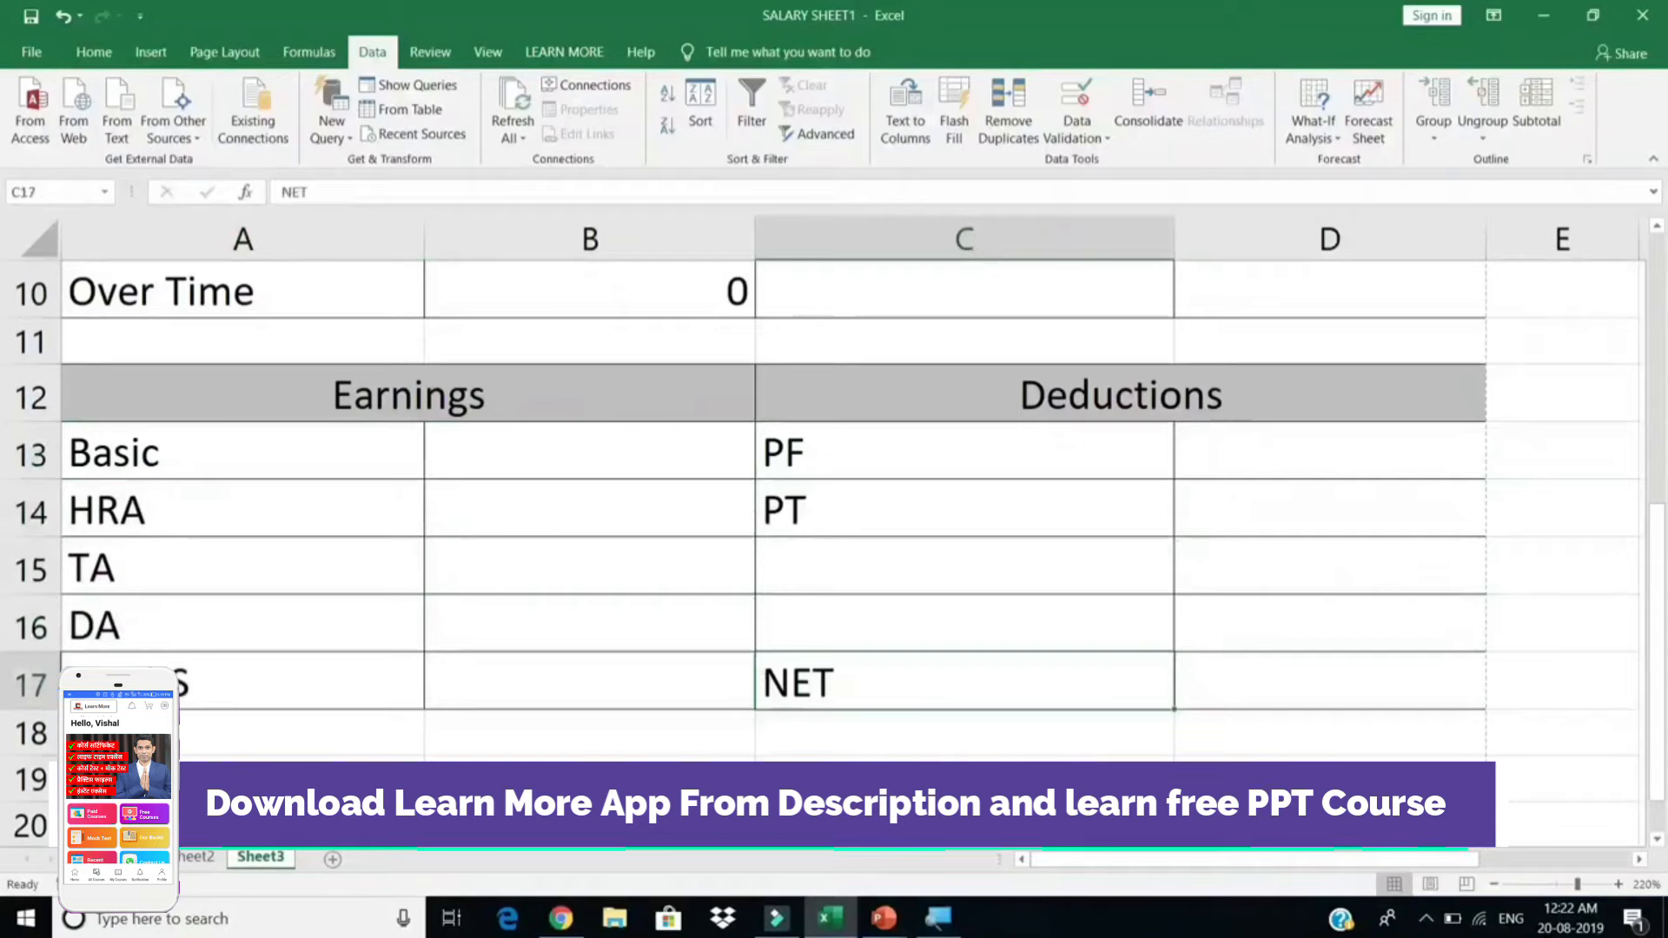
left_click(128, 858)
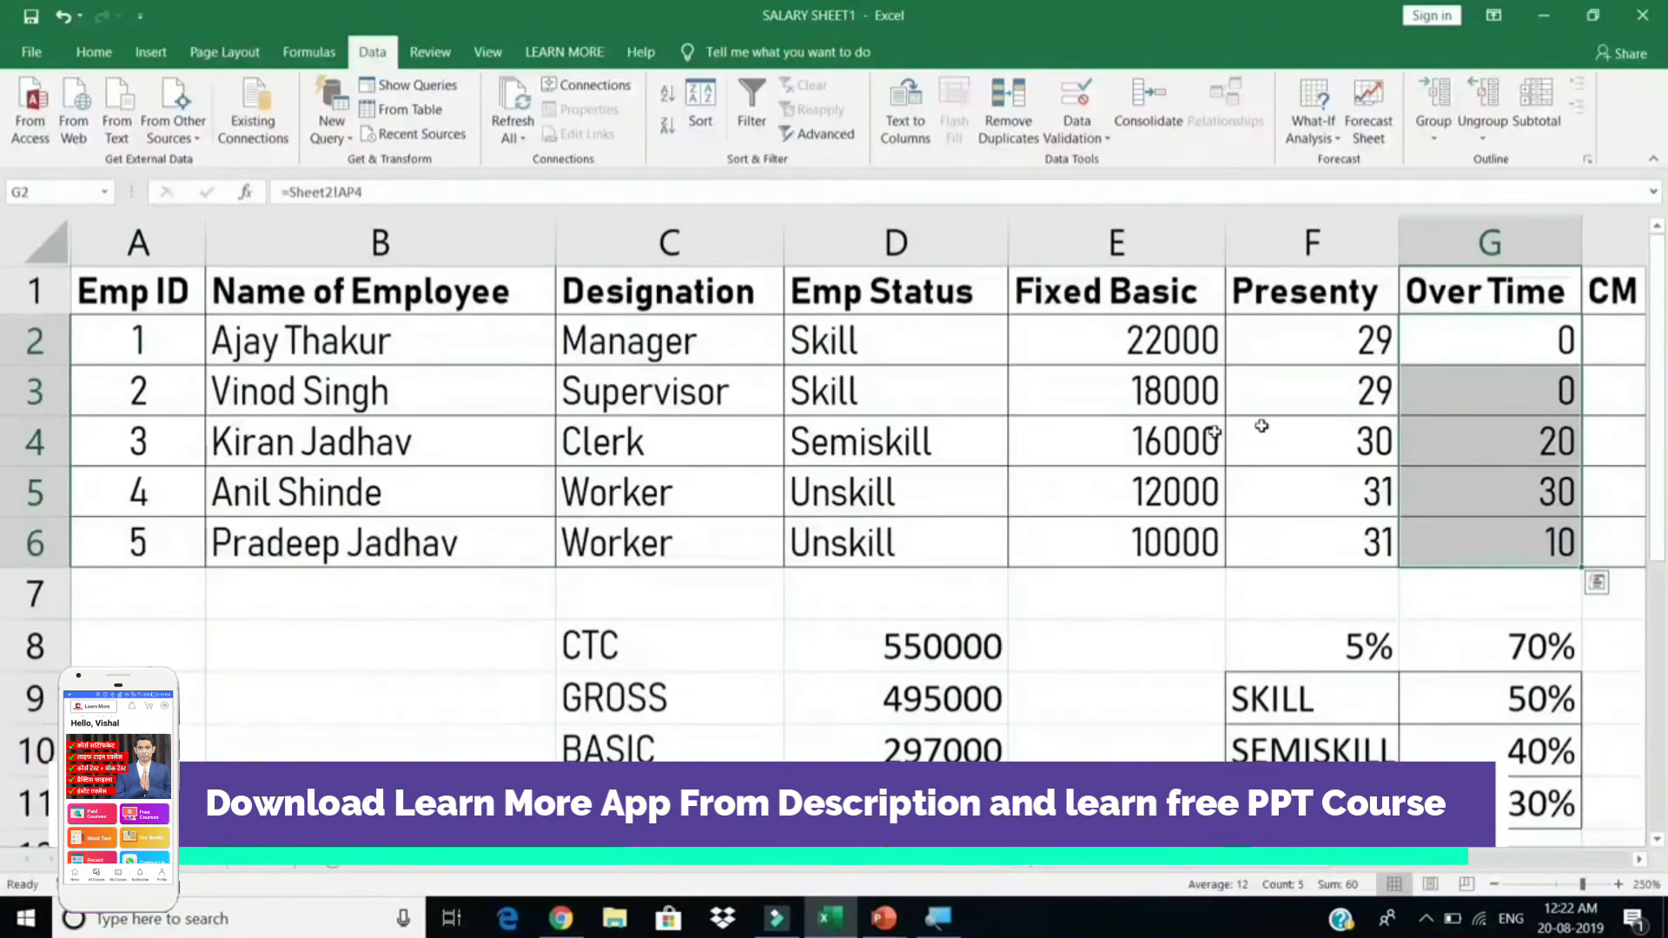
left_click_drag(1211, 439, 1437, 409)
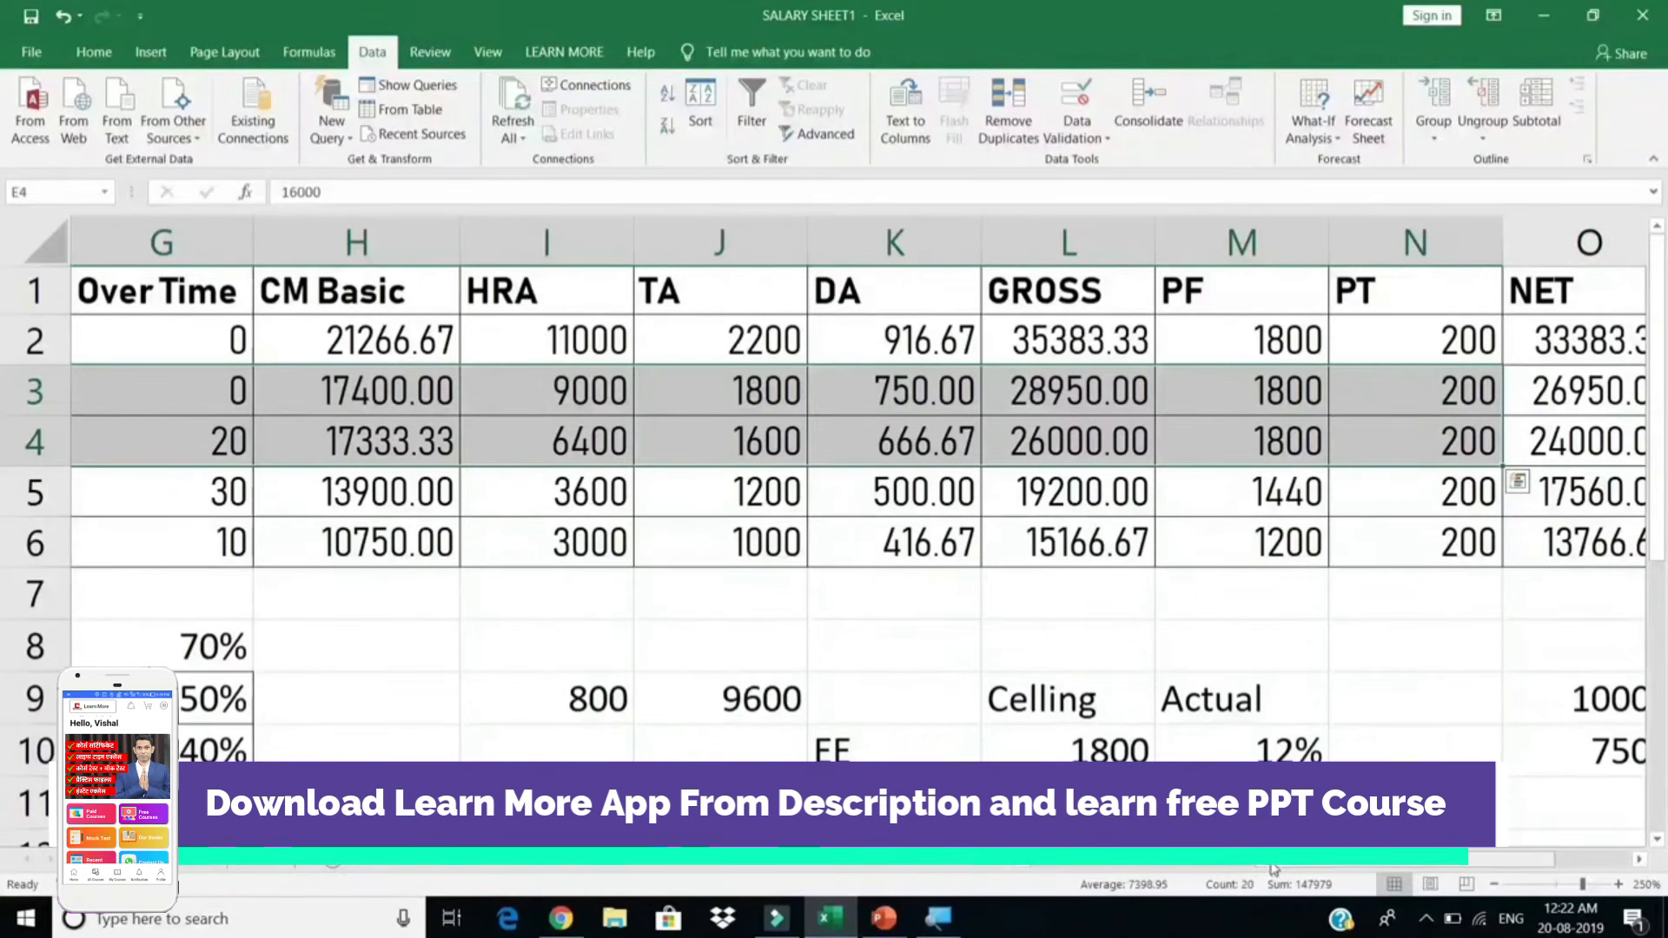
mouse_move(1284, 863)
left_mouse_down()
mouse_move(1237, 862)
mouse_move(1283, 863)
left_mouse_up()
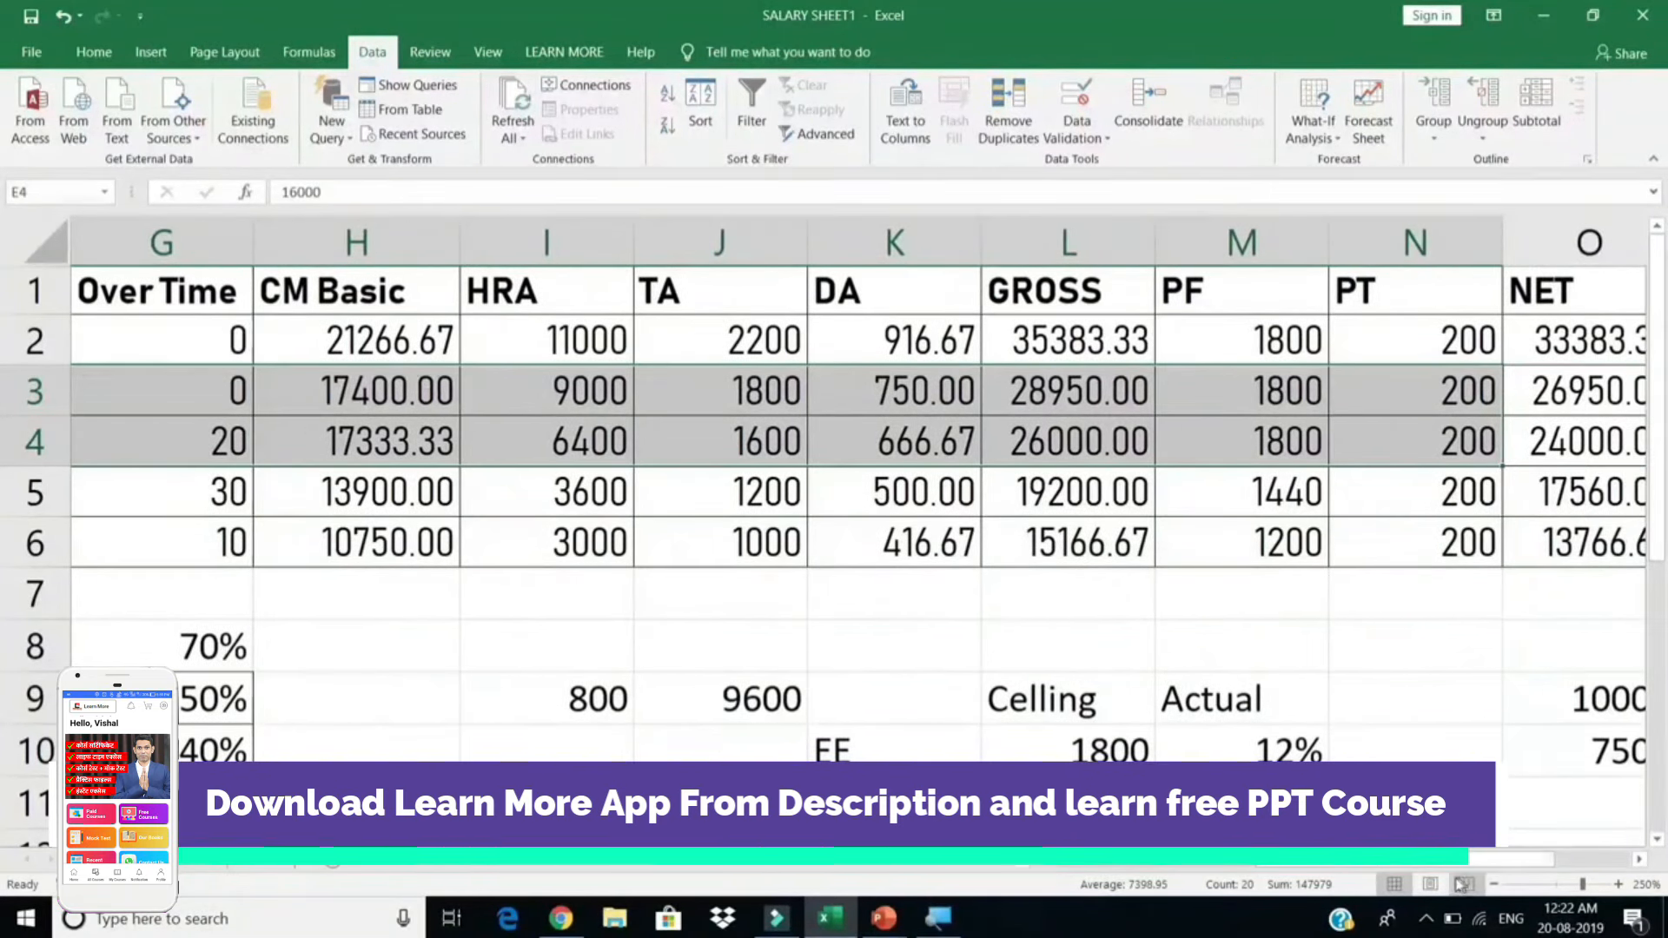
left_click_drag(1437, 865, 1394, 864)
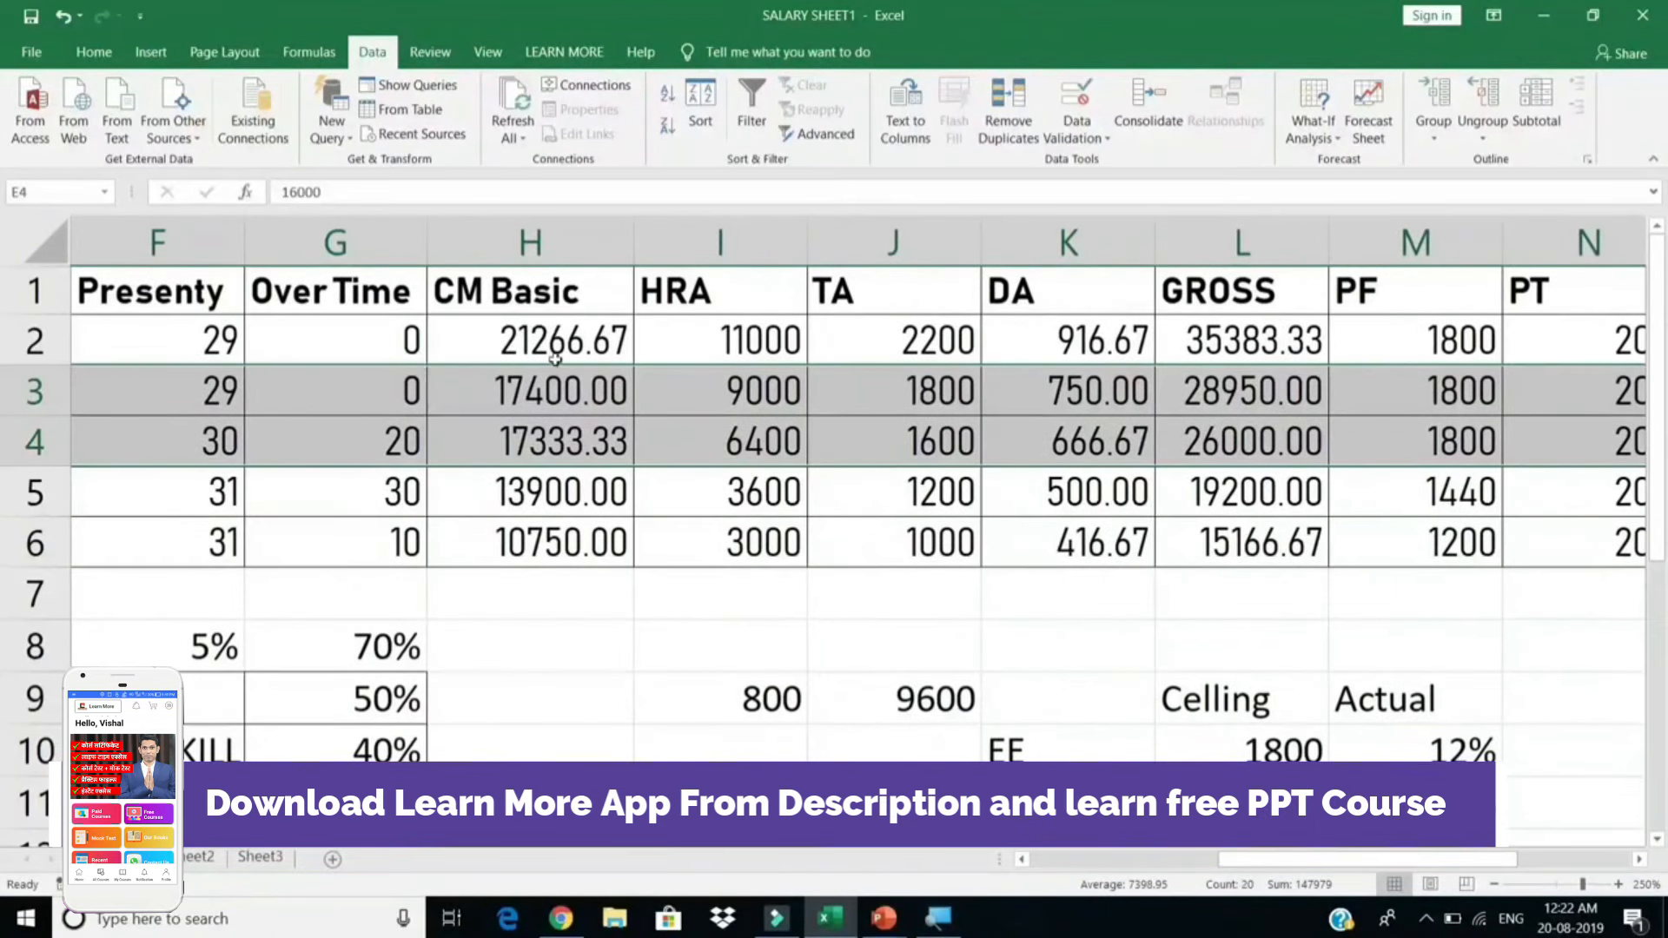
left_click_drag(555, 351, 600, 502)
left_click_drag(733, 343, 753, 537)
left_click_drag(873, 351, 903, 525)
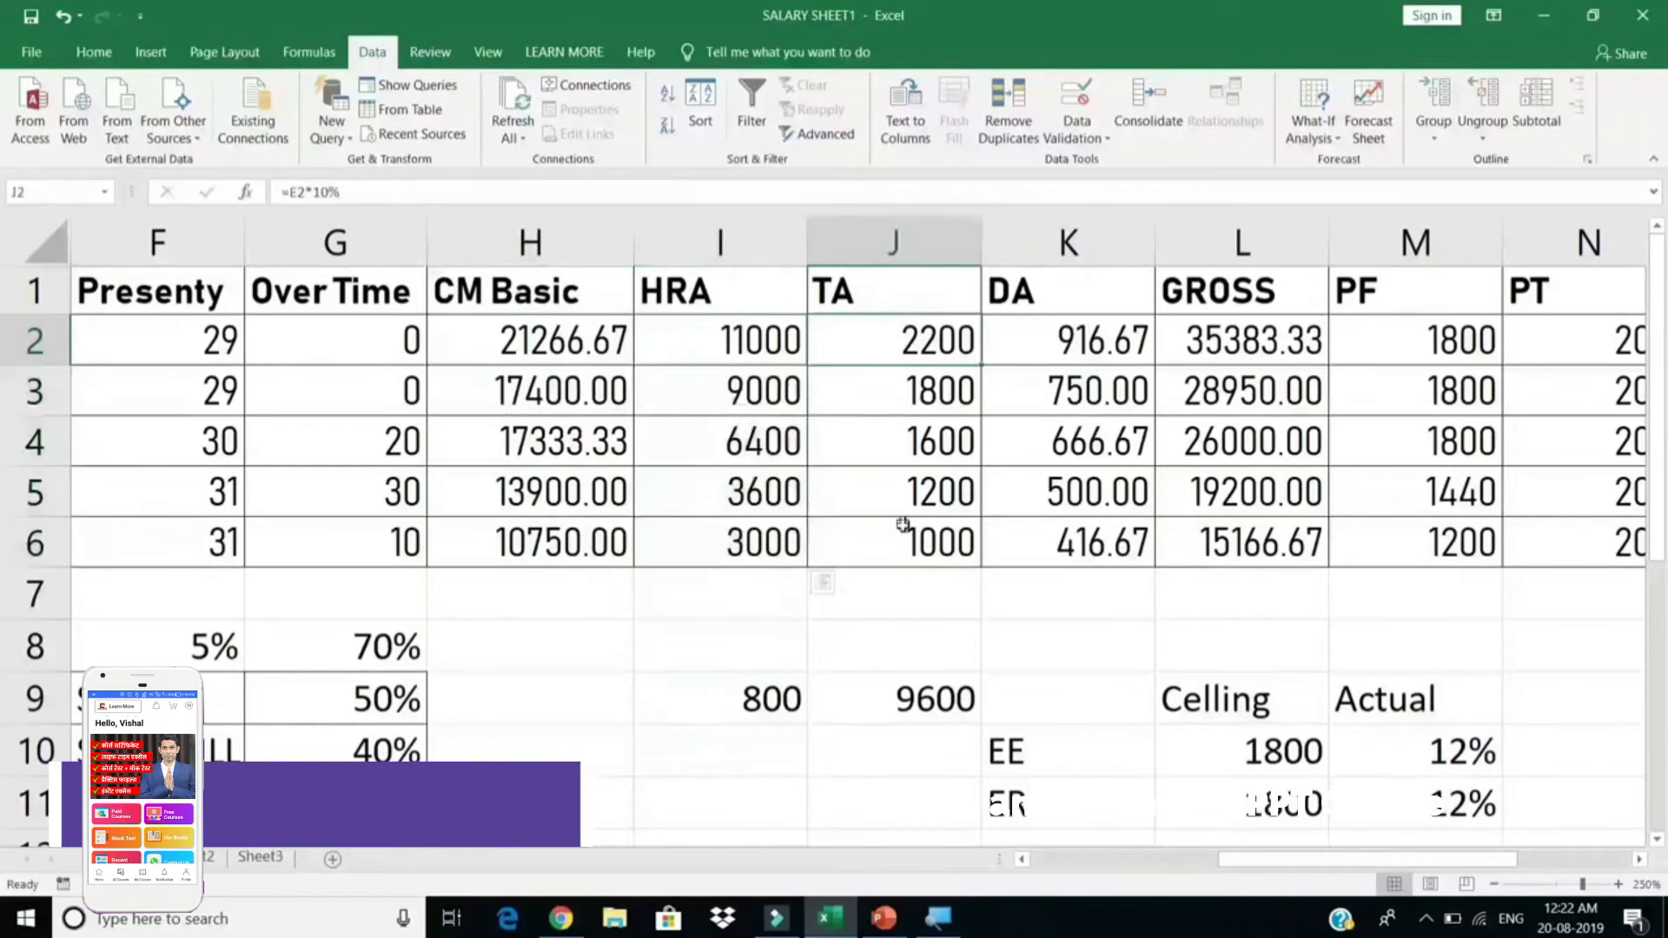
left_click_drag(1068, 341, 1077, 539)
left_click_drag(1242, 340, 1261, 540)
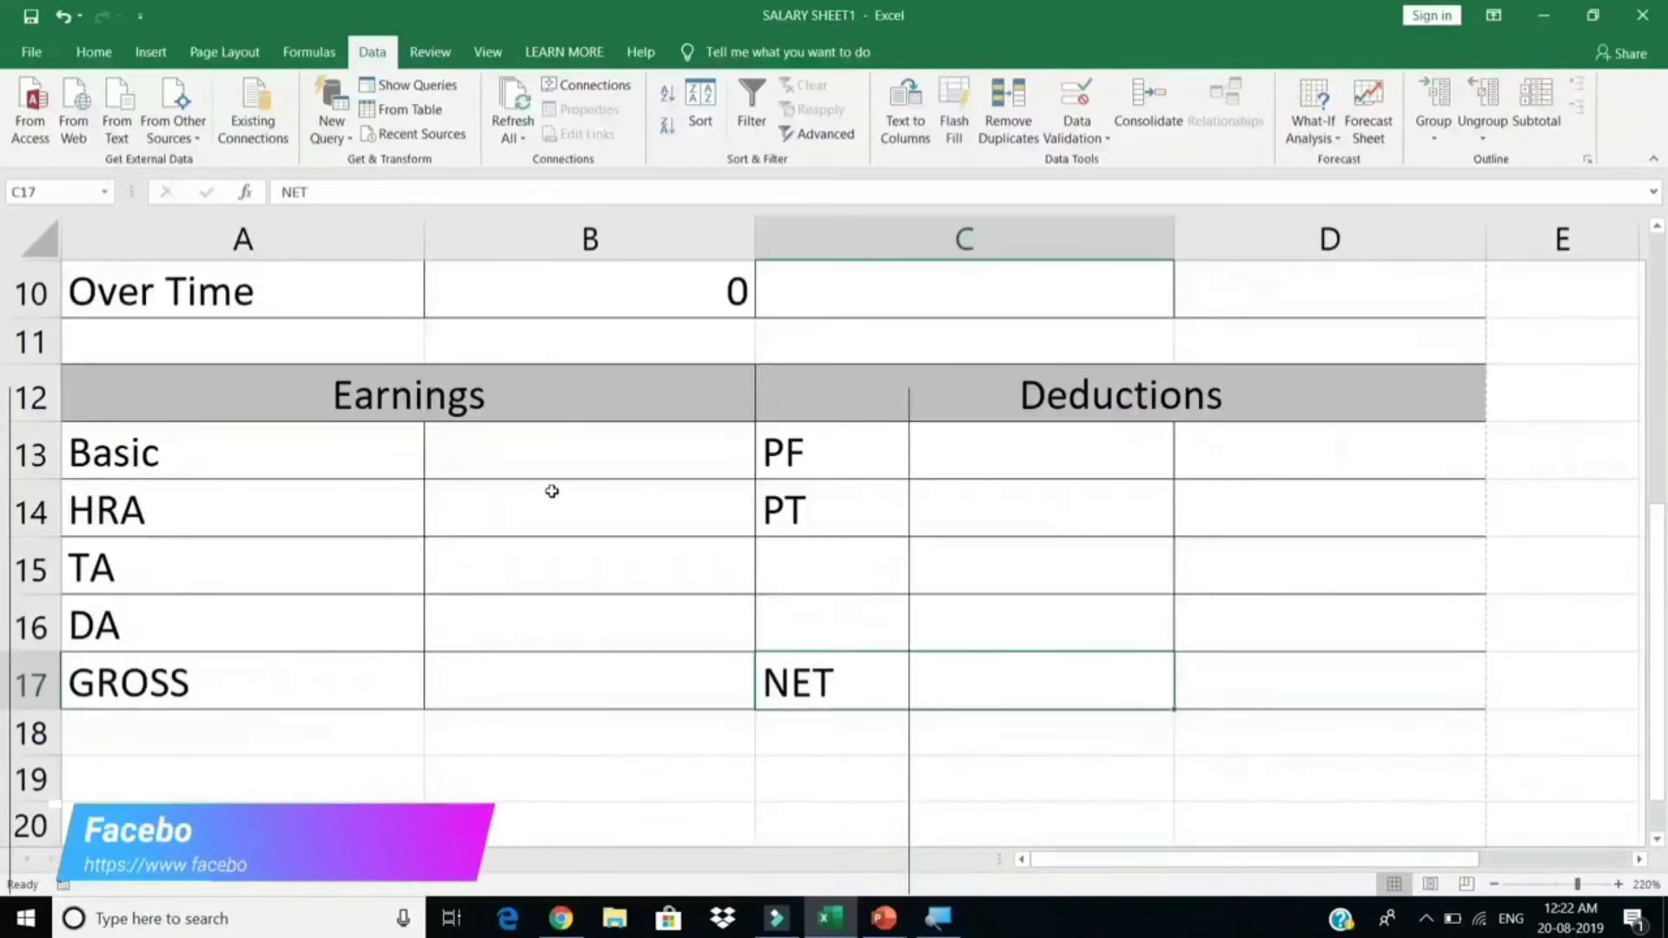
left_click(582, 474)
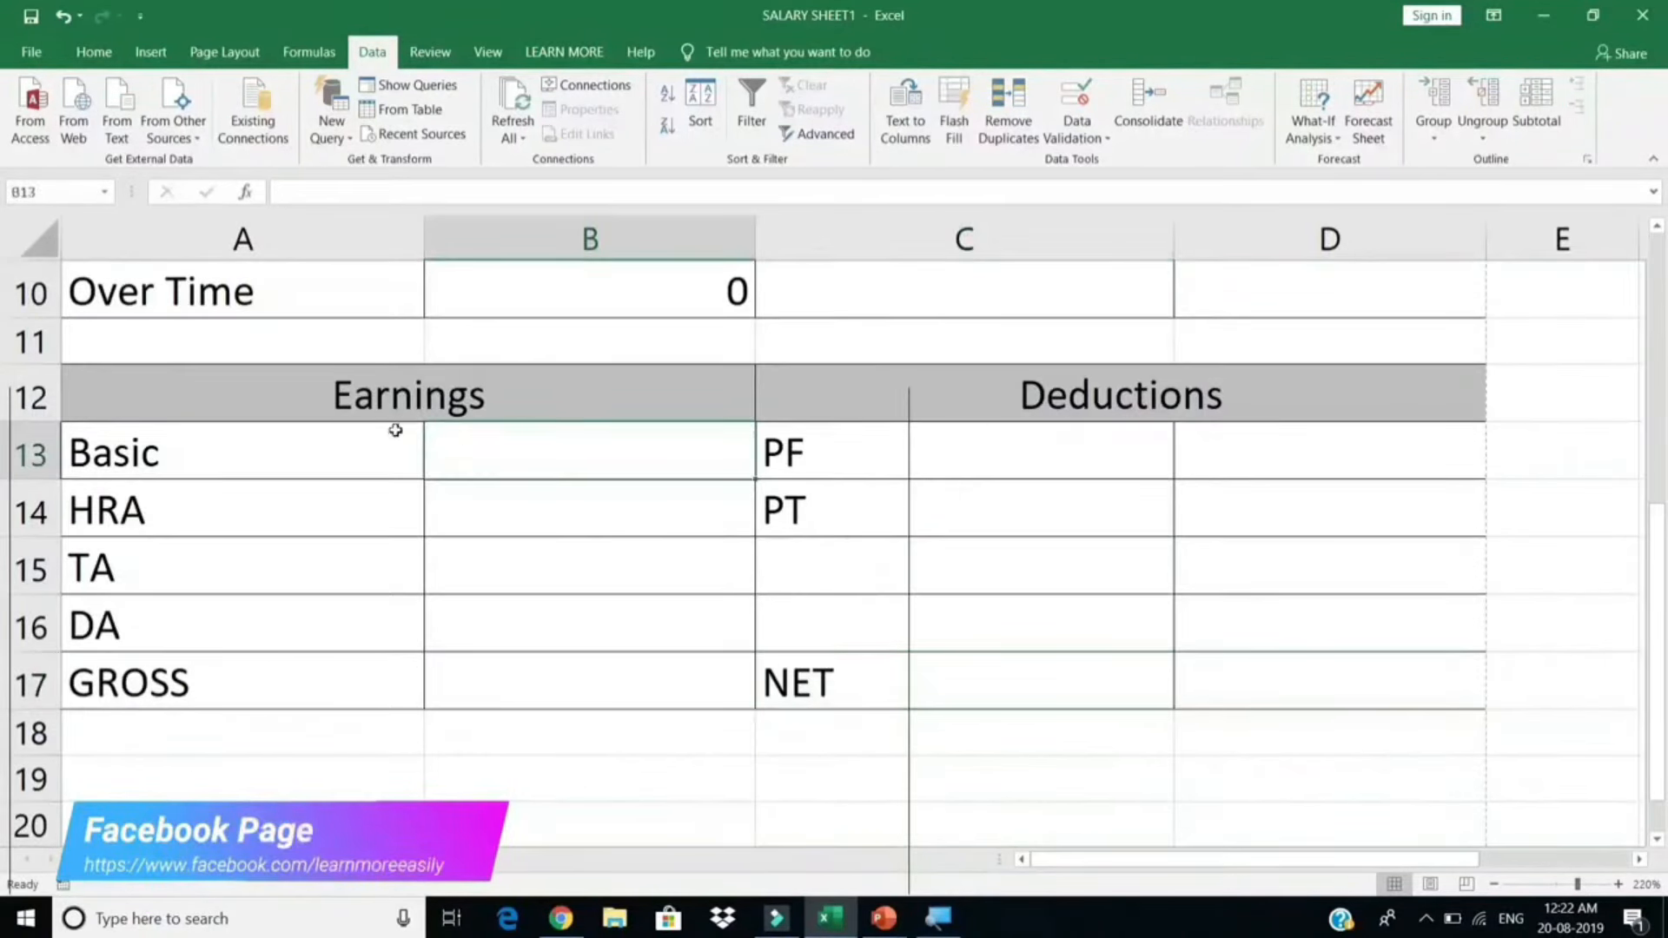
Step: Copy B10's lookup formula into B13 for Basic with column index 8
left_click(573, 295)
double_click(577, 291)
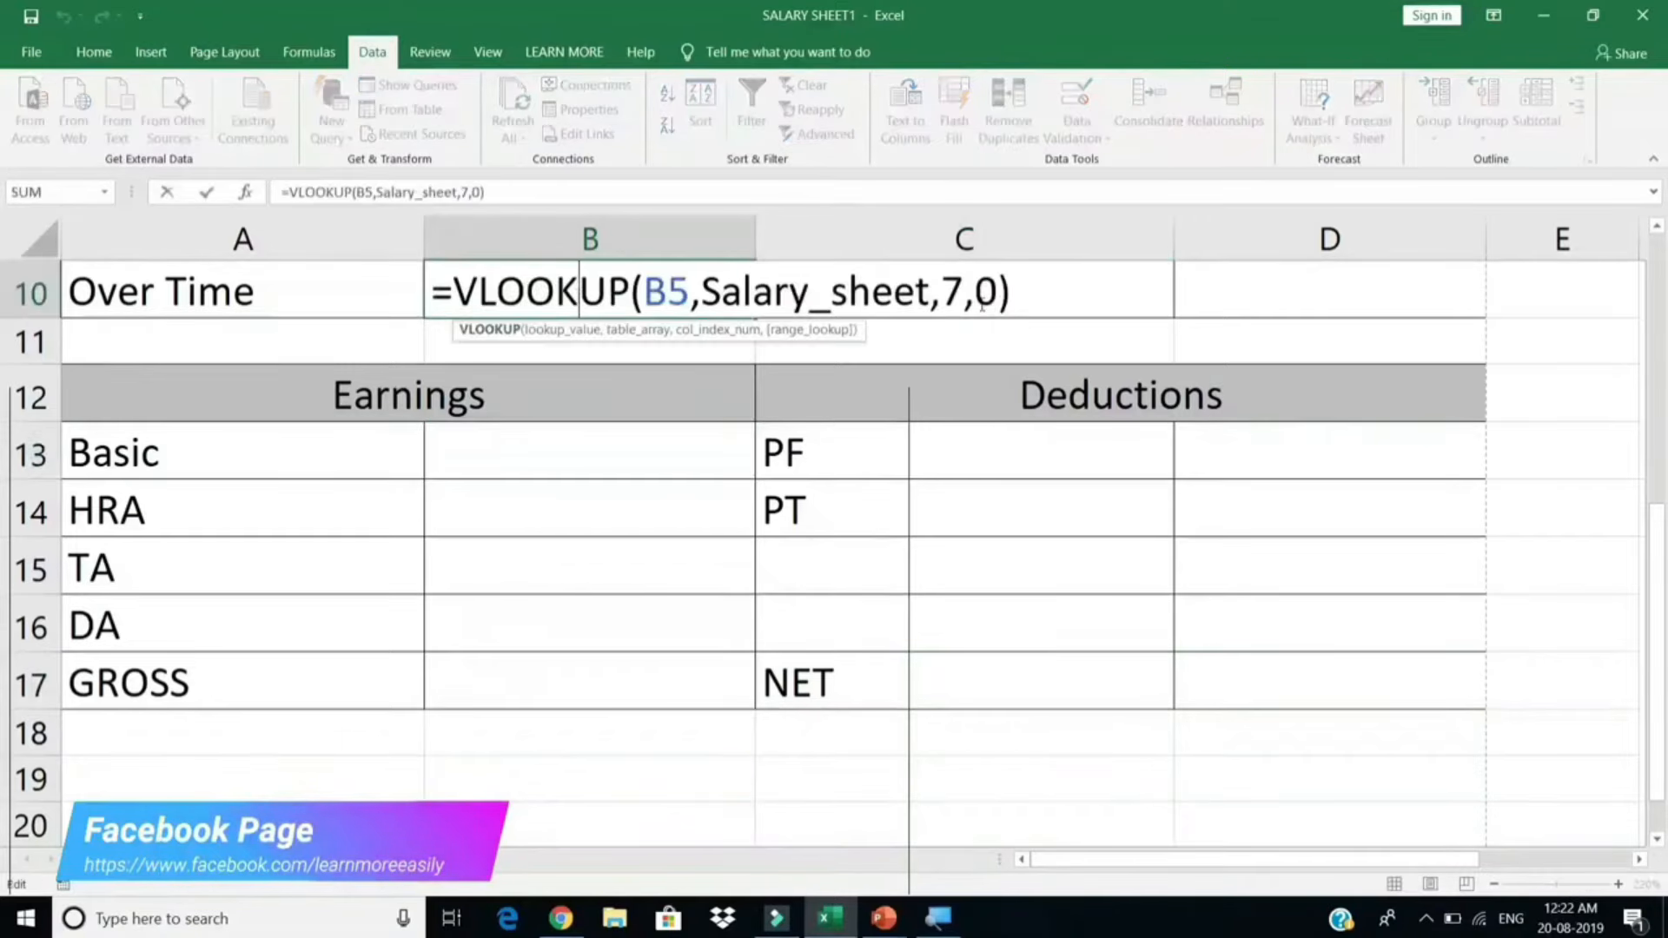
left_click_drag(1053, 295, 429, 295)
key("ctrl+c")
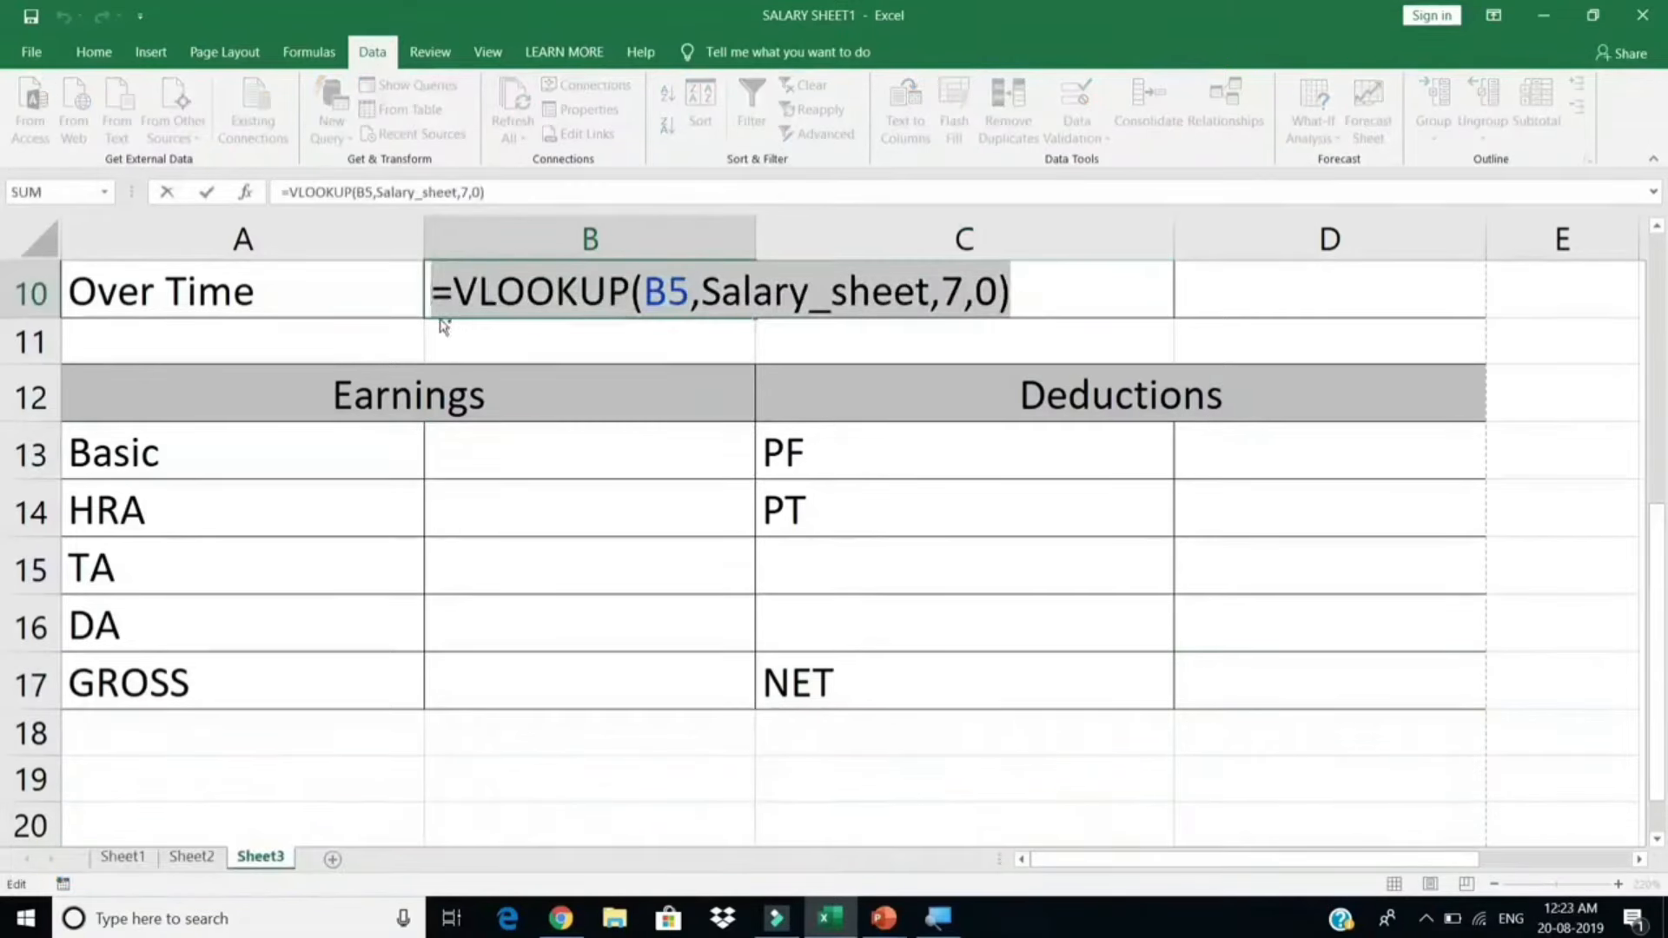
key("Escape")
left_click(591, 466)
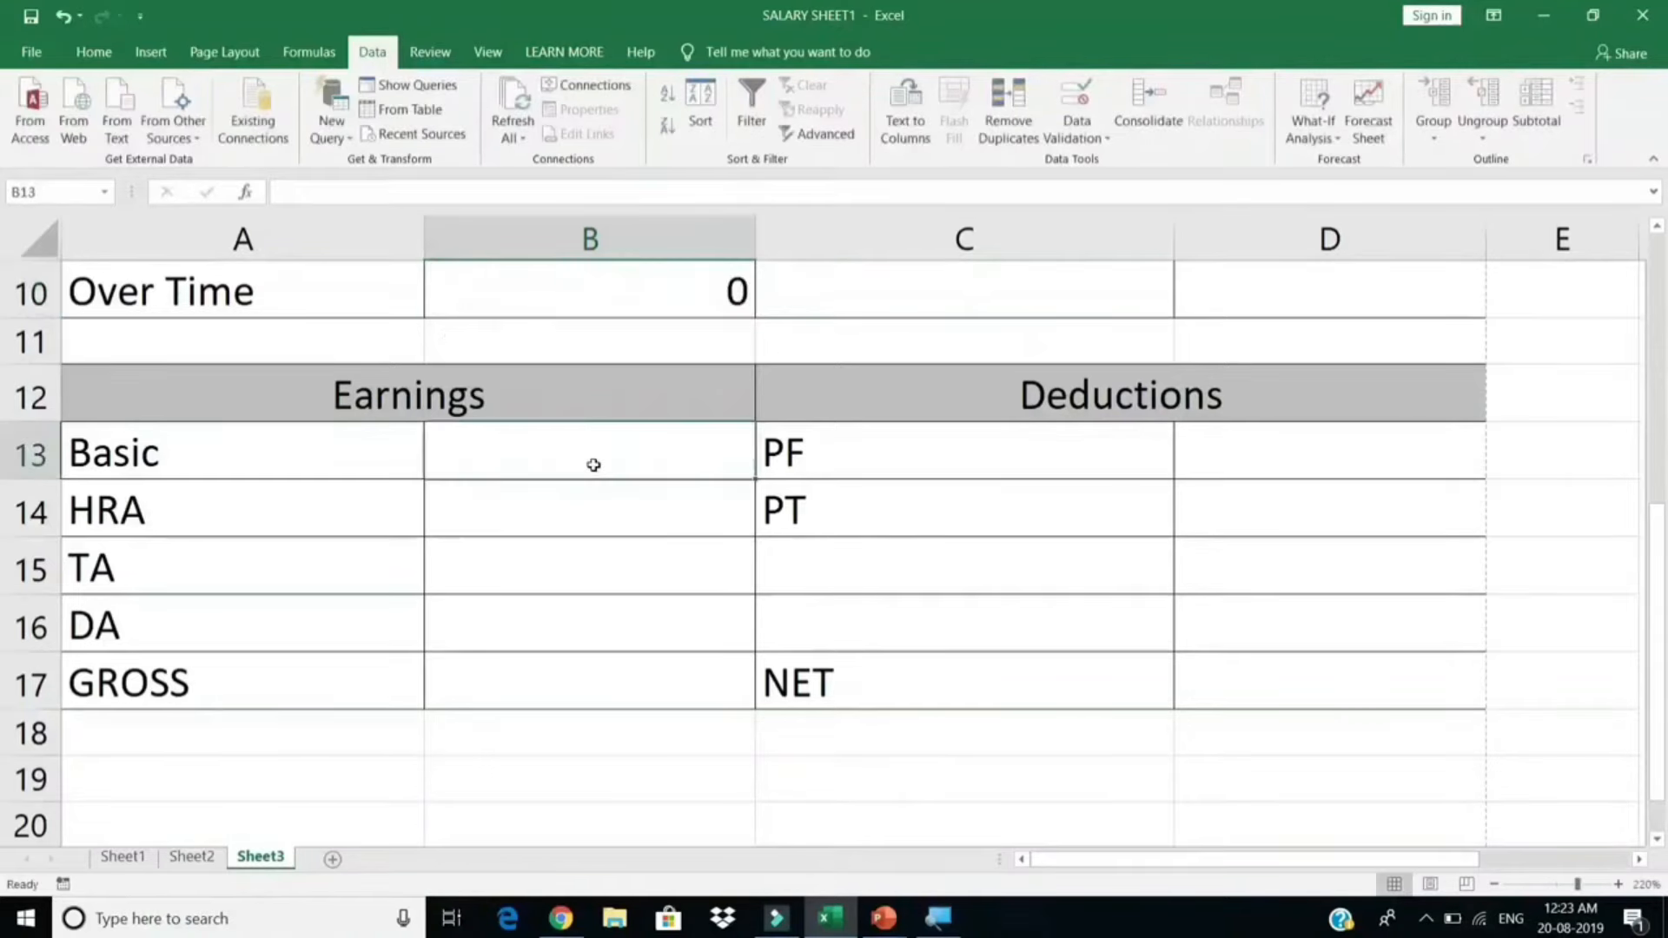
key("ctrl+v")
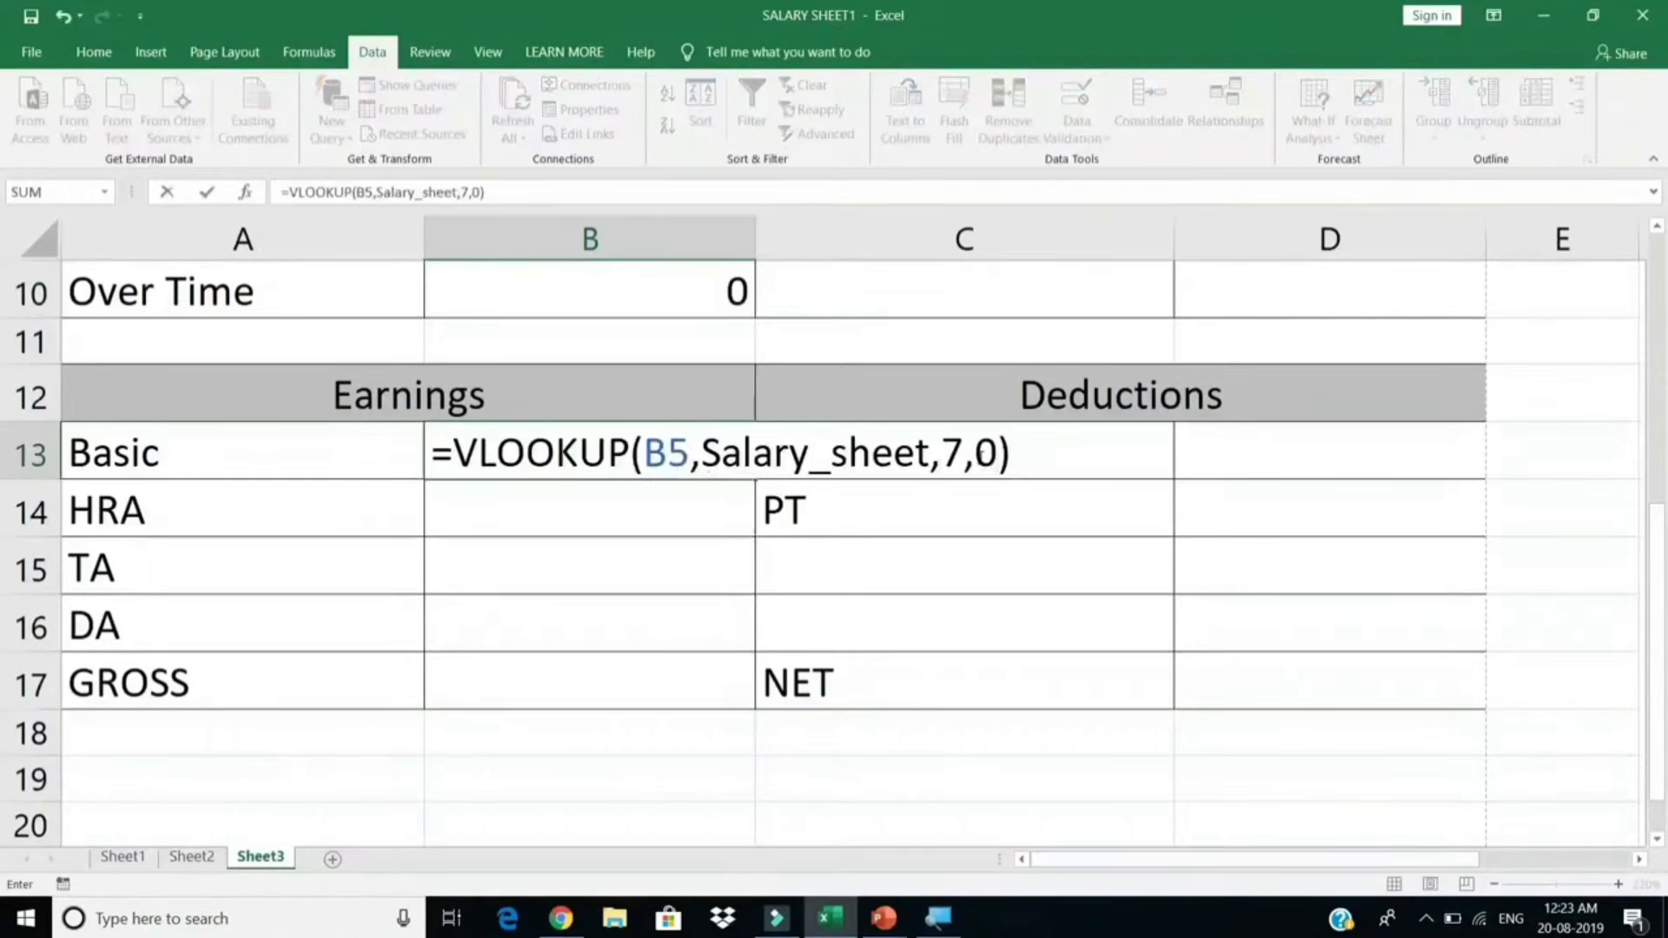
left_click(965, 453)
key("BackSpace")
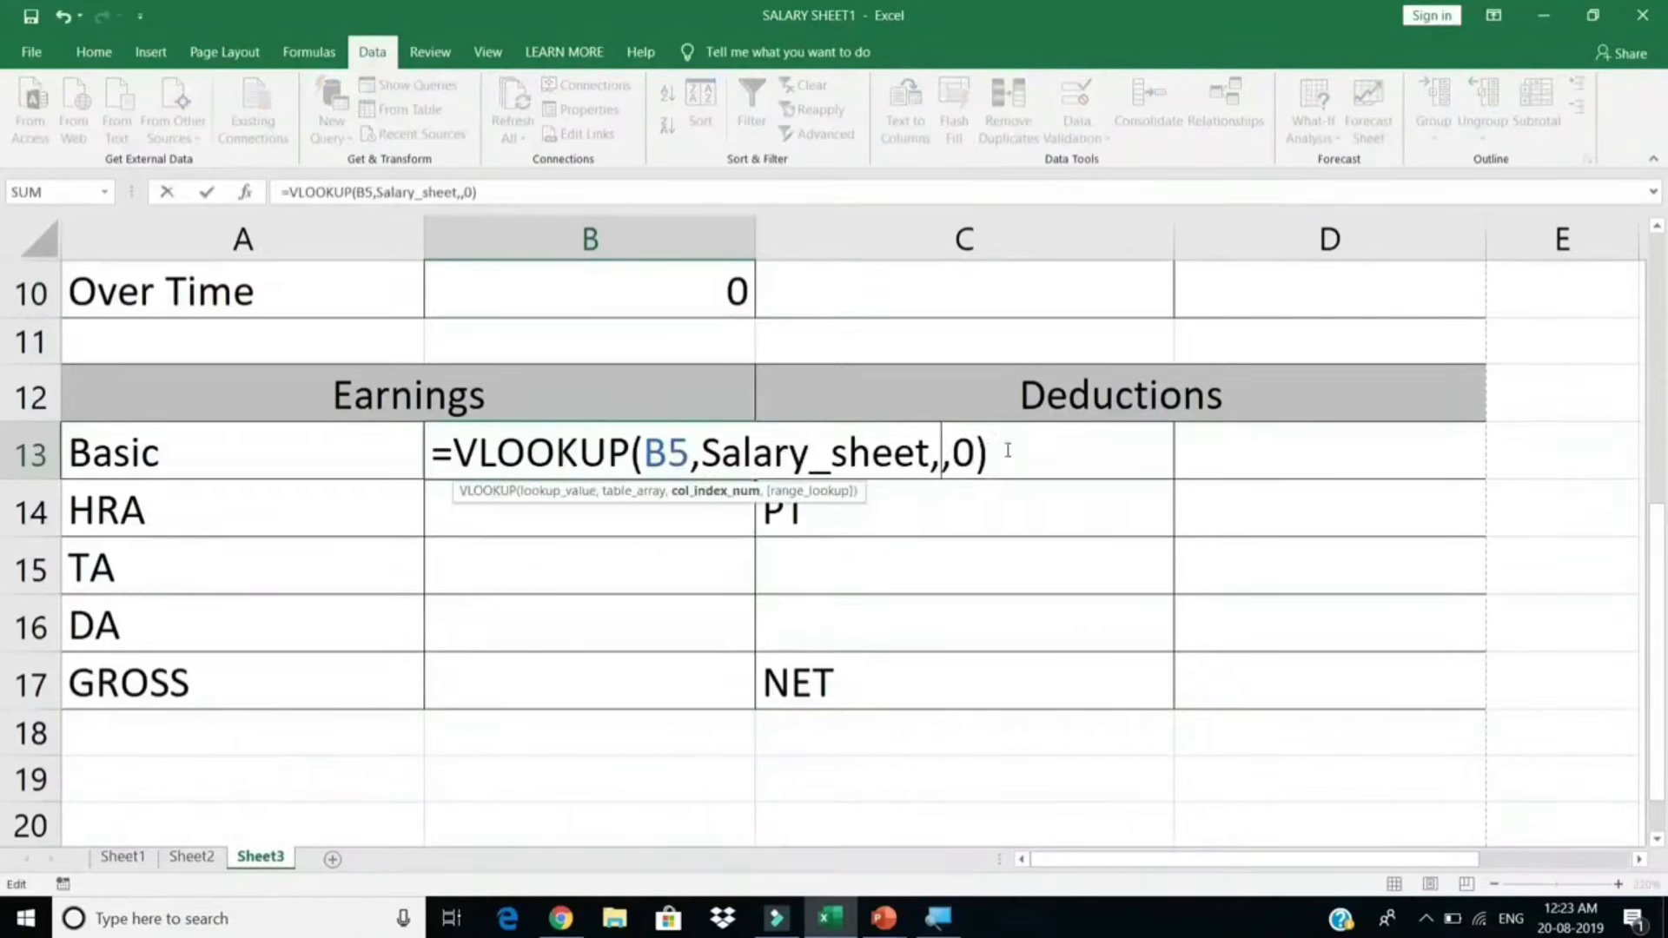
type("8")
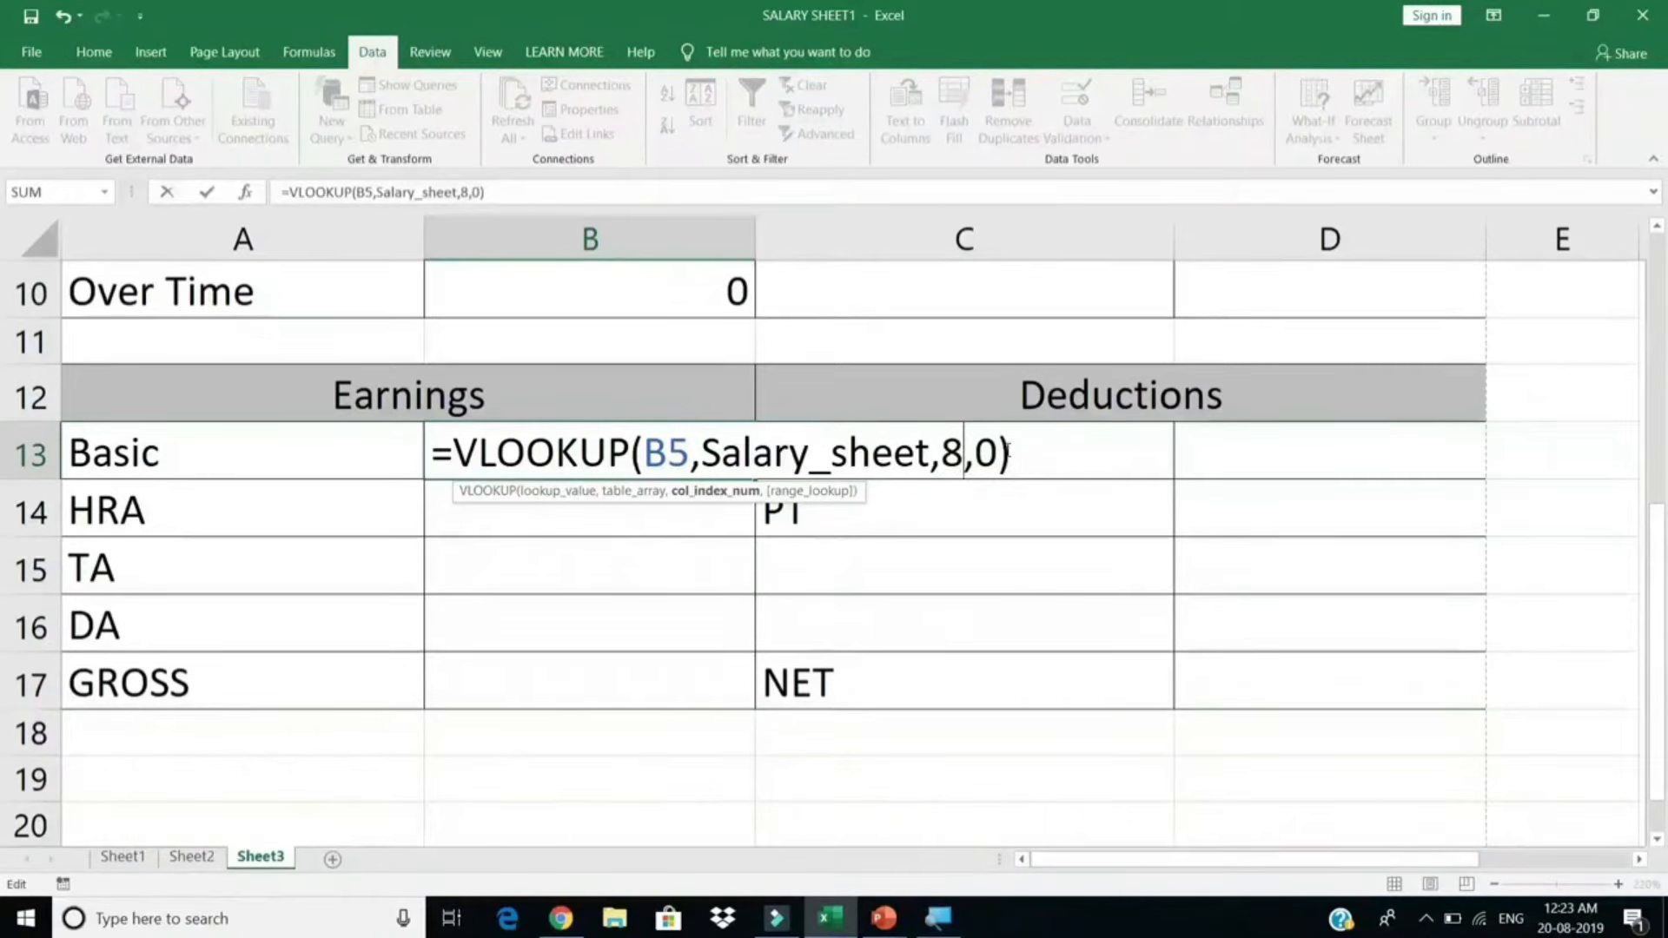
key("Return")
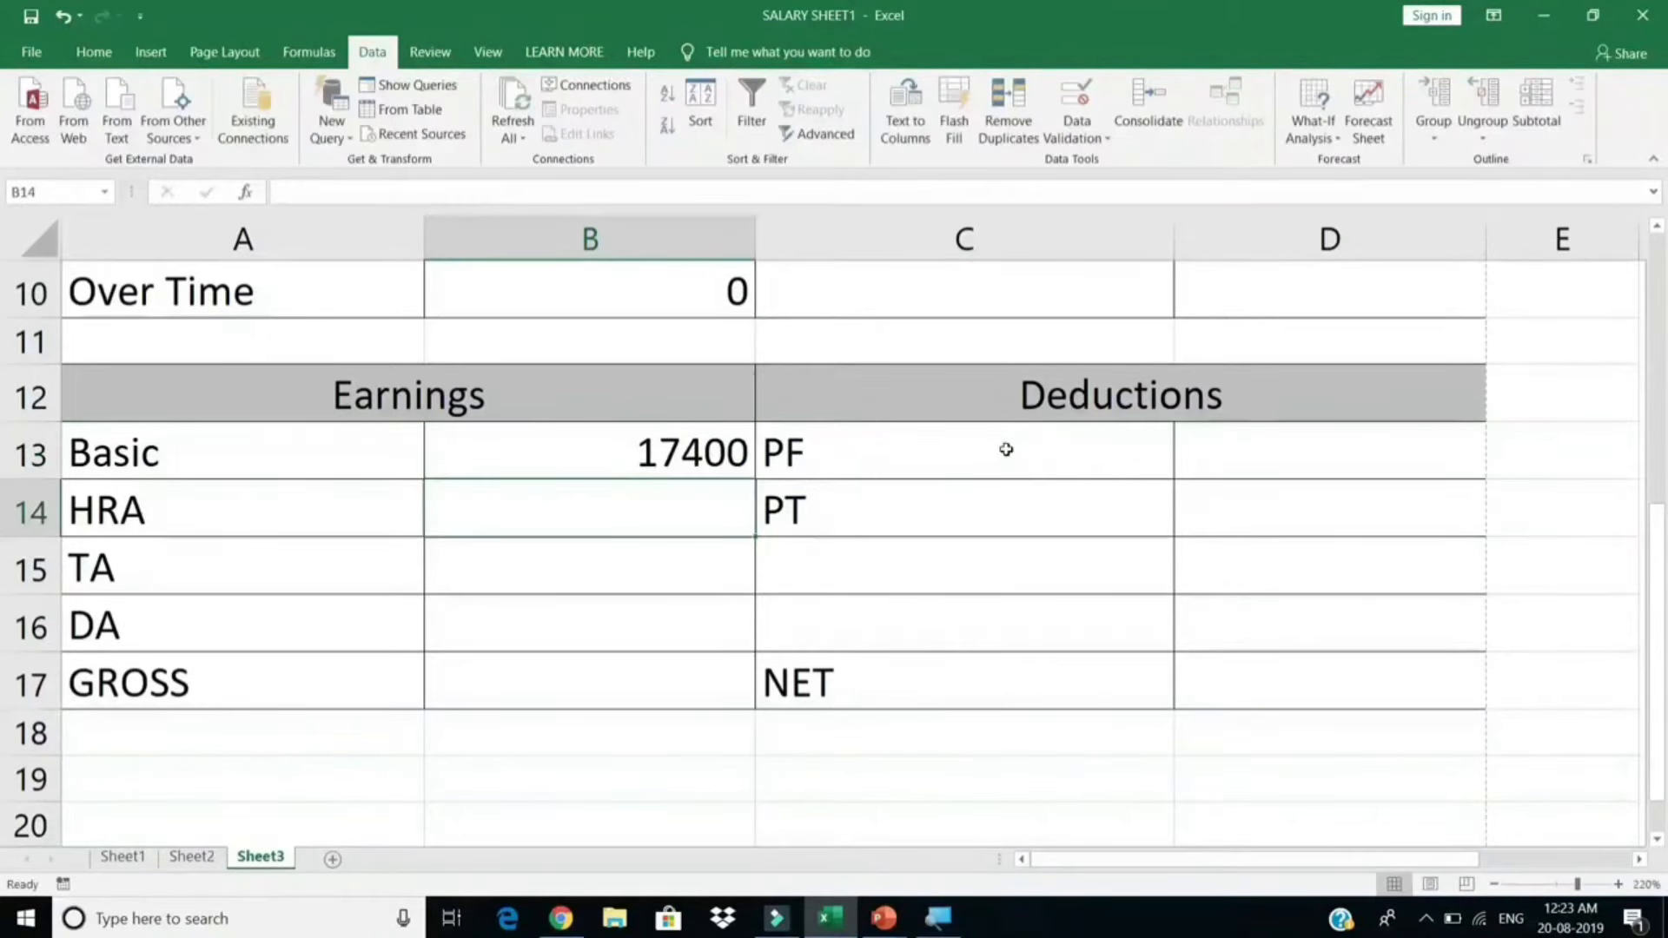
Step: Add HRA and TA lookups in B14 and B15 with column indexes 9 and 10
double_click(700, 517)
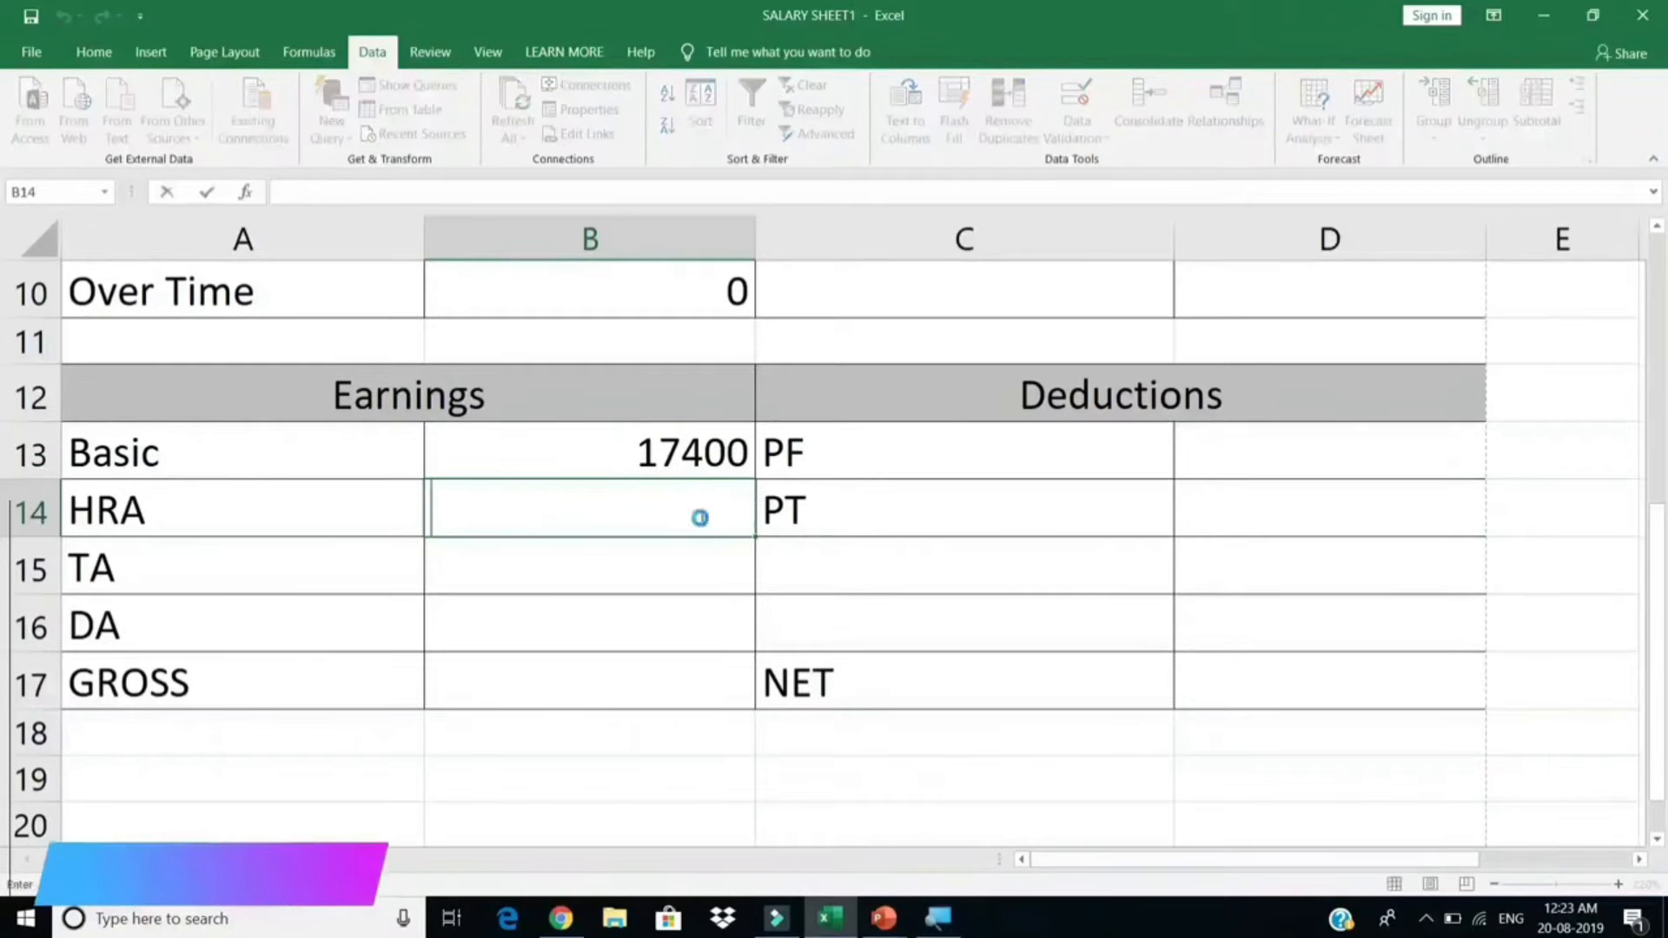
key("ctrl+v")
left_click(945, 508)
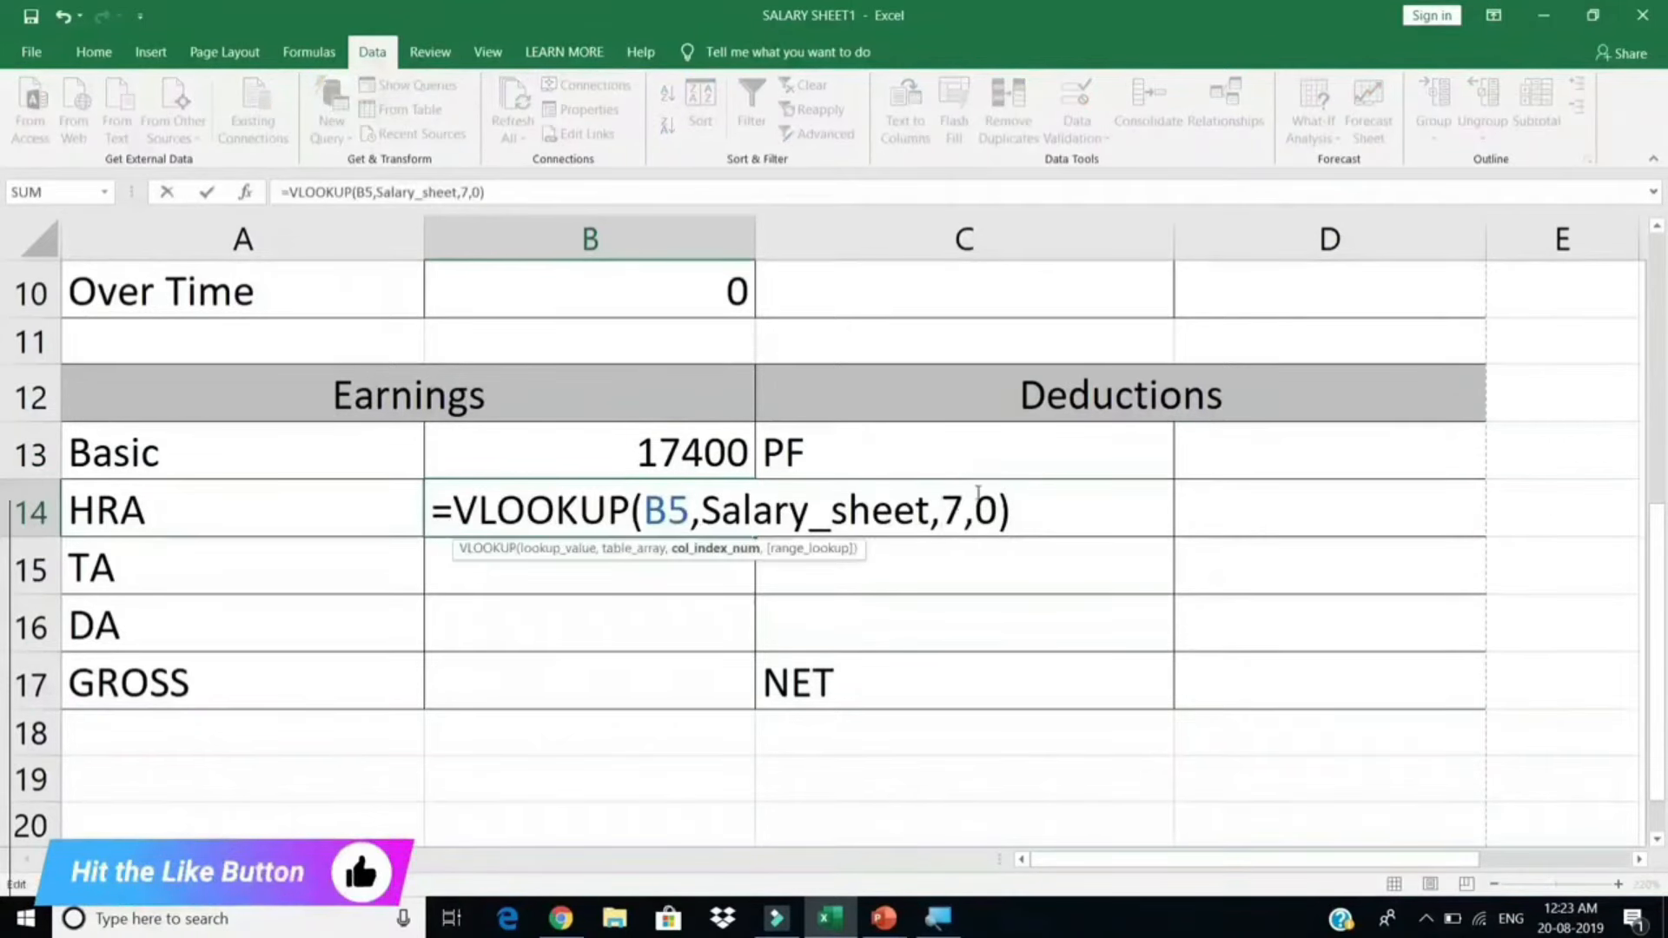
scroll(978, 493, "up", 1)
key("Delete")
type("9")
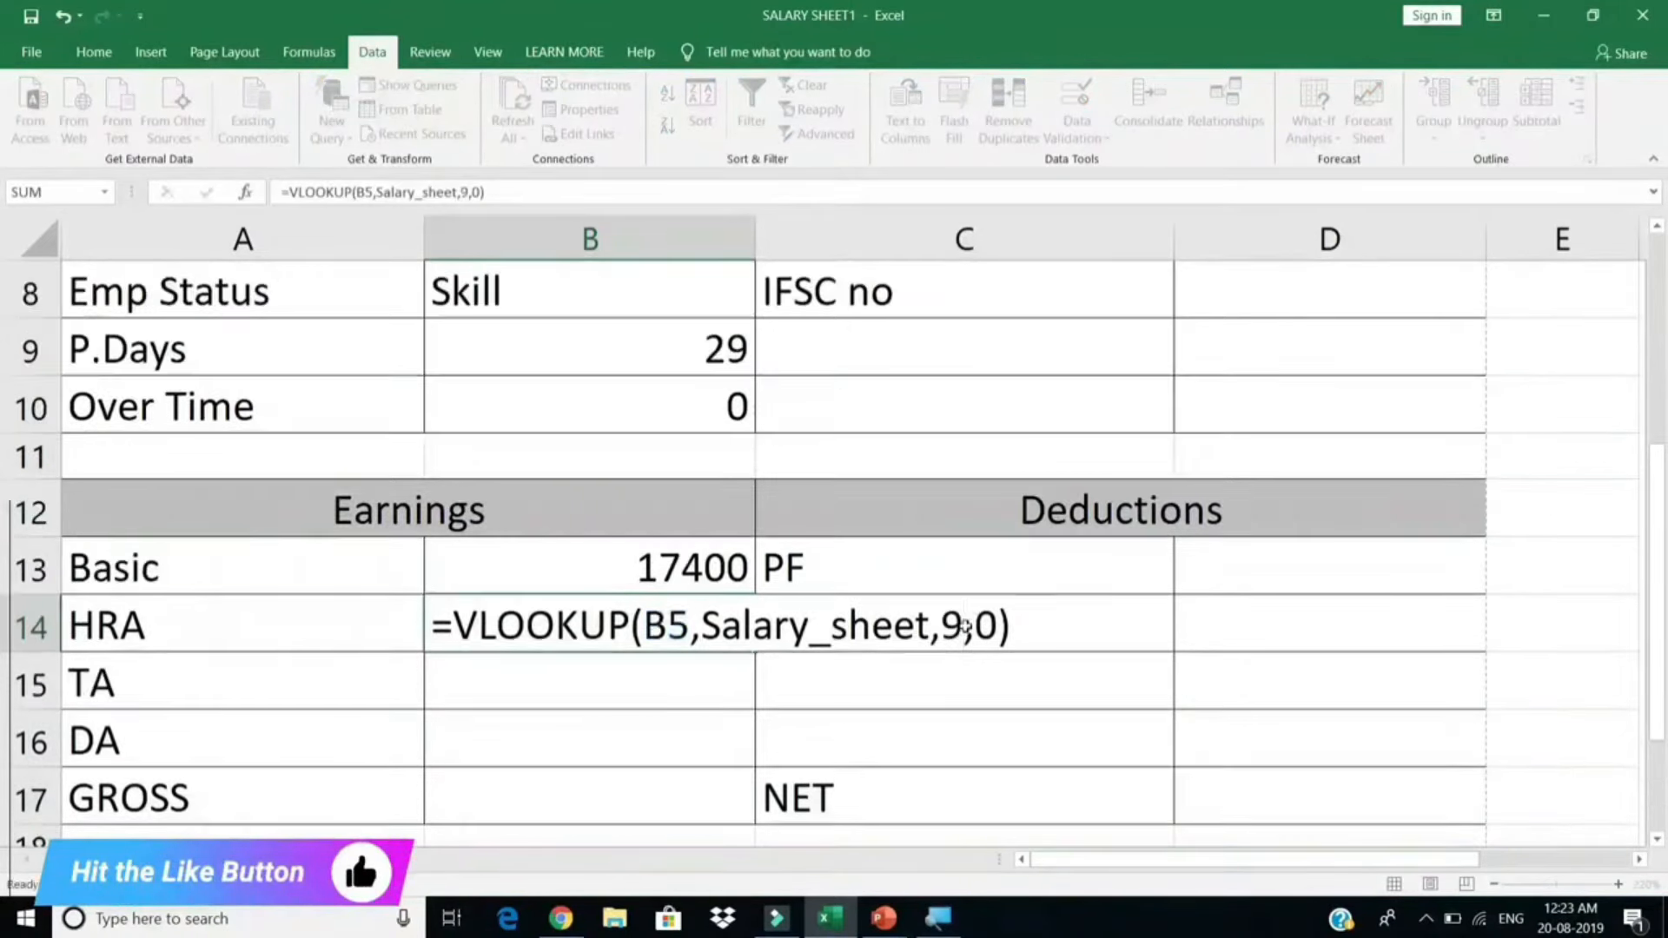
key("Return")
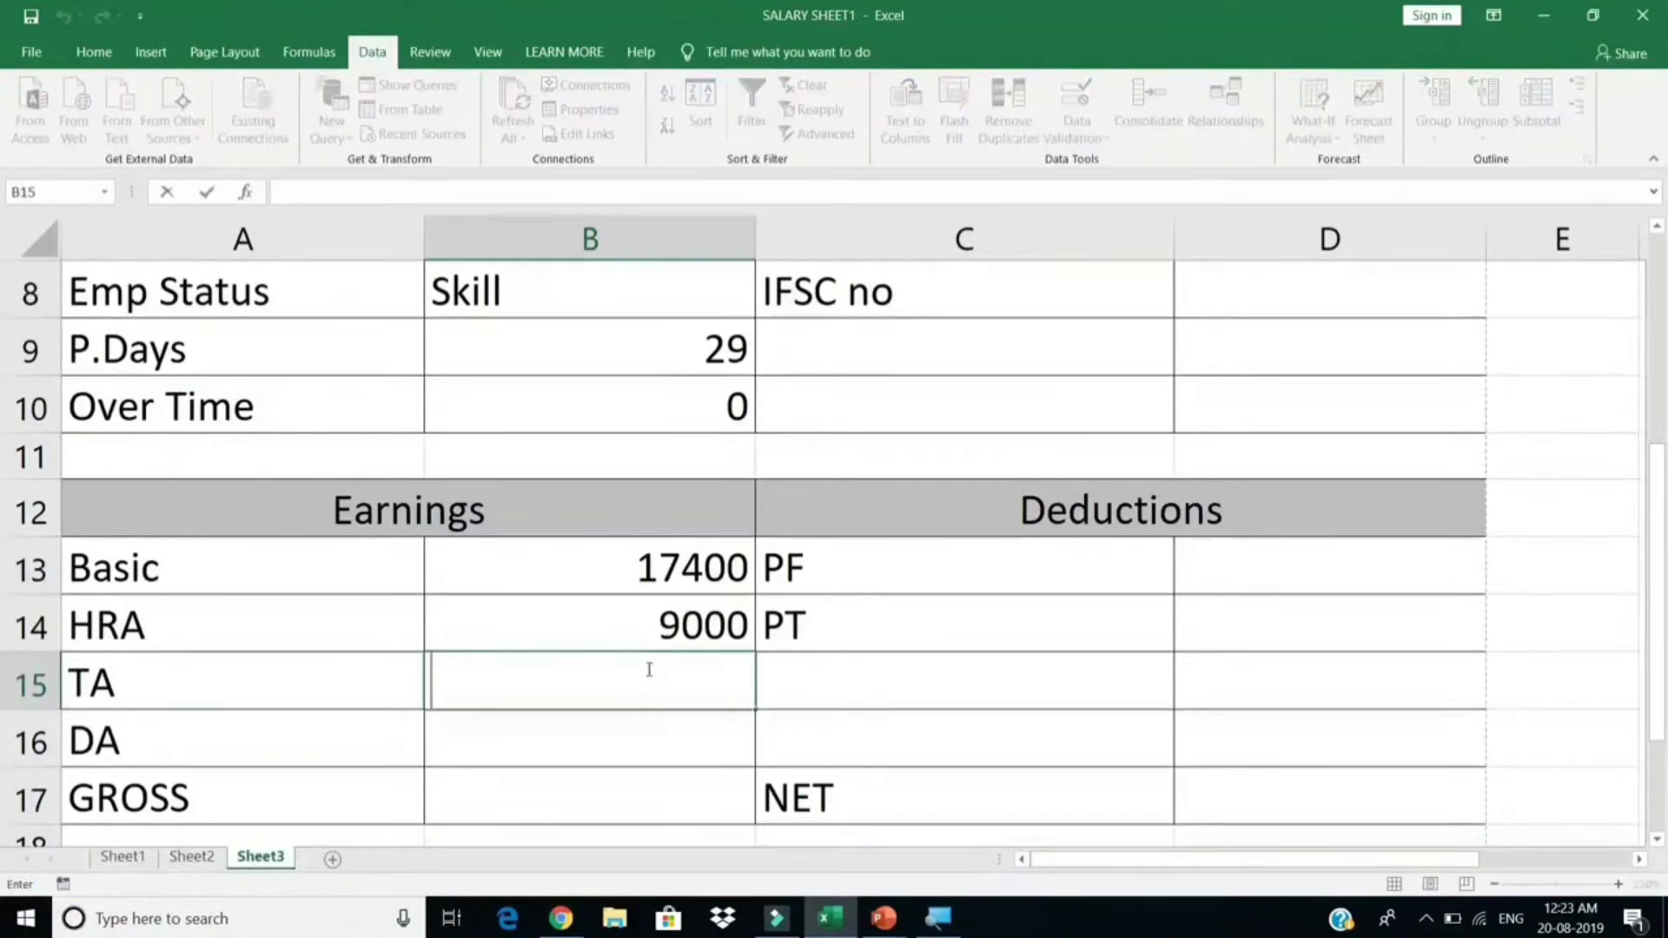
key("ctrl+v")
left_click(965, 679)
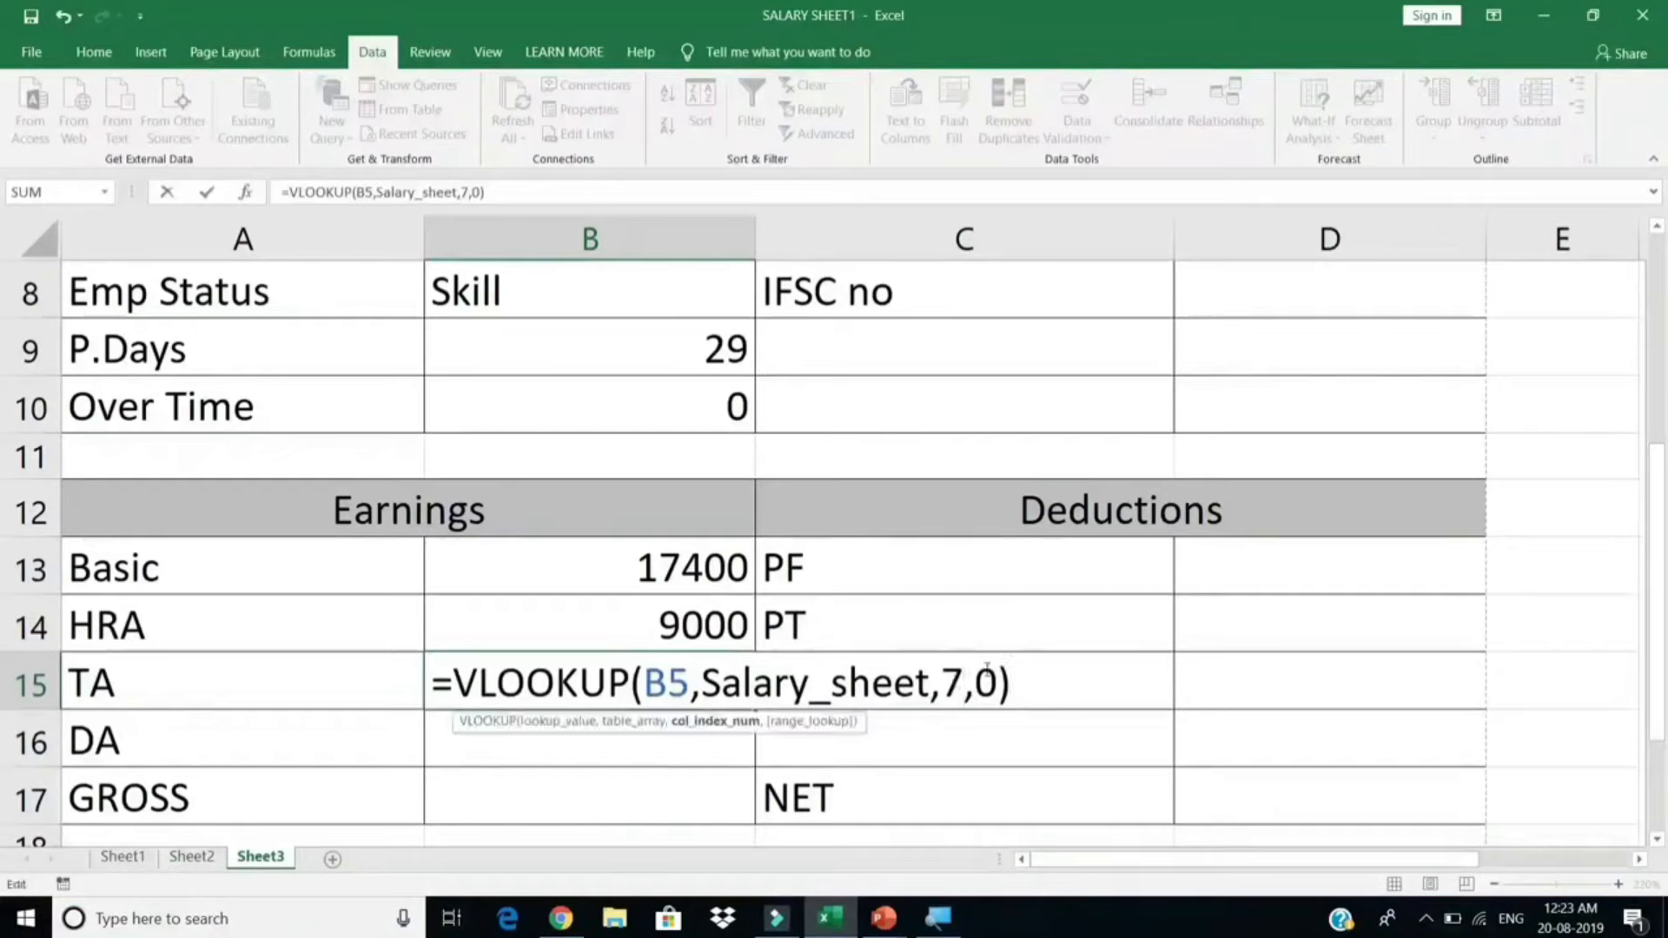
key("BackSpace")
type("10")
key("Return")
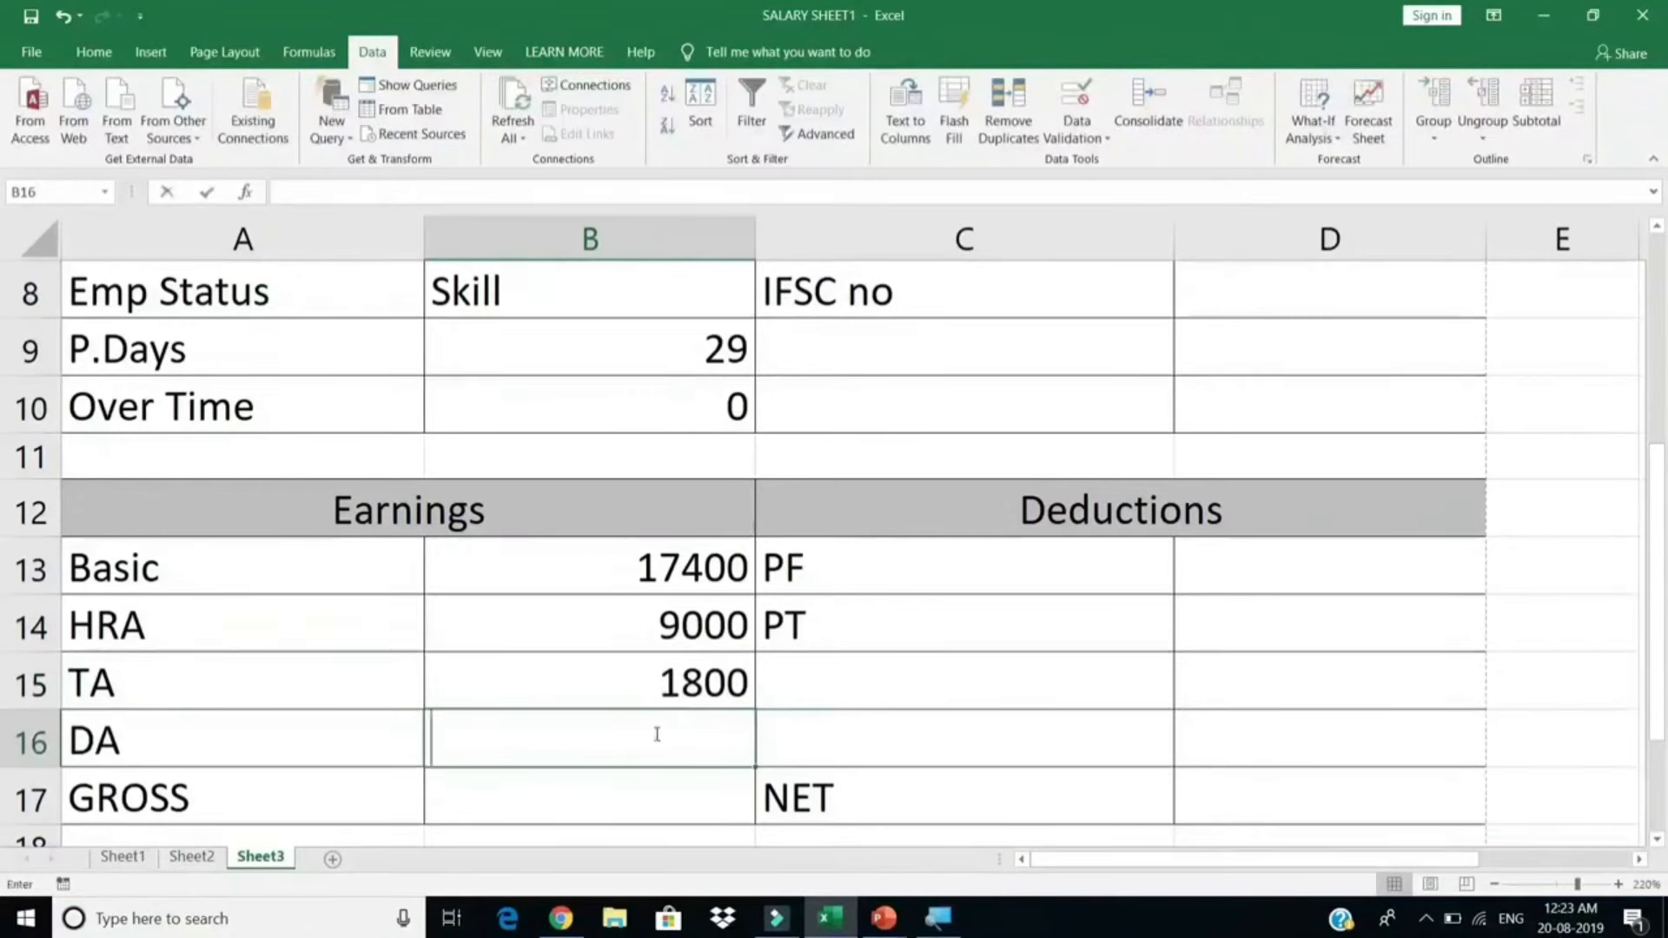
Step: Add DA and GROSS lookups in B16 and B17 with column indexes 11 and 12
key("ctrl+v")
double_click(945, 740)
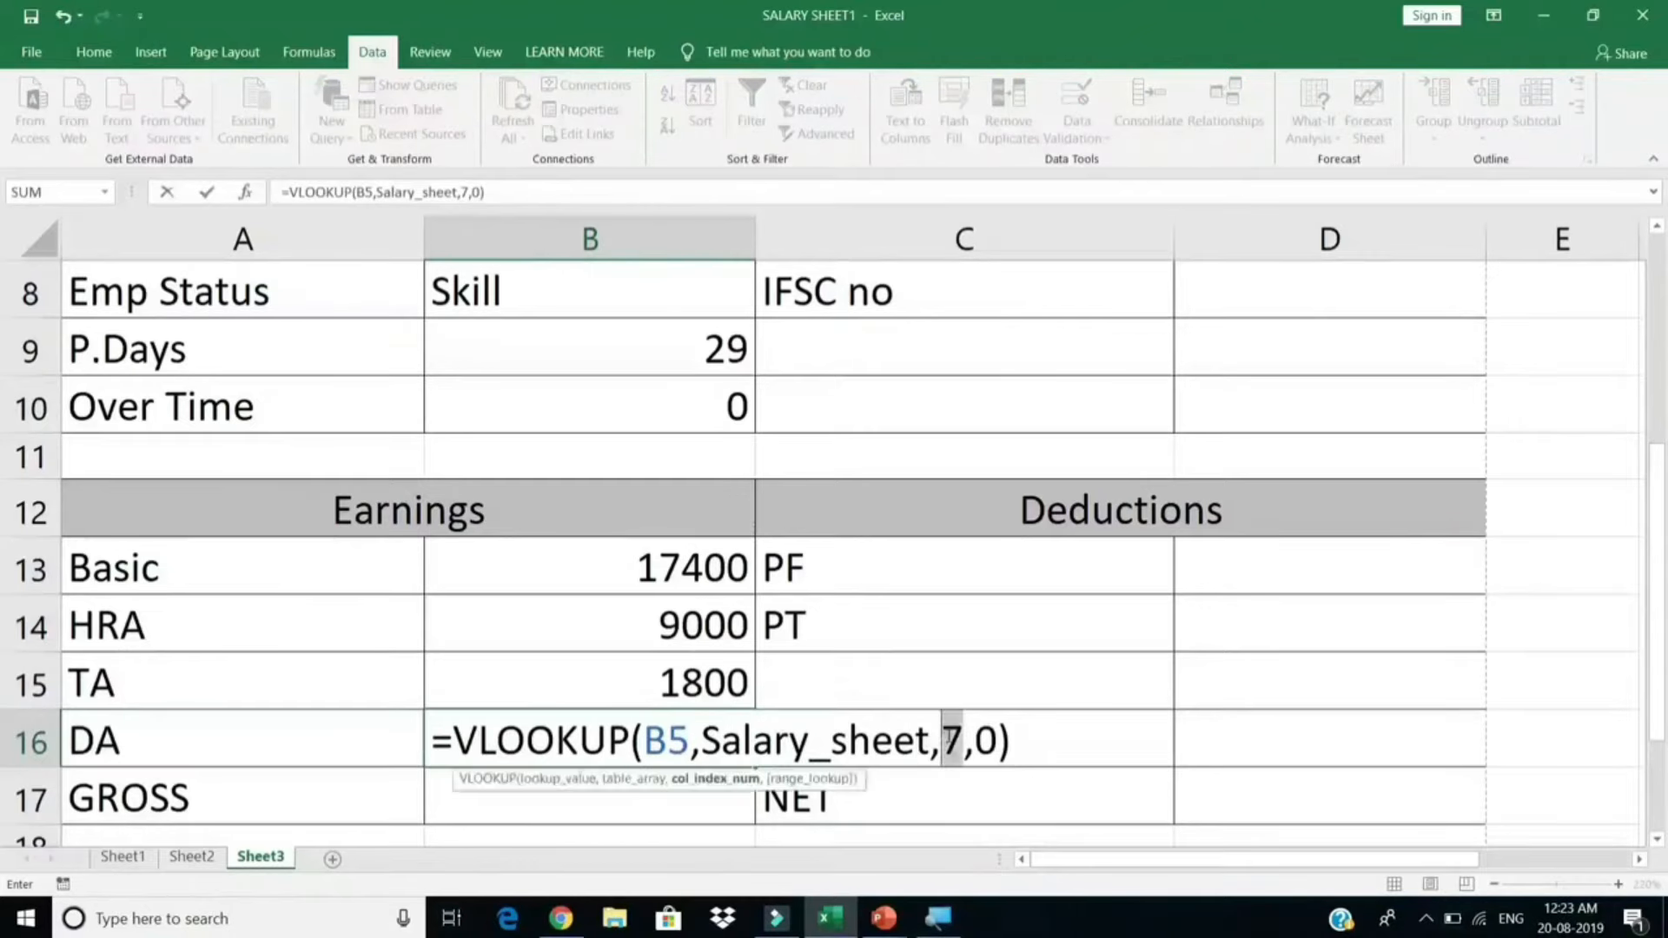
type("11")
key("Return")
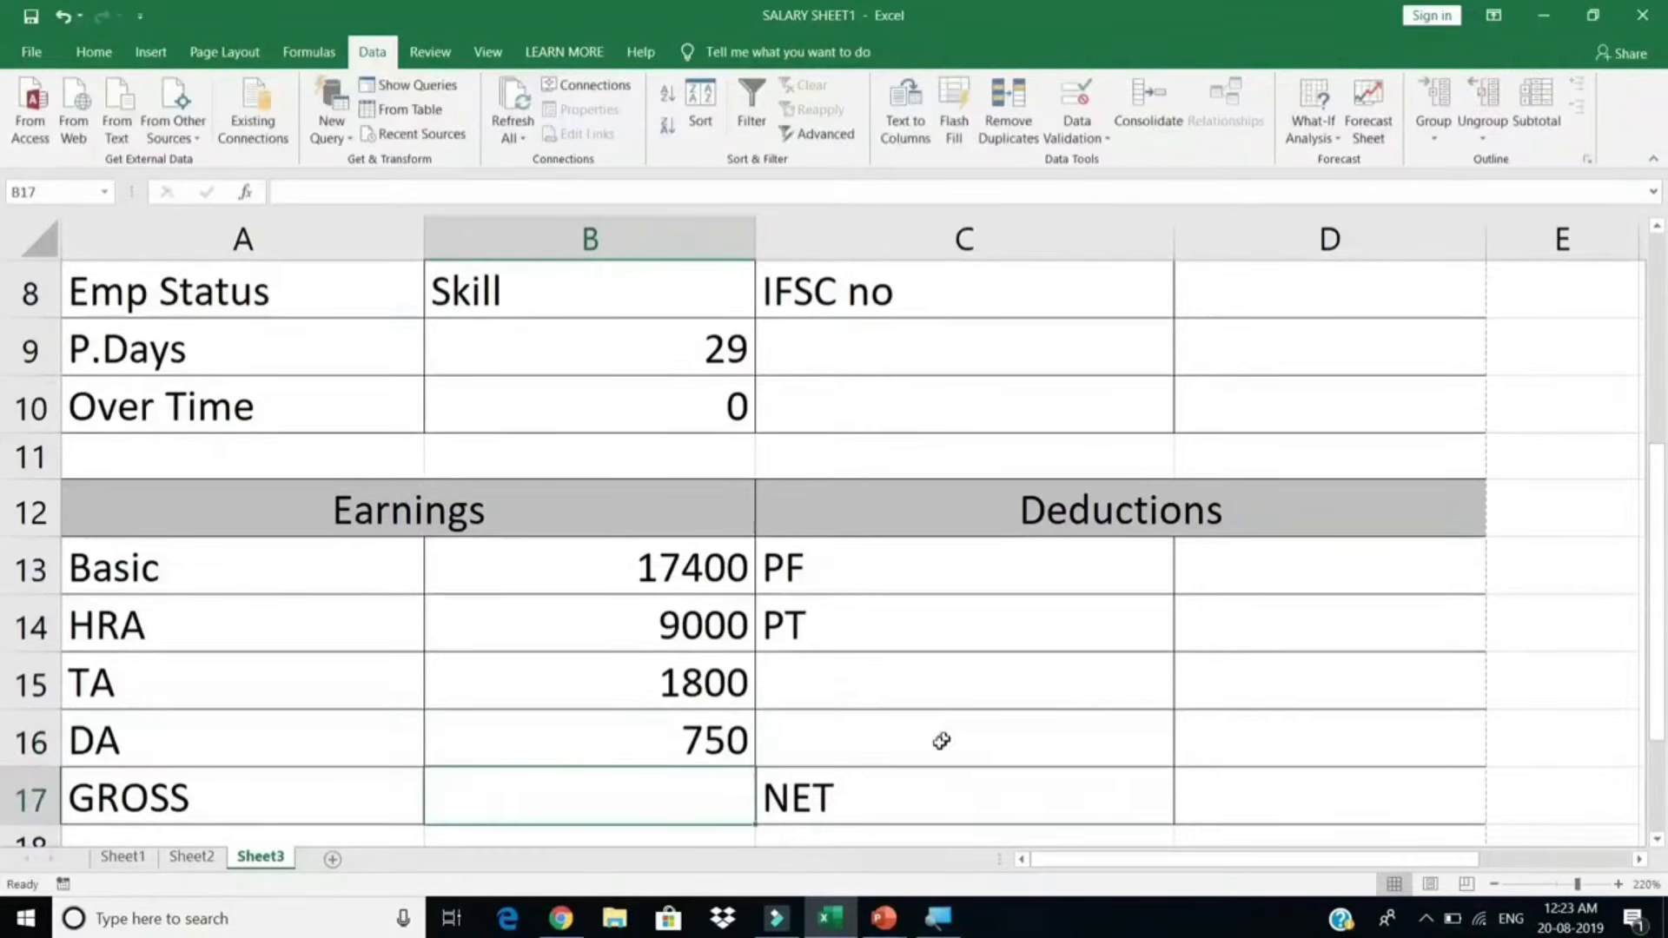
key("ctrl+v")
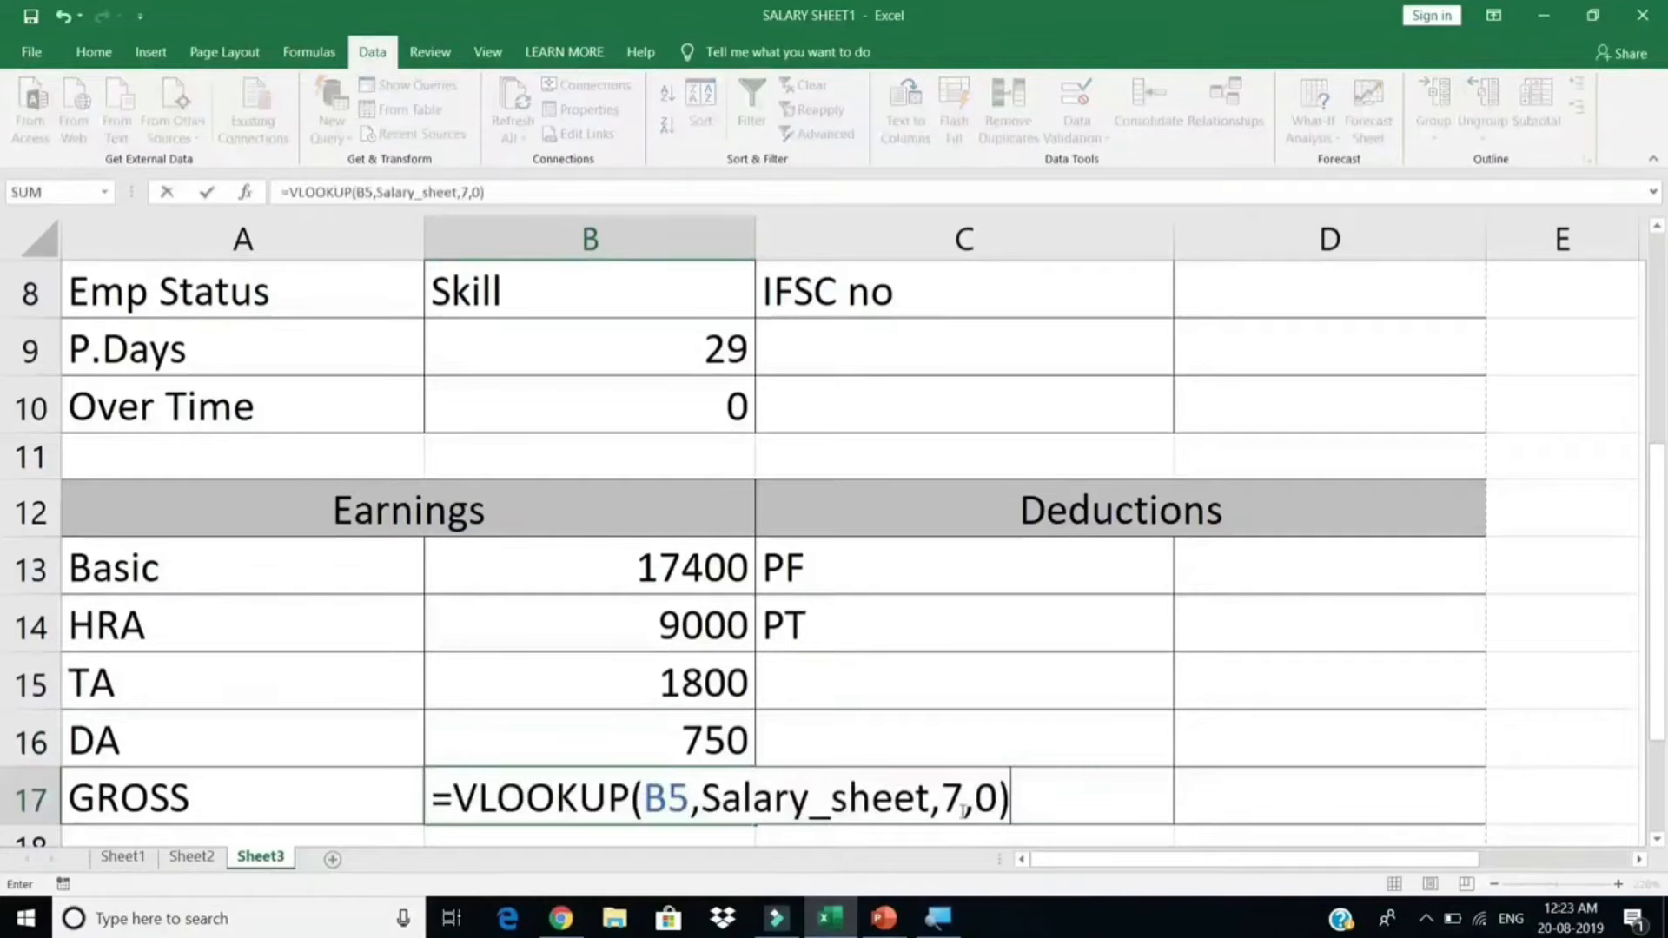
double_click(952, 797)
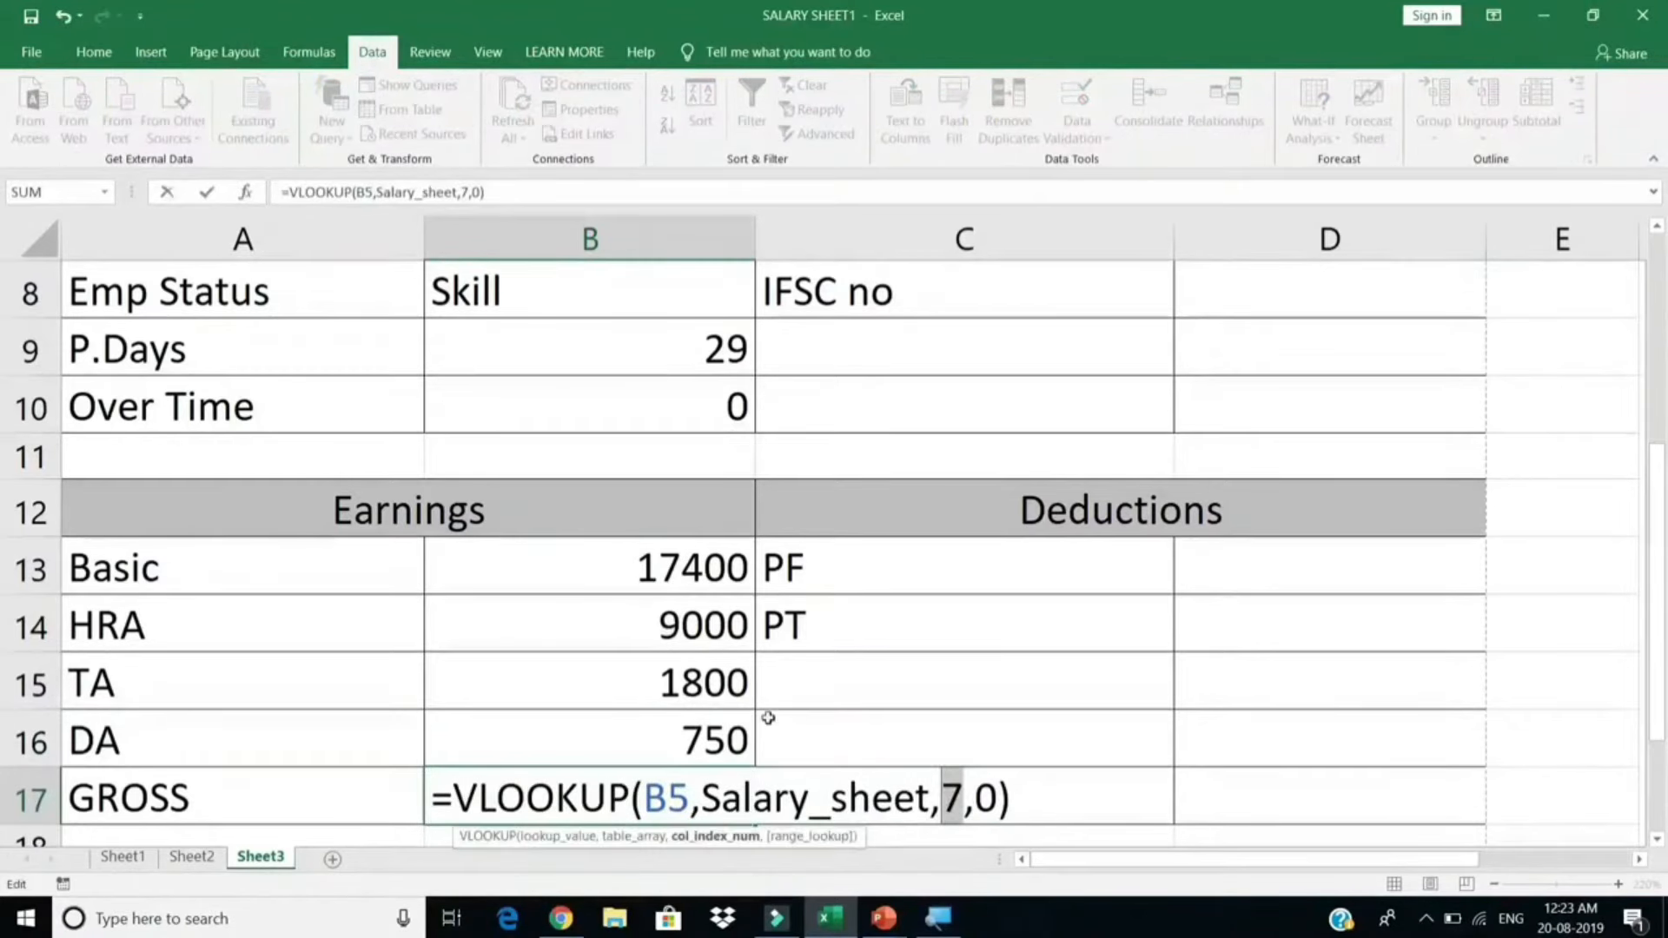
type("12")
key("Return")
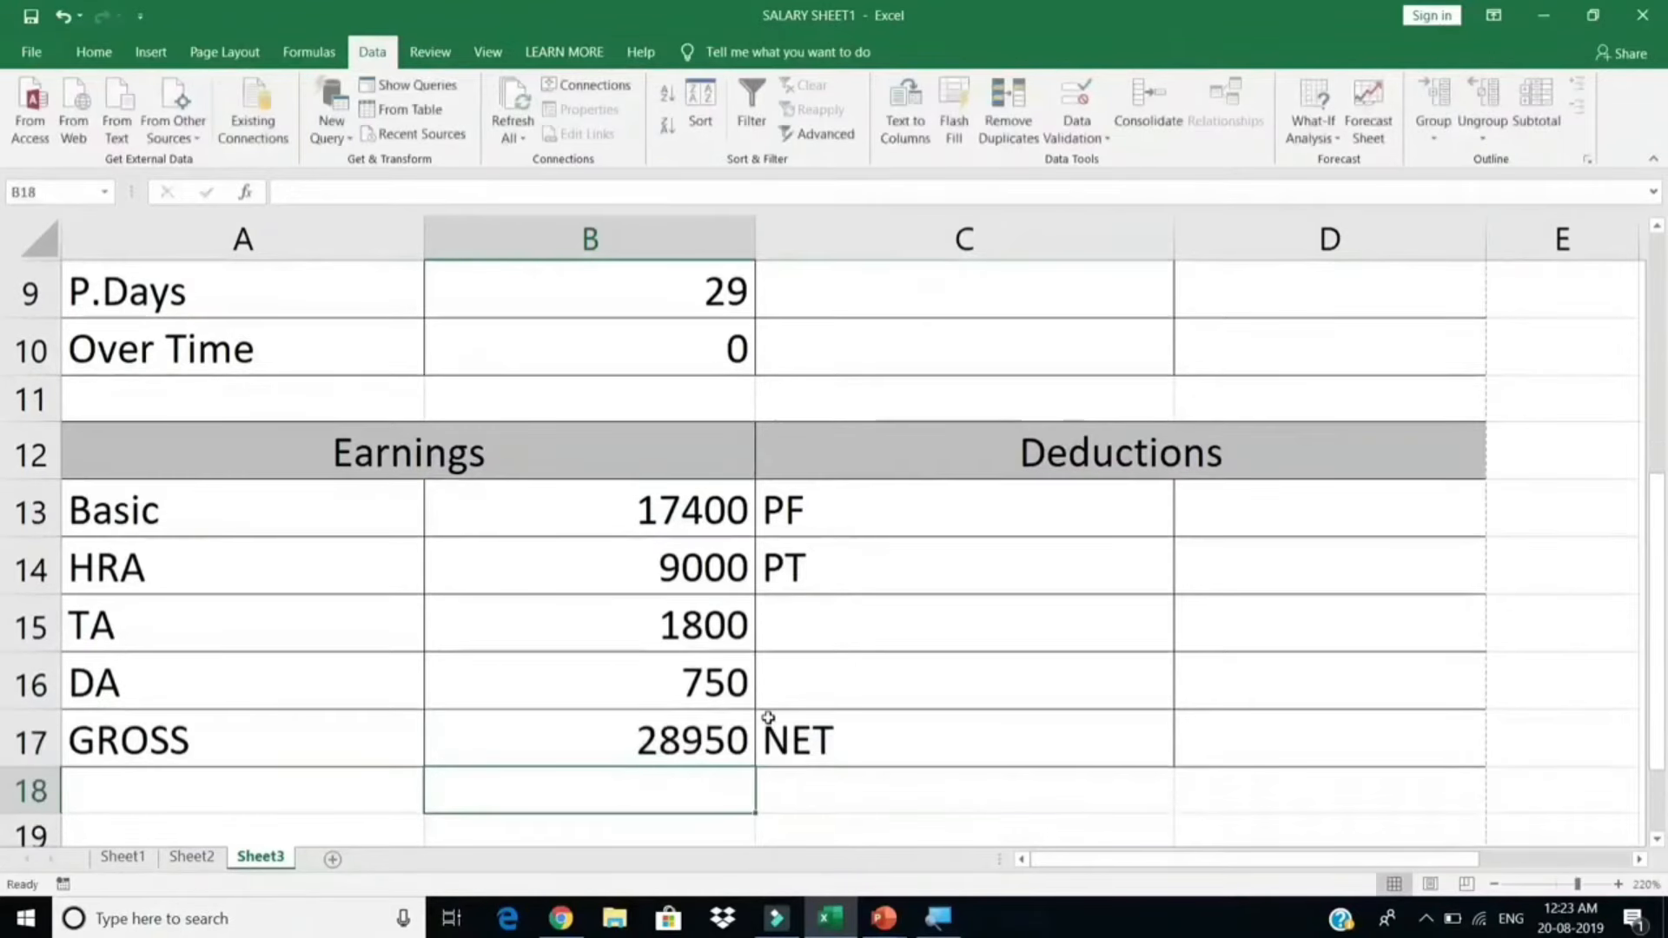
key("Up")
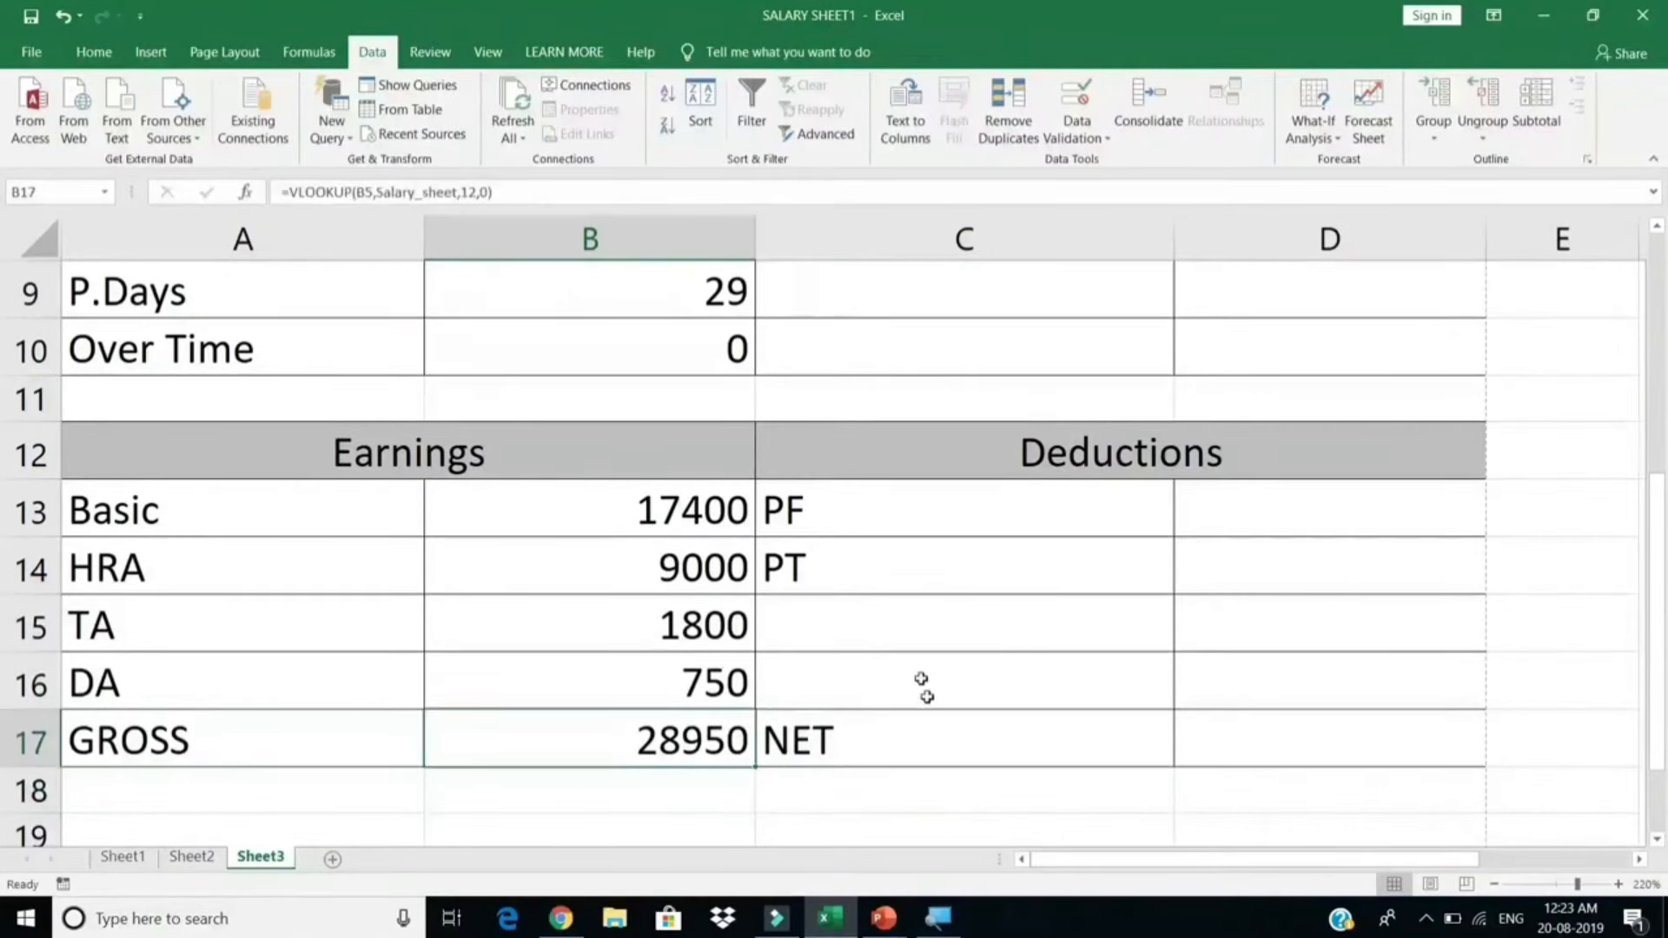
Step: Add PF and PT lookups in D13 and D14 with column indexes 13 and 14
left_click(1429, 528)
key("ctrl+v")
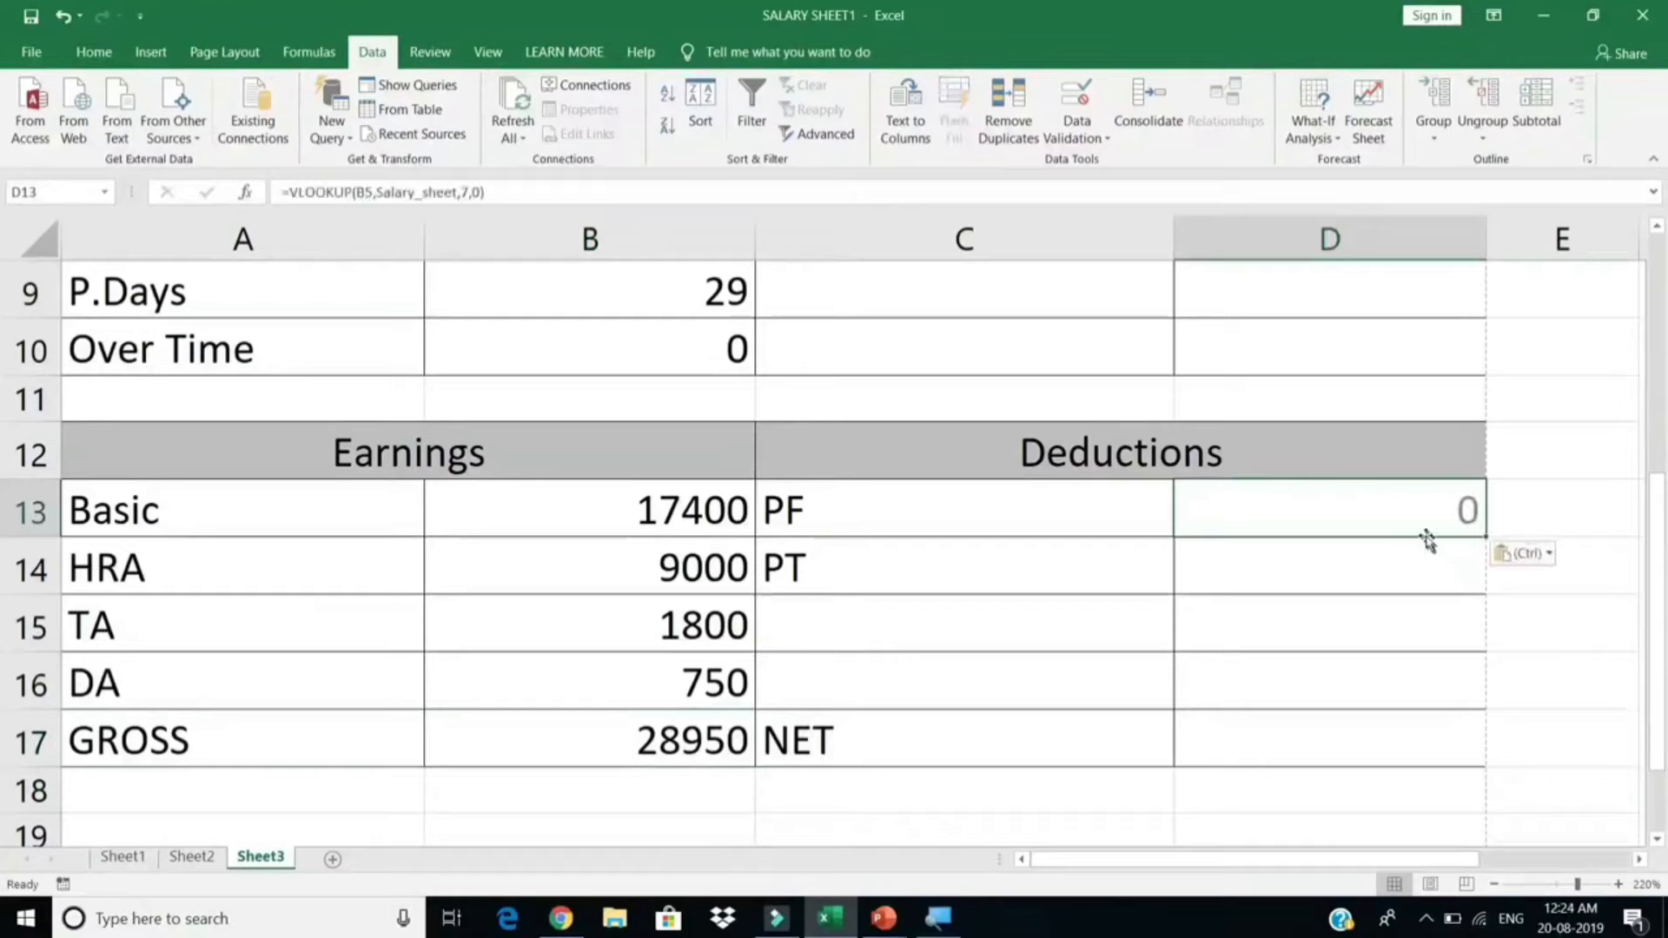
double_click(1370, 511)
double_click(1430, 566)
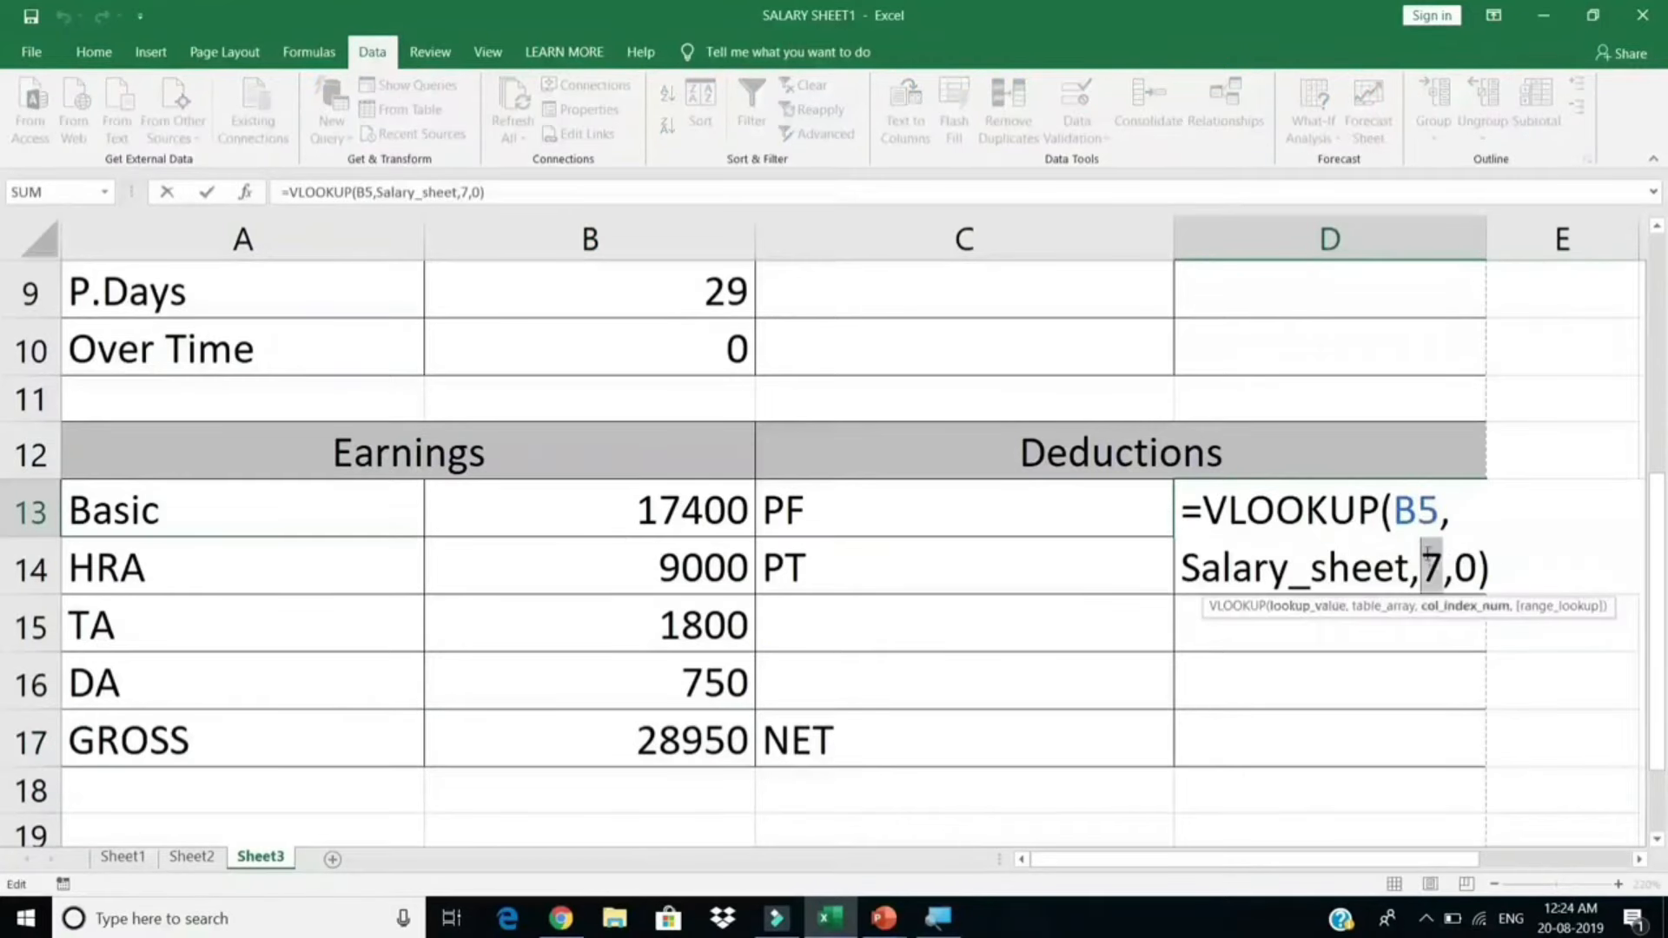
type("13")
key("Return")
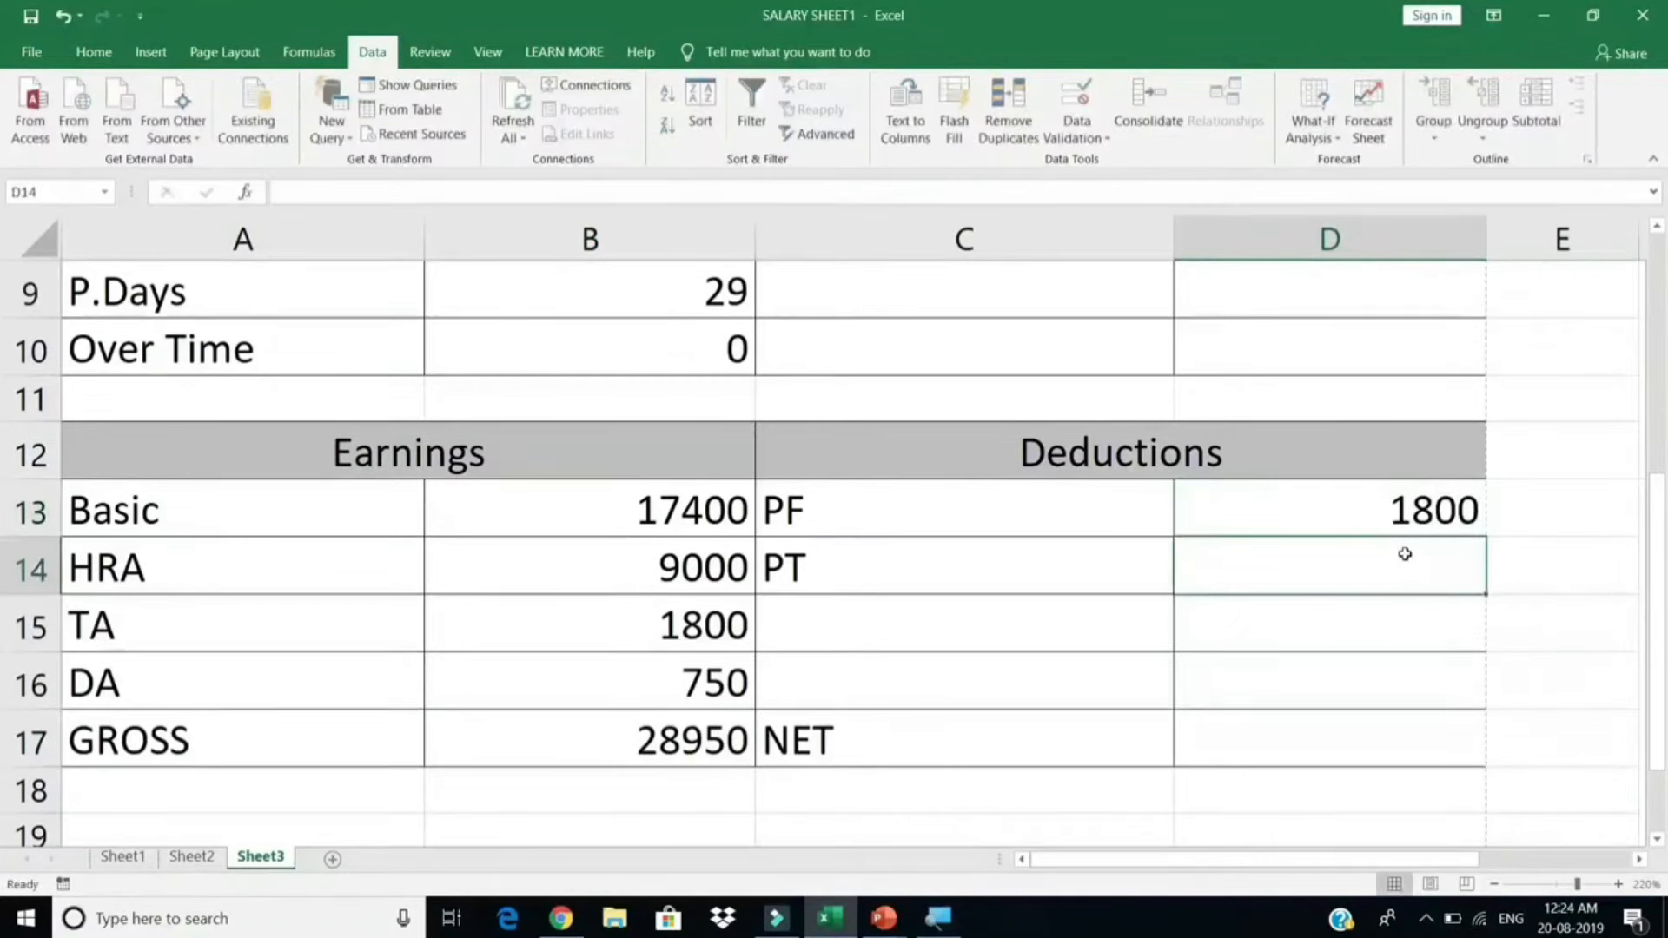
type("=VLOOKUP(B5,Salary_sheet,7,0)")
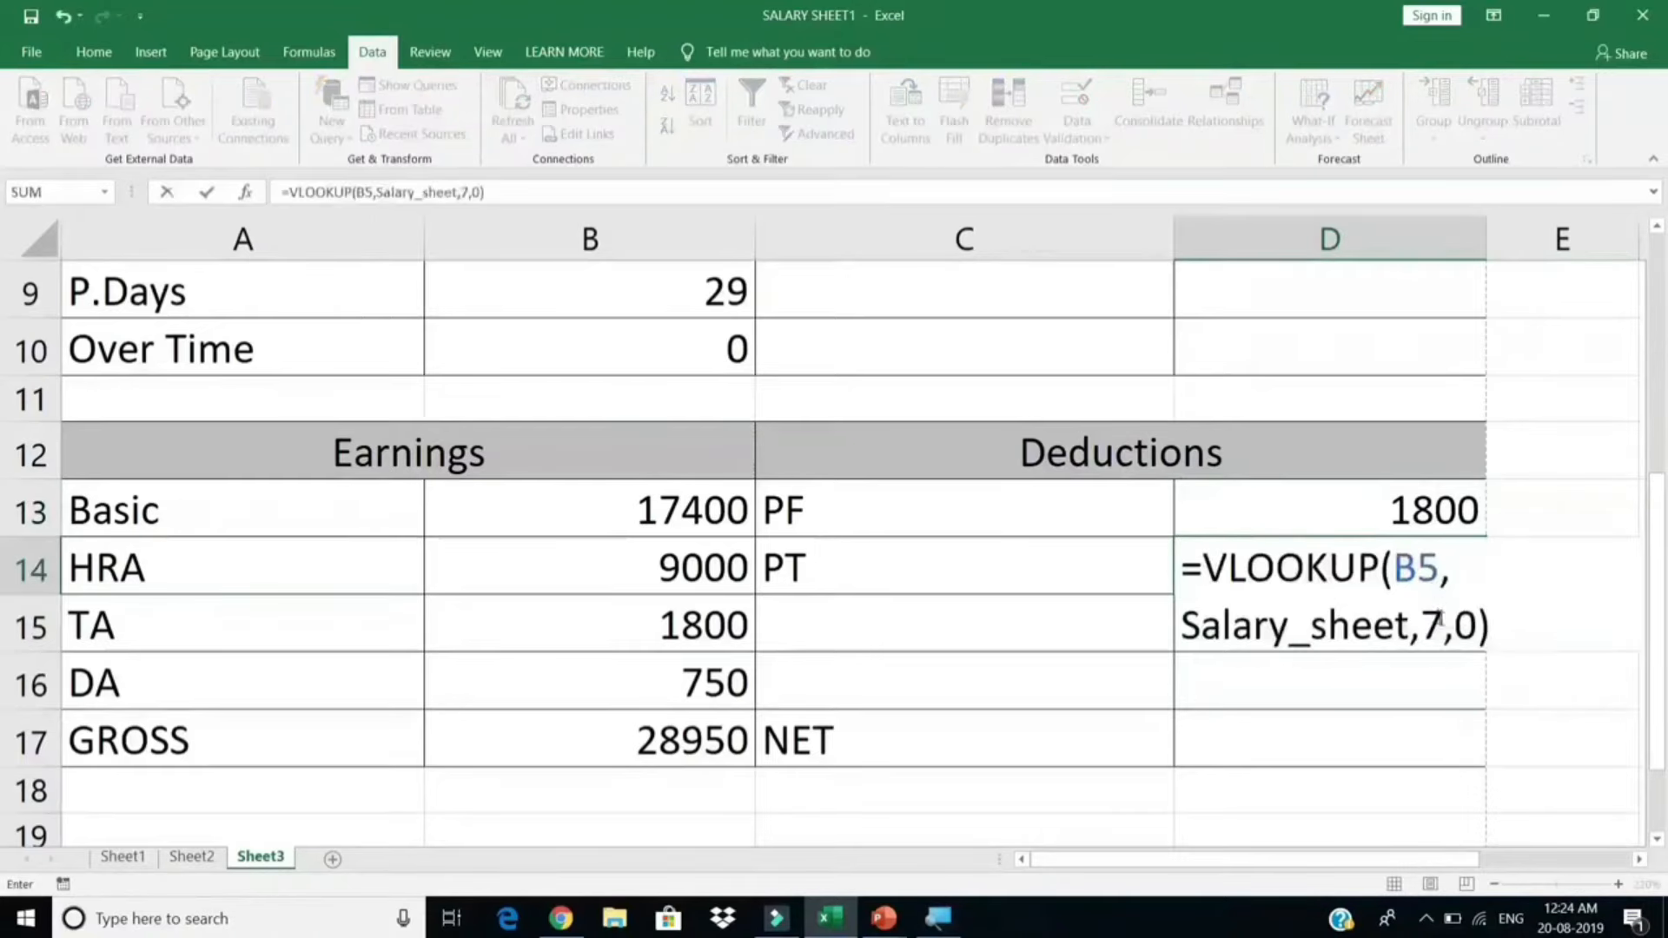
double_click(1433, 623)
type("14")
key("Return")
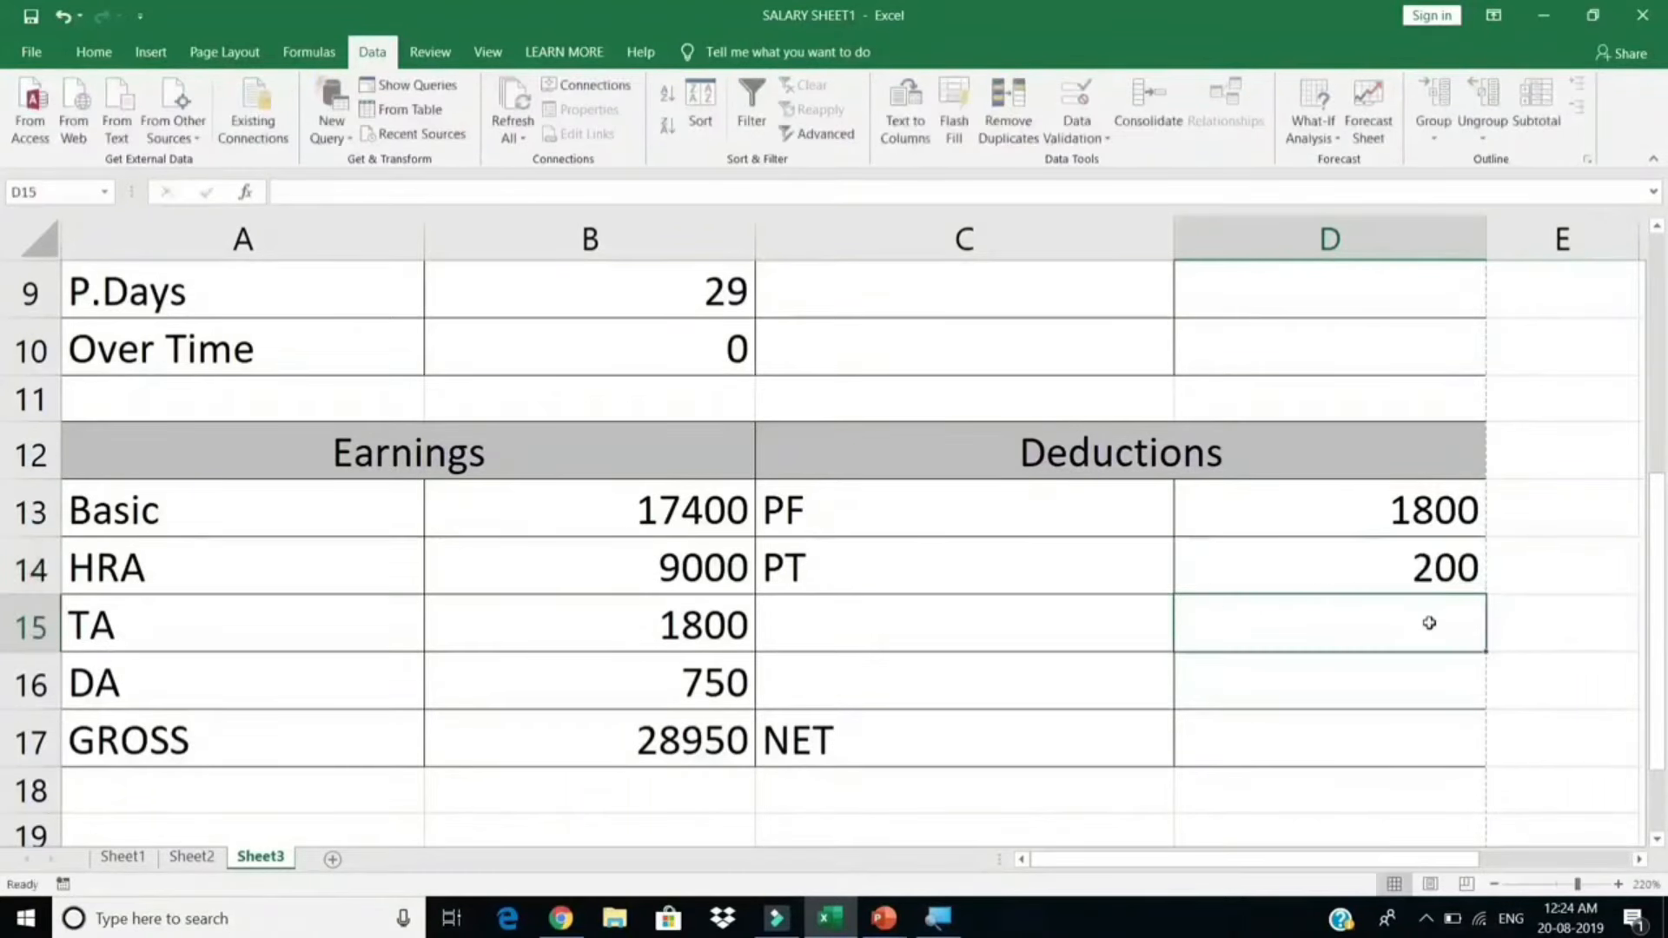
Step: Put =VLOOKUP(B5,Salary_sheet,15,0) in D17 so NET shows 26950
left_click(1305, 746)
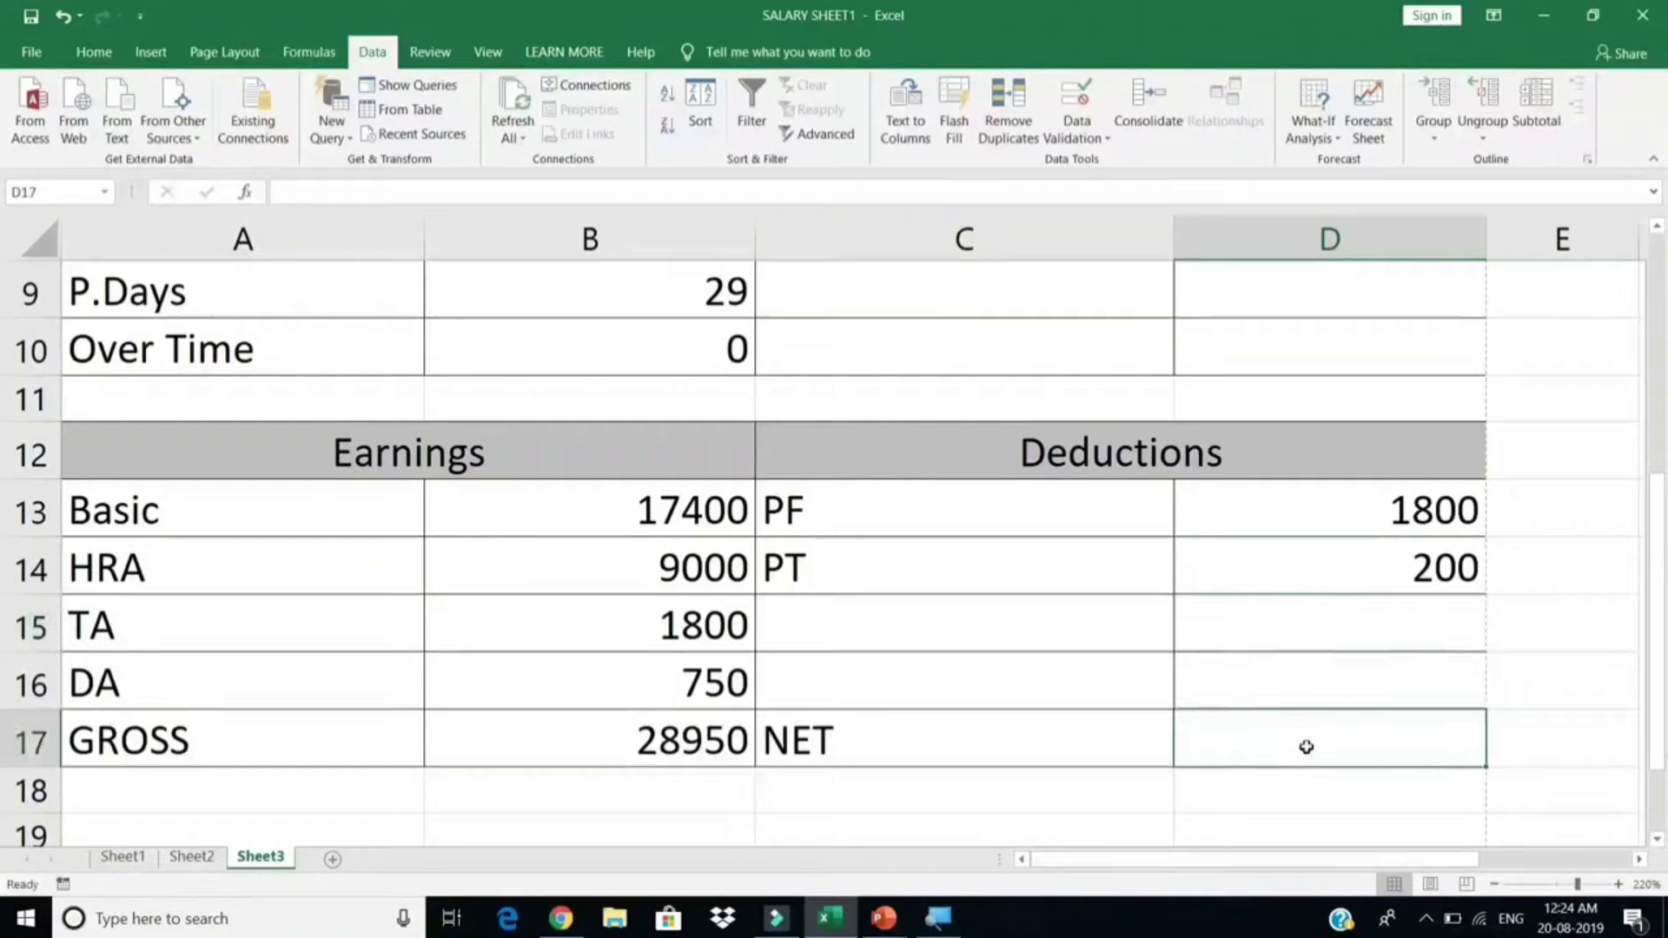
double_click(1307, 745)
type("=VLOOKUP(B5,Salary_sheet,7,0)")
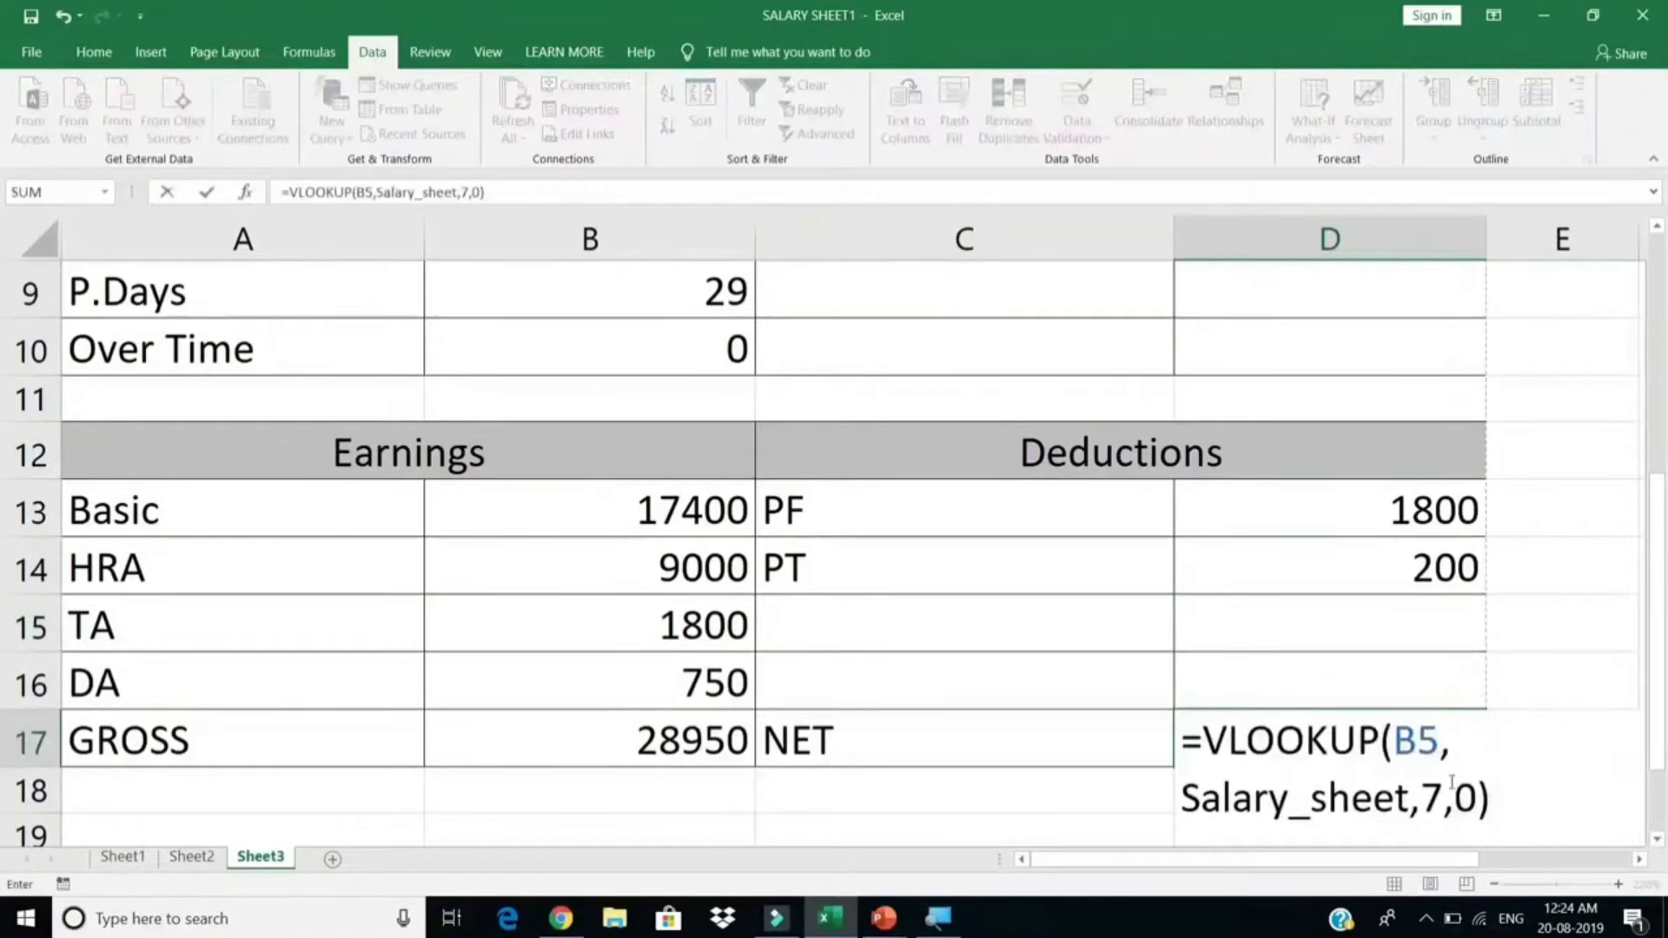
double_click(1430, 791)
type("1")
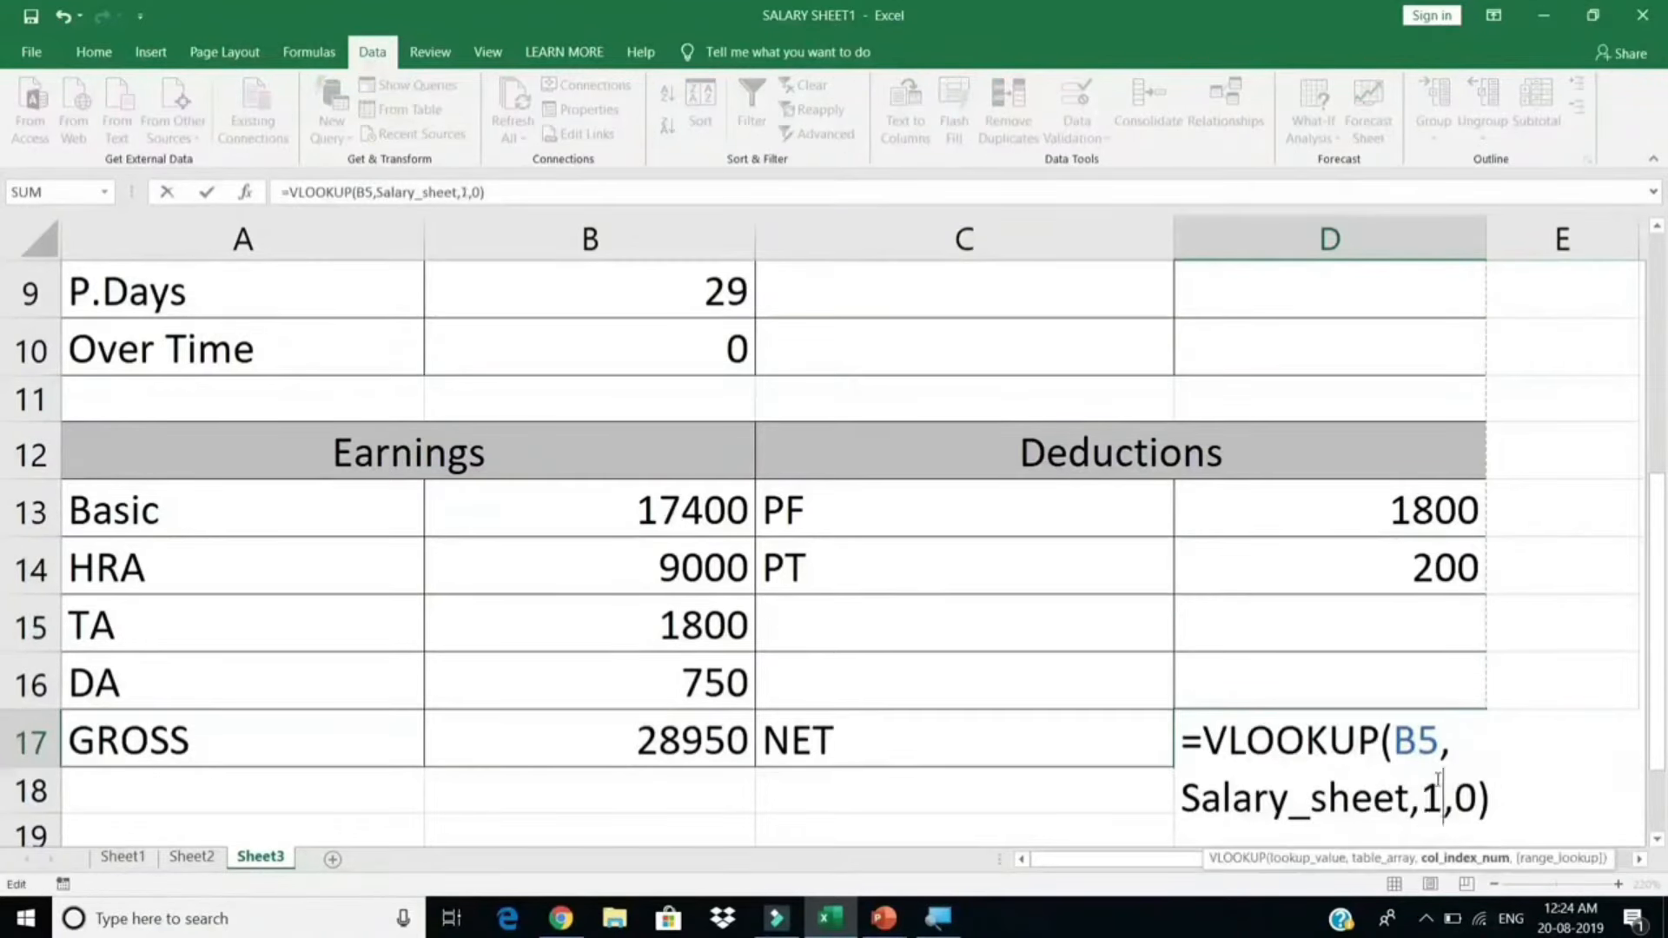
key("Return")
left_click(1425, 737)
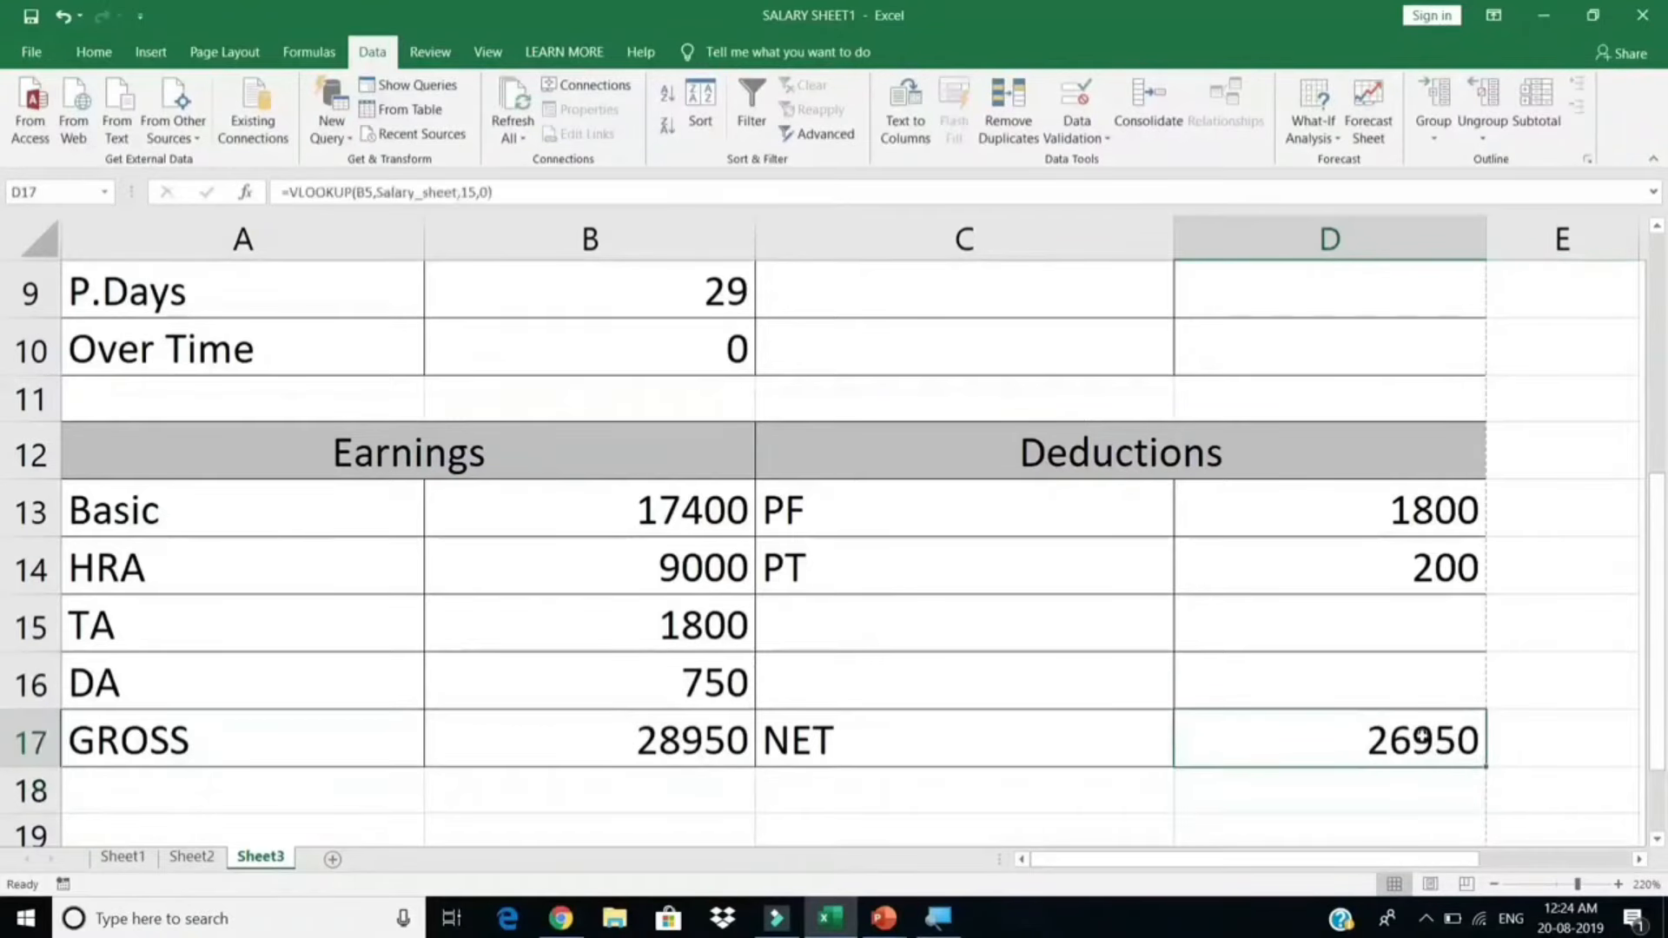
scroll(1216, 738, "up", 1)
scroll(834, 686, "down", 1)
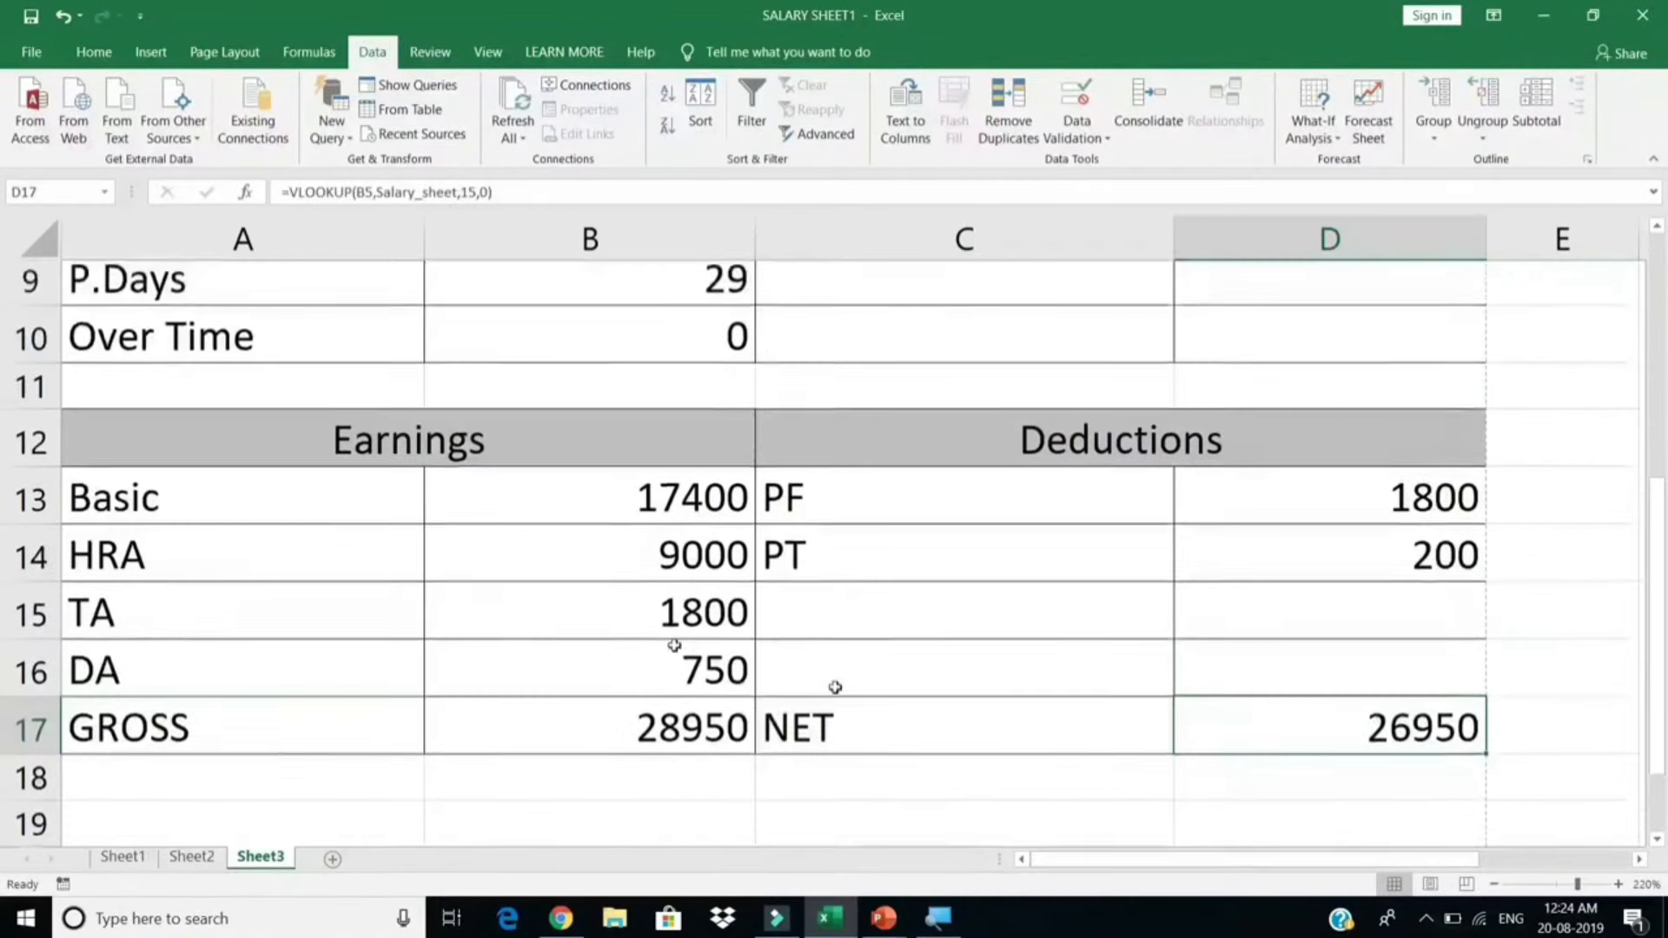
scroll(504, 686, "down", 2)
left_click(287, 492)
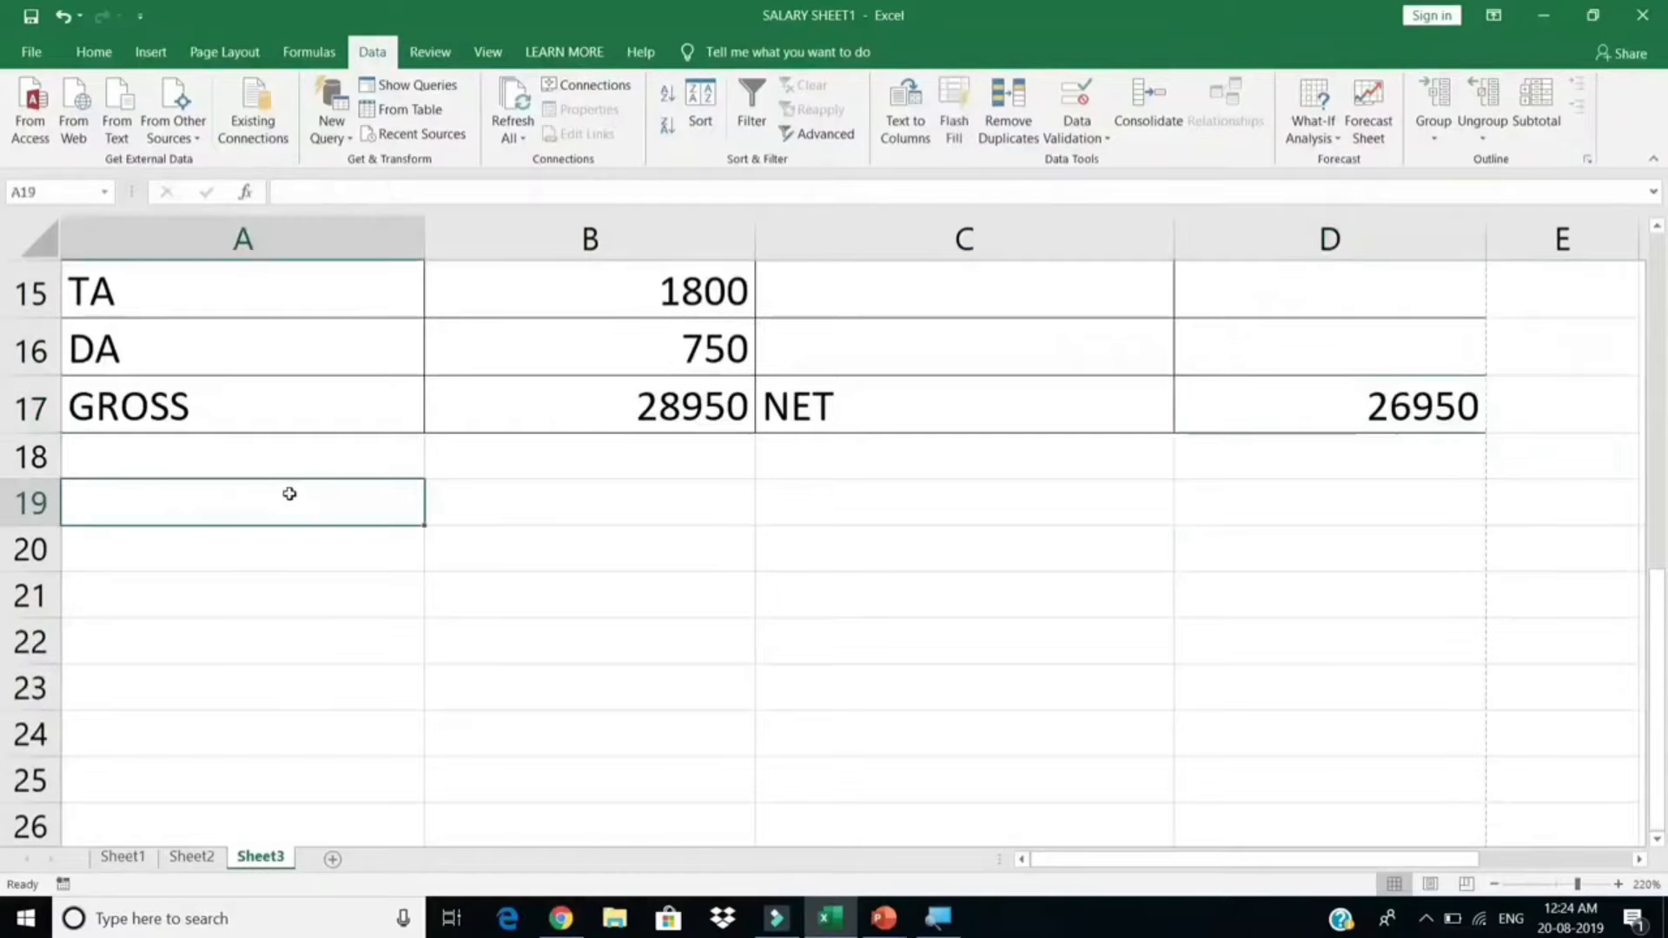
Step: Enter the 'Amount in Words' label in A19 and give B19:D19 a bottom border
type("A")
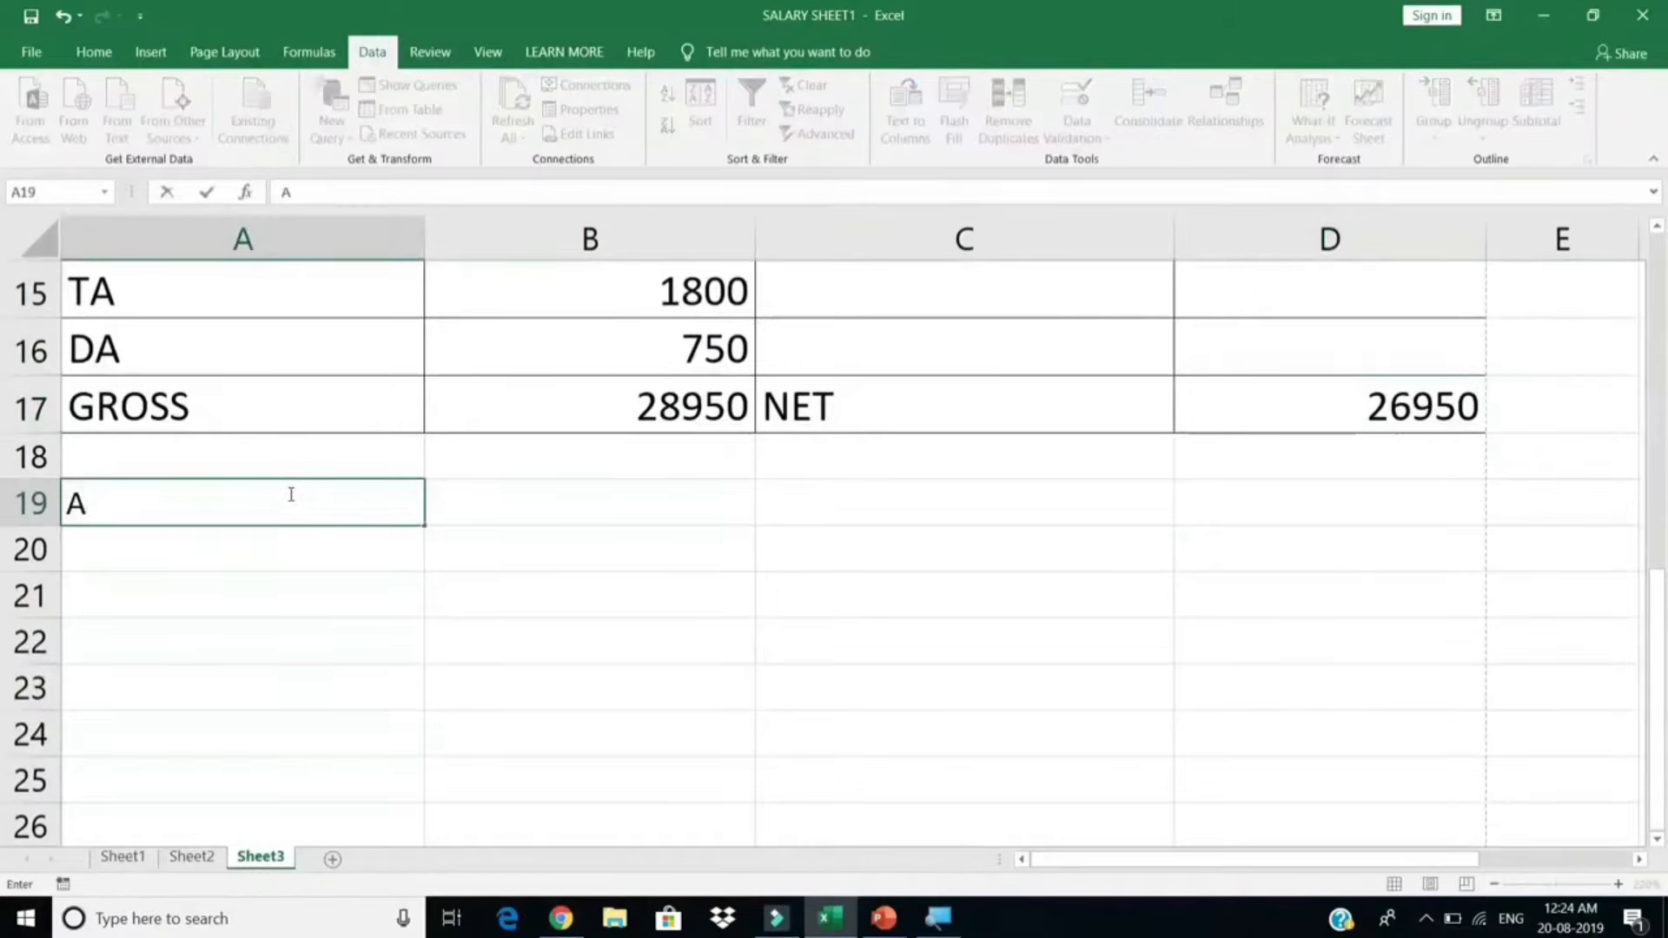
type("mount in ")
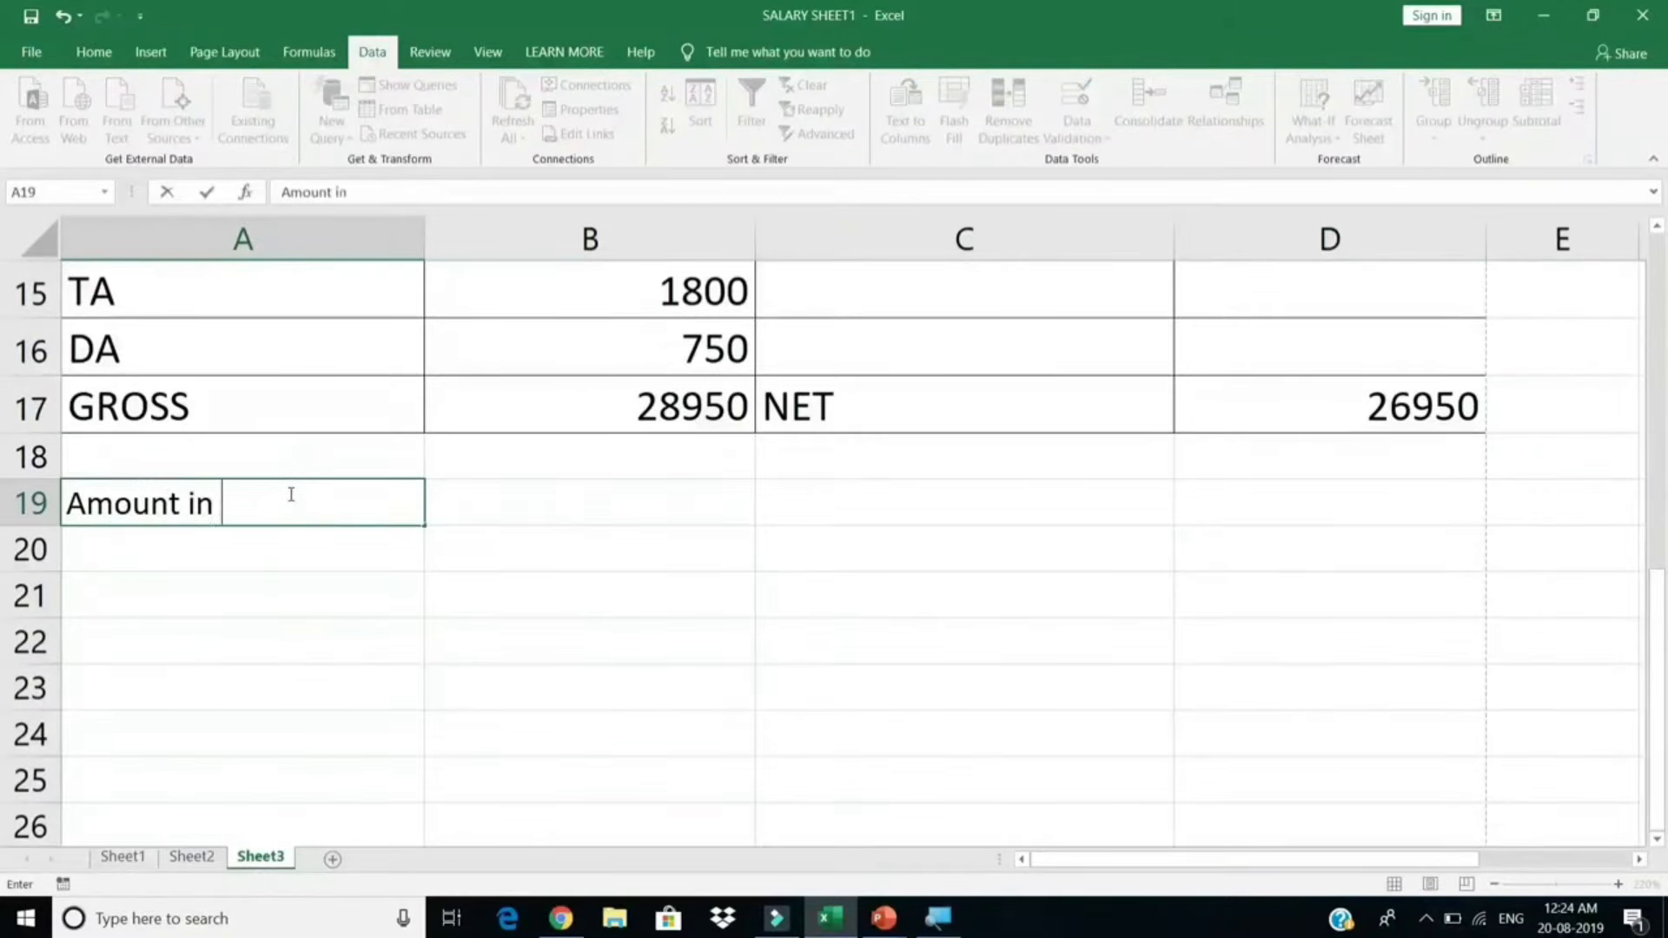
type("Words")
key("Return")
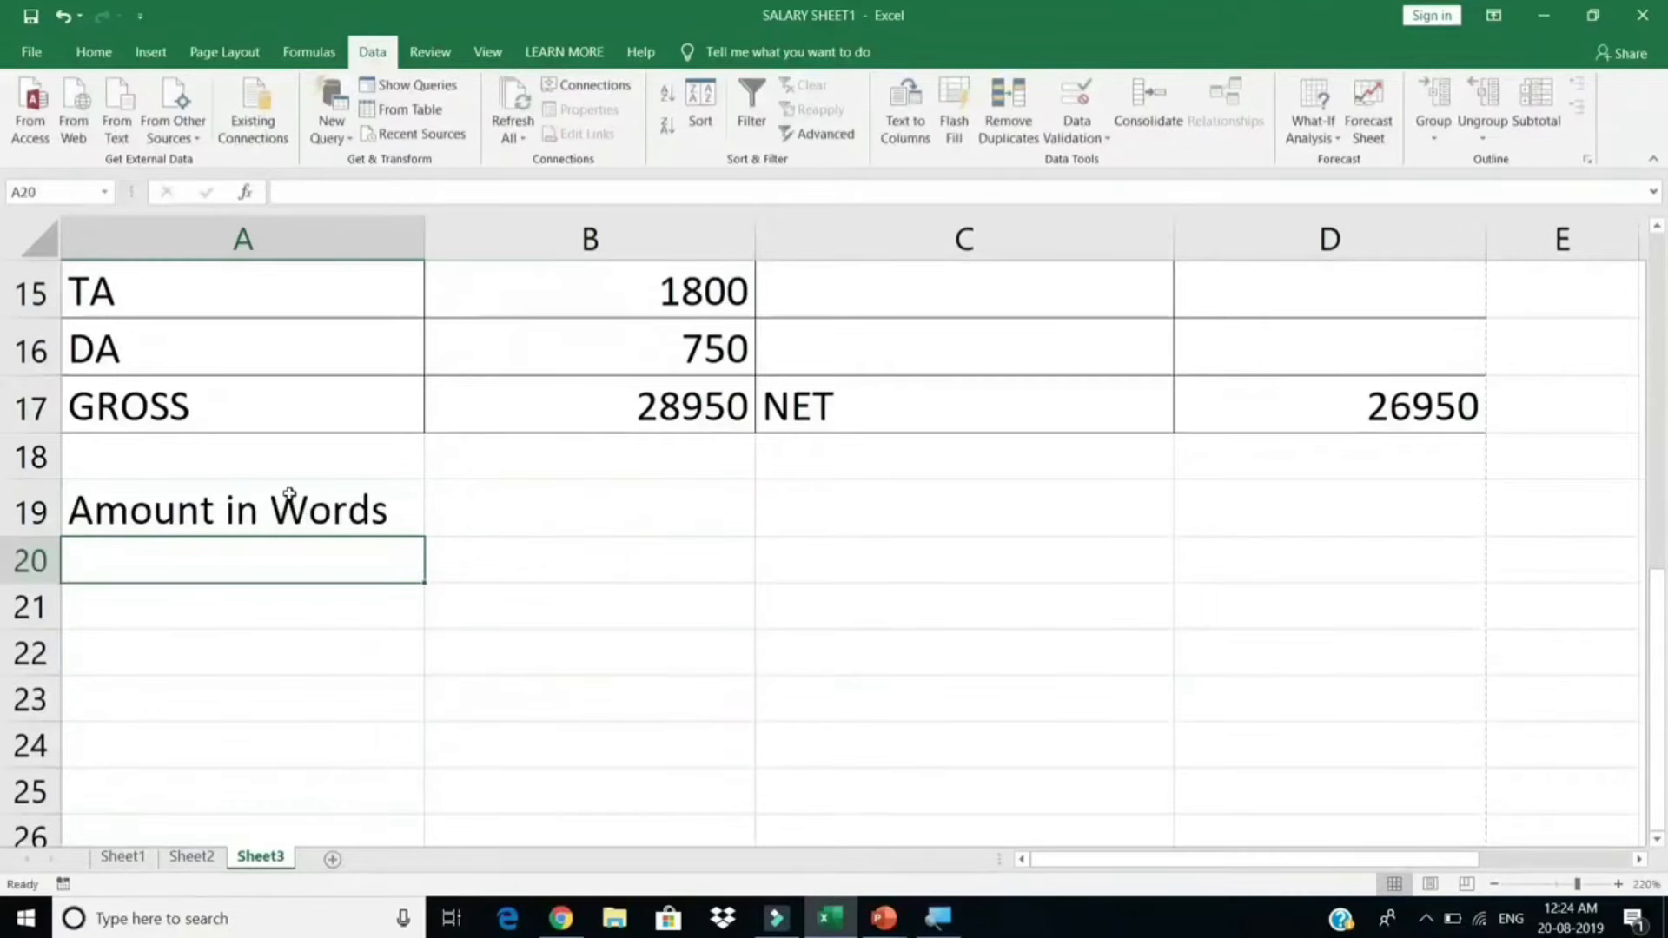
left_click(552, 501)
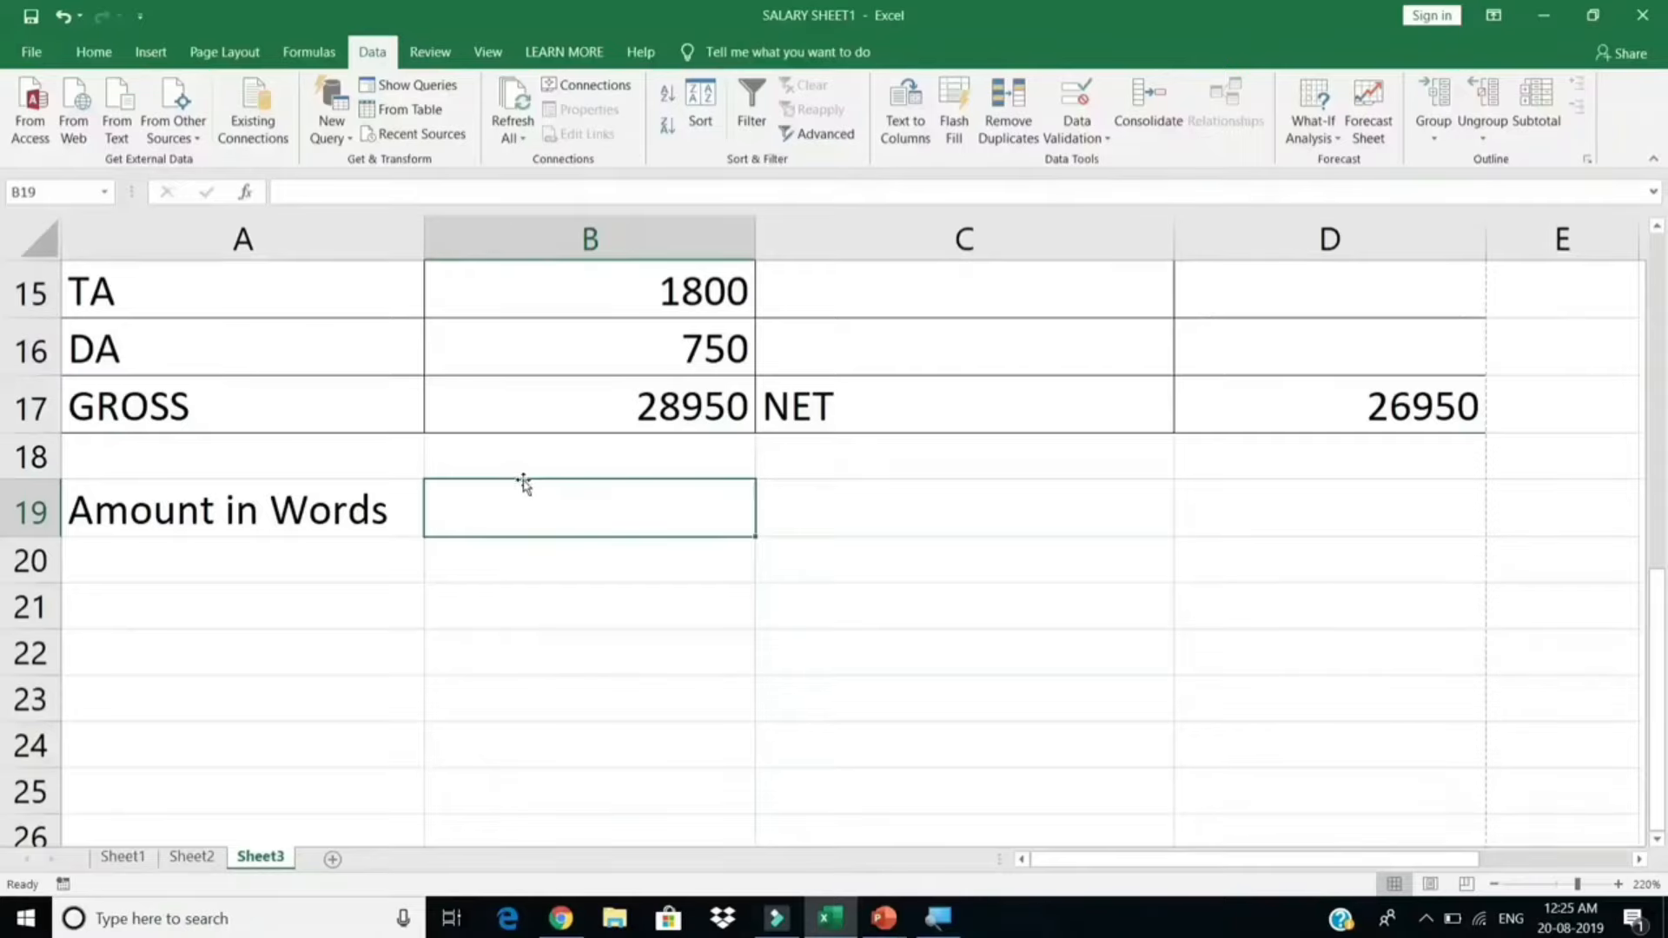
left_click_drag(525, 510, 1259, 528)
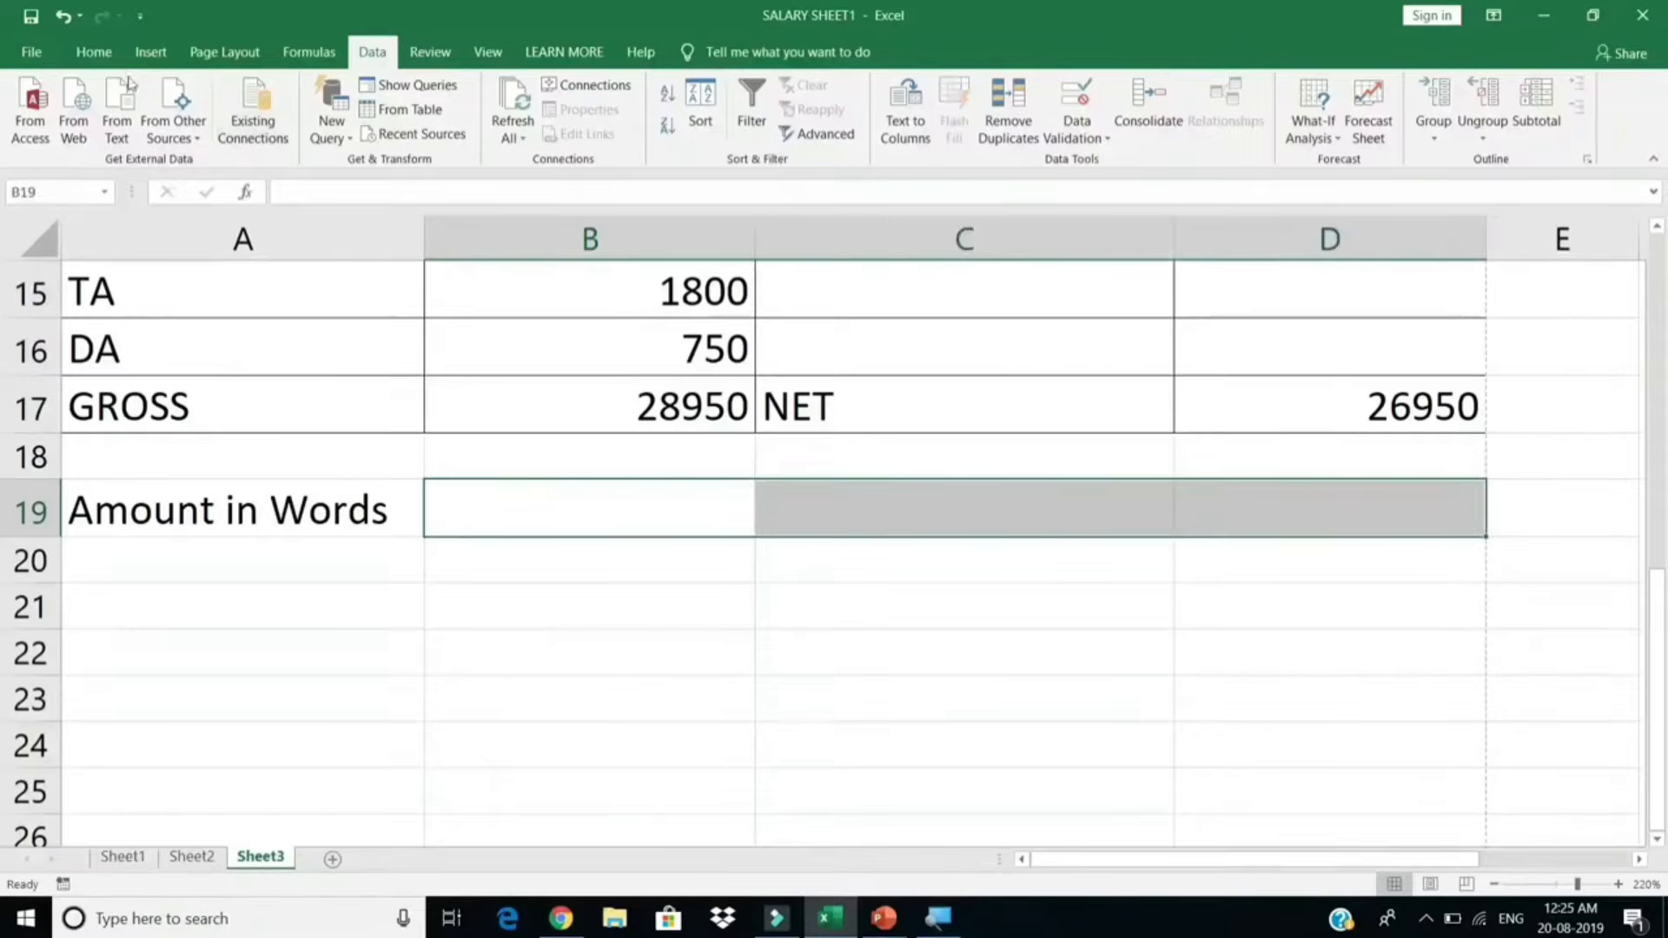
left_click(93, 52)
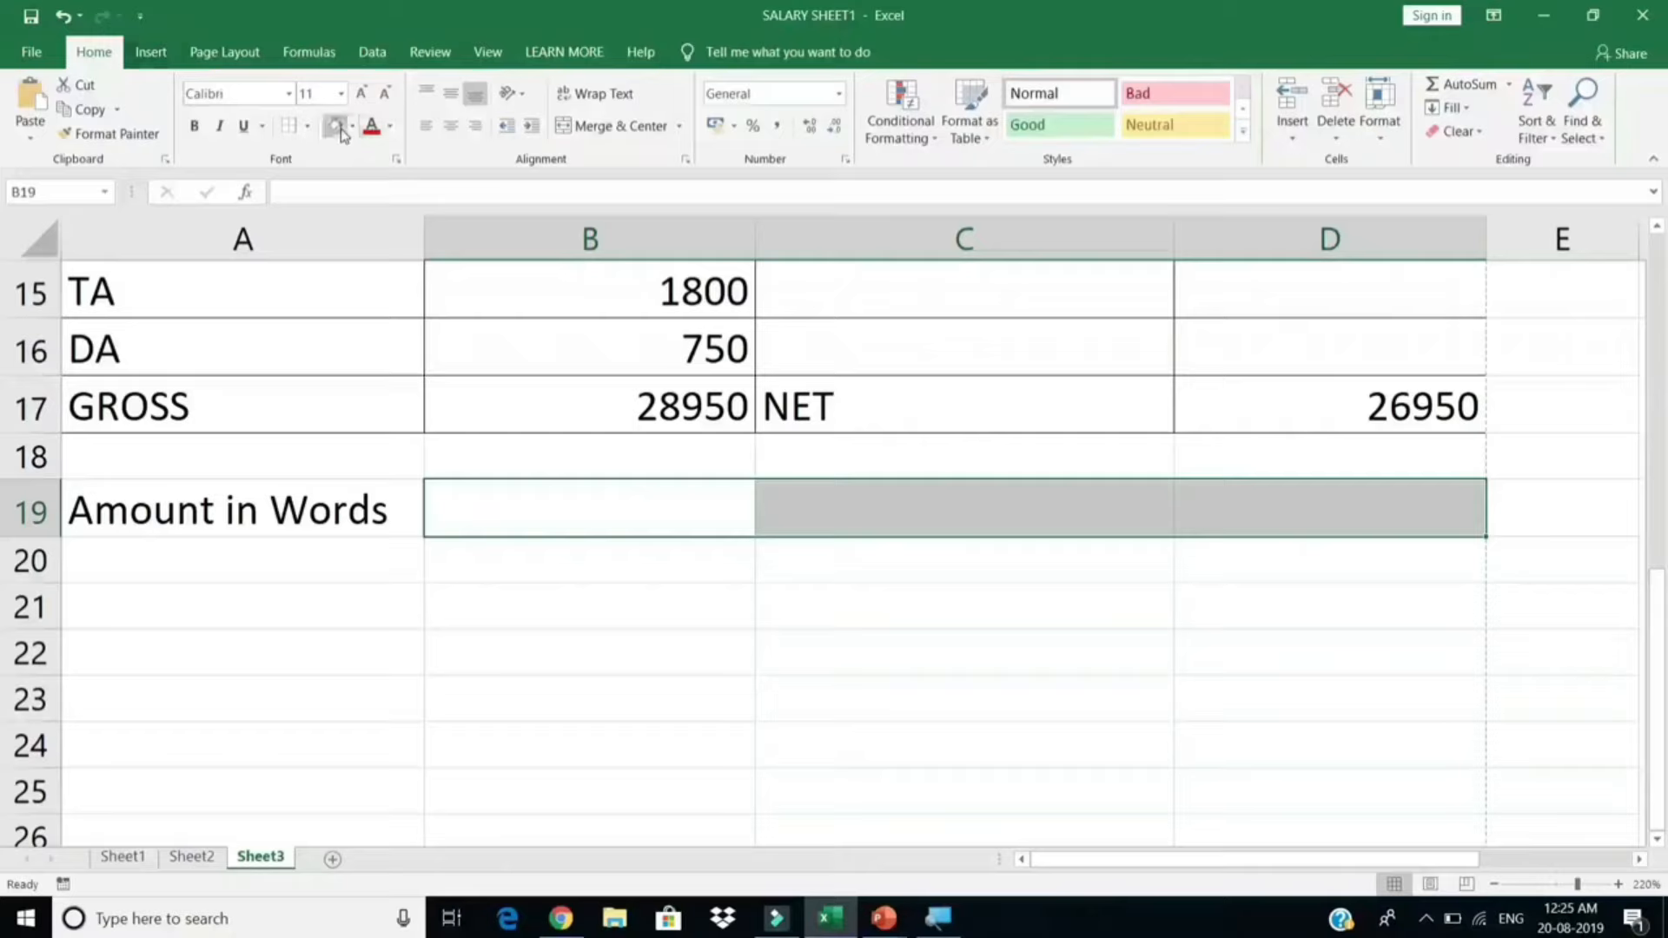
left_click(308, 129)
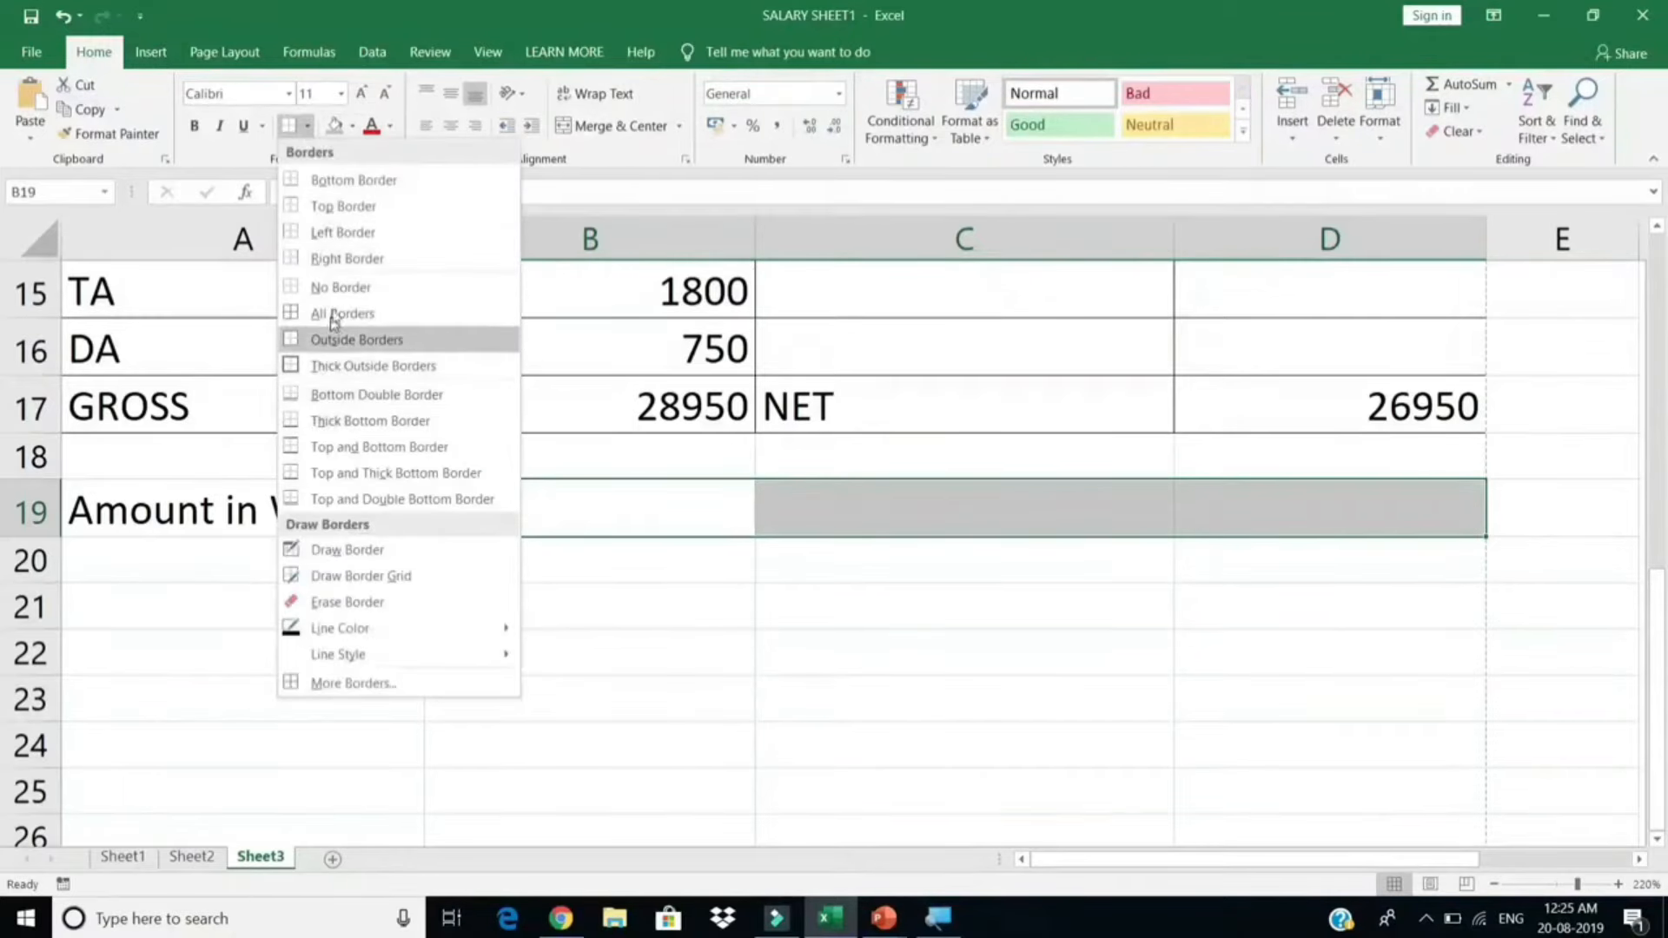
left_click(344, 181)
Step: Type the footer note 'This is computer generated salary slip, signature is not required' in A21
left_click(403, 640)
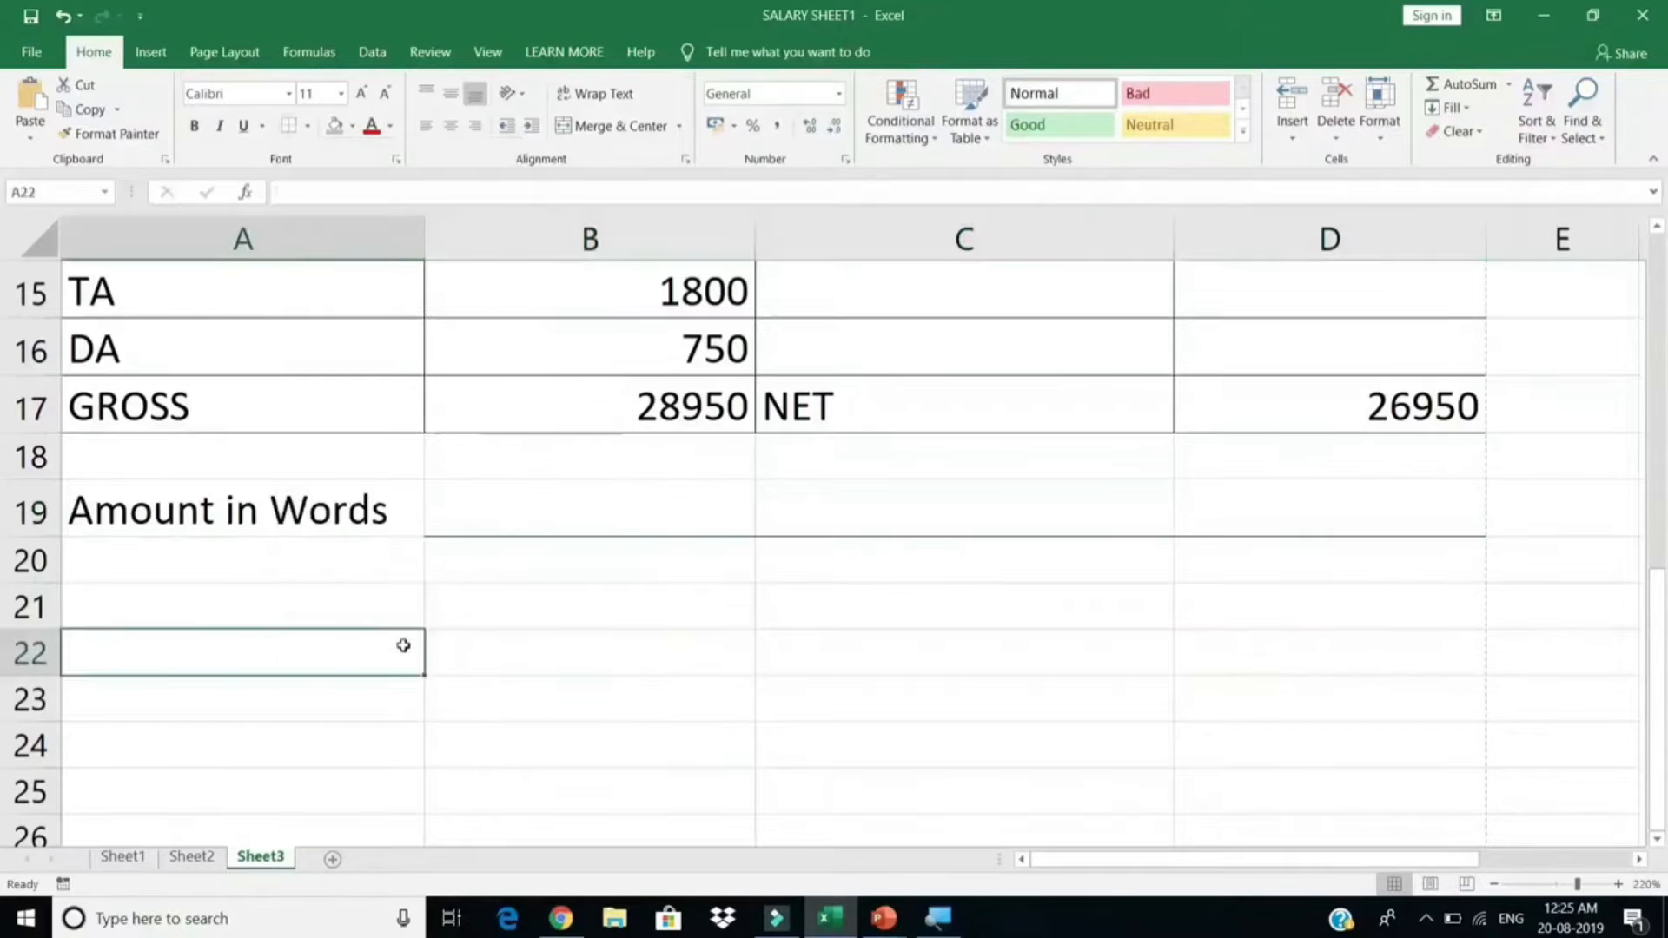
left_click_drag(330, 612, 1233, 622)
left_click(320, 644)
left_click_drag(368, 632, 1212, 622)
left_click(365, 622)
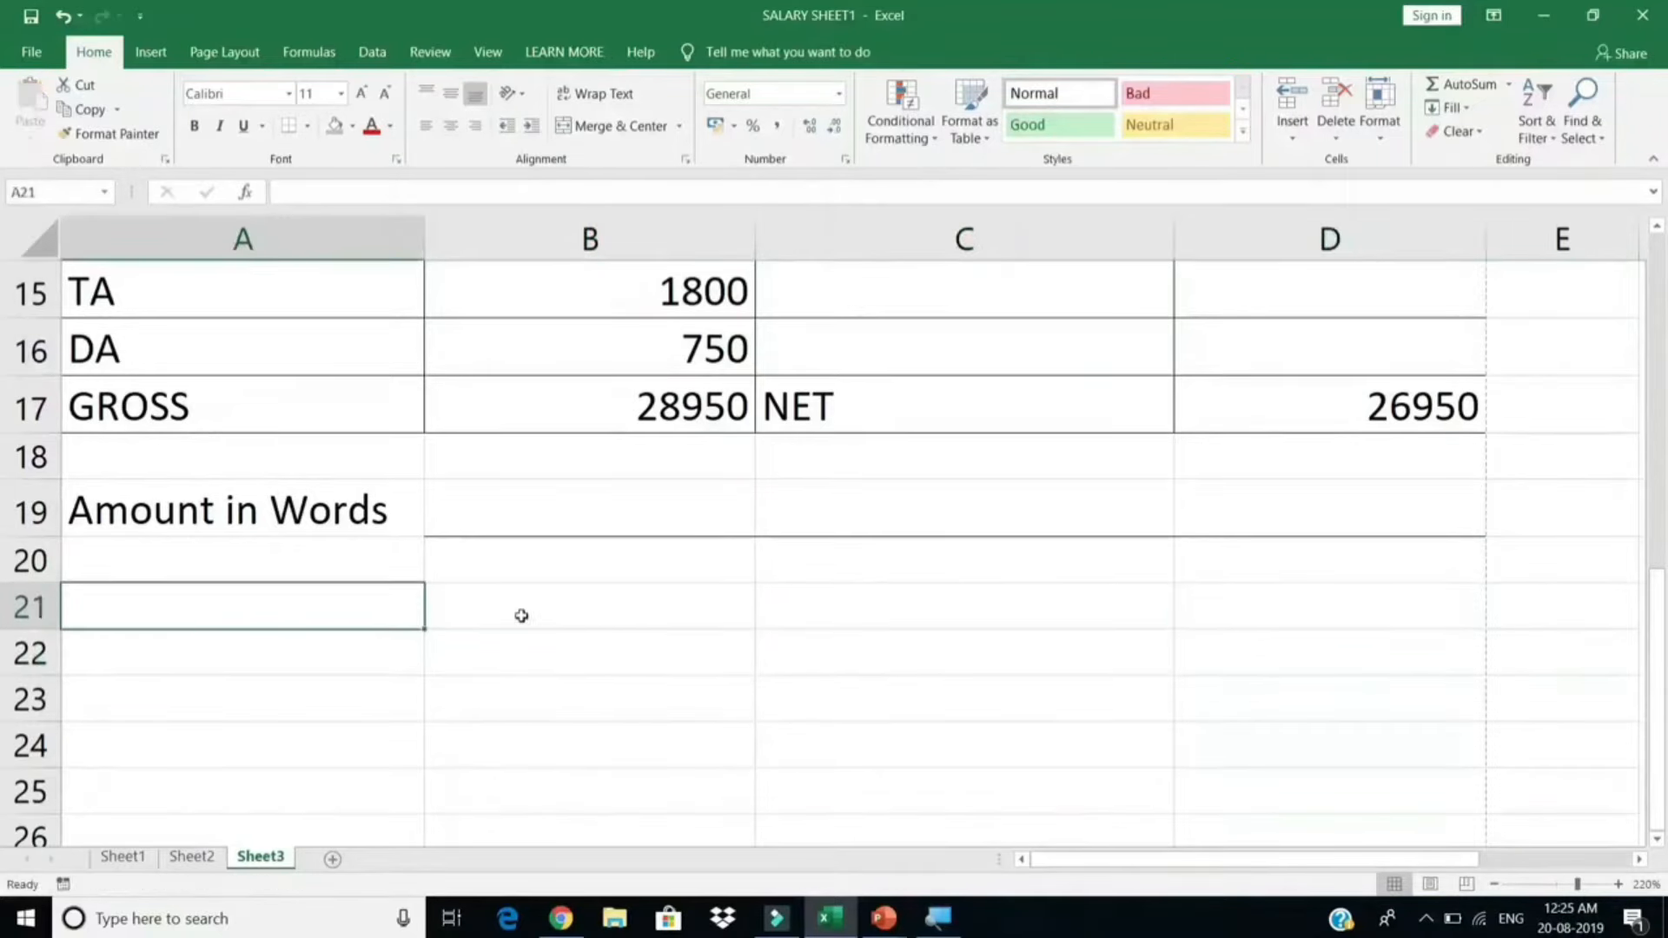
type("This is computer generated salary slip, signature is not required")
key("Return")
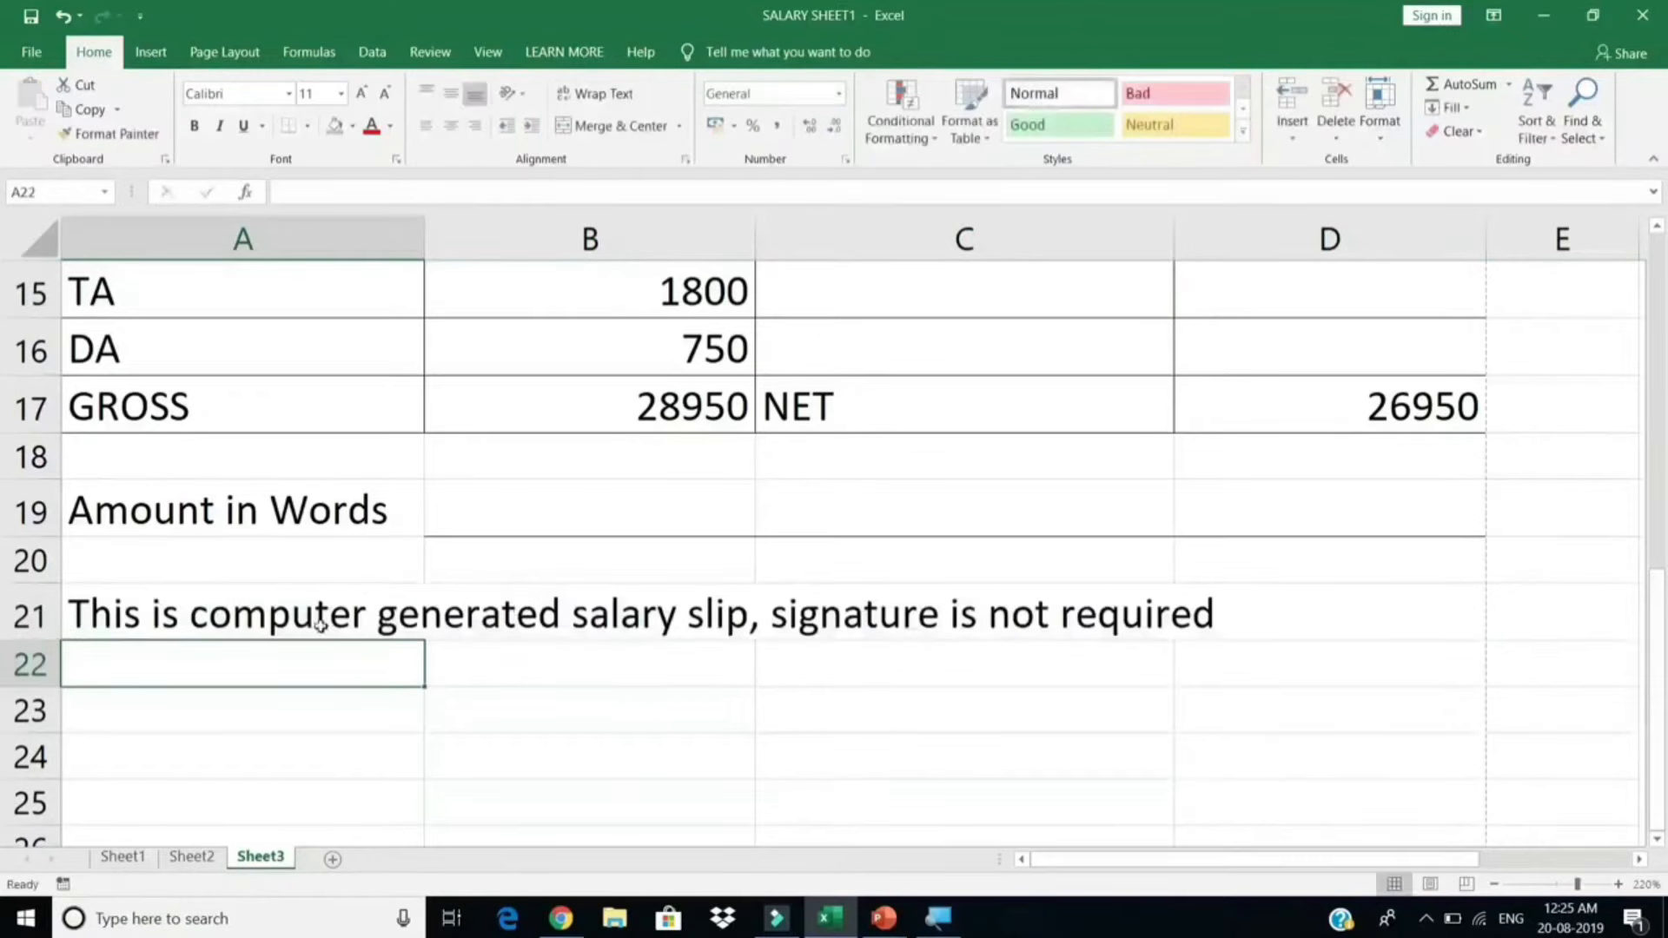
Step: Merge and centre the footer across A21:D21, shrink it to size 11, and preview printing
left_click_drag(465, 600, 1247, 614)
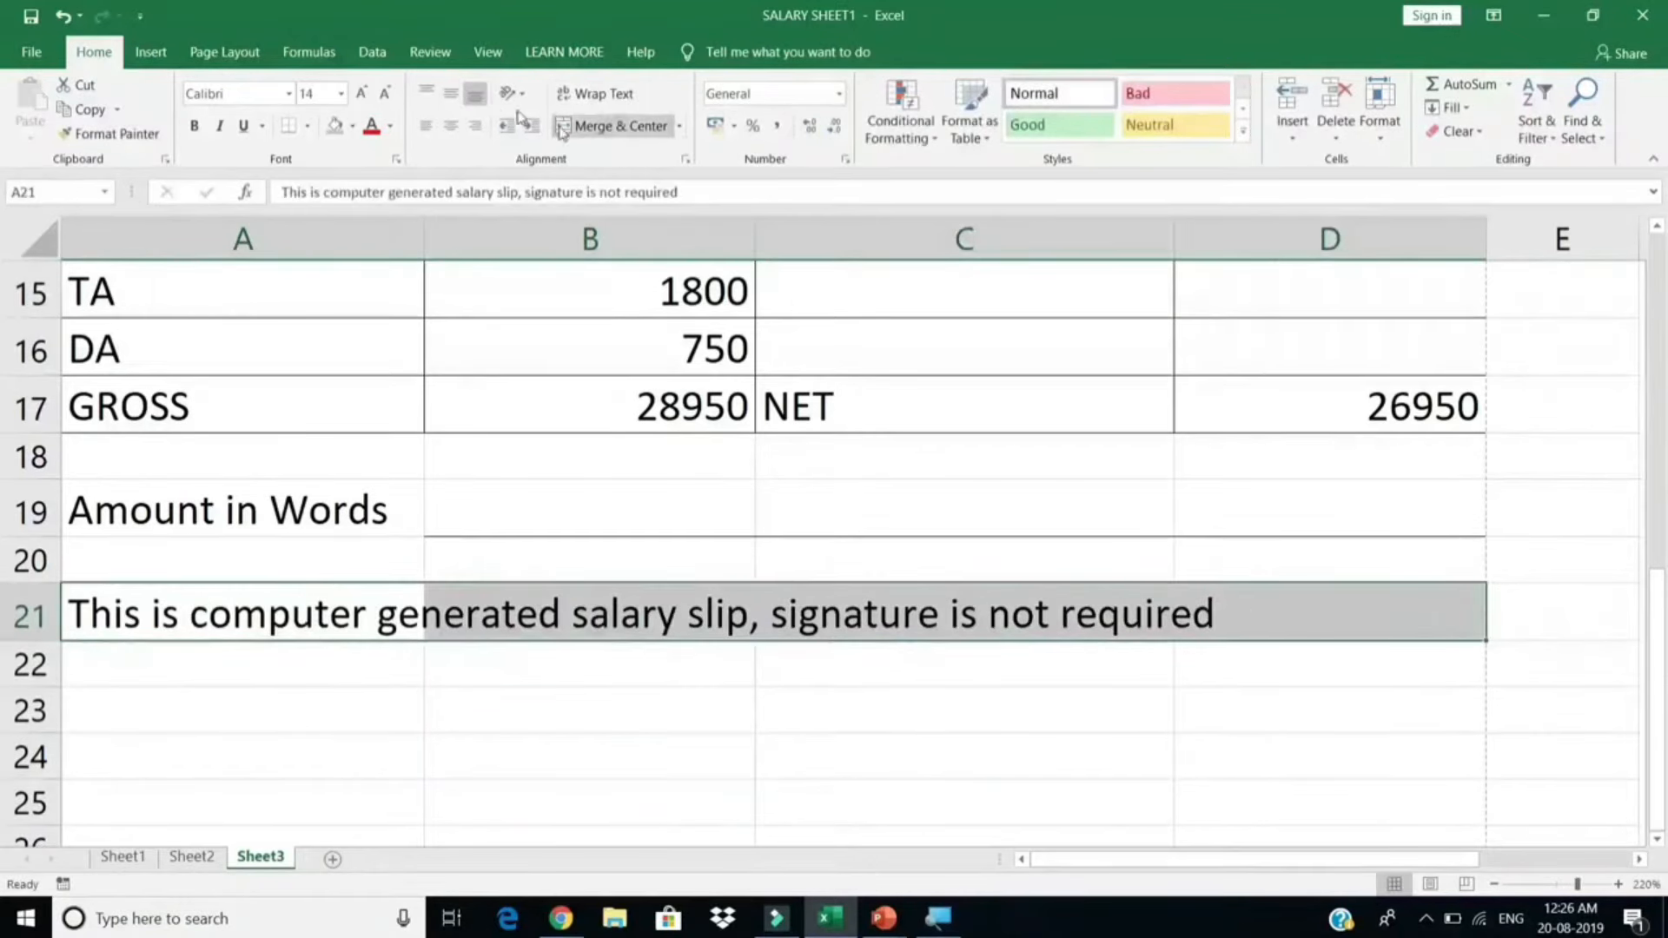
left_click(617, 126)
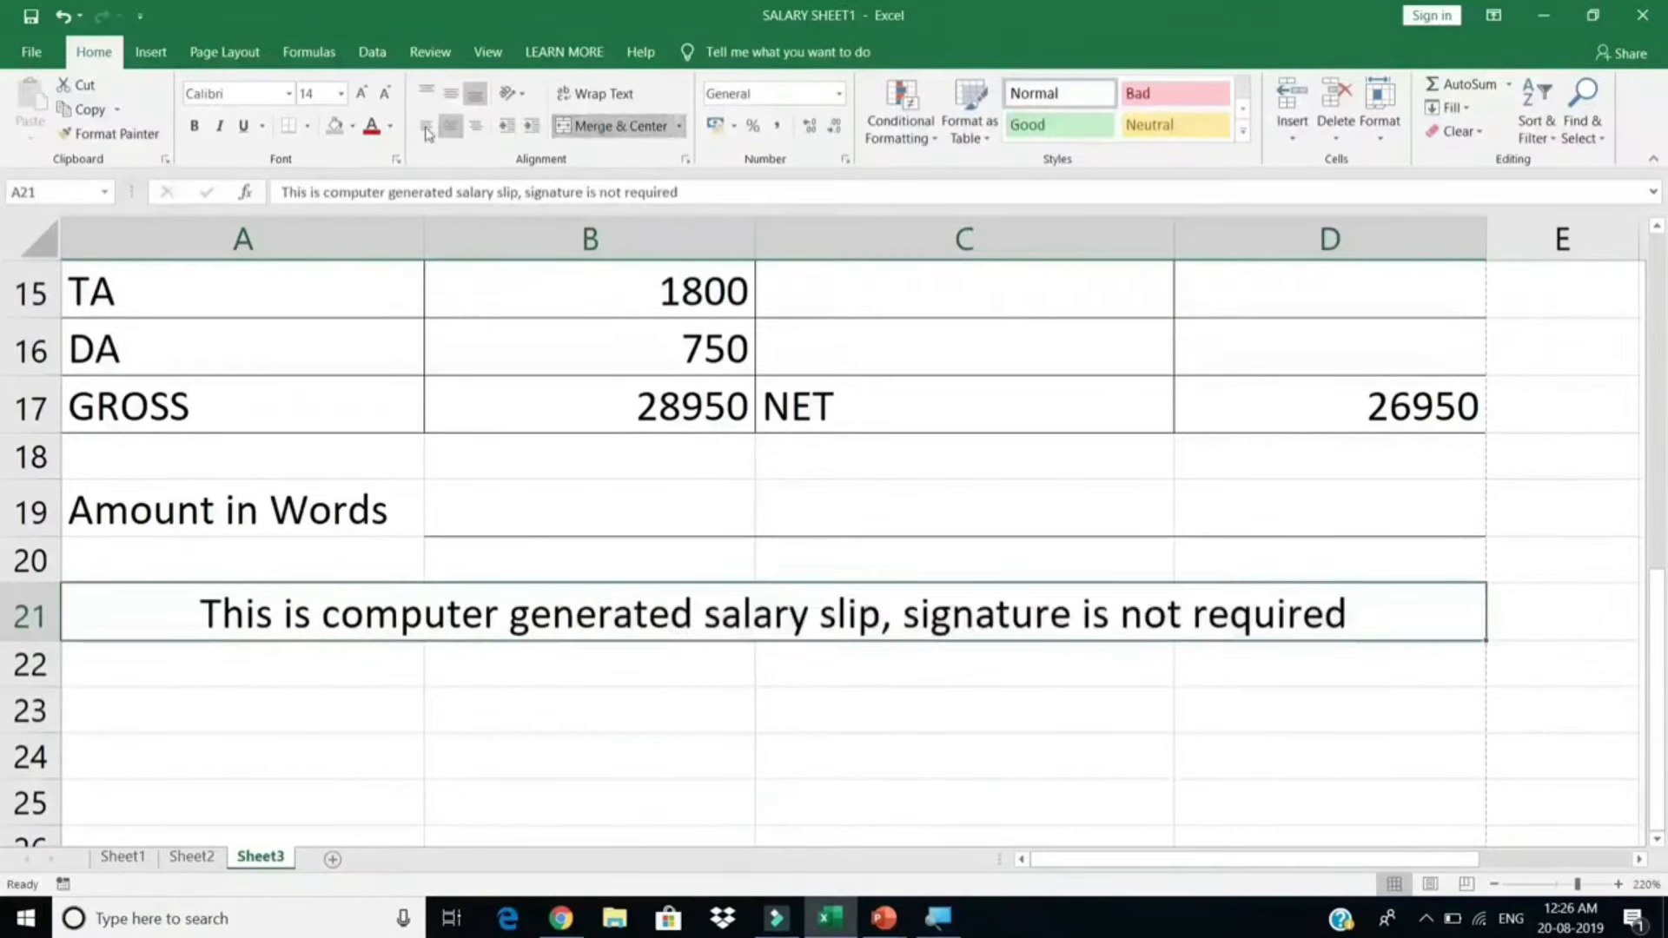
left_click(385, 93)
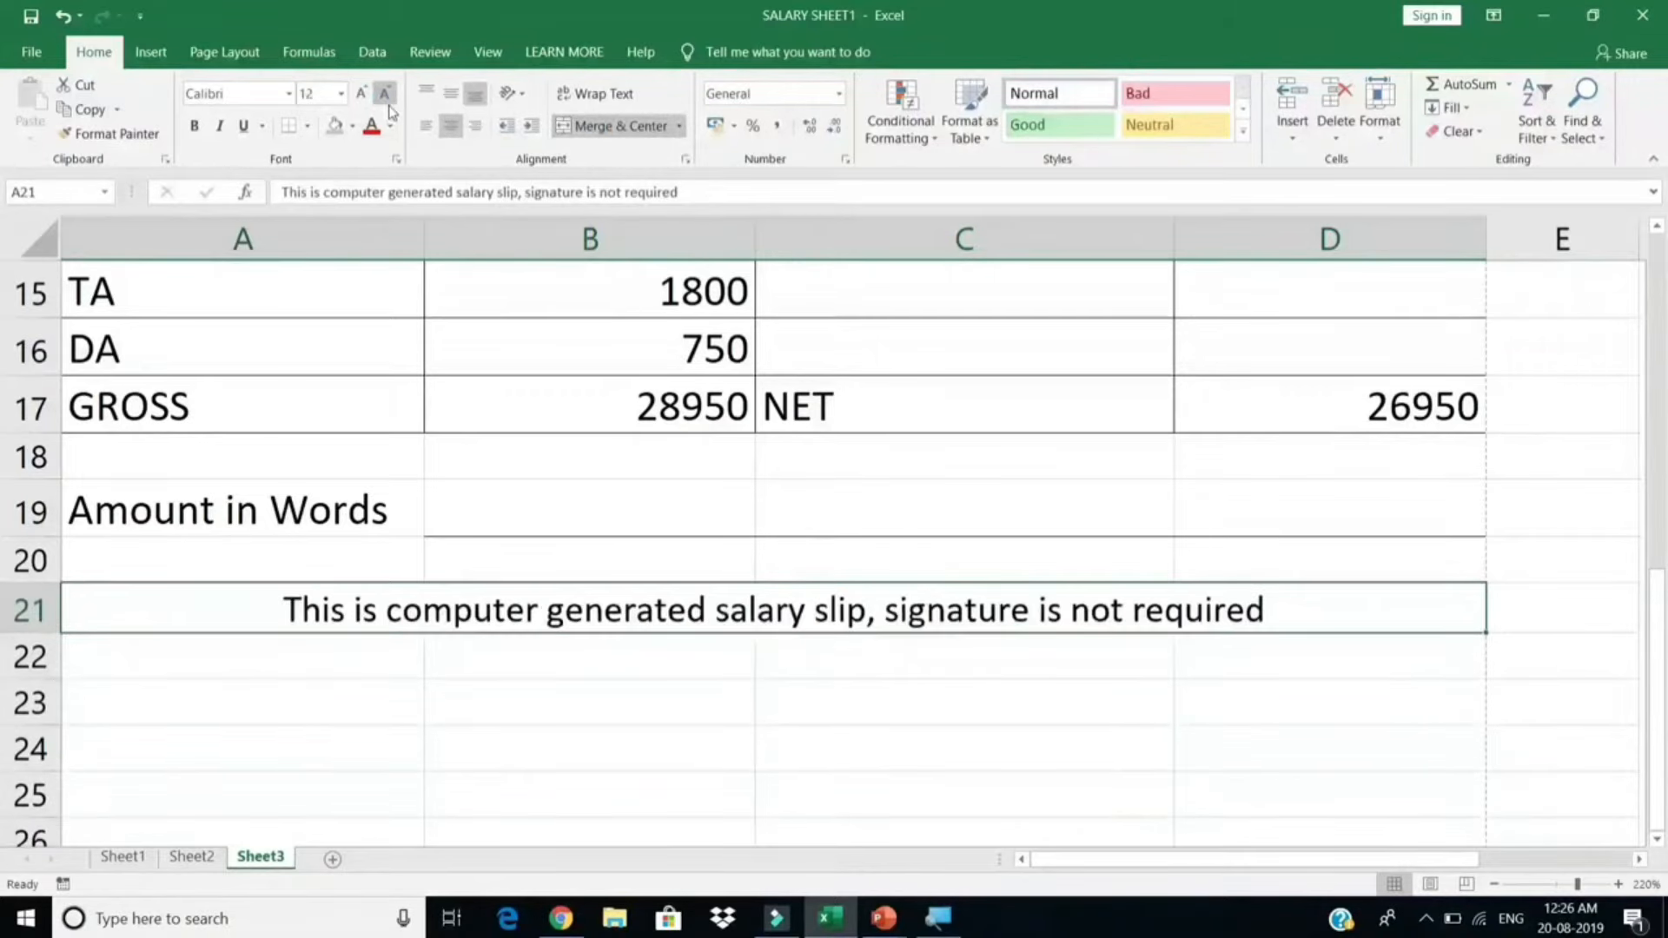
left_click(387, 97)
left_click(838, 686)
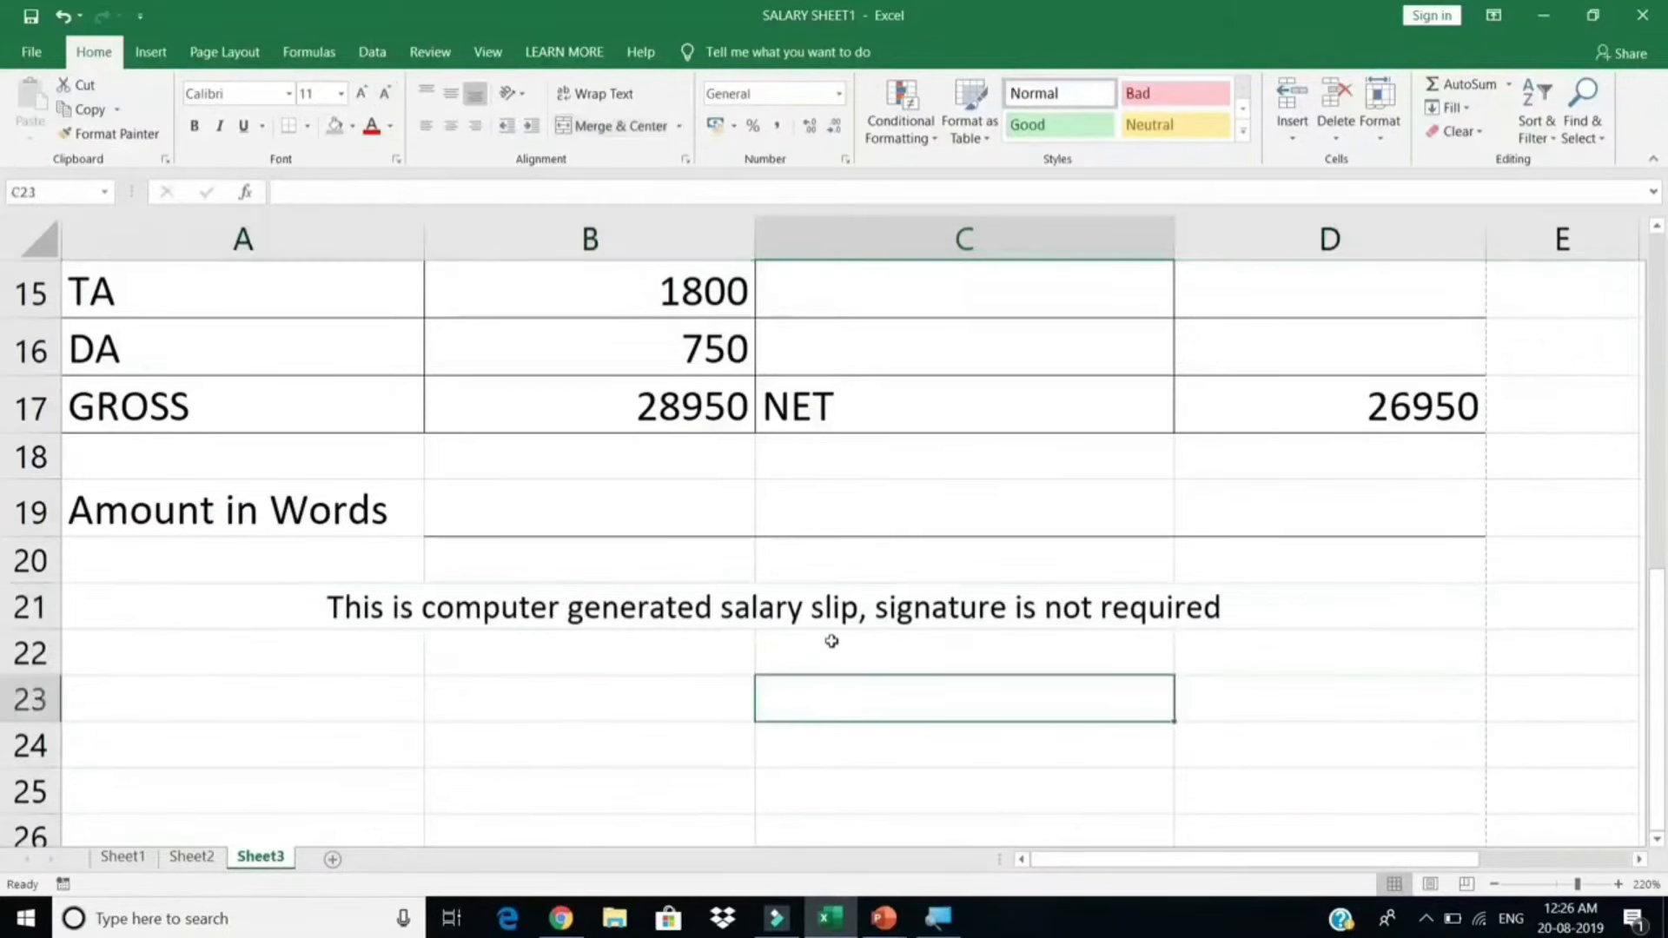
key("ctrl+p")
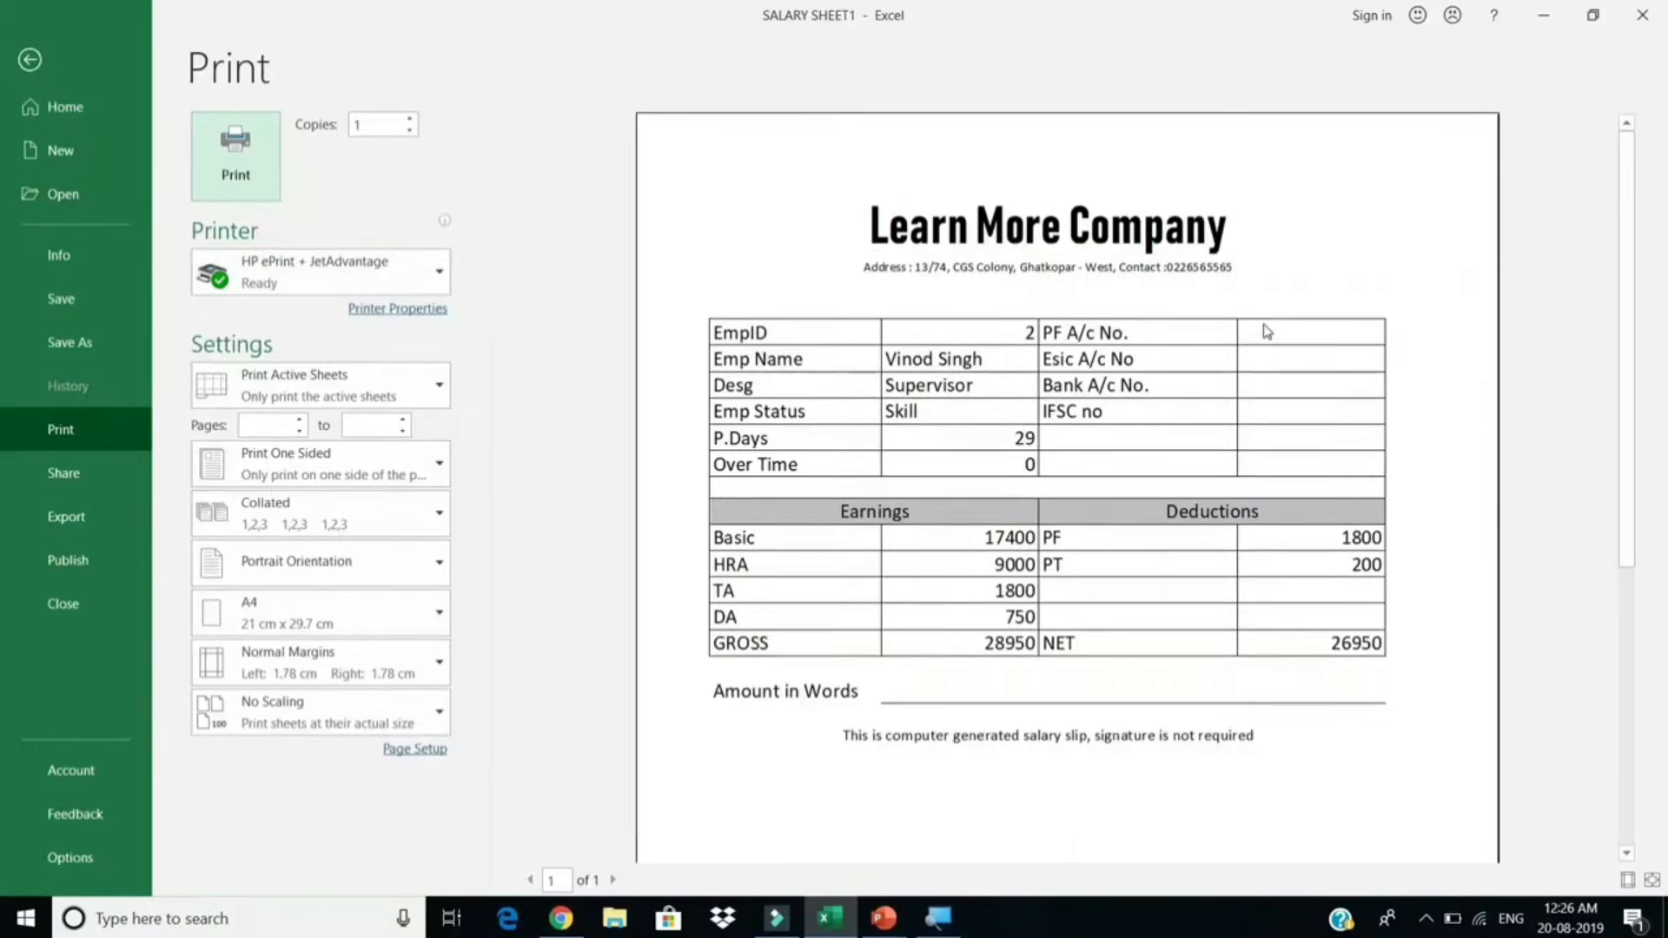
Step: Leave the print preview and choose EmpID 4 from the B5 dropdown
key("Escape")
scroll(598, 406, "up", 4)
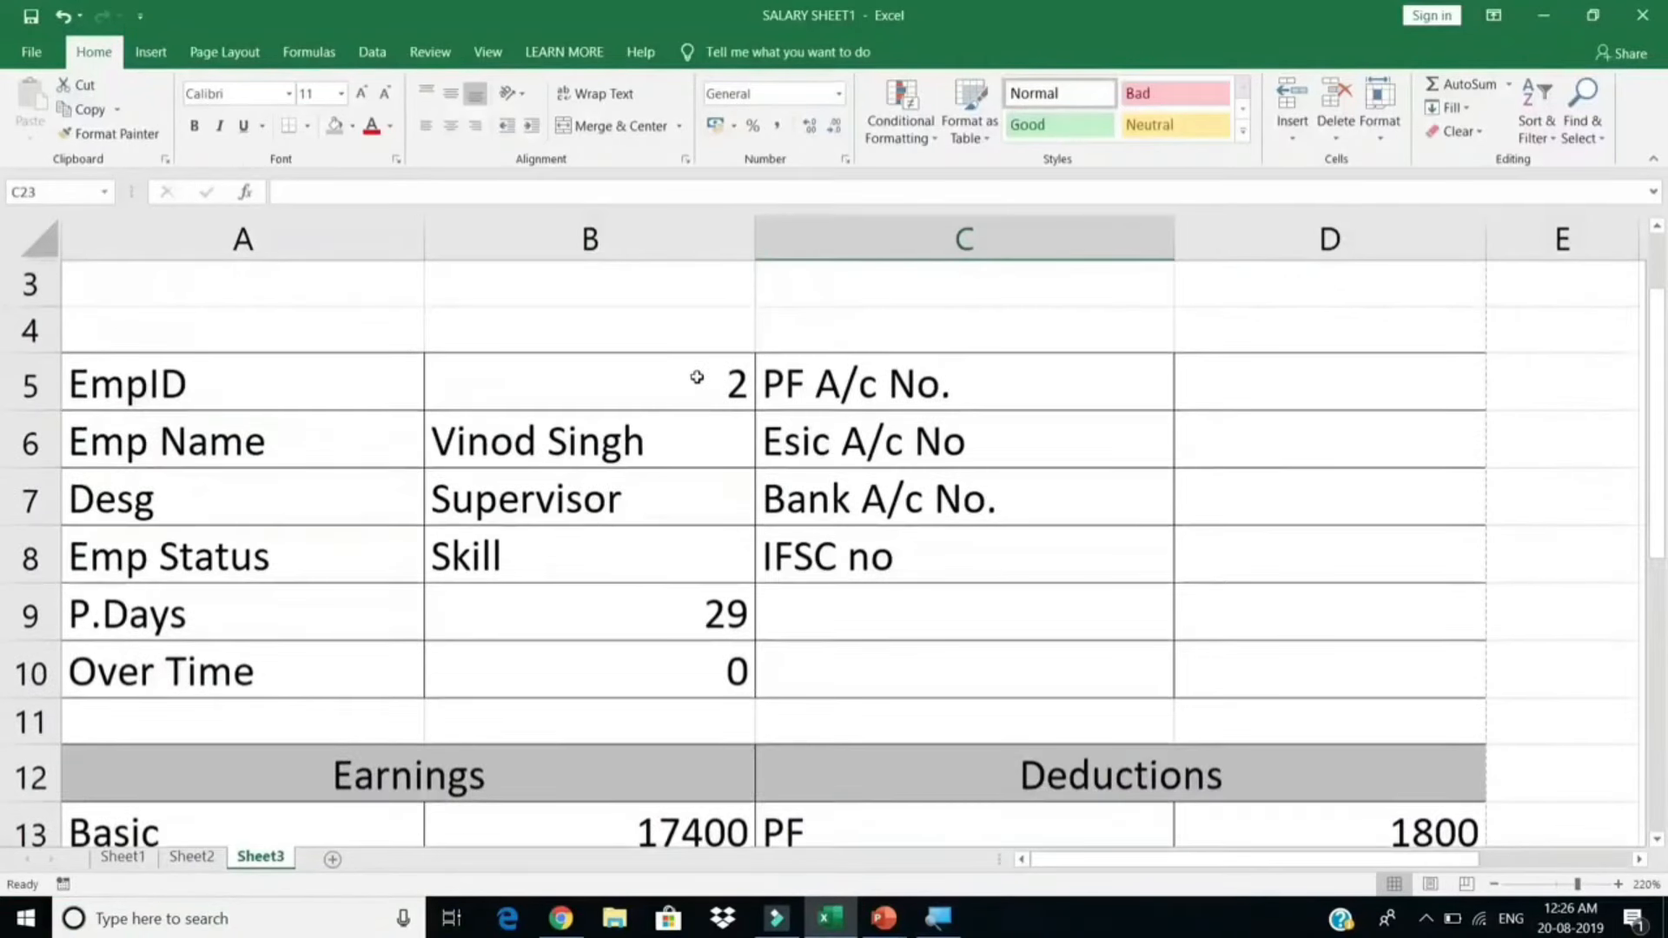
left_click(718, 393)
left_click(765, 400)
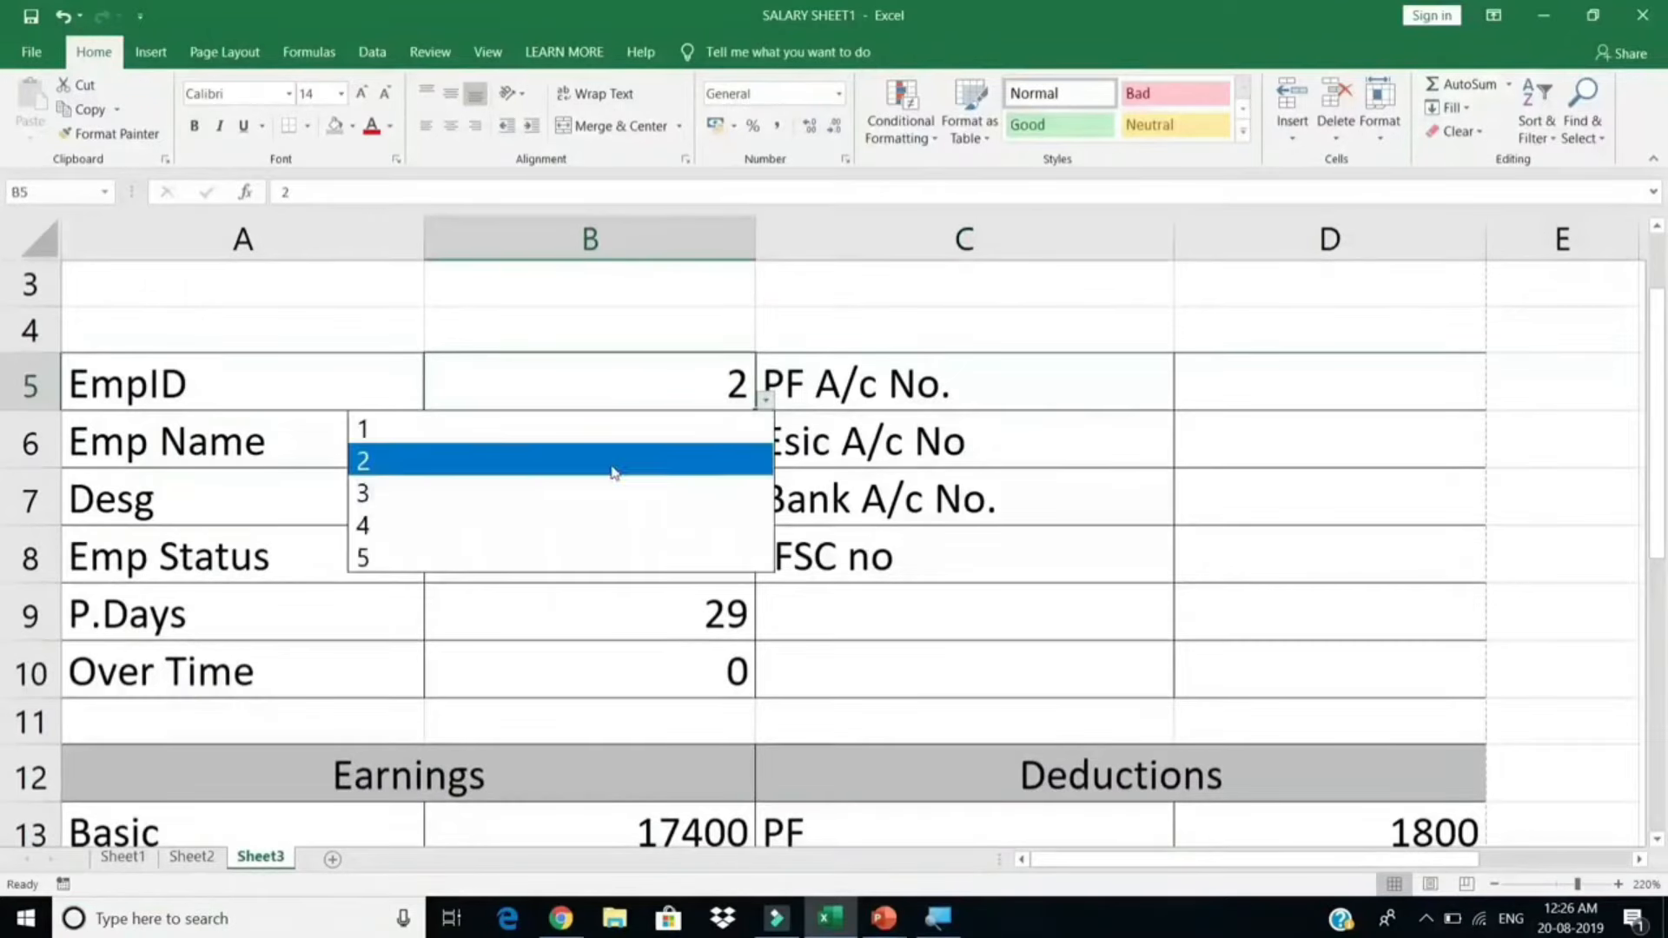
left_click(549, 523)
scroll(608, 509, "down", 2)
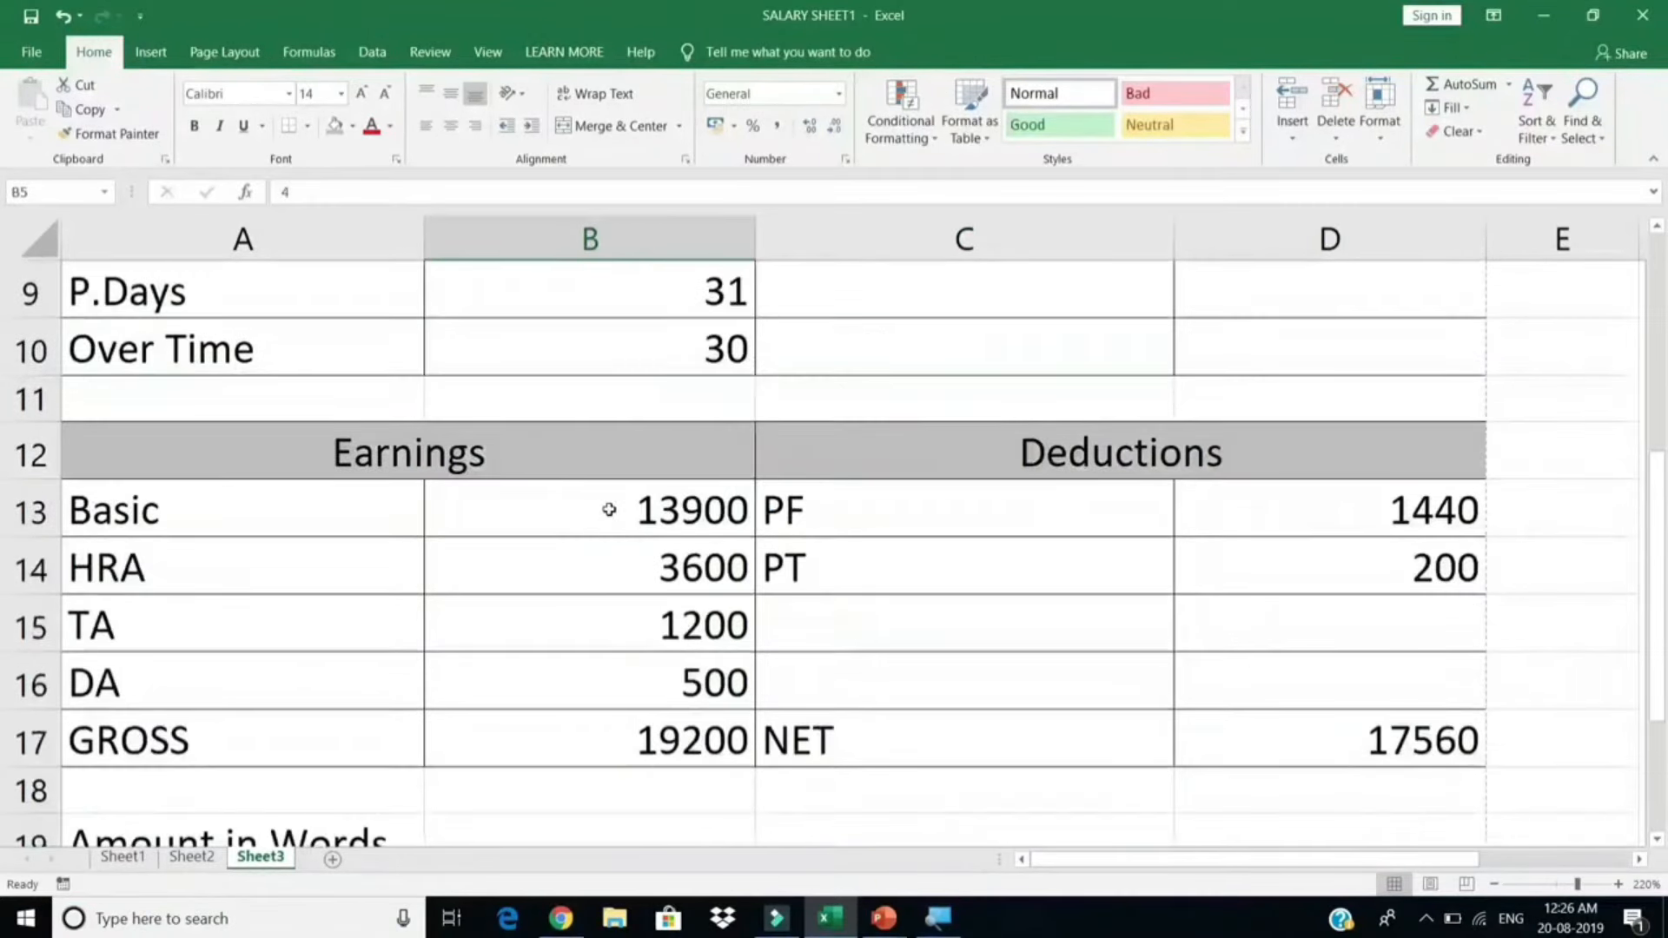
scroll(609, 508, "up", 3)
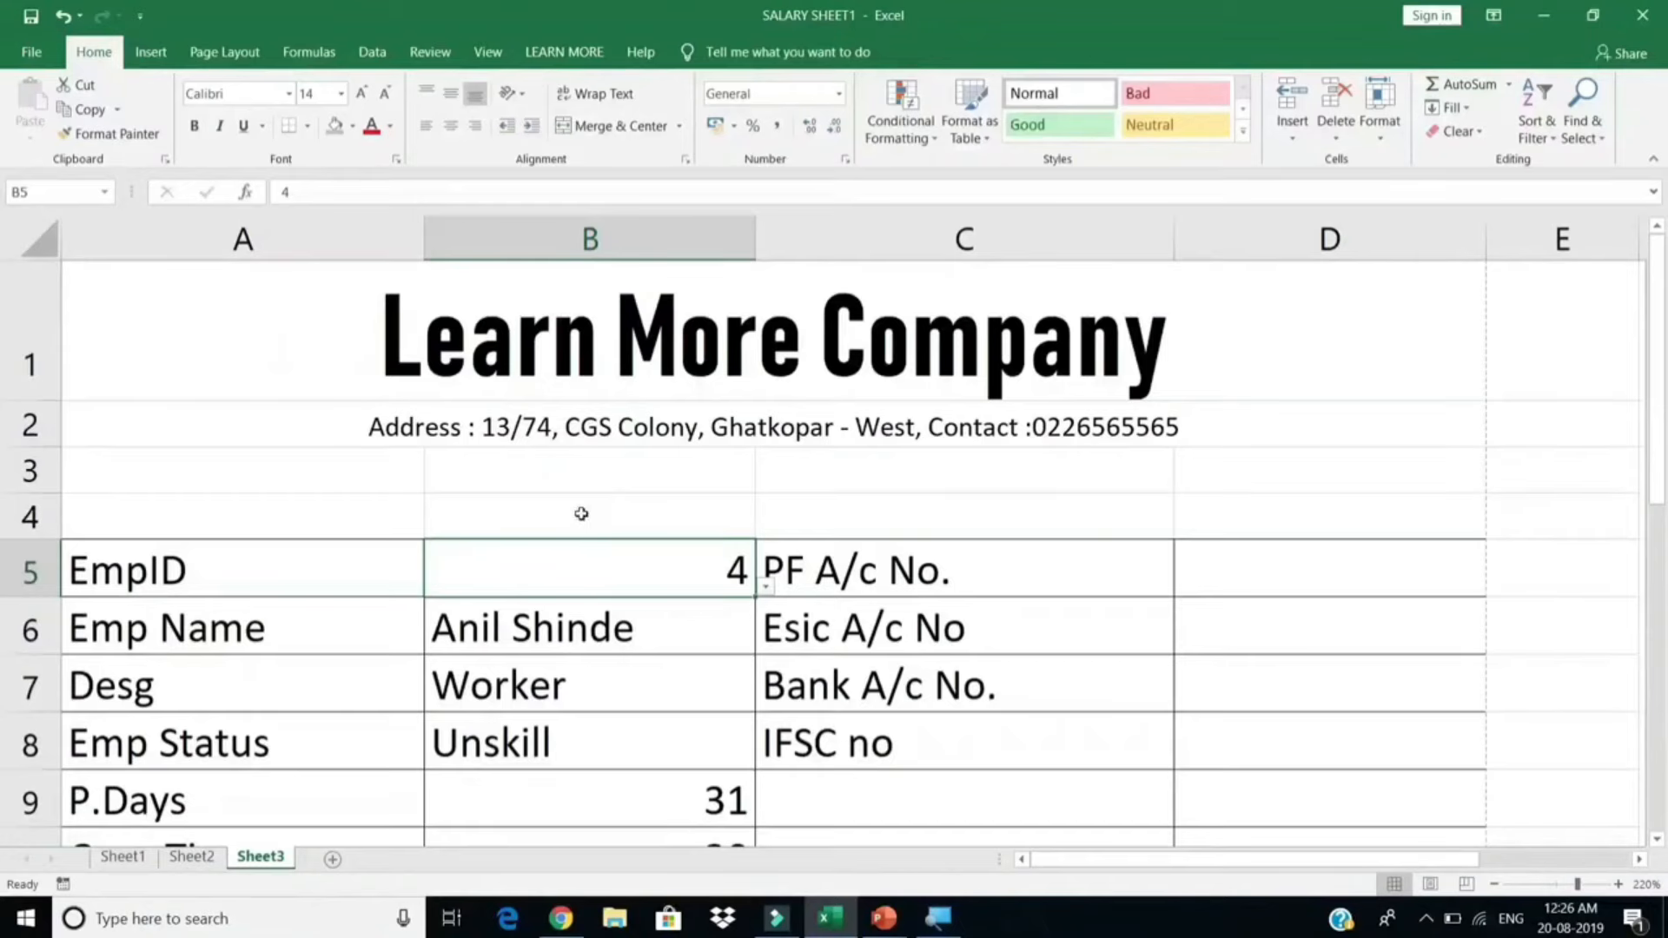
Step: Check the salary table and attendance sheets, return to Sheet3, and confirm the print preview
left_click(122, 856)
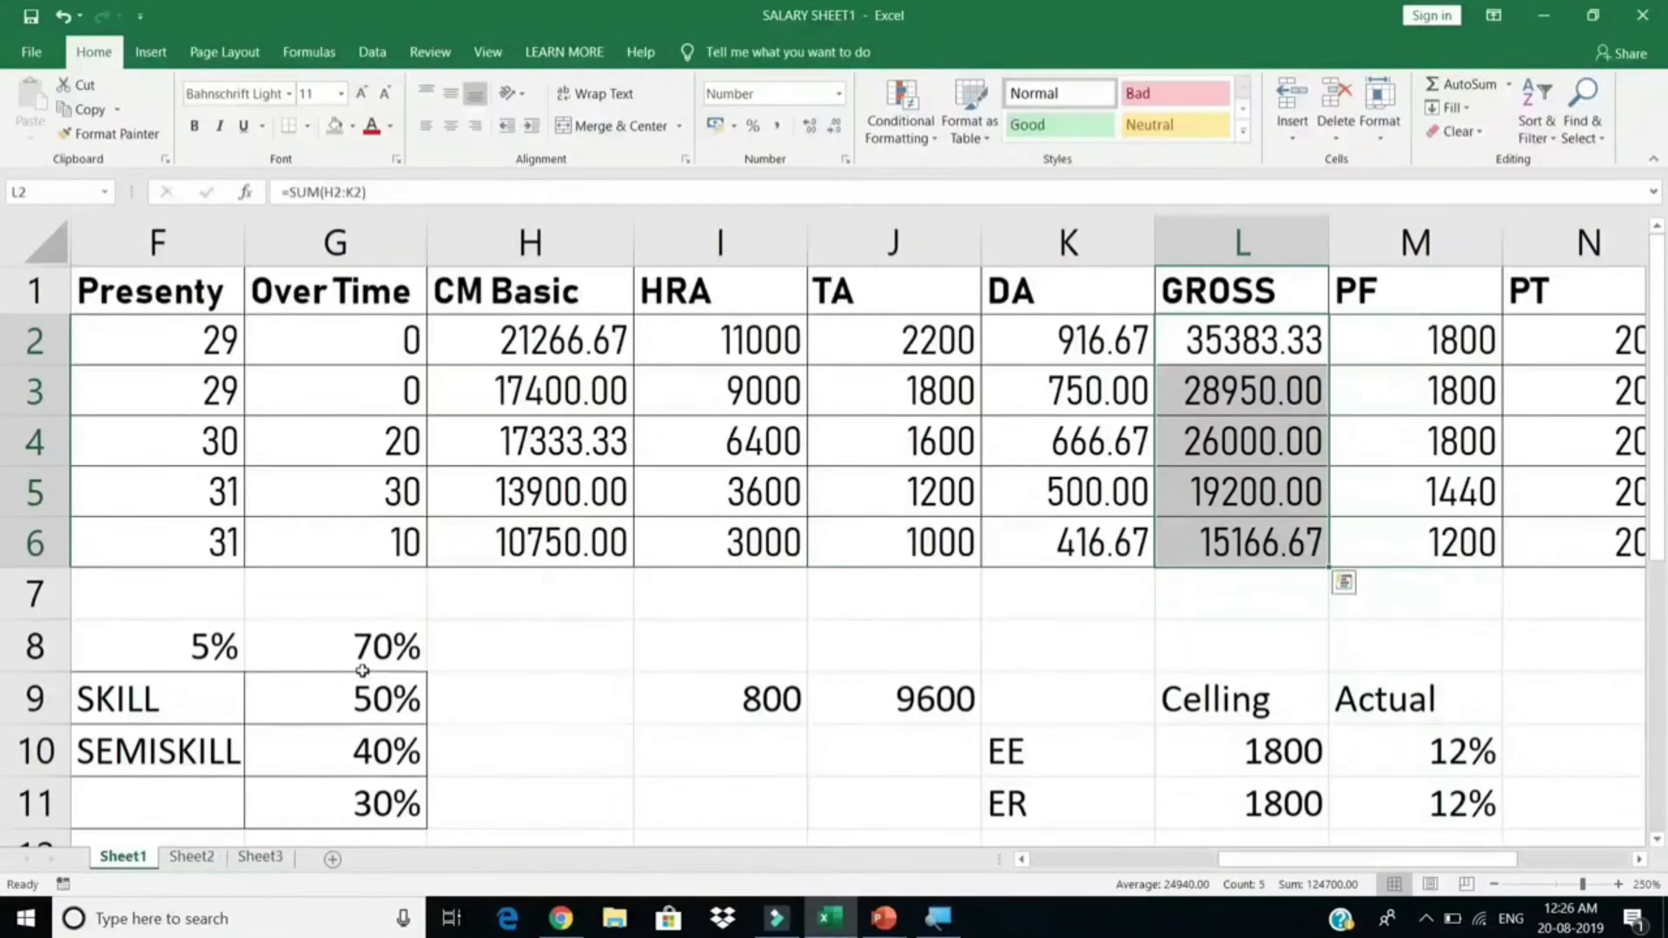
left_click_drag(229, 810, 125, 793)
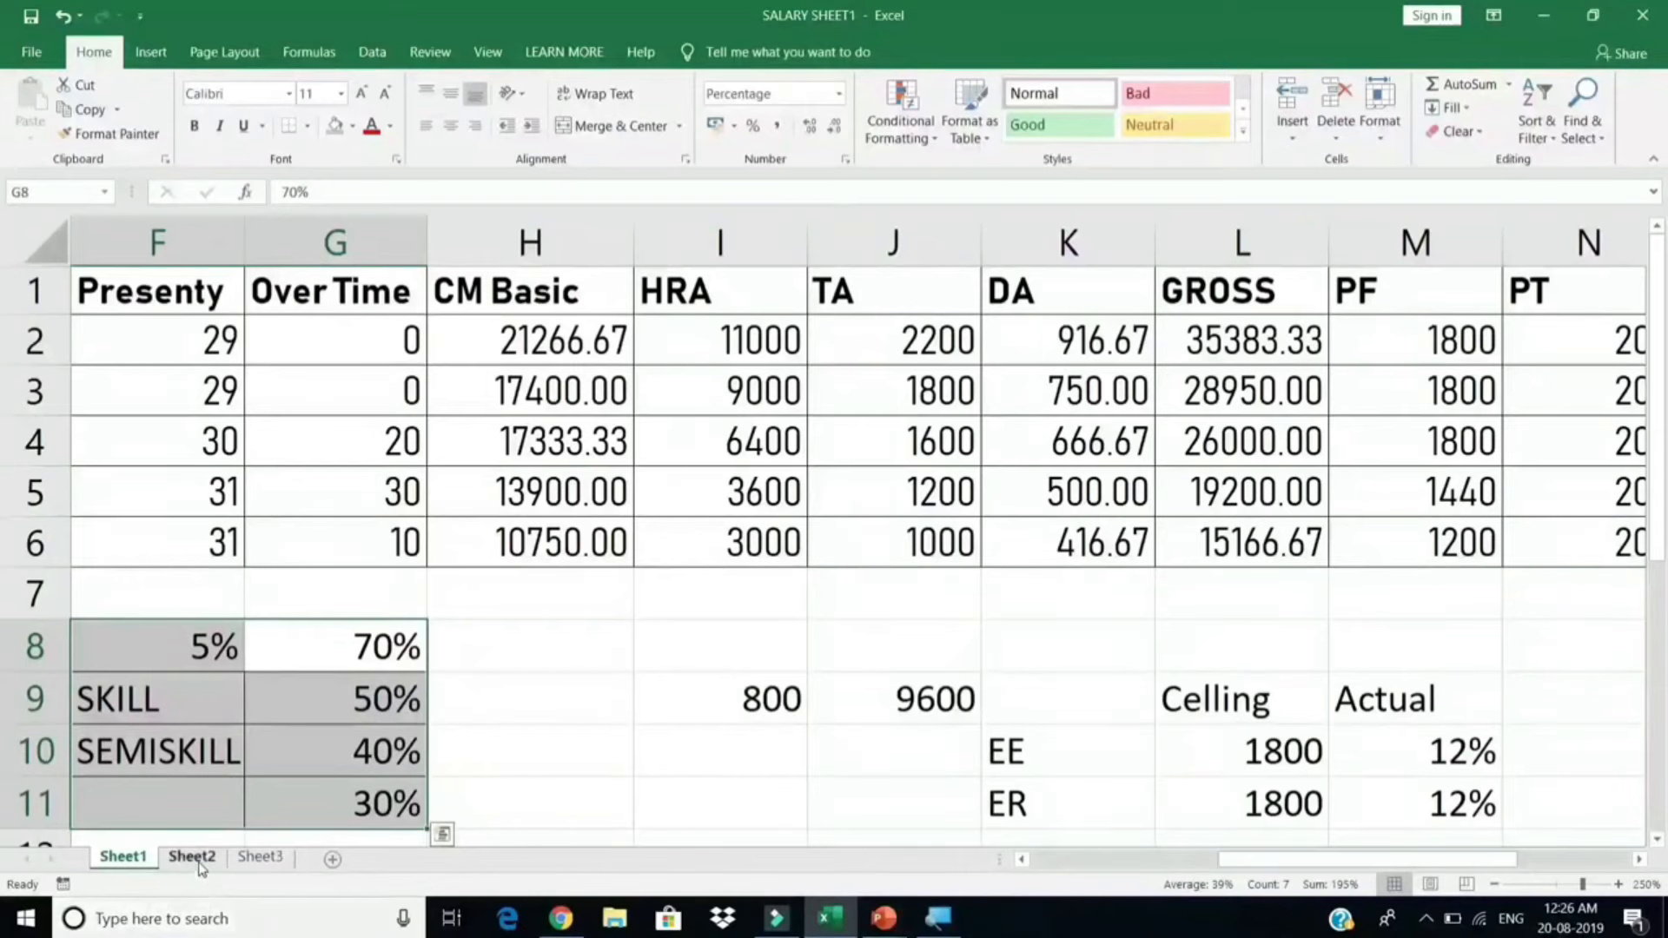
left_click(193, 857)
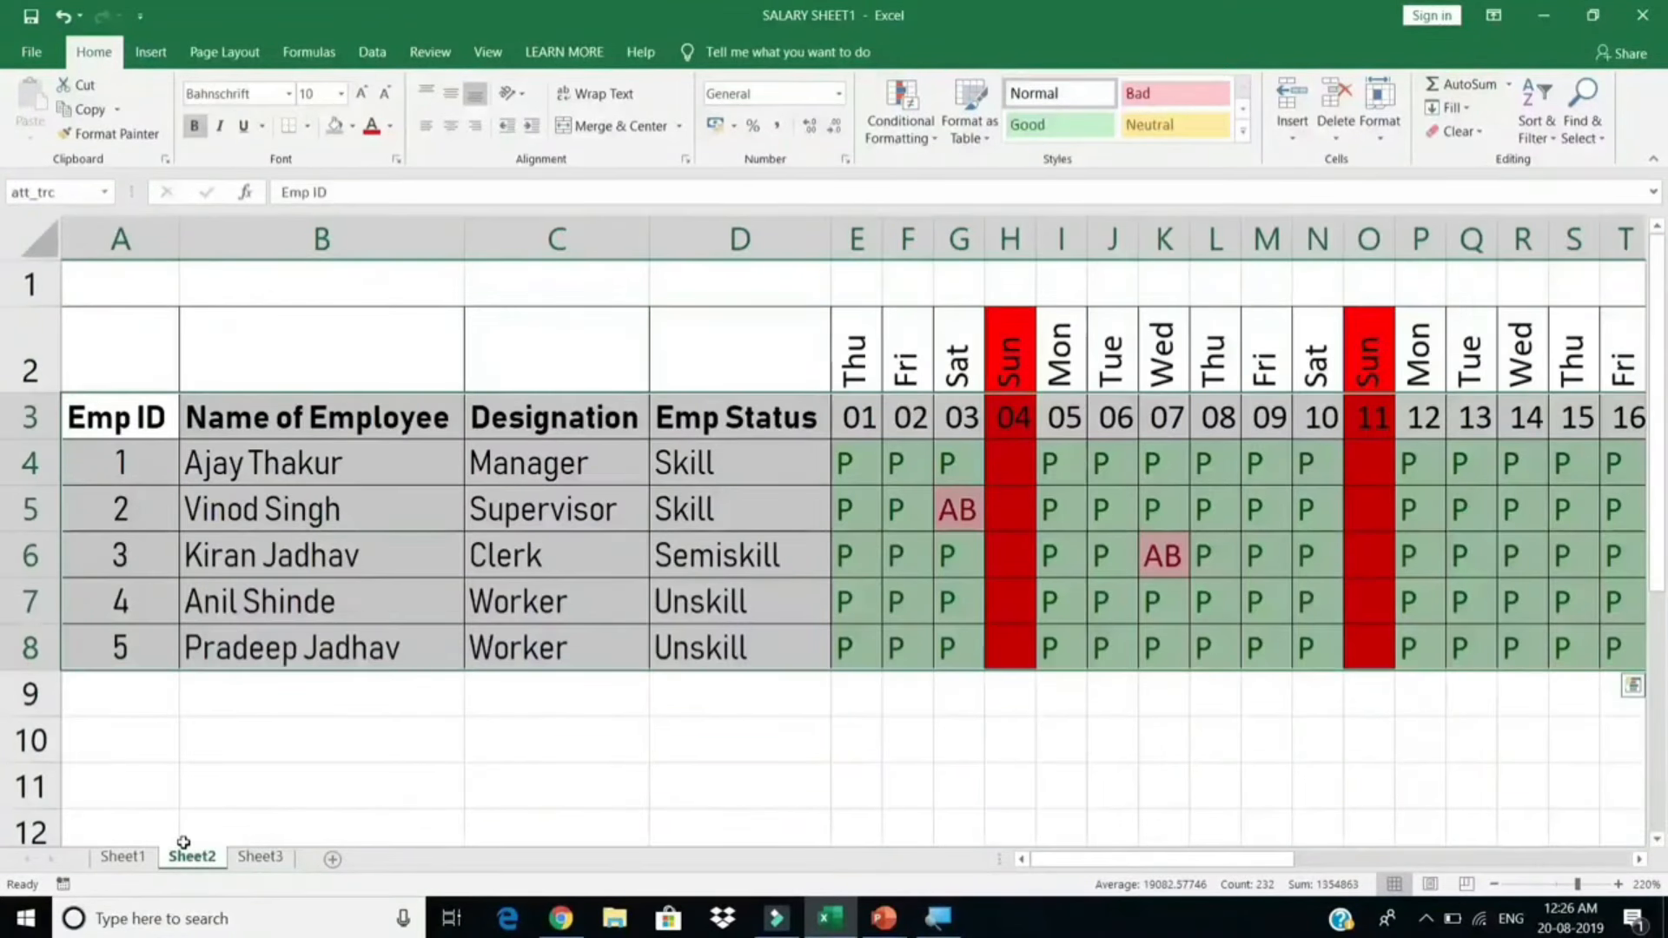
left_click(123, 857)
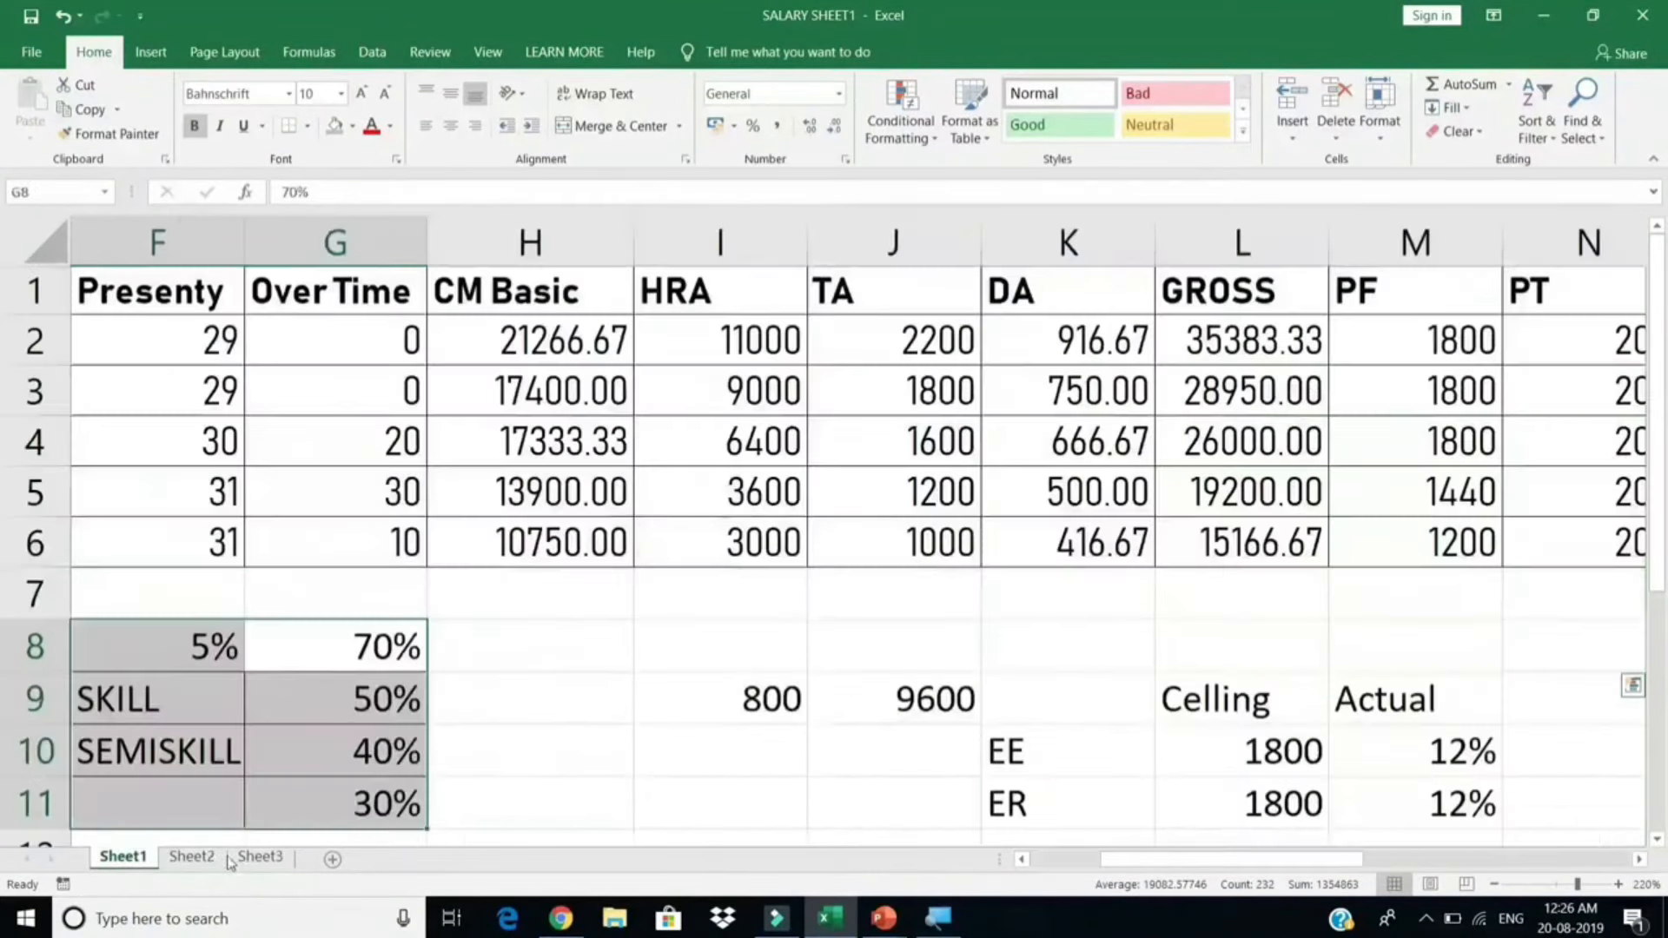
left_click(248, 858)
left_click(444, 529)
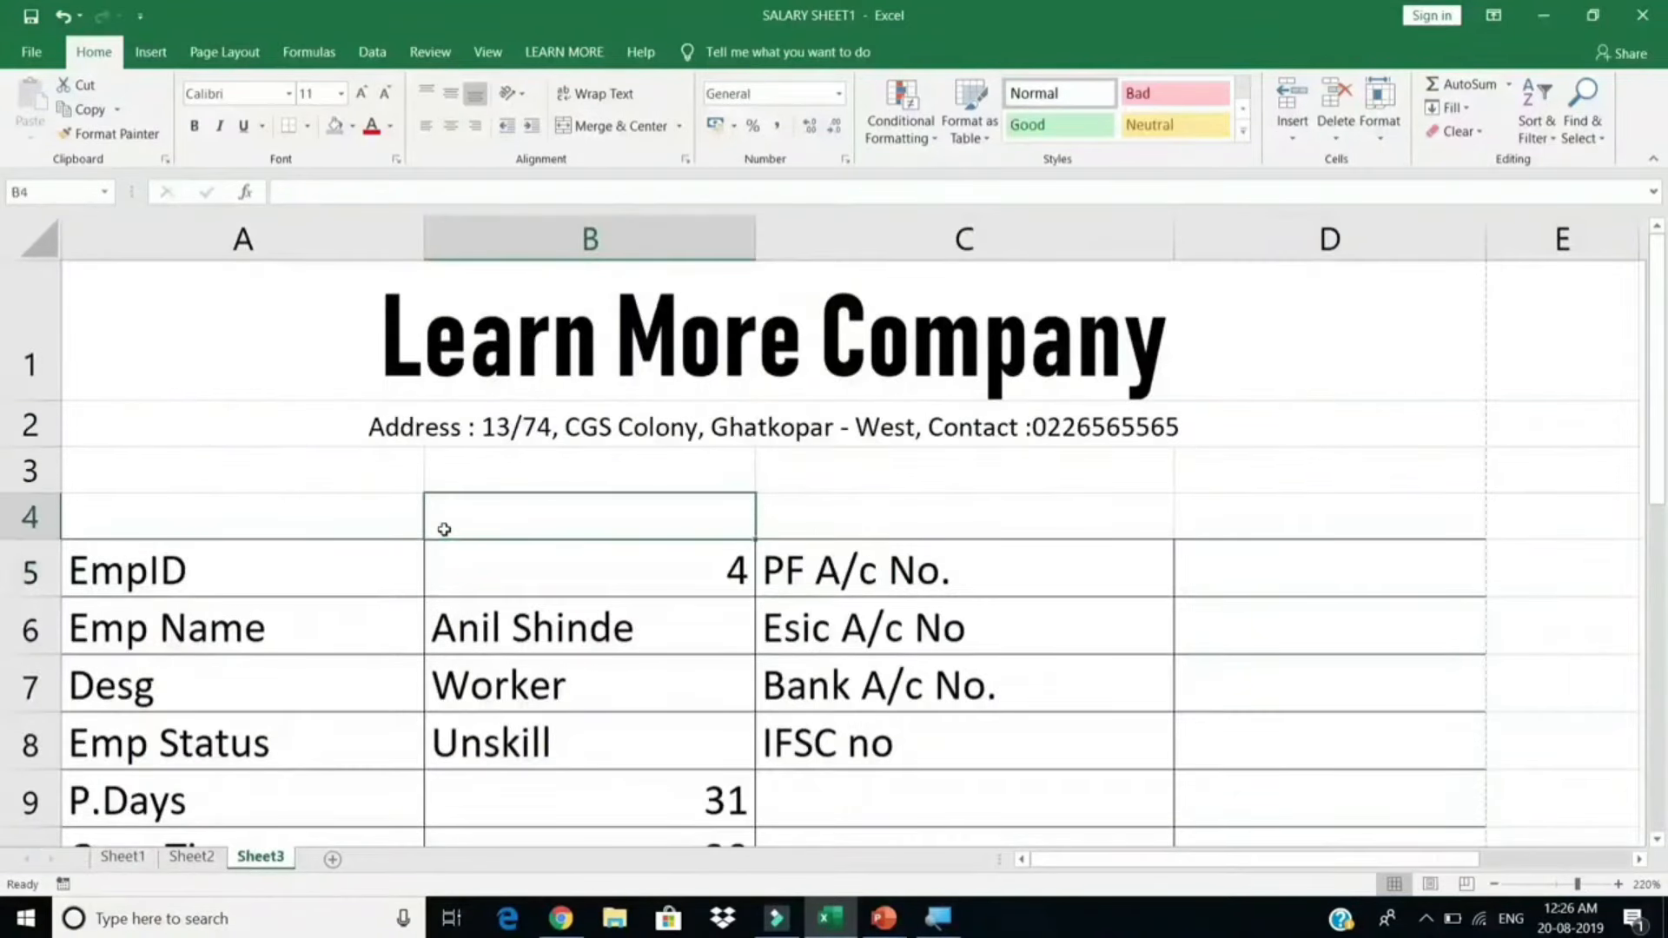
key("ctrl+p")
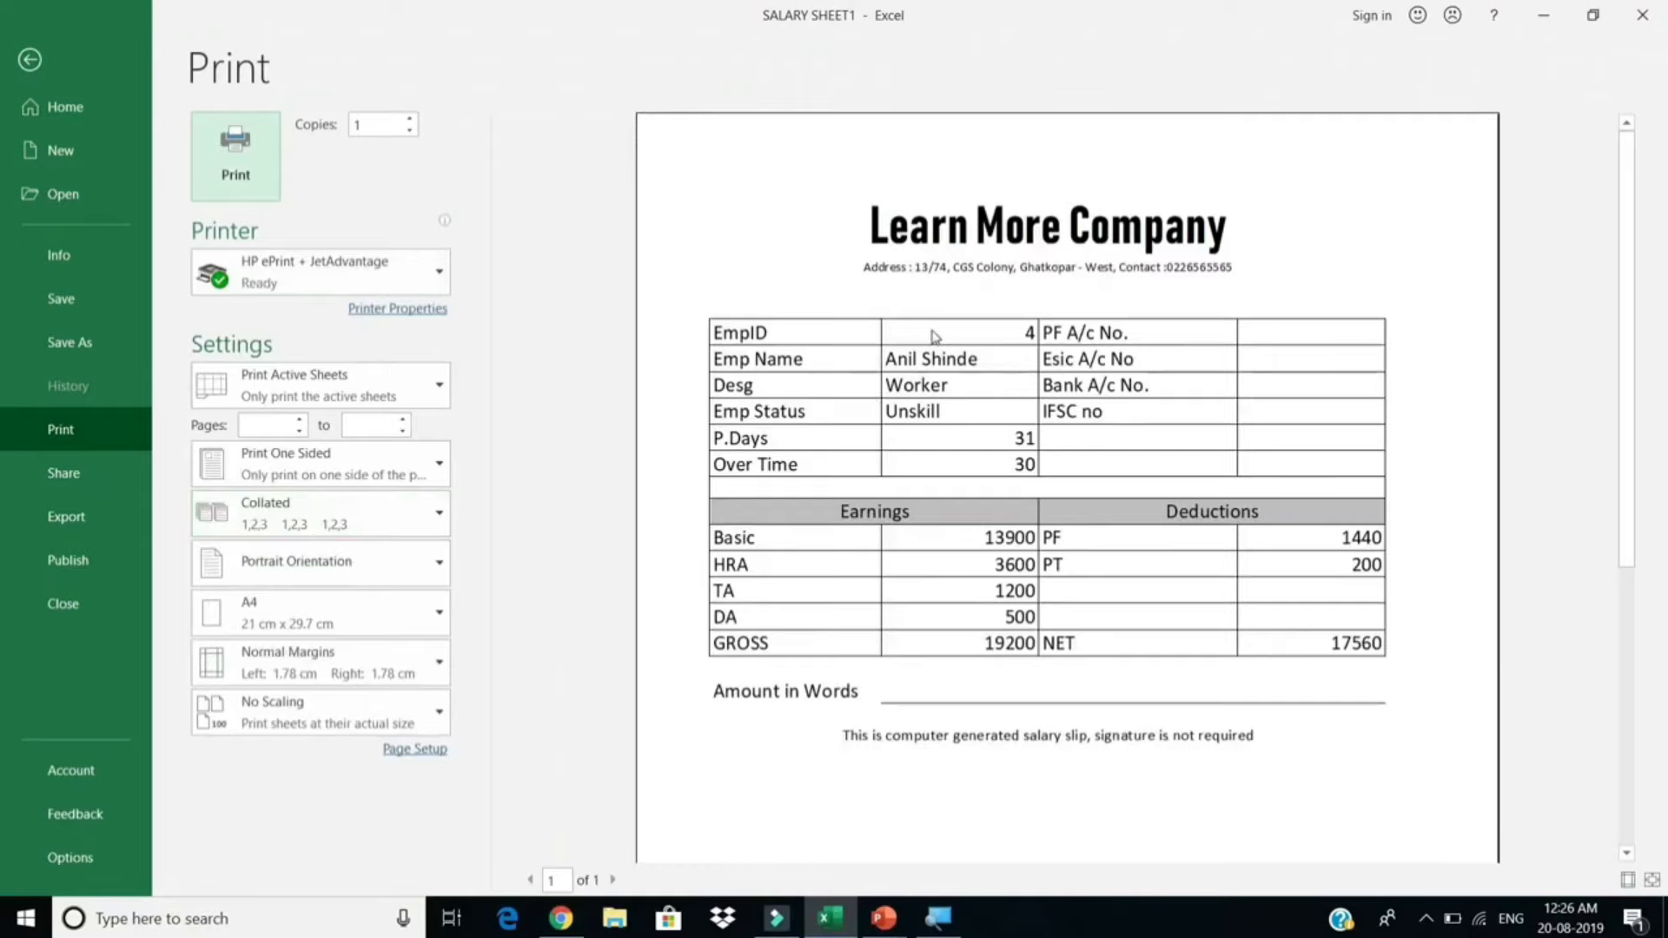
key("Escape")
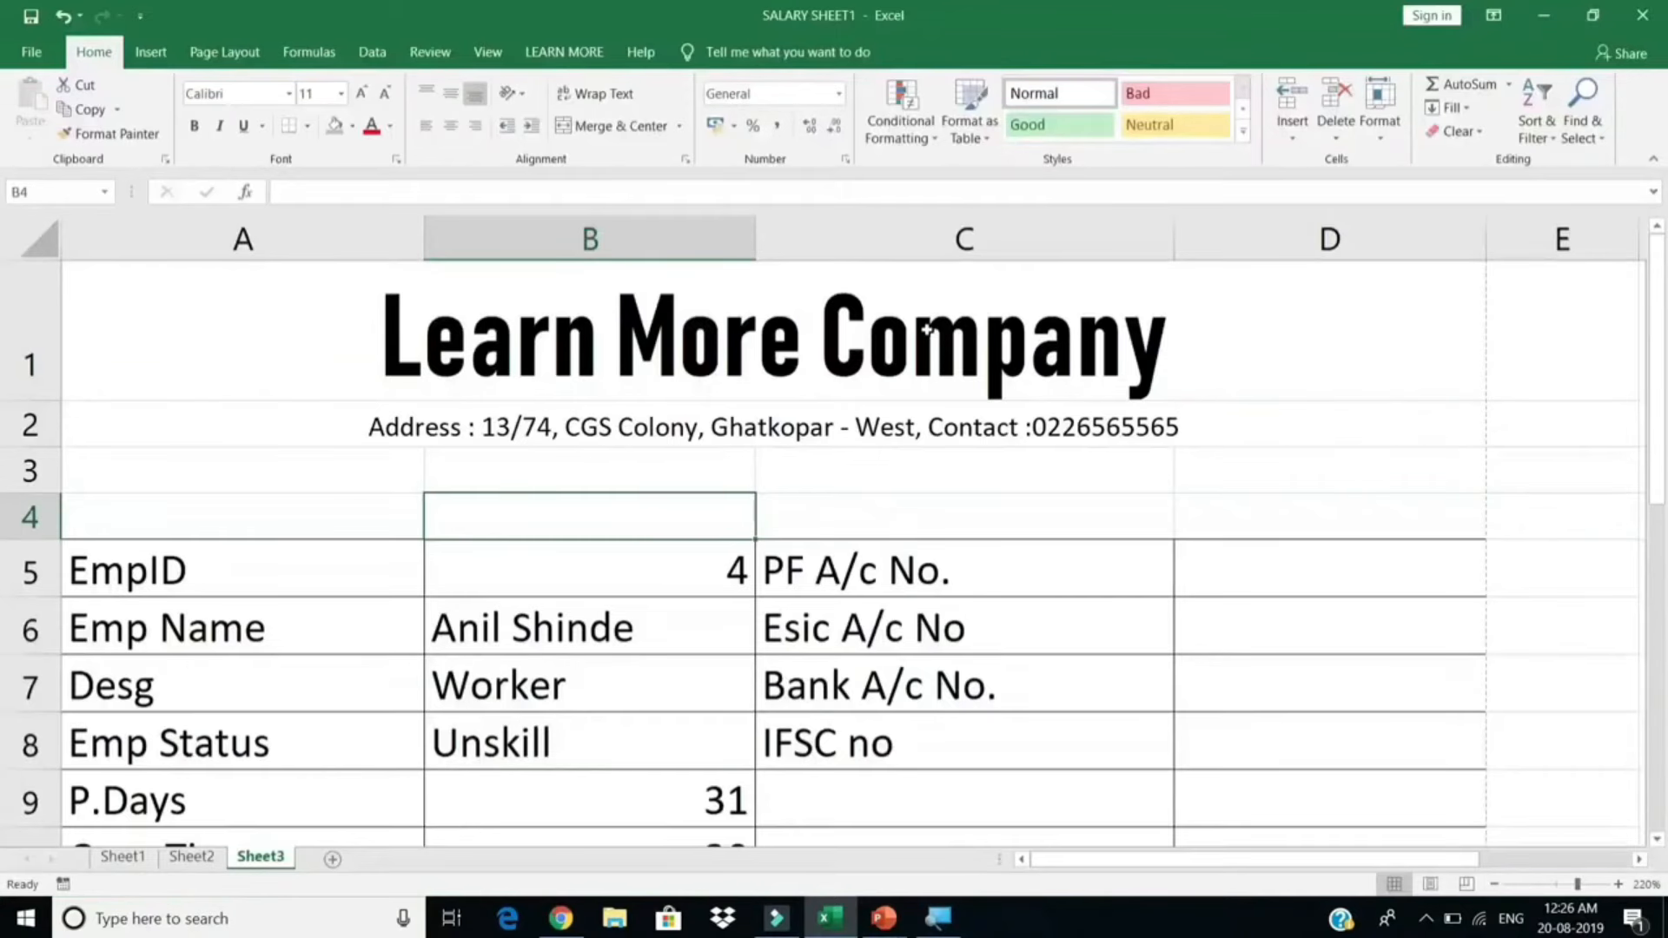